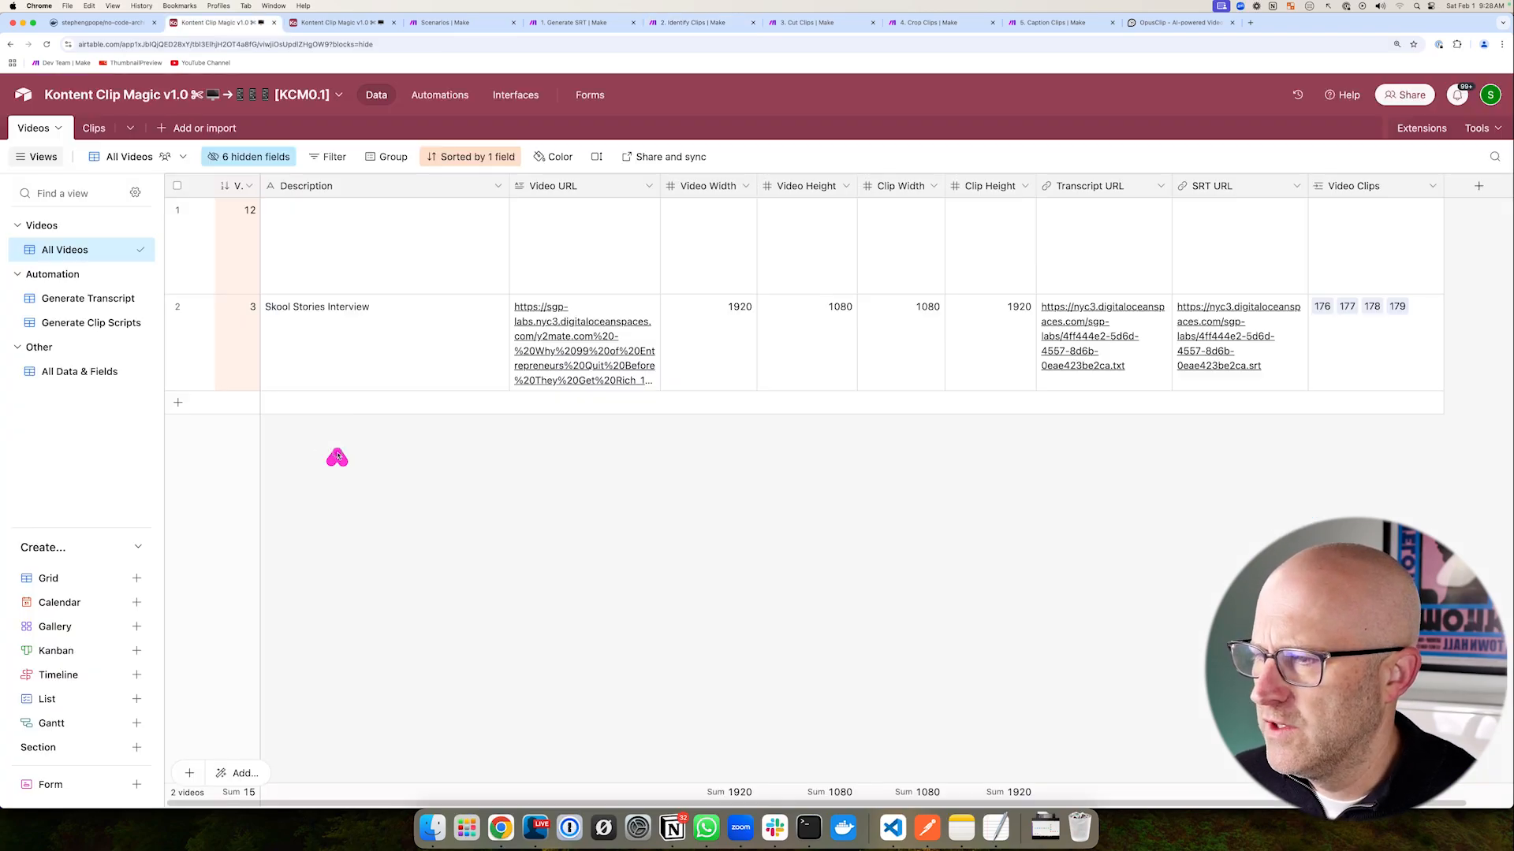
- Play the interview mp4 partway through, then return to the Airtable base
{"action": "left_click", "coordinate": [572, 350]}
{"action": "left_click", "coordinate": [571, 351]}
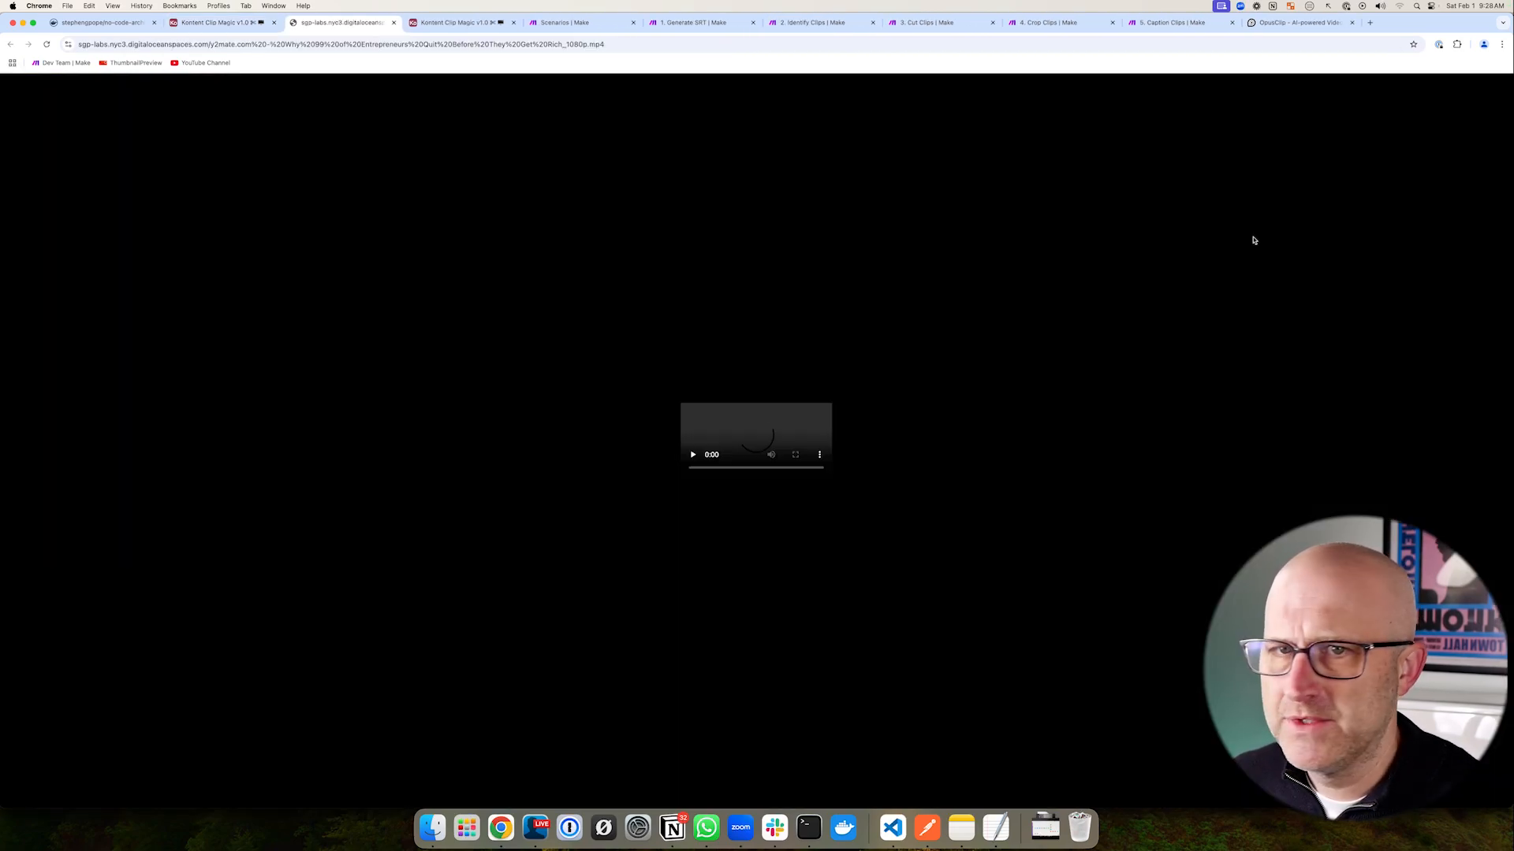
{"action": "left_click_drag", "start_coordinate": [642, 704], "coordinate": [824, 704]}
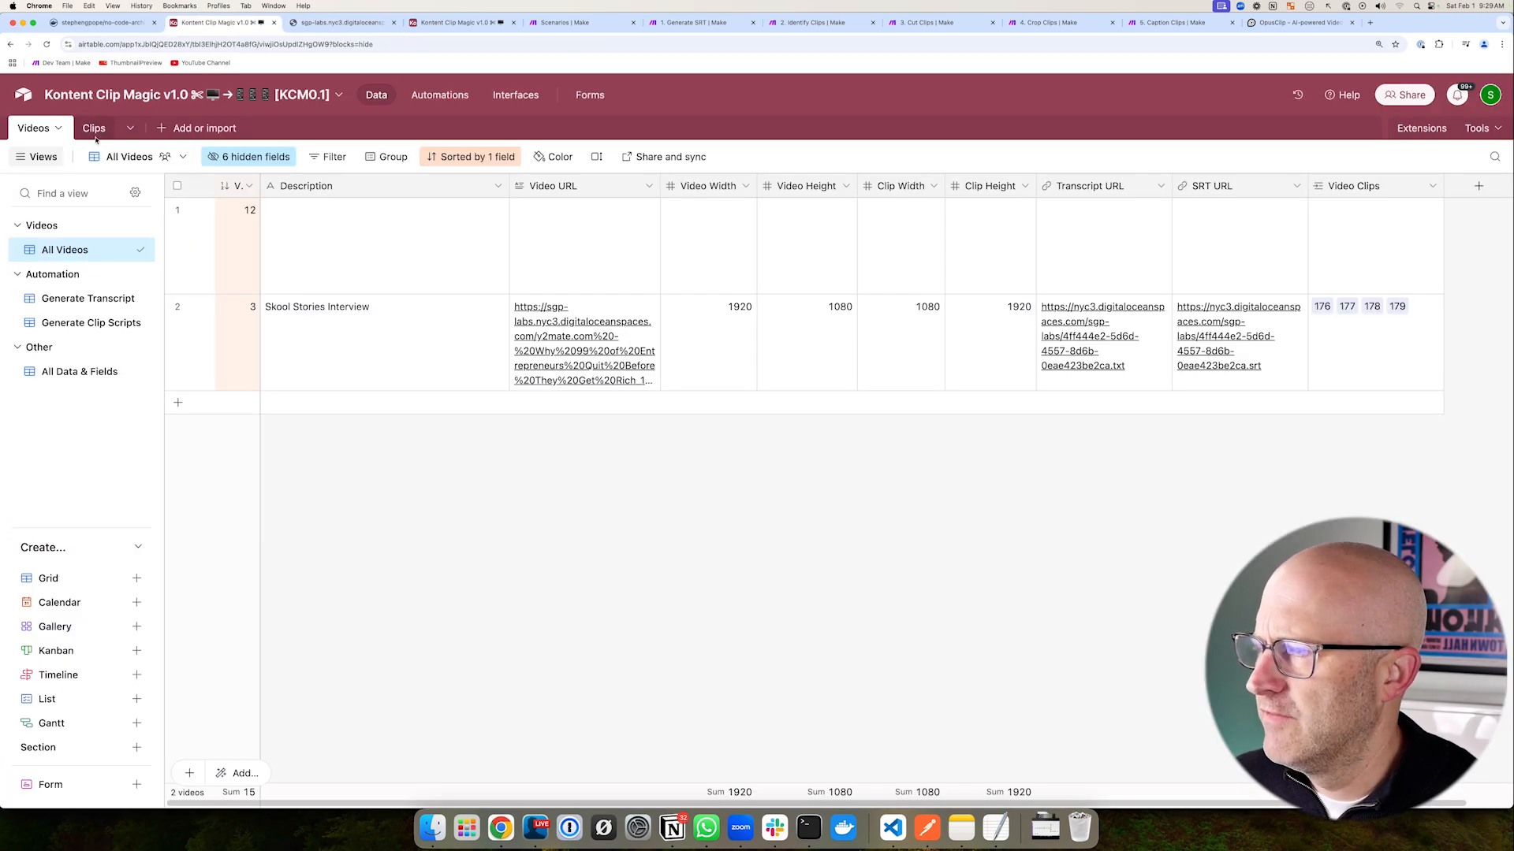
{"action": "left_click", "coordinate": [86, 129]}
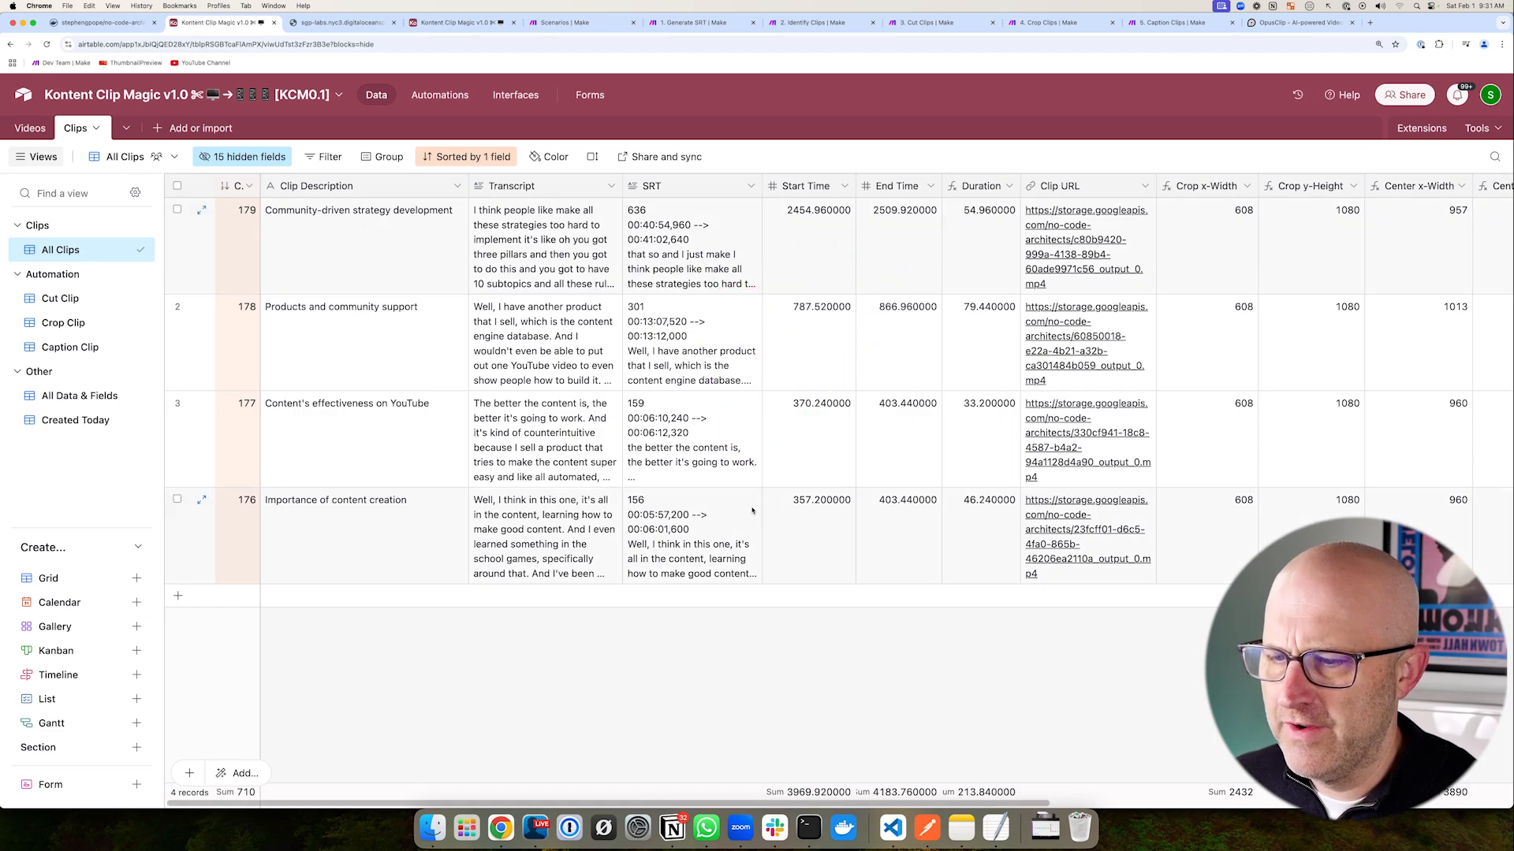
- Review the Airtable Videos table and then the Clips table's four clip records
{"action": "left_click_drag", "start_coordinate": [866, 803], "coordinate": [1272, 803]}
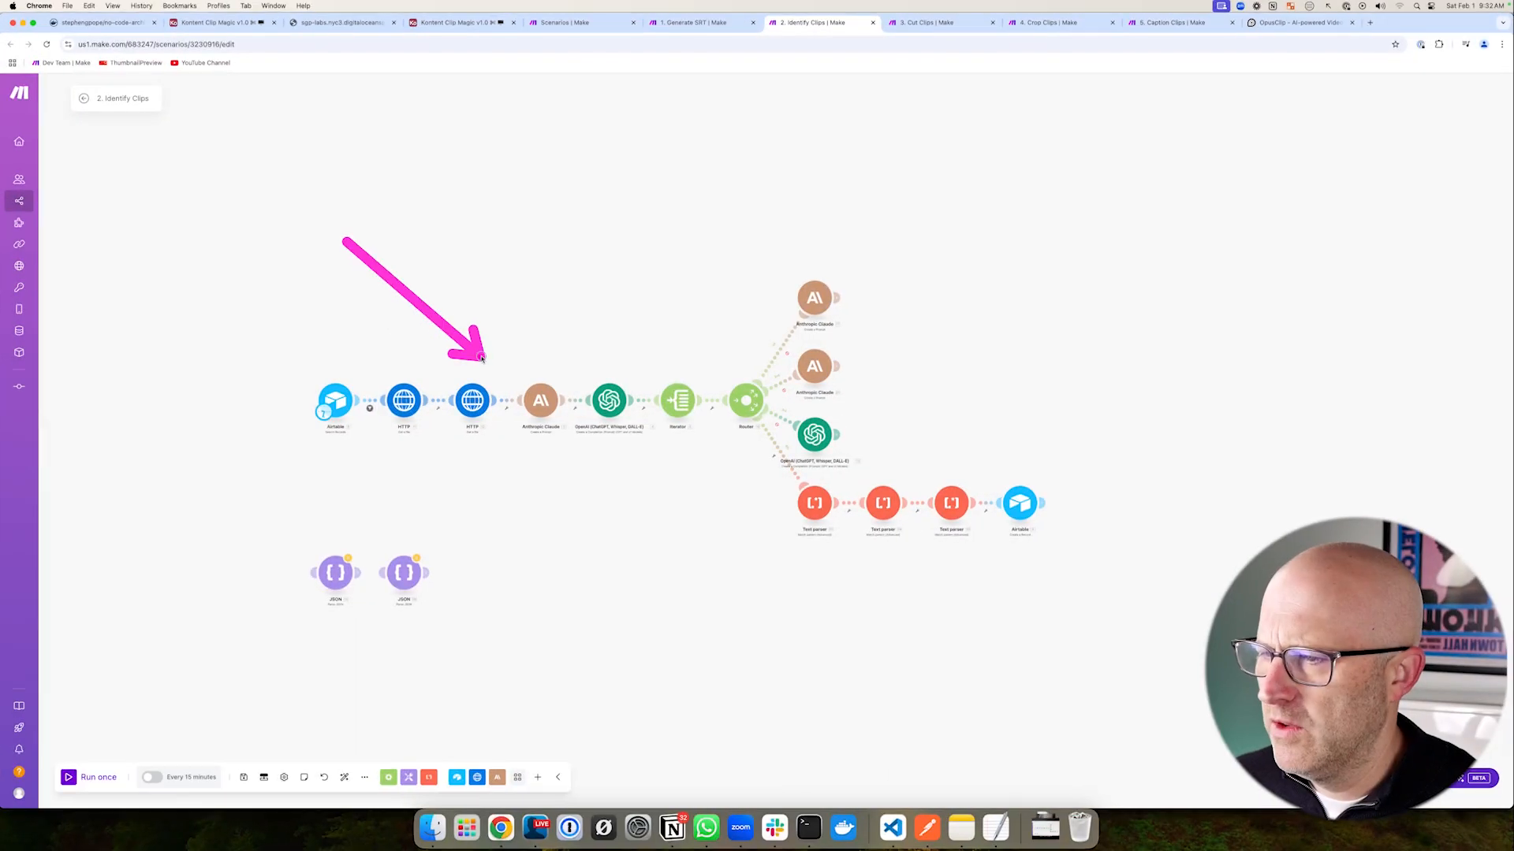
{"action": "scroll", "coordinate": [679, 552], "scroll_direction": "right", "scroll_amount": 2}
{"action": "scroll", "coordinate": [672, 586], "scroll_direction": "up", "scroll_amount": 3}
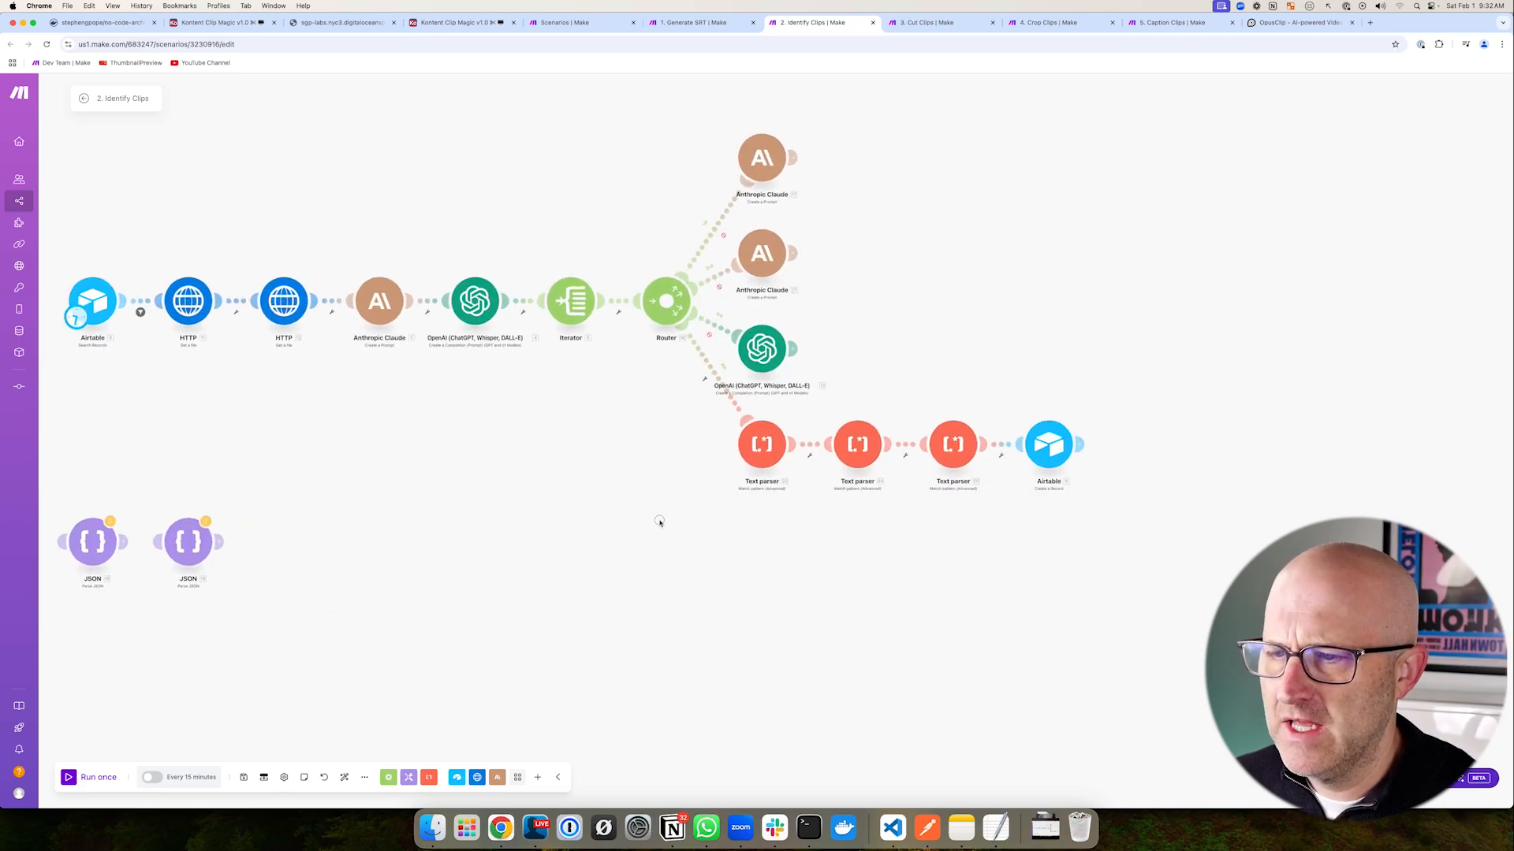
{"action": "scroll", "coordinate": [665, 517], "scroll_direction": "up", "scroll_amount": 2}
{"action": "left_click_drag", "start_coordinate": [597, 221], "coordinate": [1125, 674]}
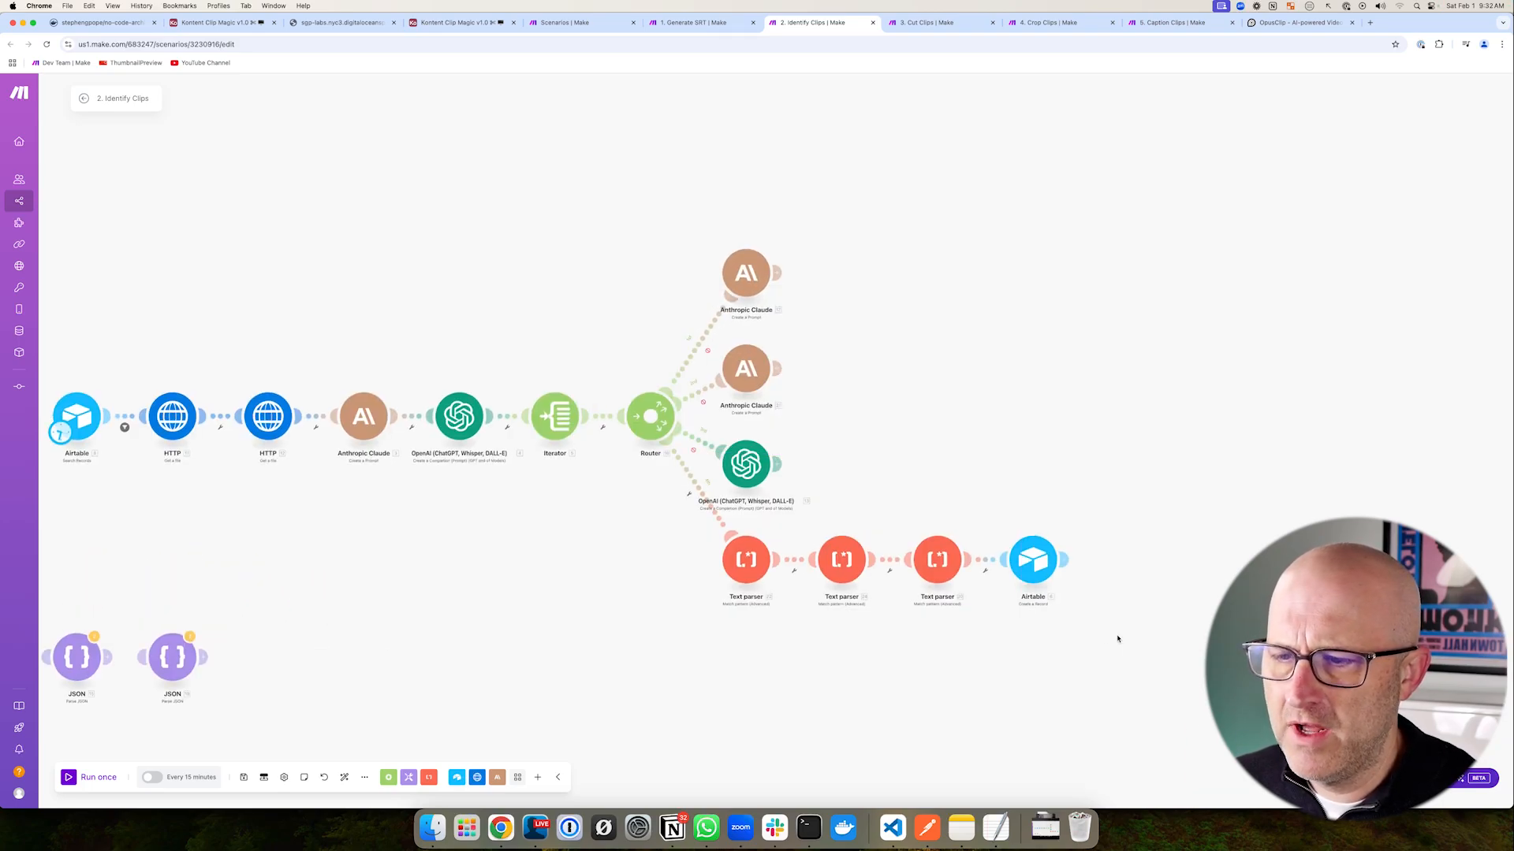
{"action": "mouse_move", "coordinate": [1060, 265]}
{"action": "left_mouse_down"}
{"action": "mouse_move", "coordinate": [838, 327]}
{"action": "mouse_move", "coordinate": [831, 469]}
{"action": "left_mouse_up"}
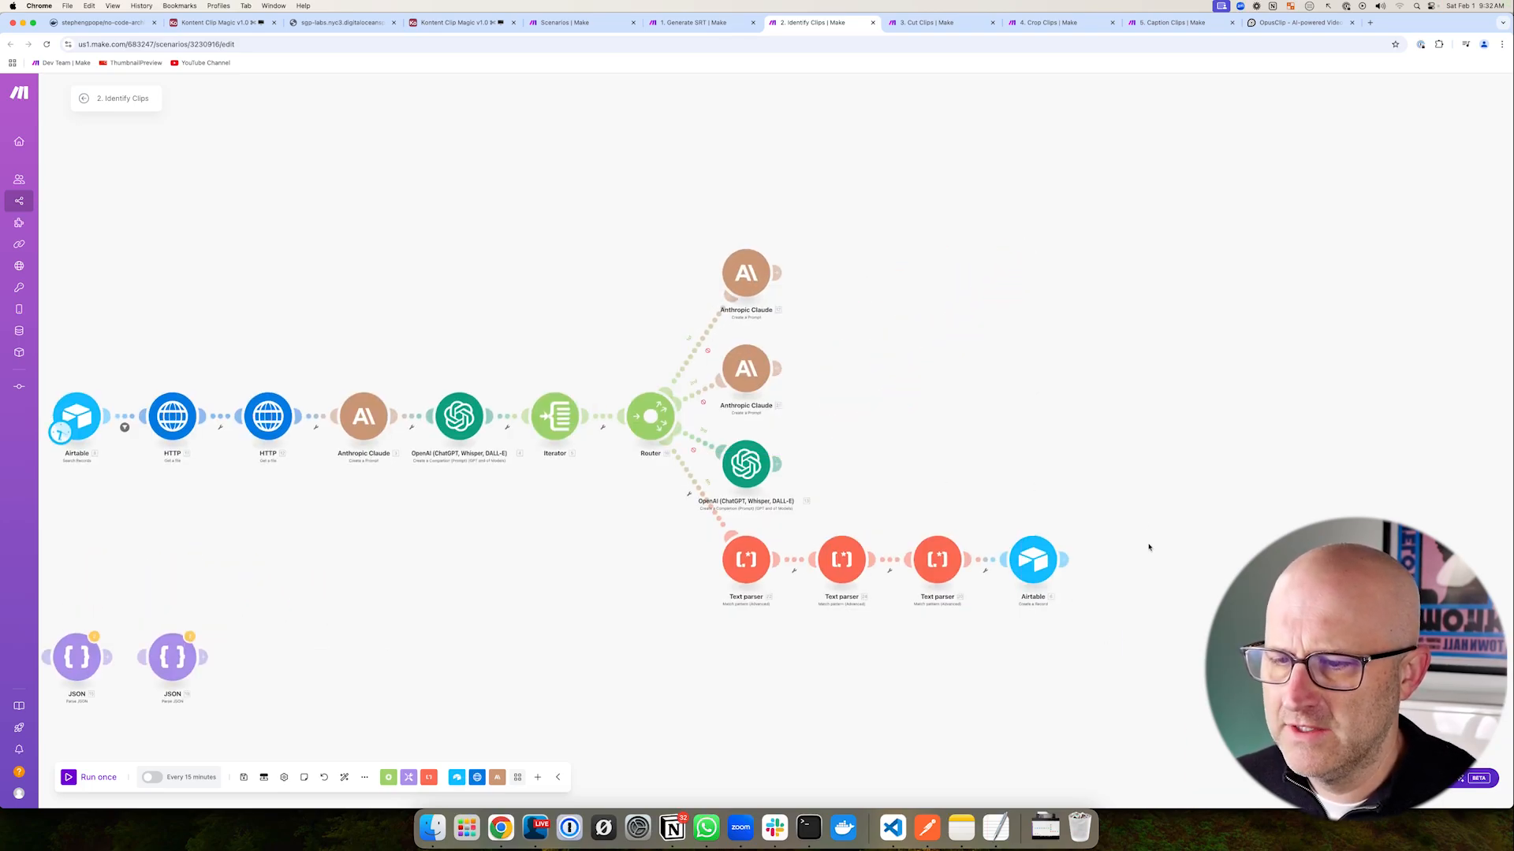
{"action": "key", "text": "super+2"}
{"action": "left_click_drag", "start_coordinate": [967, 275], "coordinate": [736, 335]}
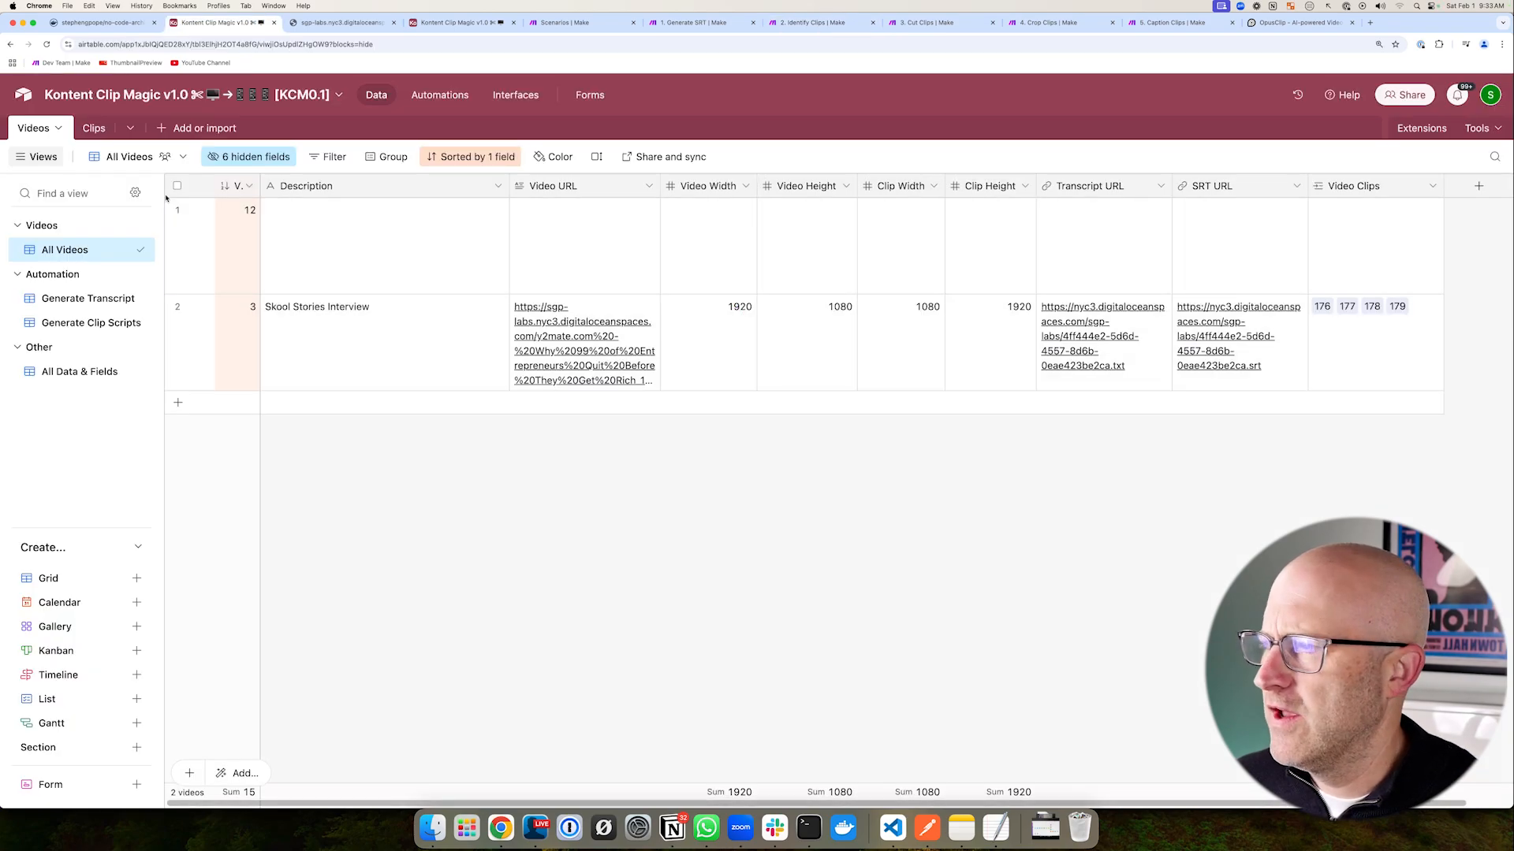
{"action": "left_click", "coordinate": [92, 130]}
{"action": "mouse_move", "coordinate": [769, 248]}
{"action": "left_mouse_down"}
{"action": "mouse_move", "coordinate": [685, 268]}
{"action": "mouse_move", "coordinate": [623, 564]}
{"action": "left_mouse_up"}
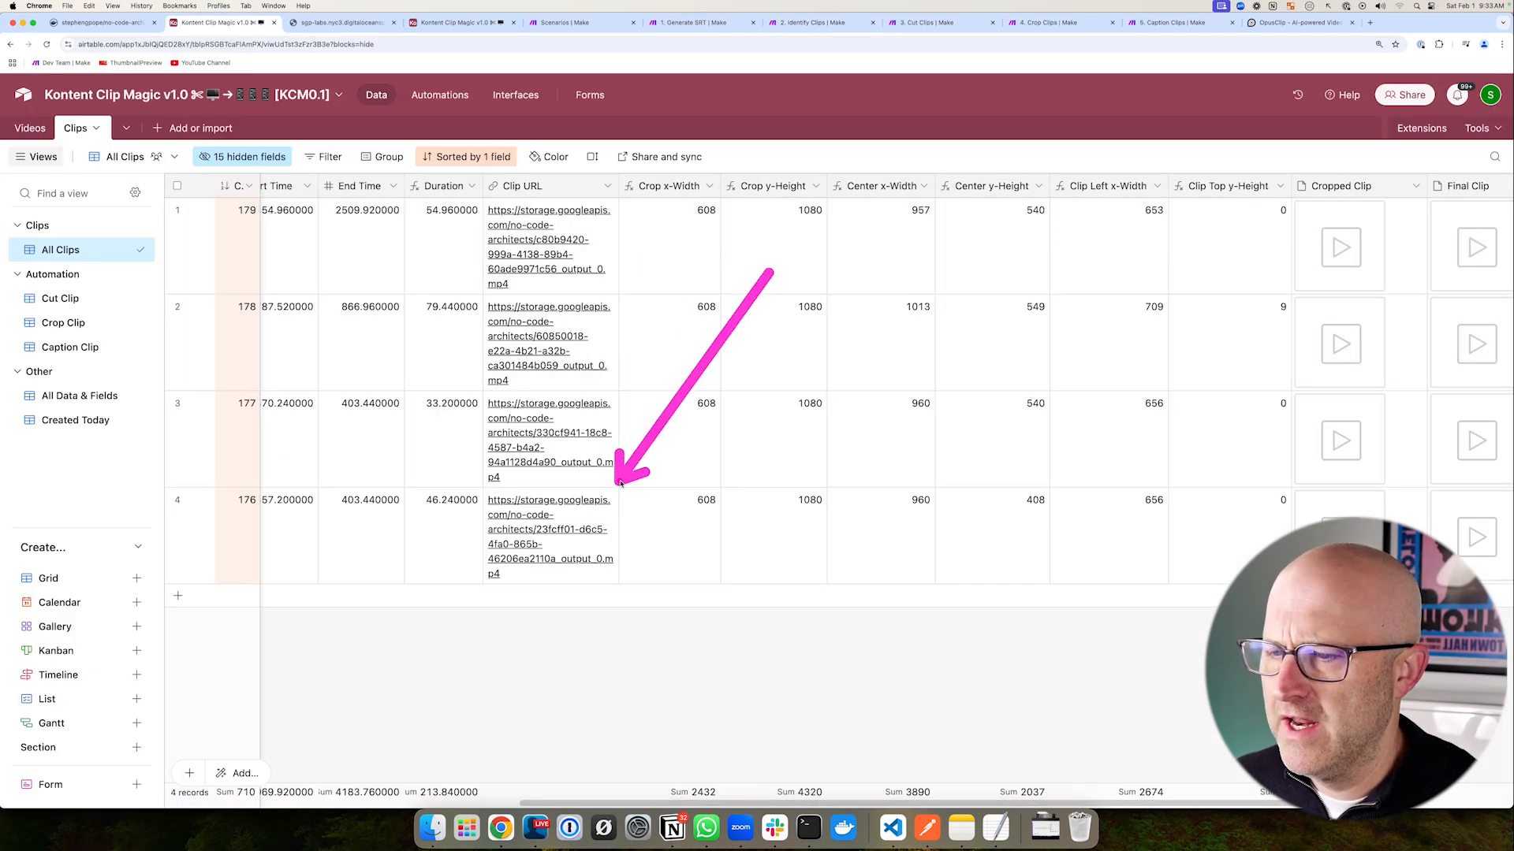
- Look over the Identify Clips scenario, then bring up the 3. Cut Clips scenario
{"action": "key", "text": "super+7"}
{"action": "left_click_drag", "start_coordinate": [168, 211], "coordinate": [1260, 615]}
{"action": "left_click", "coordinate": [912, 23]}
{"action": "left_click_drag", "start_coordinate": [507, 285], "coordinate": [1071, 562]}
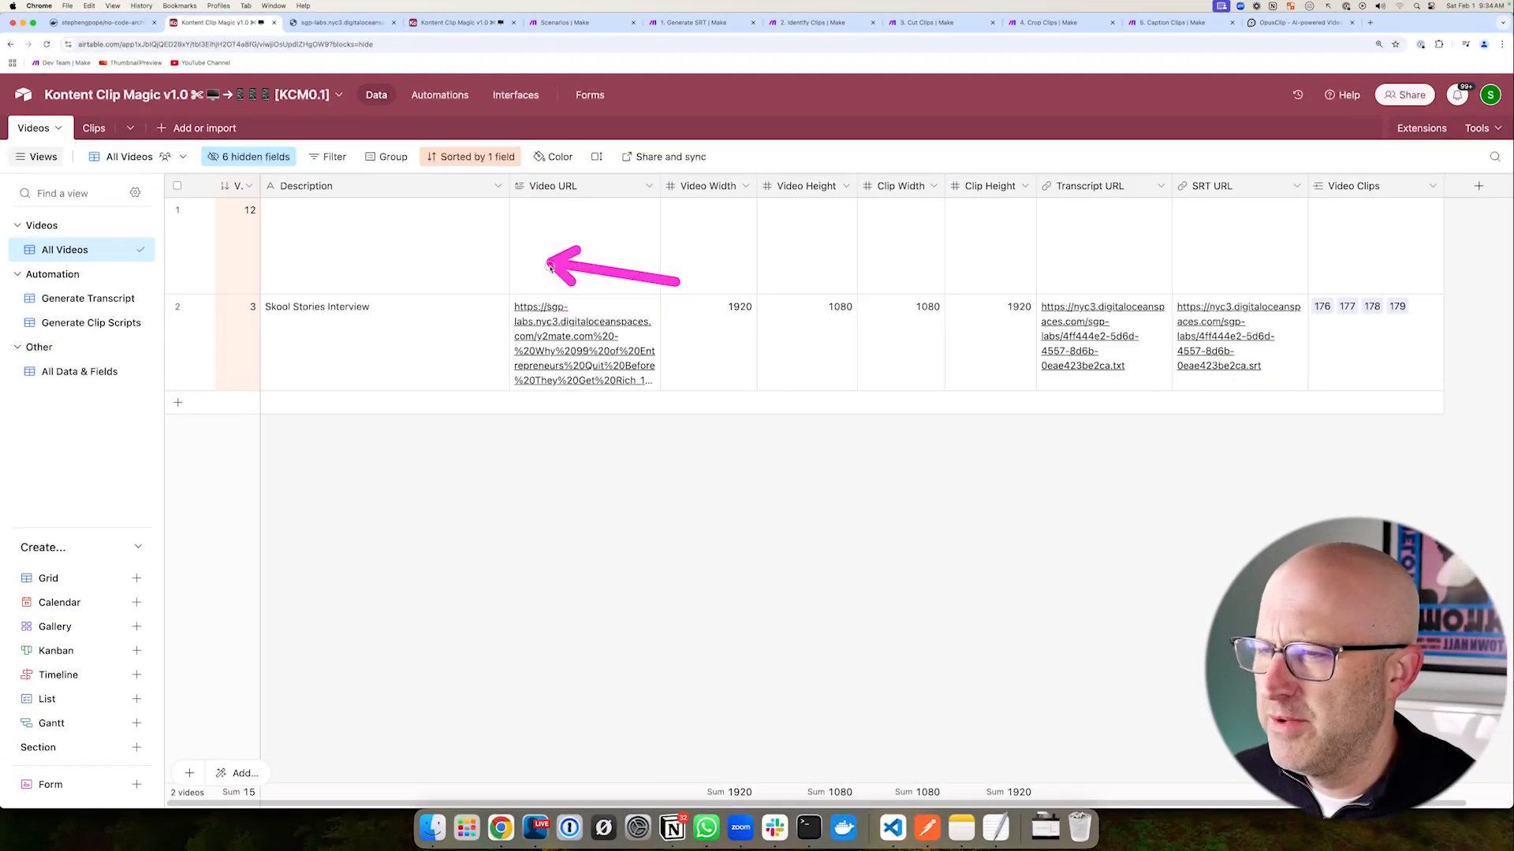
- Open the Airtable Clips table
{"action": "left_click", "coordinate": [94, 128]}
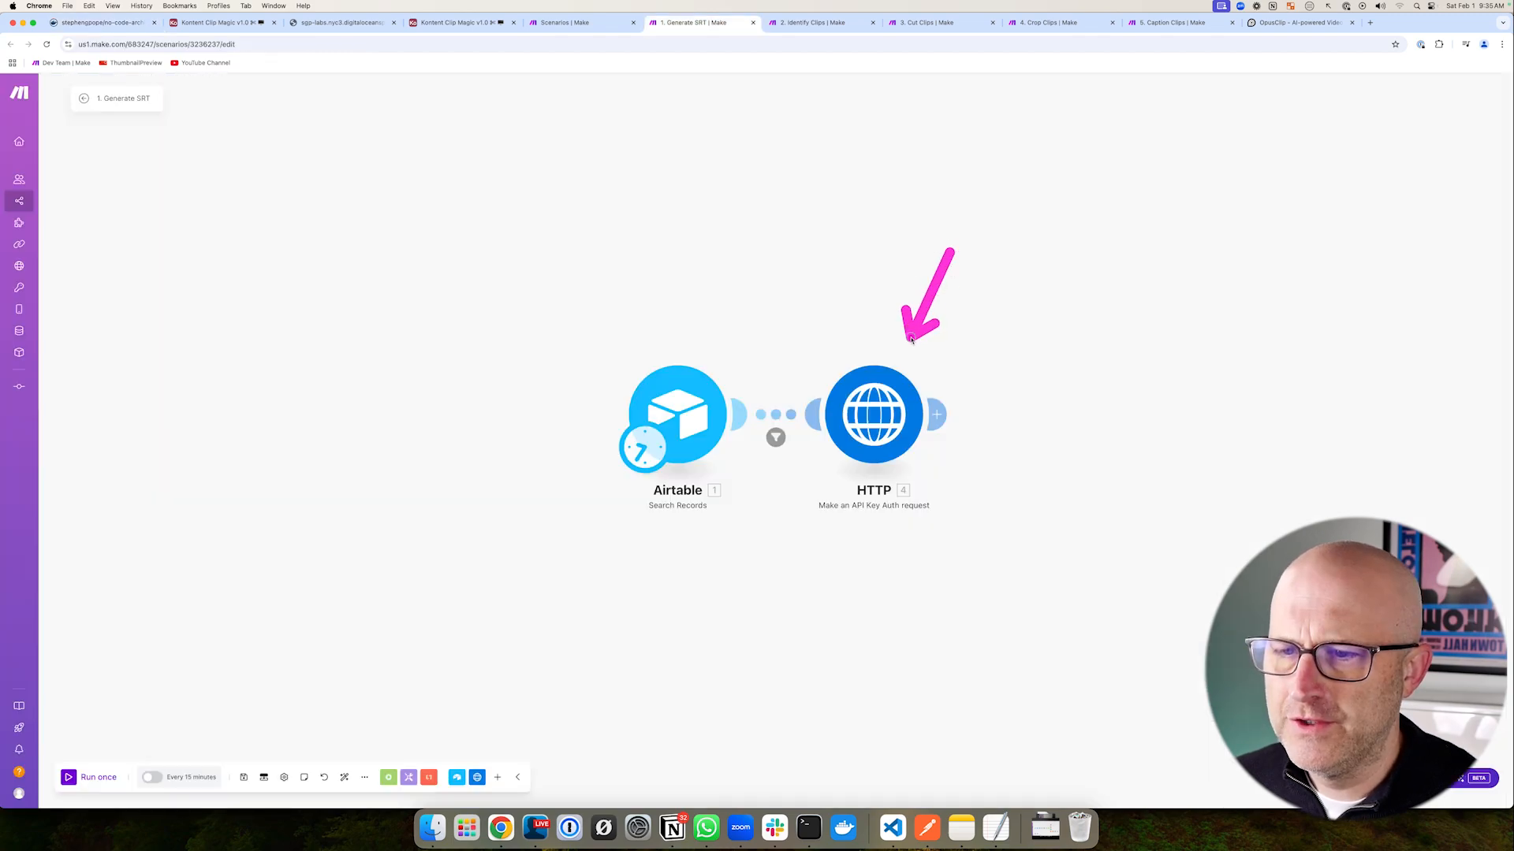
- Open the HTTP request module's settings
{"action": "left_click", "coordinate": [890, 398]}
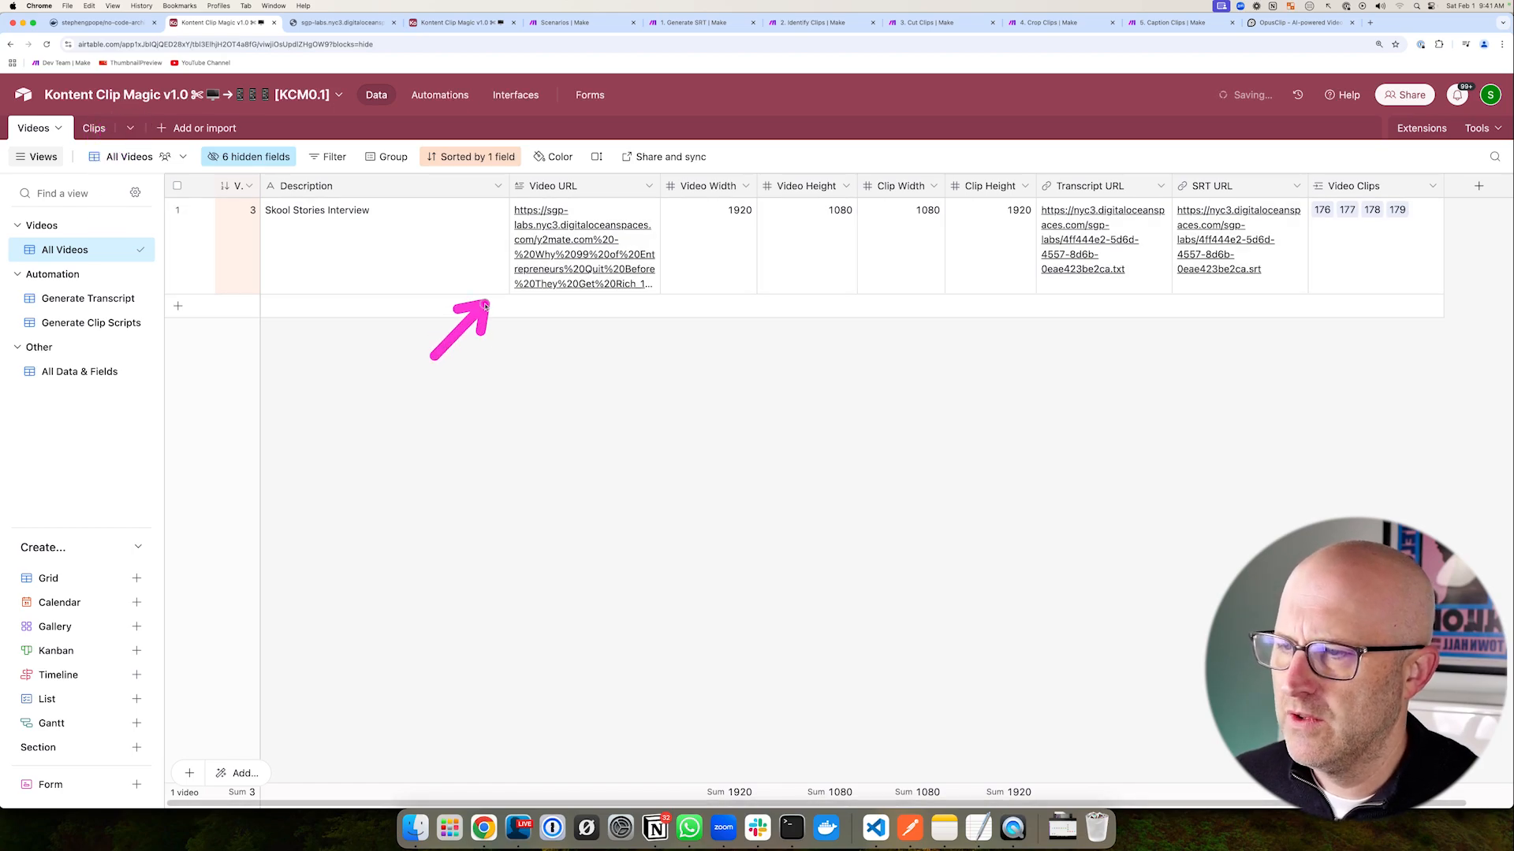
- Add Videos record 13 with the Skool Stories Interview description and video URL
{"action": "left_click", "coordinate": [88, 130]}
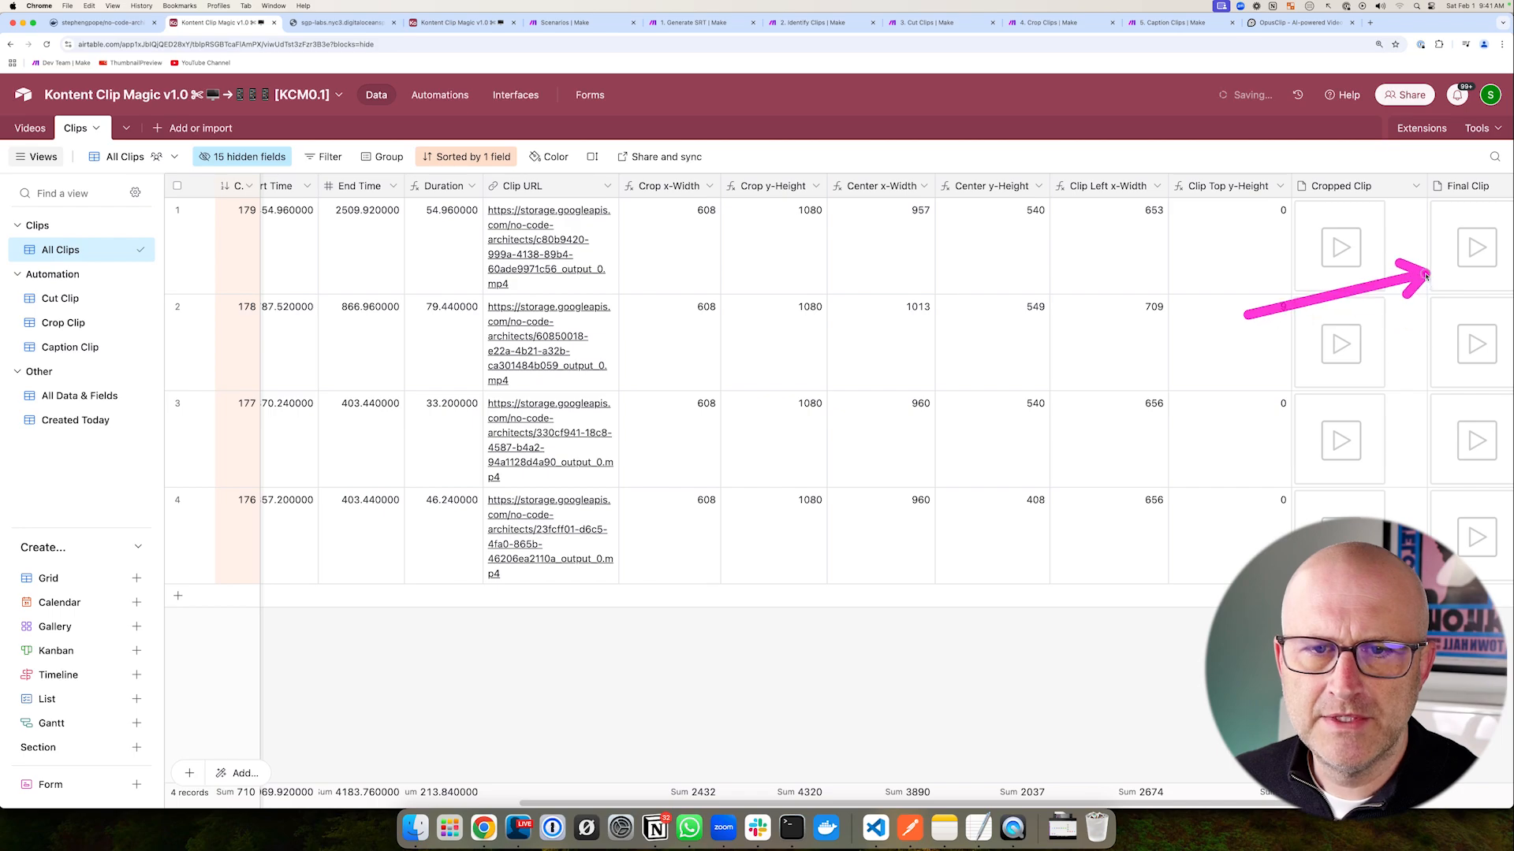
{"action": "left_click", "coordinate": [33, 128]}
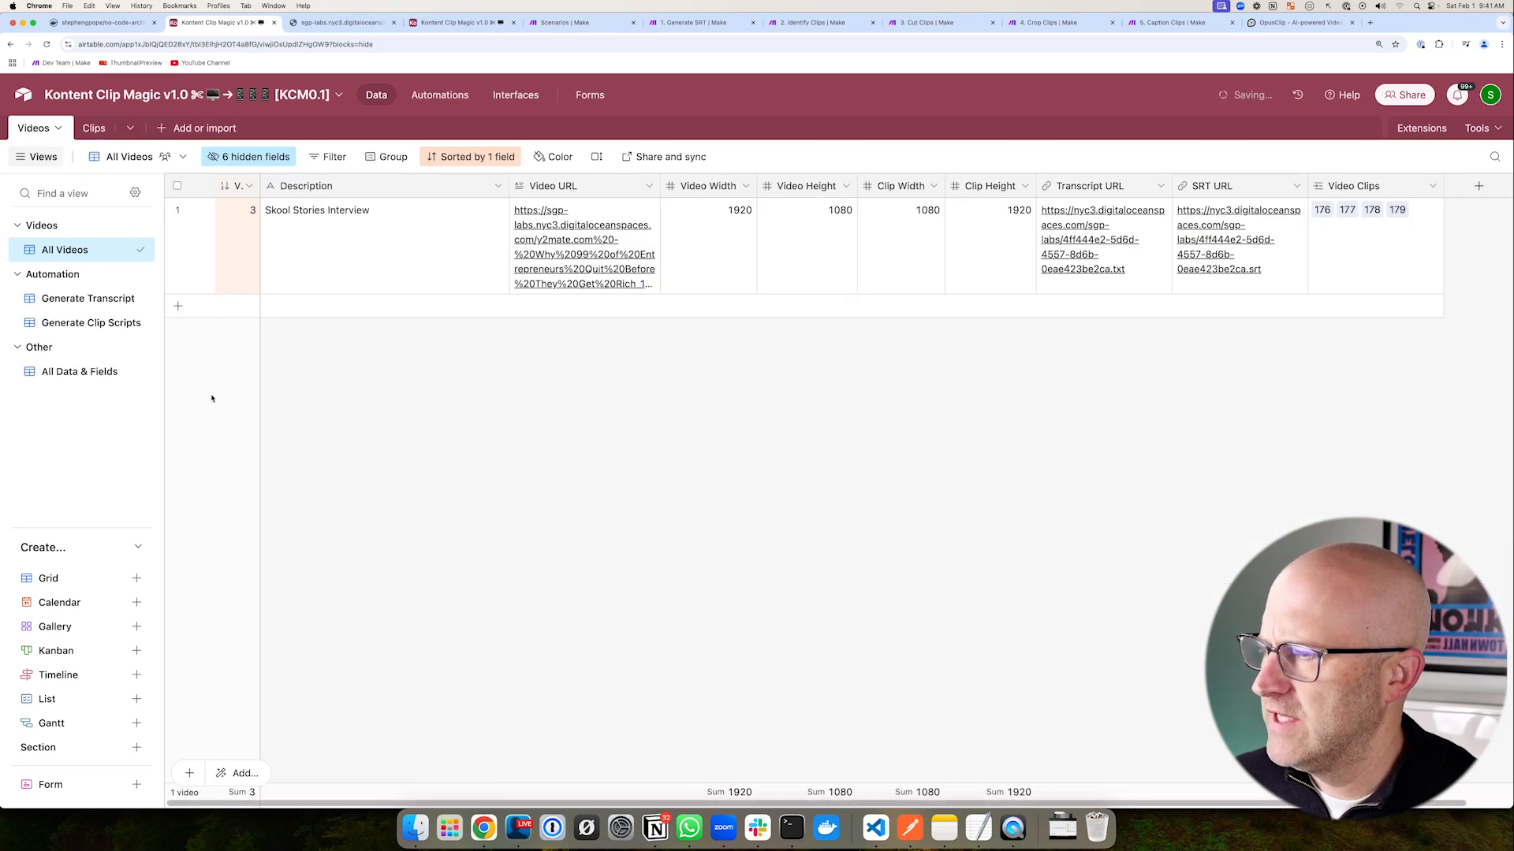
{"action": "left_click", "coordinate": [178, 307]}
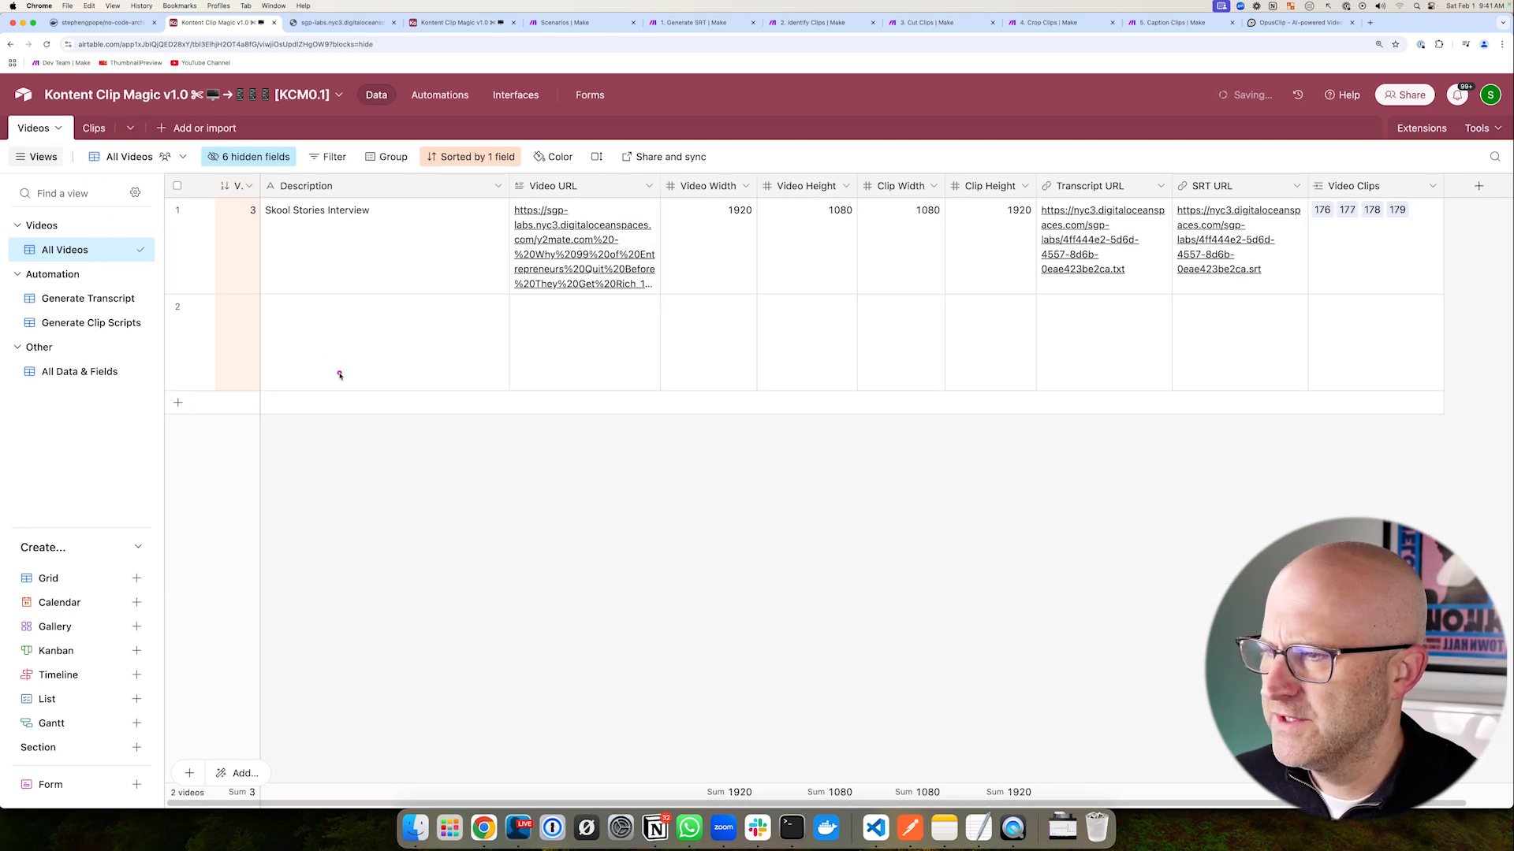
{"action": "mouse_move", "coordinate": [440, 257]}
{"action": "left_mouse_down"}
{"action": "mouse_move", "coordinate": [266, 233]}
{"action": "mouse_move", "coordinate": [365, 264]}
{"action": "mouse_move", "coordinate": [264, 228]}
{"action": "mouse_move", "coordinate": [378, 237]}
{"action": "mouse_move", "coordinate": [430, 264]}
{"action": "left_mouse_up"}
{"action": "mouse_move", "coordinate": [359, 467]}
{"action": "left_mouse_down"}
{"action": "mouse_move", "coordinate": [402, 345]}
{"action": "mouse_move", "coordinate": [439, 347]}
{"action": "left_mouse_up"}
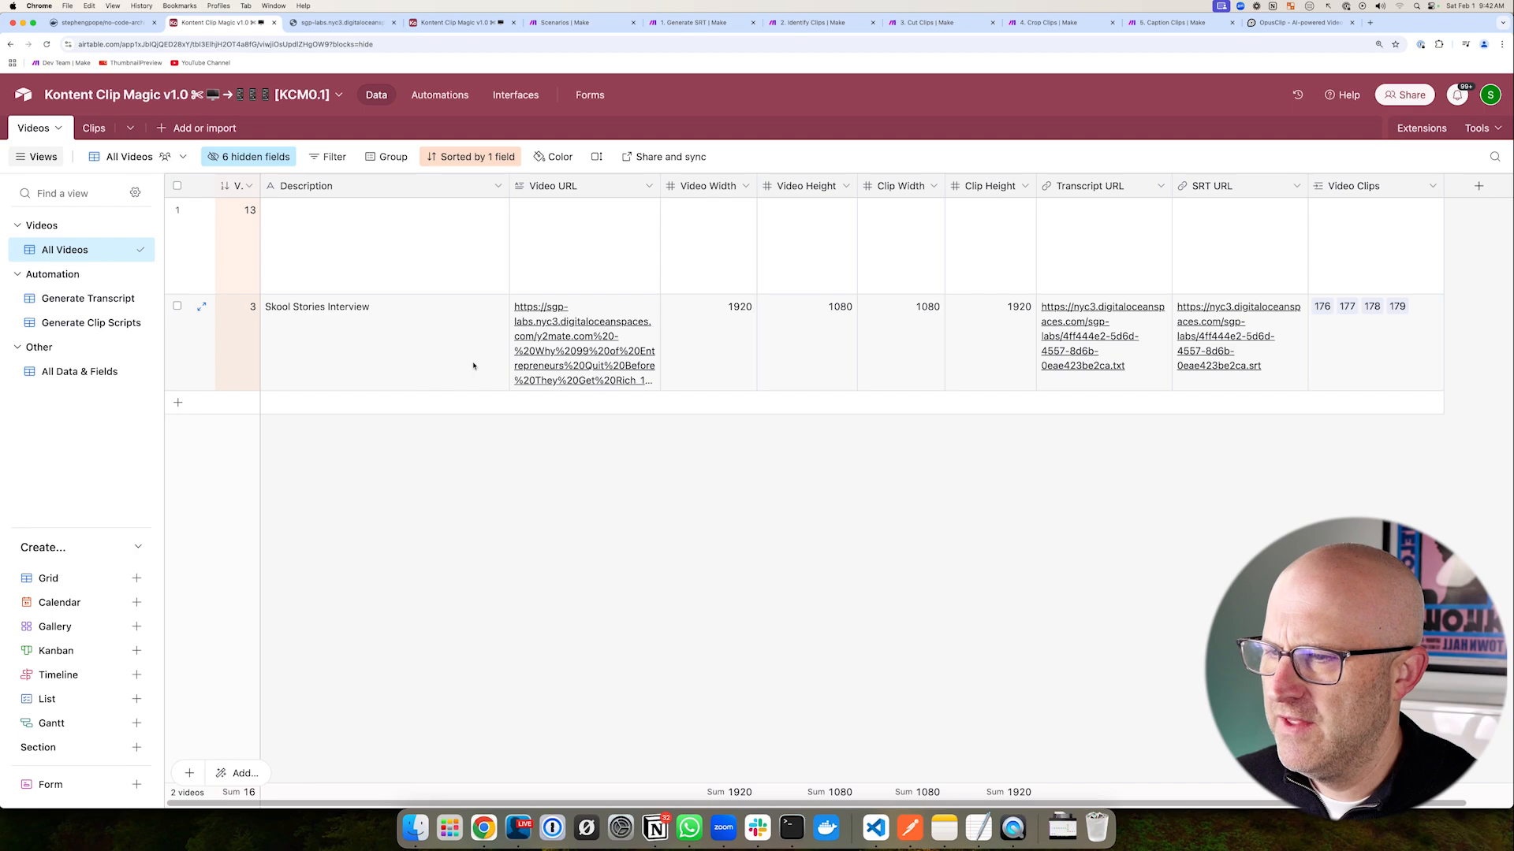
{"action": "left_click_drag", "start_coordinate": [367, 418], "coordinate": [368, 420]}
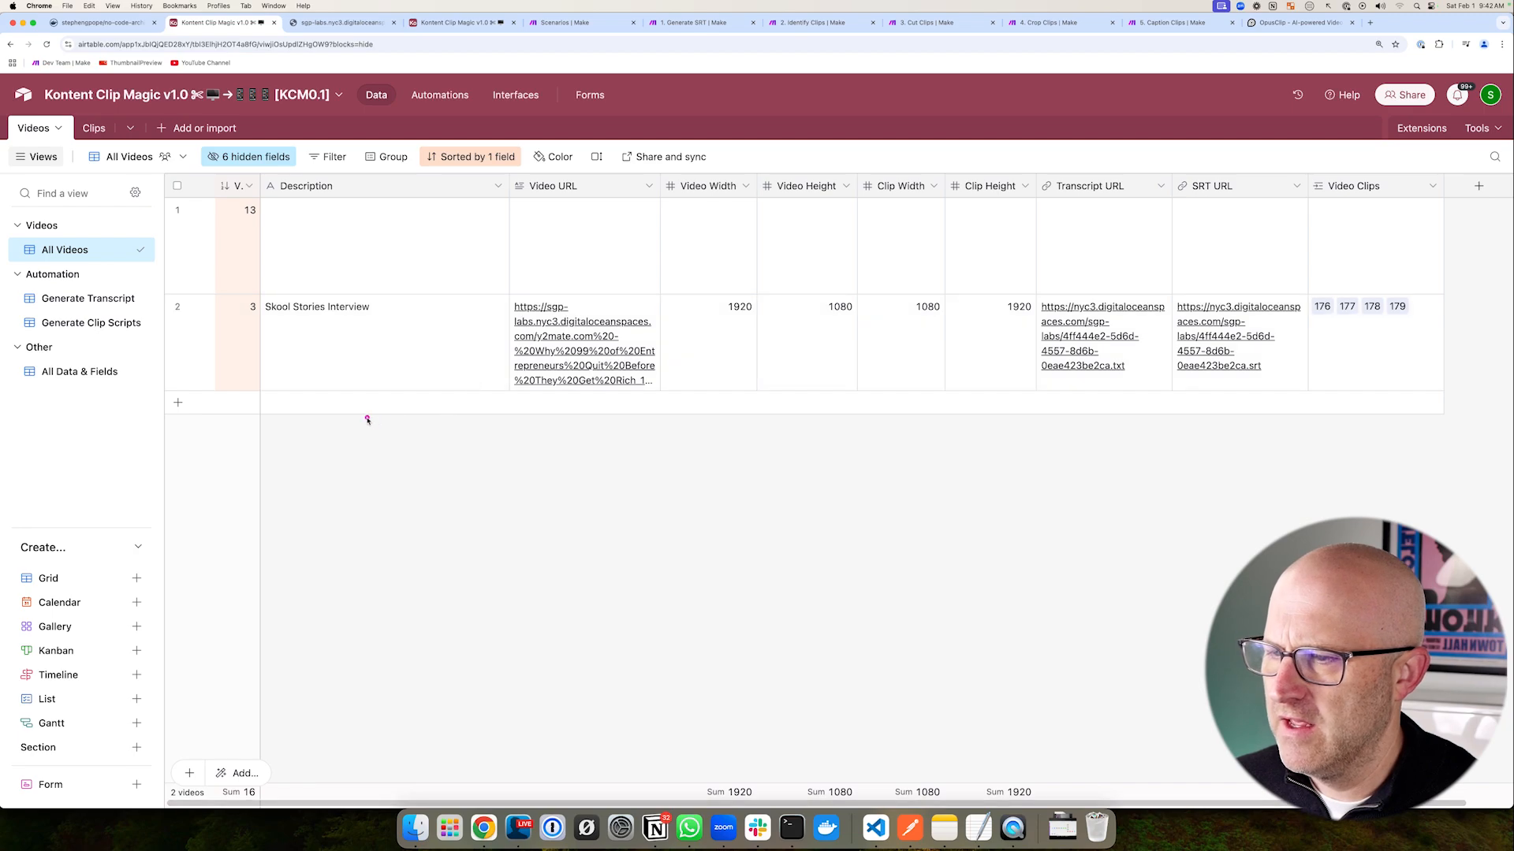
{"action": "left_click", "coordinate": [336, 357]}
{"action": "key", "text": "Delete"}
{"action": "key", "text": "super+c"}
{"action": "left_click", "coordinate": [393, 253]}
{"action": "key", "text": "super+v"}
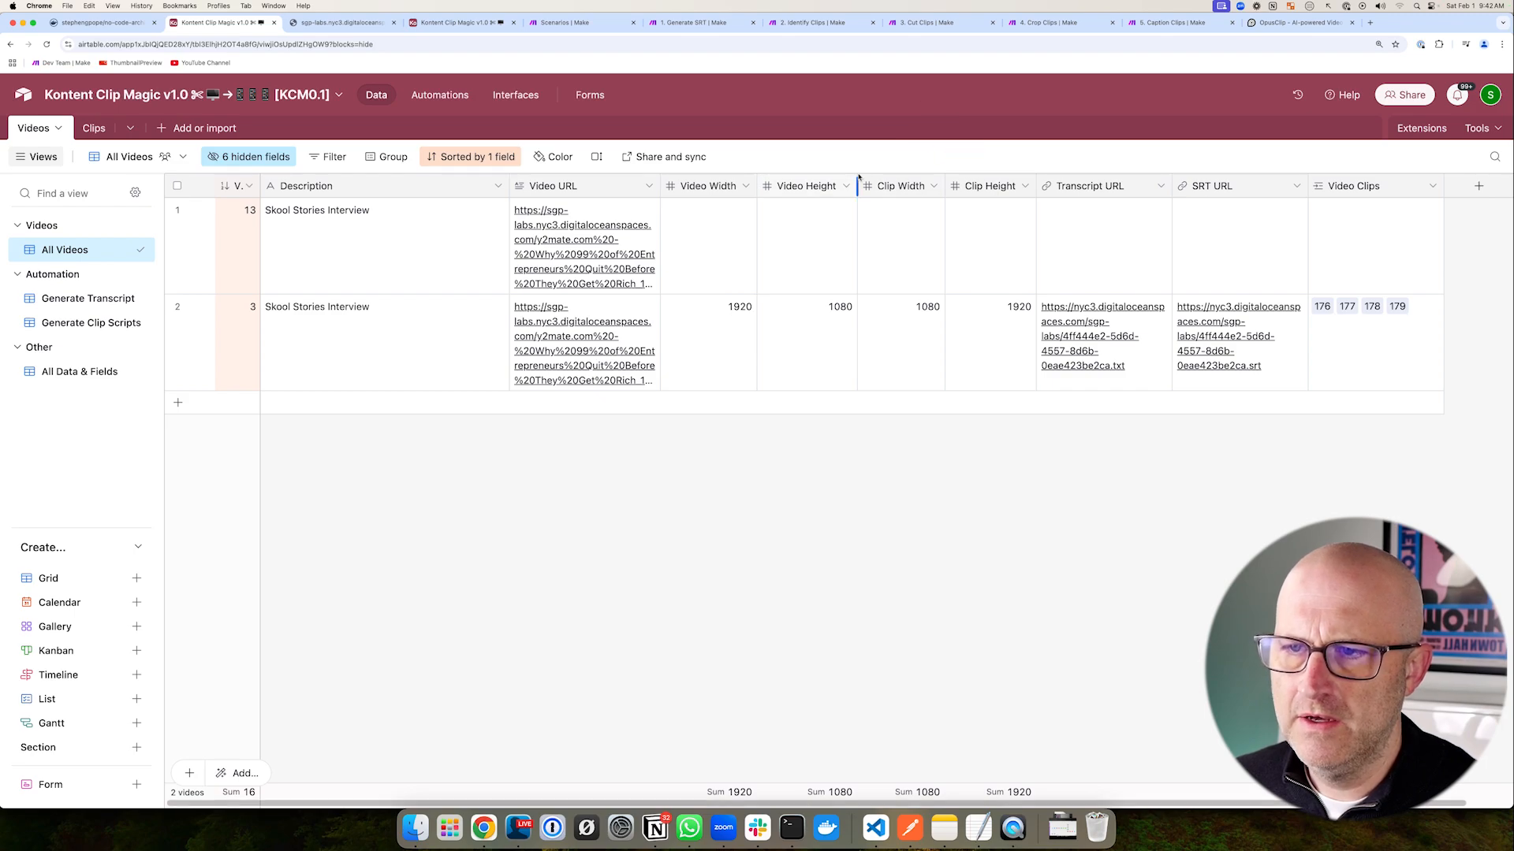
- Copy the 1920/1080/1080/1920 width and height values into record 13
{"action": "left_click_drag", "start_coordinate": [866, 178], "coordinate": [1059, 299]}
{"action": "left_click", "coordinate": [1028, 351], "text": "shift"}
{"action": "key", "text": "ctrl+c"}
{"action": "left_click", "coordinate": [704, 256]}
{"action": "key", "text": "super+v"}
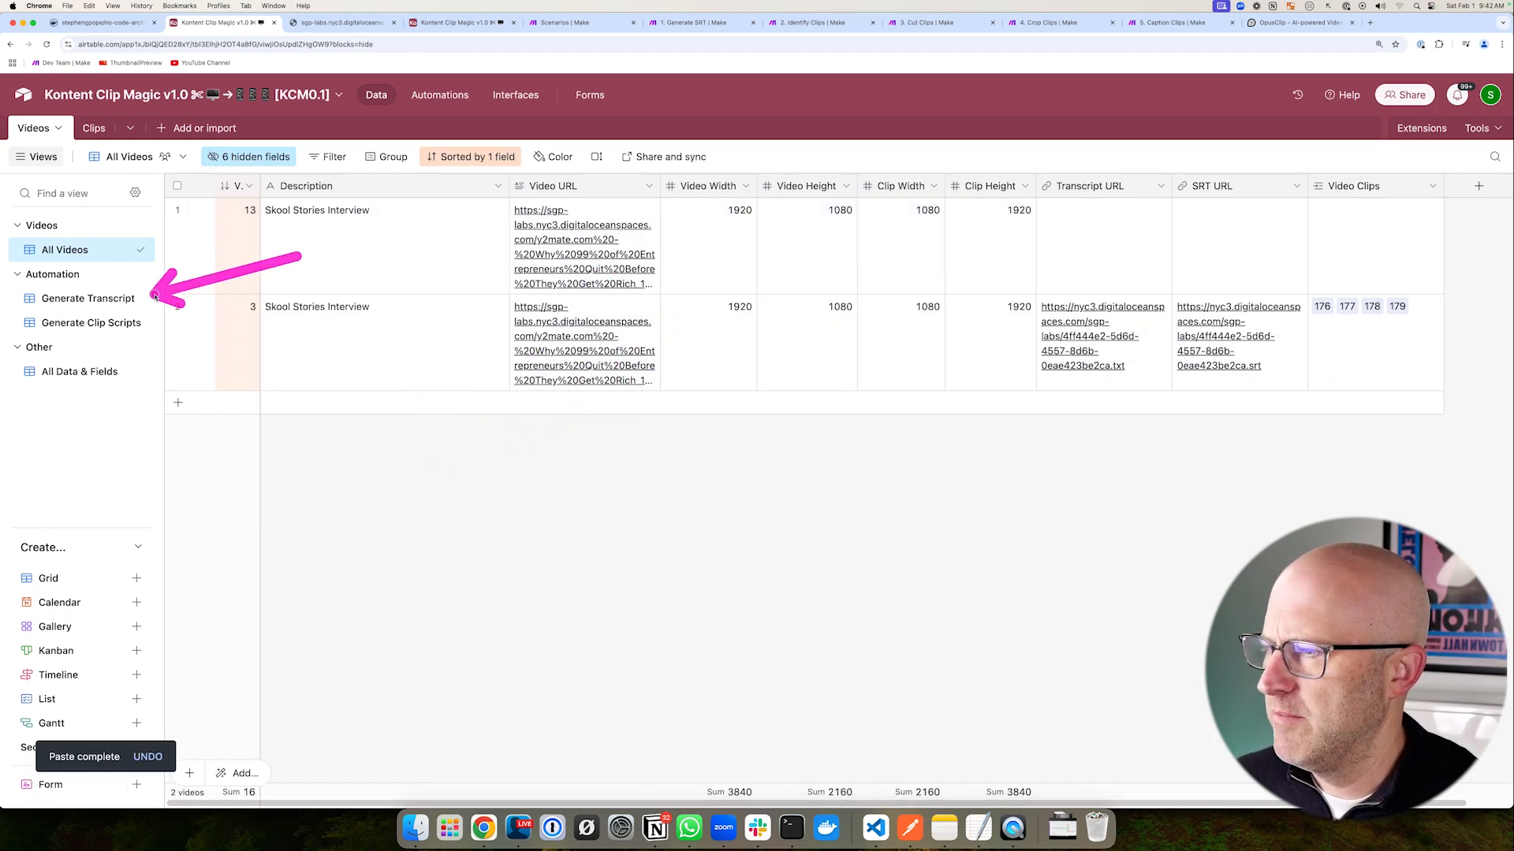
- Switch to the 1. Generate SRT scenario
{"action": "key", "text": "super+6"}
{"action": "left_click_drag", "start_coordinate": [533, 305], "coordinate": [1029, 585]}
{"action": "key", "text": "Escape"}
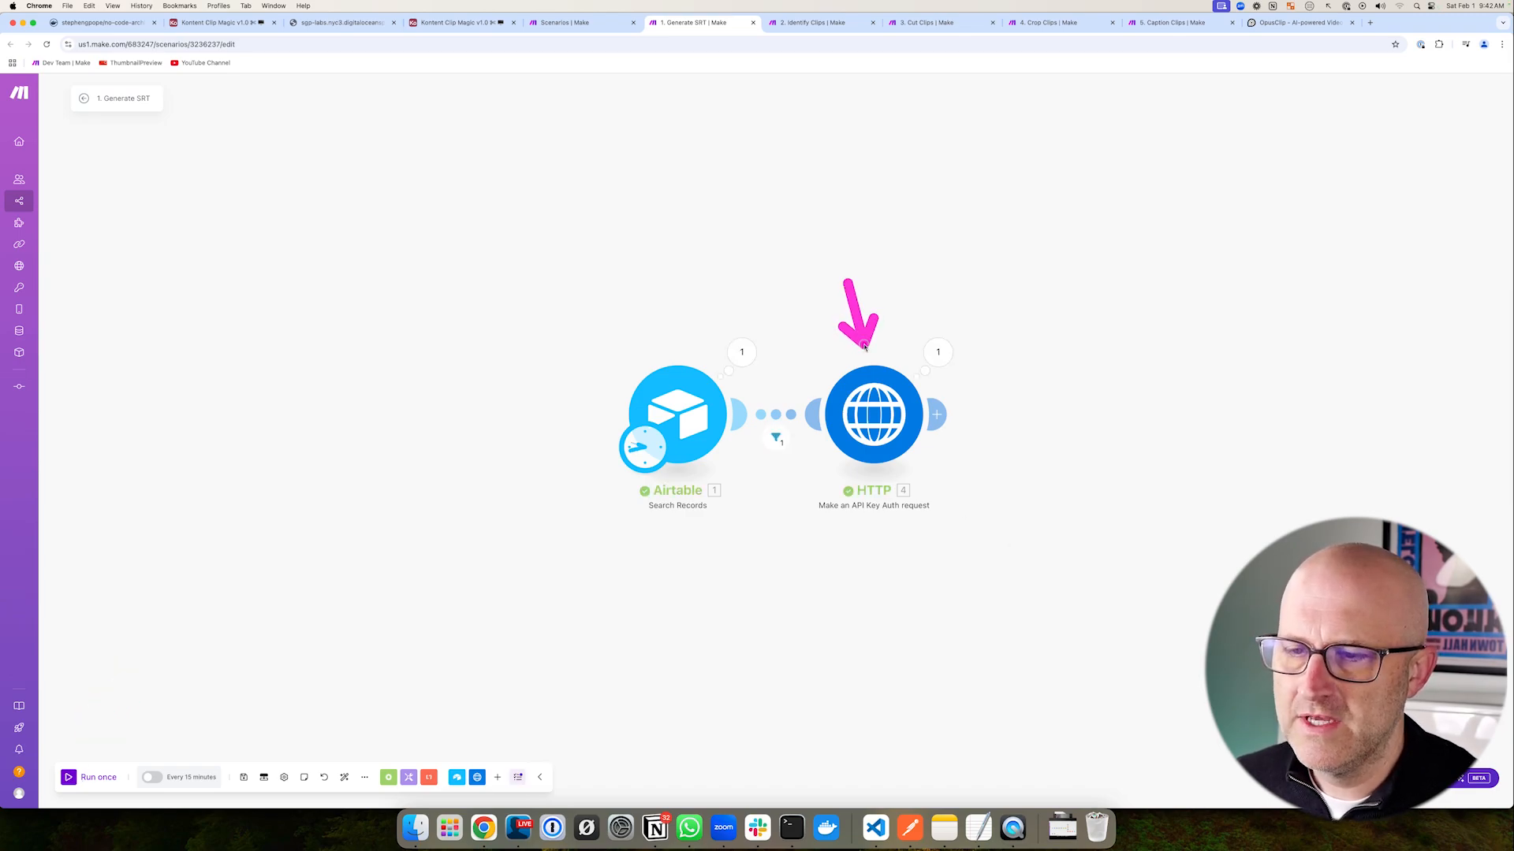
- Check the Generate SRT run's HTTP module result, then return to the Airtable base
{"action": "mouse_move", "coordinate": [843, 381]}
{"action": "left_mouse_down"}
{"action": "mouse_move", "coordinate": [999, 560]}
{"action": "mouse_move", "coordinate": [983, 547]}
{"action": "left_mouse_up"}
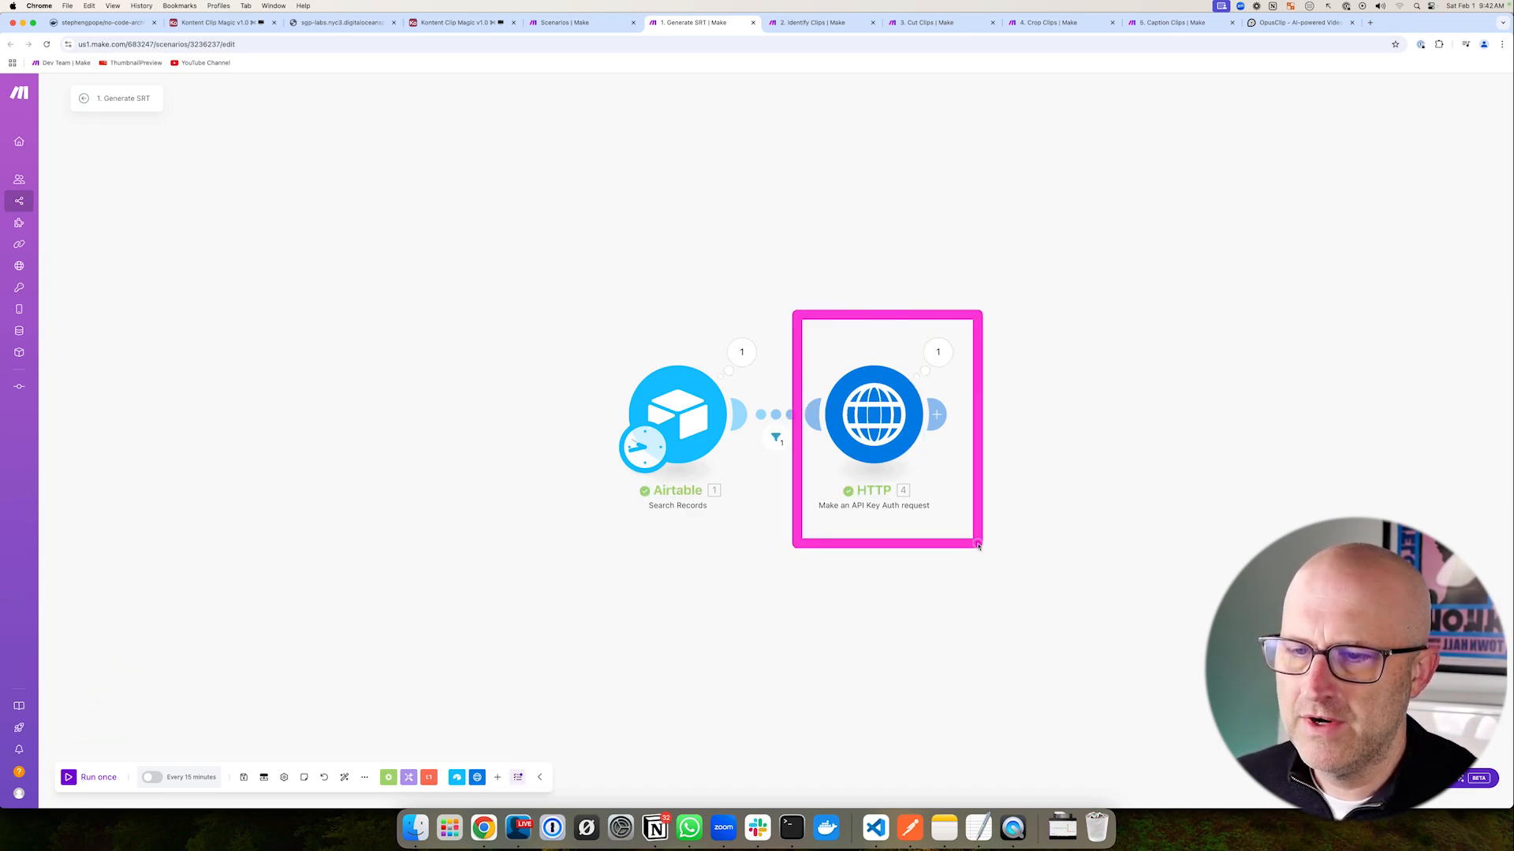
{"action": "key", "text": "Escape"}
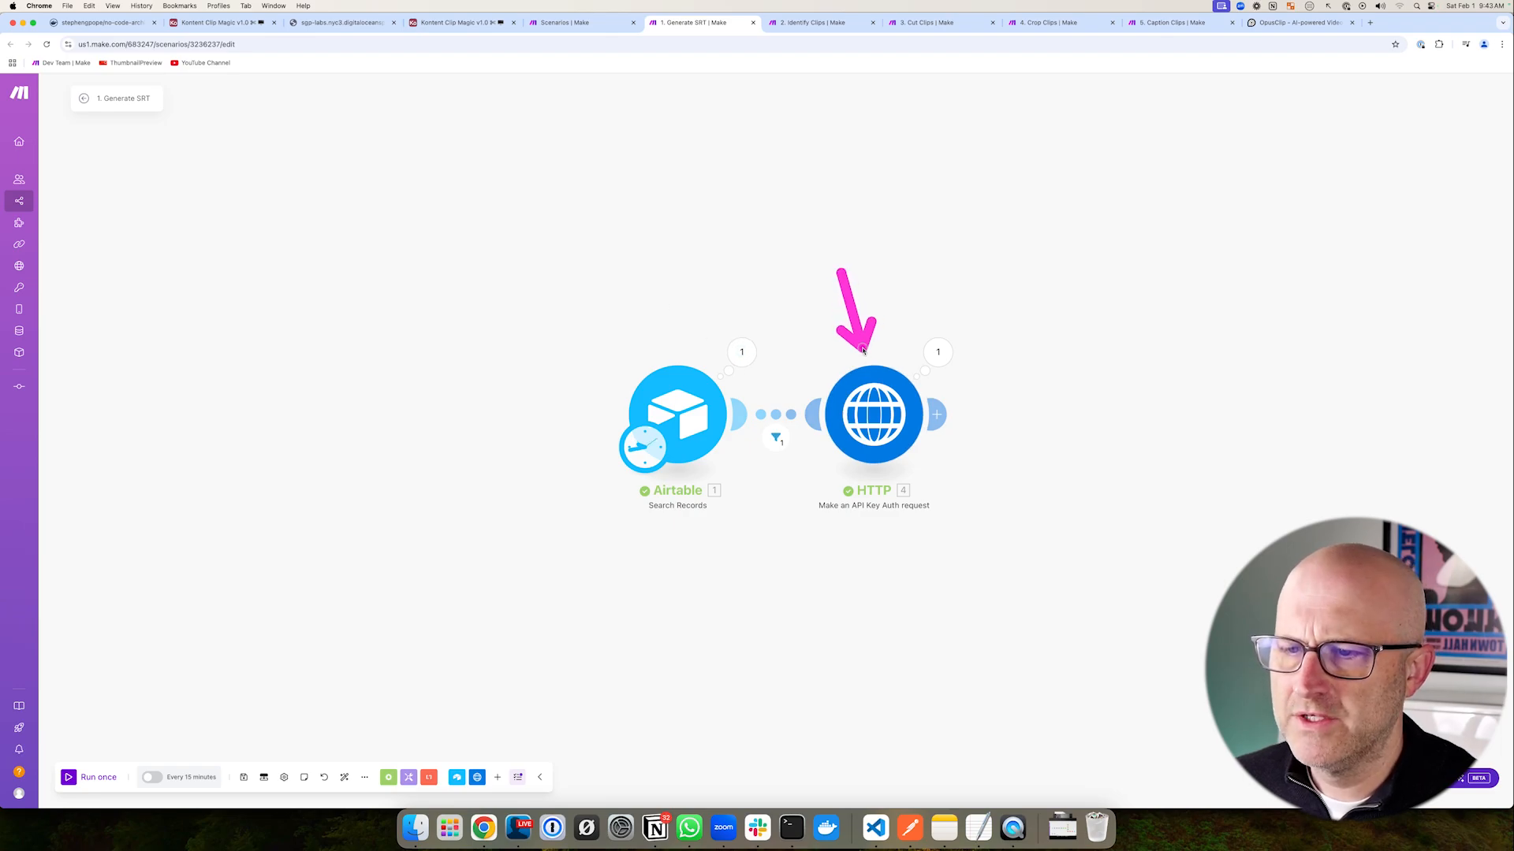
{"action": "left_click", "coordinate": [202, 23]}
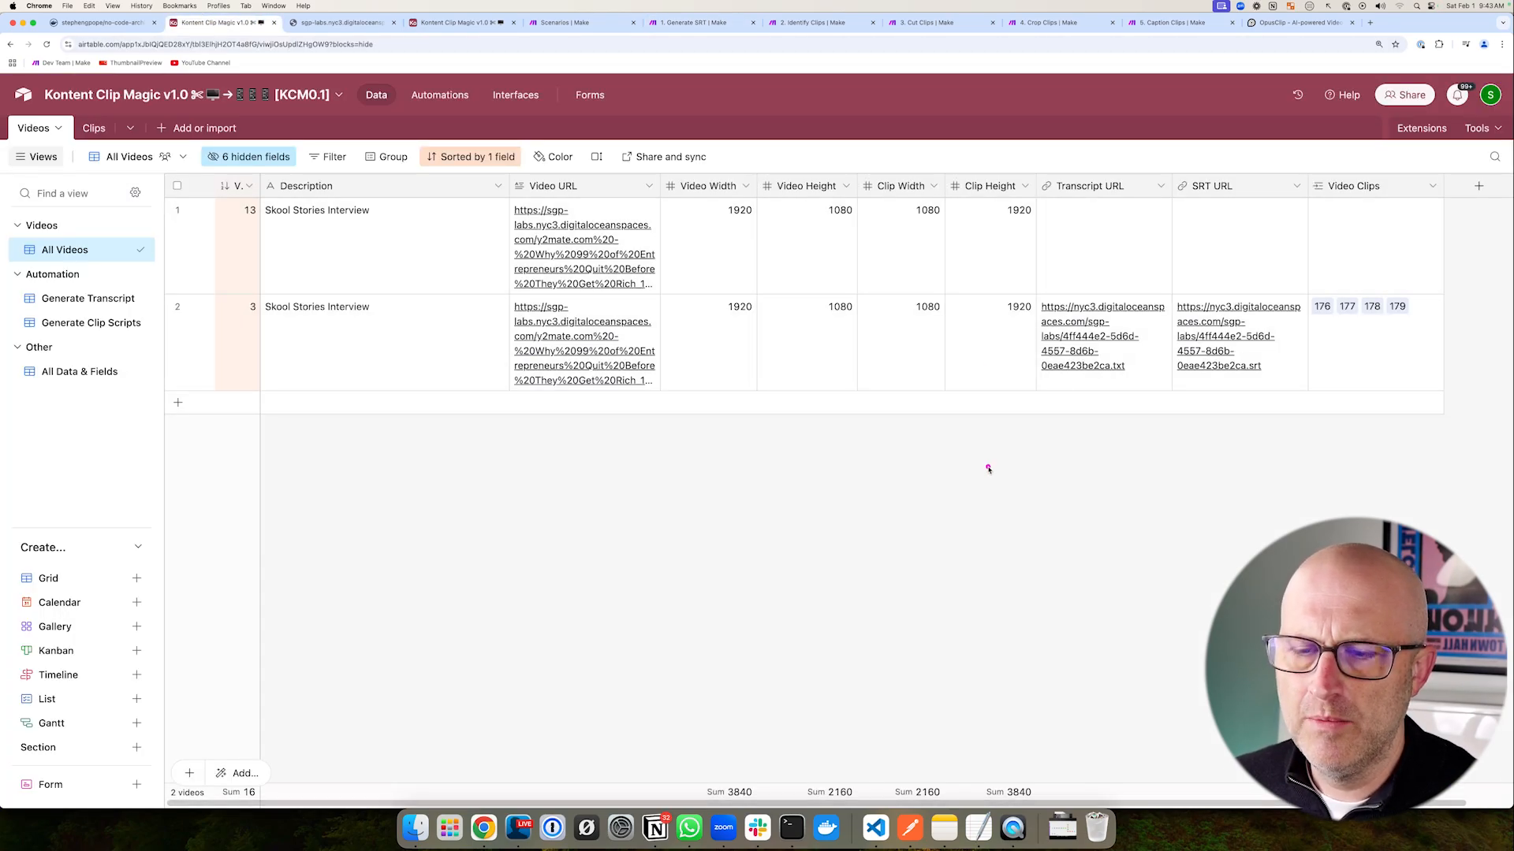
- Inspect the Skool Stories Interview record and its linked Clips table entries
{"action": "mouse_move", "coordinate": [1021, 420]}
{"action": "left_mouse_down"}
{"action": "mouse_move", "coordinate": [1011, 280]}
{"action": "mouse_move", "coordinate": [1126, 221]}
{"action": "mouse_move", "coordinate": [1183, 340]}
{"action": "mouse_move", "coordinate": [1058, 378]}
{"action": "mouse_move", "coordinate": [1088, 352]}
{"action": "mouse_move", "coordinate": [1205, 350]}
{"action": "left_mouse_up"}
{"action": "mouse_move", "coordinate": [1092, 316]}
{"action": "left_mouse_down"}
{"action": "mouse_move", "coordinate": [1166, 388]}
{"action": "mouse_move", "coordinate": [1328, 409]}
{"action": "left_mouse_up"}
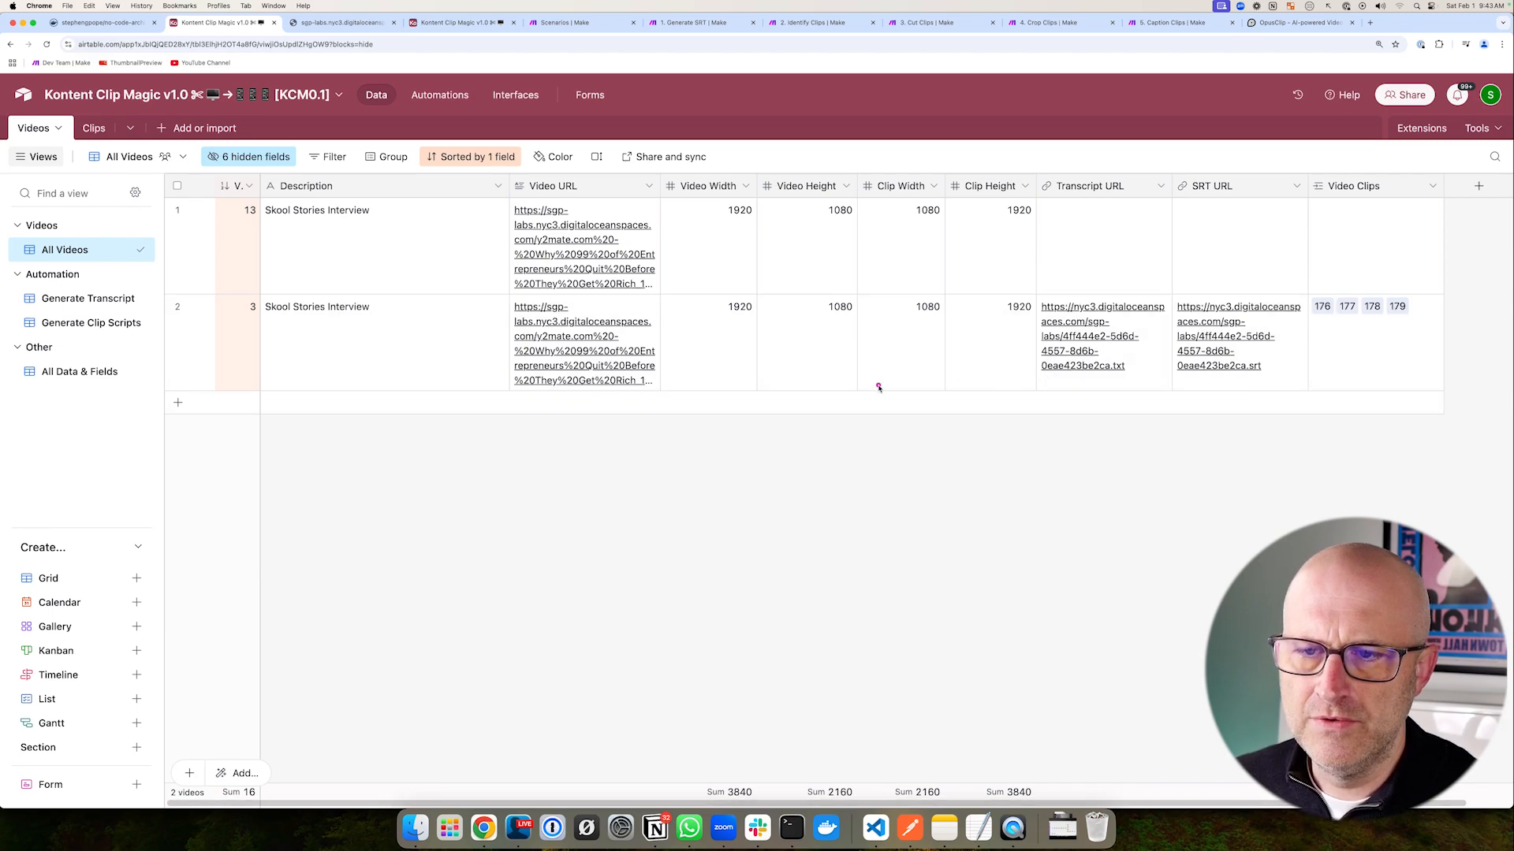
{"action": "mouse_move", "coordinate": [887, 387]}
{"action": "left_mouse_down"}
{"action": "mouse_move", "coordinate": [721, 346]}
{"action": "mouse_move", "coordinate": [647, 345]}
{"action": "left_mouse_up"}
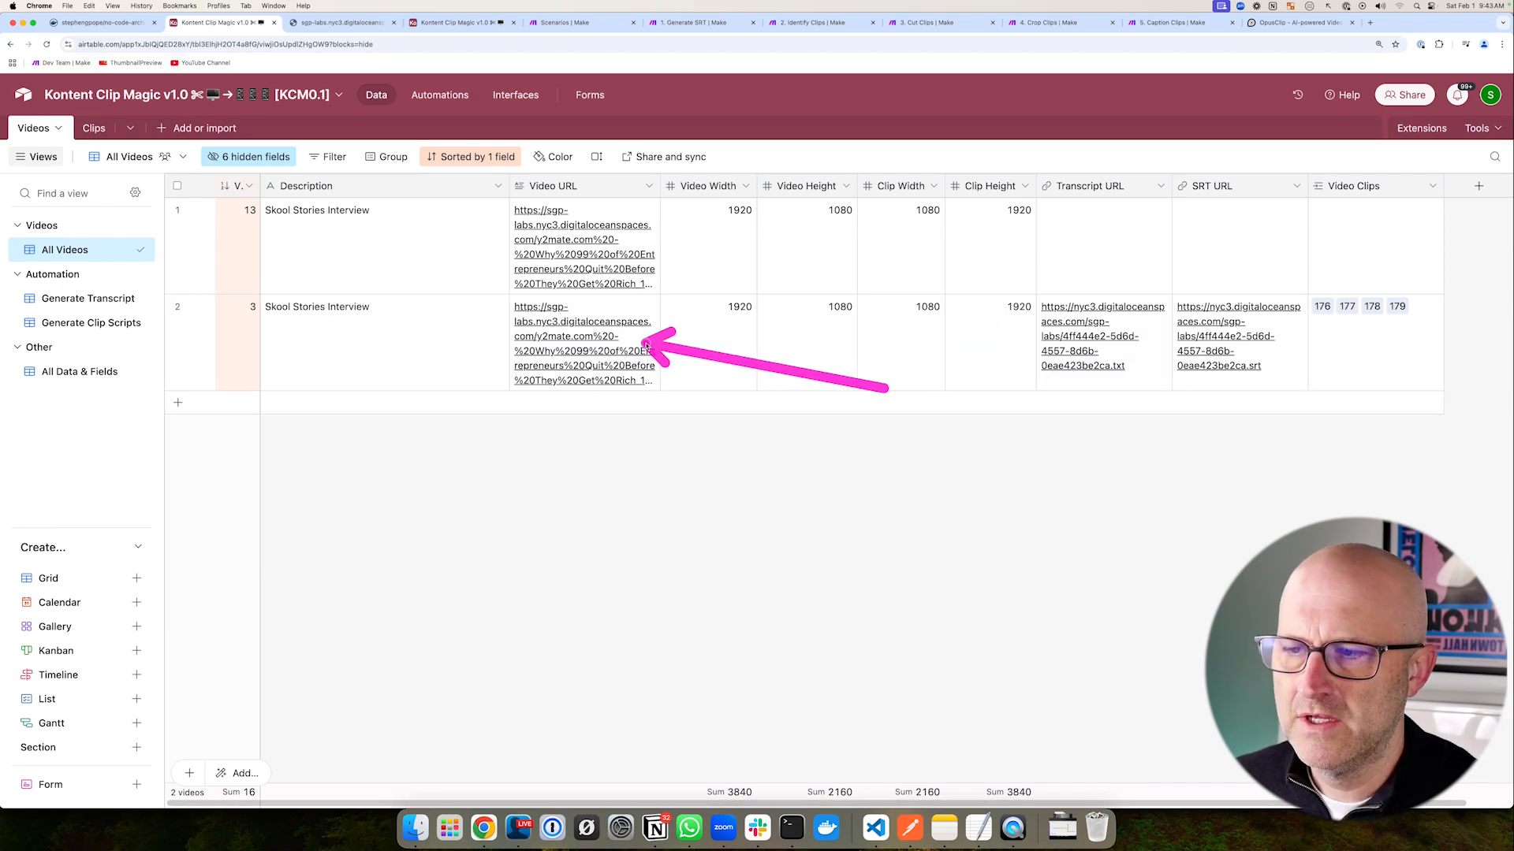
{"action": "mouse_move", "coordinate": [1020, 408]}
{"action": "left_mouse_down"}
{"action": "mouse_move", "coordinate": [1154, 320]}
{"action": "mouse_move", "coordinate": [1171, 339]}
{"action": "mouse_move", "coordinate": [1163, 366]}
{"action": "left_mouse_up"}
{"action": "left_click_drag", "start_coordinate": [929, 394], "coordinate": [996, 363]}
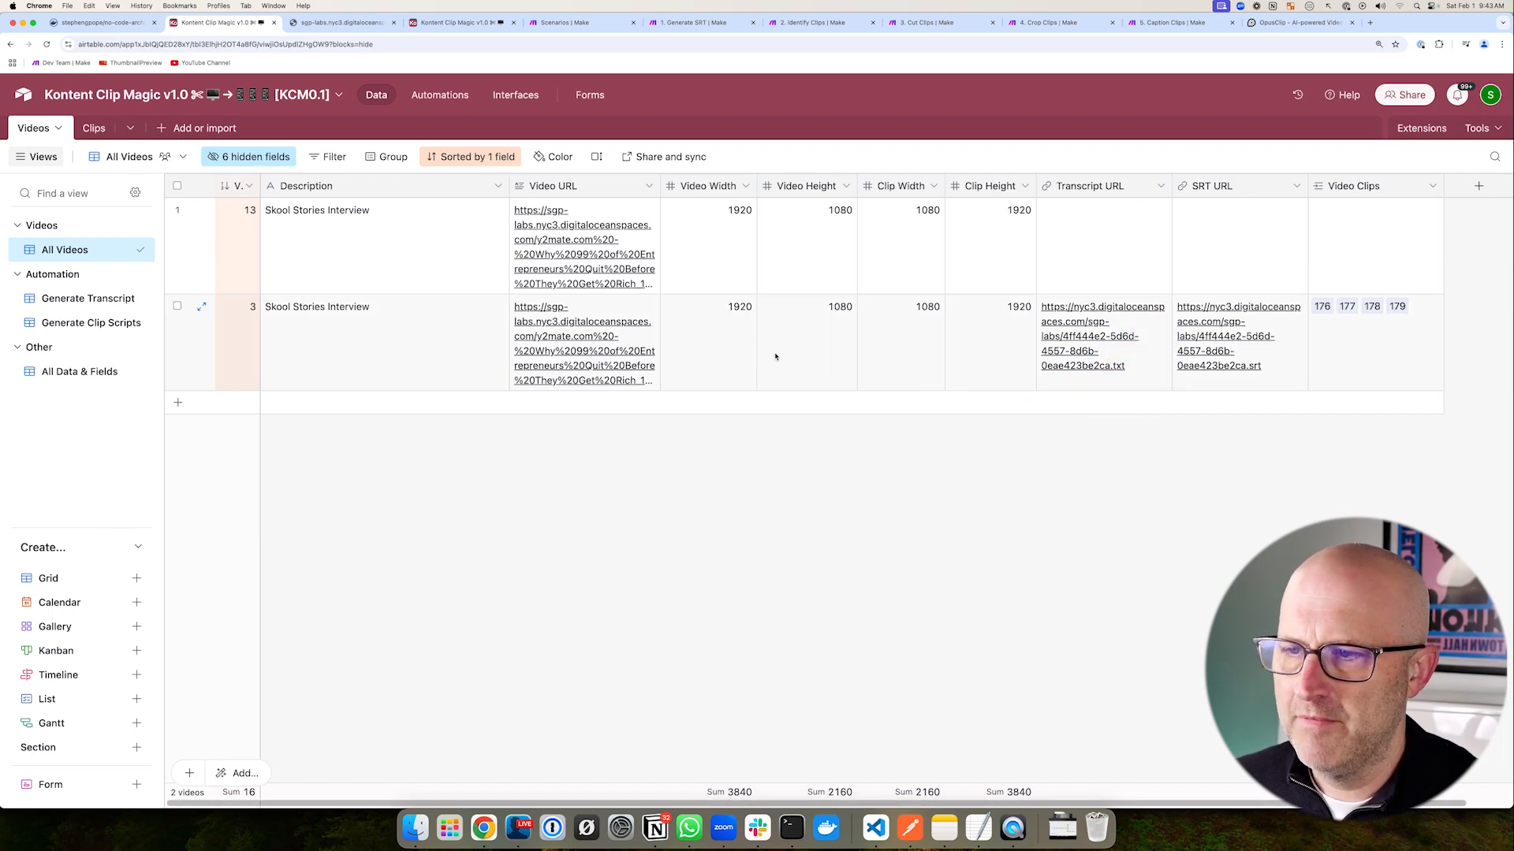
{"action": "left_click", "coordinate": [94, 128]}
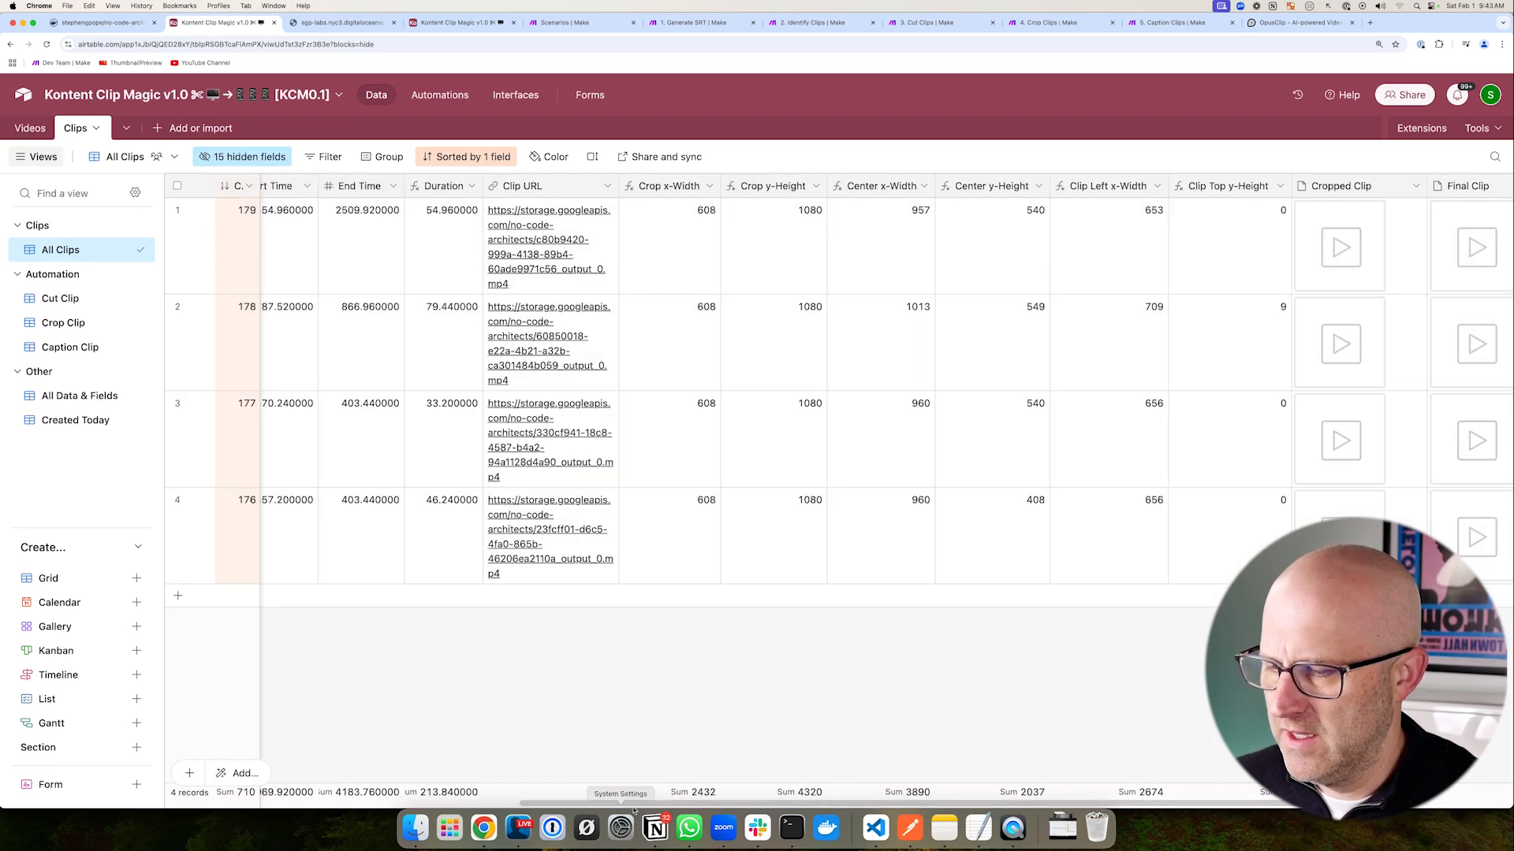
{"action": "scroll", "coordinate": [520, 394], "scroll_direction": "left", "scroll_amount": 3}
{"action": "mouse_move", "coordinate": [288, 157]}
{"action": "left_mouse_down"}
{"action": "mouse_move", "coordinate": [455, 349]}
{"action": "mouse_move", "coordinate": [608, 610]}
{"action": "left_mouse_up"}
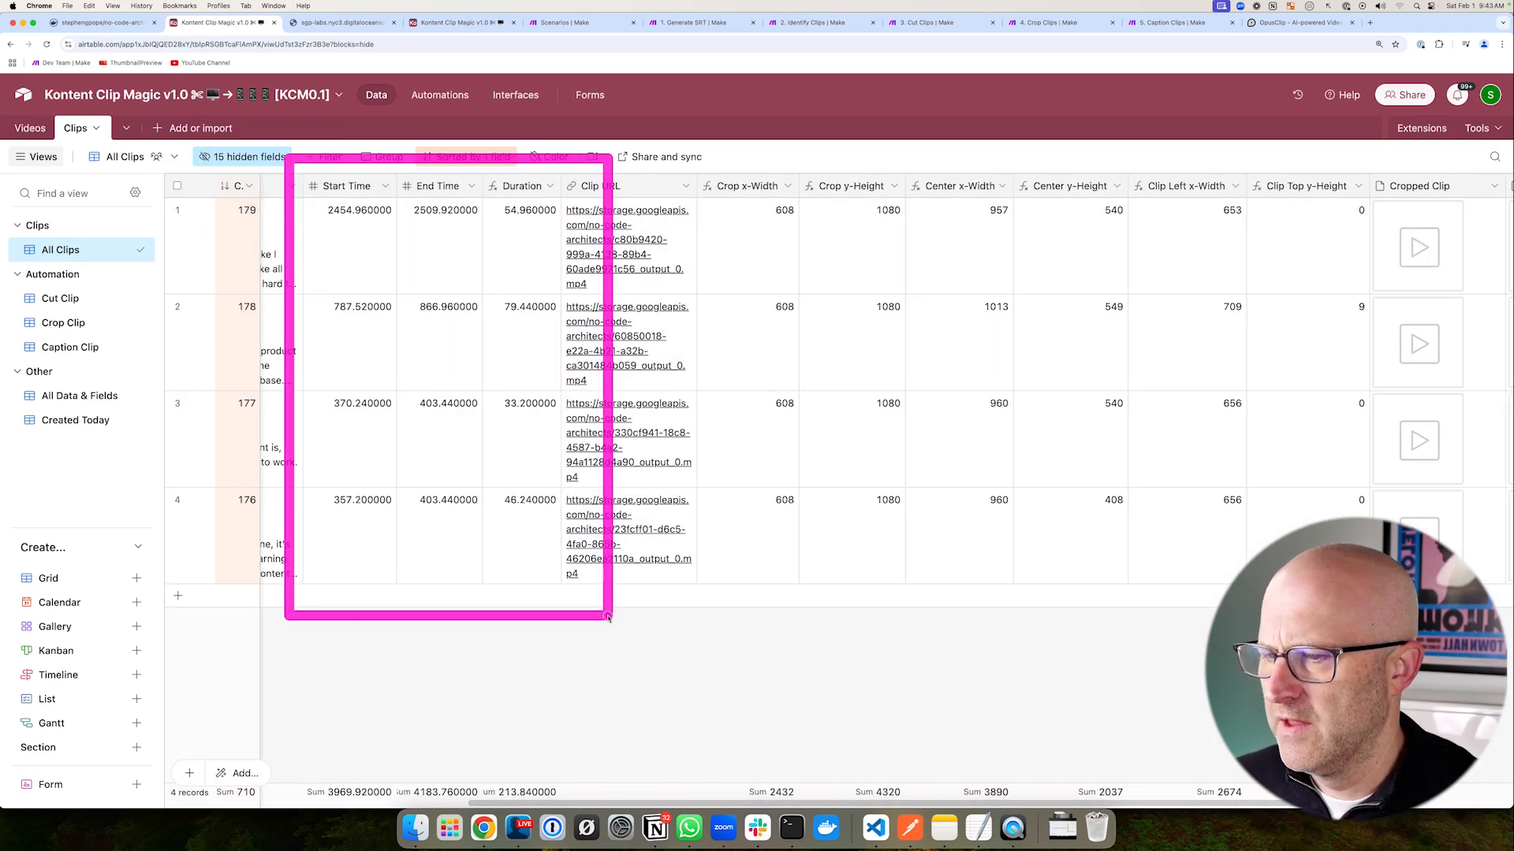
- Review the Videos table's two interview records and their linked clips
{"action": "left_click", "coordinate": [30, 128]}
{"action": "mouse_move", "coordinate": [1003, 172]}
{"action": "left_mouse_down"}
{"action": "mouse_move", "coordinate": [1188, 271]}
{"action": "mouse_move", "coordinate": [1321, 312]}
{"action": "left_mouse_up"}
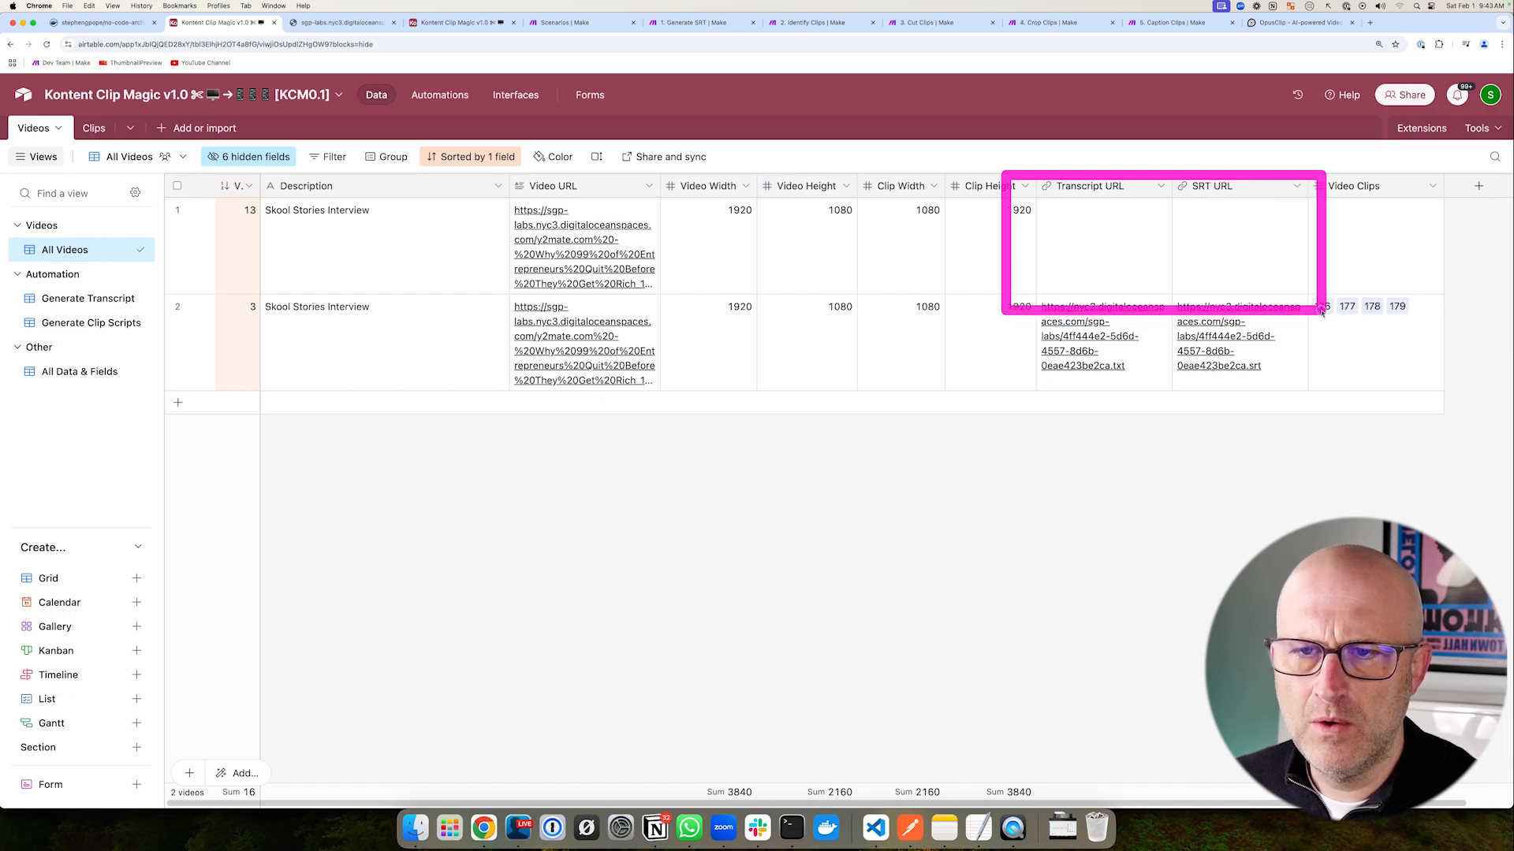
{"action": "left_click_drag", "start_coordinate": [1003, 182], "coordinate": [1336, 316]}
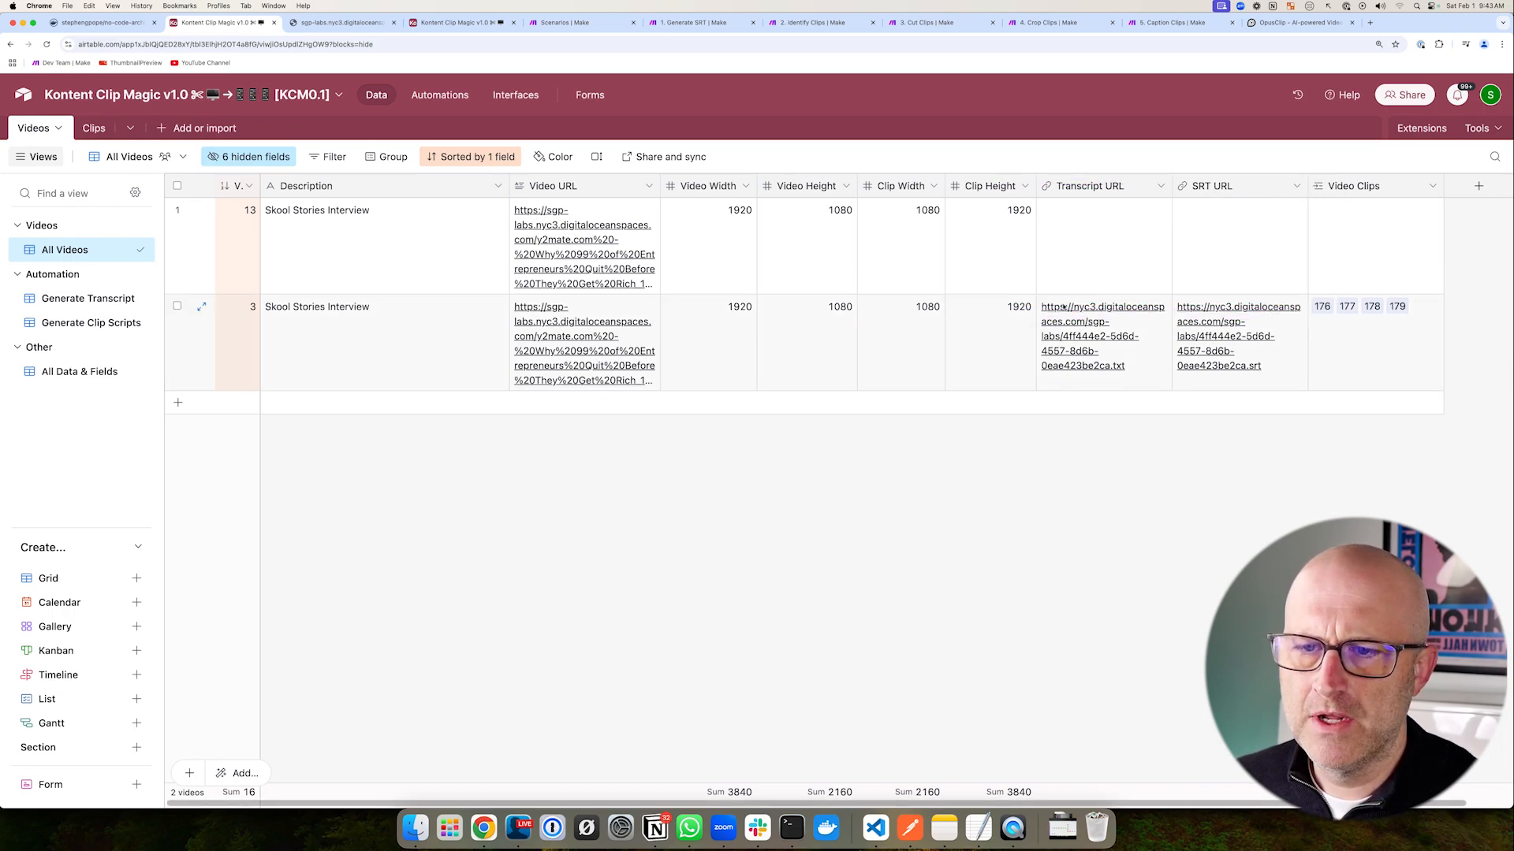
{"action": "left_click_drag", "start_coordinate": [1010, 284], "coordinate": [1327, 421]}
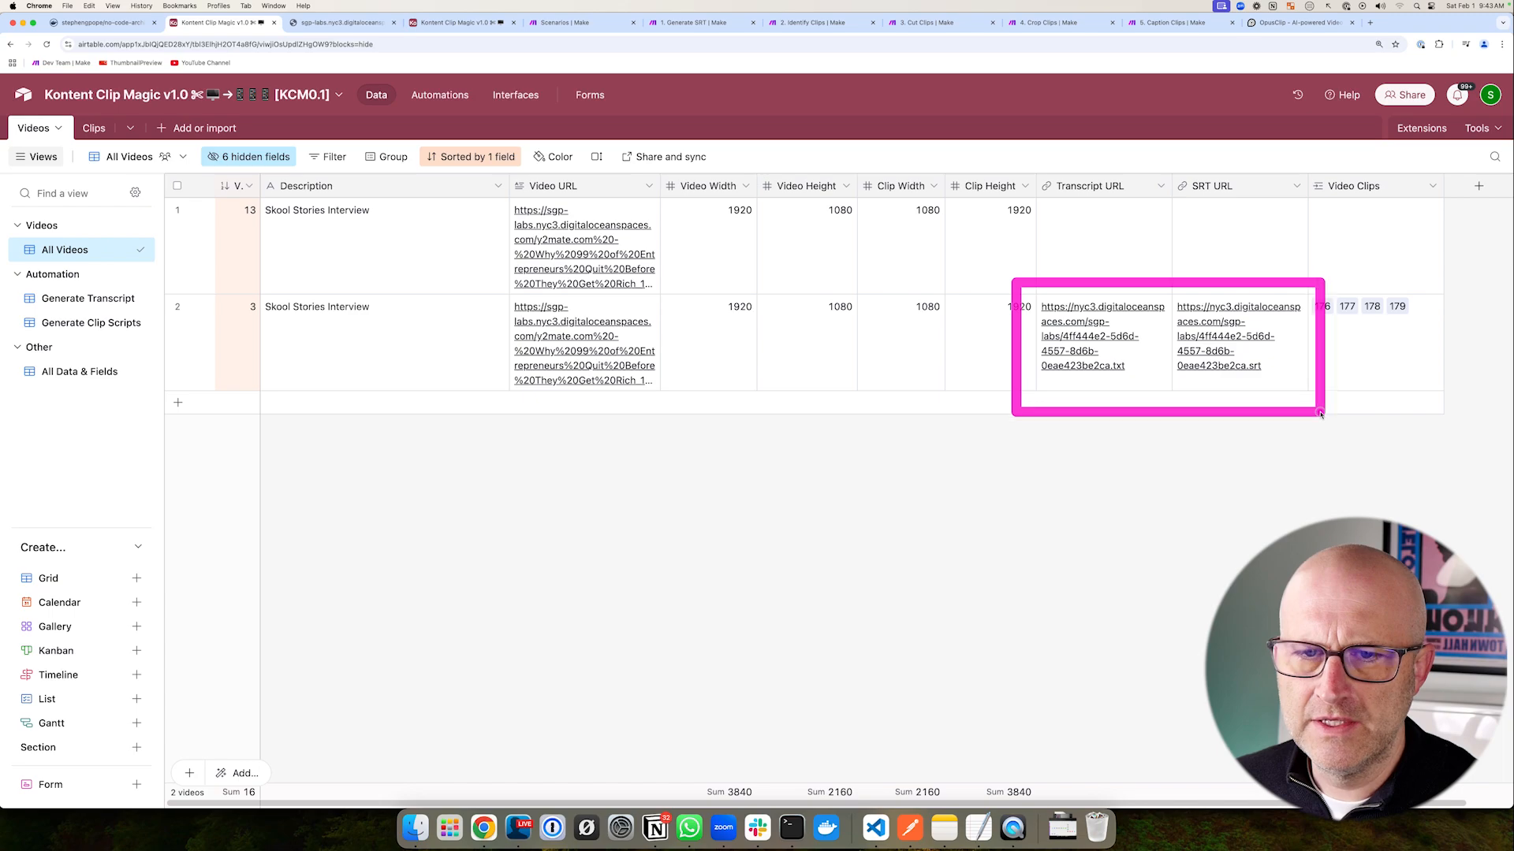
{"action": "left_click_drag", "start_coordinate": [179, 226], "coordinate": [115, 161]}
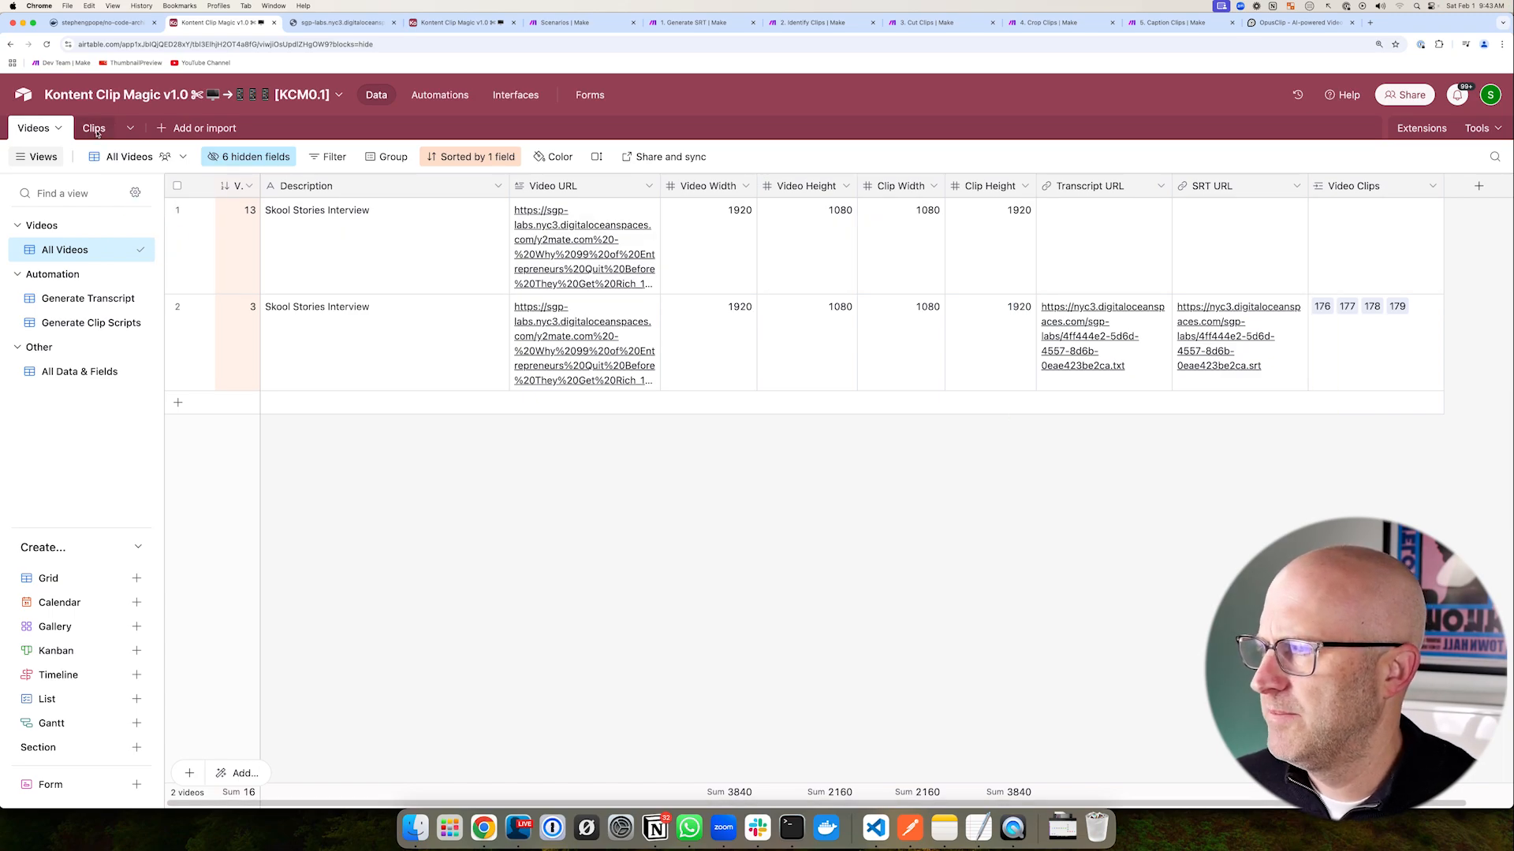
- Delete all four records from the Clips table
{"action": "left_click", "coordinate": [94, 128]}
{"action": "left_click", "coordinate": [177, 185]}
{"action": "right_click", "coordinate": [375, 257]}
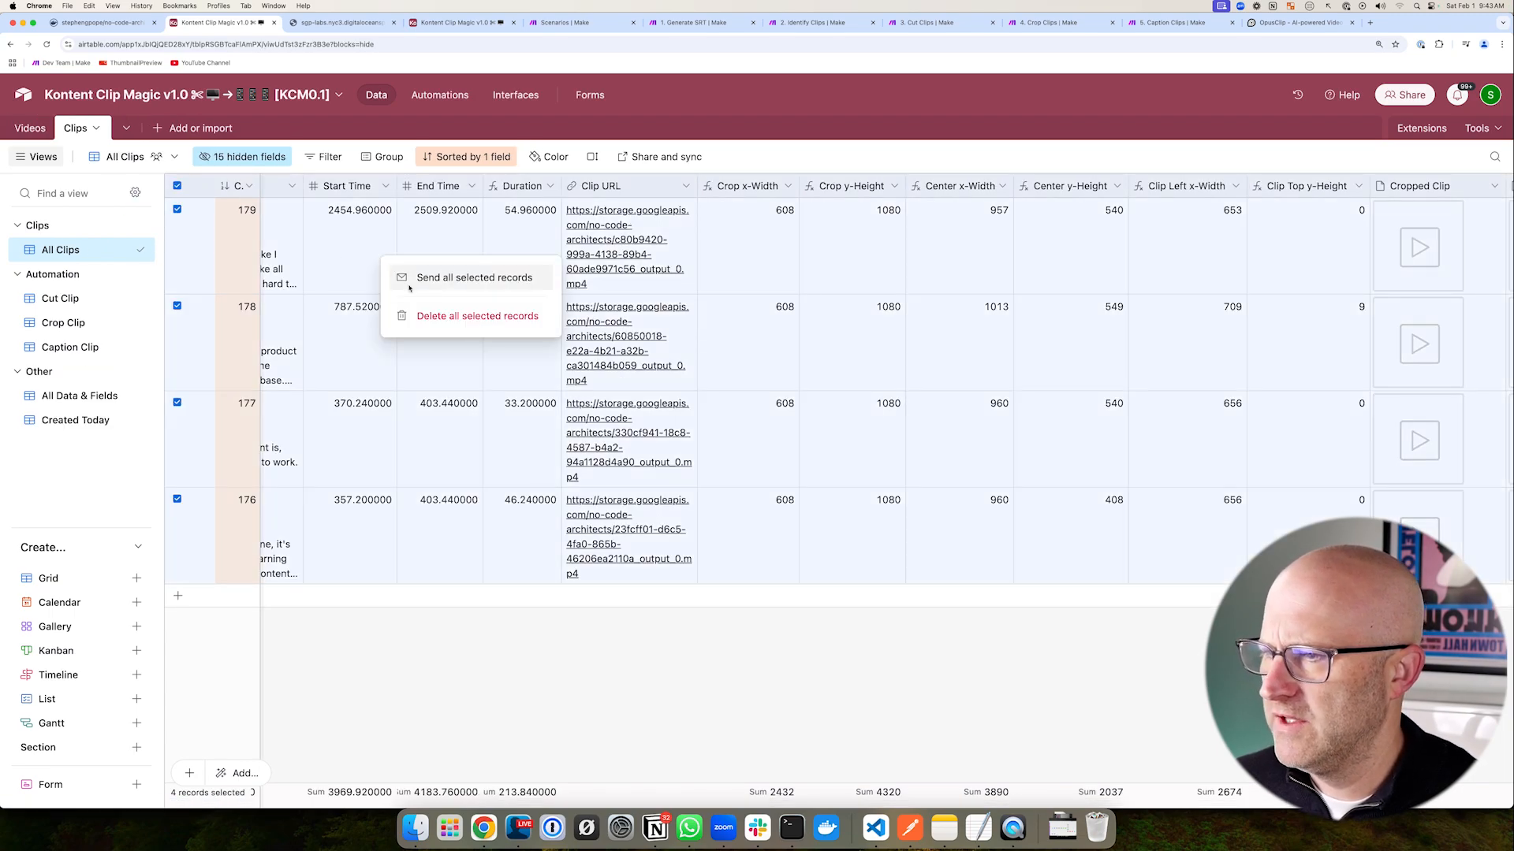
{"action": "left_click", "coordinate": [461, 316]}
- Go back to the 2. Identify Clips scenario and centre its flow on the canvas
{"action": "key", "text": "super+bracketleft"}
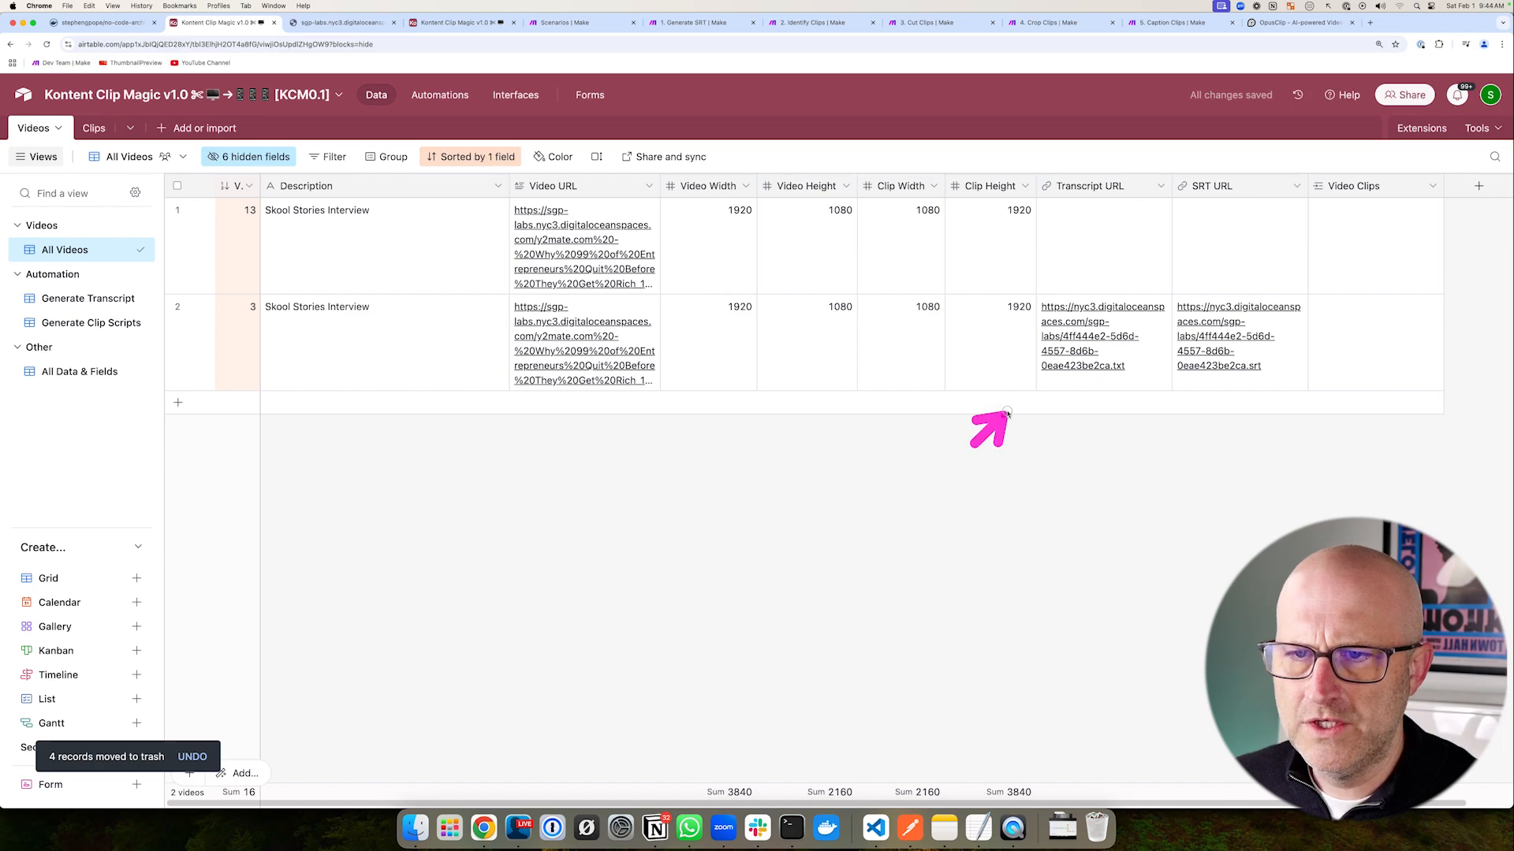
{"action": "left_click_drag", "start_coordinate": [1111, 465], "coordinate": [1198, 356]}
{"action": "left_click_drag", "start_coordinate": [1287, 274], "coordinate": [1471, 431]}
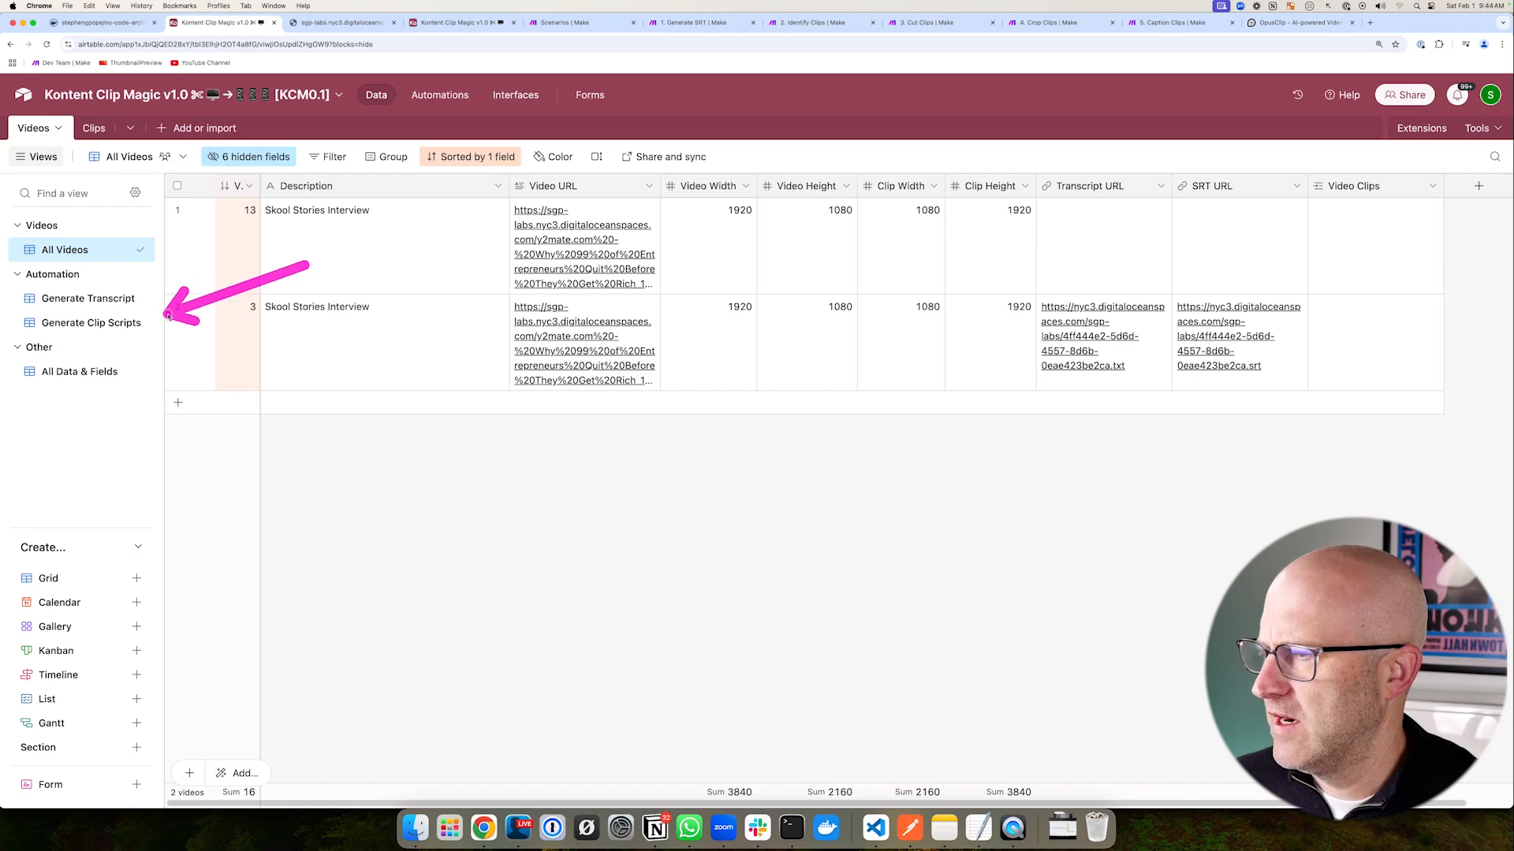
{"action": "left_click_drag", "start_coordinate": [157, 318], "coordinate": [157, 321]}
{"action": "mouse_move", "coordinate": [168, 176]}
{"action": "left_mouse_down"}
{"action": "mouse_move", "coordinate": [1122, 600]}
{"action": "mouse_move", "coordinate": [1301, 649]}
{"action": "left_mouse_up"}
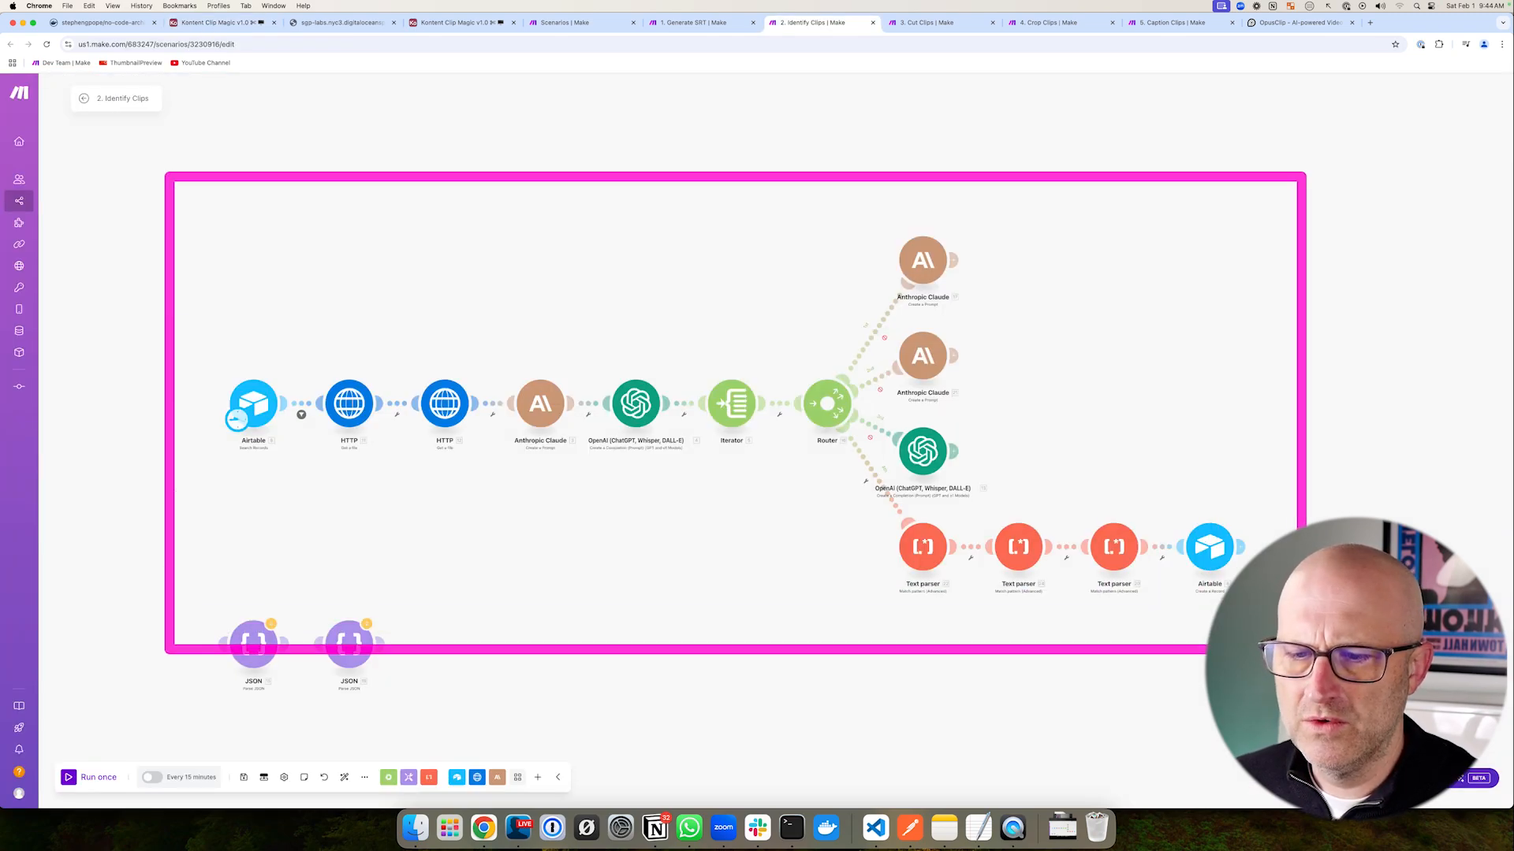
{"action": "left_click_drag", "start_coordinate": [625, 517], "coordinate": [684, 500]}
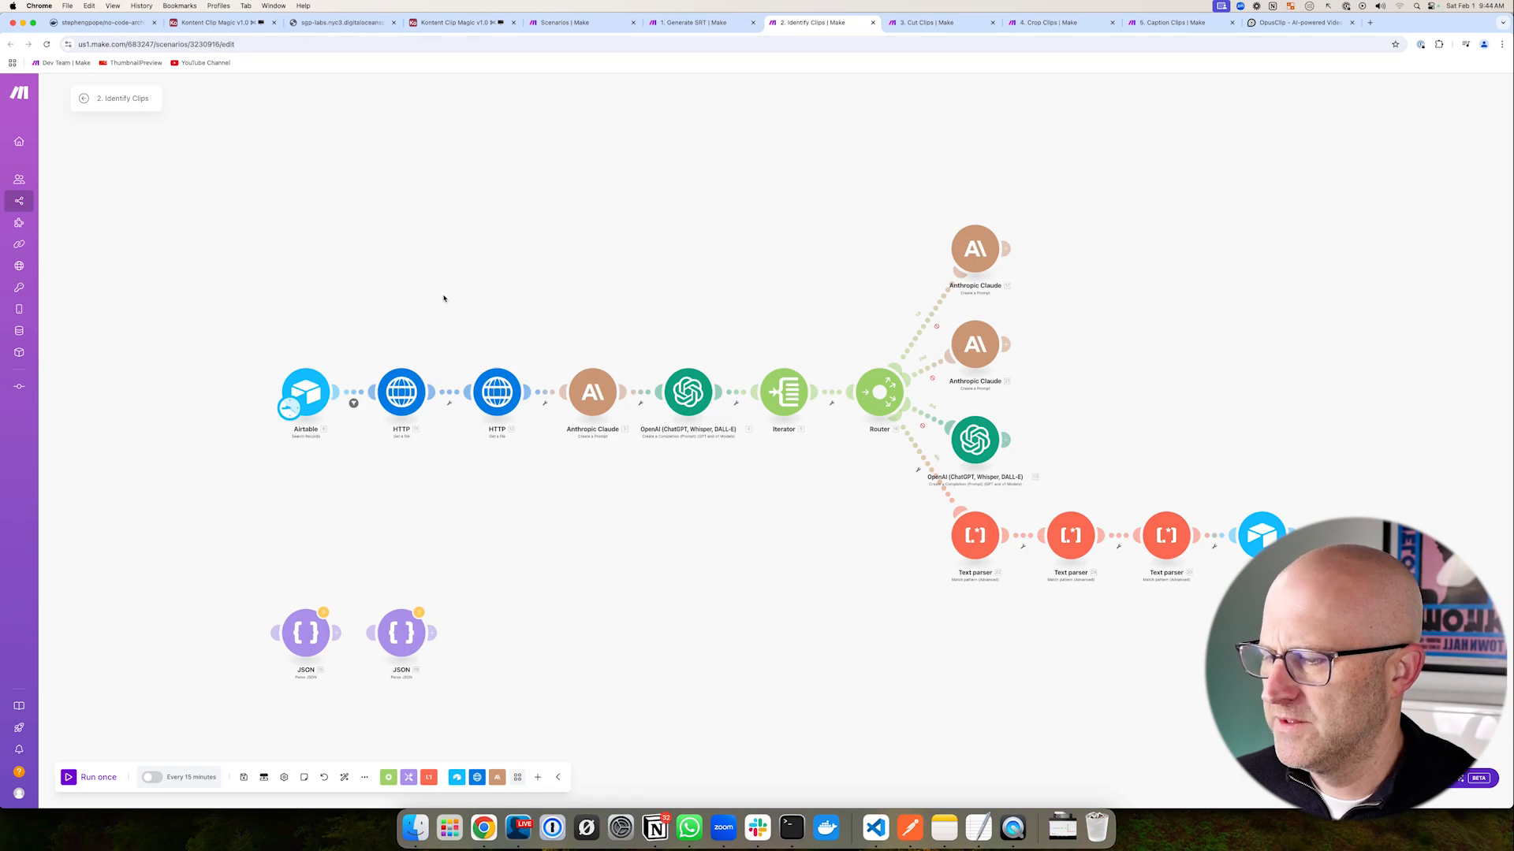
- Run the 2. Identify Clips scenario once and follow each module through to Airtable Create a Record
{"action": "left_click", "coordinate": [74, 777]}
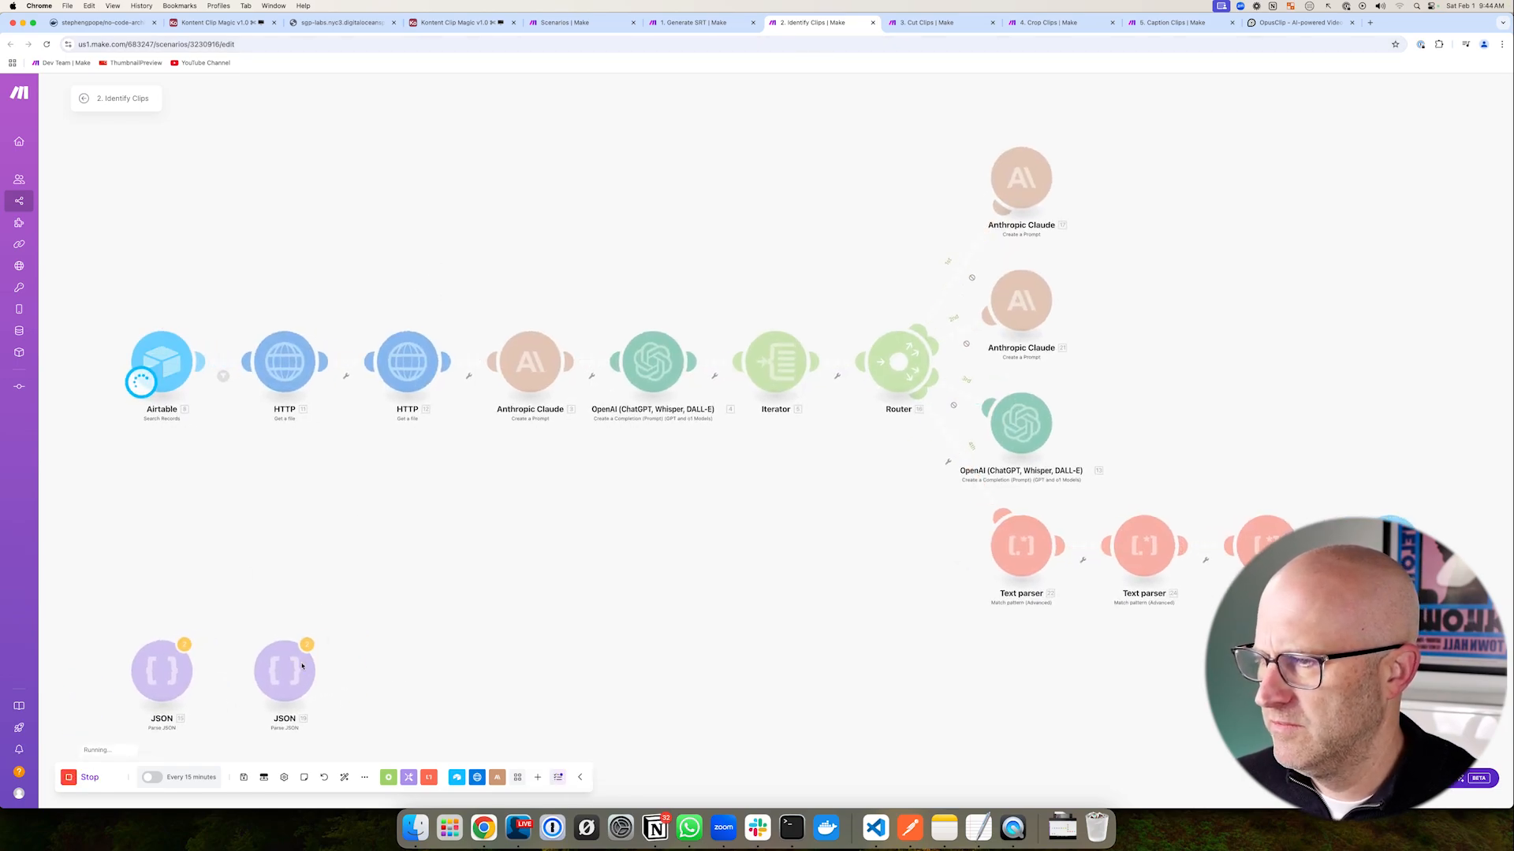
{"action": "left_click_drag", "start_coordinate": [344, 229], "coordinate": [348, 265]}
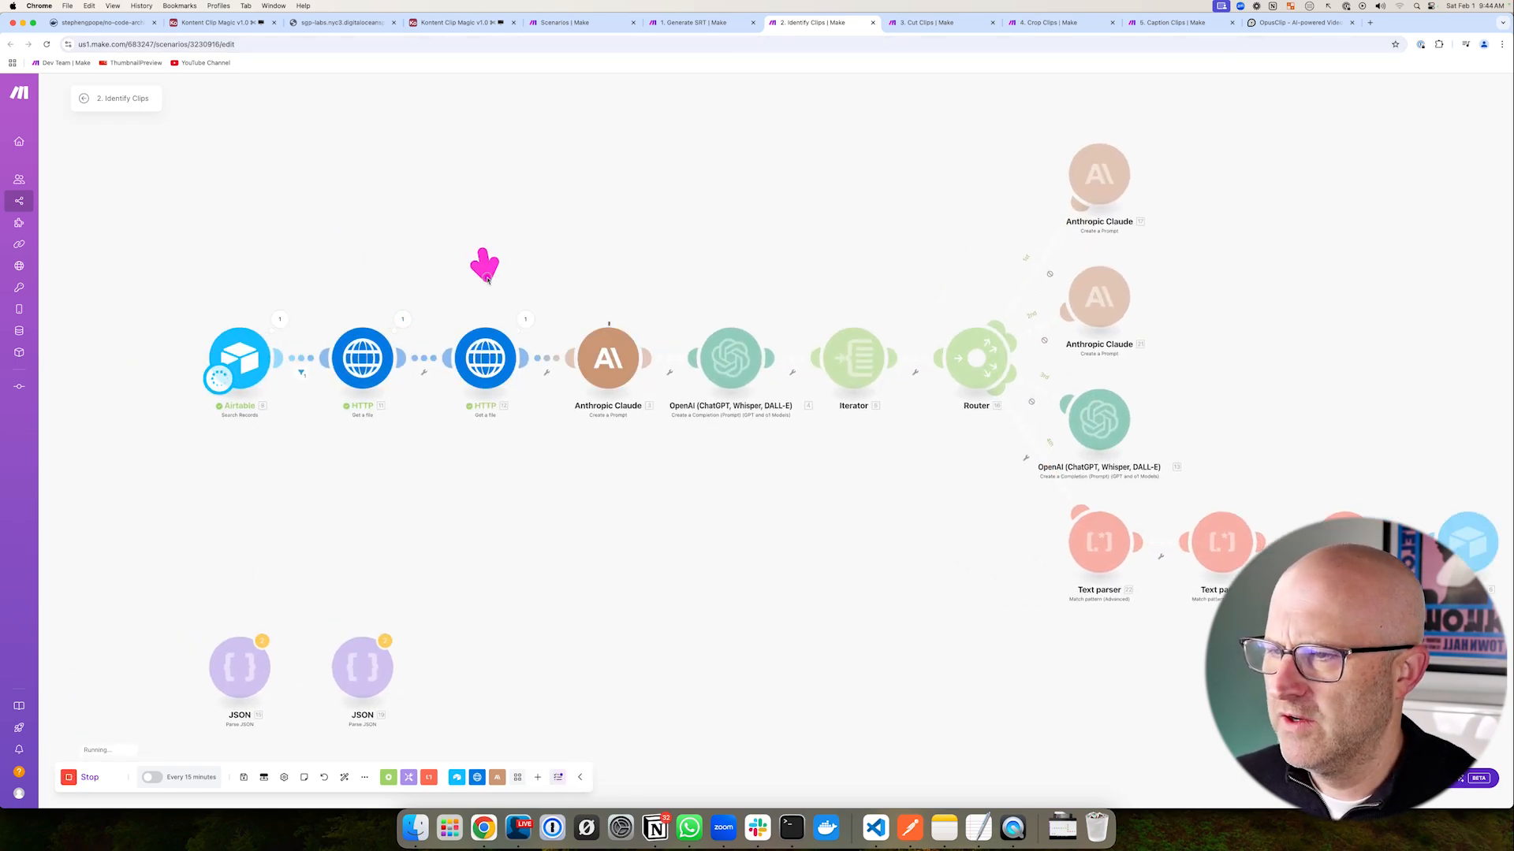
{"action": "mouse_move", "coordinate": [525, 295]}
{"action": "left_mouse_down"}
{"action": "mouse_move", "coordinate": [675, 437]}
{"action": "mouse_move", "coordinate": [700, 442]}
{"action": "left_mouse_up"}
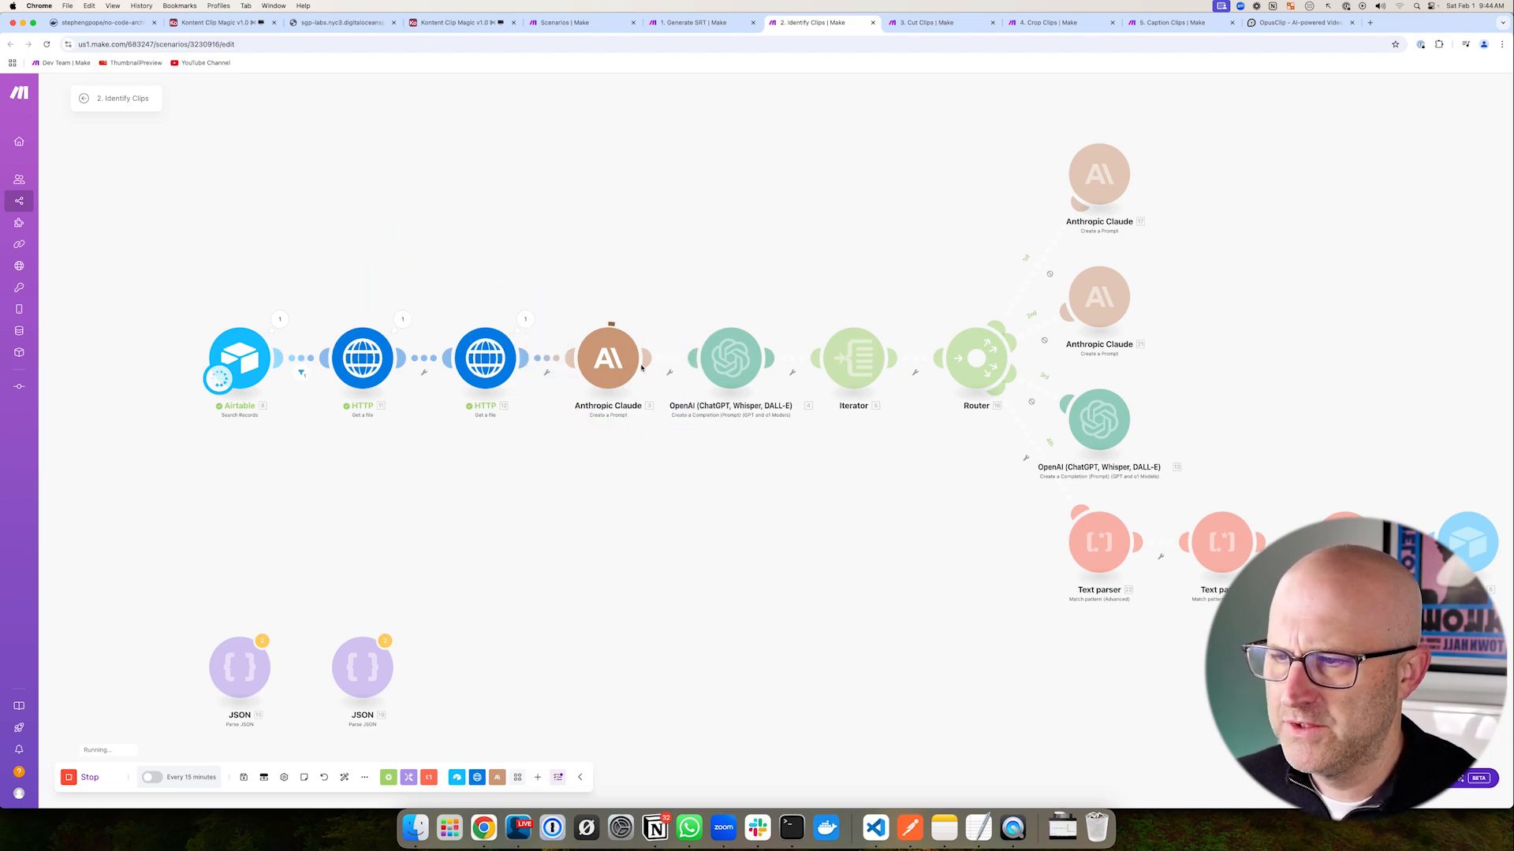
{"action": "left_click_drag", "start_coordinate": [709, 444], "coordinate": [697, 445]}
{"action": "mouse_move", "coordinate": [658, 258]}
{"action": "left_mouse_down"}
{"action": "mouse_move", "coordinate": [637, 306]}
{"action": "mouse_move", "coordinate": [744, 448]}
{"action": "left_mouse_up"}
{"action": "mouse_move", "coordinate": [588, 231]}
{"action": "left_mouse_down"}
{"action": "mouse_move", "coordinate": [591, 301]}
{"action": "mouse_move", "coordinate": [646, 329]}
{"action": "mouse_move", "coordinate": [750, 446]}
{"action": "left_mouse_up"}
{"action": "left_click_drag", "start_coordinate": [721, 300], "coordinate": [871, 443]}
{"action": "left_click_drag", "start_coordinate": [723, 227], "coordinate": [686, 309]}
{"action": "left_click_drag", "start_coordinate": [741, 261], "coordinate": [784, 315]}
{"action": "mouse_move", "coordinate": [1308, 470]}
{"action": "left_mouse_down"}
{"action": "mouse_move", "coordinate": [1419, 581]}
{"action": "mouse_move", "coordinate": [1427, 637]}
{"action": "left_mouse_up"}
{"action": "left_click_drag", "start_coordinate": [651, 243], "coordinate": [609, 304]}
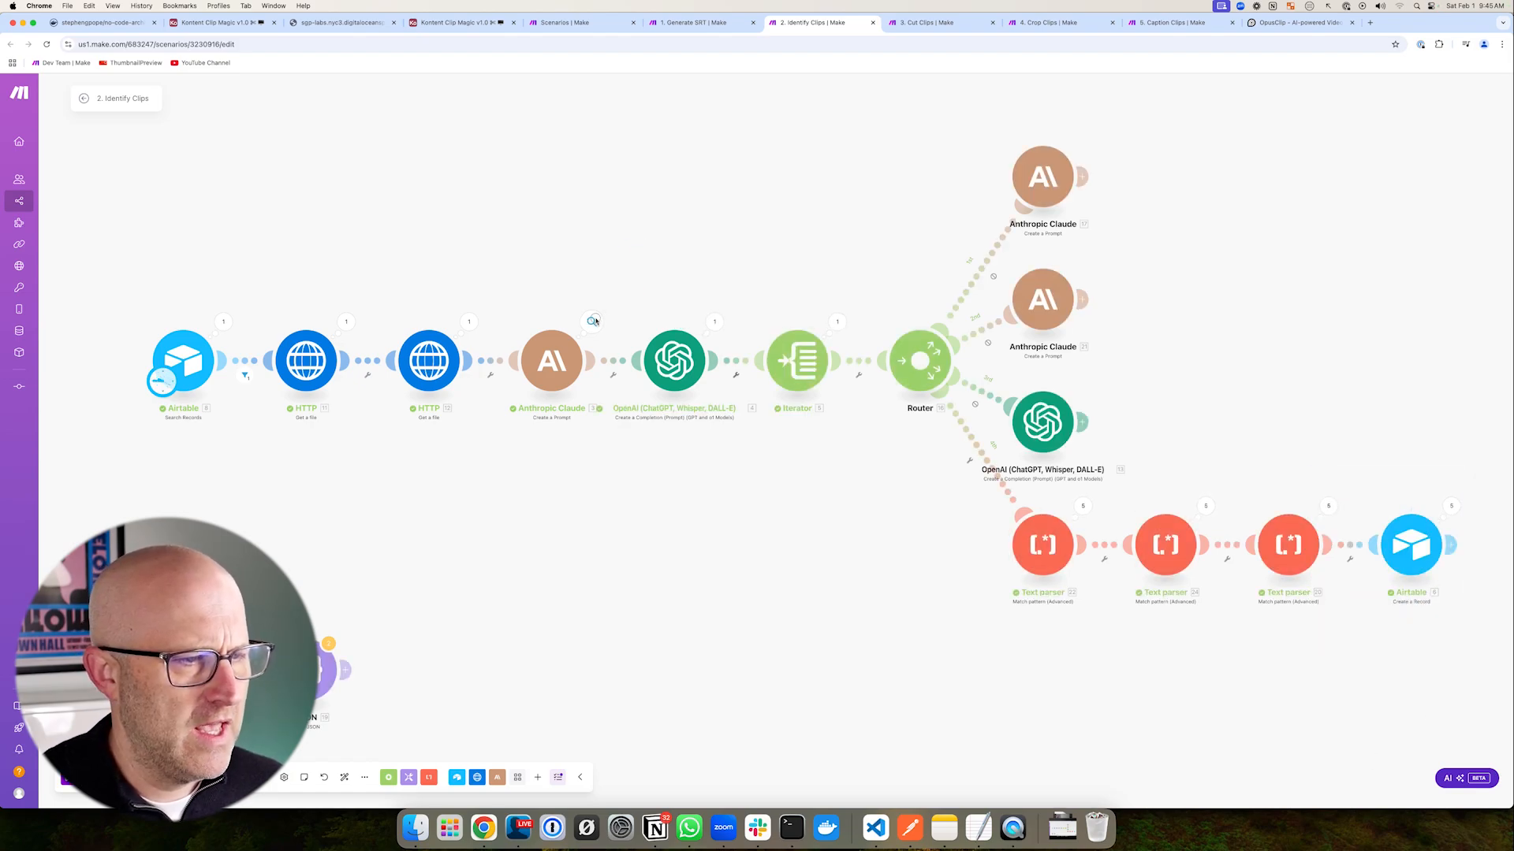
- Show the Anthropic Claude module's output with its Text Response expanded
{"action": "left_click", "coordinate": [591, 322]}
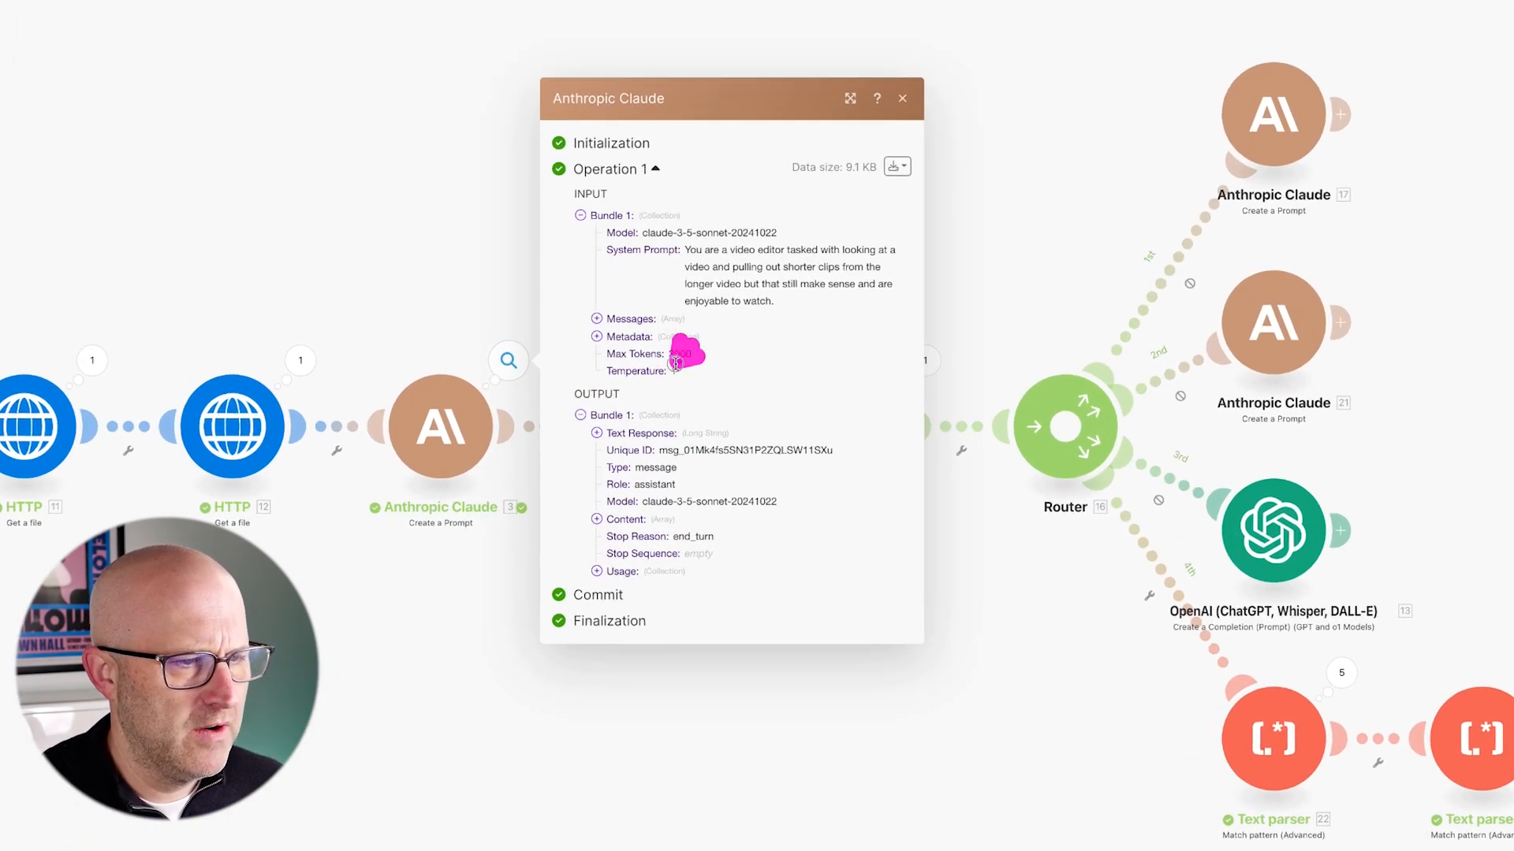
{"action": "left_click", "coordinate": [599, 429]}
{"action": "mouse_move", "coordinate": [995, 212]}
{"action": "left_mouse_down"}
{"action": "mouse_move", "coordinate": [674, 347]}
{"action": "mouse_move", "coordinate": [770, 545]}
{"action": "mouse_move", "coordinate": [691, 643]}
{"action": "left_mouse_up"}
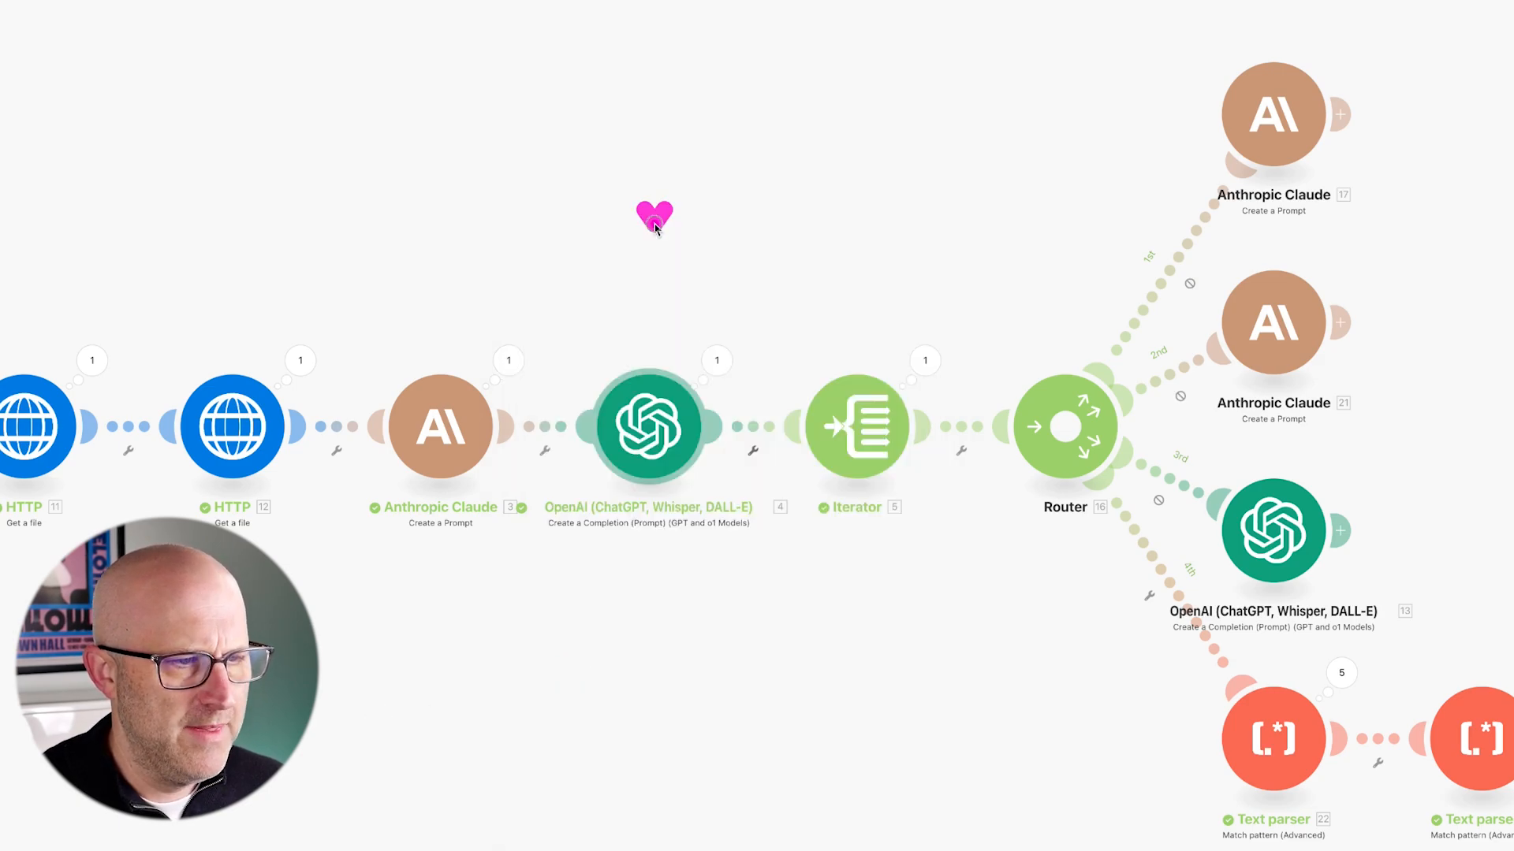
- Expand the OpenAI module's result down to the first clip's full text
{"action": "left_click", "coordinate": [714, 360]}
{"action": "left_click_drag", "start_coordinate": [938, 337], "coordinate": [808, 433]}
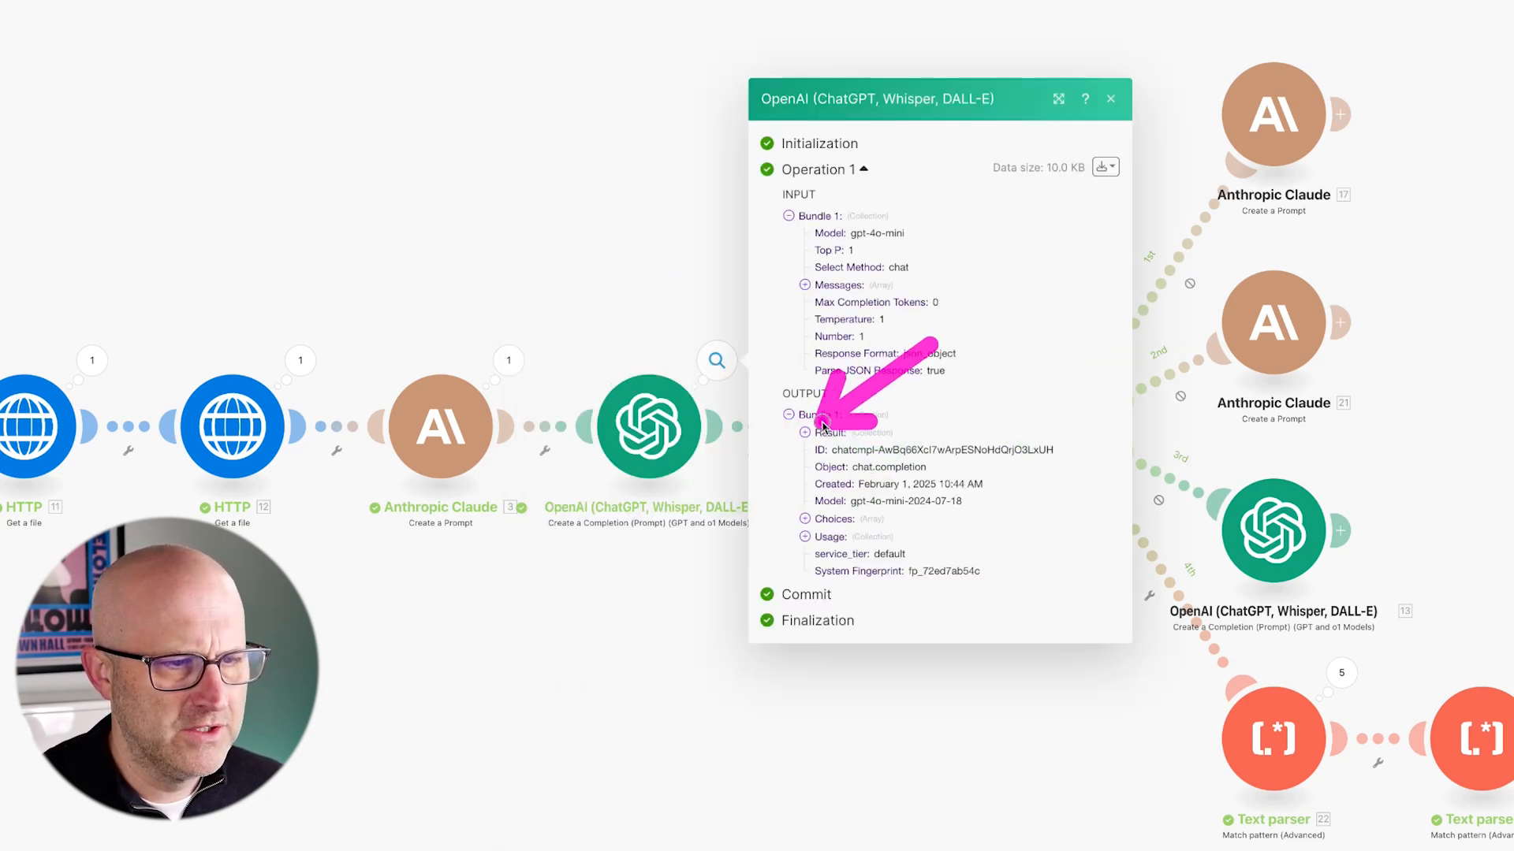
{"action": "left_click", "coordinate": [804, 433]}
{"action": "left_click_drag", "start_coordinate": [936, 365], "coordinate": [871, 424]}
{"action": "left_click", "coordinate": [821, 441]}
{"action": "left_click", "coordinate": [838, 408]}
{"action": "mouse_move", "coordinate": [1008, 325]}
{"action": "left_mouse_down"}
{"action": "mouse_move", "coordinate": [898, 410]}
{"action": "mouse_move", "coordinate": [933, 430]}
{"action": "mouse_move", "coordinate": [1081, 433]}
{"action": "left_mouse_up"}
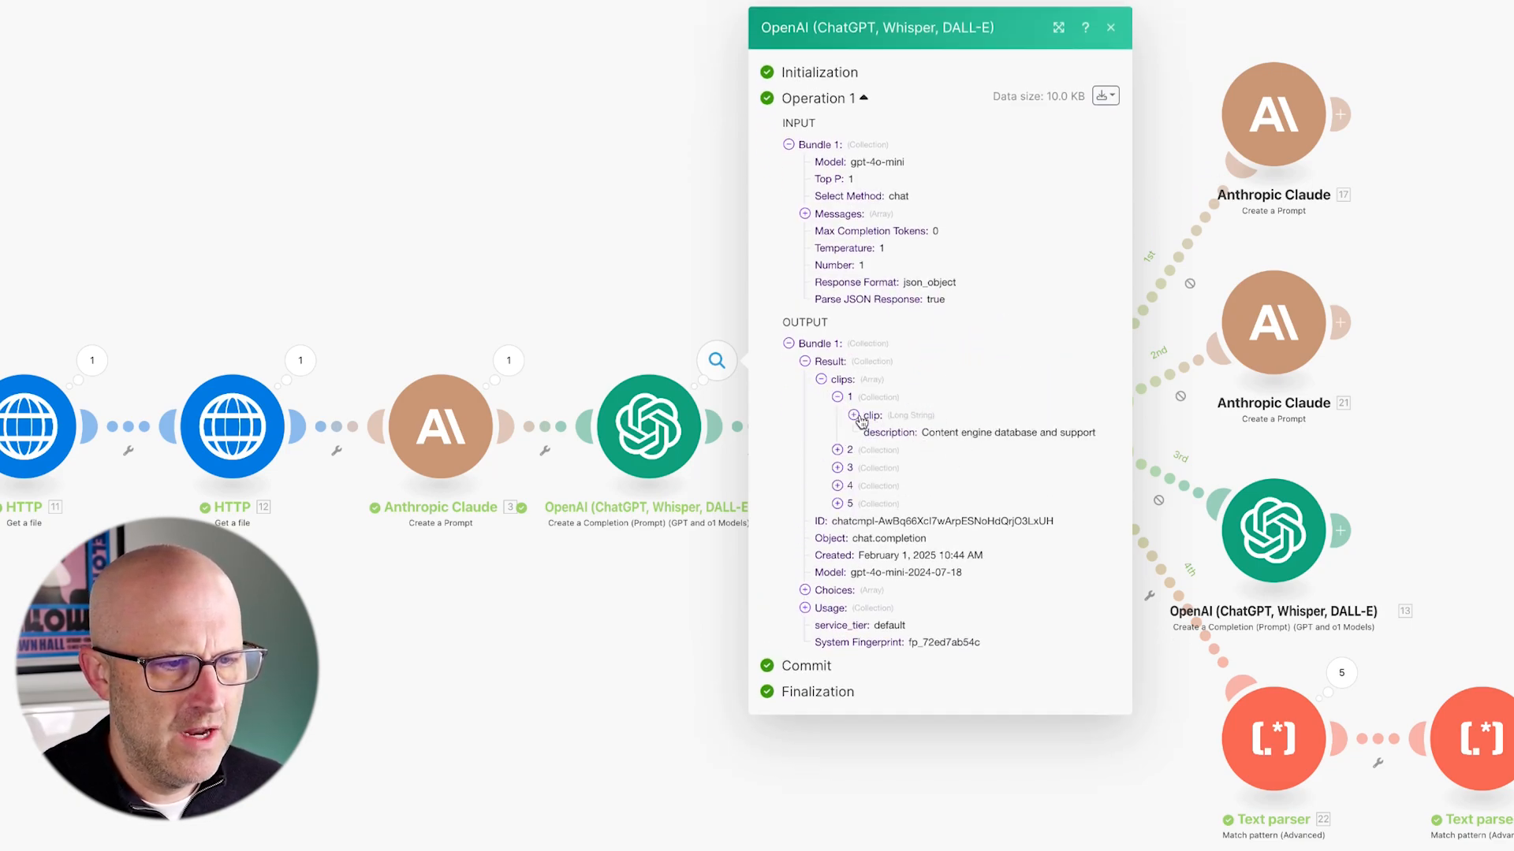
{"action": "left_click", "coordinate": [854, 416]}
{"action": "mouse_move", "coordinate": [692, 468]}
{"action": "left_mouse_down"}
{"action": "mouse_move", "coordinate": [775, 431]}
{"action": "mouse_move", "coordinate": [844, 596]}
{"action": "left_mouse_up"}
{"action": "left_click_drag", "start_coordinate": [779, 322], "coordinate": [1000, 551]}
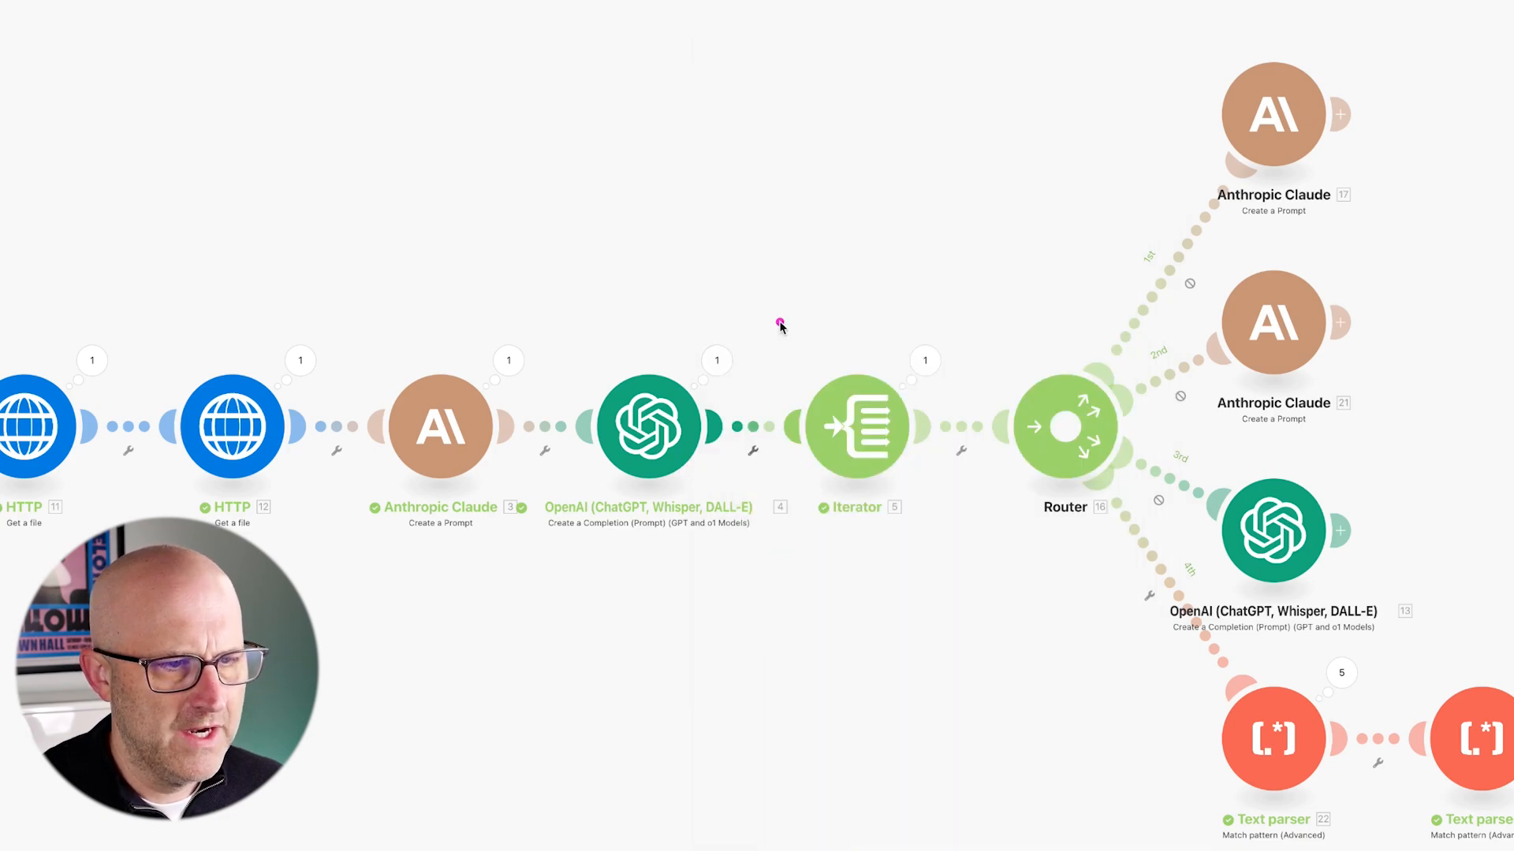
- Open the first Text parser's Operation 1 results, showing output value 301
{"action": "mouse_move", "coordinate": [906, 45]}
{"action": "left_mouse_down"}
{"action": "mouse_move", "coordinate": [1136, 405]}
{"action": "mouse_move", "coordinate": [1362, 625]}
{"action": "mouse_move", "coordinate": [1396, 625]}
{"action": "left_mouse_up"}
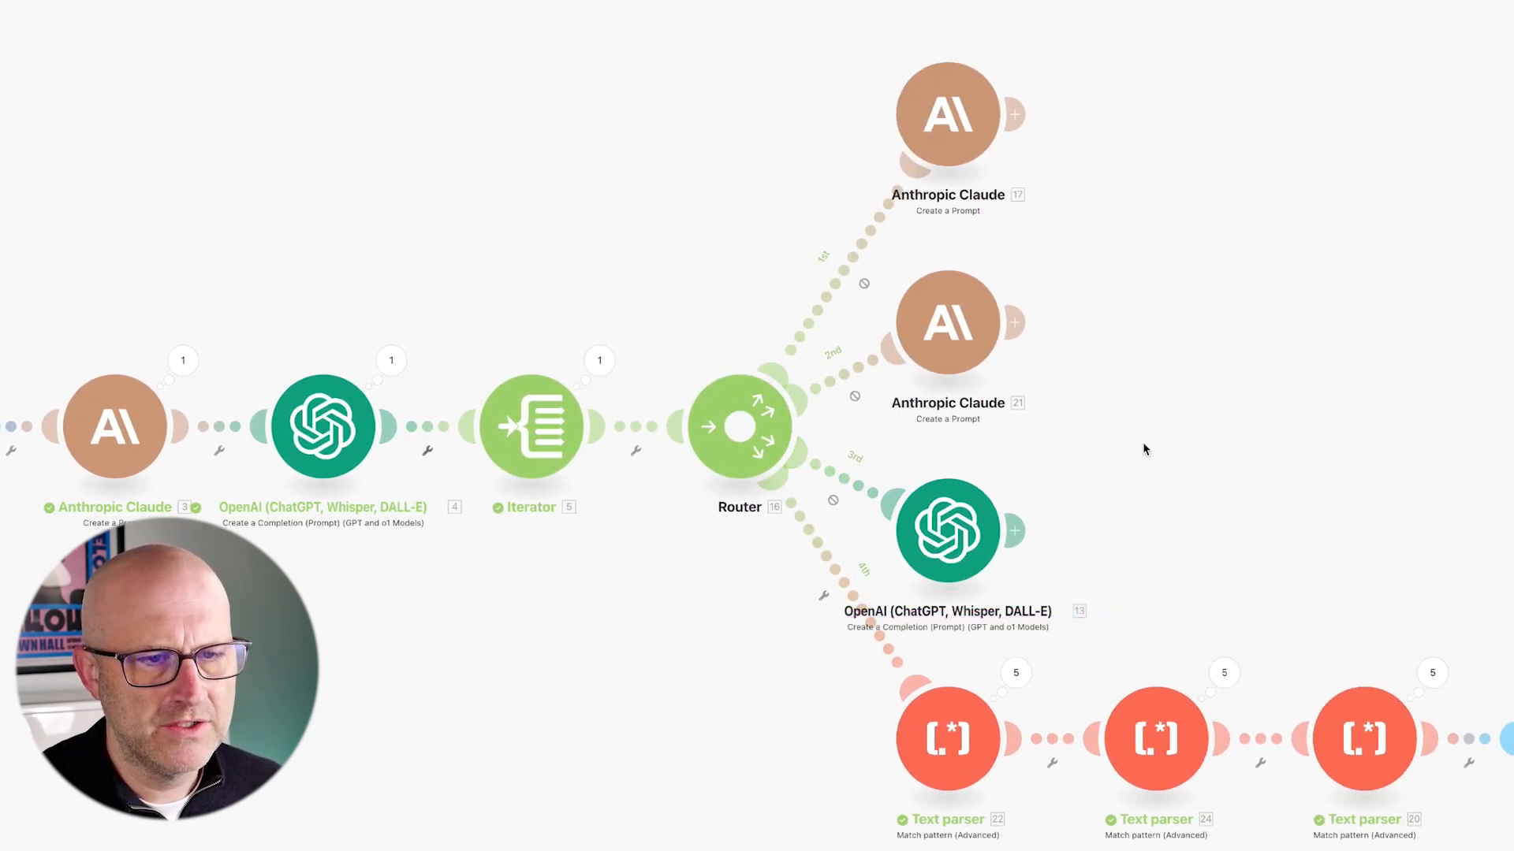
{"action": "left_click_drag", "start_coordinate": [424, 207], "coordinate": [356, 319]}
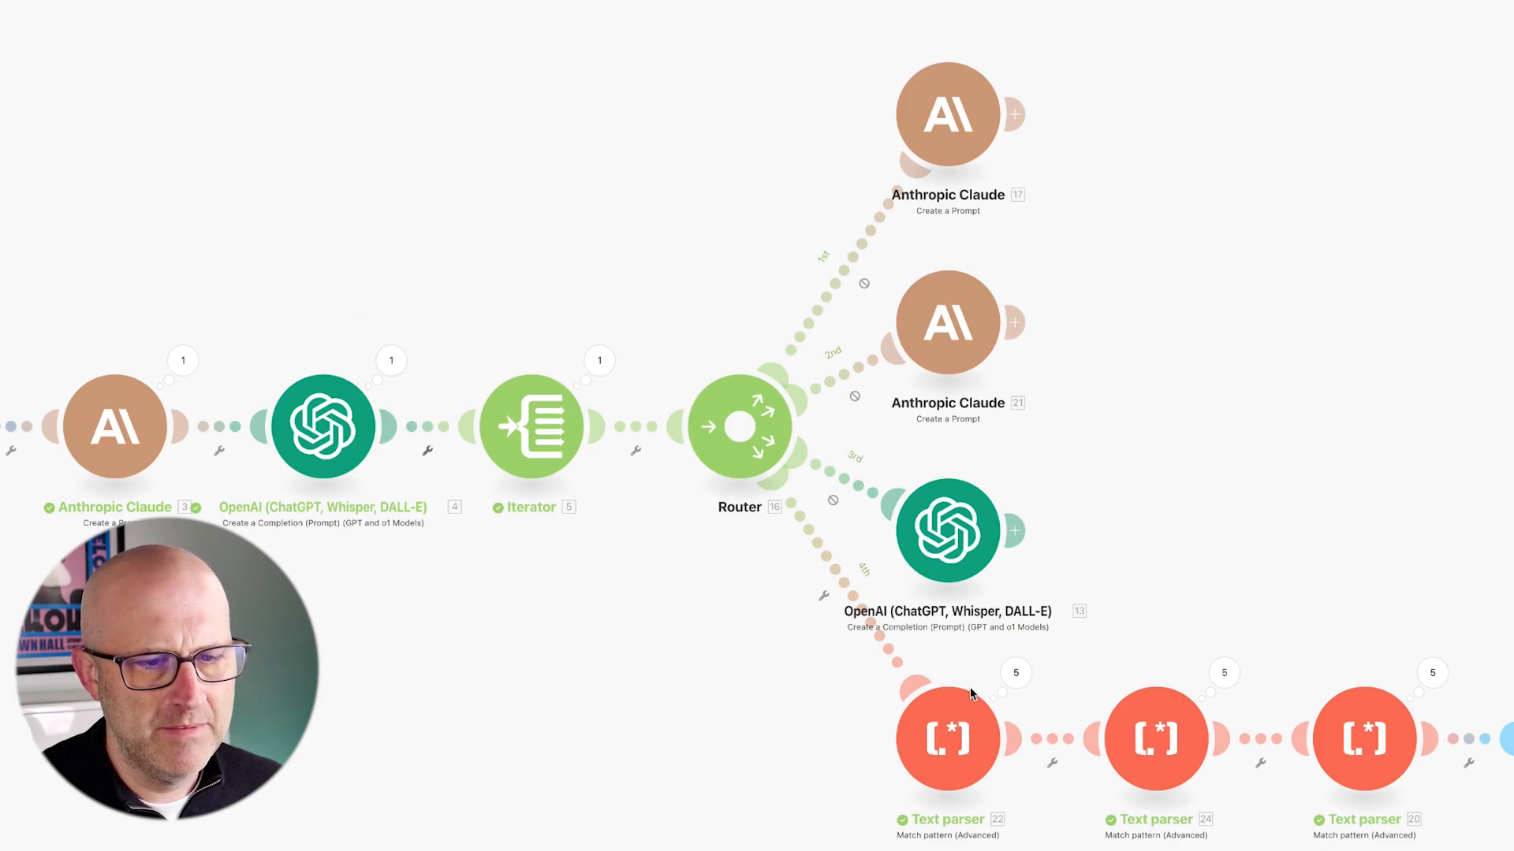
{"action": "mouse_move", "coordinate": [816, 627]}
{"action": "left_mouse_down"}
{"action": "mouse_move", "coordinate": [1446, 688]}
{"action": "mouse_move", "coordinate": [1486, 638]}
{"action": "left_mouse_up"}
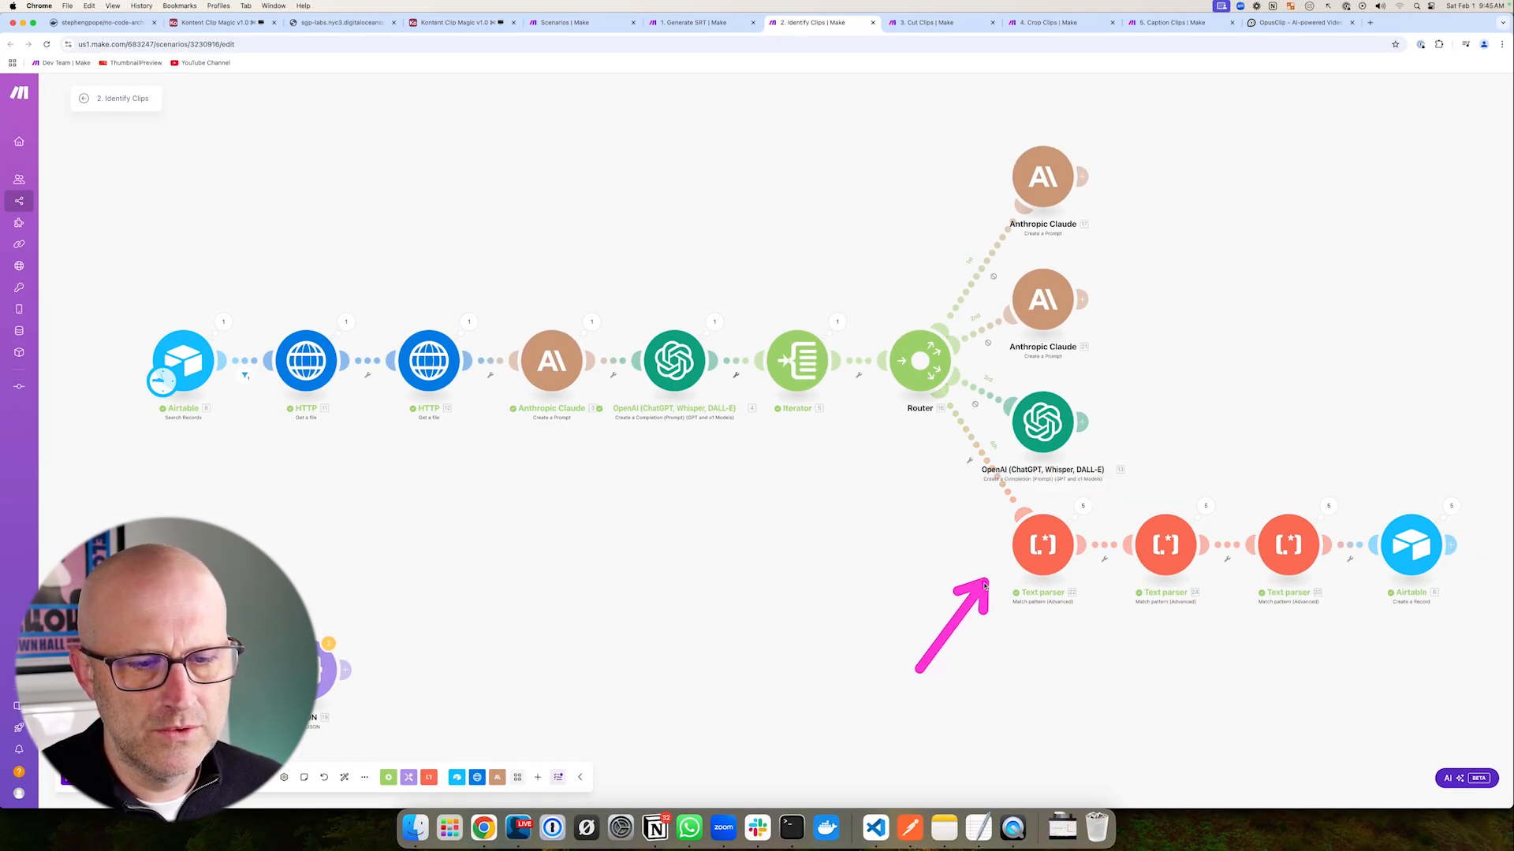
{"action": "mouse_move", "coordinate": [962, 464]}
{"action": "left_mouse_down"}
{"action": "mouse_move", "coordinate": [1064, 523]}
{"action": "mouse_move", "coordinate": [1463, 641]}
{"action": "left_mouse_up"}
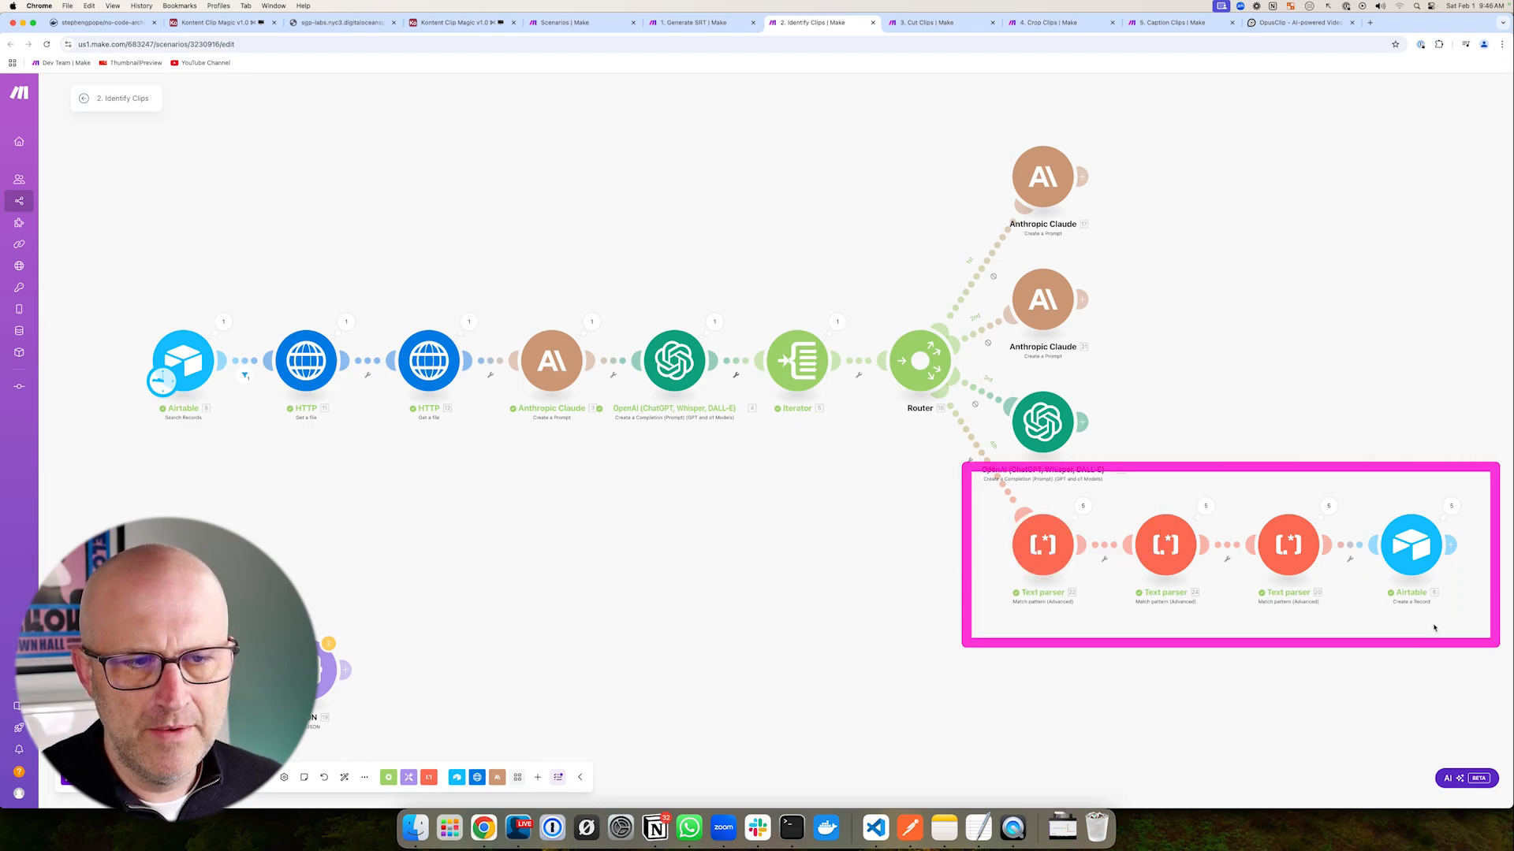
{"action": "left_click_drag", "start_coordinate": [530, 211], "coordinate": [543, 303]}
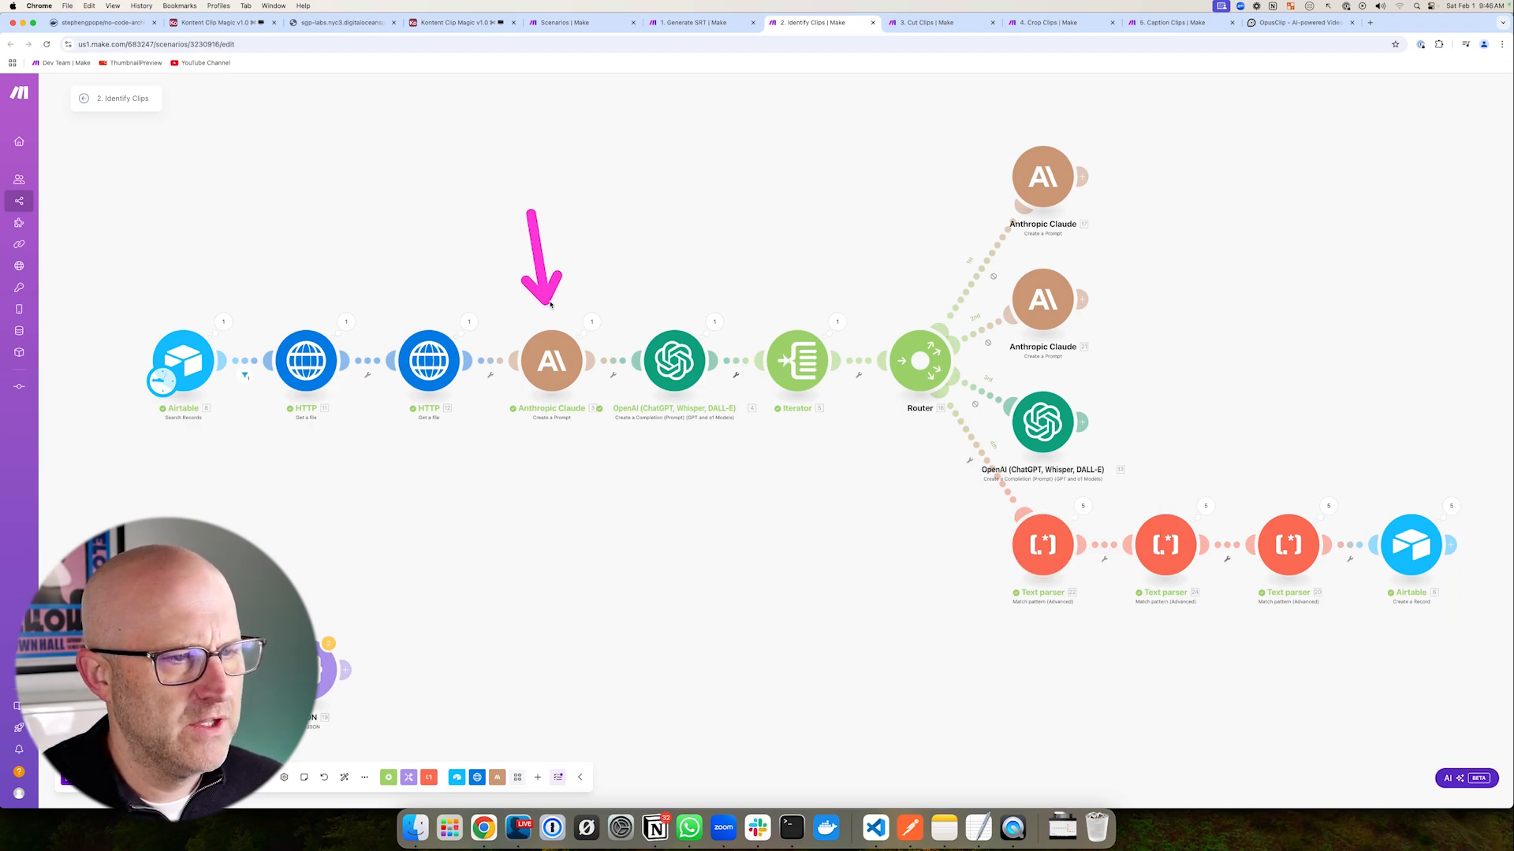
{"action": "mouse_move", "coordinate": [965, 476]}
{"action": "left_mouse_down"}
{"action": "mouse_move", "coordinate": [1315, 655]}
{"action": "mouse_move", "coordinate": [1368, 654]}
{"action": "left_mouse_up"}
{"action": "left_click_drag", "start_coordinate": [933, 628], "coordinate": [1000, 581]}
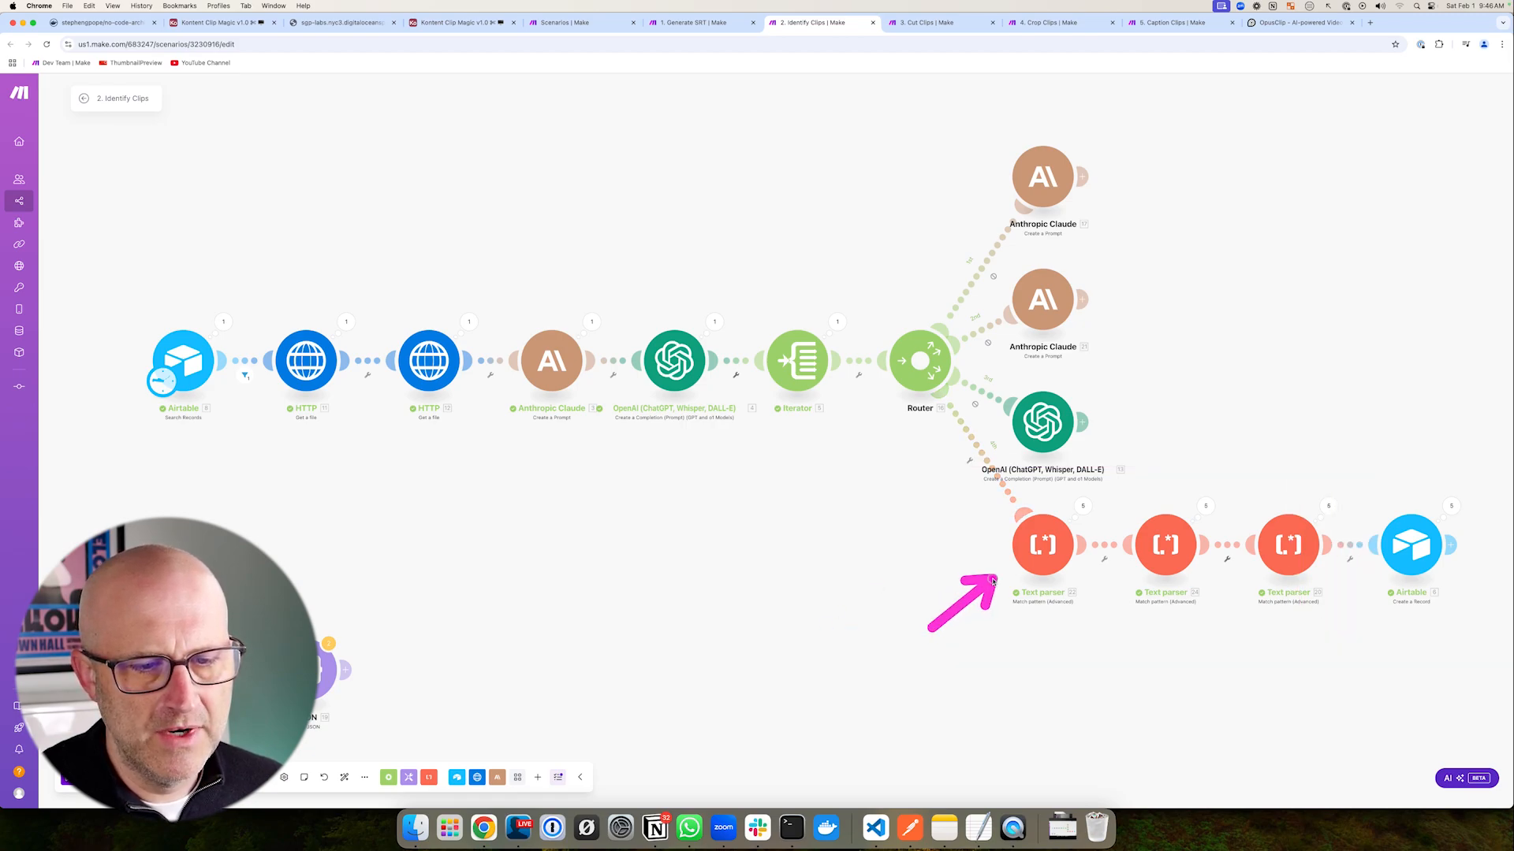
{"action": "left_click_drag", "start_coordinate": [958, 476], "coordinate": [1360, 615]}
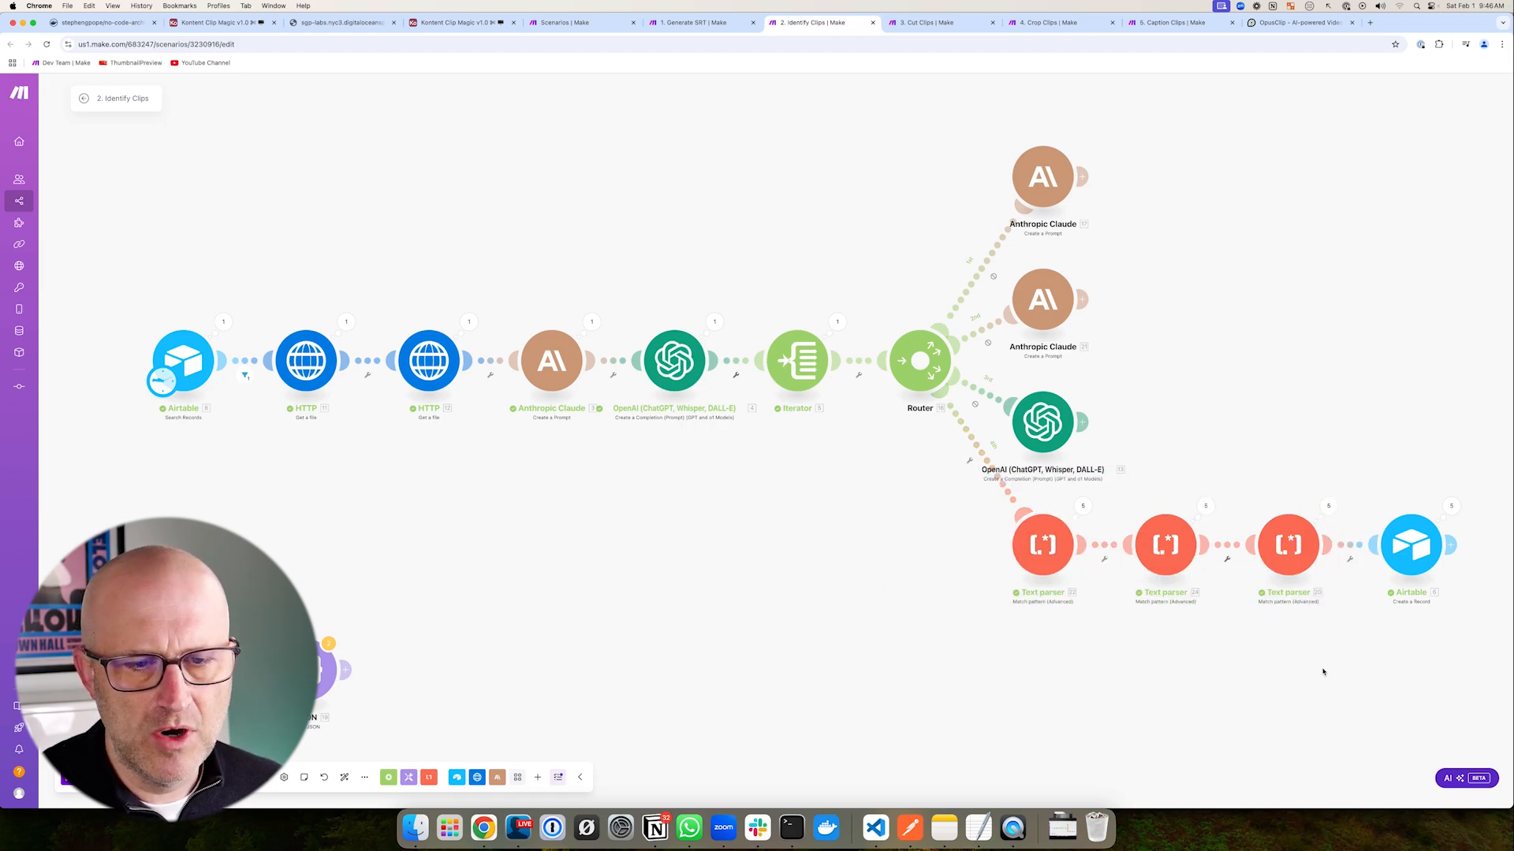
{"action": "left_click_drag", "start_coordinate": [1145, 426], "coordinate": [1117, 465]}
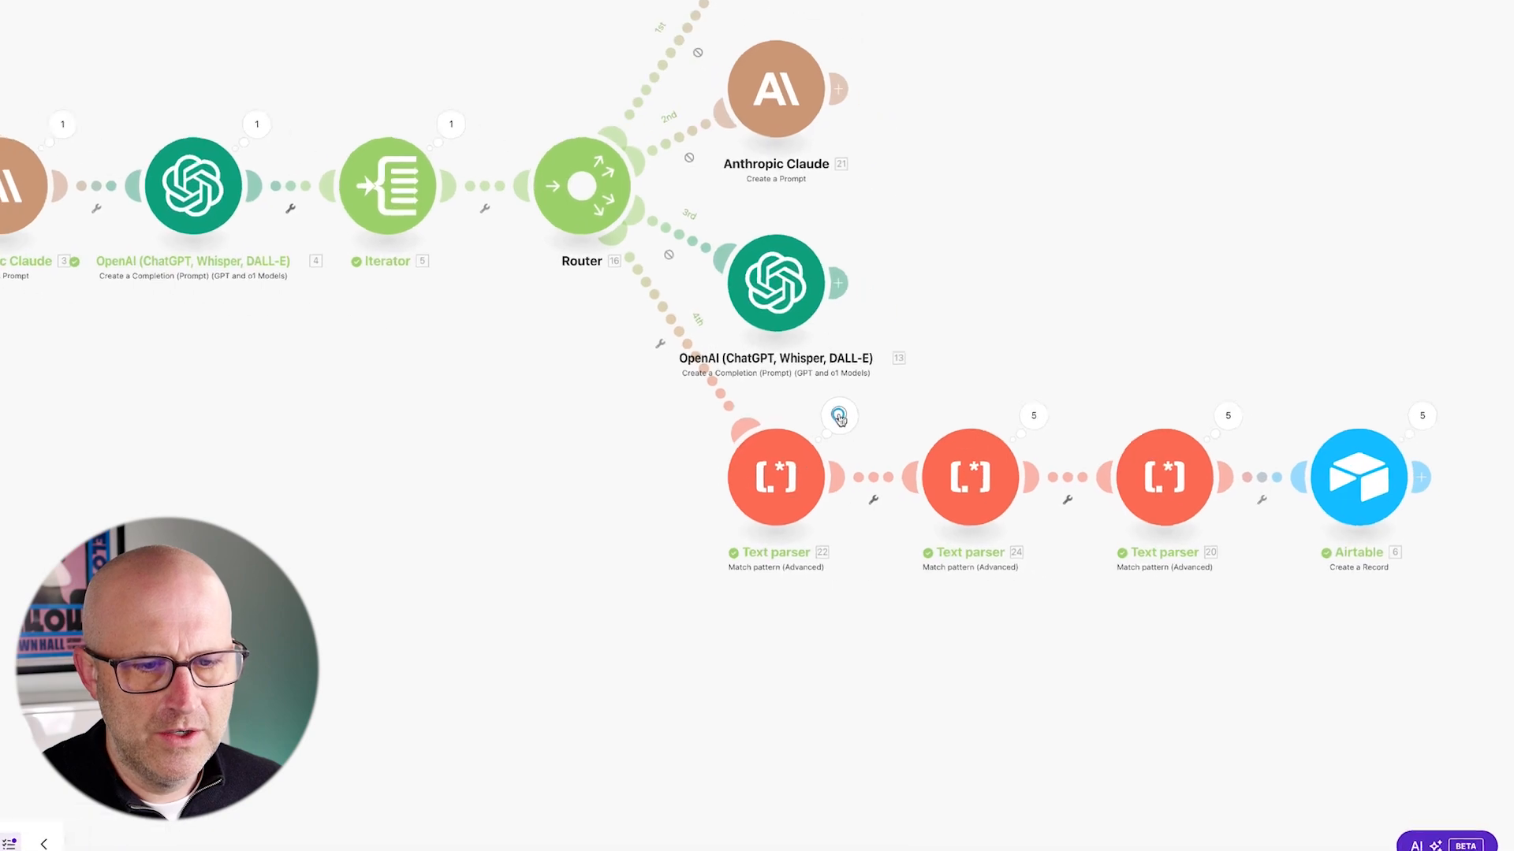
{"action": "left_click", "coordinate": [1083, 506]}
{"action": "left_click_drag", "start_coordinate": [1063, 307], "coordinate": [989, 361]}
{"action": "left_click", "coordinate": [961, 367]}
{"action": "mouse_move", "coordinate": [1092, 379]}
{"action": "left_mouse_down"}
{"action": "mouse_move", "coordinate": [995, 410]}
{"action": "mouse_move", "coordinate": [978, 436]}
{"action": "left_mouse_up"}
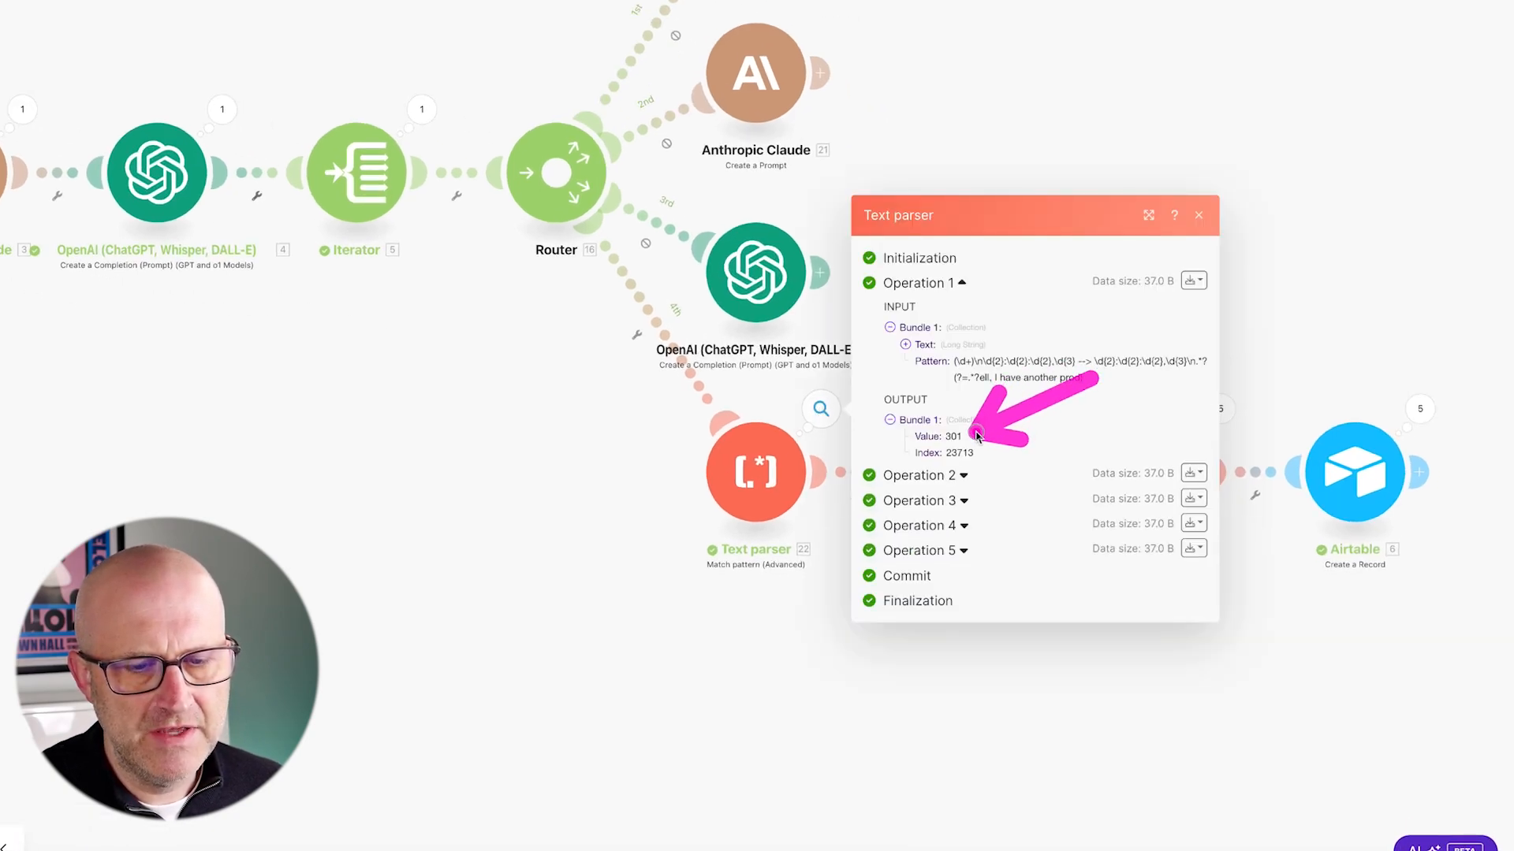
{"action": "left_click_drag", "start_coordinate": [871, 394], "coordinate": [971, 460]}
{"action": "left_click_drag", "start_coordinate": [971, 459], "coordinate": [1003, 481]}
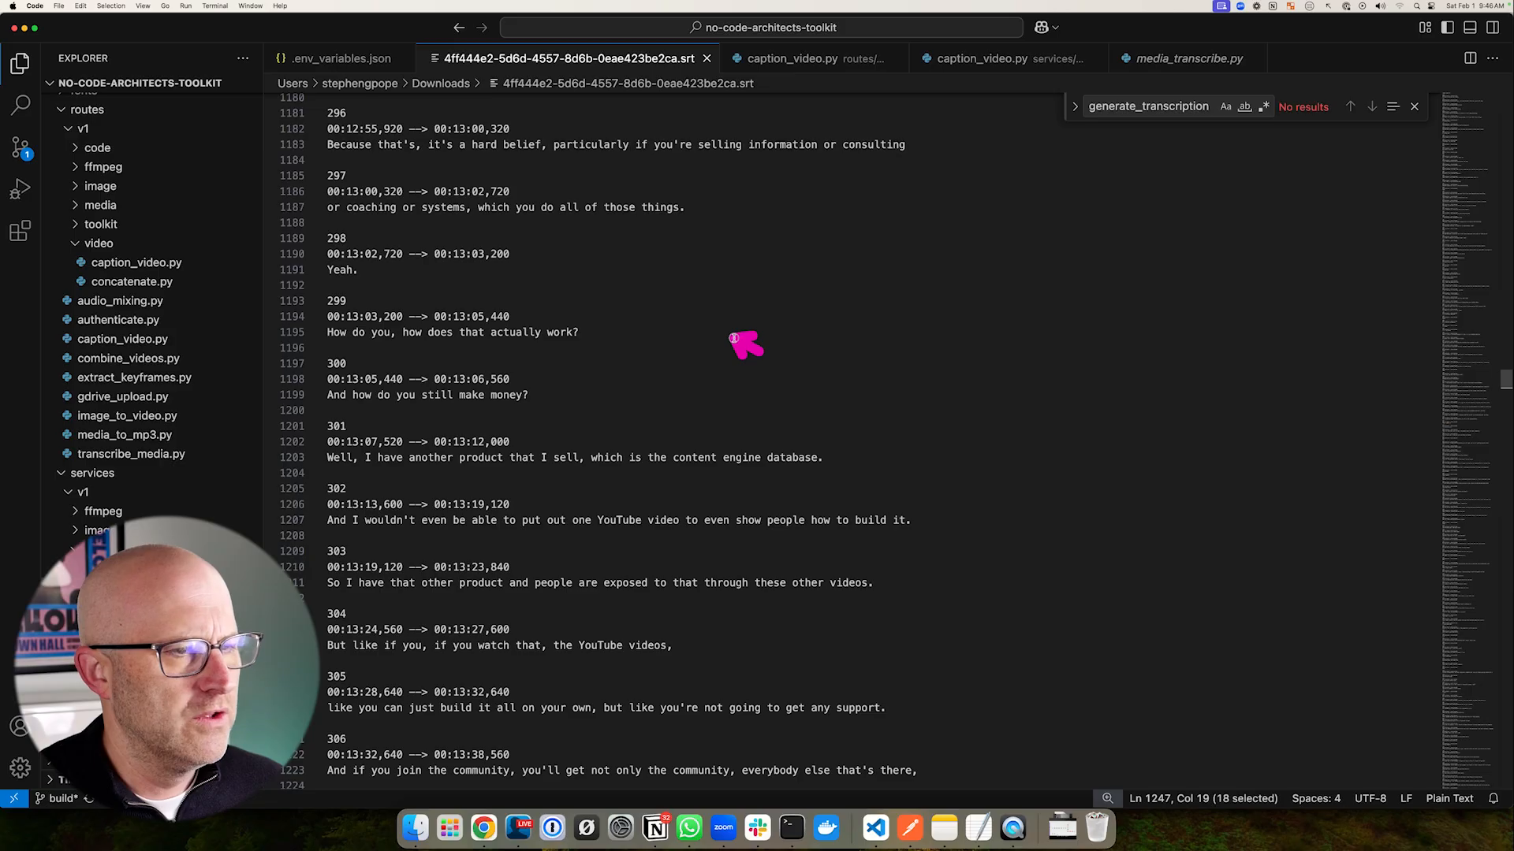
{"action": "left_click_drag", "start_coordinate": [745, 339], "coordinate": [615, 315]}
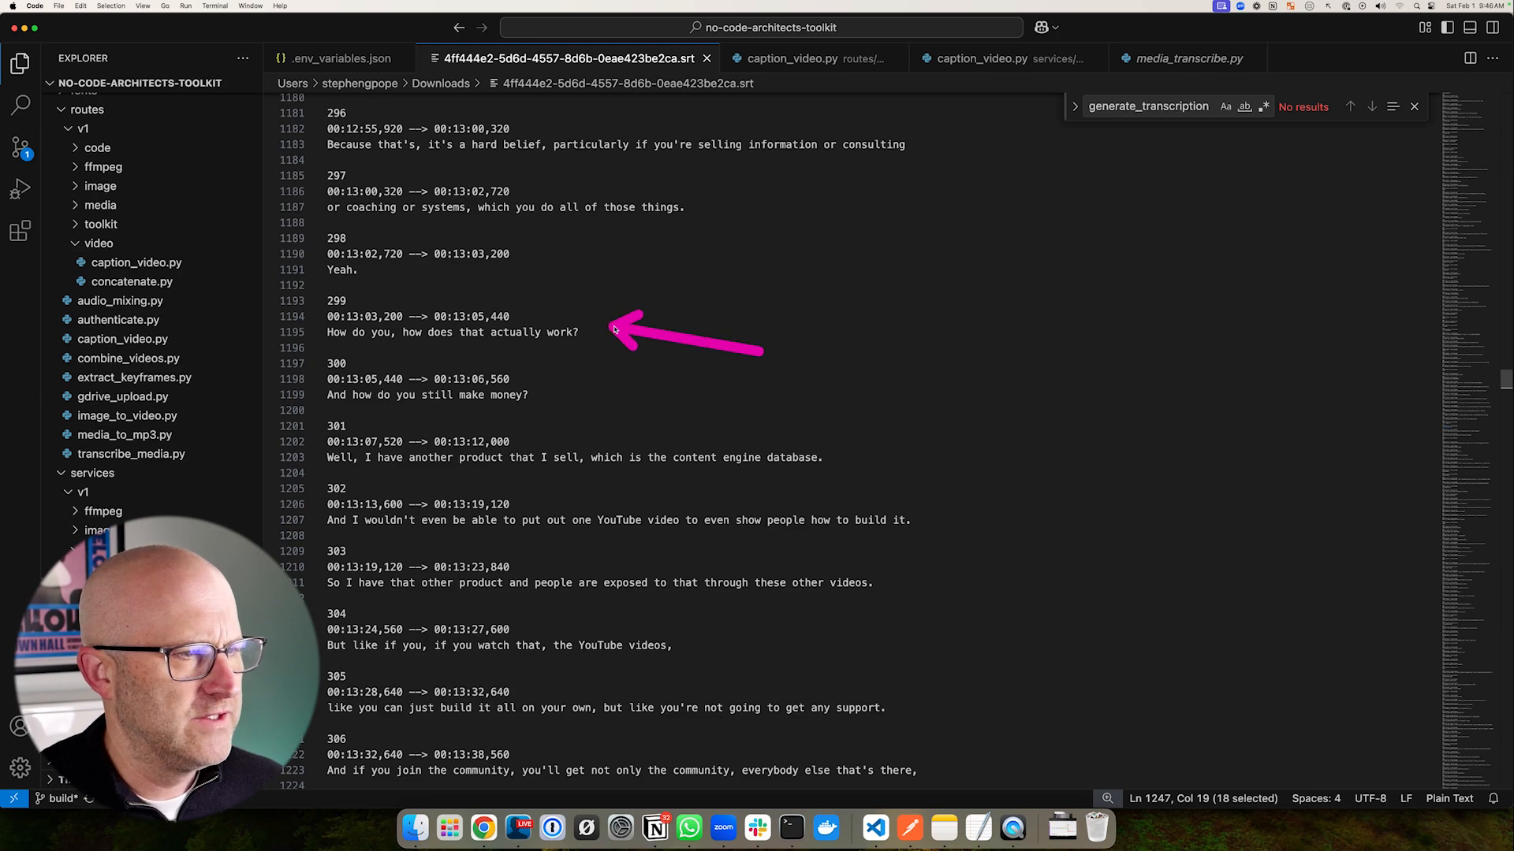
- Find and select subtitles 299 through 304 in the SRT file in VS Code
{"action": "left_click_drag", "start_coordinate": [304, 223], "coordinate": [358, 258]}
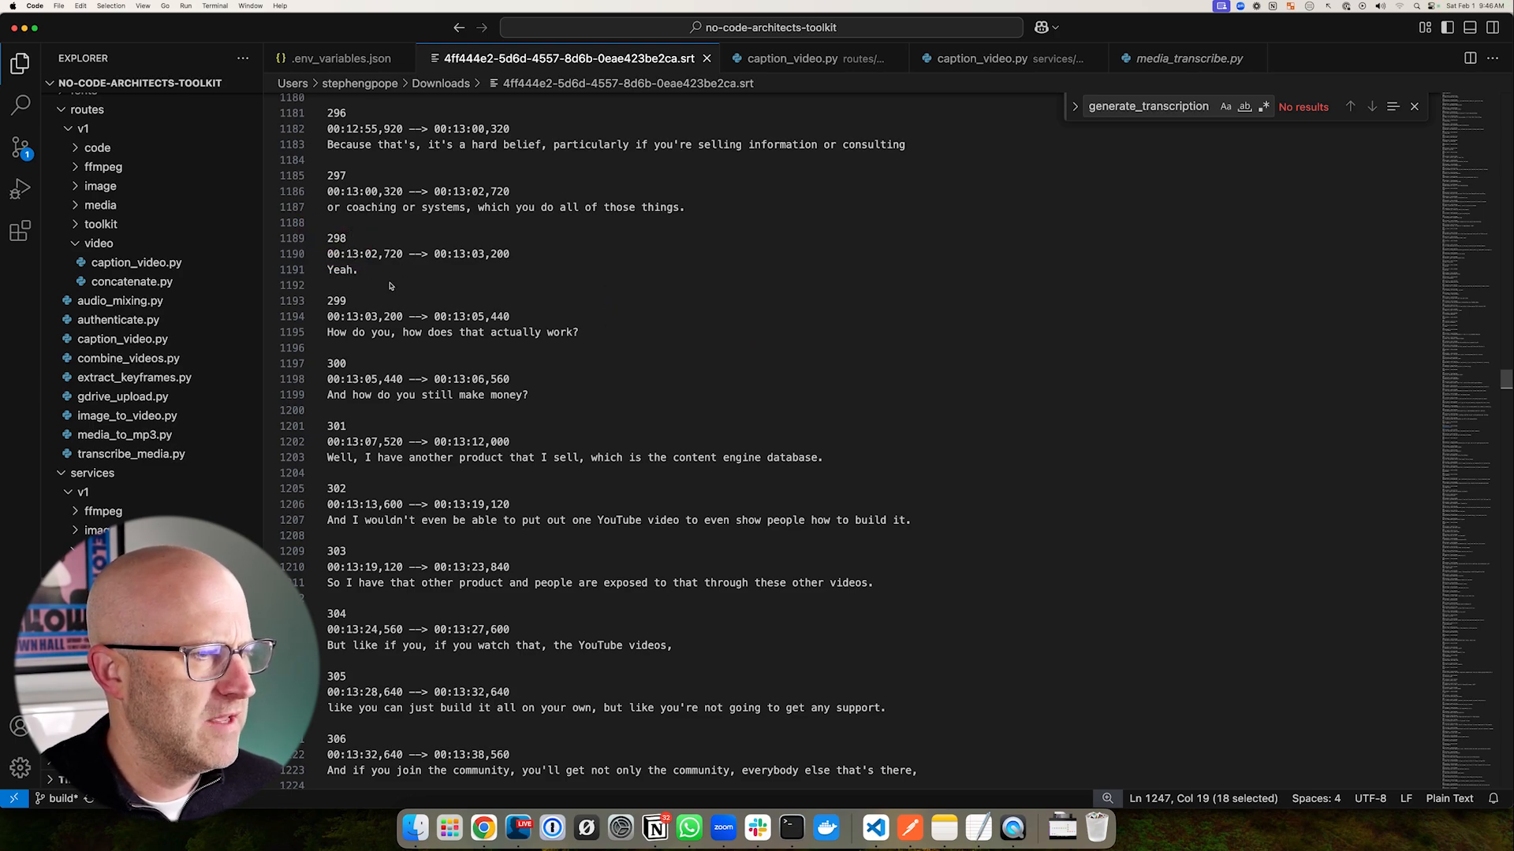
{"action": "left_click_drag", "start_coordinate": [544, 552], "coordinate": [676, 507]}
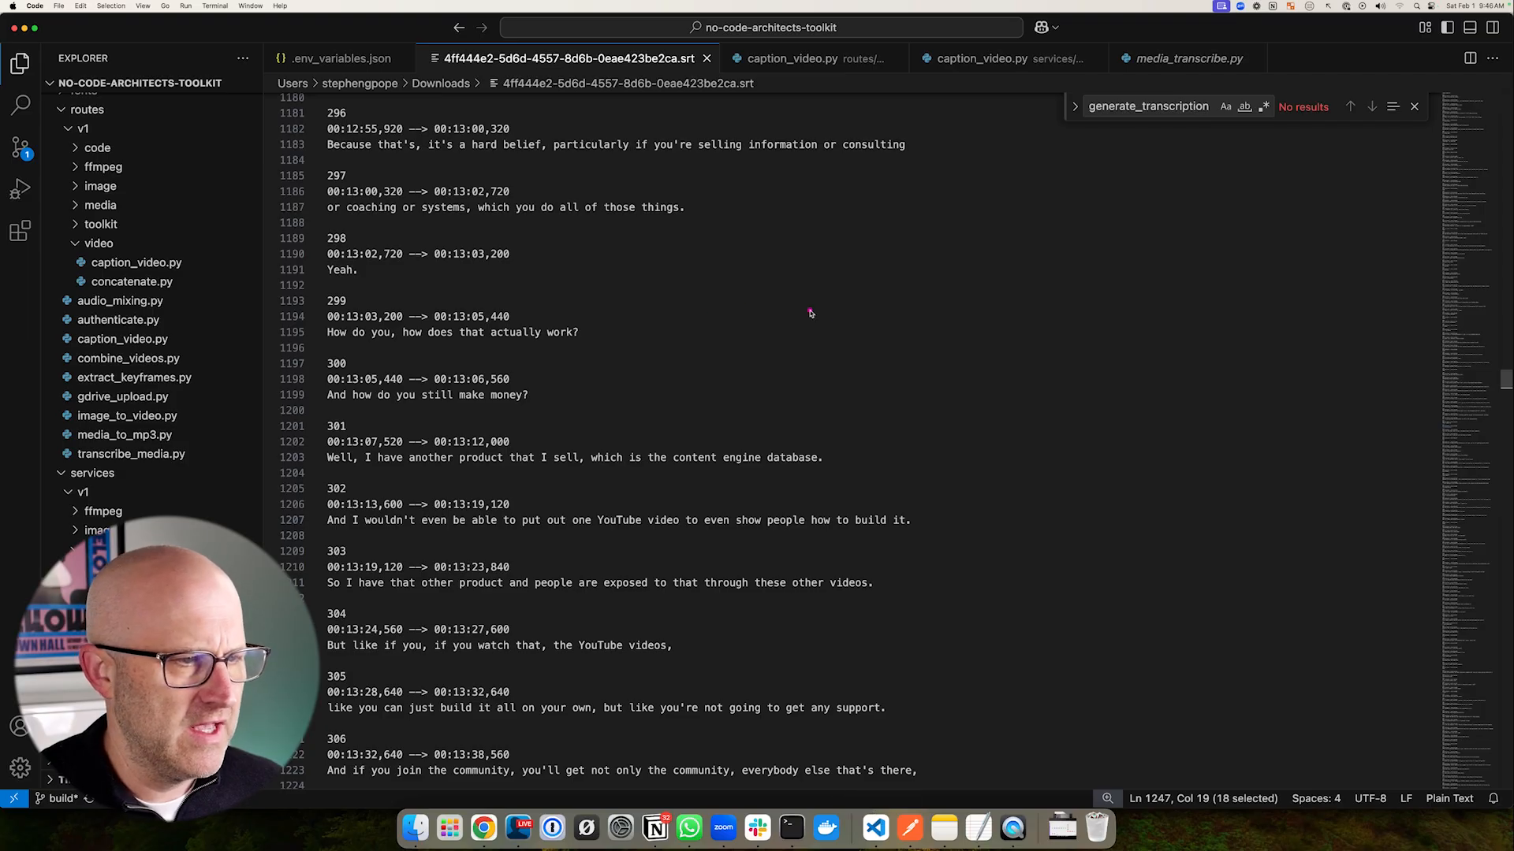
{"action": "left_click_drag", "start_coordinate": [820, 308], "coordinate": [662, 454]}
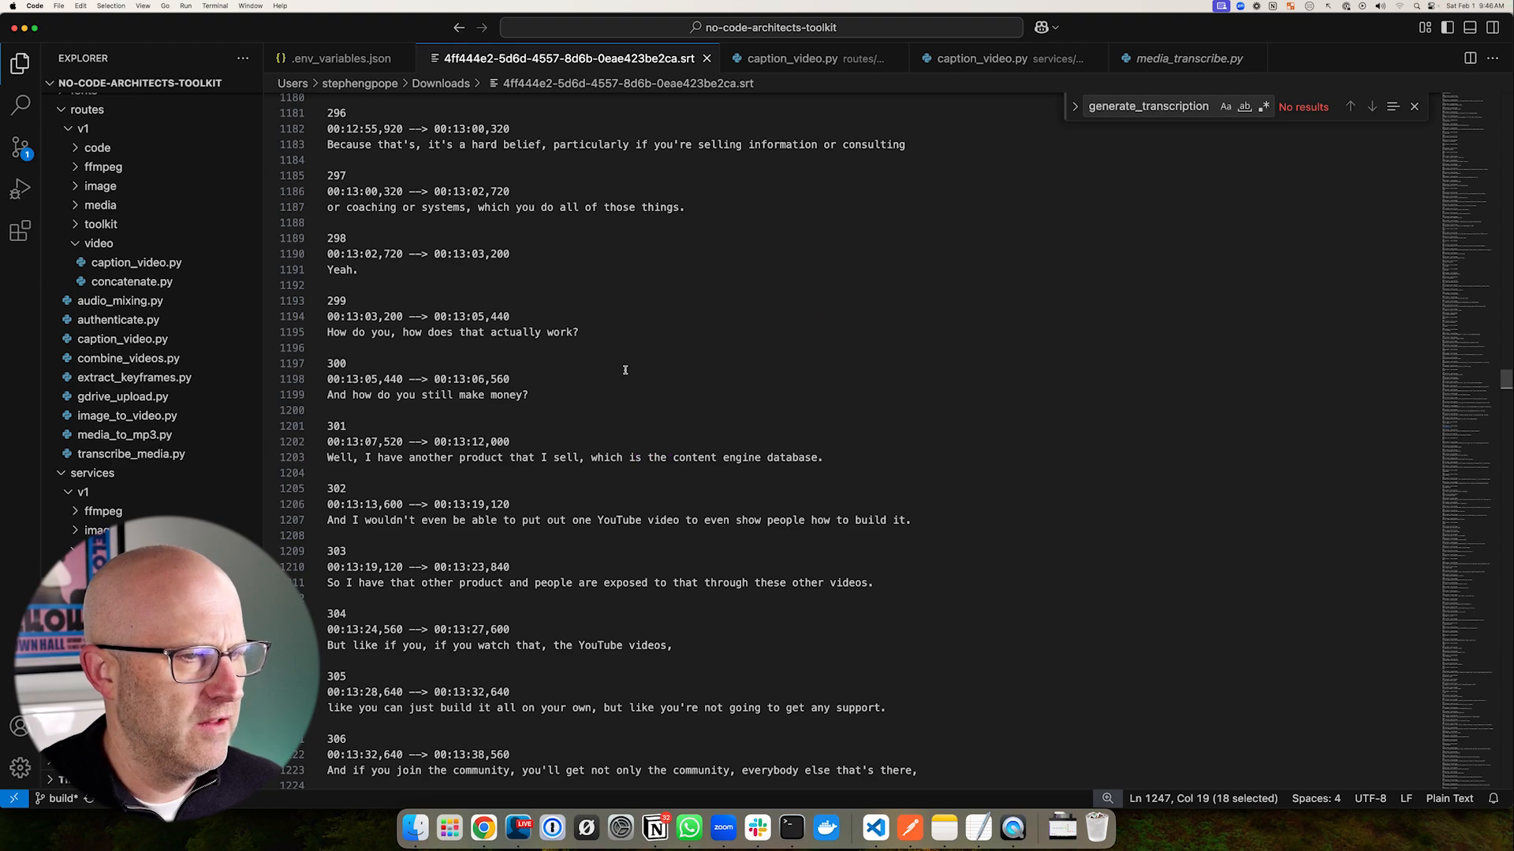
{"action": "mouse_move", "coordinate": [613, 392]}
{"action": "left_mouse_down"}
{"action": "mouse_move", "coordinate": [587, 345]}
{"action": "mouse_move", "coordinate": [327, 332]}
{"action": "left_mouse_up"}
{"action": "right_click", "coordinate": [582, 332]}
{"action": "key", "text": "Escape"}
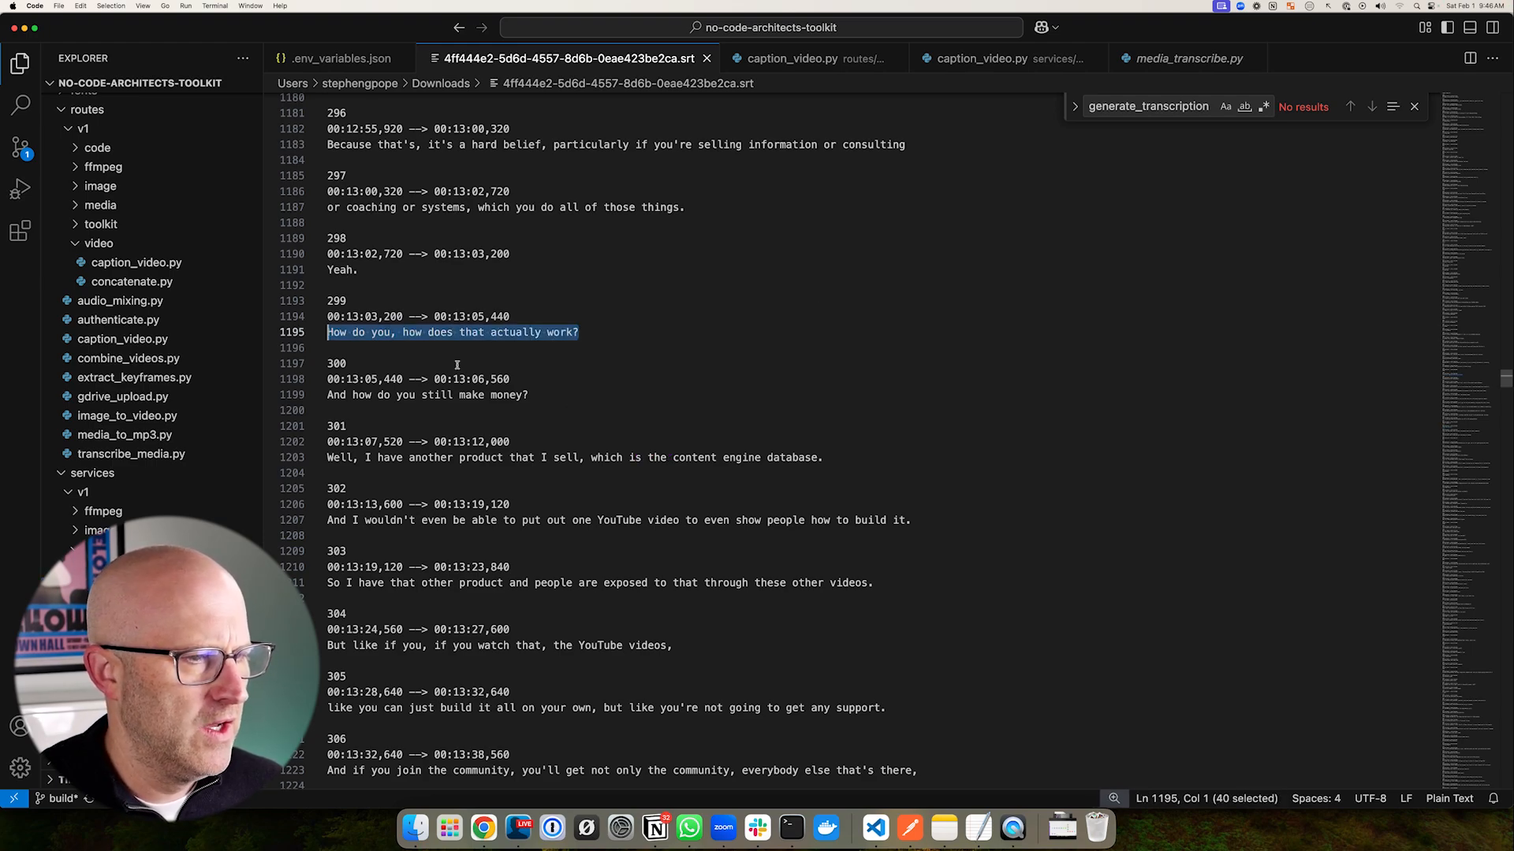
{"action": "left_click_drag", "start_coordinate": [575, 443], "coordinate": [522, 340]}
{"action": "double_click", "coordinate": [337, 300]}
{"action": "mouse_move", "coordinate": [459, 270]}
{"action": "left_mouse_down"}
{"action": "mouse_move", "coordinate": [379, 294]}
{"action": "mouse_move", "coordinate": [355, 360]}
{"action": "left_mouse_up"}
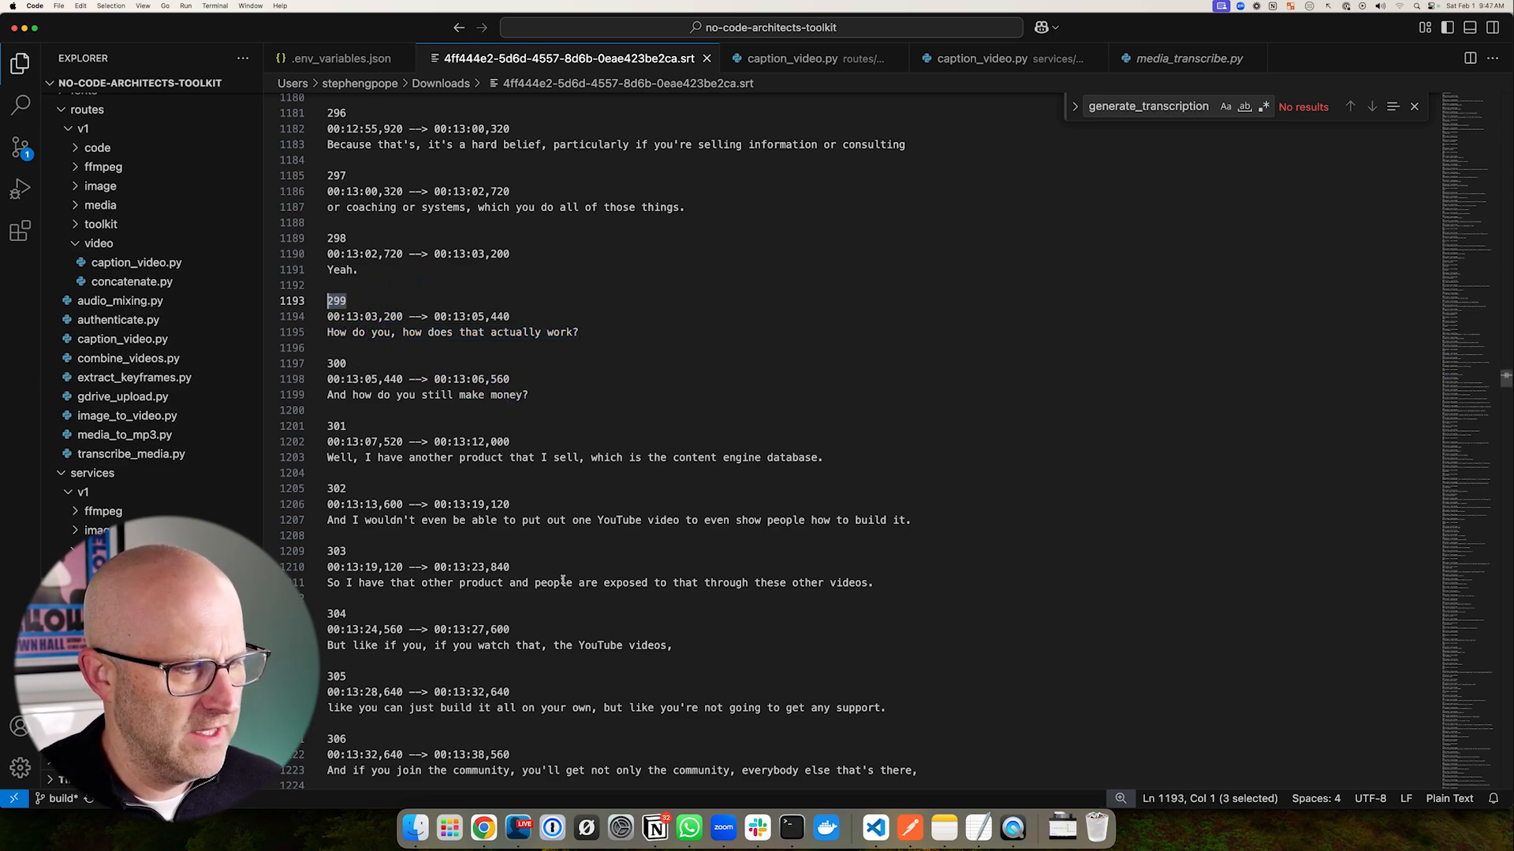
{"action": "left_click_drag", "start_coordinate": [674, 646], "coordinate": [303, 300]}
{"action": "left_click_drag", "start_coordinate": [462, 238], "coordinate": [365, 298]}
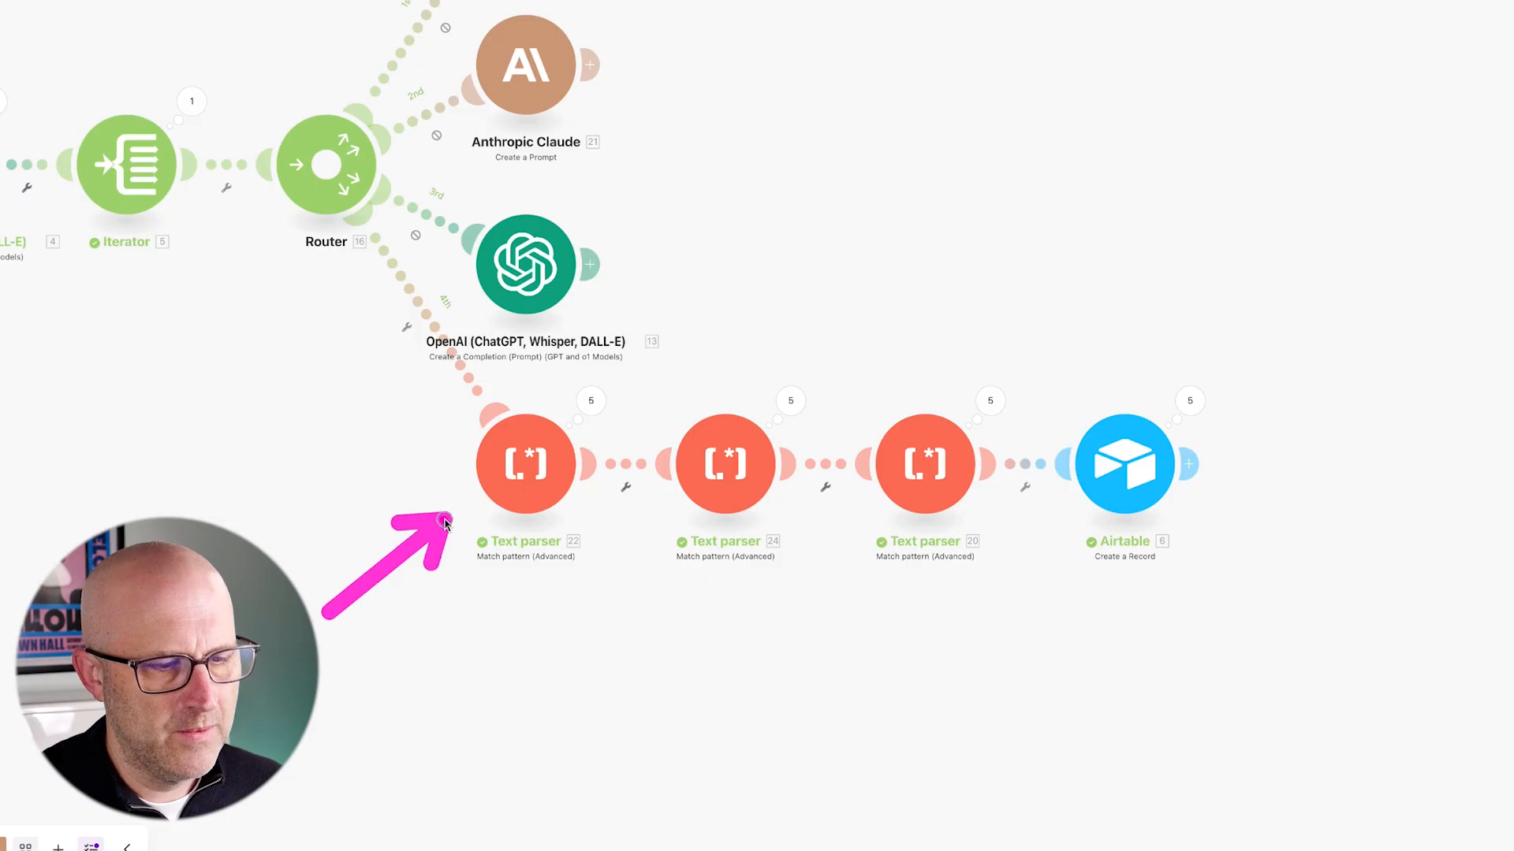
- Pan to the router branch with the three Text parsers and Airtable Create a Record
{"action": "left_click_drag", "start_coordinate": [765, 700], "coordinate": [726, 604]}
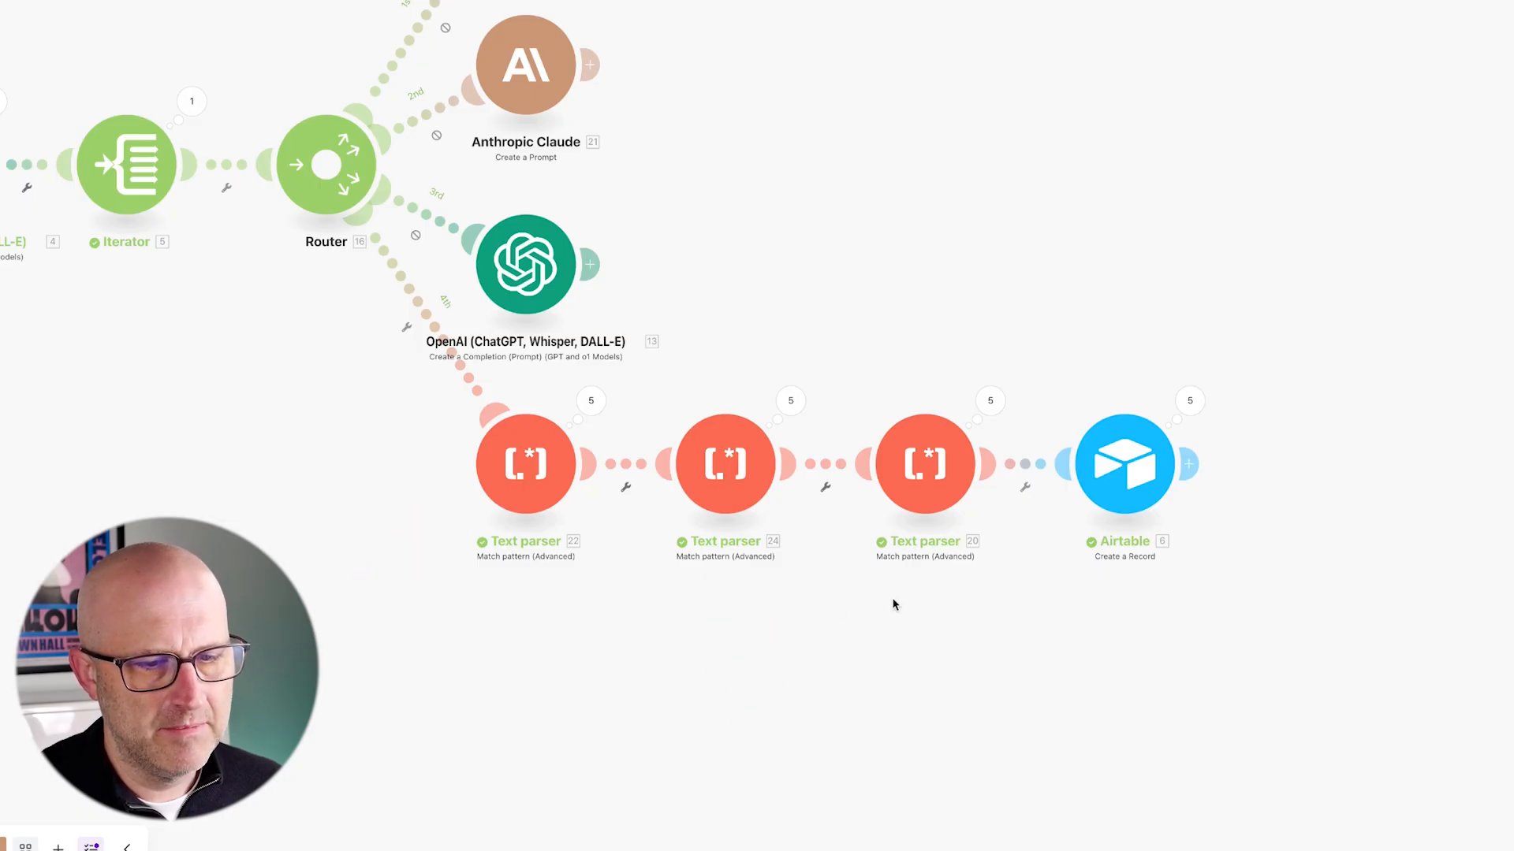
{"action": "left_click_drag", "start_coordinate": [785, 343], "coordinate": [992, 514]}
{"action": "left_click_drag", "start_coordinate": [924, 266], "coordinate": [920, 386]}
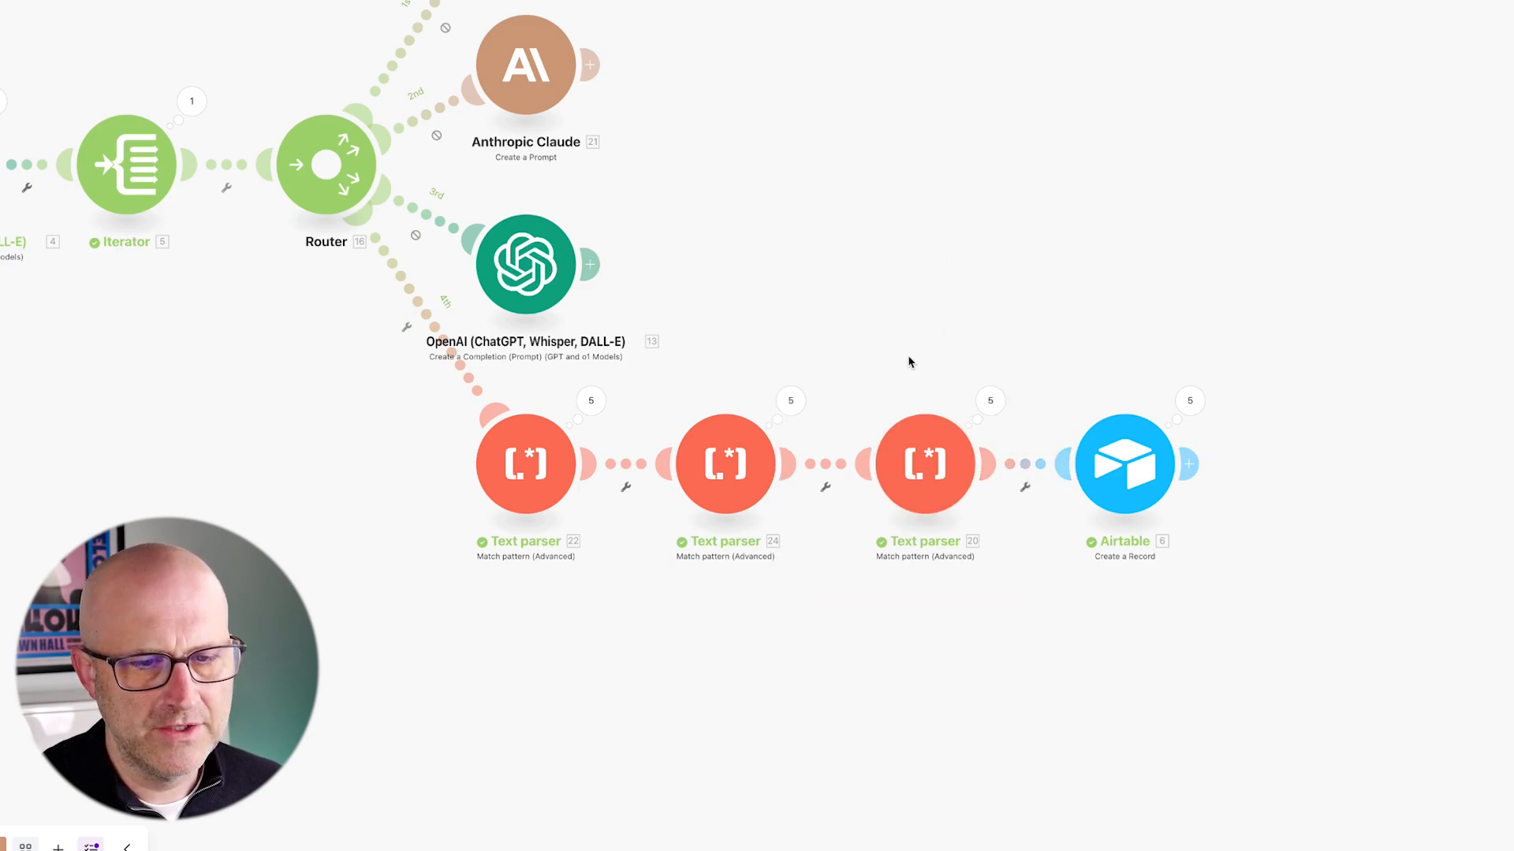
{"action": "left_click_drag", "start_coordinate": [1087, 261], "coordinate": [1096, 398]}
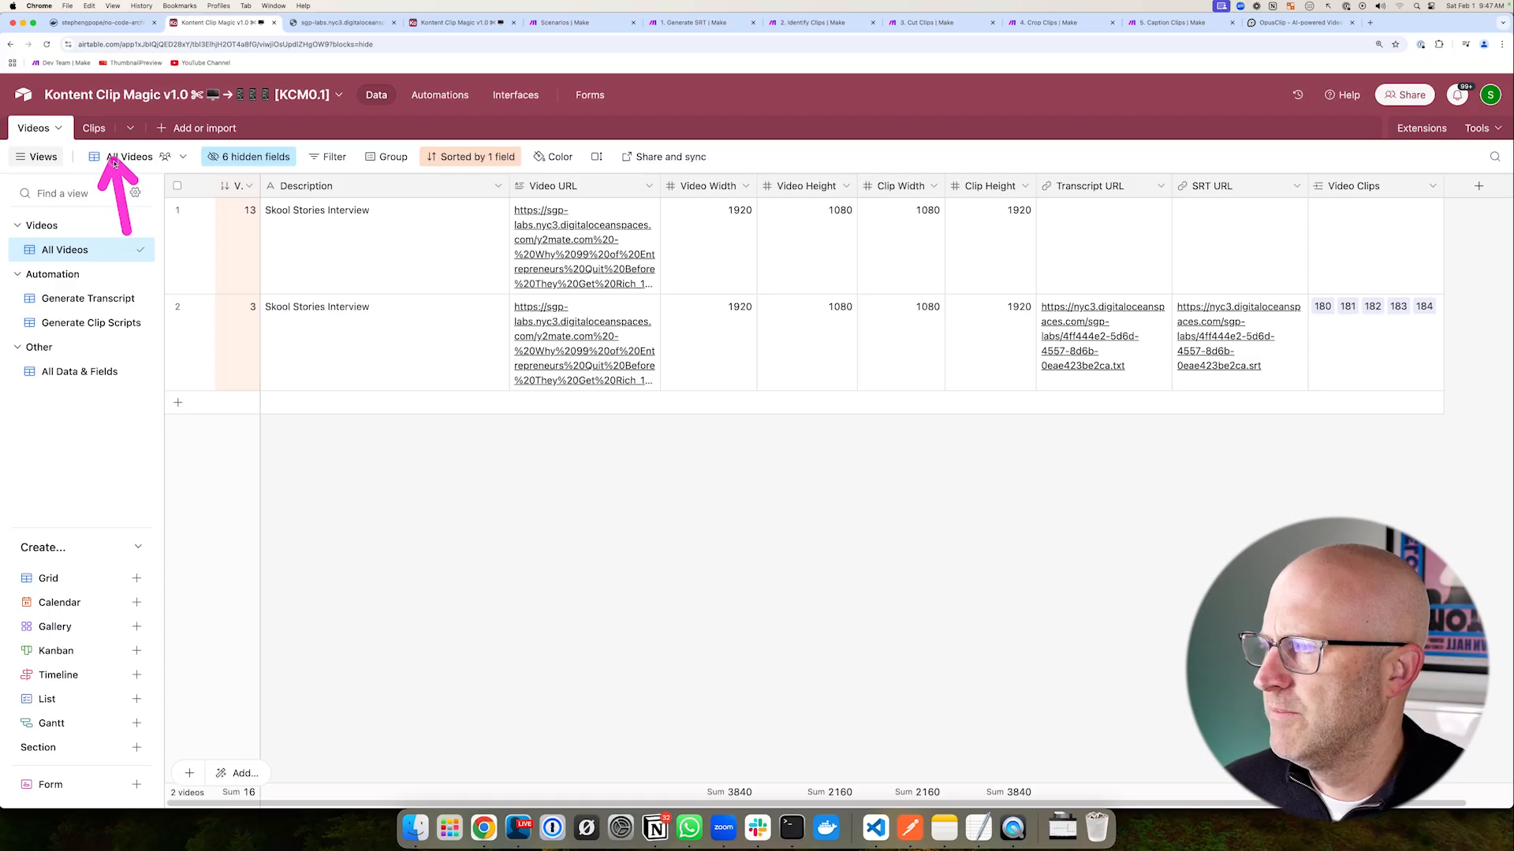
- Review the new clips' Transcript, SRT text and Start/End Time fields in the Clips table
{"action": "left_click", "coordinate": [75, 128]}
{"action": "left_click_drag", "start_coordinate": [652, 264], "coordinate": [502, 244]}
{"action": "left_click_drag", "start_coordinate": [642, 220], "coordinate": [456, 507]}
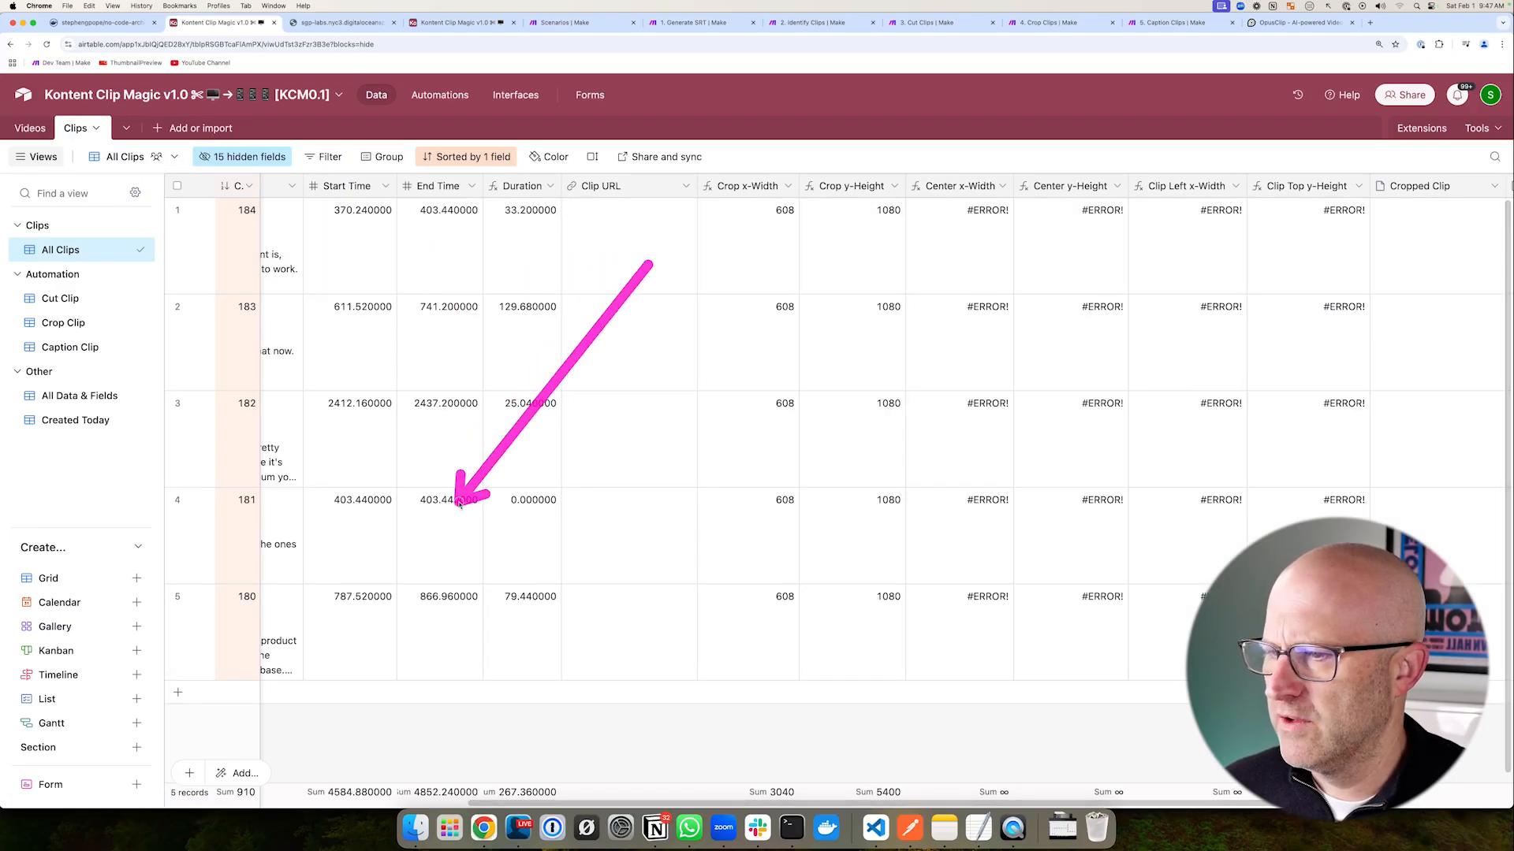
{"action": "scroll", "coordinate": [642, 607], "scroll_direction": "left", "scroll_amount": 5}
{"action": "left_click_drag", "start_coordinate": [290, 272], "coordinate": [370, 229]}
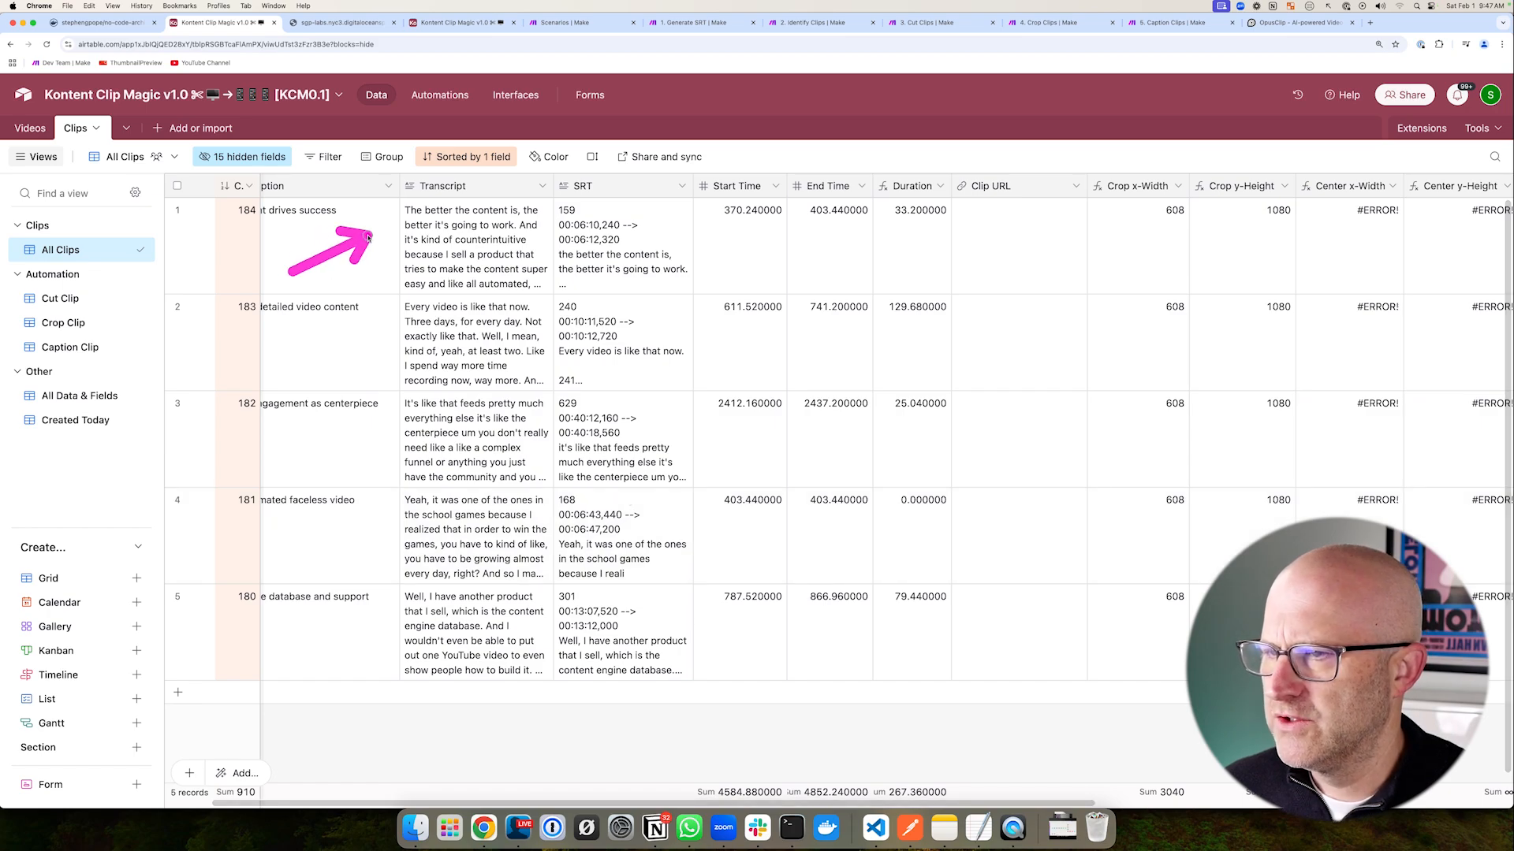
{"action": "left_click_drag", "start_coordinate": [799, 281], "coordinate": [682, 243]}
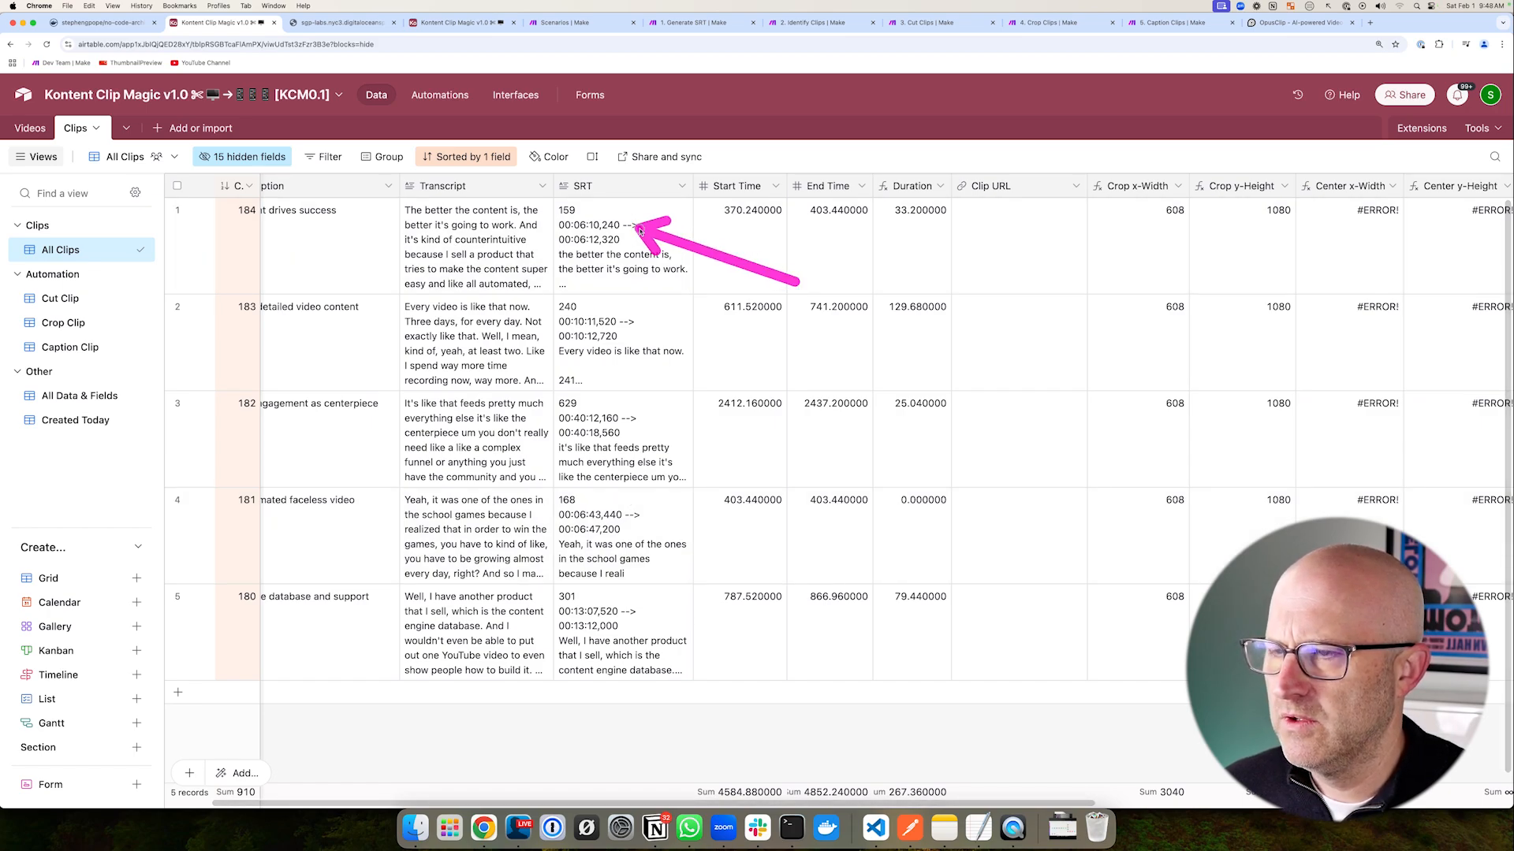
{"action": "left_click_drag", "start_coordinate": [284, 247], "coordinate": [395, 241]}
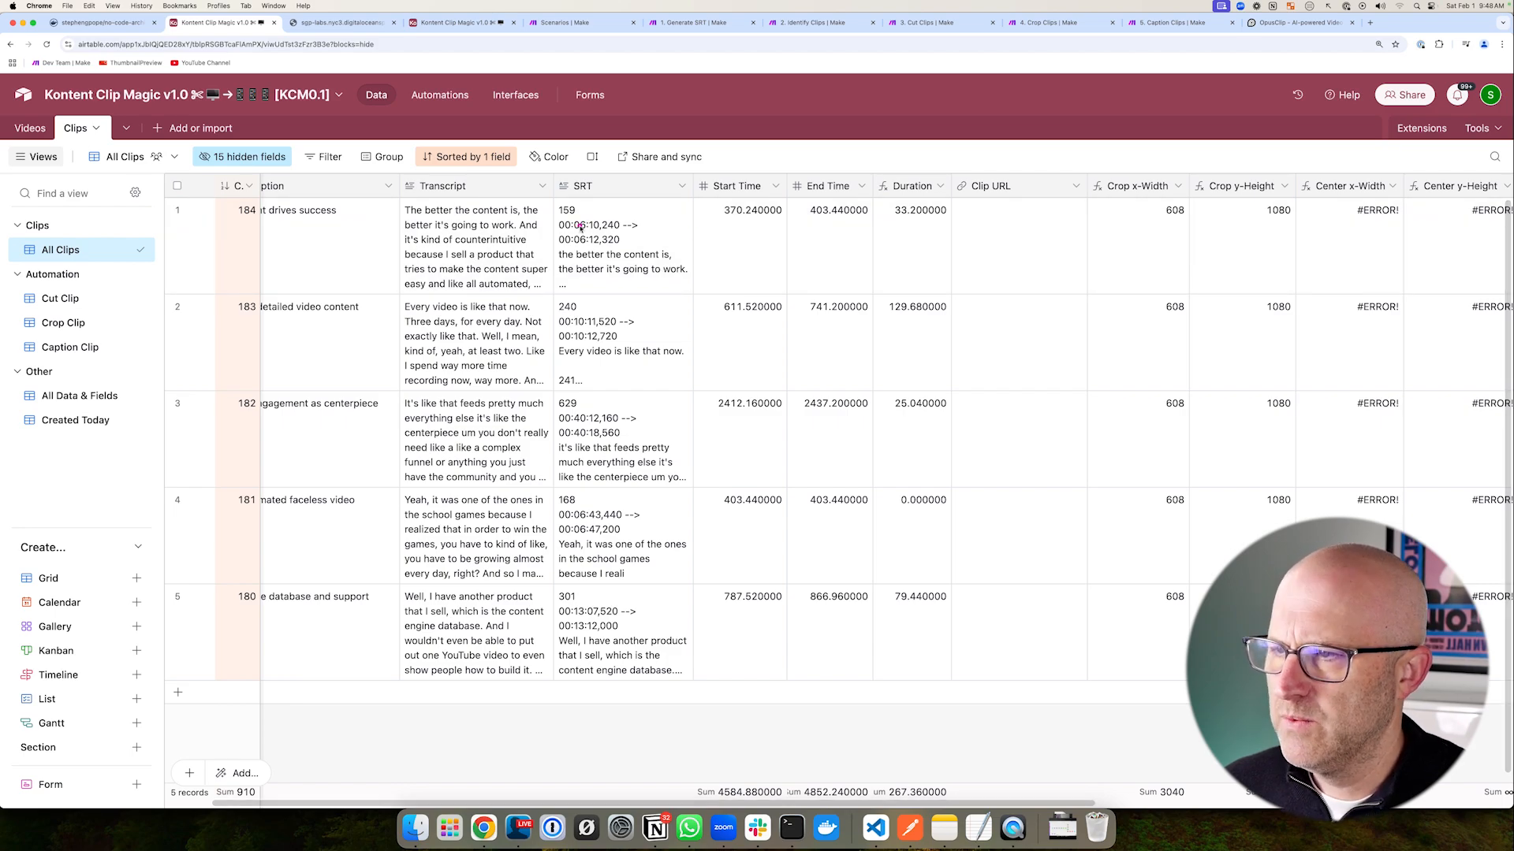
{"action": "mouse_move", "coordinate": [303, 280]}
{"action": "left_mouse_down"}
{"action": "mouse_move", "coordinate": [388, 230]}
{"action": "mouse_move", "coordinate": [411, 189]}
{"action": "mouse_move", "coordinate": [418, 251]}
{"action": "left_mouse_up"}
{"action": "mouse_move", "coordinate": [776, 225]}
{"action": "left_mouse_down"}
{"action": "mouse_move", "coordinate": [636, 185]}
{"action": "mouse_move", "coordinate": [649, 223]}
{"action": "left_mouse_up"}
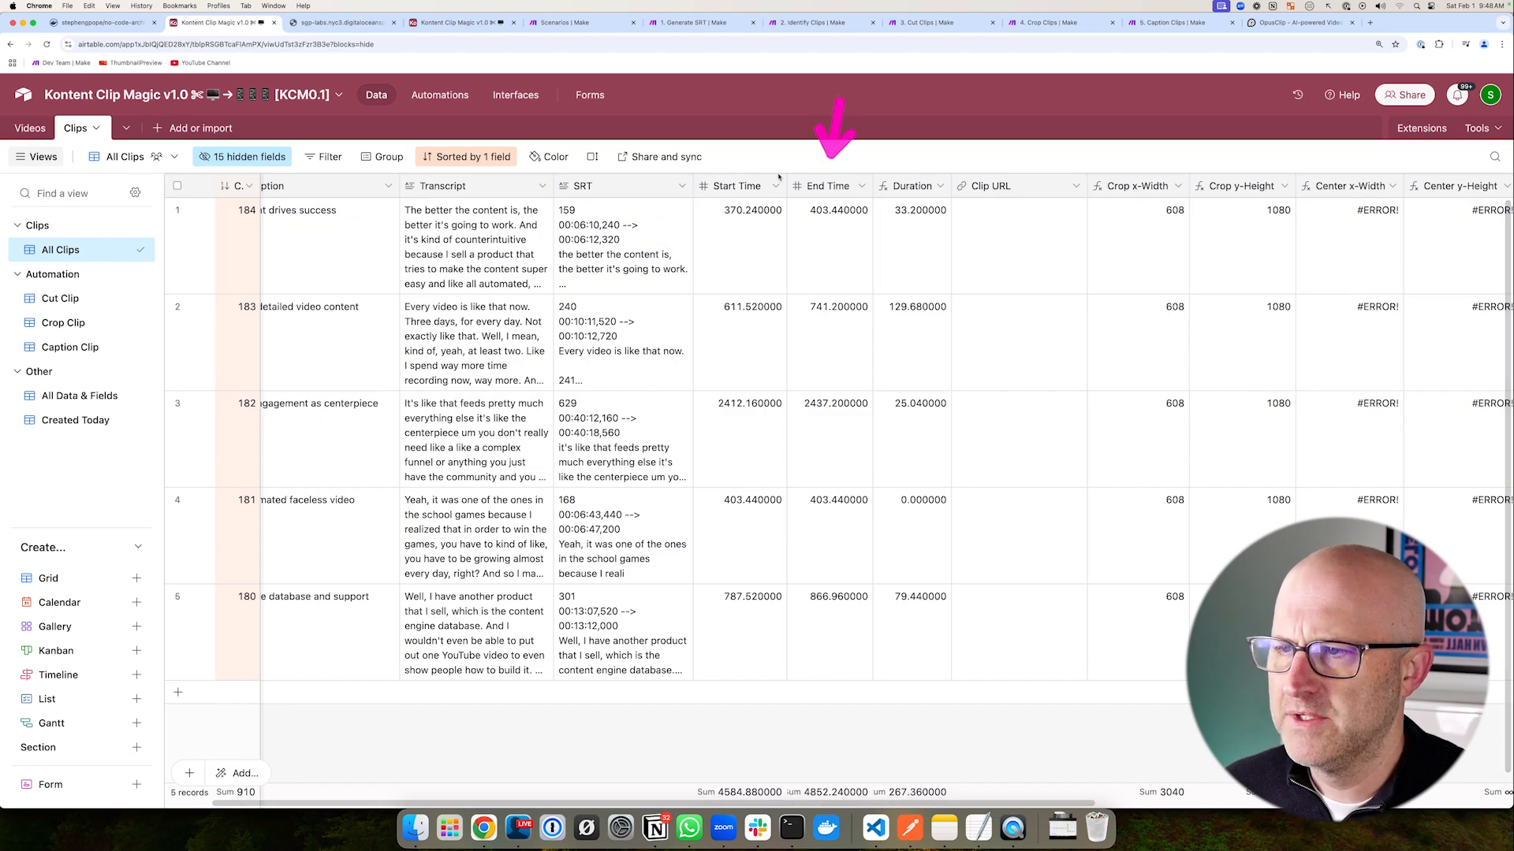
{"action": "mouse_move", "coordinate": [458, 241]}
{"action": "left_mouse_down"}
{"action": "mouse_move", "coordinate": [548, 219]}
{"action": "mouse_move", "coordinate": [542, 196]}
{"action": "mouse_move", "coordinate": [716, 300]}
{"action": "left_mouse_up"}
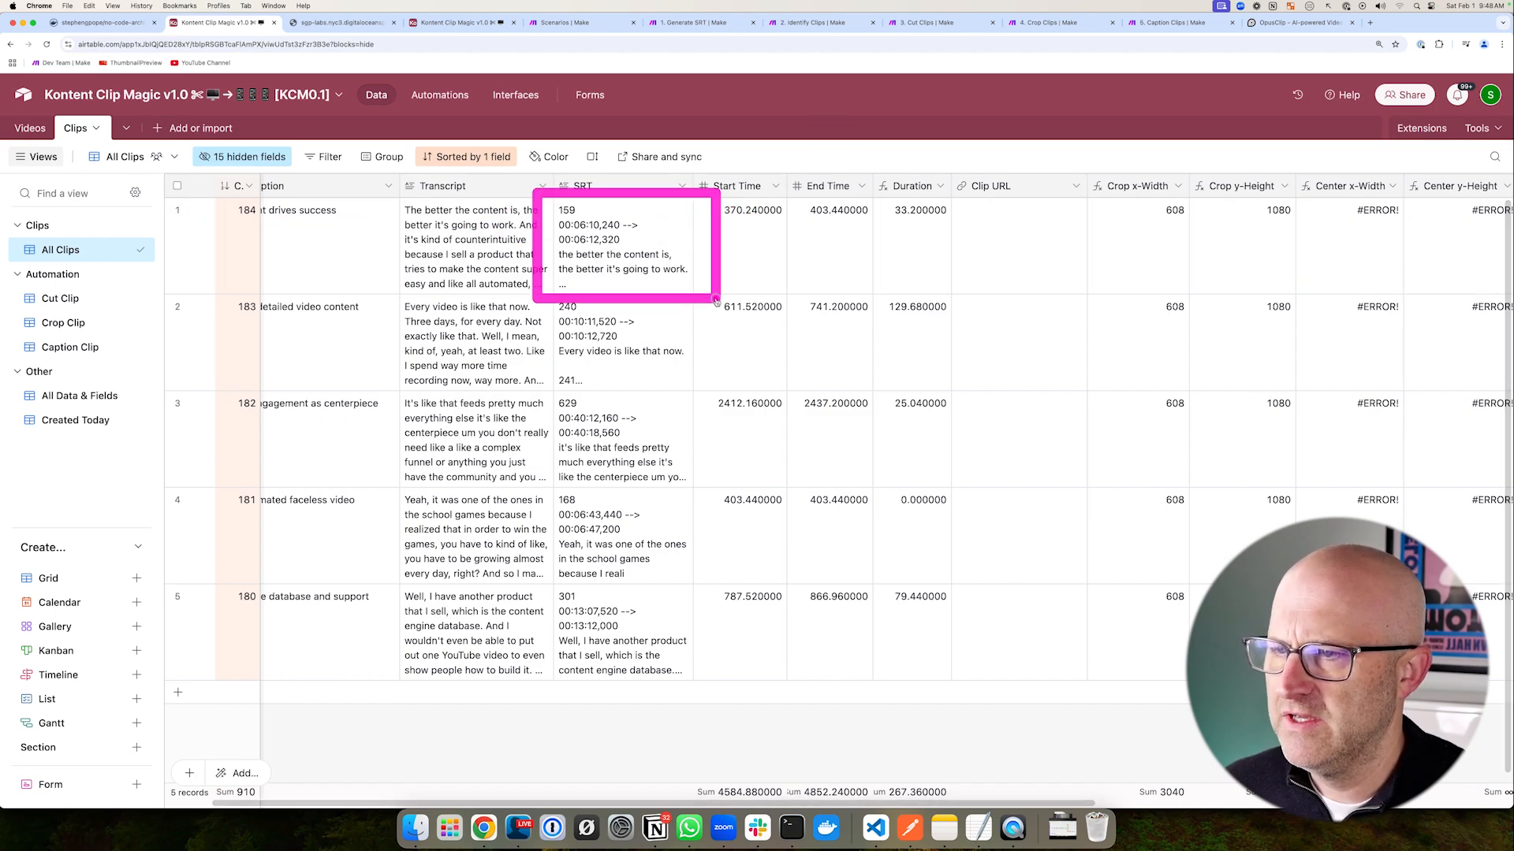
{"action": "left_click_drag", "start_coordinate": [698, 151], "coordinate": [607, 212]}
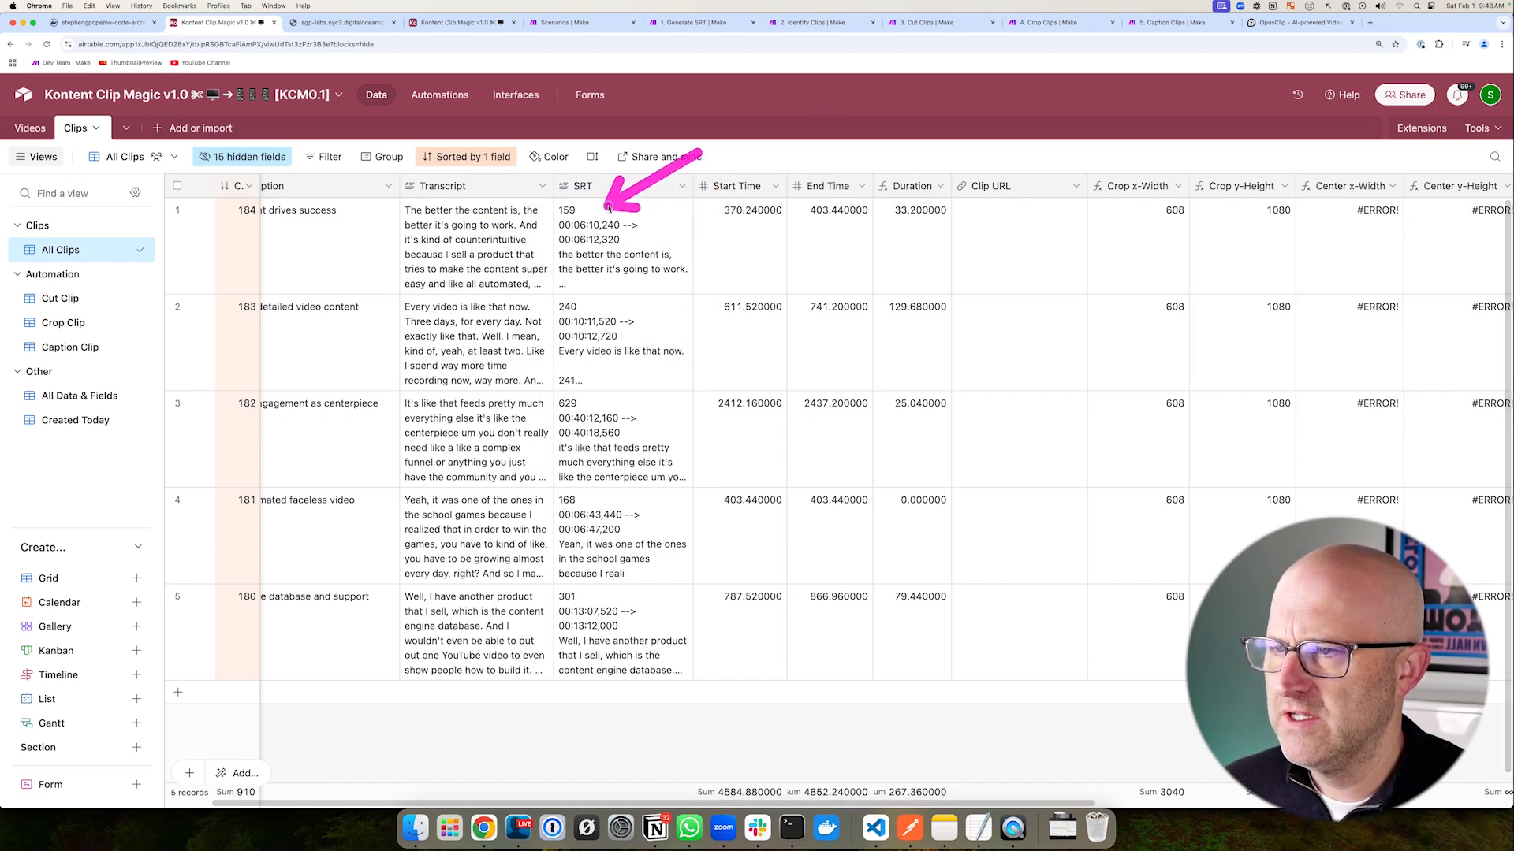
{"action": "left_click_drag", "start_coordinate": [739, 158], "coordinate": [963, 218]}
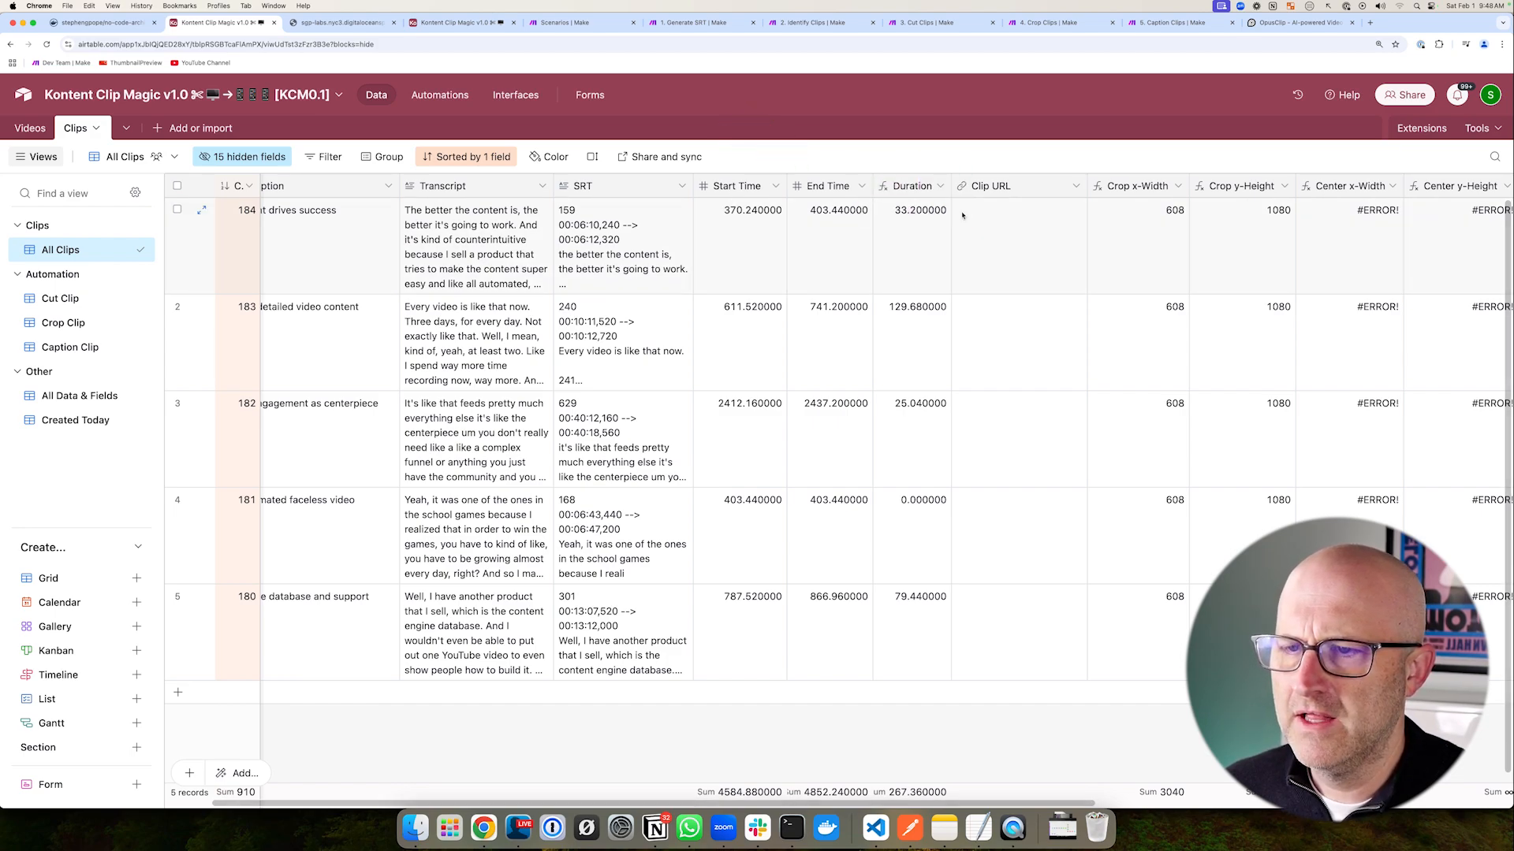
{"action": "left_click_drag", "start_coordinate": [379, 162], "coordinate": [989, 729]}
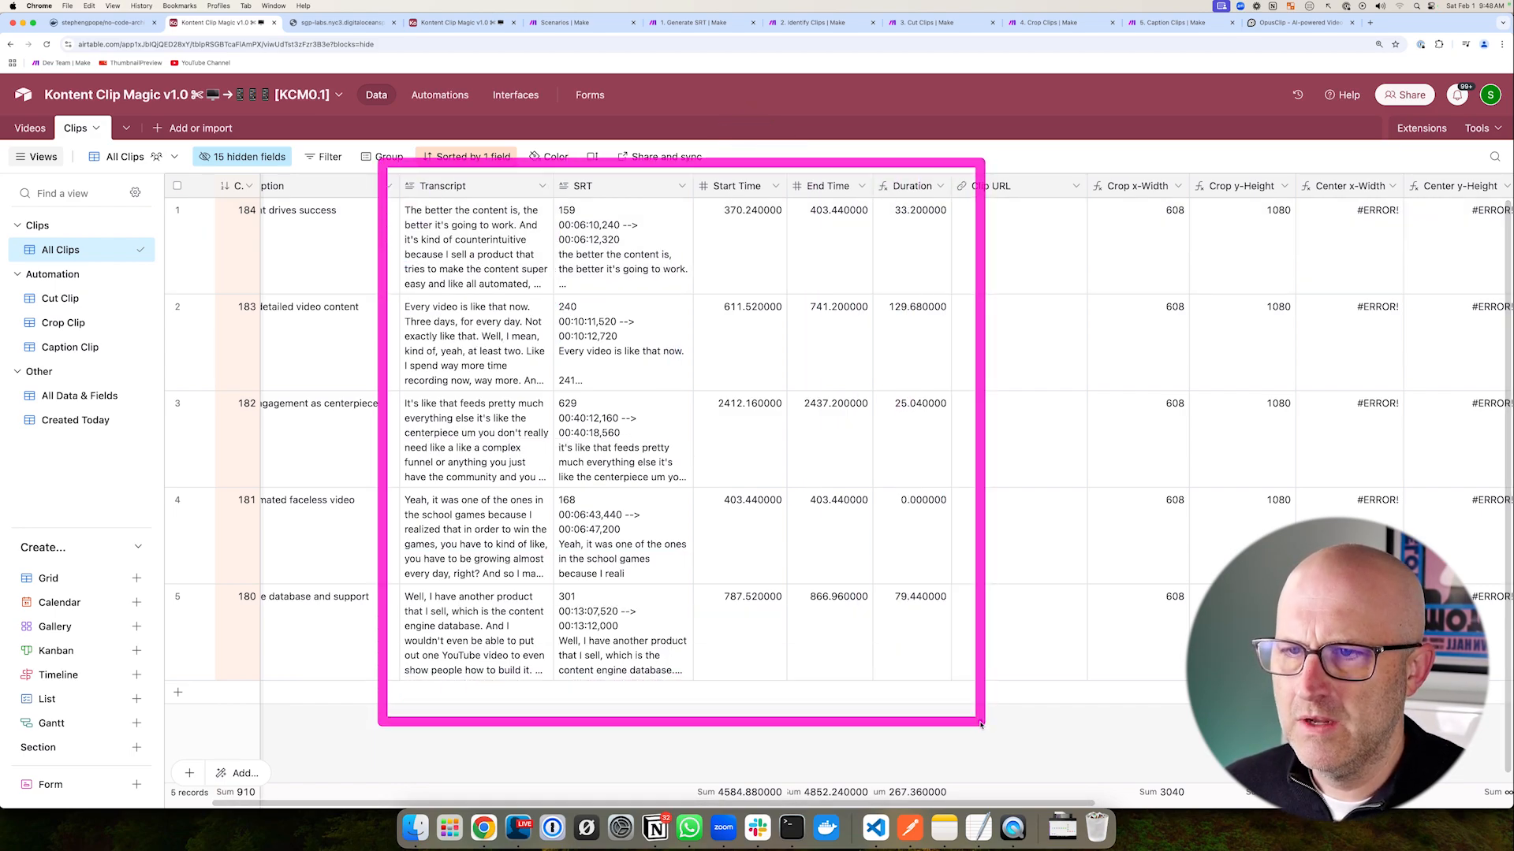
- Check the interview record in the Videos table
{"action": "left_click", "coordinate": [30, 127]}
{"action": "left_click_drag", "start_coordinate": [641, 487], "coordinate": [601, 386]}
{"action": "mouse_move", "coordinate": [806, 281]}
{"action": "left_mouse_down"}
{"action": "mouse_move", "coordinate": [948, 223]}
{"action": "mouse_move", "coordinate": [998, 511]}
{"action": "mouse_move", "coordinate": [968, 622]}
{"action": "left_mouse_up"}
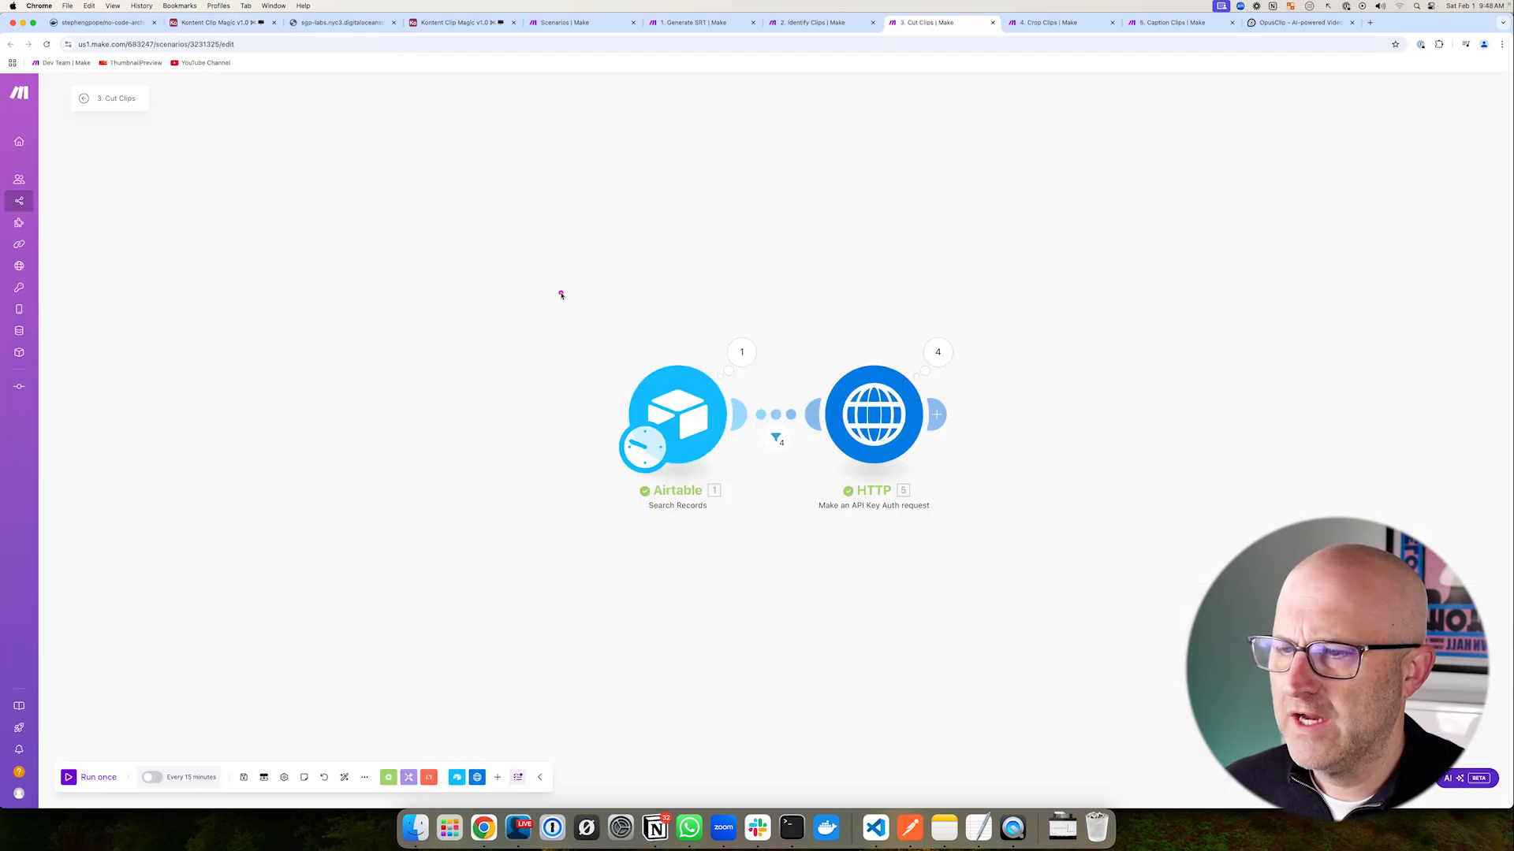
{"action": "mouse_move", "coordinate": [560, 295]}
{"action": "left_mouse_down"}
{"action": "mouse_move", "coordinate": [895, 523]}
{"action": "mouse_move", "coordinate": [1017, 570]}
{"action": "left_mouse_up"}
{"action": "left_click_drag", "start_coordinate": [879, 231], "coordinate": [874, 340]}
{"action": "left_click_drag", "start_coordinate": [141, 659], "coordinate": [91, 738]}
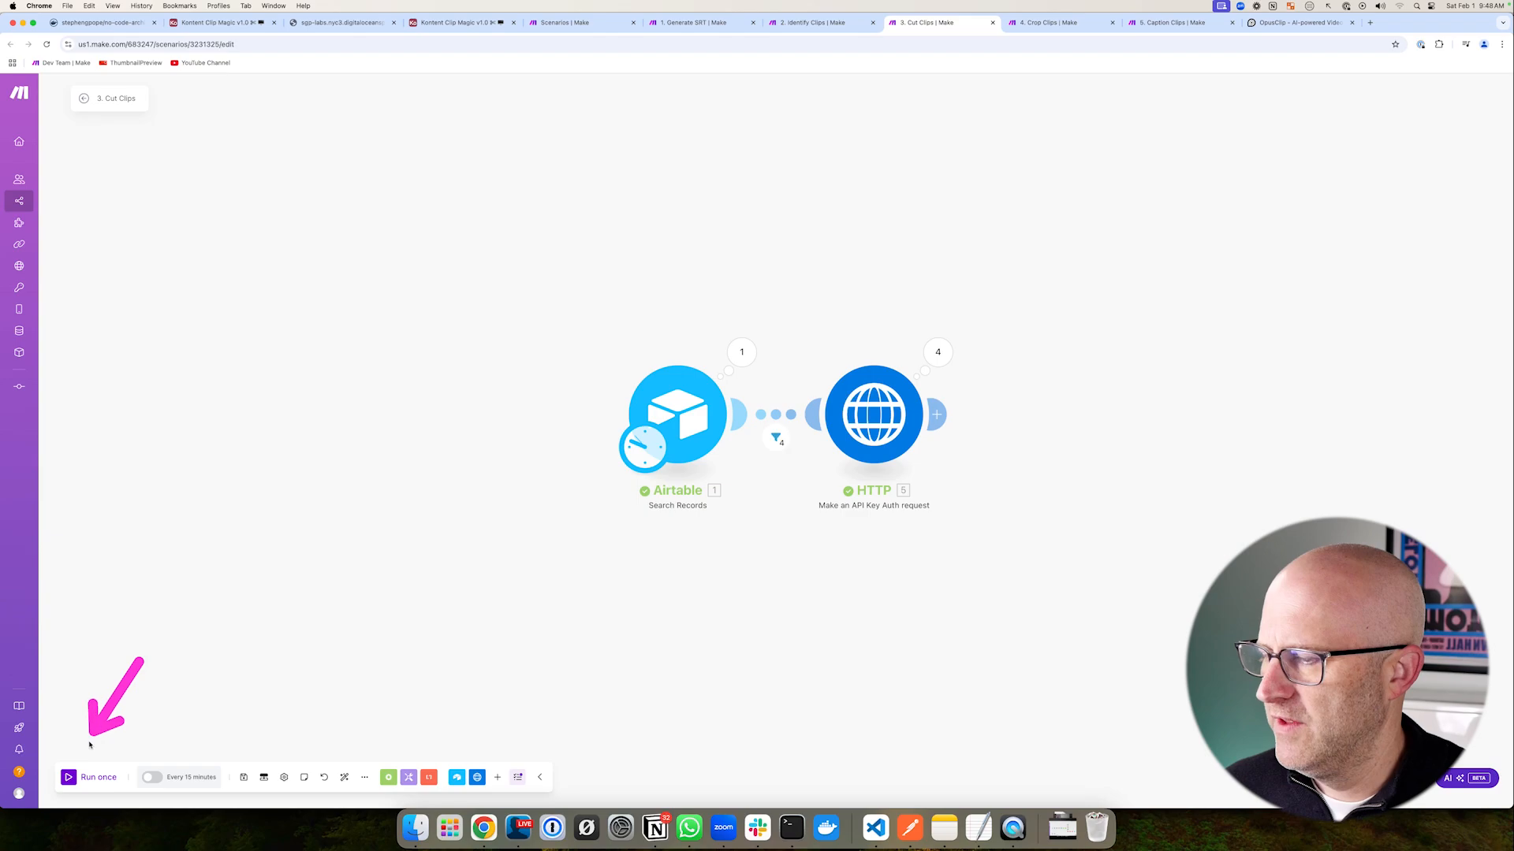
- Run the 3. Cut Clips scenario once
{"action": "left_click", "coordinate": [68, 781]}
{"action": "mouse_move", "coordinate": [591, 292]}
{"action": "left_mouse_down"}
{"action": "mouse_move", "coordinate": [793, 415]}
{"action": "mouse_move", "coordinate": [1009, 596]}
{"action": "left_mouse_up"}
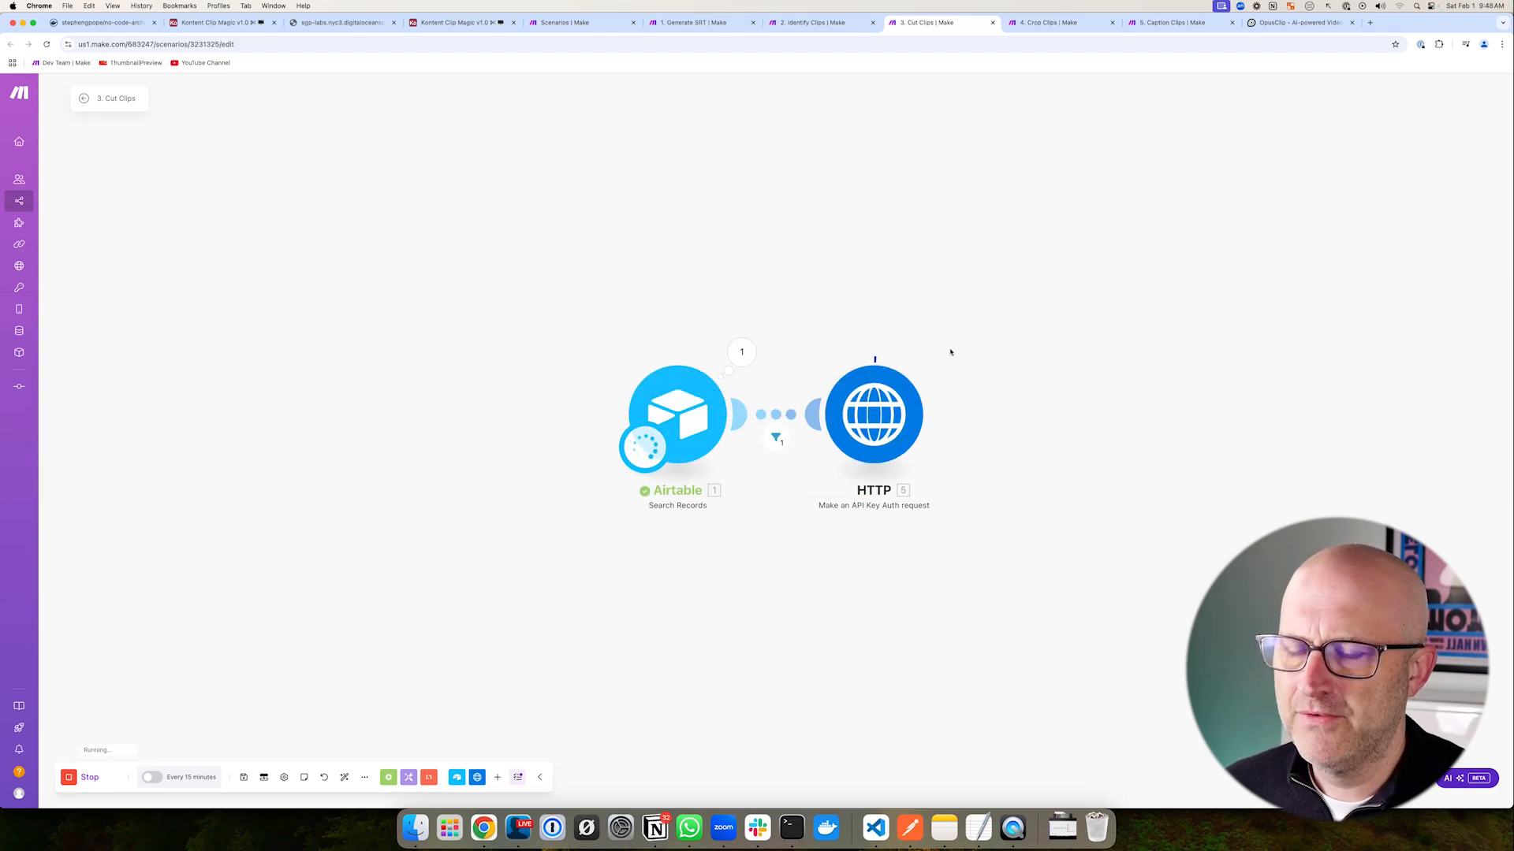
{"action": "left_click_drag", "start_coordinate": [1031, 281], "coordinate": [952, 347]}
{"action": "left_click_drag", "start_coordinate": [1011, 268], "coordinate": [951, 335]}
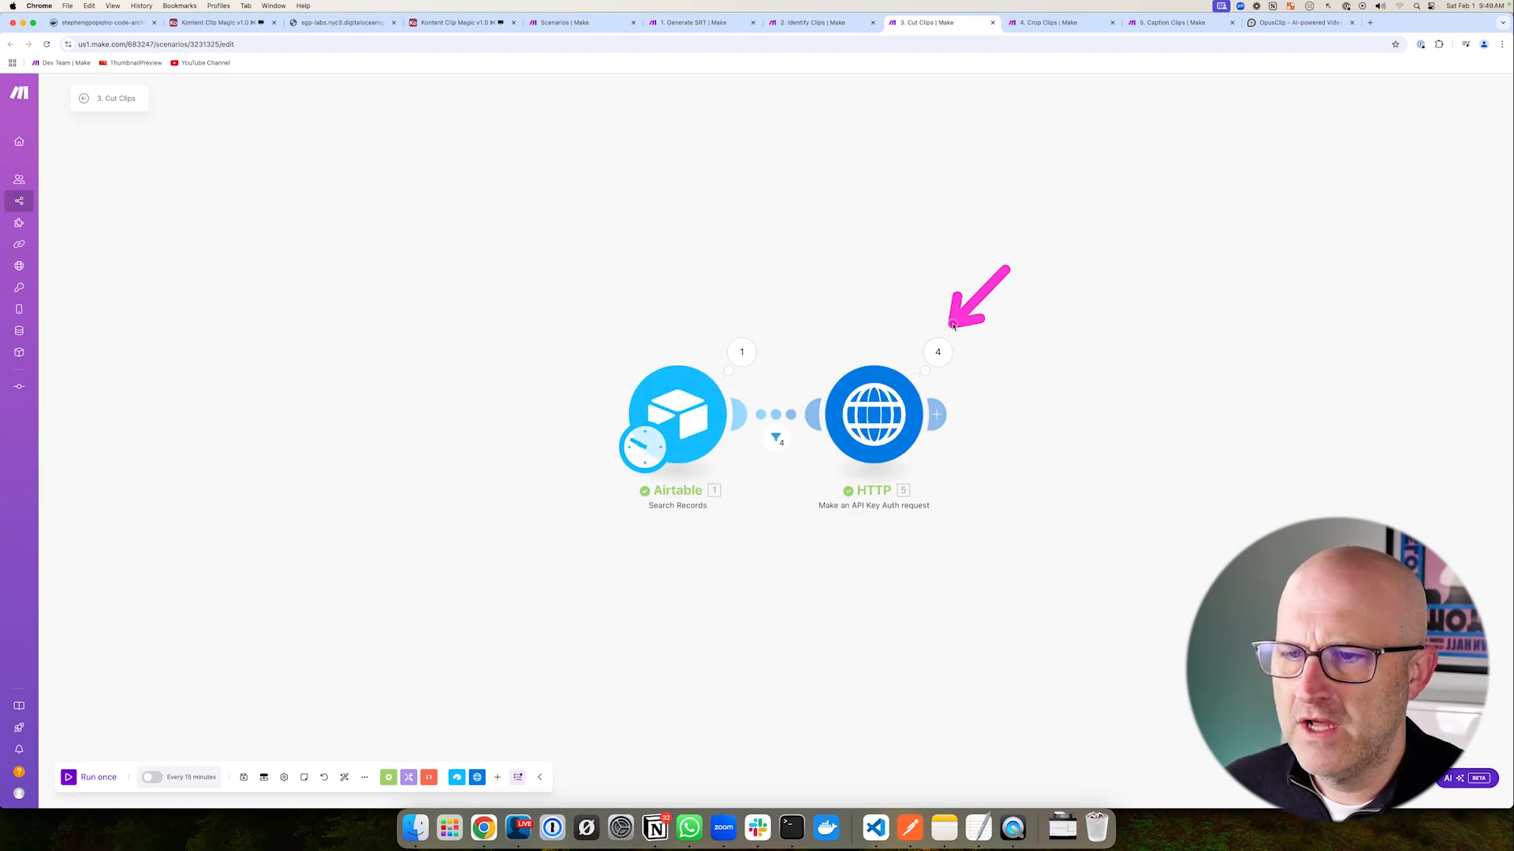
- Confirm the Clips table's Clip URL column is now filled
{"action": "left_click", "coordinate": [211, 23]}
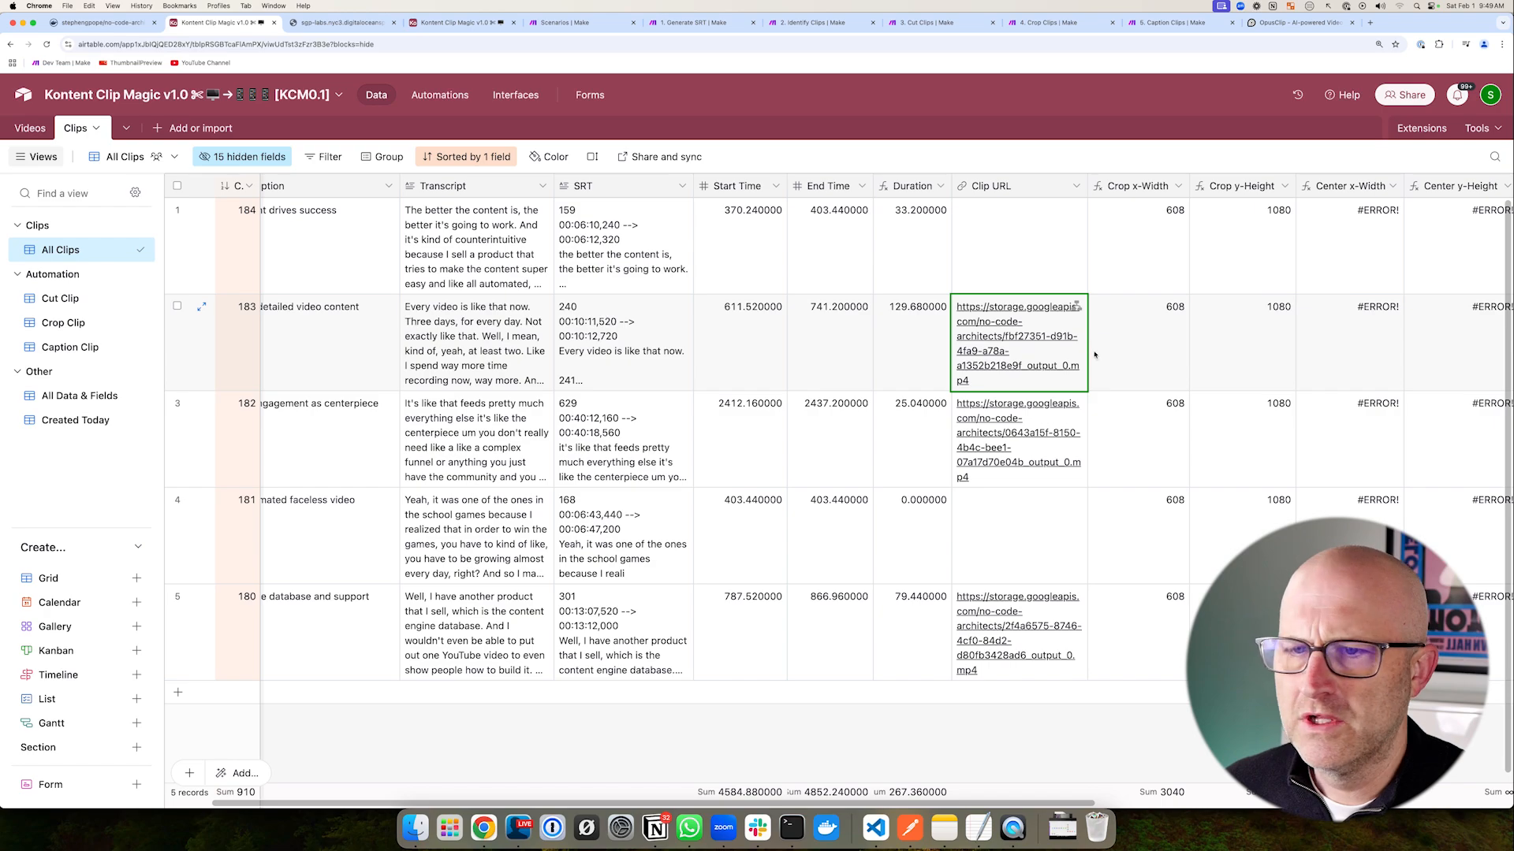
{"action": "mouse_move", "coordinate": [753, 296]}
{"action": "left_mouse_down"}
{"action": "mouse_move", "coordinate": [962, 211]}
{"action": "mouse_move", "coordinate": [974, 445]}
{"action": "left_mouse_up"}
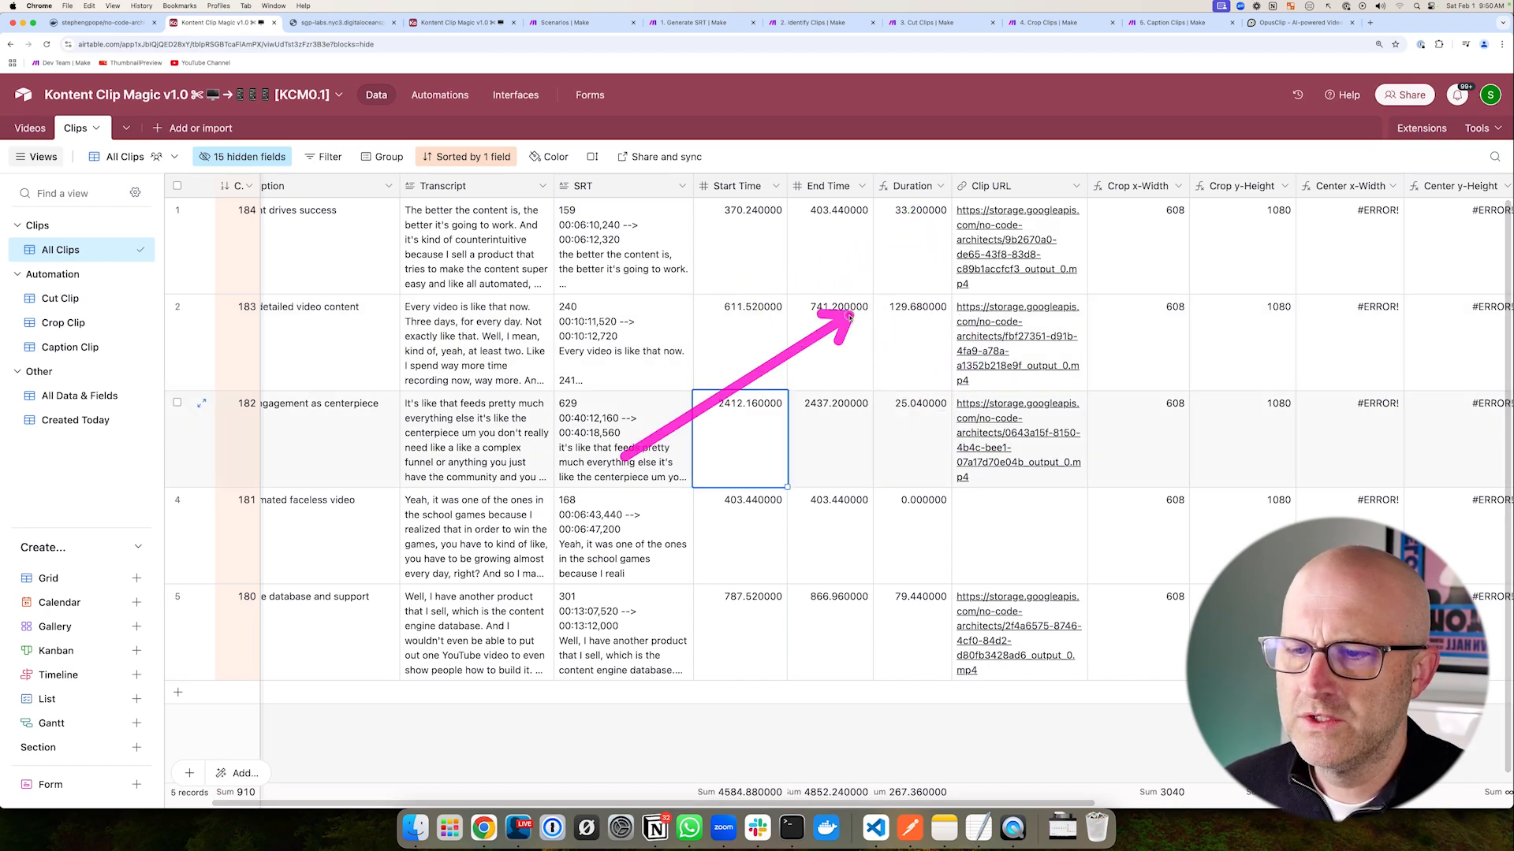
{"action": "left_click_drag", "start_coordinate": [848, 317], "coordinate": [986, 507]}
- Bring up the 4. Crop Clips scenario and inspect its processed bundles
{"action": "left_click", "coordinate": [1048, 22]}
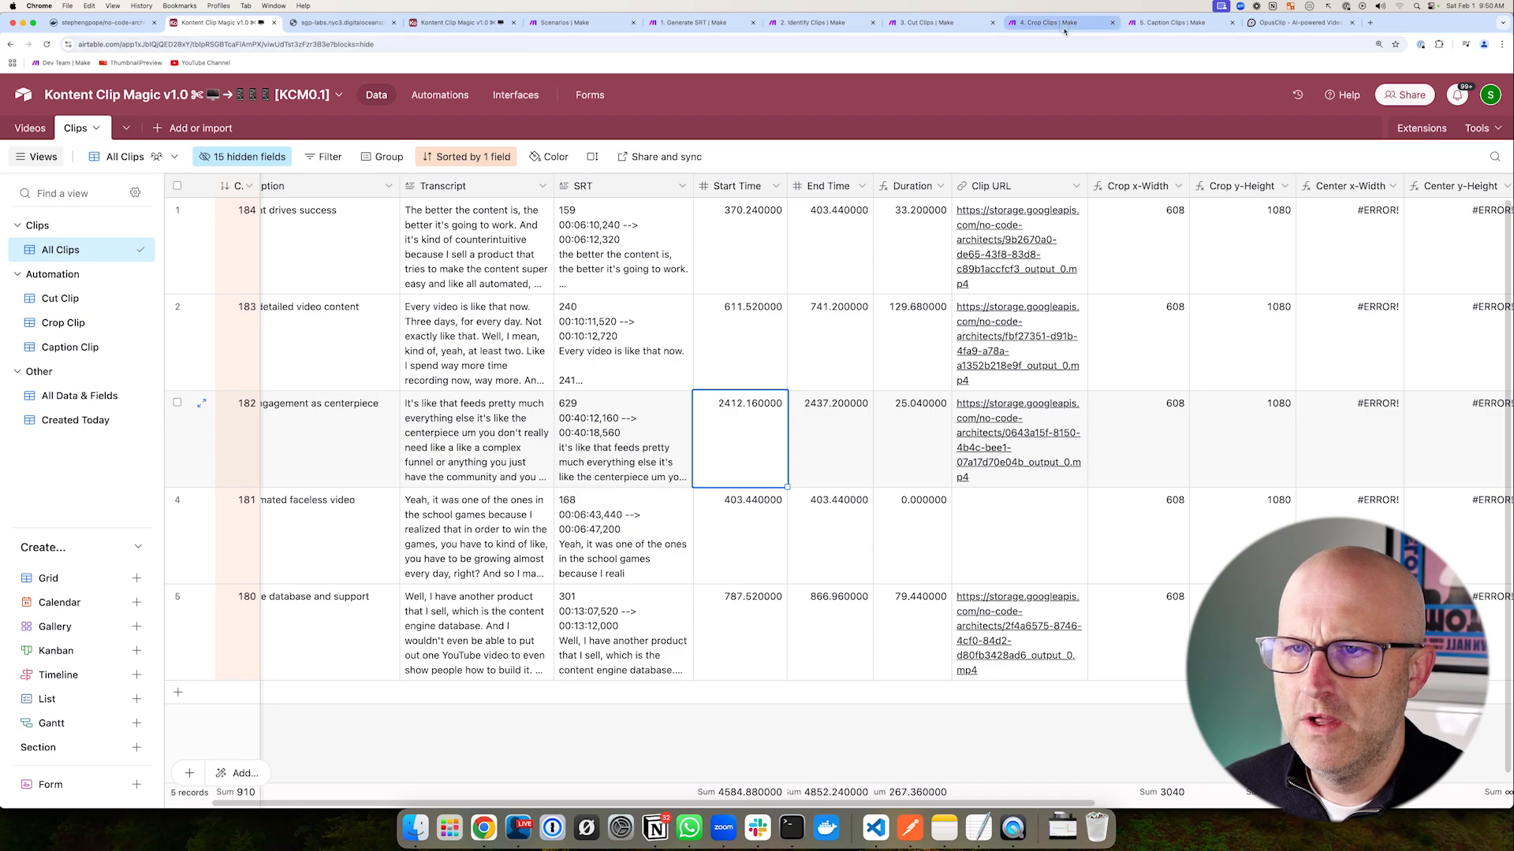
{"action": "mouse_move", "coordinate": [456, 160]}
{"action": "left_mouse_down"}
{"action": "mouse_move", "coordinate": [444, 229]}
{"action": "mouse_move", "coordinate": [676, 302]}
{"action": "mouse_move", "coordinate": [820, 314]}
{"action": "left_mouse_up"}
{"action": "left_click_drag", "start_coordinate": [584, 113], "coordinate": [584, 272]}
{"action": "mouse_move", "coordinate": [591, 114]}
{"action": "left_mouse_down"}
{"action": "mouse_move", "coordinate": [907, 113]}
{"action": "mouse_move", "coordinate": [824, 262]}
{"action": "mouse_move", "coordinate": [584, 272]}
{"action": "left_mouse_up"}
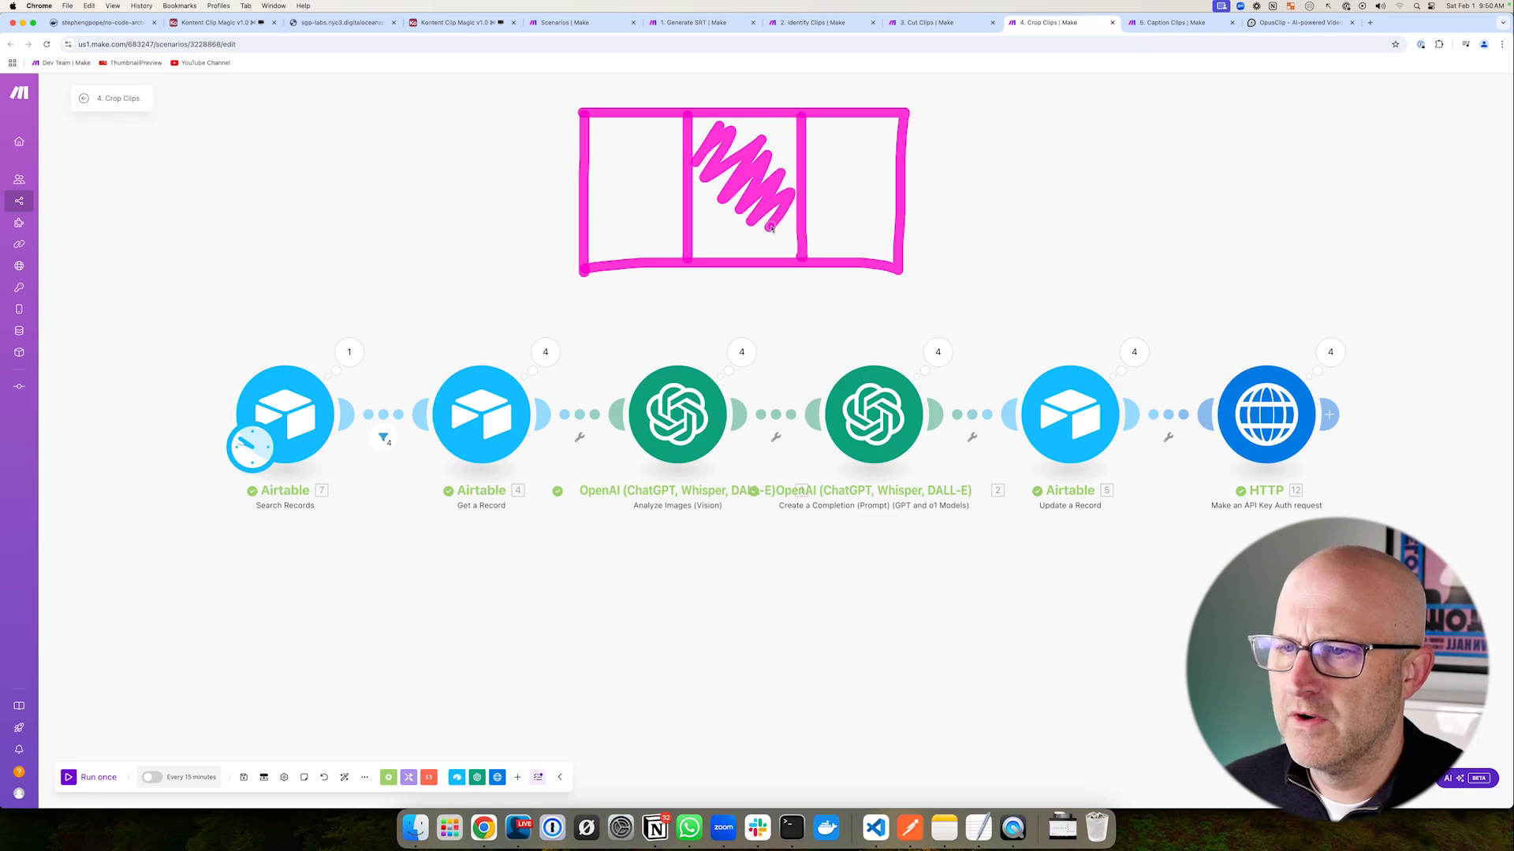
- Run the 4. Crop Clips scenario once
{"action": "left_click_drag", "start_coordinate": [122, 659], "coordinate": [72, 758]}
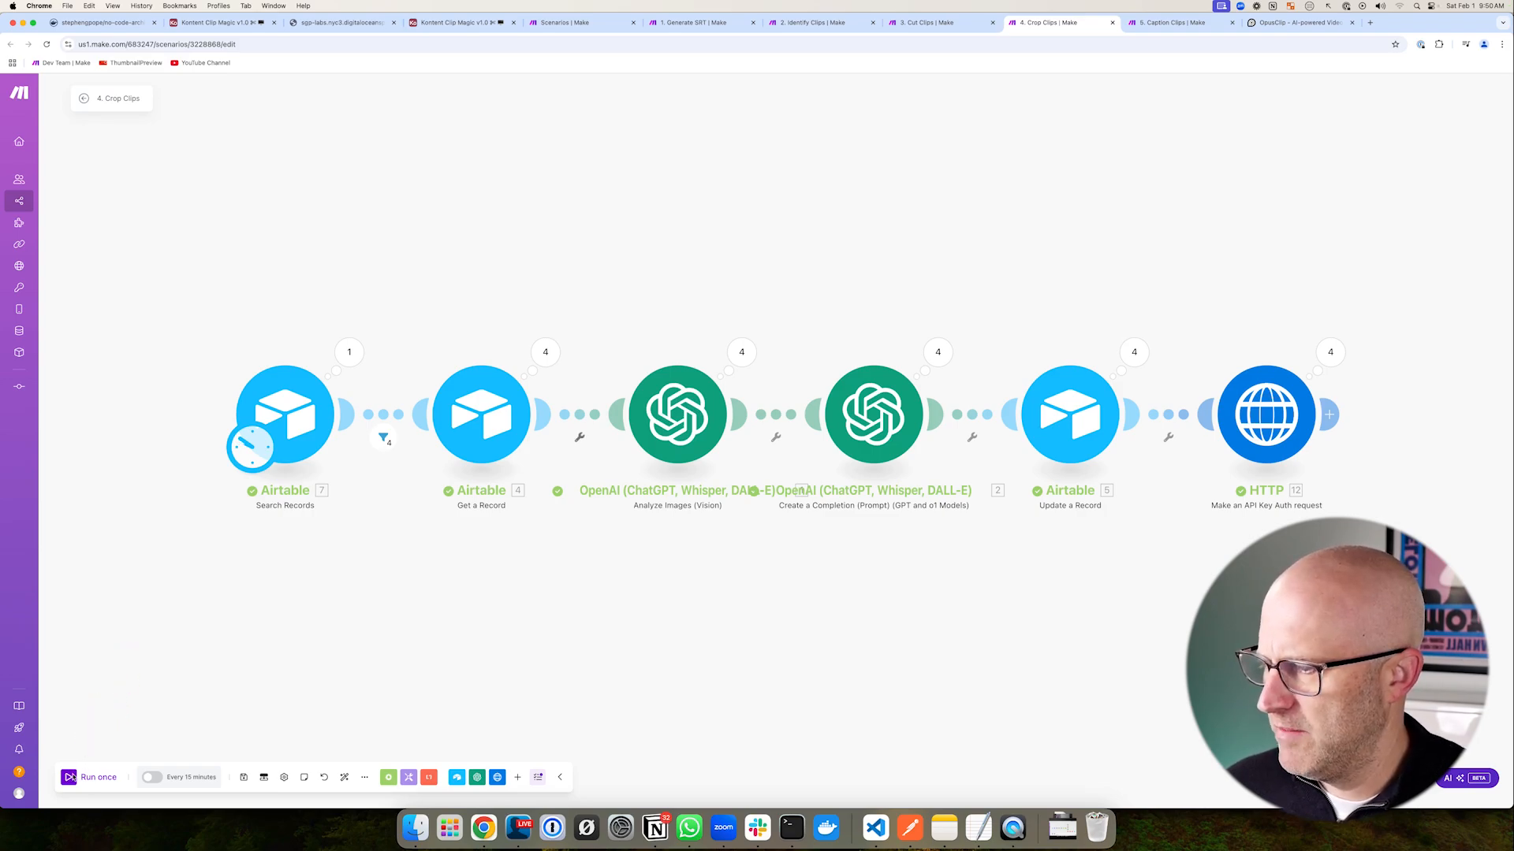
{"action": "left_click", "coordinate": [70, 778]}
{"action": "left_click_drag", "start_coordinate": [554, 322], "coordinate": [806, 540]}
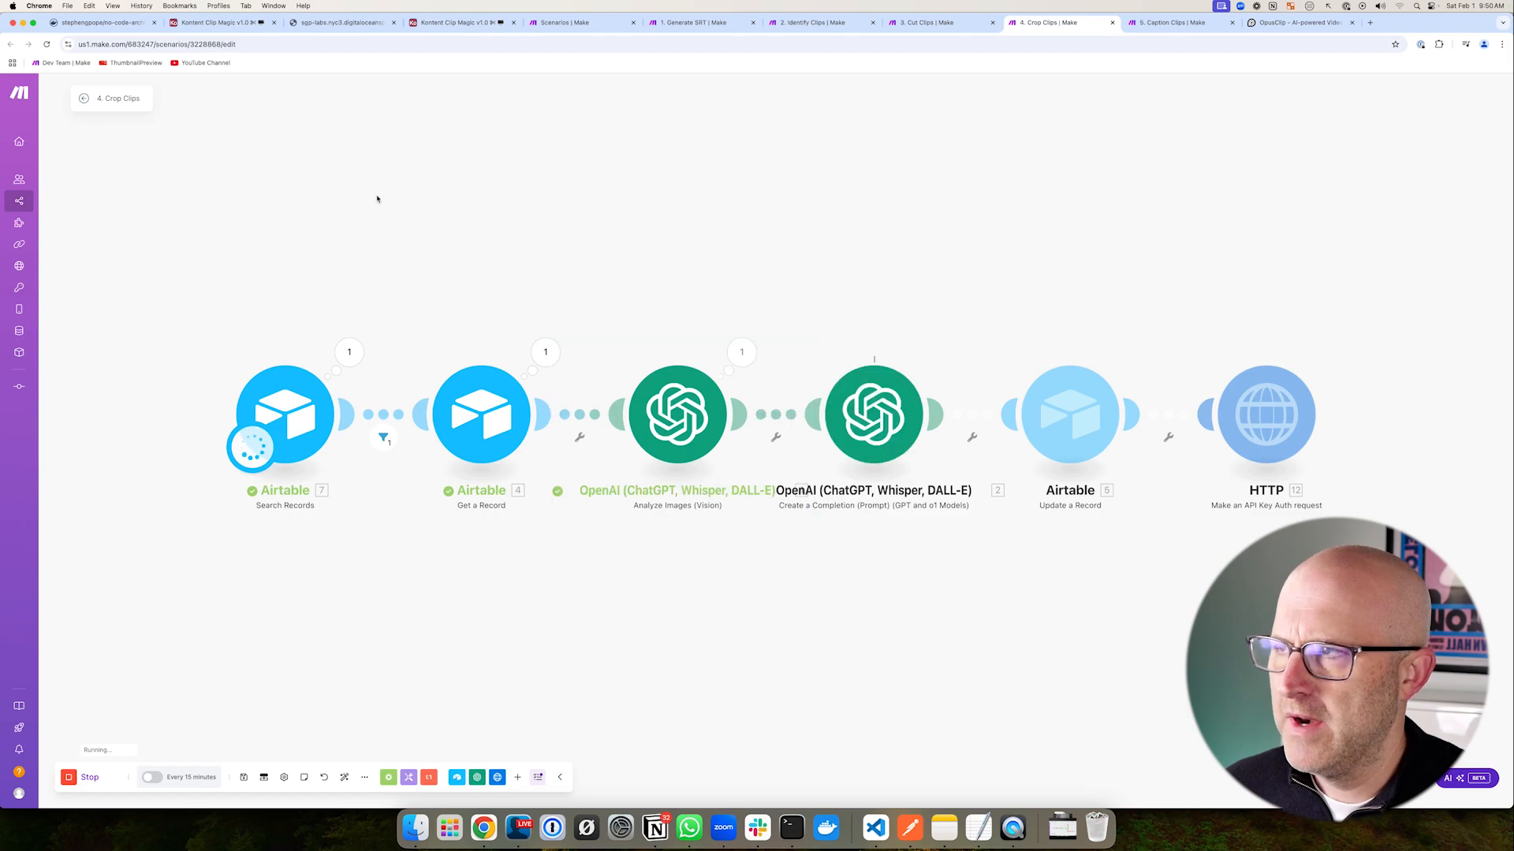
- Expand Clips record 184 and follow its Thumbnail URL link
{"action": "left_click", "coordinate": [219, 28]}
{"action": "left_click_drag", "start_coordinate": [331, 298], "coordinate": [248, 242]}
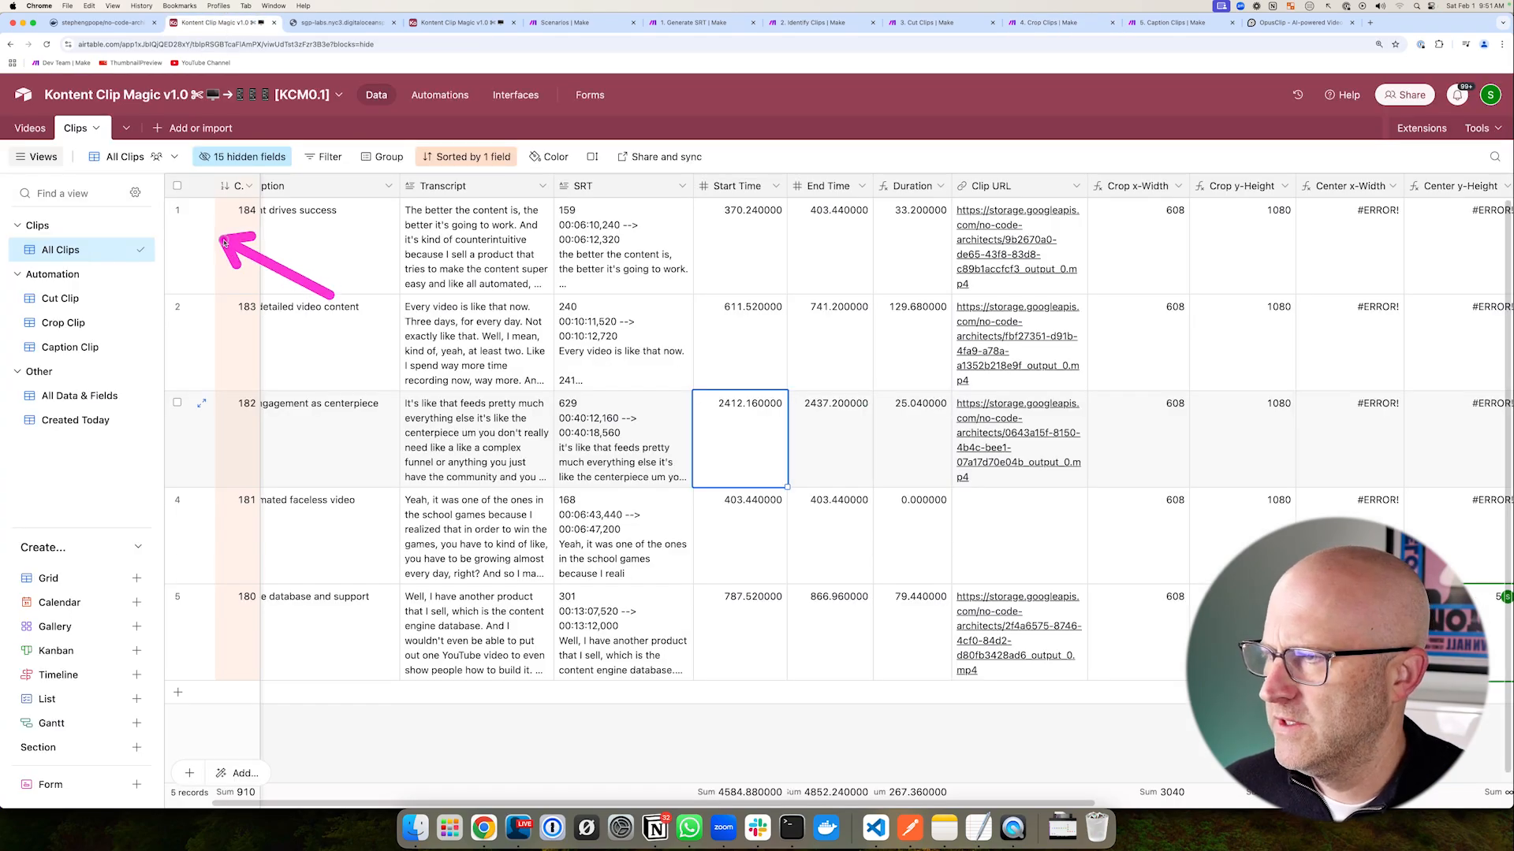
{"action": "left_click", "coordinate": [202, 210]}
{"action": "scroll", "coordinate": [780, 498], "scroll_direction": "down", "scroll_amount": 5}
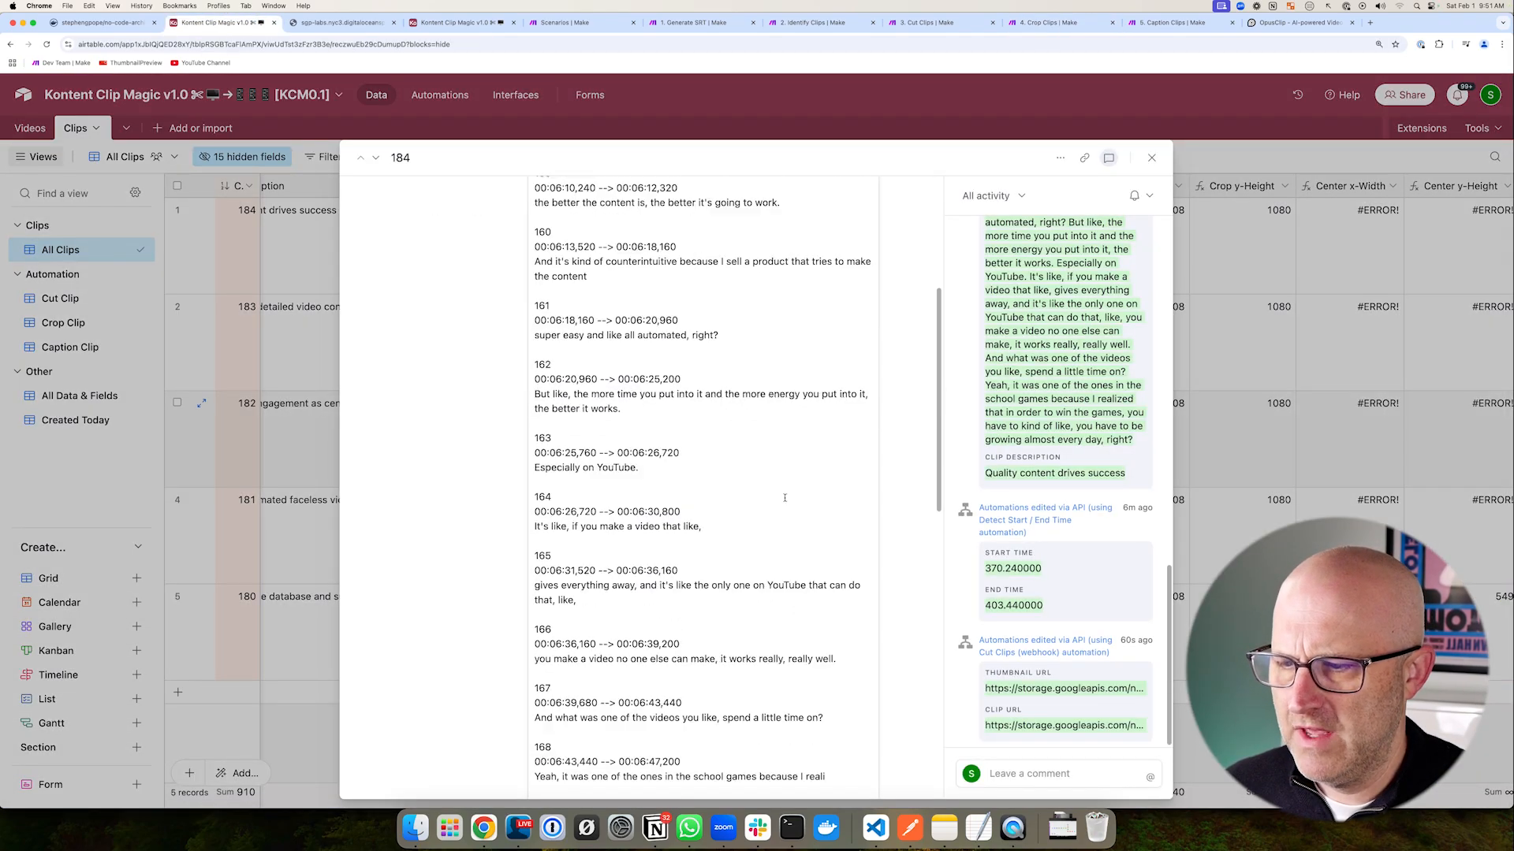
{"action": "scroll", "coordinate": [779, 497], "scroll_direction": "down", "scroll_amount": 5}
{"action": "left_click_drag", "start_coordinate": [268, 500], "coordinate": [355, 451]}
{"action": "left_click", "coordinate": [693, 443]}
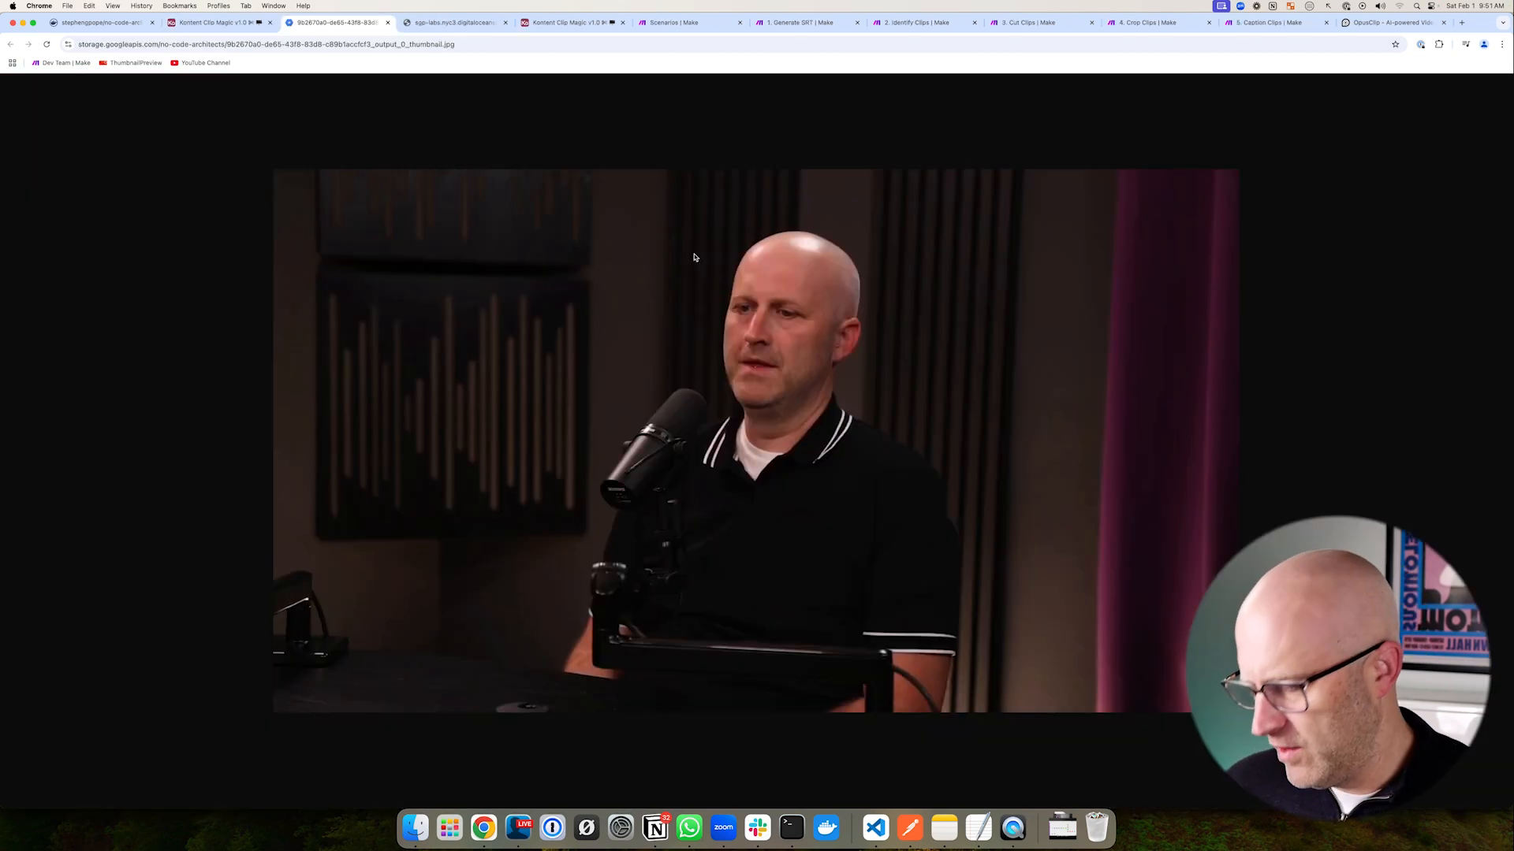
- Look over clip 184's thumbnail still, then go back to the 4. Crop Clips scenario
{"action": "left_click_drag", "start_coordinate": [563, 168], "coordinate": [563, 668]}
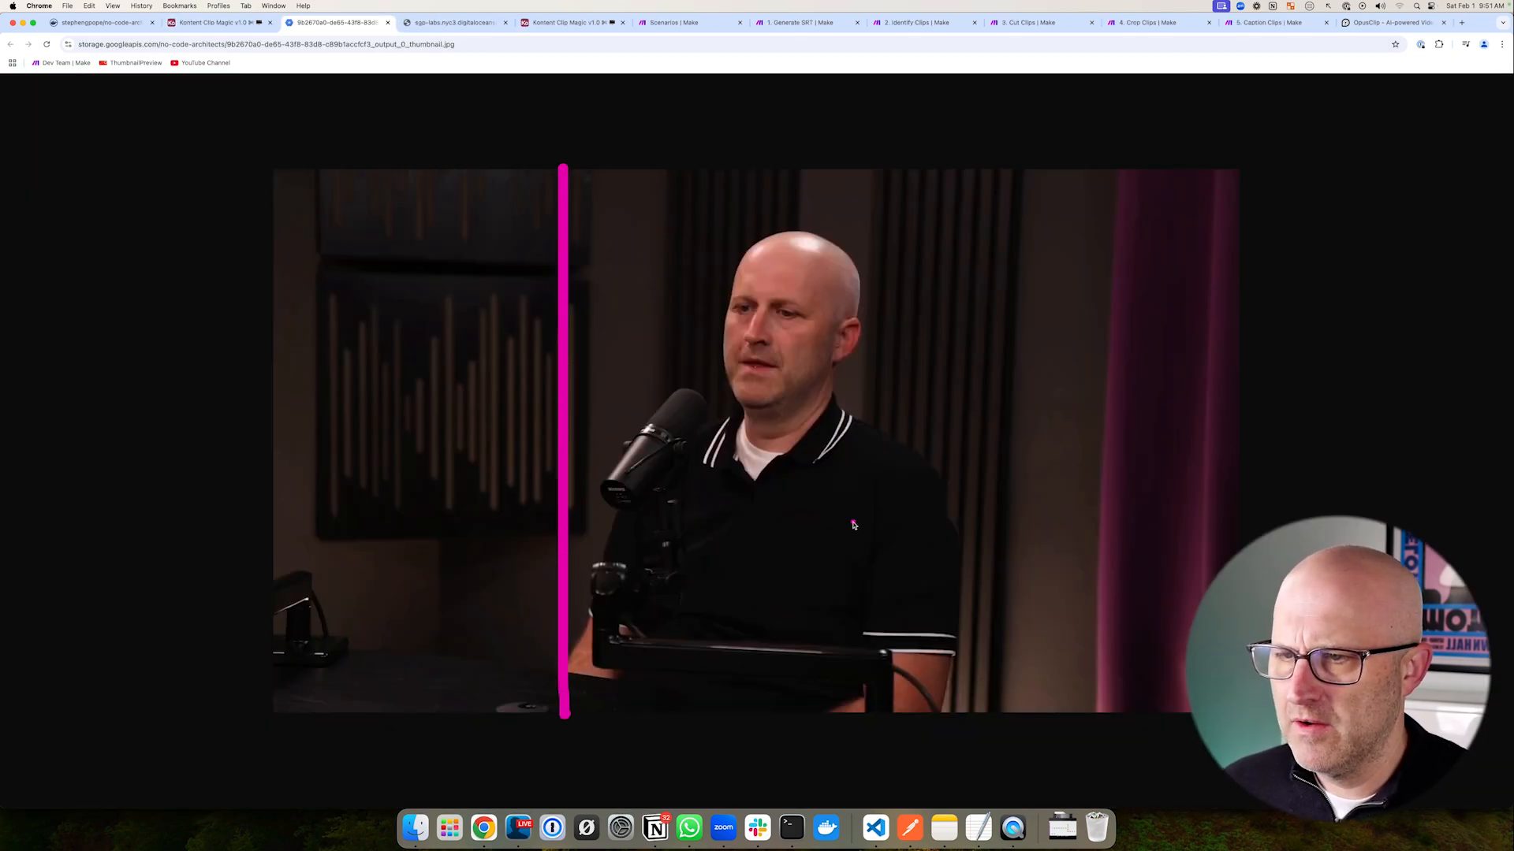
{"action": "left_click_drag", "start_coordinate": [963, 178], "coordinate": [1003, 746]}
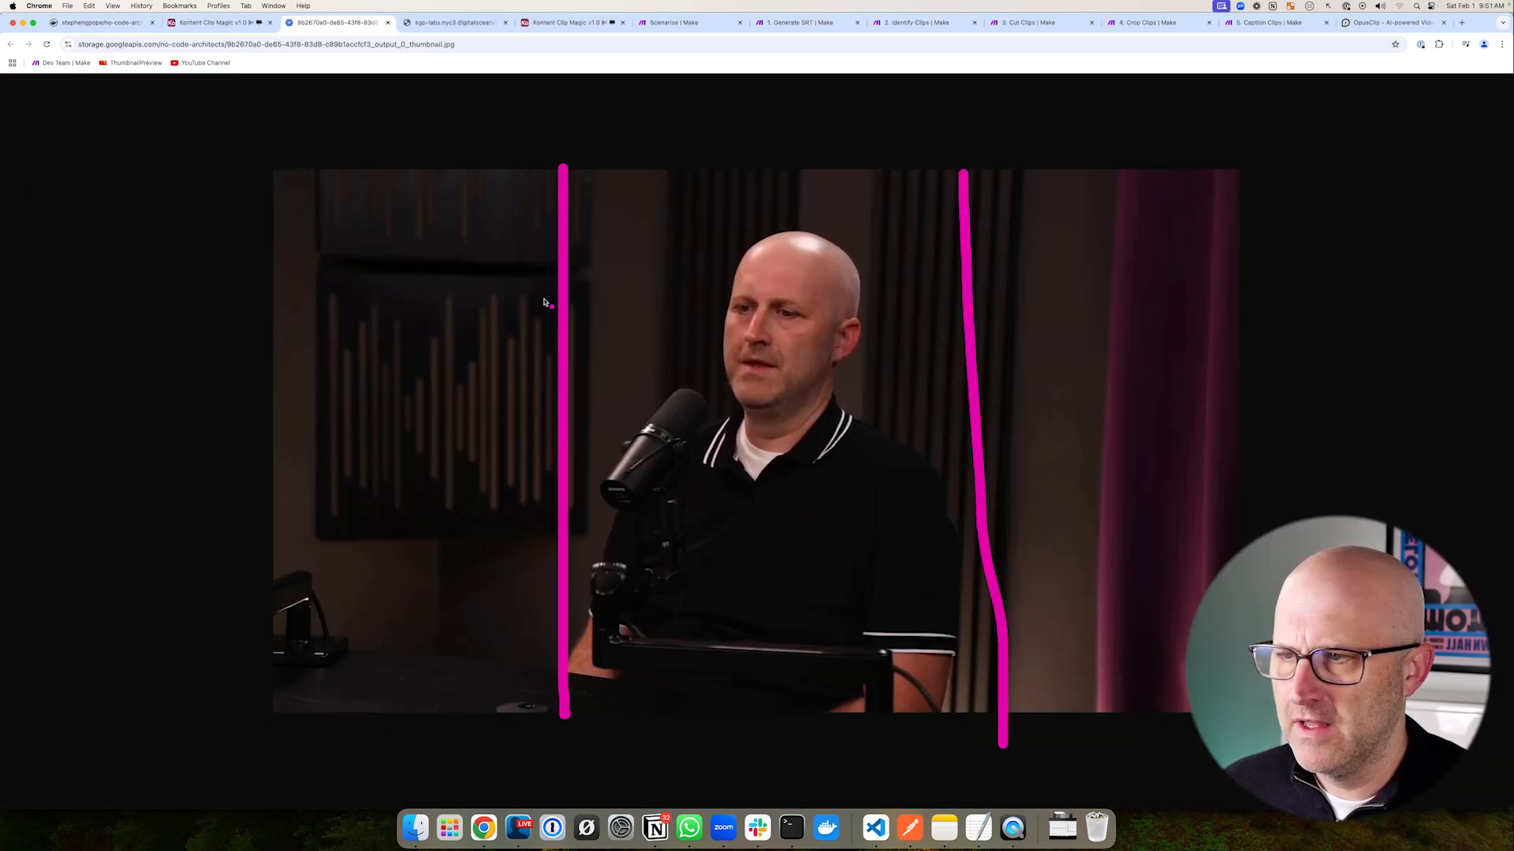
{"action": "mouse_move", "coordinate": [283, 331]}
{"action": "left_mouse_down"}
{"action": "mouse_move", "coordinate": [699, 330]}
{"action": "mouse_move", "coordinate": [773, 163]}
{"action": "left_mouse_up"}
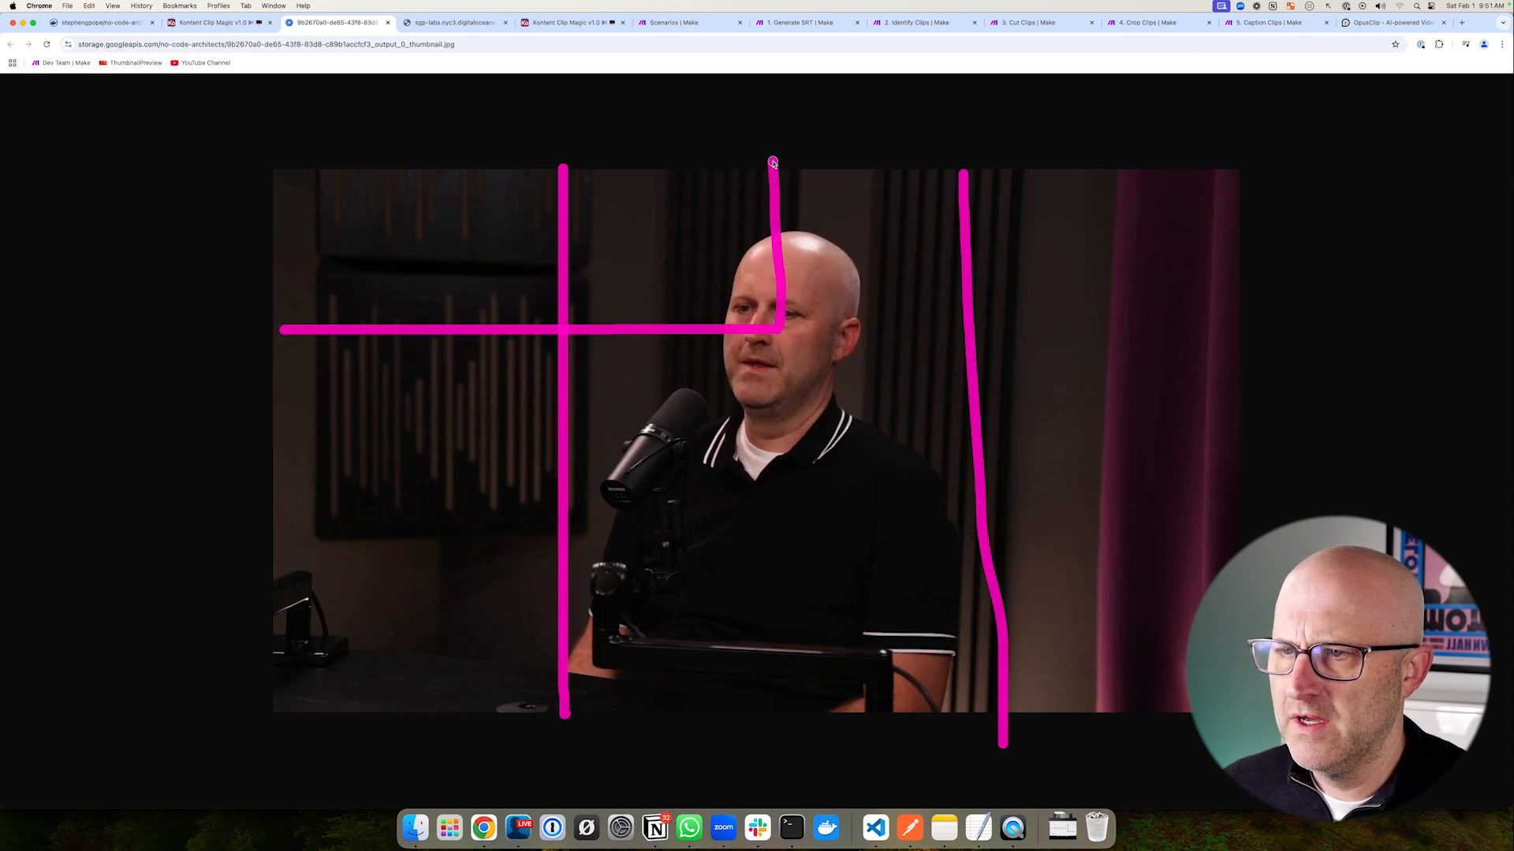
{"action": "left_click_drag", "start_coordinate": [850, 375], "coordinate": [905, 405]}
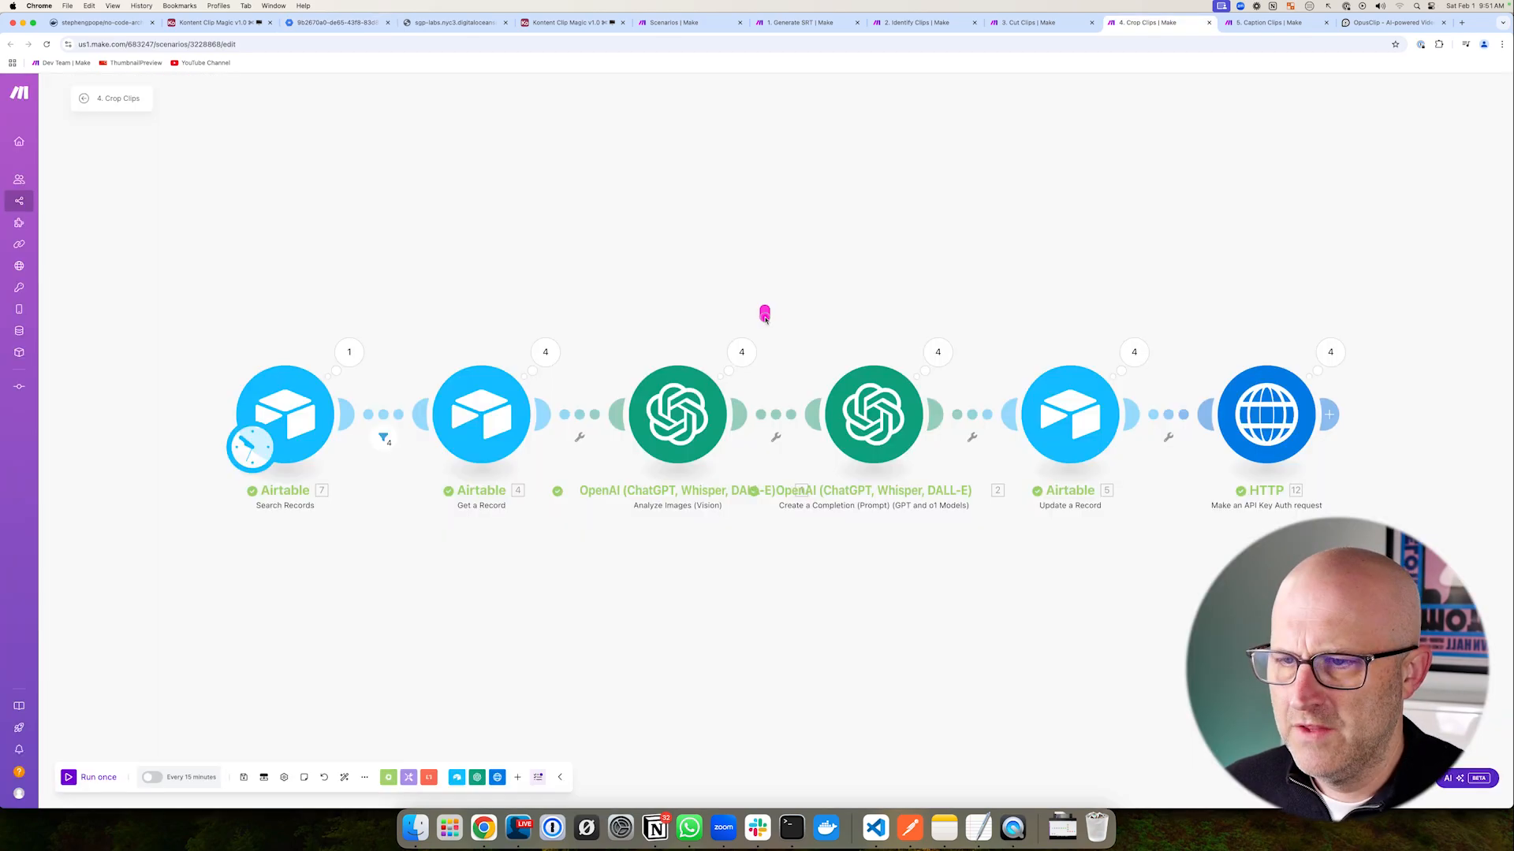
{"action": "left_click_drag", "start_coordinate": [760, 308], "coordinate": [990, 534]}
{"action": "left_click_drag", "start_coordinate": [665, 267], "coordinate": [670, 331]}
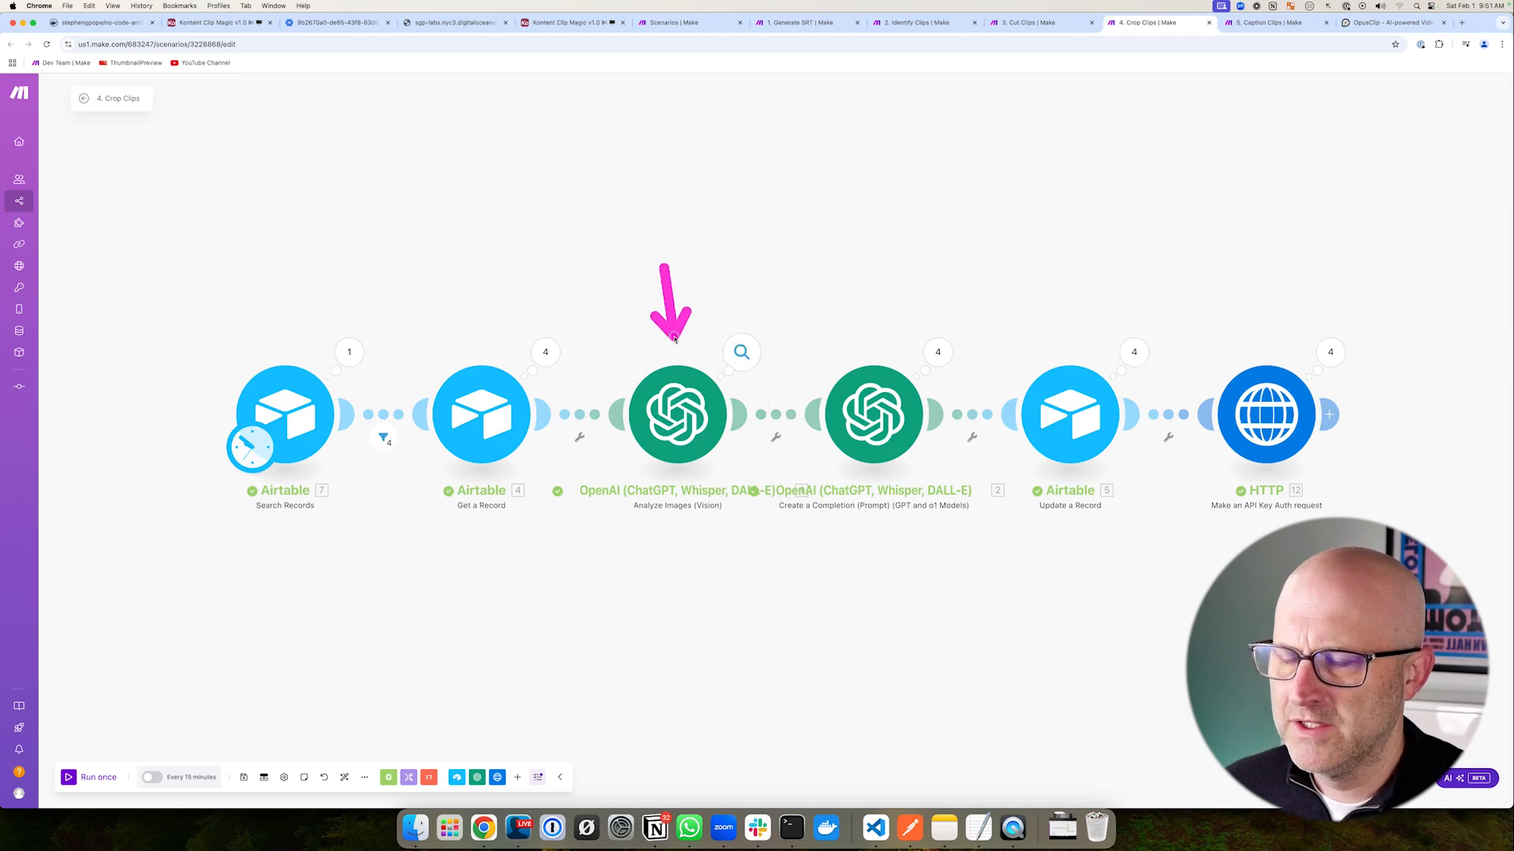
{"action": "left_click", "coordinate": [938, 359]}
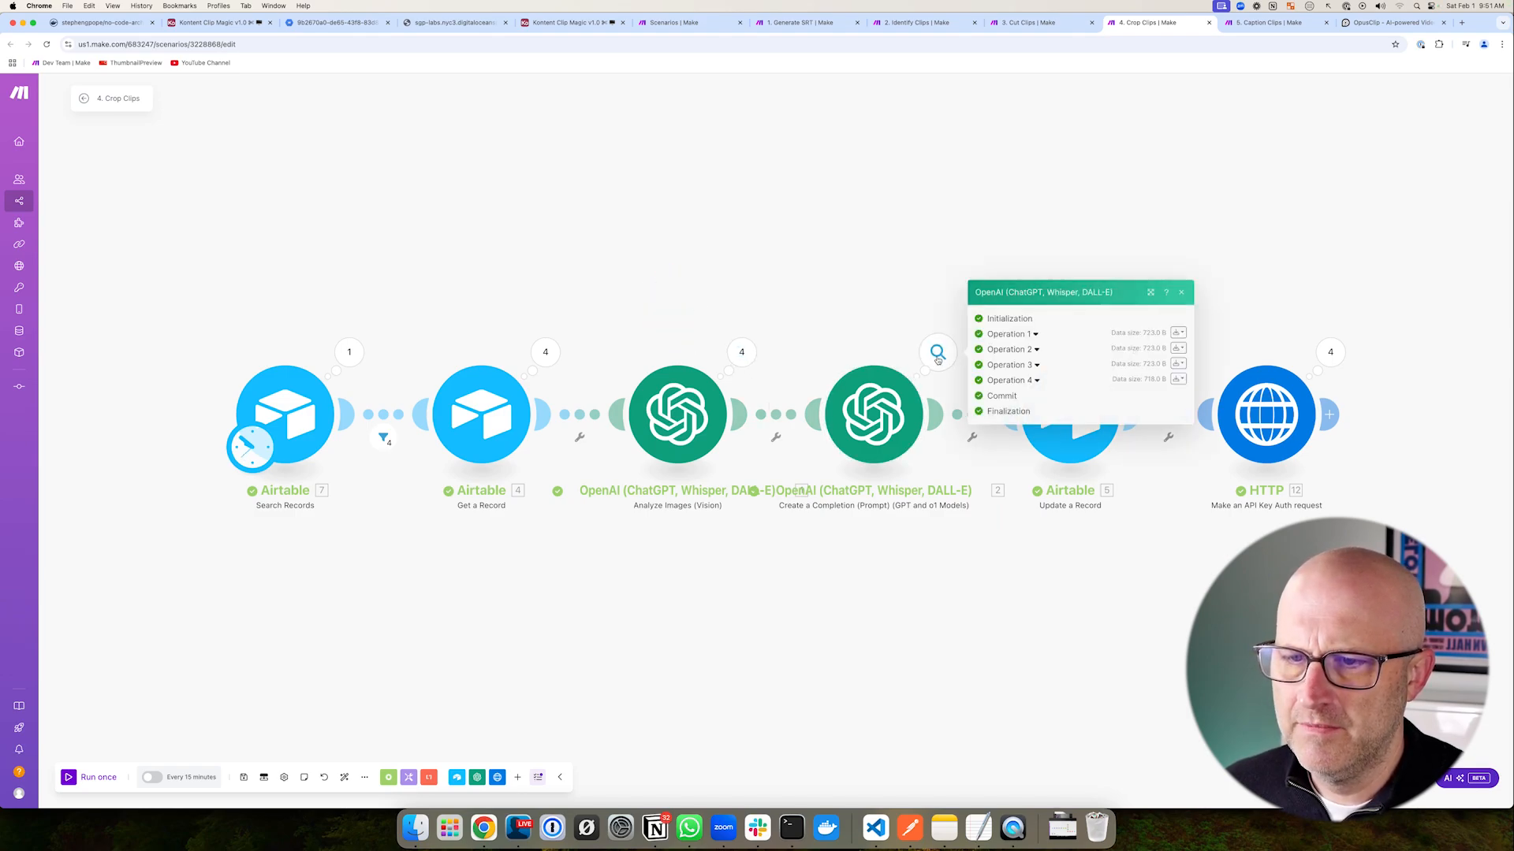
{"action": "left_click", "coordinate": [1035, 335]}
{"action": "left_click_drag", "start_coordinate": [1095, 323], "coordinate": [1055, 346]}
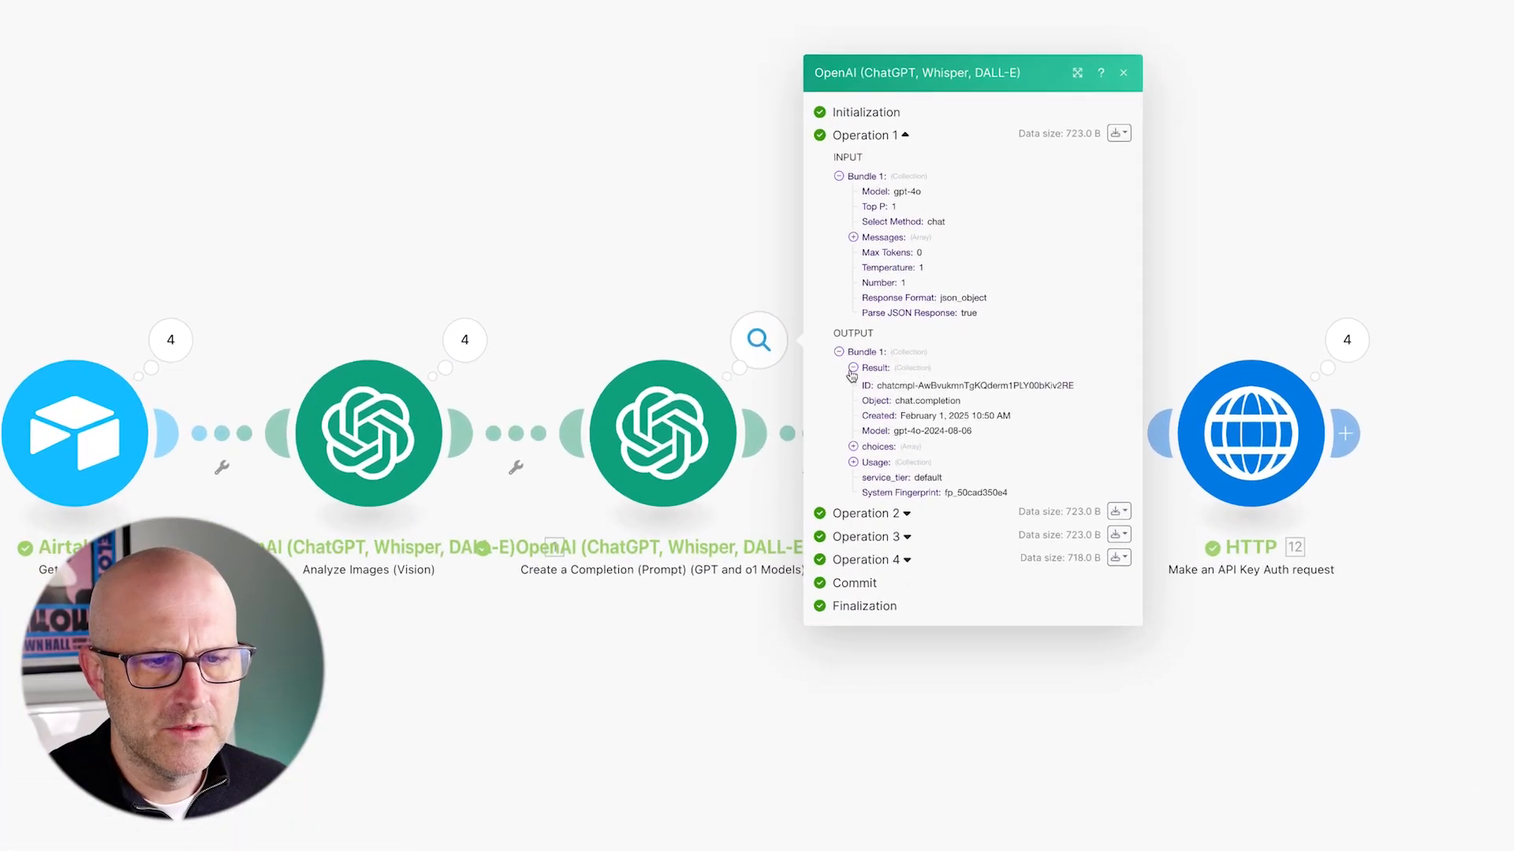
{"action": "left_click_drag", "start_coordinate": [877, 323], "coordinate": [872, 366]}
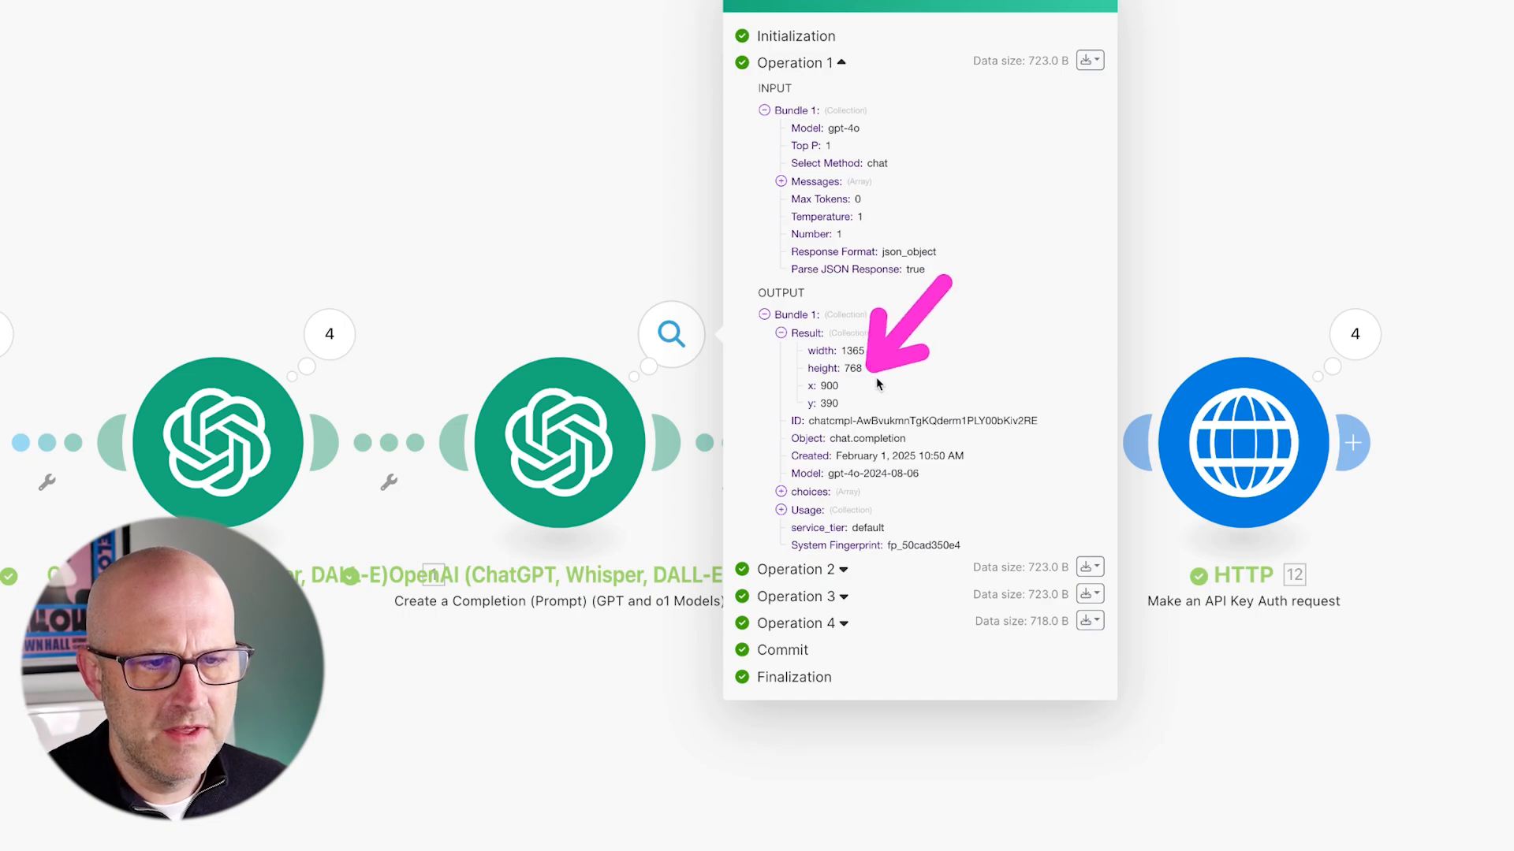
{"action": "mouse_move", "coordinate": [776, 363]}
{"action": "left_mouse_down"}
{"action": "mouse_move", "coordinate": [816, 386]}
{"action": "mouse_move", "coordinate": [834, 442]}
{"action": "left_mouse_up"}
{"action": "left_click_drag", "start_coordinate": [990, 369], "coordinate": [871, 394]}
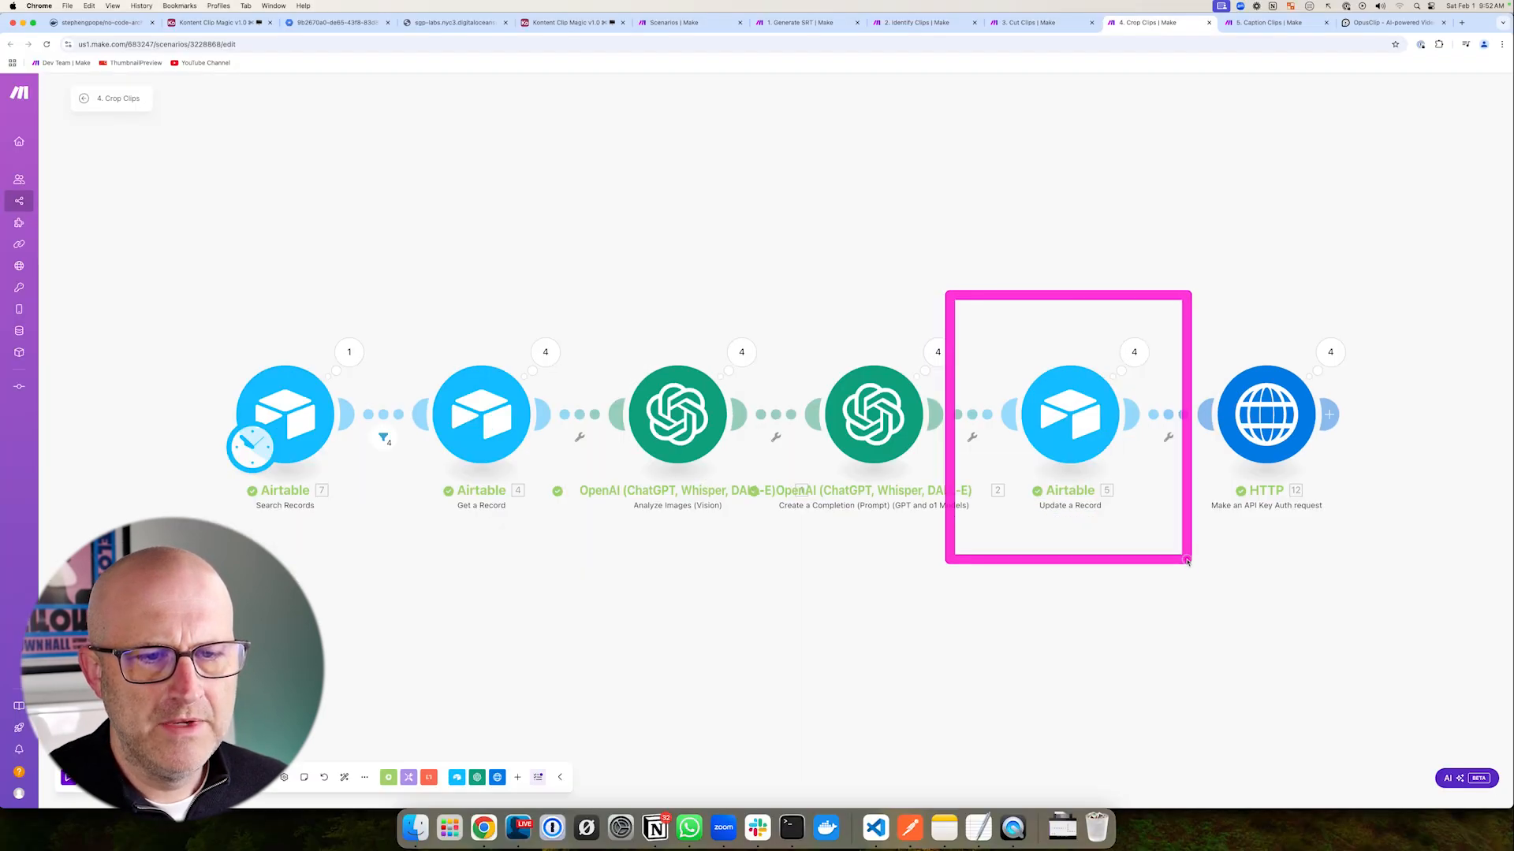
{"action": "mouse_move", "coordinate": [719, 215]}
{"action": "left_mouse_down"}
{"action": "mouse_move", "coordinate": [701, 230]}
{"action": "mouse_move", "coordinate": [851, 330]}
{"action": "left_mouse_up"}
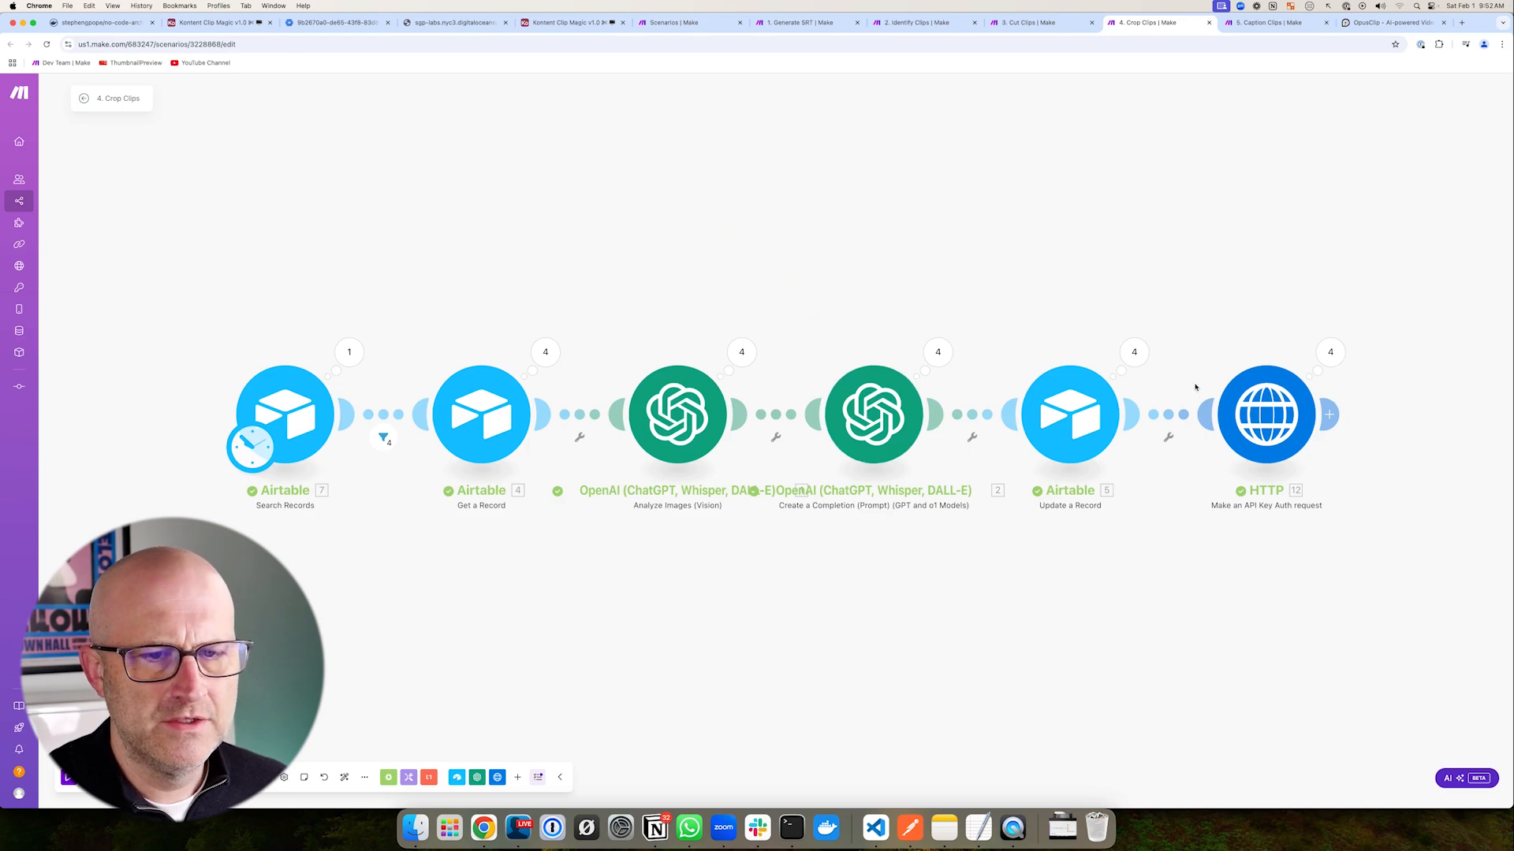
{"action": "mouse_move", "coordinate": [1130, 287]}
{"action": "left_mouse_down"}
{"action": "mouse_move", "coordinate": [1372, 495]}
{"action": "mouse_move", "coordinate": [1411, 581]}
{"action": "left_mouse_up"}
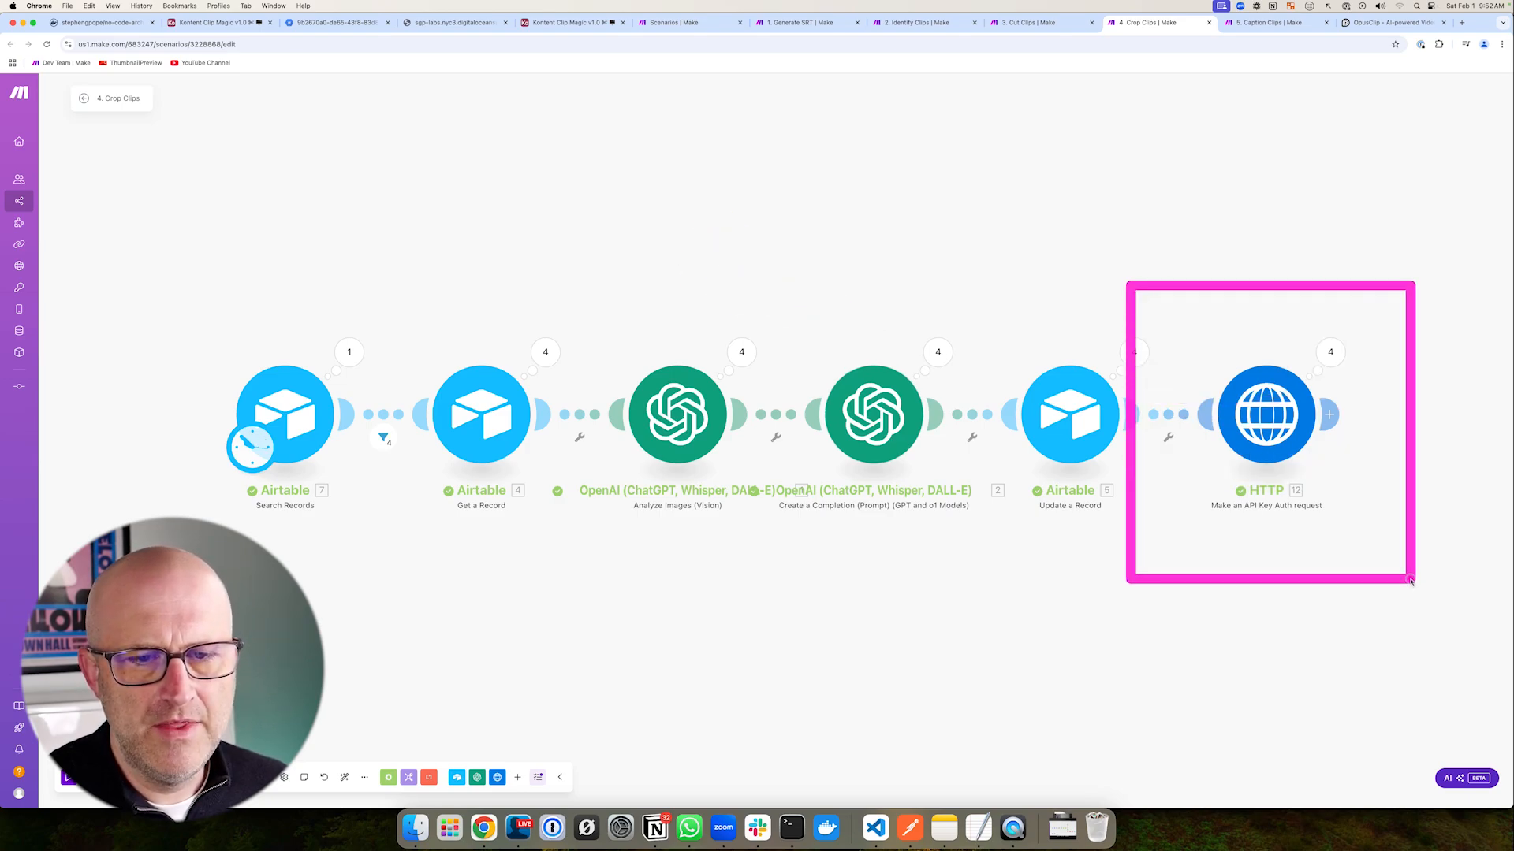
- Preview row 1's Cropped Clip attachment, then close the preview
{"action": "left_click_drag", "start_coordinate": [1127, 316], "coordinate": [1209, 273]}
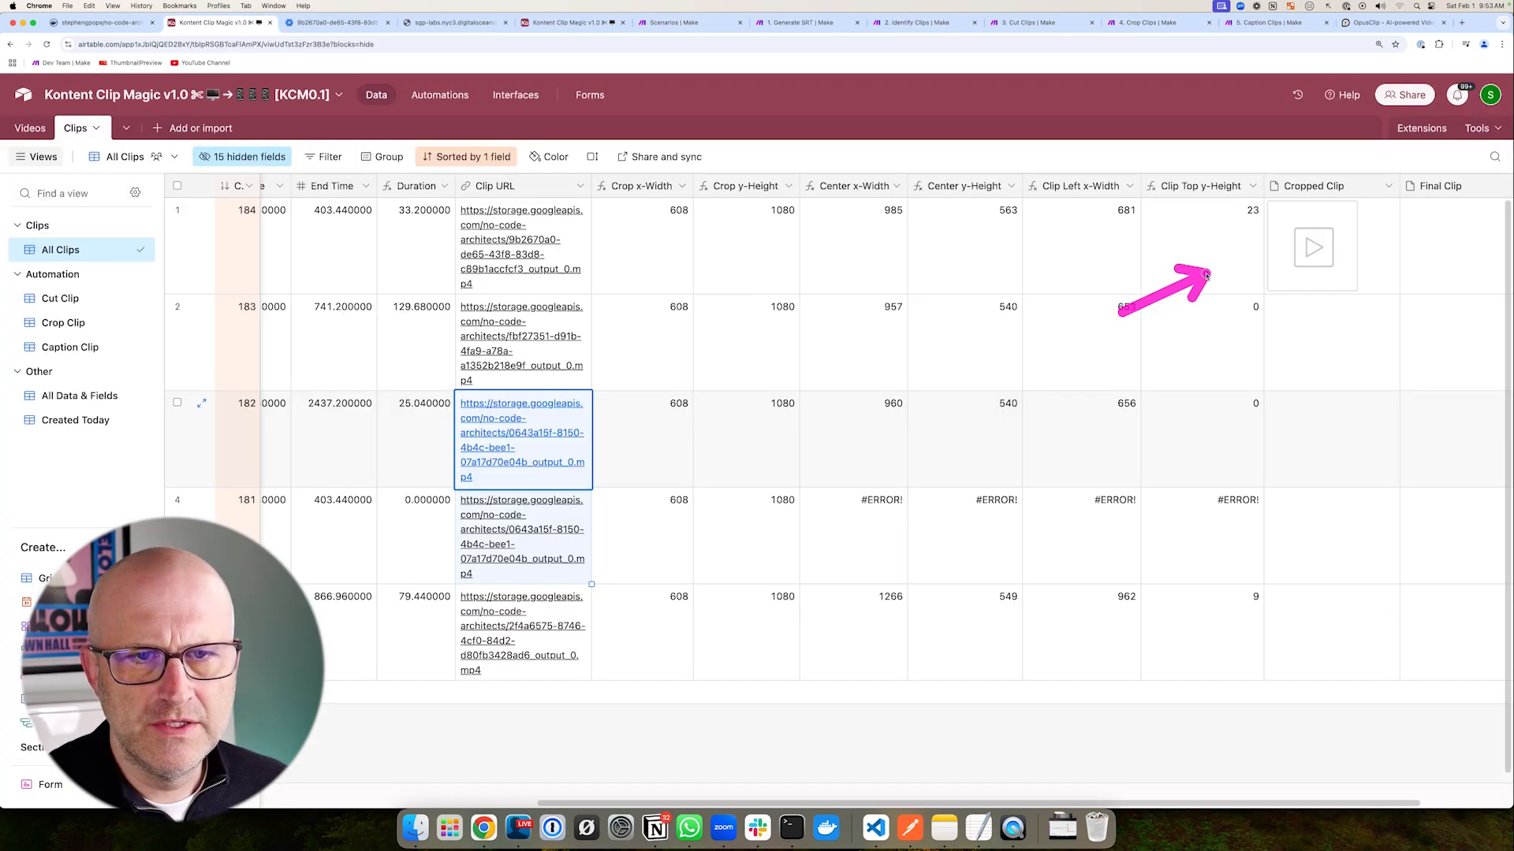
{"action": "left_click", "coordinate": [1314, 244]}
{"action": "mouse_move", "coordinate": [274, 398]}
{"action": "left_mouse_down"}
{"action": "mouse_move", "coordinate": [416, 313]}
{"action": "mouse_move", "coordinate": [424, 498]}
{"action": "left_mouse_up"}
{"action": "left_click", "coordinate": [426, 496]}
- Play row 1's Clip URL video in a new tab, then return to the clips grid
{"action": "left_click_drag", "start_coordinate": [419, 311], "coordinate": [524, 237]}
{"action": "left_click", "coordinate": [521, 240]}
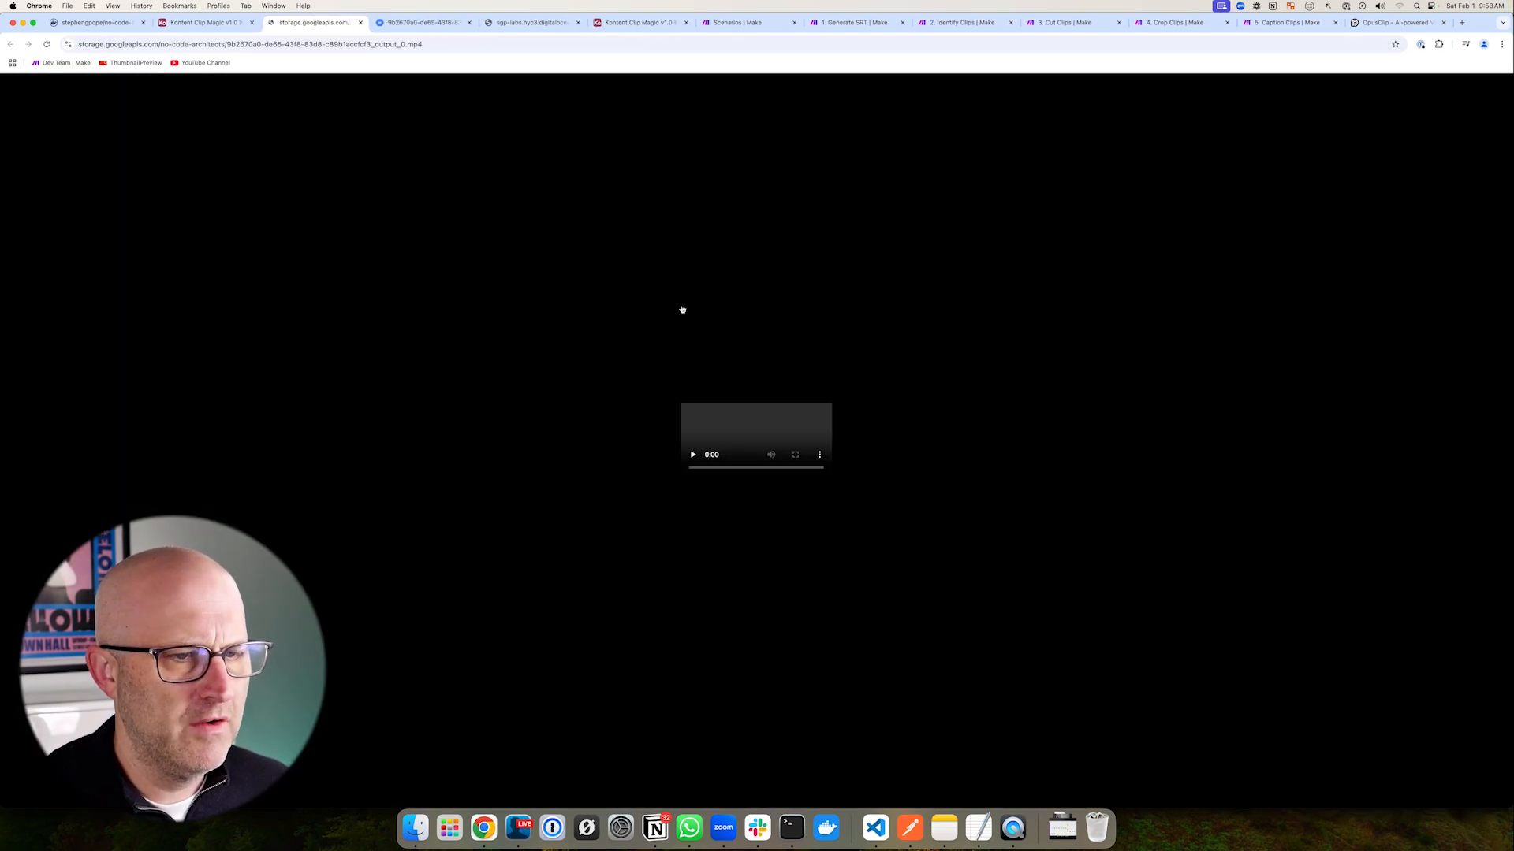
{"action": "left_click", "coordinate": [298, 684]}
{"action": "mouse_move", "coordinate": [118, 331]}
{"action": "left_mouse_down"}
{"action": "mouse_move", "coordinate": [287, 341]}
{"action": "mouse_move", "coordinate": [285, 446]}
{"action": "left_mouse_up"}
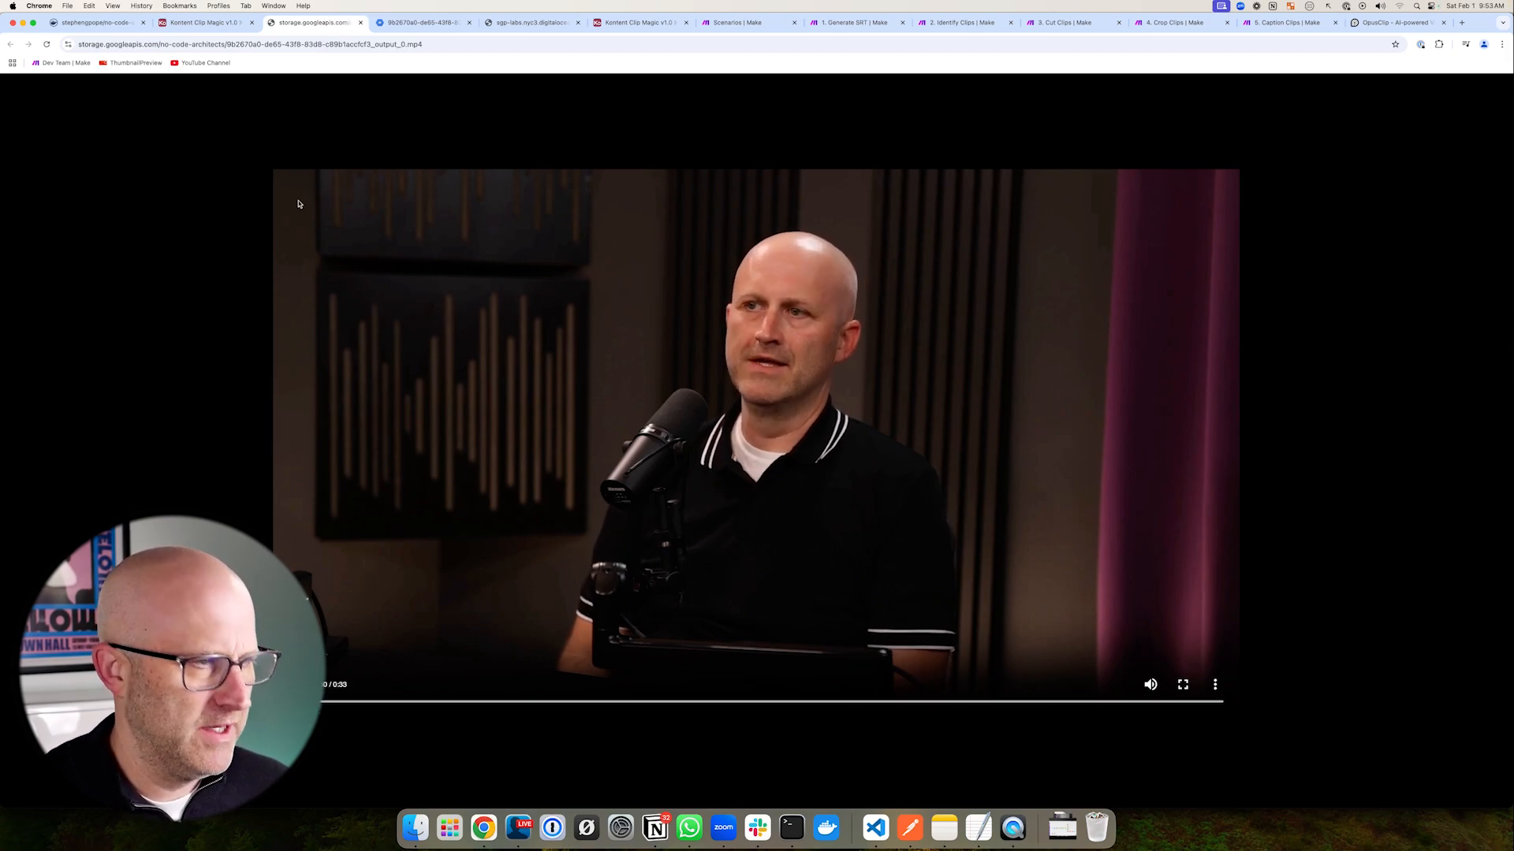
{"action": "mouse_move", "coordinate": [268, 163]}
{"action": "left_mouse_down"}
{"action": "mouse_move", "coordinate": [293, 568]}
{"action": "mouse_move", "coordinate": [1191, 712]}
{"action": "mouse_move", "coordinate": [1221, 261]}
{"action": "mouse_move", "coordinate": [420, 158]}
{"action": "left_mouse_up"}
{"action": "key", "text": "ctrl+shift+Tab"}
{"action": "mouse_move", "coordinate": [1023, 418]}
{"action": "left_mouse_down"}
{"action": "mouse_move", "coordinate": [1203, 239]}
{"action": "mouse_move", "coordinate": [1231, 603]}
{"action": "mouse_move", "coordinate": [1210, 232]}
{"action": "left_mouse_up"}
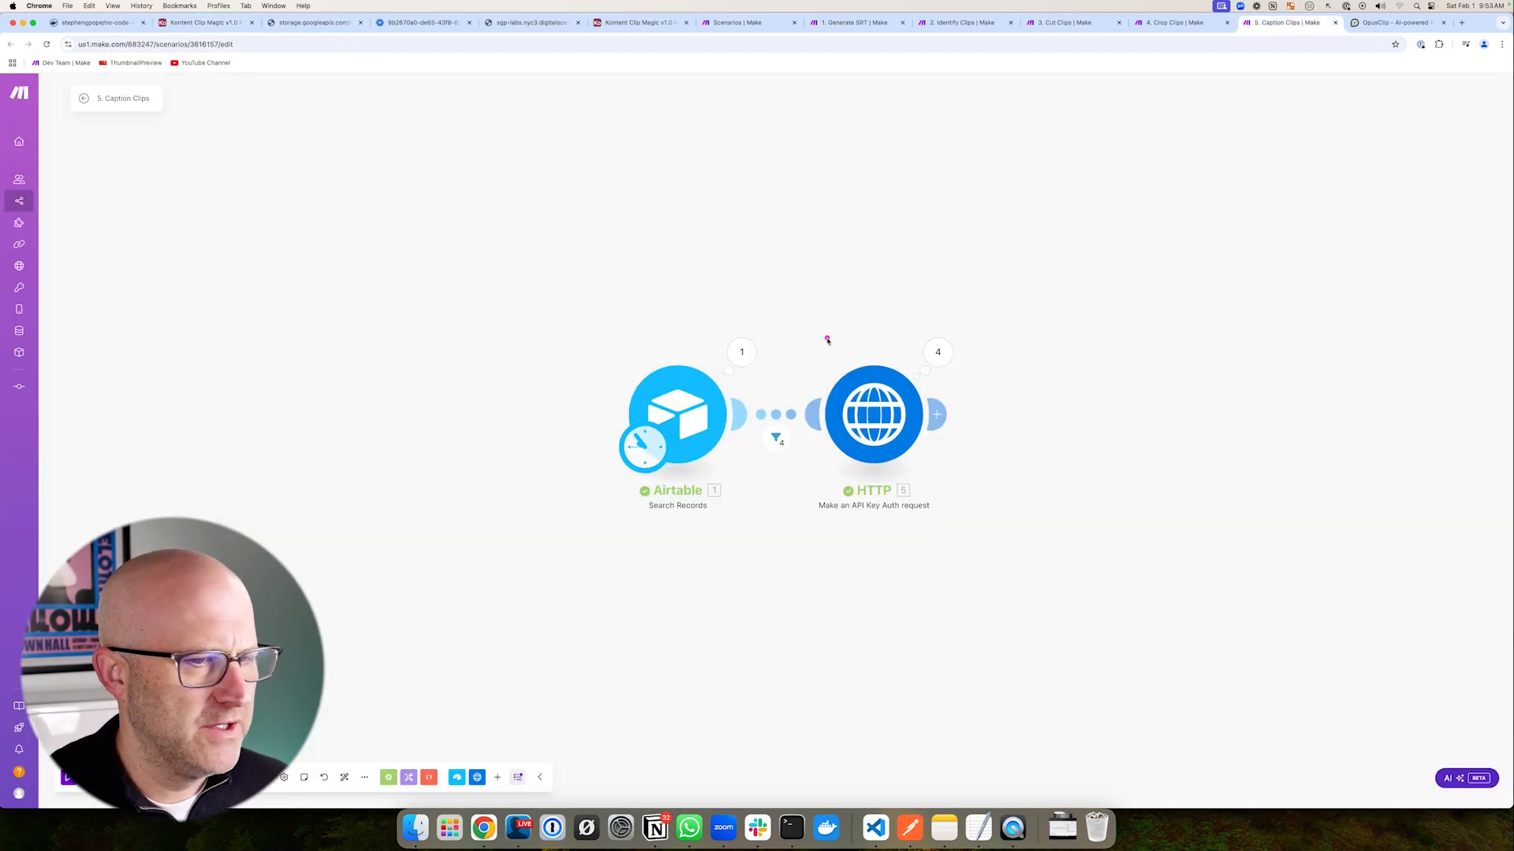
- Run the 5. Caption Clips scenario once
{"action": "left_click_drag", "start_coordinate": [748, 307], "coordinate": [1042, 530]}
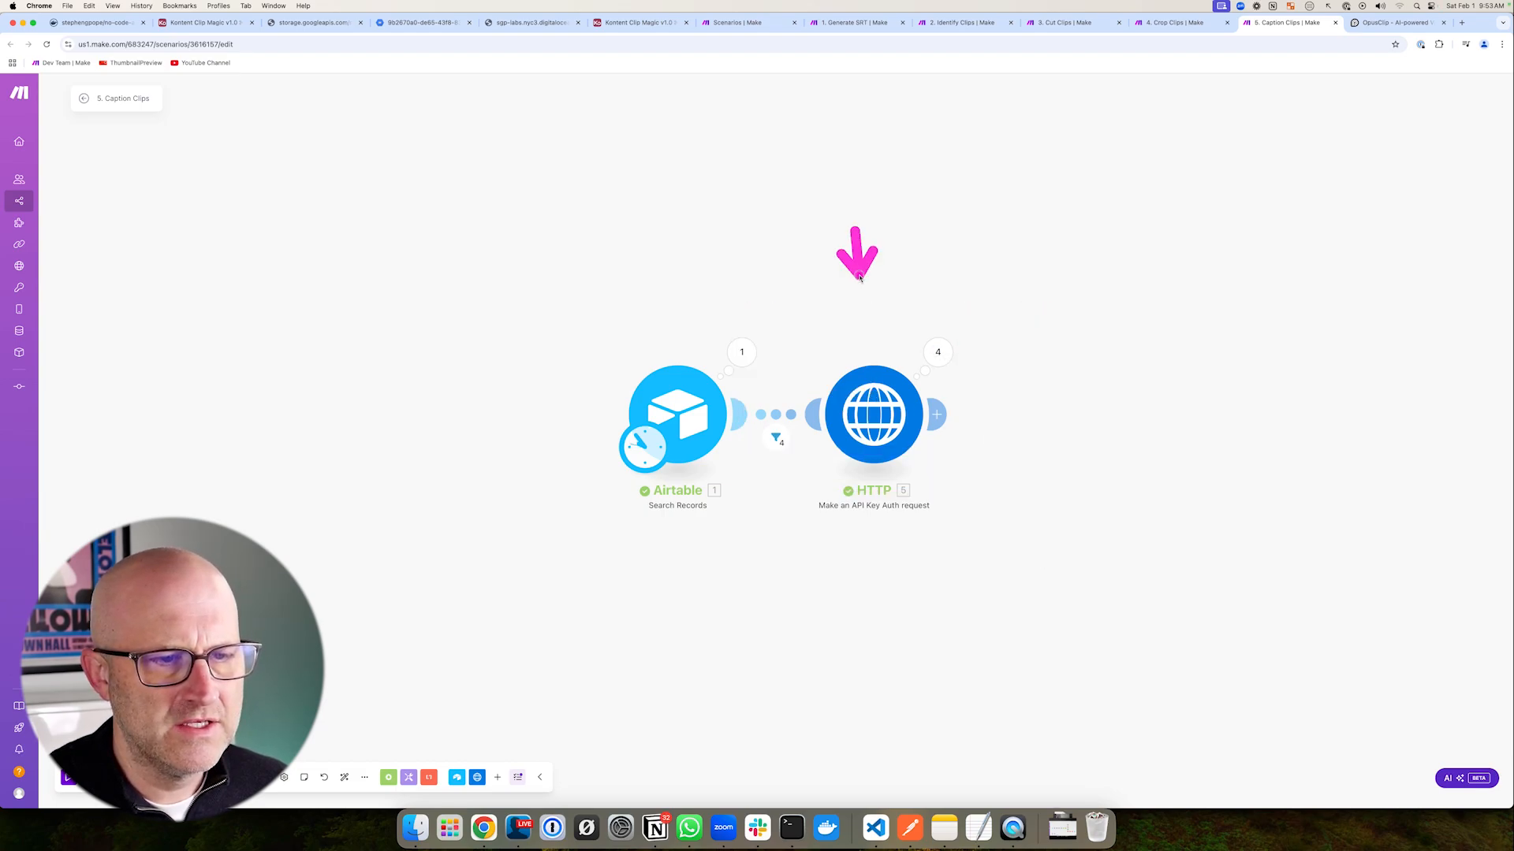
{"action": "left_click", "coordinate": [67, 780]}
{"action": "left_click_drag", "start_coordinate": [749, 304], "coordinate": [991, 569]}
- Compare the Kontent Clip Magic grid with the run's two HTTP bundles, ending on Airtable
{"action": "left_click", "coordinate": [203, 23]}
{"action": "left_click_drag", "start_coordinate": [1038, 444], "coordinate": [1229, 463]}
{"action": "left_click_drag", "start_coordinate": [1048, 338], "coordinate": [1267, 599]}
{"action": "left_click", "coordinate": [1287, 22]}
{"action": "left_click_drag", "start_coordinate": [1023, 258], "coordinate": [964, 329]}
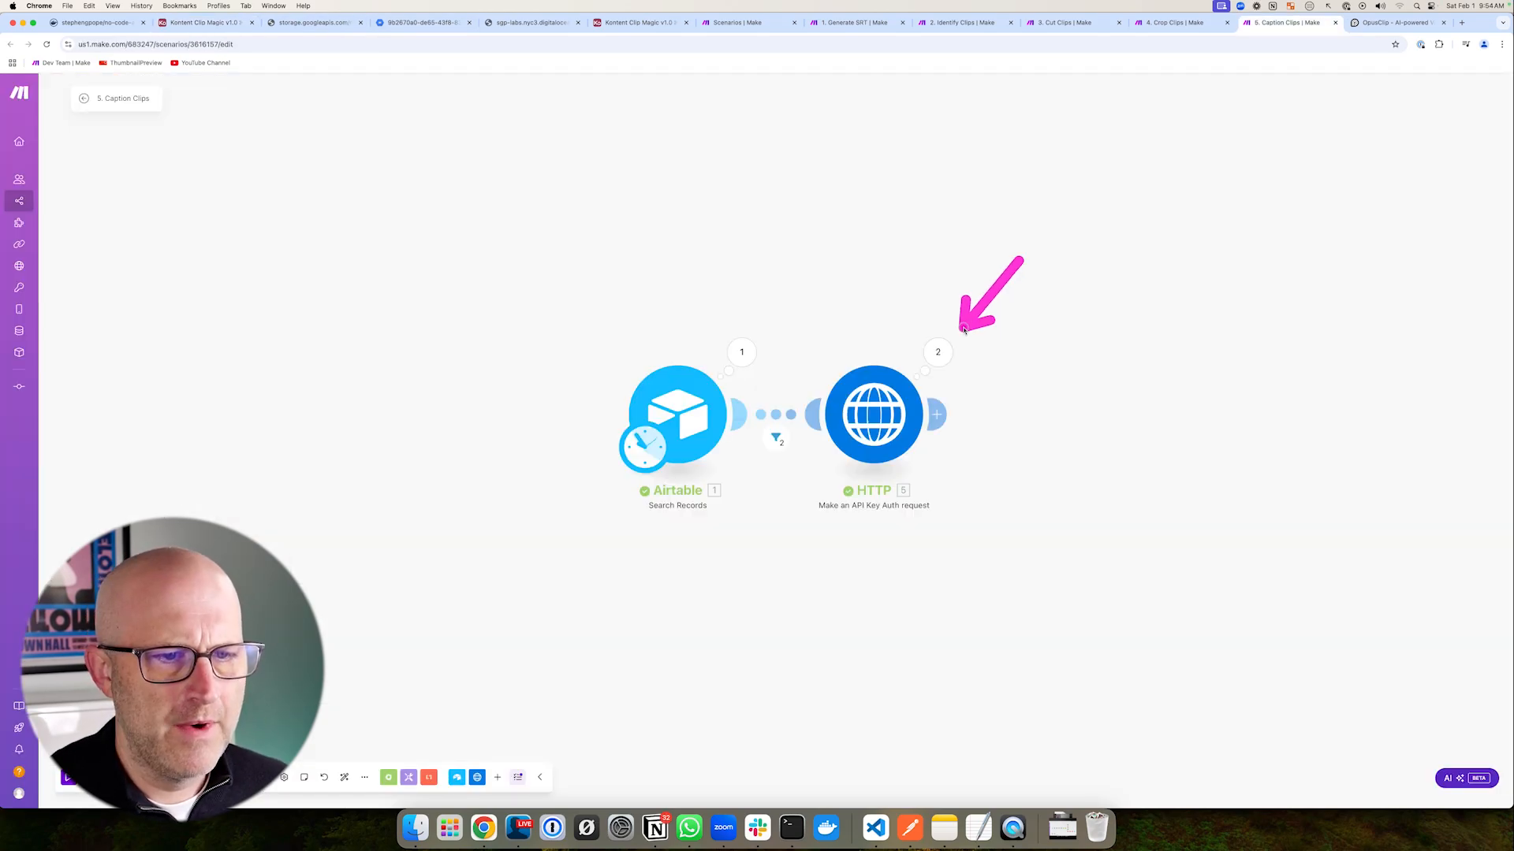
{"action": "left_click_drag", "start_coordinate": [767, 298], "coordinate": [997, 591]}
{"action": "left_click_drag", "start_coordinate": [312, 144], "coordinate": [251, 83]}
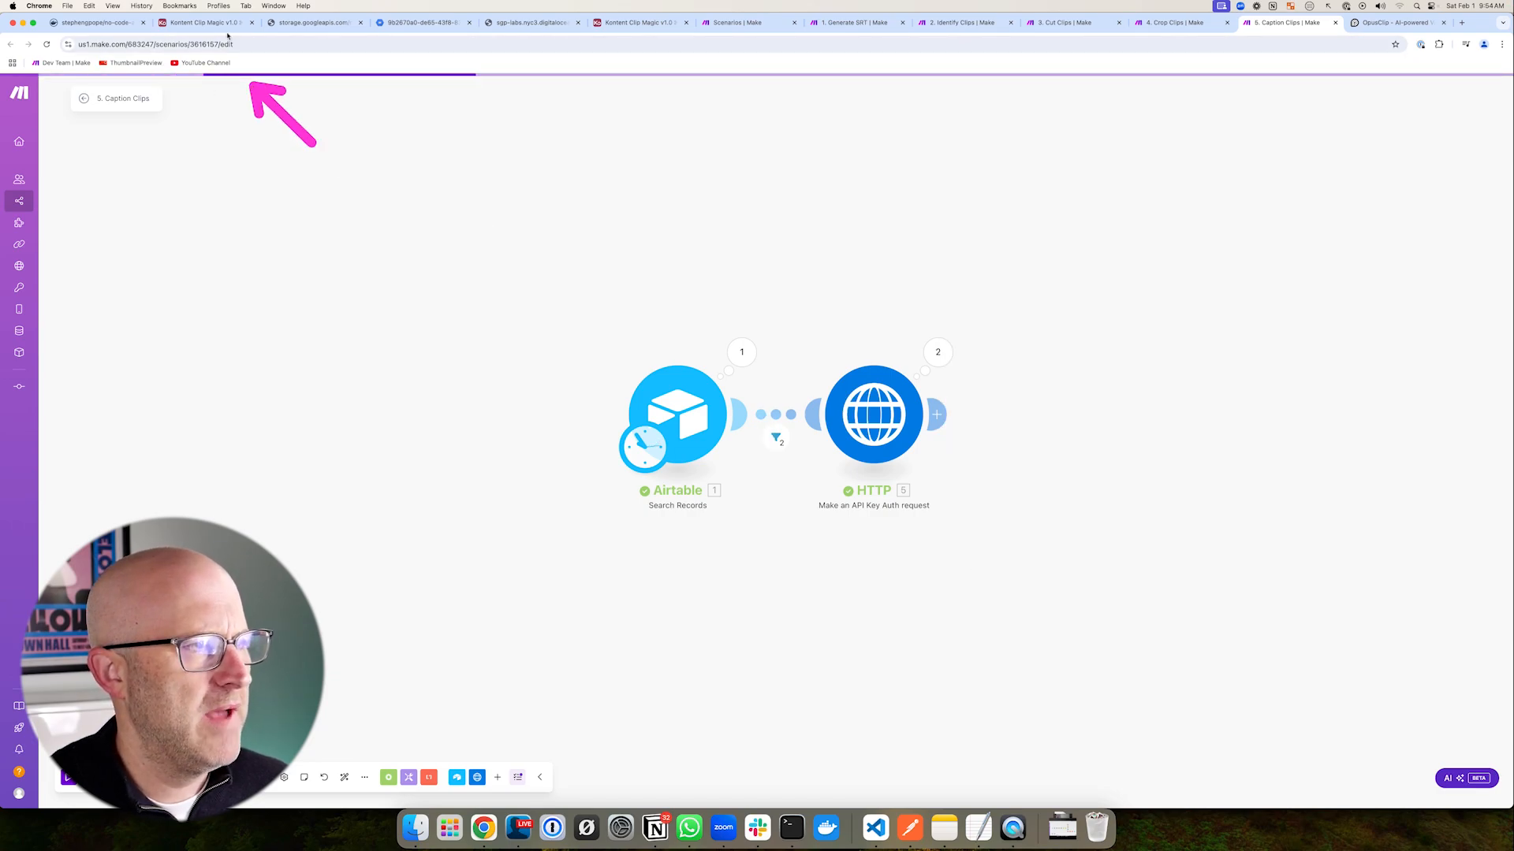
{"action": "left_click", "coordinate": [203, 22]}
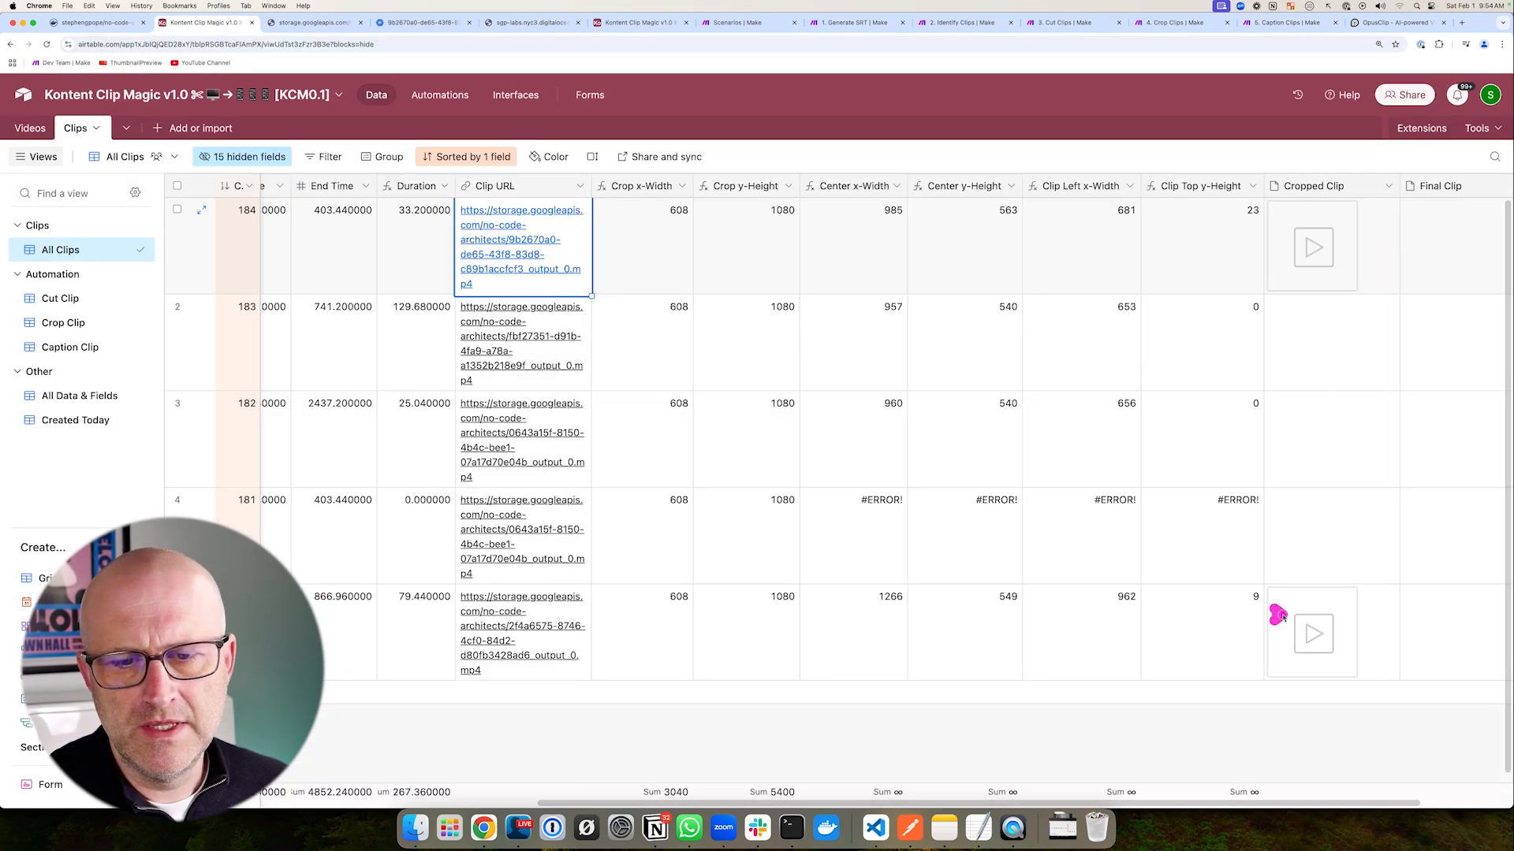
- Preview row 1's captioned Final Clip video in the Clips grid
{"action": "left_click_drag", "start_coordinate": [1272, 615], "coordinate": [1412, 623]}
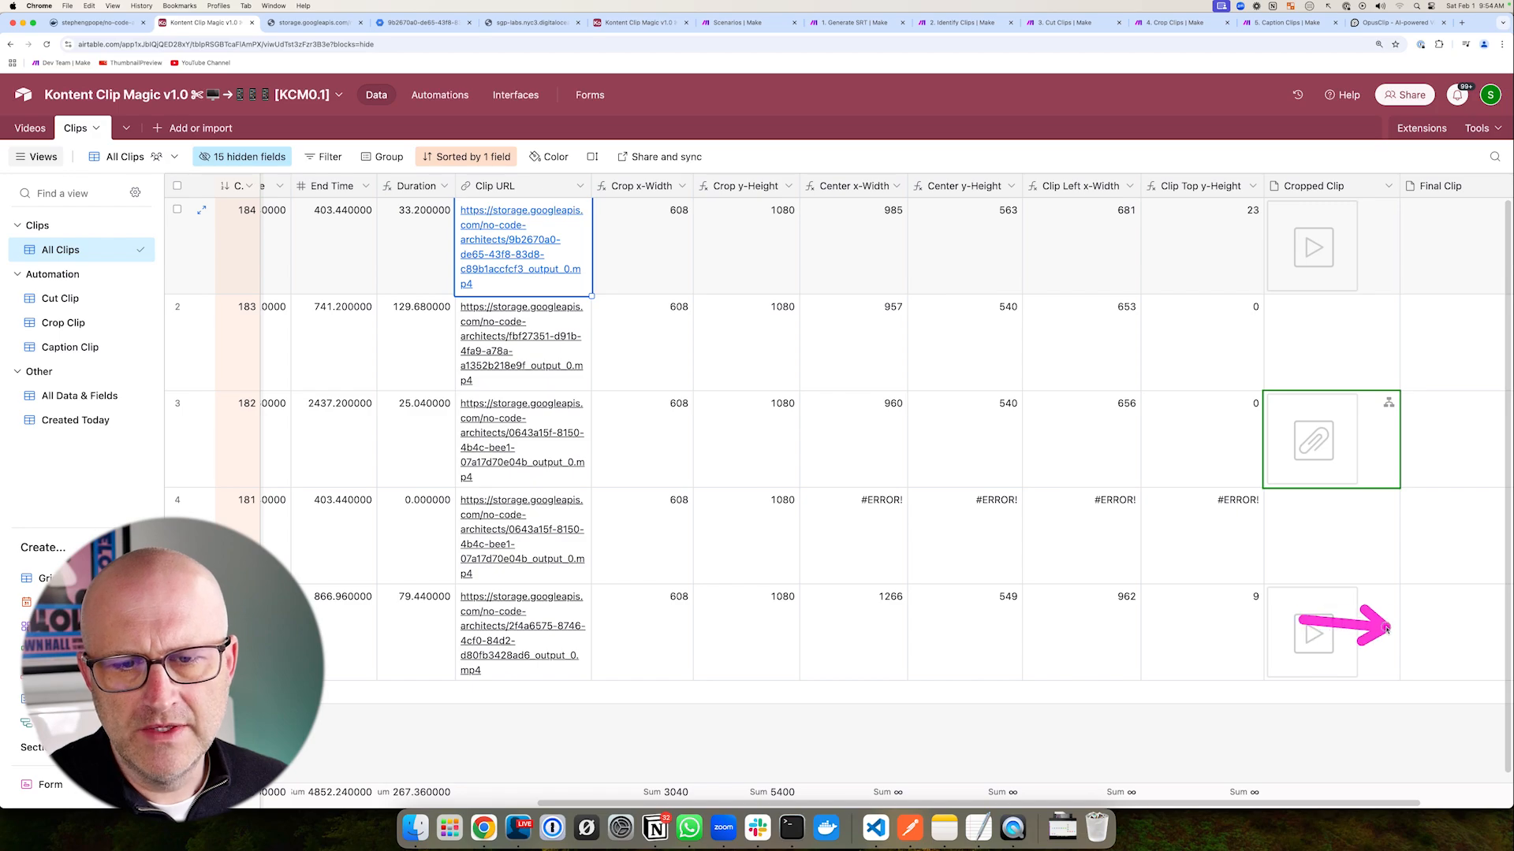
{"action": "mouse_move", "coordinate": [1231, 266]}
{"action": "left_mouse_down"}
{"action": "mouse_move", "coordinate": [1311, 332]}
{"action": "mouse_move", "coordinate": [1419, 622]}
{"action": "left_mouse_up"}
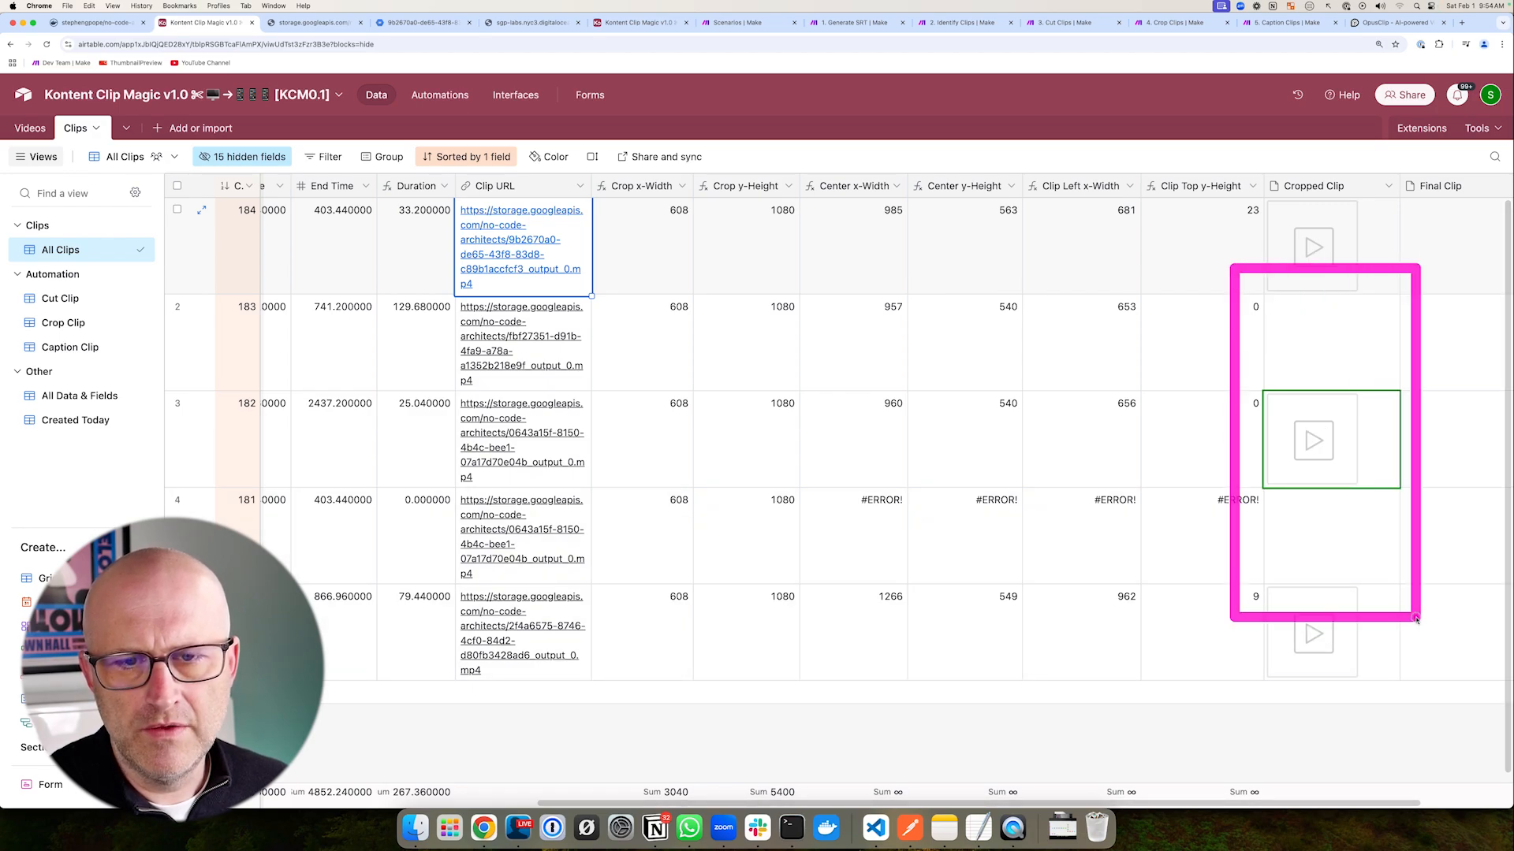
{"action": "left_click_drag", "start_coordinate": [1370, 181], "coordinate": [1501, 289]}
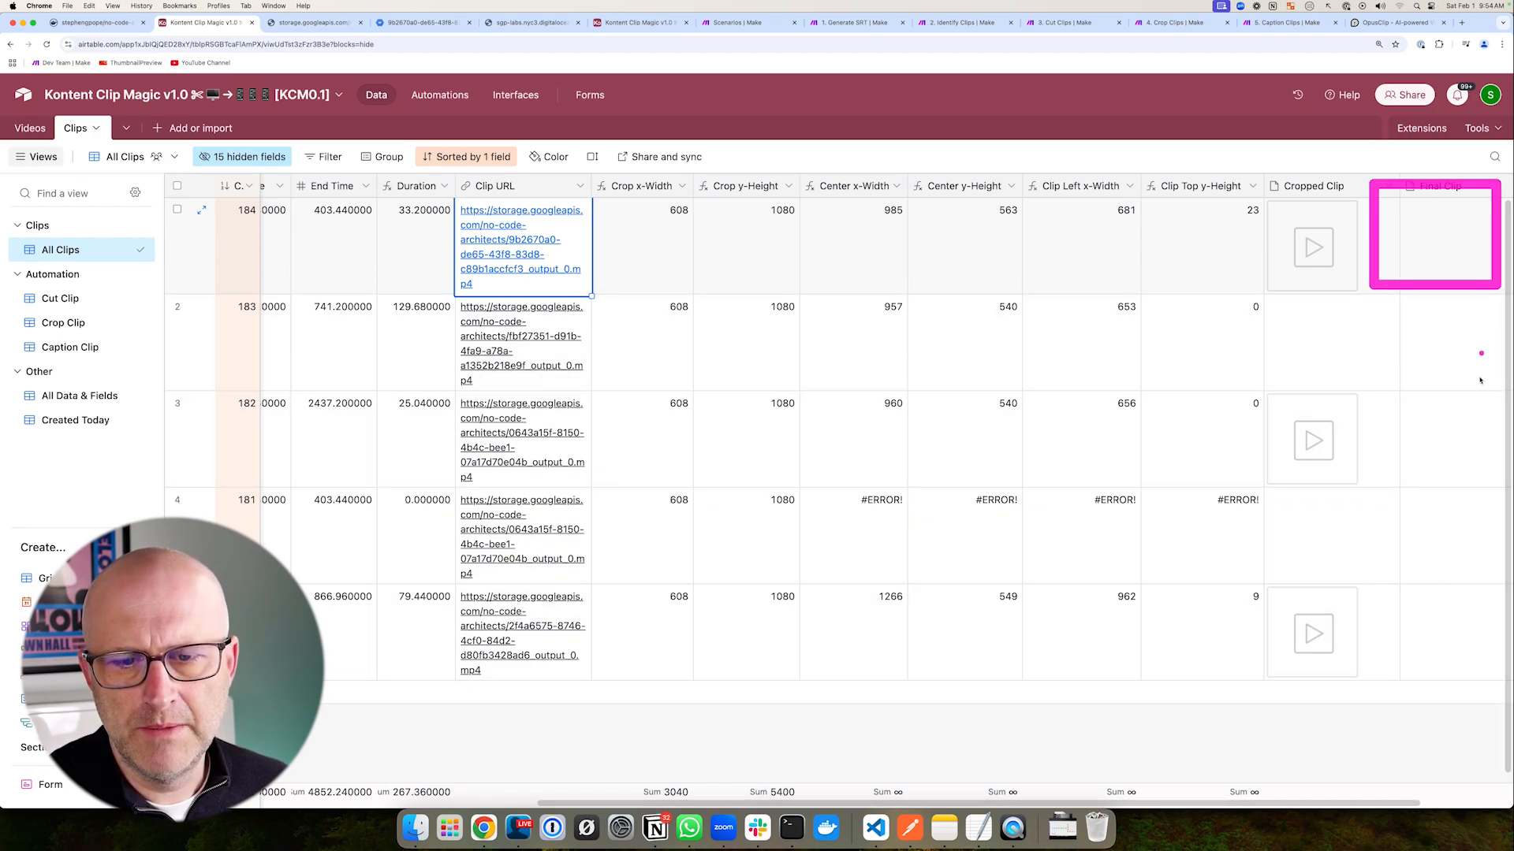
{"action": "left_click_drag", "start_coordinate": [1397, 574], "coordinate": [1464, 651]}
{"action": "mouse_move", "coordinate": [1119, 550]}
{"action": "left_mouse_down"}
{"action": "mouse_move", "coordinate": [1158, 588]}
{"action": "mouse_move", "coordinate": [1230, 551]}
{"action": "left_mouse_up"}
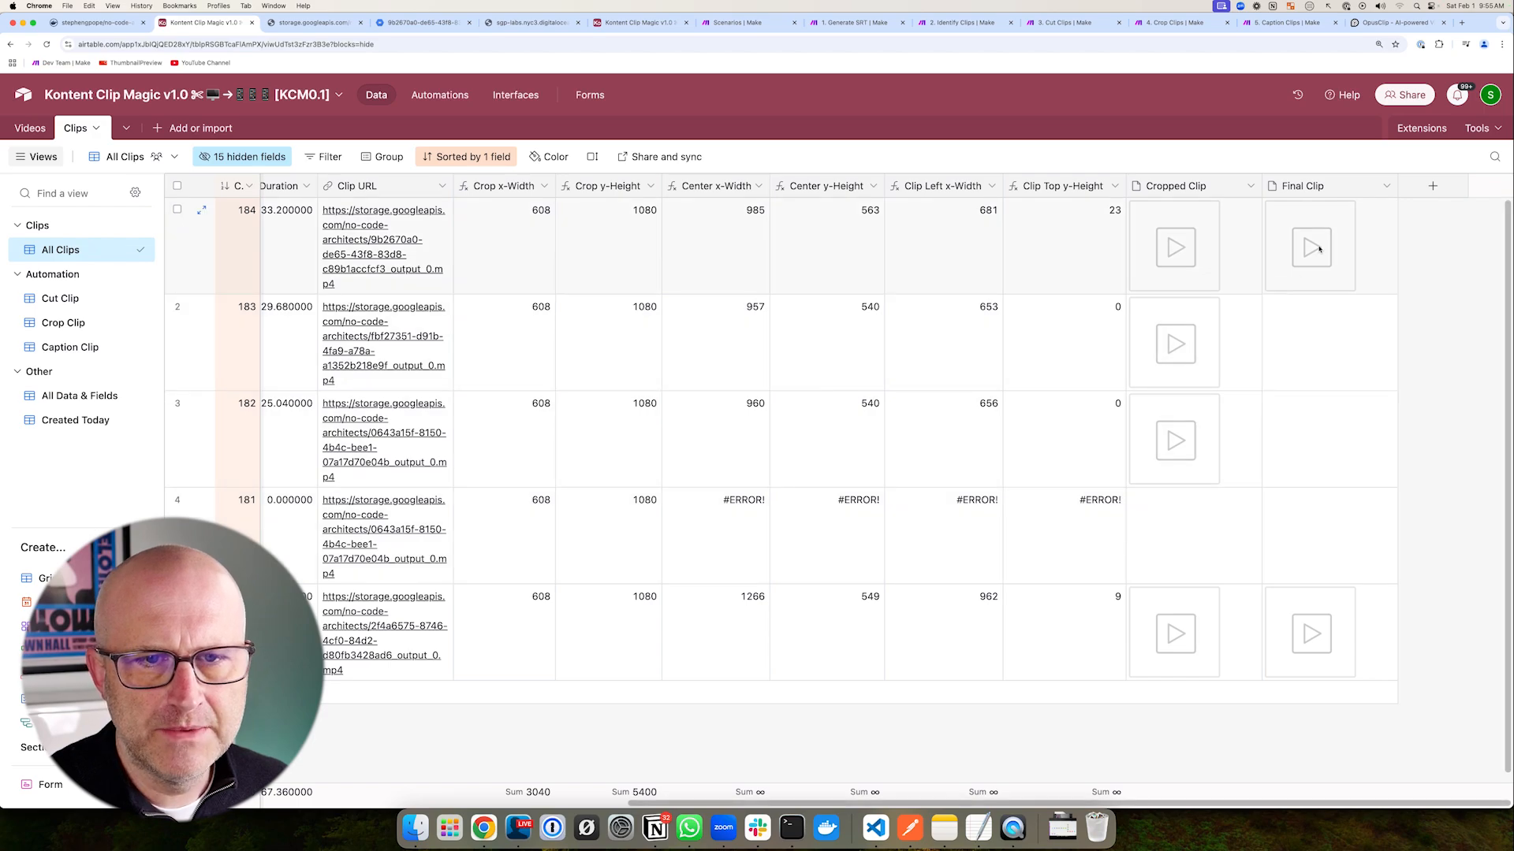
{"action": "left_click", "coordinate": [1311, 248]}
{"action": "left_click", "coordinate": [1311, 248]}
{"action": "left_click_drag", "start_coordinate": [314, 352], "coordinate": [432, 394]}
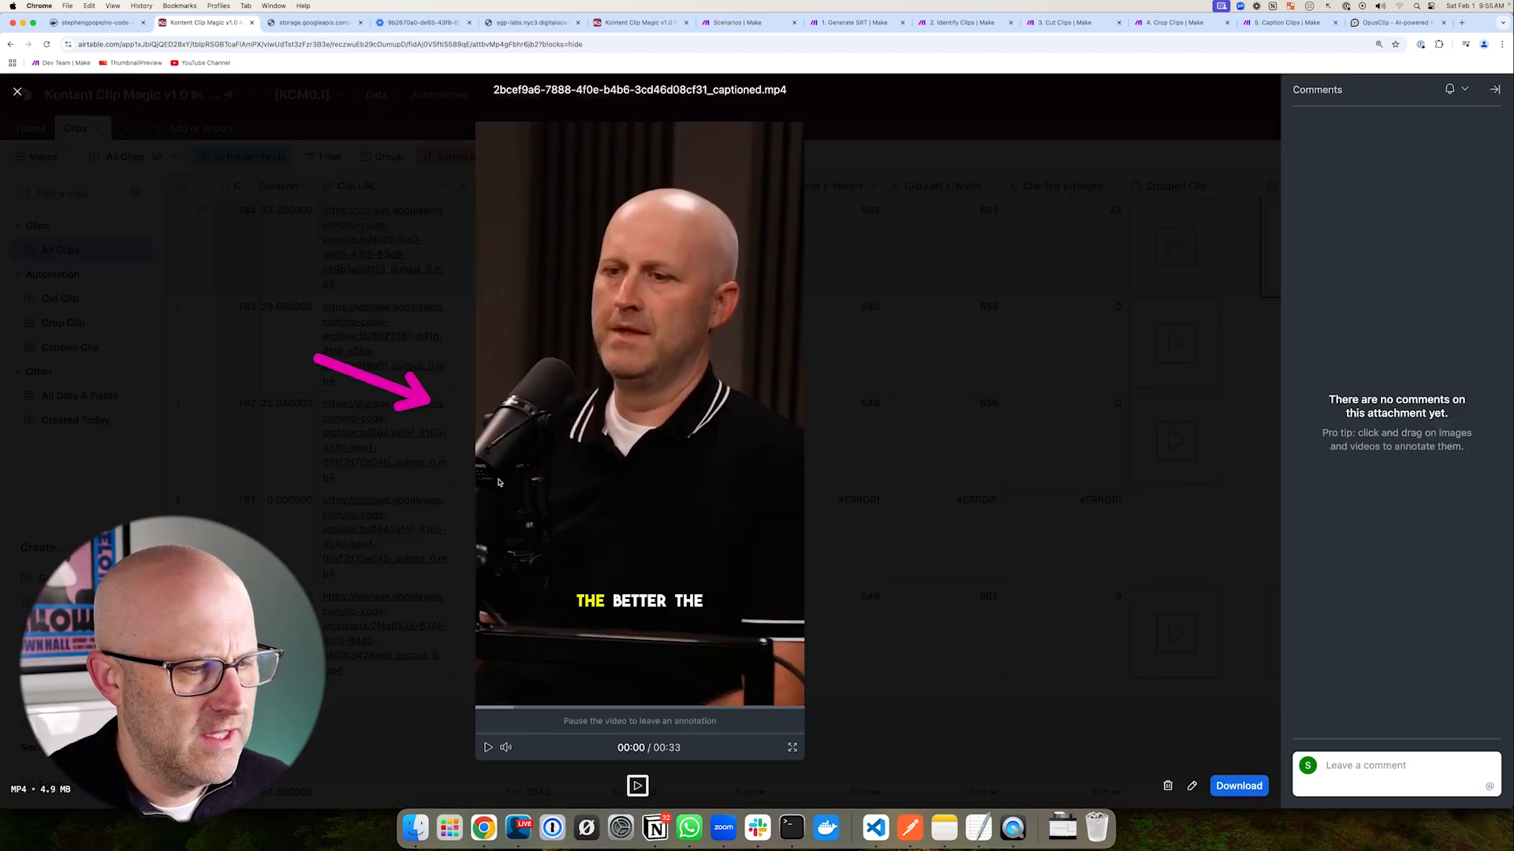
{"action": "left_click_drag", "start_coordinate": [546, 567], "coordinate": [738, 646]}
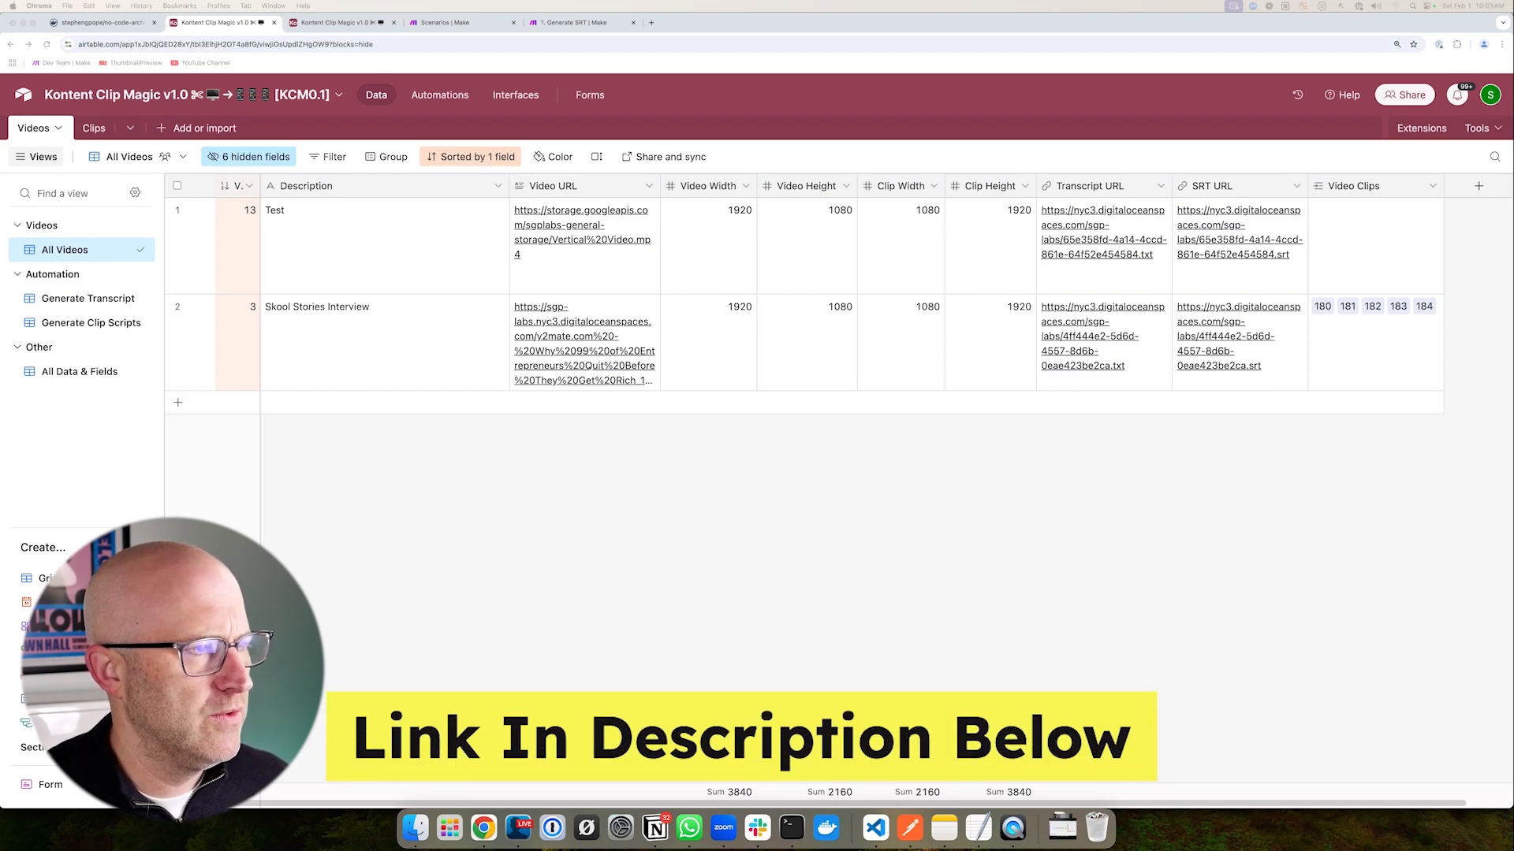
- Duplicate the base, prefixing its name with [YT Demo] and removing the (Copy) suffix
{"action": "left_click", "coordinate": [165, 95]}
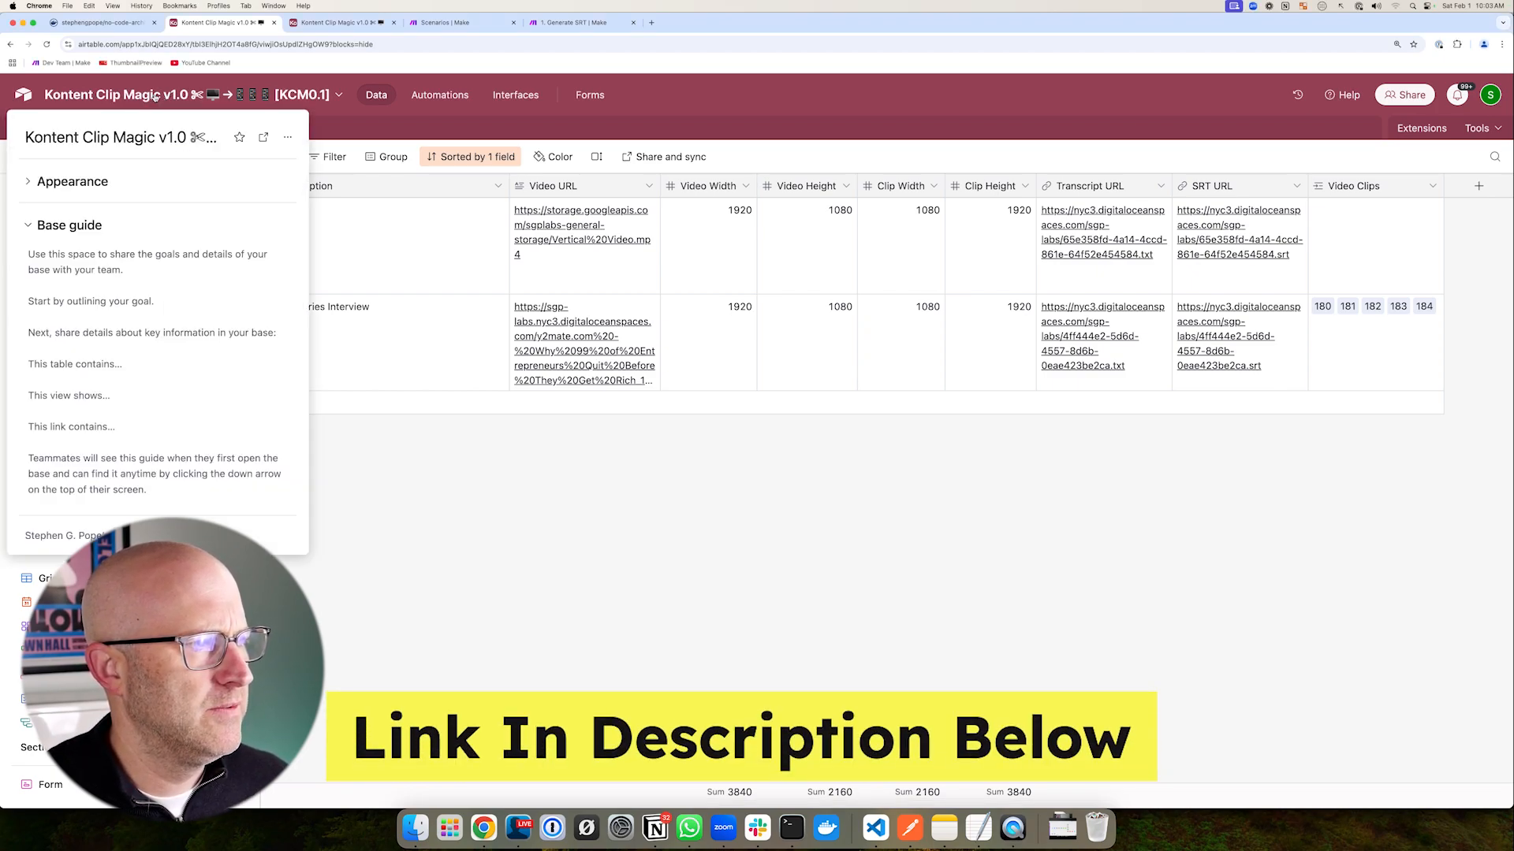
{"action": "left_click", "coordinate": [288, 139]}
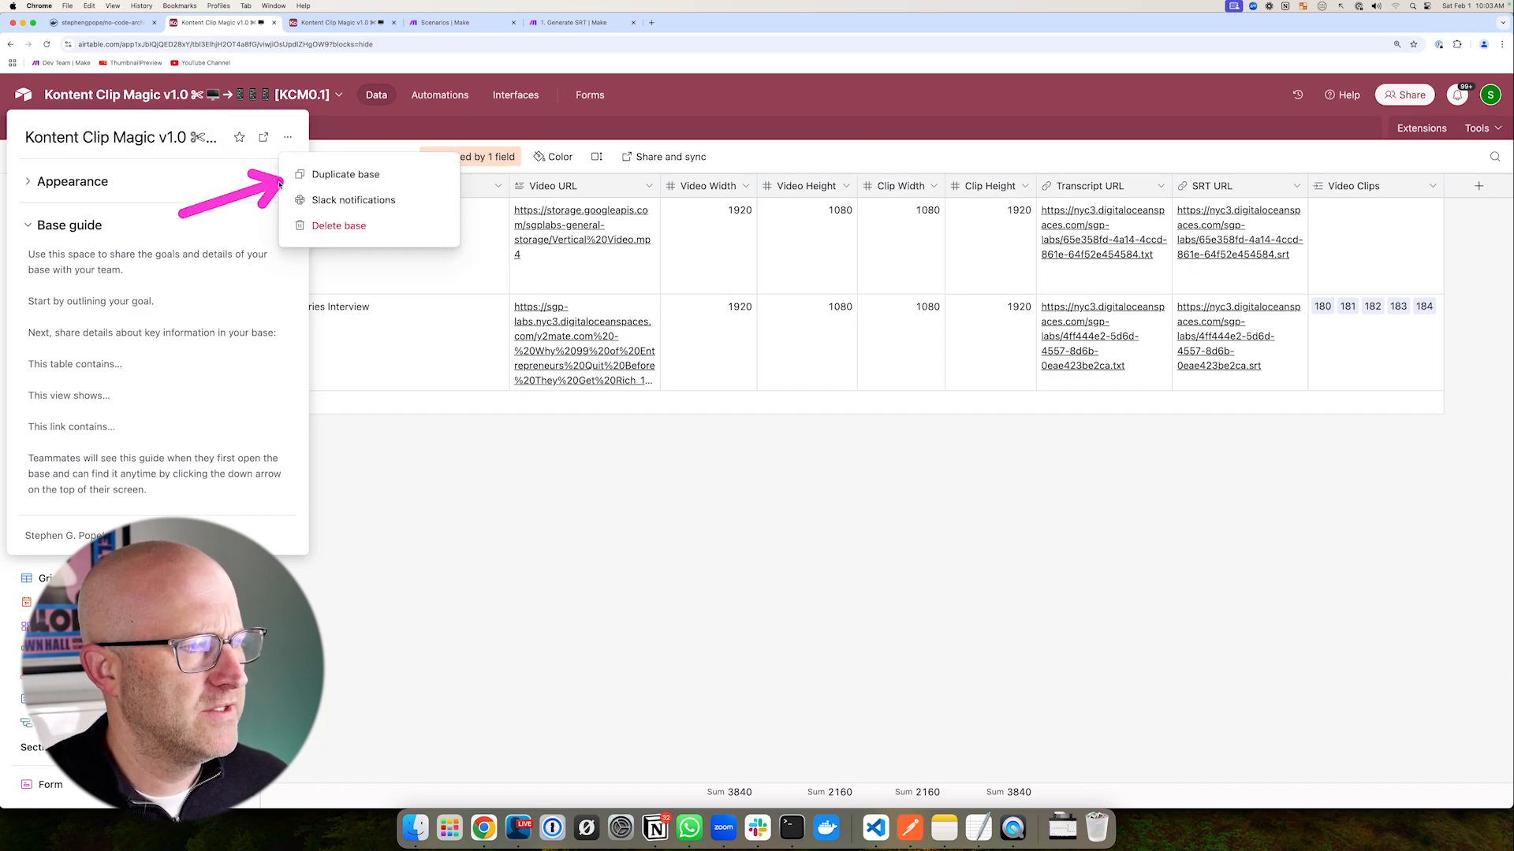
{"action": "left_click", "coordinate": [363, 175]}
{"action": "left_click_drag", "start_coordinate": [684, 401], "coordinate": [611, 402]}
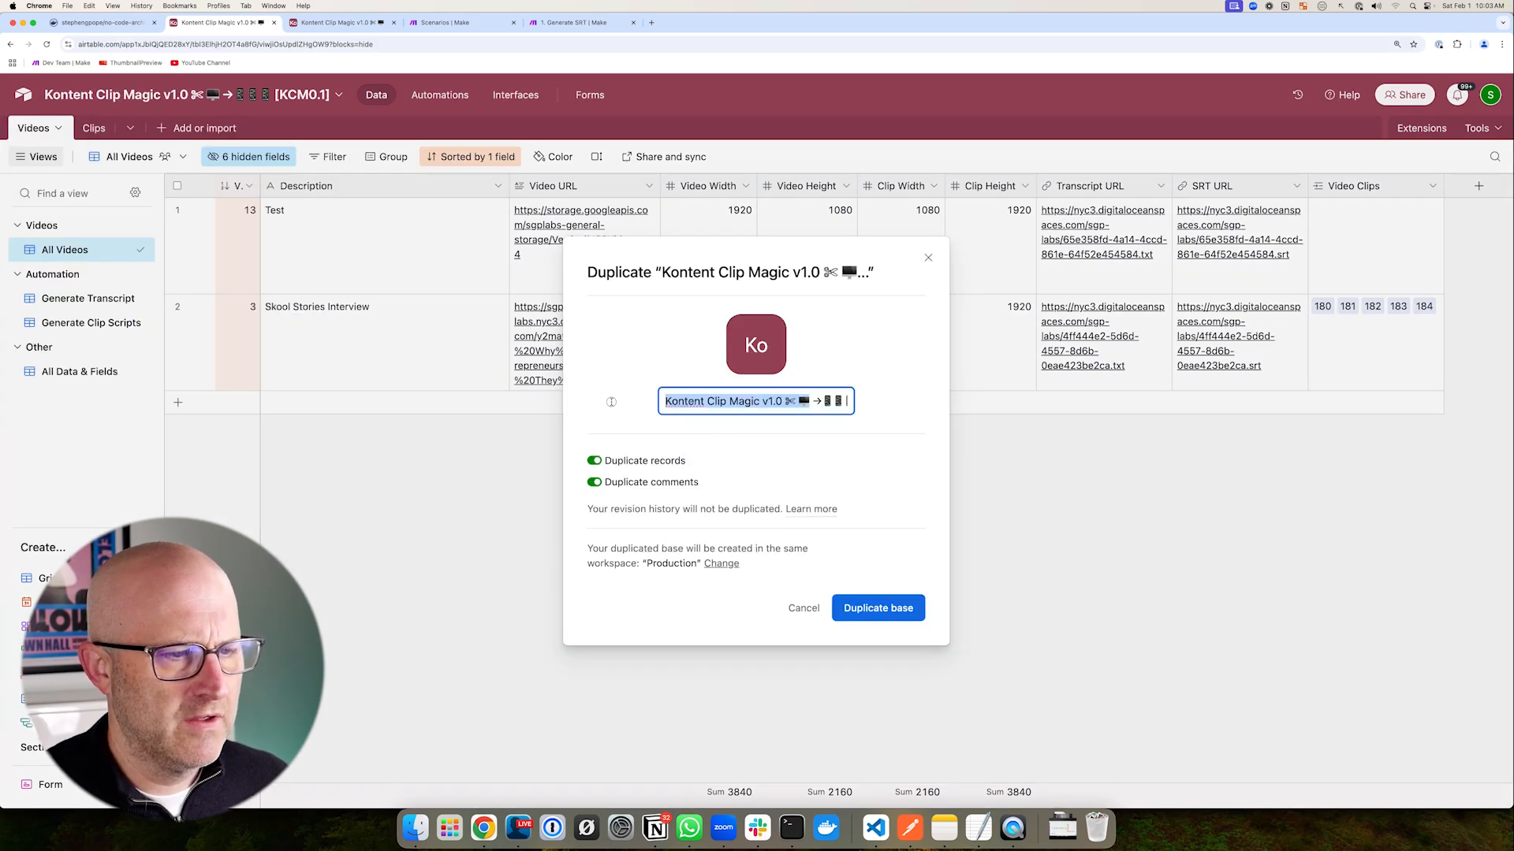
{"action": "left_click", "coordinate": [683, 402]}
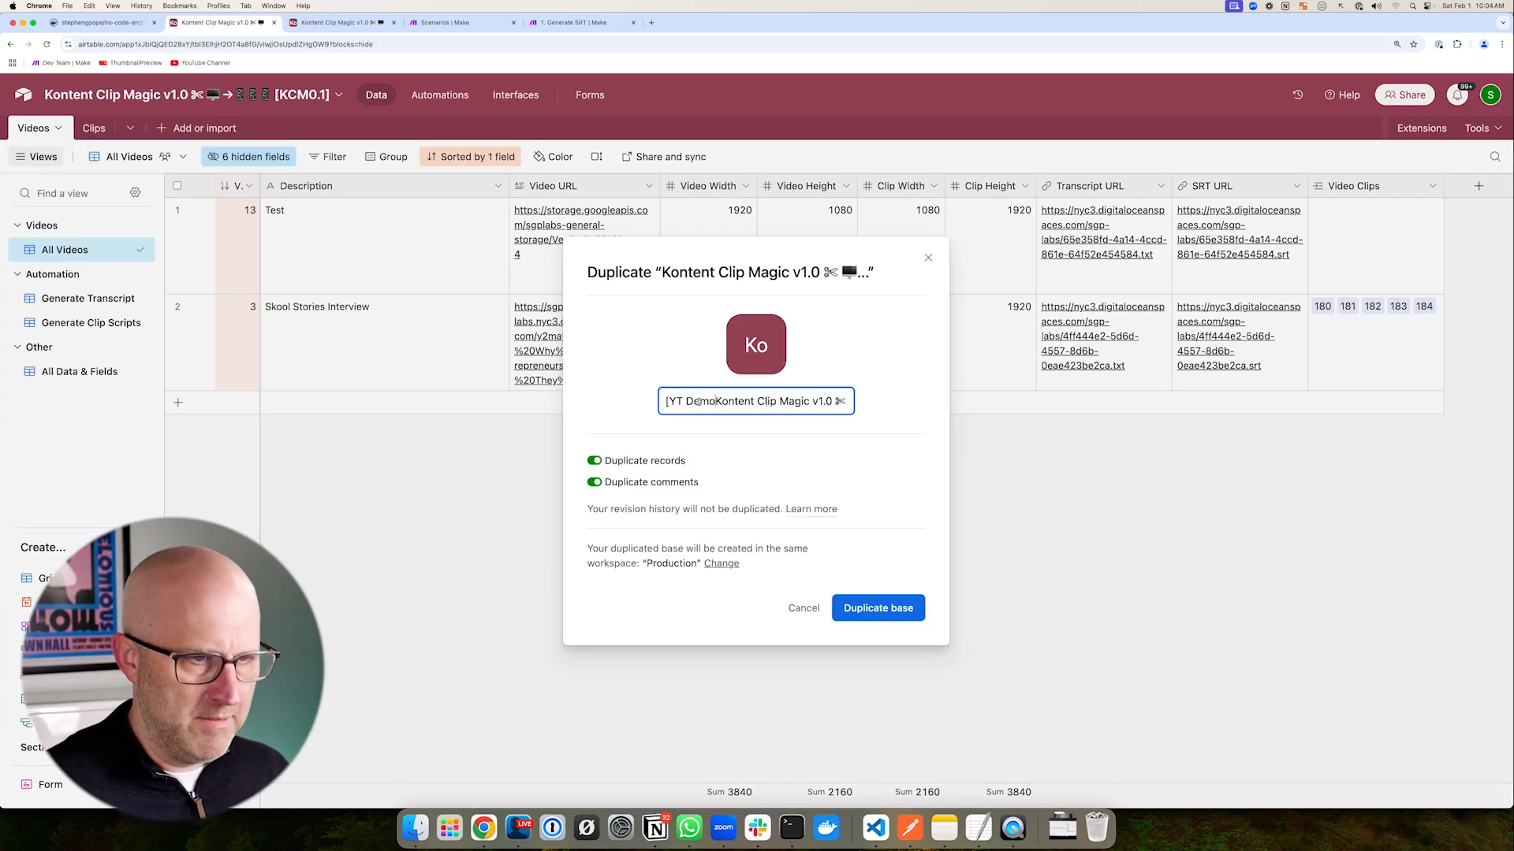
{"action": "left_click_drag", "start_coordinate": [698, 402], "coordinate": [822, 430]}
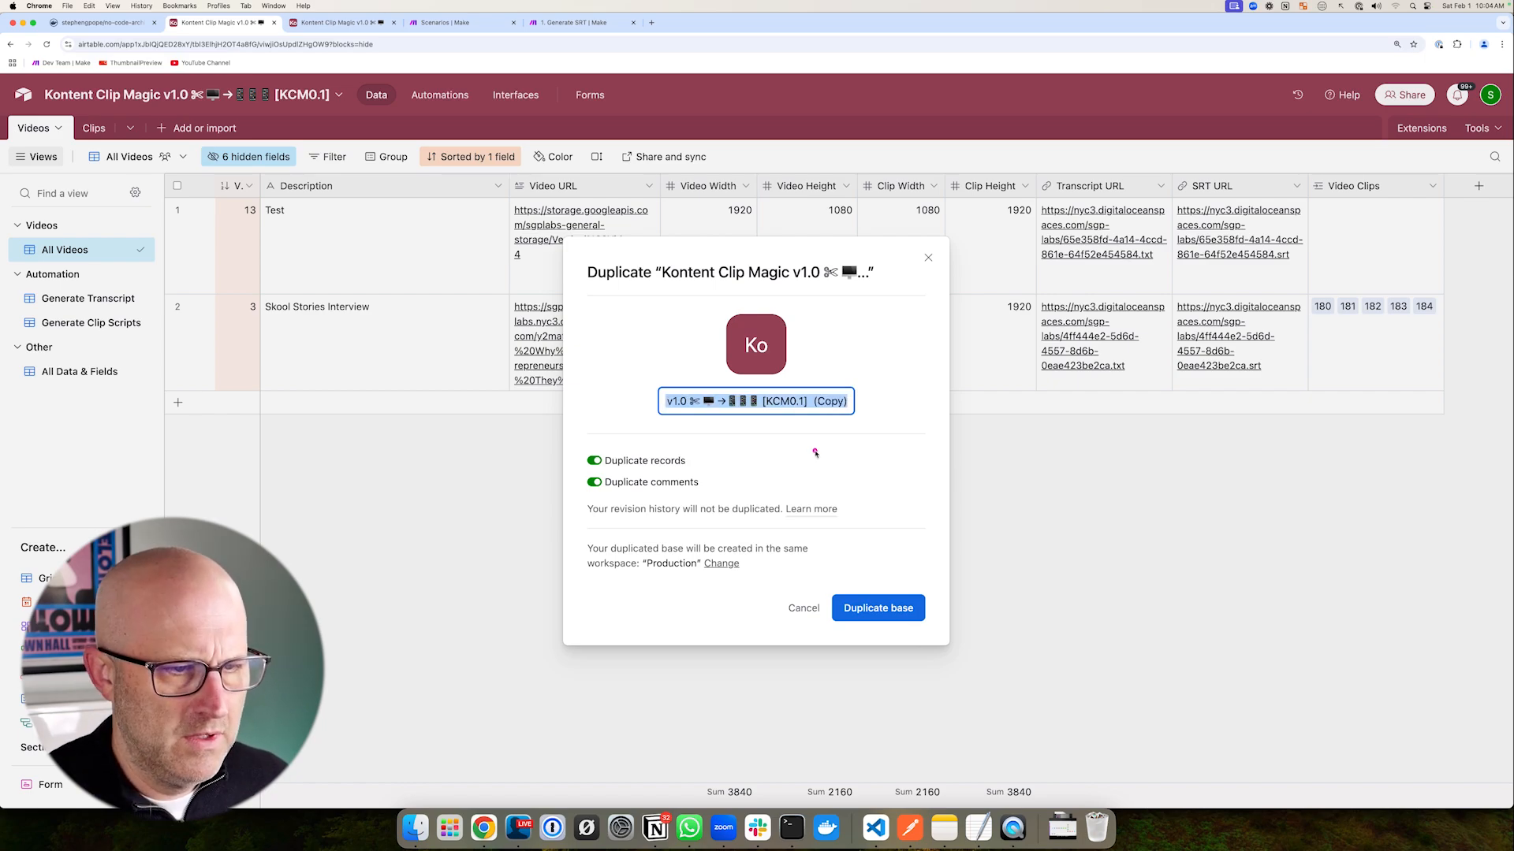
{"action": "left_click", "coordinate": [808, 404]}
{"action": "key", "text": "BackSpace"}
{"action": "left_click", "coordinate": [889, 403]}
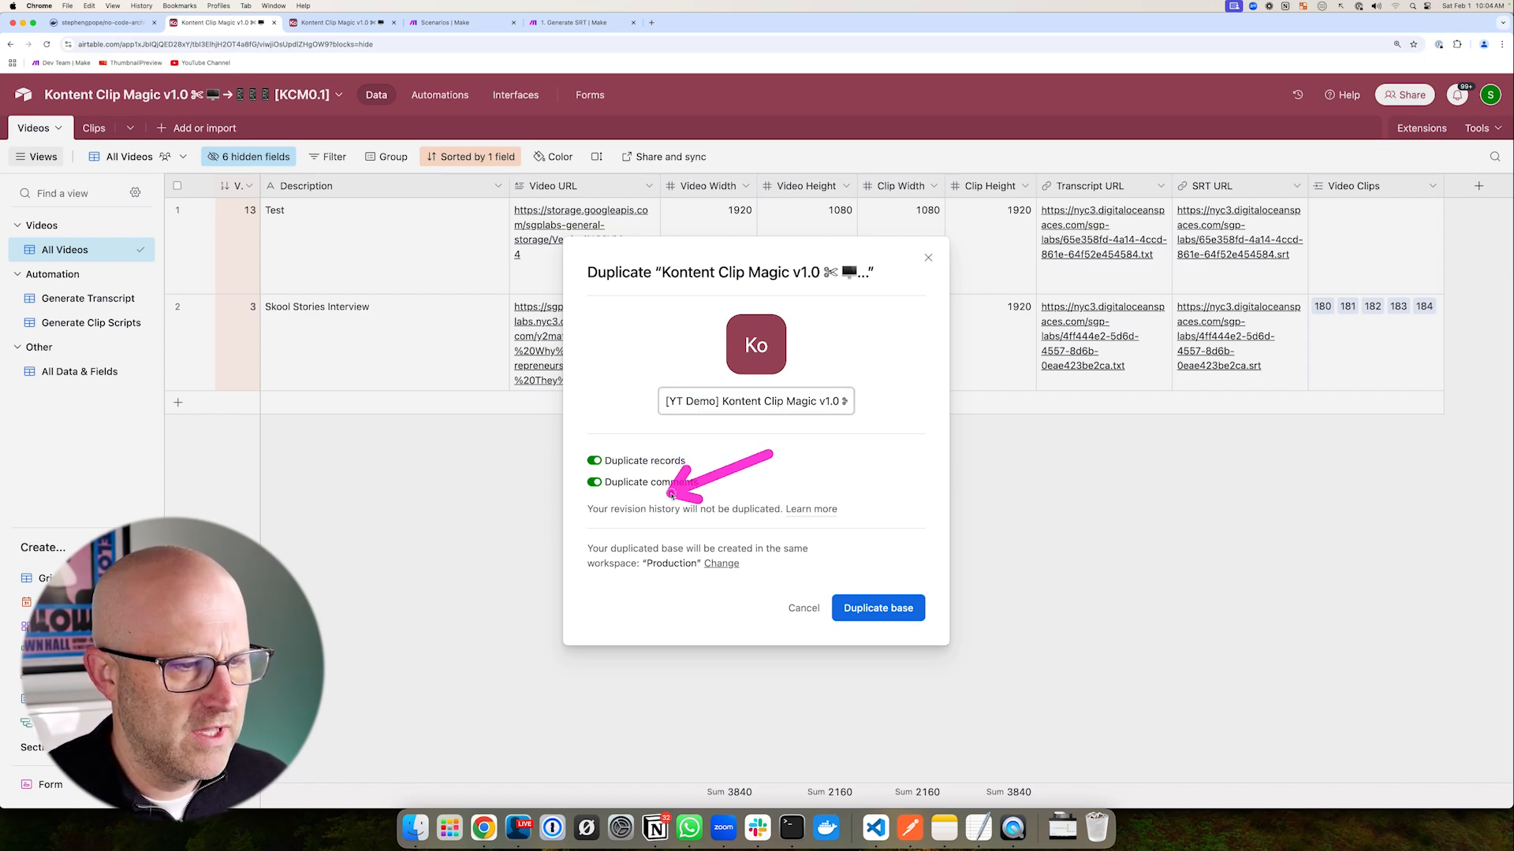
{"action": "left_click", "coordinate": [877, 609]}
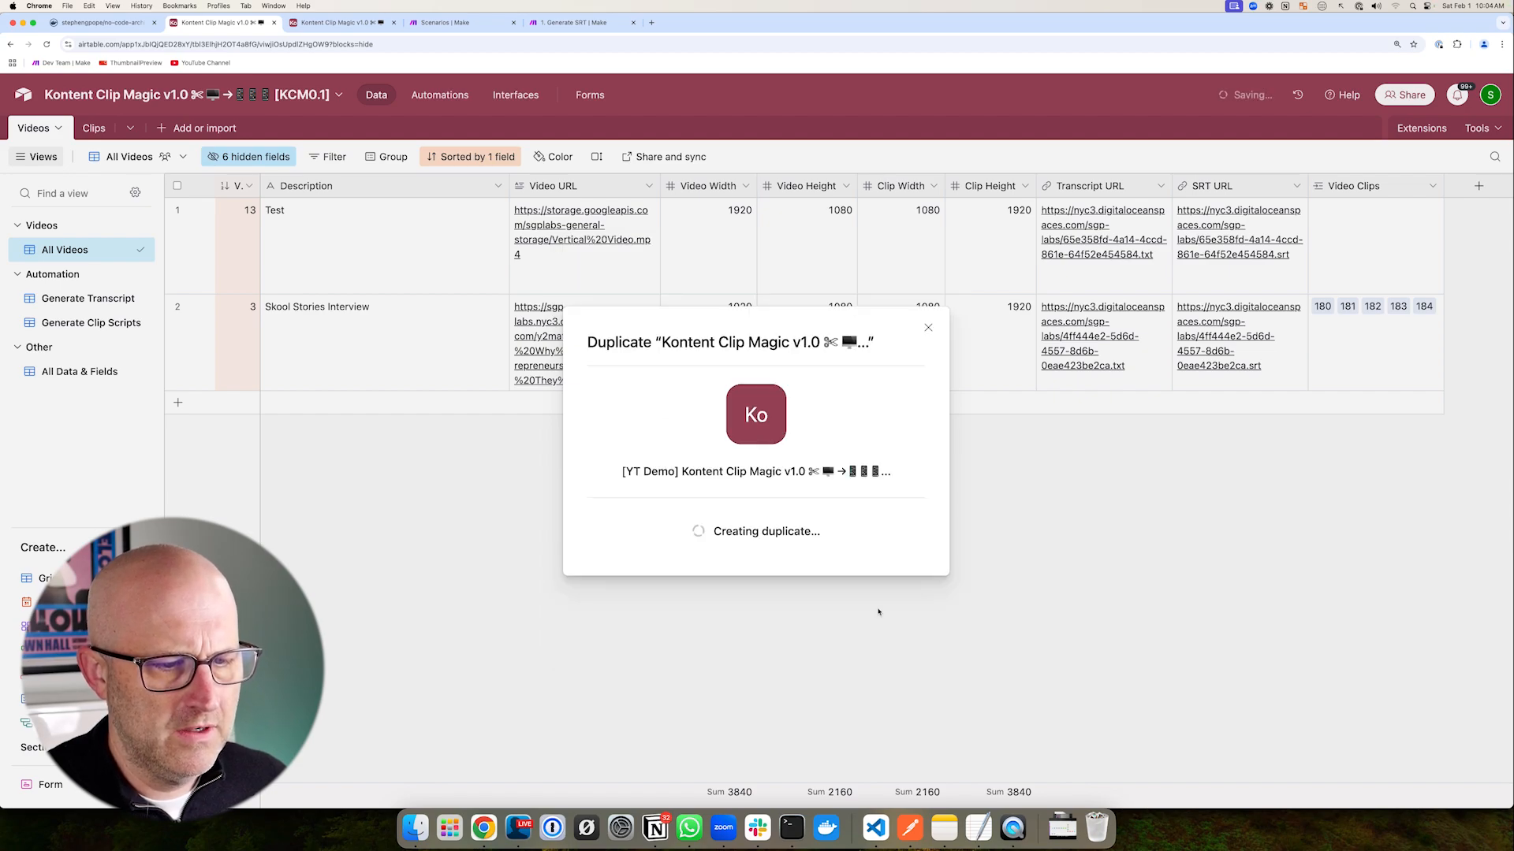
- Give the new [YT Demo] base a magenta colour and view its automations
{"action": "left_click", "coordinate": [886, 562]}
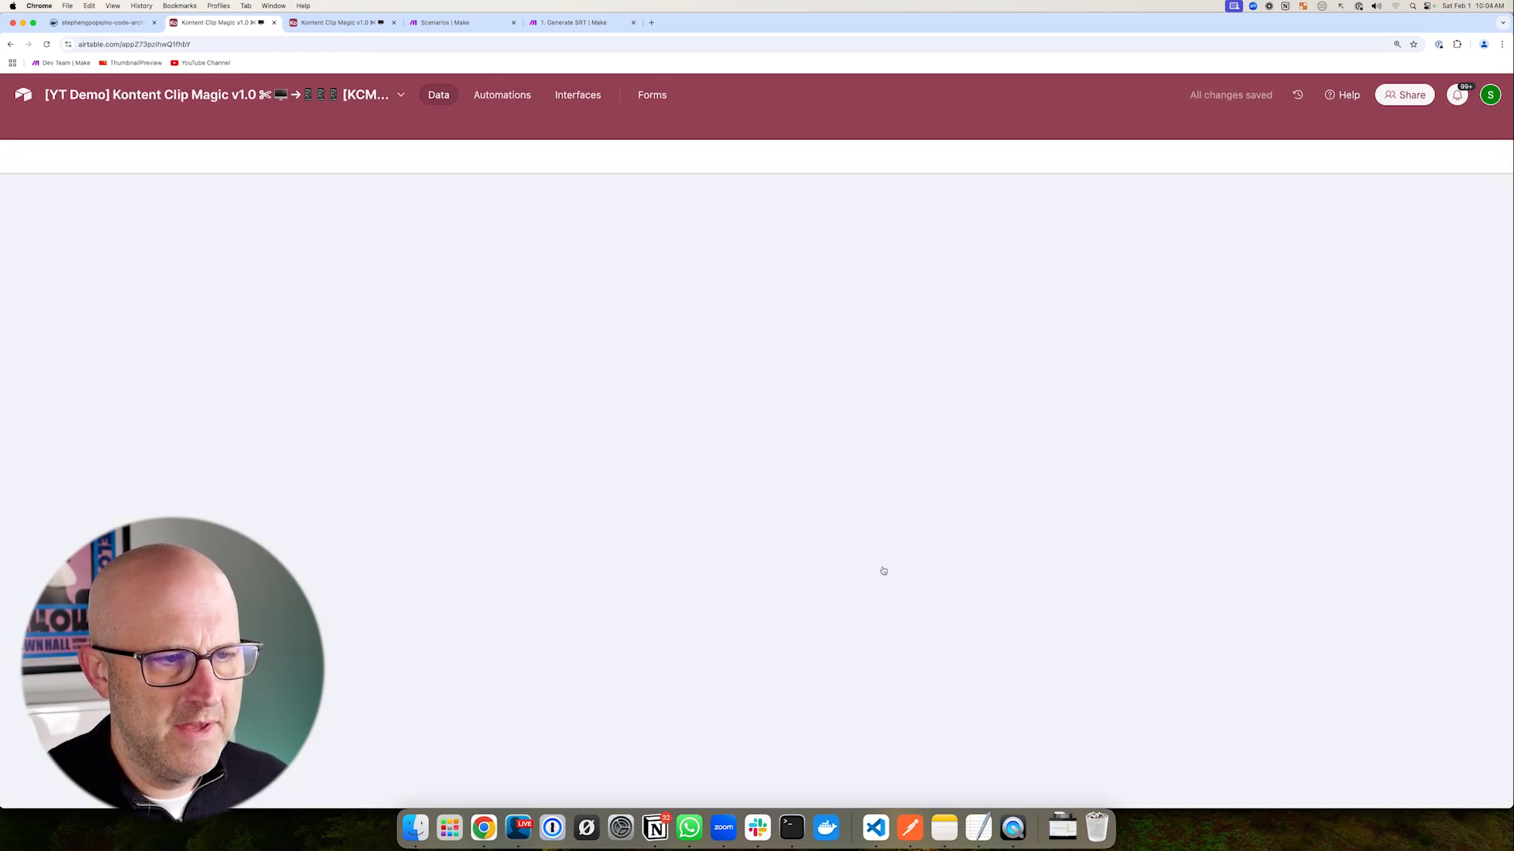
{"action": "left_click", "coordinate": [164, 97]}
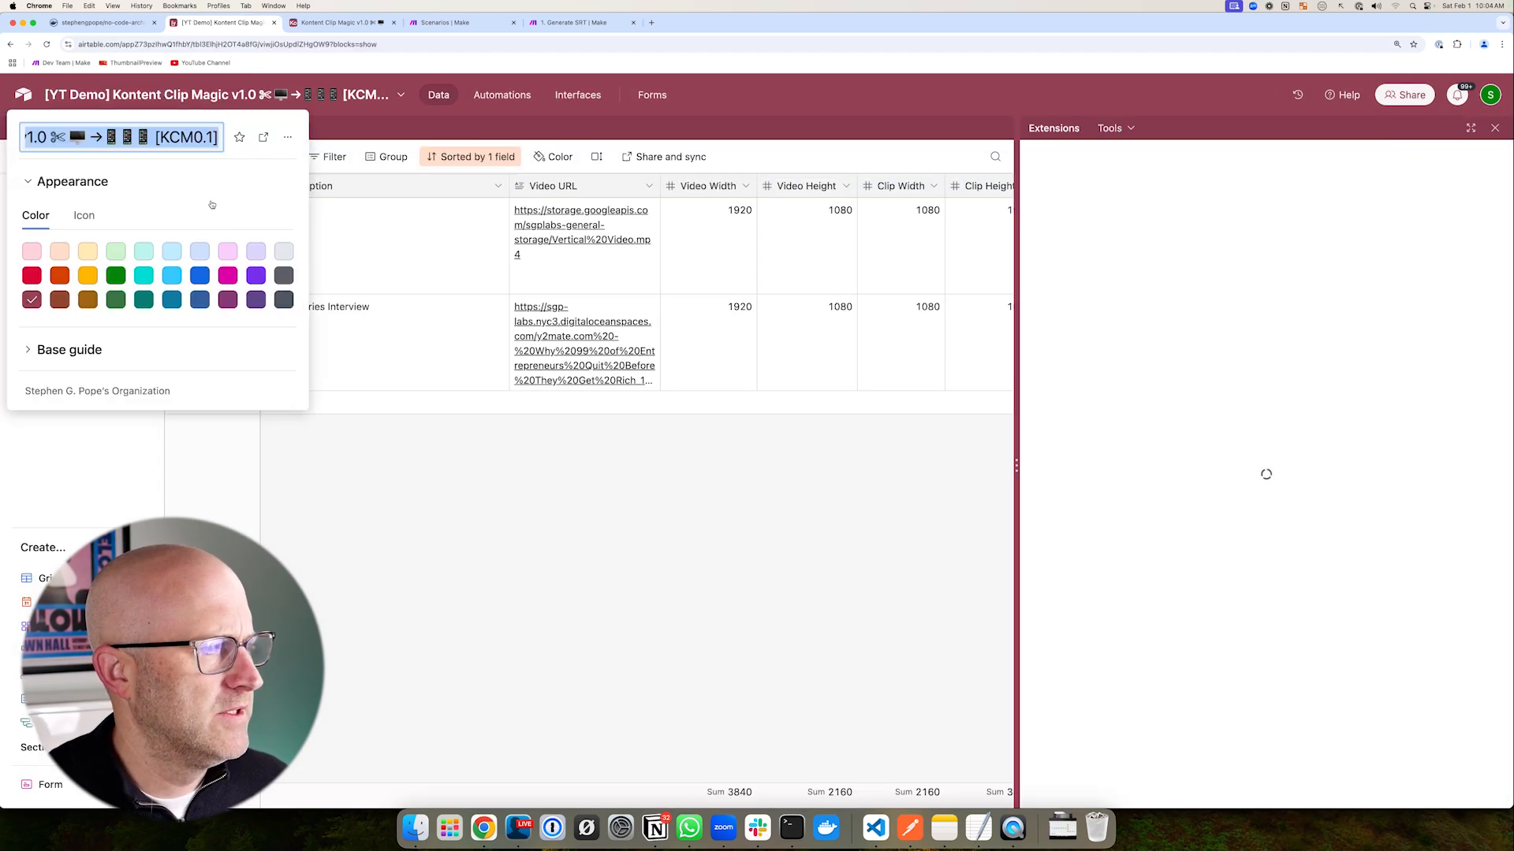
{"action": "left_click", "coordinate": [227, 275]}
{"action": "left_click", "coordinate": [458, 439]}
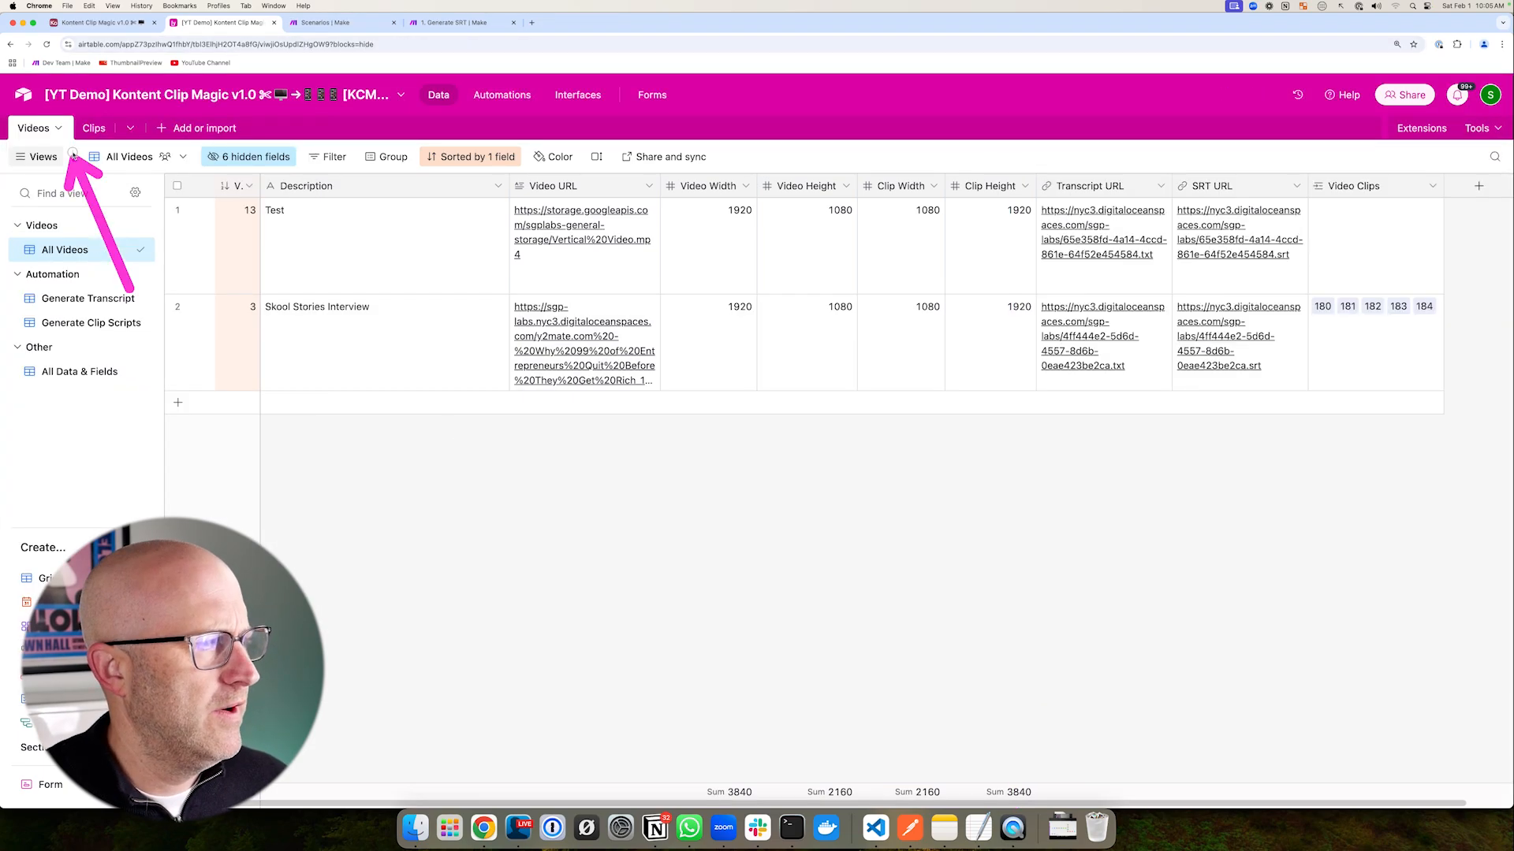
{"action": "left_click", "coordinate": [502, 100]}
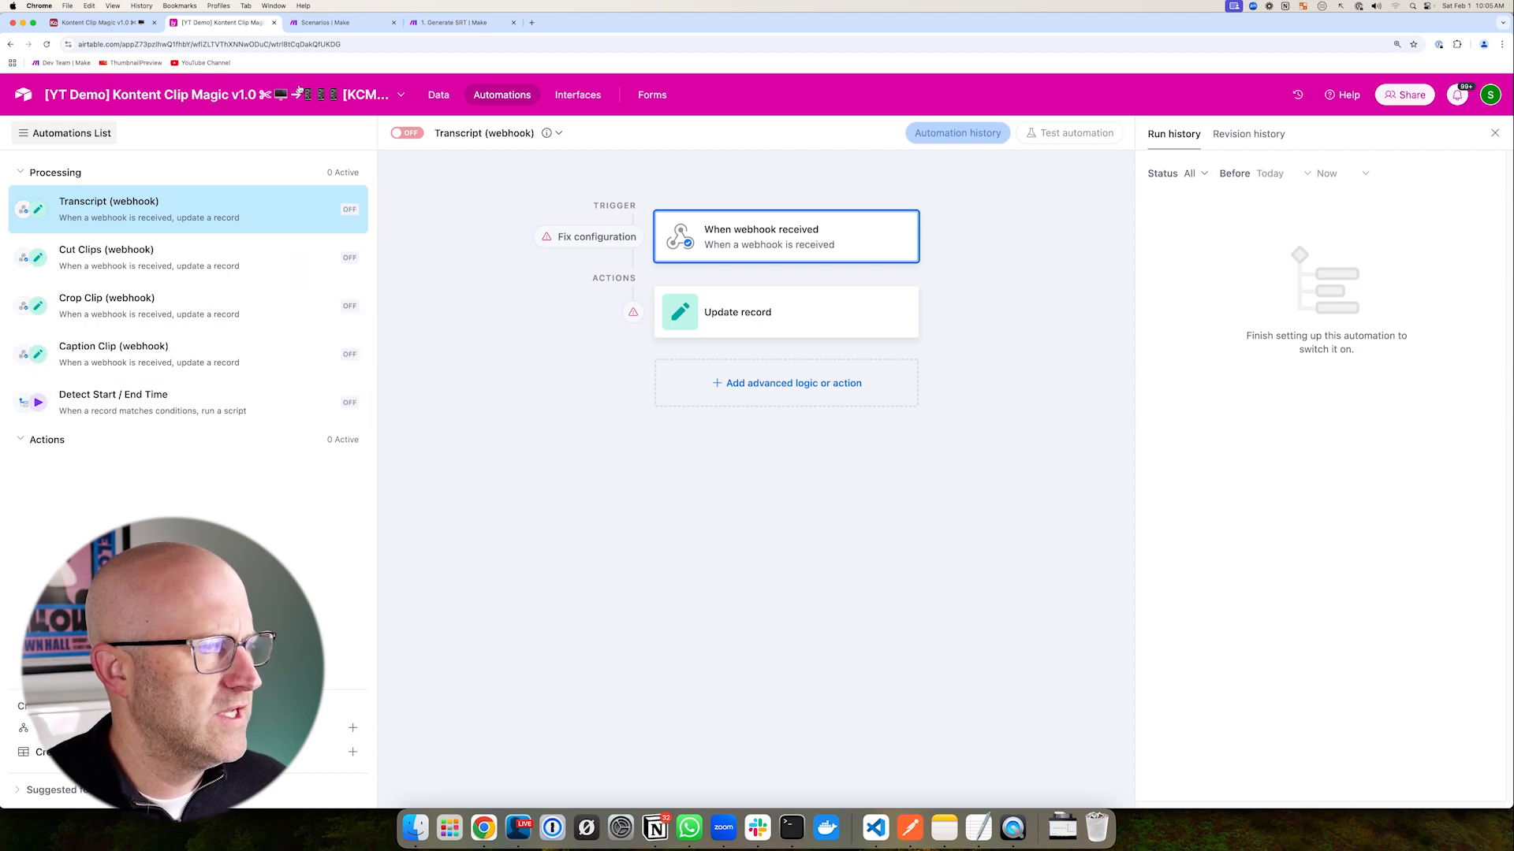
- Highlight the interview's Video URL and Transcript/SRT links, then the Opus Clips scenarios' modules
{"action": "left_click", "coordinate": [438, 94]}
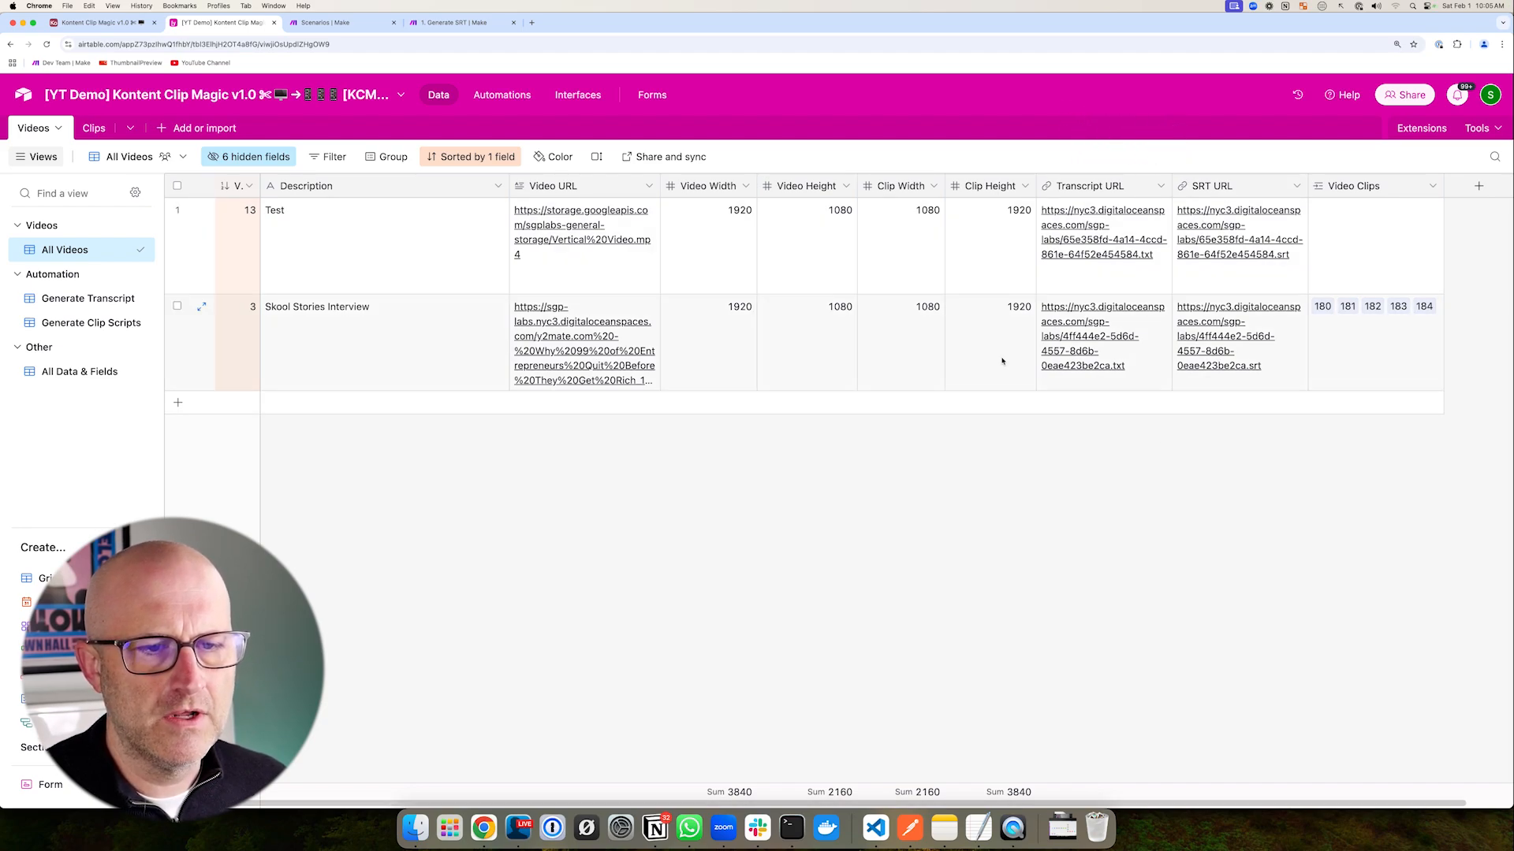
{"action": "left_click_drag", "start_coordinate": [419, 375], "coordinate": [477, 352]}
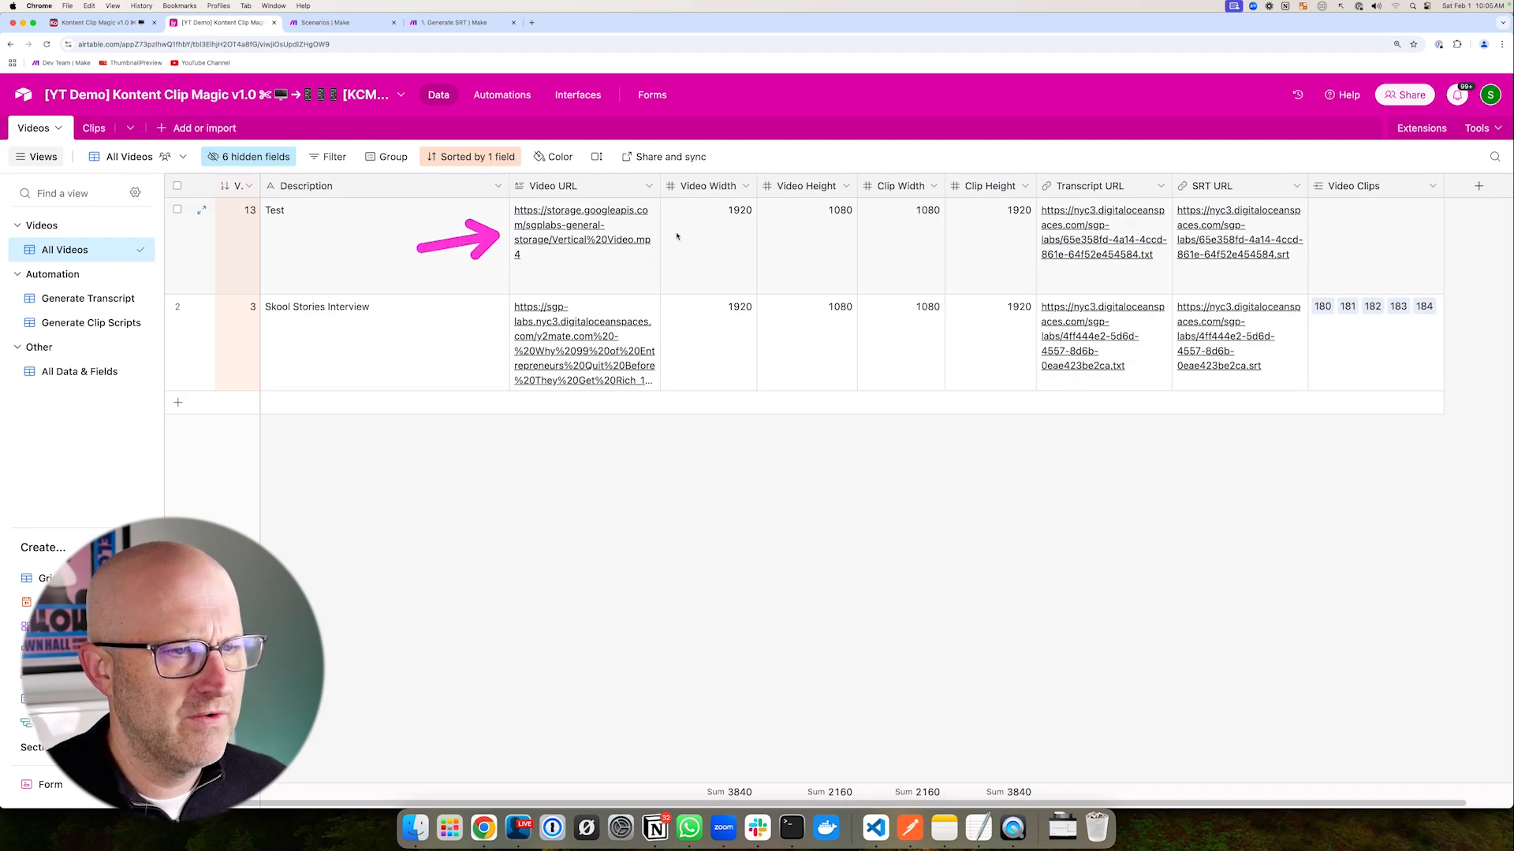
{"action": "mouse_move", "coordinate": [1003, 184]}
{"action": "left_mouse_down"}
{"action": "mouse_move", "coordinate": [1237, 291]}
{"action": "mouse_move", "coordinate": [1336, 289]}
{"action": "left_mouse_up"}
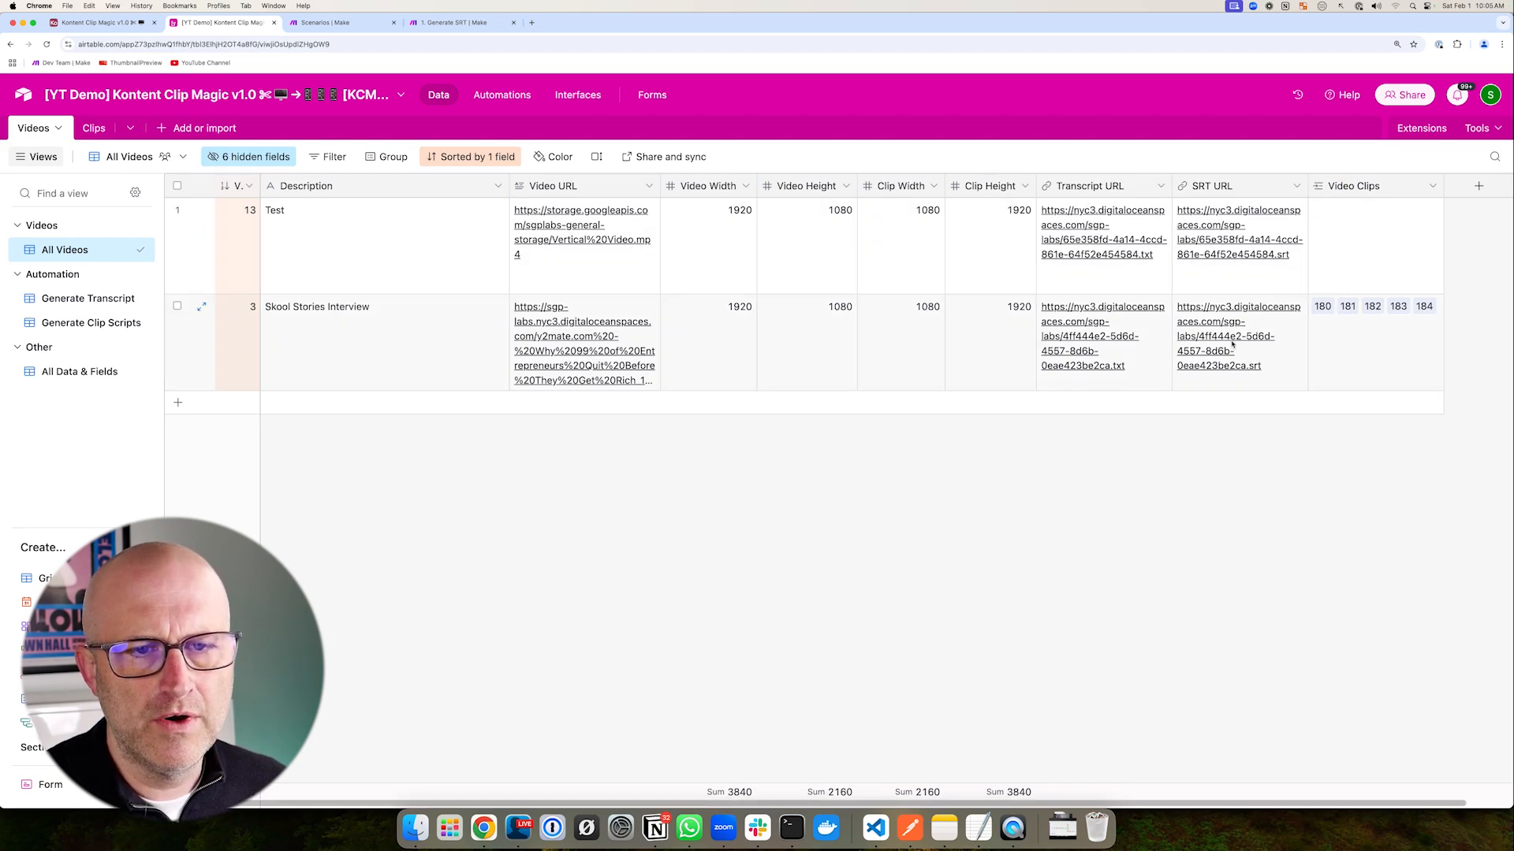
{"action": "left_click_drag", "start_coordinate": [1004, 188], "coordinate": [1308, 288]}
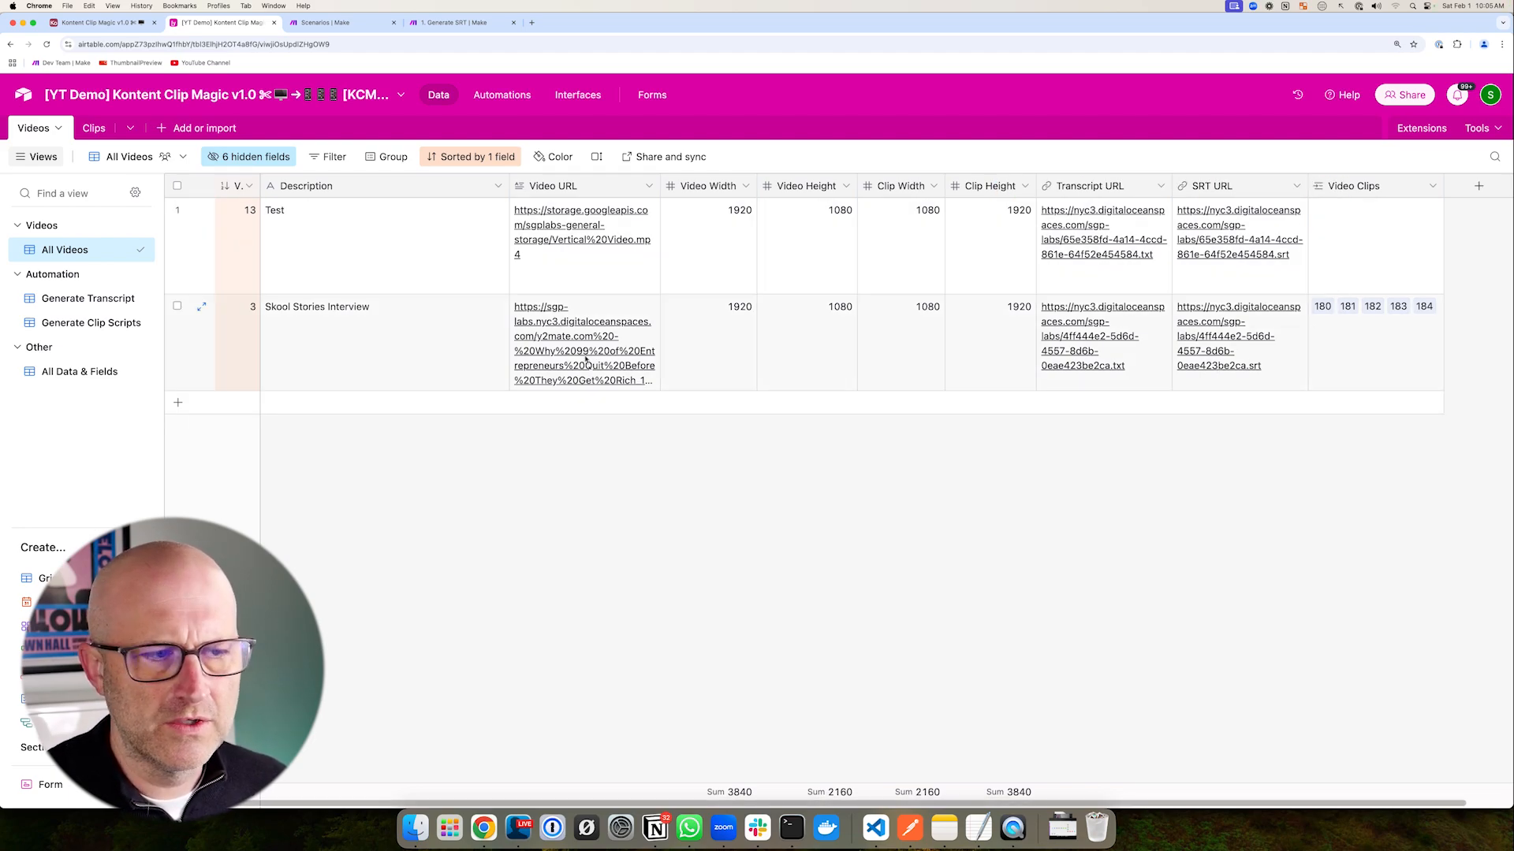
{"action": "left_click_drag", "start_coordinate": [398, 386], "coordinate": [496, 338]}
{"action": "mouse_move", "coordinate": [471, 282]}
{"action": "left_mouse_down"}
{"action": "mouse_move", "coordinate": [631, 399]}
{"action": "mouse_move", "coordinate": [685, 415]}
{"action": "left_mouse_up"}
{"action": "mouse_move", "coordinate": [189, 163]}
{"action": "left_mouse_down"}
{"action": "mouse_move", "coordinate": [302, 244]}
{"action": "mouse_move", "coordinate": [552, 366]}
{"action": "left_mouse_up"}
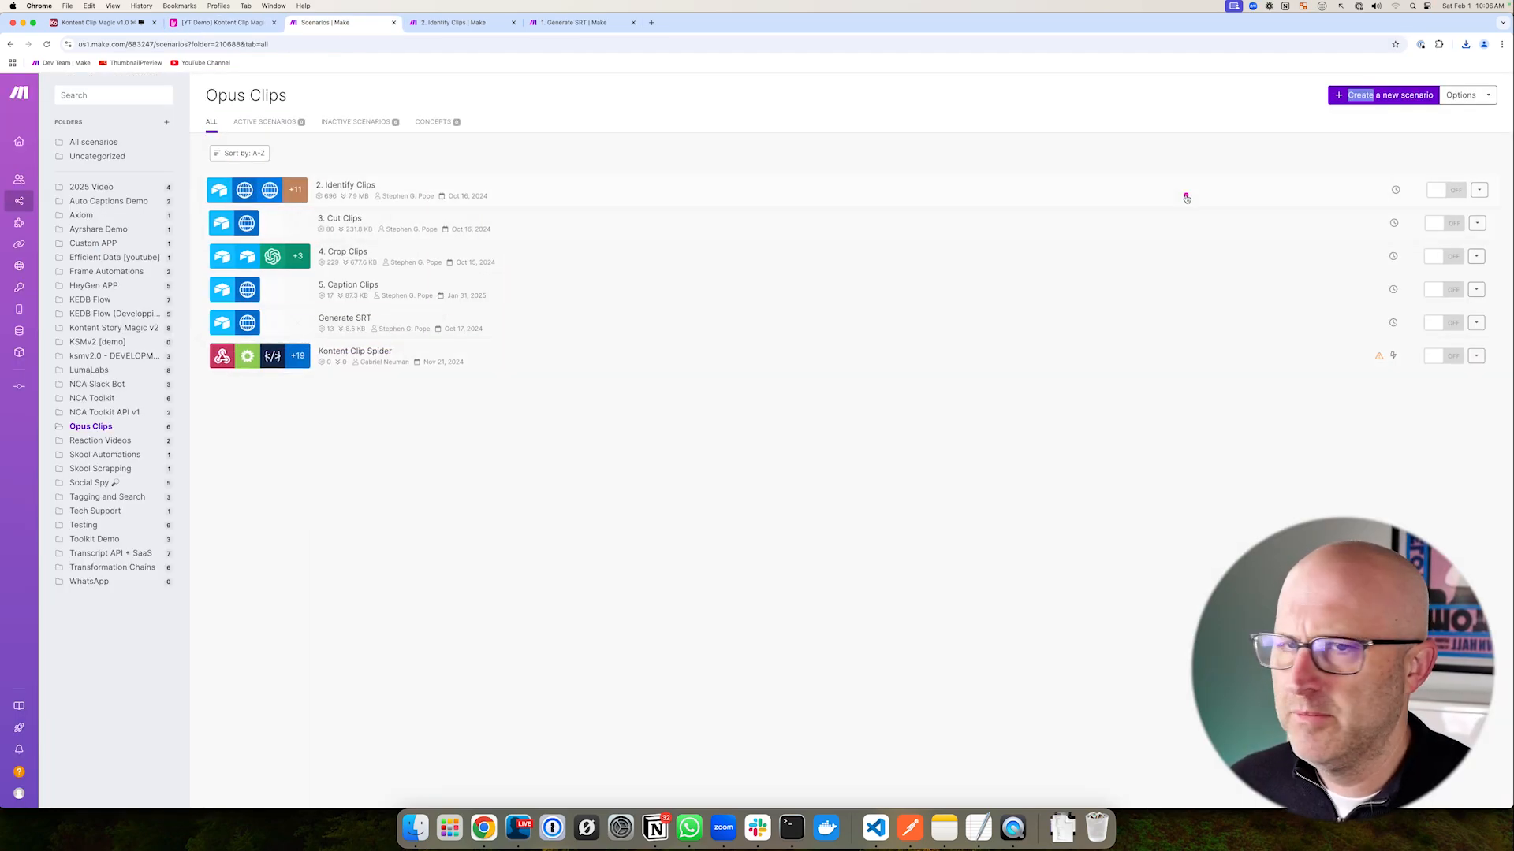
- Create a new scenario in Opus Clips by importing and saving blueprint.json
{"action": "left_click_drag", "start_coordinate": [1186, 198], "coordinate": [1290, 115]}
{"action": "left_click", "coordinate": [1365, 96]}
{"action": "left_click", "coordinate": [367, 778]}
{"action": "left_click", "coordinate": [347, 756]}
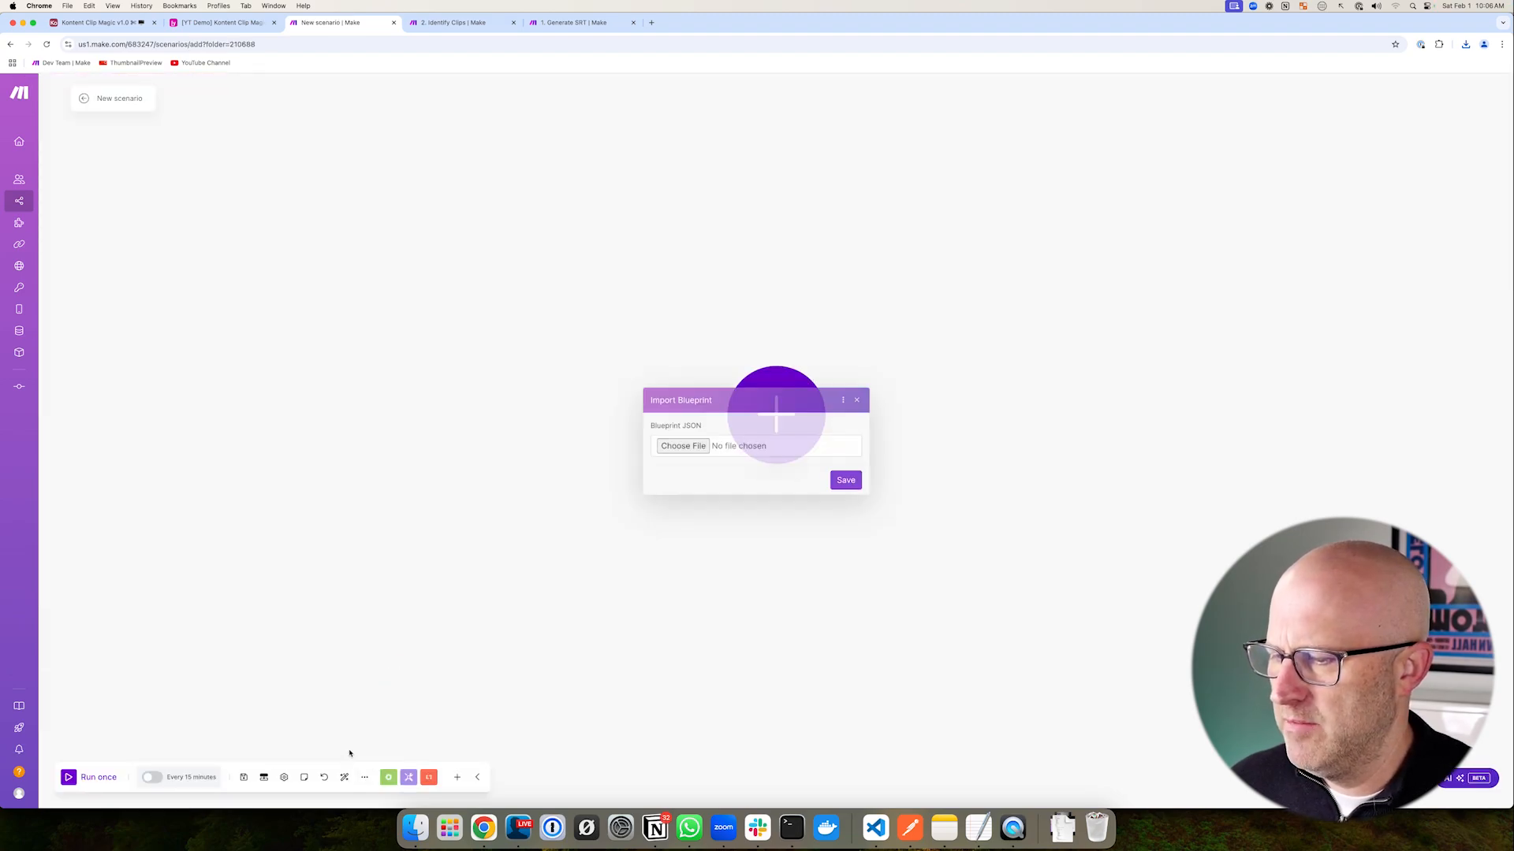
{"action": "left_click", "coordinate": [683, 446]}
{"action": "left_click_drag", "start_coordinate": [753, 400], "coordinate": [709, 360]}
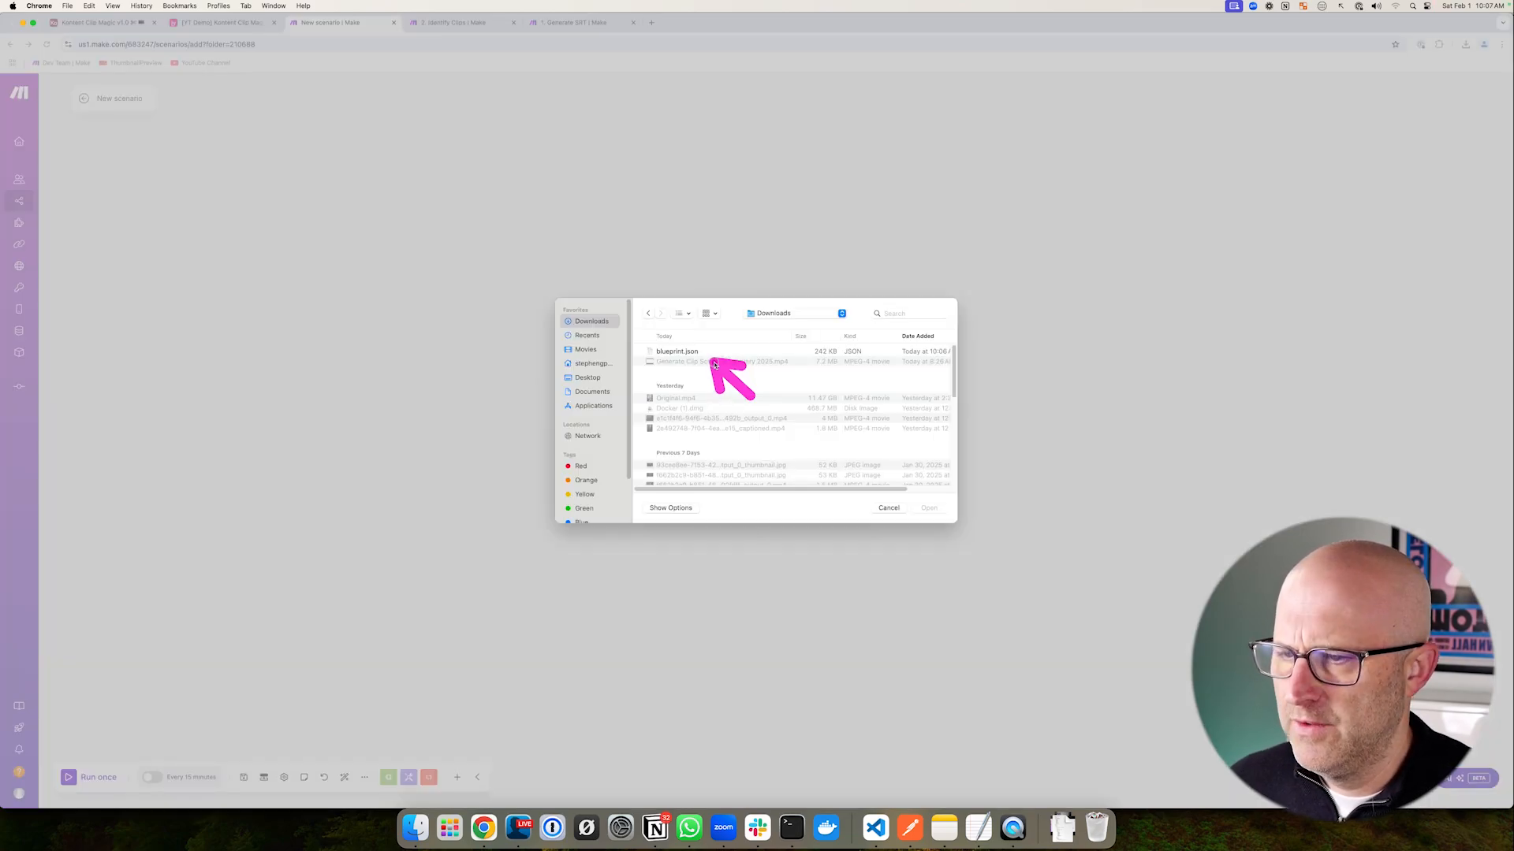
{"action": "double_click", "coordinate": [702, 351]}
{"action": "left_click", "coordinate": [846, 480]}
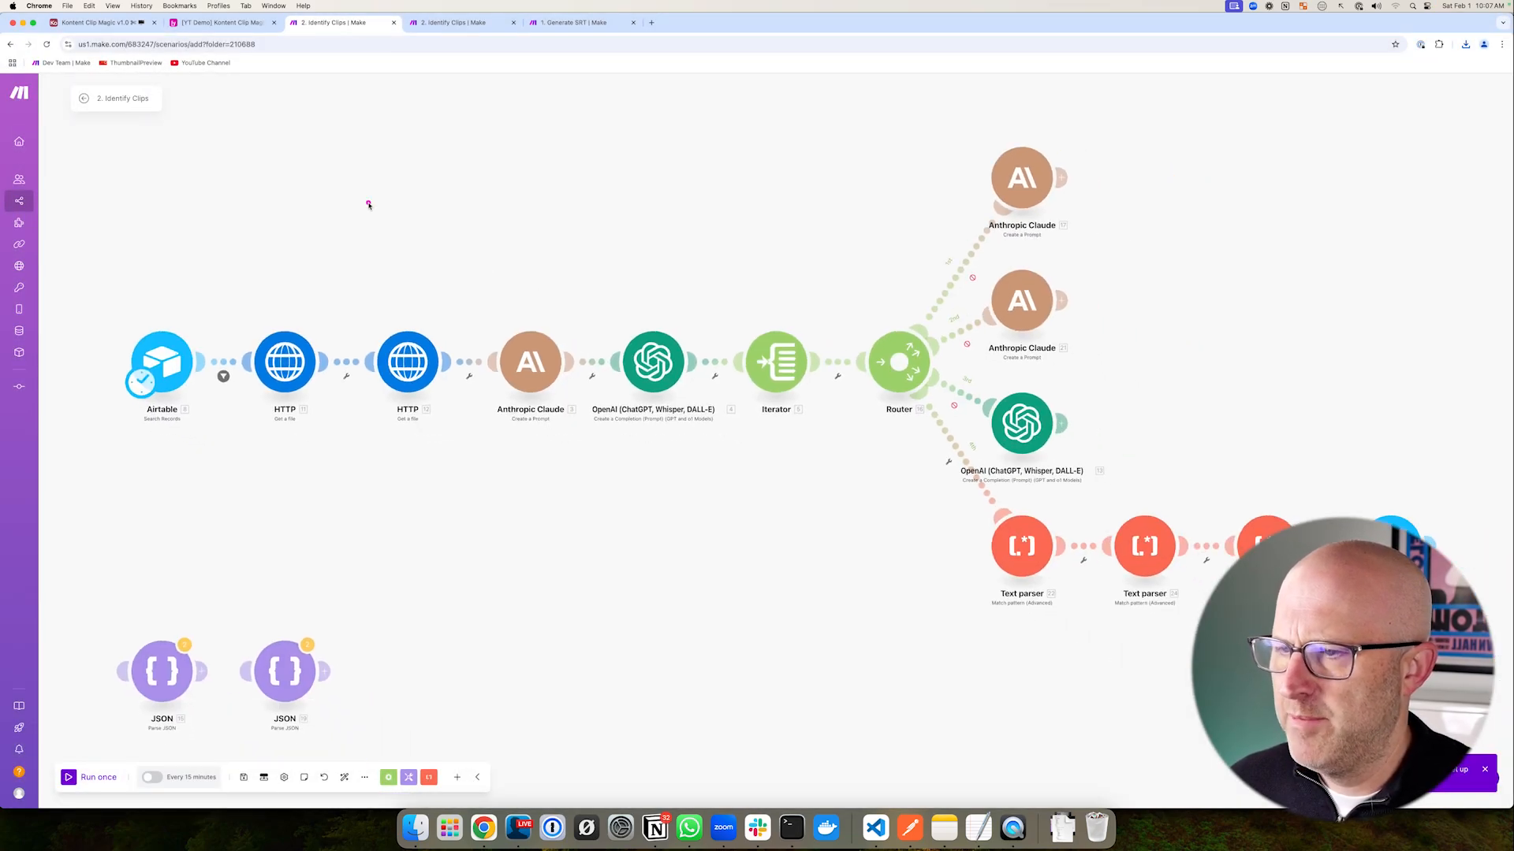
- Review the imported Identify Clips modules and the OpenAI module's prompt text
{"action": "left_click_drag", "start_coordinate": [219, 157], "coordinate": [1295, 660]}
{"action": "left_click_drag", "start_coordinate": [619, 234], "coordinate": [637, 308]}
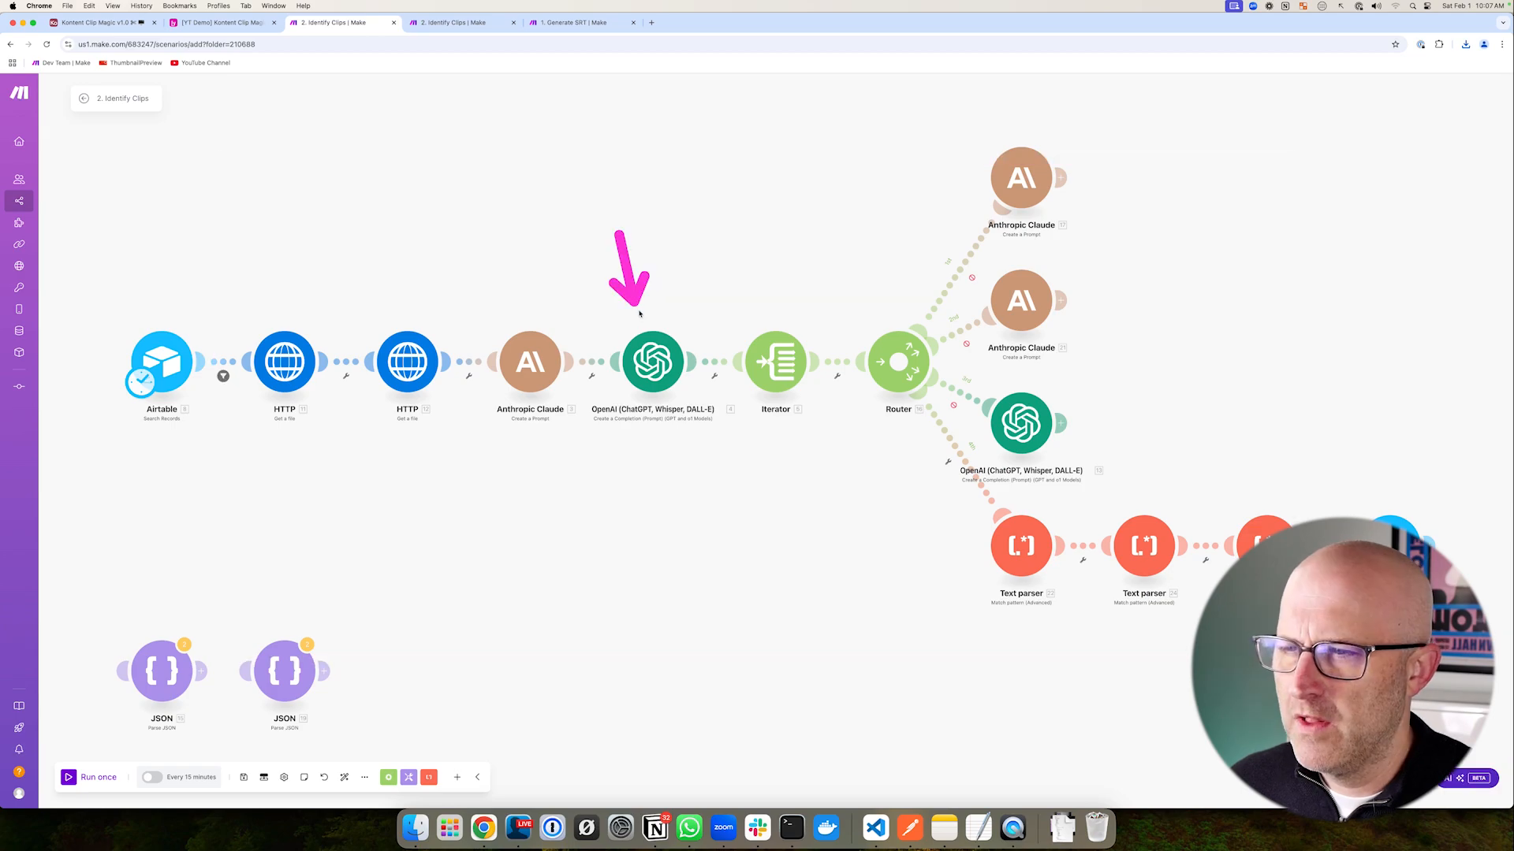
{"action": "left_click", "coordinate": [653, 362]}
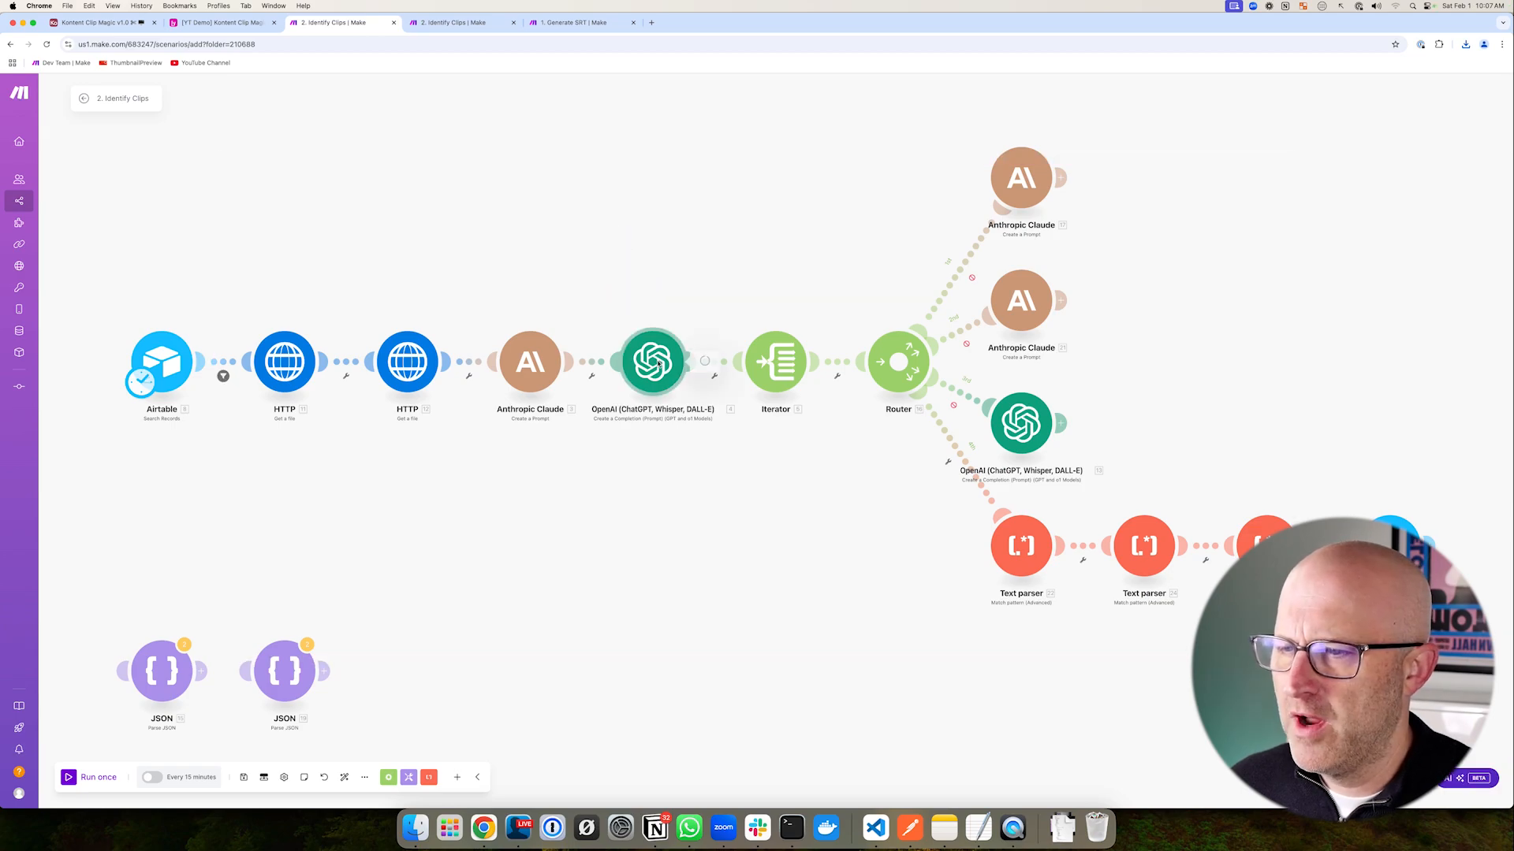
{"action": "mouse_move", "coordinate": [599, 427]}
{"action": "left_mouse_down"}
{"action": "mouse_move", "coordinate": [676, 420]}
{"action": "mouse_move", "coordinate": [732, 385]}
{"action": "mouse_move", "coordinate": [730, 443]}
{"action": "left_mouse_up"}
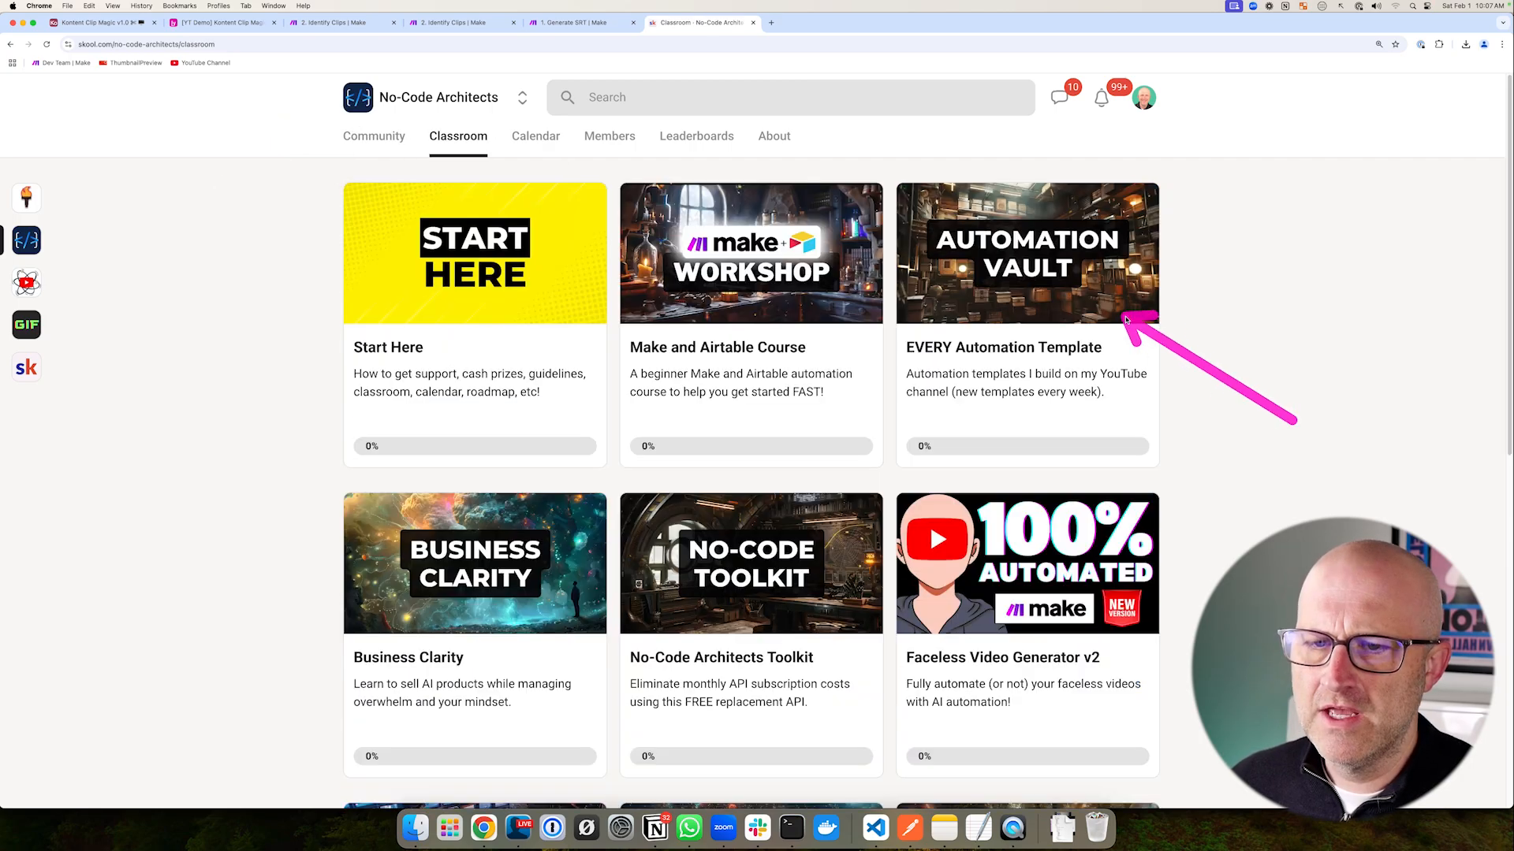
- Open the EVERY Automation Template course and highlight the Video URL, Transcript URL and SRT URL columns
{"action": "left_click", "coordinate": [1054, 282]}
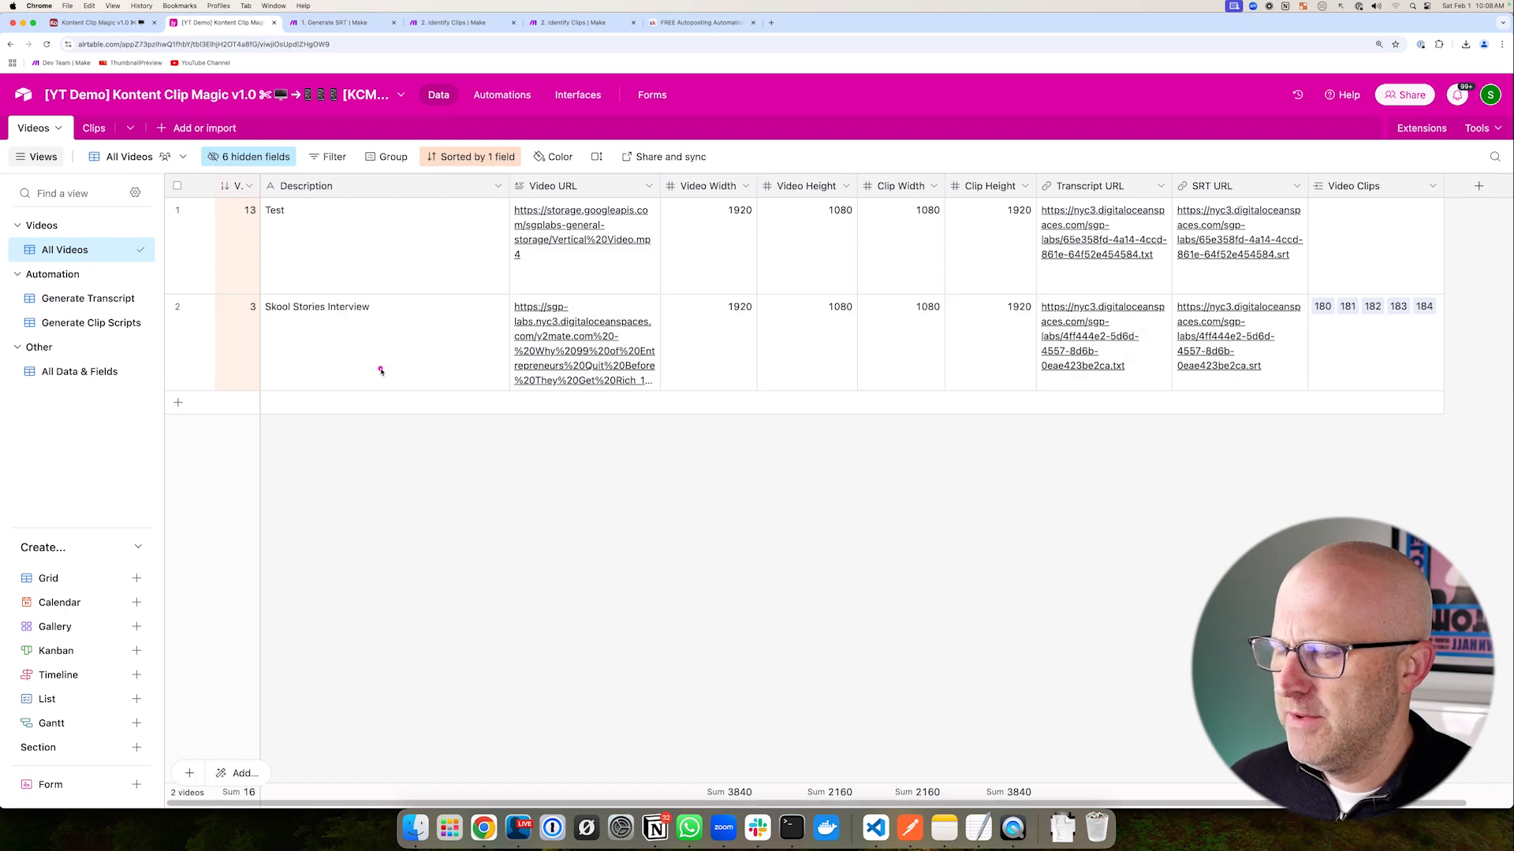
{"action": "mouse_move", "coordinate": [380, 370]}
{"action": "left_mouse_down"}
{"action": "mouse_move", "coordinate": [481, 321]}
{"action": "mouse_move", "coordinate": [560, 331]}
{"action": "mouse_move", "coordinate": [694, 429]}
{"action": "left_mouse_up"}
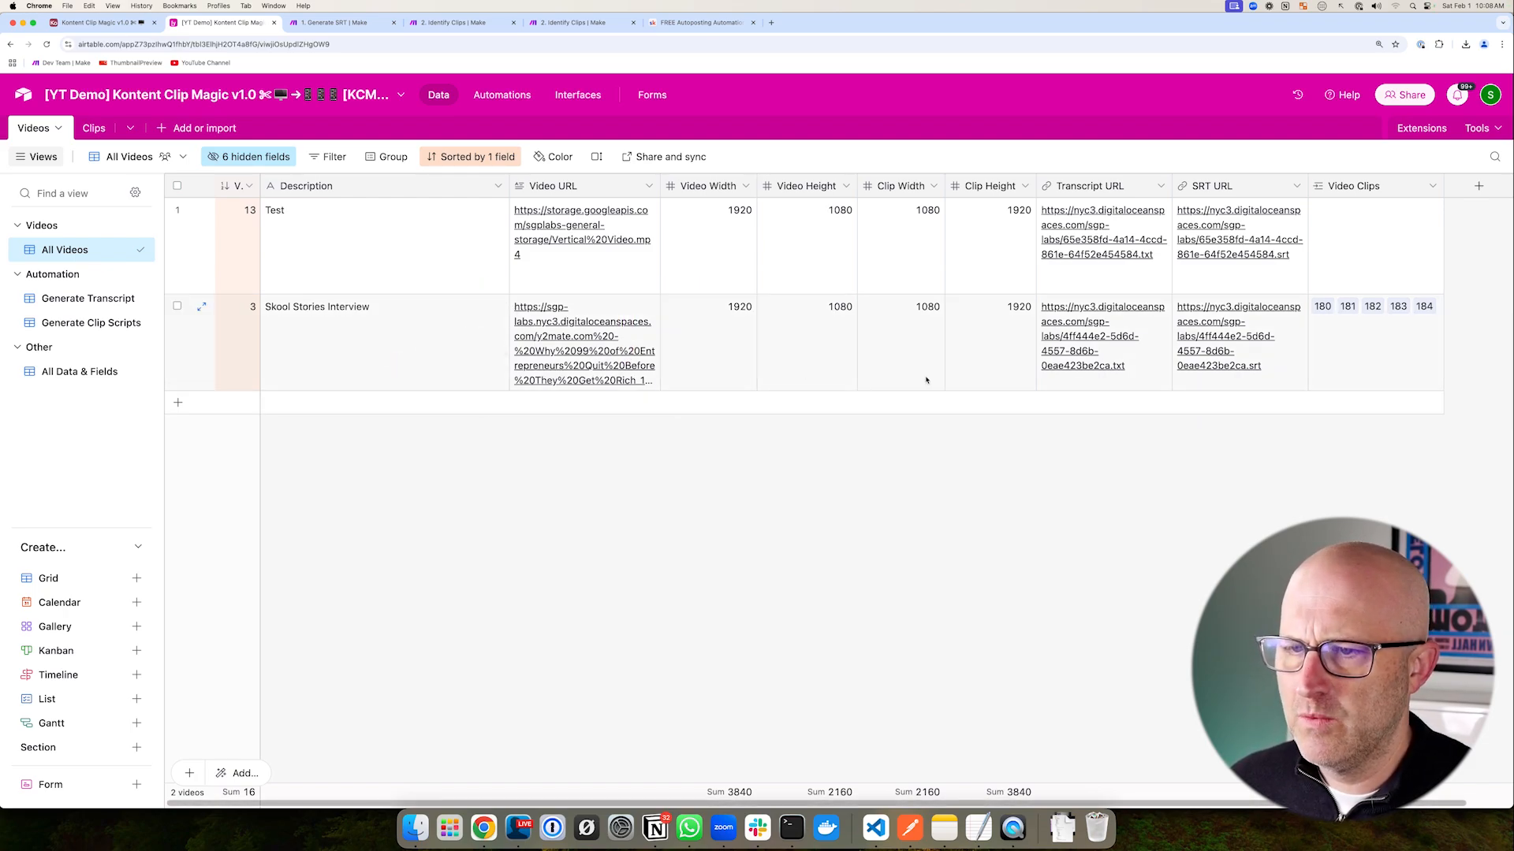
{"action": "left_click_drag", "start_coordinate": [1022, 164], "coordinate": [1348, 430]}
- Annotate the Generate SRT scenario's Airtable search and HTTP request modules, then start a new browser tab
{"action": "left_click_drag", "start_coordinate": [577, 304], "coordinate": [1043, 558]}
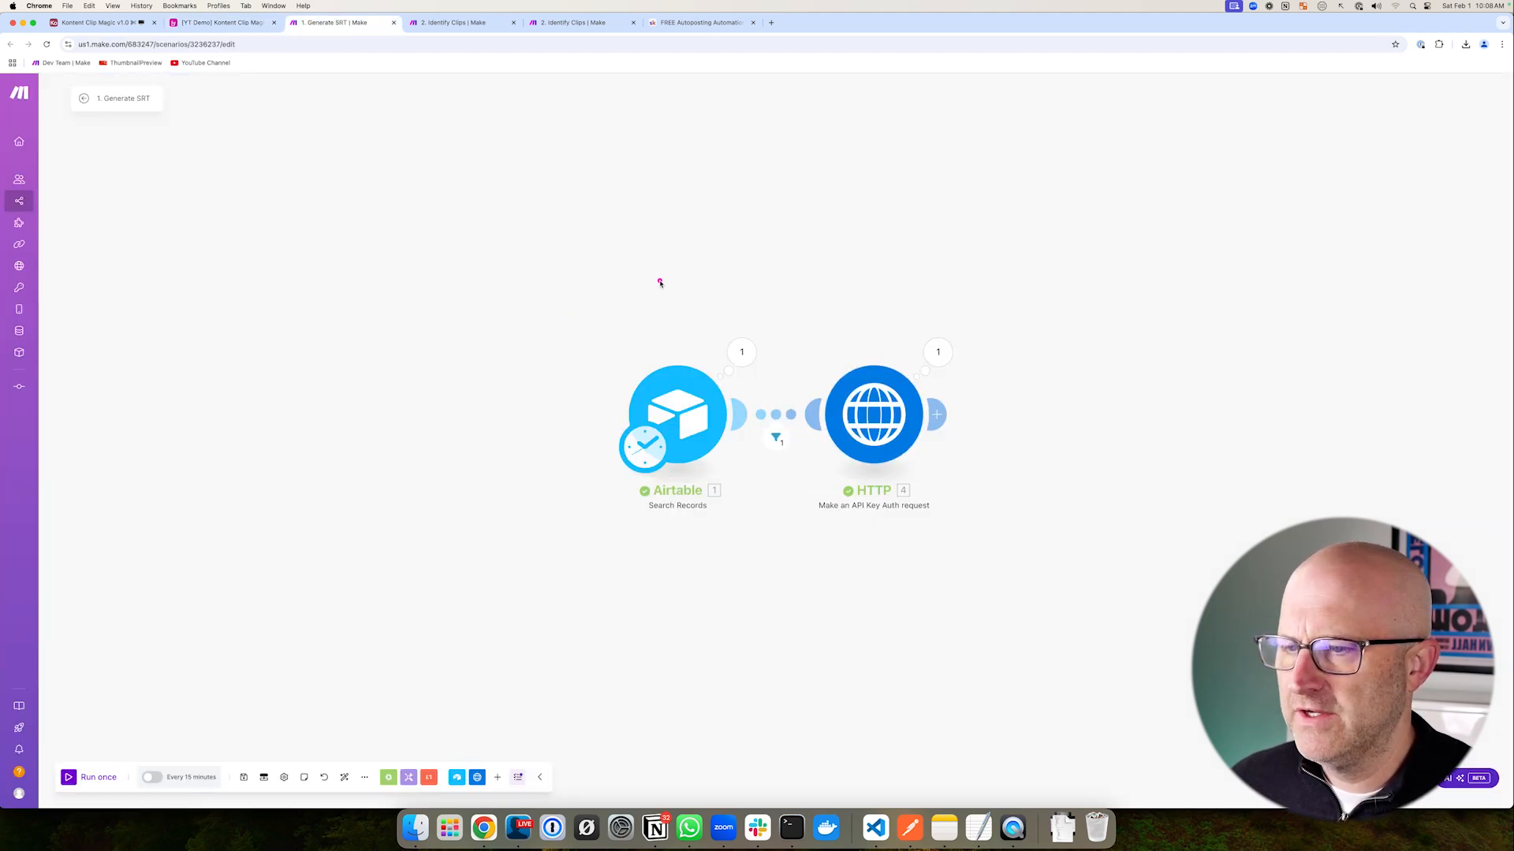
{"action": "left_click_drag", "start_coordinate": [655, 312], "coordinate": [664, 343]}
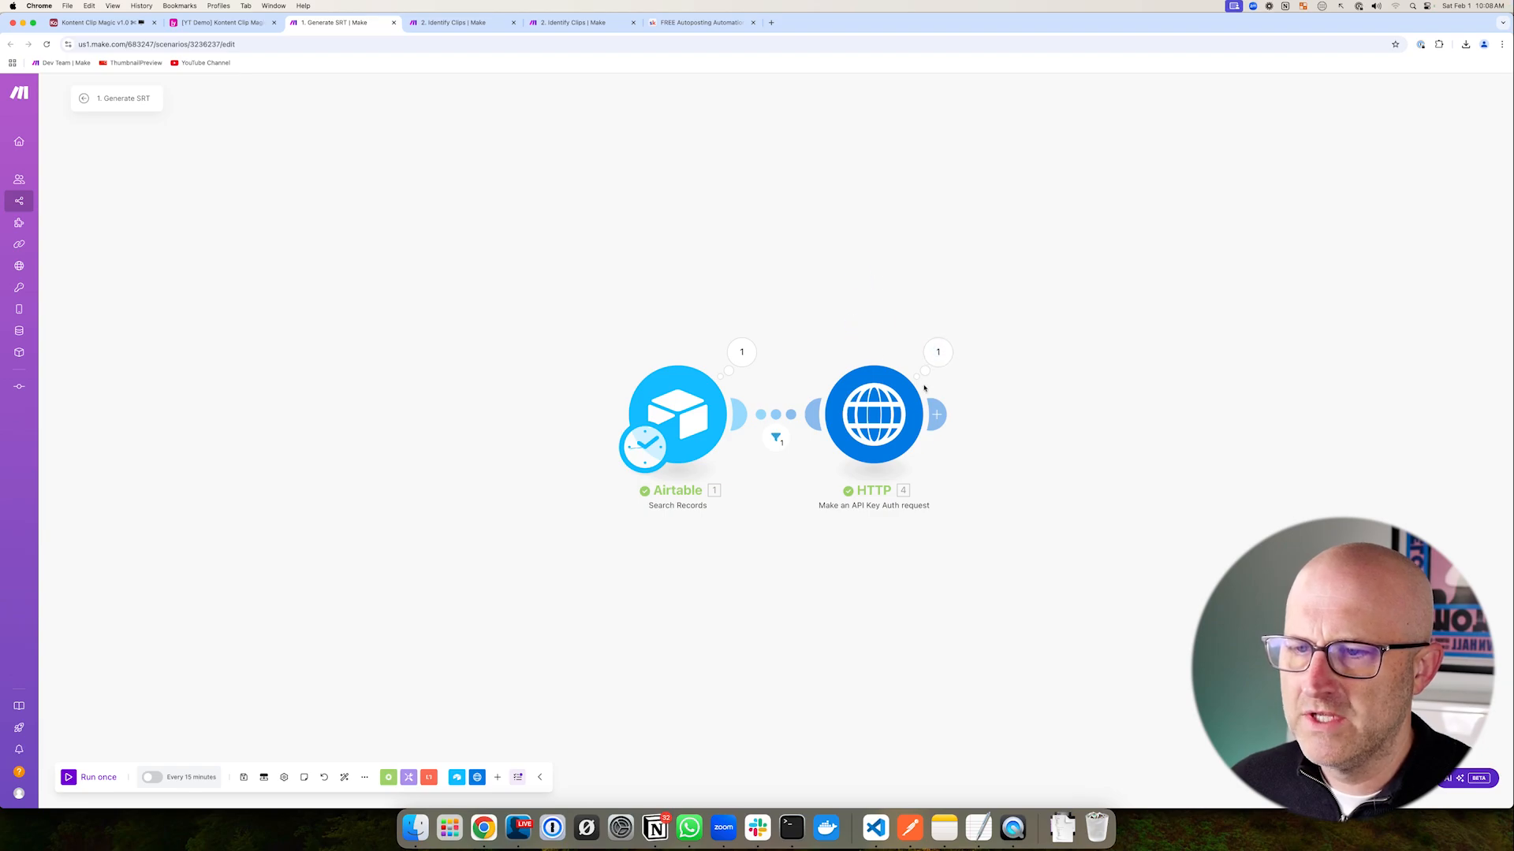
{"action": "left_click_drag", "start_coordinate": [772, 307], "coordinate": [1005, 528]}
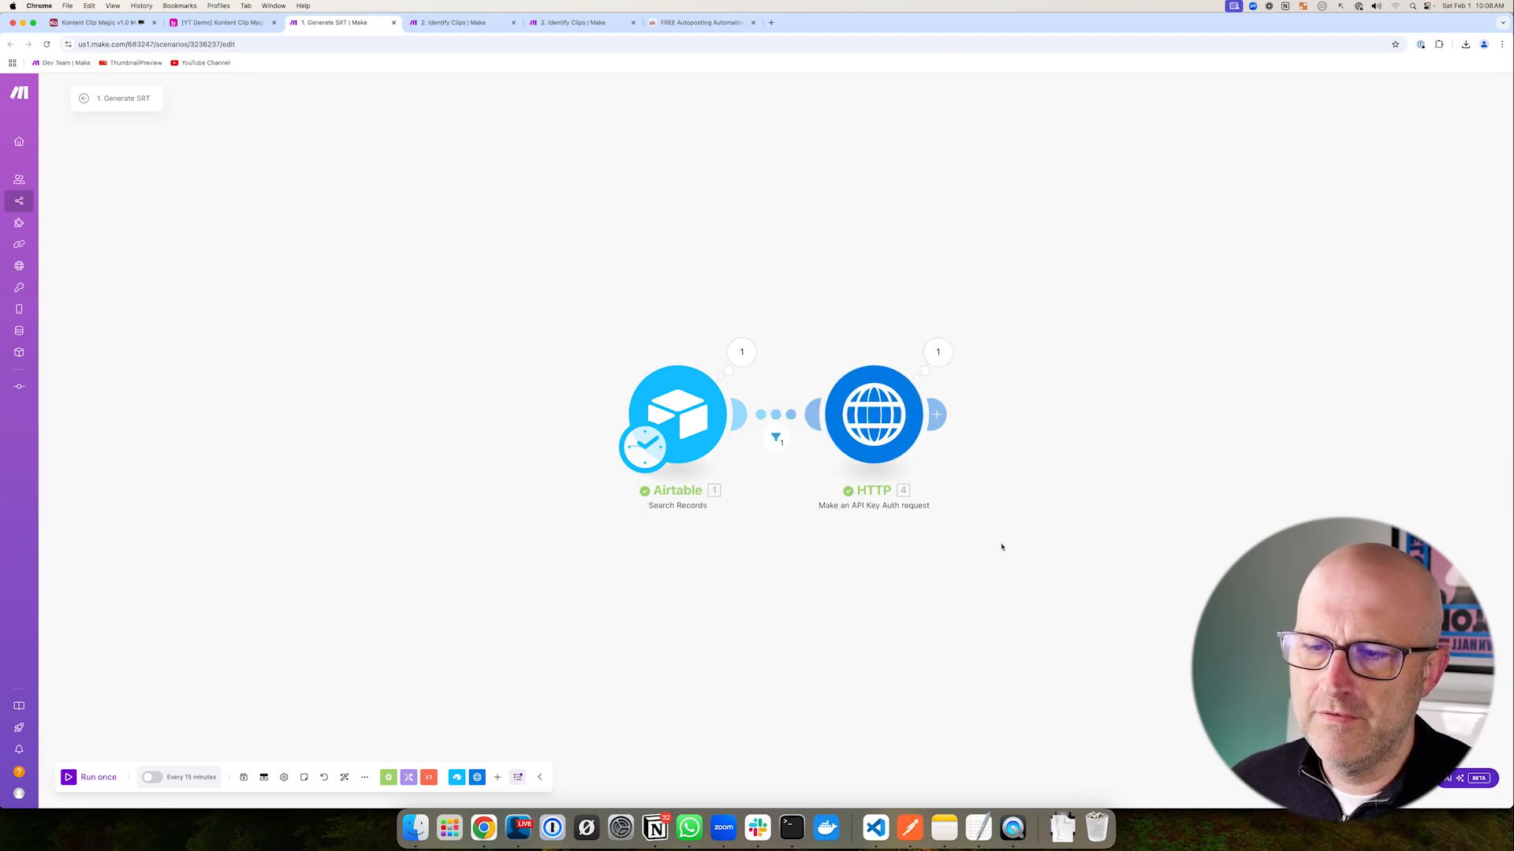
{"action": "left_click_drag", "start_coordinate": [531, 277], "coordinate": [1057, 599]}
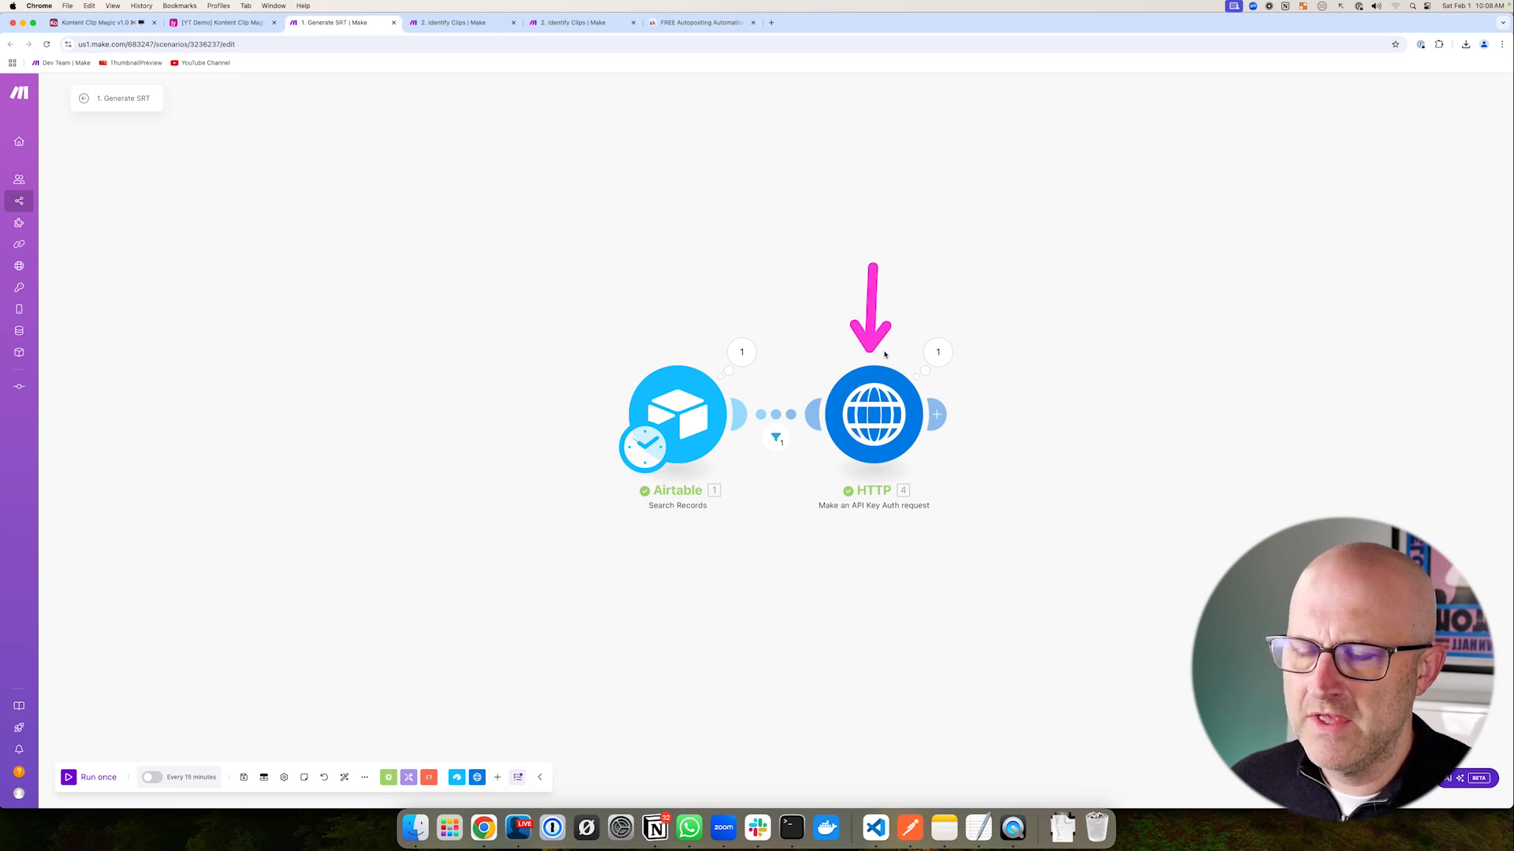
{"action": "left_click", "coordinate": [772, 24]}
- Go to digitalocean.com and outline the list of DigitalOcean services
{"action": "type", "text": "digitalocean.com"}
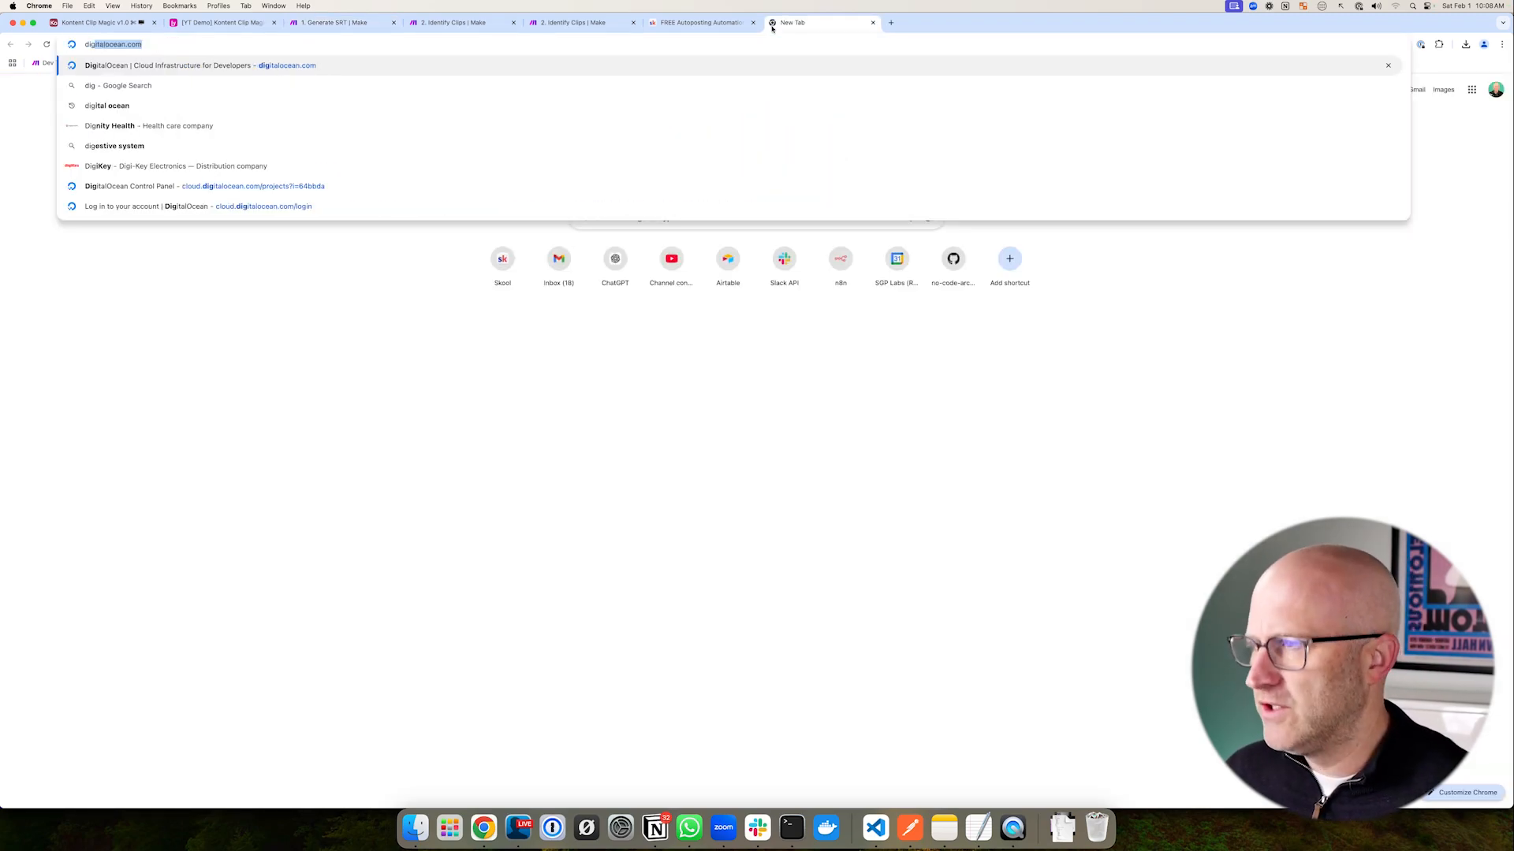
{"action": "key", "text": "Return"}
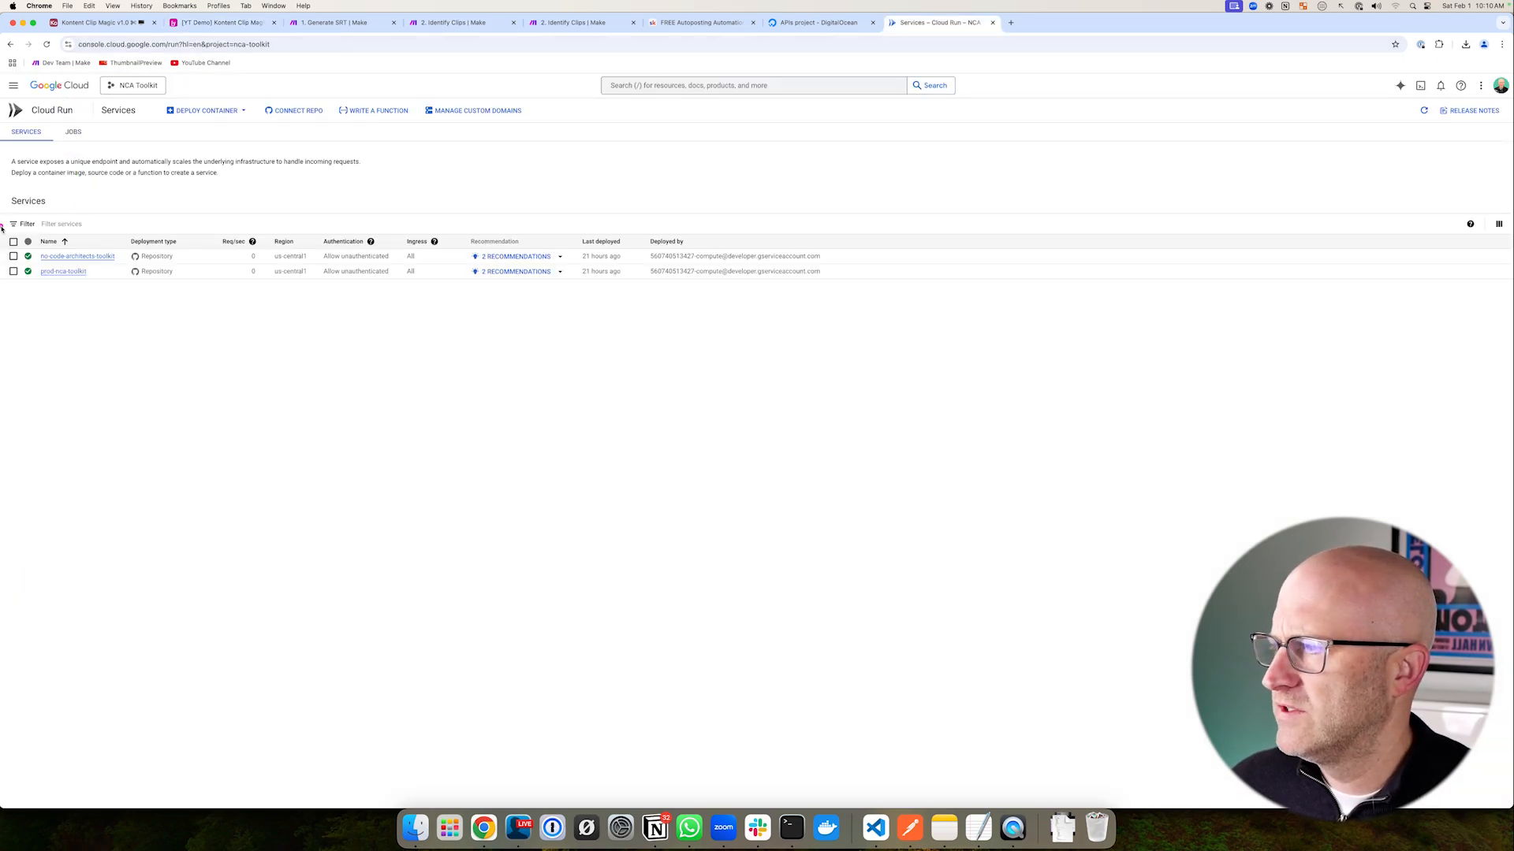
{"action": "left_click_drag", "start_coordinate": [1, 228], "coordinate": [168, 324]}
- Switch to the APIs project and highlight the sea-turtle-app in its apps list
{"action": "key", "text": "ctrl+shift+Tab"}
{"action": "mouse_move", "coordinate": [484, 209]}
{"action": "left_mouse_down"}
{"action": "mouse_move", "coordinate": [820, 275]}
{"action": "mouse_move", "coordinate": [1139, 276]}
{"action": "left_mouse_up"}
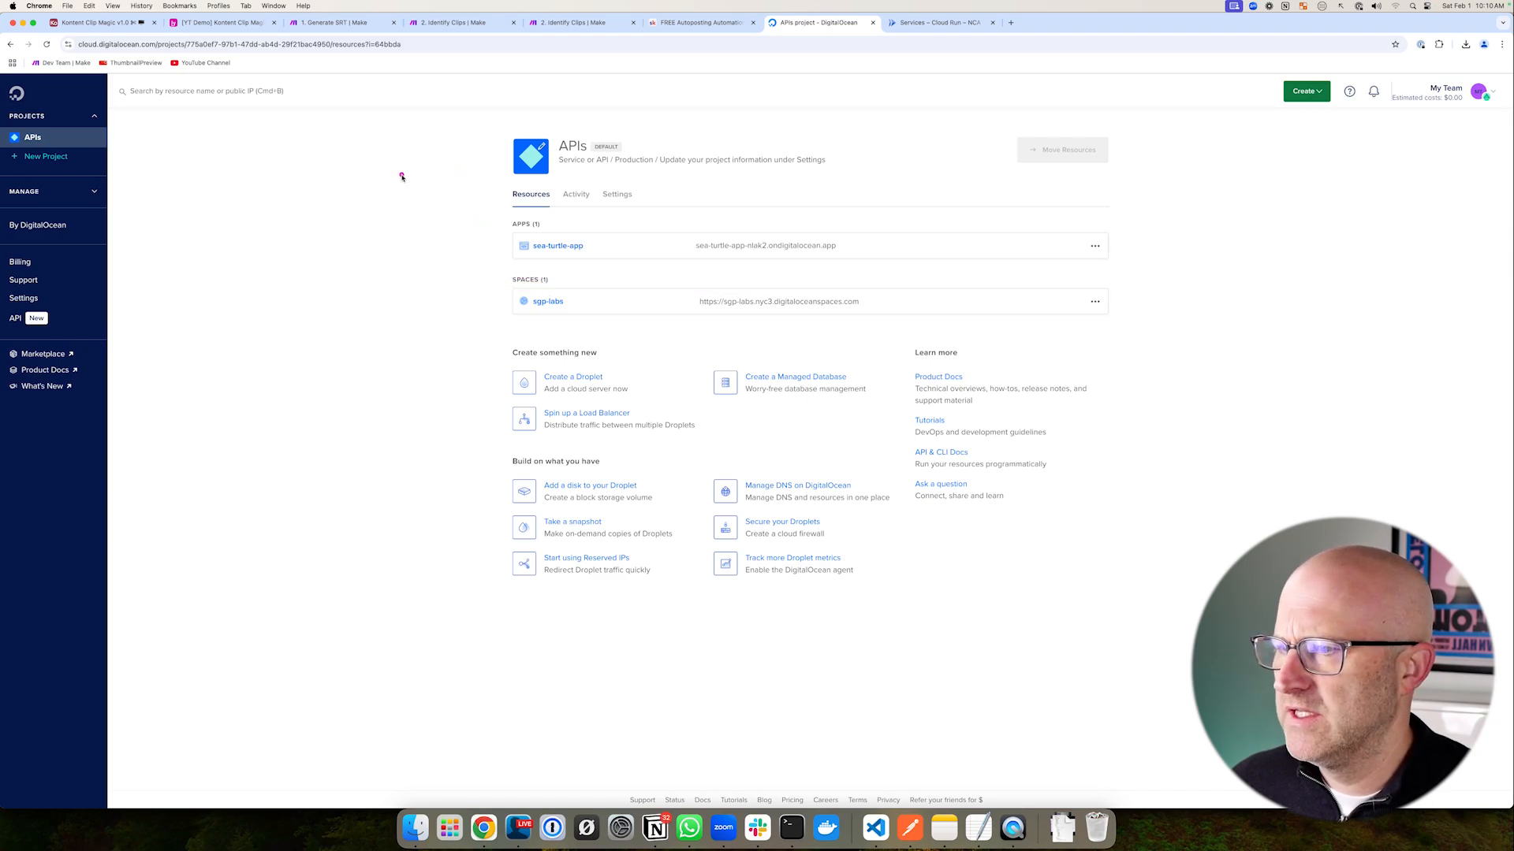
{"action": "left_click_drag", "start_coordinate": [210, 190], "coordinate": [78, 224]}
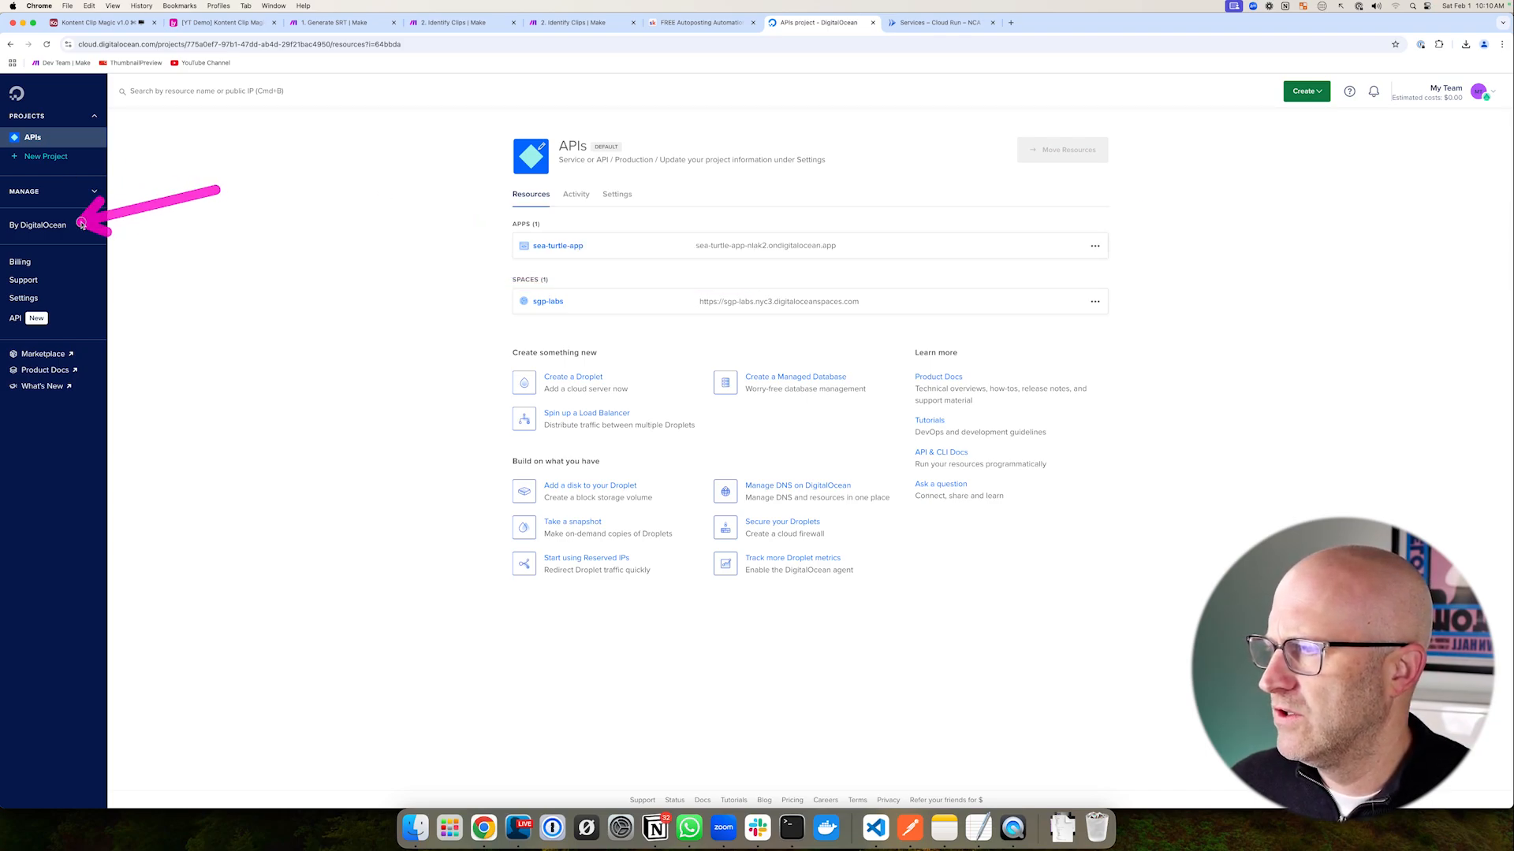
{"action": "left_click_drag", "start_coordinate": [477, 116], "coordinate": [906, 213]}
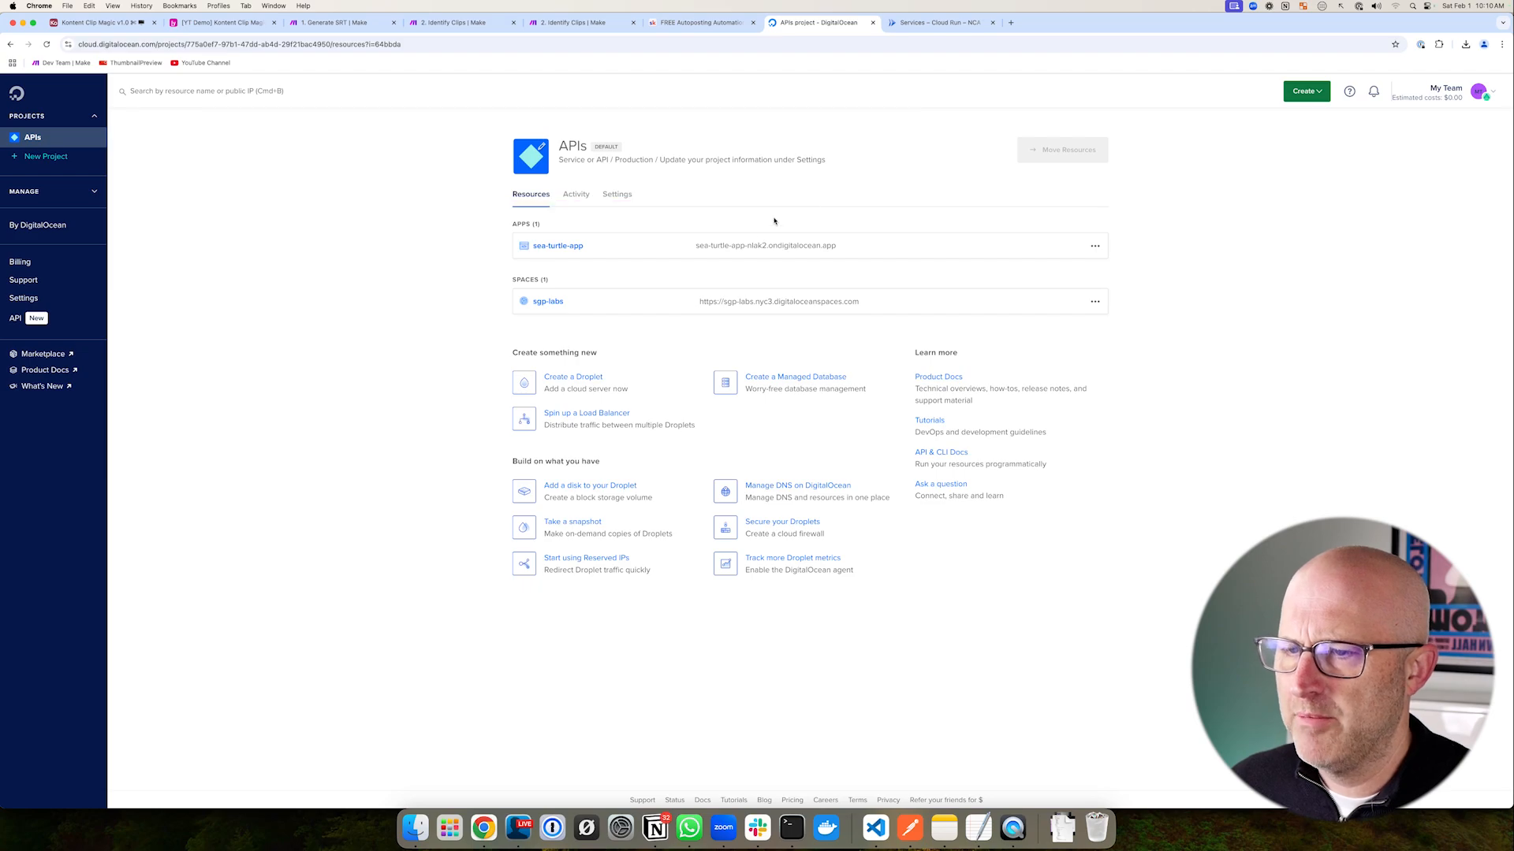
{"action": "mouse_move", "coordinate": [496, 202]}
{"action": "left_mouse_down"}
{"action": "mouse_move", "coordinate": [618, 267]}
{"action": "mouse_move", "coordinate": [1129, 280]}
{"action": "left_mouse_up"}
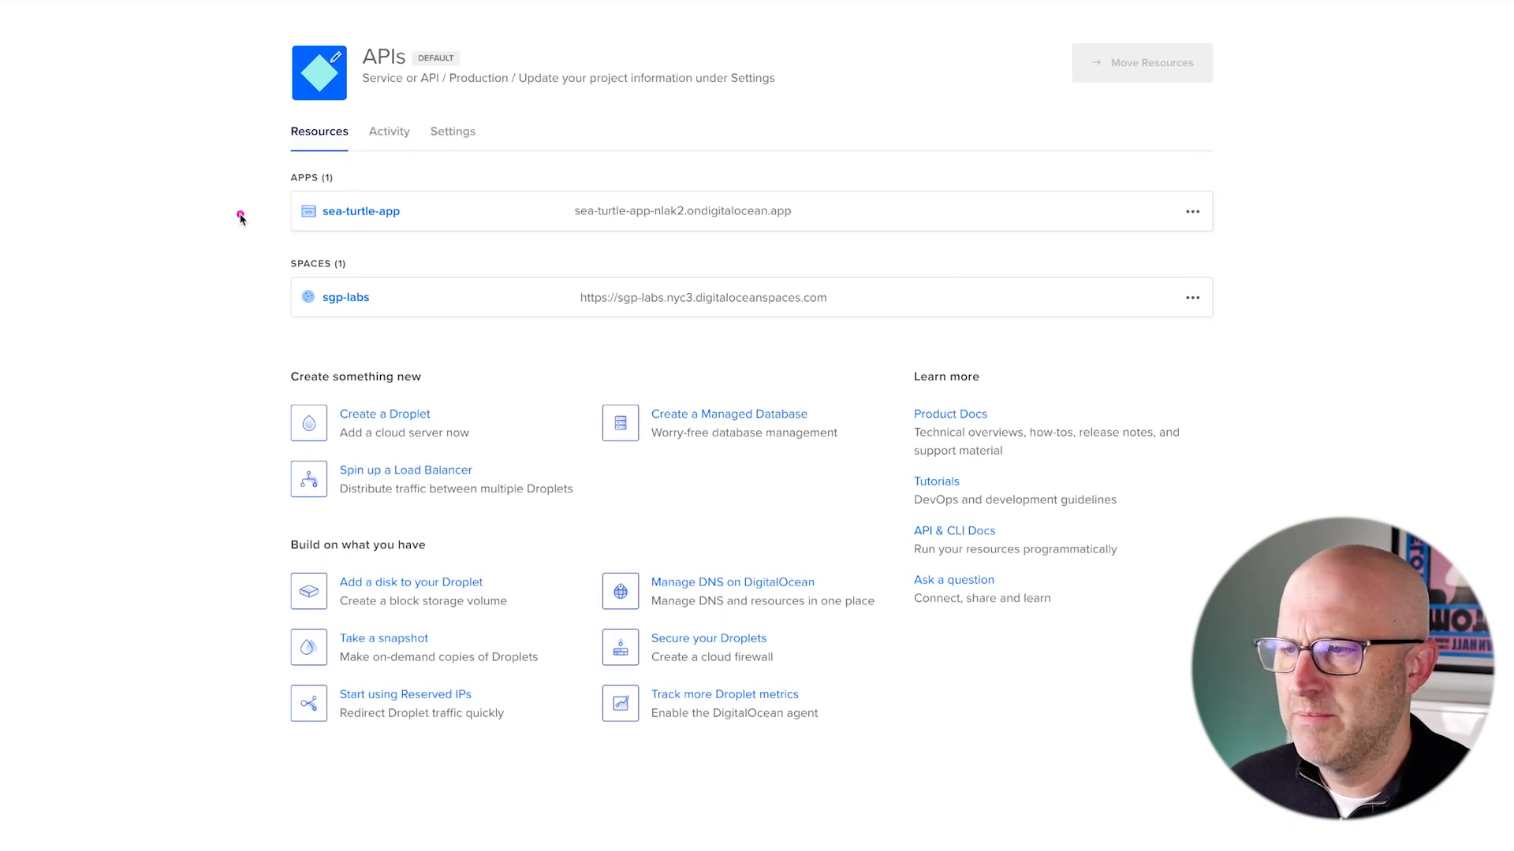
{"action": "mouse_move", "coordinate": [123, 266]}
{"action": "left_mouse_down"}
{"action": "mouse_move", "coordinate": [223, 236]}
{"action": "mouse_move", "coordinate": [260, 207]}
{"action": "left_mouse_up"}
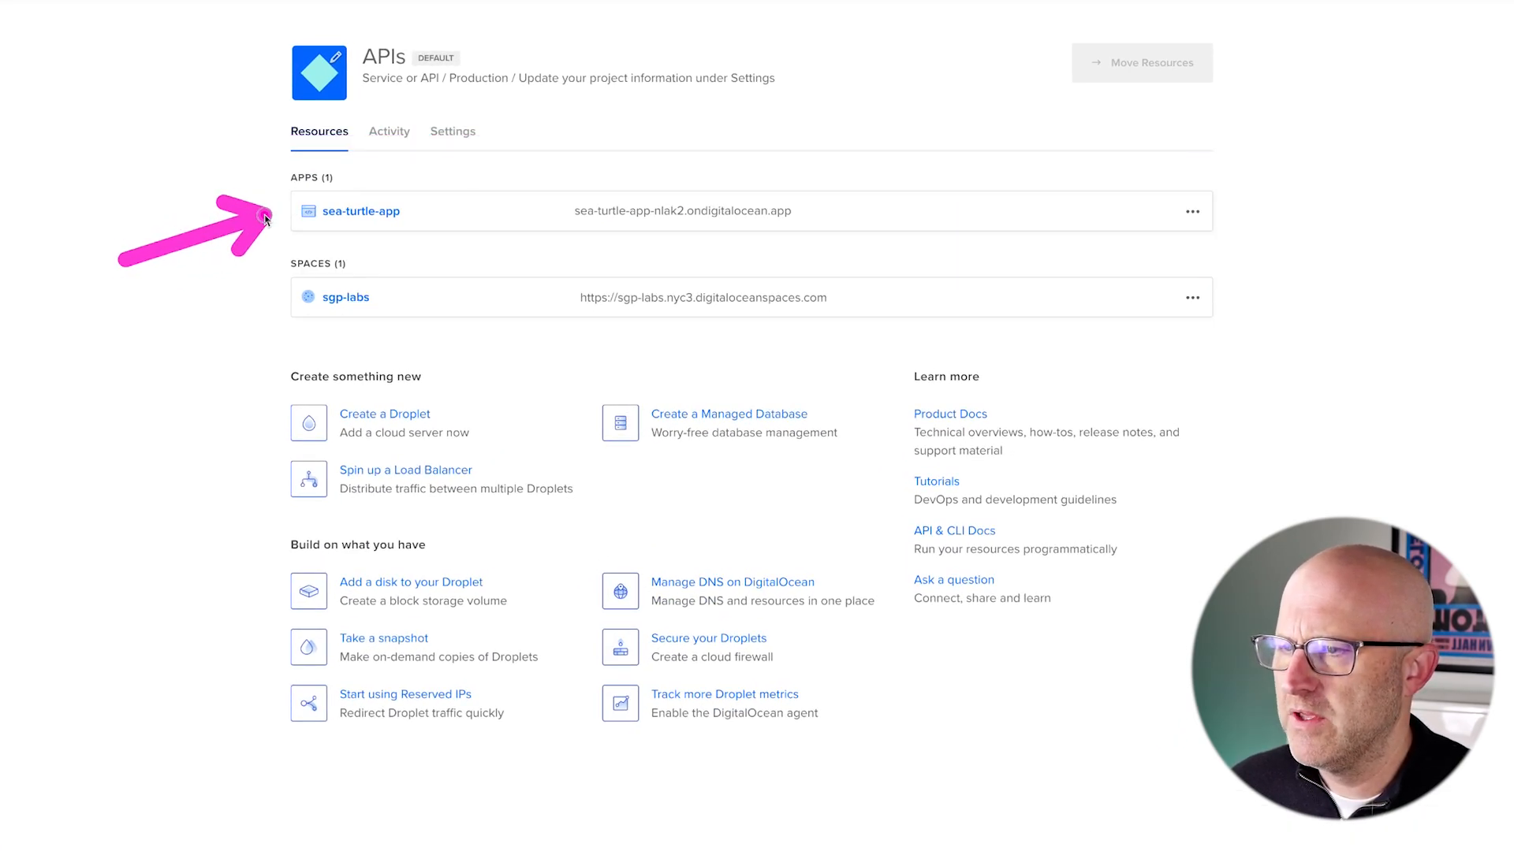
- Highlight sea-turtle-app's $50.00 estimated monthly cost
{"action": "mouse_move", "coordinate": [94, 473]}
{"action": "left_mouse_down"}
{"action": "mouse_move", "coordinate": [278, 462]}
{"action": "mouse_move", "coordinate": [519, 524]}
{"action": "left_mouse_up"}
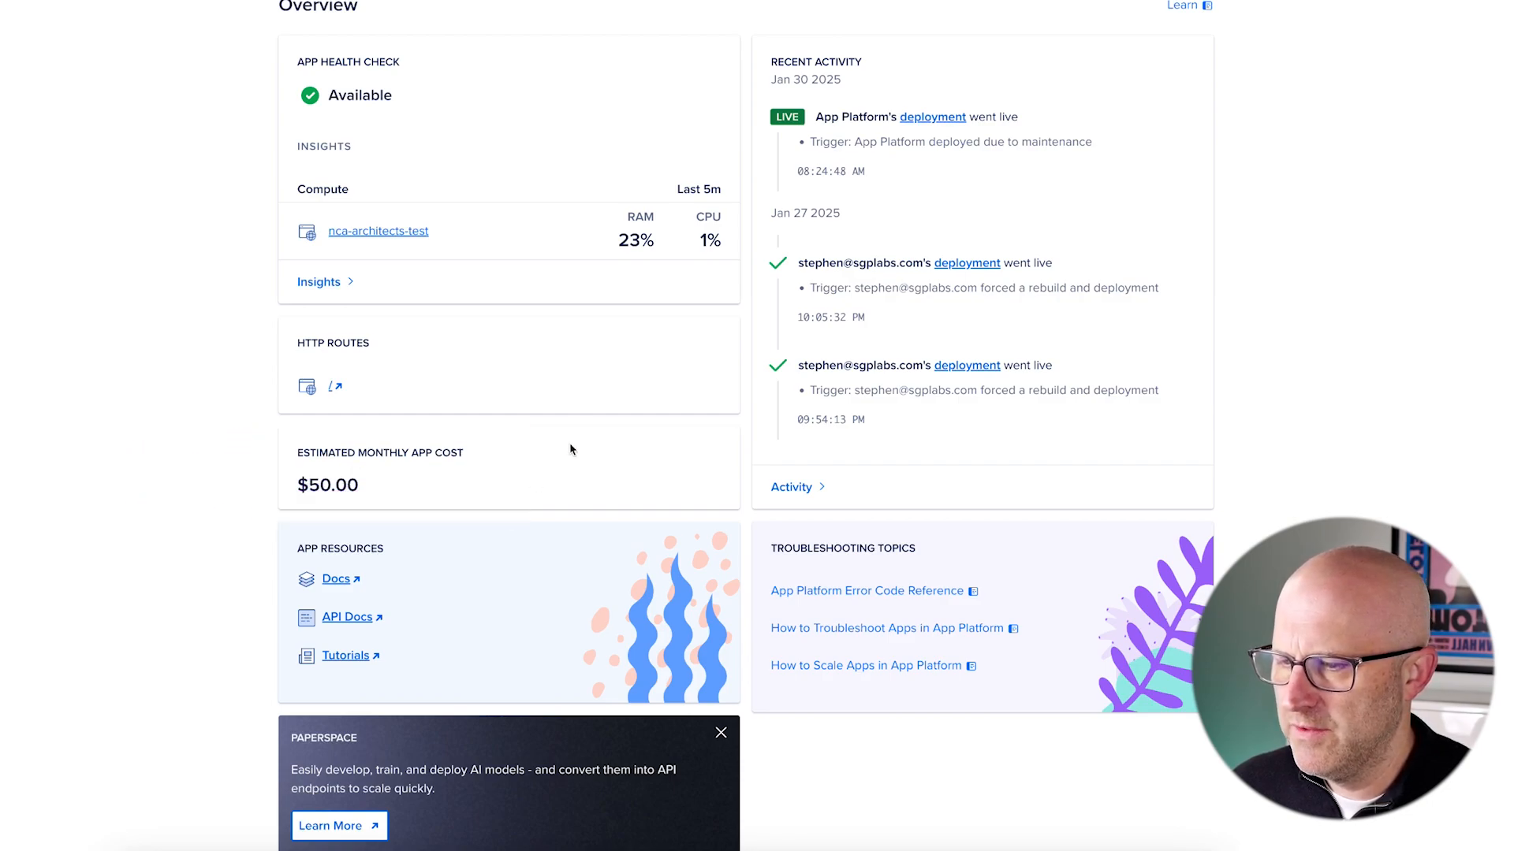
{"action": "left_click_drag", "start_coordinate": [604, 407], "coordinate": [512, 441]}
{"action": "left_click_drag", "start_coordinate": [249, 422], "coordinate": [509, 527]}
{"action": "left_click_drag", "start_coordinate": [251, 419], "coordinate": [495, 536]}
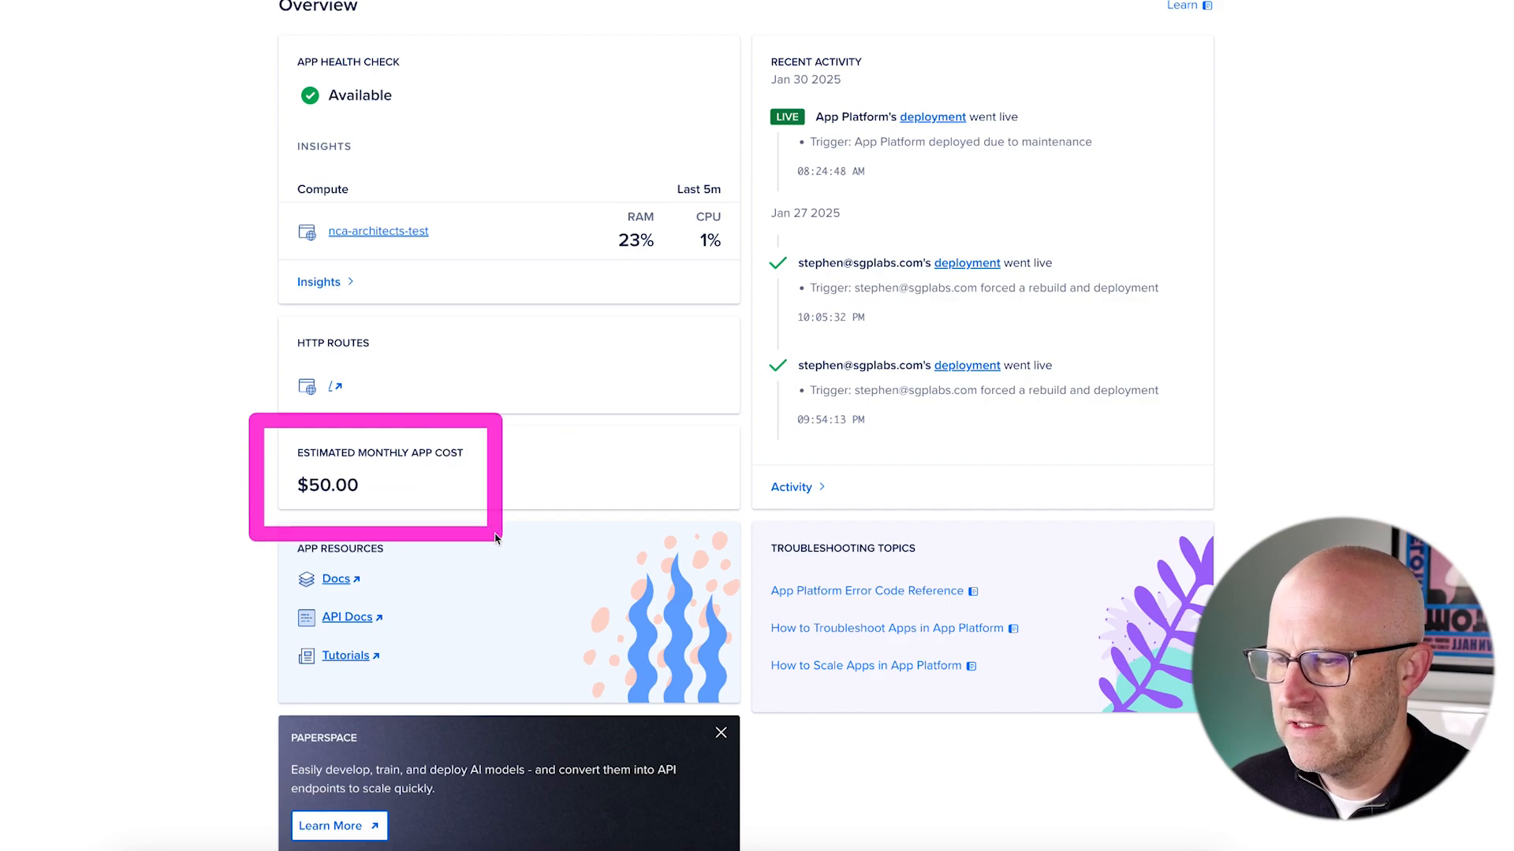
{"action": "left_click_drag", "start_coordinate": [643, 383], "coordinate": [482, 465]}
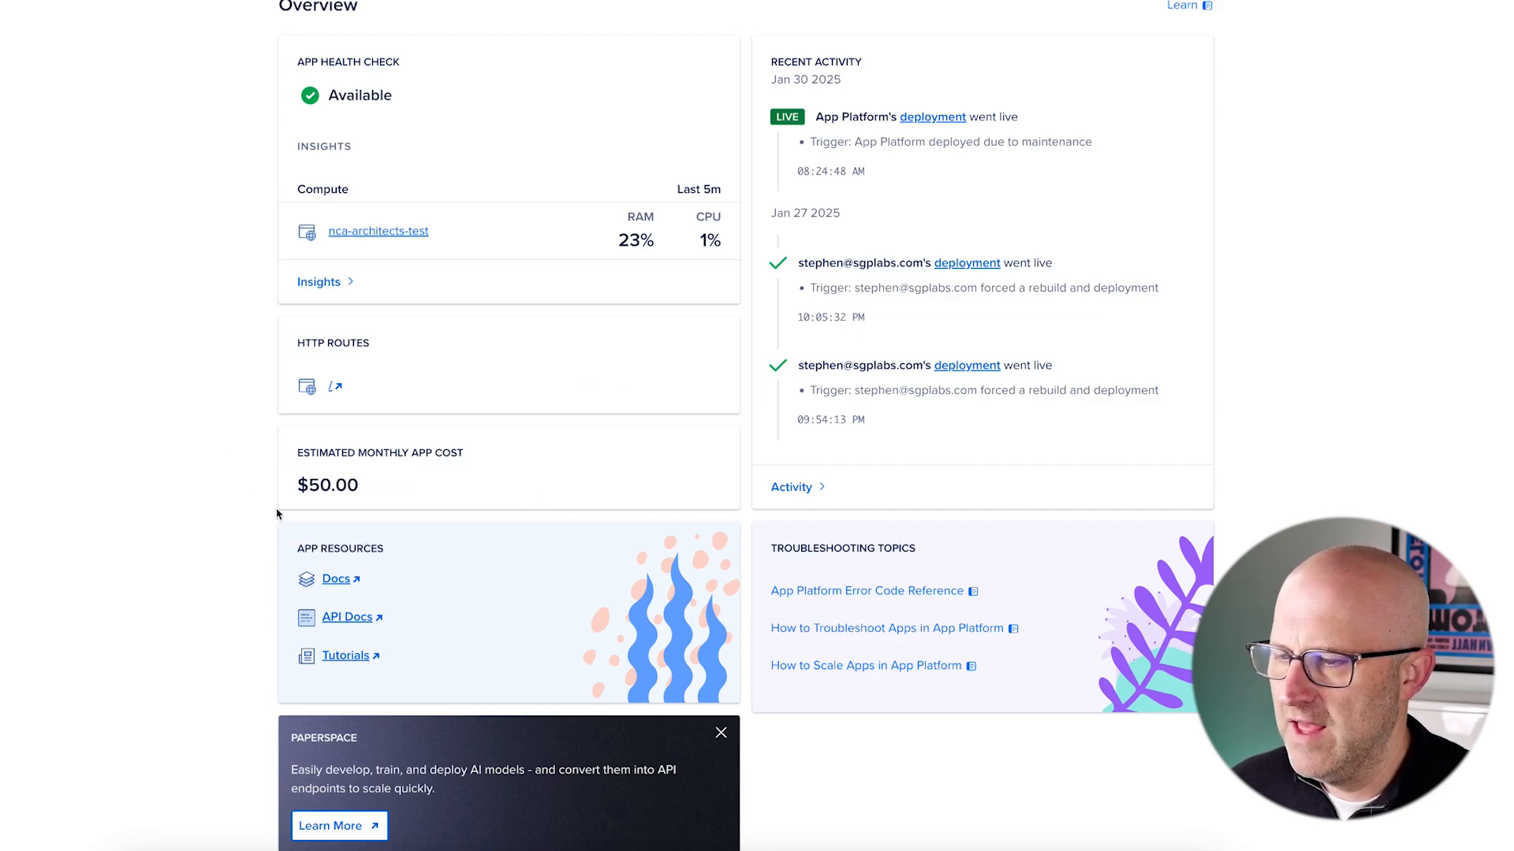
{"action": "mouse_move", "coordinate": [251, 417]}
{"action": "left_mouse_down"}
{"action": "mouse_move", "coordinate": [321, 481]}
{"action": "mouse_move", "coordinate": [509, 552]}
{"action": "left_mouse_up"}
{"action": "left_click_drag", "start_coordinate": [619, 388], "coordinate": [476, 443]}
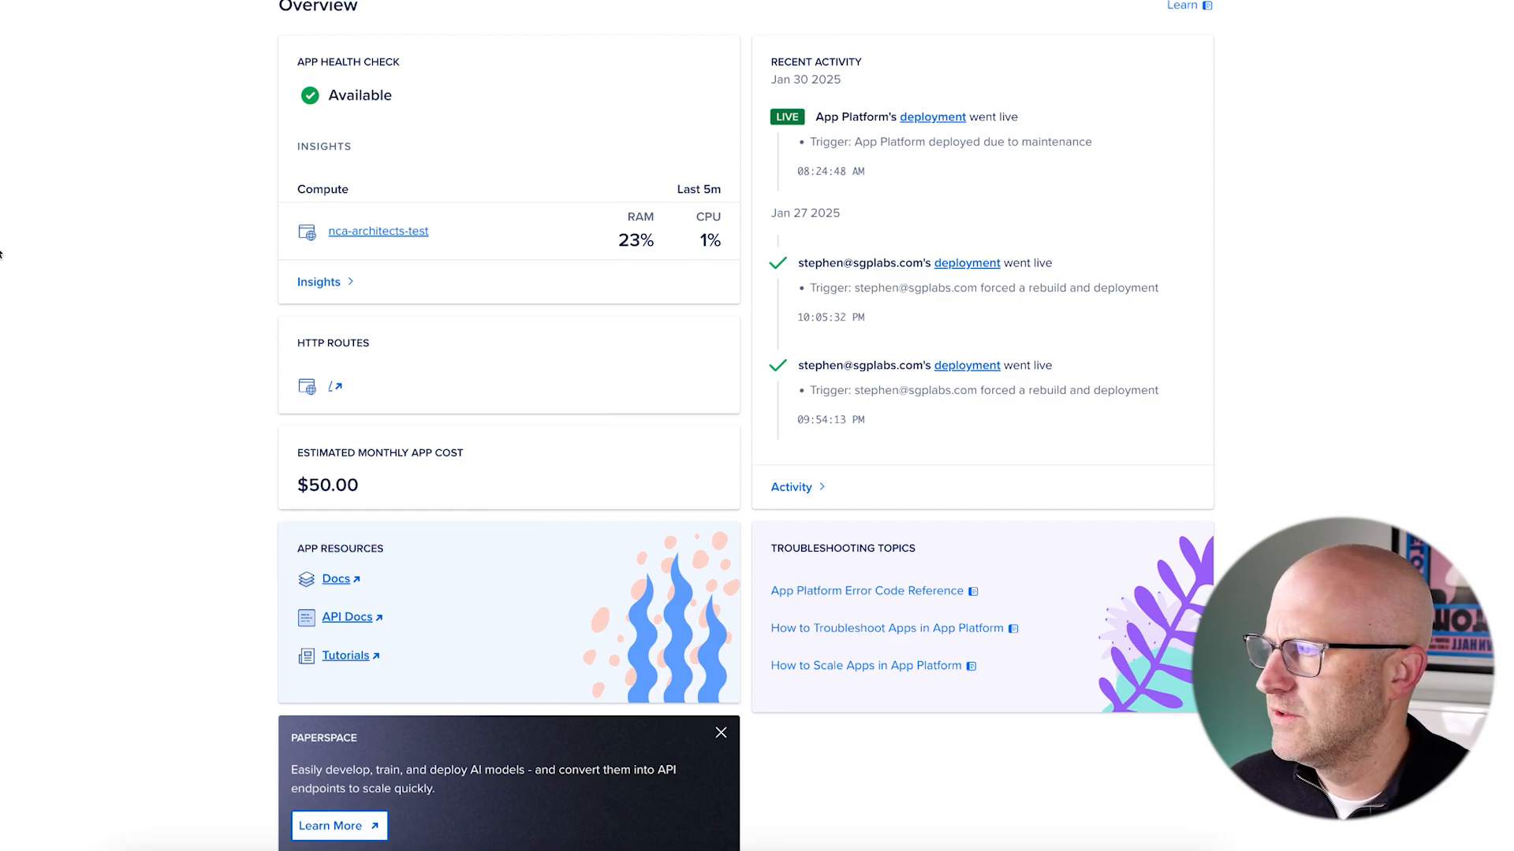
- Point out the projects list and APIs project, then expand MANAGE to show Spaces Object Storage
{"action": "left_click_drag", "start_coordinate": [270, 178], "coordinate": [112, 121]}
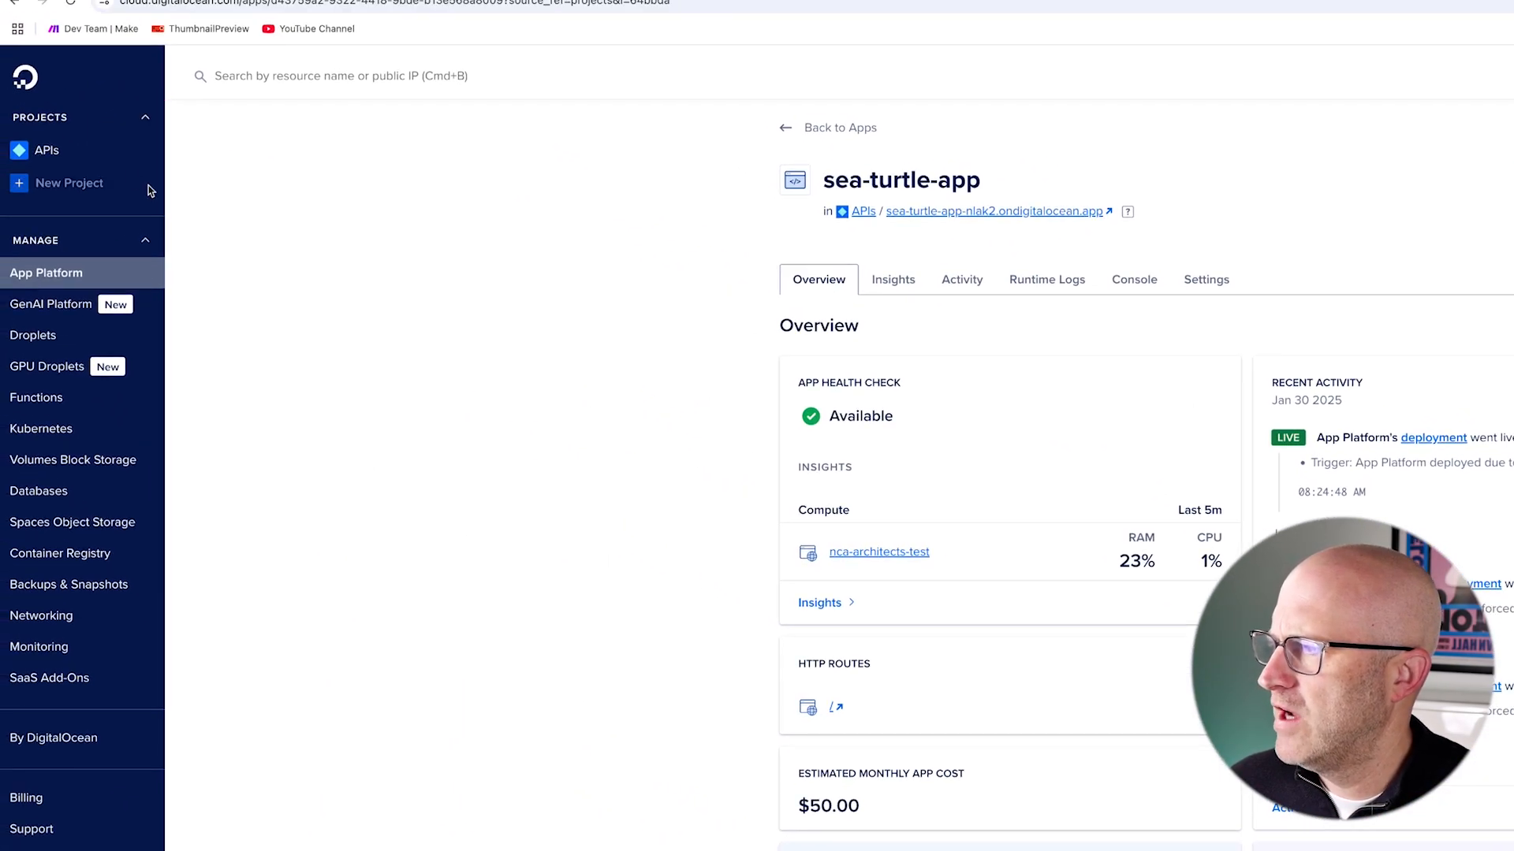
{"action": "left_click_drag", "start_coordinate": [275, 244], "coordinate": [82, 196]}
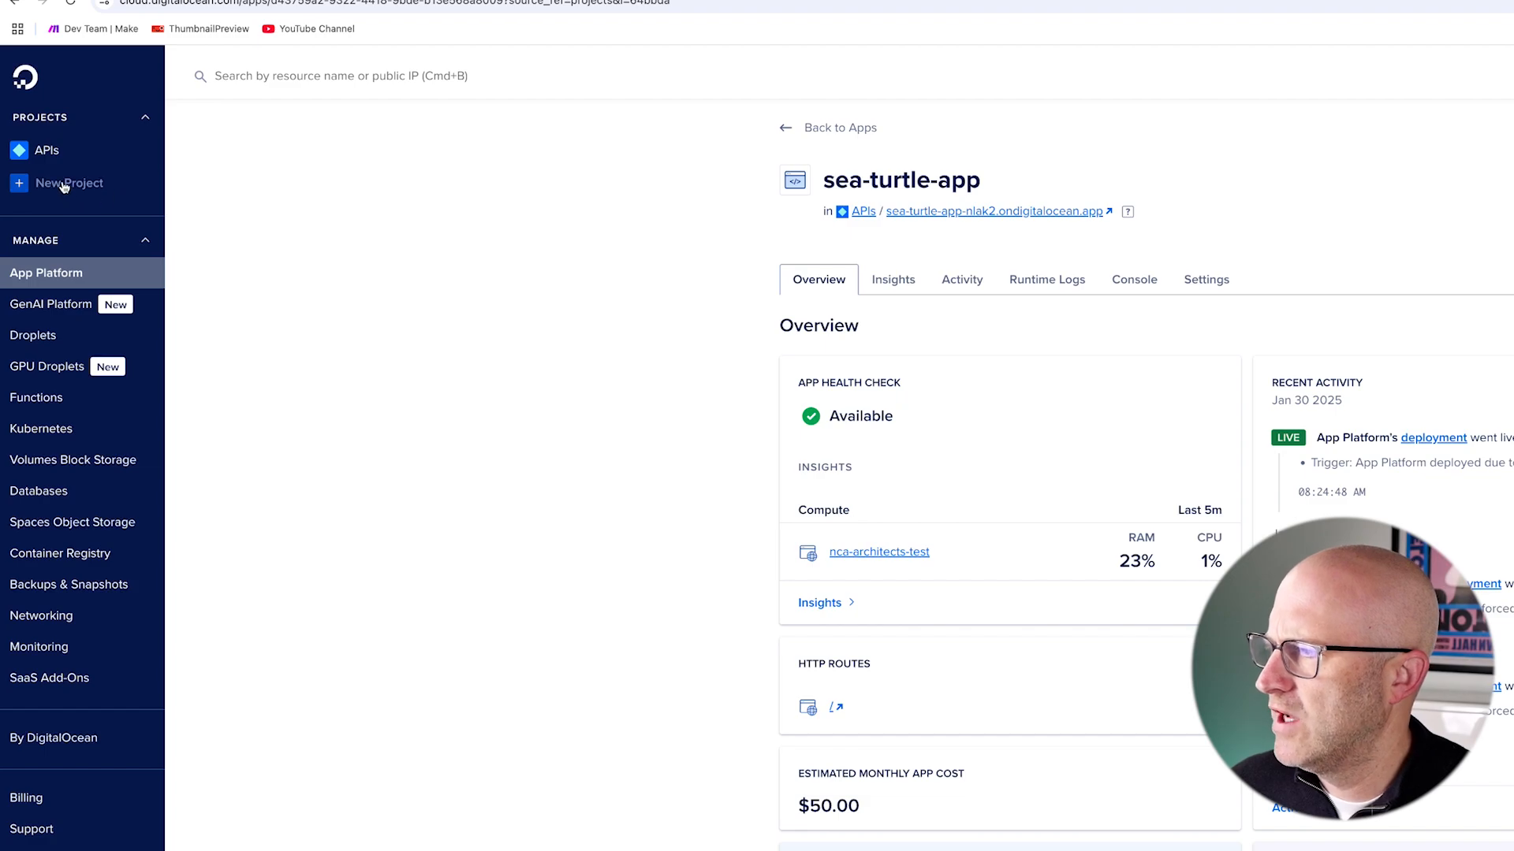
{"action": "left_click_drag", "start_coordinate": [186, 196], "coordinate": [72, 148]}
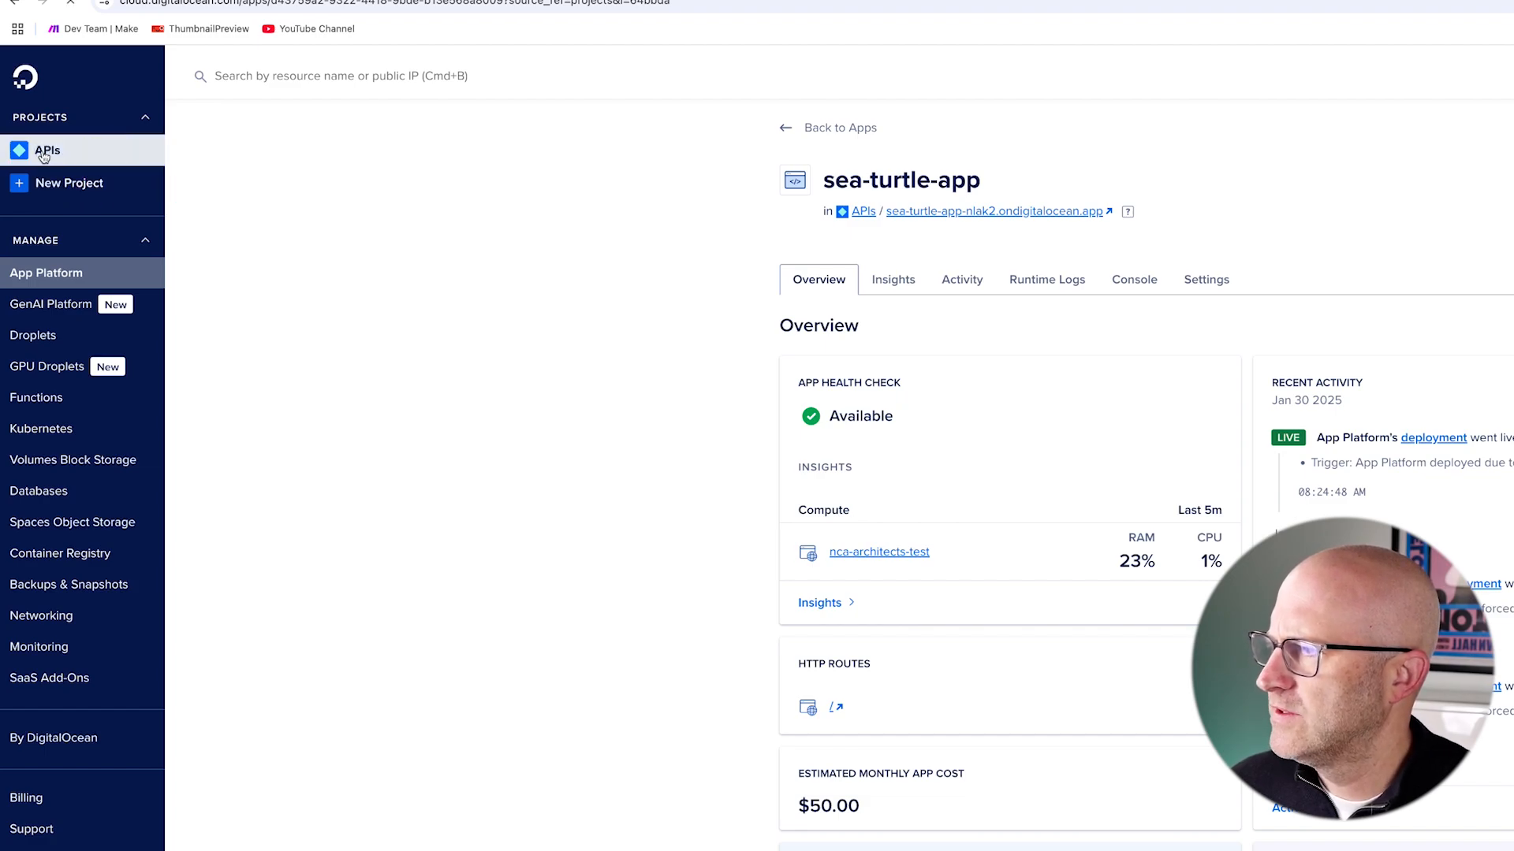
{"action": "left_click_drag", "start_coordinate": [370, 347], "coordinate": [220, 270]}
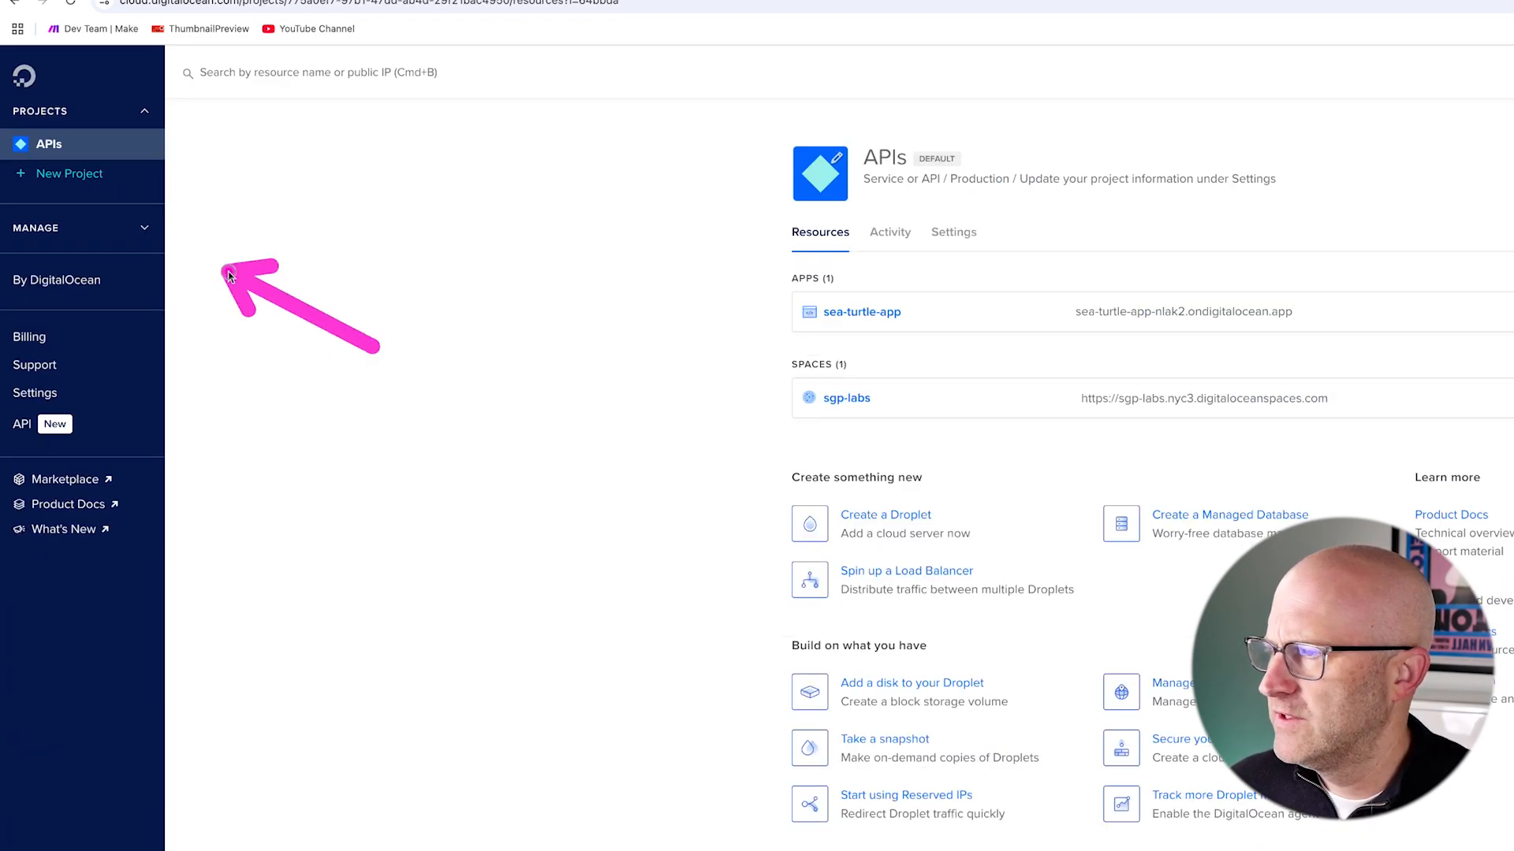
{"action": "left_click", "coordinate": [143, 230]}
{"action": "mouse_move", "coordinate": [414, 410]}
{"action": "left_mouse_down"}
{"action": "mouse_move", "coordinate": [193, 459]}
{"action": "mouse_move", "coordinate": [159, 497]}
{"action": "left_mouse_up"}
- Open Spaces Object Storage and point out the existing sgp-labs bucket
{"action": "left_click", "coordinate": [90, 497]}
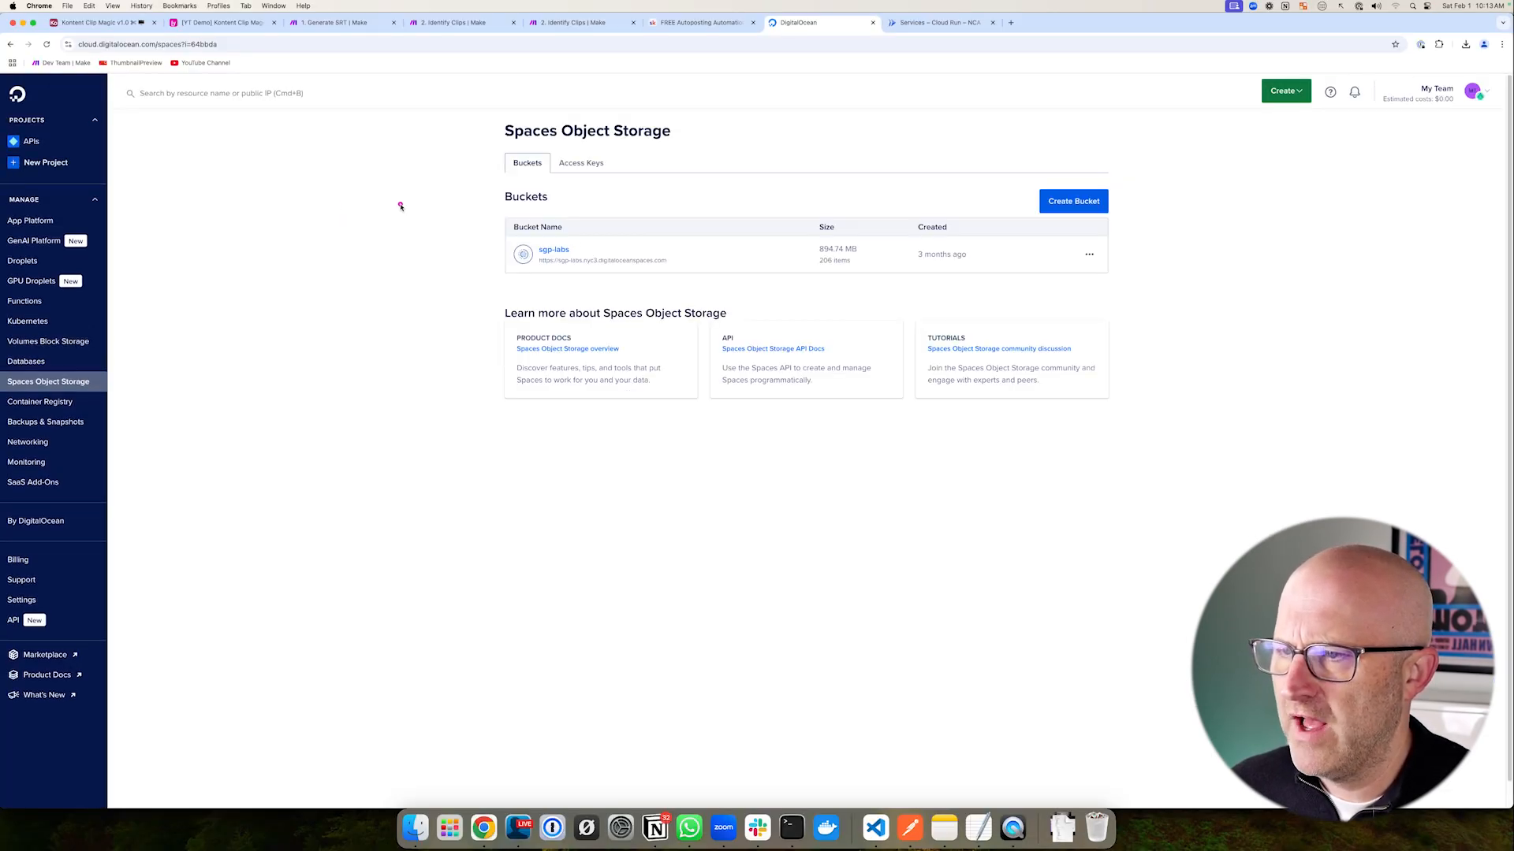
{"action": "mouse_move", "coordinate": [399, 298]}
{"action": "left_mouse_down"}
{"action": "mouse_move", "coordinate": [483, 236]}
{"action": "mouse_move", "coordinate": [492, 263]}
{"action": "left_mouse_up"}
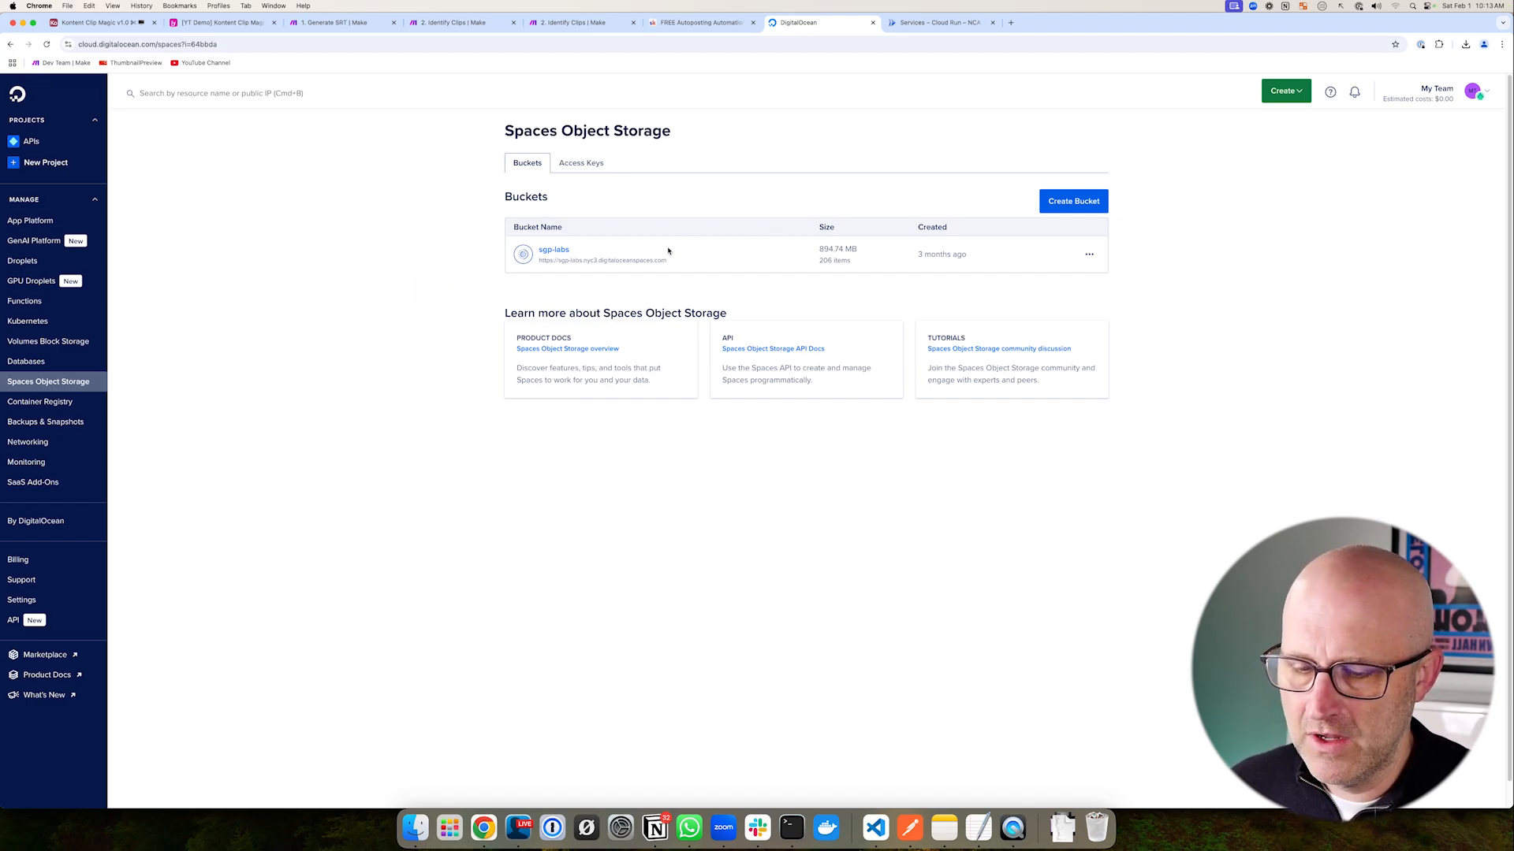
{"action": "left_click_drag", "start_coordinate": [399, 273], "coordinate": [493, 243]}
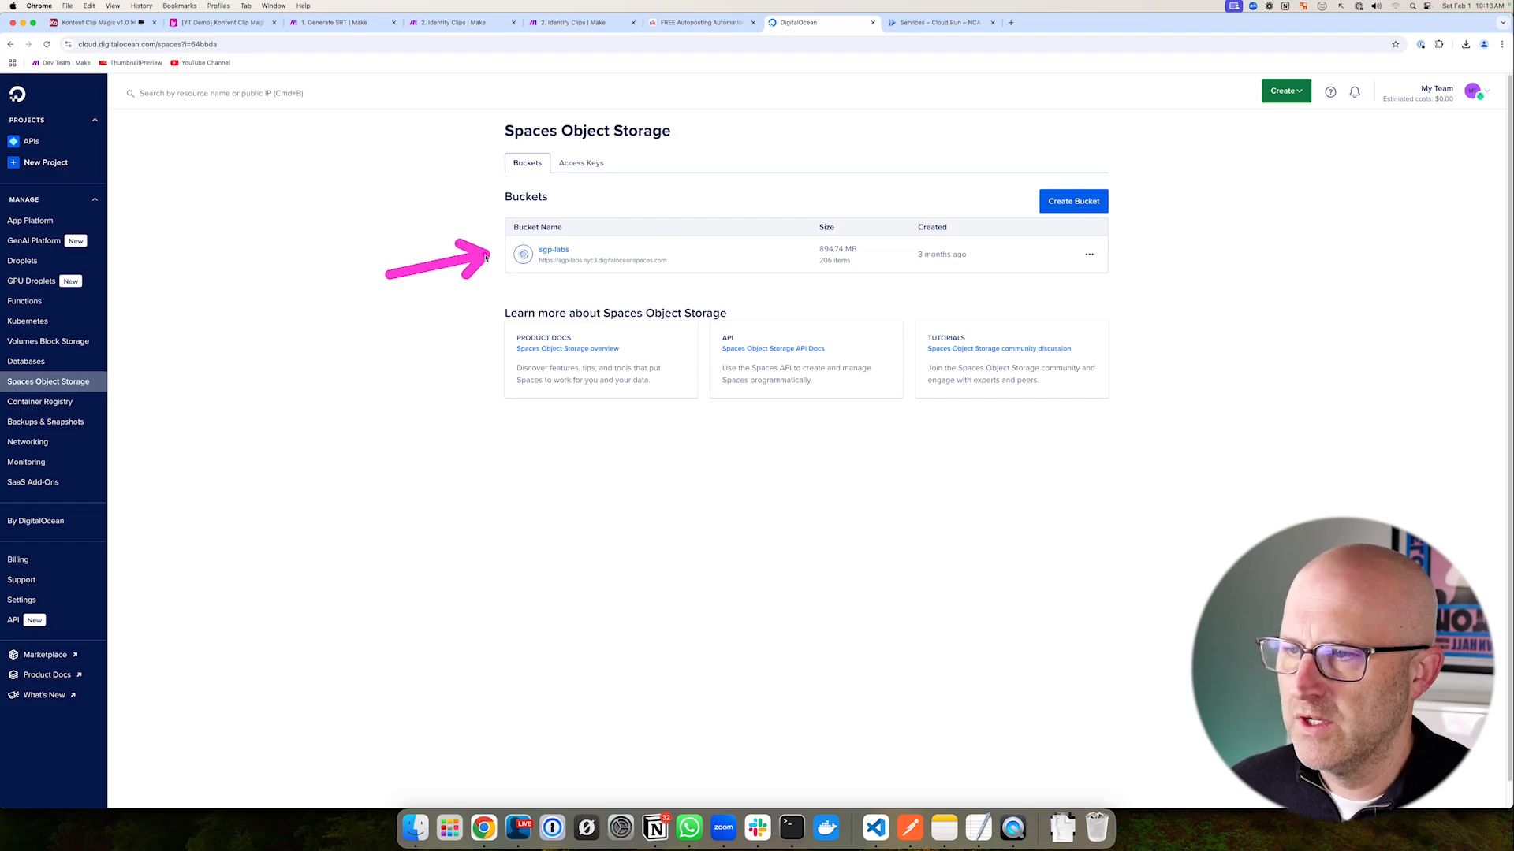
{"action": "left_click_drag", "start_coordinate": [1206, 301], "coordinate": [1130, 226]}
- Create a new Spaces bucket named yt-demo in the NYC3 region
{"action": "left_click", "coordinate": [1061, 203]}
{"action": "left_click_drag", "start_coordinate": [194, 236], "coordinate": [388, 176]}
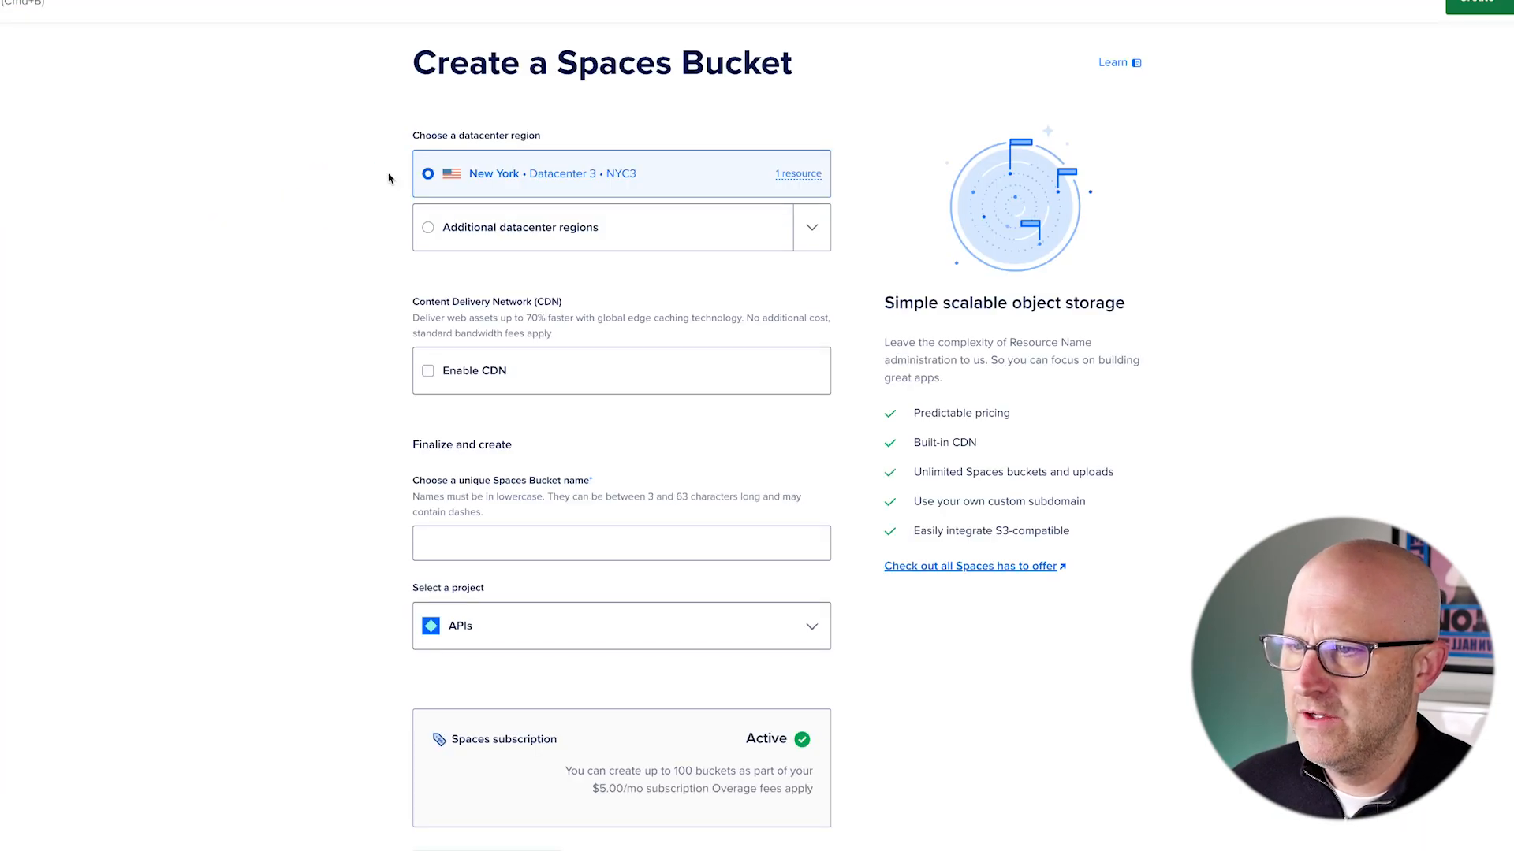
{"action": "scroll", "coordinate": [334, 326], "scroll_direction": "down", "scroll_amount": 1}
{"action": "left_click_drag", "start_coordinate": [207, 476], "coordinate": [384, 429]}
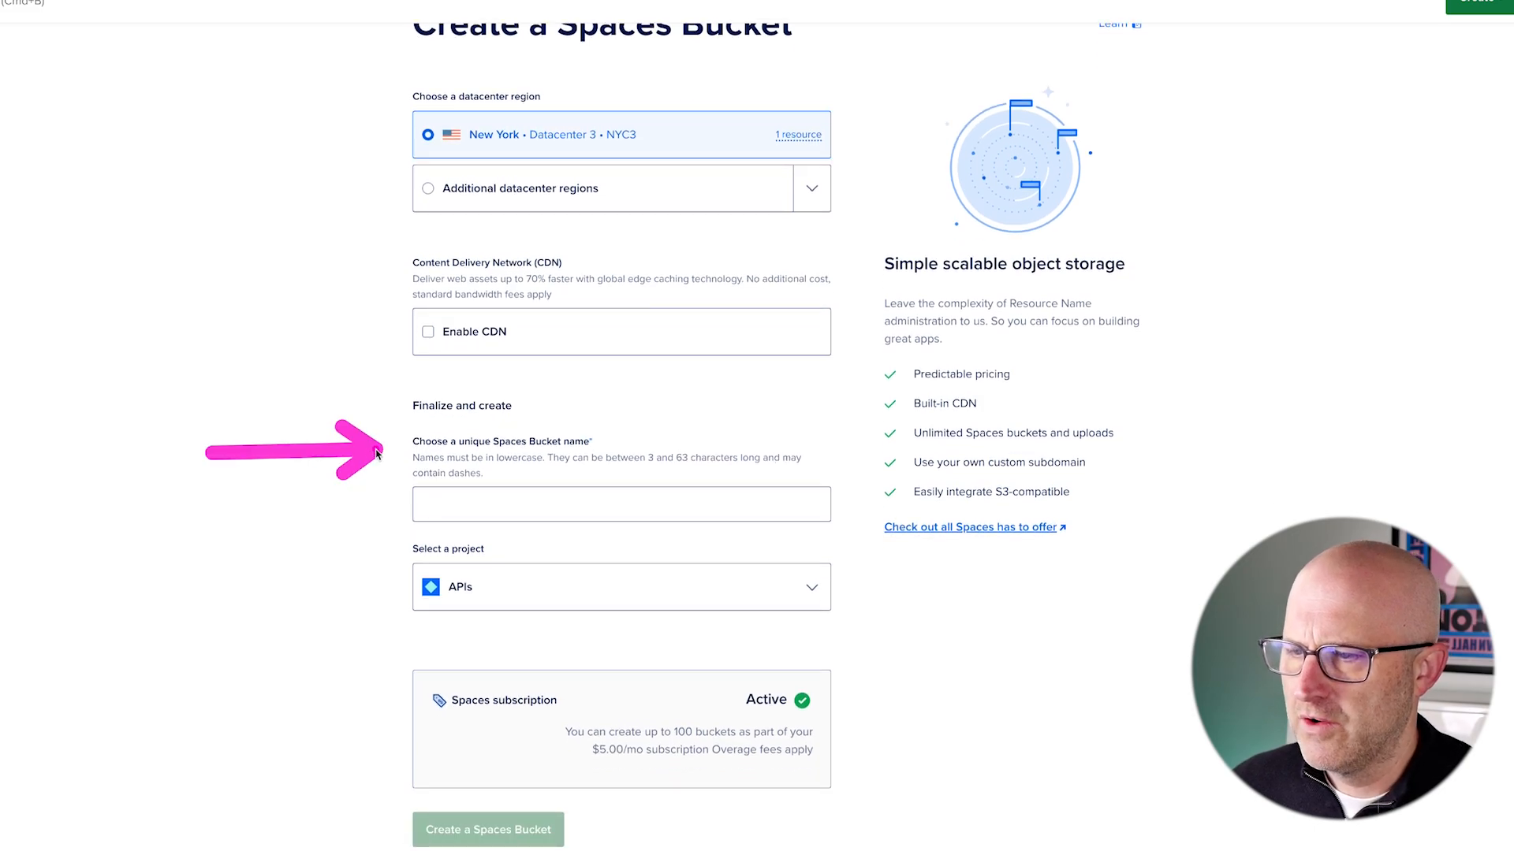
{"action": "left_click", "coordinate": [470, 517]}
{"action": "type", "text": "yt-demo"}
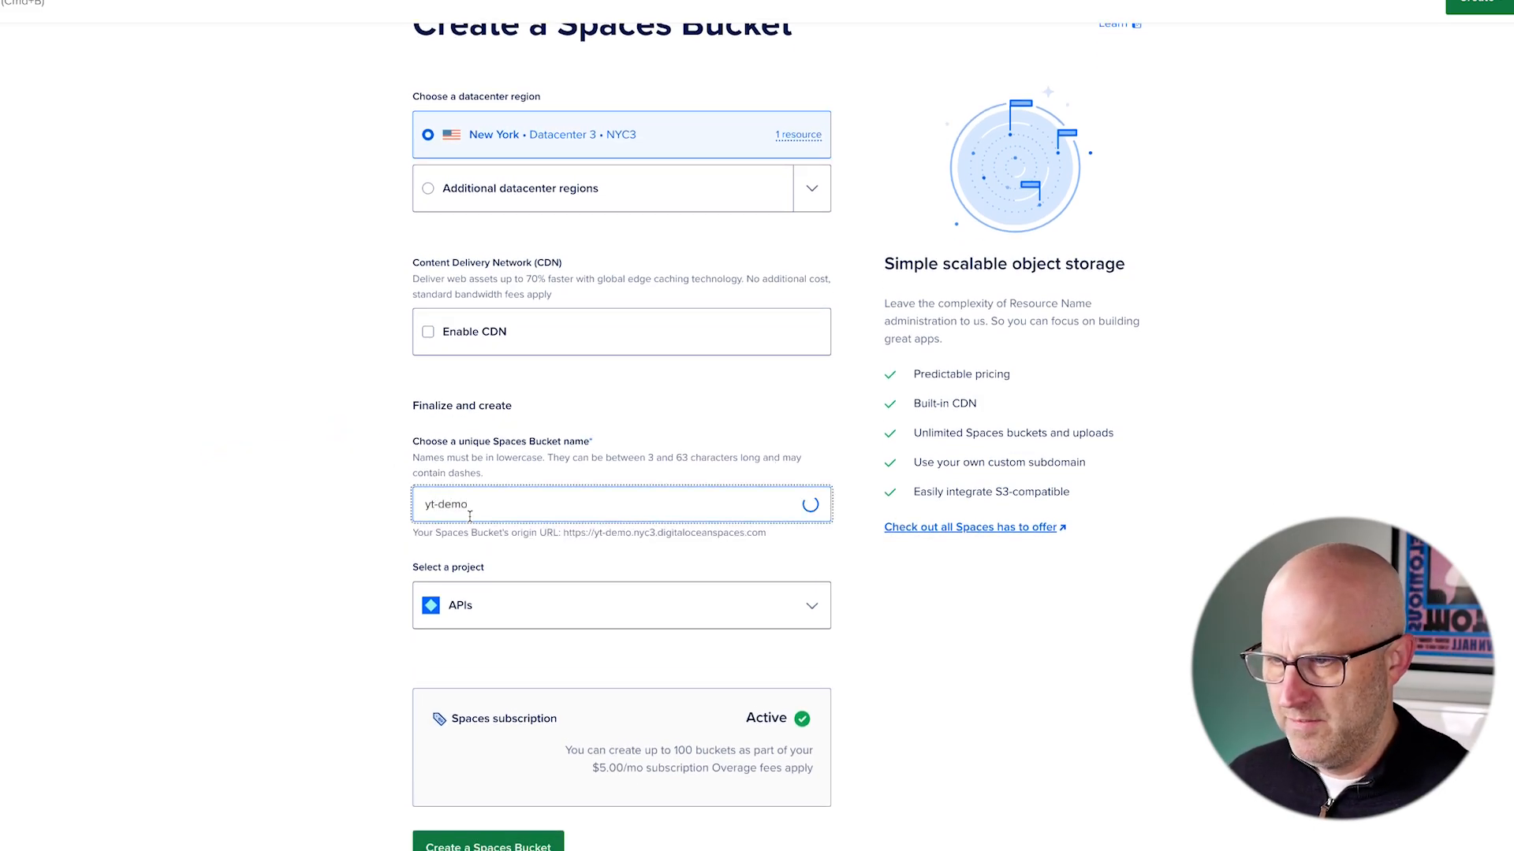
{"action": "left_click", "coordinate": [384, 547]}
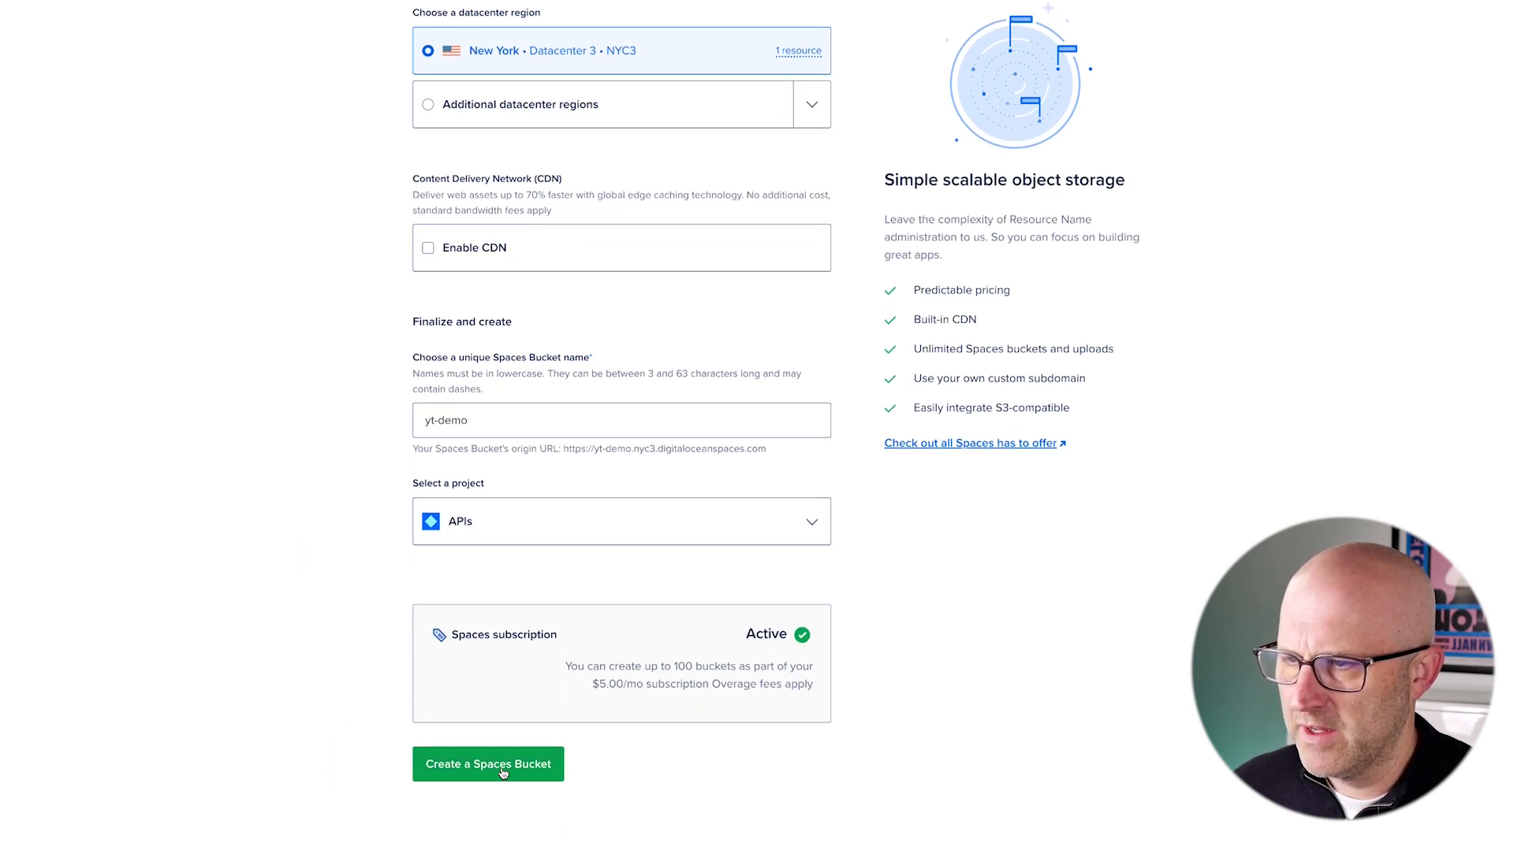
{"action": "left_click", "coordinate": [502, 771]}
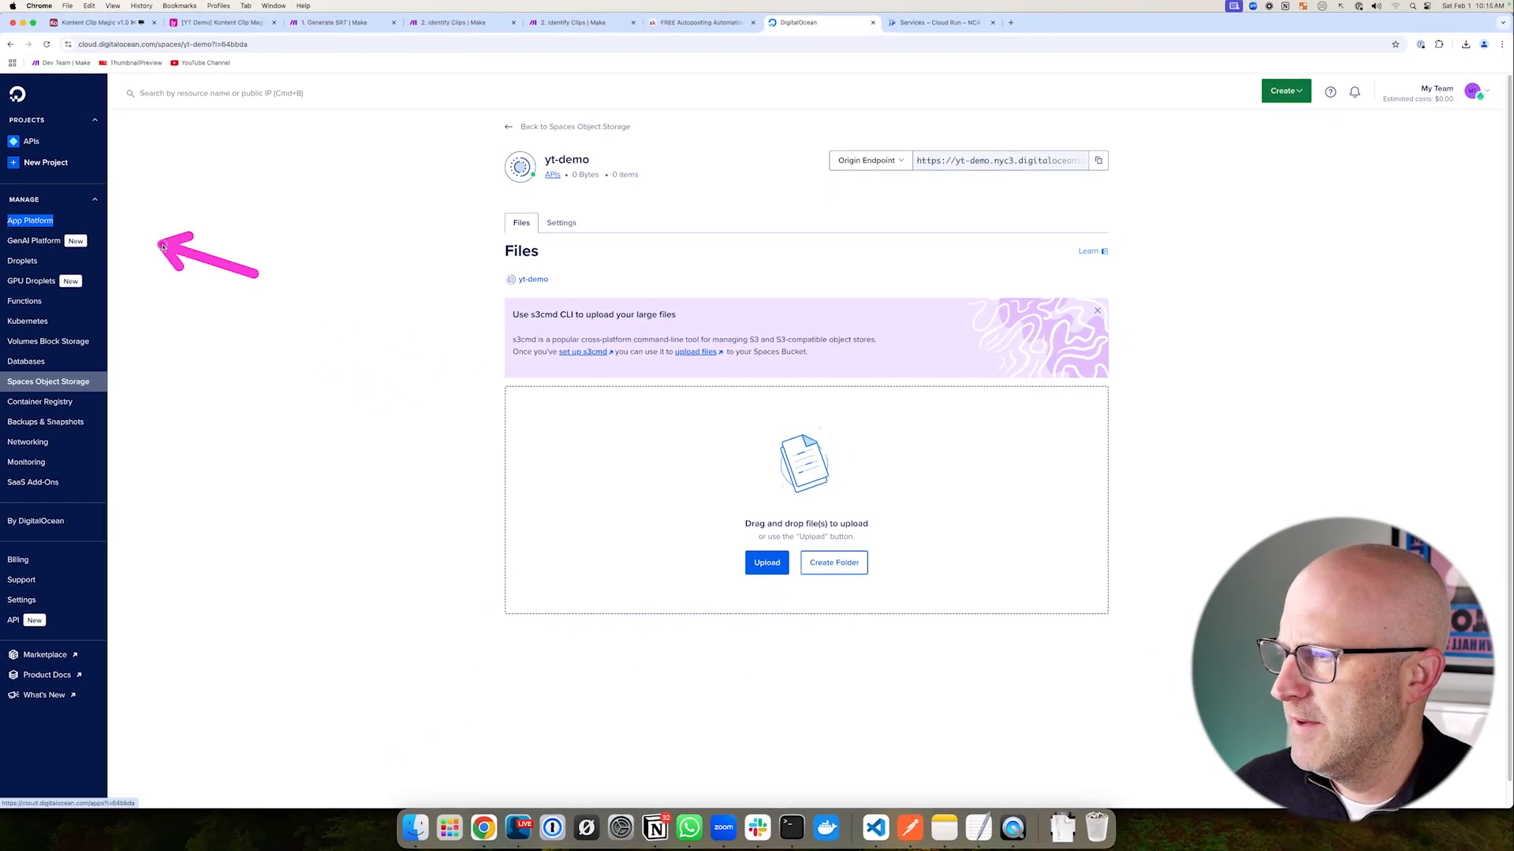
- Open App Platform in a new tab and start the Create App wizard
{"action": "right_click", "coordinate": [35, 223]}
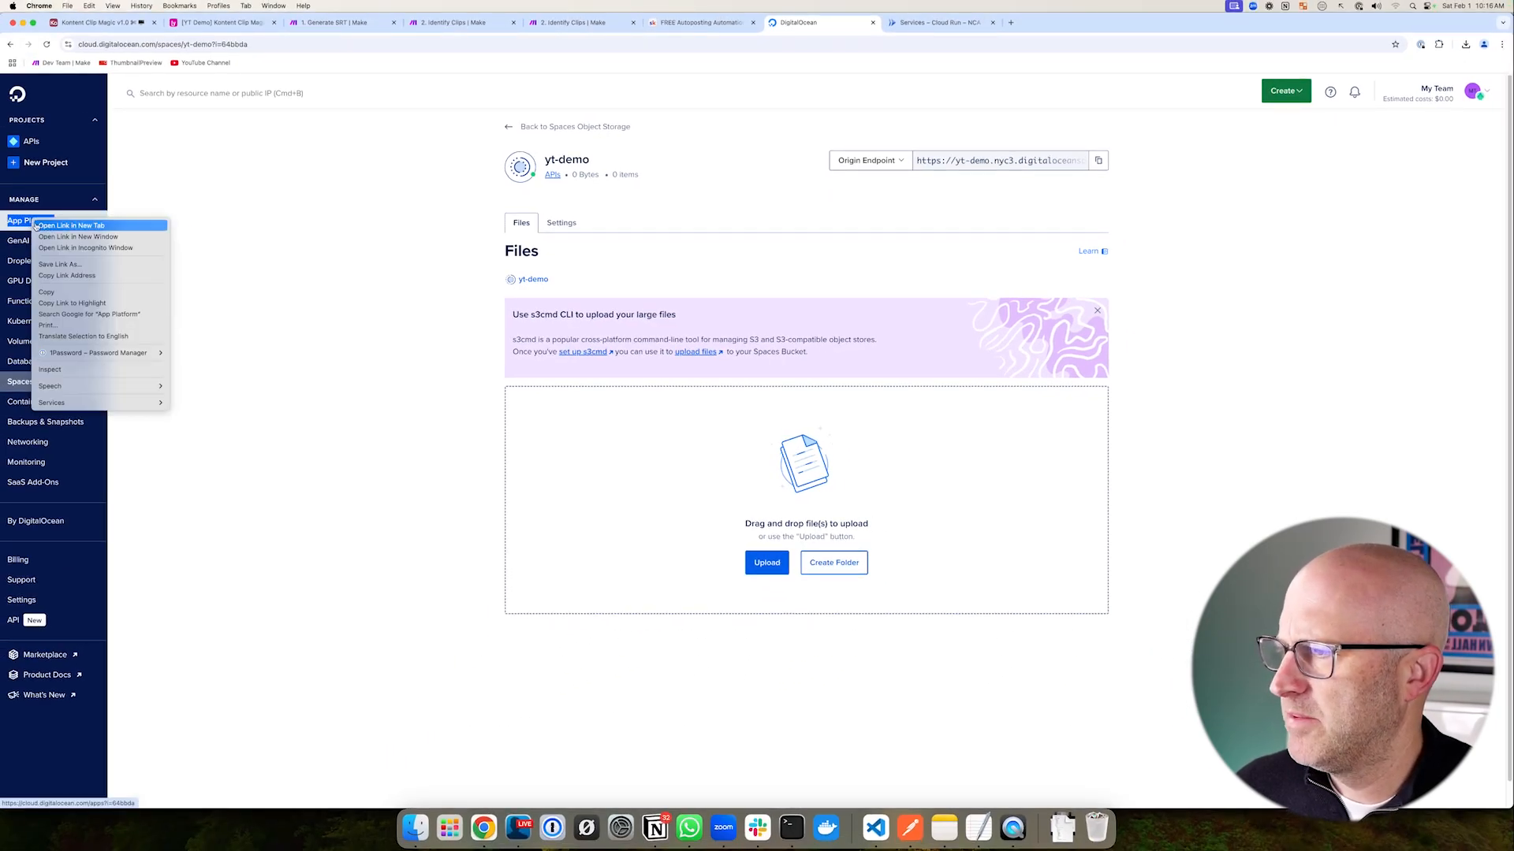
{"action": "left_click", "coordinate": [82, 229]}
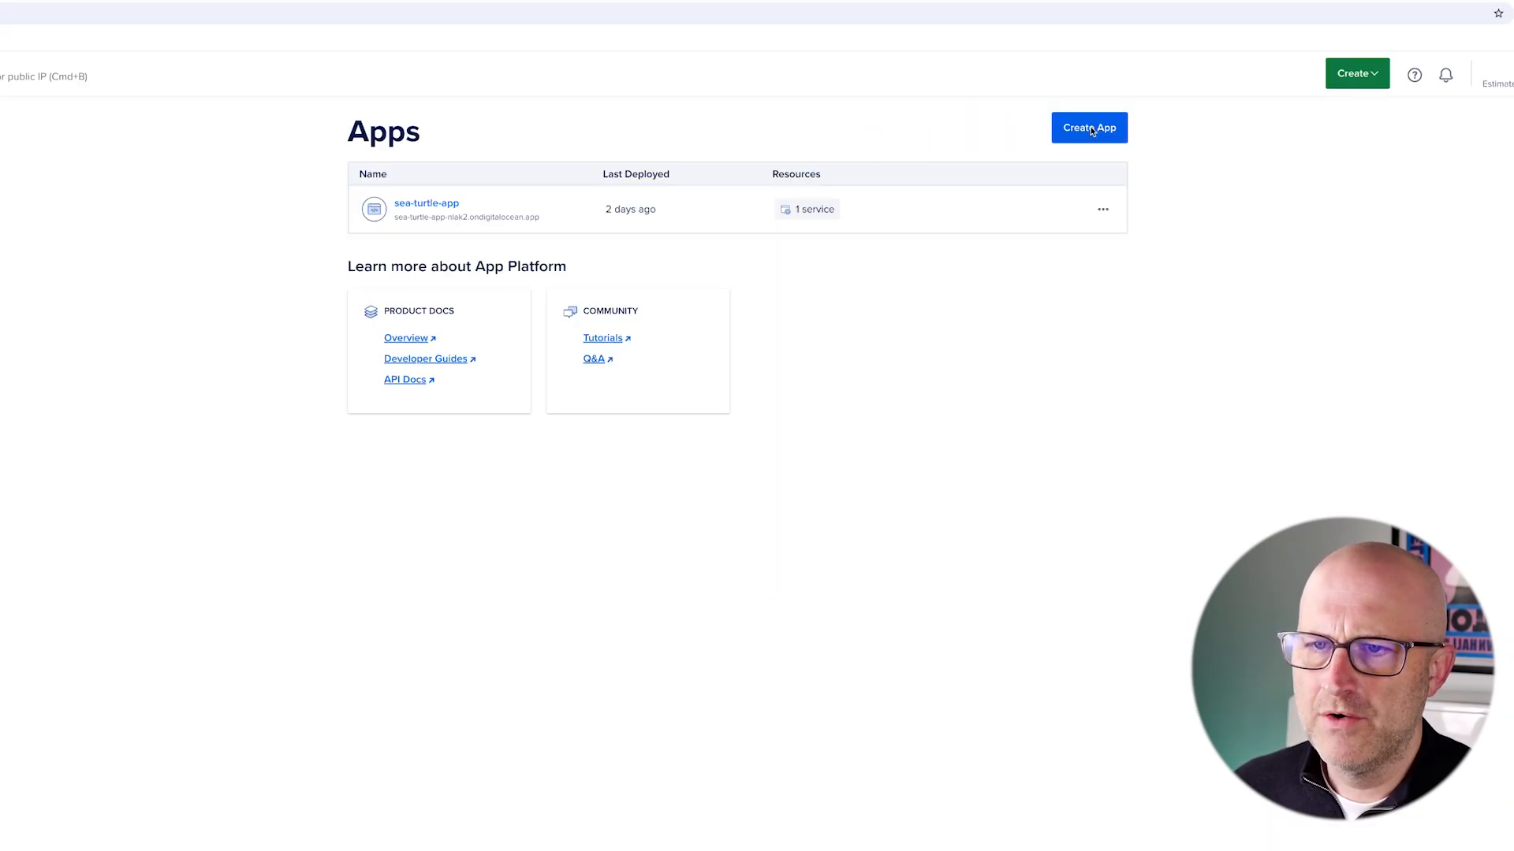
{"action": "left_click", "coordinate": [1090, 127]}
{"action": "mouse_move", "coordinate": [303, 87]}
{"action": "left_mouse_down"}
{"action": "mouse_move", "coordinate": [906, 460]}
{"action": "mouse_move", "coordinate": [1169, 583]}
{"action": "left_mouse_up"}
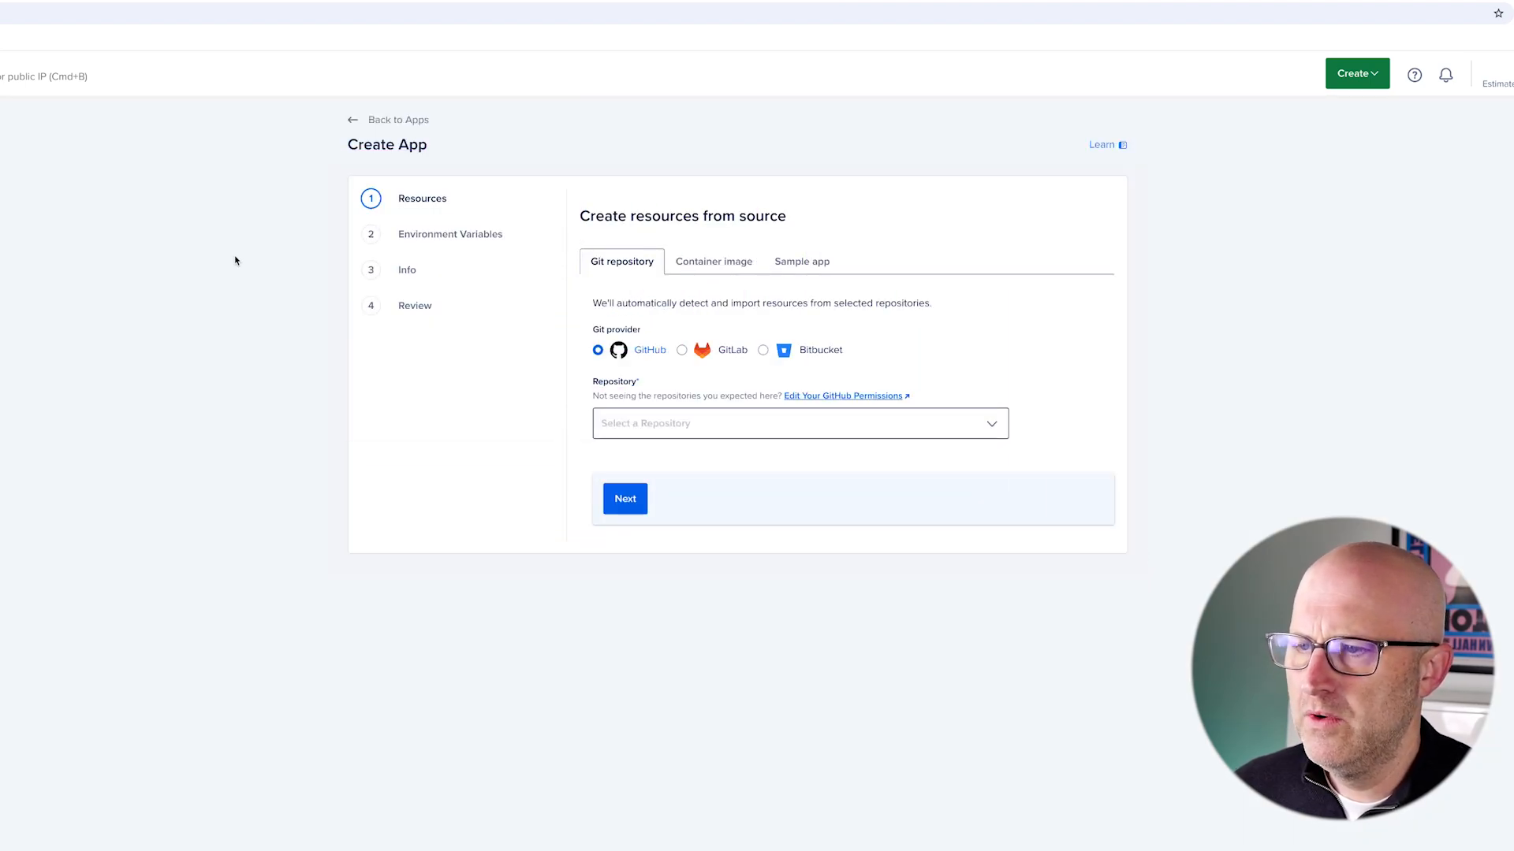
{"action": "left_click_drag", "start_coordinate": [190, 197], "coordinate": [328, 135]}
- Mark up the Create App page's Resources step with highlight boxes and arrows
{"action": "left_click_drag", "start_coordinate": [186, 196], "coordinate": [295, 341]}
{"action": "left_click_drag", "start_coordinate": [1066, 120], "coordinate": [1138, 45]}
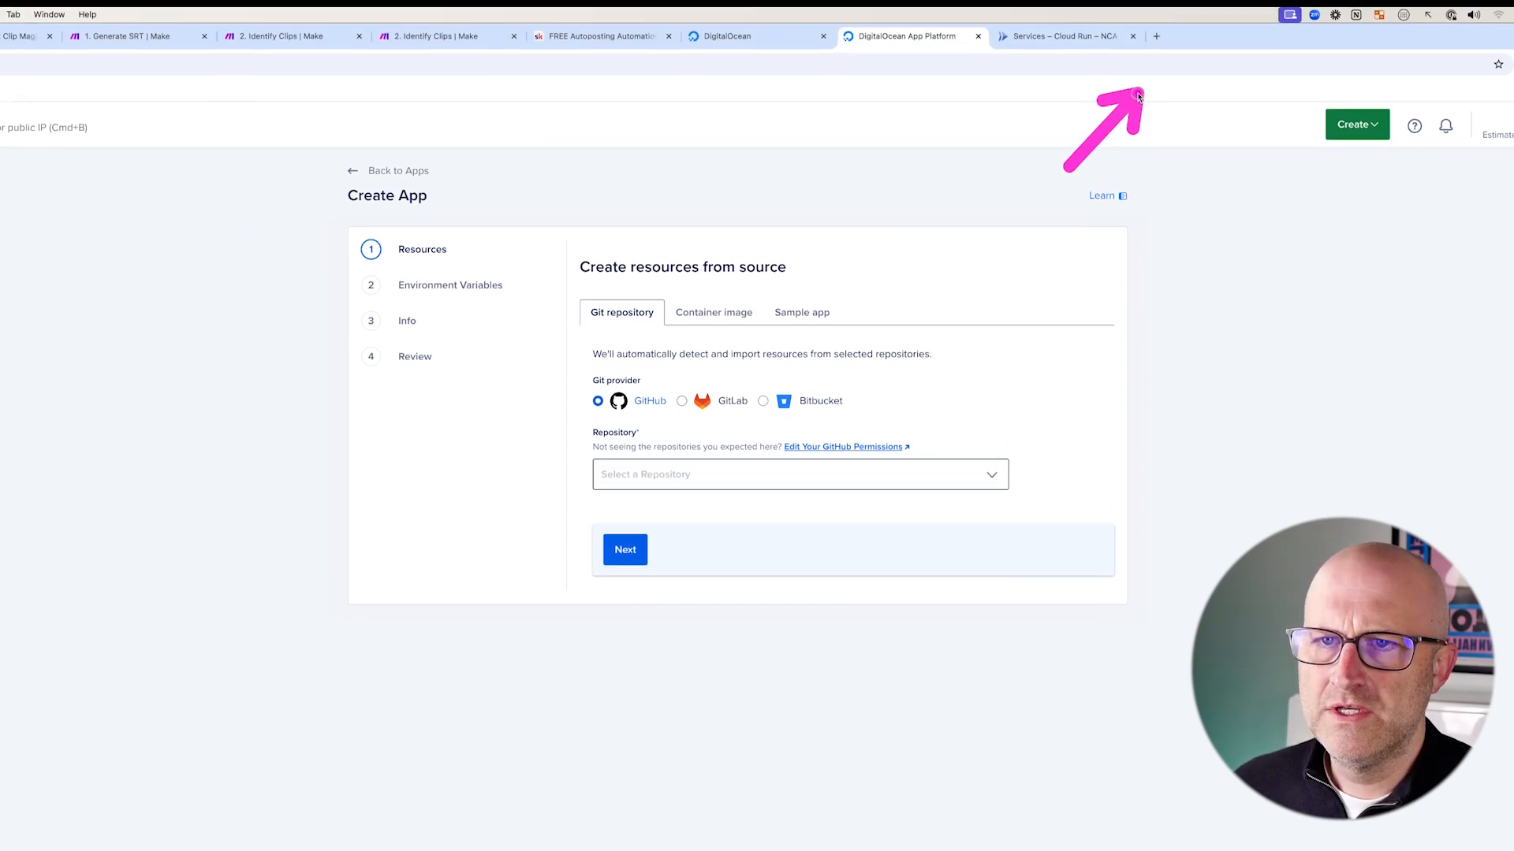
{"action": "mouse_move", "coordinate": [102, 230]}
{"action": "left_mouse_down"}
{"action": "mouse_move", "coordinate": [209, 193]}
{"action": "mouse_move", "coordinate": [473, 217]}
{"action": "mouse_move", "coordinate": [555, 245]}
{"action": "left_mouse_up"}
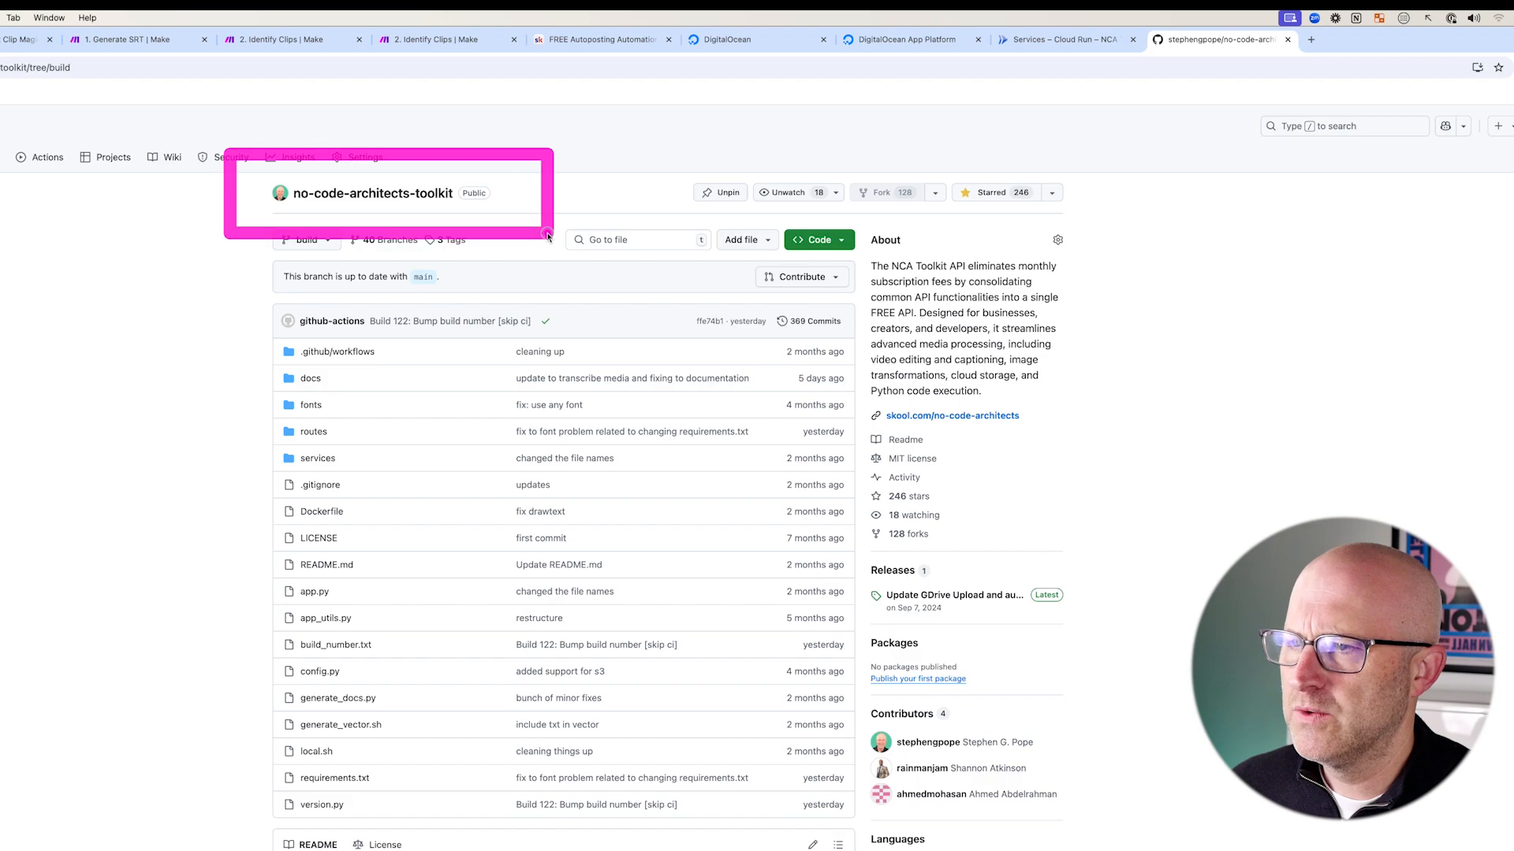
{"action": "left_click_drag", "start_coordinate": [621, 128], "coordinate": [506, 189]}
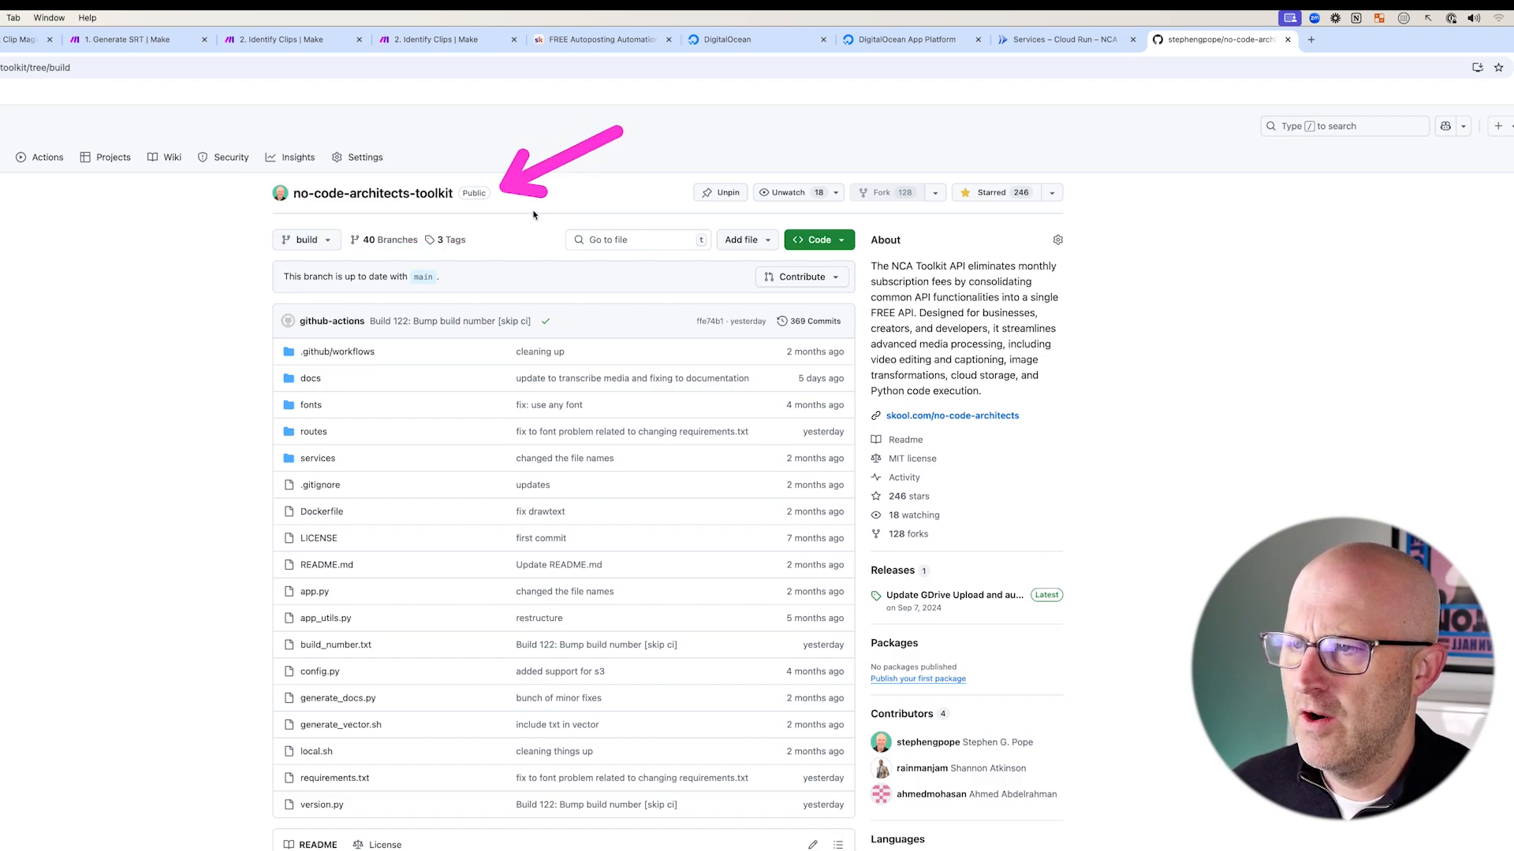
{"action": "left_click_drag", "start_coordinate": [234, 207], "coordinate": [894, 850]}
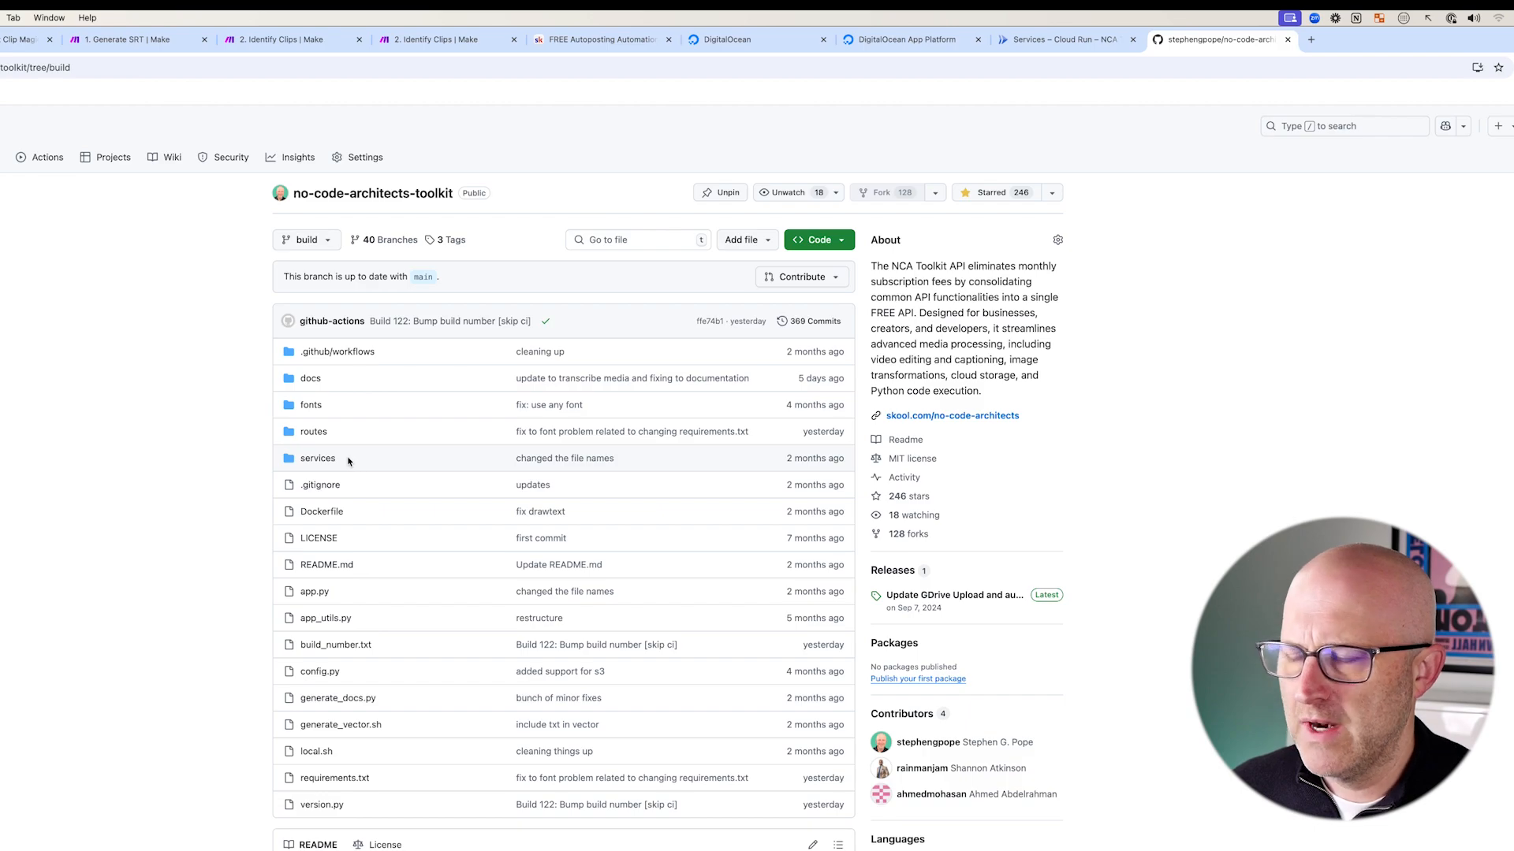
{"action": "mouse_move", "coordinate": [56, 351]}
{"action": "left_mouse_down"}
{"action": "mouse_move", "coordinate": [125, 369]}
{"action": "mouse_move", "coordinate": [235, 339]}
{"action": "mouse_move", "coordinate": [236, 637]}
{"action": "mouse_move", "coordinate": [238, 330]}
{"action": "mouse_move", "coordinate": [239, 543]}
{"action": "left_mouse_up"}
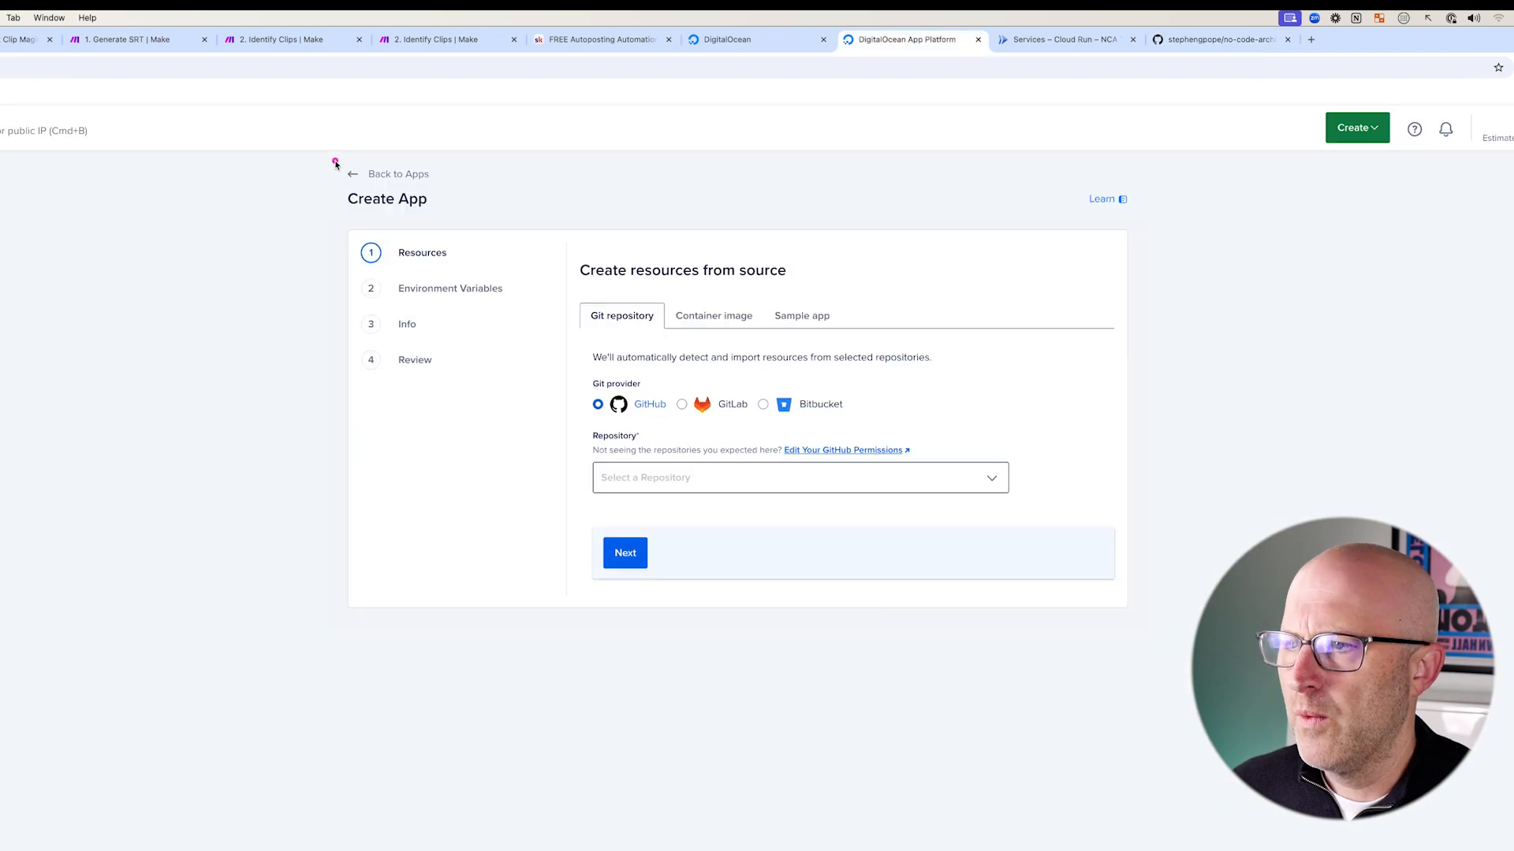
{"action": "mouse_move", "coordinate": [312, 154]}
{"action": "left_mouse_down"}
{"action": "mouse_move", "coordinate": [567, 328]}
{"action": "mouse_move", "coordinate": [1024, 533]}
{"action": "mouse_move", "coordinate": [1165, 625]}
{"action": "mouse_move", "coordinate": [1157, 646]}
{"action": "left_mouse_up"}
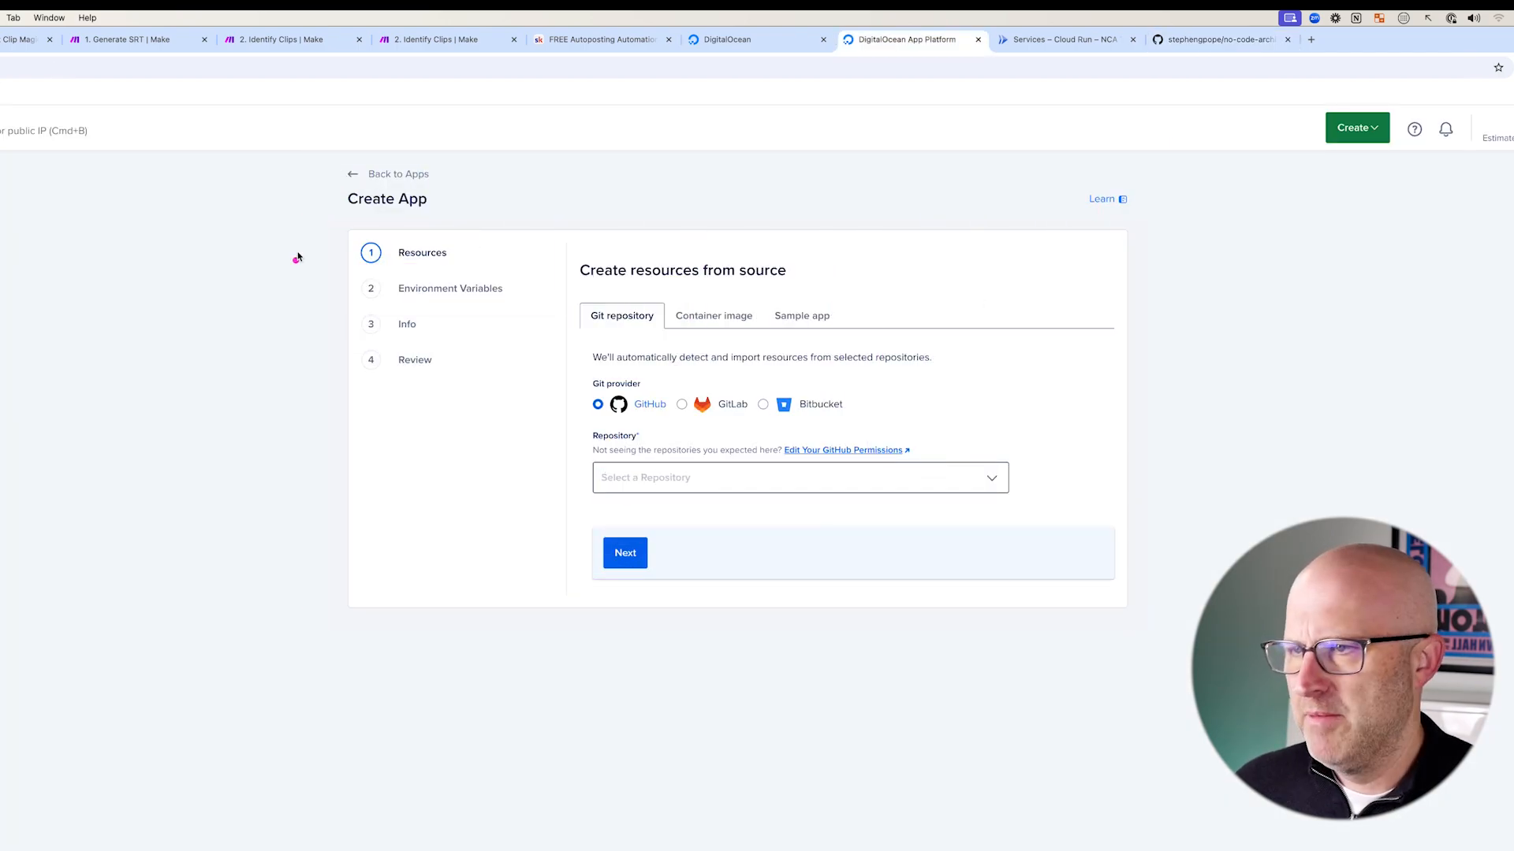
{"action": "mouse_move", "coordinate": [312, 152]}
{"action": "left_mouse_down"}
{"action": "mouse_move", "coordinate": [784, 443]}
{"action": "mouse_move", "coordinate": [1190, 667]}
{"action": "left_mouse_up"}
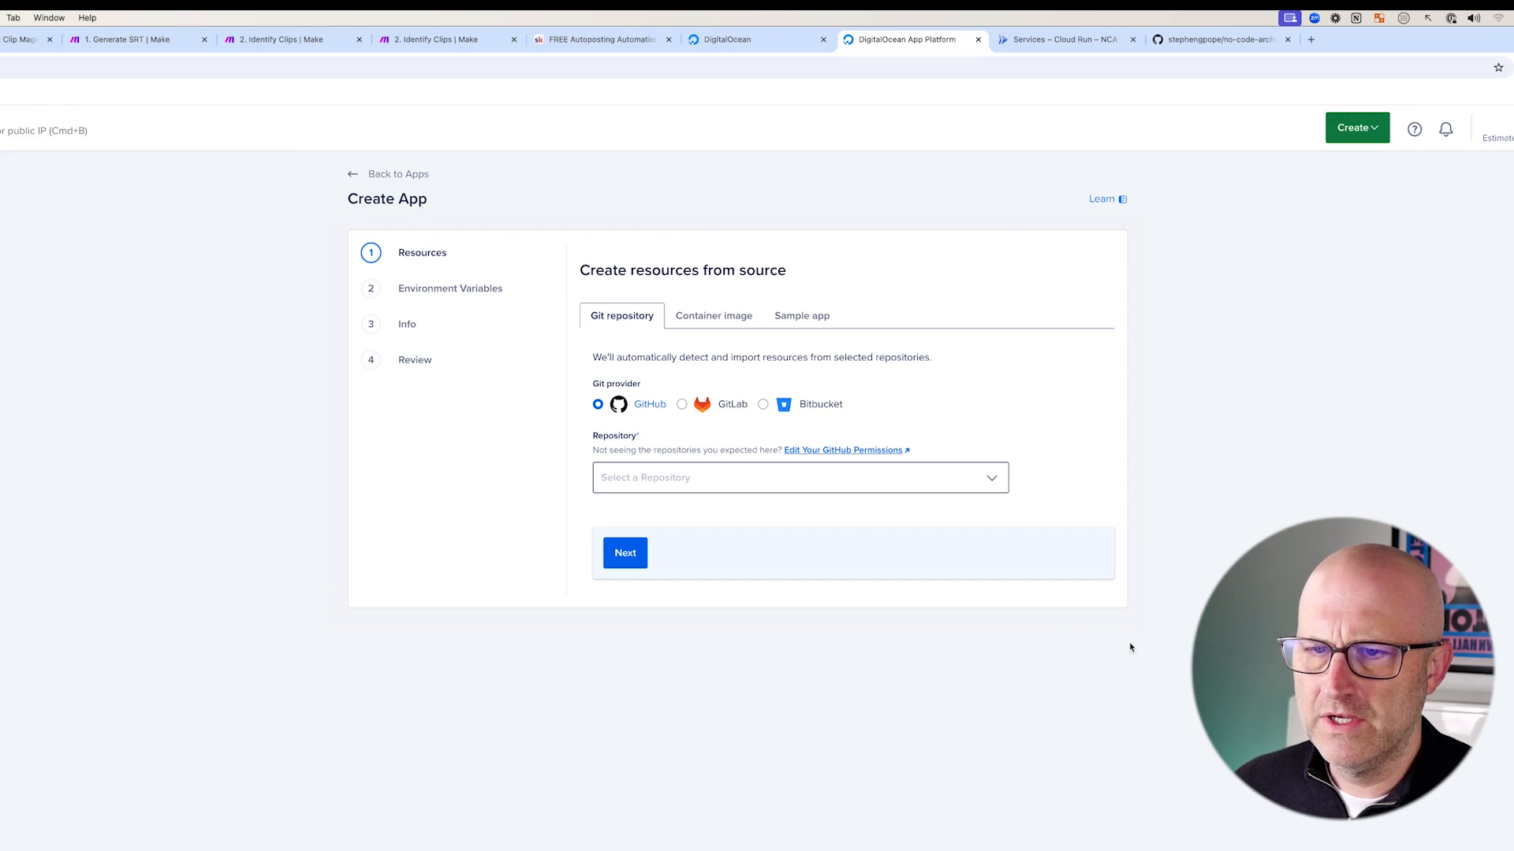
{"action": "left_click_drag", "start_coordinate": [397, 498], "coordinate": [333, 601]}
{"action": "left_click_drag", "start_coordinate": [331, 517], "coordinate": [426, 603]}
{"action": "left_click_drag", "start_coordinate": [554, 495], "coordinate": [481, 588]}
{"action": "left_click_drag", "start_coordinate": [465, 504], "coordinate": [599, 601]}
{"action": "left_click_drag", "start_coordinate": [692, 497], "coordinate": [619, 592]}
{"action": "left_click_drag", "start_coordinate": [596, 502], "coordinate": [733, 593]}
{"action": "left_click_drag", "start_coordinate": [828, 497], "coordinate": [758, 587]}
{"action": "left_click_drag", "start_coordinate": [756, 500], "coordinate": [867, 592]}
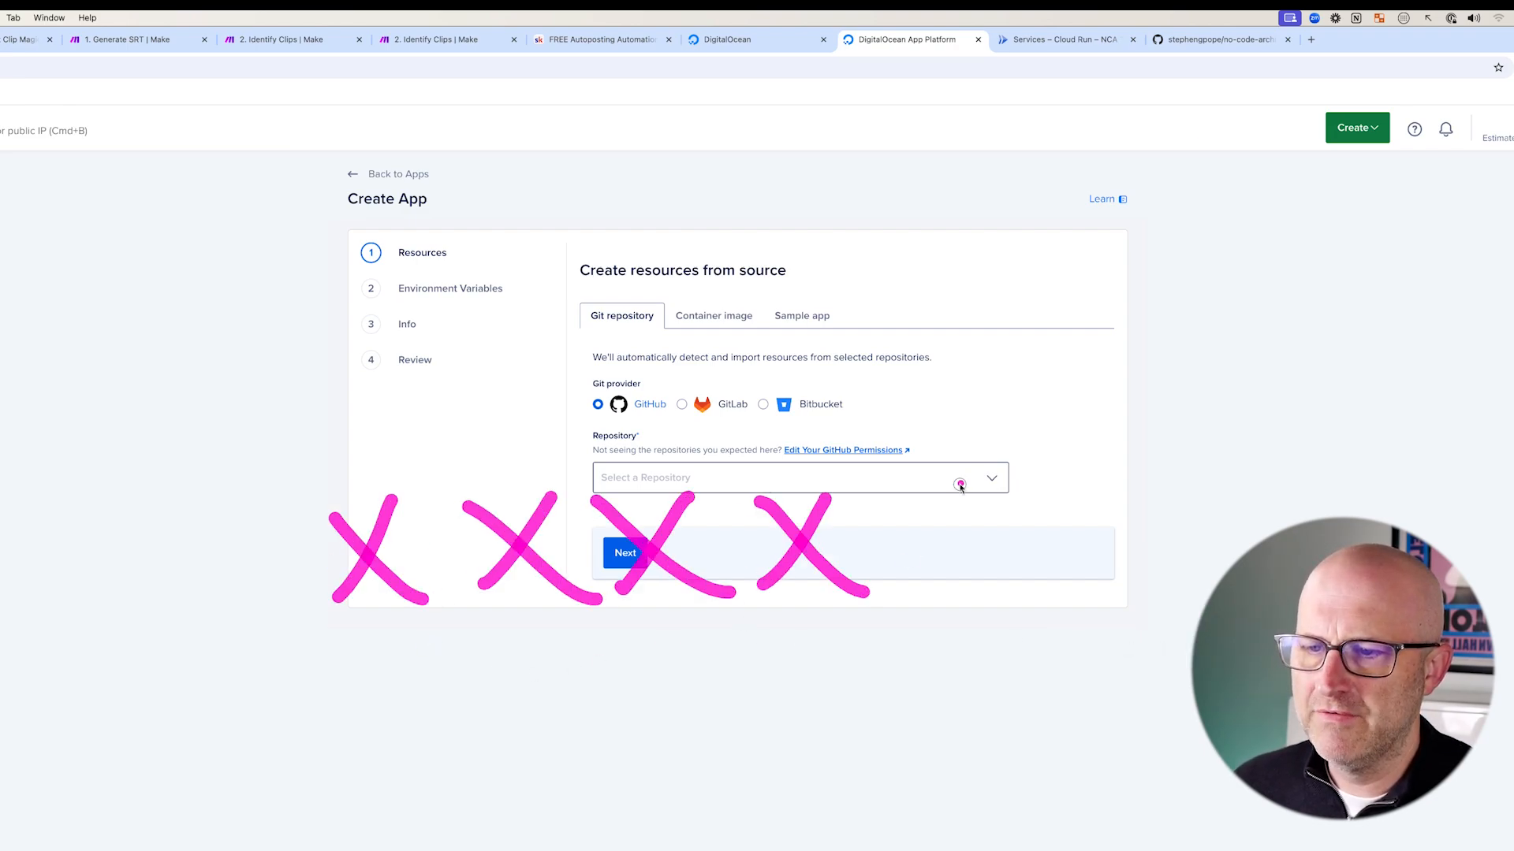
{"action": "left_click_drag", "start_coordinate": [963, 483], "coordinate": [902, 587]}
{"action": "left_click_drag", "start_coordinate": [883, 498], "coordinate": [995, 593]}
- Review the no-code-architects-toolkit GitHub repository and return to the new-app page
{"action": "mouse_move", "coordinate": [246, 450]}
{"action": "left_mouse_down"}
{"action": "mouse_move", "coordinate": [923, 682]}
{"action": "mouse_move", "coordinate": [1139, 415]}
{"action": "mouse_move", "coordinate": [225, 422]}
{"action": "left_mouse_up"}
{"action": "left_click_drag", "start_coordinate": [2, 357], "coordinate": [168, 476]}
{"action": "left_click_drag", "start_coordinate": [134, 374], "coordinate": [91, 454]}
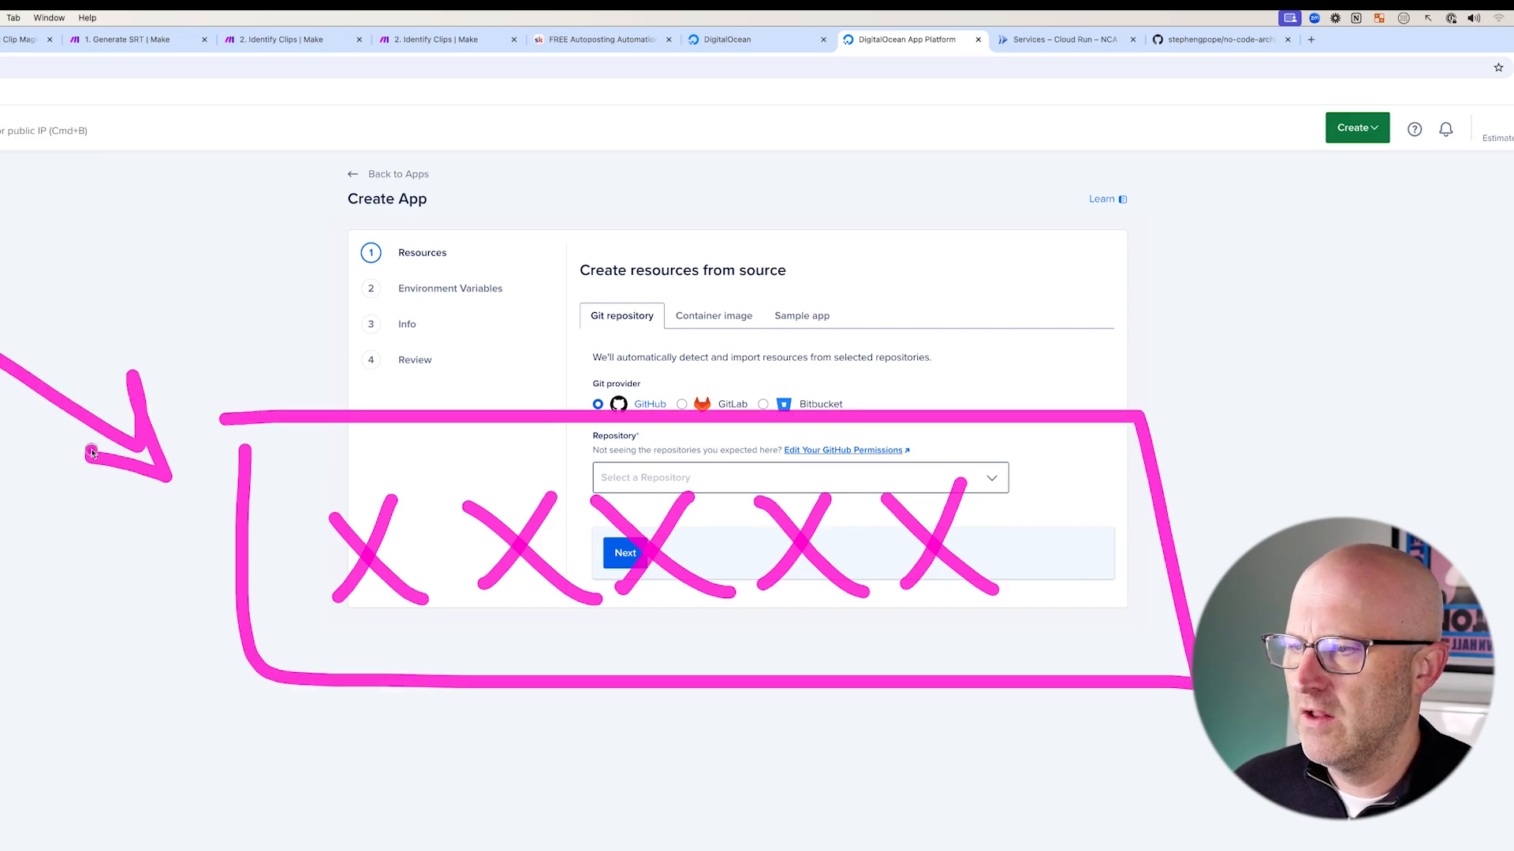
{"action": "left_click_drag", "start_coordinate": [85, 287], "coordinate": [269, 204]}
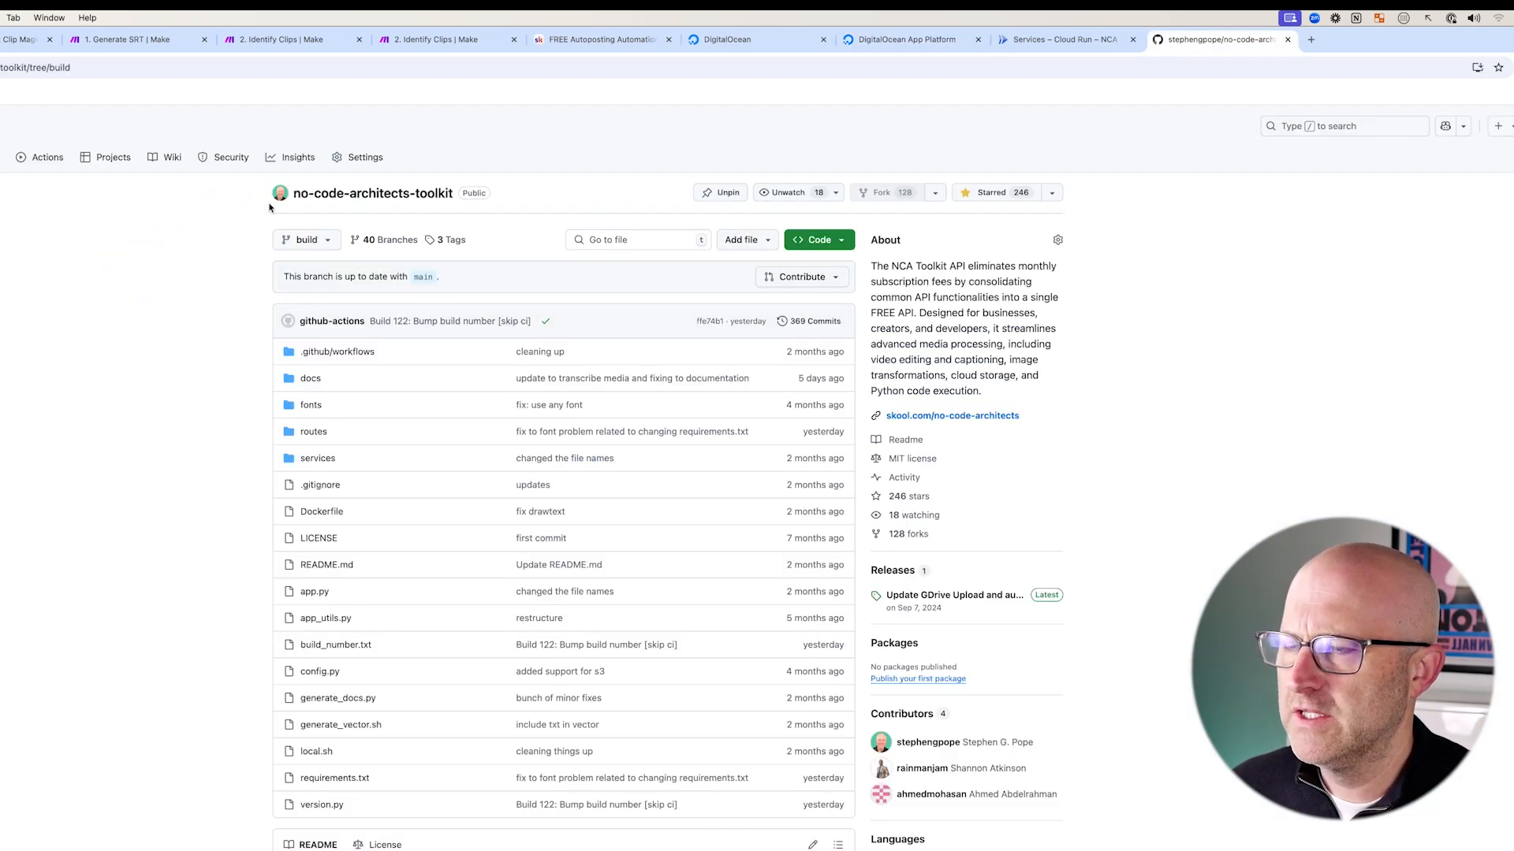
{"action": "left_click_drag", "start_coordinate": [623, 115], "coordinate": [508, 193]}
{"action": "mouse_move", "coordinate": [218, 156]}
{"action": "left_mouse_down"}
{"action": "mouse_move", "coordinate": [303, 207]}
{"action": "mouse_move", "coordinate": [516, 222]}
{"action": "left_mouse_up"}
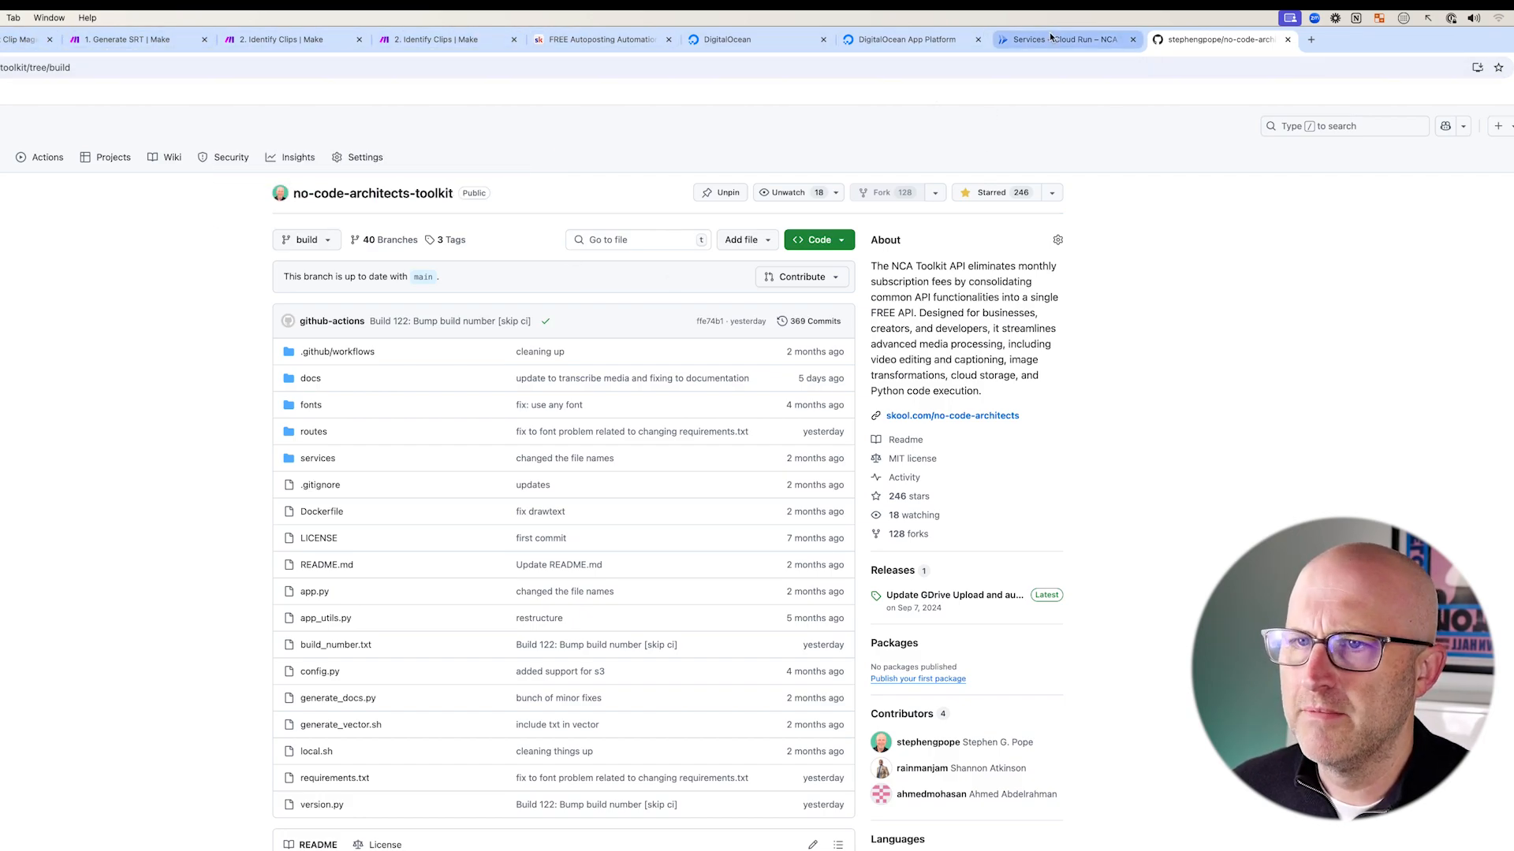
{"action": "left_click", "coordinate": [907, 39]}
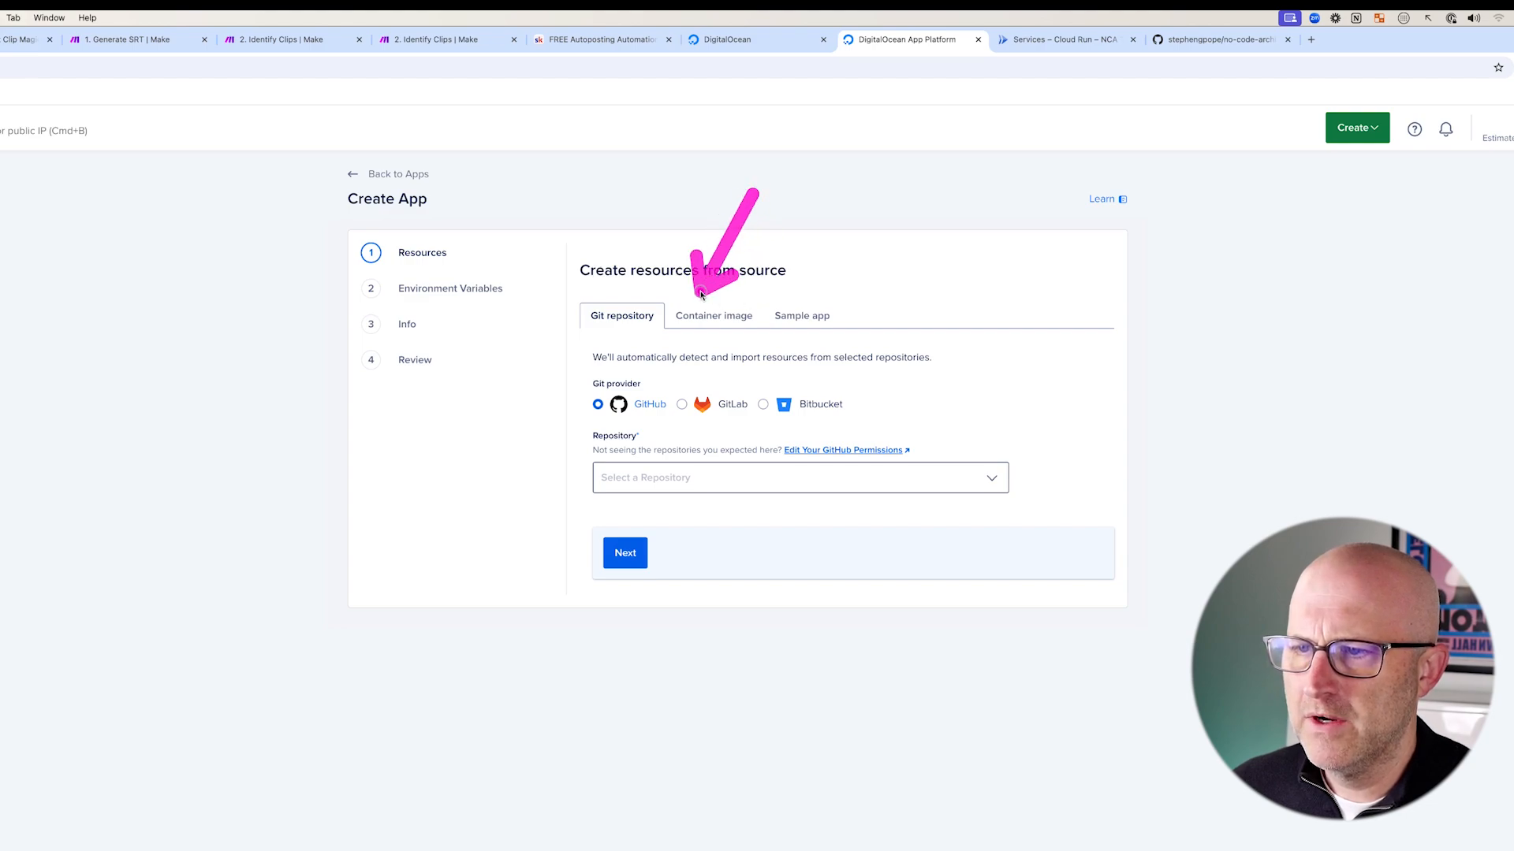
- Deploy from a Docker Hub container image, pasting the NCA toolkit image as the repository
{"action": "left_click", "coordinate": [710, 317]}
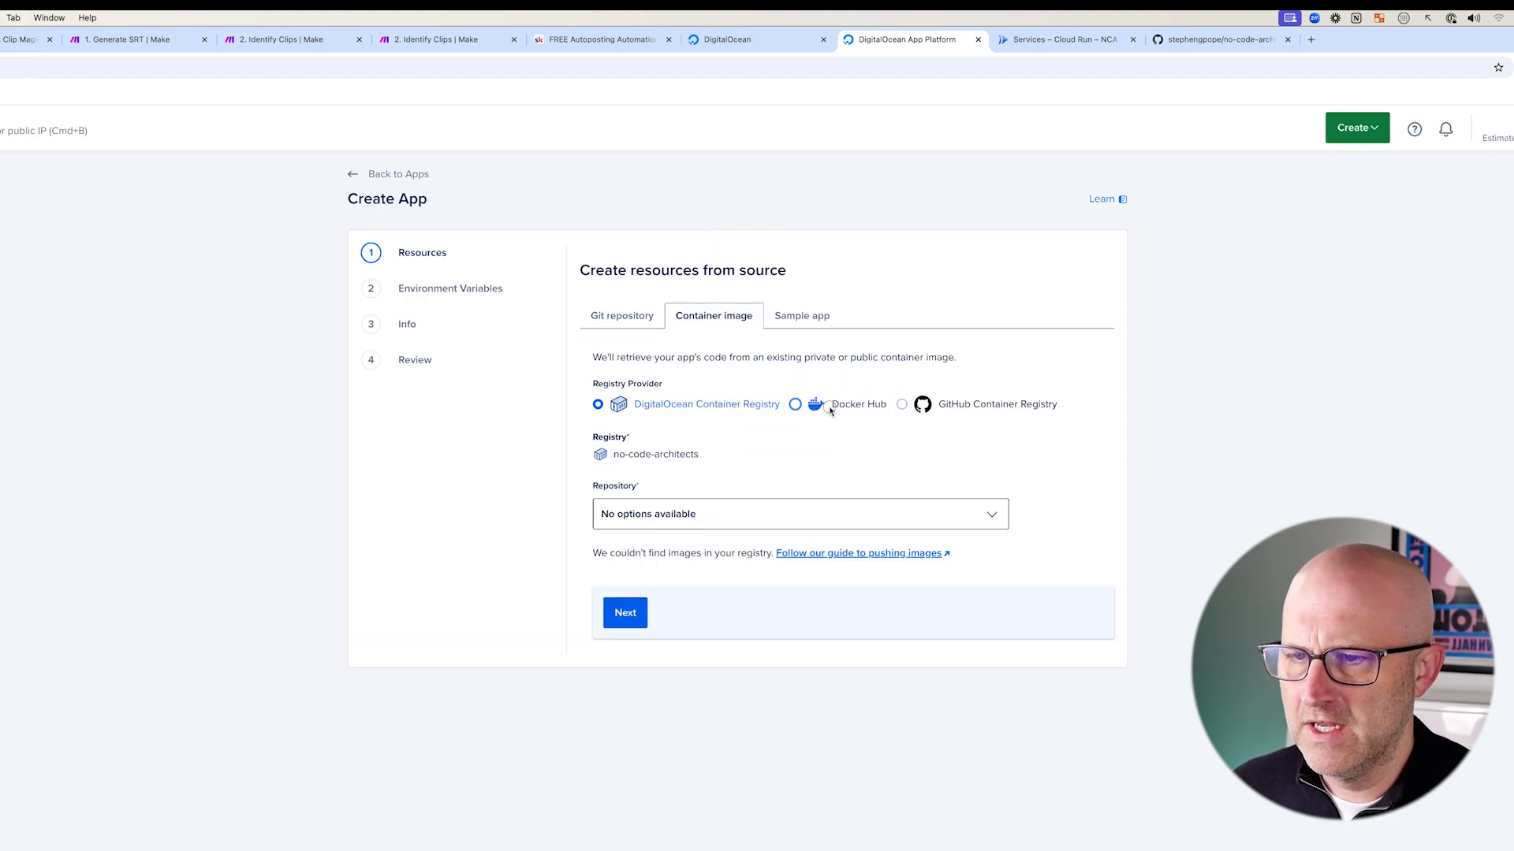
{"action": "left_click", "coordinate": [830, 410]}
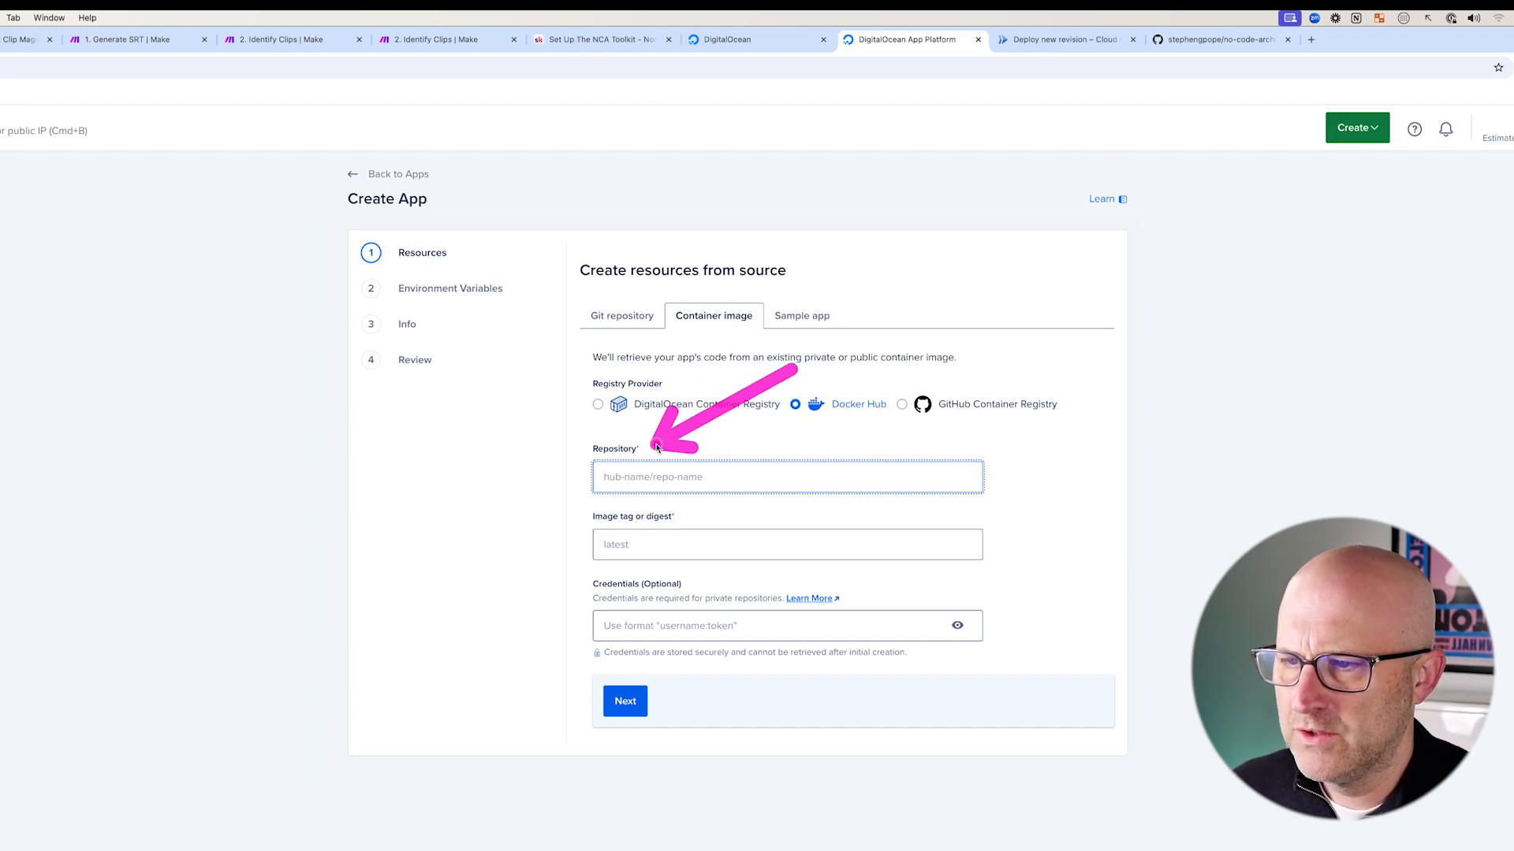
{"action": "type", "text": "stephengpope/no-code-architects-toolkit:latest"}
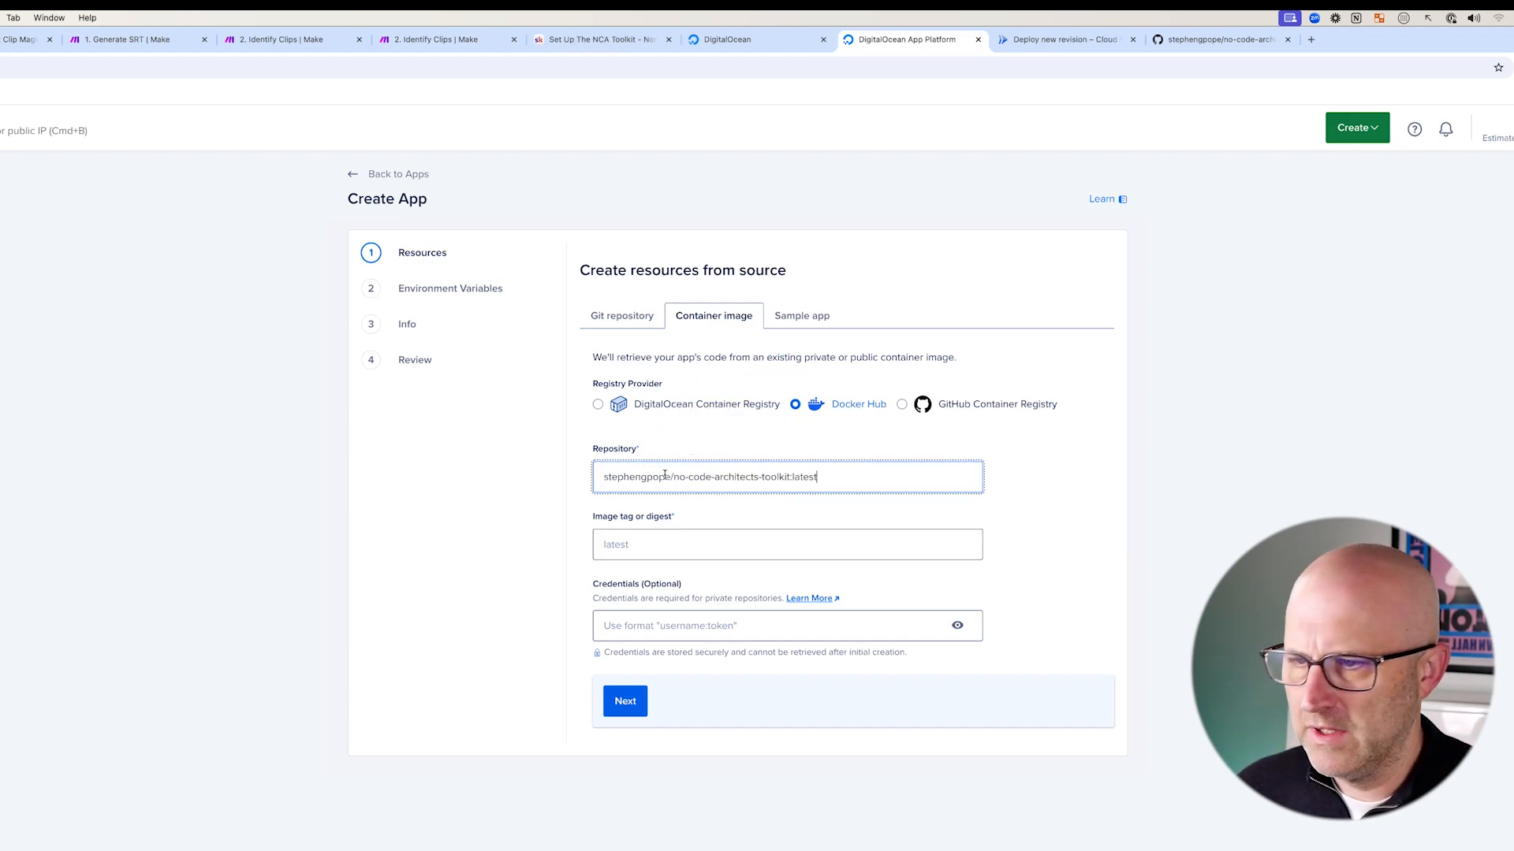
{"action": "left_click_drag", "start_coordinate": [469, 459], "coordinate": [580, 479]}
{"action": "left_click_drag", "start_coordinate": [458, 534], "coordinate": [580, 547]}
{"action": "left_click_drag", "start_coordinate": [456, 566], "coordinate": [578, 581]}
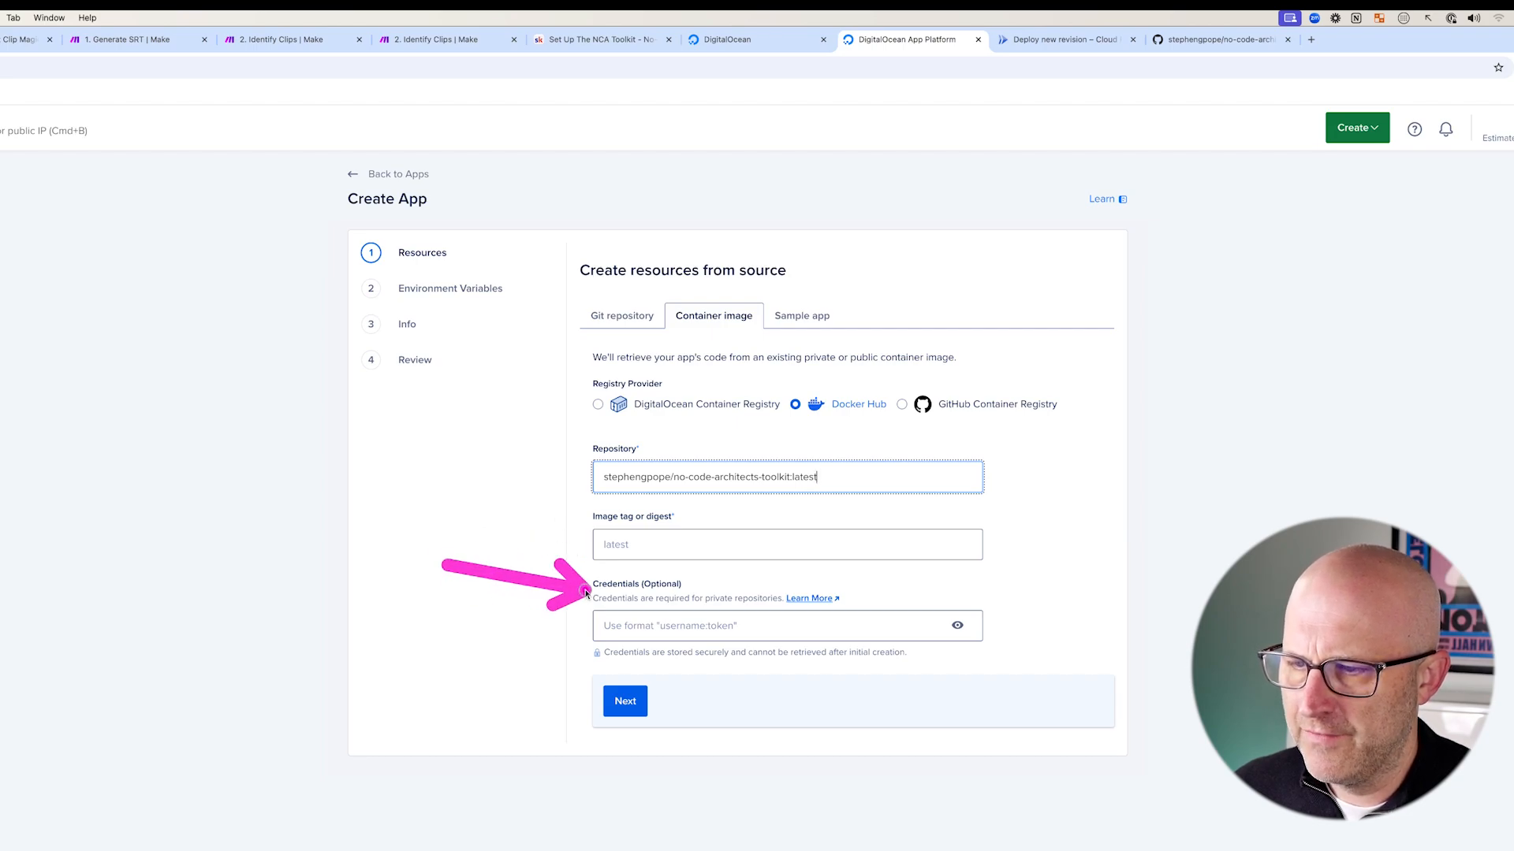
- Fix the repository name by stripping its tag suffix, leaving no-code-architects-toolkit
{"action": "left_click", "coordinate": [627, 708]}
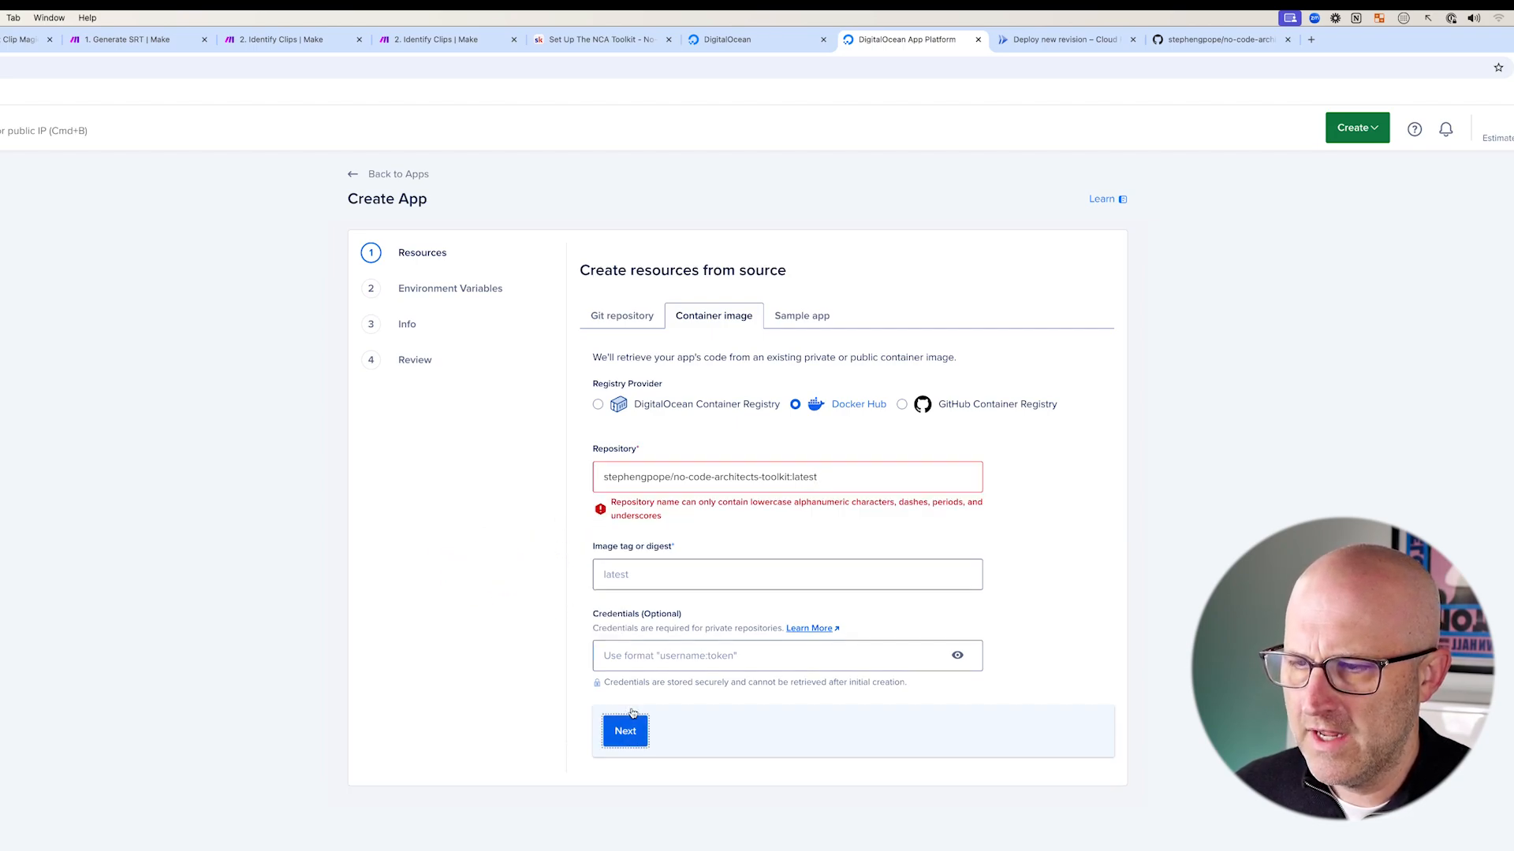
{"action": "left_click_drag", "start_coordinate": [879, 356], "coordinate": [827, 438]}
{"action": "left_click", "coordinate": [841, 478]}
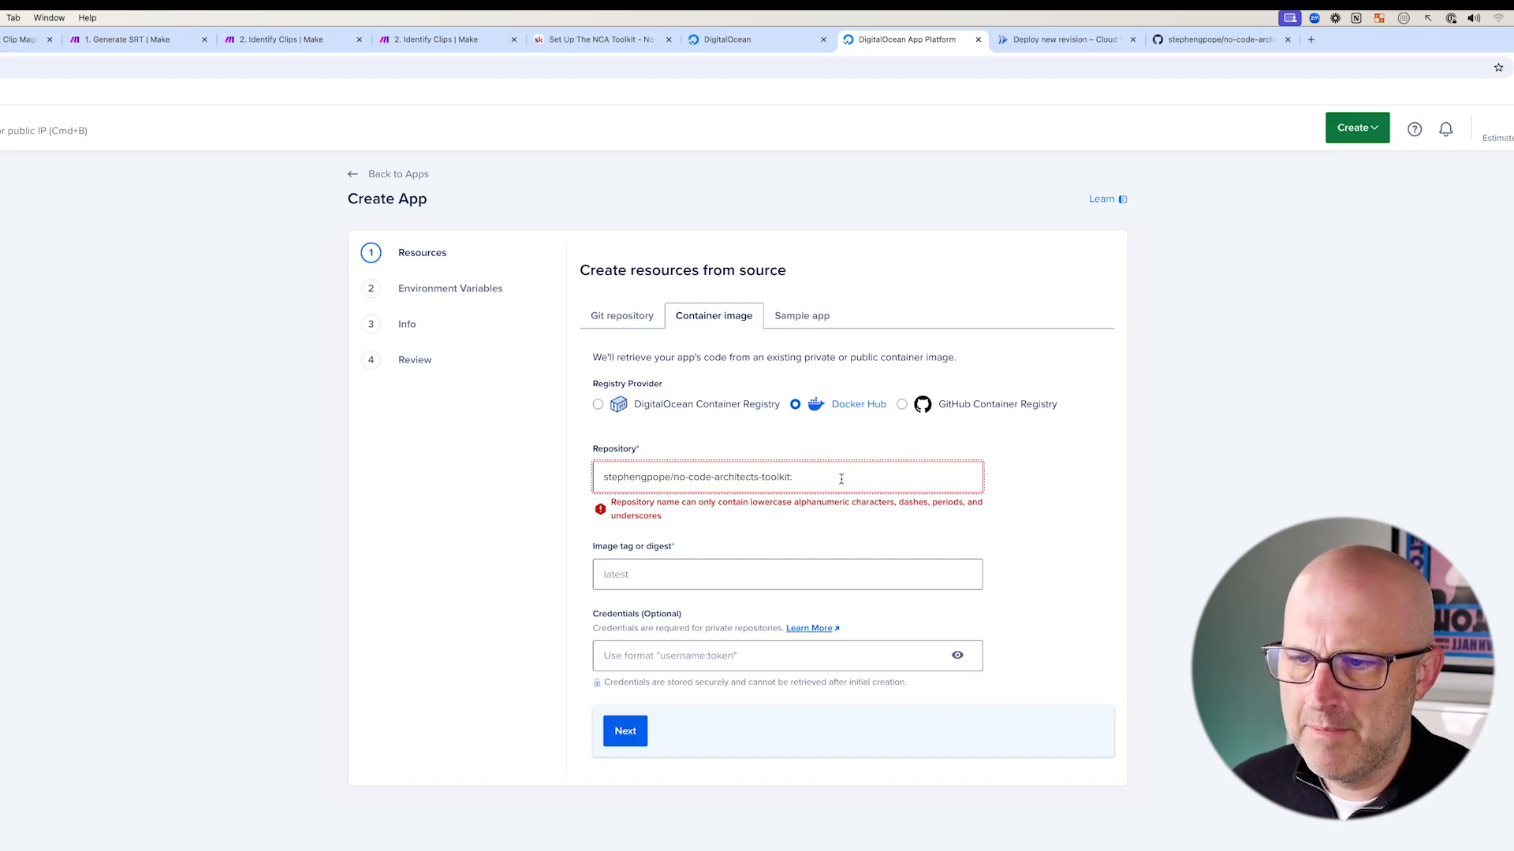
{"action": "key", "text": "BackSpace"}
{"action": "left_click_drag", "start_coordinate": [440, 475], "coordinate": [575, 464]}
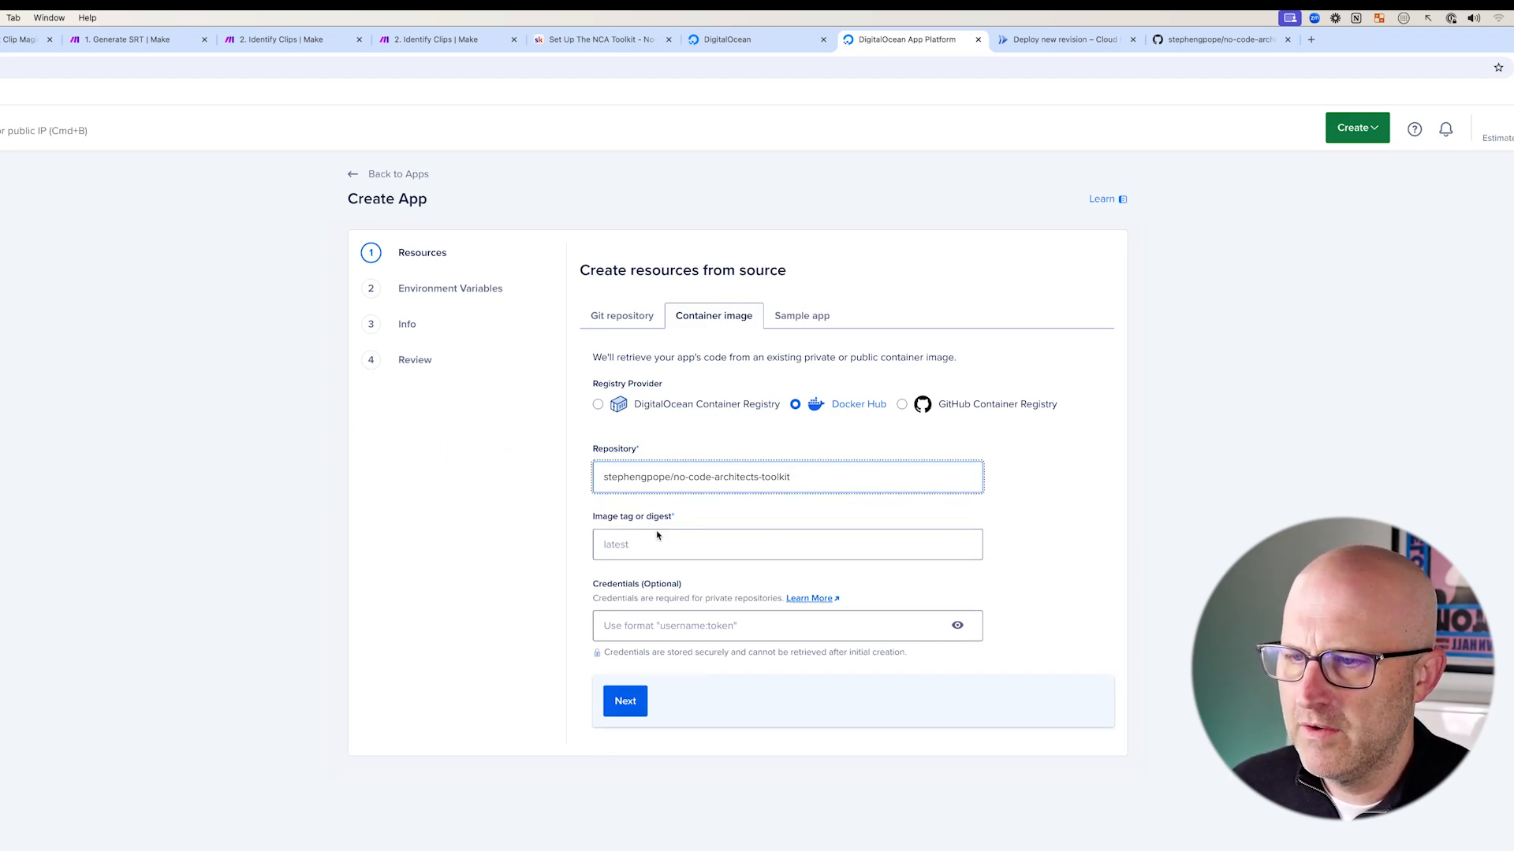
{"action": "left_click_drag", "start_coordinate": [752, 621], "coordinate": [678, 667]}
- Set the image tag to latest and continue to the resources review
{"action": "left_click", "coordinate": [644, 700]}
{"action": "left_click_drag", "start_coordinate": [464, 524], "coordinate": [563, 541]}
{"action": "left_click", "coordinate": [638, 545]}
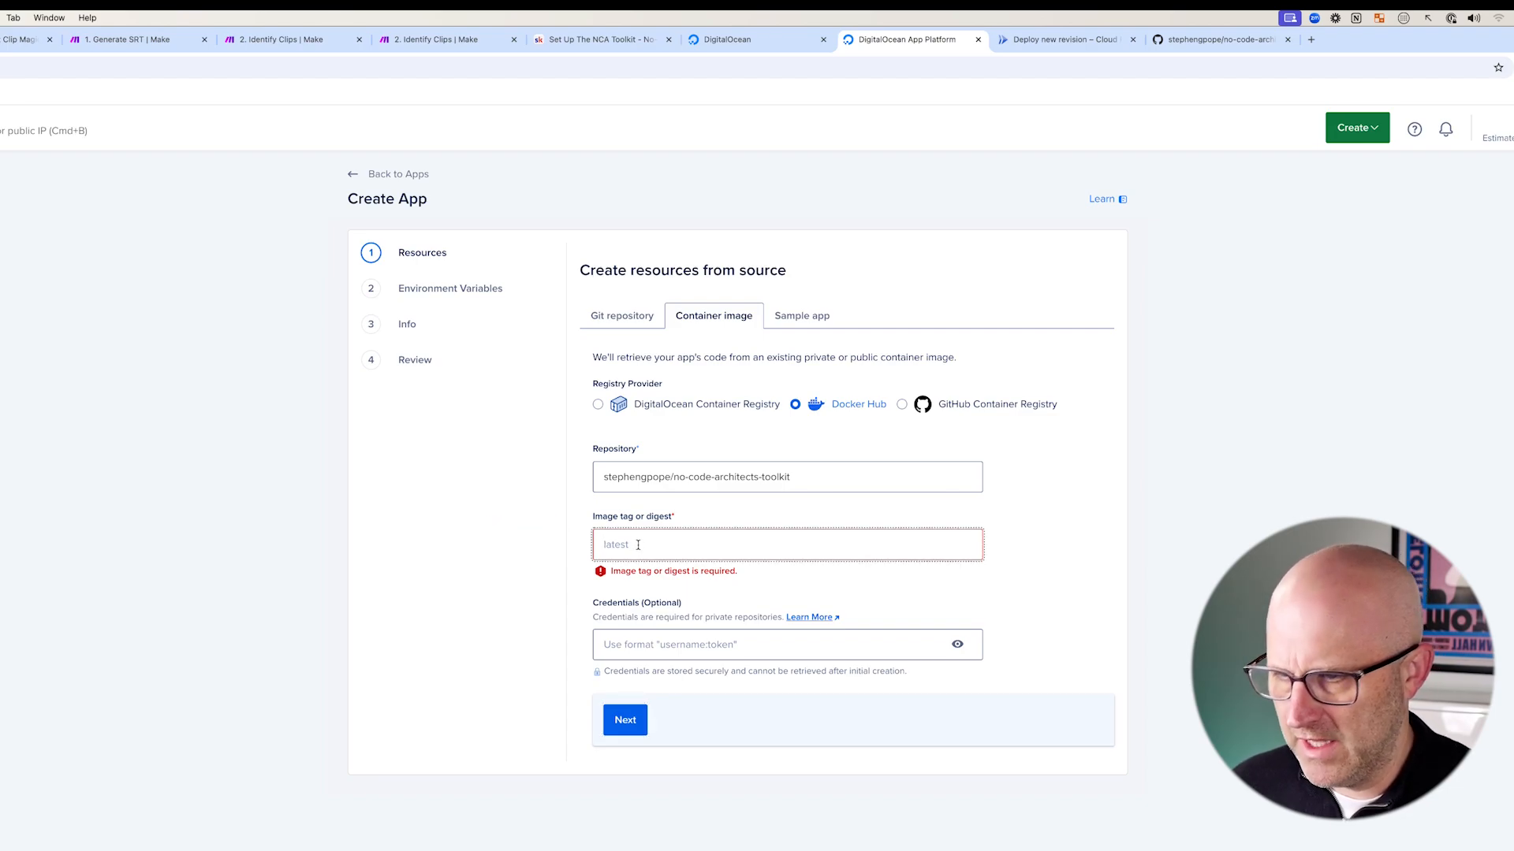
{"action": "type", "text": "latest"}
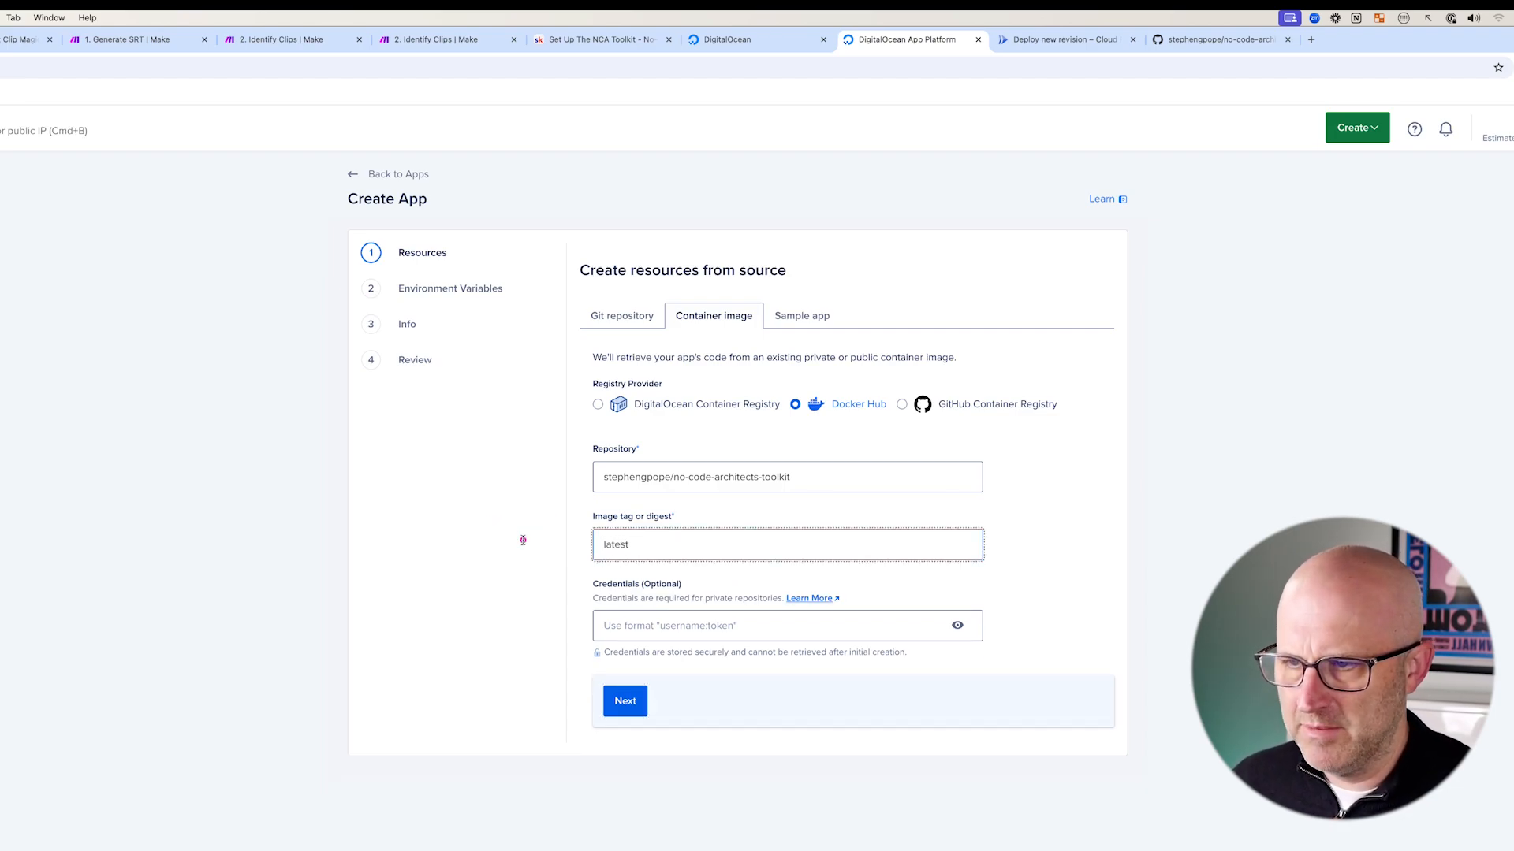
{"action": "left_click_drag", "start_coordinate": [475, 539], "coordinate": [570, 544]}
{"action": "left_click_drag", "start_coordinate": [784, 631], "coordinate": [668, 688]}
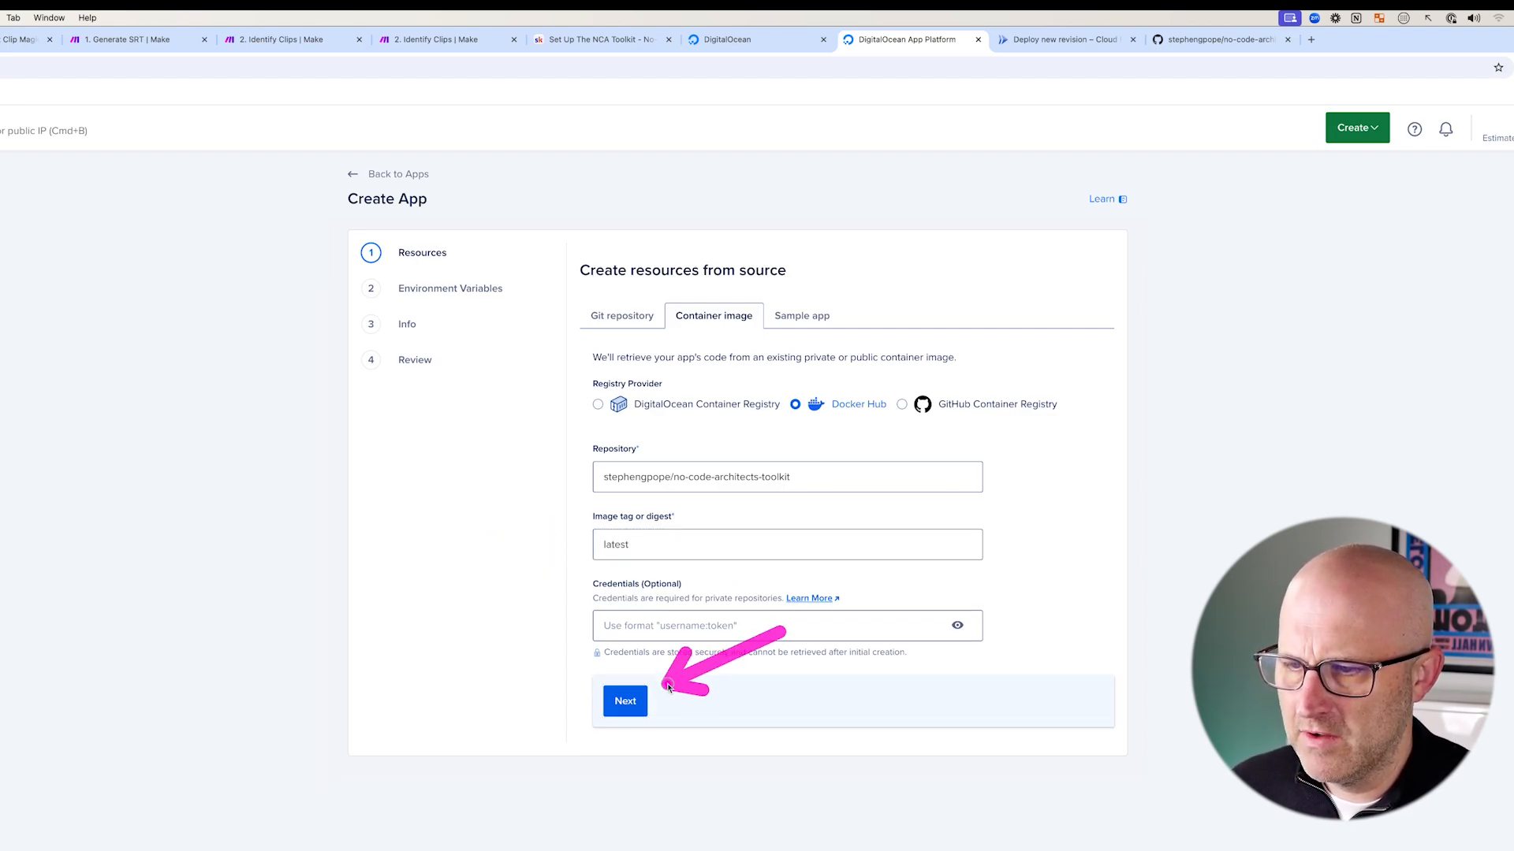
{"action": "left_click", "coordinate": [625, 701]}
- Review the squid-app web service and its 1 GB RAM size on the Resources step
{"action": "mouse_move", "coordinate": [544, 314]}
{"action": "left_mouse_down"}
{"action": "mouse_move", "coordinate": [661, 360]}
{"action": "mouse_move", "coordinate": [1054, 428]}
{"action": "left_mouse_up"}
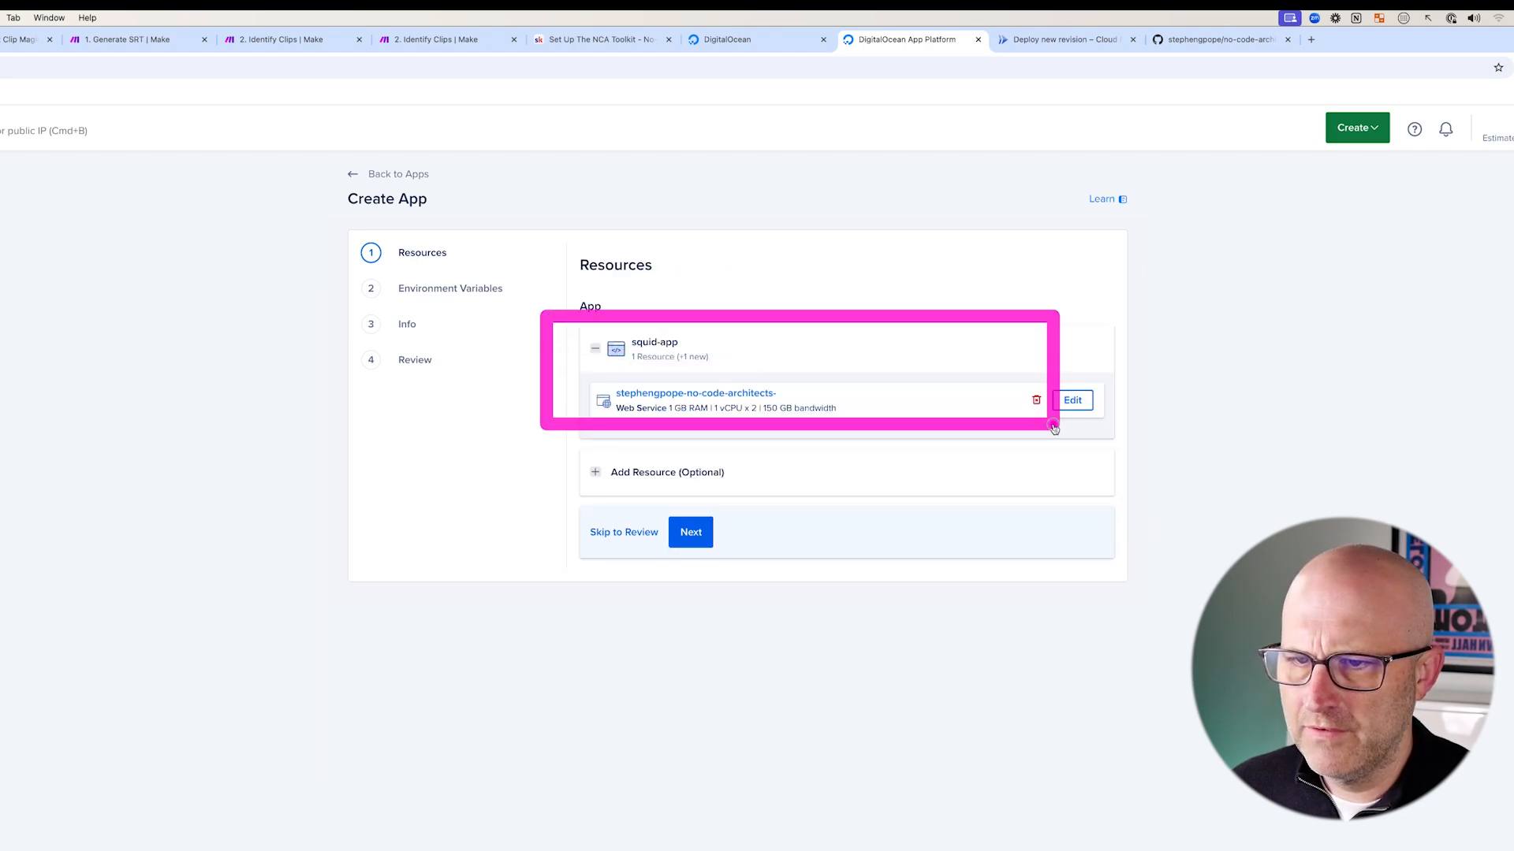
{"action": "mouse_move", "coordinate": [921, 320]}
{"action": "left_mouse_down"}
{"action": "mouse_move", "coordinate": [803, 372]}
{"action": "mouse_move", "coordinate": [798, 390]}
{"action": "left_mouse_up"}
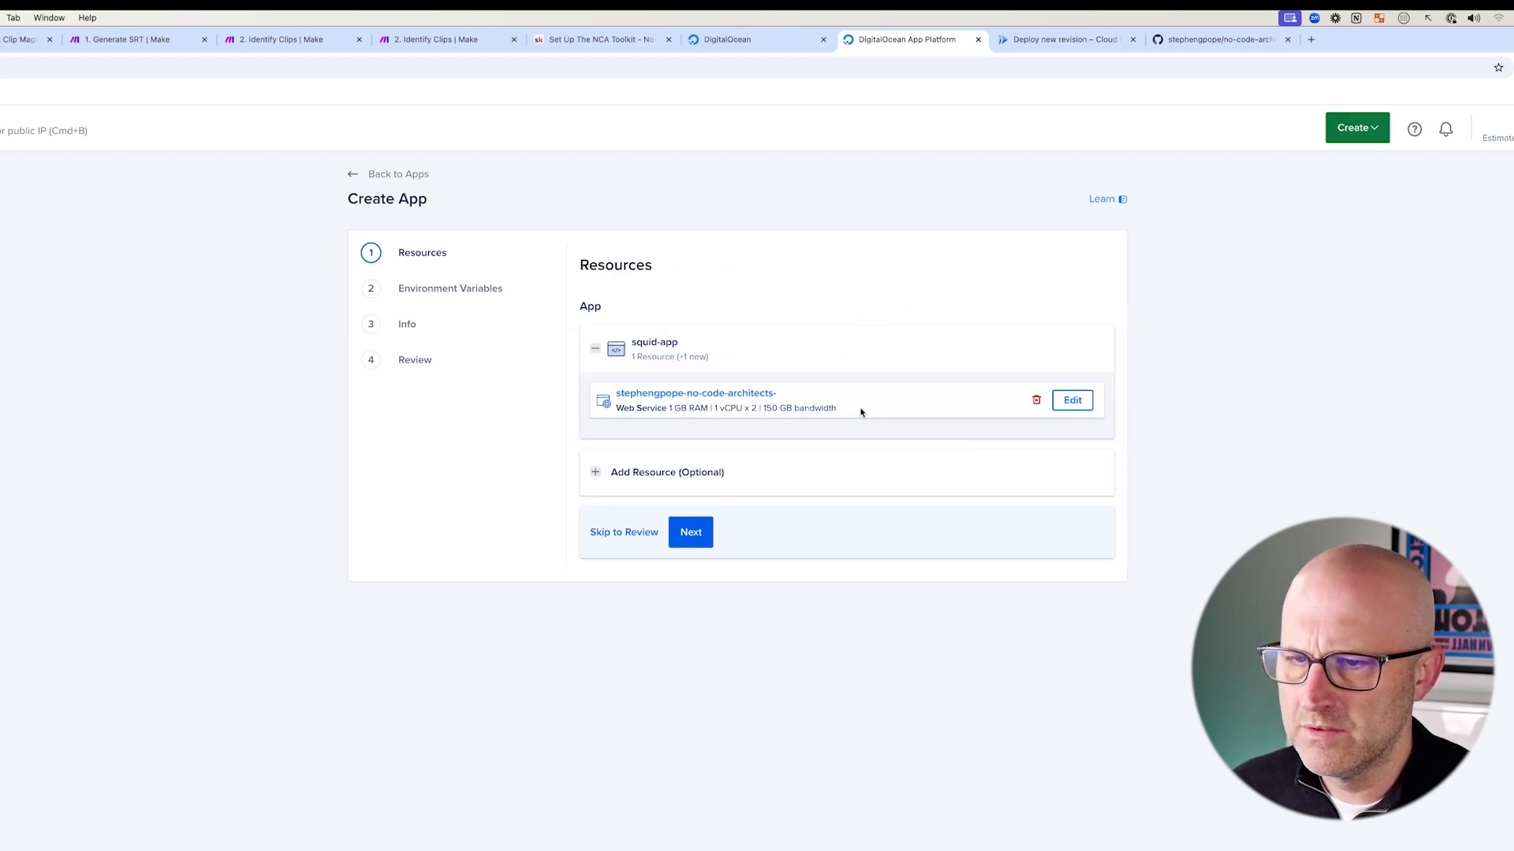
{"action": "left_click_drag", "start_coordinate": [649, 501], "coordinate": [667, 436]}
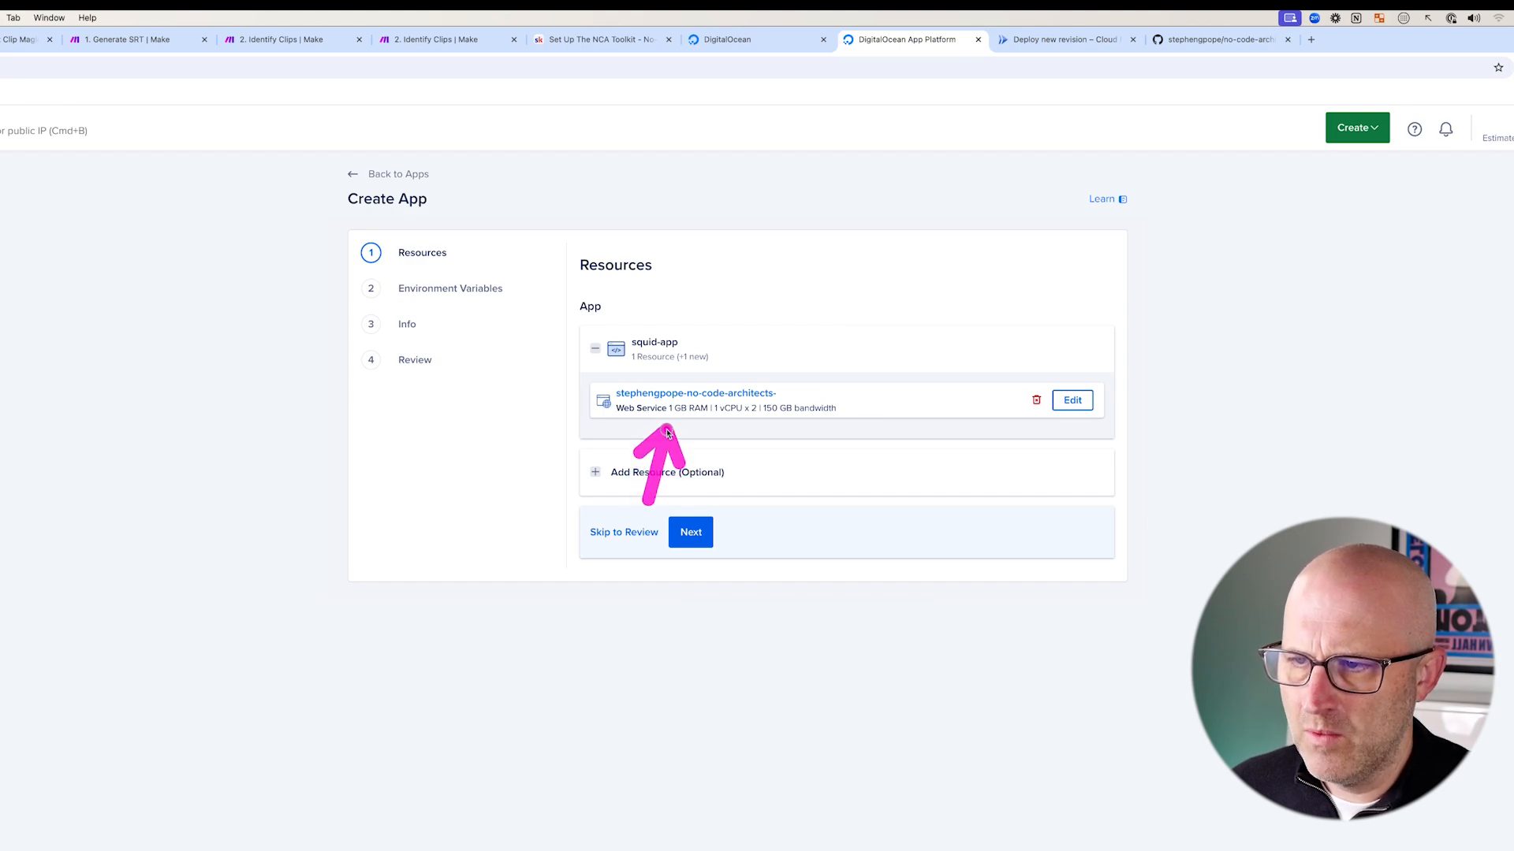
{"action": "left_click_drag", "start_coordinate": [635, 386], "coordinate": [752, 440]}
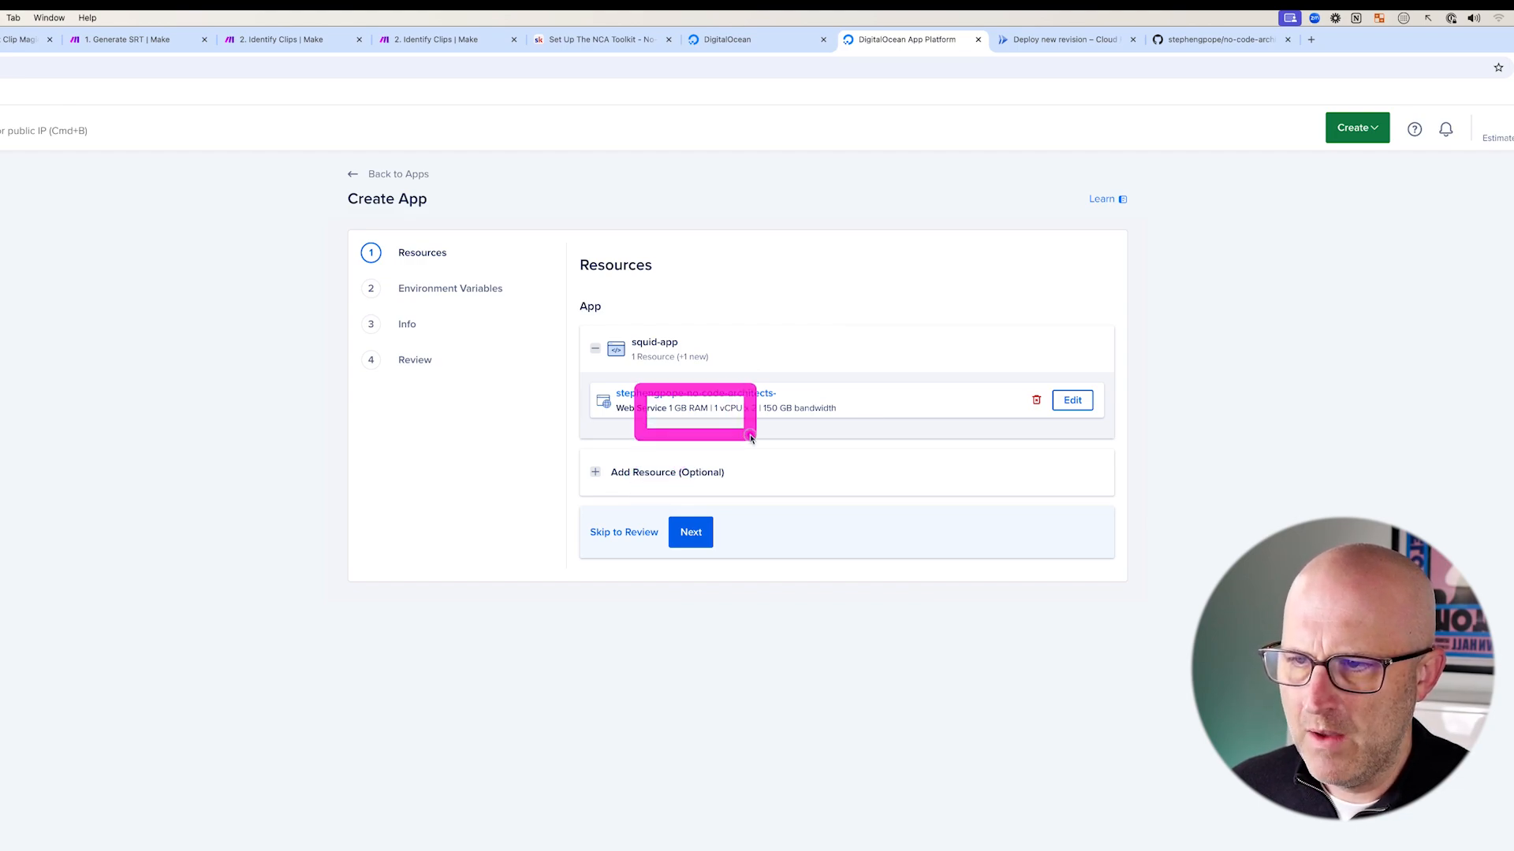
{"action": "left_click_drag", "start_coordinate": [971, 468], "coordinate": [1020, 401]}
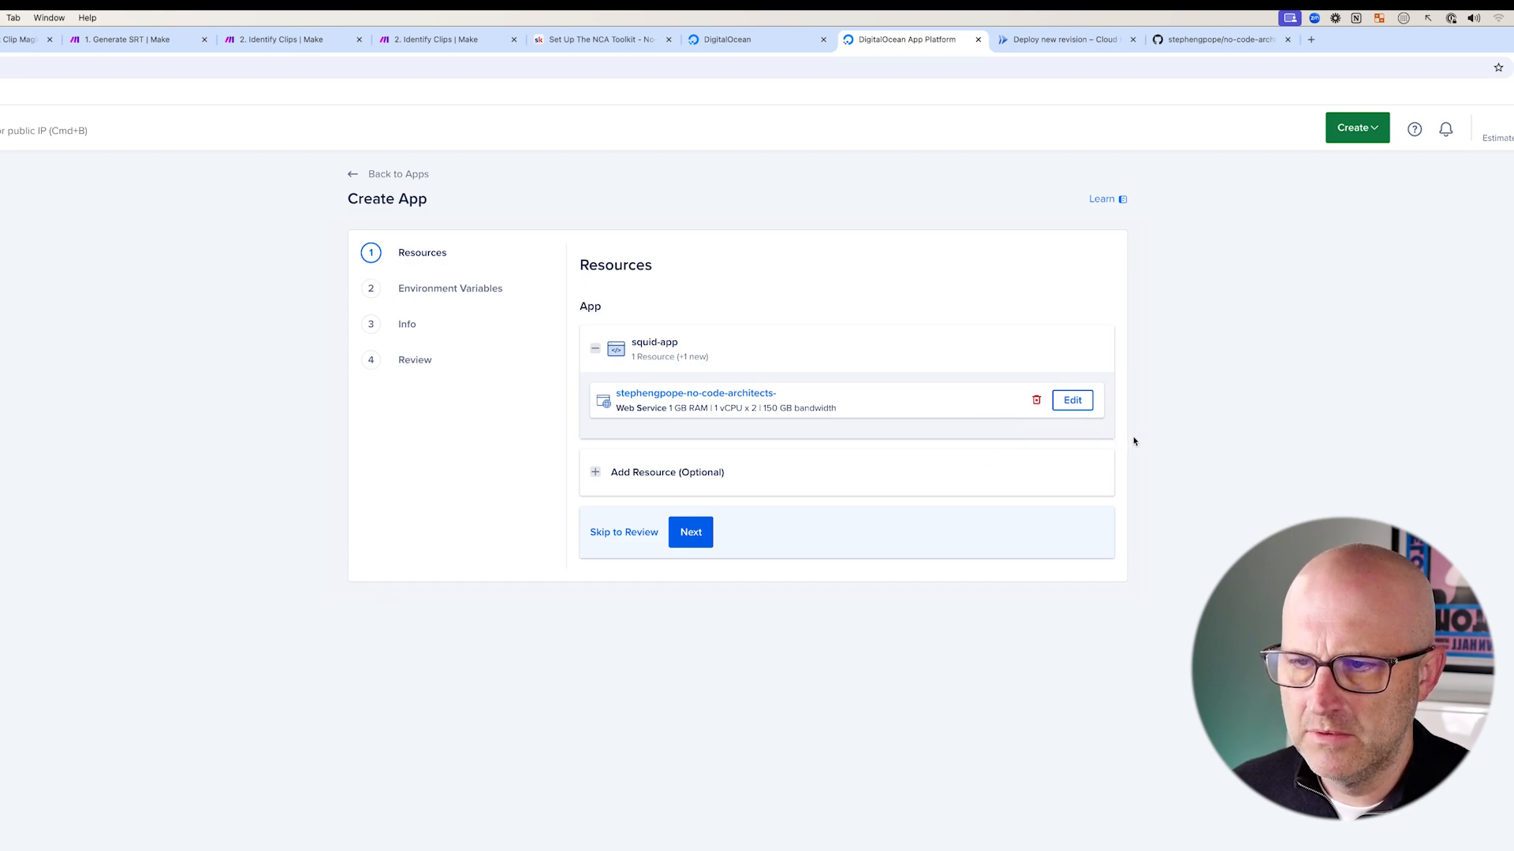
- Remove the trailing hyphen from the web service name and save it
{"action": "left_click", "coordinate": [1072, 400]}
{"action": "left_click_drag", "start_coordinate": [859, 373], "coordinate": [781, 422]}
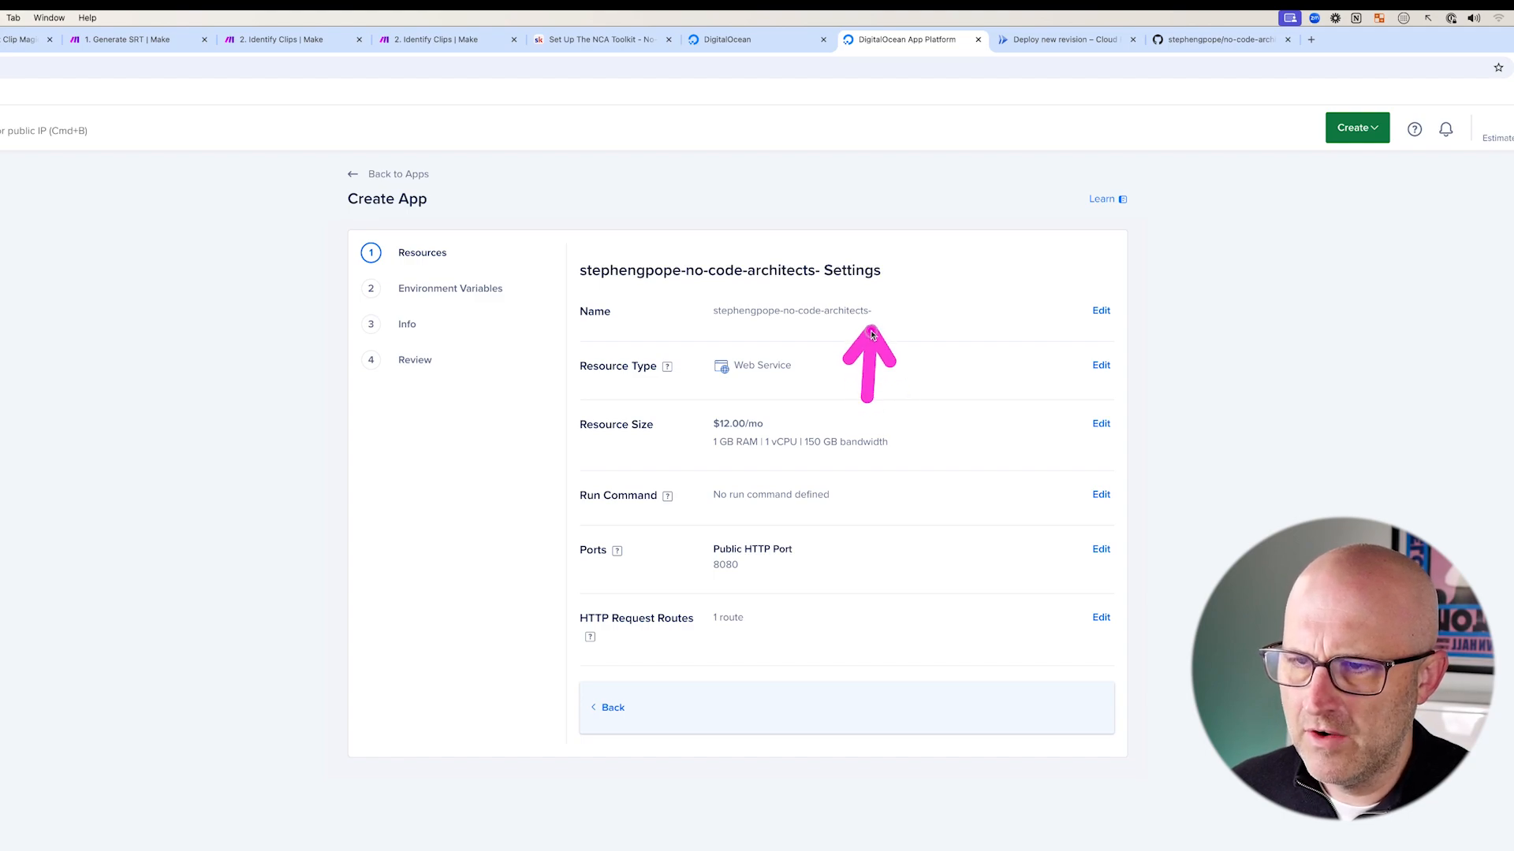
{"action": "left_click_drag", "start_coordinate": [956, 248], "coordinate": [883, 306]}
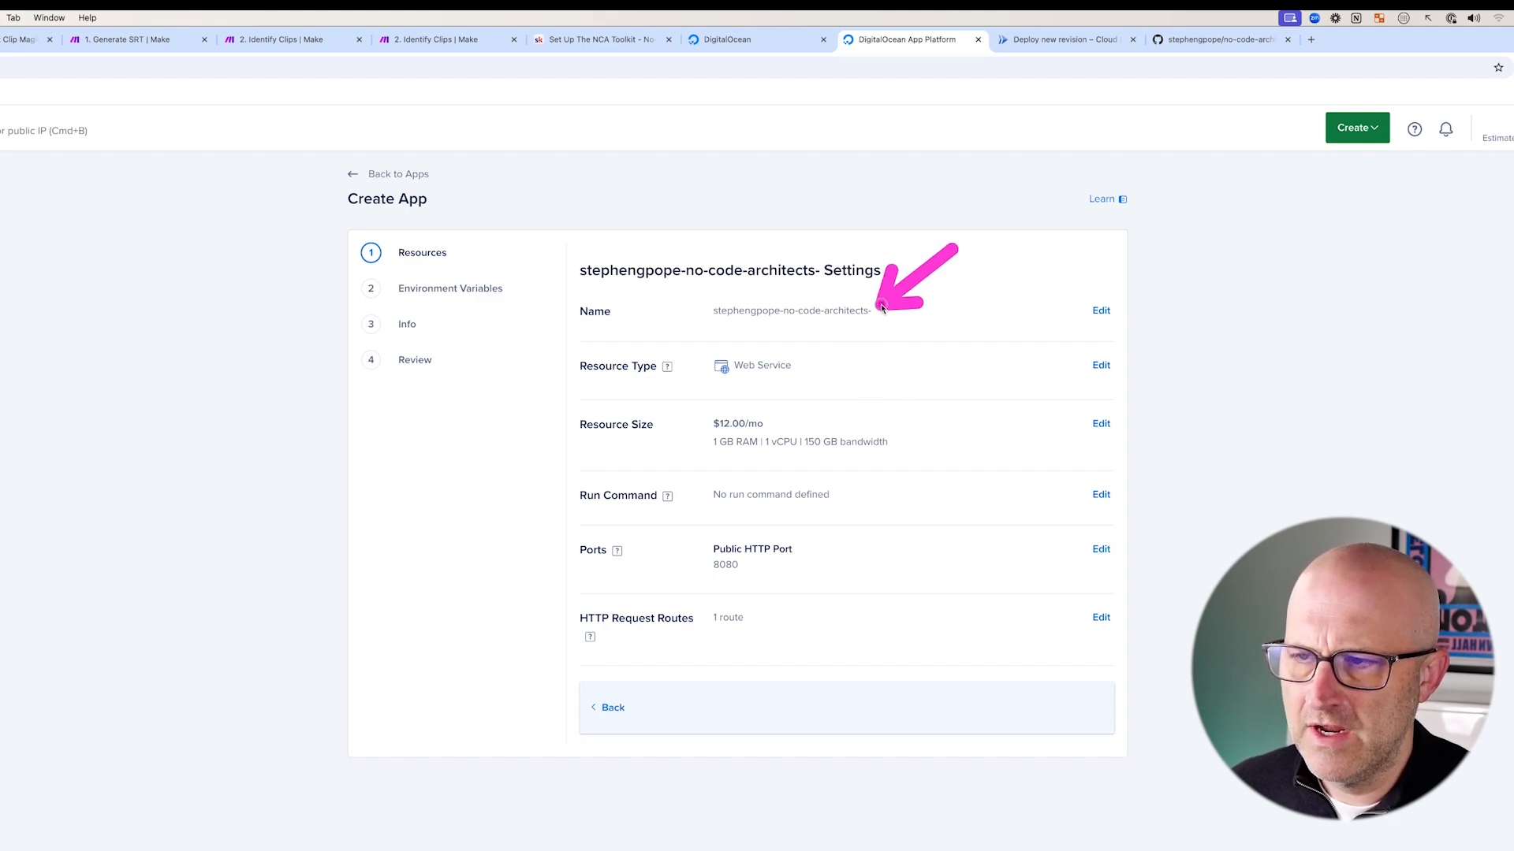
{"action": "left_click", "coordinate": [1101, 311]}
{"action": "left_click", "coordinate": [805, 372]}
{"action": "key", "text": "BackSpace"}
{"action": "left_click_drag", "start_coordinate": [719, 335], "coordinate": [635, 401]}
{"action": "left_click", "coordinate": [615, 413]}
- Open the web service's resource size settings and review the available options
{"action": "left_click_drag", "start_coordinate": [890, 348], "coordinate": [787, 415]}
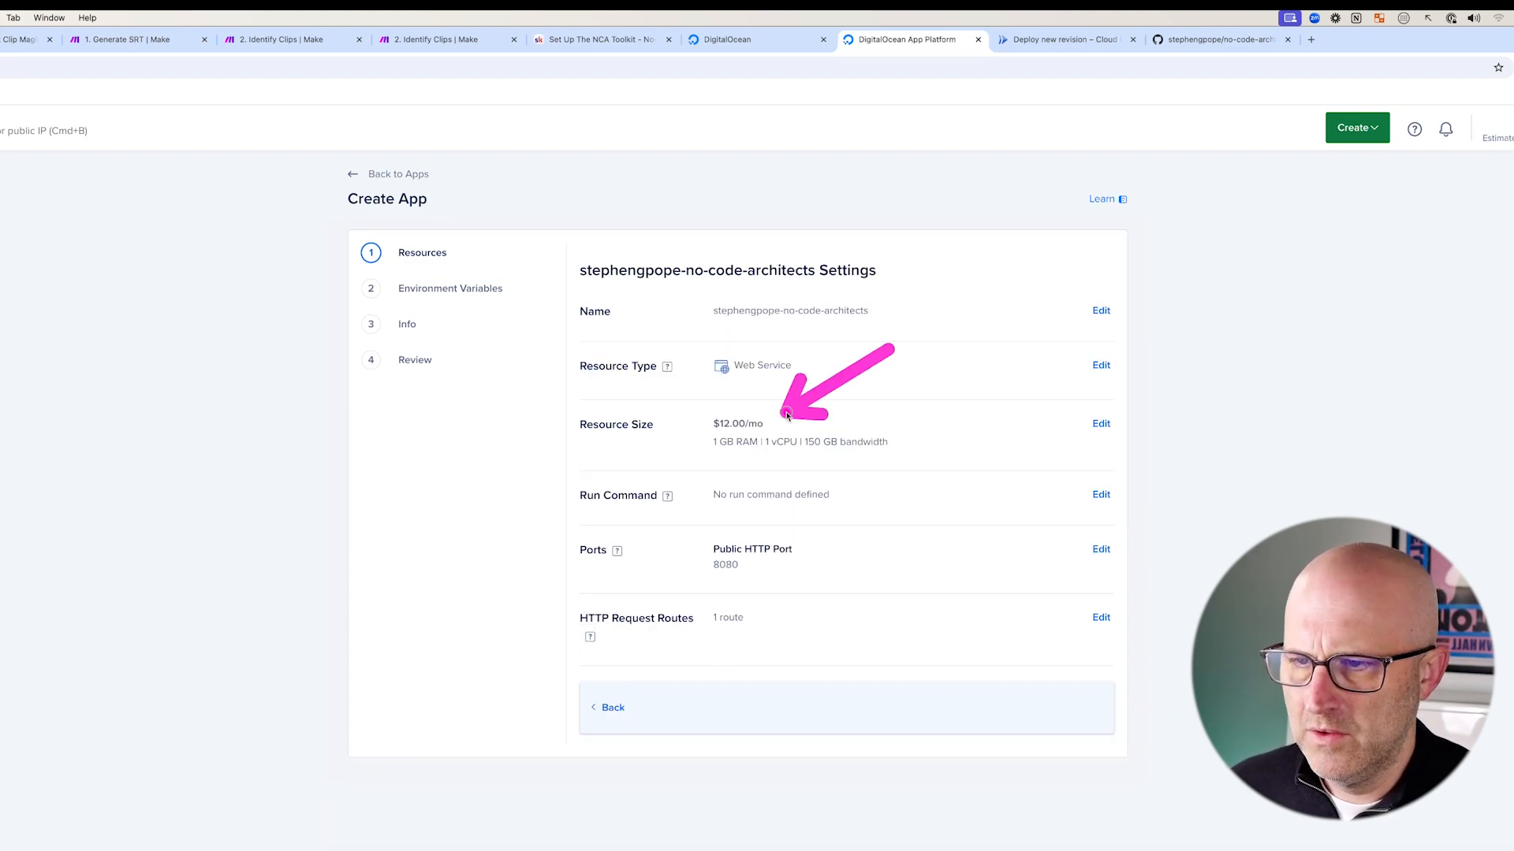
{"action": "left_click", "coordinate": [1100, 425]}
{"action": "left_click_drag", "start_coordinate": [851, 601], "coordinate": [700, 569]}
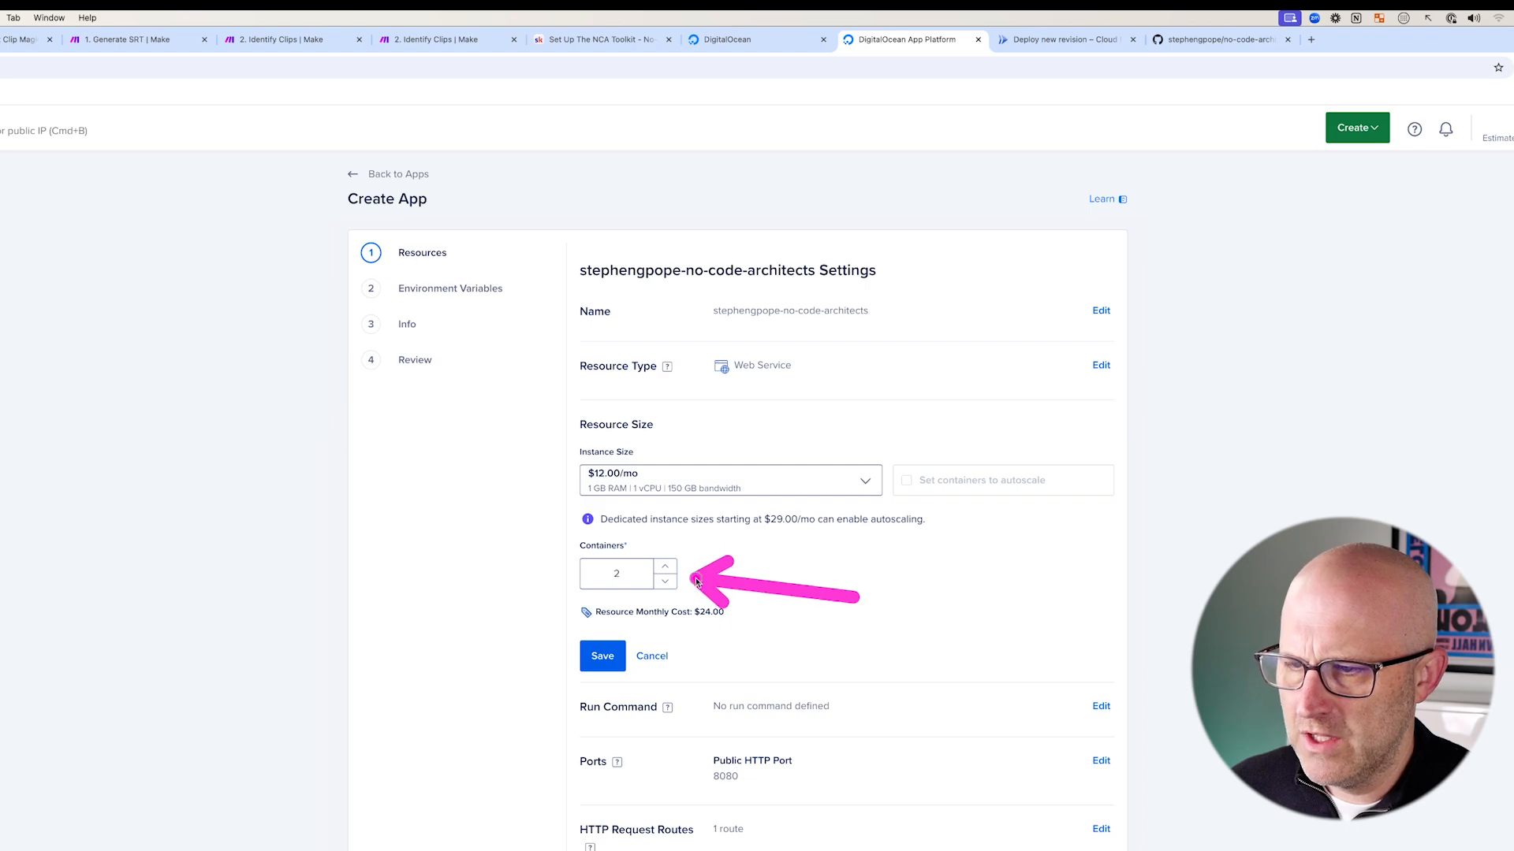
{"action": "mouse_move", "coordinate": [545, 411]}
{"action": "left_mouse_down"}
{"action": "mouse_move", "coordinate": [792, 615]}
{"action": "mouse_move", "coordinate": [989, 656]}
{"action": "mouse_move", "coordinate": [1147, 658]}
{"action": "left_mouse_up"}
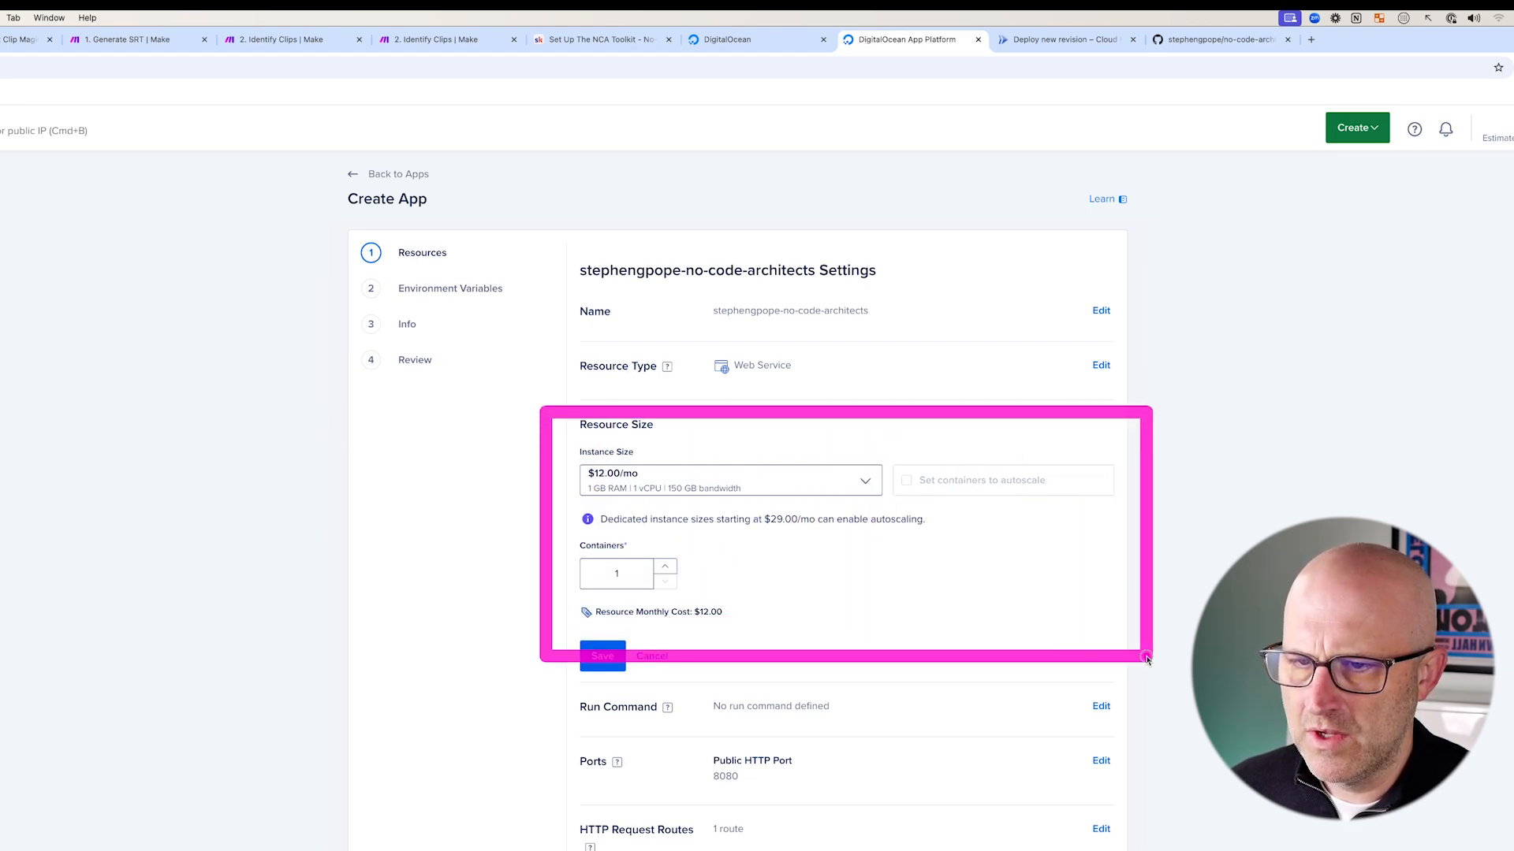
{"action": "left_click_drag", "start_coordinate": [861, 610], "coordinate": [700, 569]}
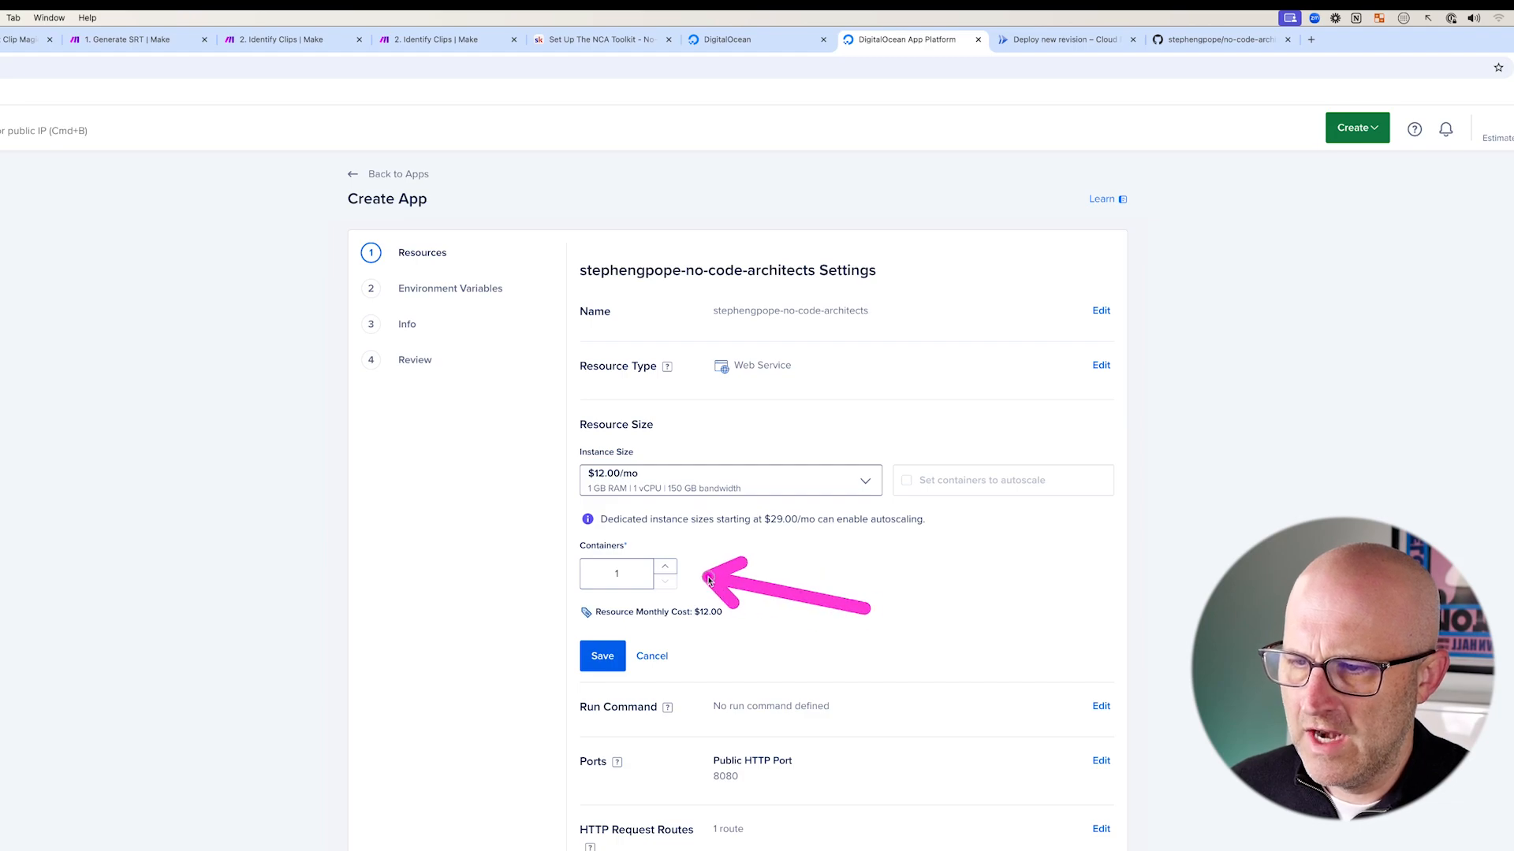
{"action": "left_click_drag", "start_coordinate": [435, 514], "coordinate": [564, 488]}
{"action": "mouse_move", "coordinate": [734, 661]}
{"action": "left_mouse_down"}
{"action": "mouse_move", "coordinate": [635, 542]}
{"action": "mouse_move", "coordinate": [723, 542]}
{"action": "left_mouse_up"}
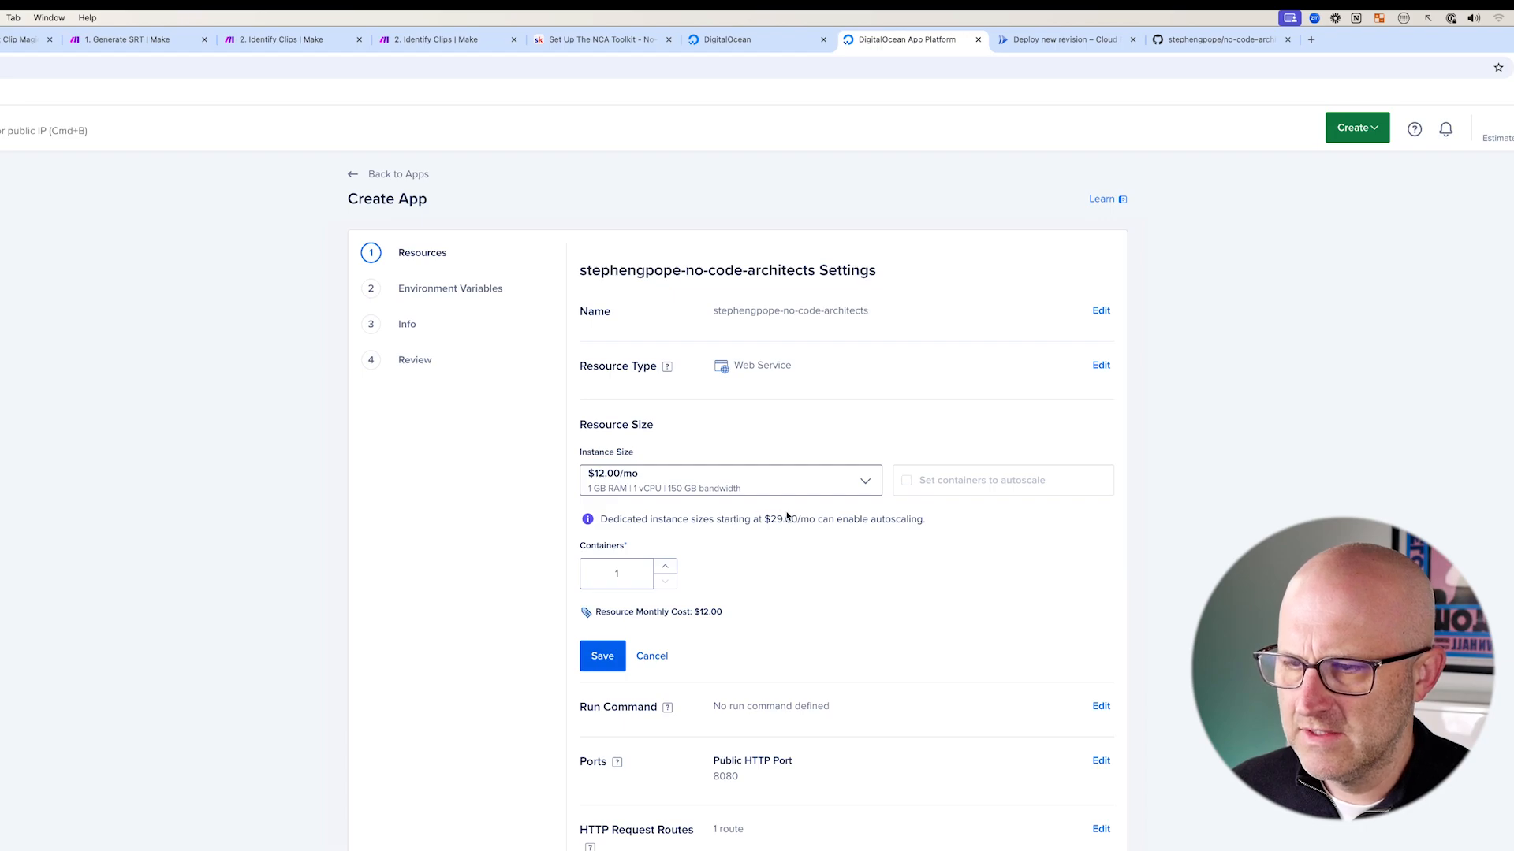
{"action": "mouse_move", "coordinate": [540, 425]}
{"action": "left_mouse_down"}
{"action": "mouse_move", "coordinate": [693, 507]}
{"action": "mouse_move", "coordinate": [903, 532]}
{"action": "left_mouse_up"}
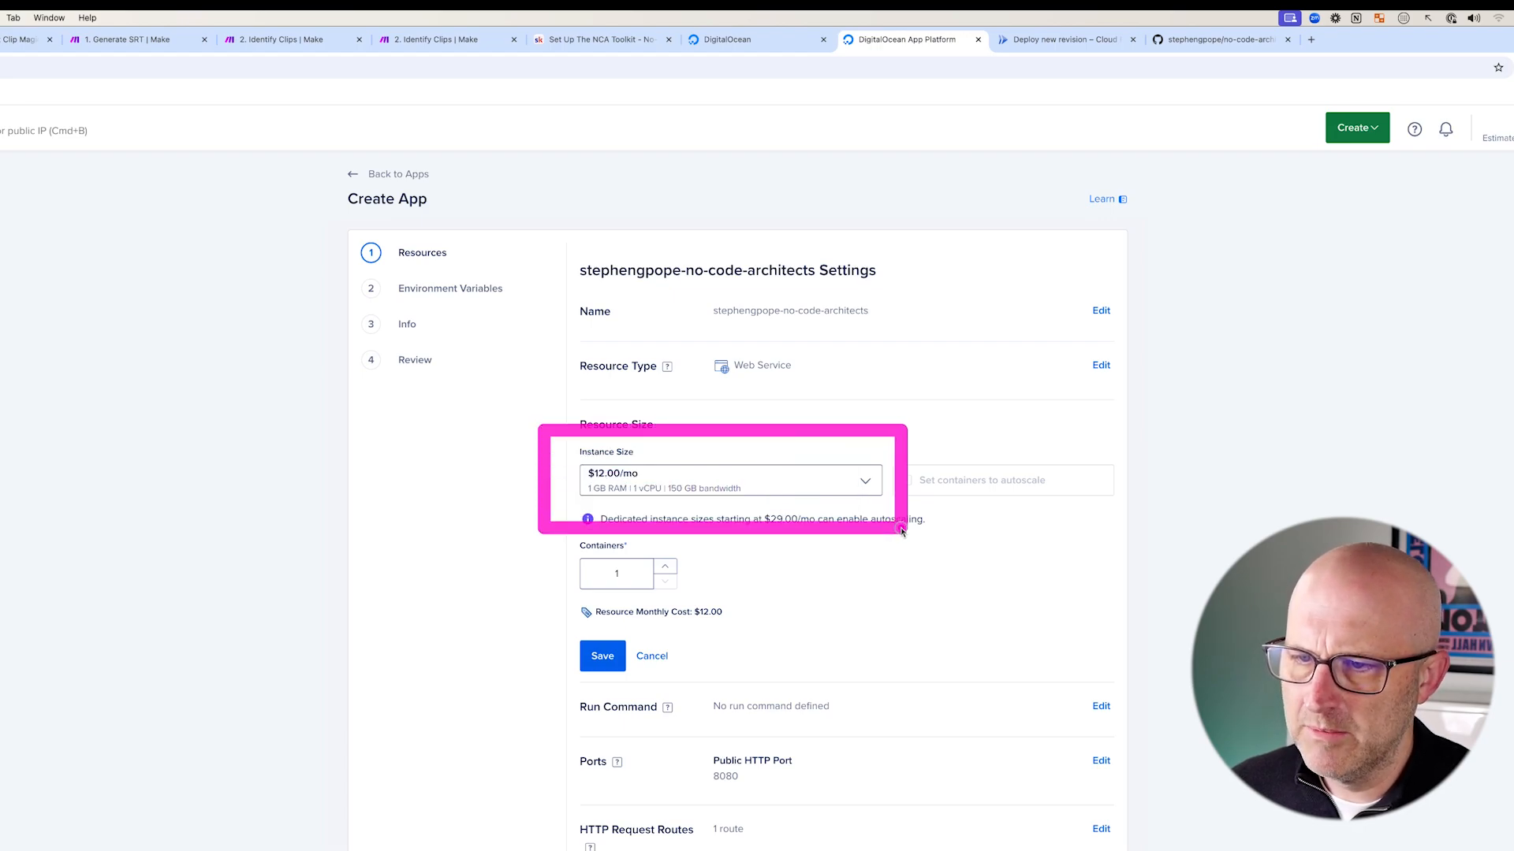
{"action": "mouse_move", "coordinate": [801, 390]}
{"action": "left_mouse_down"}
{"action": "mouse_move", "coordinate": [659, 433]}
{"action": "mouse_move", "coordinate": [649, 451]}
{"action": "left_mouse_up"}
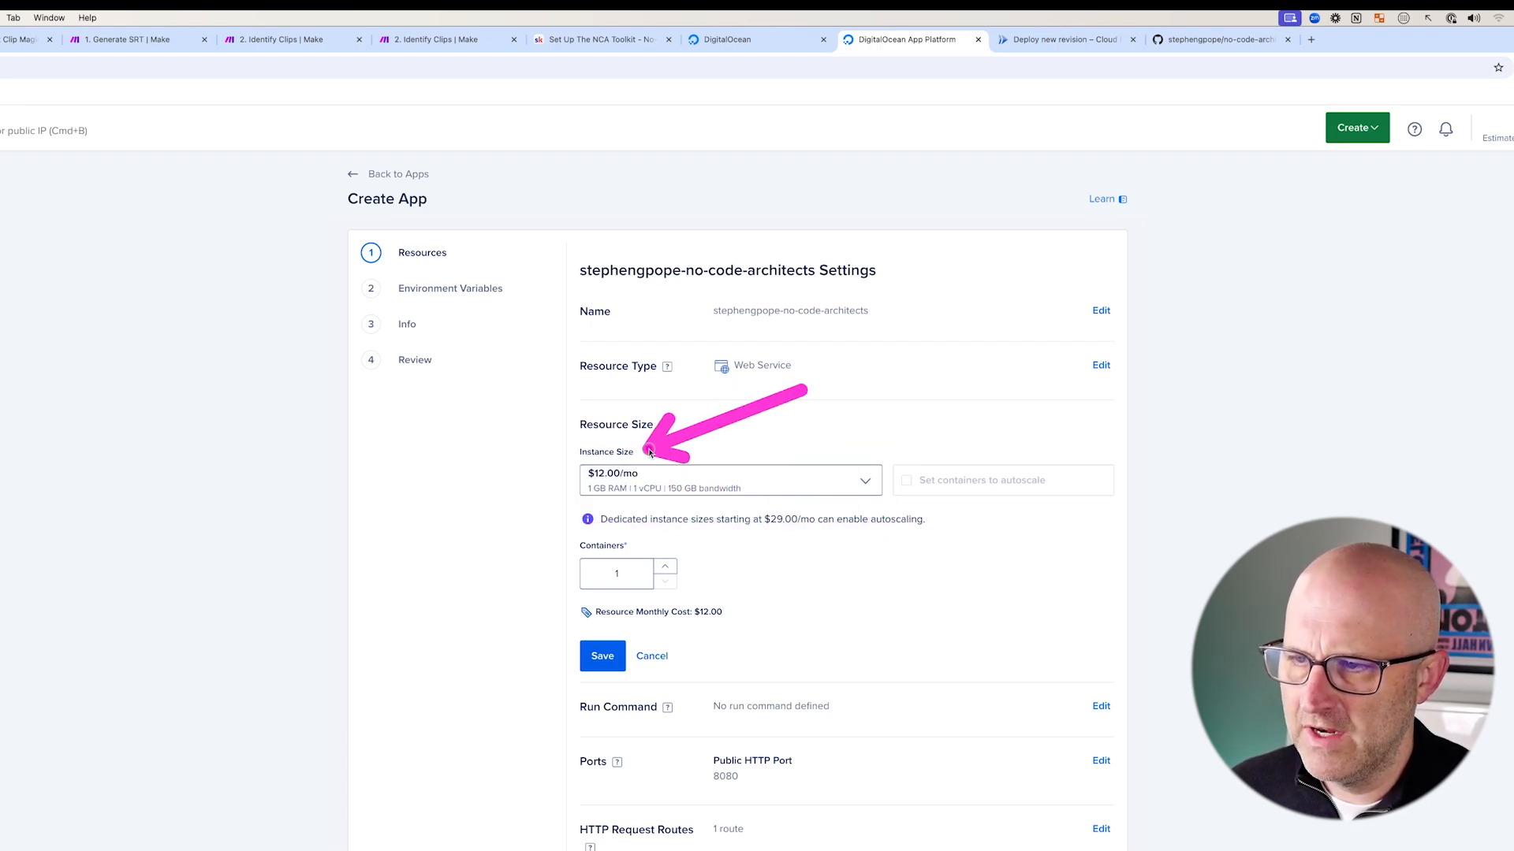
- Choose the $50.00/mo instance size (4 GB RAM, 2 vCPUs) with one container and save
{"action": "left_click", "coordinate": [652, 478]}
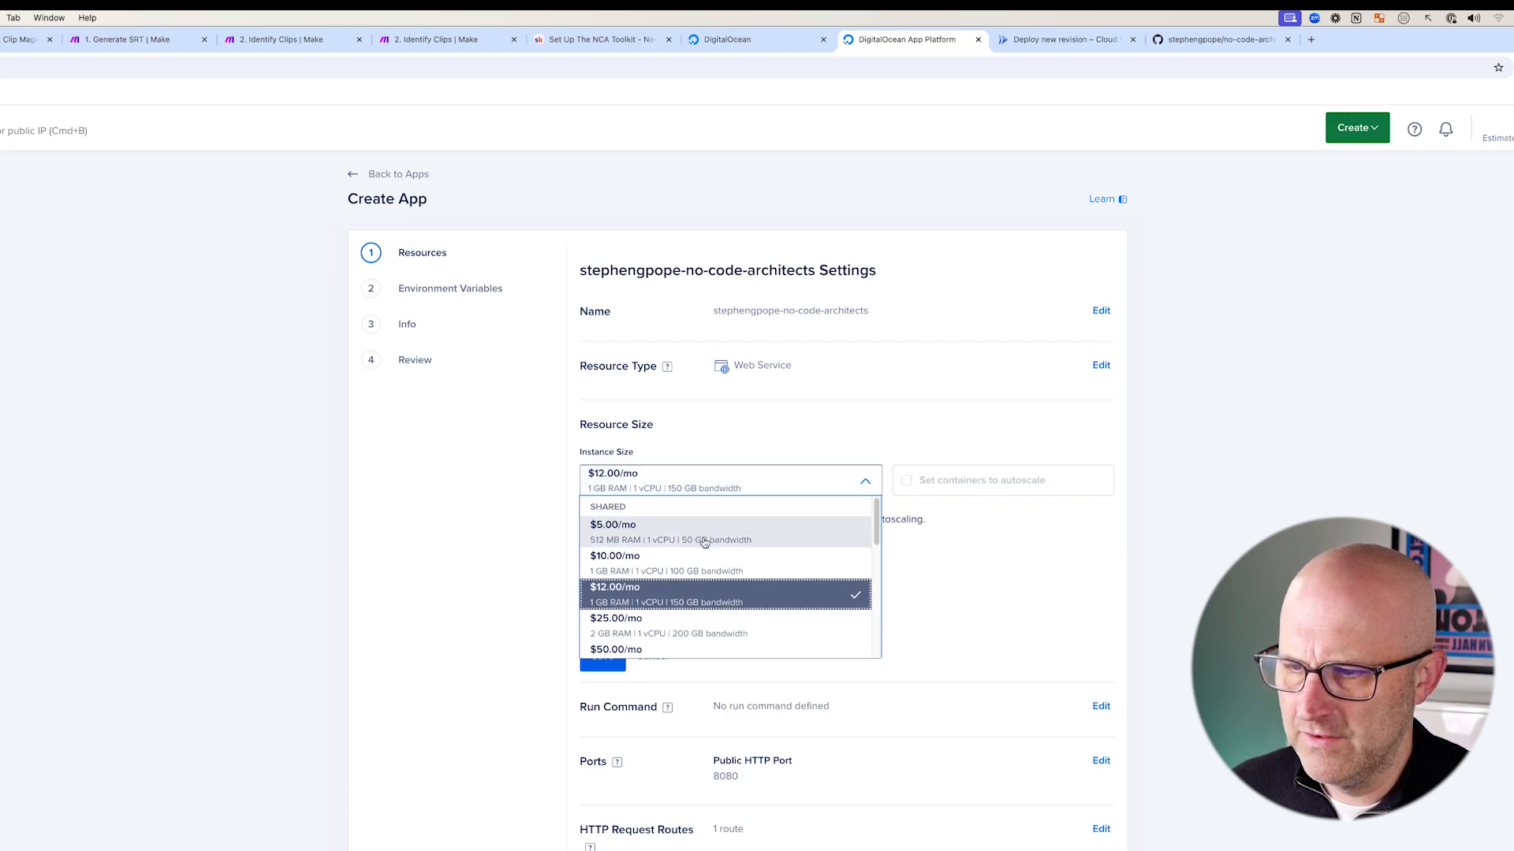
{"action": "scroll", "coordinate": [703, 536], "scroll_direction": "down", "scroll_amount": 2}
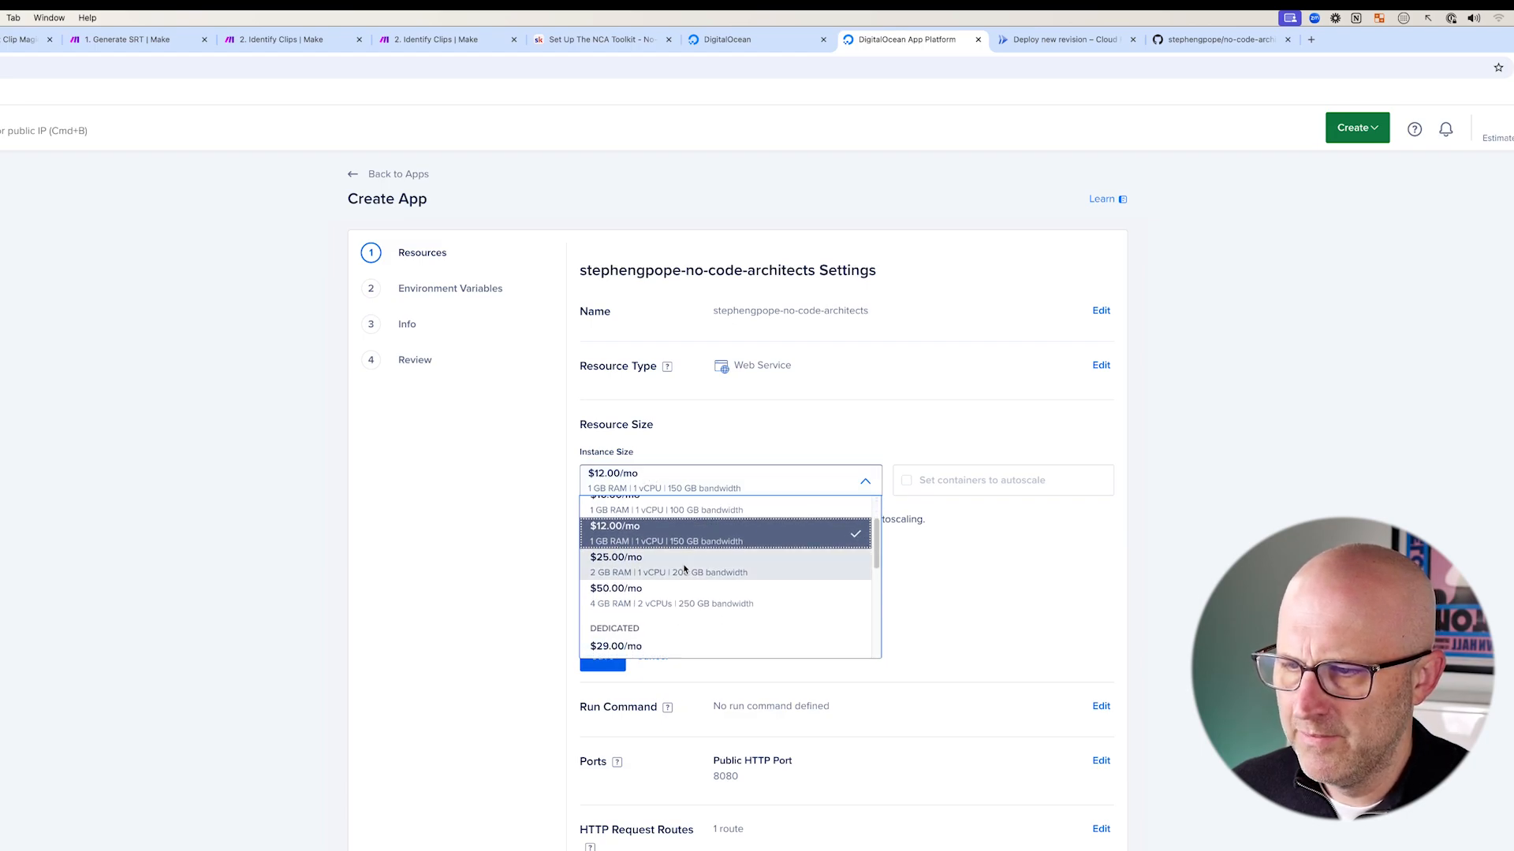
{"action": "left_click", "coordinate": [677, 583]}
{"action": "left_click_drag", "start_coordinate": [433, 482], "coordinate": [561, 475]}
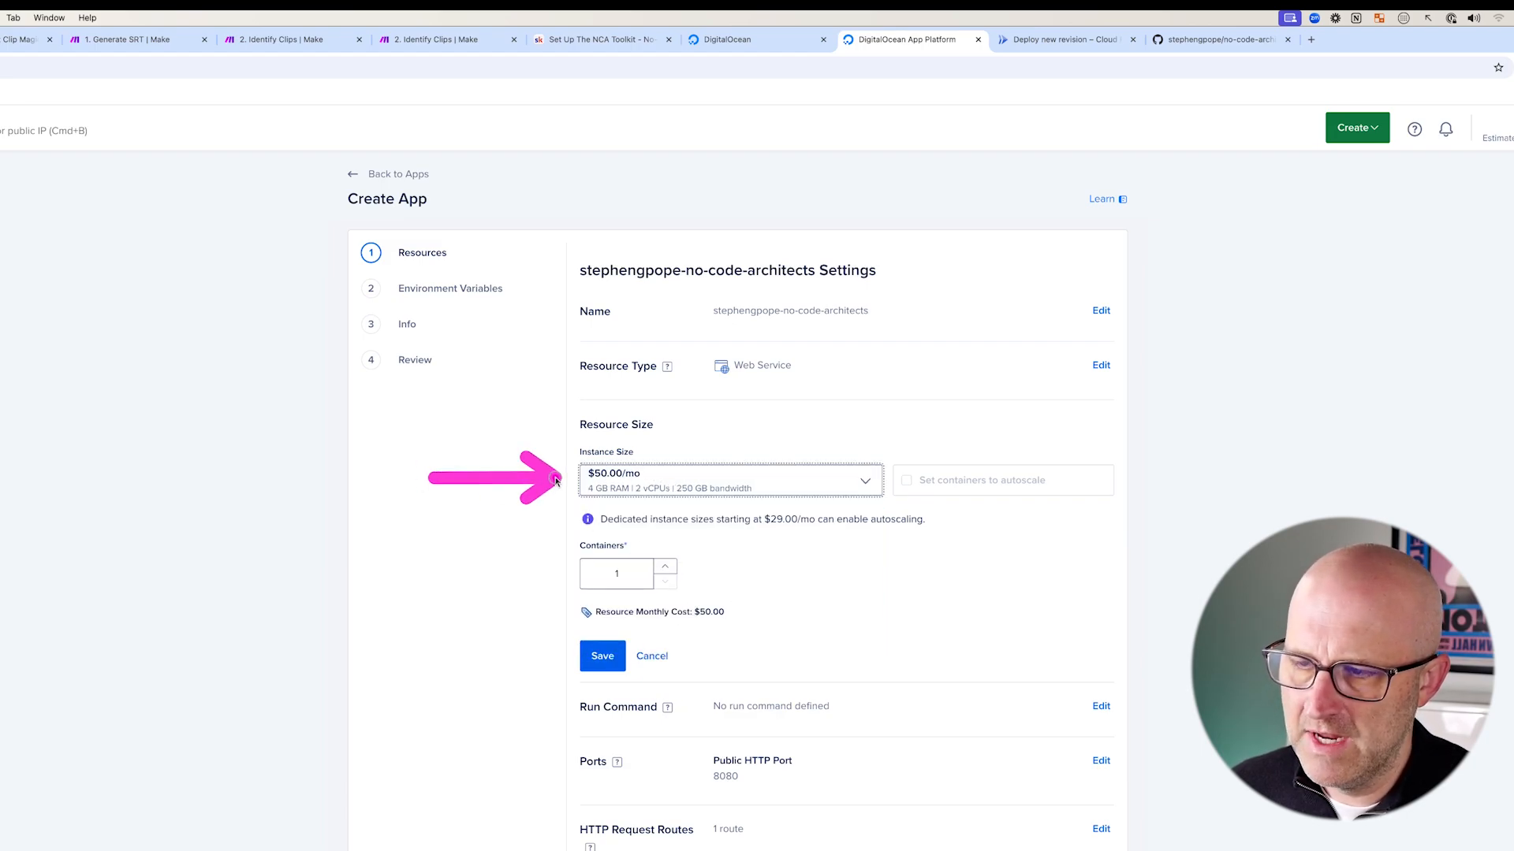
{"action": "left_click_drag", "start_coordinate": [906, 597], "coordinate": [753, 607]}
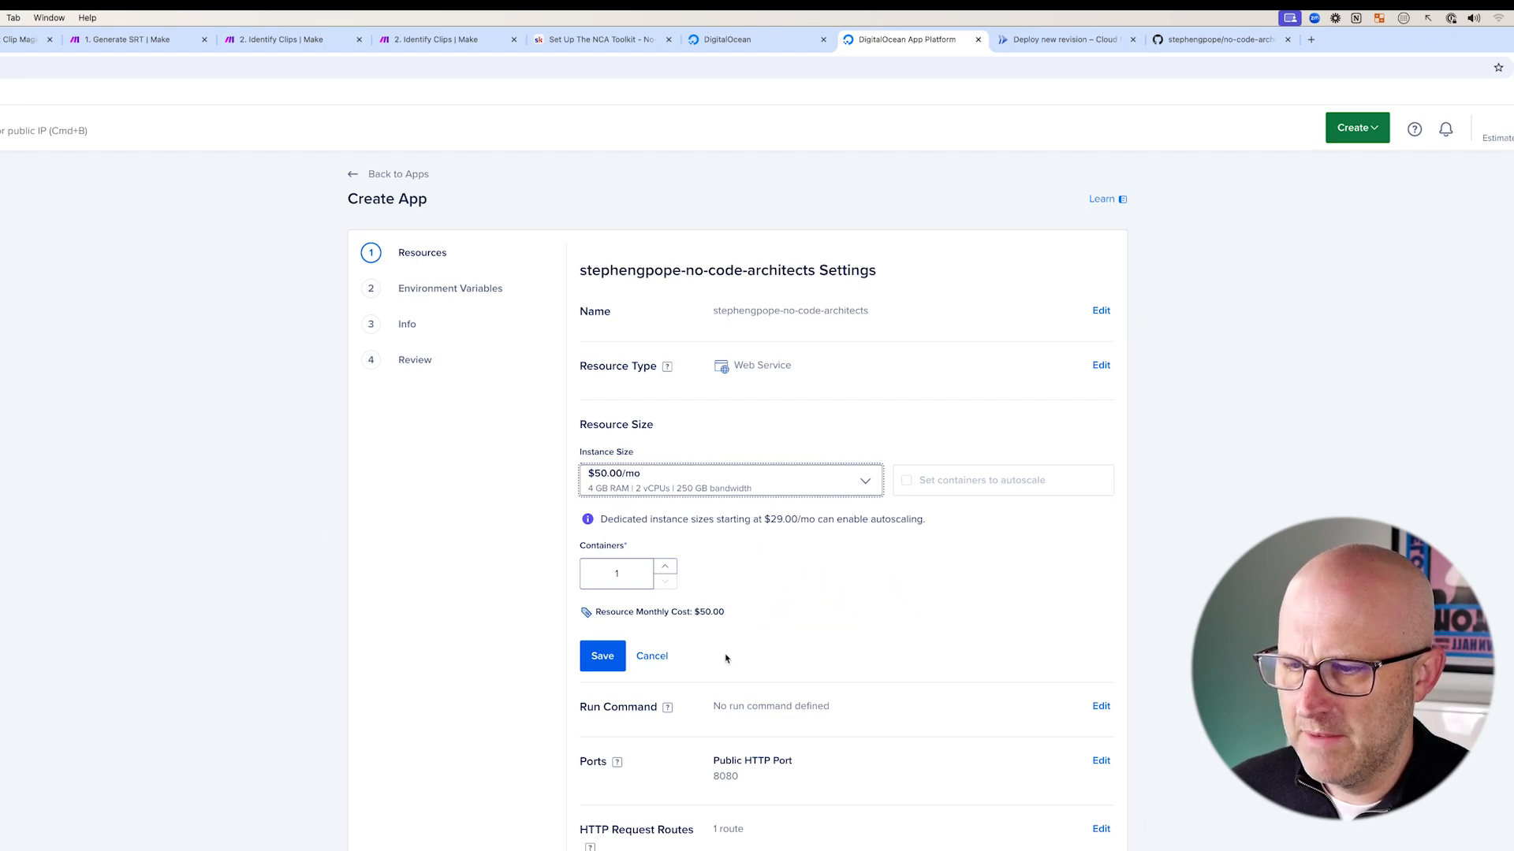
{"action": "mouse_move", "coordinate": [445, 587]}
{"action": "left_mouse_down"}
{"action": "mouse_move", "coordinate": [571, 563]}
{"action": "mouse_move", "coordinate": [579, 576]}
{"action": "left_mouse_up"}
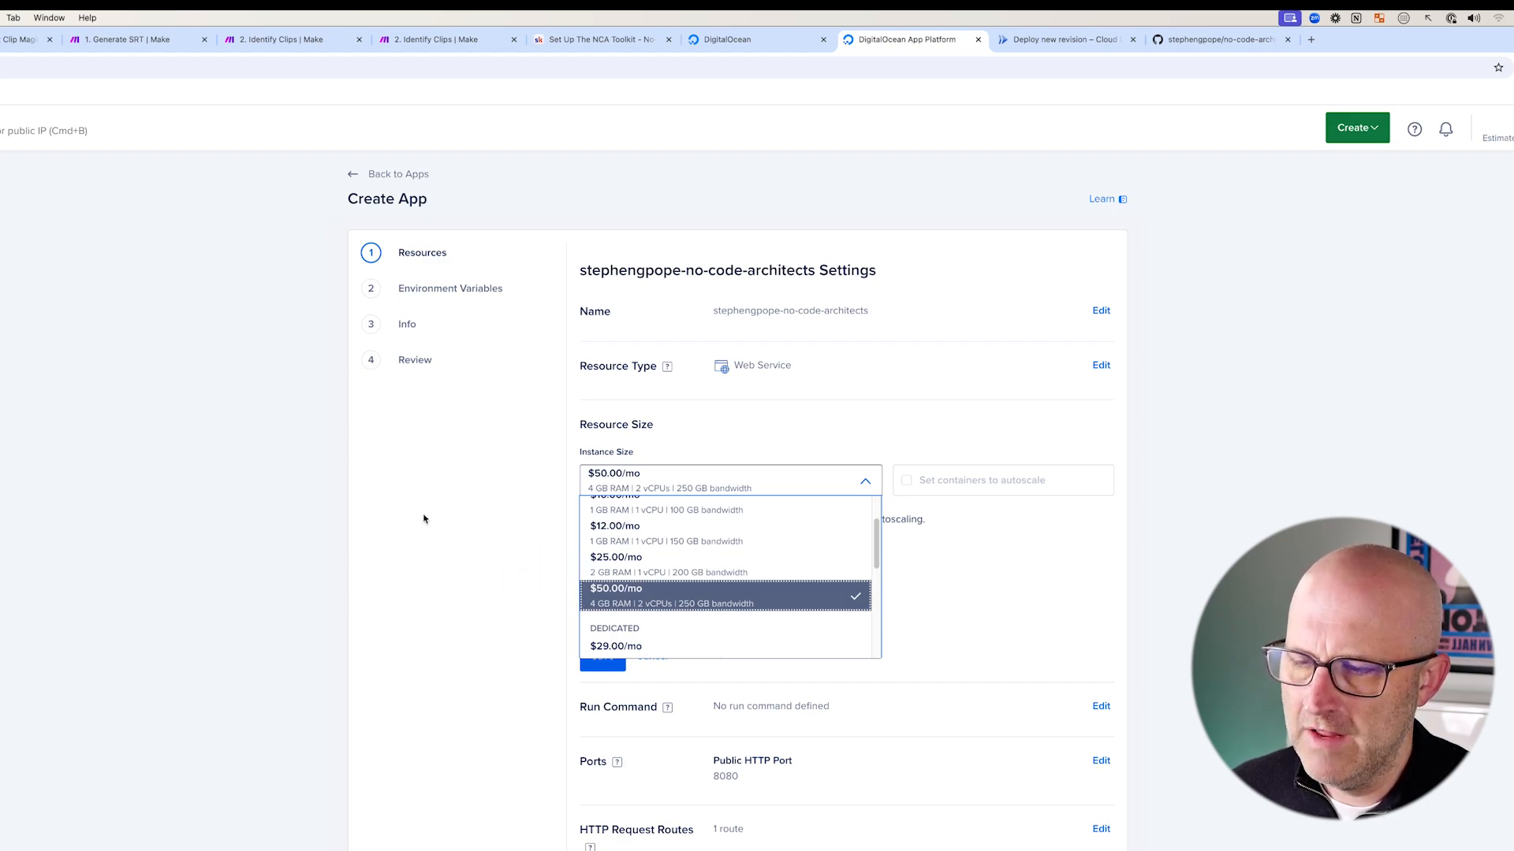
{"action": "left_click_drag", "start_coordinate": [477, 575], "coordinate": [584, 604]}
{"action": "left_click", "coordinate": [653, 604]}
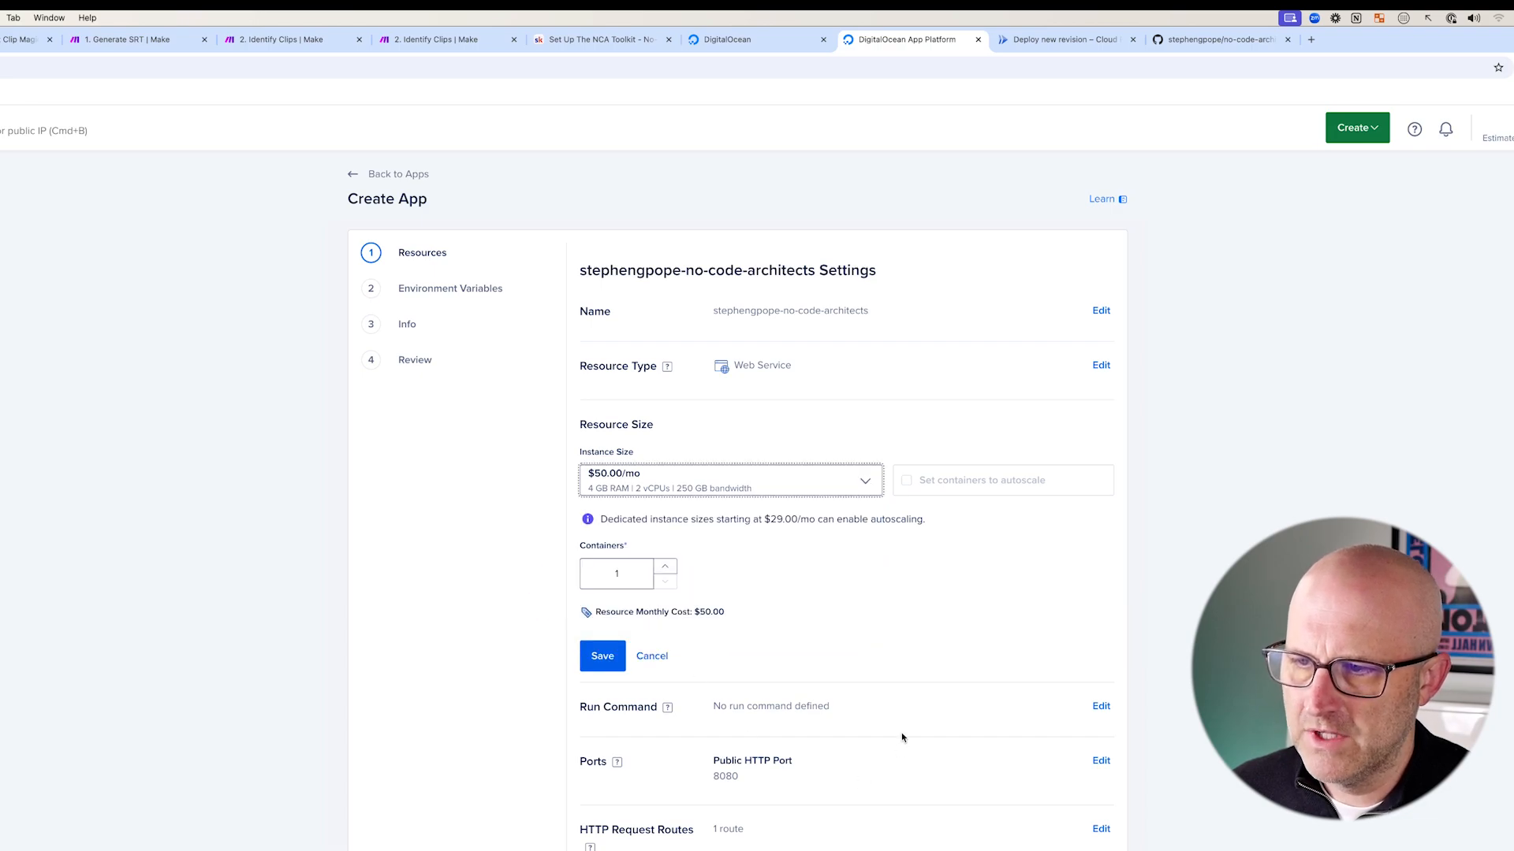
{"action": "left_click_drag", "start_coordinate": [828, 603], "coordinate": [701, 581]}
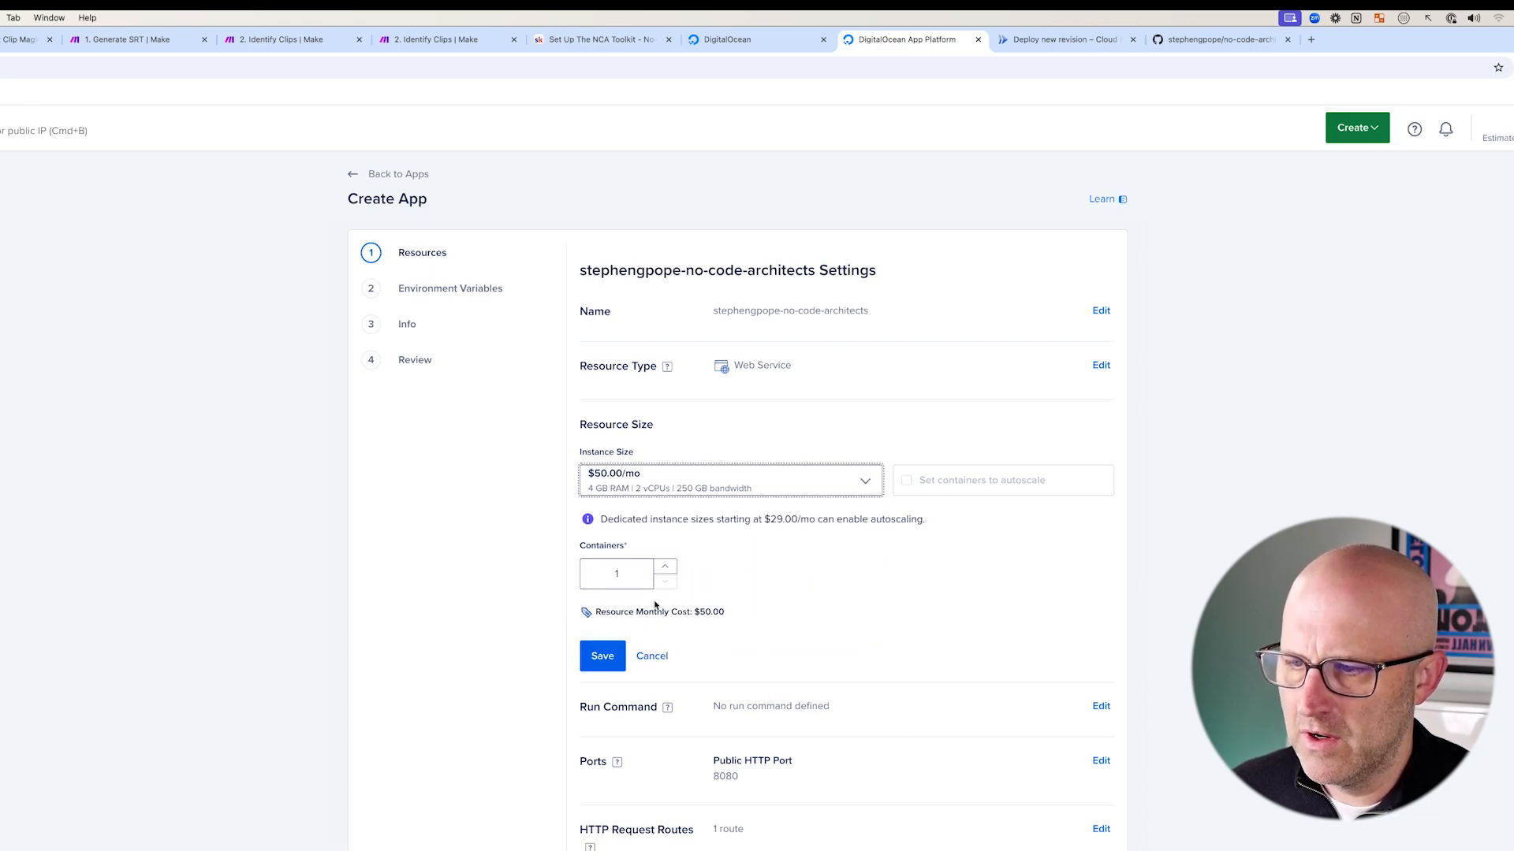
{"action": "left_click_drag", "start_coordinate": [459, 570], "coordinate": [556, 574]}
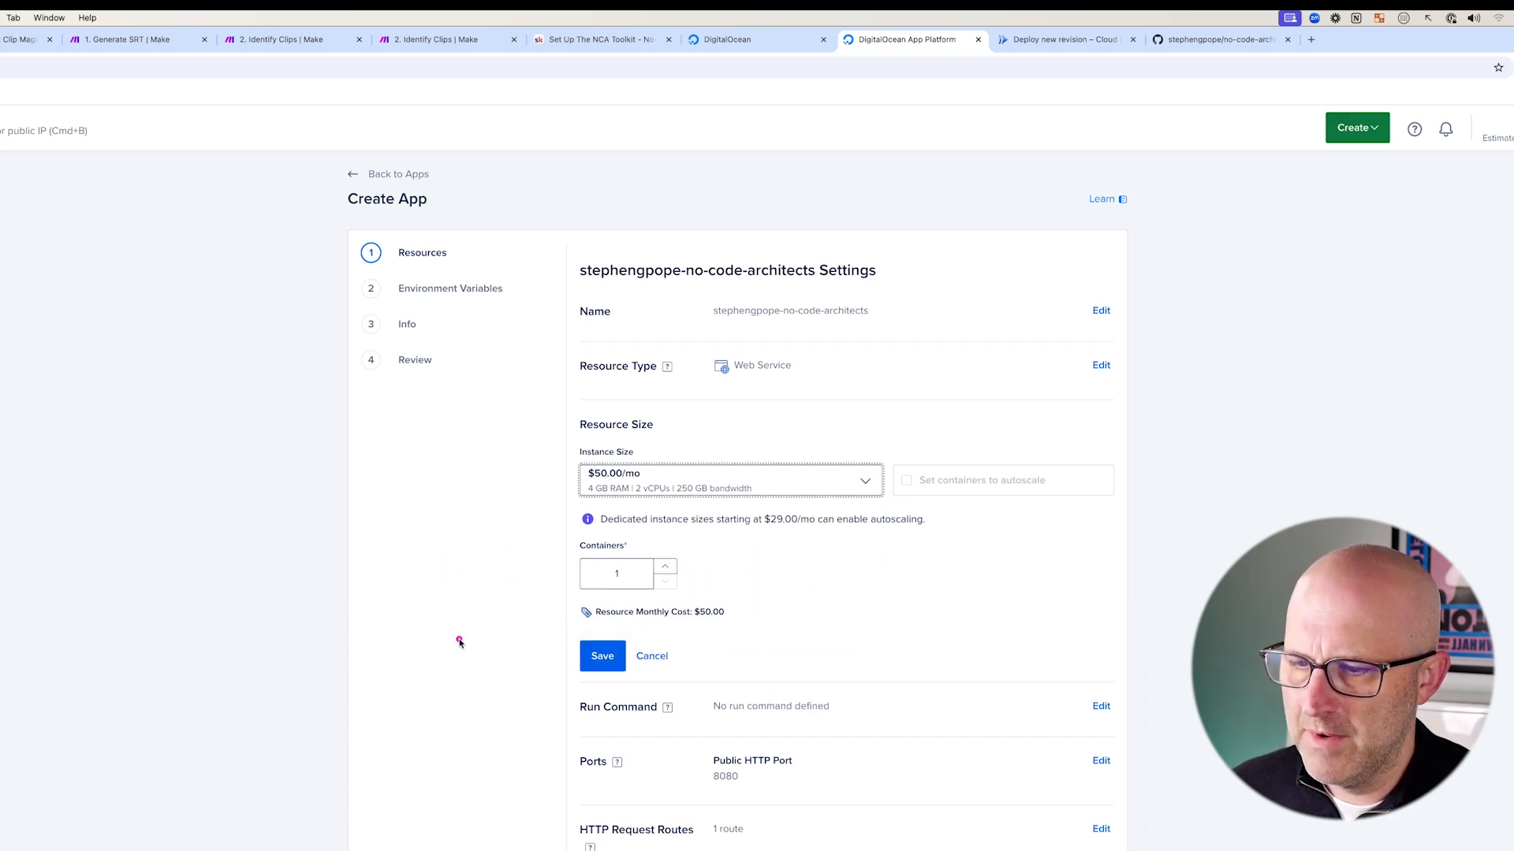
{"action": "left_click_drag", "start_coordinate": [460, 641], "coordinate": [551, 656]}
{"action": "left_click_drag", "start_coordinate": [433, 728], "coordinate": [548, 826]}
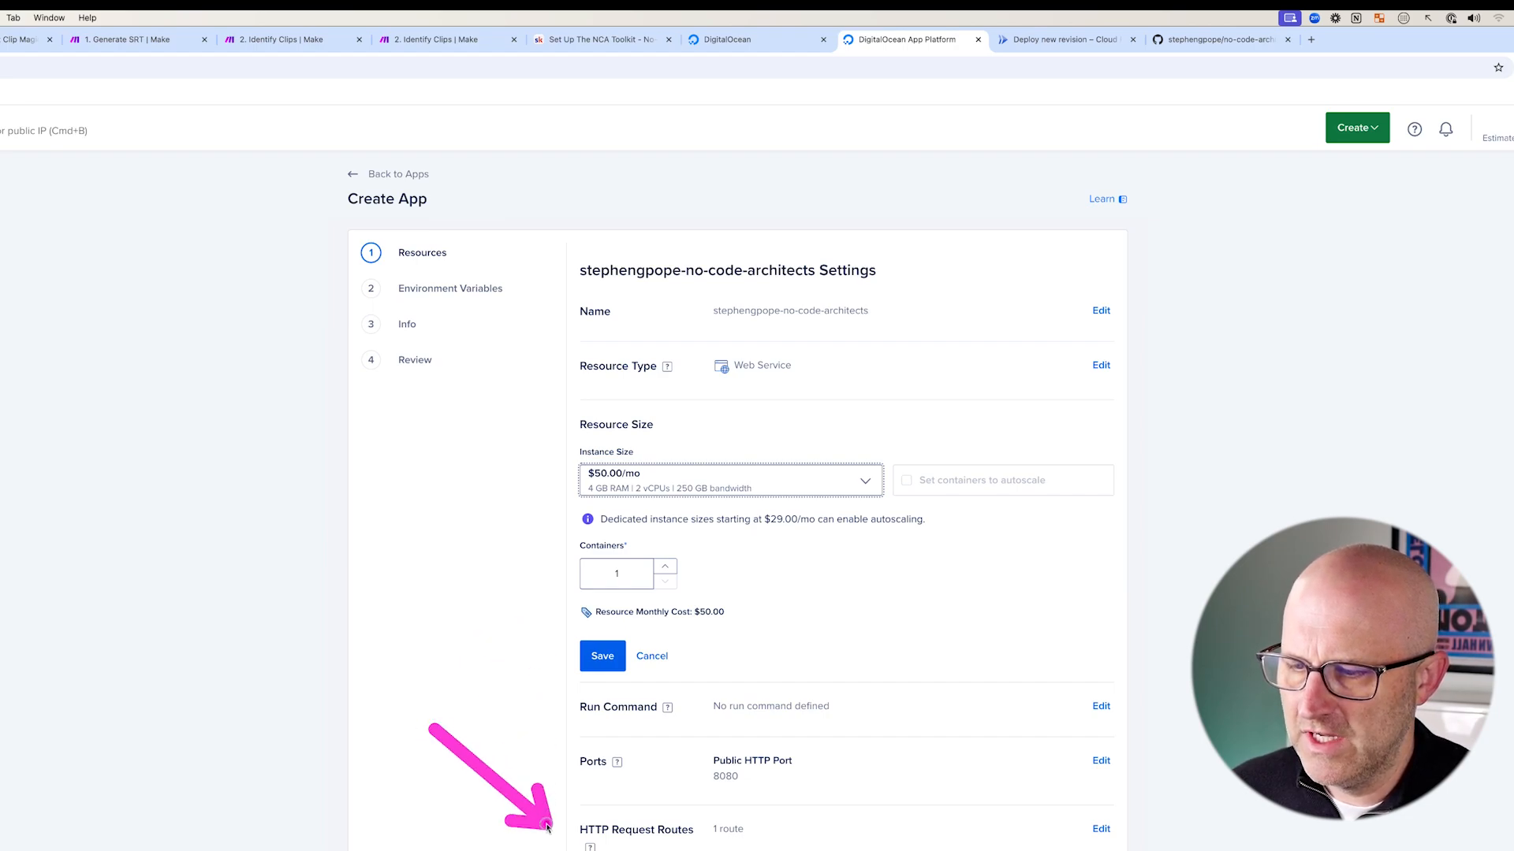
{"action": "left_click", "coordinate": [603, 655]}
{"action": "left_click_drag", "start_coordinate": [514, 425], "coordinate": [471, 310]}
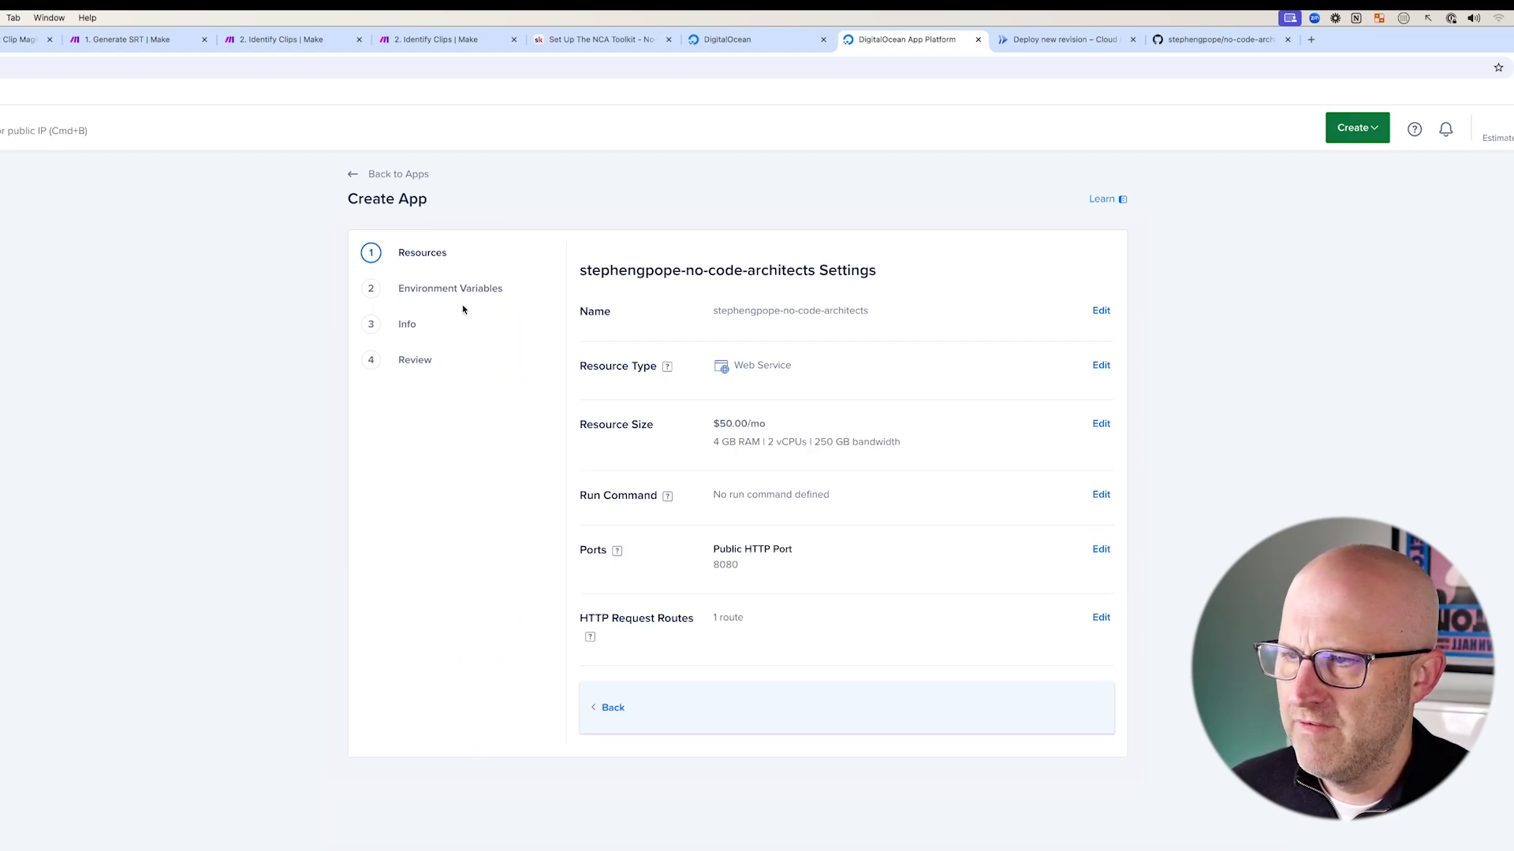
- Open the app's global environment variables editor and enter the API_KEY variable with its value
{"action": "left_click", "coordinate": [404, 291]}
{"action": "left_click_drag", "start_coordinate": [253, 288], "coordinate": [341, 295]}
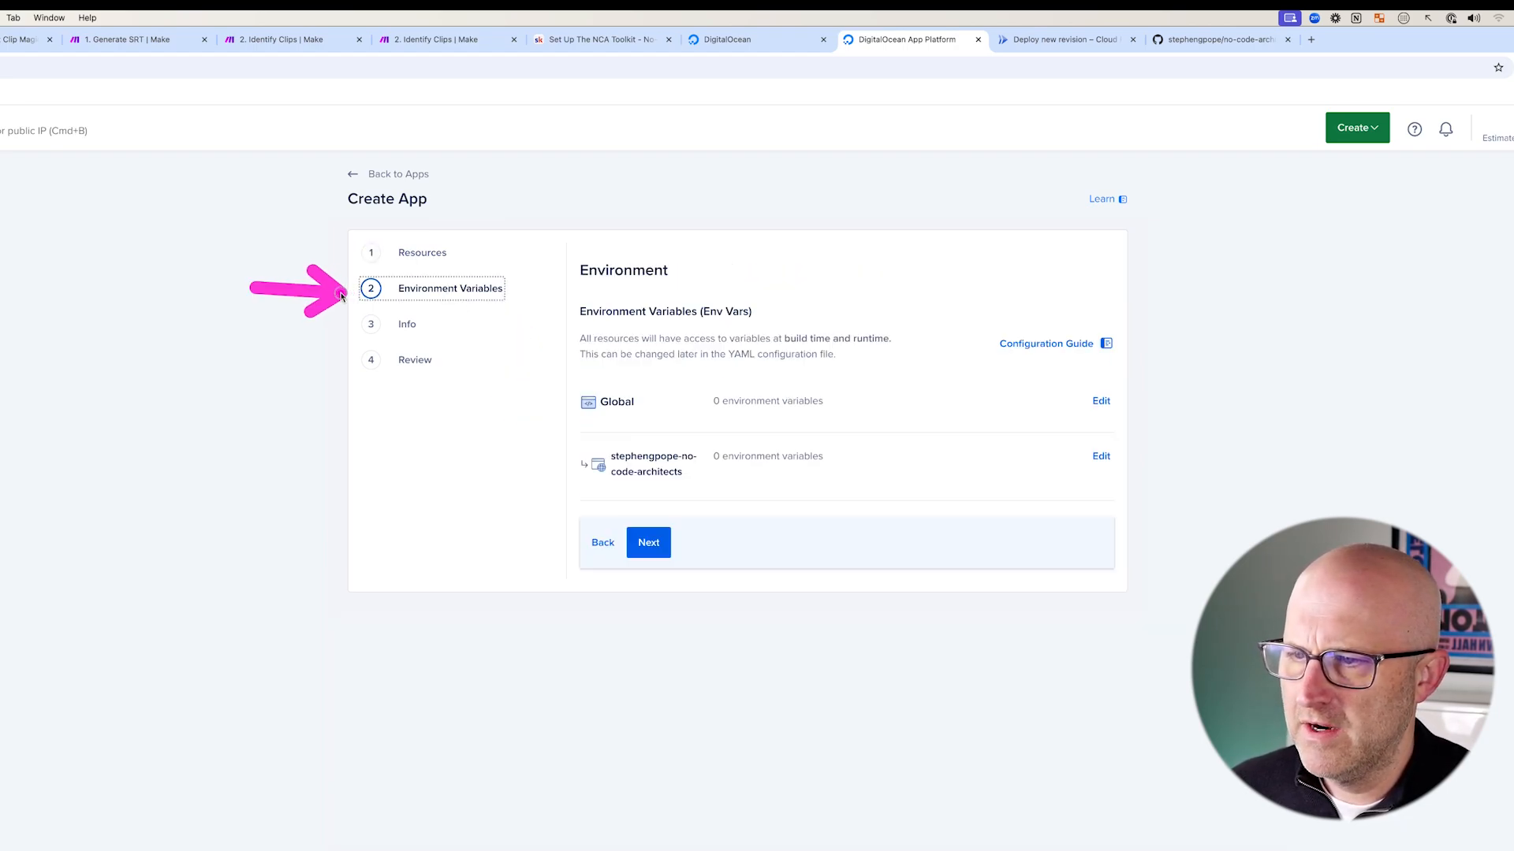
{"action": "mouse_move", "coordinate": [767, 359]}
{"action": "left_mouse_down"}
{"action": "mouse_move", "coordinate": [662, 385]}
{"action": "mouse_move", "coordinate": [982, 400]}
{"action": "left_mouse_up"}
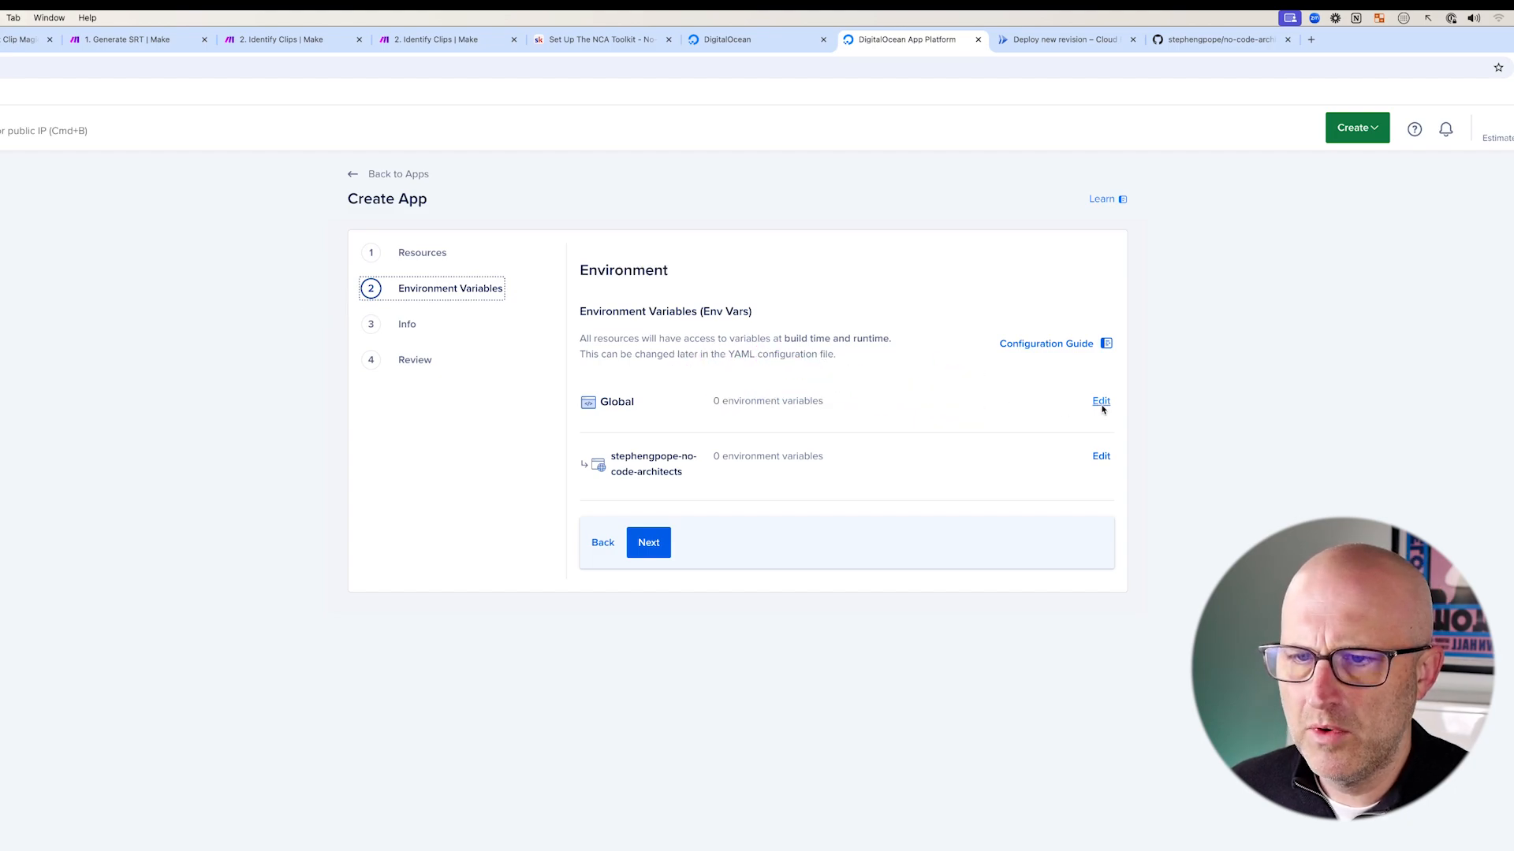
{"action": "left_click", "coordinate": [1101, 404]}
{"action": "left_click", "coordinate": [648, 547]}
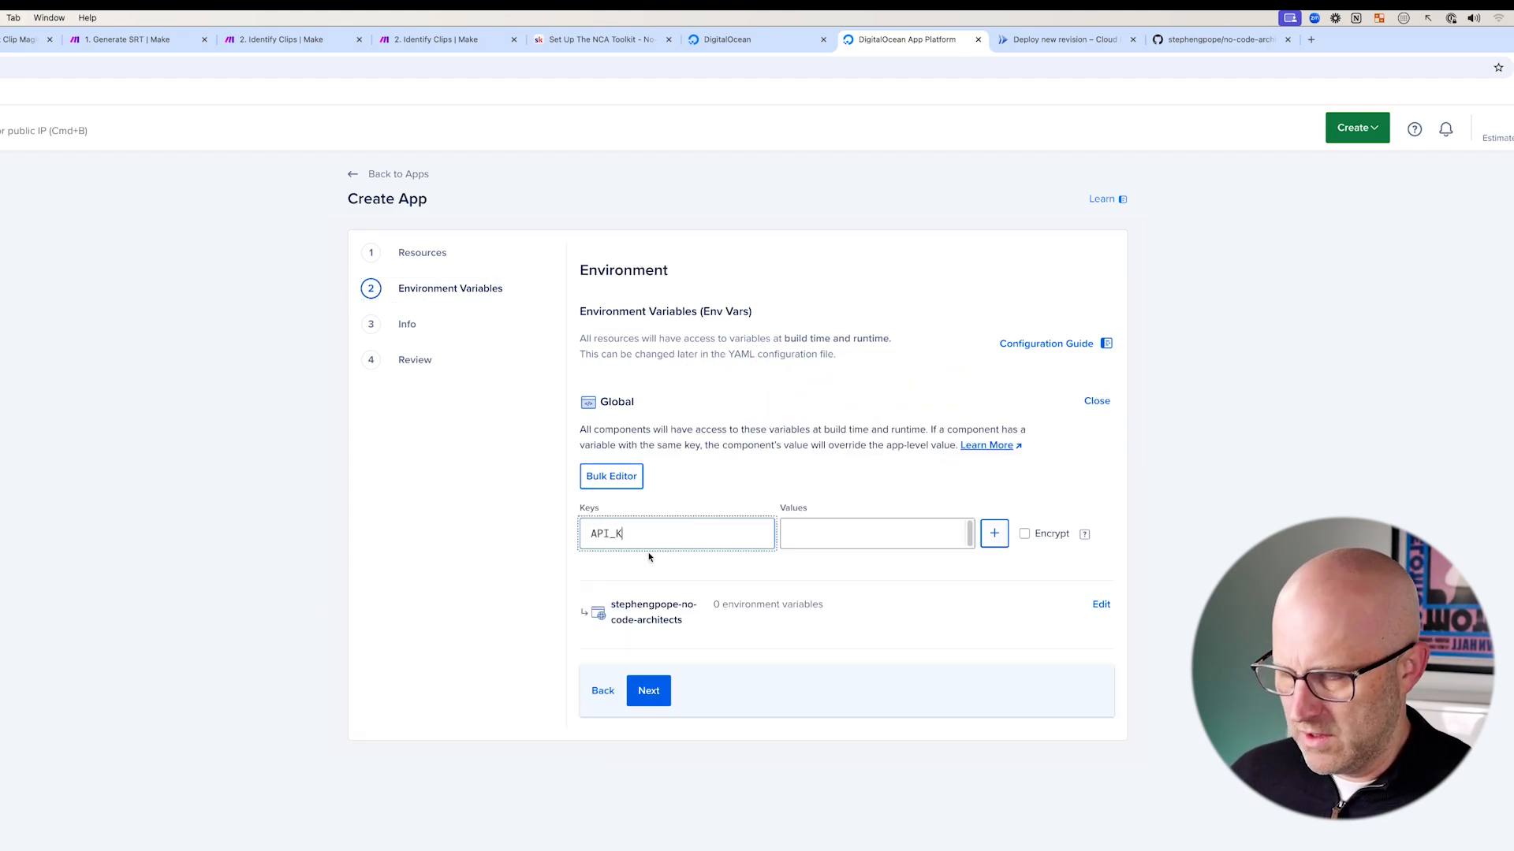
{"action": "left_click_drag", "start_coordinate": [844, 404], "coordinate": [808, 497]}
{"action": "left_click", "coordinate": [807, 536]}
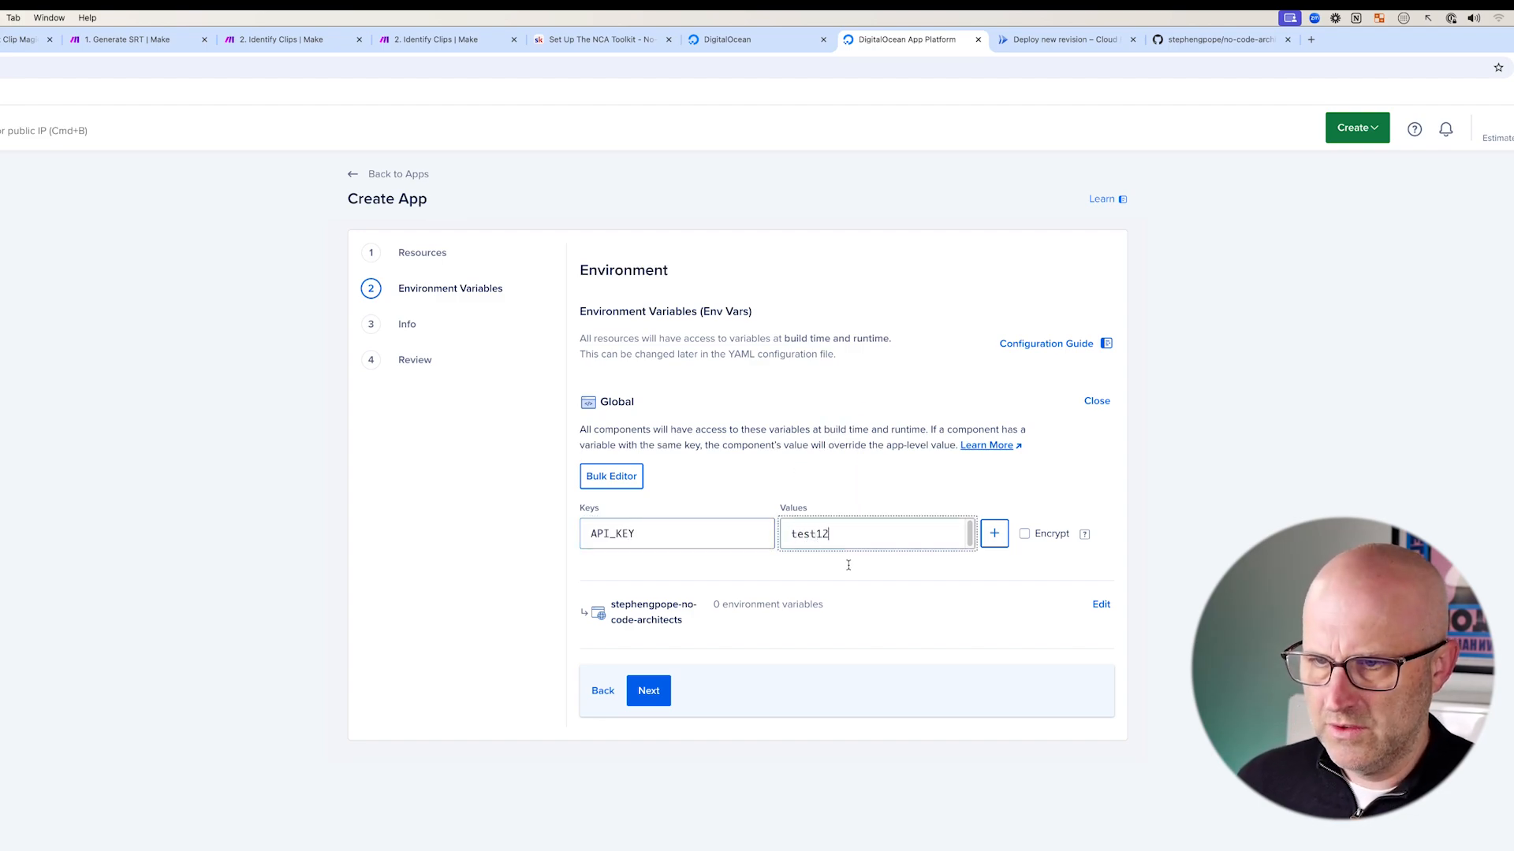
{"action": "mouse_move", "coordinate": [520, 595]}
{"action": "left_mouse_down"}
{"action": "mouse_move", "coordinate": [629, 558]}
{"action": "mouse_move", "coordinate": [615, 537]}
{"action": "mouse_move", "coordinate": [576, 544]}
{"action": "left_mouse_up"}
{"action": "left_click_drag", "start_coordinate": [552, 490], "coordinate": [689, 576]}
{"action": "mouse_move", "coordinate": [1214, 603]}
{"action": "left_mouse_down"}
{"action": "mouse_move", "coordinate": [1000, 541]}
{"action": "mouse_move", "coordinate": [1034, 558]}
{"action": "left_mouse_up"}
- Add three empty variable rows below API_KEY and return to the yt-demo Spaces bucket
{"action": "left_click", "coordinate": [994, 535]}
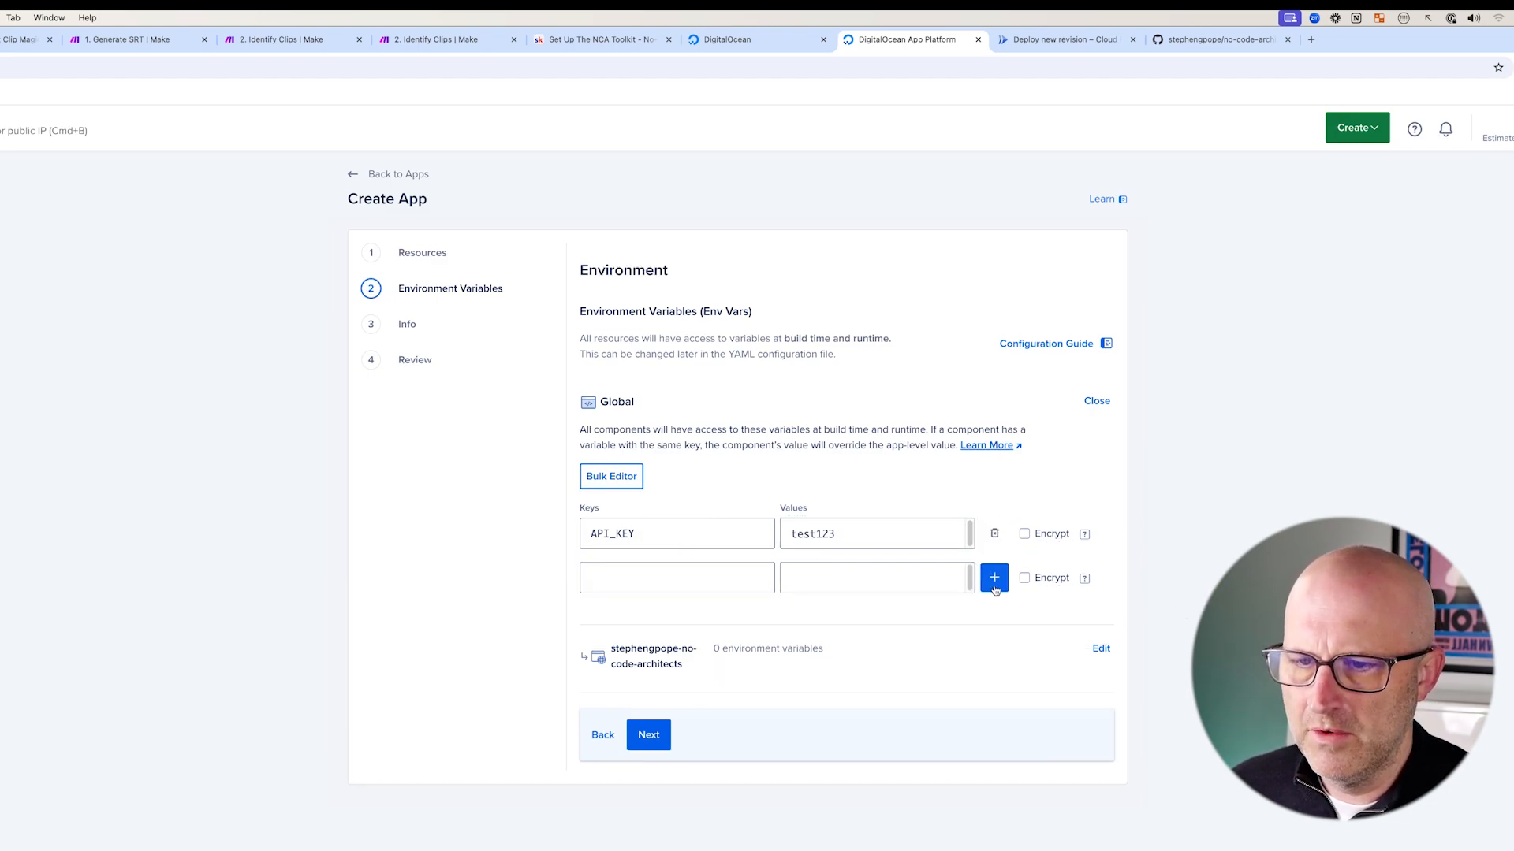
{"action": "left_click", "coordinate": [994, 579]}
{"action": "left_click", "coordinate": [994, 622]}
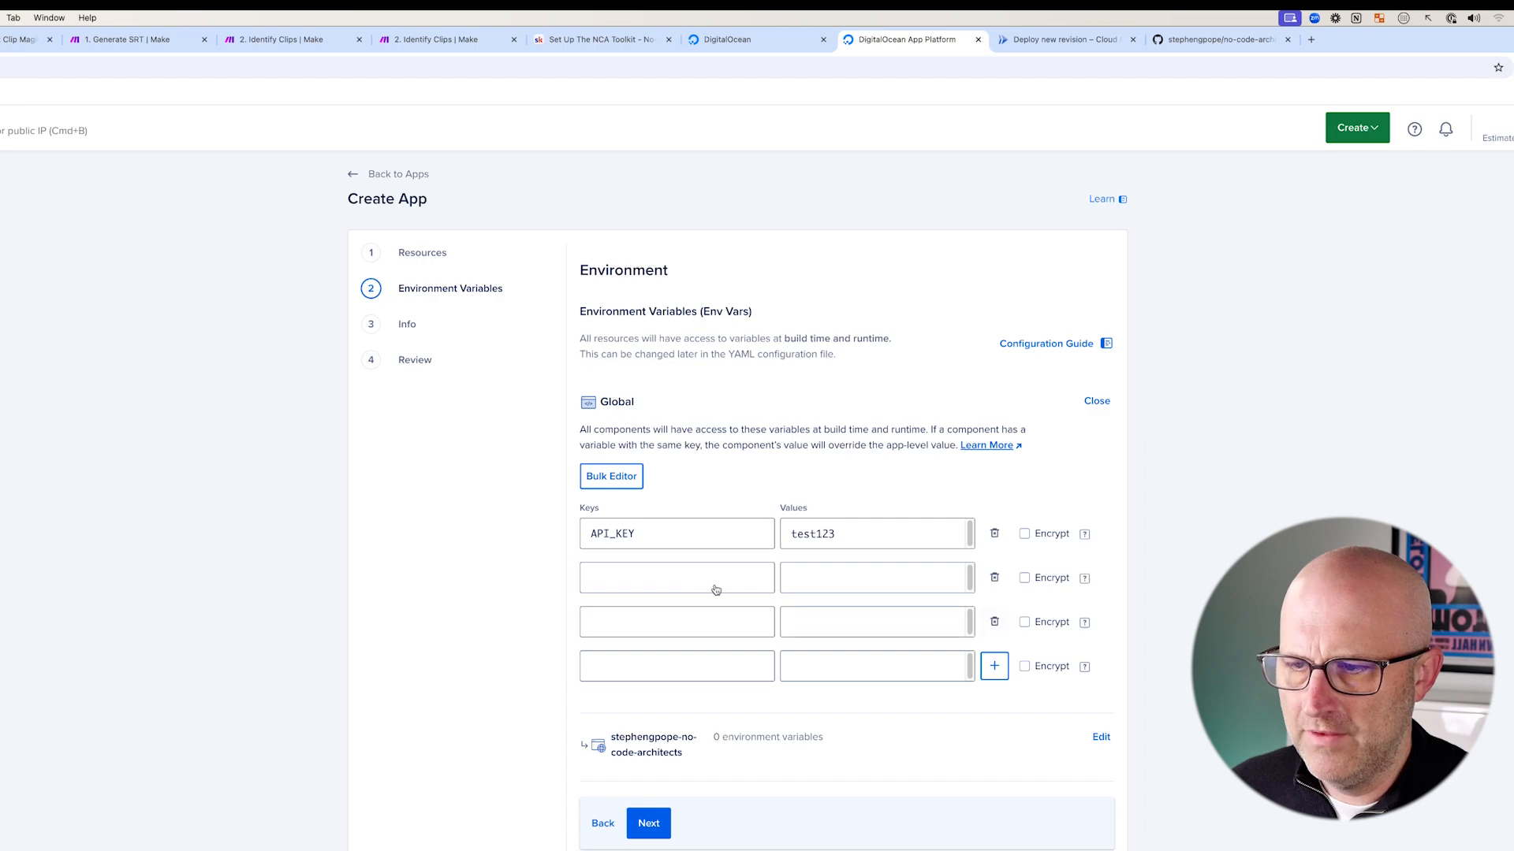
{"action": "mouse_move", "coordinate": [584, 555]}
{"action": "left_mouse_down"}
{"action": "mouse_move", "coordinate": [526, 642]}
{"action": "mouse_move", "coordinate": [592, 697]}
{"action": "left_mouse_up"}
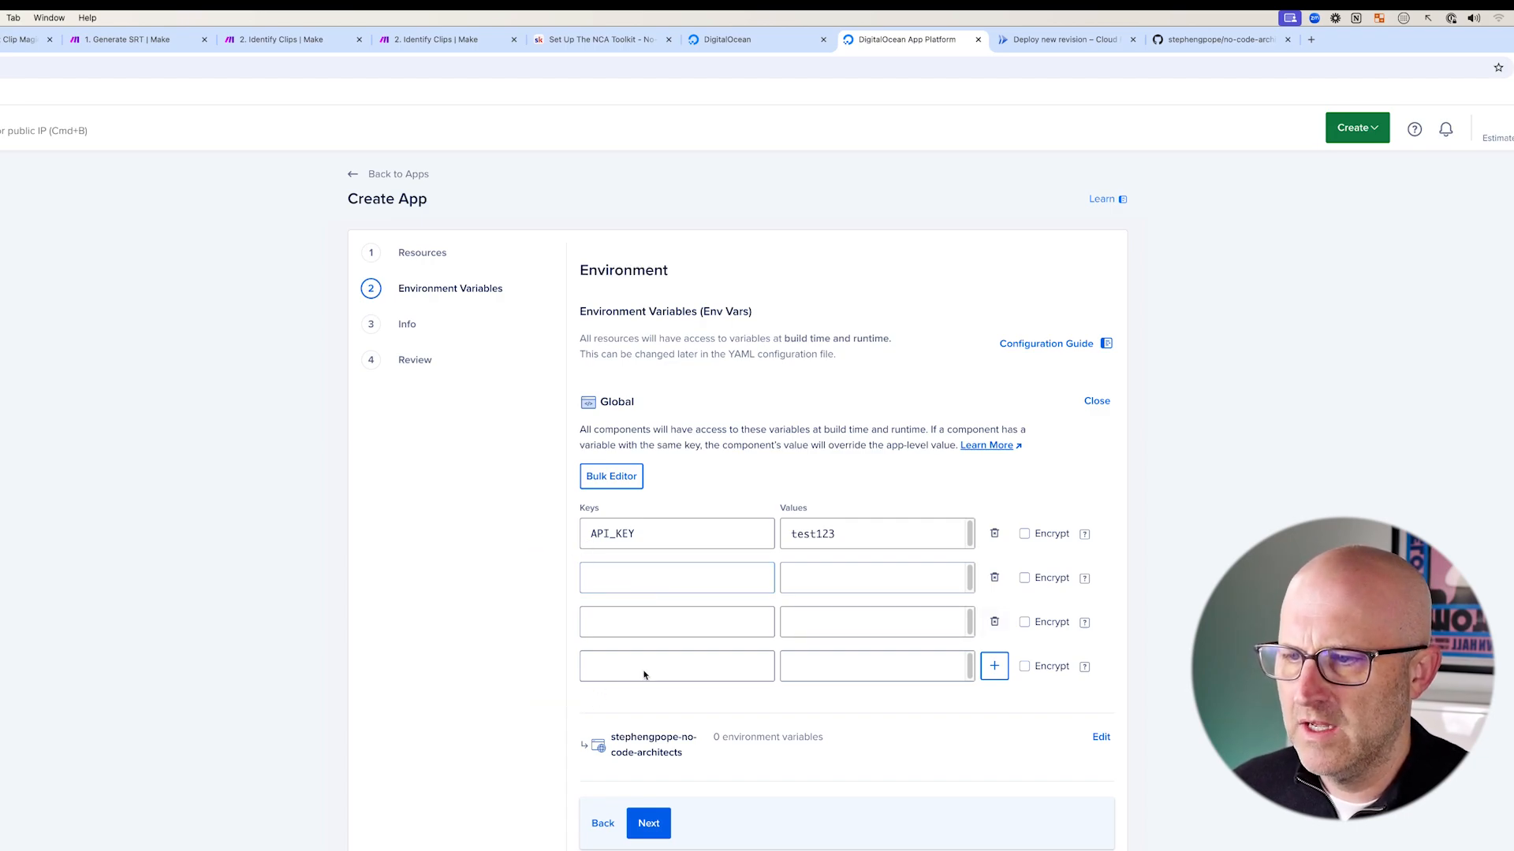
{"action": "left_click_drag", "start_coordinate": [603, 172], "coordinate": [670, 101]}
{"action": "left_click", "coordinate": [721, 46]}
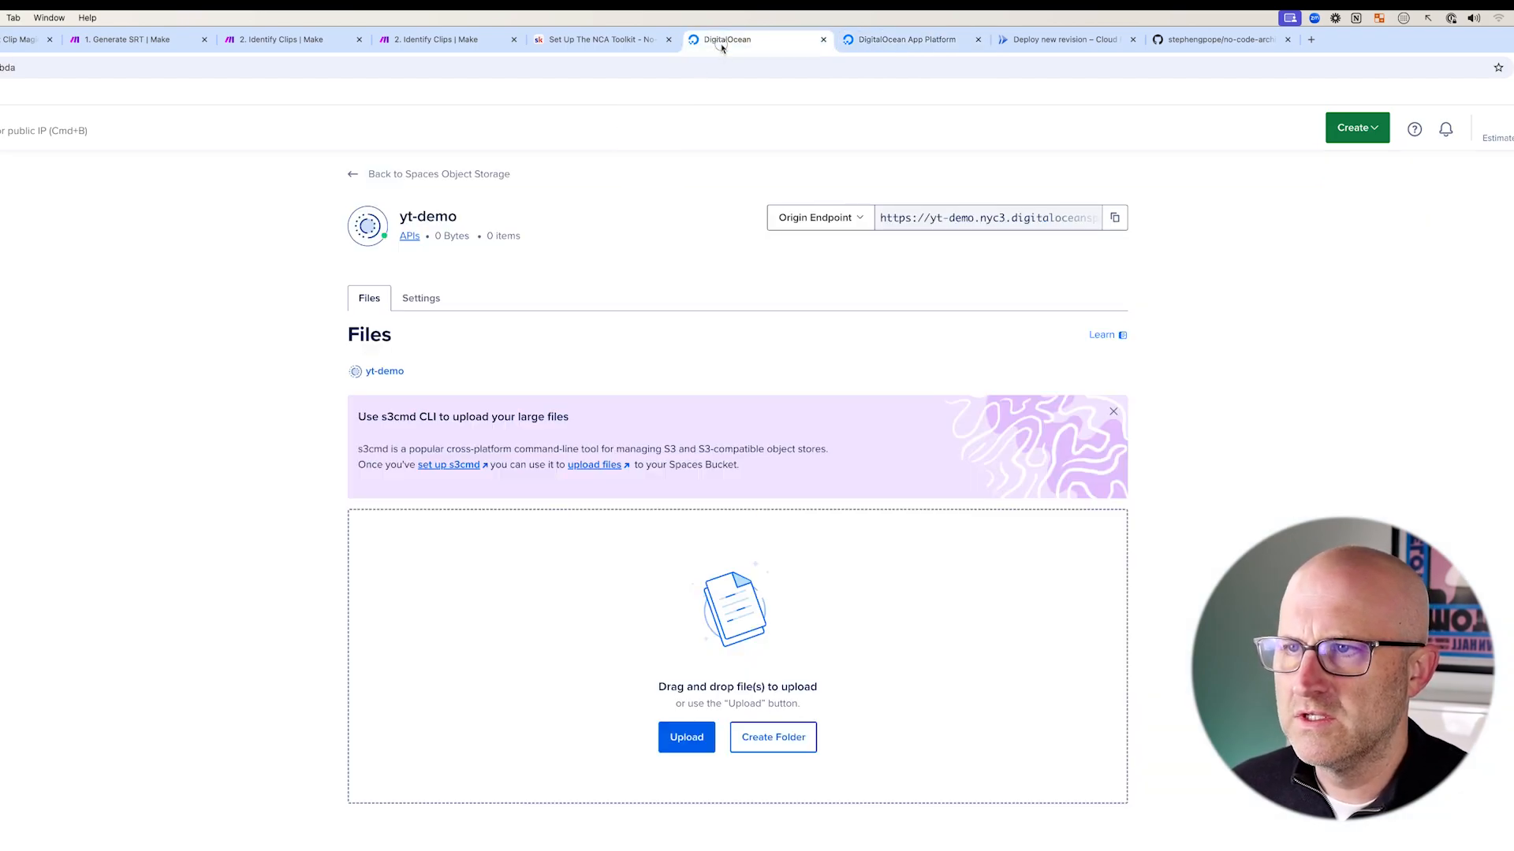
- Open the Settings of the yt-demo Spaces bucket
{"action": "mouse_move", "coordinate": [186, 315]}
{"action": "left_mouse_down"}
{"action": "mouse_move", "coordinate": [270, 325]}
{"action": "mouse_move", "coordinate": [301, 410]}
{"action": "left_mouse_up"}
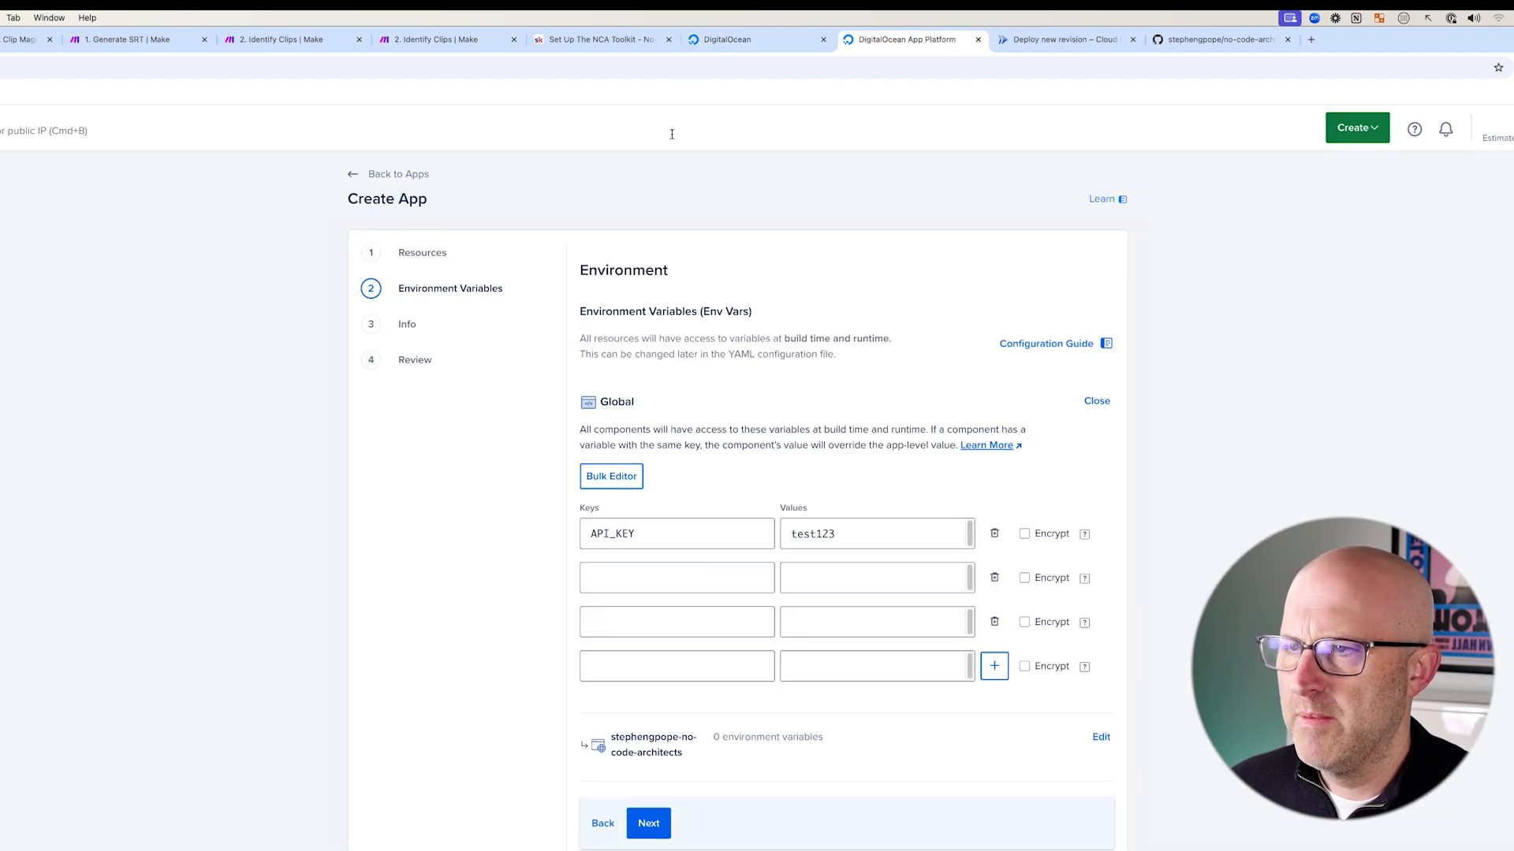
{"action": "left_click", "coordinate": [729, 43]}
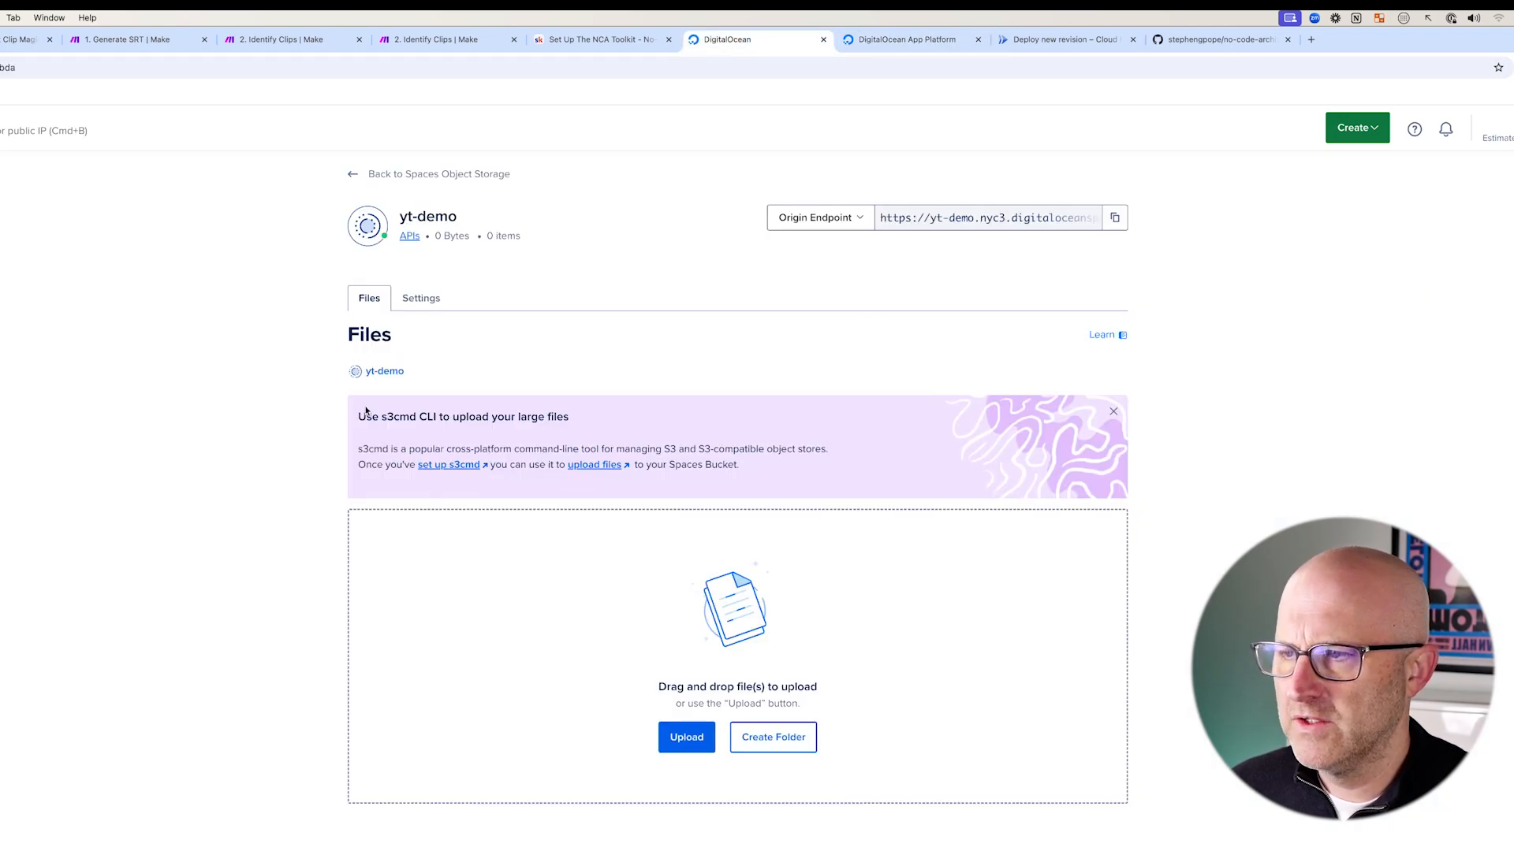
{"action": "left_click_drag", "start_coordinate": [325, 299], "coordinate": [475, 428]}
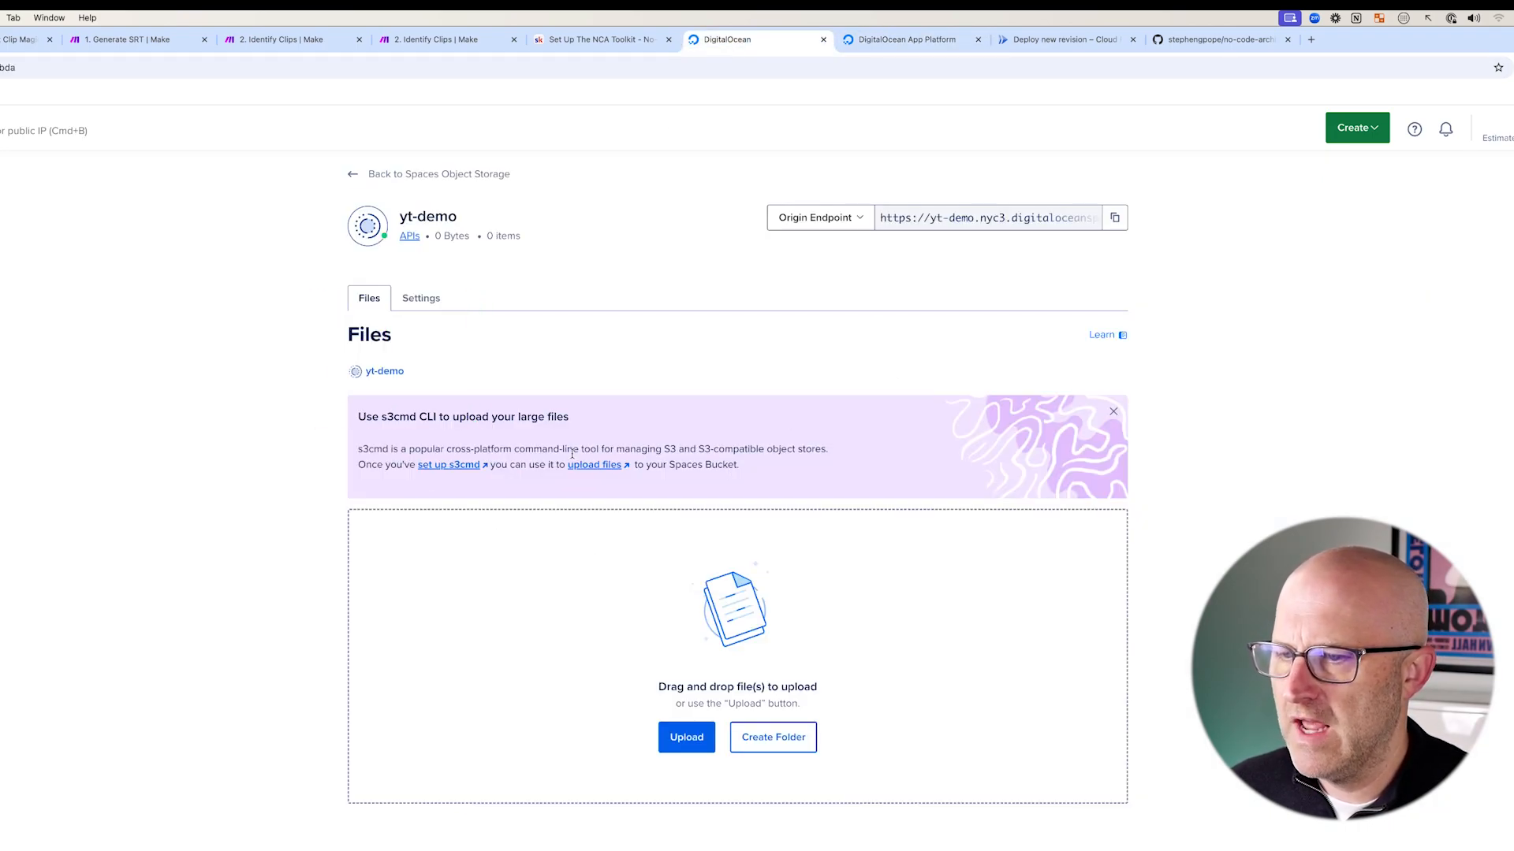
{"action": "left_click_drag", "start_coordinate": [527, 401], "coordinate": [455, 317]}
{"action": "left_click", "coordinate": [430, 299]}
{"action": "left_click_drag", "start_coordinate": [611, 223], "coordinate": [475, 292]}
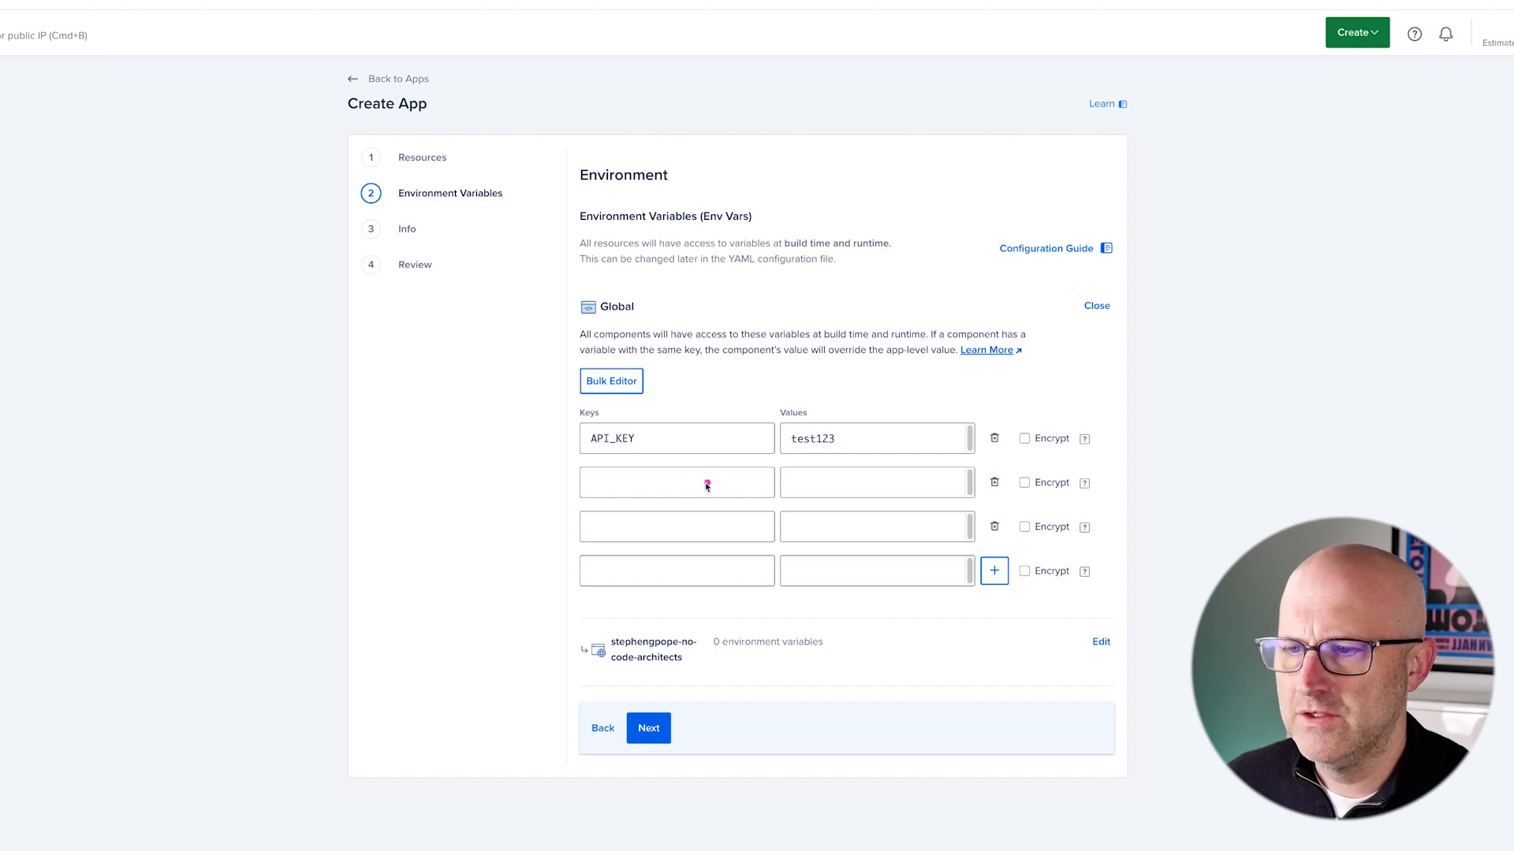
{"action": "mouse_move", "coordinate": [438, 507]}
{"action": "left_mouse_down"}
{"action": "mouse_move", "coordinate": [483, 496]}
{"action": "mouse_move", "coordinate": [532, 586]}
{"action": "left_mouse_up"}
- Name the new variables S3_ENDPOINT_URL, S3_ACCESS_KEY and S3_SECRET_KEY
{"action": "left_click", "coordinate": [604, 485]}
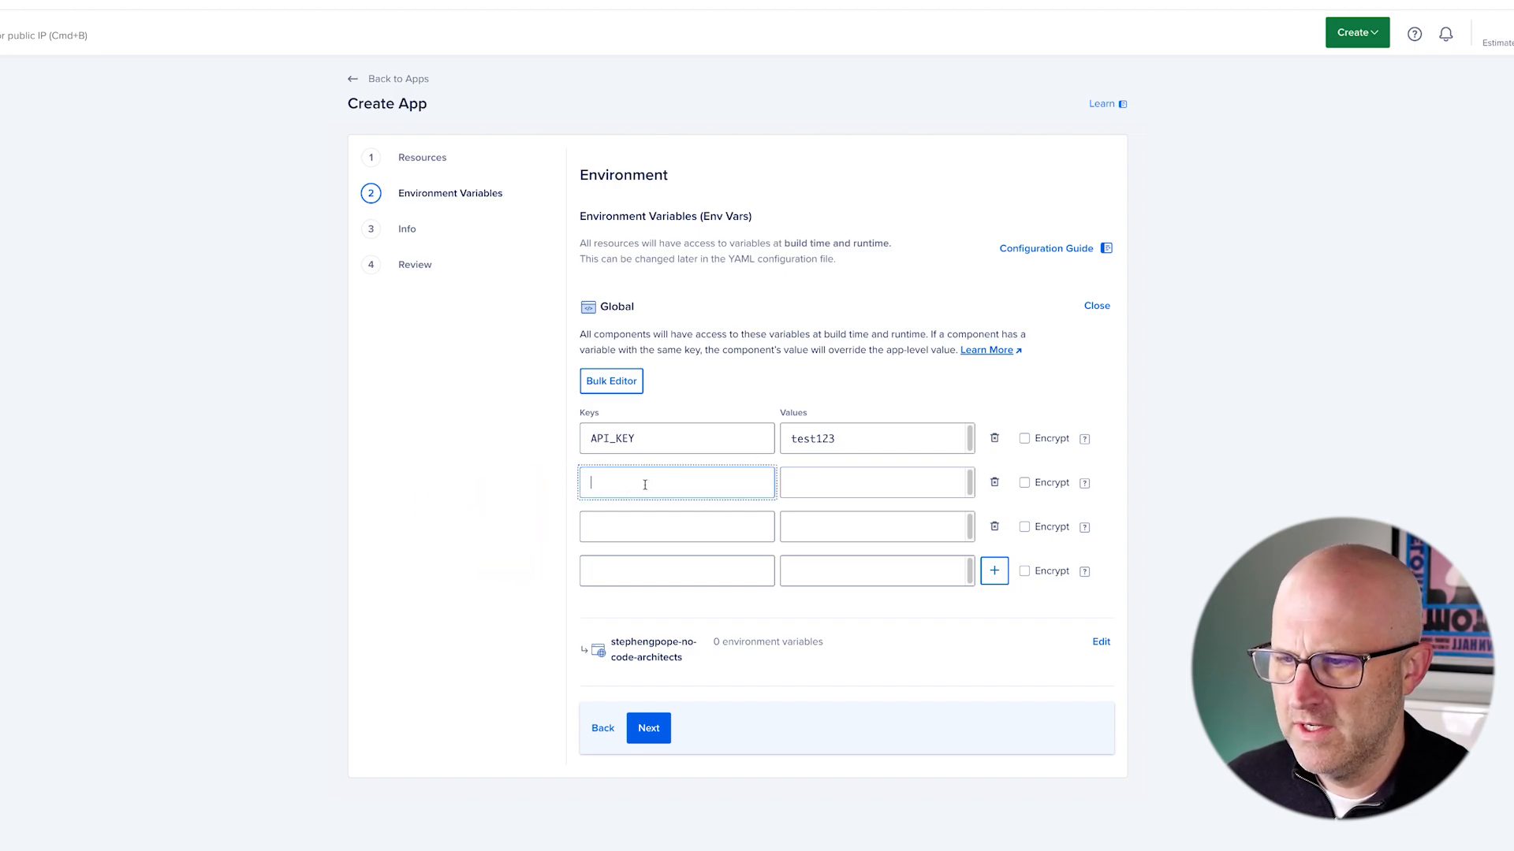
{"action": "mouse_move", "coordinate": [436, 518]}
{"action": "left_mouse_down"}
{"action": "mouse_move", "coordinate": [557, 465]}
{"action": "mouse_move", "coordinate": [568, 564]}
{"action": "mouse_move", "coordinate": [558, 490]}
{"action": "mouse_move", "coordinate": [601, 506]}
{"action": "mouse_move", "coordinate": [594, 433]}
{"action": "mouse_move", "coordinate": [550, 502]}
{"action": "mouse_move", "coordinate": [633, 500]}
{"action": "left_mouse_up"}
{"action": "mouse_move", "coordinate": [834, 348]}
{"action": "left_mouse_down"}
{"action": "mouse_move", "coordinate": [791, 432]}
{"action": "mouse_move", "coordinate": [837, 438]}
{"action": "left_mouse_up"}
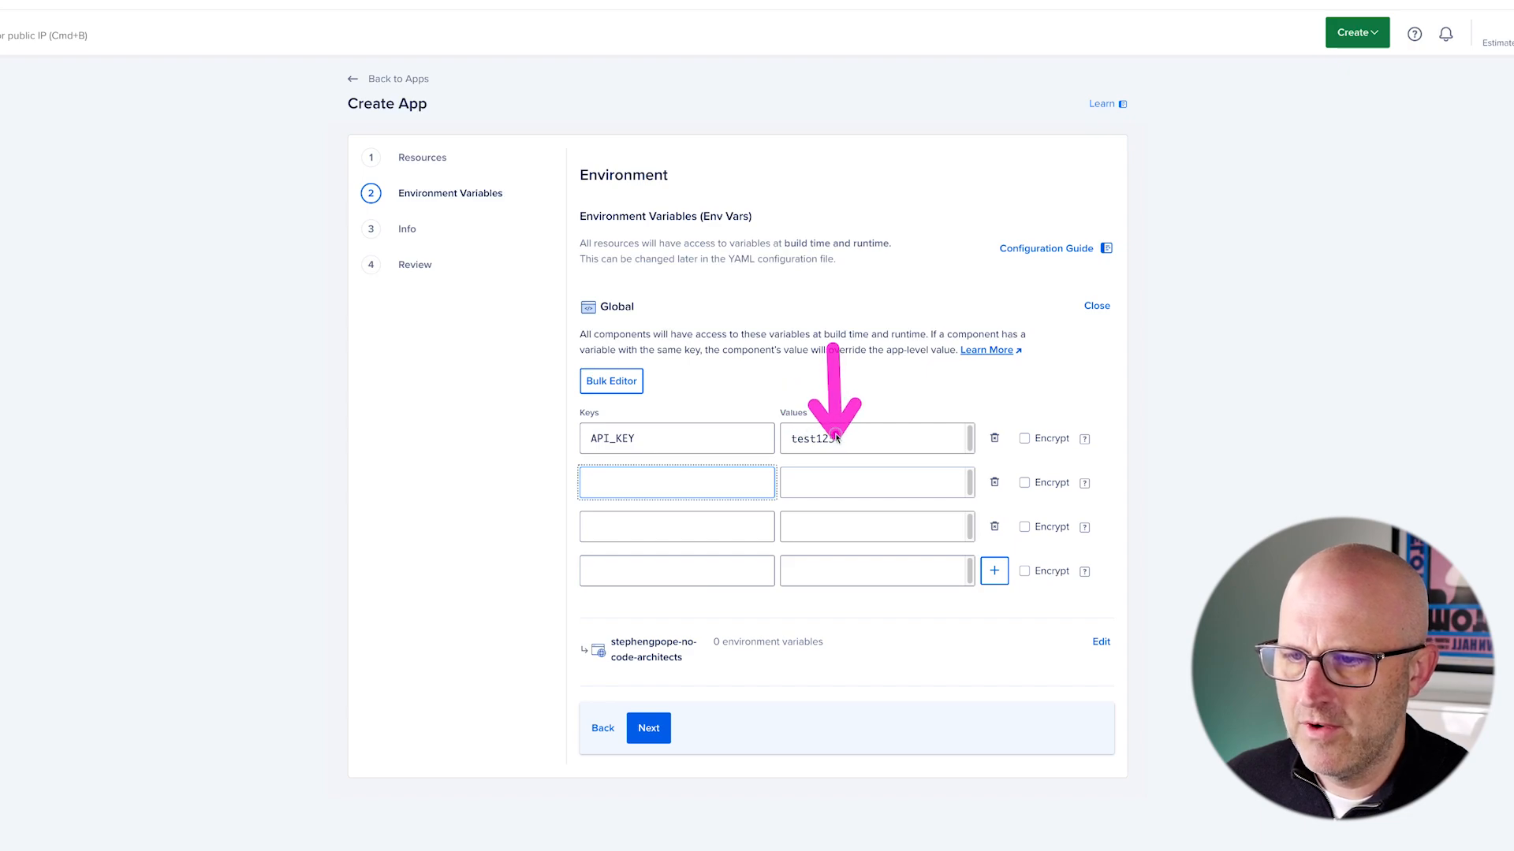
{"action": "mouse_move", "coordinate": [549, 393]}
{"action": "left_mouse_down"}
{"action": "mouse_move", "coordinate": [942, 610]}
{"action": "mouse_move", "coordinate": [1132, 626]}
{"action": "left_mouse_up"}
{"action": "mouse_move", "coordinate": [426, 505]}
{"action": "left_mouse_down"}
{"action": "mouse_move", "coordinate": [473, 487]}
{"action": "mouse_move", "coordinate": [566, 551]}
{"action": "mouse_move", "coordinate": [541, 456]}
{"action": "mouse_move", "coordinate": [550, 590]}
{"action": "left_mouse_up"}
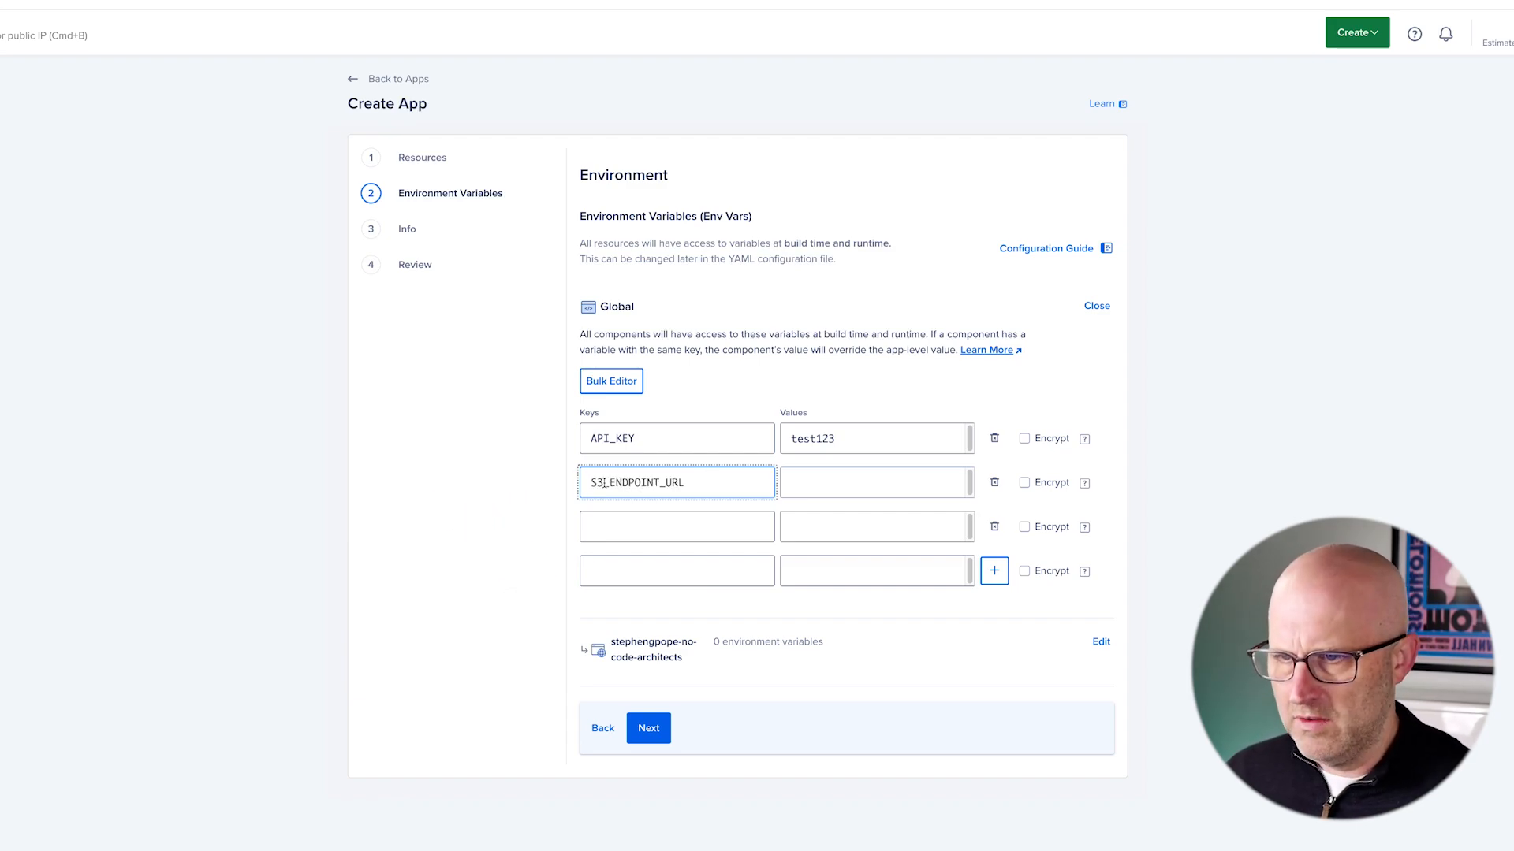
{"action": "left_click", "coordinate": [606, 528]}
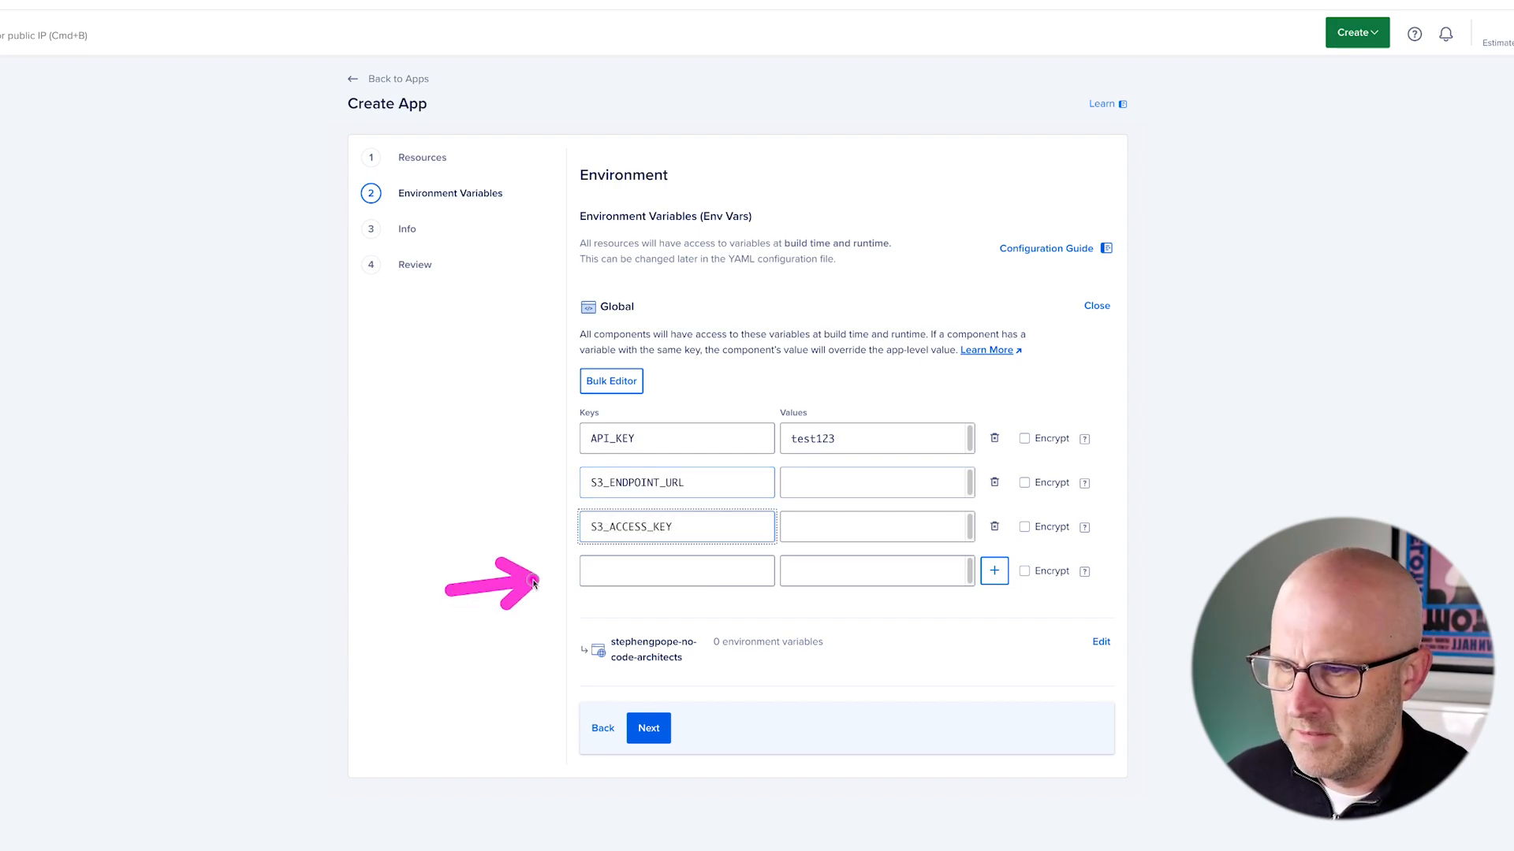
{"action": "left_click", "coordinate": [614, 571]}
{"action": "type", "text": "S3_SECRET_KEY"}
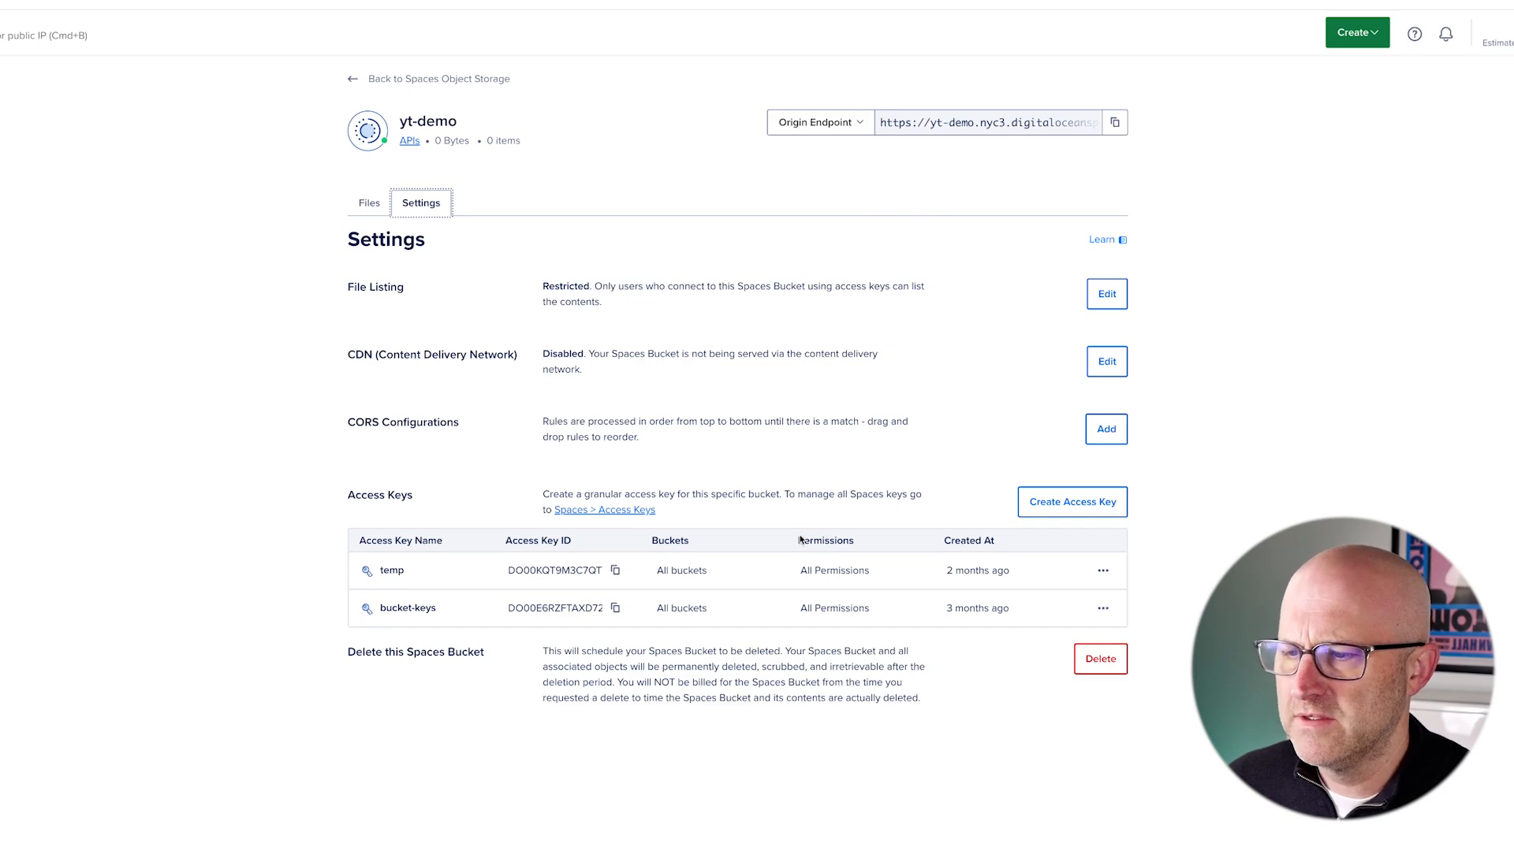
- Copy the bucket's Origin Endpoint URL and paste it as the S3_ENDPOINT_URL value
{"action": "left_click", "coordinate": [1081, 505]}
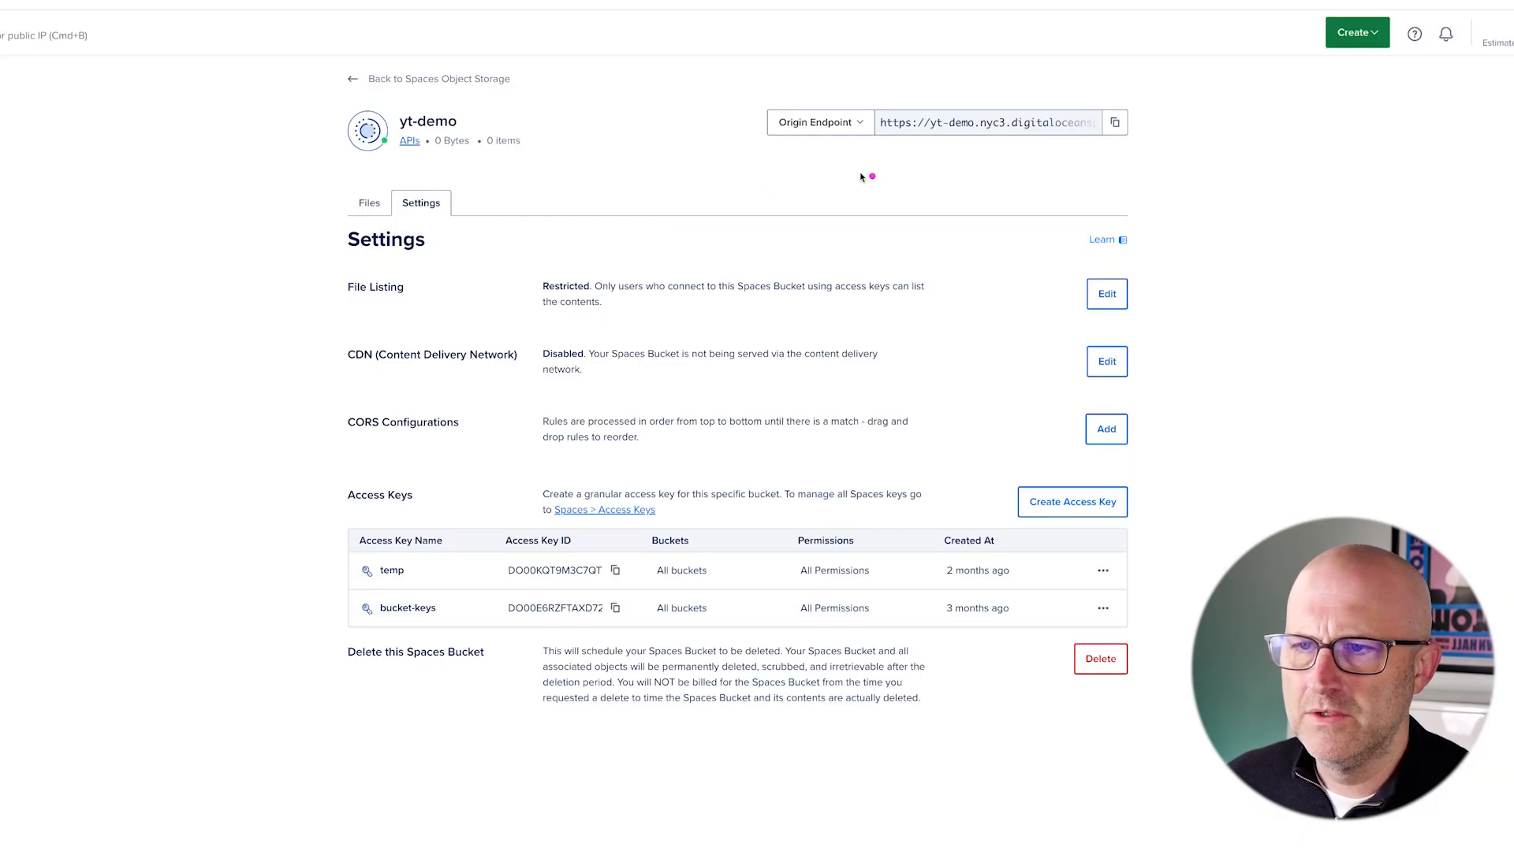
{"action": "left_click", "coordinate": [1114, 122]}
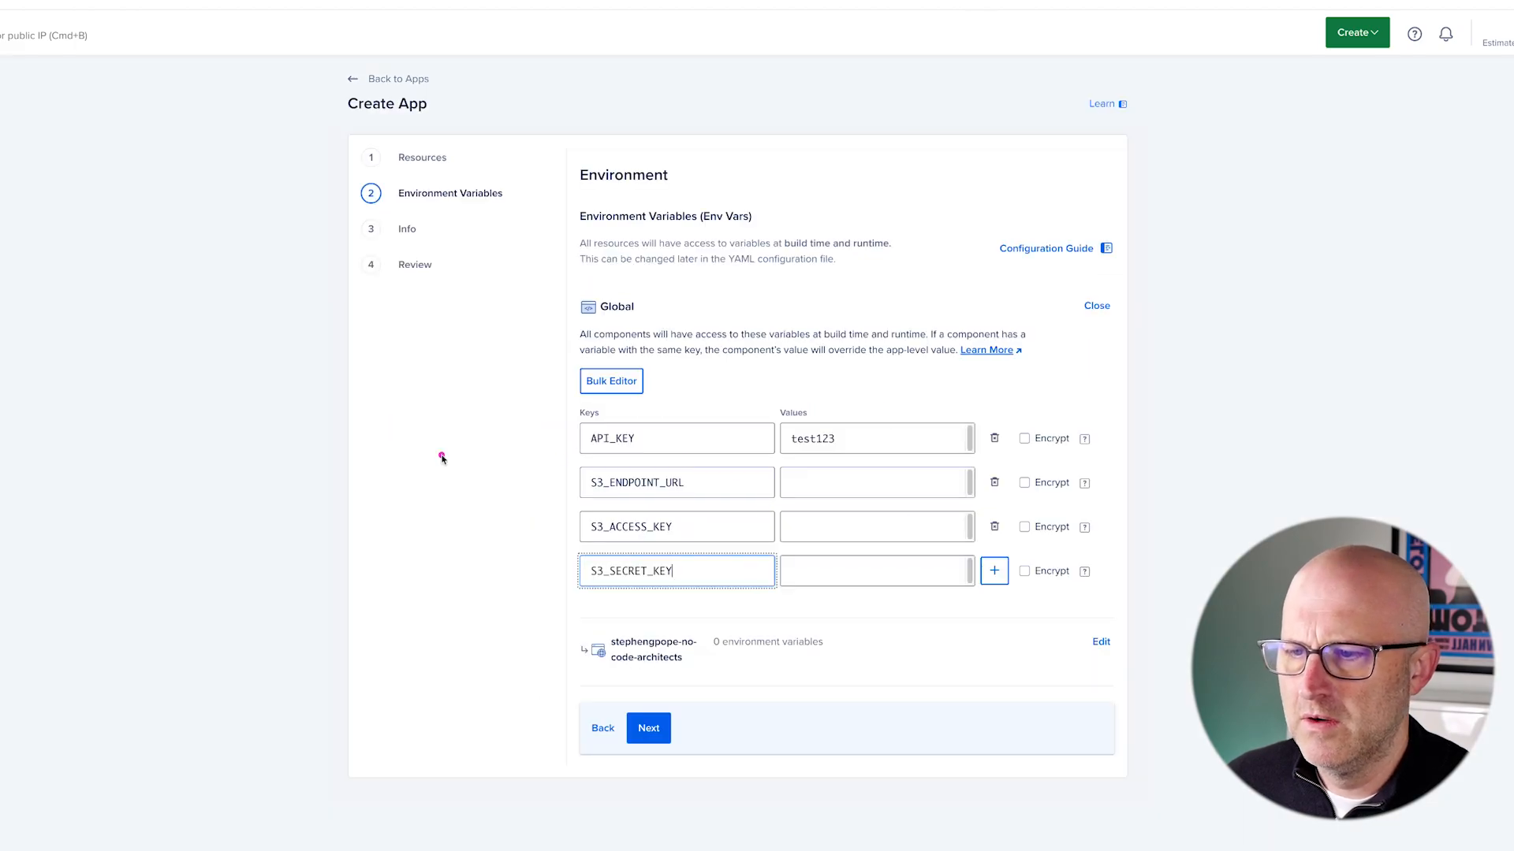
{"action": "left_click", "coordinate": [812, 485]}
{"action": "key", "text": "super+v"}
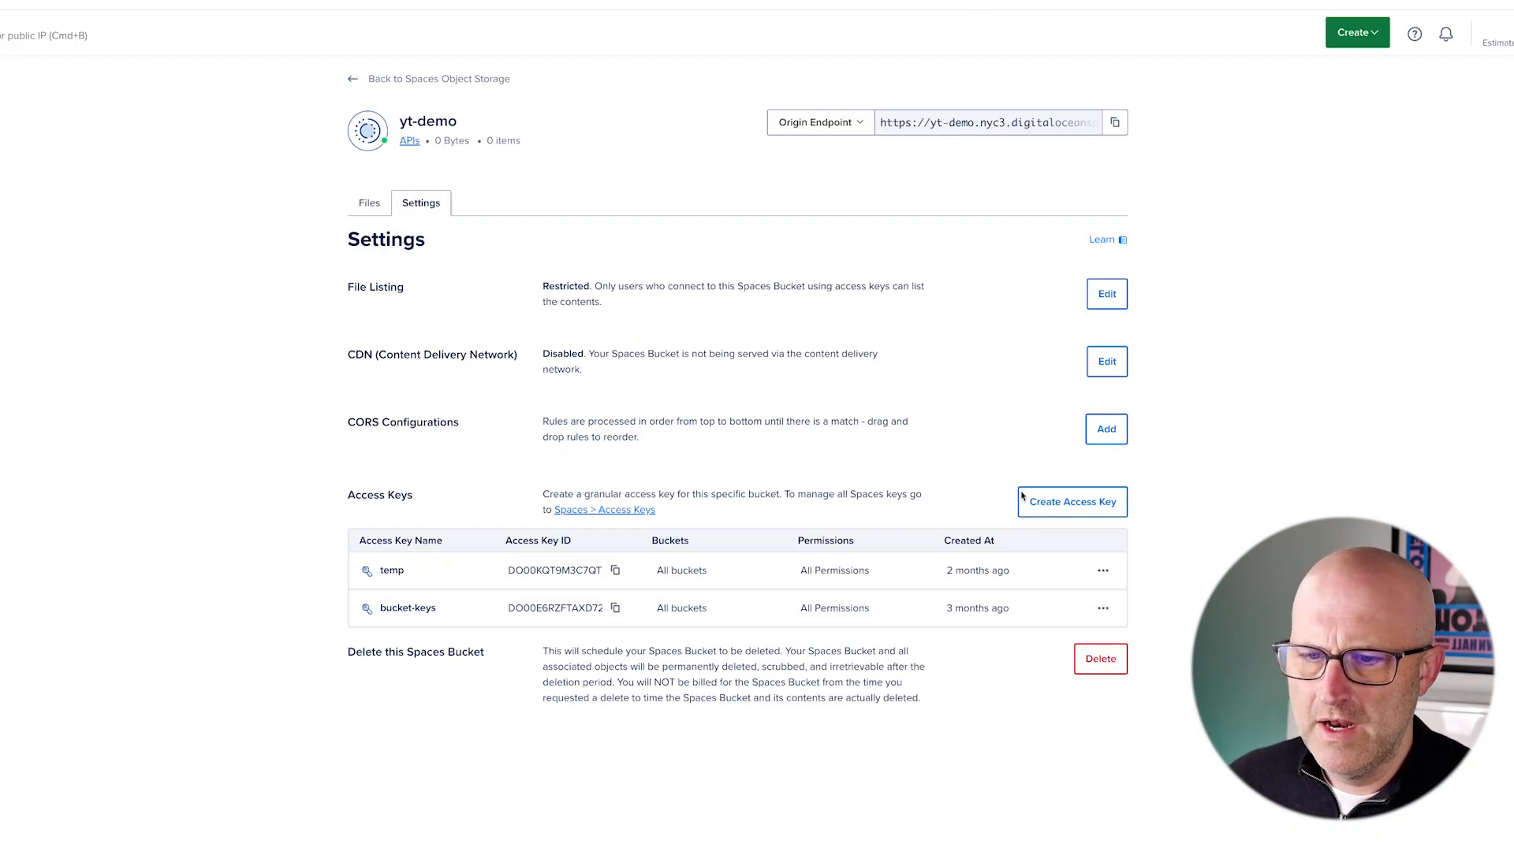
- Create a Read/Write/Delete Spaces access key named yt-demo
{"action": "left_click", "coordinate": [1041, 406]}
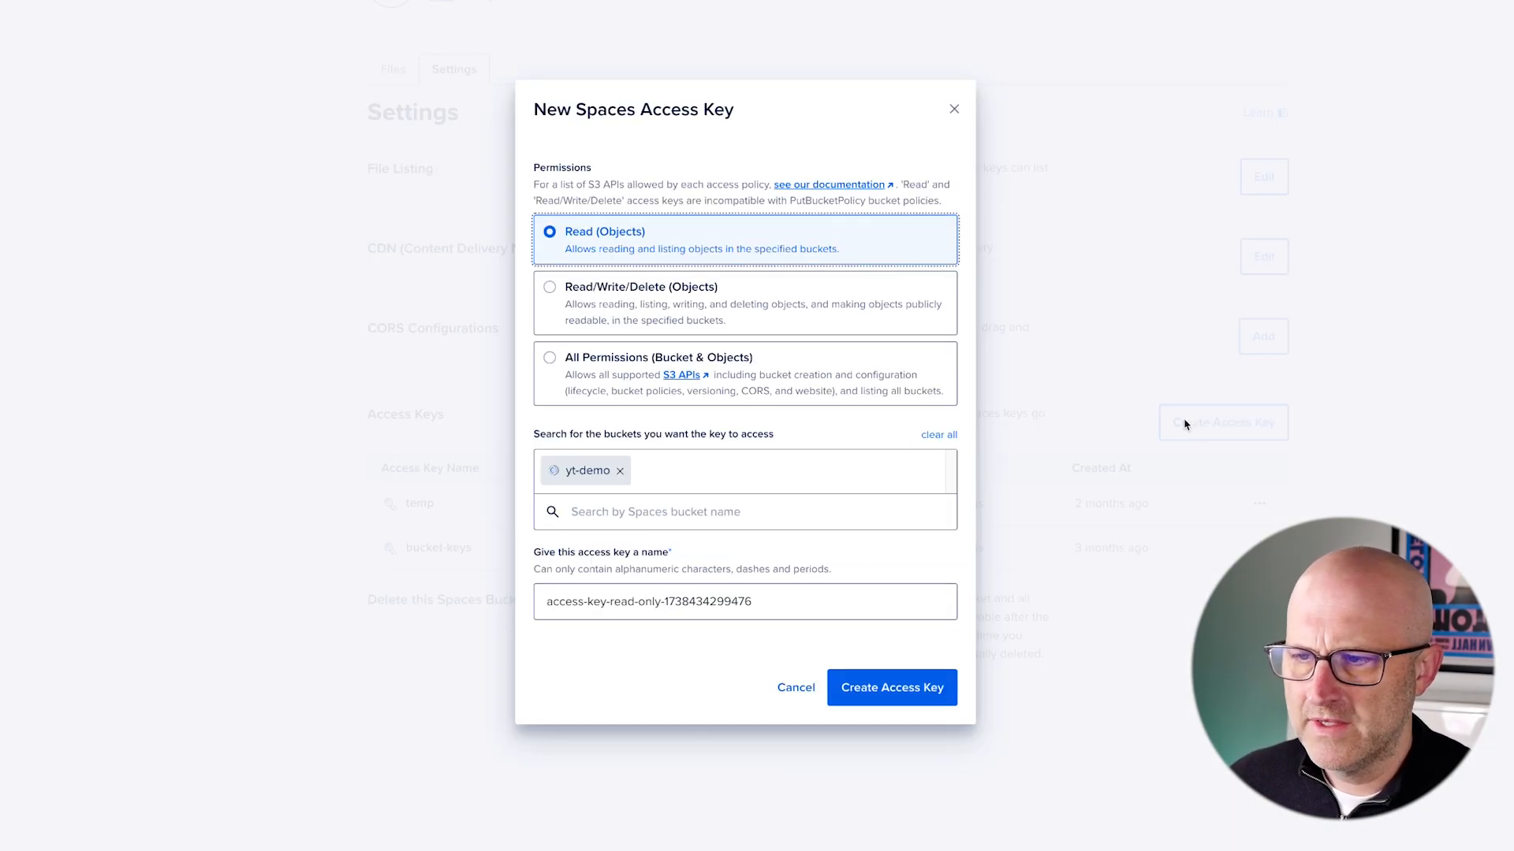
{"action": "left_click", "coordinate": [619, 300]}
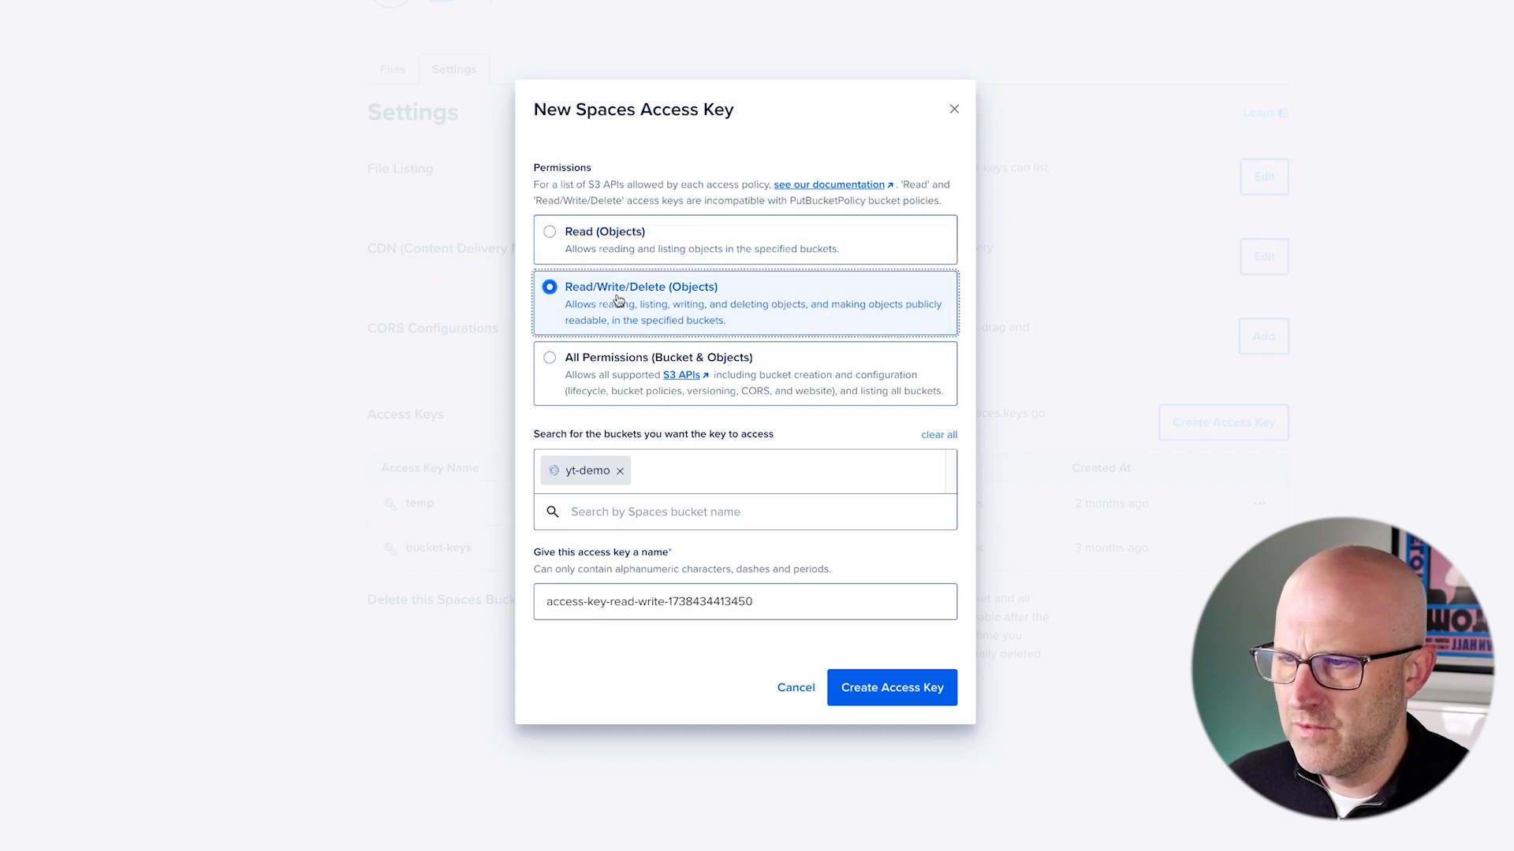
{"action": "left_click_drag", "start_coordinate": [765, 605], "coordinate": [495, 601]}
{"action": "type", "text": "yt-demo"}
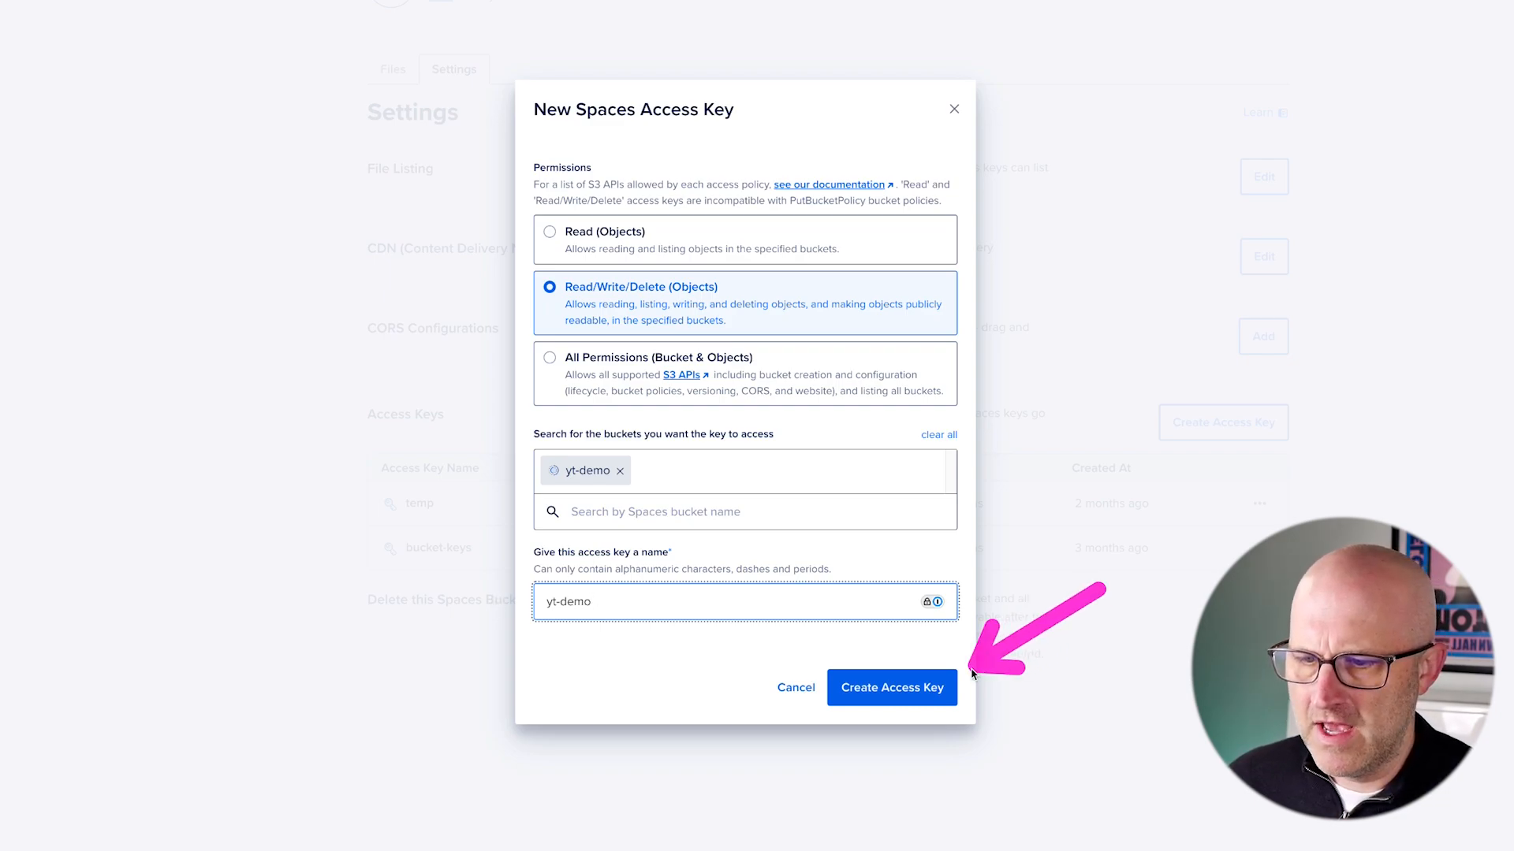
{"action": "left_click", "coordinate": [892, 688]}
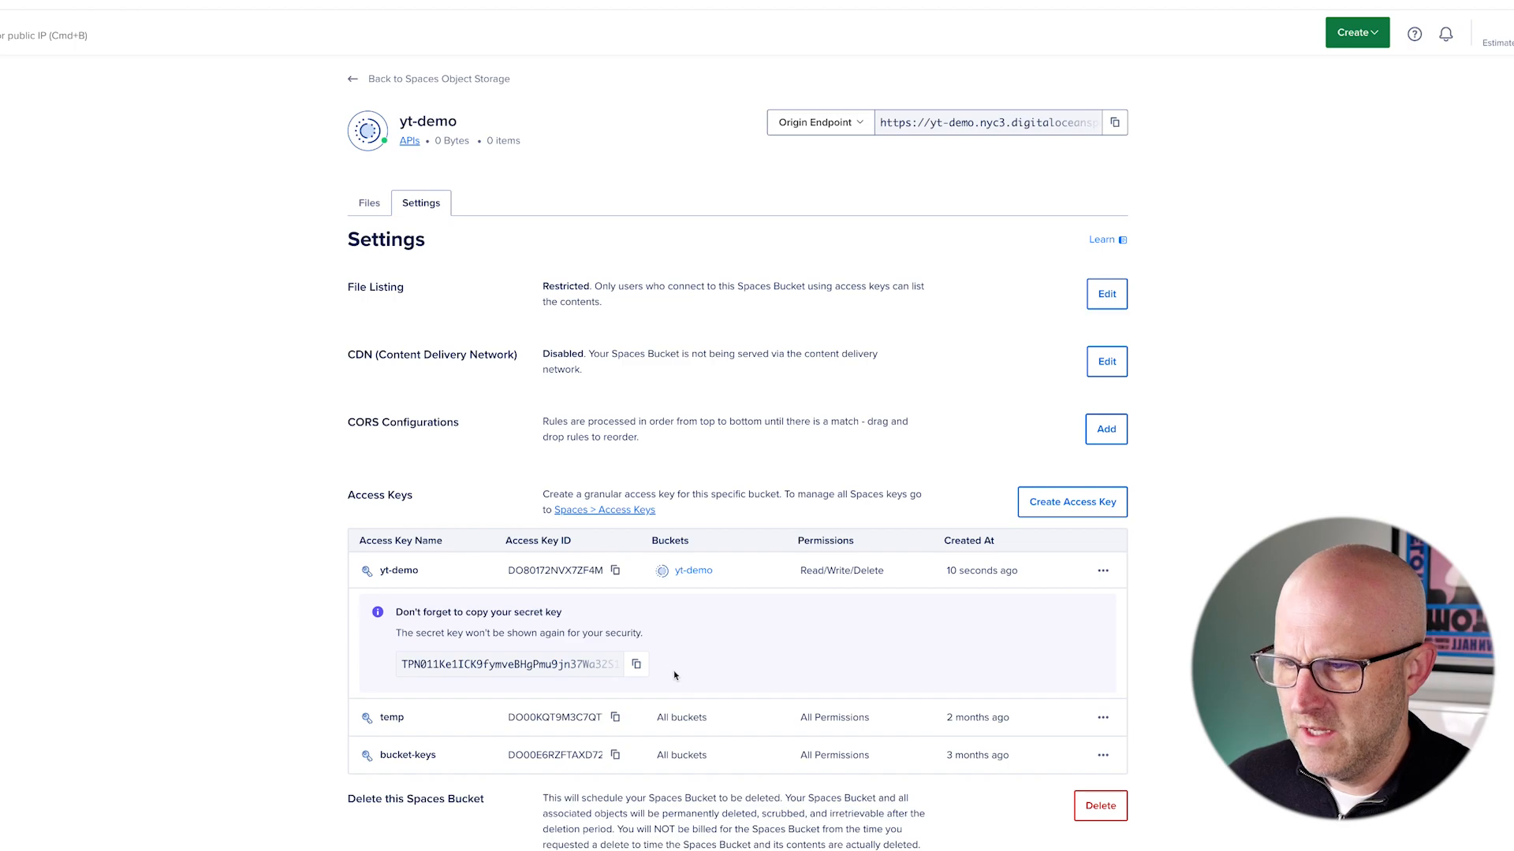
- Fill S3_SECRET_KEY and S3_ACCESS_KEY with the new key's credentials, then return to Resources
{"action": "left_click", "coordinate": [638, 665]}
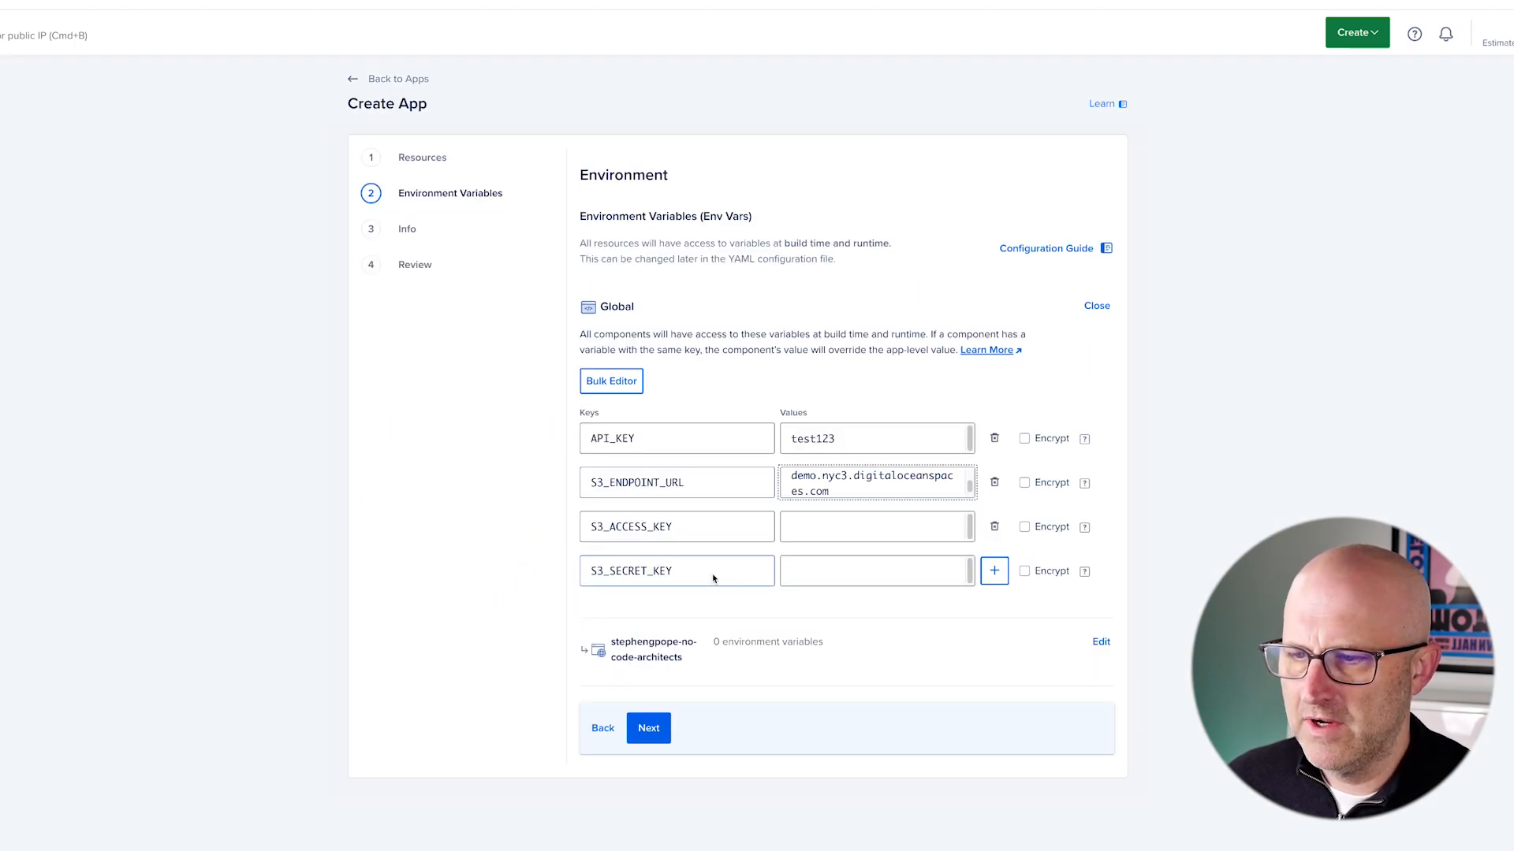
{"action": "left_click", "coordinate": [875, 570]}
{"action": "key", "text": "super+v"}
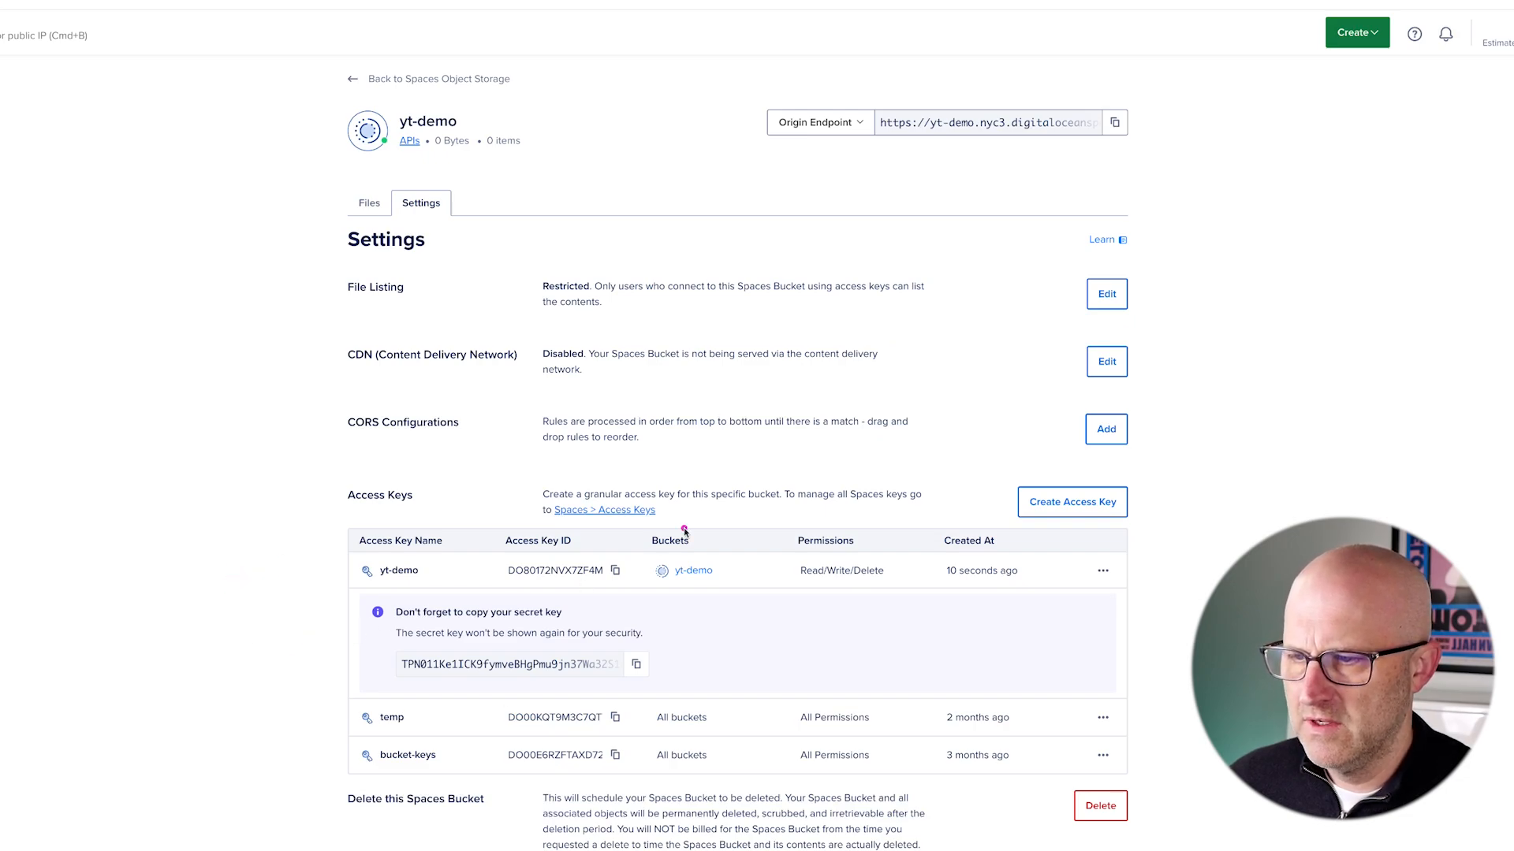
{"action": "left_click", "coordinate": [615, 570]}
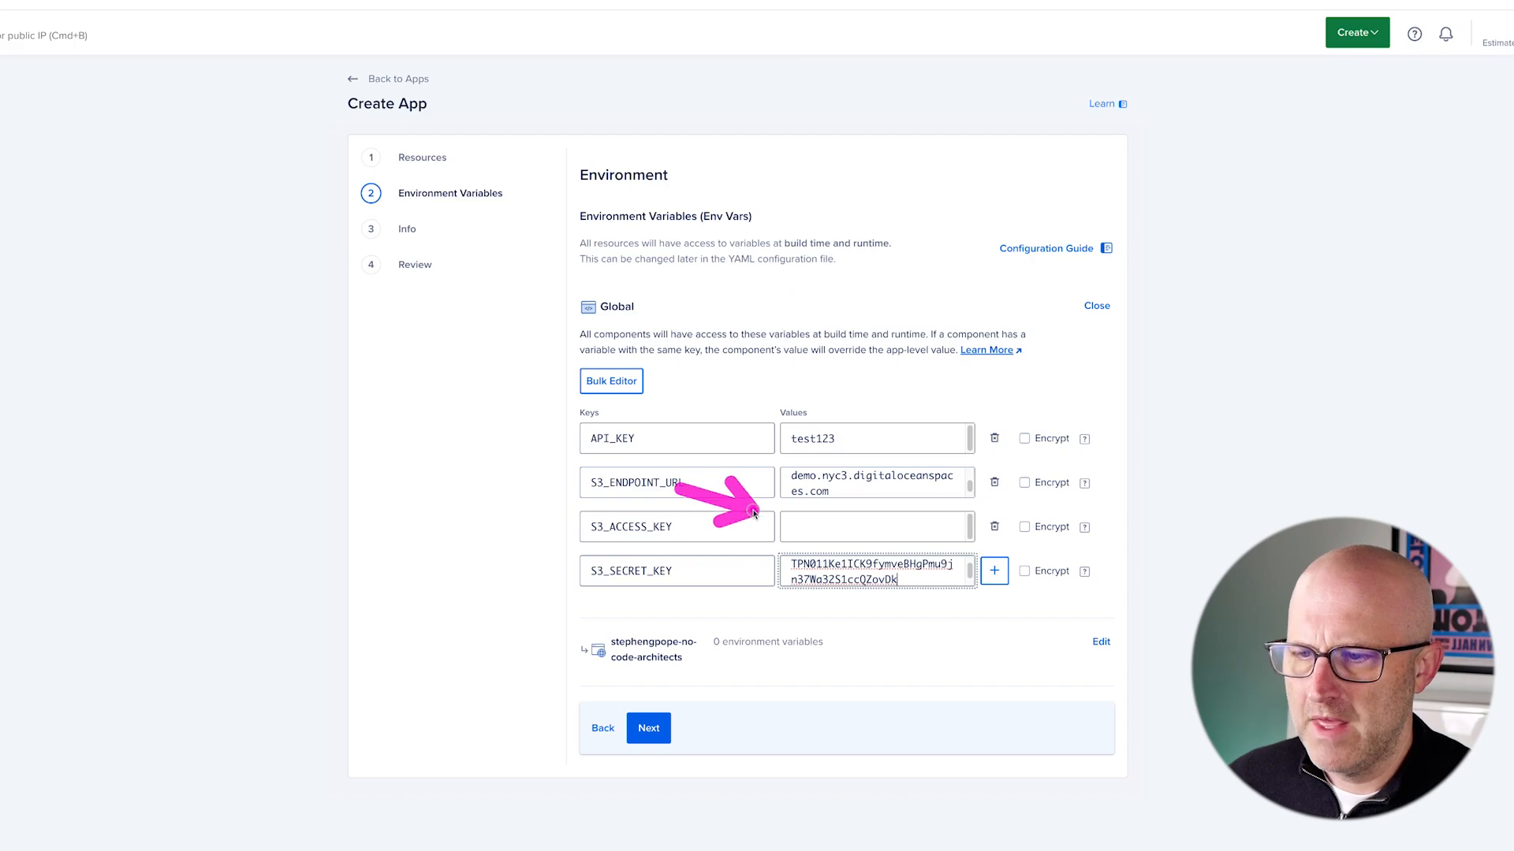
{"action": "left_click", "coordinate": [798, 524]}
{"action": "key", "text": "super+v"}
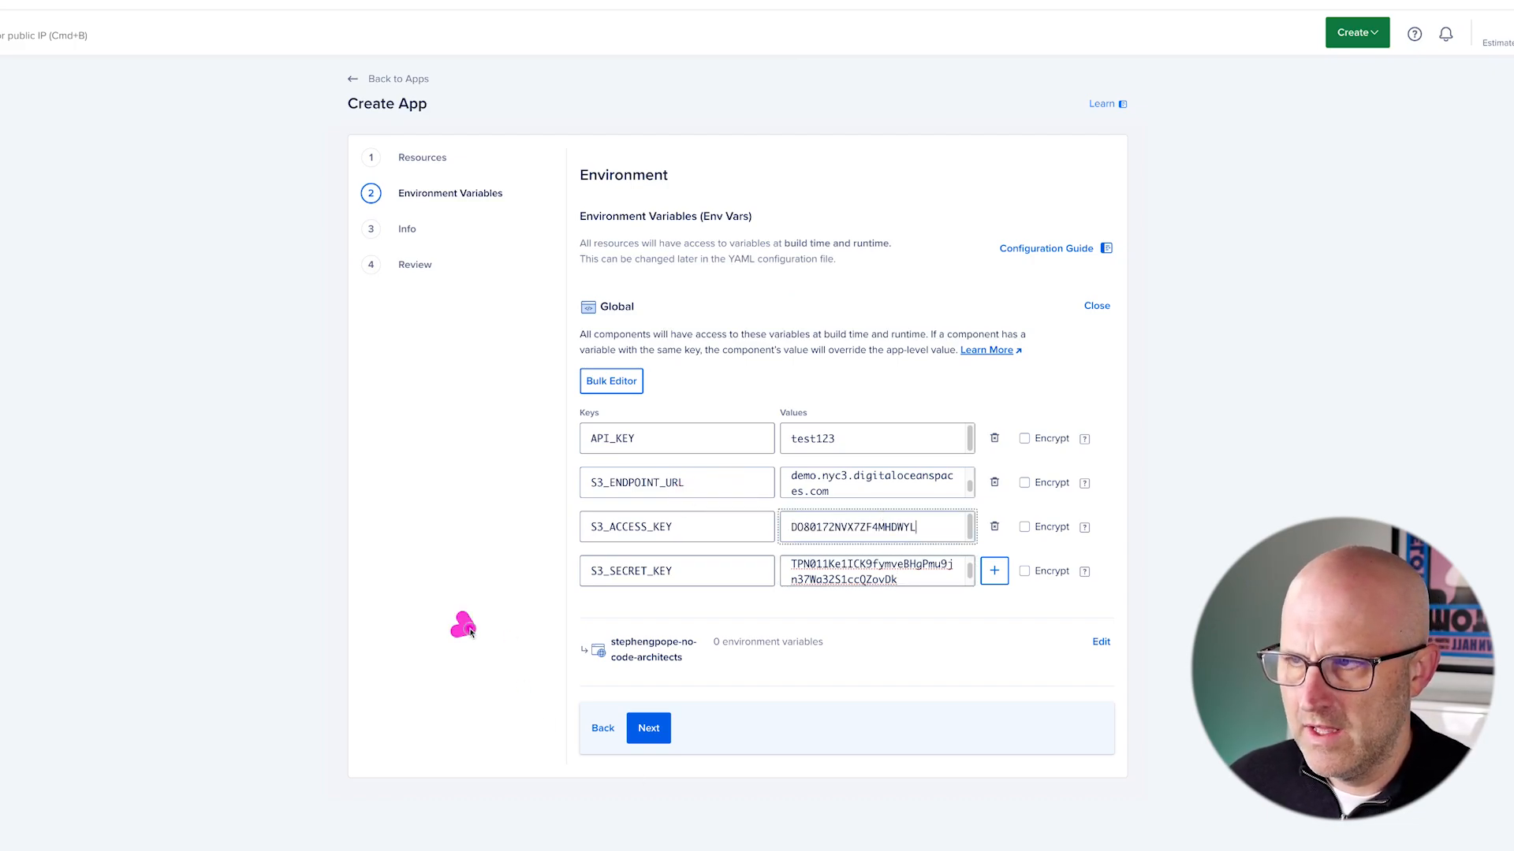
{"action": "left_click", "coordinate": [648, 727]}
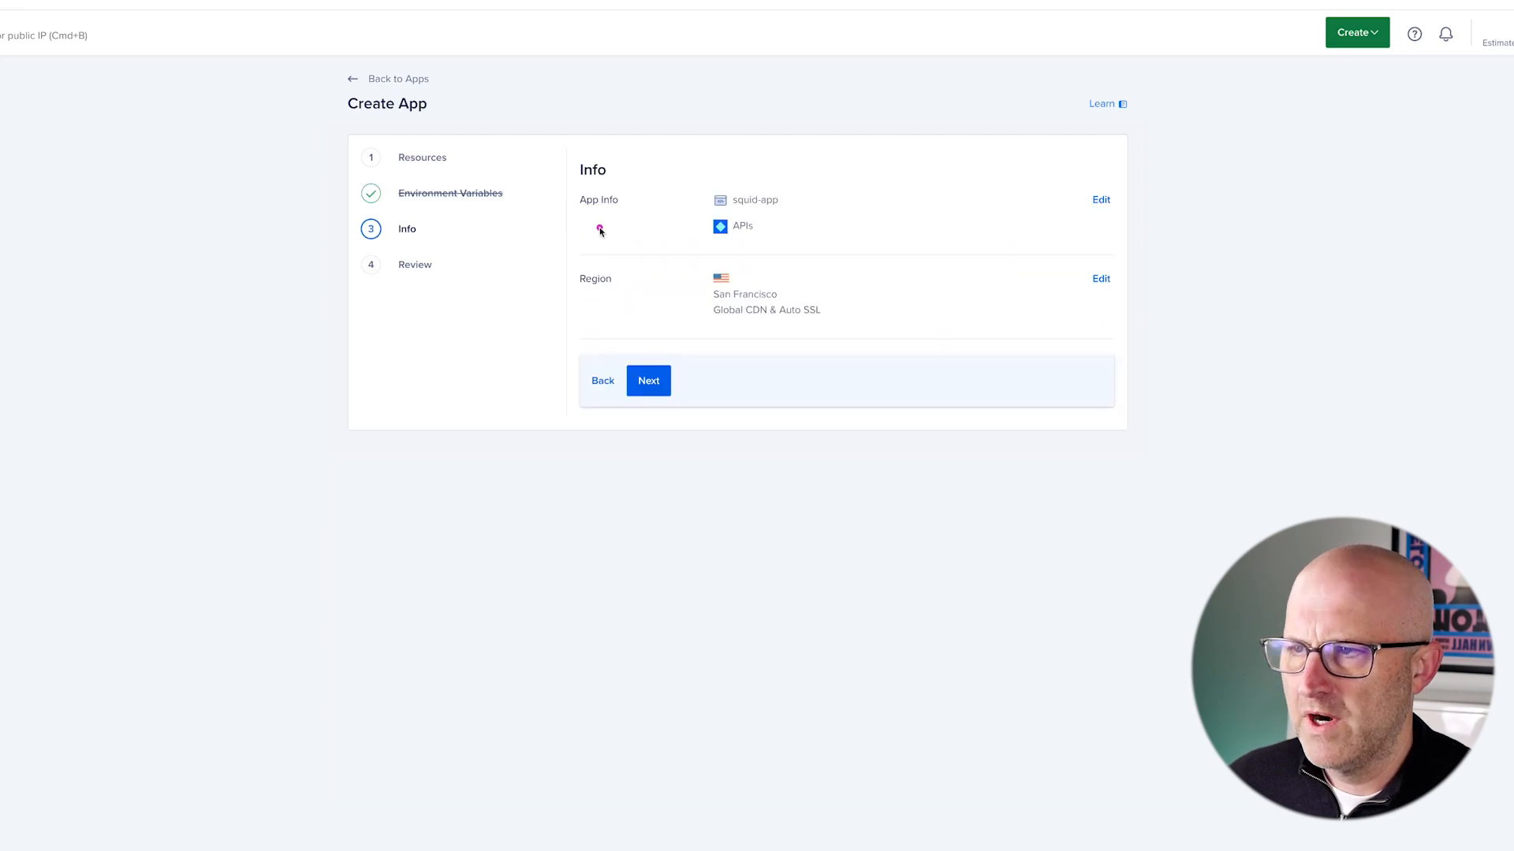
{"action": "left_click", "coordinate": [422, 164]}
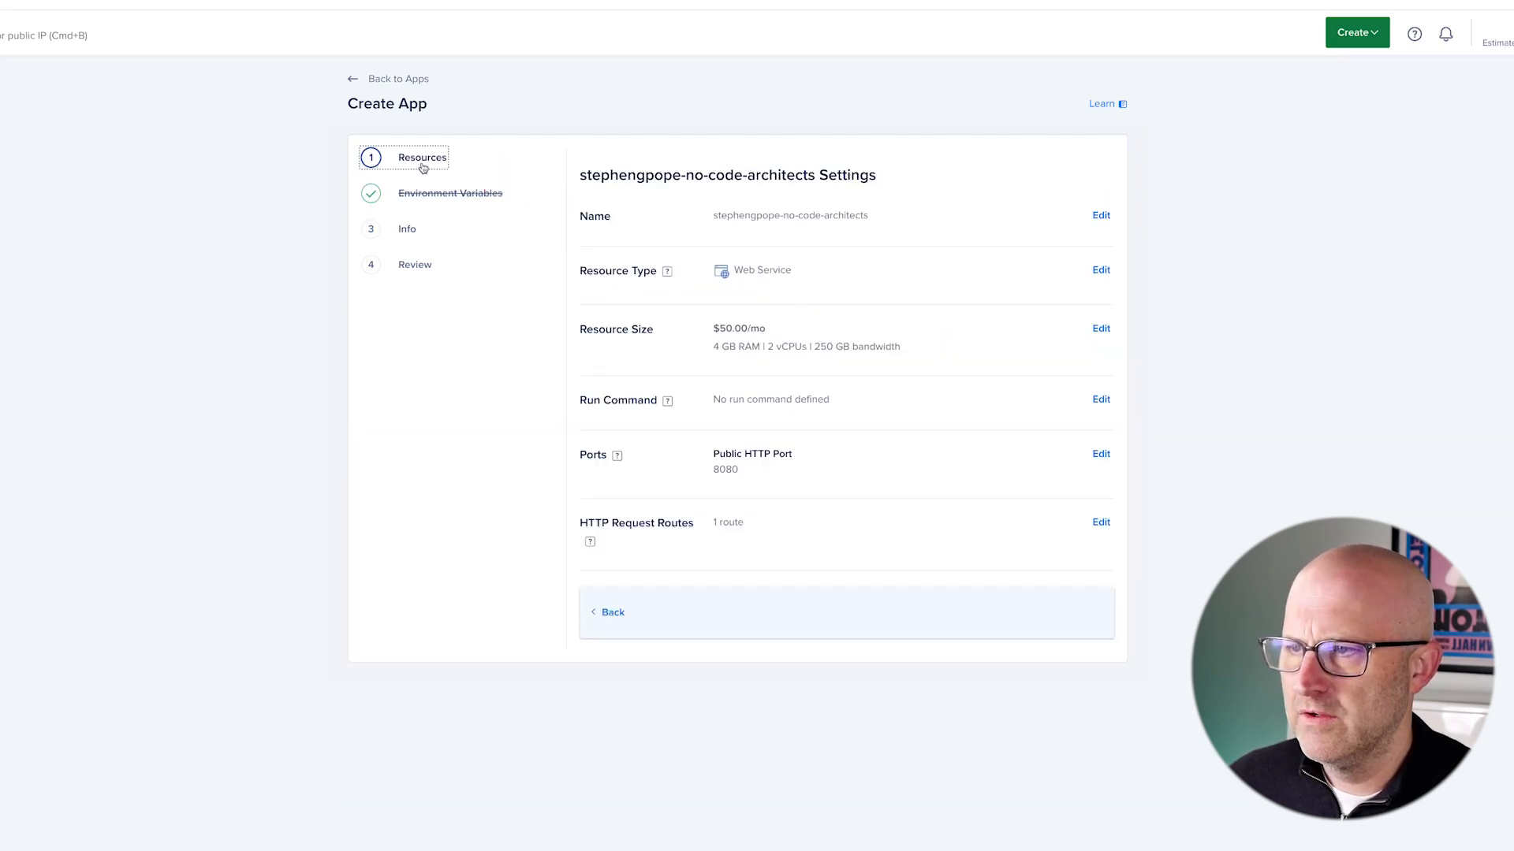
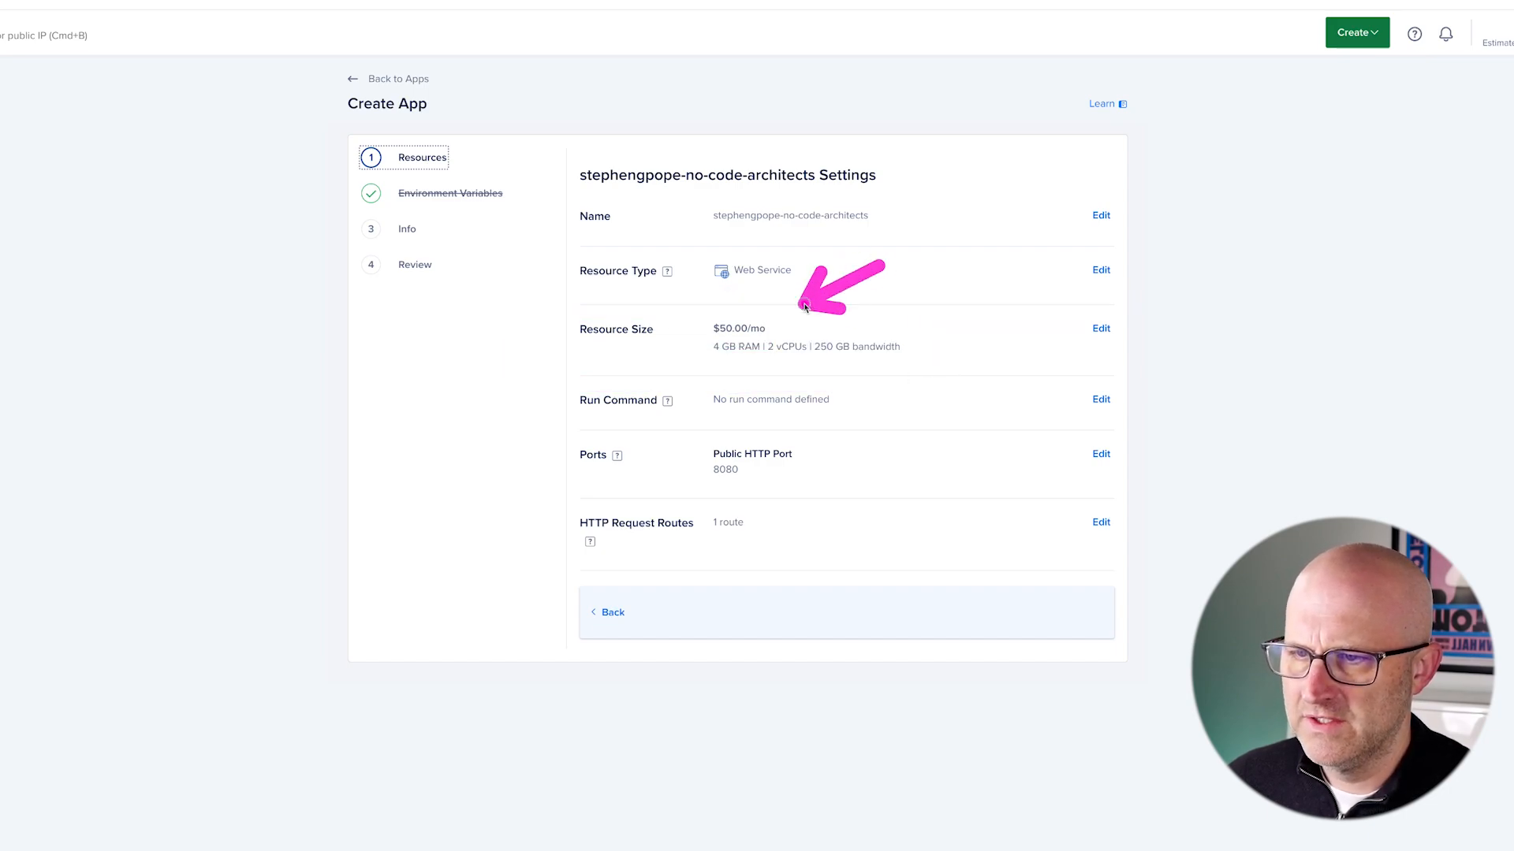
- Advance past the Info and Review pages and create the squid-app resources
{"action": "left_click", "coordinate": [407, 229]}
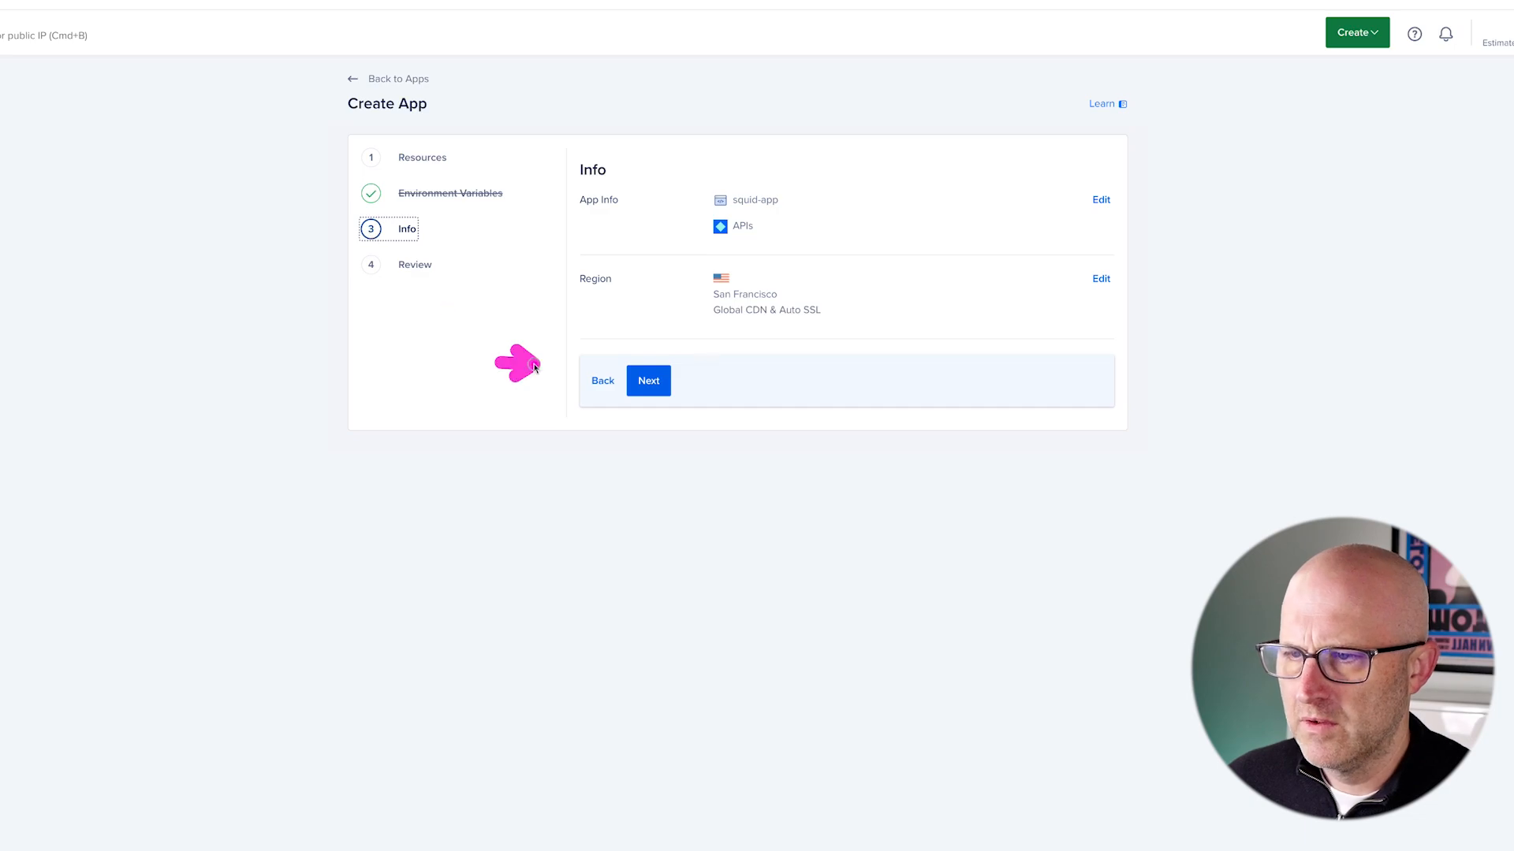
{"action": "left_click", "coordinate": [647, 384]}
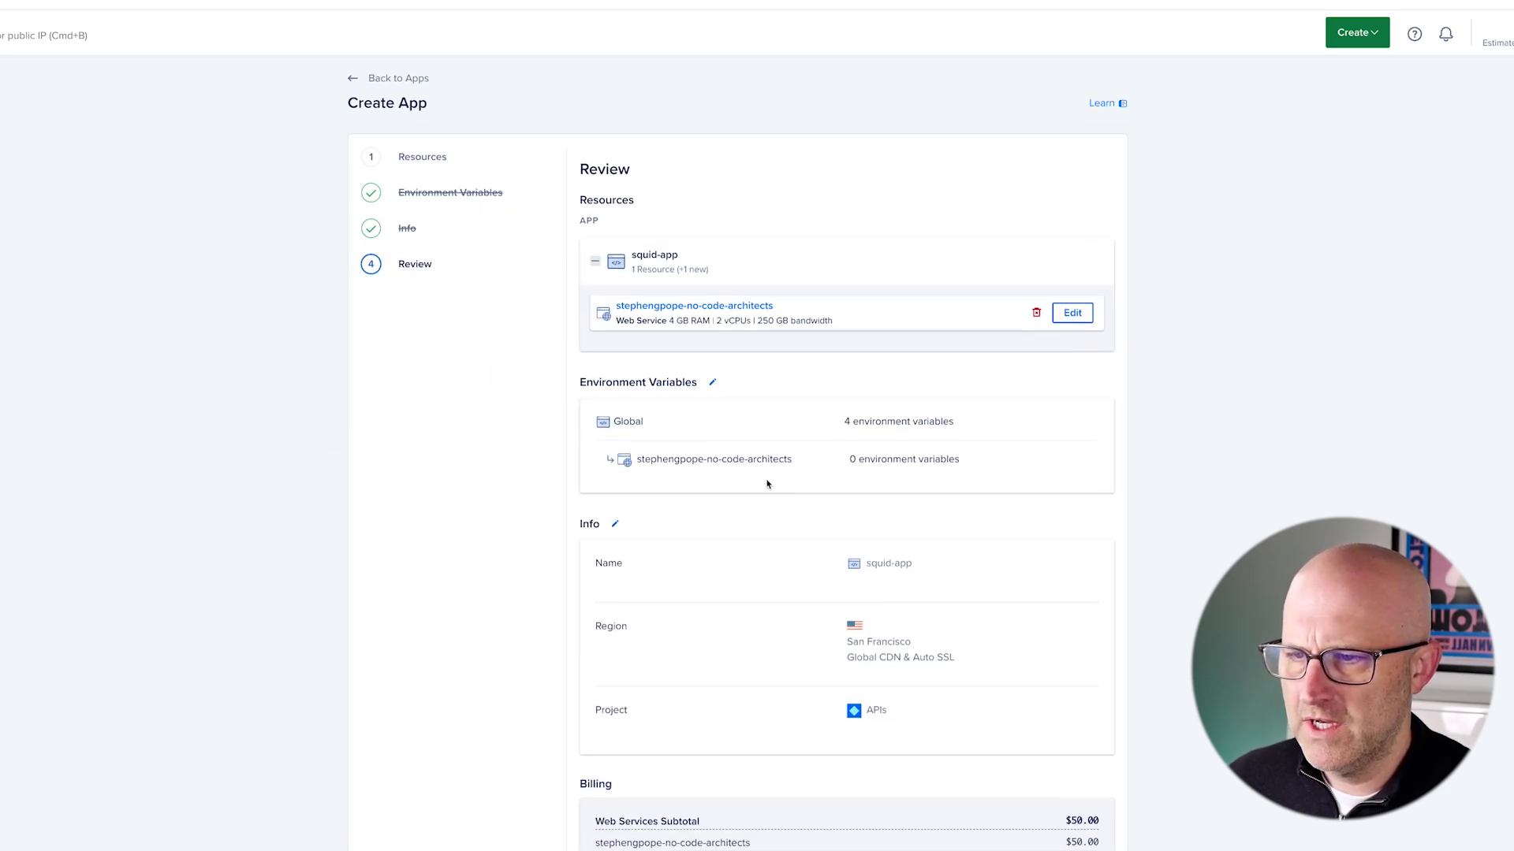
{"action": "scroll", "coordinate": [720, 779], "scroll_direction": "down", "scroll_amount": 3}
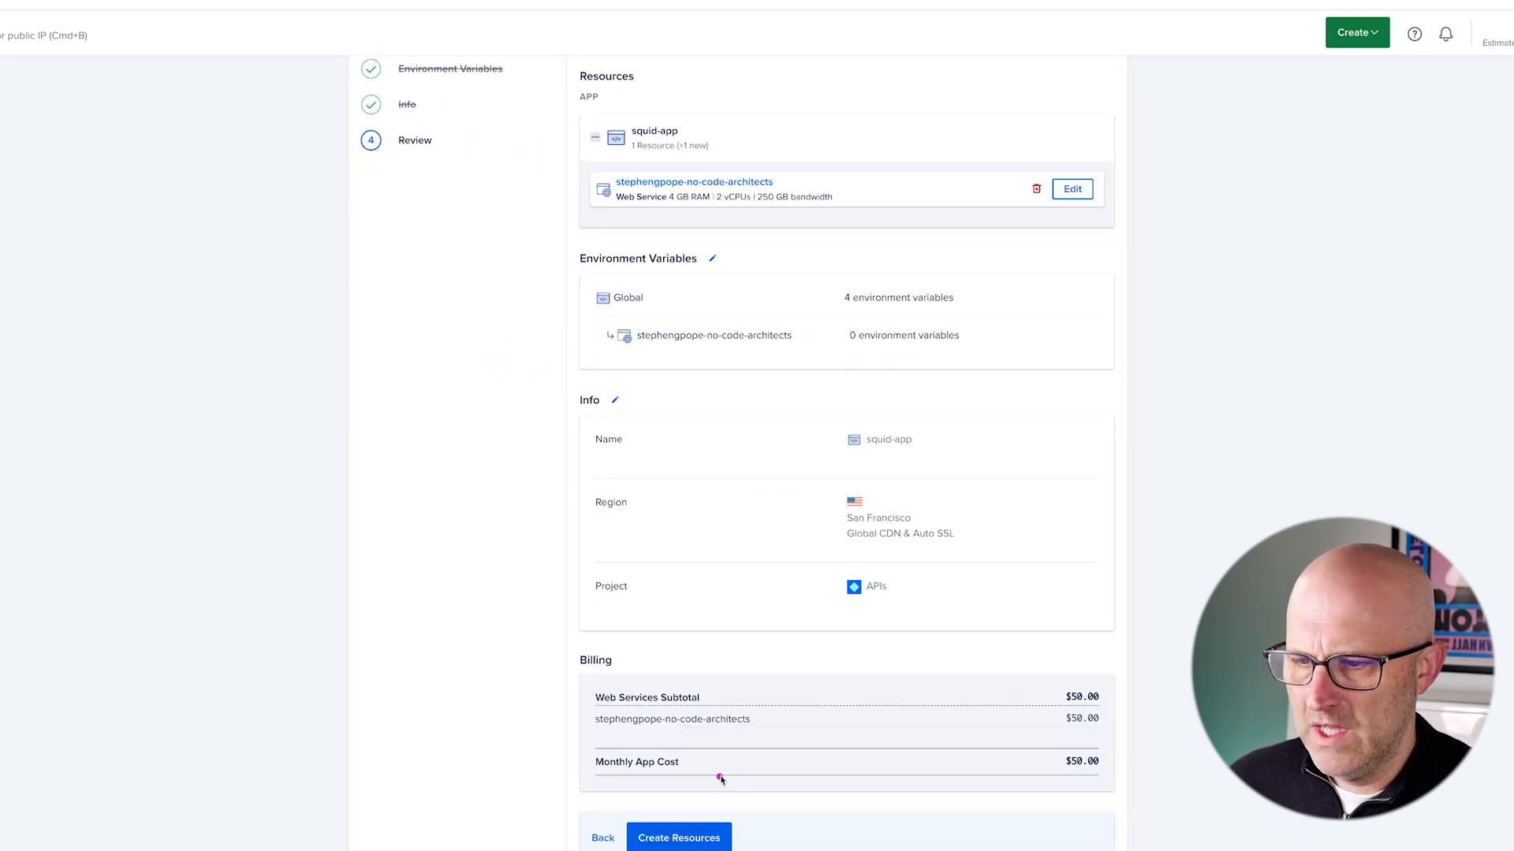
{"action": "left_click", "coordinate": [679, 838]}
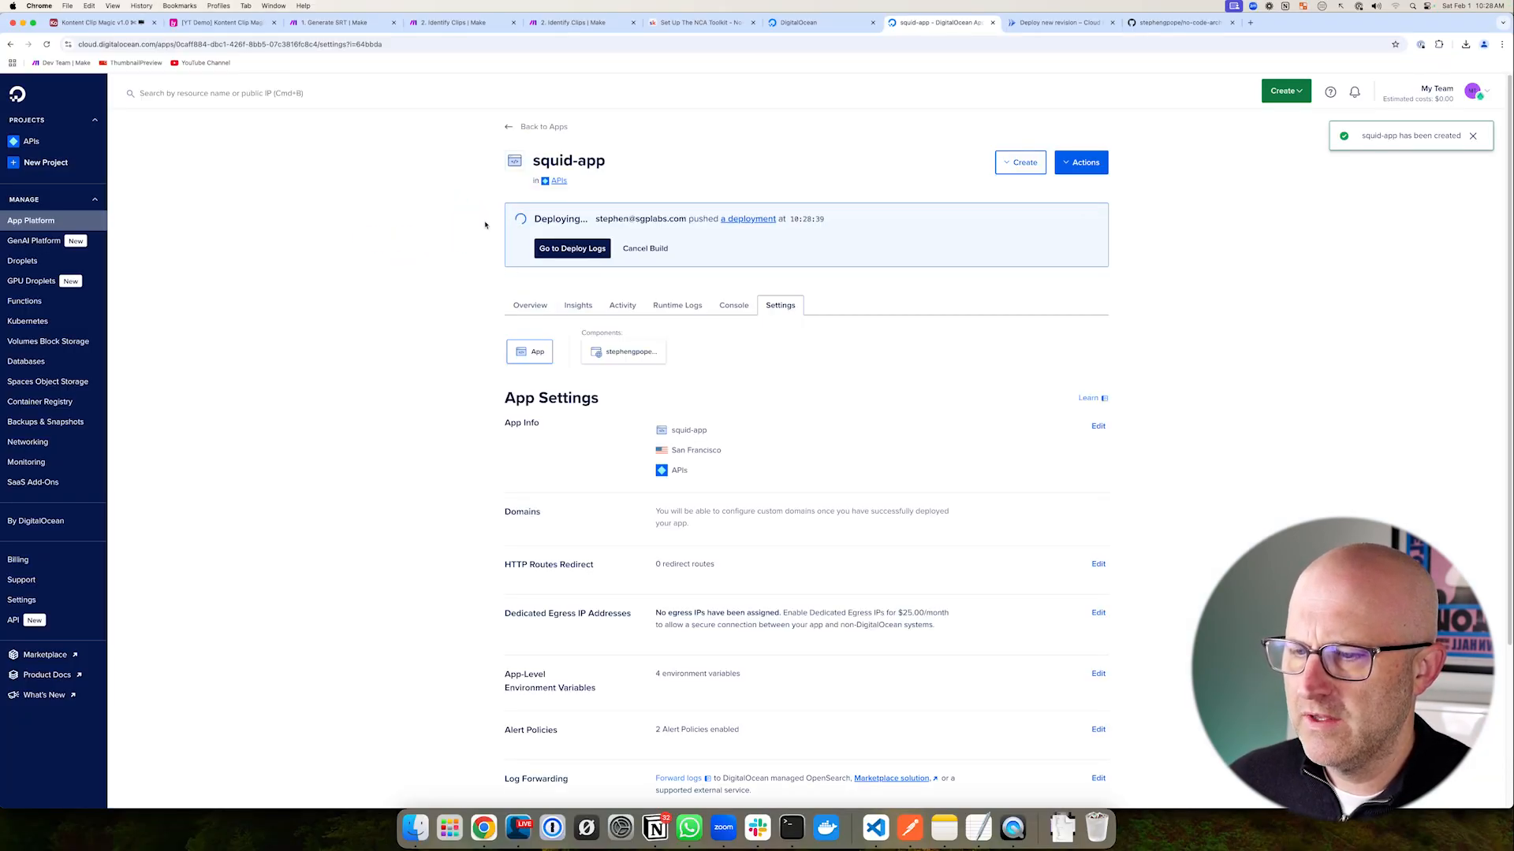
- Wait for the squid-app deployment to go live, then open a new blank browser tab
{"action": "mouse_move", "coordinate": [480, 186]}
{"action": "left_mouse_down"}
{"action": "mouse_move", "coordinate": [622, 252]}
{"action": "mouse_move", "coordinate": [1128, 283]}
{"action": "left_mouse_up"}
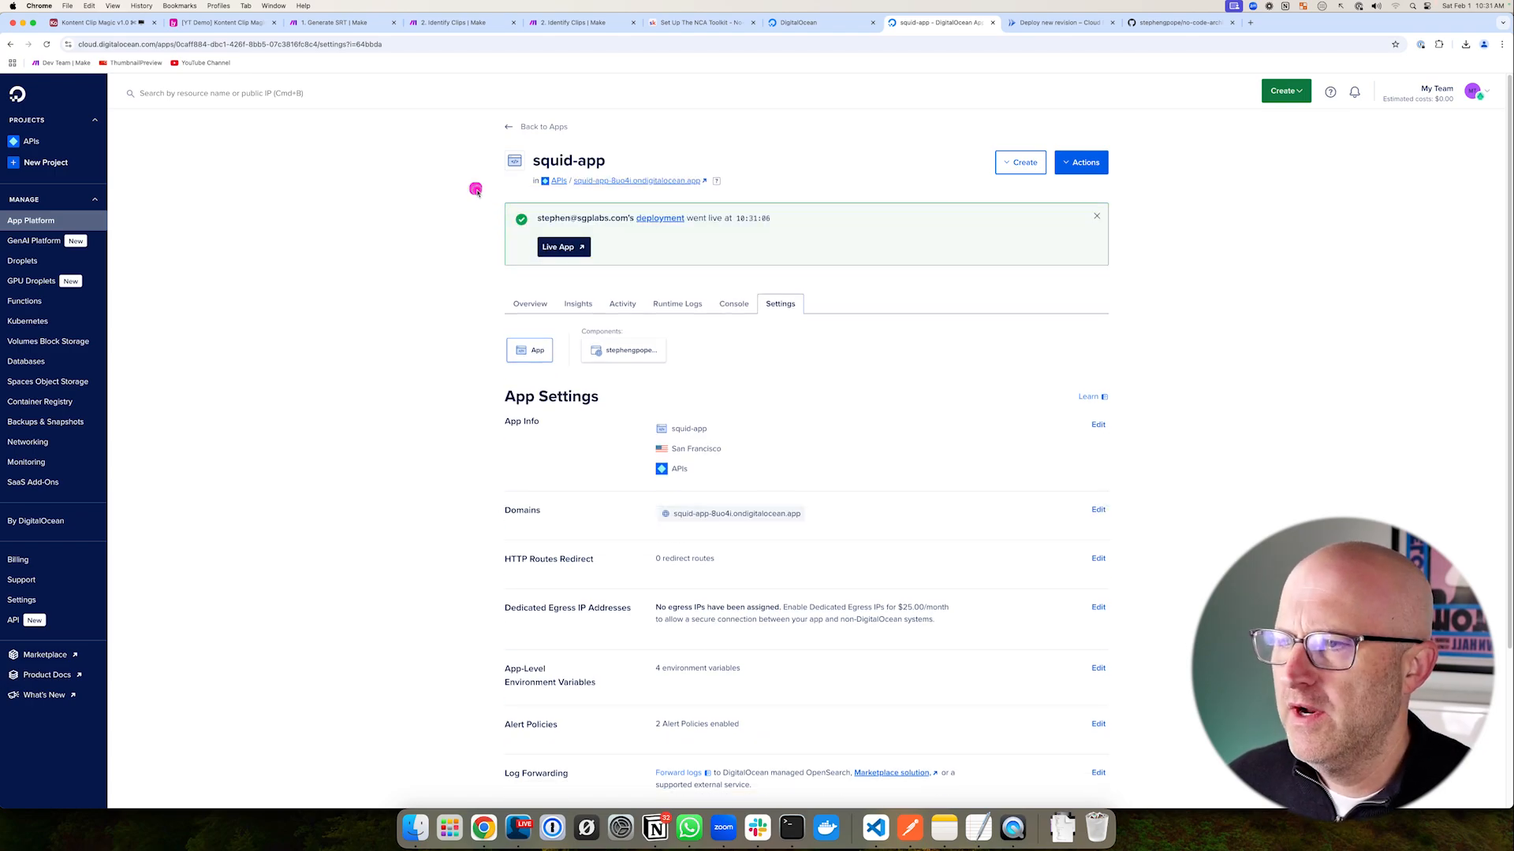
{"action": "mouse_move", "coordinate": [470, 185]}
{"action": "left_mouse_down"}
{"action": "mouse_move", "coordinate": [889, 287]}
{"action": "mouse_move", "coordinate": [980, 297]}
{"action": "mouse_move", "coordinate": [1121, 281]}
{"action": "left_mouse_up"}
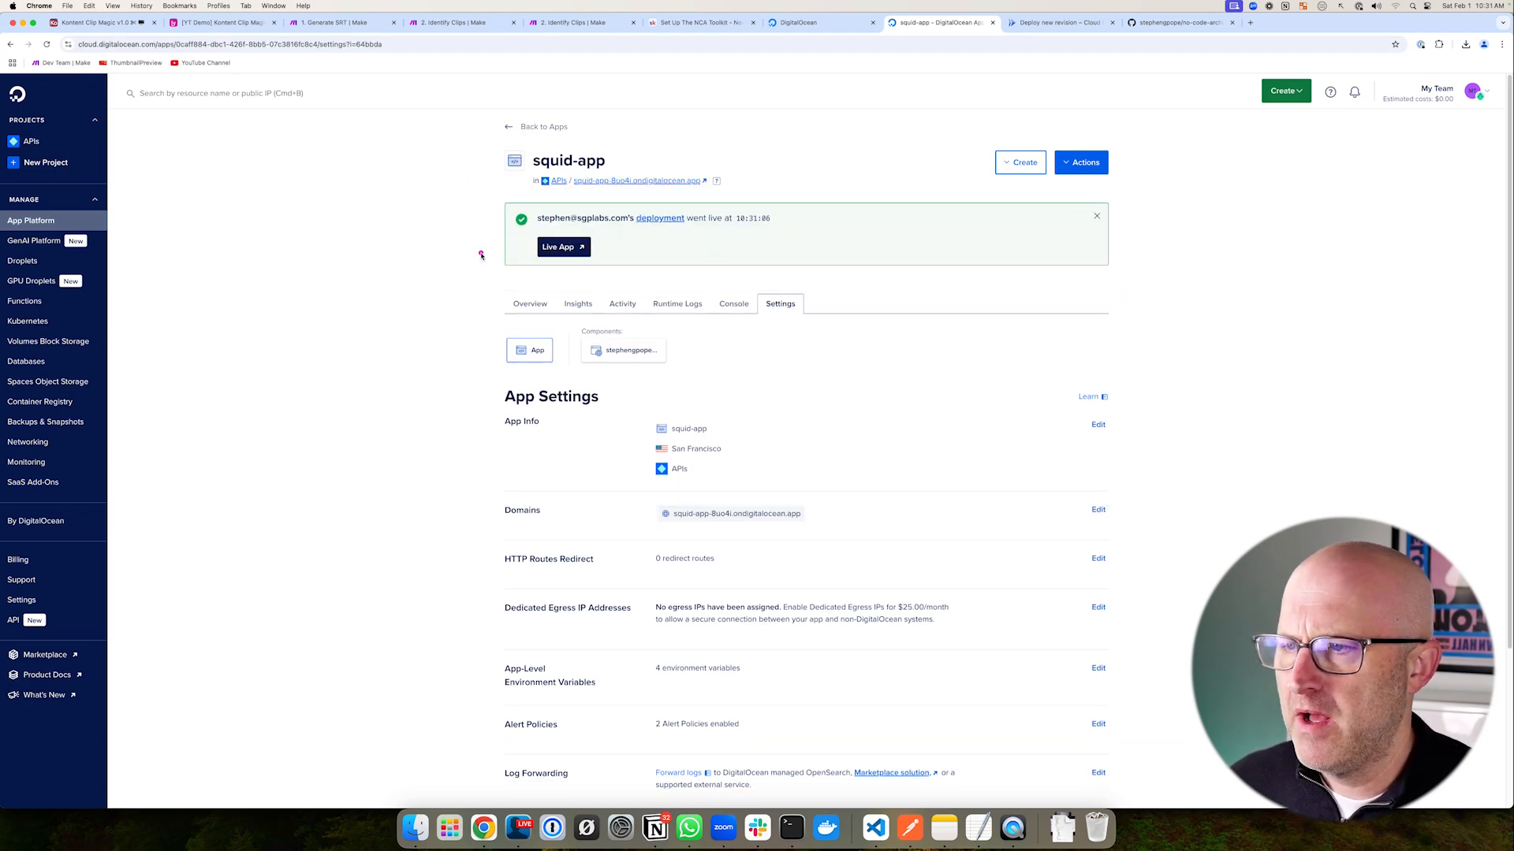
{"action": "mouse_move", "coordinate": [373, 270]}
{"action": "left_mouse_down"}
{"action": "mouse_move", "coordinate": [473, 228]}
{"action": "mouse_move", "coordinate": [1128, 280]}
{"action": "left_mouse_up"}
{"action": "left_click_drag", "start_coordinate": [313, 386], "coordinate": [457, 614]}
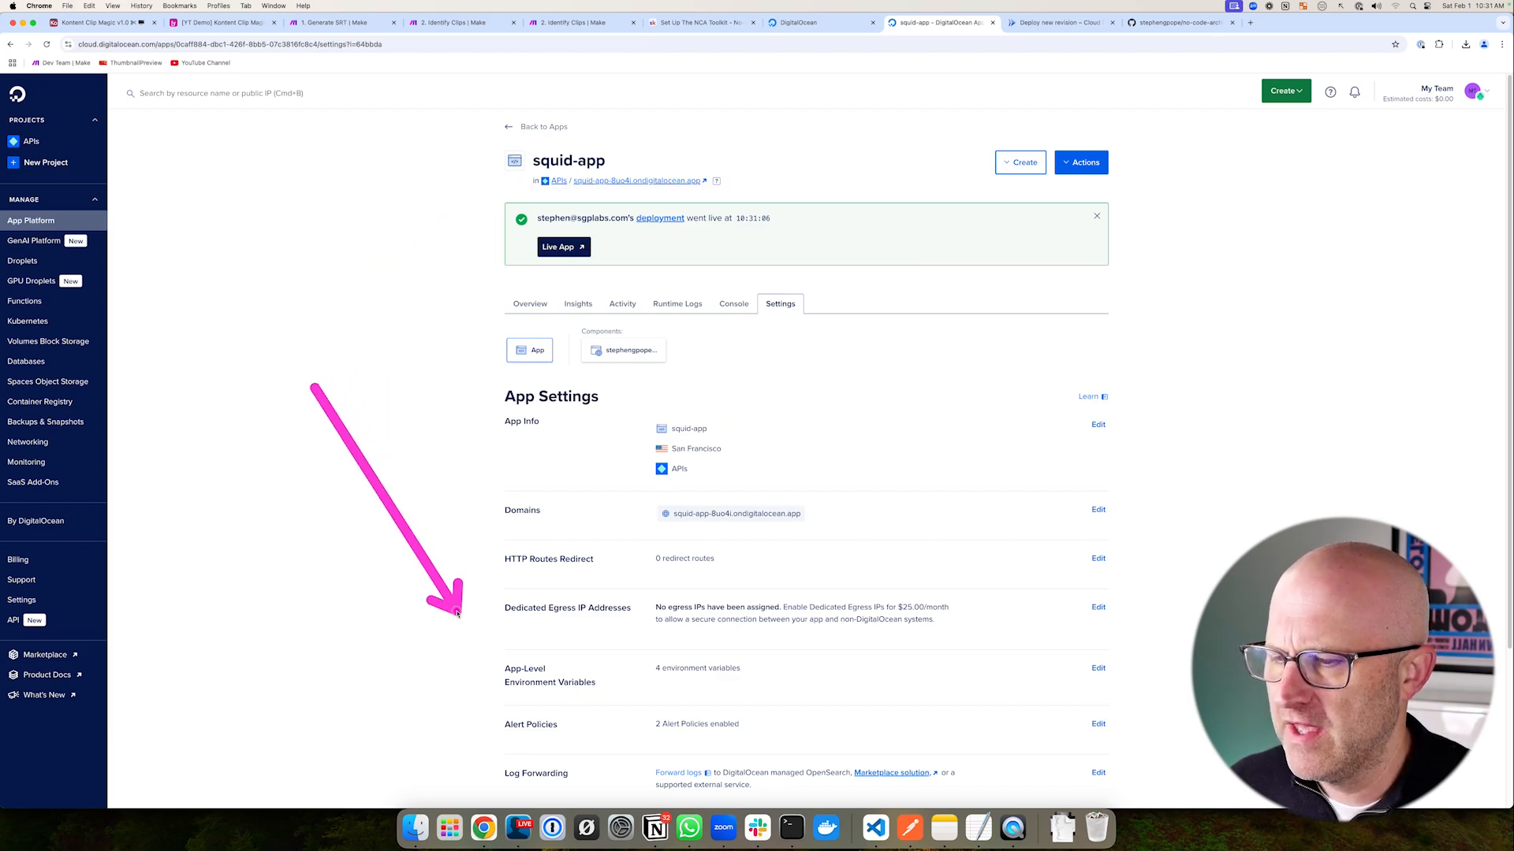
{"action": "scroll", "coordinate": [484, 600], "scroll_direction": "down", "scroll_amount": 2}
{"action": "scroll", "coordinate": [505, 607], "scroll_direction": "up", "scroll_amount": 2}
{"action": "mouse_move", "coordinate": [379, 253]}
{"action": "left_mouse_down"}
{"action": "mouse_move", "coordinate": [489, 213]}
{"action": "mouse_move", "coordinate": [487, 251]}
{"action": "left_mouse_up"}
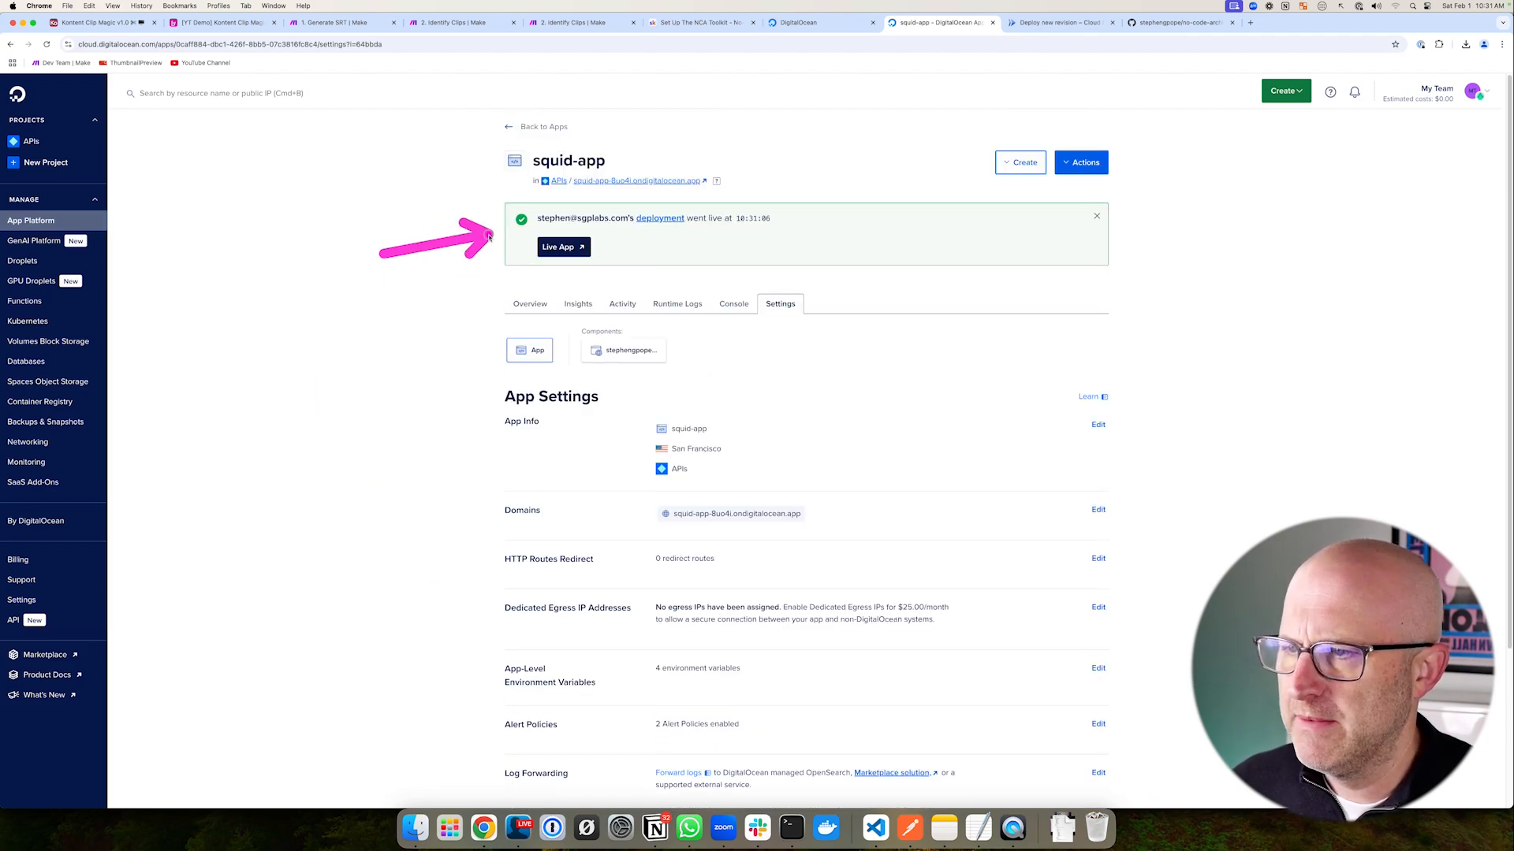
{"action": "left_click_drag", "start_coordinate": [487, 196], "coordinate": [1167, 290]}
{"action": "left_click", "coordinate": [1251, 23]}
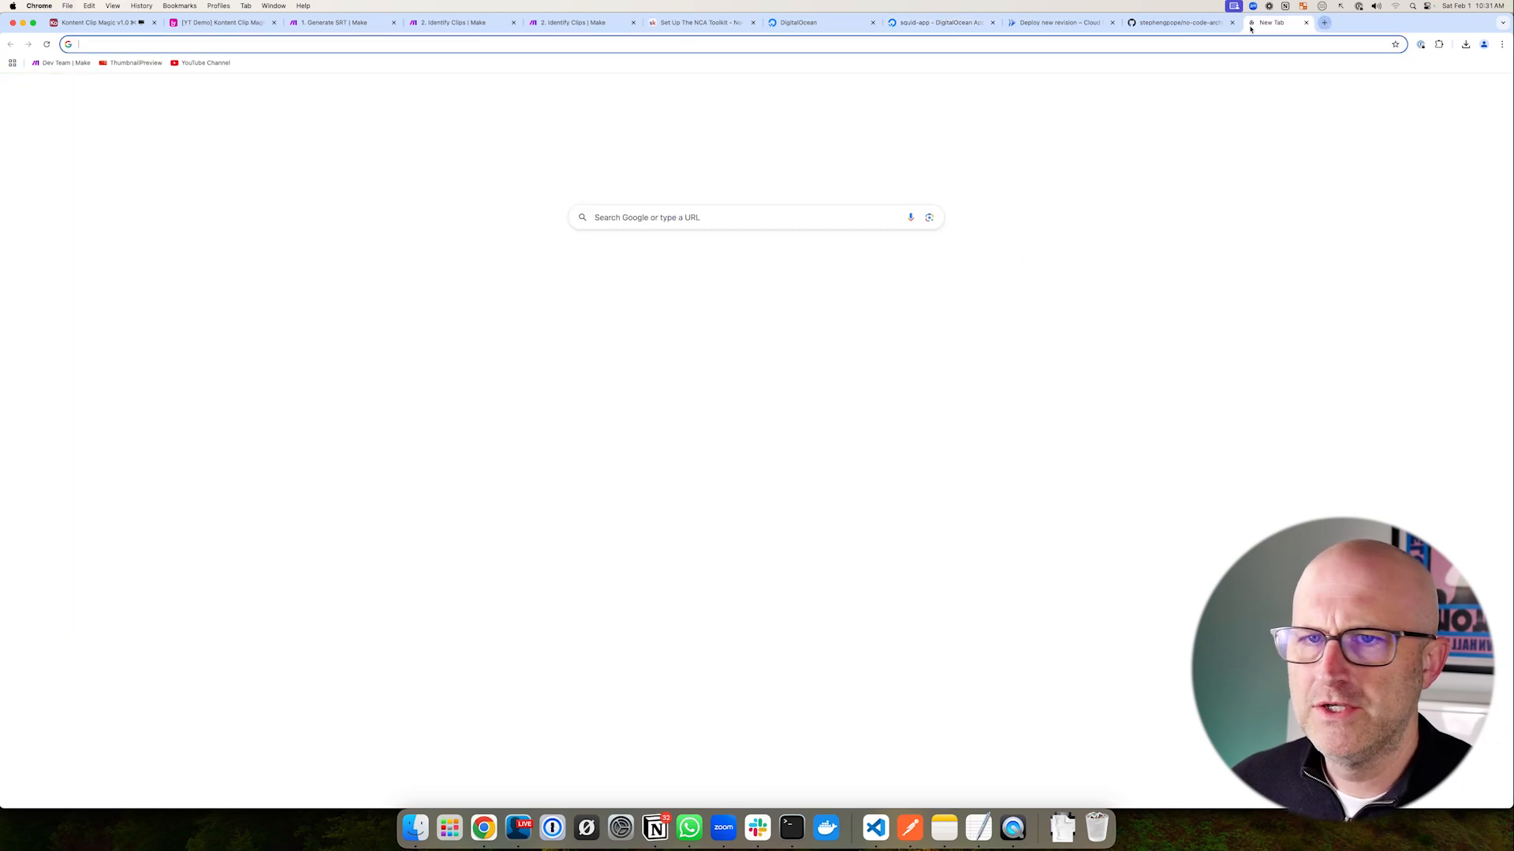
- Go to postman.com and load the pasted NCA Toolkit collection share link
{"action": "type", "text": "postman.com"}
{"action": "key", "text": "Return"}
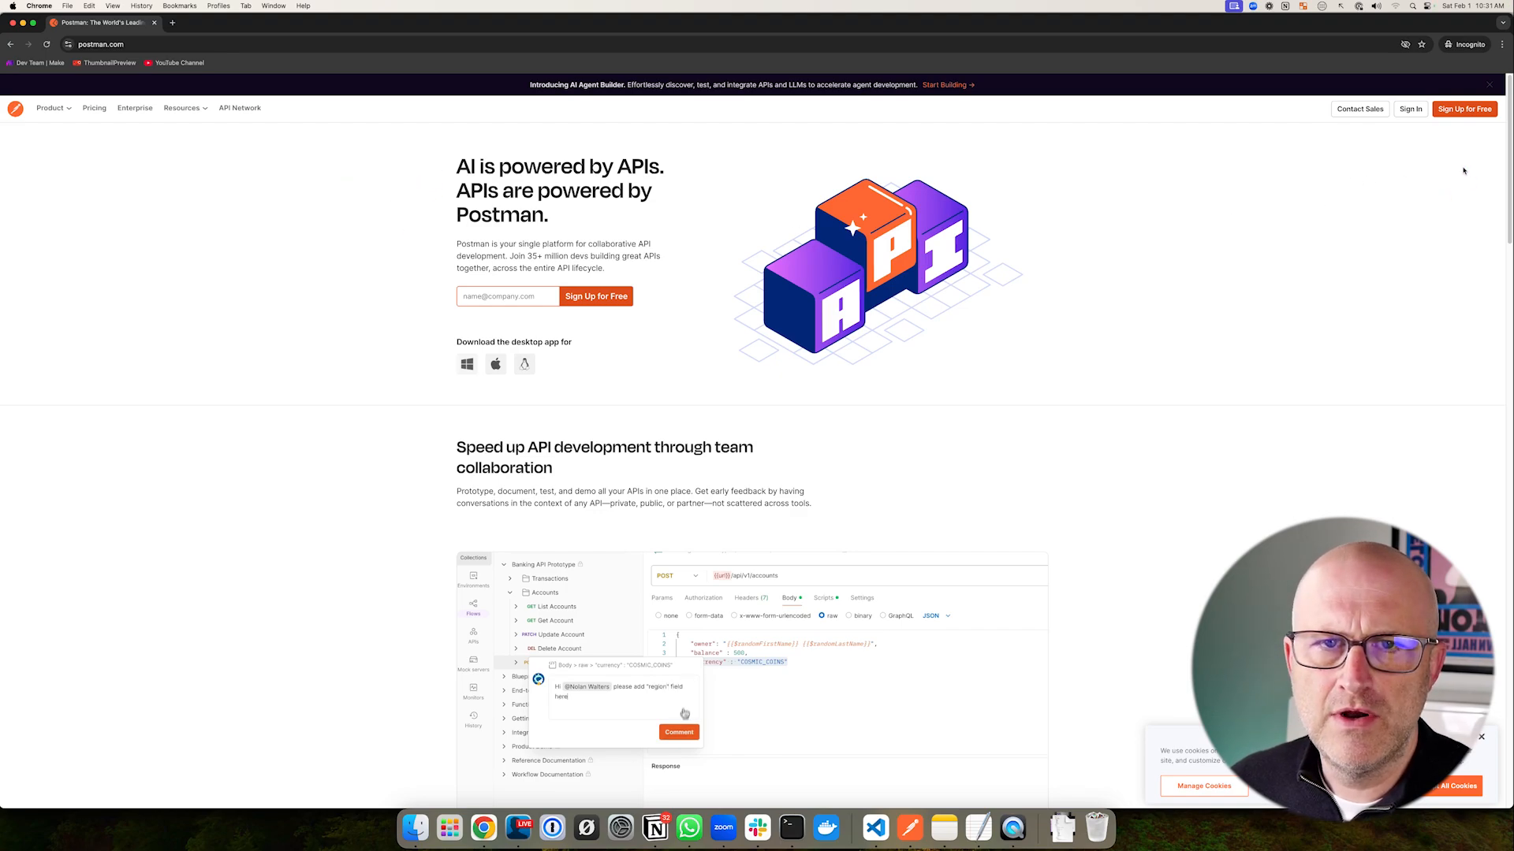
{"action": "left_click_drag", "start_coordinate": [1413, 218], "coordinate": [1414, 150]}
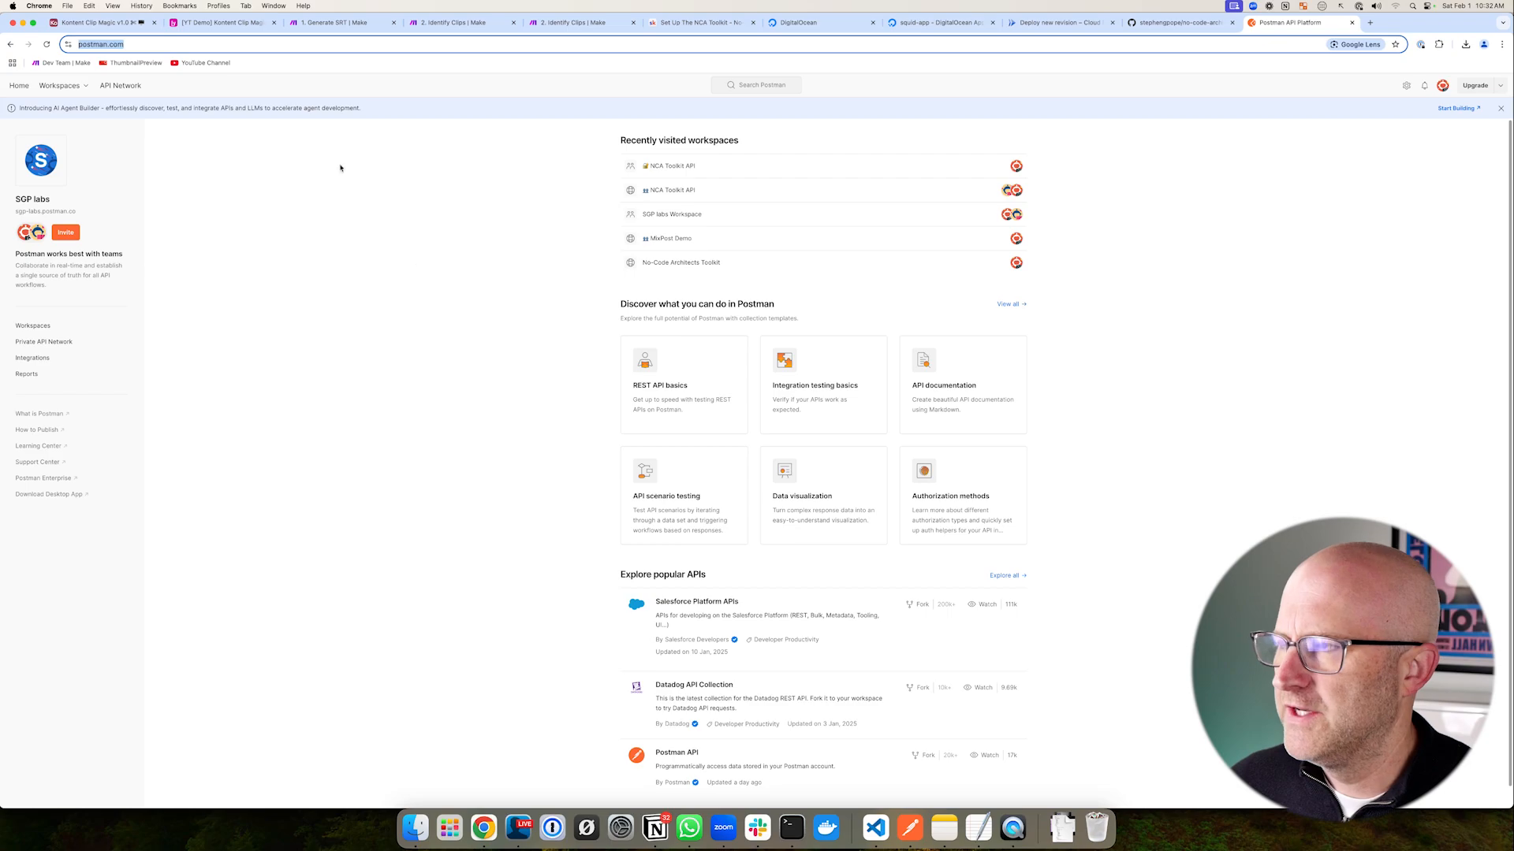
{"action": "type", "text": "https://www.postman.com/sgp-labs/workspace/nca-toolkit-api/collection/30756040-2bf1b0b2-eb80-4155-ad8e-6ccef7d0c77c?action=share&creator=30756040"}
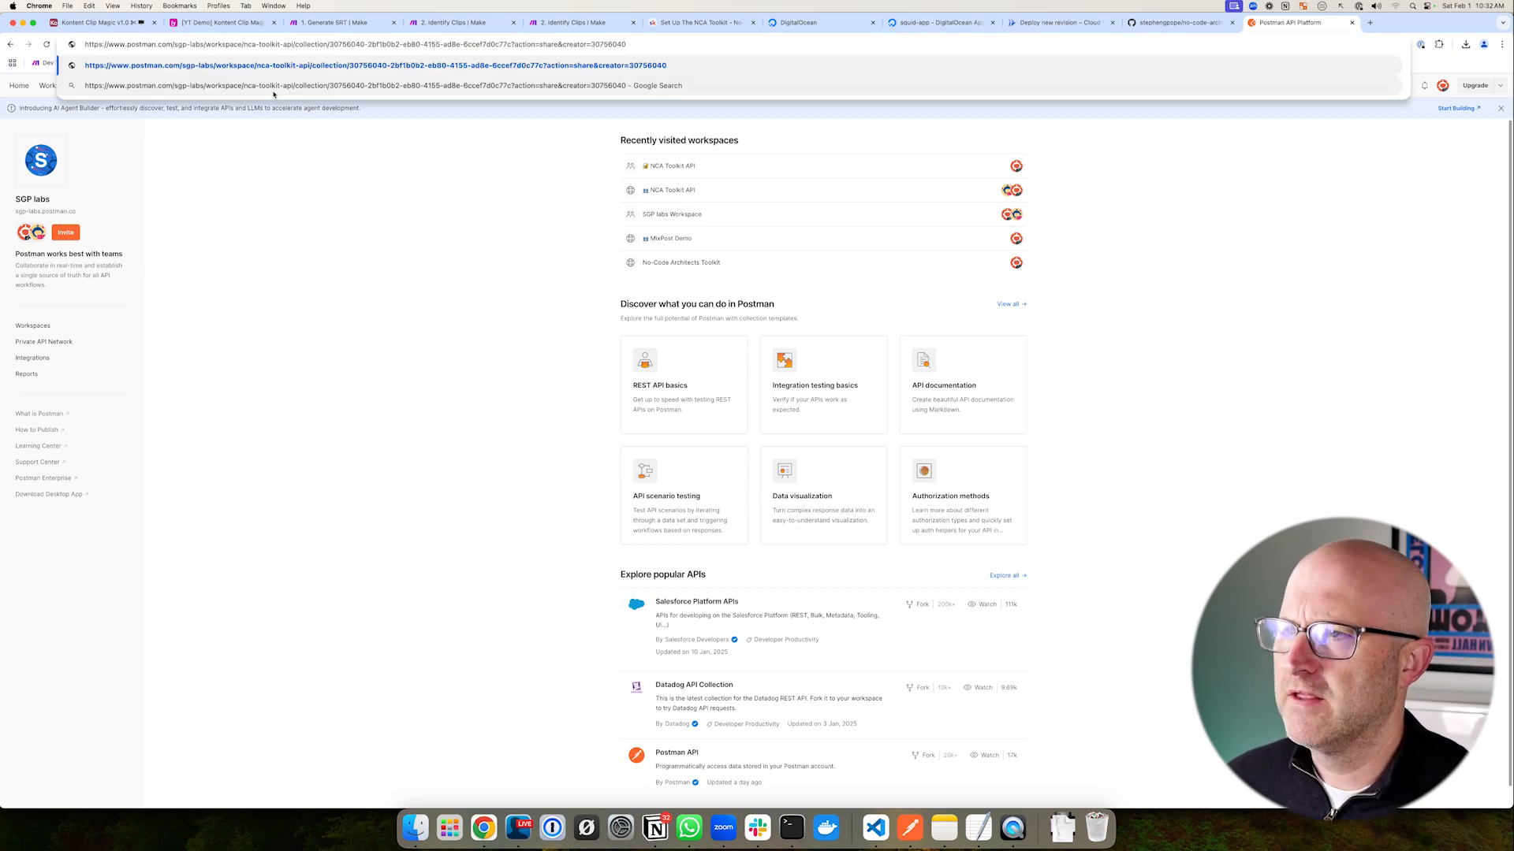
{"action": "key", "text": "Return"}
- Expand the collection's v1 folder
{"action": "left_click_drag", "start_coordinate": [482, 260], "coordinate": [224, 135]}
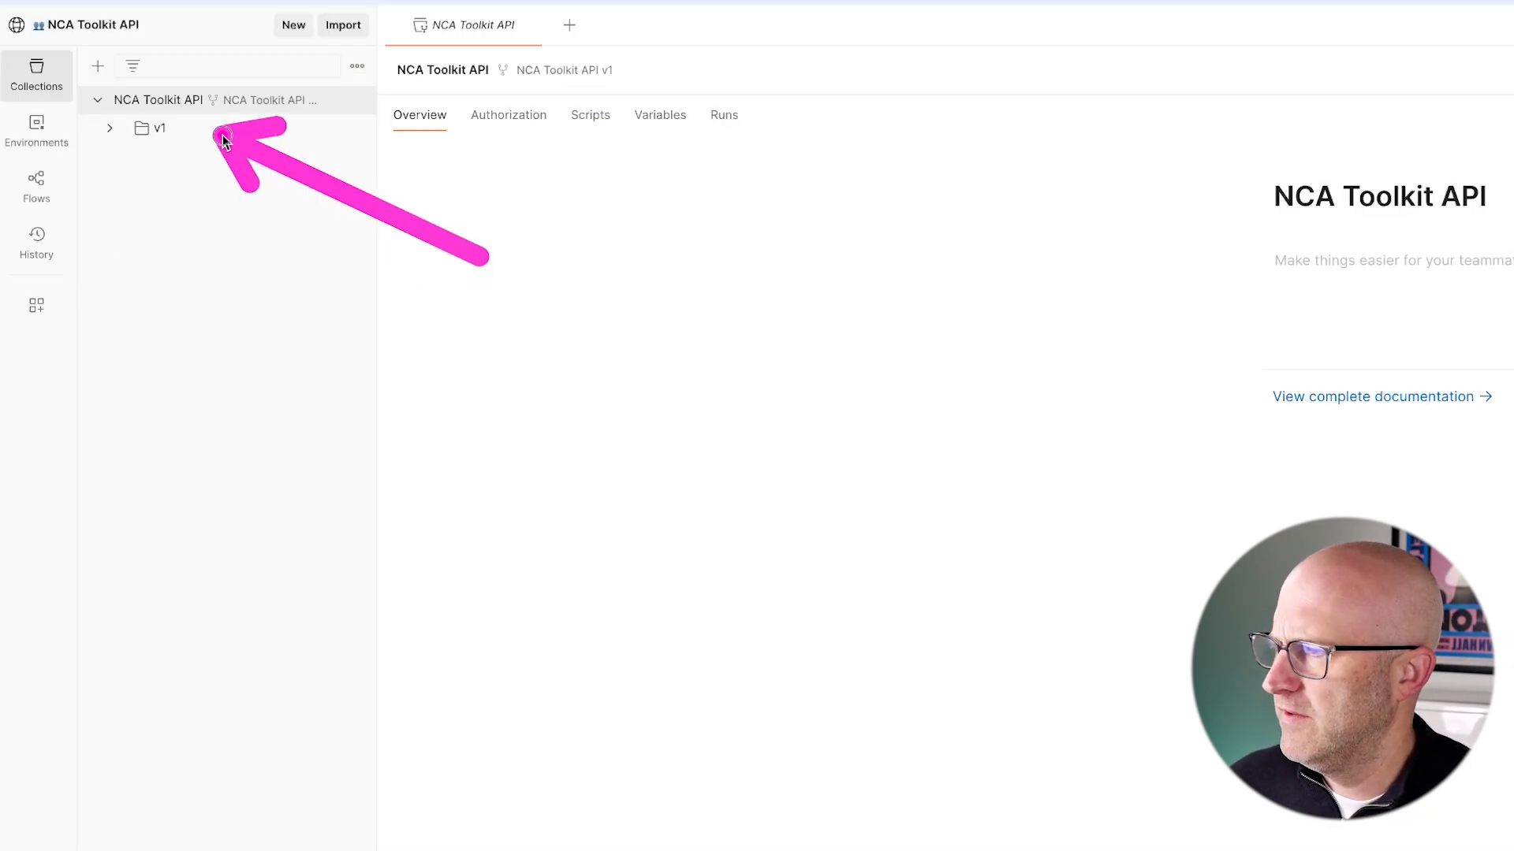
{"action": "left_click", "coordinate": [109, 130]}
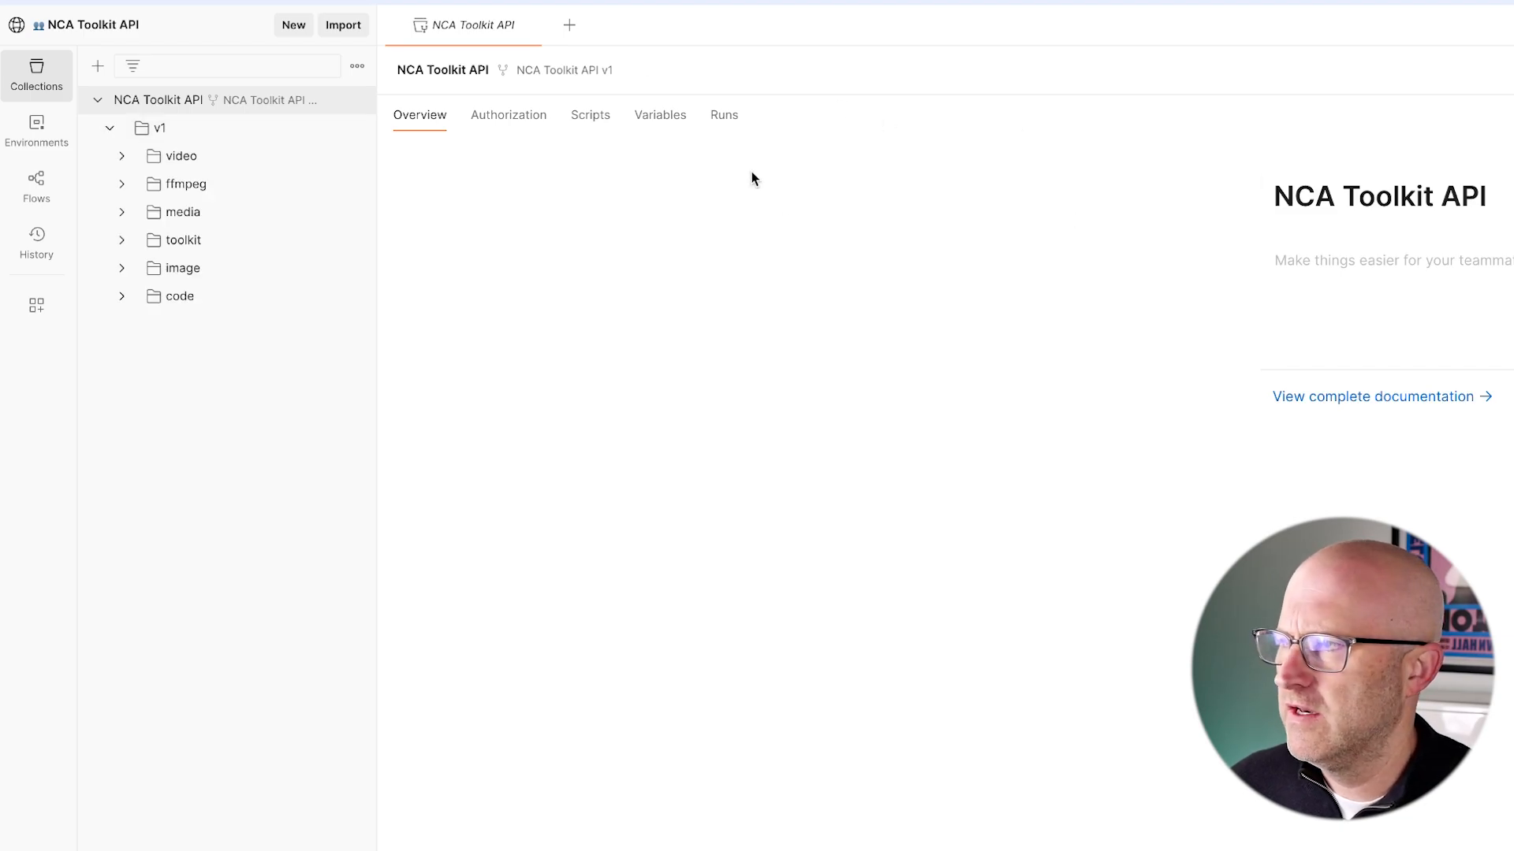
{"action": "mouse_move", "coordinate": [514, 263]}
{"action": "left_mouse_down"}
{"action": "mouse_move", "coordinate": [294, 169]}
{"action": "mouse_move", "coordinate": [267, 180]}
{"action": "mouse_move", "coordinate": [263, 310]}
{"action": "left_mouse_up"}
{"action": "left_click_drag", "start_coordinate": [480, 281], "coordinate": [229, 143]}
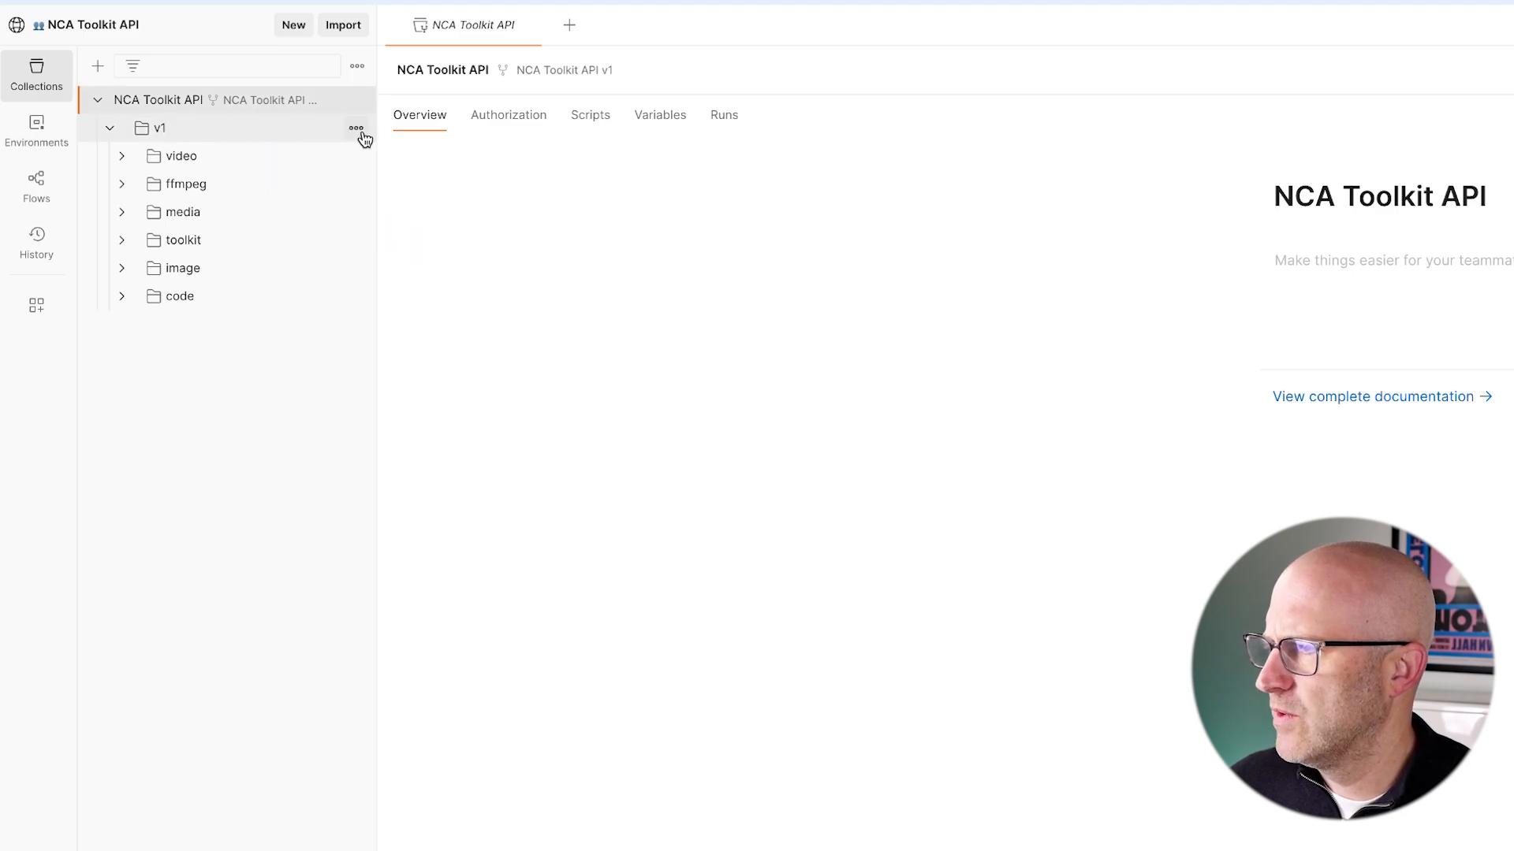
{"action": "left_click", "coordinate": [360, 132]}
{"action": "left_click_drag", "start_coordinate": [56, 482], "coordinate": [168, 431]}
{"action": "left_click", "coordinate": [418, 273]}
- Expand the toolkit folder and open the GET authenticate request
{"action": "left_click_drag", "start_coordinate": [462, 283], "coordinate": [260, 250]}
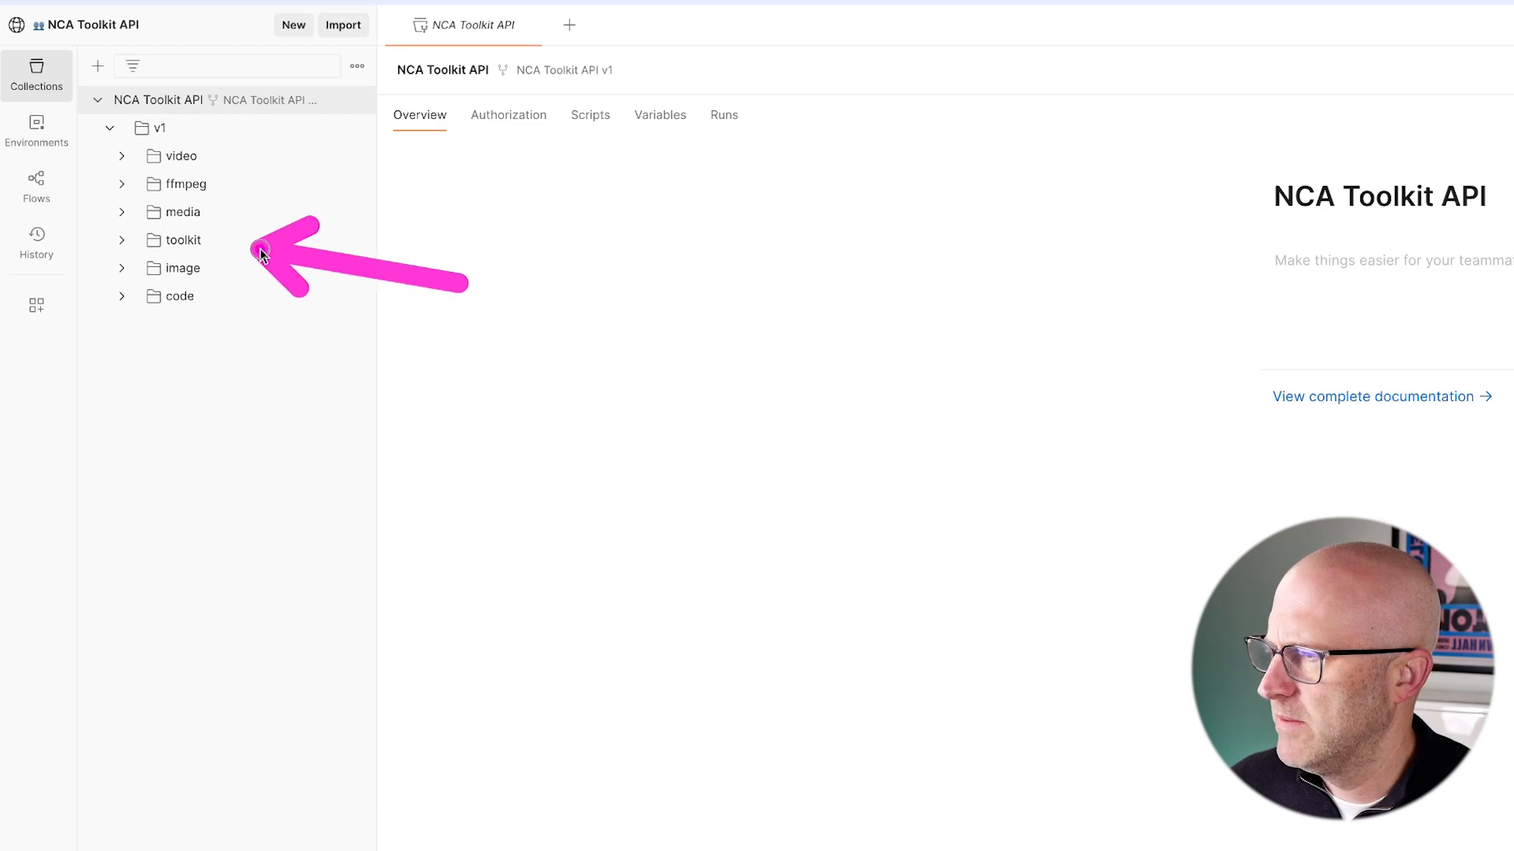
{"action": "left_click", "coordinate": [161, 242]}
{"action": "mouse_move", "coordinate": [495, 343]}
{"action": "left_mouse_down"}
{"action": "mouse_move", "coordinate": [272, 270]}
{"action": "mouse_move", "coordinate": [260, 282]}
{"action": "left_mouse_up"}
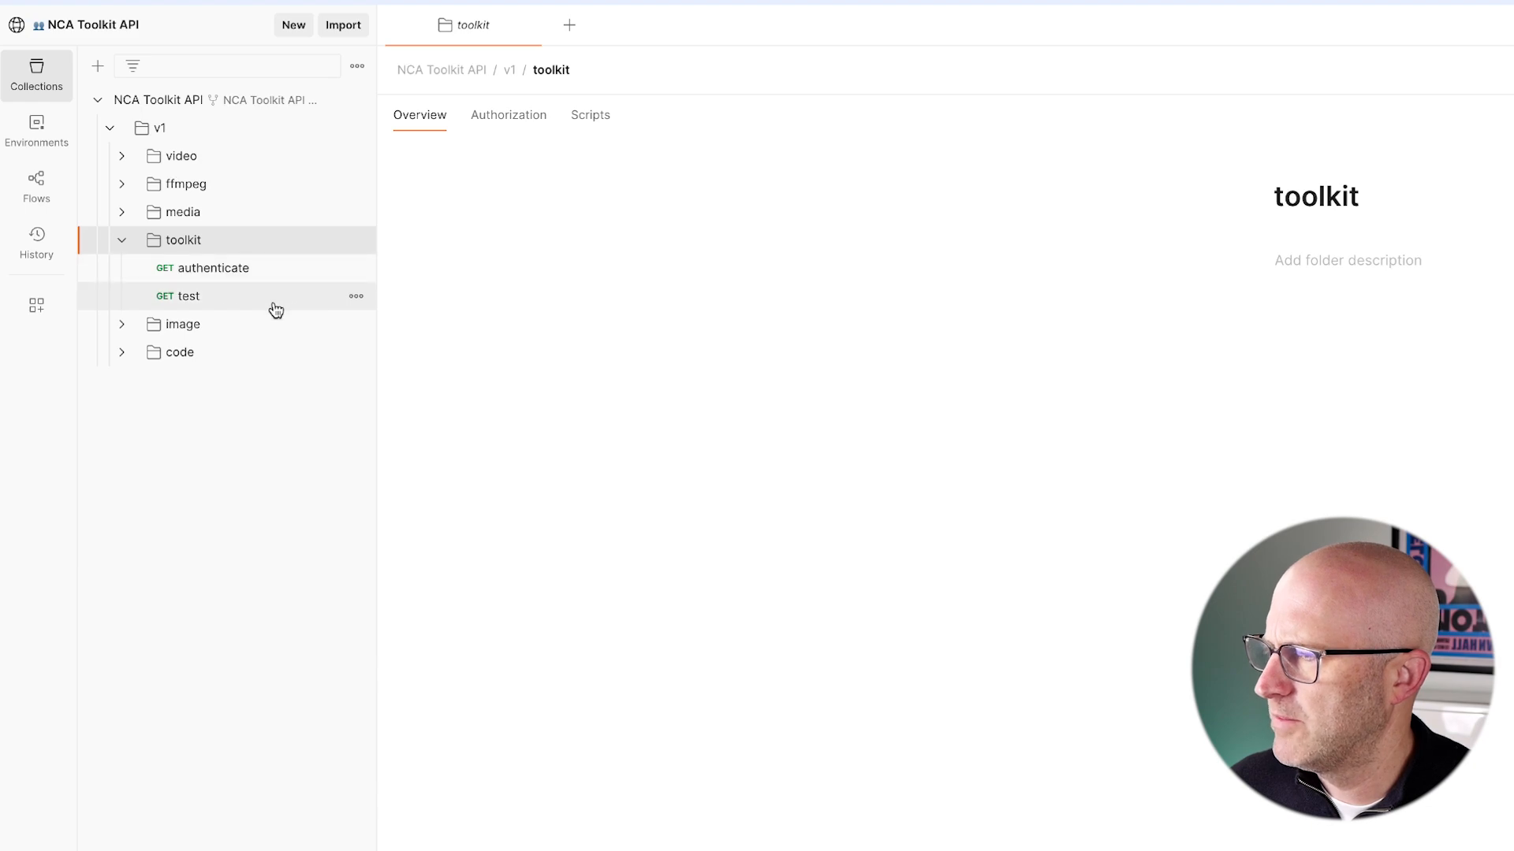
{"action": "left_click_drag", "start_coordinate": [419, 328], "coordinate": [312, 286]}
{"action": "mouse_move", "coordinate": [520, 264]}
{"action": "left_mouse_down"}
{"action": "mouse_move", "coordinate": [328, 94]}
{"action": "mouse_move", "coordinate": [327, 371]}
{"action": "left_mouse_up"}
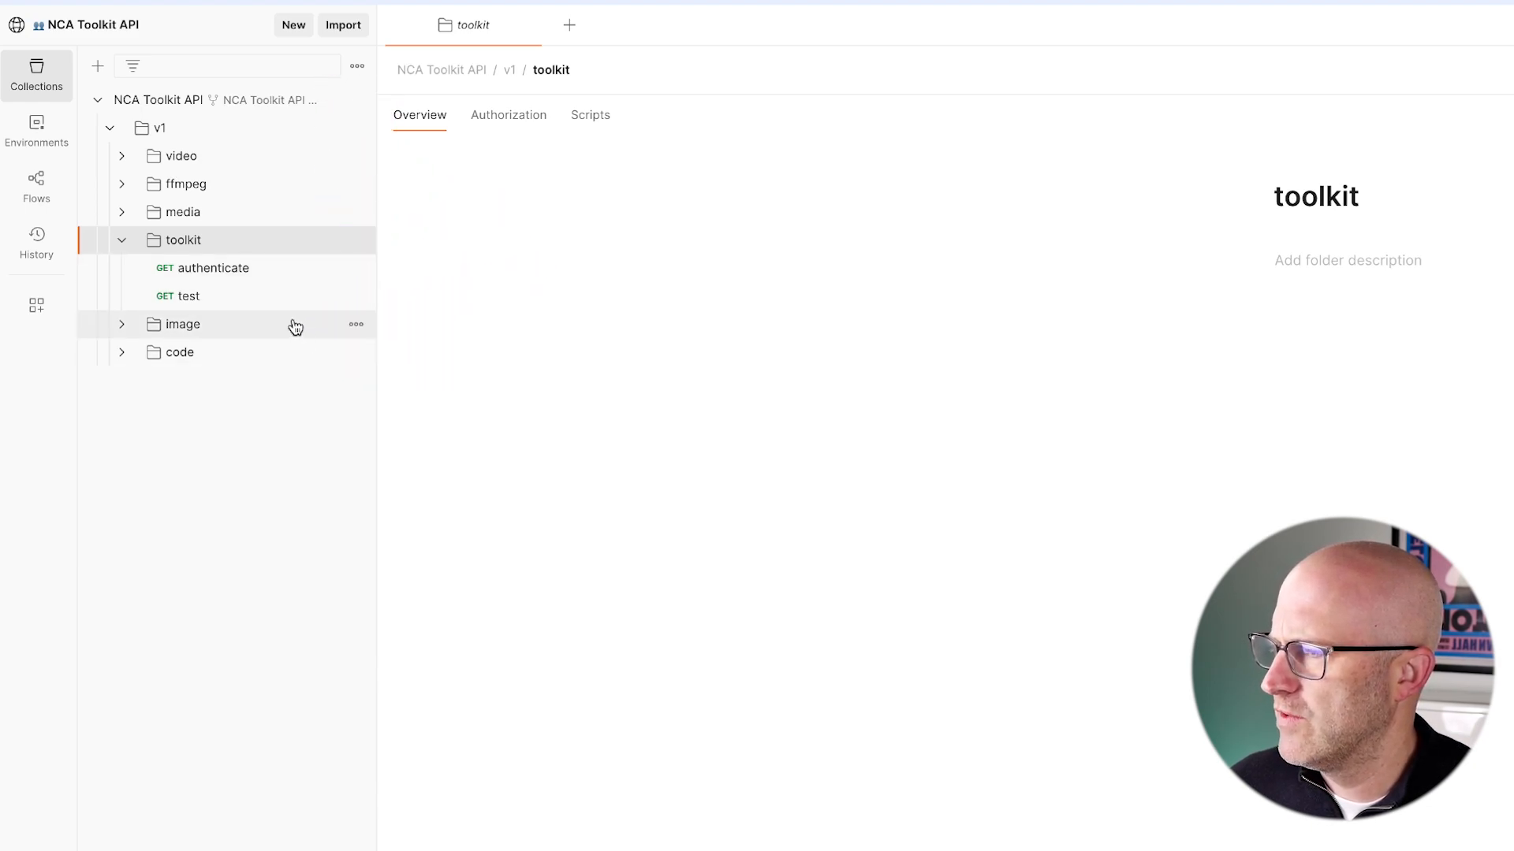
{"action": "left_click", "coordinate": [228, 272]}
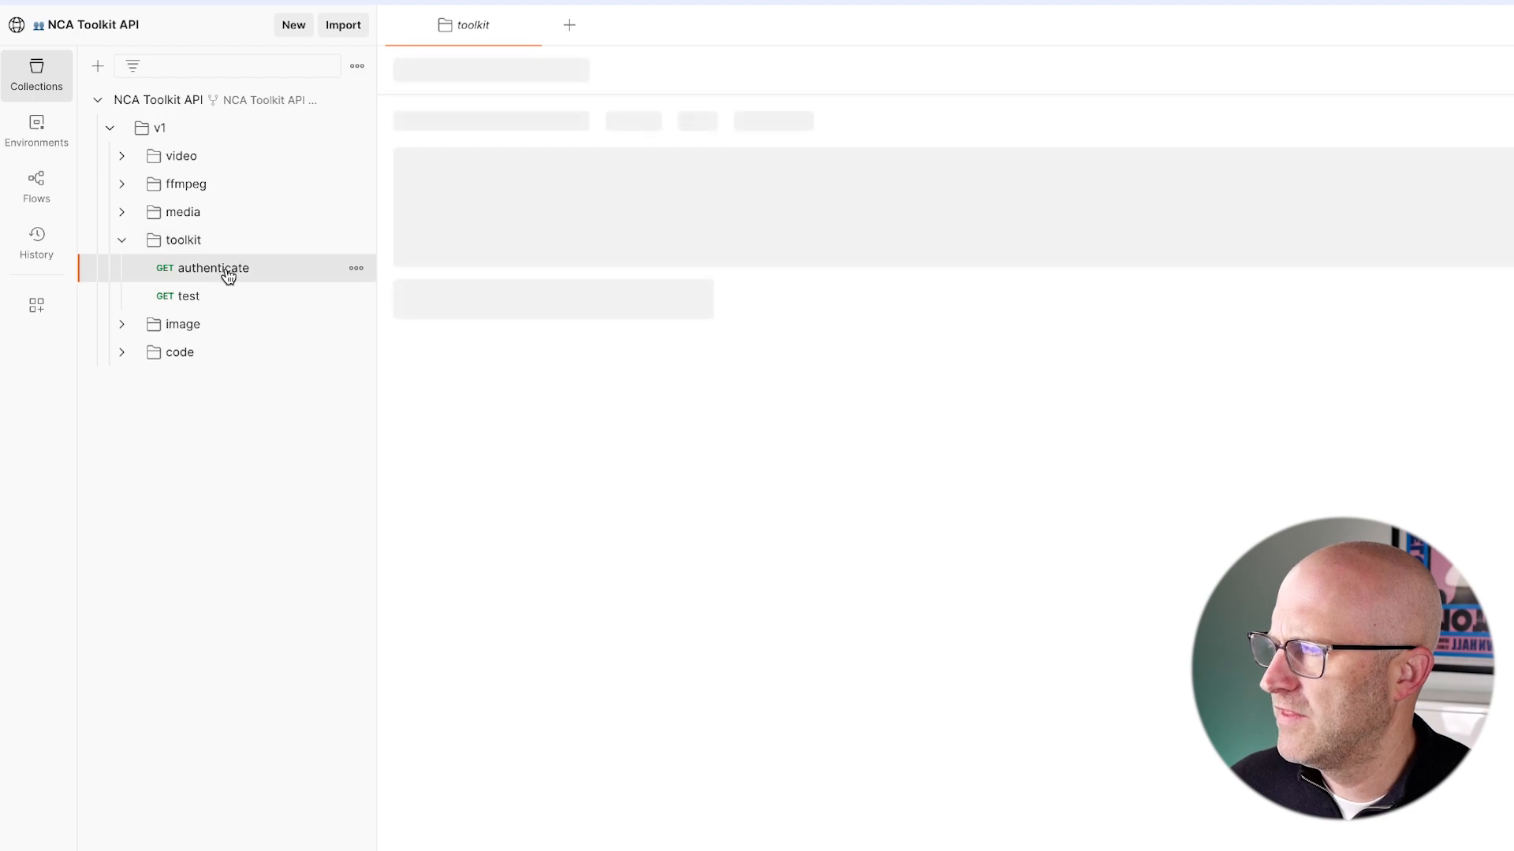
{"action": "left_click_drag", "start_coordinate": [541, 345], "coordinate": [540, 162]}
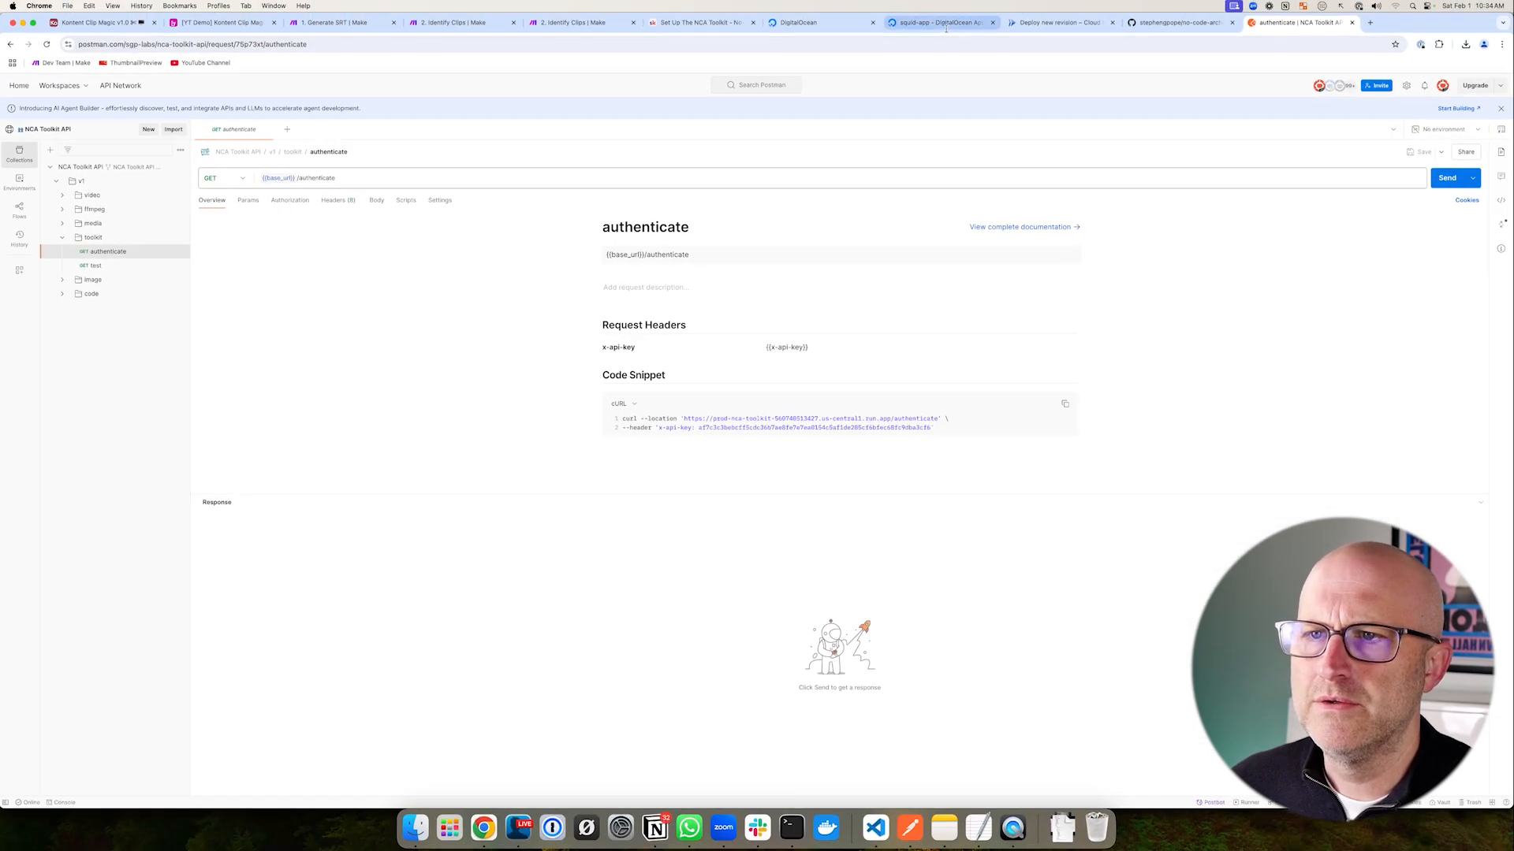
- Replace {{base_url}} in the authenticate URL with the copied squid-app live address
{"action": "left_click", "coordinate": [946, 28]}
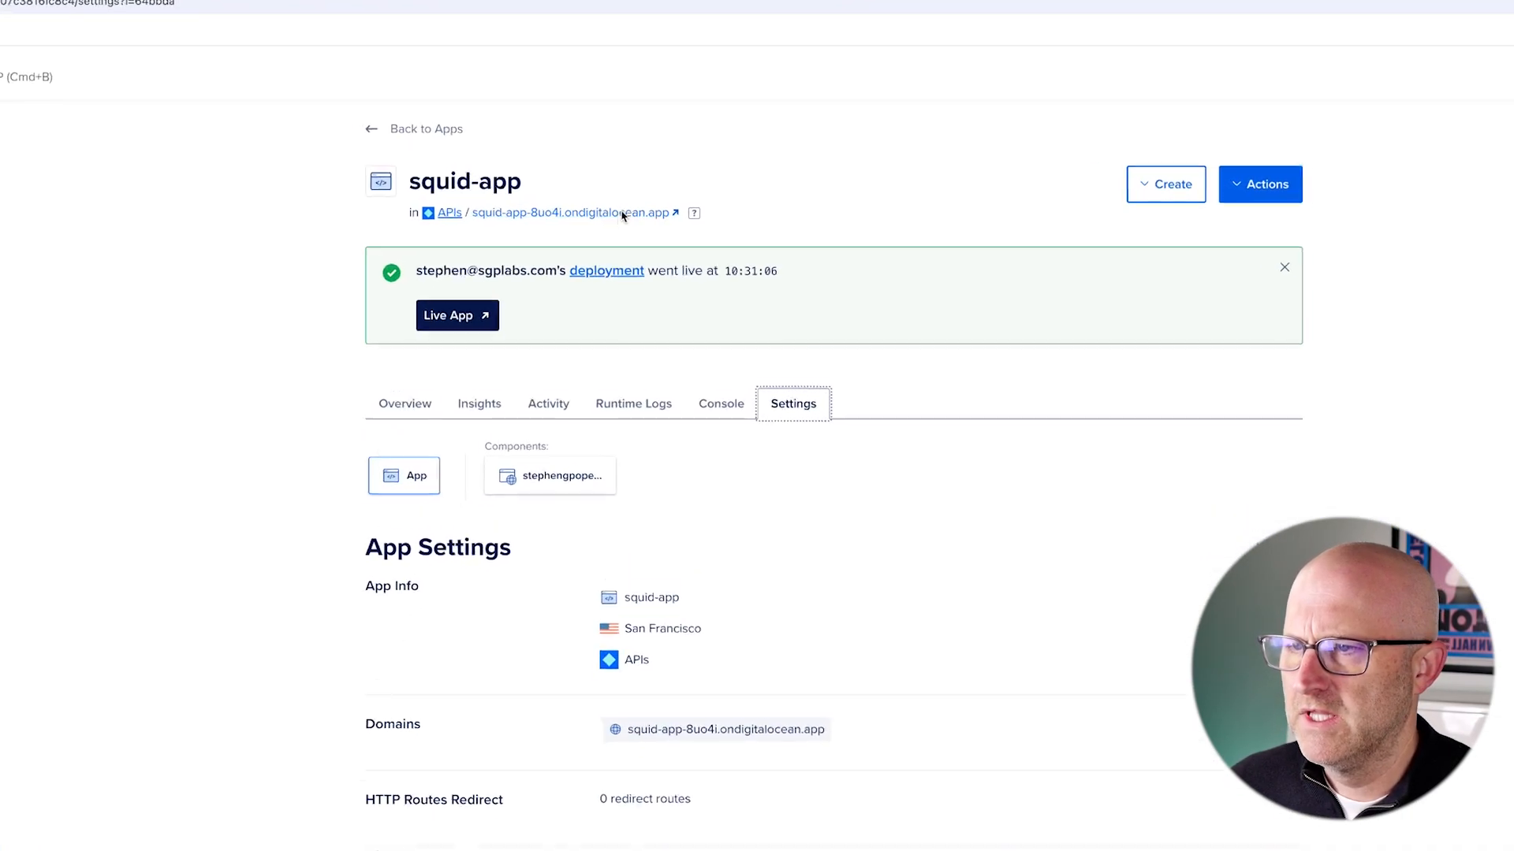
{"action": "right_click", "coordinate": [614, 217]}
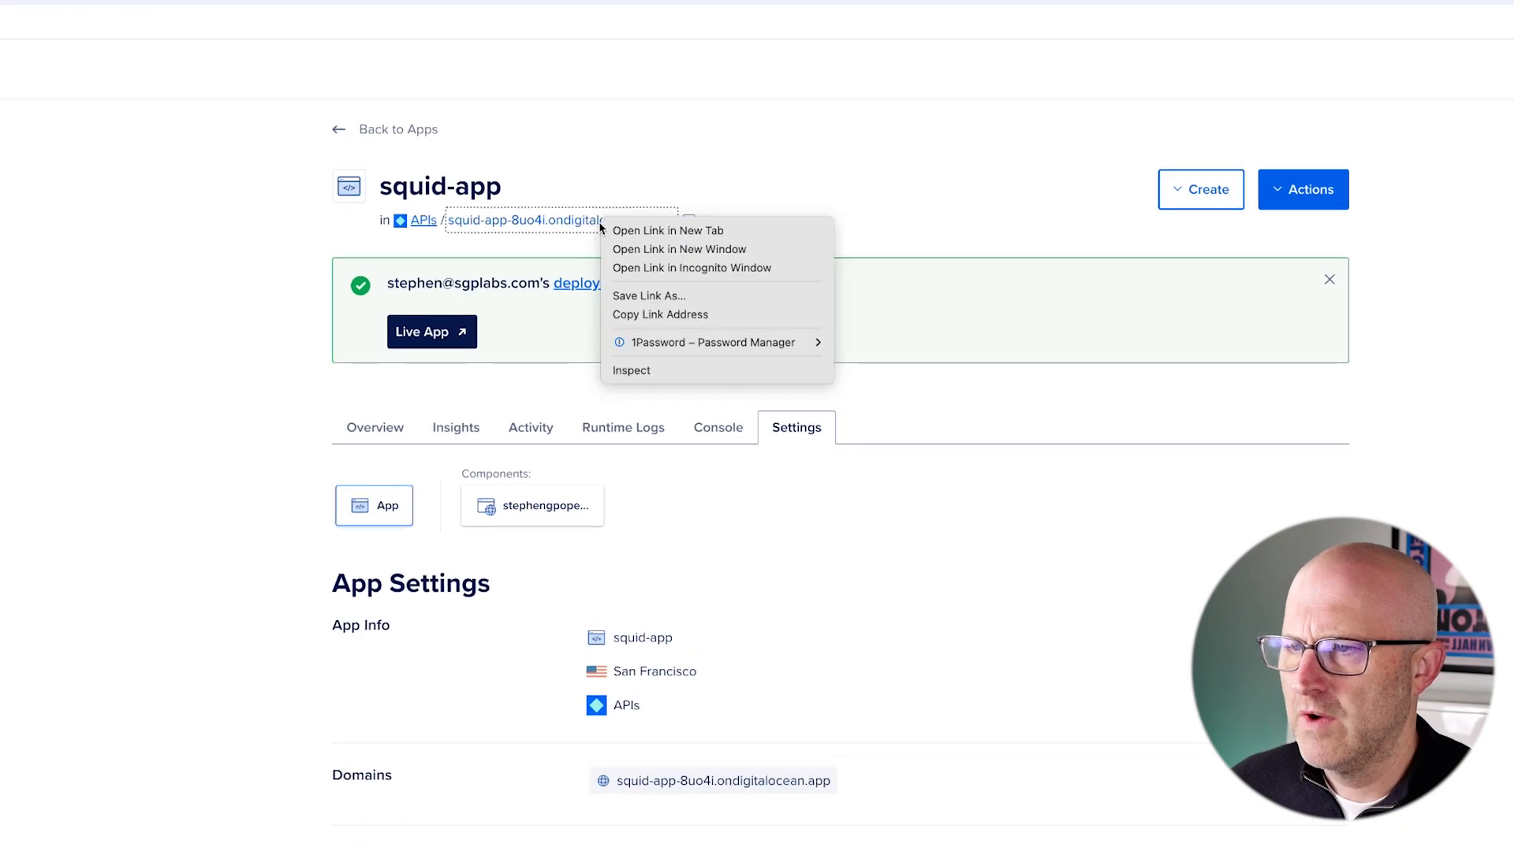
{"action": "left_click", "coordinate": [658, 315]}
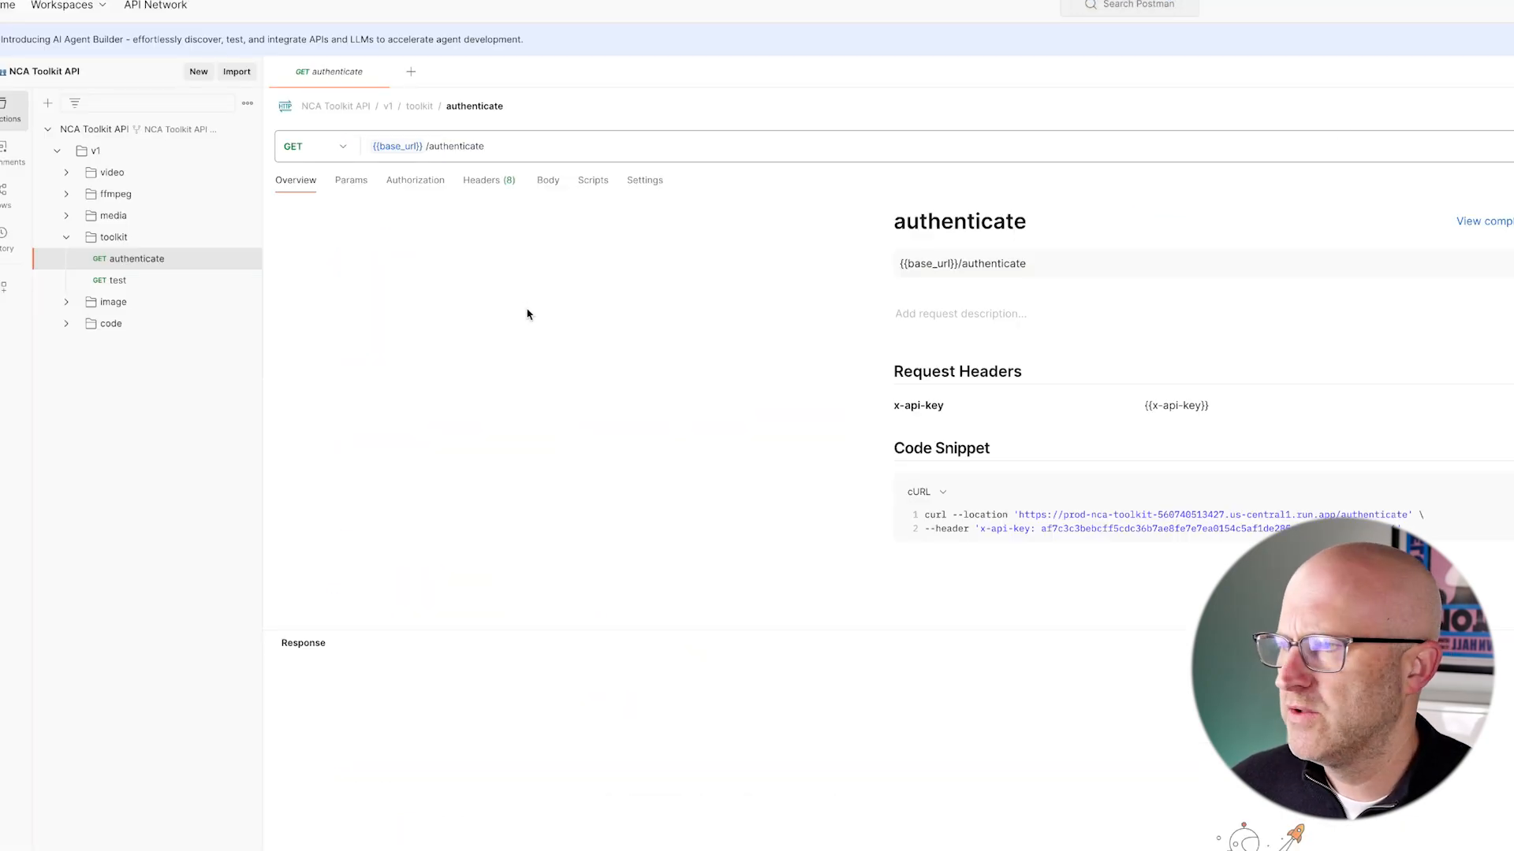
{"action": "left_click", "coordinate": [428, 147]}
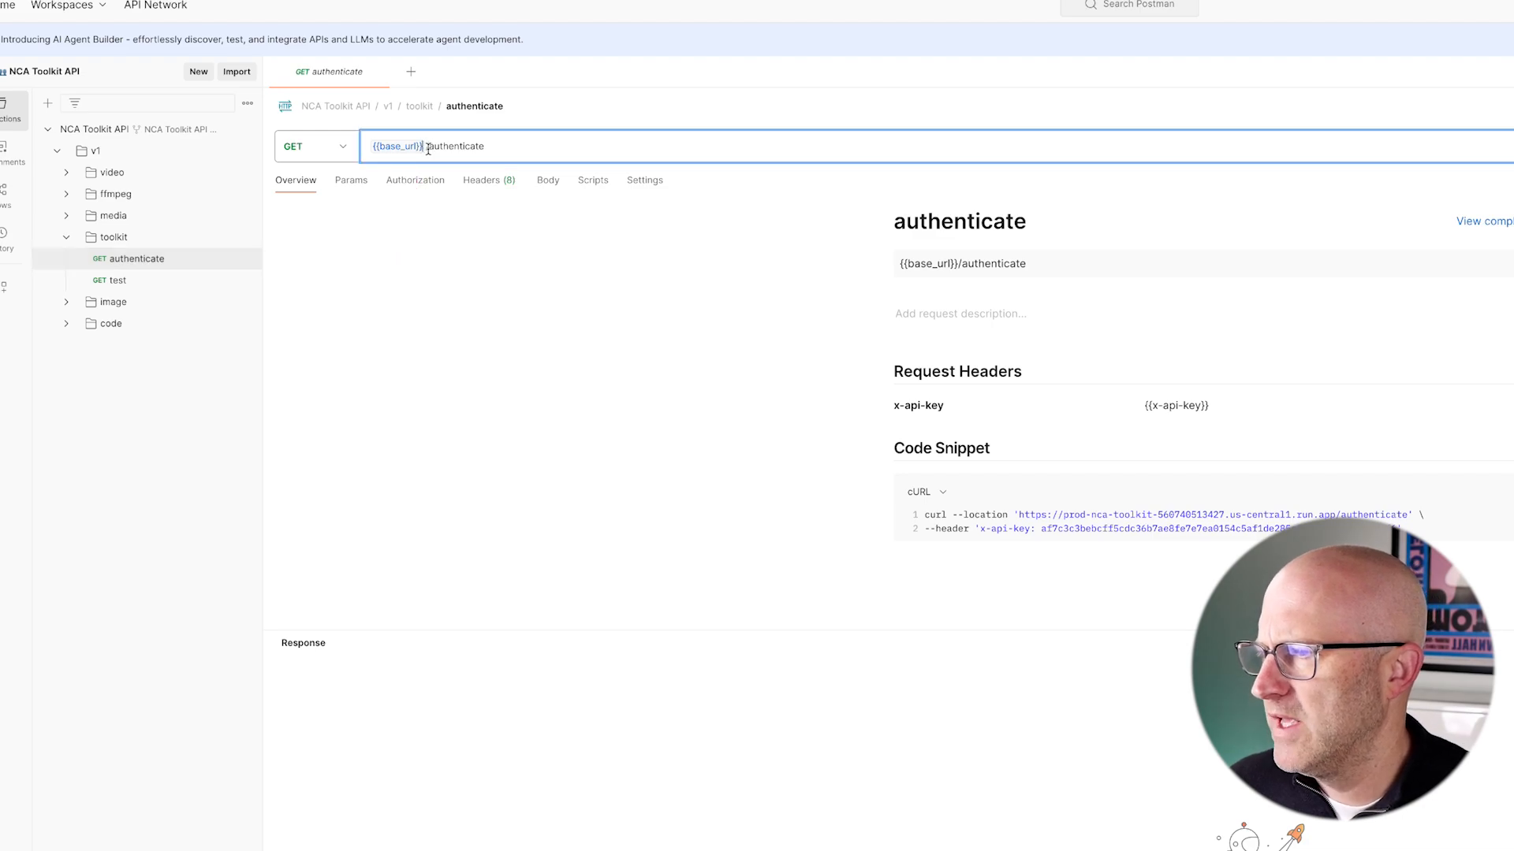
{"action": "left_click_drag", "start_coordinate": [428, 148], "coordinate": [351, 149]}
{"action": "key", "text": "BackSpace"}
{"action": "key", "text": "super+v"}
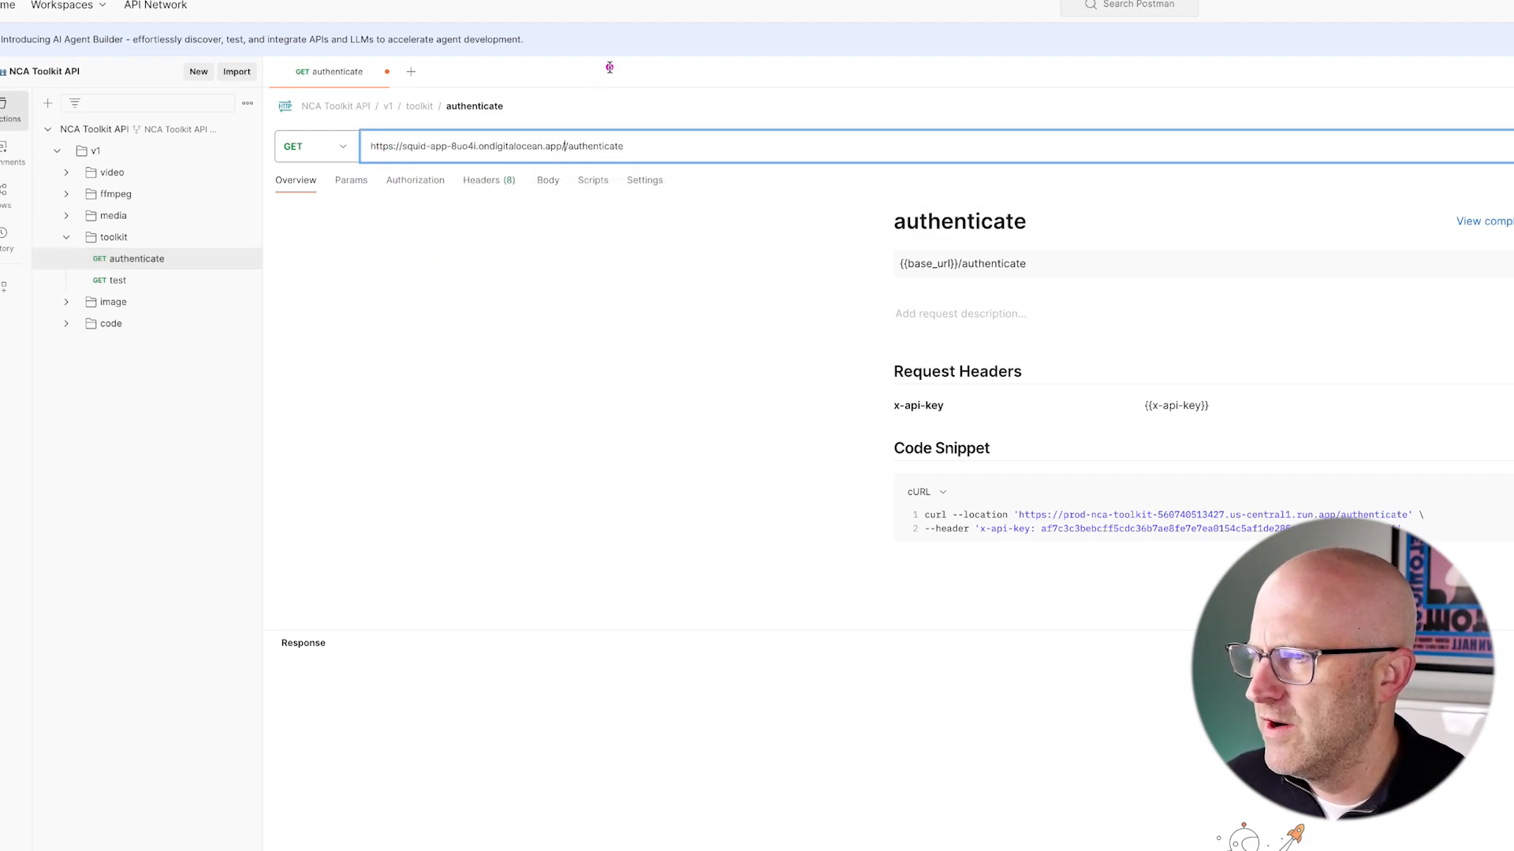
{"action": "key", "text": "BackSpace"}
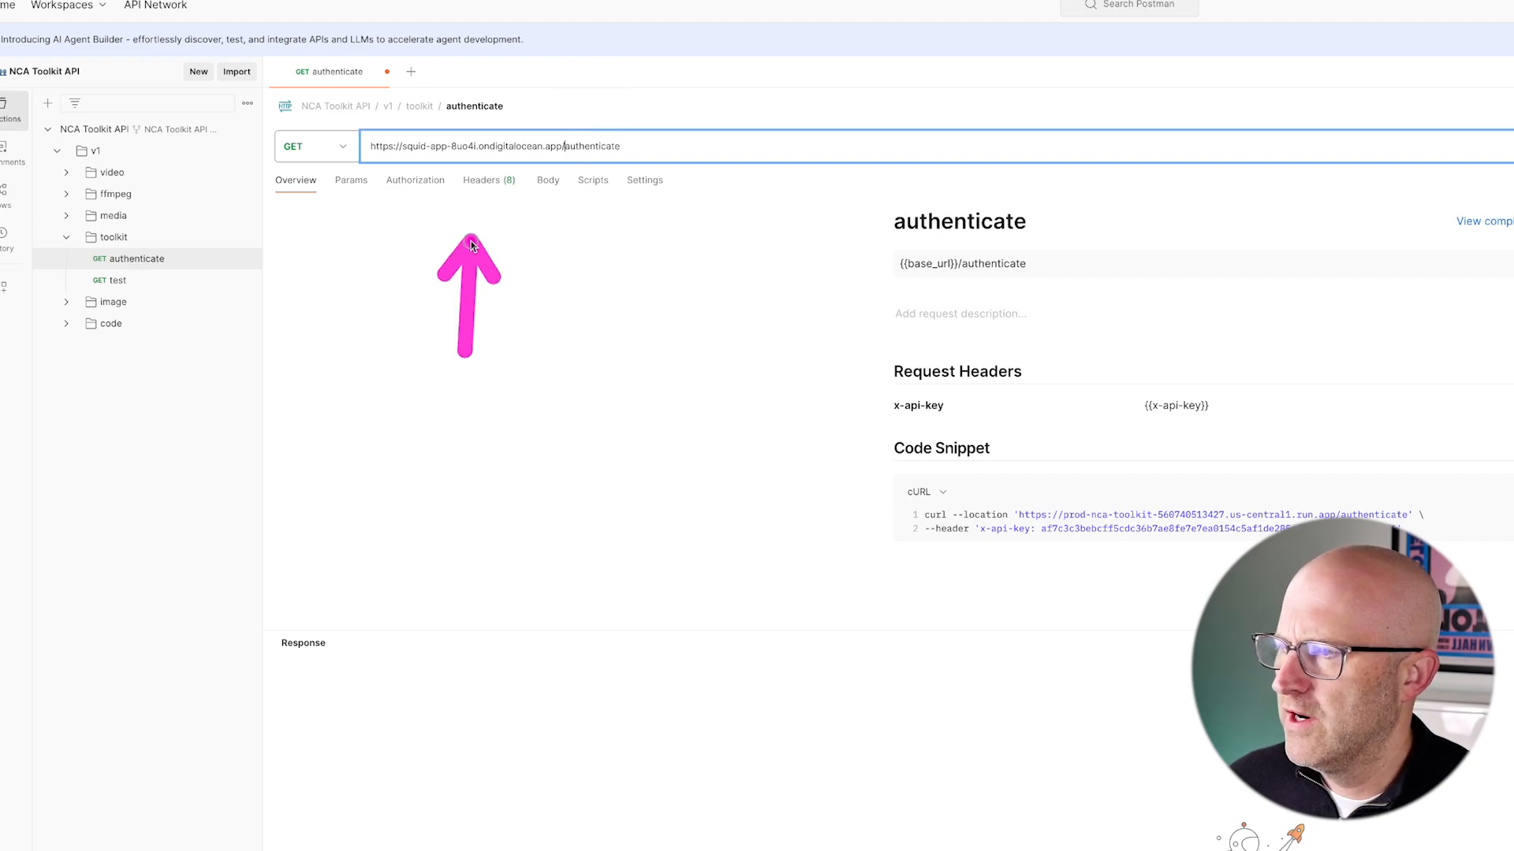
{"action": "left_click", "coordinate": [492, 187]}
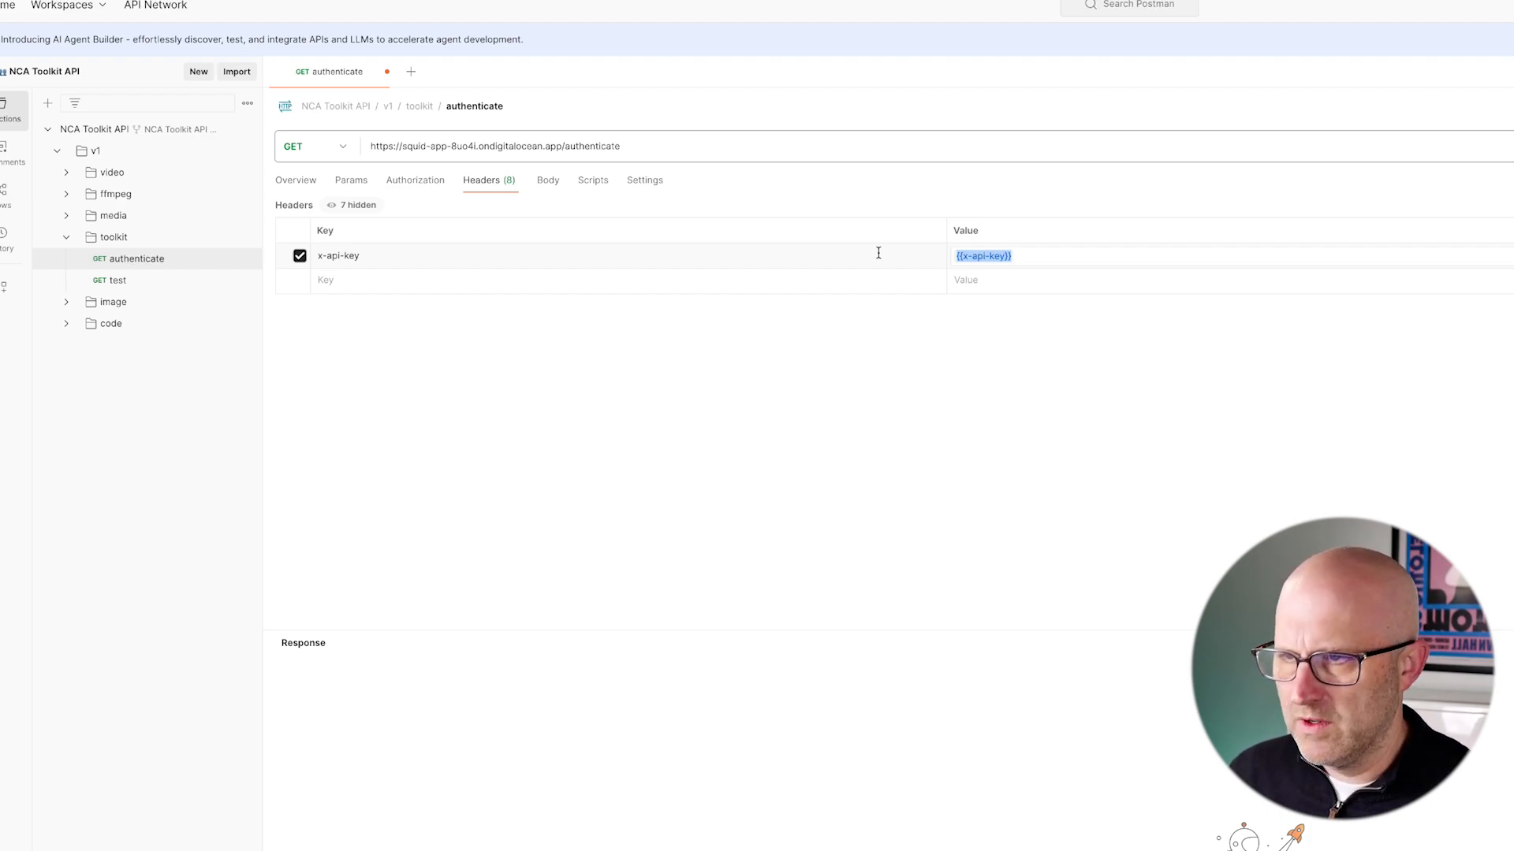
{"action": "type", "text": "test123"}
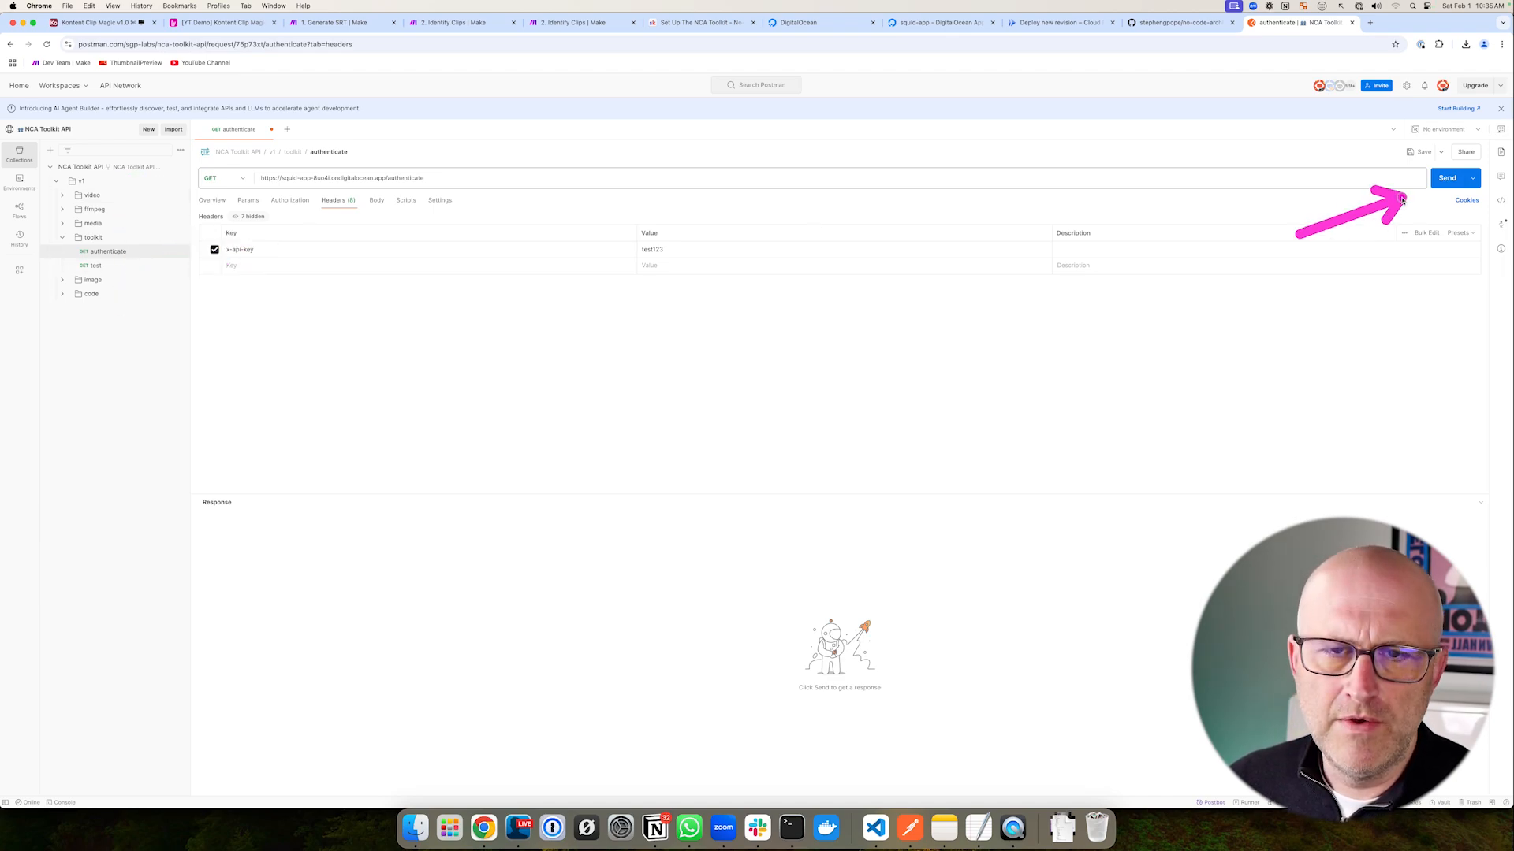
{"action": "left_click", "coordinate": [1445, 179]}
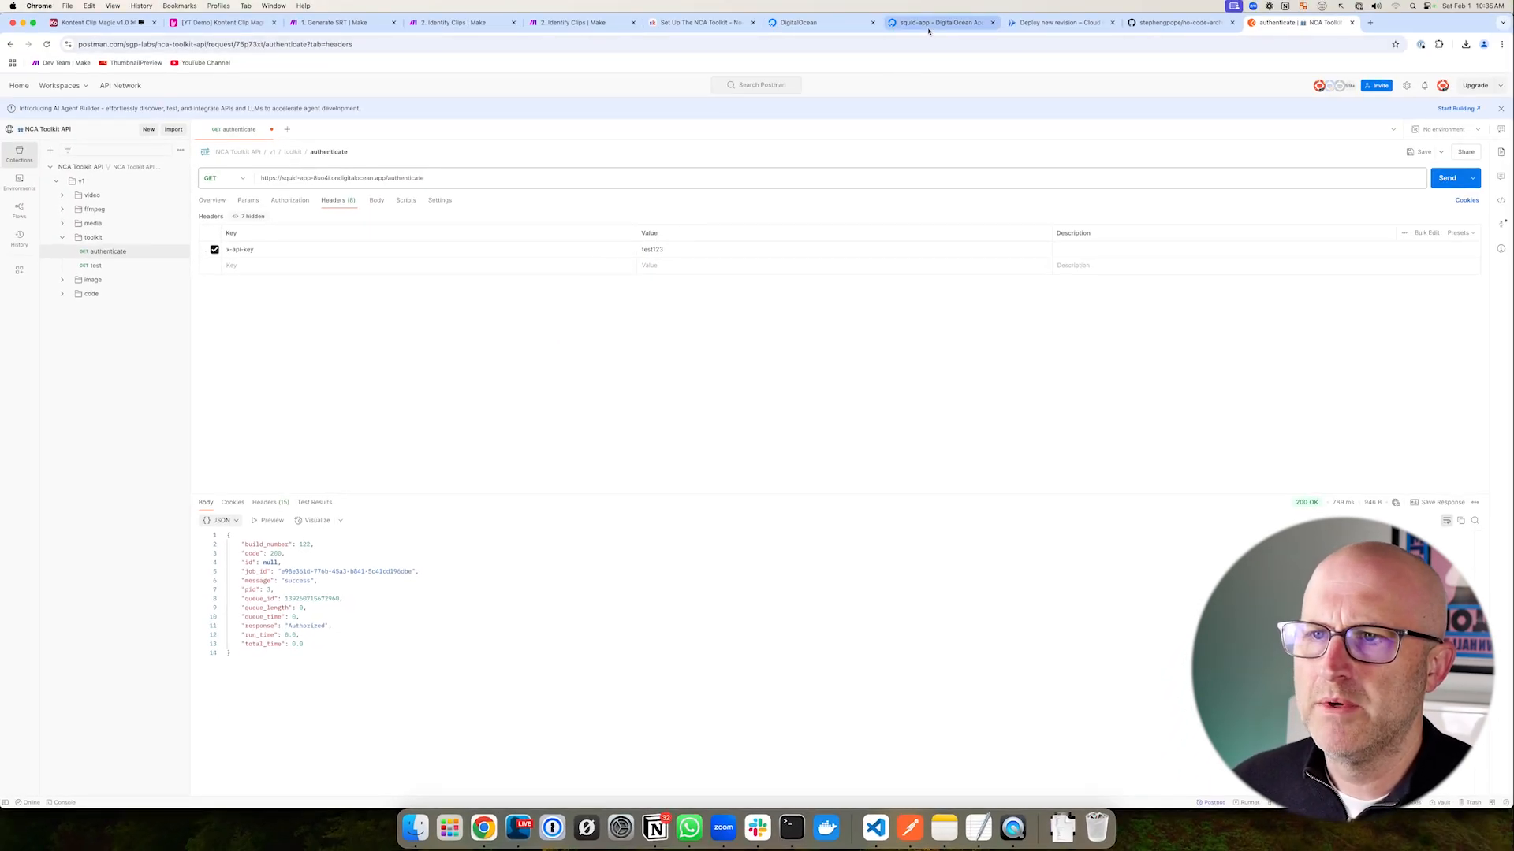
{"action": "left_click", "coordinate": [931, 22]}
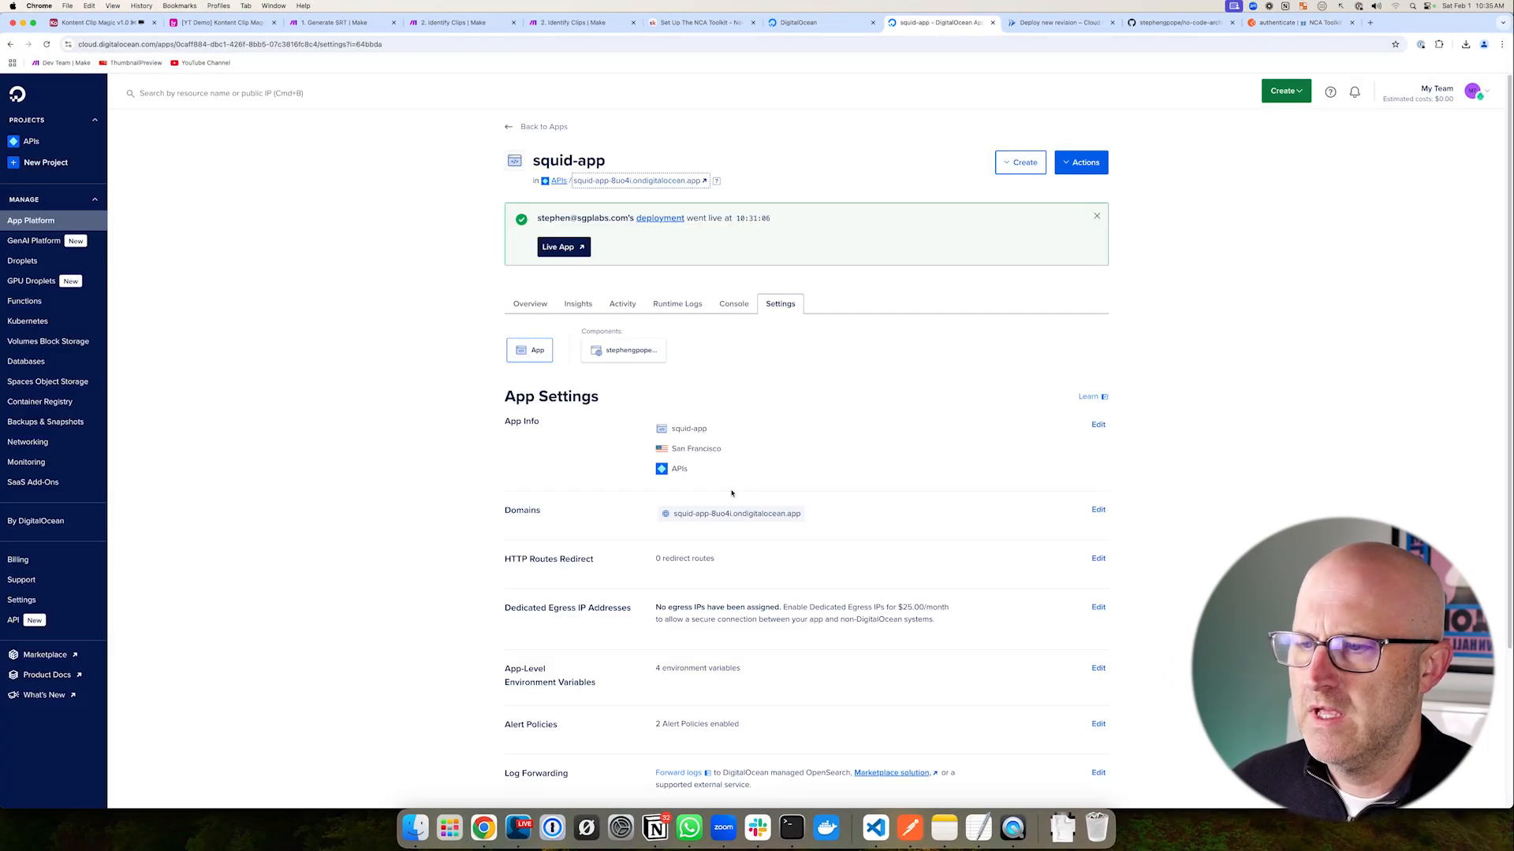
- Review the squid-app's app-level environment variables in DigitalOcean
{"action": "left_click", "coordinate": [1096, 669]}
{"action": "scroll", "coordinate": [627, 551], "scroll_direction": "down", "scroll_amount": 3}
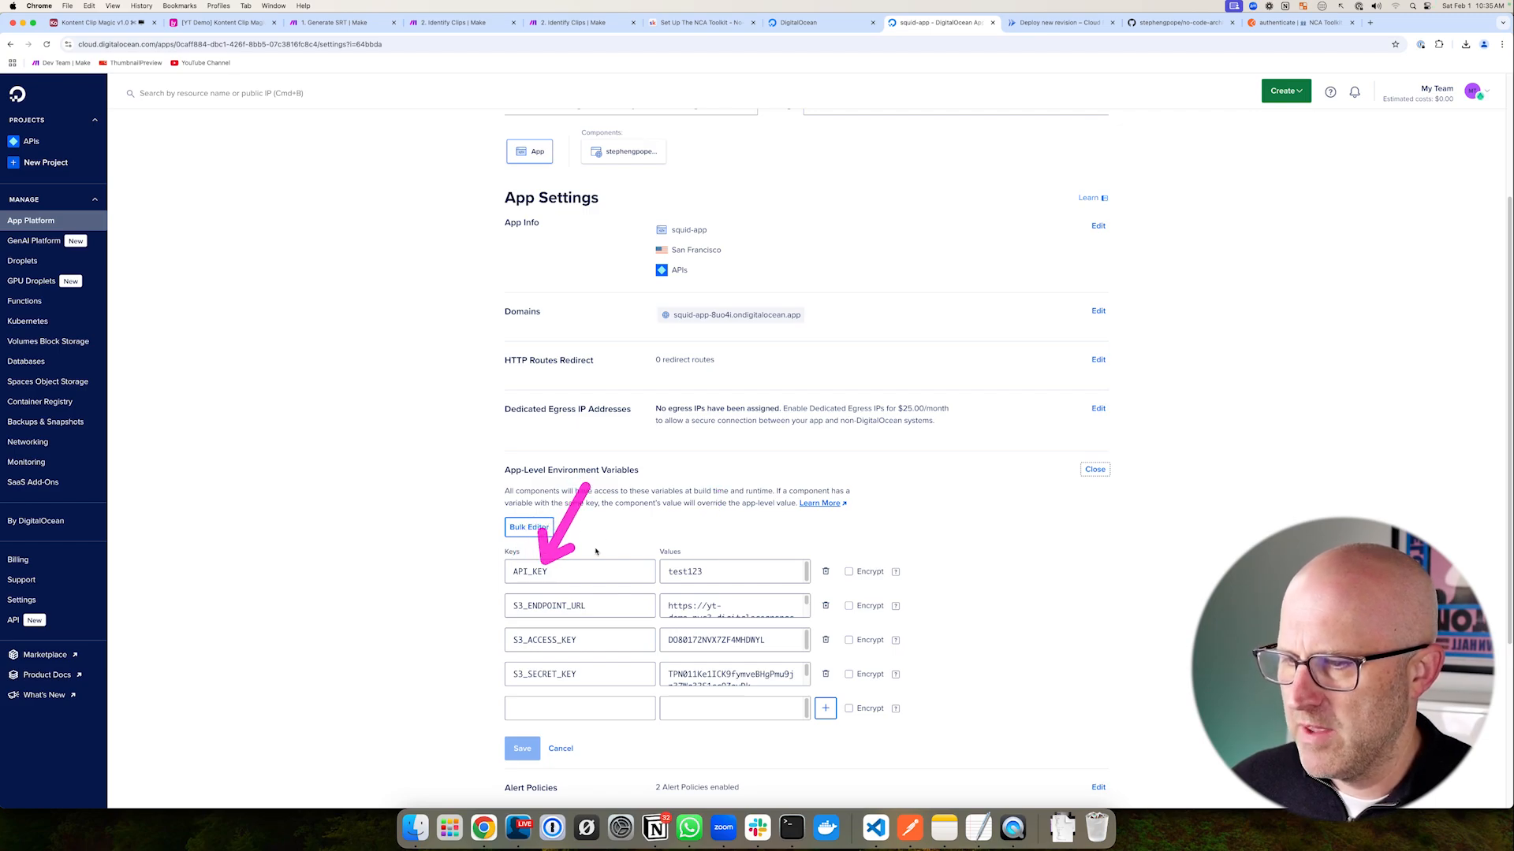
{"action": "left_click", "coordinate": [1301, 22]}
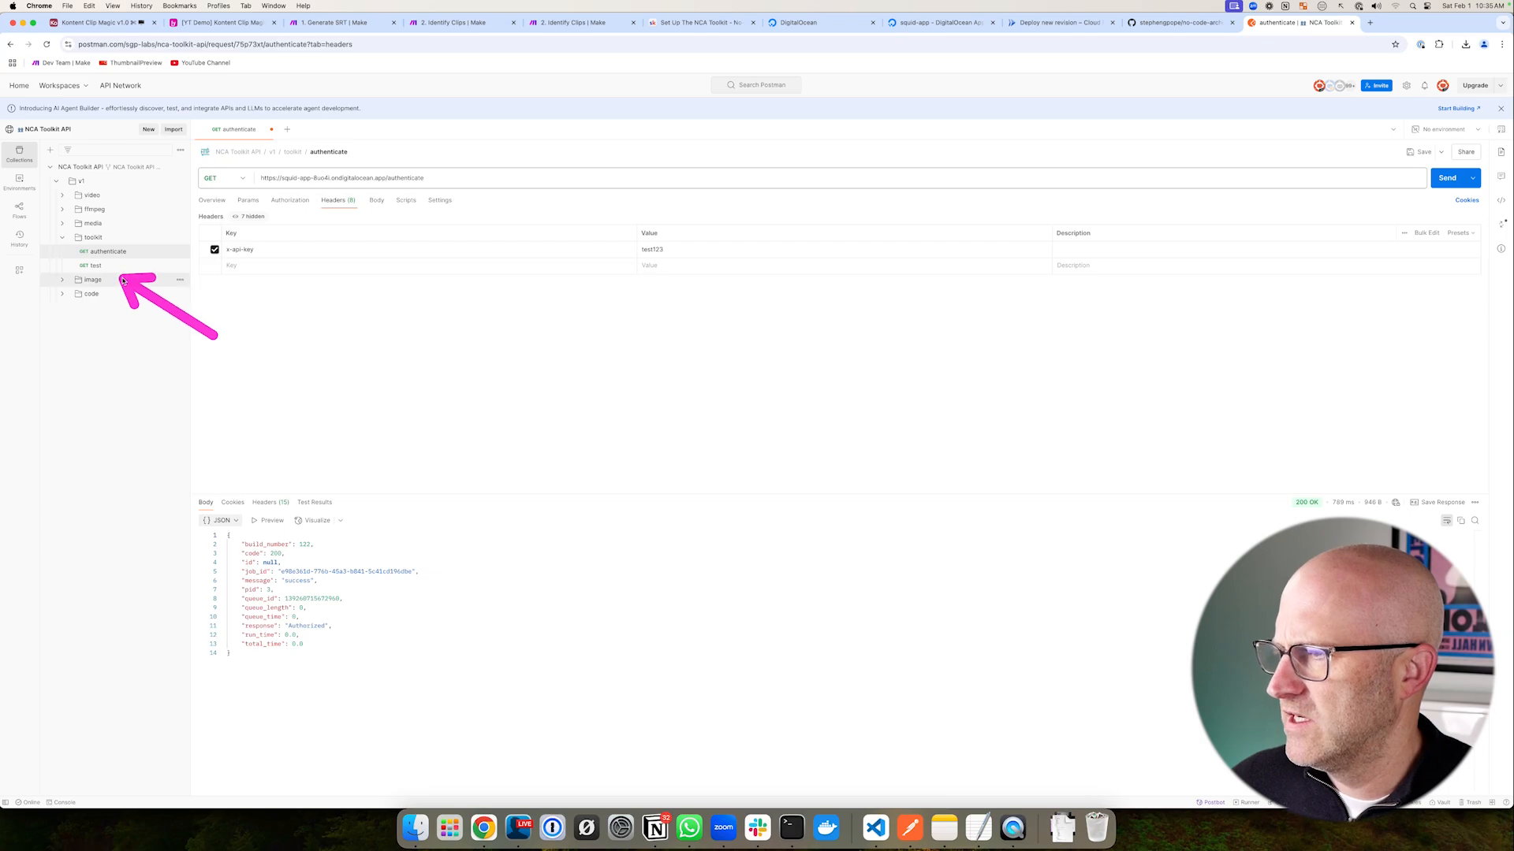
- Open the test request and replace {{base_url}} with the DigitalOcean app address
{"action": "left_click", "coordinate": [95, 266]}
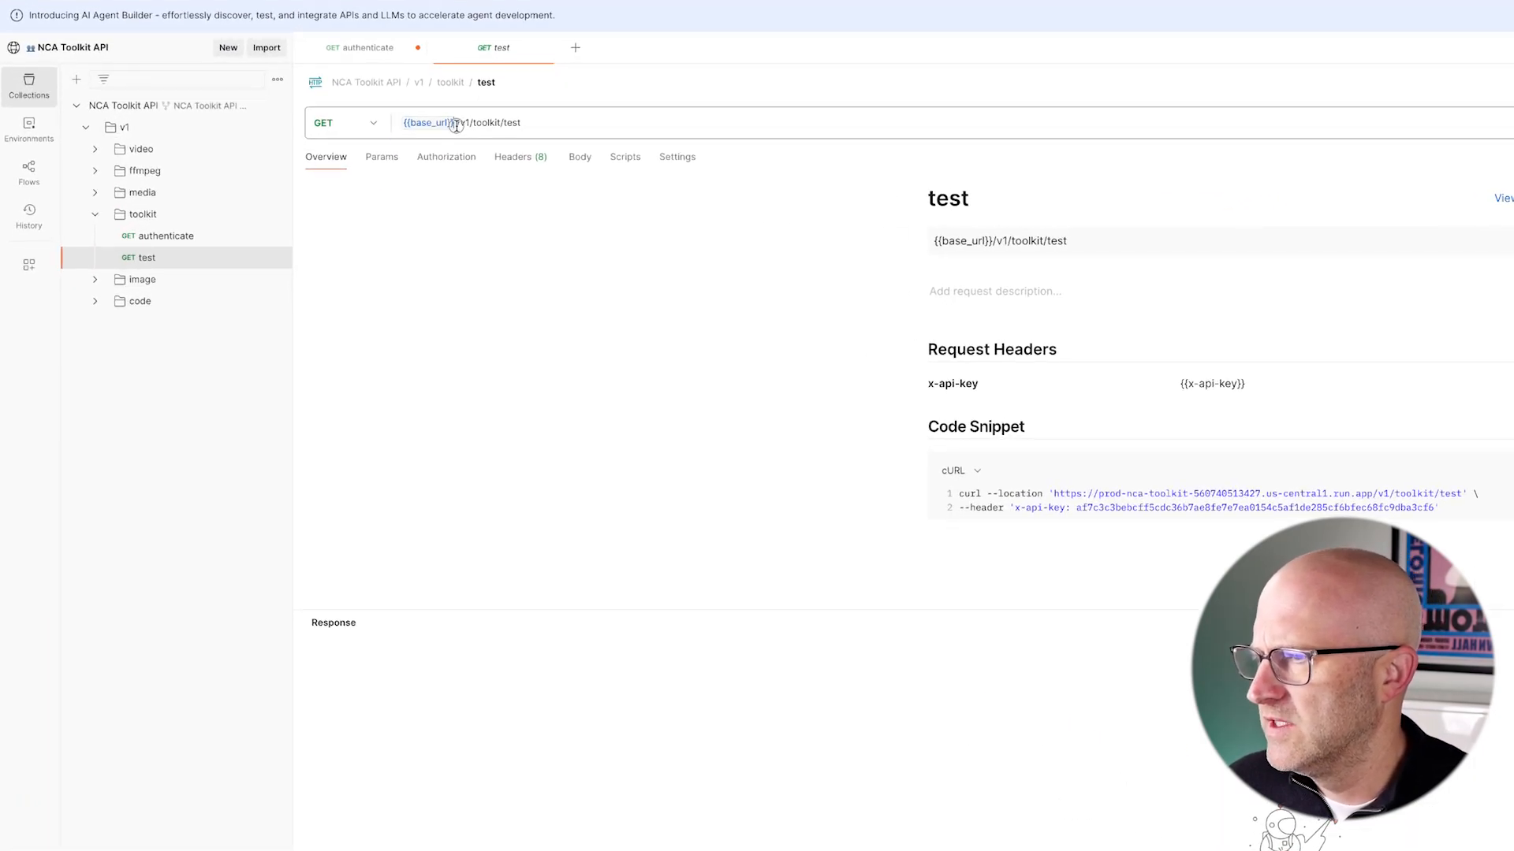
{"action": "left_click", "coordinate": [456, 124]}
{"action": "key", "text": "BackSpace"}
{"action": "key", "text": "BackSpace"}
{"action": "key", "text": "BackSpace"}
{"action": "key", "text": "BackSpace"}
{"action": "key", "text": "BackSpace"}
{"action": "key", "text": "BackSpace"}
{"action": "key", "text": "BackSpace"}
{"action": "key", "text": "BackSpace"}
{"action": "key", "text": "BackSpace"}
{"action": "key", "text": "BackSpace"}
{"action": "key", "text": "BackSpace"}
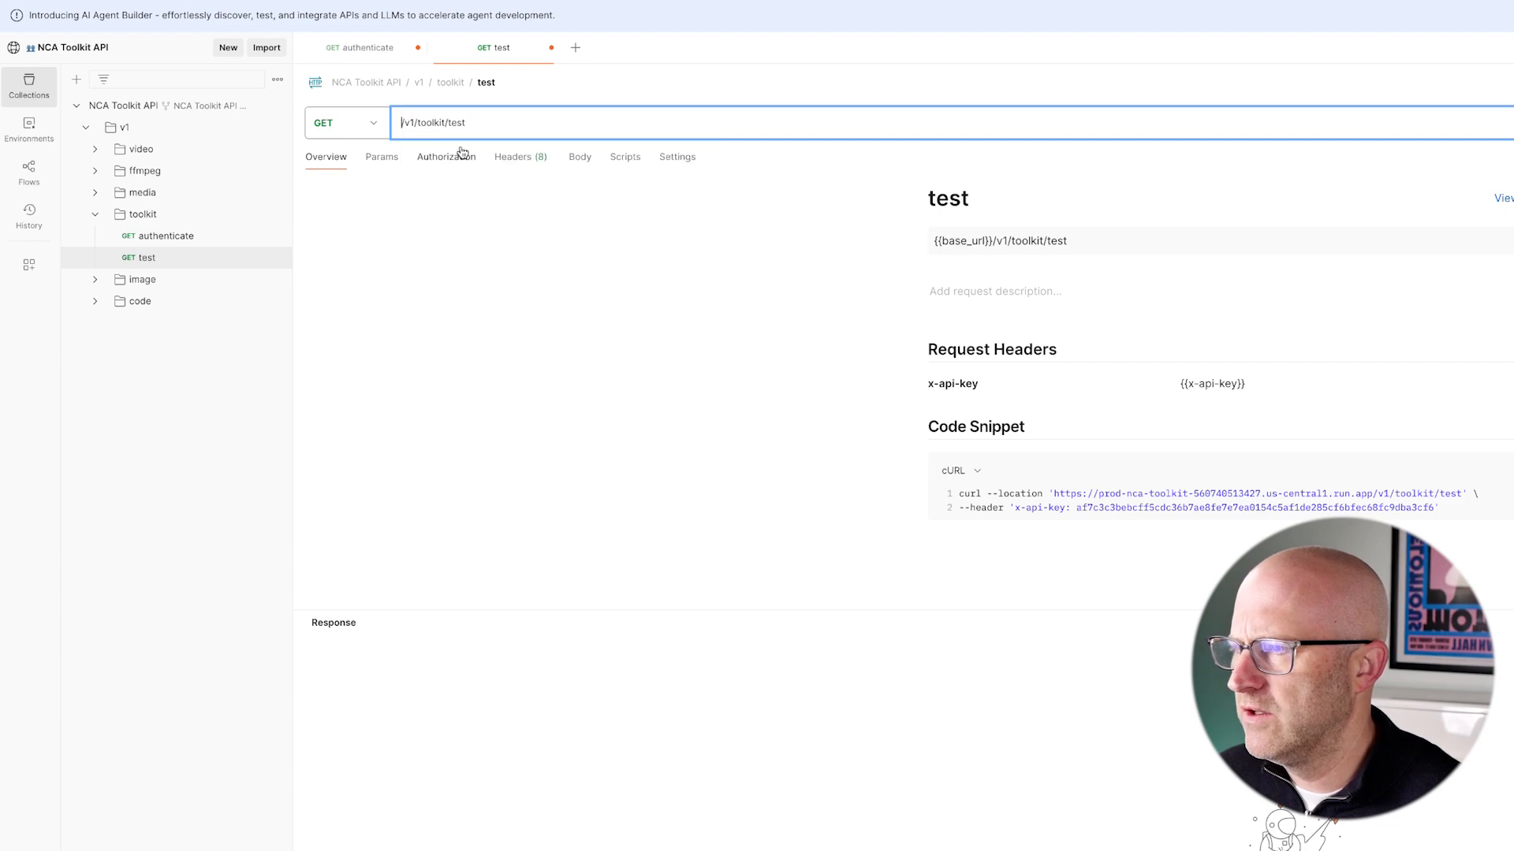
{"action": "key", "text": "super+v"}
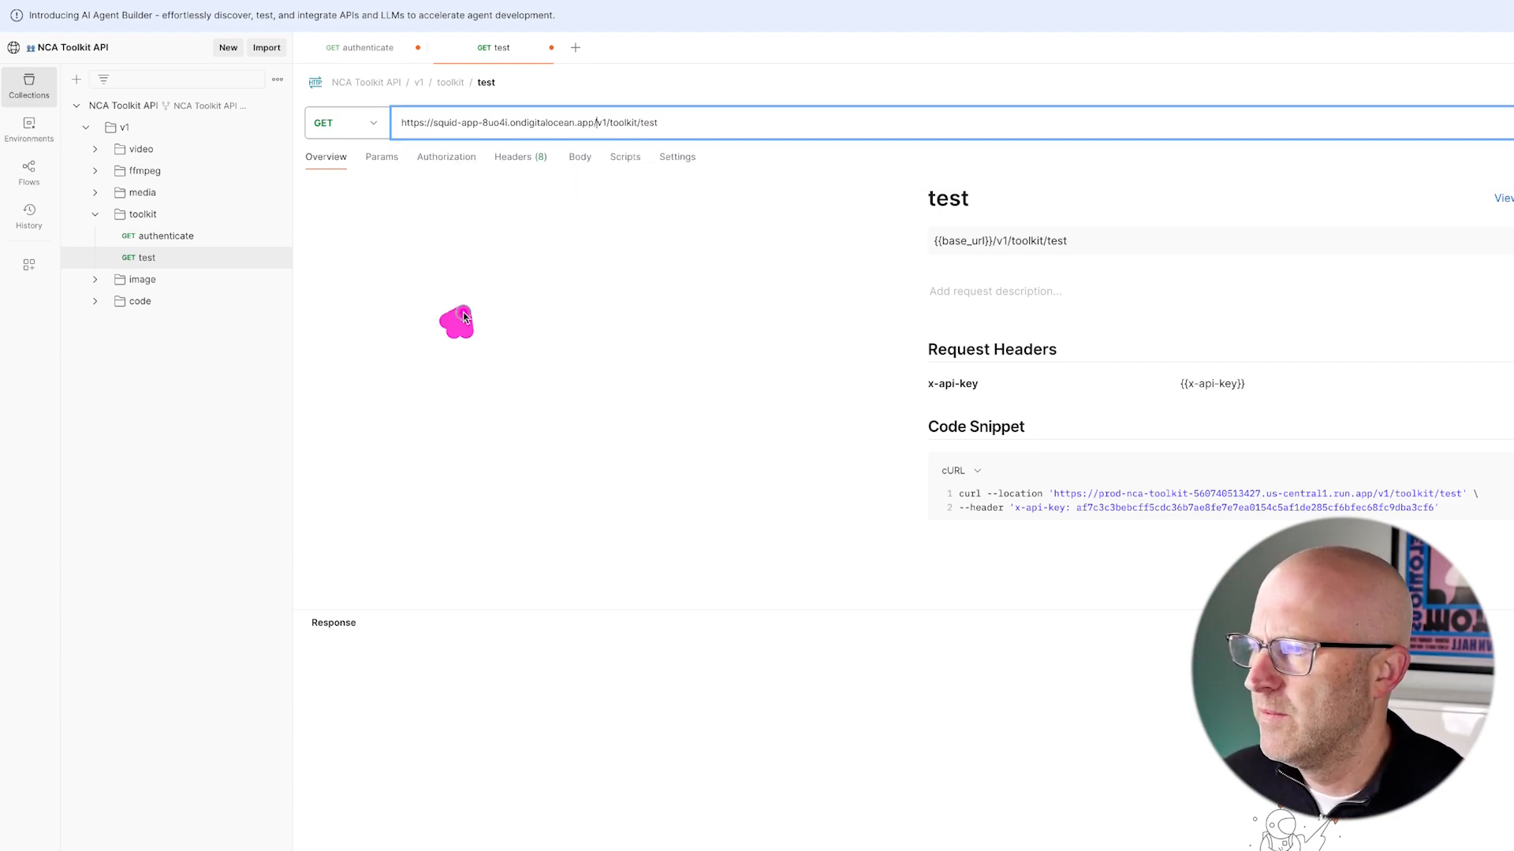
- Send the test request with its API key header and open the returned success.txt
{"action": "left_click", "coordinate": [521, 159]}
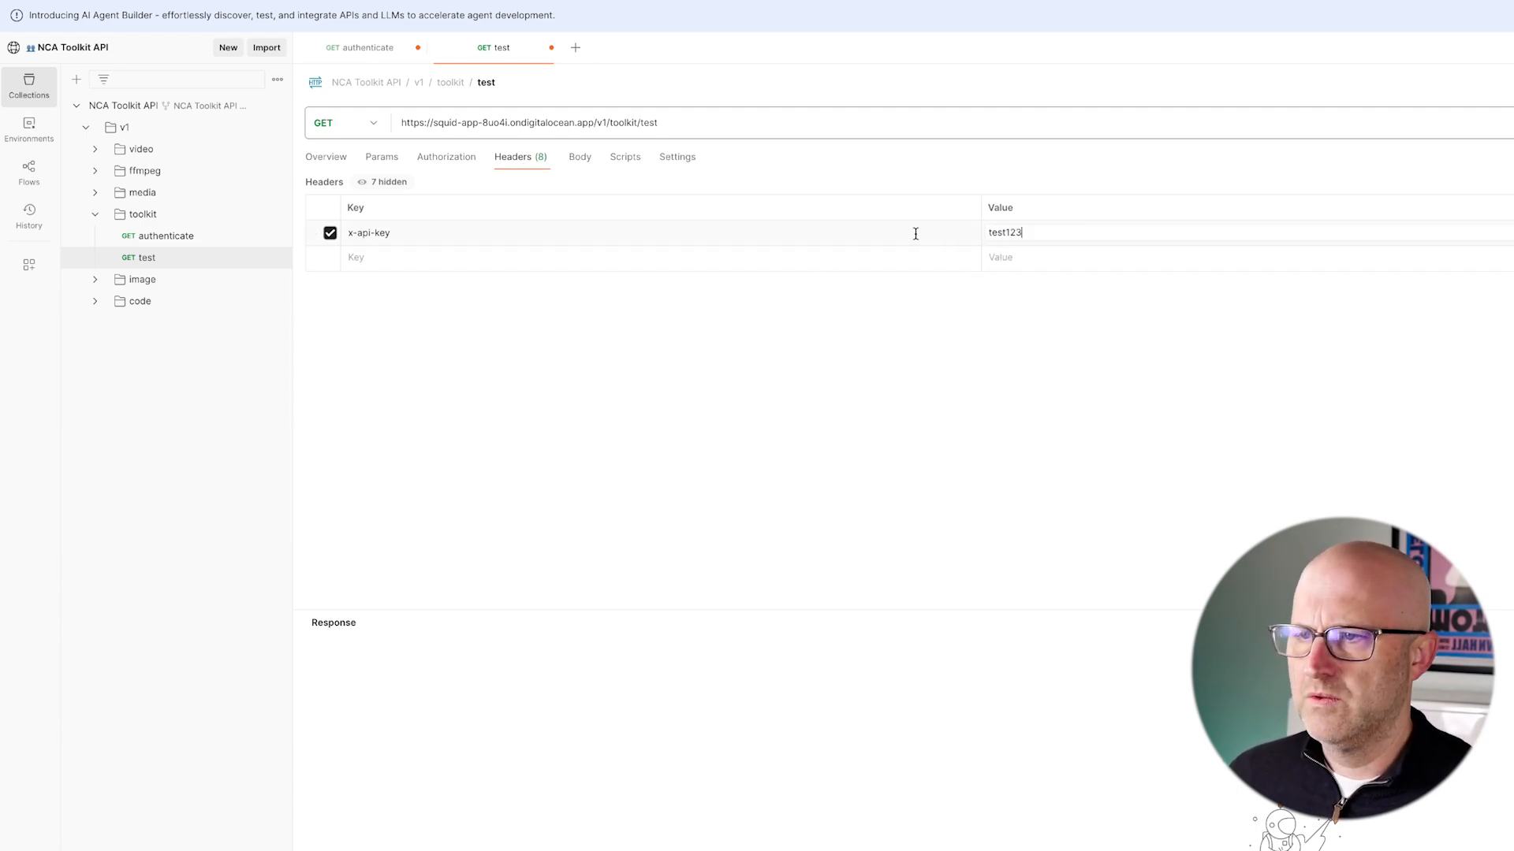
{"action": "left_click", "coordinate": [1452, 178]}
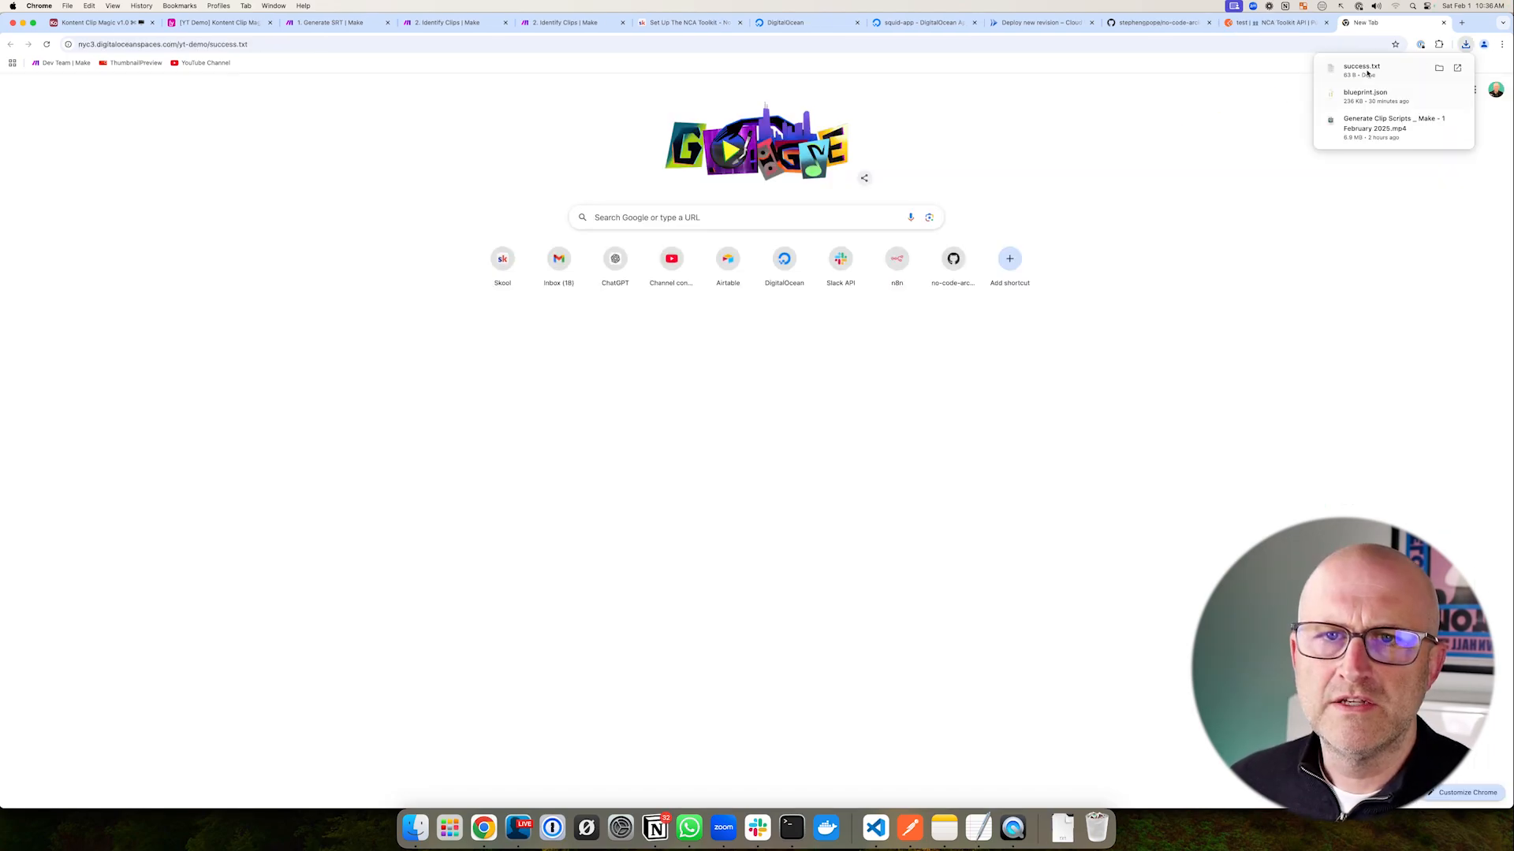
{"action": "left_click", "coordinate": [1365, 71]}
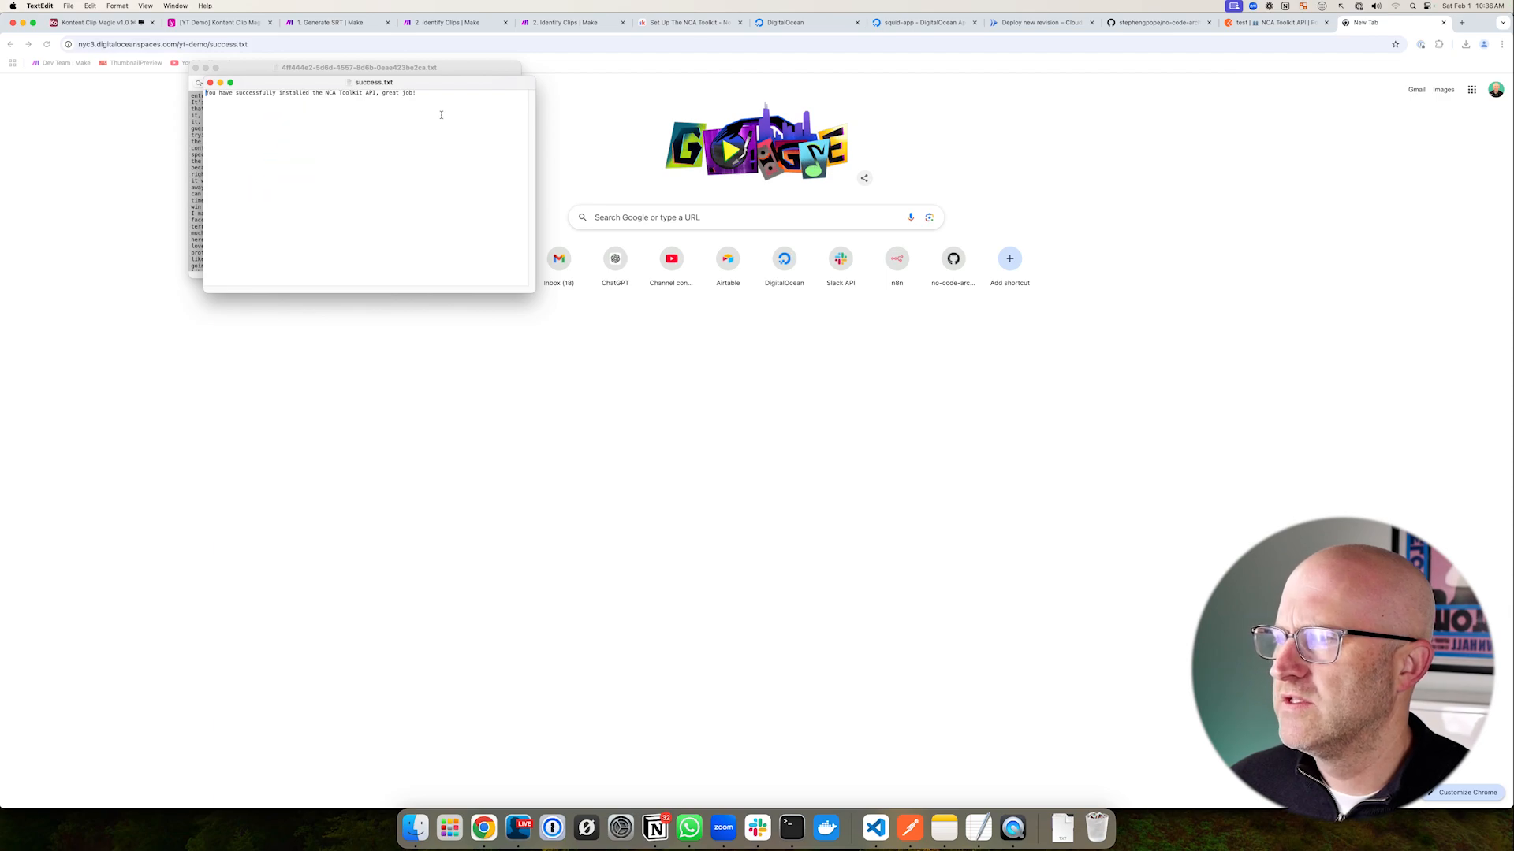
- Close TextEdit and confirm squid-app's health check shows Available at $50.00 monthly
{"action": "left_click", "coordinate": [977, 163]}
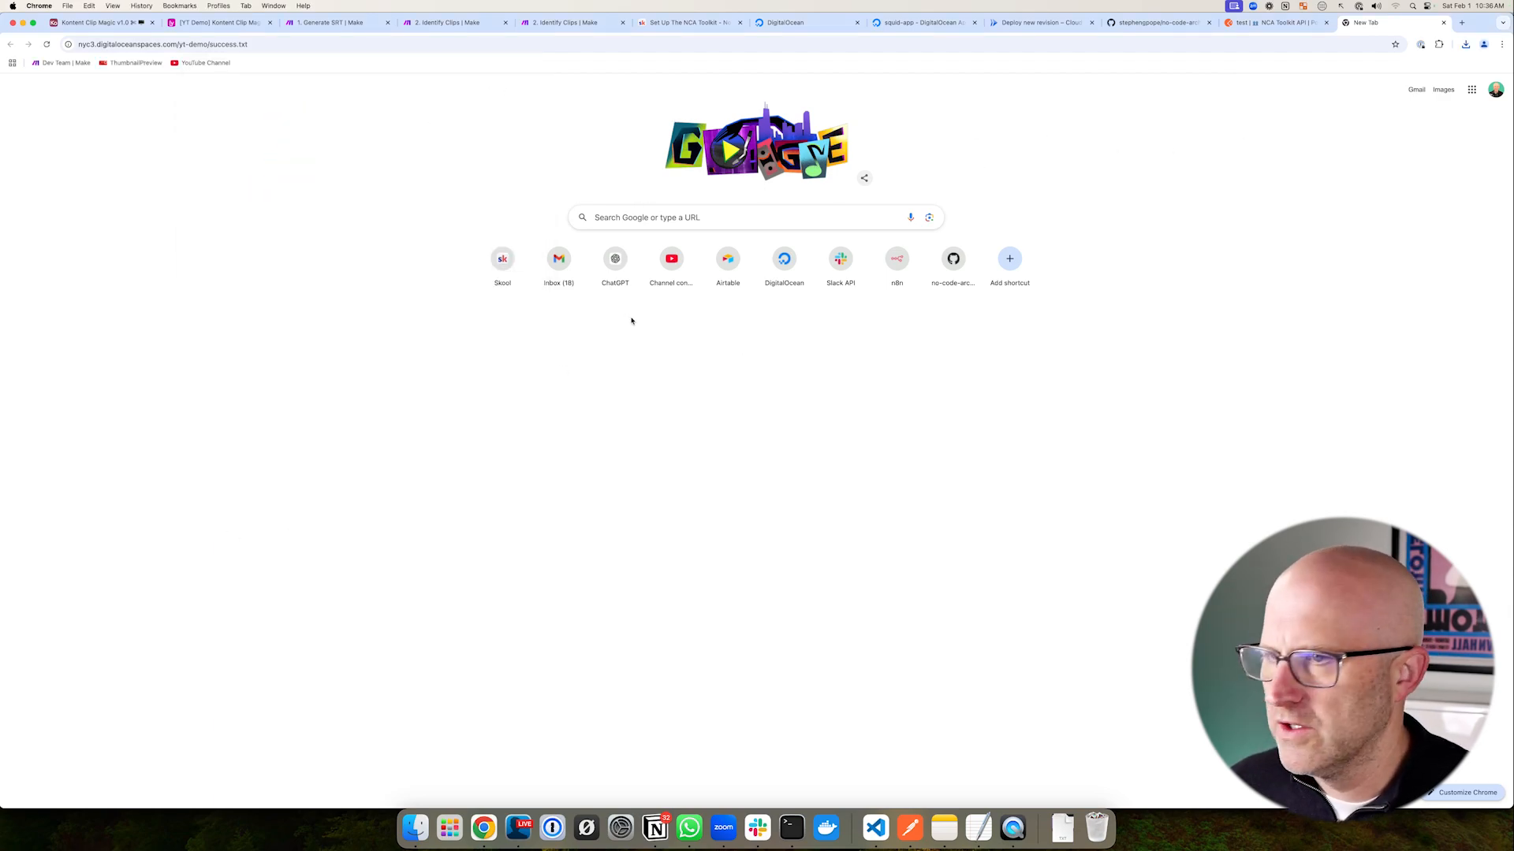
{"action": "left_click", "coordinate": [1275, 23]}
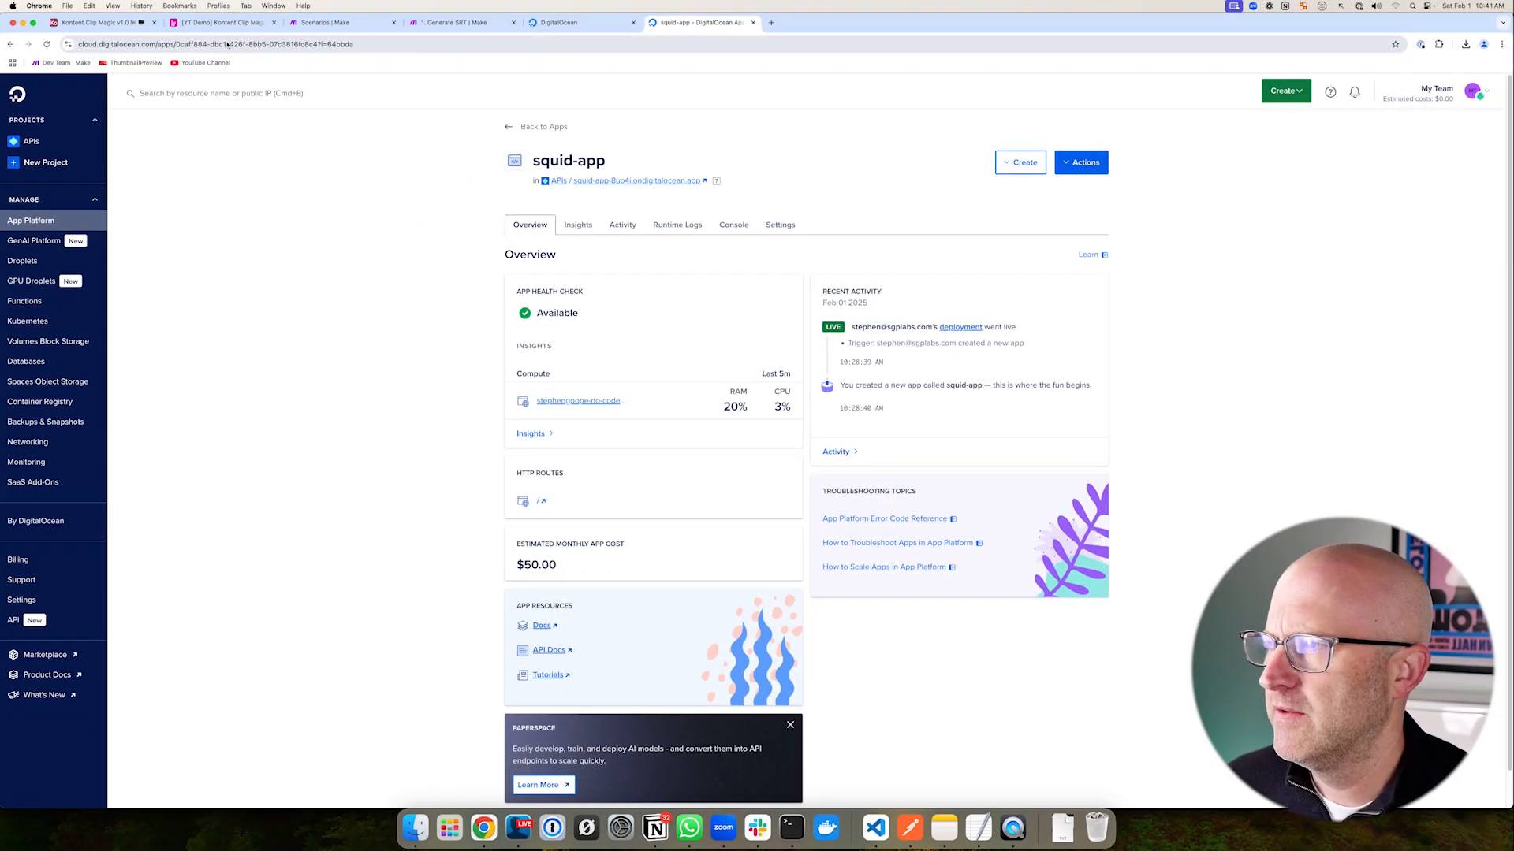
{"action": "left_click", "coordinate": [229, 23]}
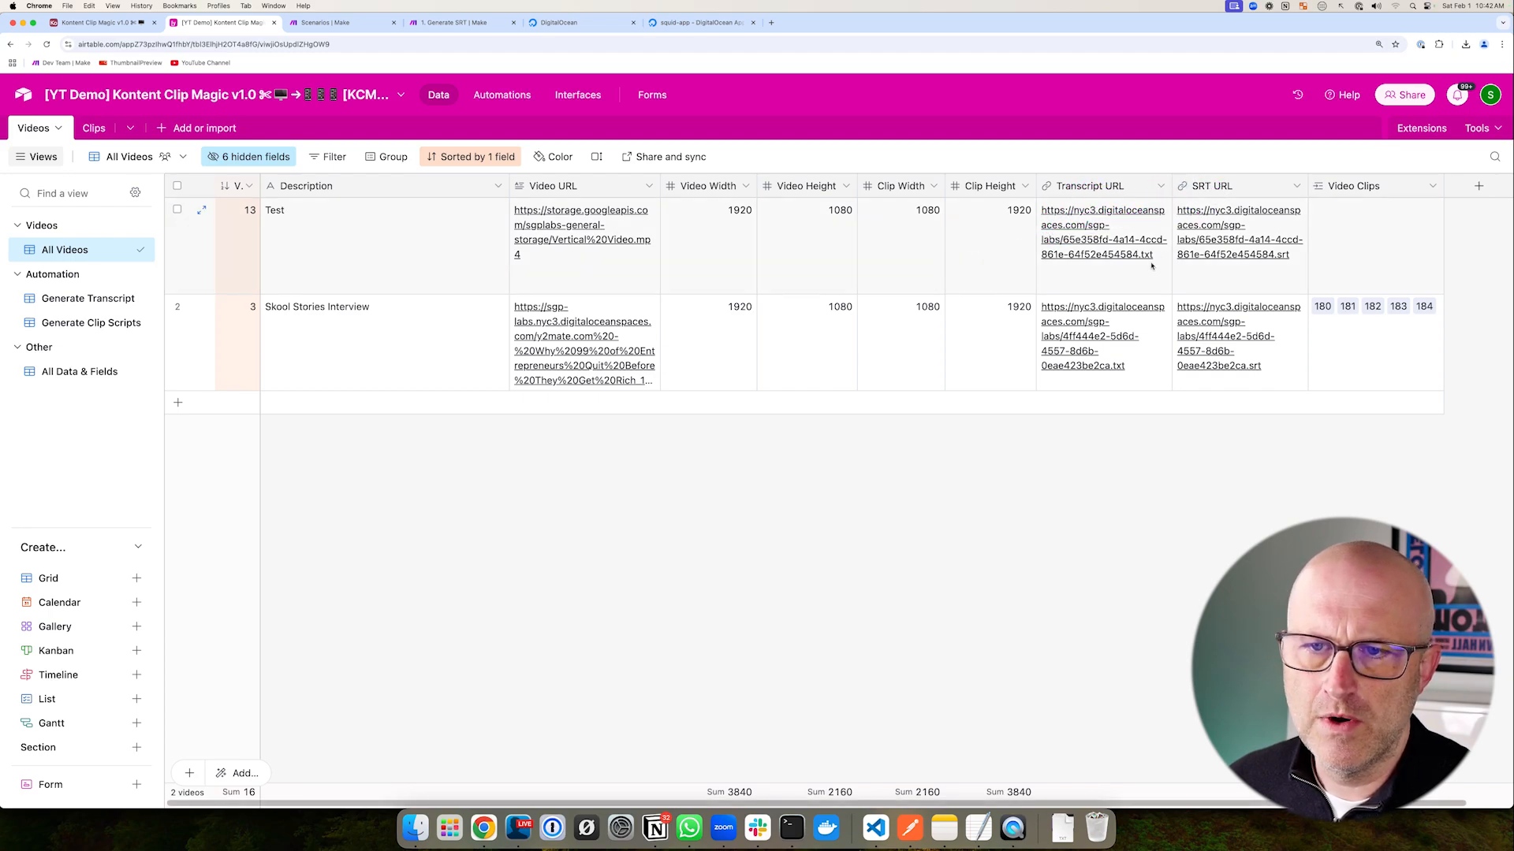
- Clear the Test video's Transcript URL and SRT URL cells and show the Generate Transcript view
{"action": "left_click_drag", "start_coordinate": [1151, 265], "coordinate": [1220, 270]}
{"action": "key", "text": "Delete"}
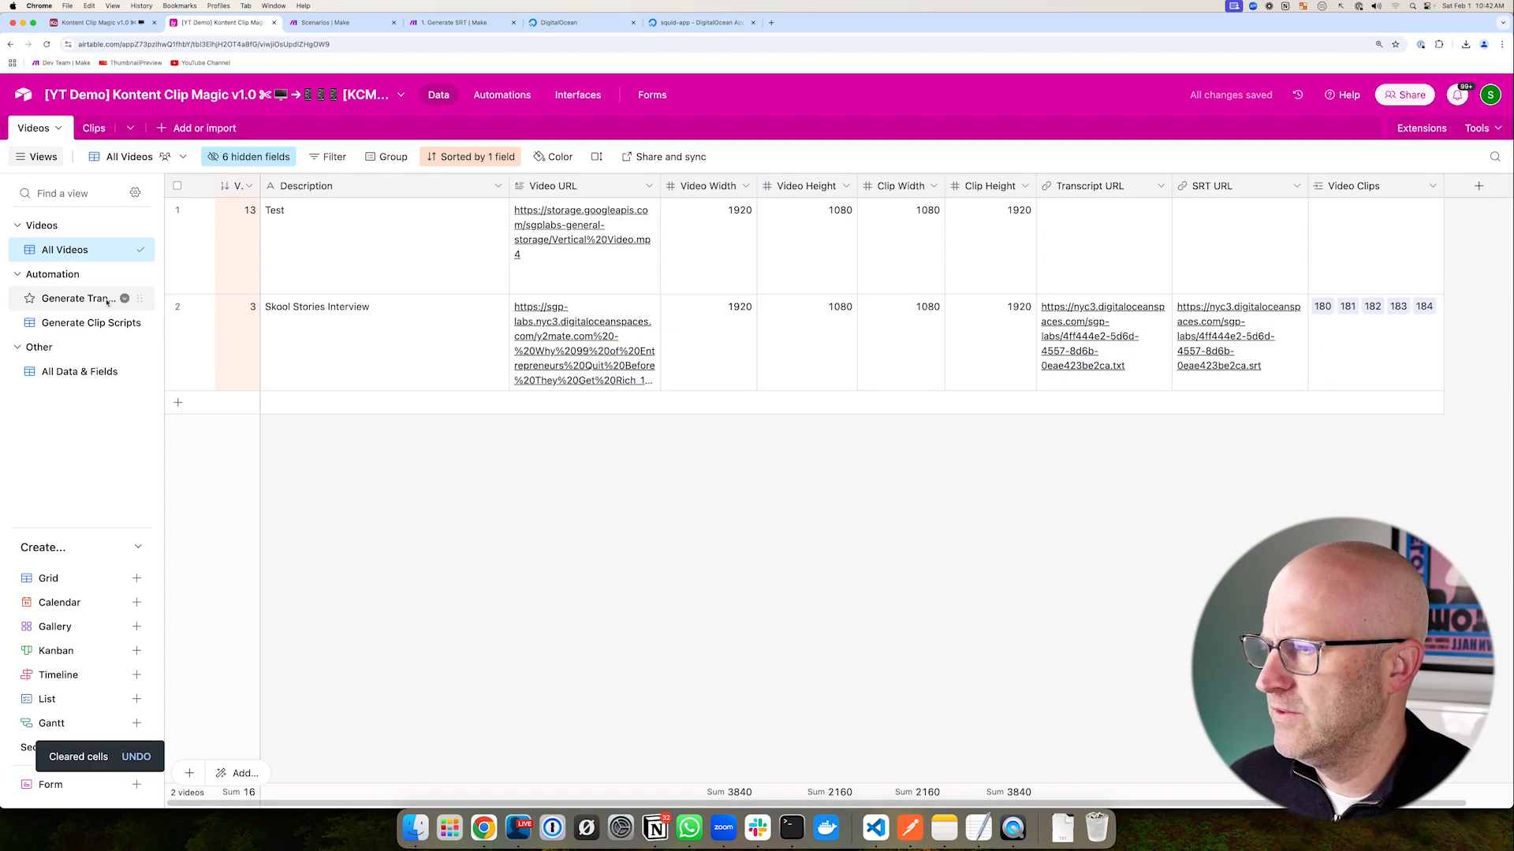
{"action": "left_click", "coordinate": [83, 298]}
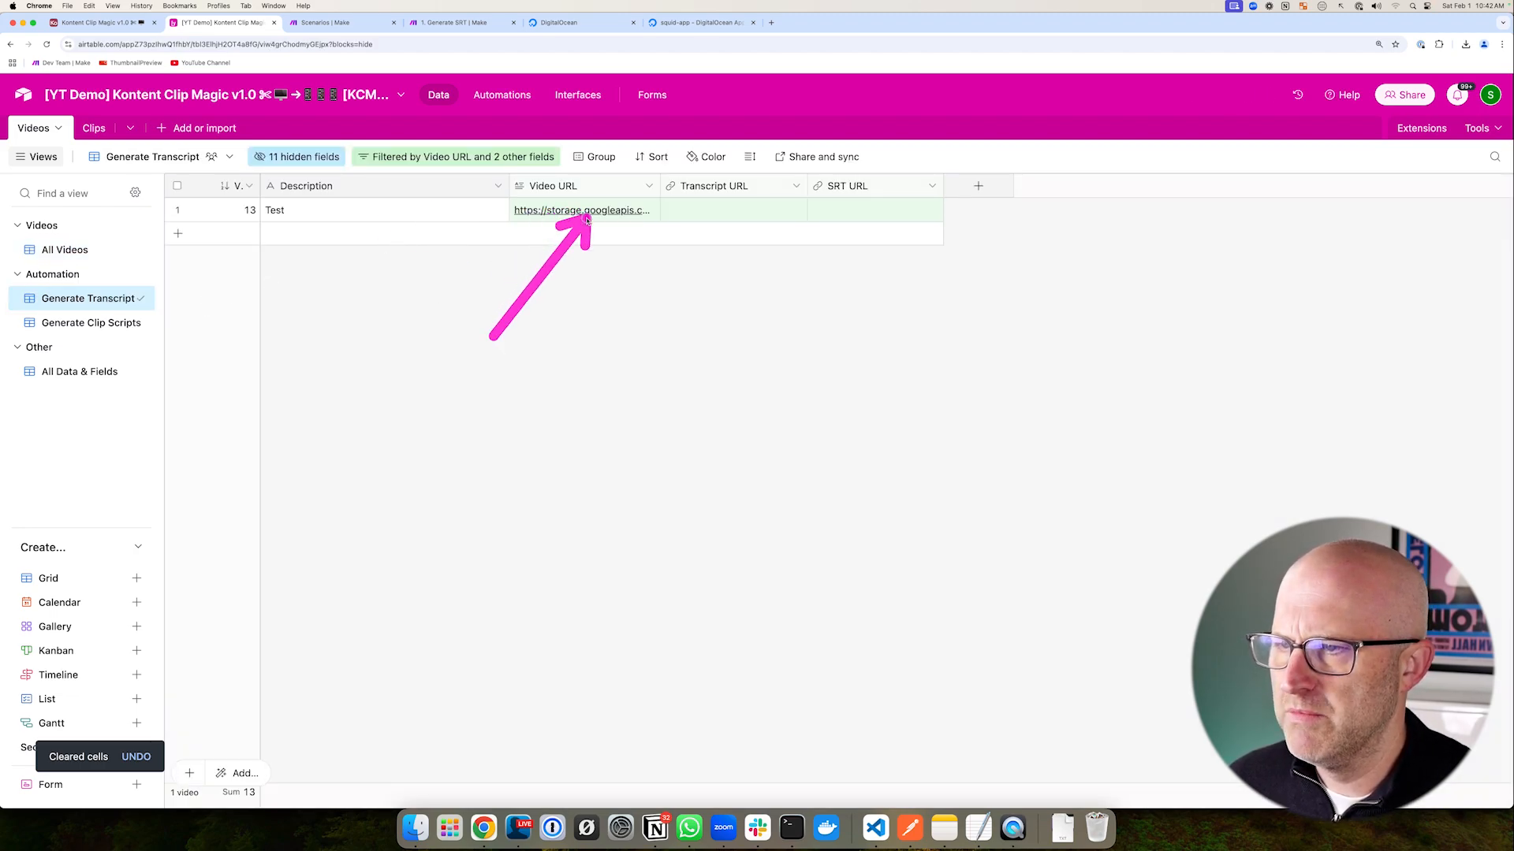
{"action": "left_click", "coordinate": [339, 22]}
- Start a new scenario with an Airtable Search Records module
{"action": "left_click", "coordinate": [1411, 96]}
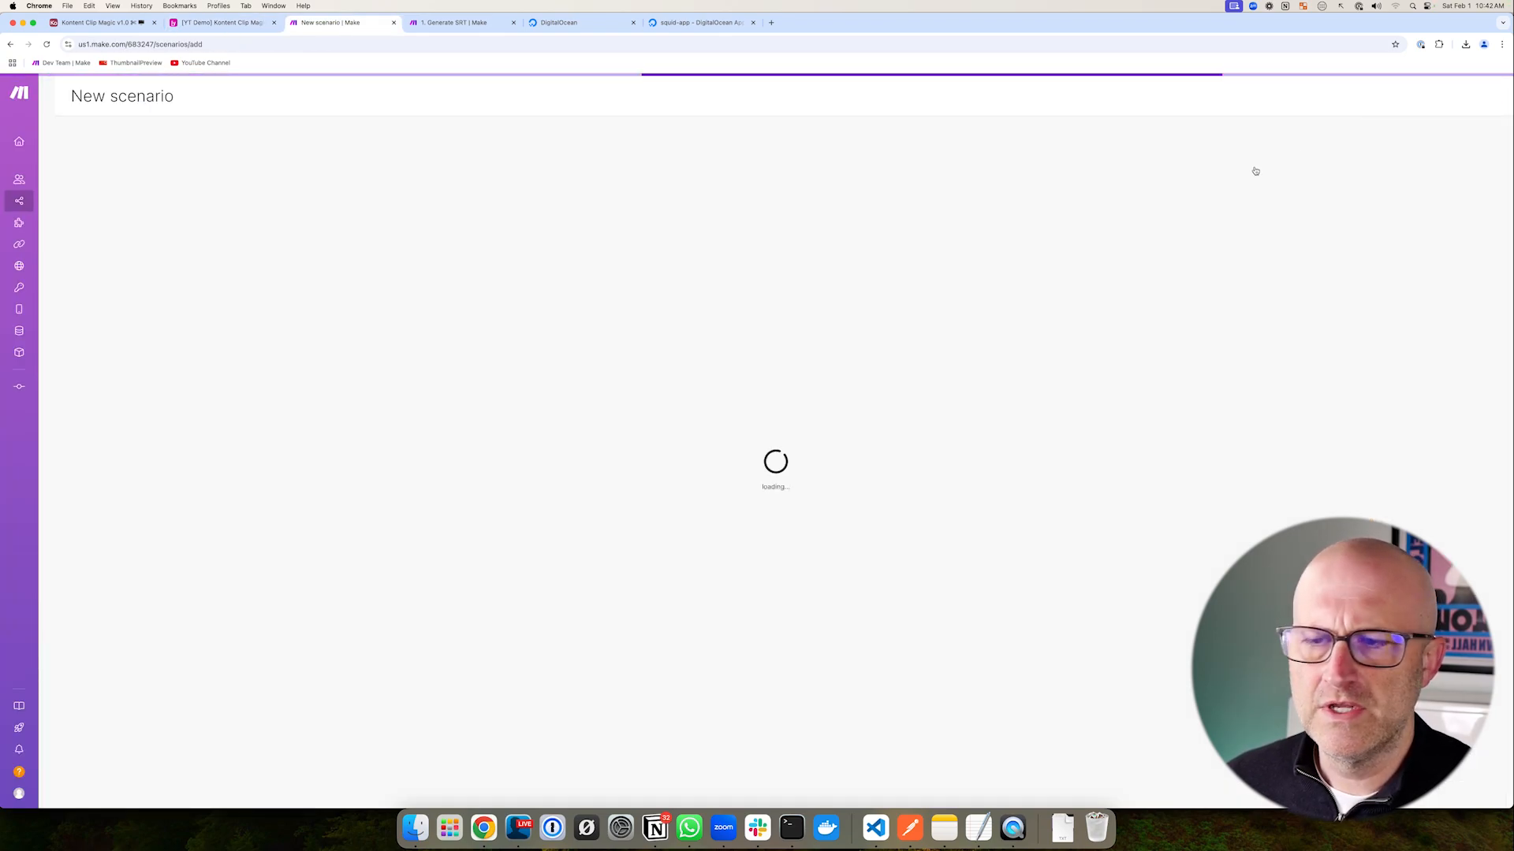
{"action": "left_click", "coordinate": [874, 331]}
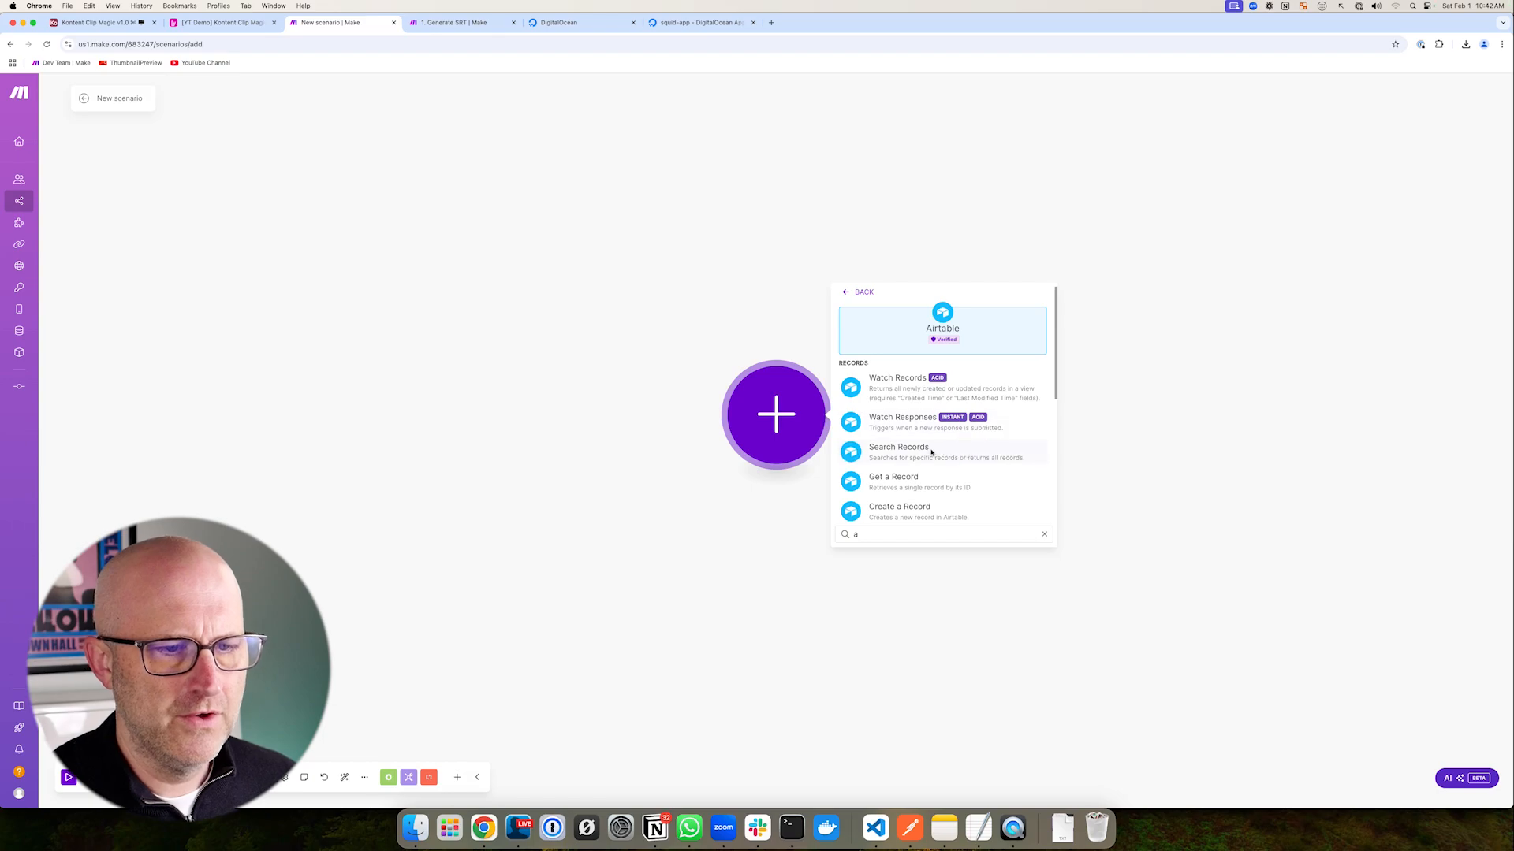
{"action": "left_click", "coordinate": [207, 23]}
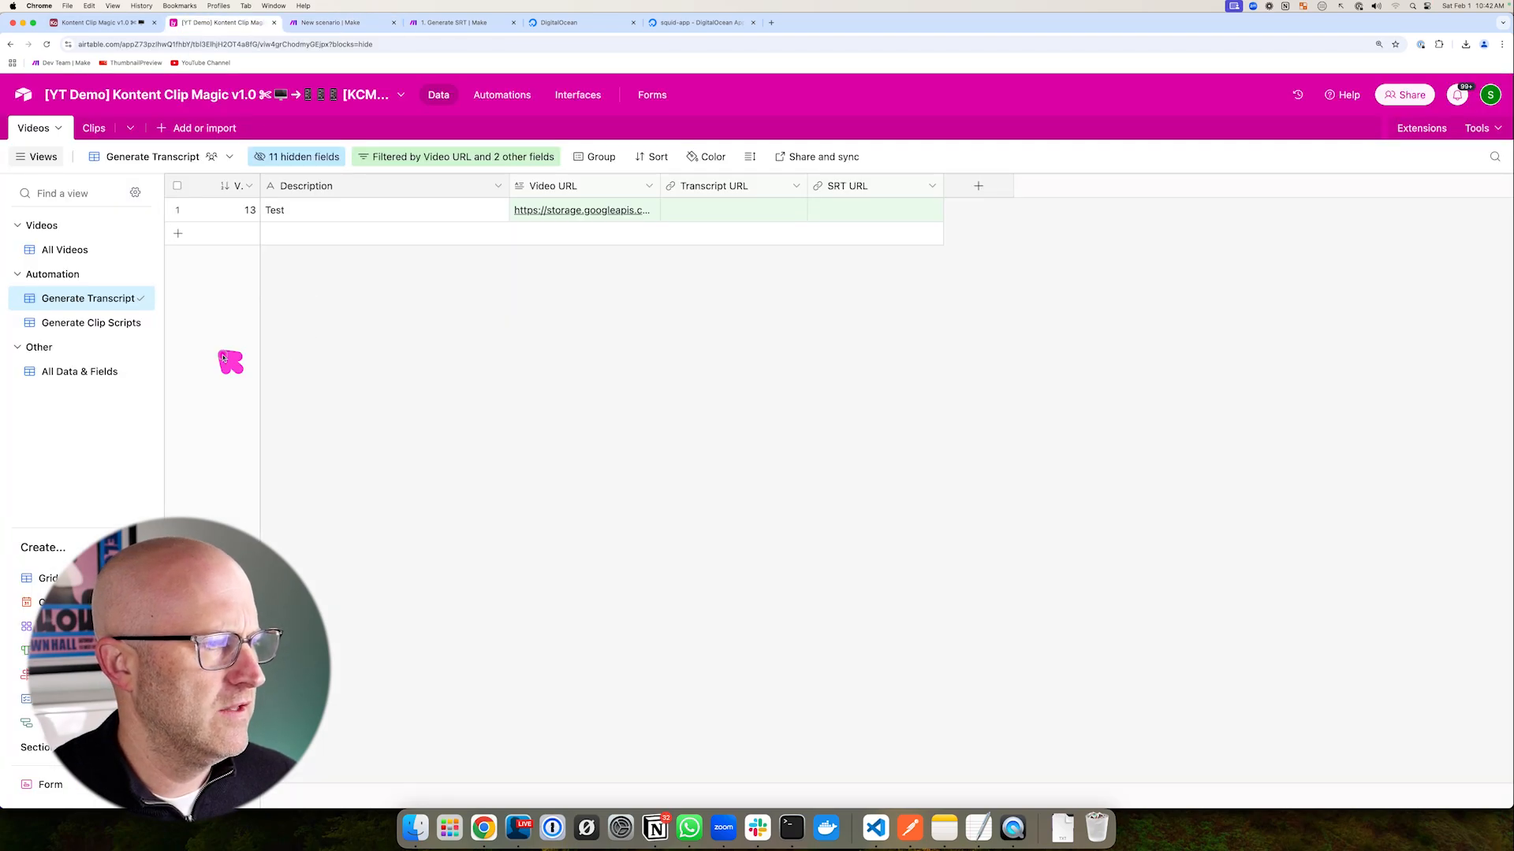
{"action": "left_click", "coordinate": [335, 22]}
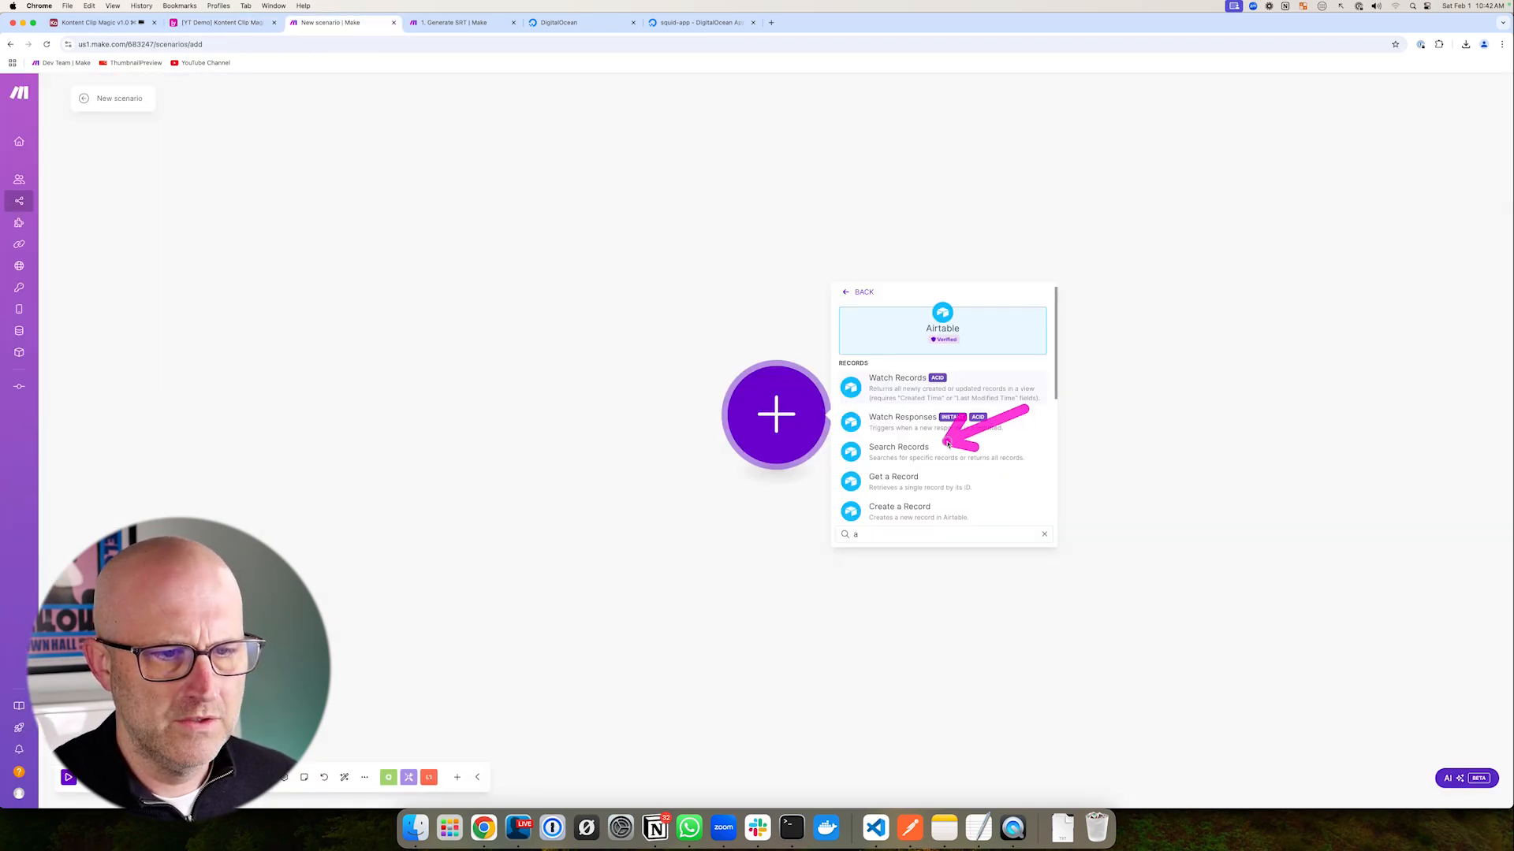
{"action": "left_click", "coordinate": [903, 448]}
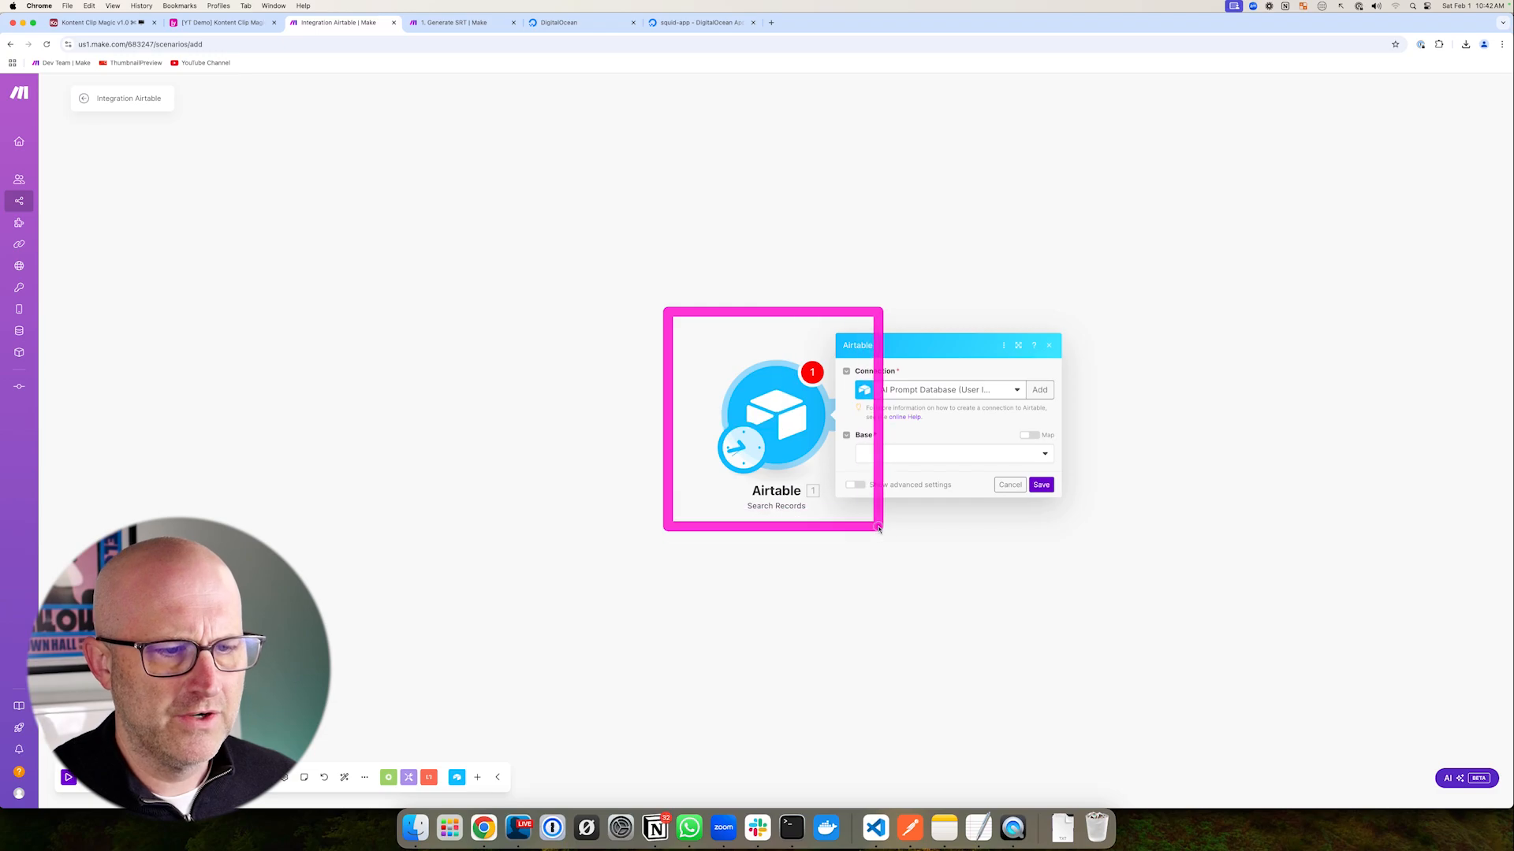
{"action": "left_click_drag", "start_coordinate": [879, 529], "coordinate": [894, 559]}
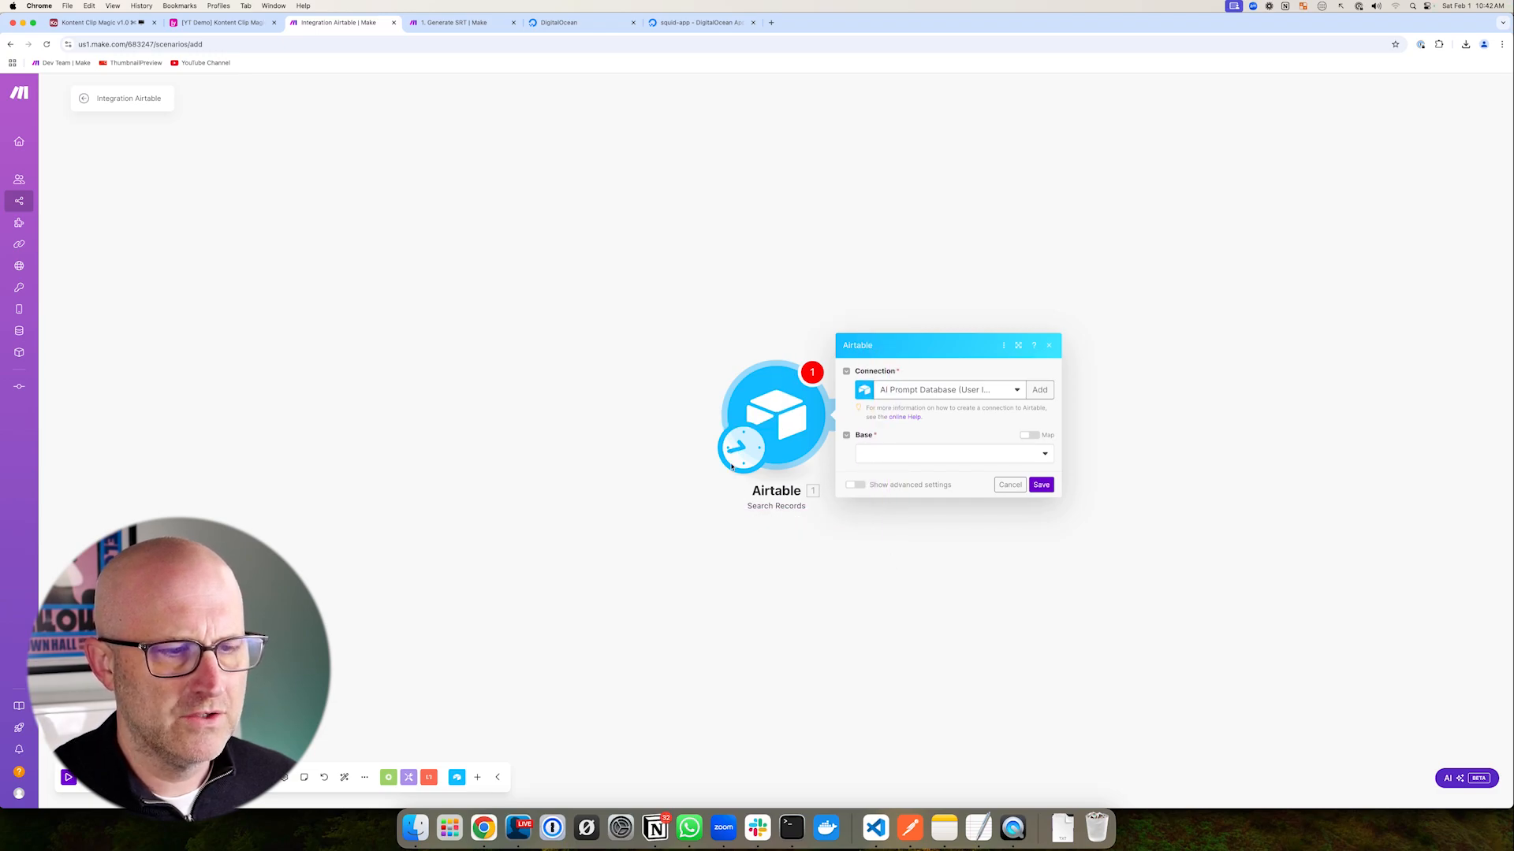
{"action": "left_click_drag", "start_coordinate": [612, 482], "coordinate": [702, 457]}
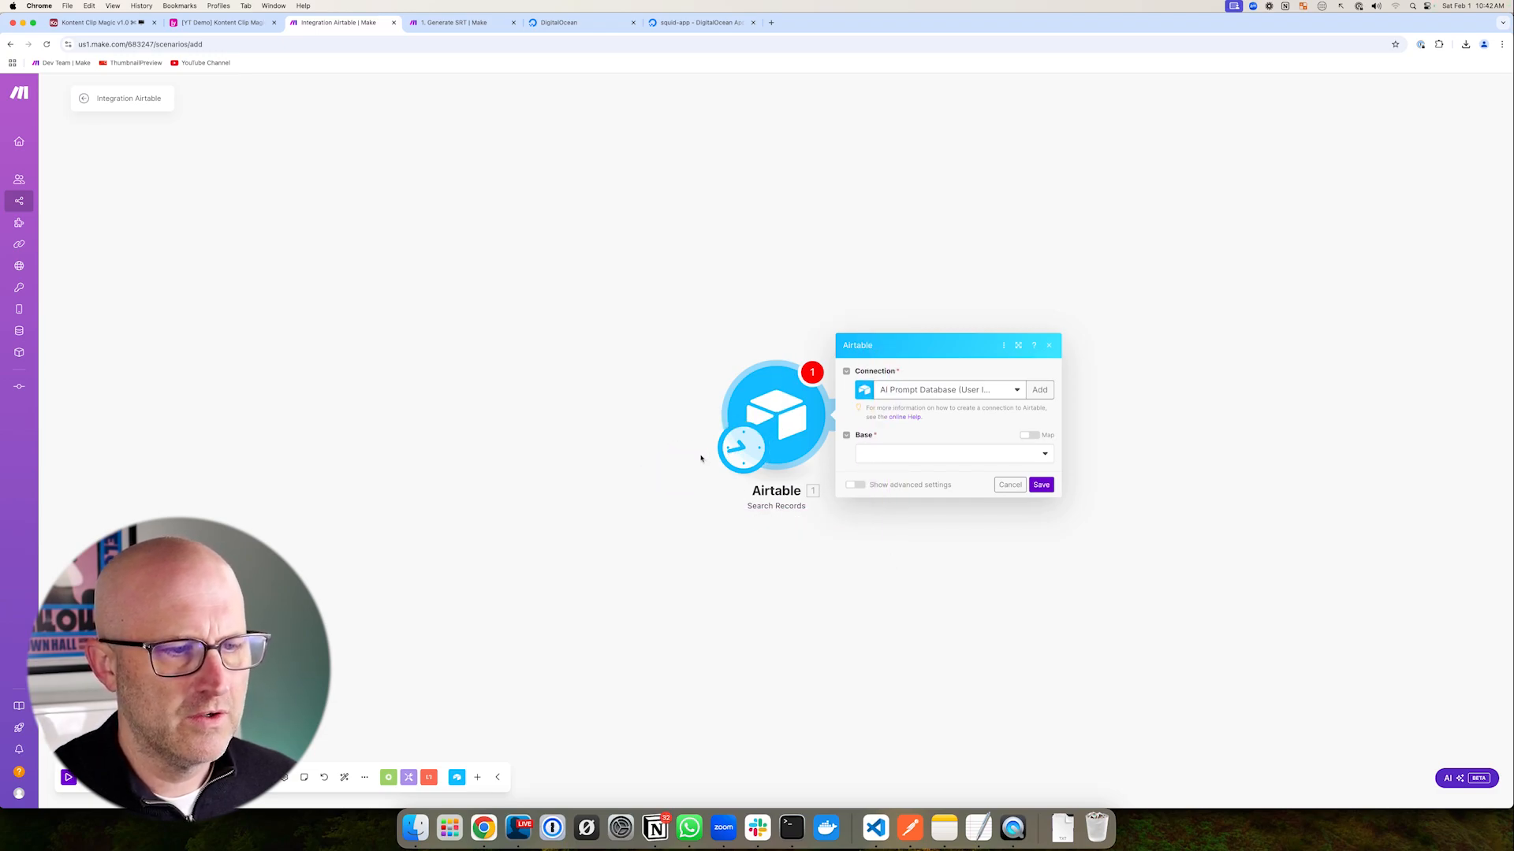
{"action": "left_click", "coordinate": [225, 22]}
{"action": "left_click_drag", "start_coordinate": [417, 337], "coordinate": [503, 211]}
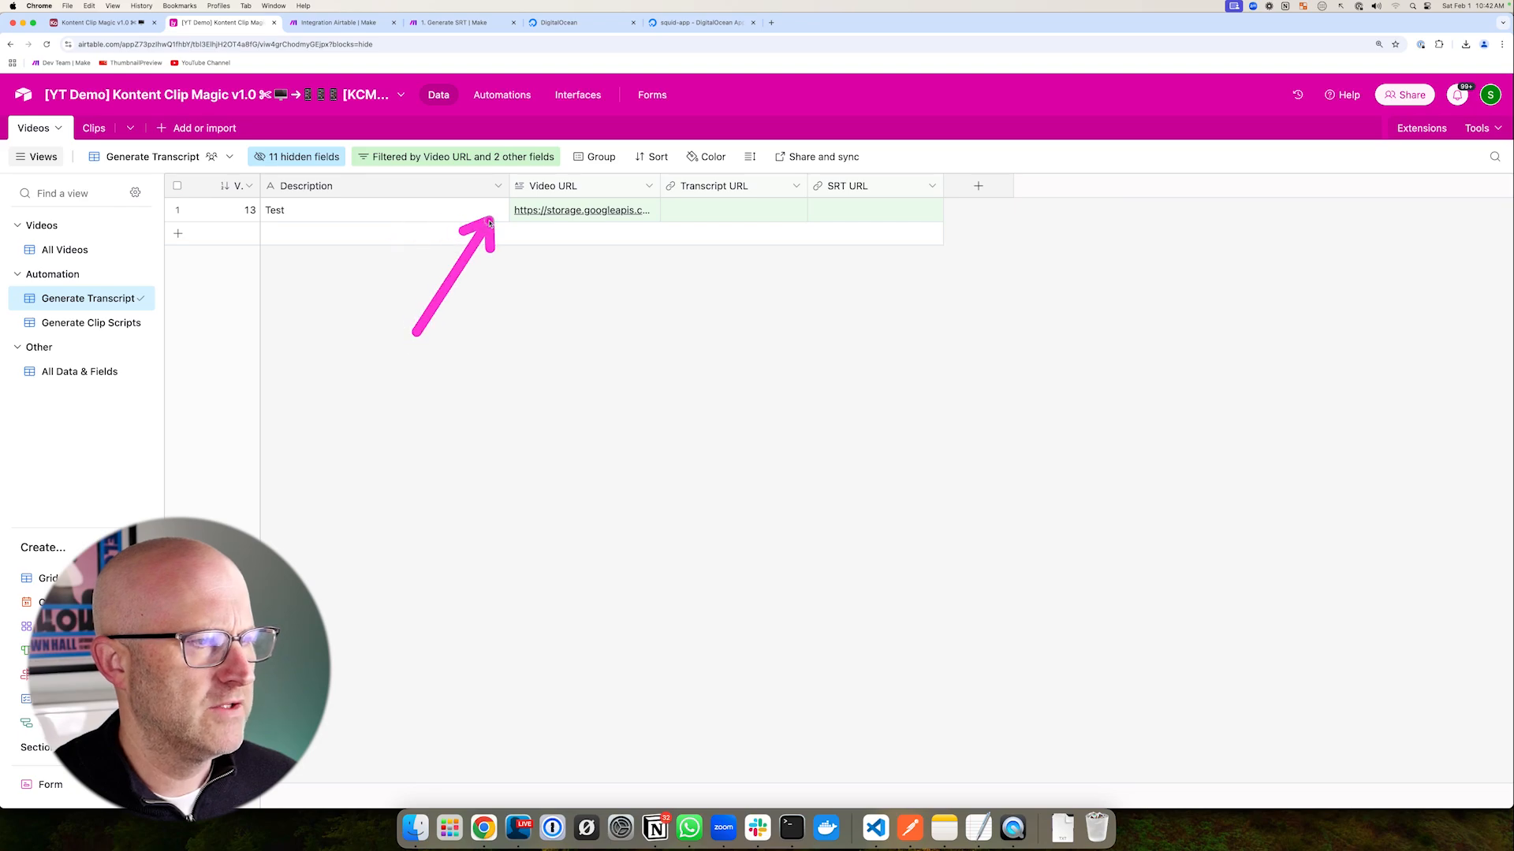
{"action": "left_click", "coordinate": [354, 24]}
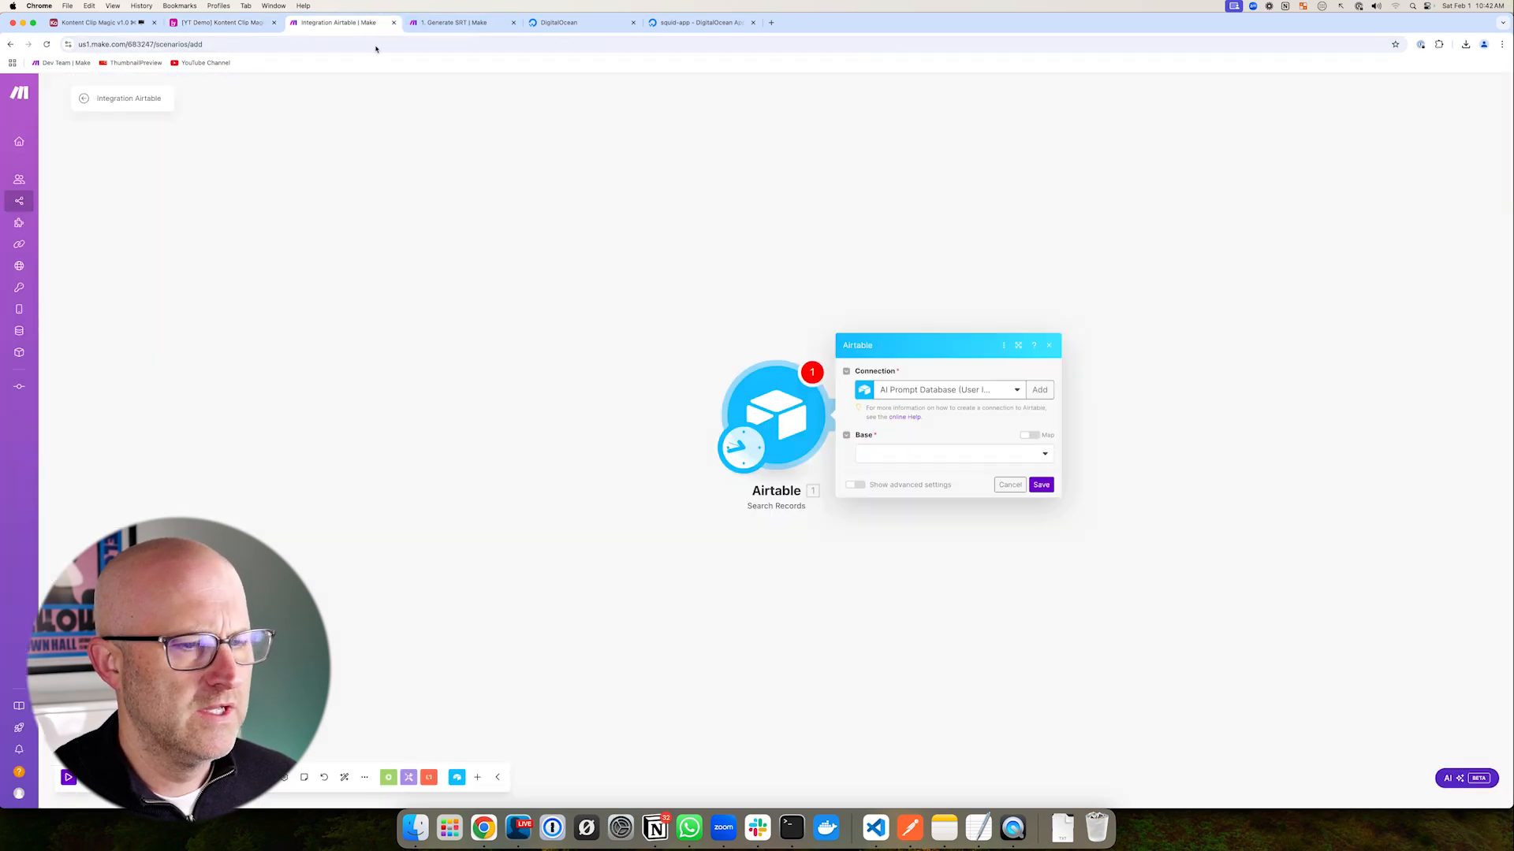
{"action": "mouse_move", "coordinate": [654, 304]}
{"action": "left_mouse_down"}
{"action": "mouse_move", "coordinate": [897, 559]}
{"action": "mouse_move", "coordinate": [863, 536]}
{"action": "left_mouse_up"}
{"action": "left_click_drag", "start_coordinate": [619, 475], "coordinate": [709, 456]}
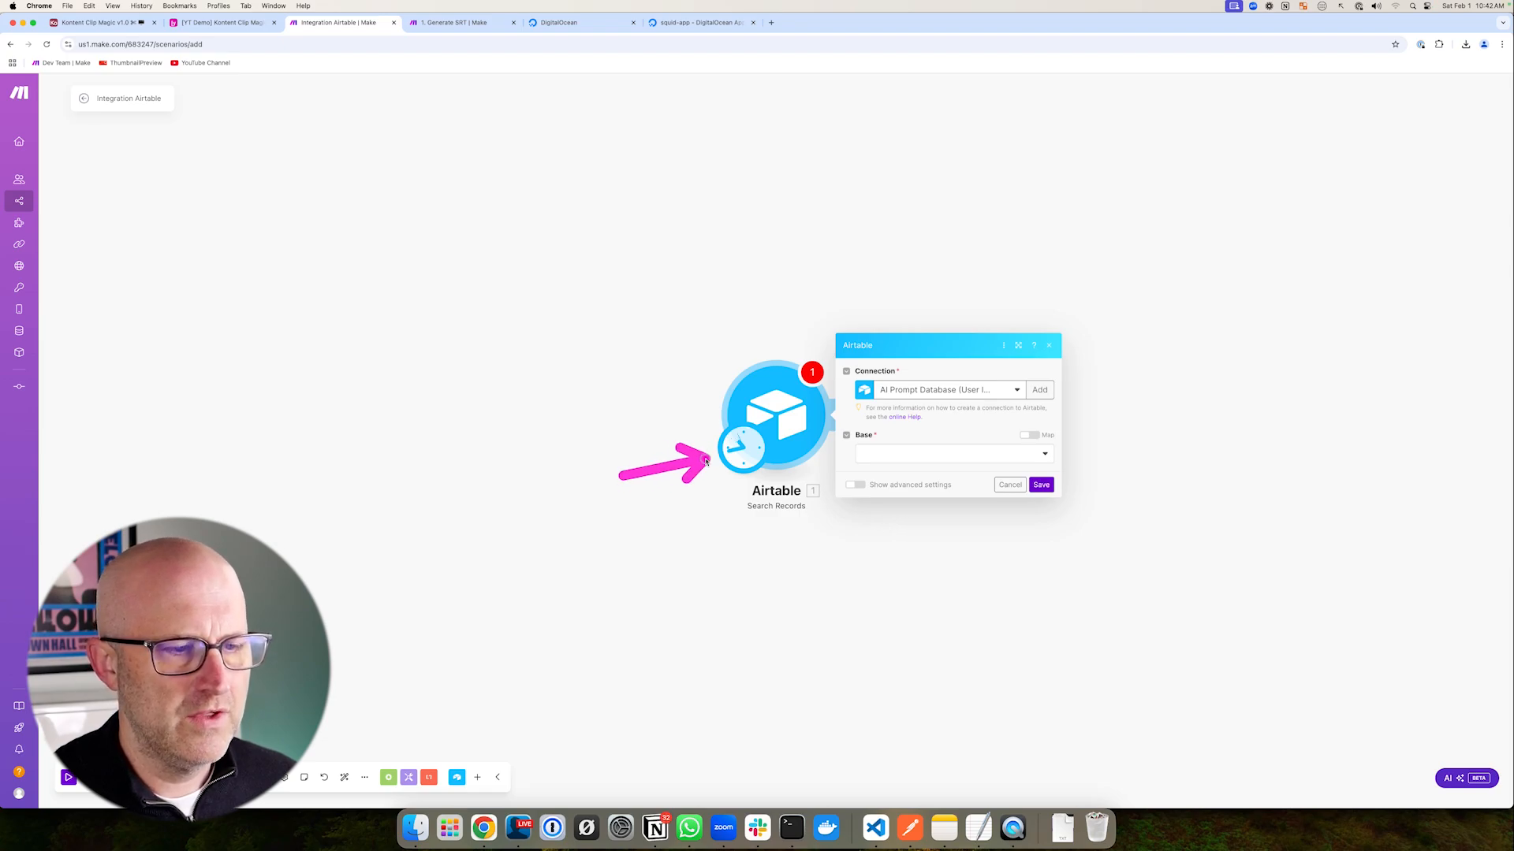
{"action": "left_click_drag", "start_coordinate": [997, 316], "coordinate": [905, 366]}
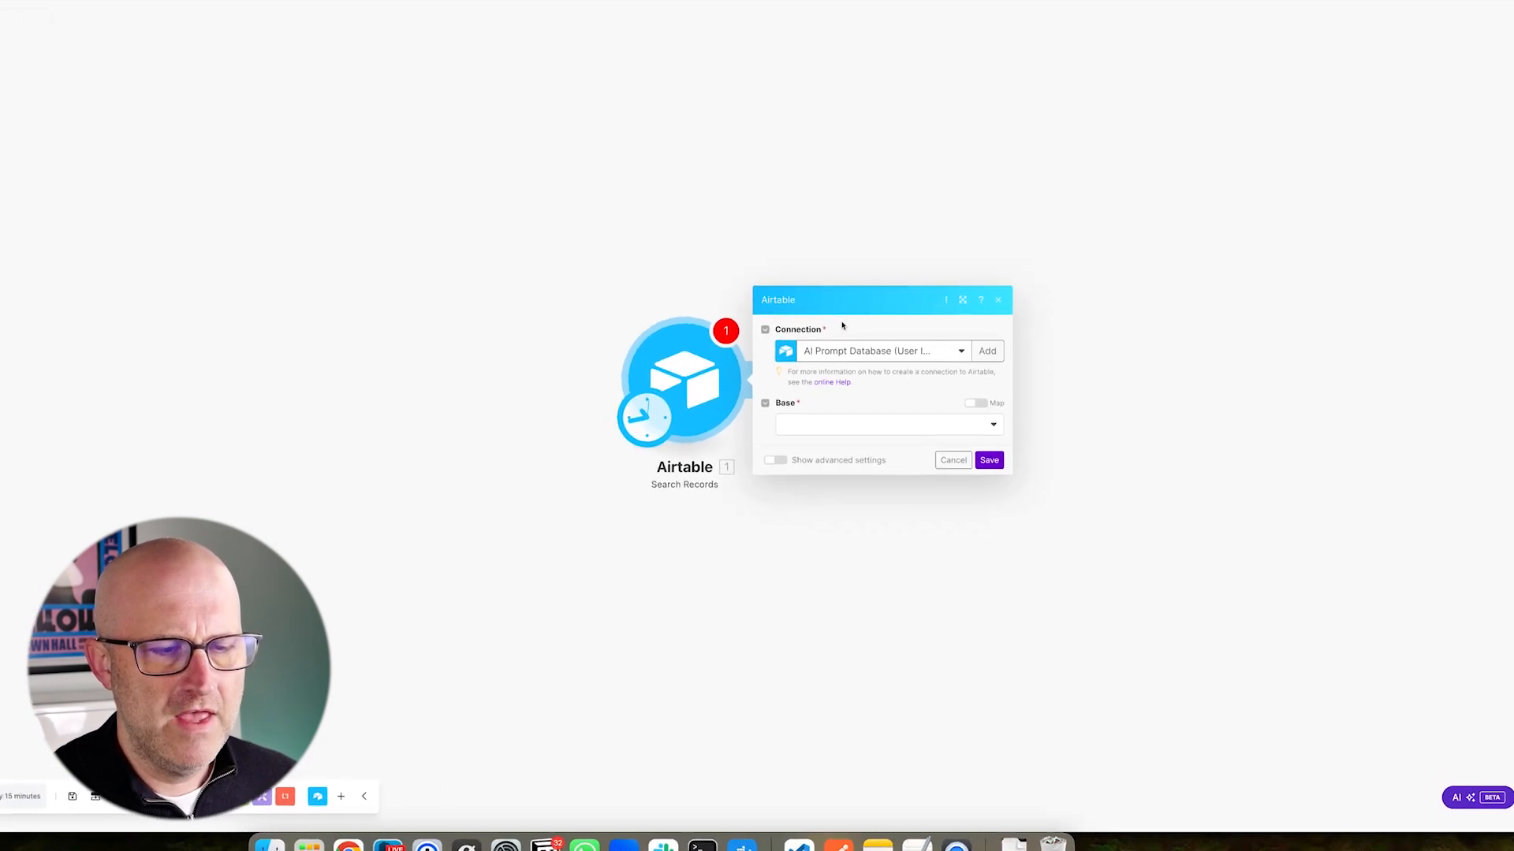
{"action": "left_click_drag", "start_coordinate": [1154, 327], "coordinate": [1123, 351]}
{"action": "left_click_drag", "start_coordinate": [1042, 258], "coordinate": [969, 308]}
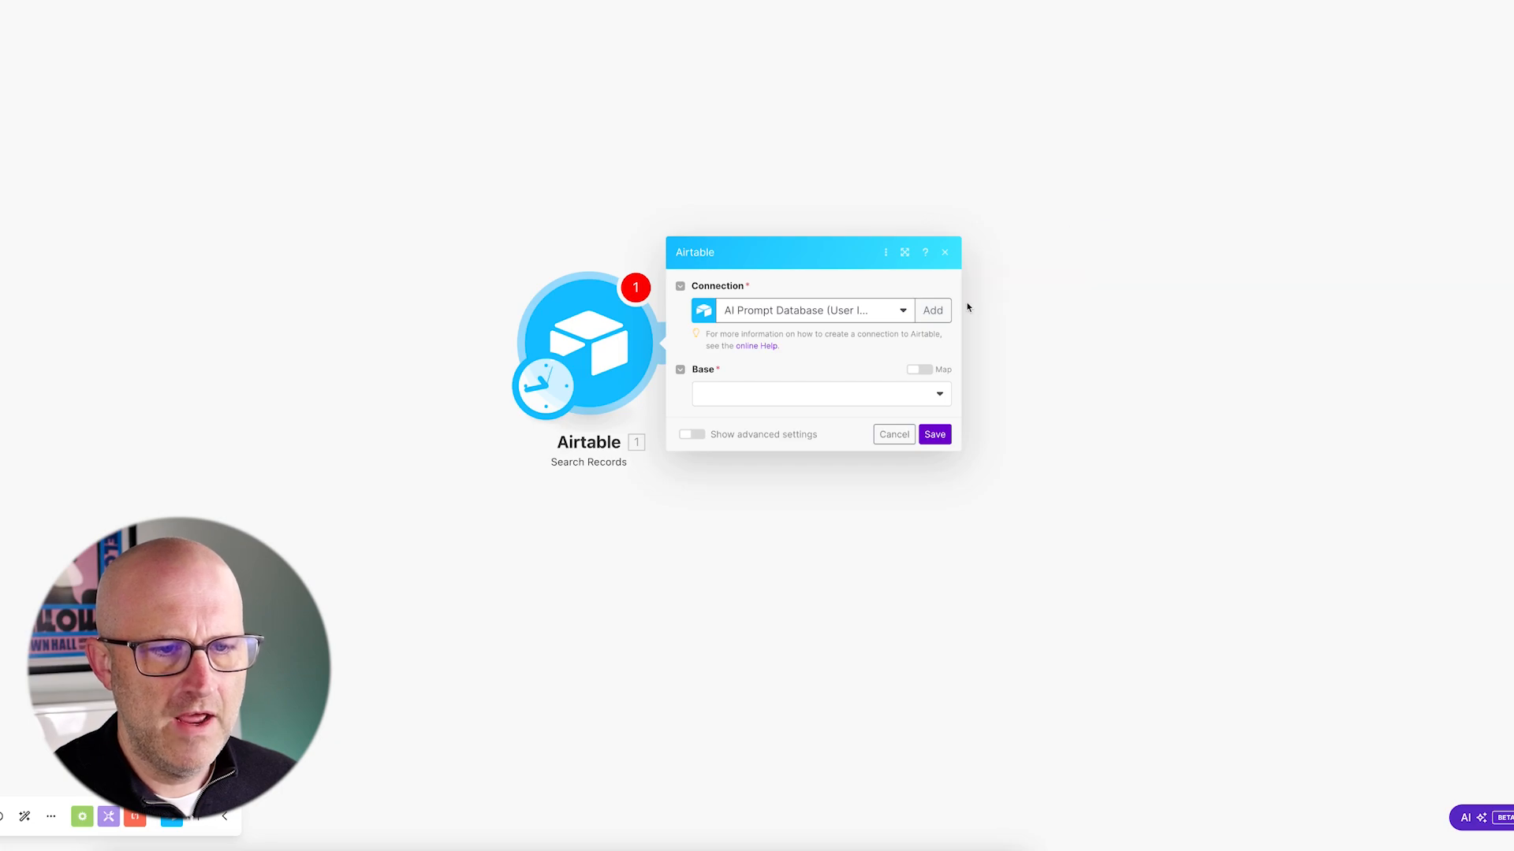
- Use the YouTube Demo Account connection and the [YT Demo] Kontent Clip Magic v1.0 base
{"action": "left_click", "coordinate": [818, 312]}
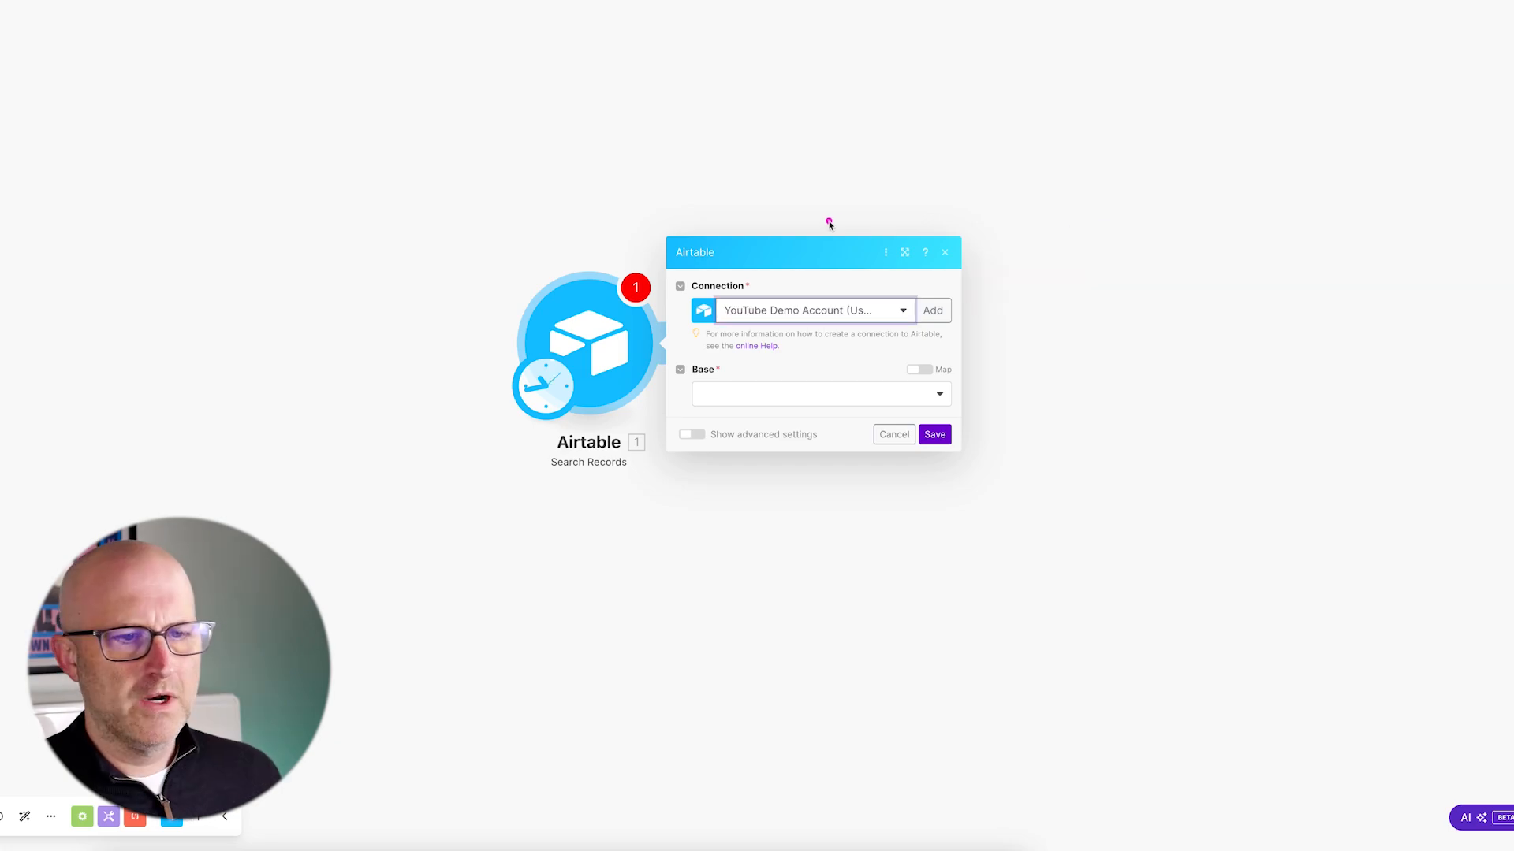
{"action": "left_click_drag", "start_coordinate": [837, 223], "coordinate": [768, 281]}
{"action": "left_click_drag", "start_coordinate": [780, 352], "coordinate": [747, 371]}
{"action": "left_click", "coordinate": [726, 405]}
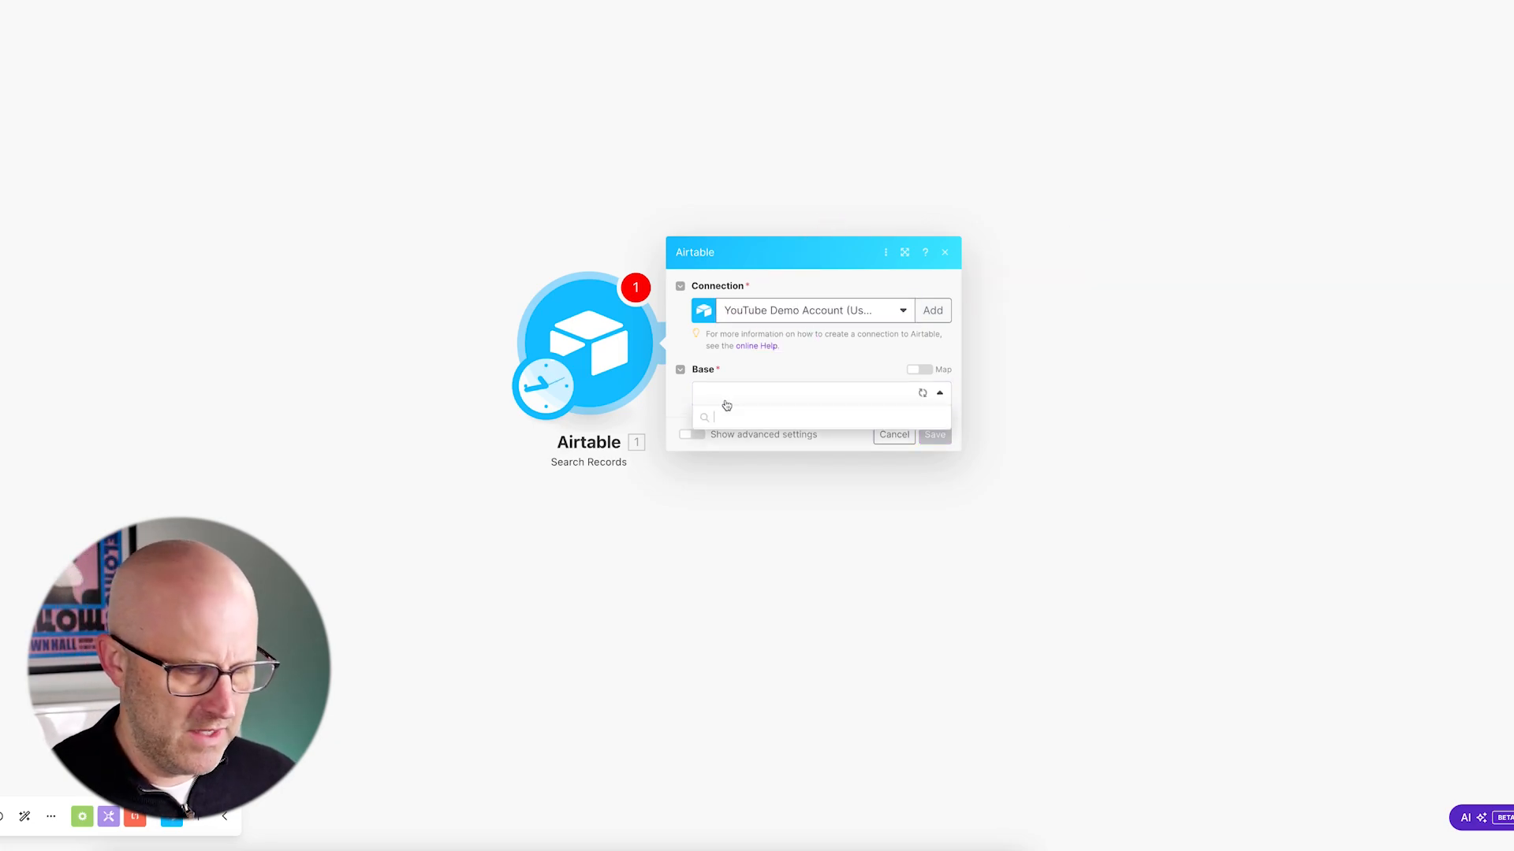
{"action": "type", "text": "yt demo"}
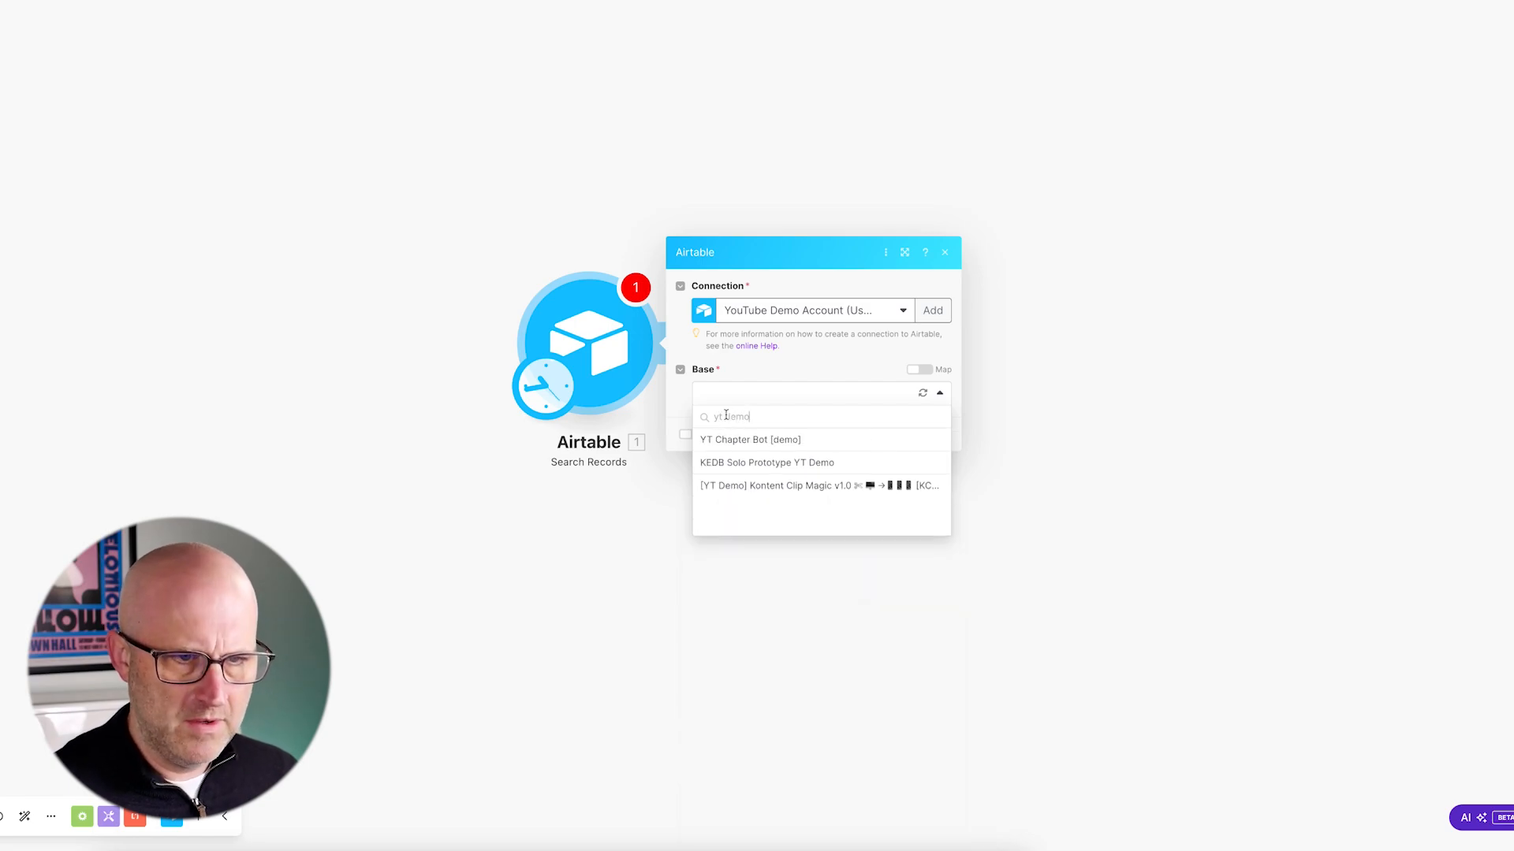
{"action": "left_click_drag", "start_coordinate": [869, 403], "coordinate": [766, 454]}
{"action": "left_click_drag", "start_coordinate": [644, 571], "coordinate": [696, 504]}
{"action": "left_click", "coordinate": [786, 487]}
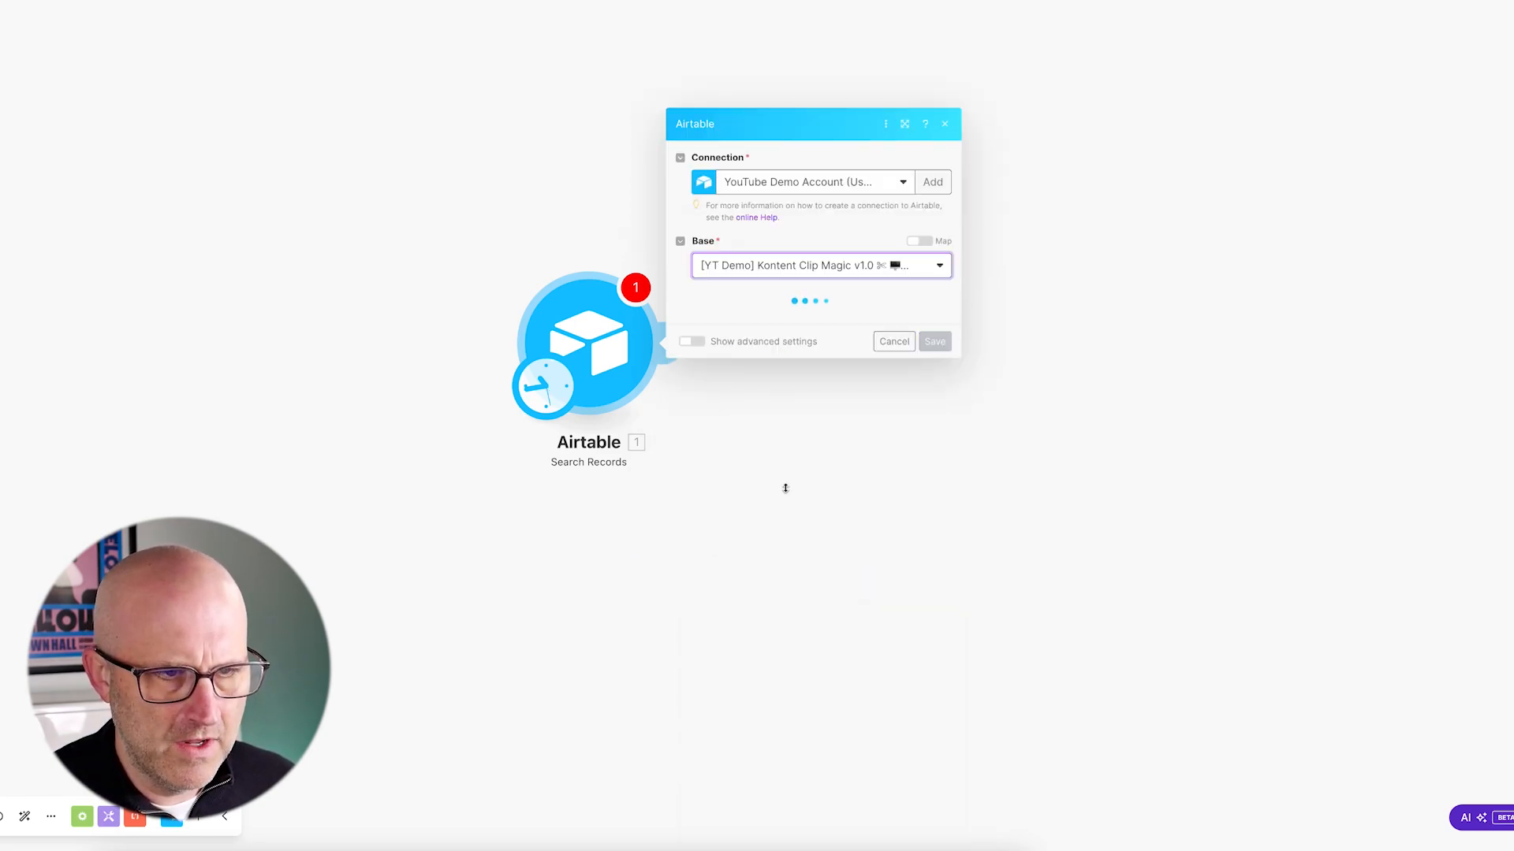
- Search the Videos table's Generate Transcript view, returning all output fields, and save
{"action": "left_click", "coordinate": [724, 325]}
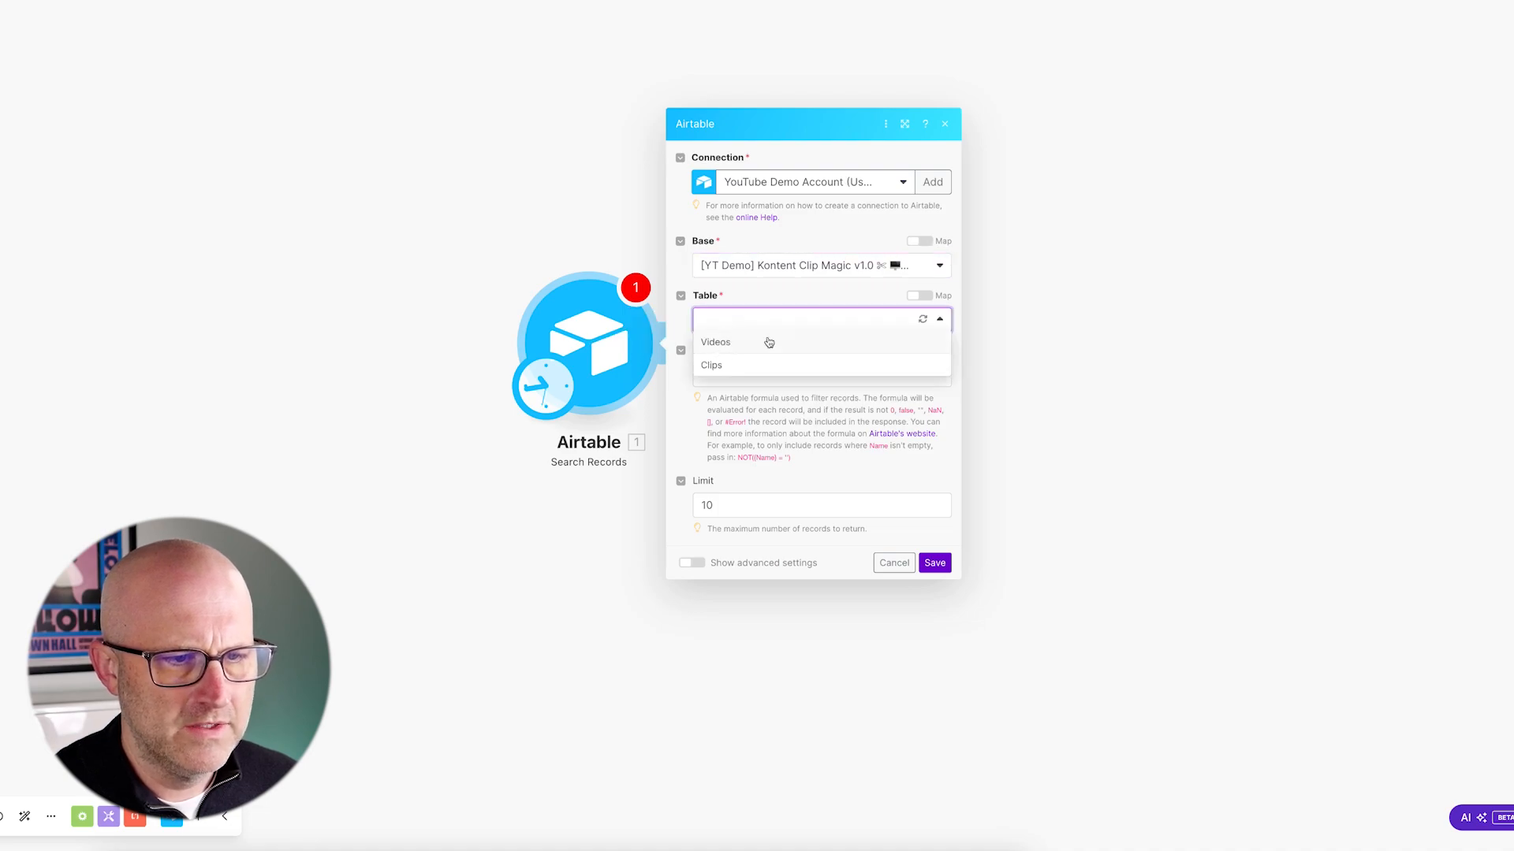
{"action": "left_click", "coordinate": [725, 347]}
{"action": "left_click", "coordinate": [735, 272]}
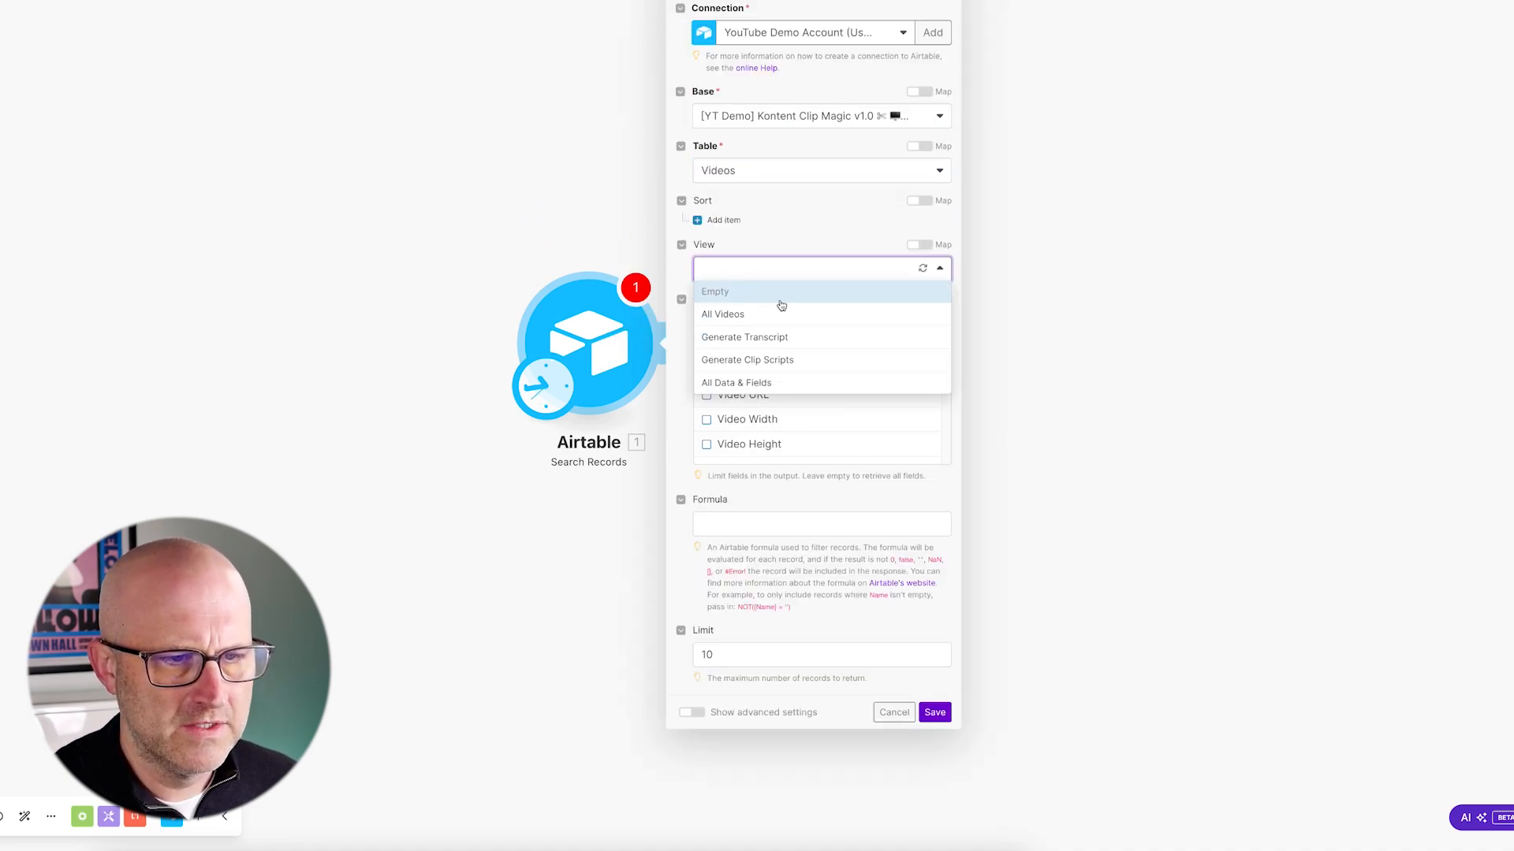
{"action": "left_click", "coordinate": [768, 341]}
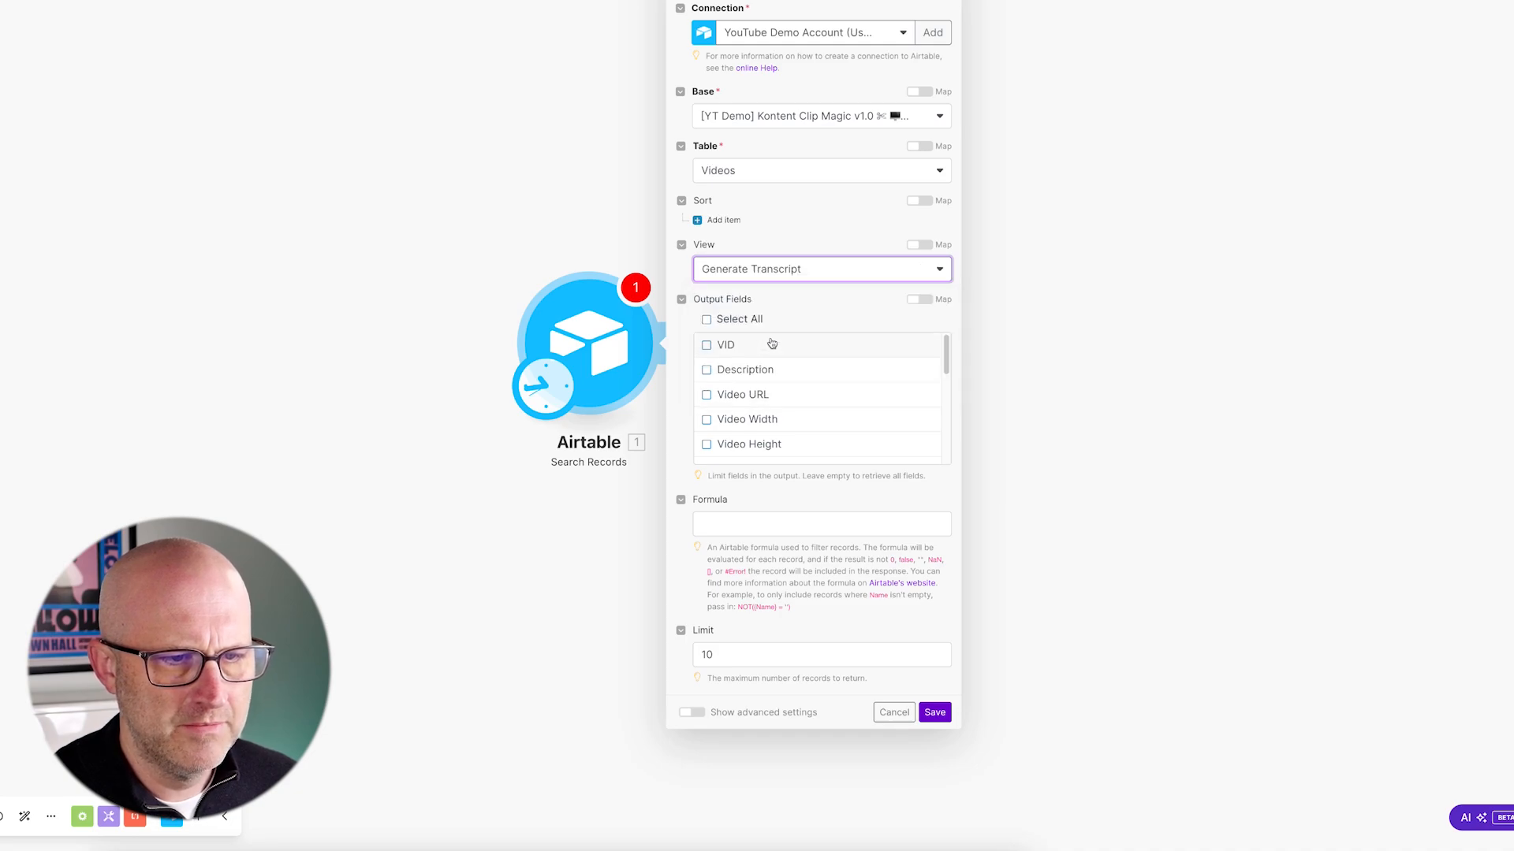
{"action": "left_click", "coordinate": [724, 317]}
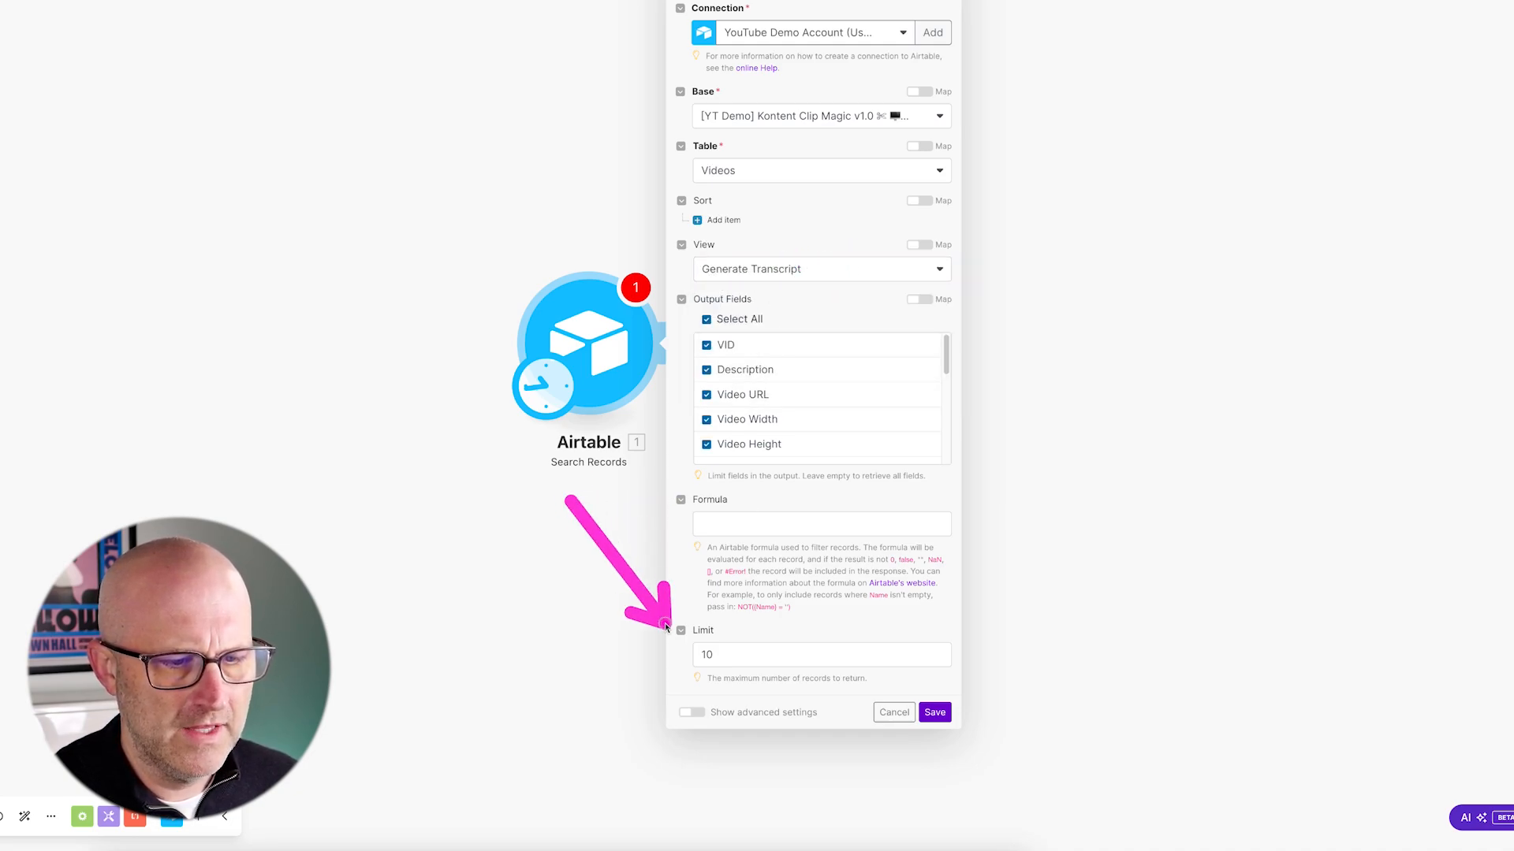
{"action": "left_click", "coordinate": [934, 711]}
- Run only the Airtable search module once, returning one video record
{"action": "right_click", "coordinate": [462, 299]}
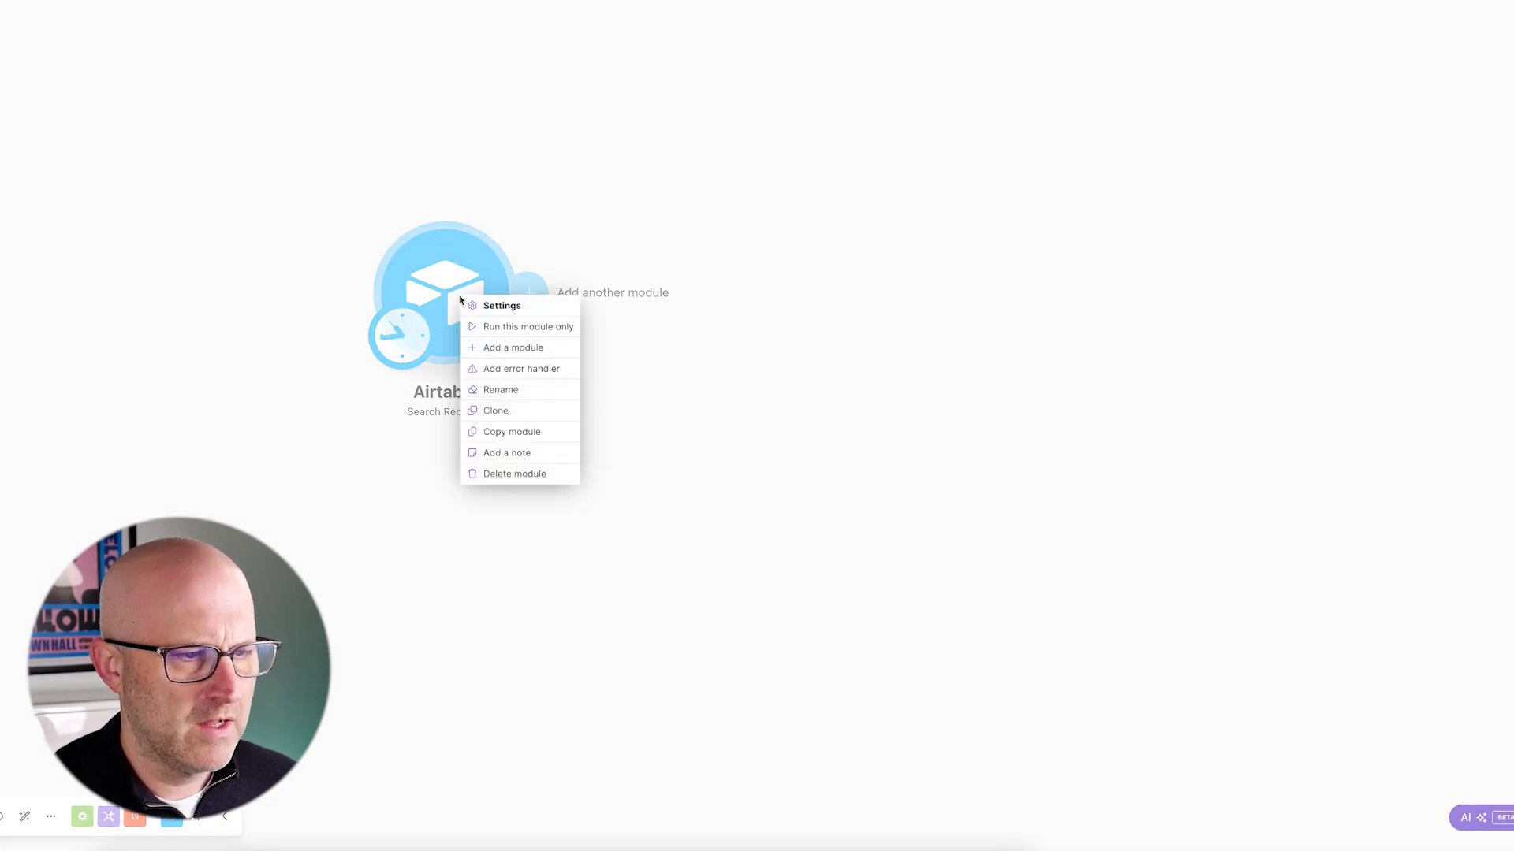
{"action": "left_click", "coordinate": [502, 331]}
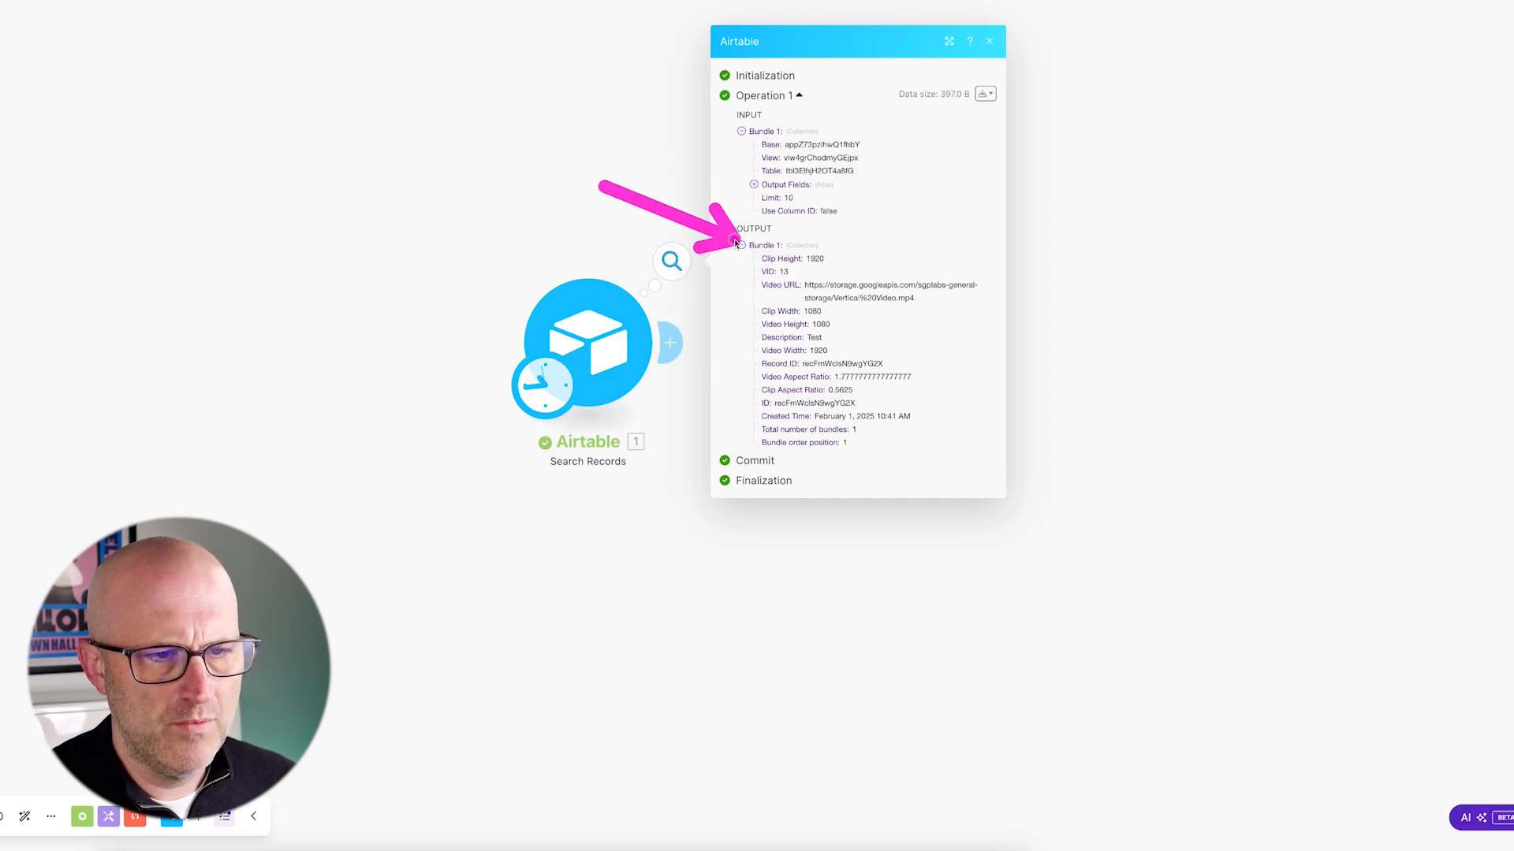
{"action": "left_click_drag", "start_coordinate": [653, 542], "coordinate": [502, 531]}
{"action": "left_click_drag", "start_coordinate": [846, 272], "coordinate": [846, 273]}
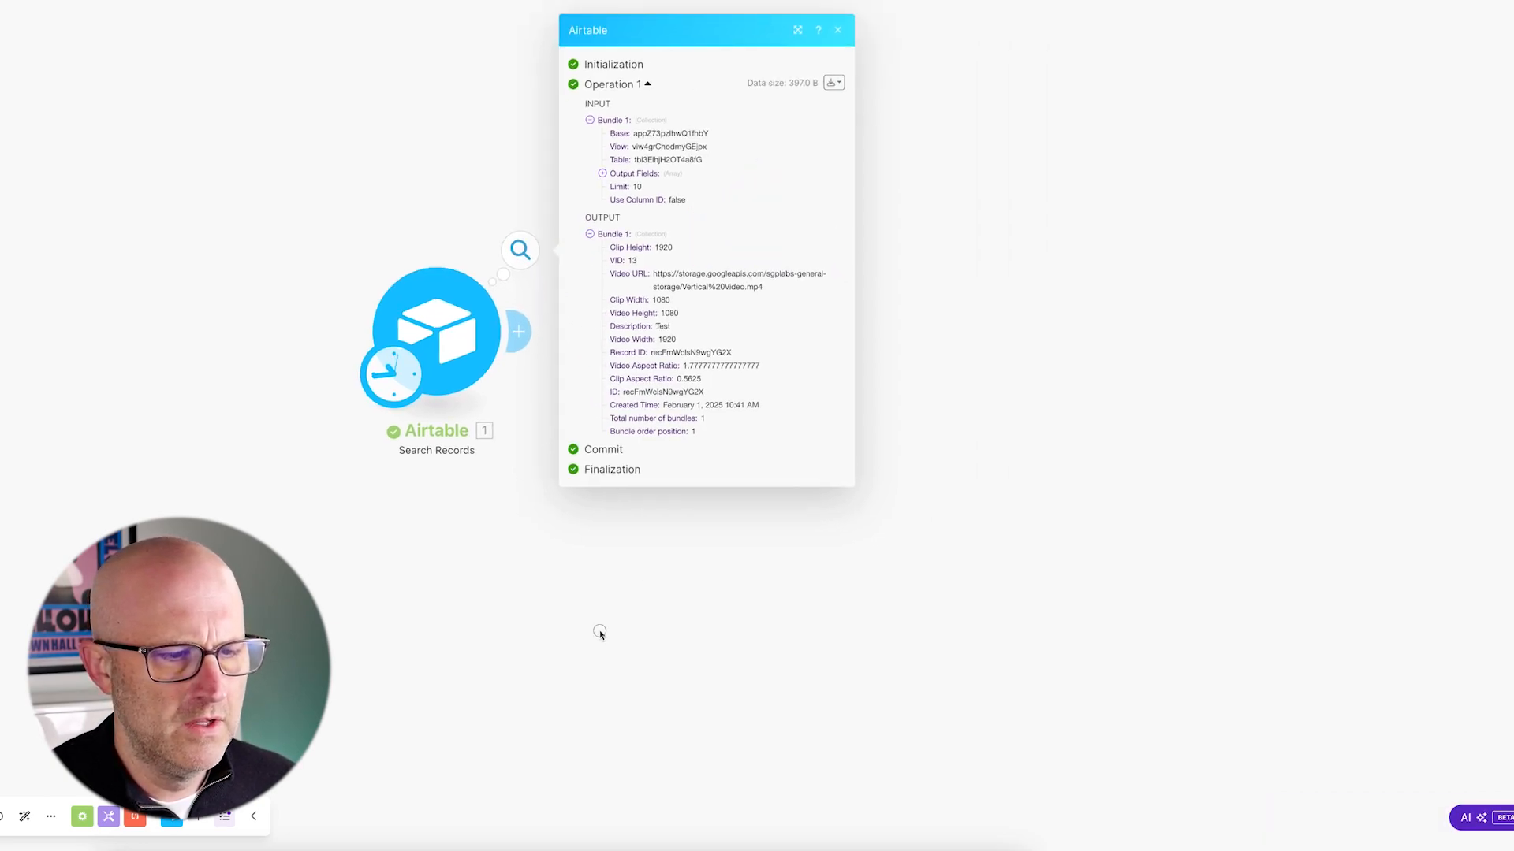
{"action": "left_click", "coordinate": [496, 521]}
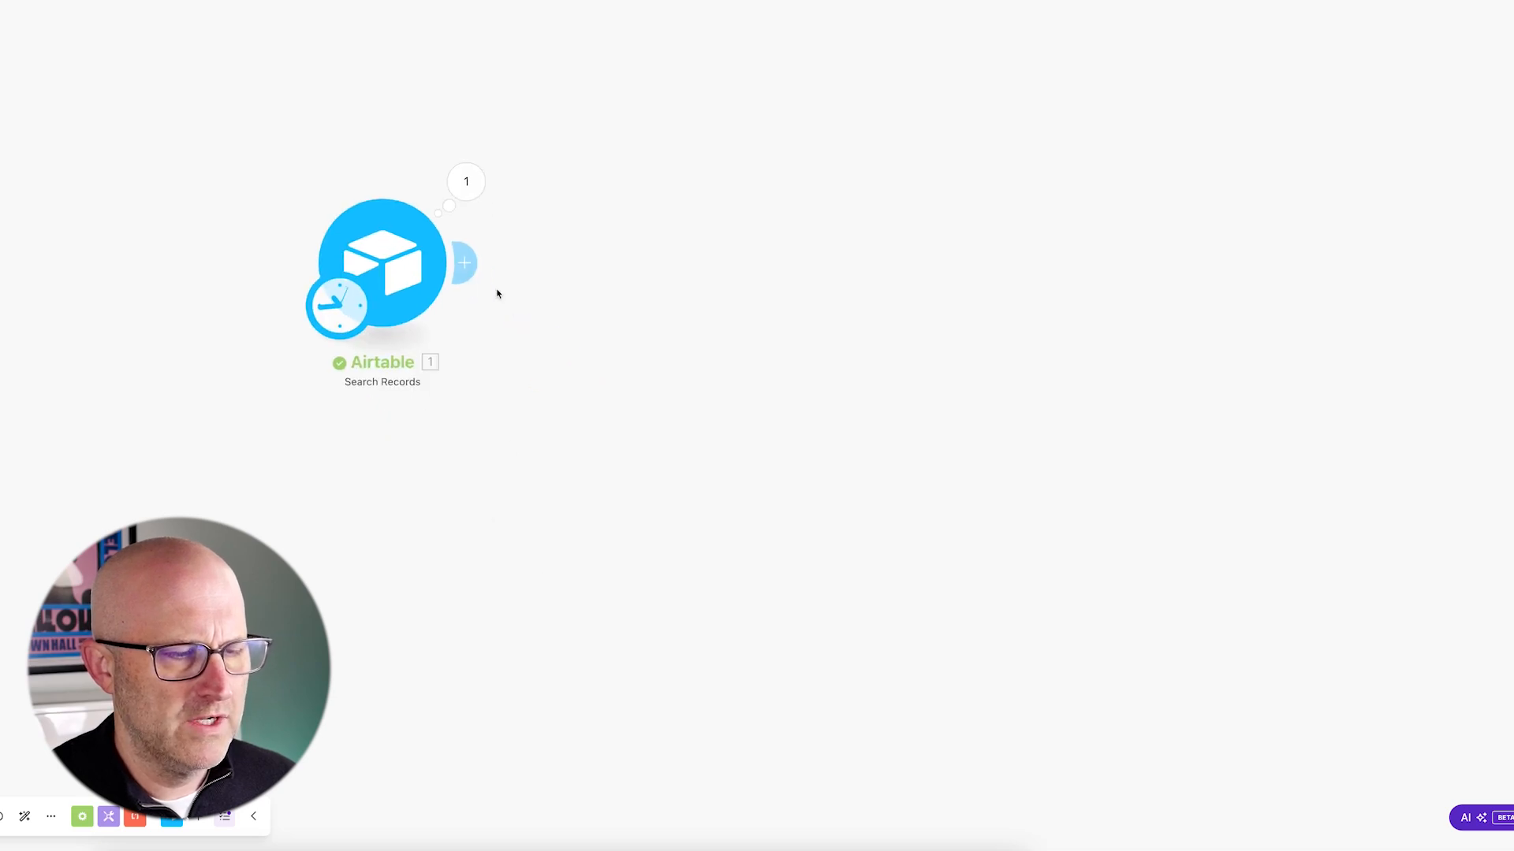
- Add an HTTP 'Make an API Key Auth request' module after the Airtable search
{"action": "left_click", "coordinate": [467, 265]}
{"action": "left_click_drag", "start_coordinate": [912, 202], "coordinate": [777, 287]}
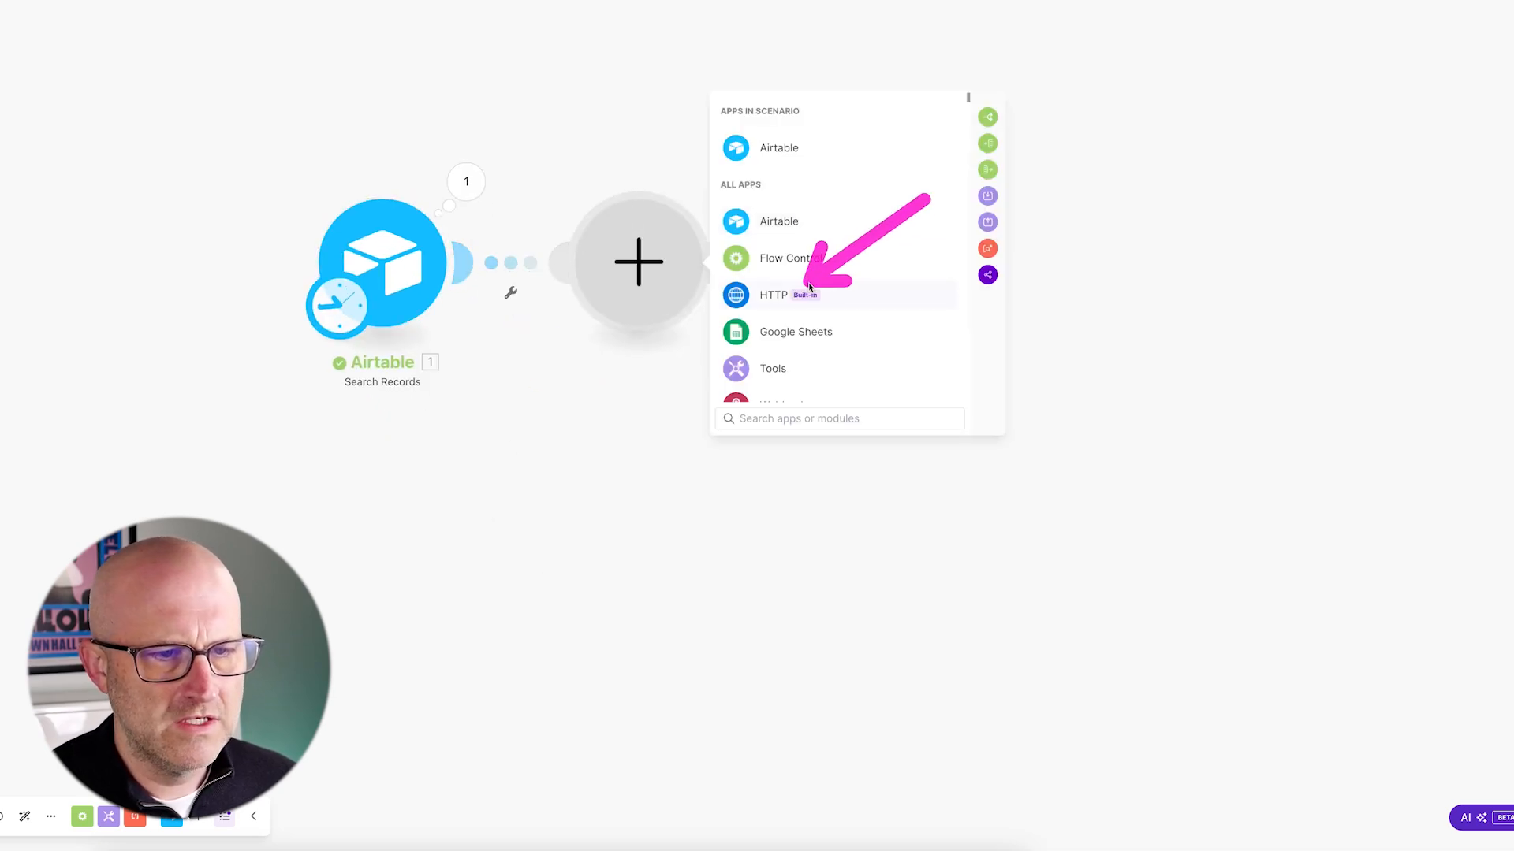
{"action": "left_click", "coordinate": [779, 290]}
{"action": "scroll", "coordinate": [783, 300], "scroll_direction": "down", "scroll_amount": 1}
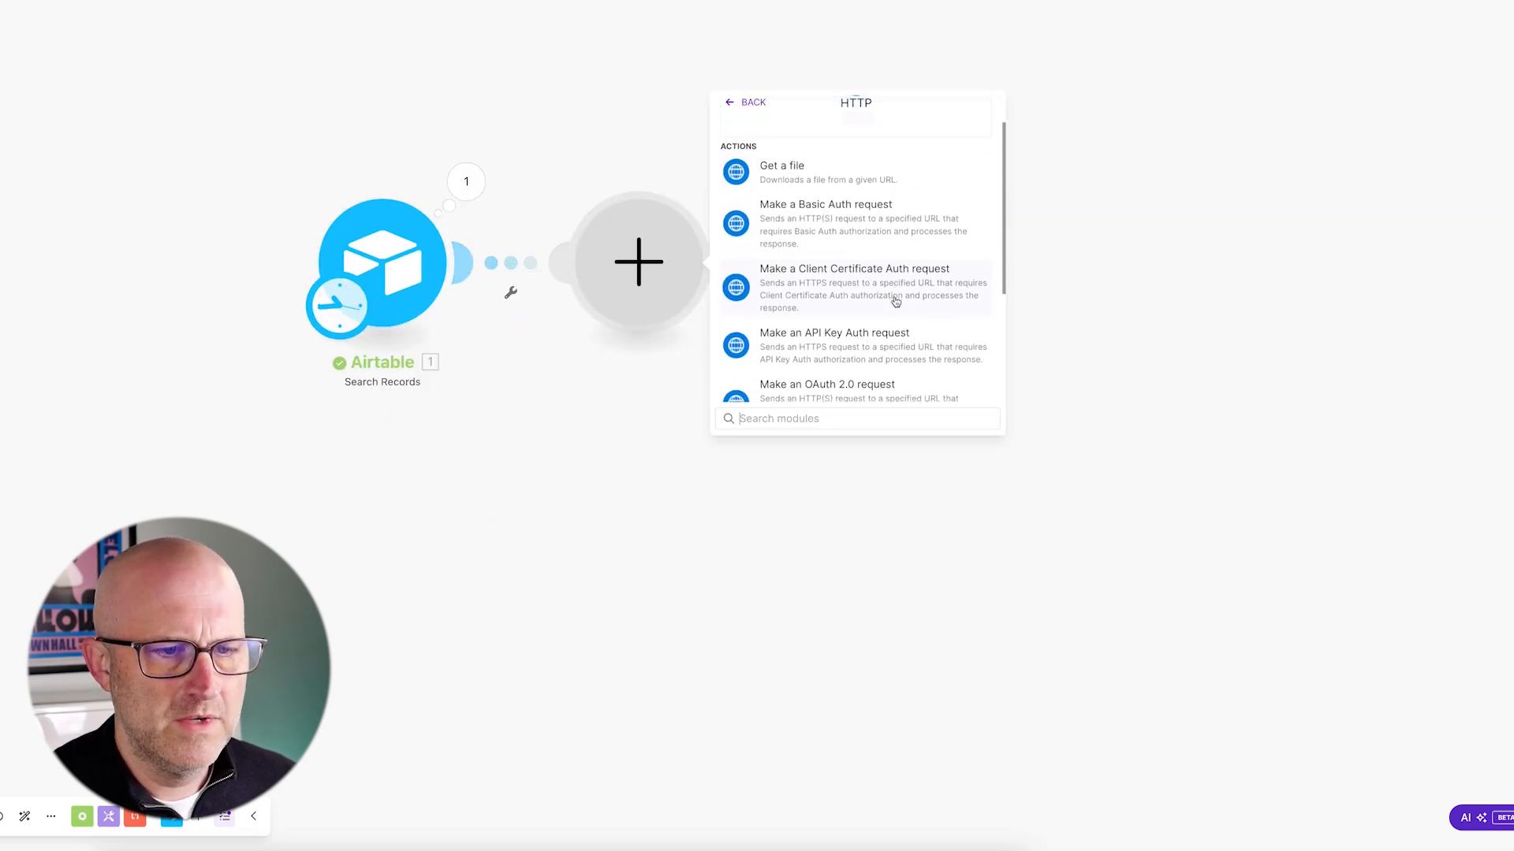
{"action": "mouse_move", "coordinate": [864, 221]}
{"action": "left_mouse_down"}
{"action": "mouse_move", "coordinate": [779, 318]}
{"action": "mouse_move", "coordinate": [854, 316]}
{"action": "left_mouse_up"}
{"action": "left_click", "coordinate": [877, 335]}
{"action": "left_click_drag", "start_coordinate": [910, 3], "coordinate": [805, 63]}
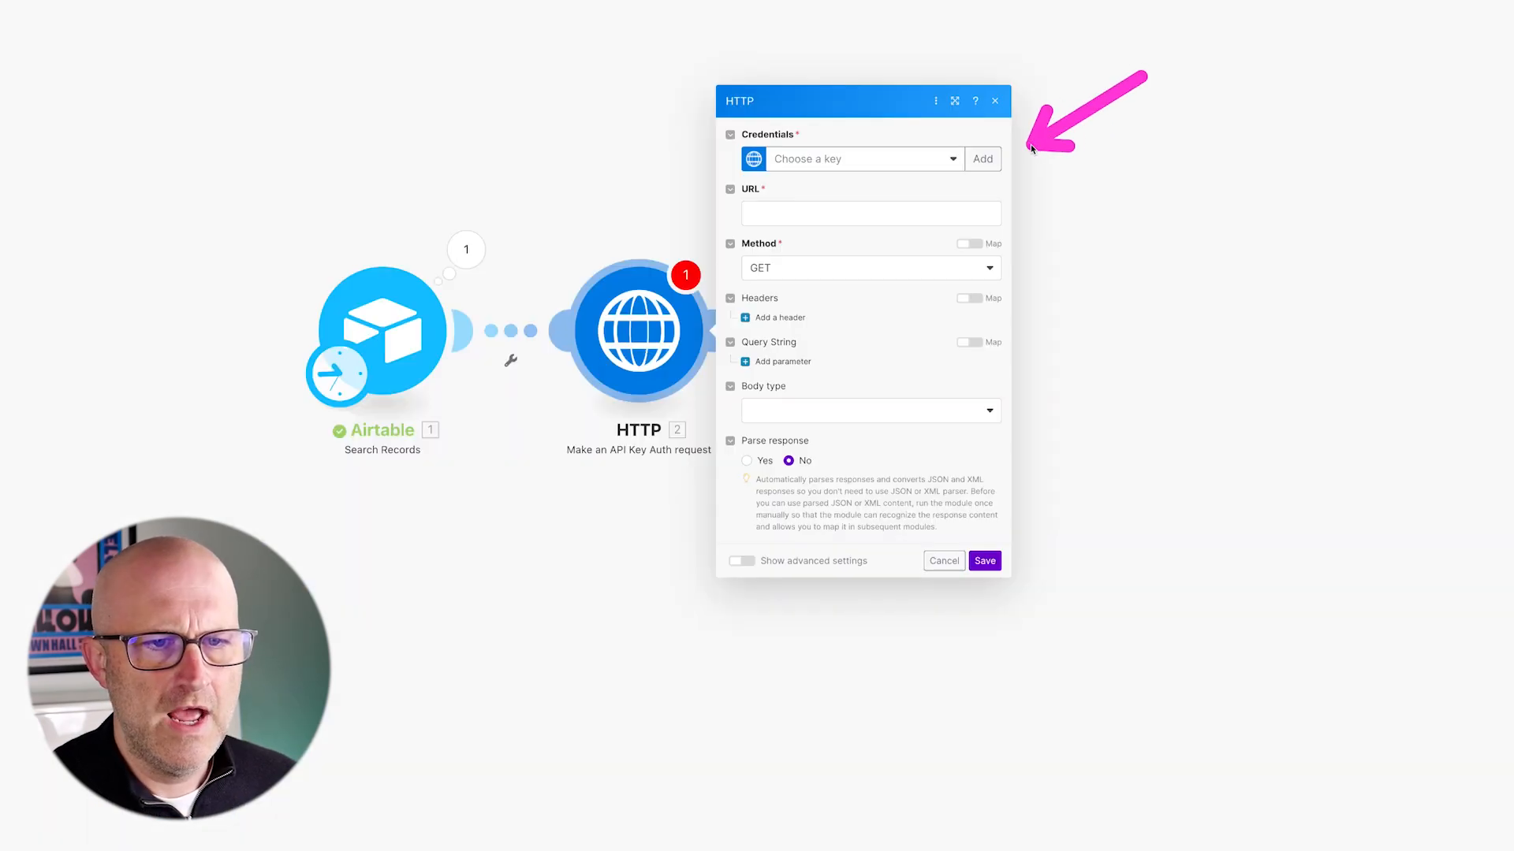
- Create a YT Demo NCA Toolkit API key keychain with the toolkit's API key
{"action": "left_click", "coordinate": [986, 161]}
{"action": "triple_click", "coordinate": [1173, 72]}
{"action": "type", "text": "YT Demo"}
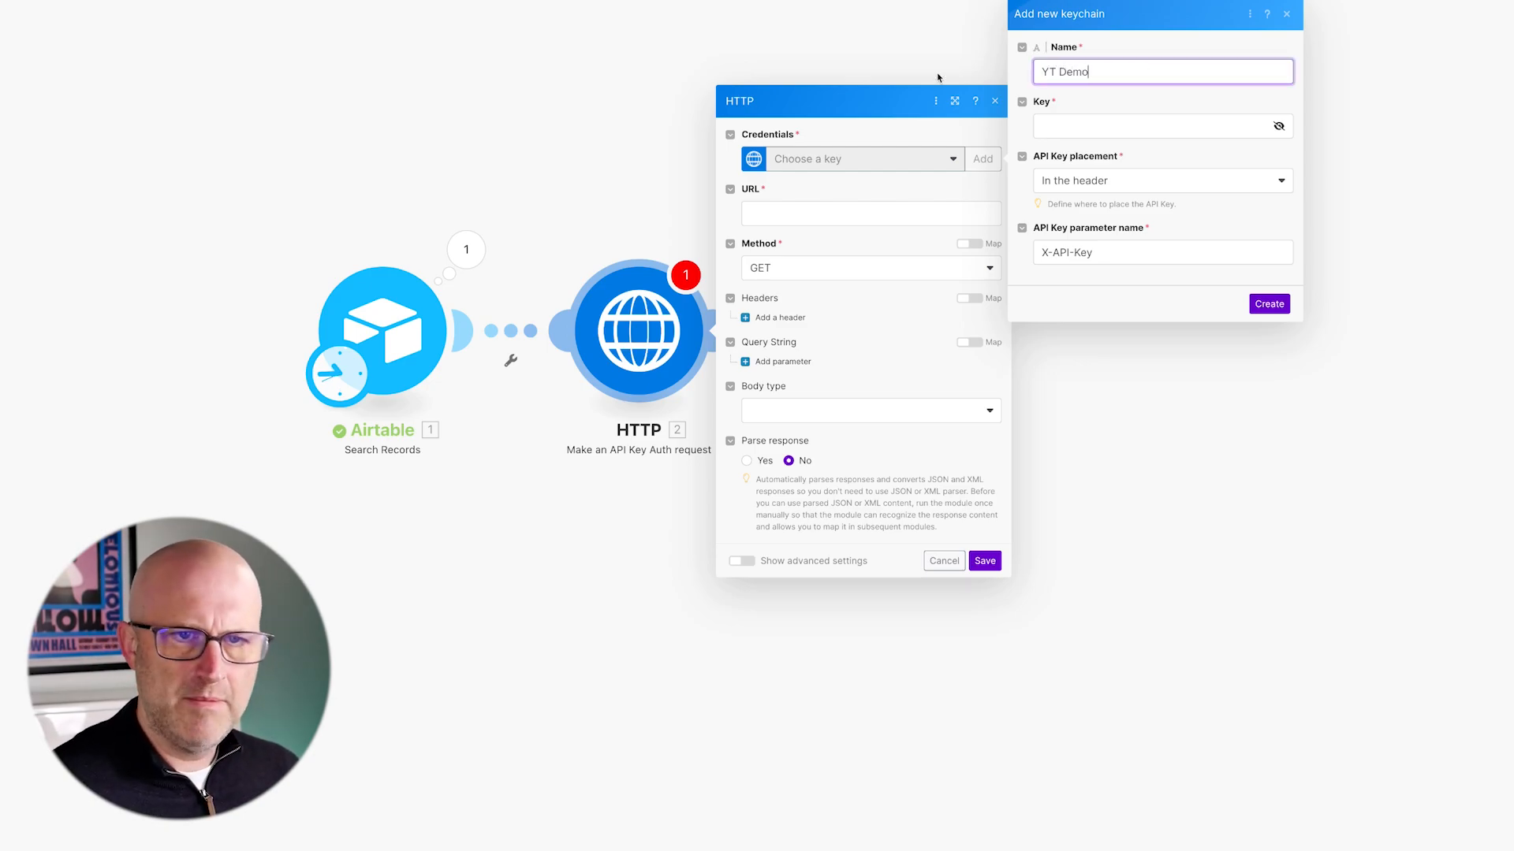
{"action": "type", "text": " NCA Toolki"}
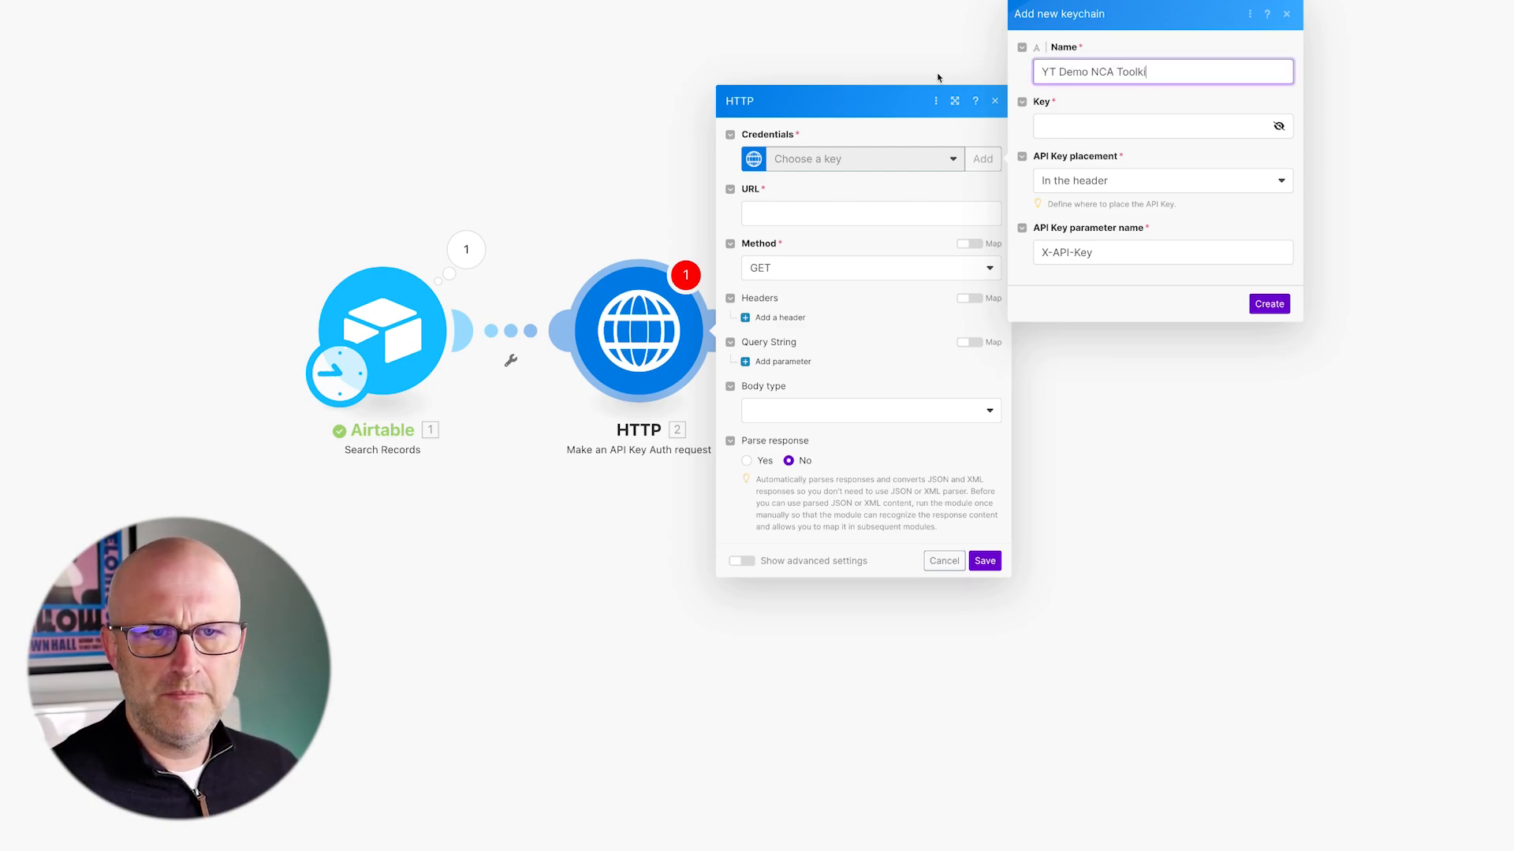
{"action": "type", "text": "t"}
{"action": "left_click", "coordinate": [1080, 123]}
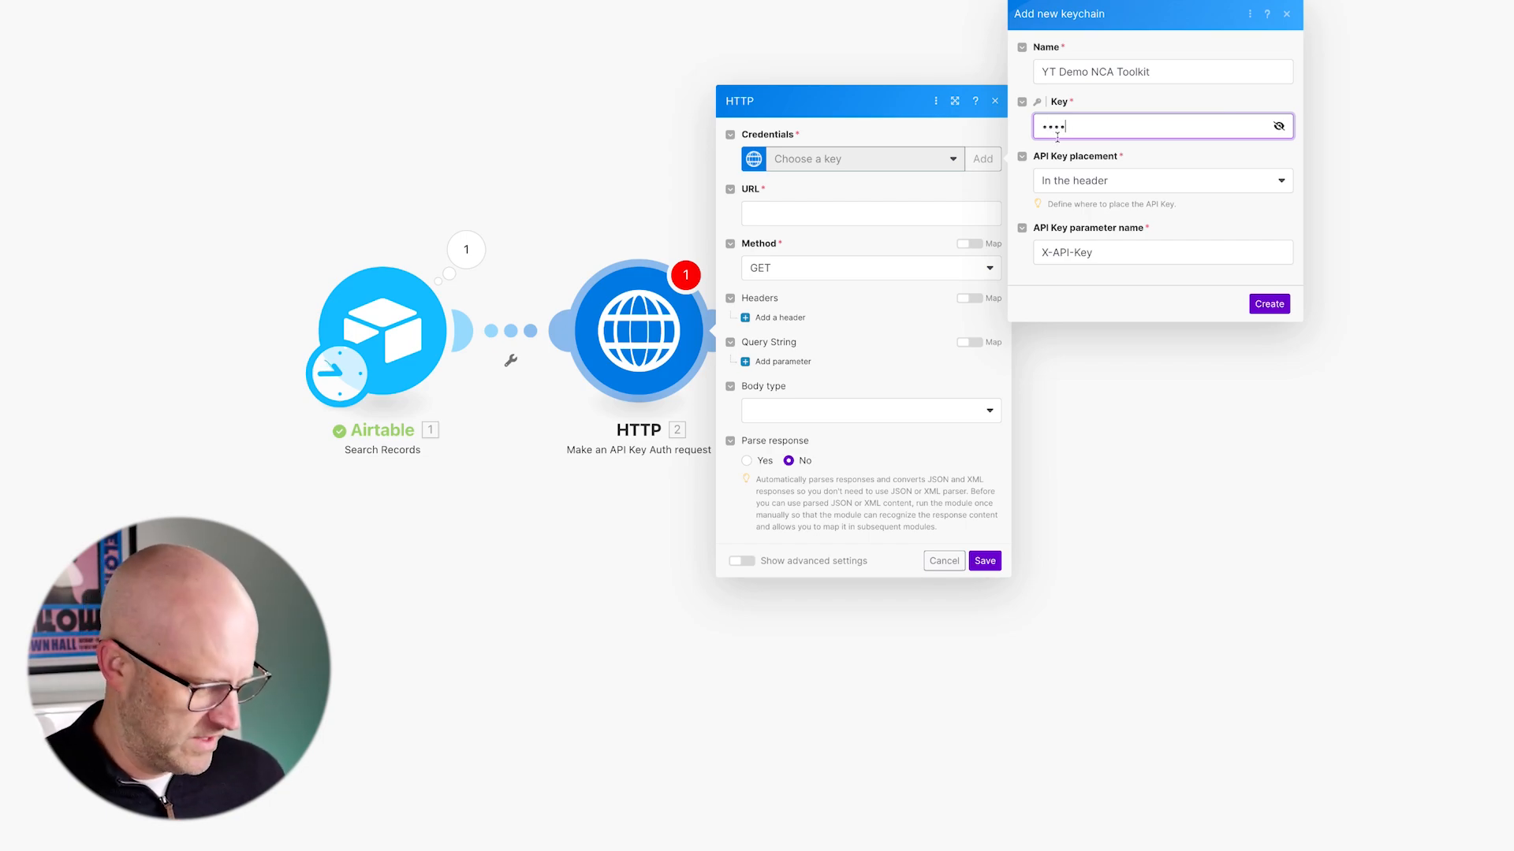
{"action": "type", "text": "test123"}
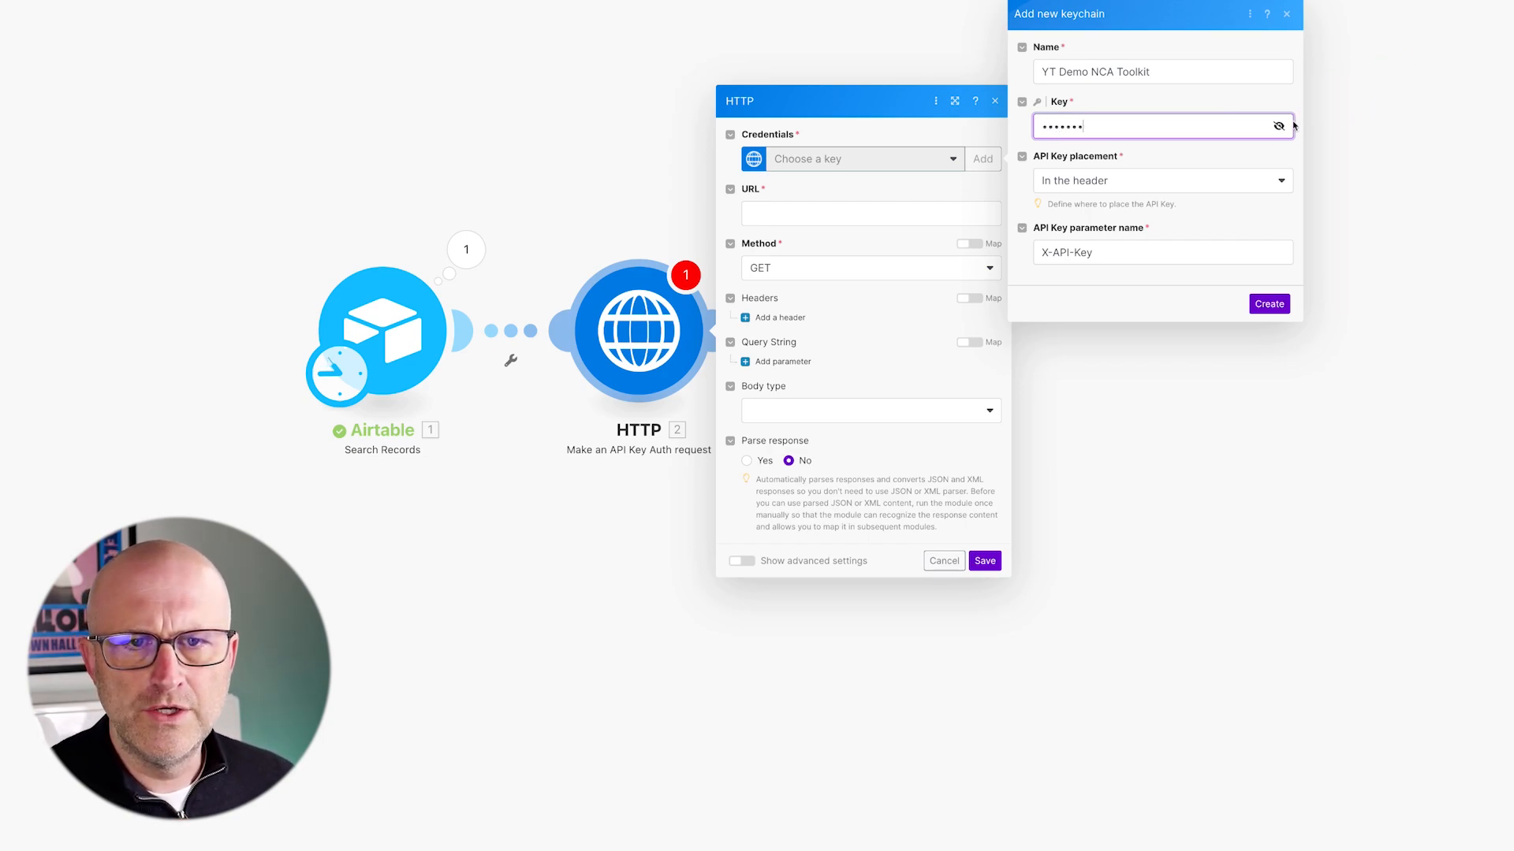
{"action": "left_click", "coordinate": [1278, 126]}
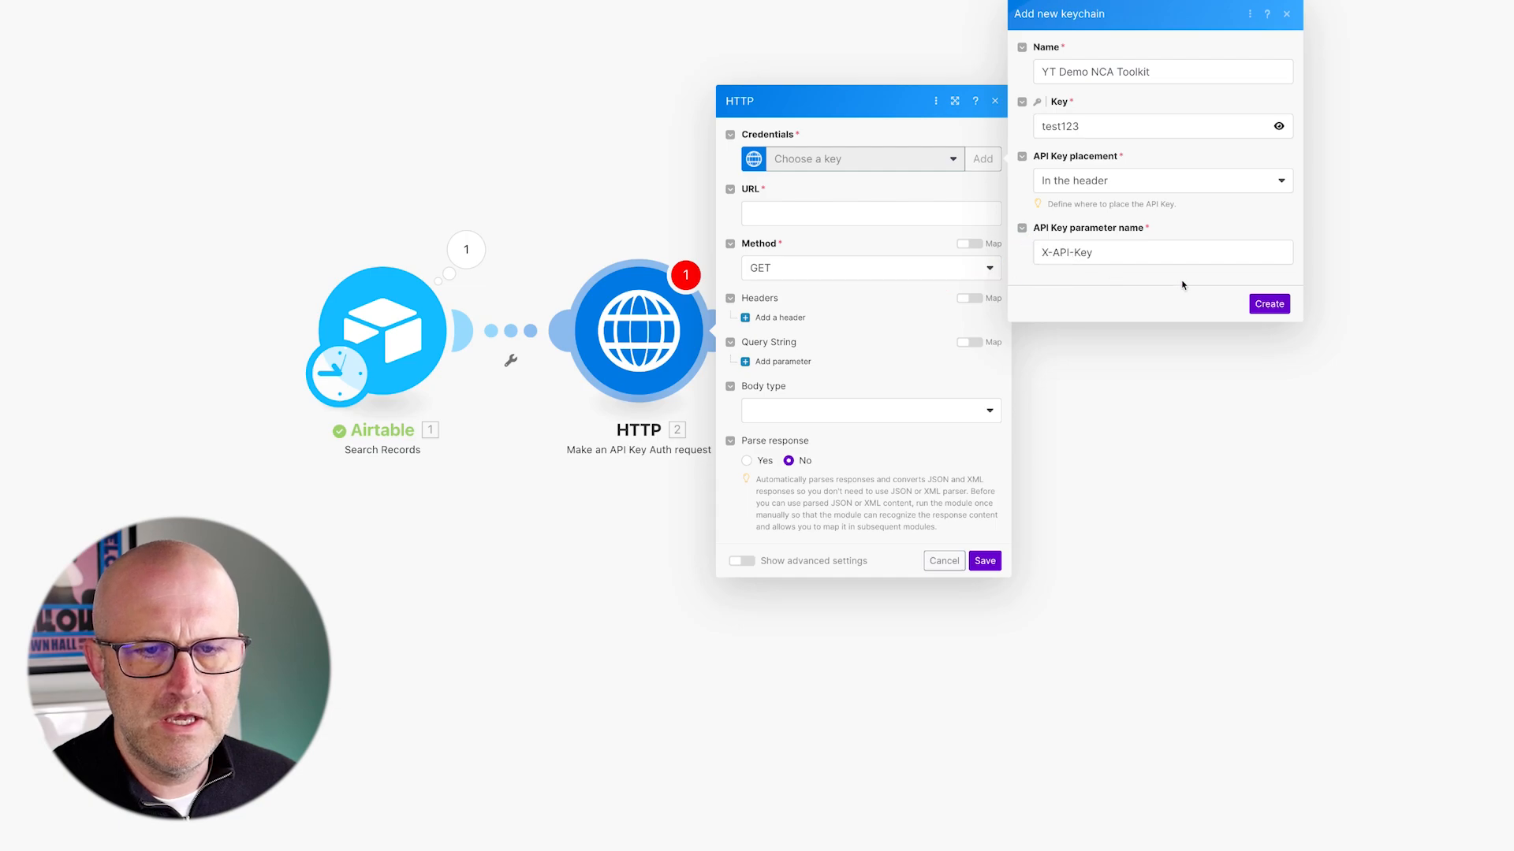
{"action": "left_click", "coordinate": [1285, 304]}
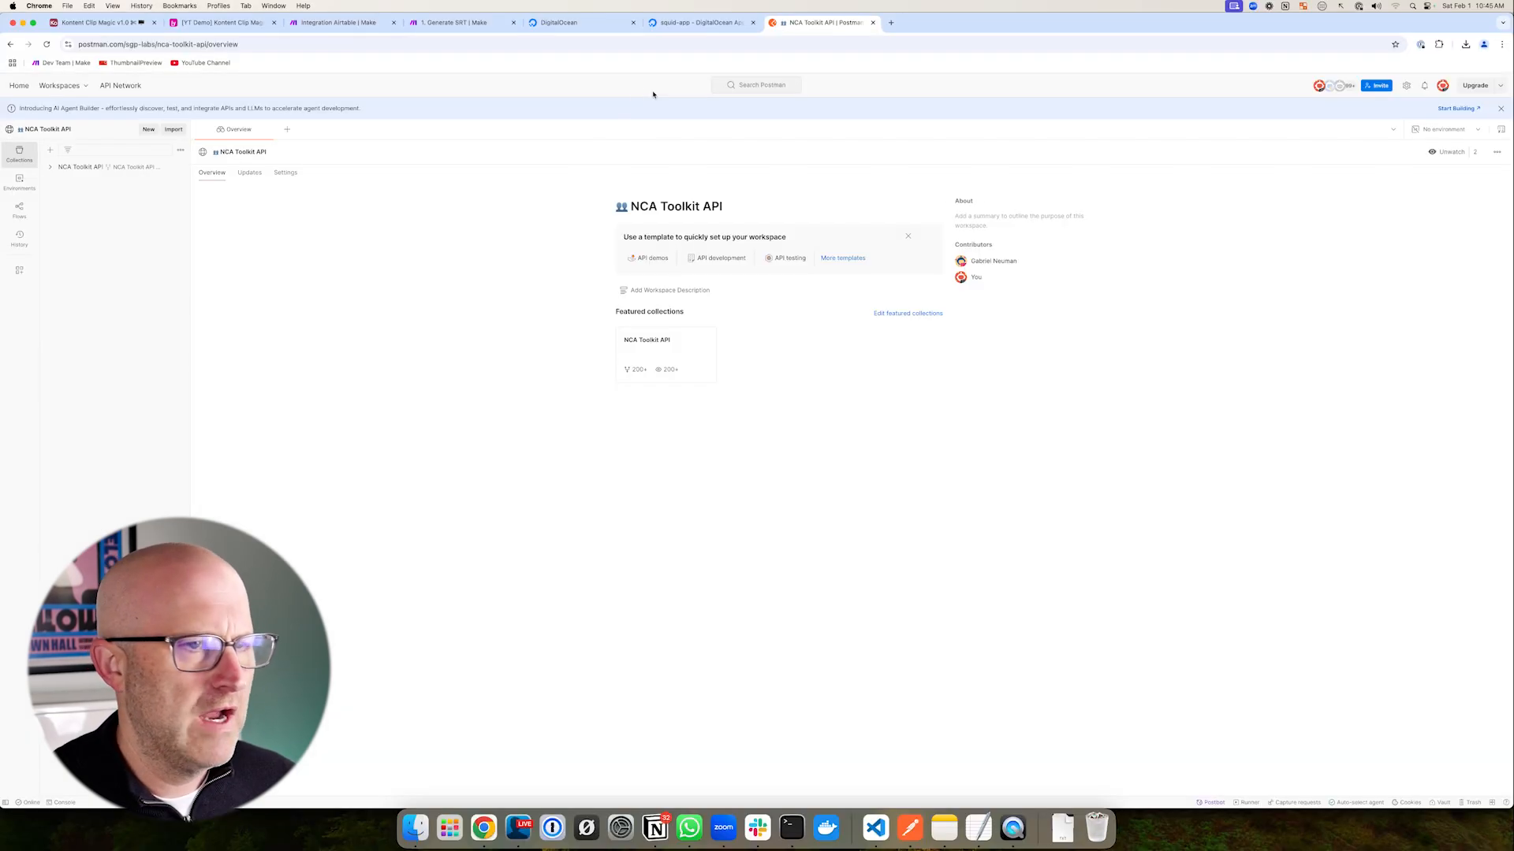
- Open the POST transcribe request under v1 › media and copy its /v1/media/transcribe path
{"action": "left_click", "coordinate": [59, 167]}
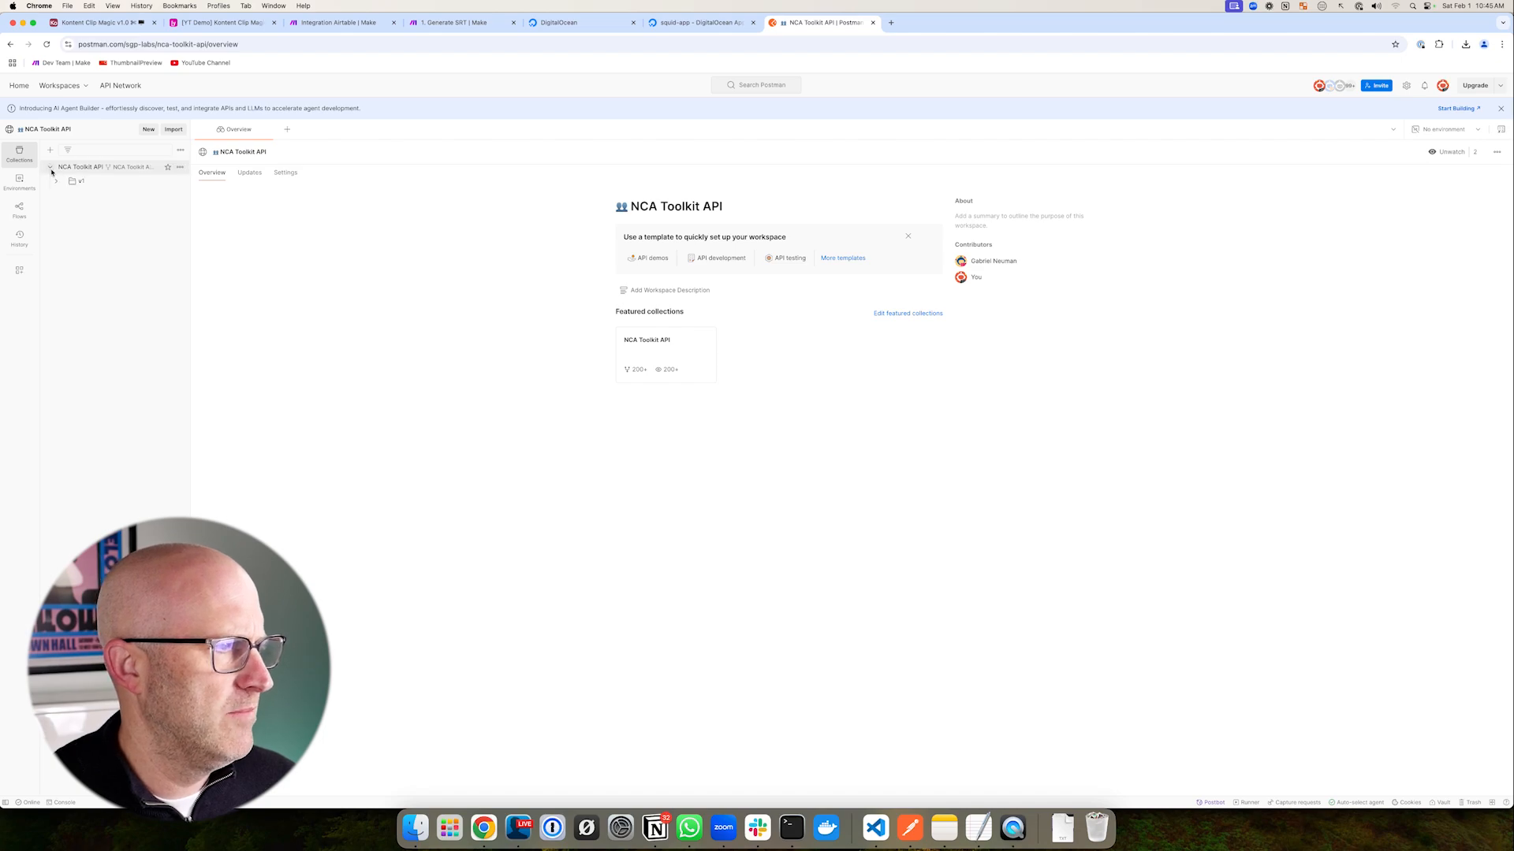
{"action": "left_click", "coordinate": [59, 182]}
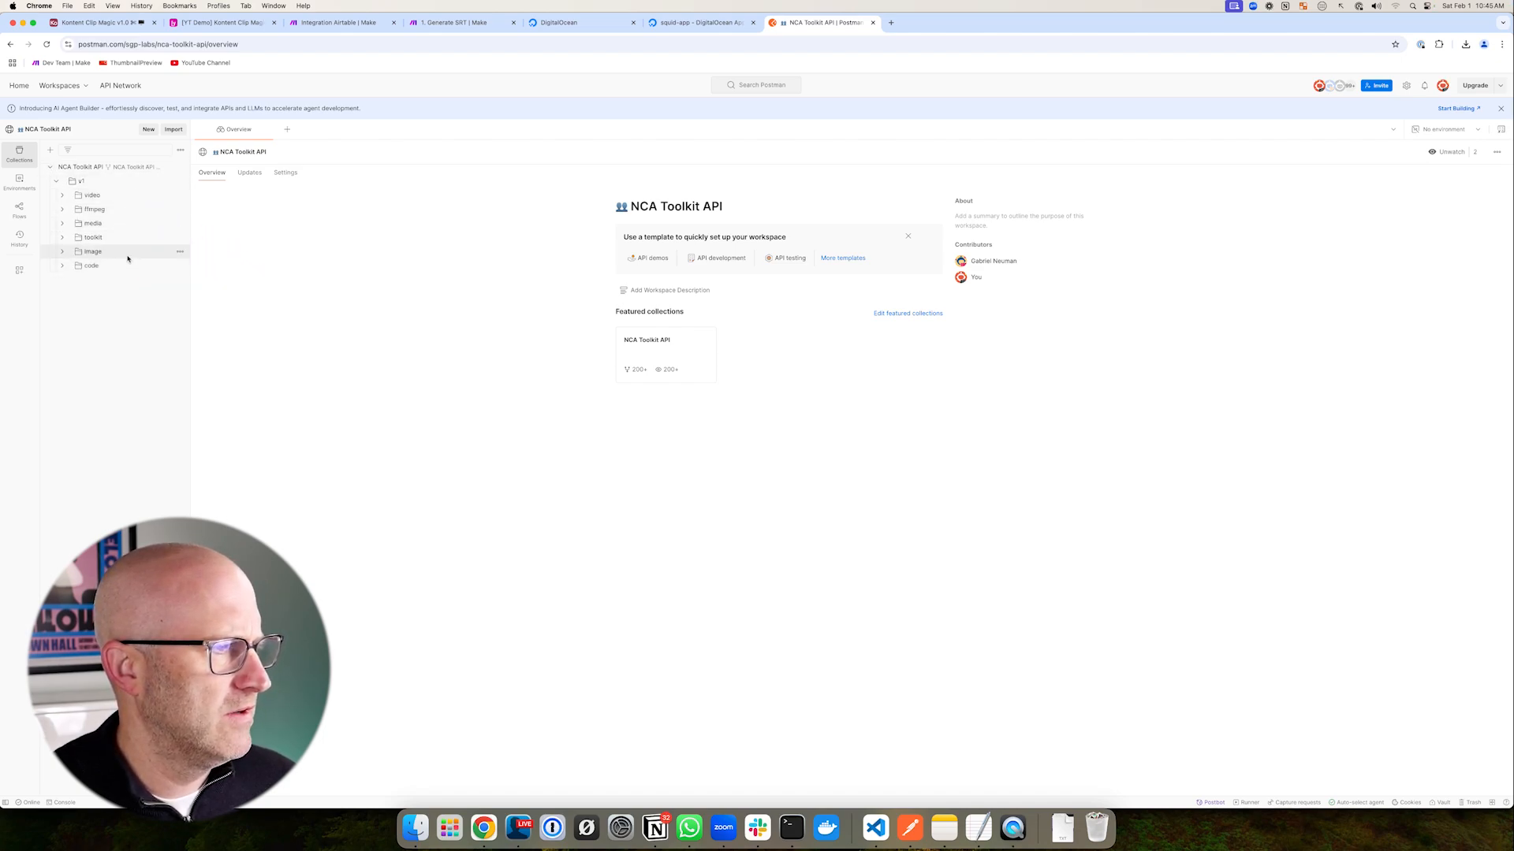
{"action": "left_click", "coordinate": [93, 224]}
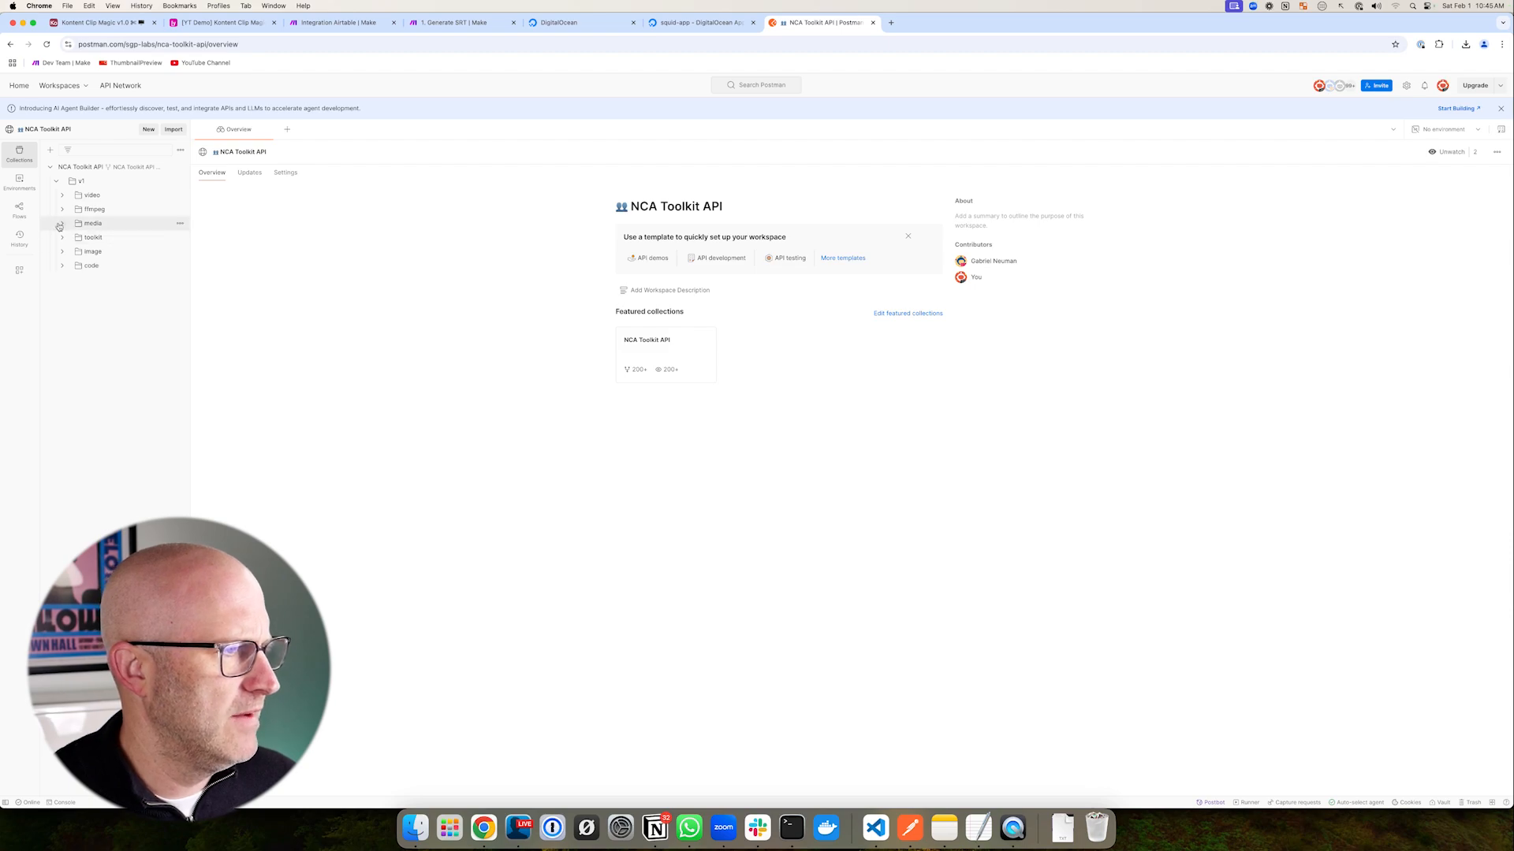
{"action": "left_click", "coordinate": [106, 251]}
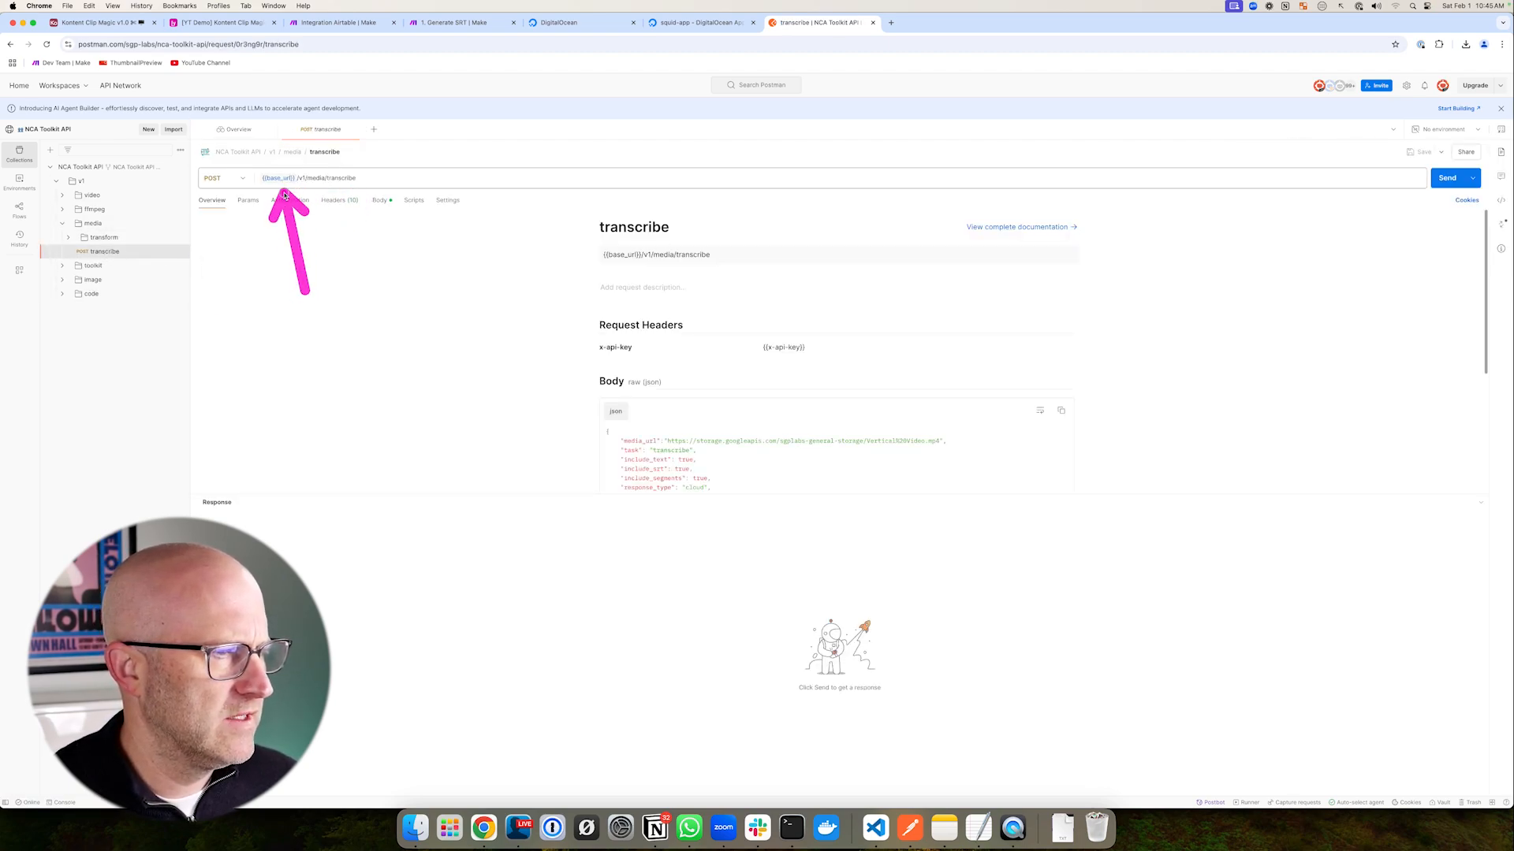
{"action": "left_click_drag", "start_coordinate": [297, 178], "coordinate": [374, 179]}
{"action": "right_click", "coordinate": [343, 180]}
{"action": "left_click", "coordinate": [359, 230]}
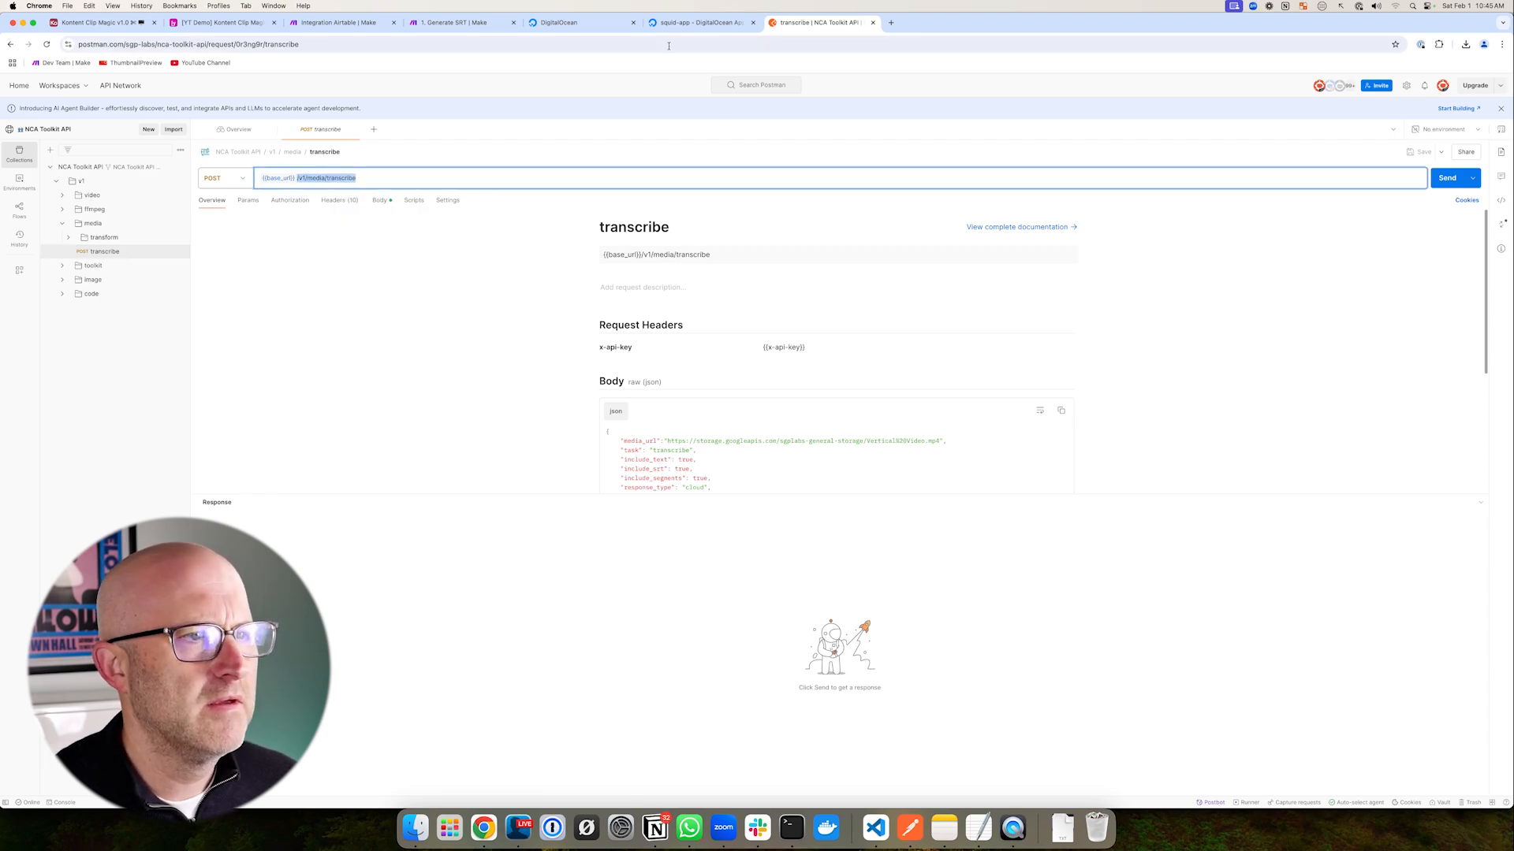
{"action": "left_click", "coordinate": [367, 27]}
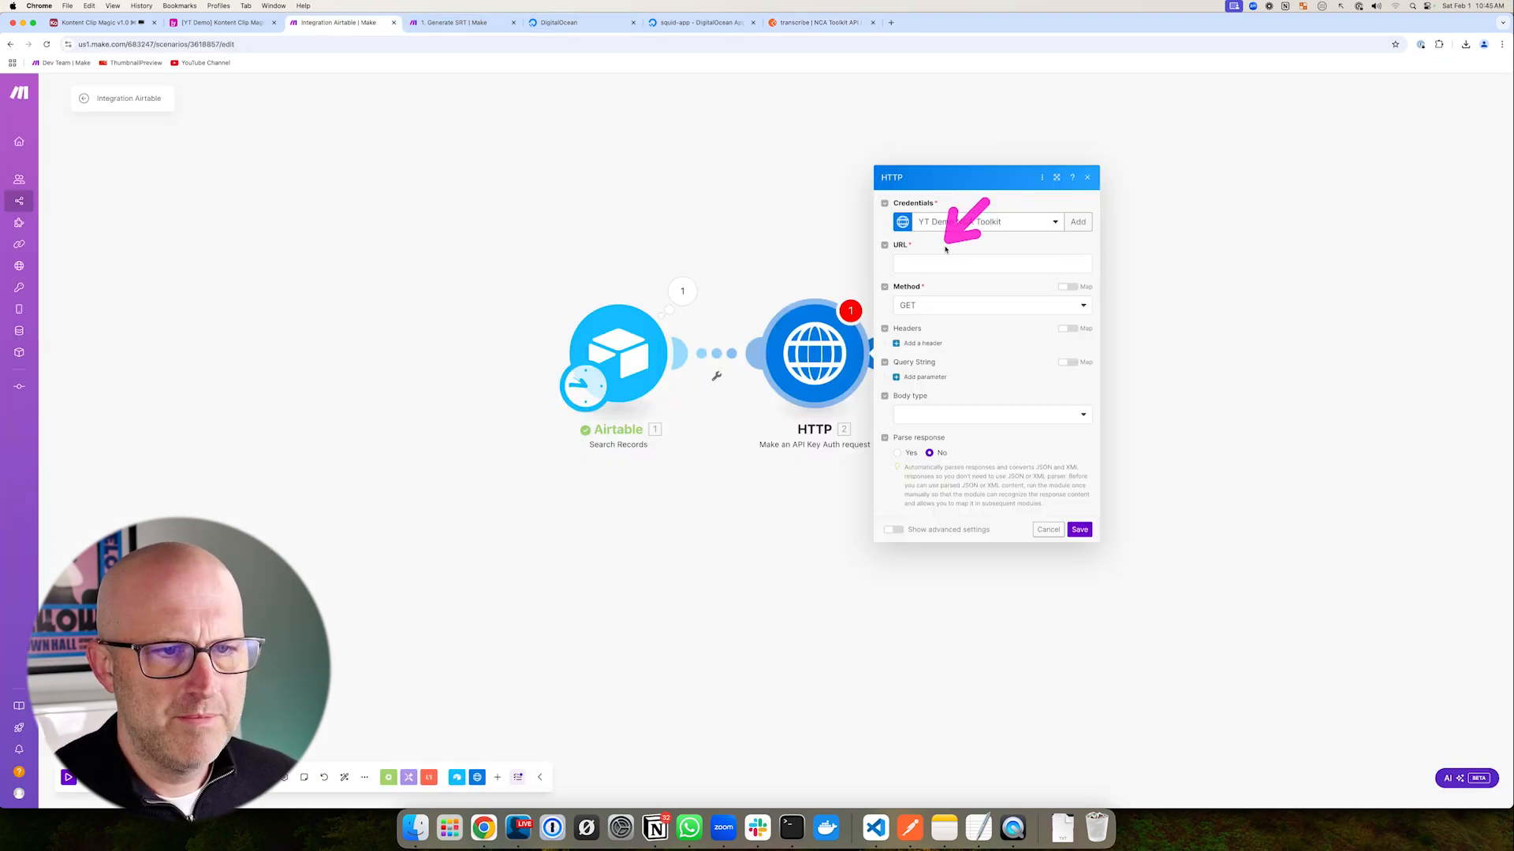
- Prefix the transcribe path in the HTTP URL with the copied squid-app DigitalOcean address
{"action": "left_click", "coordinate": [931, 261]}
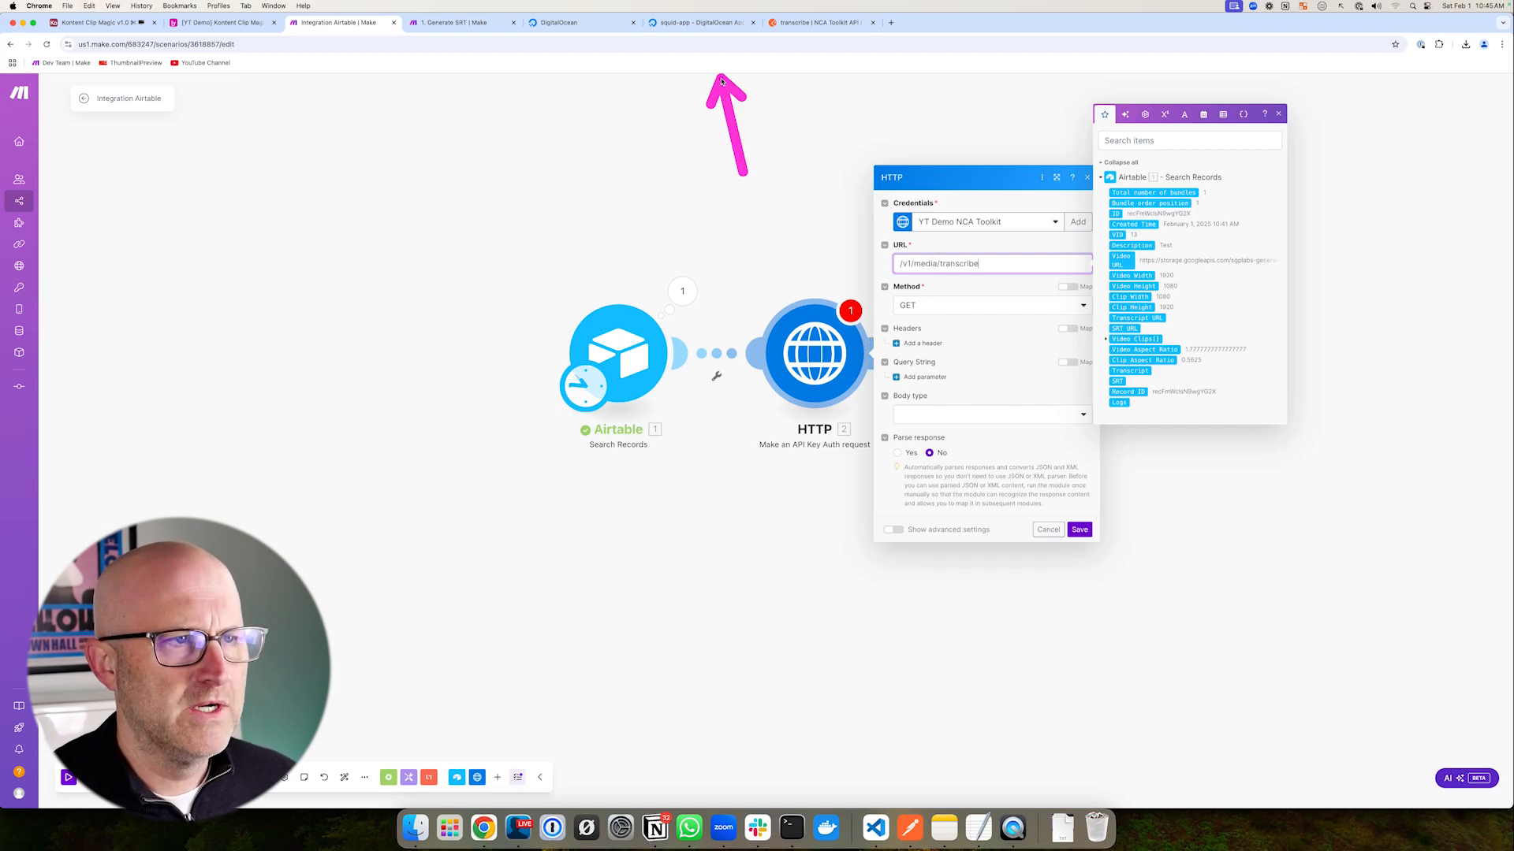
{"action": "left_click", "coordinate": [693, 22]}
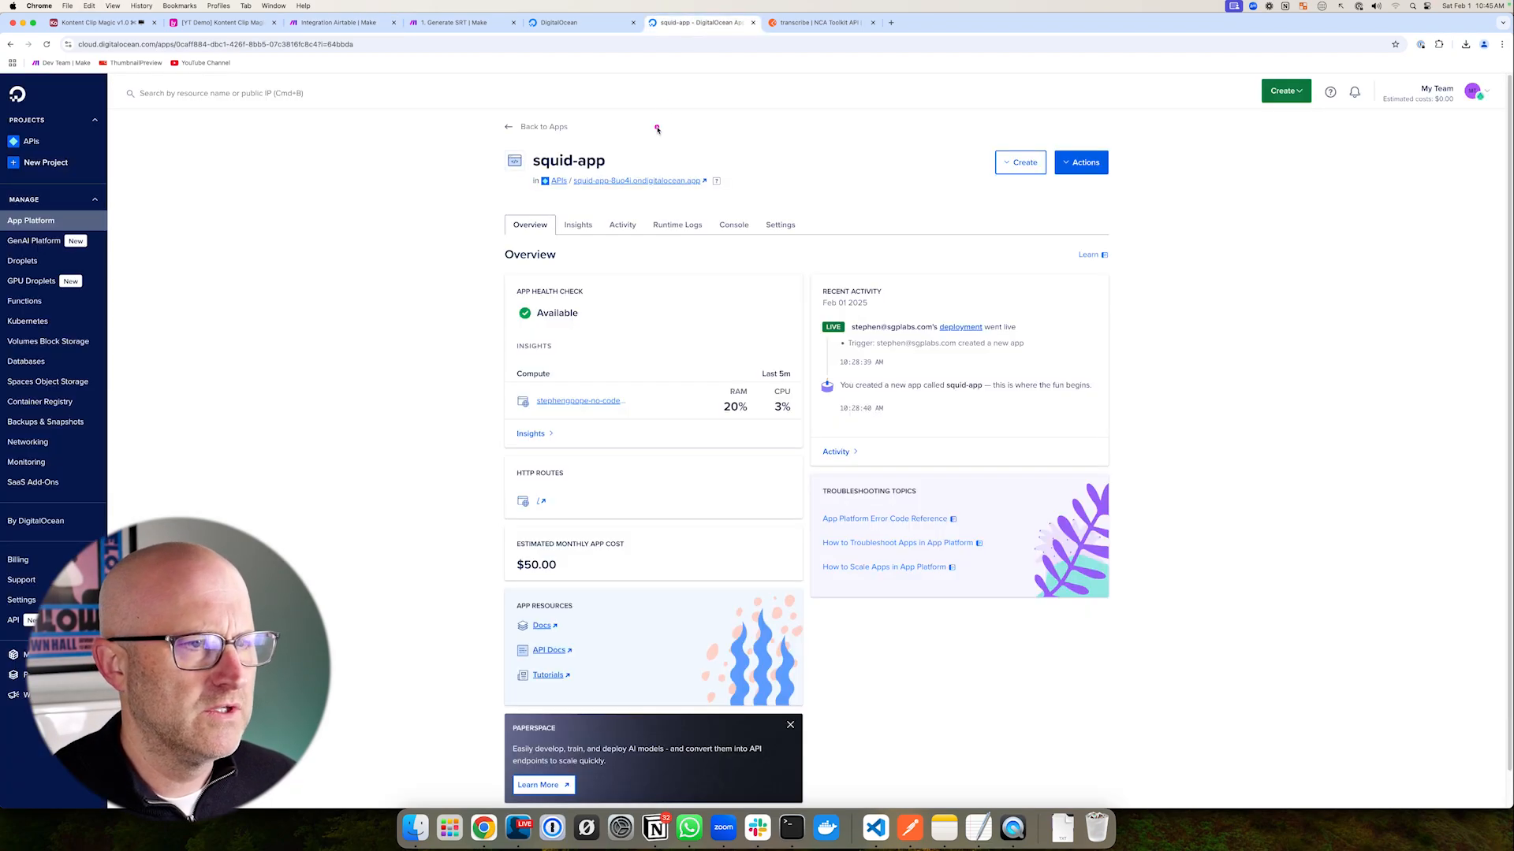
{"action": "right_click", "coordinate": [667, 182]}
{"action": "left_click", "coordinate": [701, 230]}
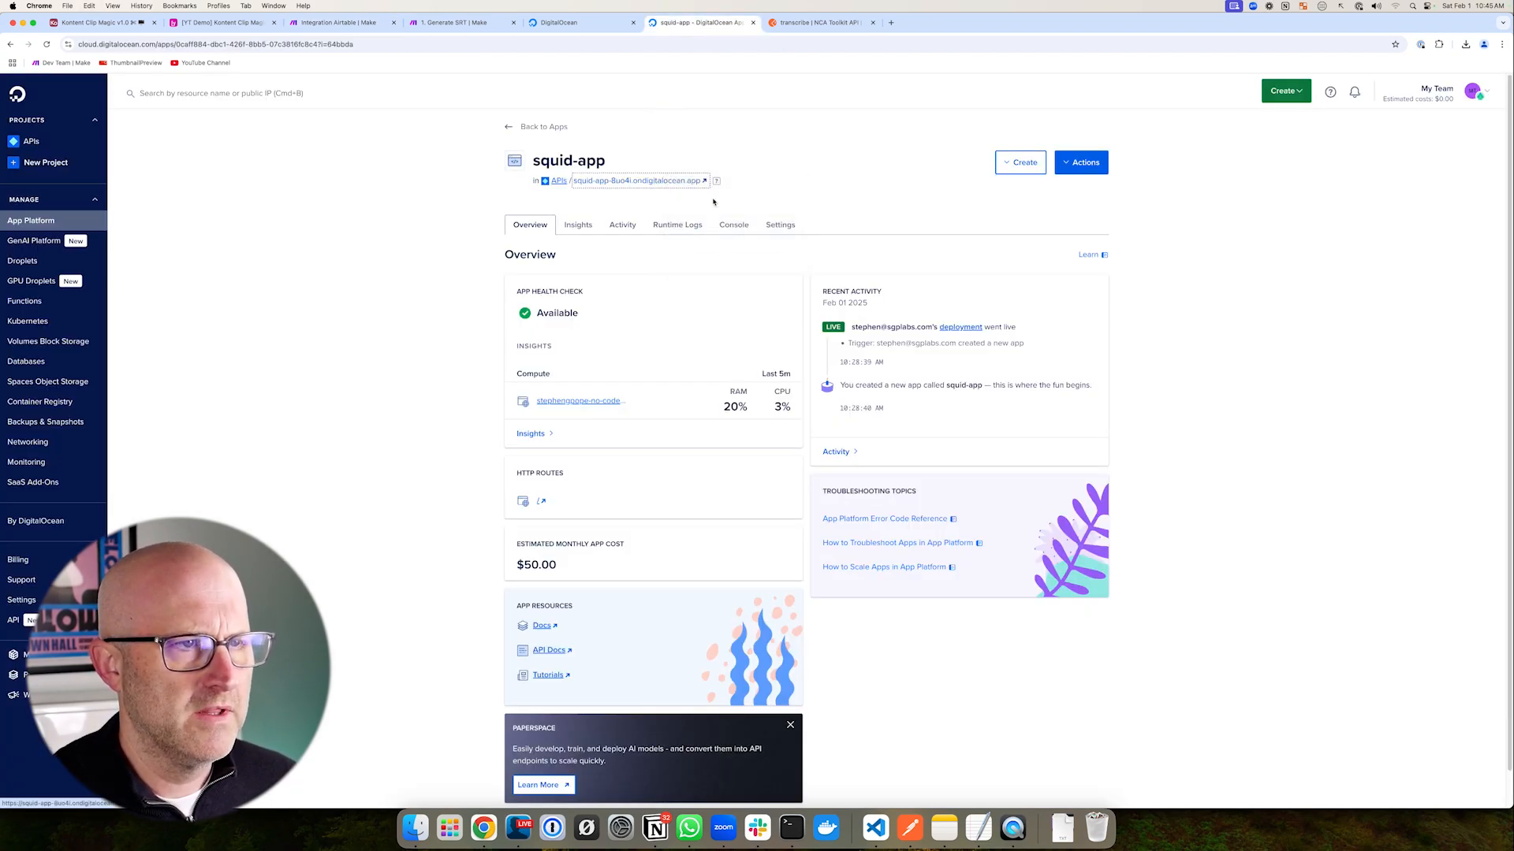
{"action": "left_click", "coordinate": [363, 25]}
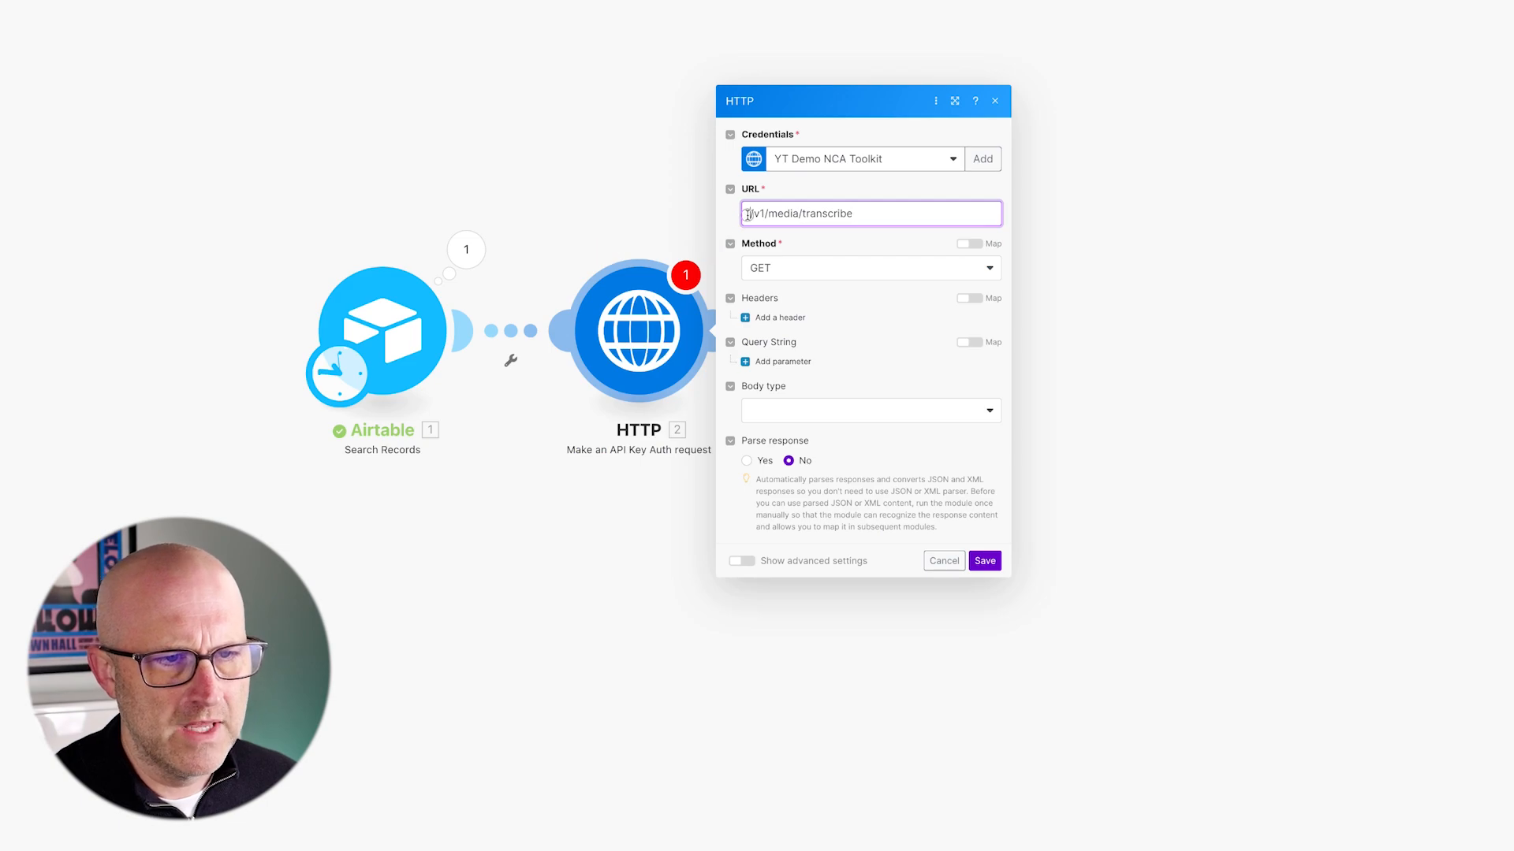
{"action": "left_click", "coordinate": [749, 214]}
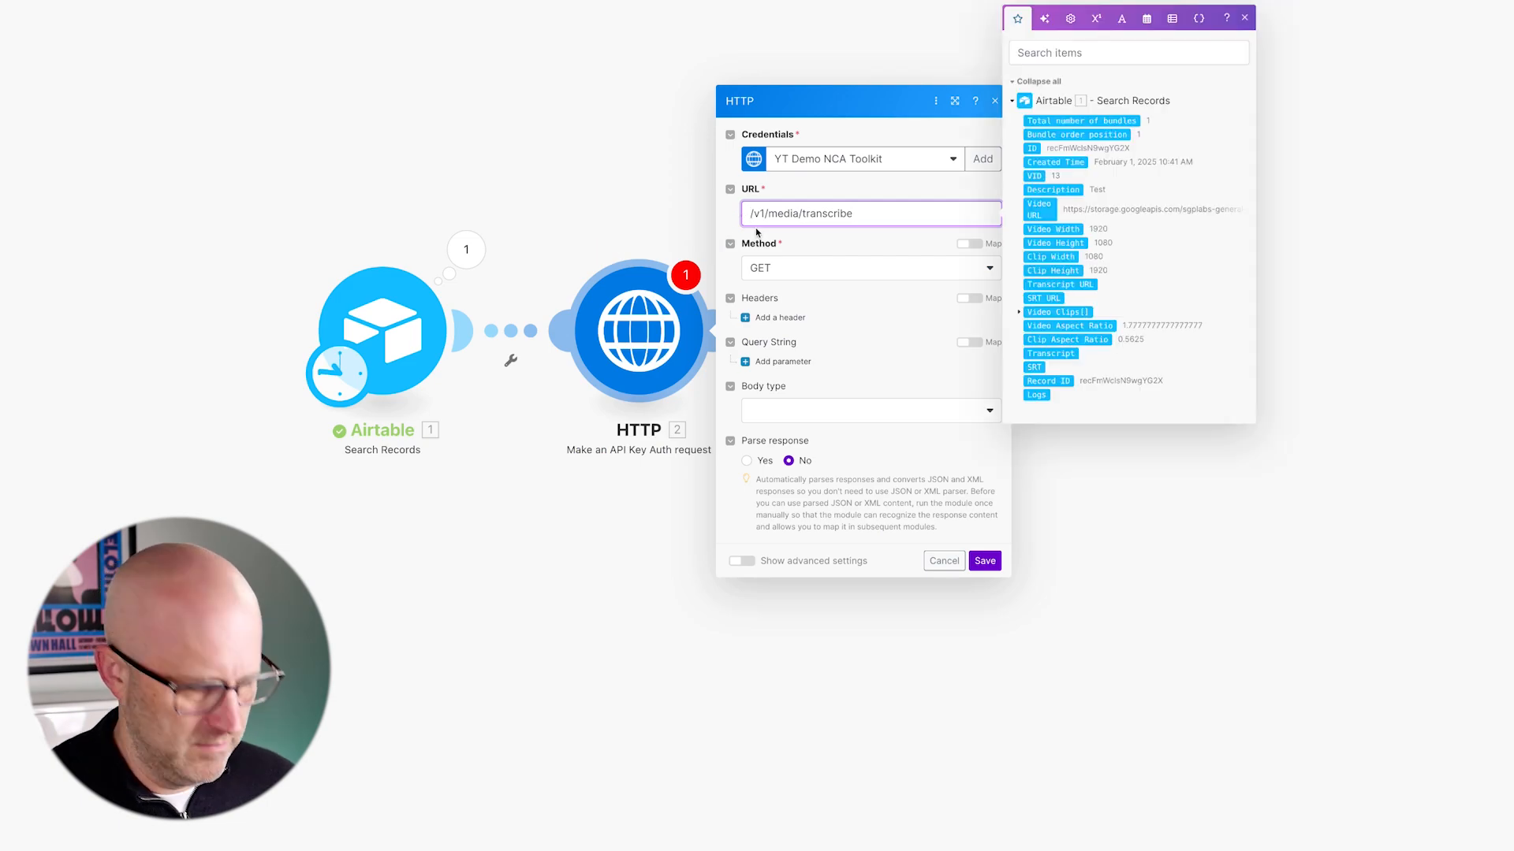
{"action": "key", "text": "ctrl+v"}
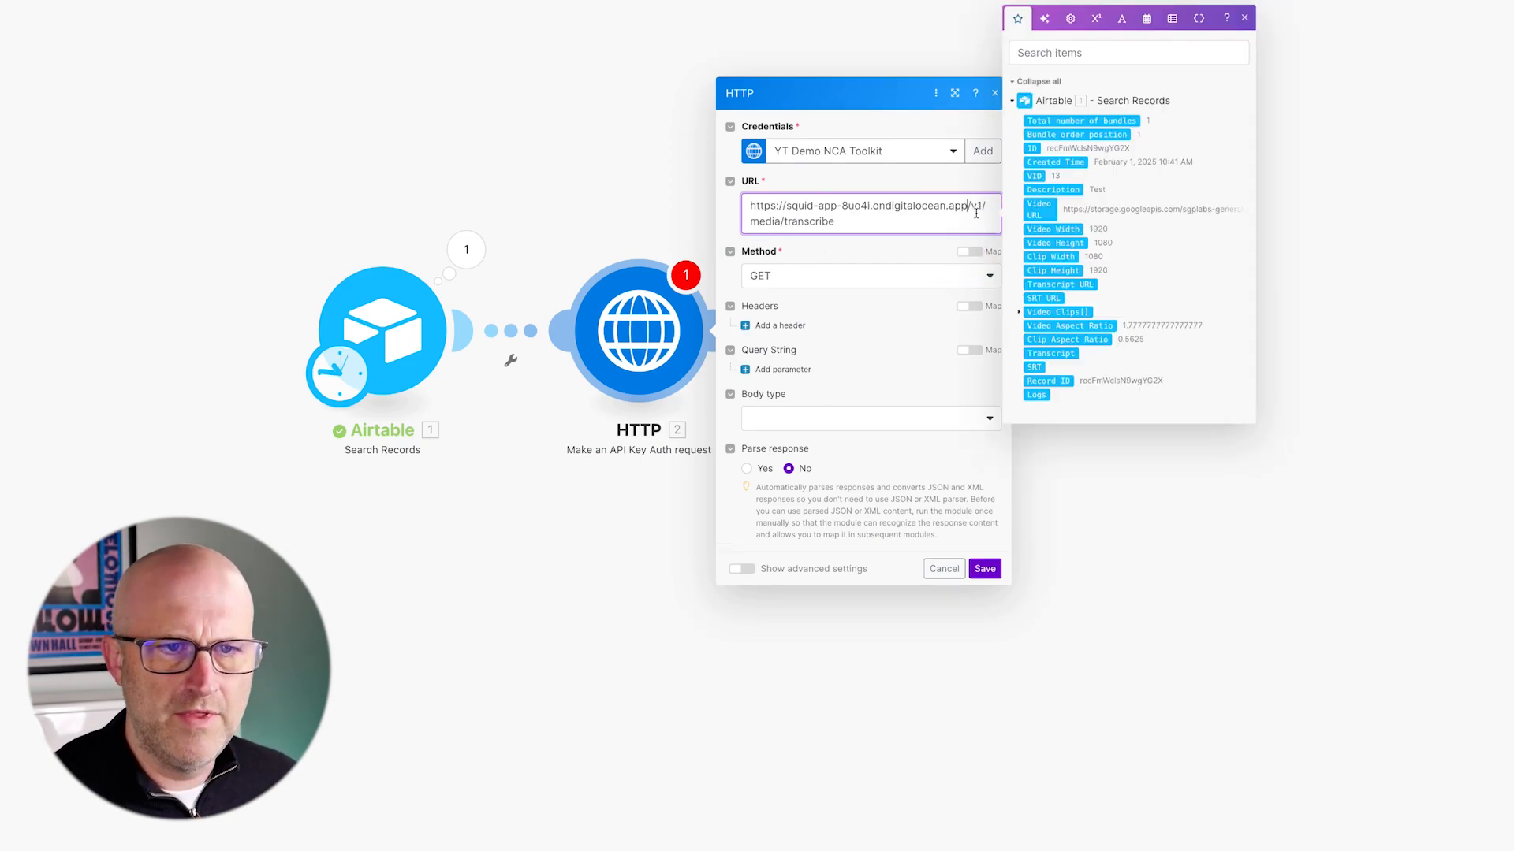
{"action": "left_click", "coordinate": [783, 280]}
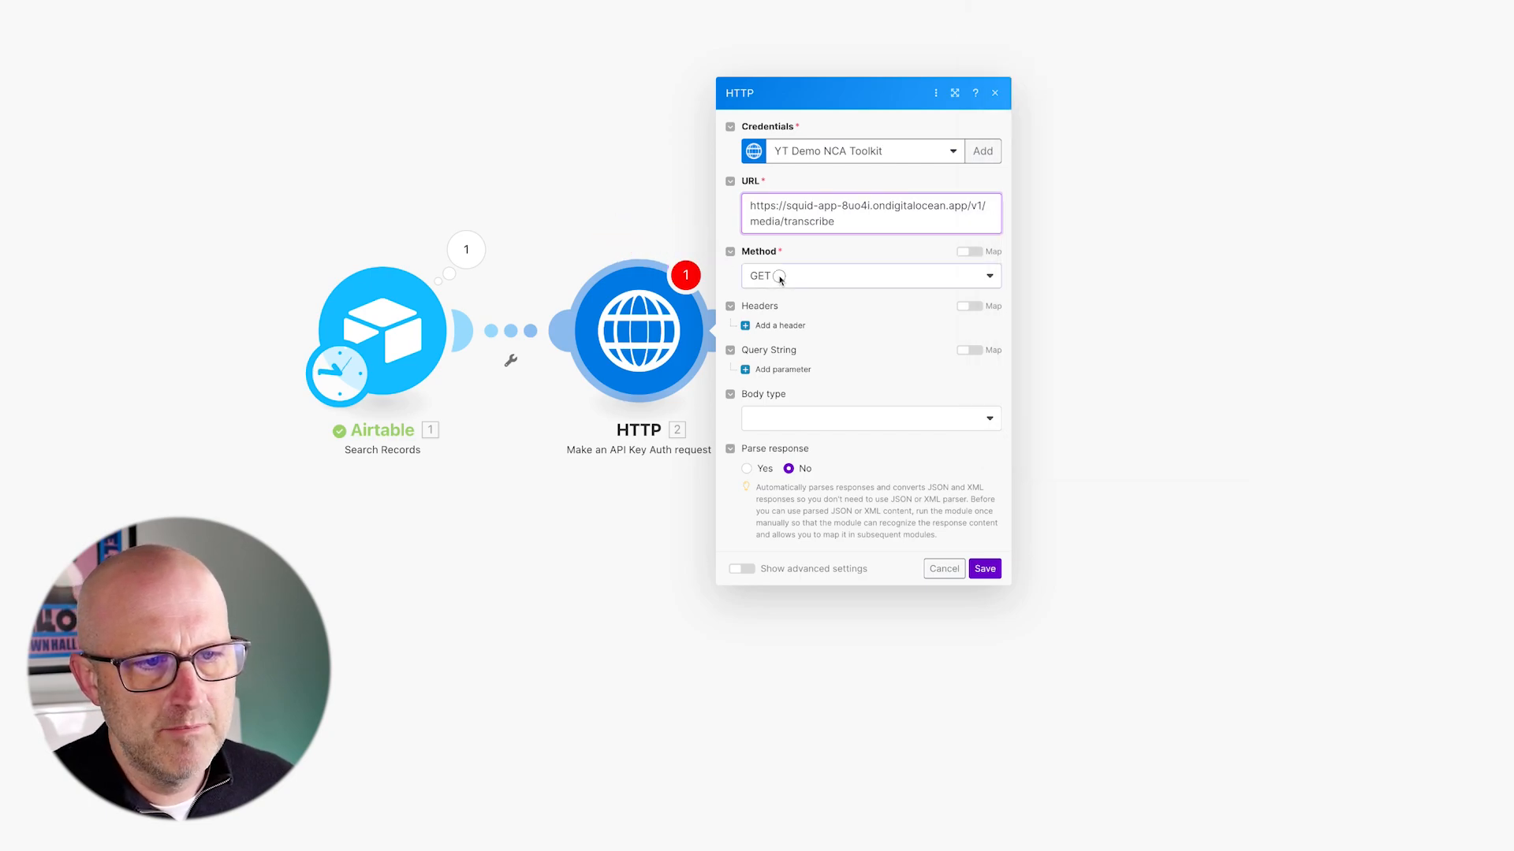
- Make the HTTP request a POST with a Raw body of content type JSON
{"action": "left_click", "coordinate": [793, 347]}
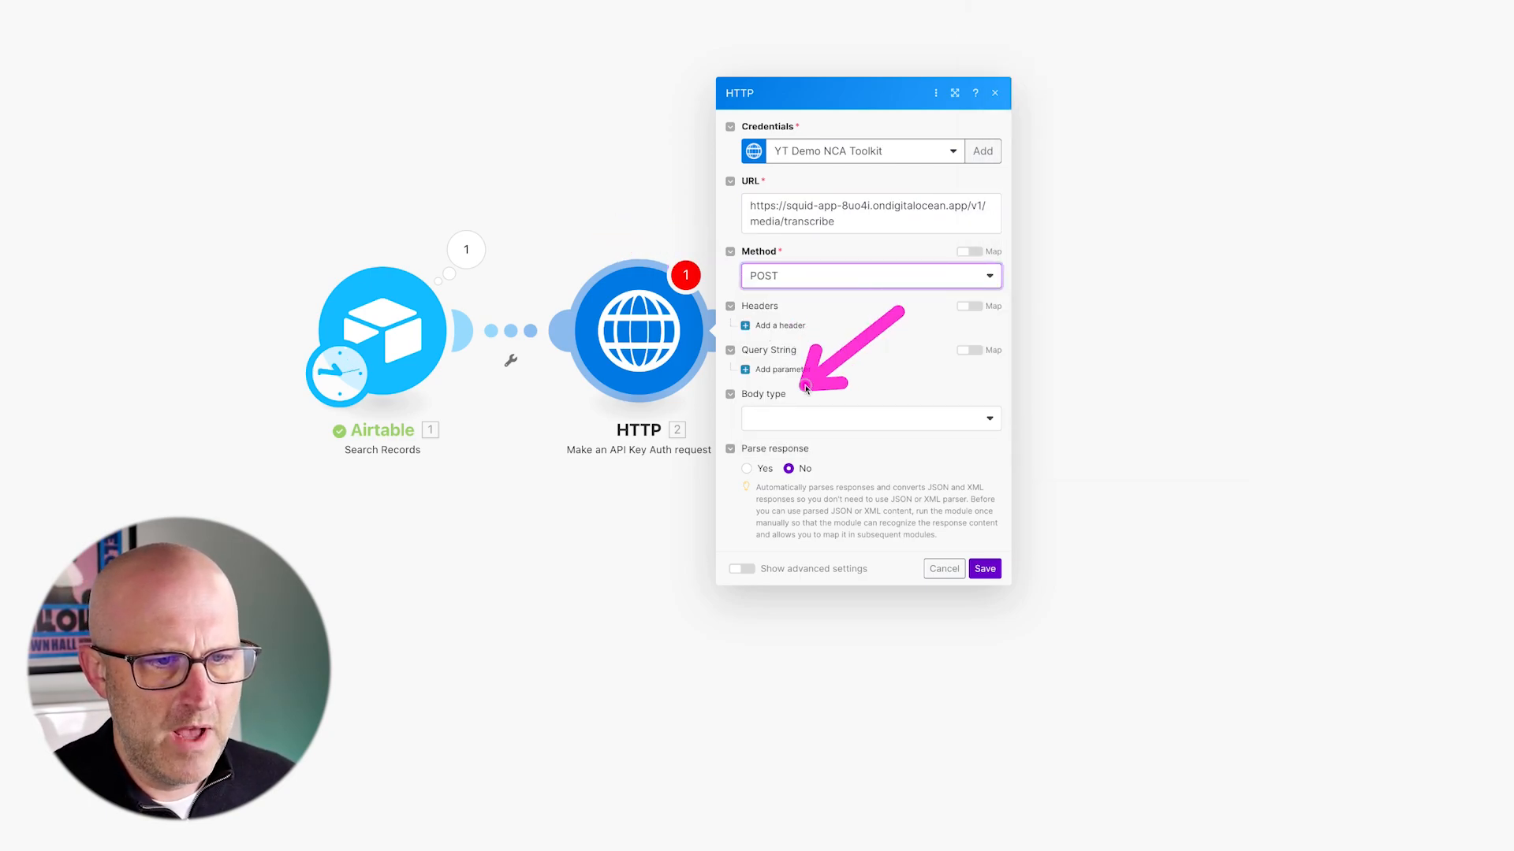
{"action": "left_click", "coordinate": [827, 419]}
{"action": "left_click", "coordinate": [811, 462]}
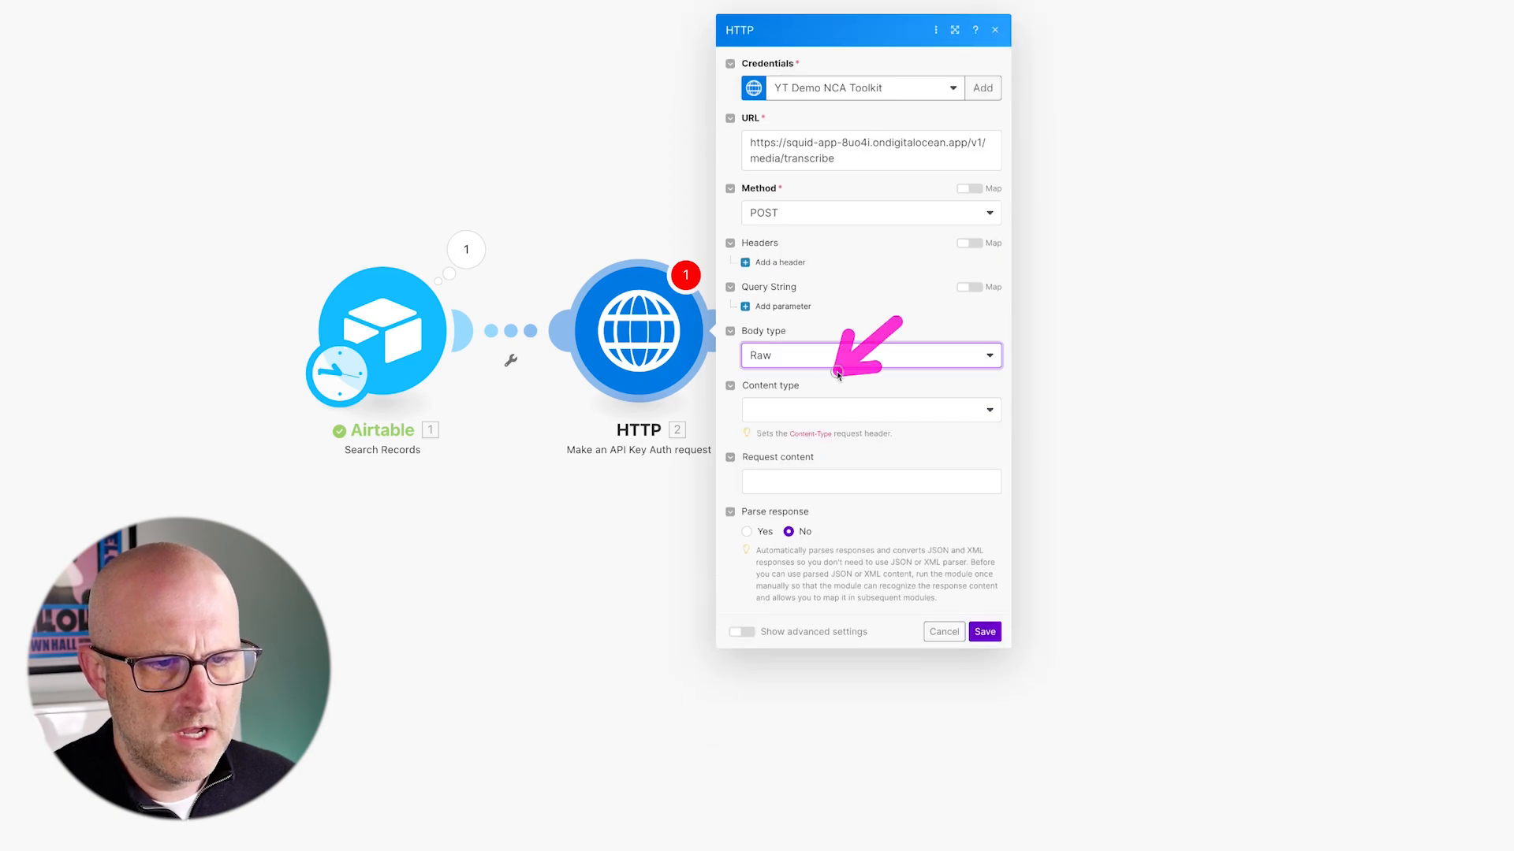
{"action": "left_click", "coordinate": [828, 411]}
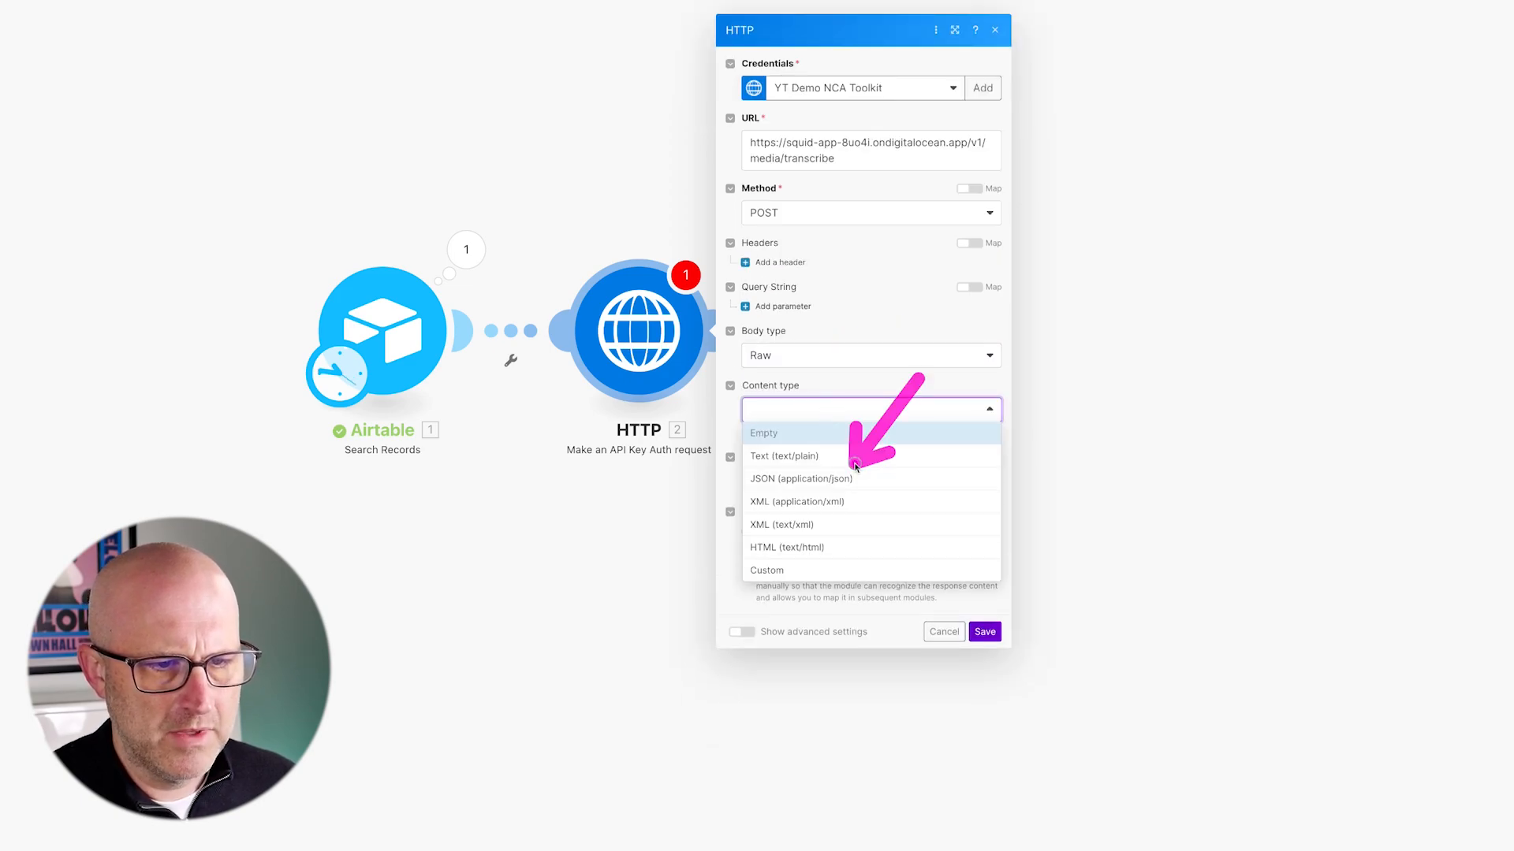
{"action": "left_click", "coordinate": [822, 478]}
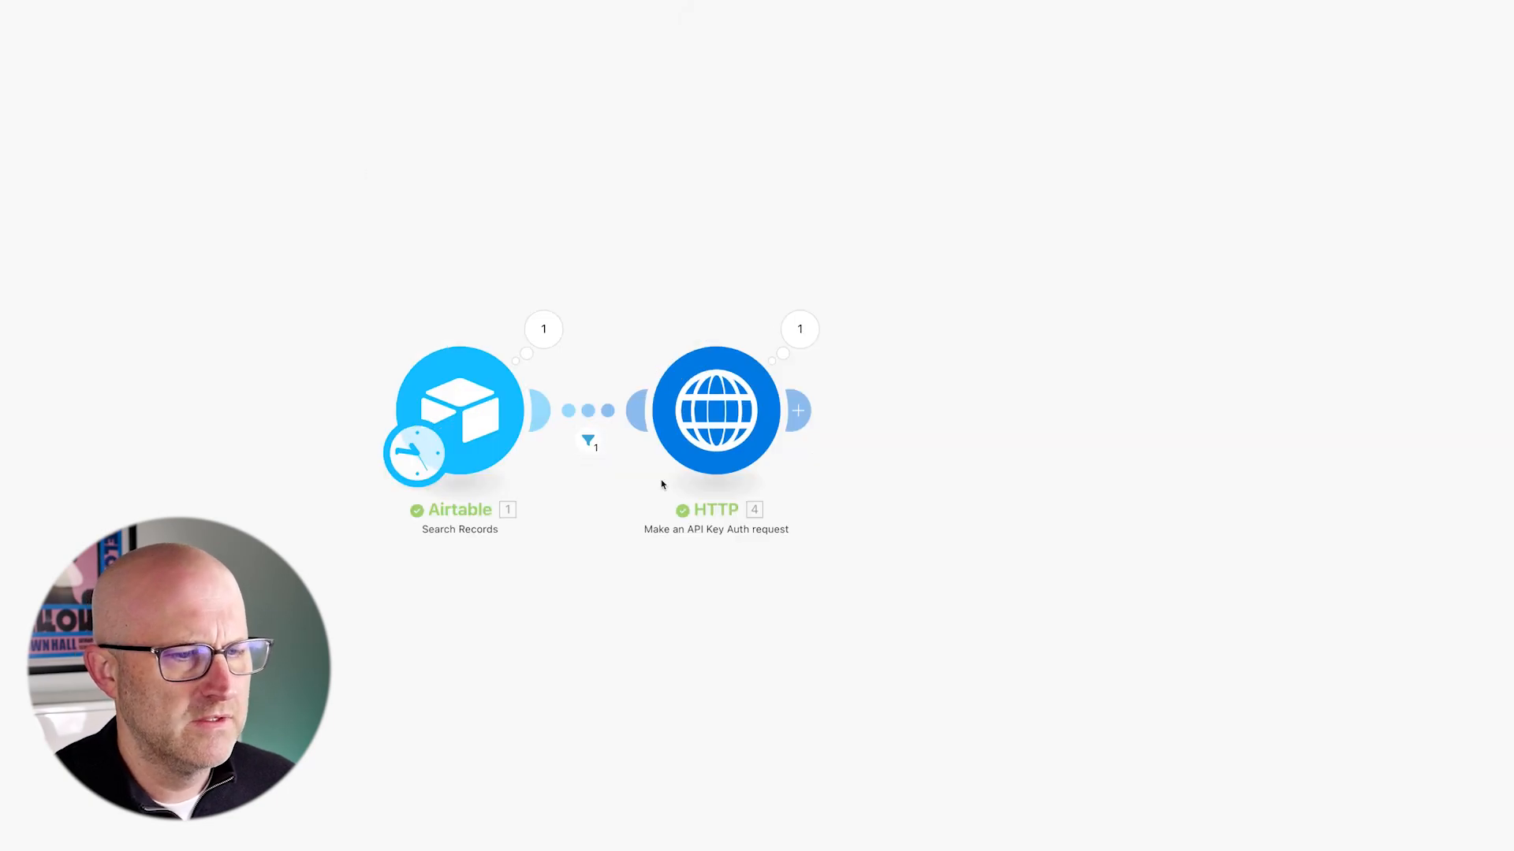
- Select the JSON request body to reveal mappable fields and set Parse response to Yes
{"action": "left_click", "coordinate": [749, 410]}
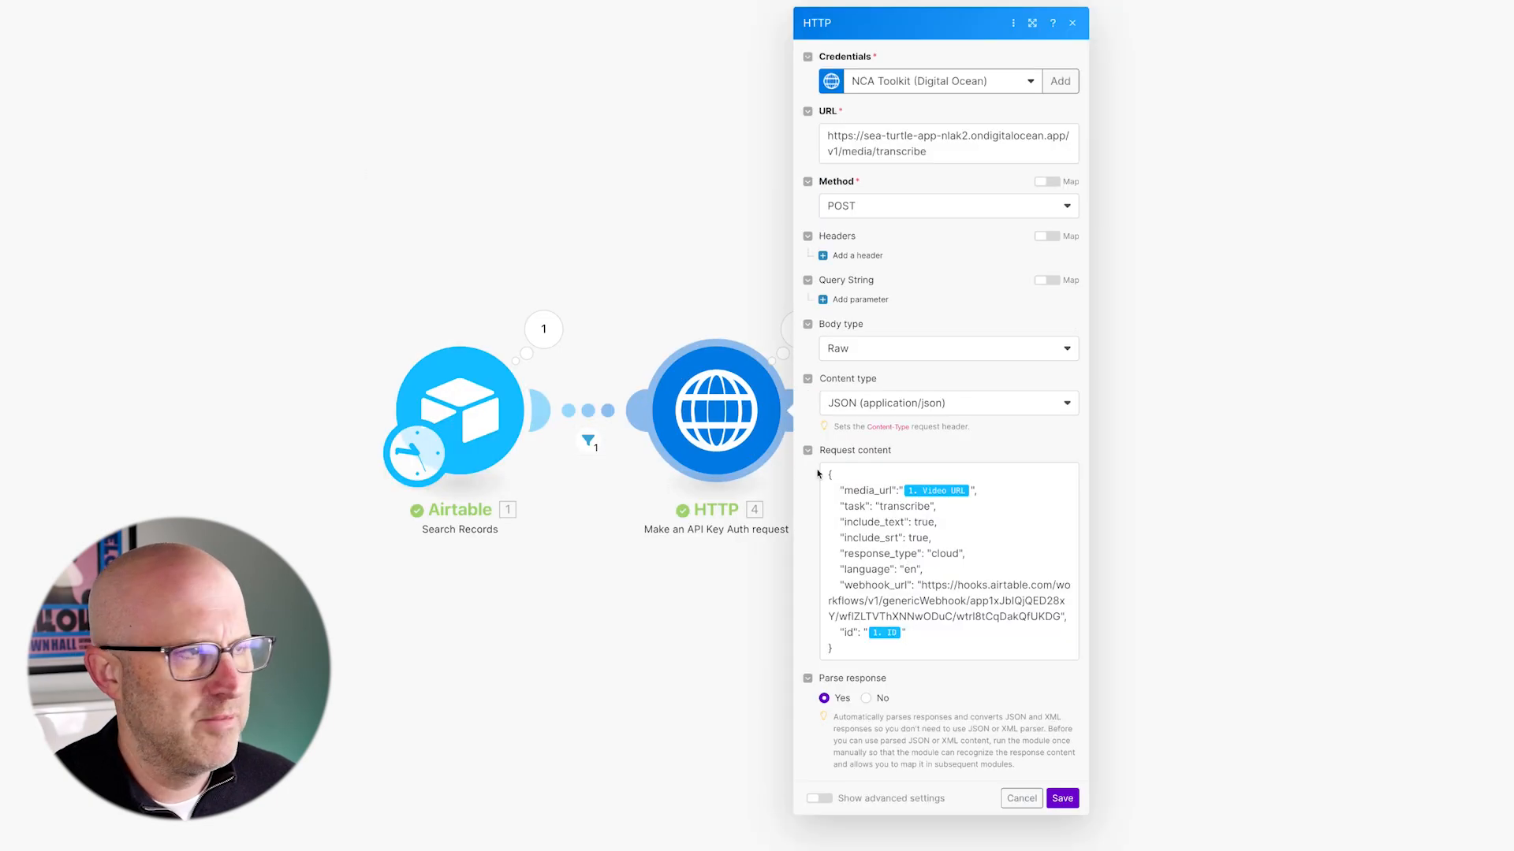
{"action": "right_click", "coordinate": [873, 647]}
{"action": "left_click", "coordinate": [905, 632]}
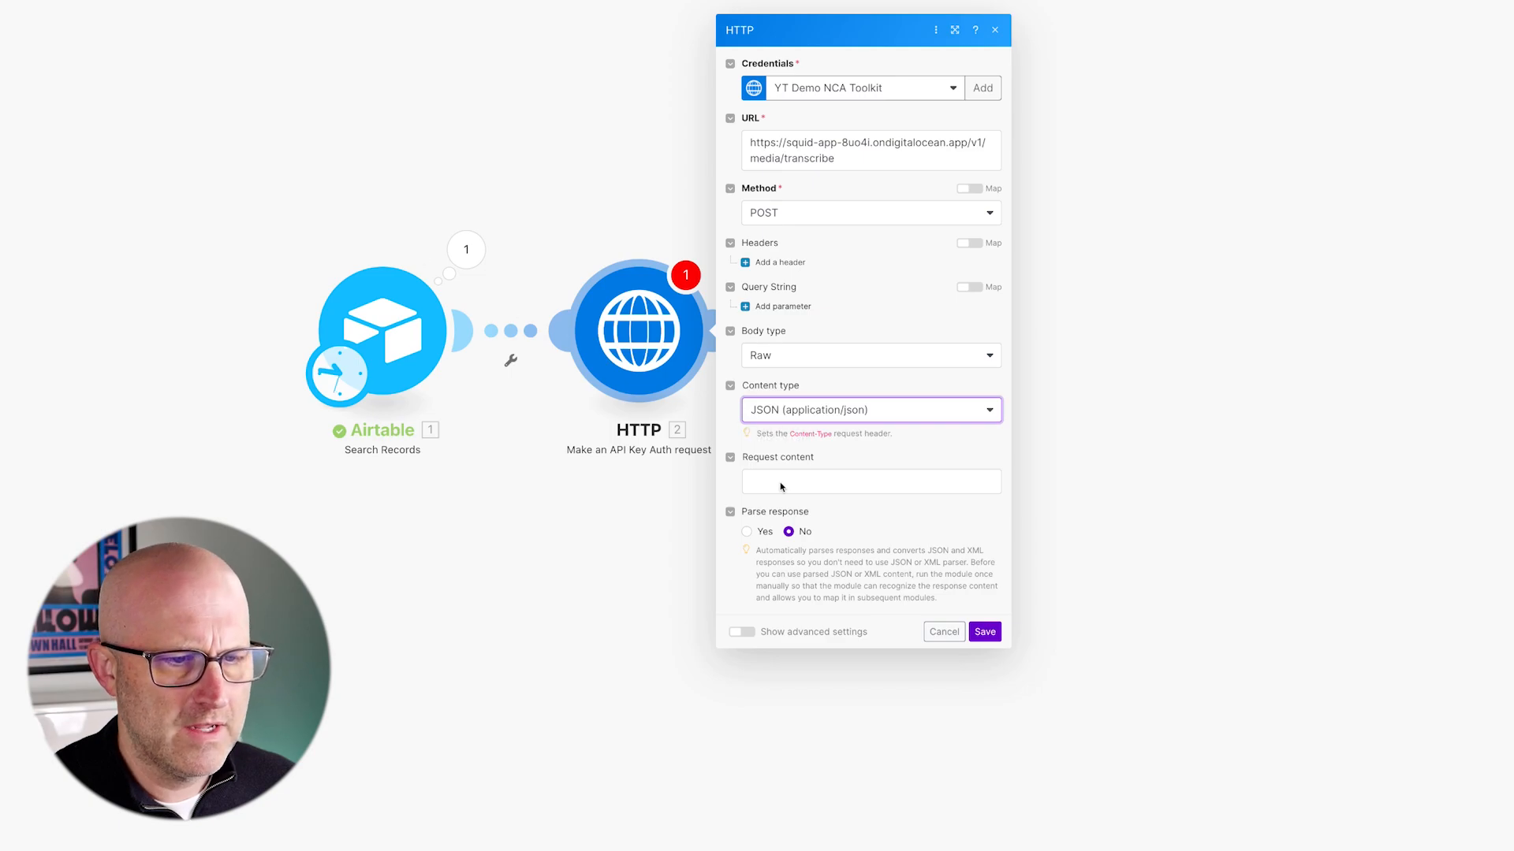
{"action": "left_click", "coordinate": [780, 484]}
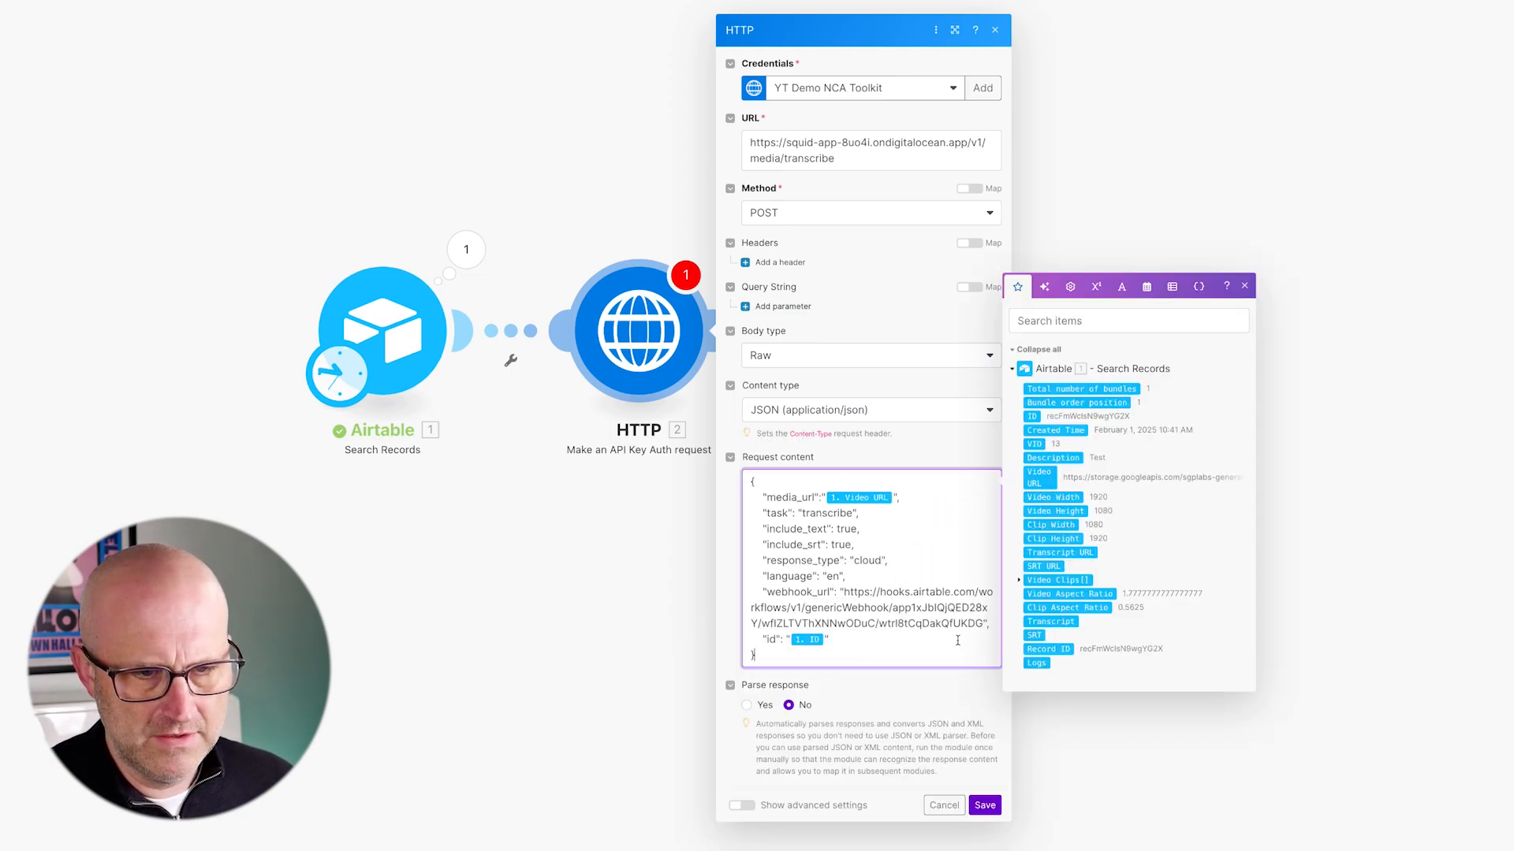
{"action": "left_click", "coordinate": [746, 706]}
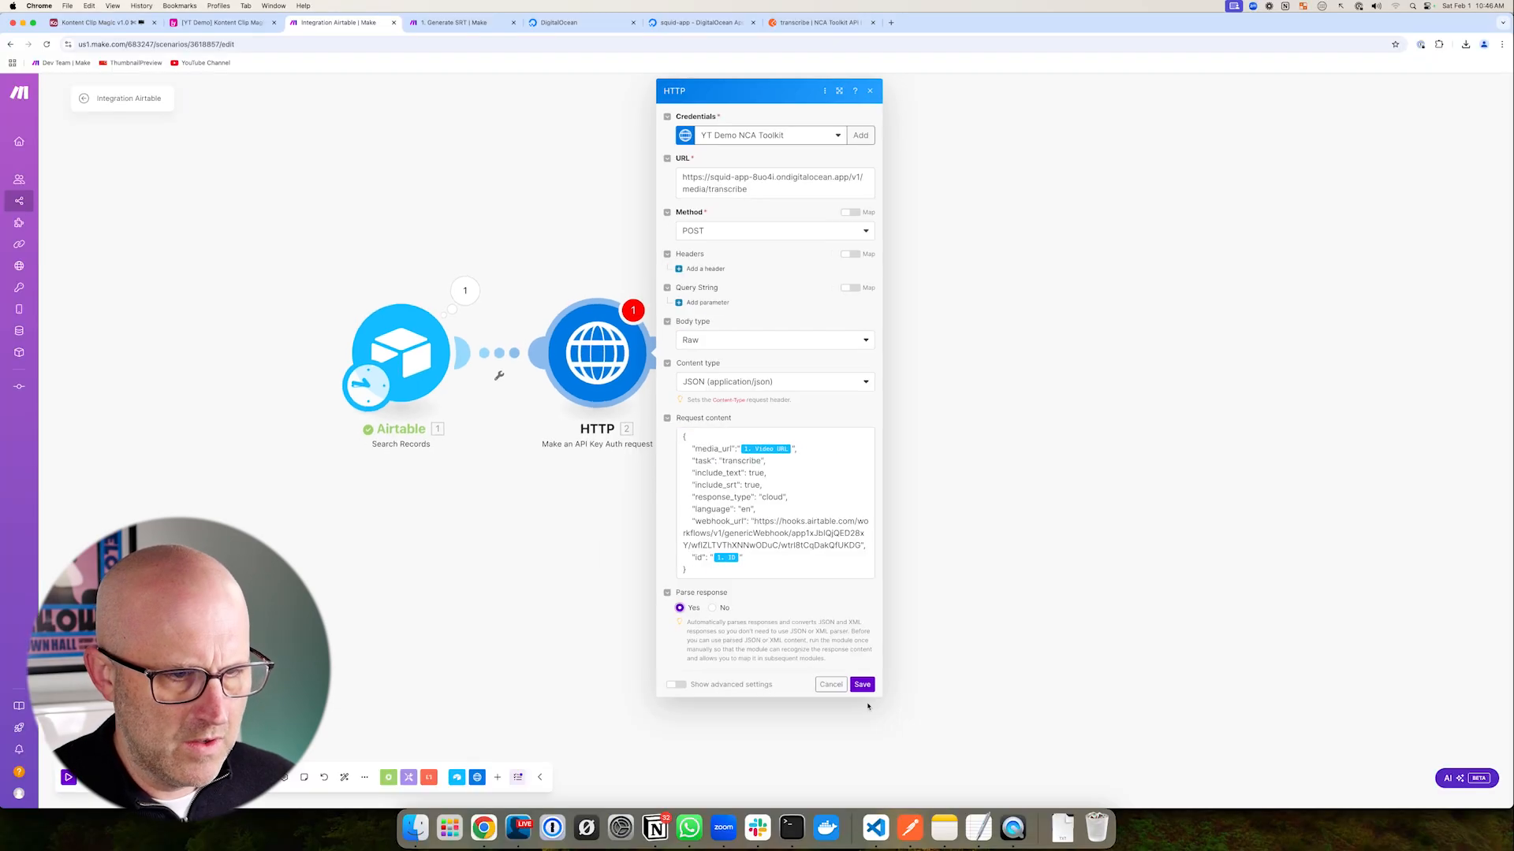
- Widen the HTTP settings dialog, try rejoining the body lines, then undo the edits
{"action": "left_click_drag", "start_coordinate": [881, 697], "coordinate": [1342, 709]}
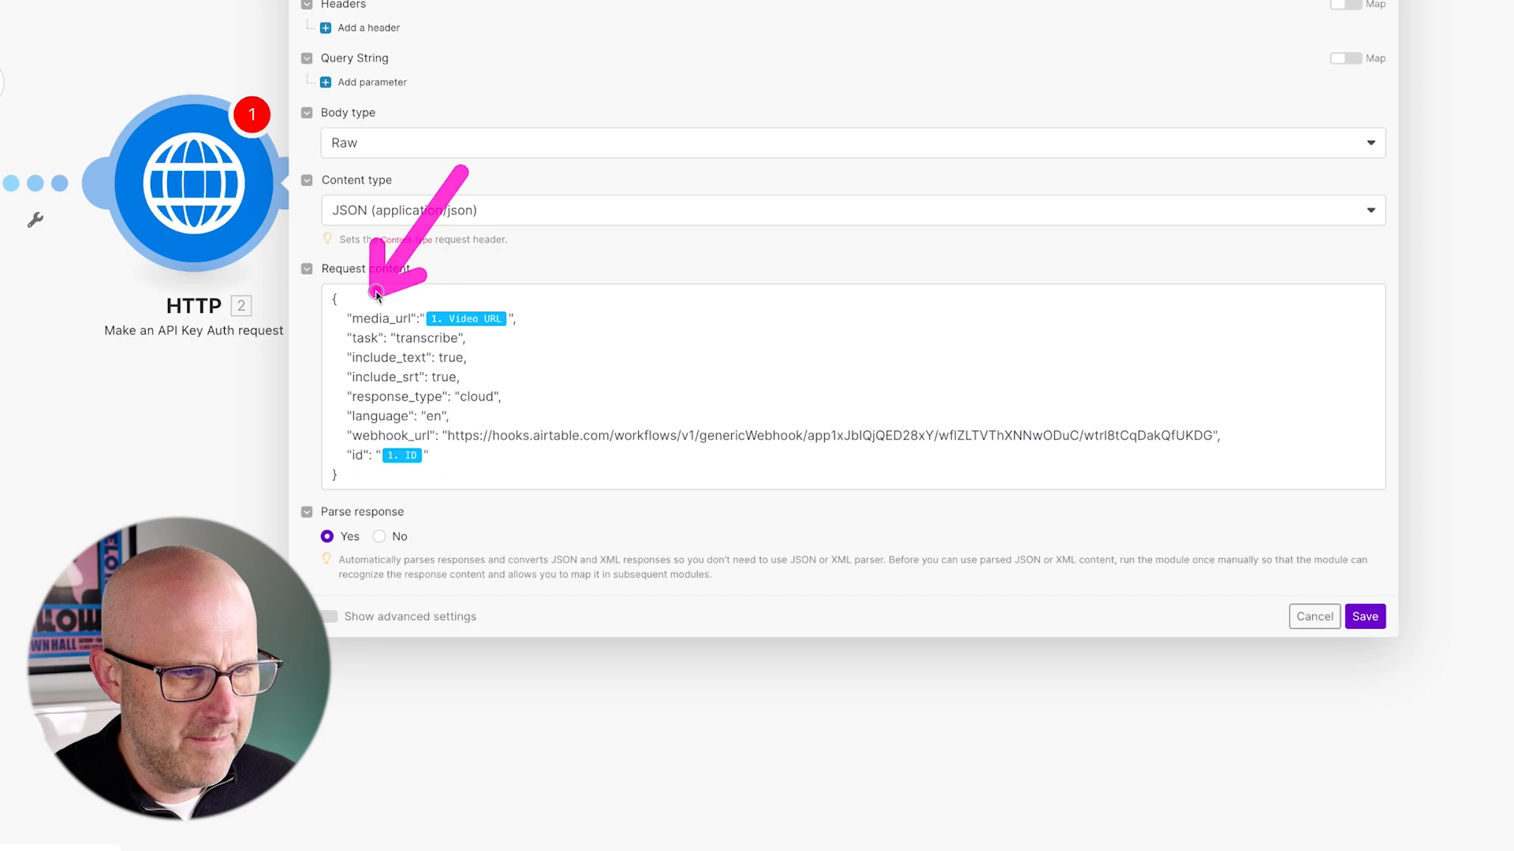
{"action": "left_click", "coordinate": [344, 317]}
{"action": "key", "text": "BackSpace"}
{"action": "key", "text": "BackSpace"}
{"action": "key", "text": "BackSpace"}
{"action": "key", "text": "BackSpace"}
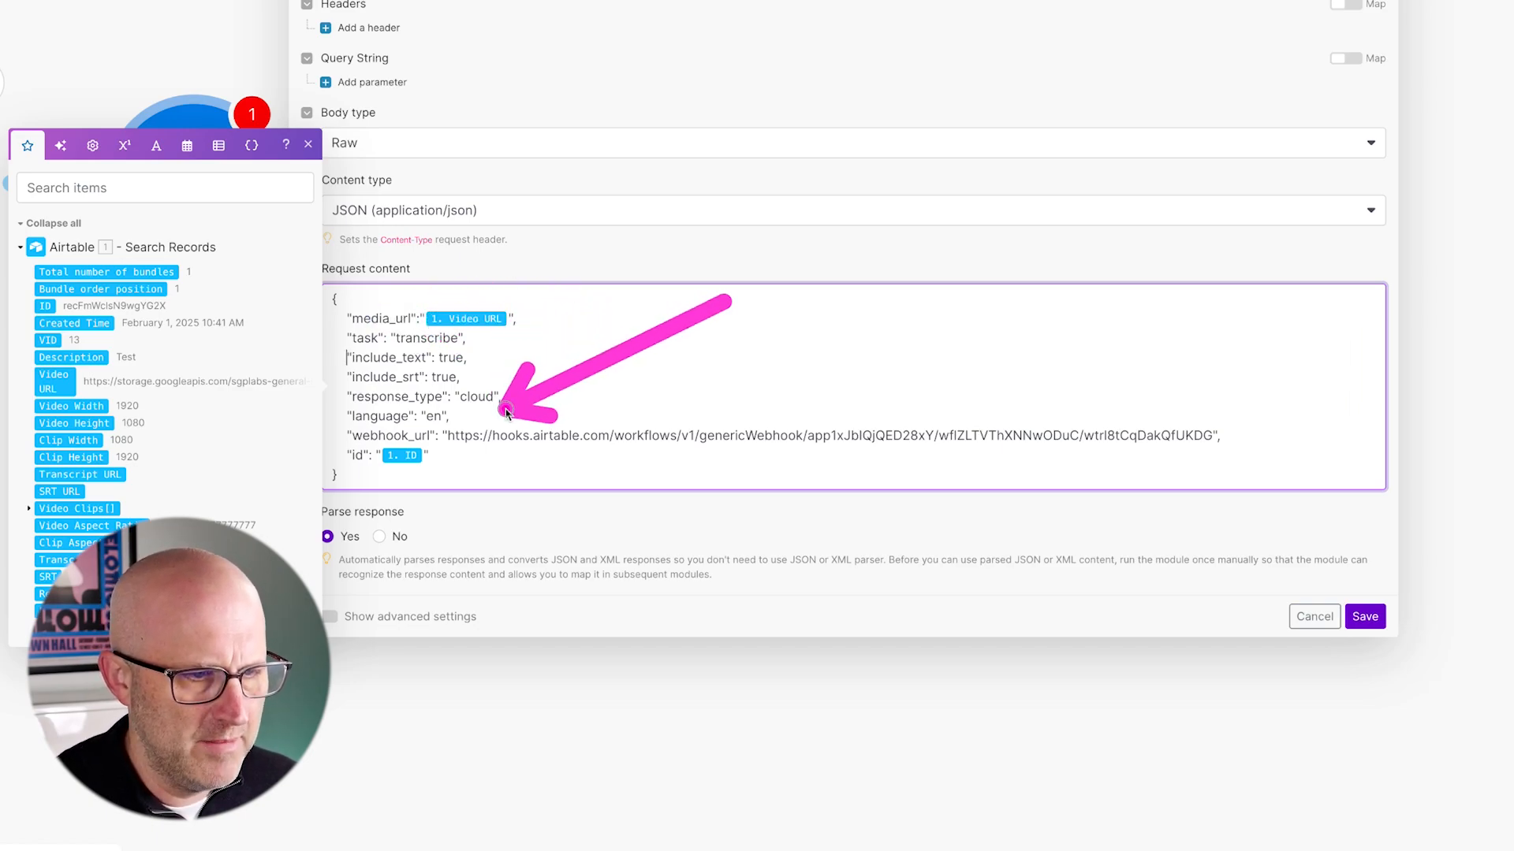
{"action": "key", "text": "BackSpace"}
{"action": "key", "text": "BackSpace"}
{"action": "key", "text": "BackSpace"}
{"action": "key", "text": "BackSpace"}
{"action": "key", "text": "BackSpace"}
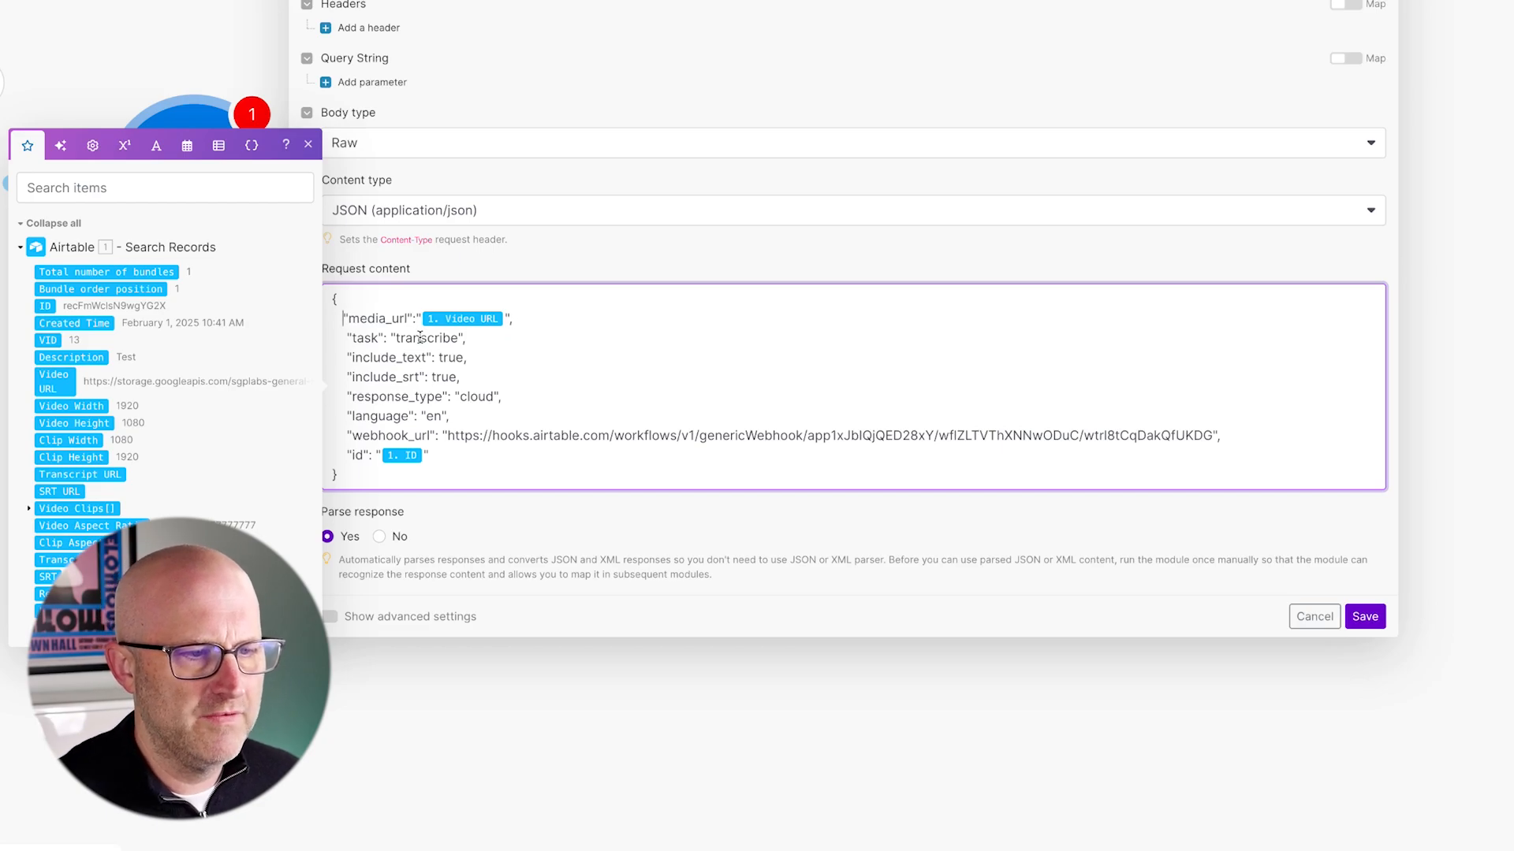
{"action": "left_click", "coordinate": [348, 318]}
{"action": "key", "text": "BackSpace"}
{"action": "key", "text": "BackSpace"}
{"action": "key", "text": "BackSpace"}
{"action": "key", "text": "BackSpace"}
{"action": "key", "text": "BackSpace"}
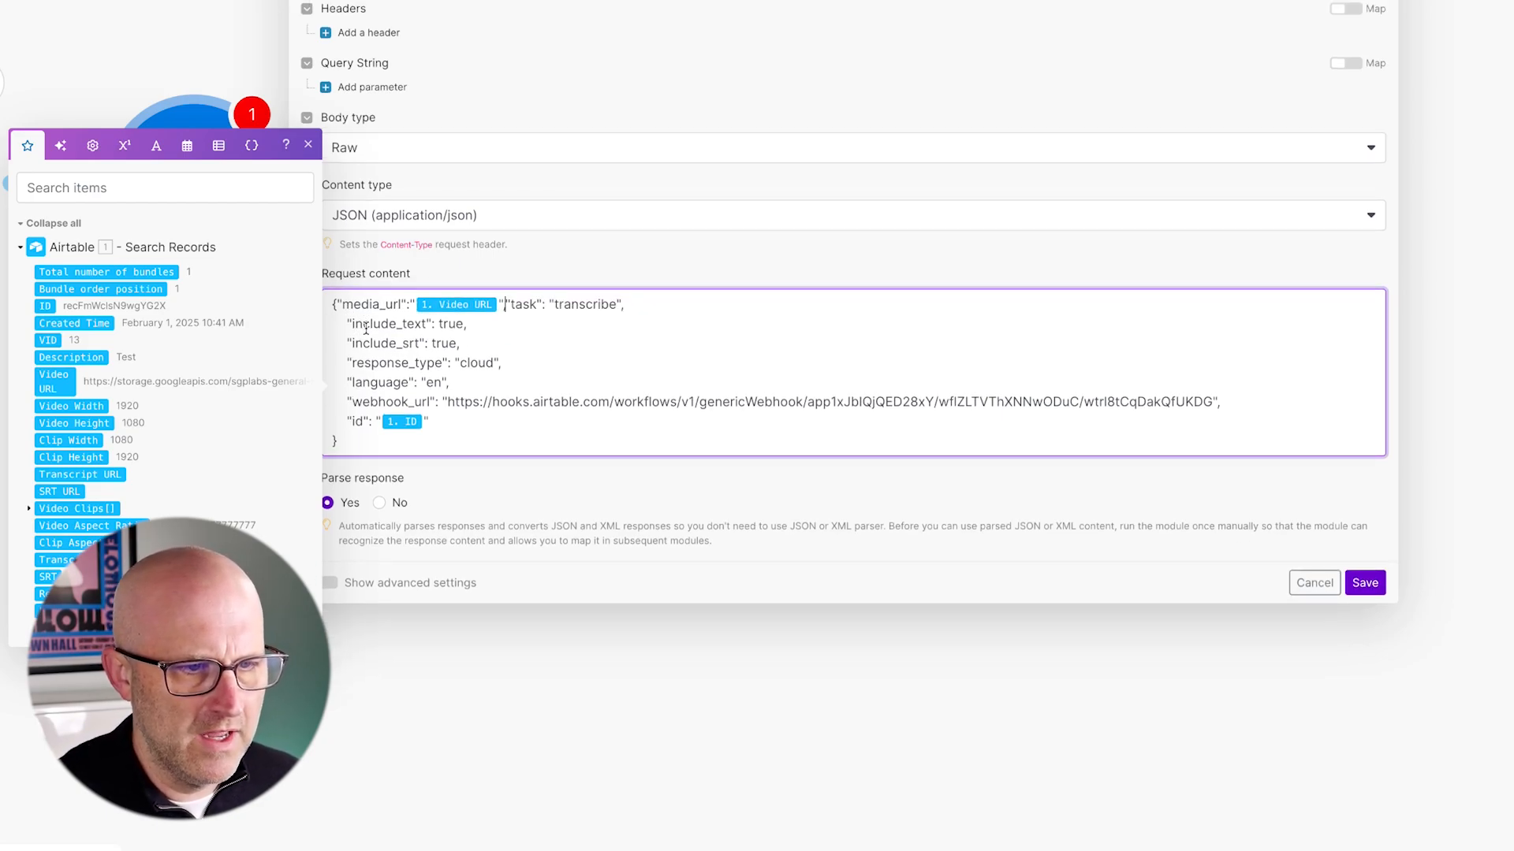
{"action": "left_click", "coordinate": [551, 310]}
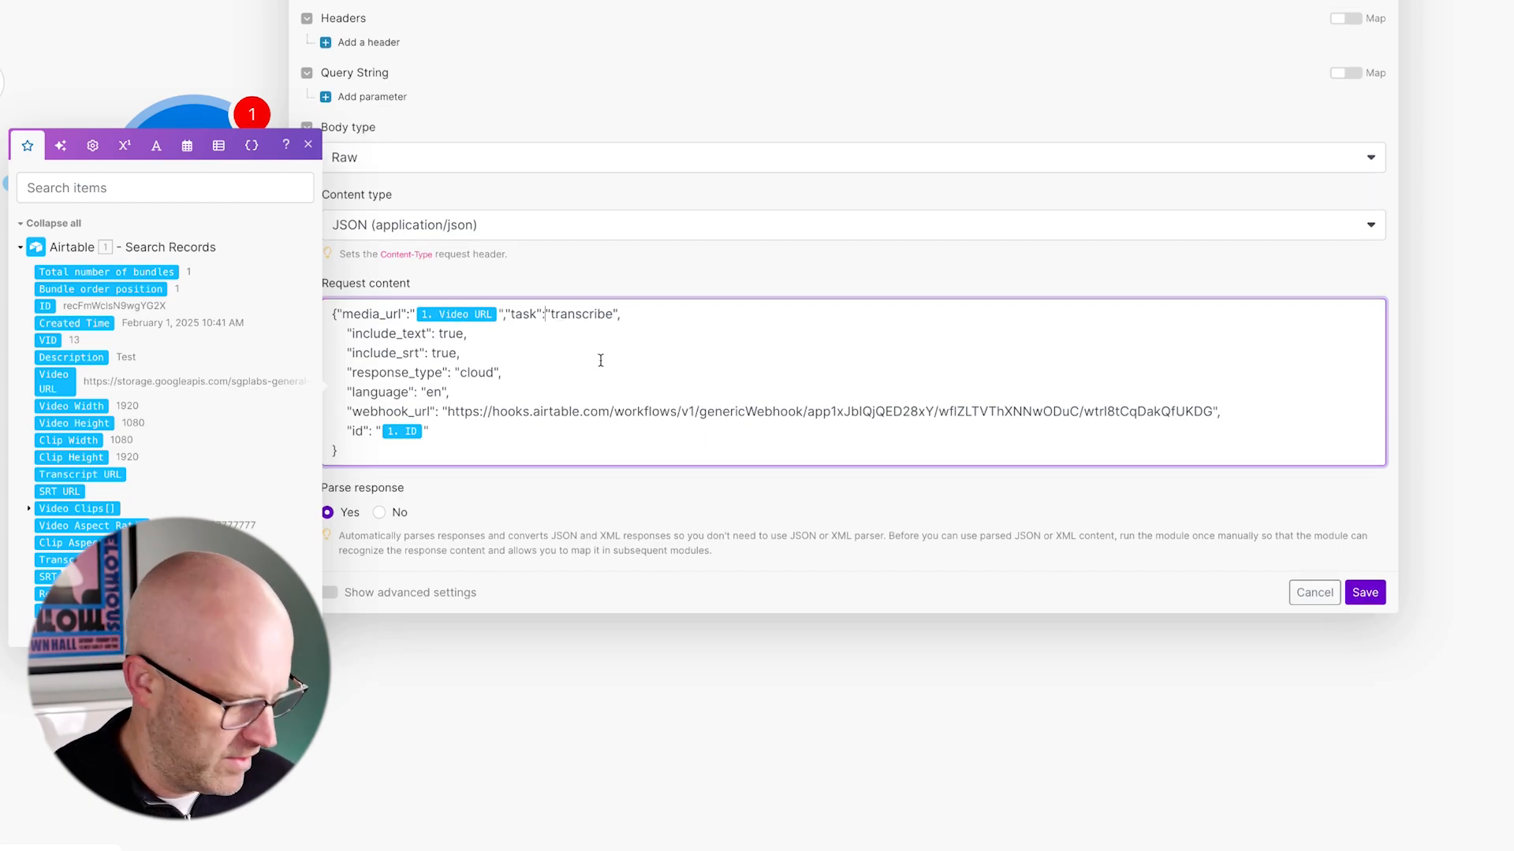
{"action": "key", "text": "ctrl+z"}
{"action": "key", "text": "ctrl+z"}
{"action": "key", "text": "ctrl+z"}
{"action": "key", "text": "ctrl+z"}
{"action": "key", "text": "ctrl+z"}
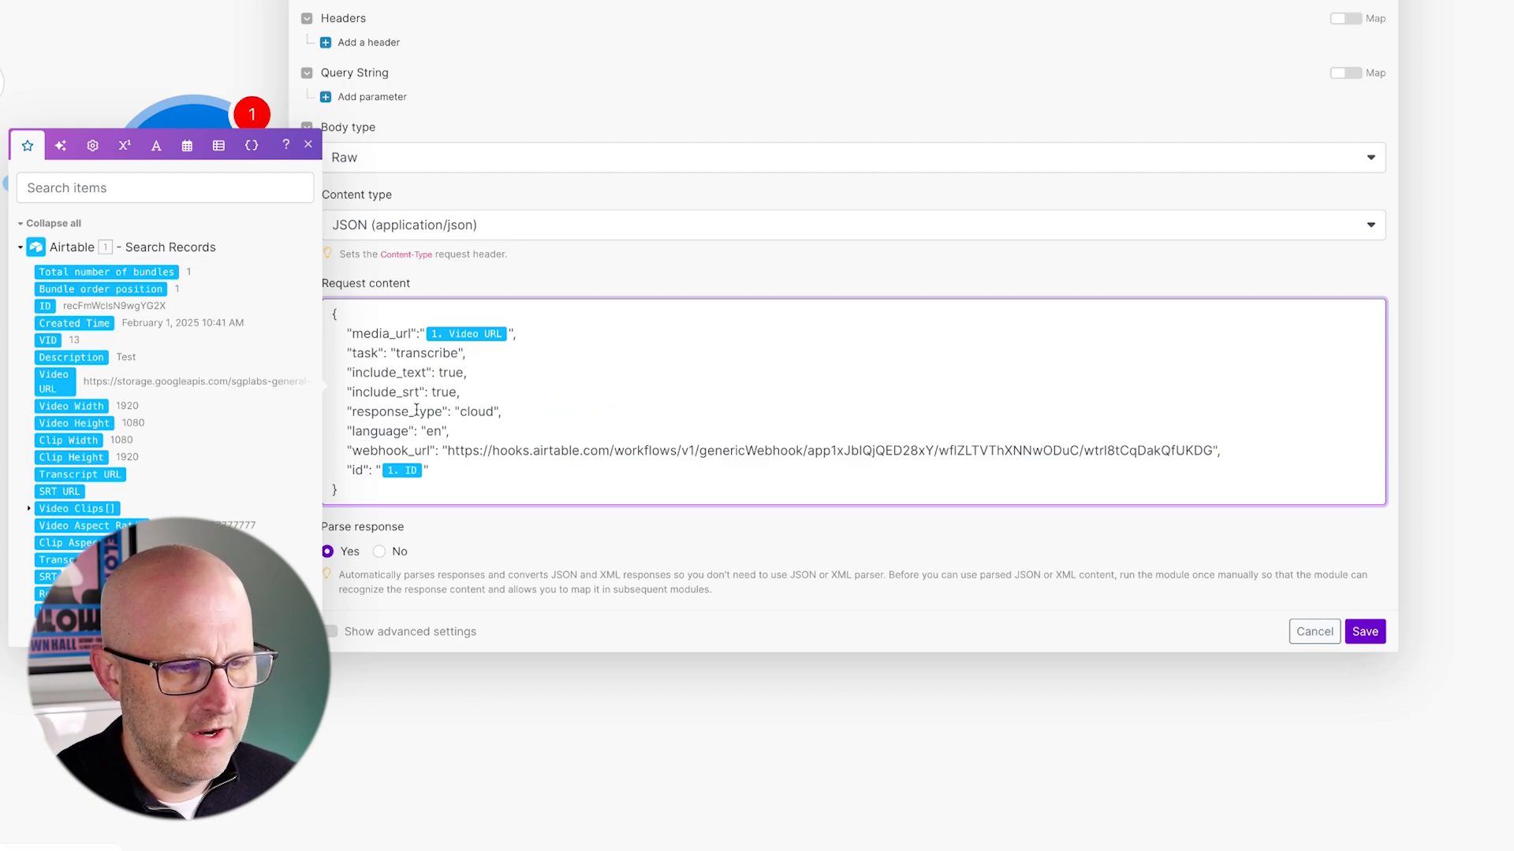
- Delete the existing Video URL and ID mappings from media_url and id
{"action": "mouse_move", "coordinate": [704, 330]}
{"action": "left_mouse_down"}
{"action": "mouse_move", "coordinate": [500, 471]}
{"action": "mouse_move", "coordinate": [439, 467]}
{"action": "mouse_move", "coordinate": [501, 457]}
{"action": "mouse_move", "coordinate": [500, 428]}
{"action": "left_mouse_up"}
{"action": "left_click_drag", "start_coordinate": [646, 227], "coordinate": [513, 328]}
{"action": "left_click", "coordinate": [509, 333]}
{"action": "scroll", "coordinate": [536, 338], "scroll_direction": "down", "scroll_amount": 1}
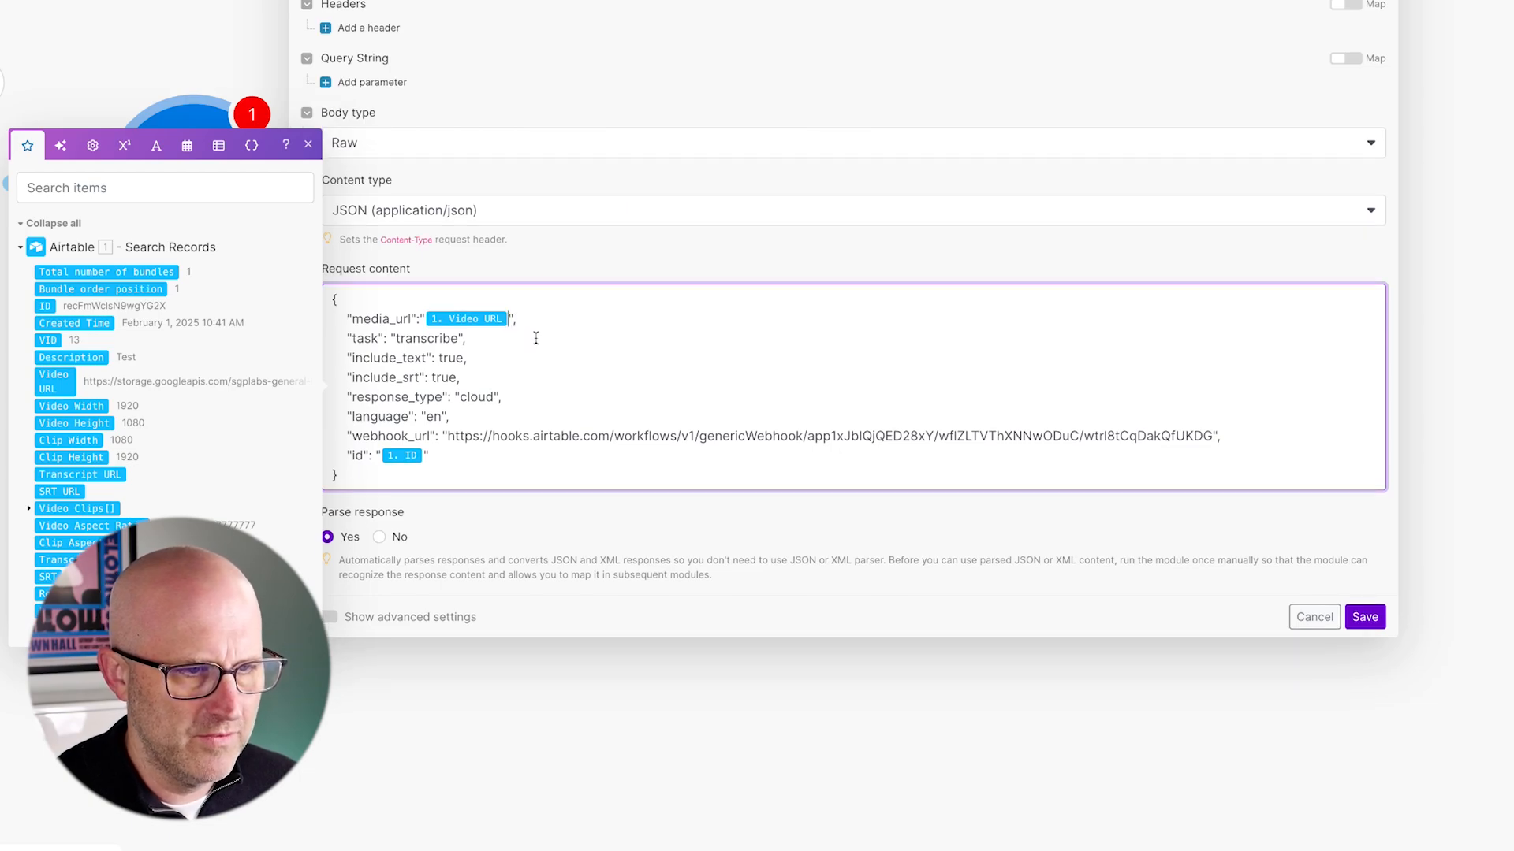
{"action": "key", "text": "BackSpace"}
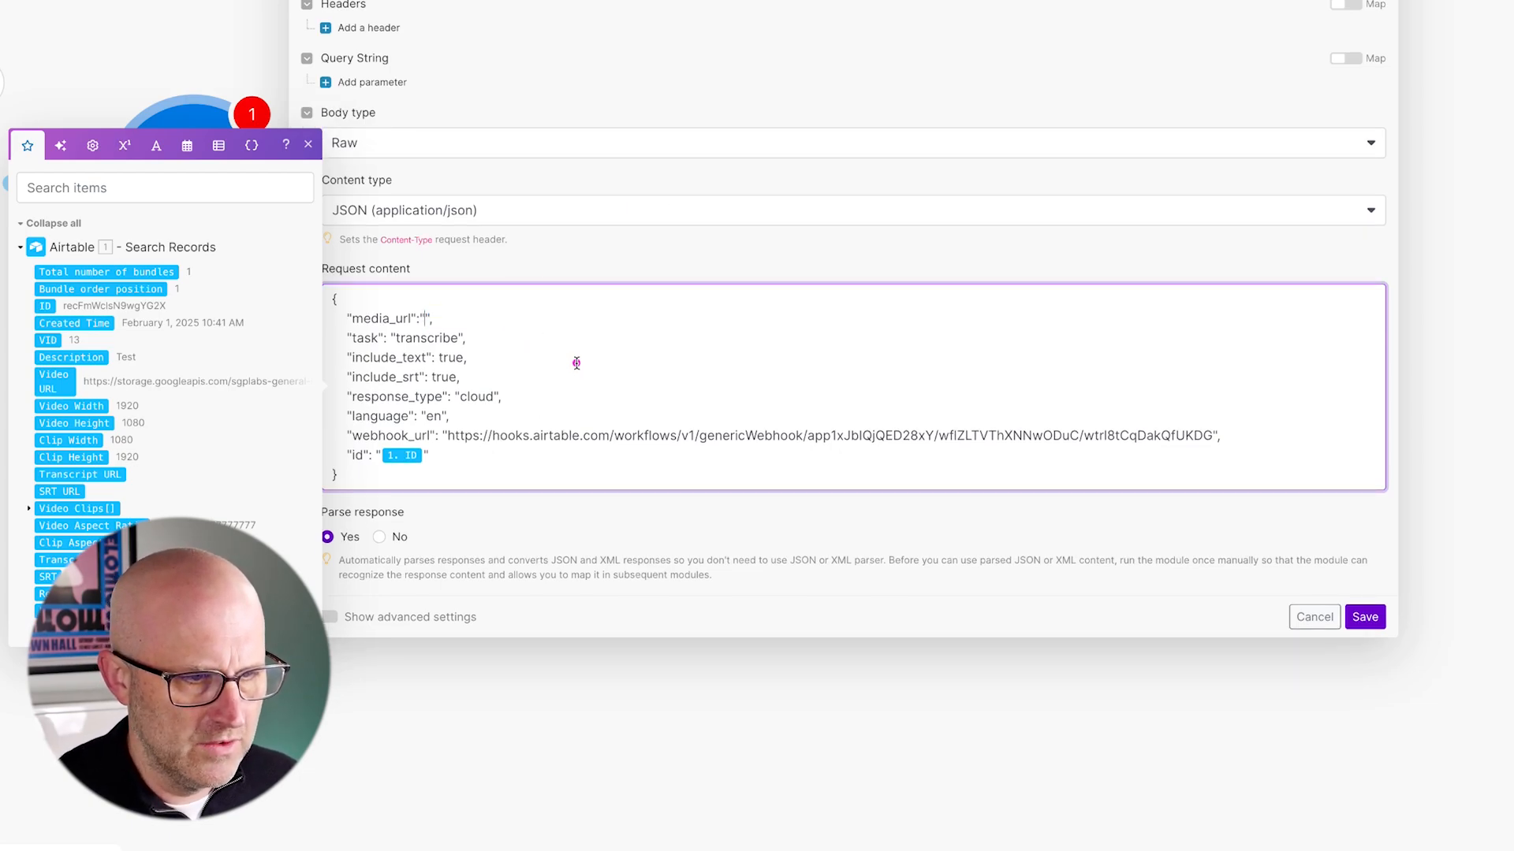
{"action": "left_click", "coordinate": [425, 457]}
{"action": "key", "text": "BackSpace"}
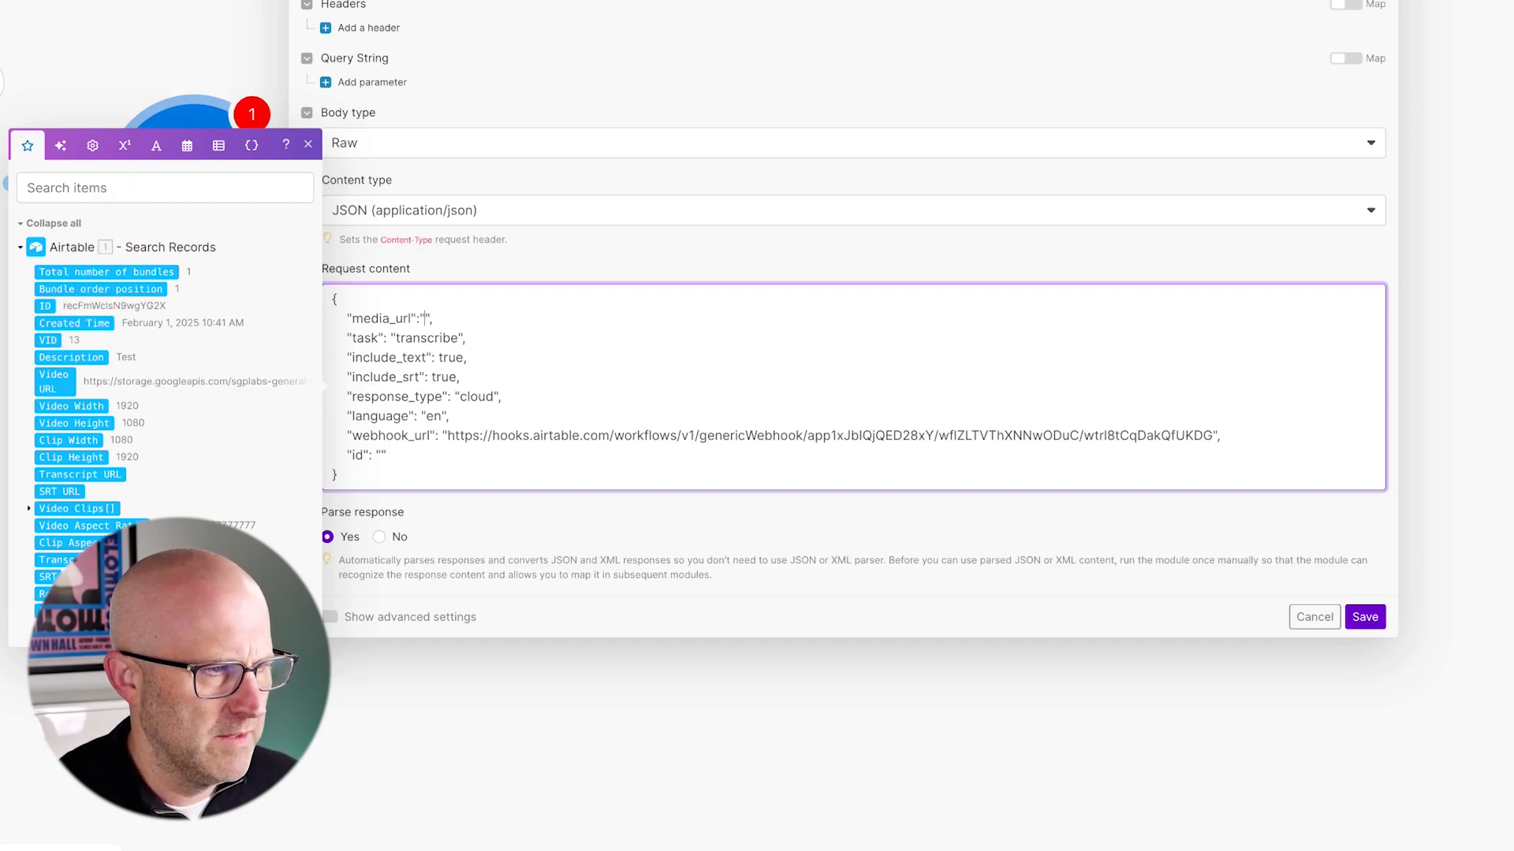
- Map Airtable's Video URL pill into the media_url value
{"action": "left_click", "coordinate": [55, 384]}
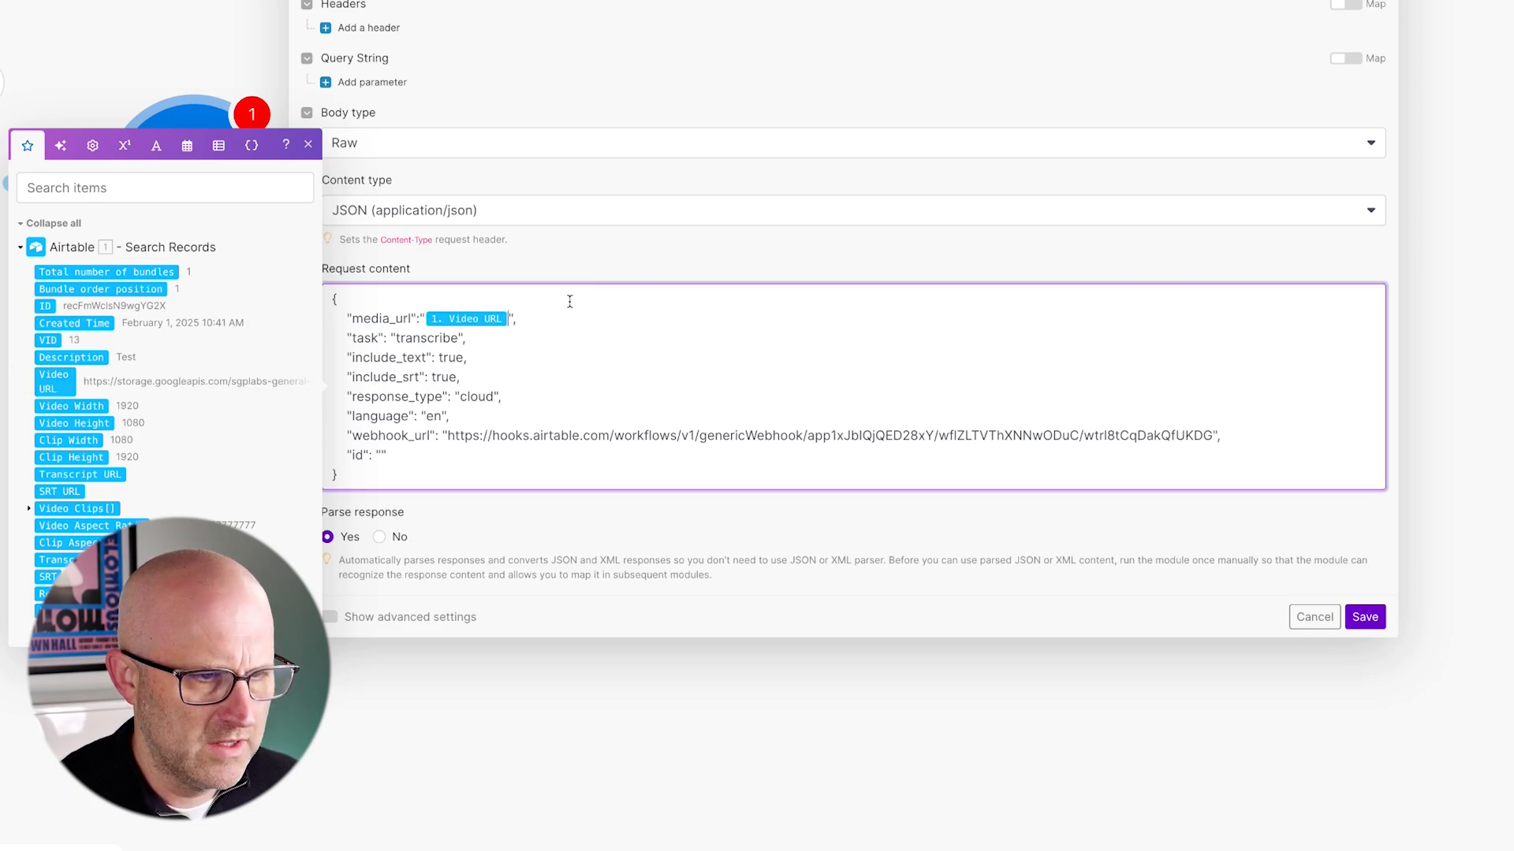
{"action": "mouse_move", "coordinate": [57, 386]}
{"action": "left_mouse_down"}
{"action": "mouse_move", "coordinate": [486, 357]}
{"action": "mouse_move", "coordinate": [502, 331]}
{"action": "mouse_move", "coordinate": [85, 384]}
{"action": "left_mouse_up"}
{"action": "left_click_drag", "start_coordinate": [459, 384], "coordinate": [382, 457]}
{"action": "left_click_drag", "start_coordinate": [373, 390], "coordinate": [379, 436]}
- Map the record ID into the id value and delete the old webhook_url value
{"action": "left_click", "coordinate": [381, 455]}
{"action": "mouse_move", "coordinate": [158, 225]}
{"action": "left_mouse_down"}
{"action": "mouse_move", "coordinate": [73, 300]}
{"action": "mouse_move", "coordinate": [319, 377]}
{"action": "mouse_move", "coordinate": [393, 467]}
{"action": "left_mouse_up"}
{"action": "left_click_drag", "start_coordinate": [403, 338], "coordinate": [406, 446]}
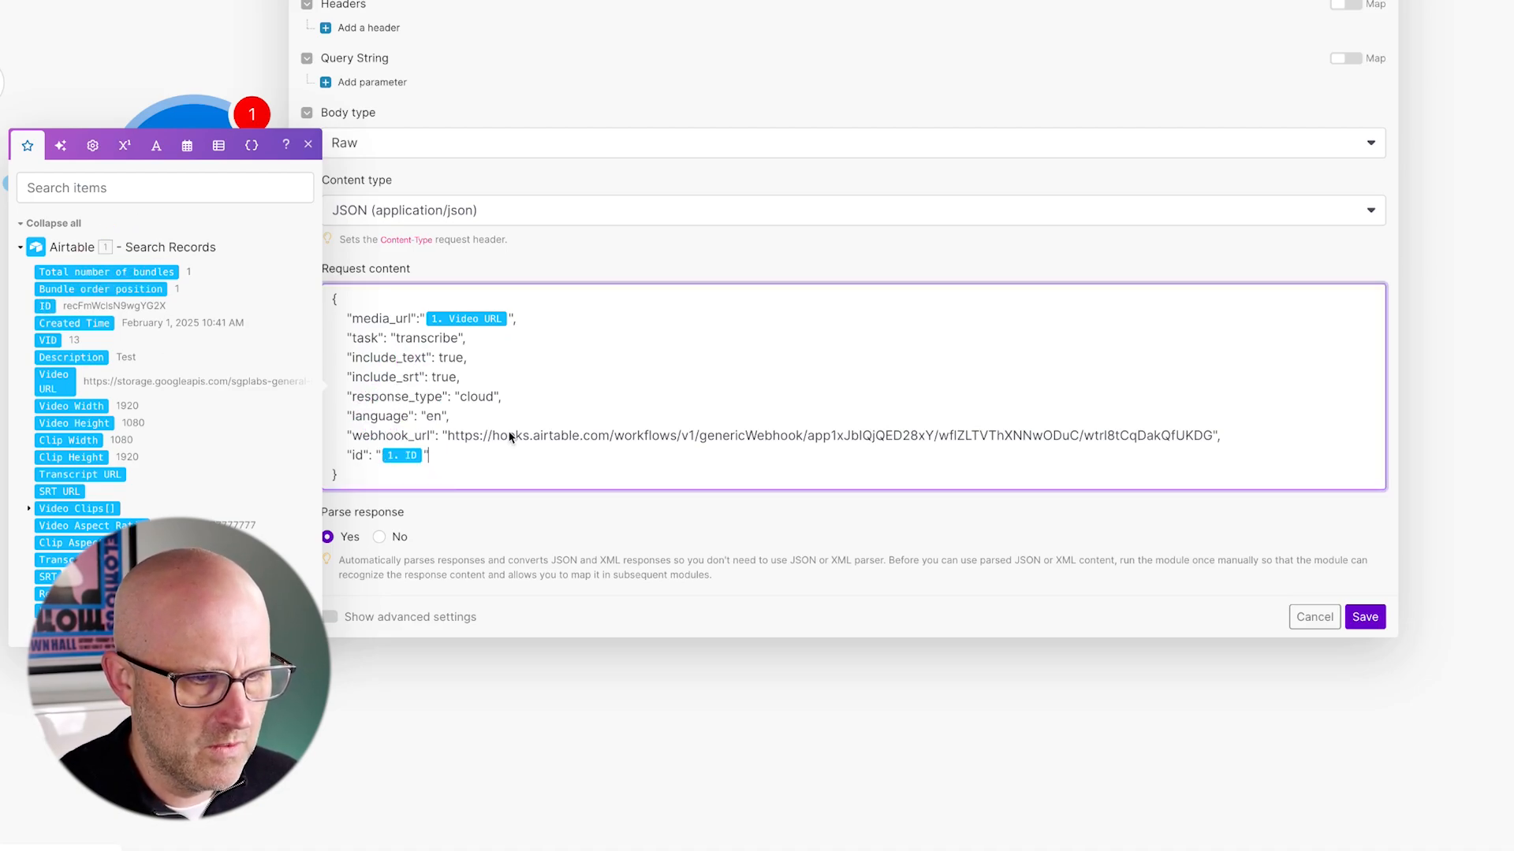
{"action": "mouse_move", "coordinate": [530, 344]}
{"action": "left_mouse_down"}
{"action": "mouse_move", "coordinate": [451, 427]}
{"action": "mouse_move", "coordinate": [1197, 446]}
{"action": "left_mouse_up"}
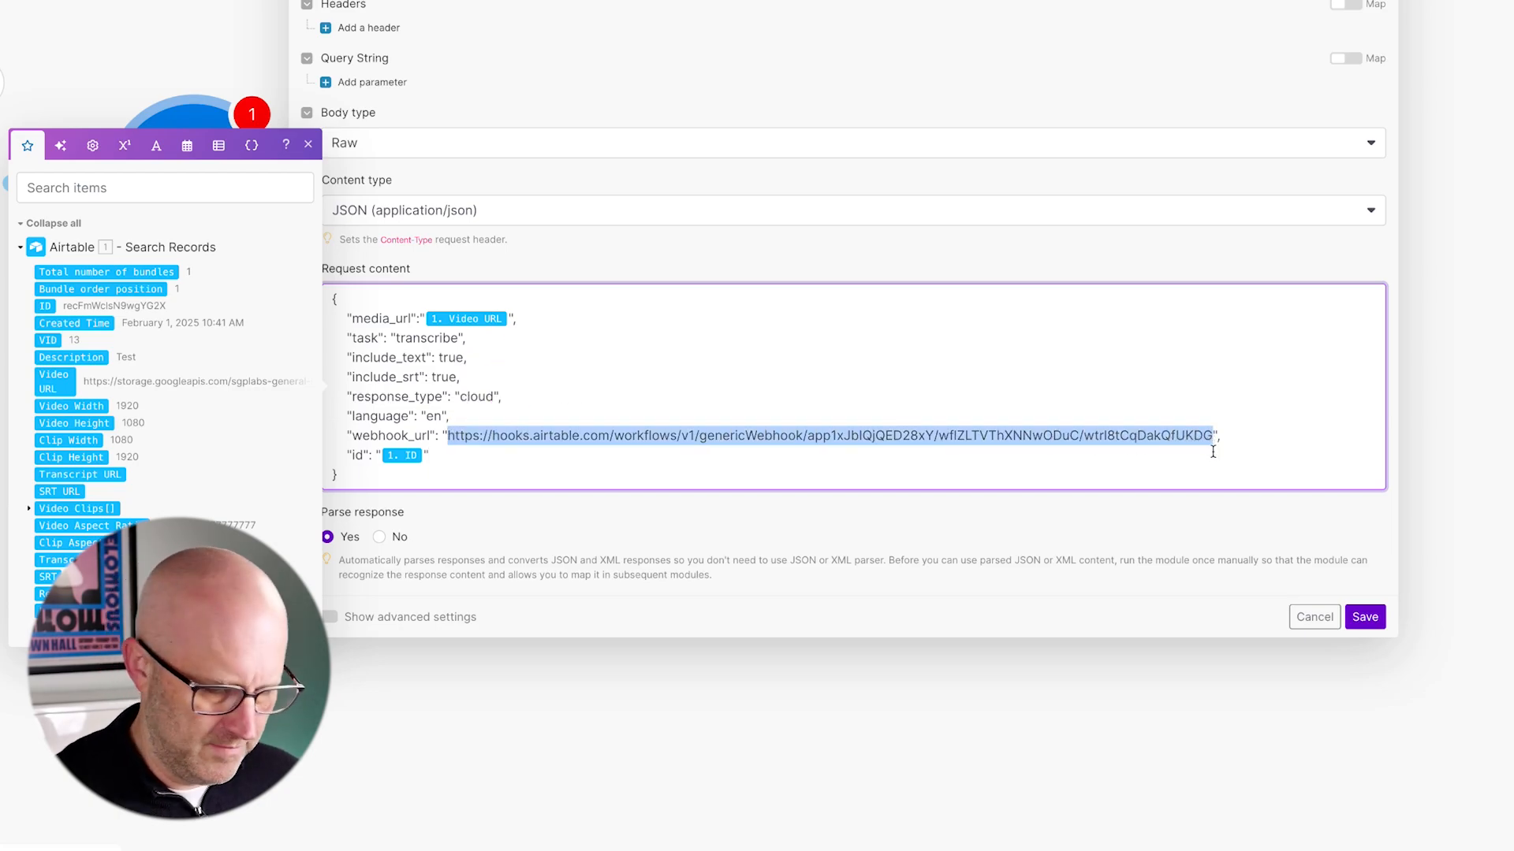
{"action": "key", "text": "BackSpace"}
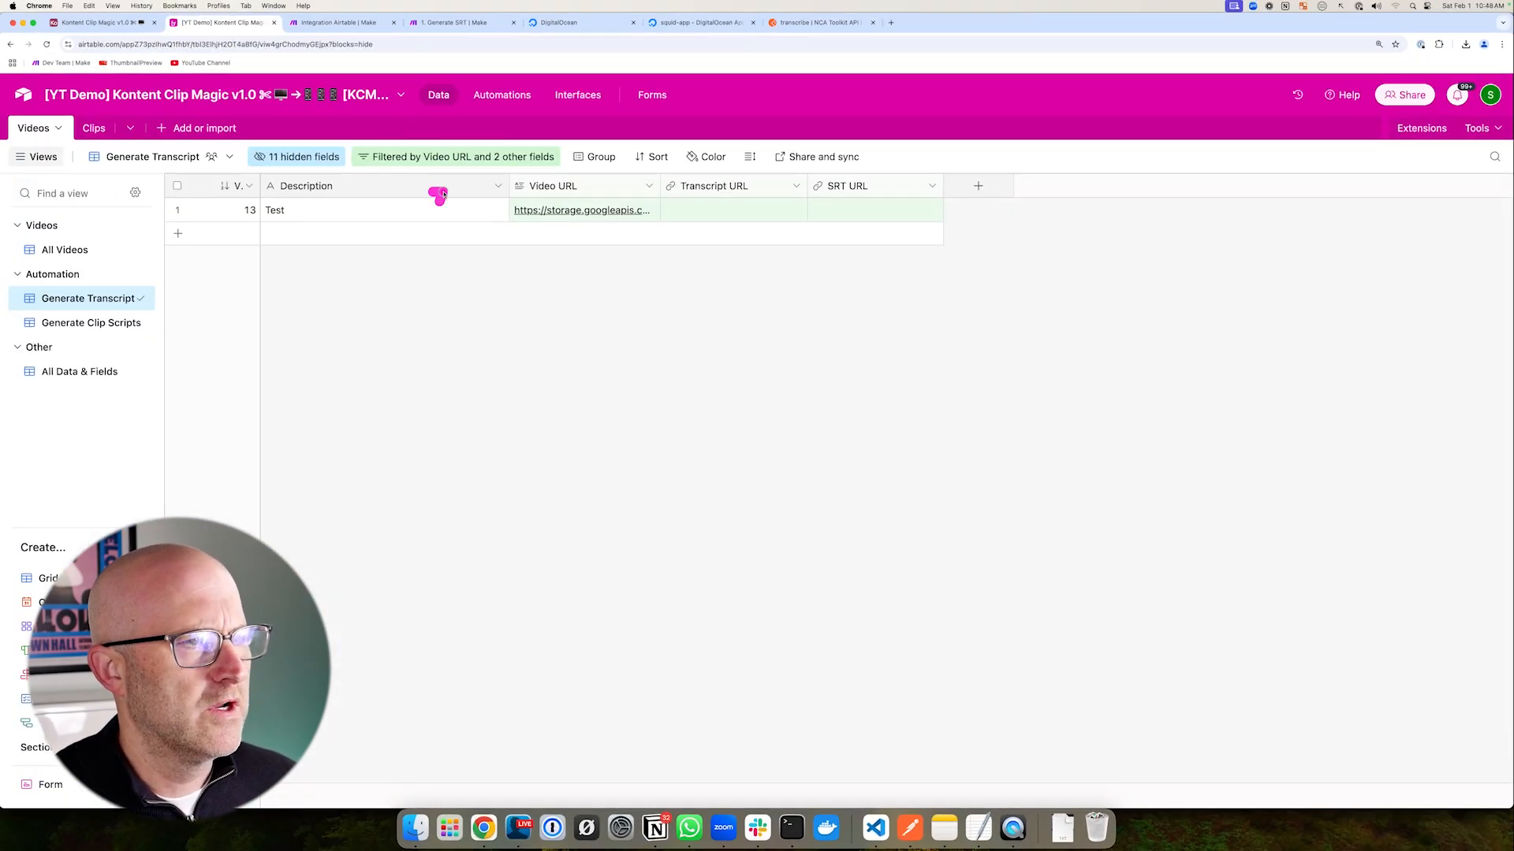
- Copy the webhook URL from Airtable's Transcript (webhook) trigger and return to Make
{"action": "left_click", "coordinate": [502, 95]}
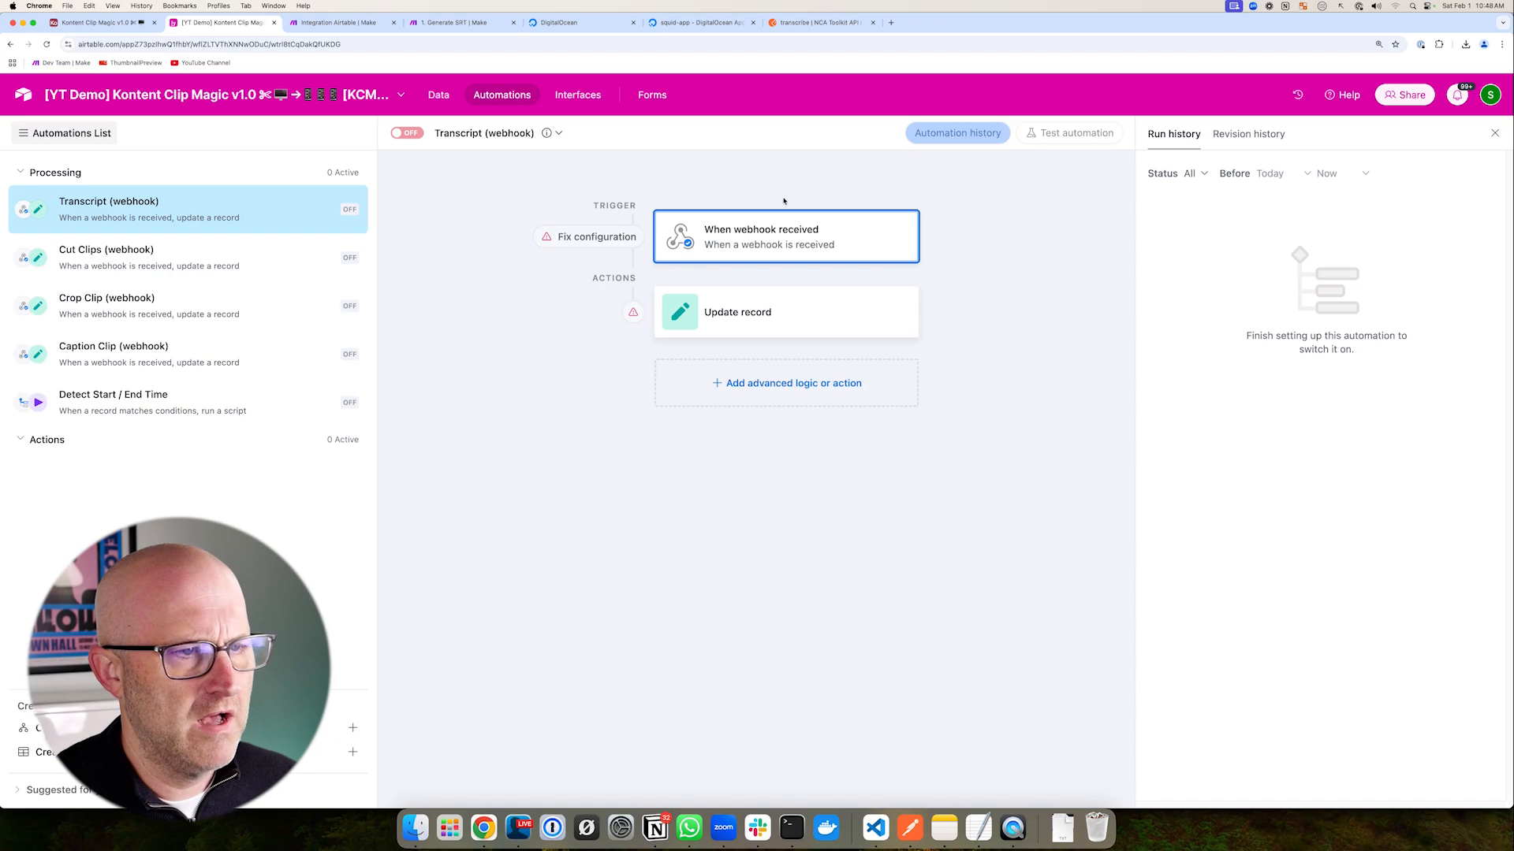
{"action": "left_click", "coordinate": [769, 241]}
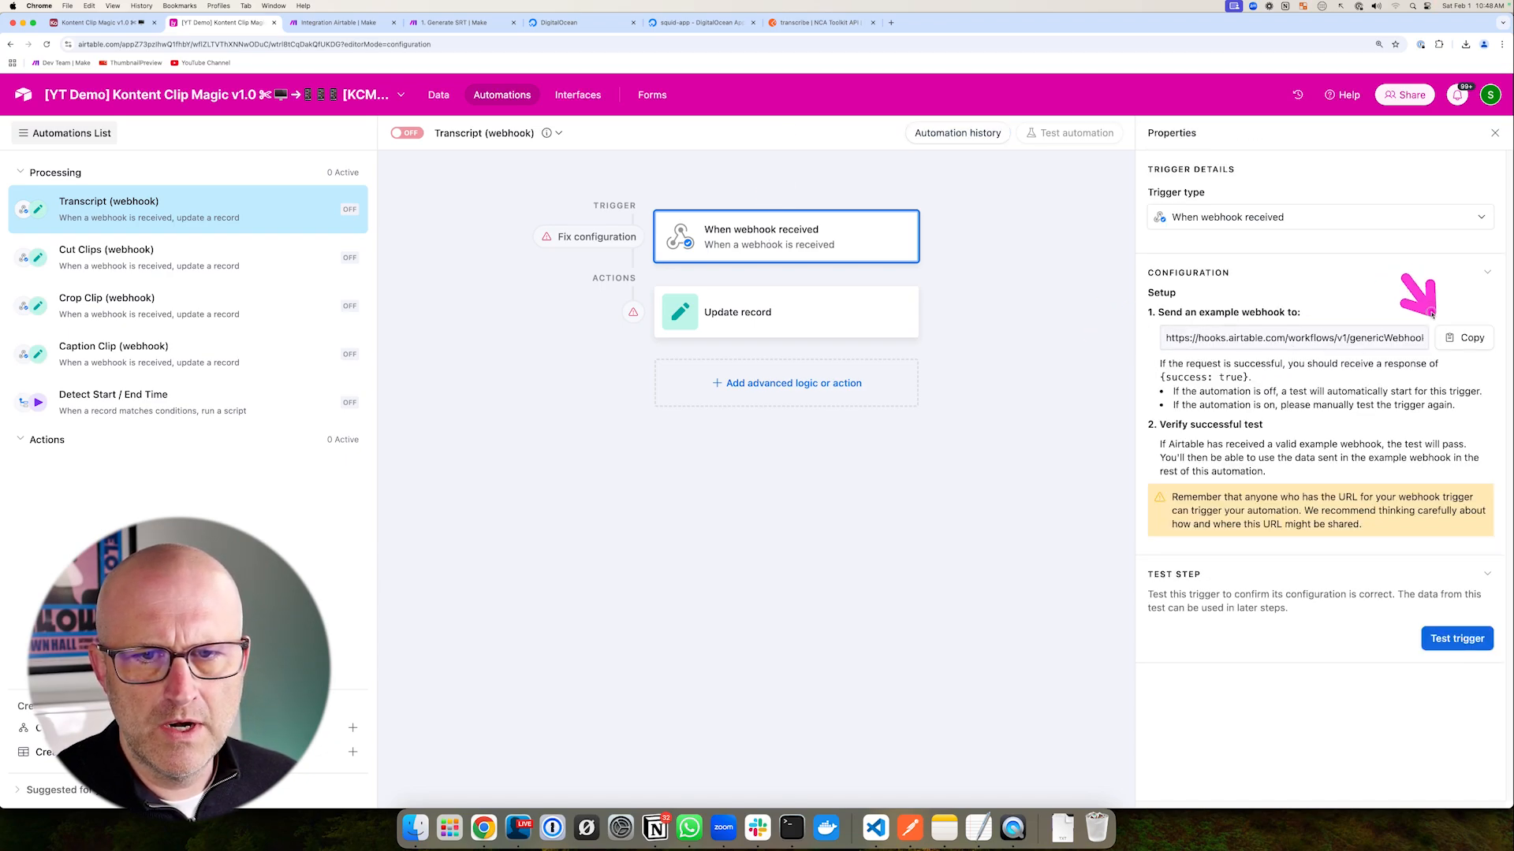
{"action": "left_click", "coordinate": [339, 22]}
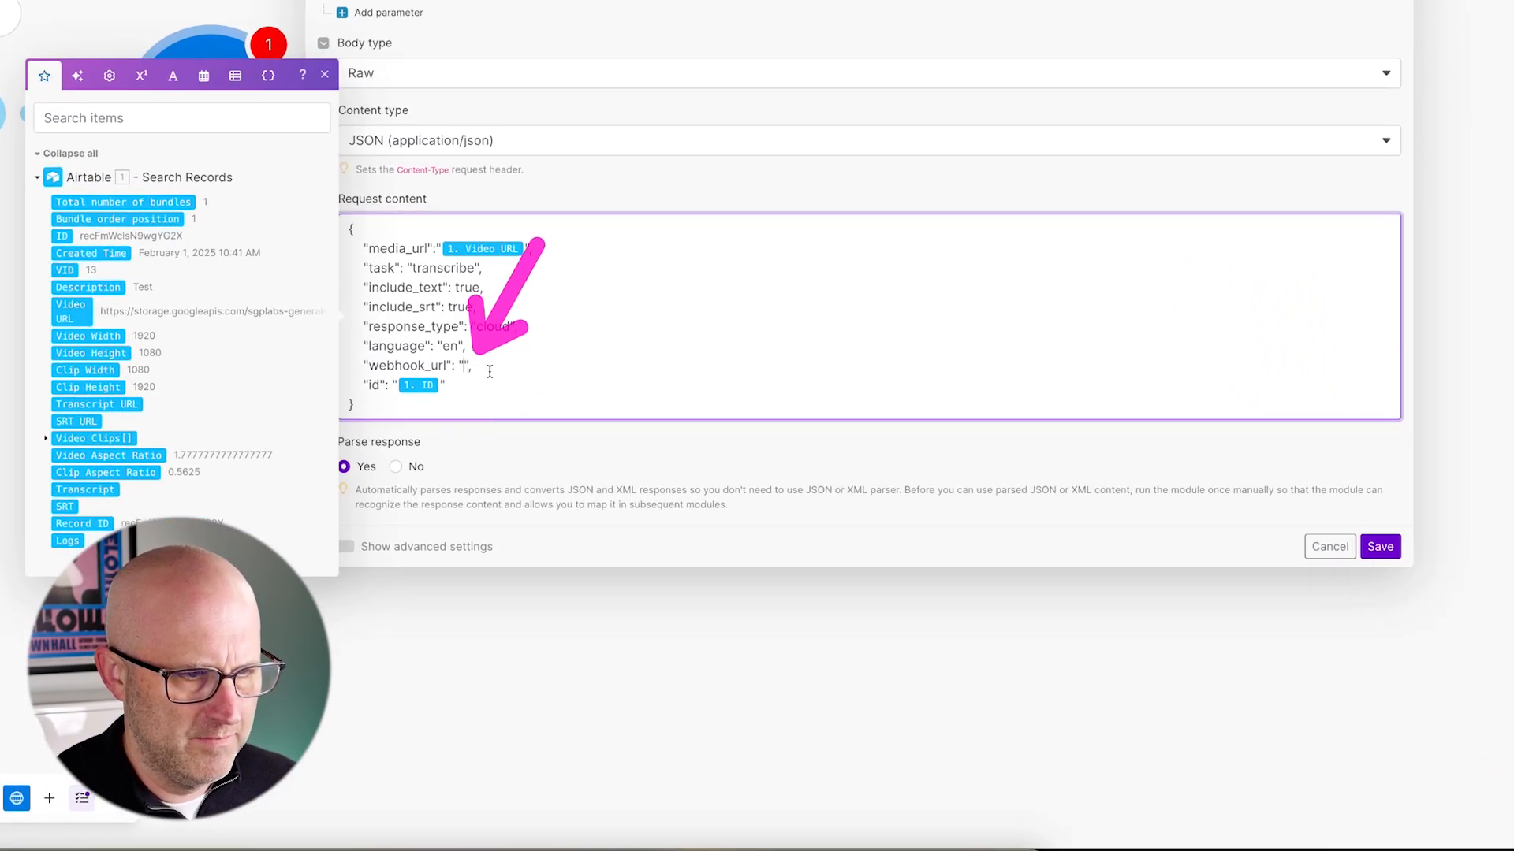
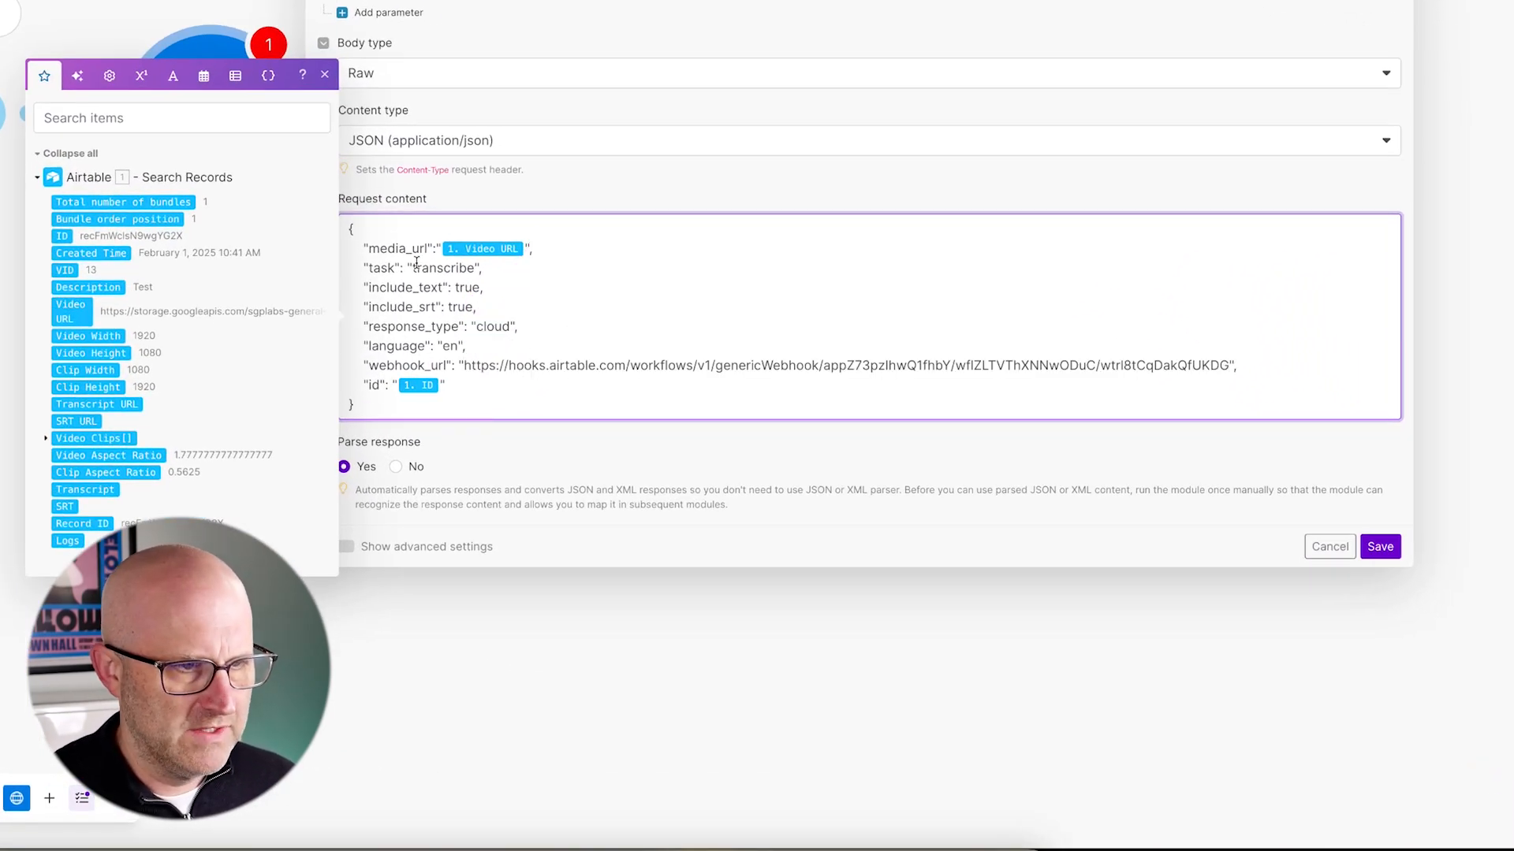
- Paste the Airtable webhook URL into webhook_url and save the HTTP module
{"action": "mouse_move", "coordinate": [238, 150]}
{"action": "left_mouse_down"}
{"action": "mouse_move", "coordinate": [1125, 442]}
{"action": "mouse_move", "coordinate": [1464, 475]}
{"action": "left_mouse_up"}
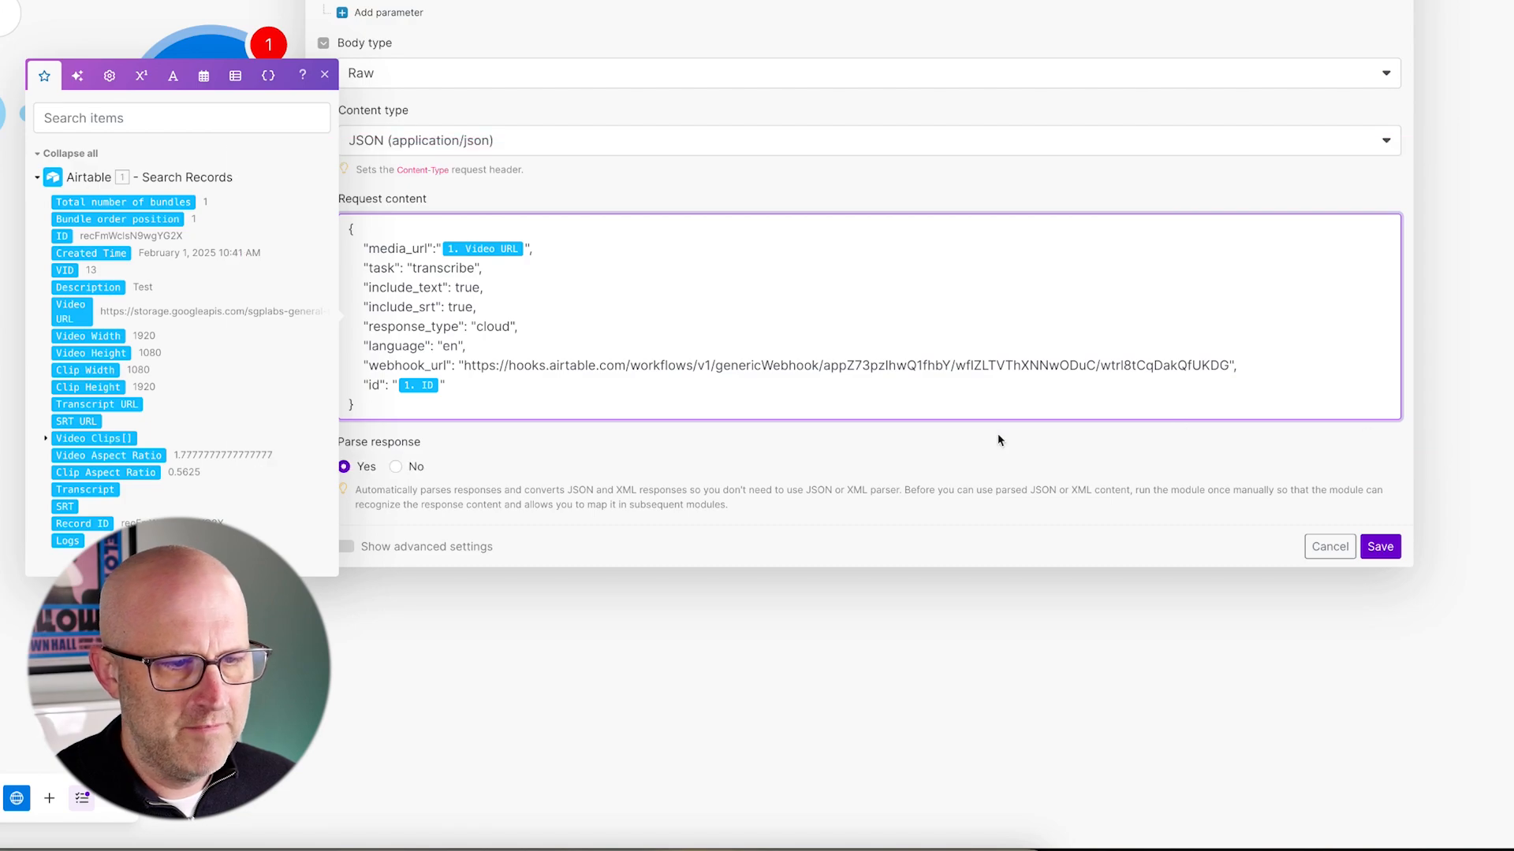
{"action": "left_click_drag", "start_coordinate": [0, 0], "coordinate": [442, 317]}
{"action": "mouse_move", "coordinate": [301, 329]}
{"action": "left_mouse_down"}
{"action": "mouse_move", "coordinate": [1091, 431]}
{"action": "mouse_move", "coordinate": [1281, 429]}
{"action": "mouse_move", "coordinate": [1271, 418]}
{"action": "left_mouse_up"}
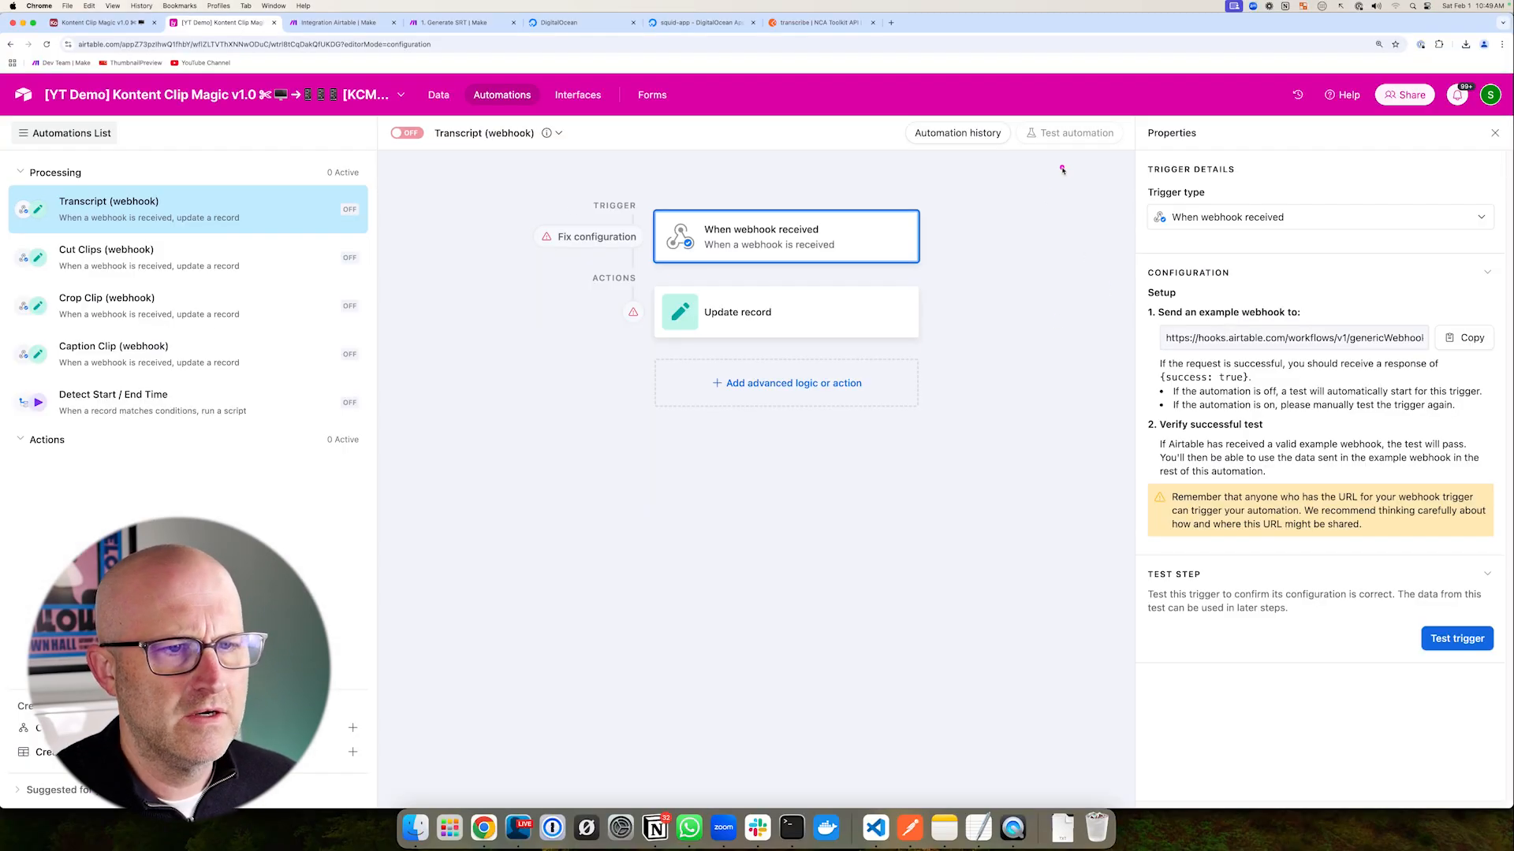
{"action": "left_click_drag", "start_coordinate": [1062, 169], "coordinate": [937, 235]}
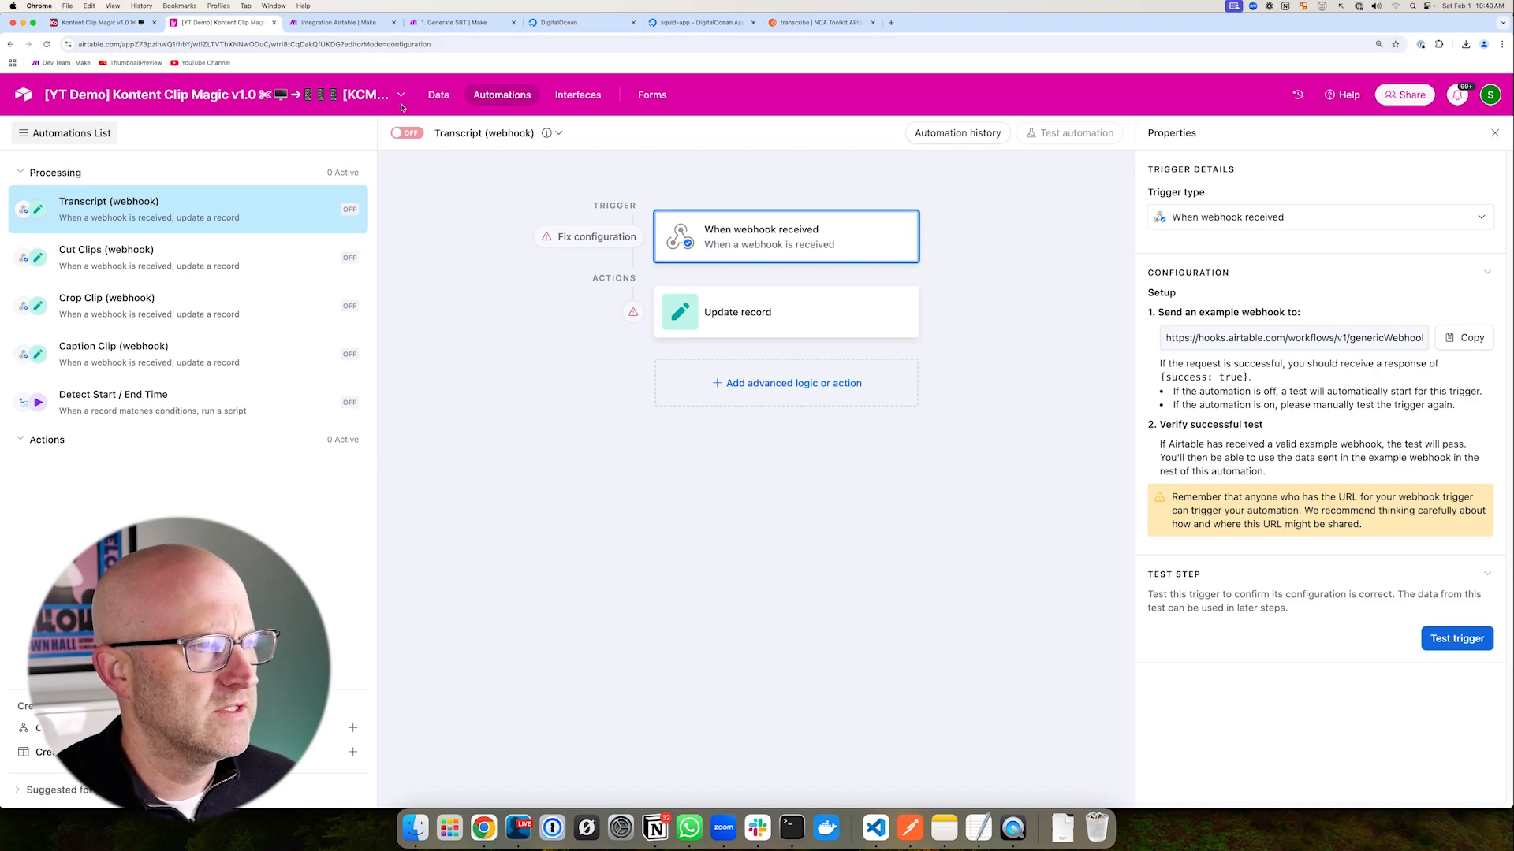
{"action": "left_click", "coordinate": [347, 22]}
{"action": "left_click_drag", "start_coordinate": [977, 397], "coordinate": [847, 465]}
{"action": "left_click", "coordinate": [1281, 621]}
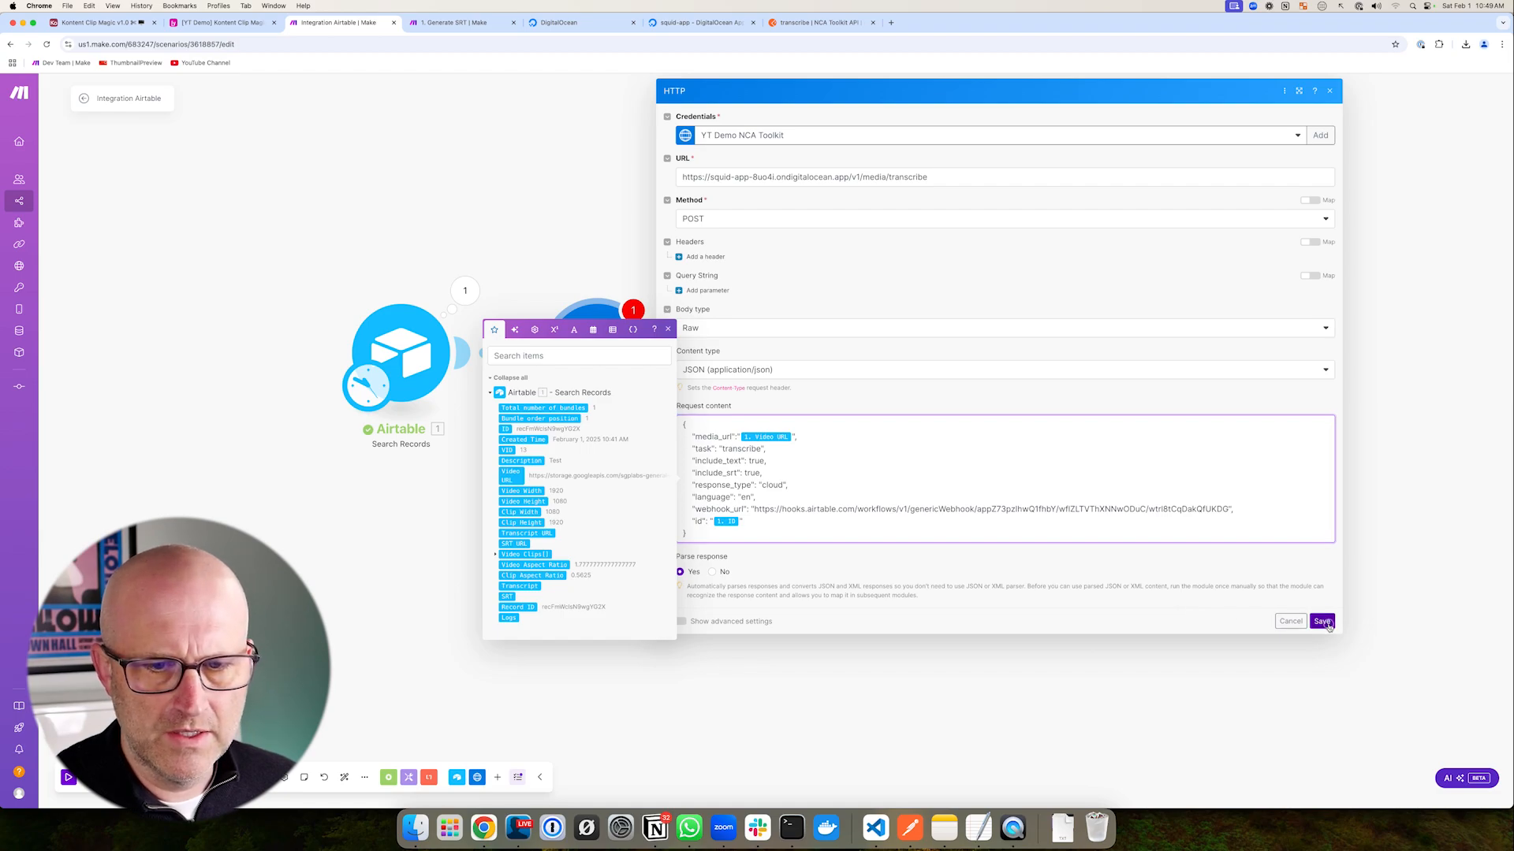
{"action": "left_click_drag", "start_coordinate": [256, 684], "coordinate": [256, 741]}
{"action": "left_click_drag", "start_coordinate": [170, 247], "coordinate": [74, 119]}
{"action": "left_click_drag", "start_coordinate": [767, 524], "coordinate": [768, 447]}
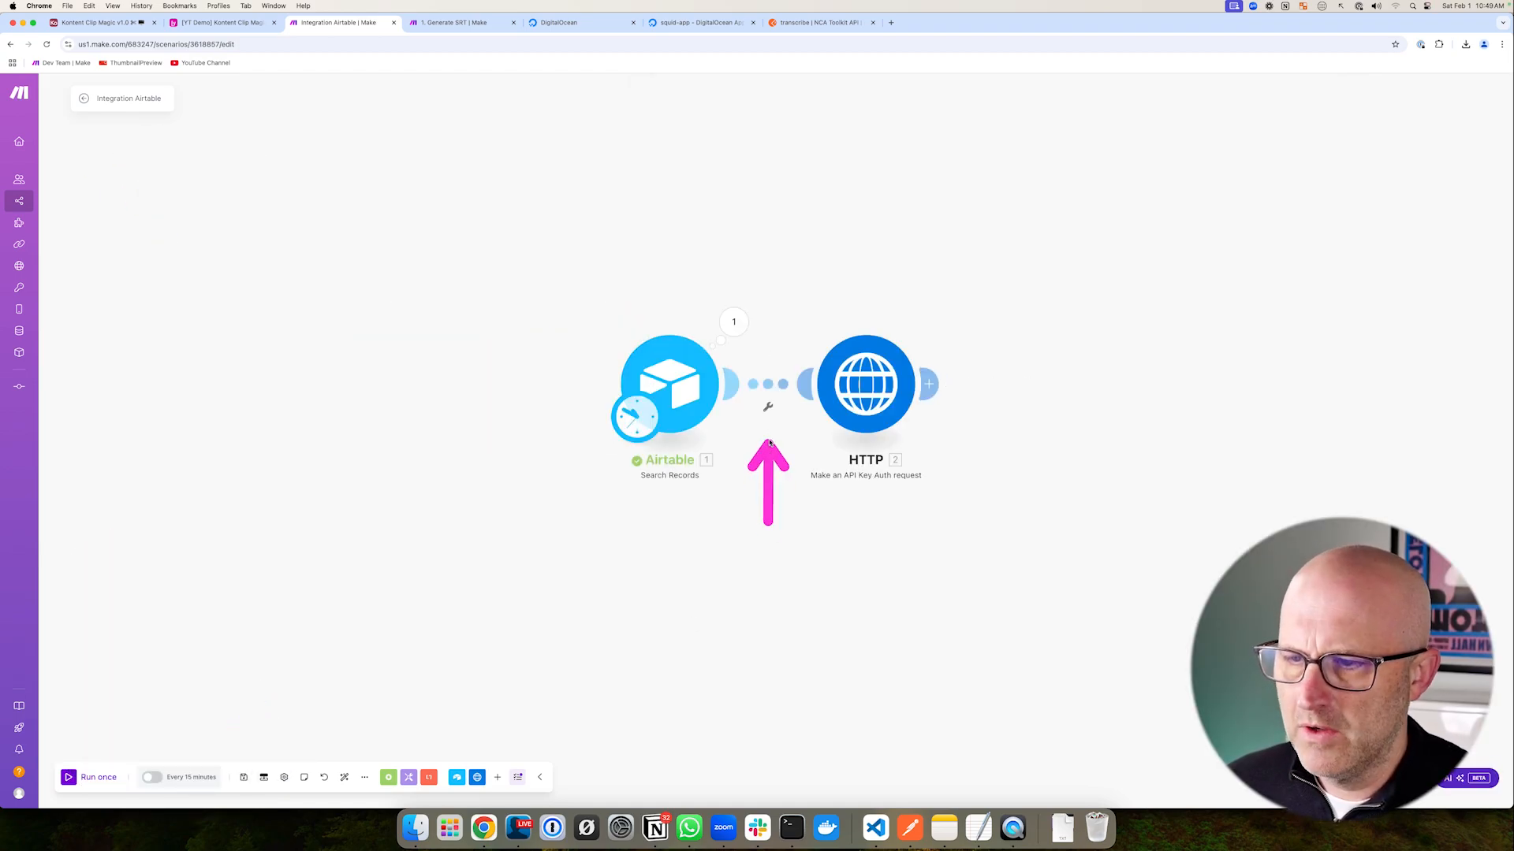
- Add a filter on the Airtable-to-HTTP link conditioned on Total number of bundles
{"action": "left_click", "coordinate": [768, 390]}
{"action": "left_click_drag", "start_coordinate": [907, 323], "coordinate": [871, 360]}
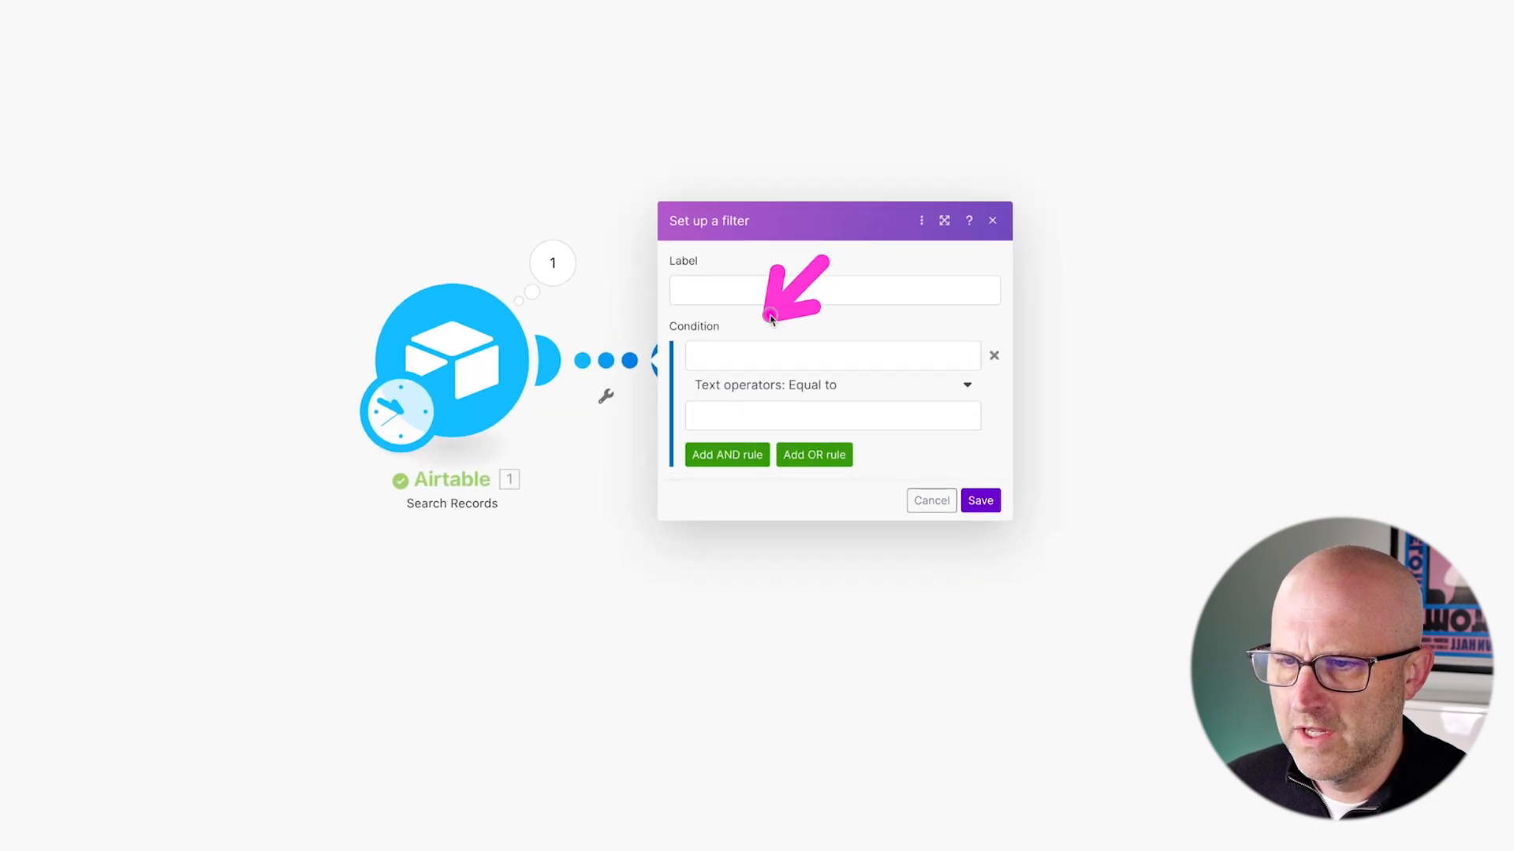
{"action": "left_click", "coordinate": [842, 380]}
{"action": "left_click_drag", "start_coordinate": [847, 241], "coordinate": [978, 236]}
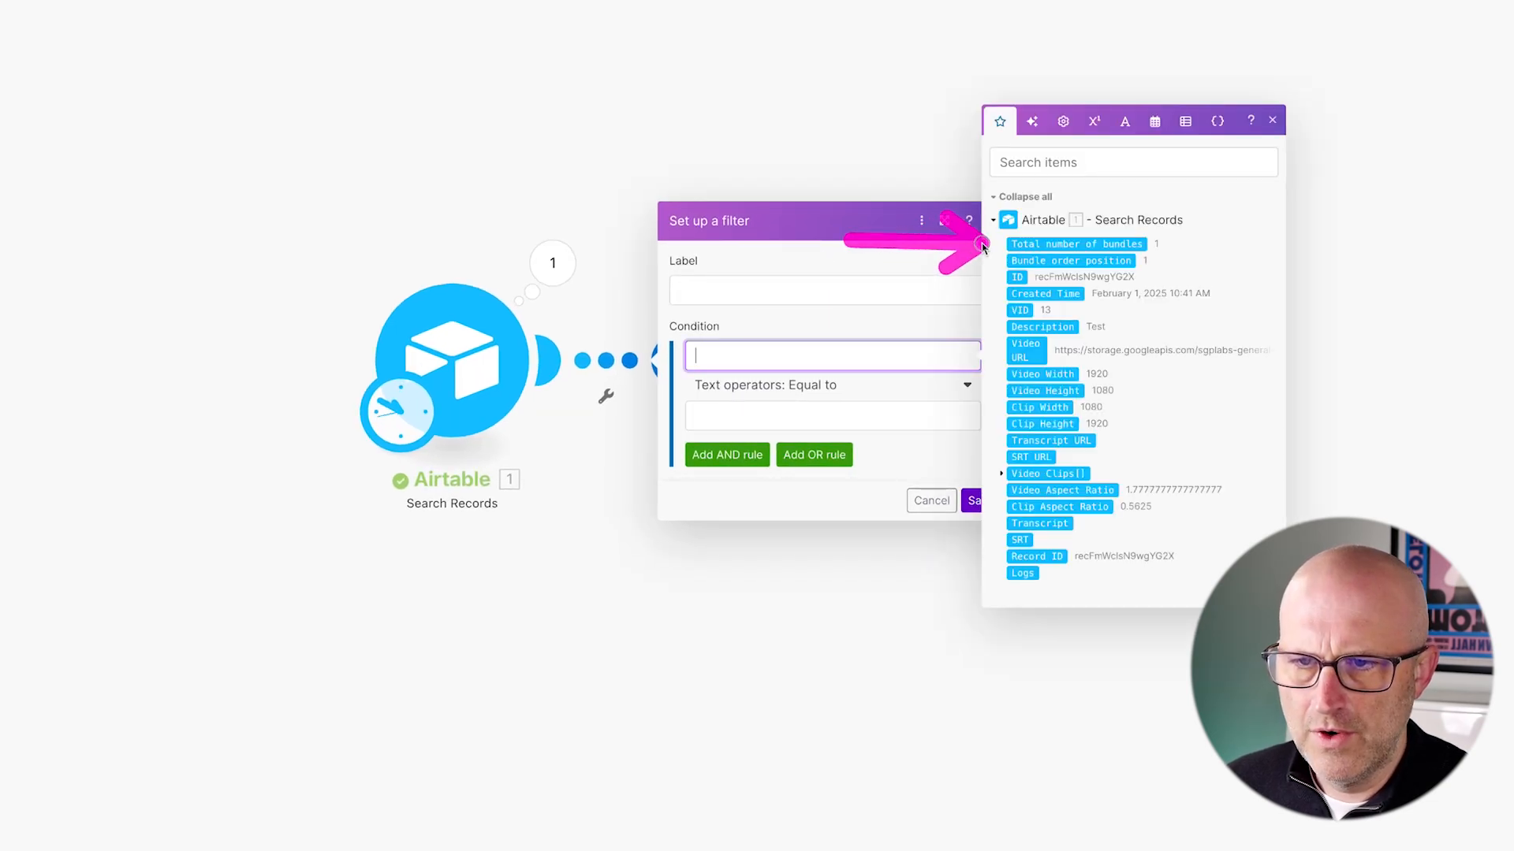
{"action": "left_click", "coordinate": [1076, 243]}
{"action": "mouse_move", "coordinate": [889, 287]}
{"action": "left_mouse_down"}
{"action": "mouse_move", "coordinate": [863, 363]}
{"action": "mouse_move", "coordinate": [758, 382]}
{"action": "mouse_move", "coordinate": [812, 382]}
{"action": "left_mouse_up"}
- Set the filter comparison to Numeric Greater than 0 and save it
{"action": "left_click", "coordinate": [820, 386]}
{"action": "scroll", "coordinate": [855, 607], "scroll_direction": "down", "scroll_amount": 5}
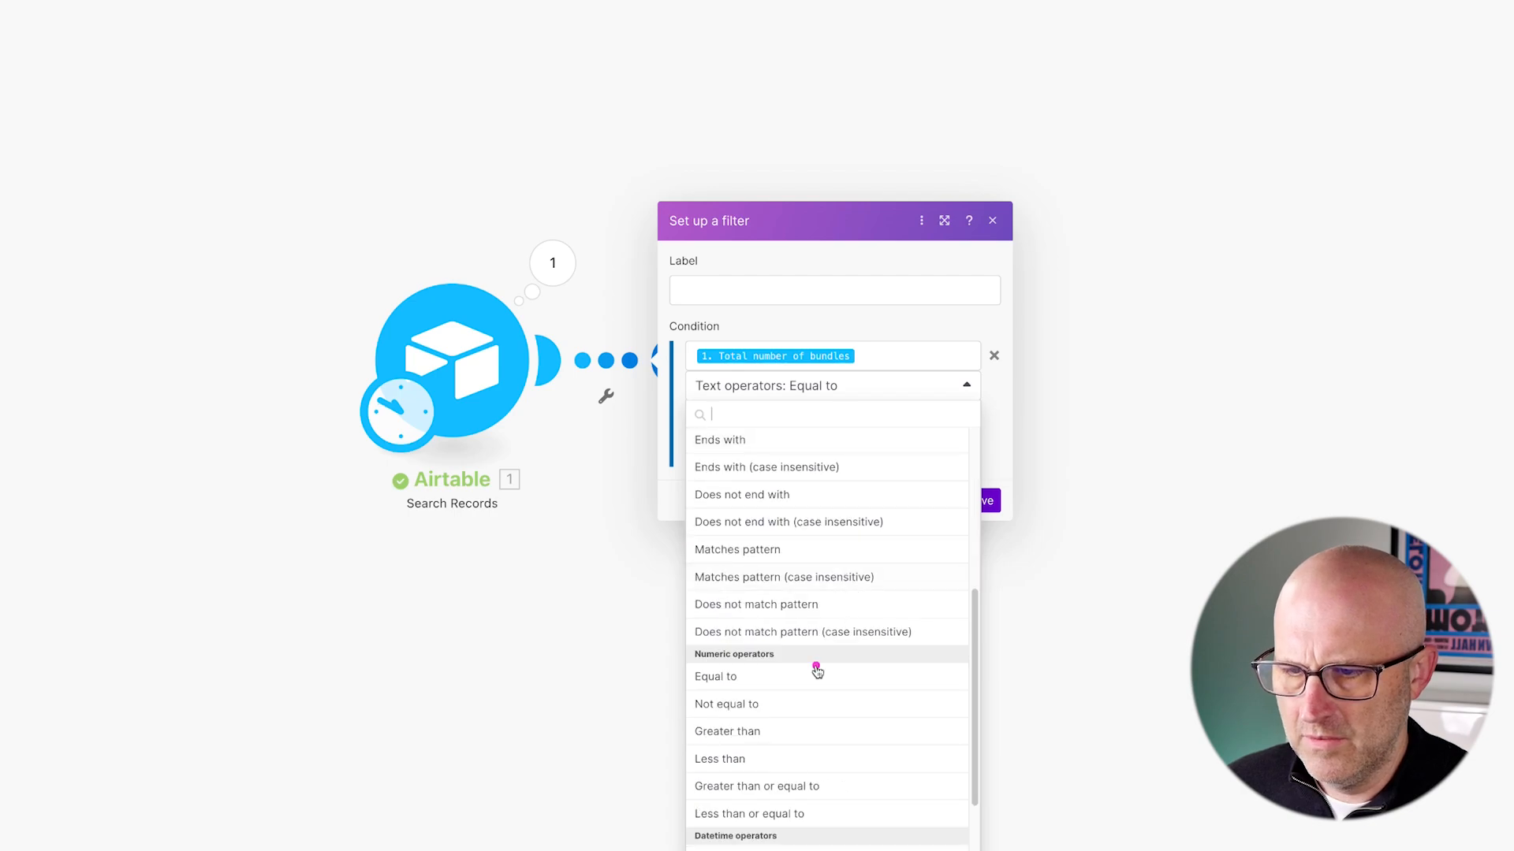
{"action": "left_click_drag", "start_coordinate": [840, 664], "coordinate": [770, 723]}
{"action": "left_click", "coordinate": [750, 733]}
{"action": "left_click", "coordinate": [713, 417]}
{"action": "type", "text": "0"}
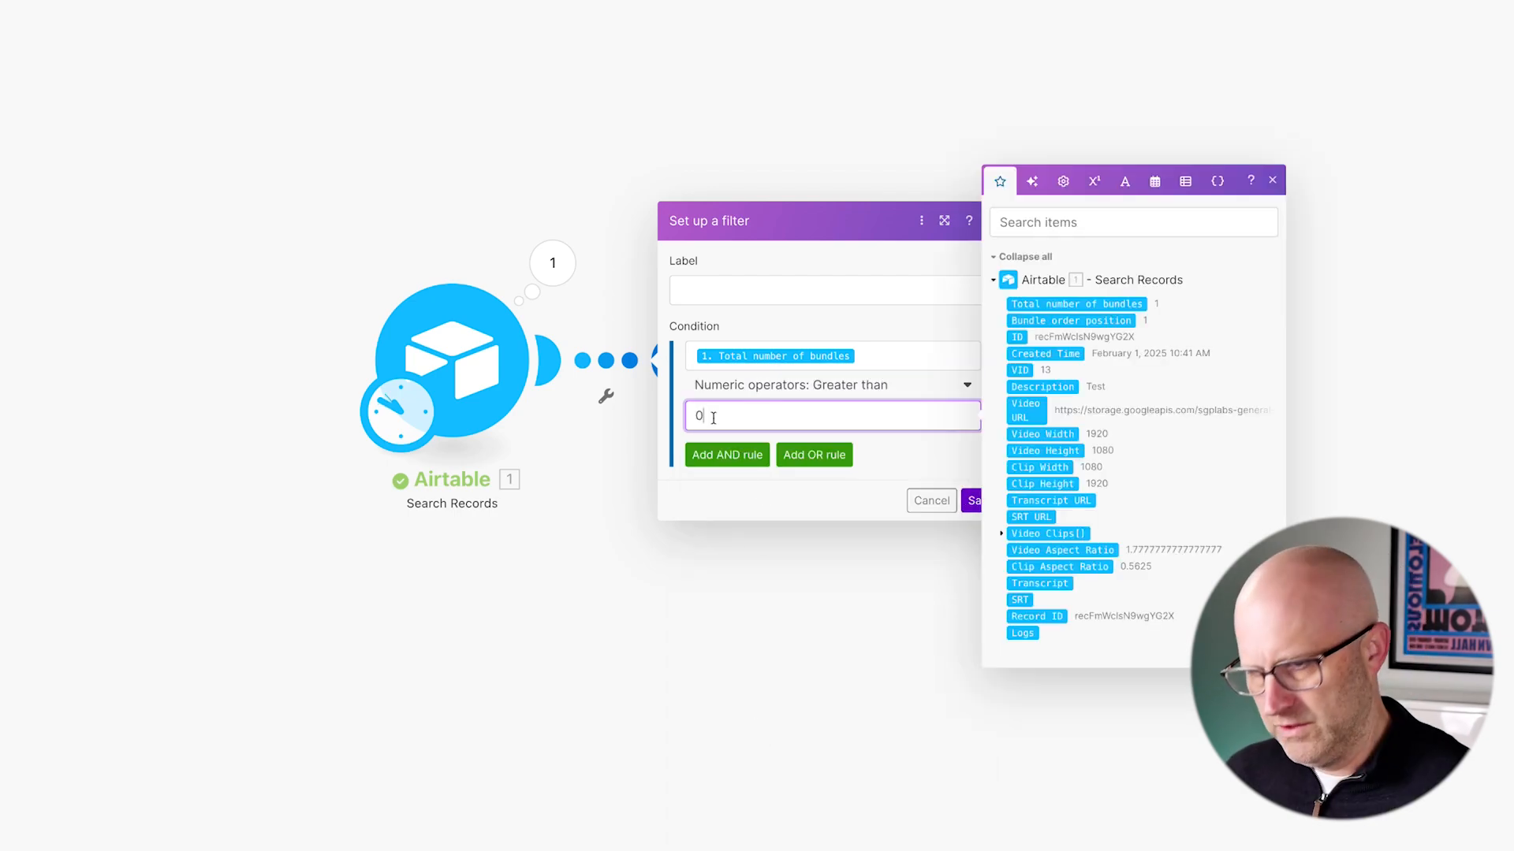
{"action": "left_click", "coordinate": [975, 500]}
{"action": "left_click_drag", "start_coordinate": [282, 164], "coordinate": [370, 268]}
{"action": "left_click_drag", "start_coordinate": [243, 202], "coordinate": [651, 550]}
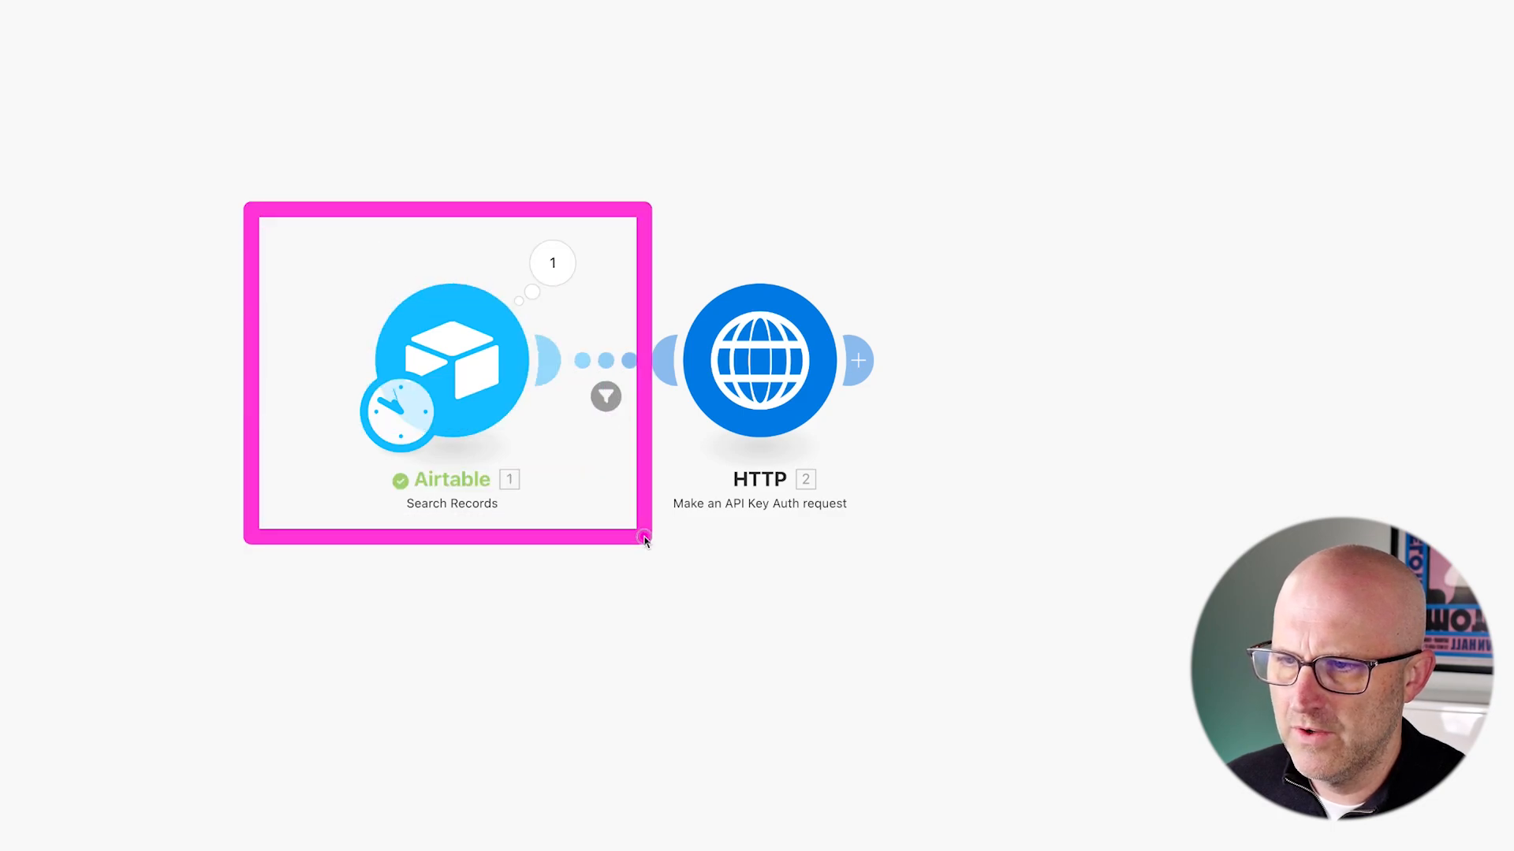
{"action": "left_click_drag", "start_coordinate": [600, 195], "coordinate": [977, 564]}
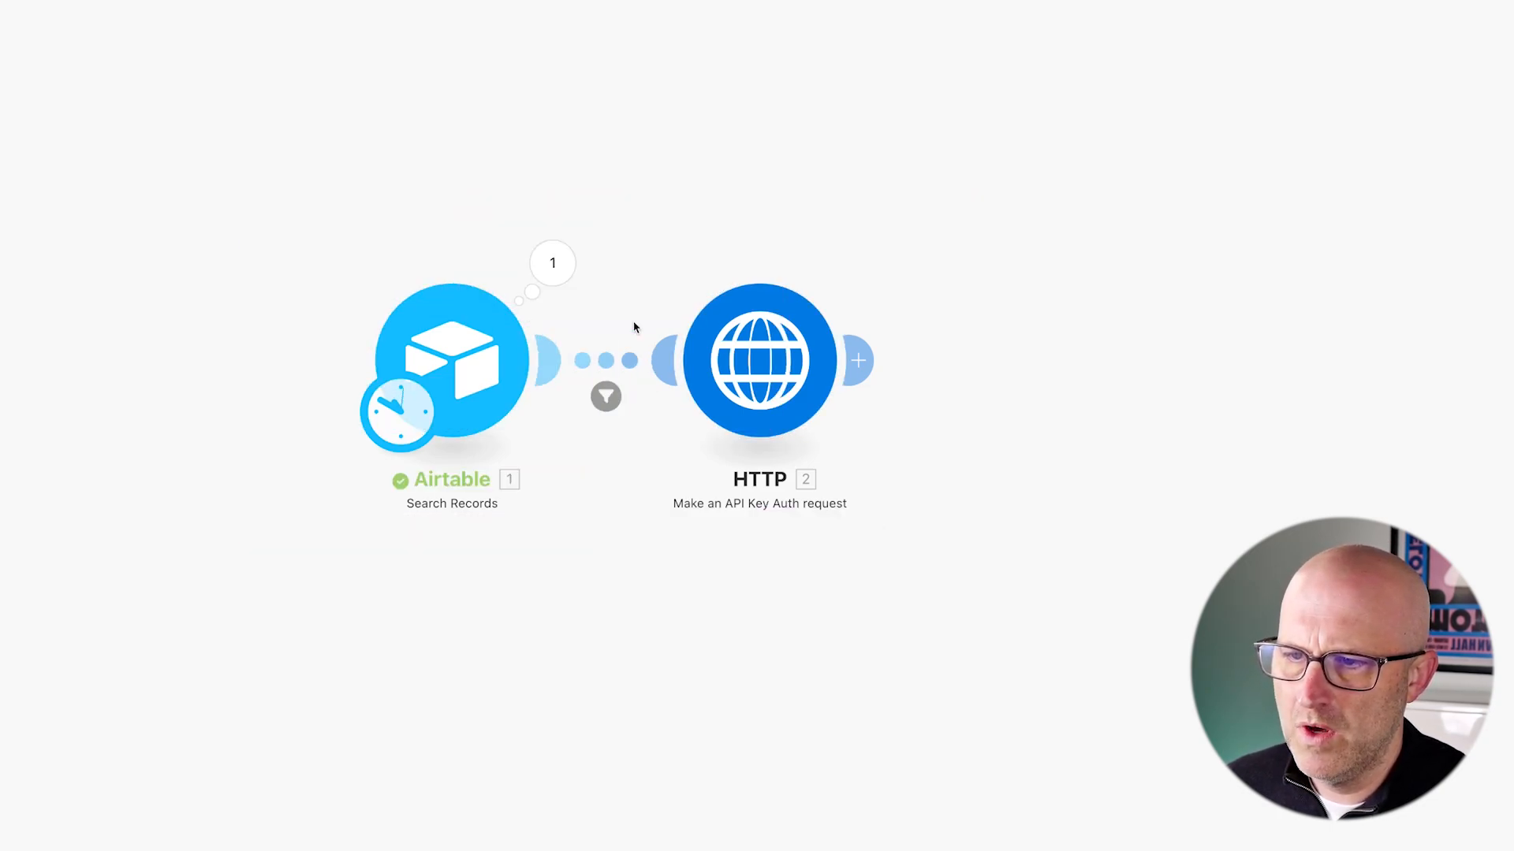
{"action": "left_click_drag", "start_coordinate": [616, 240], "coordinate": [966, 542]}
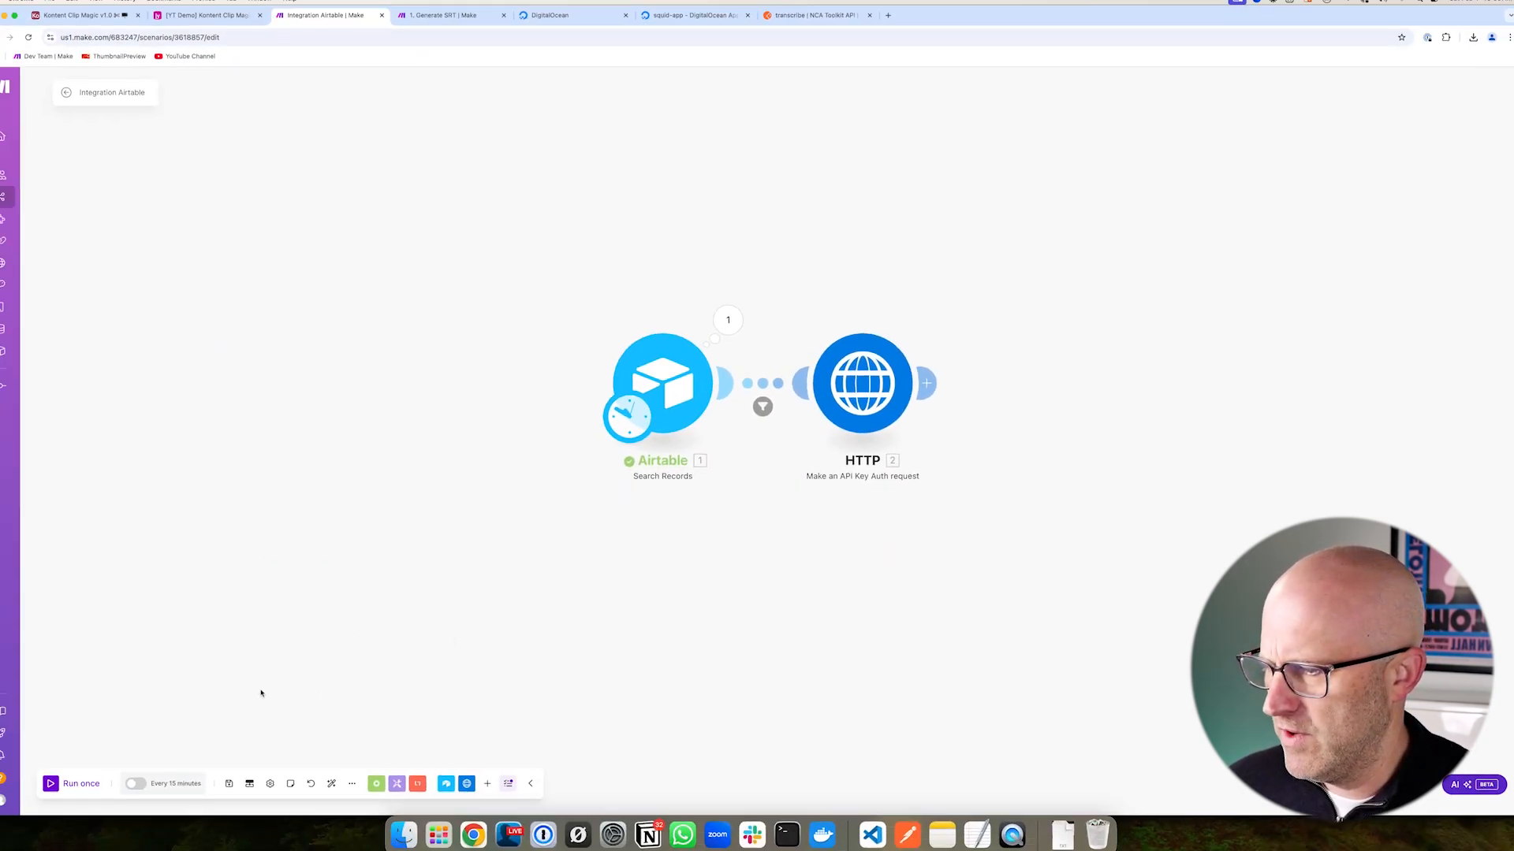
- Run the scenario once and check the HTTP output Data: status 202, processing
{"action": "left_click", "coordinate": [79, 777]}
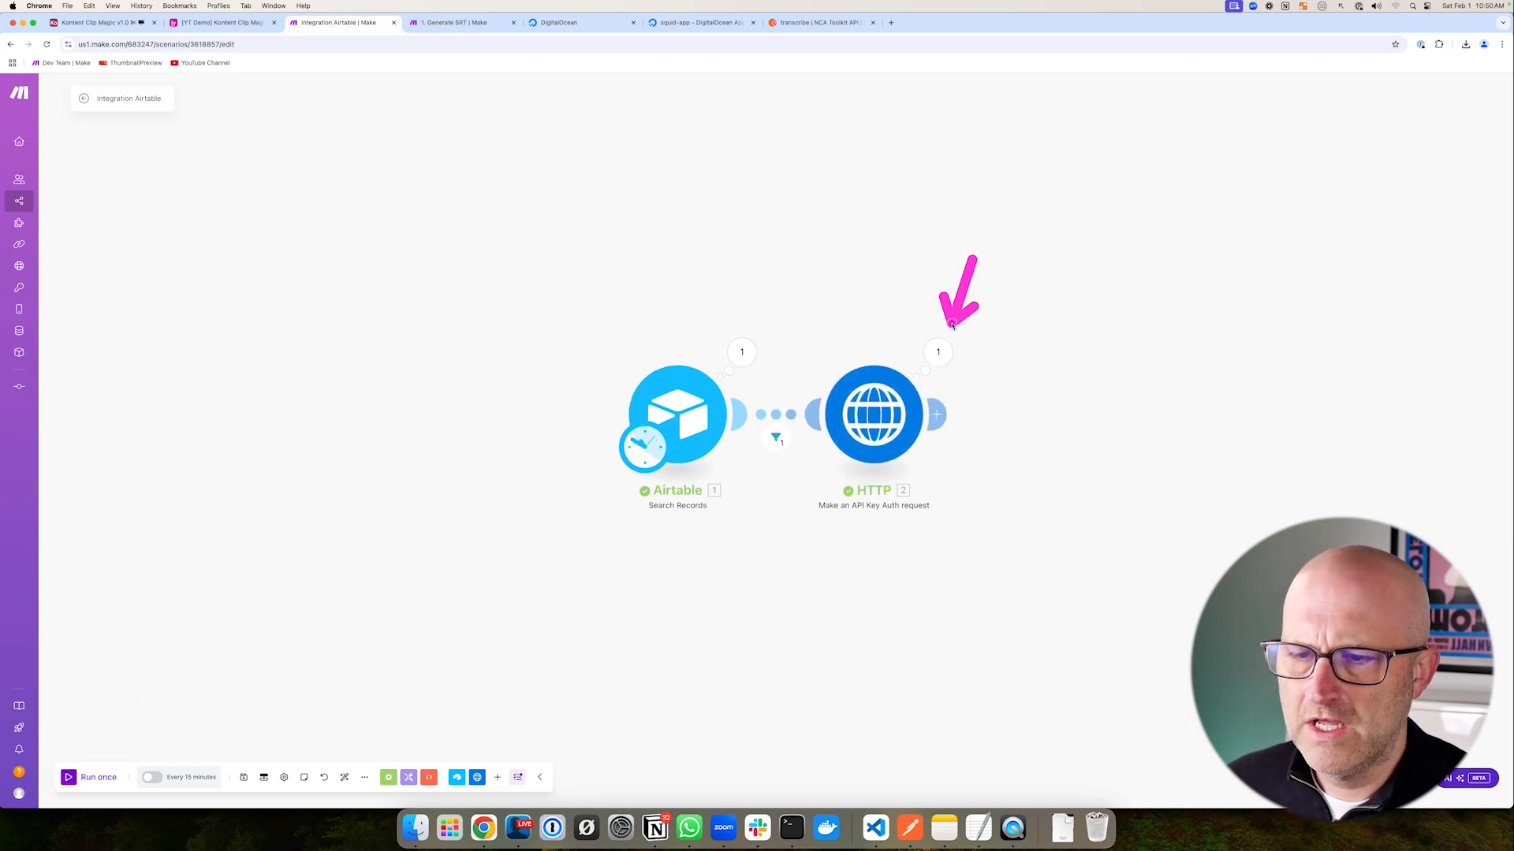
{"action": "left_click", "coordinate": [937, 351]}
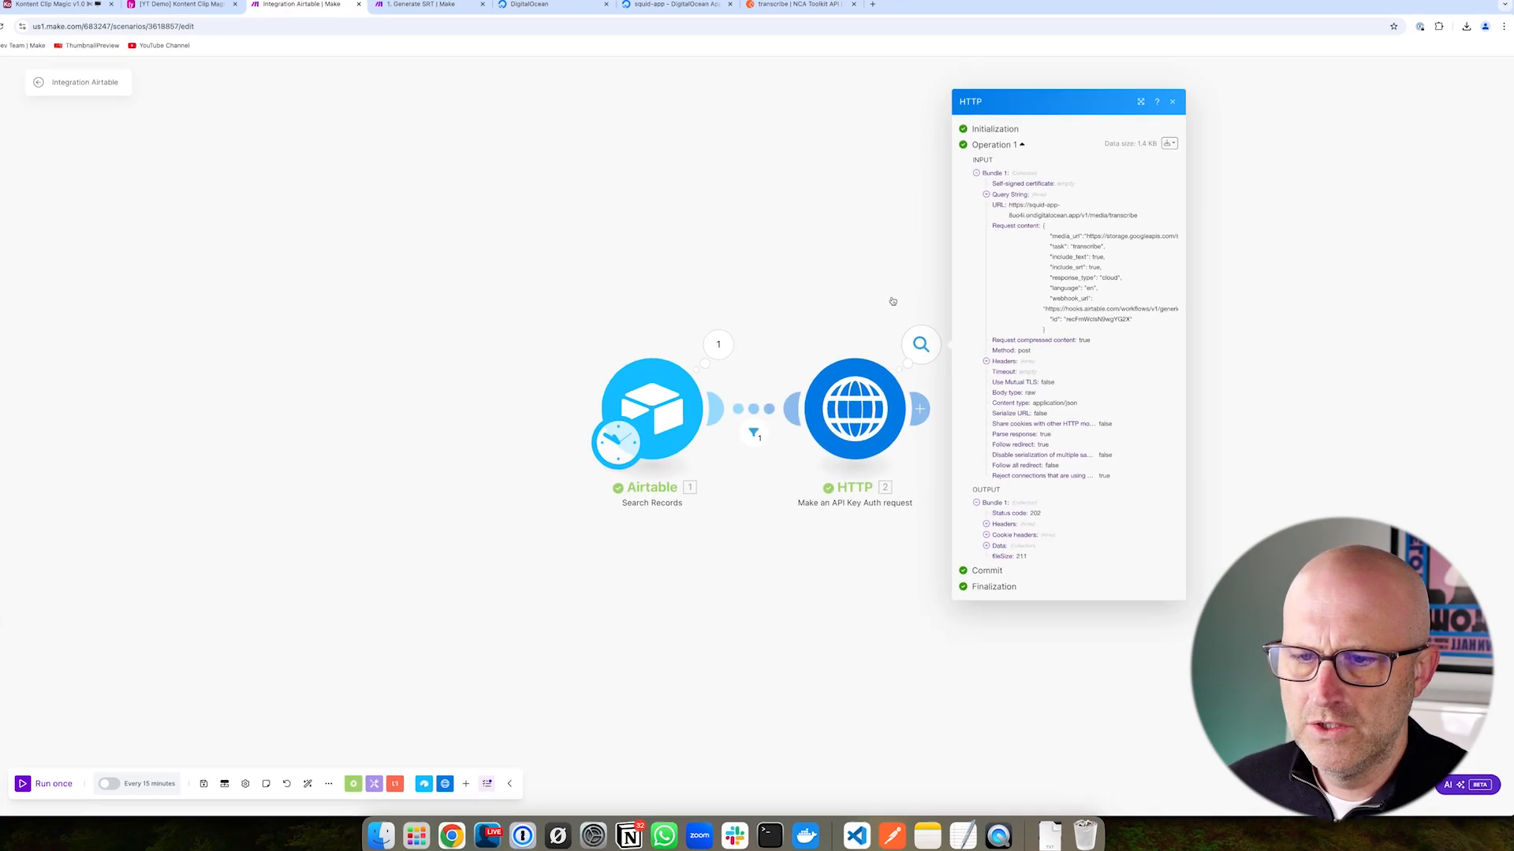
{"action": "left_click_drag", "start_coordinate": [1091, 438], "coordinate": [1047, 501]}
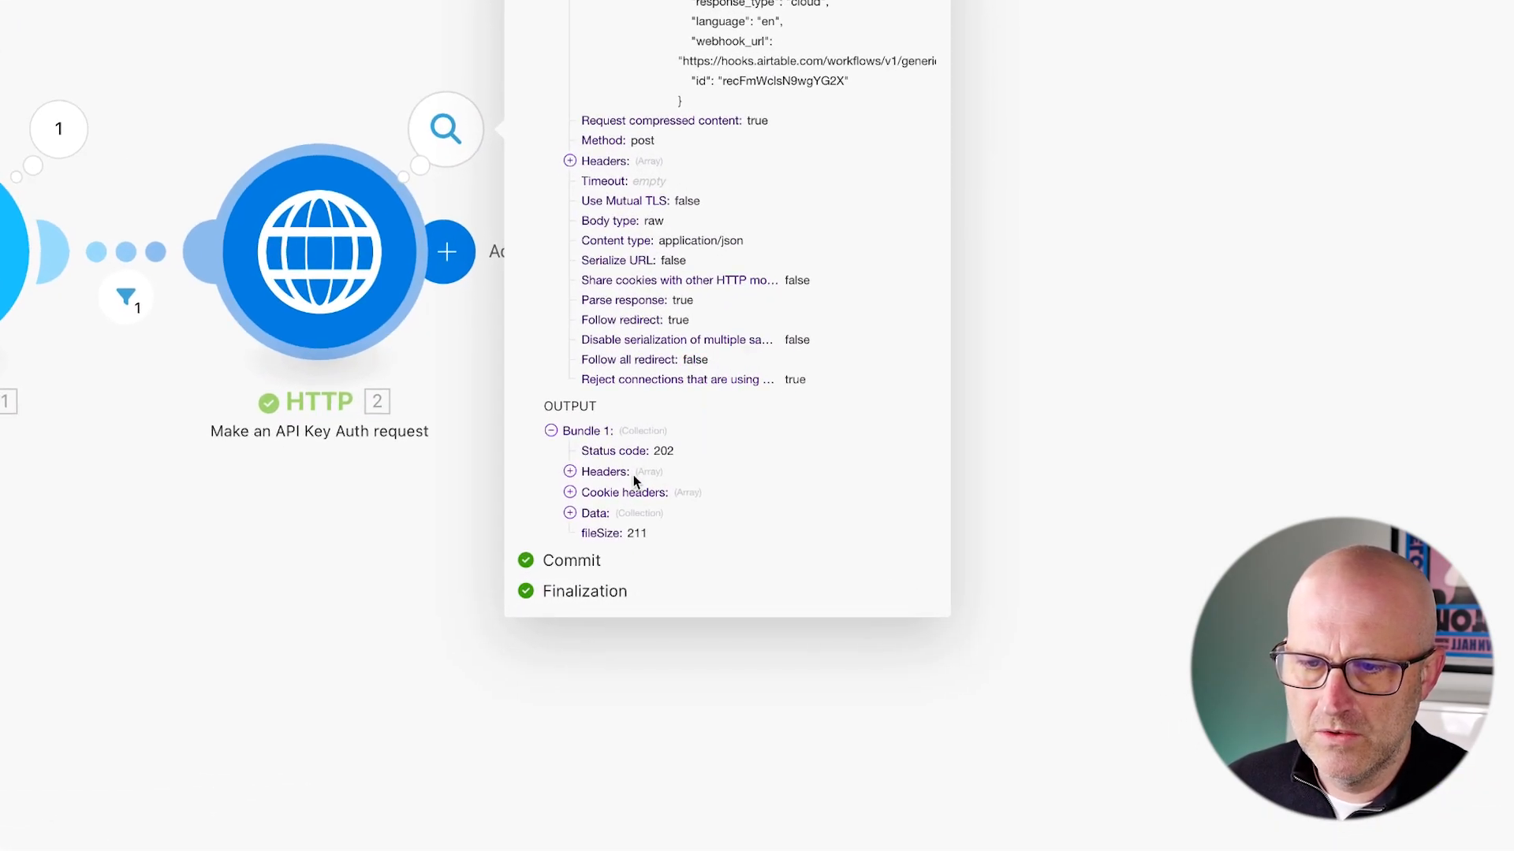
{"action": "left_click_drag", "start_coordinate": [936, 563], "coordinate": [936, 563]}
{"action": "left_click_drag", "start_coordinate": [475, 551], "coordinate": [561, 505]}
{"action": "left_click", "coordinate": [569, 514]}
{"action": "mouse_move", "coordinate": [833, 445]}
{"action": "left_mouse_down"}
{"action": "mouse_move", "coordinate": [709, 601]}
{"action": "mouse_move", "coordinate": [704, 640]}
{"action": "mouse_move", "coordinate": [695, 483]}
{"action": "left_mouse_up"}
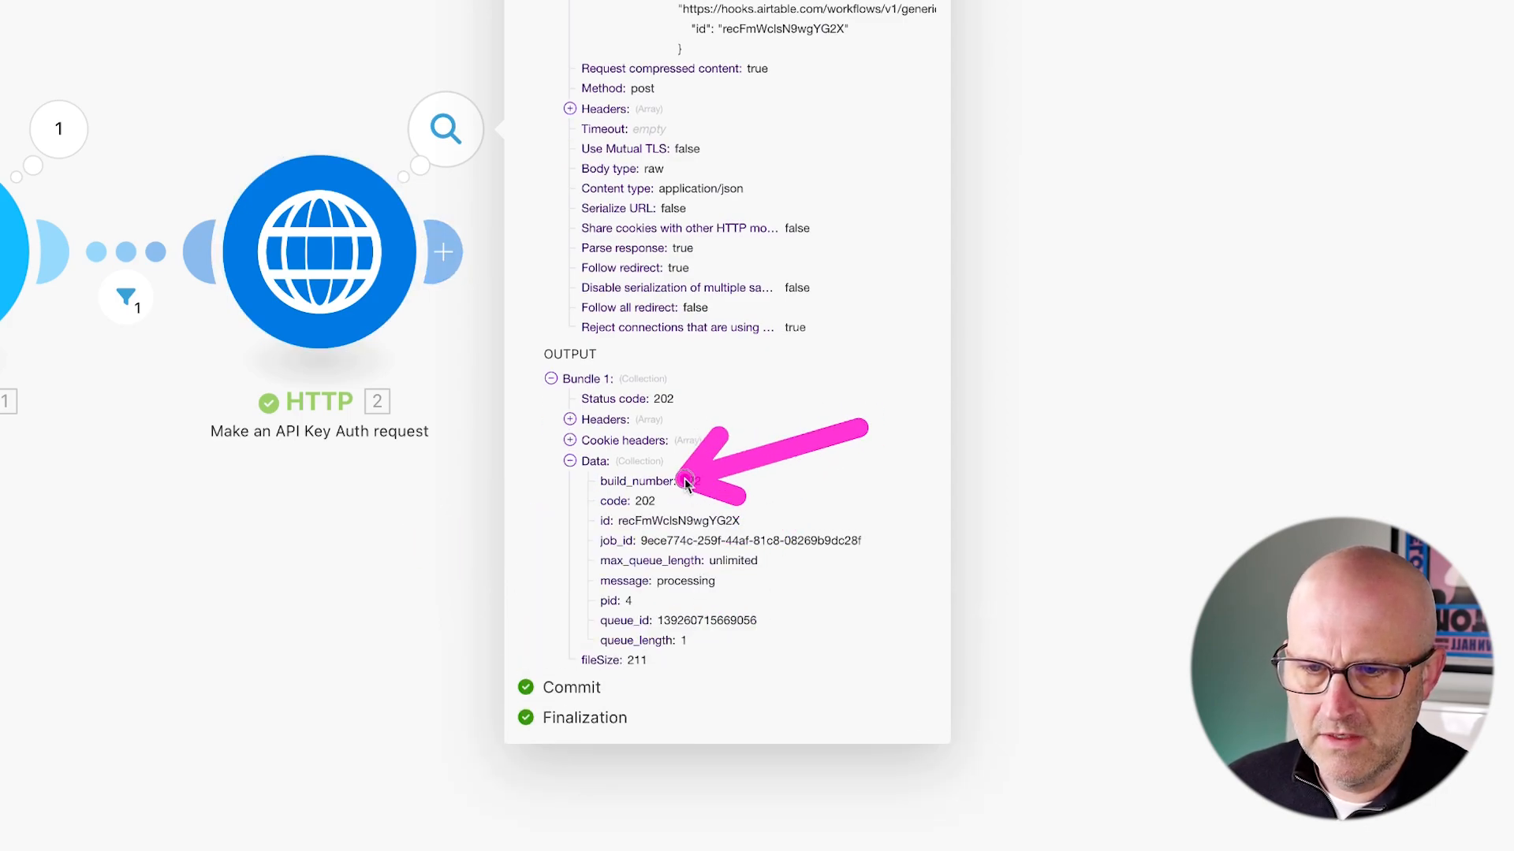
{"action": "mouse_move", "coordinate": [342, 327]}
{"action": "left_mouse_down"}
{"action": "mouse_move", "coordinate": [338, 229]}
{"action": "mouse_move", "coordinate": [475, 228]}
{"action": "left_mouse_up"}
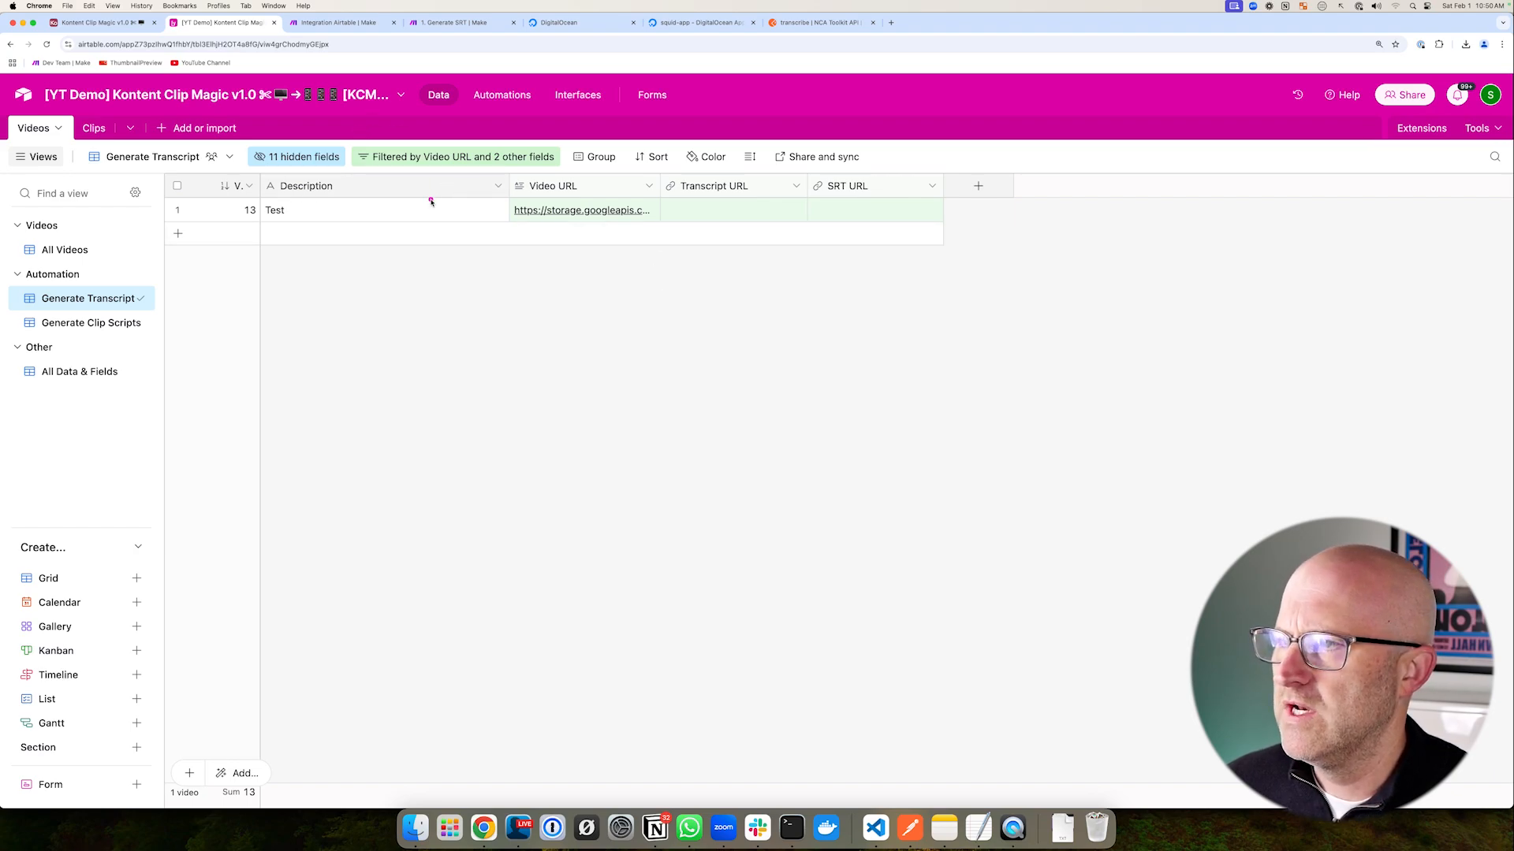
- Expand the Transcript (webhook) trigger's received body and response to show transcript and SRT URLs
{"action": "left_click", "coordinate": [501, 99]}
{"action": "mouse_move", "coordinate": [500, 247]}
{"action": "left_mouse_down"}
{"action": "mouse_move", "coordinate": [608, 246]}
{"action": "mouse_move", "coordinate": [608, 205]}
{"action": "left_mouse_up"}
{"action": "mouse_move", "coordinate": [1013, 705]}
{"action": "left_mouse_down"}
{"action": "mouse_move", "coordinate": [1121, 683]}
{"action": "mouse_move", "coordinate": [1125, 738]}
{"action": "left_mouse_up"}
{"action": "scroll", "coordinate": [1288, 615], "scroll_direction": "down", "scroll_amount": 2}
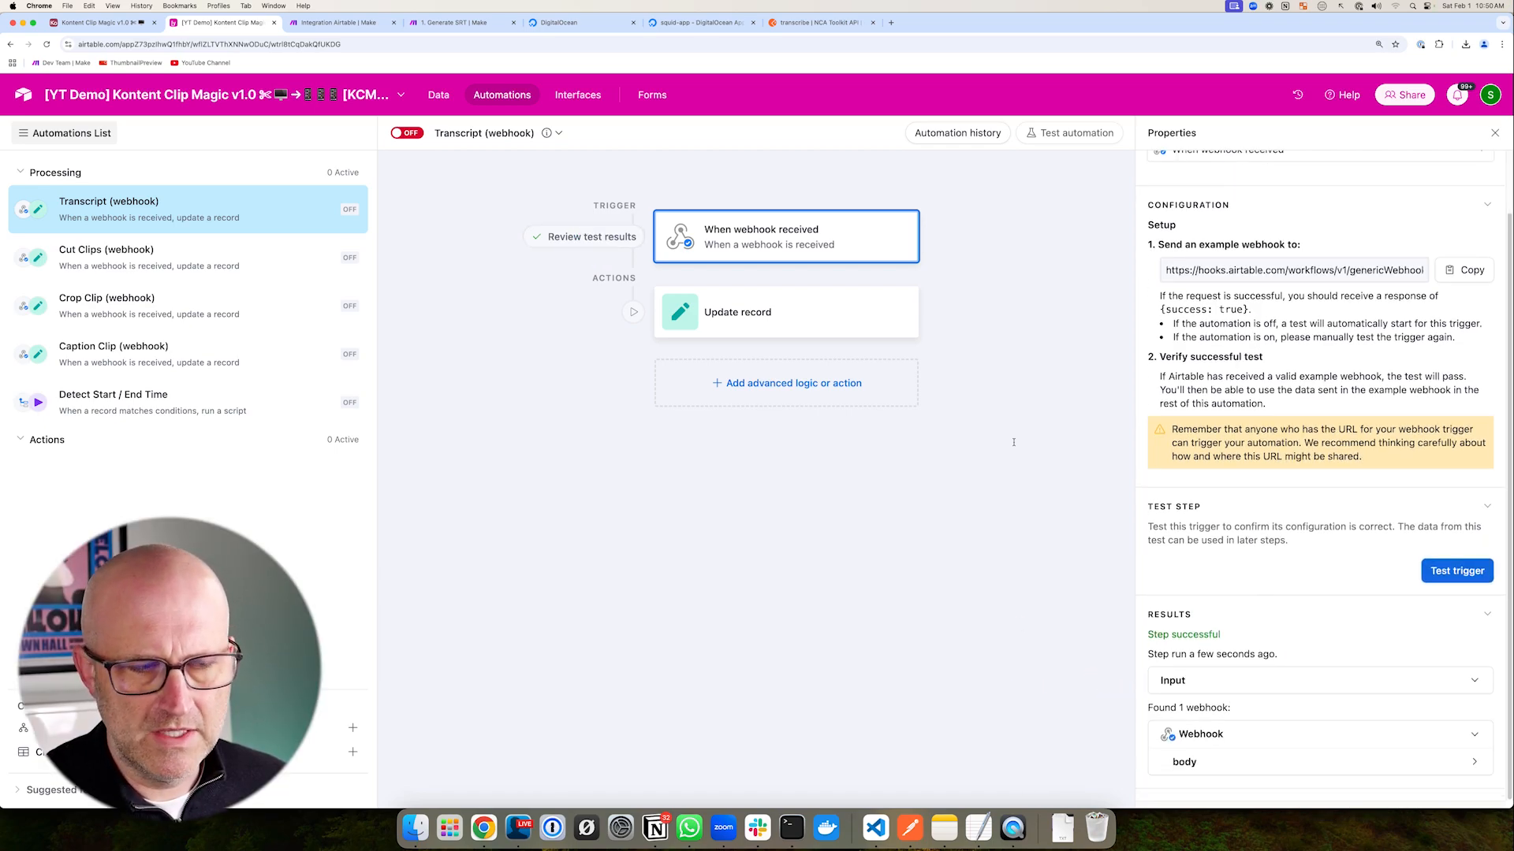
{"action": "left_click_drag", "start_coordinate": [1052, 270], "coordinate": [929, 242]}
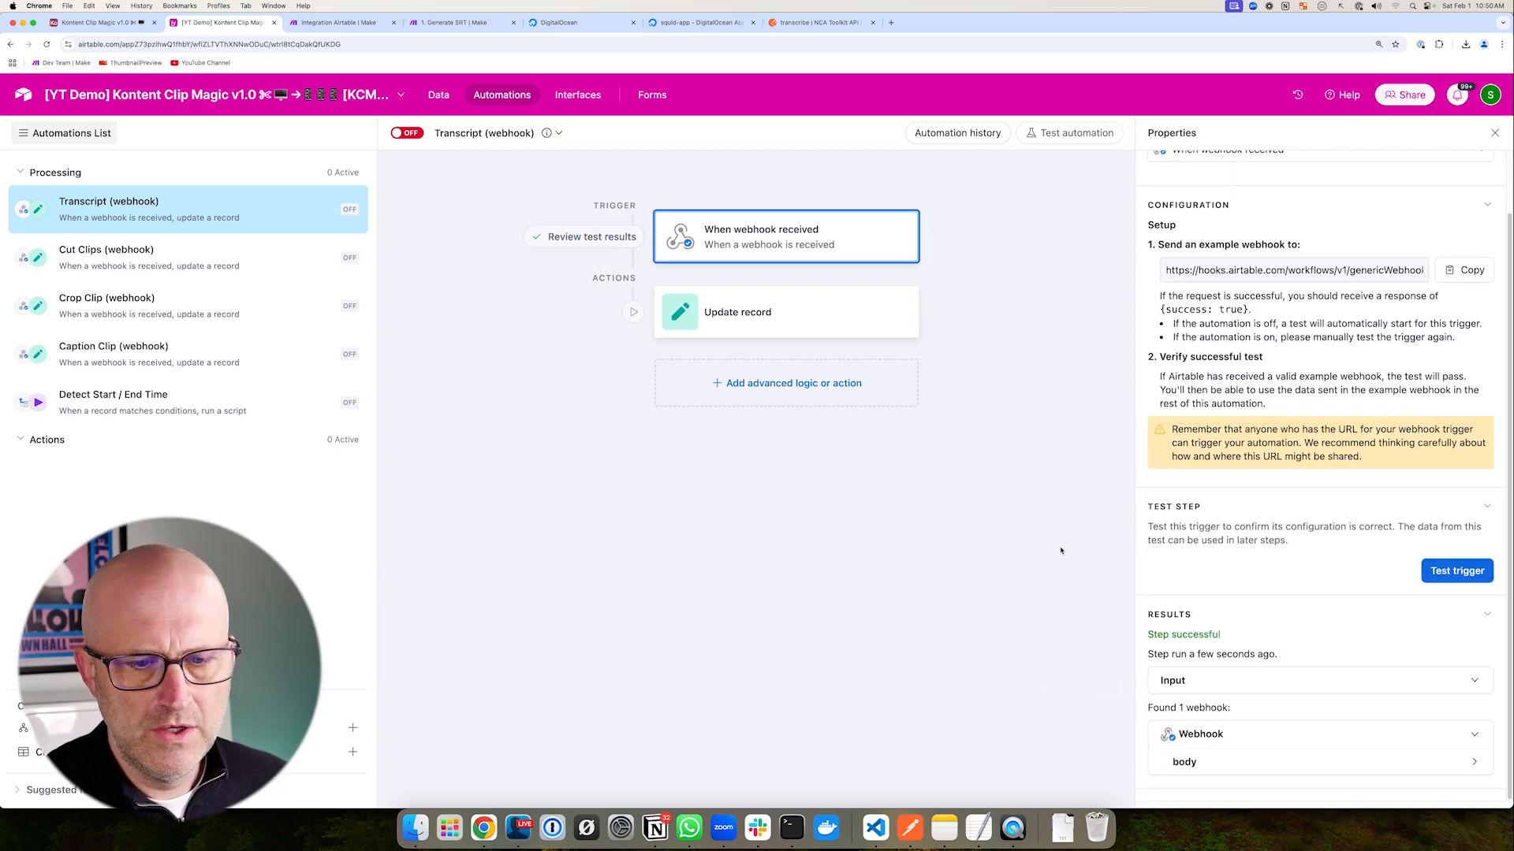
{"action": "left_click_drag", "start_coordinate": [1033, 738], "coordinate": [1124, 758]}
{"action": "left_click", "coordinate": [1199, 762]}
{"action": "scroll", "coordinate": [1242, 688], "scroll_direction": "down", "scroll_amount": 2}
{"action": "scroll", "coordinate": [1243, 688], "scroll_direction": "down", "scroll_amount": 4}
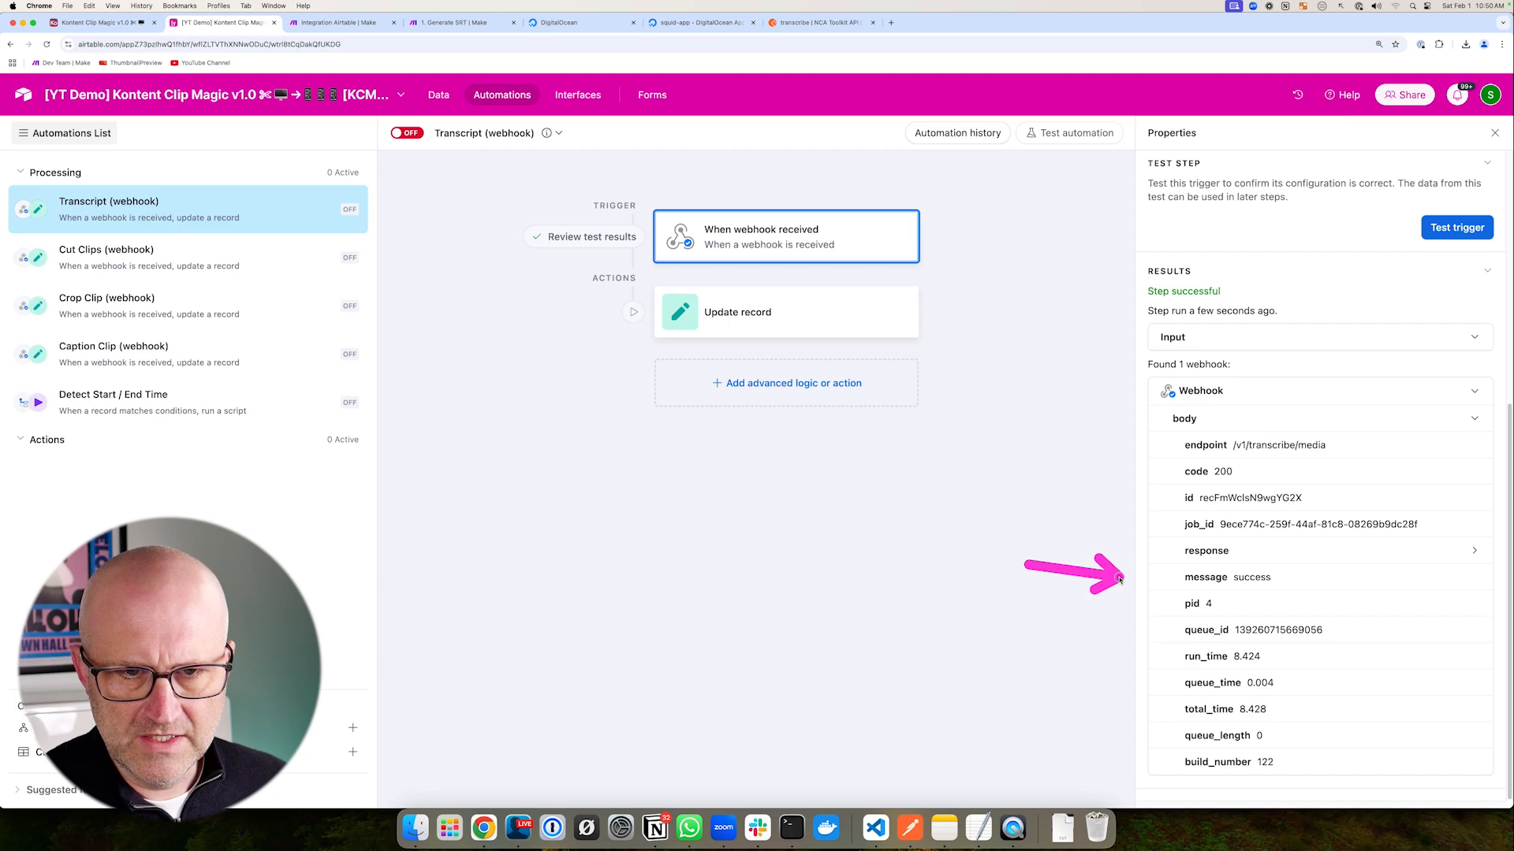
{"action": "left_click", "coordinate": [1206, 550]}
{"action": "mouse_move", "coordinate": [1050, 646]}
{"action": "left_mouse_down"}
{"action": "mouse_move", "coordinate": [1163, 661]}
{"action": "mouse_move", "coordinate": [1172, 685]}
{"action": "mouse_move", "coordinate": [1173, 648]}
{"action": "mouse_move", "coordinate": [1159, 676]}
{"action": "mouse_move", "coordinate": [1173, 686]}
{"action": "left_mouse_up"}
{"action": "left_click_drag", "start_coordinate": [1035, 452], "coordinate": [1150, 651]}
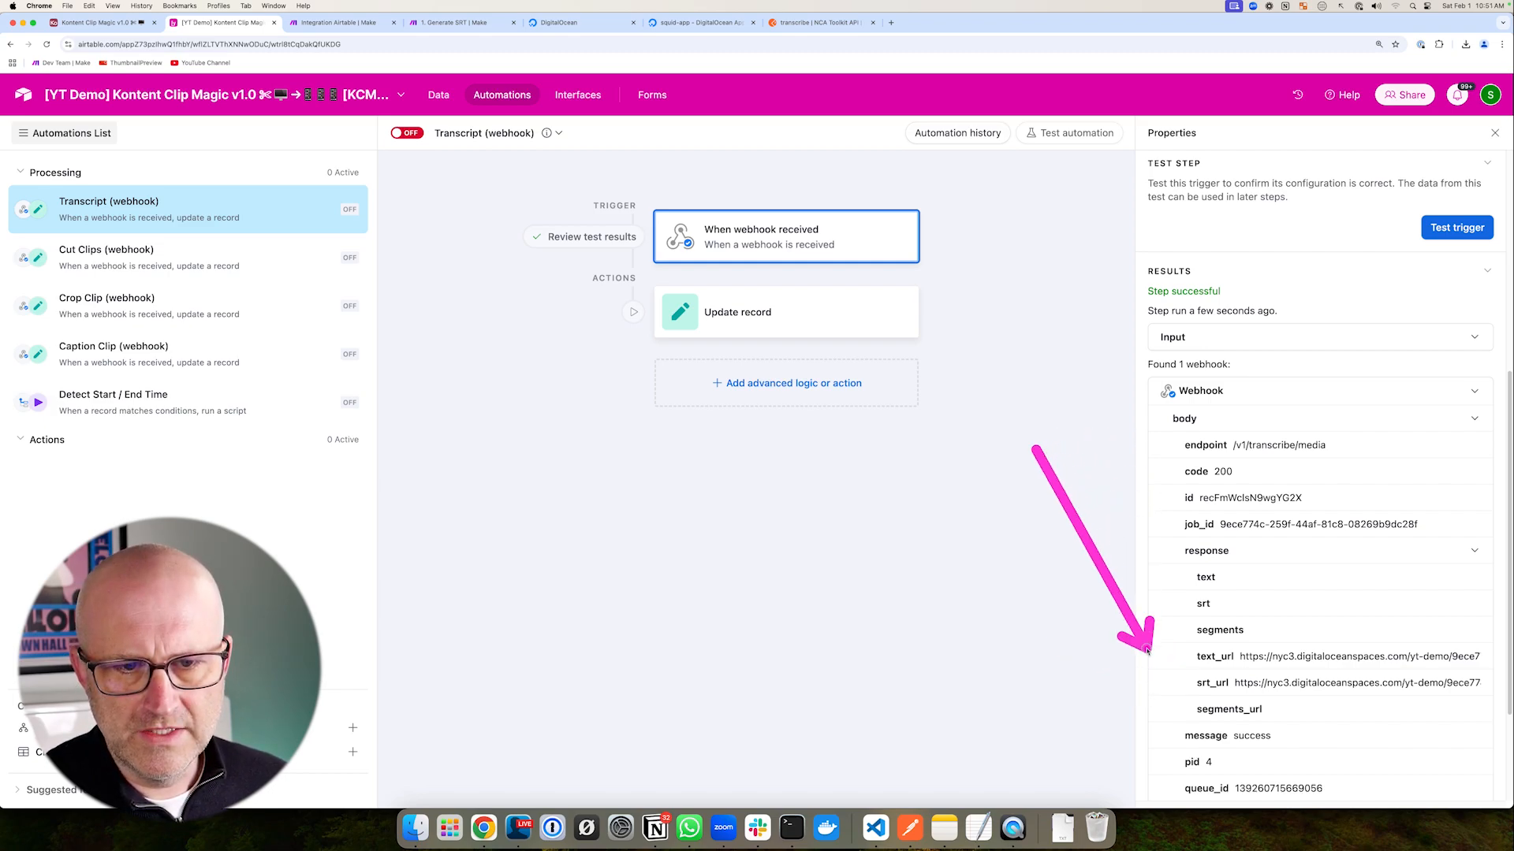
{"action": "left_click_drag", "start_coordinate": [1069, 237], "coordinate": [1066, 165]}
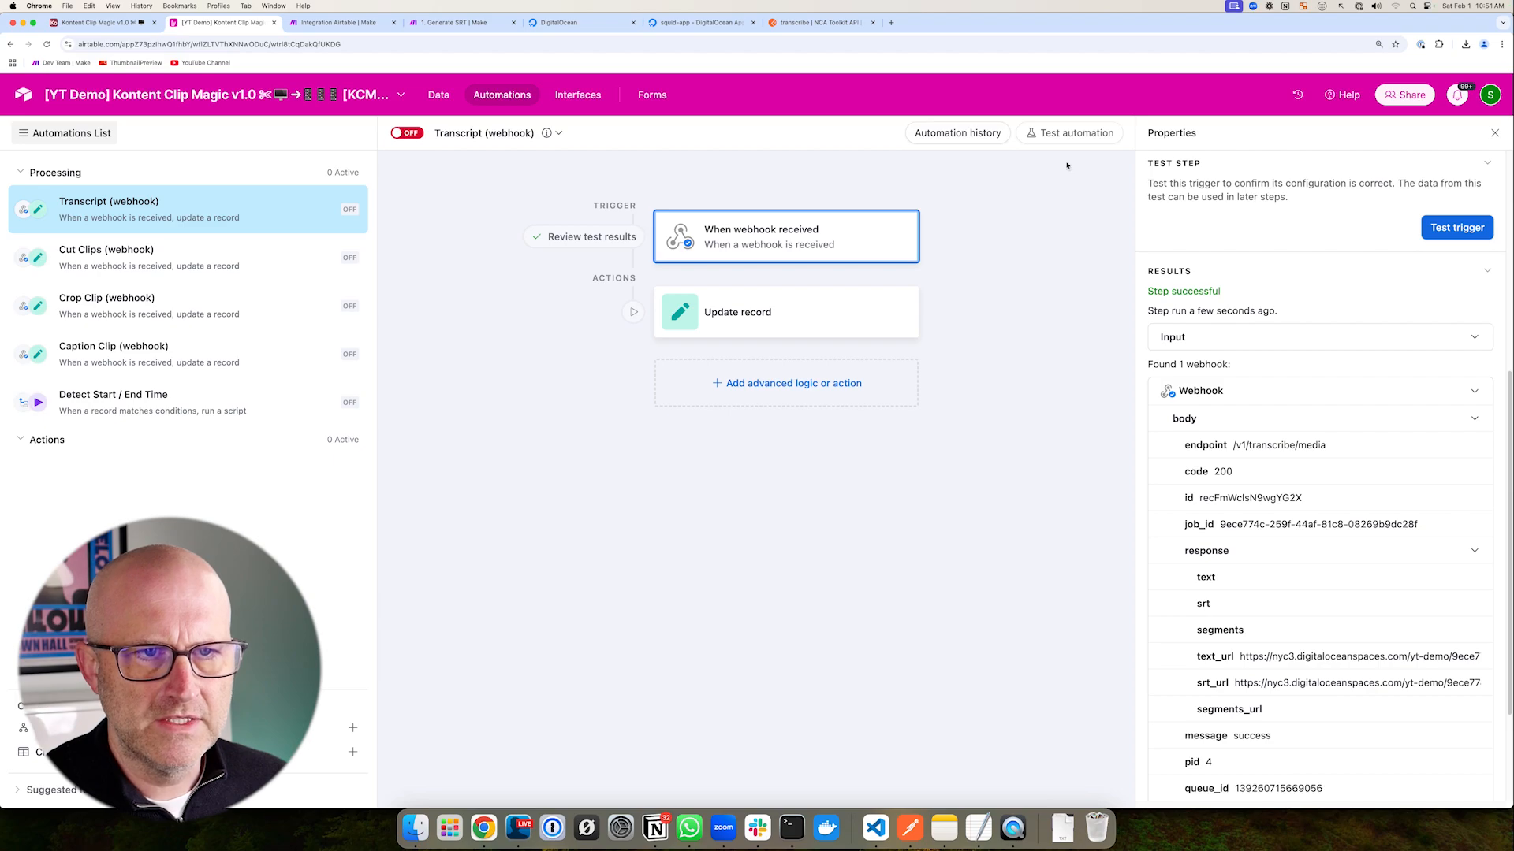
- Run a new test of the Transcript (webhook) automation
{"action": "left_click", "coordinate": [1061, 140]}
{"action": "left_click_drag", "start_coordinate": [1002, 231], "coordinate": [1111, 227]}
{"action": "left_click", "coordinate": [1206, 215]}
{"action": "left_click_drag", "start_coordinate": [441, 281], "coordinate": [563, 321]}
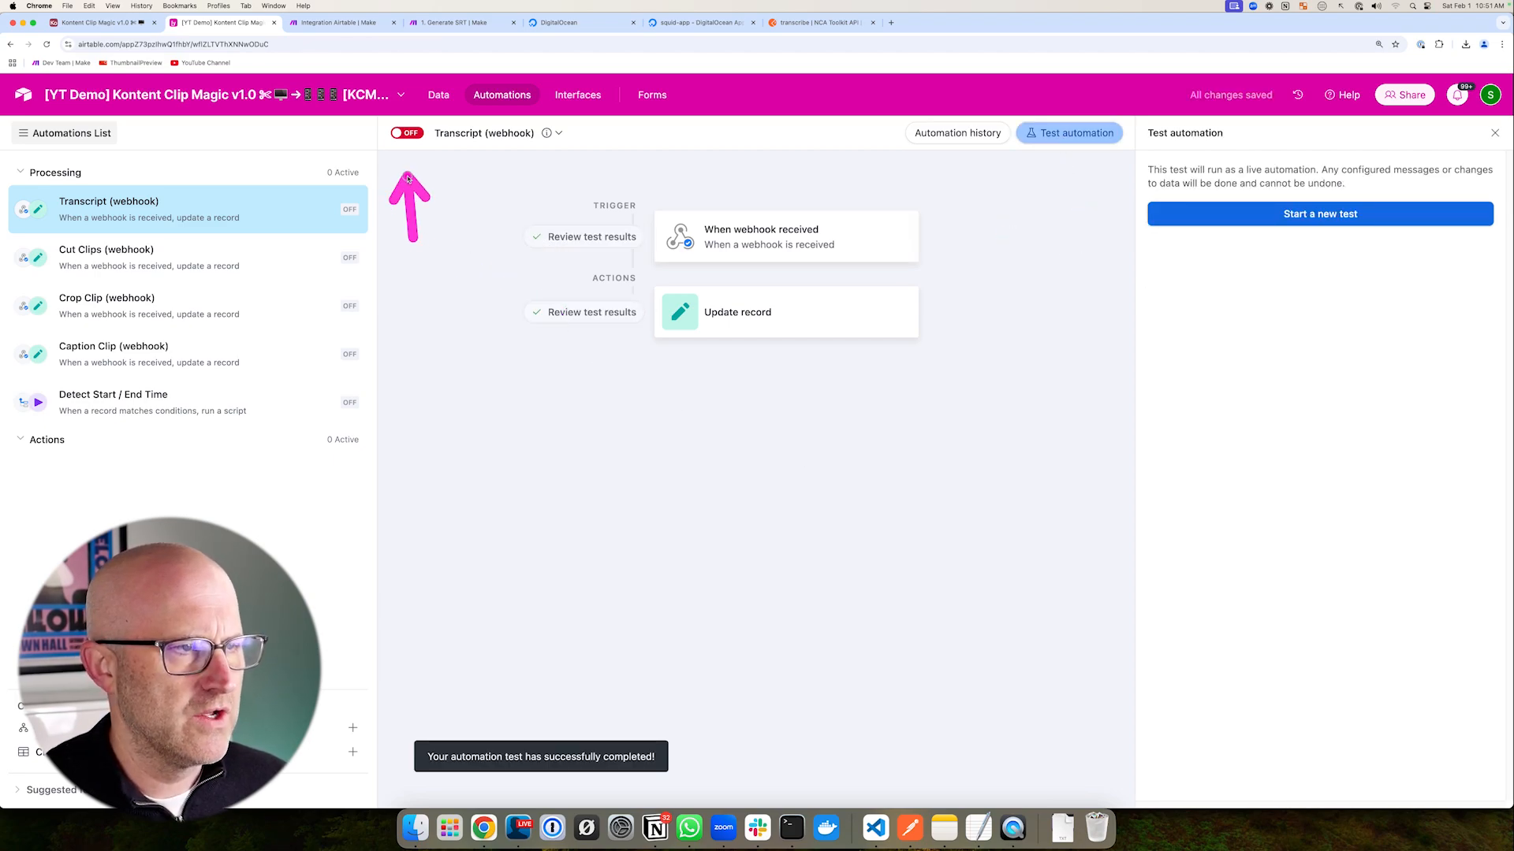
- Turn the Transcript automation on and open the All Videos view
{"action": "left_click", "coordinate": [406, 132]}
{"action": "left_click_drag", "start_coordinate": [446, 223], "coordinate": [447, 116]}
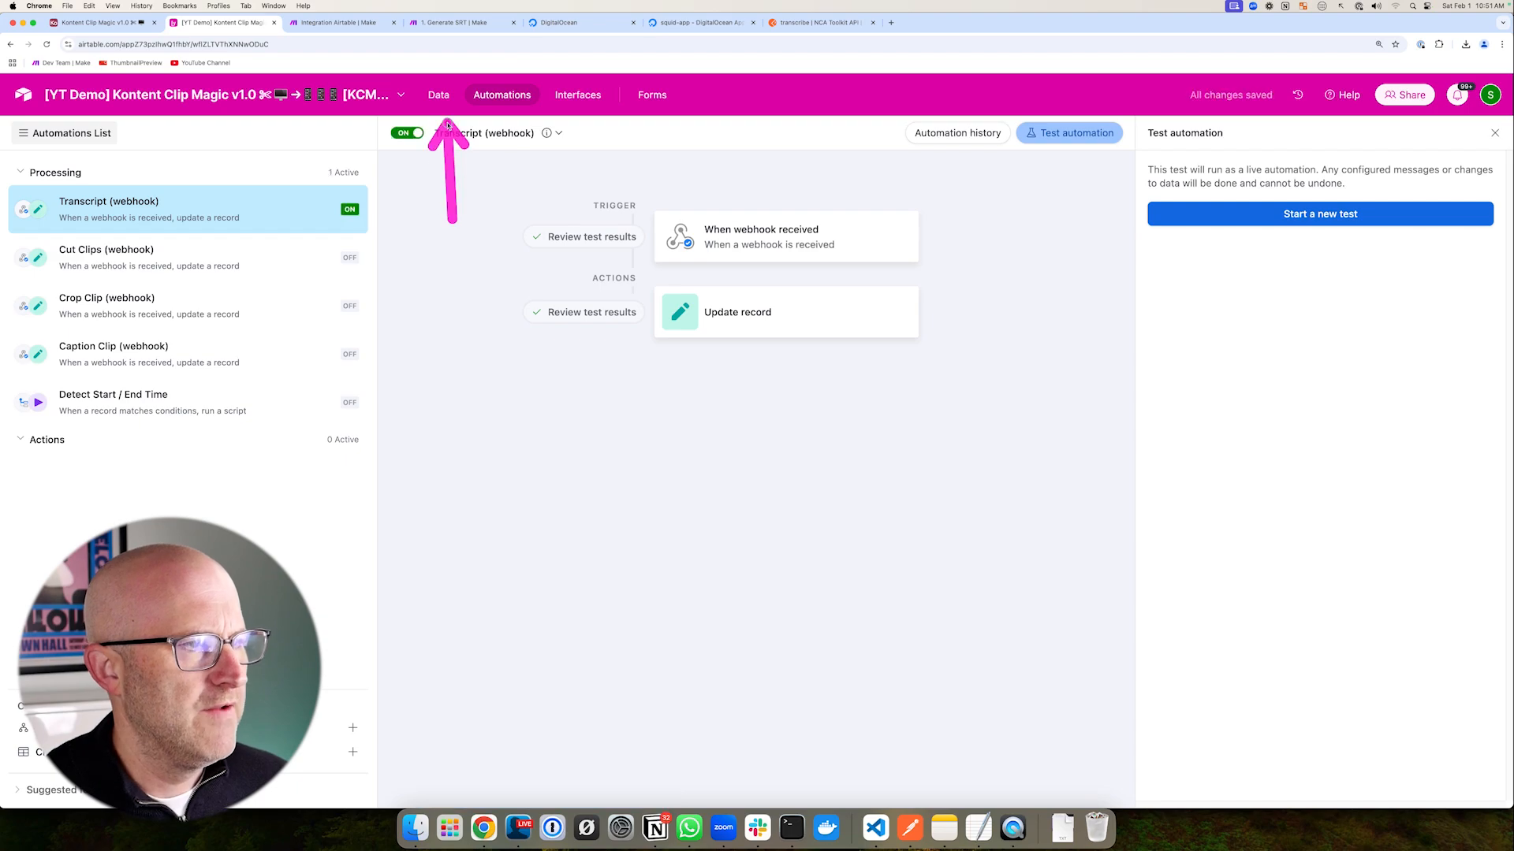
{"action": "left_click", "coordinate": [439, 95]}
{"action": "left_click_drag", "start_coordinate": [214, 278], "coordinate": [154, 299]}
{"action": "left_click_drag", "start_coordinate": [745, 355], "coordinate": [867, 228]}
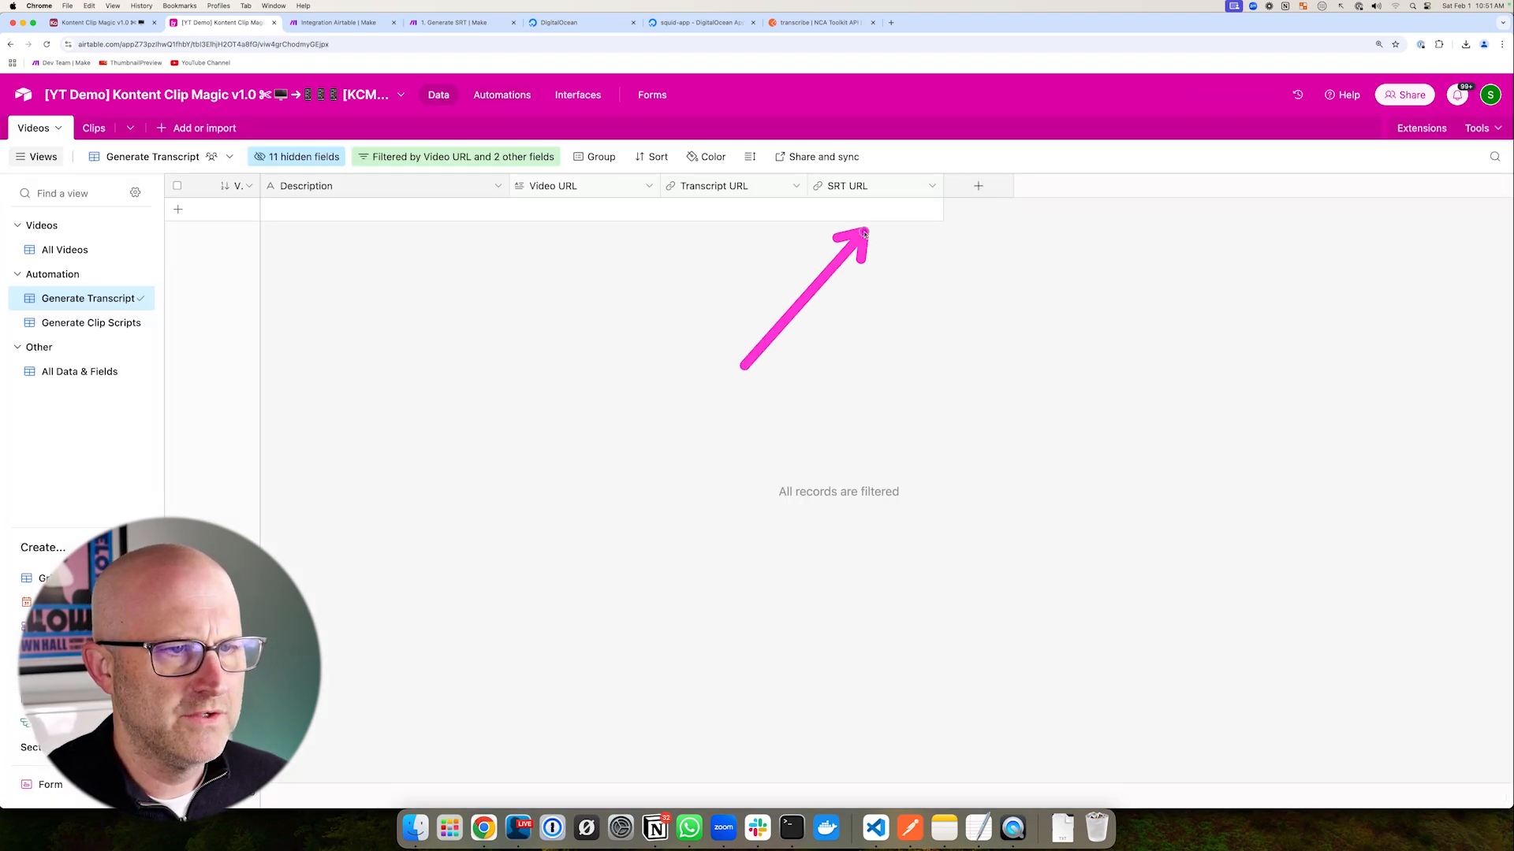
{"action": "left_click", "coordinate": [134, 250]}
- Clear Skool Stories Interview's Transcript and SRT URLs, then show the Generate Transcript view
{"action": "left_click_drag", "start_coordinate": [936, 280], "coordinate": [1202, 223]}
{"action": "mouse_move", "coordinate": [550, 398]}
{"action": "left_mouse_down"}
{"action": "mouse_move", "coordinate": [550, 263]}
{"action": "mouse_move", "coordinate": [1039, 270]}
{"action": "left_mouse_up"}
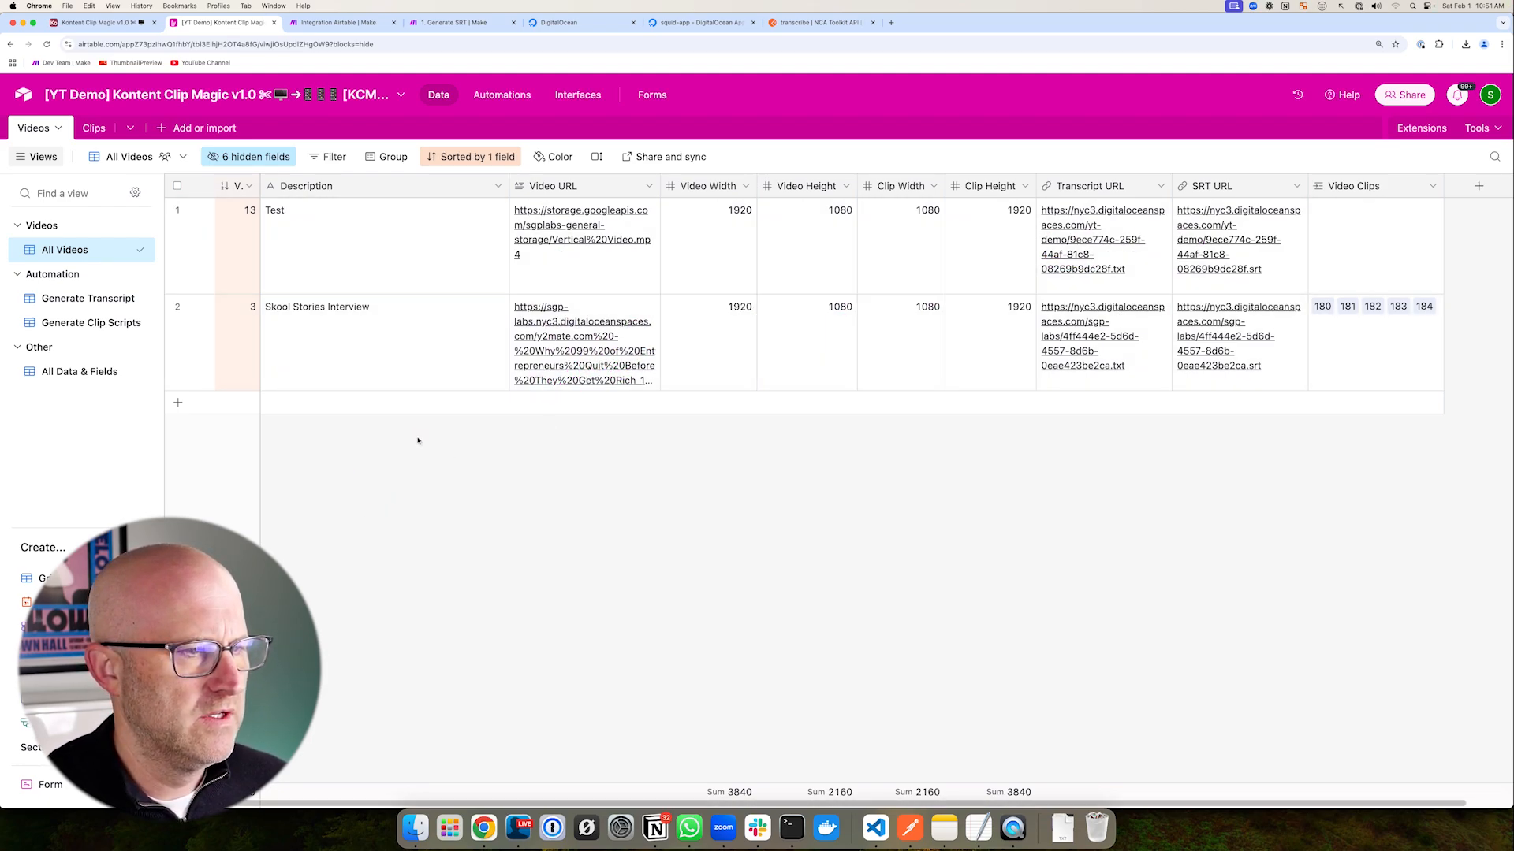
{"action": "mouse_move", "coordinate": [329, 501]}
{"action": "left_mouse_down"}
{"action": "mouse_move", "coordinate": [391, 348]}
{"action": "mouse_move", "coordinate": [483, 353]}
{"action": "left_mouse_up"}
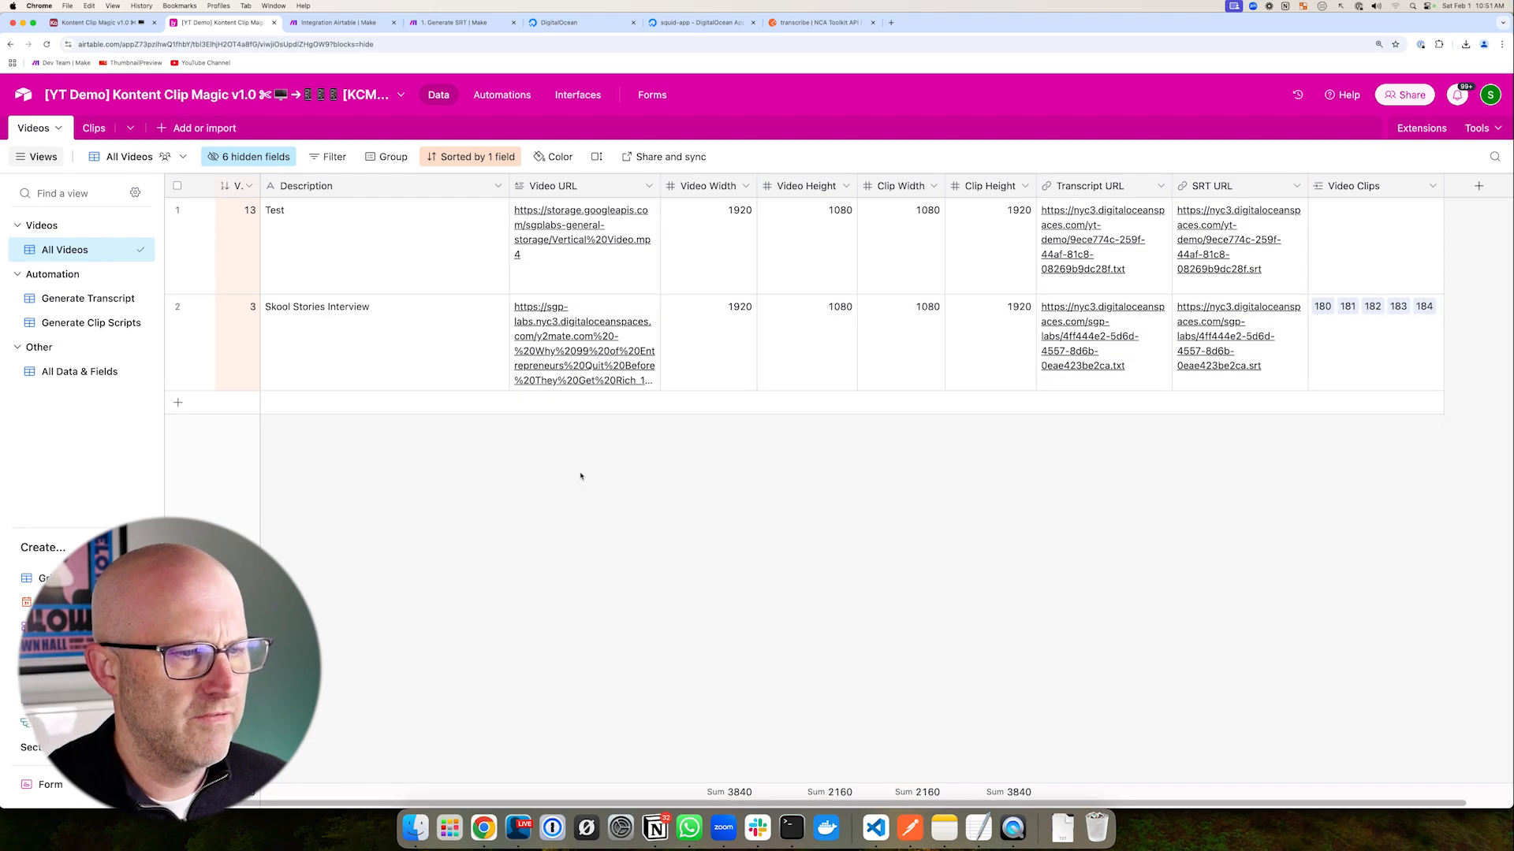
{"action": "mouse_move", "coordinate": [1049, 489]}
{"action": "left_mouse_down"}
{"action": "mouse_move", "coordinate": [1098, 364]}
{"action": "mouse_move", "coordinate": [1220, 371]}
{"action": "left_mouse_up"}
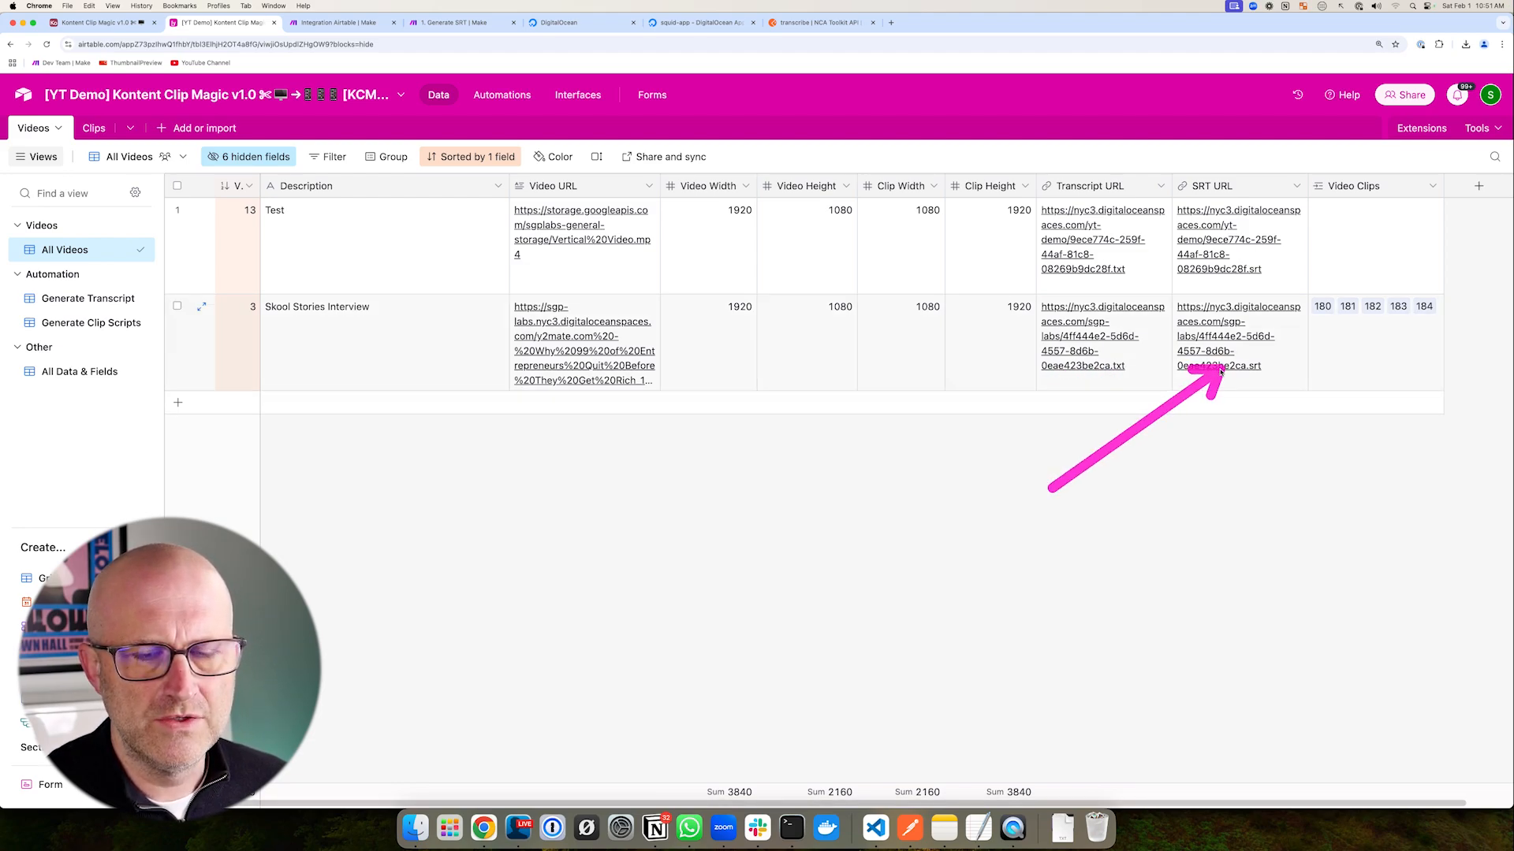
{"action": "left_click", "coordinate": [1133, 387]}
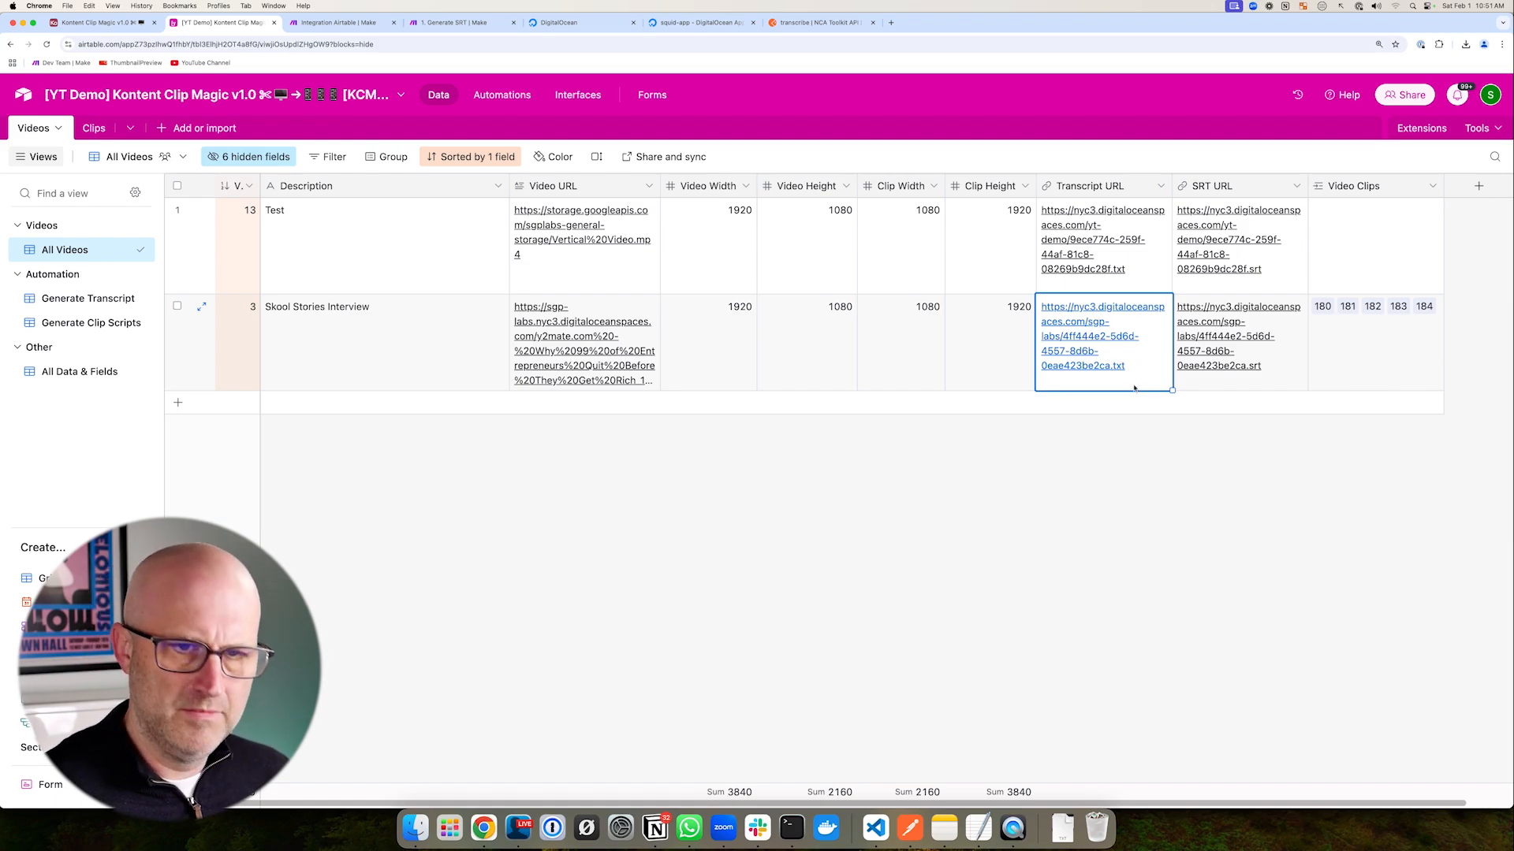
{"action": "left_click_drag", "start_coordinate": [296, 189], "coordinate": [130, 288]}
{"action": "left_click", "coordinate": [88, 298]}
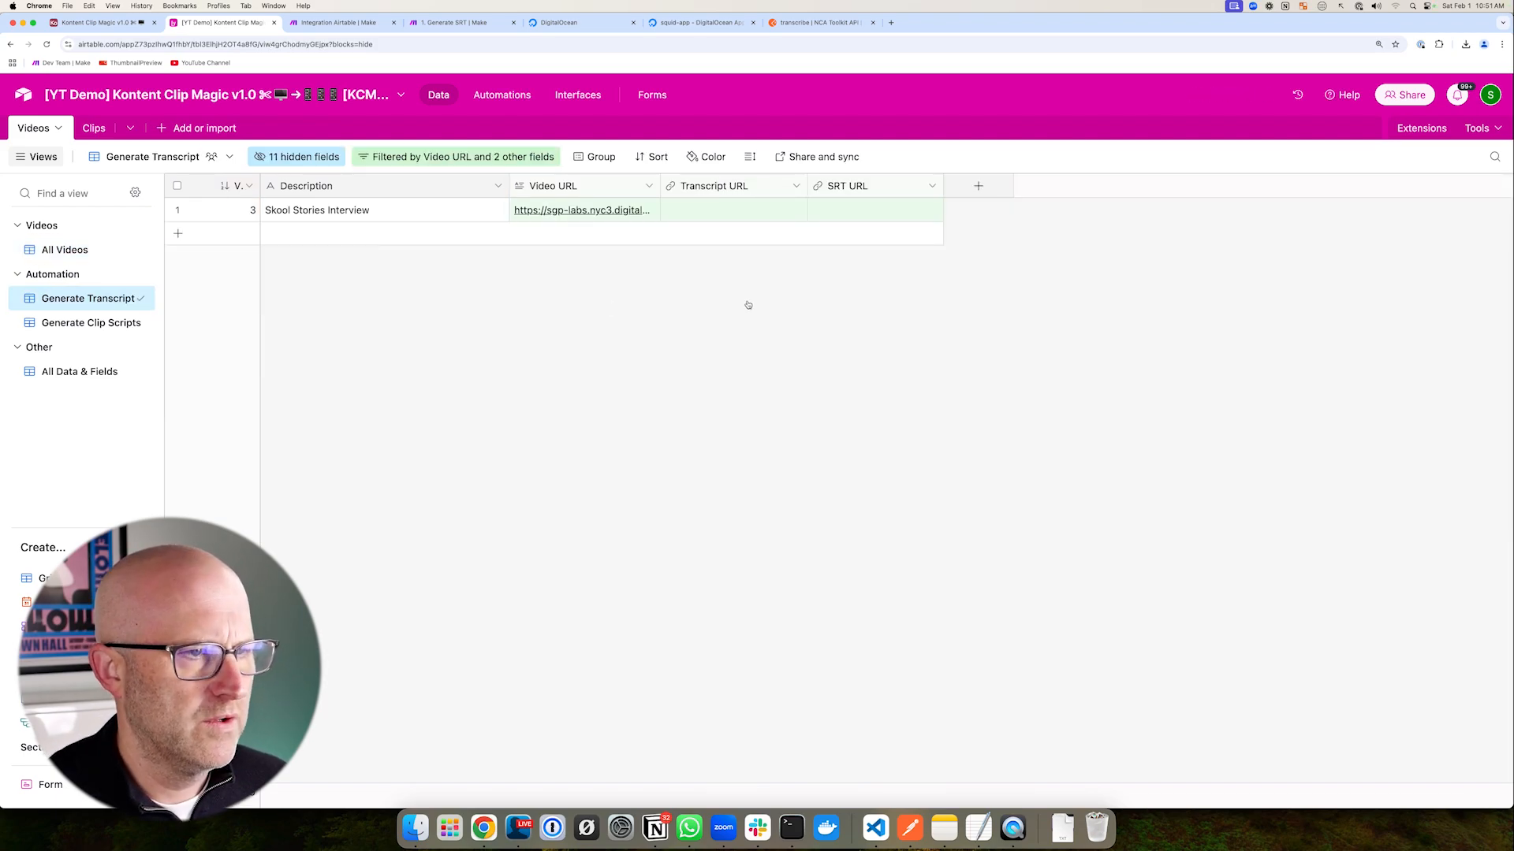
{"action": "left_click_drag", "start_coordinate": [698, 317], "coordinate": [861, 231]}
- Close Make's HTTP output inspector and review Airtable's All Videos grid
{"action": "key", "text": "ctrl+Tab"}
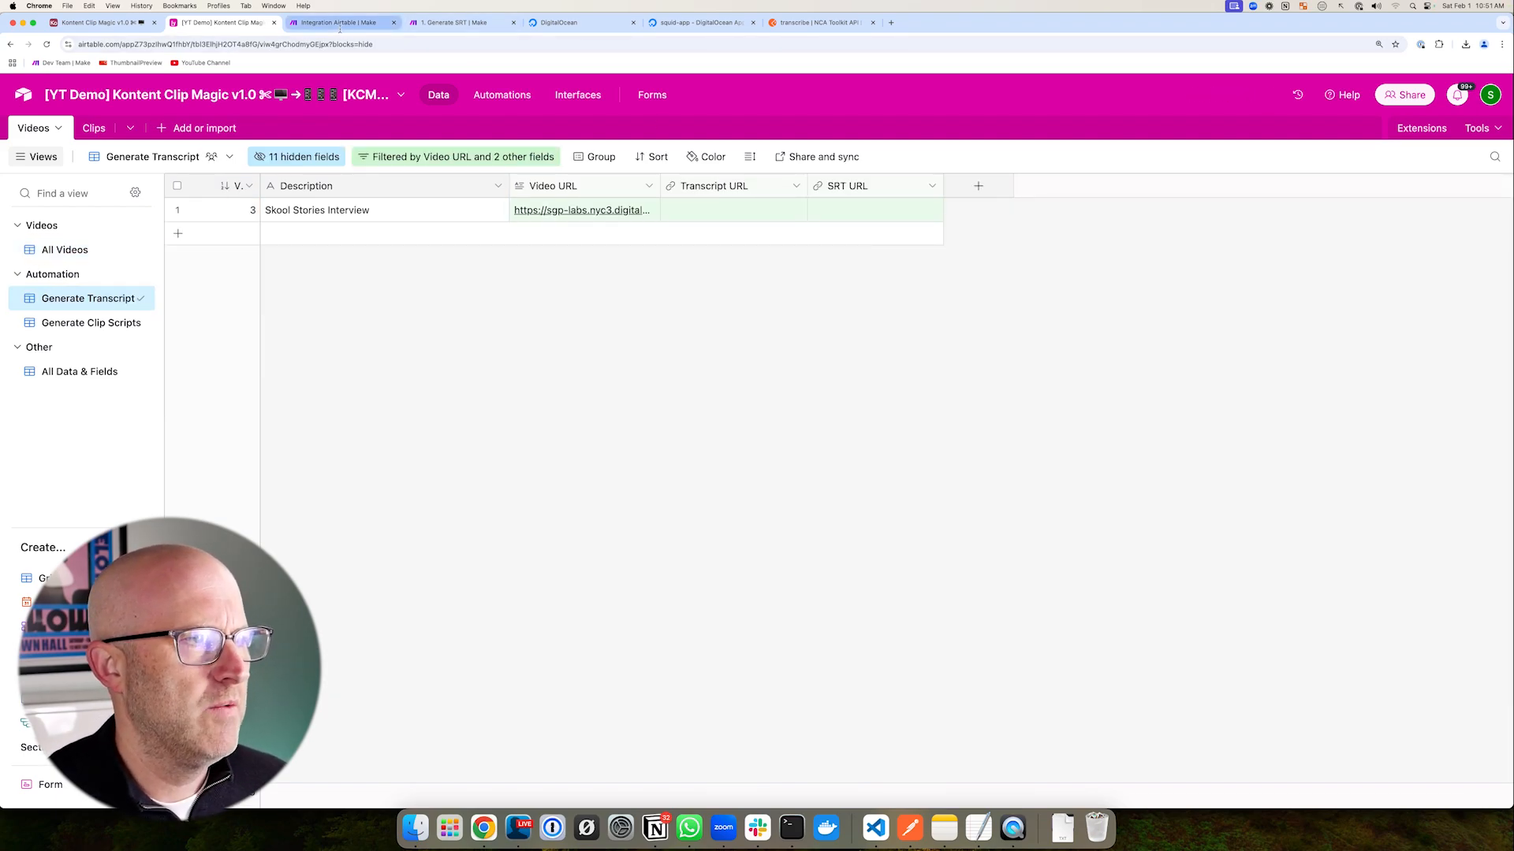
{"action": "left_click", "coordinate": [551, 422]}
{"action": "mouse_move", "coordinate": [452, 446]}
{"action": "left_mouse_down"}
{"action": "mouse_move", "coordinate": [552, 398]}
{"action": "mouse_move", "coordinate": [578, 444]}
{"action": "left_mouse_up"}
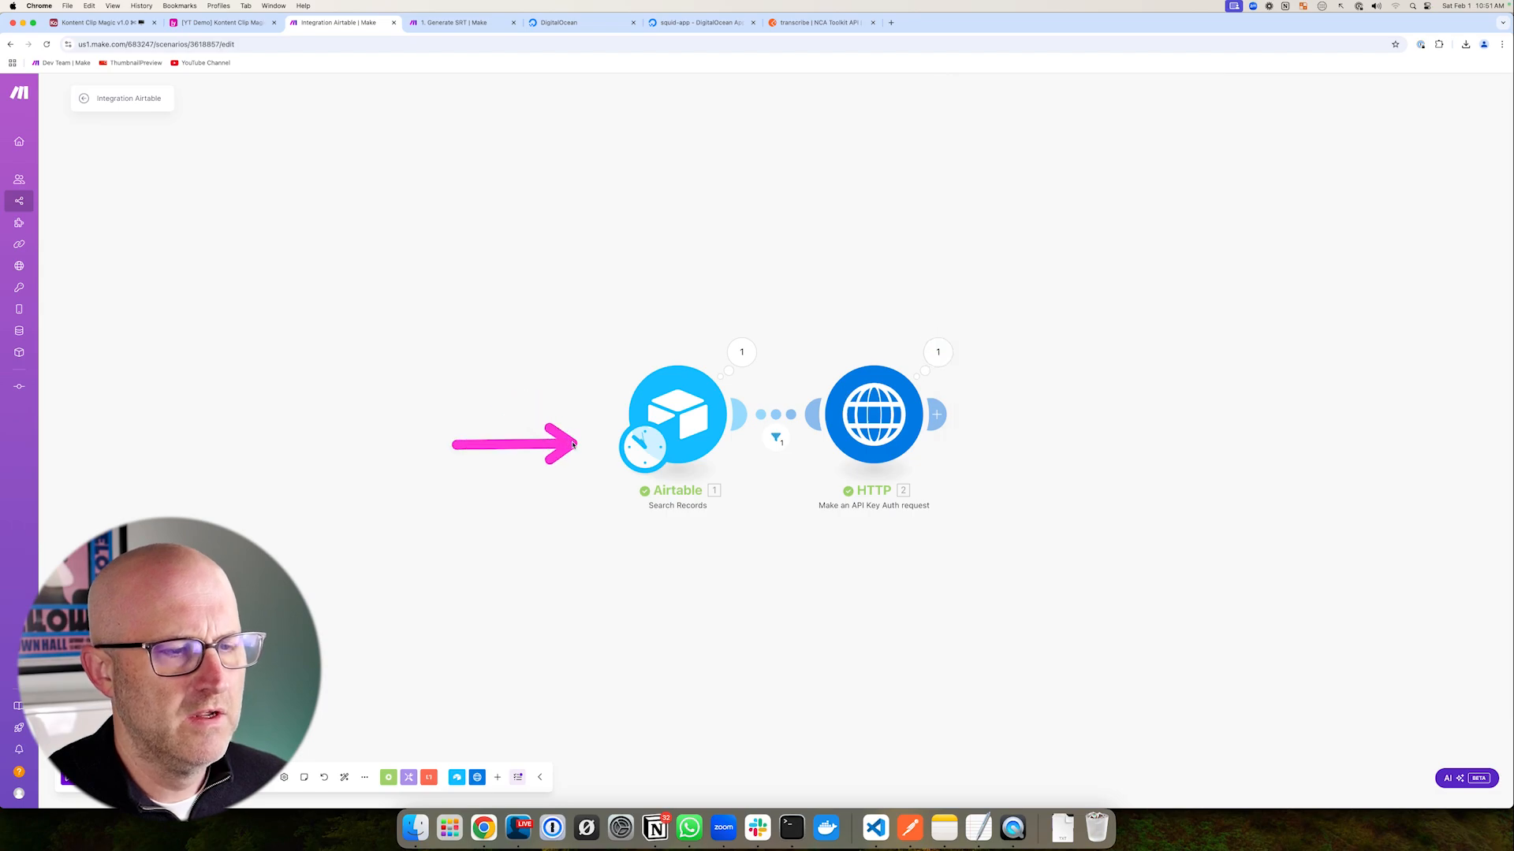
{"action": "left_click_drag", "start_coordinate": [526, 301], "coordinate": [1012, 519]}
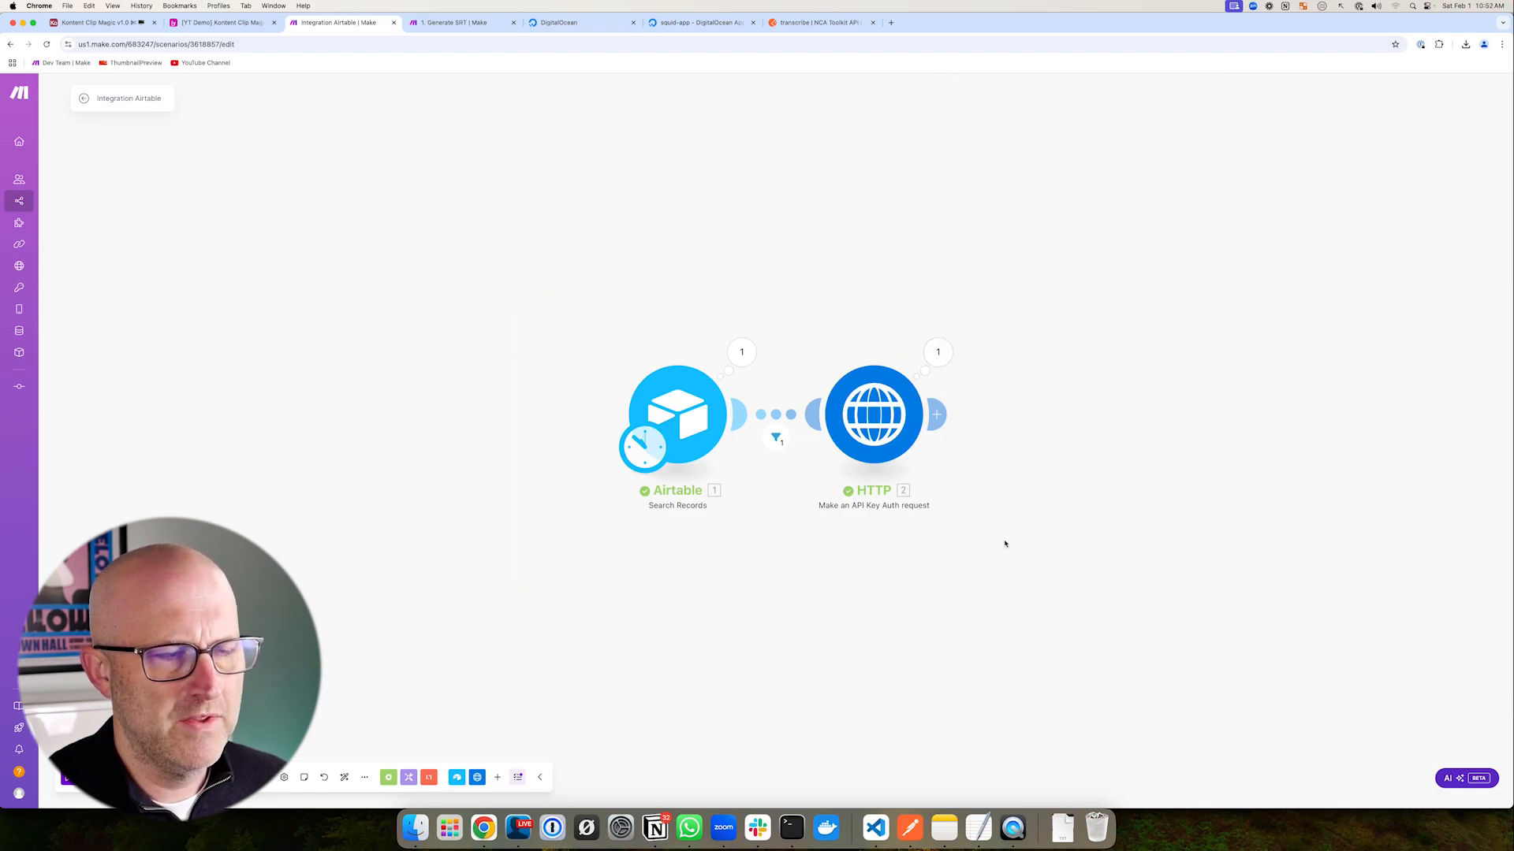
{"action": "key", "text": "ctrl+shift+Tab"}
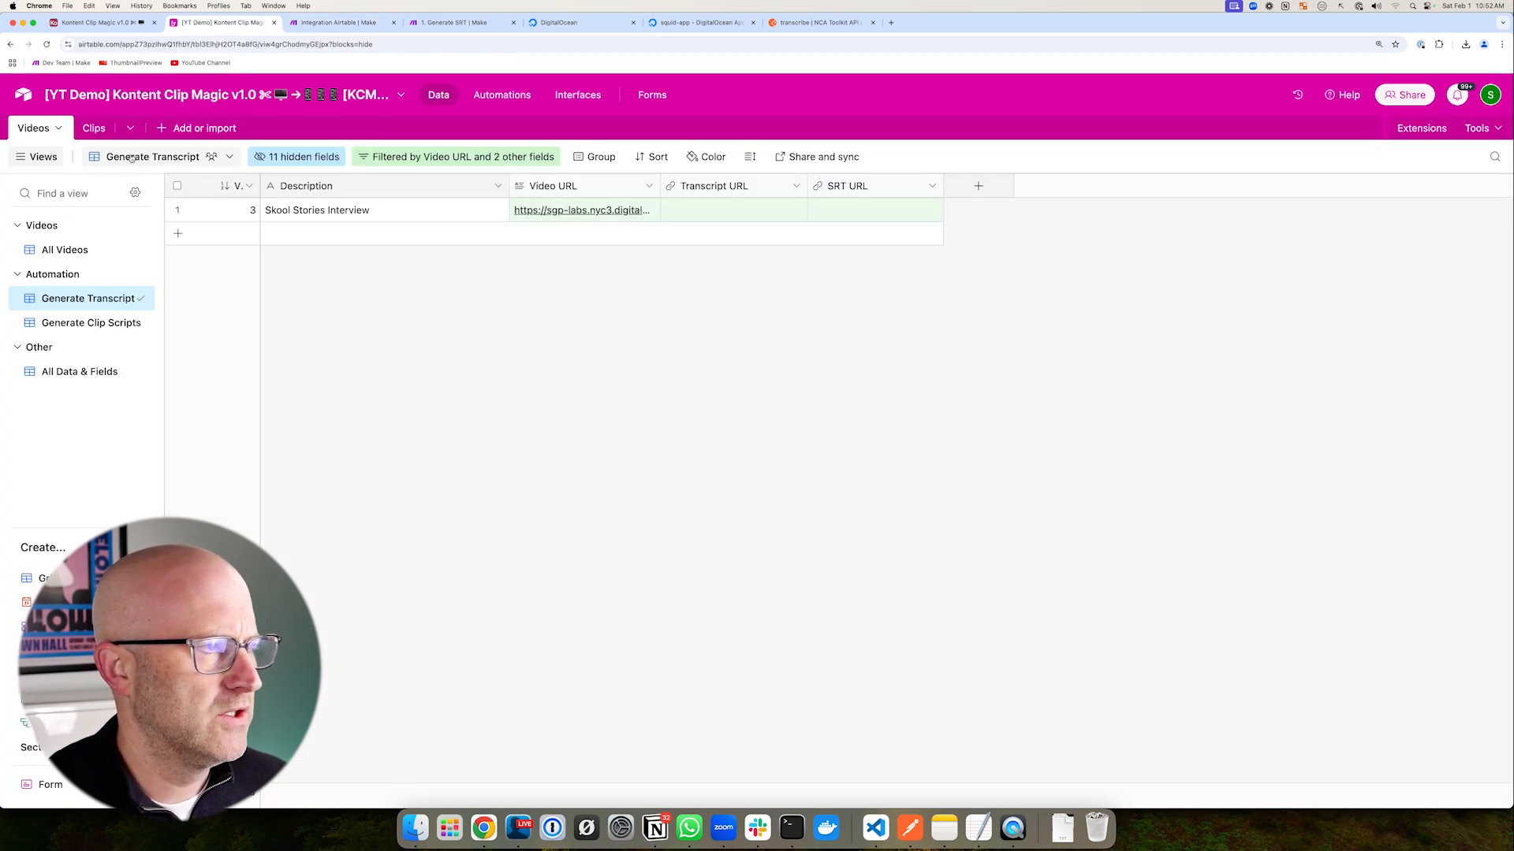
{"action": "left_click_drag", "start_coordinate": [538, 350], "coordinate": [538, 234]}
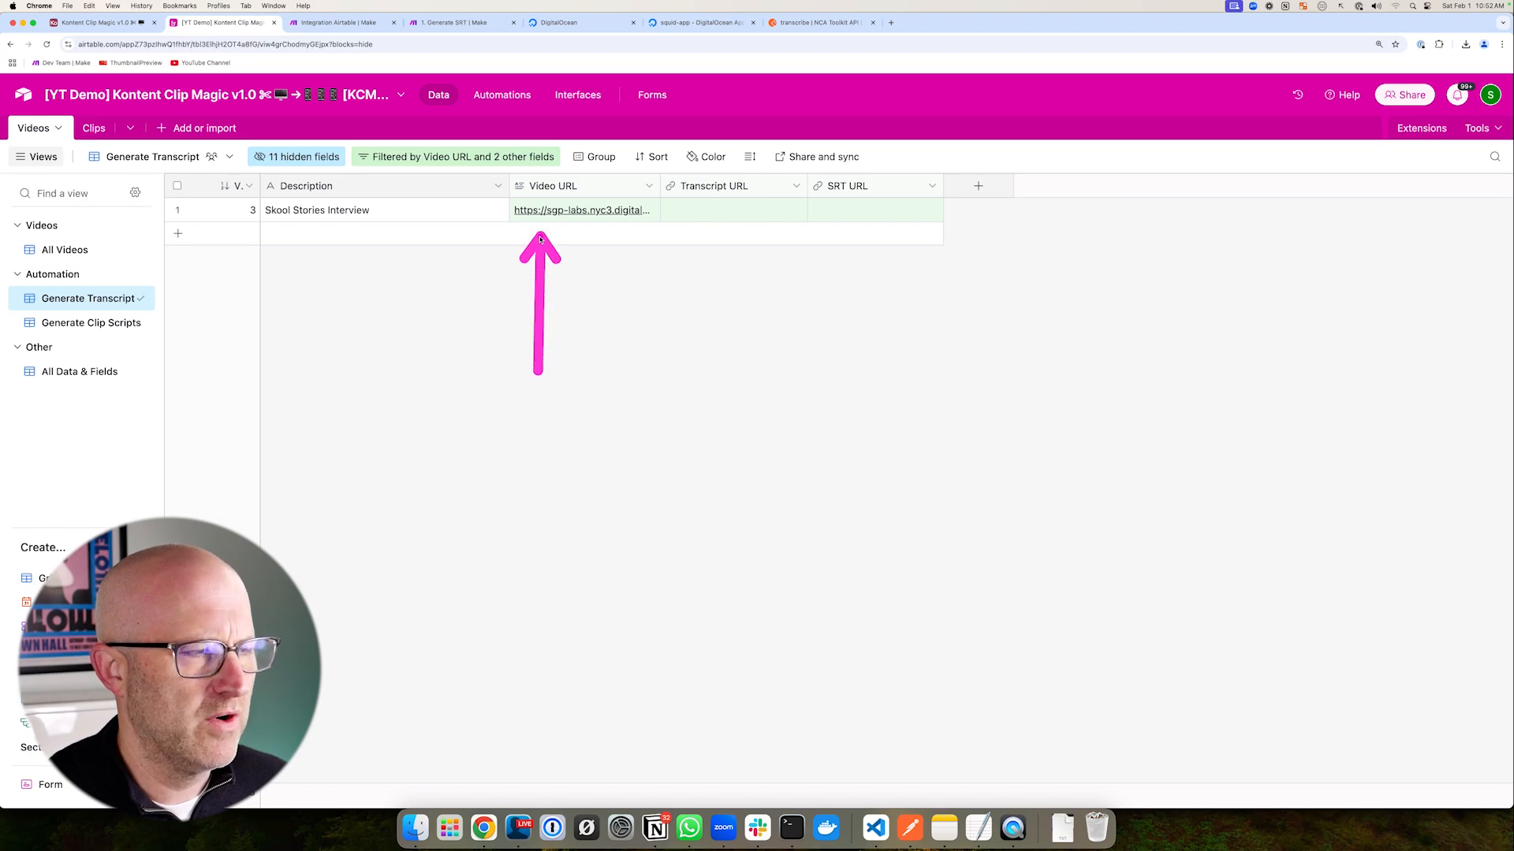
{"action": "left_click", "coordinate": [118, 250]}
{"action": "left_click_drag", "start_coordinate": [368, 256], "coordinate": [498, 232]}
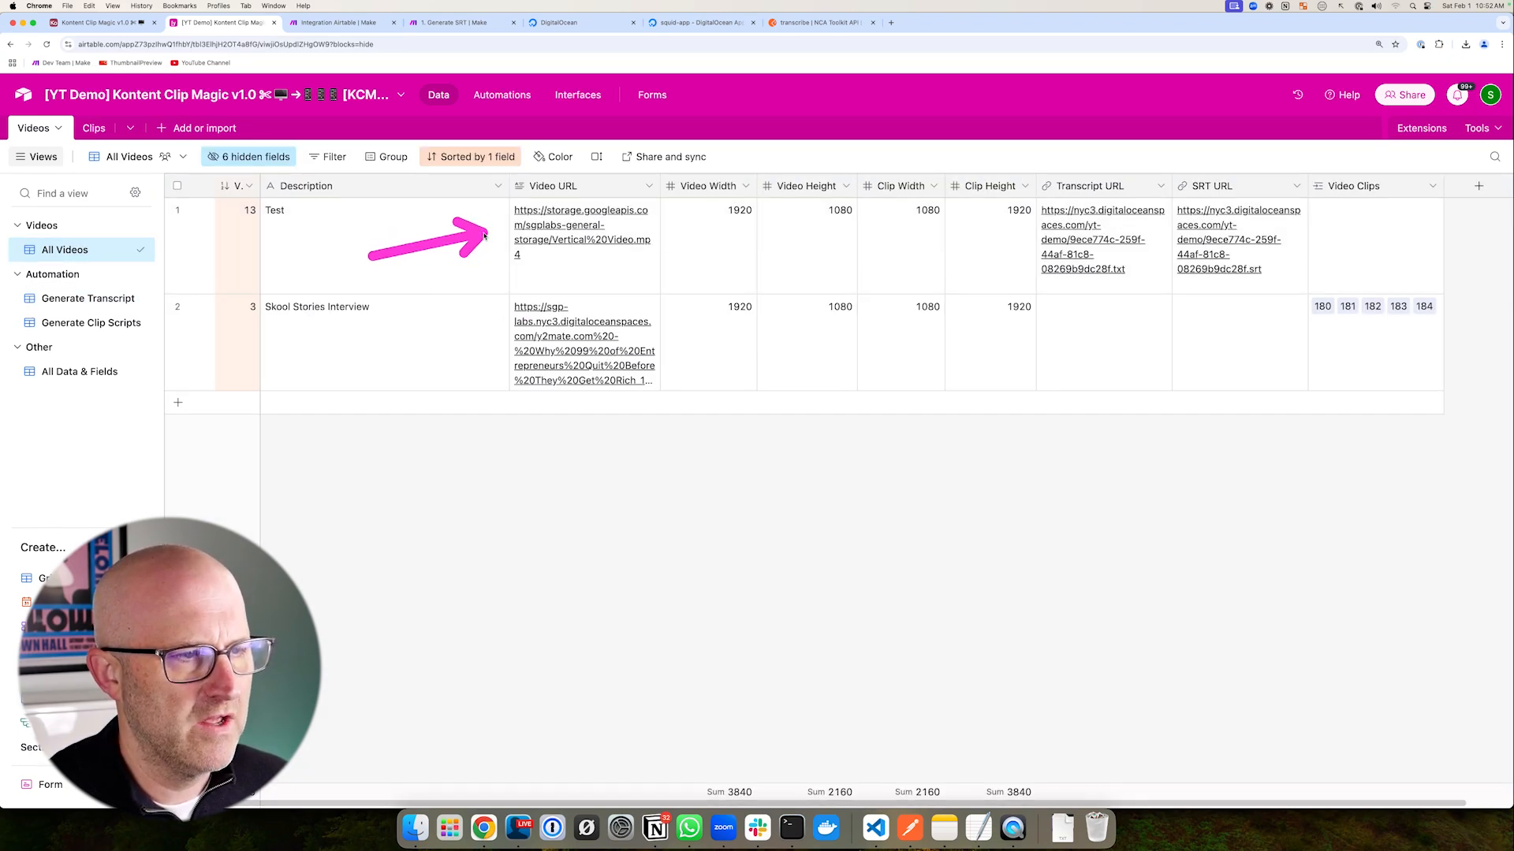
{"action": "mouse_move", "coordinate": [995, 167]}
{"action": "left_mouse_down"}
{"action": "mouse_move", "coordinate": [1247, 291]}
{"action": "mouse_move", "coordinate": [1397, 316]}
{"action": "left_mouse_up"}
{"action": "left_click_drag", "start_coordinate": [227, 287], "coordinate": [1462, 420]}
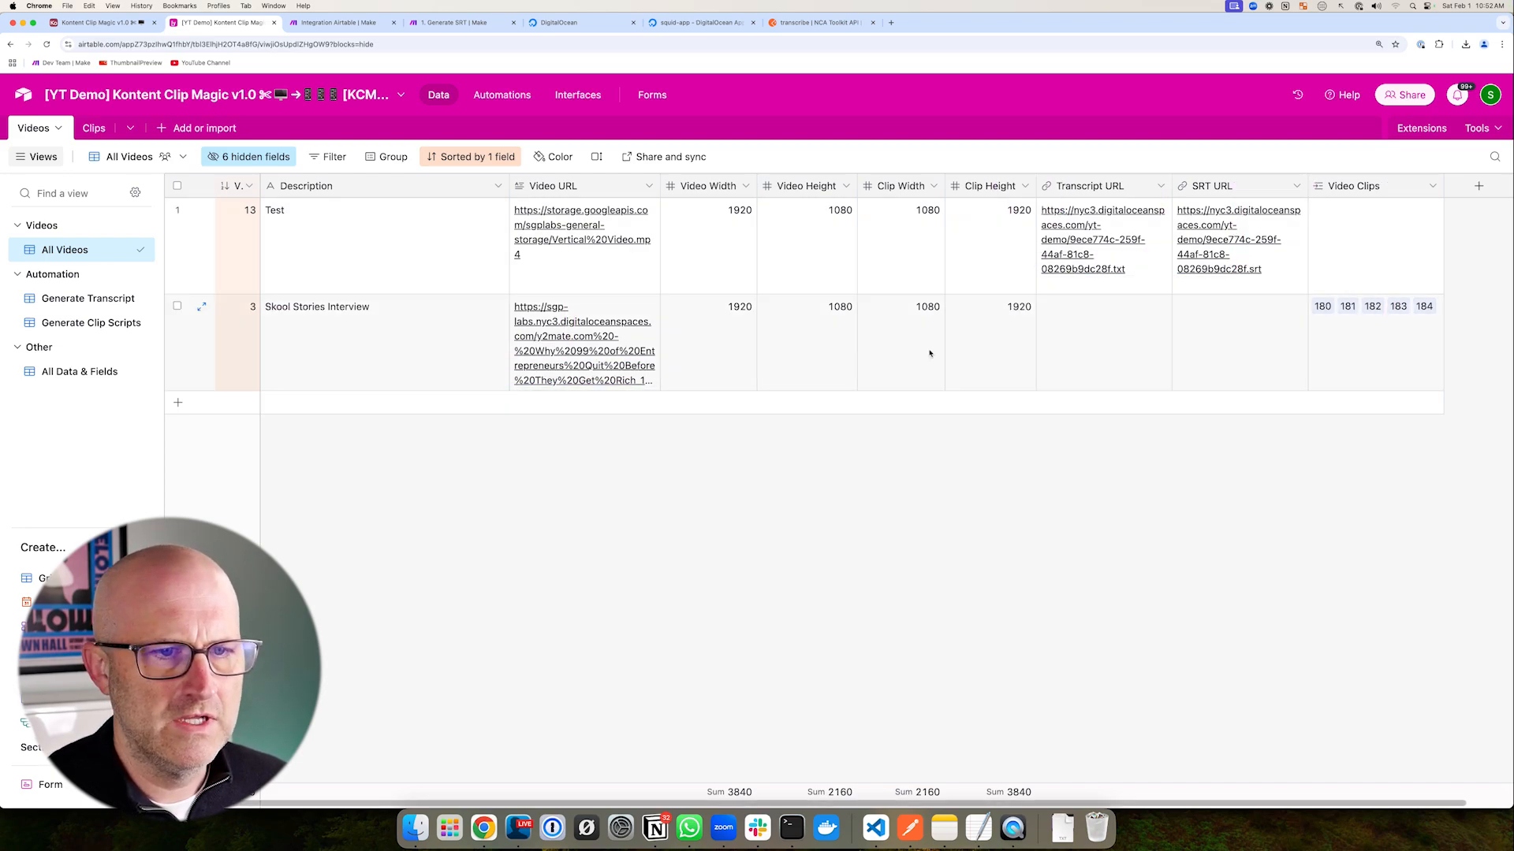
{"action": "left_click_drag", "start_coordinate": [597, 504], "coordinate": [582, 399]}
- Inspect the HTTP module's latest output Data in Make, showing status 202
{"action": "key", "text": "ctrl+Tab"}
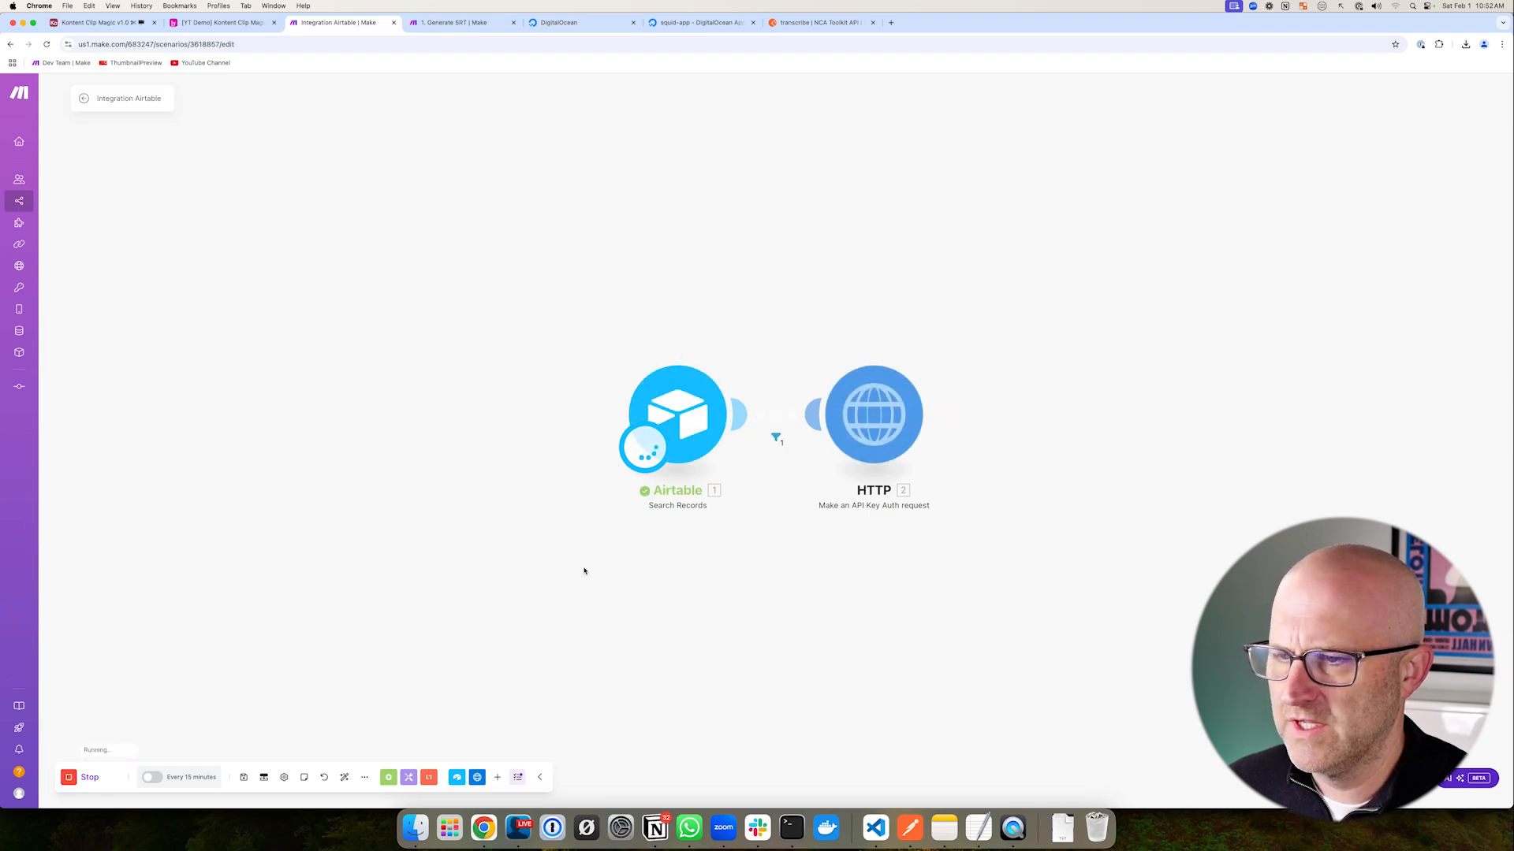
{"action": "left_click_drag", "start_coordinate": [521, 260], "coordinate": [1076, 572]}
{"action": "left_click", "coordinate": [937, 351]}
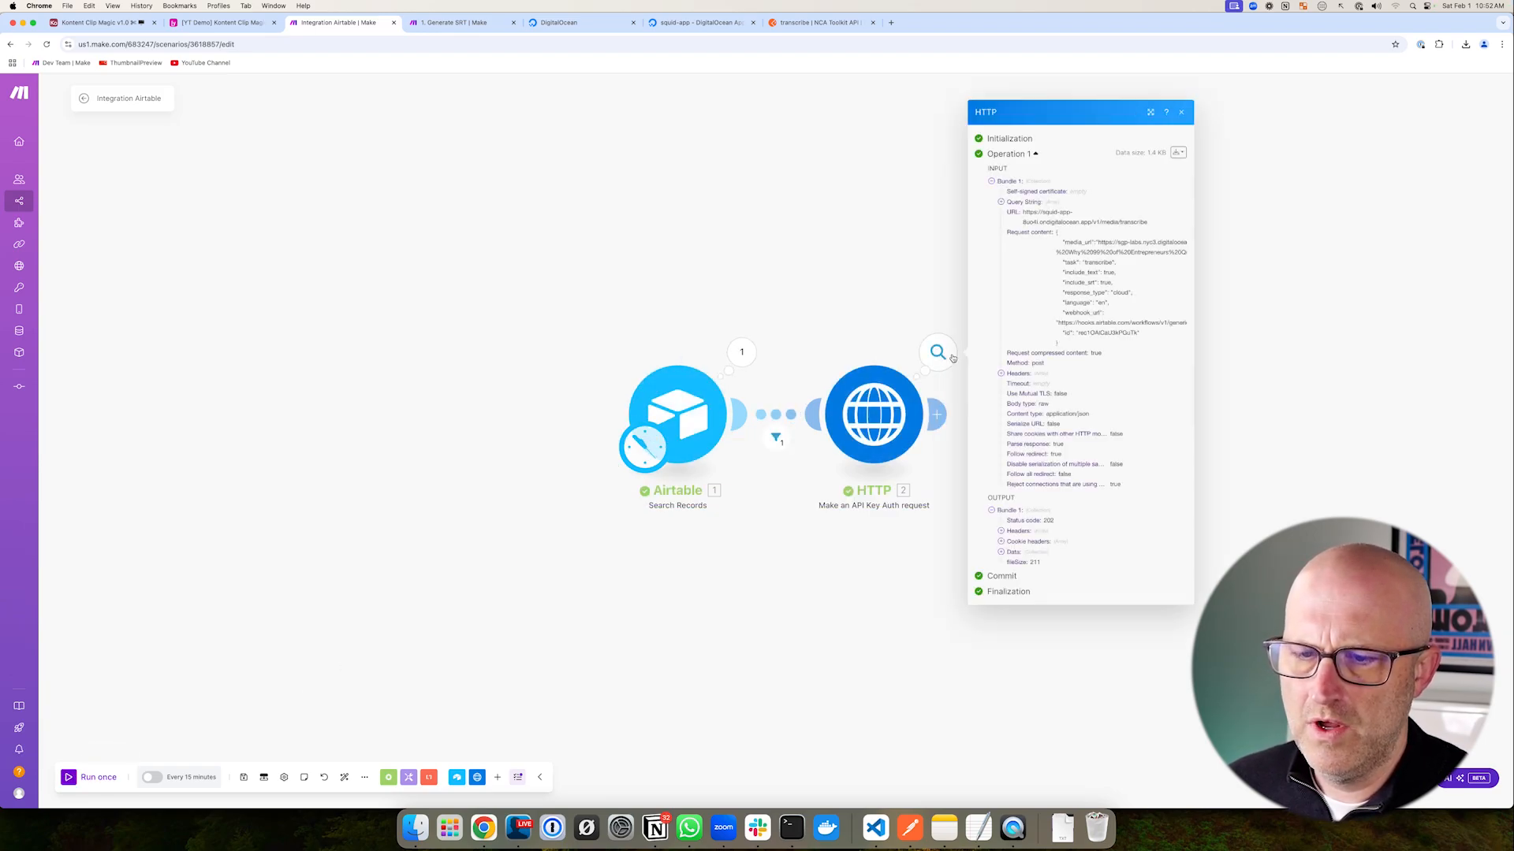
{"action": "left_click", "coordinate": [1001, 552]}
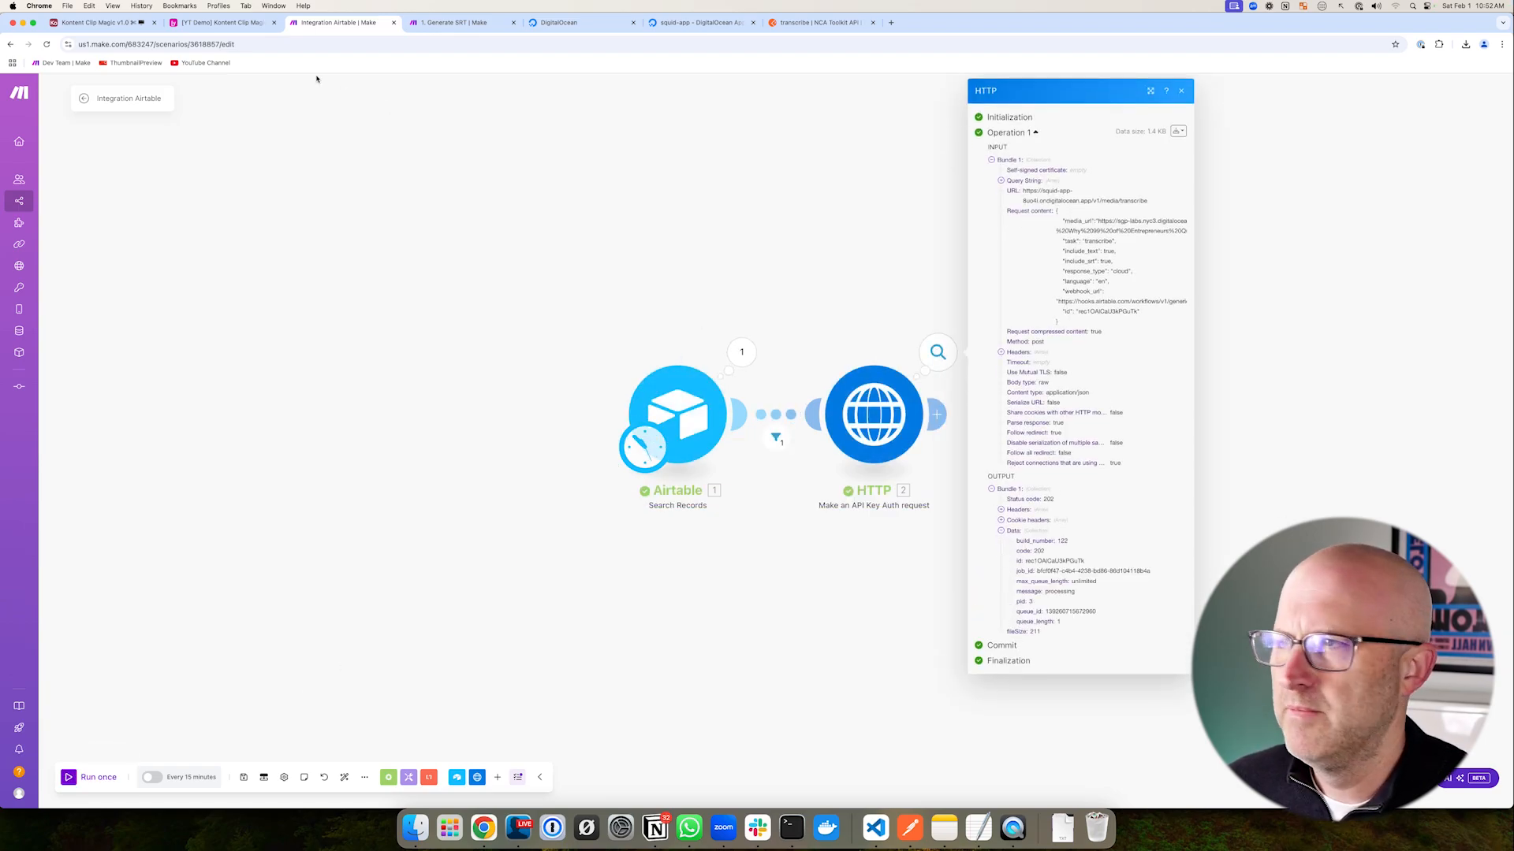
- Check the Kontent Clip Magic automations and Videos table, then go to the squid-app DigitalOcean page
{"action": "key", "text": "ctrl+shift+Tab"}
{"action": "left_click", "coordinate": [501, 98]}
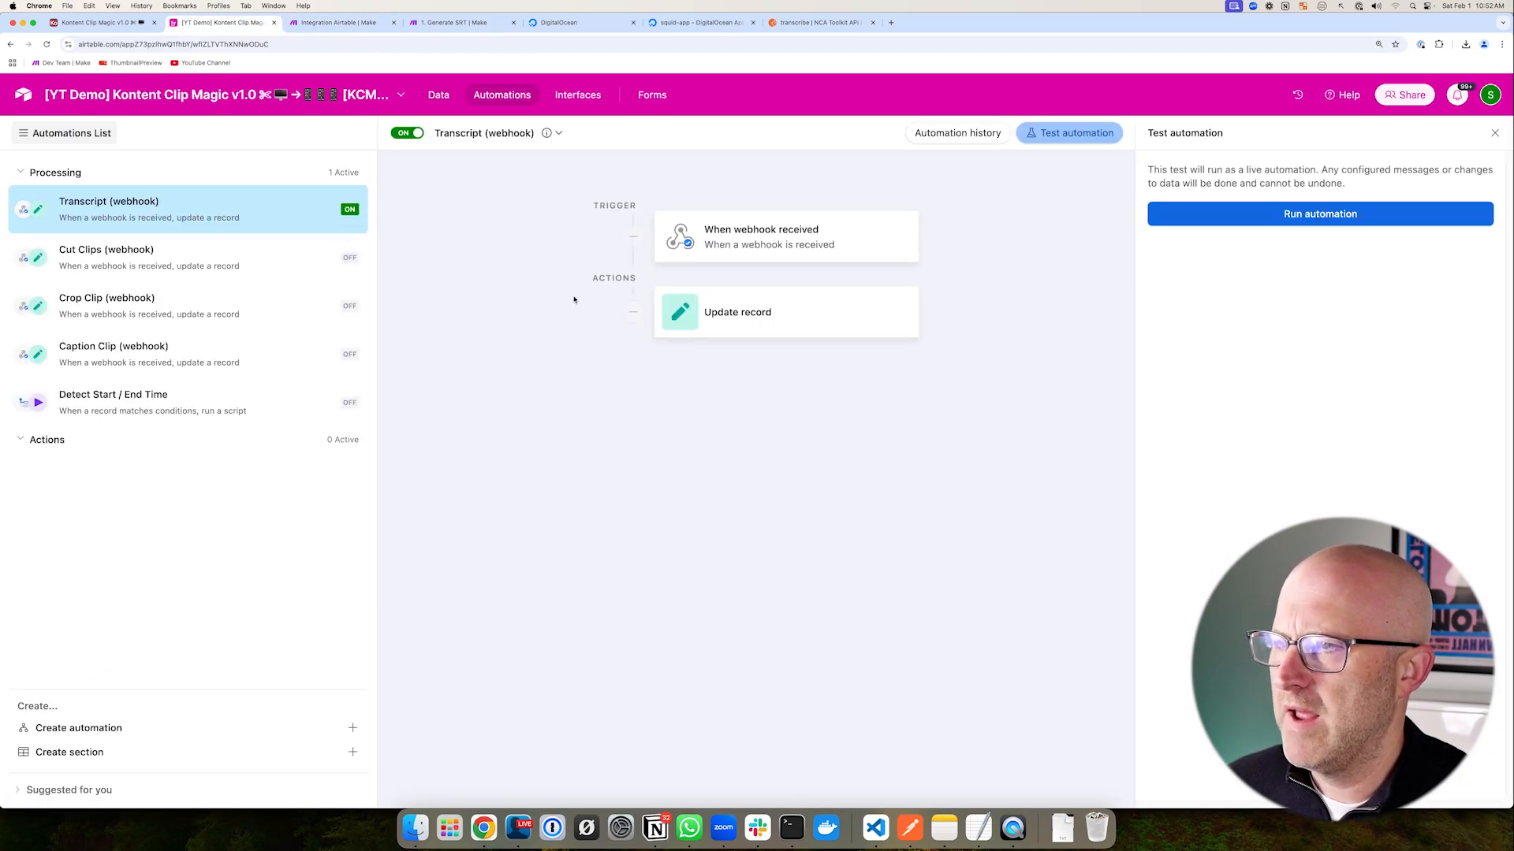
{"action": "left_click", "coordinate": [439, 96]}
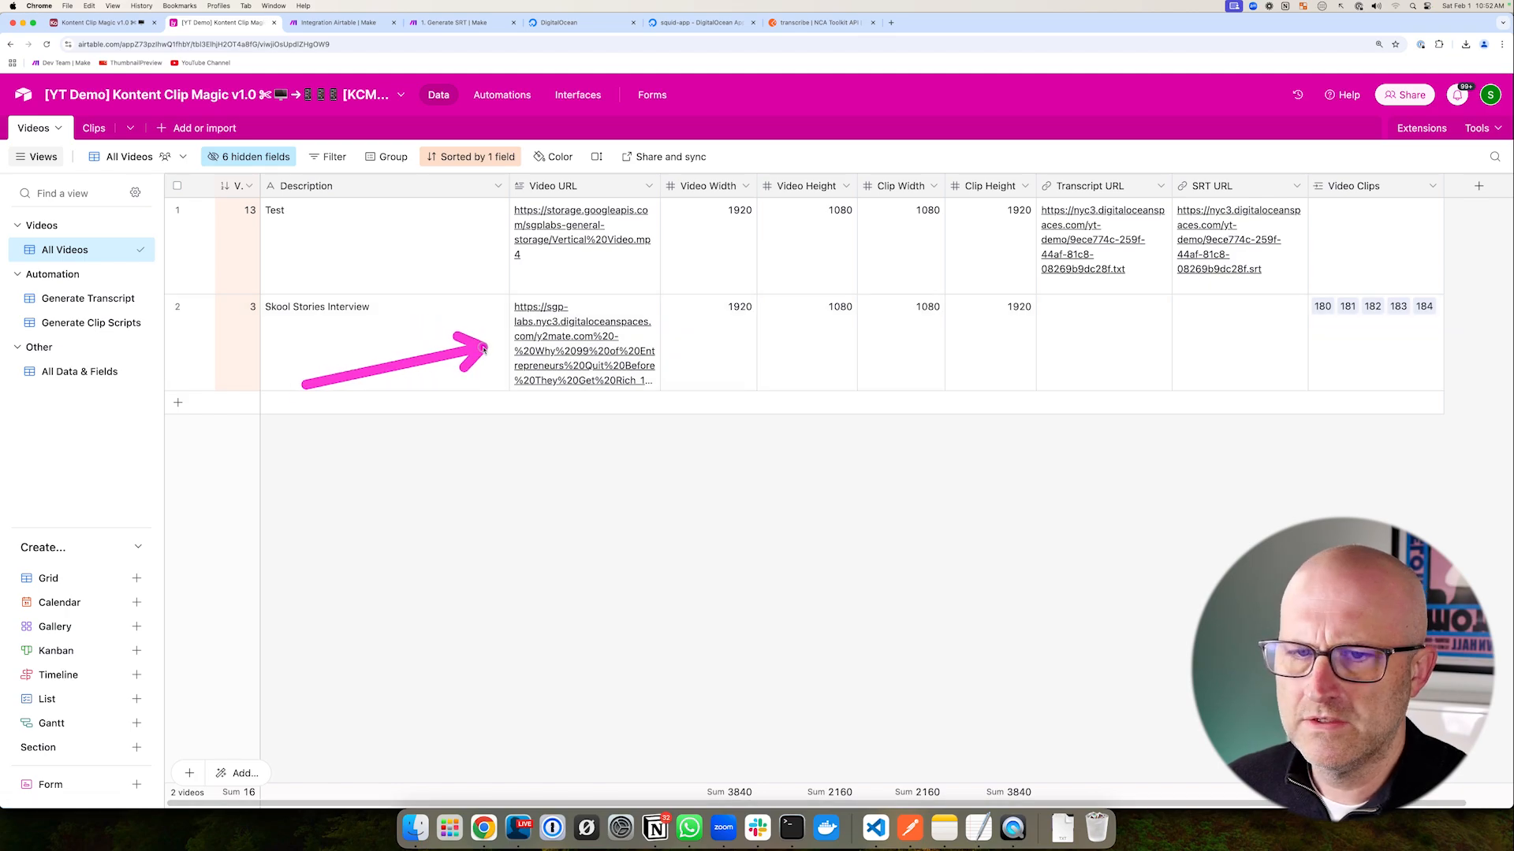
{"action": "left_click", "coordinate": [693, 22]}
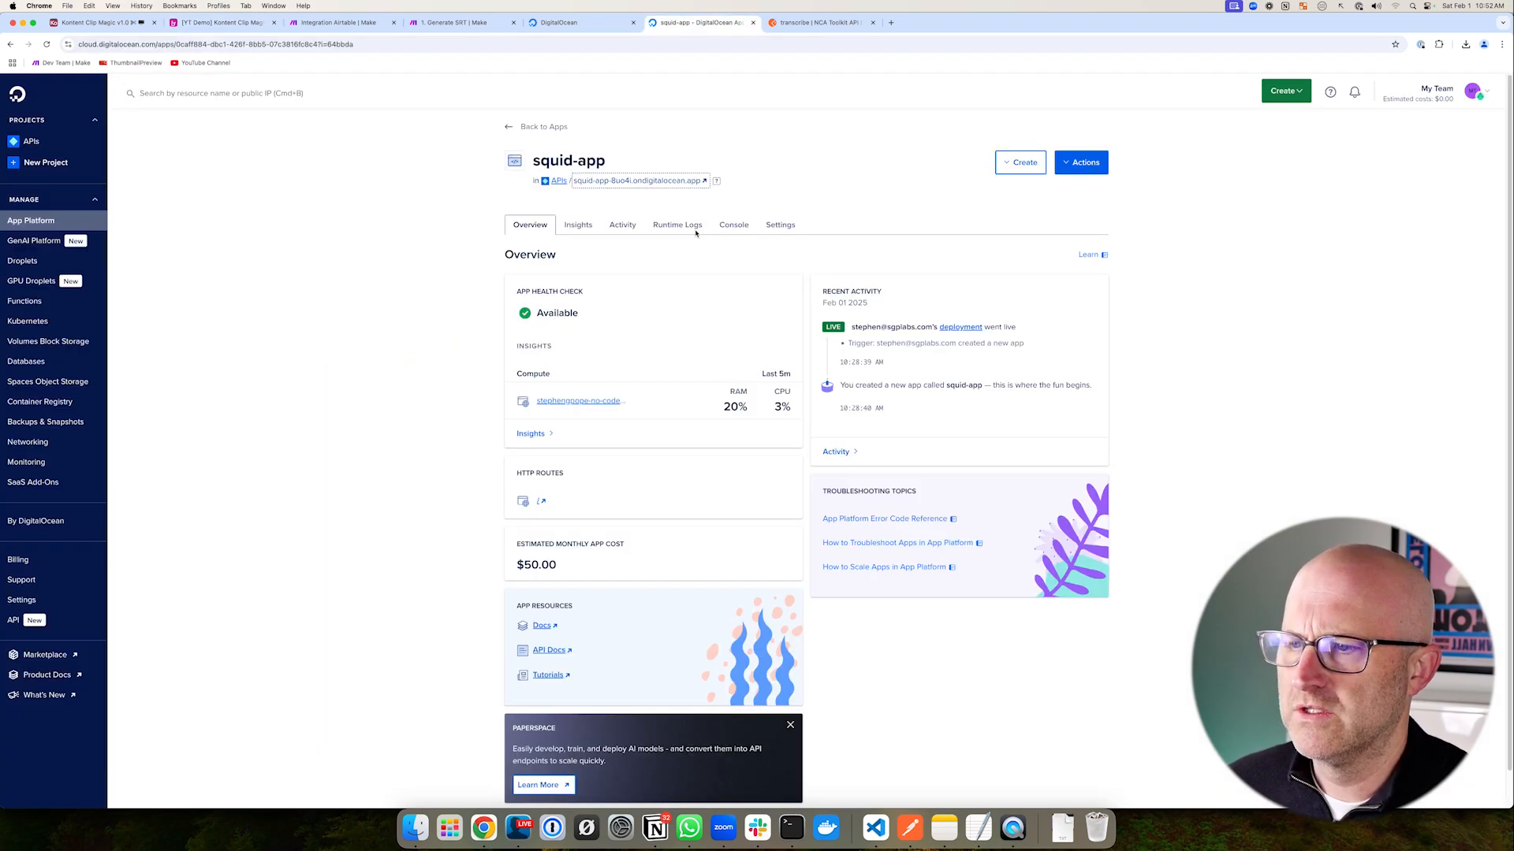
- Check squid-app's Activity, Insights and Runtime Logs to confirm the Skool Stories transcription started
{"action": "left_click", "coordinate": [622, 225]}
{"action": "left_click", "coordinate": [578, 226]}
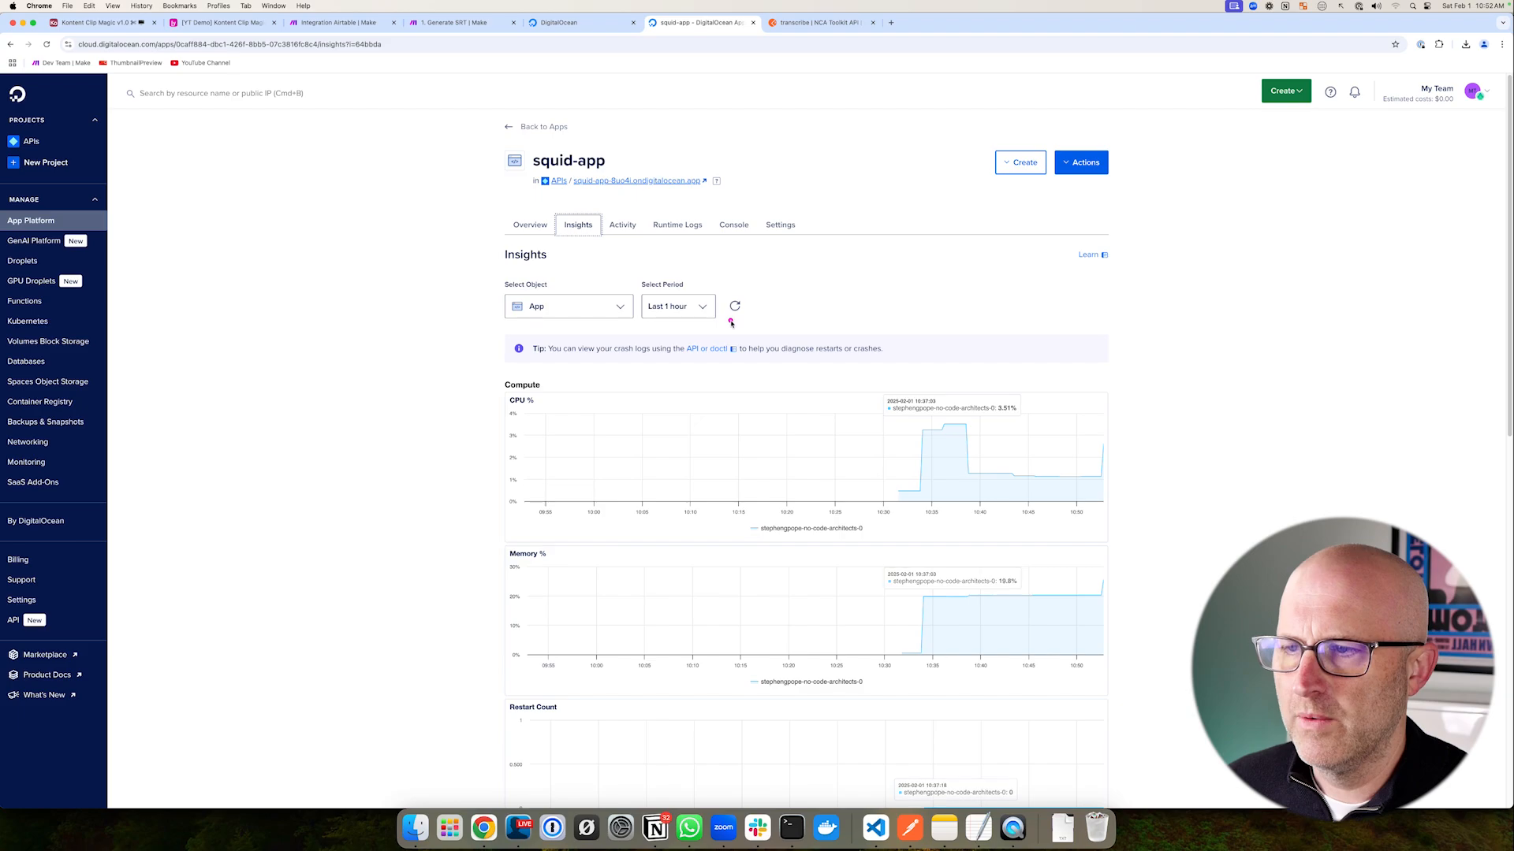
{"action": "left_click", "coordinate": [676, 225]}
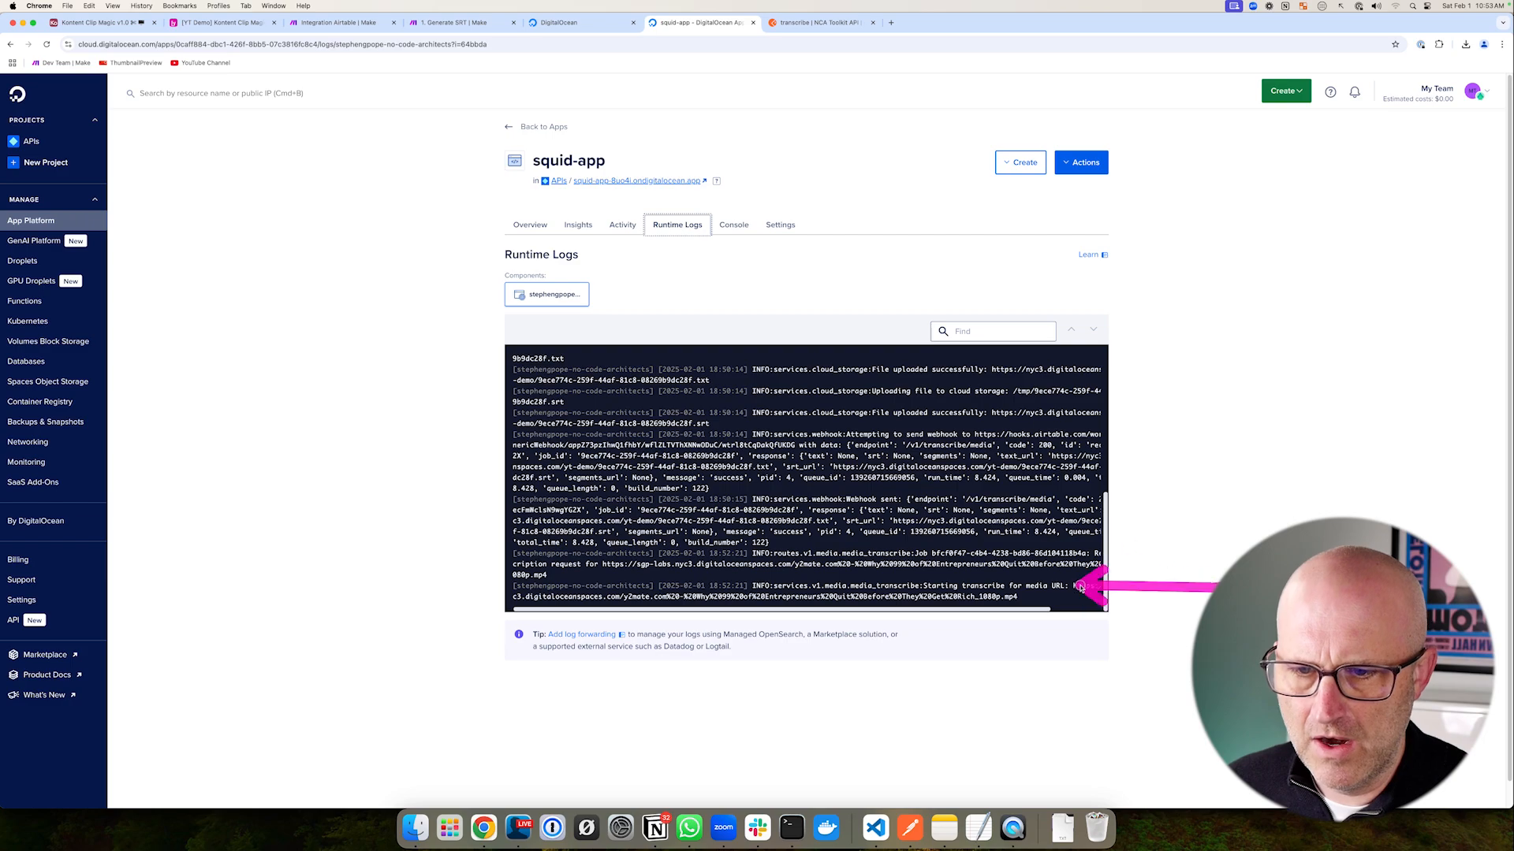
{"action": "left_click_drag", "start_coordinate": [1017, 611], "coordinate": [946, 613]}
{"action": "left_click", "coordinate": [602, 227]}
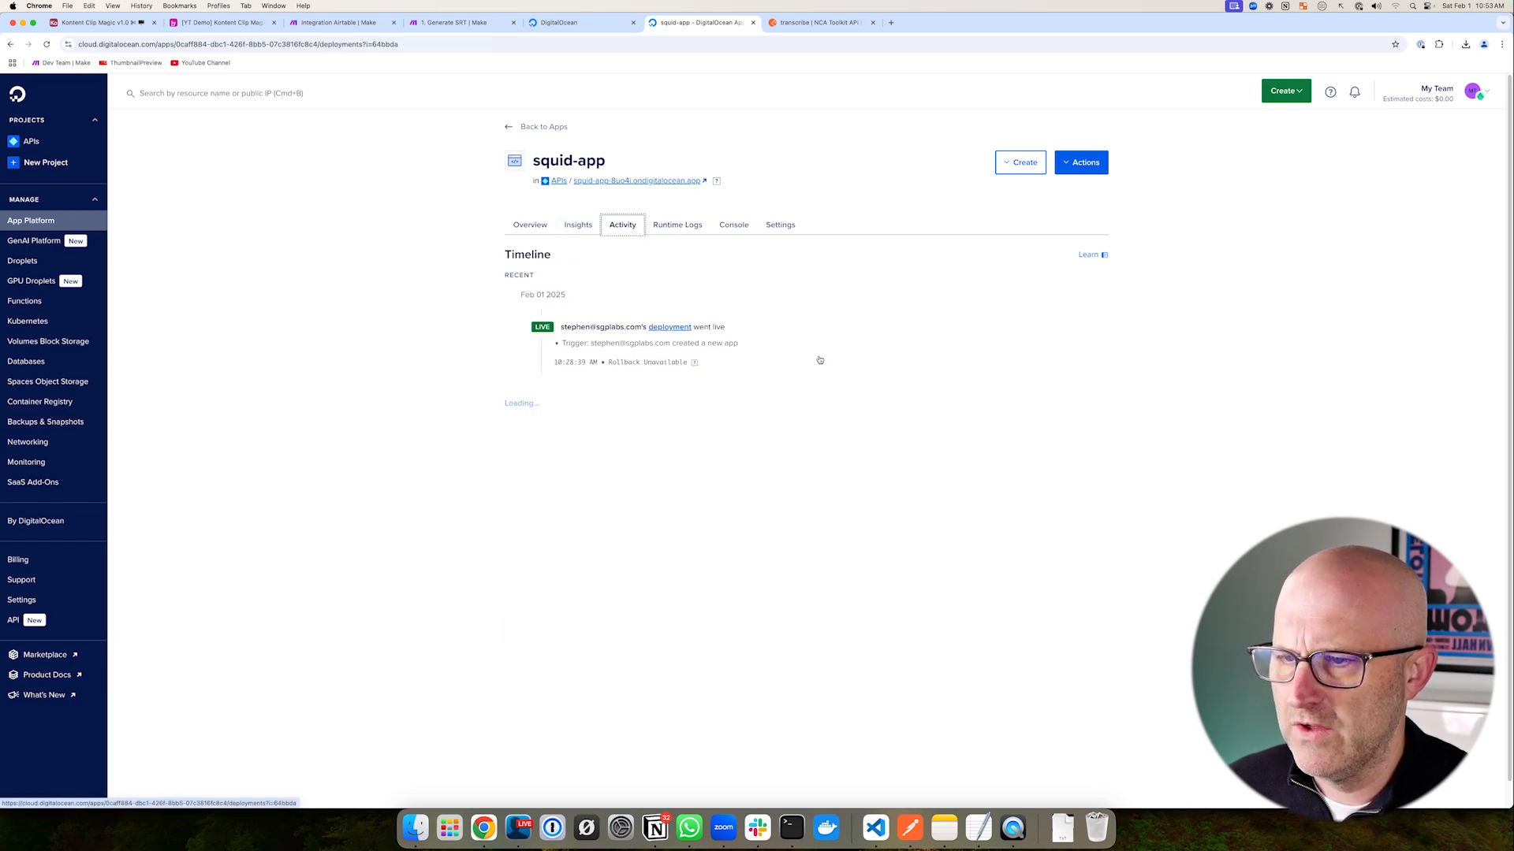
{"action": "left_click", "coordinate": [575, 230]}
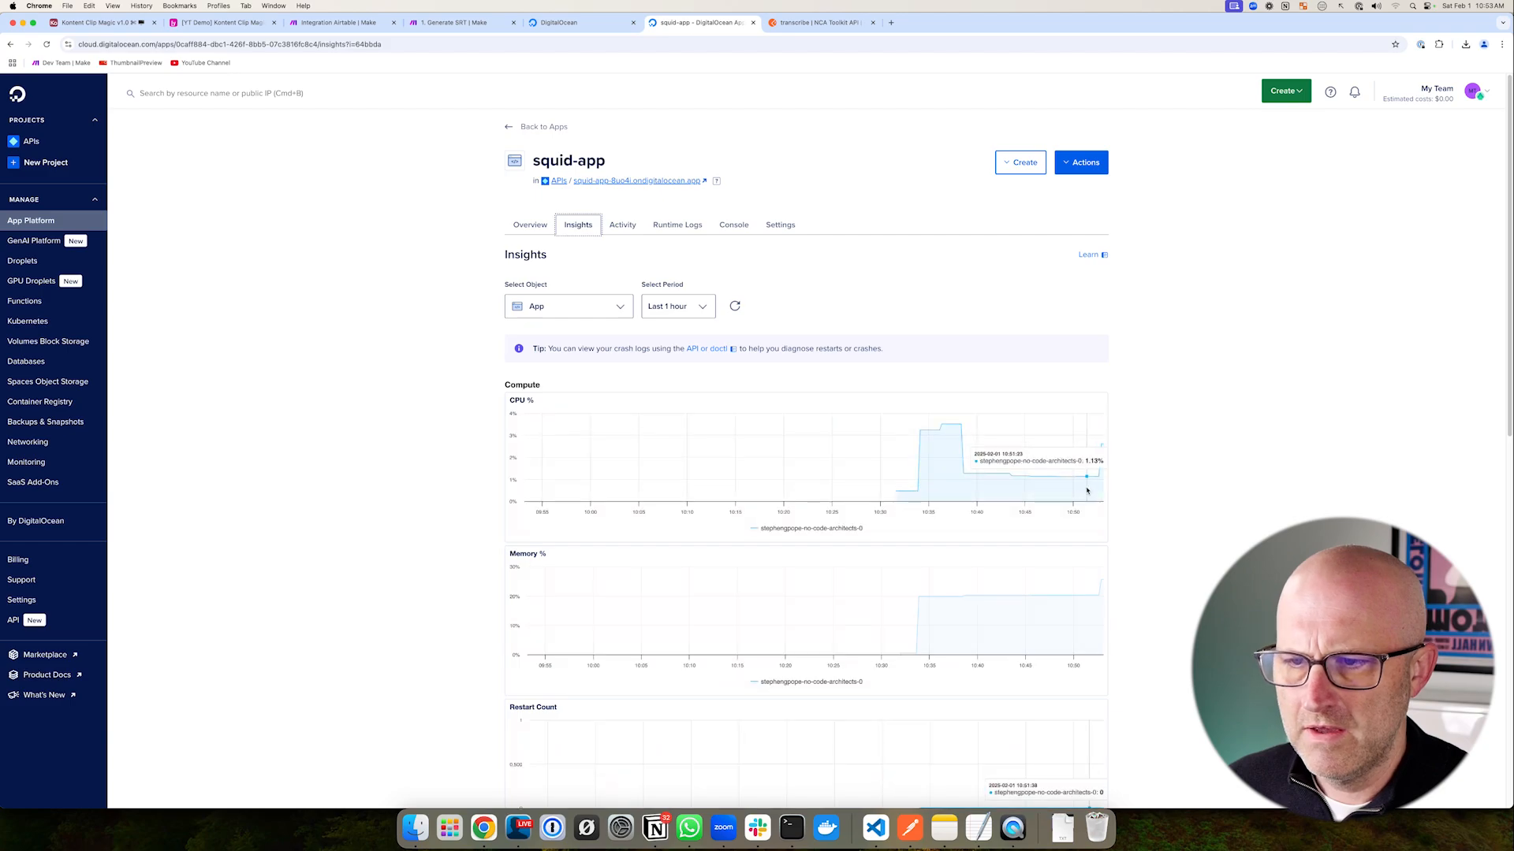
{"action": "left_click_drag", "start_coordinate": [284, 421], "coordinate": [390, 353]}
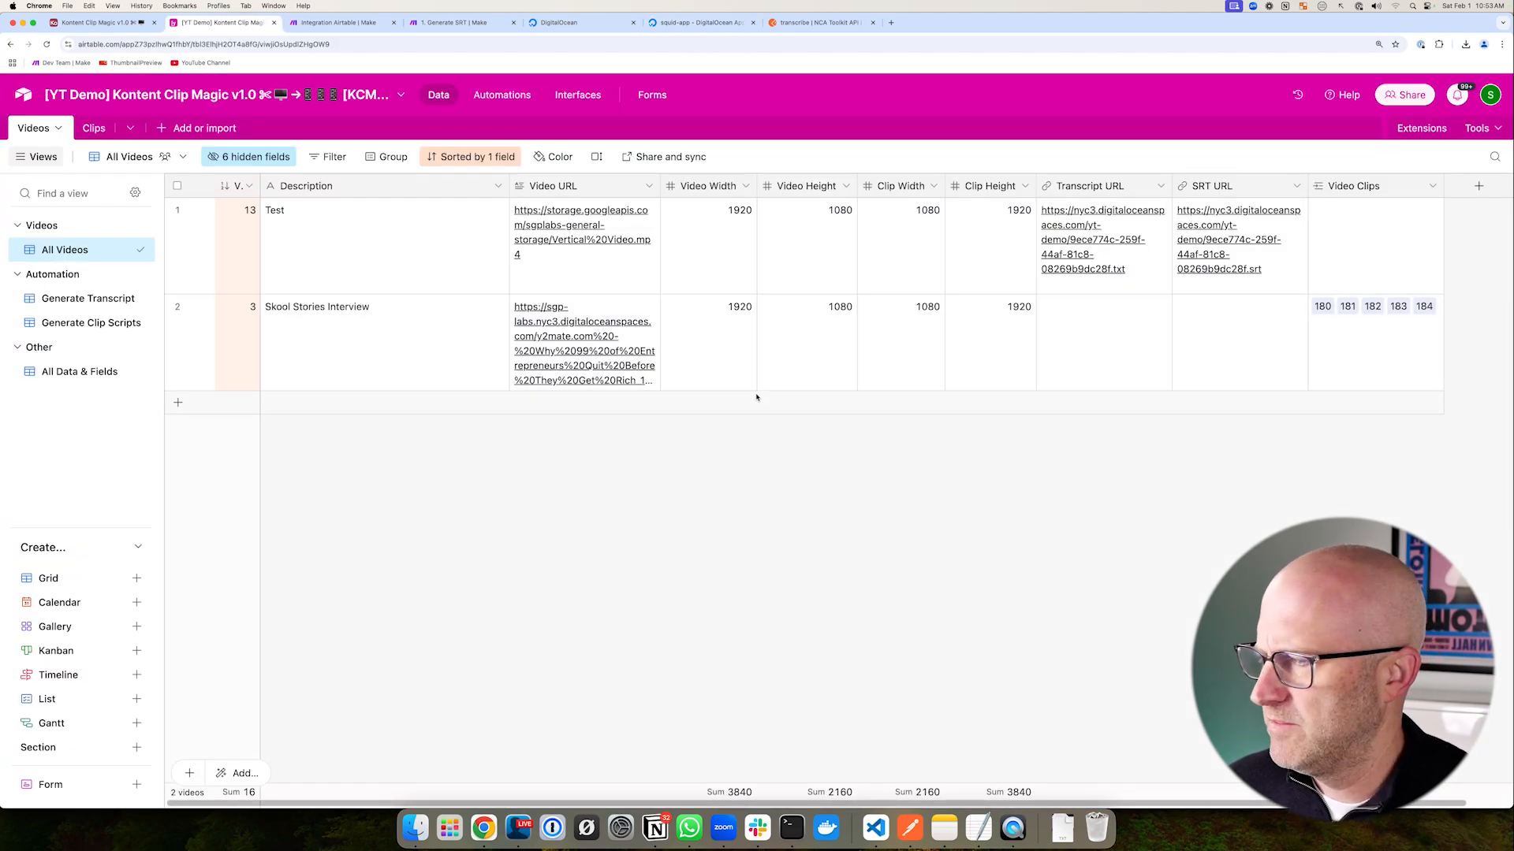
- Select all records in the Clips table and delete them
{"action": "mouse_move", "coordinate": [898, 450]}
{"action": "left_mouse_down"}
{"action": "mouse_move", "coordinate": [1106, 212]}
{"action": "mouse_move", "coordinate": [1182, 202]}
{"action": "mouse_move", "coordinate": [989, 382]}
{"action": "mouse_move", "coordinate": [1162, 388]}
{"action": "mouse_move", "coordinate": [1200, 353]}
{"action": "mouse_move", "coordinate": [1138, 338]}
{"action": "left_mouse_up"}
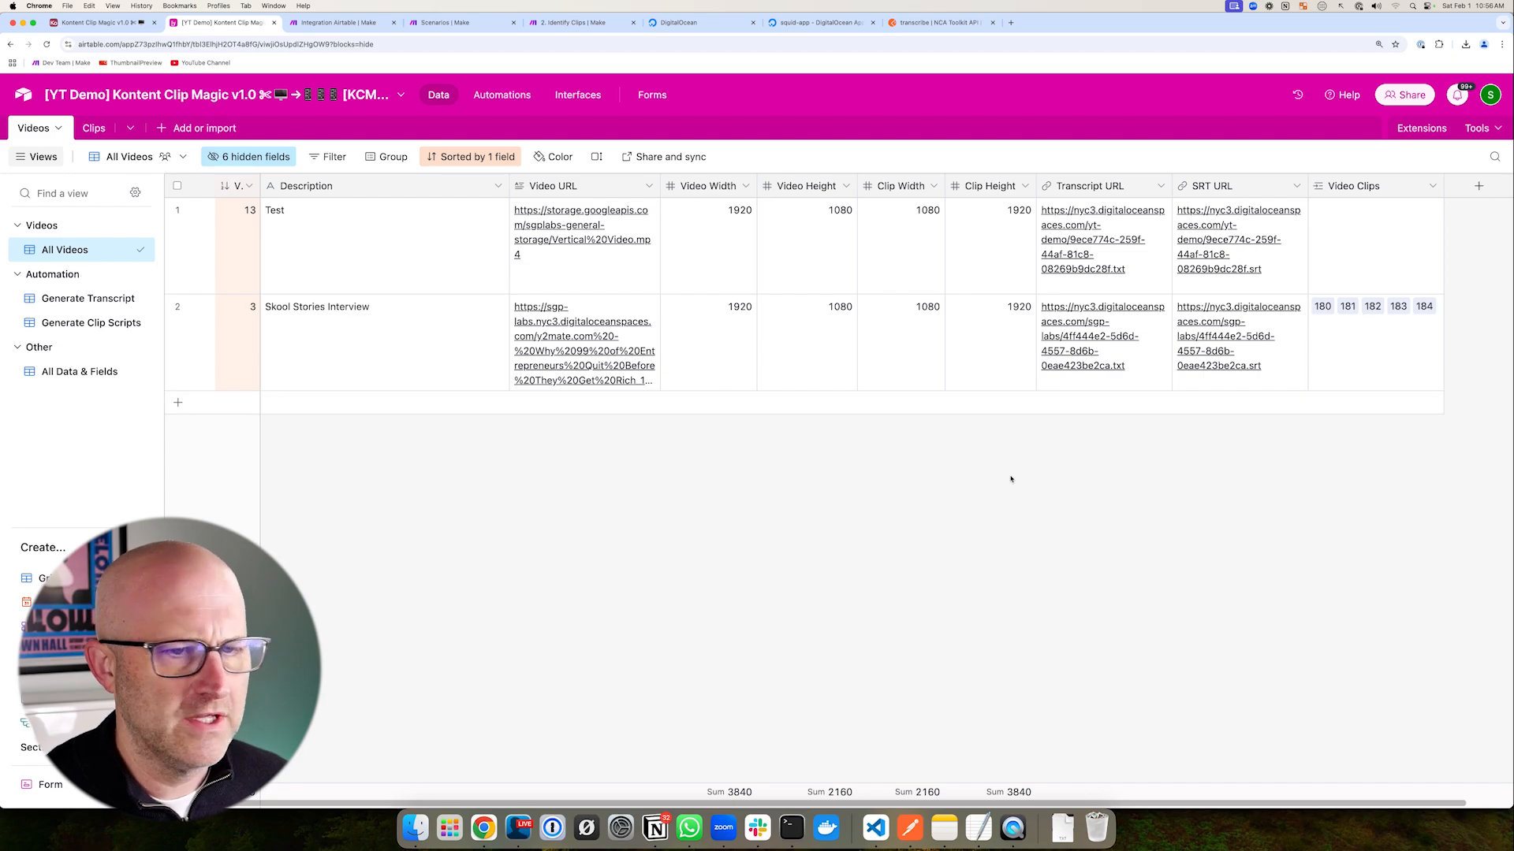
{"action": "mouse_move", "coordinate": [881, 420]}
{"action": "left_mouse_down"}
{"action": "mouse_move", "coordinate": [1021, 326]}
{"action": "mouse_move", "coordinate": [1057, 362]}
{"action": "left_mouse_up"}
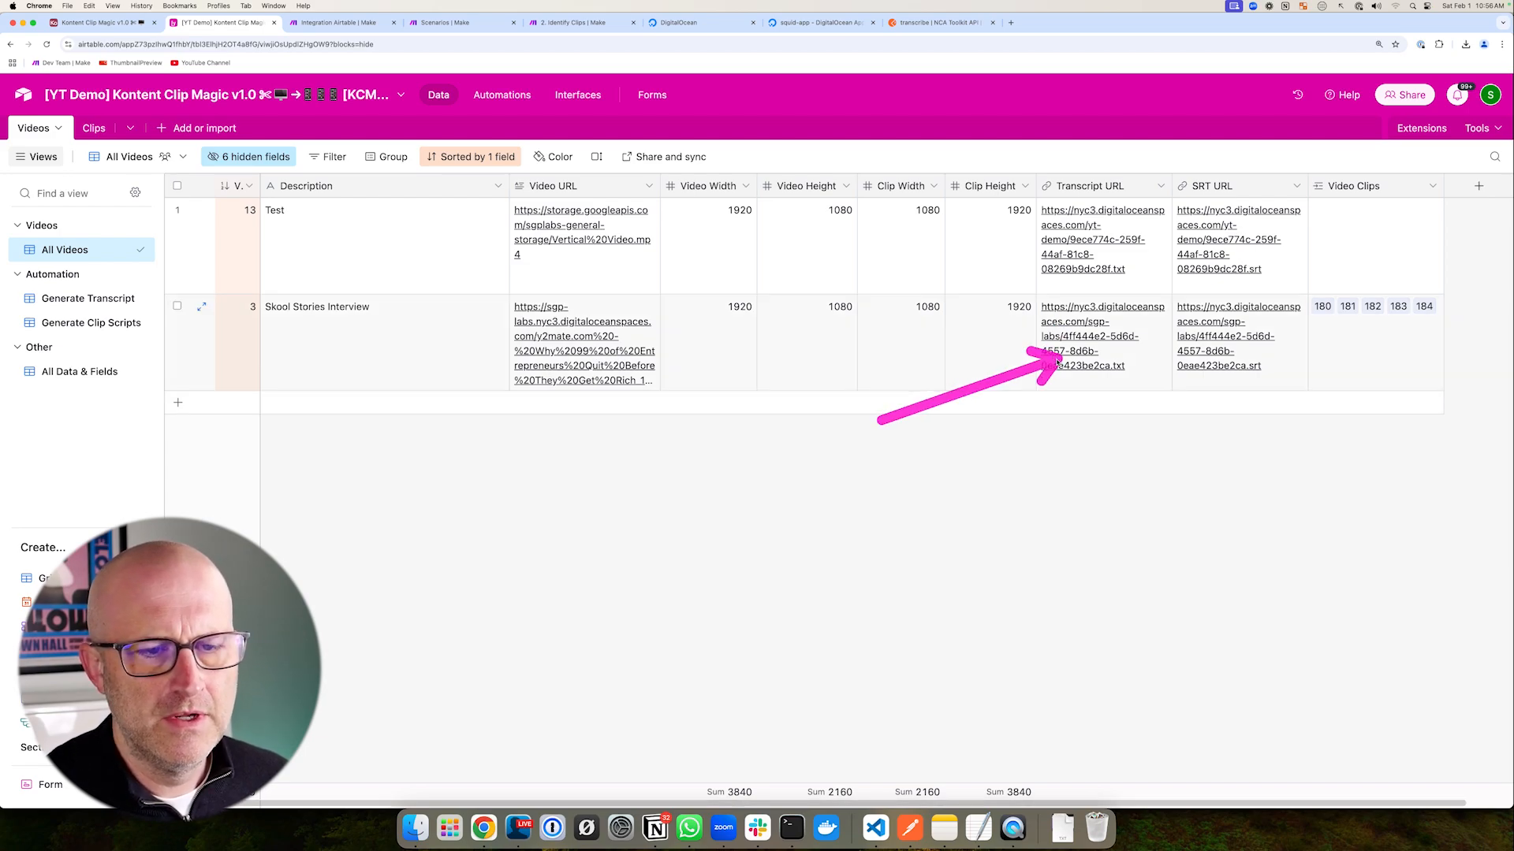
{"action": "left_click", "coordinate": [94, 128]}
{"action": "mouse_move", "coordinate": [570, 279]}
{"action": "left_mouse_down"}
{"action": "mouse_move", "coordinate": [551, 571]}
{"action": "mouse_move", "coordinate": [565, 622]}
{"action": "left_mouse_up"}
{"action": "mouse_move", "coordinate": [734, 403]}
{"action": "left_mouse_down"}
{"action": "mouse_move", "coordinate": [457, 233]}
{"action": "mouse_move", "coordinate": [308, 605]}
{"action": "mouse_move", "coordinate": [323, 225]}
{"action": "mouse_move", "coordinate": [347, 486]}
{"action": "left_mouse_up"}
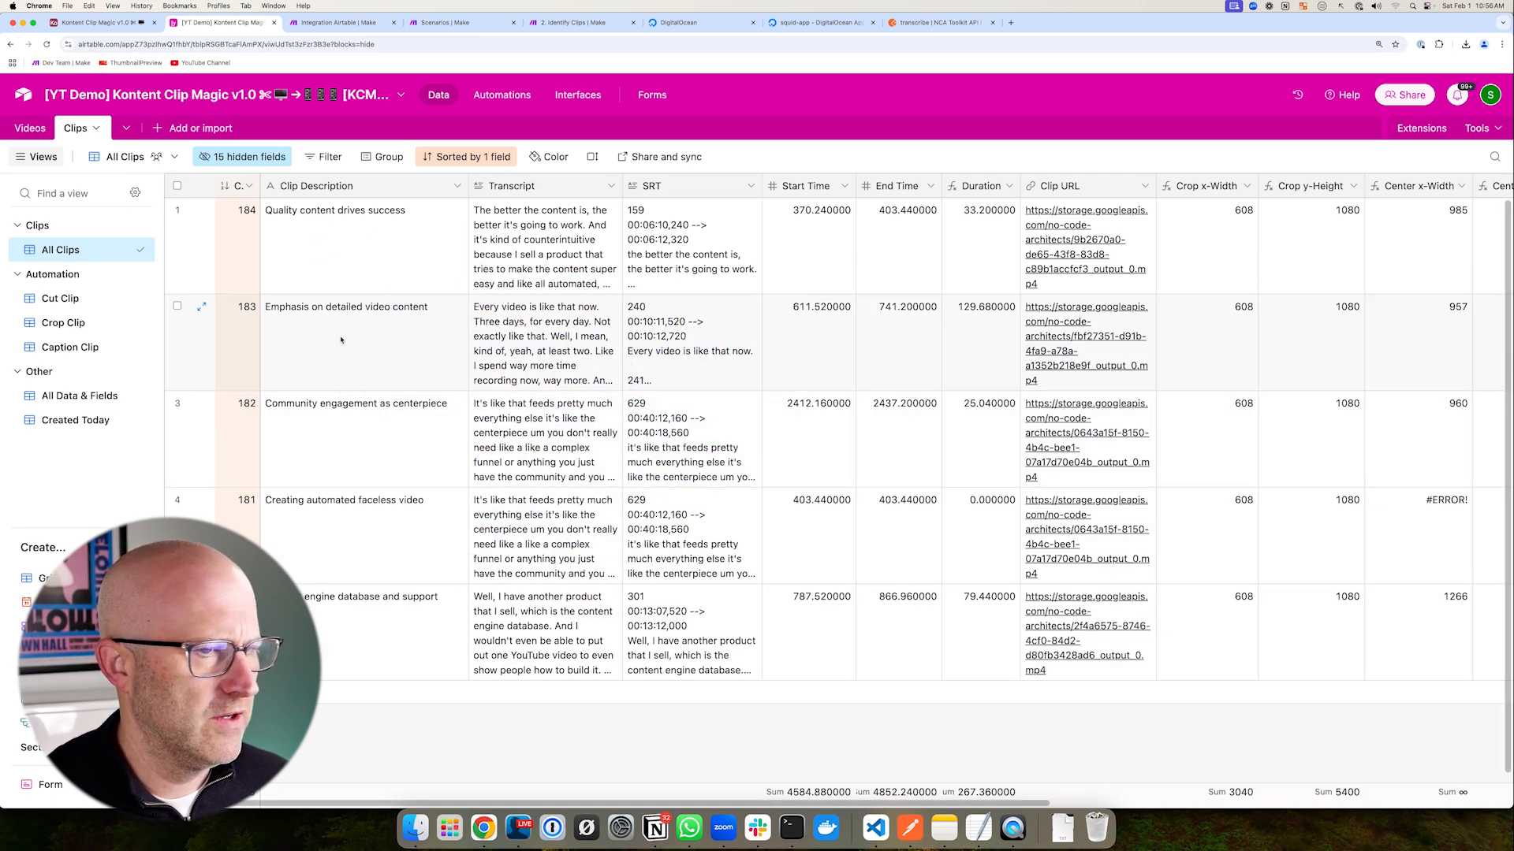
{"action": "left_click", "coordinate": [32, 128]}
{"action": "left_click_drag", "start_coordinate": [432, 493], "coordinate": [449, 369]}
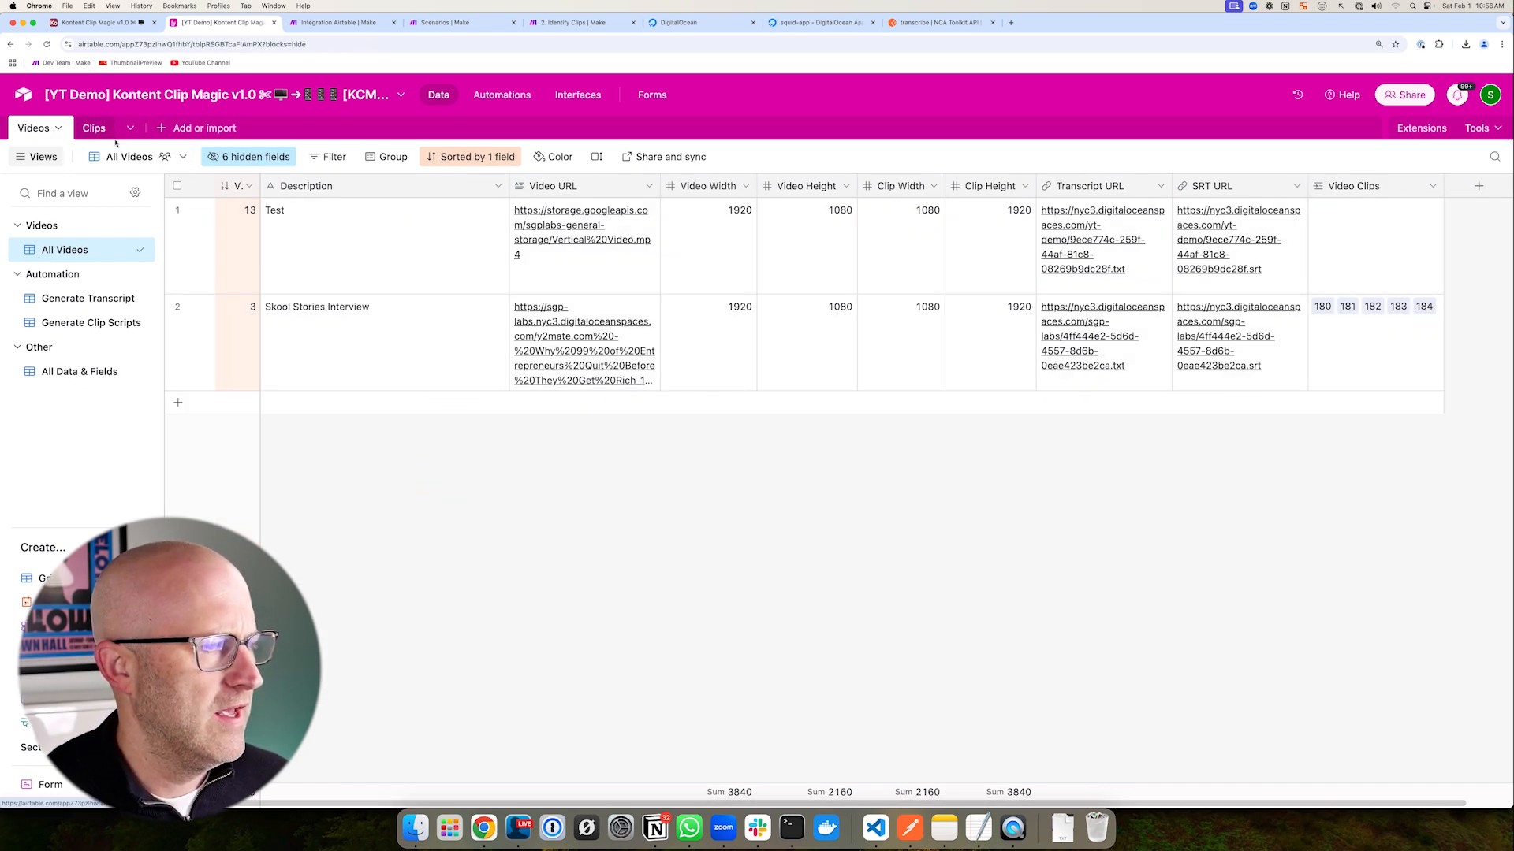
{"action": "left_click", "coordinate": [93, 127]}
{"action": "left_click_drag", "start_coordinate": [558, 272], "coordinate": [310, 281]}
{"action": "left_click", "coordinate": [177, 187]}
{"action": "right_click", "coordinate": [351, 257]}
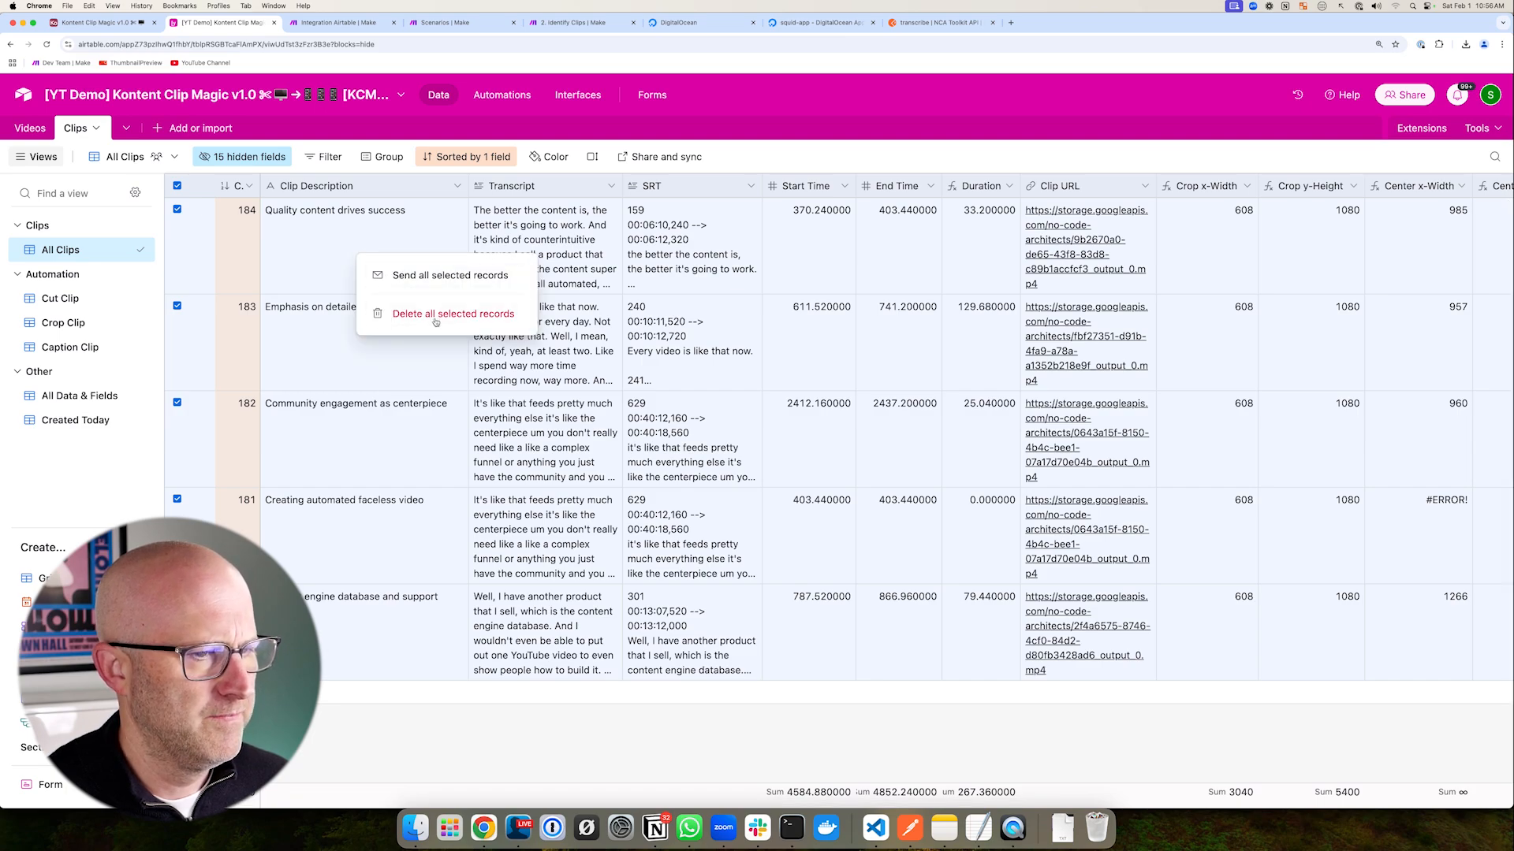
{"action": "left_click", "coordinate": [425, 315]}
- In the Videos table's Generate Clip Scripts view, clear the Test video's Transcript URL
{"action": "left_click", "coordinate": [31, 128]}
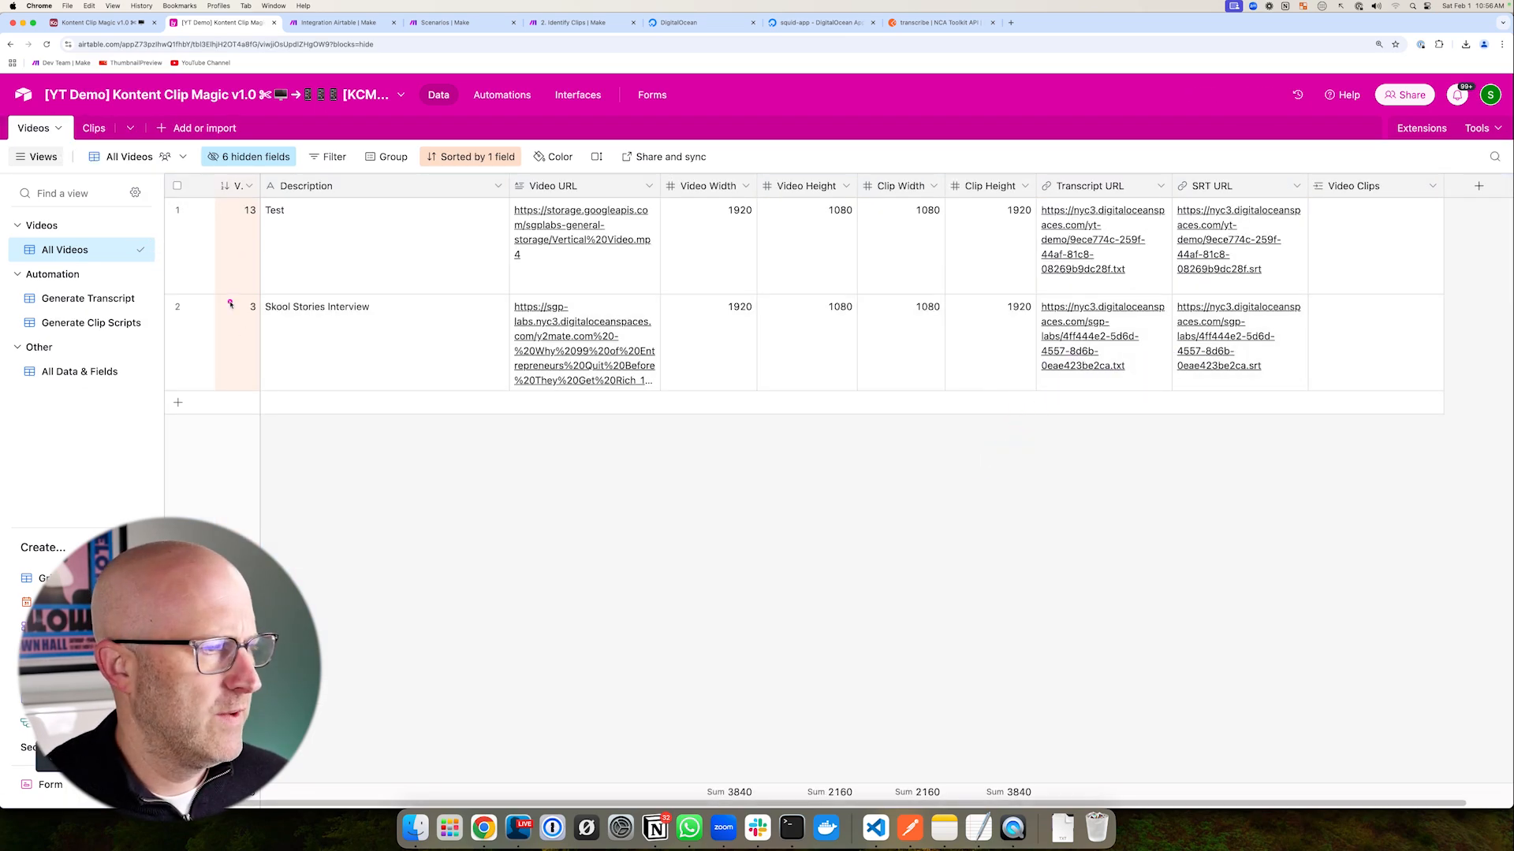
{"action": "left_click", "coordinate": [79, 322]}
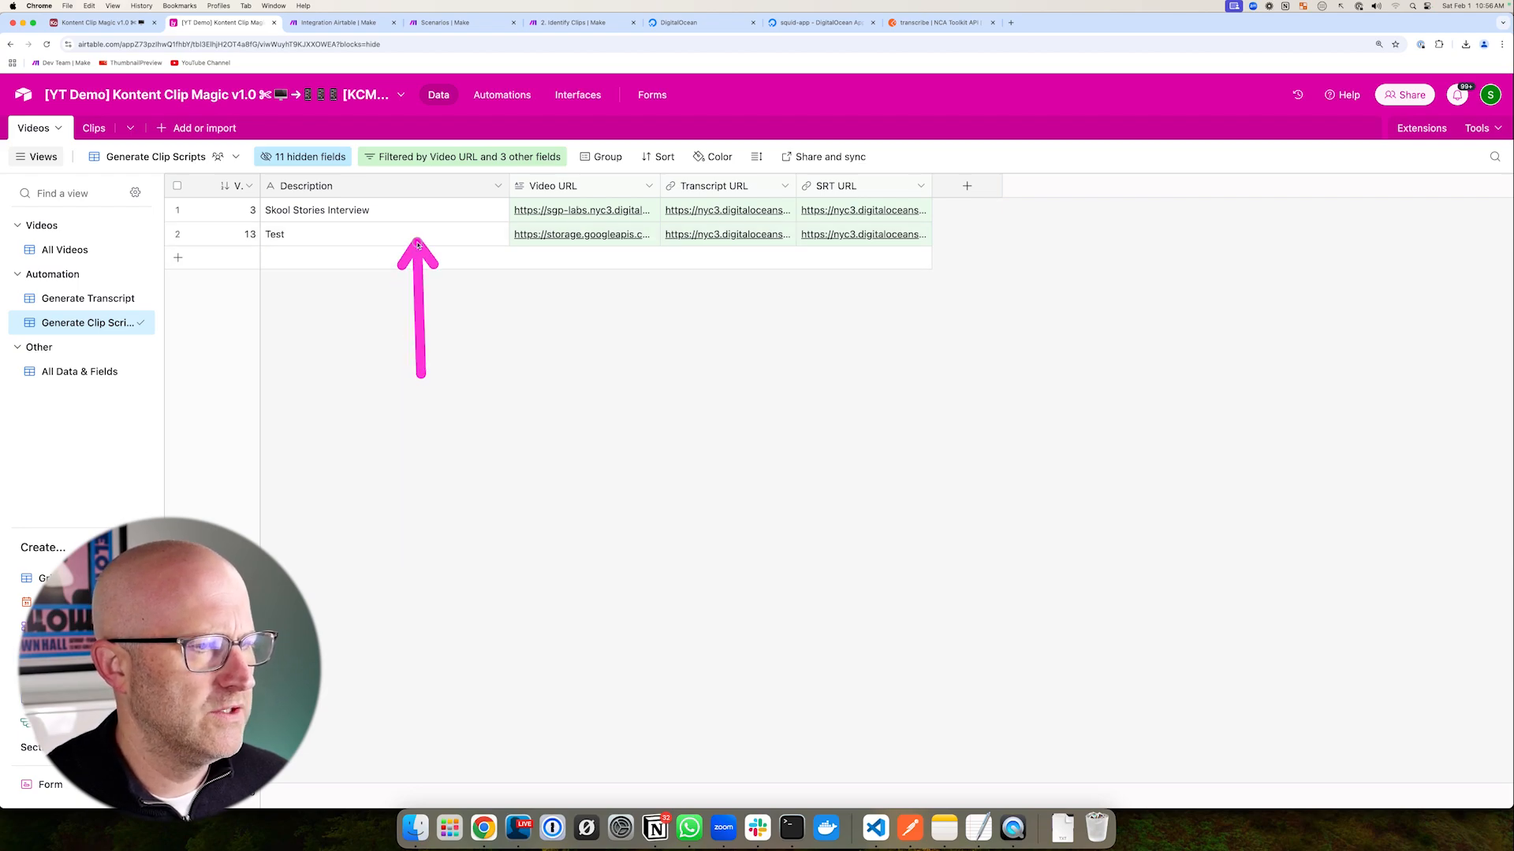
{"action": "left_click", "coordinate": [710, 237]}
{"action": "key", "text": "BackSpace"}
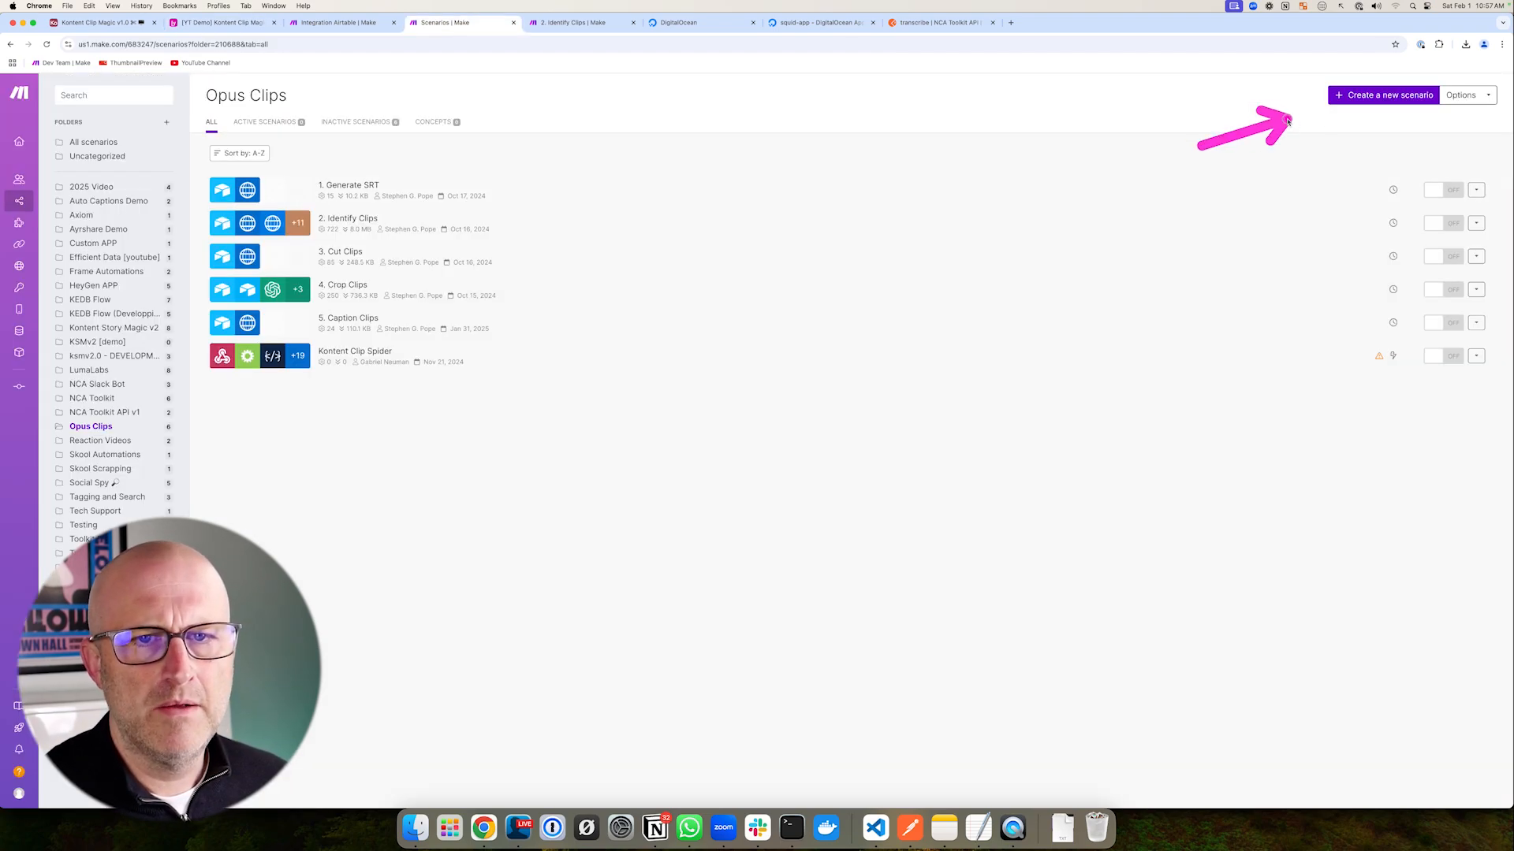
- Start a new scenario with Airtable Search Records using the YouTube Demo Account connection and Kontent Clip Magic demo base
{"action": "left_click", "coordinate": [1379, 95]}
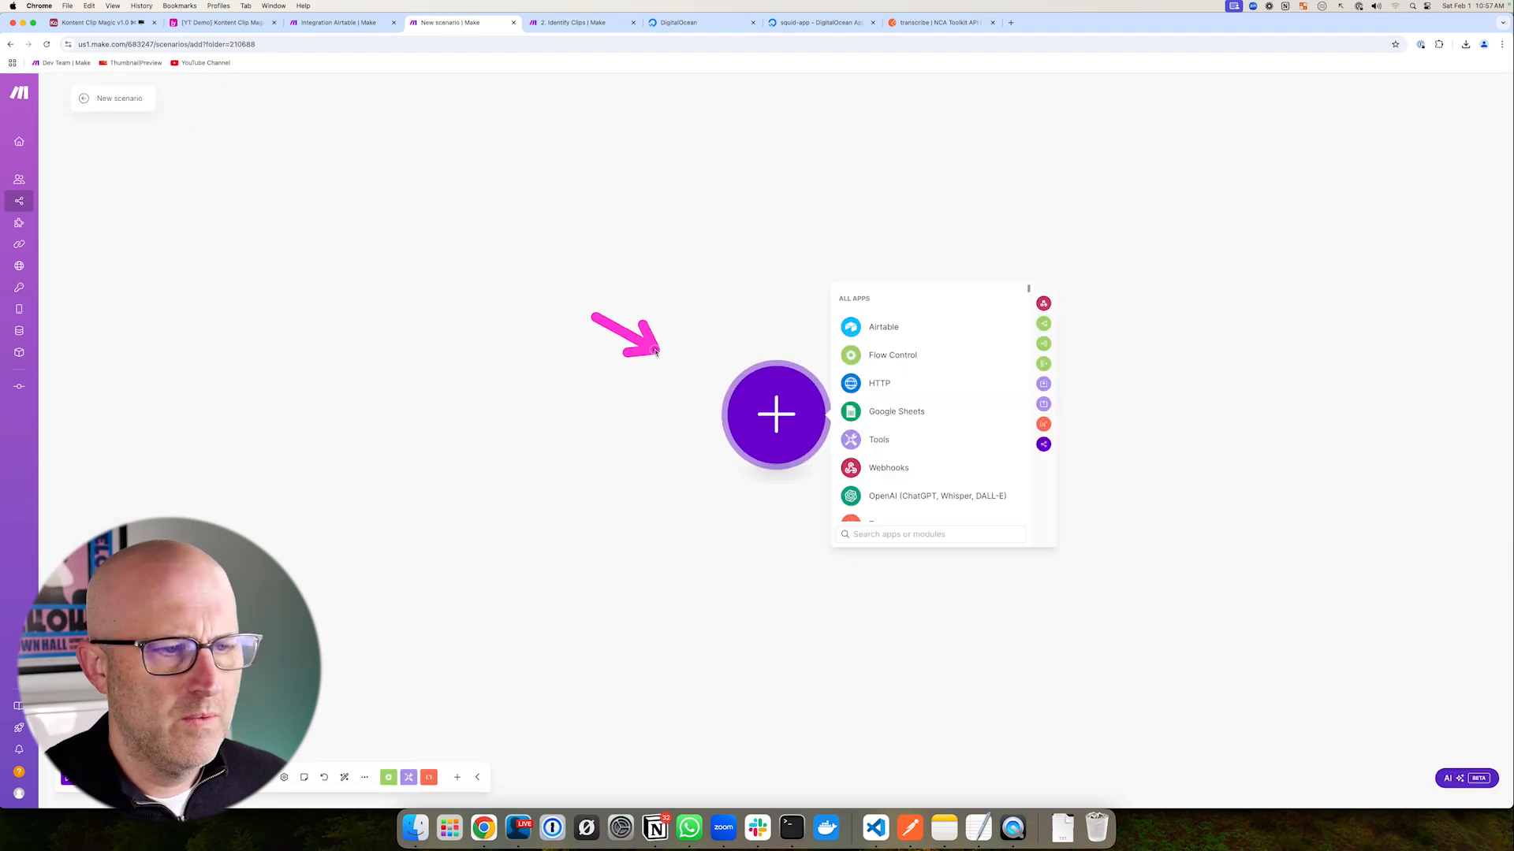
{"action": "left_click", "coordinate": [878, 333]}
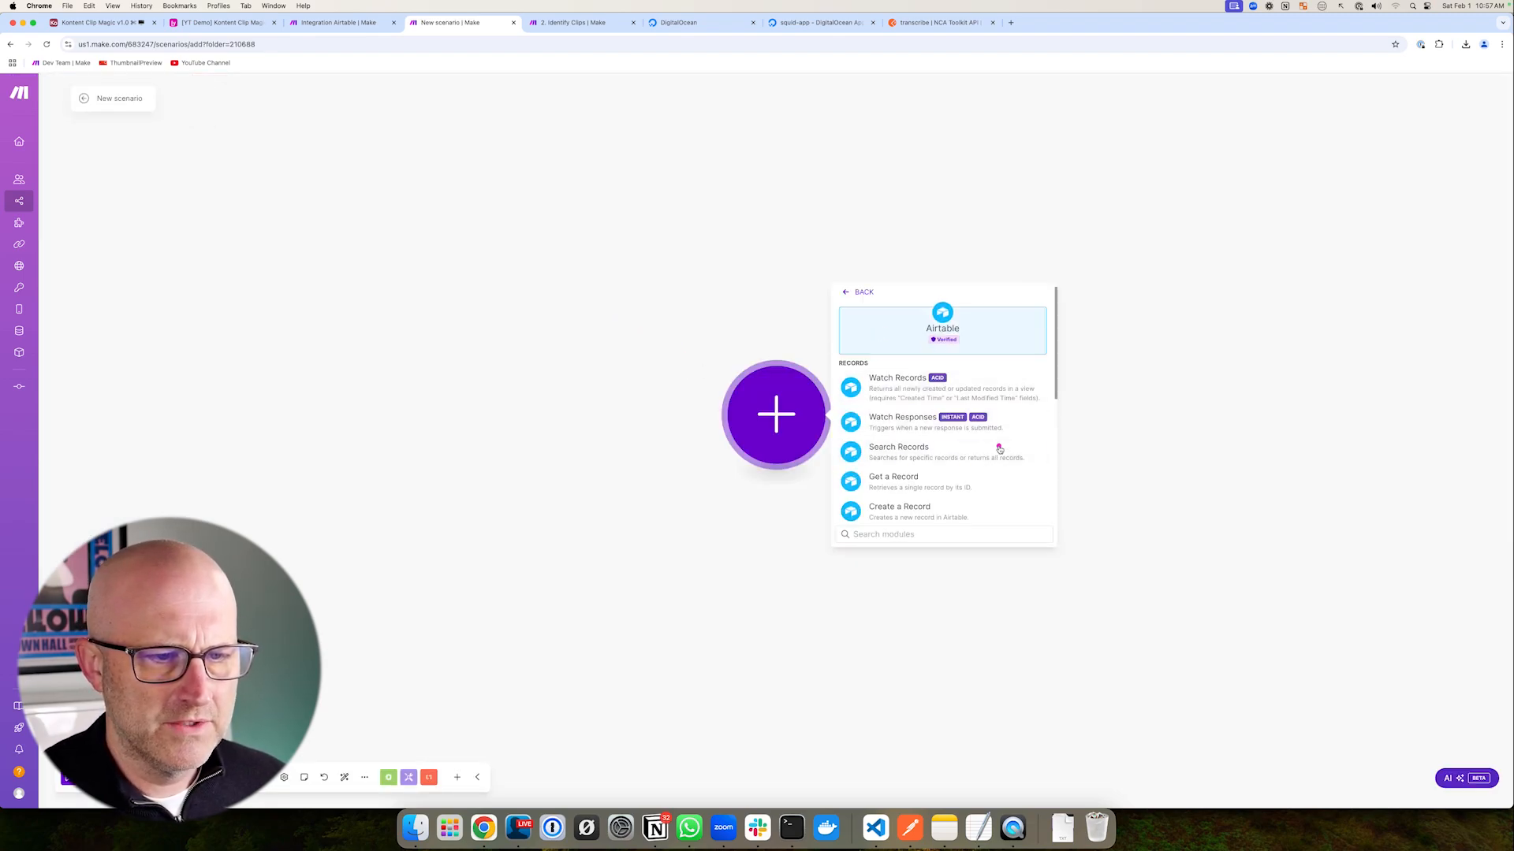
{"action": "left_click", "coordinate": [898, 451]}
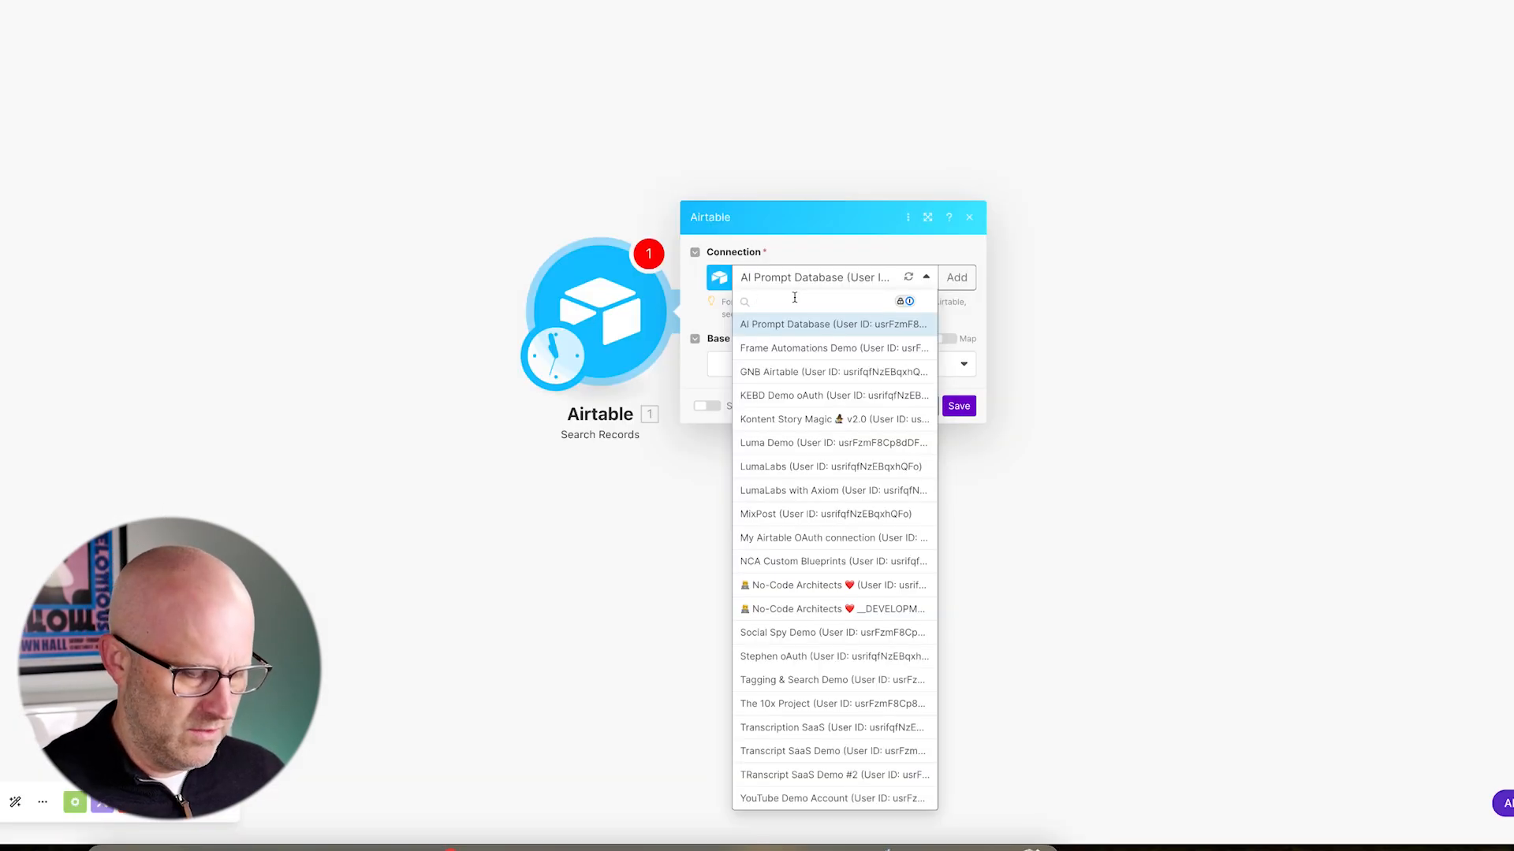
{"action": "type", "text": "youtube"}
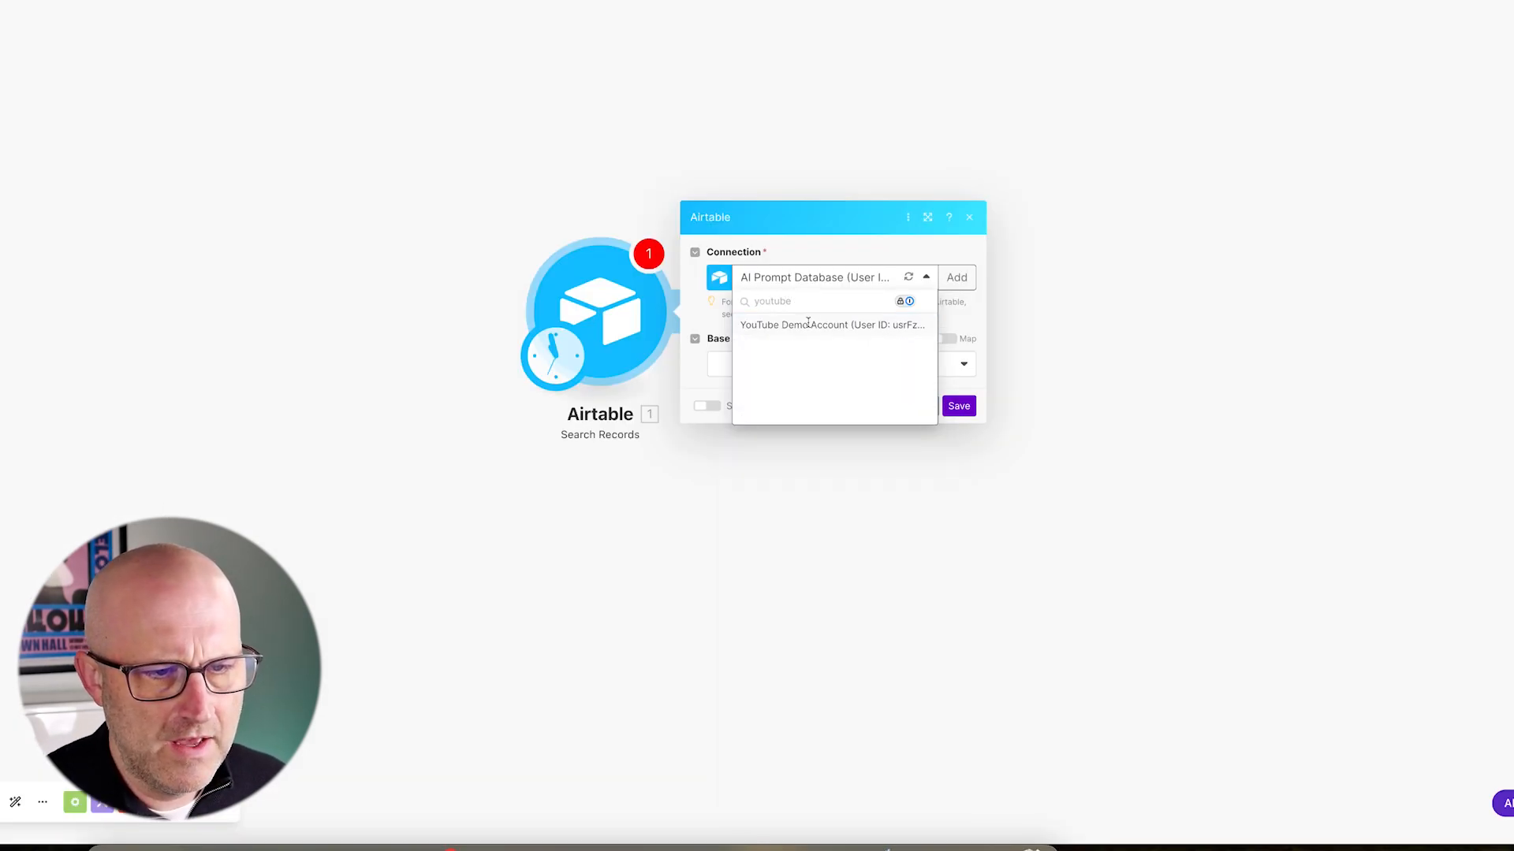
{"action": "left_click", "coordinate": [808, 323]}
{"action": "left_click", "coordinate": [791, 364]}
{"action": "type", "text": "yt"}
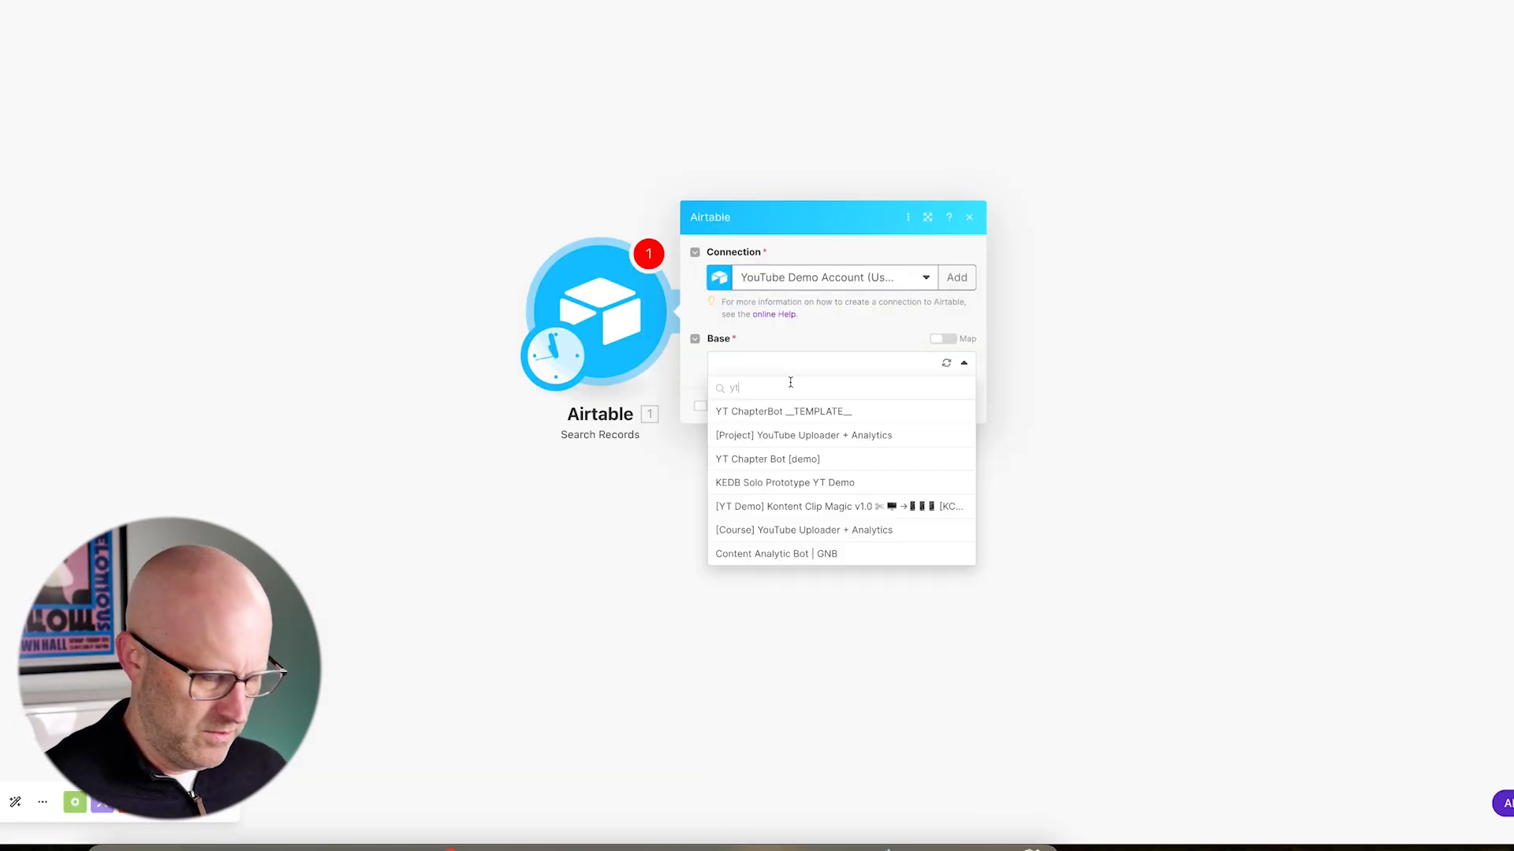
{"action": "type", "text": " demo"}
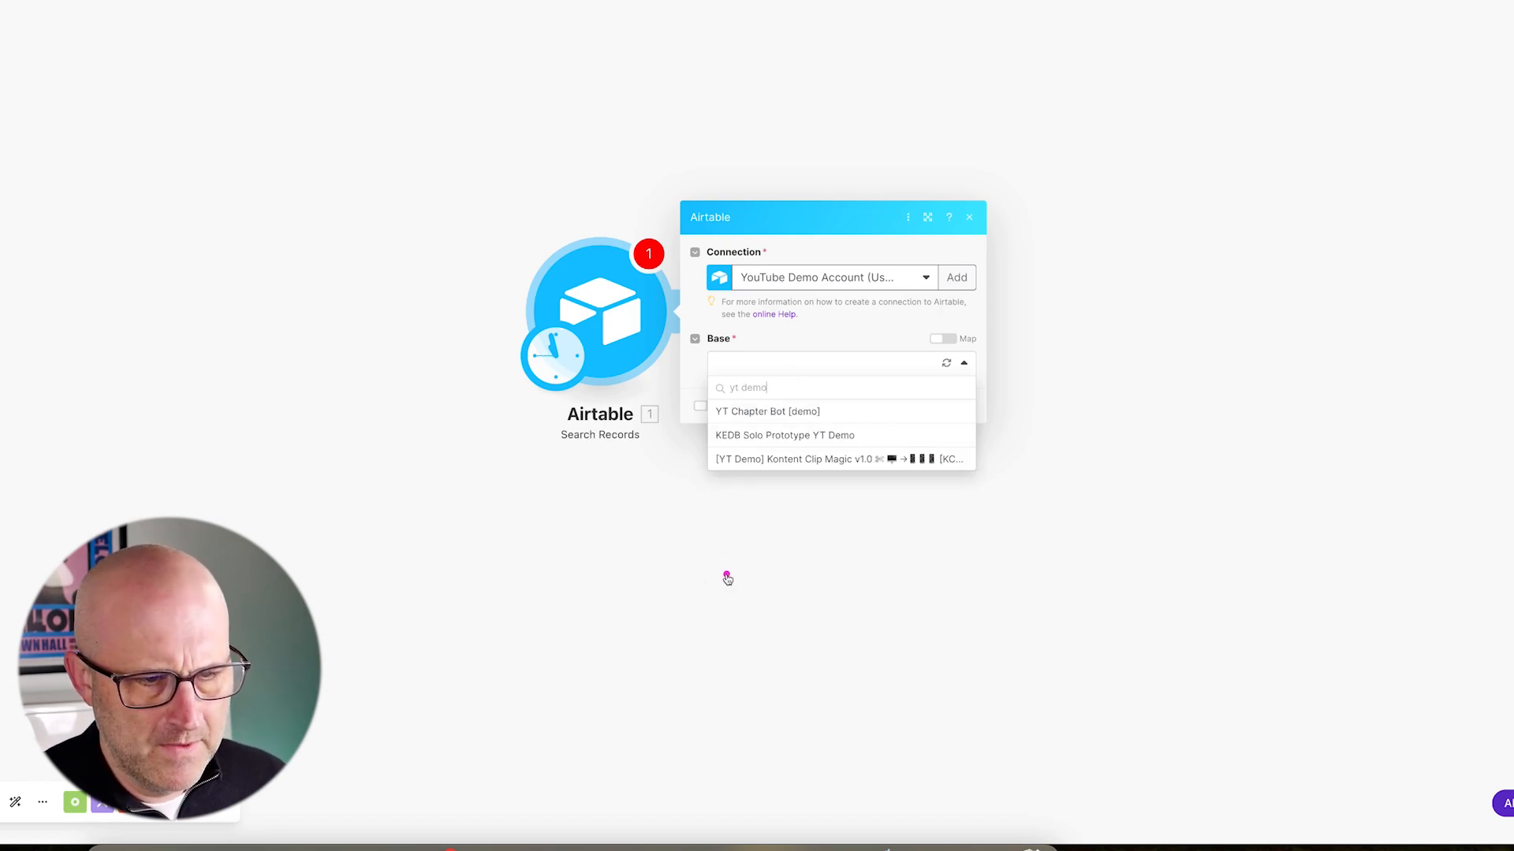
{"action": "left_click", "coordinate": [798, 460]}
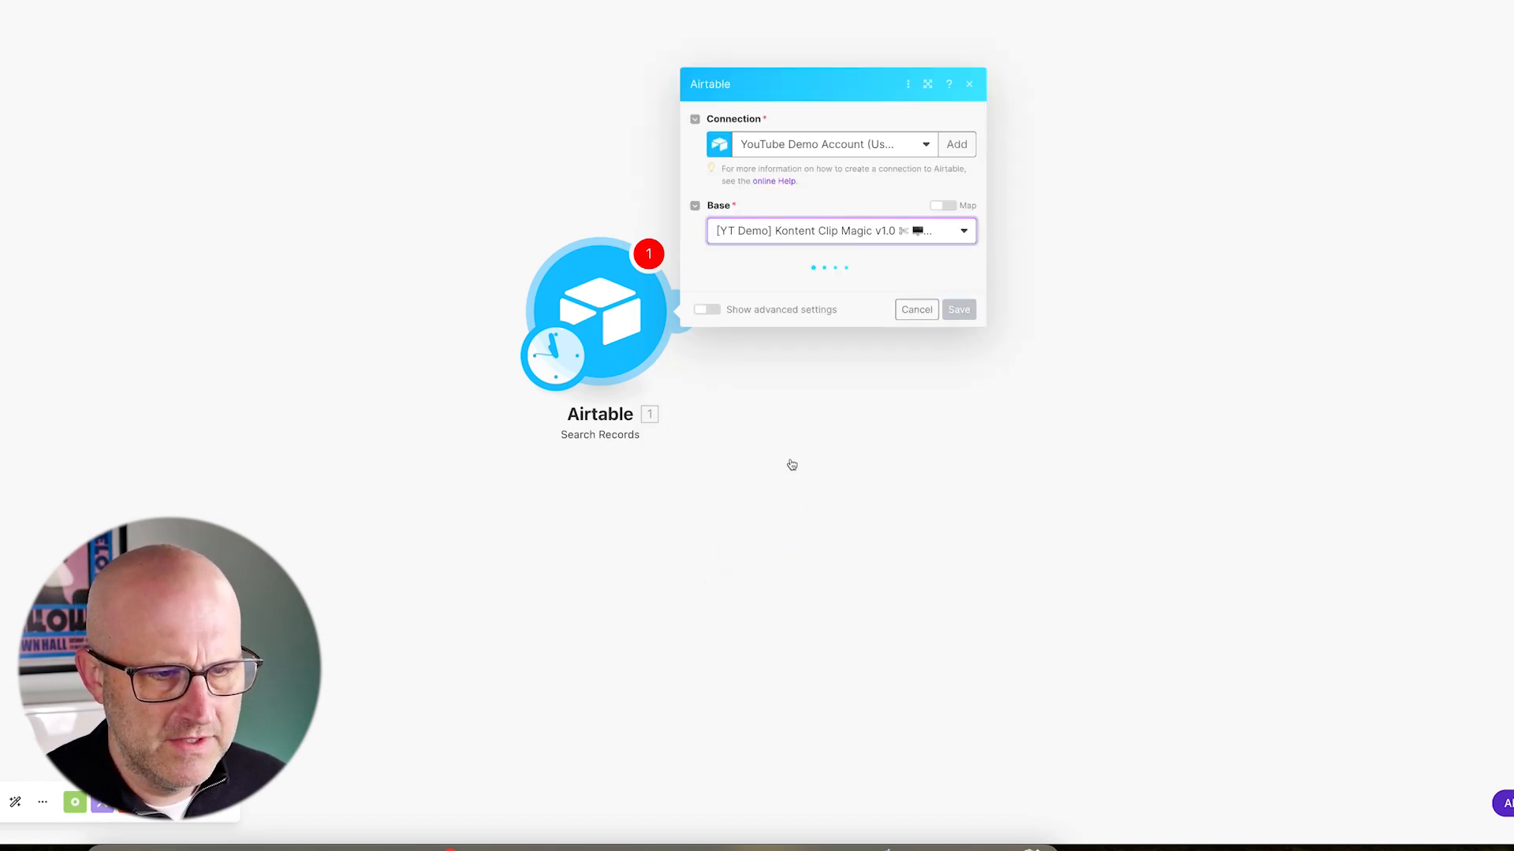
- Point the search at the Videos table's Generate Clip Scripts view, return all fields, and save
{"action": "left_click", "coordinate": [760, 289]}
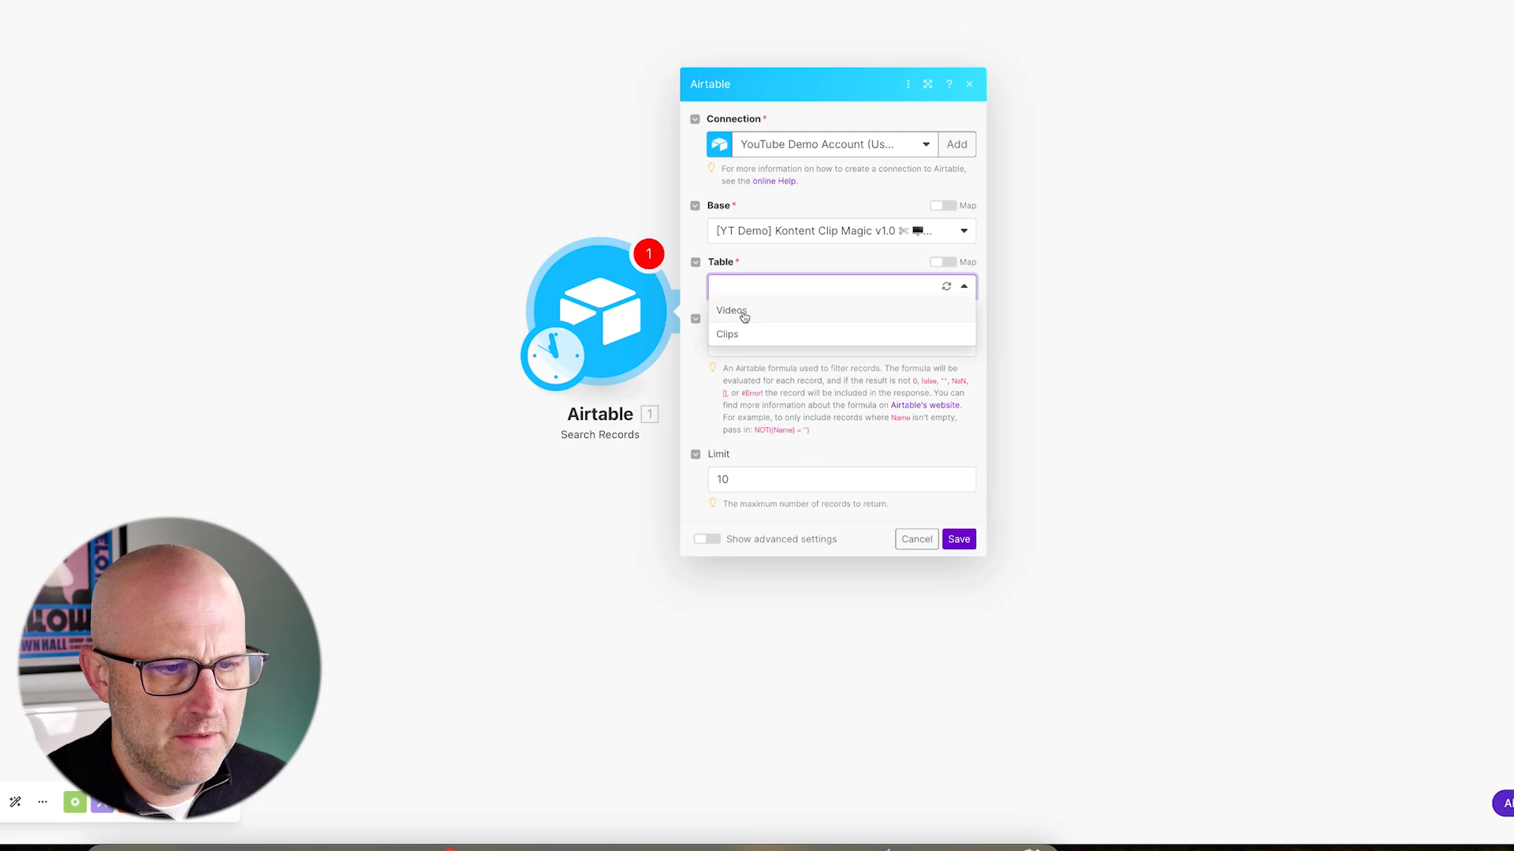
{"action": "left_click", "coordinate": [732, 312]}
{"action": "left_click", "coordinate": [750, 240]}
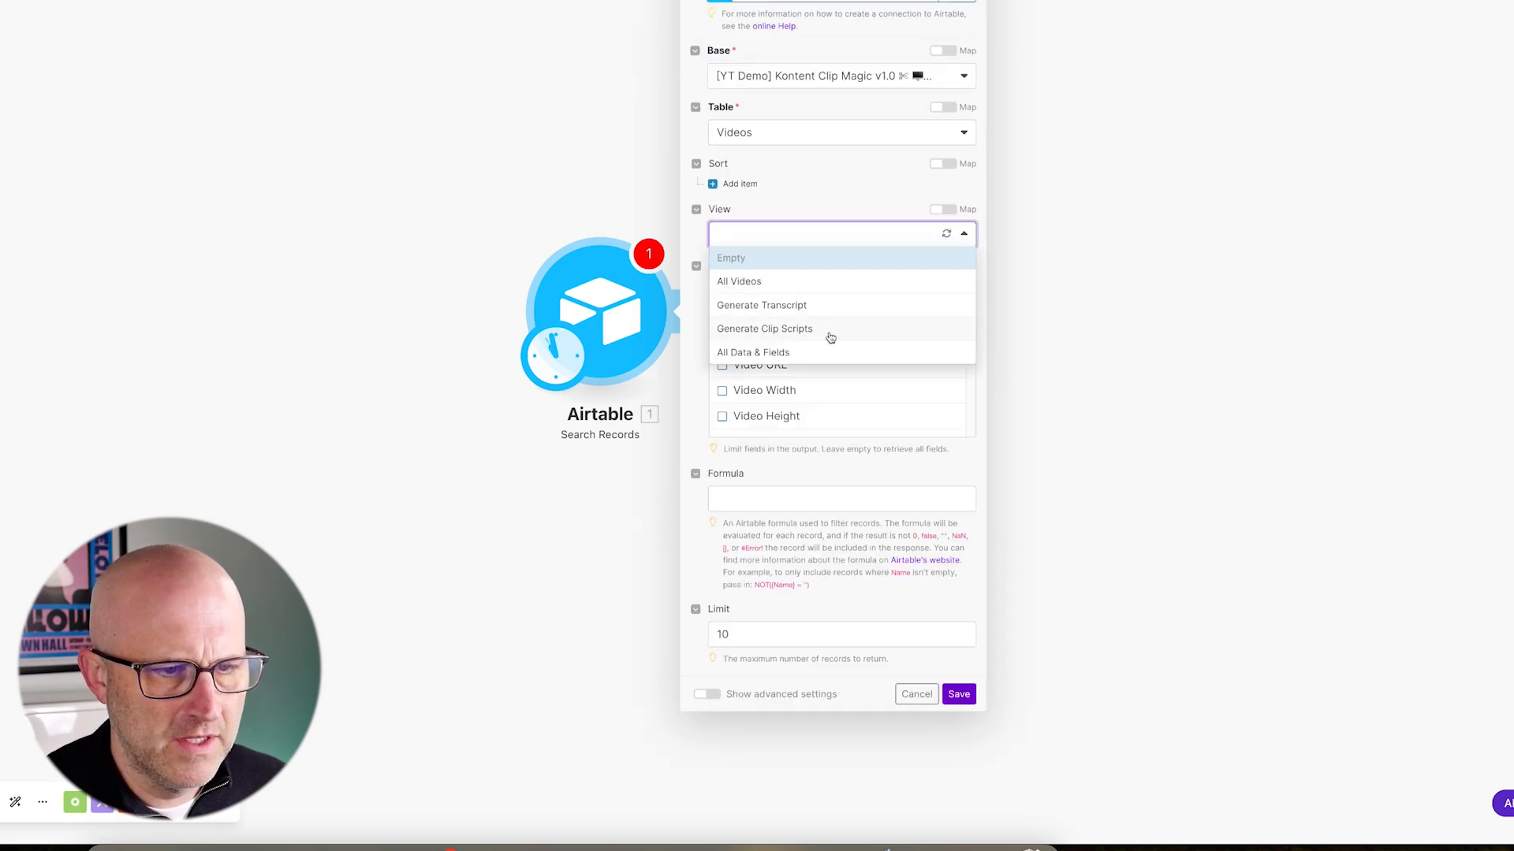
{"action": "left_click", "coordinate": [815, 331]}
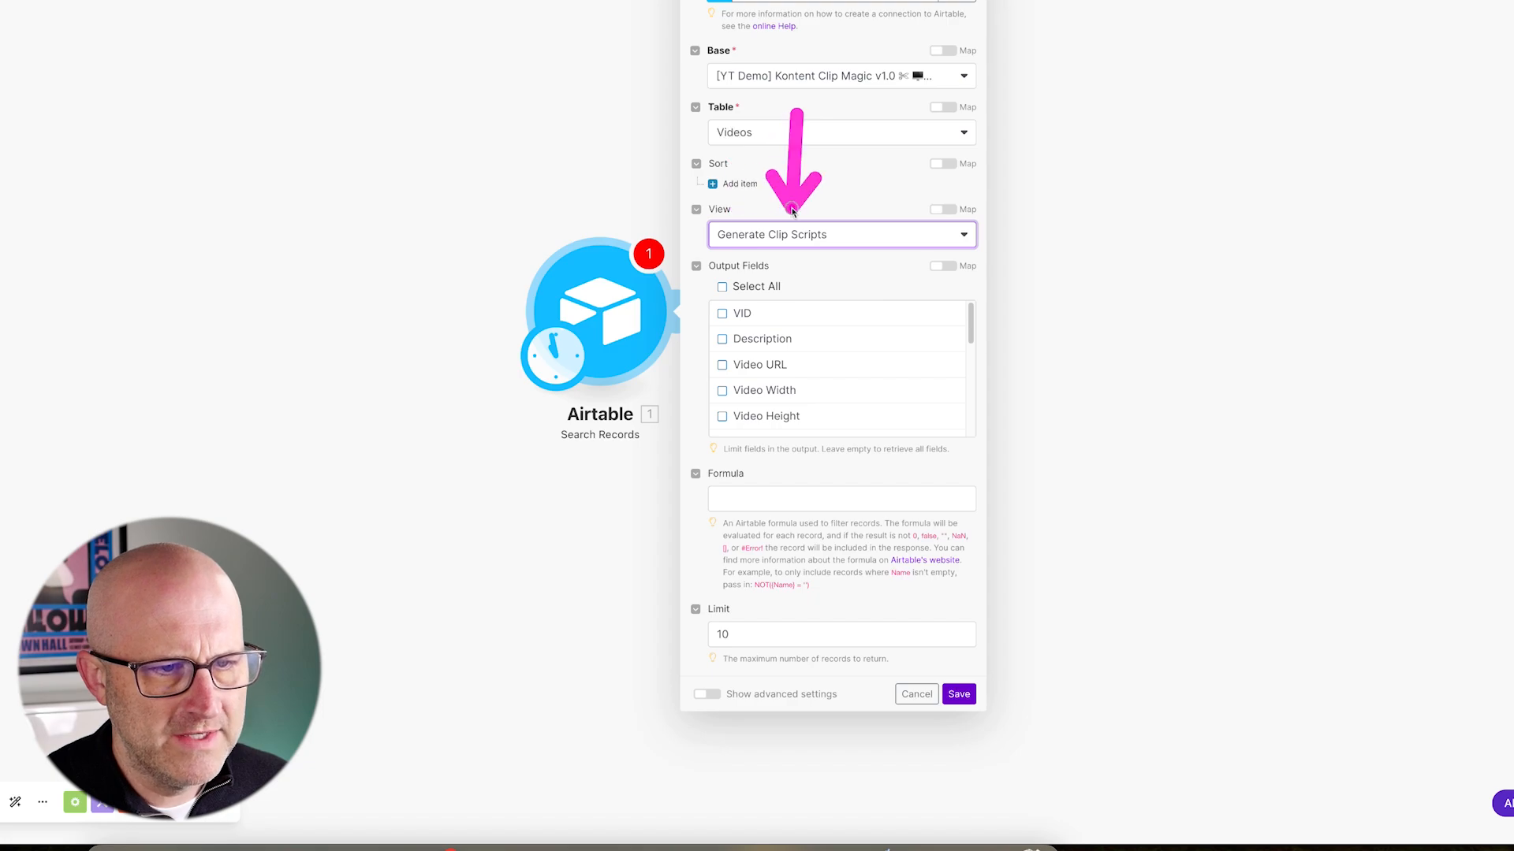
{"action": "left_click", "coordinate": [724, 288]}
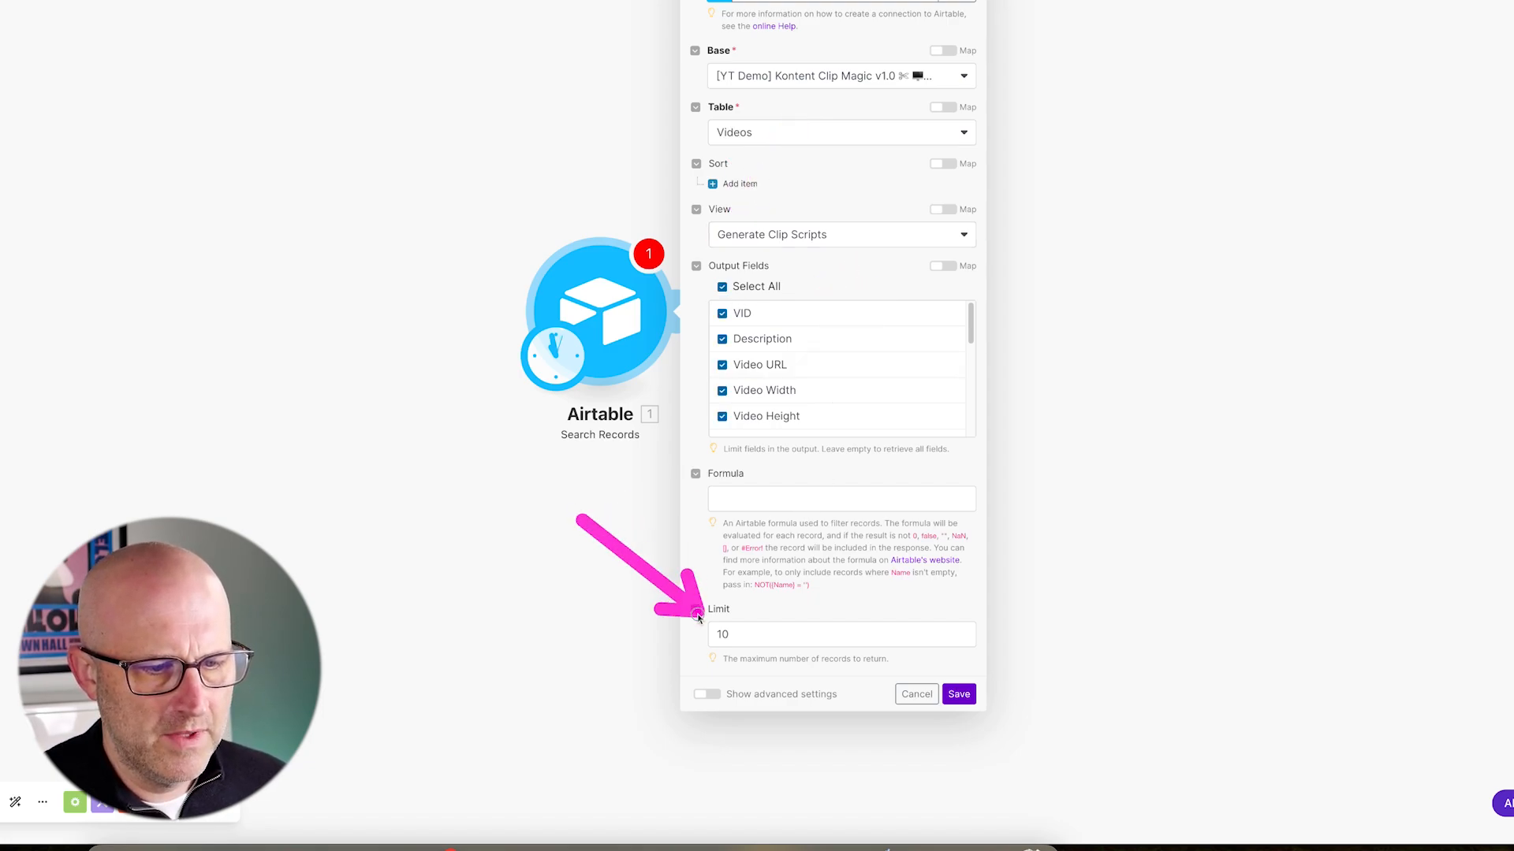
{"action": "left_click", "coordinate": [960, 695]}
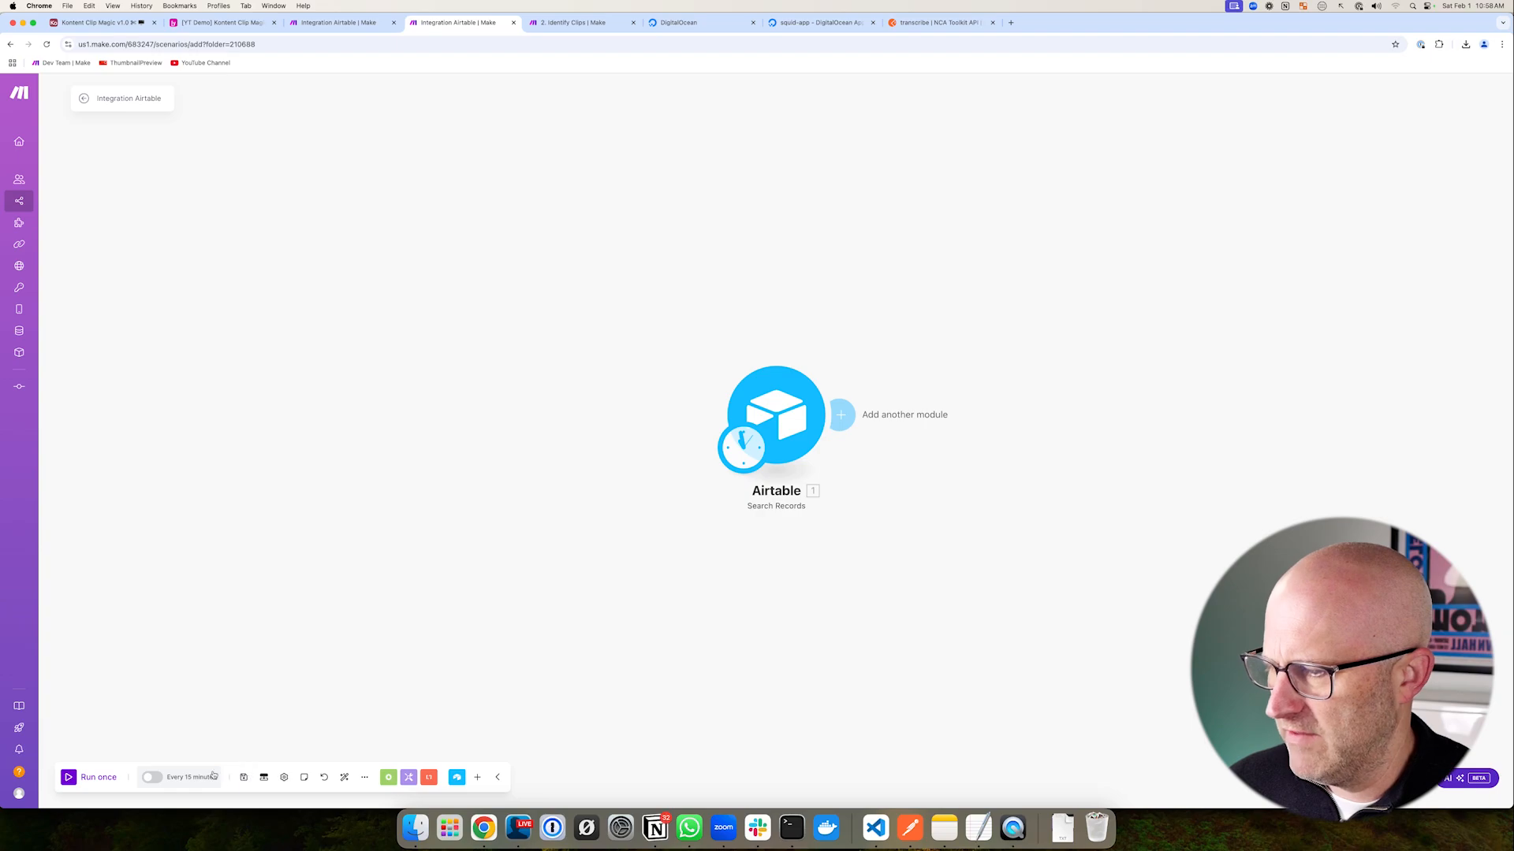
- Run the scenario once and check the returned Skool Stories Interview bundle
{"action": "left_click", "coordinate": [68, 778]}
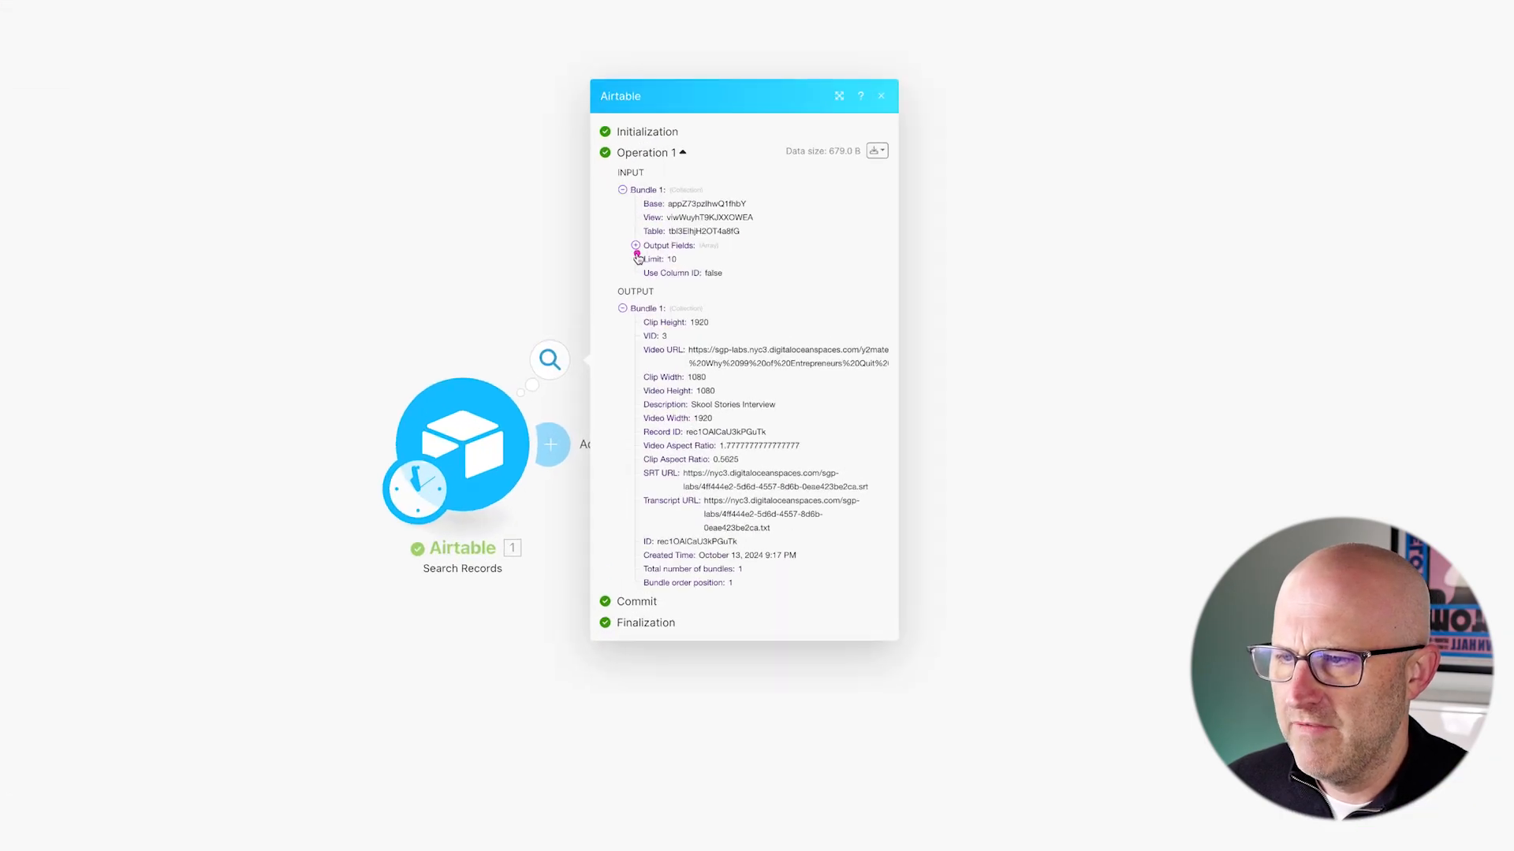
{"action": "mouse_move", "coordinate": [522, 272]}
{"action": "left_mouse_down"}
{"action": "mouse_move", "coordinate": [659, 312]}
{"action": "mouse_move", "coordinate": [650, 444]}
{"action": "left_mouse_up"}
{"action": "mouse_move", "coordinate": [578, 522]}
{"action": "left_mouse_down"}
{"action": "mouse_move", "coordinate": [586, 446]}
{"action": "mouse_move", "coordinate": [575, 495]}
{"action": "mouse_move", "coordinate": [605, 506]}
{"action": "mouse_move", "coordinate": [612, 536]}
{"action": "left_mouse_up"}
{"action": "left_click", "coordinate": [478, 765]}
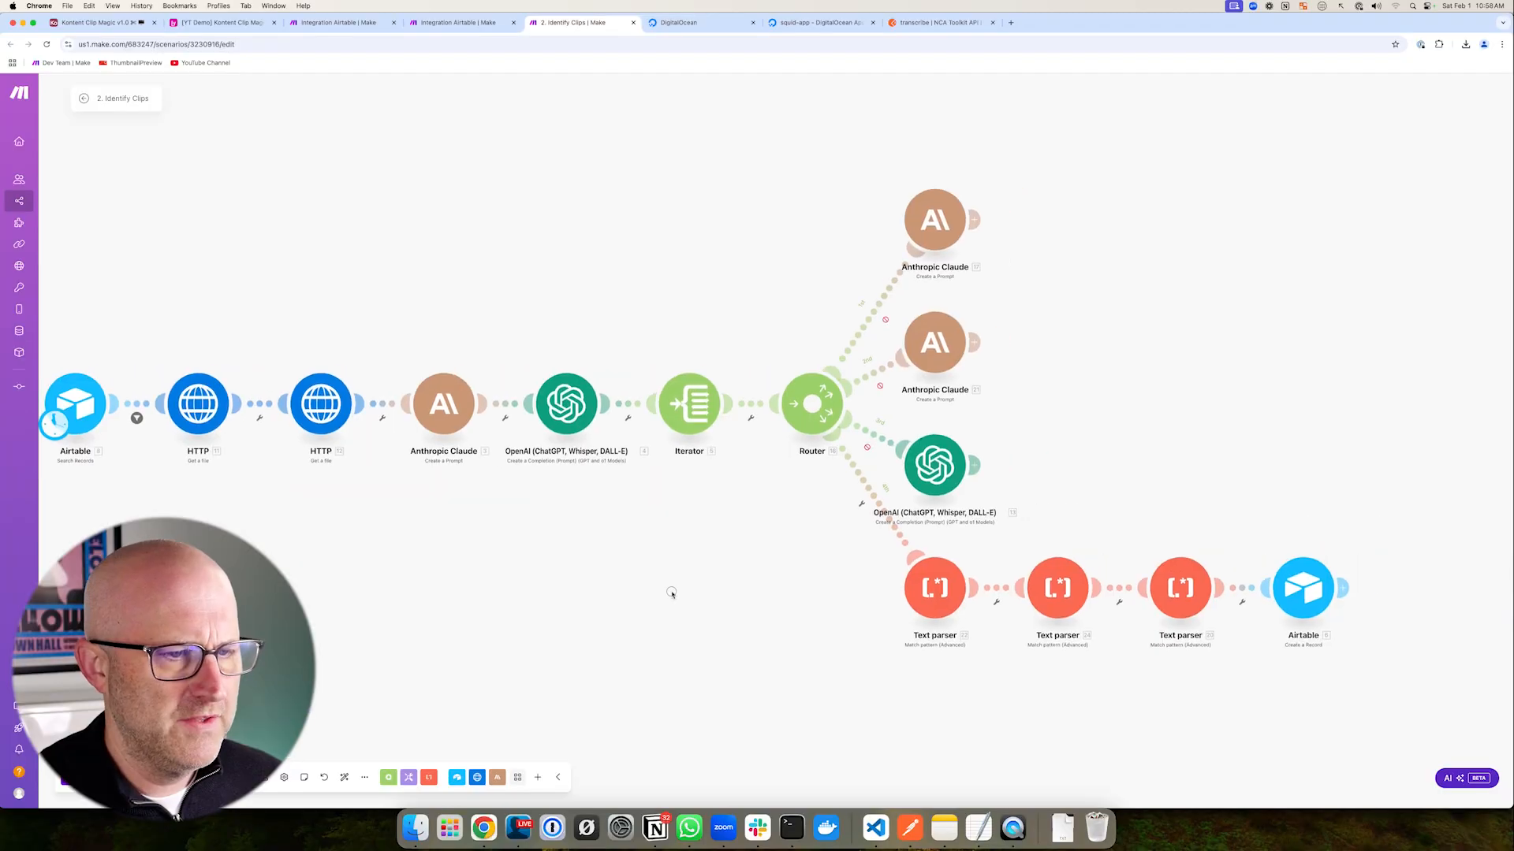
{"action": "left_click_drag", "start_coordinate": [669, 591], "coordinate": [740, 584]}
{"action": "left_click_drag", "start_coordinate": [818, 142], "coordinate": [1143, 514]}
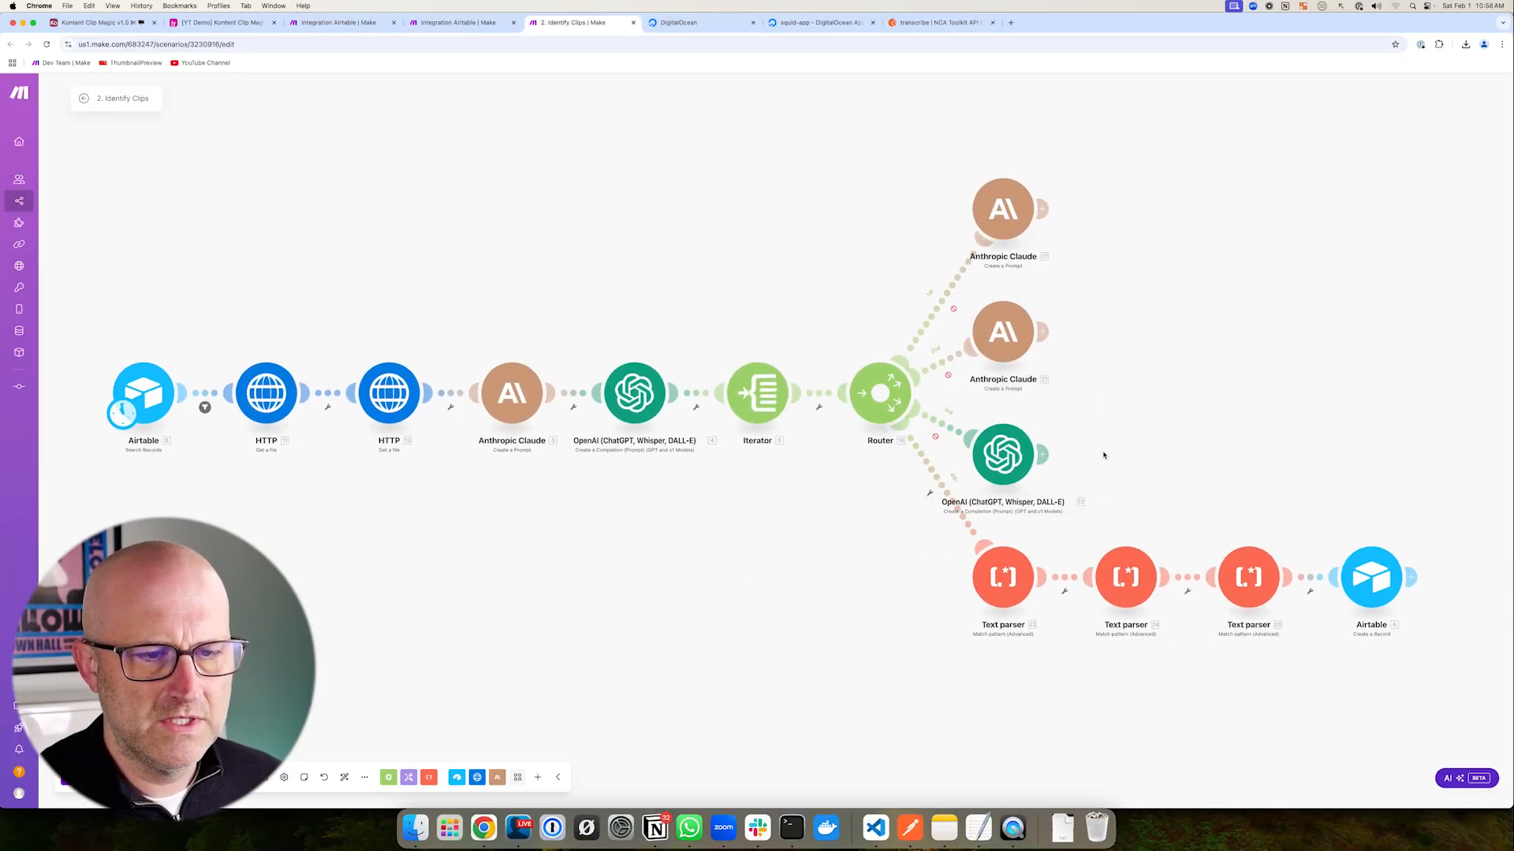
- Add an HTTP Get a file module after the Airtable search
{"action": "mouse_move", "coordinate": [1182, 162]}
{"action": "left_mouse_down"}
{"action": "mouse_move", "coordinate": [1057, 379]}
{"action": "mouse_move", "coordinate": [1067, 338]}
{"action": "mouse_move", "coordinate": [1051, 305]}
{"action": "mouse_move", "coordinate": [1065, 408]}
{"action": "left_mouse_up"}
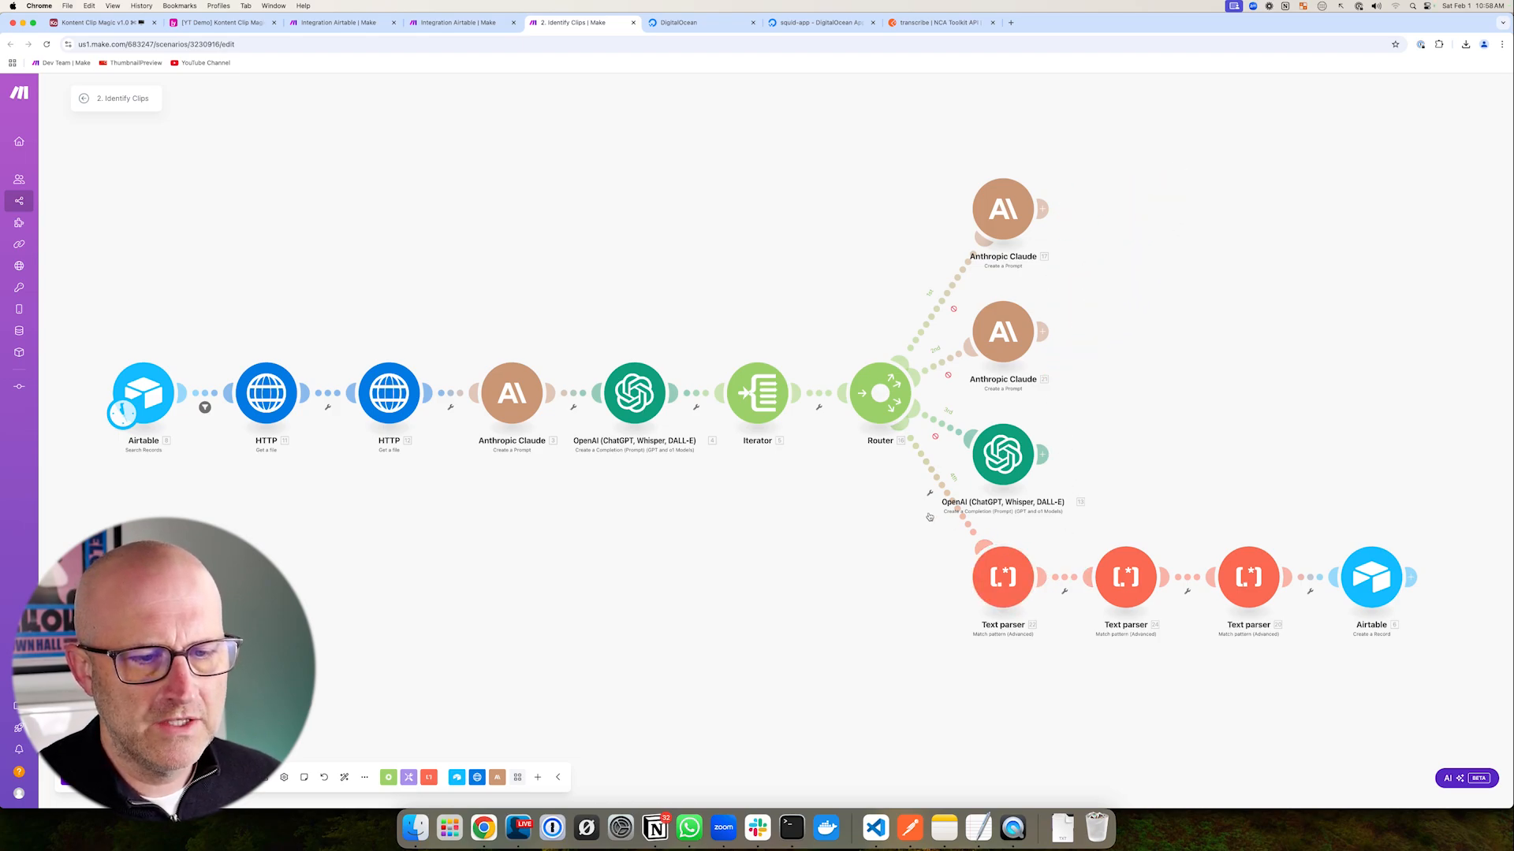
{"action": "mouse_move", "coordinate": [961, 543]}
{"action": "left_mouse_down"}
{"action": "mouse_move", "coordinate": [1207, 669]}
{"action": "mouse_move", "coordinate": [1459, 674]}
{"action": "left_mouse_up"}
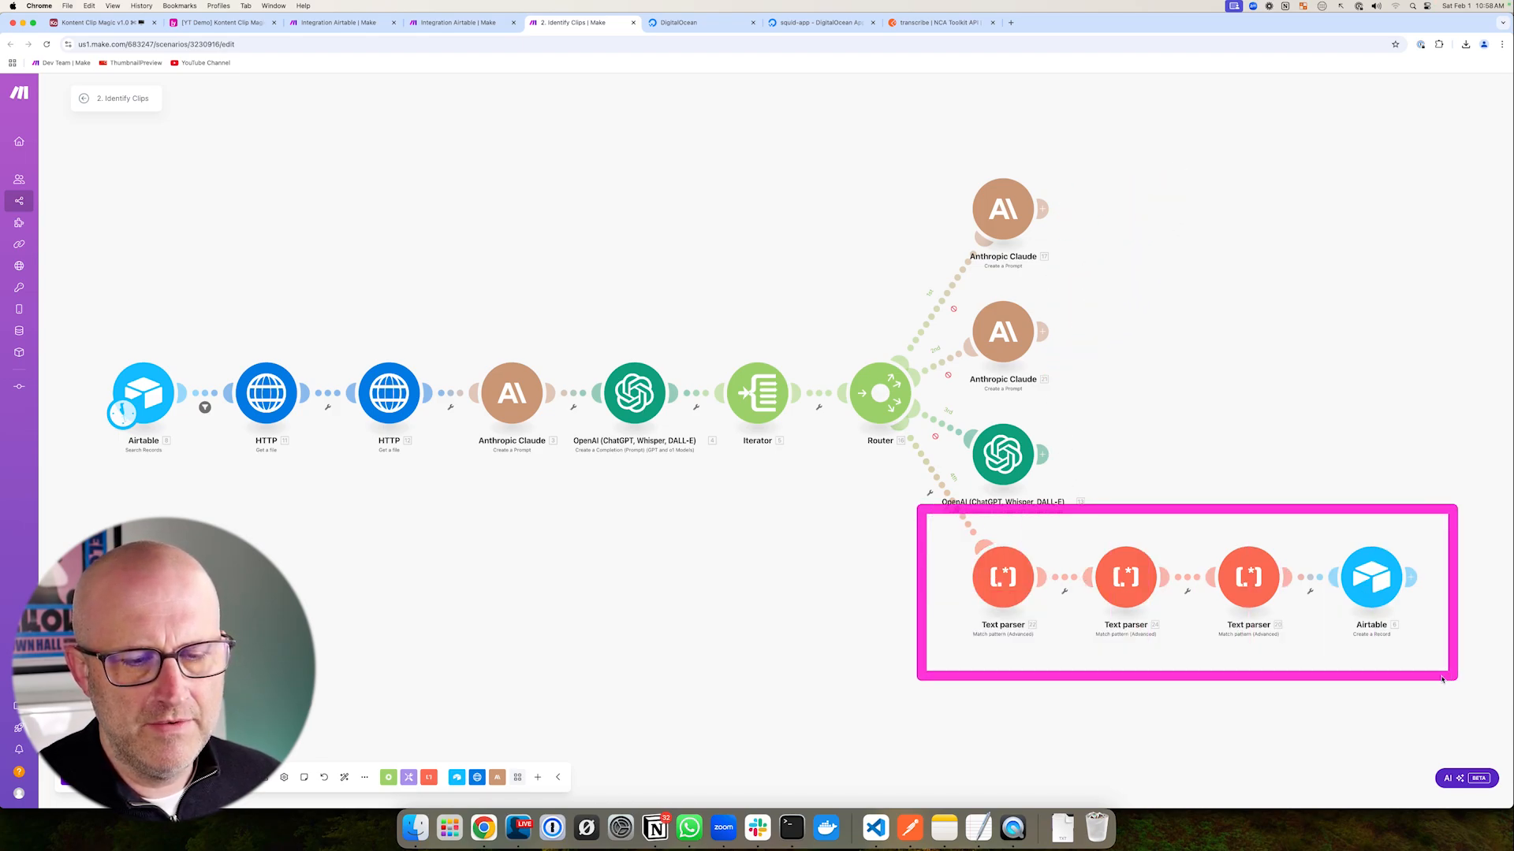
{"action": "mouse_move", "coordinate": [885, 656]}
{"action": "left_mouse_down"}
{"action": "mouse_move", "coordinate": [946, 625]}
{"action": "mouse_move", "coordinate": [1165, 575]}
{"action": "mouse_move", "coordinate": [1216, 581]}
{"action": "mouse_move", "coordinate": [971, 582]}
{"action": "left_mouse_up"}
{"action": "mouse_move", "coordinate": [79, 312]}
{"action": "left_mouse_down"}
{"action": "mouse_move", "coordinate": [399, 411]}
{"action": "mouse_move", "coordinate": [987, 504]}
{"action": "left_mouse_up"}
{"action": "left_click_drag", "start_coordinate": [205, 340], "coordinate": [513, 485]}
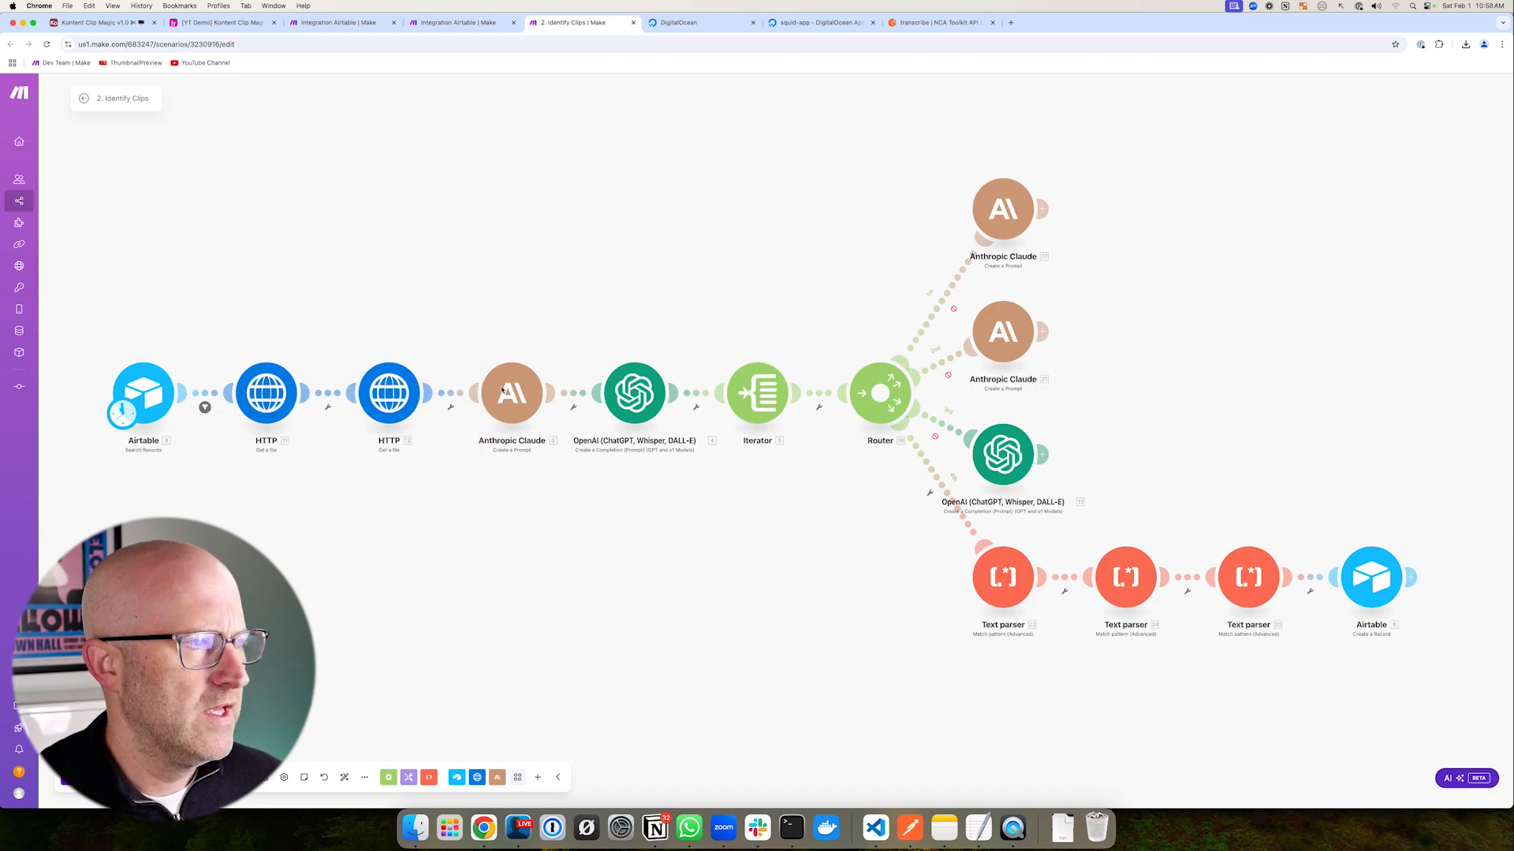
{"action": "left_click", "coordinate": [222, 22]}
{"action": "mouse_move", "coordinate": [730, 370]}
{"action": "left_mouse_down"}
{"action": "mouse_move", "coordinate": [713, 253]}
{"action": "mouse_move", "coordinate": [831, 219]}
{"action": "mouse_move", "coordinate": [744, 230]}
{"action": "mouse_move", "coordinate": [834, 231]}
{"action": "mouse_move", "coordinate": [732, 228]}
{"action": "left_mouse_up"}
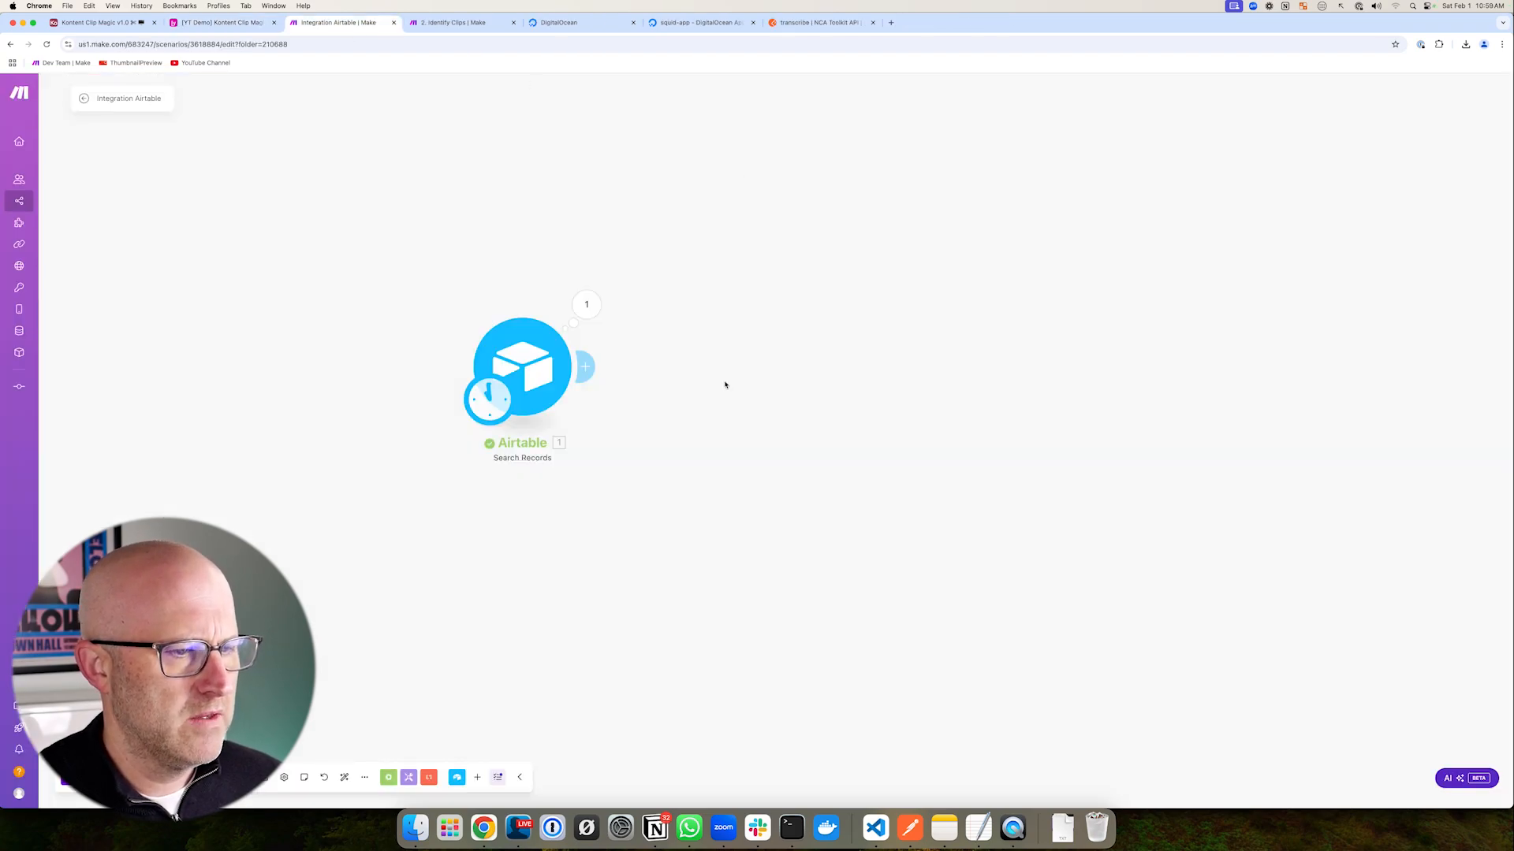
{"action": "left_click", "coordinate": [585, 367]}
{"action": "left_click", "coordinate": [824, 397]}
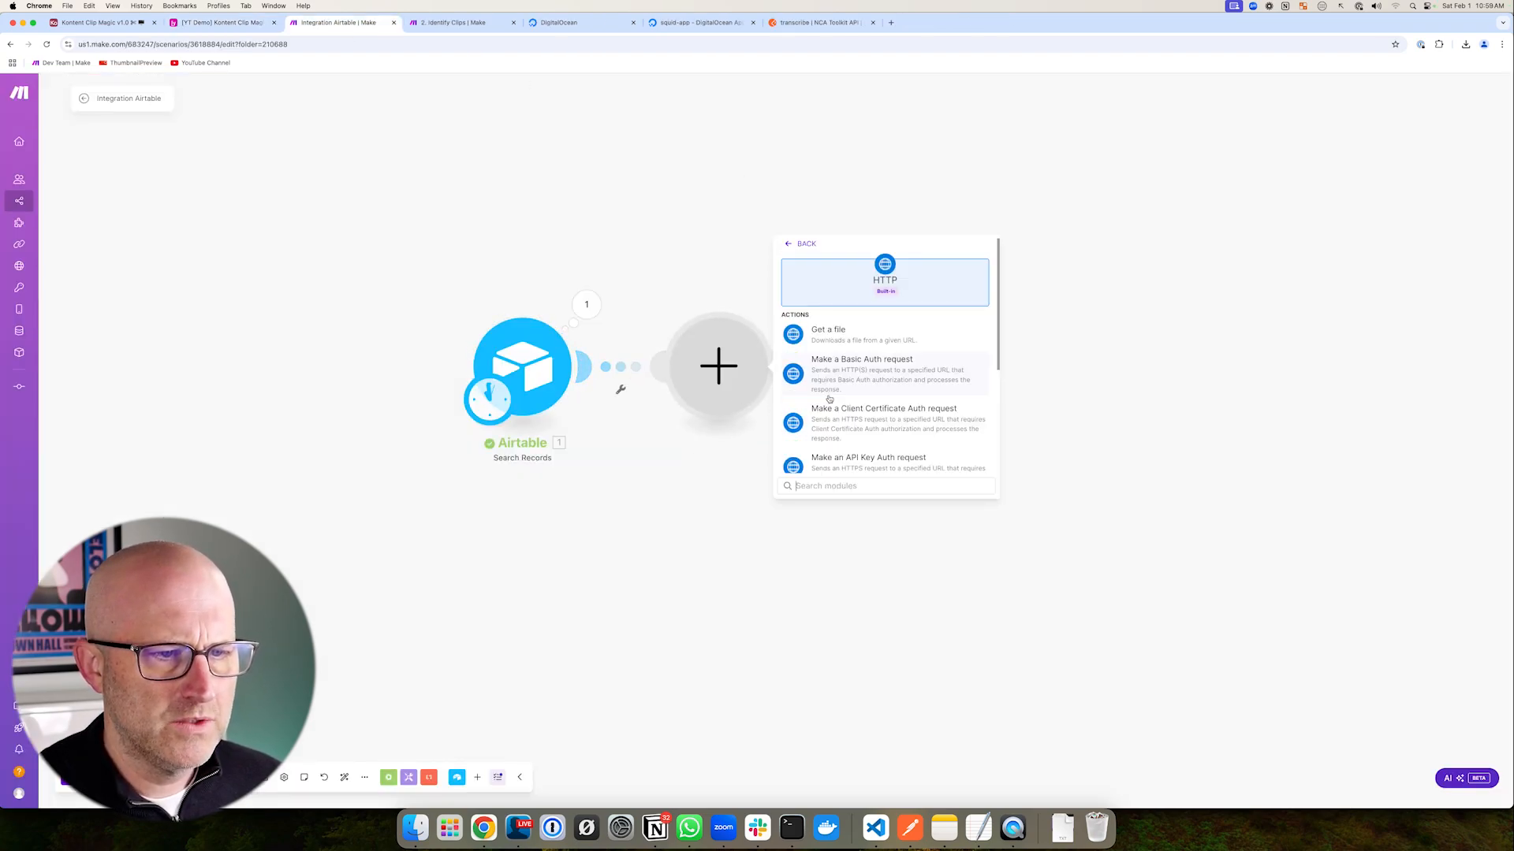
{"action": "left_click", "coordinate": [883, 335]}
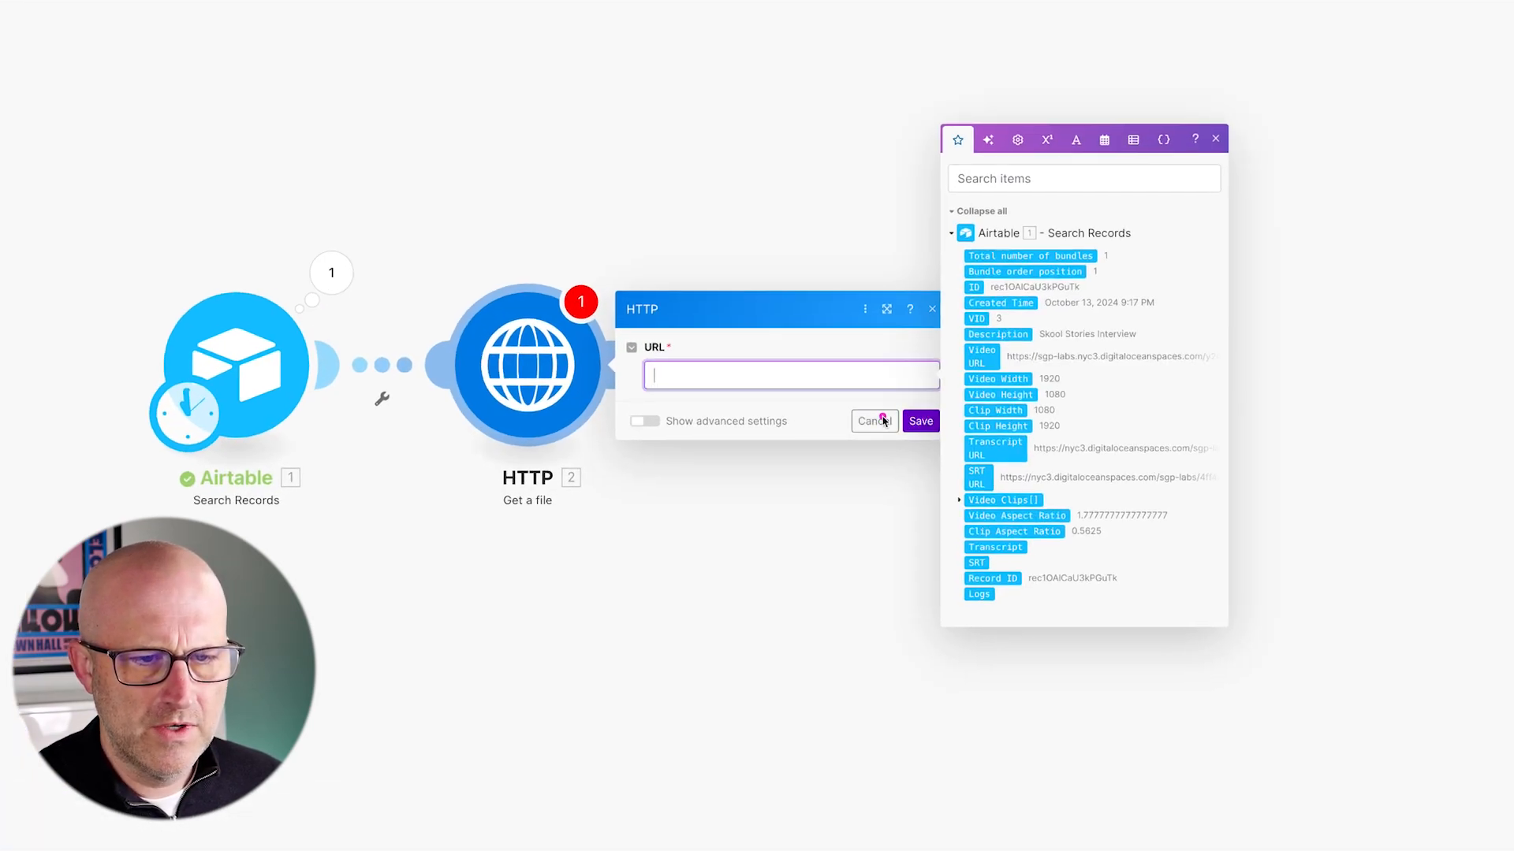
{"action": "left_click", "coordinate": [883, 420]}
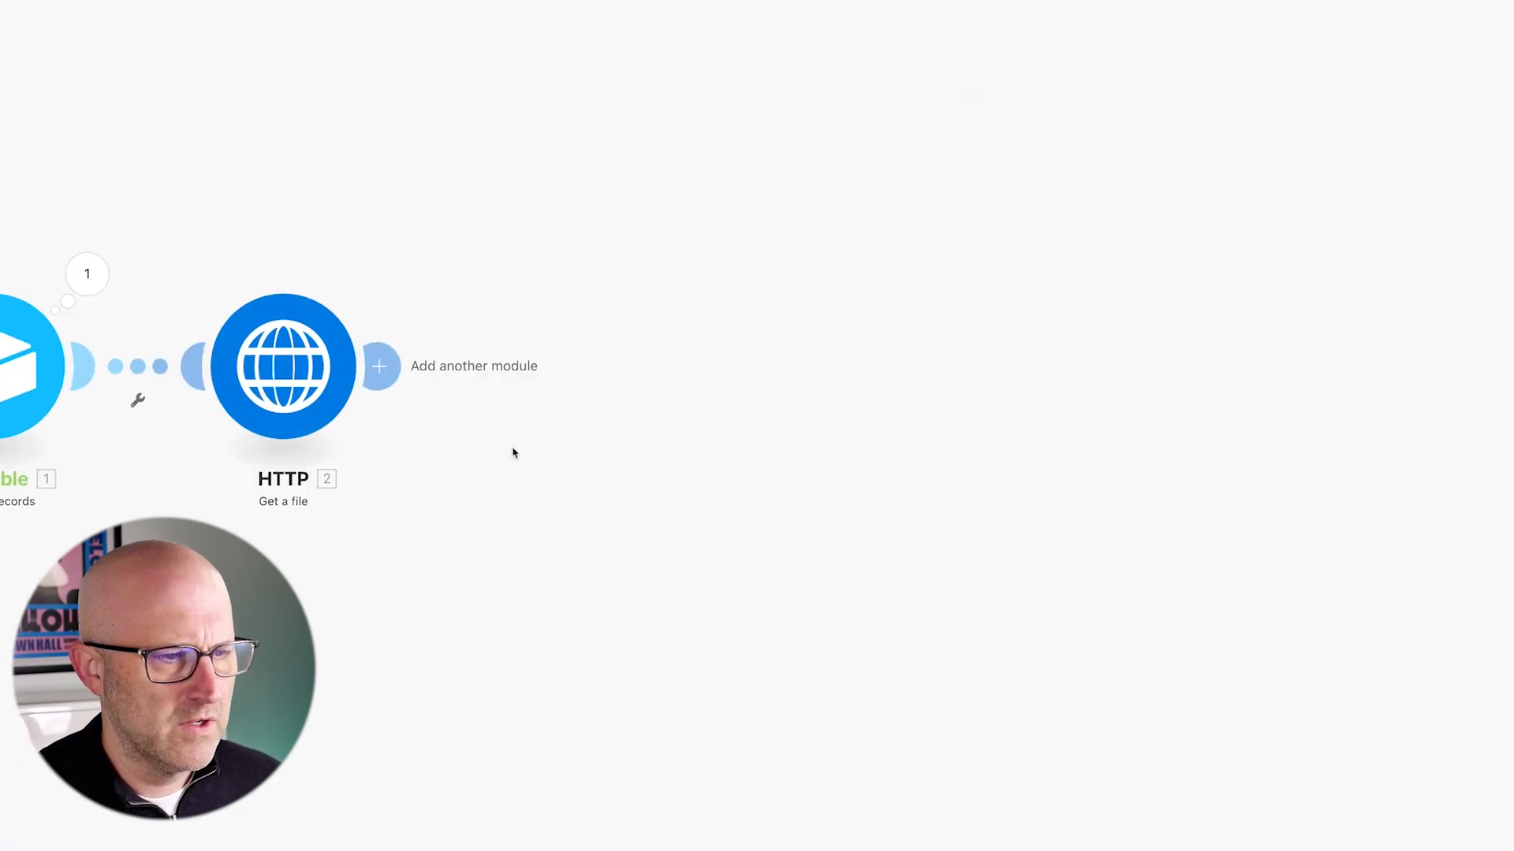
- Add a second HTTP Get a file module with the record's SRT URL mapped as its URL
{"action": "left_click", "coordinate": [386, 367]}
{"action": "left_click", "coordinate": [781, 274]}
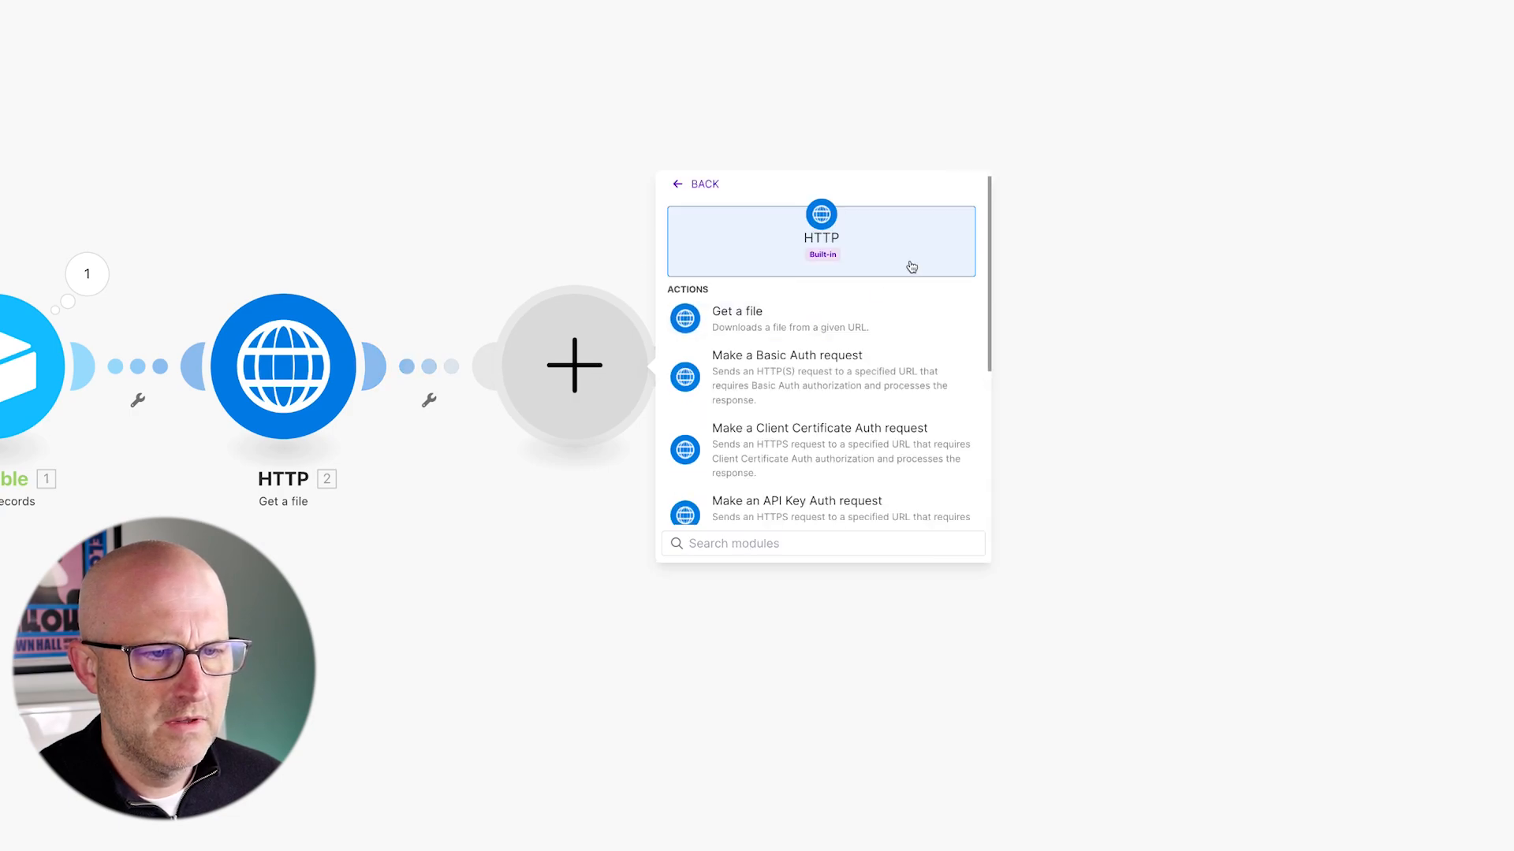
{"action": "left_click", "coordinate": [750, 313]}
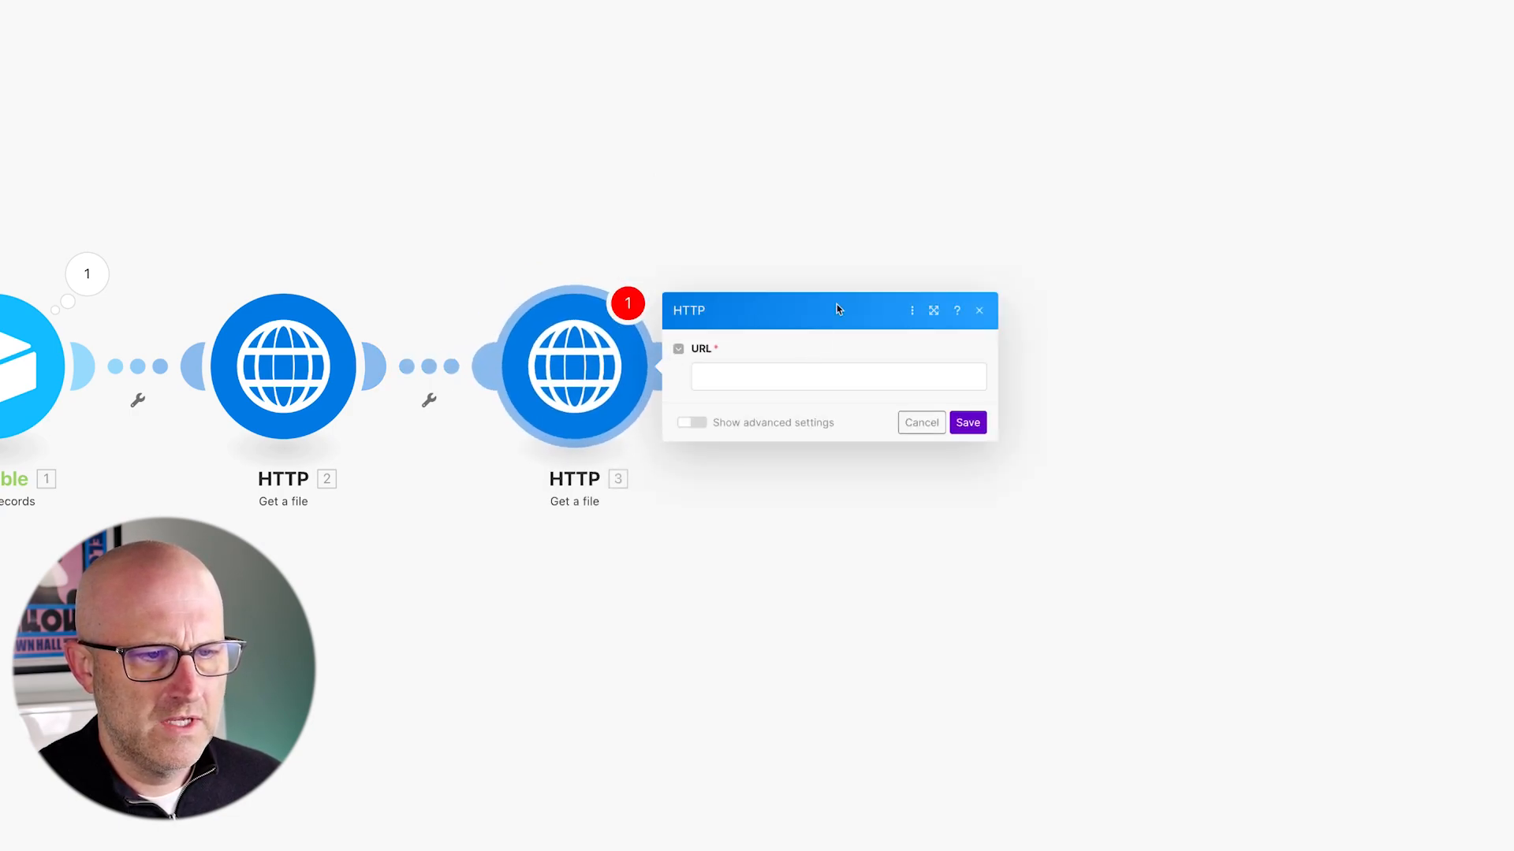
{"action": "left_click", "coordinate": [770, 376]}
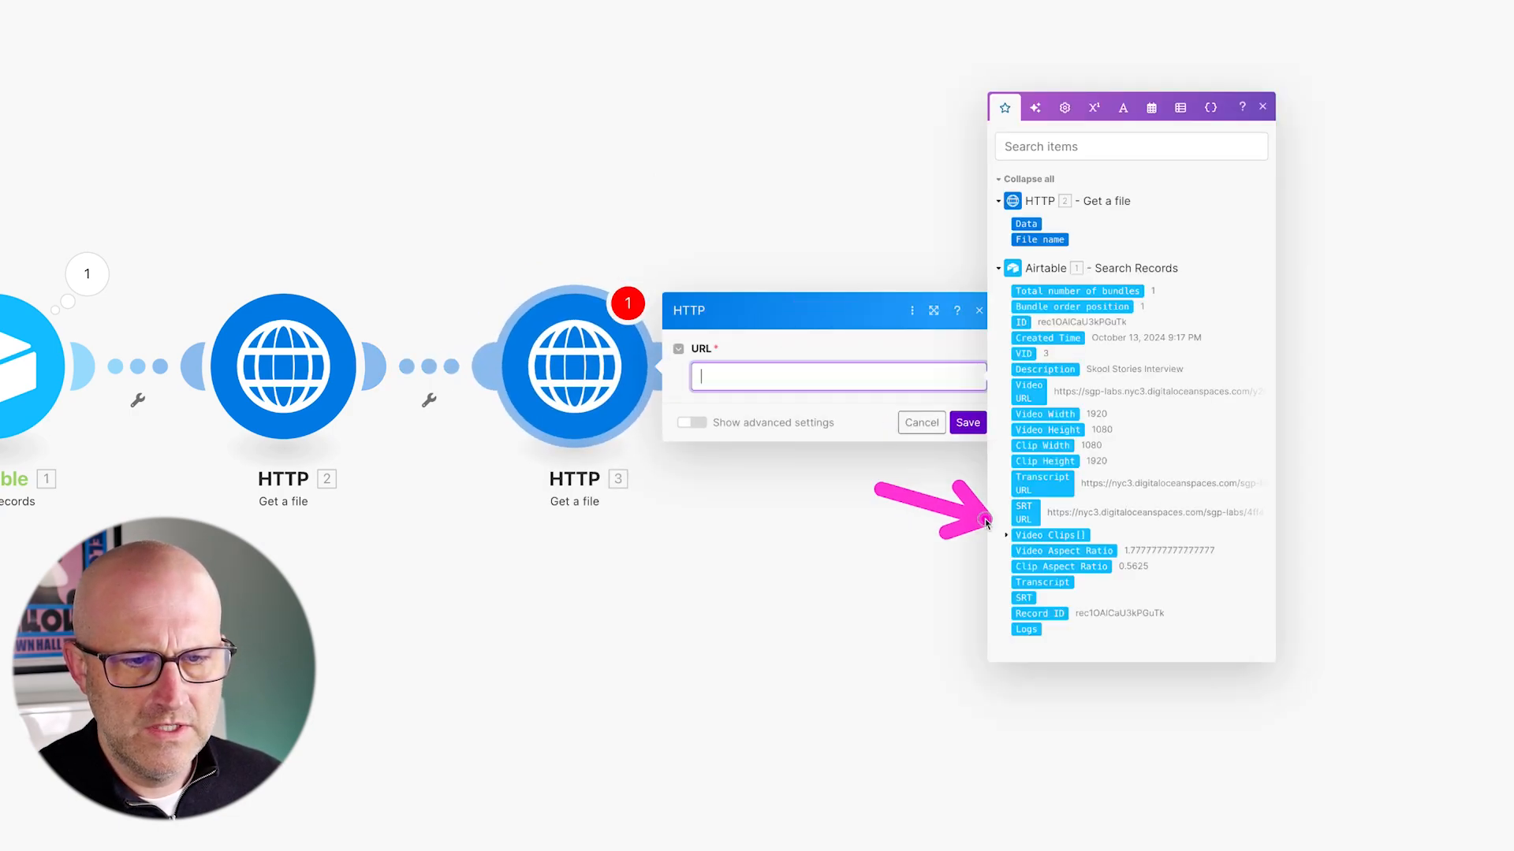
{"action": "left_click", "coordinate": [1024, 512]}
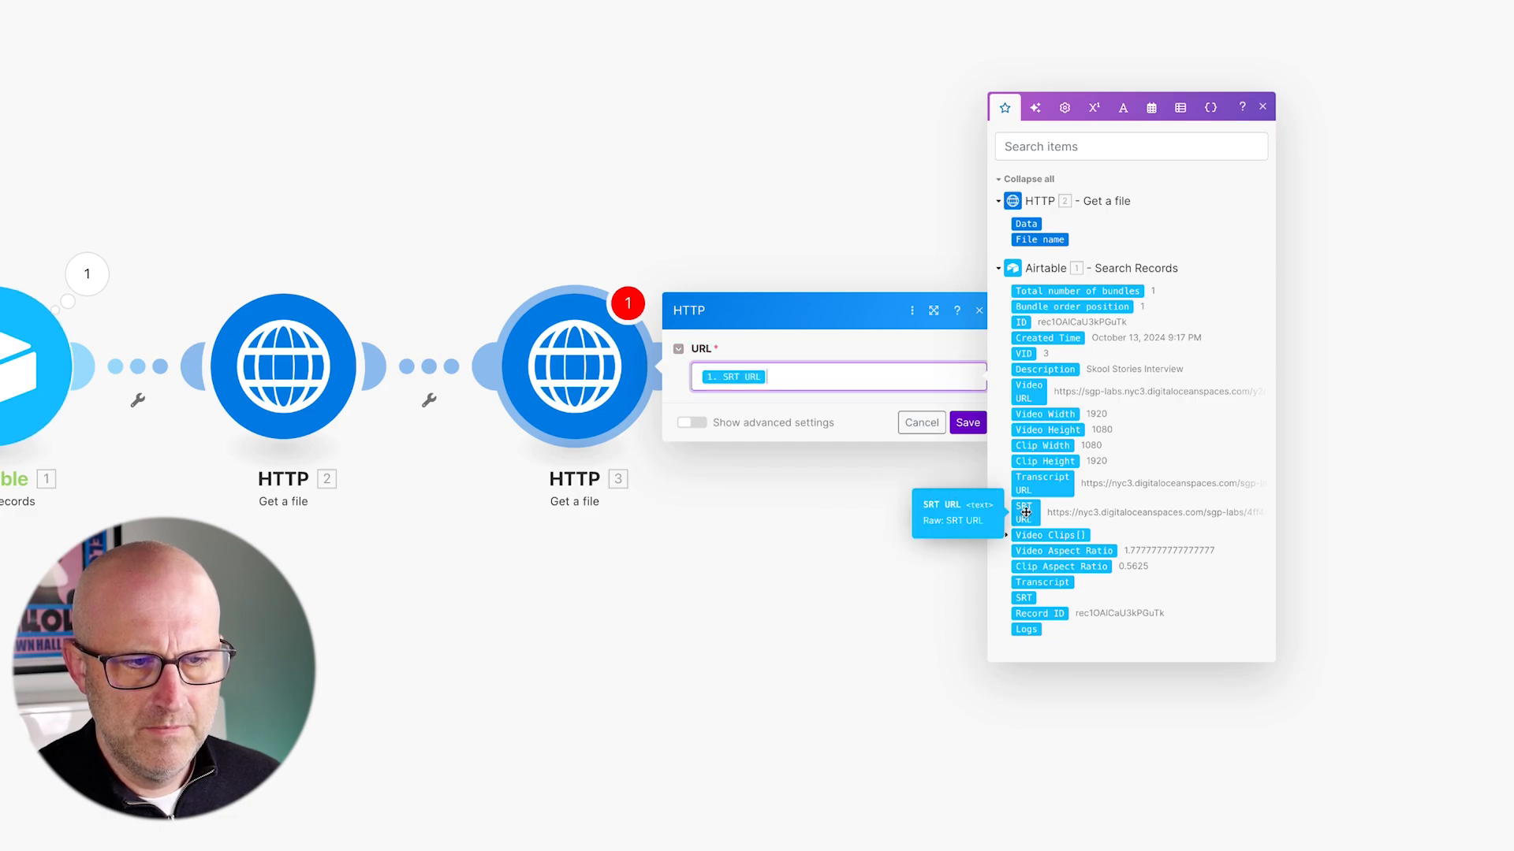
{"action": "left_click", "coordinate": [968, 423]}
- Confirm the first download fetches the Transcript URL, then start a module after the SRT download
{"action": "left_click", "coordinate": [333, 361]}
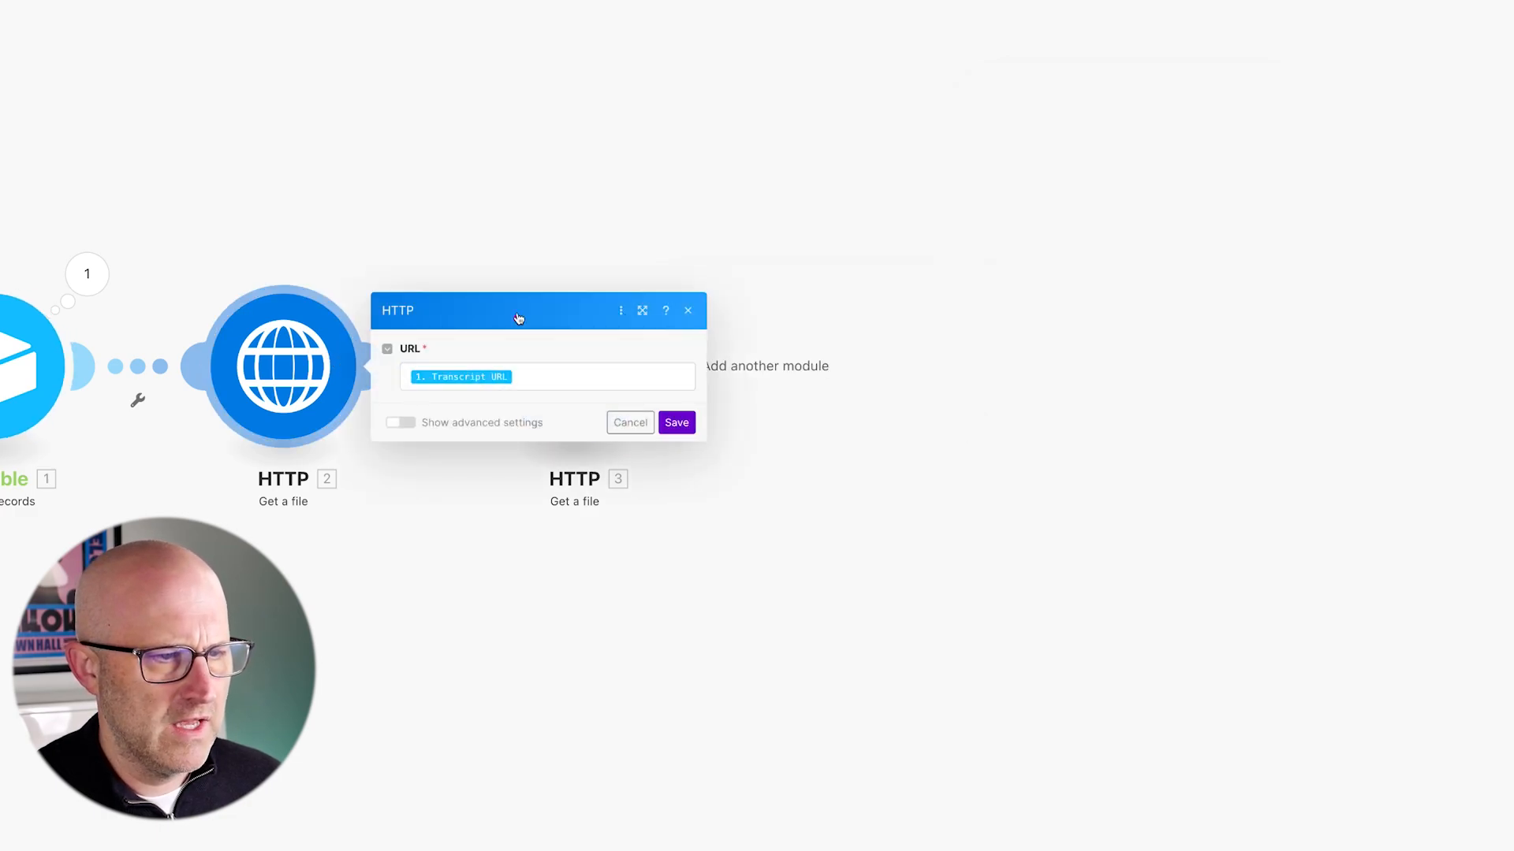
{"action": "left_click", "coordinate": [544, 377]}
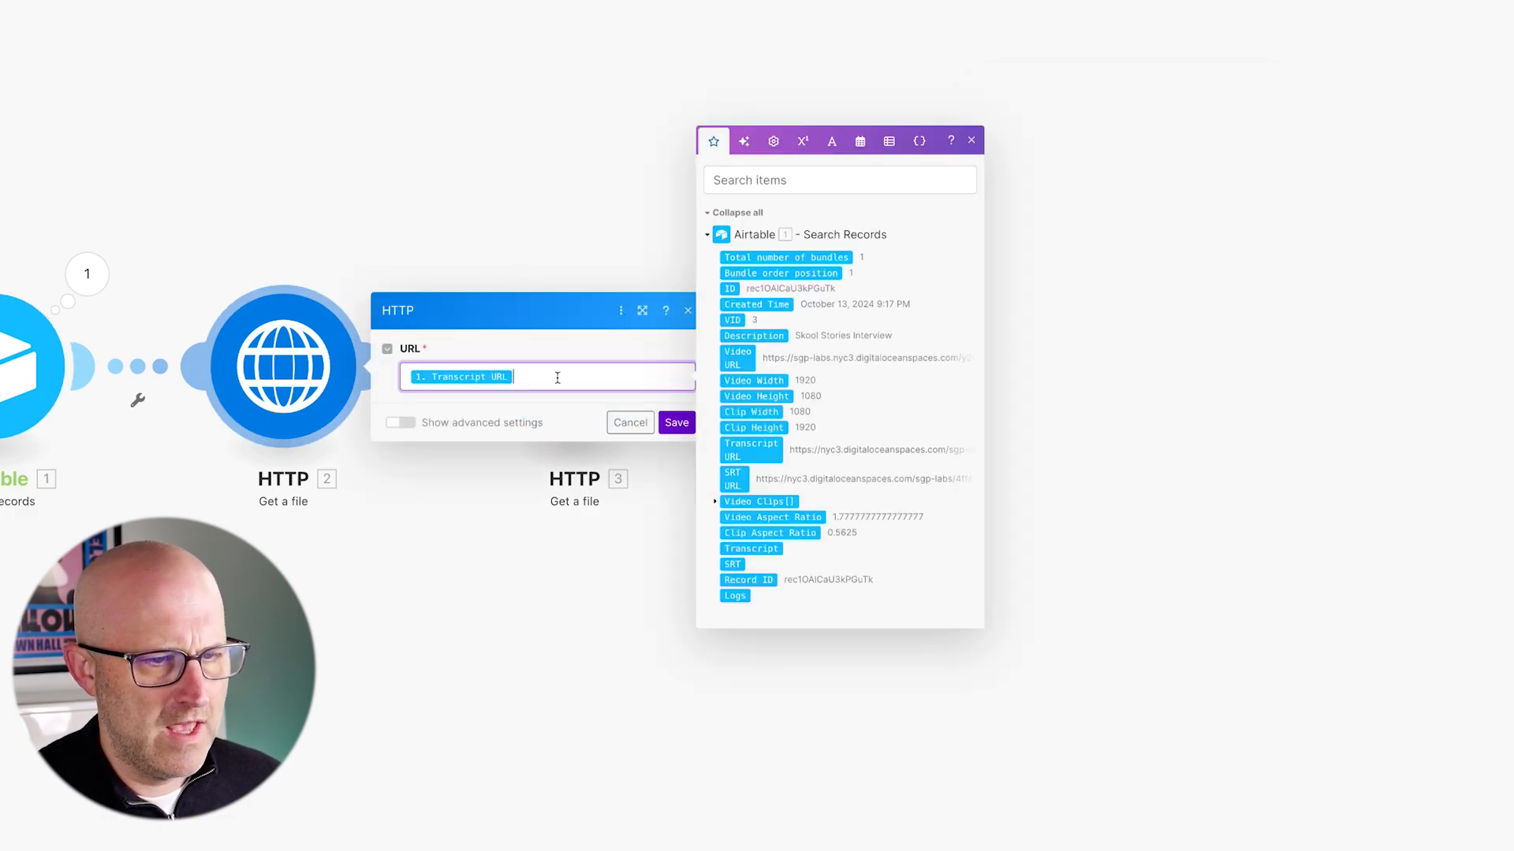
{"action": "mouse_move", "coordinate": [607, 325]}
{"action": "left_mouse_down"}
{"action": "mouse_move", "coordinate": [712, 362]}
{"action": "mouse_move", "coordinate": [713, 349]}
{"action": "left_mouse_up"}
{"action": "left_click_drag", "start_coordinate": [349, 115], "coordinate": [311, 241]}
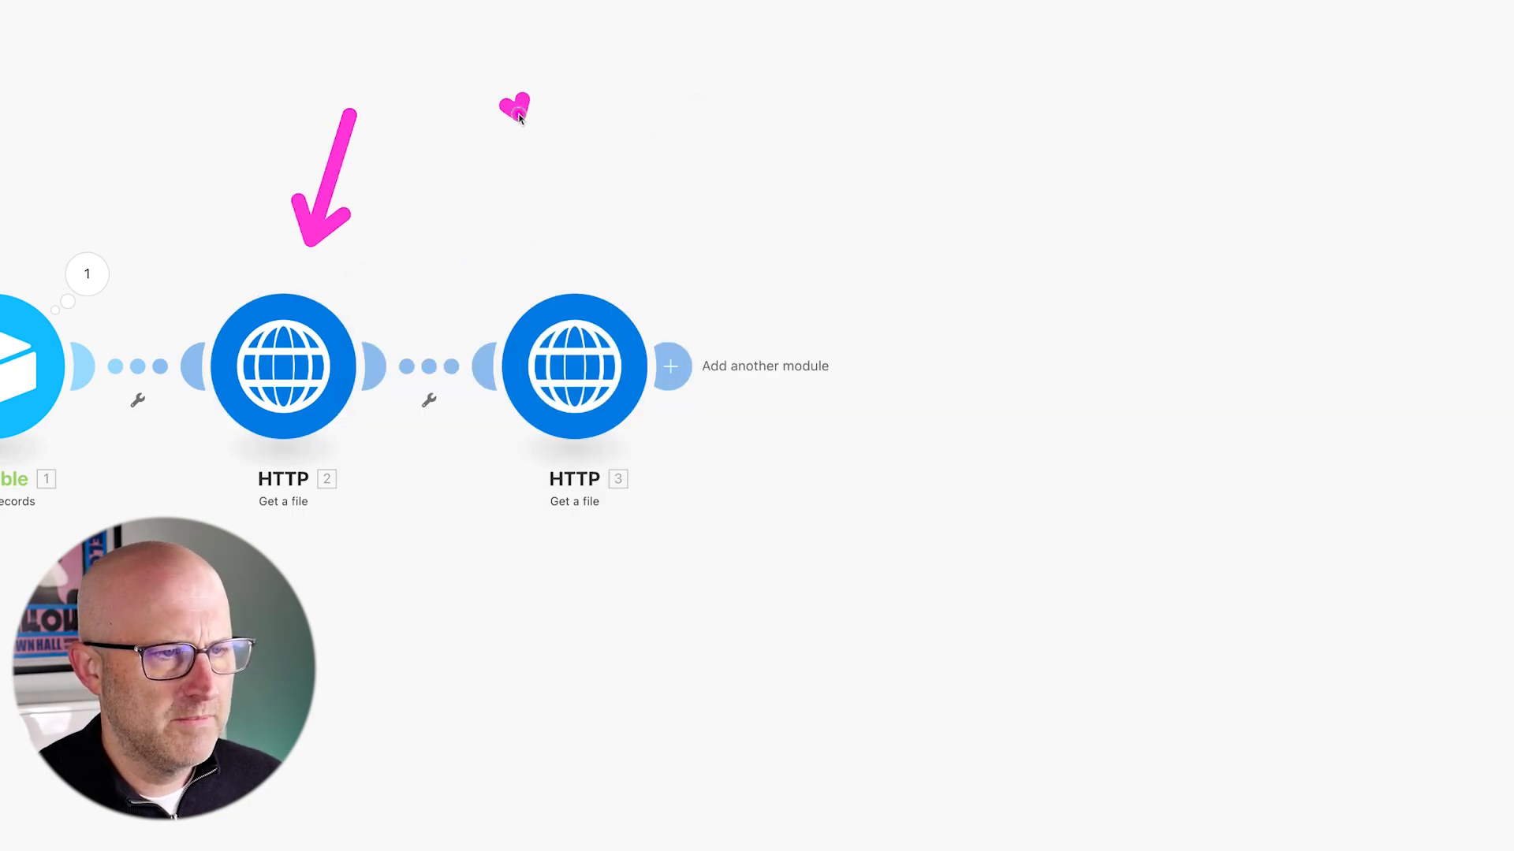
{"action": "left_click_drag", "start_coordinate": [518, 117], "coordinate": [556, 263]}
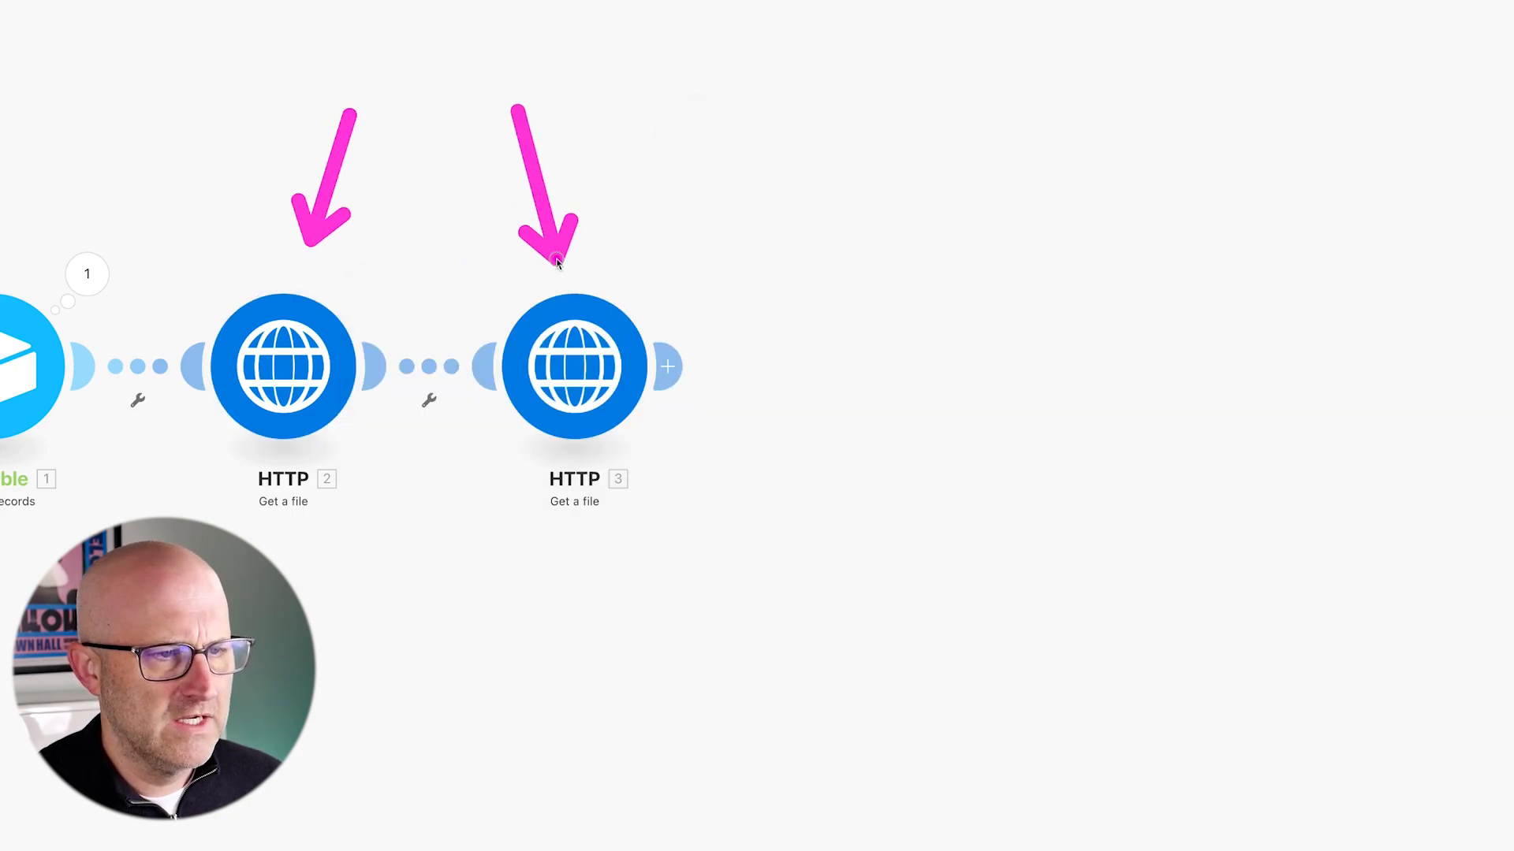
{"action": "key", "text": "Escape"}
{"action": "mouse_move", "coordinate": [789, 265]}
{"action": "left_mouse_down"}
{"action": "mouse_move", "coordinate": [758, 280]}
{"action": "mouse_move", "coordinate": [605, 281]}
{"action": "left_mouse_up"}
{"action": "left_click_drag", "start_coordinate": [681, 222], "coordinate": [558, 322]}
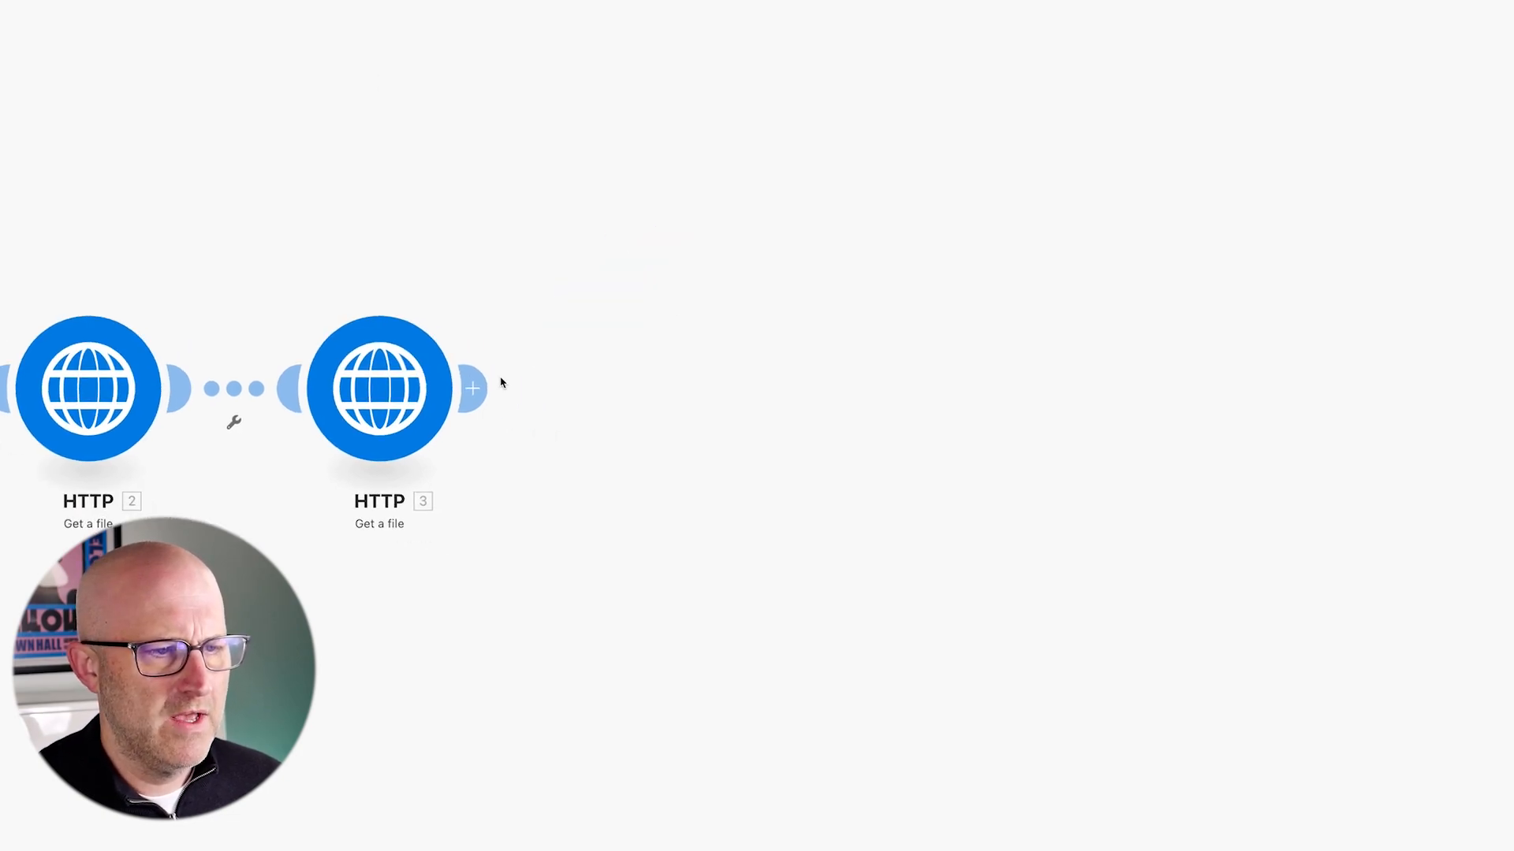
{"action": "left_click", "coordinate": [473, 387]}
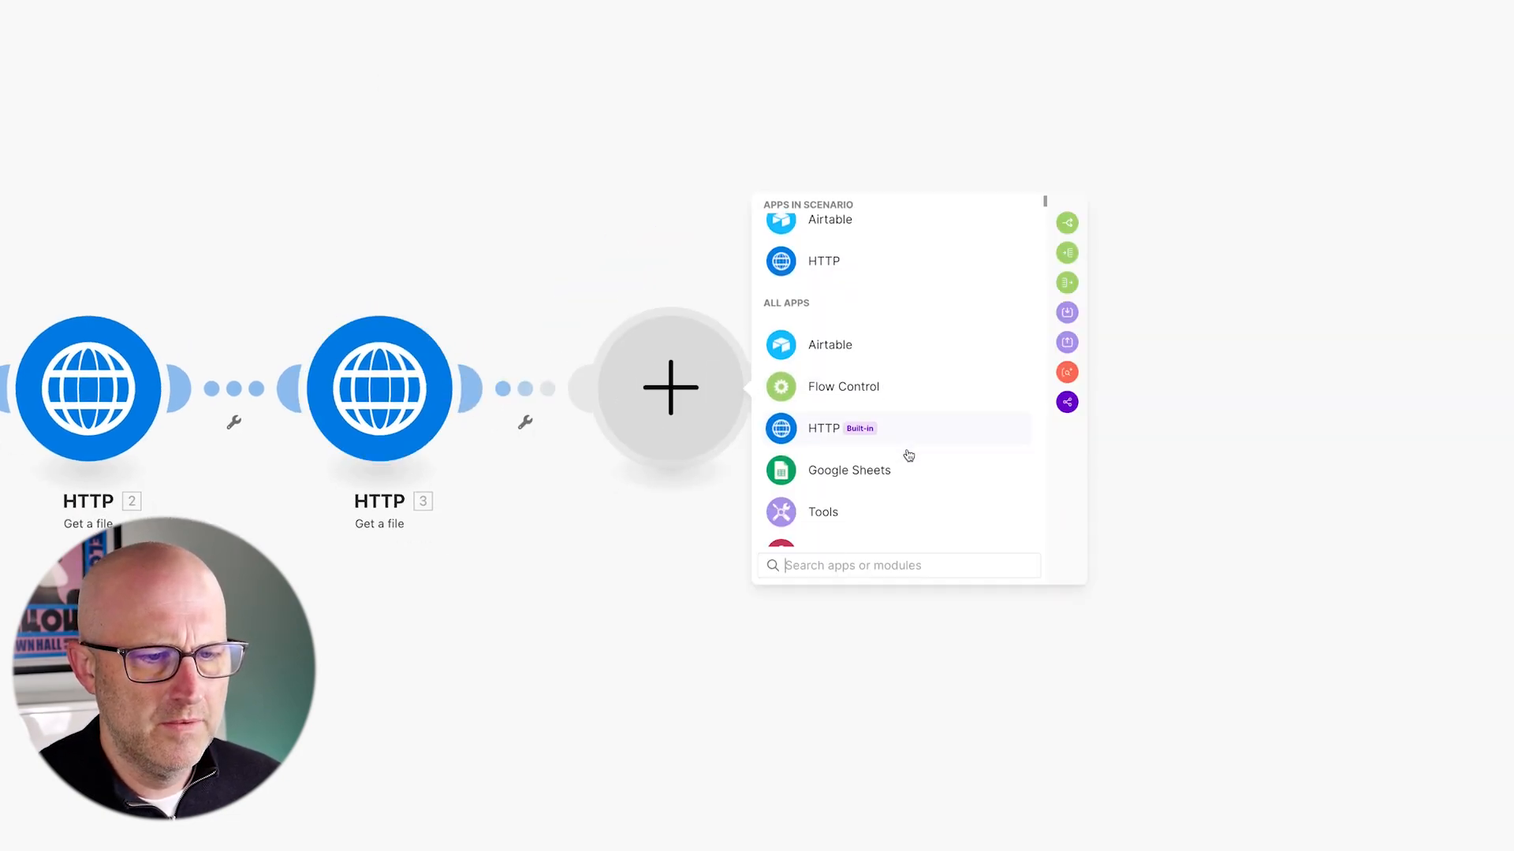
- Add a Claude Create a Prompt module using claude-3-5-sonnet-20241022 with max tokens 3000
{"action": "type", "text": "Clau"}
{"action": "left_click", "coordinate": [907, 257]}
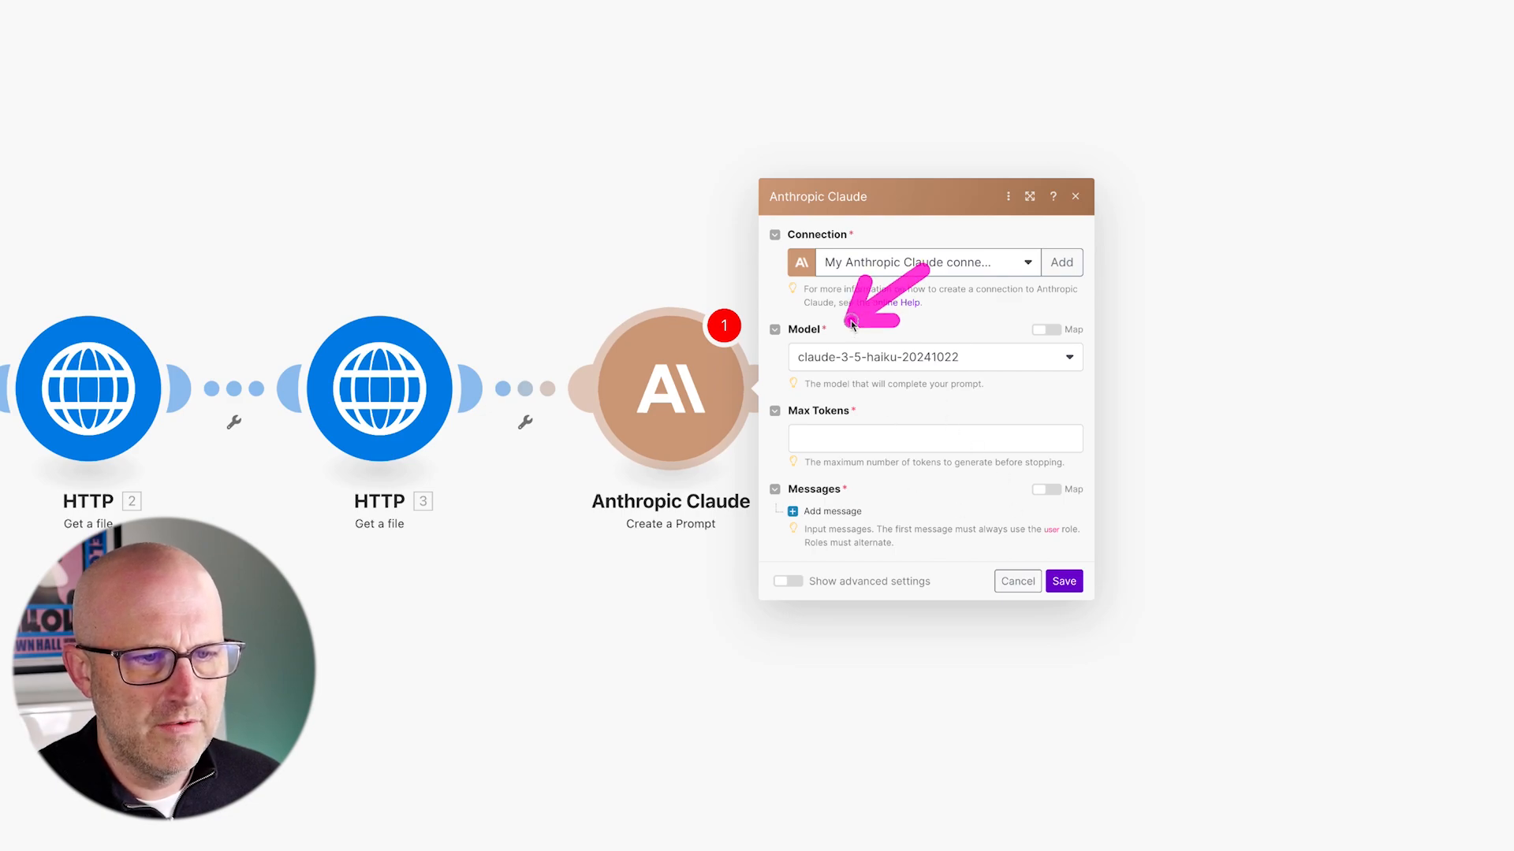
{"action": "left_click", "coordinate": [889, 364]}
{"action": "left_click", "coordinate": [905, 409]}
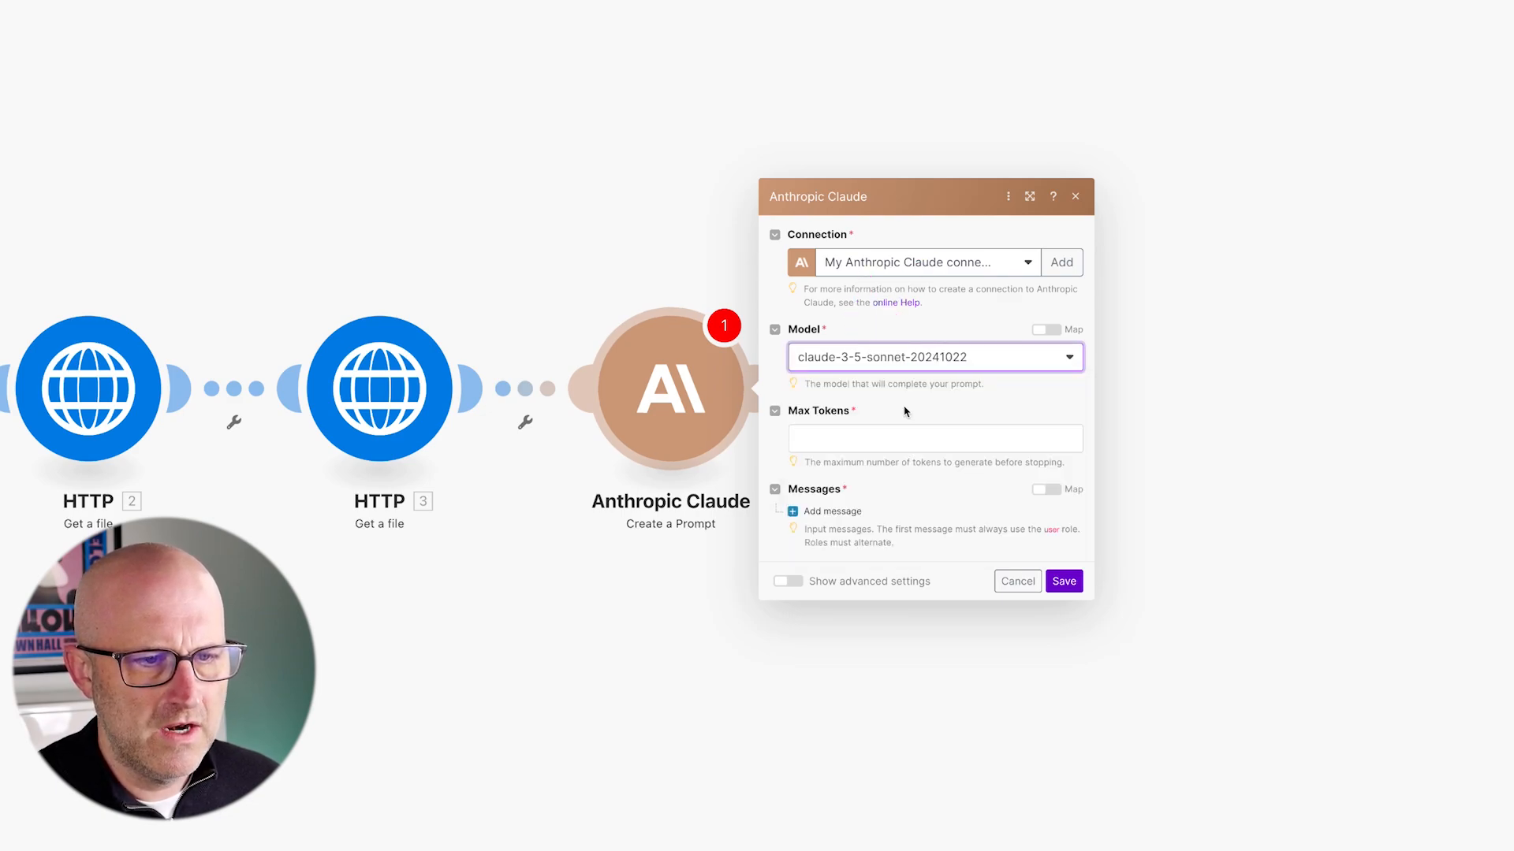
{"action": "left_click", "coordinate": [825, 436]}
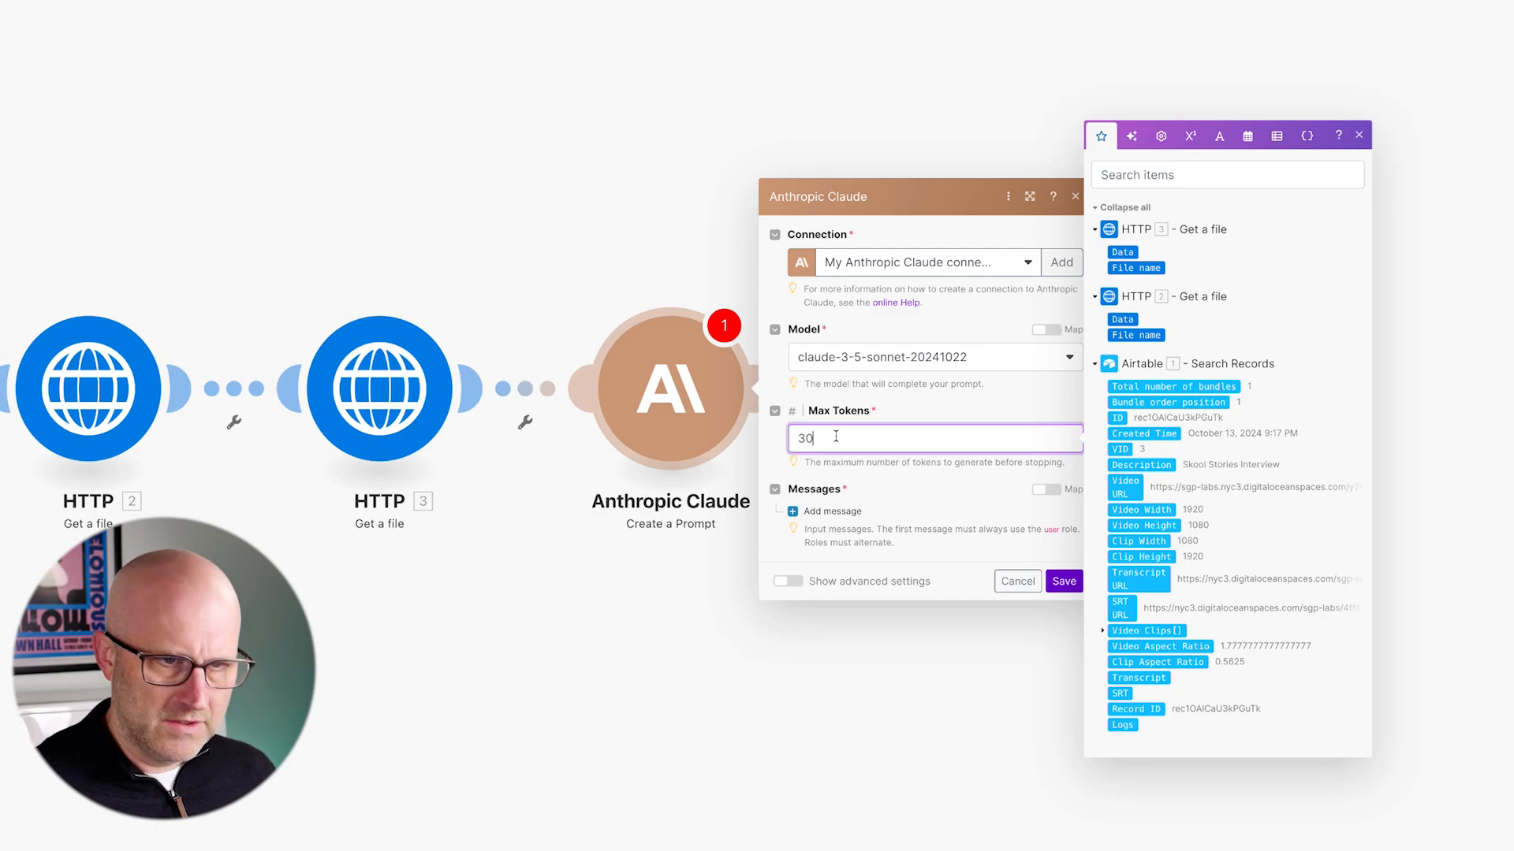
- Add a User message with a Text content block holding the pasted clip-extraction prompt
{"action": "left_click", "coordinate": [832, 511]}
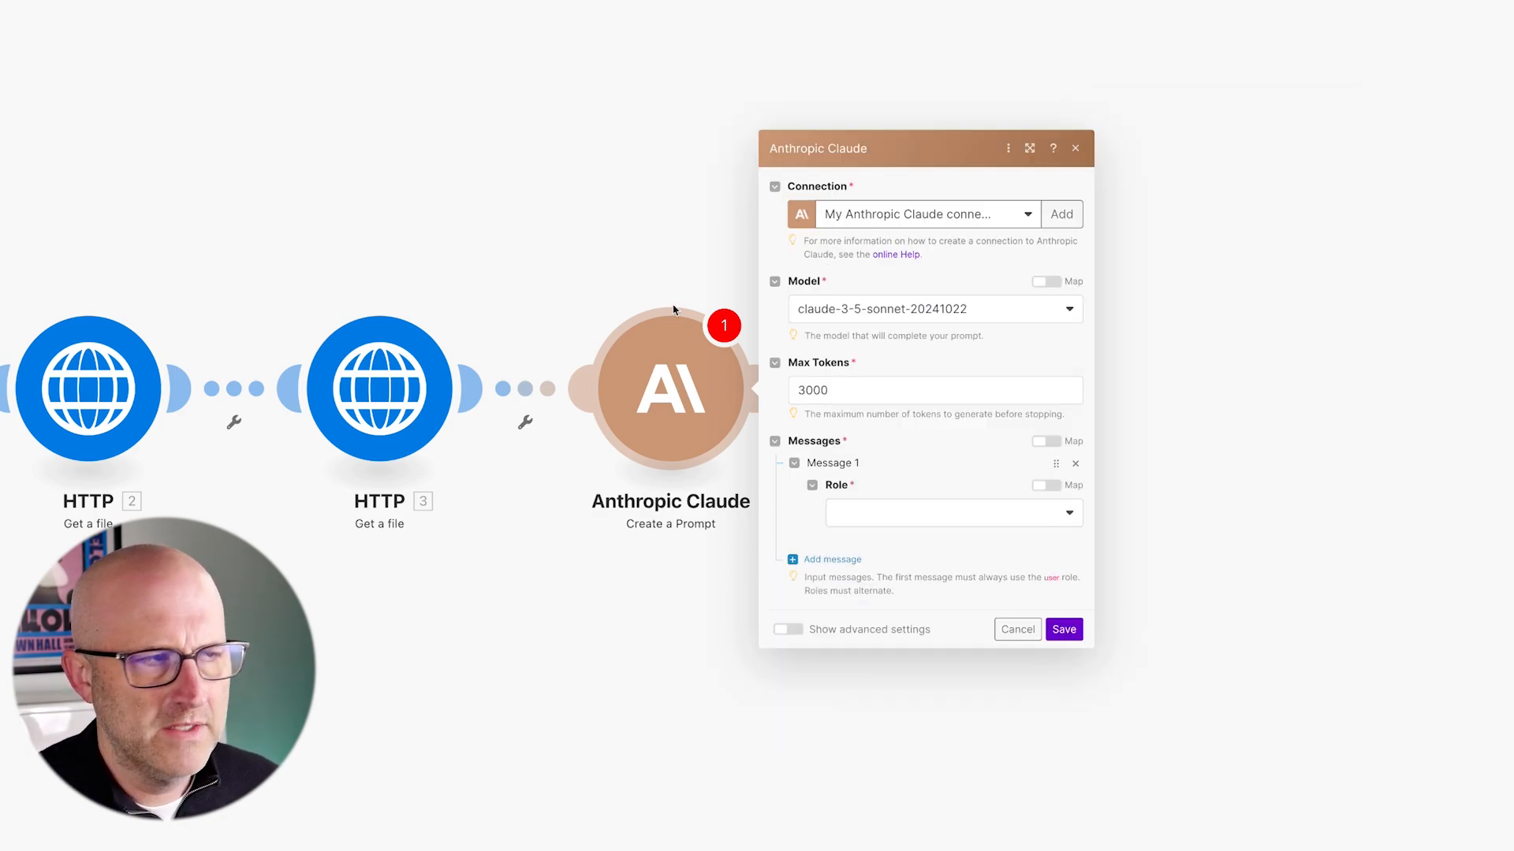
{"action": "left_click", "coordinate": [885, 513]}
{"action": "left_click", "coordinate": [885, 532]}
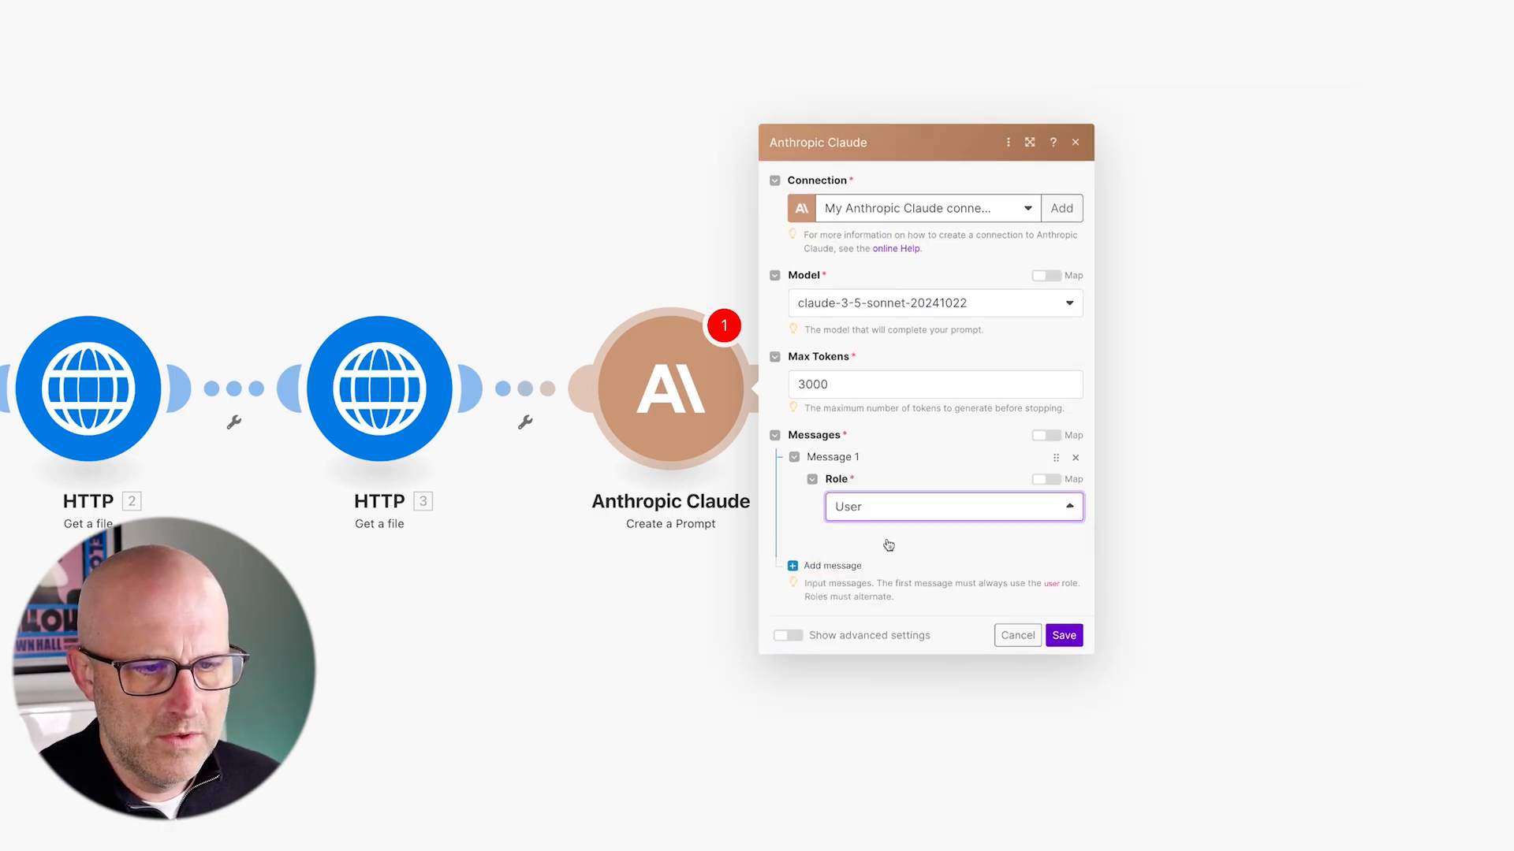
{"action": "left_click", "coordinate": [885, 543]}
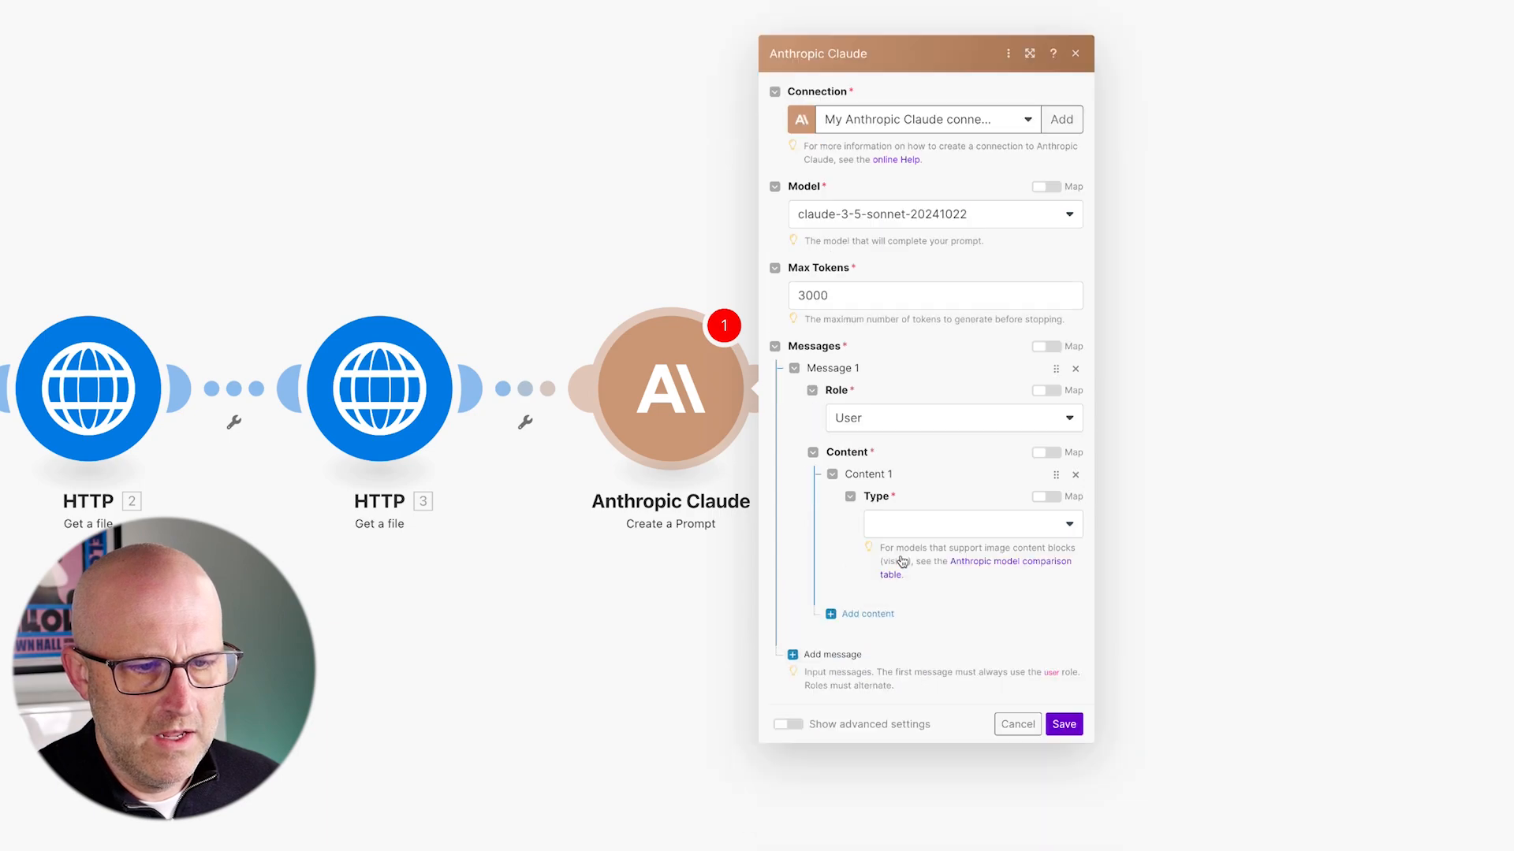
{"action": "left_click", "coordinate": [932, 524]}
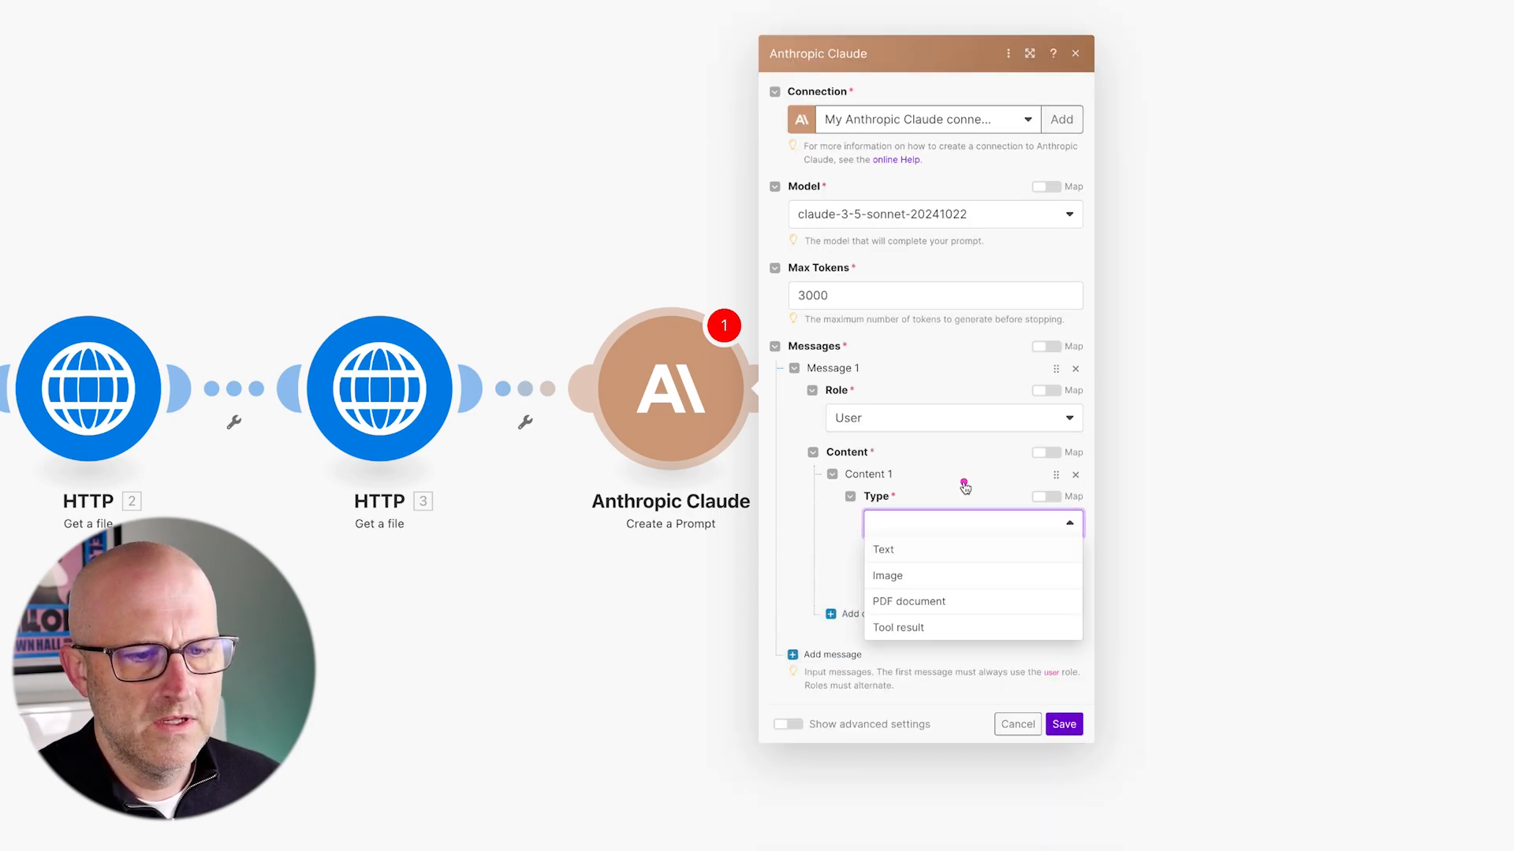
{"action": "left_click", "coordinate": [927, 549]}
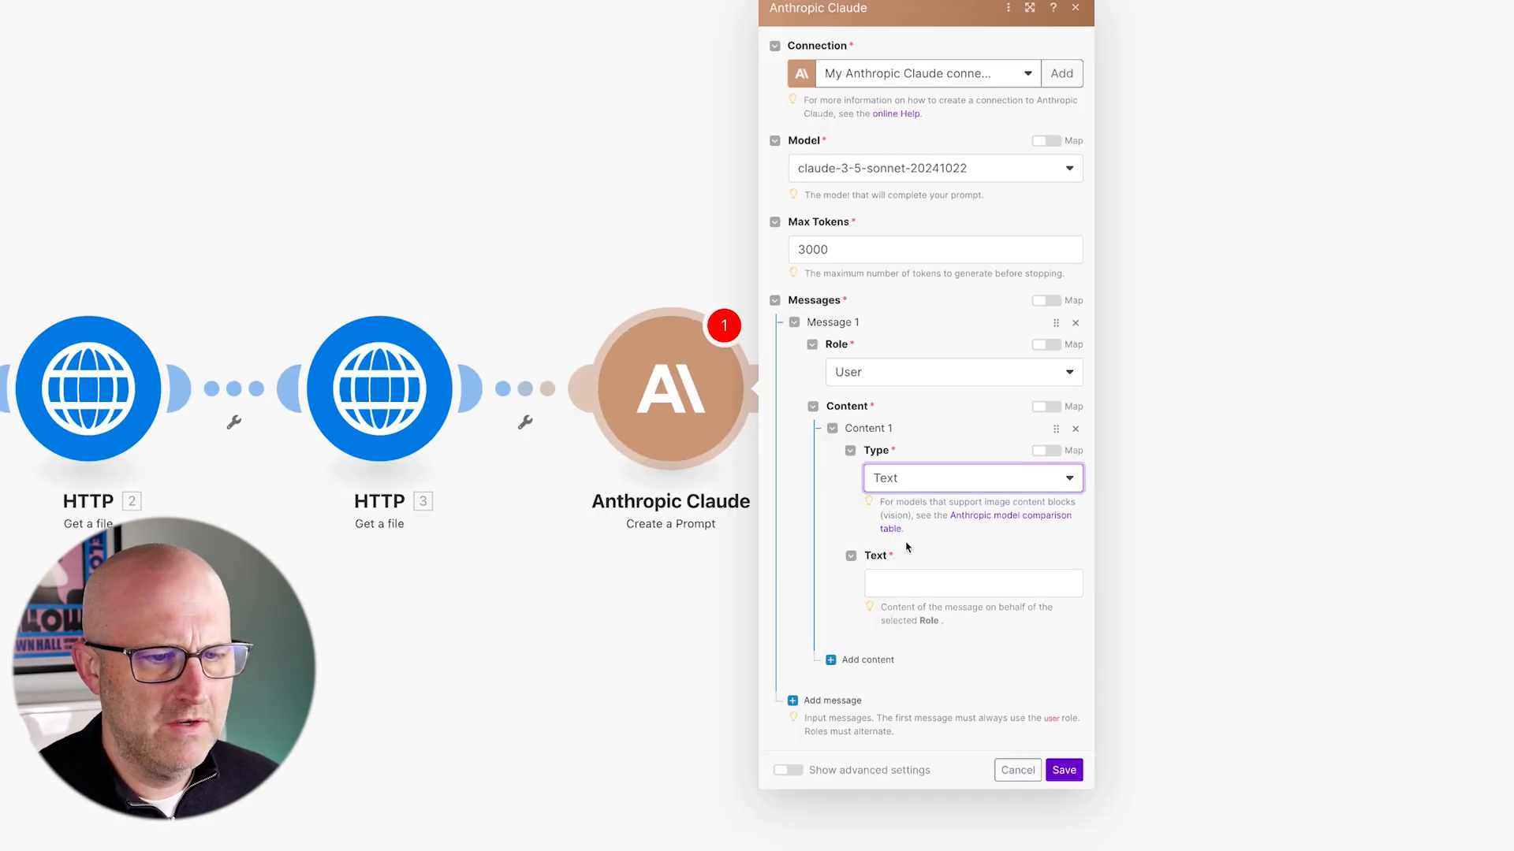
{"action": "left_click", "coordinate": [899, 587]}
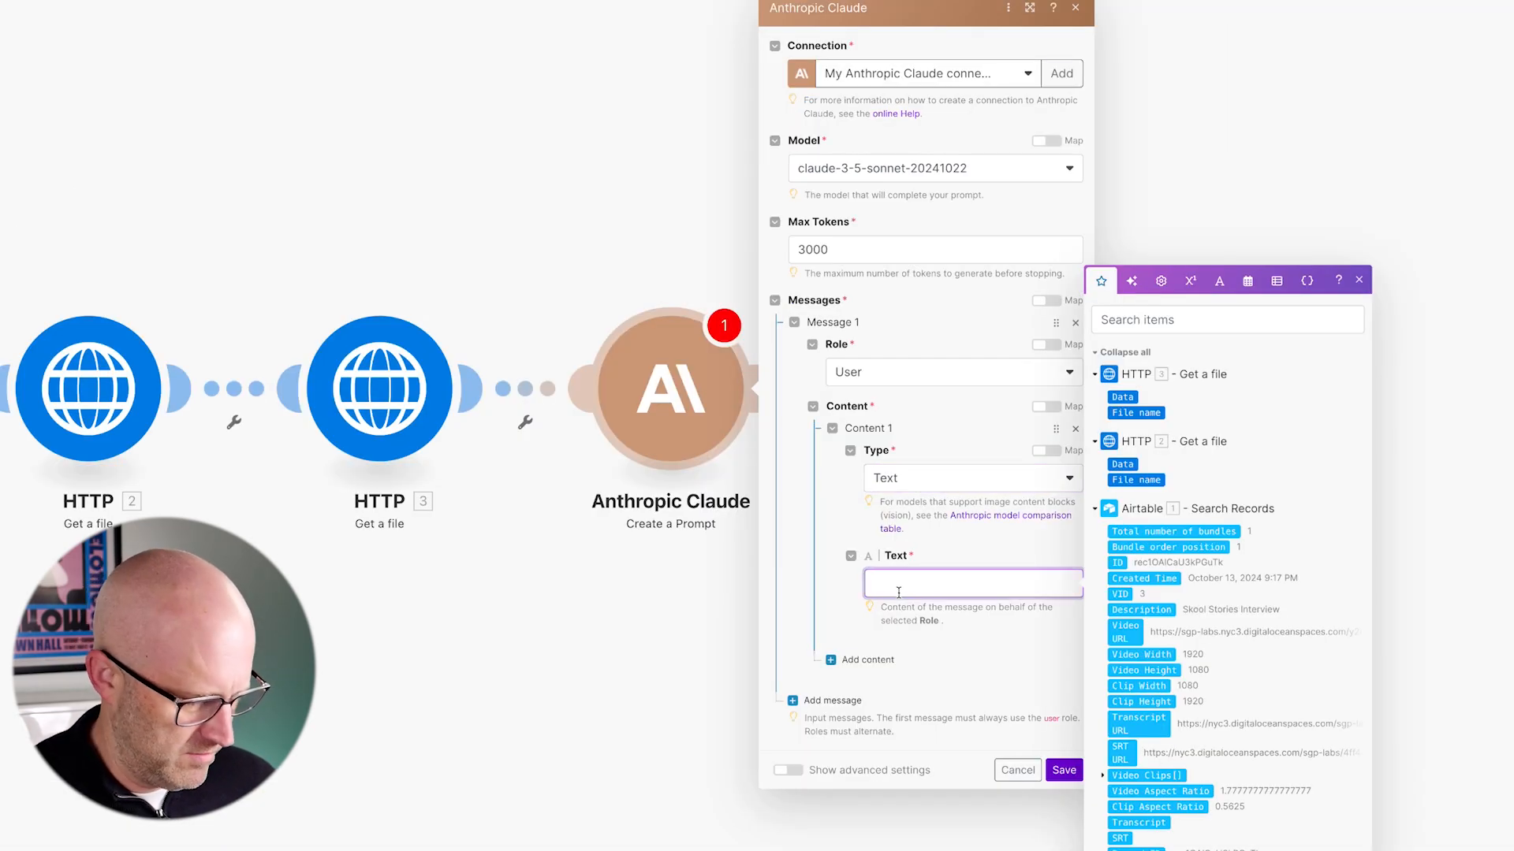
{"action": "key", "text": "ctrl+v"}
- Remove the old toString(11.data) mapping from the prompt text
{"action": "left_click_drag", "start_coordinate": [713, 693], "coordinate": [342, 581]}
{"action": "left_click_drag", "start_coordinate": [715, 584], "coordinate": [1442, 583]}
{"action": "scroll", "coordinate": [600, 758], "scroll_direction": "up", "scroll_amount": 1}
{"action": "scroll", "coordinate": [600, 758], "scroll_direction": "up", "scroll_amount": 5}
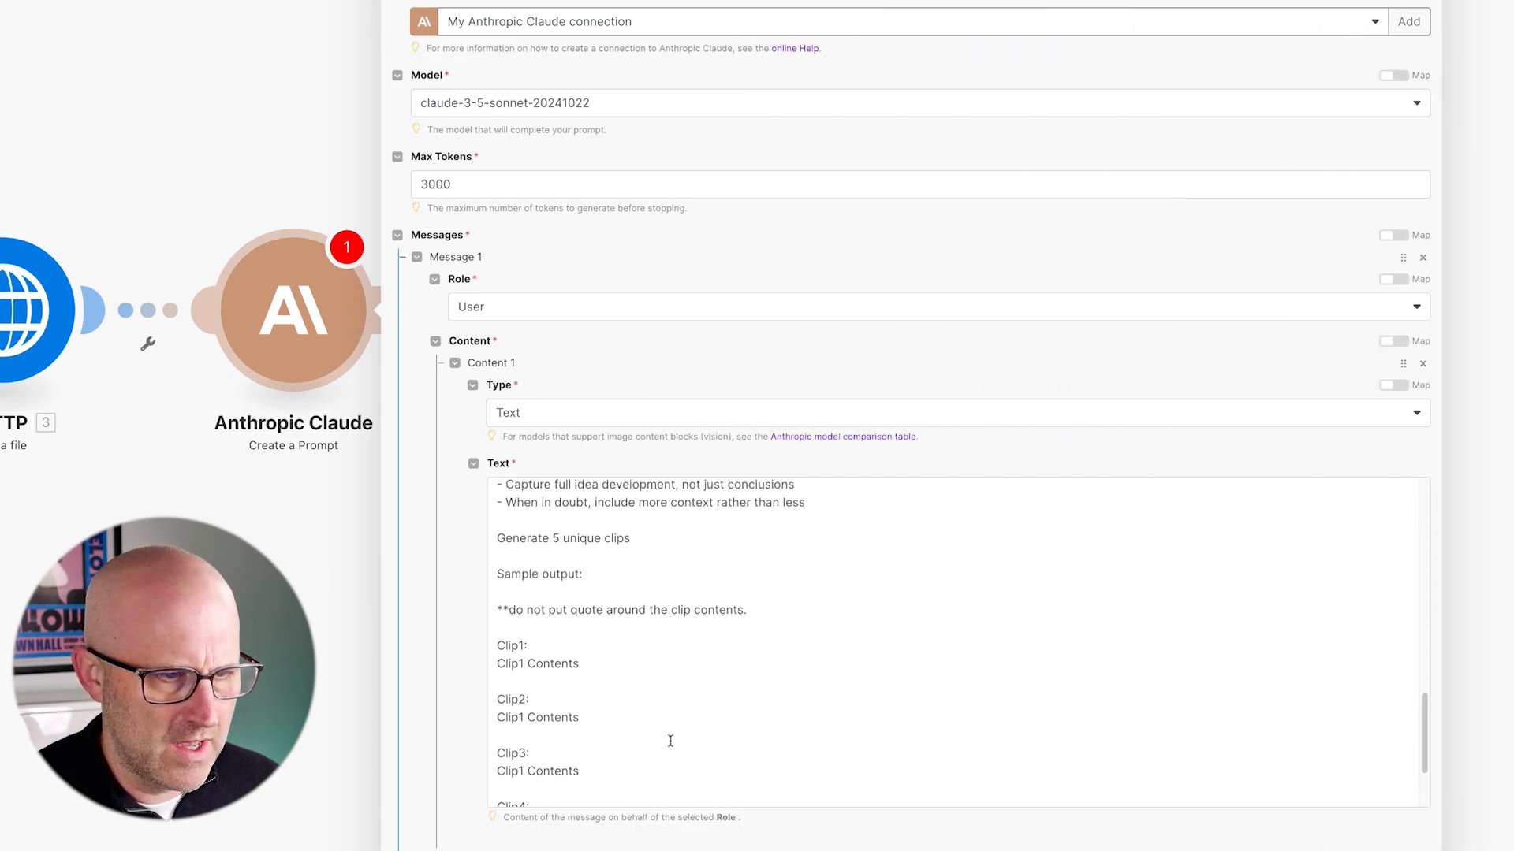
{"action": "scroll", "coordinate": [672, 740], "scroll_direction": "up", "scroll_amount": 10}
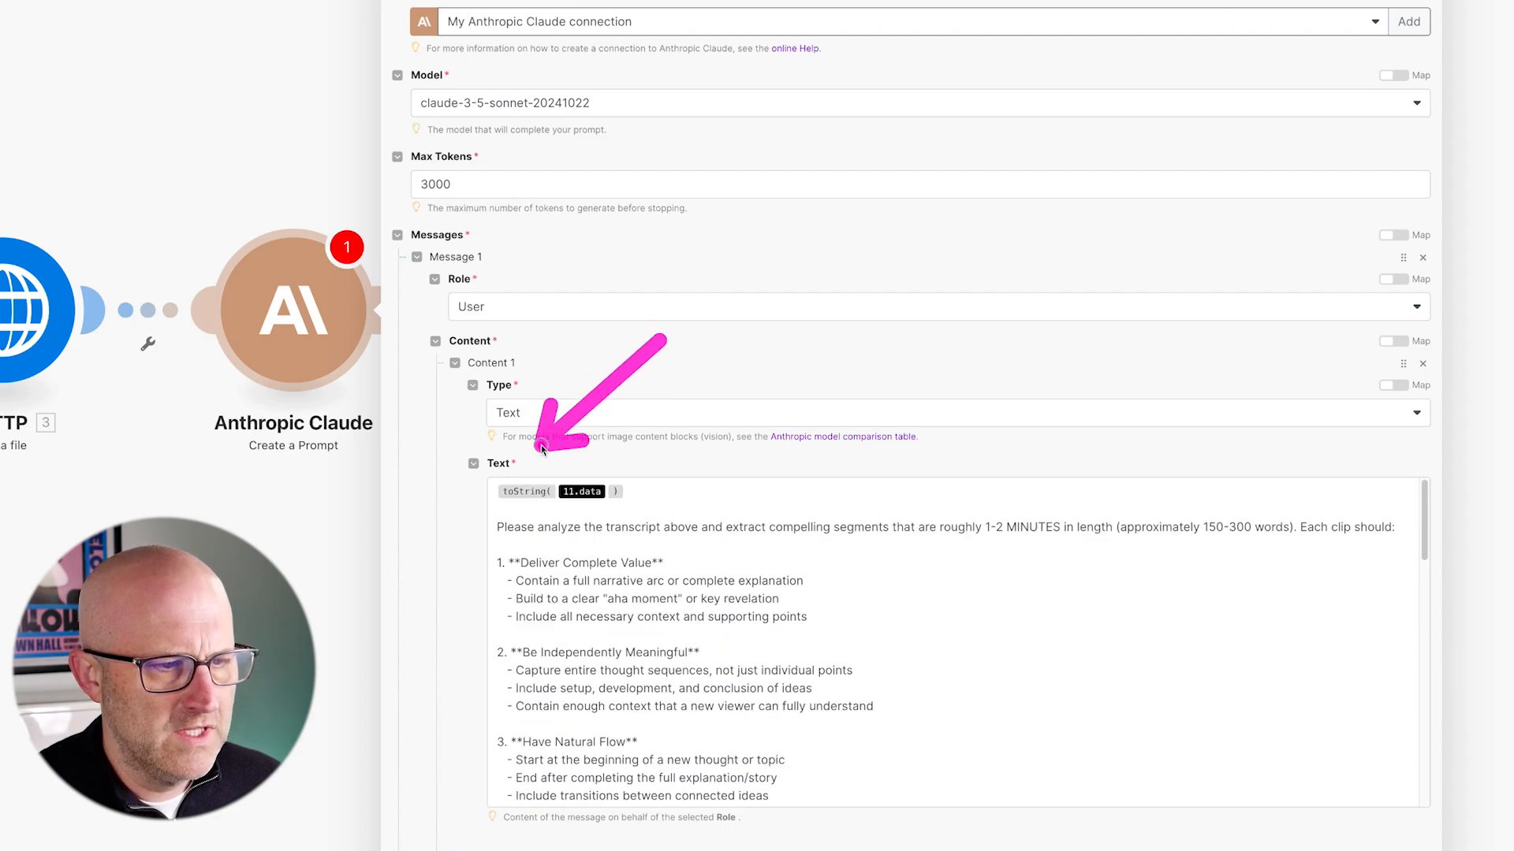
{"action": "left_click", "coordinate": [653, 490]}
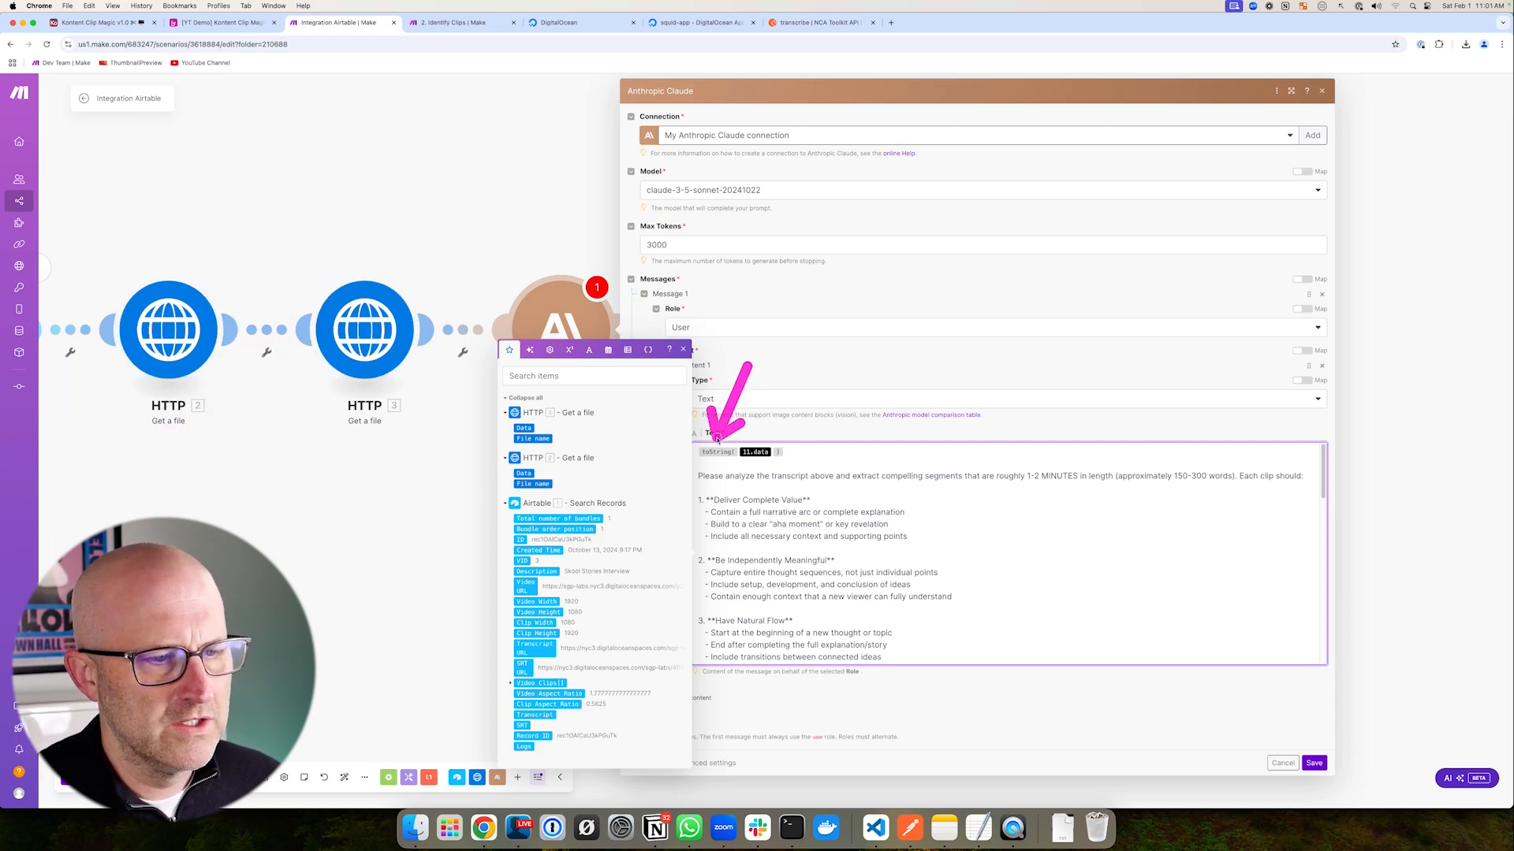
{"action": "key", "text": "BackSpace"}
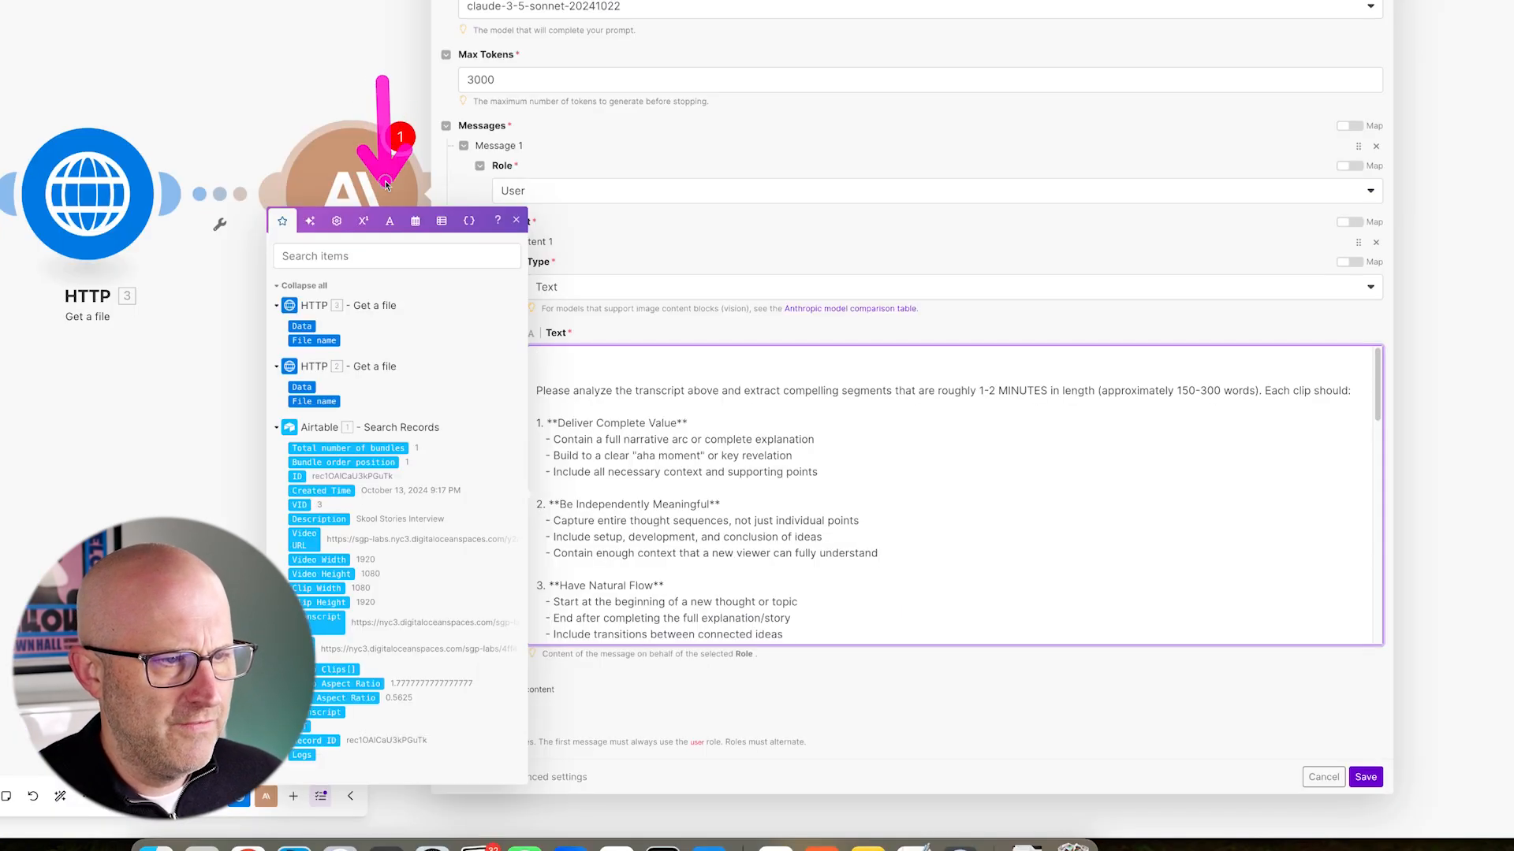
- Insert toString() at the top of the prompt with the second HTTP download's Data inside it
{"action": "left_click", "coordinate": [589, 350]}
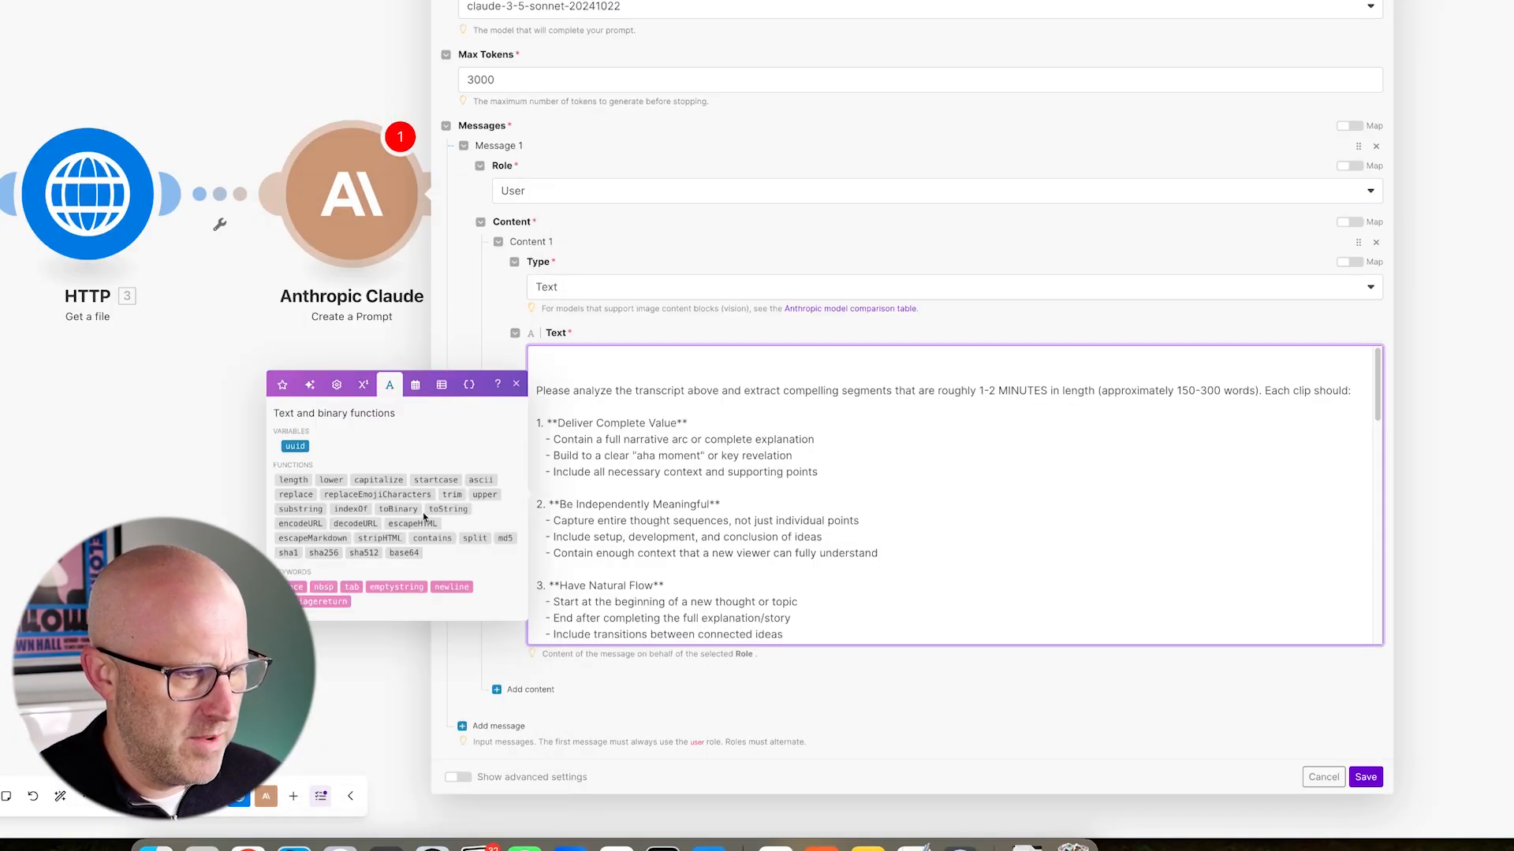
{"action": "left_click", "coordinate": [447, 508]}
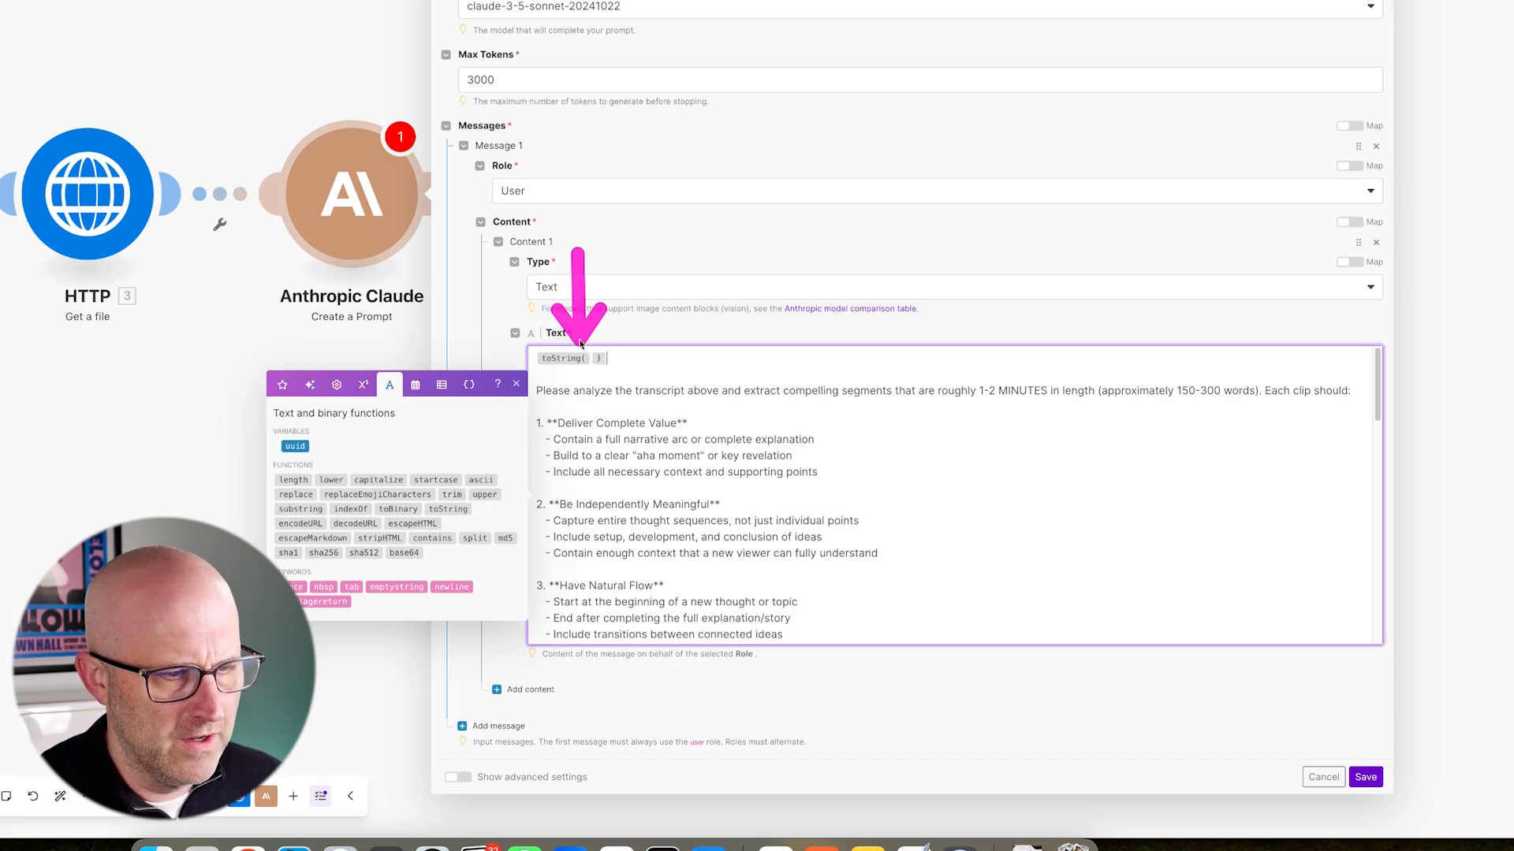
{"action": "key", "text": "Left"}
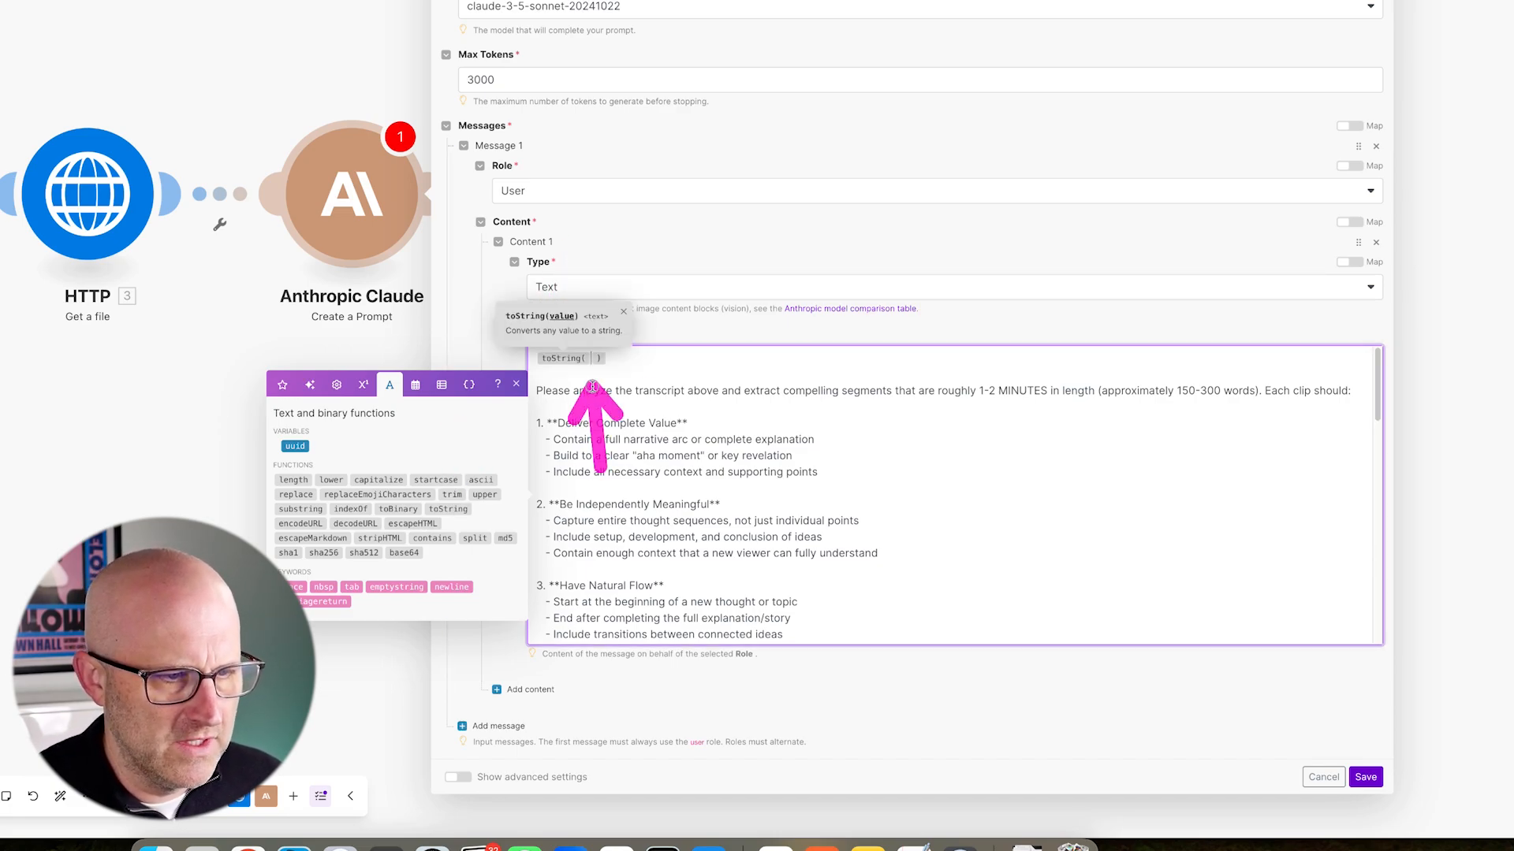
{"action": "left_click", "coordinate": [282, 385]}
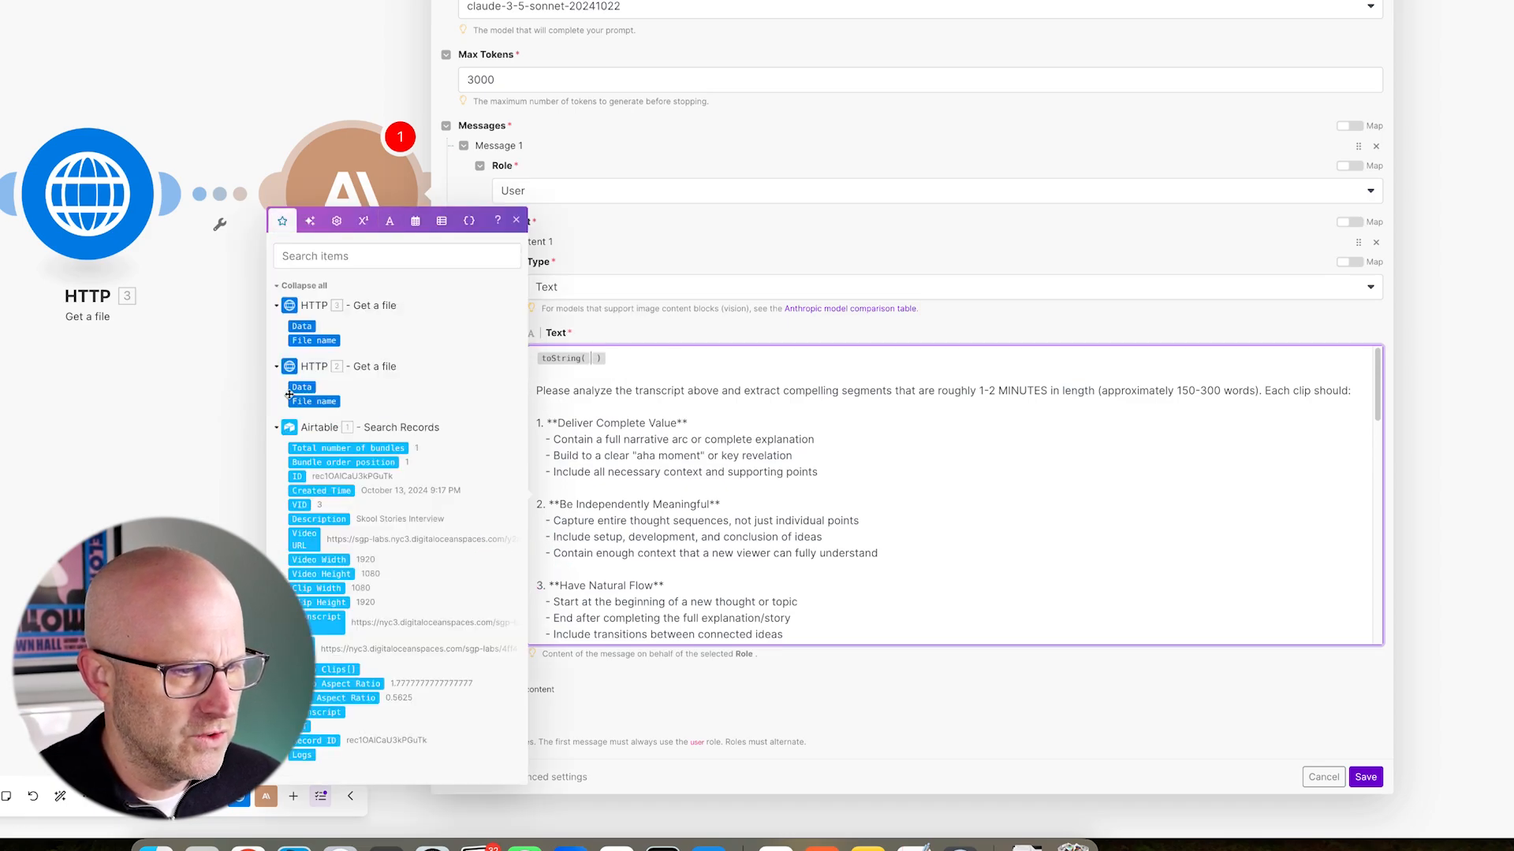
{"action": "left_click_drag", "start_coordinate": [158, 432], "coordinate": [267, 394]}
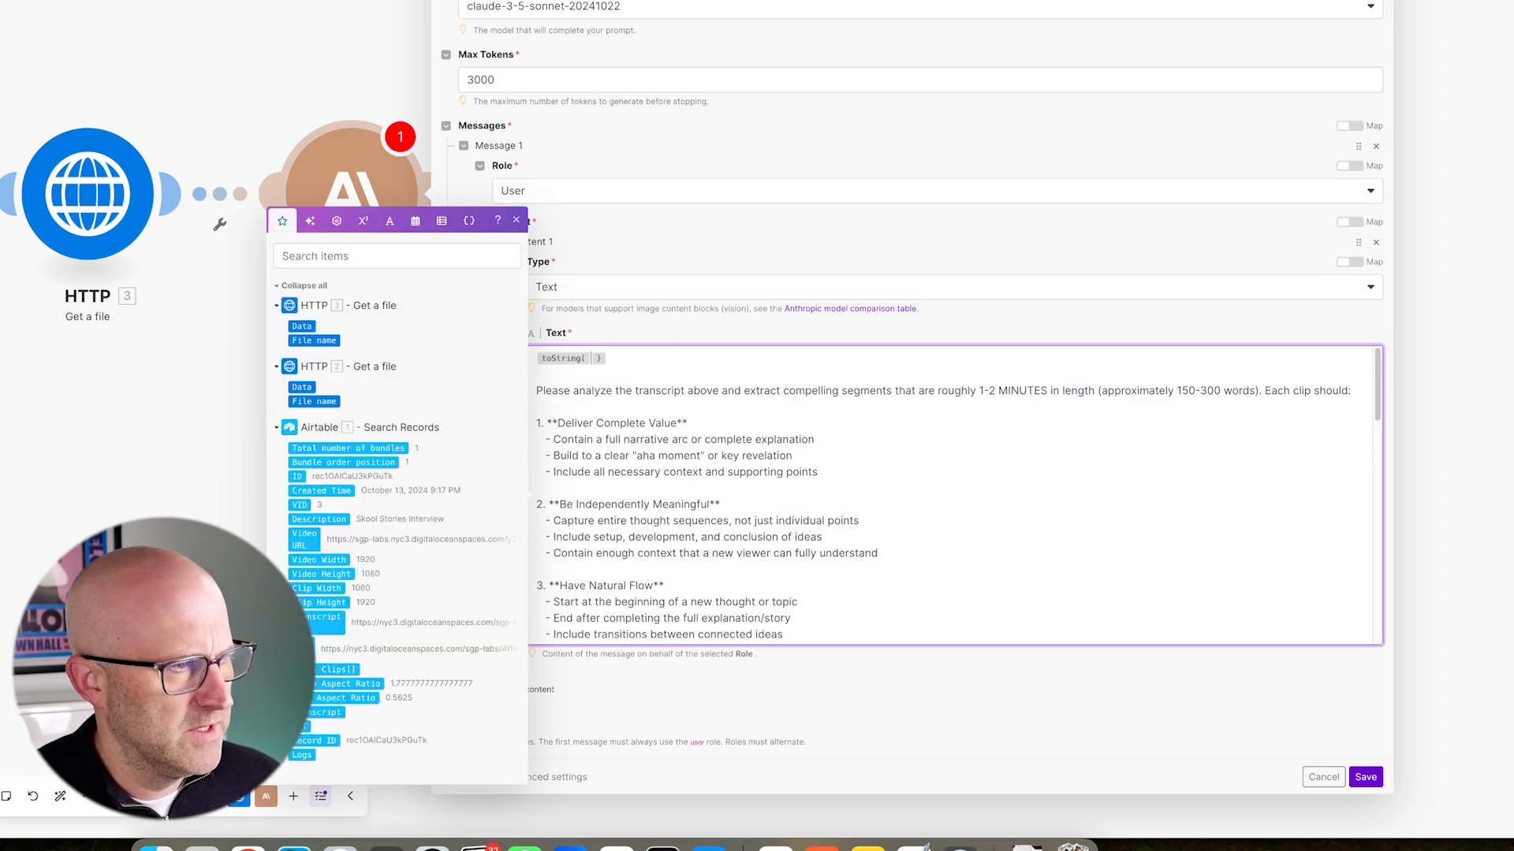
{"action": "left_click_drag", "start_coordinate": [149, 395], "coordinate": [252, 332]}
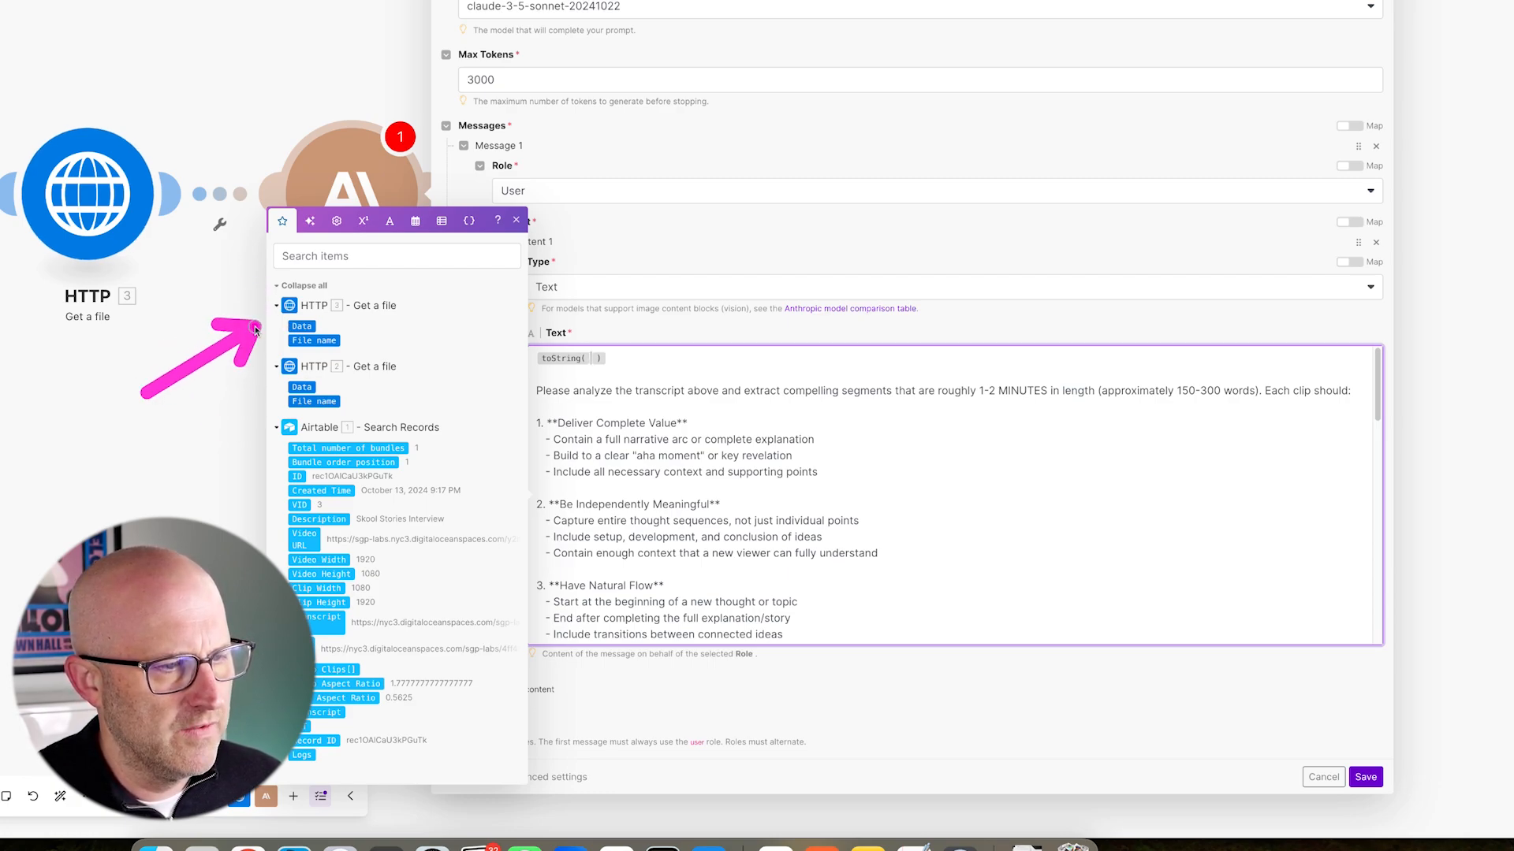
{"action": "mouse_move", "coordinate": [146, 393]}
{"action": "left_mouse_down"}
{"action": "mouse_move", "coordinate": [268, 377]}
{"action": "mouse_move", "coordinate": [264, 400]}
{"action": "left_mouse_up"}
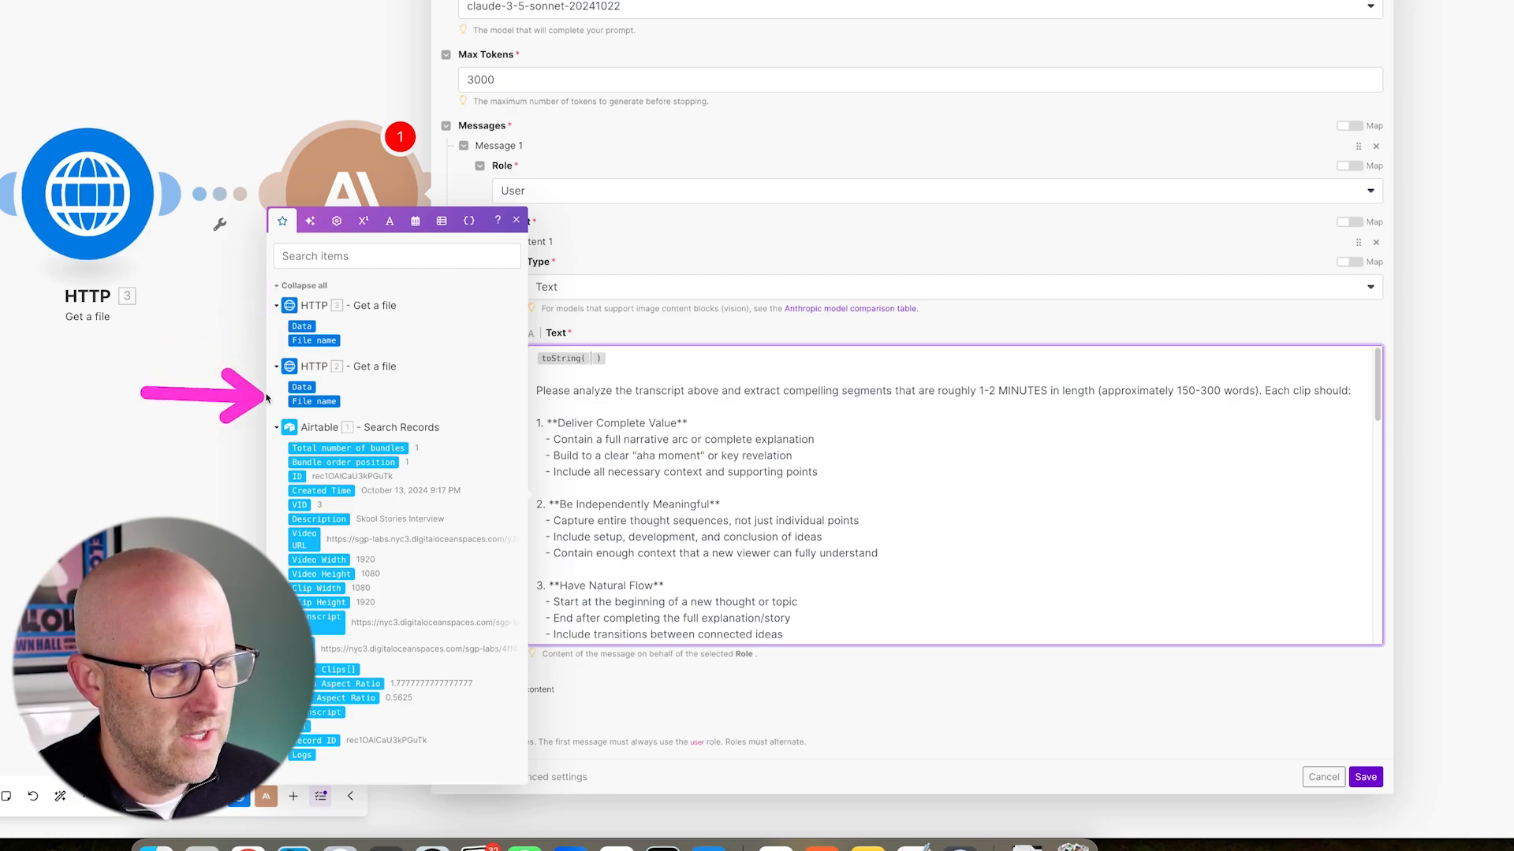
{"action": "left_click", "coordinate": [302, 387]}
- Widen the Claude settings panel and review the full 5-clip prompt with its Clip1–Clip5 sample output
{"action": "left_click_drag", "start_coordinate": [505, 528], "coordinate": [189, 508]}
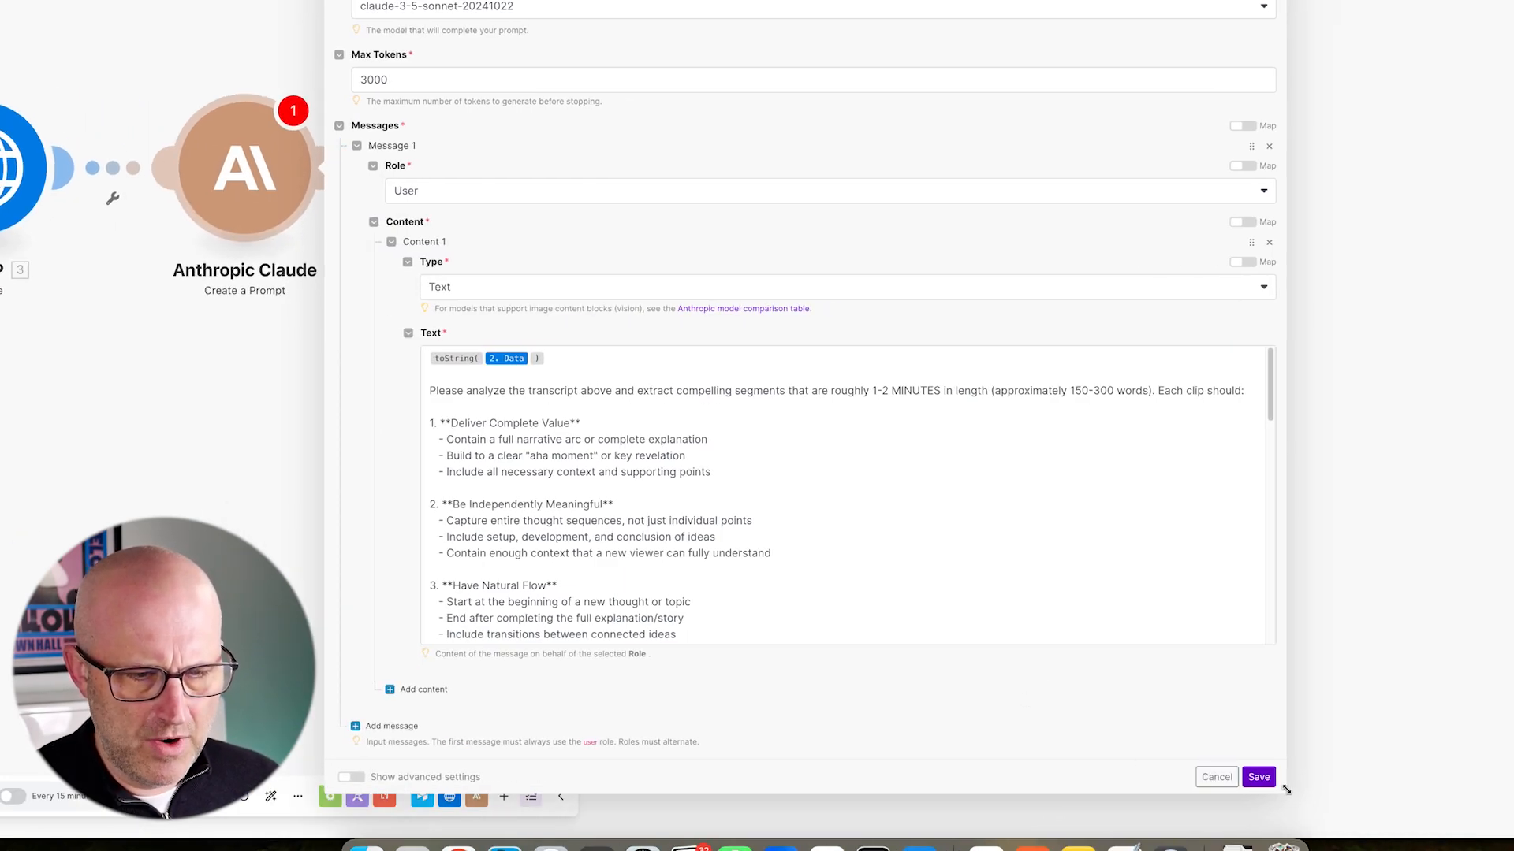
{"action": "left_click_drag", "start_coordinate": [1286, 789], "coordinate": [1408, 790]}
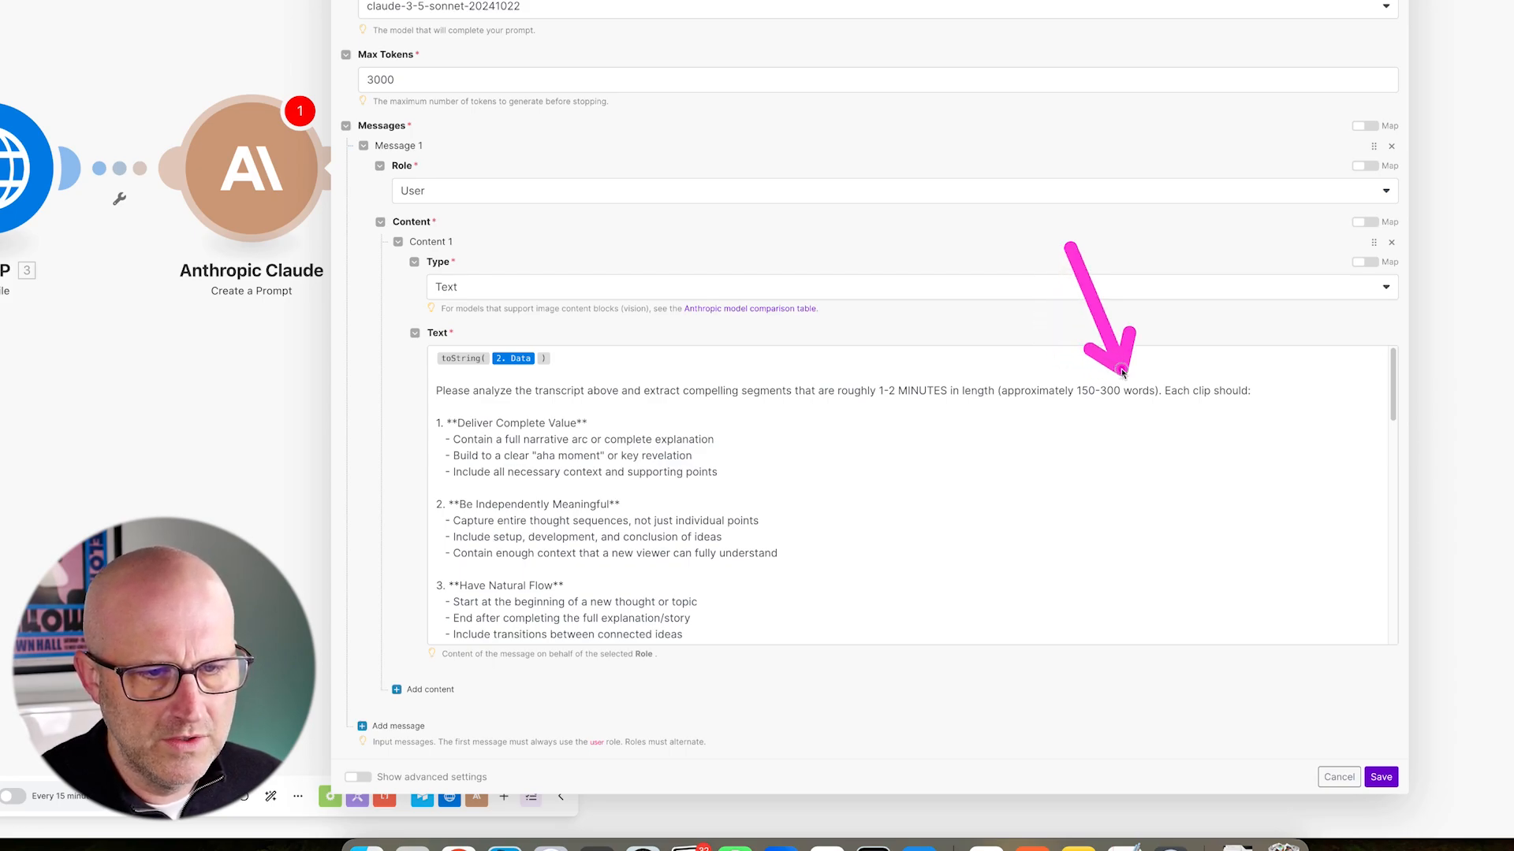
{"action": "scroll", "coordinate": [901, 400], "scroll_direction": "down", "scroll_amount": 1}
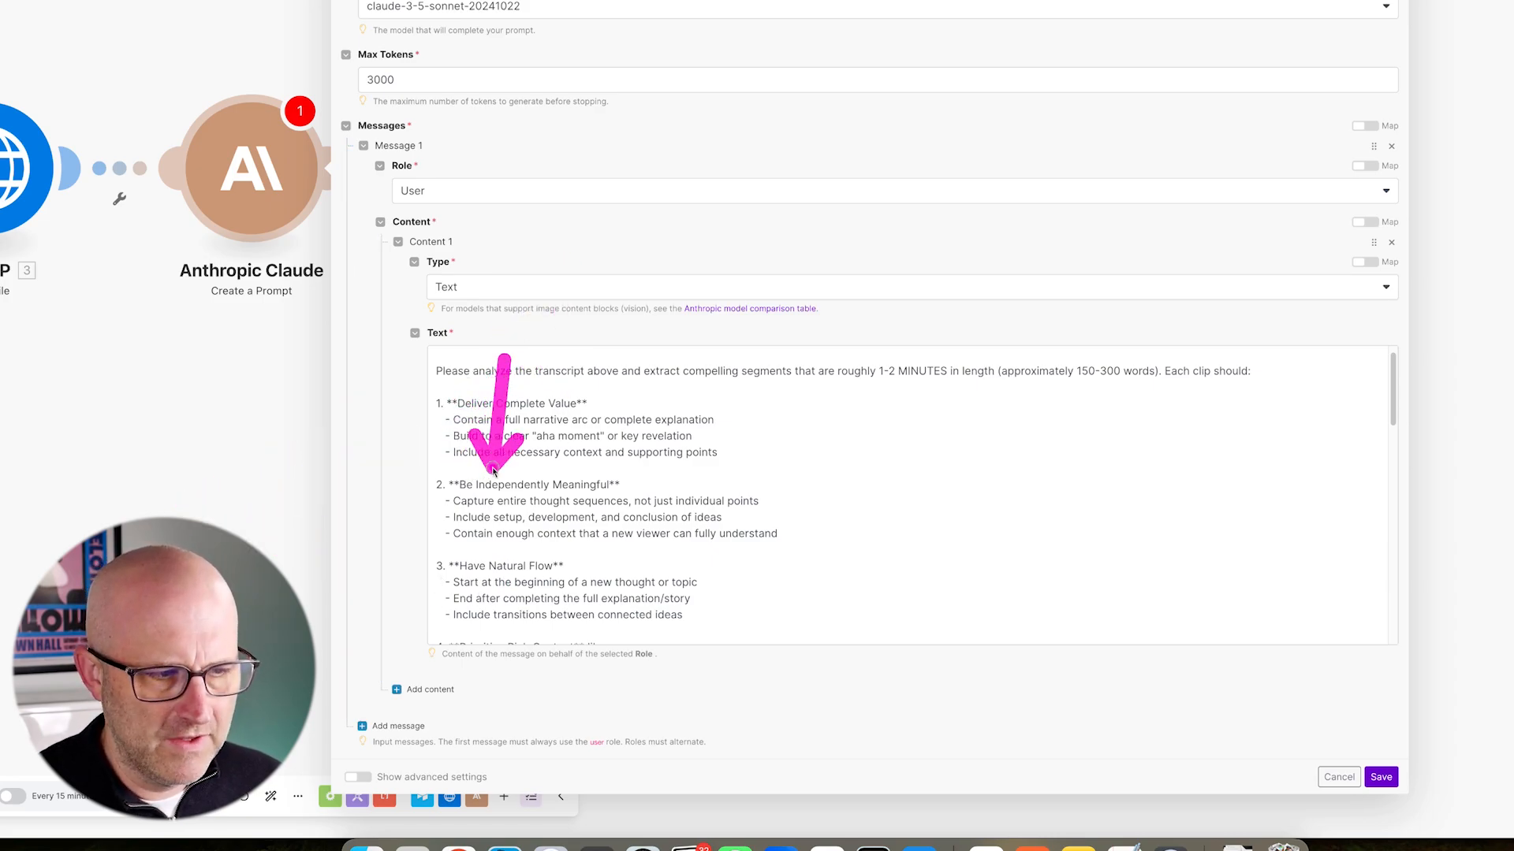
{"action": "scroll", "coordinate": [804, 429], "scroll_direction": "down", "scroll_amount": 1}
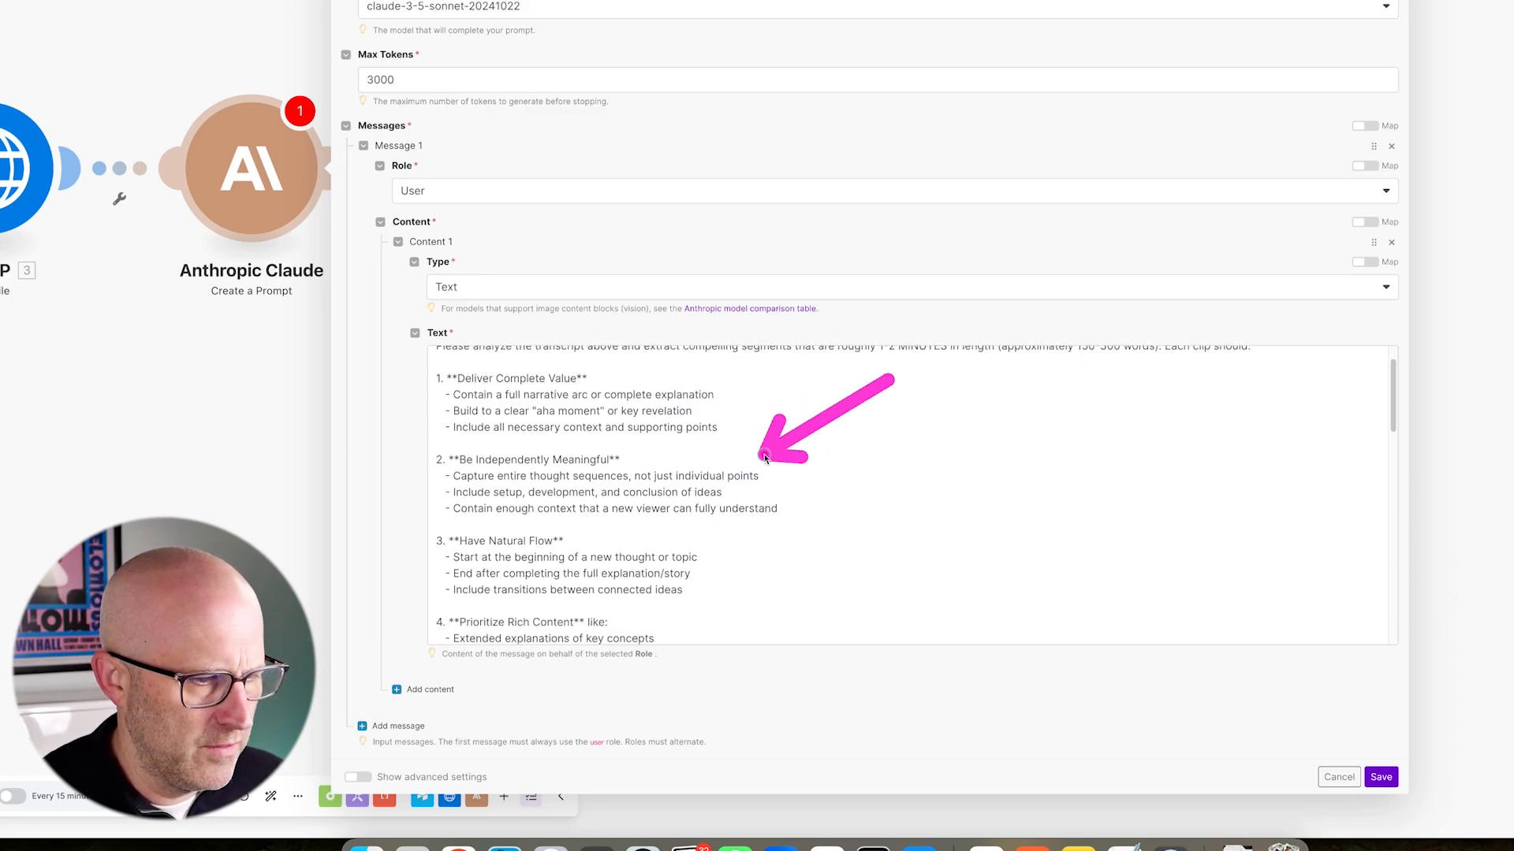
{"action": "scroll", "coordinate": [778, 533], "scroll_direction": "down", "scroll_amount": 4}
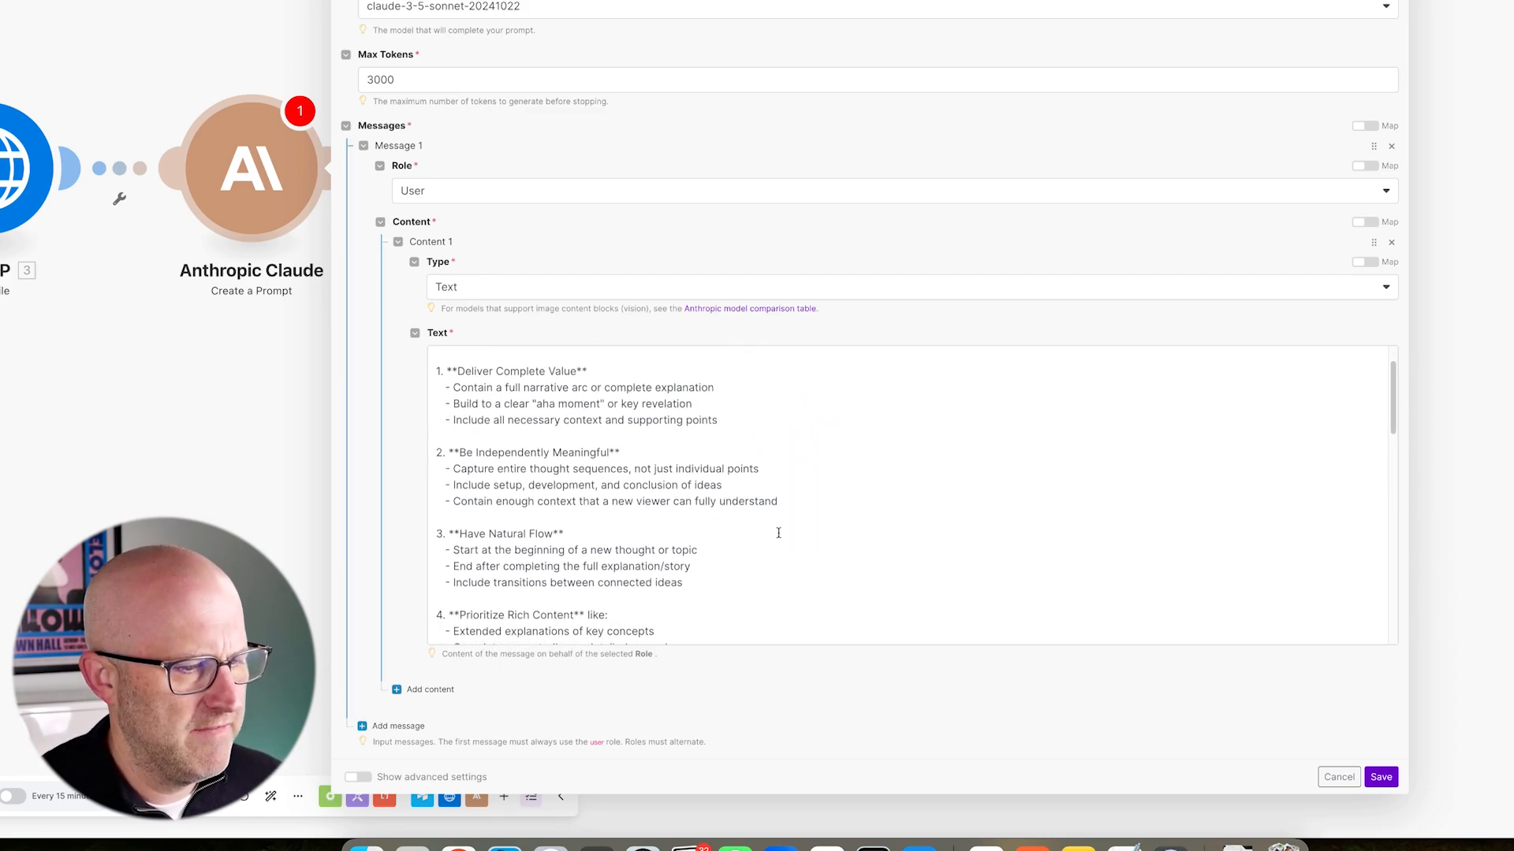
{"action": "scroll", "coordinate": [788, 473], "scroll_direction": "down", "scroll_amount": 7}
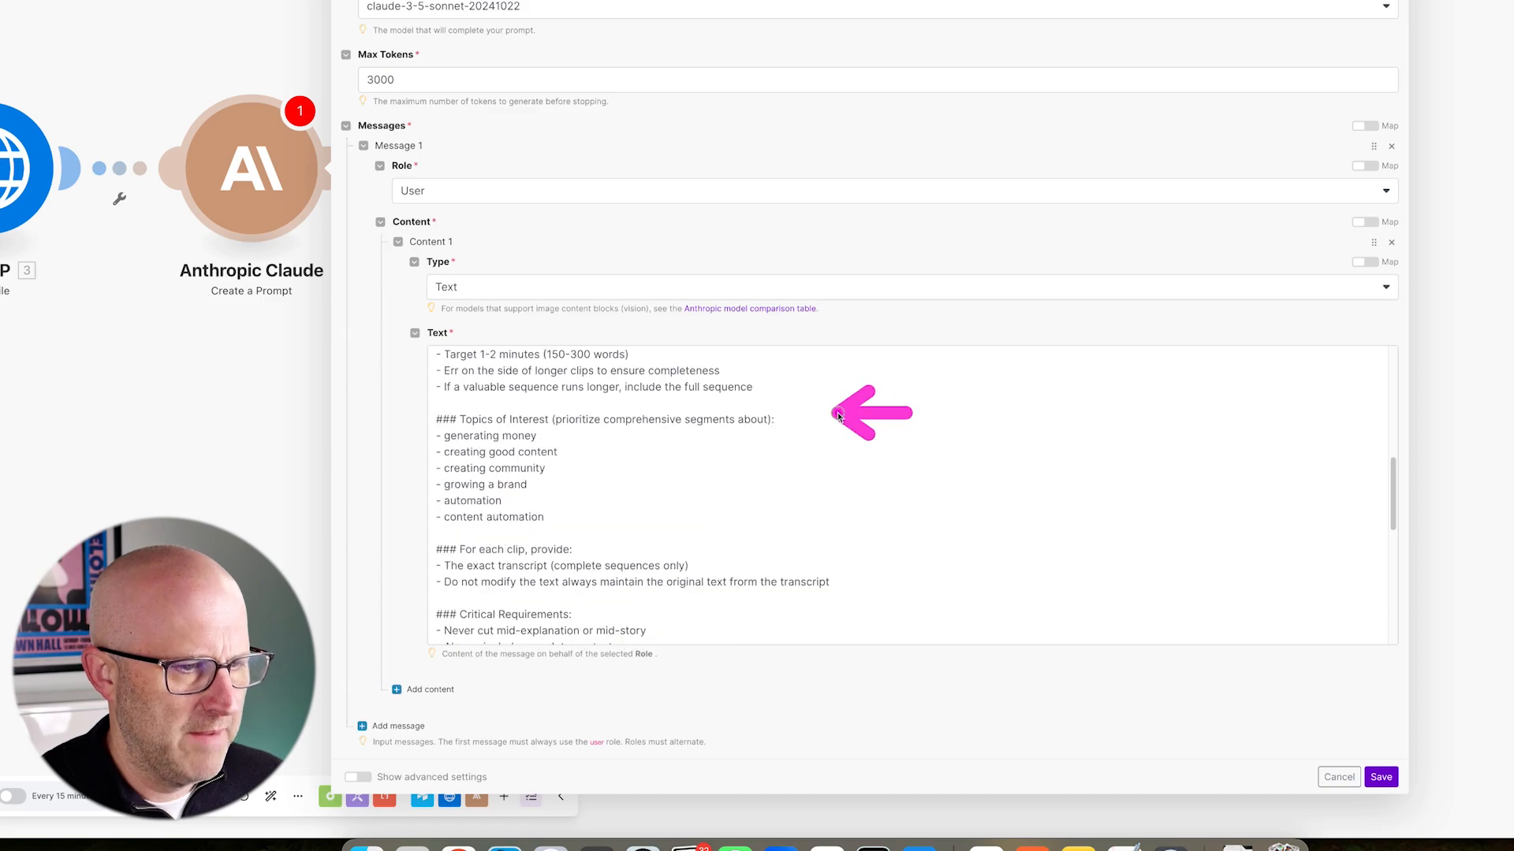
{"action": "scroll", "coordinate": [804, 470], "scroll_direction": "down", "scroll_amount": 7}
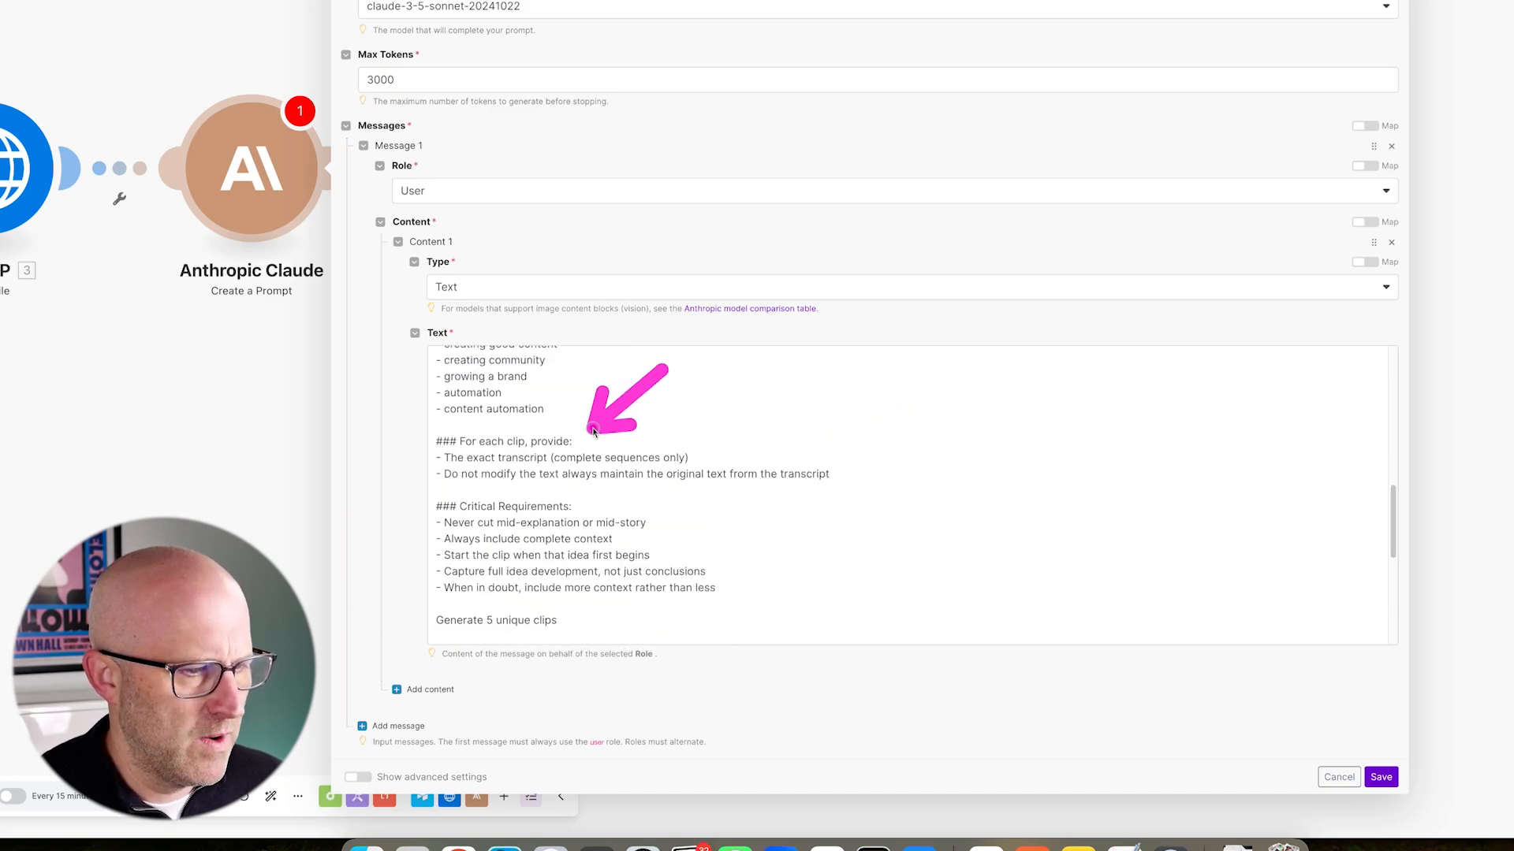
{"action": "mouse_move", "coordinate": [377, 408]}
{"action": "left_mouse_down"}
{"action": "mouse_move", "coordinate": [591, 473]}
{"action": "mouse_move", "coordinate": [865, 505]}
{"action": "left_mouse_up"}
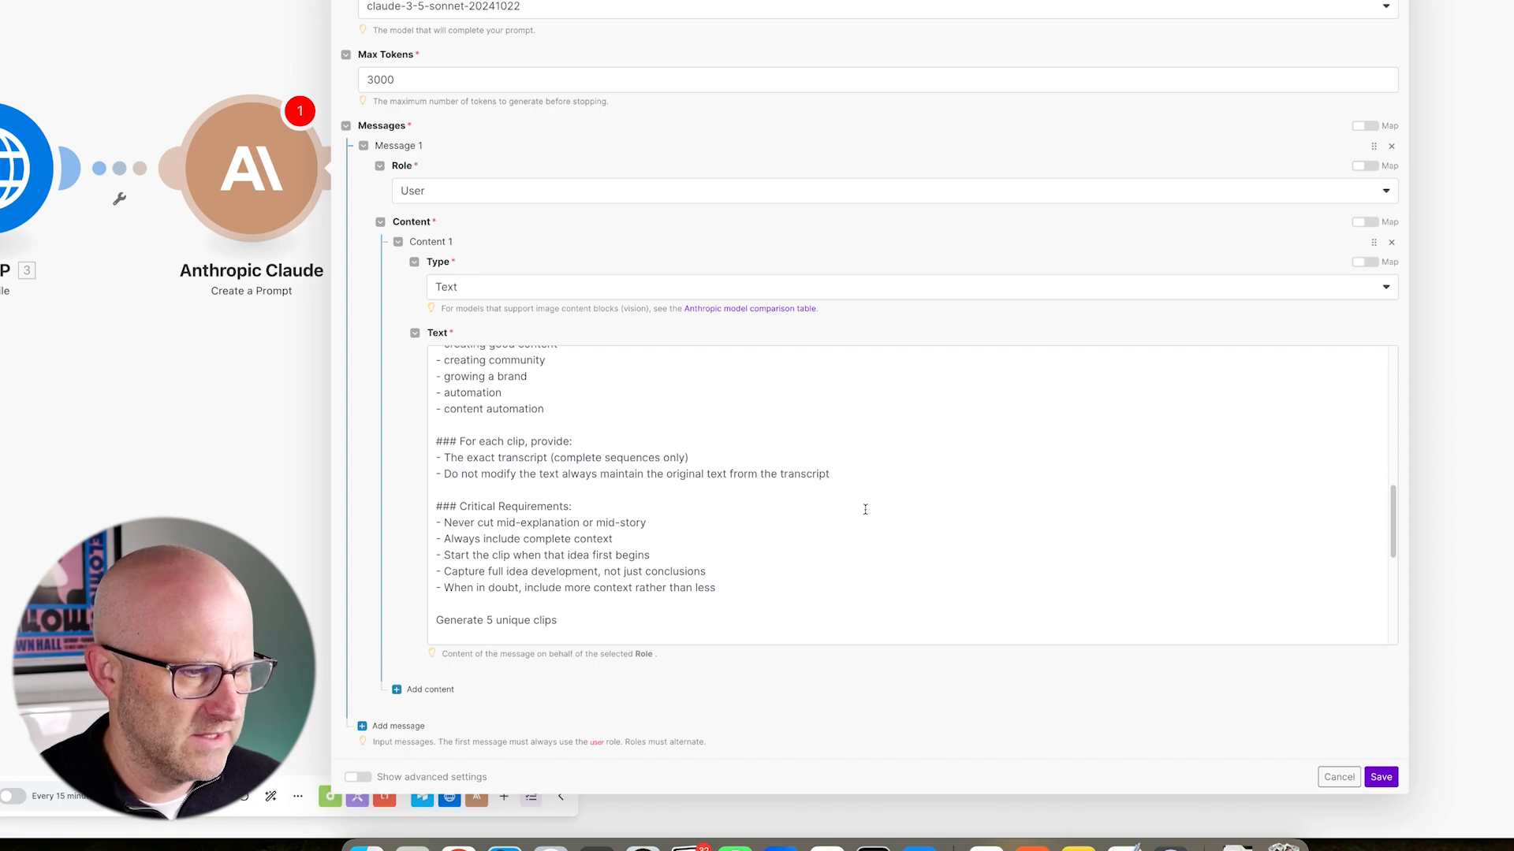
{"action": "scroll", "coordinate": [864, 510], "scroll_direction": "down", "scroll_amount": 3}
{"action": "left_click_drag", "start_coordinate": [757, 337], "coordinate": [606, 388]}
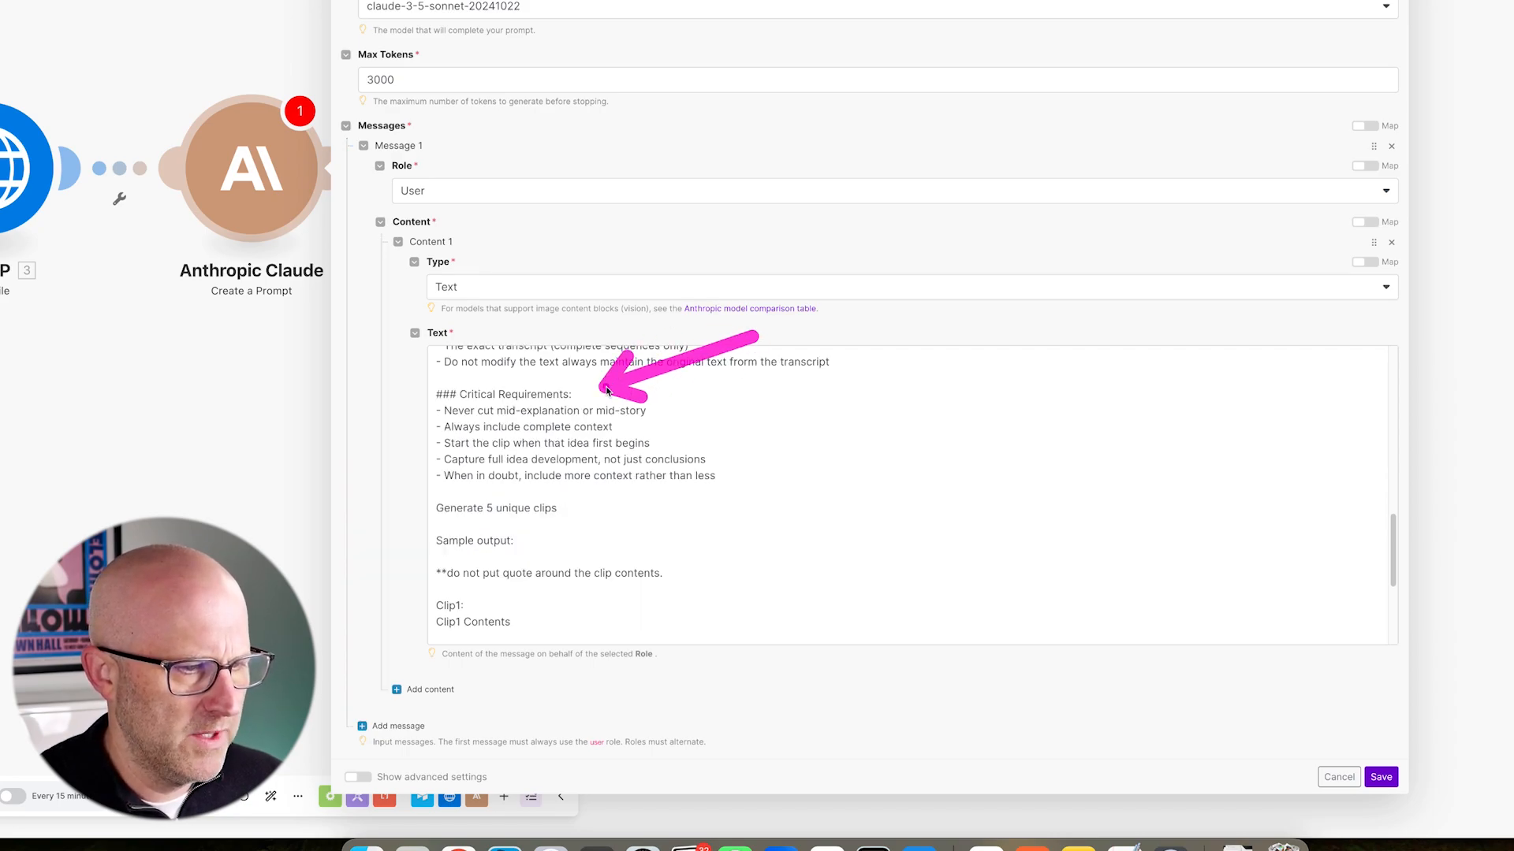
{"action": "scroll", "coordinate": [607, 390], "scroll_direction": "down", "scroll_amount": 3}
{"action": "left_click_drag", "start_coordinate": [723, 369], "coordinate": [577, 409]}
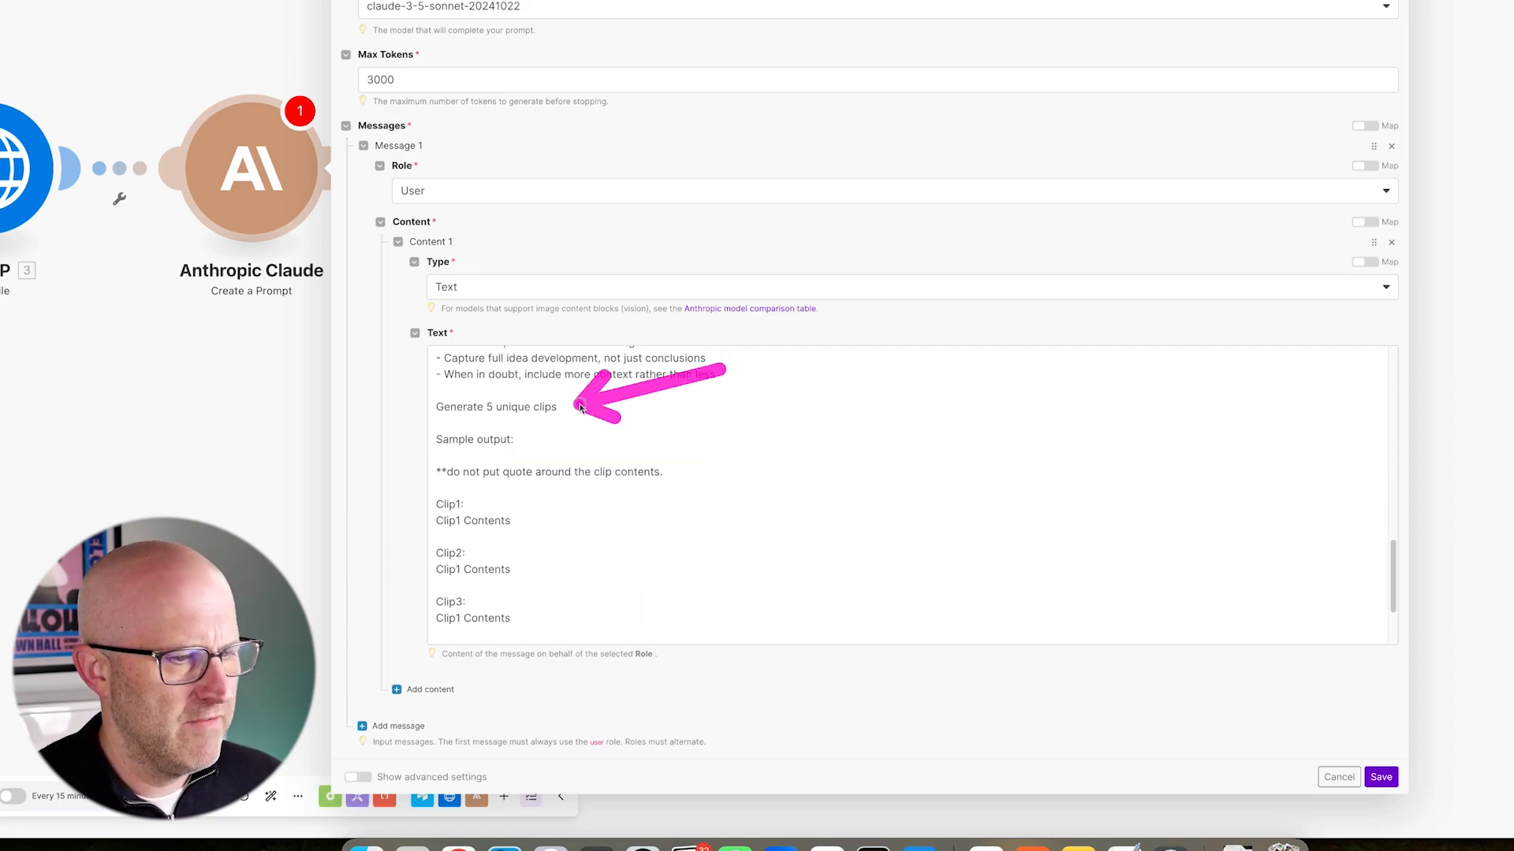
{"action": "scroll", "coordinate": [686, 406], "scroll_direction": "down", "scroll_amount": 2}
{"action": "left_click_drag", "start_coordinate": [678, 367], "coordinate": [527, 388]}
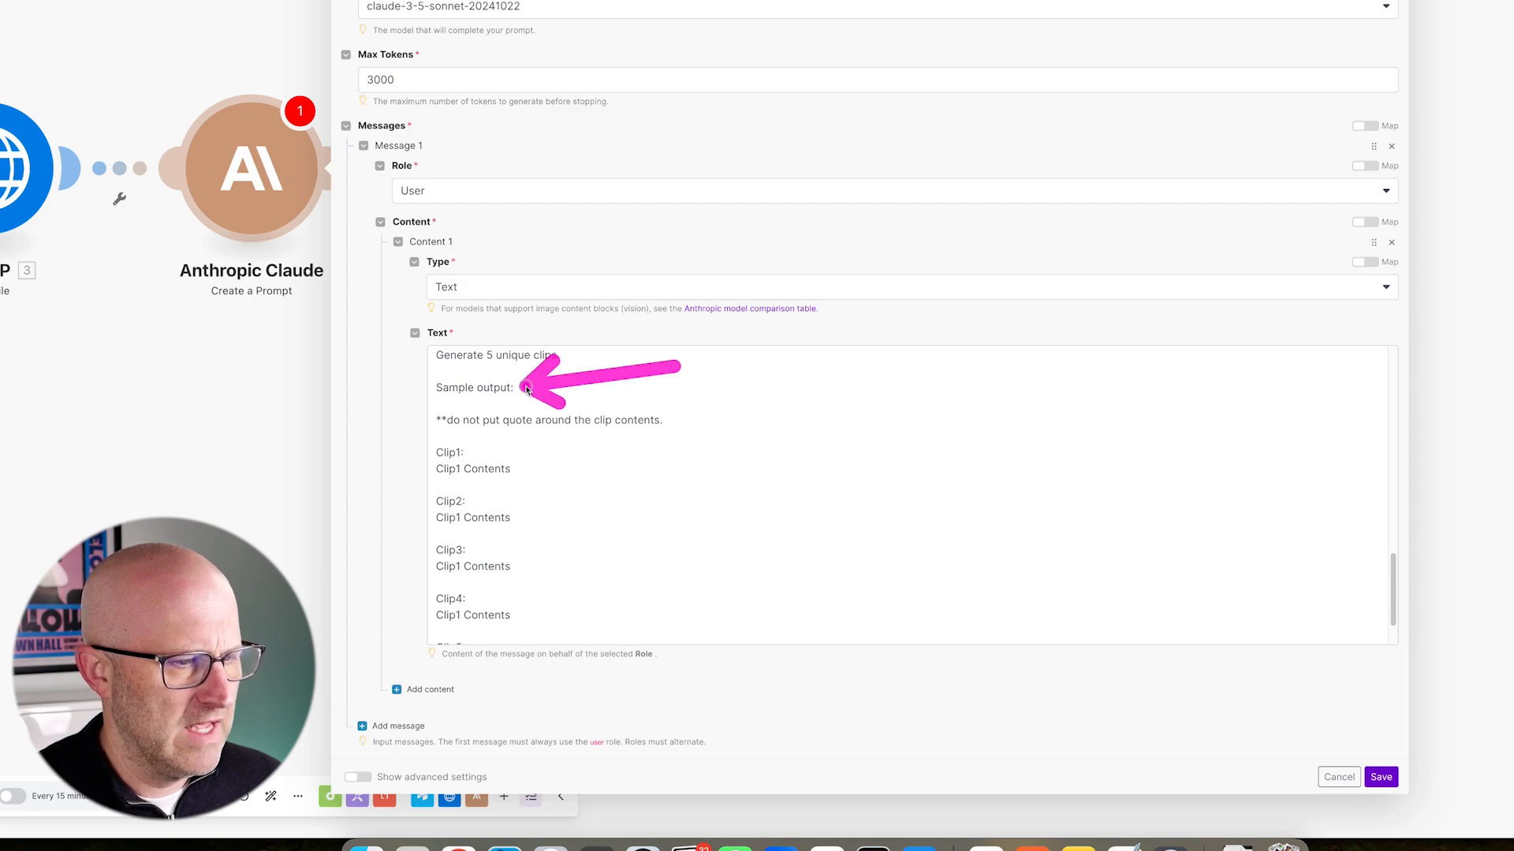
{"action": "mouse_move", "coordinate": [788, 369]}
{"action": "left_mouse_down"}
{"action": "mouse_move", "coordinate": [689, 418]}
{"action": "mouse_move", "coordinate": [591, 513]}
{"action": "mouse_move", "coordinate": [592, 557]}
{"action": "left_mouse_up"}
{"action": "scroll", "coordinate": [710, 451], "scroll_direction": "down", "scroll_amount": 2}
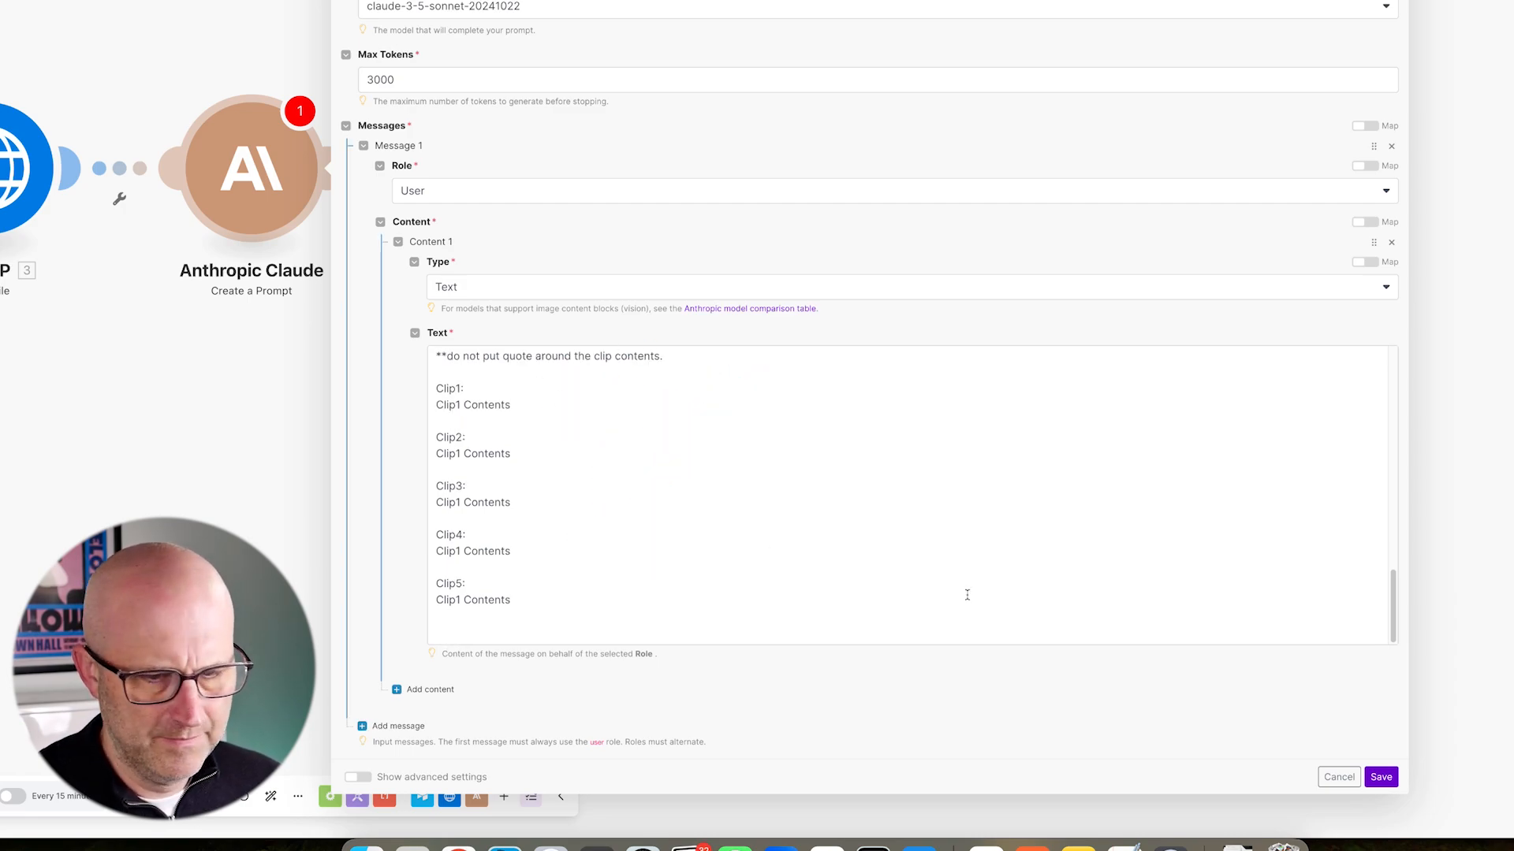
- Save the Claude module and add an empty module after it
{"action": "left_click_drag", "start_coordinate": [1489, 655], "coordinate": [1406, 760]}
{"action": "left_click", "coordinate": [1381, 774]}
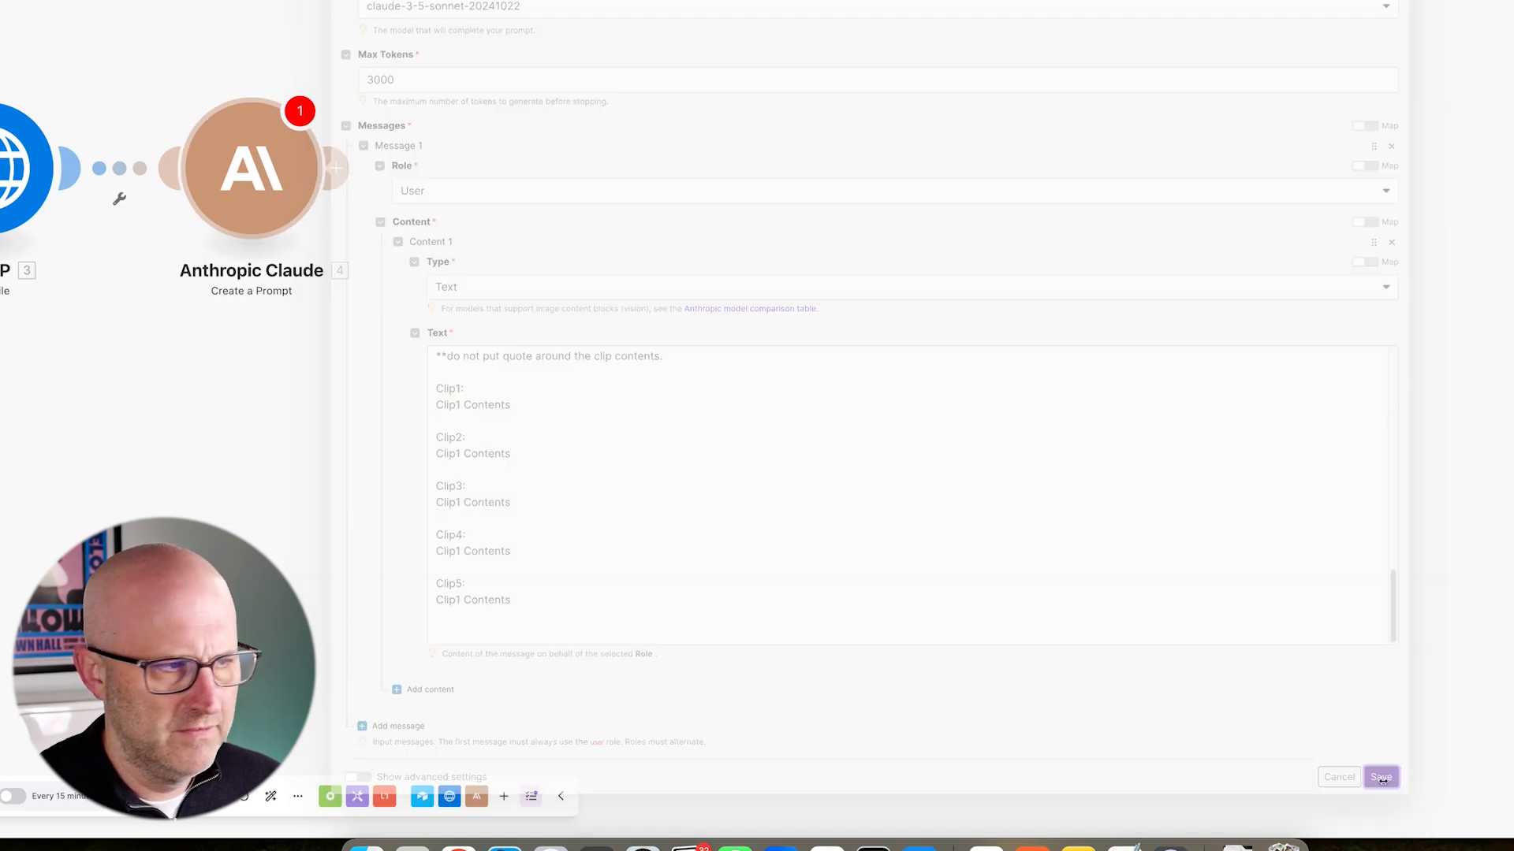
{"action": "left_click_drag", "start_coordinate": [478, 92], "coordinate": [375, 212]}
{"action": "left_click", "coordinate": [339, 249]}
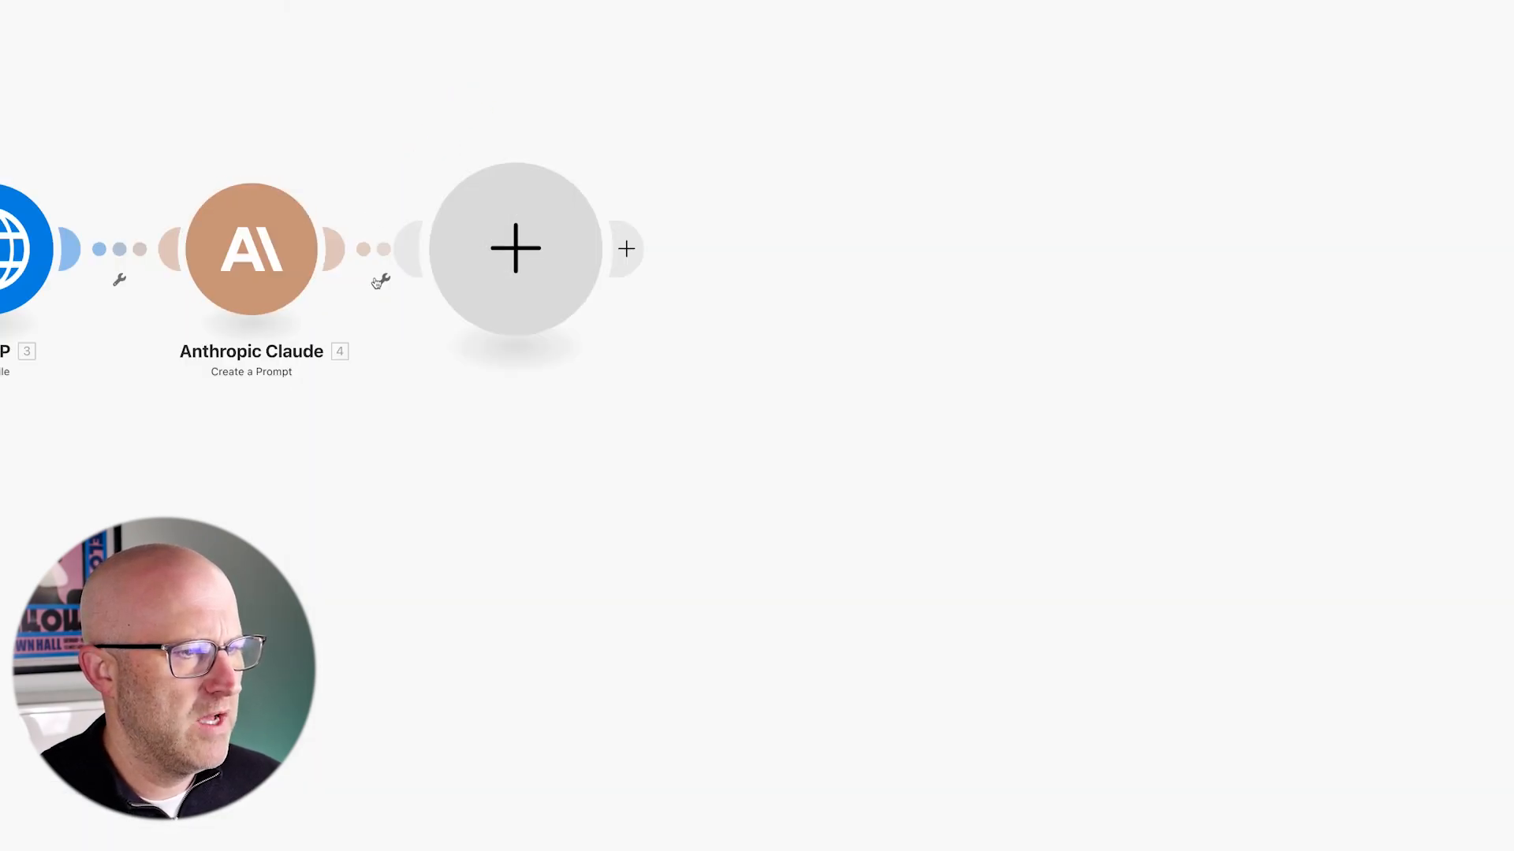
- Add OpenAI Create a Completion via a 'chatgpt' search and set its model to gpt-4o-mini
{"action": "type", "text": "chatgpt"}
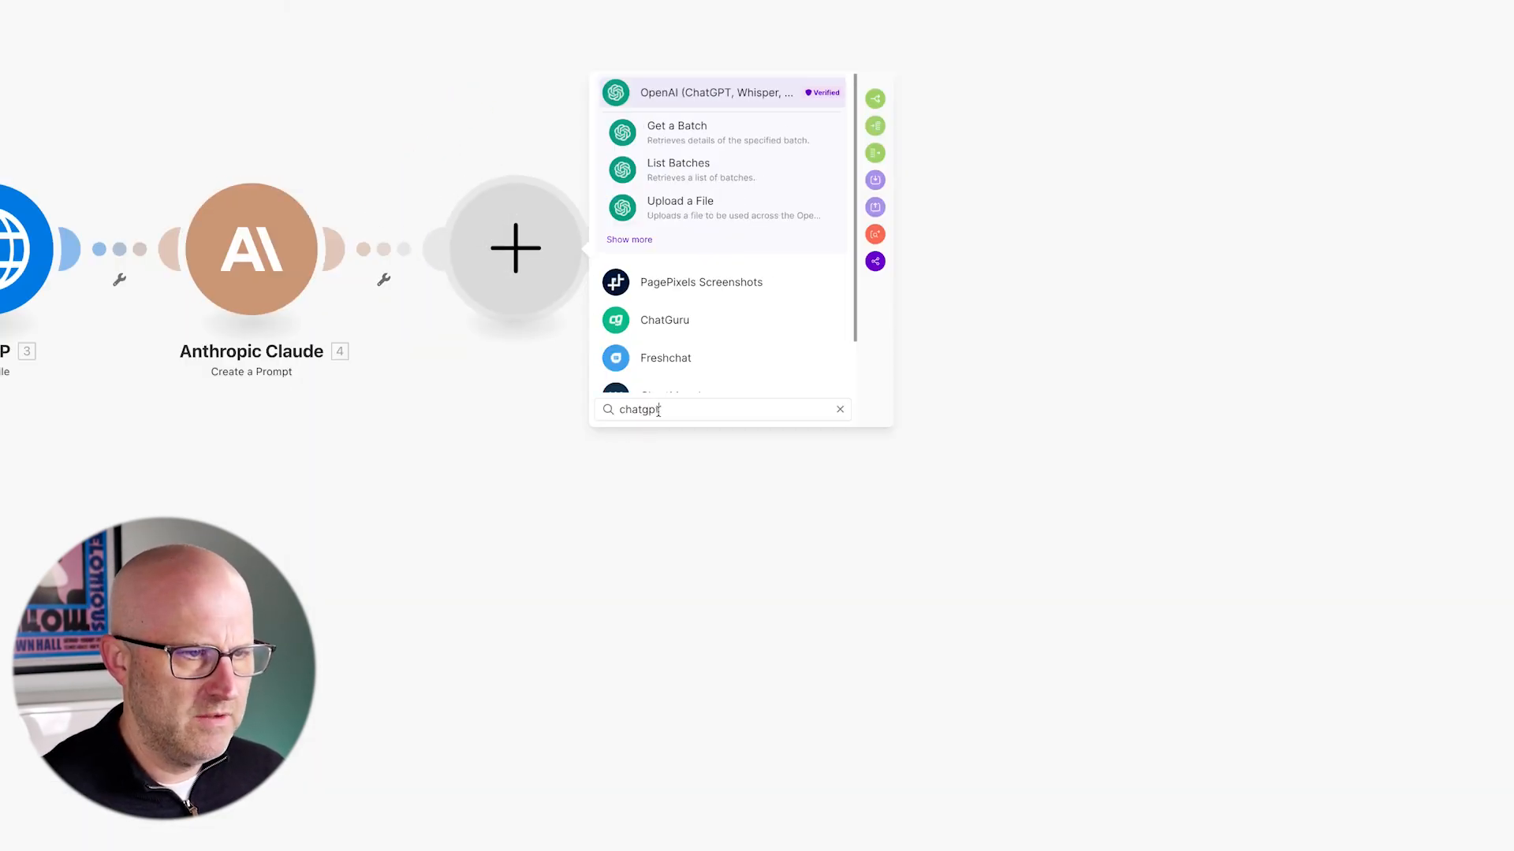
{"action": "left_click", "coordinate": [714, 93]}
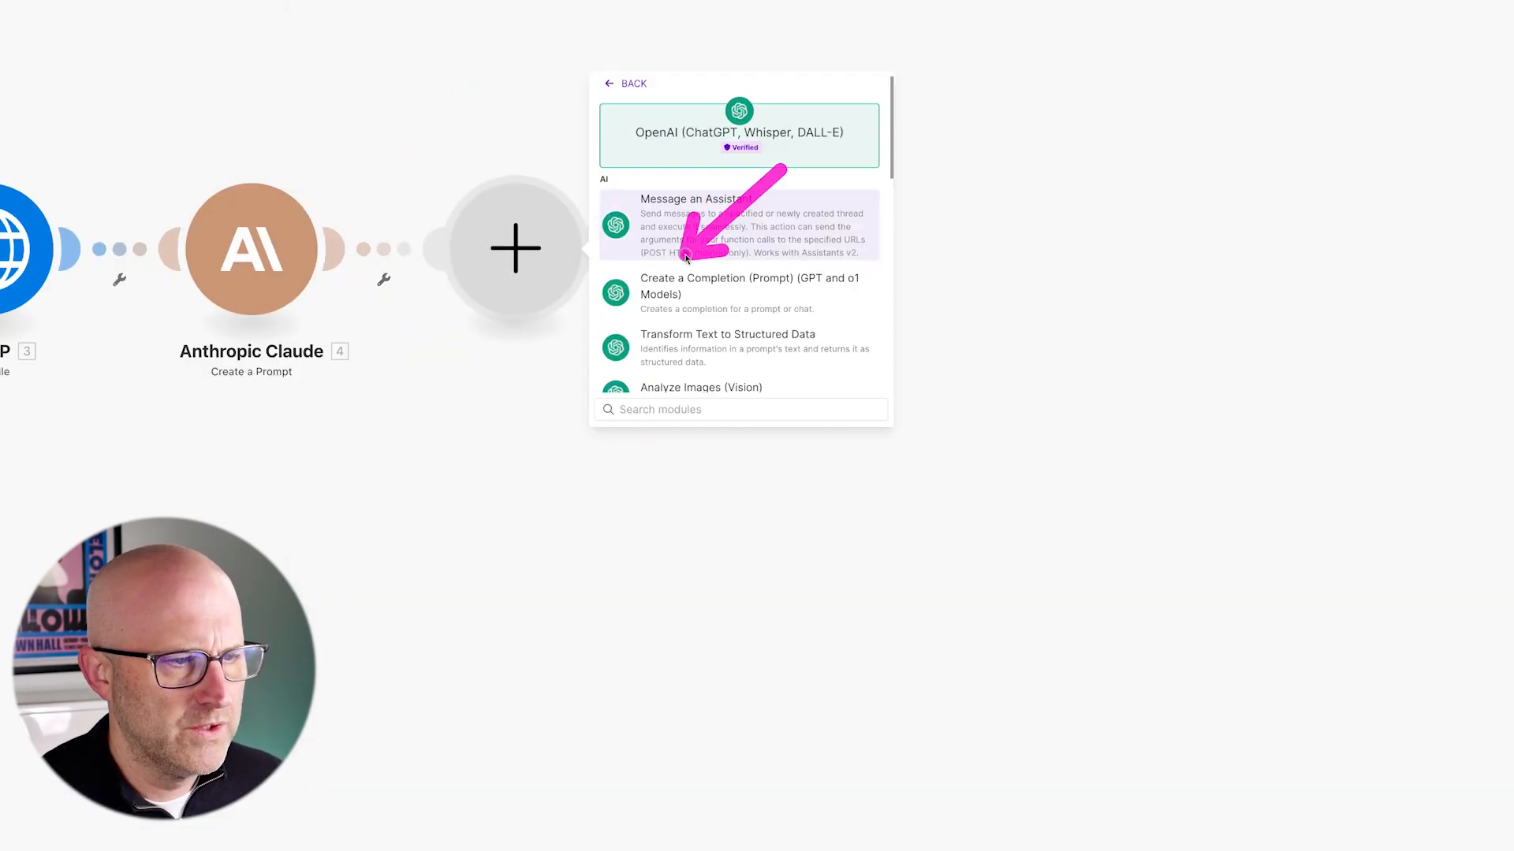
{"action": "left_click", "coordinate": [767, 298]}
{"action": "left_click", "coordinate": [673, 243]}
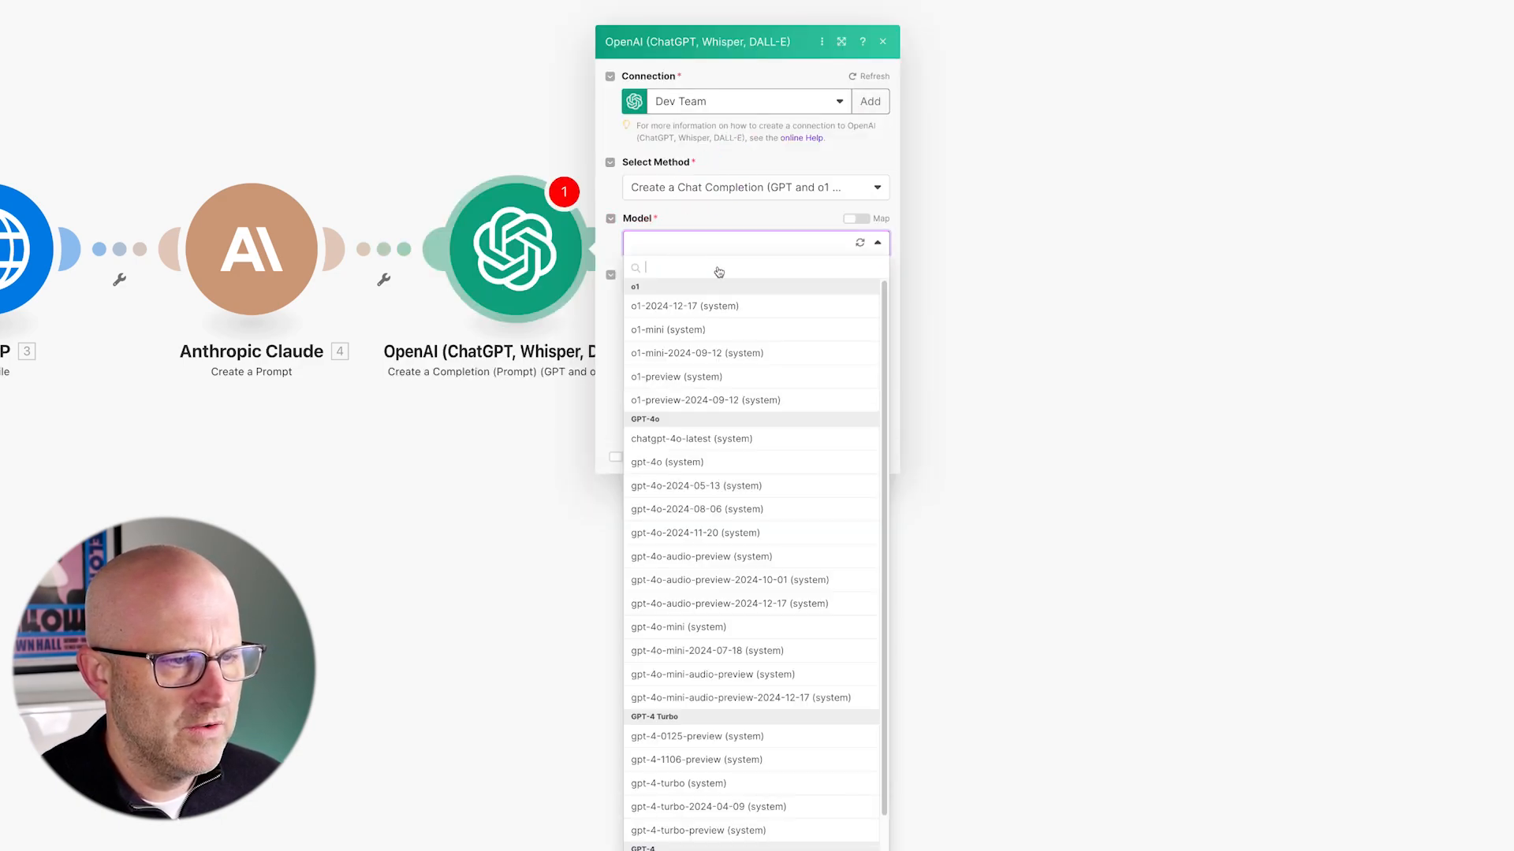
{"action": "left_click", "coordinate": [678, 627]}
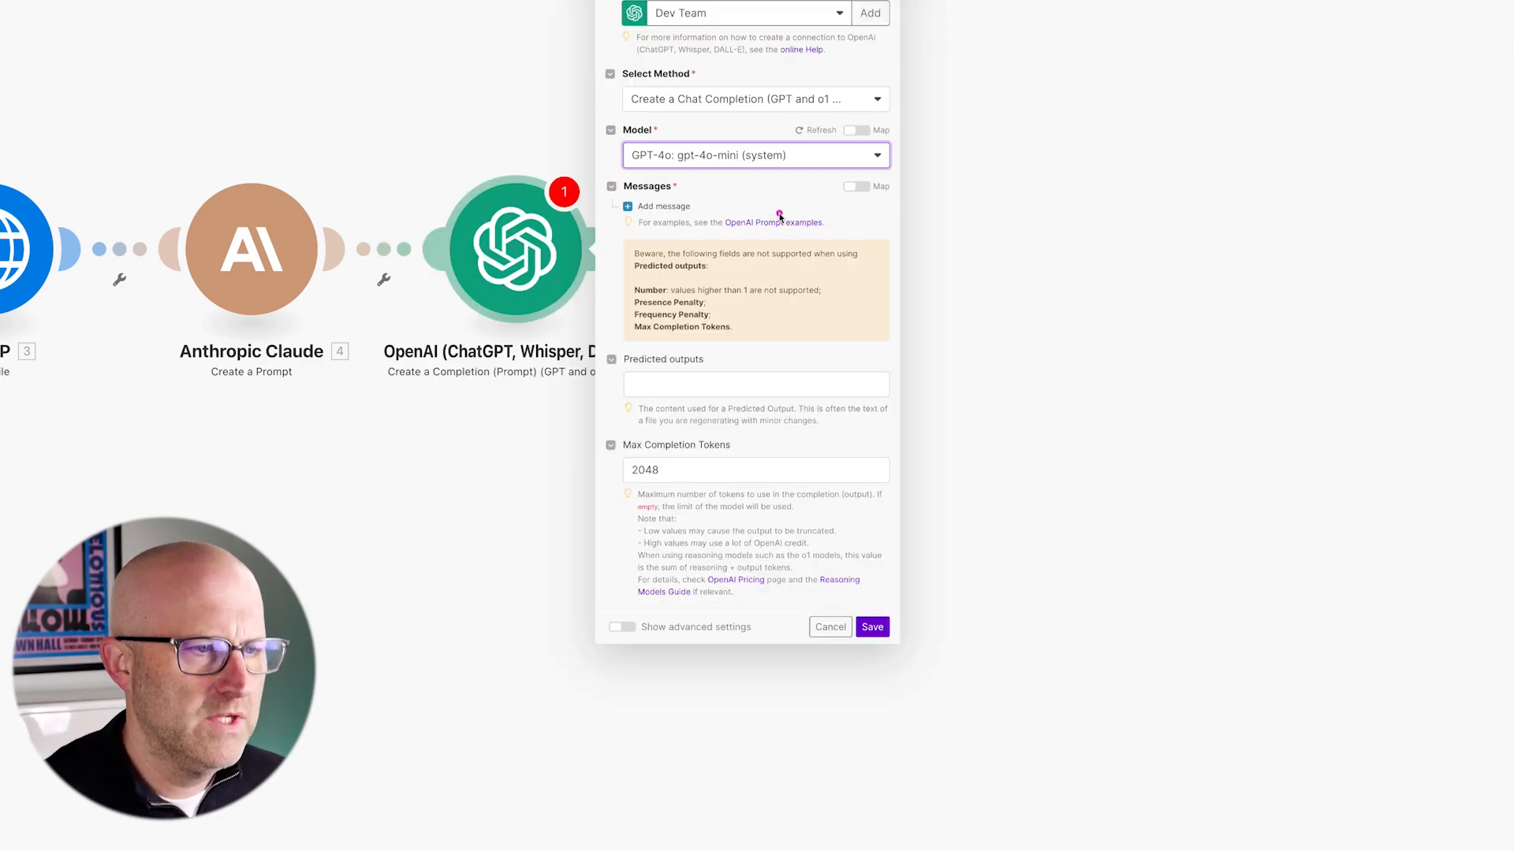
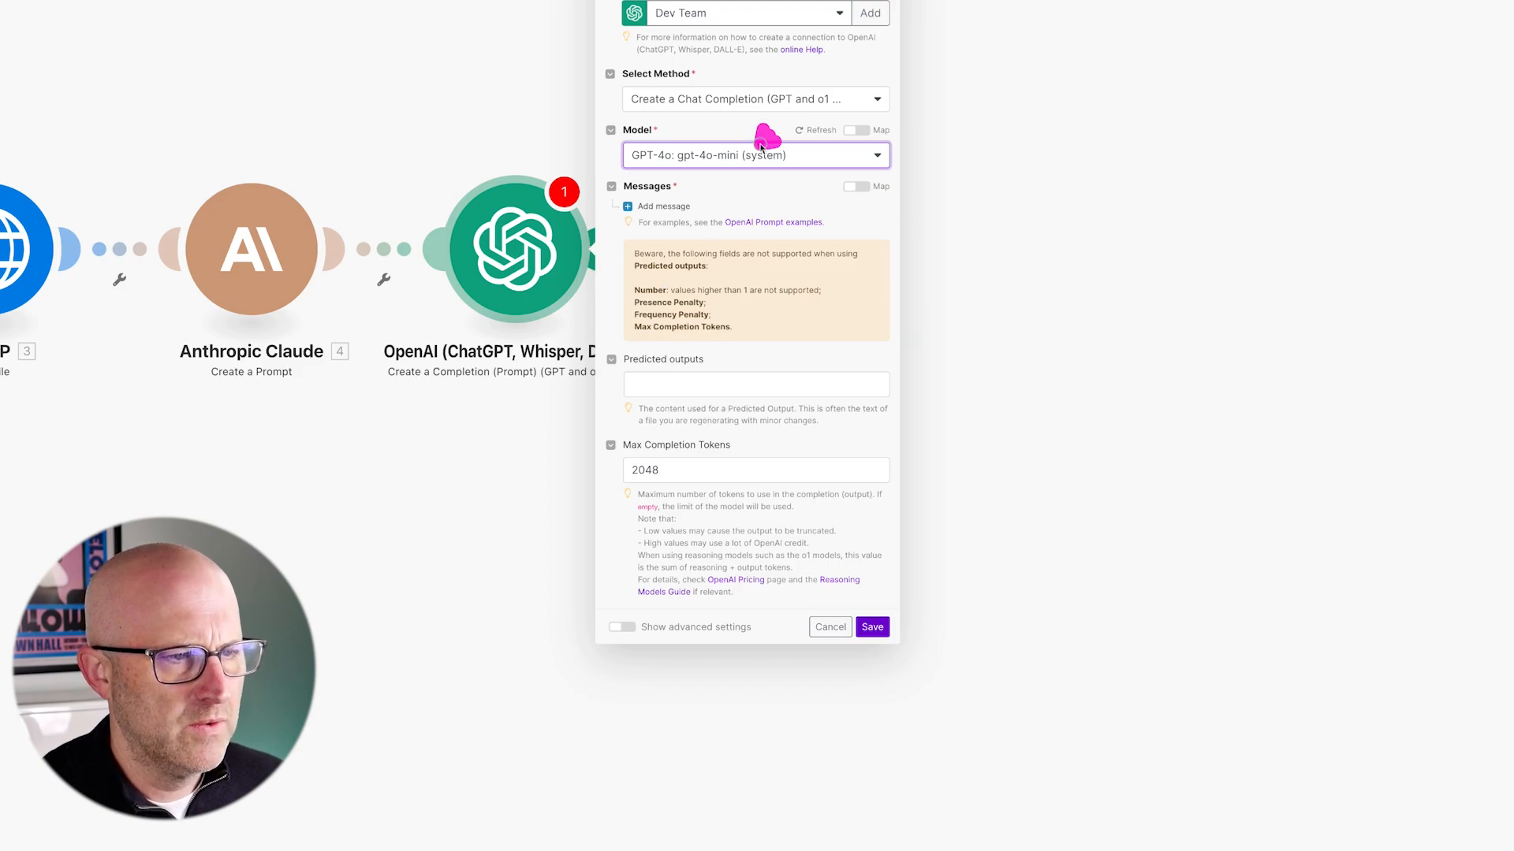
- Add a blank first OpenAI message and paste a video-editor clip-extraction system prompt into Claude
{"action": "left_click", "coordinate": [667, 206]}
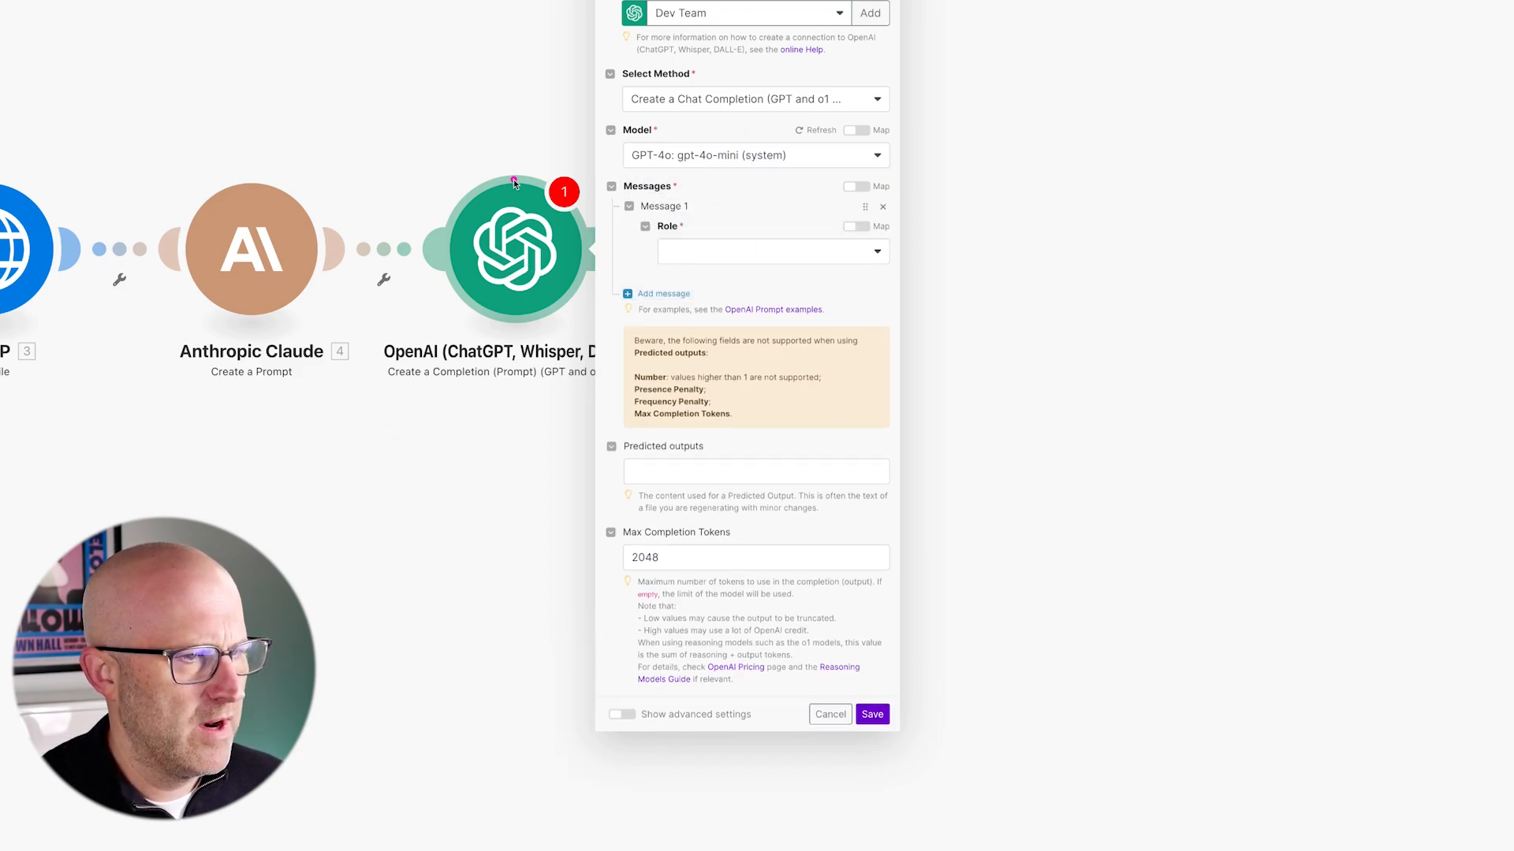
{"action": "left_click", "coordinate": [260, 257]}
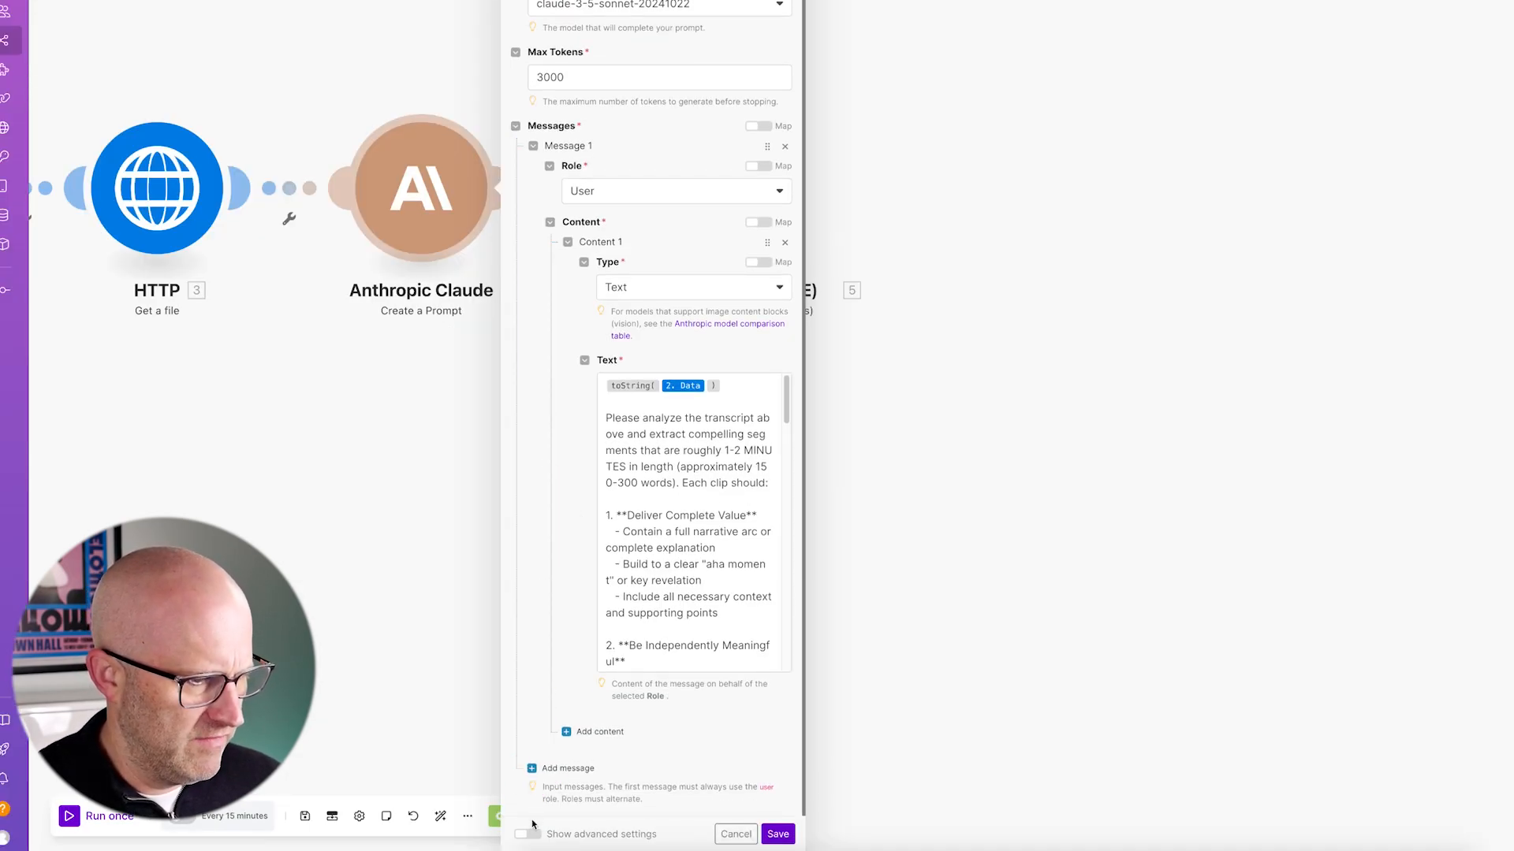
{"action": "left_click", "coordinate": [527, 833]}
{"action": "scroll", "coordinate": [556, 789], "scroll_direction": "down", "scroll_amount": 3}
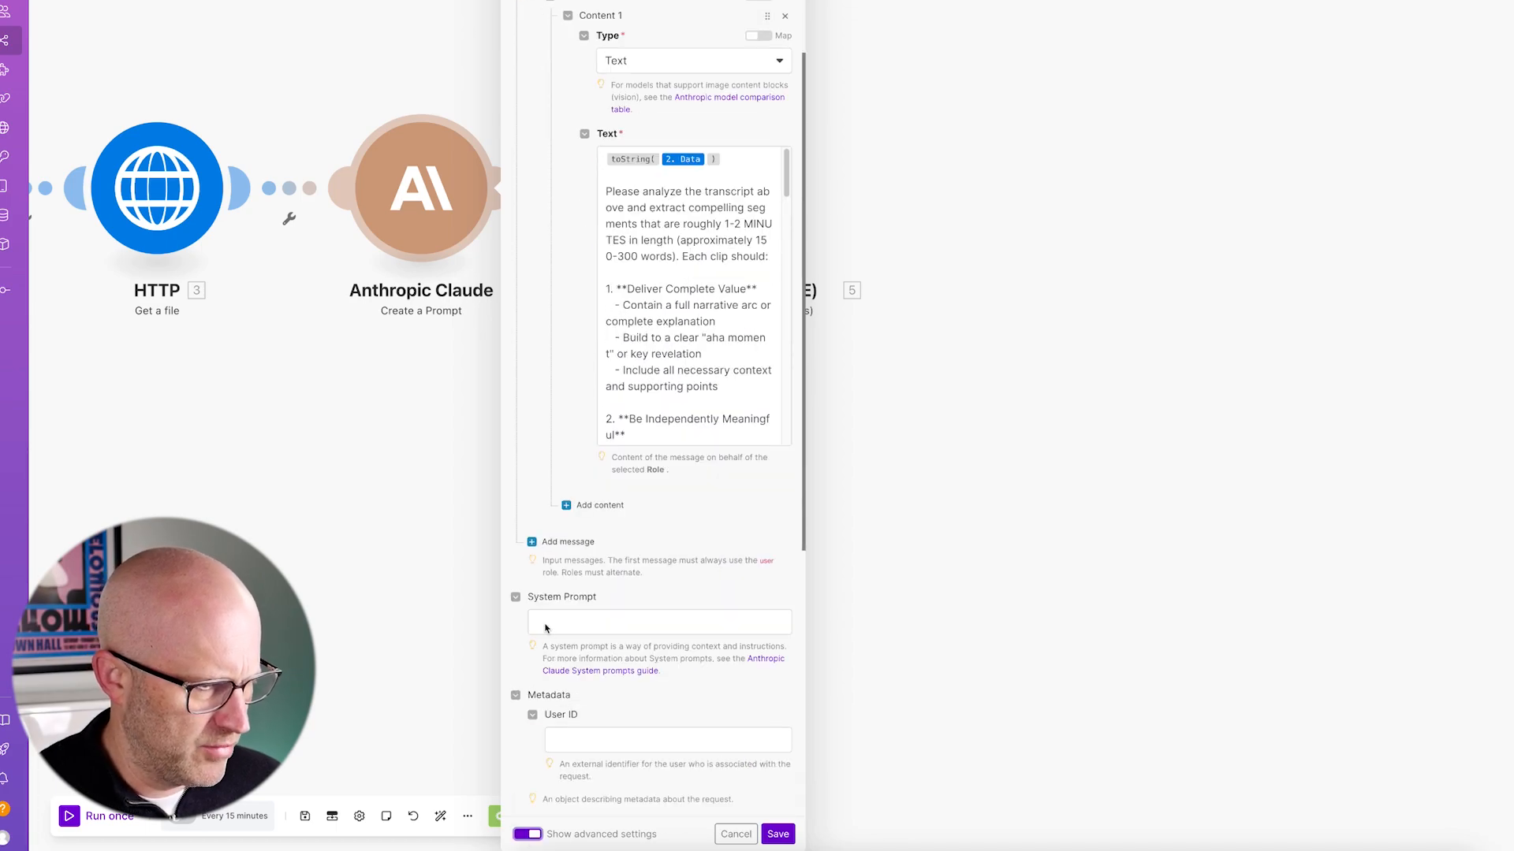
{"action": "left_click", "coordinate": [551, 633]}
{"action": "type", "text": "You are a video editor tasked with looking at a video and pulling out shorter clips from the longer video but that still make sense and are enjoyable to watch."}
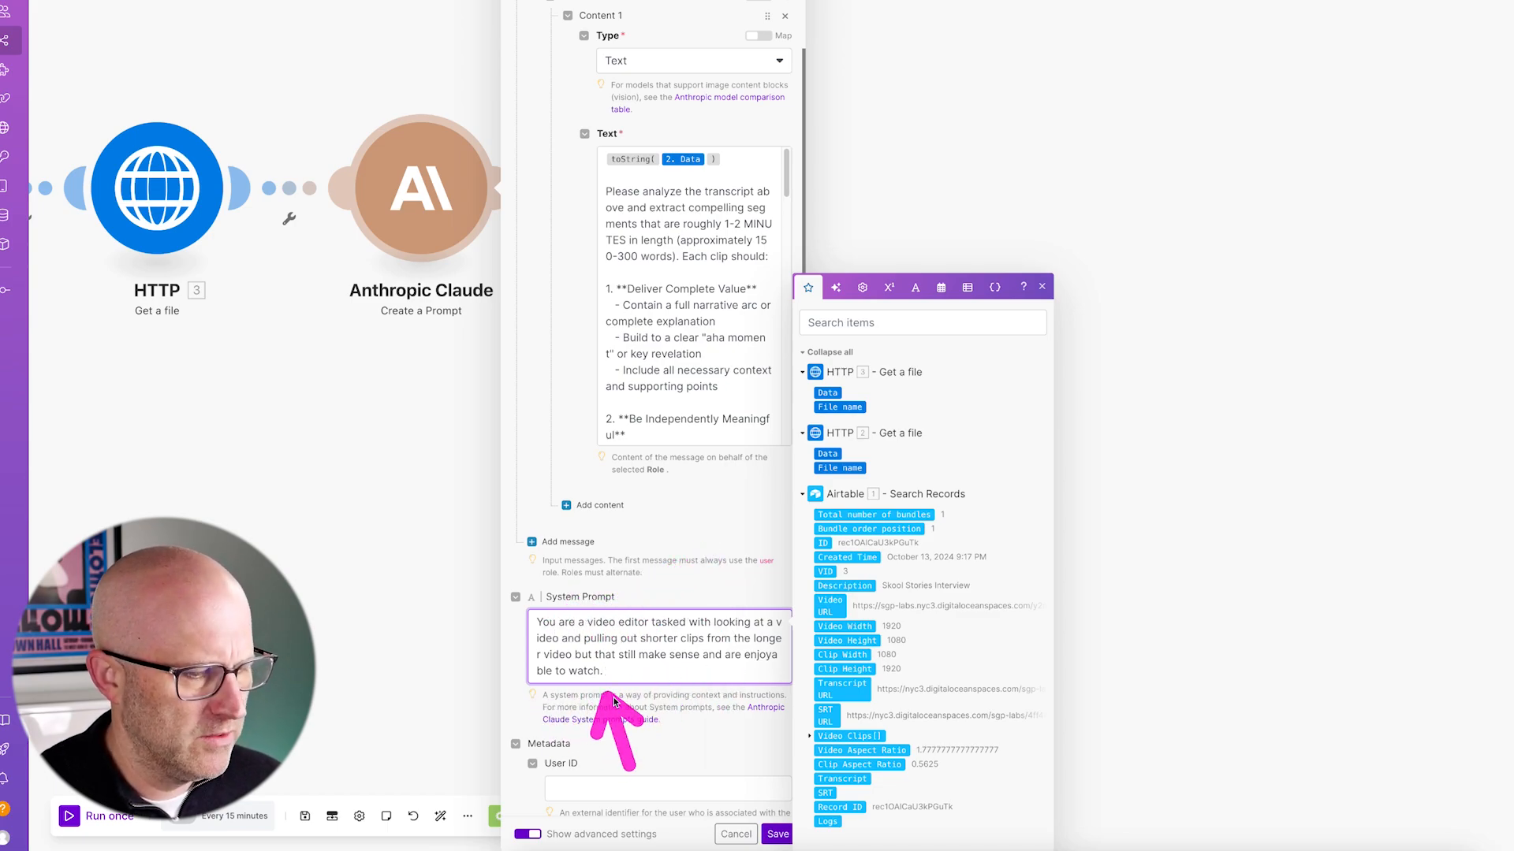
{"action": "left_click", "coordinate": [778, 834]}
{"action": "left_click", "coordinate": [686, 214]}
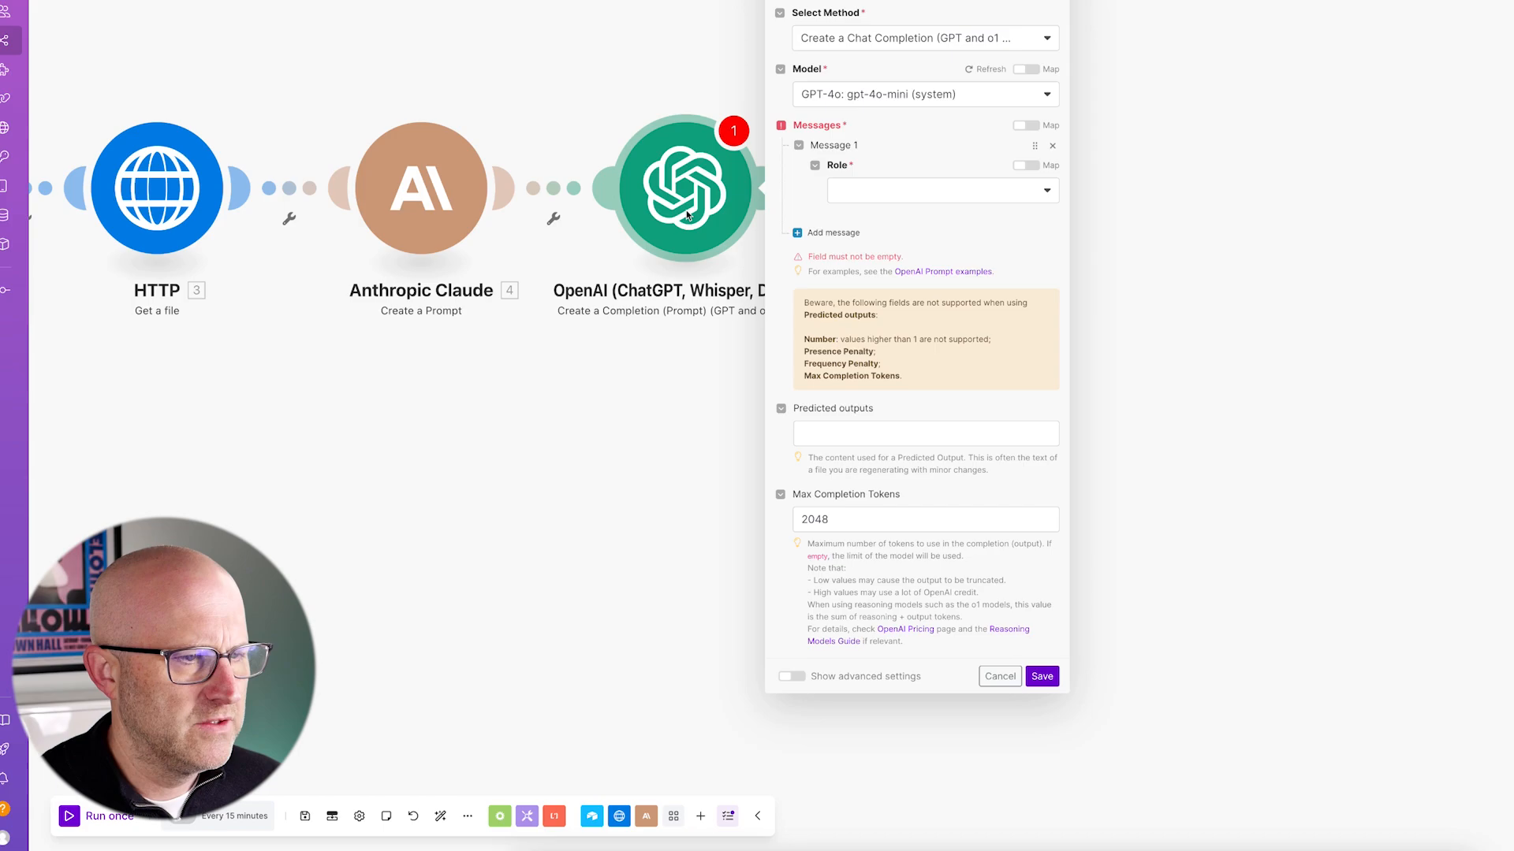
- Make the OpenAI message a User message and paste in the reference scenario's clip-extraction prompt
{"action": "left_click", "coordinate": [871, 193]}
{"action": "left_click", "coordinate": [869, 238]}
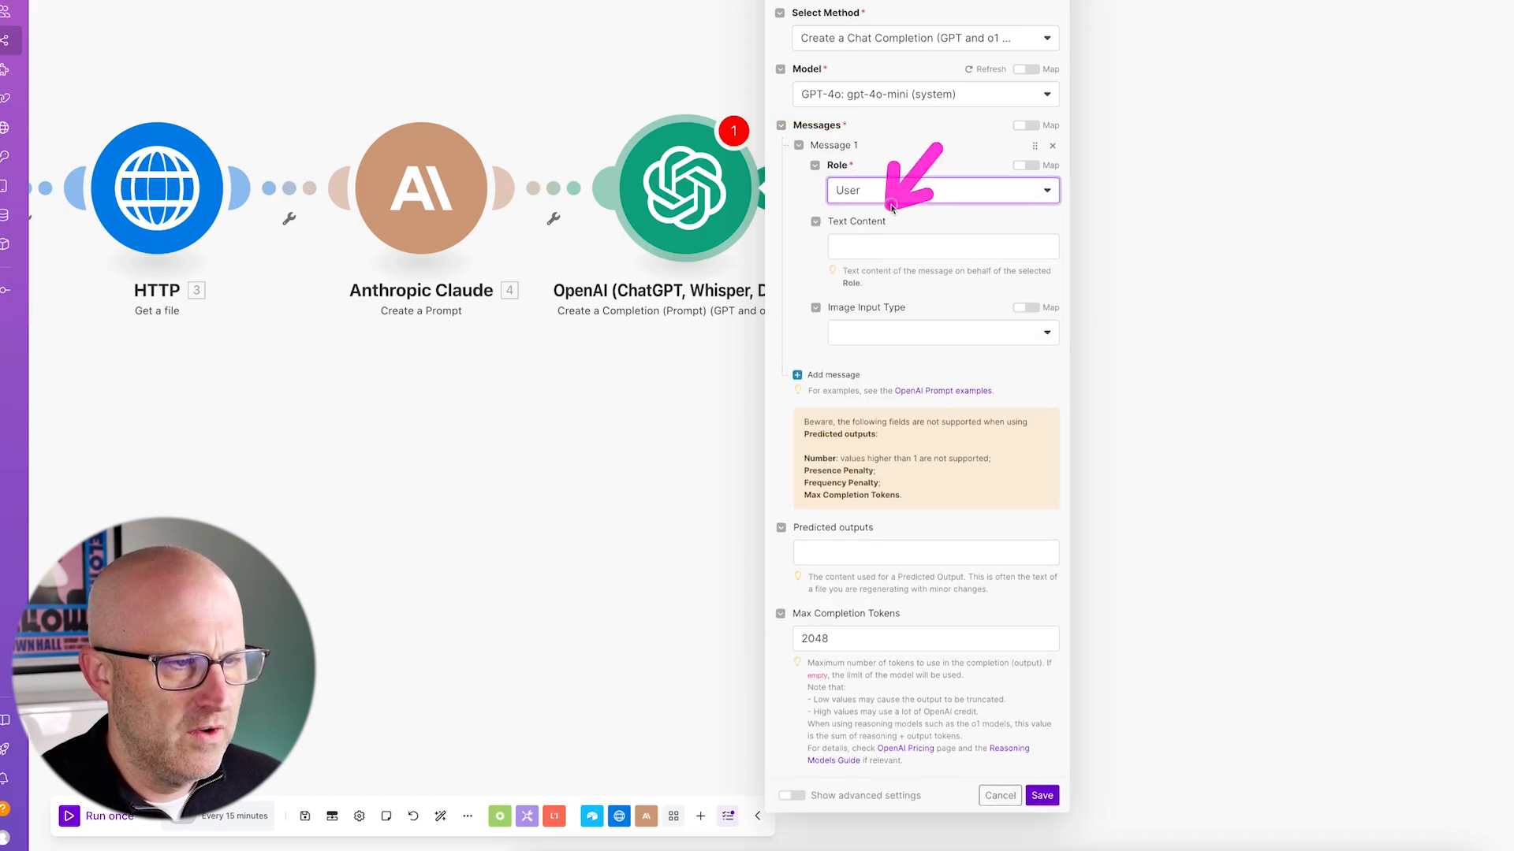
{"action": "left_click", "coordinate": [892, 238]}
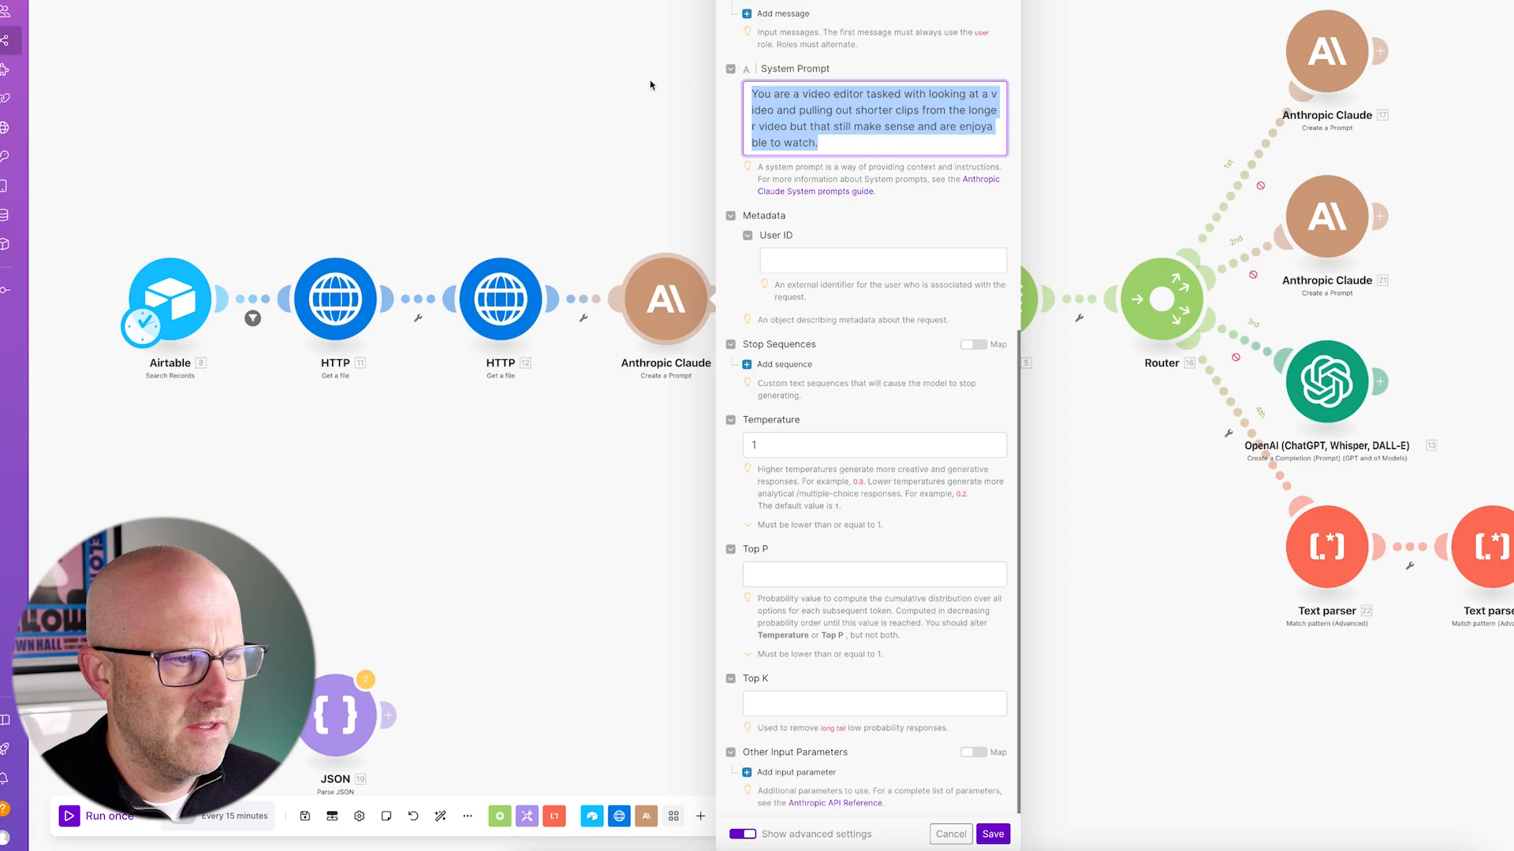
{"action": "left_click", "coordinate": [651, 81]}
{"action": "left_click", "coordinate": [831, 299]}
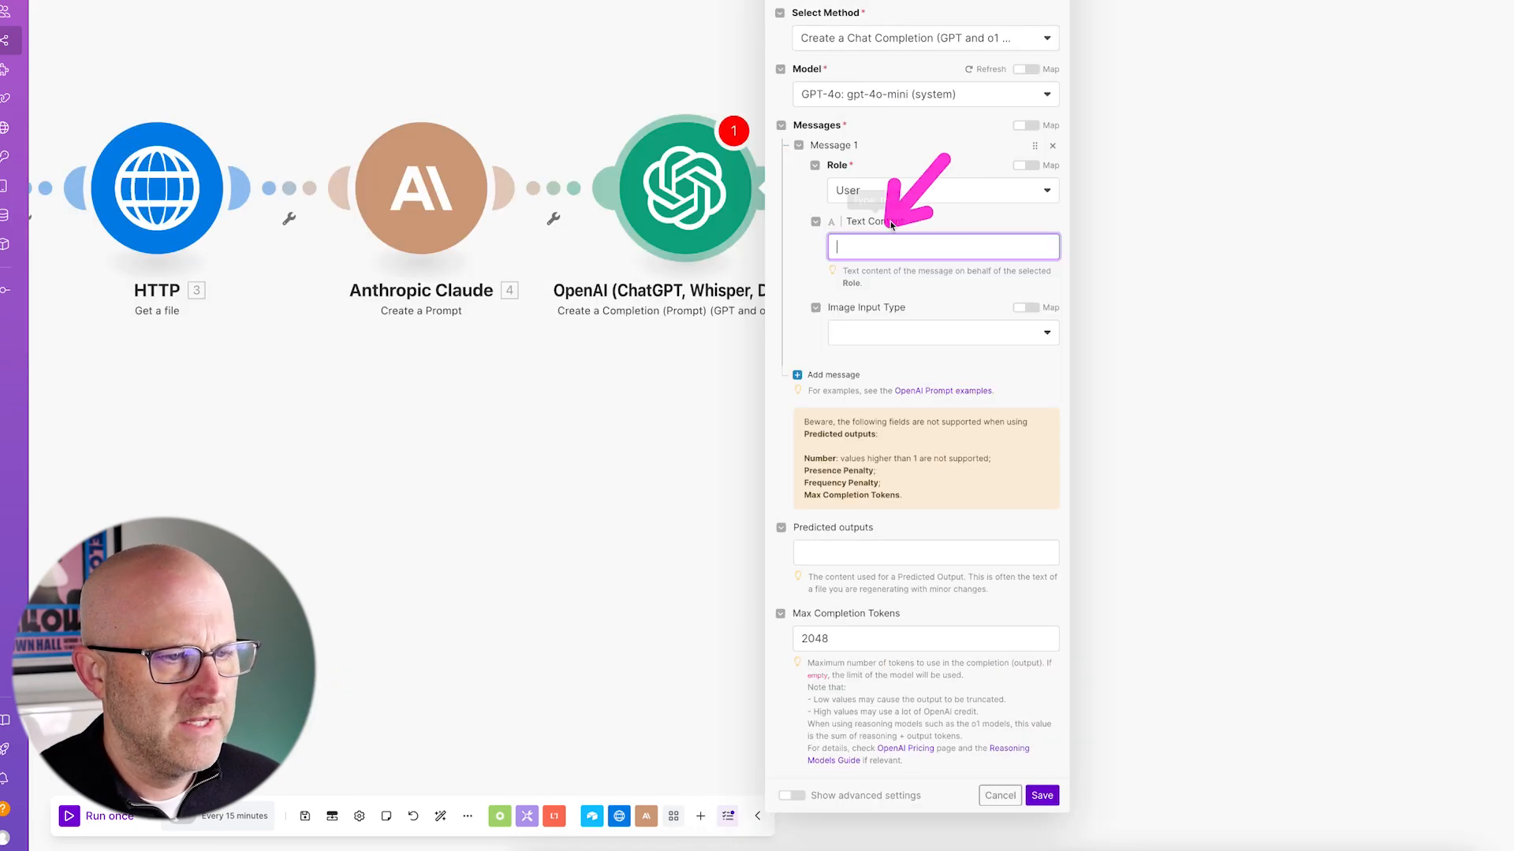
{"action": "left_click", "coordinate": [870, 243]}
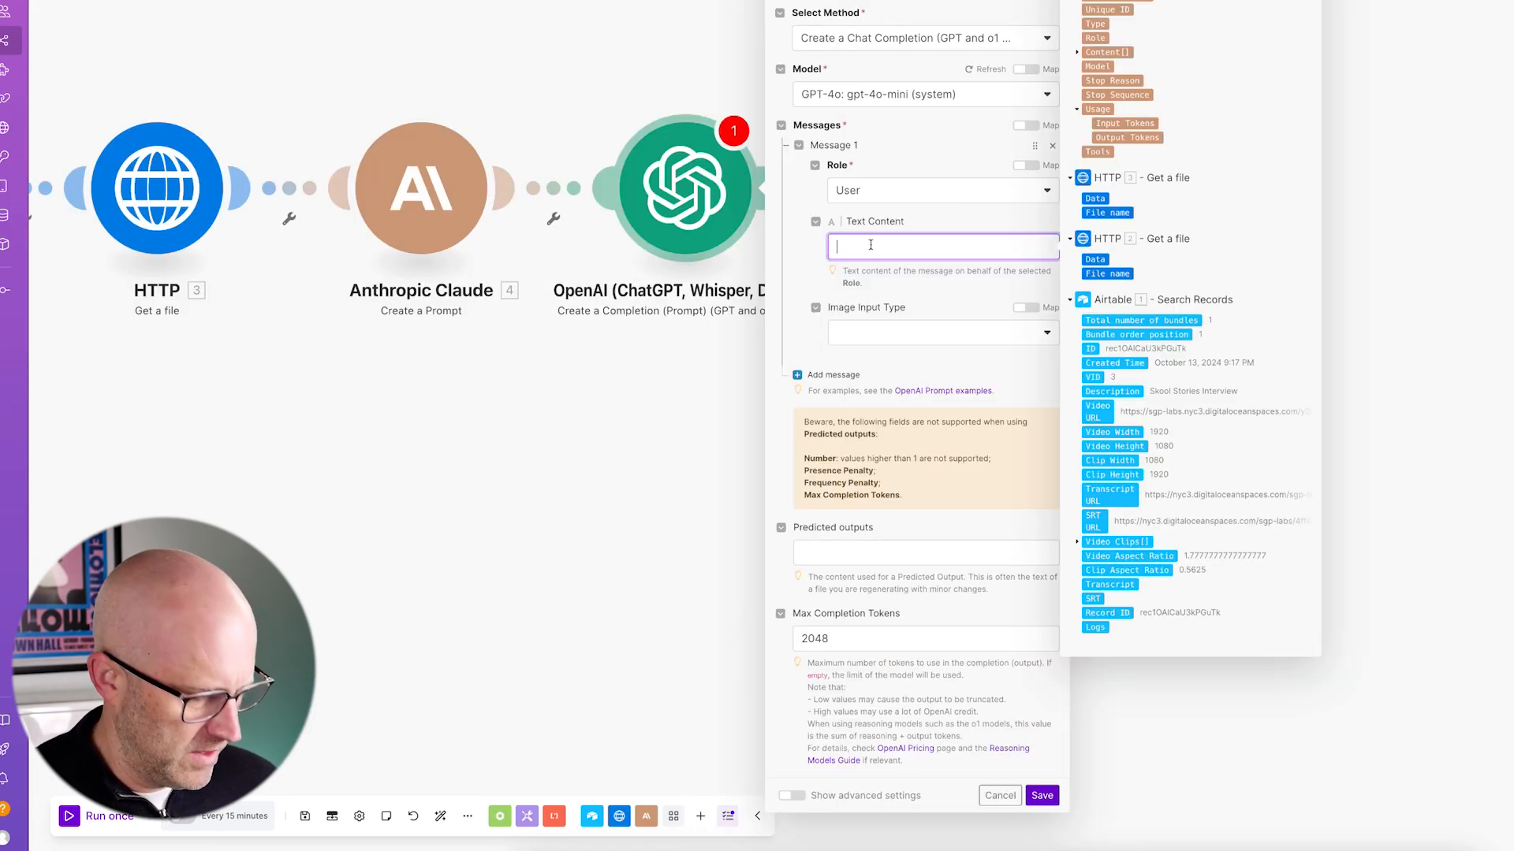
{"action": "type", "text": "3.textResponse  Review the text above which contains clips taken from a longer video transcript.  Return the exact text from each clip in a JSON, which a short auto generated 4 to 5 word description. Do **not** change the clip text in anyway.  [{\"clip\": \"CLIP_TEXT_ONLY\", \"description\": \"4 TO 5 WORD DESCRIPTION\"}.....]"}
- Map Claude's 4. Text Response into the message text and adjust the prompt wording
{"action": "left_click_drag", "start_coordinate": [1066, 847], "coordinate": [1393, 828]}
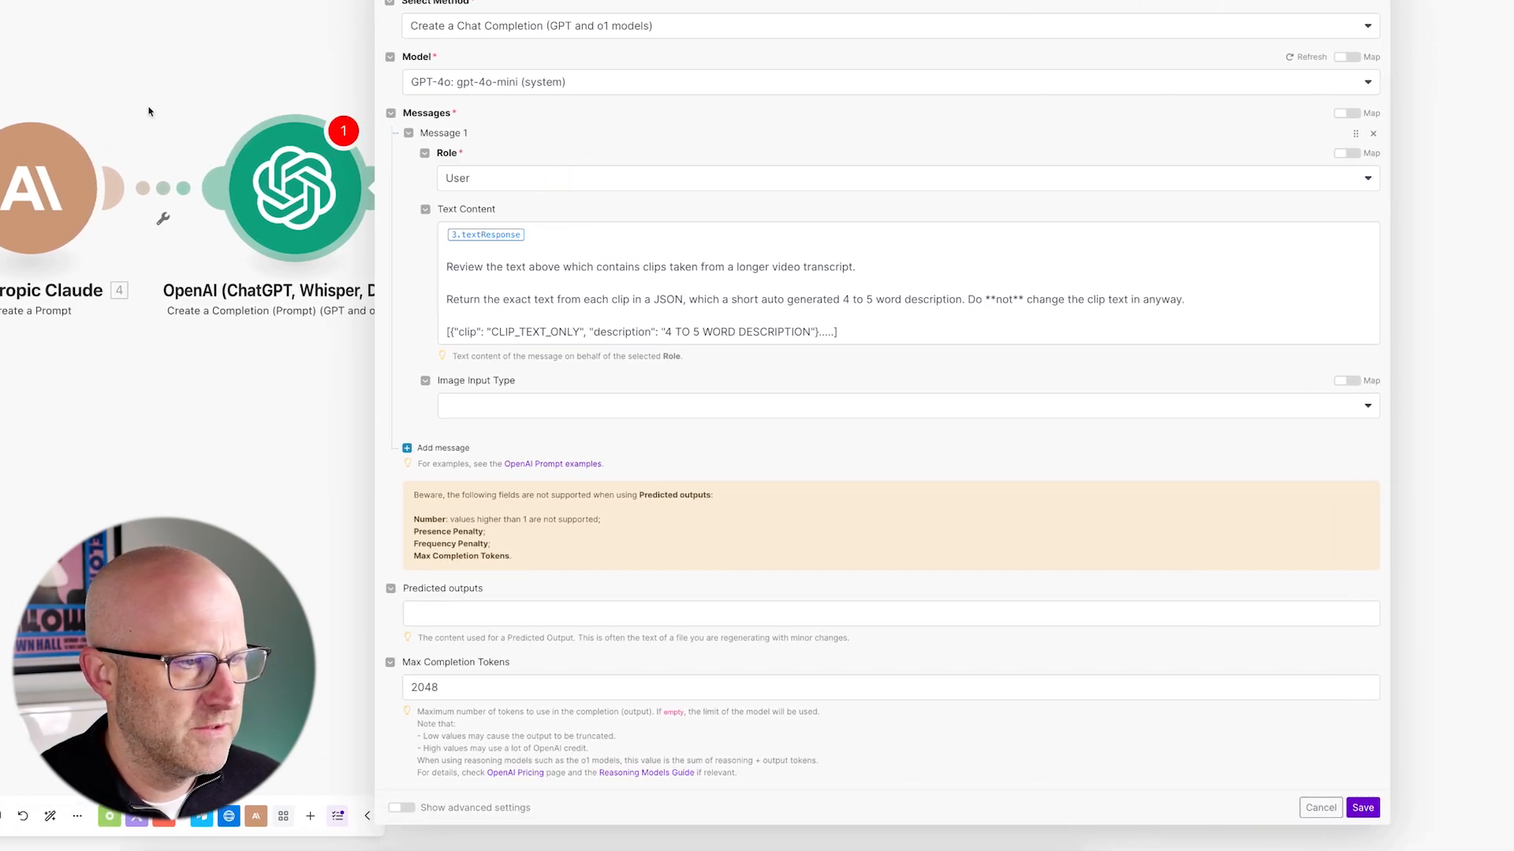
{"action": "left_click", "coordinate": [541, 235]}
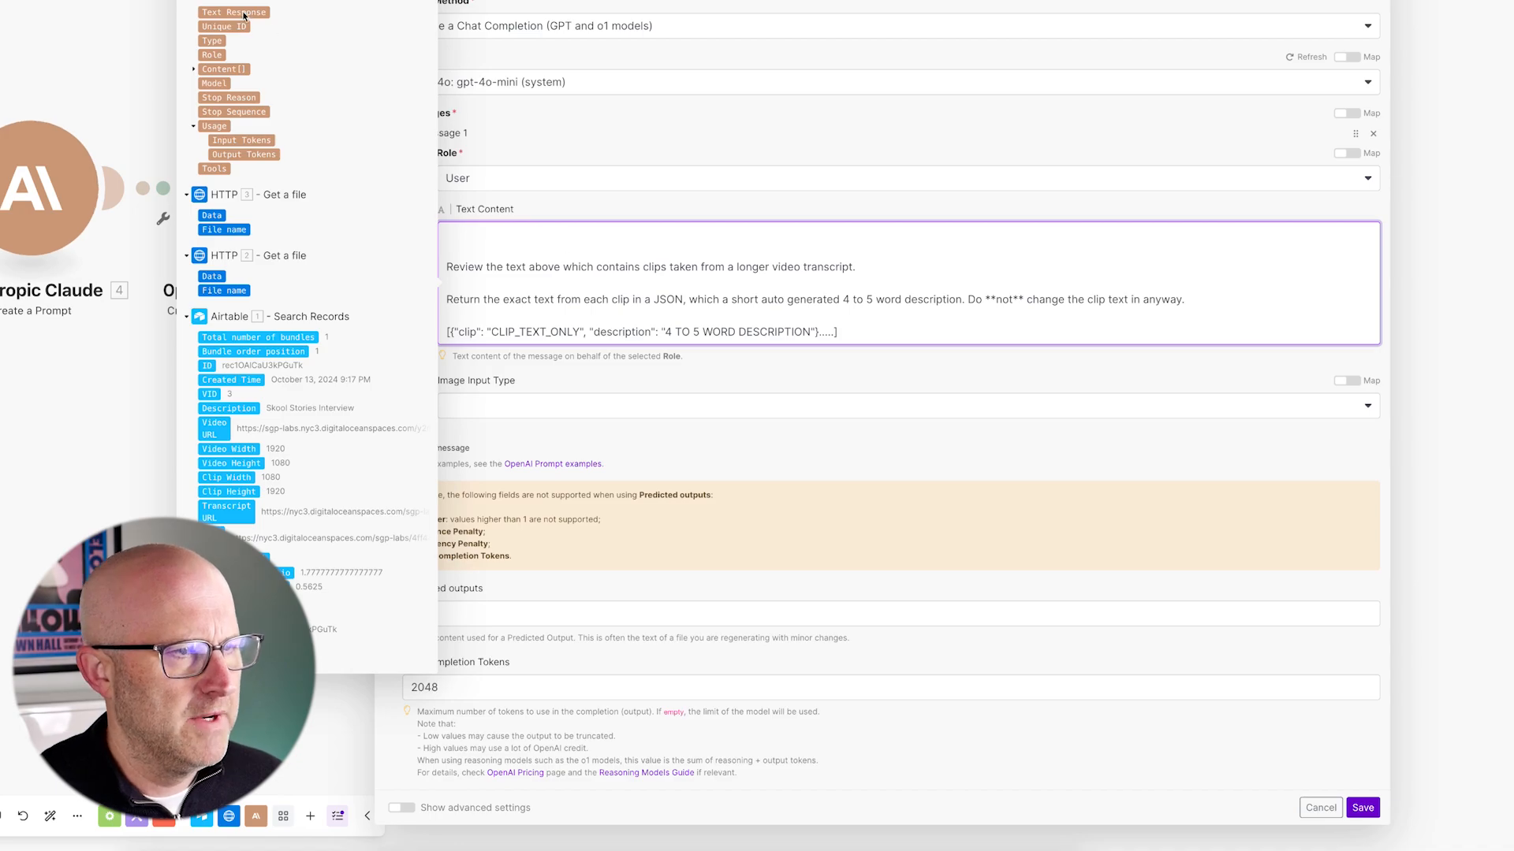
{"action": "left_click_drag", "start_coordinate": [244, 15], "coordinate": [473, 238]}
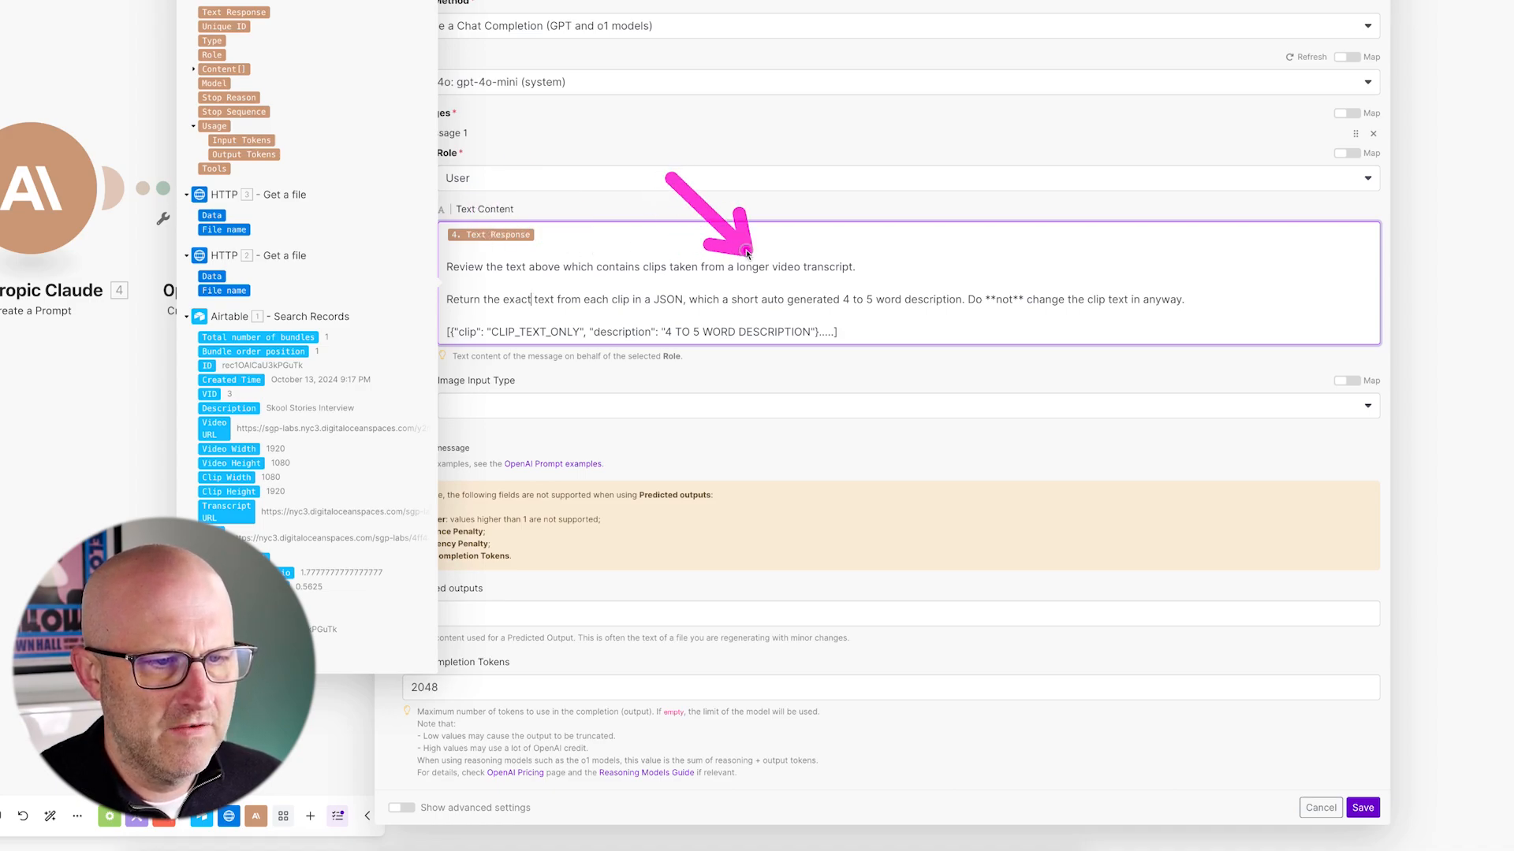
{"action": "mouse_move", "coordinate": [589, 155]}
{"action": "left_mouse_down"}
{"action": "mouse_move", "coordinate": [517, 238]}
{"action": "mouse_move", "coordinate": [565, 278]}
{"action": "mouse_move", "coordinate": [666, 263]}
{"action": "mouse_move", "coordinate": [691, 280]}
{"action": "left_mouse_up"}
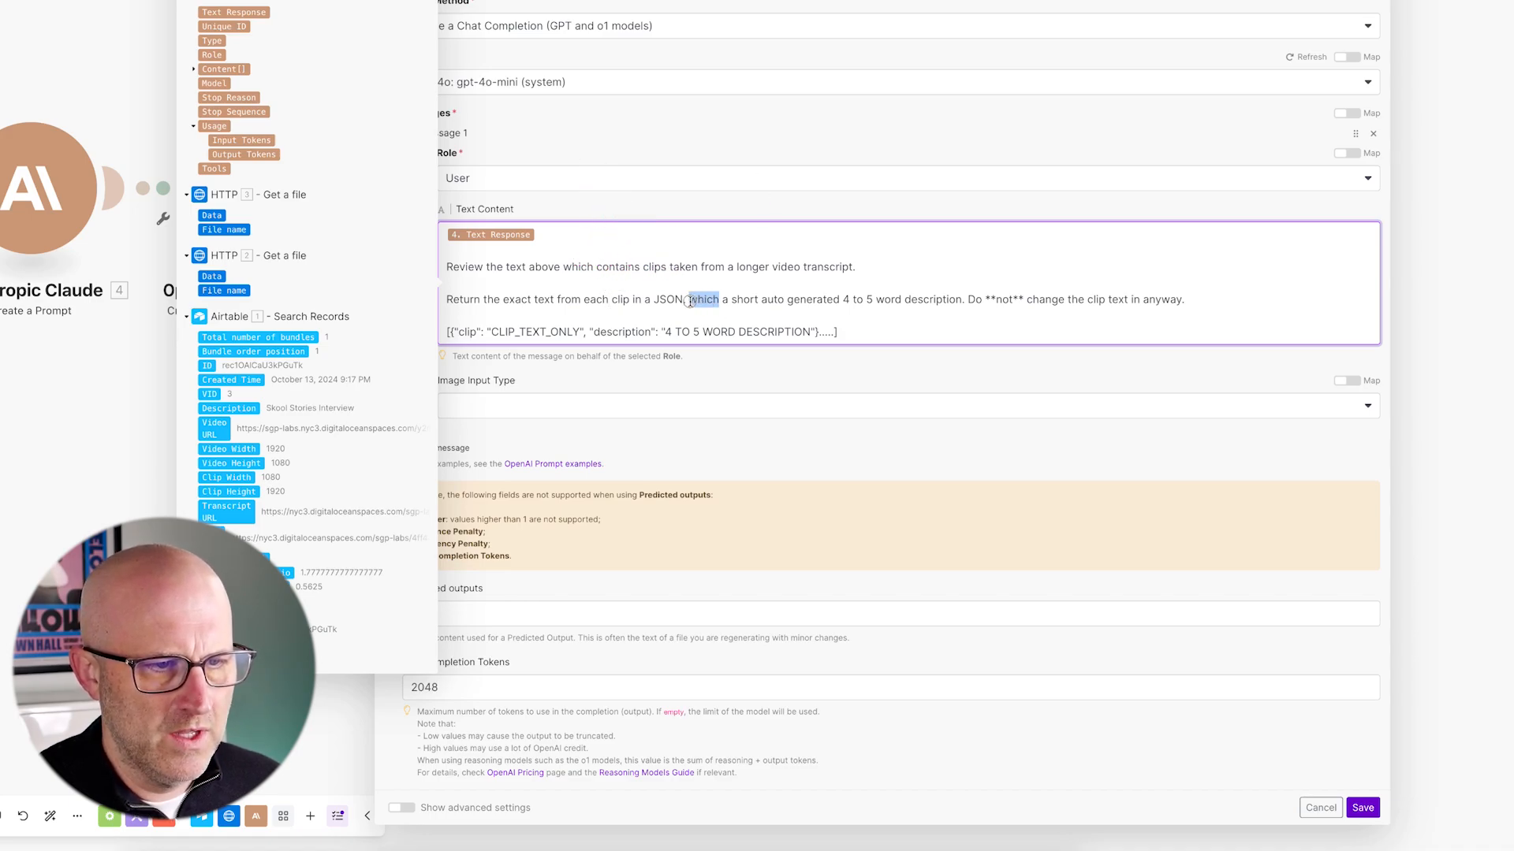
{"action": "type", "text": "with"}
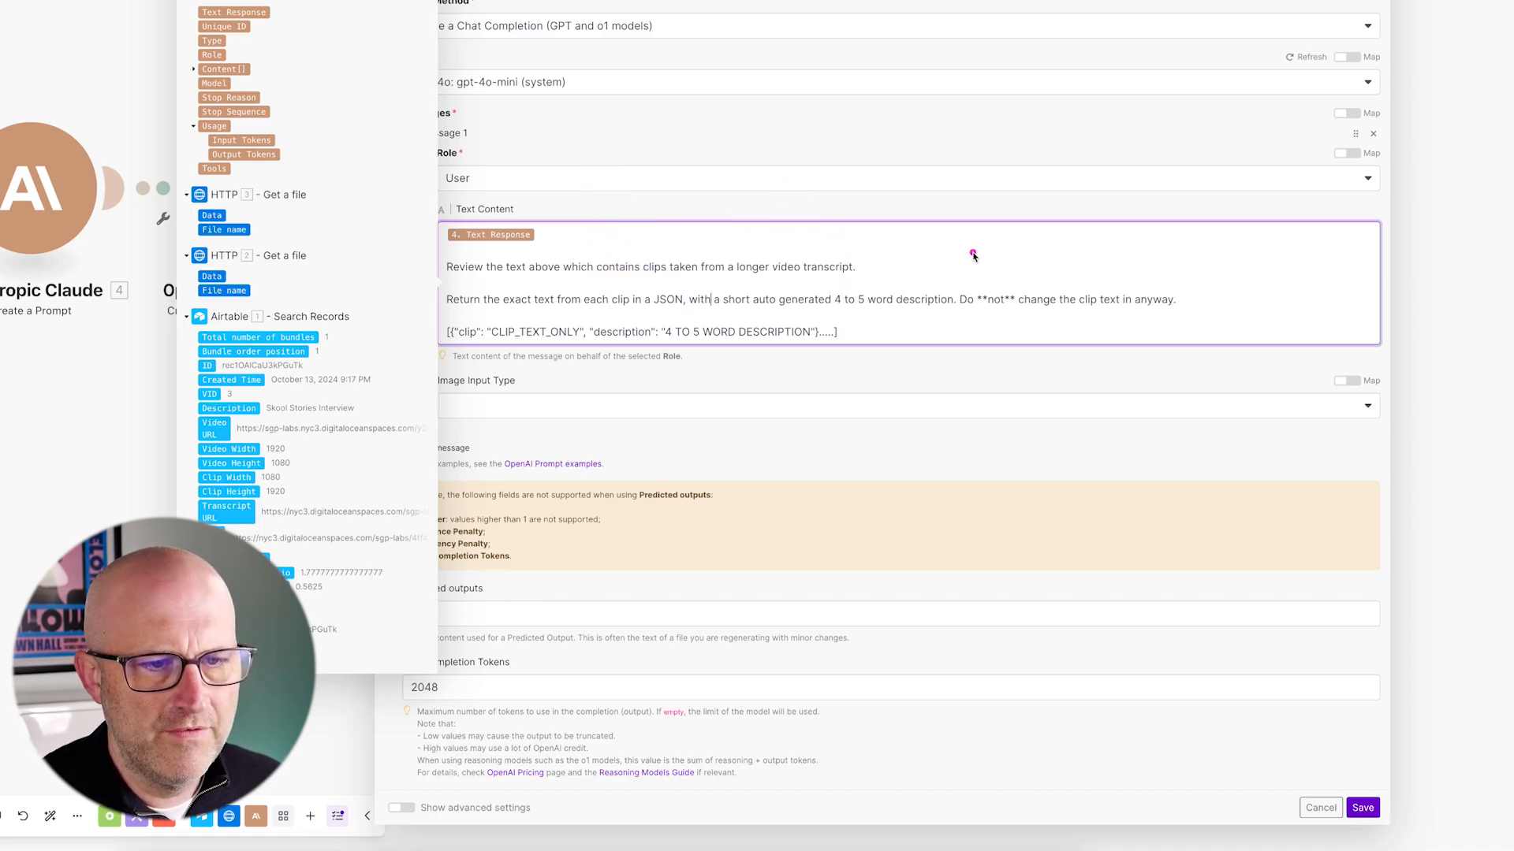
{"action": "mouse_move", "coordinate": [974, 211]}
{"action": "left_mouse_down"}
{"action": "mouse_move", "coordinate": [980, 285]}
{"action": "mouse_move", "coordinate": [1086, 292]}
{"action": "left_mouse_up"}
{"action": "mouse_move", "coordinate": [766, 180]}
{"action": "left_mouse_down"}
{"action": "mouse_move", "coordinate": [701, 325]}
{"action": "mouse_move", "coordinate": [514, 316]}
{"action": "left_mouse_up"}
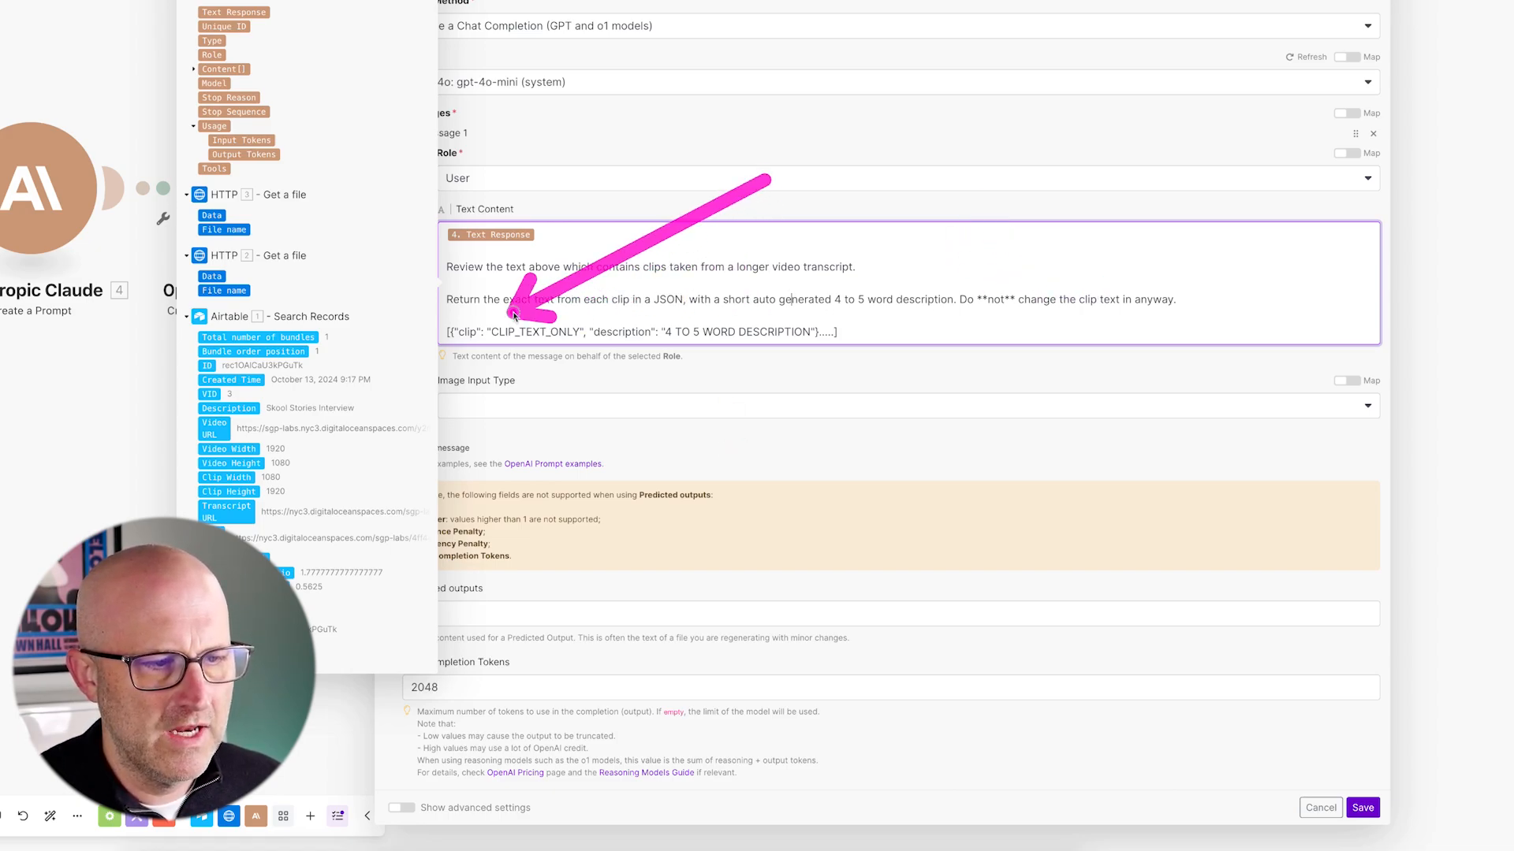
{"action": "mouse_move", "coordinate": [506, 236]}
{"action": "left_mouse_down"}
{"action": "mouse_move", "coordinate": [463, 287]}
{"action": "mouse_move", "coordinate": [500, 330]}
{"action": "mouse_move", "coordinate": [720, 277]}
{"action": "mouse_move", "coordinate": [787, 310]}
{"action": "left_mouse_up"}
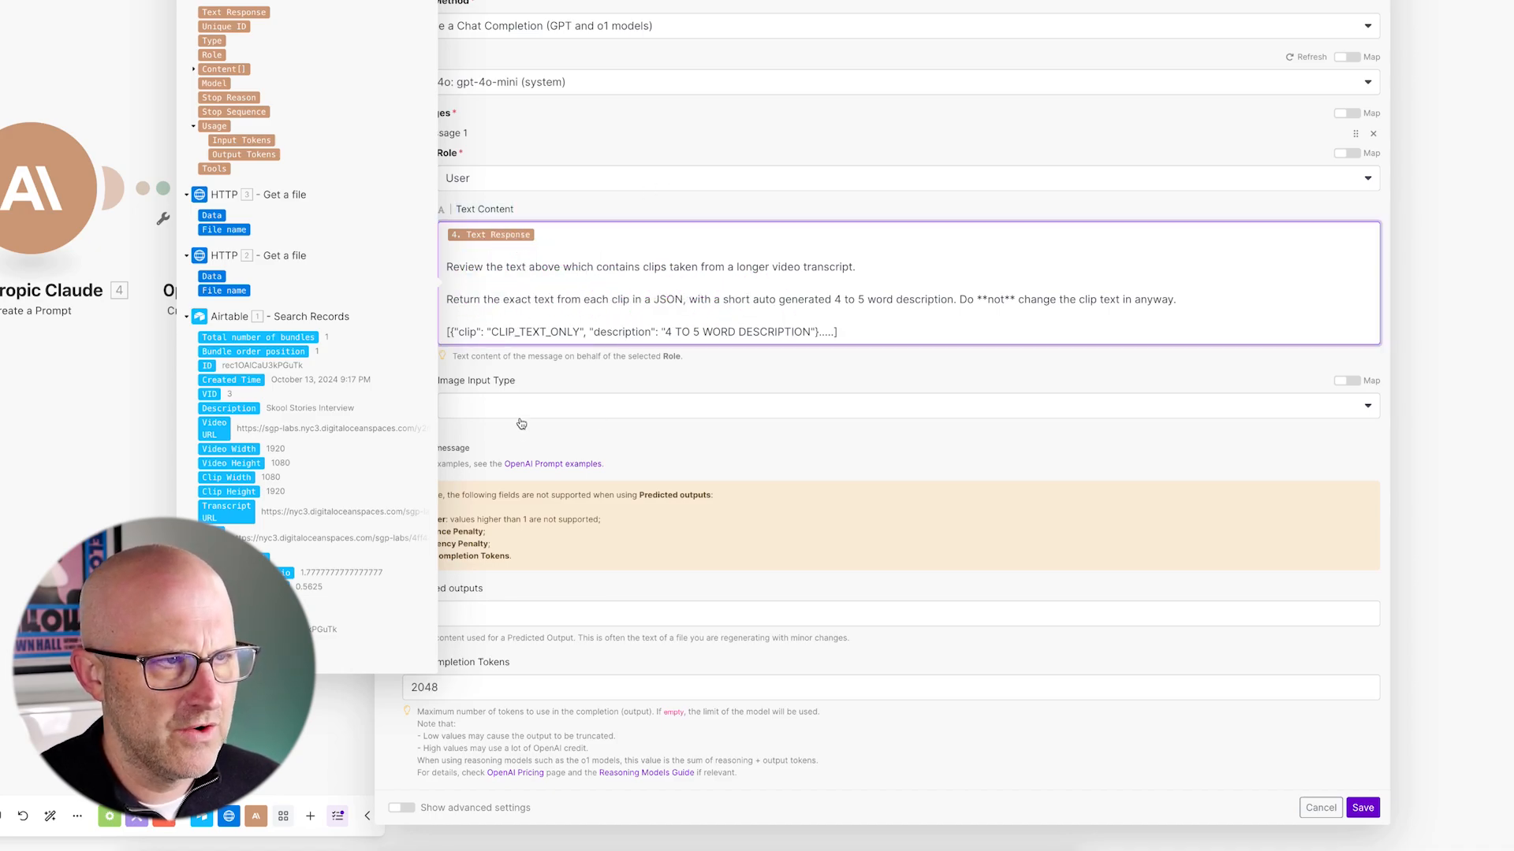
{"action": "left_click_drag", "start_coordinate": [514, 650], "coordinate": [399, 805]}
- Set the OpenAI response format to JSON Object with Parse JSON on, and save
{"action": "left_click", "coordinate": [402, 807]}
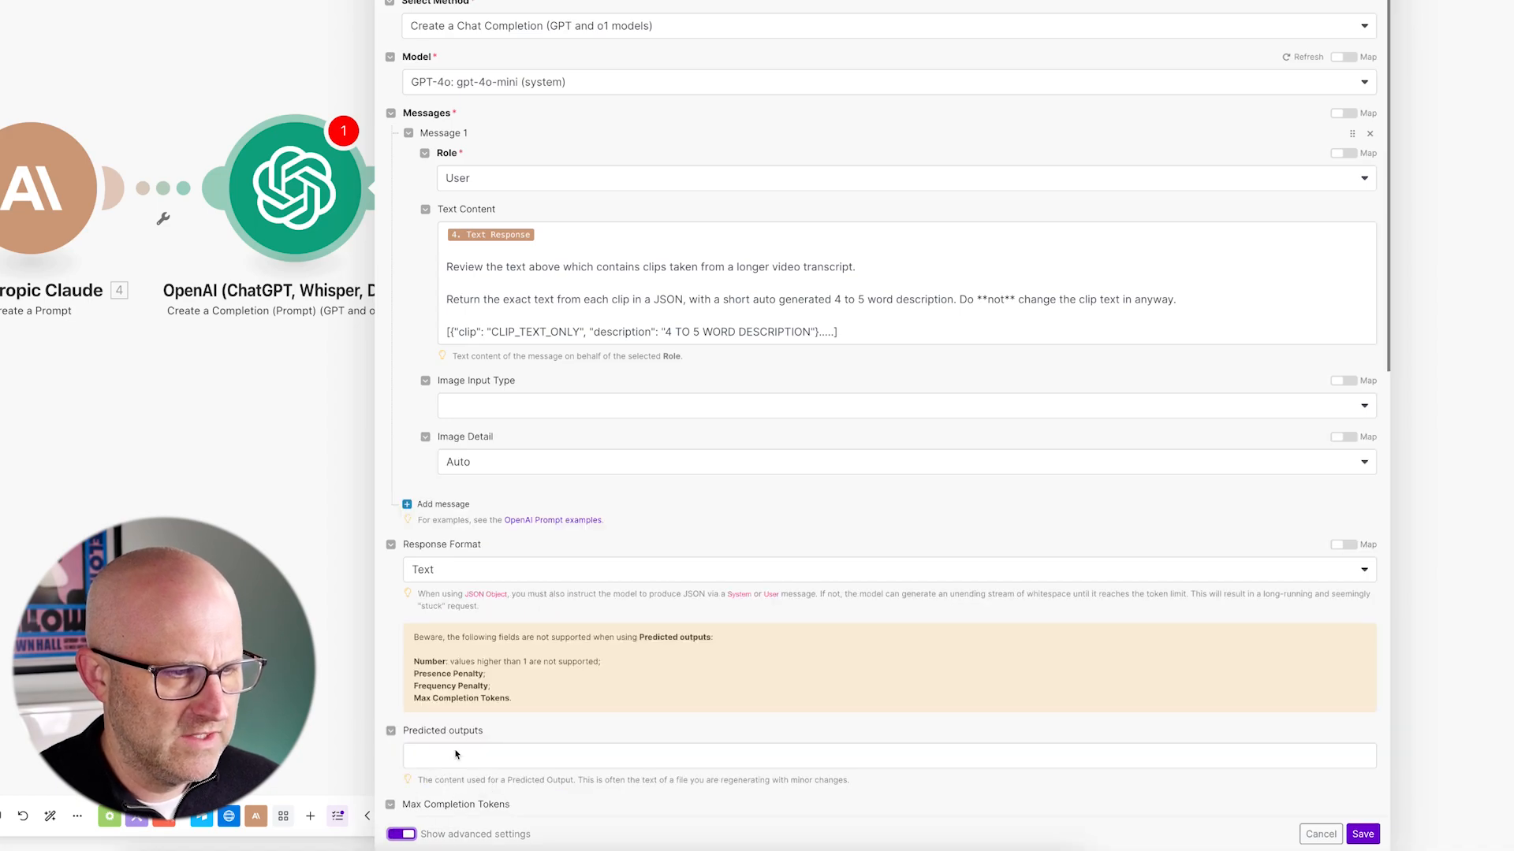
{"action": "left_click_drag", "start_coordinate": [520, 487], "coordinate": [435, 542]}
{"action": "left_click", "coordinate": [460, 581]}
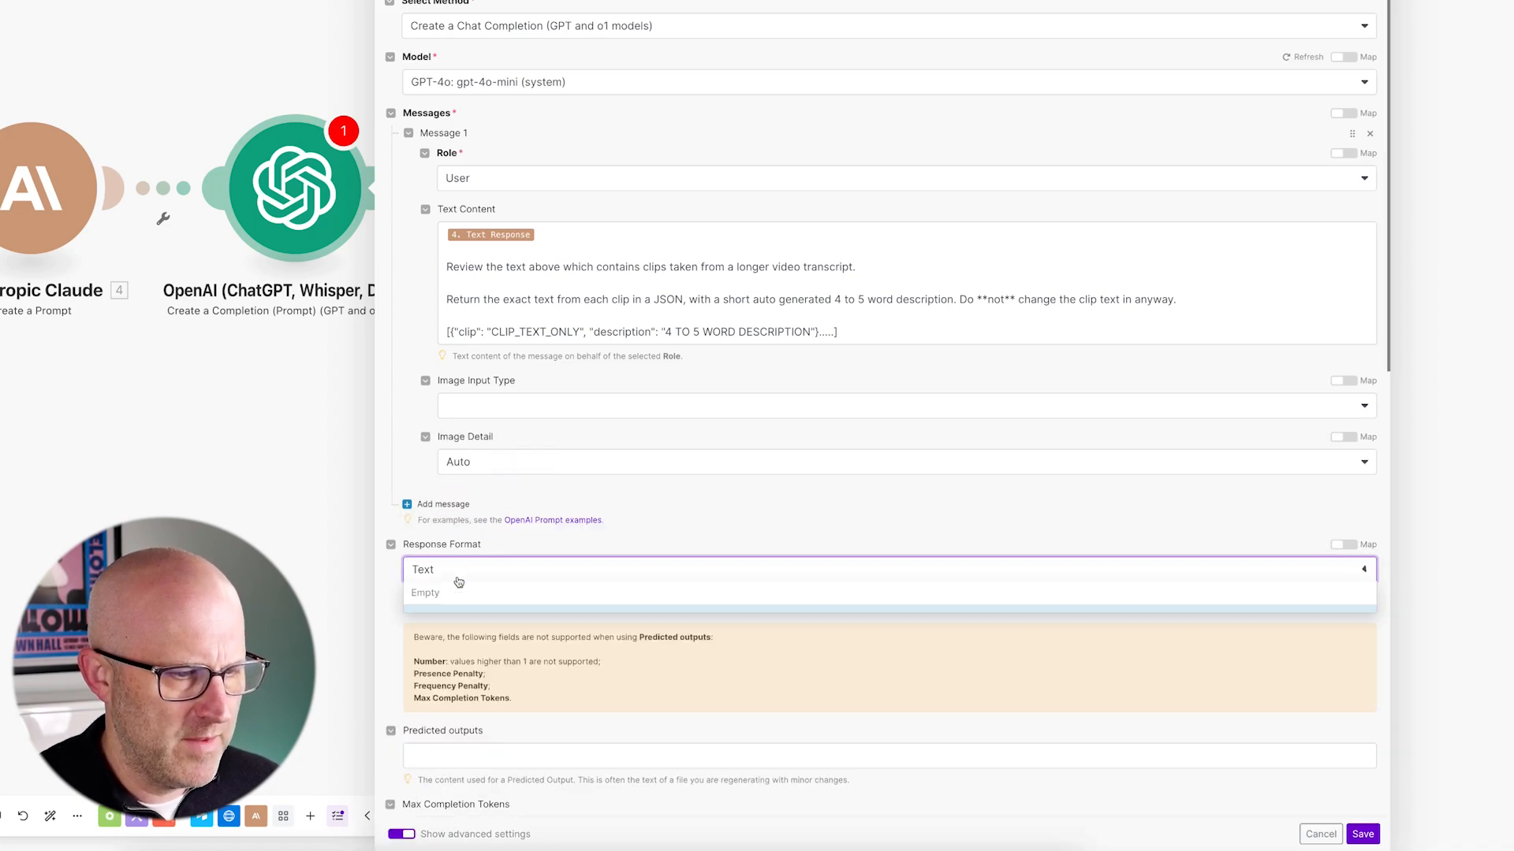
{"action": "left_click", "coordinate": [461, 640]}
{"action": "scroll", "coordinate": [376, 662], "scroll_direction": "down", "scroll_amount": 2}
{"action": "left_click_drag", "start_coordinate": [309, 611], "coordinate": [367, 577]}
{"action": "left_click", "coordinate": [410, 549]}
{"action": "left_click_drag", "start_coordinate": [1442, 690], "coordinate": [1372, 824]}
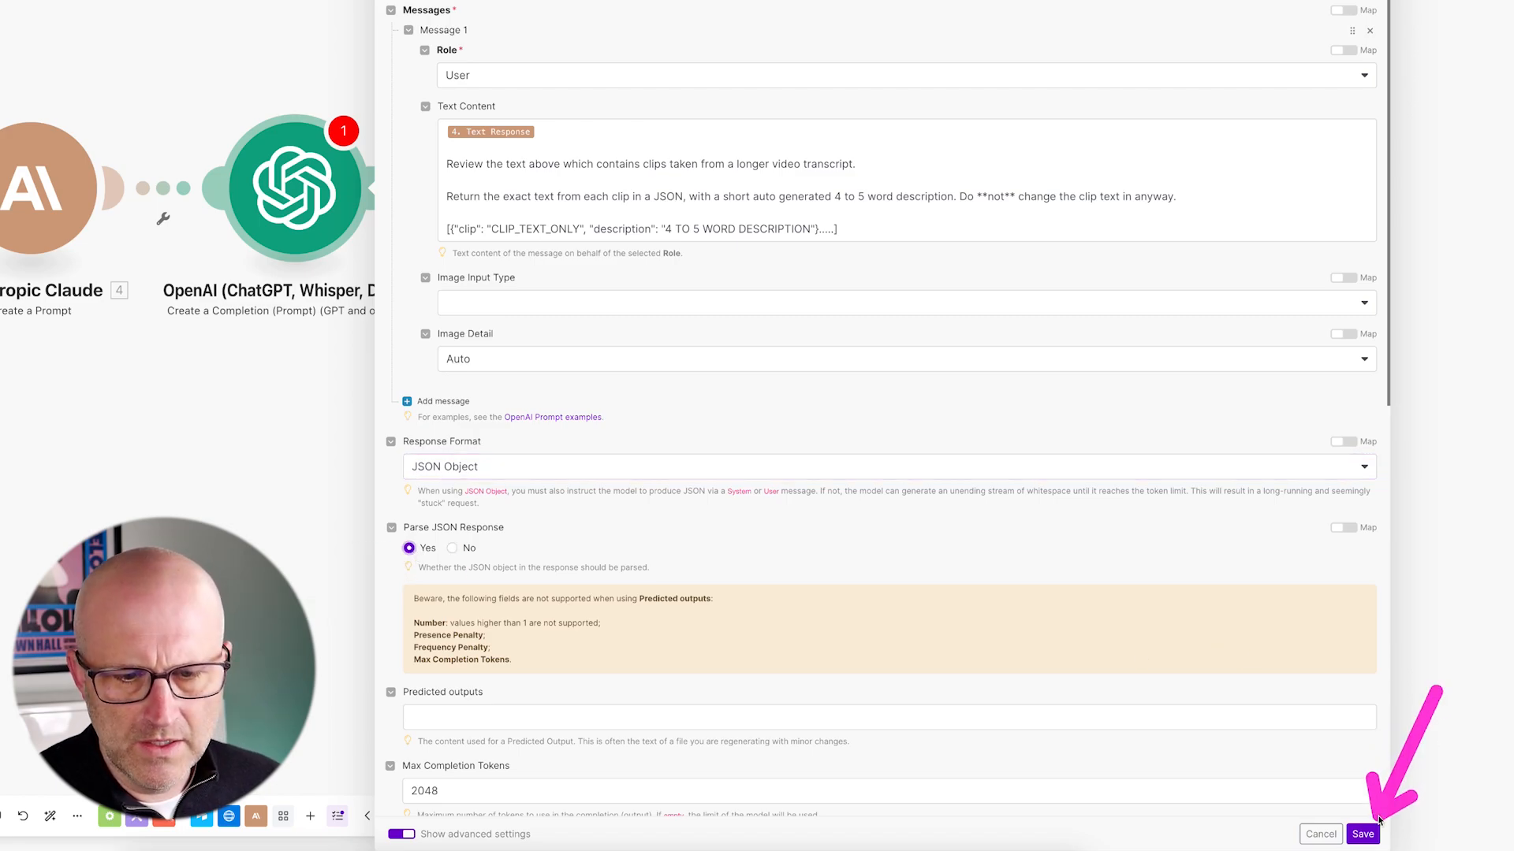
{"action": "left_click", "coordinate": [1362, 834]}
{"action": "left_click_drag", "start_coordinate": [298, 564], "coordinate": [749, 552]}
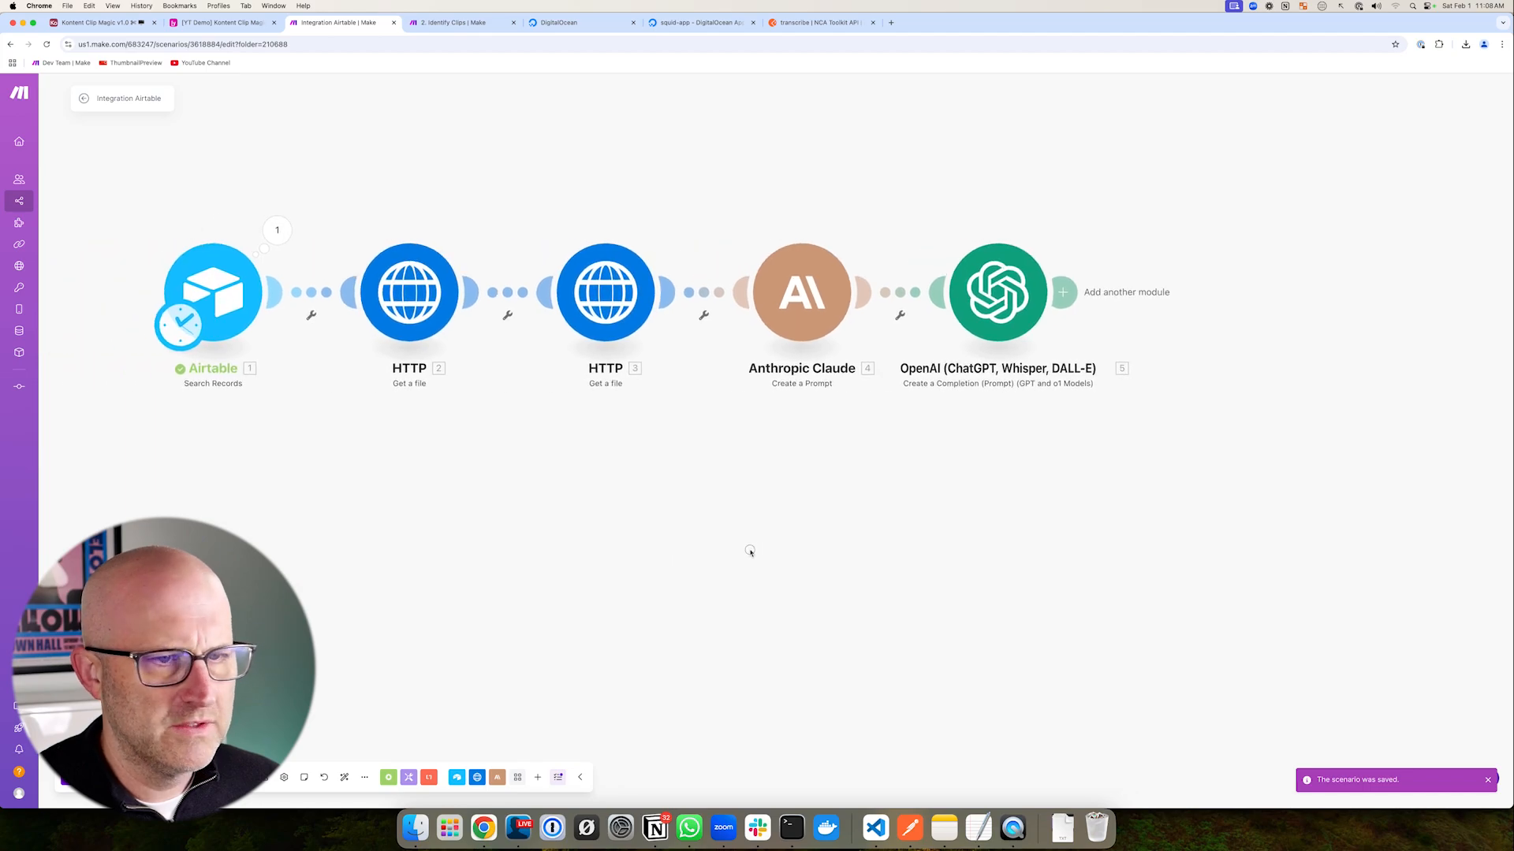
{"action": "mouse_move", "coordinate": [1043, 106]}
{"action": "left_mouse_down"}
{"action": "mouse_move", "coordinate": [998, 227]}
{"action": "mouse_move", "coordinate": [1129, 247]}
{"action": "mouse_move", "coordinate": [1351, 417]}
{"action": "left_mouse_up"}
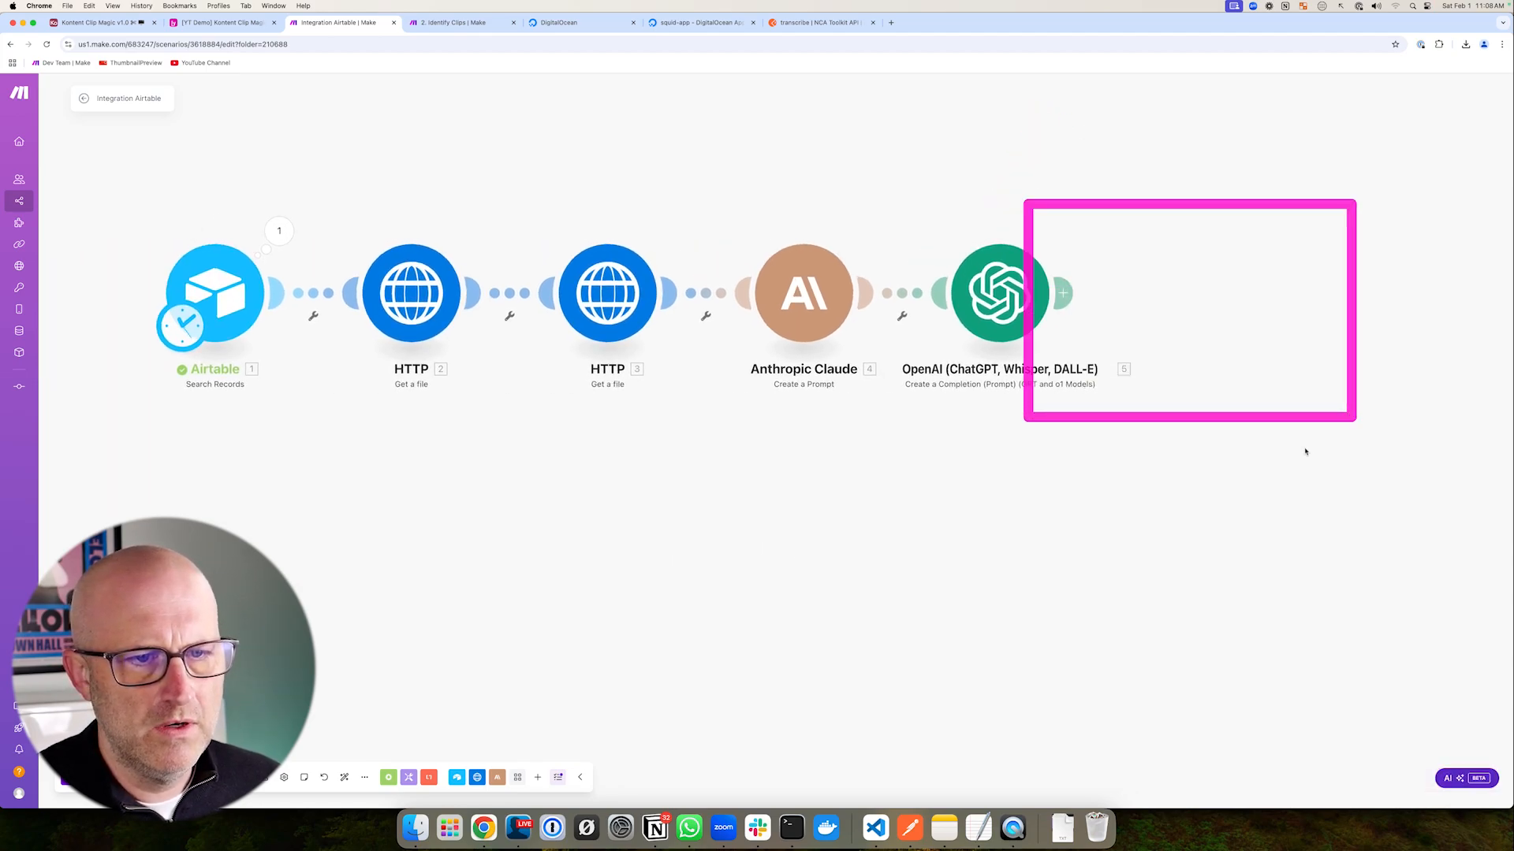
{"action": "left_click_drag", "start_coordinate": [1037, 457], "coordinate": [1027, 476]}
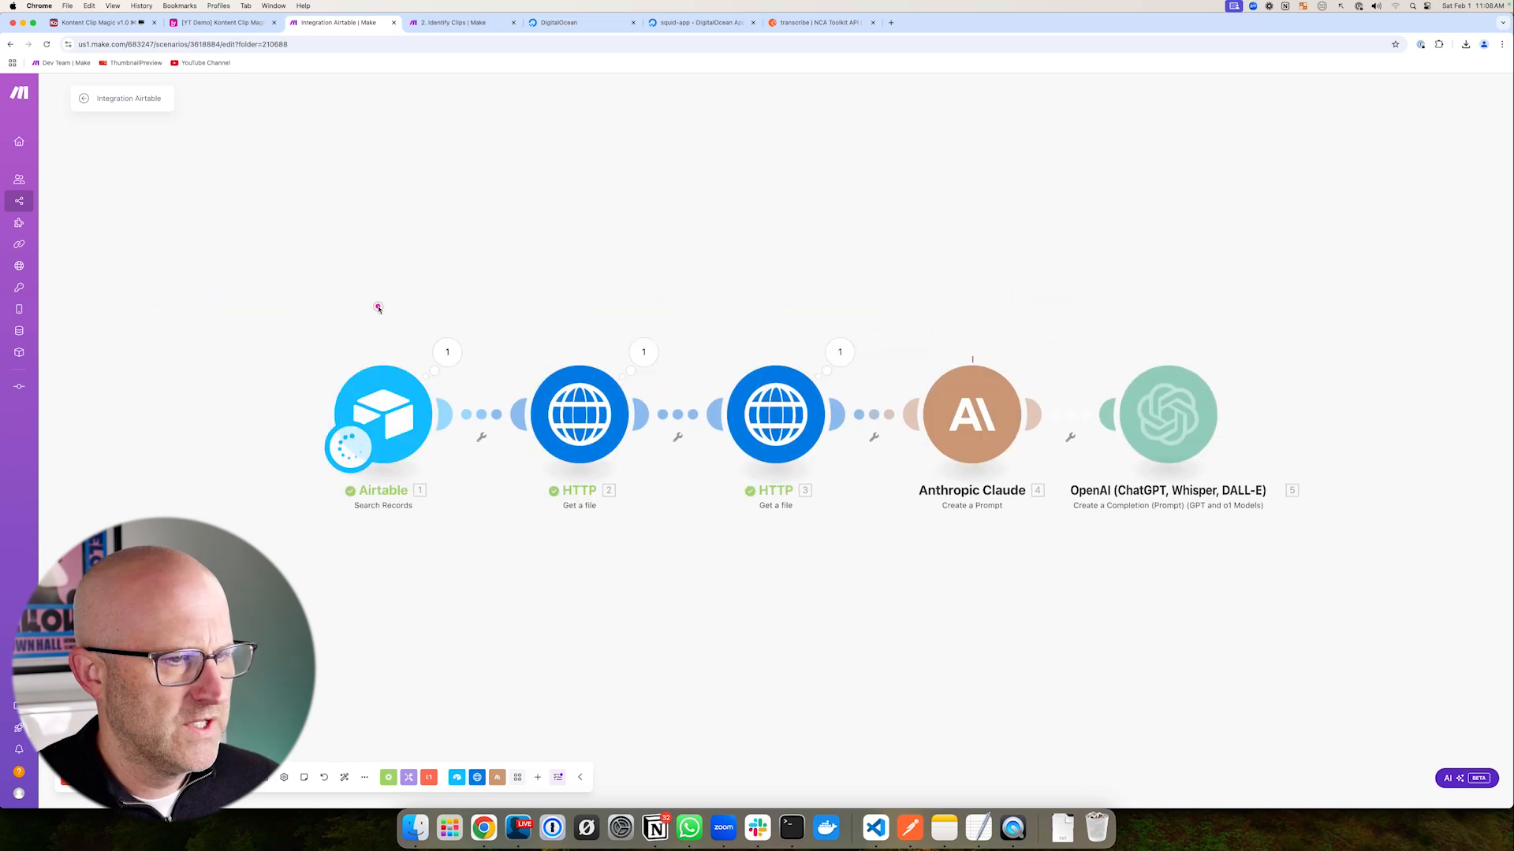
{"action": "left_click_drag", "start_coordinate": [378, 307], "coordinate": [487, 382]}
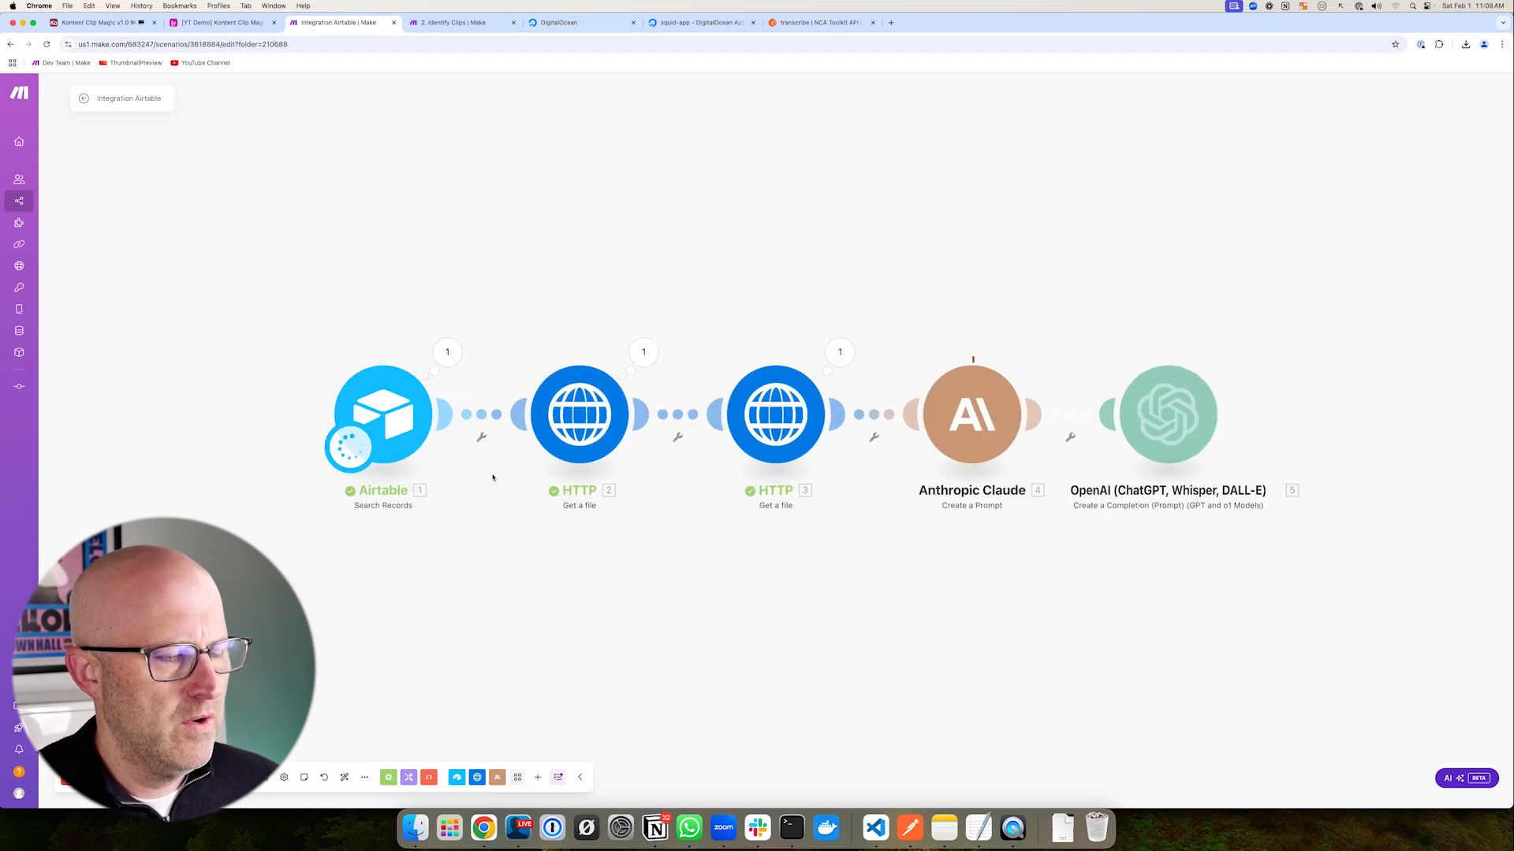
{"action": "left_click_drag", "start_coordinate": [483, 568], "coordinate": [479, 479]}
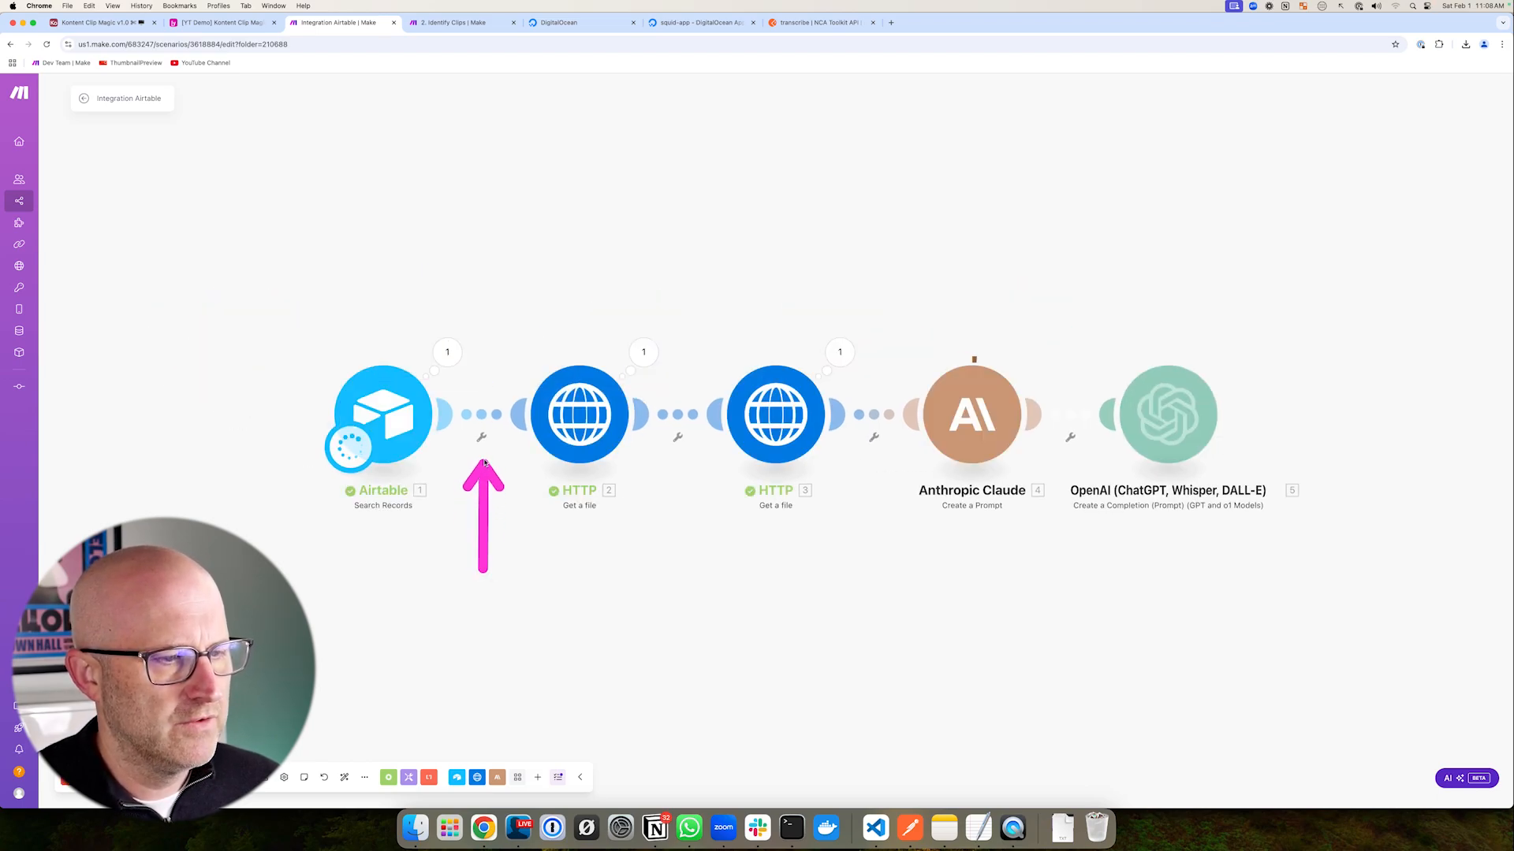
{"action": "mouse_move", "coordinate": [510, 305]}
{"action": "left_mouse_down"}
{"action": "mouse_move", "coordinate": [1027, 506]}
{"action": "mouse_move", "coordinate": [1324, 547]}
{"action": "left_mouse_up"}
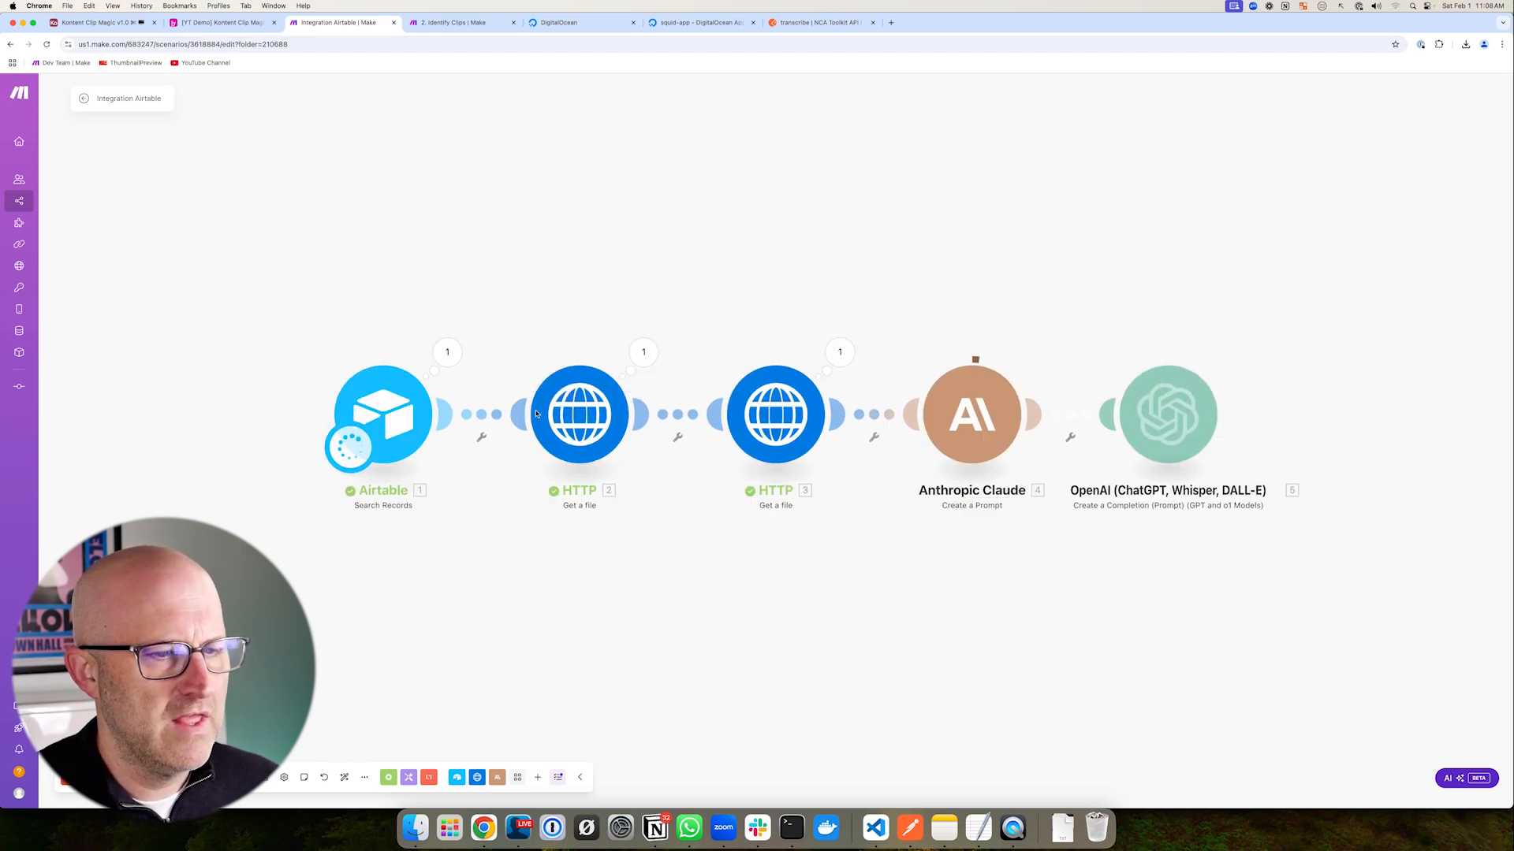
{"action": "left_click_drag", "start_coordinate": [780, 323], "coordinate": [863, 401]}
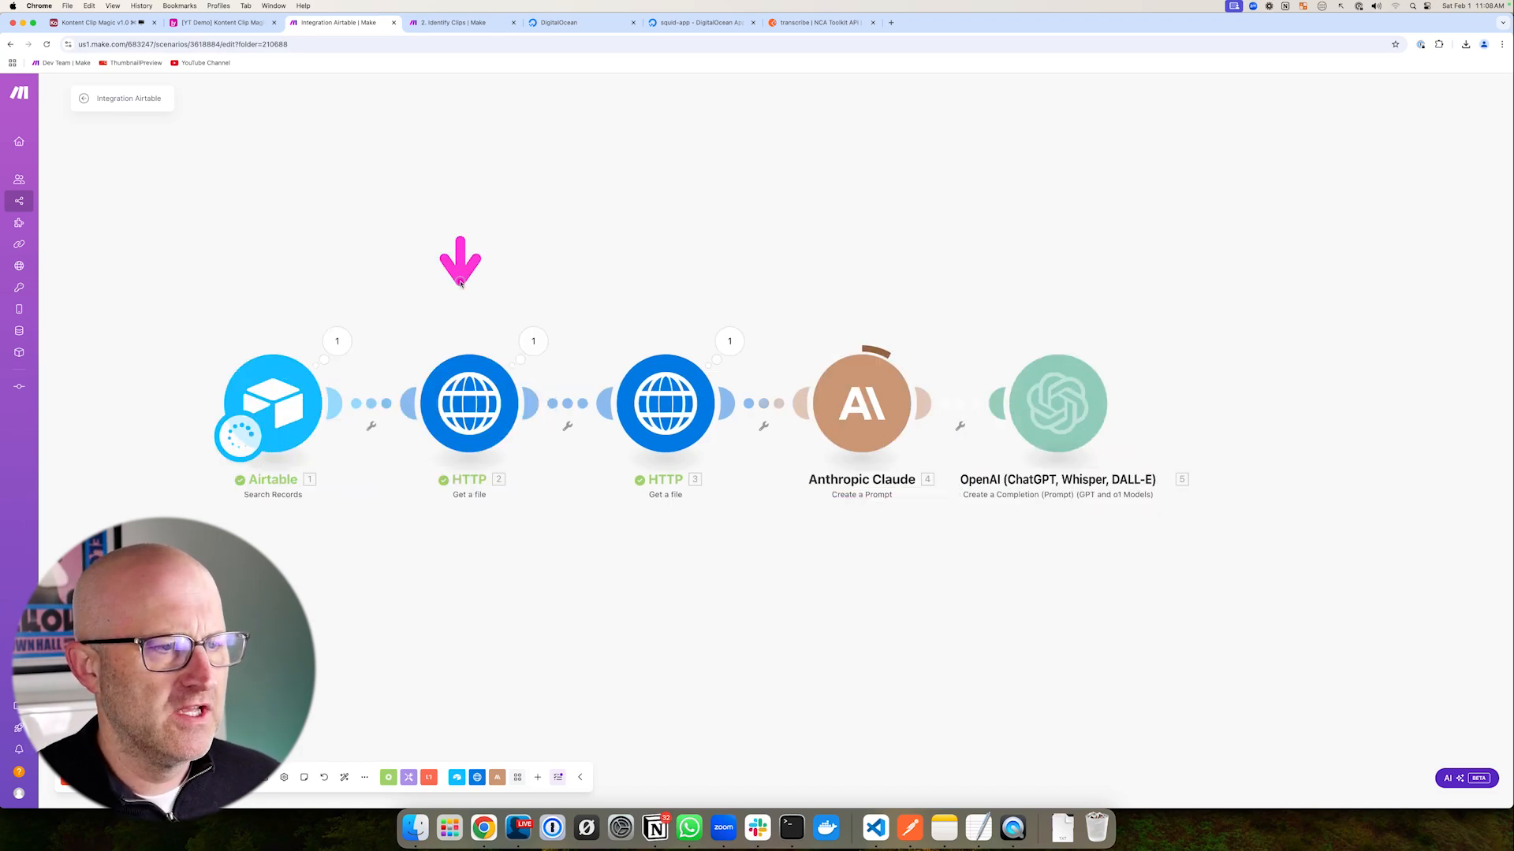
{"action": "left_click_drag", "start_coordinate": [771, 305], "coordinate": [971, 528]}
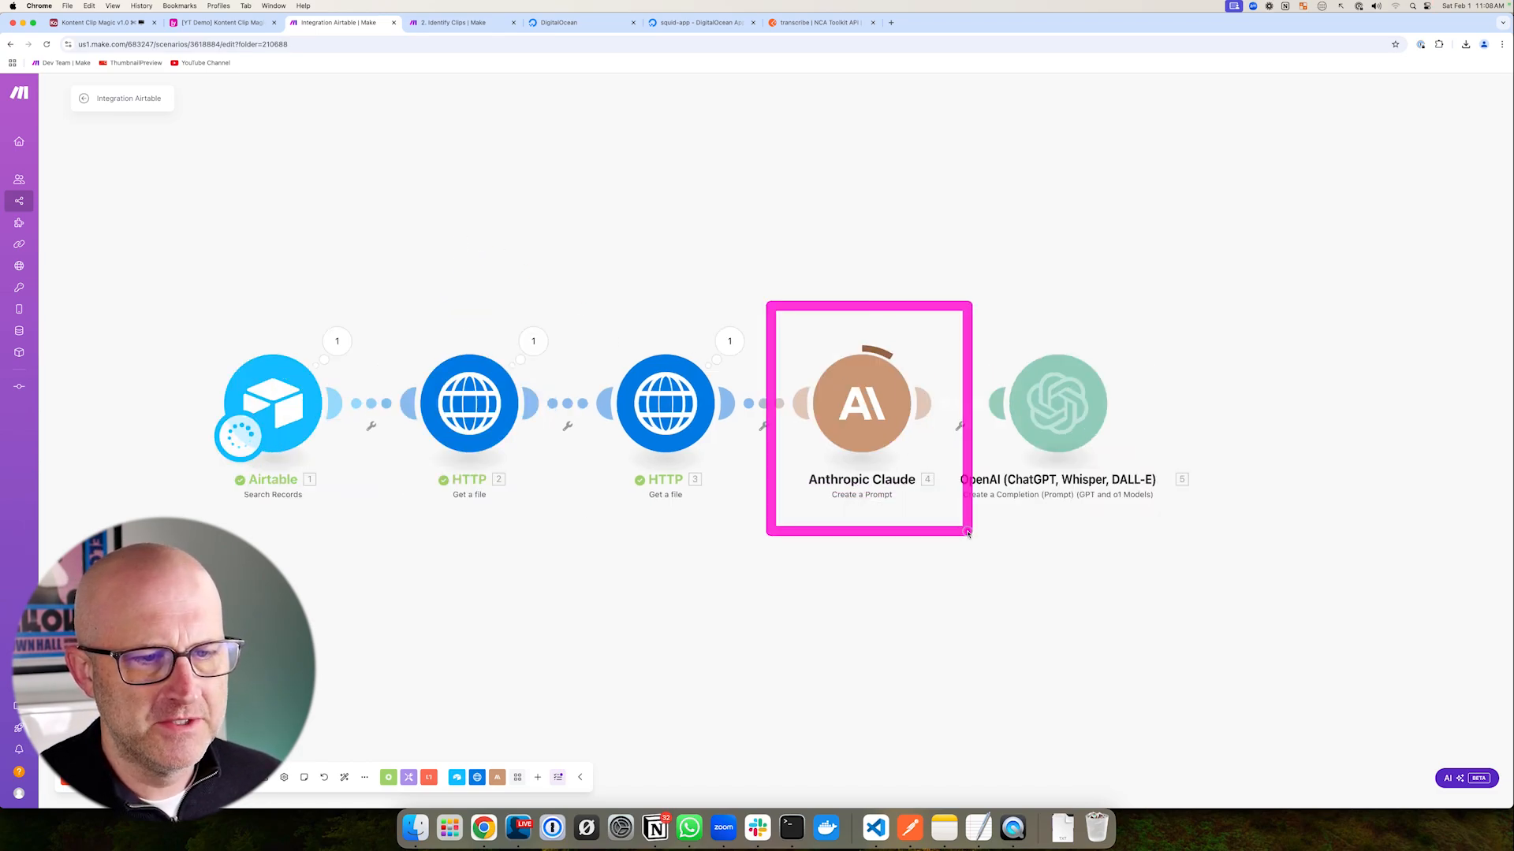
{"action": "left_click", "coordinate": [924, 341]}
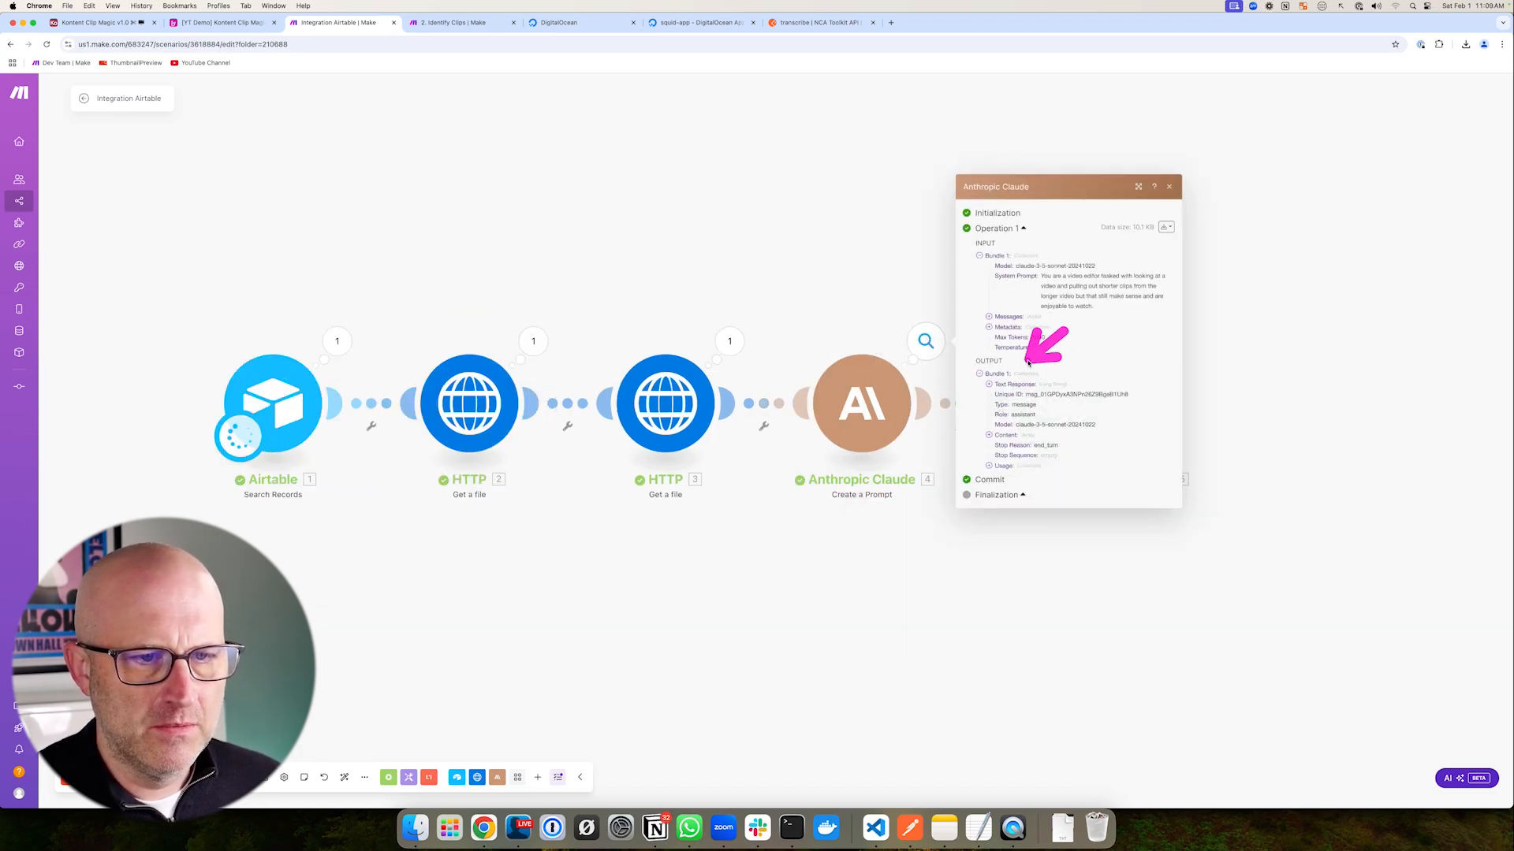
{"action": "left_click", "coordinate": [988, 384]}
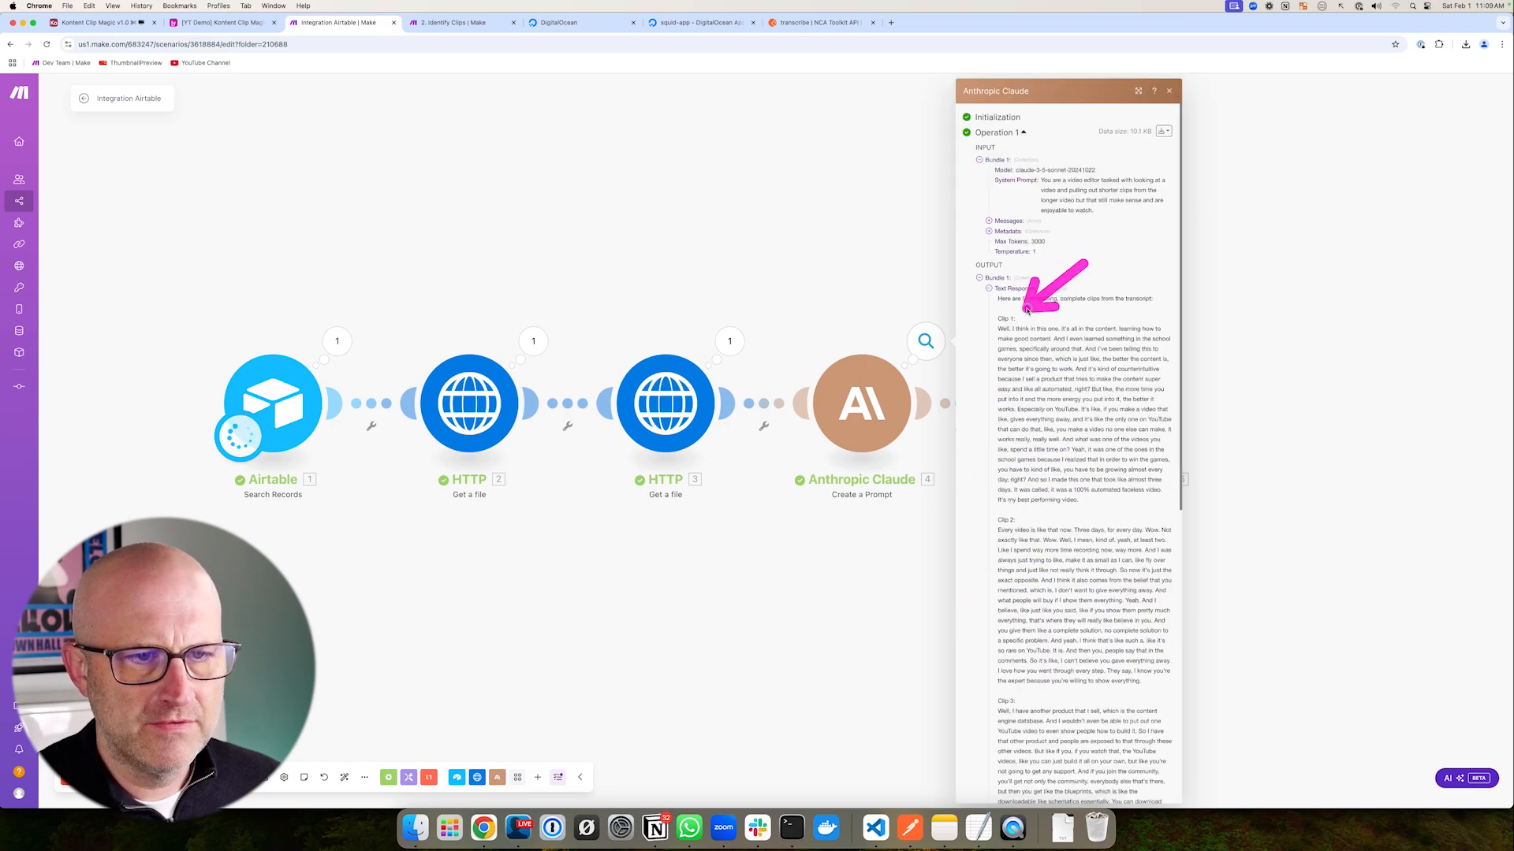
{"action": "left_click_drag", "start_coordinate": [1021, 317], "coordinate": [1030, 433]}
{"action": "scroll", "coordinate": [1056, 316], "scroll_direction": "down", "scroll_amount": 2}
{"action": "mouse_move", "coordinate": [1083, 206]}
{"action": "left_mouse_down"}
{"action": "mouse_move", "coordinate": [1030, 298]}
{"action": "mouse_move", "coordinate": [1037, 392]}
{"action": "left_mouse_up"}
{"action": "scroll", "coordinate": [1039, 394], "scroll_direction": "down", "scroll_amount": 6}
{"action": "left_click_drag", "start_coordinate": [1124, 319], "coordinate": [1039, 484]}
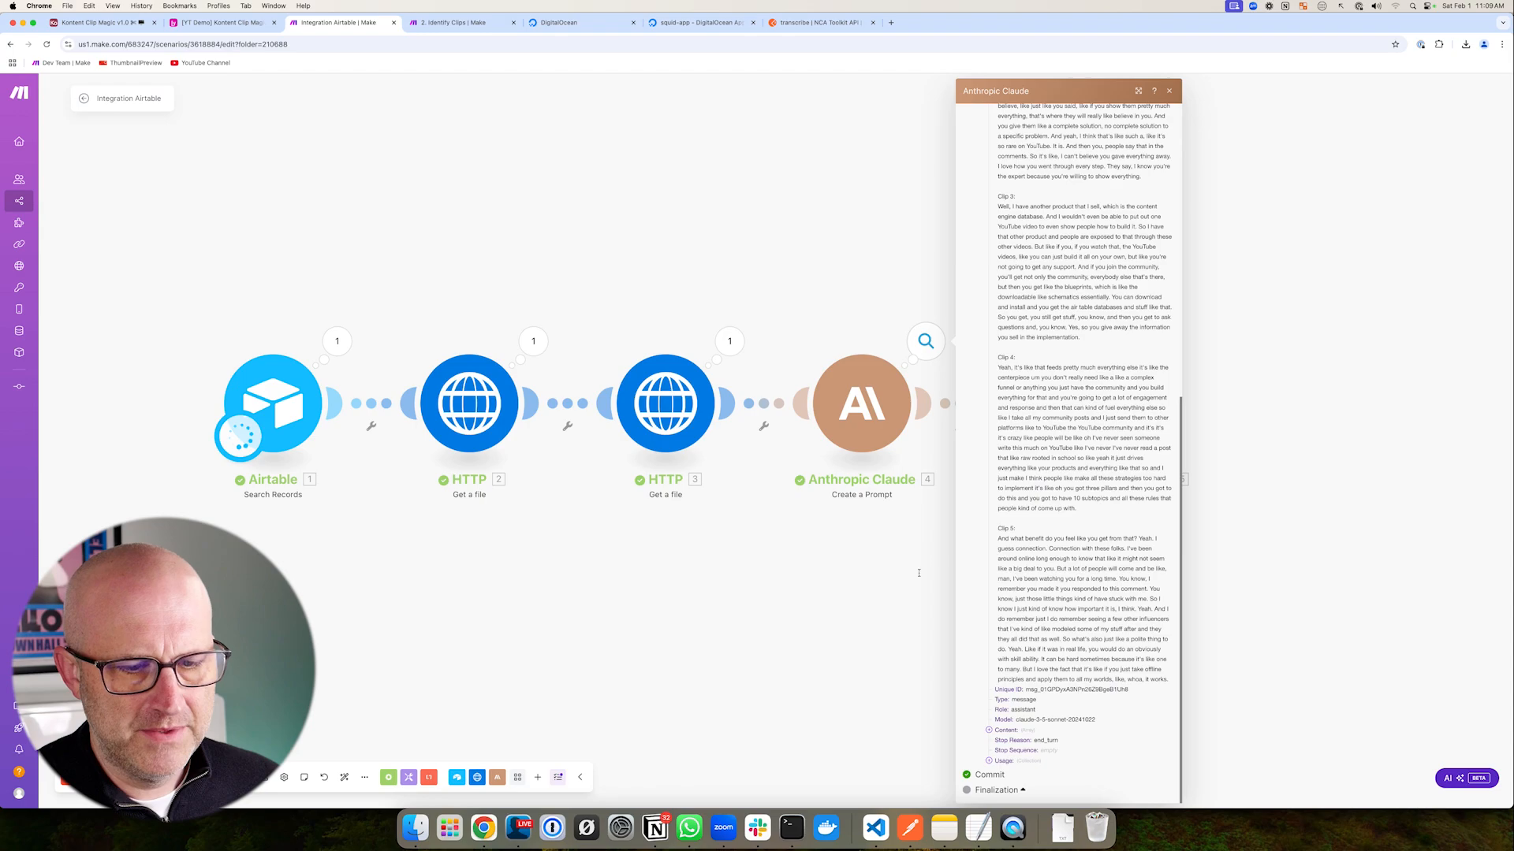
{"action": "left_click", "coordinate": [1169, 90]}
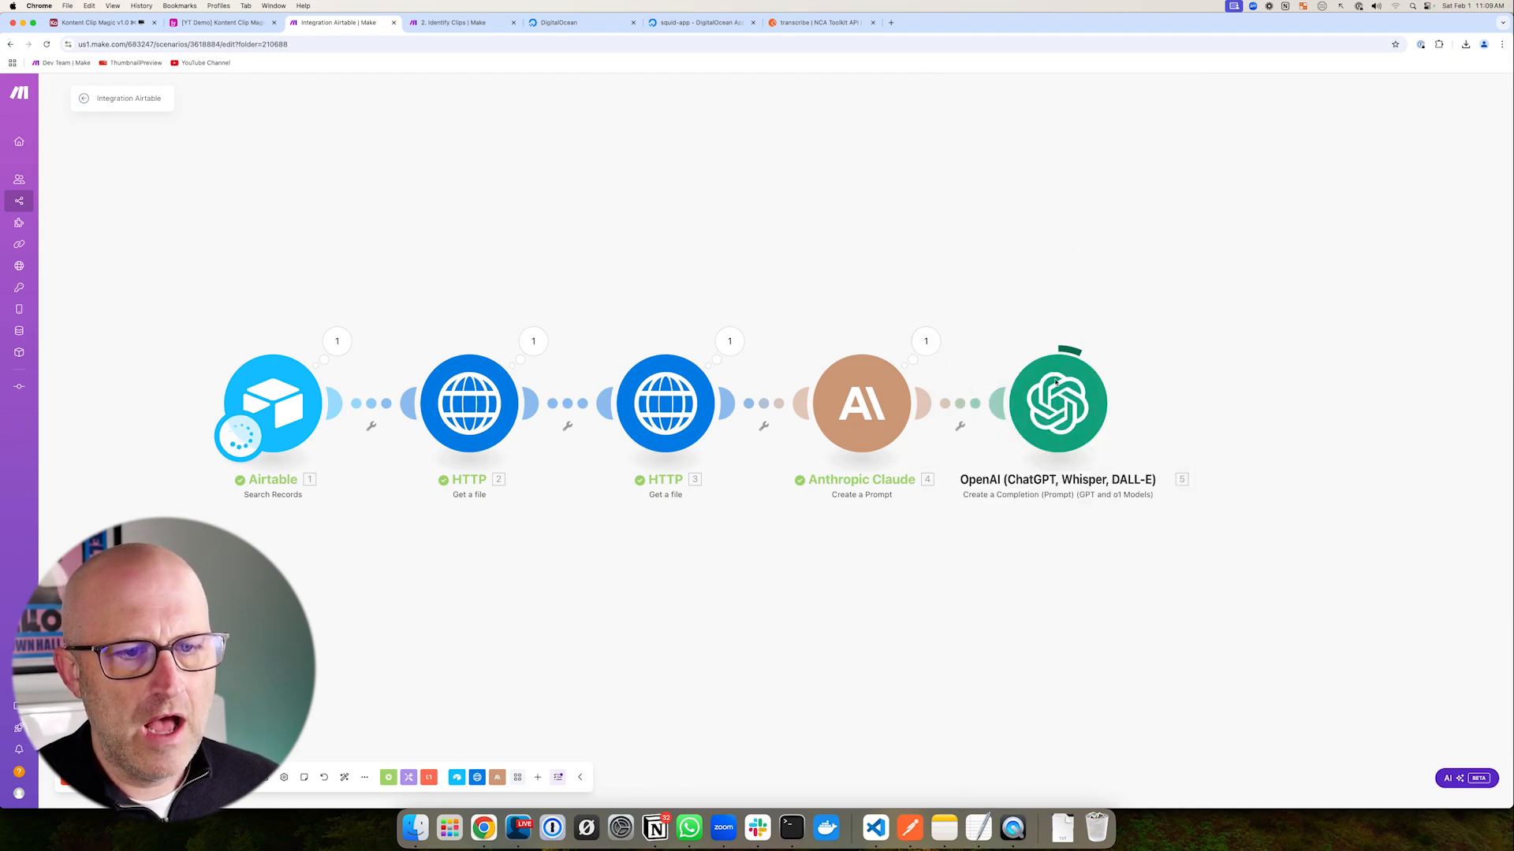
{"action": "left_click_drag", "start_coordinate": [953, 303], "coordinate": [1199, 556]}
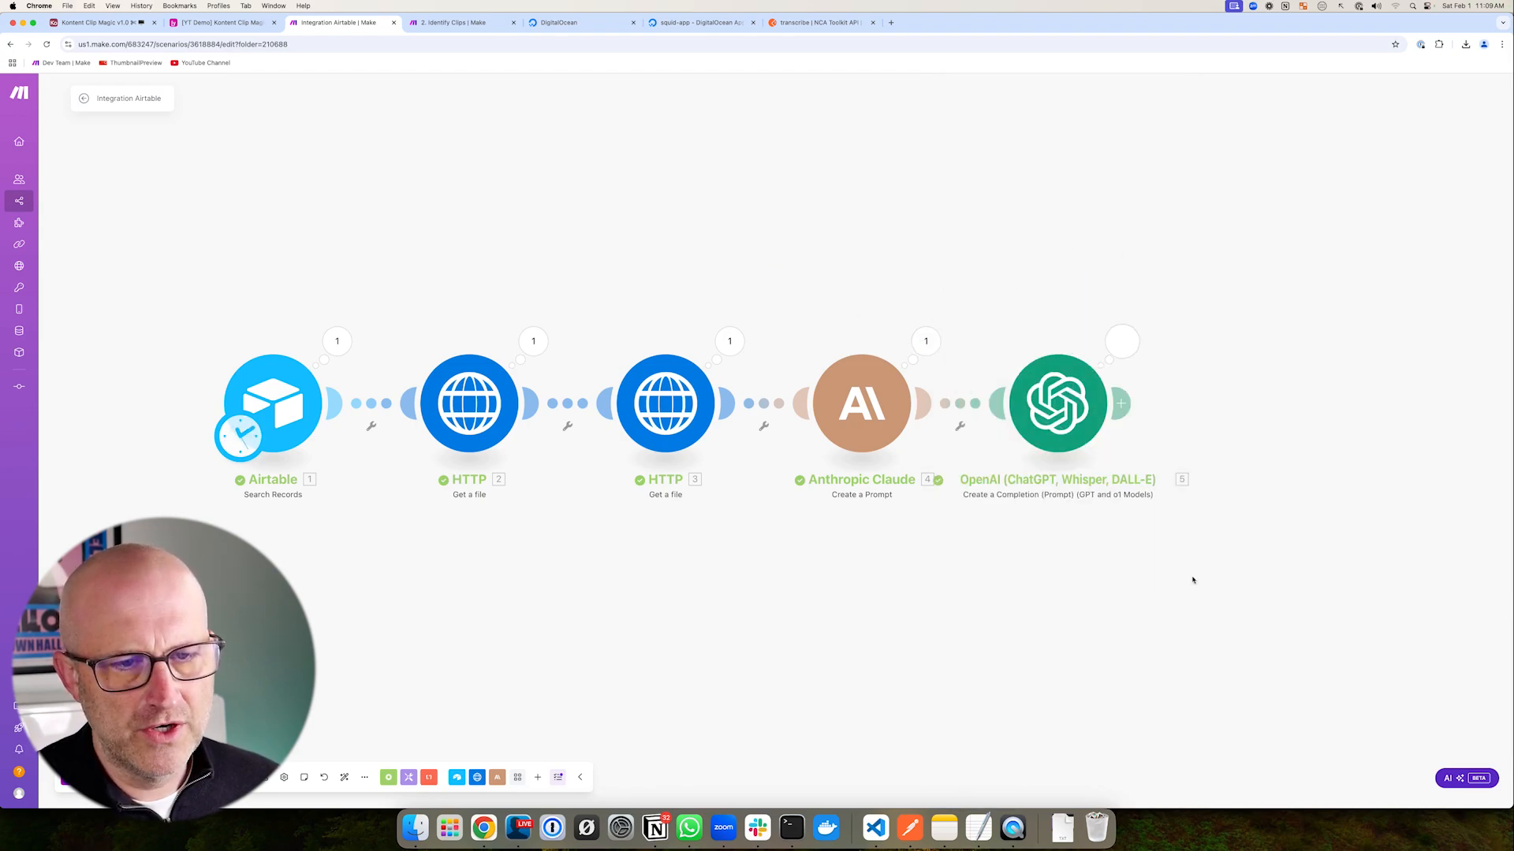
{"action": "scroll", "coordinate": [1190, 578], "scroll_direction": "right", "scroll_amount": 5}
{"action": "mouse_move", "coordinate": [804, 211]}
{"action": "left_mouse_down"}
{"action": "mouse_move", "coordinate": [1233, 635]}
{"action": "mouse_move", "coordinate": [1374, 743]}
{"action": "left_mouse_up"}
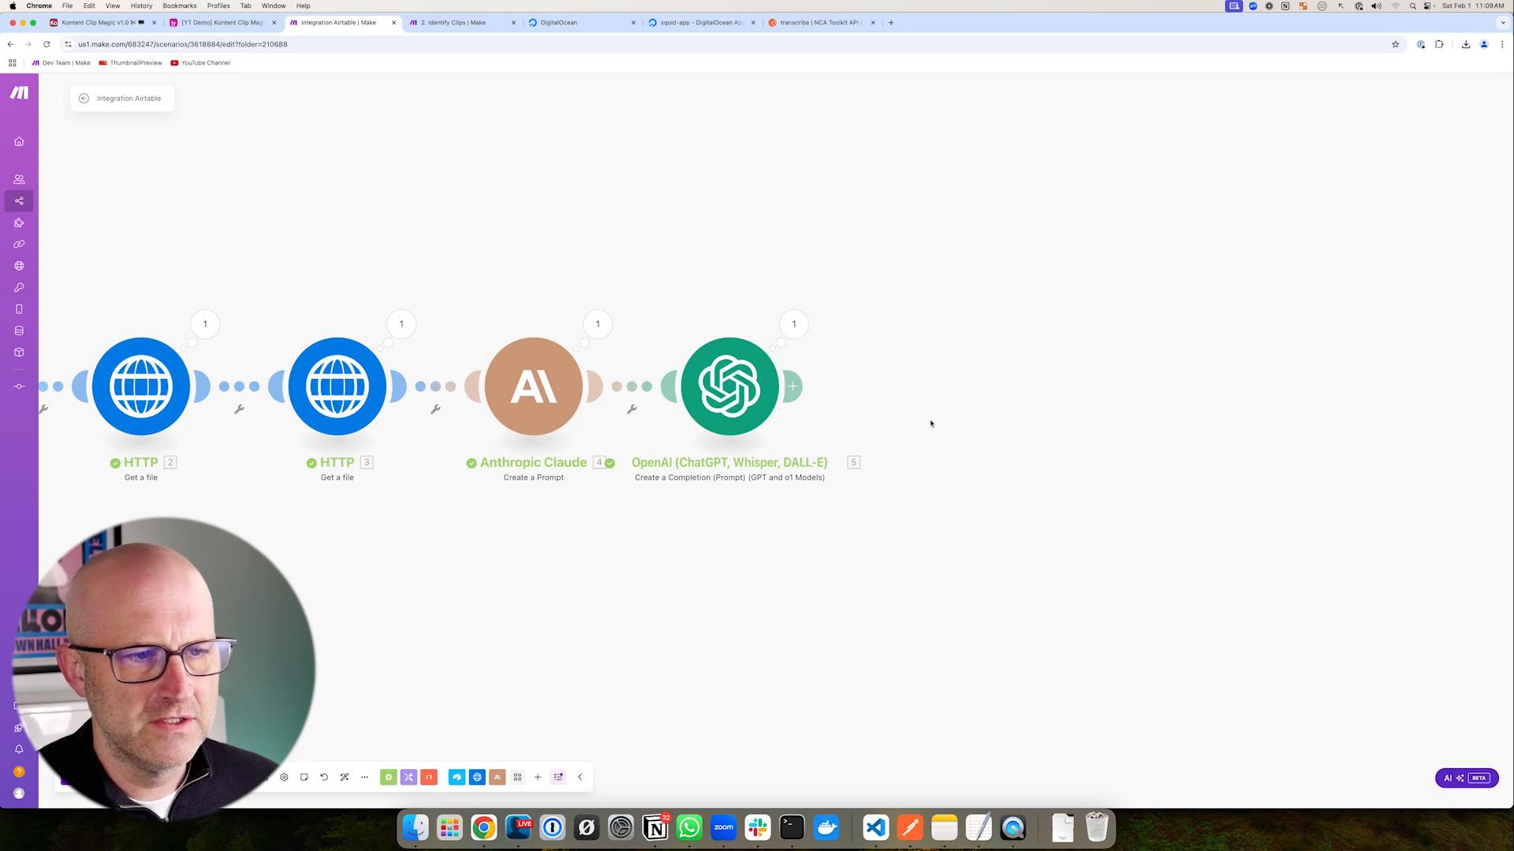
{"action": "left_click", "coordinate": [794, 324]}
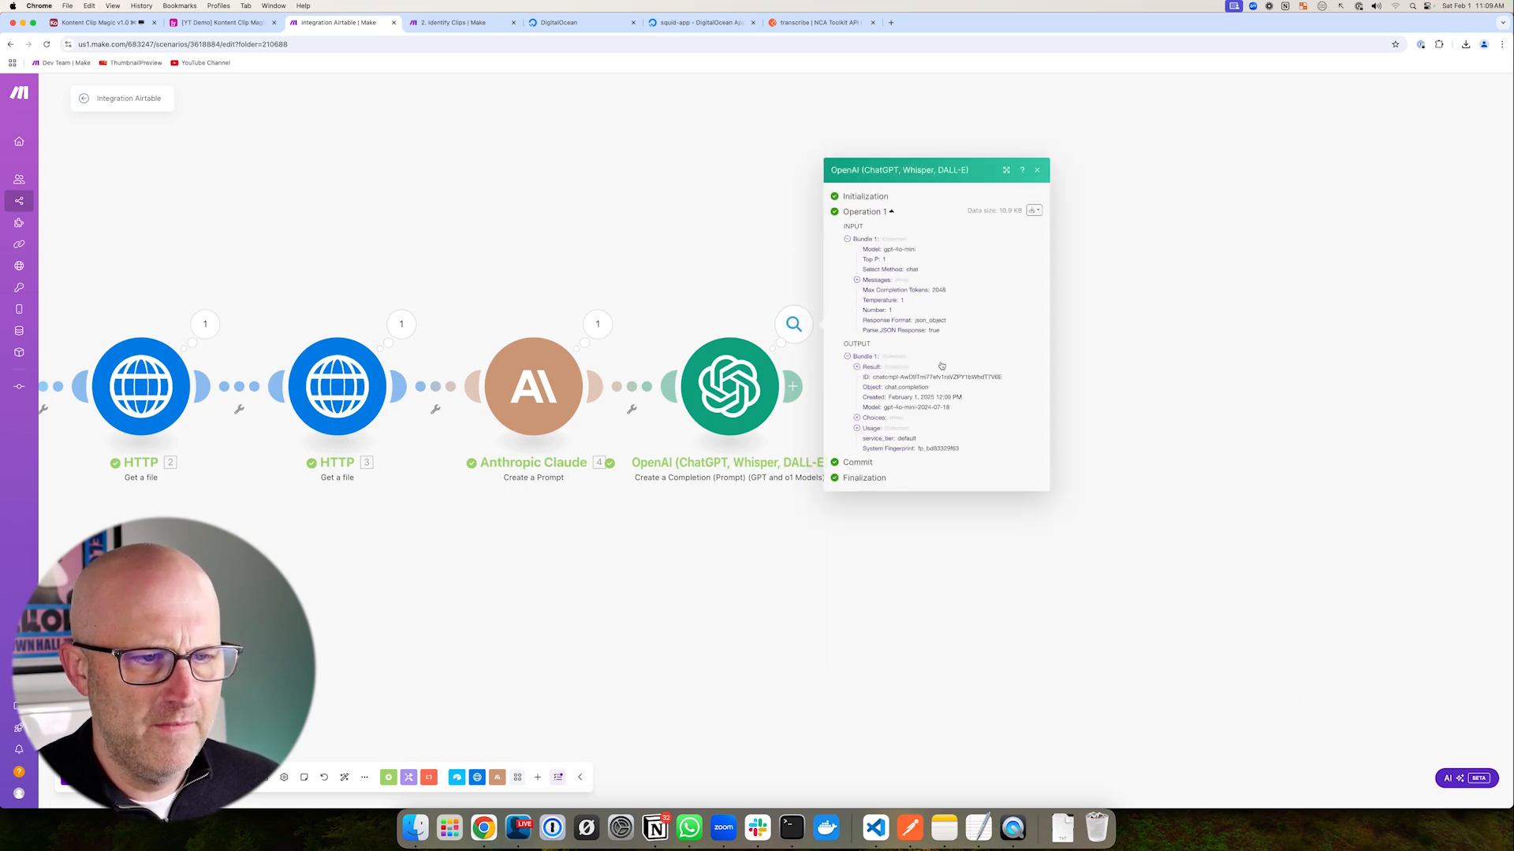
{"action": "left_click", "coordinate": [867, 367]}
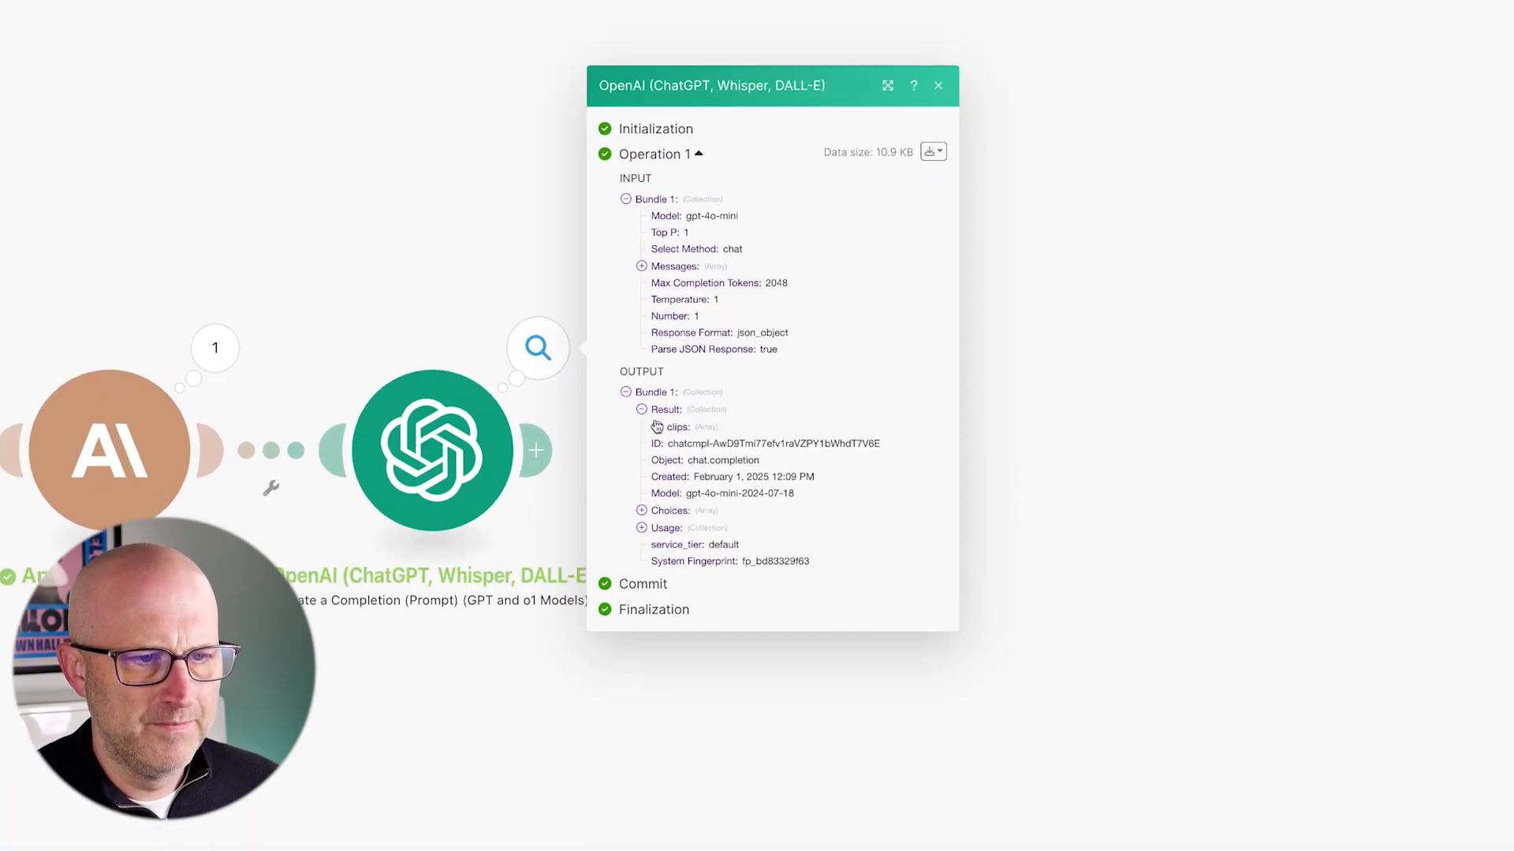
{"action": "left_click_drag", "start_coordinate": [825, 355], "coordinate": [738, 418]}
{"action": "left_click_drag", "start_coordinate": [544, 472], "coordinate": [622, 437]}
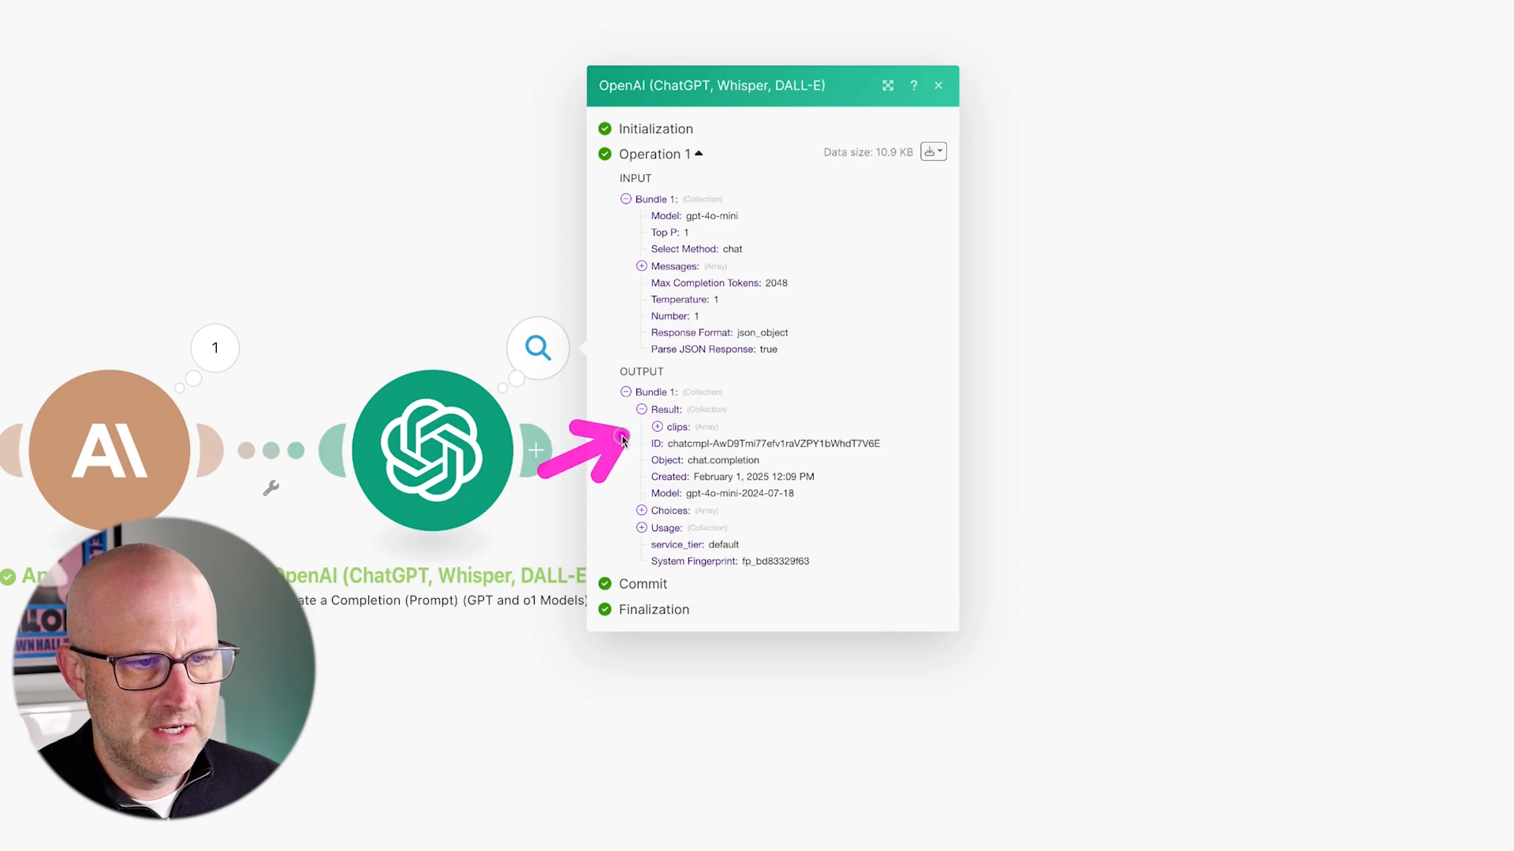
{"action": "left_click", "coordinate": [658, 428]}
{"action": "mouse_move", "coordinate": [847, 372]}
{"action": "left_mouse_down"}
{"action": "mouse_move", "coordinate": [780, 398]}
{"action": "mouse_move", "coordinate": [769, 451]}
{"action": "left_mouse_up"}
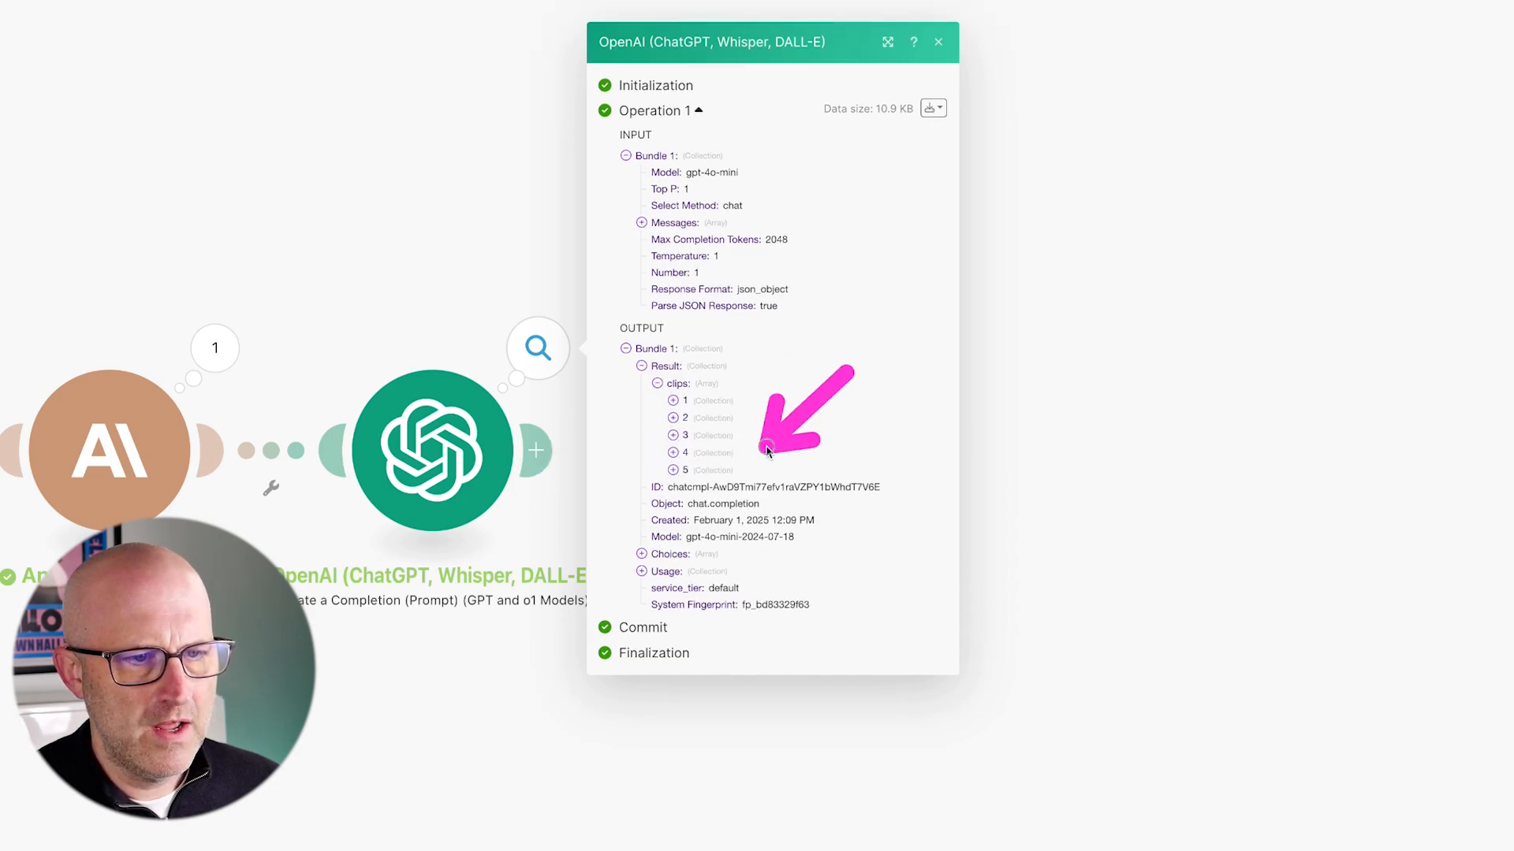
{"action": "left_click", "coordinate": [672, 402]}
{"action": "left_click_drag", "start_coordinate": [789, 330], "coordinate": [730, 392]}
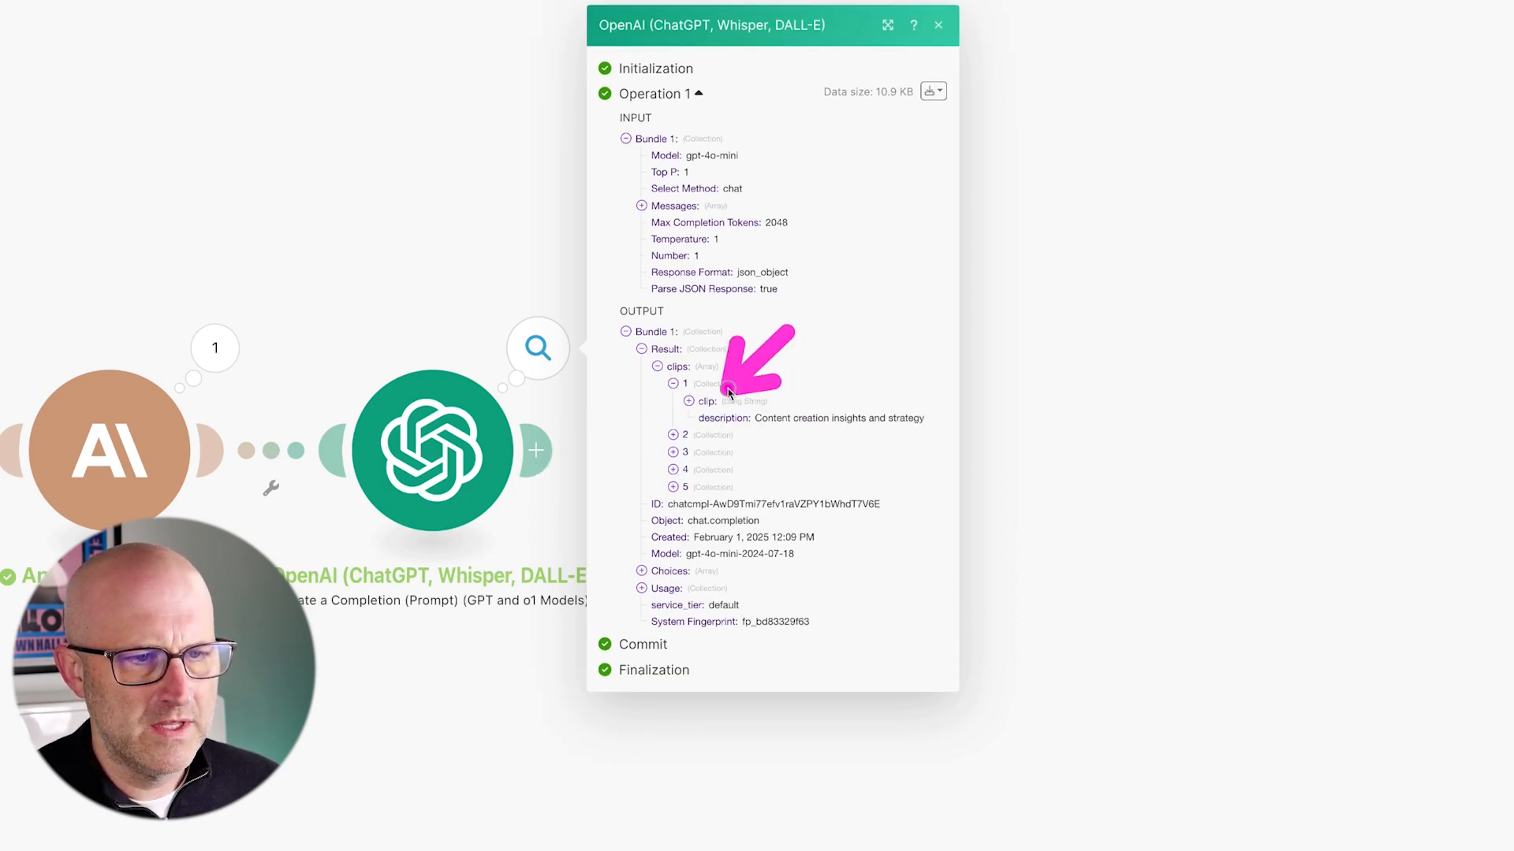
{"action": "left_click", "coordinate": [688, 402]}
{"action": "left_click_drag", "start_coordinate": [788, 583], "coordinate": [725, 683]}
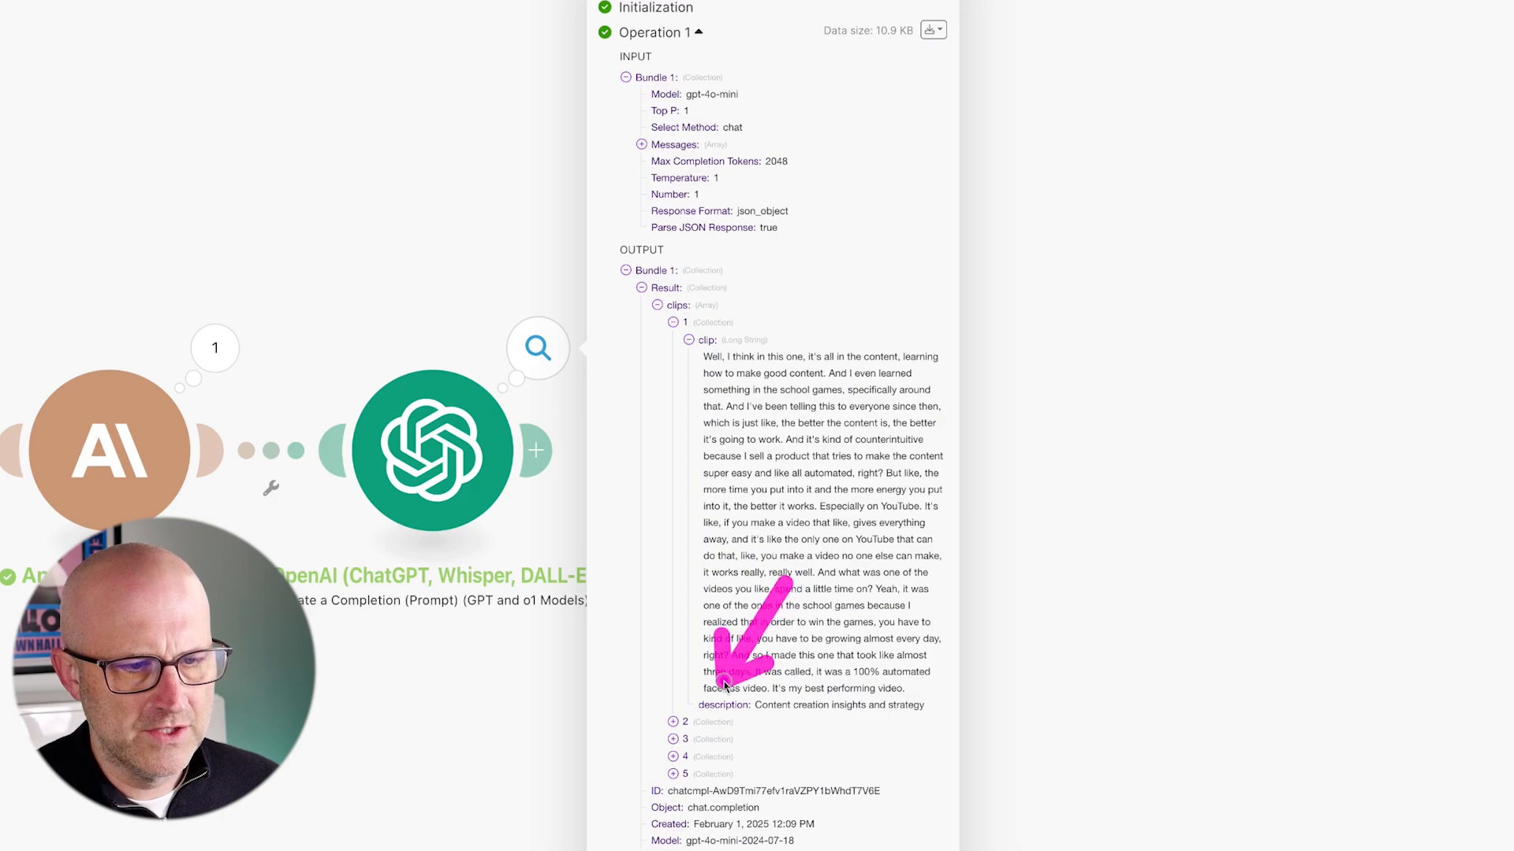
{"action": "left_click", "coordinate": [416, 702]}
{"action": "left_click_drag", "start_coordinate": [730, 272], "coordinate": [603, 397]}
- Add a Flow Control Iterator after OpenAI with Array mapped to 5. result: clips[], and save
{"action": "left_click", "coordinate": [537, 451]}
{"action": "left_click_drag", "start_coordinate": [999, 477], "coordinate": [984, 548]}
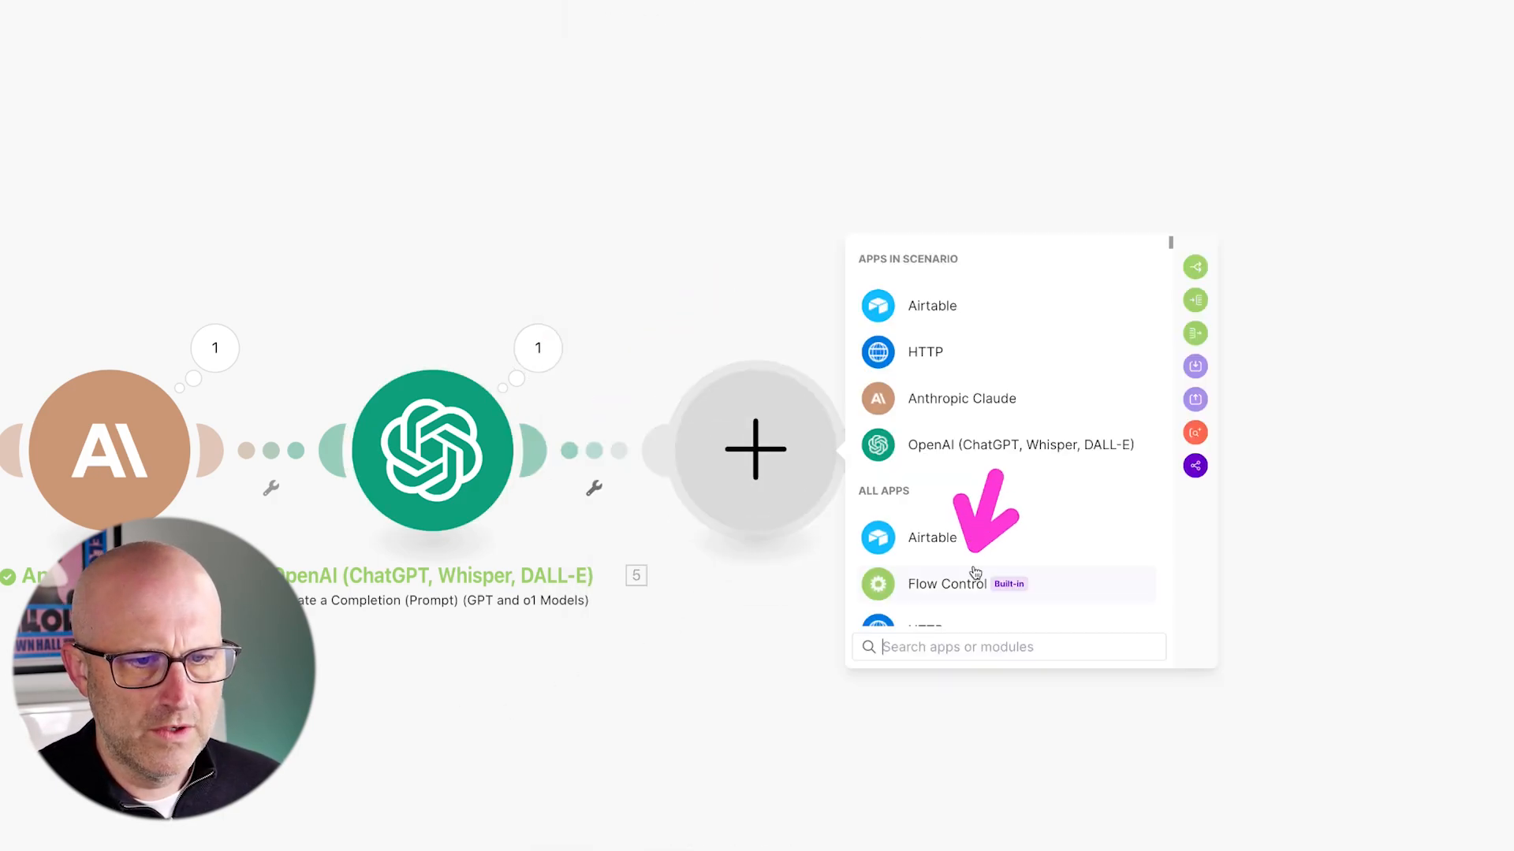
{"action": "left_click", "coordinate": [975, 576]}
{"action": "left_click_drag", "start_coordinate": [1044, 384], "coordinate": [979, 433]}
{"action": "left_click", "coordinate": [936, 465]}
{"action": "left_click_drag", "start_coordinate": [1000, 317], "coordinate": [943, 399]}
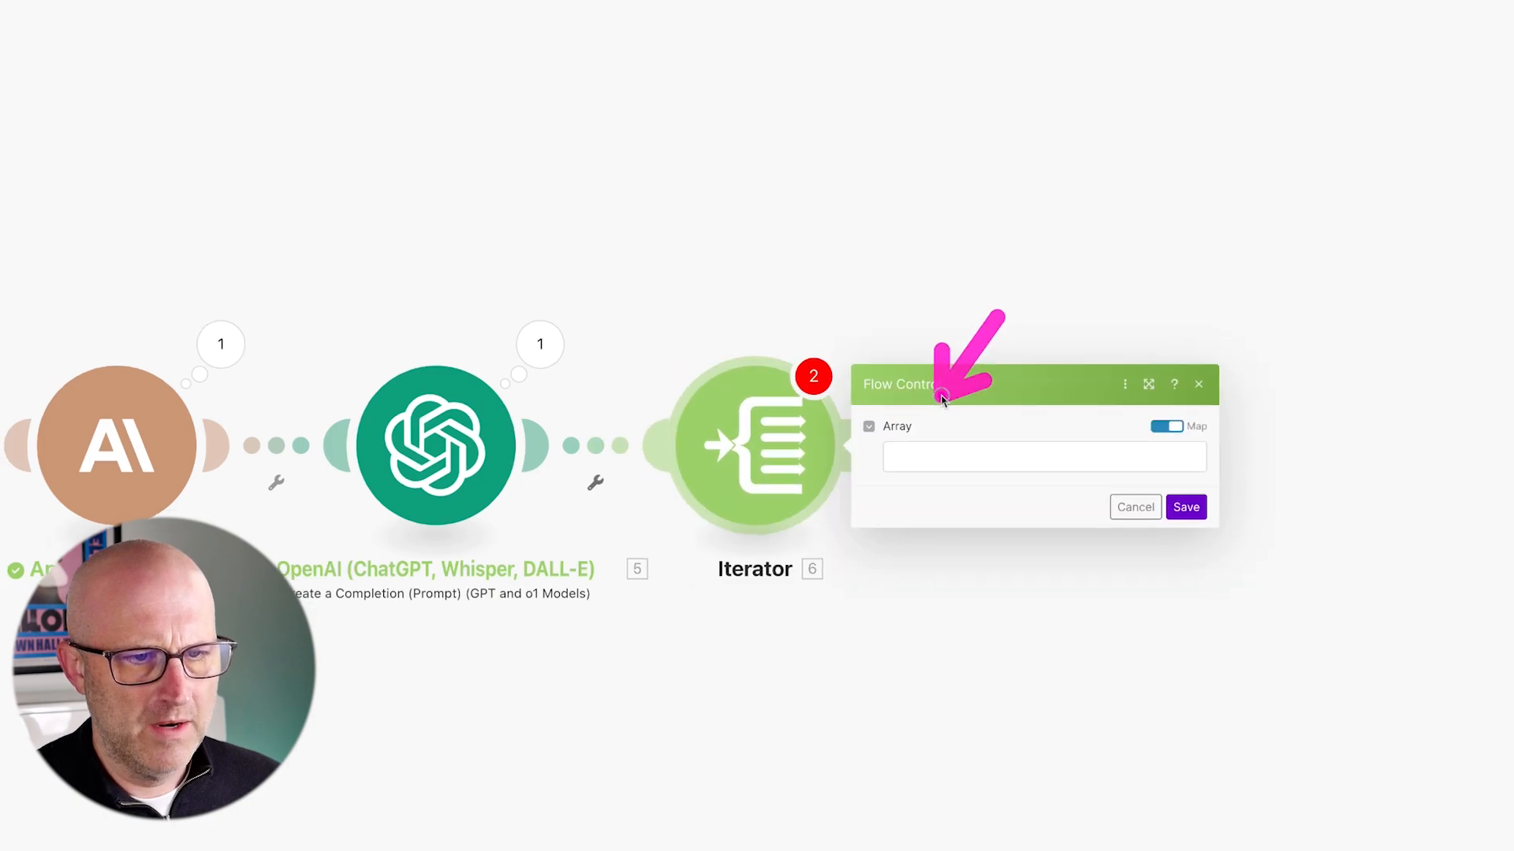
{"action": "left_click", "coordinate": [923, 461]}
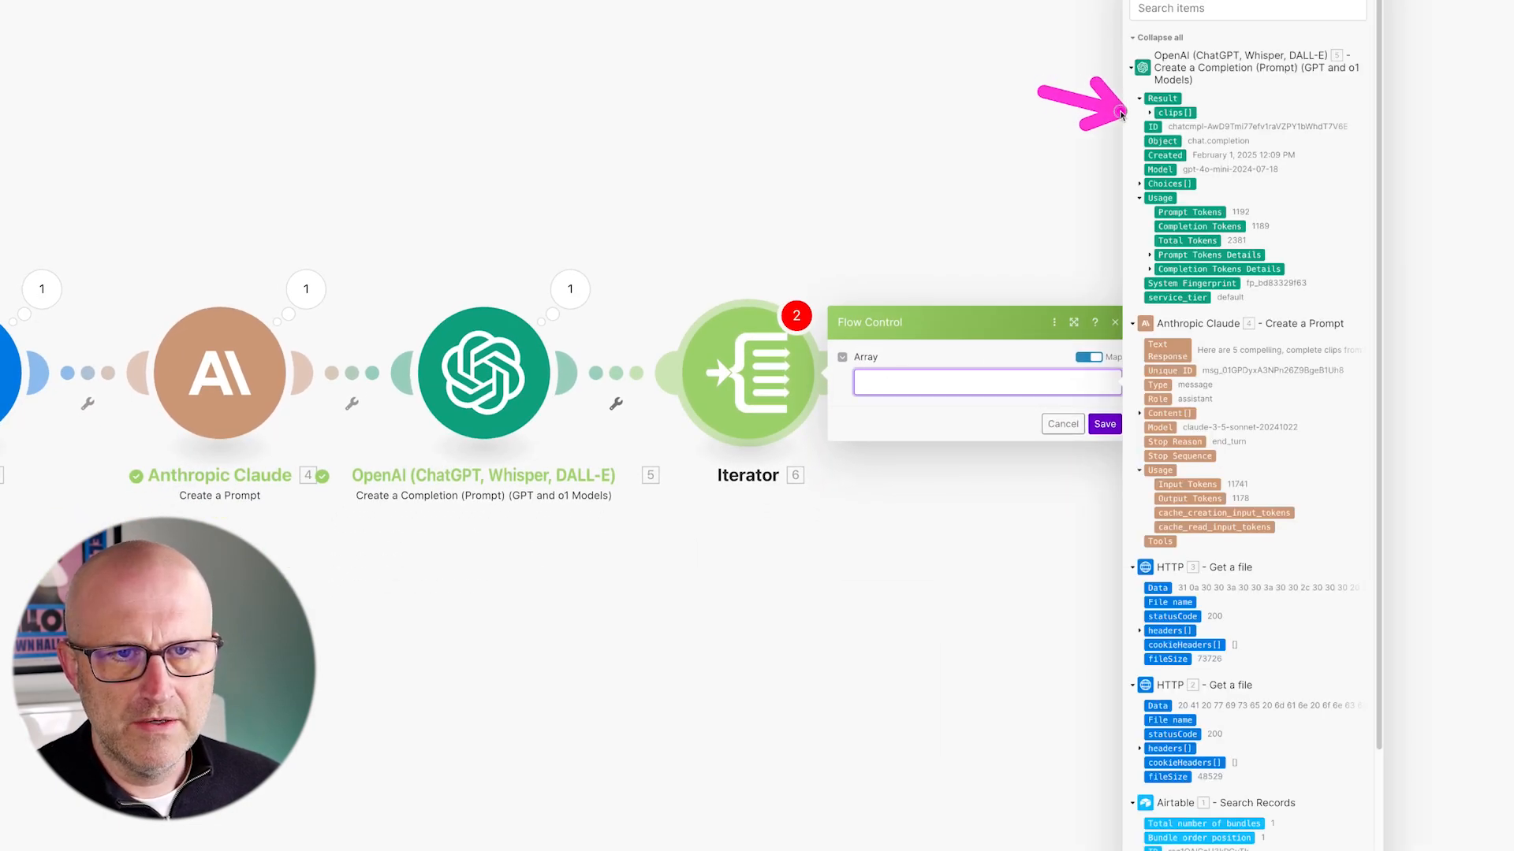
{"action": "left_click", "coordinate": [1175, 113]}
{"action": "left_click_drag", "start_coordinate": [1033, 323], "coordinate": [1092, 394]}
{"action": "left_click", "coordinate": [1105, 425]}
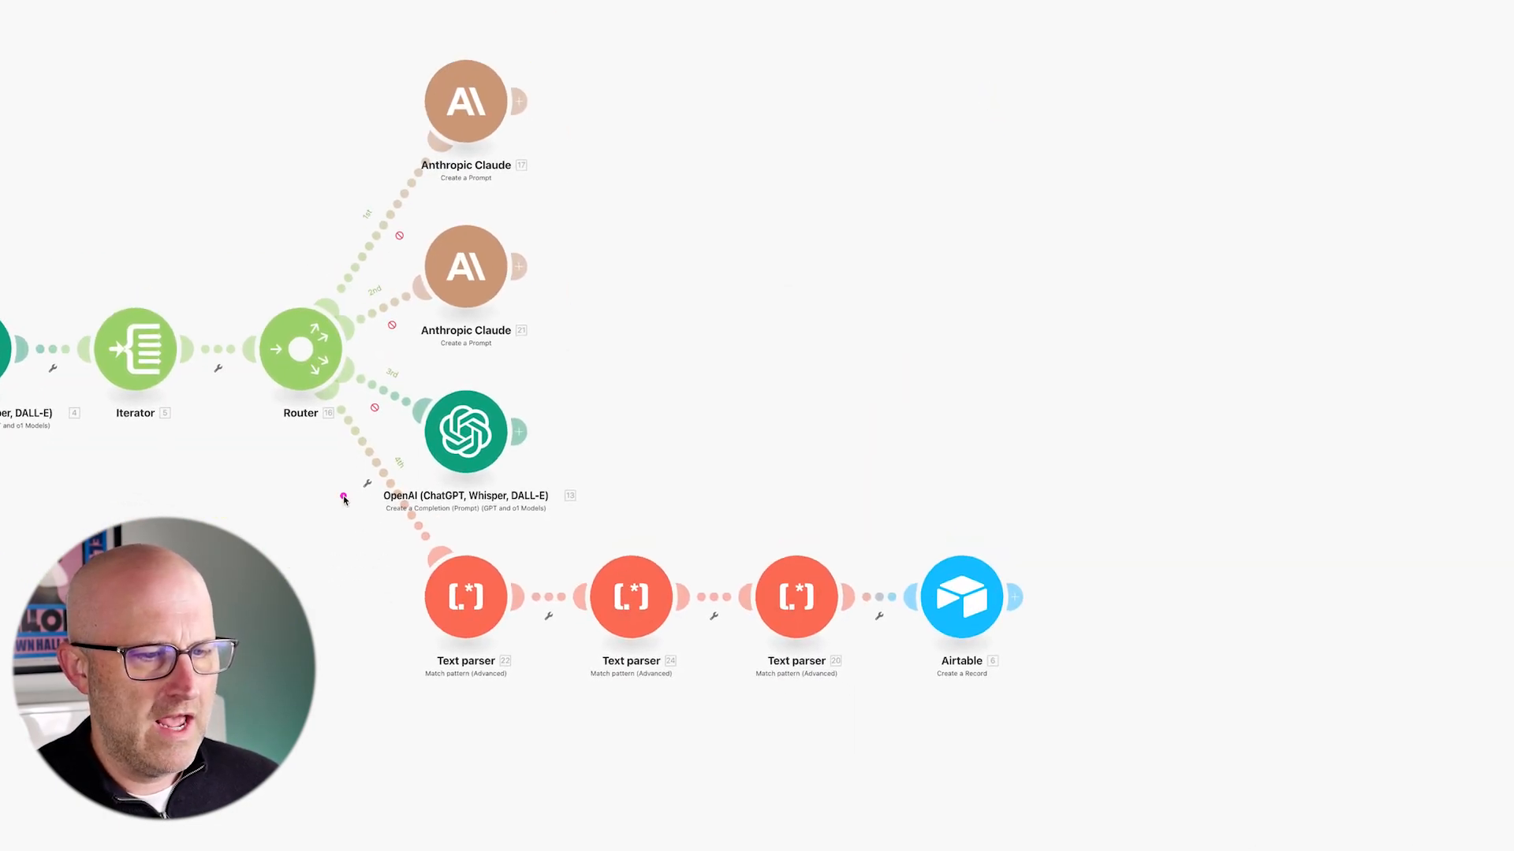
- Rearrange the scenario layout and start a new module after the Iterator
{"action": "mouse_move", "coordinate": [340, 492]}
{"action": "left_mouse_down"}
{"action": "mouse_move", "coordinate": [775, 657]}
{"action": "mouse_move", "coordinate": [1092, 723]}
{"action": "left_mouse_up"}
{"action": "left_click_drag", "start_coordinate": [625, 479], "coordinate": [664, 520]}
{"action": "mouse_move", "coordinate": [724, 126]}
{"action": "left_mouse_down"}
{"action": "mouse_move", "coordinate": [597, 112]}
{"action": "mouse_move", "coordinate": [568, 433]}
{"action": "mouse_move", "coordinate": [553, 105]}
{"action": "mouse_move", "coordinate": [574, 353]}
{"action": "left_mouse_up"}
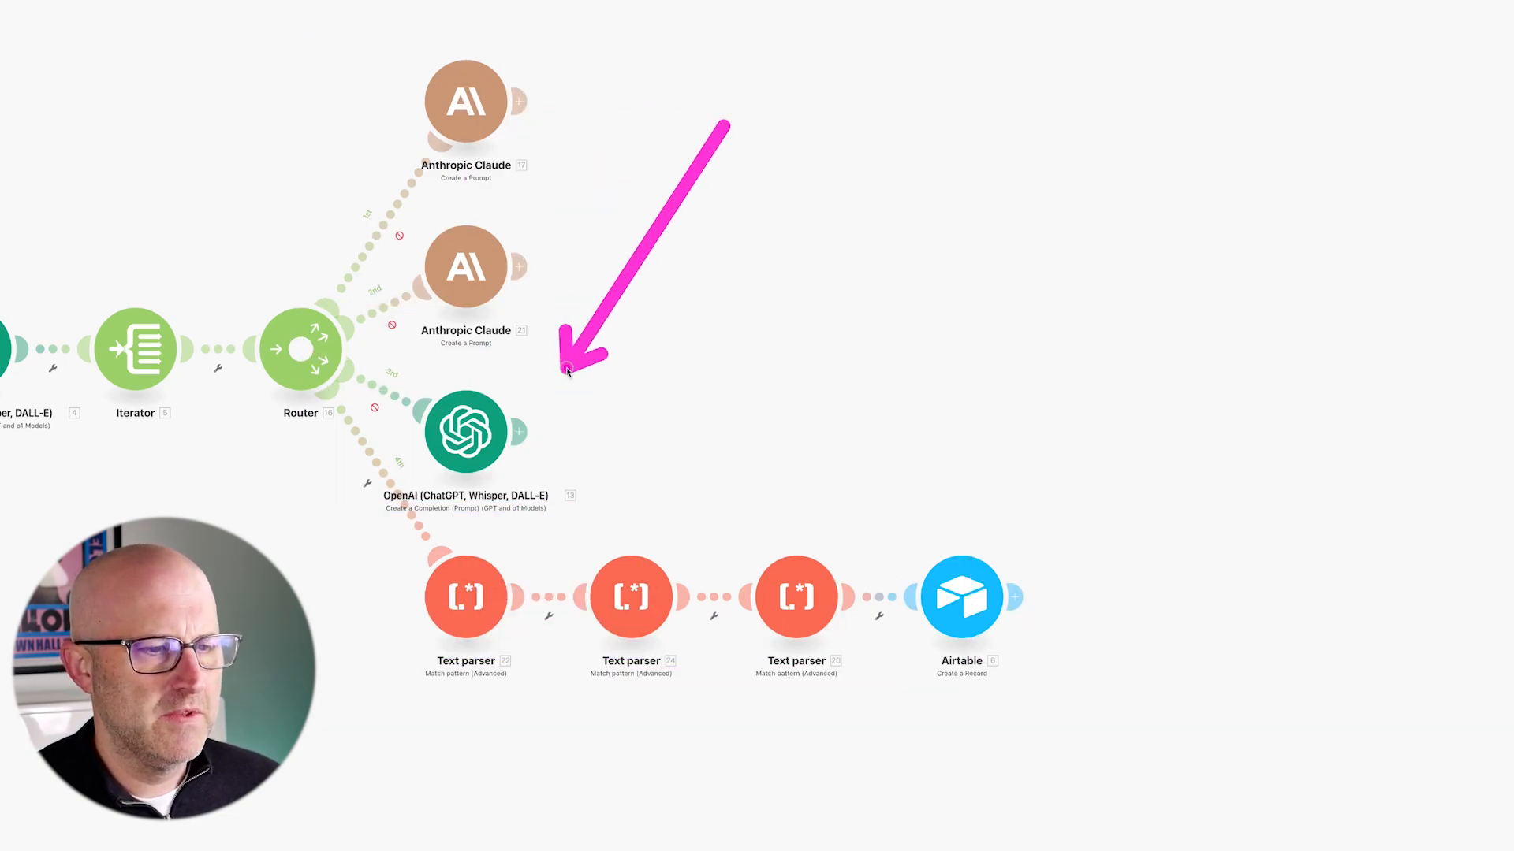
{"action": "mouse_move", "coordinate": [355, 506]}
{"action": "left_mouse_down"}
{"action": "mouse_move", "coordinate": [700, 669]}
{"action": "mouse_move", "coordinate": [979, 723]}
{"action": "mouse_move", "coordinate": [1081, 717]}
{"action": "left_mouse_up"}
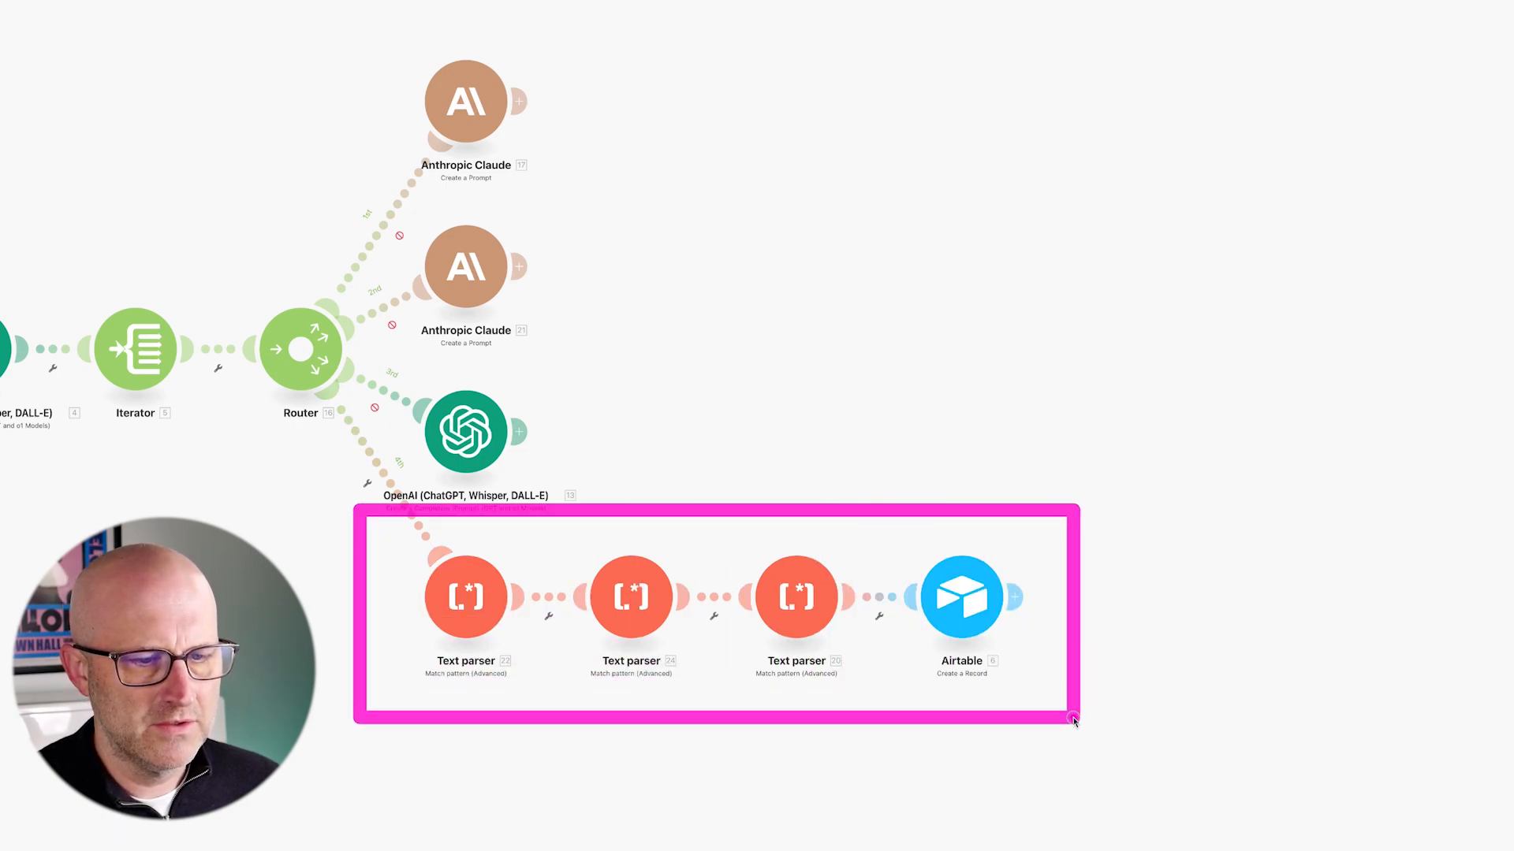
{"action": "mouse_move", "coordinate": [745, 146]}
{"action": "left_mouse_down"}
{"action": "mouse_move", "coordinate": [608, 210]}
{"action": "mouse_move", "coordinate": [593, 396]}
{"action": "left_mouse_up"}
{"action": "mouse_move", "coordinate": [340, 507]}
{"action": "left_mouse_down"}
{"action": "mouse_move", "coordinate": [410, 561]}
{"action": "mouse_move", "coordinate": [804, 699]}
{"action": "mouse_move", "coordinate": [1085, 719]}
{"action": "left_mouse_up"}
{"action": "left_click_drag", "start_coordinate": [307, 631], "coordinate": [400, 610]}
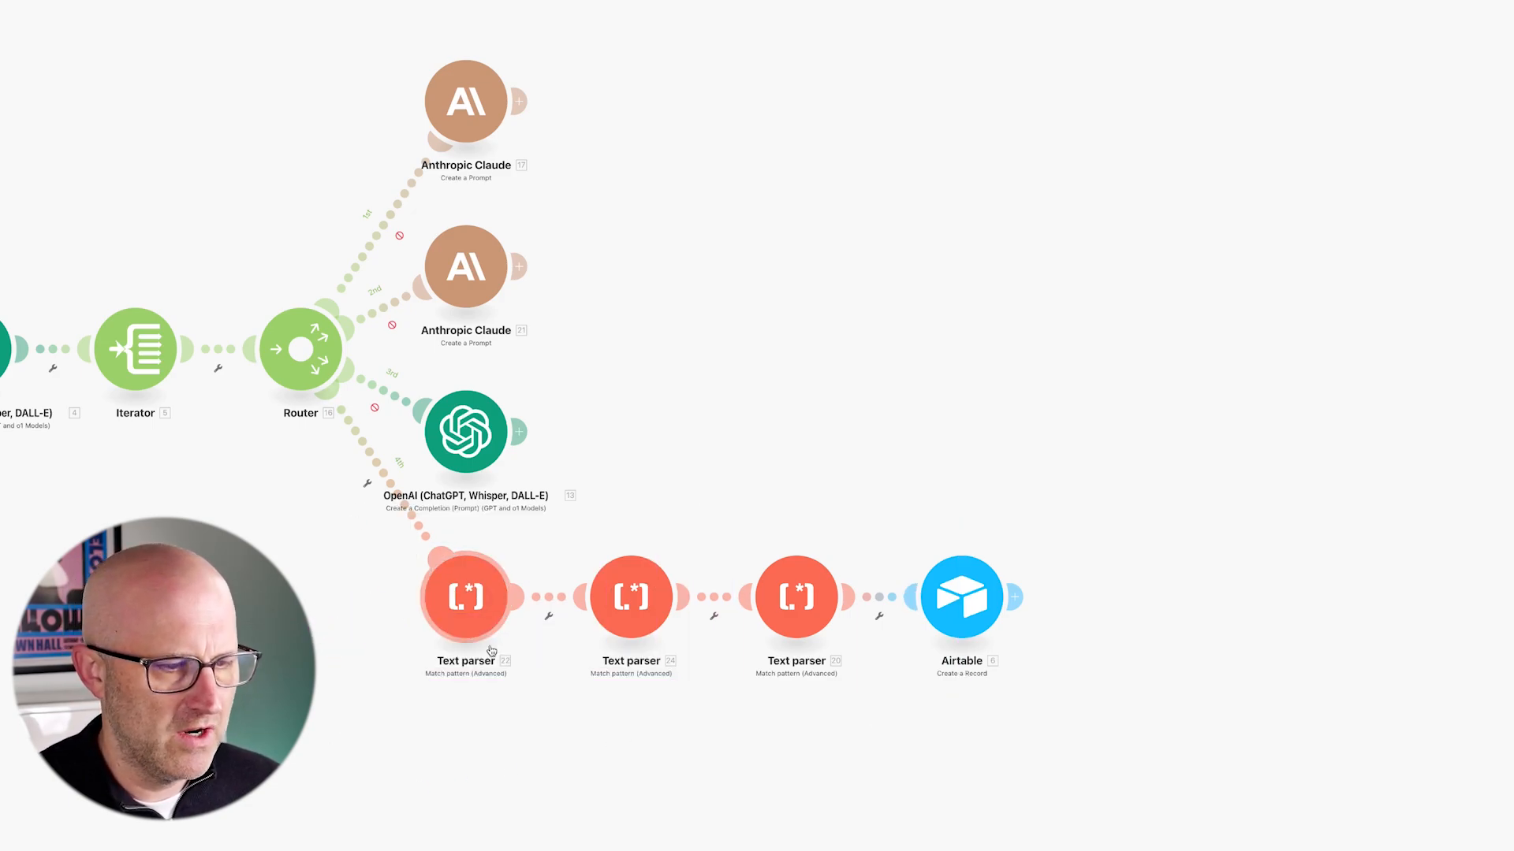
{"action": "left_click_drag", "start_coordinate": [327, 502], "coordinate": [1094, 755]}
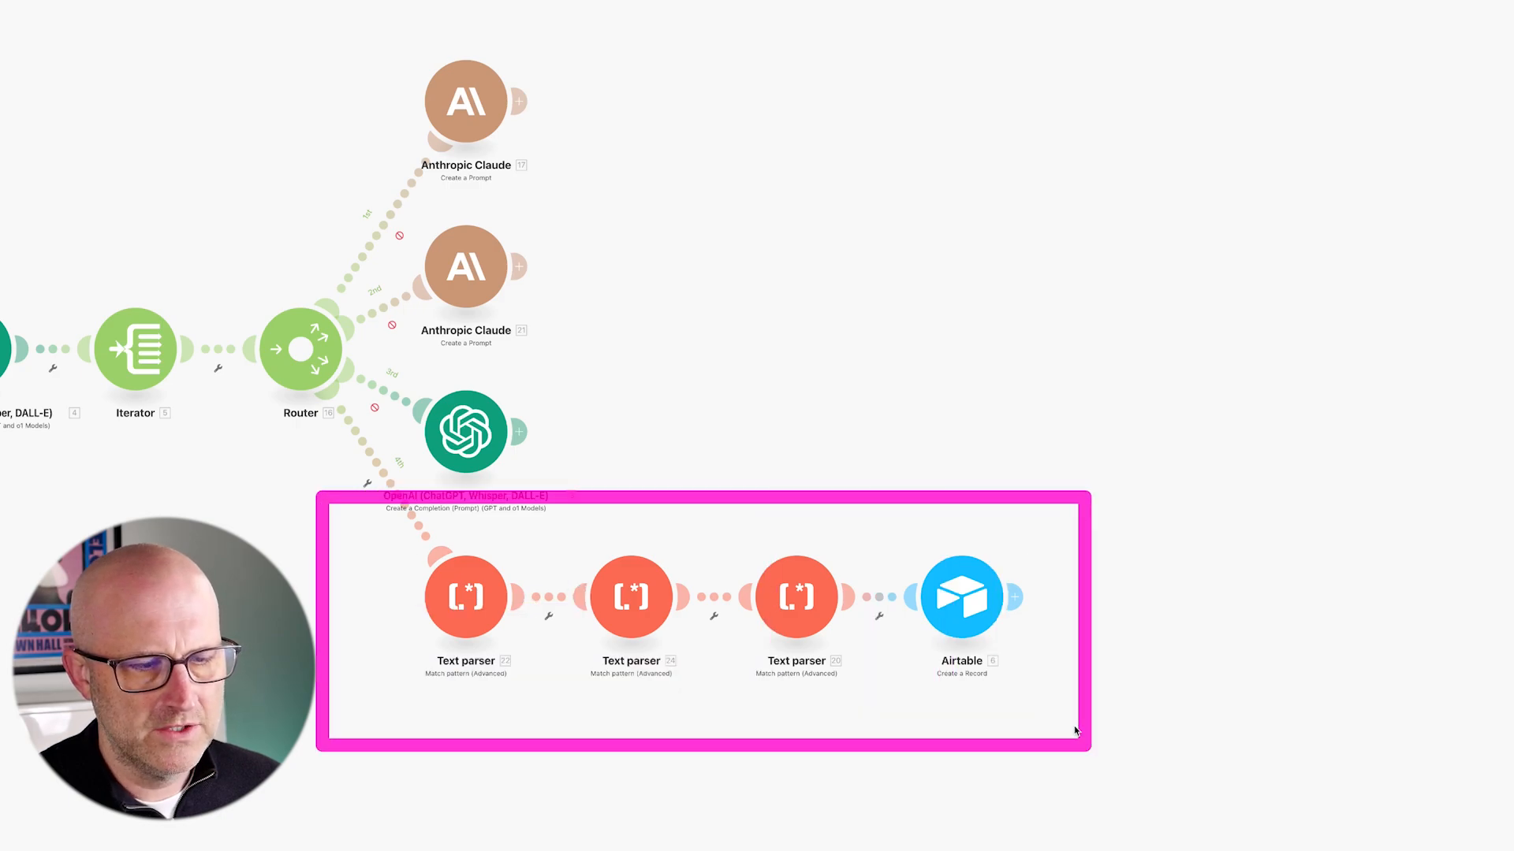
{"action": "mouse_move", "coordinate": [817, 172]}
{"action": "left_mouse_down"}
{"action": "mouse_move", "coordinate": [592, 152]}
{"action": "mouse_move", "coordinate": [541, 297]}
{"action": "left_mouse_up"}
{"action": "left_click_drag", "start_coordinate": [868, 551], "coordinate": [760, 433]}
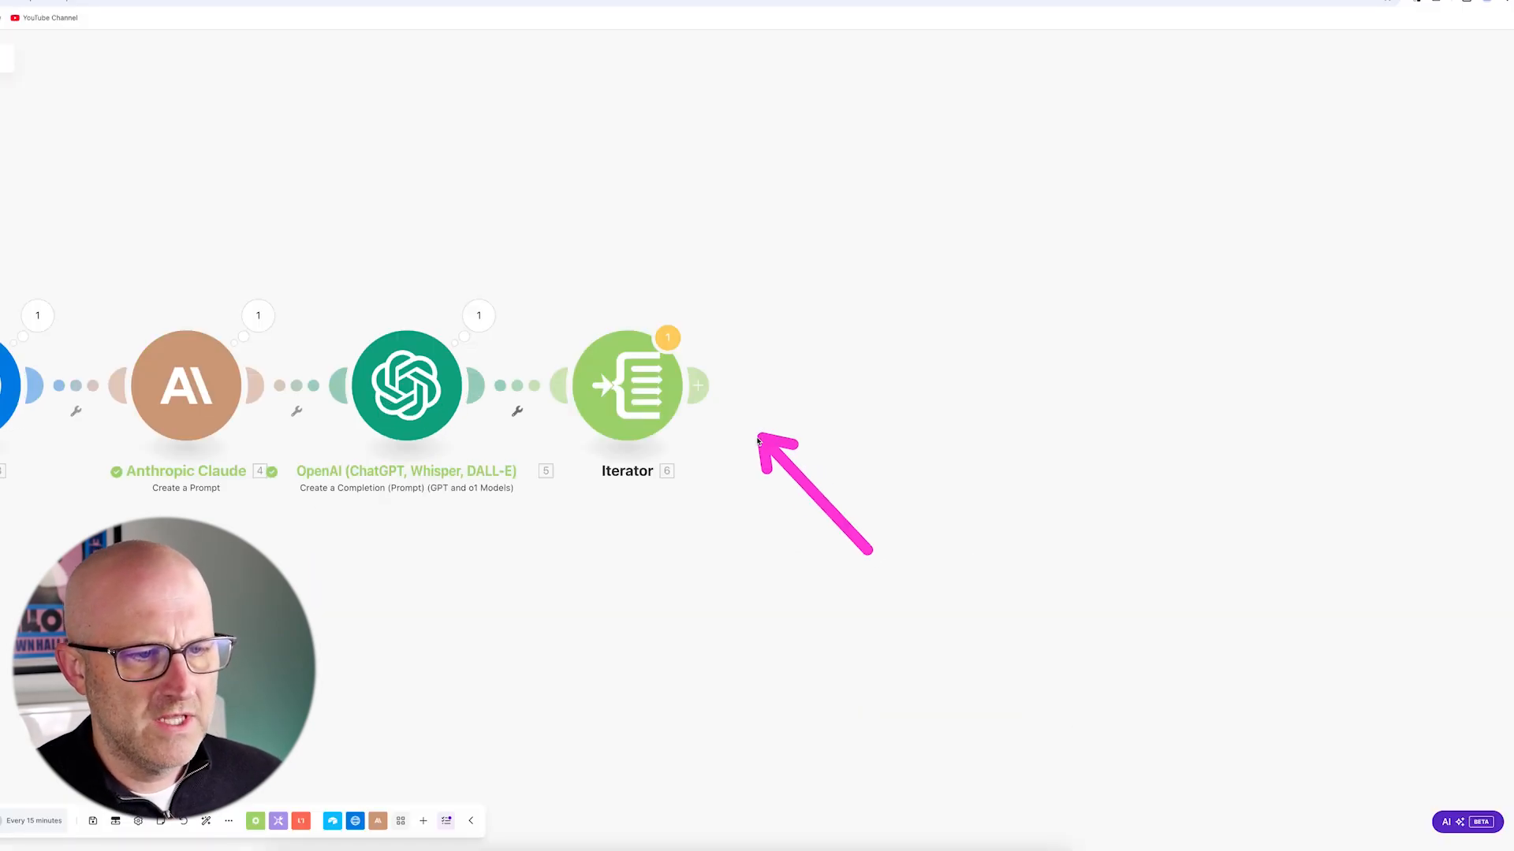
{"action": "left_click", "coordinate": [711, 392]}
- Add a Text parser Match pattern (Advanced) module and clone it twice
{"action": "left_click", "coordinate": [960, 387]}
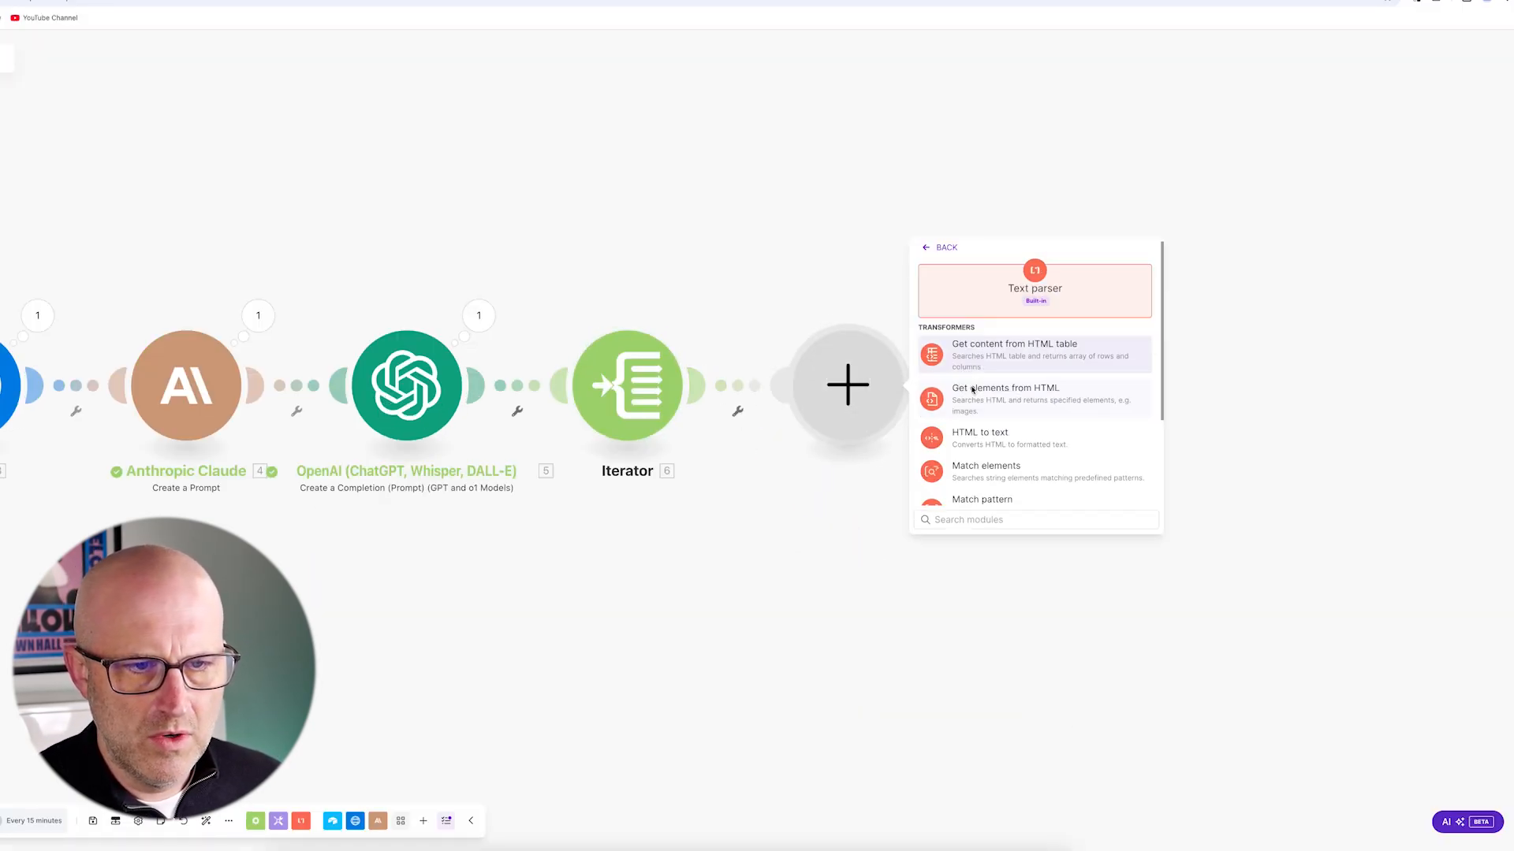
{"action": "scroll", "coordinate": [1102, 462], "scroll_direction": "down", "scroll_amount": 2}
{"action": "mouse_move", "coordinate": [1034, 322]}
{"action": "left_mouse_down"}
{"action": "mouse_move", "coordinate": [987, 393]}
{"action": "mouse_move", "coordinate": [1042, 422]}
{"action": "left_mouse_up"}
{"action": "left_click", "coordinate": [1003, 429]}
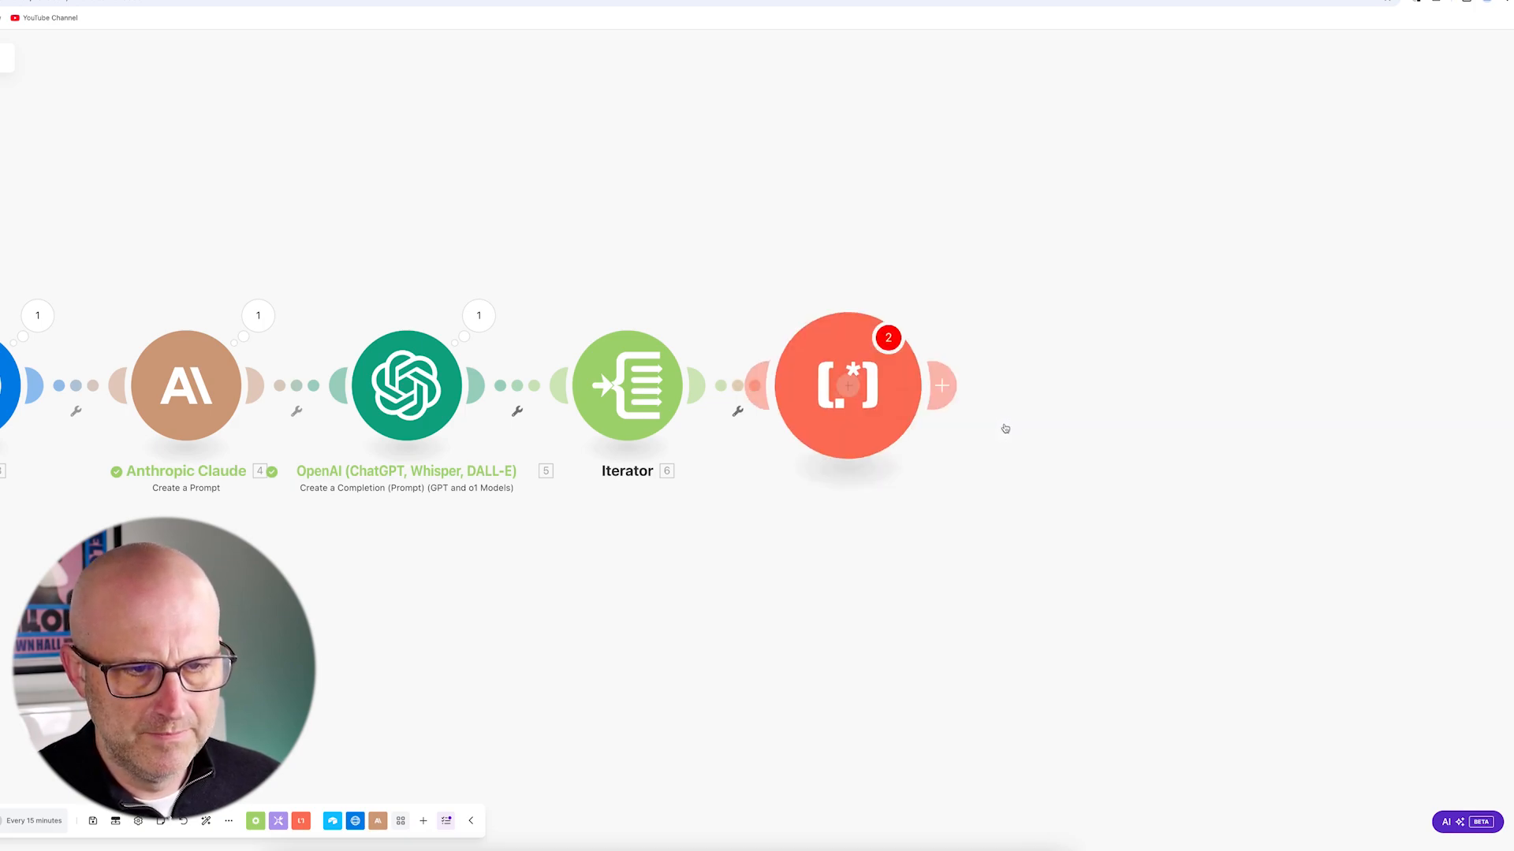
{"action": "right_click", "coordinate": [868, 407]}
{"action": "left_click", "coordinate": [932, 491]}
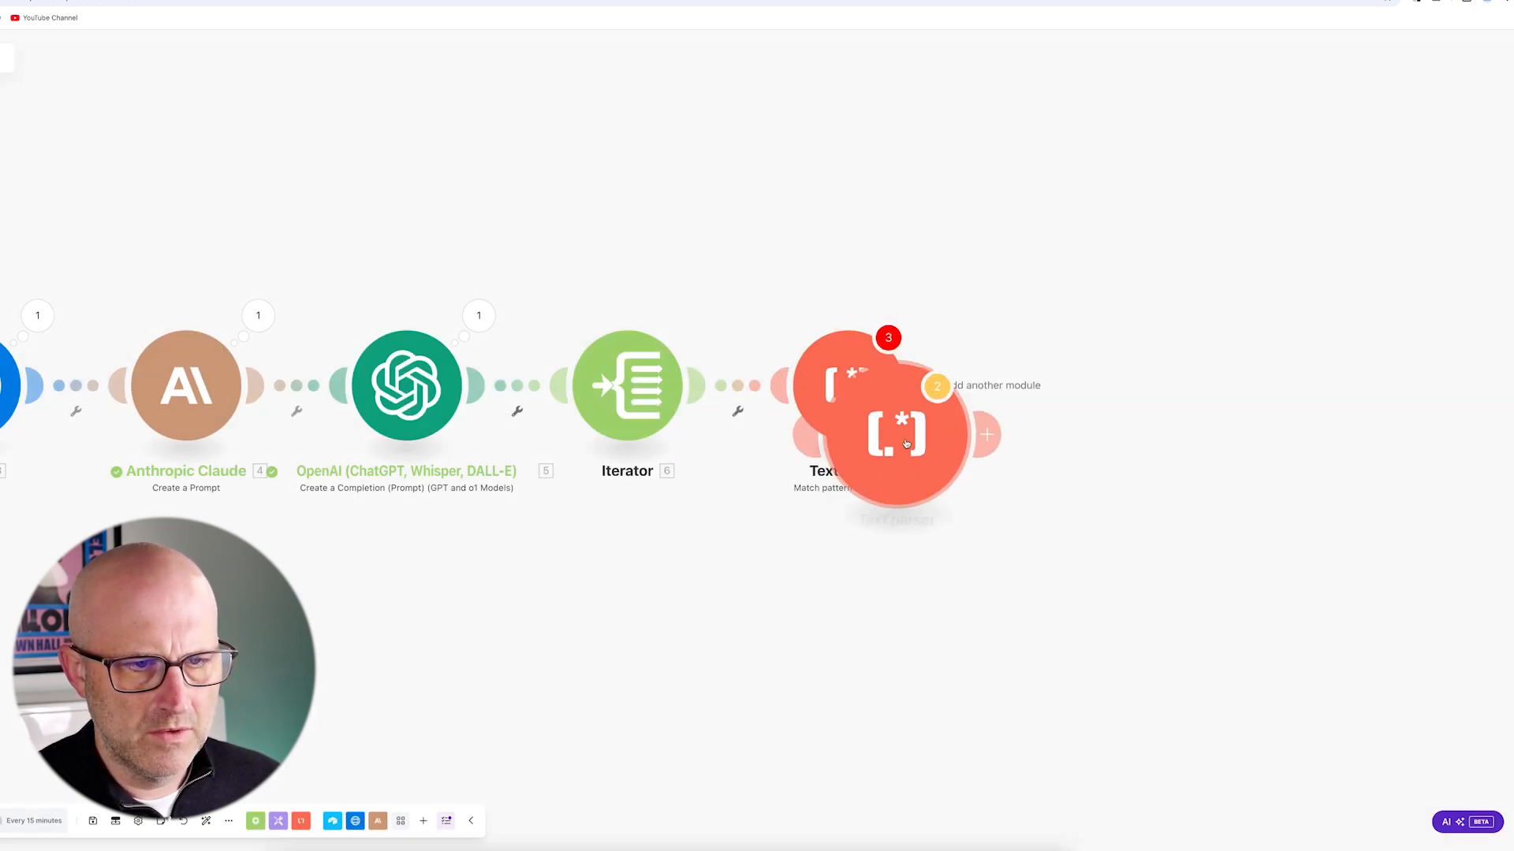
{"action": "right_click", "coordinate": [1090, 396]}
{"action": "left_click", "coordinate": [1123, 475]}
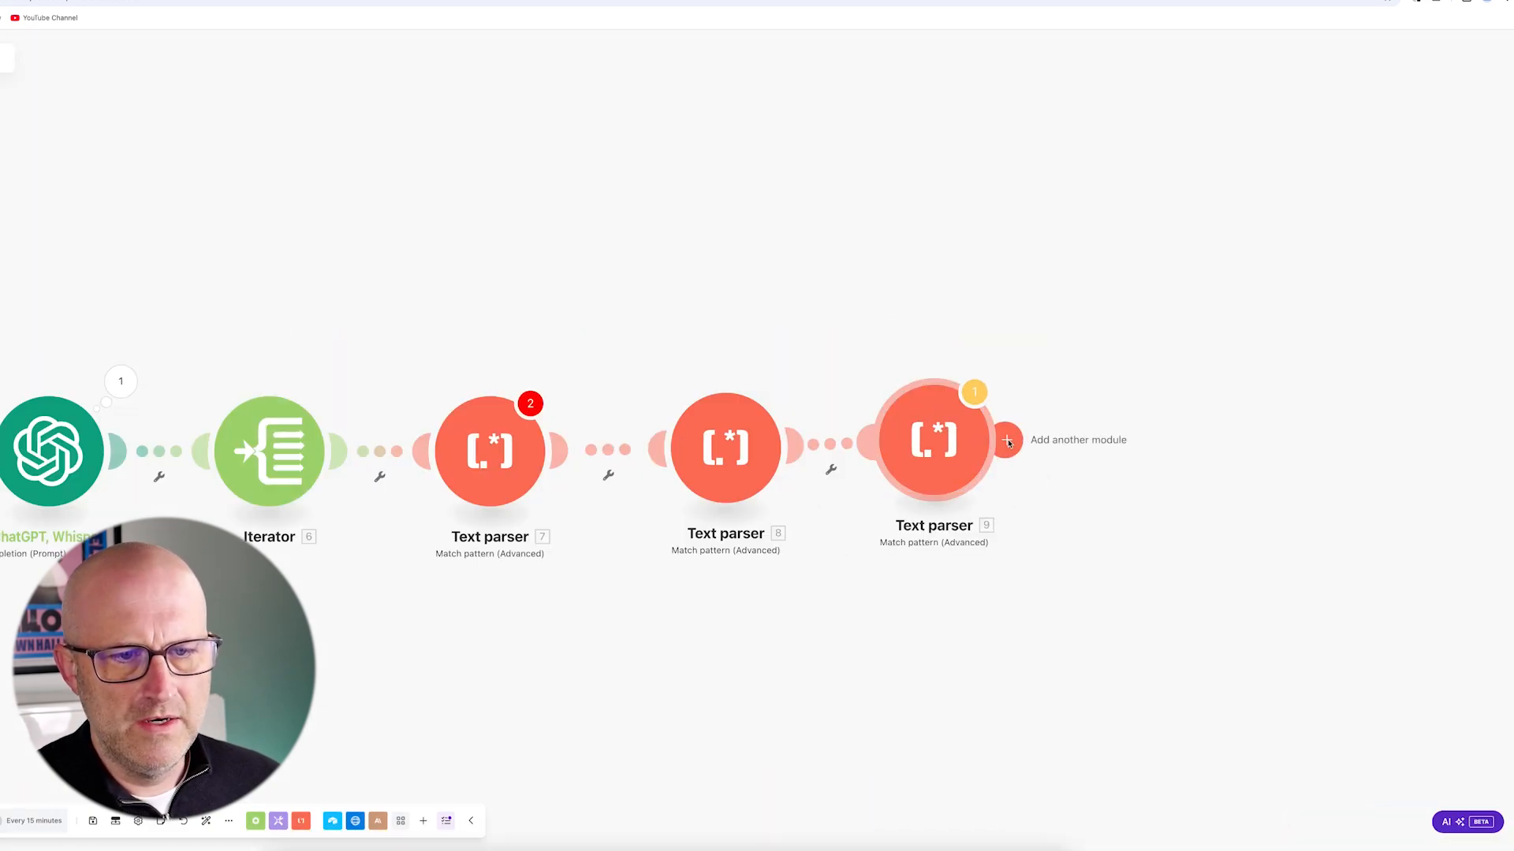
- Add an Airtable Update a Record module after the third text parser
{"action": "left_click", "coordinate": [1011, 439]}
{"action": "left_click", "coordinate": [1277, 341]}
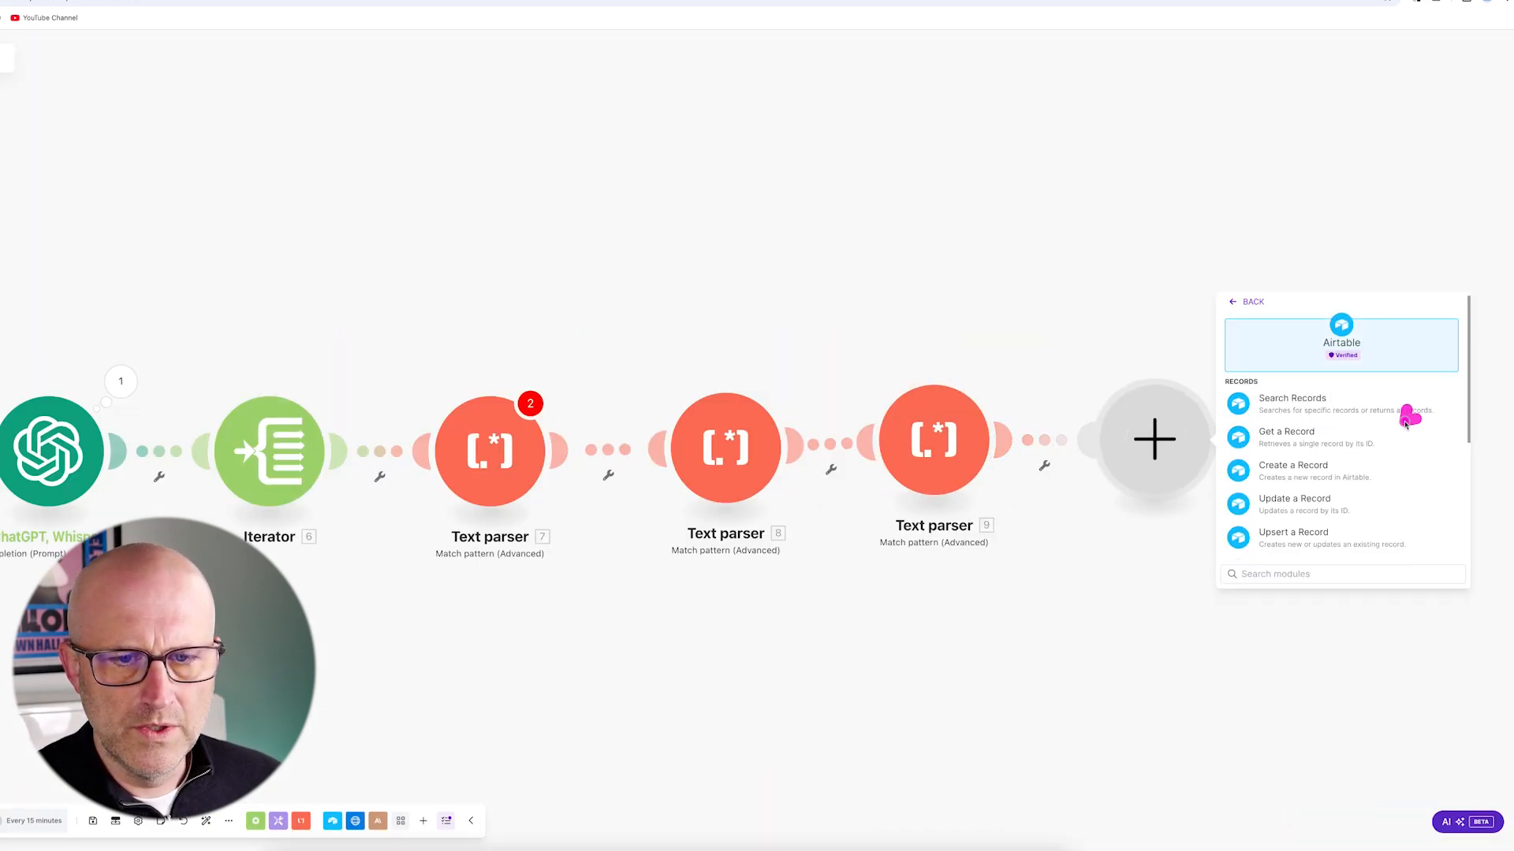
{"action": "left_click", "coordinate": [1313, 508]}
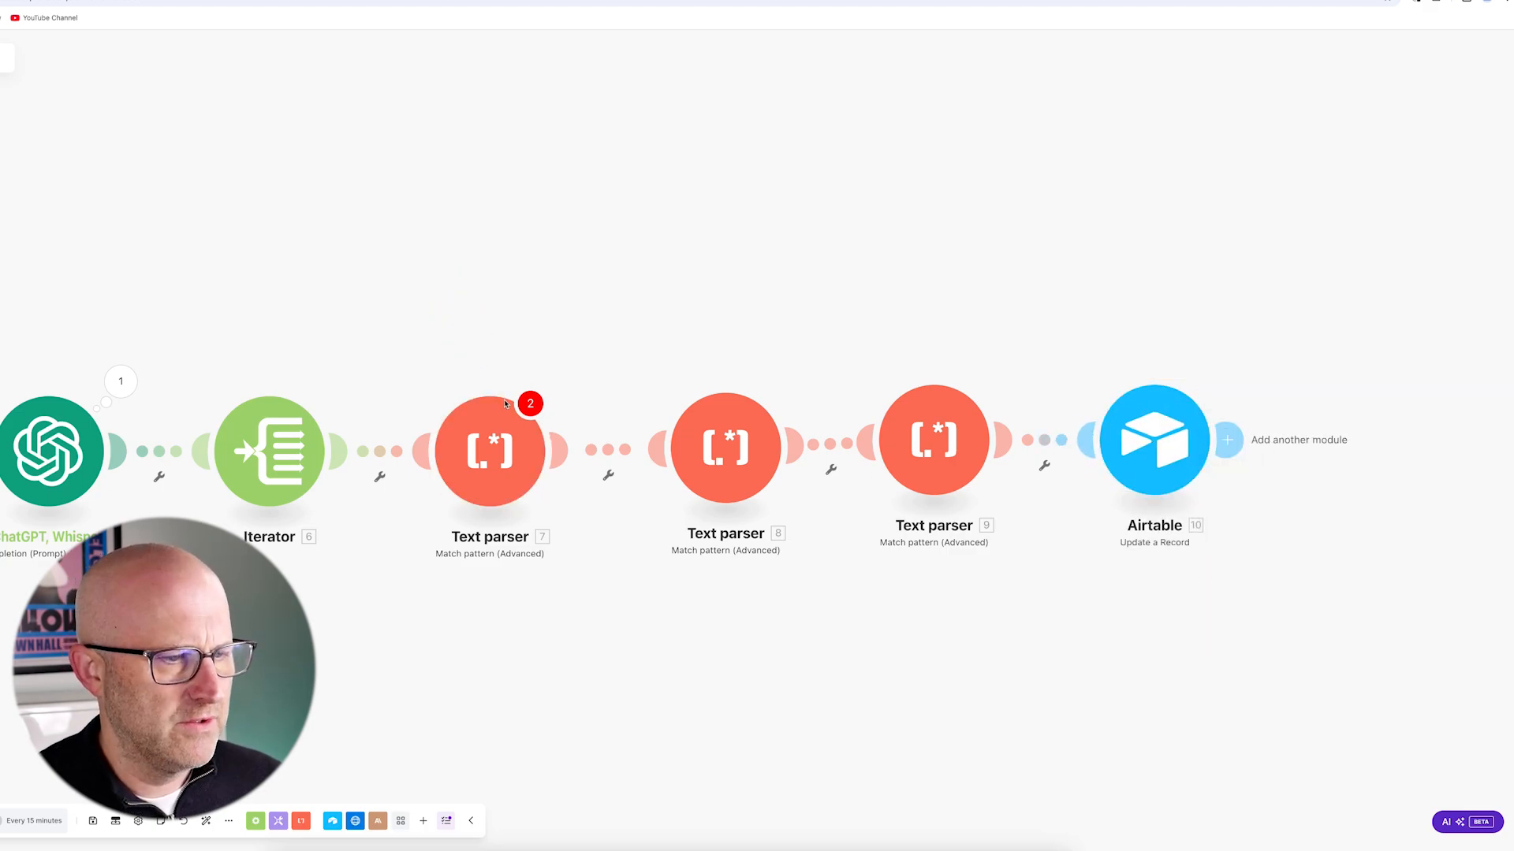
{"action": "left_click", "coordinate": [506, 404]}
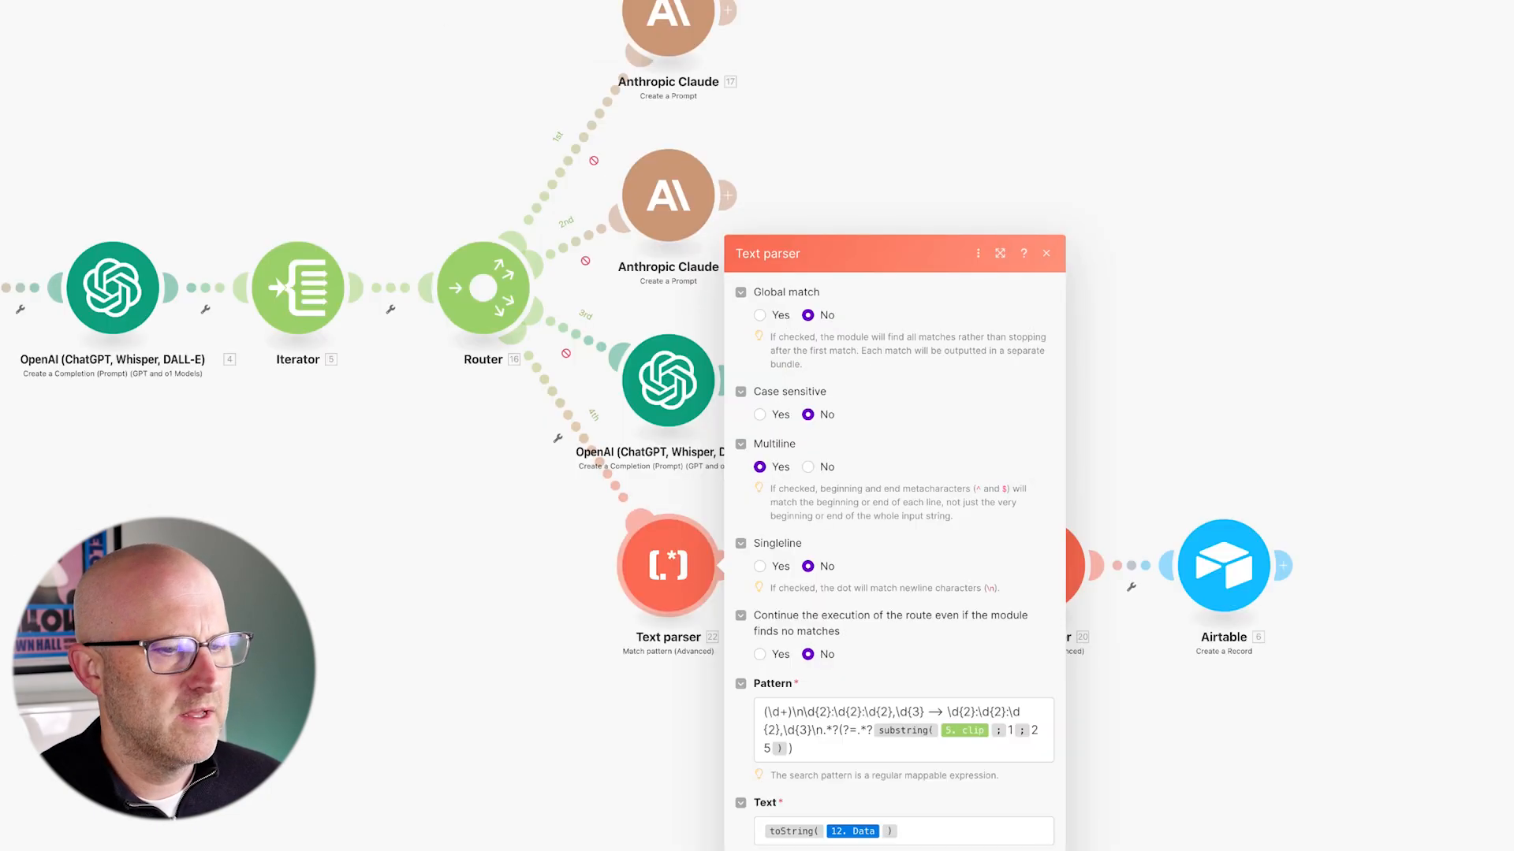
- Copy the reference parser's timestamp regex into Text parser 7's Pattern field
{"action": "left_click", "coordinate": [951, 743]}
{"action": "key", "text": "ctrl+a"}
{"action": "right_click", "coordinate": [796, 729]}
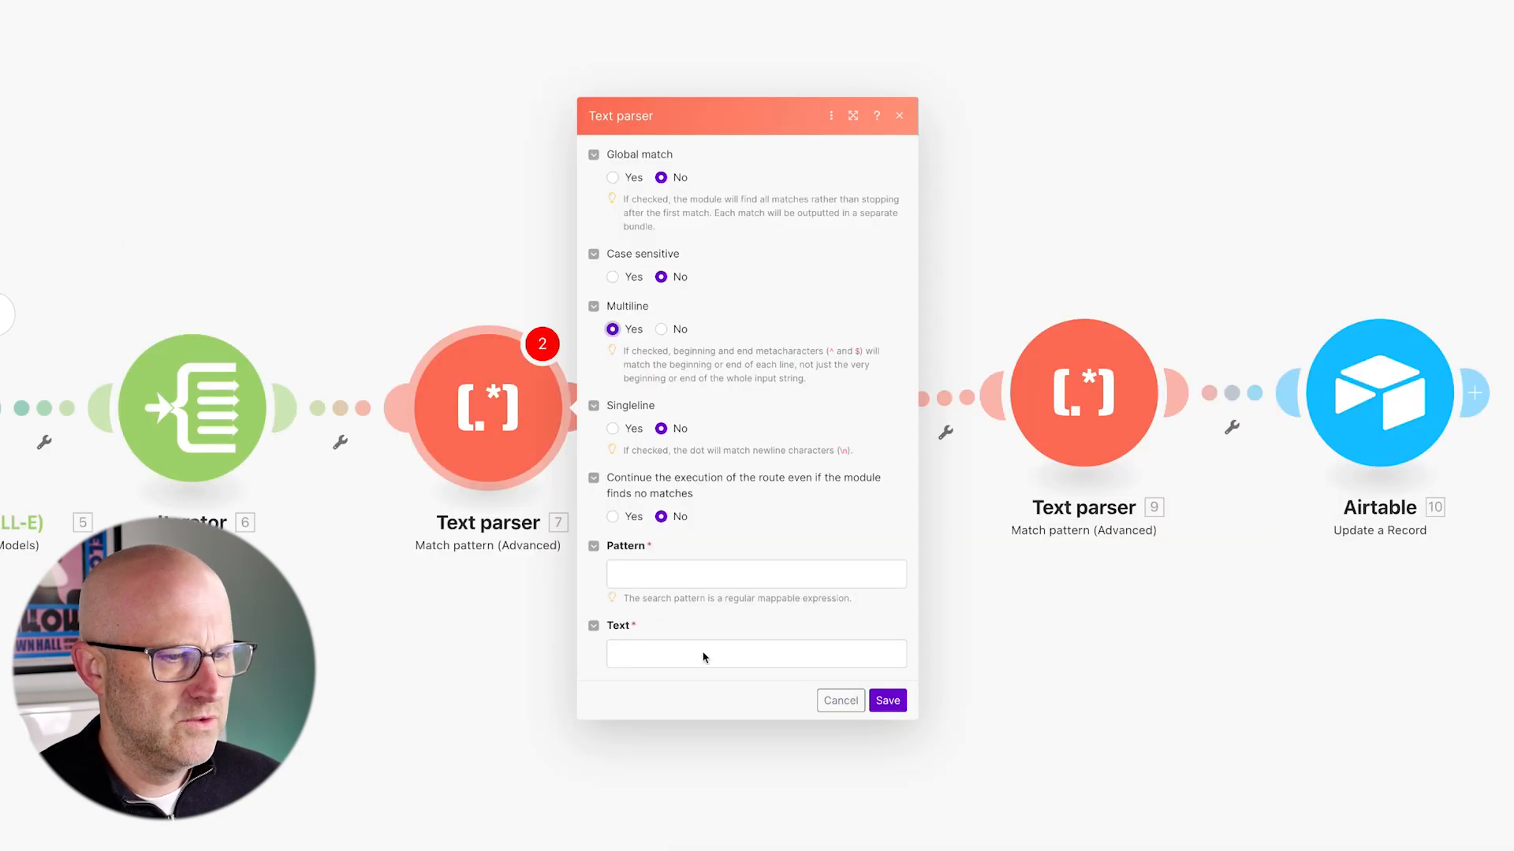
{"action": "left_click", "coordinate": [639, 574]}
{"action": "key", "text": "ctrl+v"}
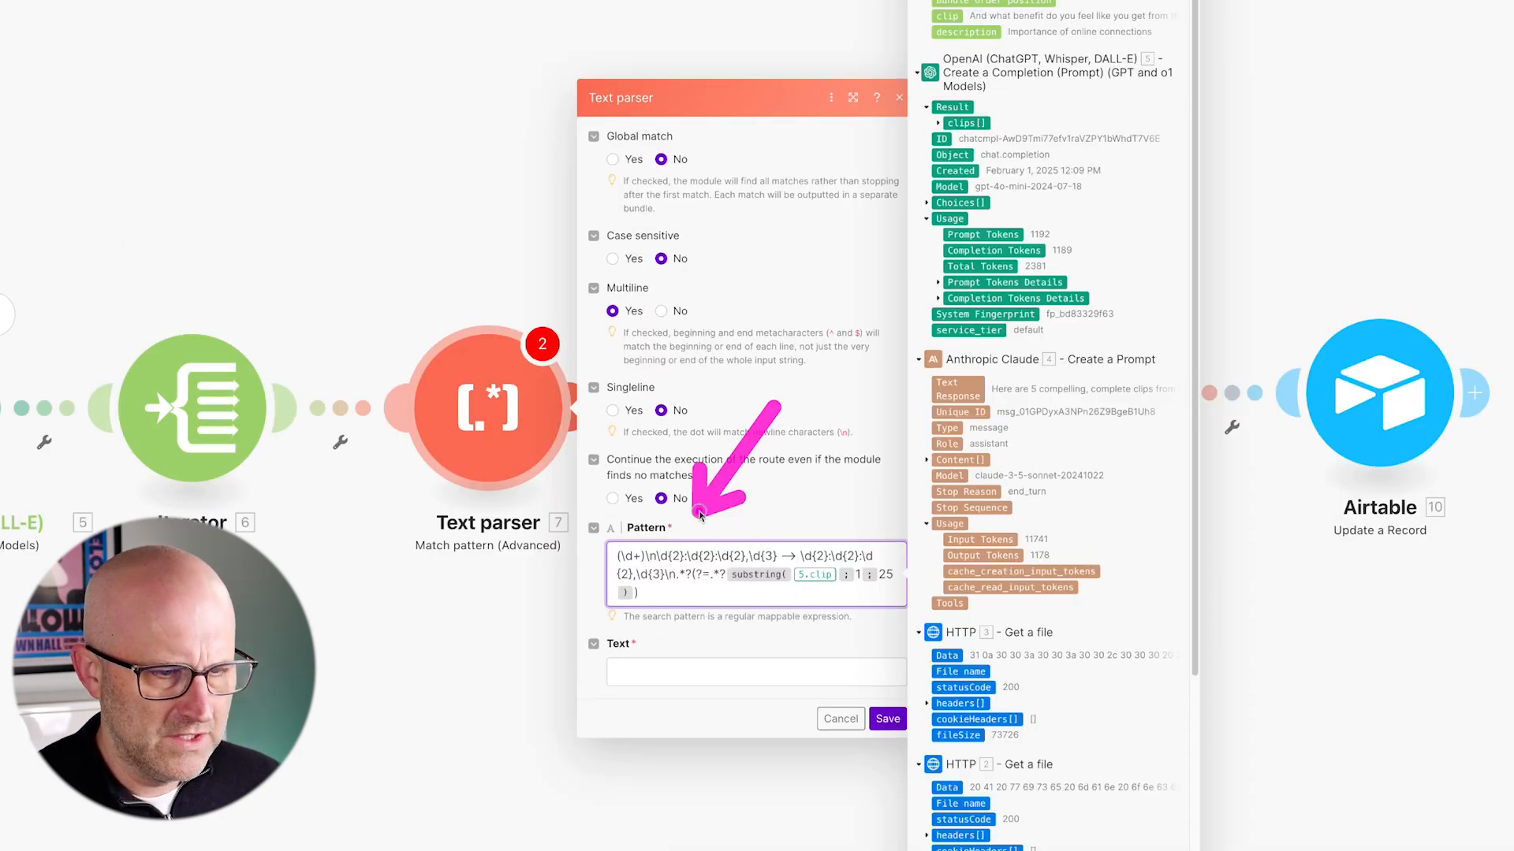
{"action": "left_click", "coordinate": [922, 721]}
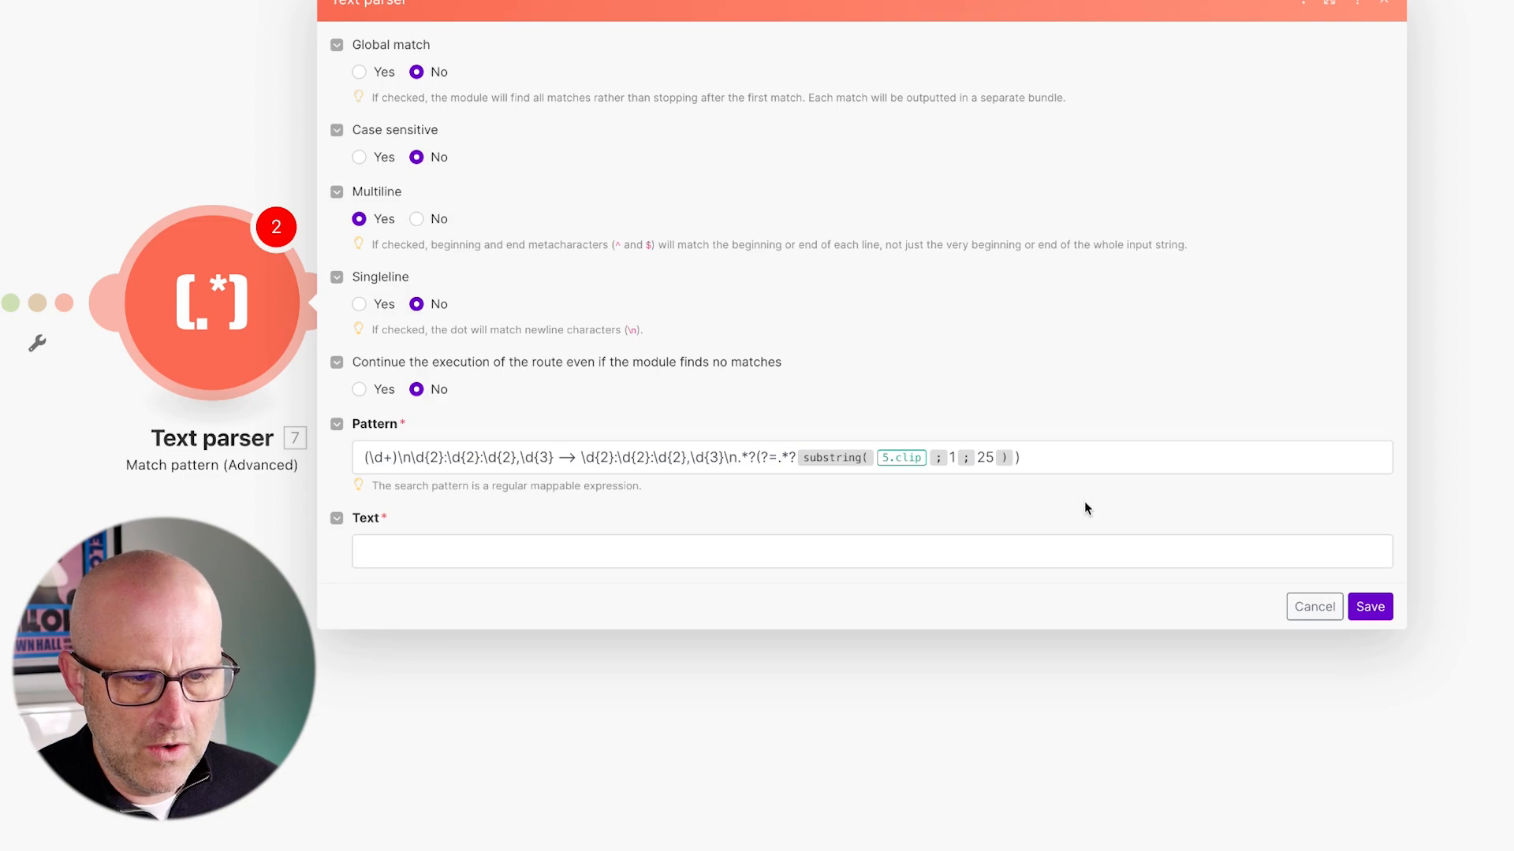
- Replace the pattern's trailing substring call with a fresh substring( ; ) awaiting arguments
{"action": "left_click", "coordinate": [1015, 457]}
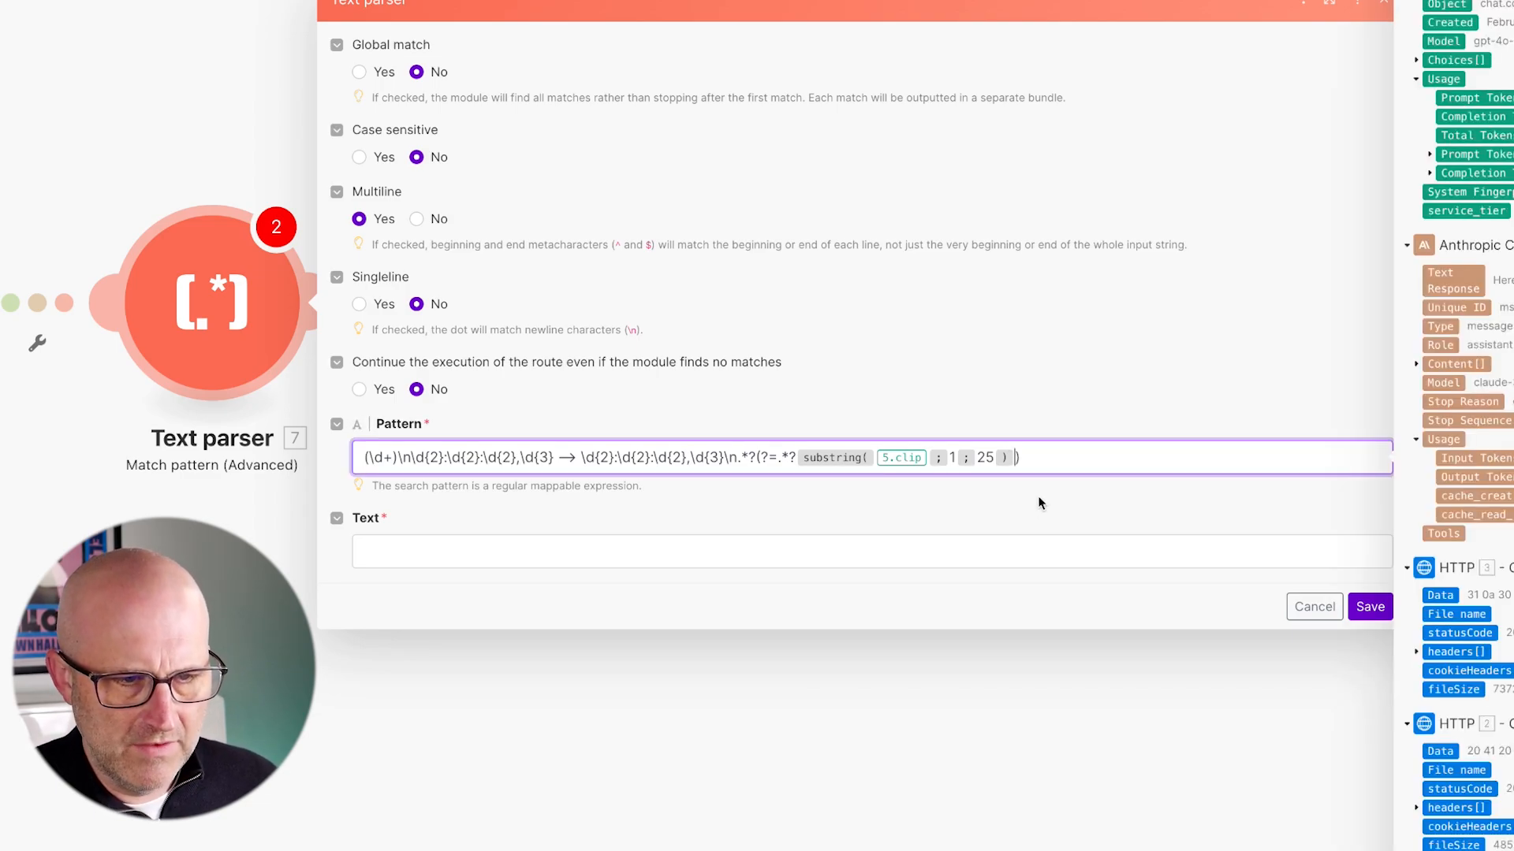
{"action": "key", "text": "Left"}
{"action": "key", "text": "BackSpace"}
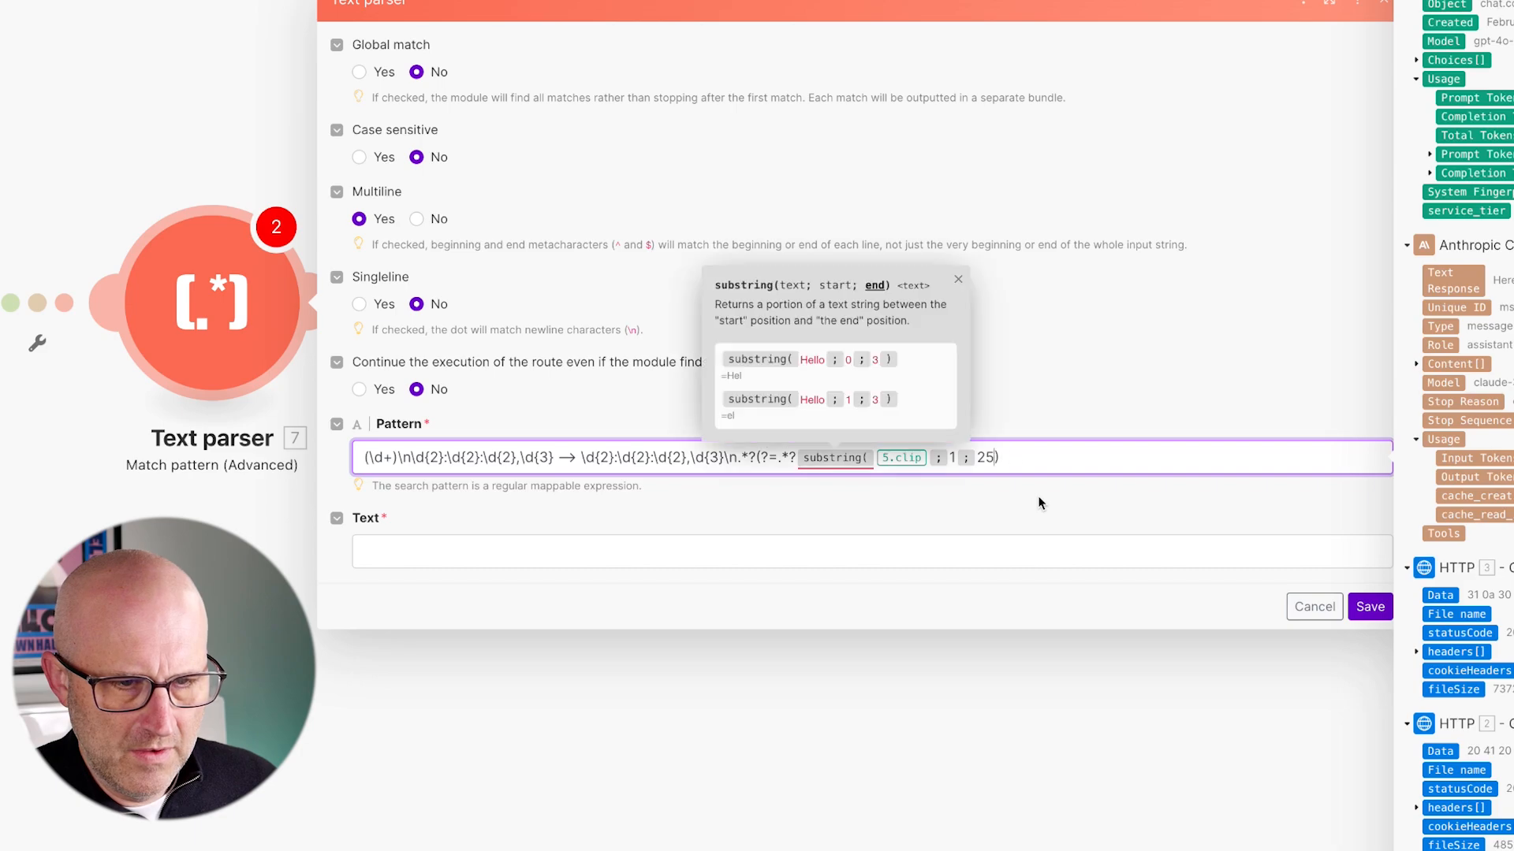
{"action": "key", "text": "BackSpace"}
{"action": "key", "text": "BackSpace"}
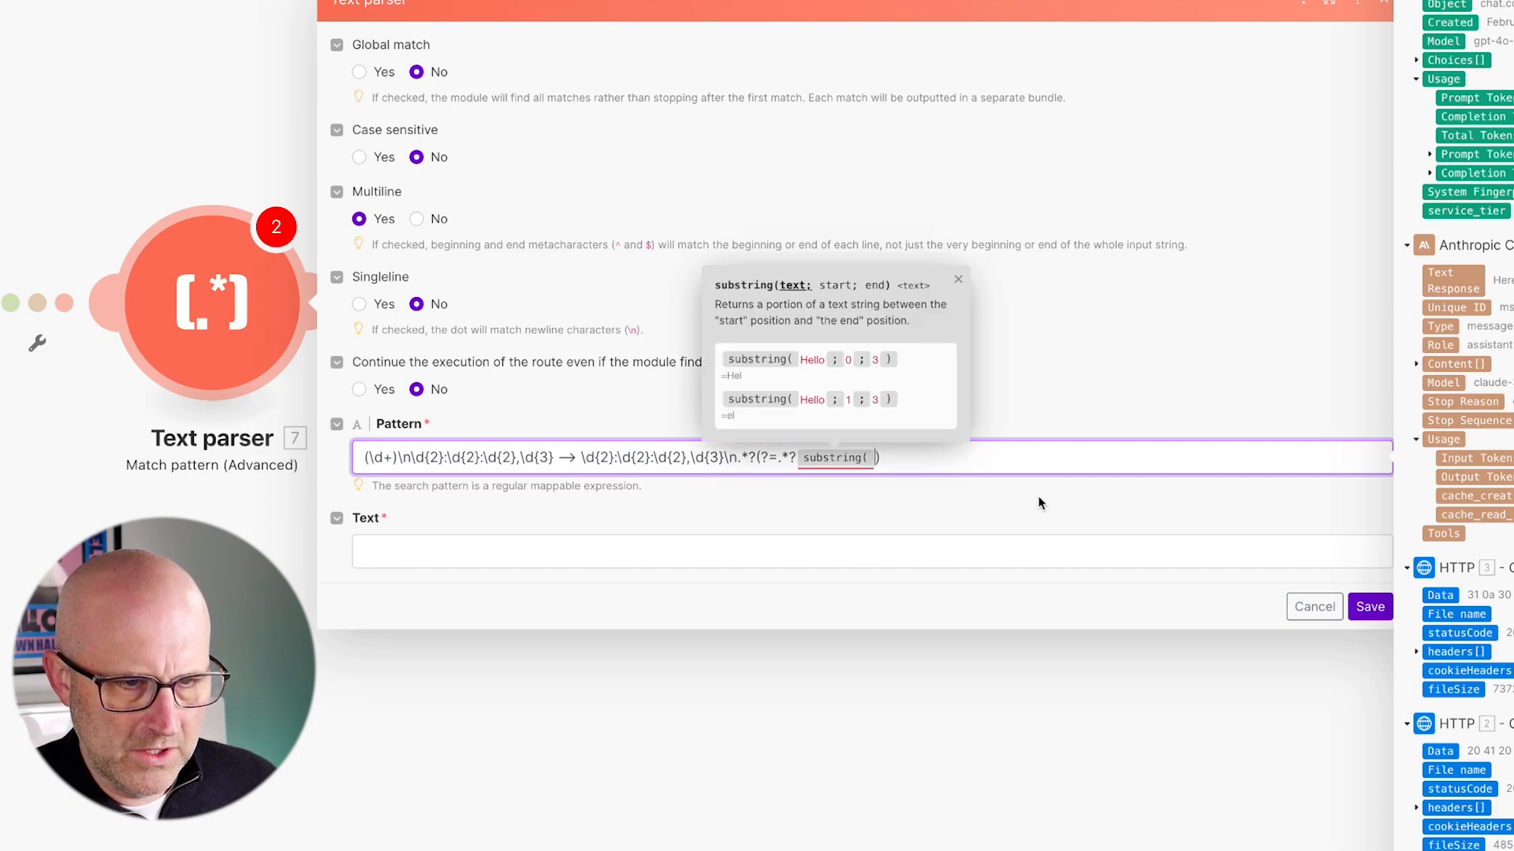
{"action": "key", "text": "BackSpace"}
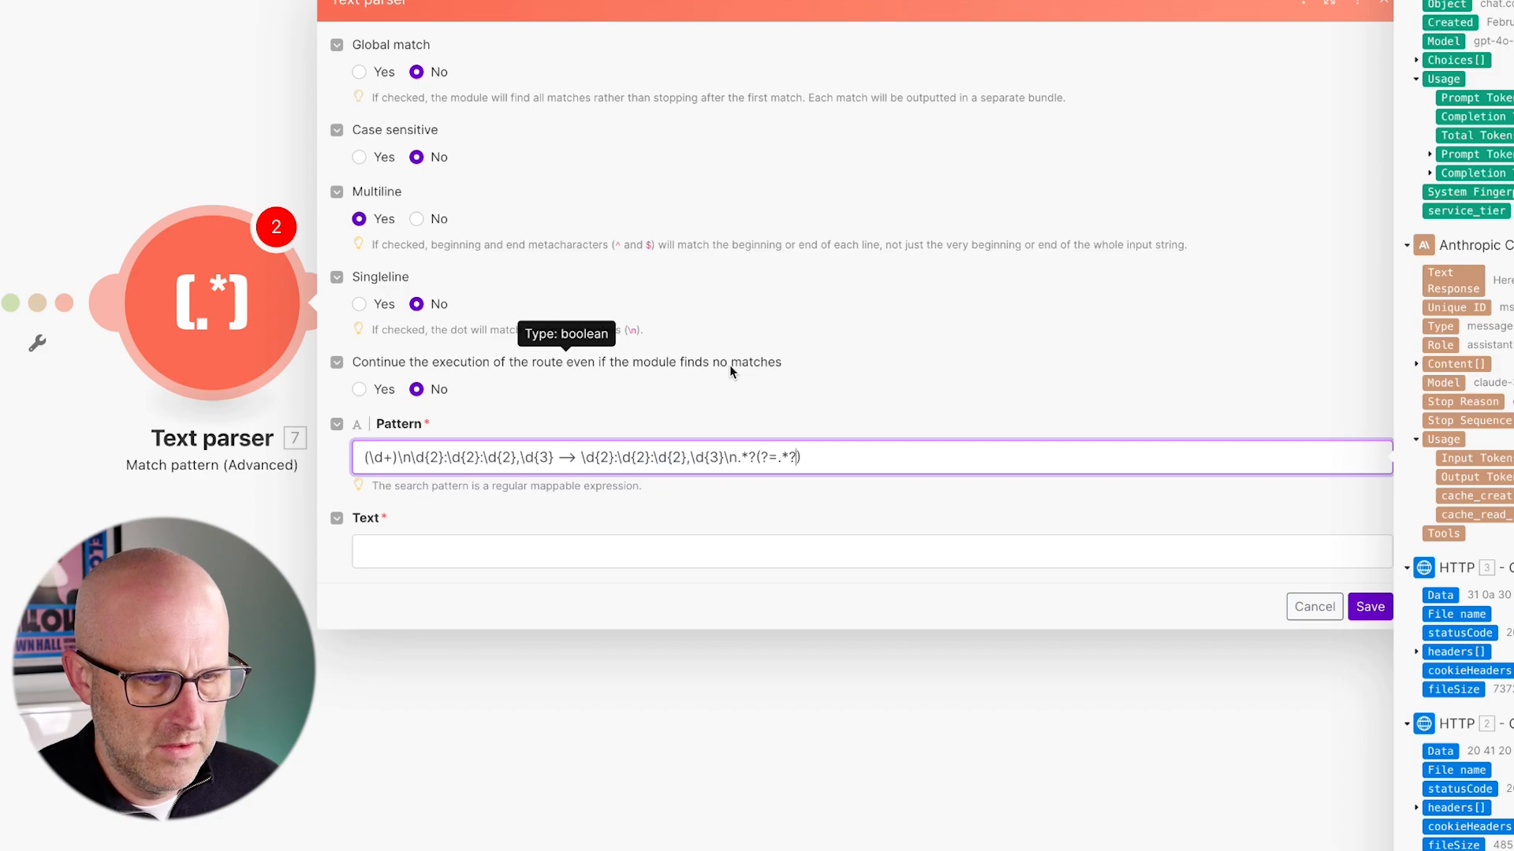
{"action": "type", "text": "substring"}
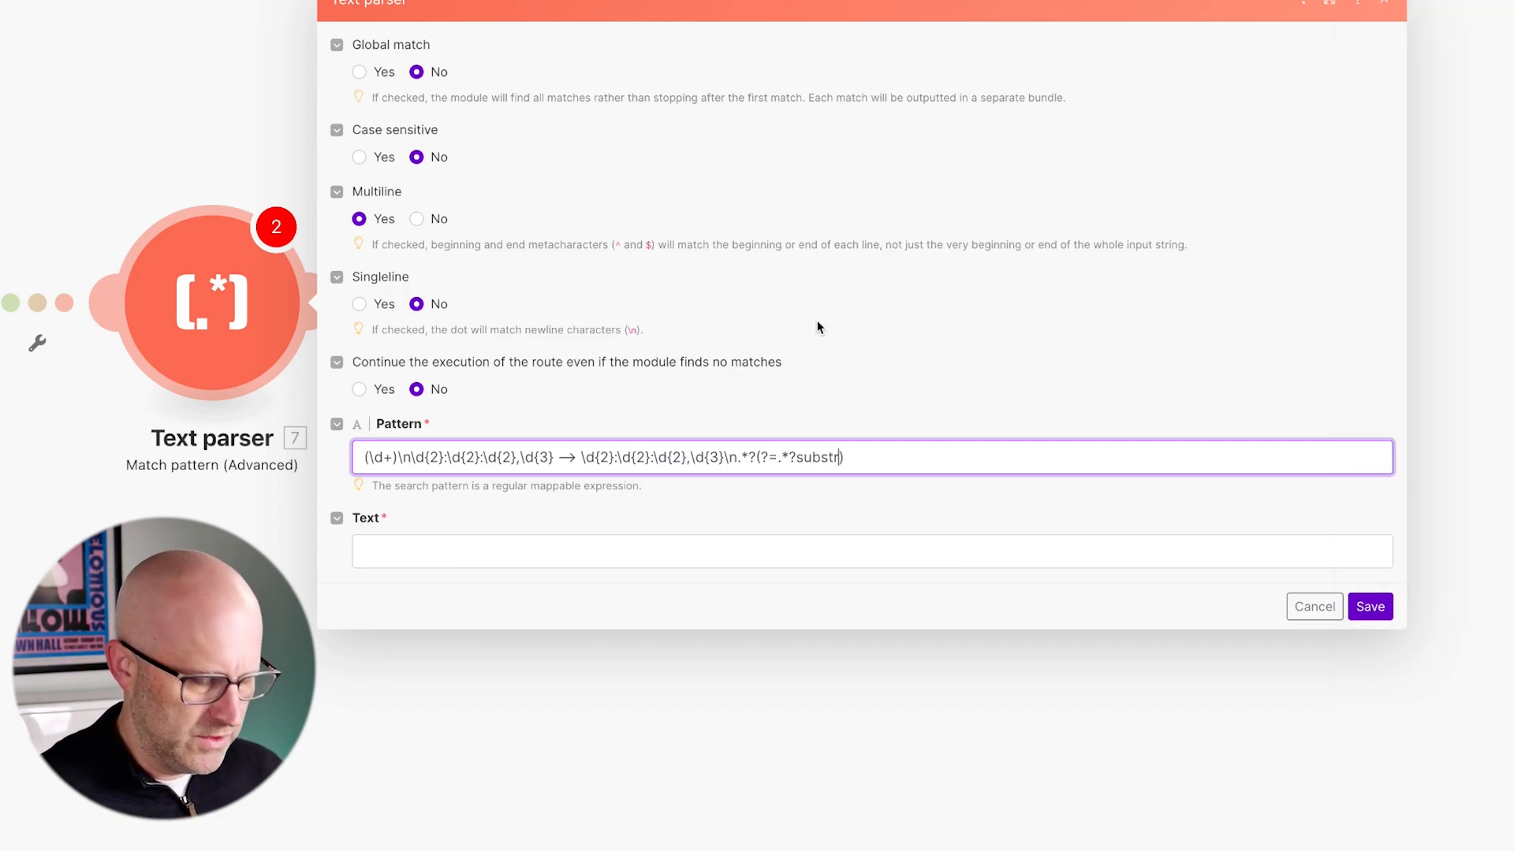
{"action": "type", "text": "("}
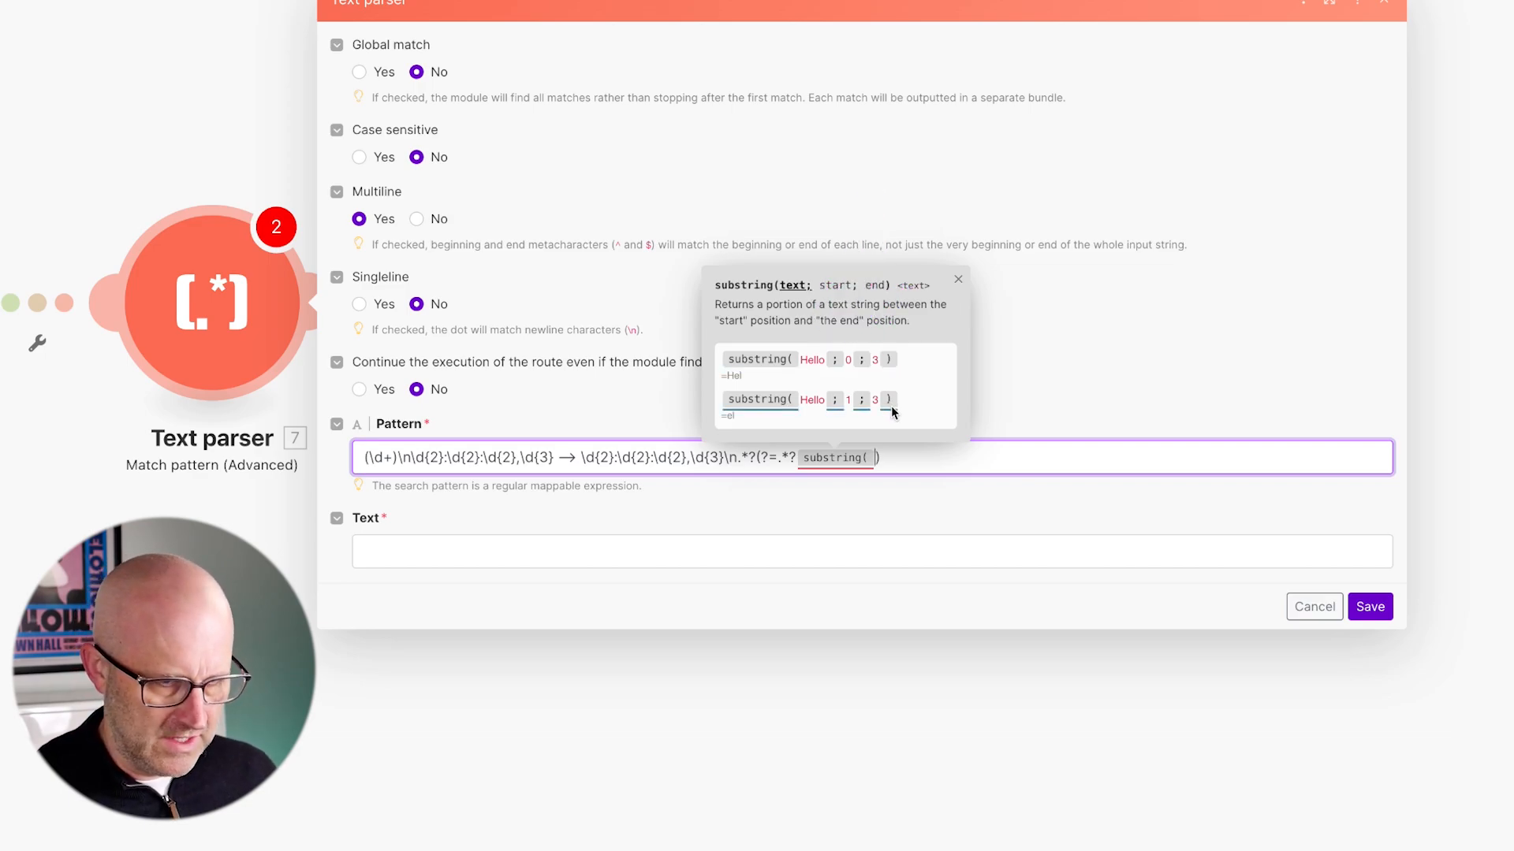
{"action": "type", "text": "; "}
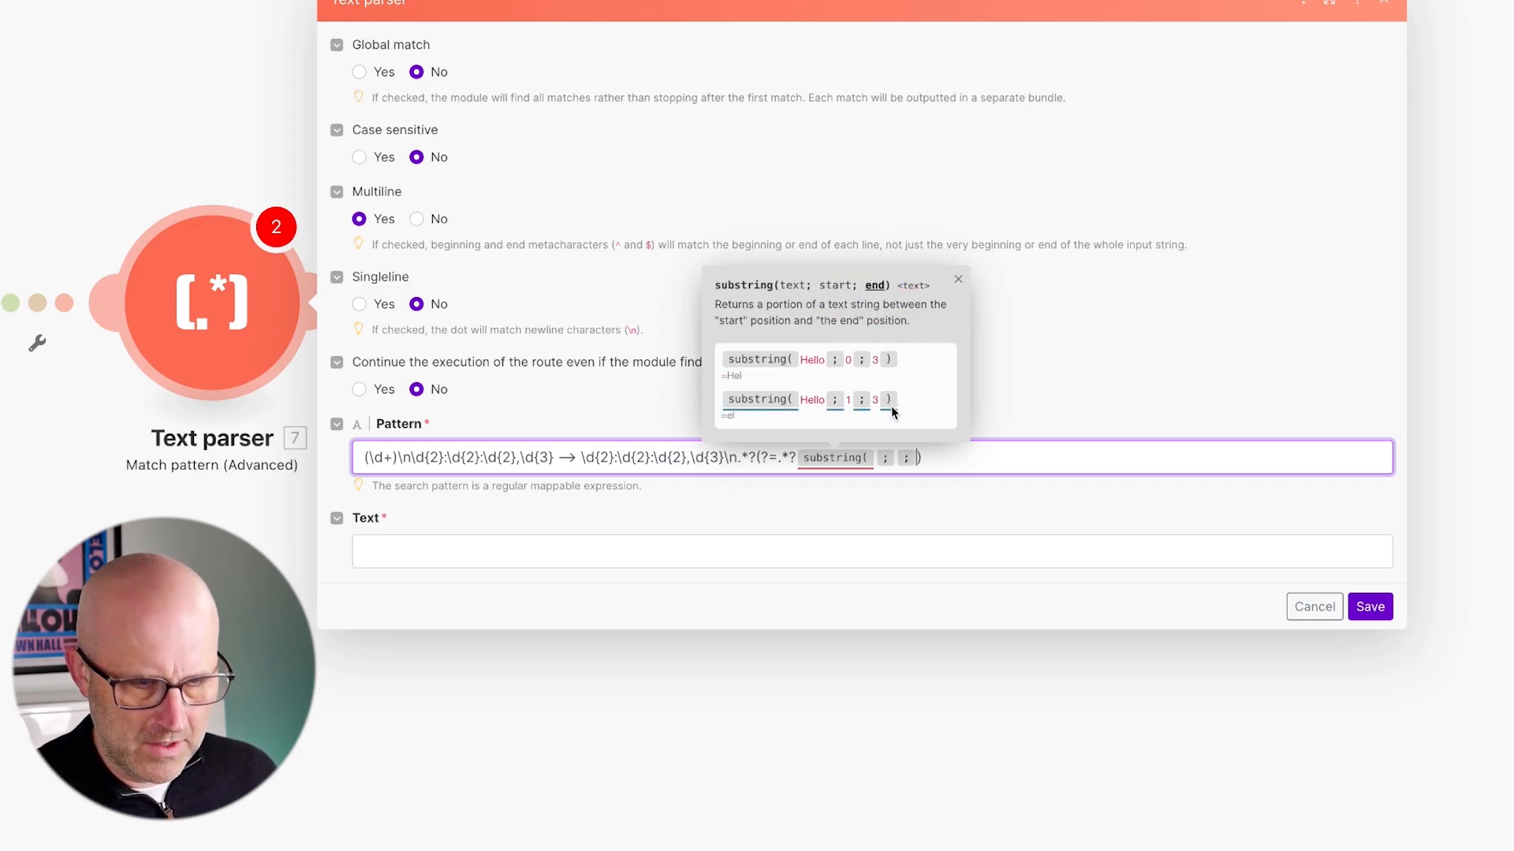
{"action": "type", "text": ")"}
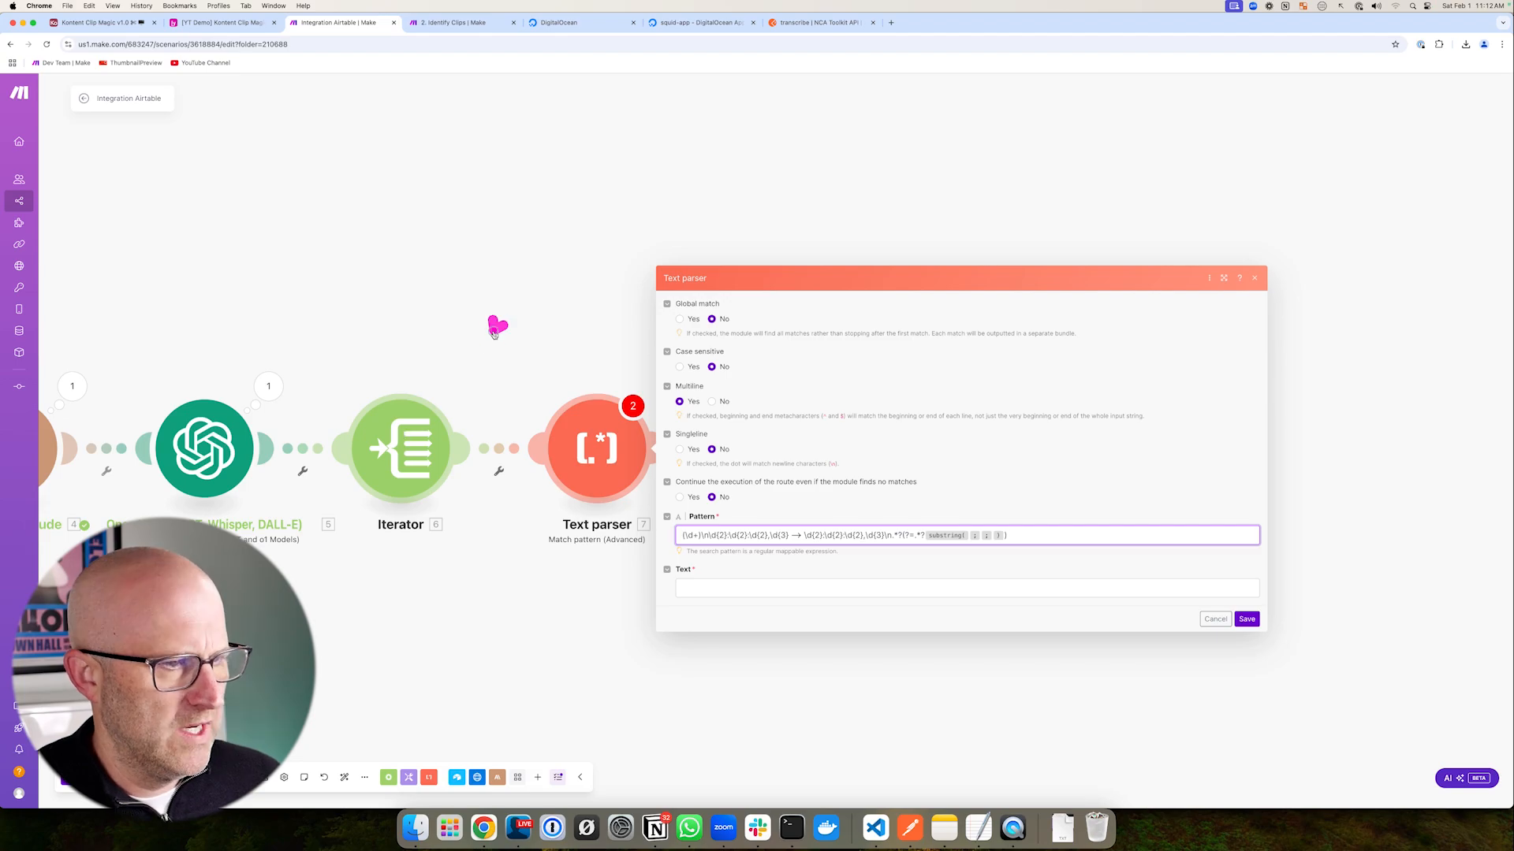
- Fill the substring with the Iterator's 6. clip, start 1 and end 25
{"action": "left_click", "coordinate": [969, 535]}
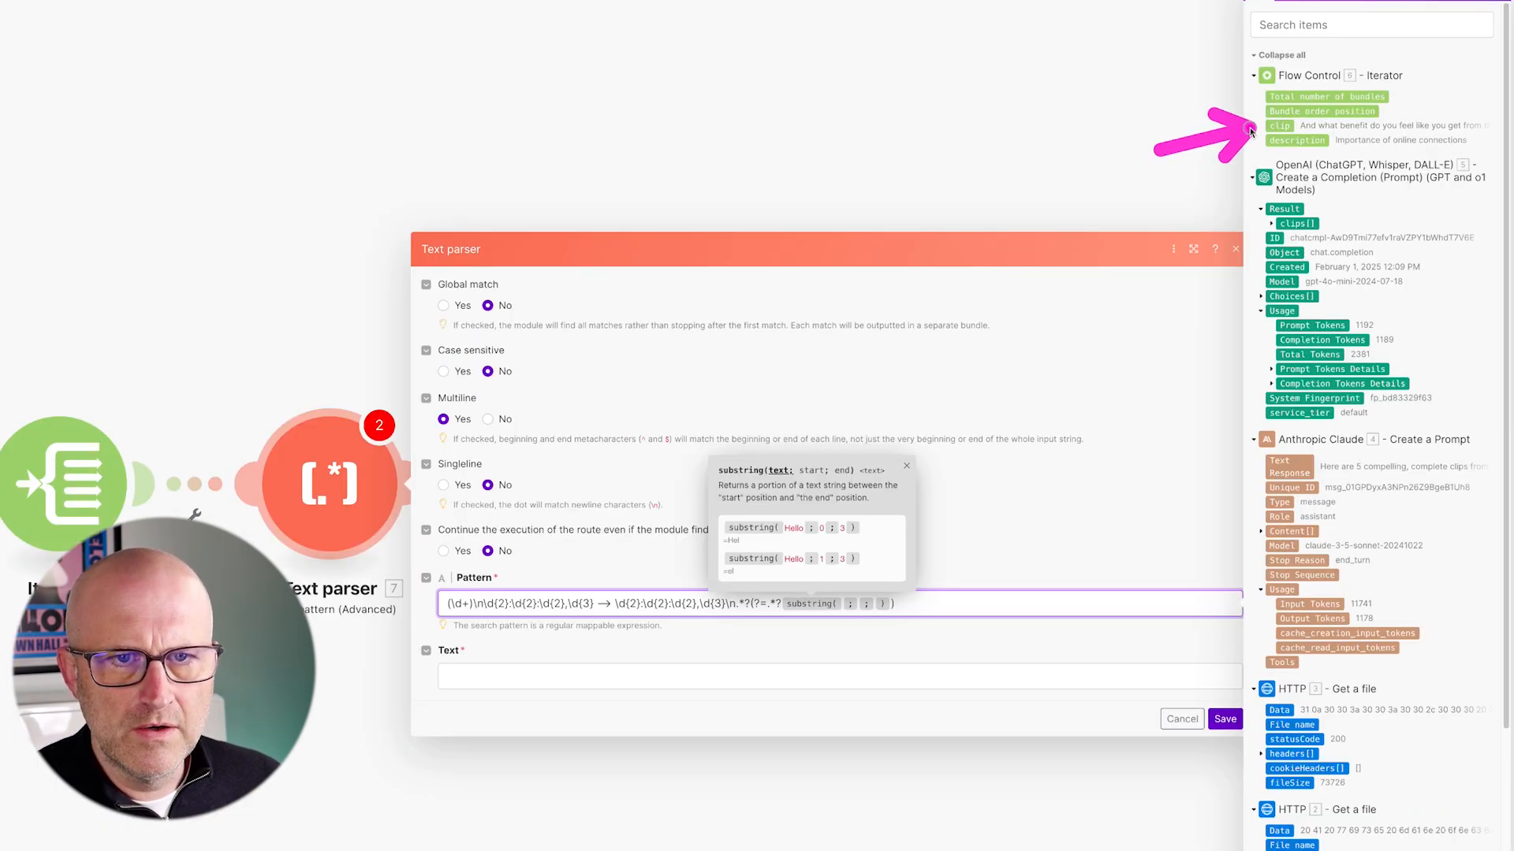
{"action": "left_click", "coordinate": [1279, 126]}
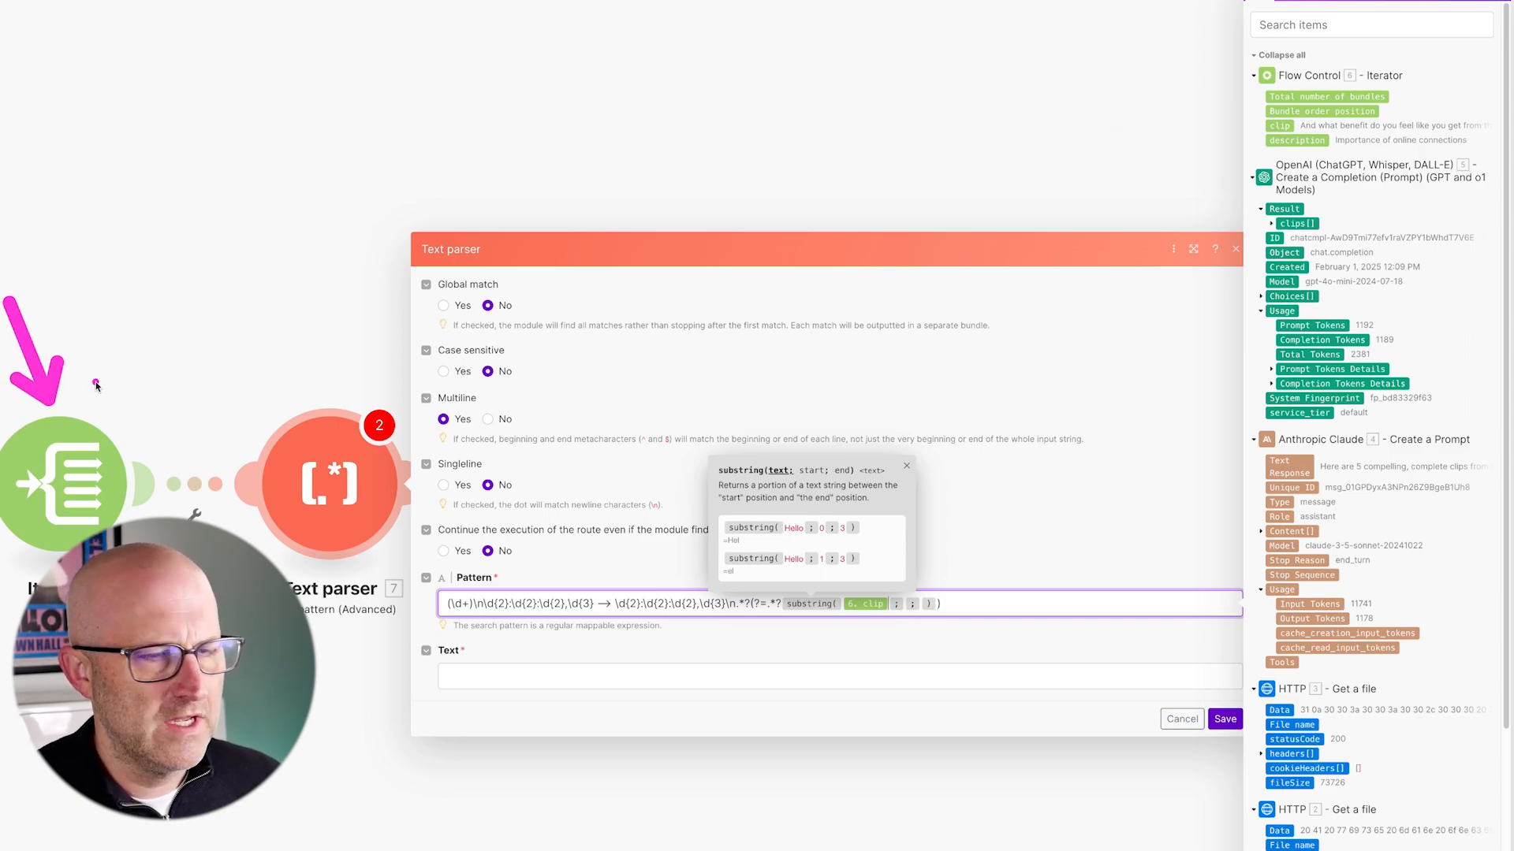
{"action": "left_click_drag", "start_coordinate": [1243, 138], "coordinate": [1244, 113]}
{"action": "left_click_drag", "start_coordinate": [892, 544], "coordinate": [903, 601]}
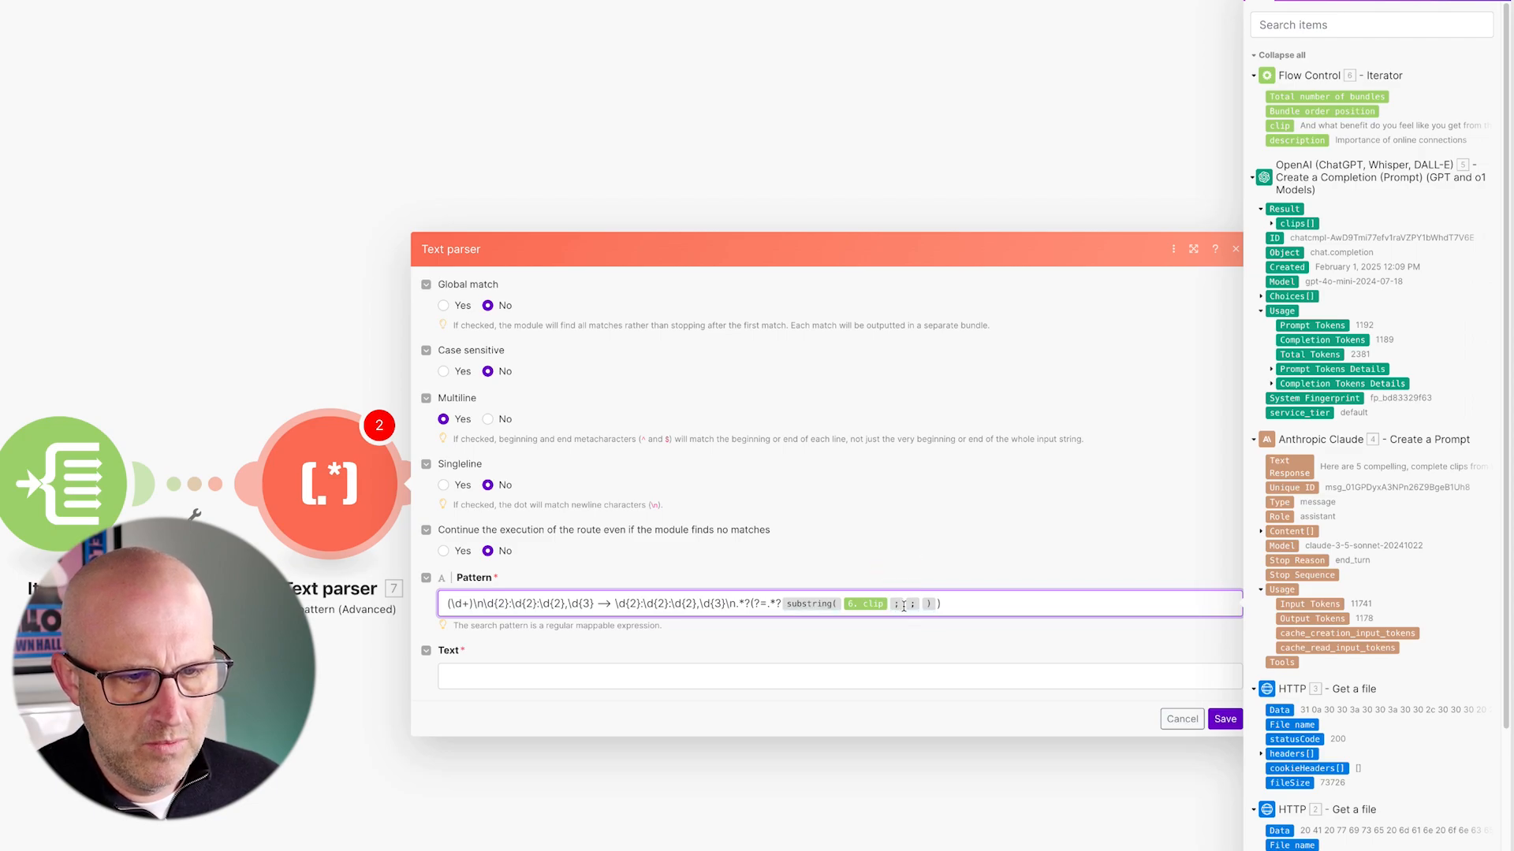
{"action": "left_click", "coordinate": [903, 605]}
{"action": "left_click_drag", "start_coordinate": [943, 524], "coordinate": [933, 604]}
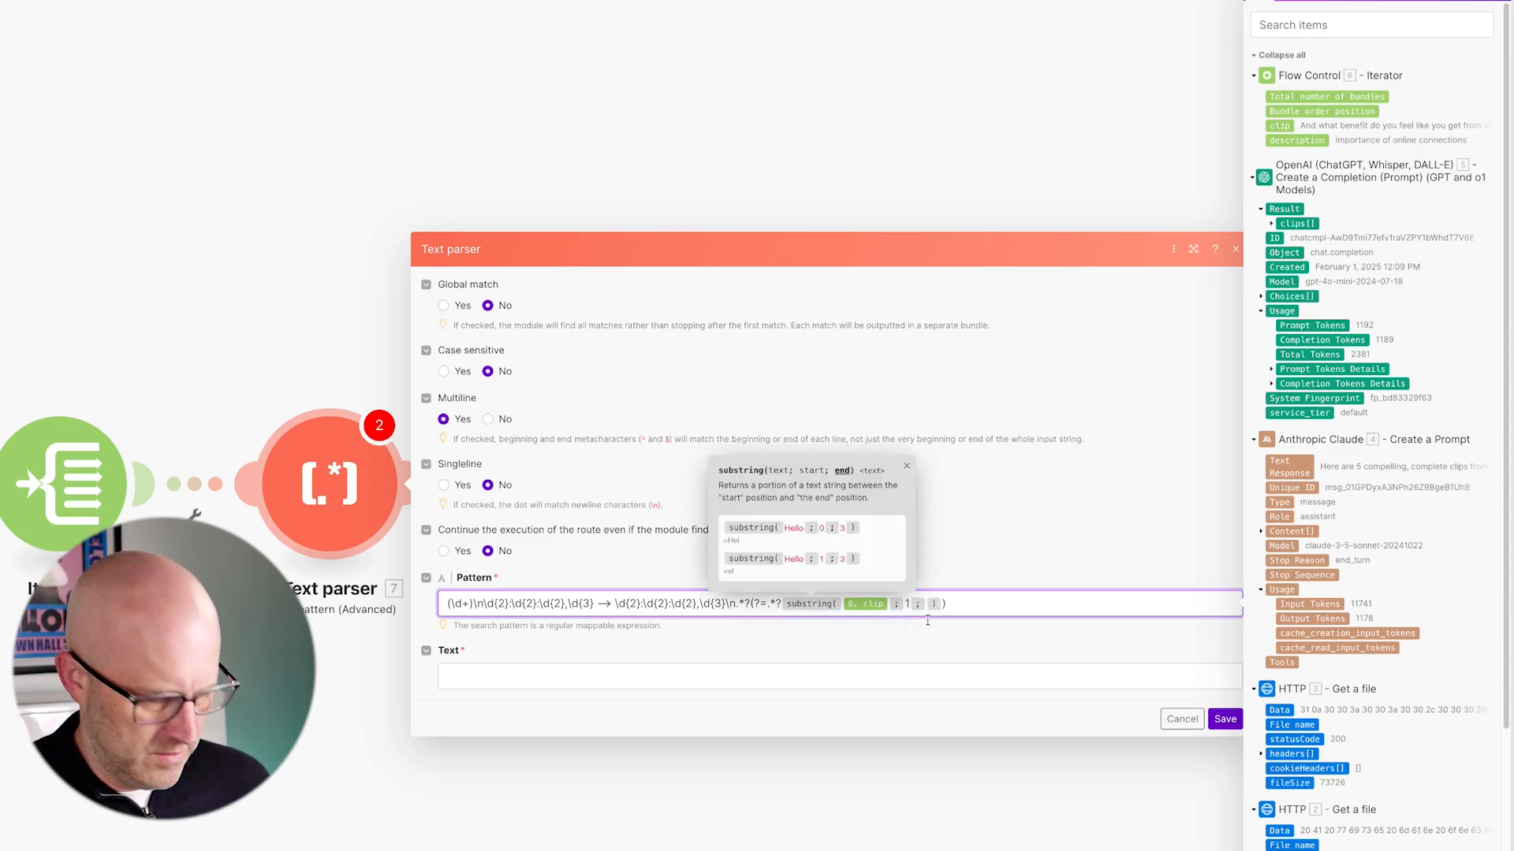
{"action": "type", "text": "2"}
{"action": "type", "text": "5"}
{"action": "mouse_move", "coordinate": [764, 422]}
{"action": "left_mouse_down"}
{"action": "mouse_move", "coordinate": [743, 455]}
{"action": "mouse_move", "coordinate": [776, 524]}
{"action": "left_mouse_up"}
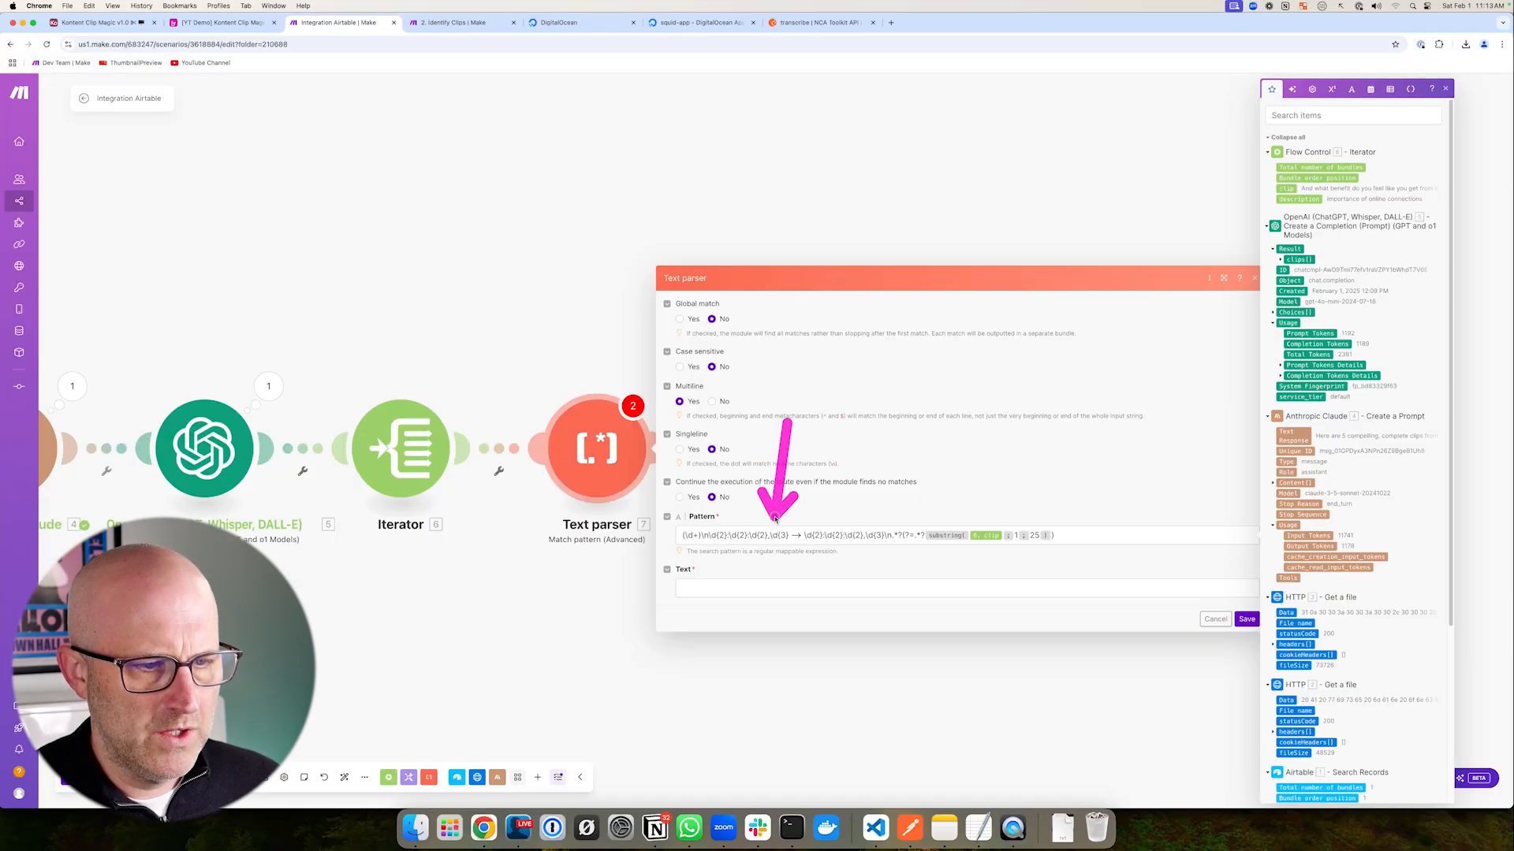
{"action": "left_click", "coordinate": [875, 830]}
{"action": "left_click", "coordinate": [529, 394]}
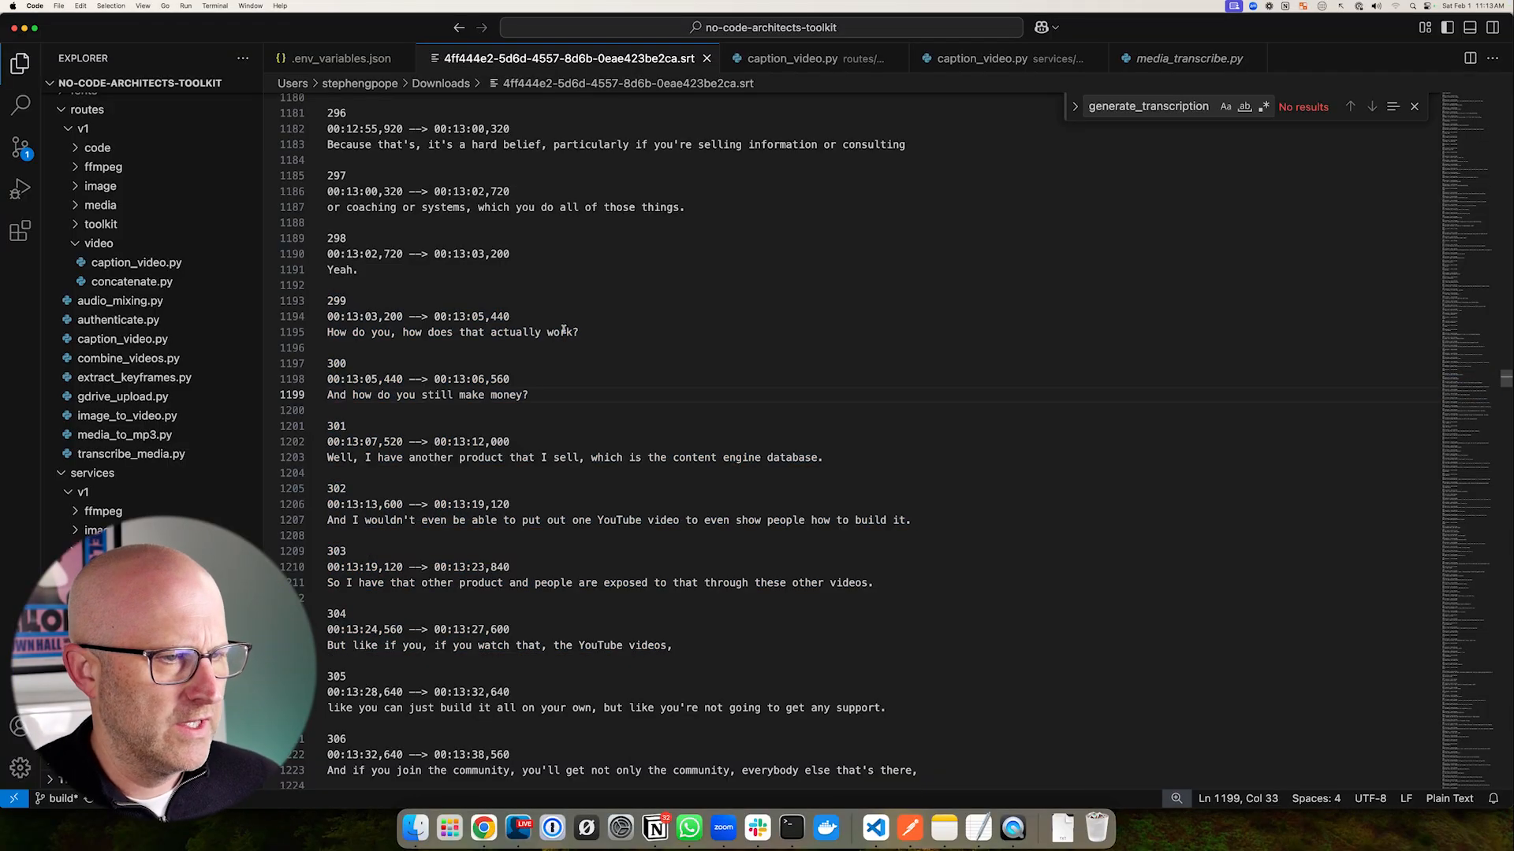
{"action": "left_click_drag", "start_coordinate": [580, 332], "coordinate": [454, 332]}
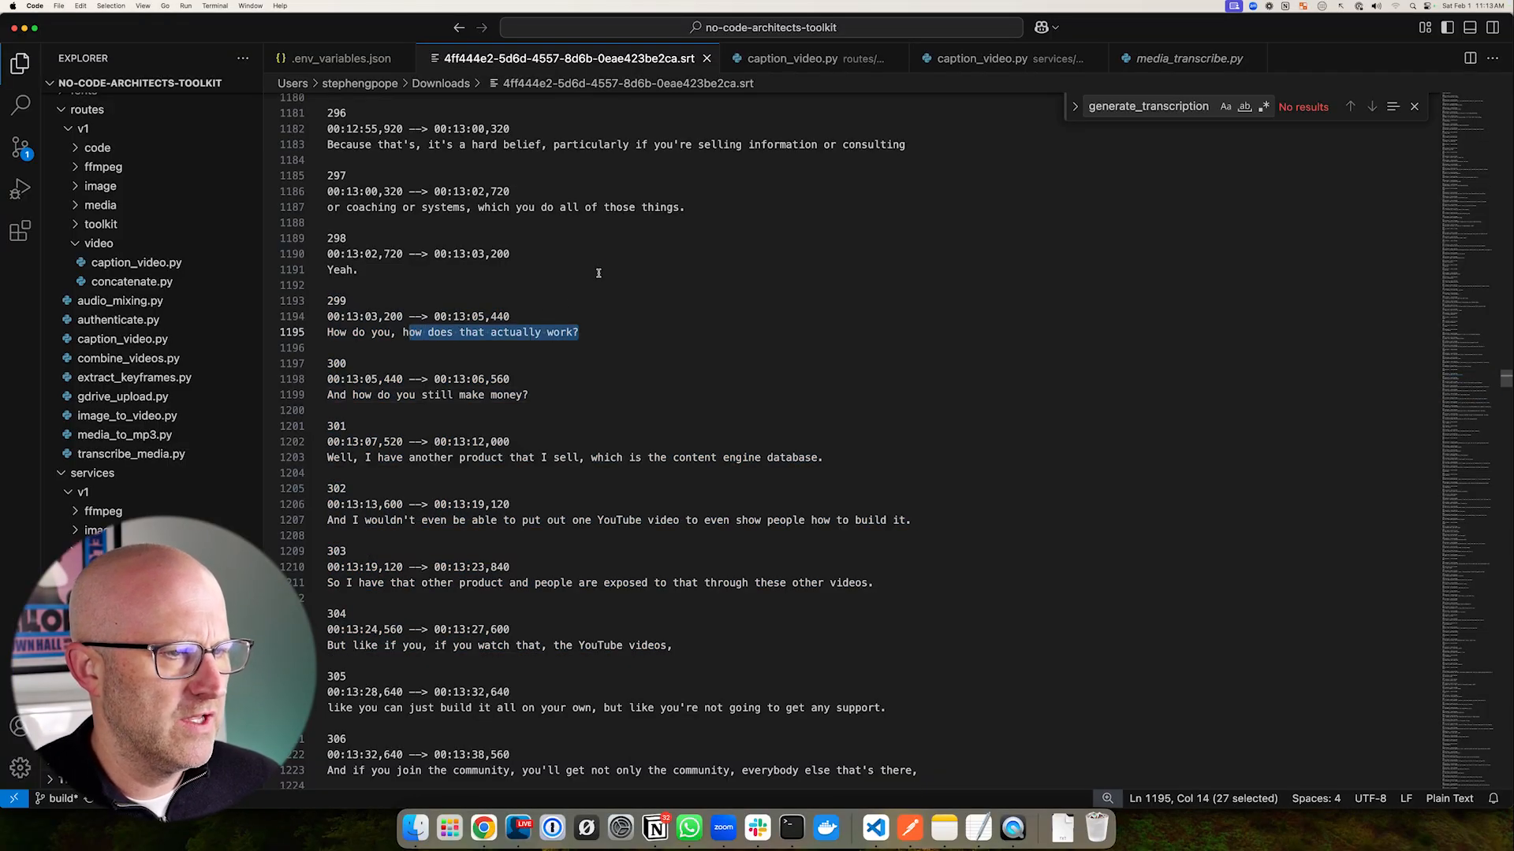
{"action": "left_click_drag", "start_coordinate": [615, 263], "coordinate": [524, 308]}
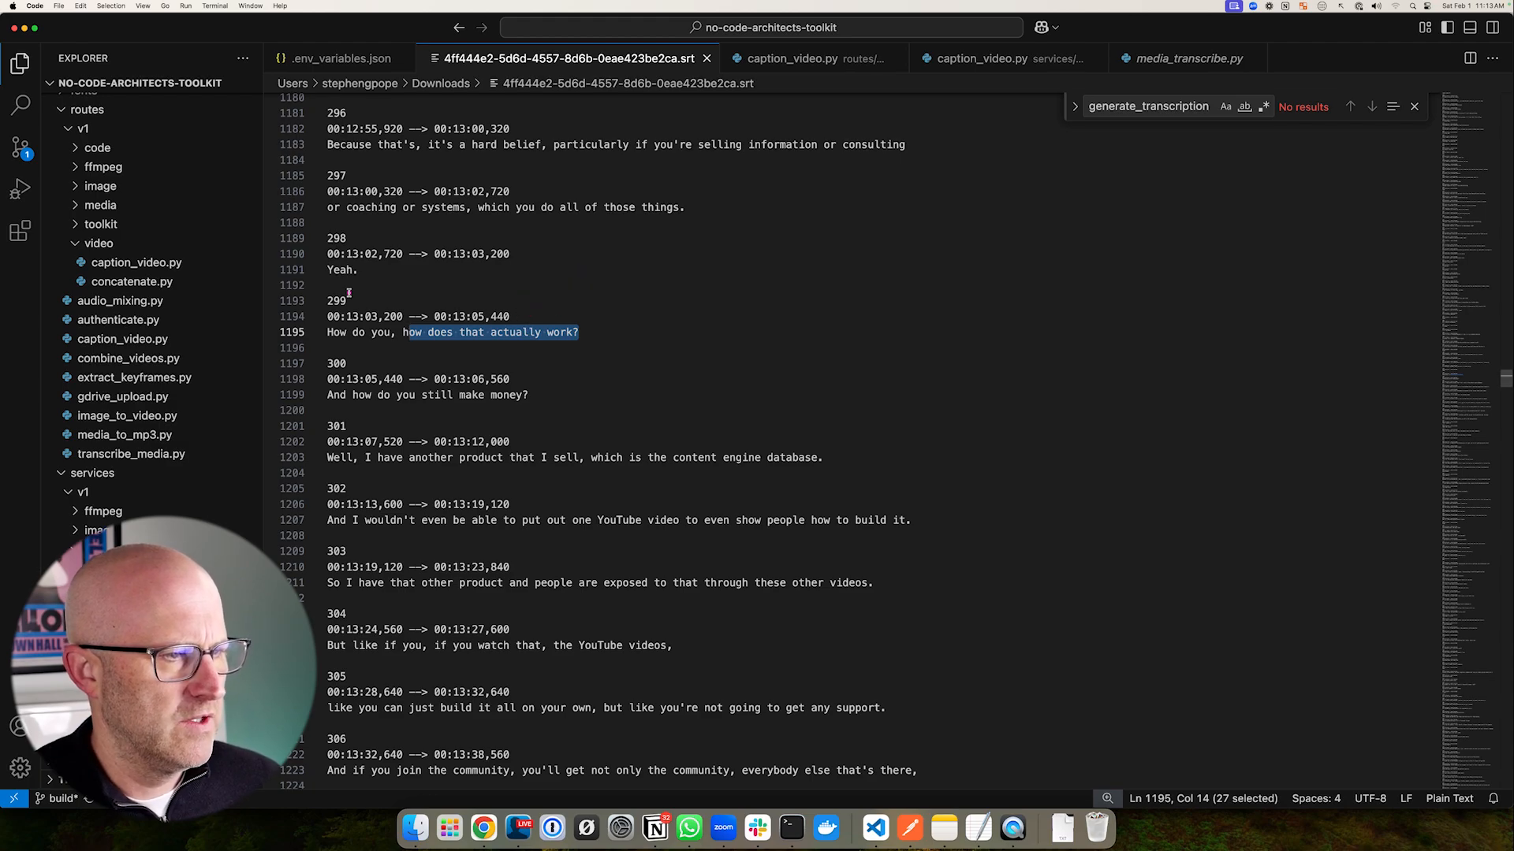
{"action": "left_click_drag", "start_coordinate": [313, 288], "coordinate": [360, 316]}
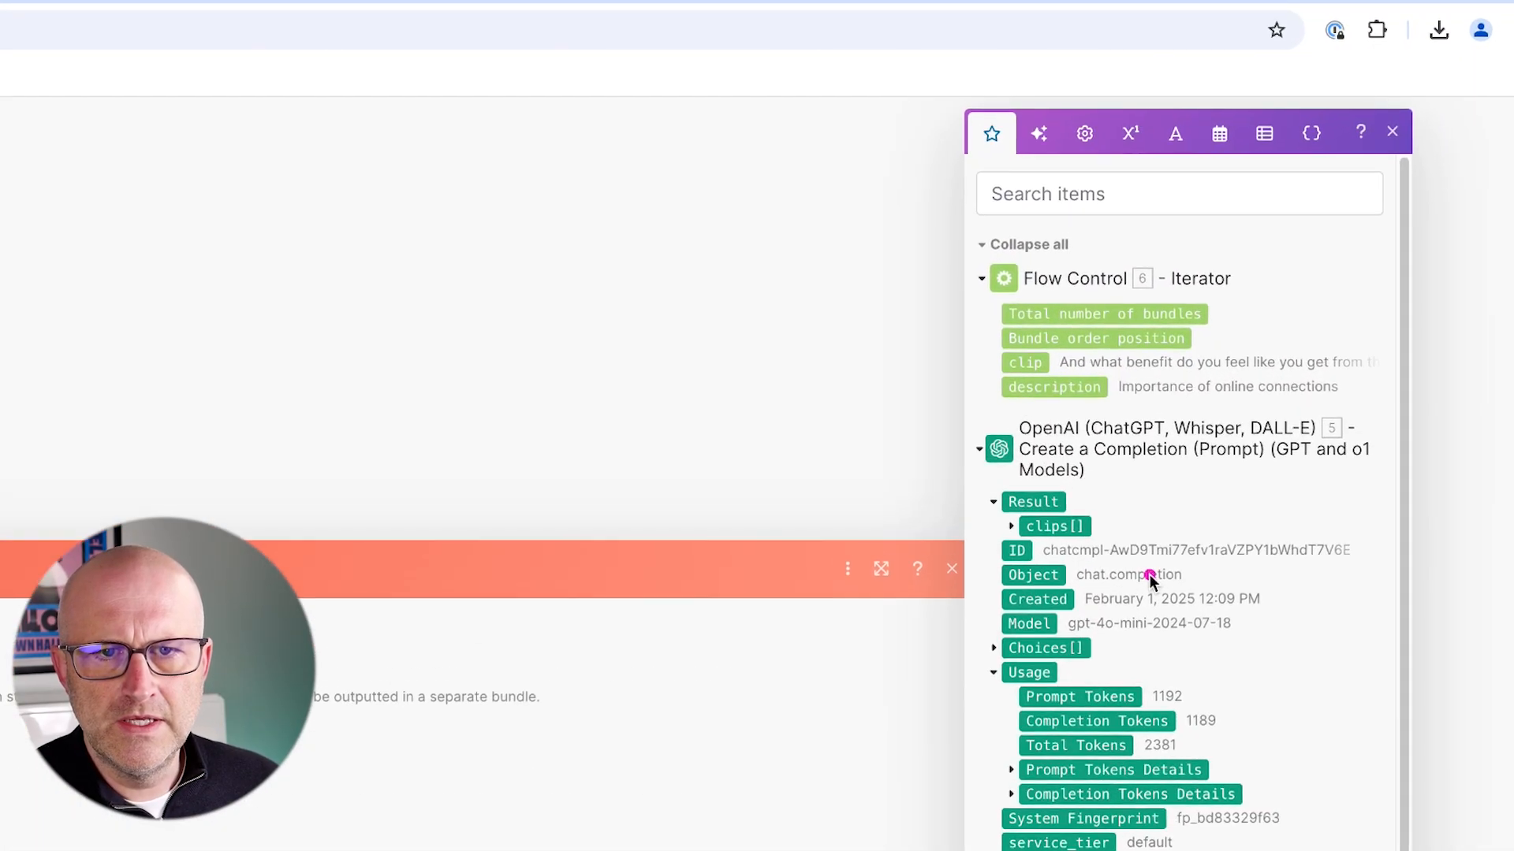
{"action": "mouse_move", "coordinate": [1151, 580]}
{"action": "left_mouse_down"}
{"action": "mouse_move", "coordinate": [1123, 418]}
{"action": "mouse_move", "coordinate": [1295, 388]}
{"action": "left_mouse_up"}
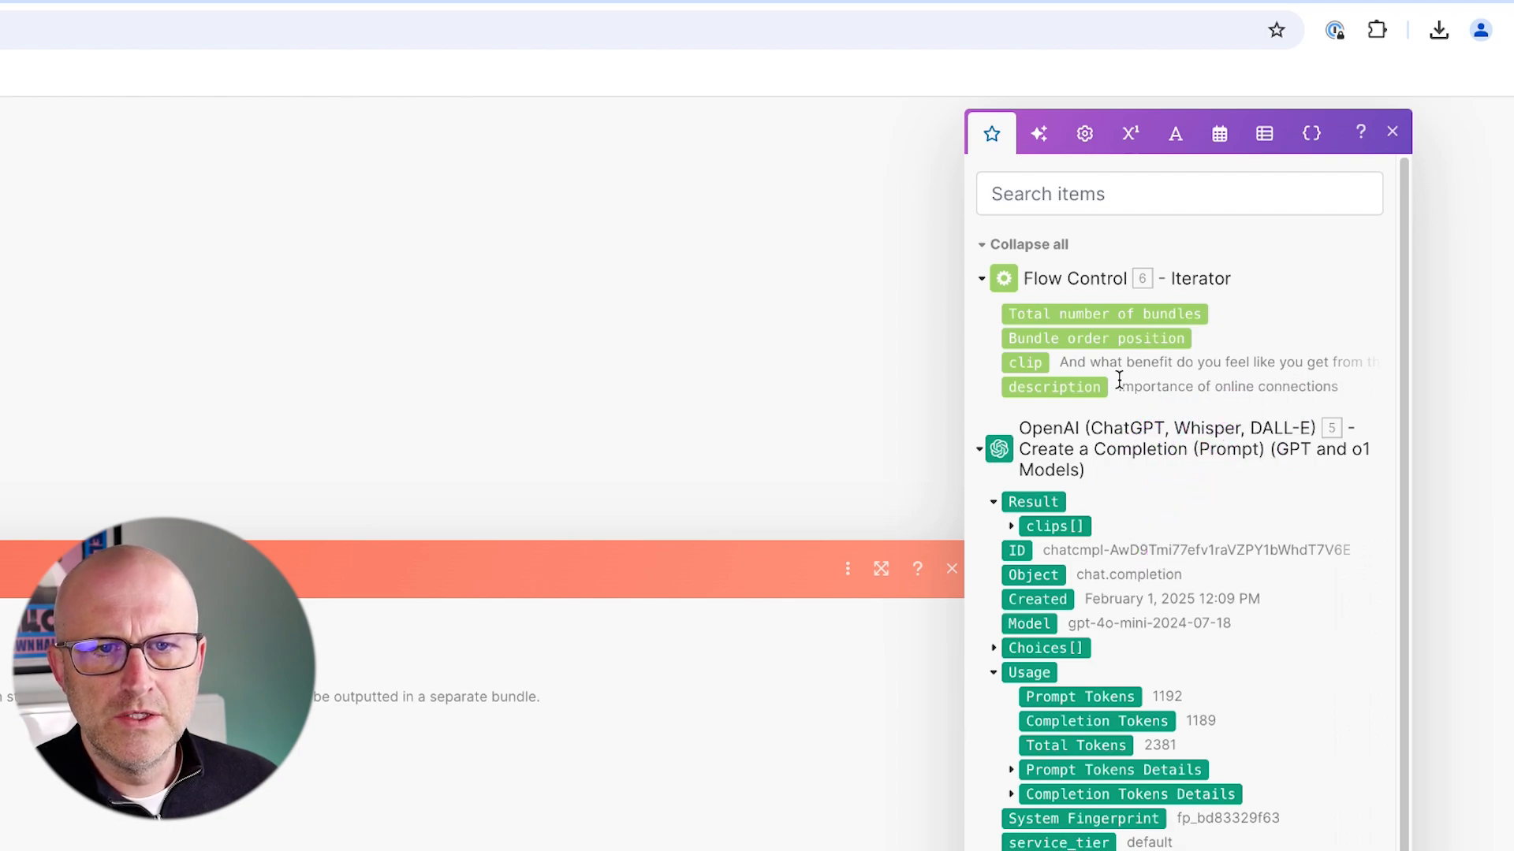
{"action": "left_click_drag", "start_coordinate": [1061, 365], "coordinate": [1231, 361]}
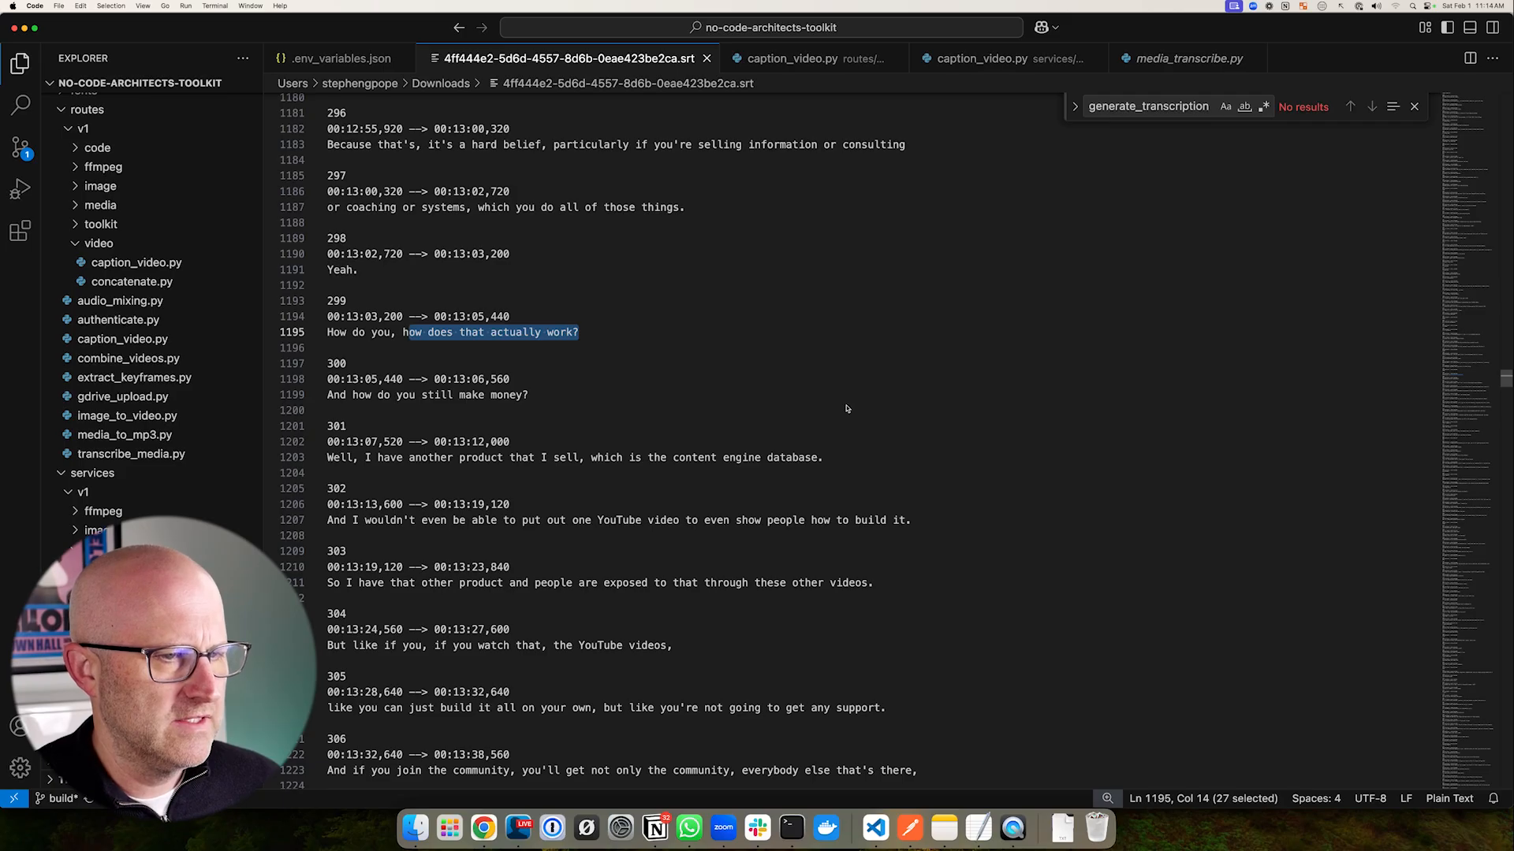
{"action": "mouse_move", "coordinate": [946, 387]}
{"action": "left_mouse_down"}
{"action": "mouse_move", "coordinate": [700, 282]}
{"action": "mouse_move", "coordinate": [599, 527]}
{"action": "mouse_move", "coordinate": [558, 527]}
{"action": "left_mouse_up"}
{"action": "left_click_drag", "start_coordinate": [353, 427], "coordinate": [319, 430]}
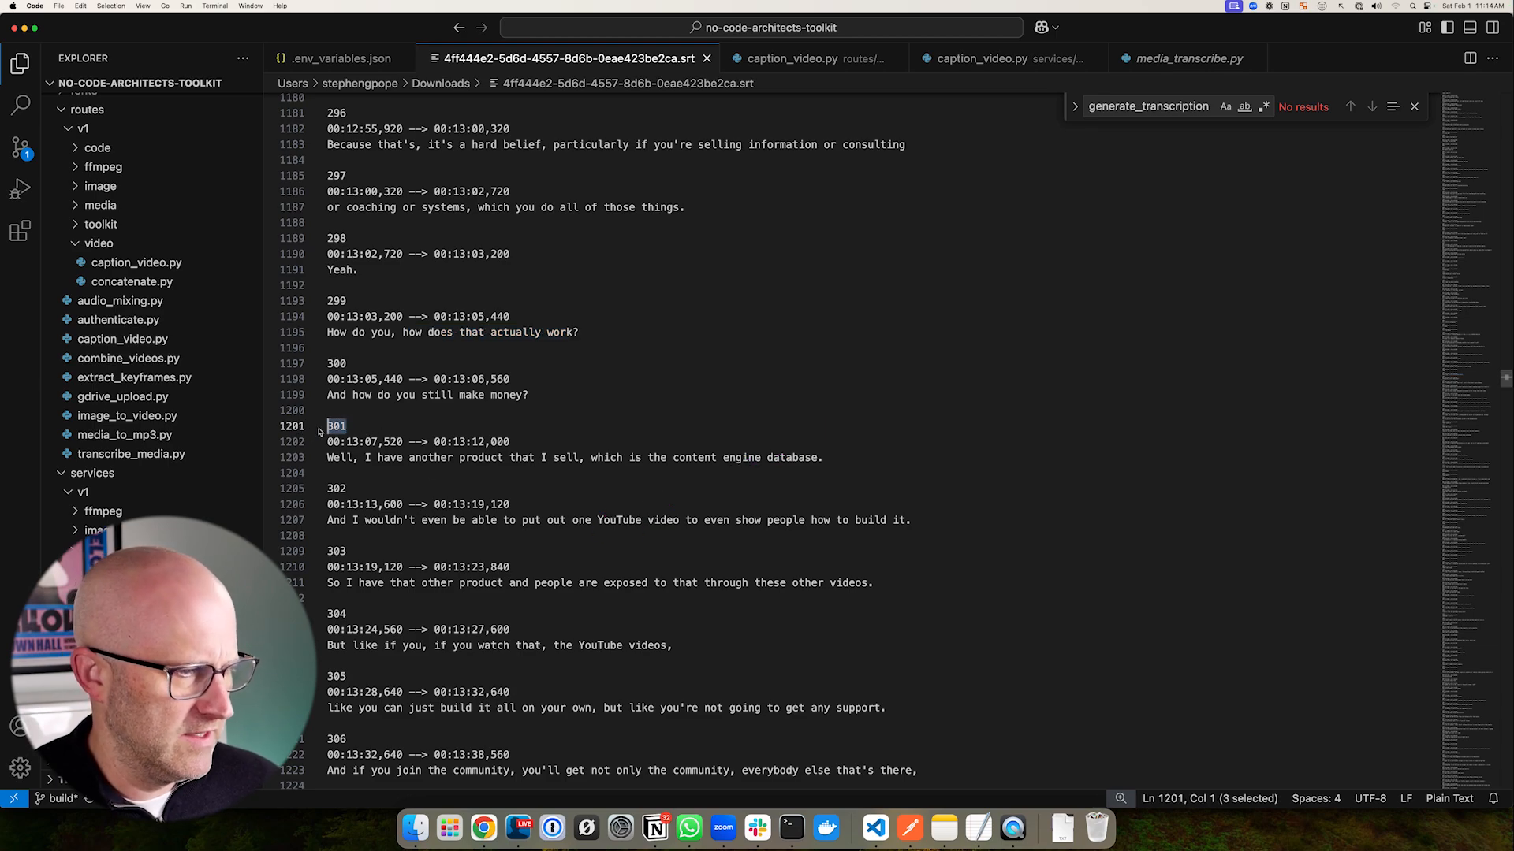
{"action": "left_click_drag", "start_coordinate": [546, 346], "coordinate": [351, 424]}
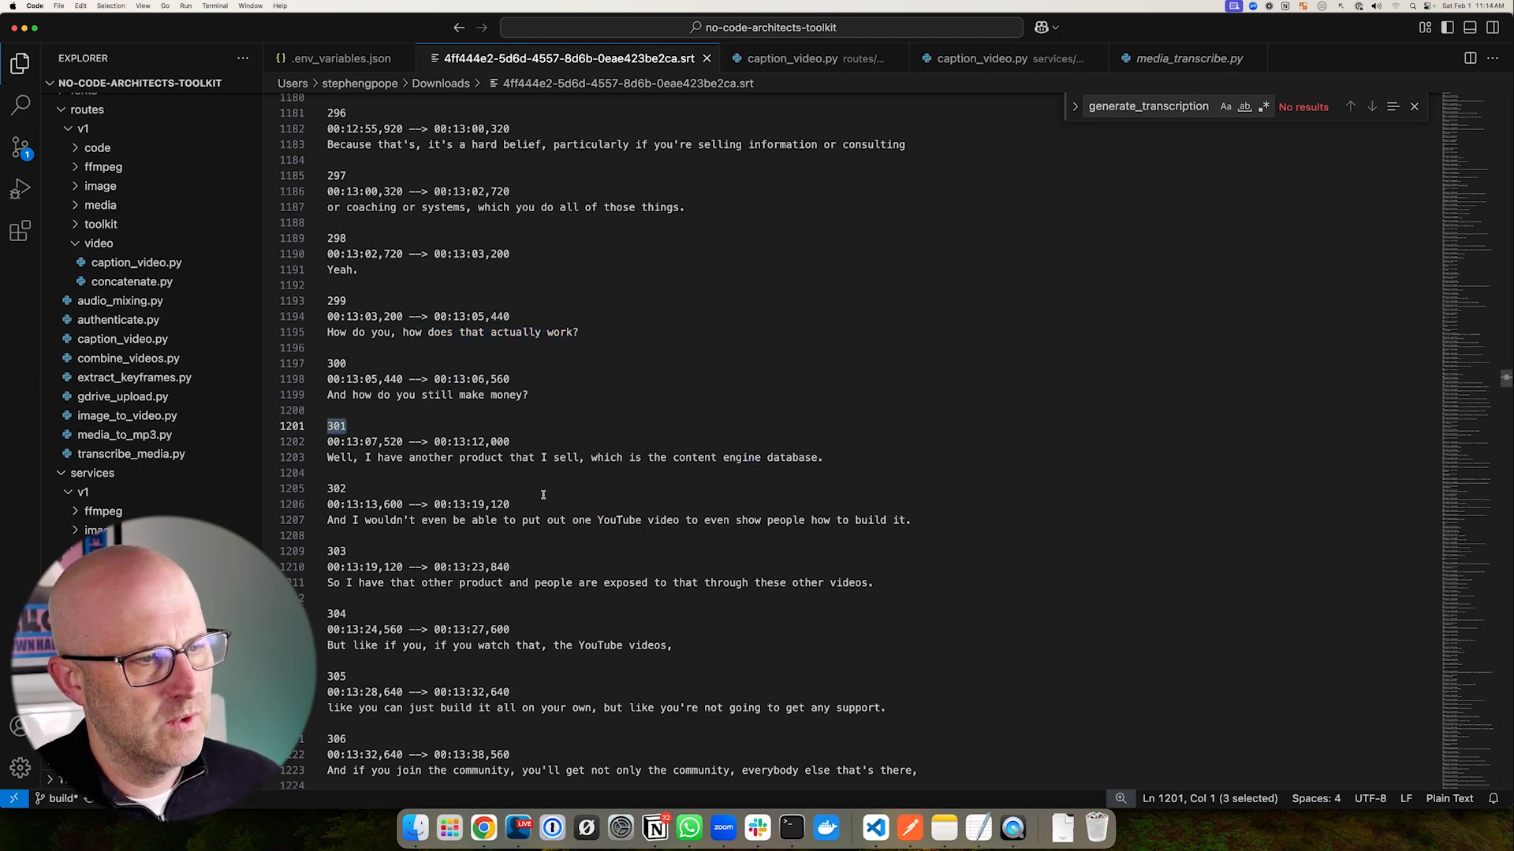
{"action": "mouse_move", "coordinate": [663, 617]}
{"action": "left_mouse_down"}
{"action": "mouse_move", "coordinate": [643, 514]}
{"action": "mouse_move", "coordinate": [589, 483]}
{"action": "mouse_move", "coordinate": [694, 474]}
{"action": "left_mouse_up"}
{"action": "left_click_drag", "start_coordinate": [630, 370], "coordinate": [525, 435]}
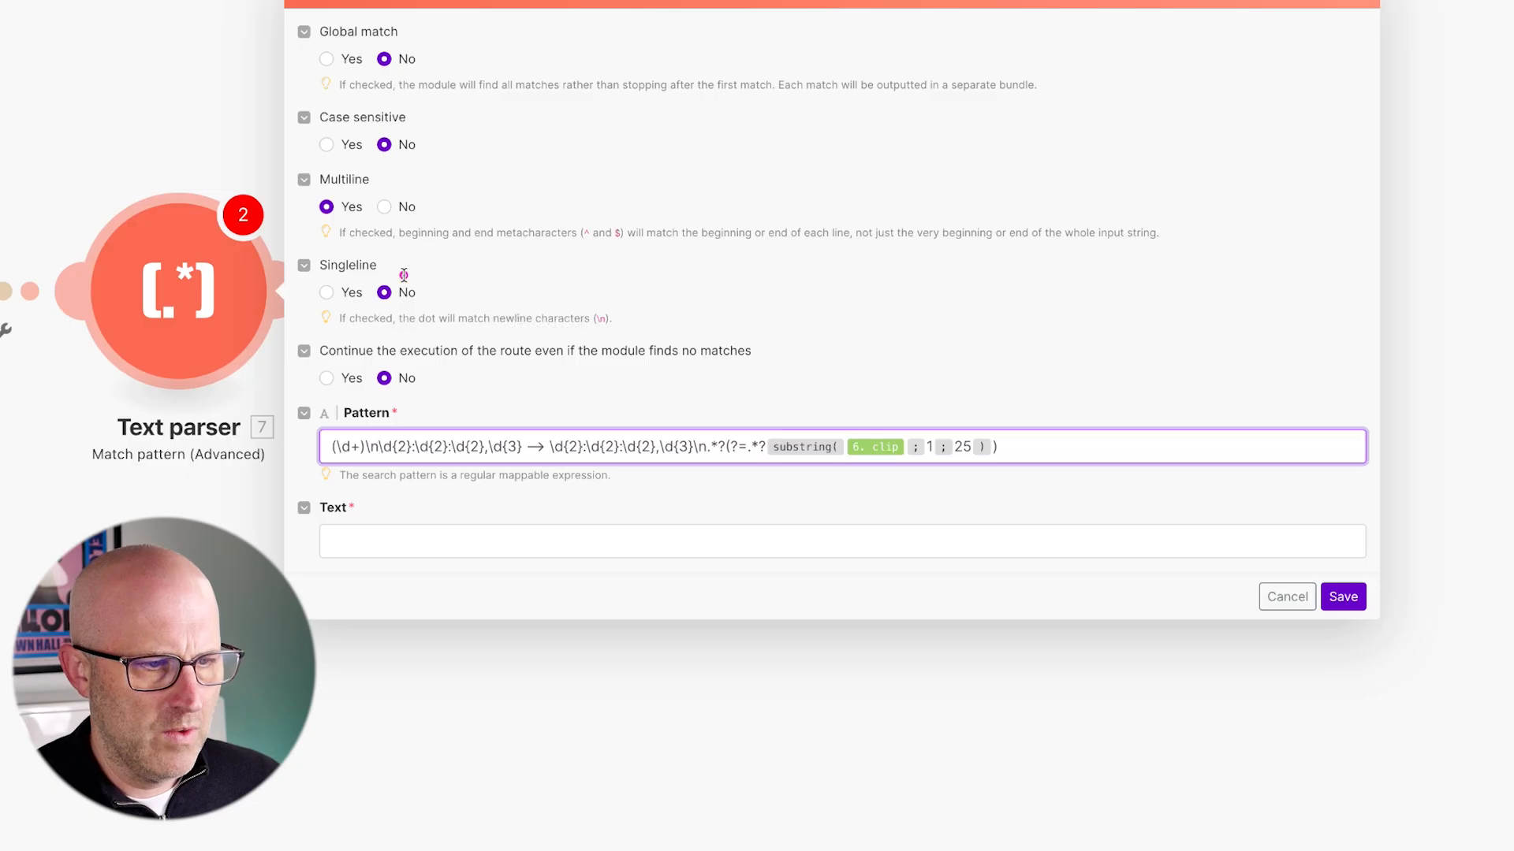
{"action": "mouse_move", "coordinate": [399, 272]}
{"action": "left_mouse_down"}
{"action": "mouse_move", "coordinate": [399, 406]}
{"action": "mouse_move", "coordinate": [477, 433]}
{"action": "mouse_move", "coordinate": [571, 418]}
{"action": "left_mouse_up"}
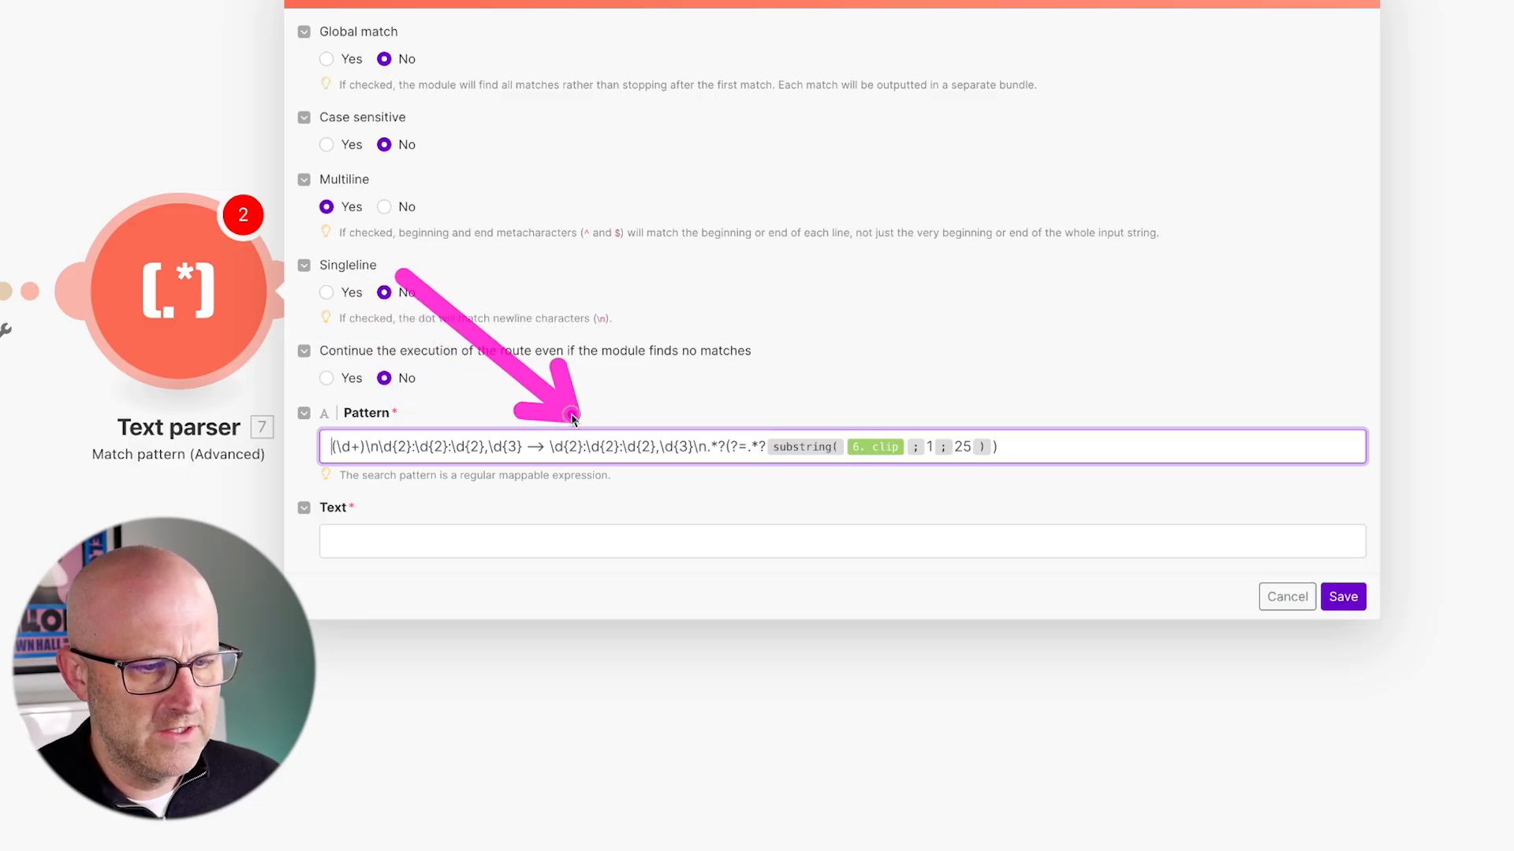
{"action": "mouse_move", "coordinate": [800, 306]}
{"action": "left_mouse_down"}
{"action": "mouse_move", "coordinate": [764, 388]}
{"action": "mouse_move", "coordinate": [848, 420]}
{"action": "mouse_move", "coordinate": [932, 416]}
{"action": "left_mouse_up"}
{"action": "left_click_drag", "start_coordinate": [815, 351], "coordinate": [810, 424]}
{"action": "left_click_drag", "start_coordinate": [808, 603], "coordinate": [792, 488]}
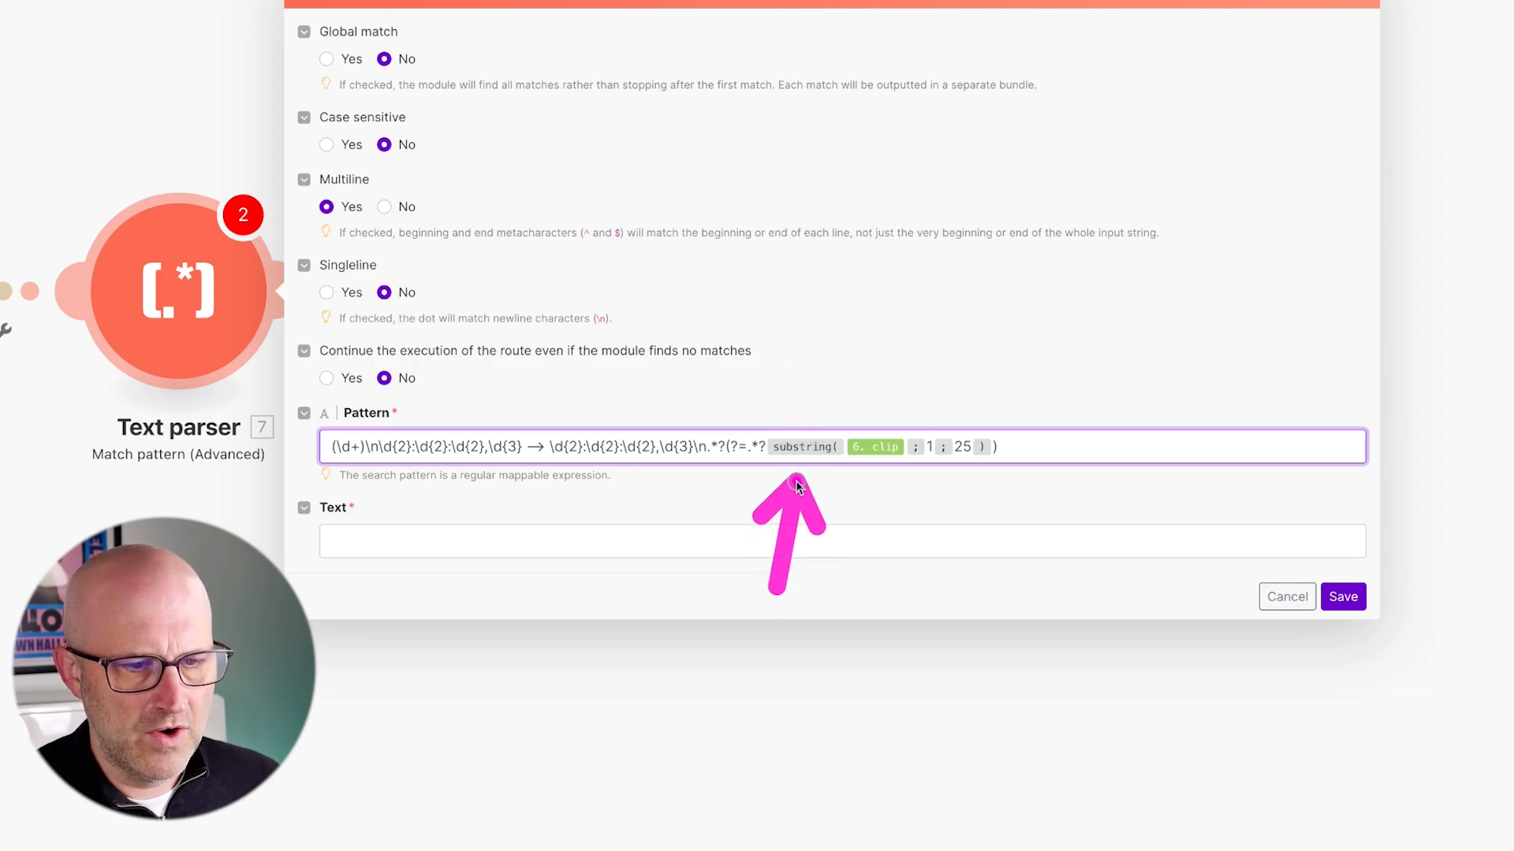
{"action": "mouse_move", "coordinate": [655, 572]}
{"action": "left_mouse_down"}
{"action": "mouse_move", "coordinate": [619, 471]}
{"action": "mouse_move", "coordinate": [726, 482]}
{"action": "left_mouse_up"}
{"action": "left_click_drag", "start_coordinate": [824, 324], "coordinate": [807, 425]}
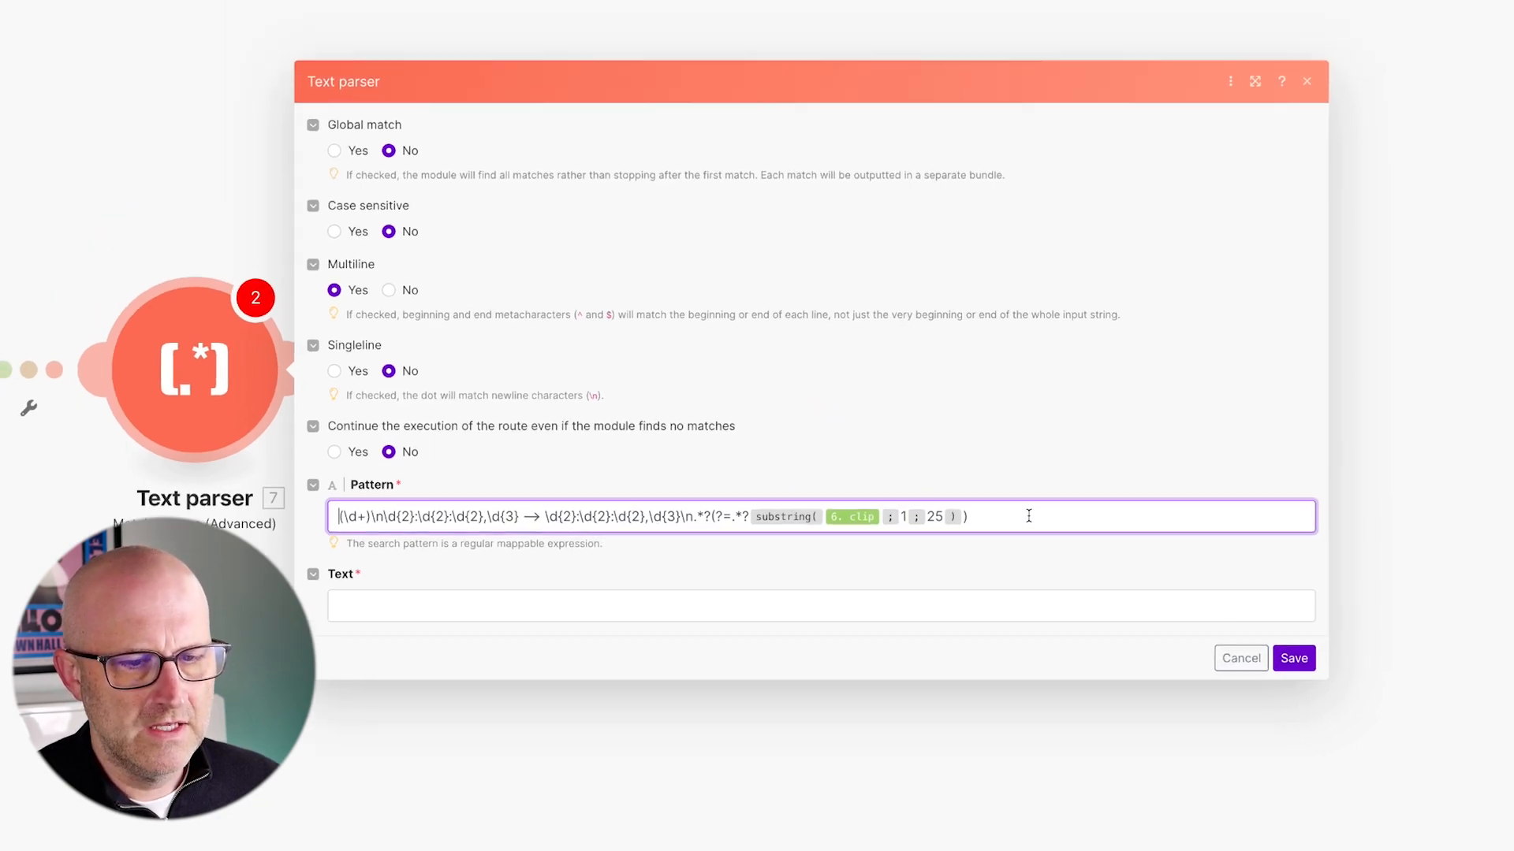
{"action": "left_click", "coordinate": [1058, 447]}
{"action": "left_click_drag", "start_coordinate": [1344, 145], "coordinate": [1333, 49]}
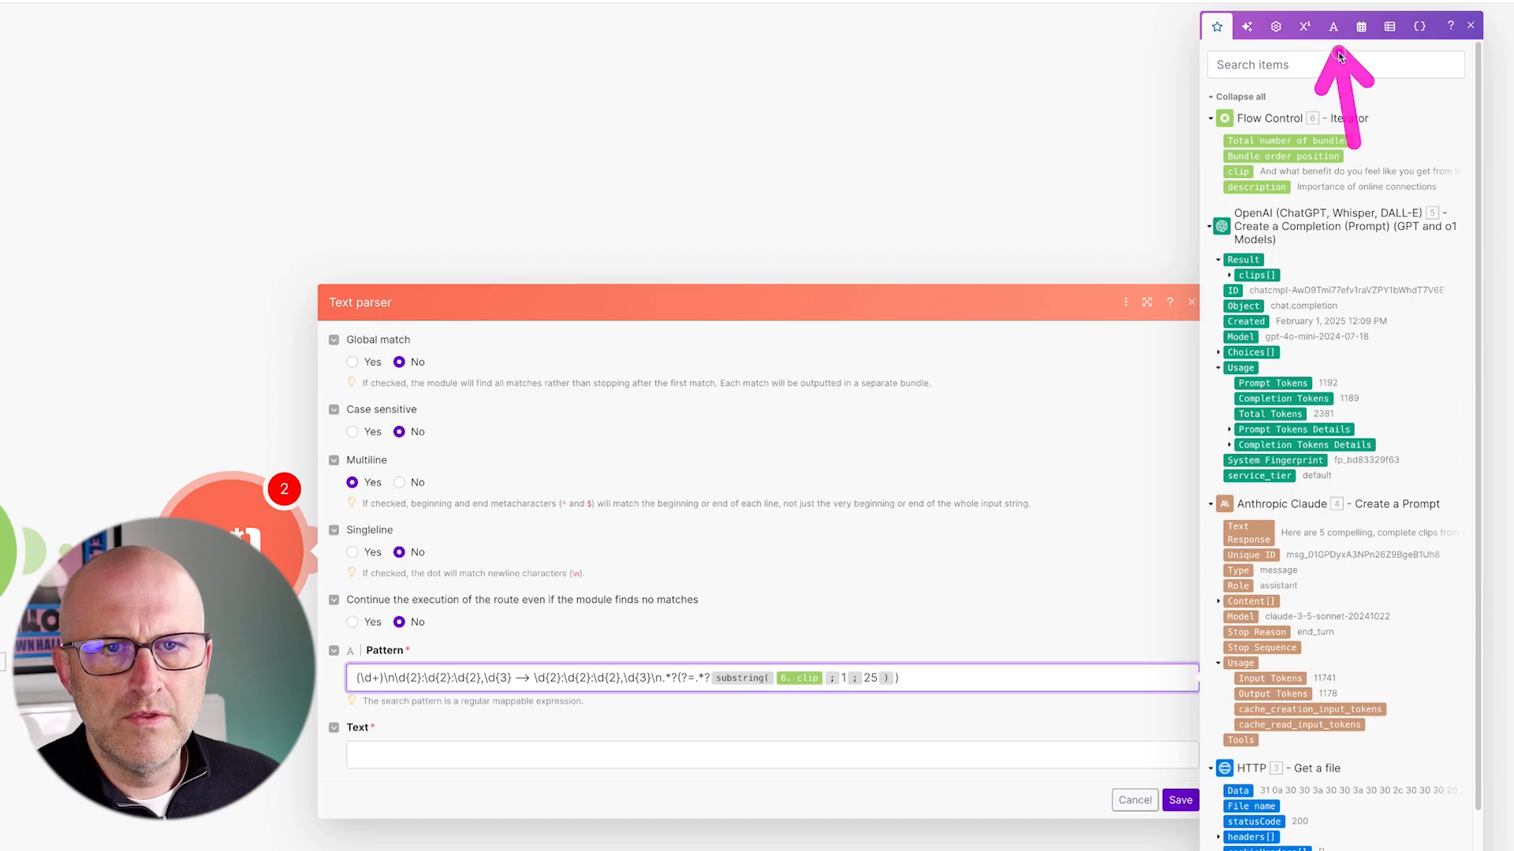
{"action": "left_click", "coordinate": [1333, 28]}
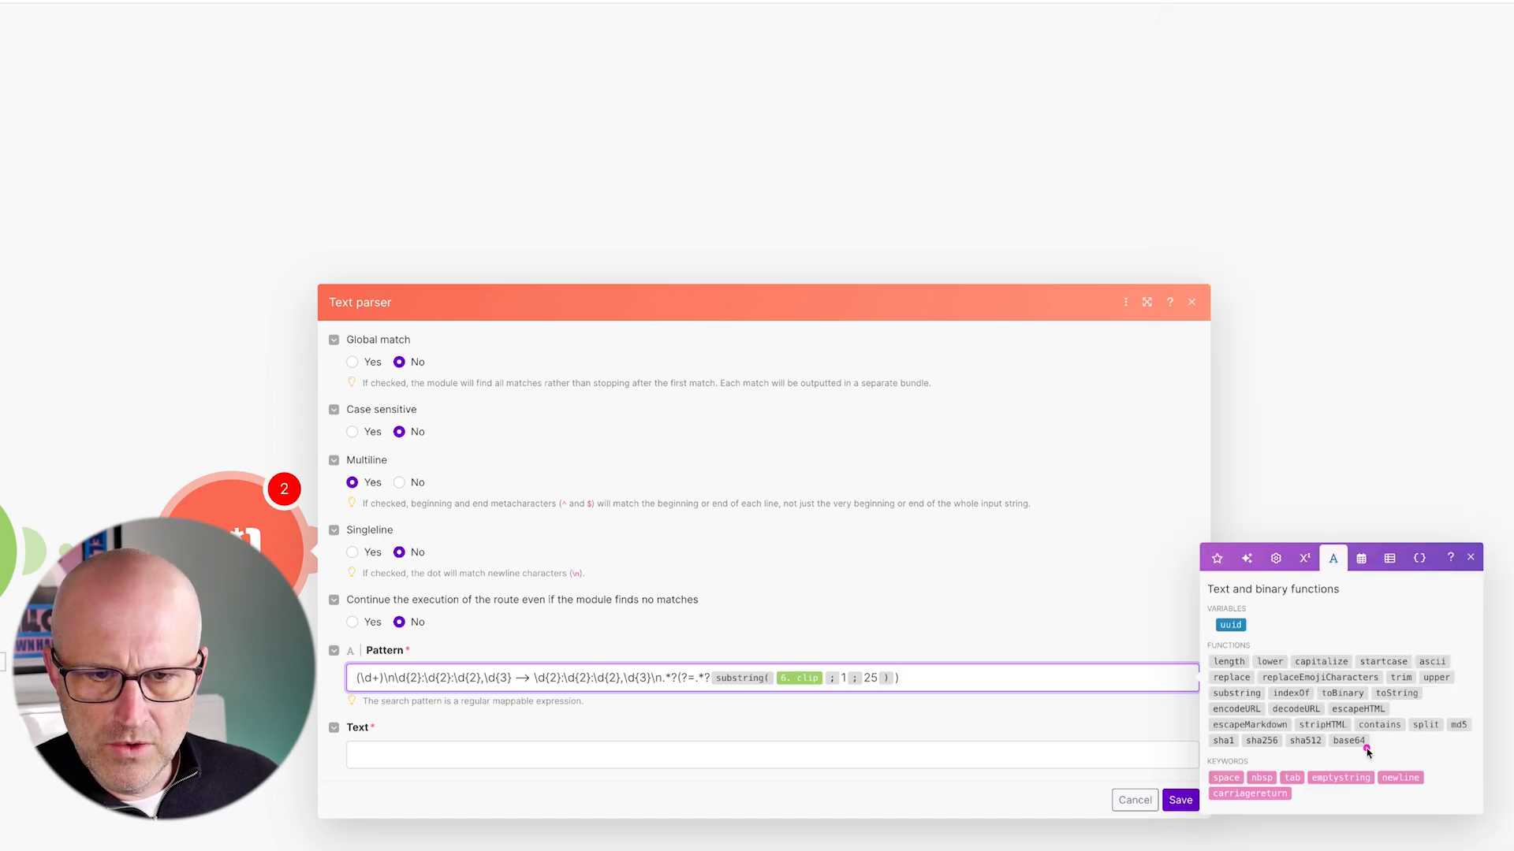
{"action": "left_click_drag", "start_coordinate": [1312, 628], "coordinate": [1244, 691]}
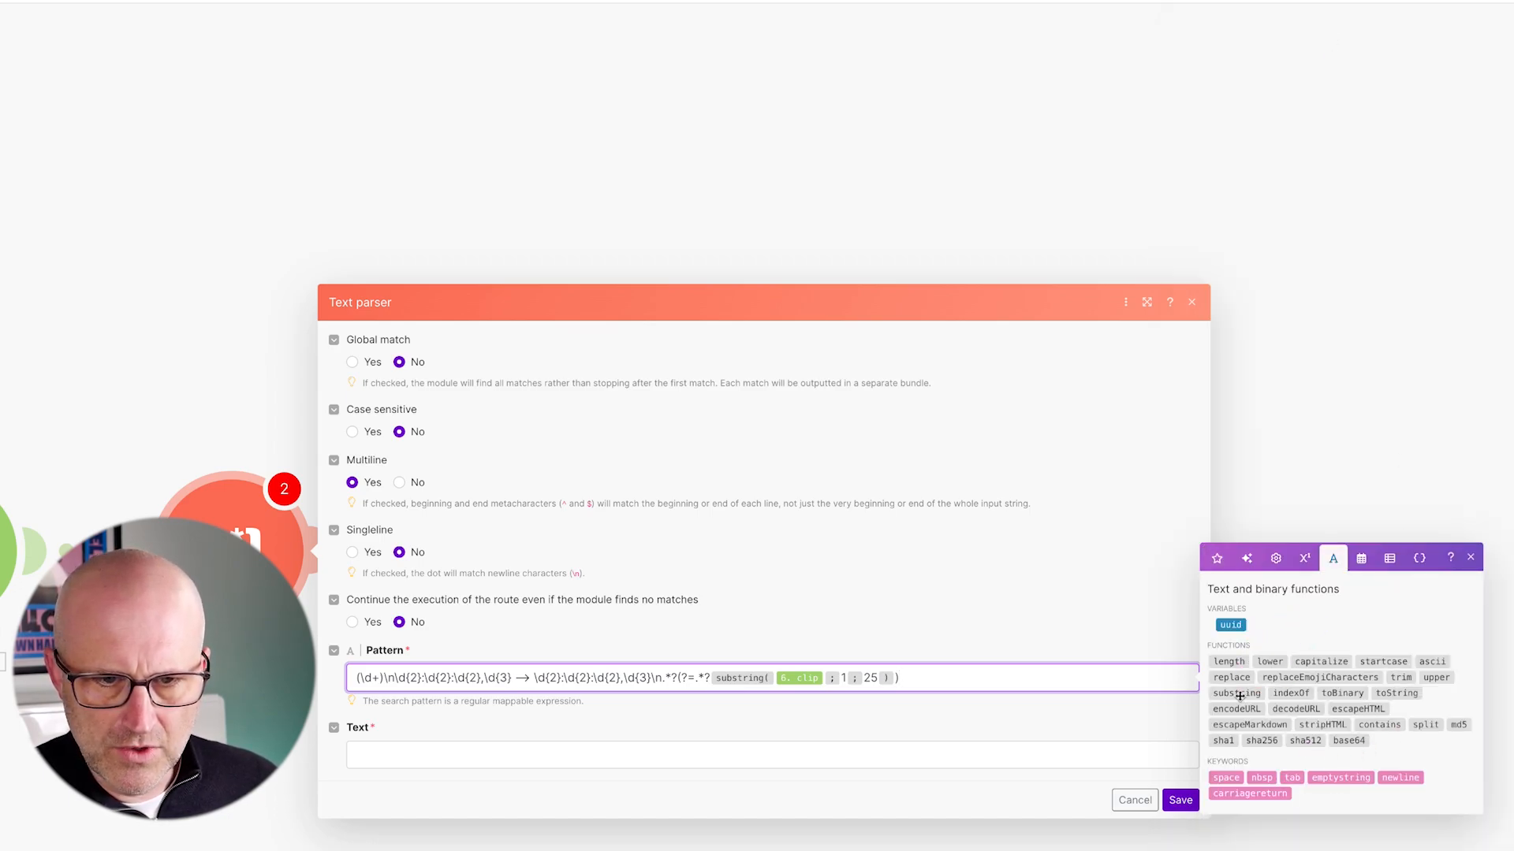
{"action": "left_click", "coordinate": [1237, 693]}
{"action": "left_click_drag", "start_coordinate": [891, 569], "coordinate": [942, 662]}
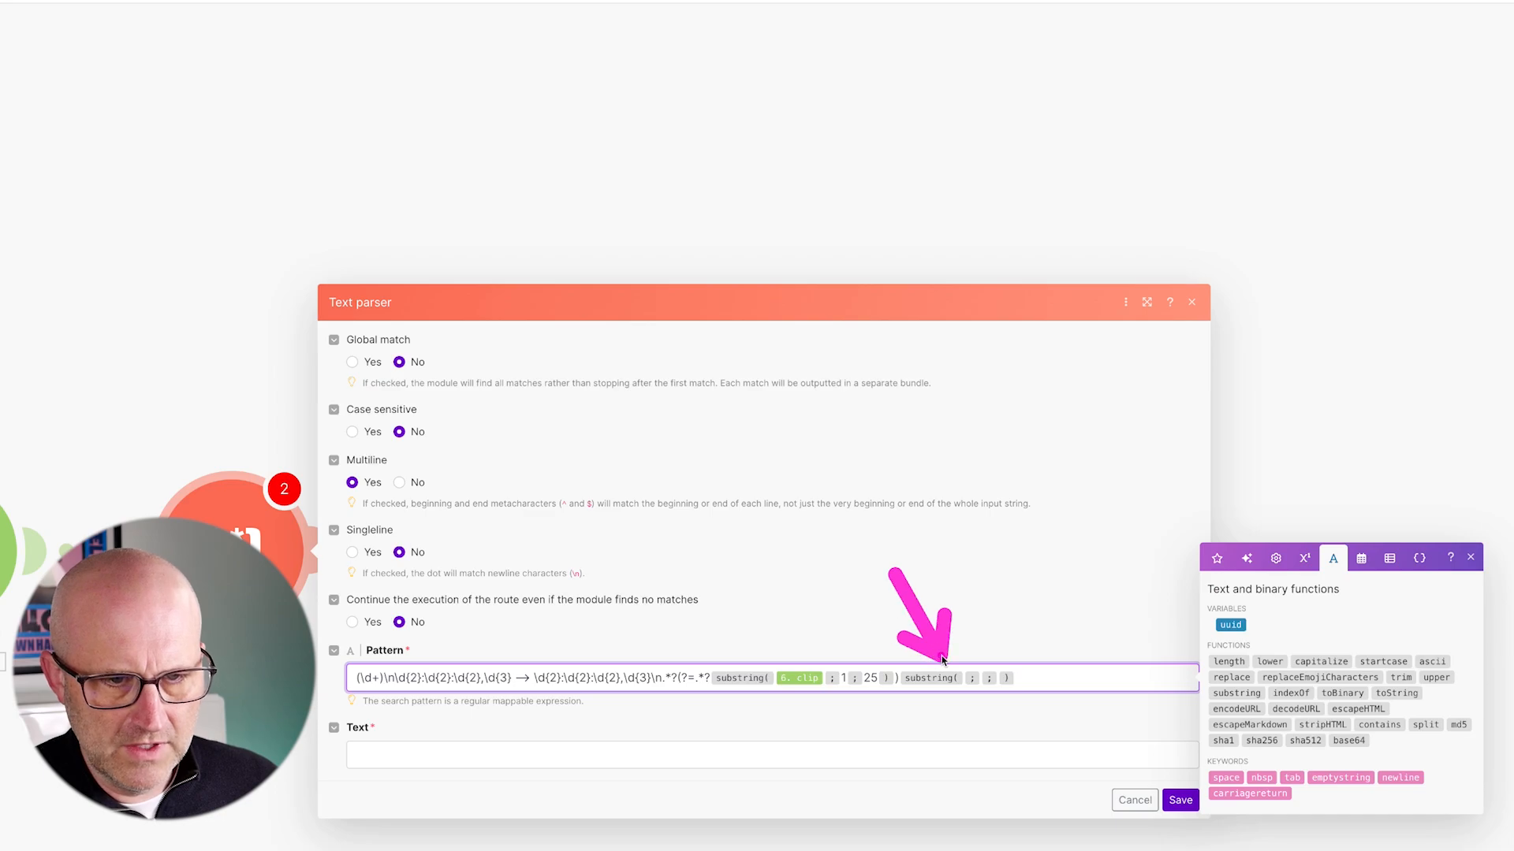
{"action": "key", "text": "BackSpace"}
{"action": "left_click_drag", "start_coordinate": [797, 489], "coordinate": [718, 566]}
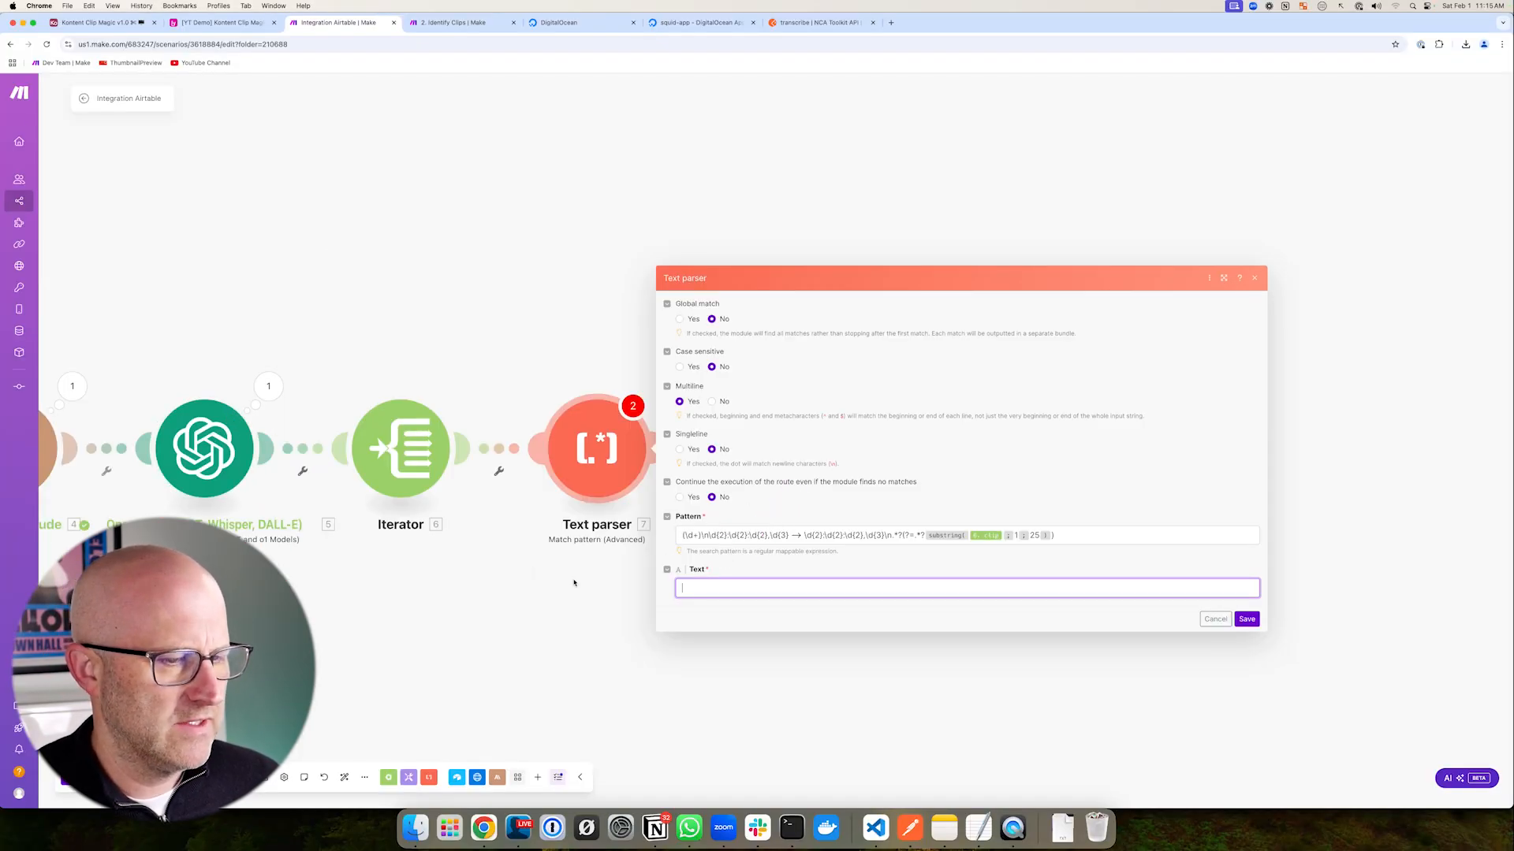
- Set Text parser 7's Text to toString(3. Data) from the HTTP module and save
{"action": "left_click_drag", "start_coordinate": [368, 580], "coordinate": [619, 602]}
{"action": "left_click_drag", "start_coordinate": [149, 260], "coordinate": [105, 335]}
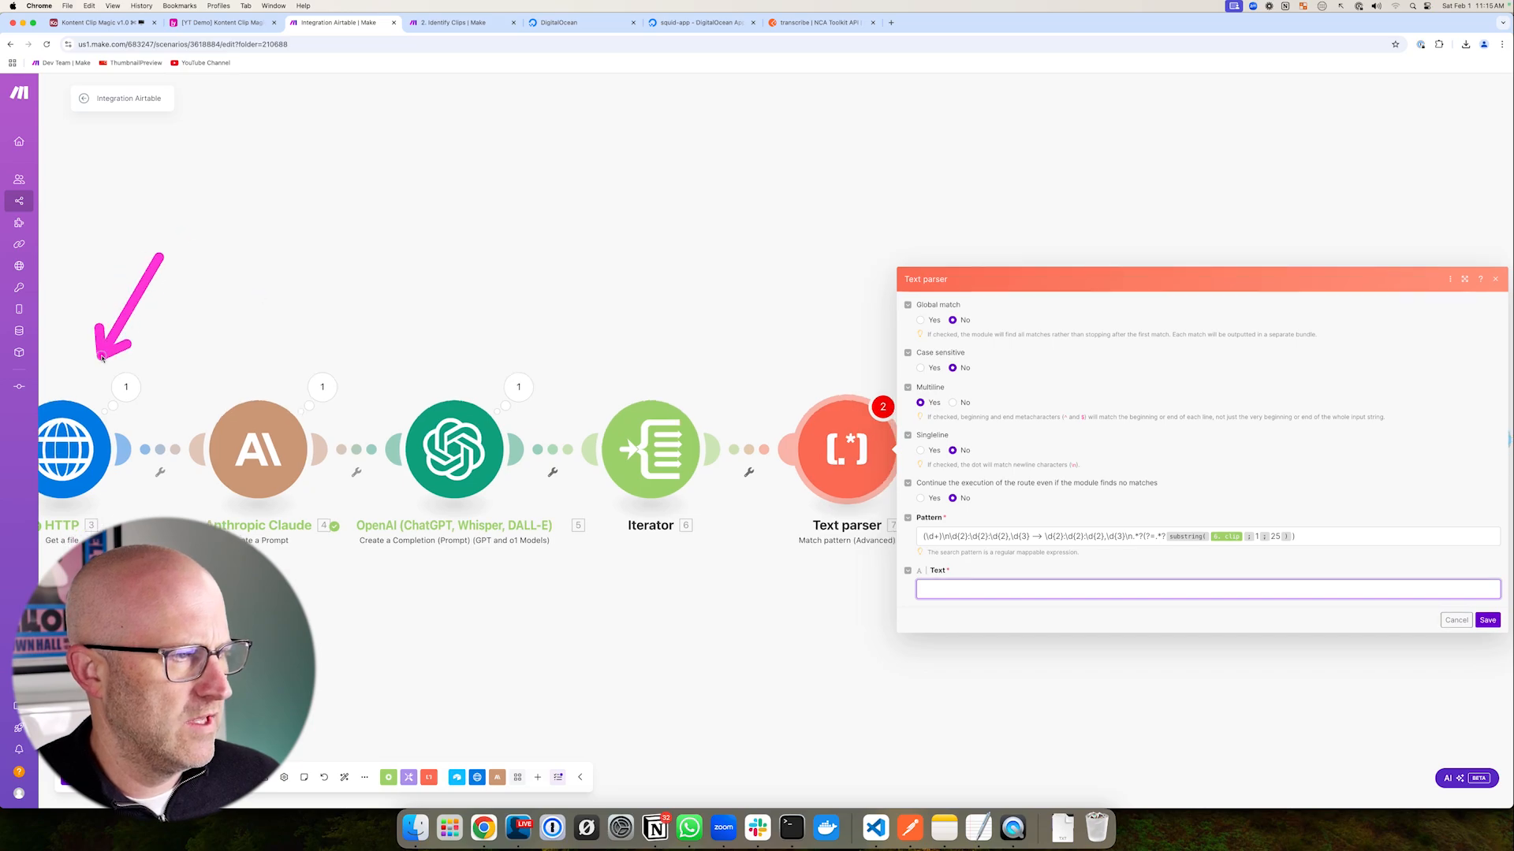
{"action": "left_click", "coordinate": [936, 587]}
{"action": "type", "text": "toStrin"}
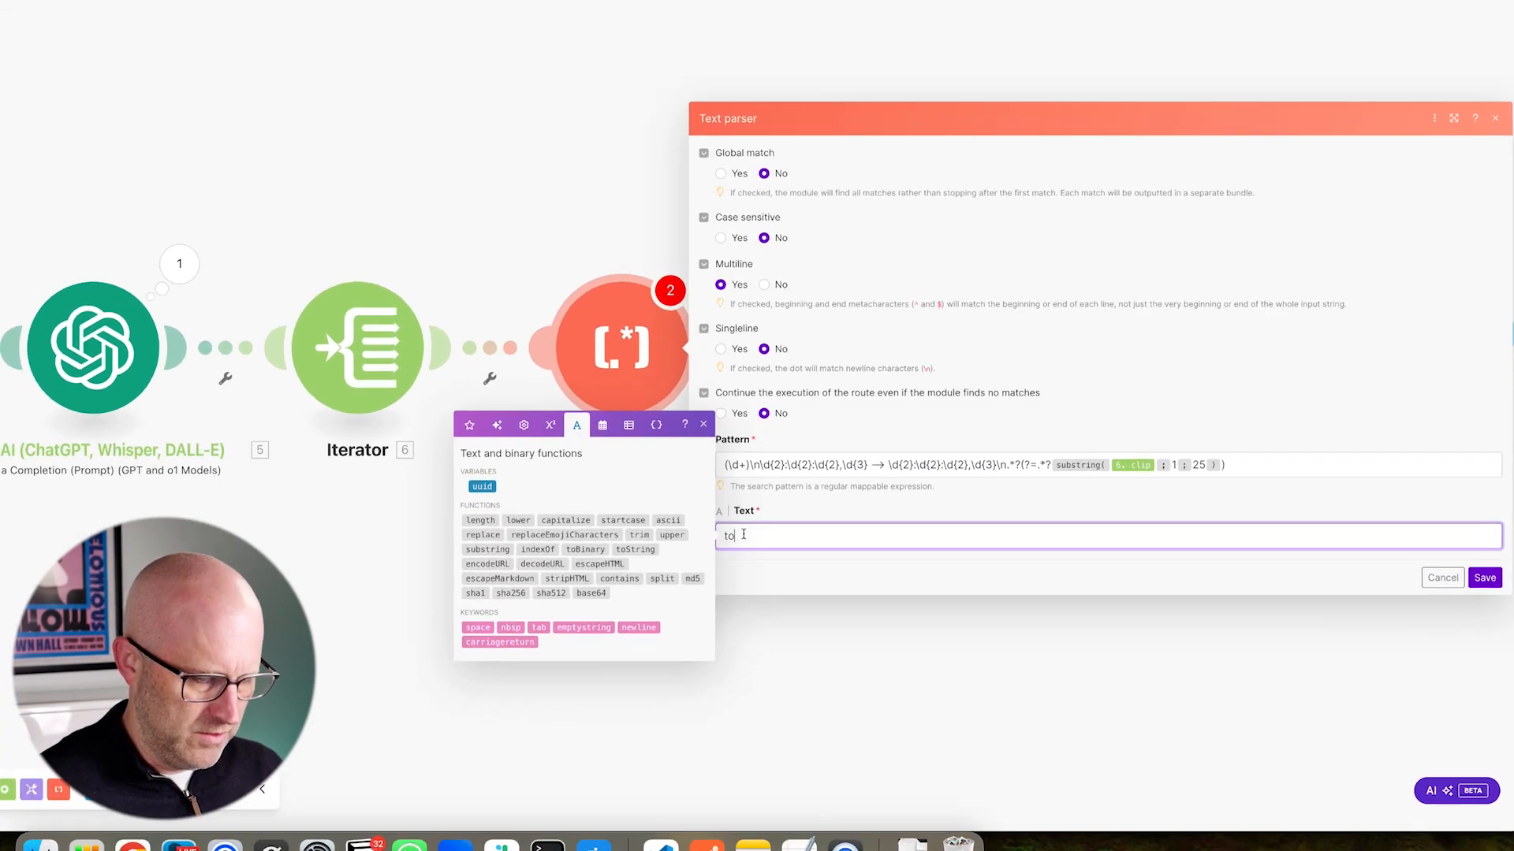
{"action": "type", "text": "g("}
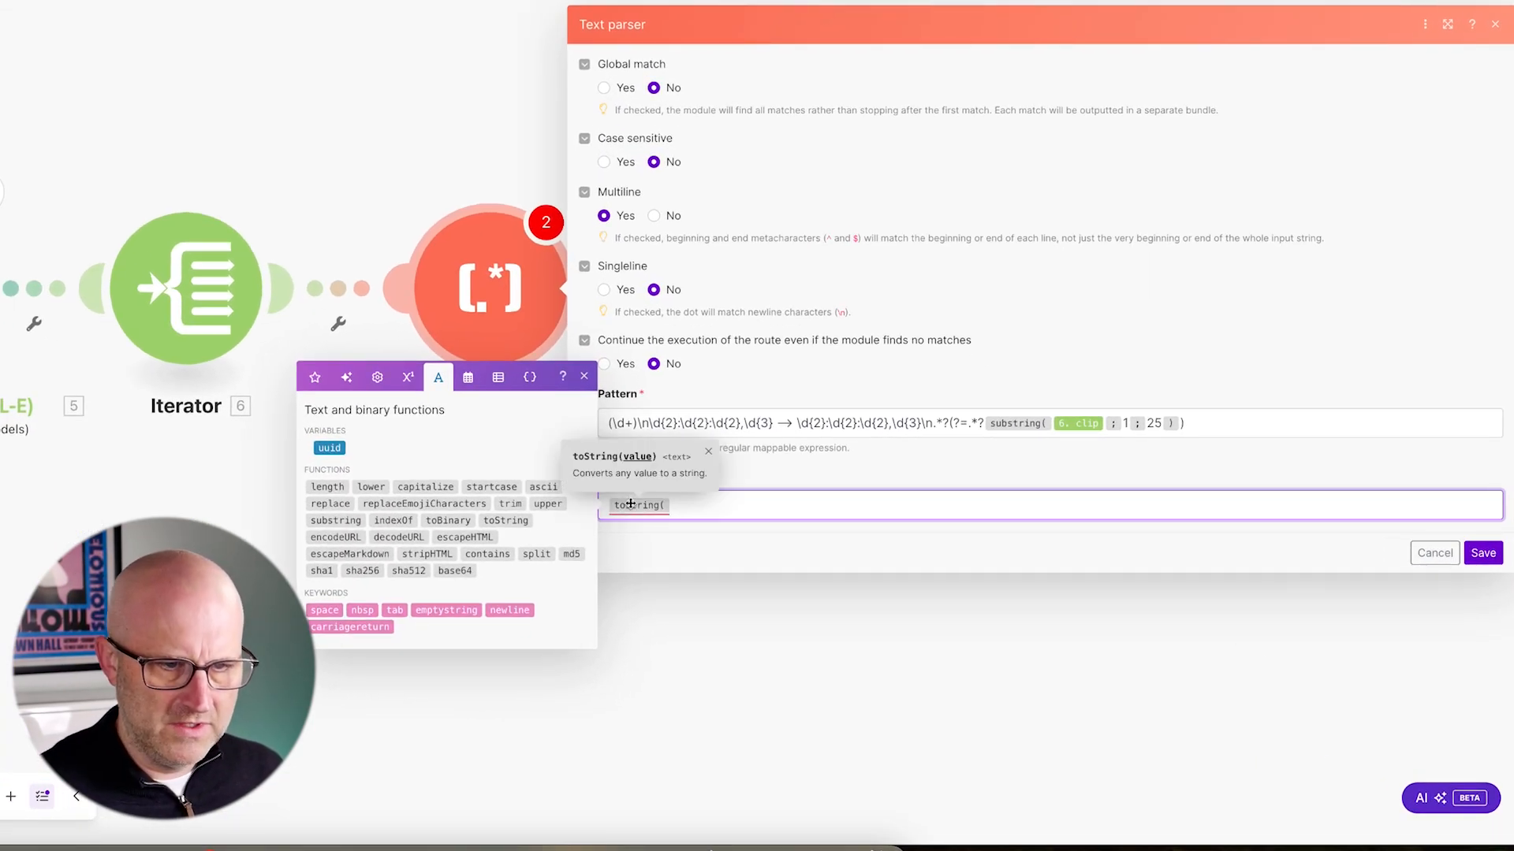
{"action": "left_click_drag", "start_coordinate": [675, 697], "coordinate": [650, 539]}
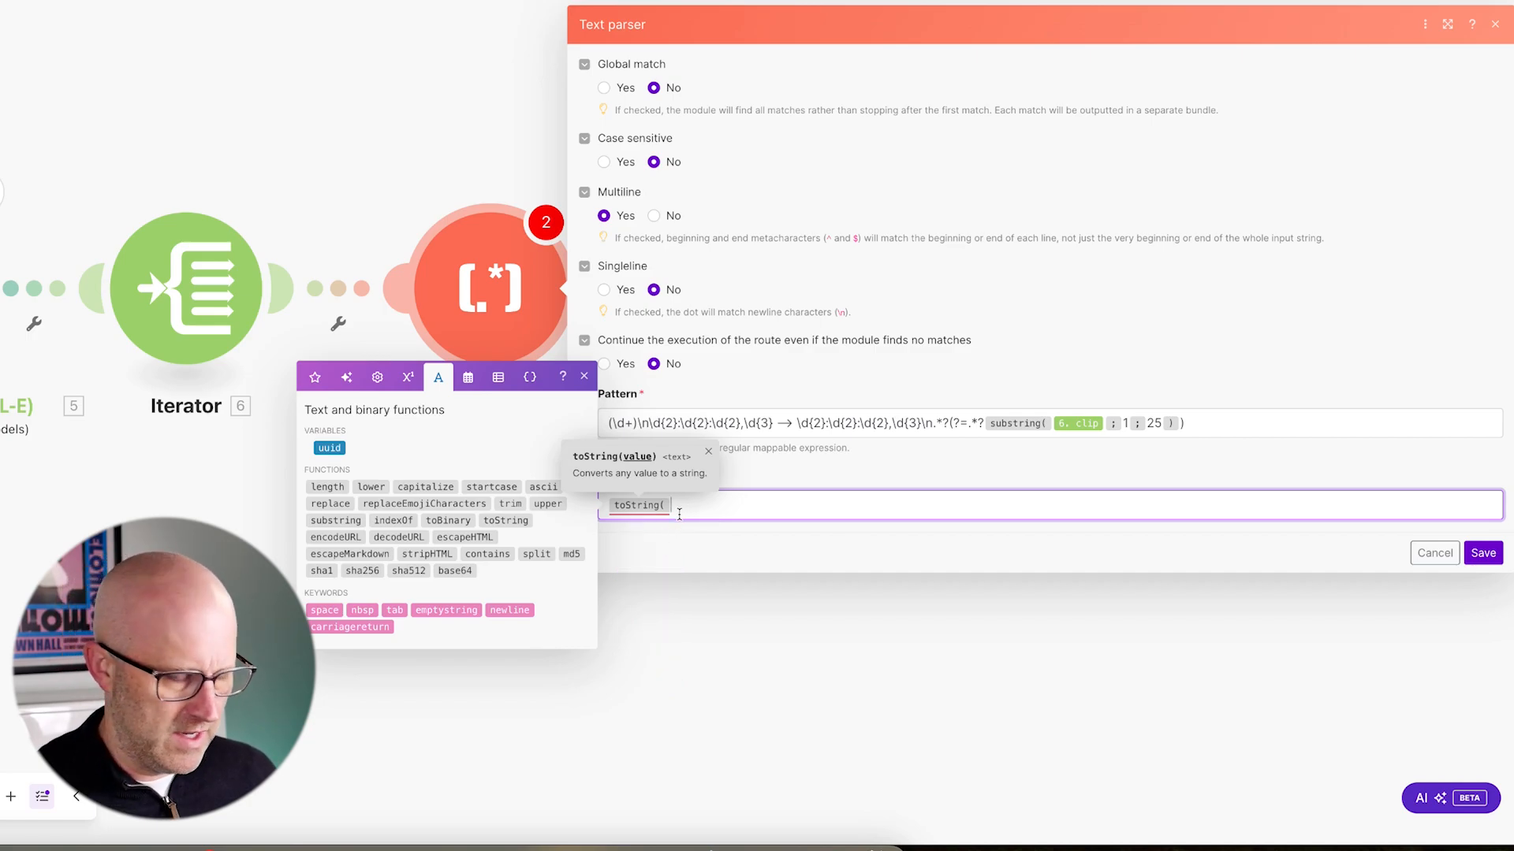
{"action": "key", "text": "Escape"}
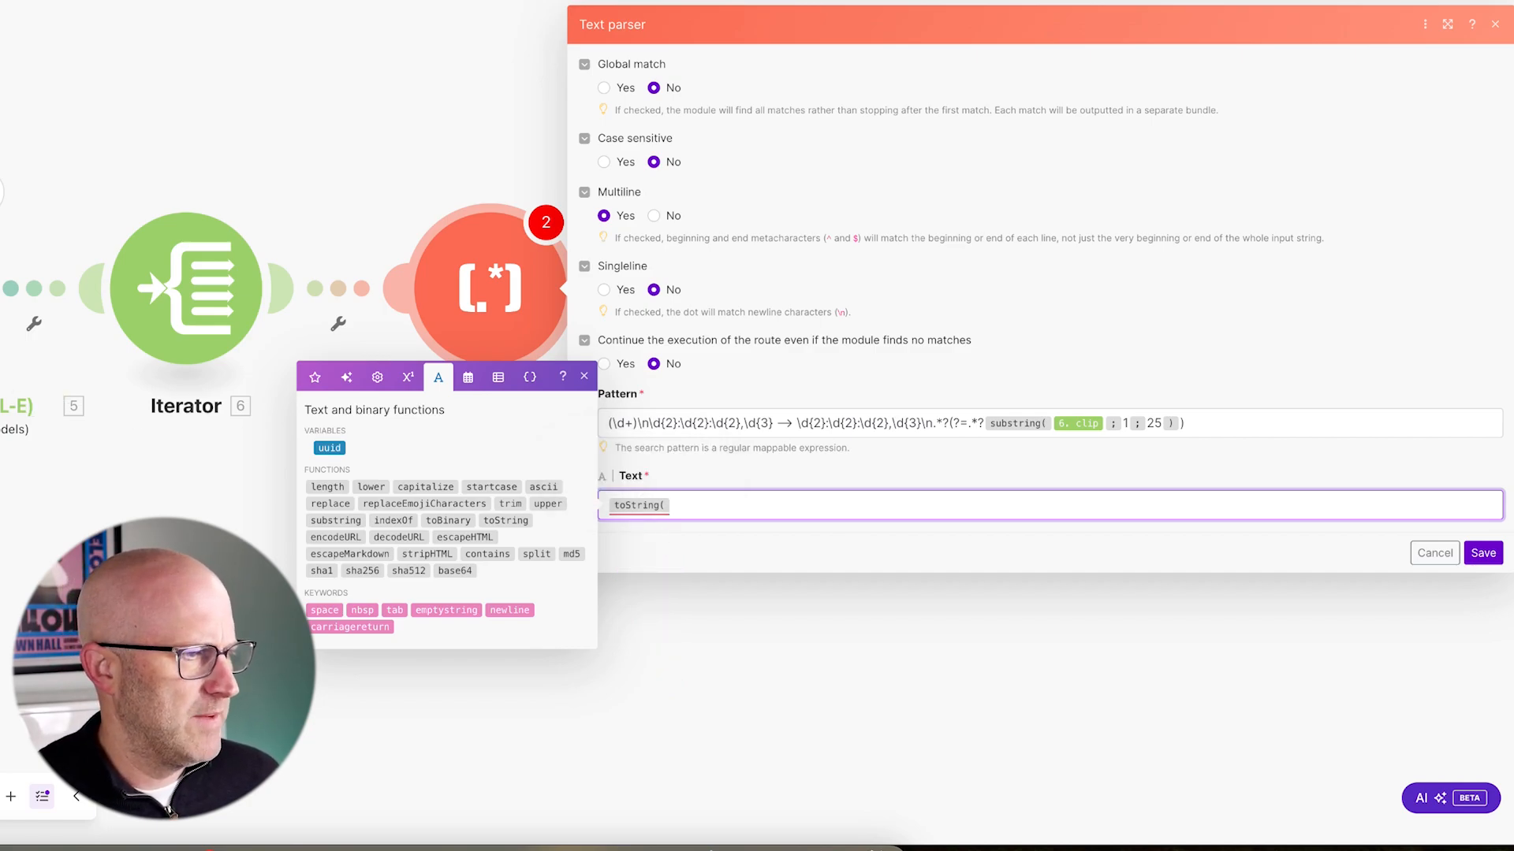
{"action": "left_click_drag", "start_coordinate": [408, 454], "coordinate": [333, 398]}
{"action": "left_click", "coordinate": [315, 369]}
{"action": "left_click_drag", "start_coordinate": [125, 449], "coordinate": [288, 398]}
{"action": "left_click", "coordinate": [336, 413]}
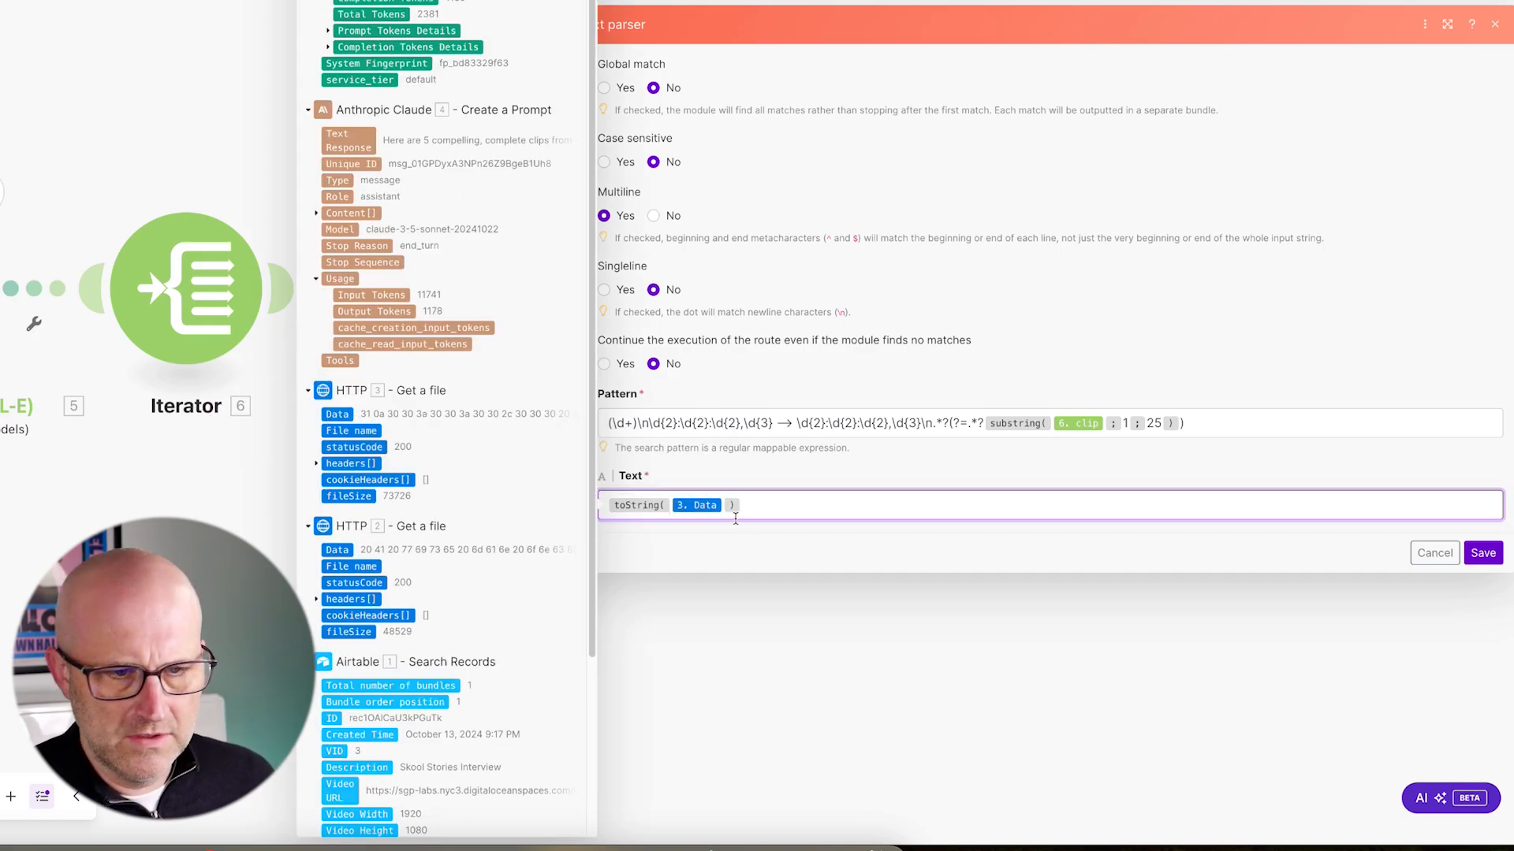
{"action": "left_click", "coordinate": [1054, 527]}
{"action": "left_click_drag", "start_coordinate": [1358, 688], "coordinate": [1422, 631]}
{"action": "left_click", "coordinate": [1483, 553]}
- Open Text parser 8's settings
{"action": "left_click_drag", "start_coordinate": [589, 294], "coordinate": [624, 347]}
{"action": "left_click", "coordinate": [657, 417]}
{"action": "left_click_drag", "start_coordinate": [811, 213], "coordinate": [784, 256]}
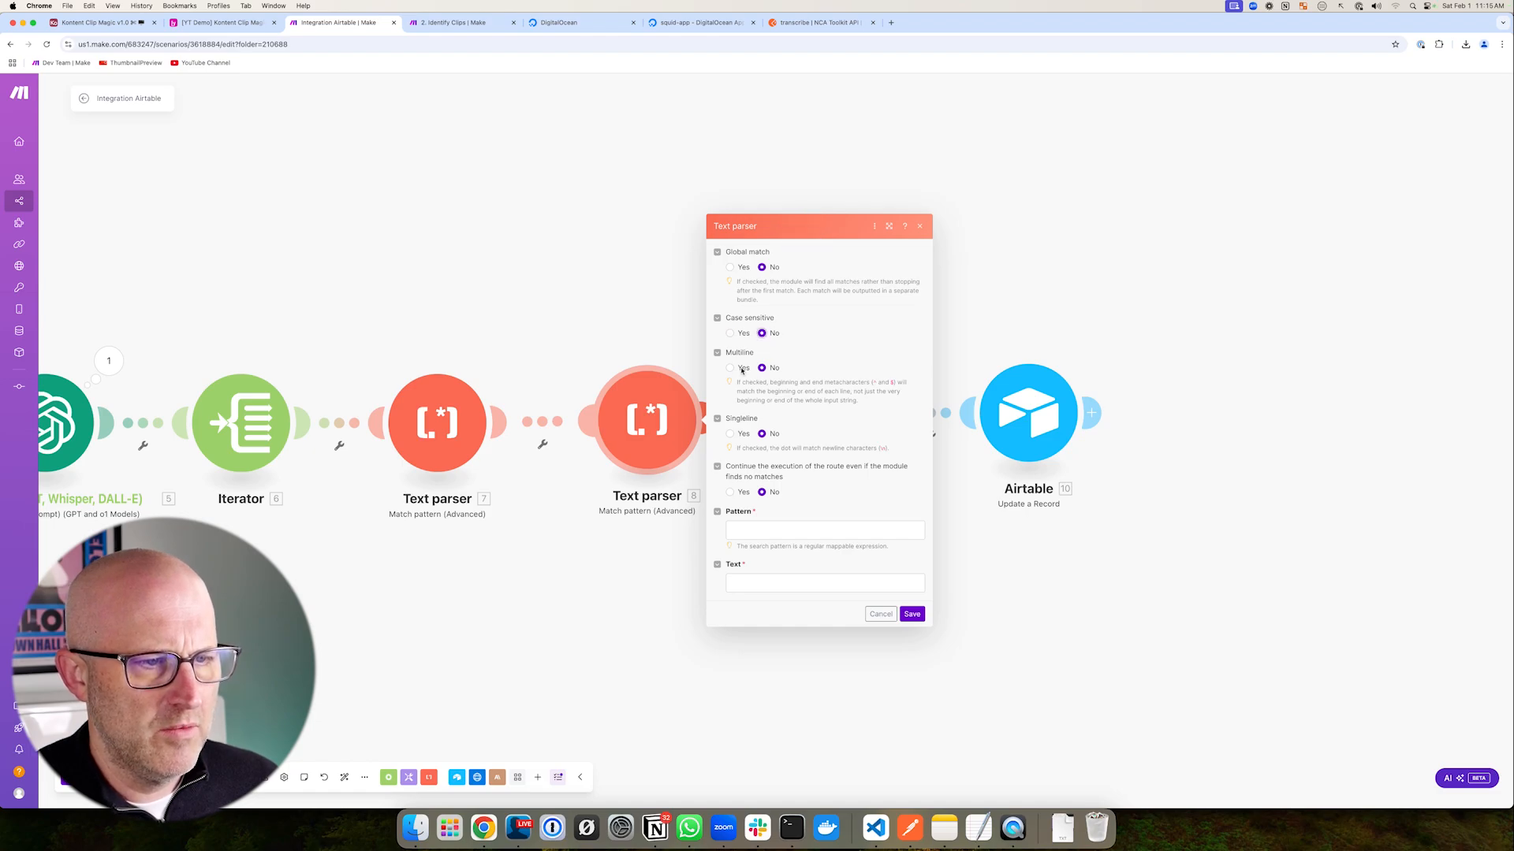
{"action": "mouse_move", "coordinate": [853, 423]}
{"action": "left_mouse_down"}
{"action": "mouse_move", "coordinate": [801, 423]}
{"action": "mouse_move", "coordinate": [791, 497]}
{"action": "left_mouse_up"}
- Paste the copied regex with its substring and length formula into Text parser 8's Pattern
{"action": "left_click_drag", "start_coordinate": [852, 443], "coordinate": [792, 498]}
{"action": "left_click", "coordinate": [747, 530]}
{"action": "type", "text": "(\\d+)\\n\\d{2}:\\d{2}:\\d{2},\\d{3} --> \\d{2}:\\d{2}:\\d{2},\\d{3}\\n.*?(?=.*?substring( 5.clip ; length( 5.clip ) - 25 ; length( 5.clip ) ) )"}
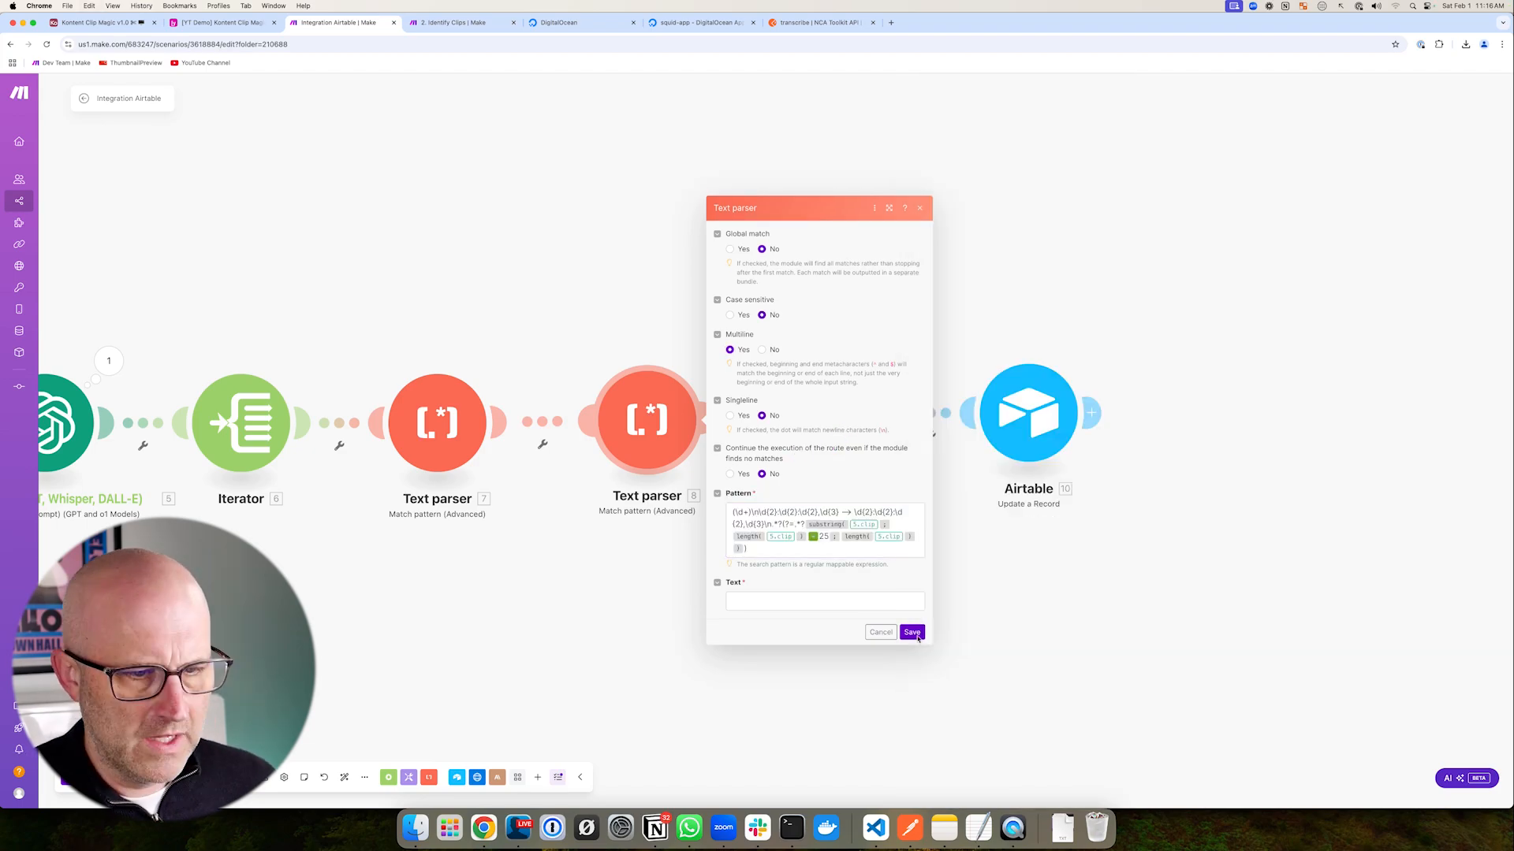
{"action": "left_click_drag", "start_coordinate": [934, 644], "coordinate": [1379, 669]}
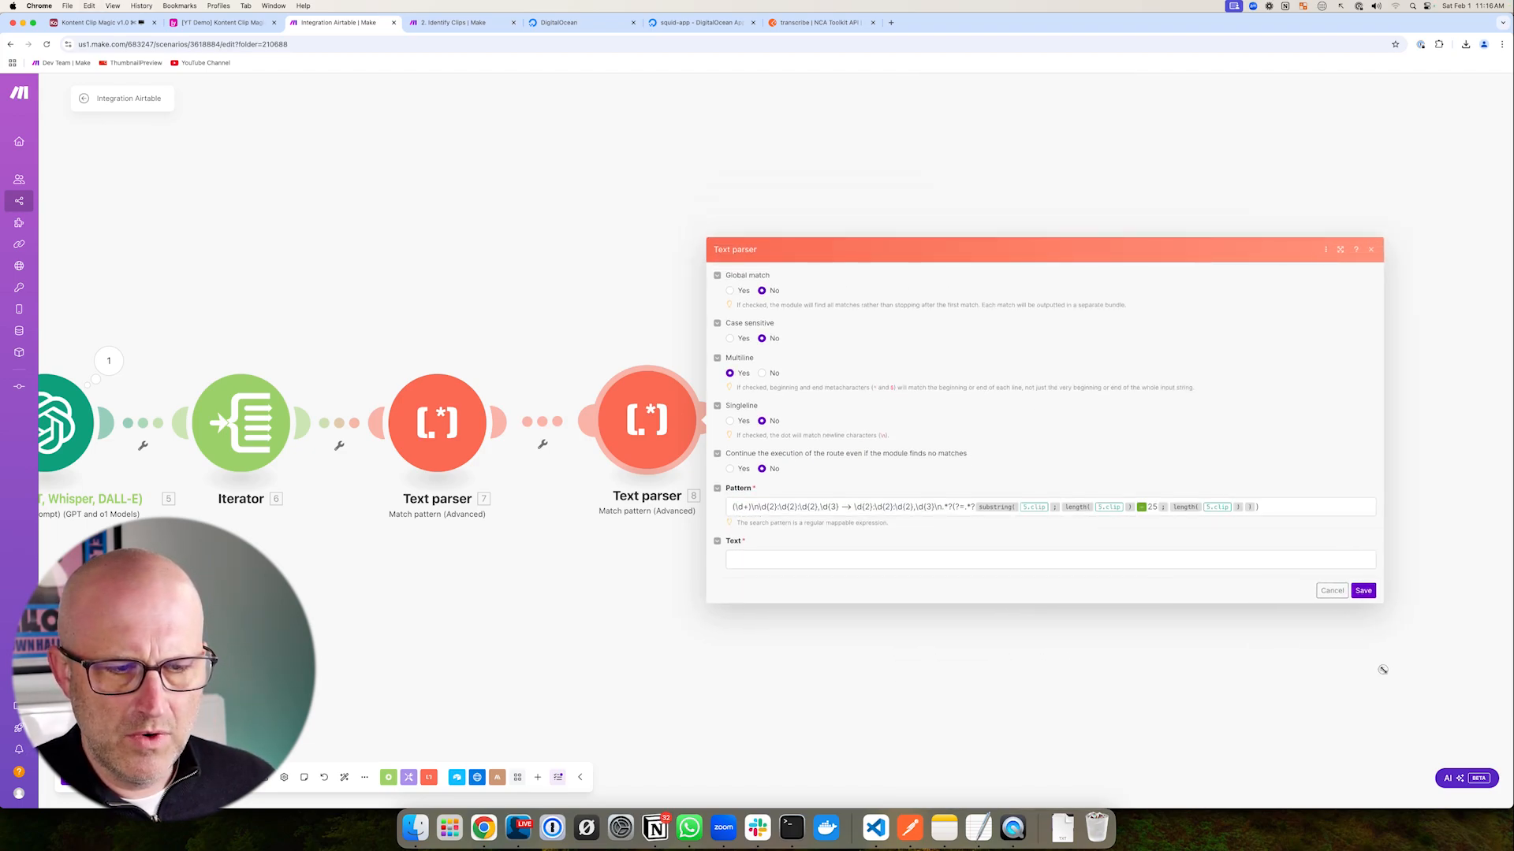
{"action": "mouse_move", "coordinate": [857, 389]}
{"action": "left_mouse_down"}
{"action": "mouse_move", "coordinate": [835, 427]}
{"action": "mouse_move", "coordinate": [891, 488]}
{"action": "mouse_move", "coordinate": [1046, 484]}
{"action": "left_mouse_up"}
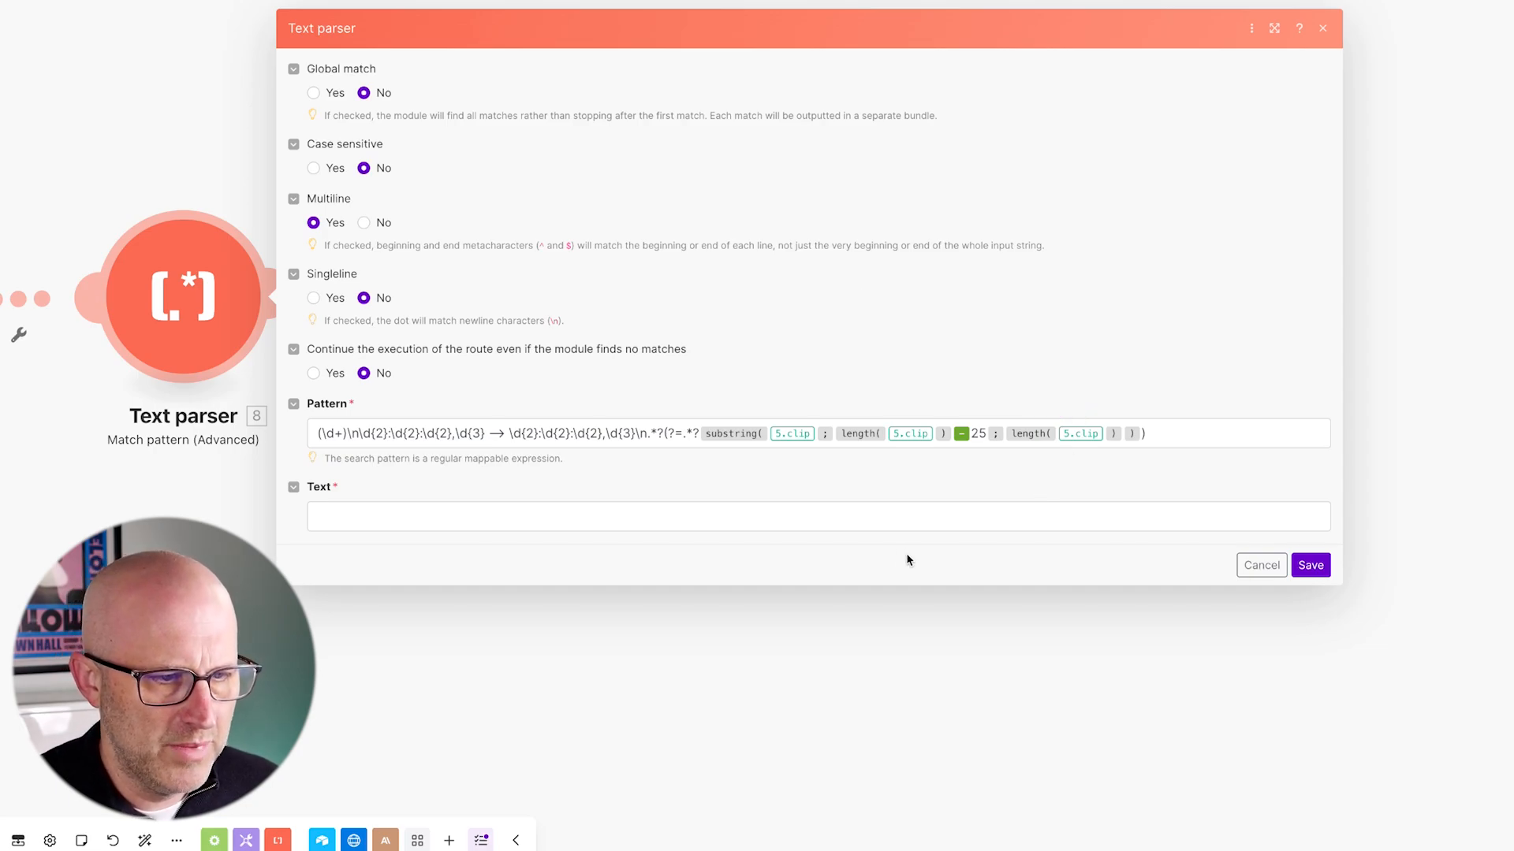
- Cut the substring formula out of the Pattern and paste it into the Text field
{"action": "left_click", "coordinate": [1075, 436]}
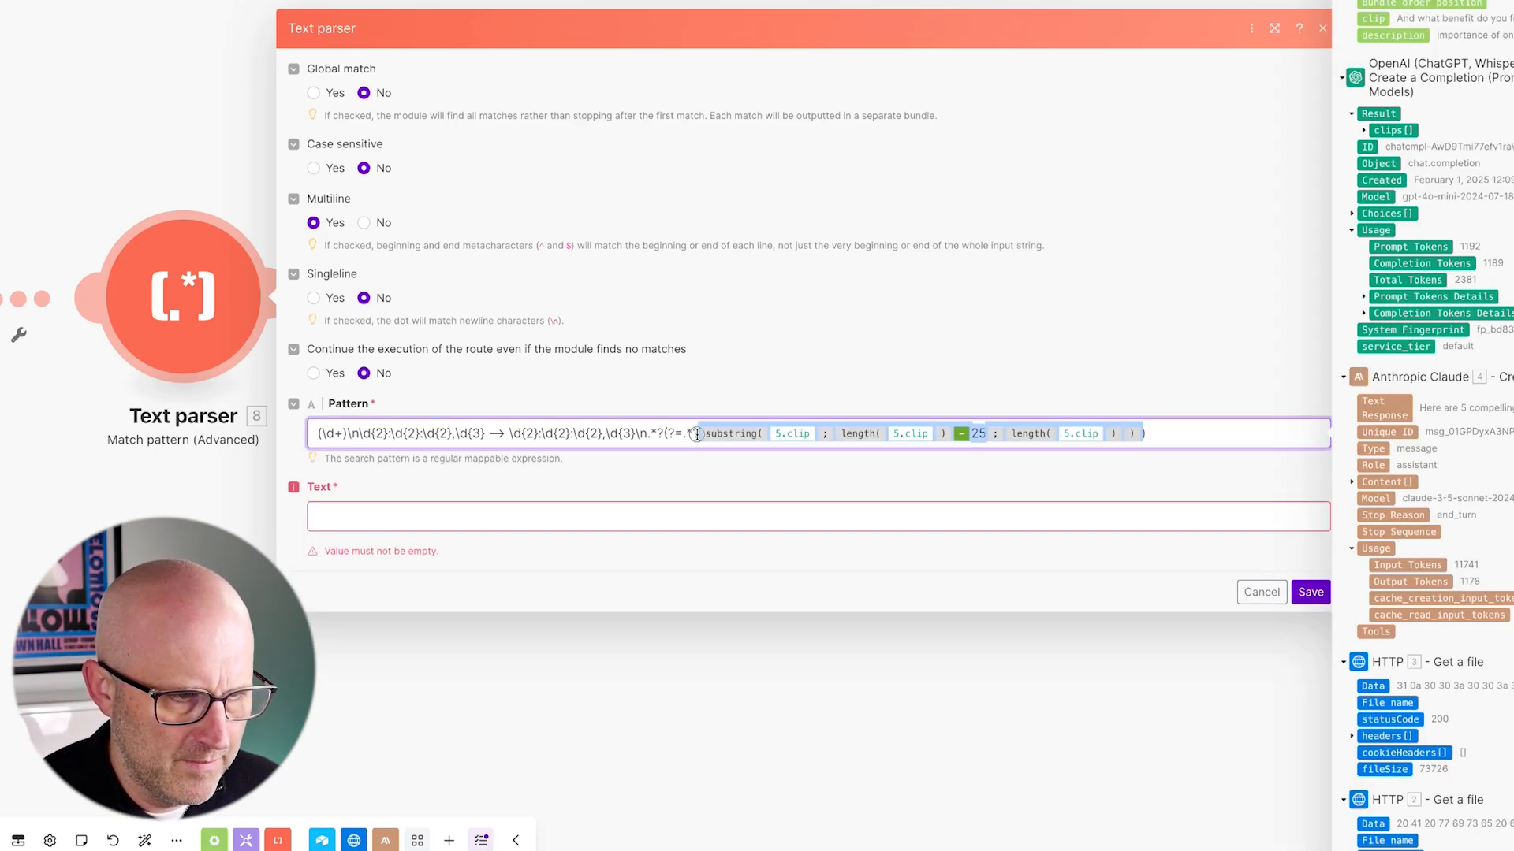
{"action": "key", "text": "ctrl+x"}
{"action": "left_click", "coordinate": [355, 516]}
{"action": "key", "text": "ctrl+v"}
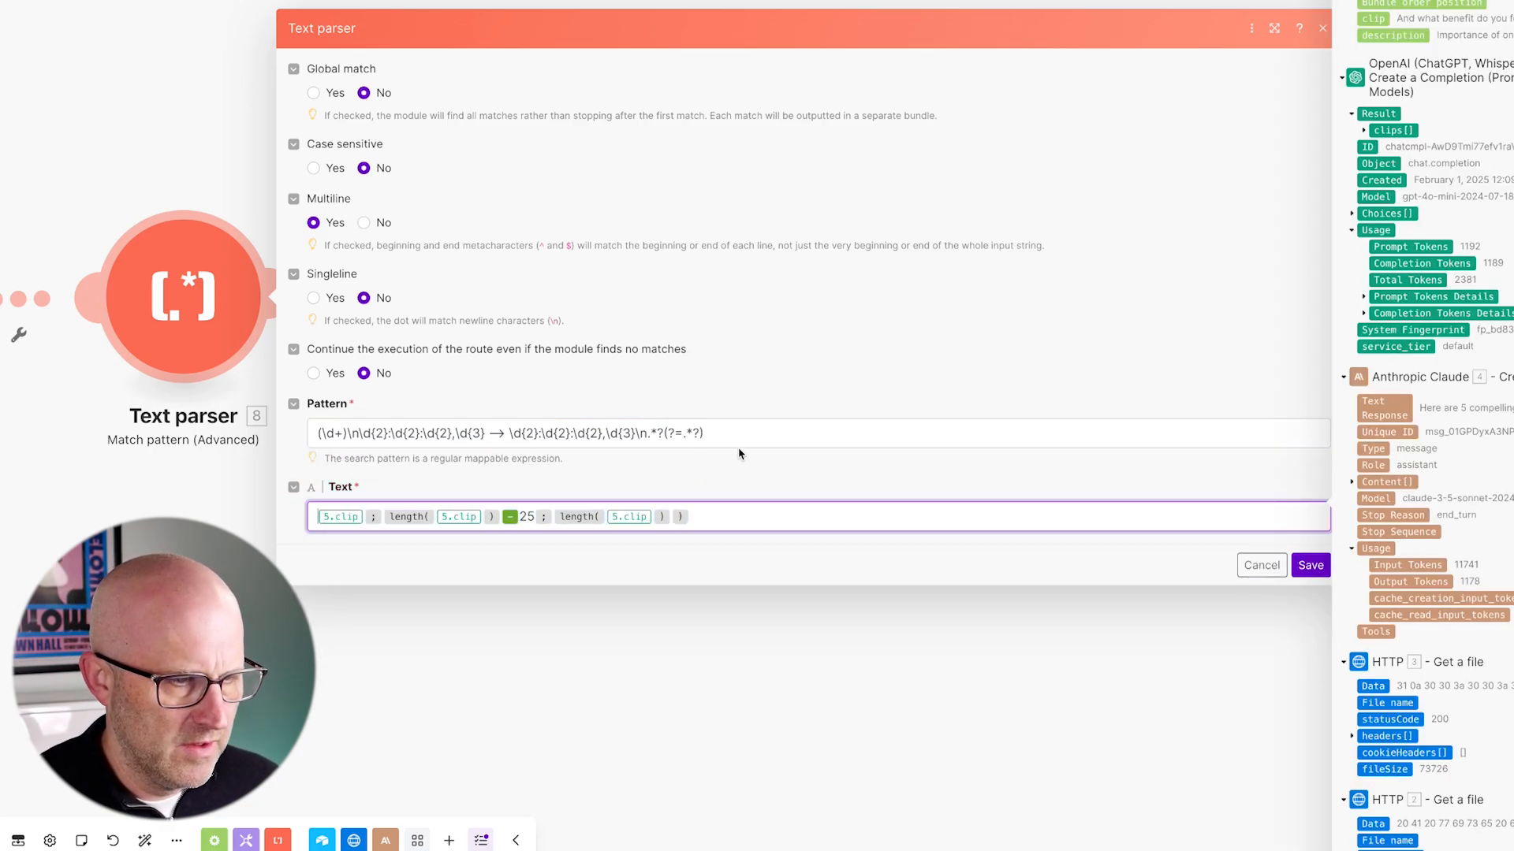
{"action": "left_click", "coordinate": [699, 440]}
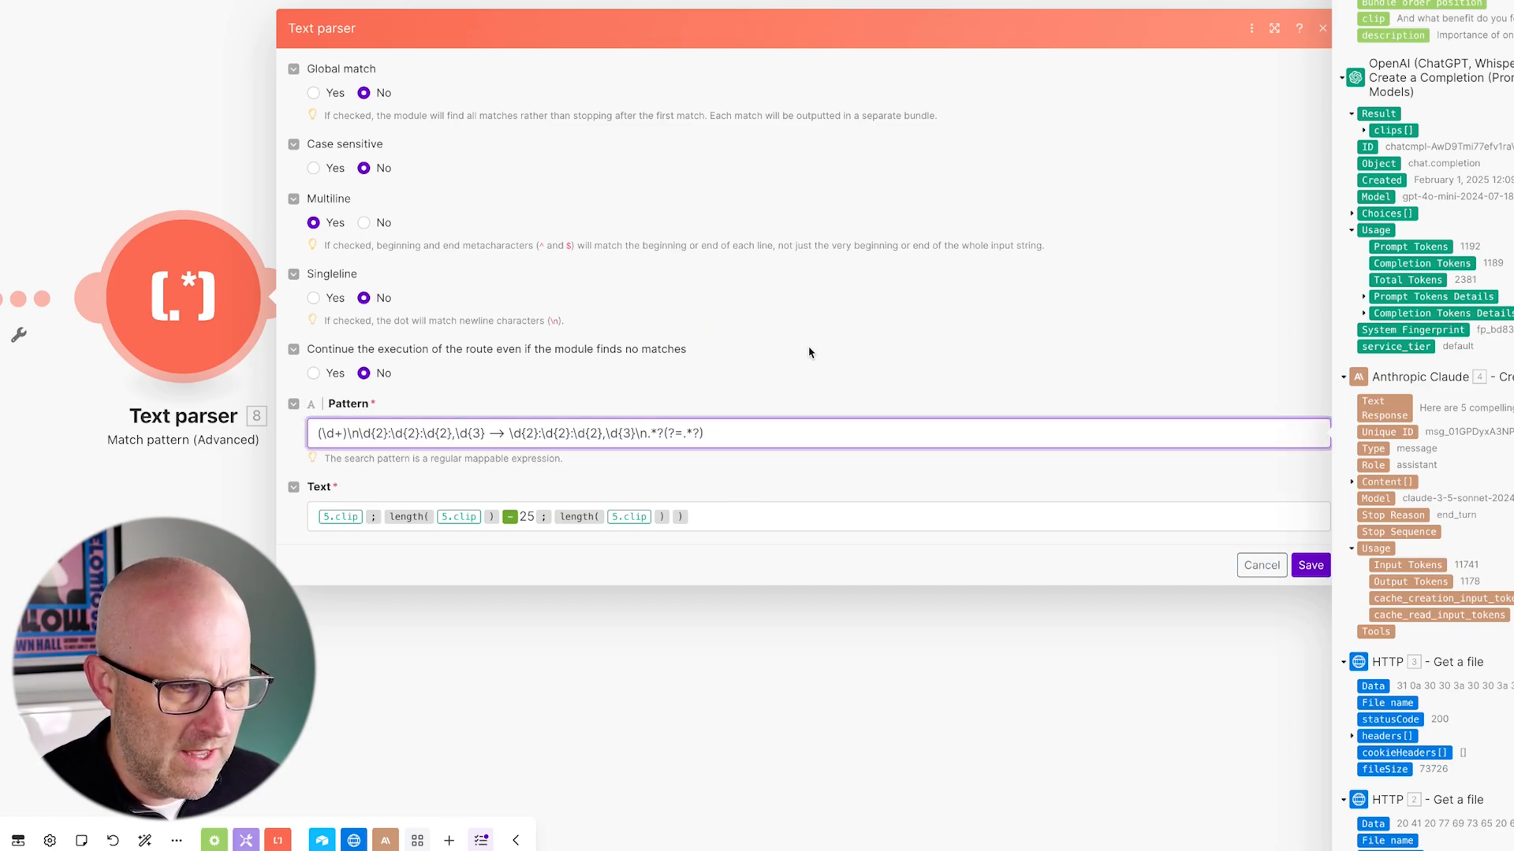
{"action": "left_click", "coordinate": [359, 527]}
{"action": "key", "text": "ctrl+v"}
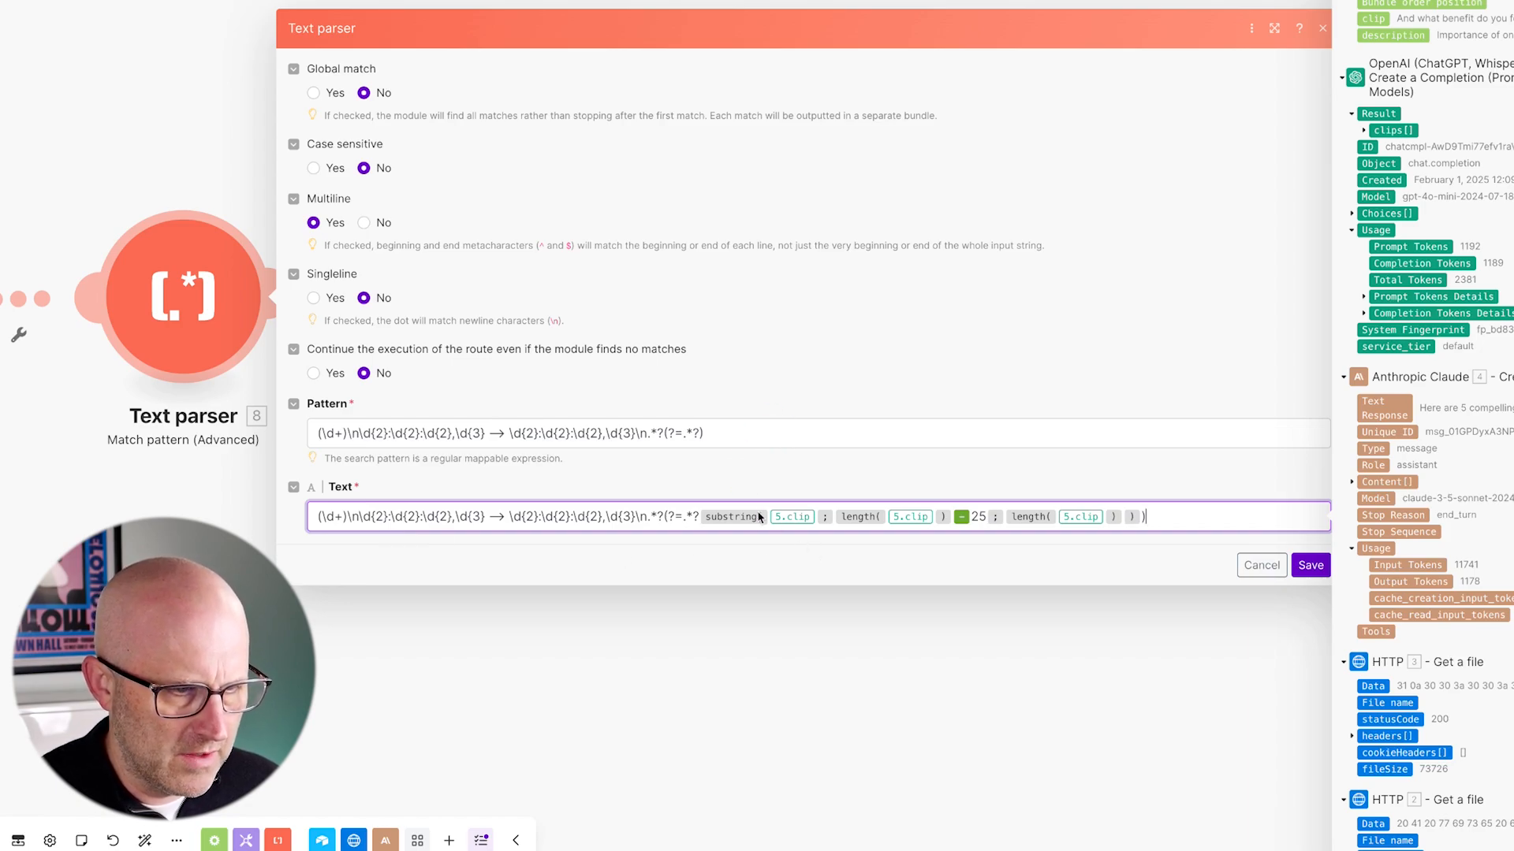
- End the Pattern with substring(;;) holding the Flow Control 6. clip as its first argument
{"action": "left_click", "coordinate": [701, 437]}
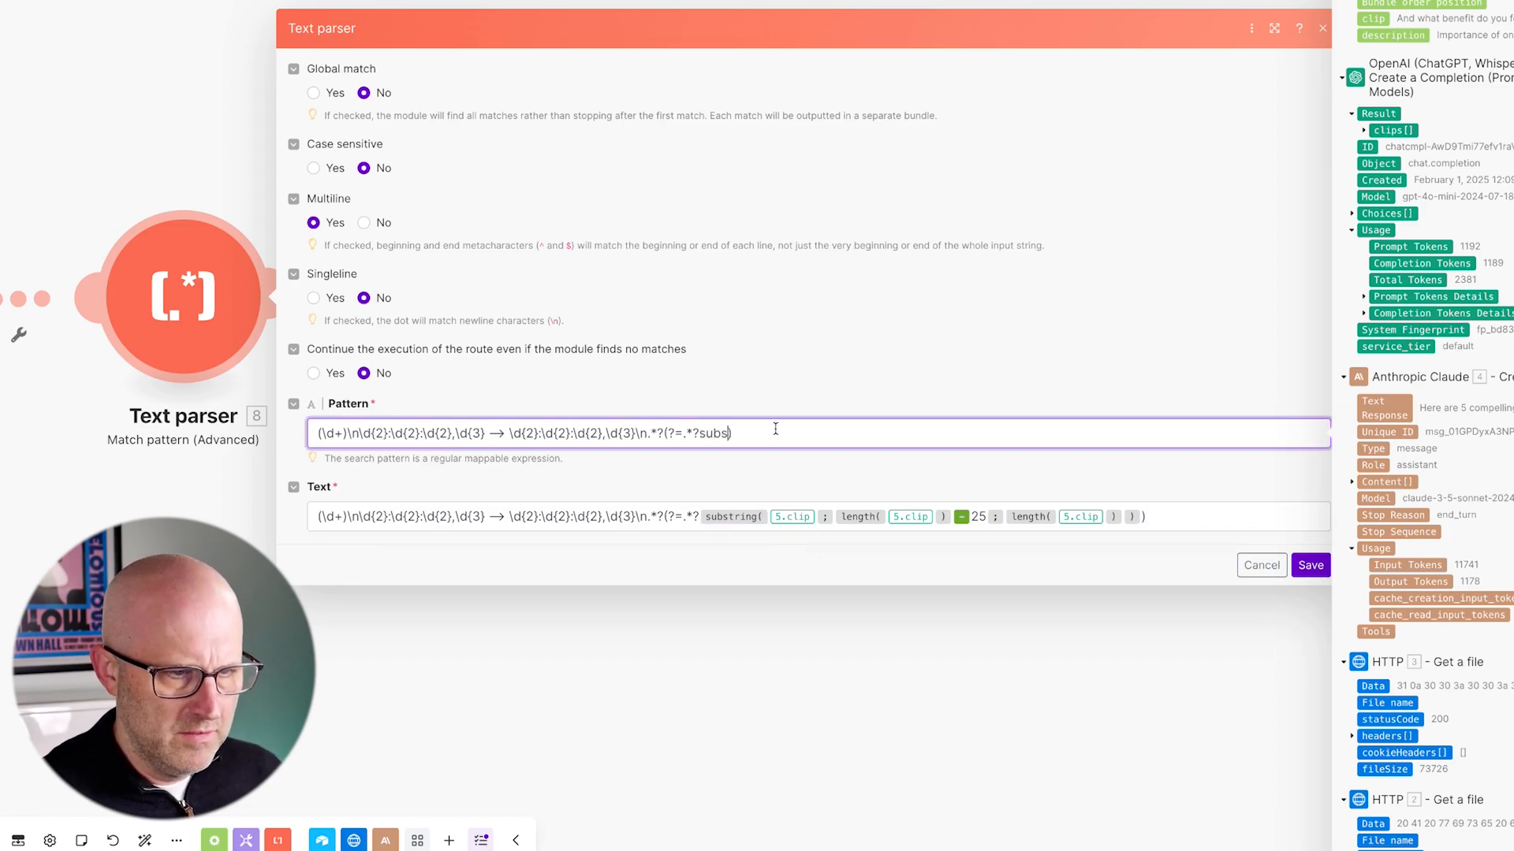
{"action": "type", "text": "substring( "}
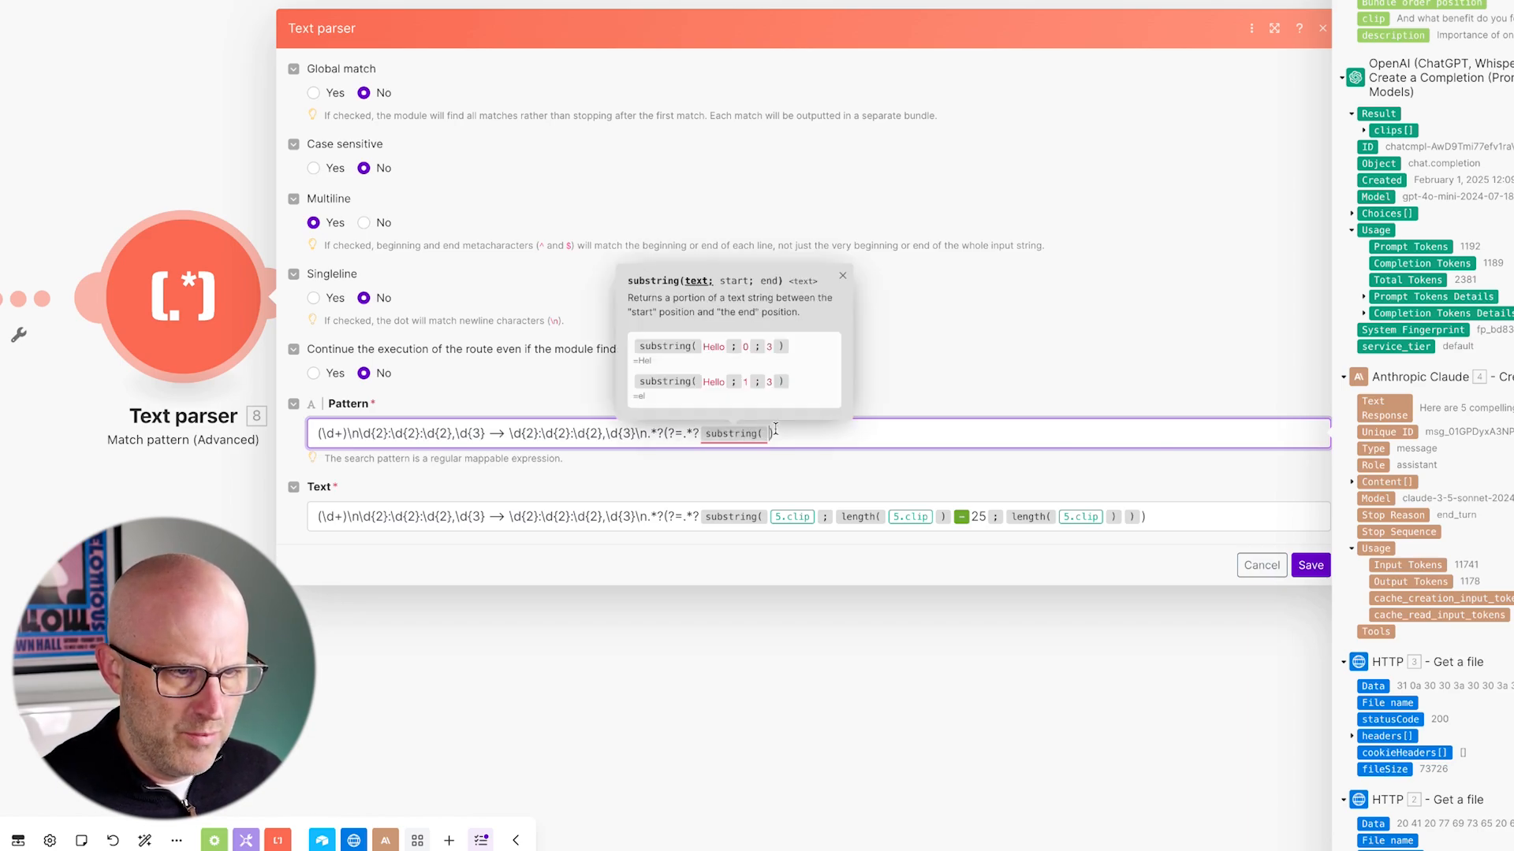
{"action": "type", "text": ";;"}
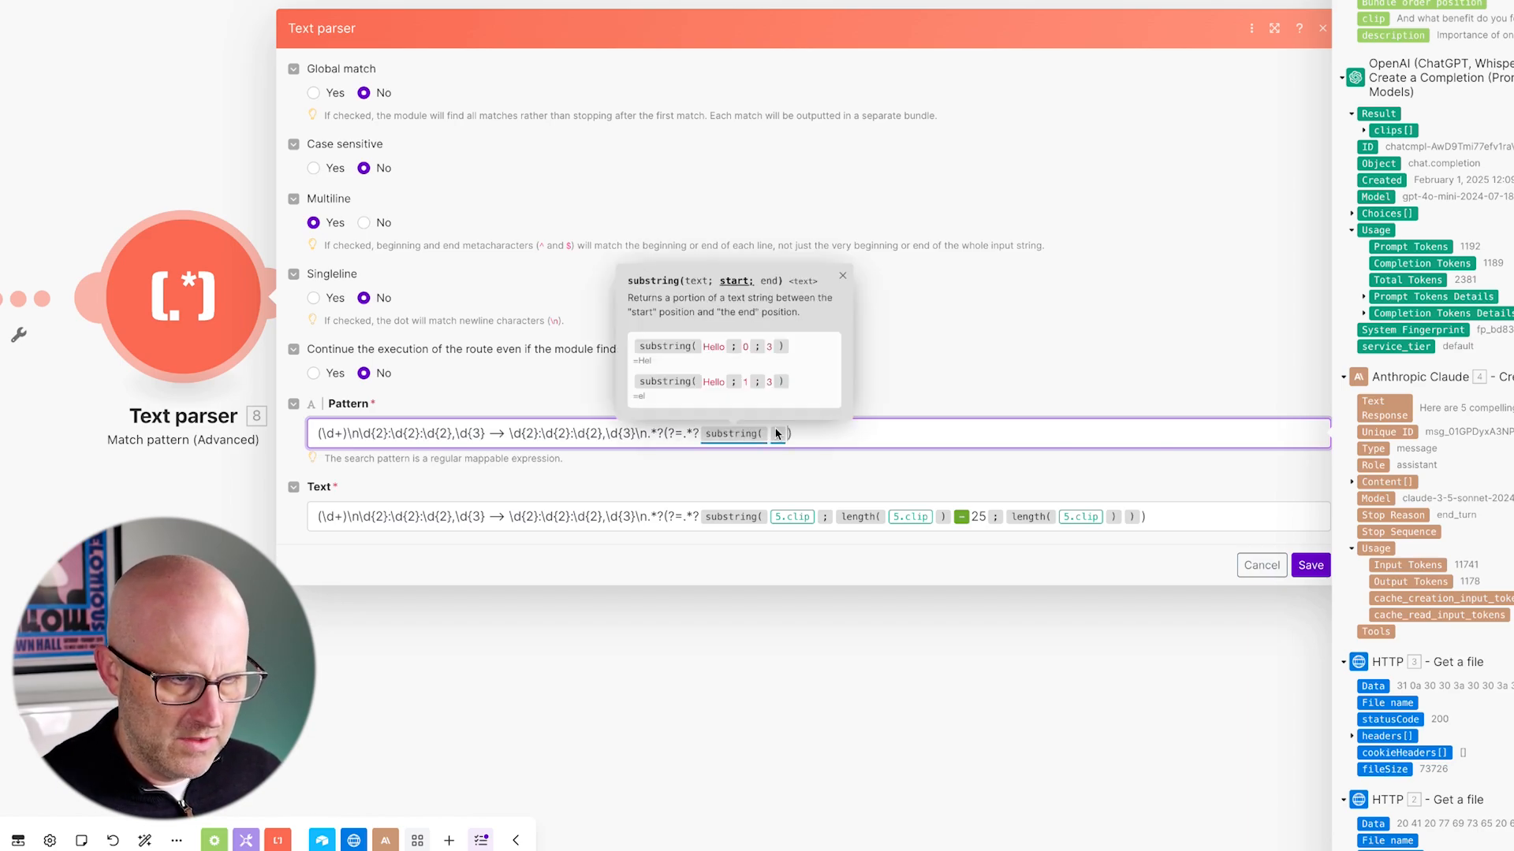
{"action": "type", "text": ")"}
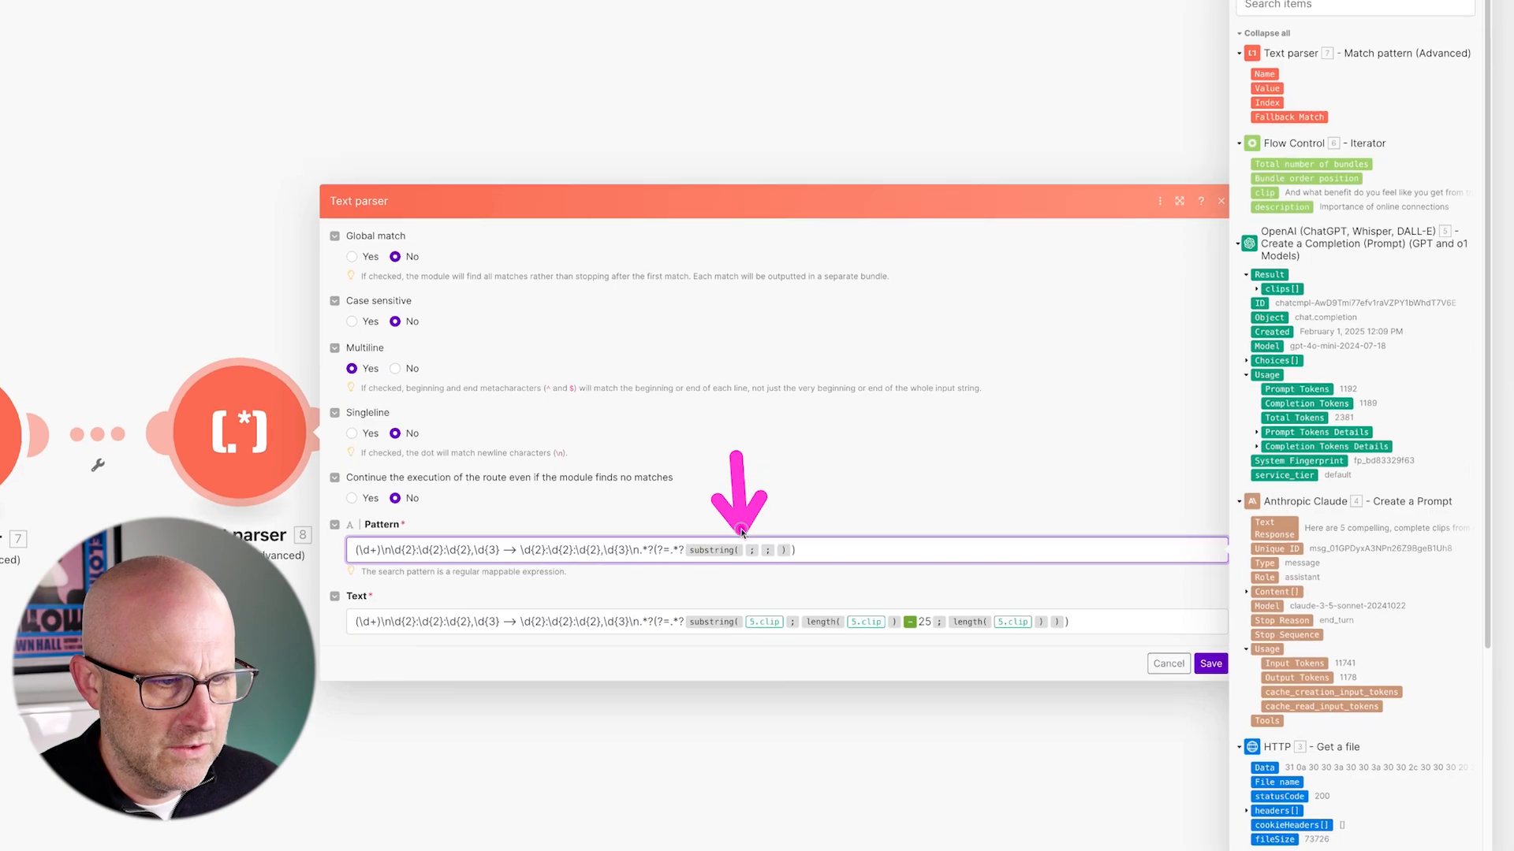
{"action": "left_click_drag", "start_coordinate": [1271, 199], "coordinate": [745, 551]}
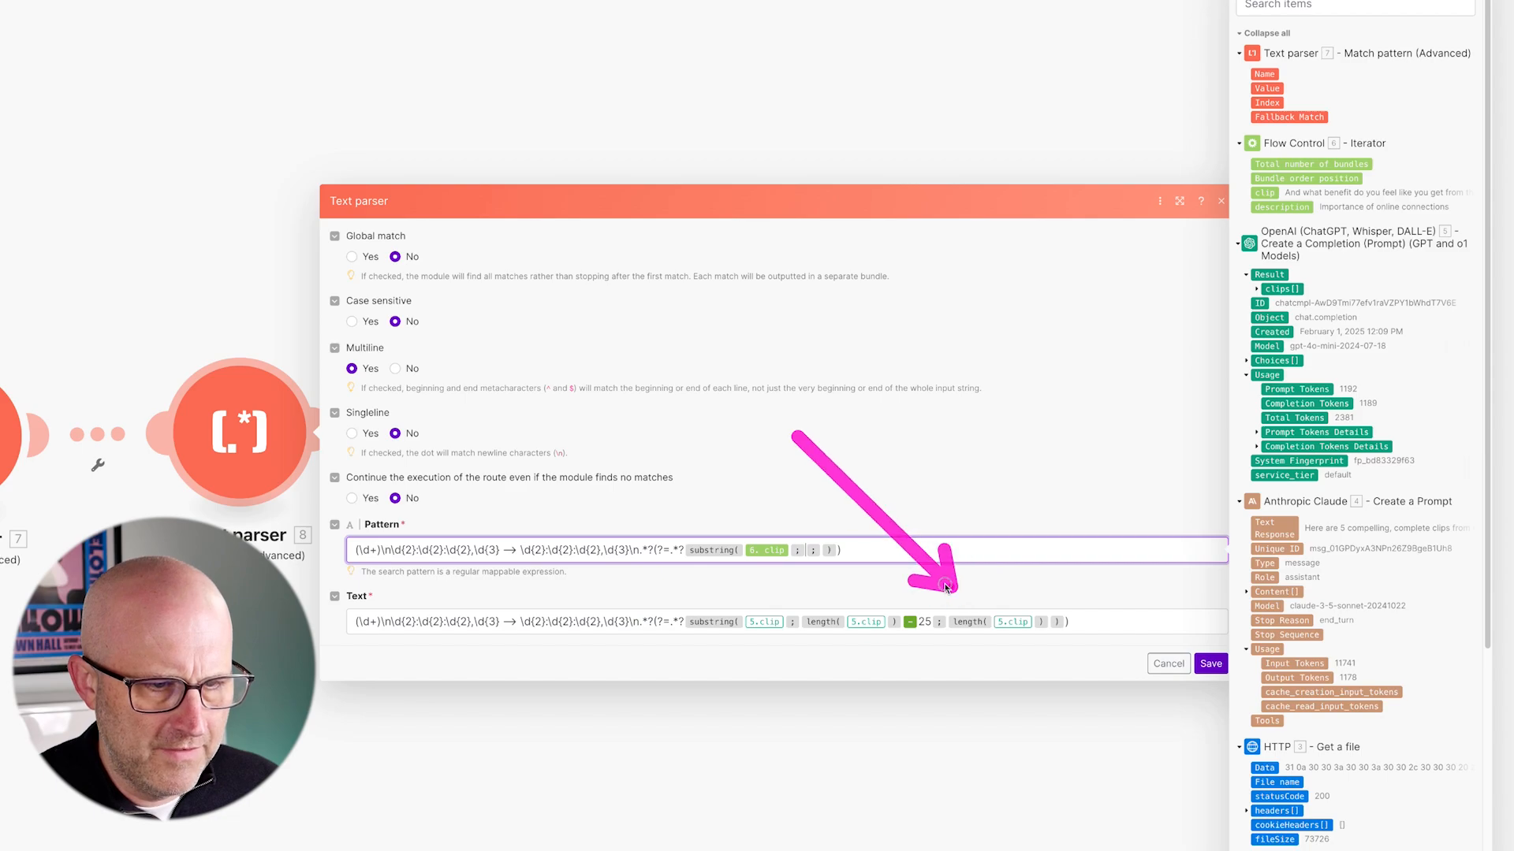
- Set substring's start to length(6. clip) - 25 and its end to length(6. clip)
{"action": "left_click", "coordinate": [805, 553]}
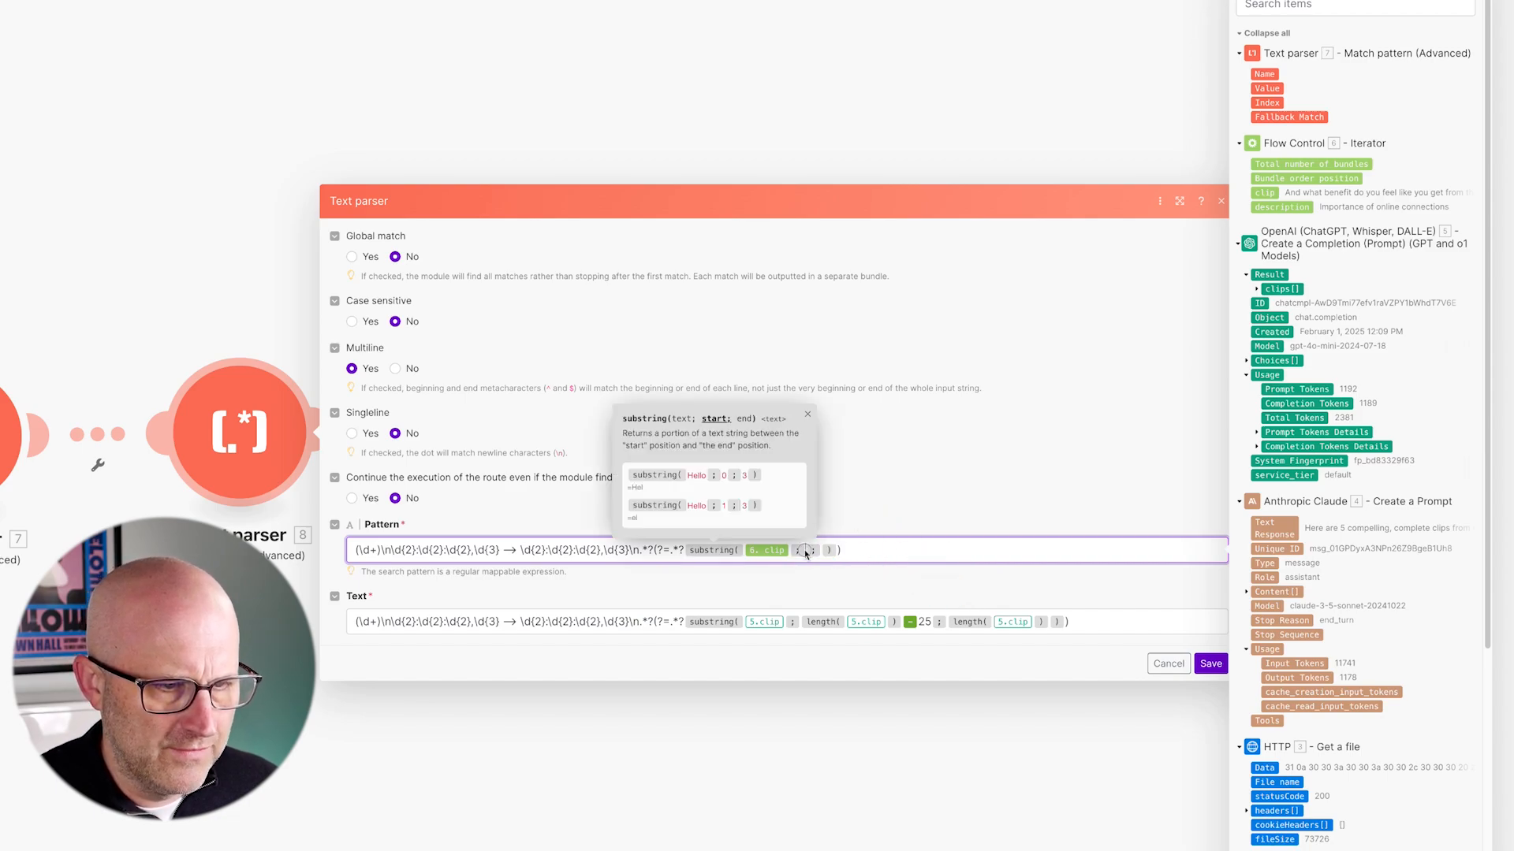
{"action": "type", "text": "length "}
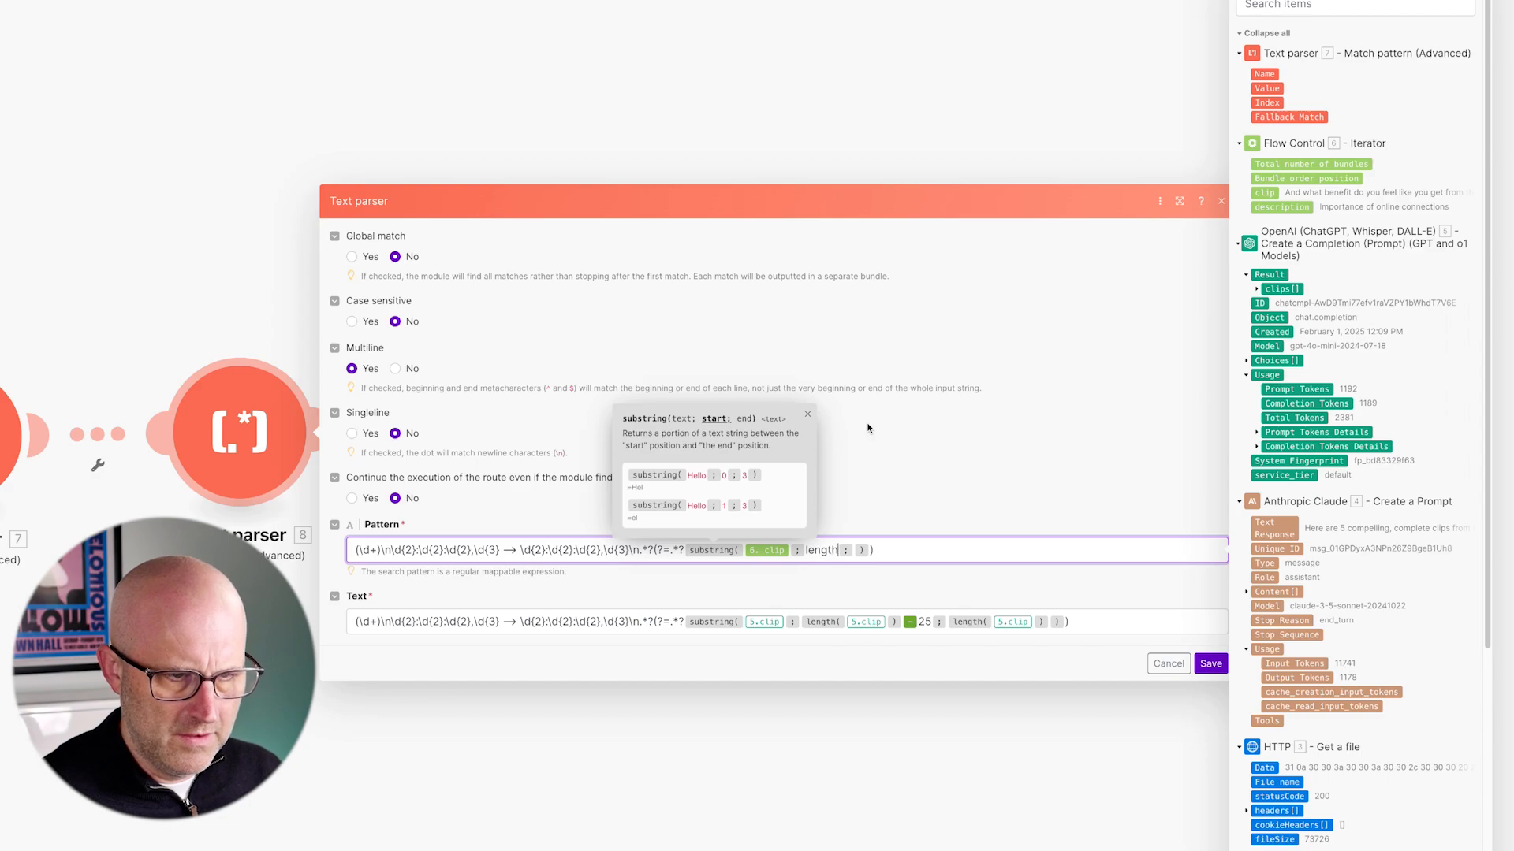
{"action": "type", "text": "("}
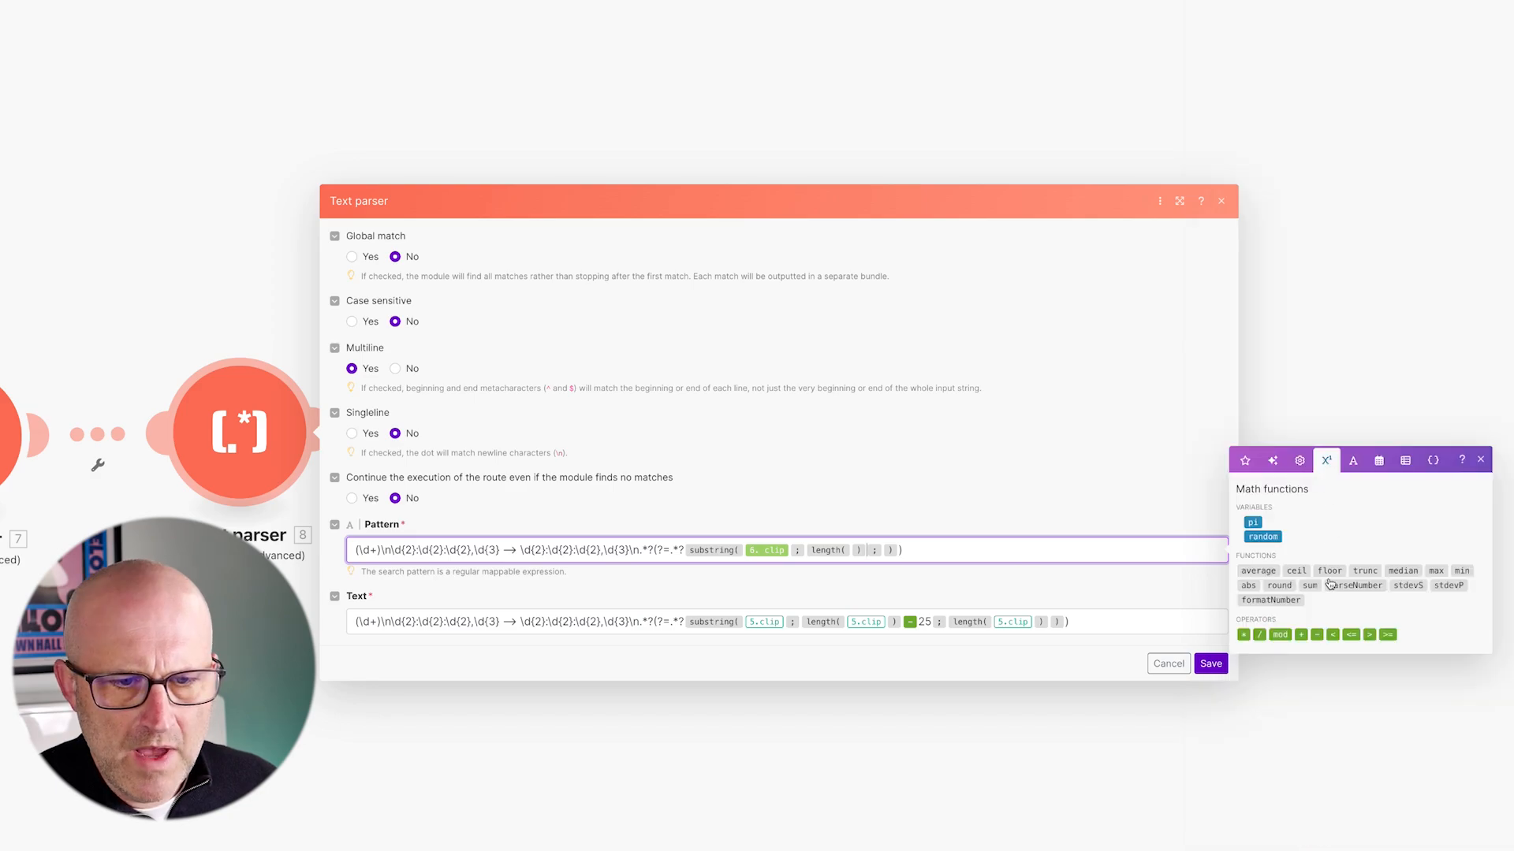
{"action": "left_click", "coordinate": [1316, 635]}
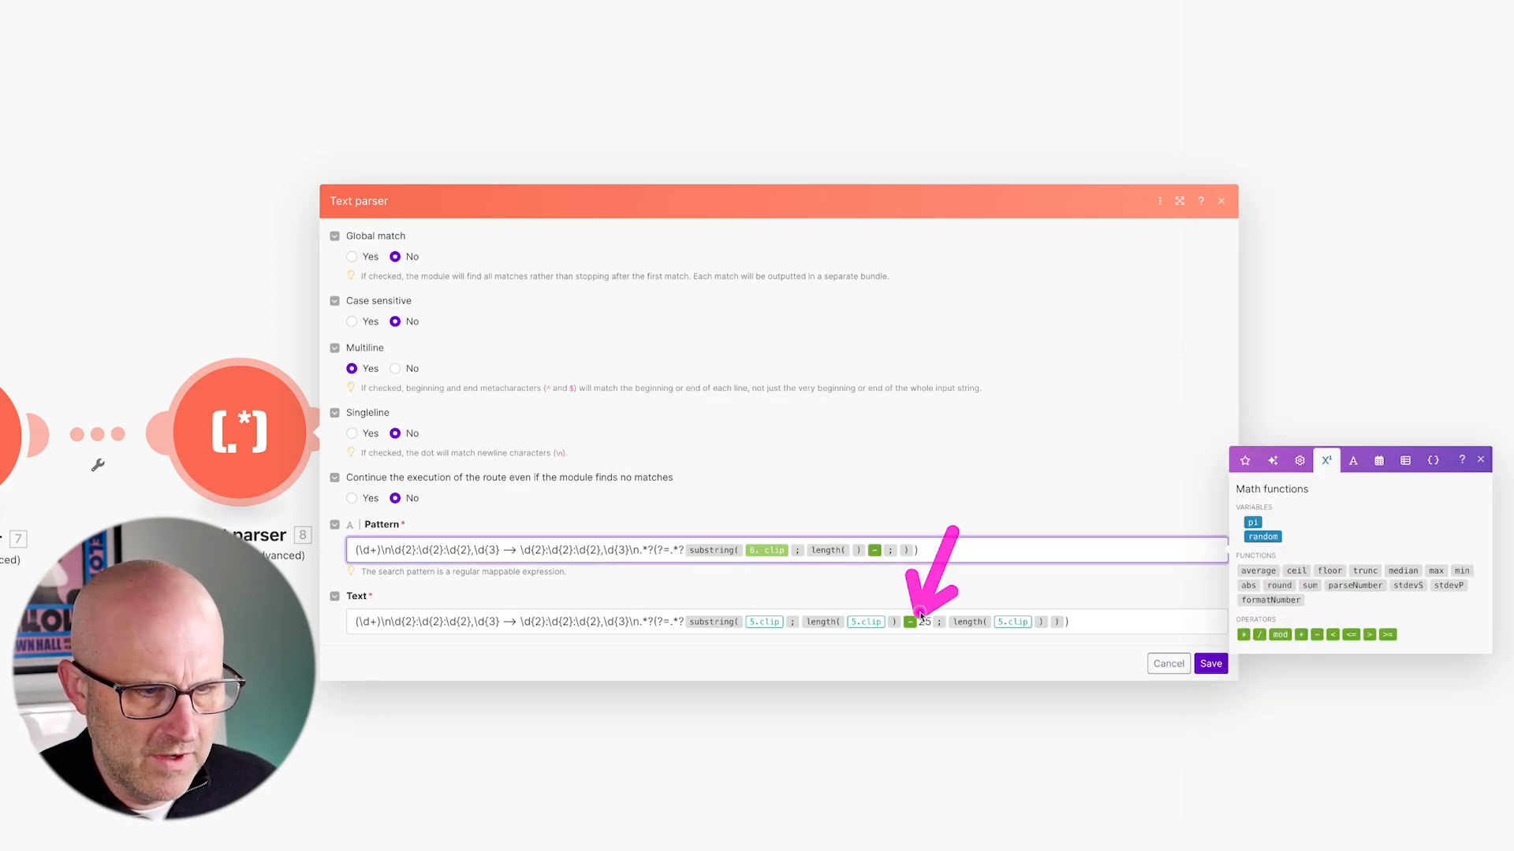
{"action": "left_click", "coordinate": [889, 552]}
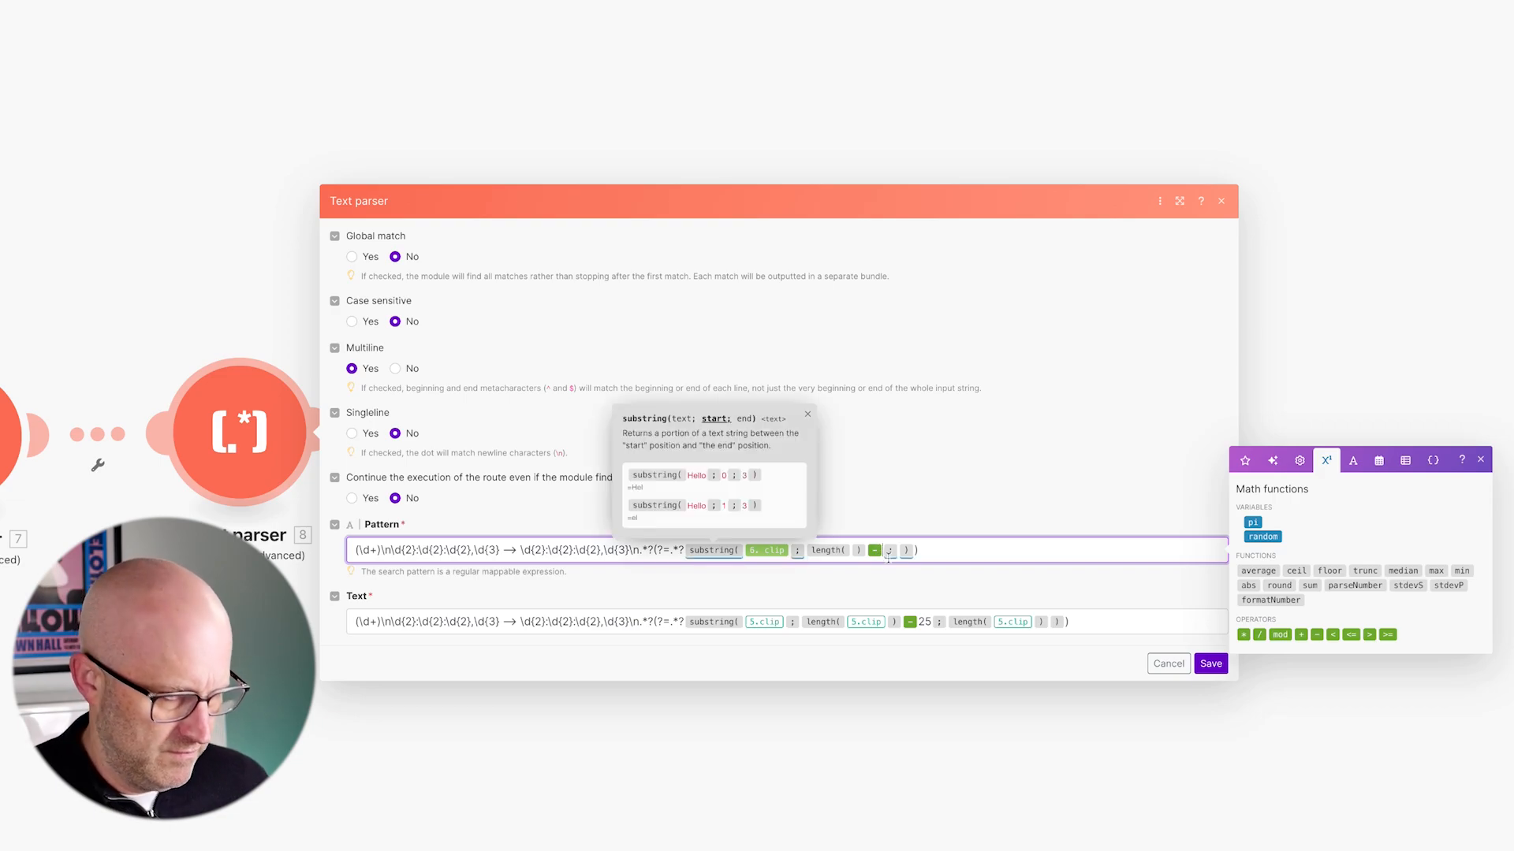
{"action": "type", "text": "25"}
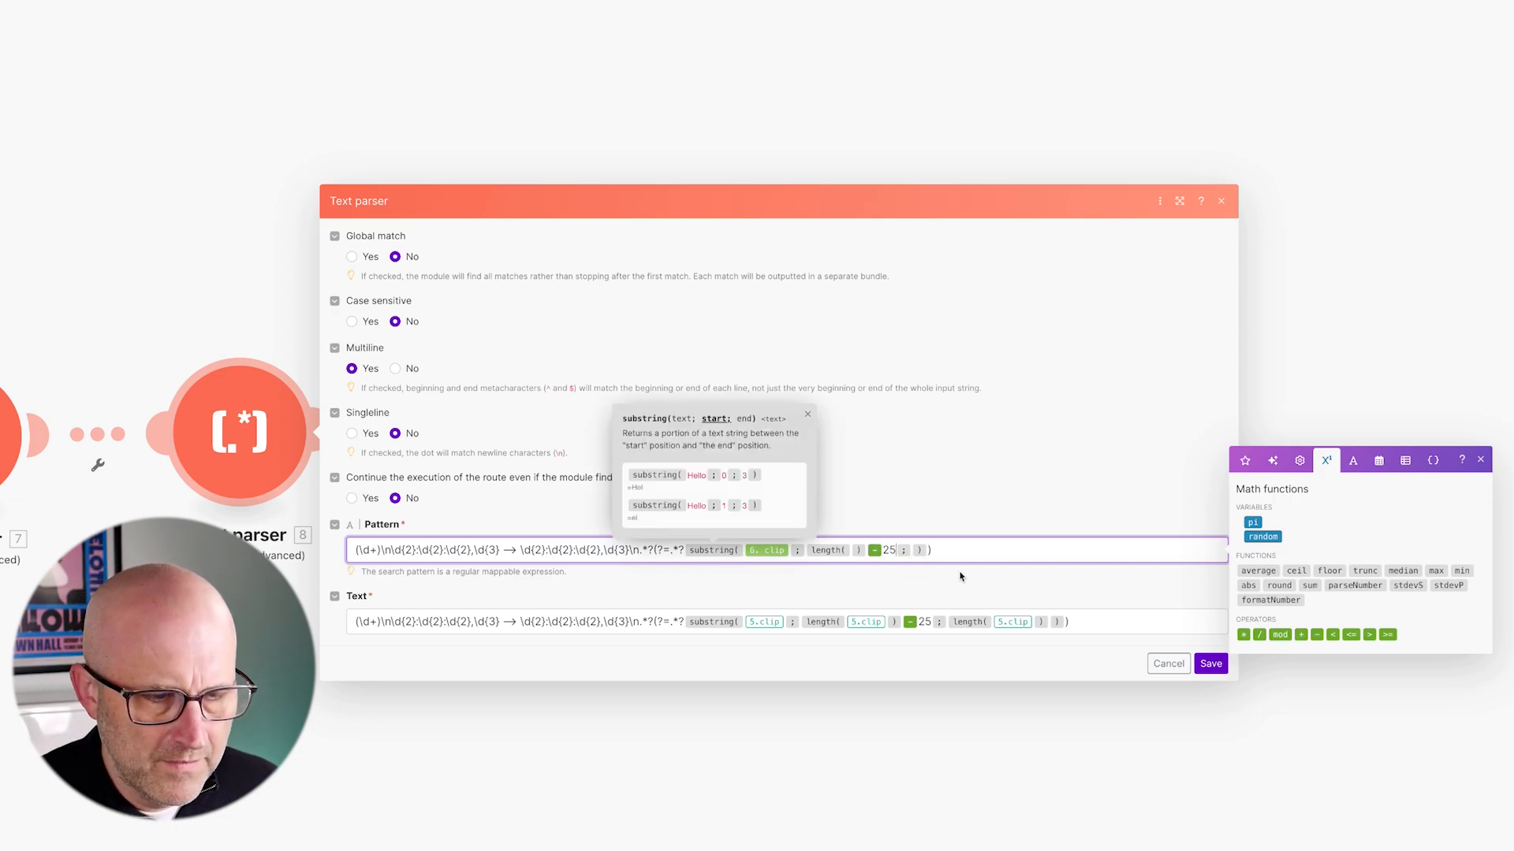
{"action": "left_click", "coordinate": [910, 551]}
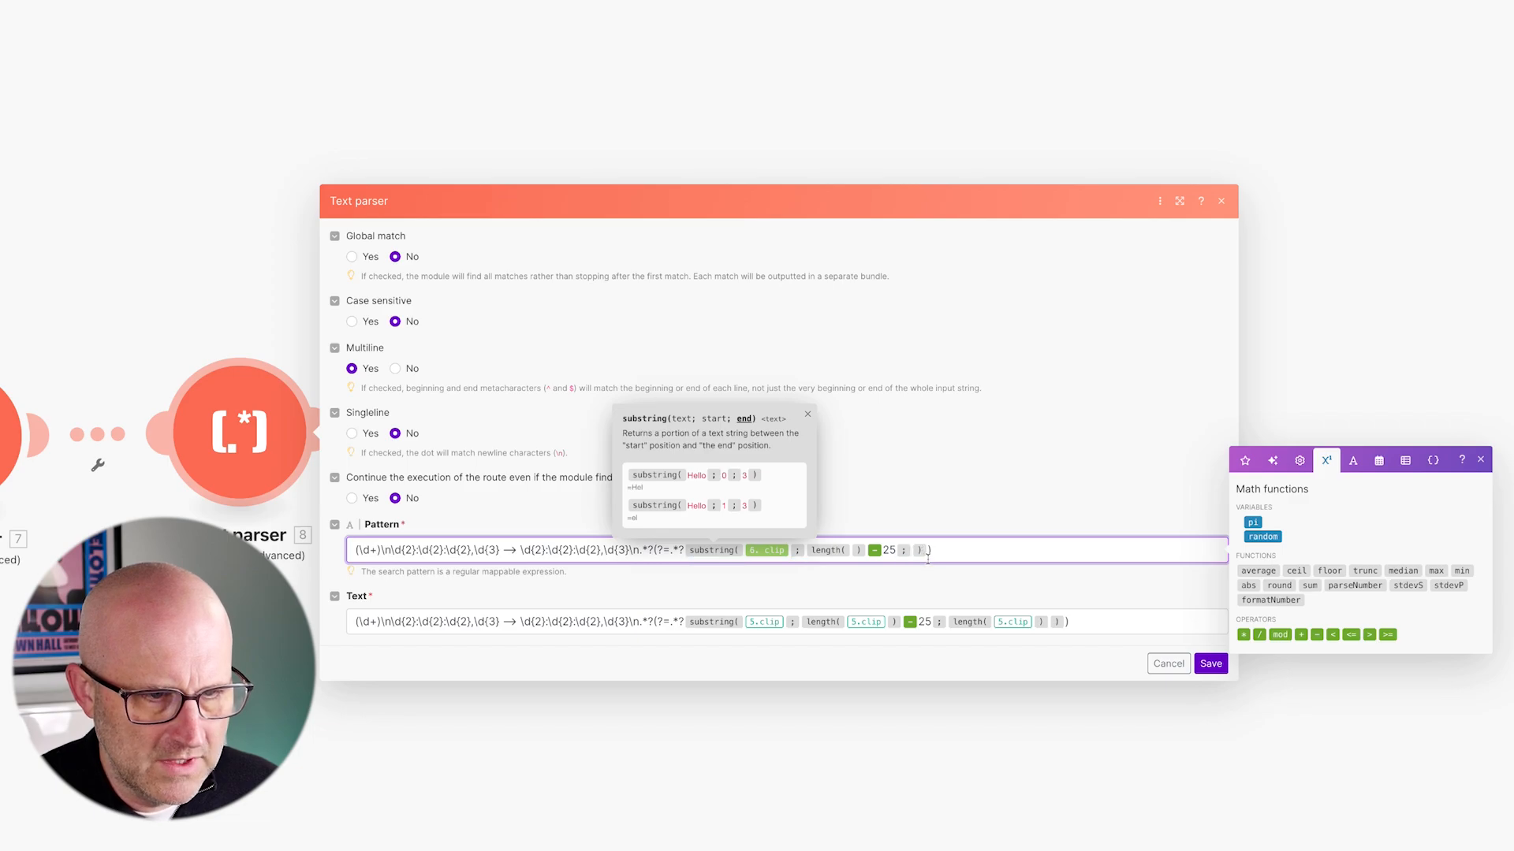
{"action": "type", "text": "leg"}
{"action": "key", "text": "BackSpace"}
{"action": "type", "text": "ngth"}
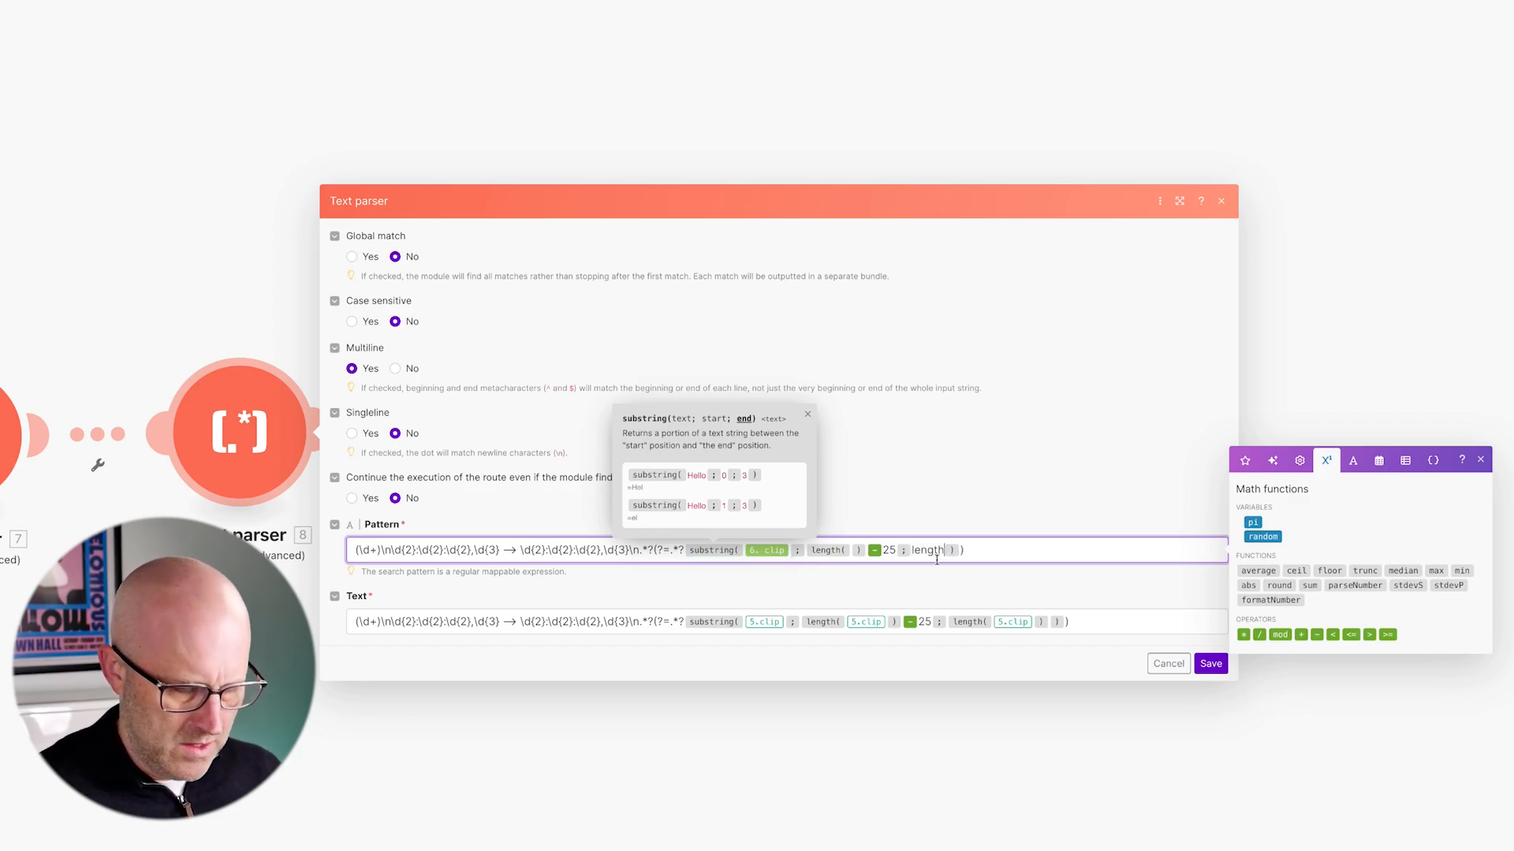
{"action": "type", "text": "("}
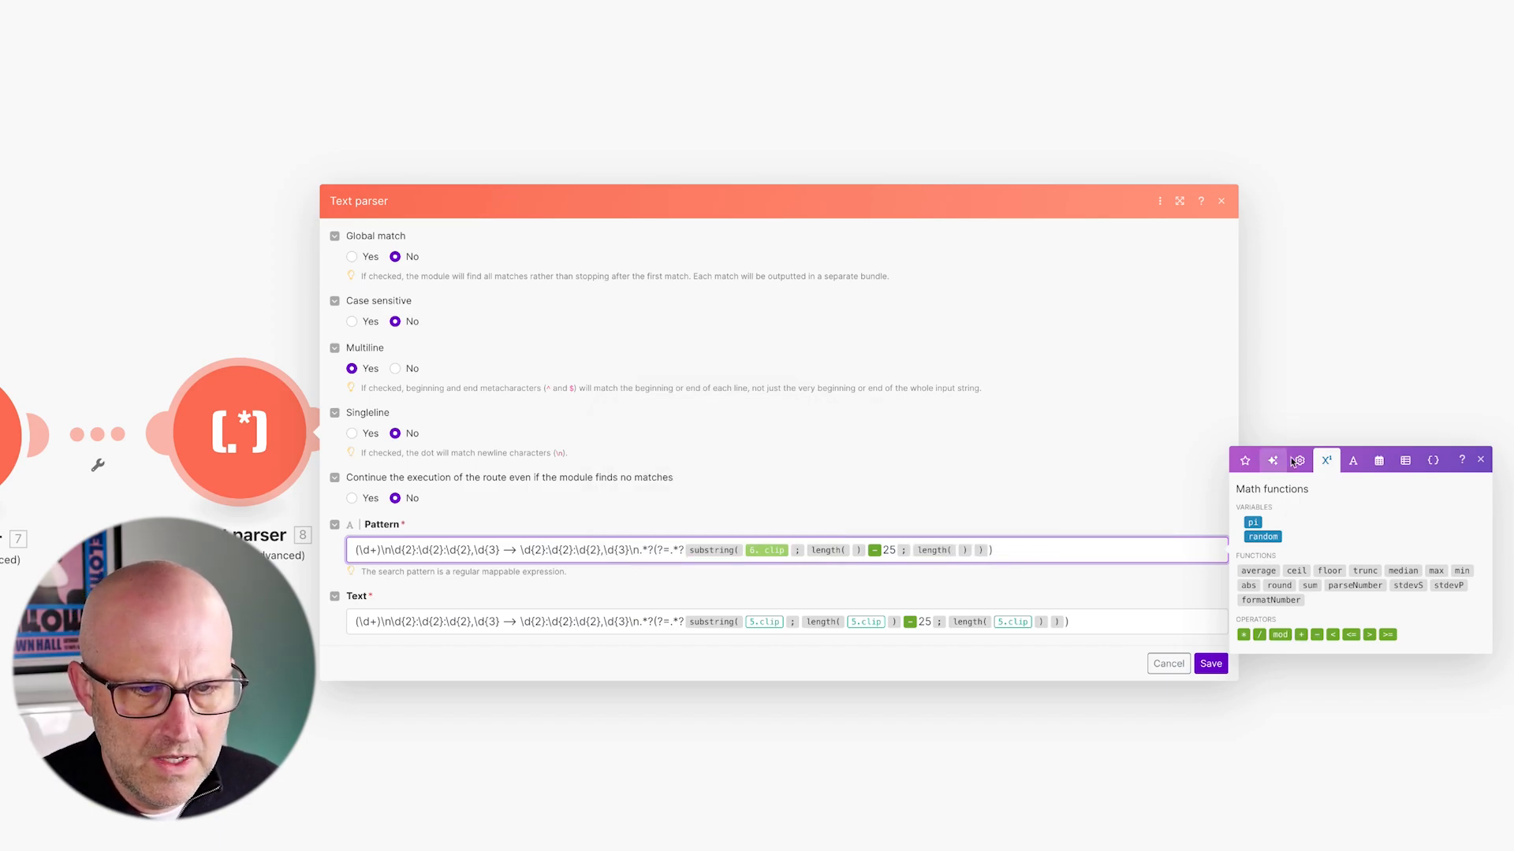
{"action": "left_click", "coordinate": [1242, 462]}
{"action": "mouse_move", "coordinate": [1264, 192]}
{"action": "left_mouse_down"}
{"action": "mouse_move", "coordinate": [1165, 264]}
{"action": "mouse_move", "coordinate": [968, 513]}
{"action": "mouse_move", "coordinate": [965, 548]}
{"action": "left_mouse_up"}
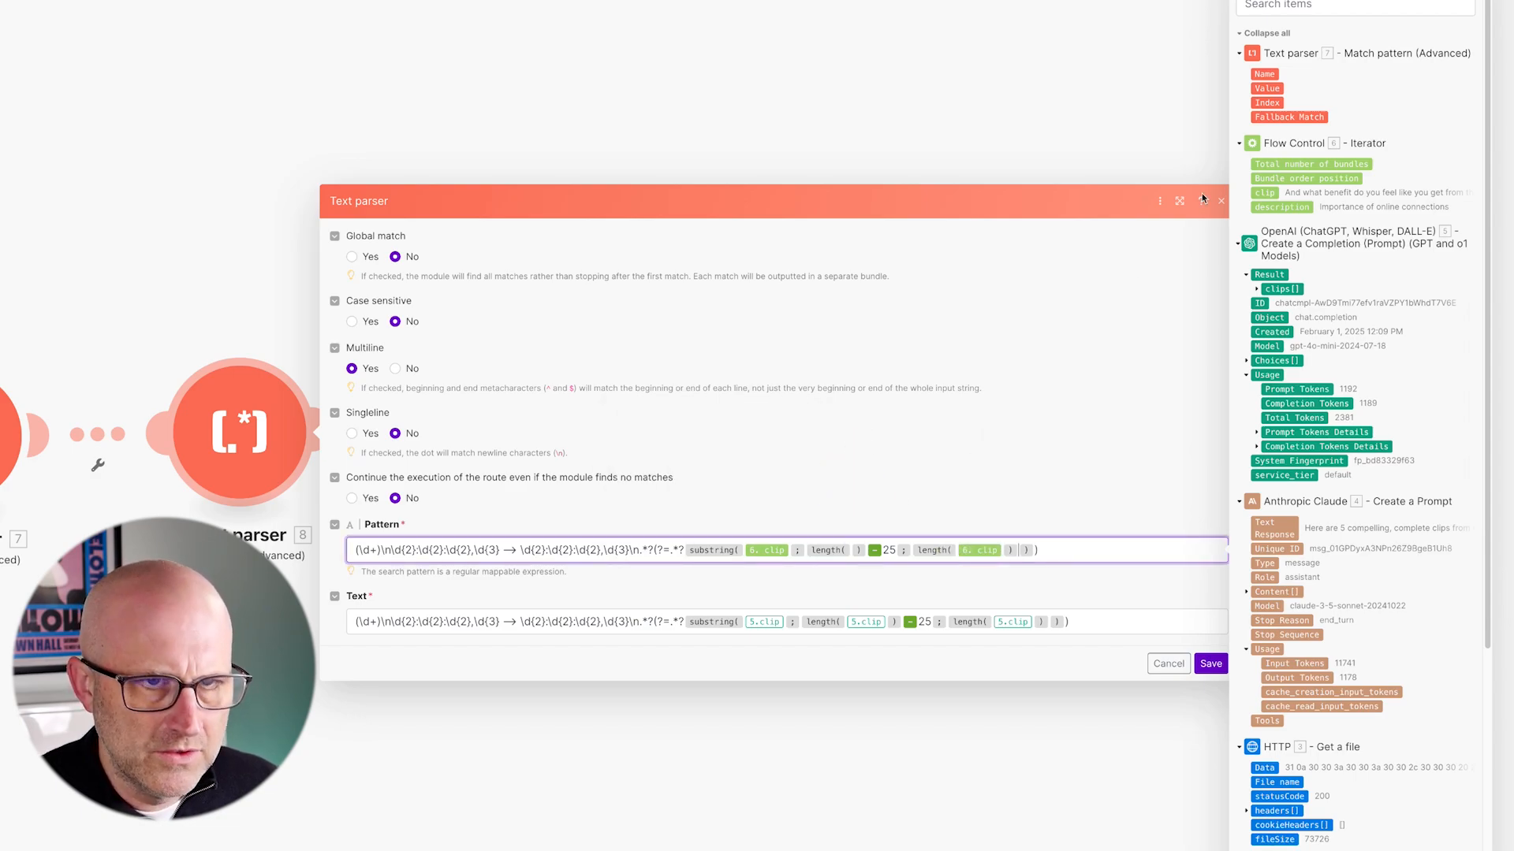
{"action": "mouse_move", "coordinate": [1264, 192]}
{"action": "left_mouse_down"}
{"action": "mouse_move", "coordinate": [942, 370]}
{"action": "mouse_move", "coordinate": [844, 525]}
{"action": "mouse_move", "coordinate": [851, 551]}
{"action": "left_mouse_up"}
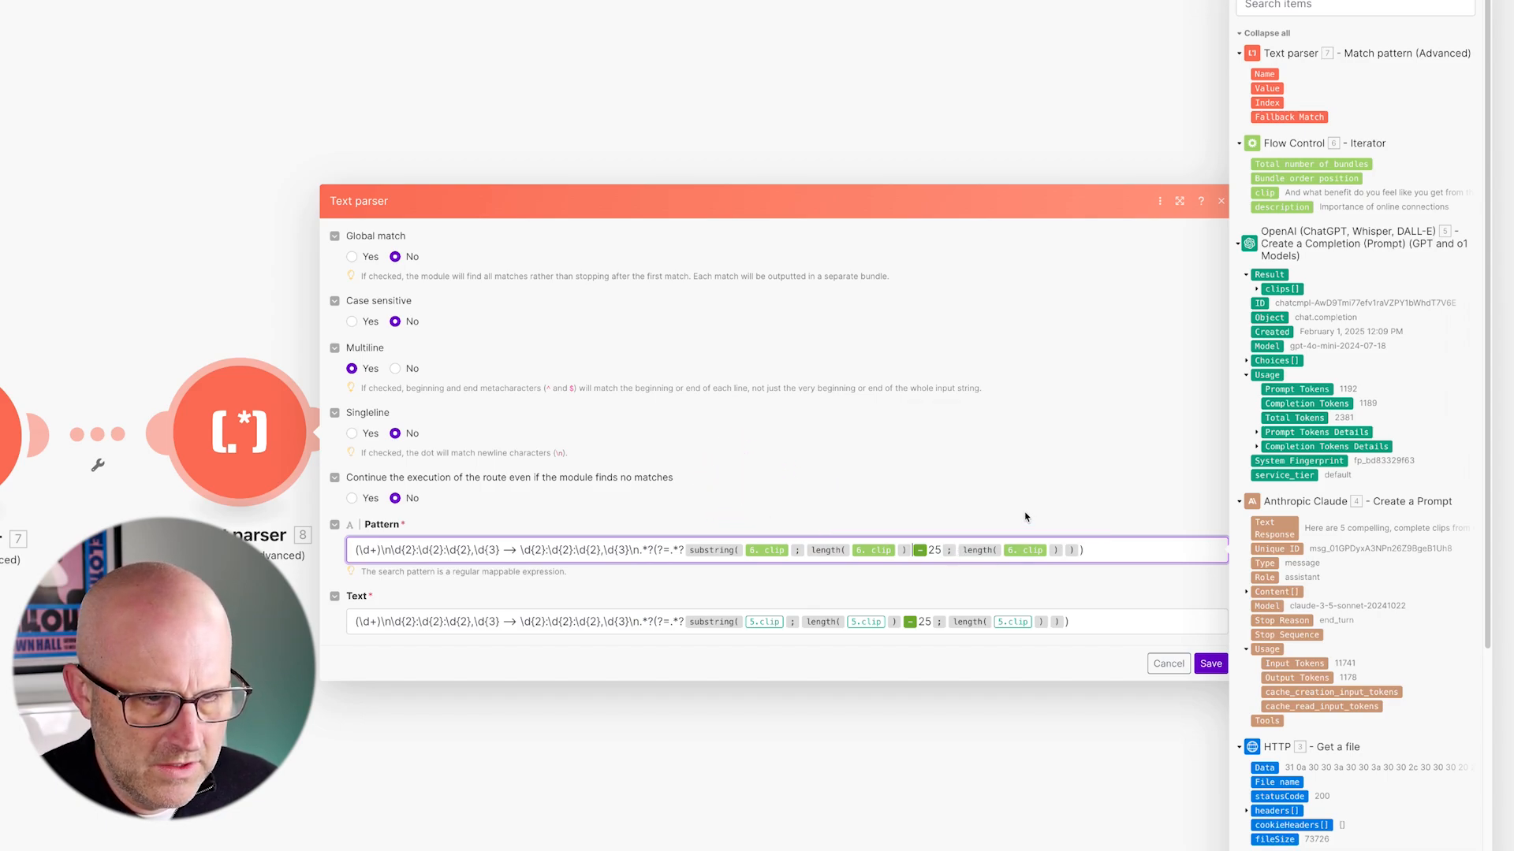
- Set Text parser 8's Text to toString(3. Data) and save
{"action": "left_click", "coordinate": [1101, 623]}
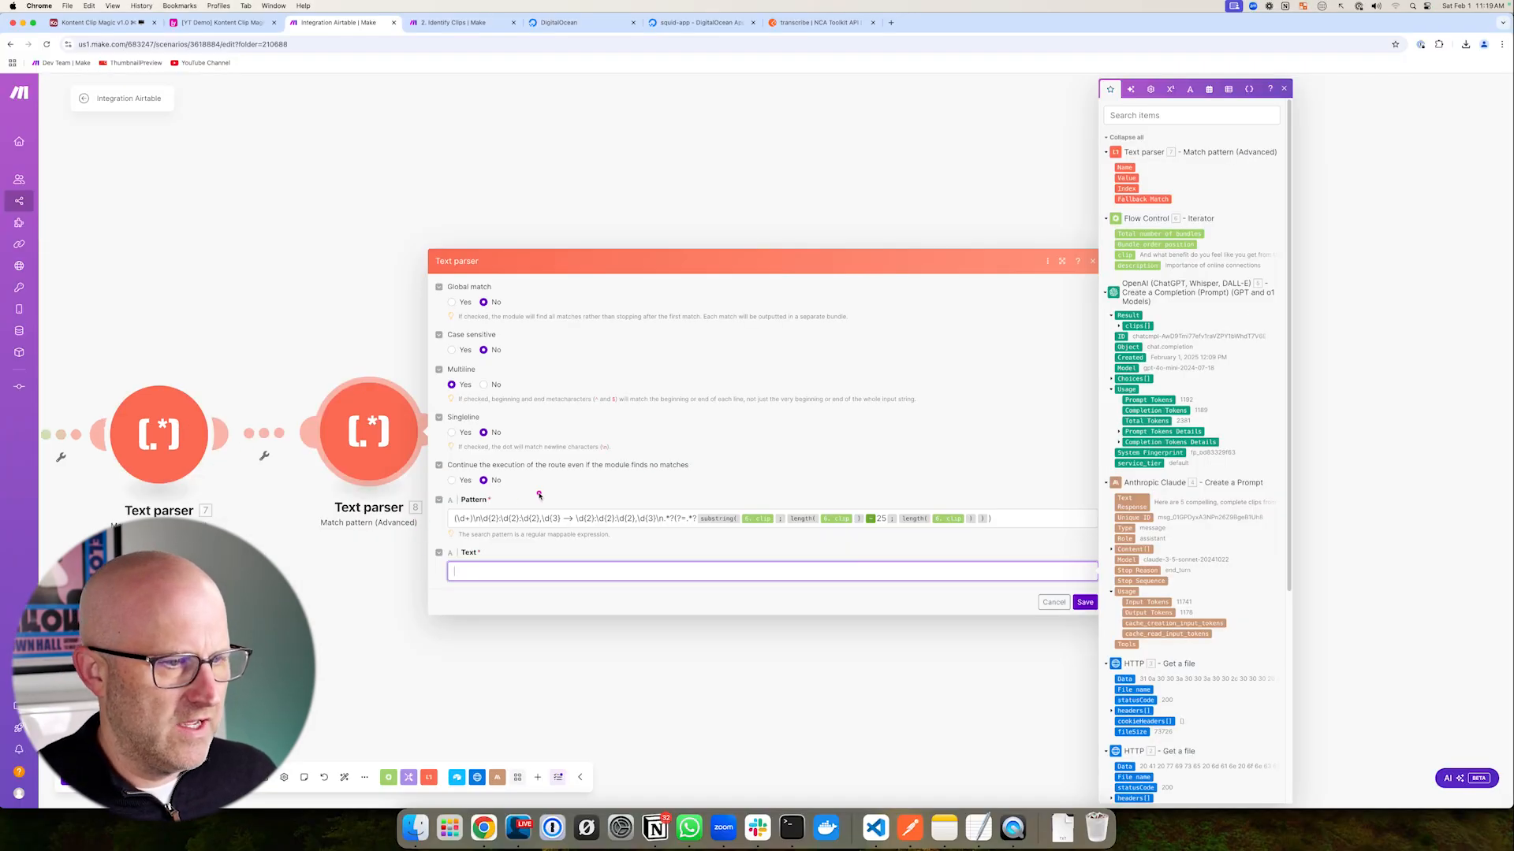
{"action": "left_click_drag", "start_coordinate": [539, 495], "coordinate": [479, 550]}
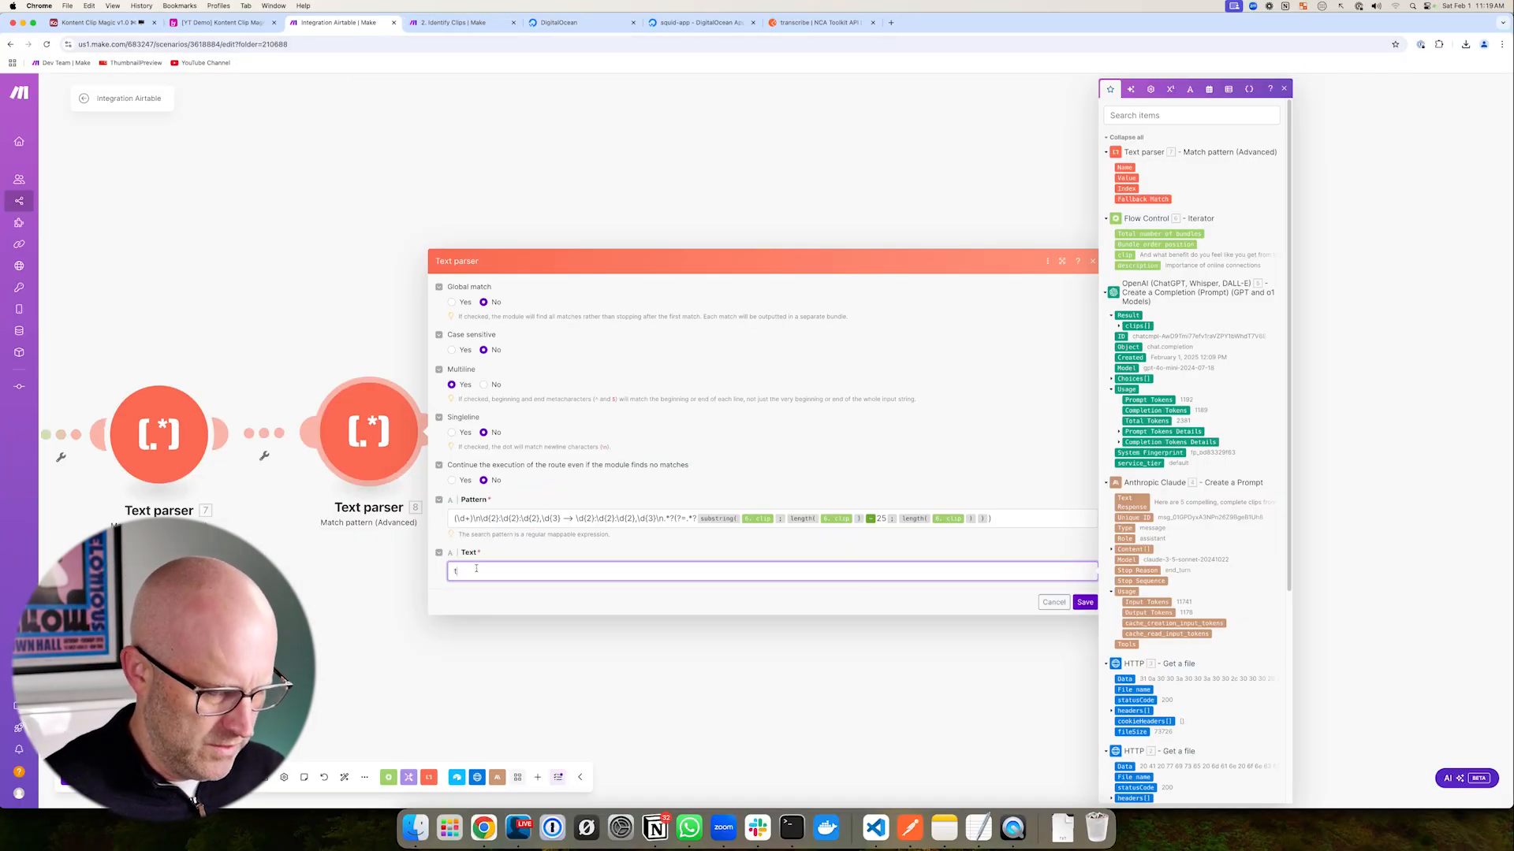
{"action": "type", "text": "ing("}
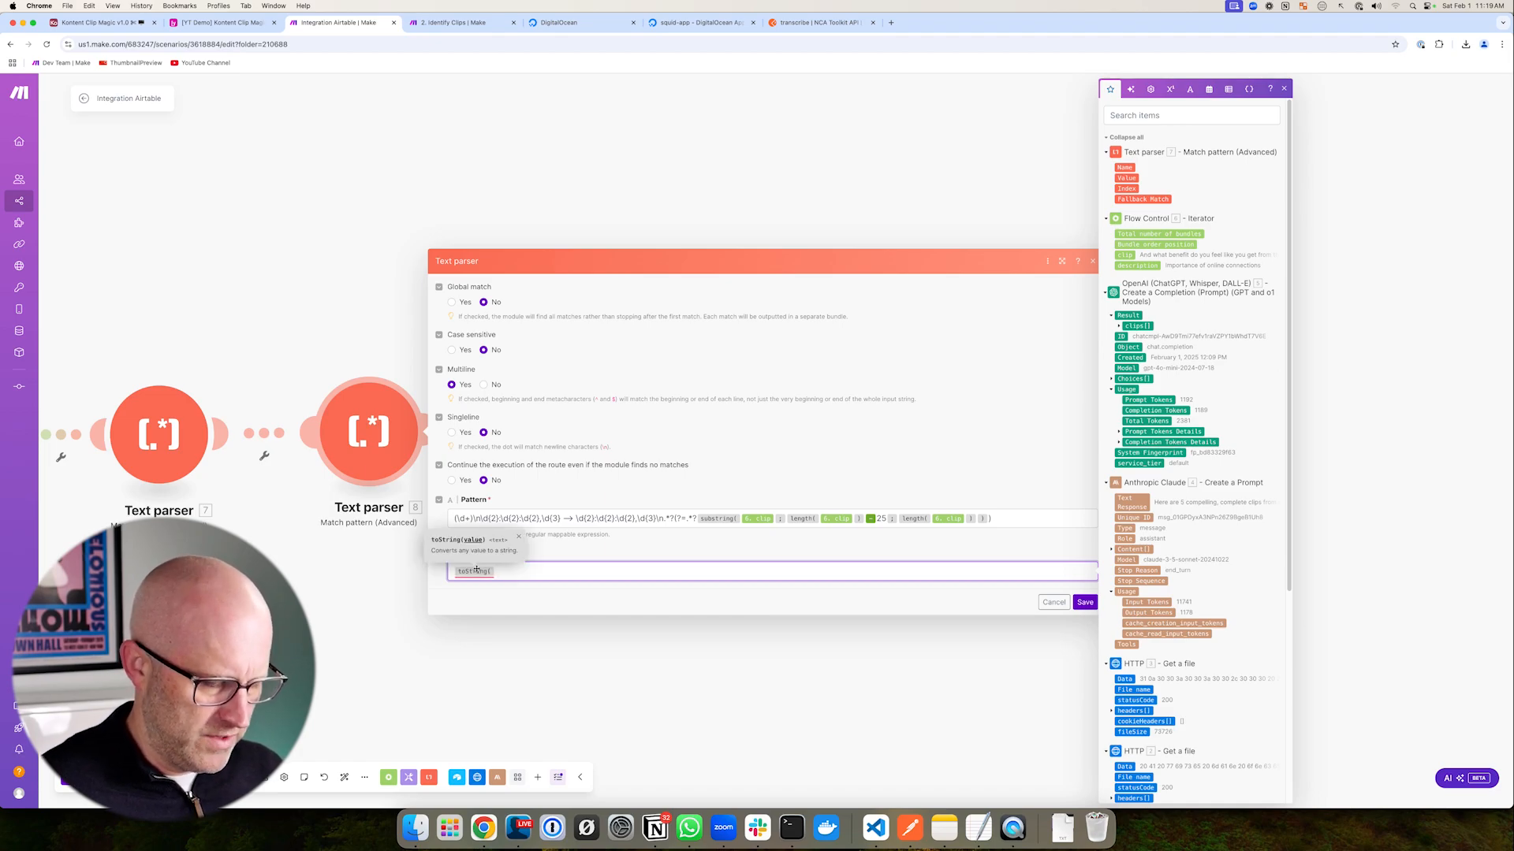
{"action": "left_click", "coordinate": [1124, 678]}
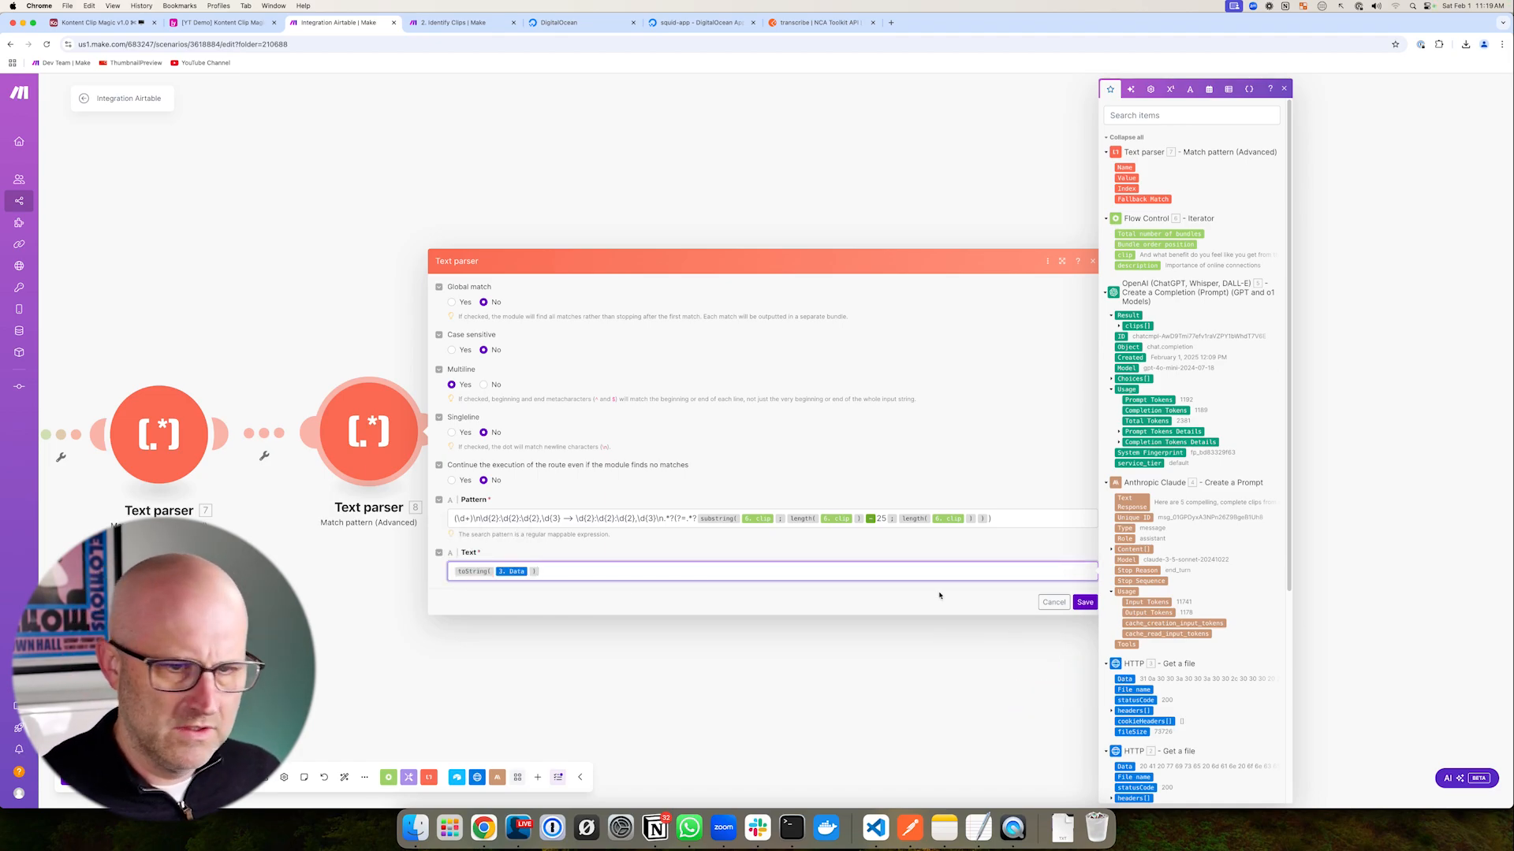
{"action": "left_click", "coordinate": [1085, 601]}
- Review the downloaded SRT transcript's cue blocks 296–306 in VS Code
{"action": "left_click_drag", "start_coordinate": [314, 370], "coordinate": [539, 578]}
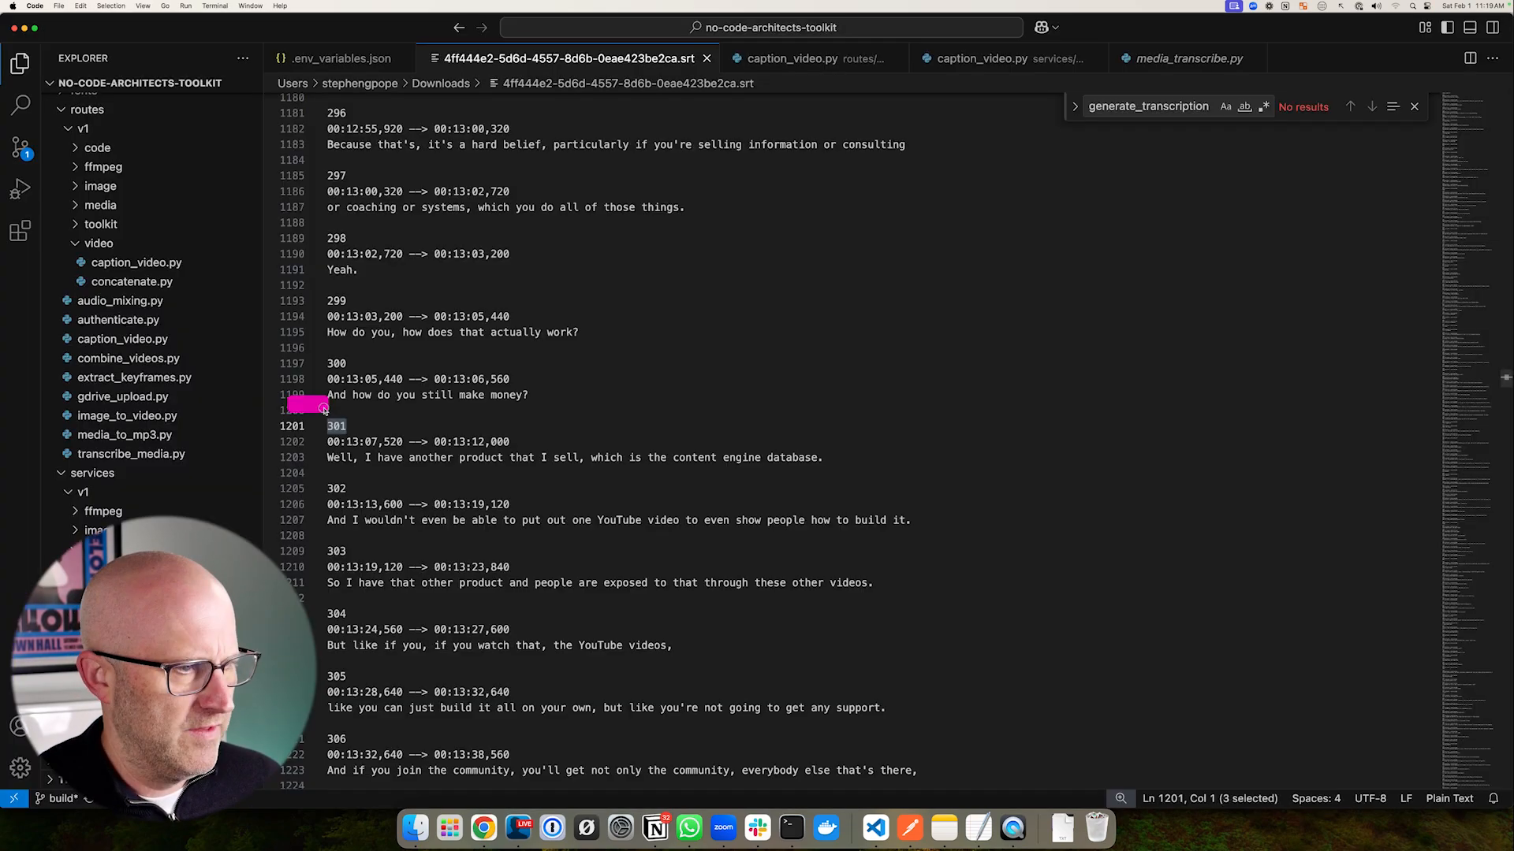
{"action": "left_click_drag", "start_coordinate": [314, 598], "coordinate": [381, 656]}
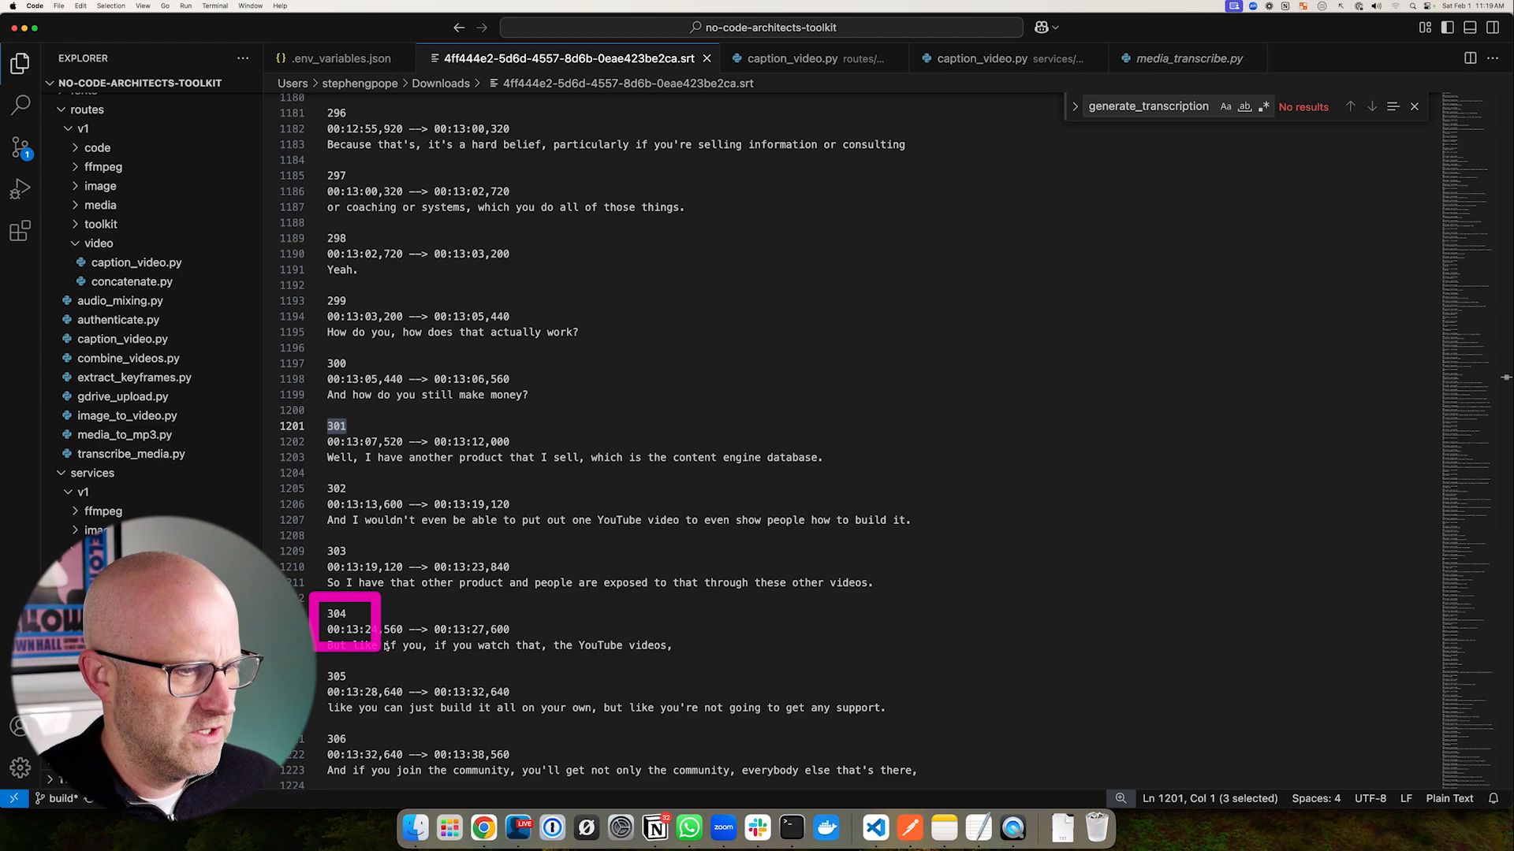
{"action": "mouse_move", "coordinate": [326, 423]}
{"action": "left_mouse_down"}
{"action": "mouse_move", "coordinate": [484, 587]}
{"action": "mouse_move", "coordinate": [990, 673]}
{"action": "left_mouse_up"}
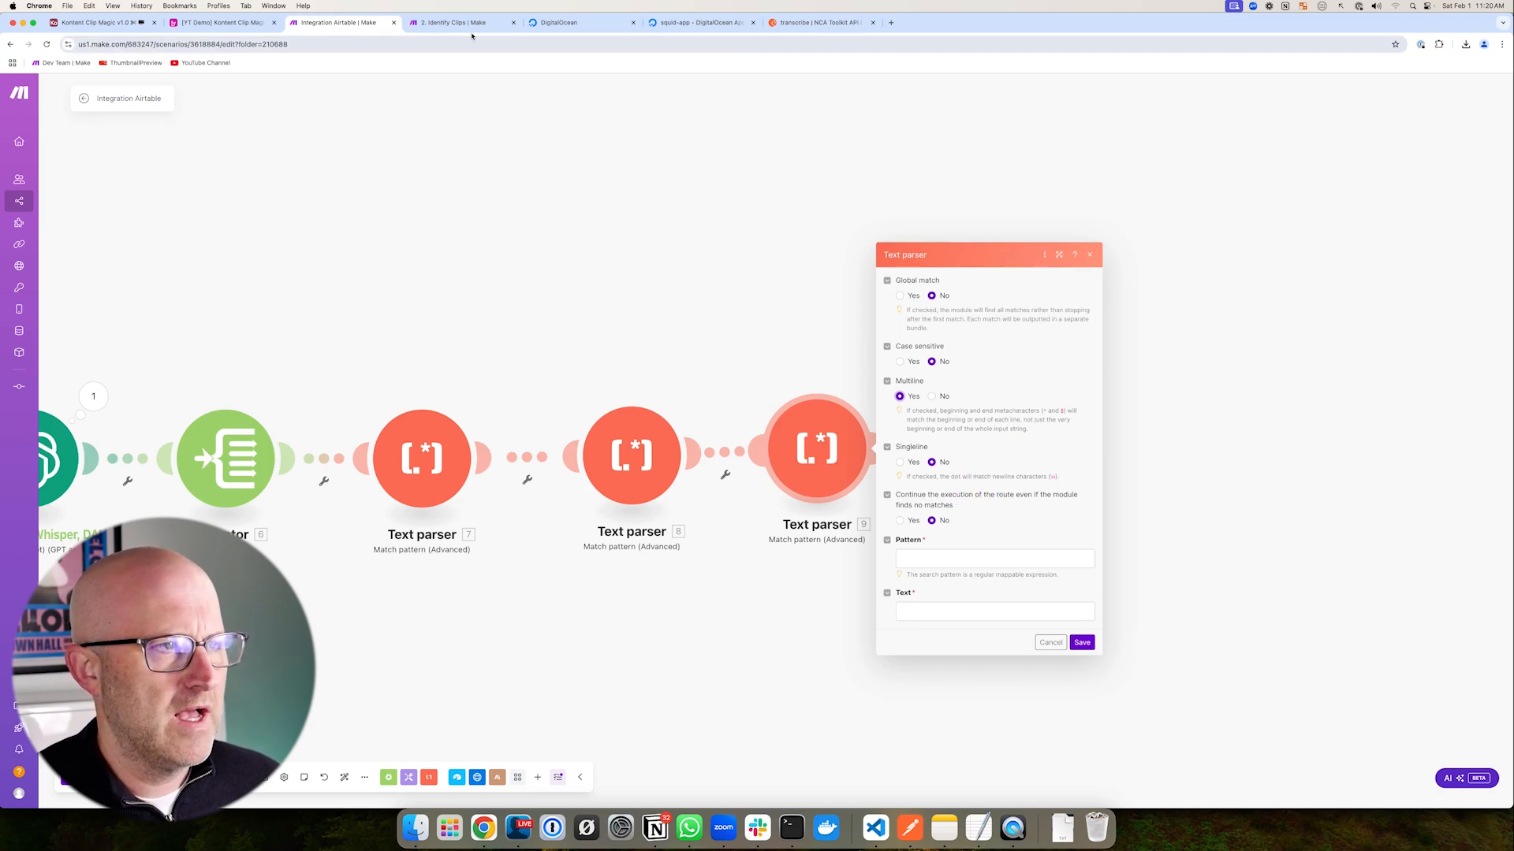
- Copy the Identify Clips regex into Text parser 9, replacing 22.value with Text parser 7's Value
{"action": "left_click", "coordinate": [466, 26]}
{"action": "left_click_drag", "start_coordinate": [1060, 668], "coordinate": [982, 644]}
{"action": "left_click_drag", "start_coordinate": [1095, 668], "coordinate": [1381, 671]}
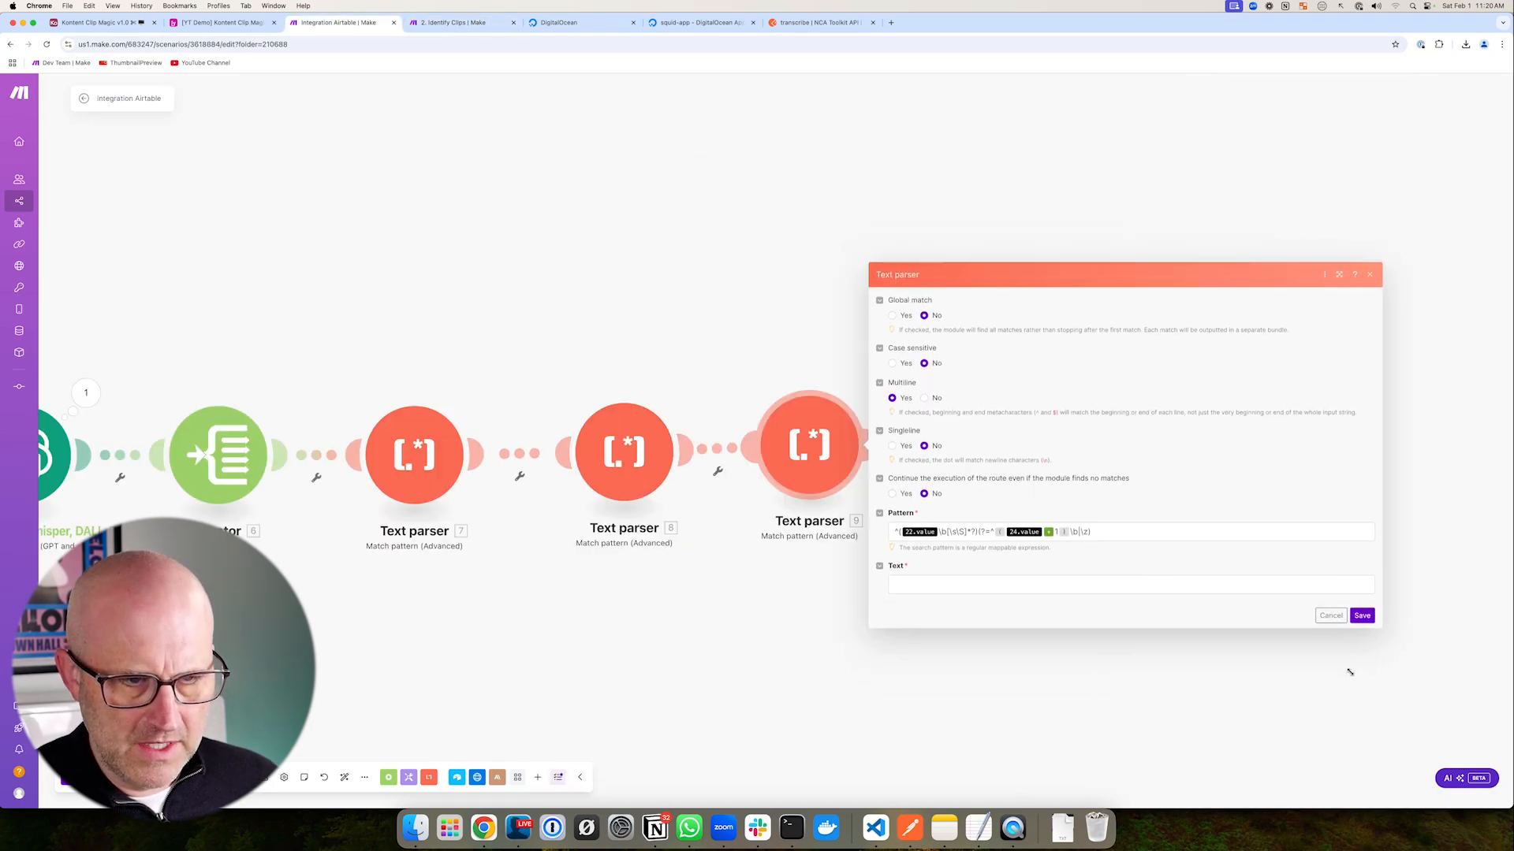
{"action": "left_click_drag", "start_coordinate": [751, 625], "coordinate": [553, 618]}
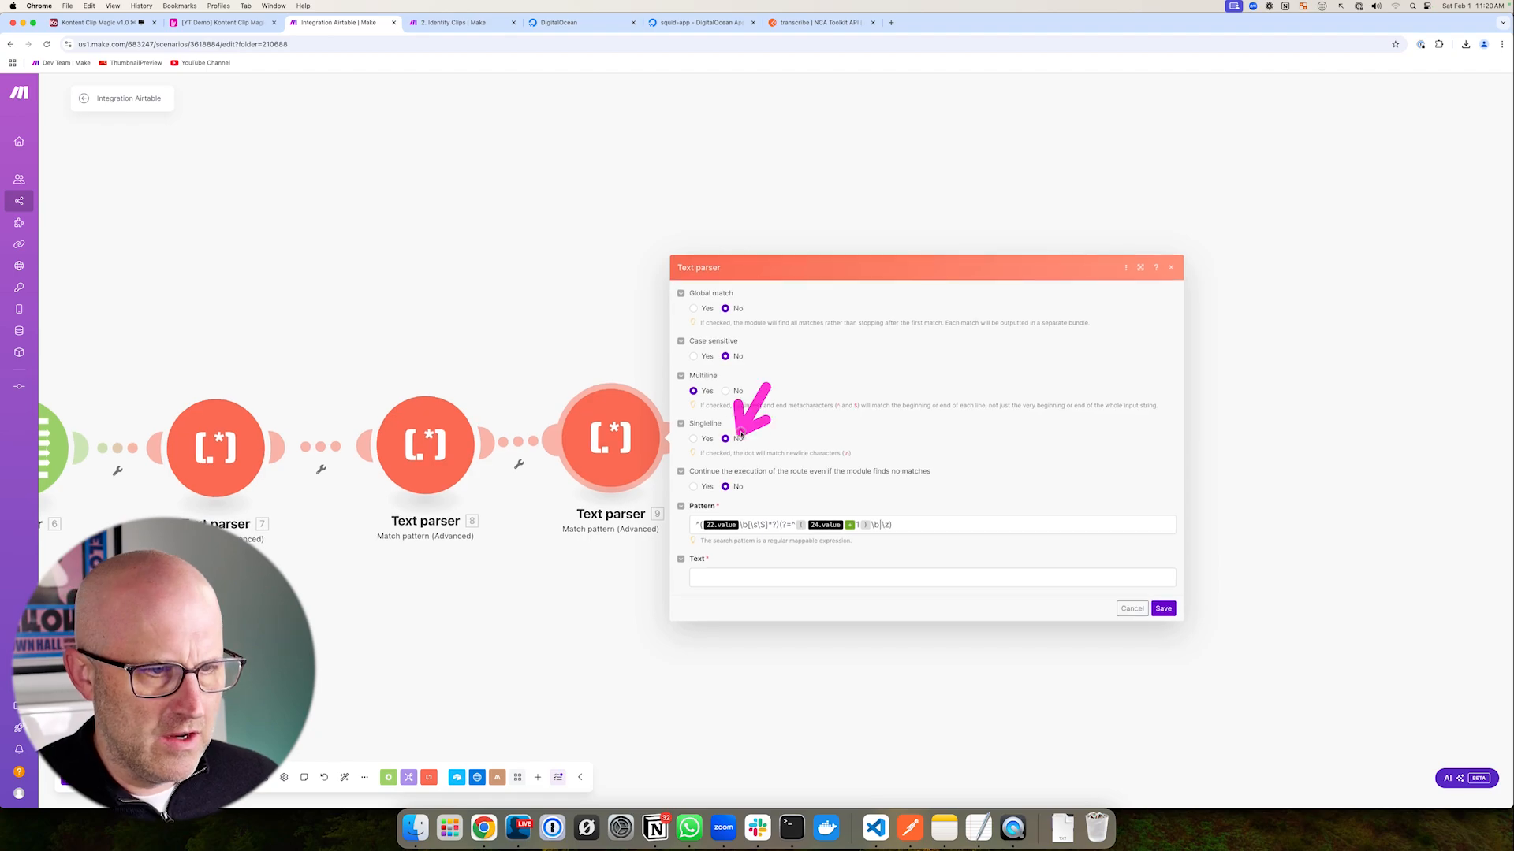
{"action": "left_click", "coordinate": [738, 525]}
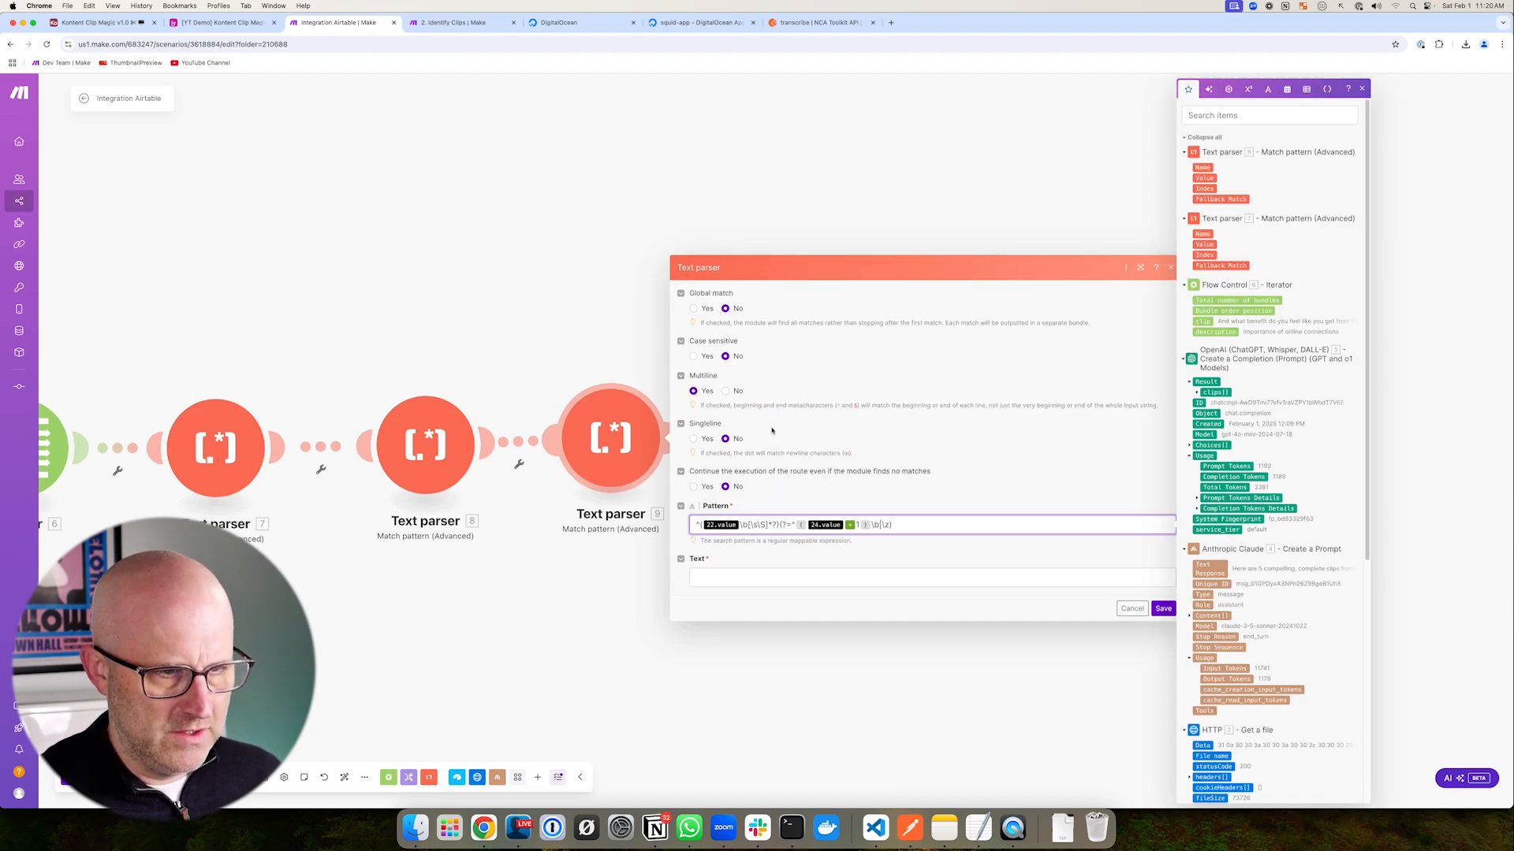
{"action": "key", "text": "BackSpace"}
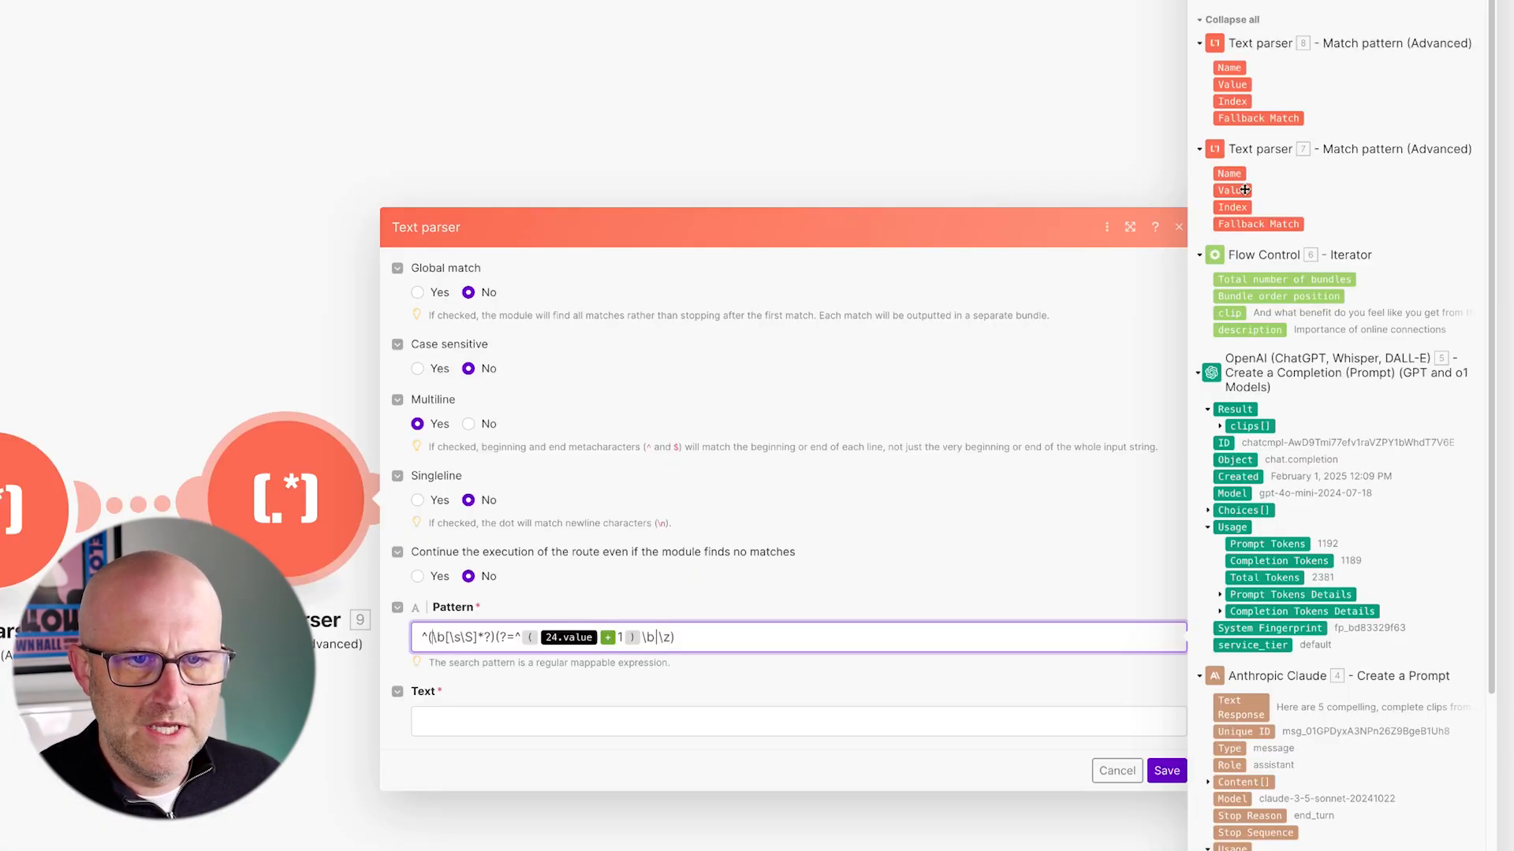
{"action": "left_click_drag", "start_coordinate": [1244, 190], "coordinate": [433, 637]}
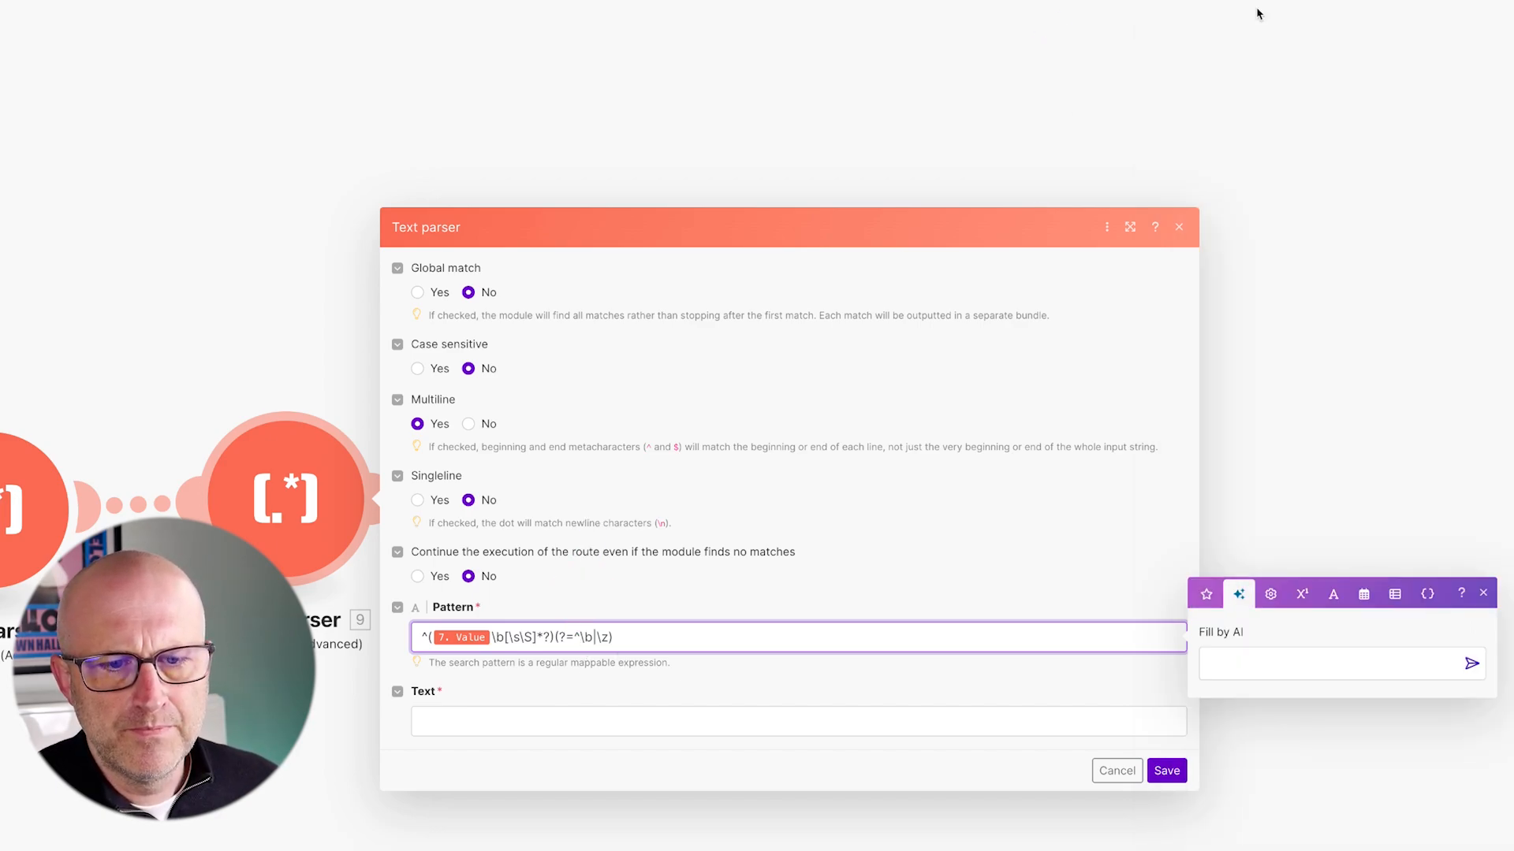
- Add a lookahead group containing Text parser 8's Value + 1 to the pattern
{"action": "left_click", "coordinate": [1270, 568]}
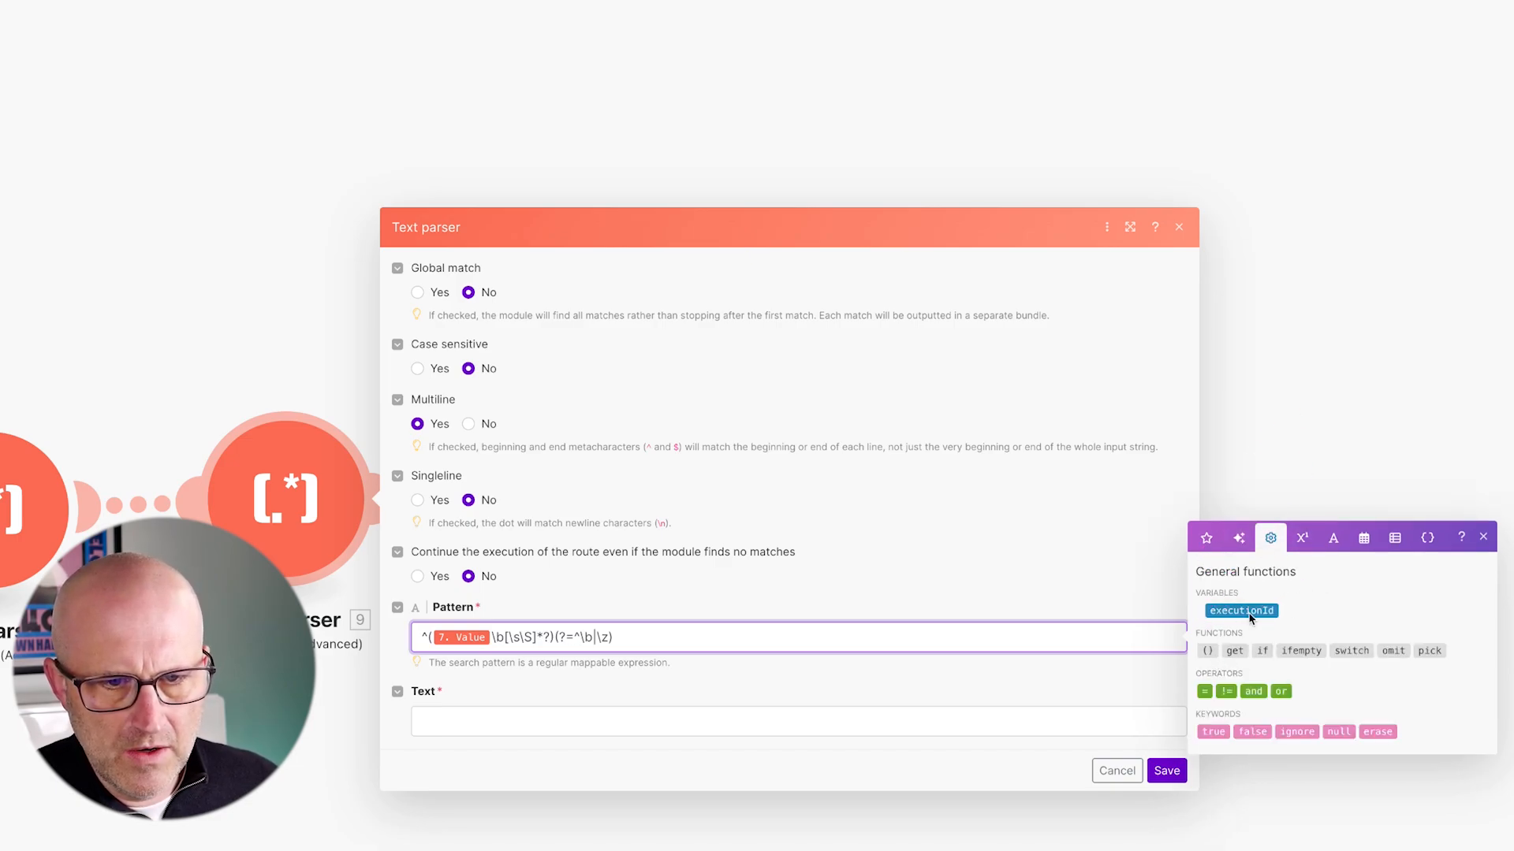
{"action": "left_click", "coordinate": [1206, 653]}
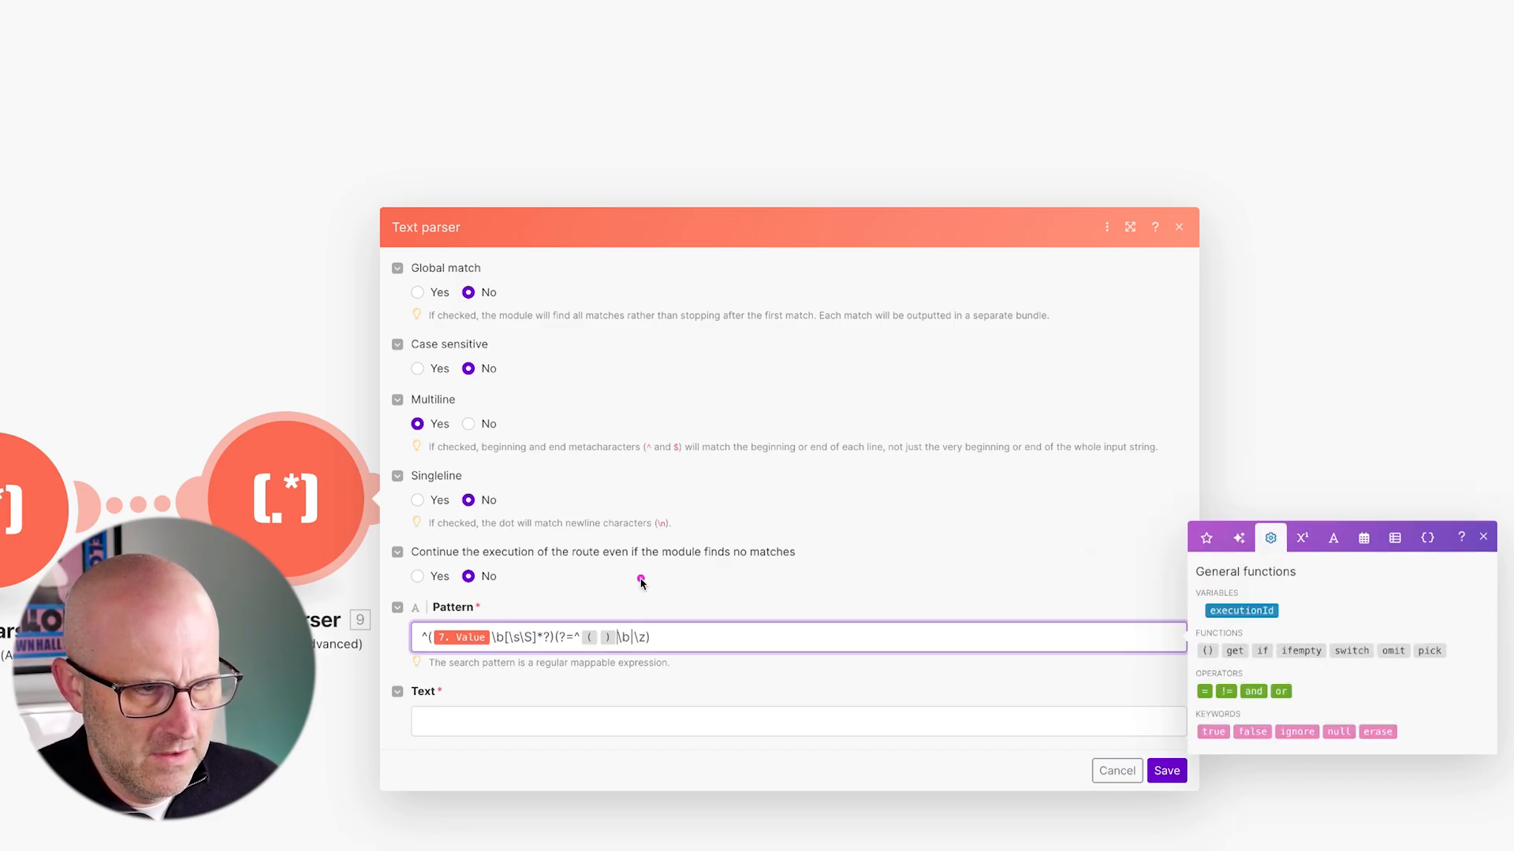
{"action": "left_click", "coordinate": [599, 637]}
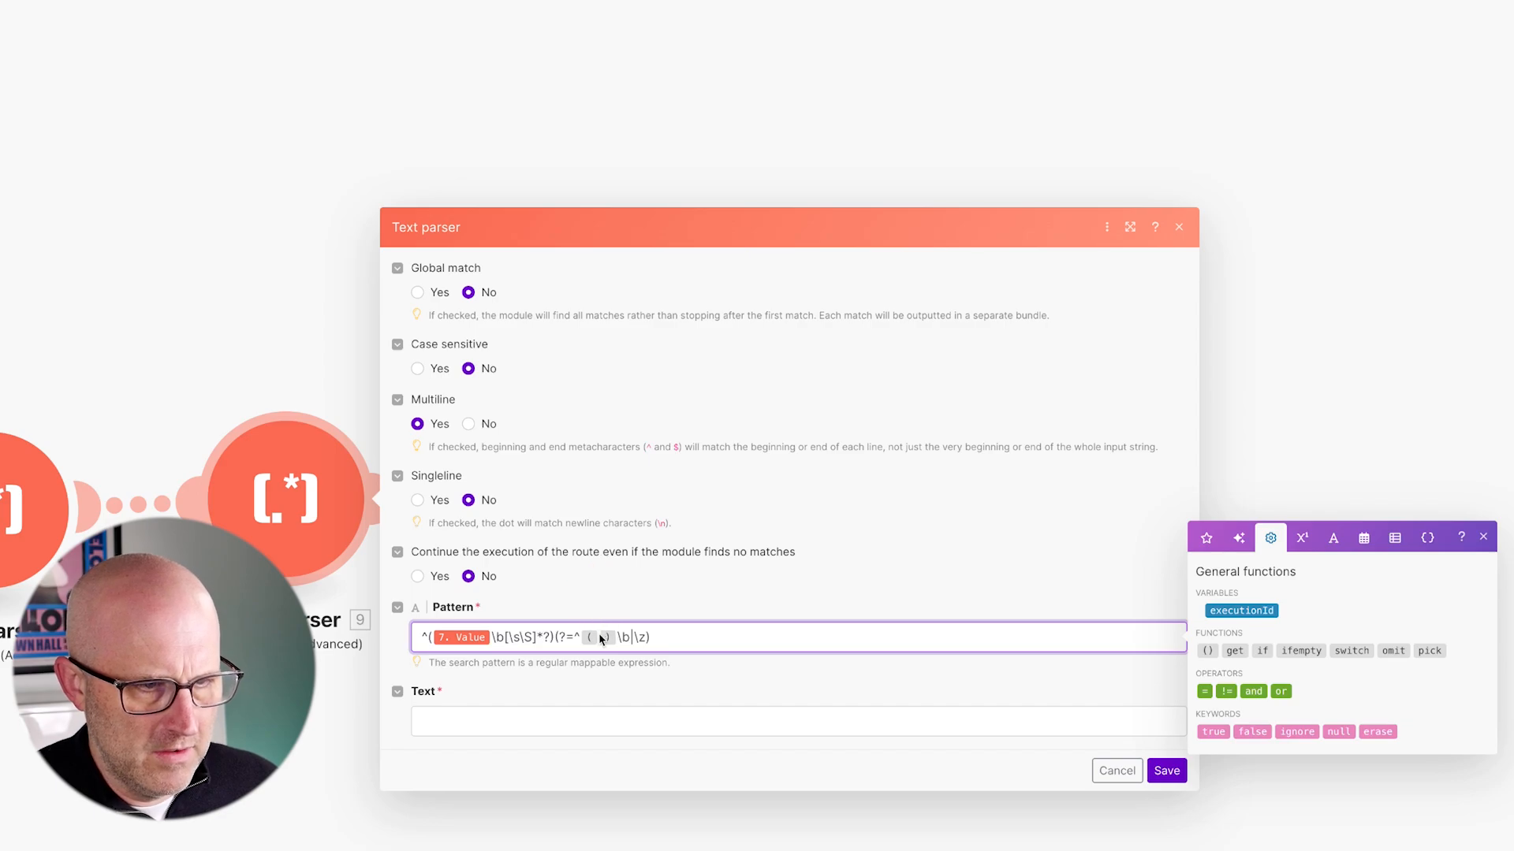
{"action": "left_click", "coordinate": [1206, 537]}
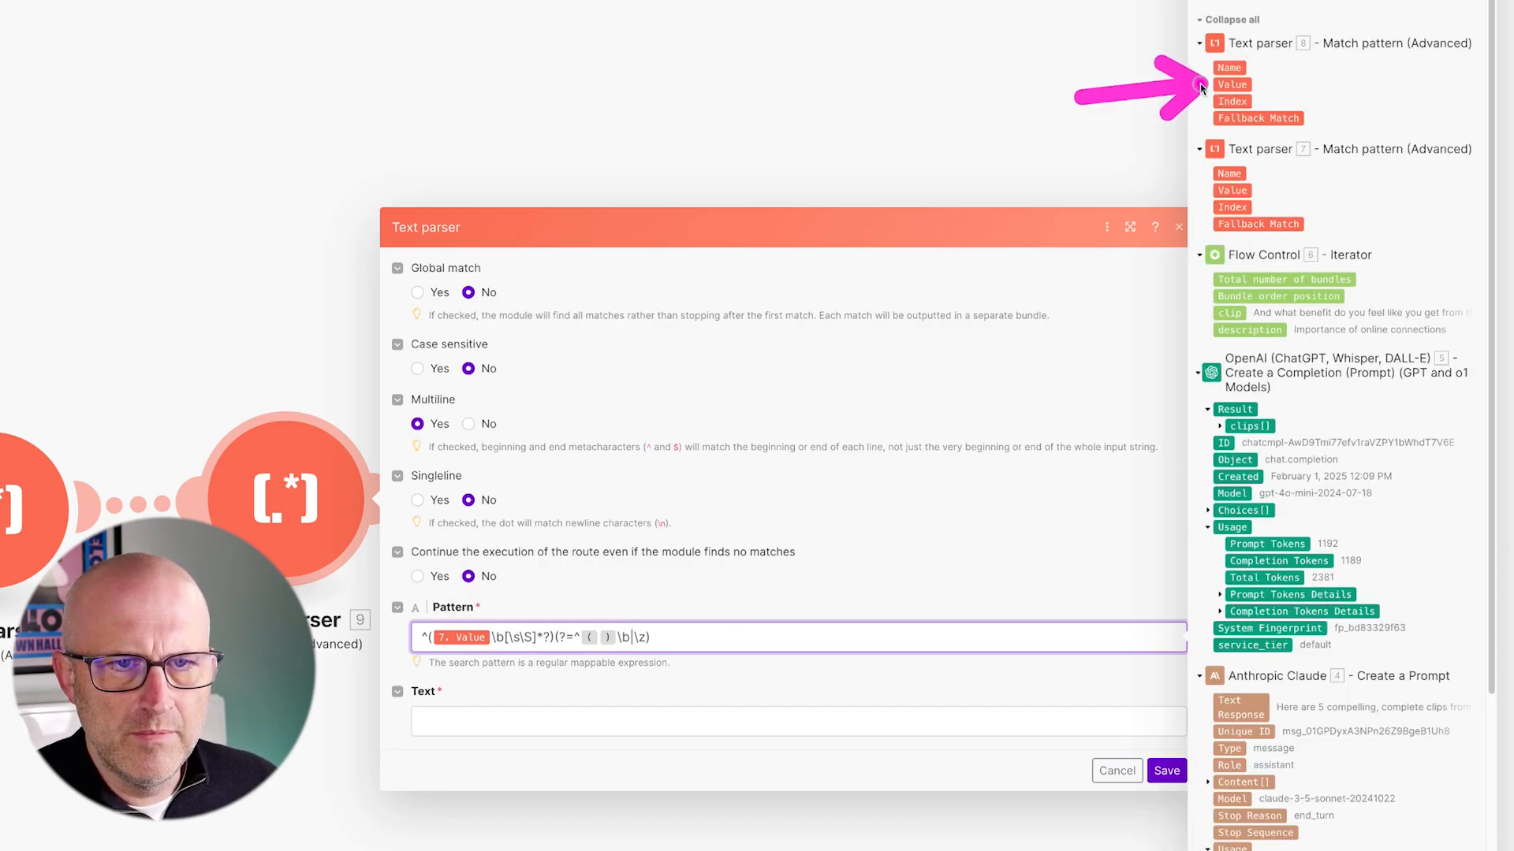
{"action": "left_click", "coordinate": [1232, 84]}
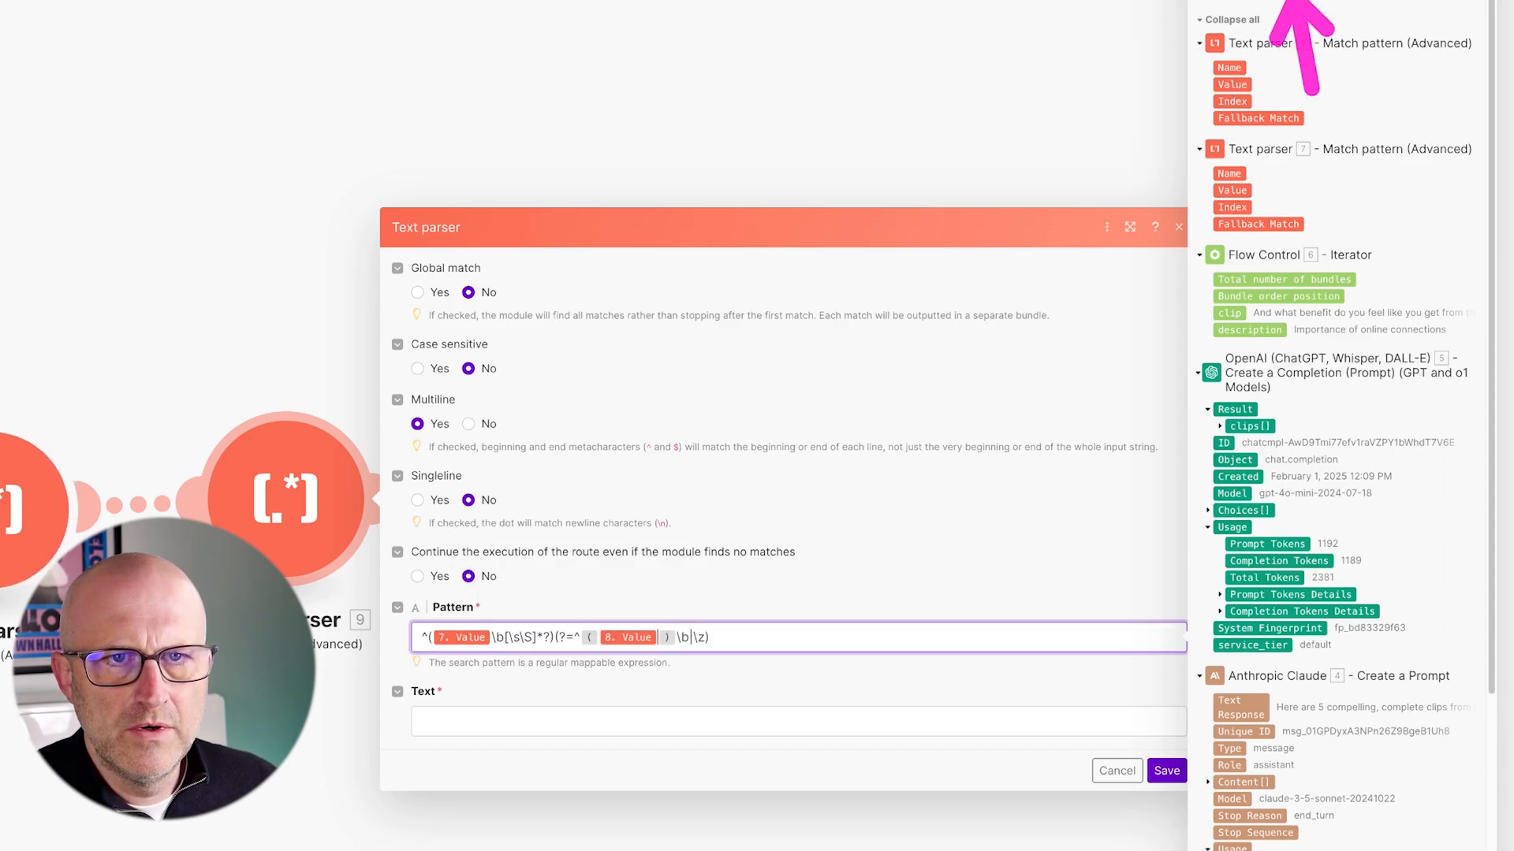
{"action": "left_click", "coordinate": [1302, 0]}
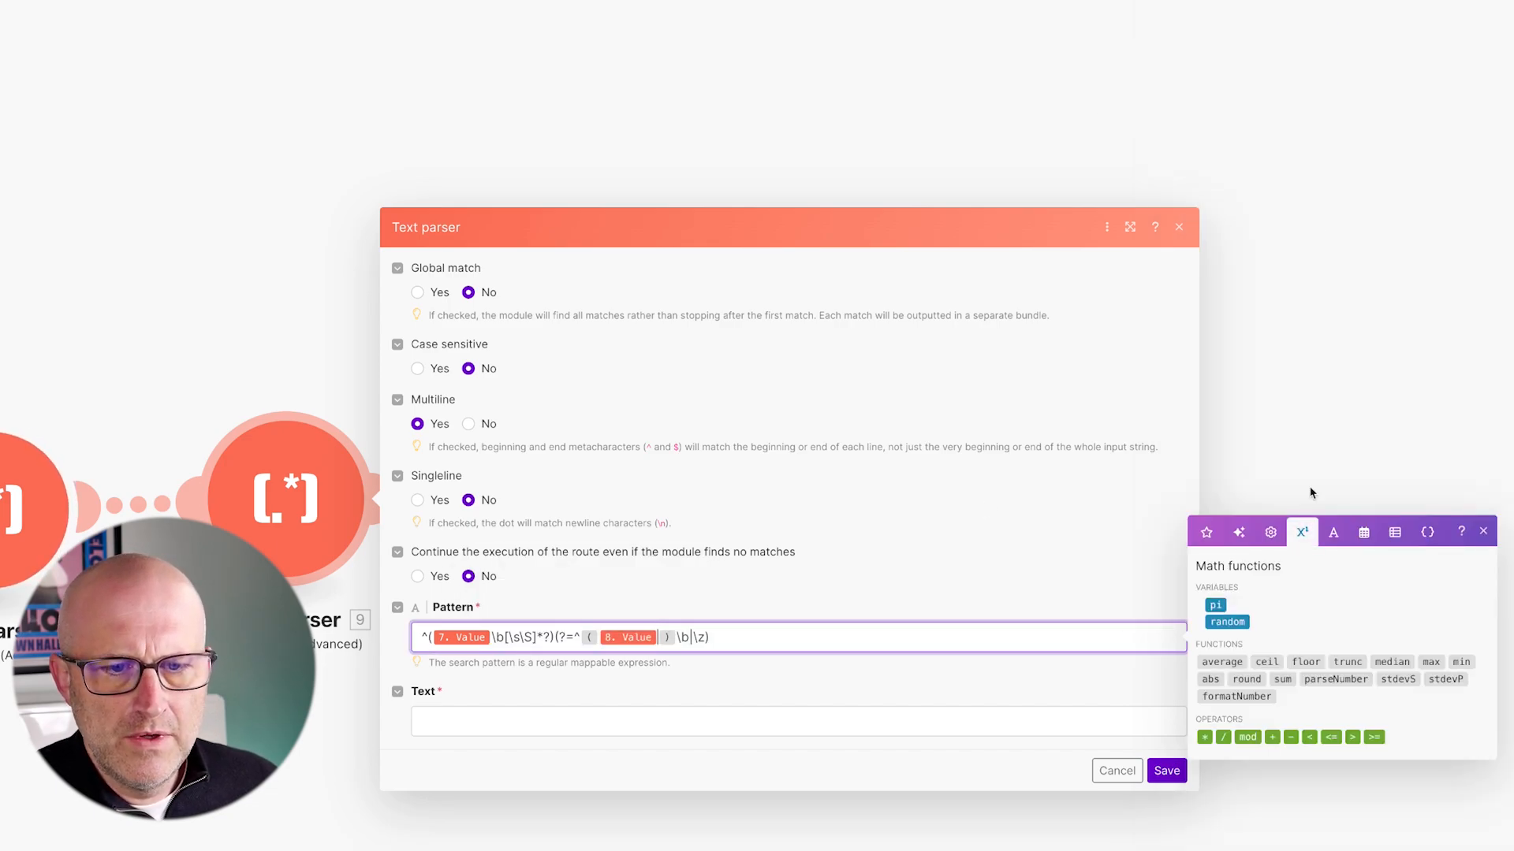
{"action": "left_click", "coordinate": [1272, 737]}
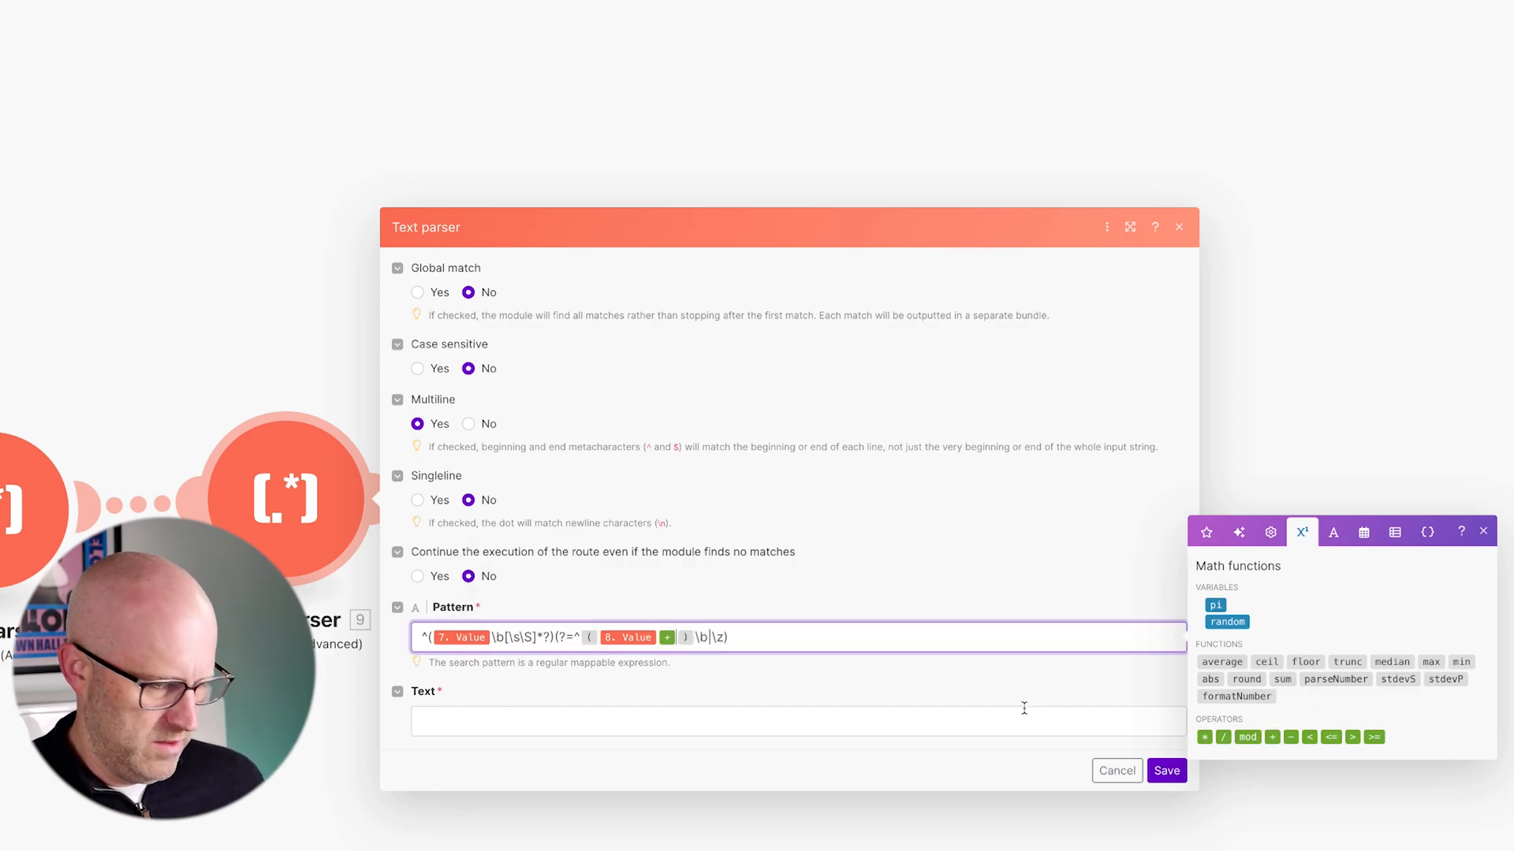
{"action": "type", "text": "1"}
- Select and review the finished pattern with its (8. Value + 1) lookahead
{"action": "key", "text": "ctrl+a"}
{"action": "mouse_move", "coordinate": [550, 603]}
{"action": "left_mouse_down"}
{"action": "mouse_move", "coordinate": [752, 692]}
{"action": "mouse_move", "coordinate": [702, 683]}
{"action": "mouse_move", "coordinate": [725, 677]}
{"action": "left_mouse_up"}
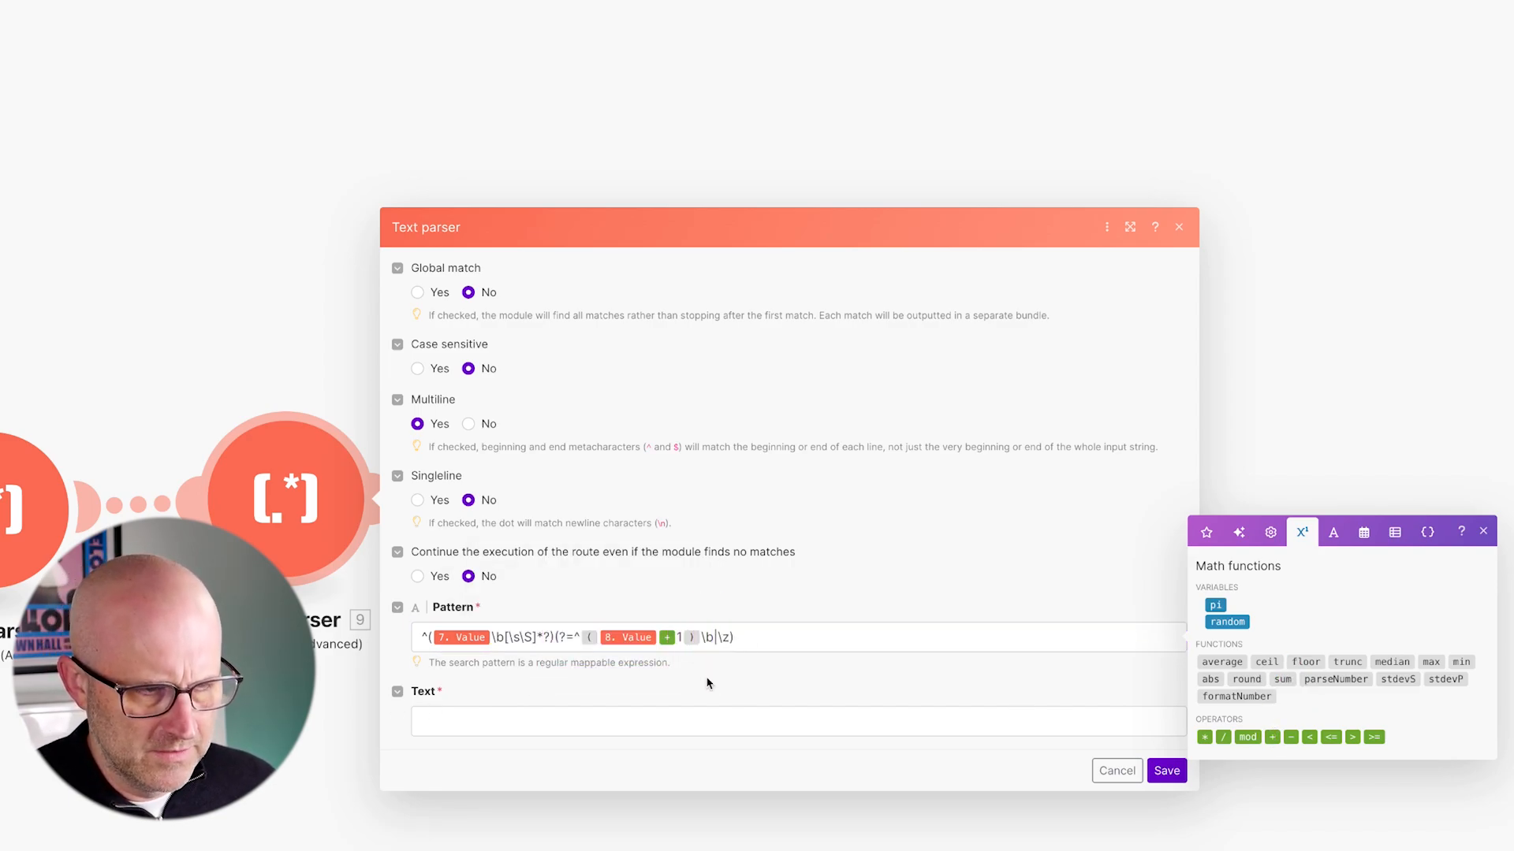
{"action": "left_click_drag", "start_coordinate": [394, 597], "coordinate": [509, 684]}
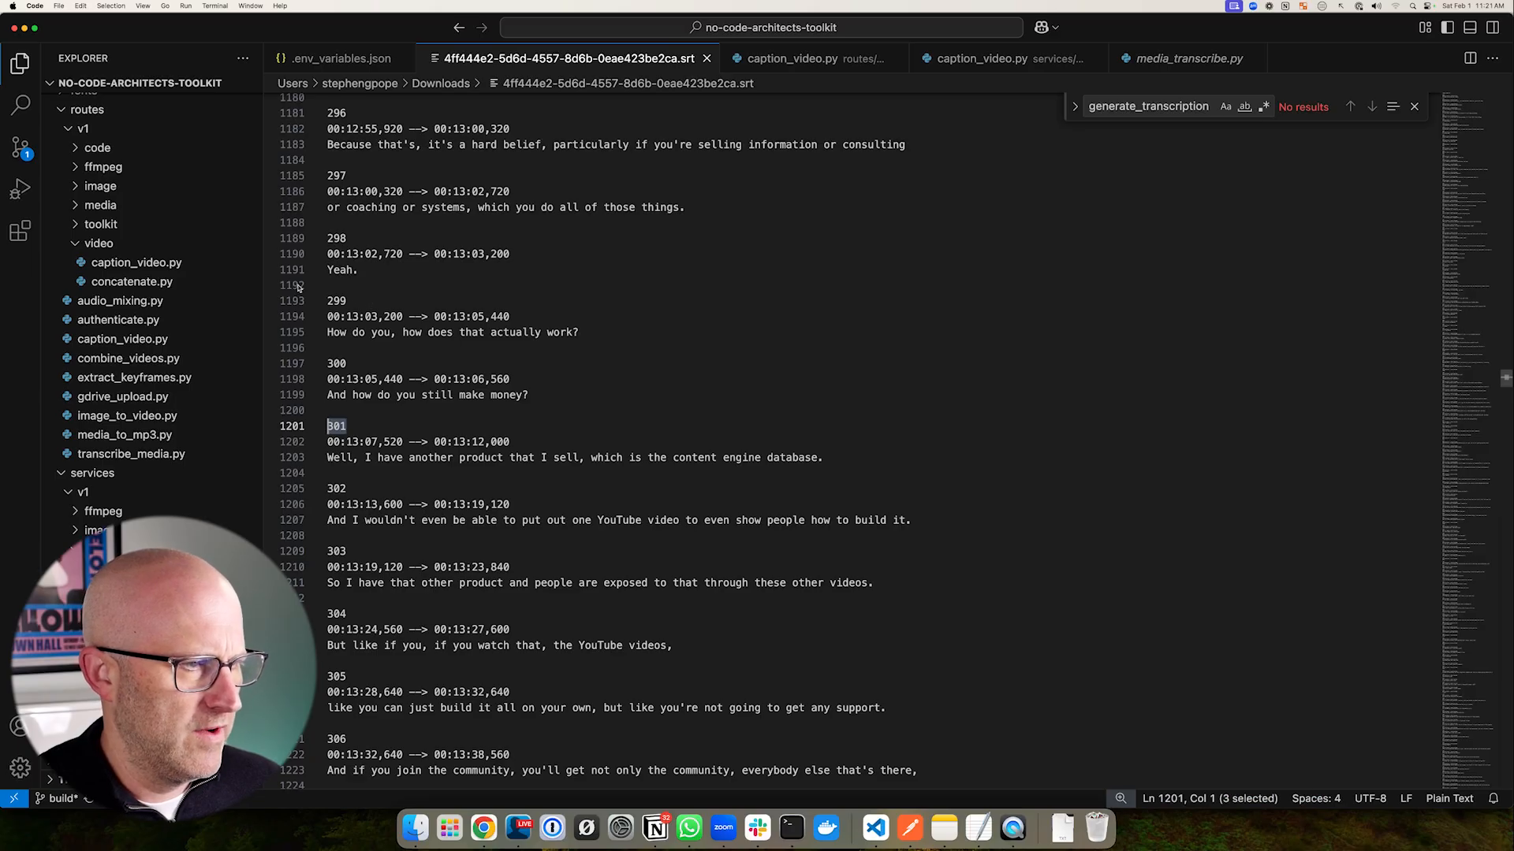
{"action": "left_click_drag", "start_coordinate": [299, 287], "coordinate": [379, 323]}
{"action": "mouse_move", "coordinate": [320, 475]}
{"action": "left_mouse_down"}
{"action": "mouse_move", "coordinate": [365, 505]}
{"action": "mouse_move", "coordinate": [376, 575]}
{"action": "left_mouse_up"}
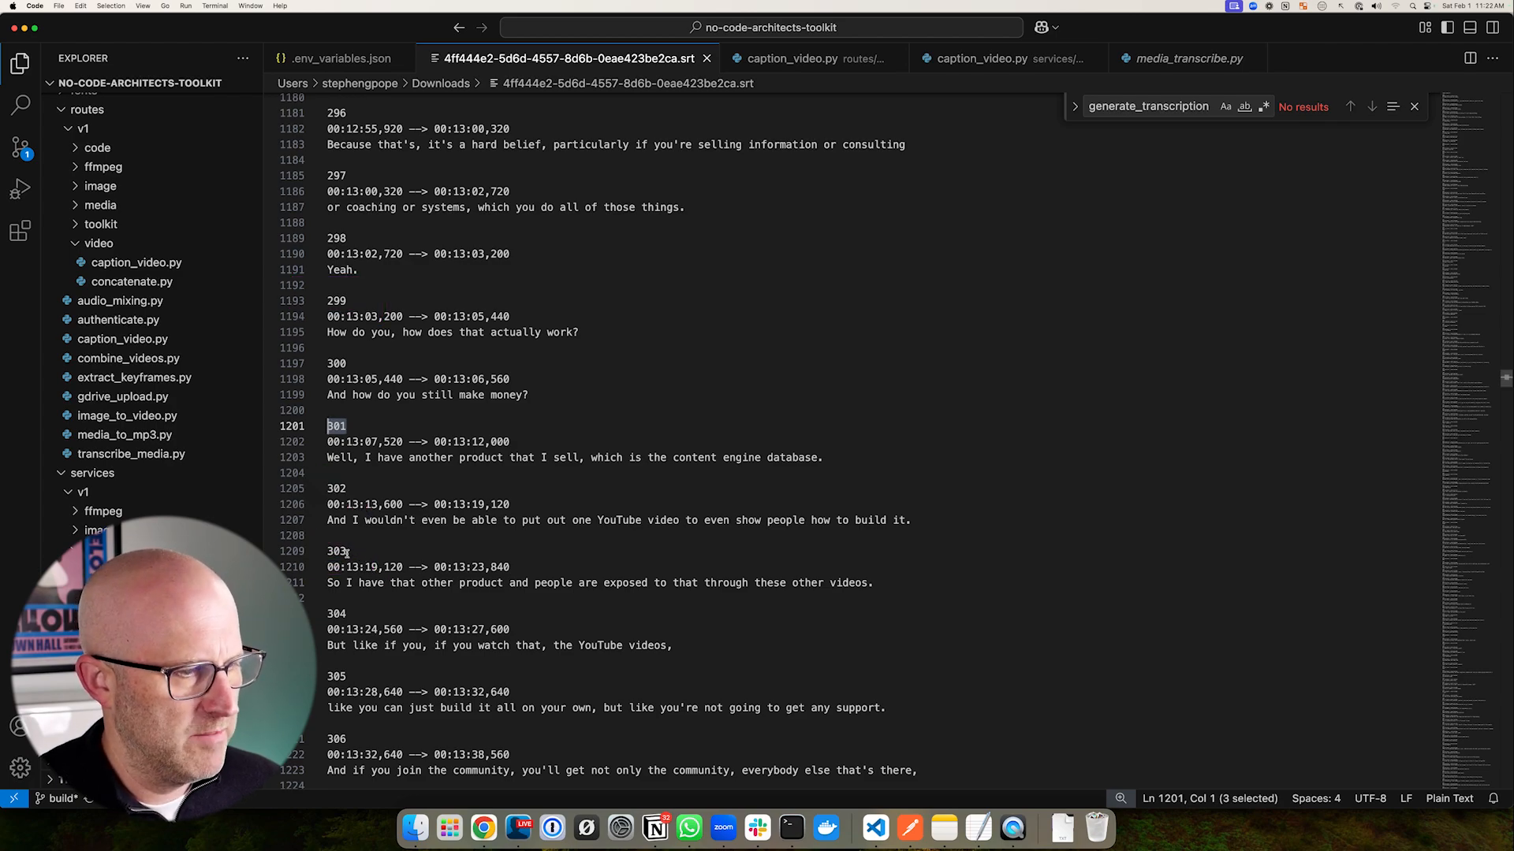
{"action": "mouse_move", "coordinate": [281, 537]}
{"action": "left_mouse_down"}
{"action": "mouse_move", "coordinate": [412, 594]}
{"action": "mouse_move", "coordinate": [897, 625]}
{"action": "left_mouse_up"}
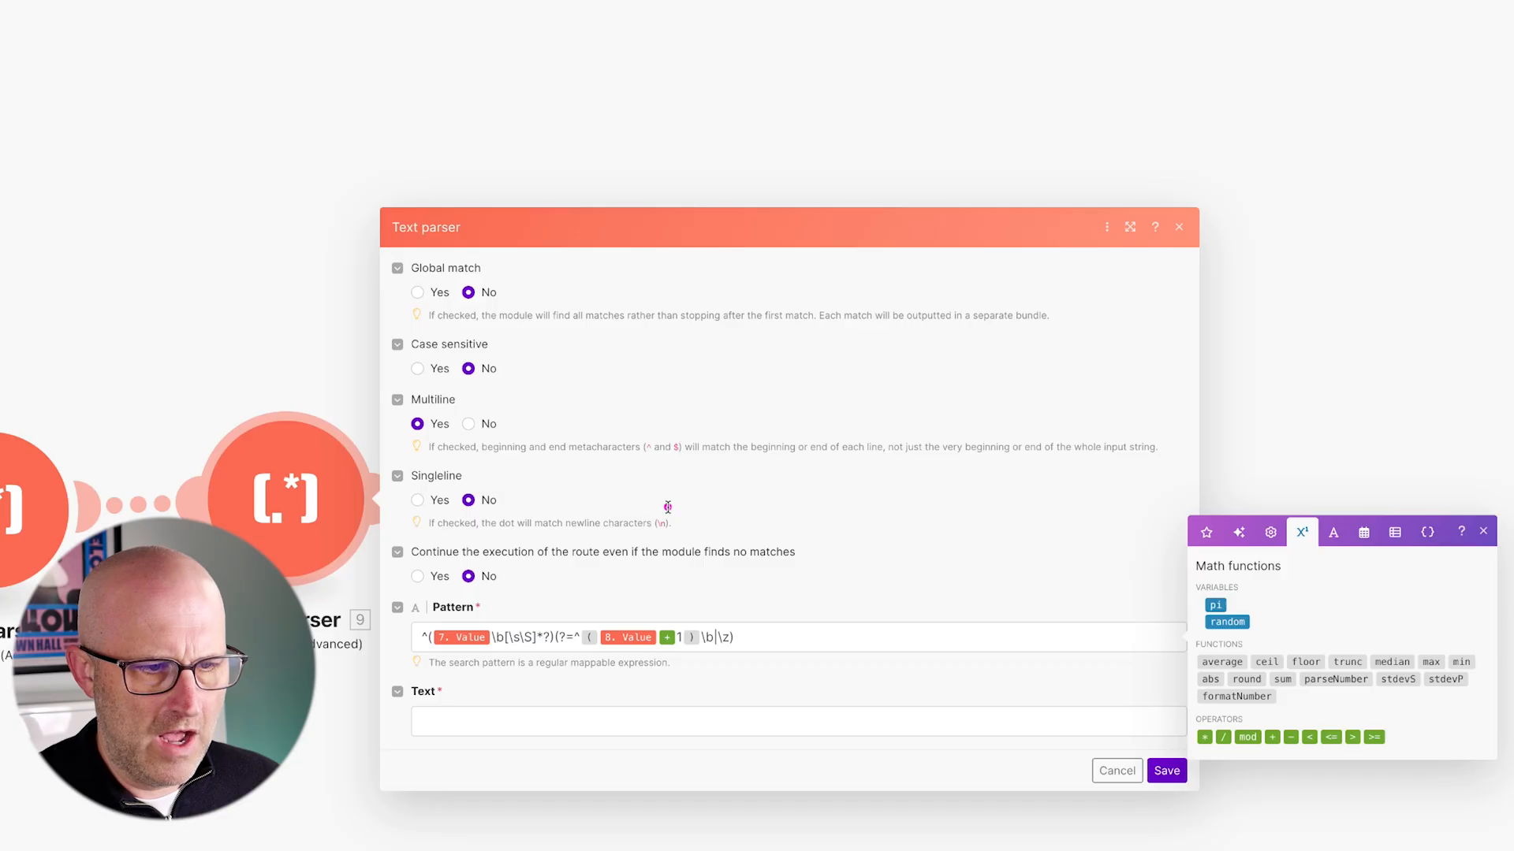
{"action": "left_click_drag", "start_coordinate": [666, 505], "coordinate": [635, 611]}
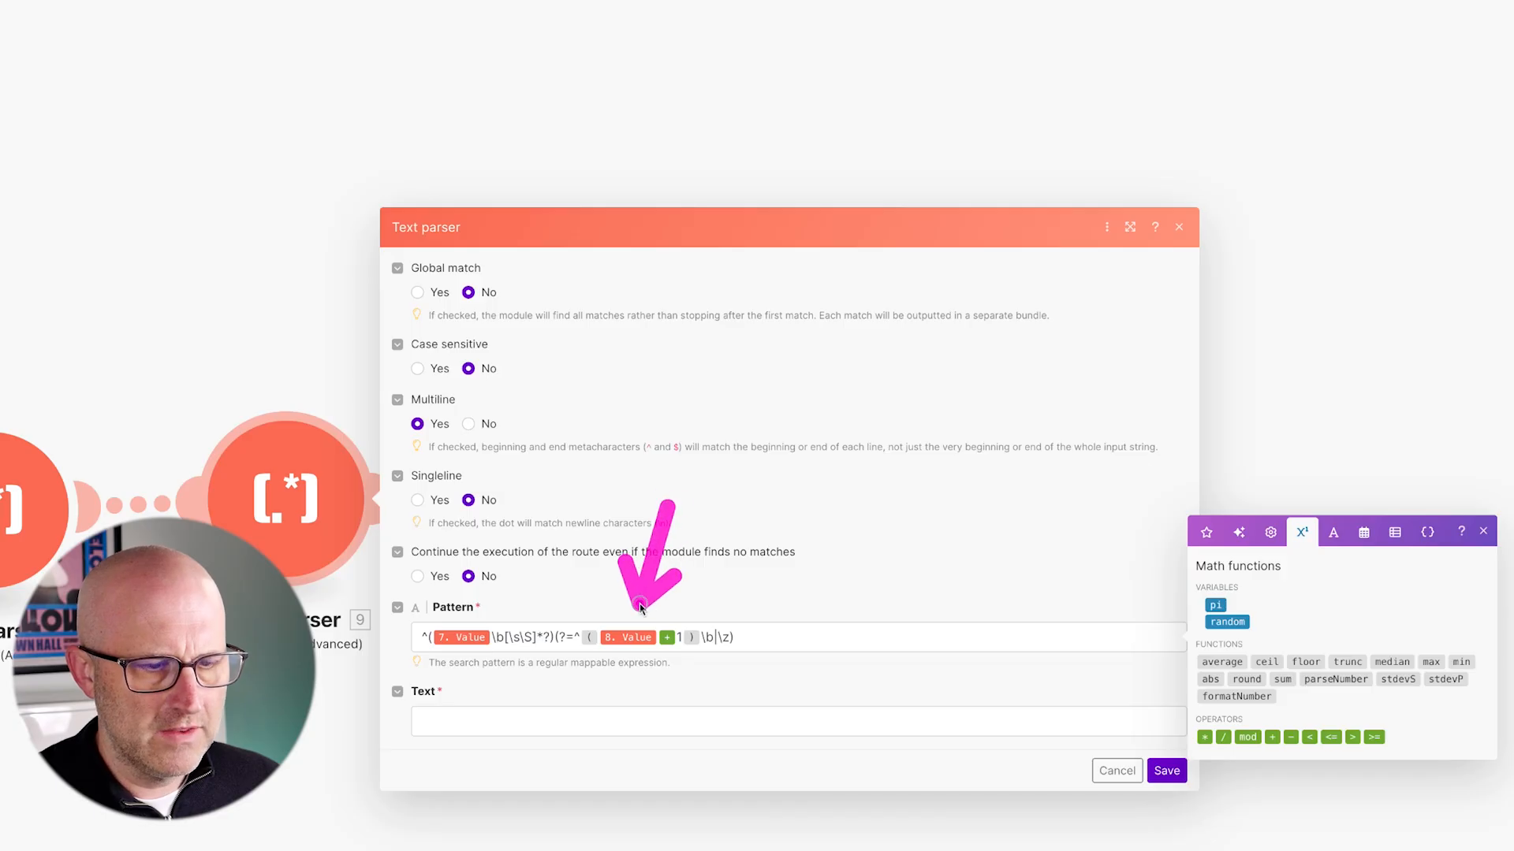
{"action": "mouse_move", "coordinate": [544, 597]}
{"action": "left_mouse_down"}
{"action": "mouse_move", "coordinate": [774, 669]}
{"action": "mouse_move", "coordinate": [773, 690]}
{"action": "mouse_move", "coordinate": [720, 716]}
{"action": "mouse_move", "coordinate": [681, 659]}
{"action": "left_mouse_up"}
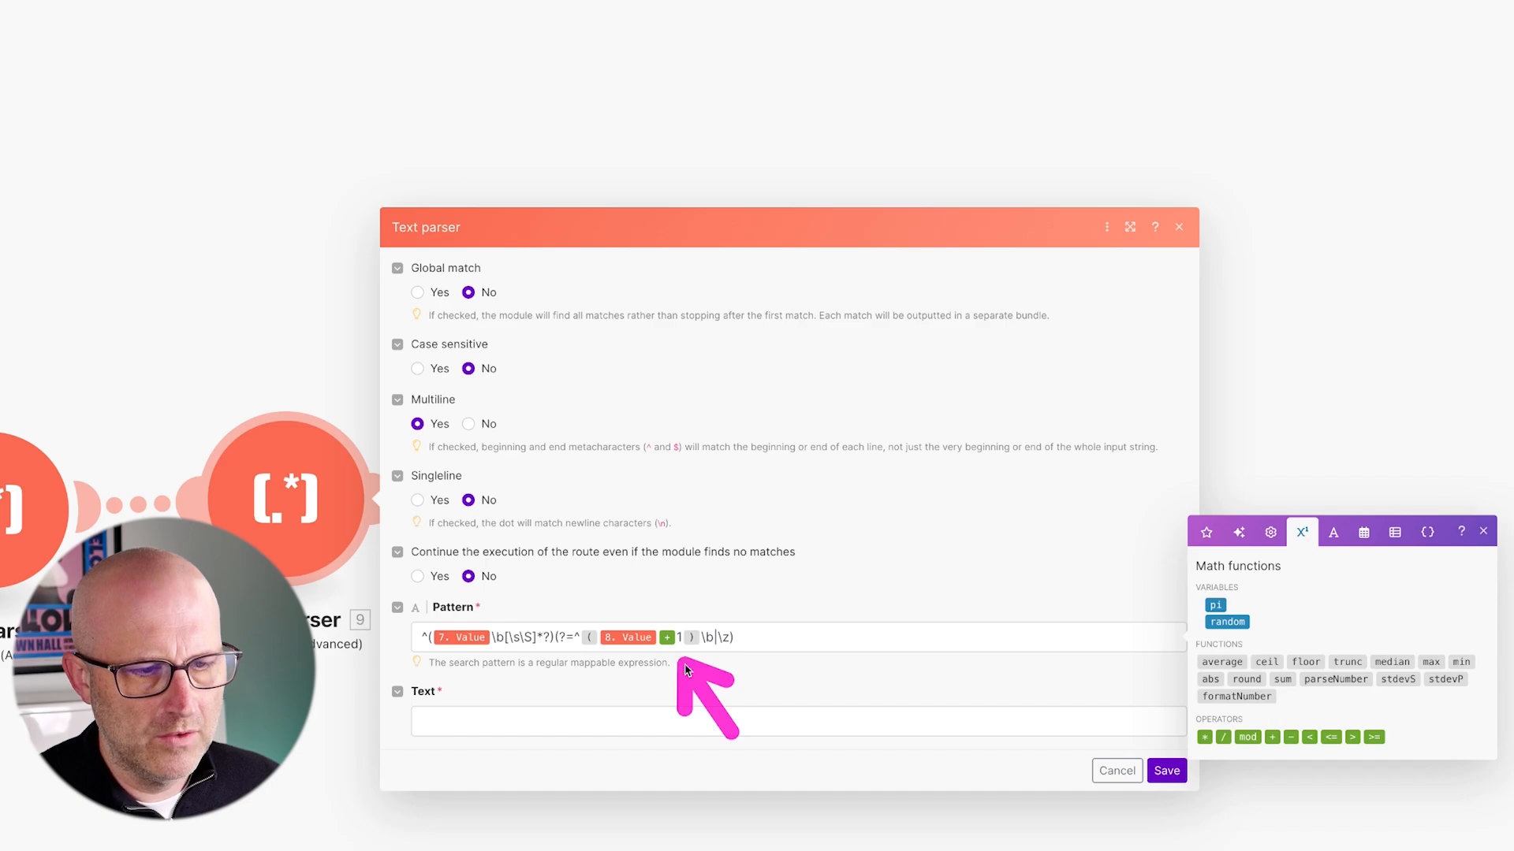
{"action": "mouse_move", "coordinate": [599, 467]}
{"action": "left_mouse_down"}
{"action": "mouse_move", "coordinate": [534, 609]}
{"action": "mouse_move", "coordinate": [676, 612]}
{"action": "left_mouse_up"}
{"action": "left_click_drag", "start_coordinate": [564, 614], "coordinate": [462, 688]}
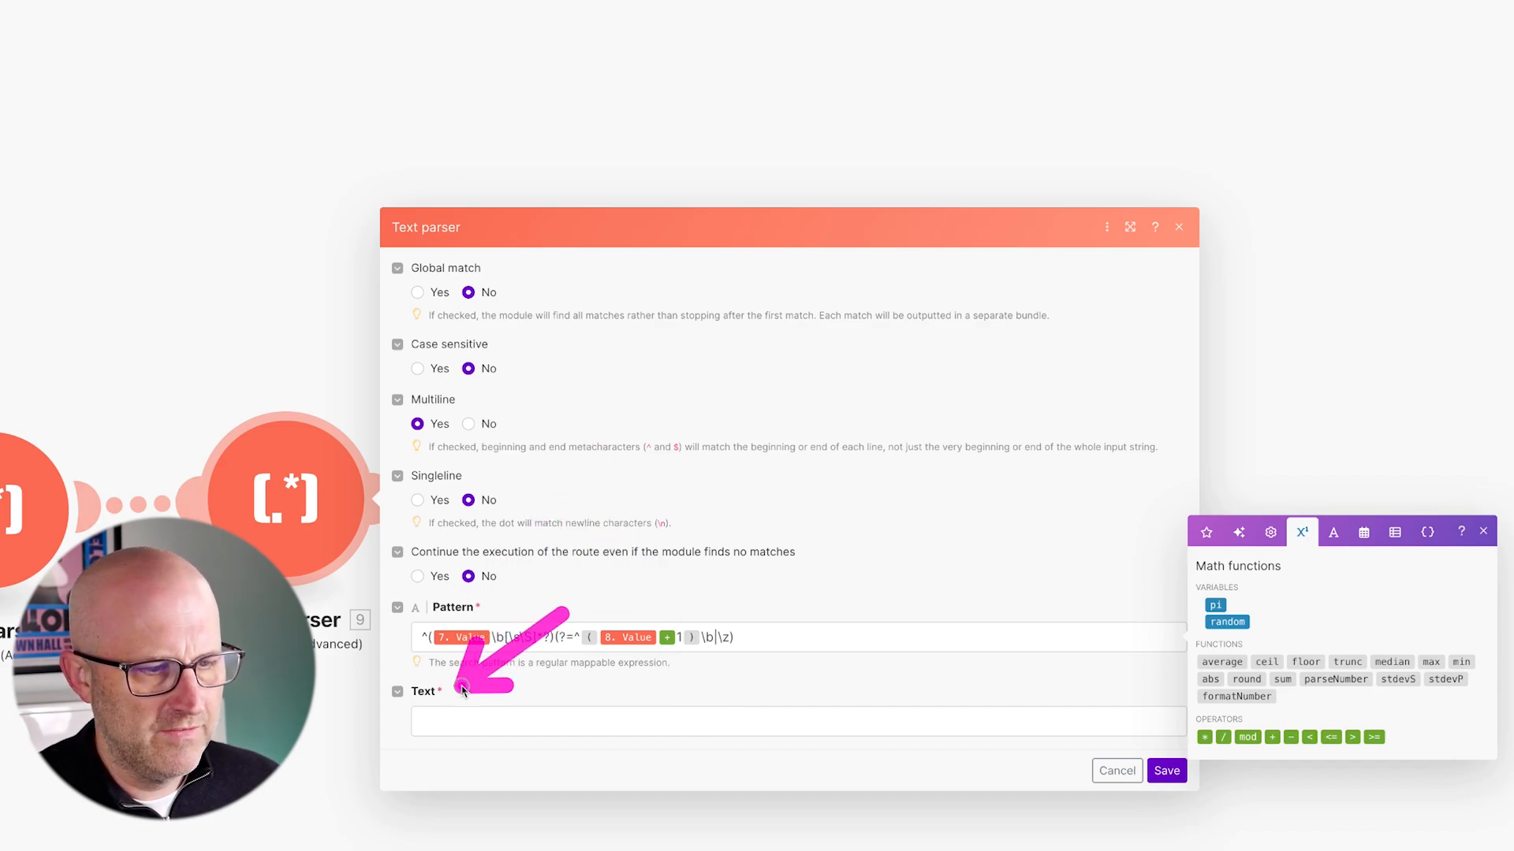
- Set Text parser 9's Text to toString(3. Data) and save the settings
{"action": "left_click", "coordinate": [461, 721]}
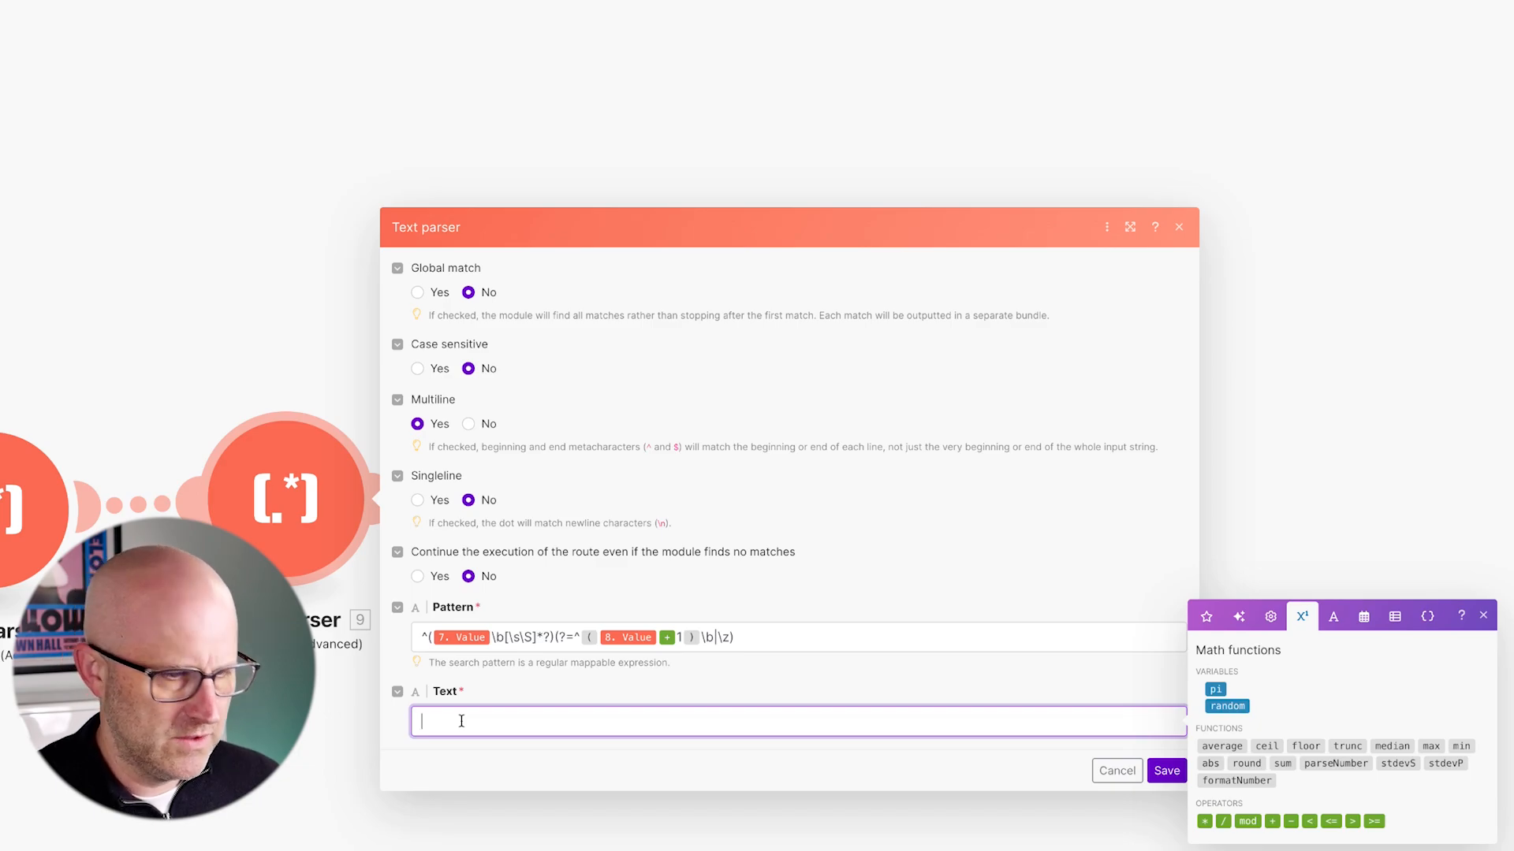
{"action": "type", "text": "toString("}
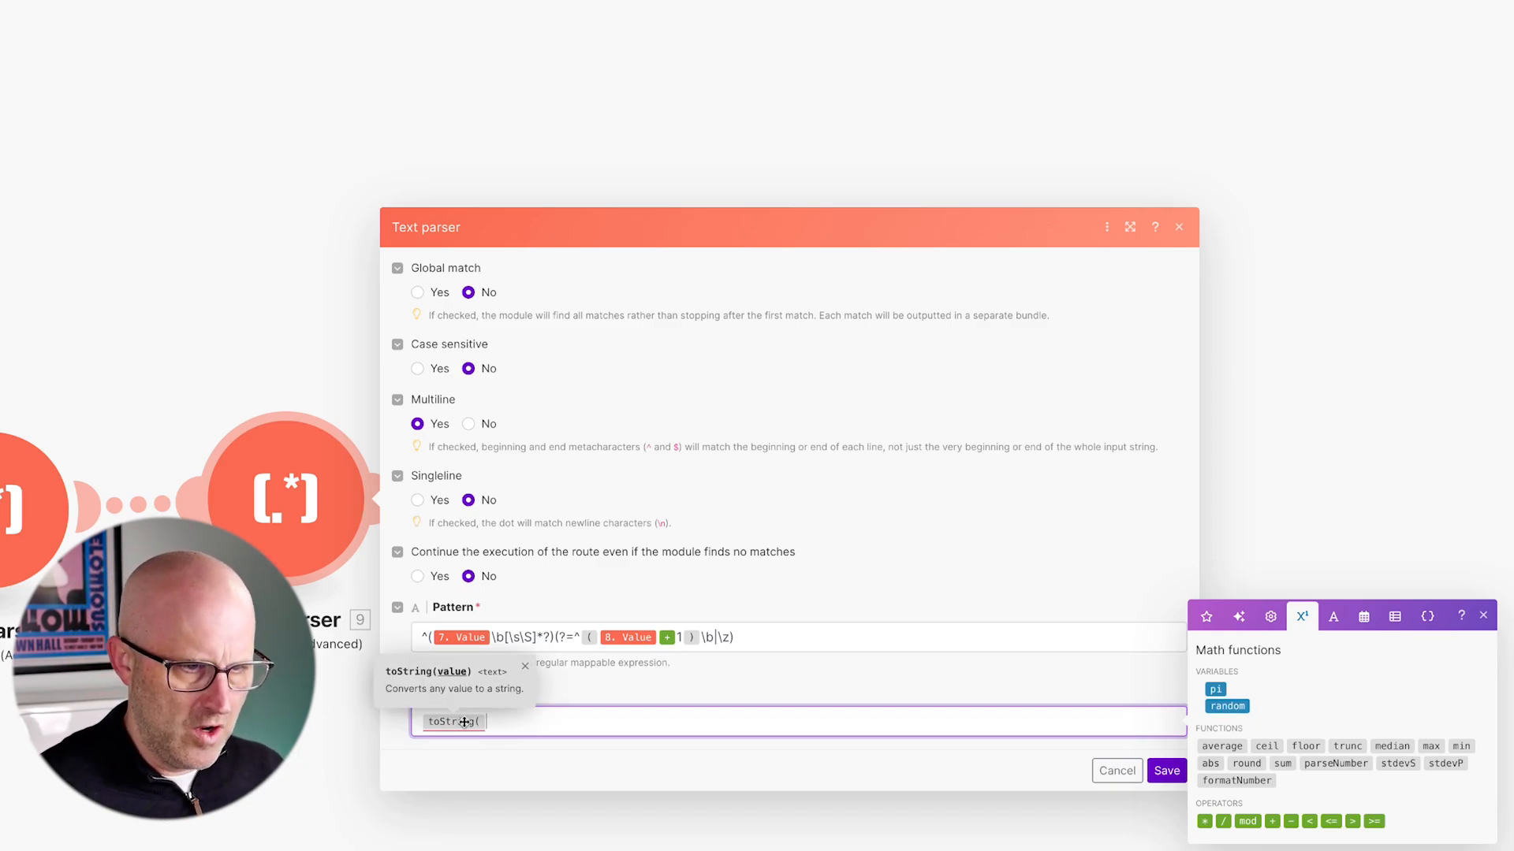
{"action": "left_click", "coordinate": [1206, 617]}
{"action": "scroll", "coordinate": [1257, 836], "scroll_direction": "down", "scroll_amount": 6}
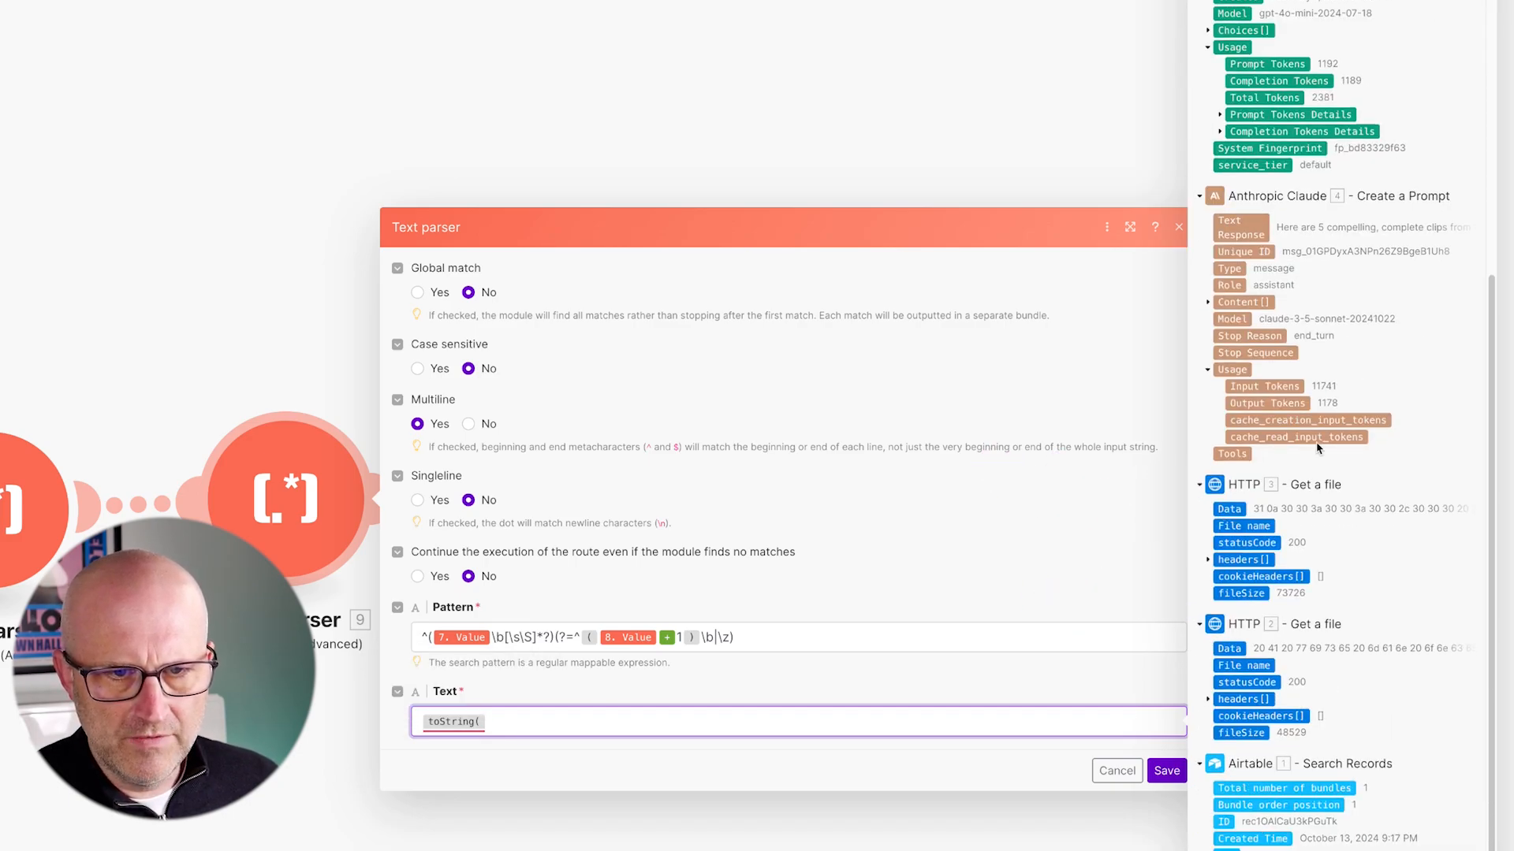
{"action": "mouse_move", "coordinate": [1228, 509]}
{"action": "left_mouse_down"}
{"action": "mouse_move", "coordinate": [695, 701]}
{"action": "mouse_move", "coordinate": [530, 723]}
{"action": "left_mouse_up"}
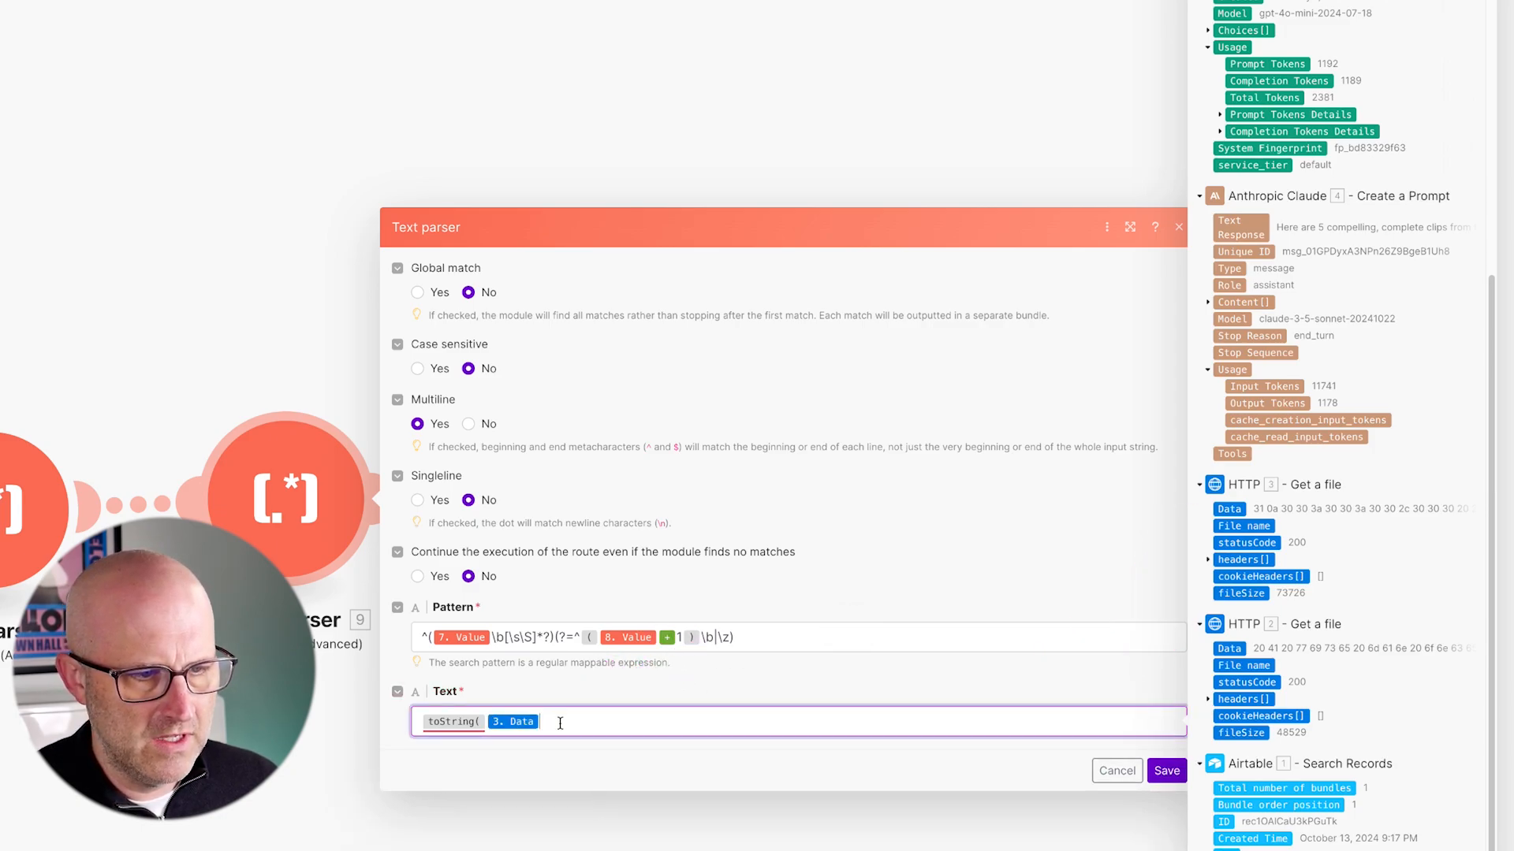
{"action": "type", "text": ")"}
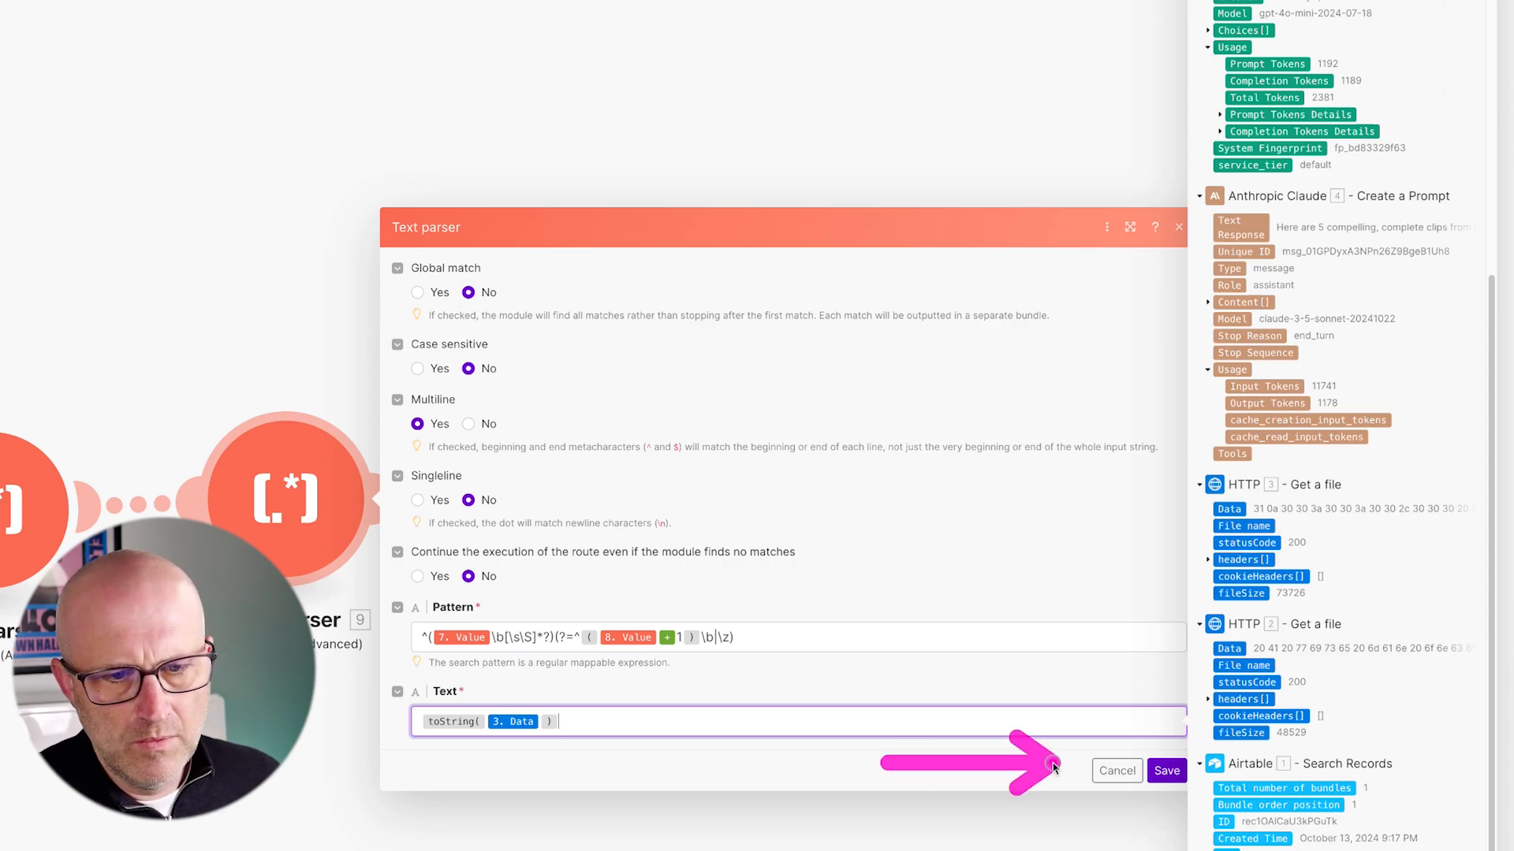
{"action": "left_click", "coordinate": [1166, 770]}
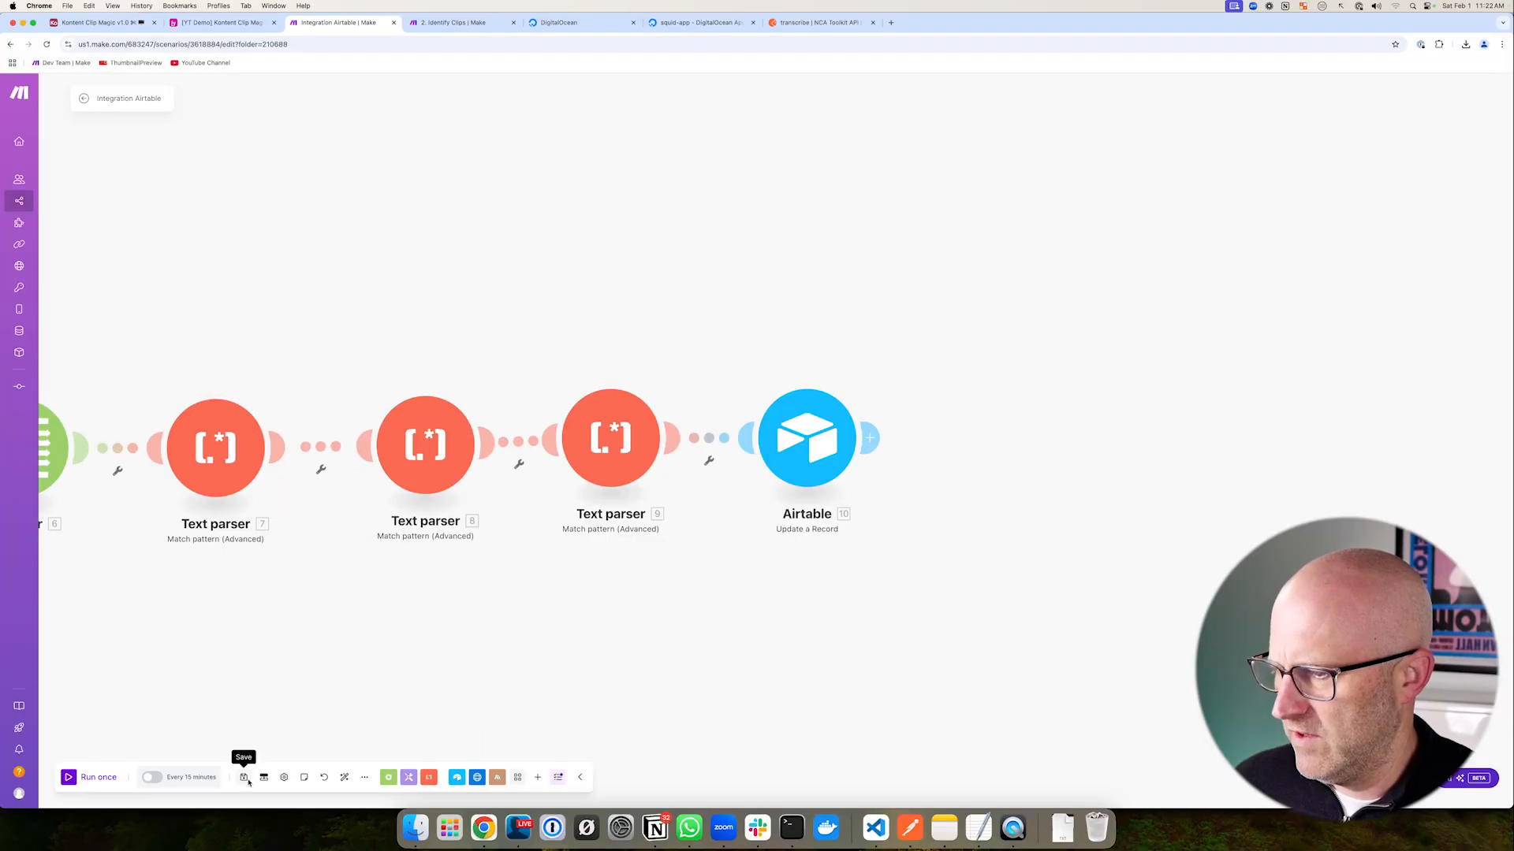
- Remove the link between Text parser 9 and the Airtable module, fitting all modules in view
{"action": "left_click_drag", "start_coordinate": [719, 437], "coordinate": [801, 544]}
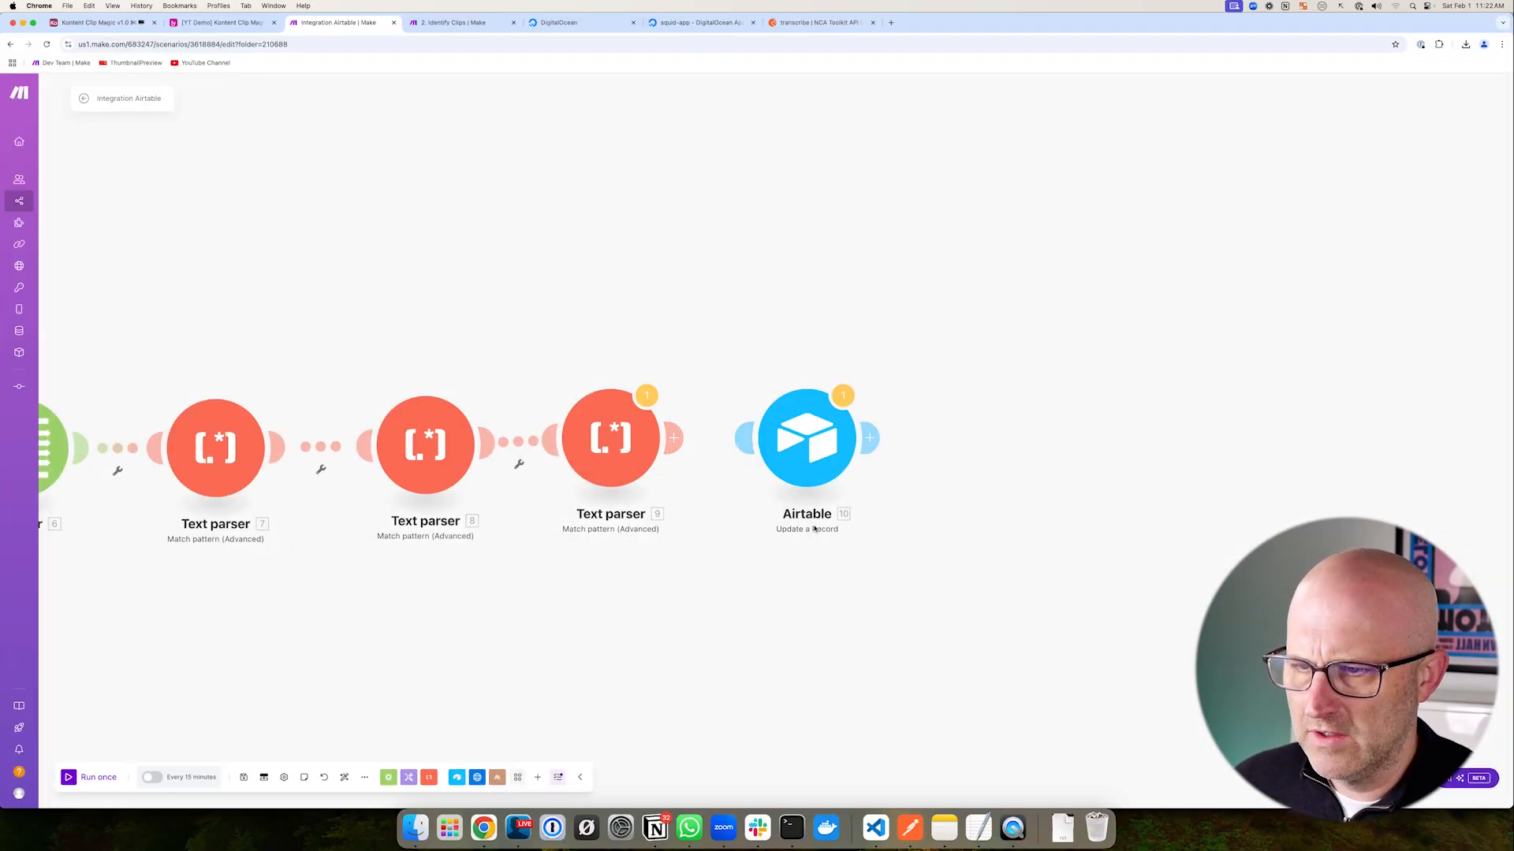
{"action": "left_click_drag", "start_coordinate": [645, 603], "coordinate": [1111, 485]}
{"action": "scroll", "coordinate": [1037, 527], "scroll_direction": "down", "scroll_amount": 3}
{"action": "left_click_drag", "start_coordinate": [953, 569], "coordinate": [1066, 535]}
{"action": "scroll", "coordinate": [1003, 568], "scroll_direction": "down", "scroll_amount": 3}
{"action": "left_click_drag", "start_coordinate": [961, 567], "coordinate": [873, 547]}
- Save the scenario and run it once, overriding both last-module warnings
{"action": "left_click", "coordinate": [244, 777]}
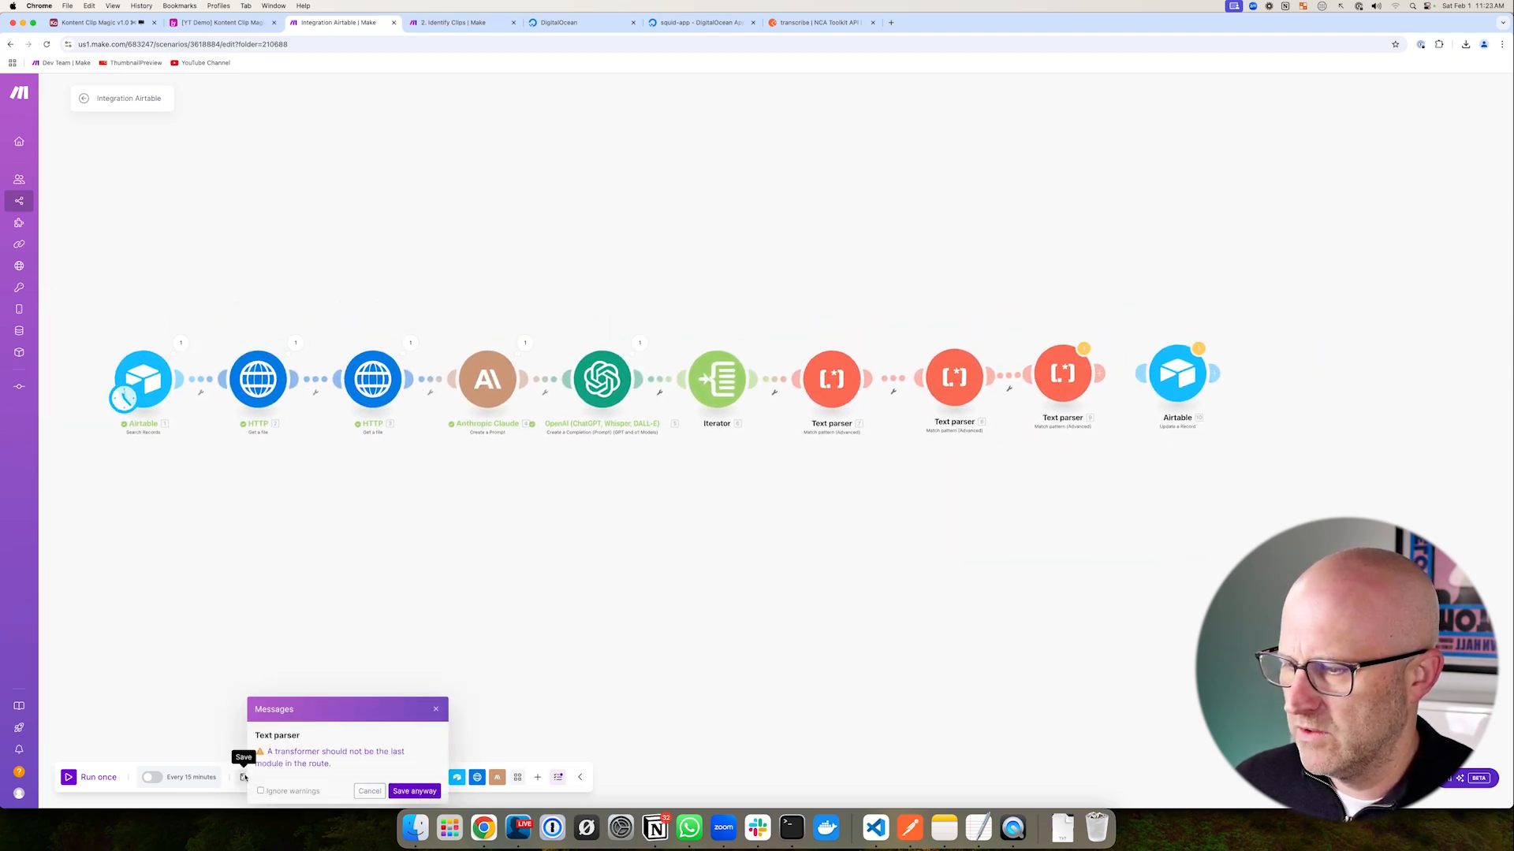
{"action": "left_click", "coordinate": [414, 791]}
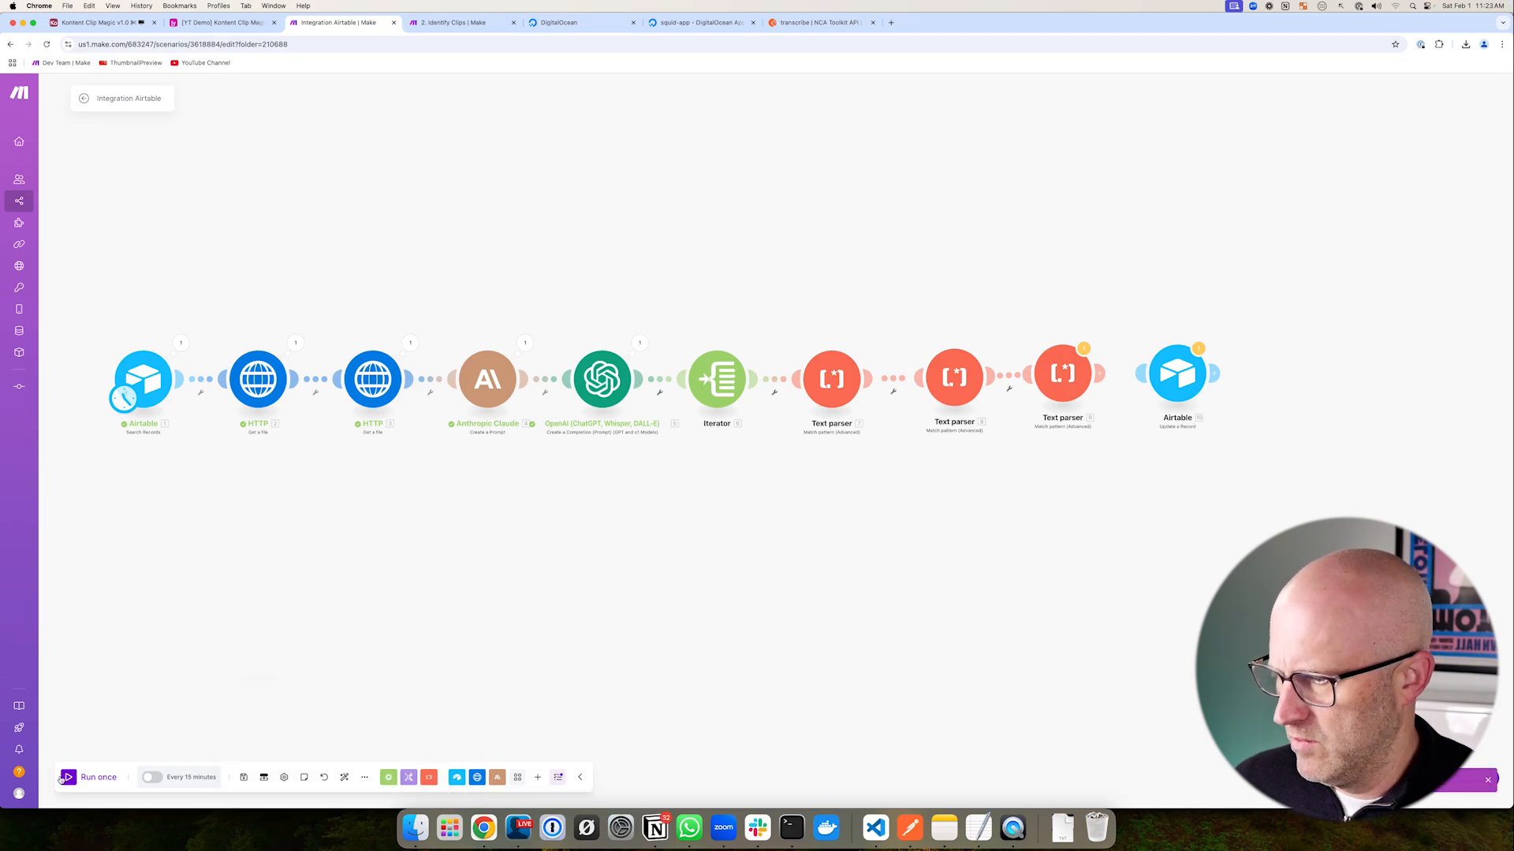
{"action": "left_click", "coordinate": [68, 778]}
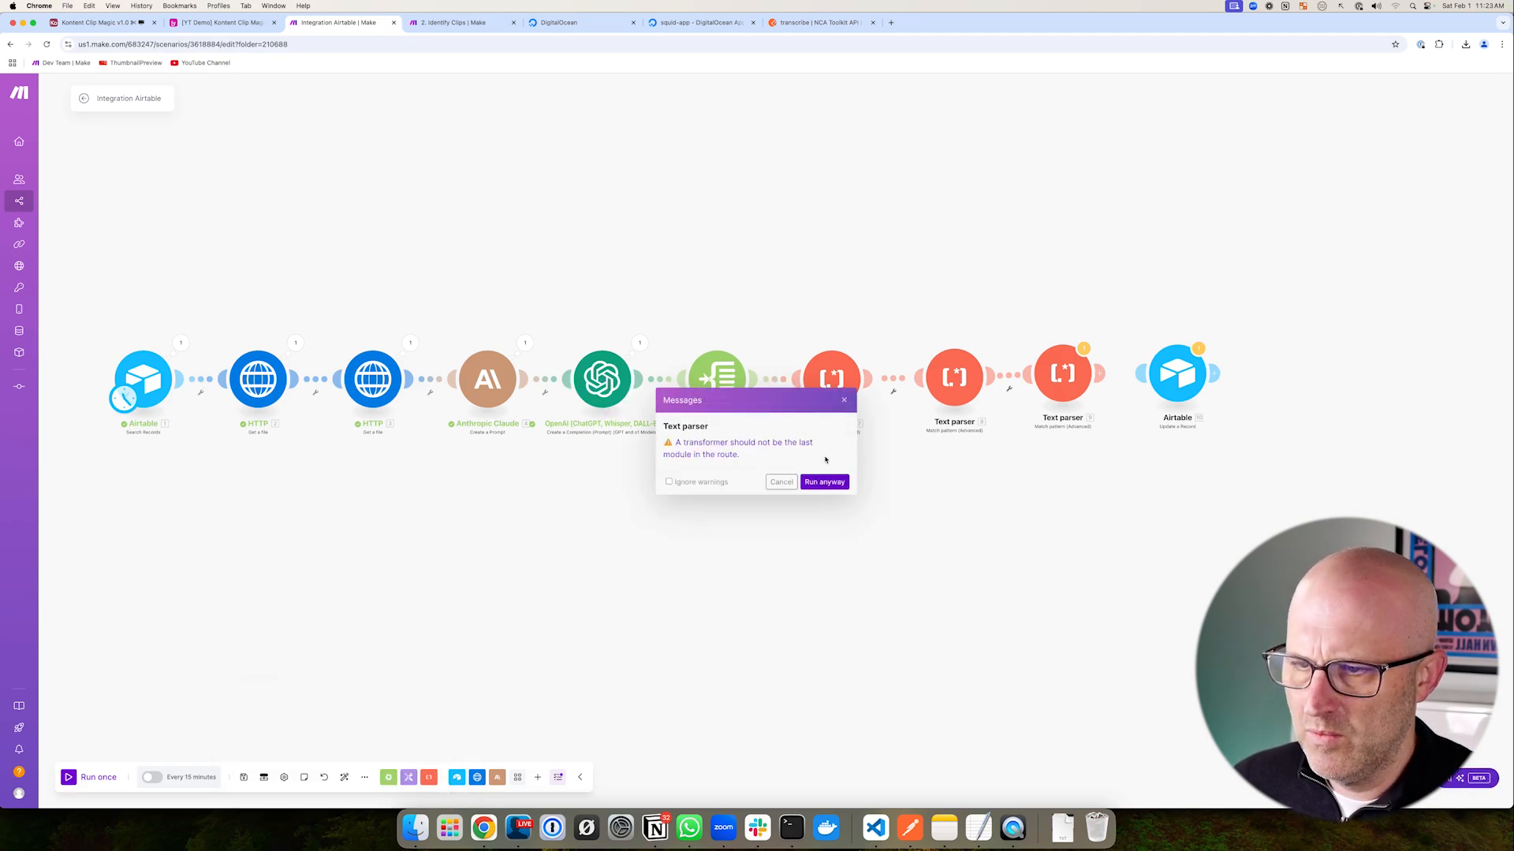
{"action": "left_click", "coordinate": [834, 483]}
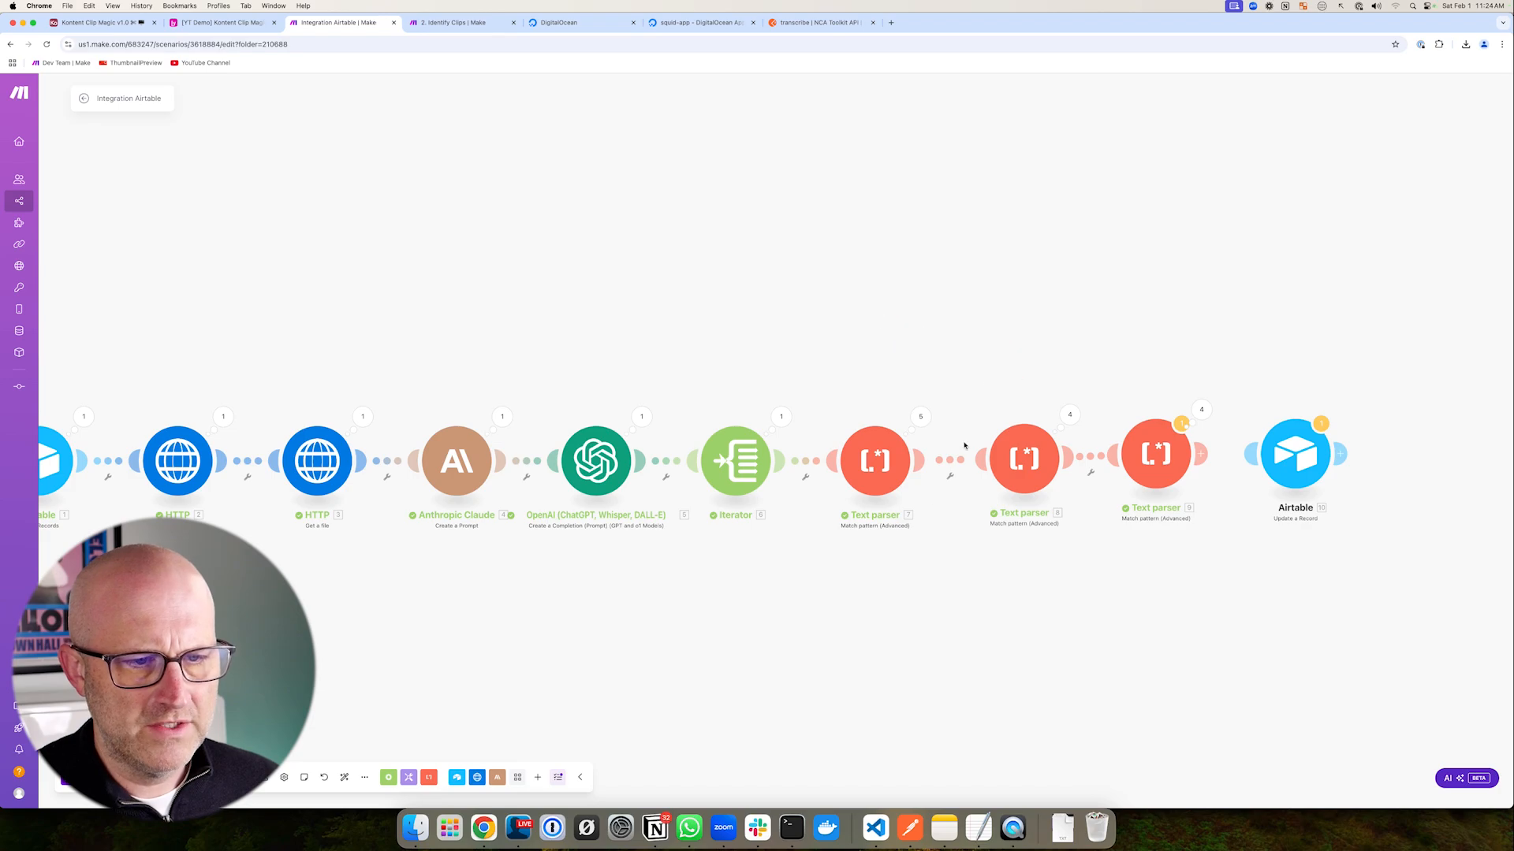
{"action": "left_click_drag", "start_coordinate": [935, 528], "coordinate": [882, 487]}
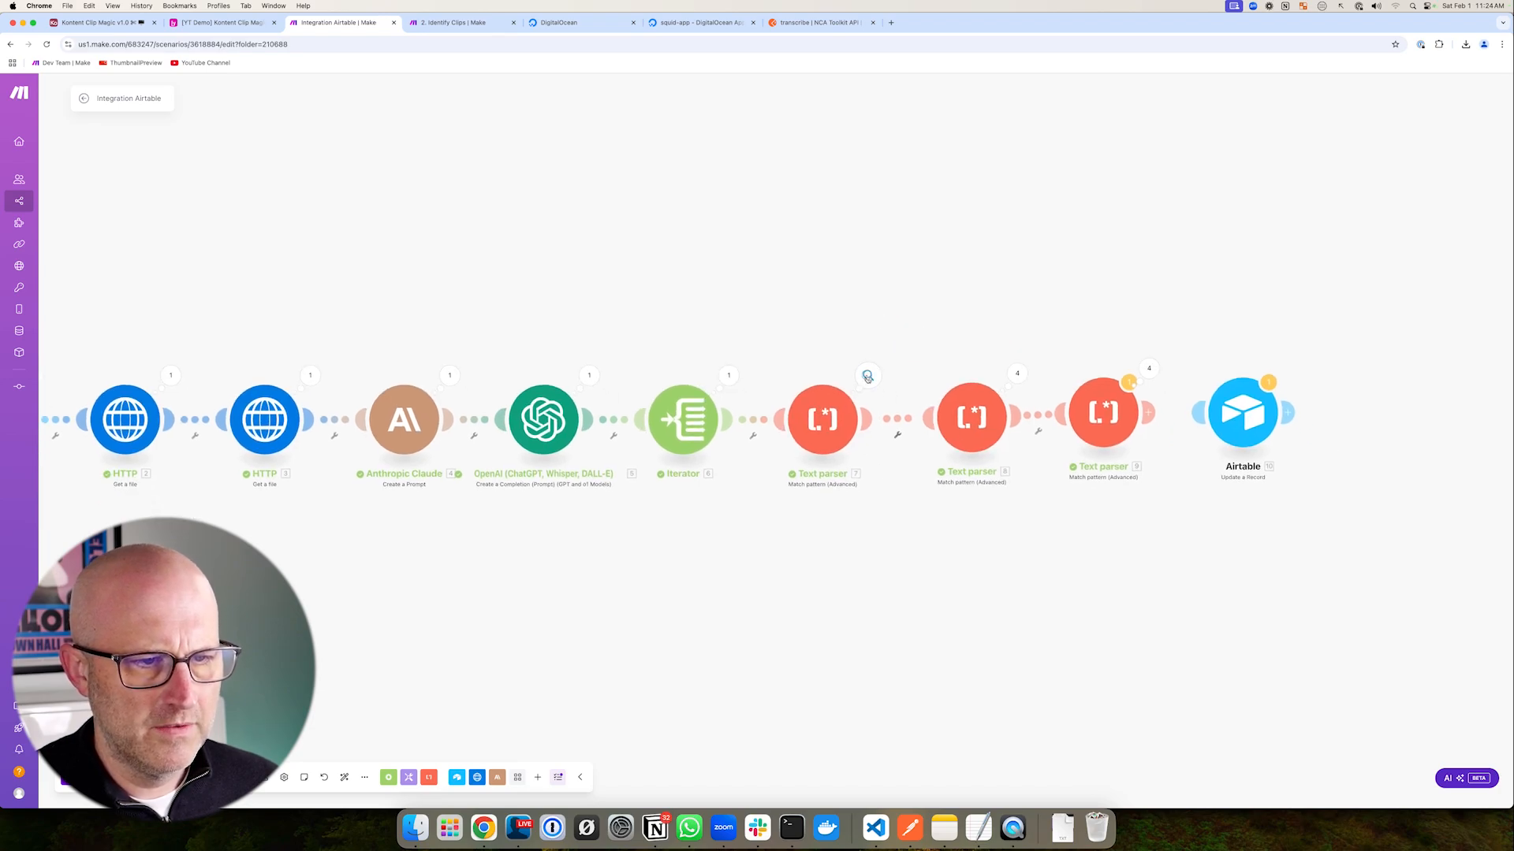
{"action": "left_click", "coordinate": [867, 377]}
{"action": "left_click", "coordinate": [950, 299]}
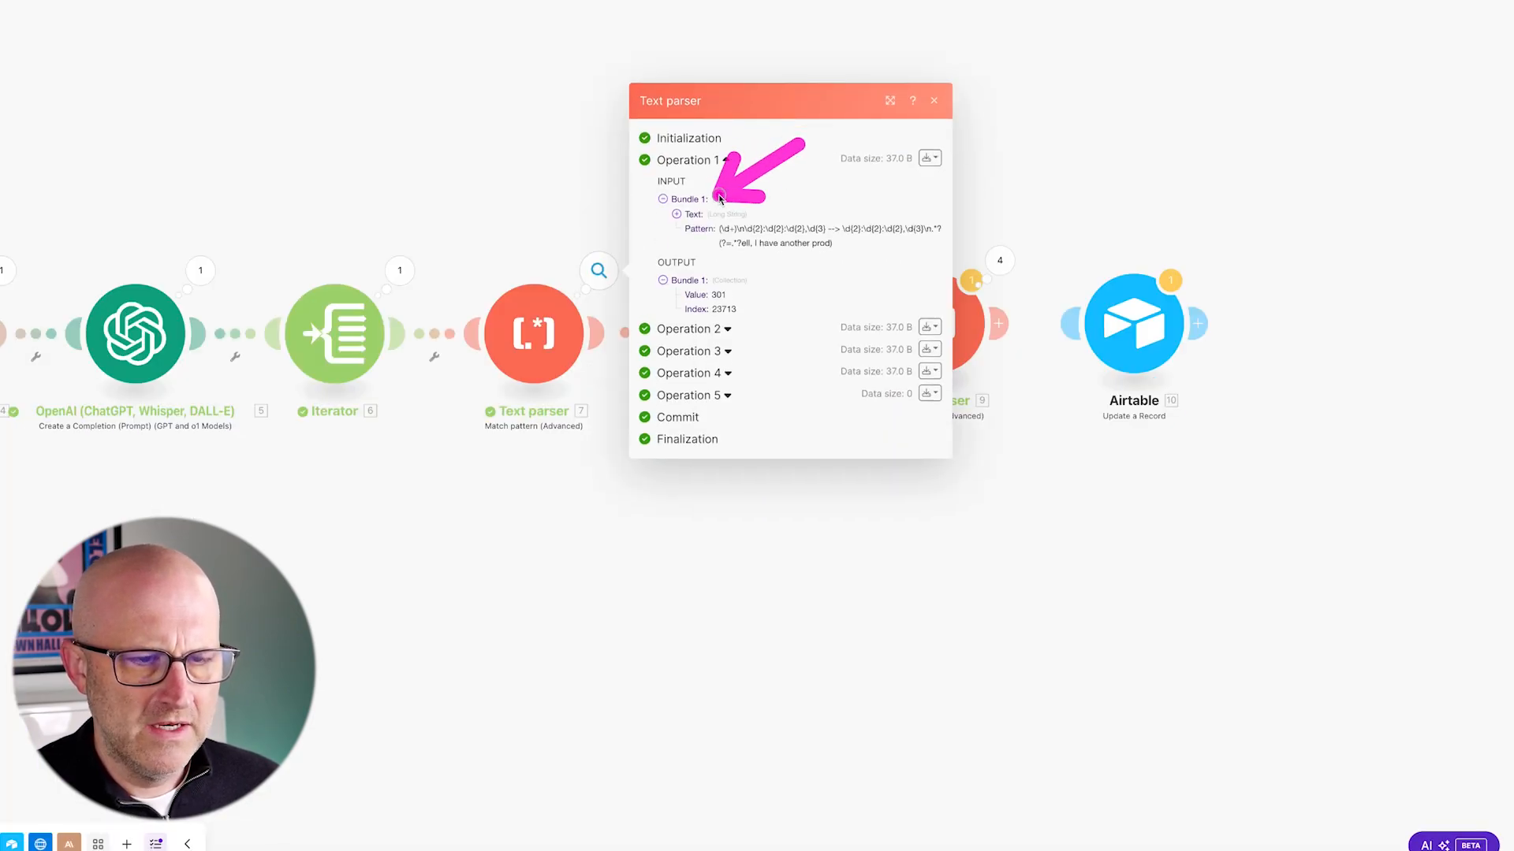
{"action": "left_click", "coordinate": [680, 214]}
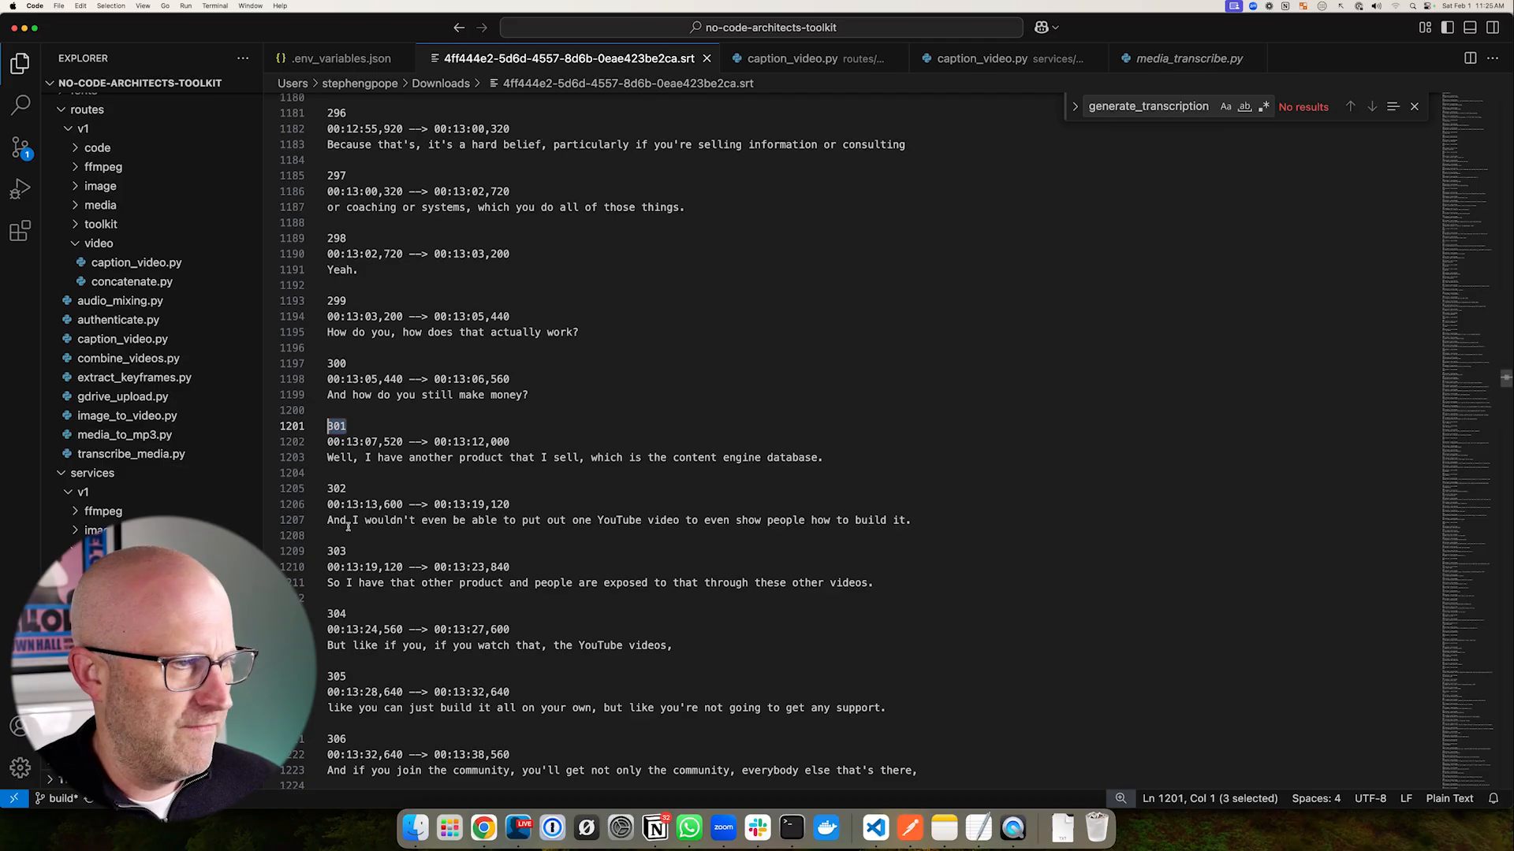
{"action": "scroll", "coordinate": [414, 488], "scroll_direction": "down", "scroll_amount": 1}
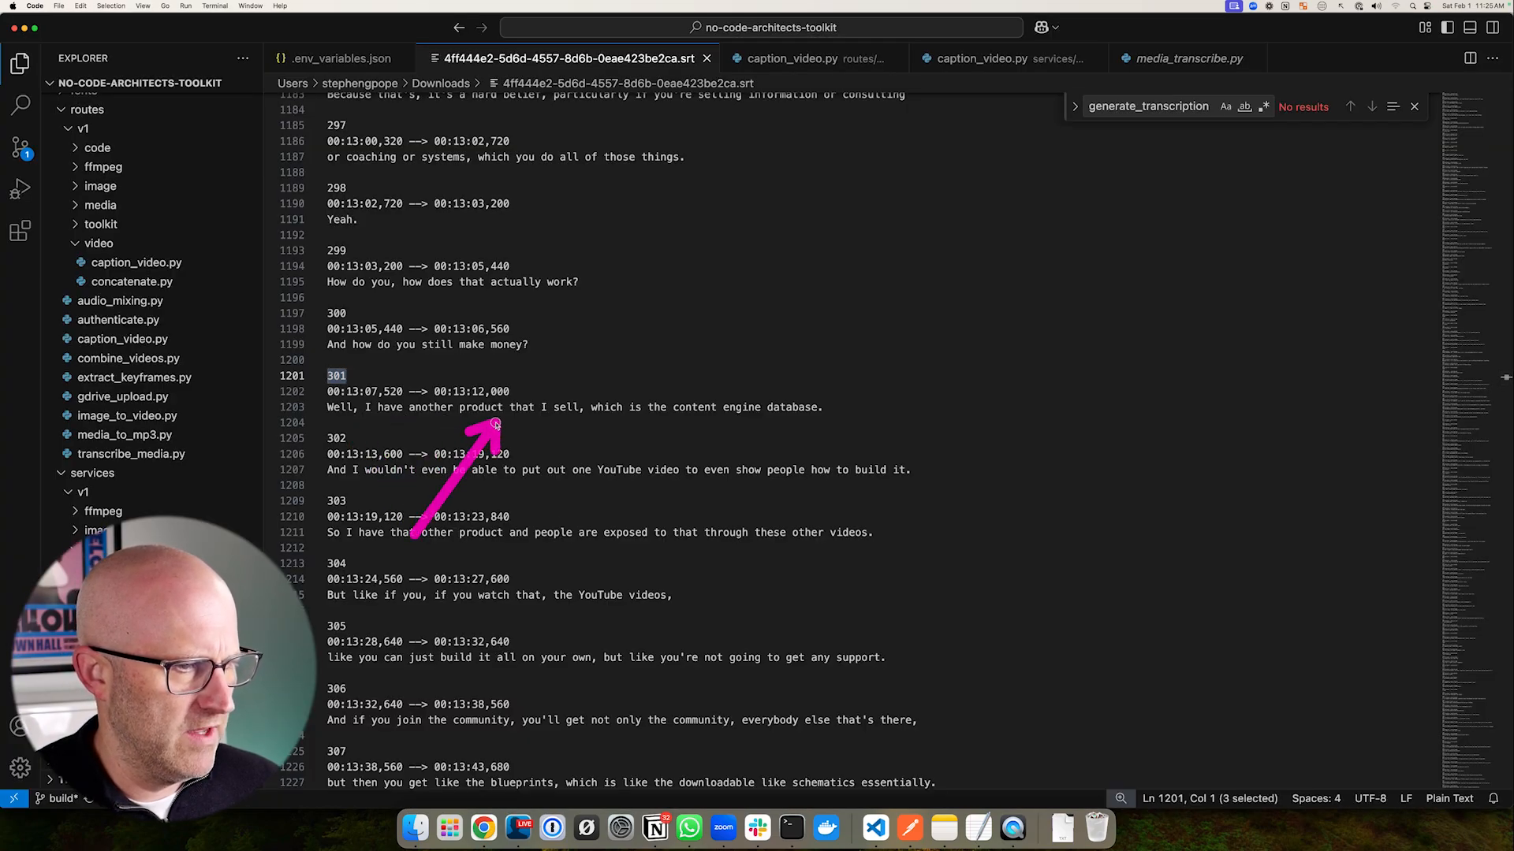
{"action": "left_click_drag", "start_coordinate": [502, 409], "coordinate": [339, 408]}
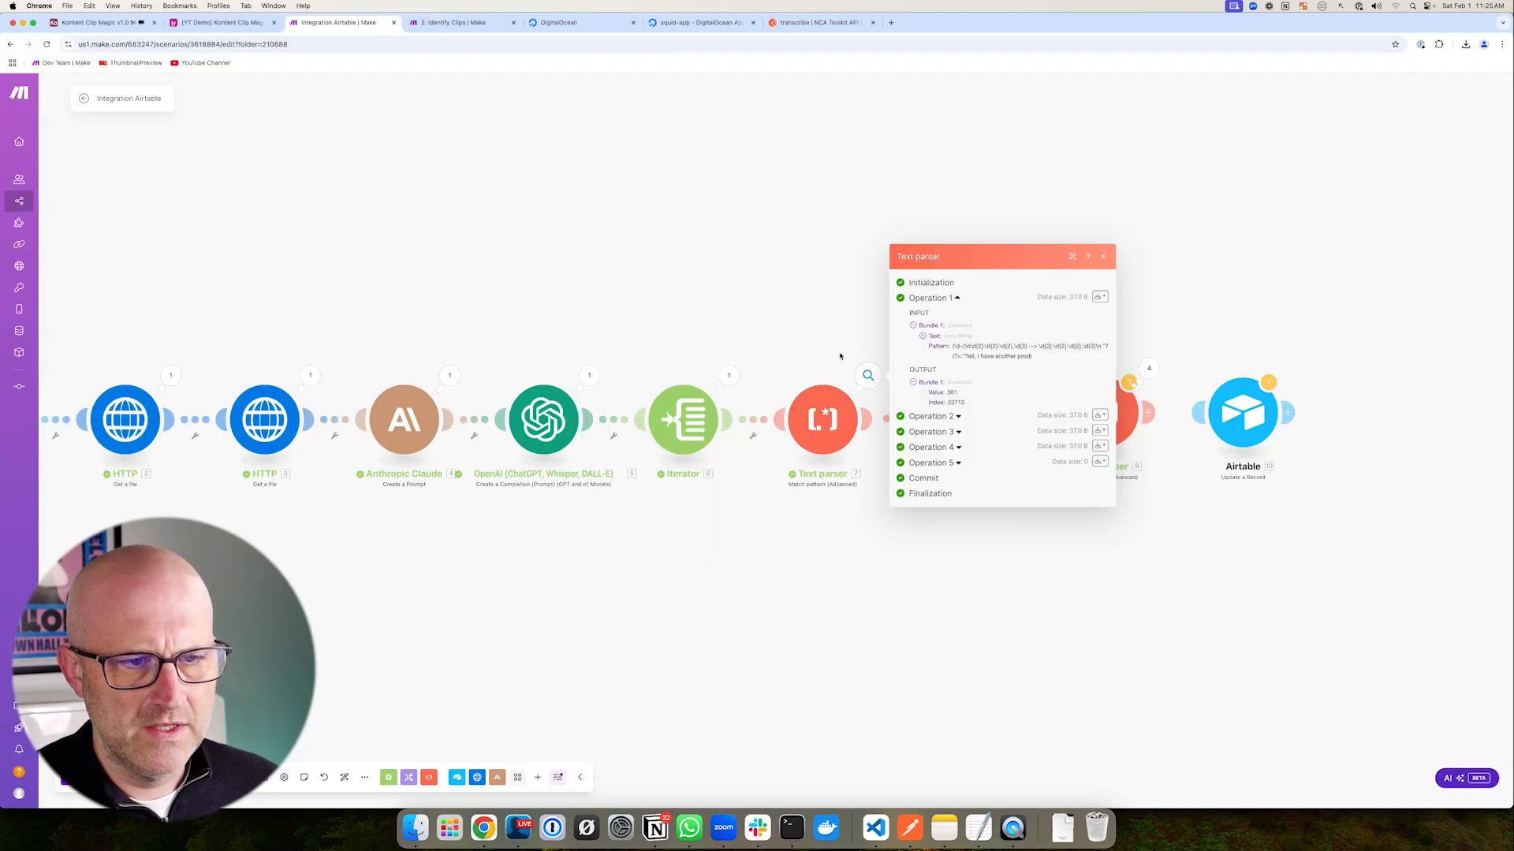
{"action": "left_click", "coordinate": [840, 356]}
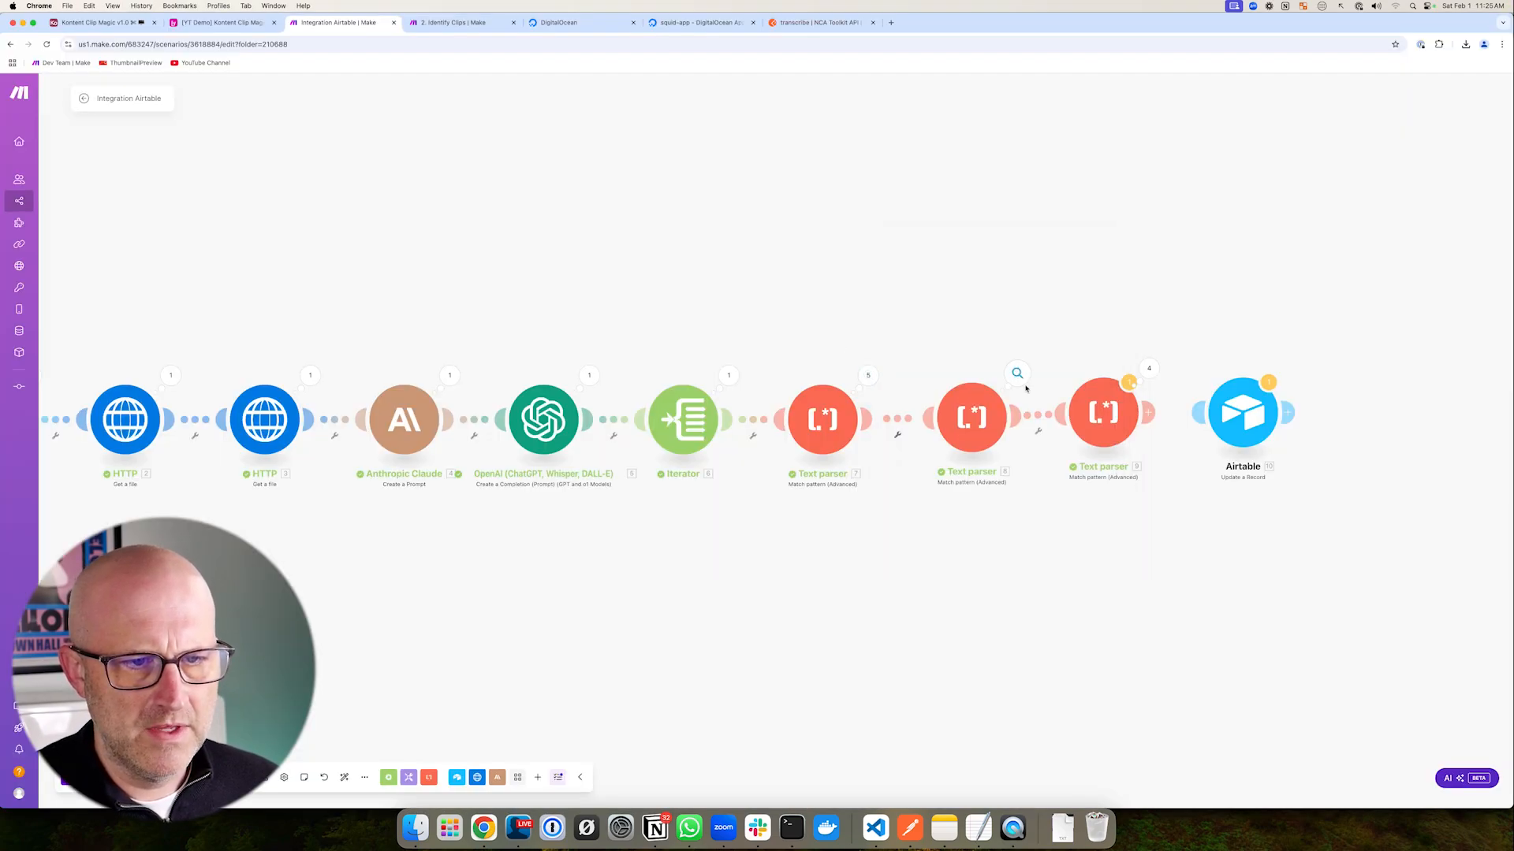
{"action": "left_click", "coordinate": [1018, 376]}
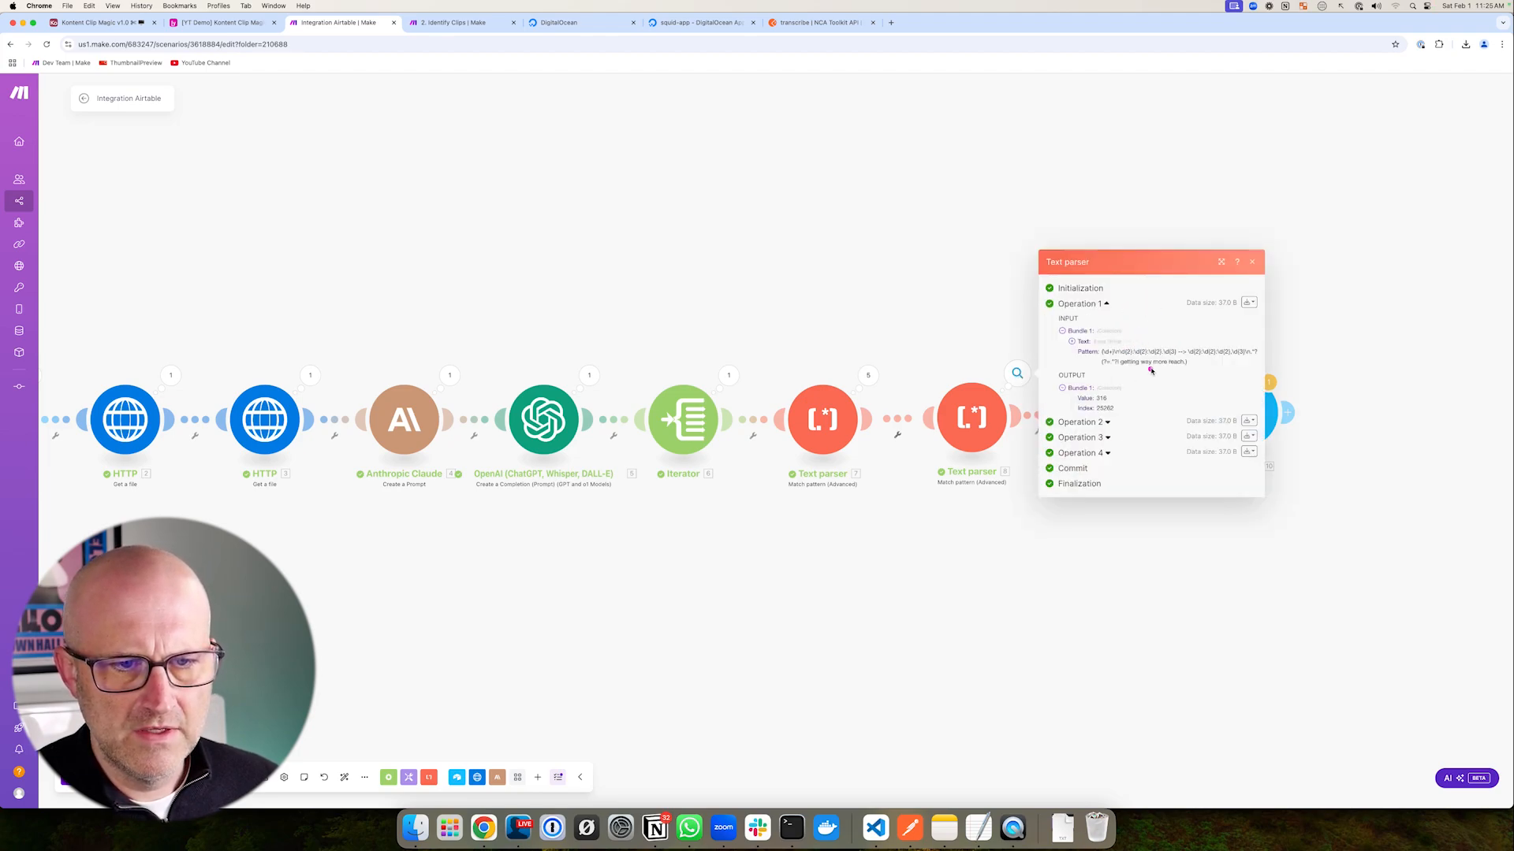
{"action": "left_click", "coordinate": [875, 828]}
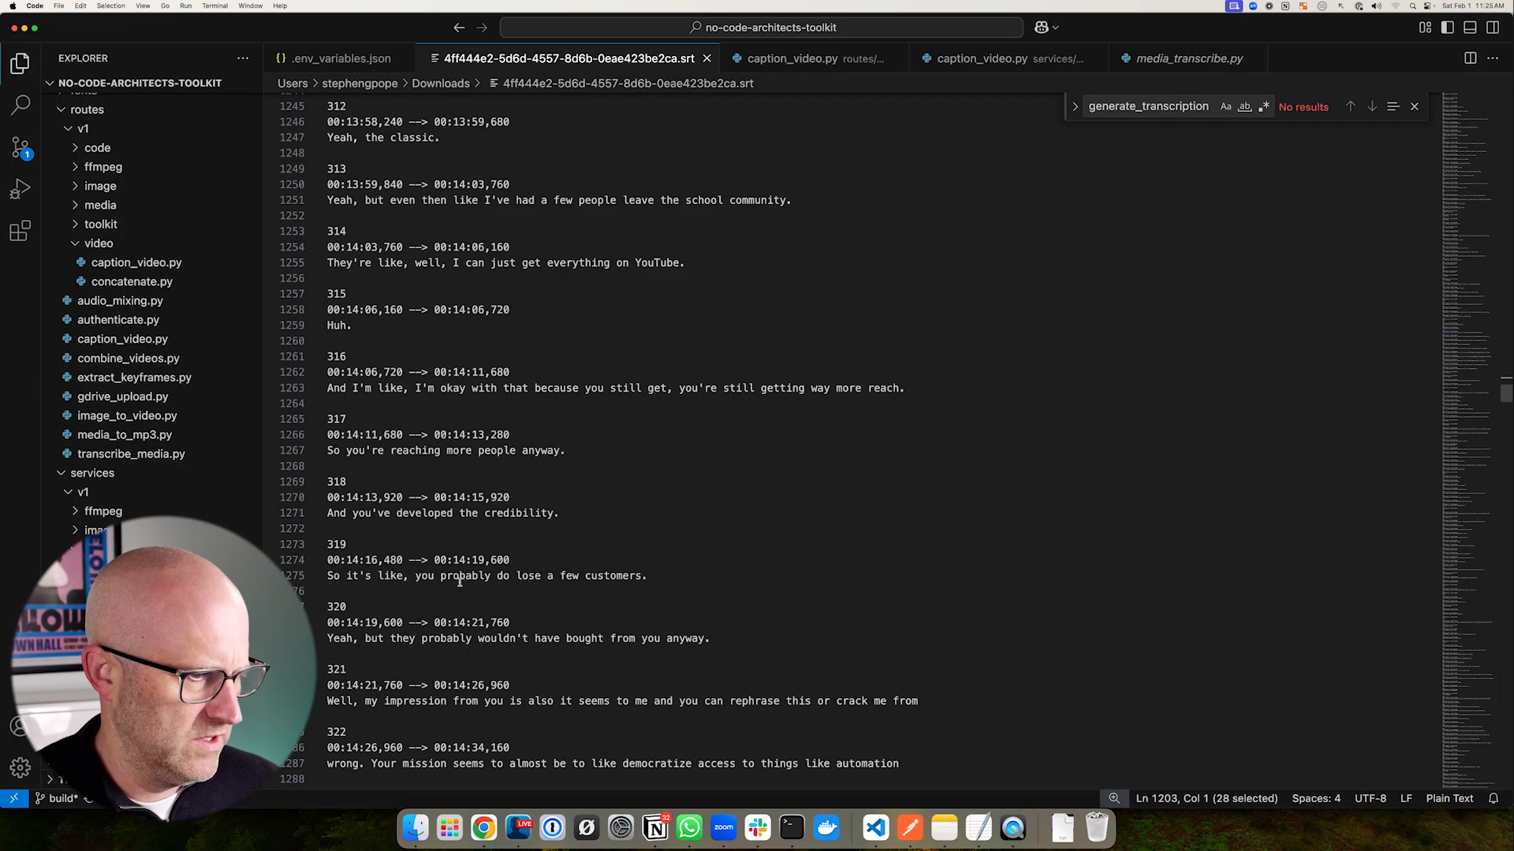
{"action": "key", "text": "super+Tab"}
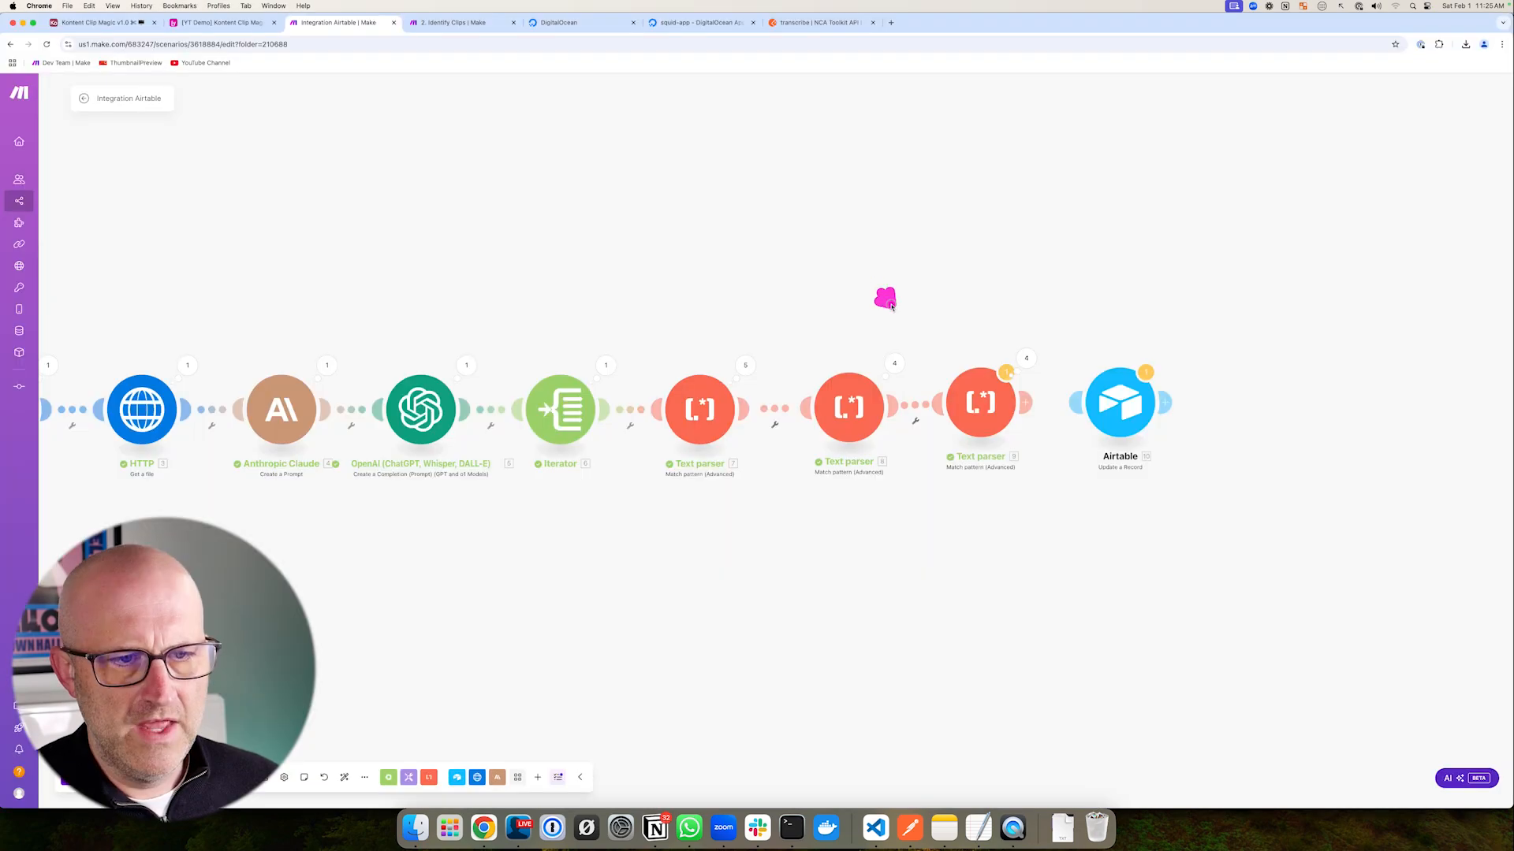
- Inspect Text parser 9's output, which holds the full SRT block starting at cue 301
{"action": "left_click", "coordinate": [1034, 358]}
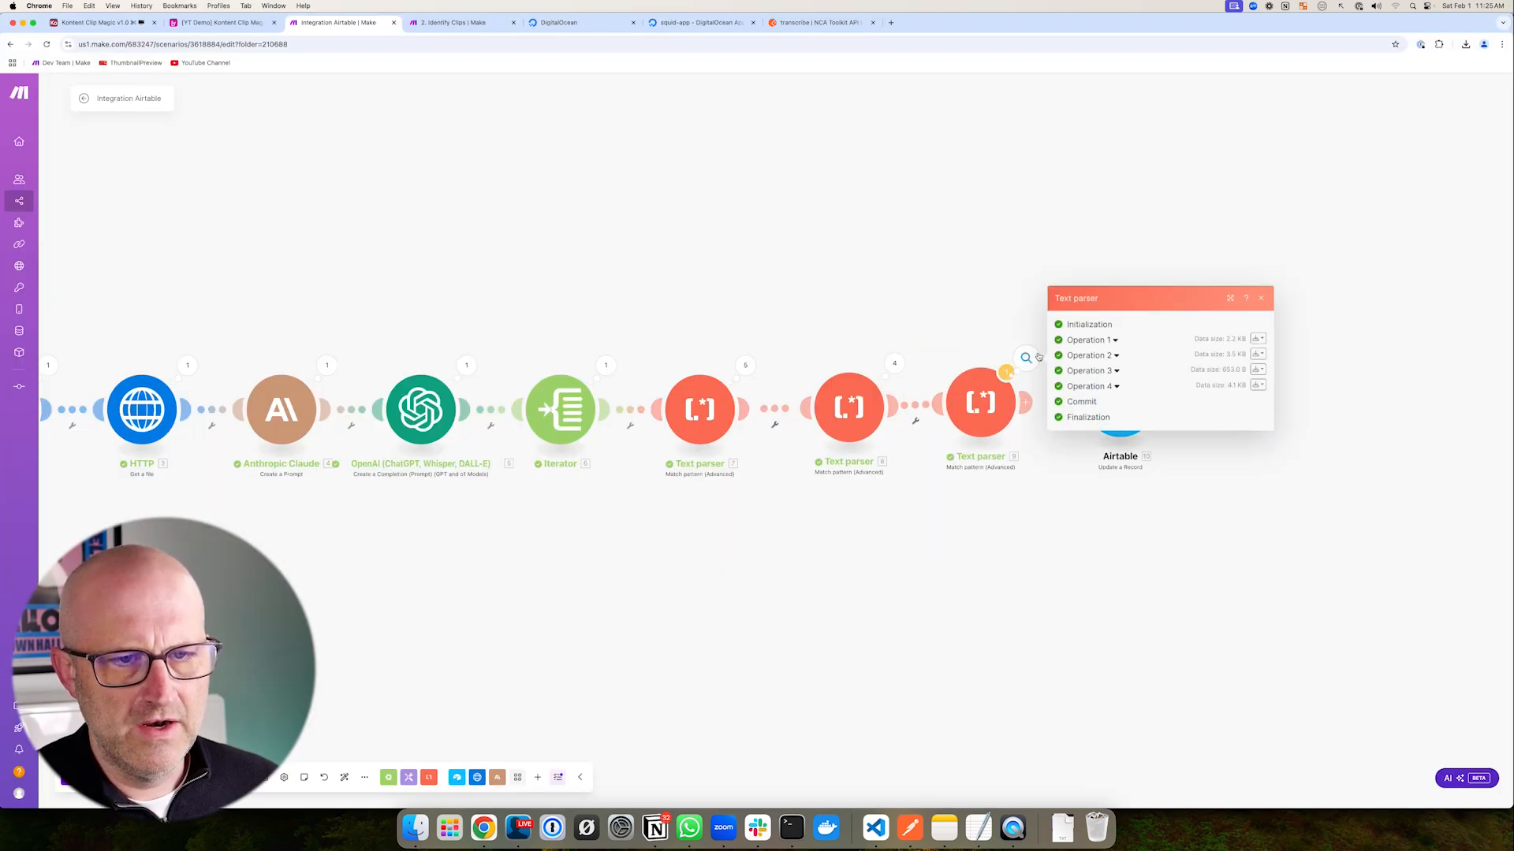
{"action": "left_click", "coordinate": [1121, 342]}
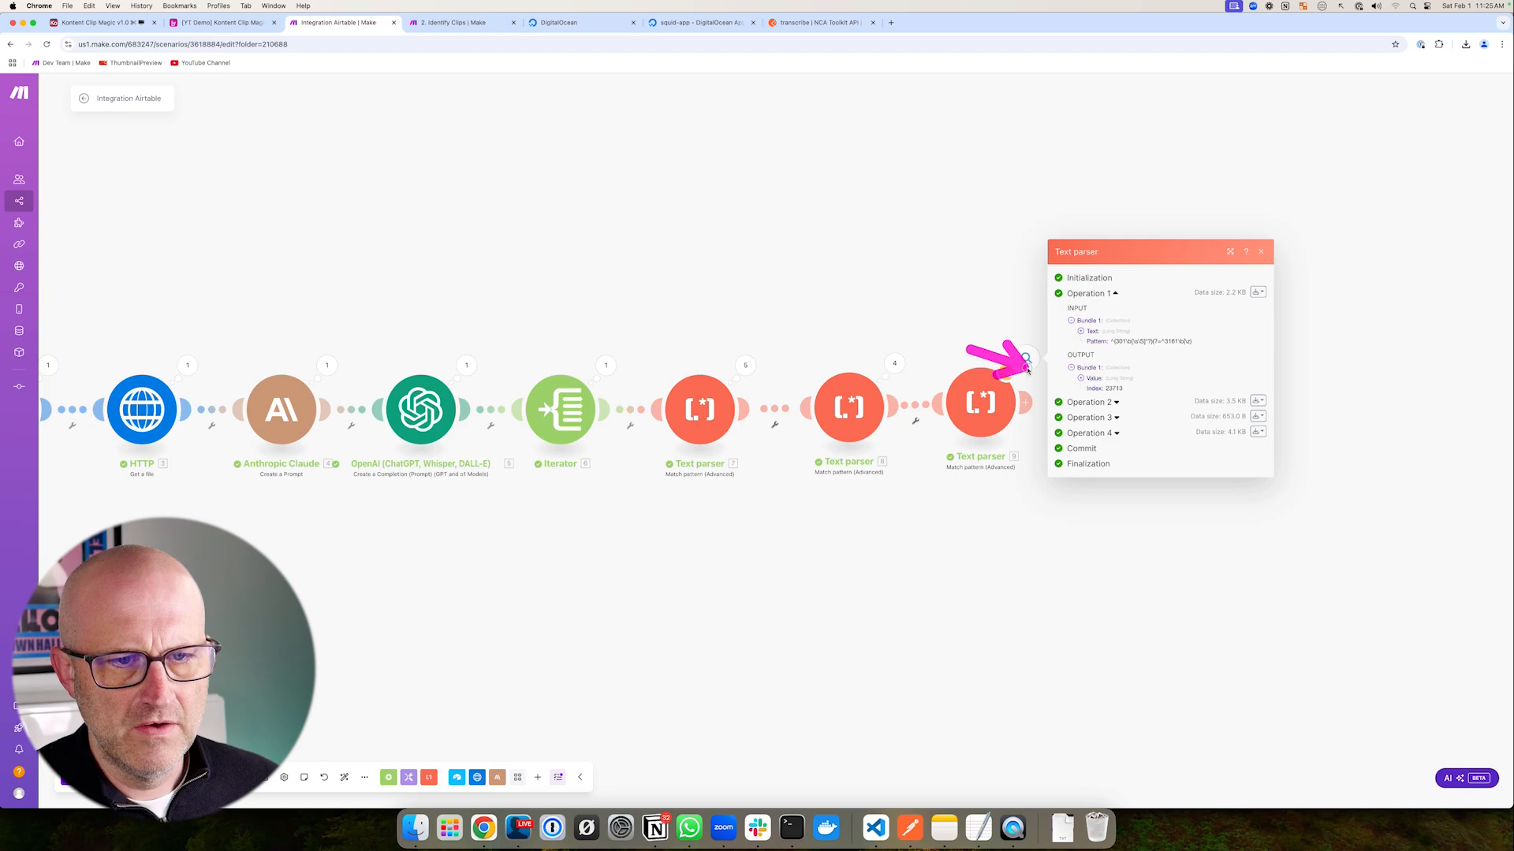
{"action": "left_click", "coordinate": [1081, 380]}
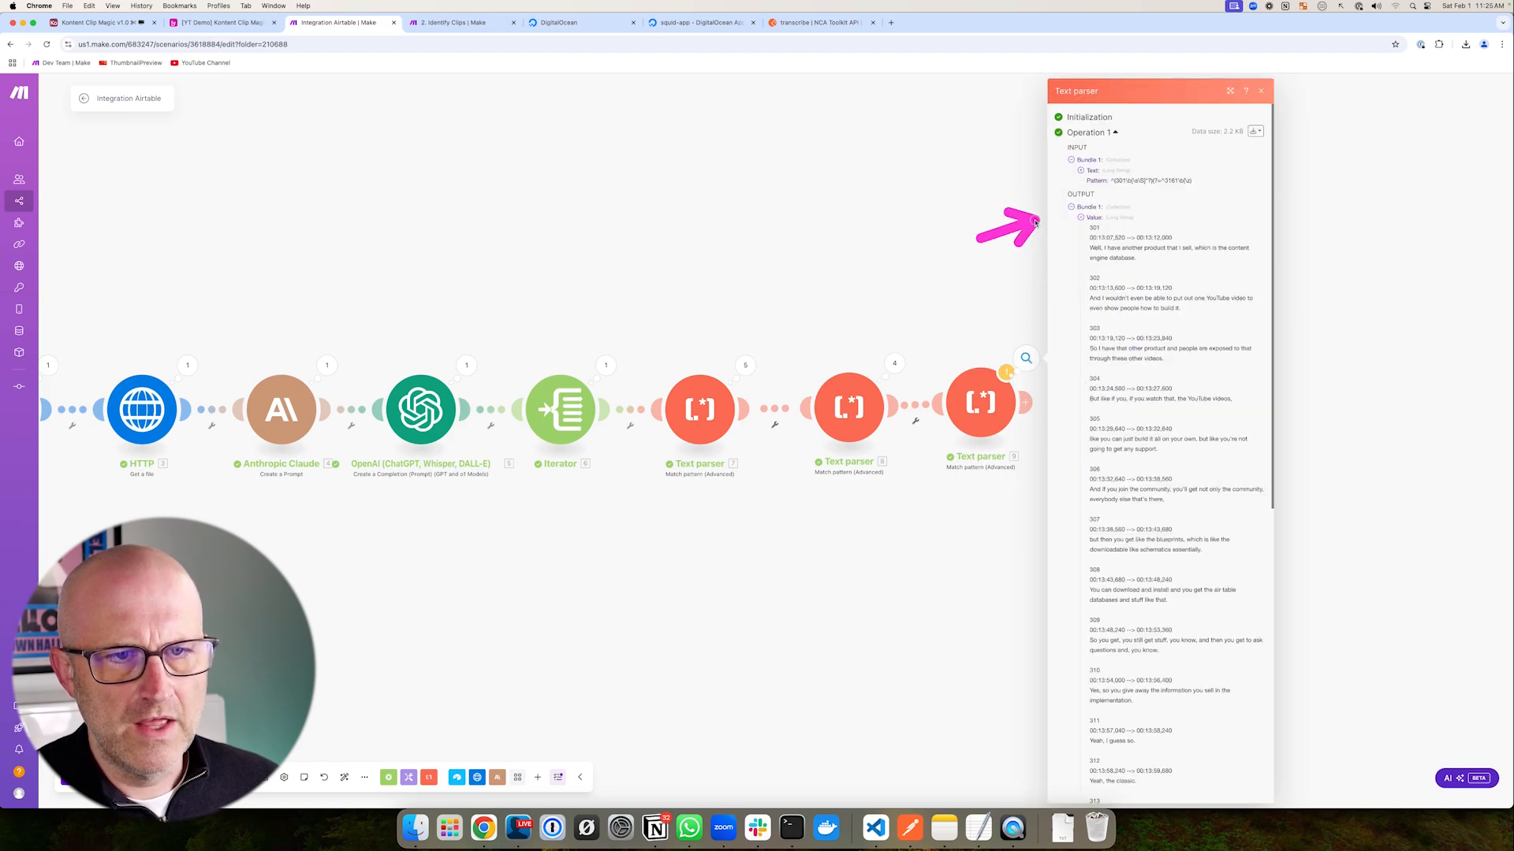
{"action": "left_click", "coordinate": [1040, 615]}
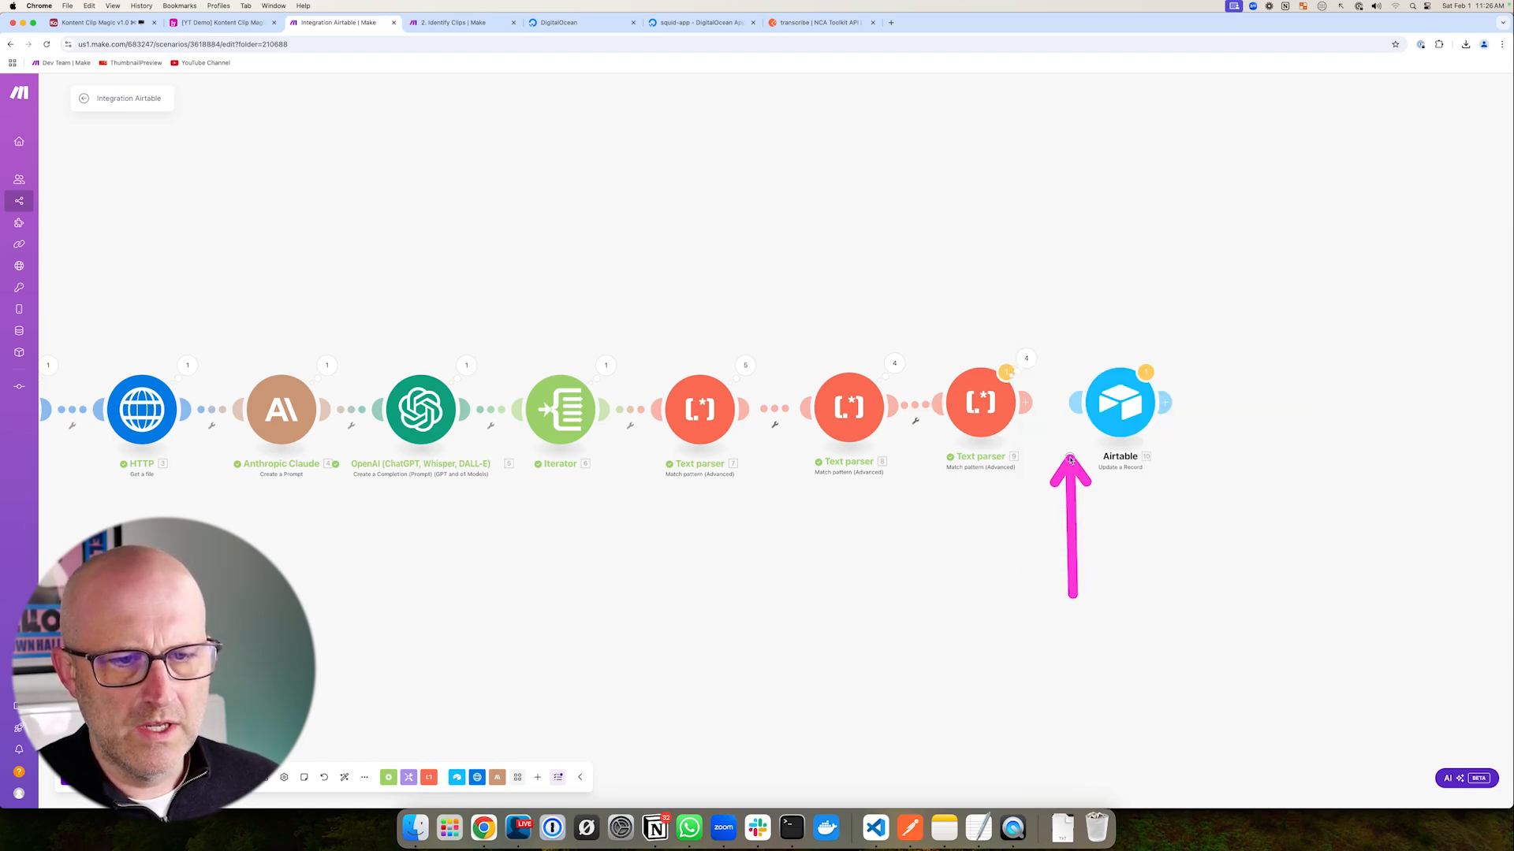
- Delete the Airtable Update a Record module at the end of the scenario
{"action": "left_click_drag", "start_coordinate": [1077, 284], "coordinate": [1102, 347]}
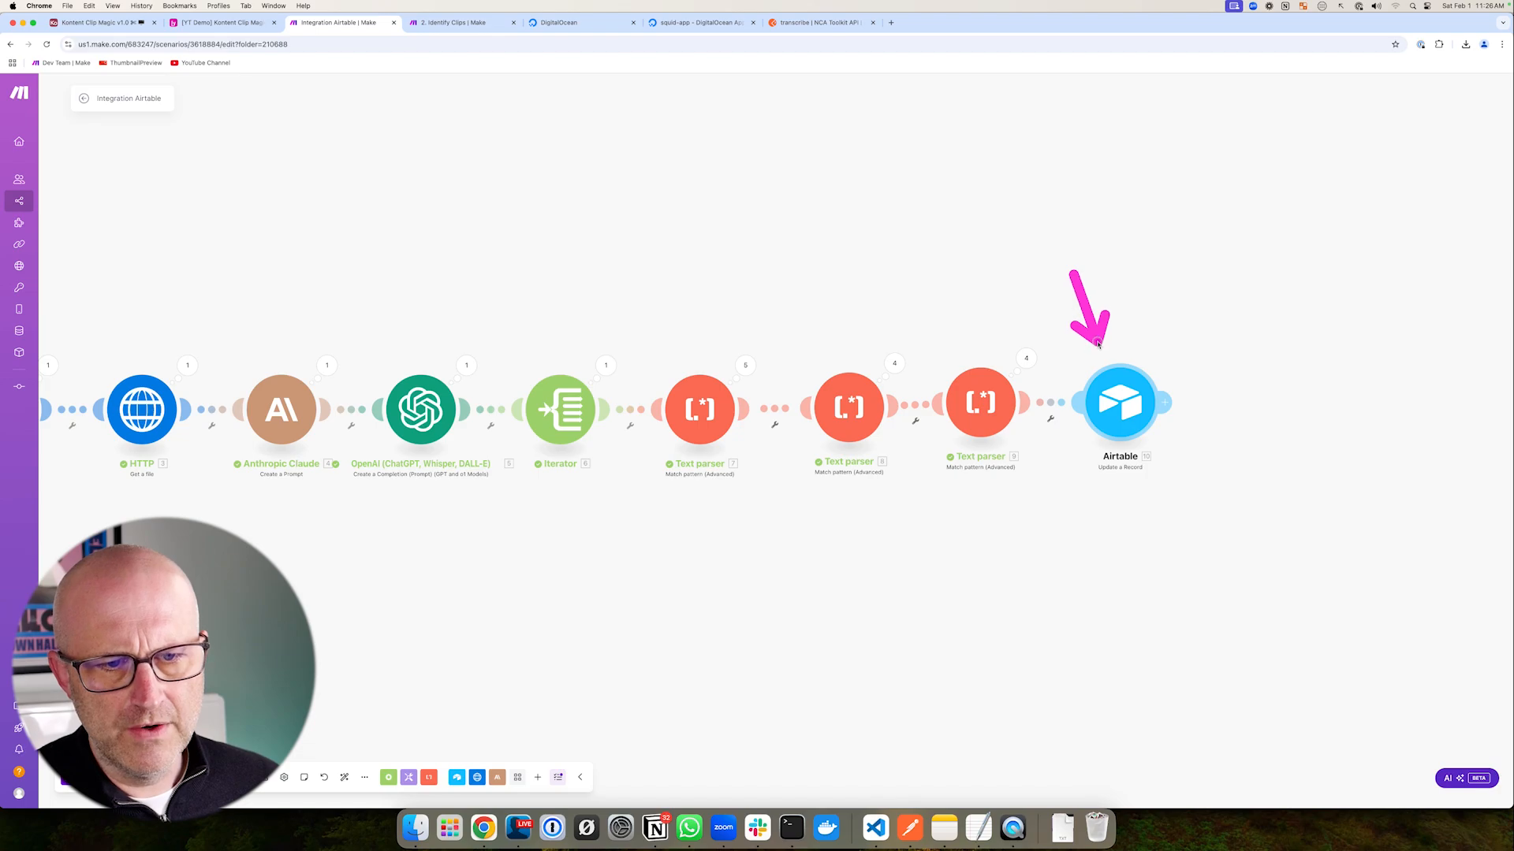
{"action": "left_click", "coordinate": [1129, 414]}
{"action": "left_click_drag", "start_coordinate": [1173, 294], "coordinate": [1138, 366]}
{"action": "right_click", "coordinate": [1137, 406]}
{"action": "left_click", "coordinate": [1169, 526]}
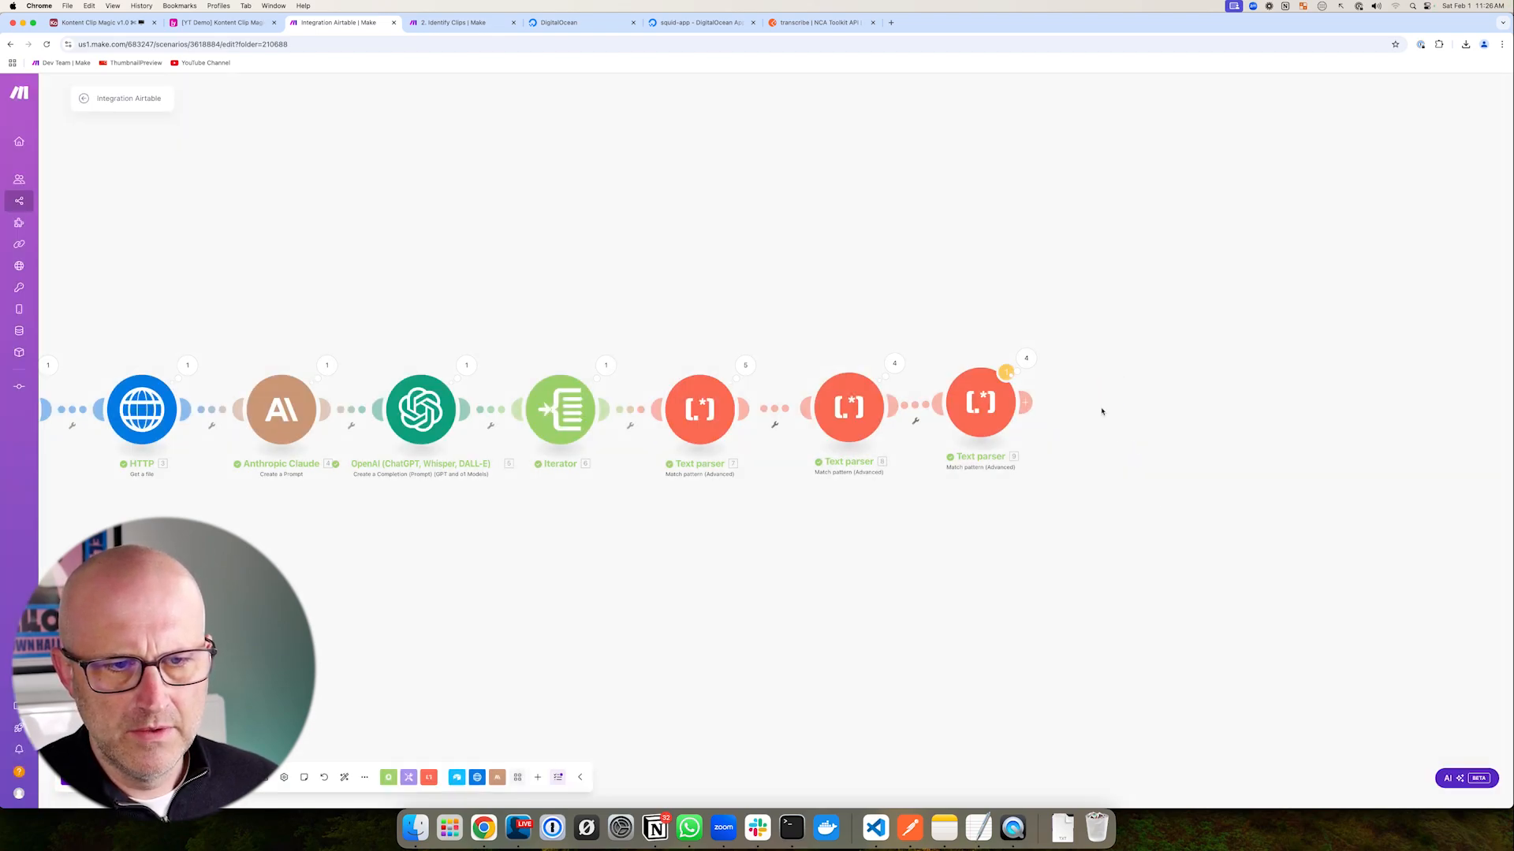
- Add an Airtable Create a Record module targeting the YT Demo base's Clips table
{"action": "left_click", "coordinate": [1029, 402]}
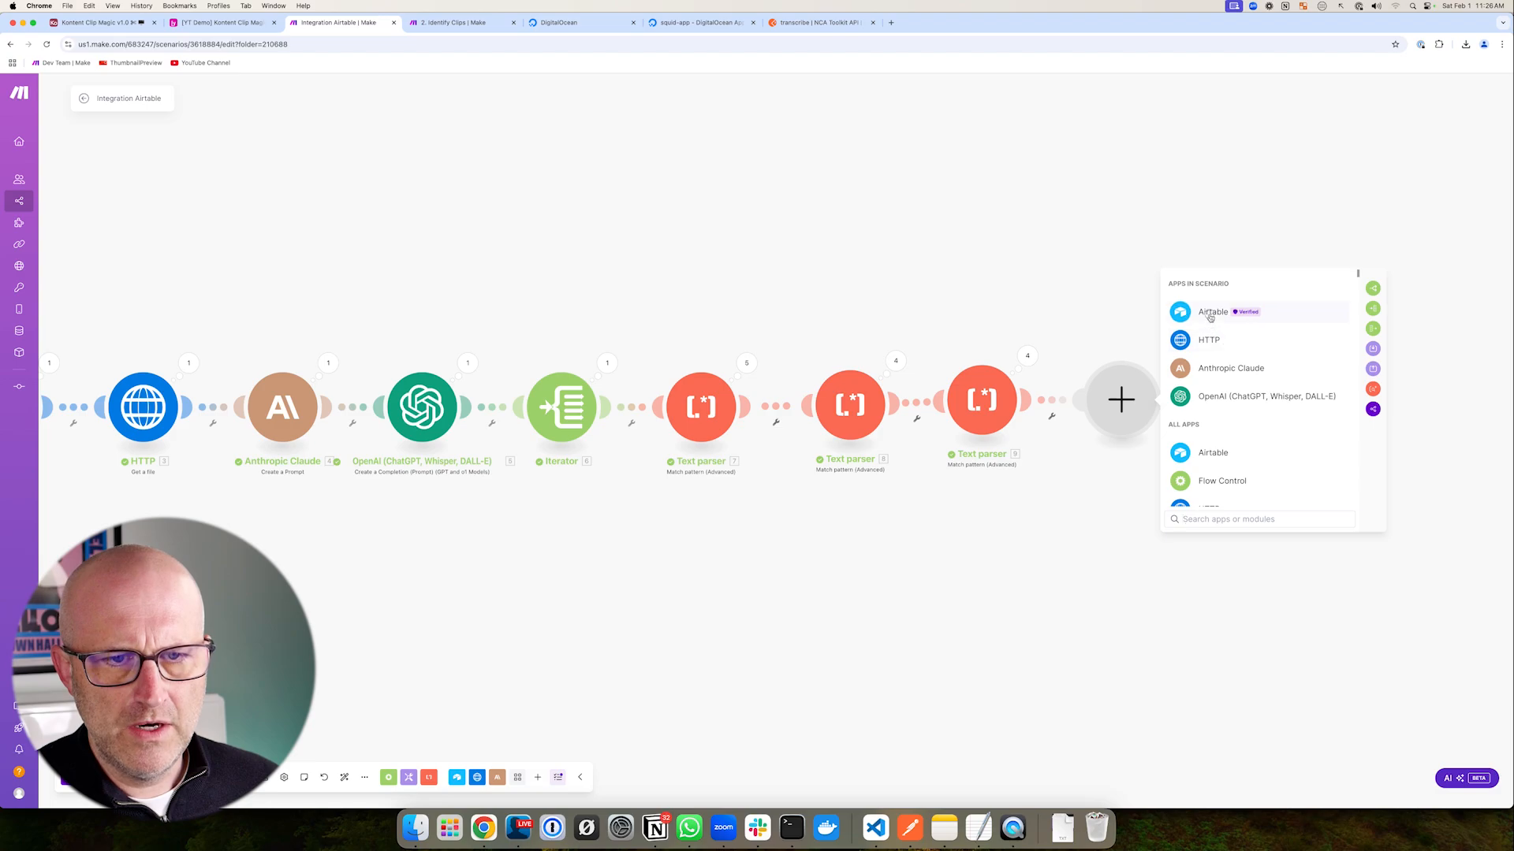
{"action": "left_click", "coordinate": [1210, 314]}
{"action": "left_click_drag", "start_coordinate": [1332, 381], "coordinate": [1261, 420]}
{"action": "left_click", "coordinate": [1228, 423]}
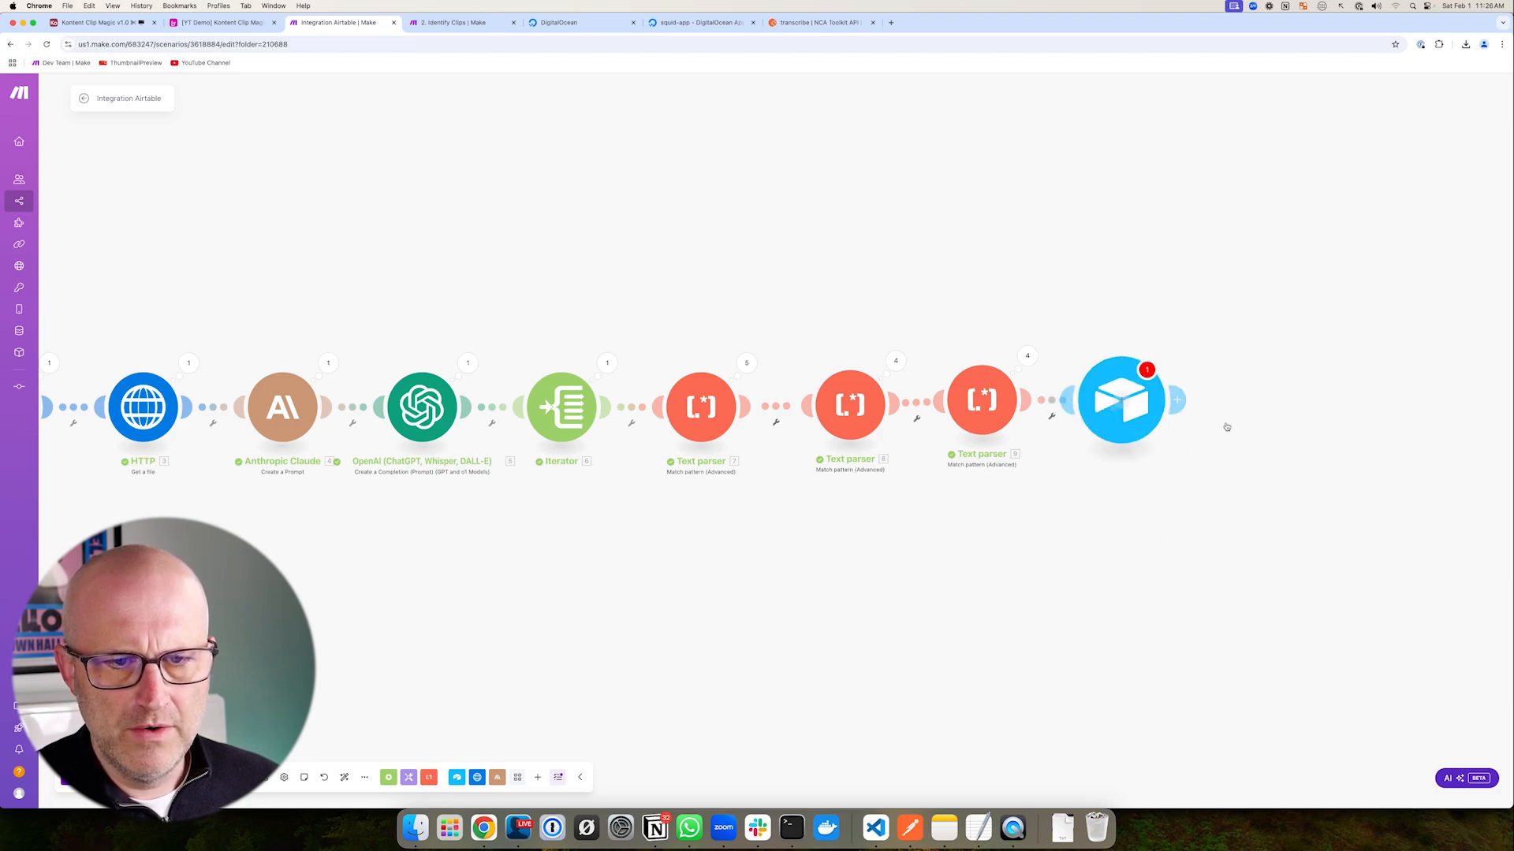
{"action": "left_click_drag", "start_coordinate": [1292, 328], "coordinate": [1206, 367]}
{"action": "left_click", "coordinate": [1205, 384]}
{"action": "type", "text": "yt demo"}
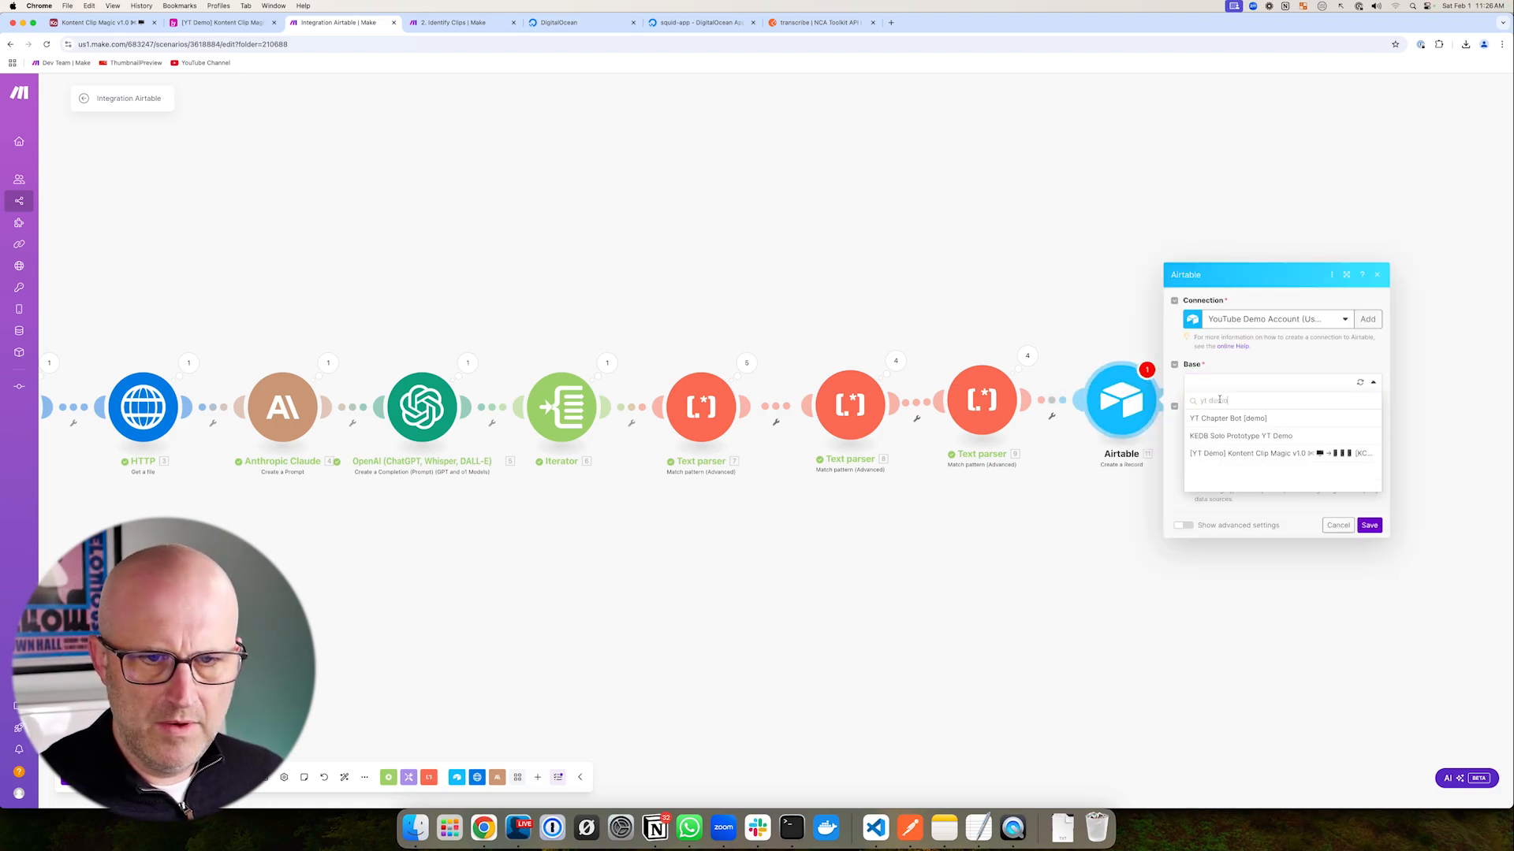
{"action": "left_click", "coordinate": [1244, 454]}
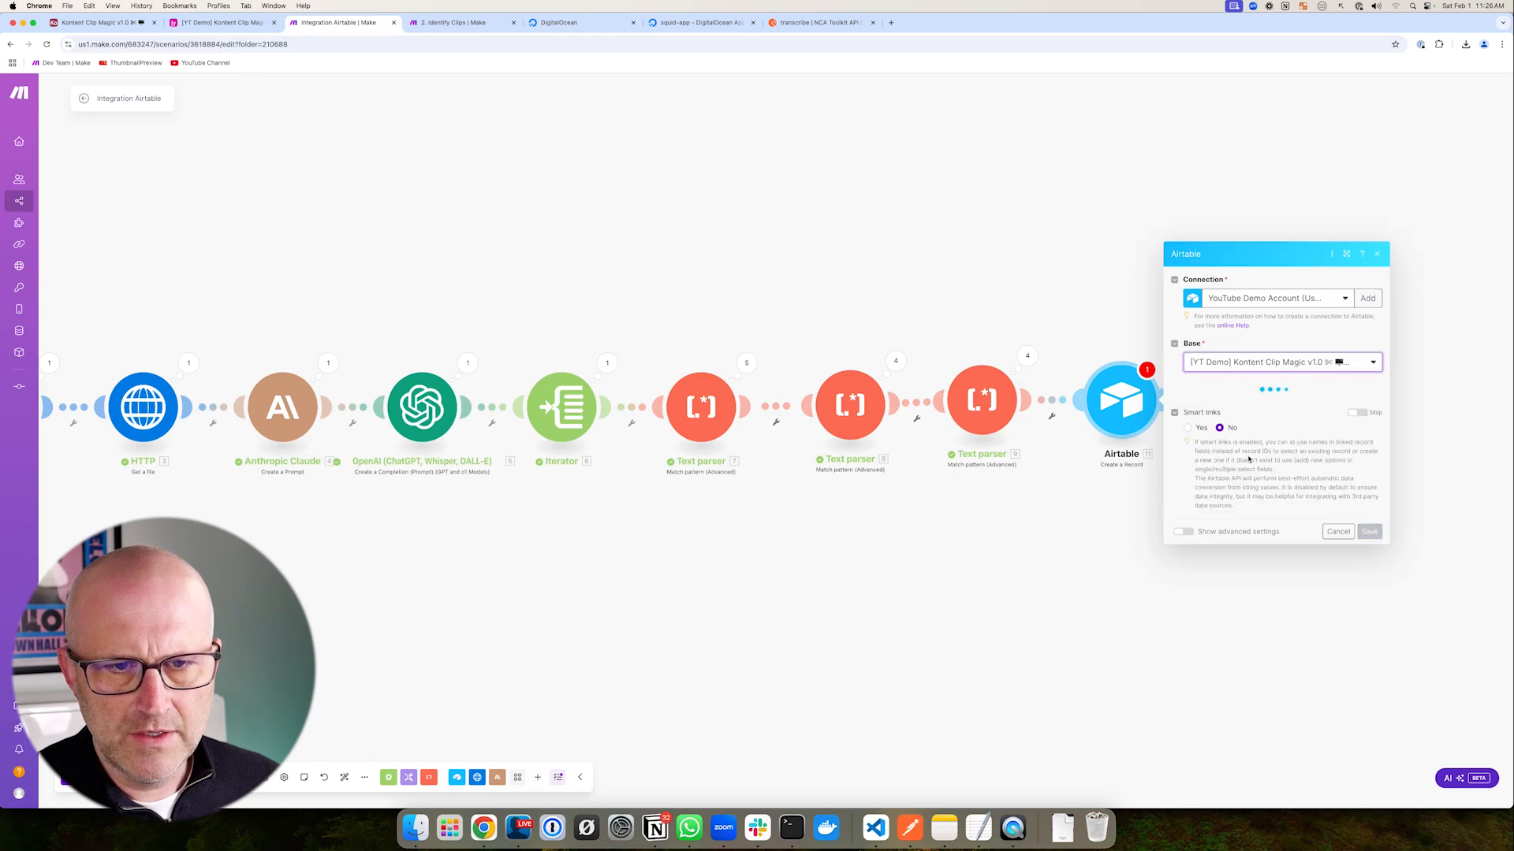
{"action": "left_click", "coordinate": [1224, 404]}
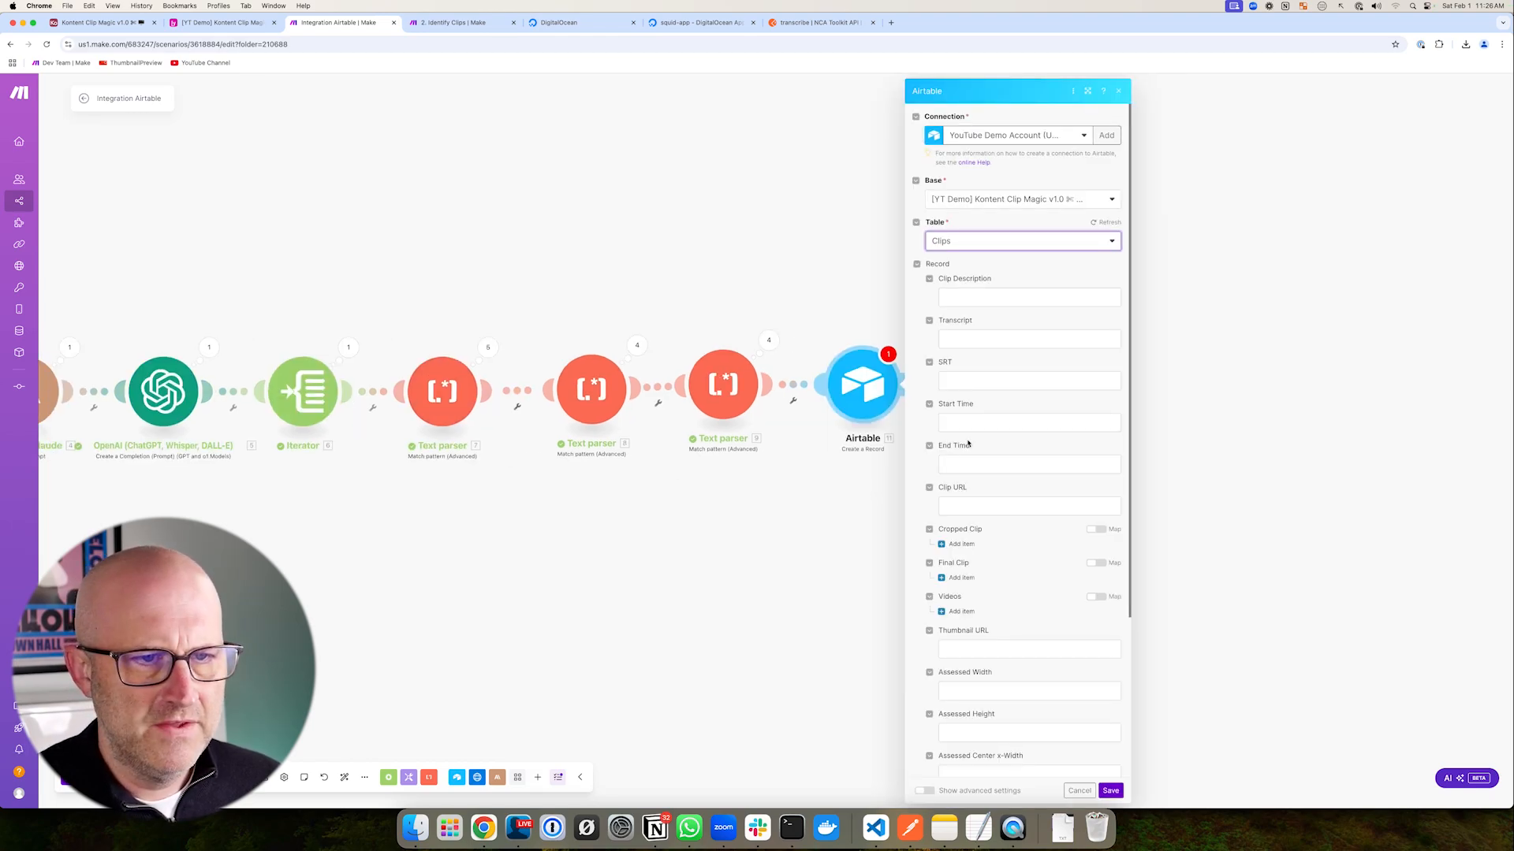
- Map the iterator's description to Clip Description, clip to Transcript, and a parser Value to SRT
{"action": "left_click", "coordinate": [972, 298]}
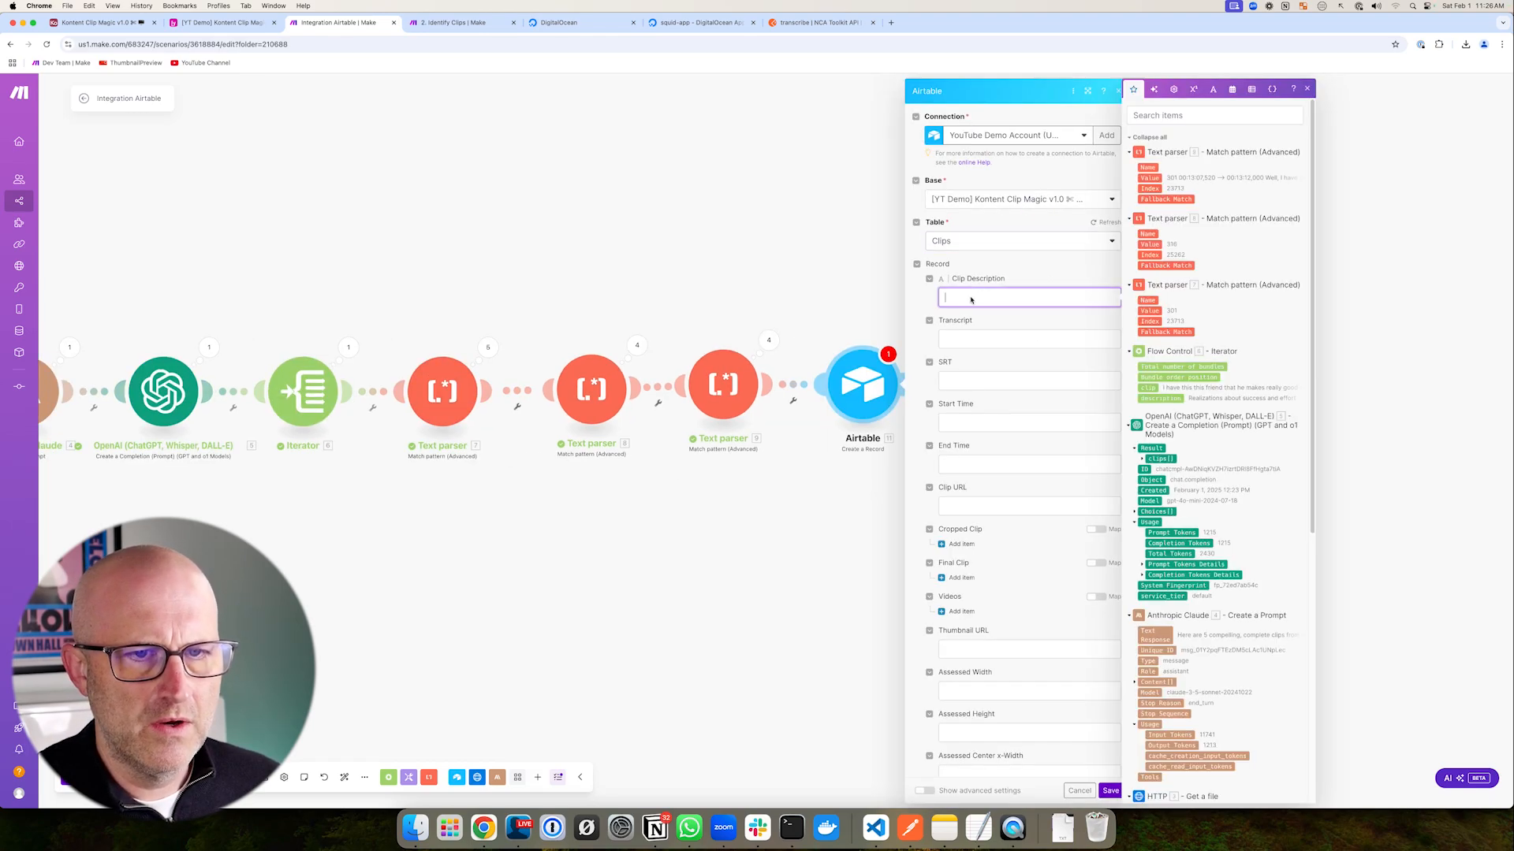
{"action": "left_click_drag", "start_coordinate": [1152, 398], "coordinate": [1015, 290]}
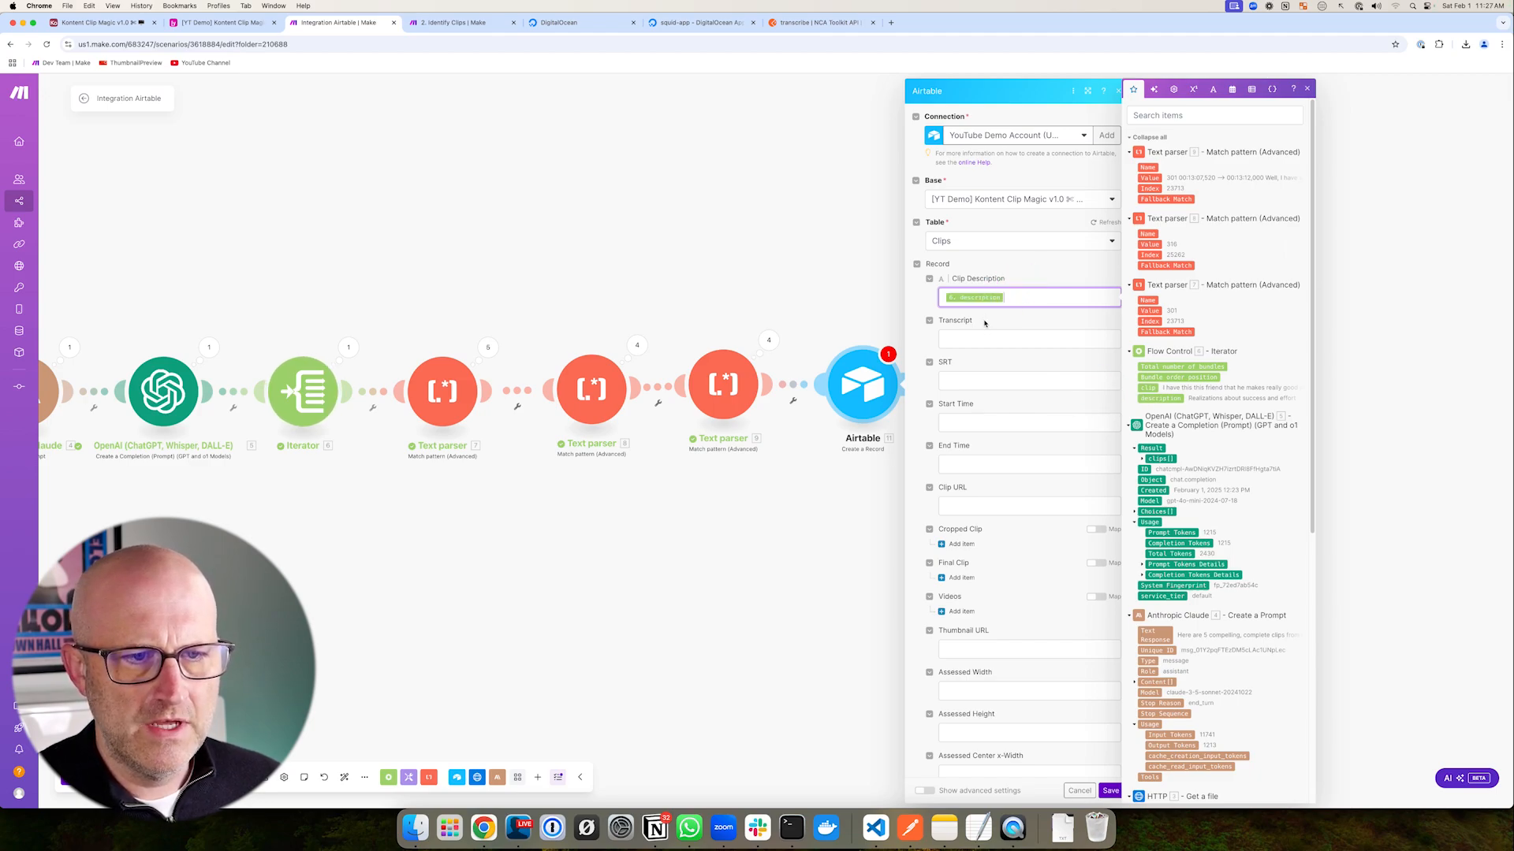
{"action": "left_click_drag", "start_coordinate": [1148, 387], "coordinate": [985, 339]}
{"action": "left_click", "coordinate": [968, 379]}
{"action": "mouse_move", "coordinate": [1025, 192]}
{"action": "left_mouse_down"}
{"action": "mouse_move", "coordinate": [1123, 175]}
{"action": "mouse_move", "coordinate": [1098, 175]}
{"action": "mouse_move", "coordinate": [1025, 380]}
{"action": "mouse_move", "coordinate": [983, 446]}
{"action": "mouse_move", "coordinate": [979, 411]}
{"action": "mouse_move", "coordinate": [980, 453]}
{"action": "left_mouse_up"}
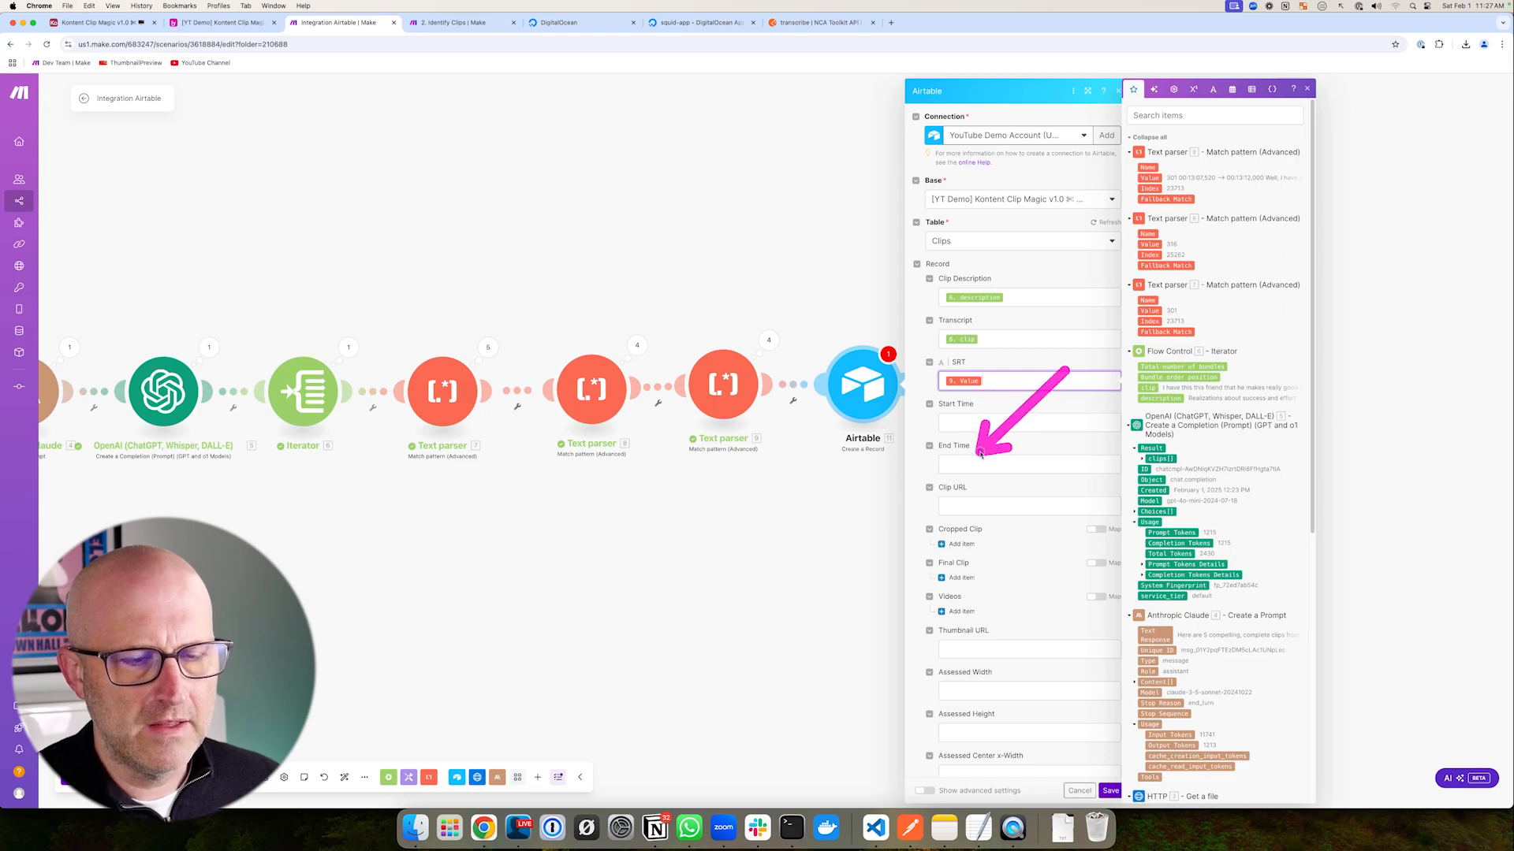
{"action": "left_click_drag", "start_coordinate": [286, 157], "coordinate": [246, 28]}
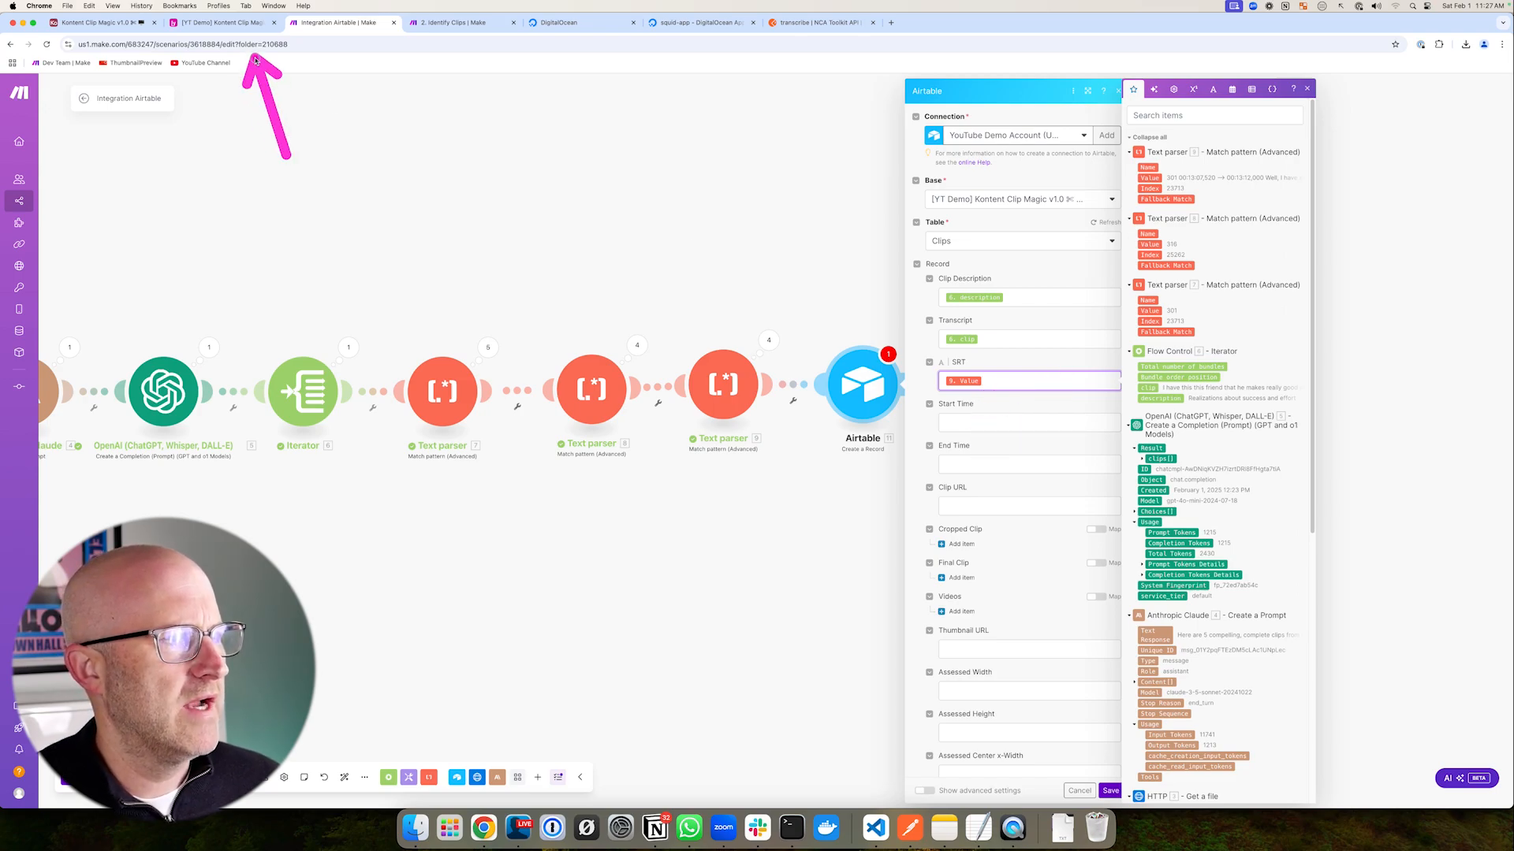
- Turn on the Airtable base's Detect Start / End Time automation, which runs when SRT is not empty
{"action": "left_click", "coordinate": [221, 22]}
{"action": "left_click_drag", "start_coordinate": [460, 235], "coordinate": [478, 135]}
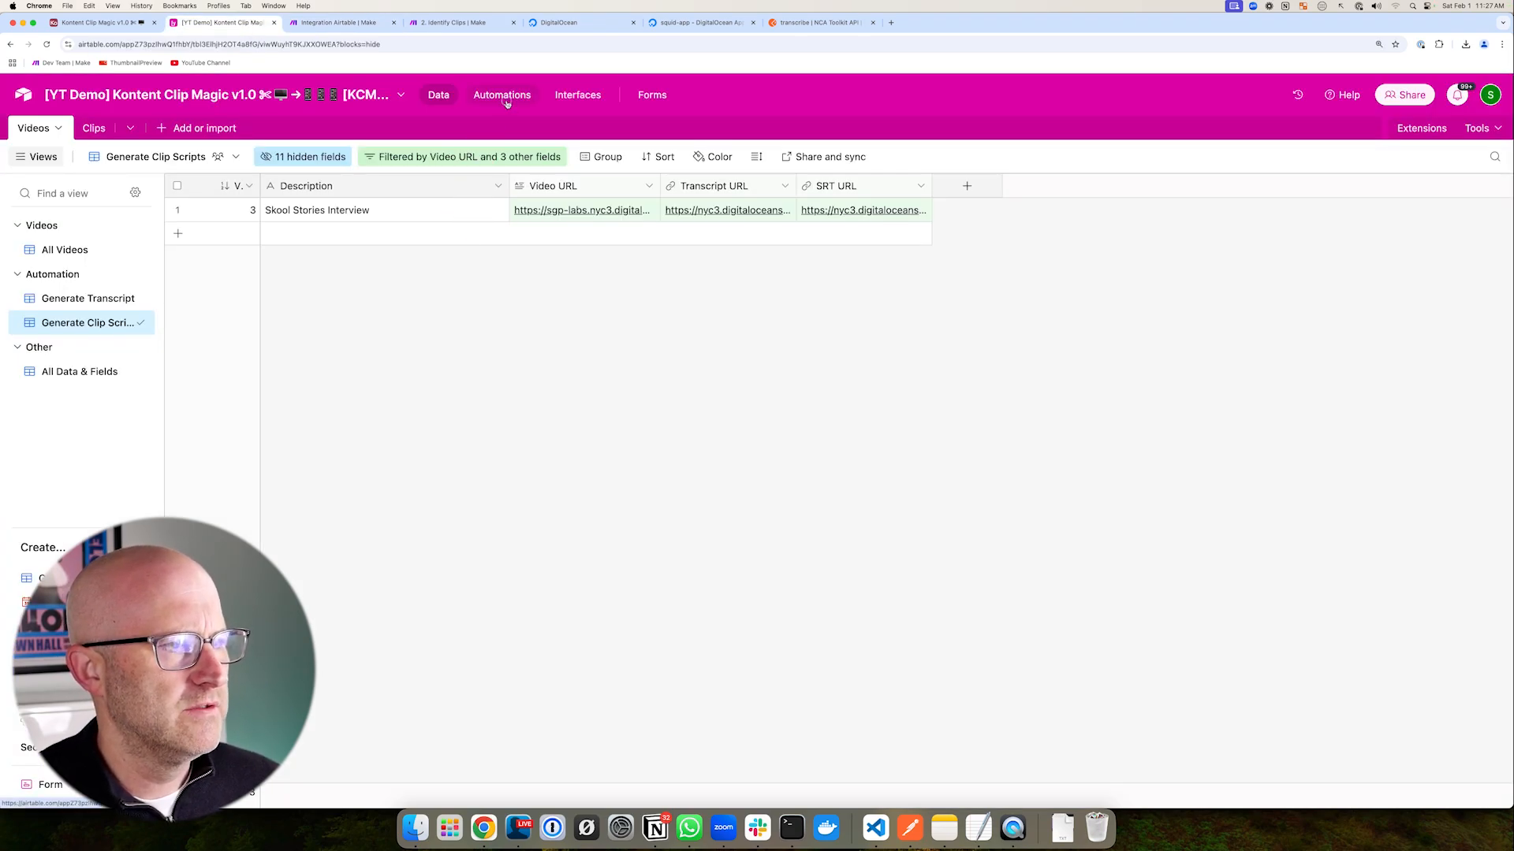
{"action": "left_click", "coordinate": [505, 99]}
{"action": "mouse_move", "coordinate": [181, 519]}
{"action": "left_mouse_down"}
{"action": "mouse_move", "coordinate": [51, 433]}
{"action": "mouse_move", "coordinate": [175, 426]}
{"action": "left_mouse_up"}
{"action": "left_click", "coordinate": [407, 133]}
{"action": "left_click_drag", "start_coordinate": [452, 326], "coordinate": [569, 251]}
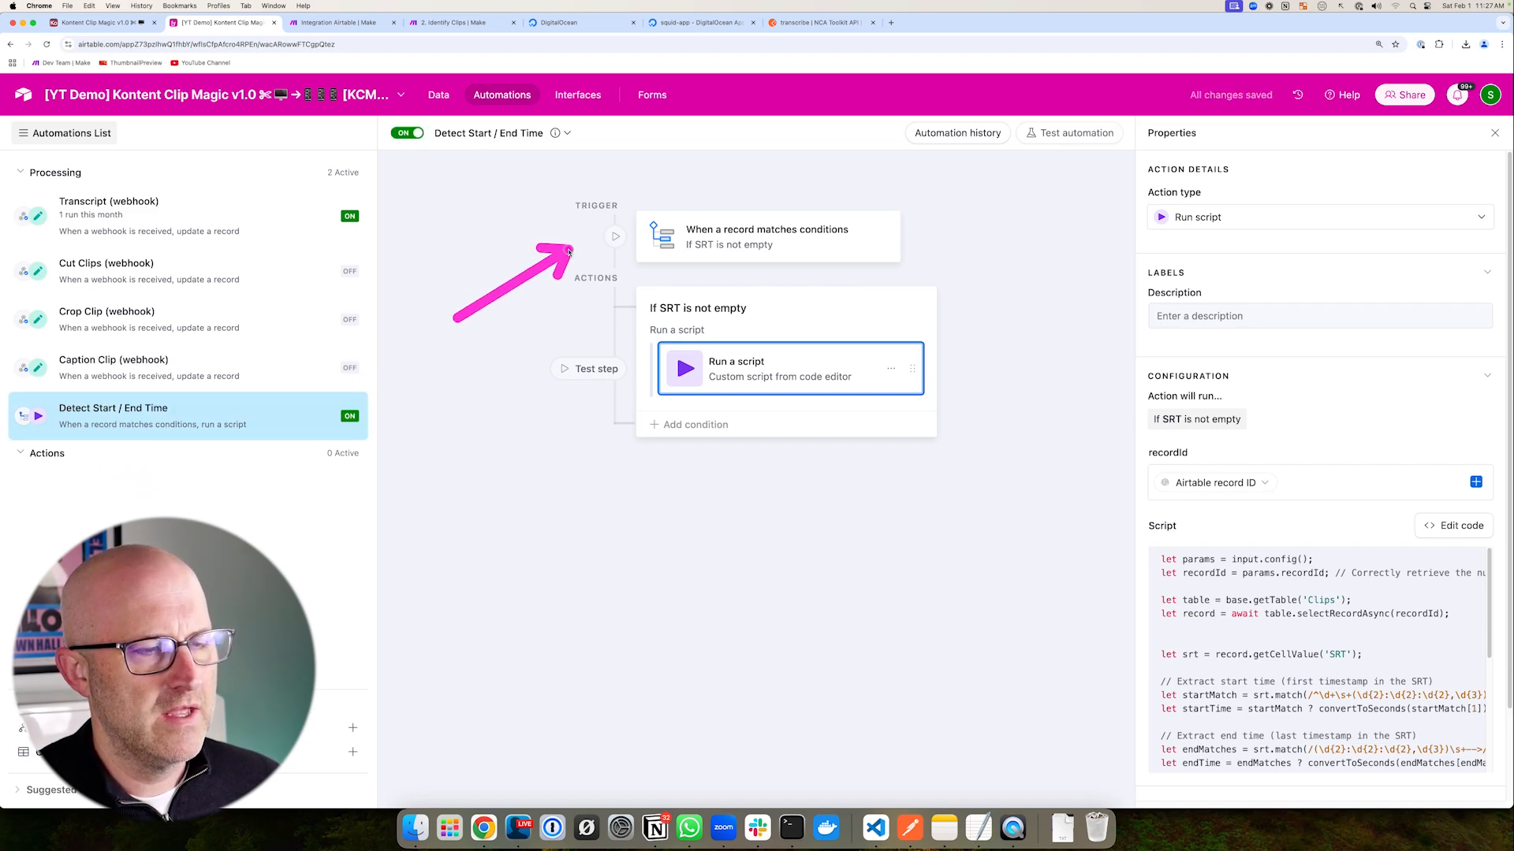
{"action": "left_click_drag", "start_coordinate": [773, 151], "coordinate": [727, 207]}
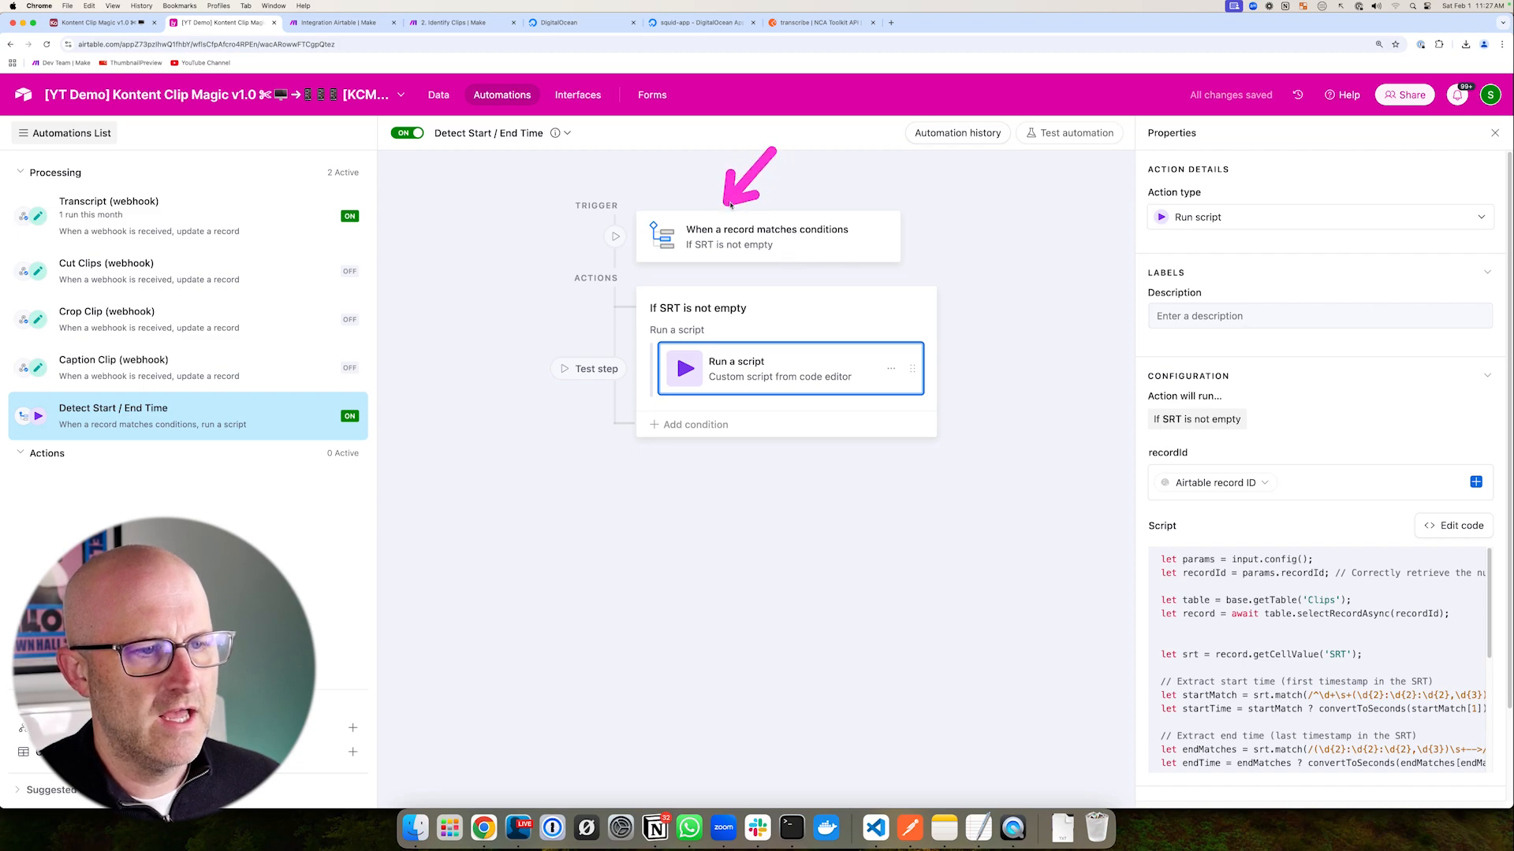
{"action": "left_click_drag", "start_coordinate": [1062, 398], "coordinate": [952, 371]}
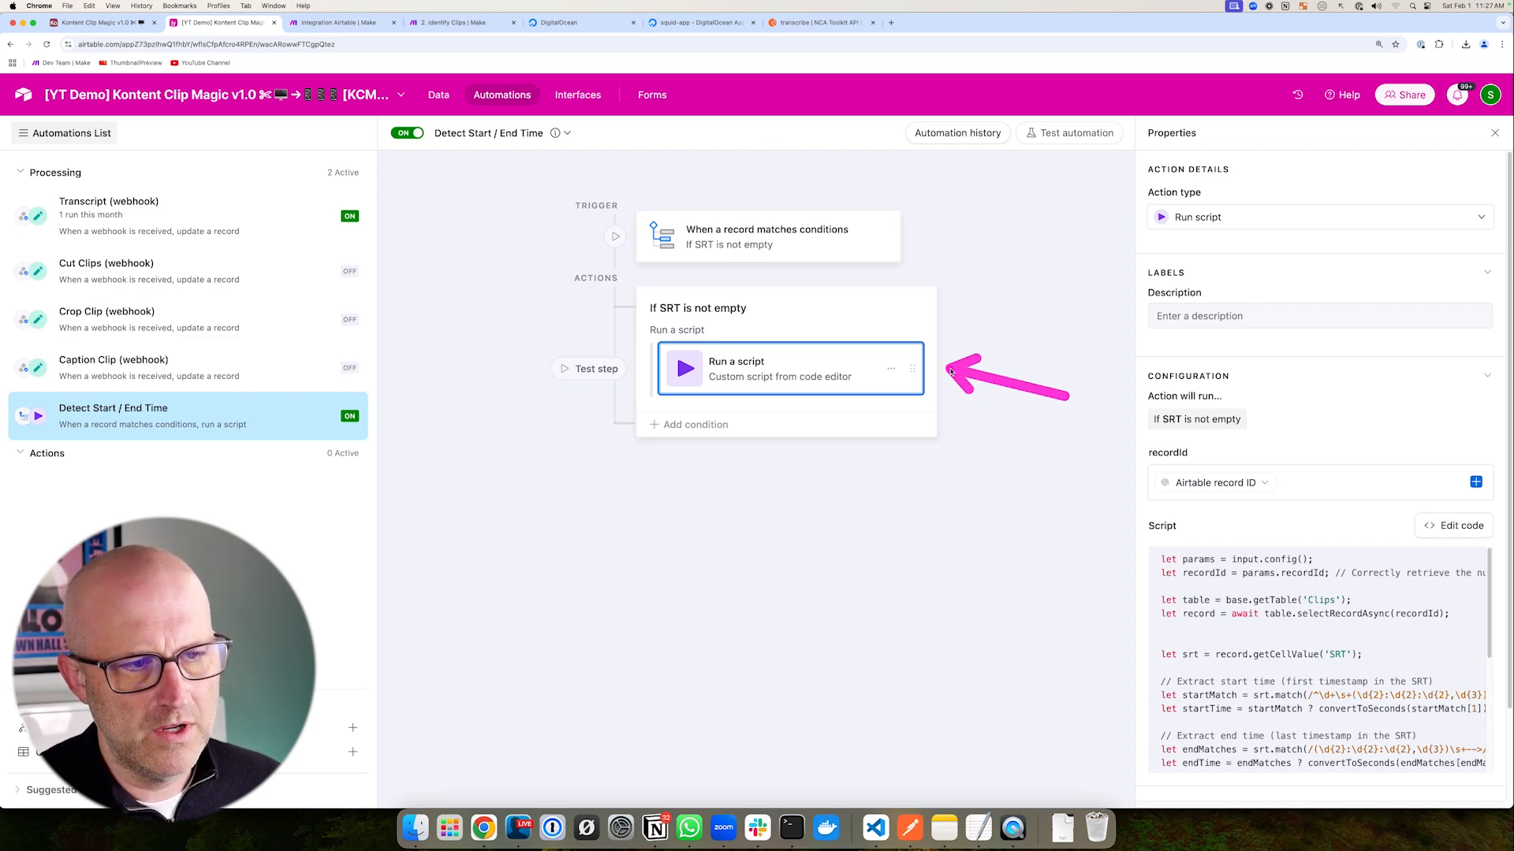
{"action": "left_click_drag", "start_coordinate": [585, 266], "coordinate": [958, 465]}
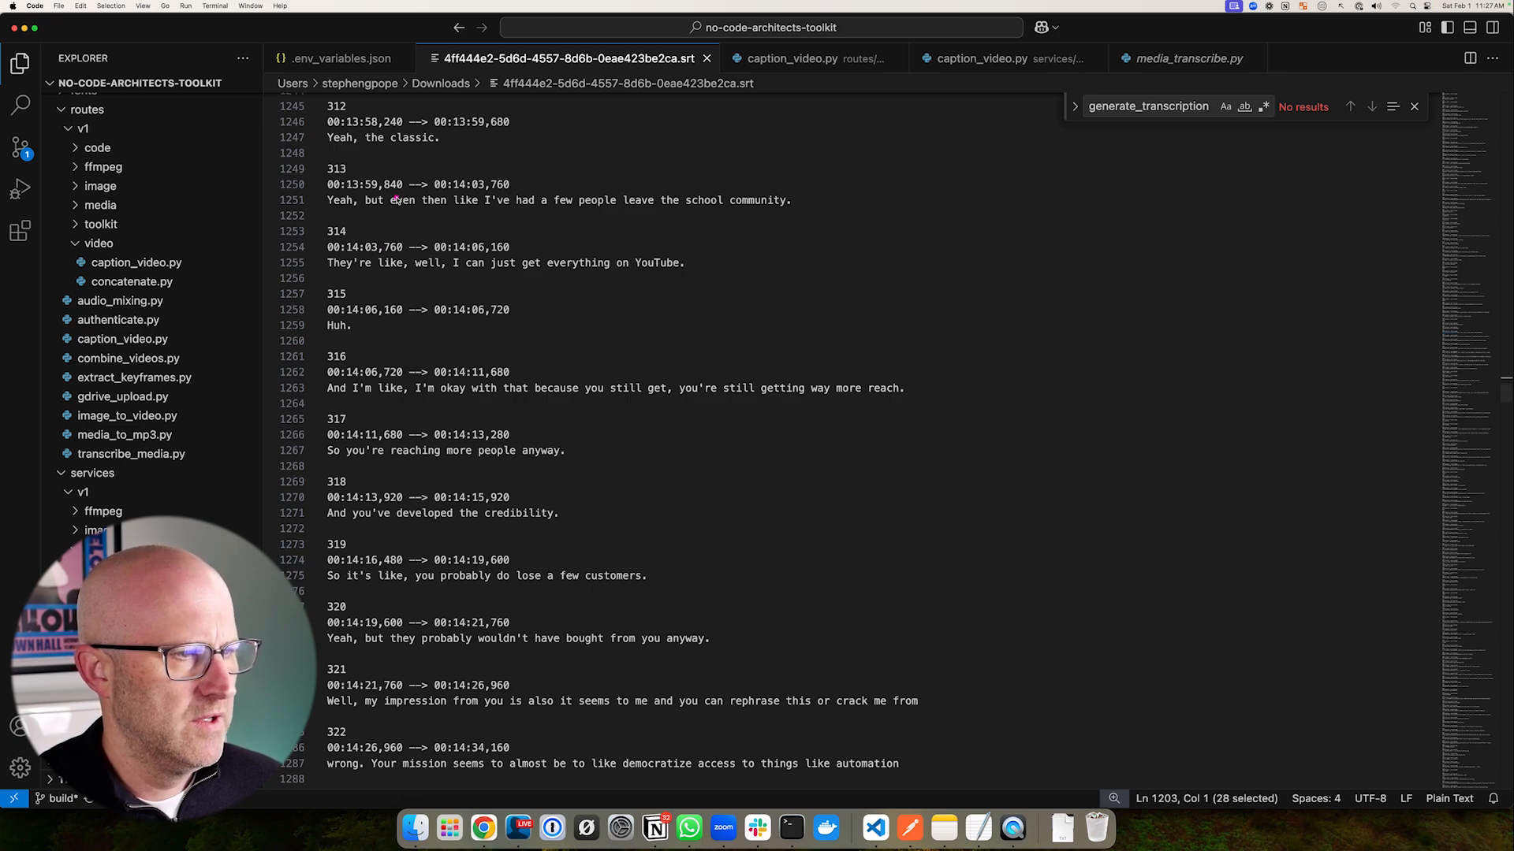
{"action": "left_click_drag", "start_coordinate": [396, 198], "coordinate": [341, 286]}
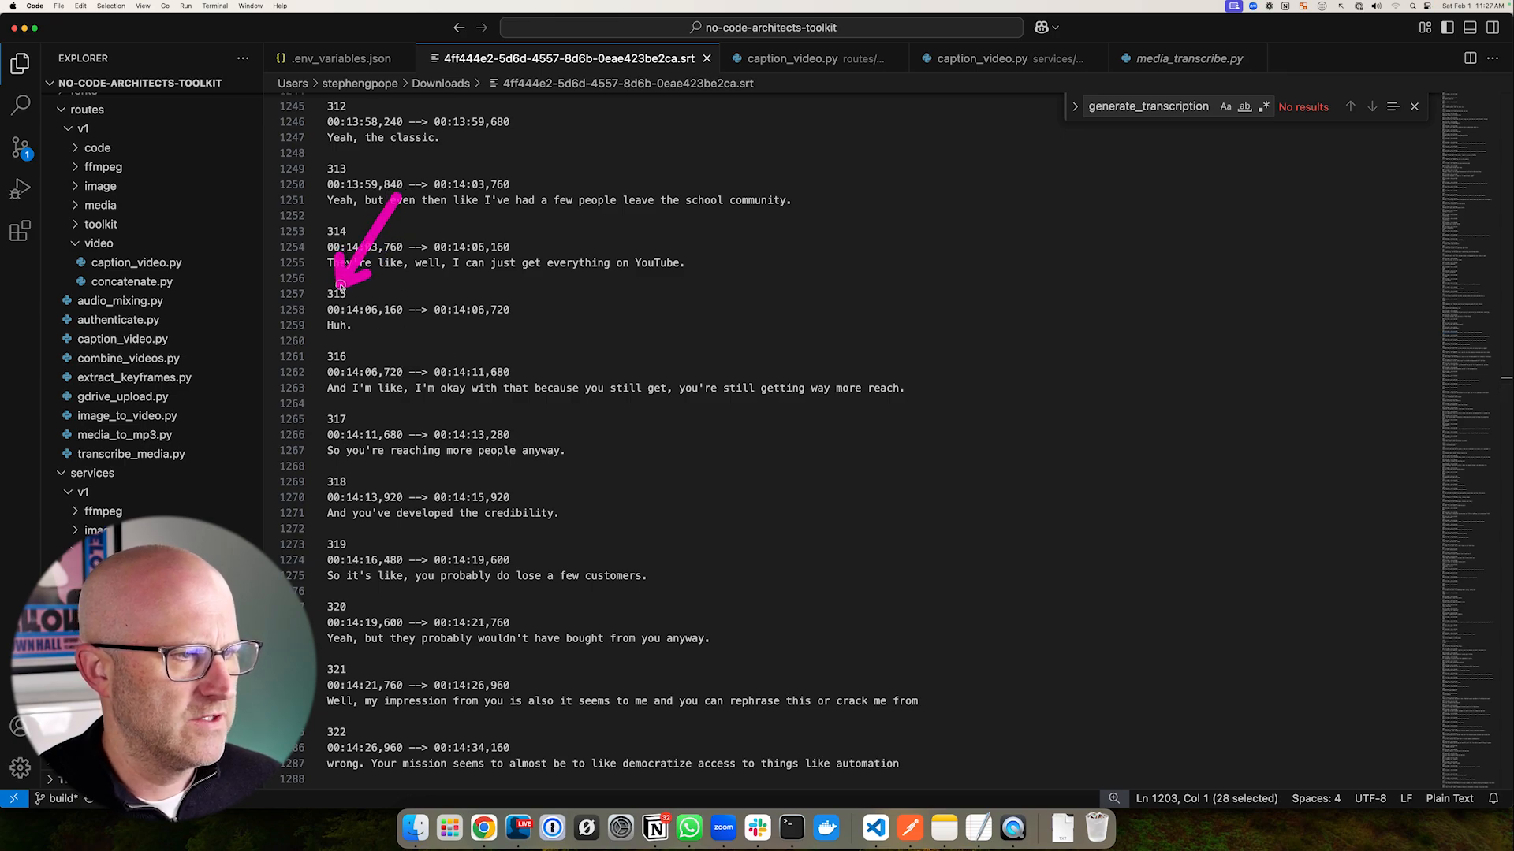
{"action": "left_click_drag", "start_coordinate": [574, 287], "coordinate": [452, 357]}
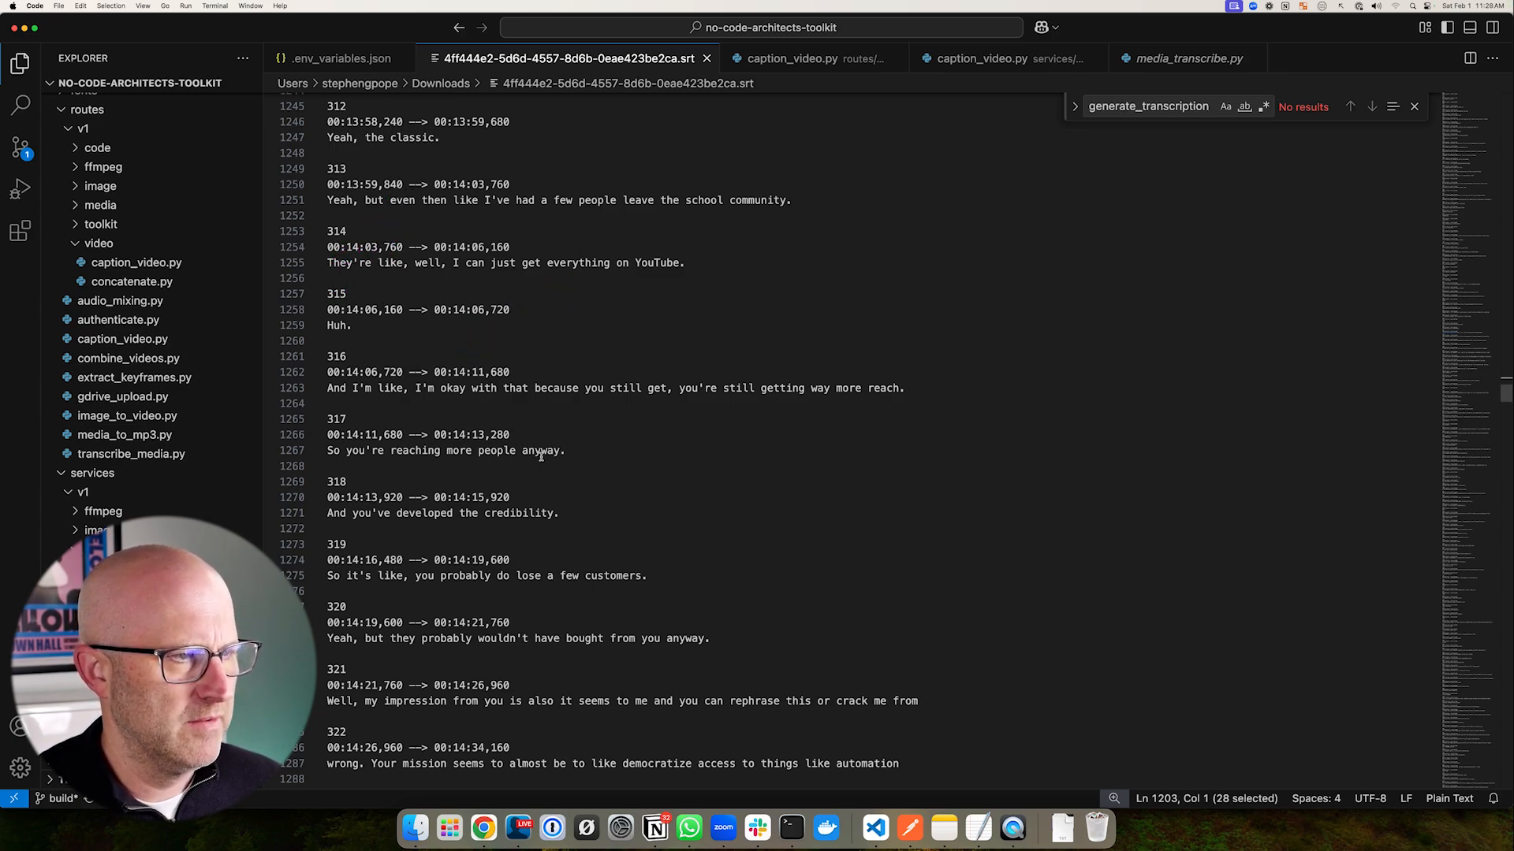
{"action": "left_click_drag", "start_coordinate": [665, 578], "coordinate": [312, 233]}
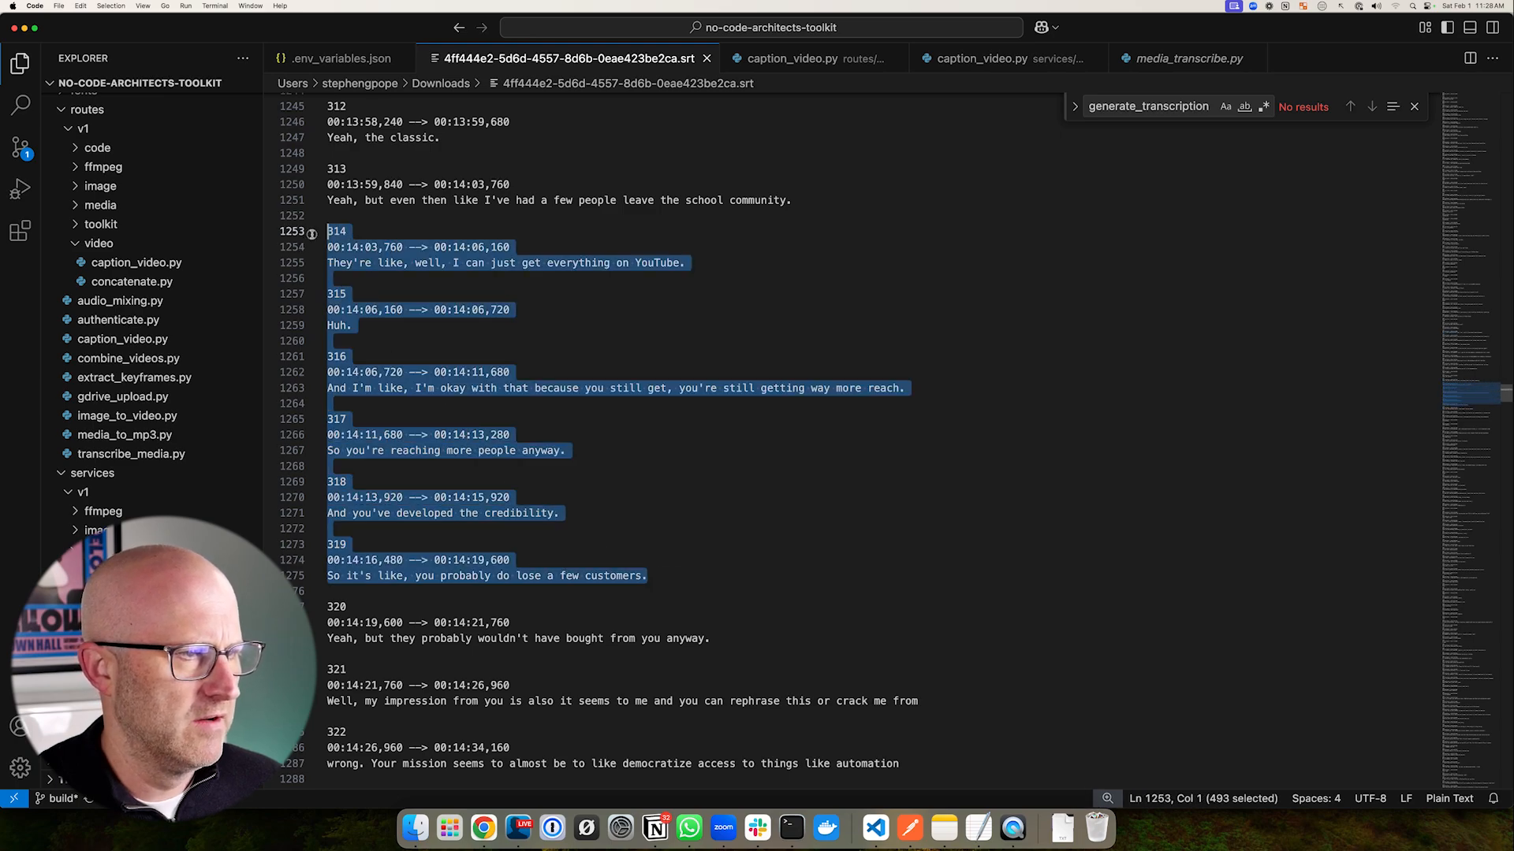
{"action": "left_click_drag", "start_coordinate": [435, 149], "coordinate": [355, 230]}
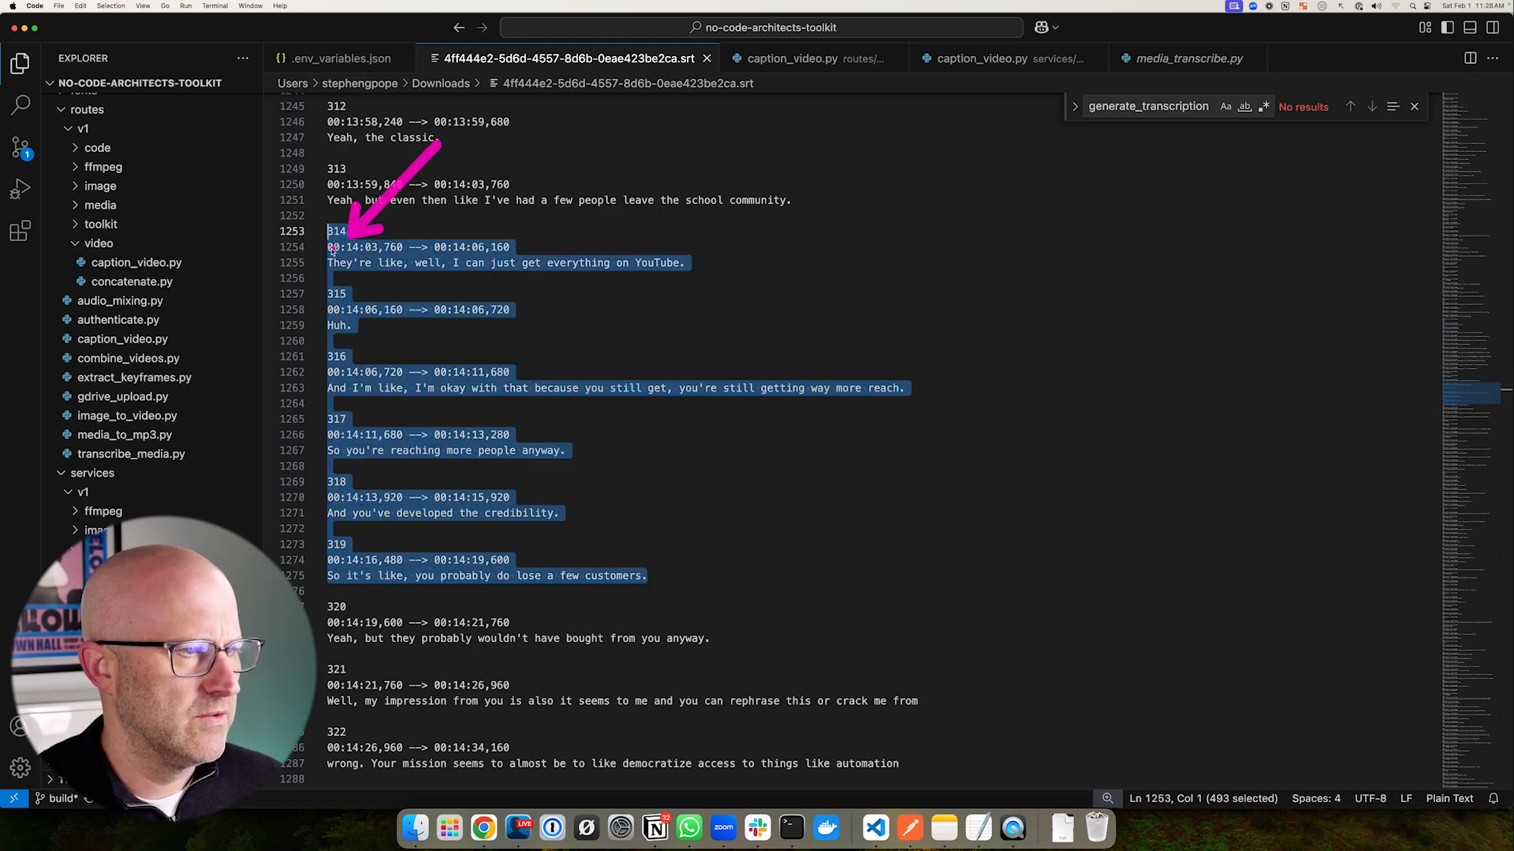
{"action": "left_click_drag", "start_coordinate": [445, 184], "coordinate": [384, 250]}
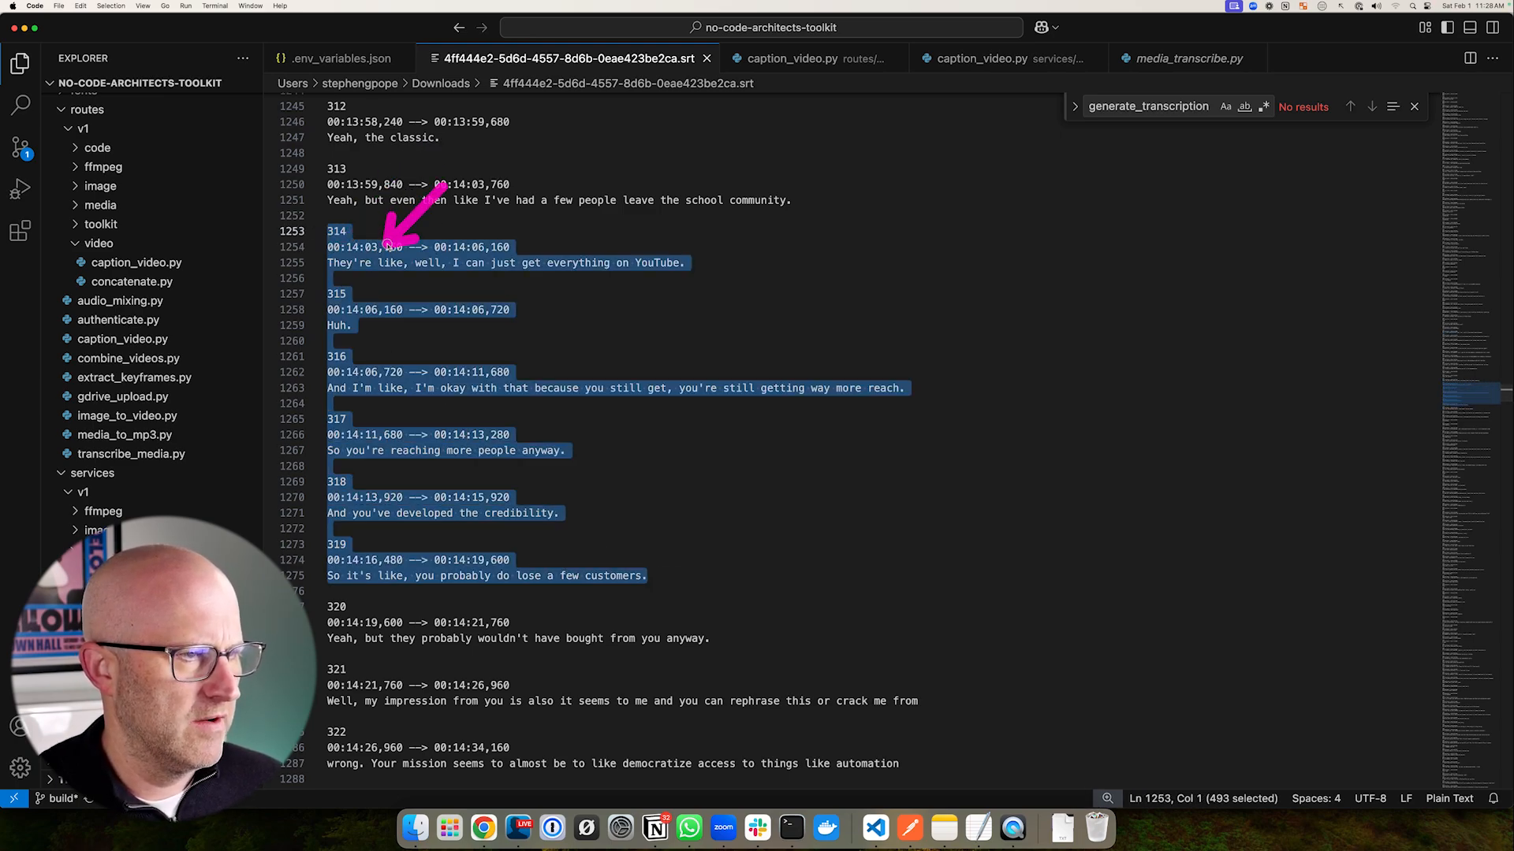
{"action": "left_click_drag", "start_coordinate": [593, 476], "coordinate": [516, 554]}
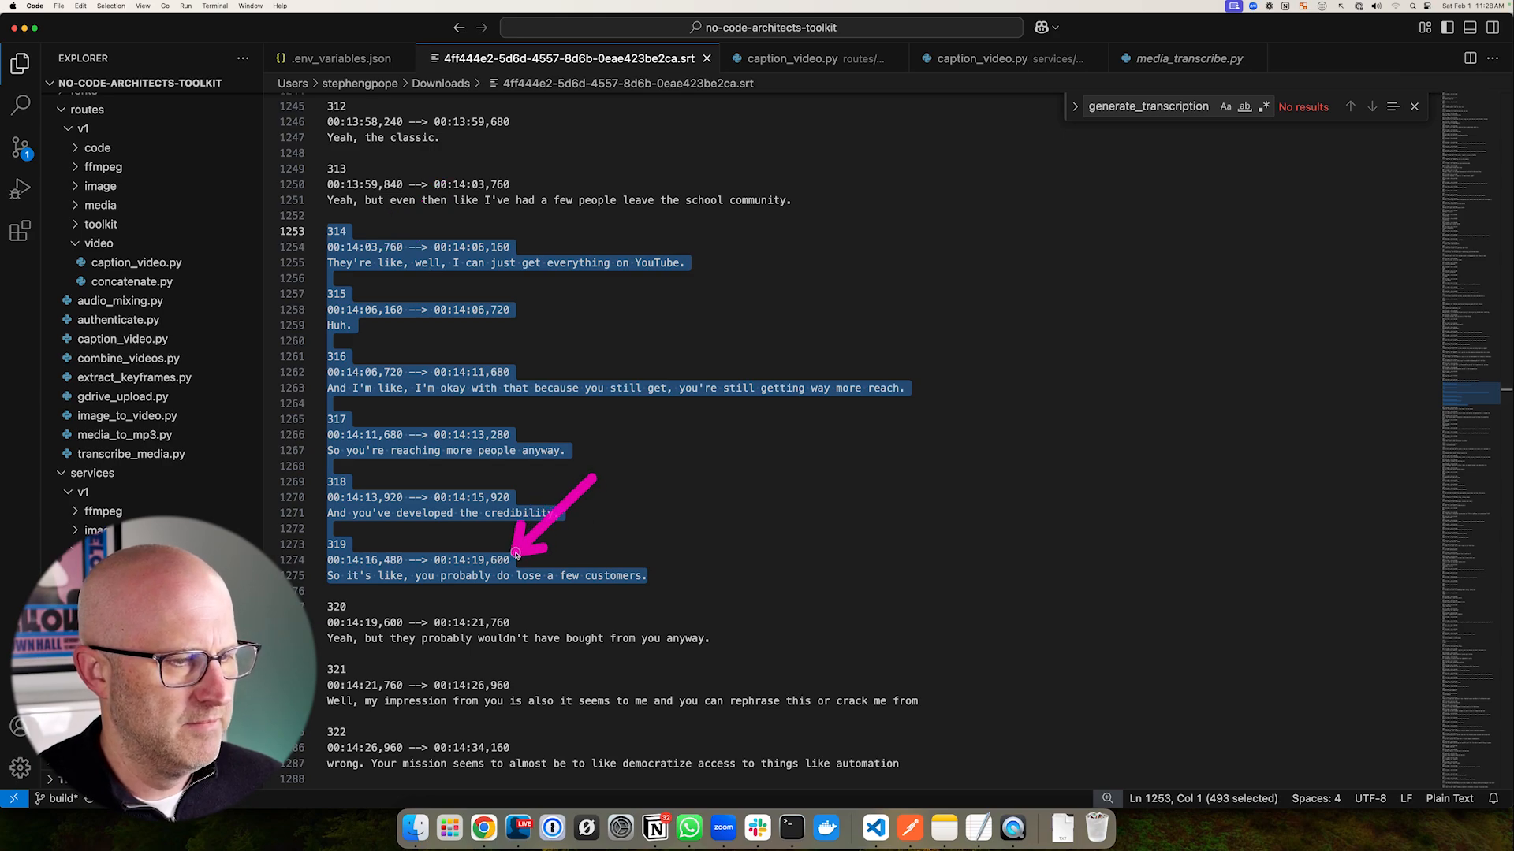
{"action": "left_click_drag", "start_coordinate": [648, 578], "coordinate": [292, 246]}
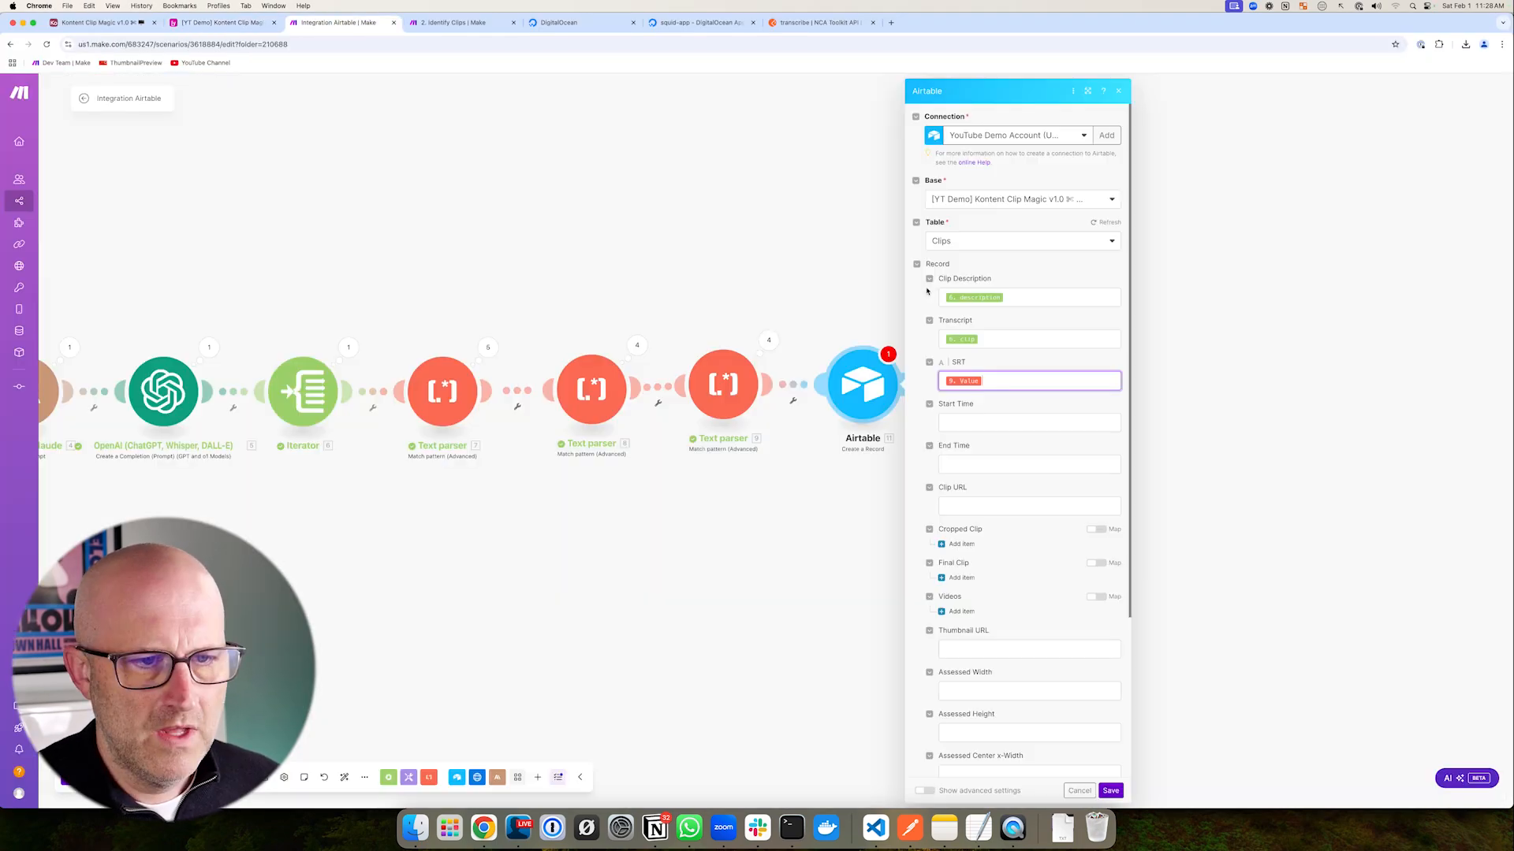
- Save the Airtable Create a Record module settings
{"action": "scroll", "coordinate": [927, 290], "scroll_direction": "down", "scroll_amount": 4}
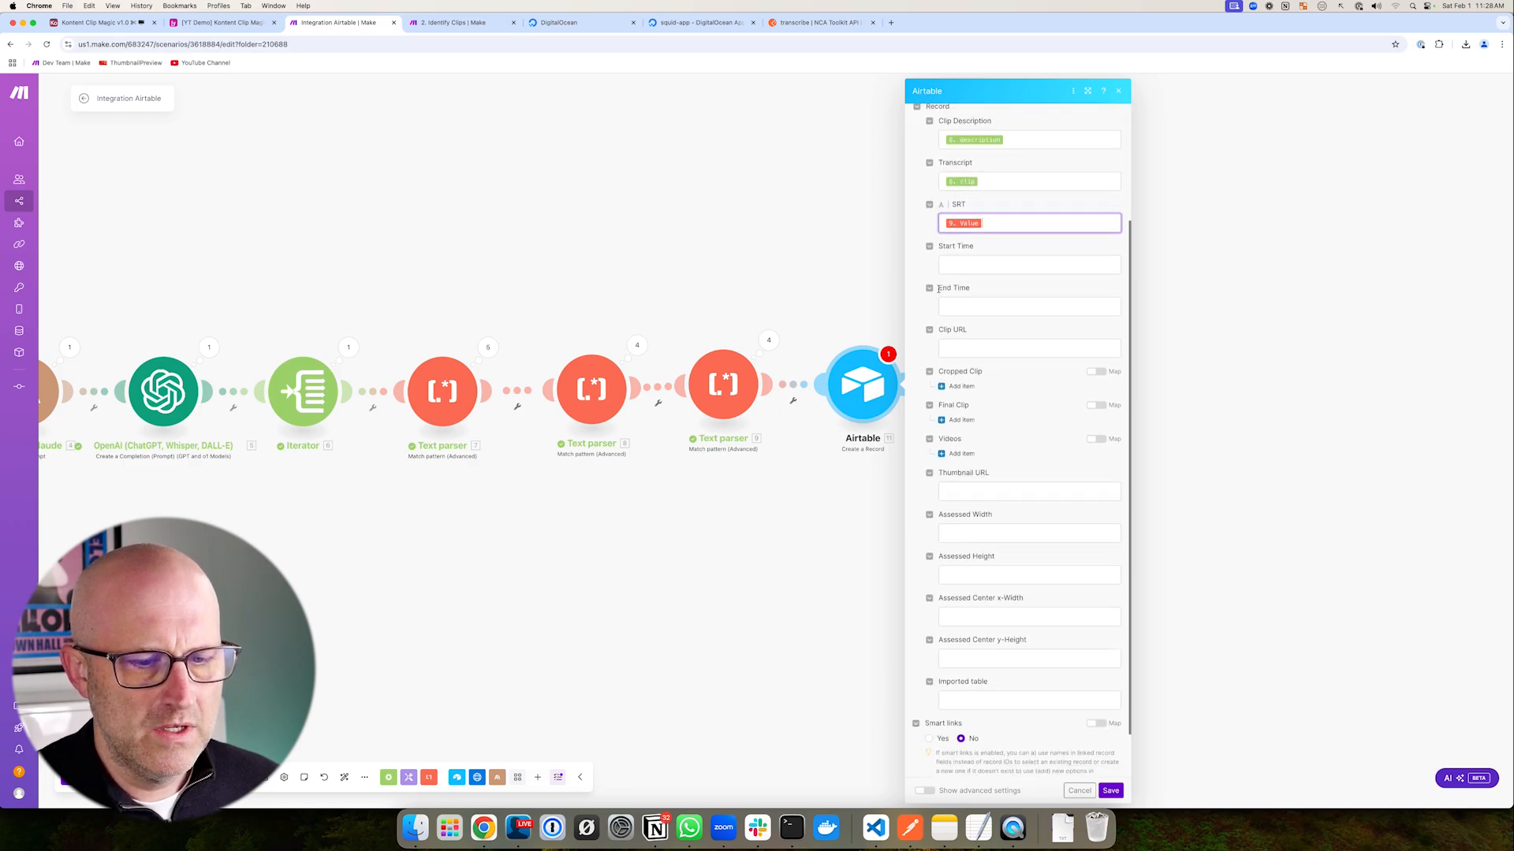
{"action": "scroll", "coordinate": [938, 289], "scroll_direction": "down", "scroll_amount": 2}
{"action": "scroll", "coordinate": [968, 294], "scroll_direction": "up", "scroll_amount": 6}
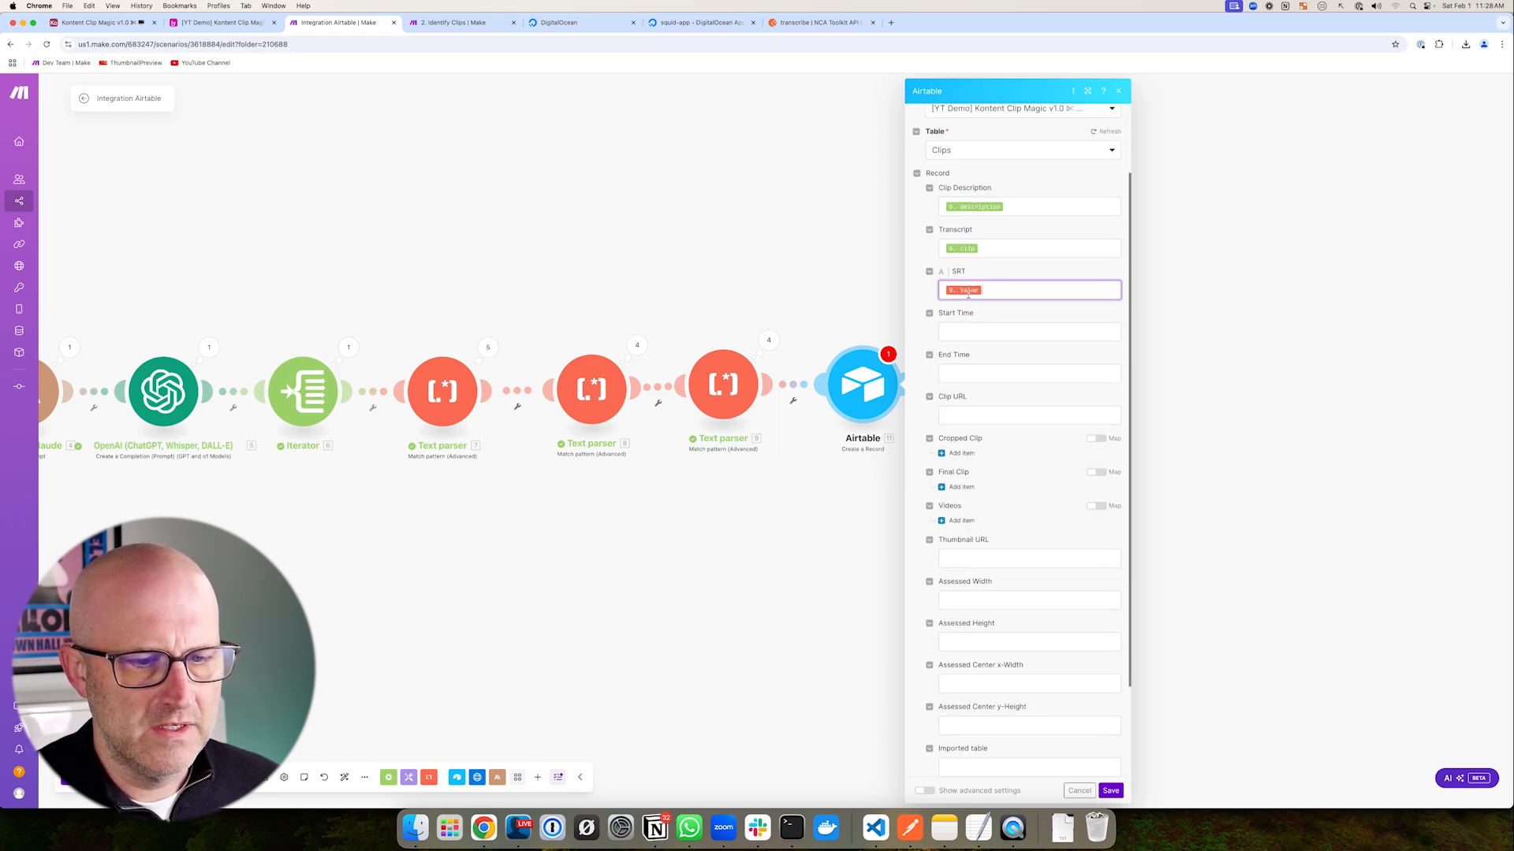
{"action": "left_click", "coordinate": [1121, 789]}
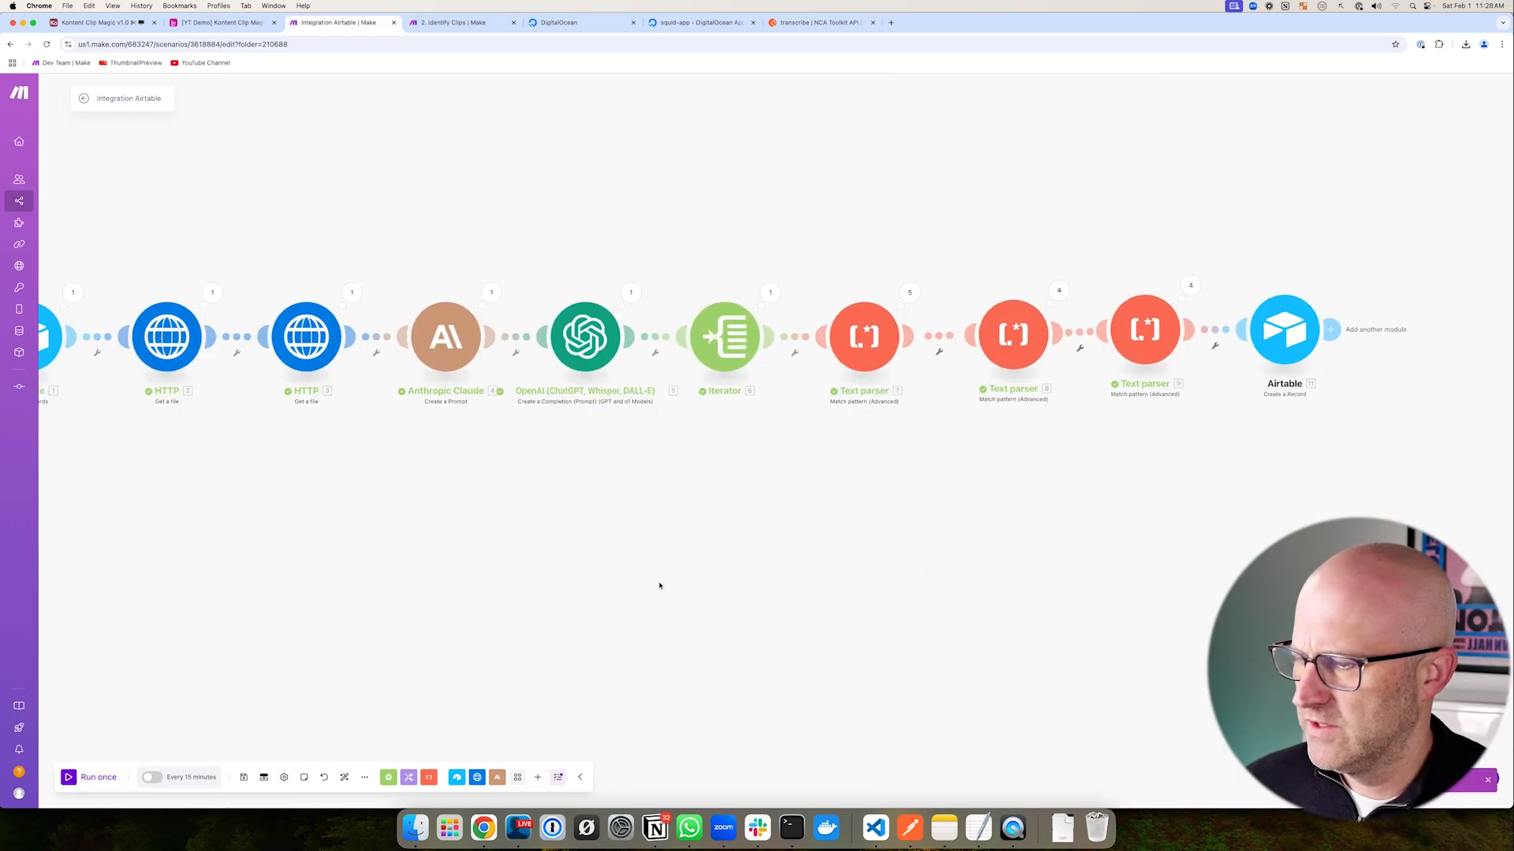
- Run the scenario once and open the Airtable base's data view
{"action": "left_click", "coordinate": [67, 780]}
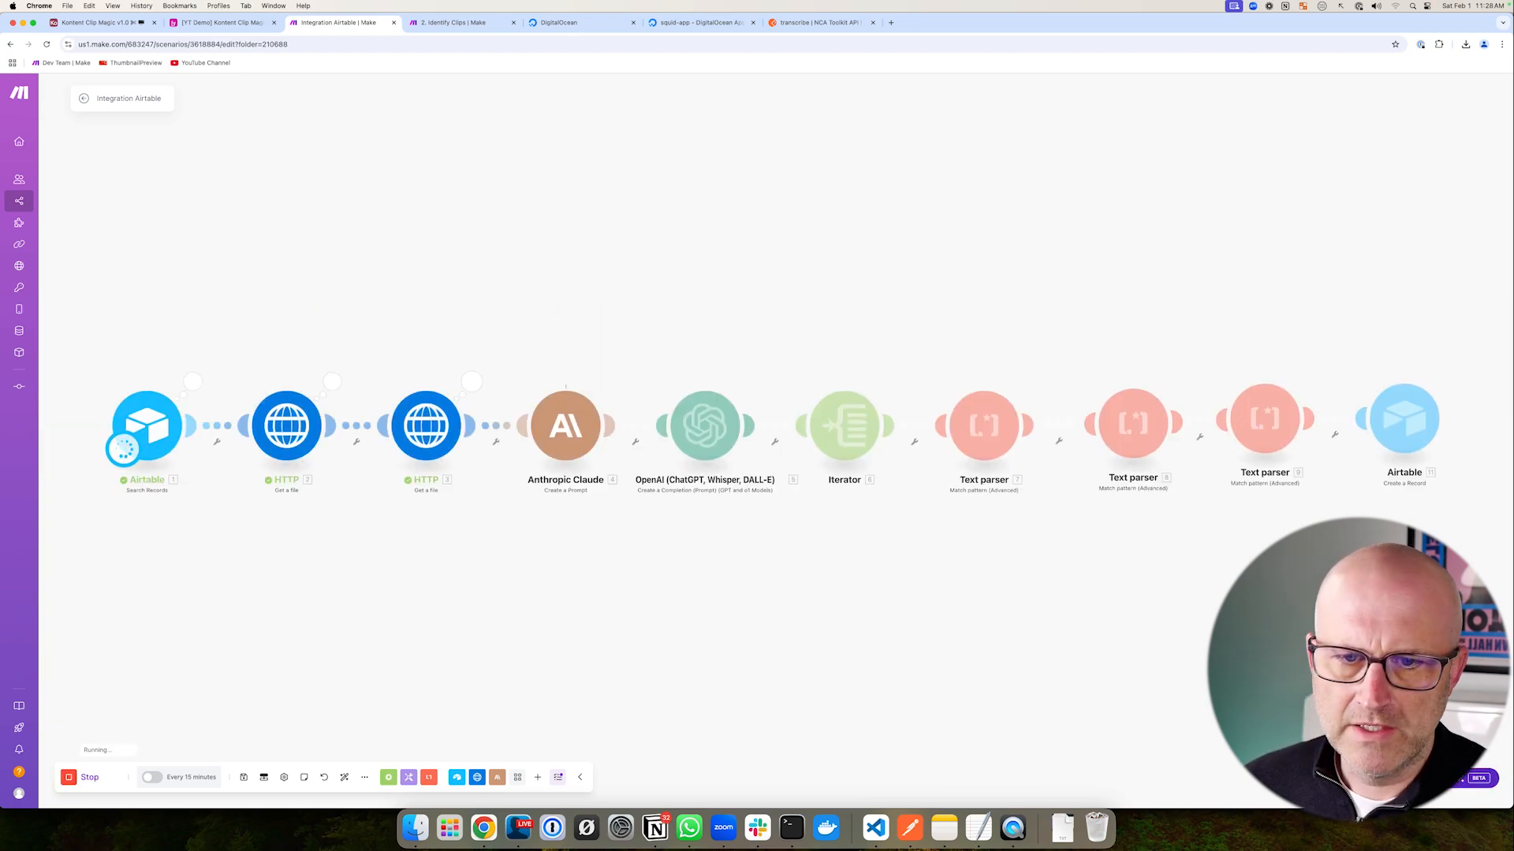
{"action": "left_click", "coordinate": [219, 25]}
{"action": "left_click", "coordinate": [439, 94]}
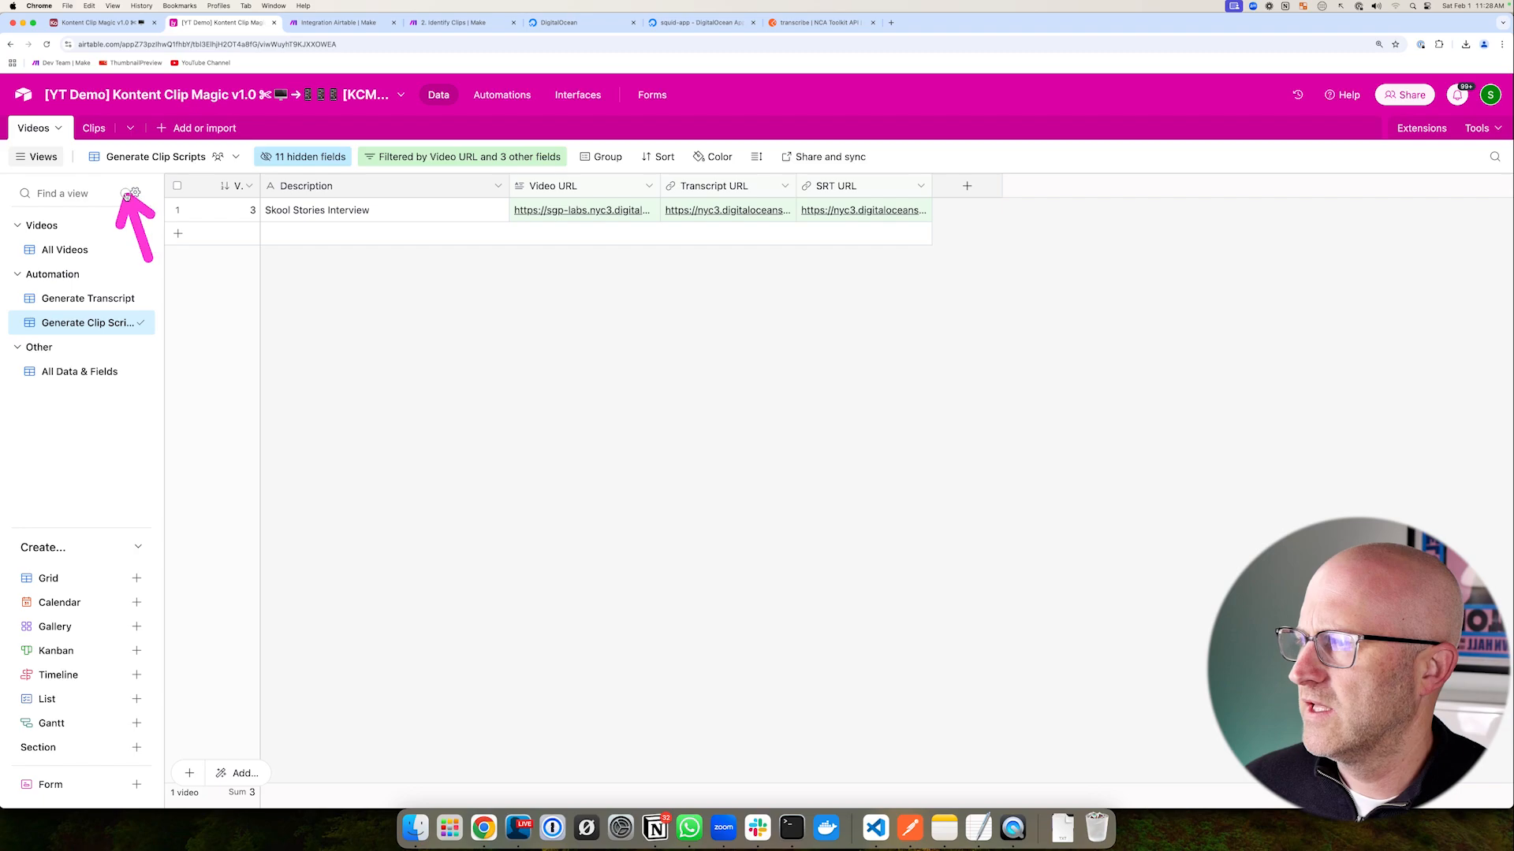
{"action": "left_click", "coordinate": [94, 128]}
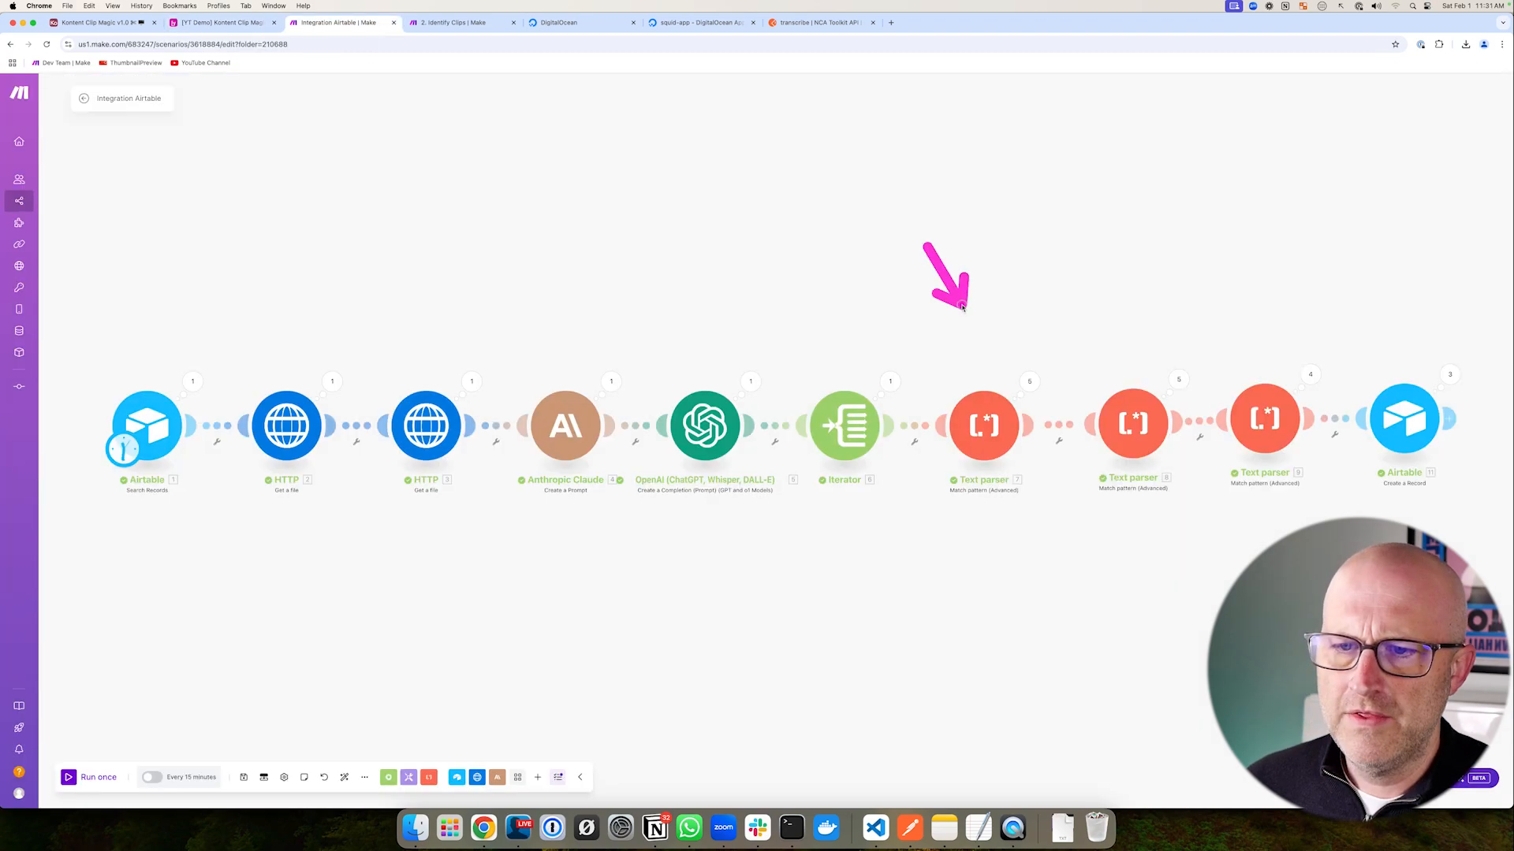
{"action": "left_click", "coordinate": [246, 26]}
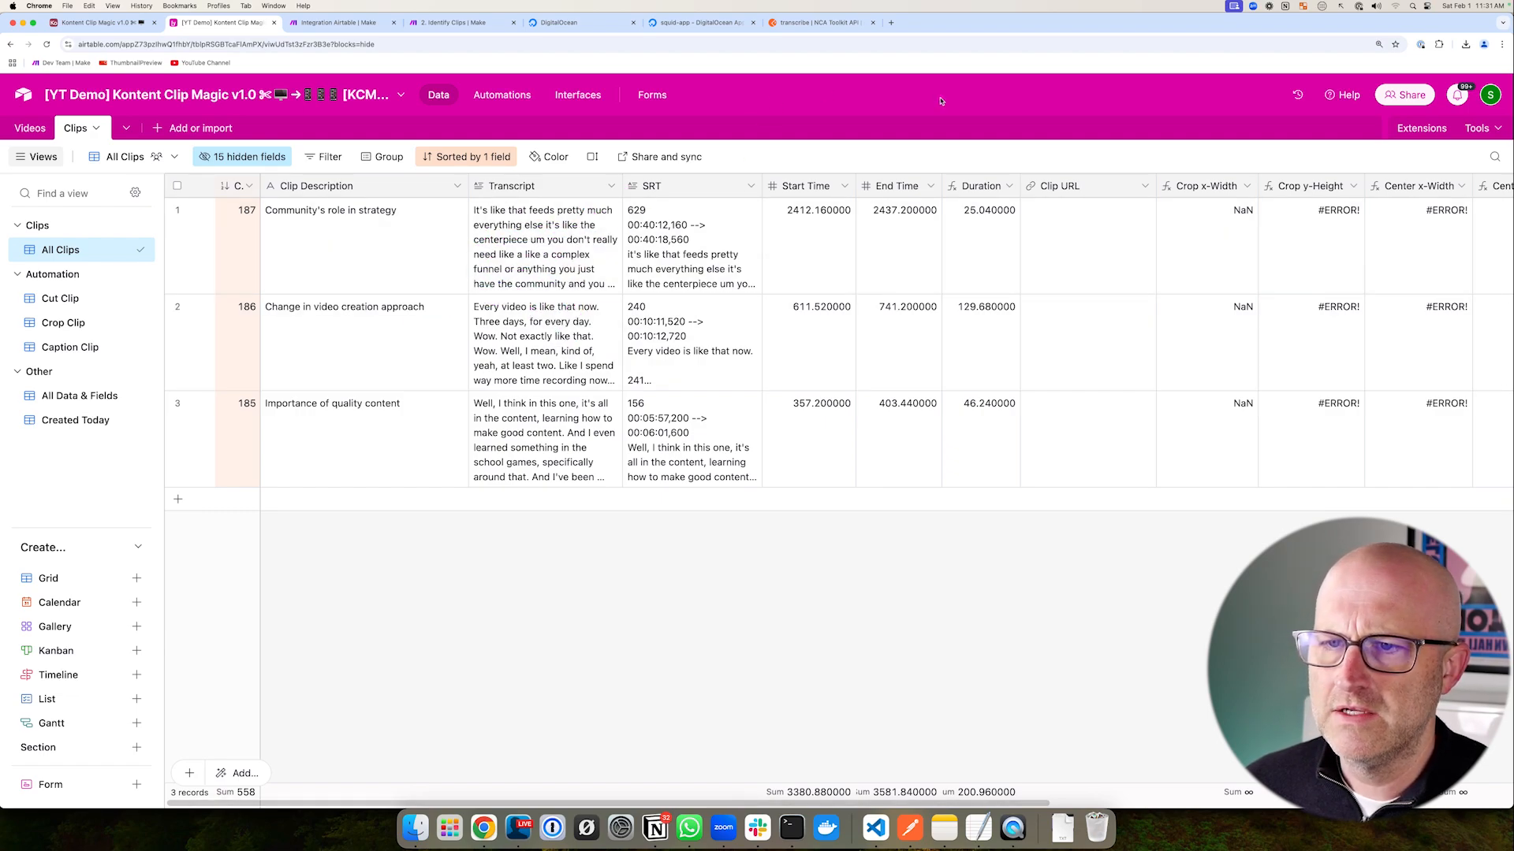
{"action": "mouse_move", "coordinate": [992, 150]}
{"action": "left_mouse_down"}
{"action": "mouse_move", "coordinate": [1175, 433]}
{"action": "mouse_move", "coordinate": [1197, 544]}
{"action": "mouse_move", "coordinate": [1180, 534]}
{"action": "left_mouse_up"}
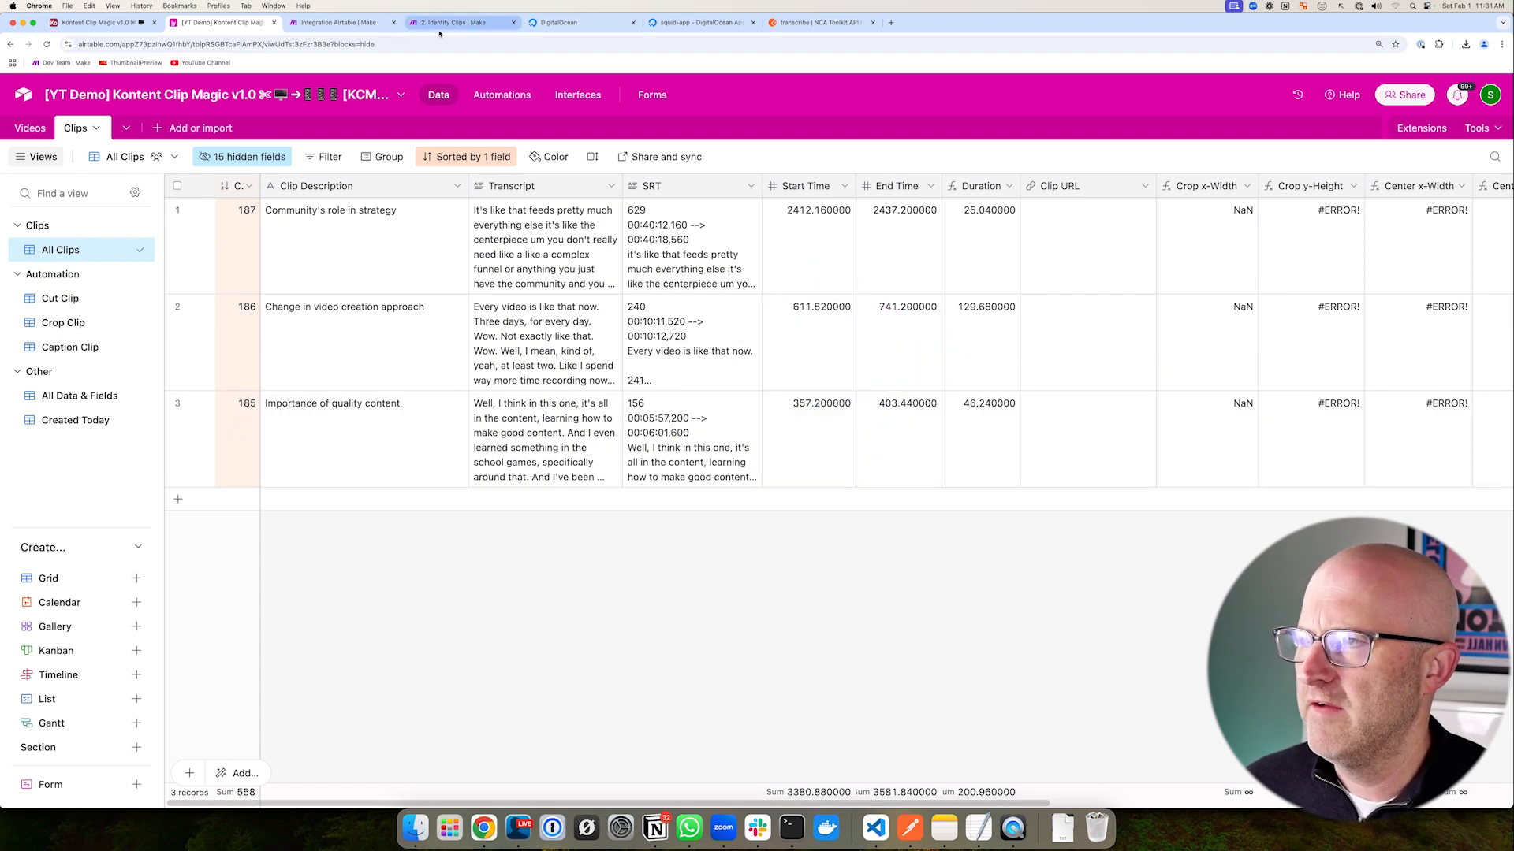
{"action": "left_click", "coordinate": [339, 23]}
{"action": "mouse_move", "coordinate": [496, 349]}
{"action": "left_mouse_down"}
{"action": "mouse_move", "coordinate": [666, 524]}
{"action": "mouse_move", "coordinate": [734, 497]}
{"action": "left_mouse_up"}
{"action": "scroll", "coordinate": [728, 499], "scroll_direction": "right", "scroll_amount": 5}
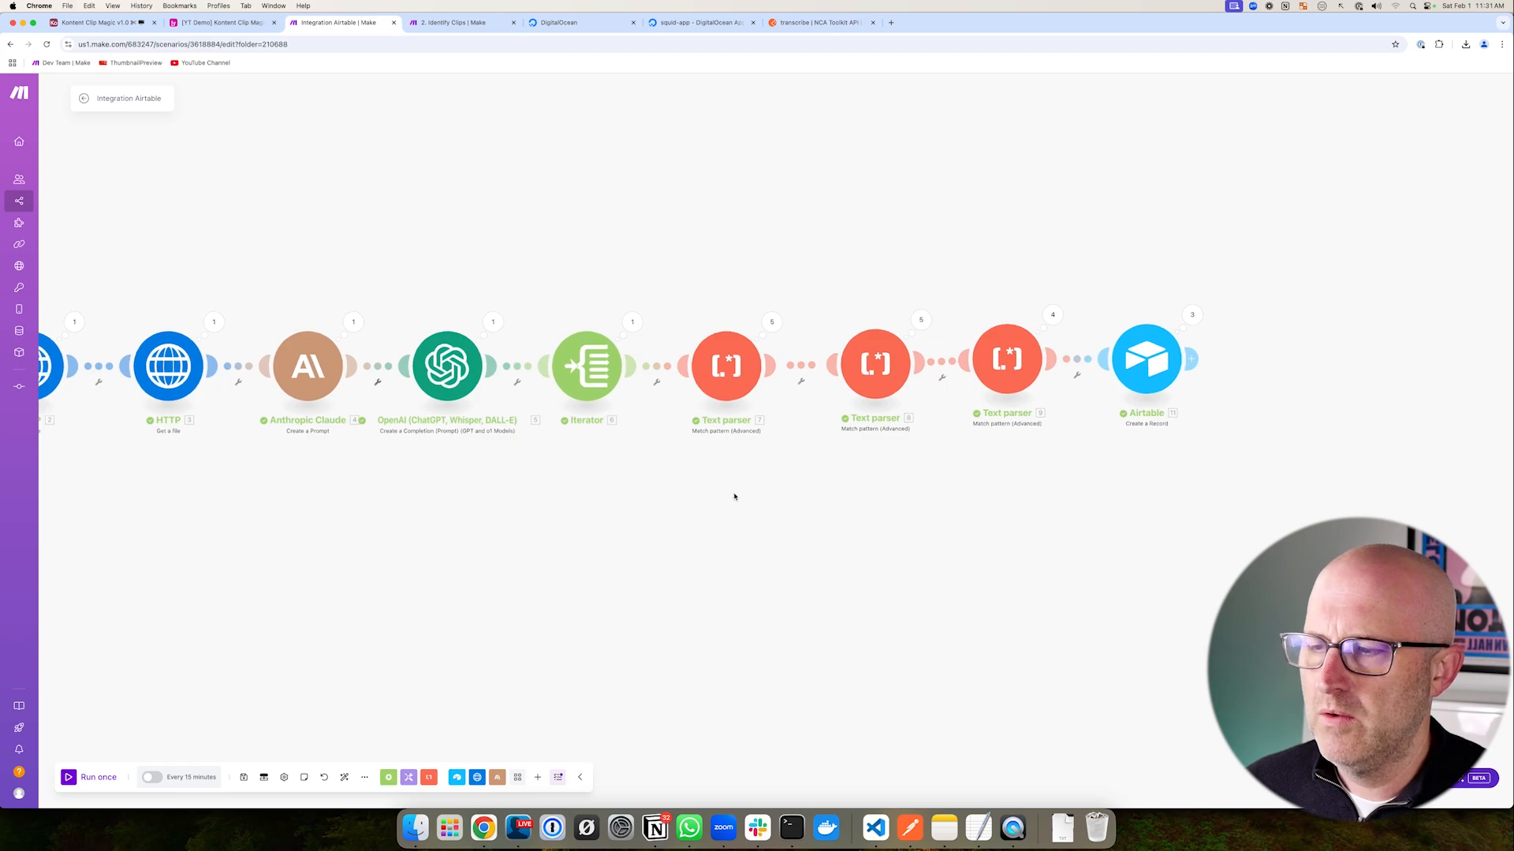
- Annotate the three Text parser modules and the OpenAI module on the canvas
{"action": "mouse_move", "coordinate": [671, 276]}
{"action": "left_mouse_down"}
{"action": "mouse_move", "coordinate": [773, 371]}
{"action": "mouse_move", "coordinate": [972, 466]}
{"action": "mouse_move", "coordinate": [1089, 461]}
{"action": "left_mouse_up"}
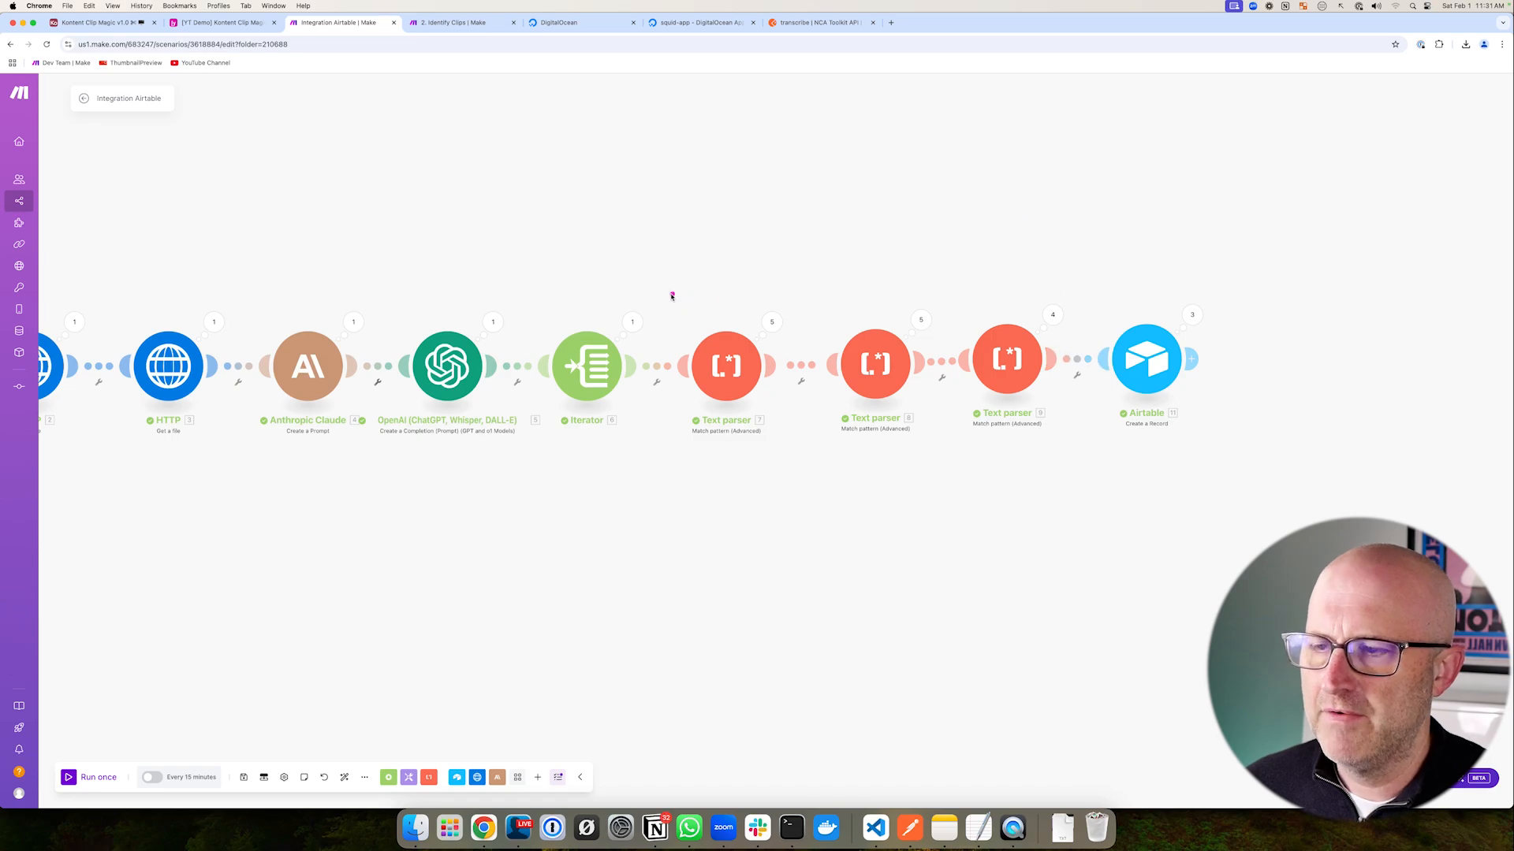
{"action": "mouse_move", "coordinate": [664, 290]}
{"action": "left_mouse_down"}
{"action": "mouse_move", "coordinate": [851, 422]}
{"action": "mouse_move", "coordinate": [1083, 441]}
{"action": "left_mouse_up"}
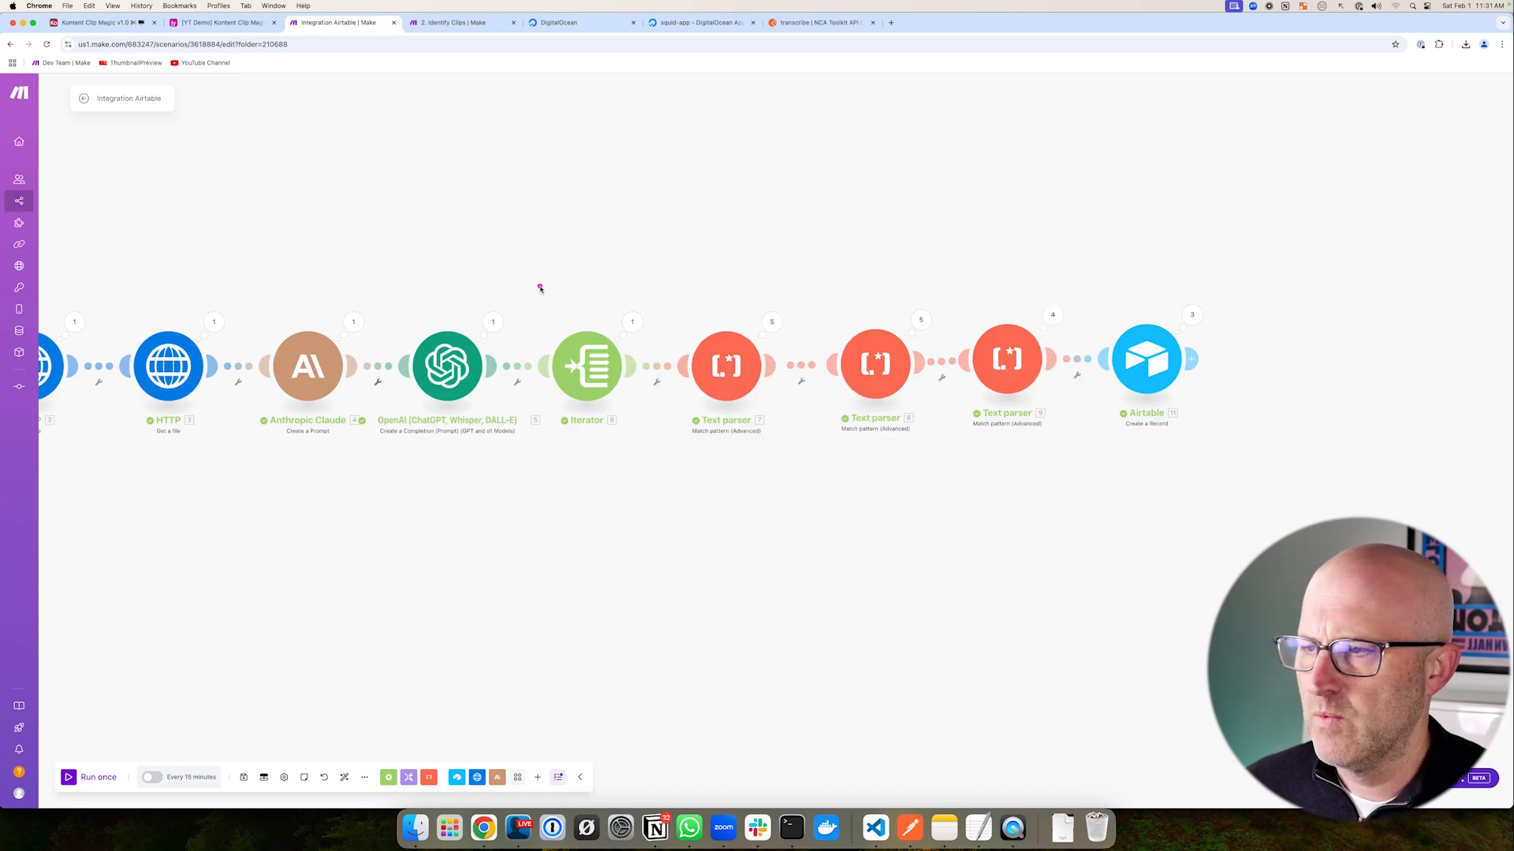
{"action": "mouse_move", "coordinate": [385, 198]}
{"action": "left_mouse_down"}
{"action": "mouse_move", "coordinate": [338, 260]}
{"action": "mouse_move", "coordinate": [447, 294]}
{"action": "left_mouse_up"}
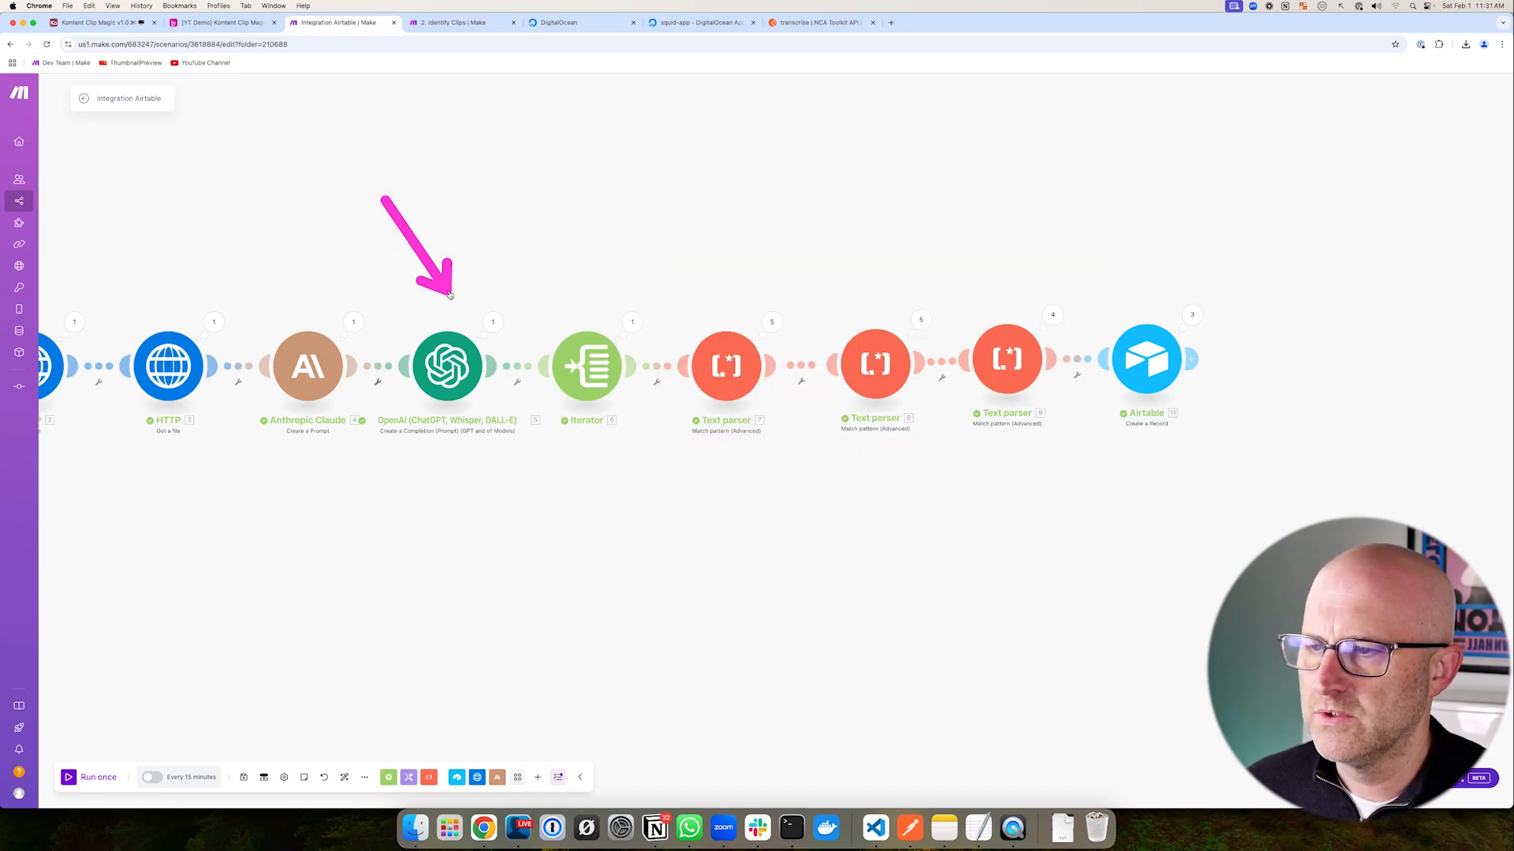
{"action": "left_click_drag", "start_coordinate": [811, 287], "coordinate": [956, 443]}
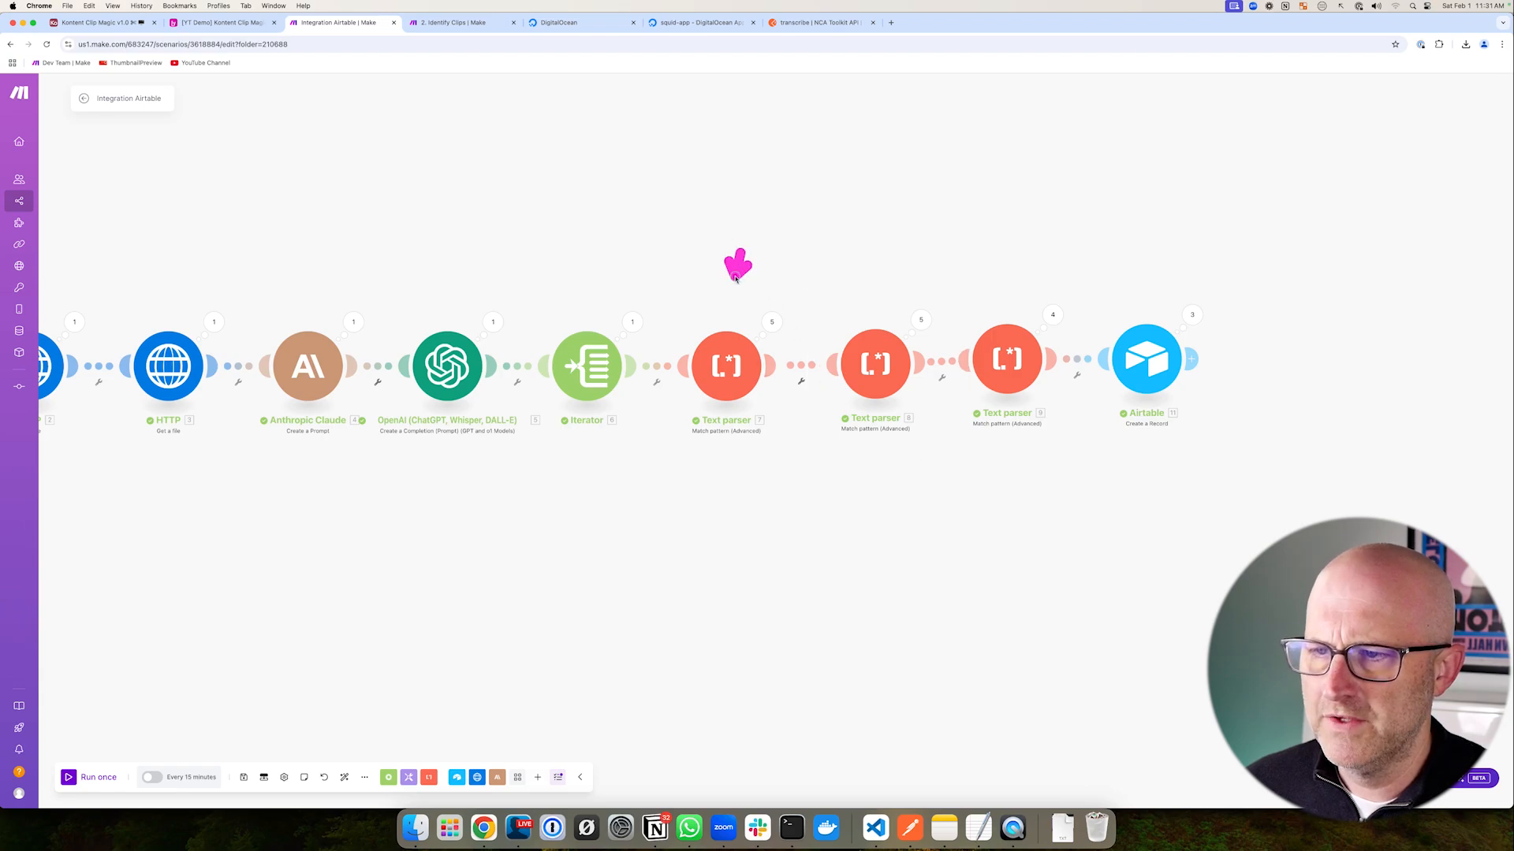
{"action": "left_click_drag", "start_coordinate": [937, 286], "coordinate": [1086, 452]}
{"action": "left_click_drag", "start_coordinate": [884, 228], "coordinate": [875, 315]}
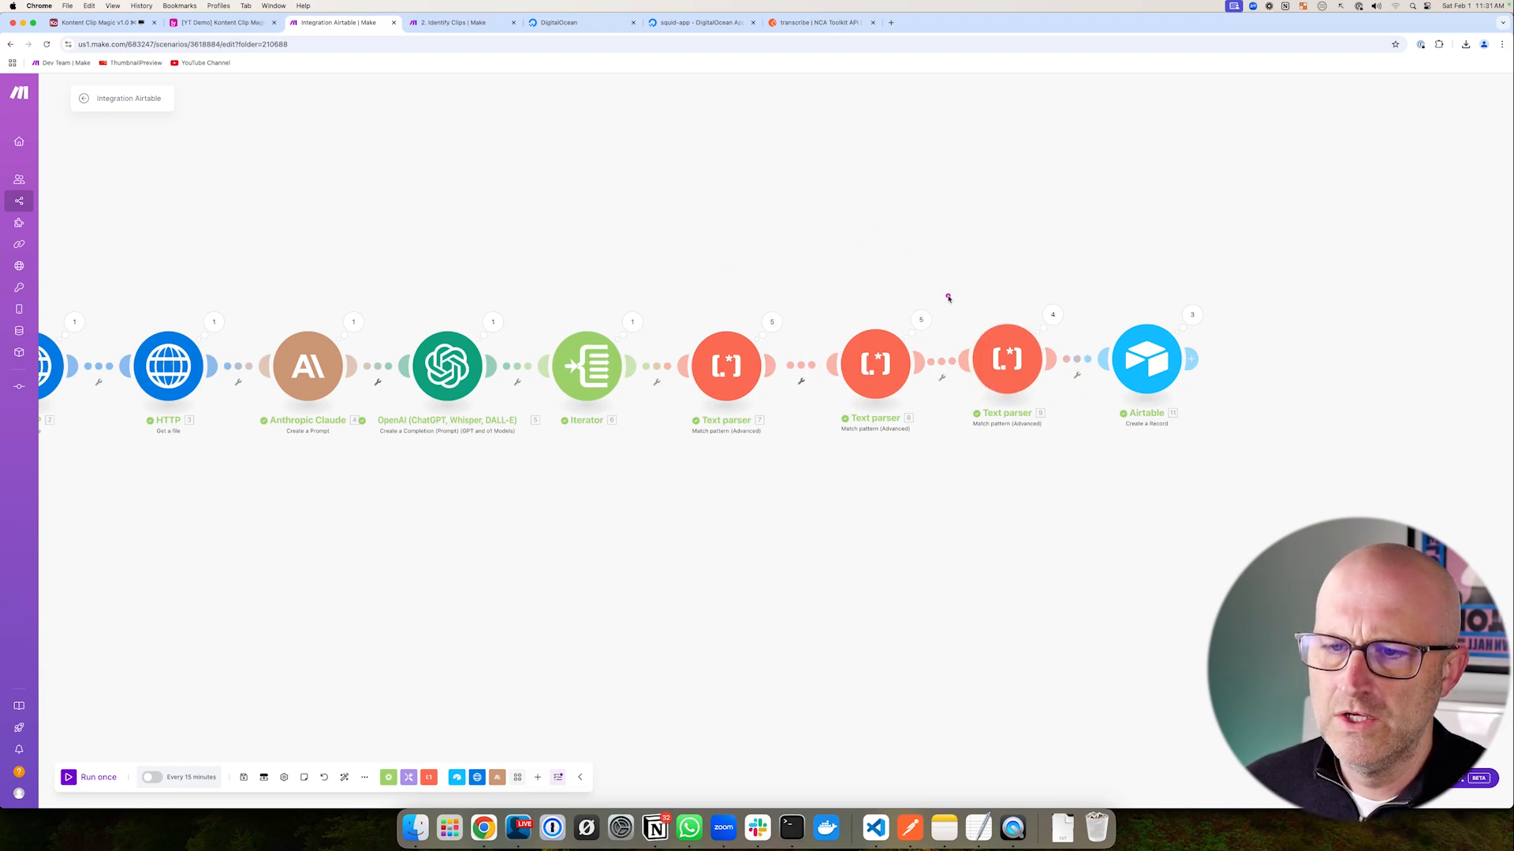
{"action": "mouse_move", "coordinate": [659, 280]}
{"action": "left_mouse_down"}
{"action": "mouse_move", "coordinate": [800, 405]}
{"action": "mouse_move", "coordinate": [1098, 473]}
{"action": "left_mouse_up"}
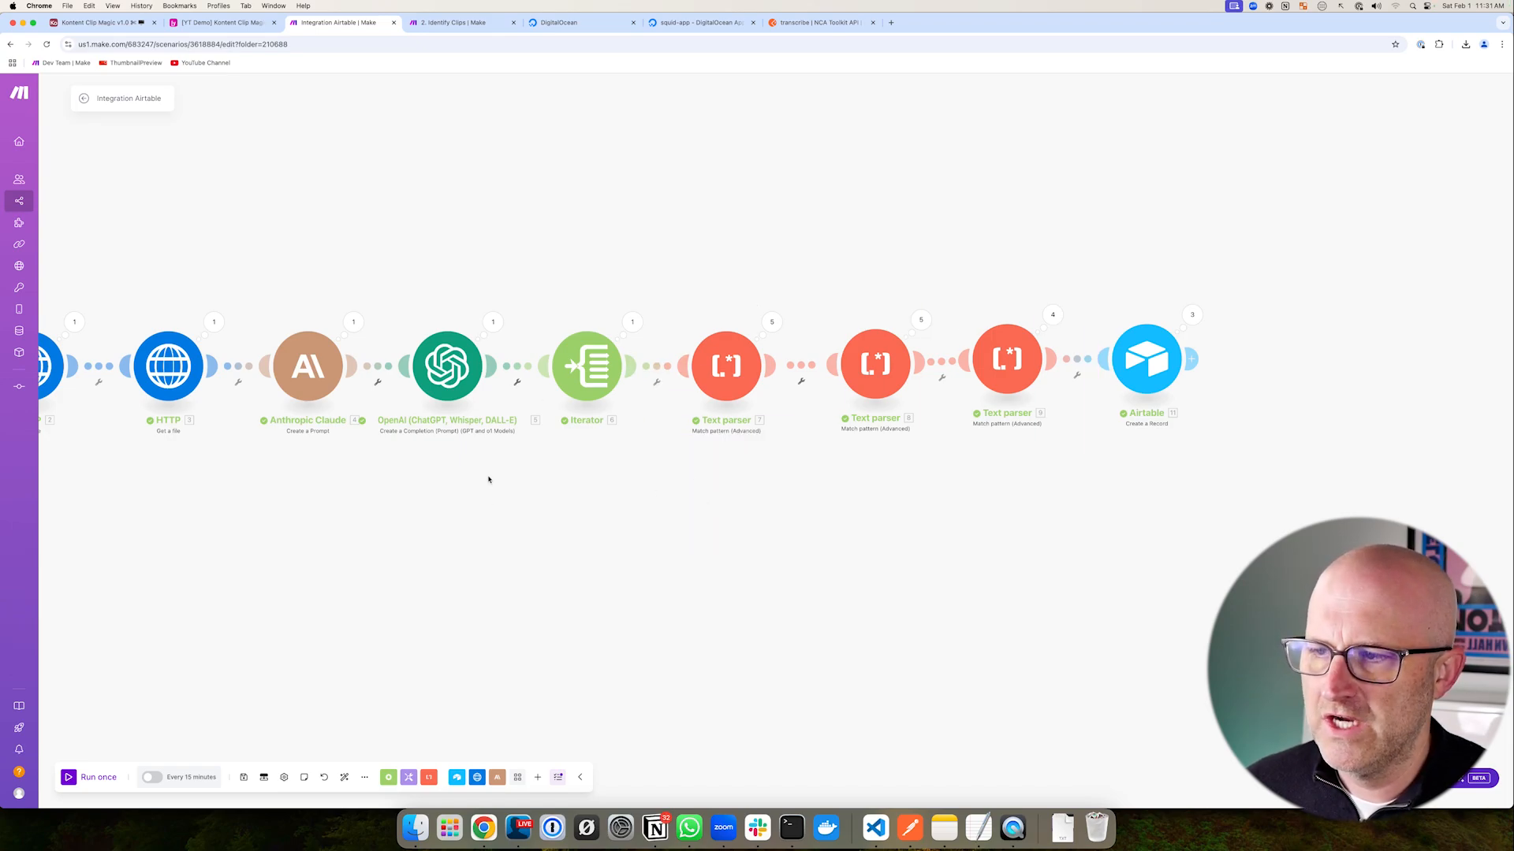
- Highlight Run once, the Claude module, the parsers and the final Airtable module
{"action": "left_click_drag", "start_coordinate": [582, 513], "coordinate": [681, 510]}
{"action": "left_click_drag", "start_coordinate": [152, 675], "coordinate": [75, 764]}
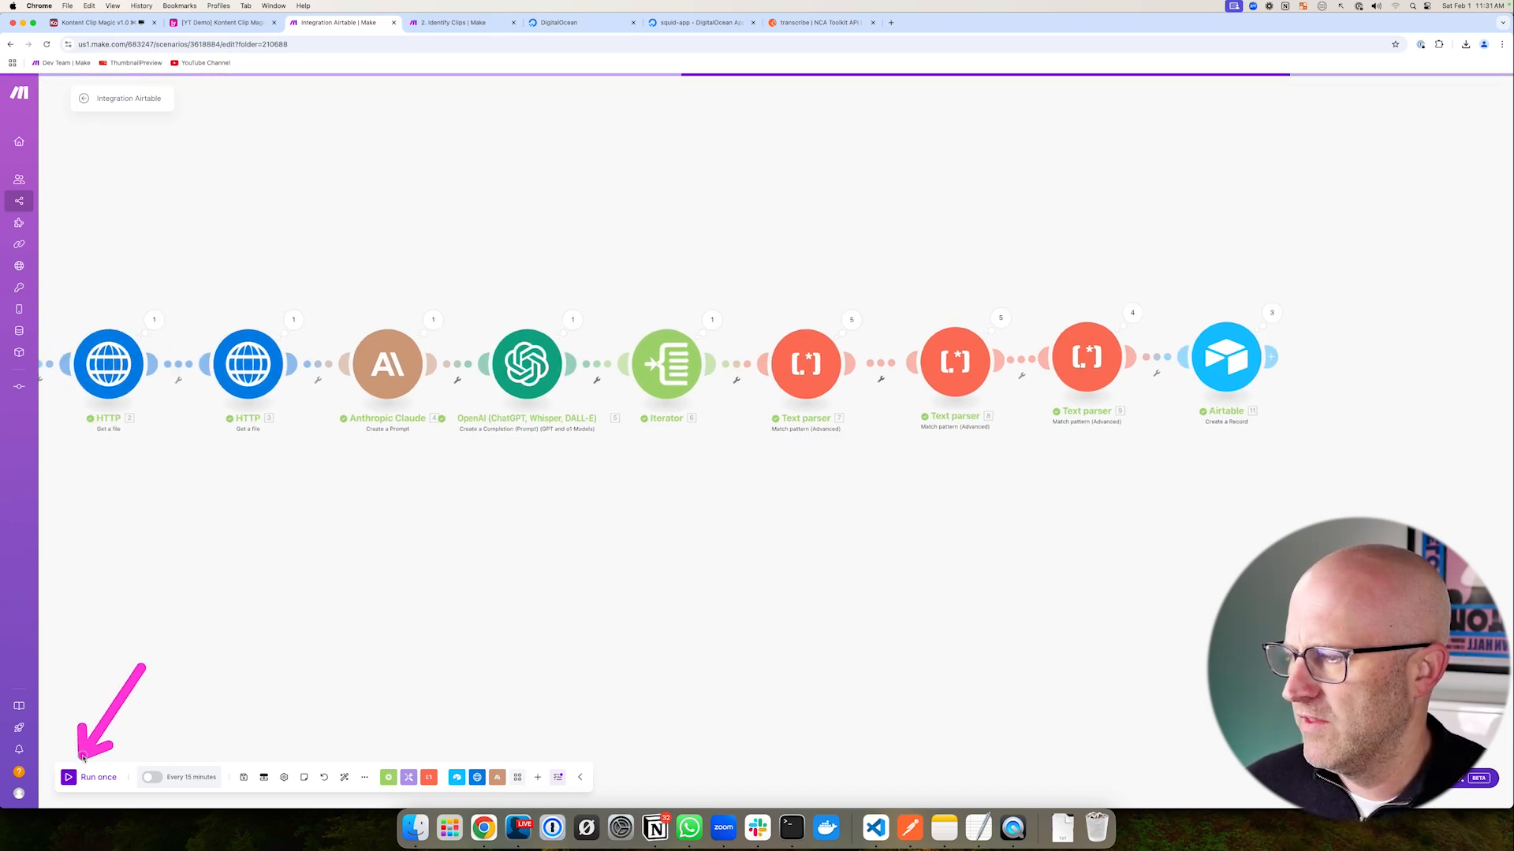
{"action": "mouse_move", "coordinate": [336, 288]}
{"action": "left_mouse_down"}
{"action": "mouse_move", "coordinate": [387, 372]}
{"action": "mouse_move", "coordinate": [499, 442]}
{"action": "left_mouse_up"}
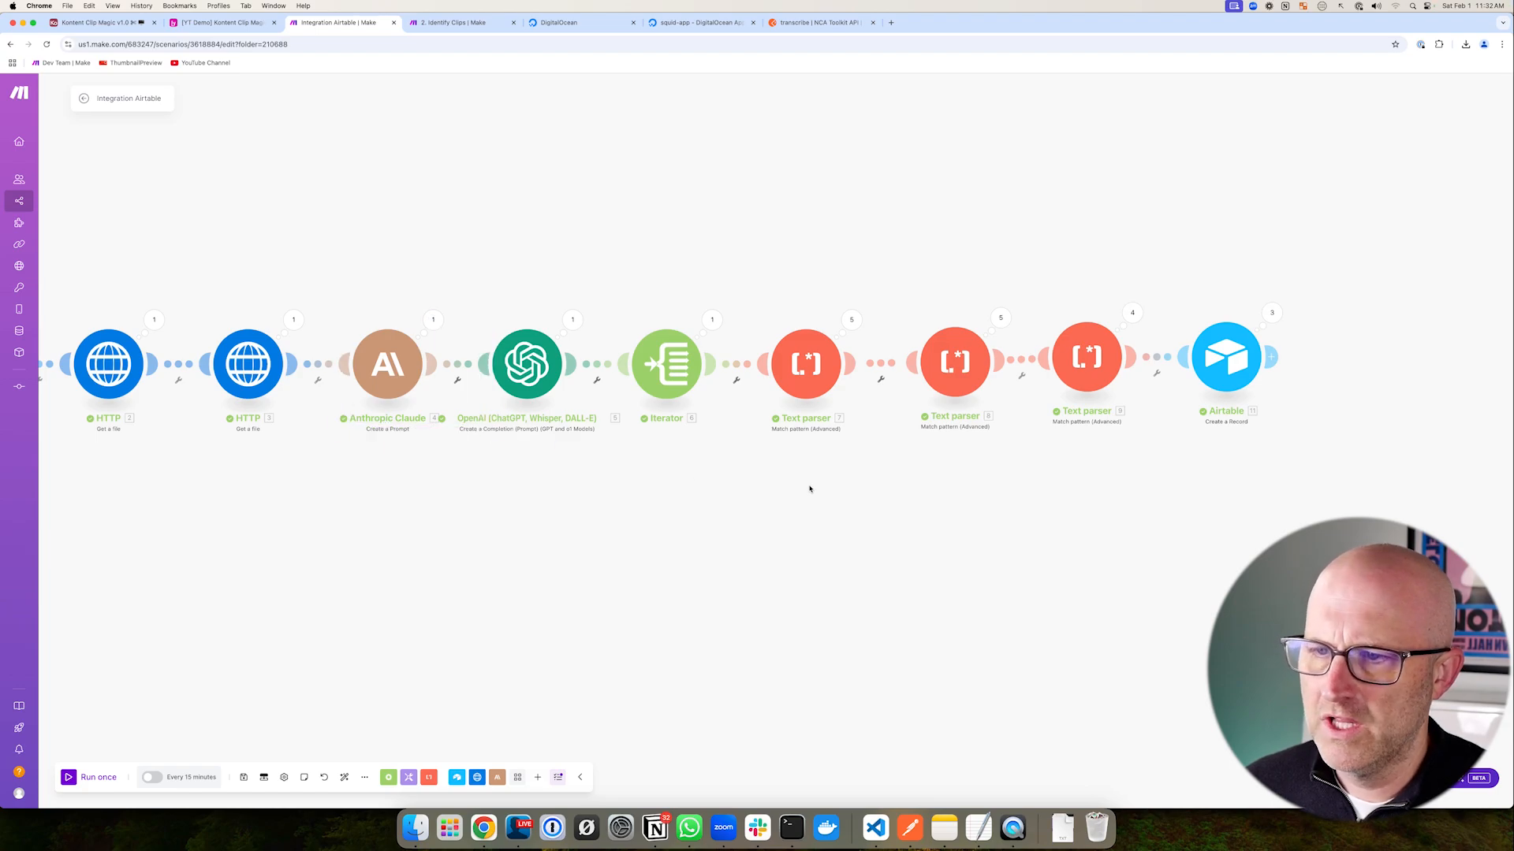
{"action": "mouse_move", "coordinate": [746, 286]}
{"action": "left_mouse_down"}
{"action": "mouse_move", "coordinate": [823, 365]}
{"action": "mouse_move", "coordinate": [1153, 448]}
{"action": "left_mouse_up"}
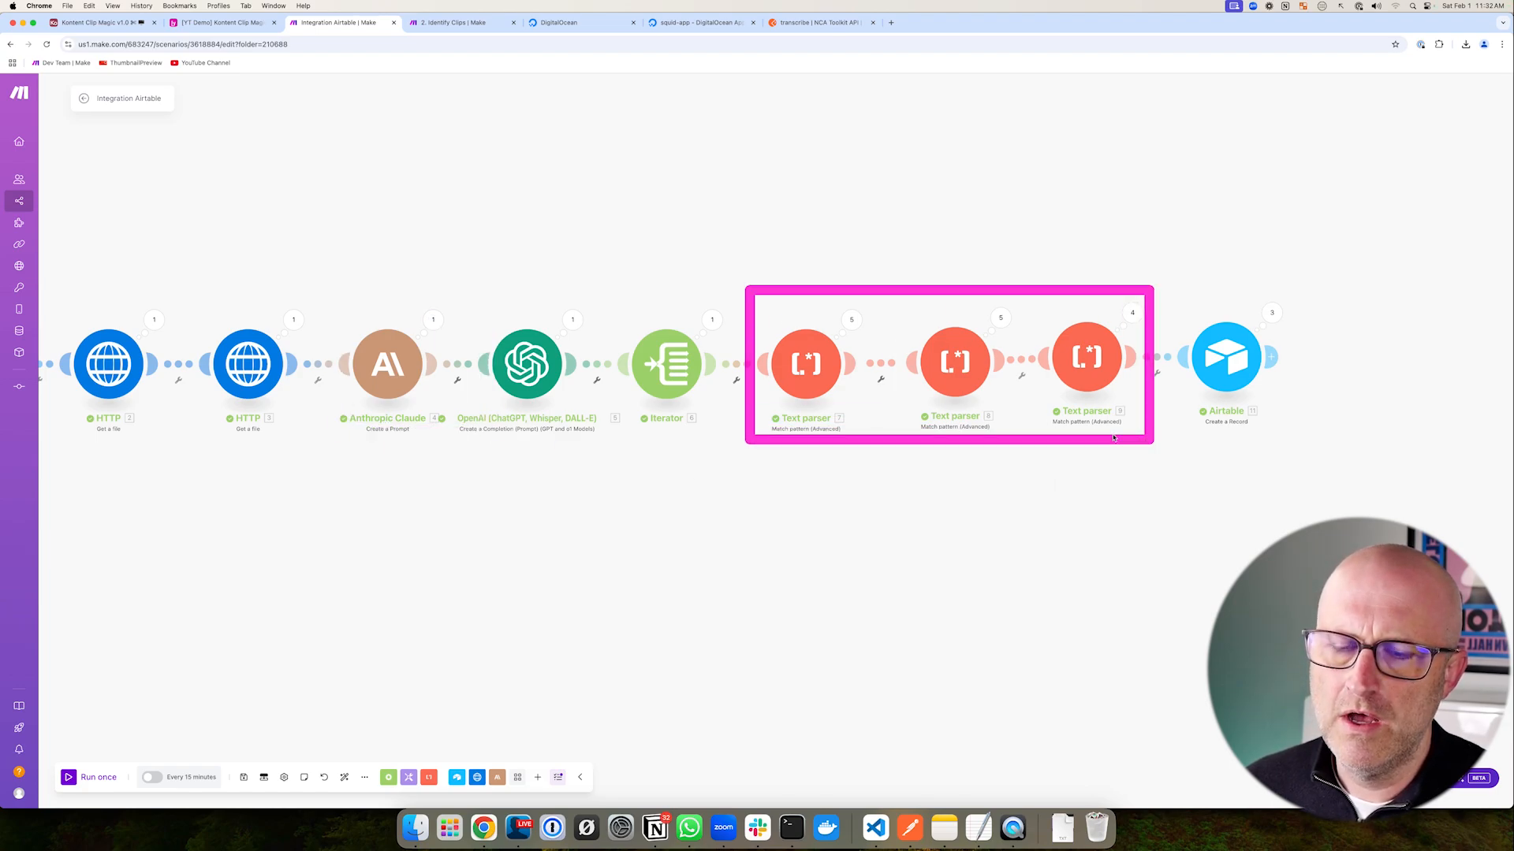
{"action": "left_click_drag", "start_coordinate": [1150, 216], "coordinate": [1211, 313]}
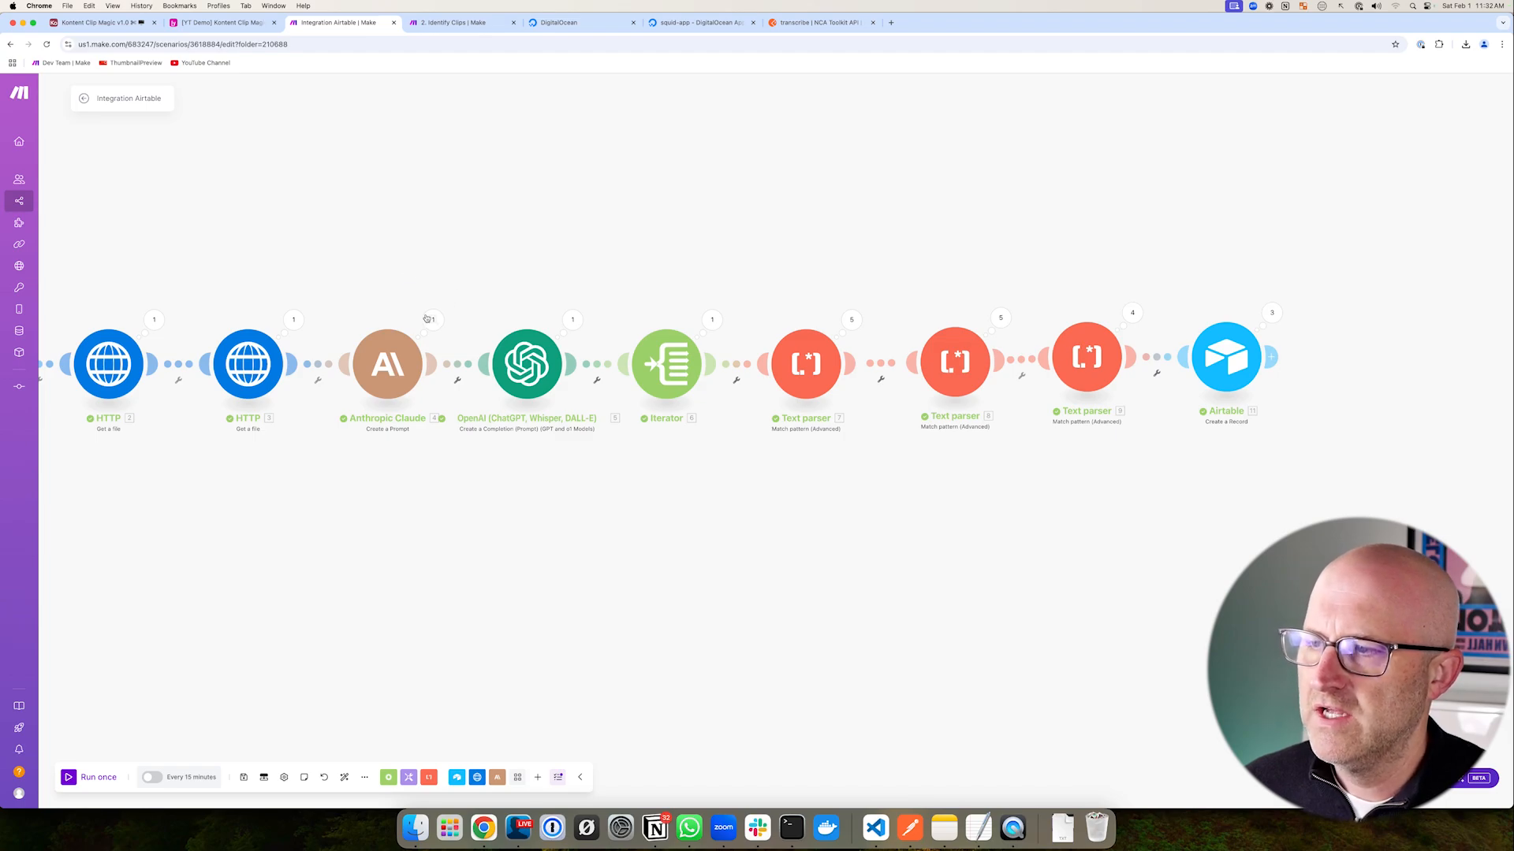
{"action": "left_click_drag", "start_coordinate": [324, 309], "coordinate": [460, 463]}
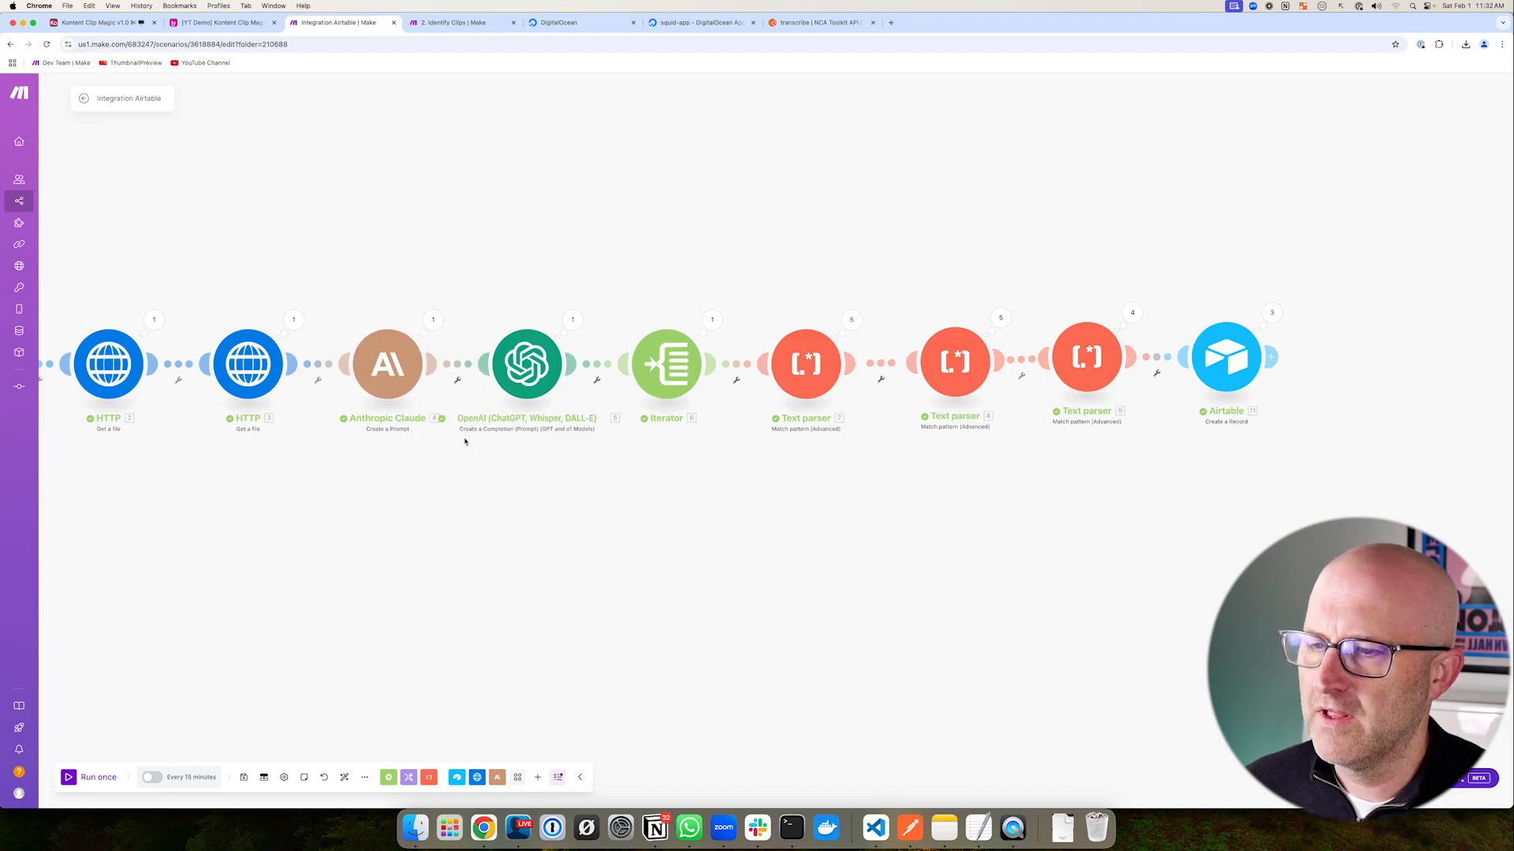
{"action": "left_click_drag", "start_coordinate": [780, 340], "coordinate": [780, 343]}
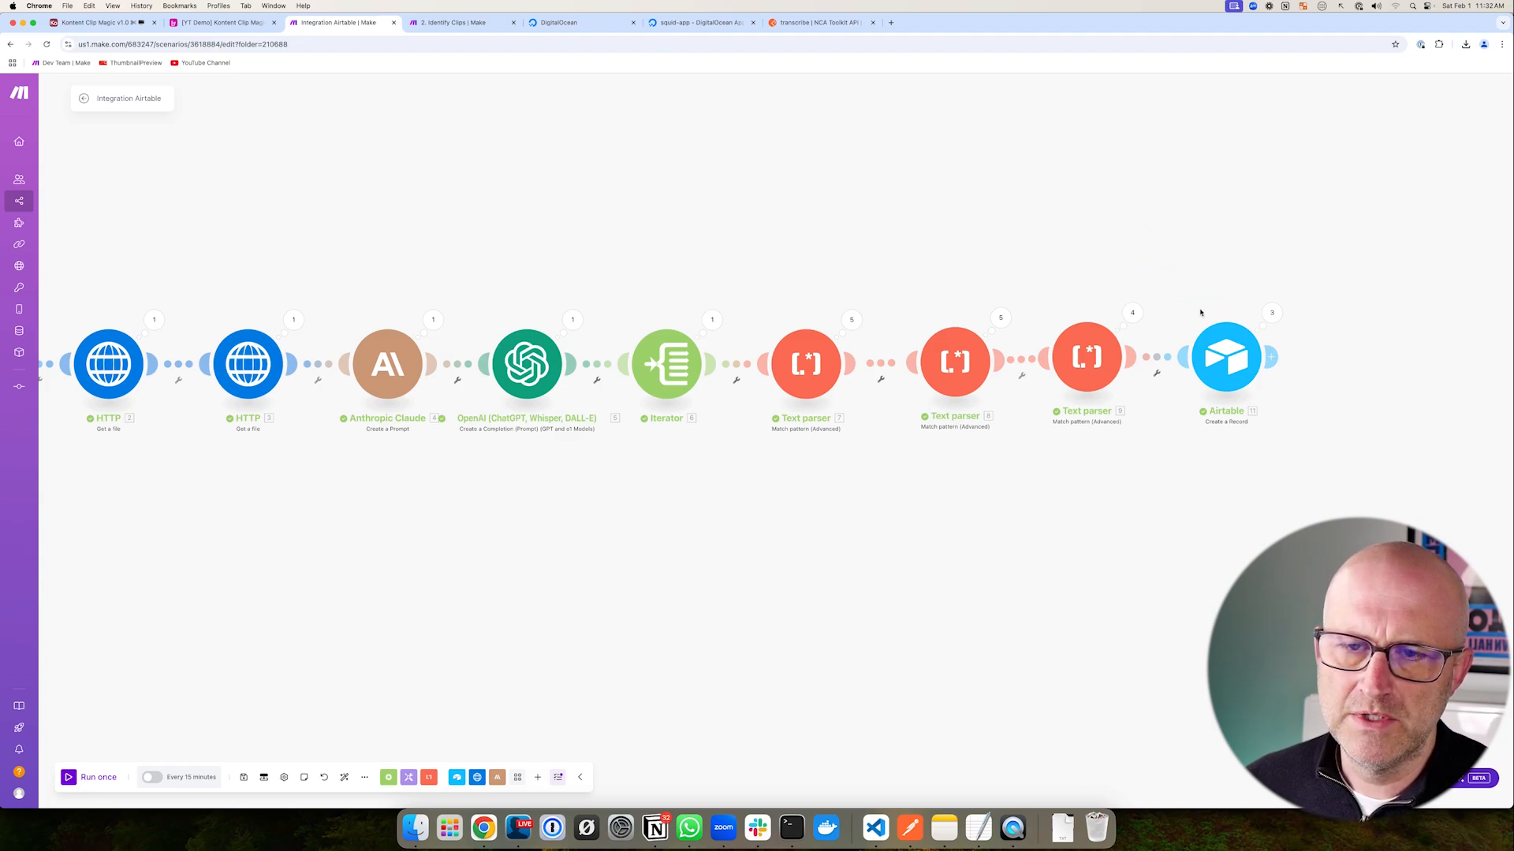
- Outline the final Airtable module, then show the Clips table's End Time and Duration columns
{"action": "left_click_drag", "start_coordinate": [1070, 441], "coordinate": [1145, 421]}
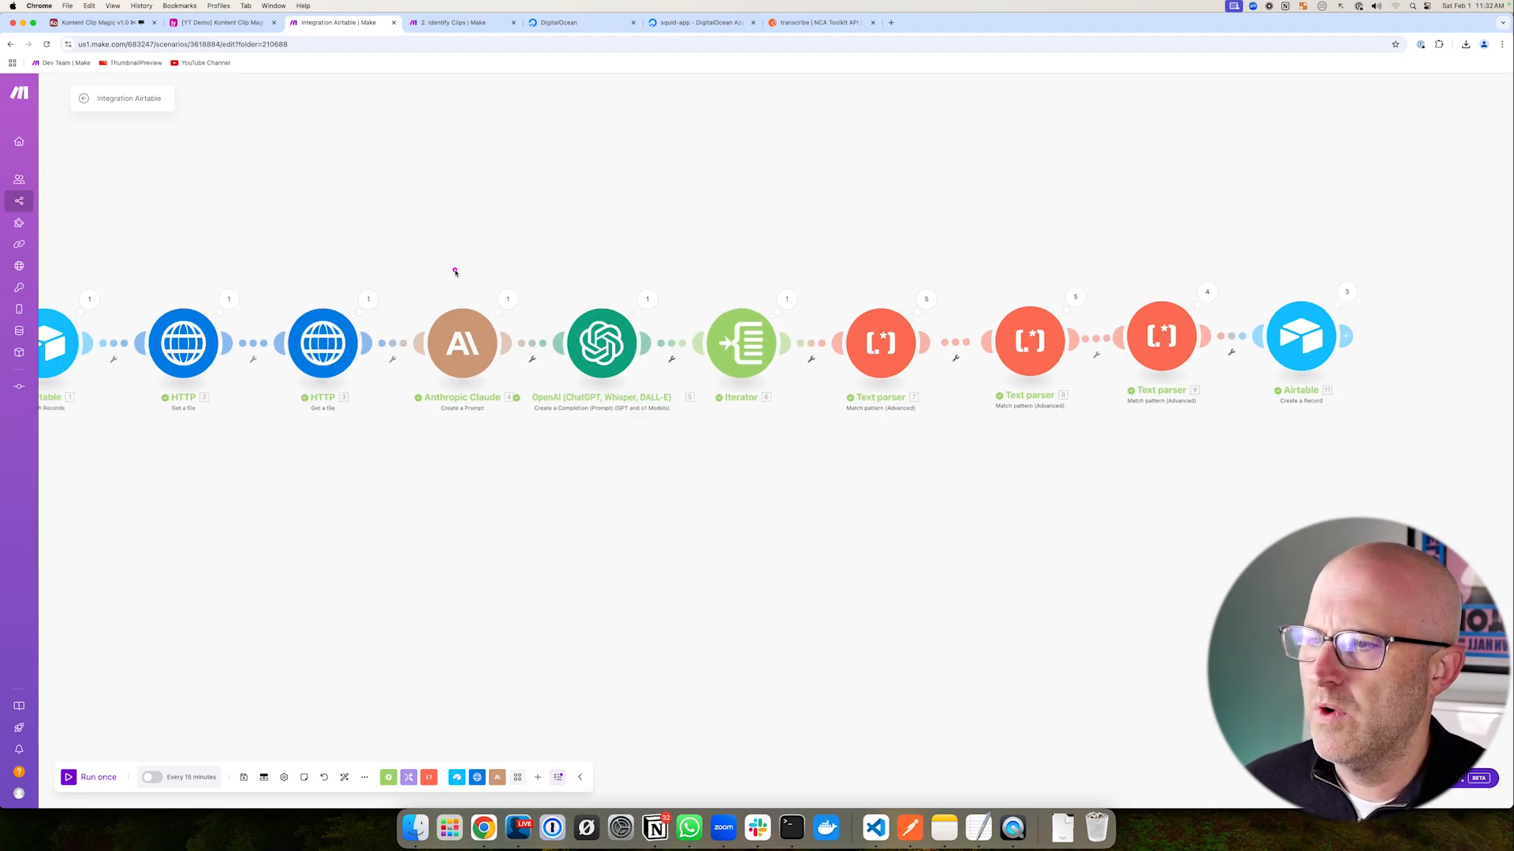
{"action": "mouse_move", "coordinate": [645, 478]}
{"action": "left_mouse_down"}
{"action": "mouse_move", "coordinate": [517, 467]}
{"action": "mouse_move", "coordinate": [480, 530]}
{"action": "left_mouse_up"}
{"action": "left_click_drag", "start_coordinate": [1047, 293], "coordinate": [1226, 491]}
{"action": "key", "text": "ctrl+shift+Tab"}
{"action": "mouse_move", "coordinate": [741, 320]}
{"action": "left_mouse_down"}
{"action": "mouse_move", "coordinate": [1014, 197]}
{"action": "mouse_move", "coordinate": [923, 384]}
{"action": "left_mouse_up"}
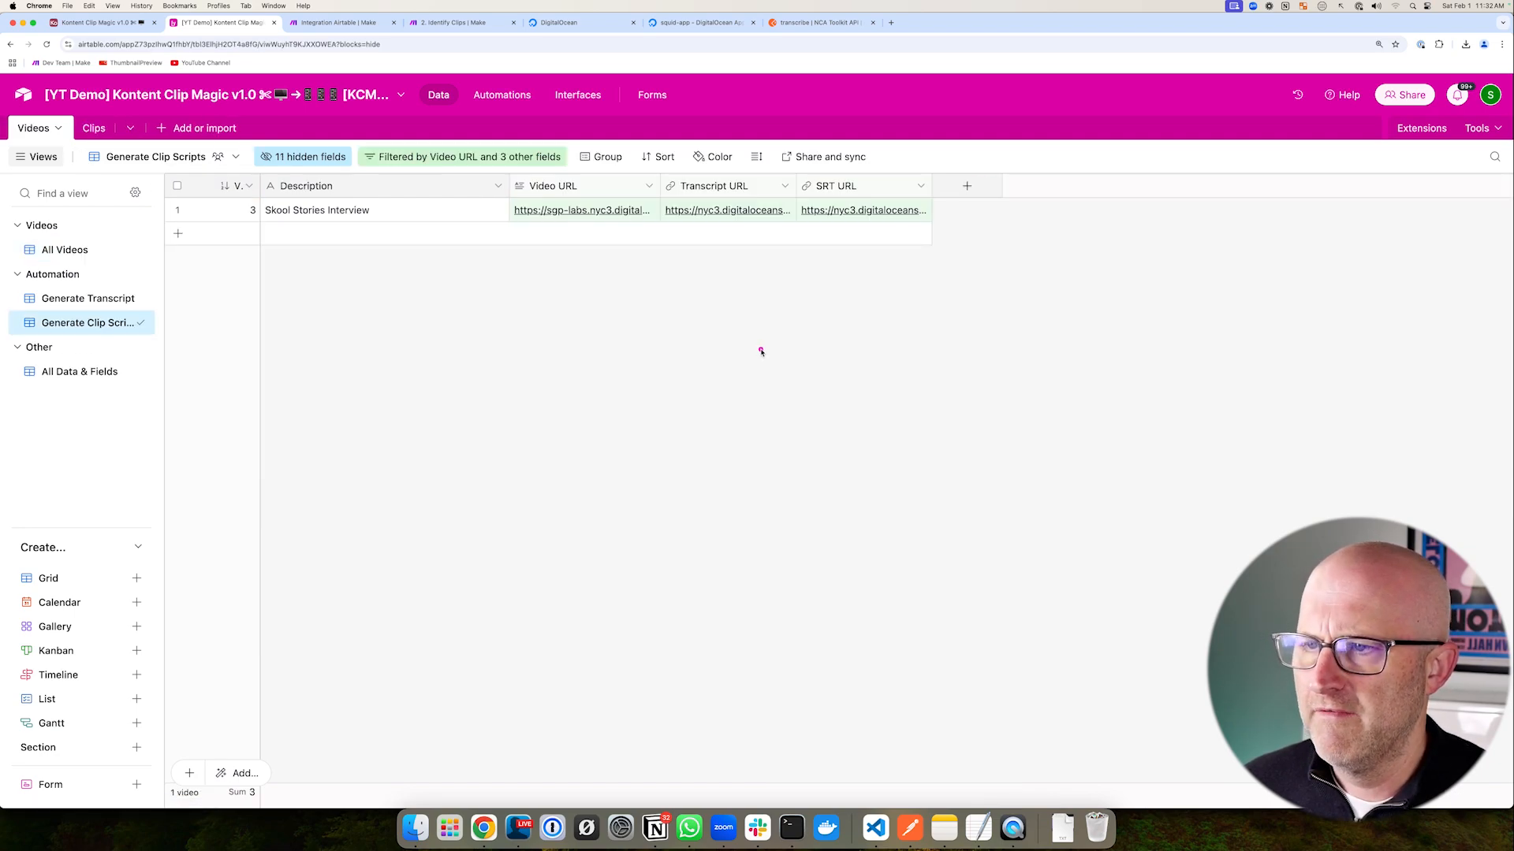
- Highlight Video URL and the Start Time, End Time, Duration columns, then return to Integration Airtable
{"action": "left_click_drag", "start_coordinate": [648, 351], "coordinate": [558, 238]}
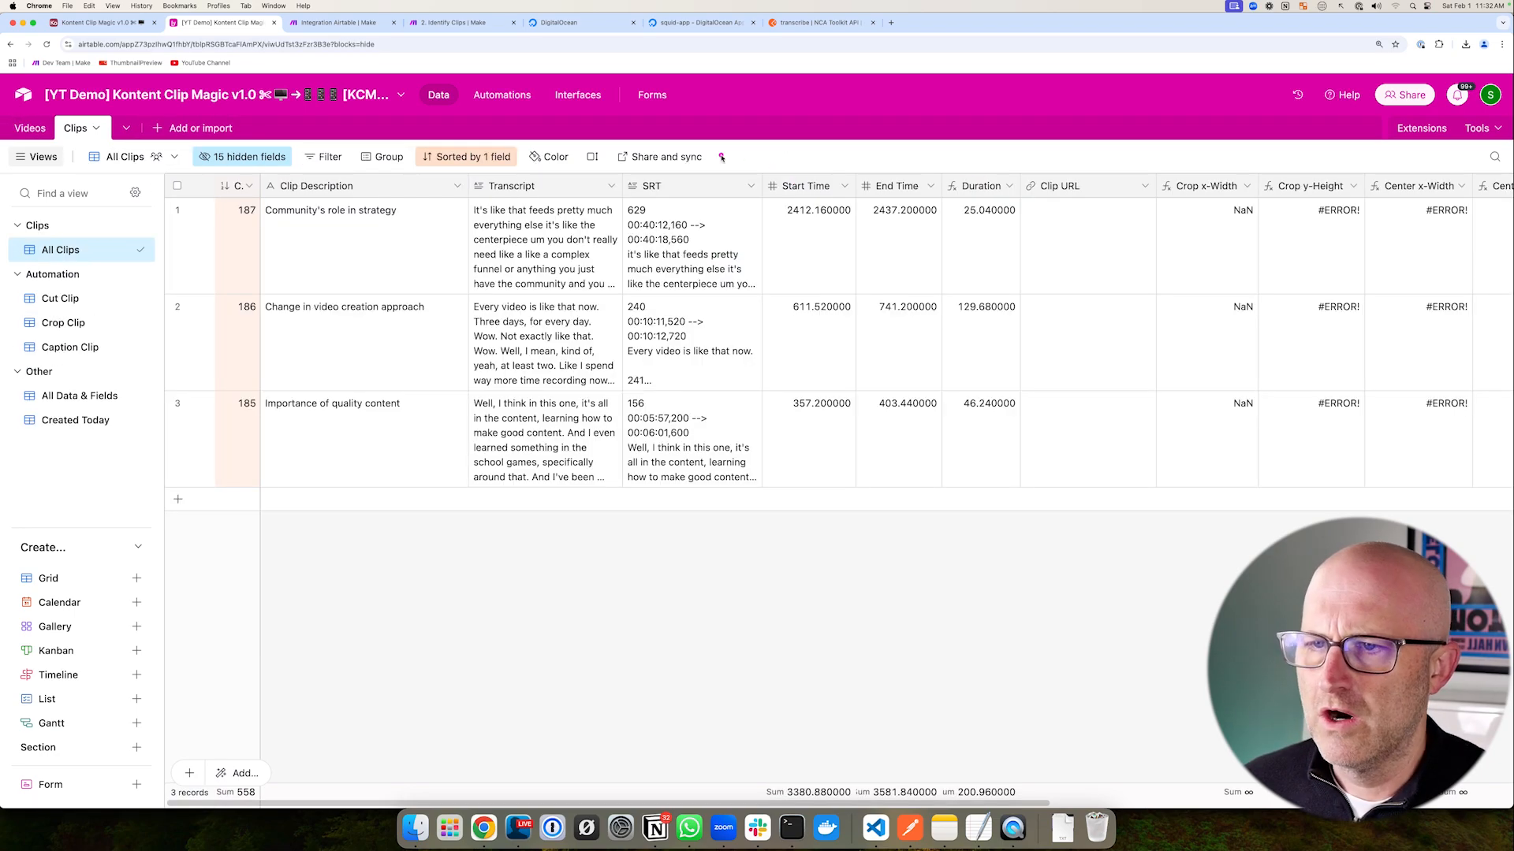
{"action": "mouse_move", "coordinate": [724, 153]}
{"action": "left_mouse_down"}
{"action": "mouse_move", "coordinate": [952, 306]}
{"action": "mouse_move", "coordinate": [1039, 523]}
{"action": "left_mouse_up"}
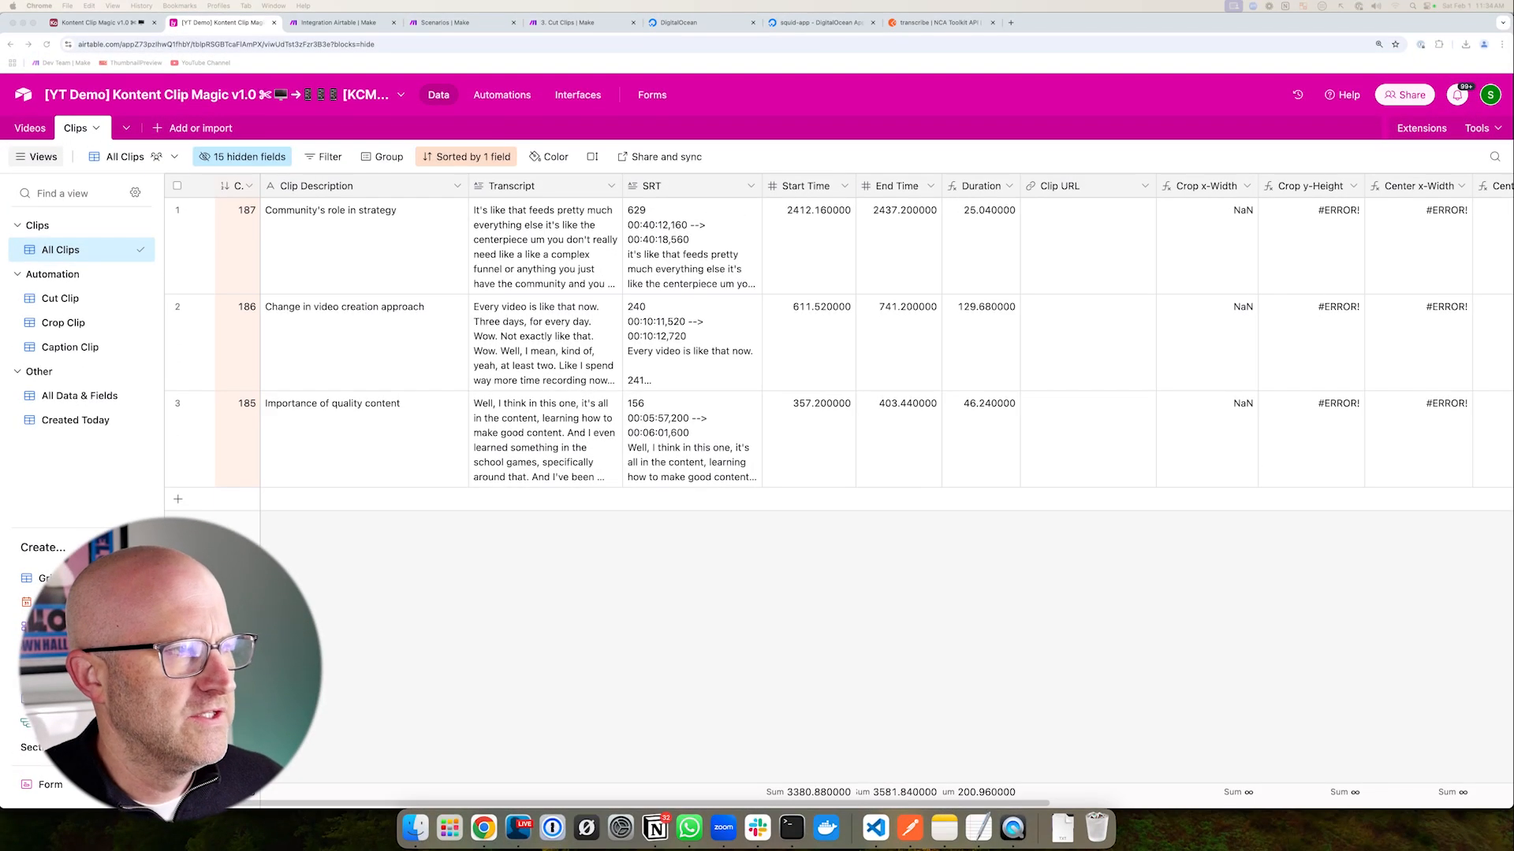
{"action": "left_click", "coordinate": [356, 23]}
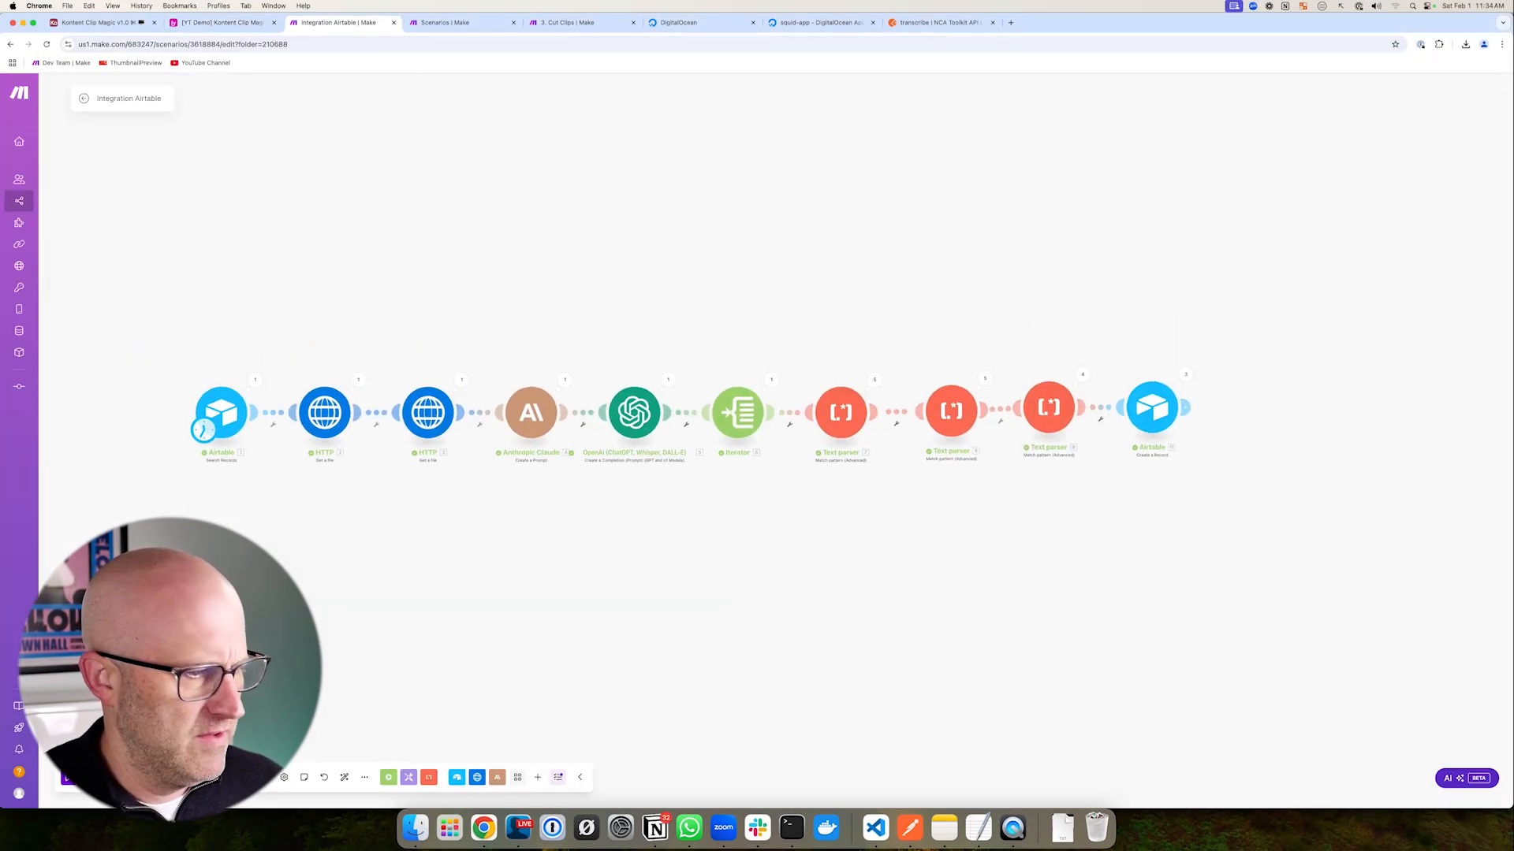
- Save the current scenario and start a new scenario from the scenario overview
{"action": "key", "text": "super+s"}
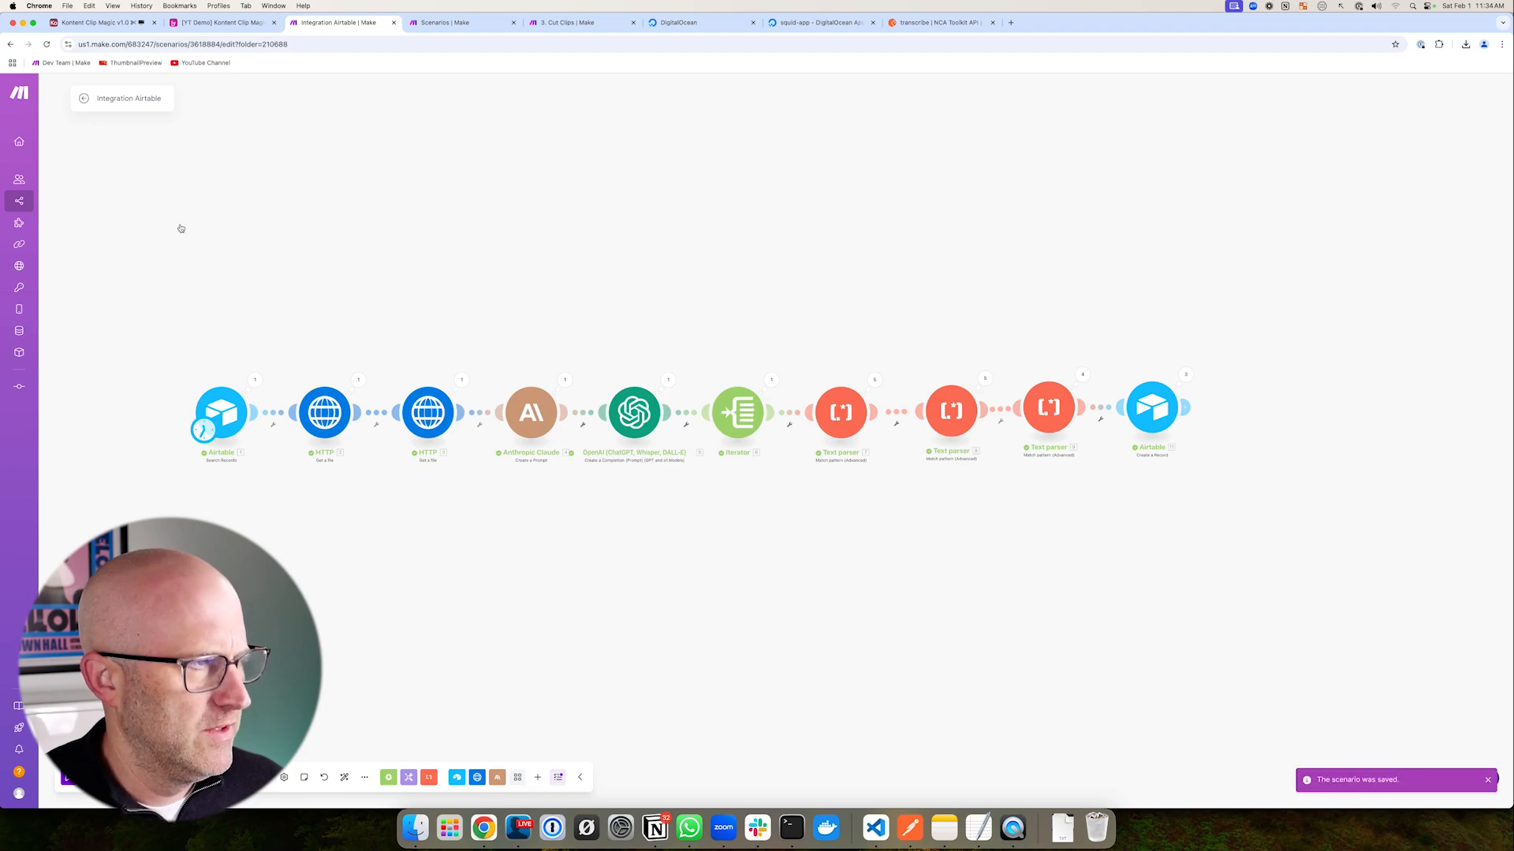
{"action": "left_click", "coordinate": [85, 98]}
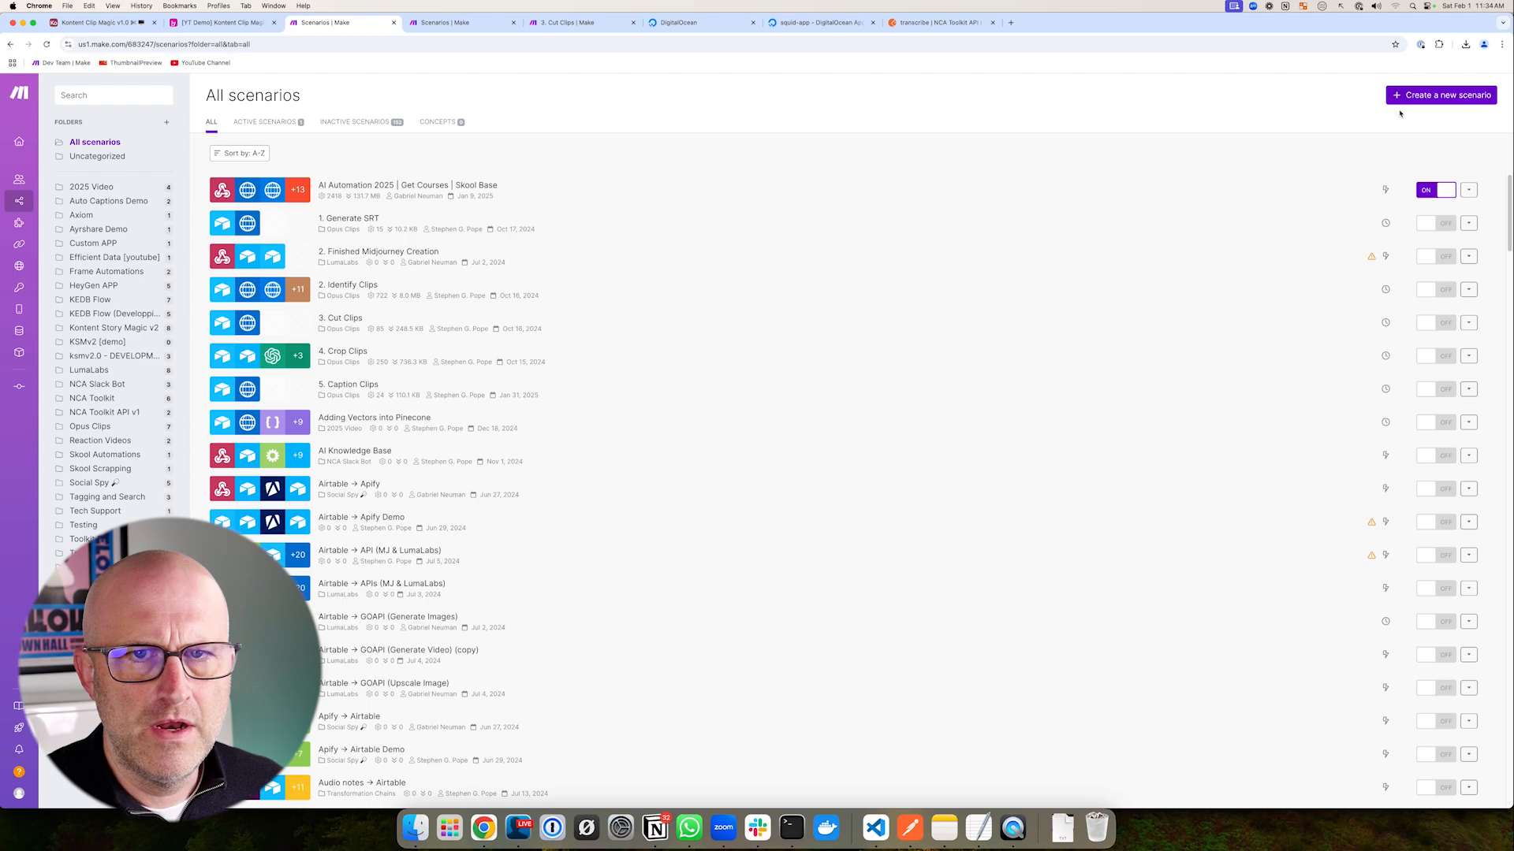
{"action": "left_click", "coordinate": [1408, 101]}
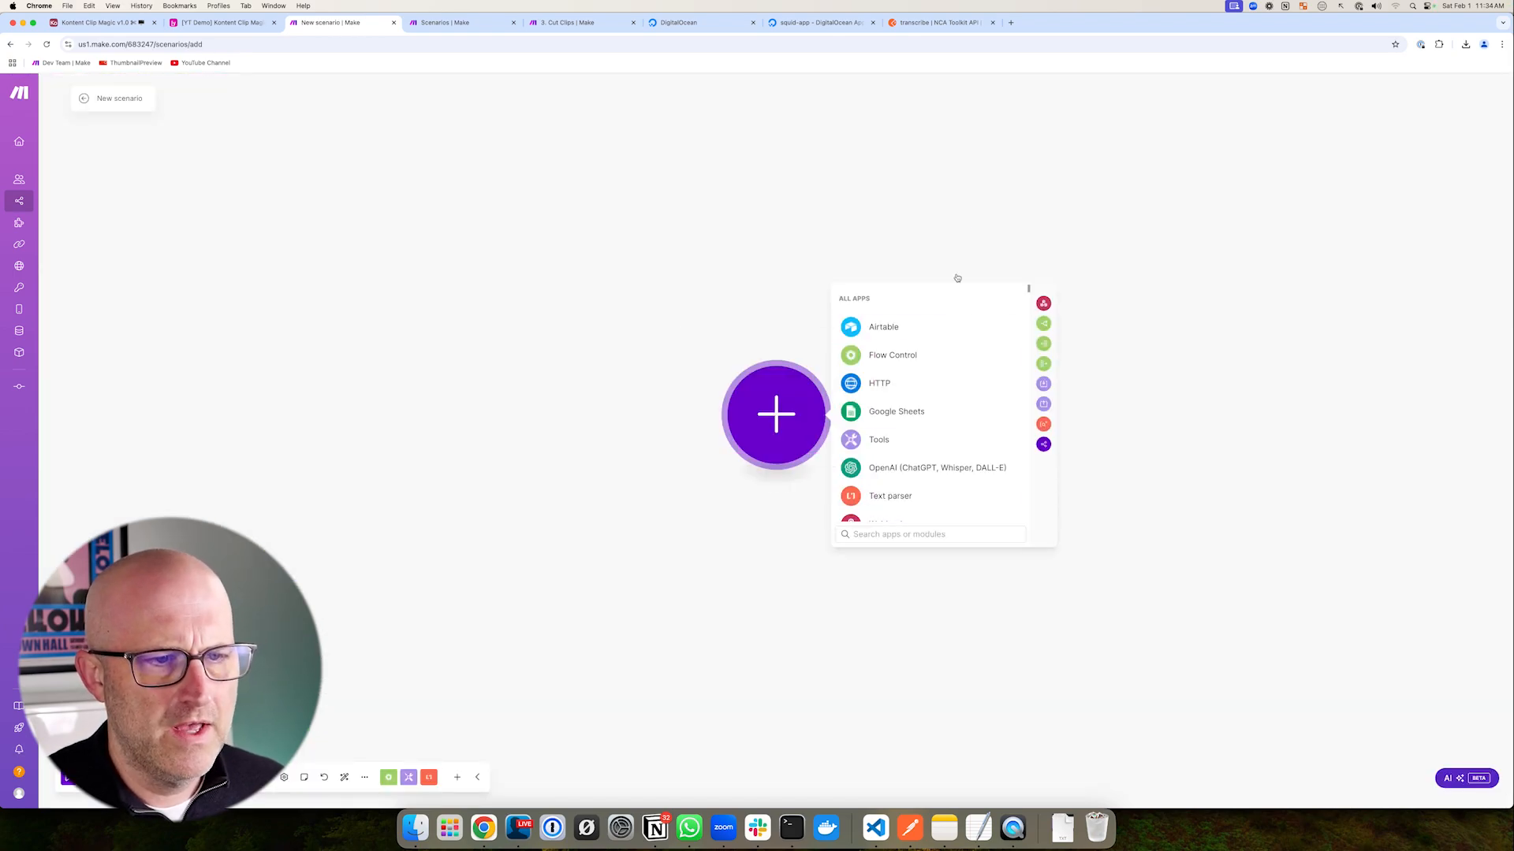
- Add Airtable Search Records as the new scenario's first module
{"action": "left_click", "coordinate": [897, 327]}
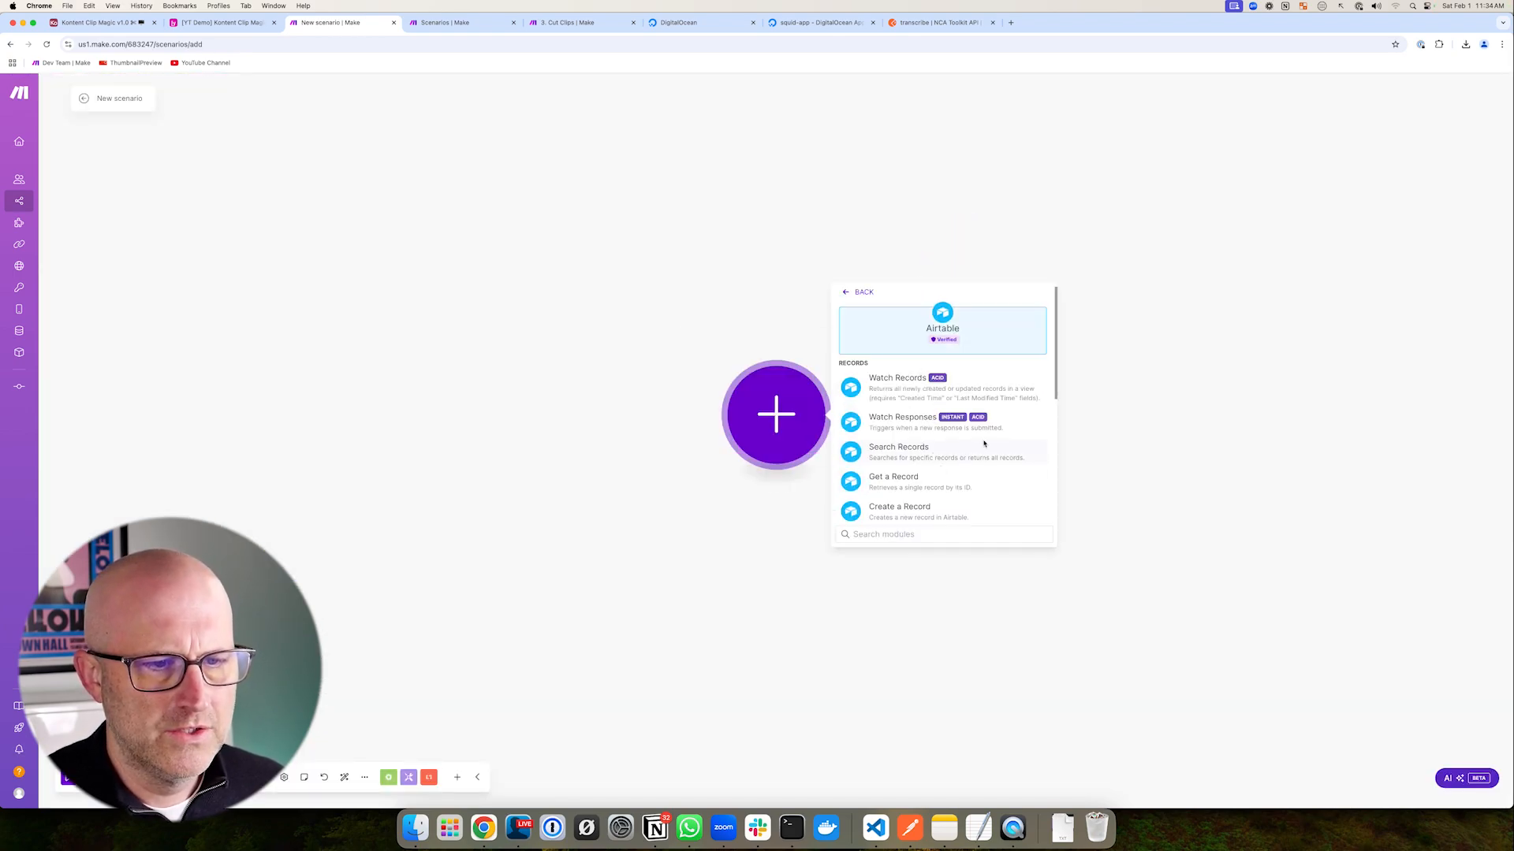
{"action": "left_click", "coordinate": [910, 454]}
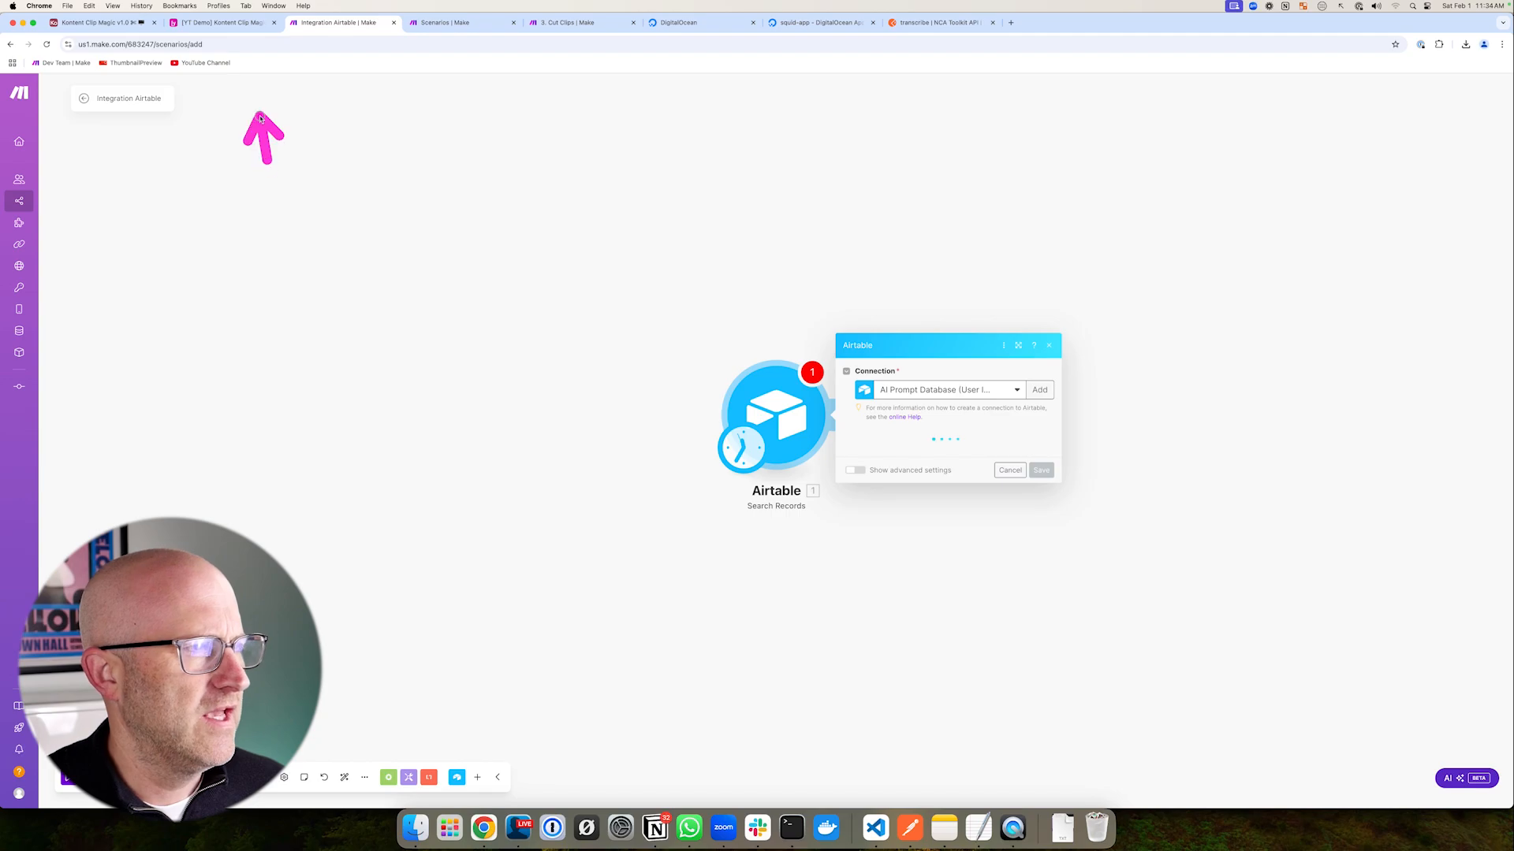
{"action": "left_click", "coordinate": [230, 23]}
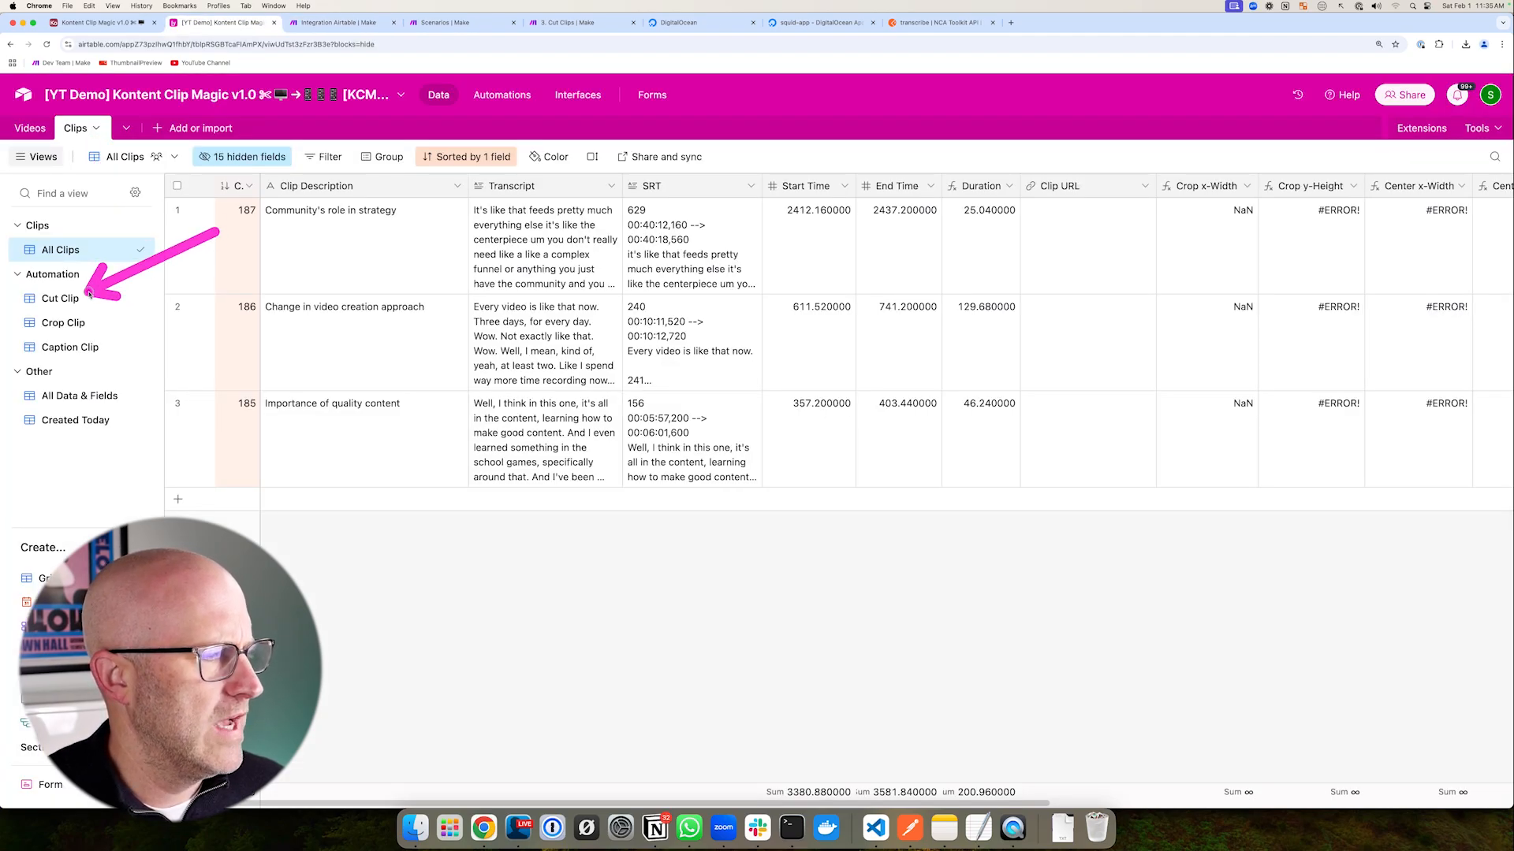
- Review the Clips table's Cut Clip view and the Videos table's All Videos view in Airtable
{"action": "left_click", "coordinate": [60, 298]}
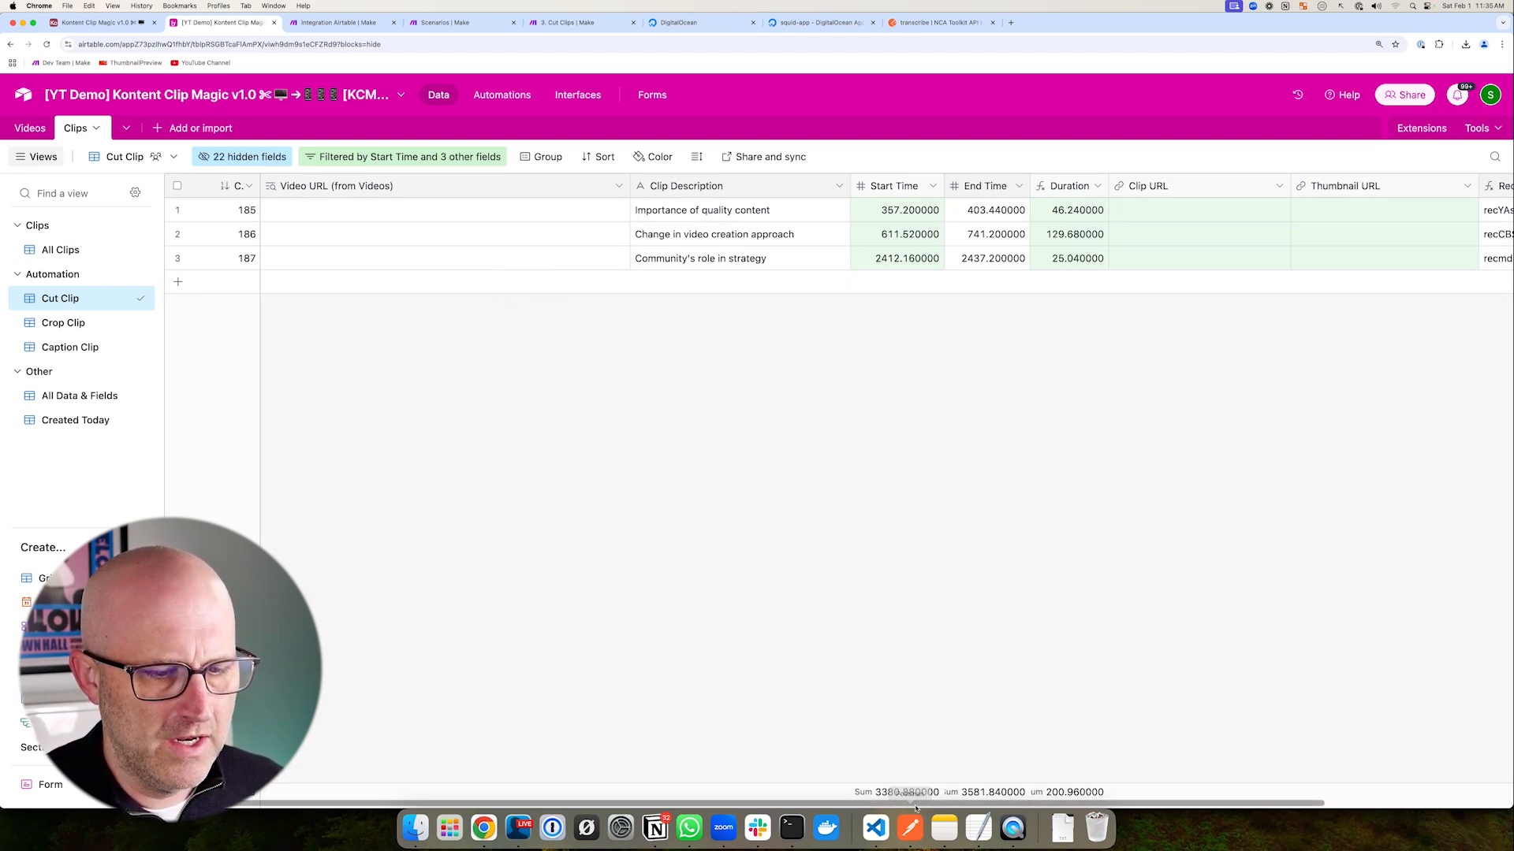
{"action": "scroll", "coordinate": [912, 804], "scroll_direction": "right", "scroll_amount": 5}
{"action": "left_click", "coordinate": [31, 128]}
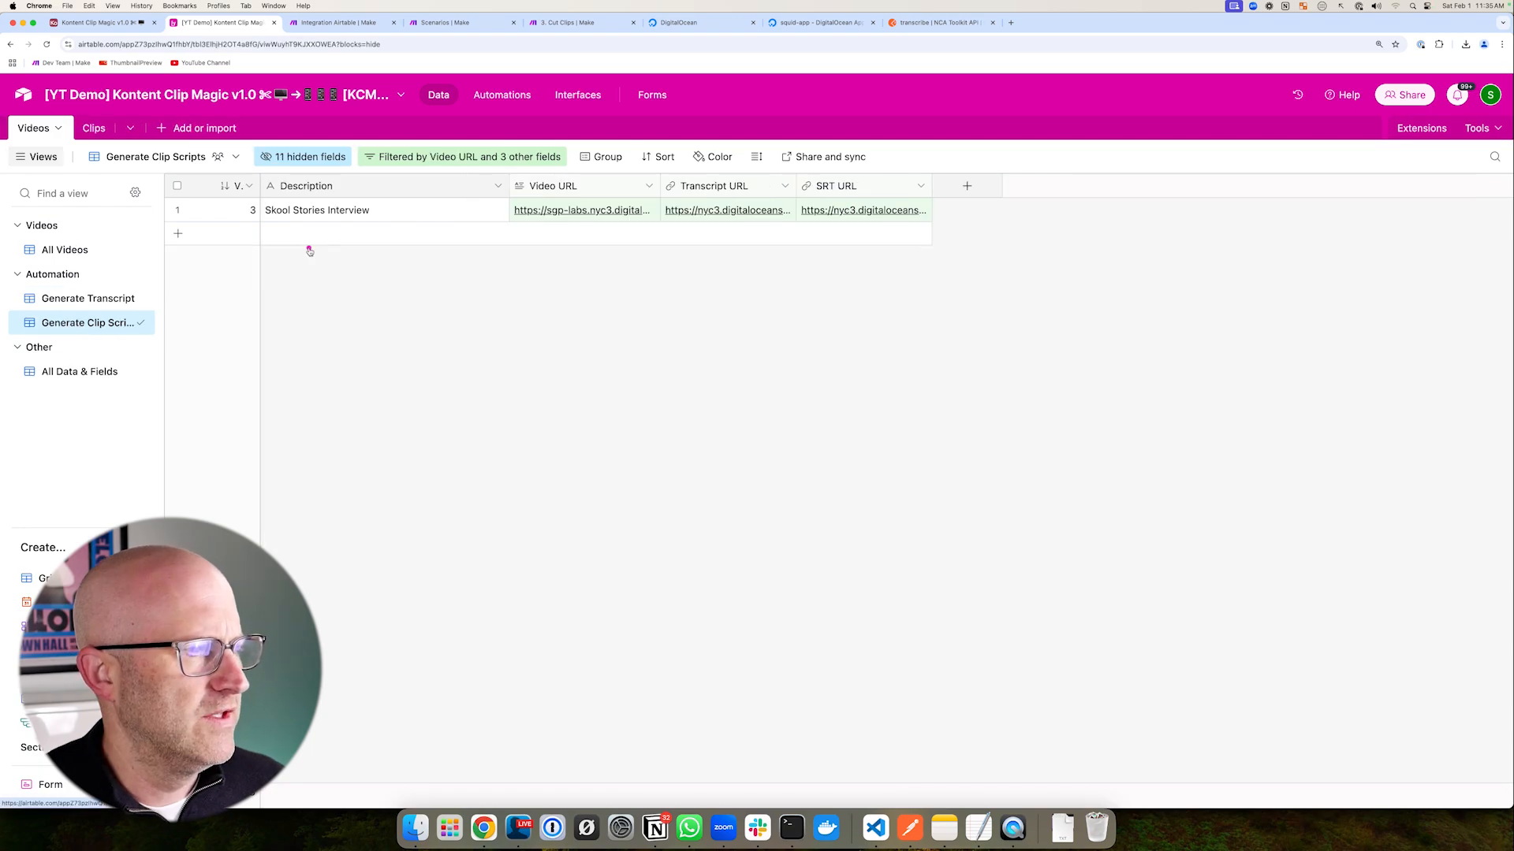
{"action": "left_click", "coordinate": [53, 257]}
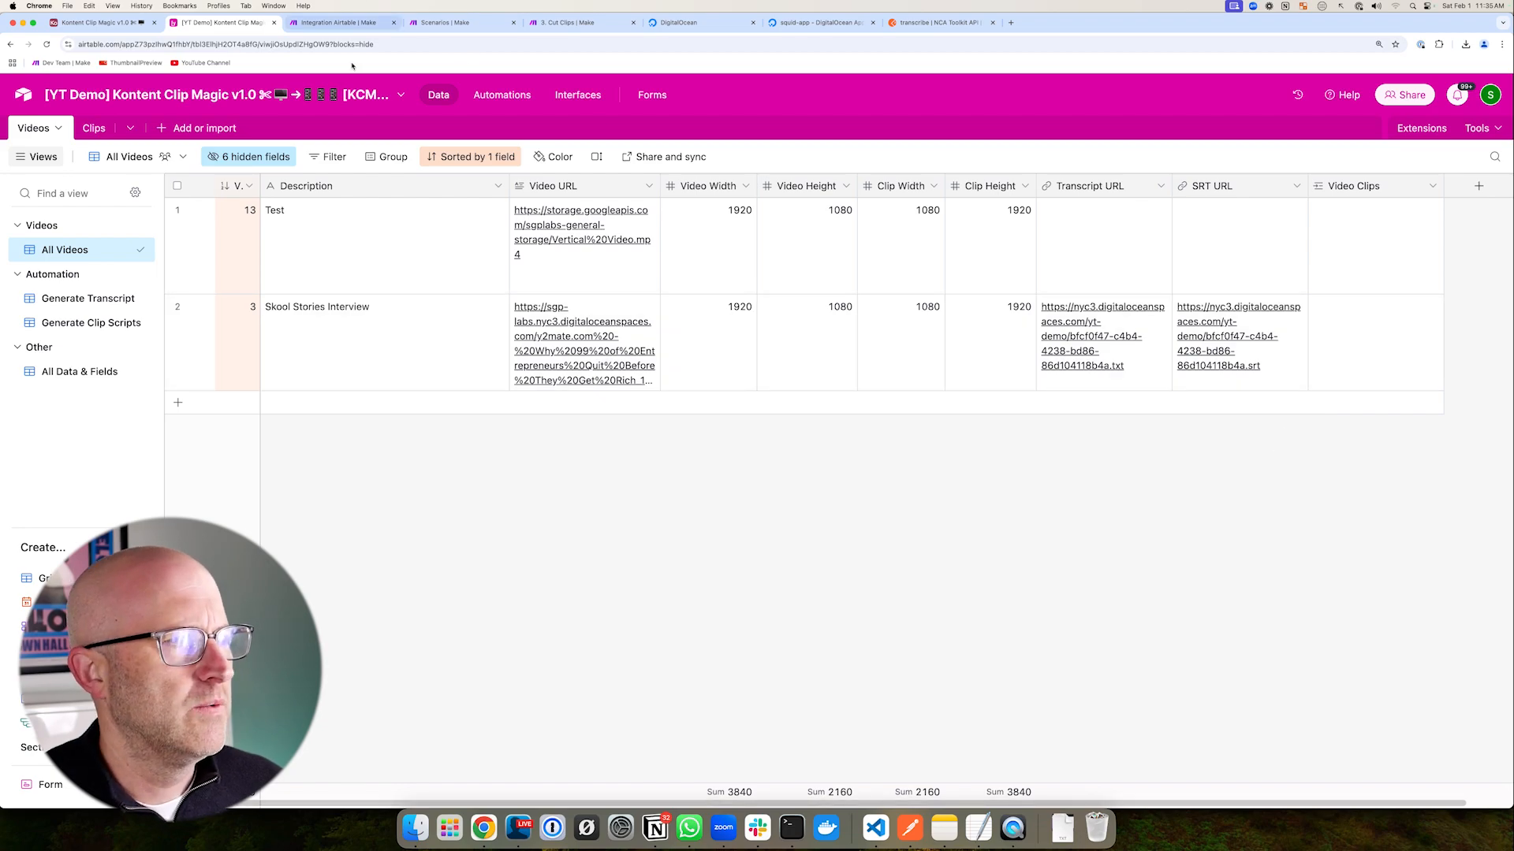
{"action": "left_click", "coordinate": [473, 22]}
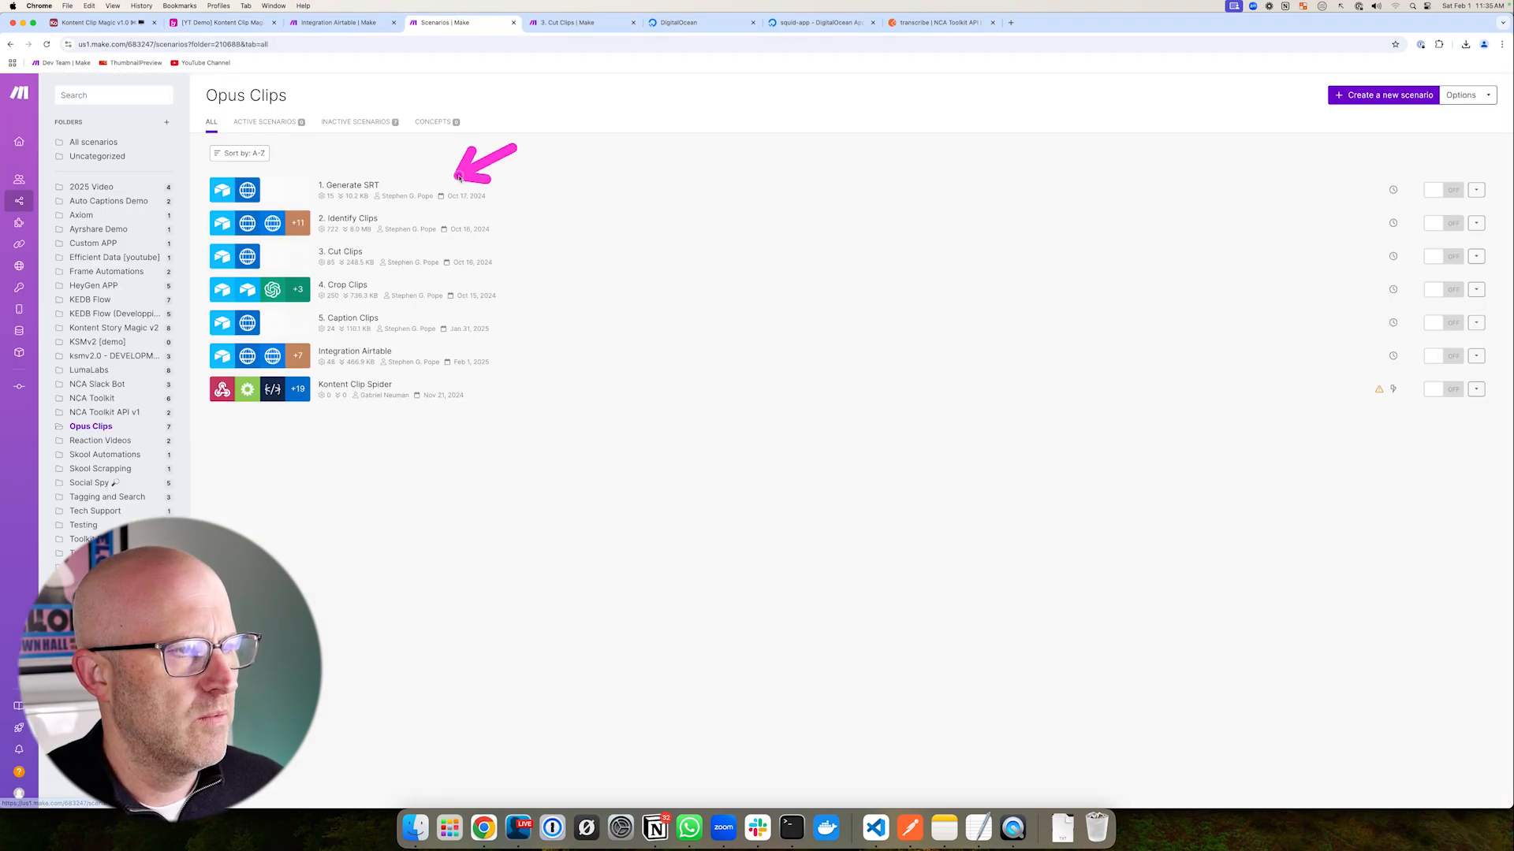
- In Integration Airtable, map the searched video's ID into the Create a Record module's Videos Record ID 1, and save
{"action": "left_click", "coordinate": [351, 220]}
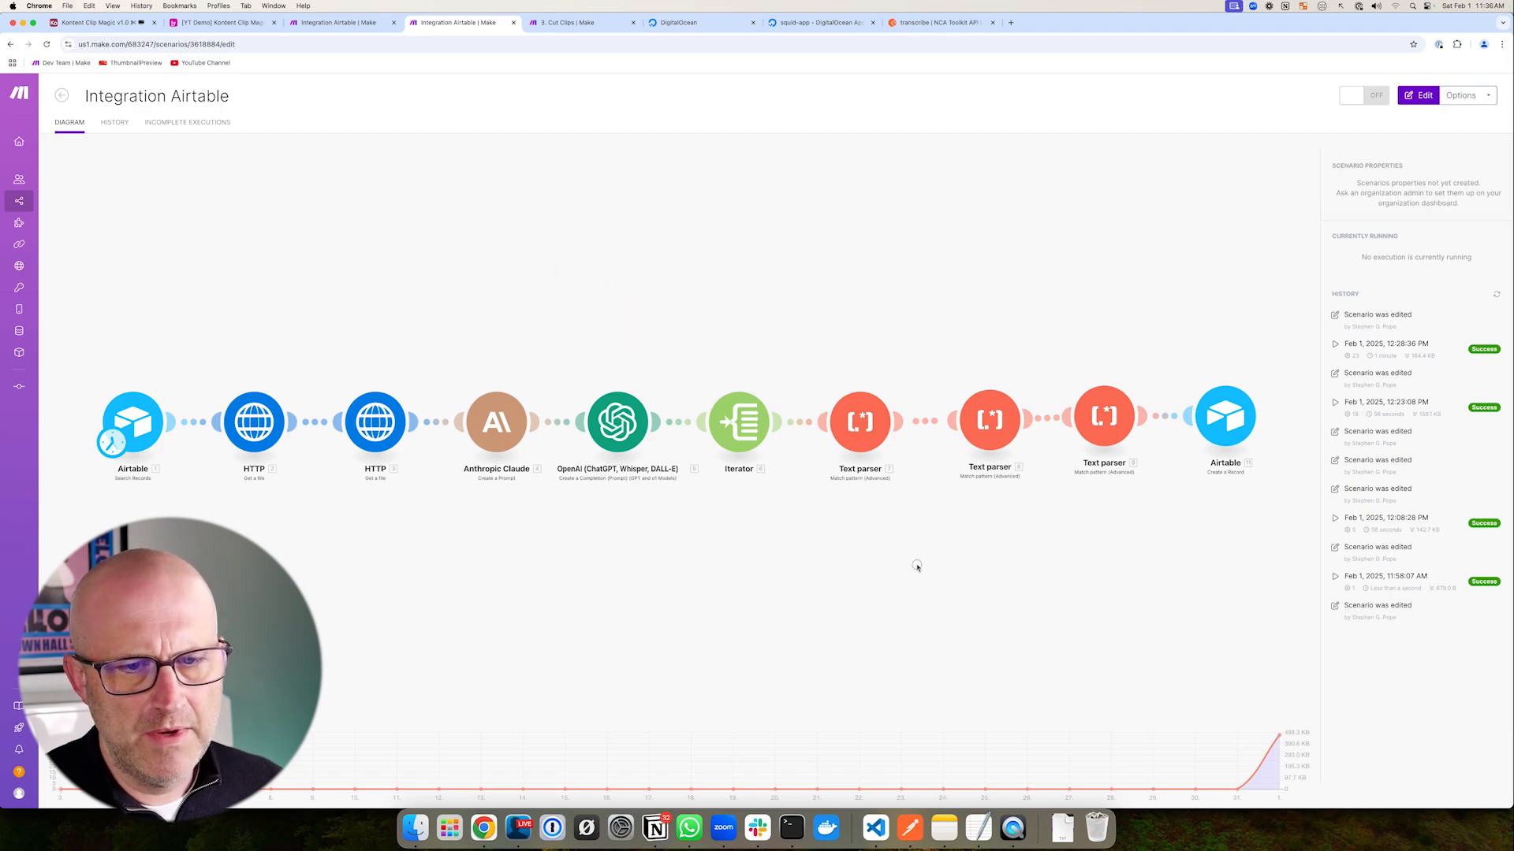
{"action": "left_click", "coordinate": [1089, 432]}
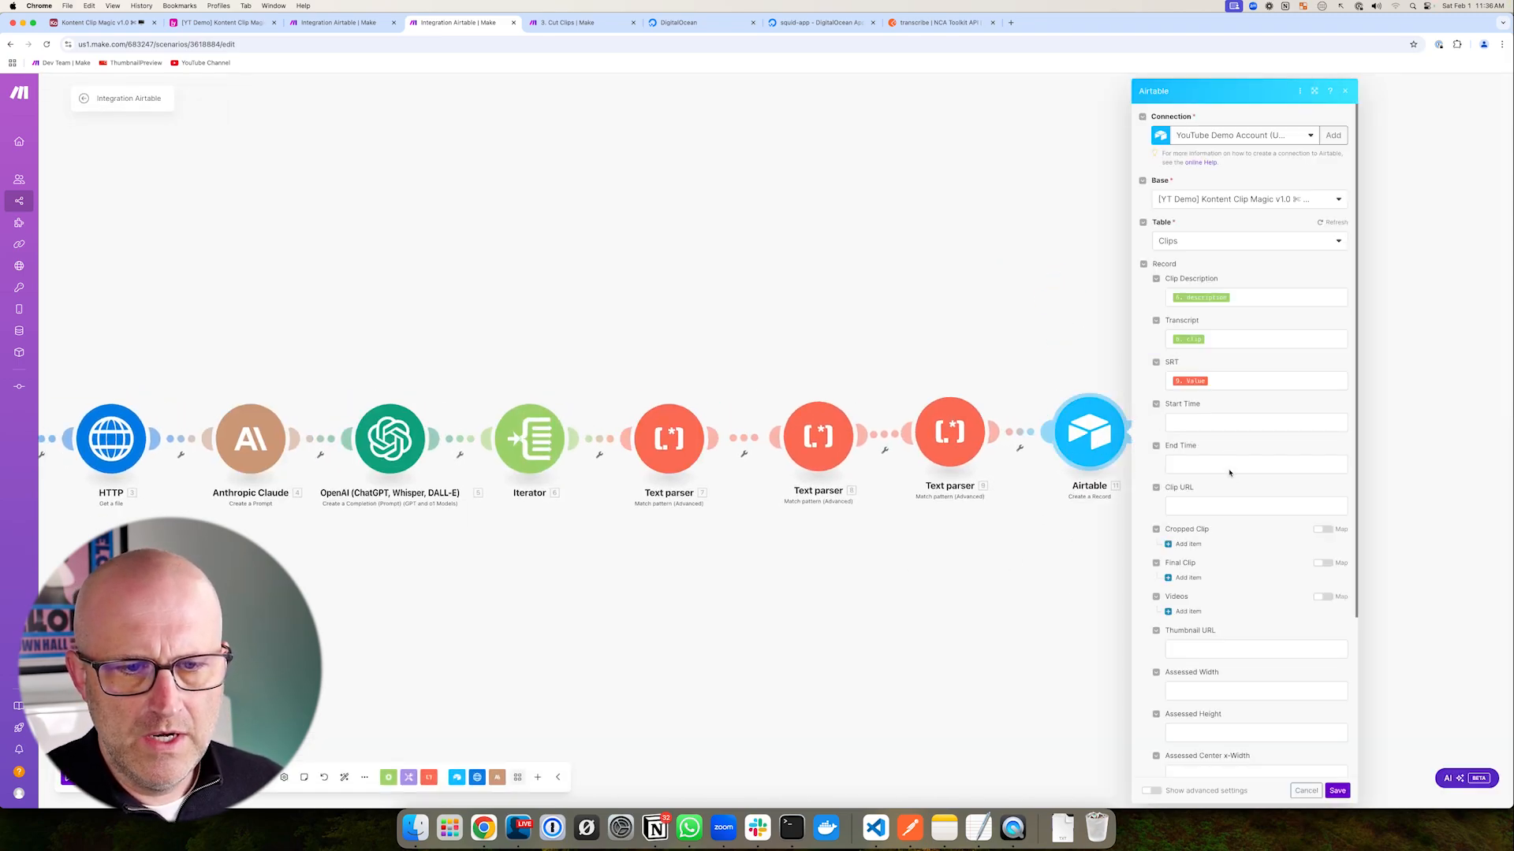
{"action": "scroll", "coordinate": [1229, 473], "scroll_direction": "down", "scroll_amount": 3}
{"action": "left_click", "coordinate": [1187, 481]}
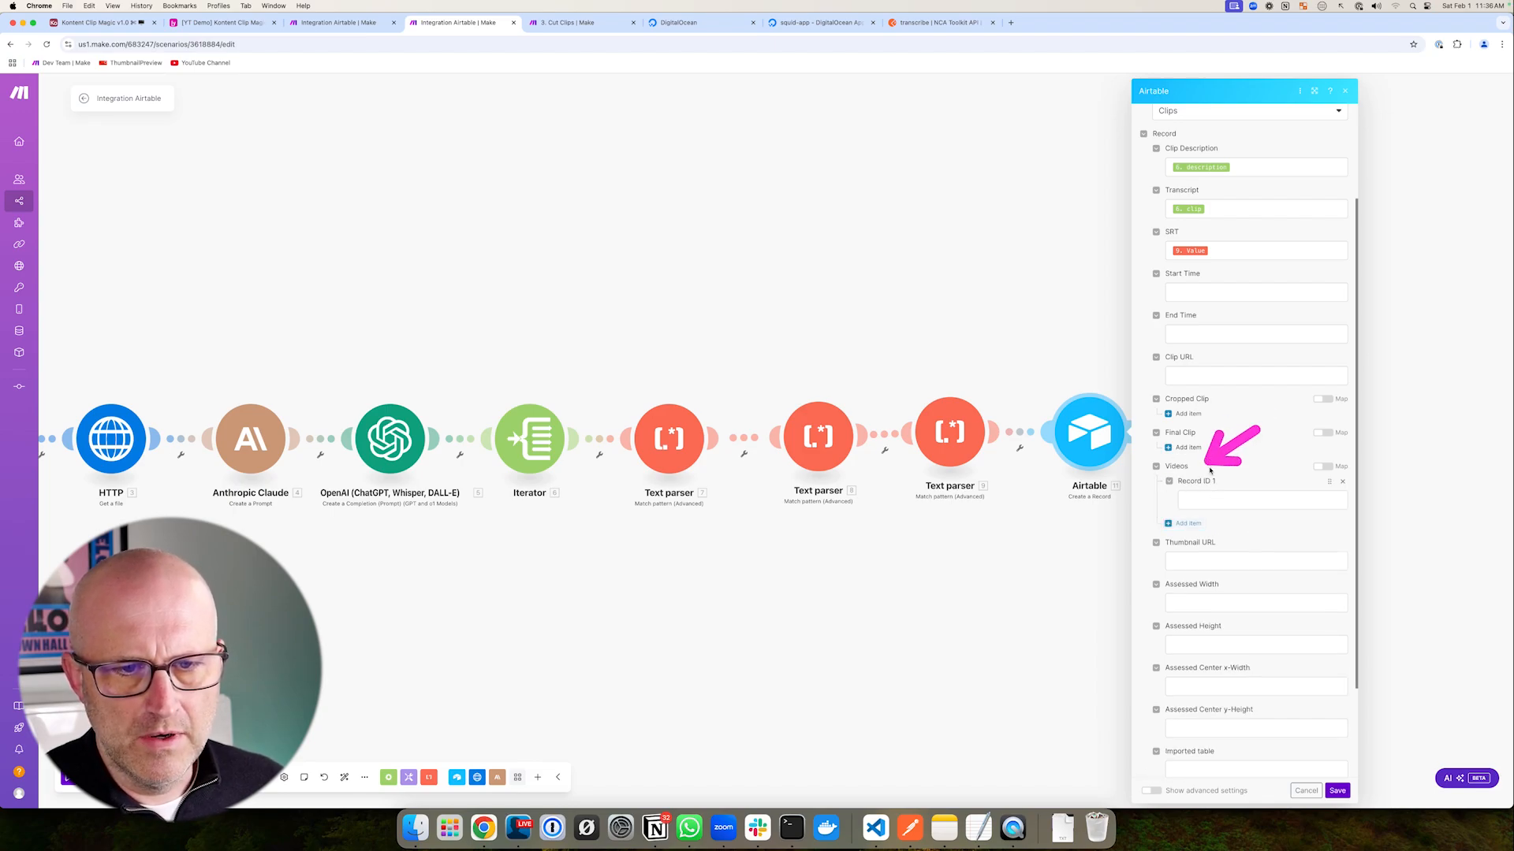
{"action": "left_click", "coordinate": [1204, 501]}
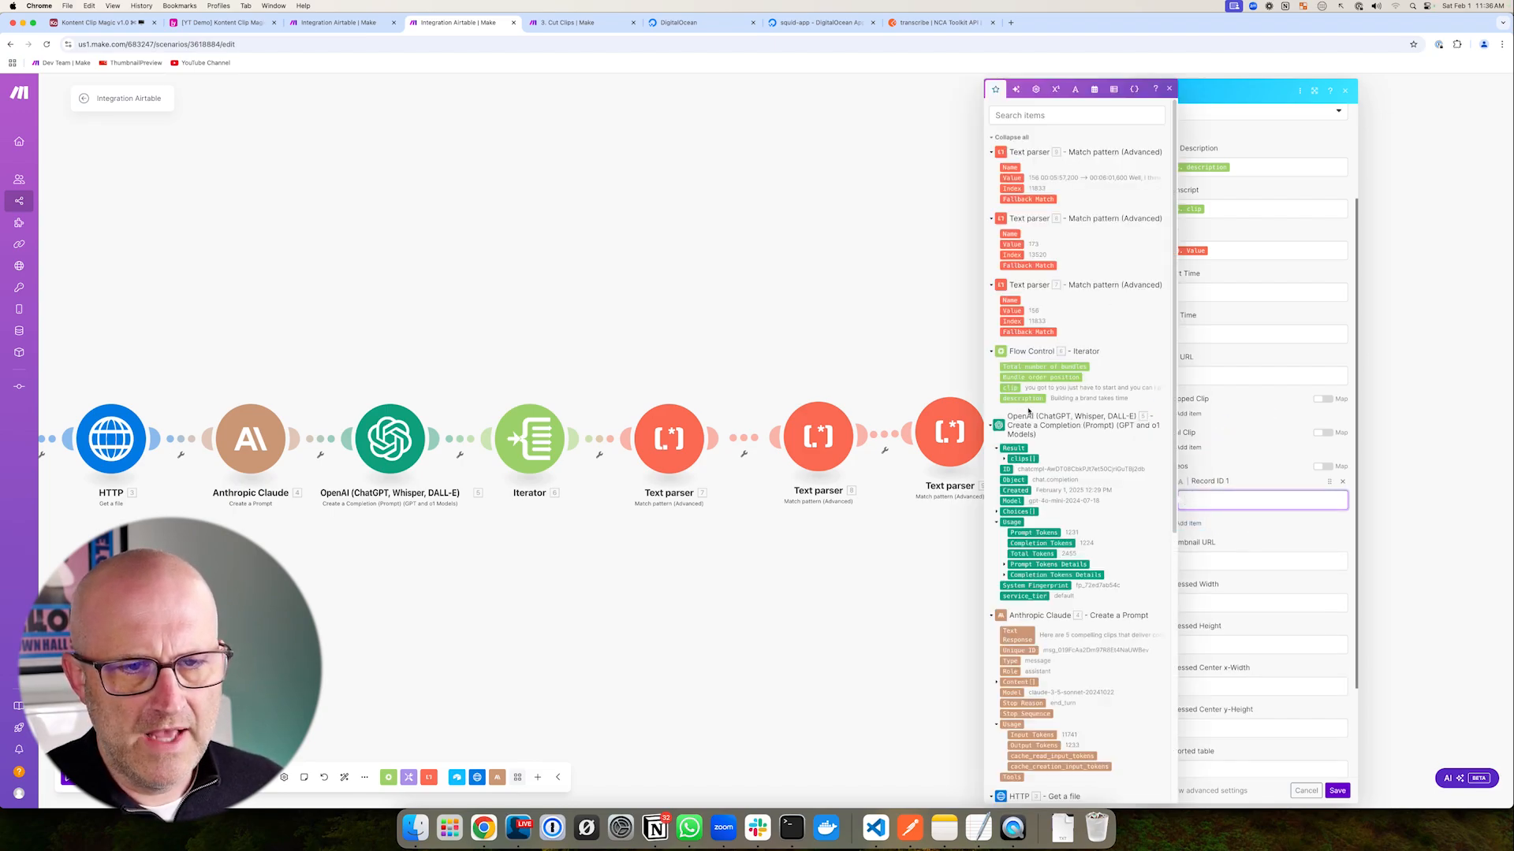
{"action": "scroll", "coordinate": [1028, 410], "scroll_direction": "down", "scroll_amount": 10}
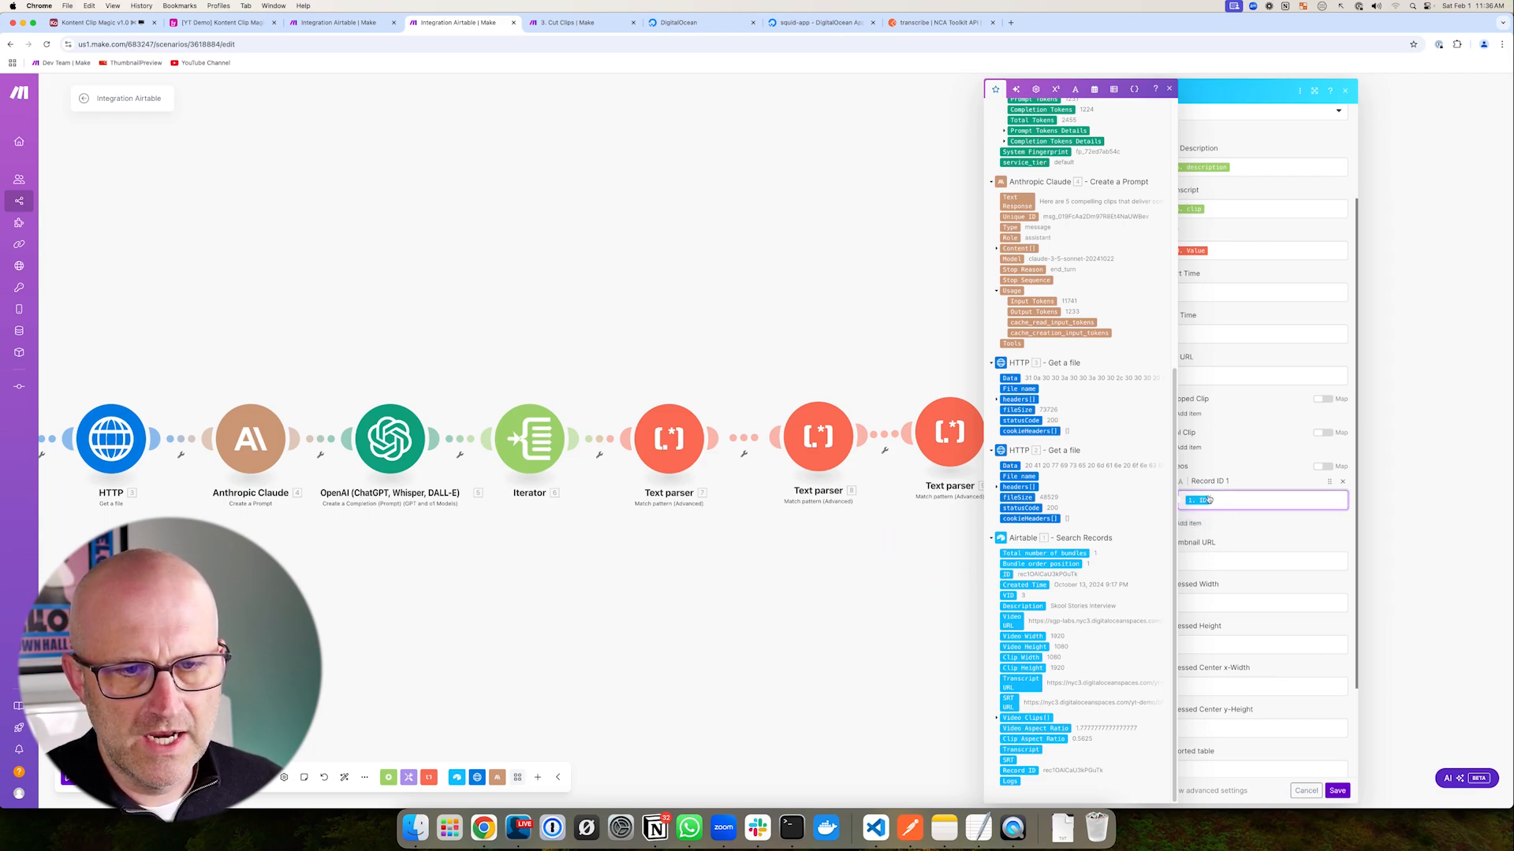
{"action": "left_click", "coordinate": [1327, 523]}
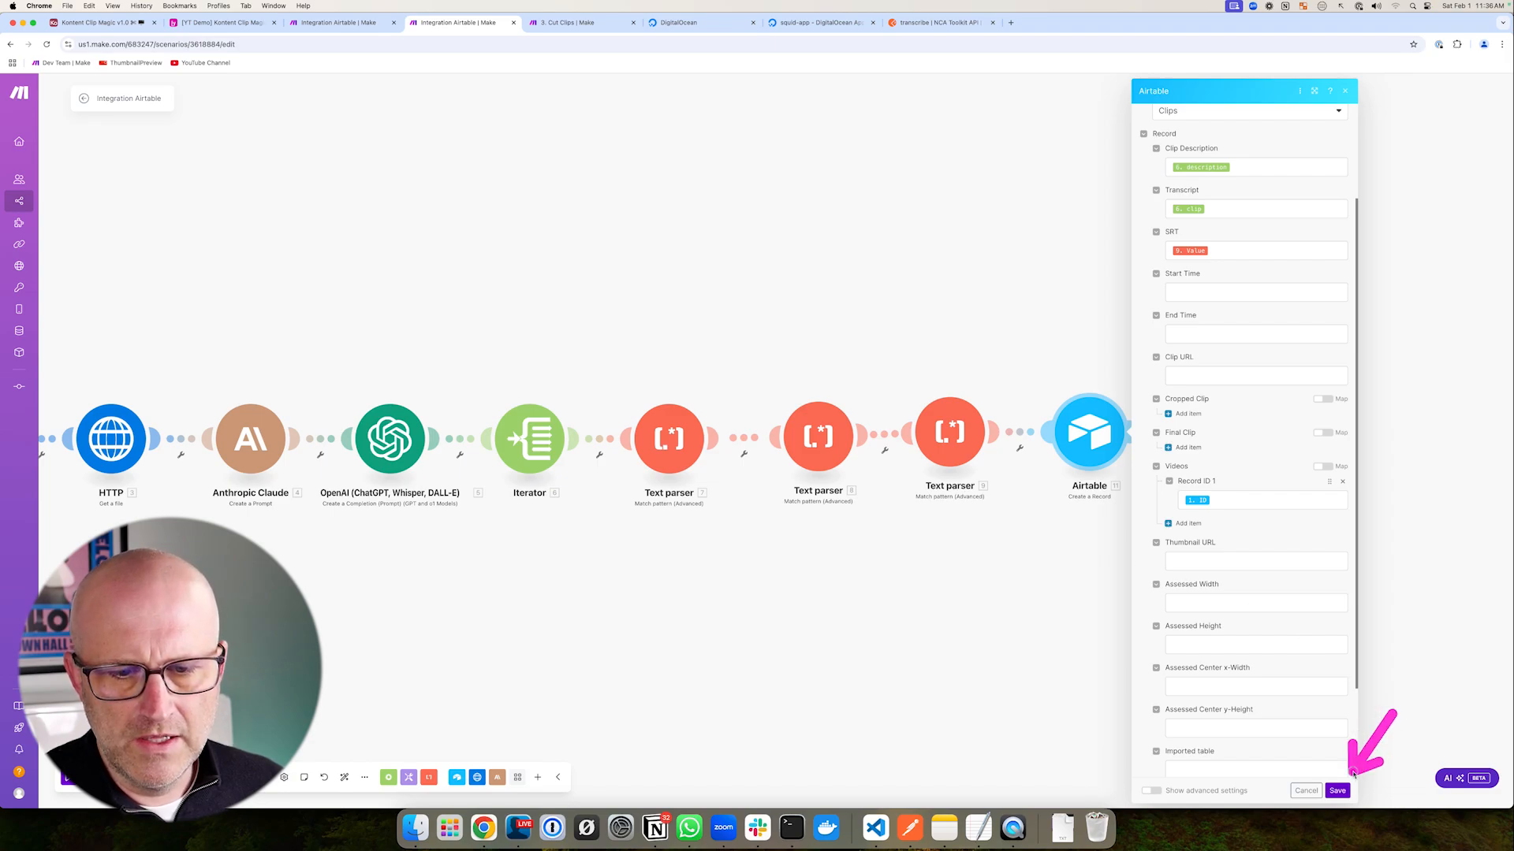
{"action": "left_click", "coordinate": [1337, 791]}
- Delete the three old clip records from Airtable's Clips table
{"action": "left_click", "coordinate": [221, 23]}
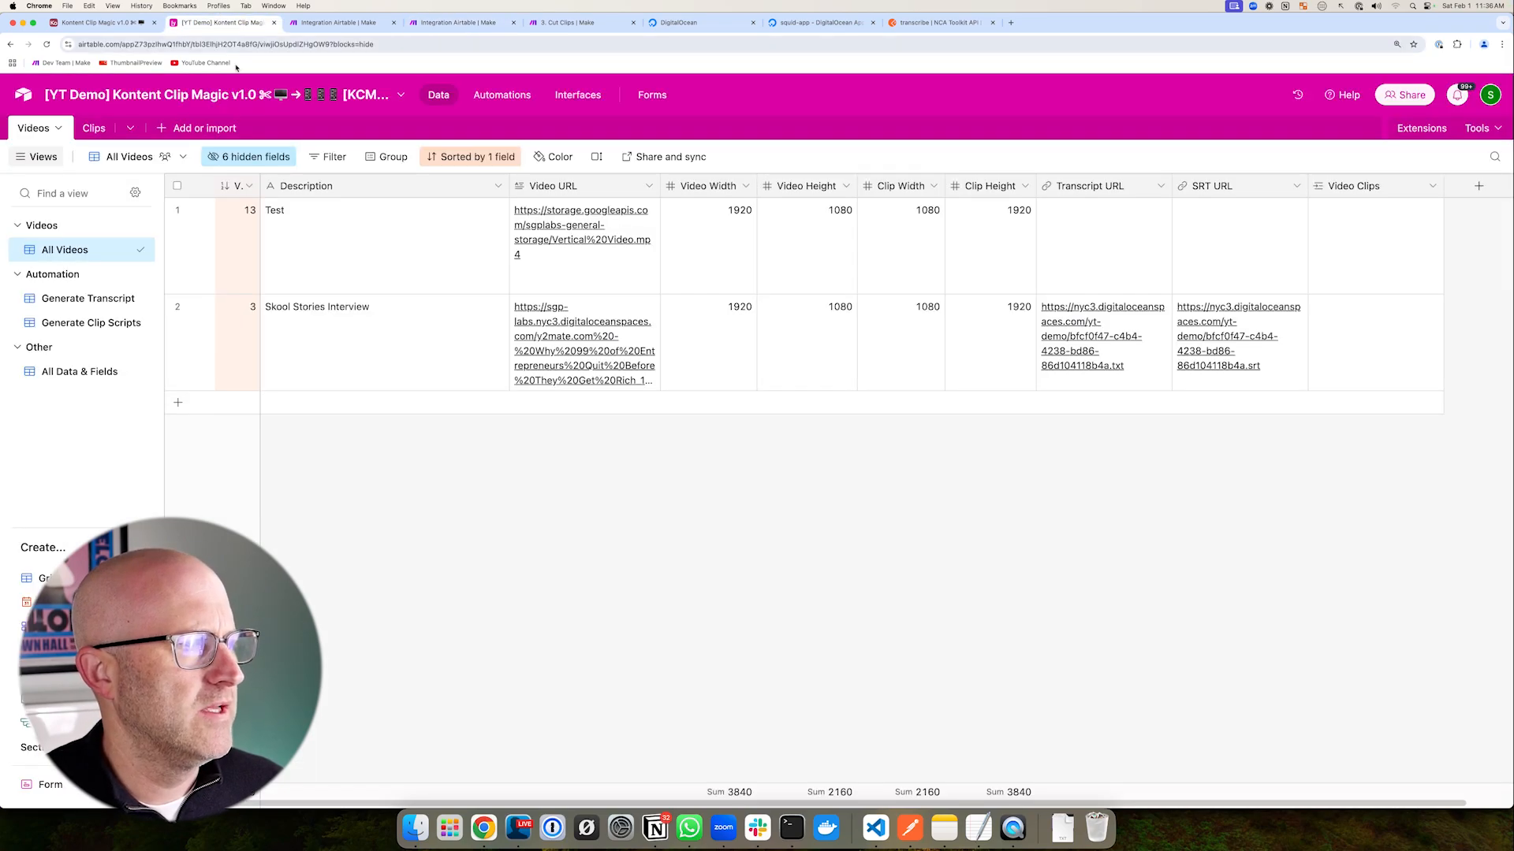
{"action": "left_click", "coordinate": [91, 128]}
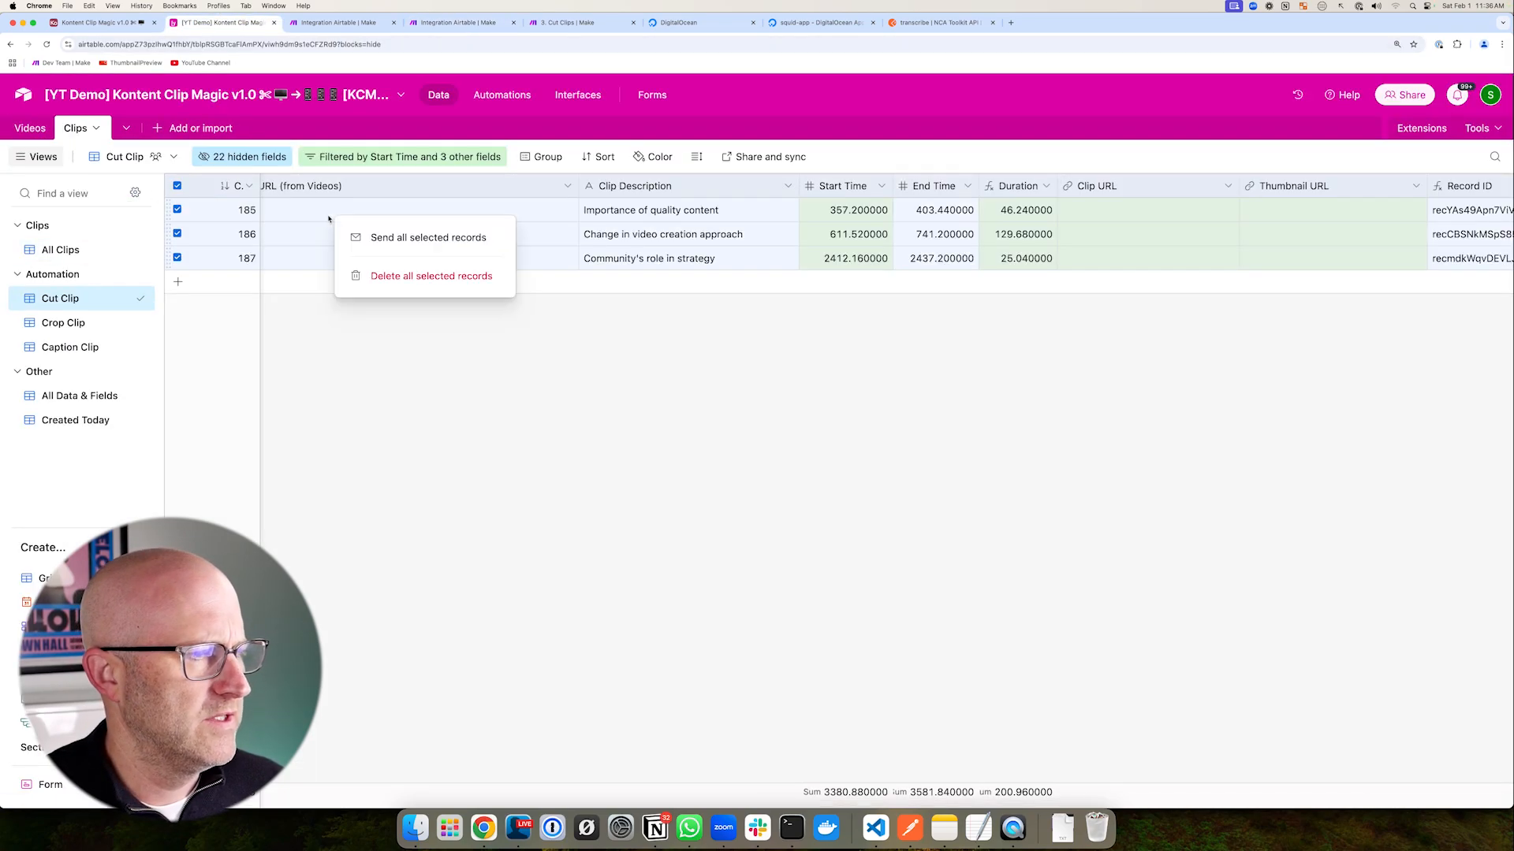
{"action": "left_click", "coordinate": [371, 285]}
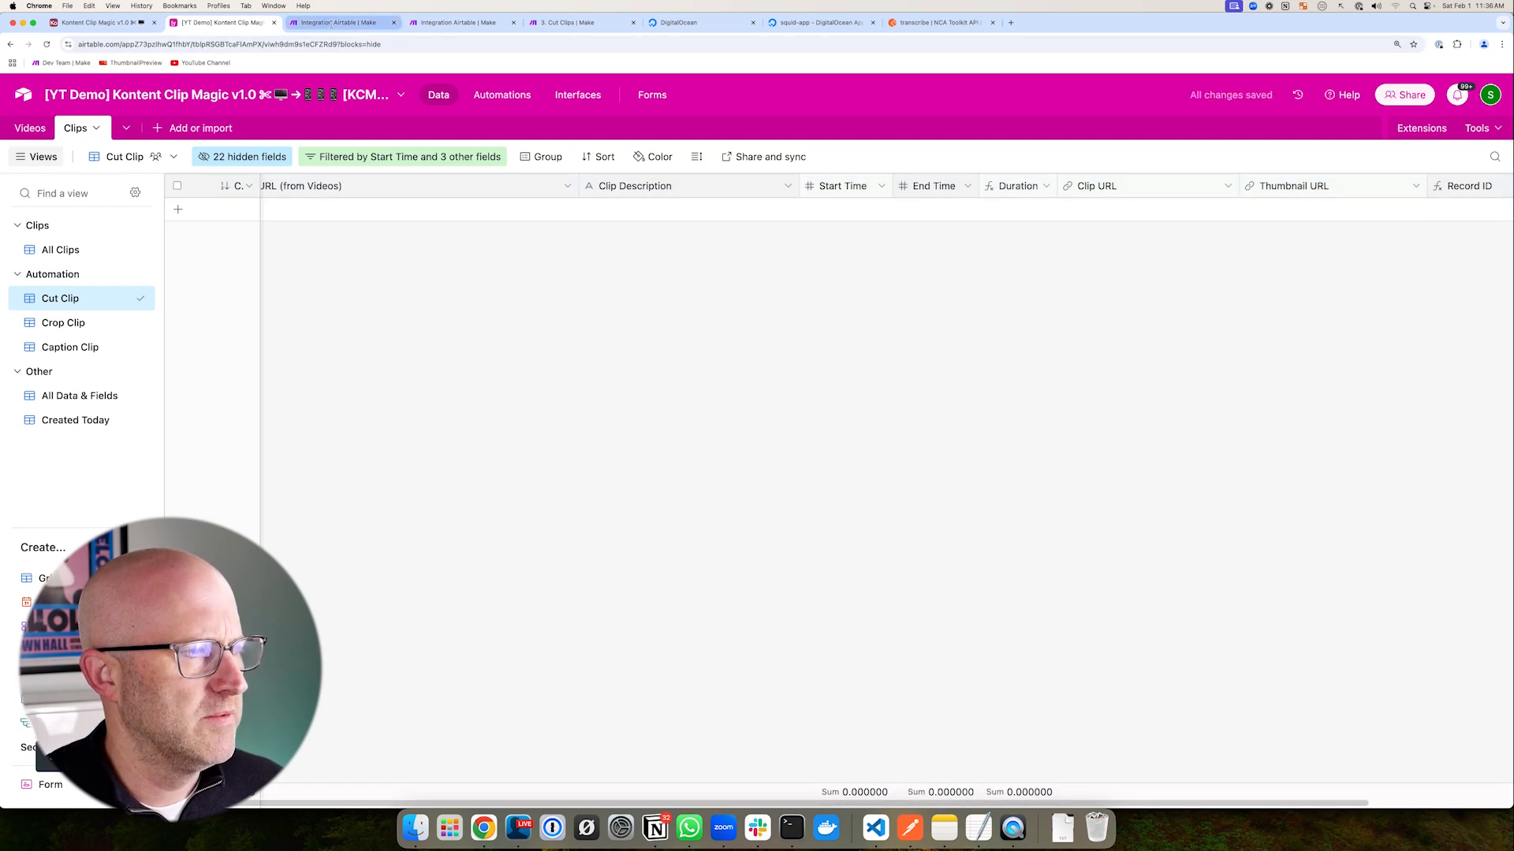
{"action": "left_click", "coordinate": [443, 26]}
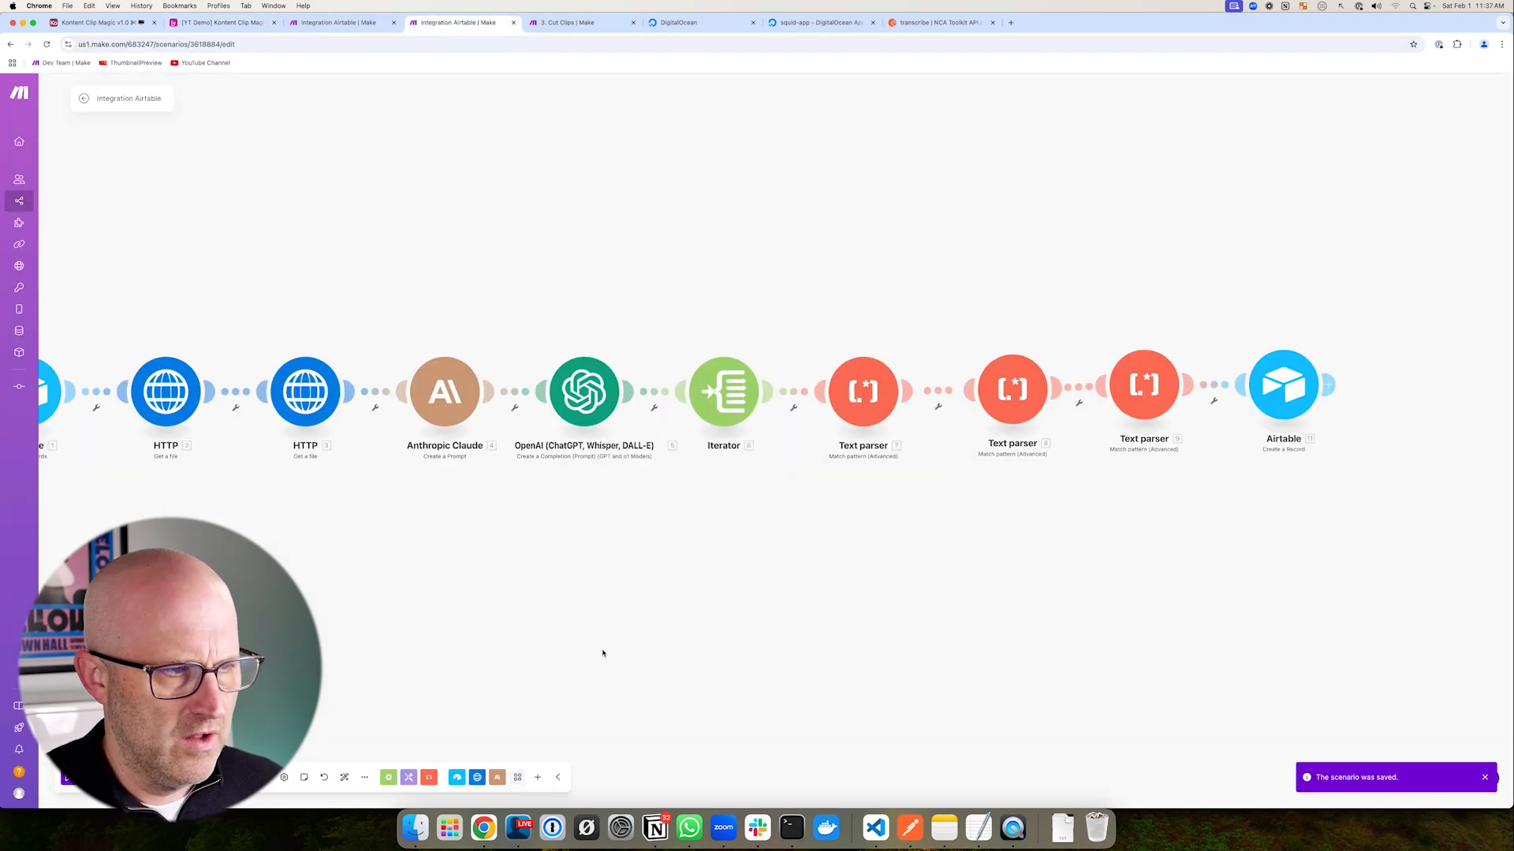
- Fit the whole scenario into view and run it once
{"action": "scroll", "coordinate": [605, 655], "scroll_direction": "down", "scroll_amount": 3}
{"action": "left_click_drag", "start_coordinate": [664, 633], "coordinate": [827, 594]}
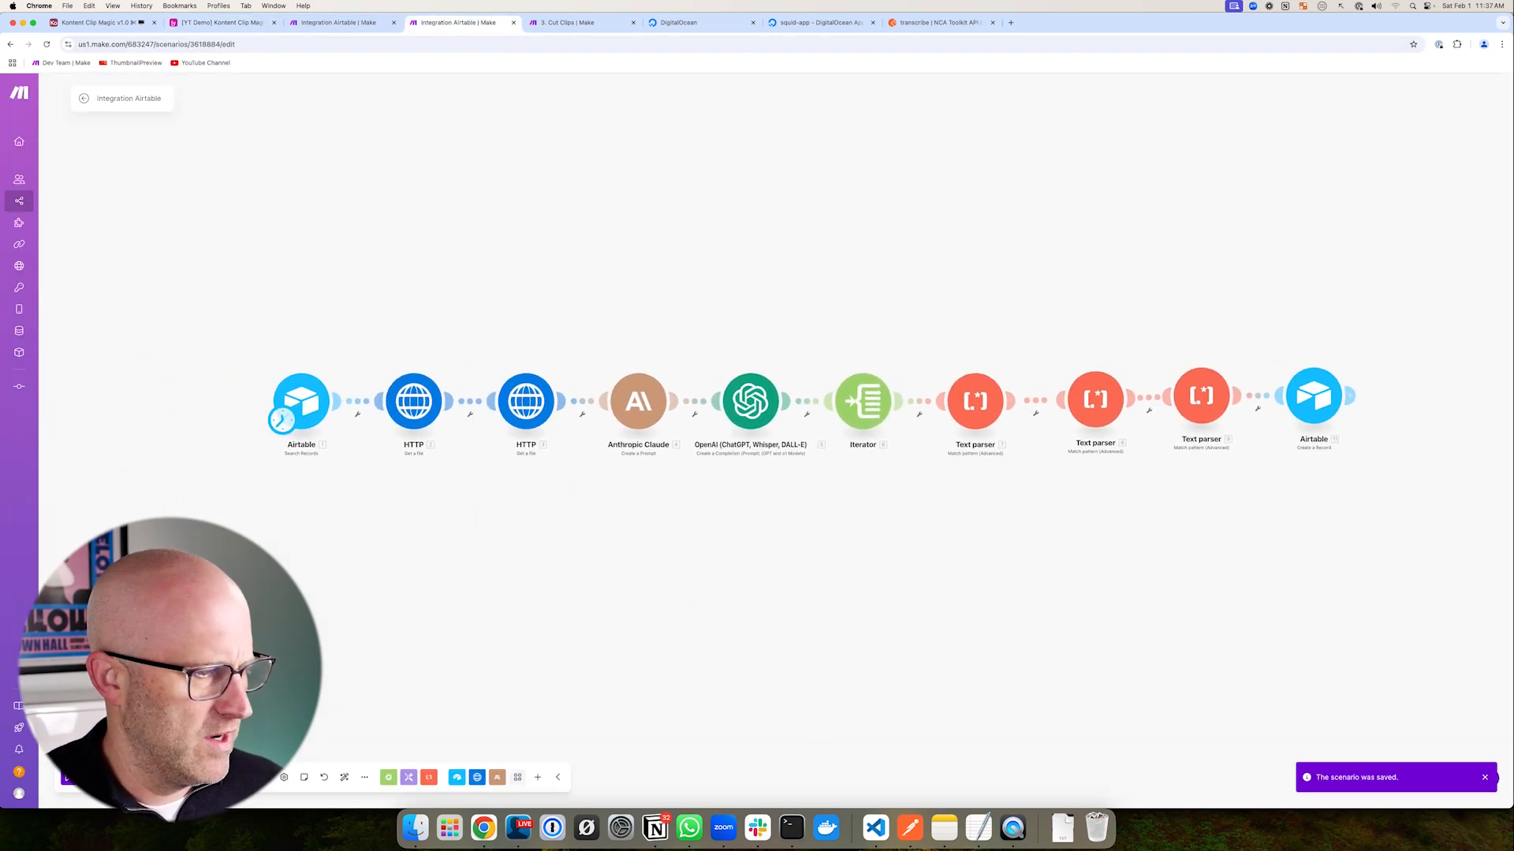
{"action": "left_click", "coordinate": [91, 777]}
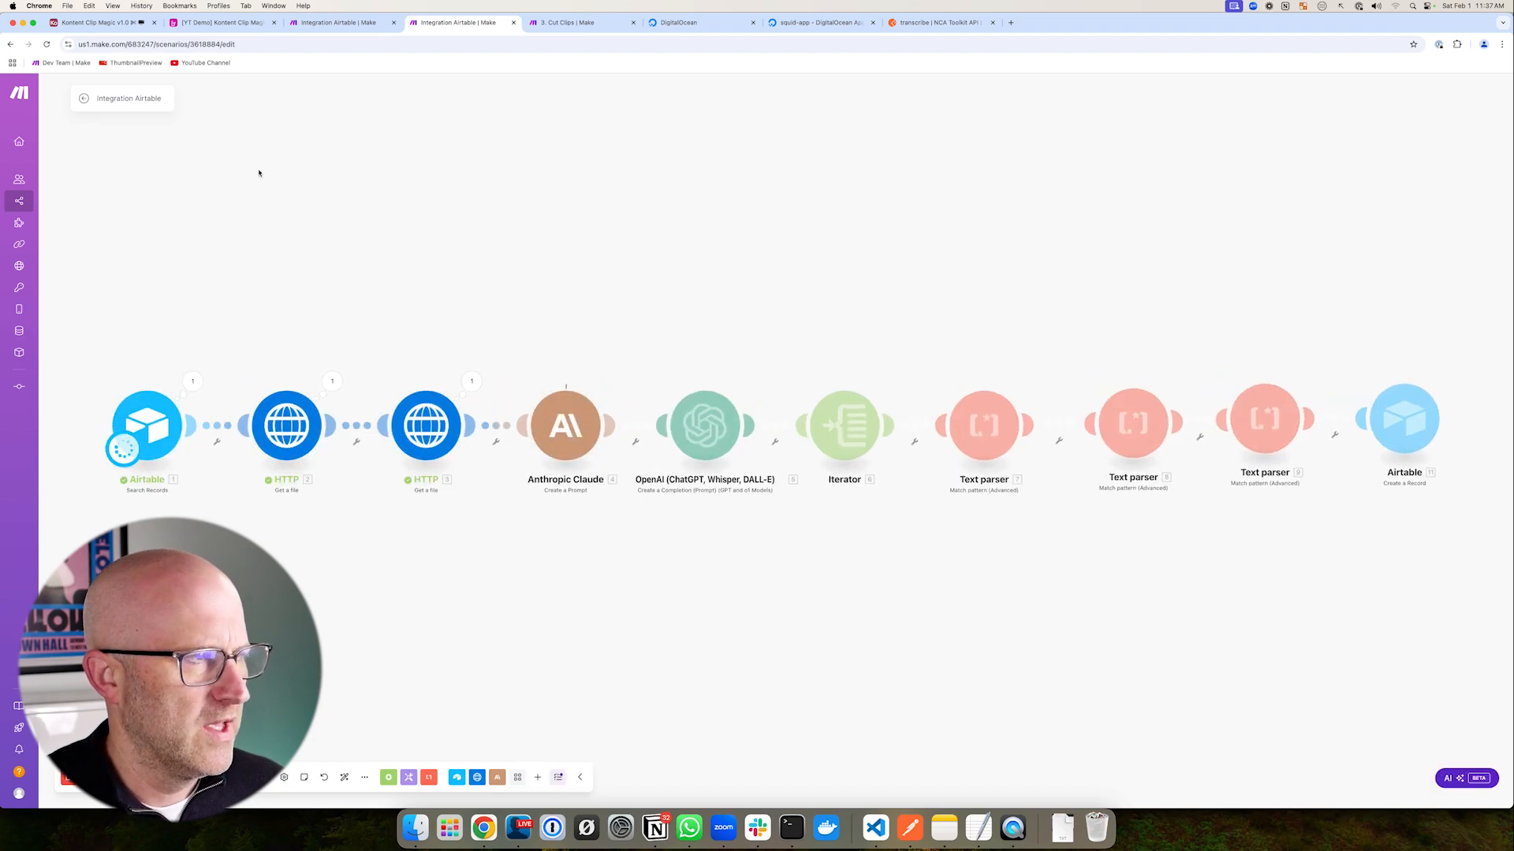
- Open the Videos table in the Airtable base
{"action": "left_click", "coordinate": [222, 24]}
{"action": "mouse_move", "coordinate": [526, 376]}
{"action": "left_mouse_down"}
{"action": "mouse_move", "coordinate": [387, 260]}
{"action": "mouse_move", "coordinate": [389, 408]}
{"action": "mouse_move", "coordinate": [373, 256]}
{"action": "left_mouse_up"}
{"action": "left_click", "coordinate": [29, 129]}
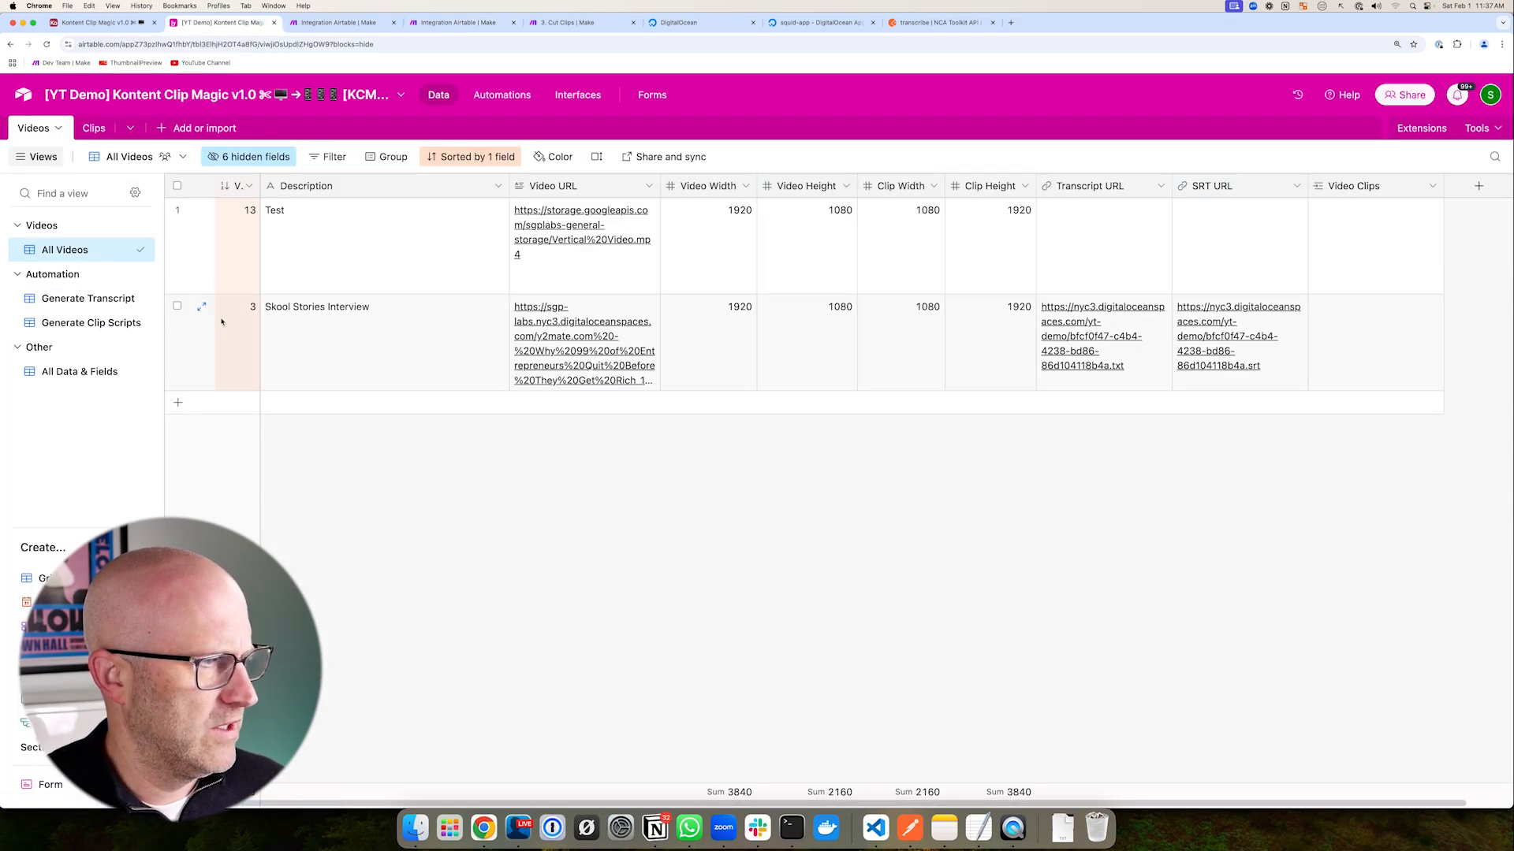
- Inspect the filter conditions of the Generate Clip Scripts view
{"action": "left_click_drag", "start_coordinate": [289, 398], "coordinate": [175, 343]}
{"action": "left_click", "coordinate": [88, 322]}
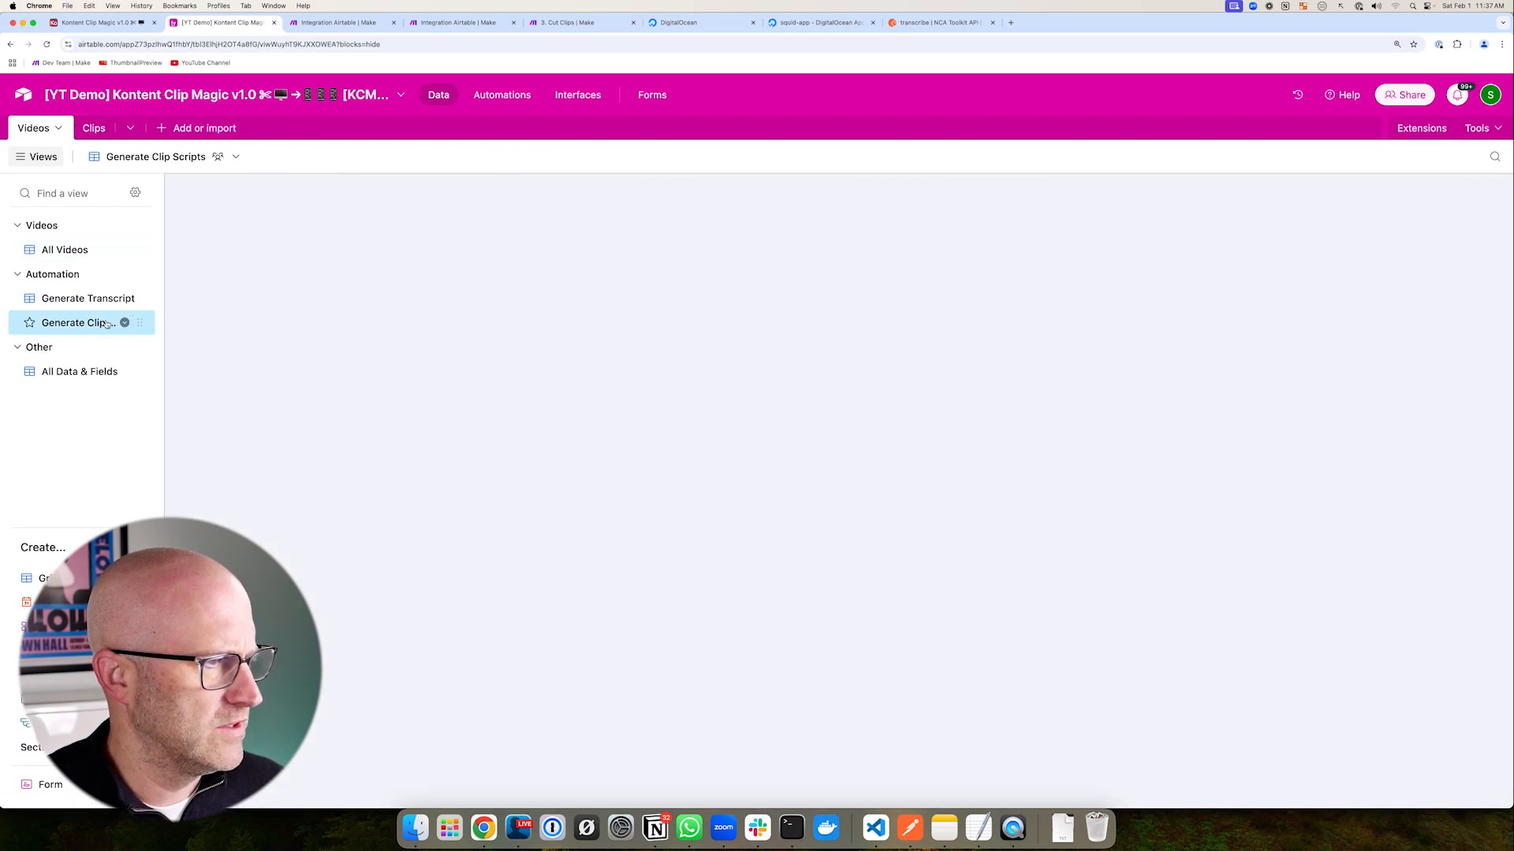
{"action": "left_click", "coordinate": [453, 157]}
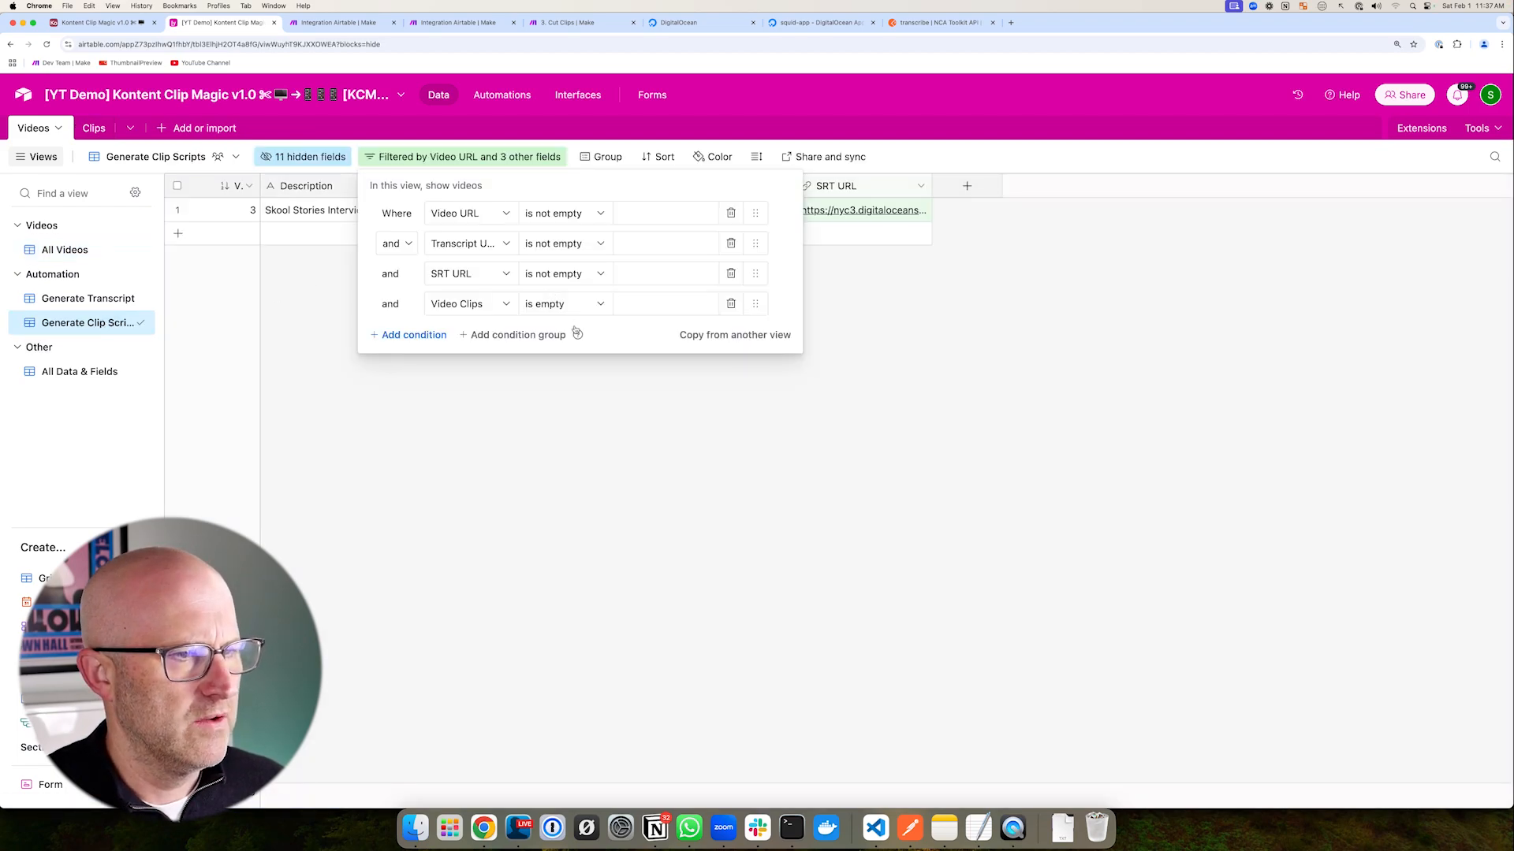
{"action": "left_click_drag", "start_coordinate": [253, 210], "coordinate": [390, 214]}
{"action": "left_click_drag", "start_coordinate": [260, 284], "coordinate": [418, 306]}
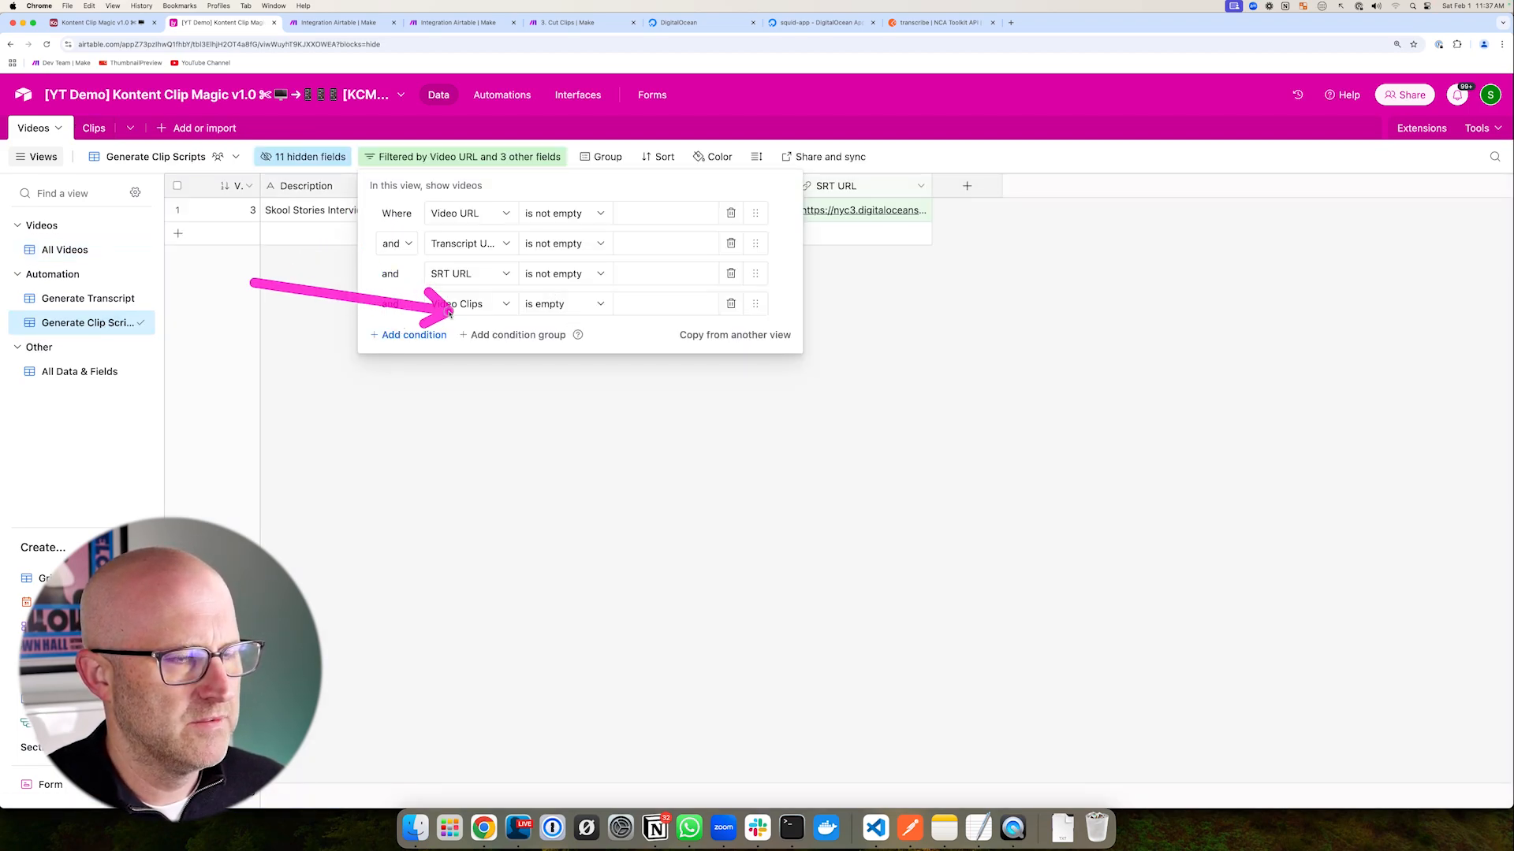
{"action": "mouse_move", "coordinate": [527, 420]}
{"action": "left_mouse_down"}
{"action": "mouse_move", "coordinate": [484, 340]}
{"action": "mouse_move", "coordinate": [544, 323]}
{"action": "left_mouse_up"}
{"action": "mouse_move", "coordinate": [374, 272]}
{"action": "left_mouse_down"}
{"action": "mouse_move", "coordinate": [432, 298]}
{"action": "mouse_move", "coordinate": [717, 328]}
{"action": "left_mouse_up"}
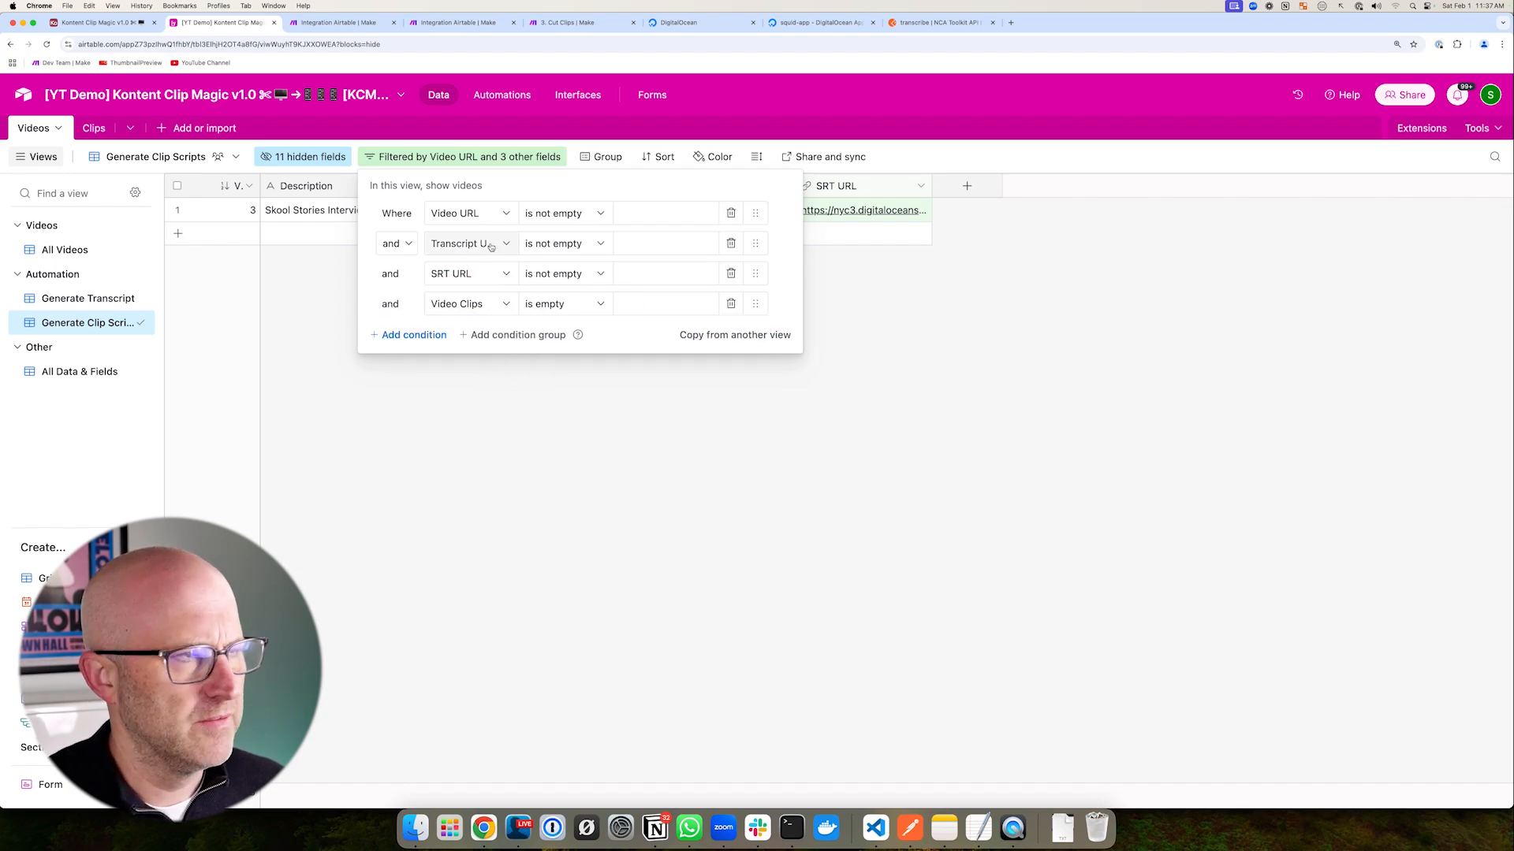
- Check the progress of the running Make scenario
{"action": "left_click", "coordinate": [436, 32]}
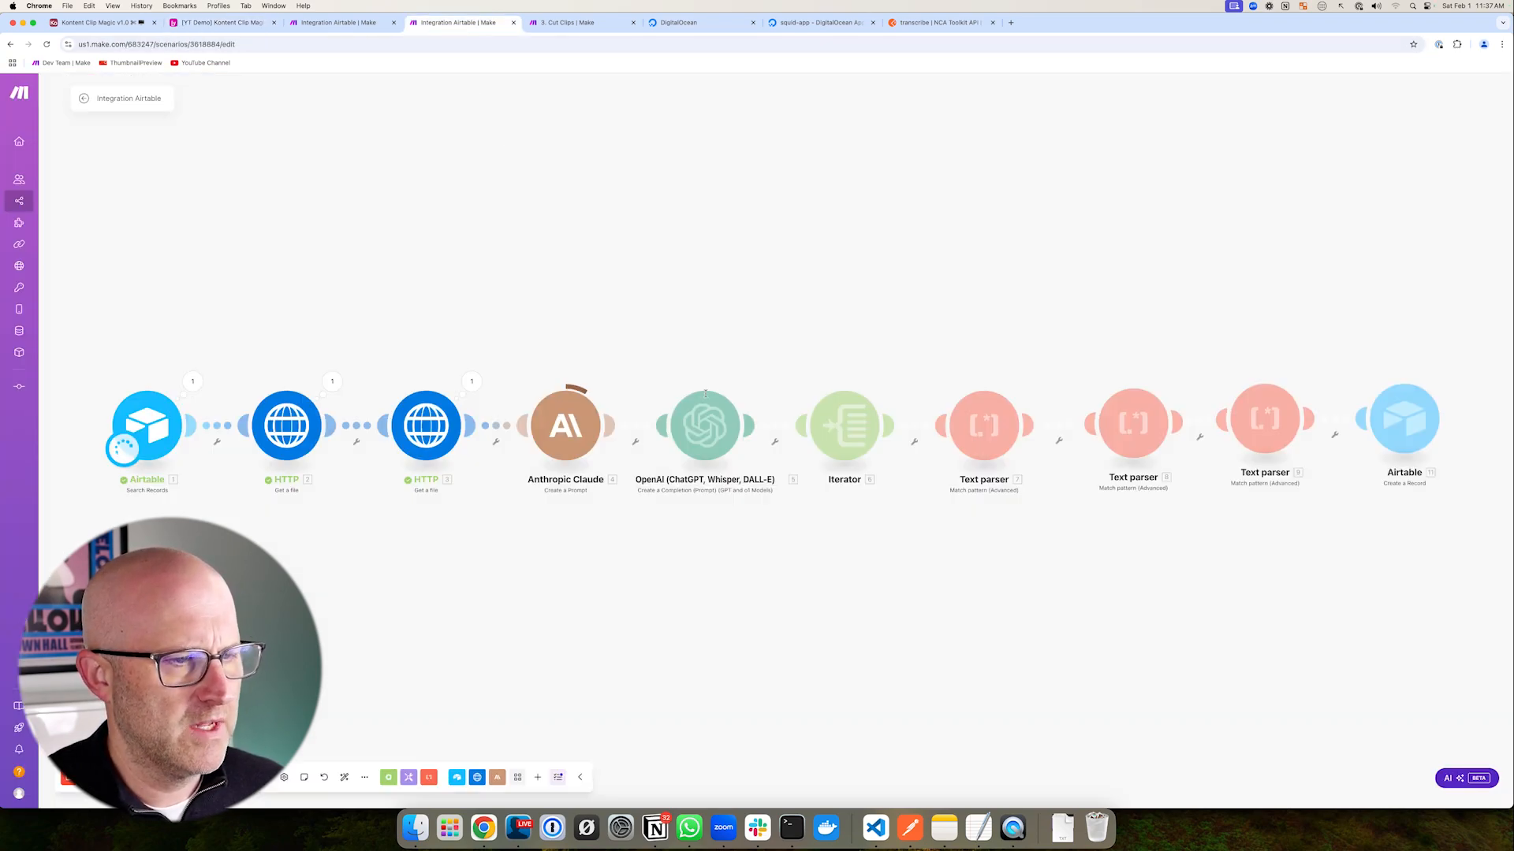
{"action": "mouse_move", "coordinate": [488, 323]}
{"action": "left_mouse_down"}
{"action": "mouse_move", "coordinate": [838, 460]}
{"action": "mouse_move", "coordinate": [1469, 547]}
{"action": "left_mouse_up"}
{"action": "left_click_drag", "start_coordinate": [1307, 612], "coordinate": [1357, 505]}
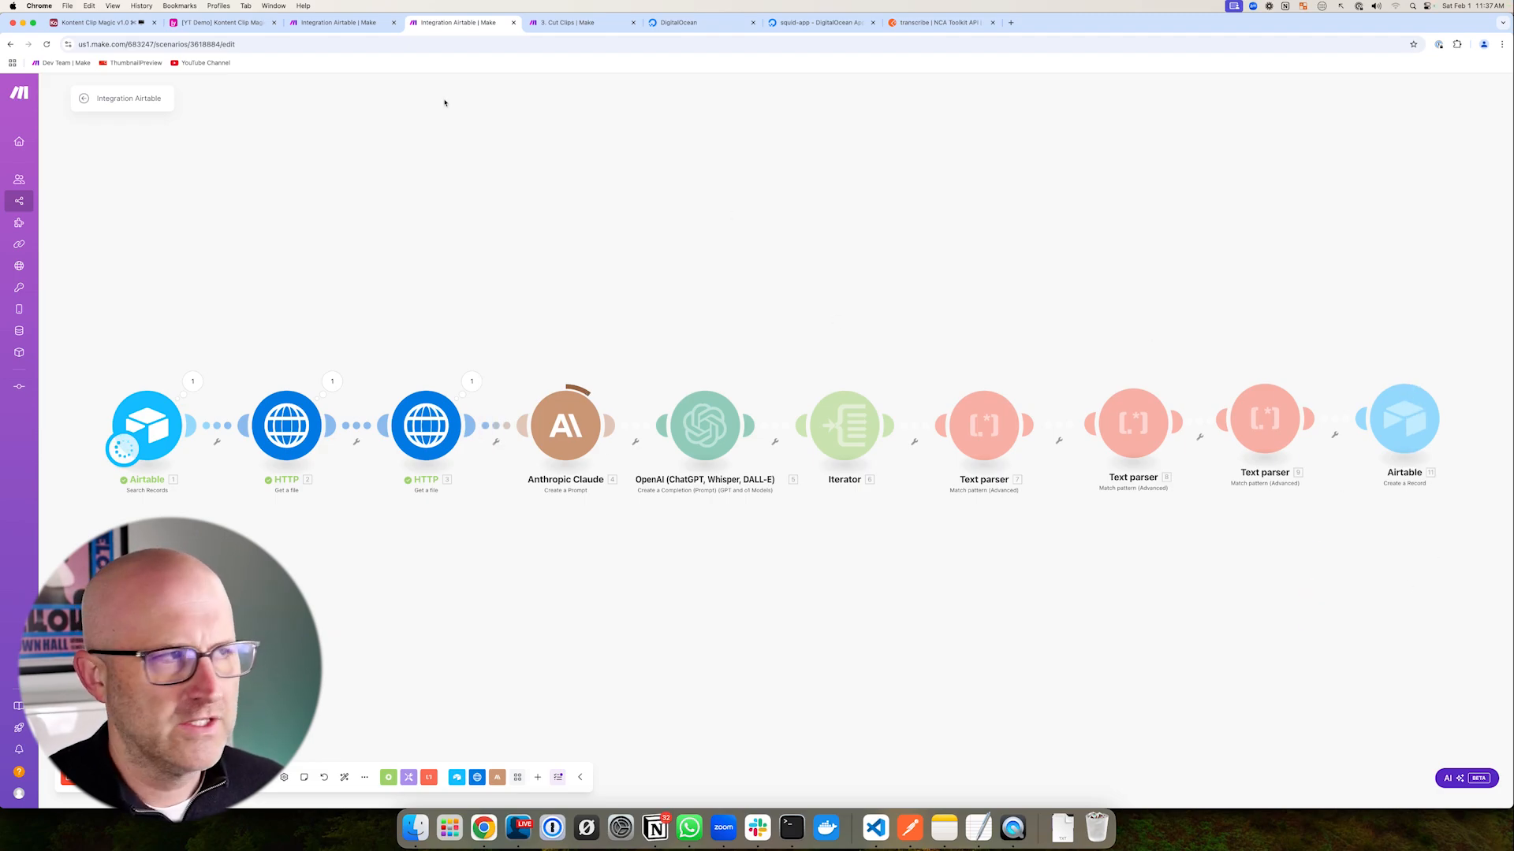
- Confirm in All Videos that Skool Stories Interview now links clips 188–191
{"action": "left_click", "coordinate": [222, 22]}
{"action": "left_click", "coordinate": [311, 371]}
{"action": "left_click_drag", "start_coordinate": [207, 224], "coordinate": [120, 251]}
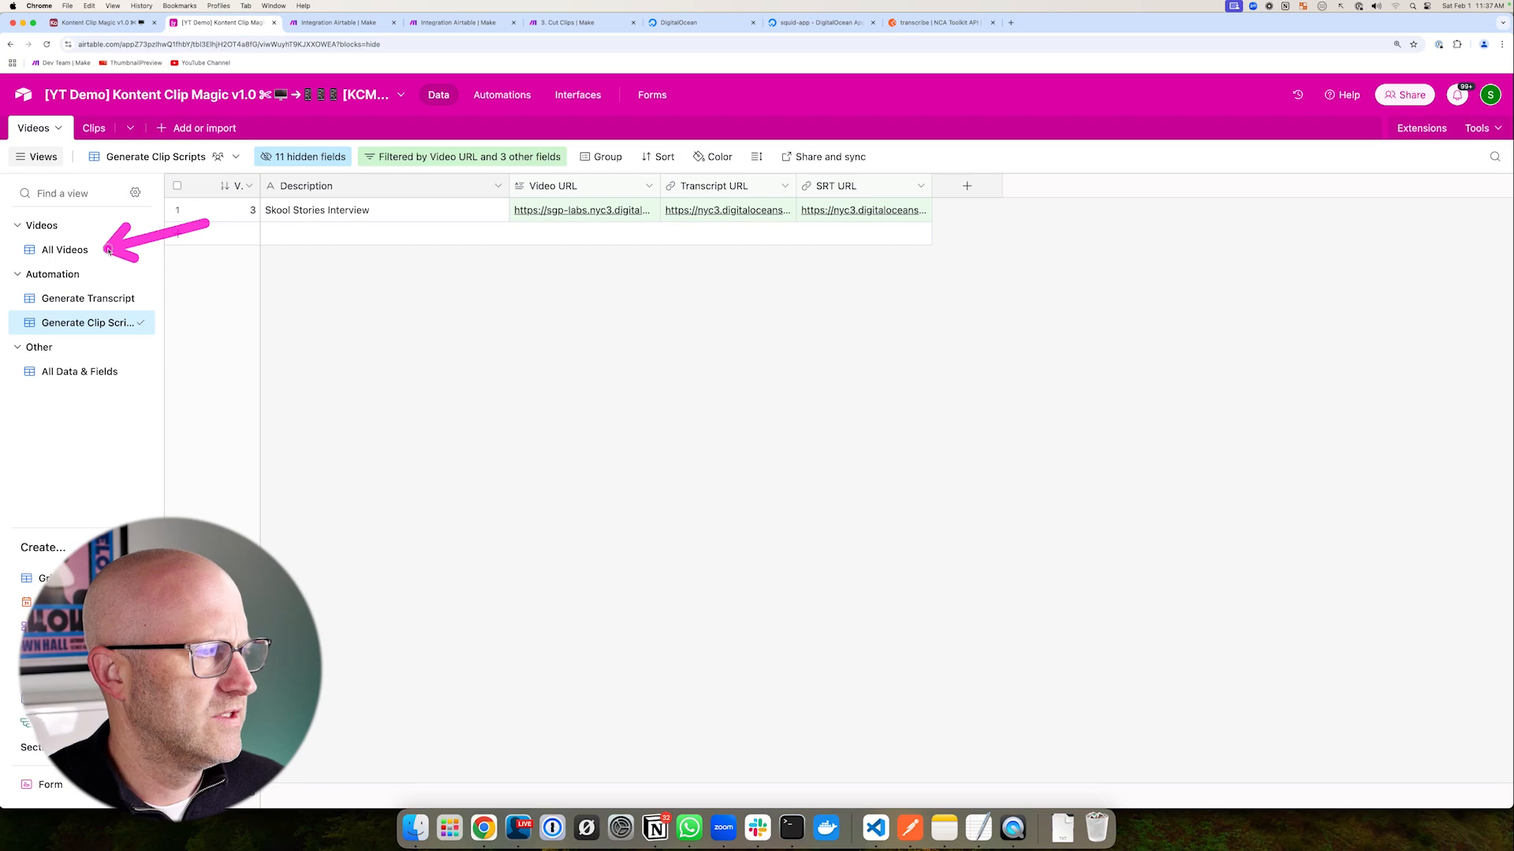
{"action": "left_click", "coordinate": [119, 250]}
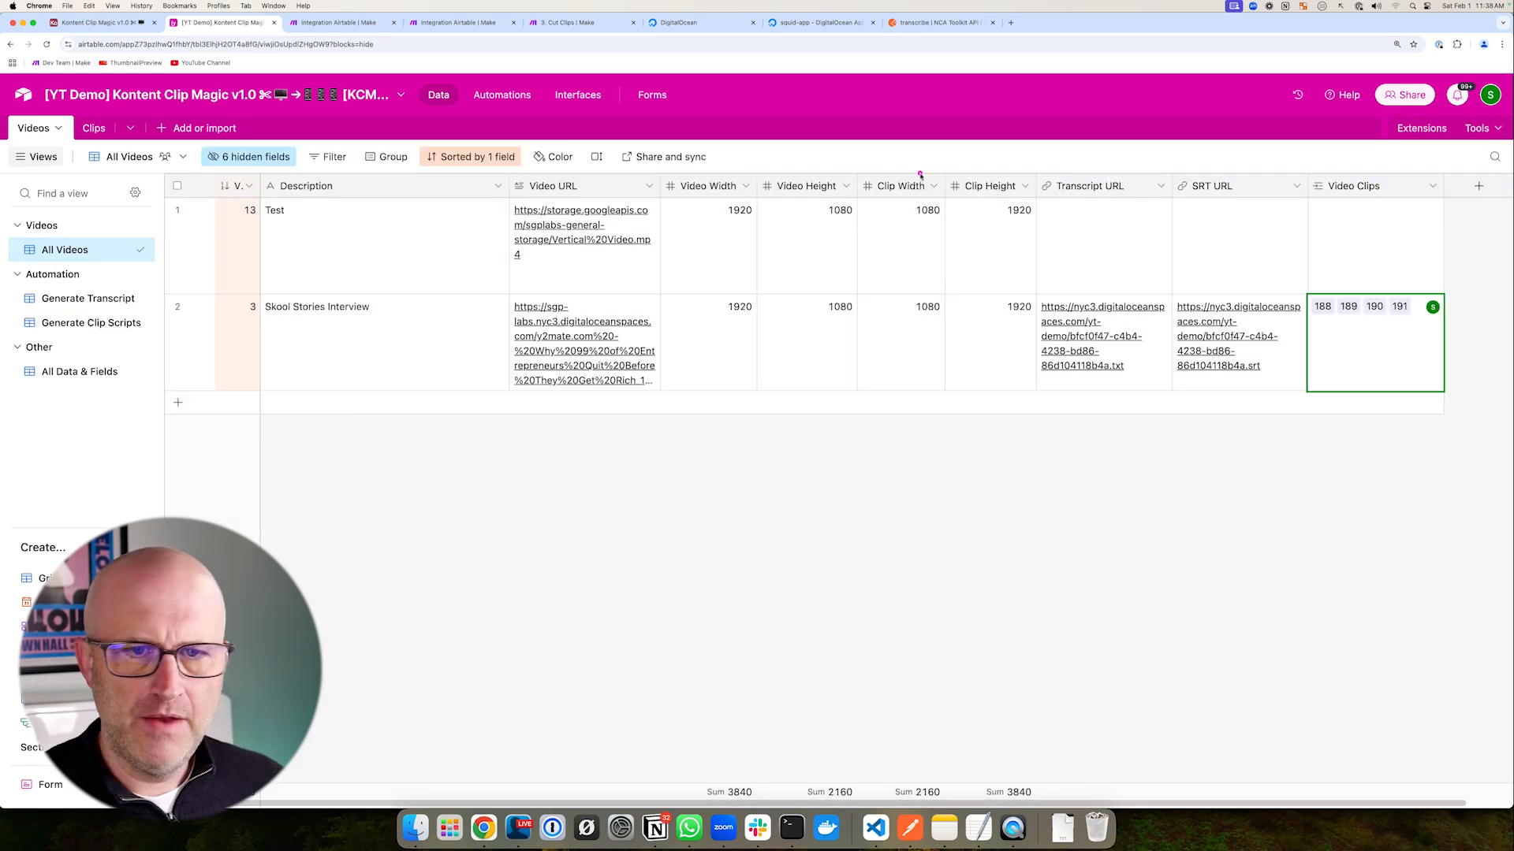
{"action": "left_click_drag", "start_coordinate": [1197, 396], "coordinate": [1293, 313]}
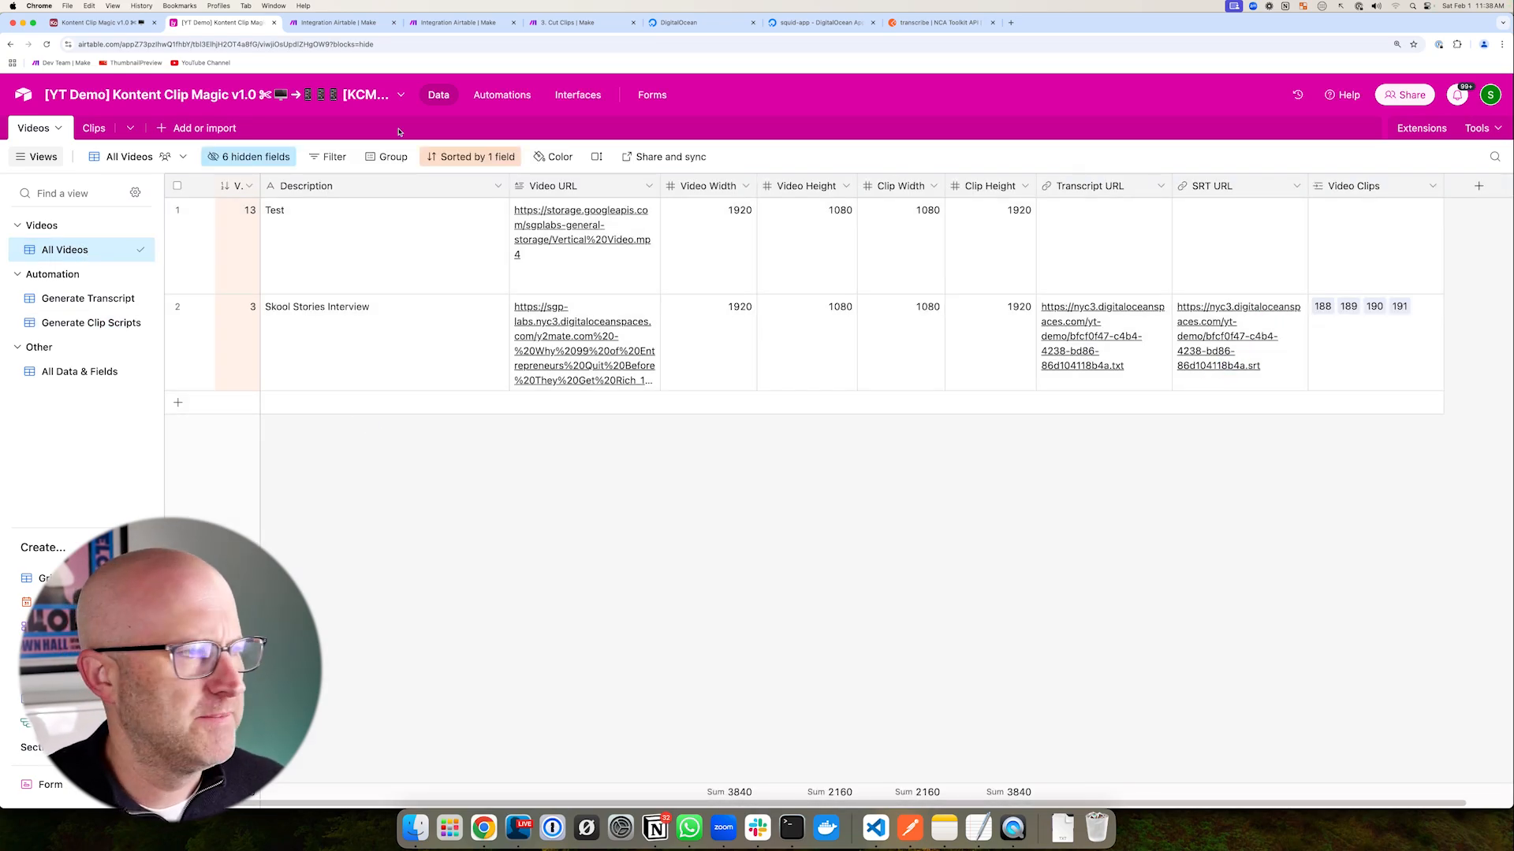
- Review the four new clip records in the Clips table's All Clips view
{"action": "left_click", "coordinate": [85, 131]}
{"action": "left_click_drag", "start_coordinate": [906, 229], "coordinate": [554, 284]}
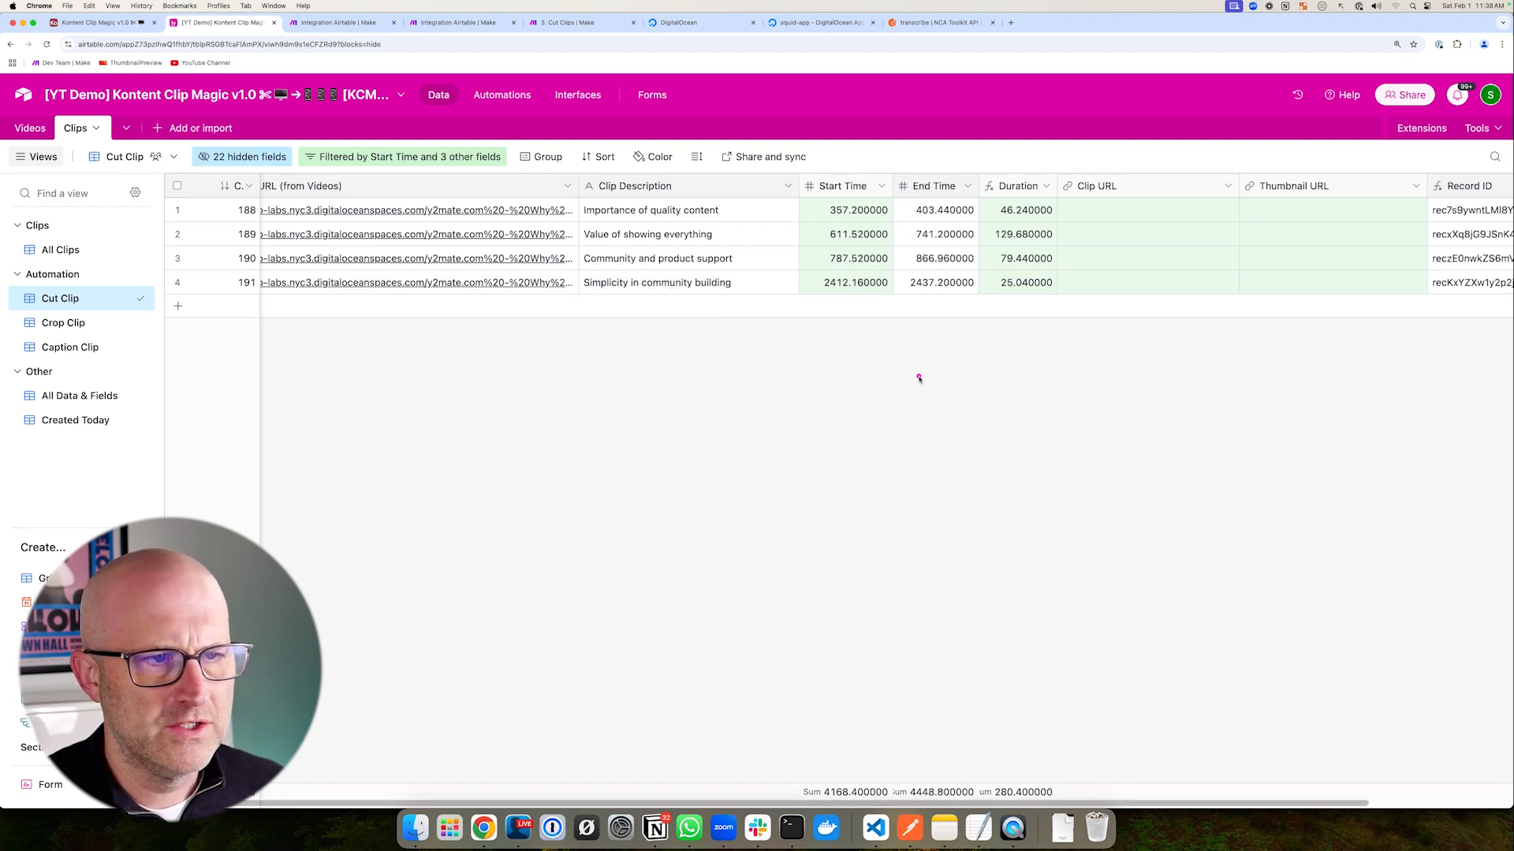
{"action": "left_click", "coordinate": [78, 250]}
{"action": "left_click_drag", "start_coordinate": [662, 368], "coordinate": [481, 265]}
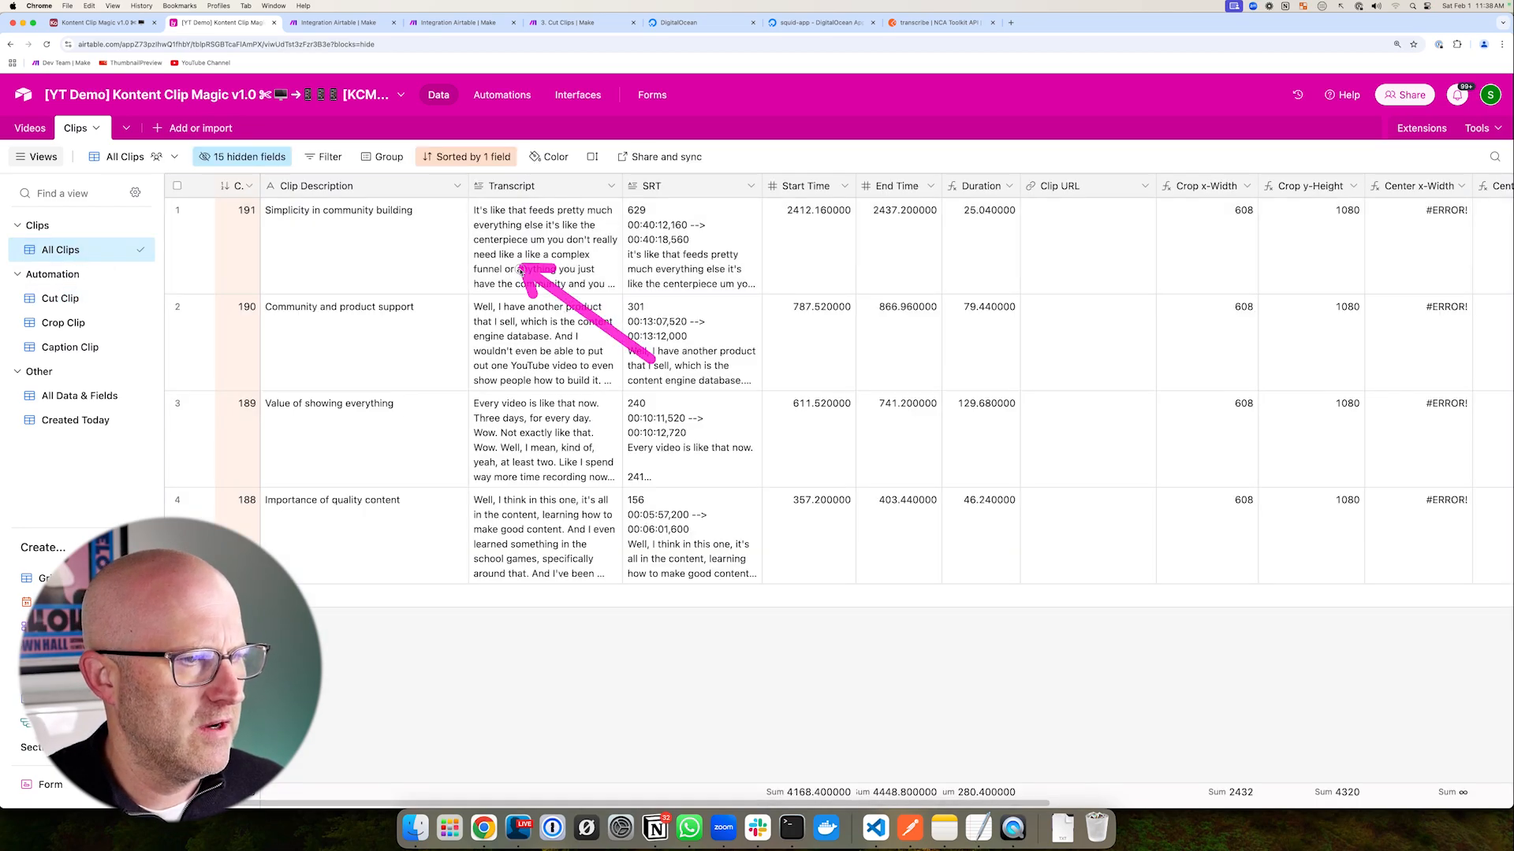
{"action": "left_click_drag", "start_coordinate": [249, 390], "coordinate": [101, 307]}
{"action": "left_click", "coordinate": [352, 25]}
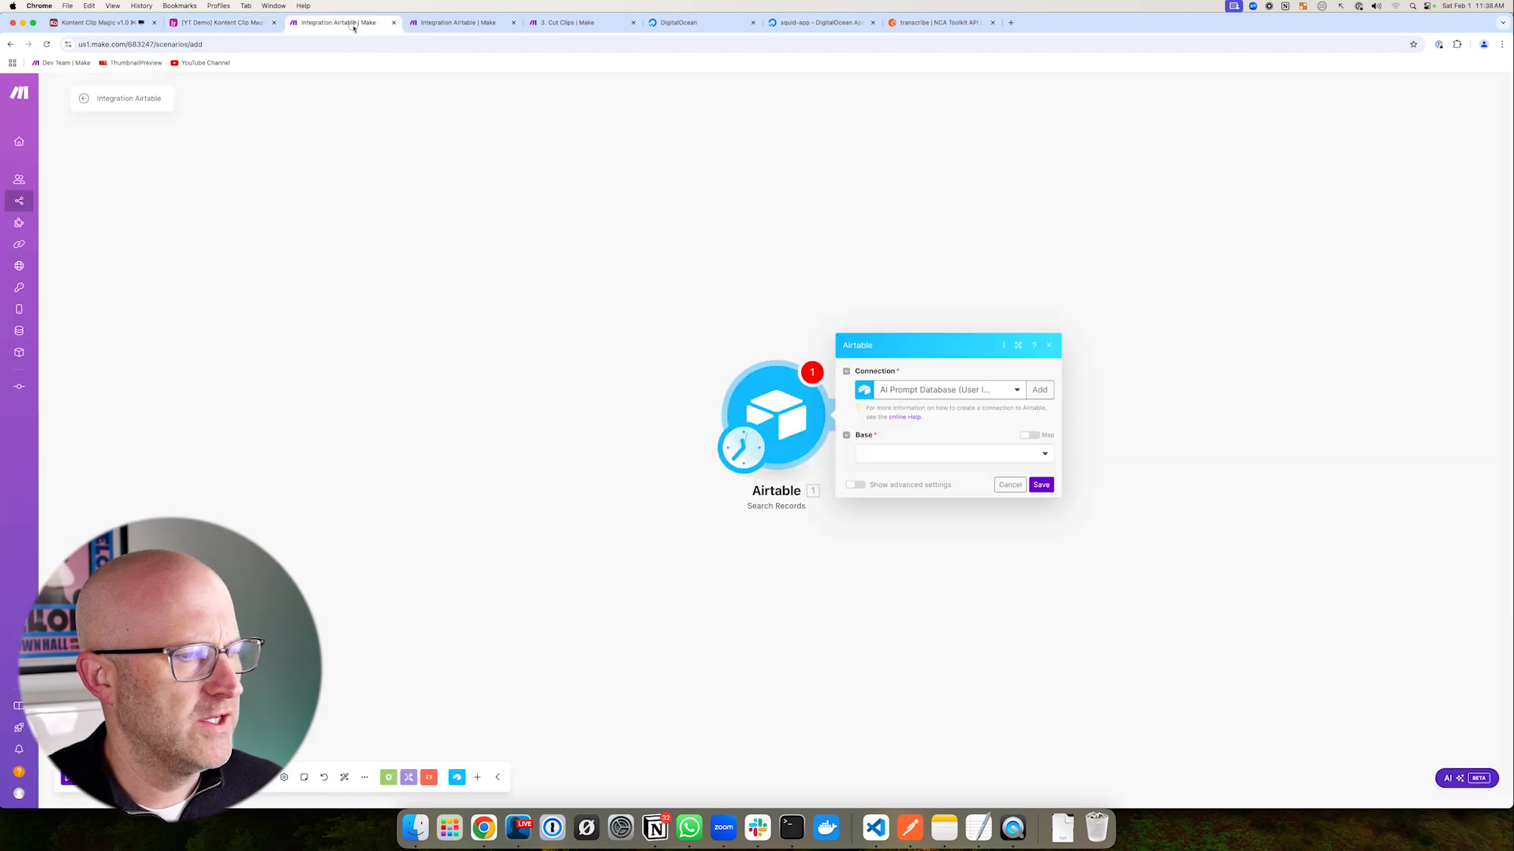
- Browse the Airtable Videos and Clips tables
{"action": "mouse_move", "coordinate": [597, 418]}
{"action": "left_mouse_down"}
{"action": "mouse_move", "coordinate": [678, 410]}
{"action": "mouse_move", "coordinate": [387, 414]}
{"action": "left_mouse_up"}
{"action": "left_click", "coordinate": [225, 22]}
{"action": "left_click_drag", "start_coordinate": [688, 382], "coordinate": [388, 509]}
{"action": "left_click_drag", "start_coordinate": [140, 284], "coordinate": [33, 136]}
{"action": "left_click", "coordinate": [31, 129]}
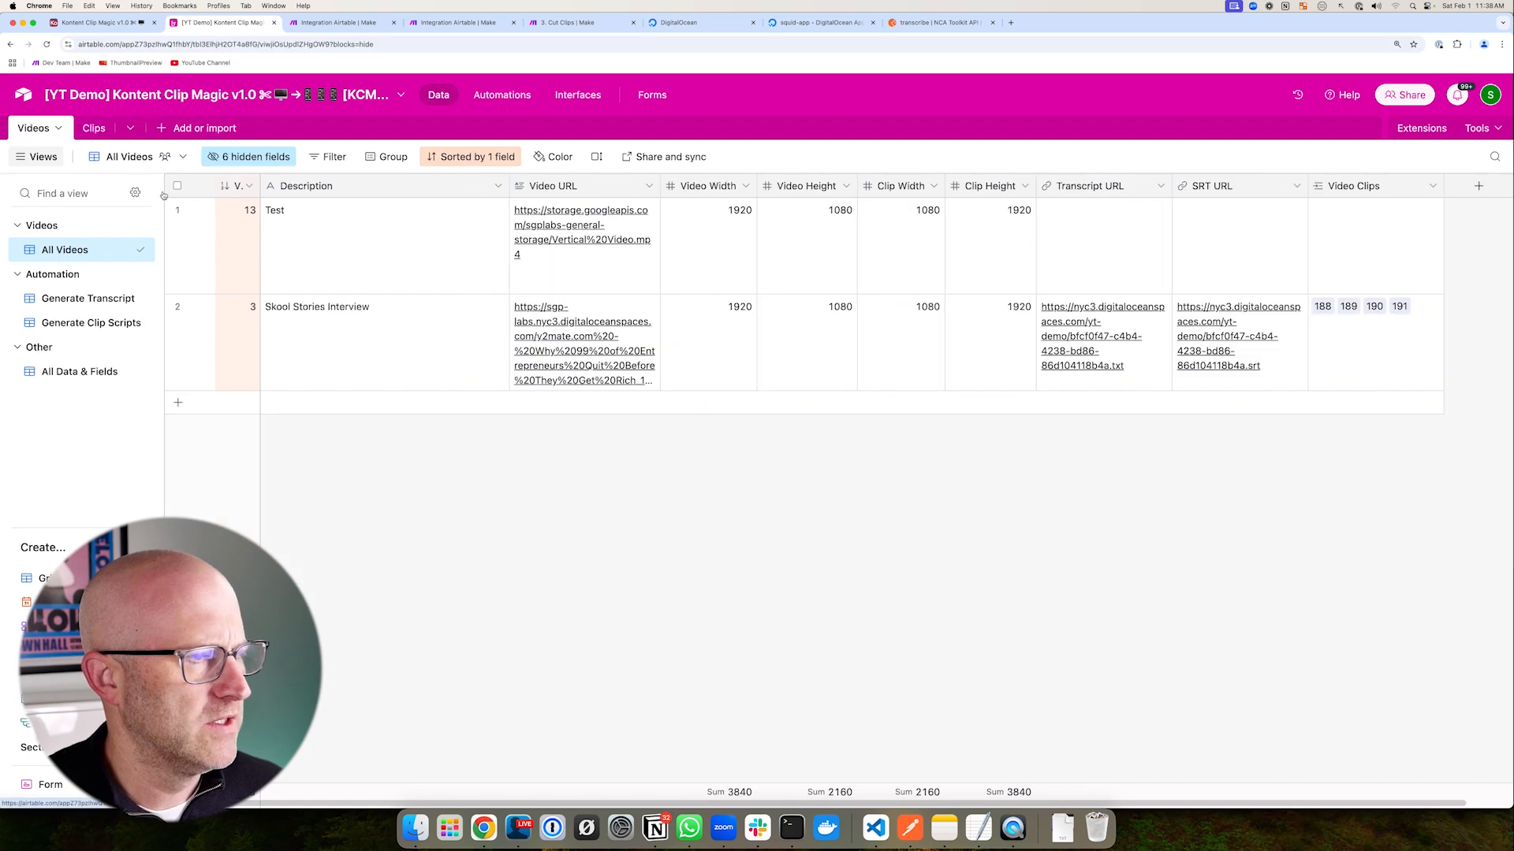
{"action": "left_click_drag", "start_coordinate": [438, 396], "coordinate": [510, 372]}
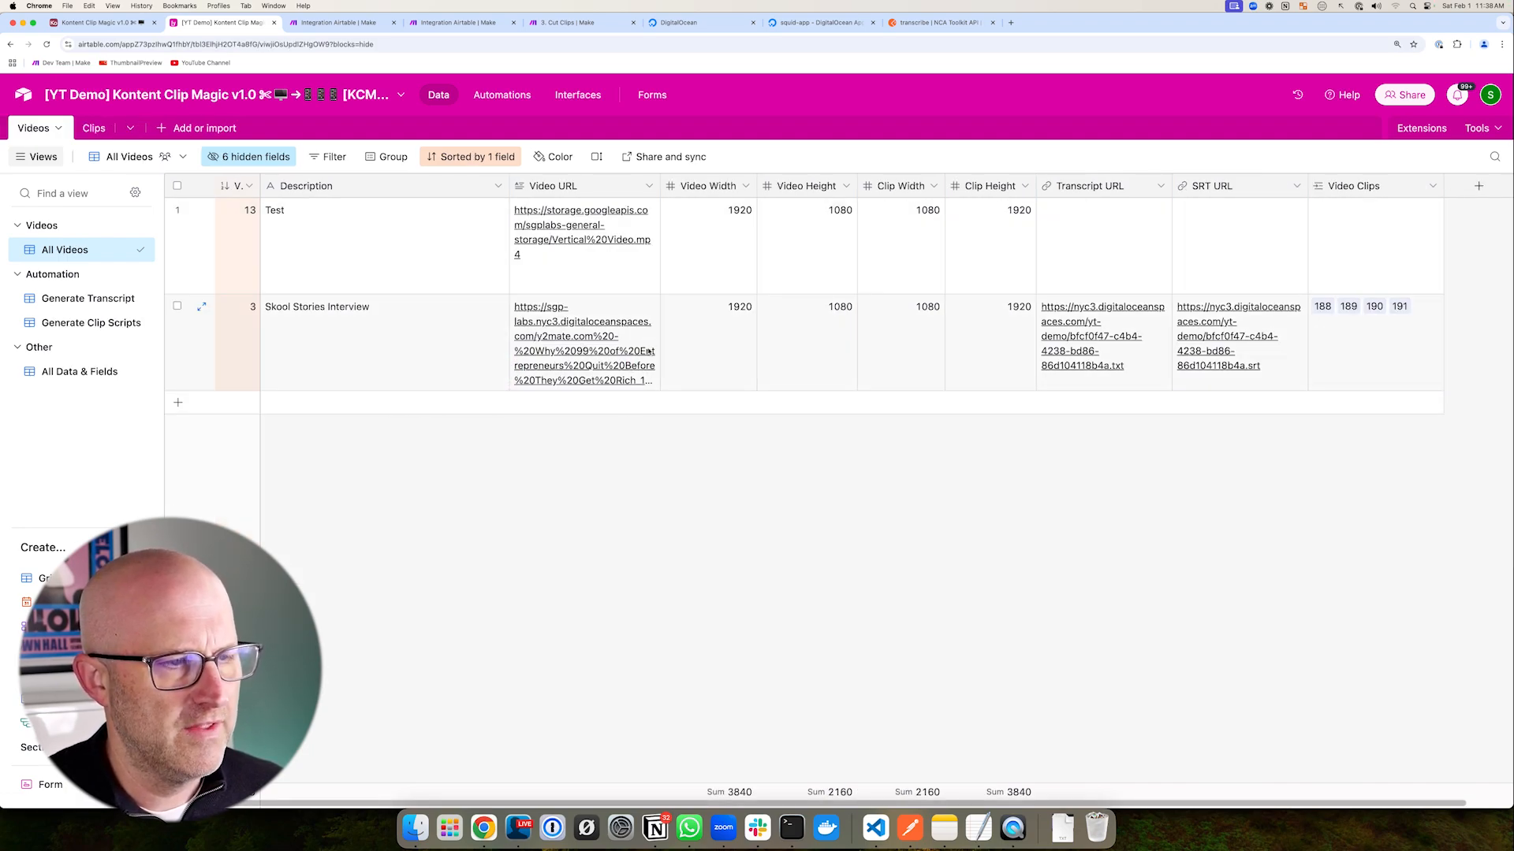
{"action": "left_click", "coordinate": [94, 128]}
{"action": "mouse_move", "coordinate": [963, 275]}
{"action": "left_mouse_down"}
{"action": "mouse_move", "coordinate": [1039, 462]}
{"action": "mouse_move", "coordinate": [1034, 250]}
{"action": "mouse_move", "coordinate": [1048, 606]}
{"action": "left_mouse_up"}
- Point Search Records at YouTube Demo Account, YT Demo Kontent Clip Magic base, Clips table, Cut Clip view
{"action": "left_click", "coordinate": [345, 23]}
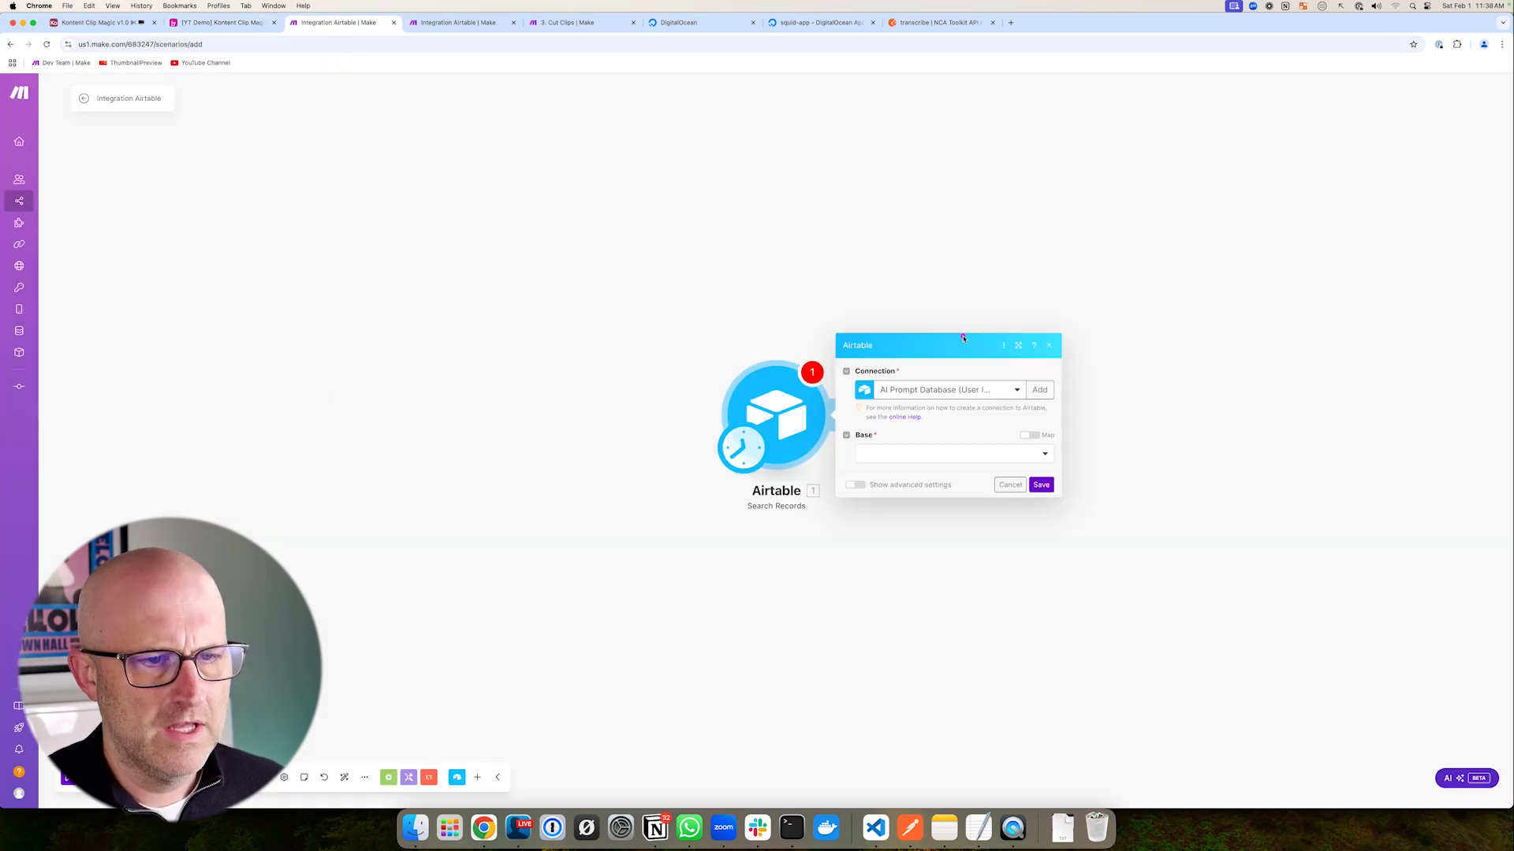
{"action": "left_click", "coordinate": [920, 387]}
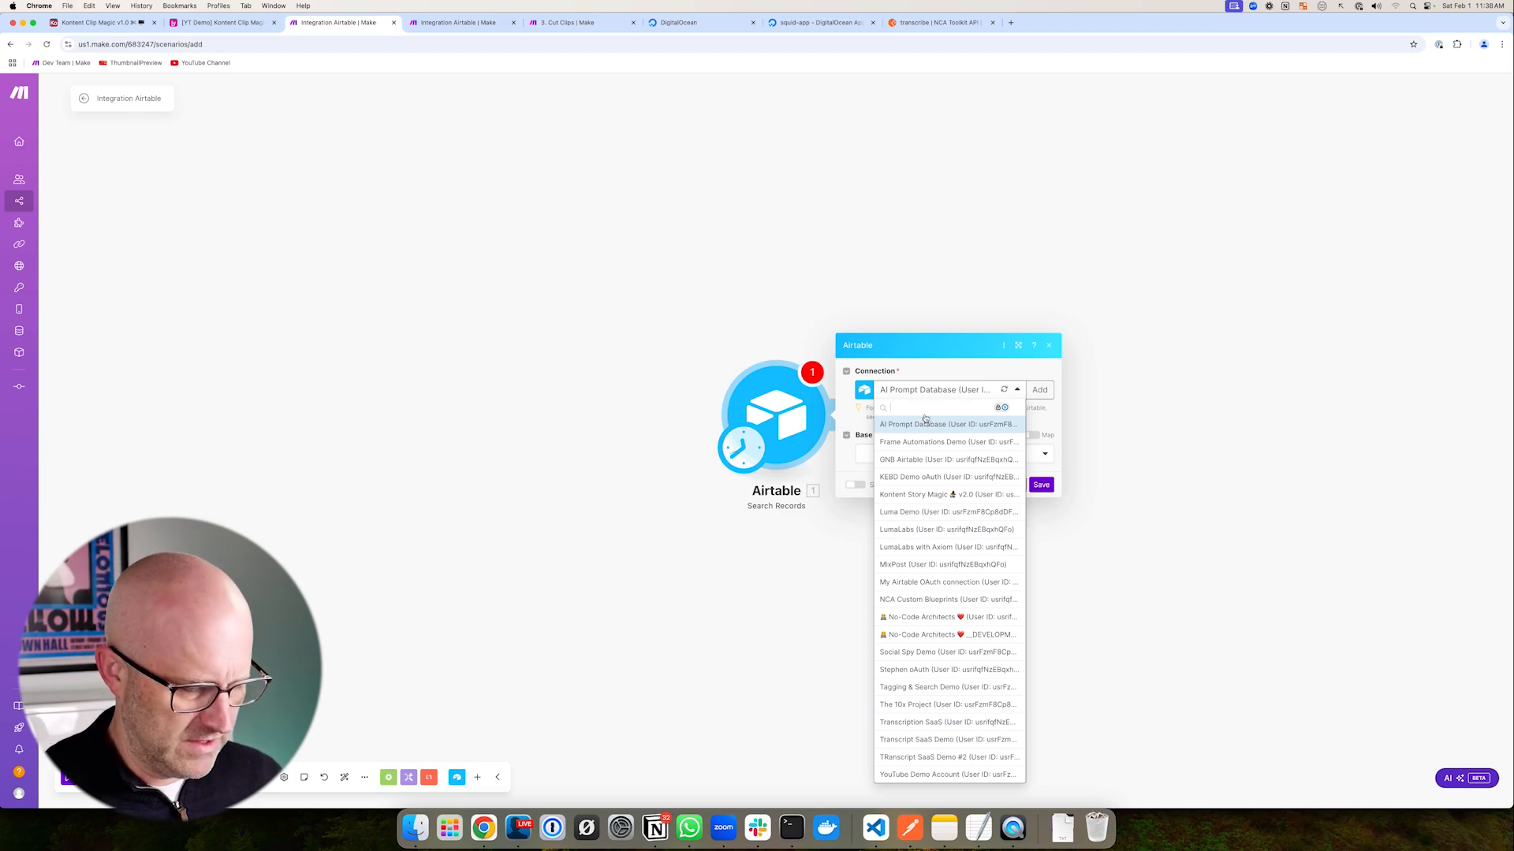
{"action": "left_click", "coordinate": [949, 774]}
{"action": "left_click", "coordinate": [905, 454]}
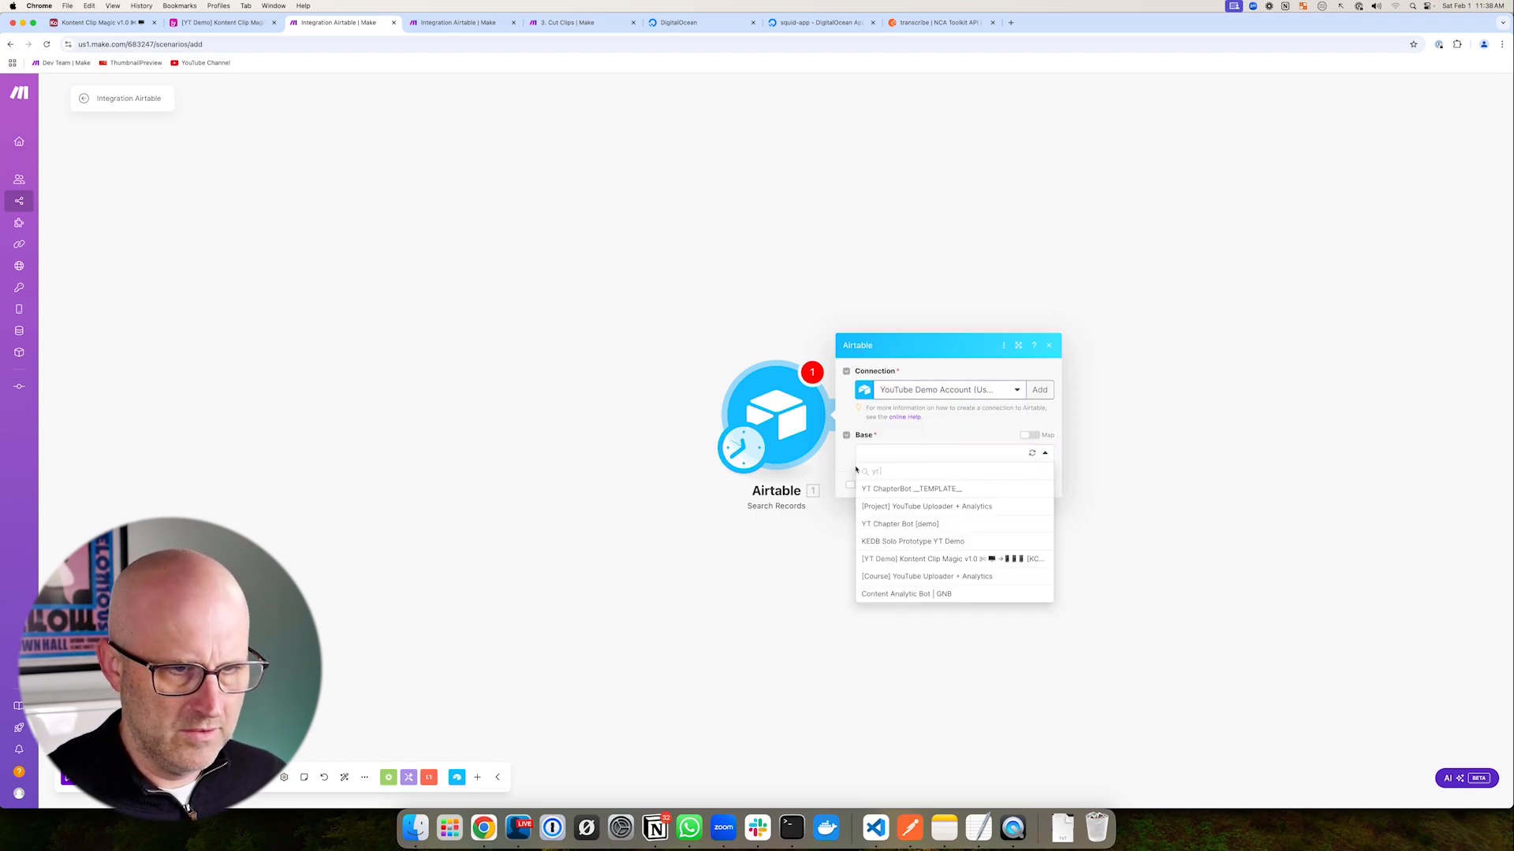
{"action": "type", "text": "yt demo"}
{"action": "left_click", "coordinate": [925, 525]}
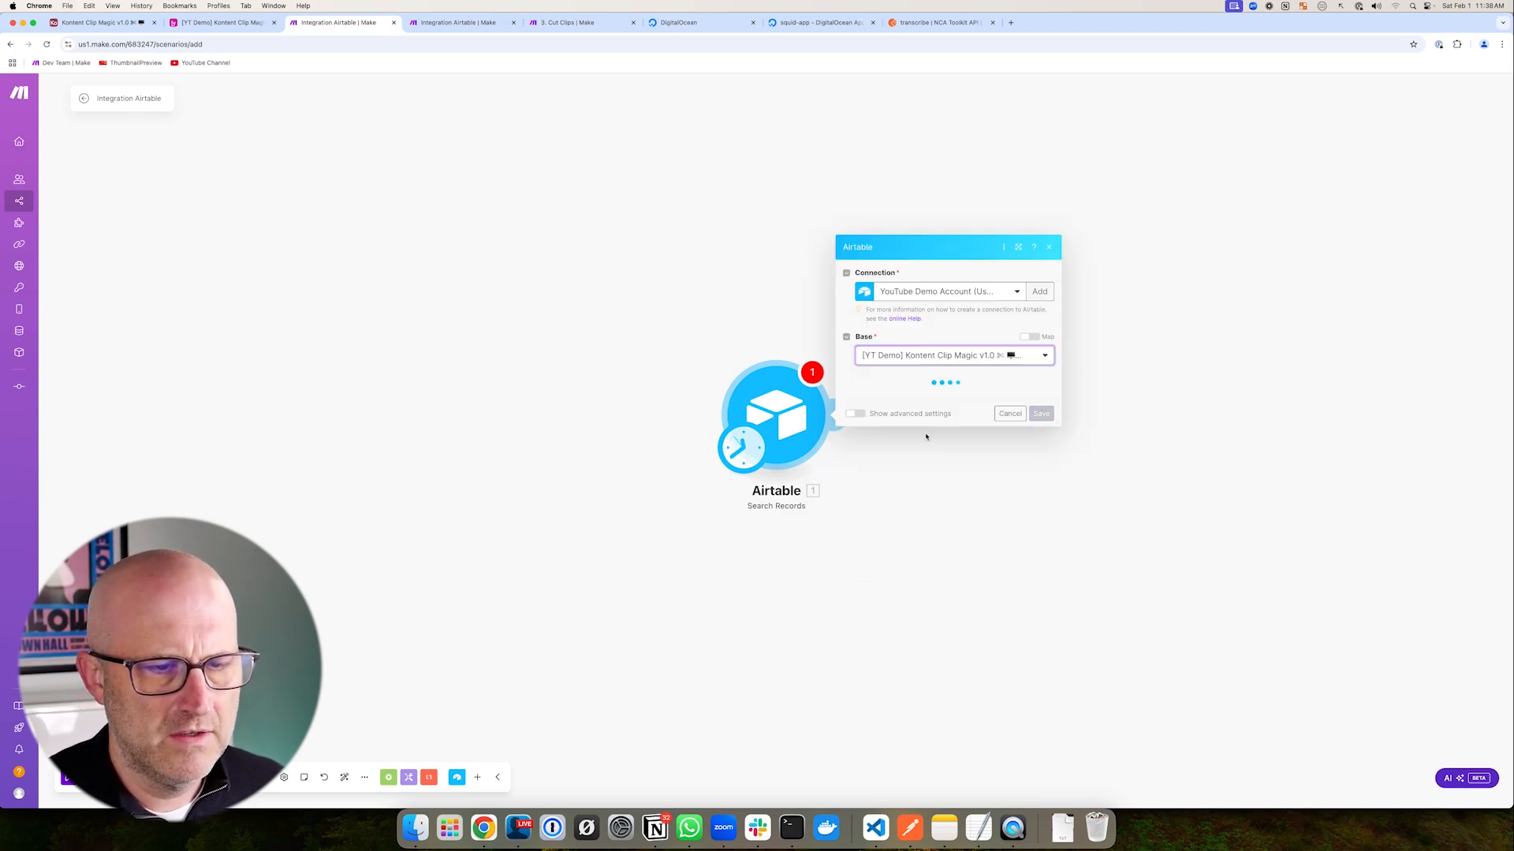
{"action": "left_click", "coordinate": [900, 402]}
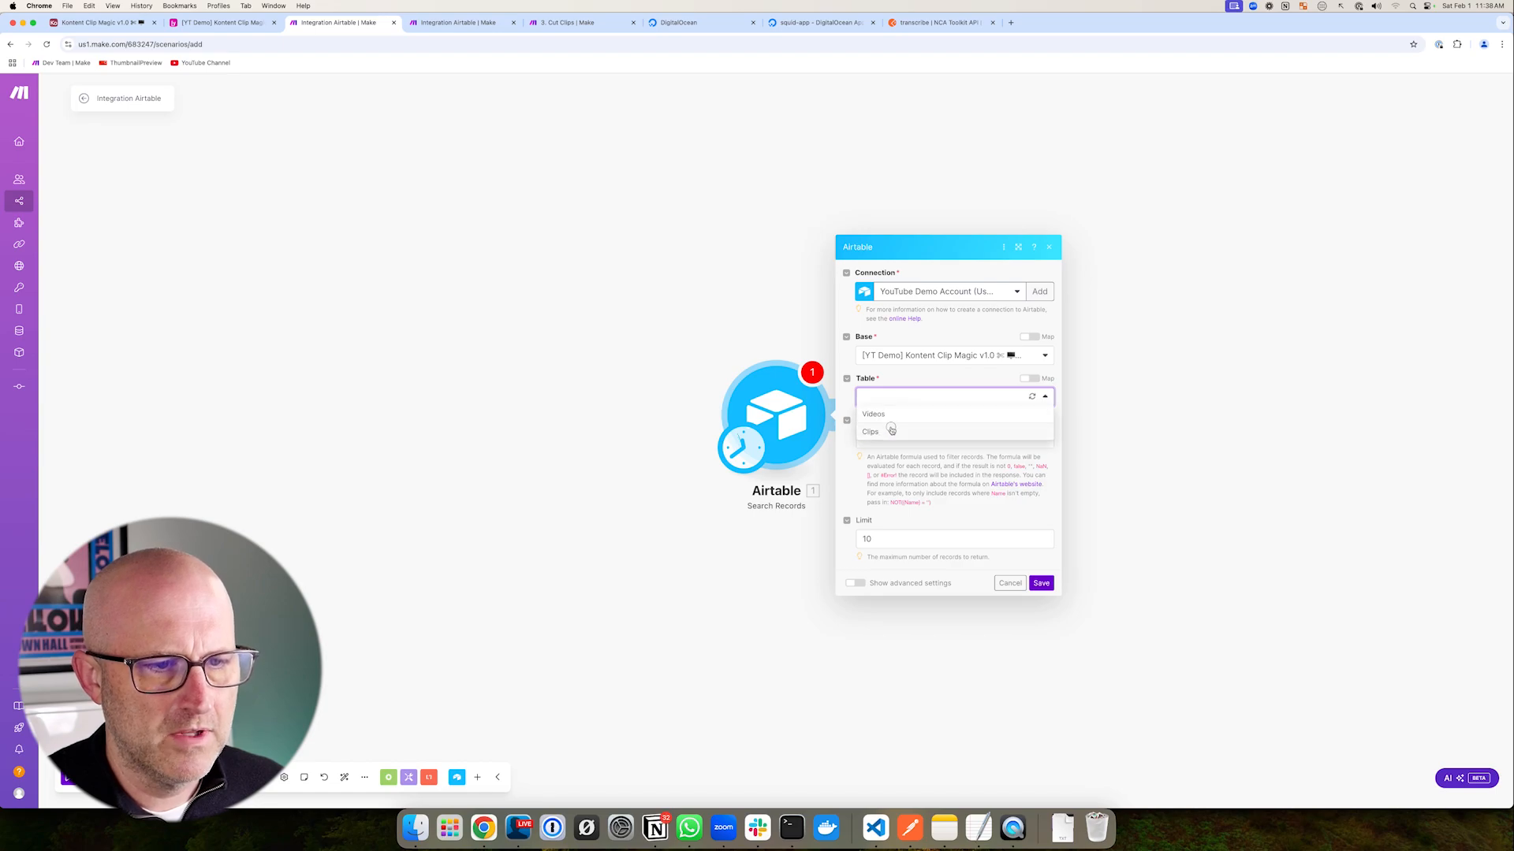
{"action": "left_click", "coordinate": [891, 429]}
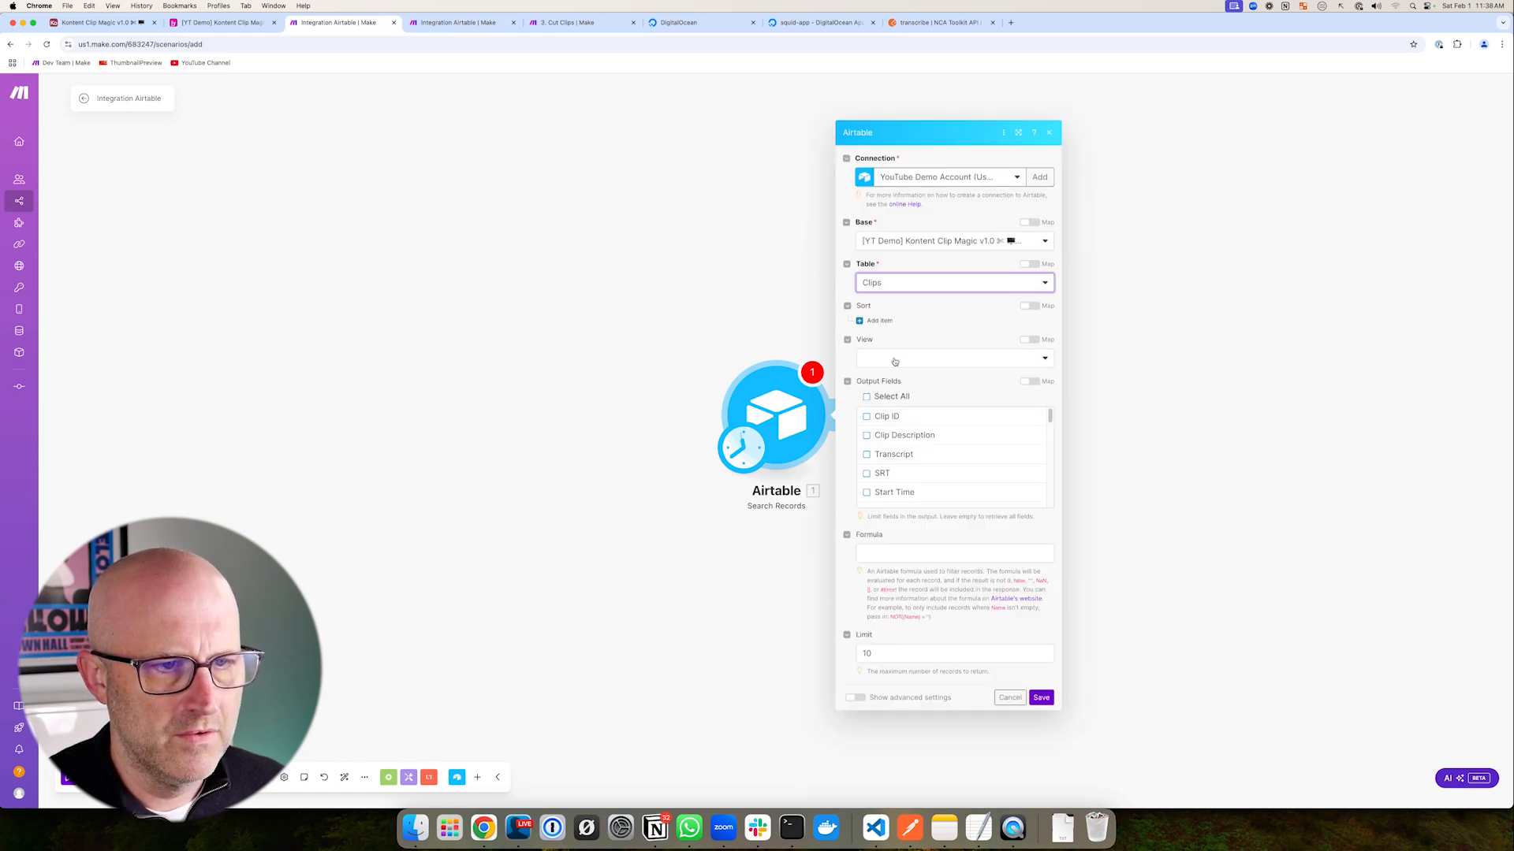
{"action": "left_click", "coordinate": [895, 362]}
{"action": "left_click", "coordinate": [887, 412]}
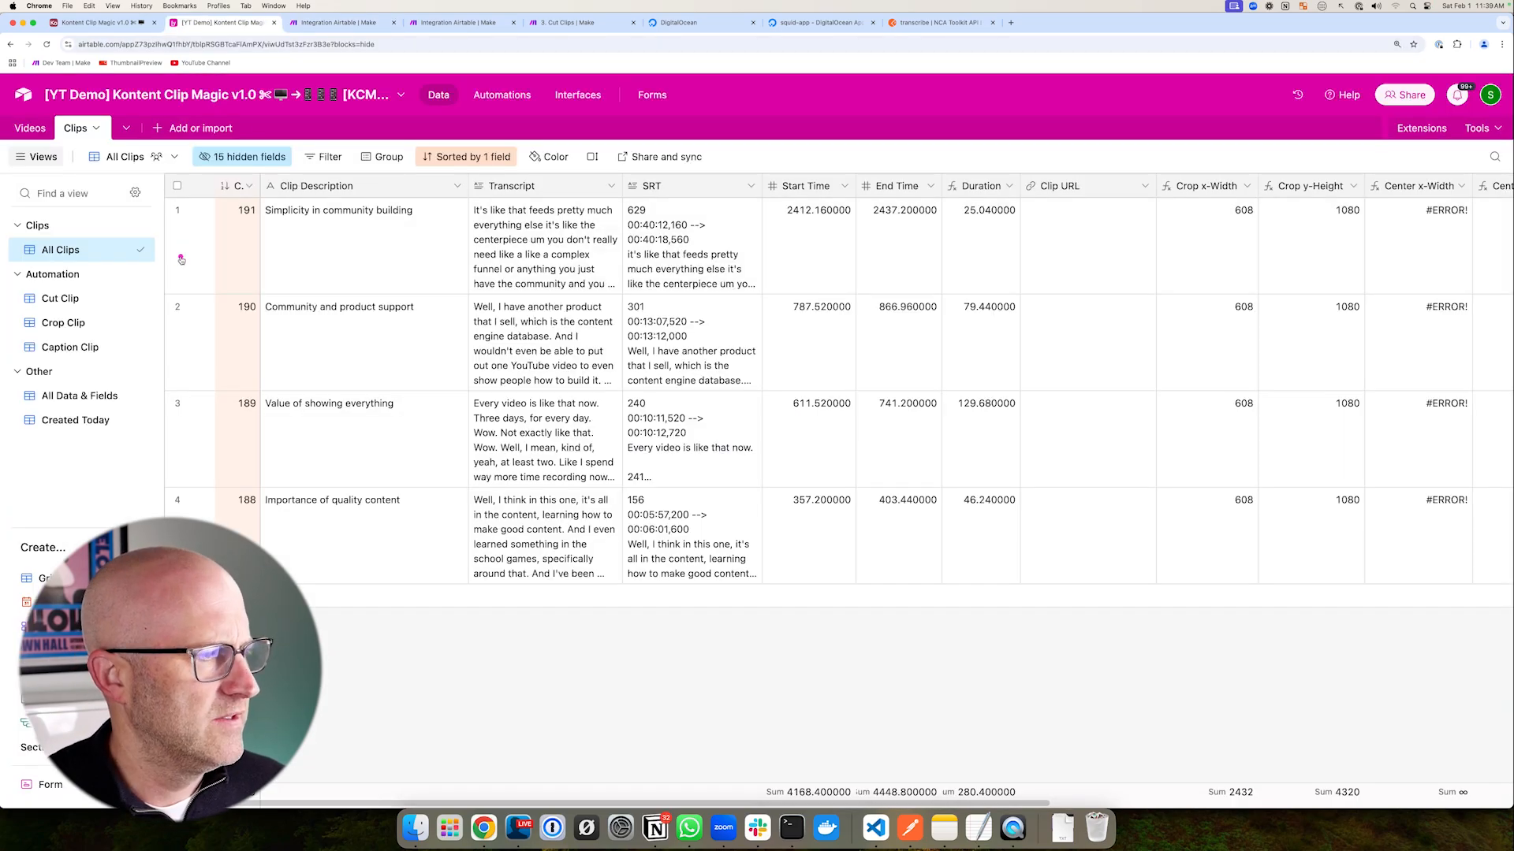
- Check the Cut Clip view's filter in Airtable, then save the search module and run once
{"action": "left_click", "coordinate": [60, 298]}
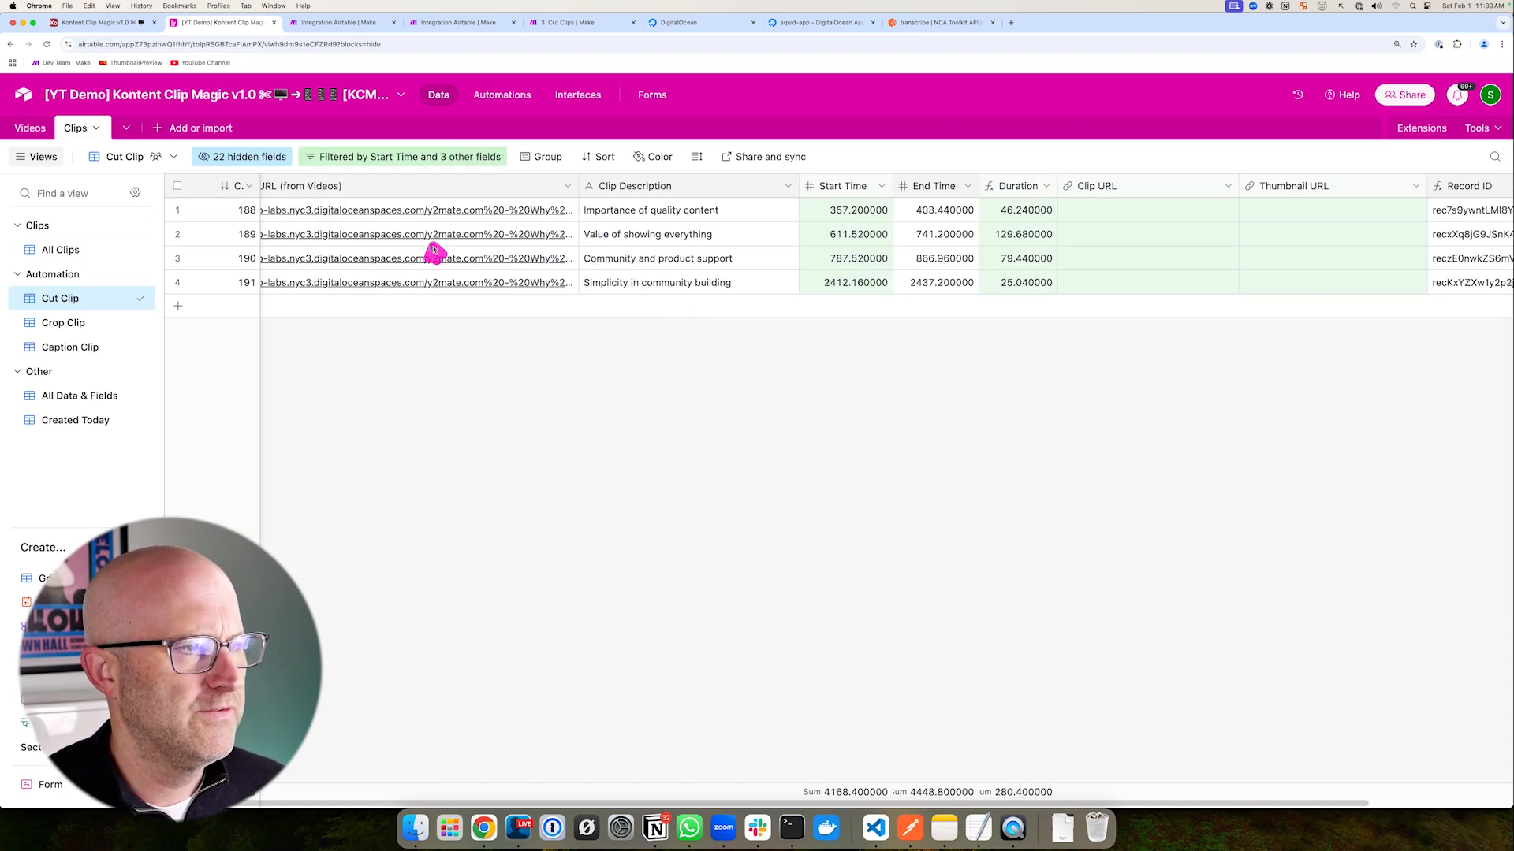
{"action": "left_click", "coordinate": [398, 161]}
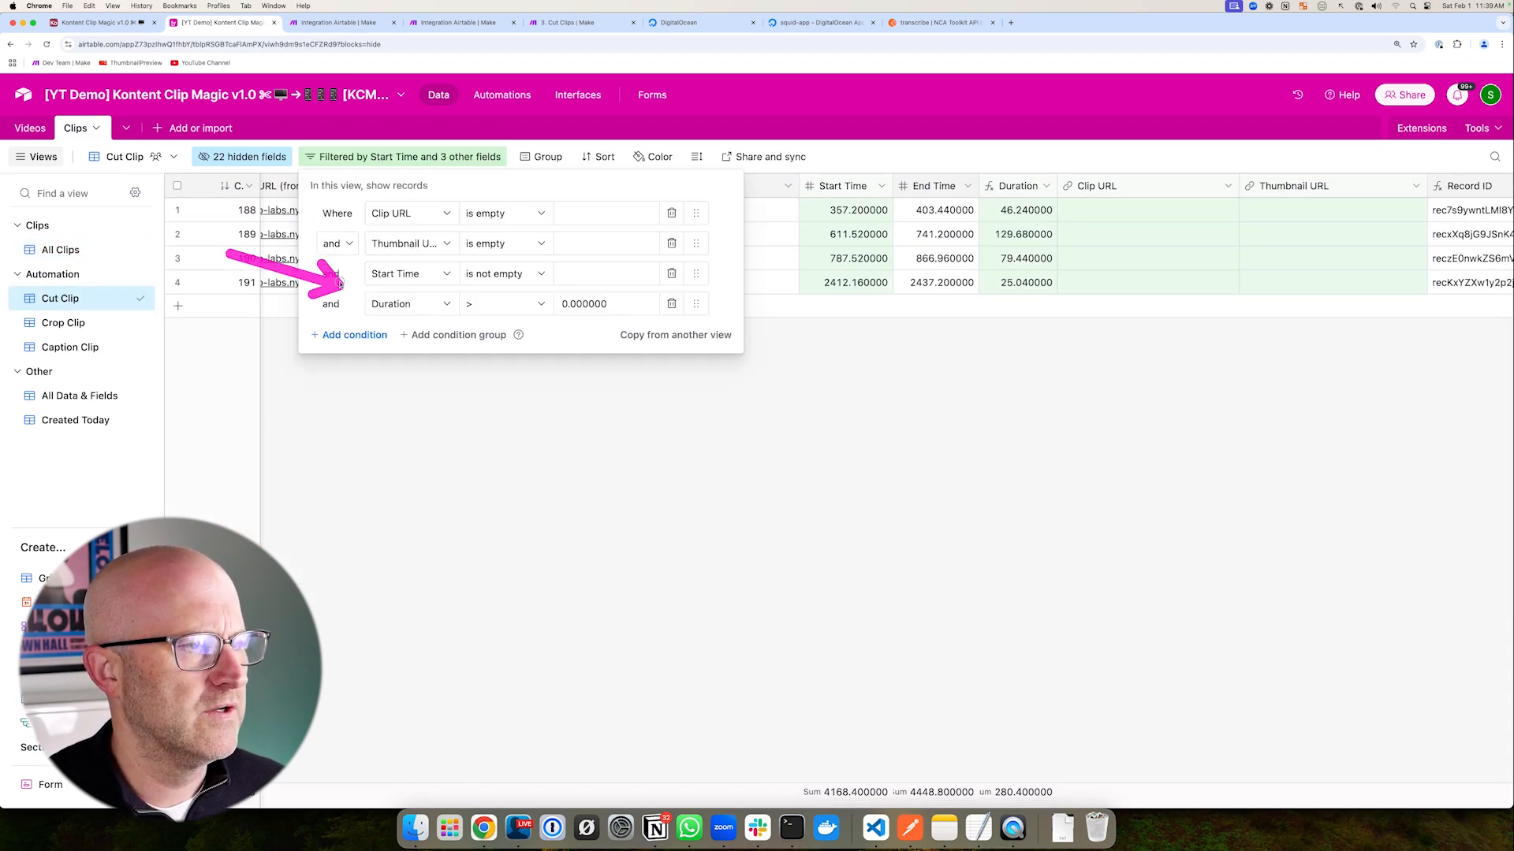
{"action": "left_click", "coordinate": [704, 365]}
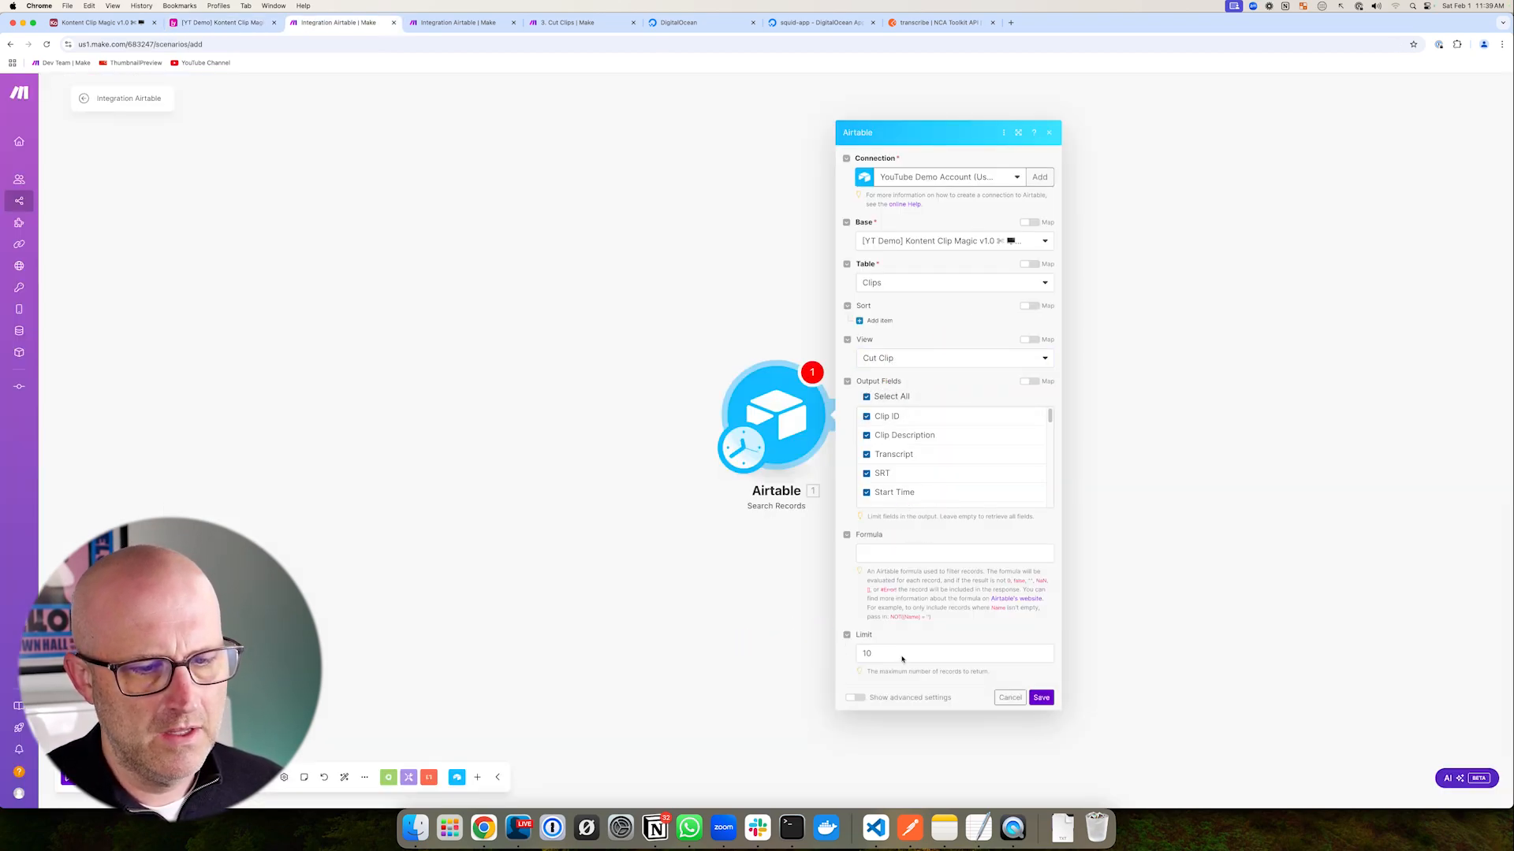
{"action": "left_click", "coordinate": [1041, 697]}
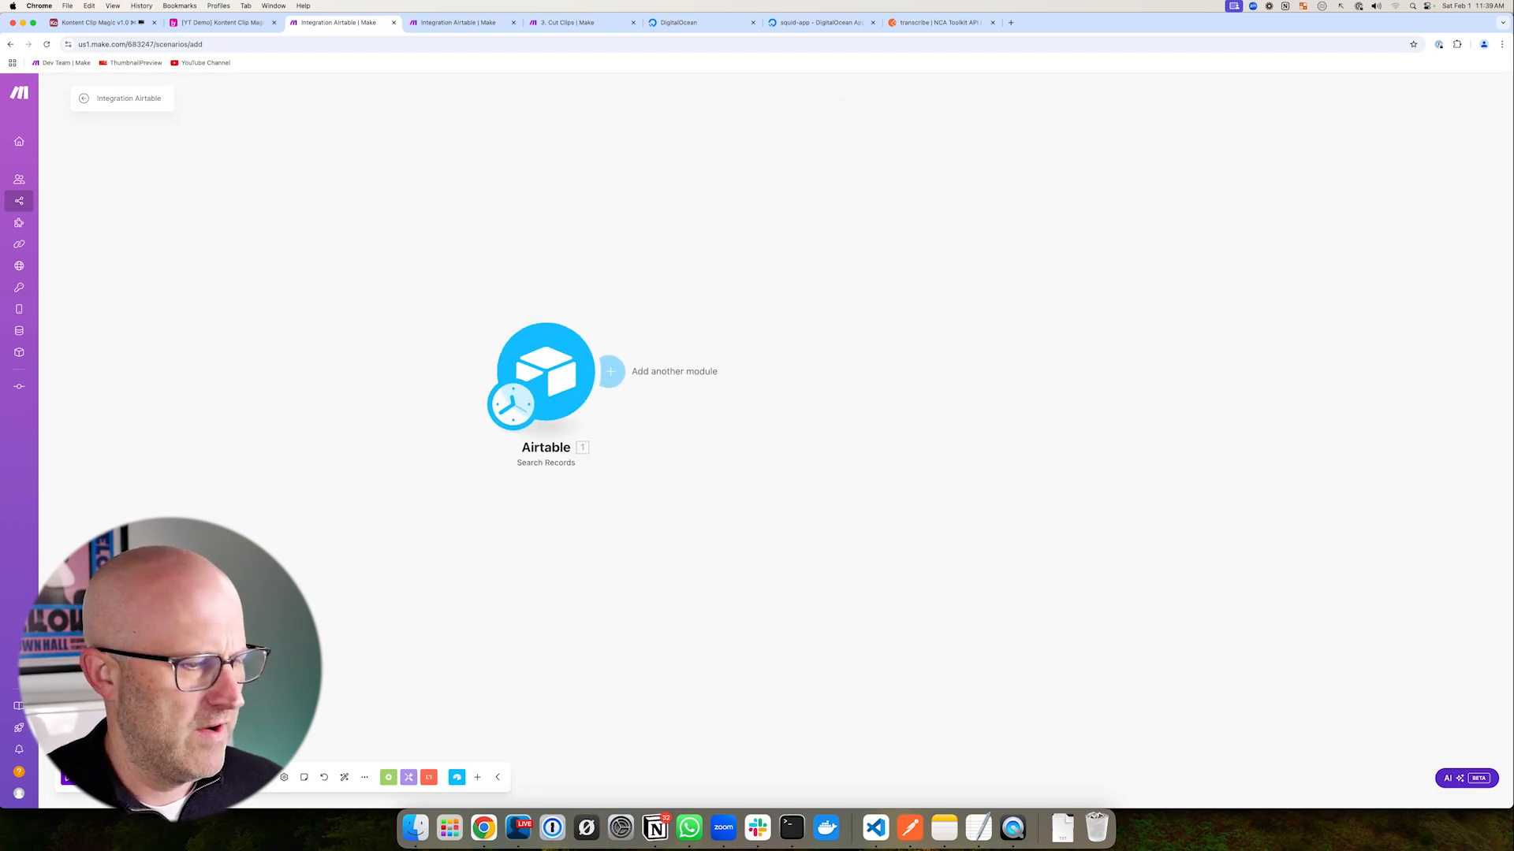
{"action": "left_click", "coordinate": [98, 777]}
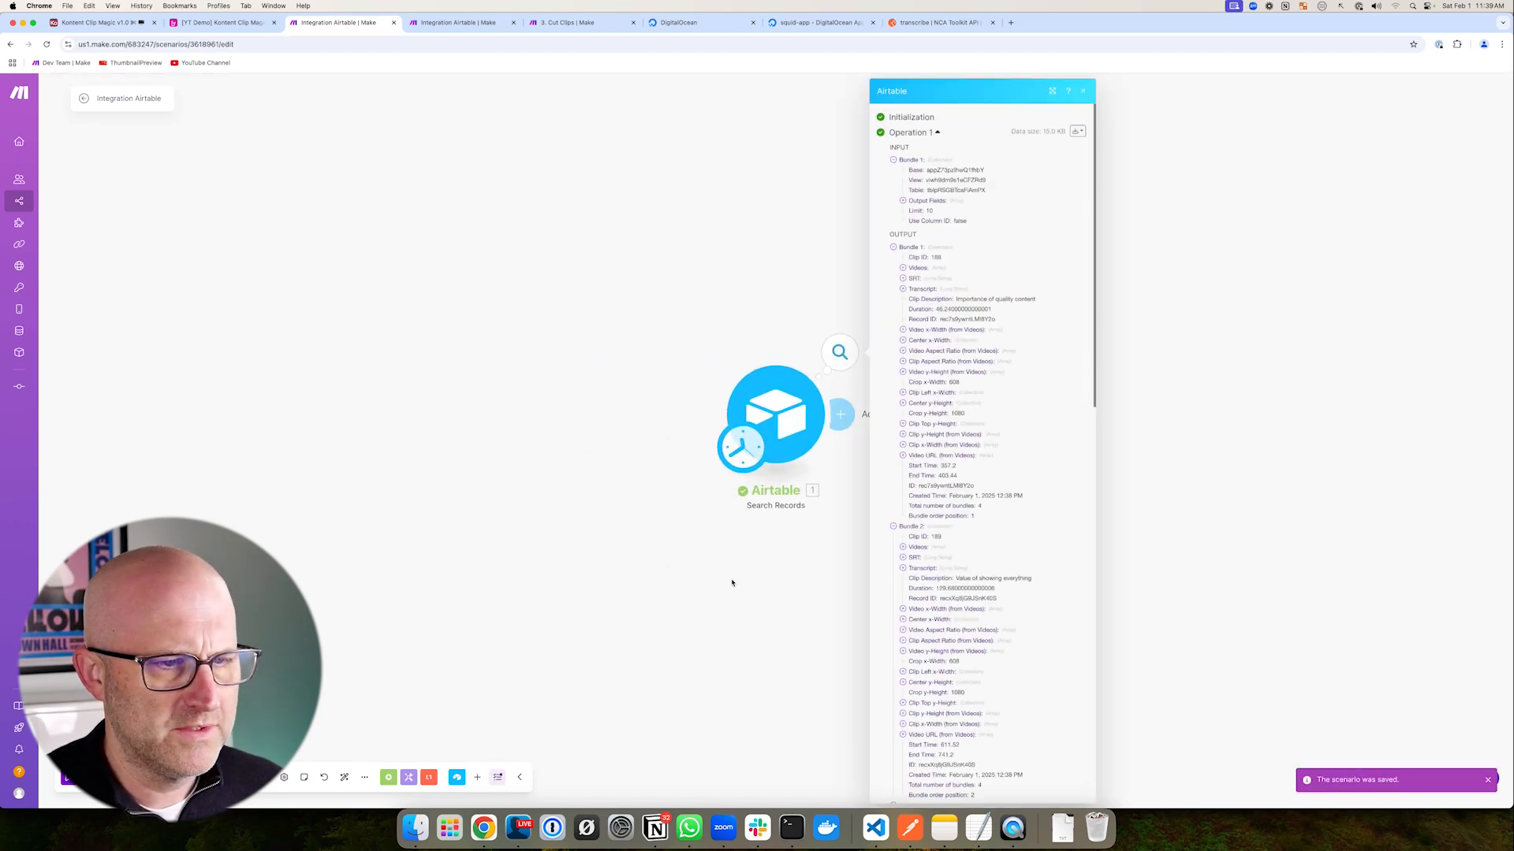
- Inspect the four returned clip bundles and close the search output
{"action": "left_click_drag", "start_coordinate": [733, 581], "coordinate": [589, 478]}
{"action": "left_click_drag", "start_coordinate": [619, 254], "coordinate": [724, 250]}
{"action": "scroll", "coordinate": [819, 536], "scroll_direction": "down", "scroll_amount": 10}
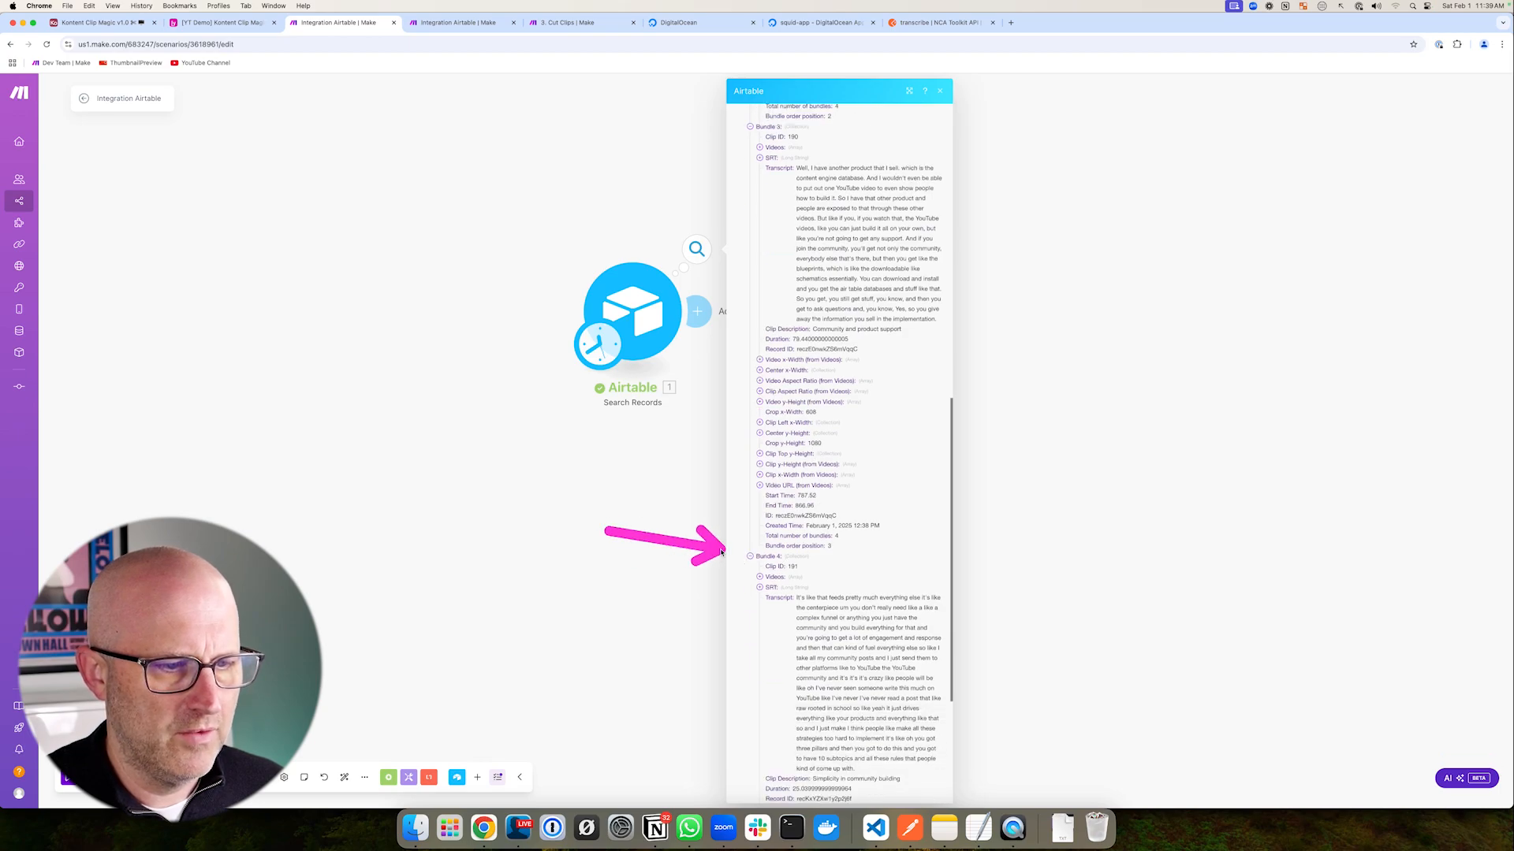
{"action": "left_click", "coordinate": [642, 578]}
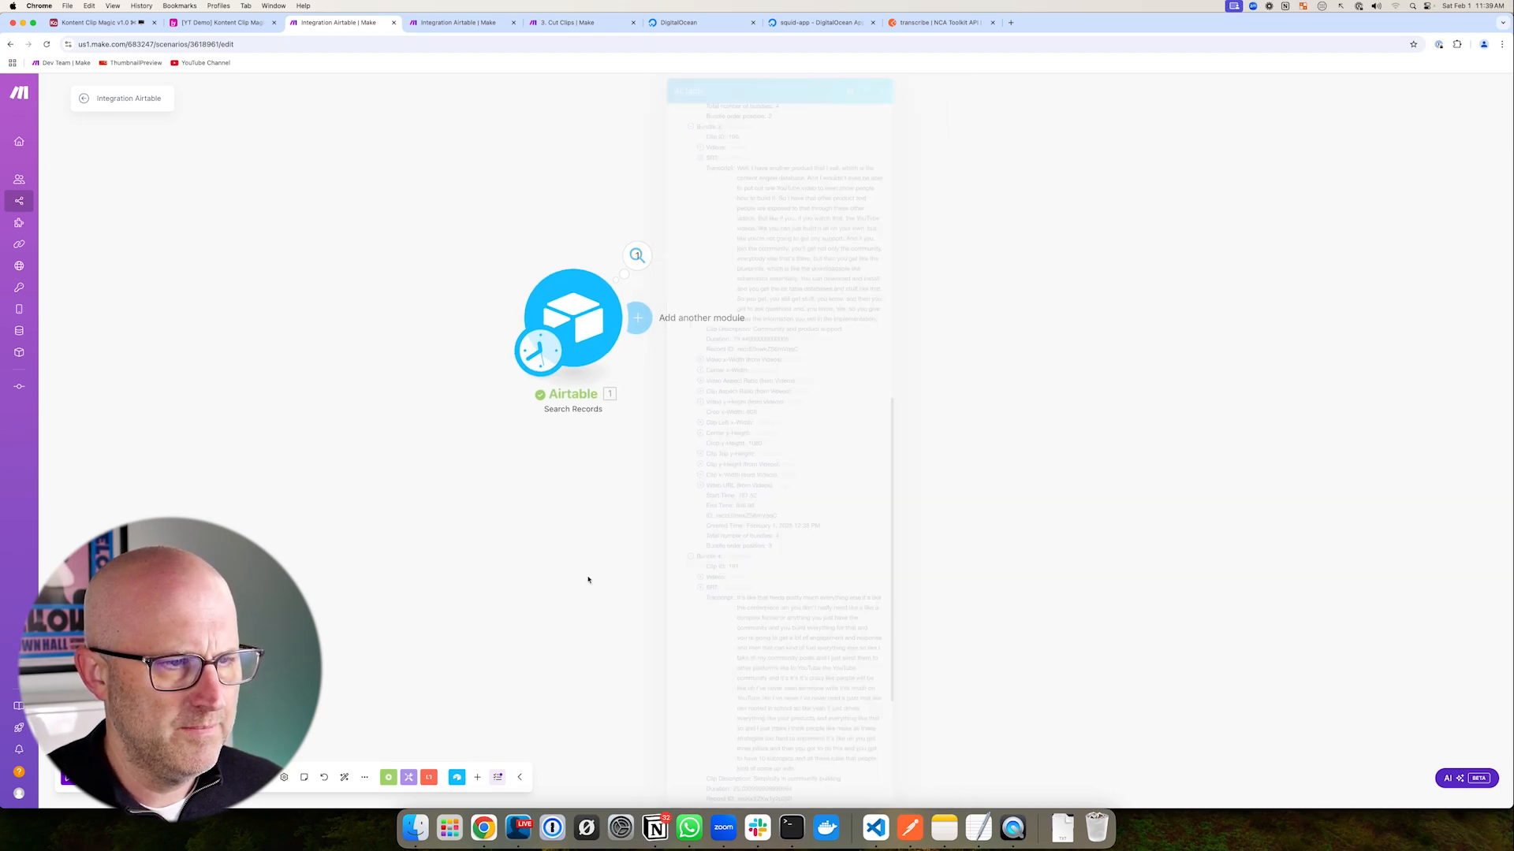
- Study the Cut Clips reference scenario's Airtable-to-HTTP chain, then begin adding a module after the search
{"action": "left_click", "coordinate": [556, 22]}
{"action": "left_click_drag", "start_coordinate": [776, 235], "coordinate": [780, 327]}
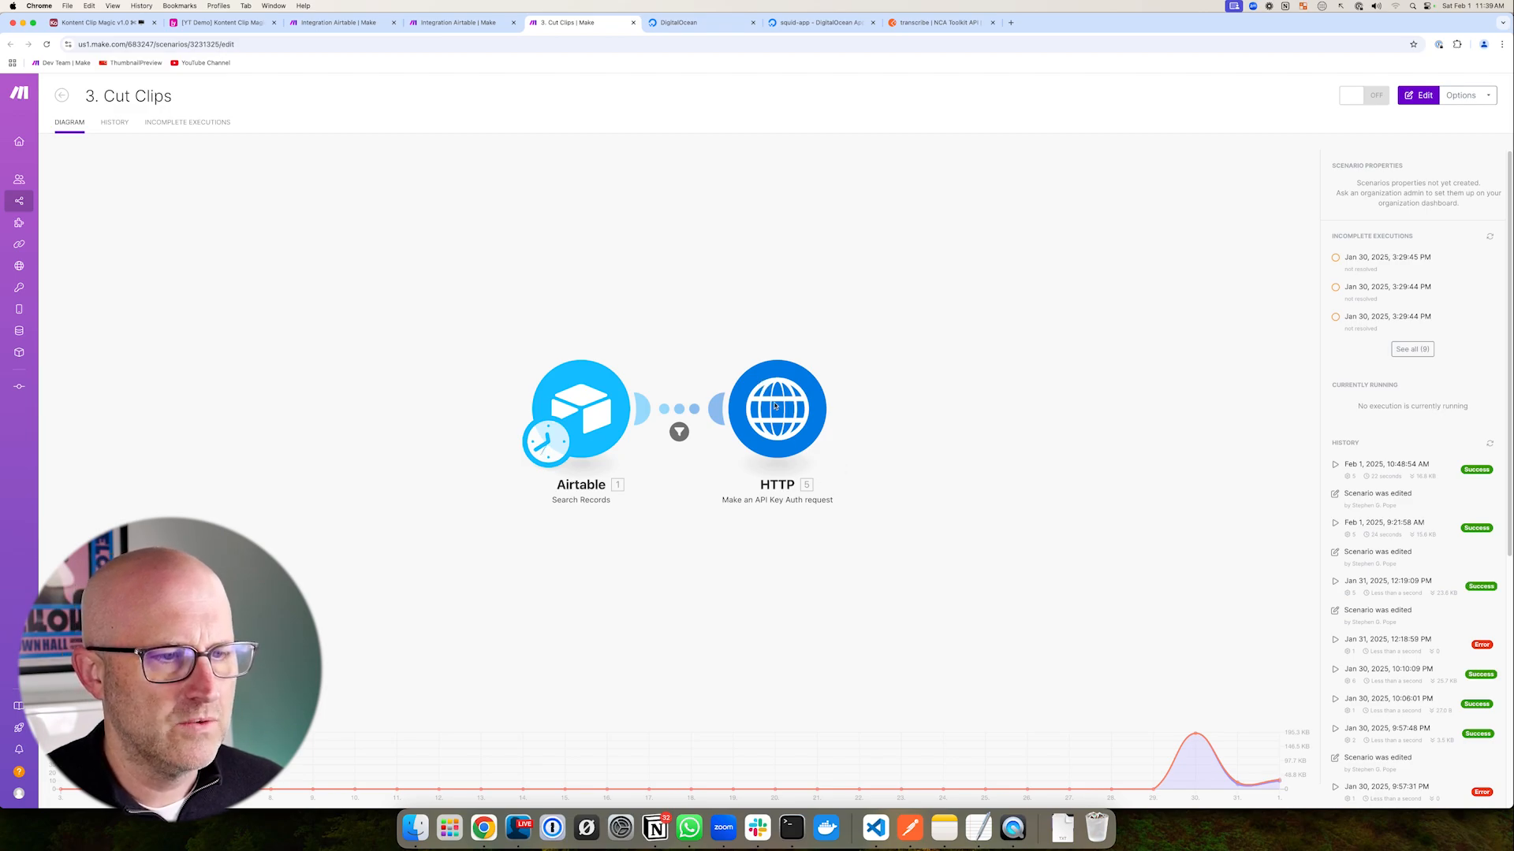
{"action": "mouse_move", "coordinate": [555, 134]}
{"action": "left_mouse_down"}
{"action": "mouse_move", "coordinate": [560, 426]}
{"action": "mouse_move", "coordinate": [578, 380]}
{"action": "mouse_move", "coordinate": [930, 372]}
{"action": "mouse_move", "coordinate": [543, 398]}
{"action": "left_mouse_up"}
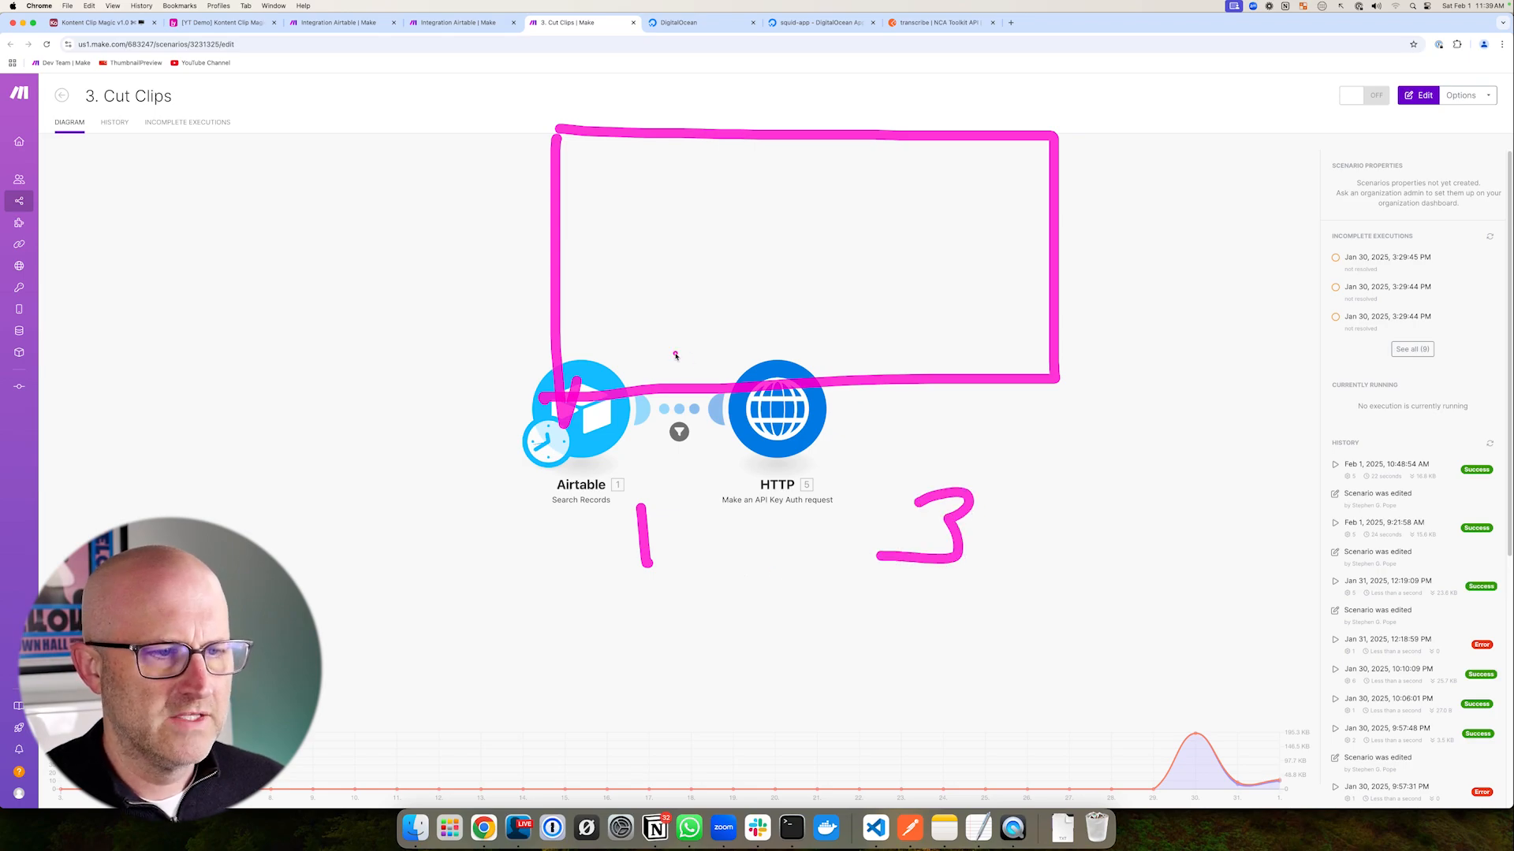
{"action": "left_click_drag", "start_coordinate": [664, 539], "coordinate": [858, 538]}
{"action": "left_click_drag", "start_coordinate": [748, 514], "coordinate": [756, 556]}
{"action": "mouse_move", "coordinate": [697, 515]}
{"action": "left_mouse_down"}
{"action": "mouse_move", "coordinate": [706, 559]}
{"action": "mouse_move", "coordinate": [858, 637]}
{"action": "mouse_move", "coordinate": [808, 648]}
{"action": "left_mouse_up"}
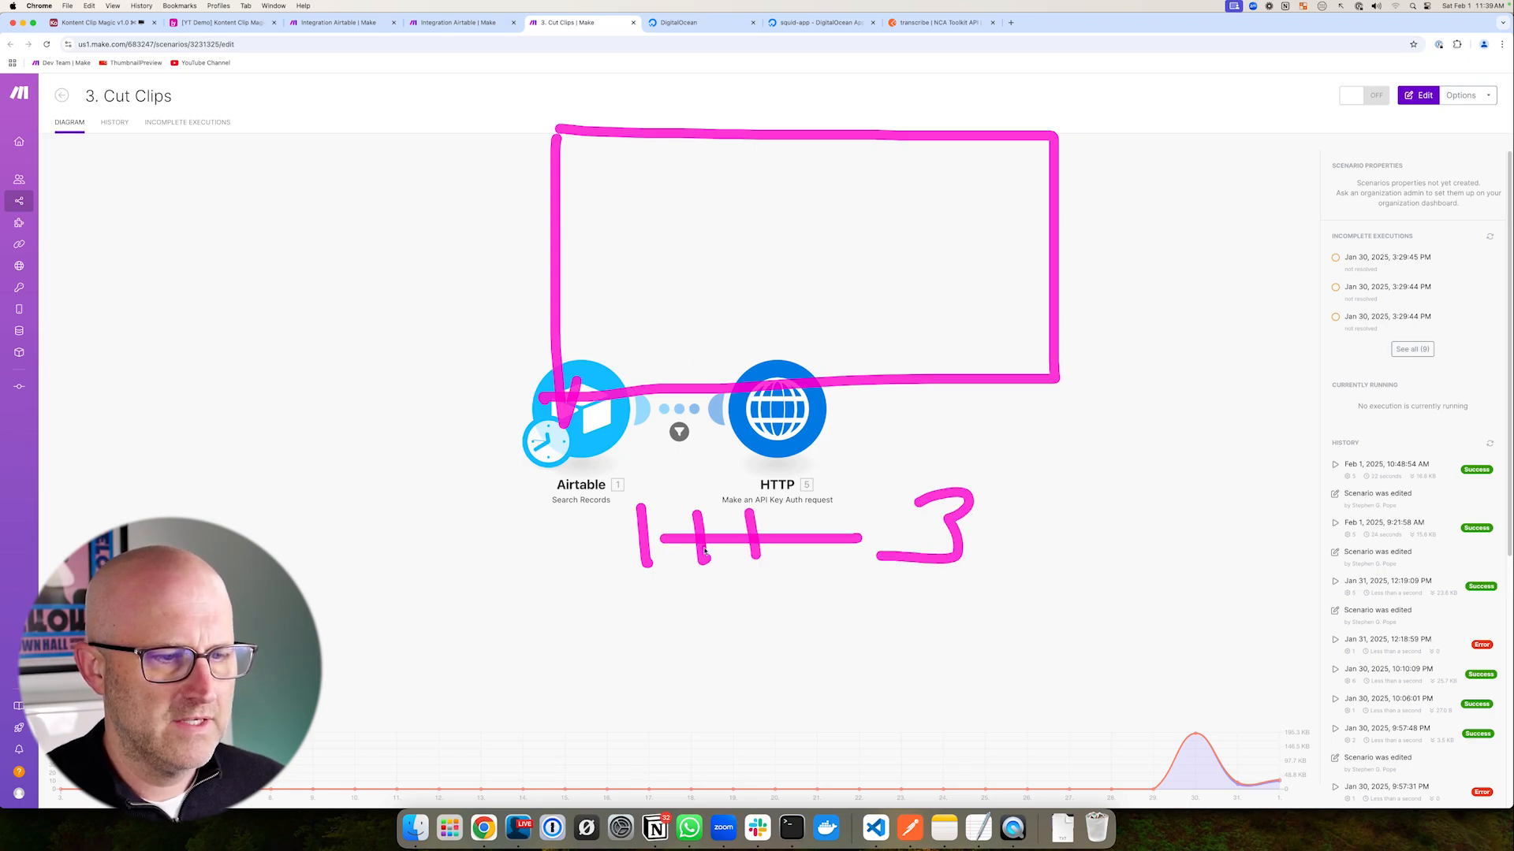
{"action": "mouse_move", "coordinate": [882, 668]}
{"action": "left_mouse_down"}
{"action": "mouse_move", "coordinate": [886, 607]}
{"action": "mouse_move", "coordinate": [1013, 607]}
{"action": "mouse_move", "coordinate": [881, 669]}
{"action": "left_mouse_up"}
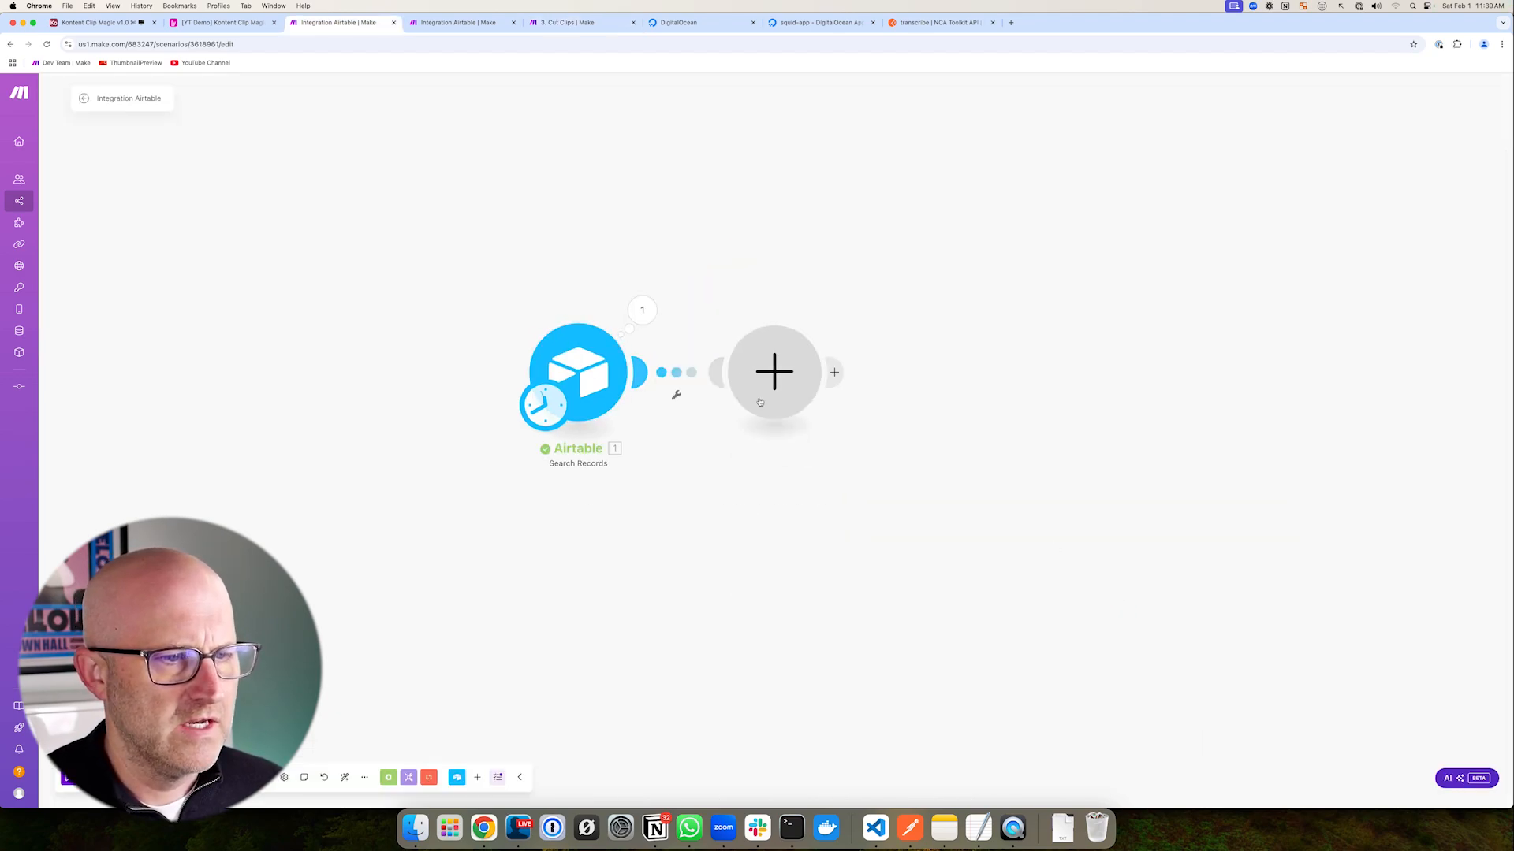
{"action": "left_click", "coordinate": [759, 402]}
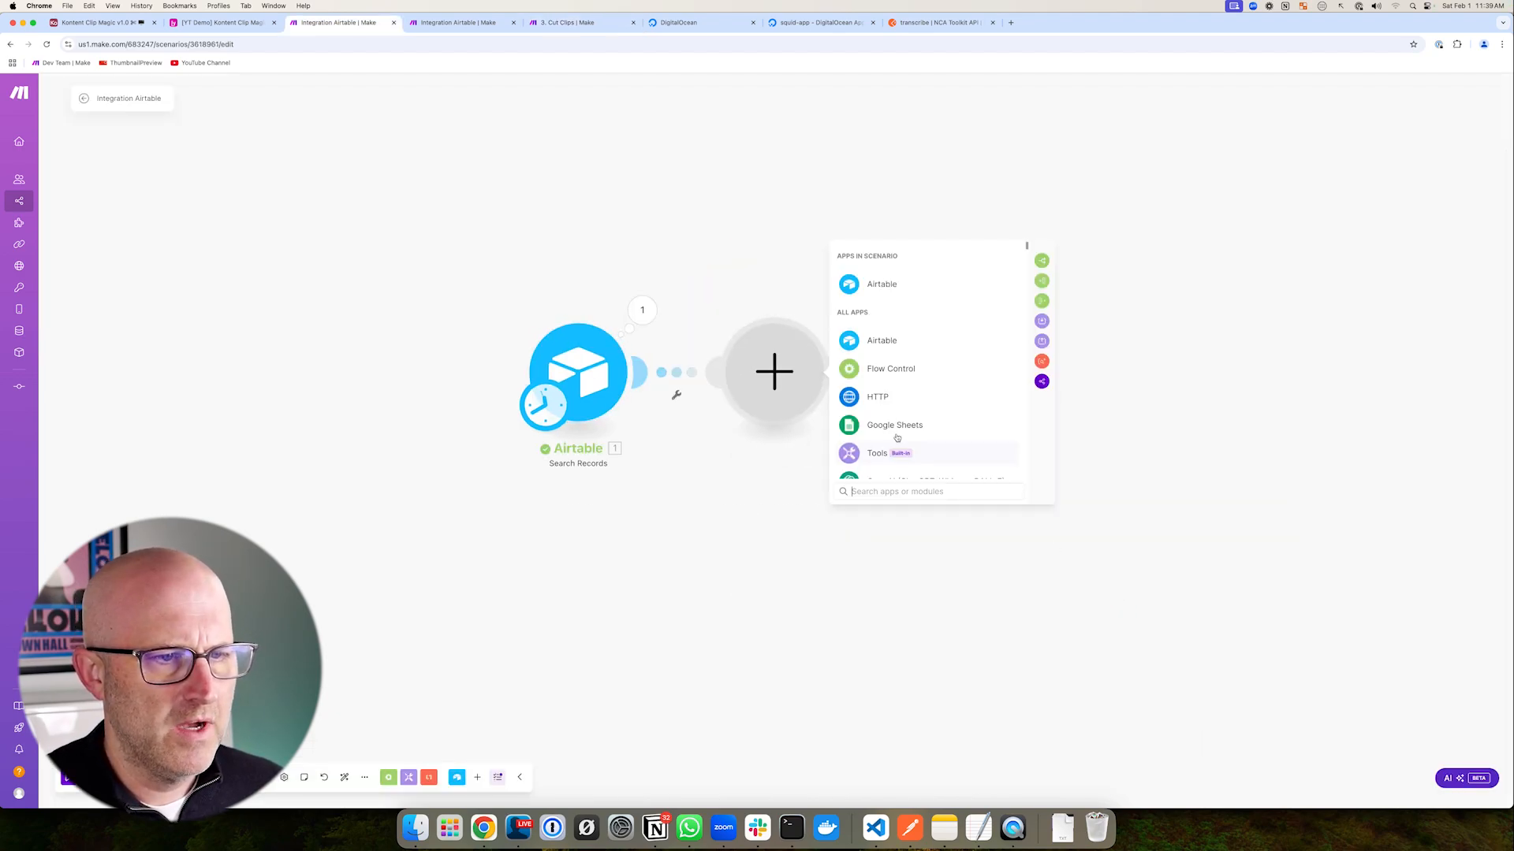
- Add an HTTP API Key Auth request module using the YT Demo NCA Toolkit key
{"action": "left_click", "coordinate": [882, 396]}
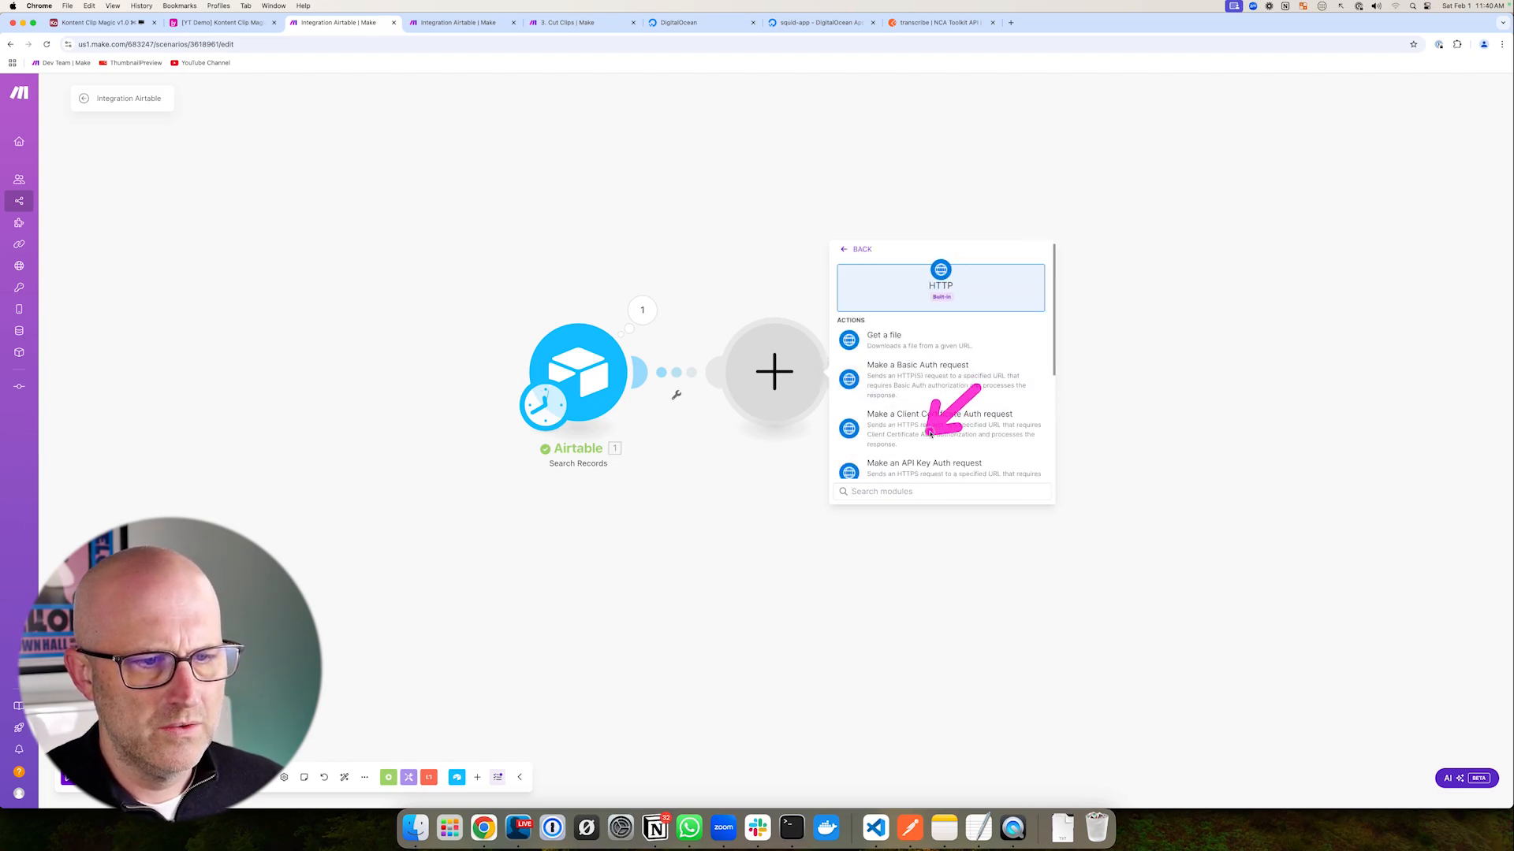
{"action": "left_click", "coordinate": [940, 470]}
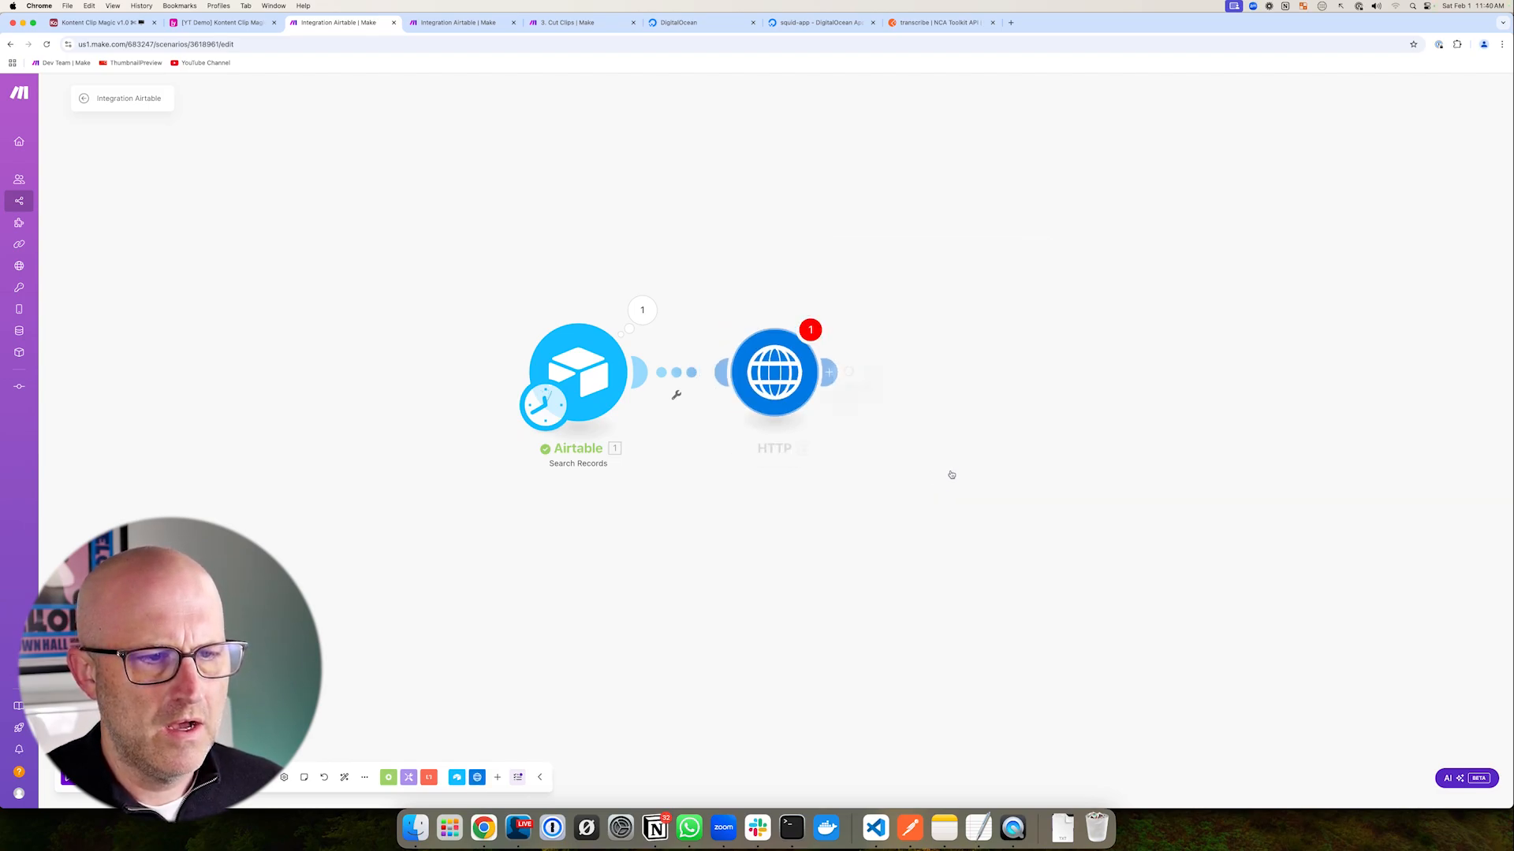
{"action": "left_click", "coordinate": [931, 250]}
{"action": "left_click", "coordinate": [946, 362]}
{"action": "left_click_drag", "start_coordinate": [950, 162], "coordinate": [954, 222]}
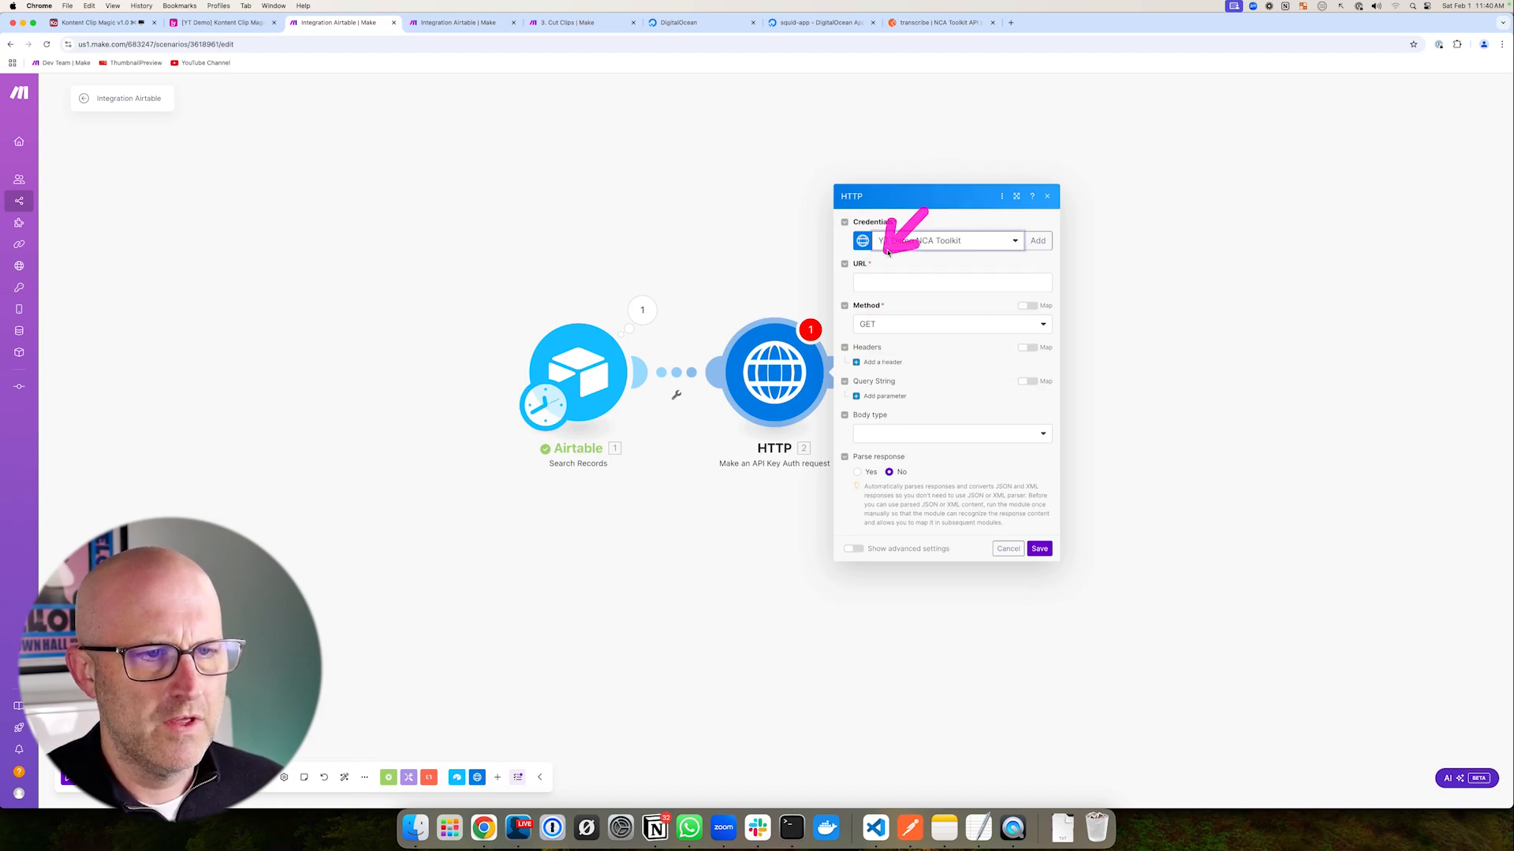
- Copy the ffmpeg compose URL from the Cut Clips HTTP module into the new module's URL
{"action": "left_click", "coordinate": [568, 22]}
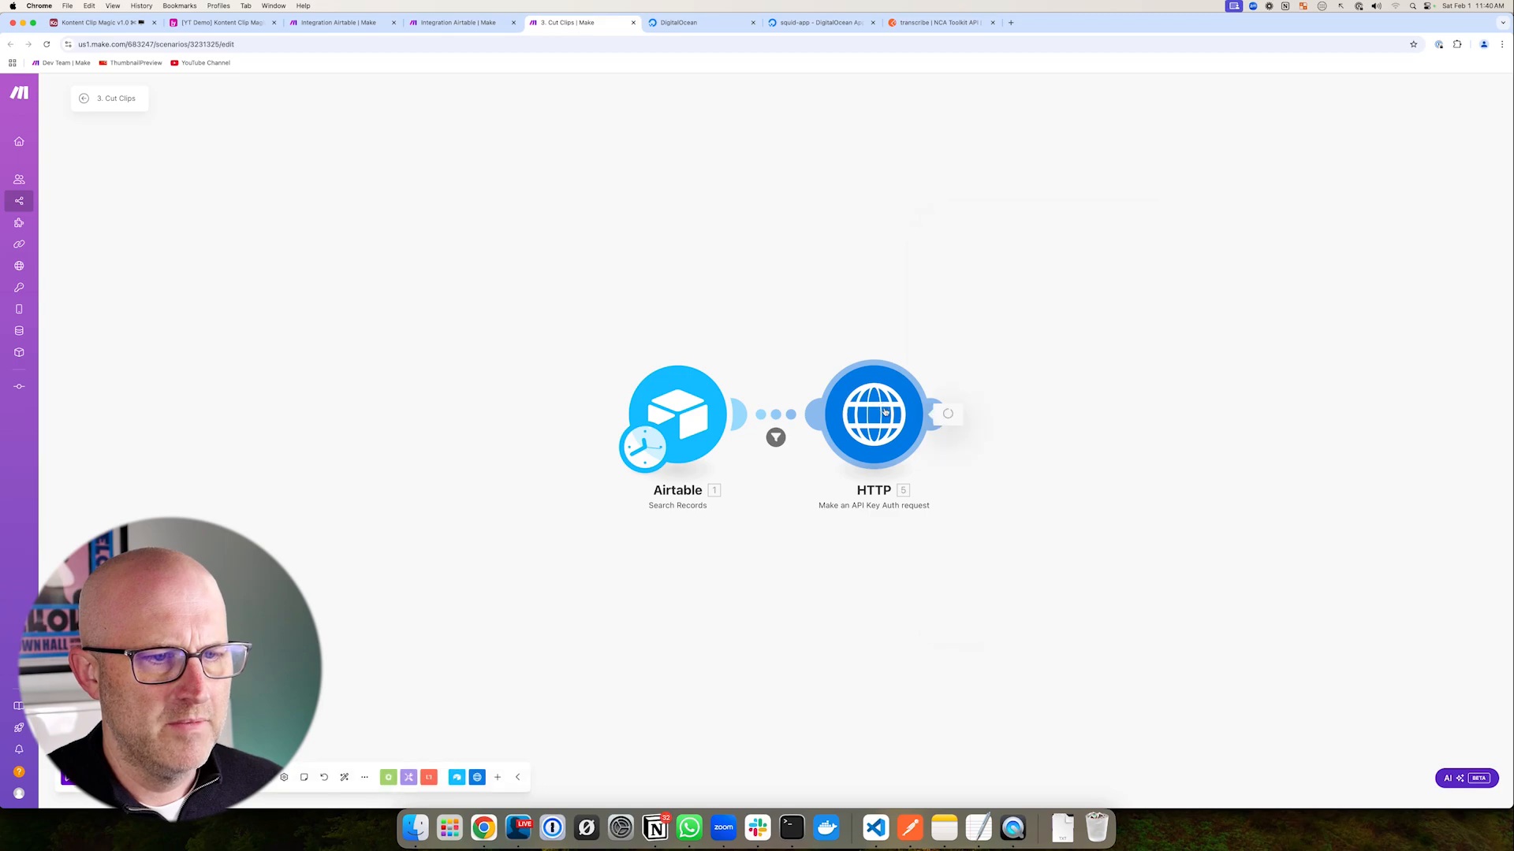
{"action": "left_click", "coordinate": [934, 414]}
{"action": "left_click_drag", "start_coordinate": [837, 155], "coordinate": [944, 180]}
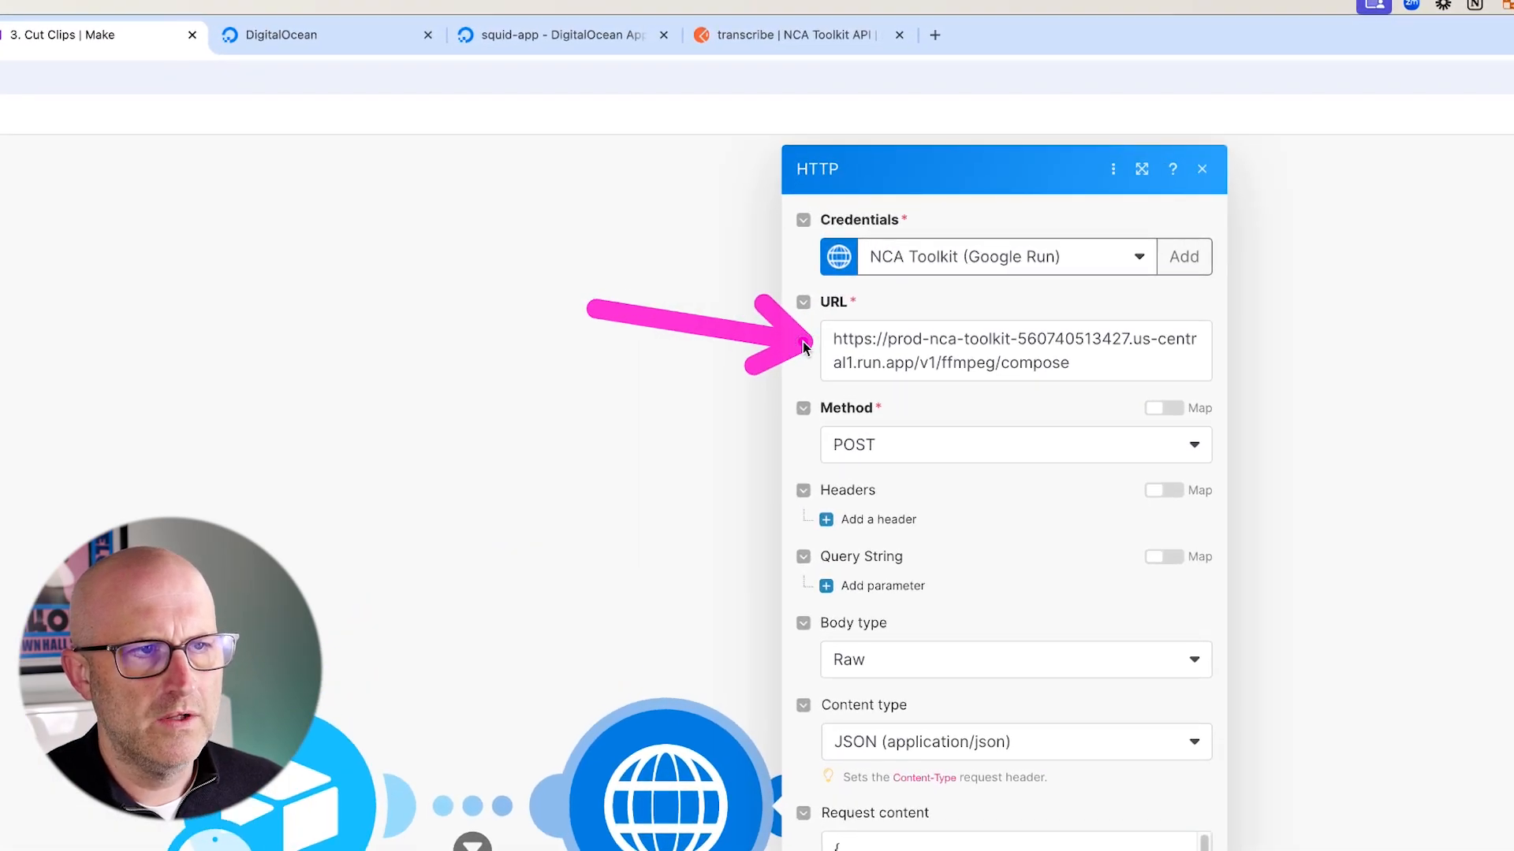
{"action": "left_click_drag", "start_coordinate": [558, 271], "coordinate": [553, 130]}
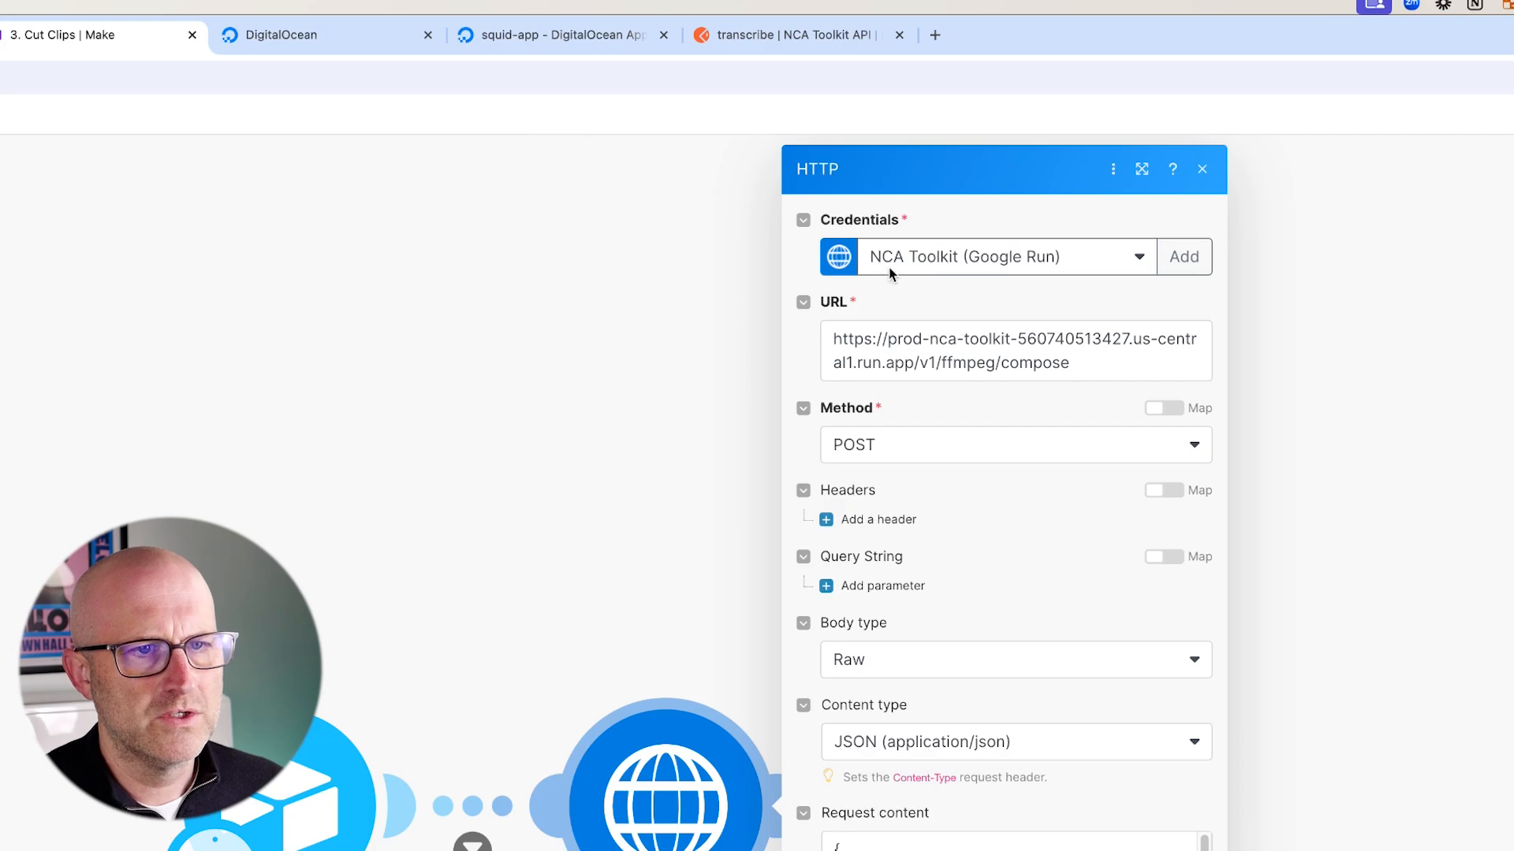
{"action": "right_click", "coordinate": [902, 337]}
{"action": "key", "text": "super+c"}
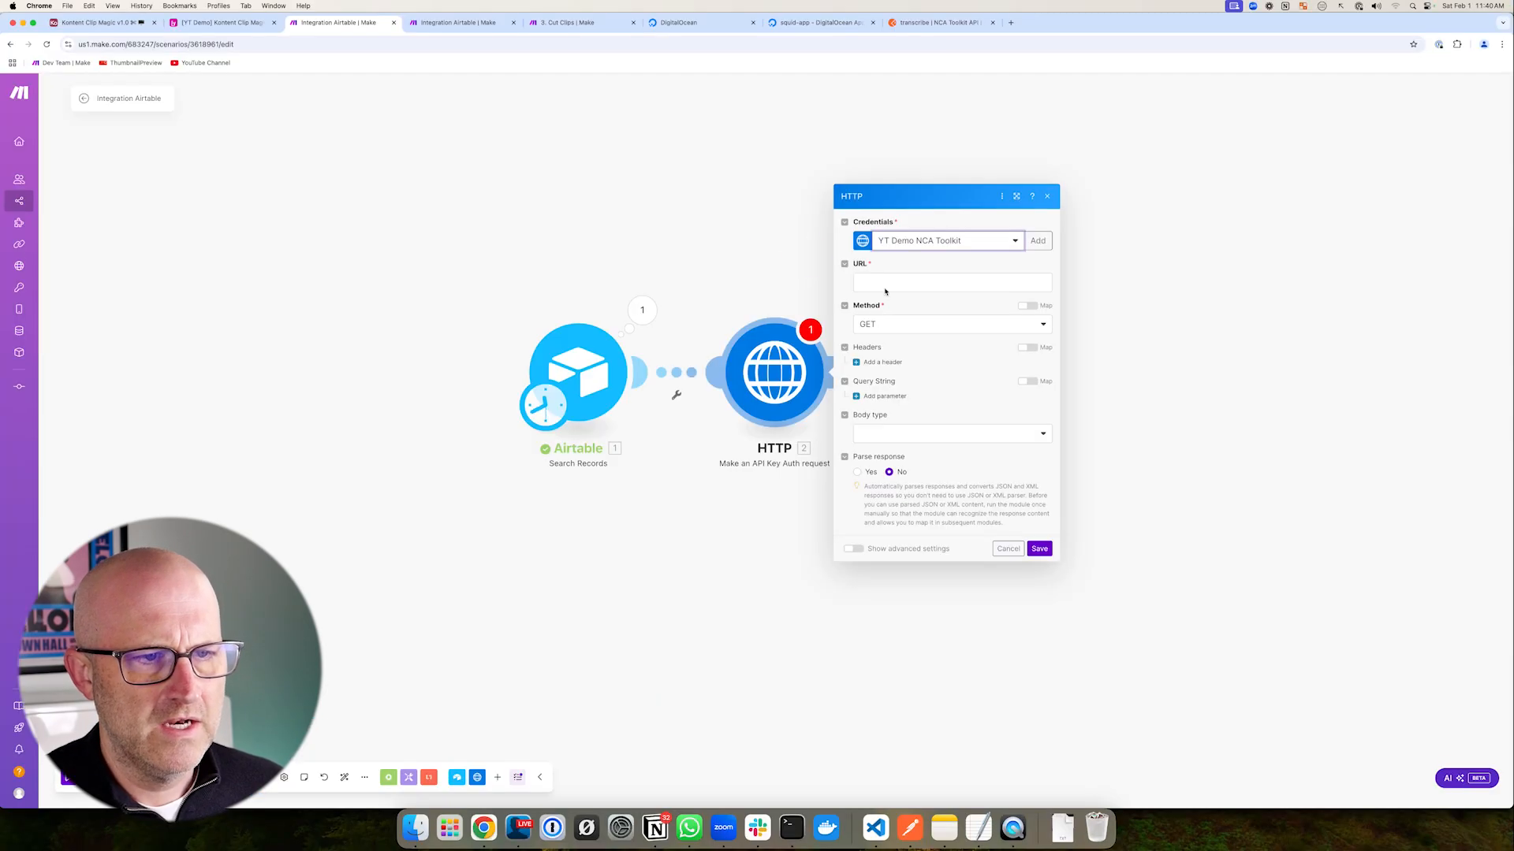
{"action": "left_click", "coordinate": [885, 285]}
{"action": "key", "text": "super+v"}
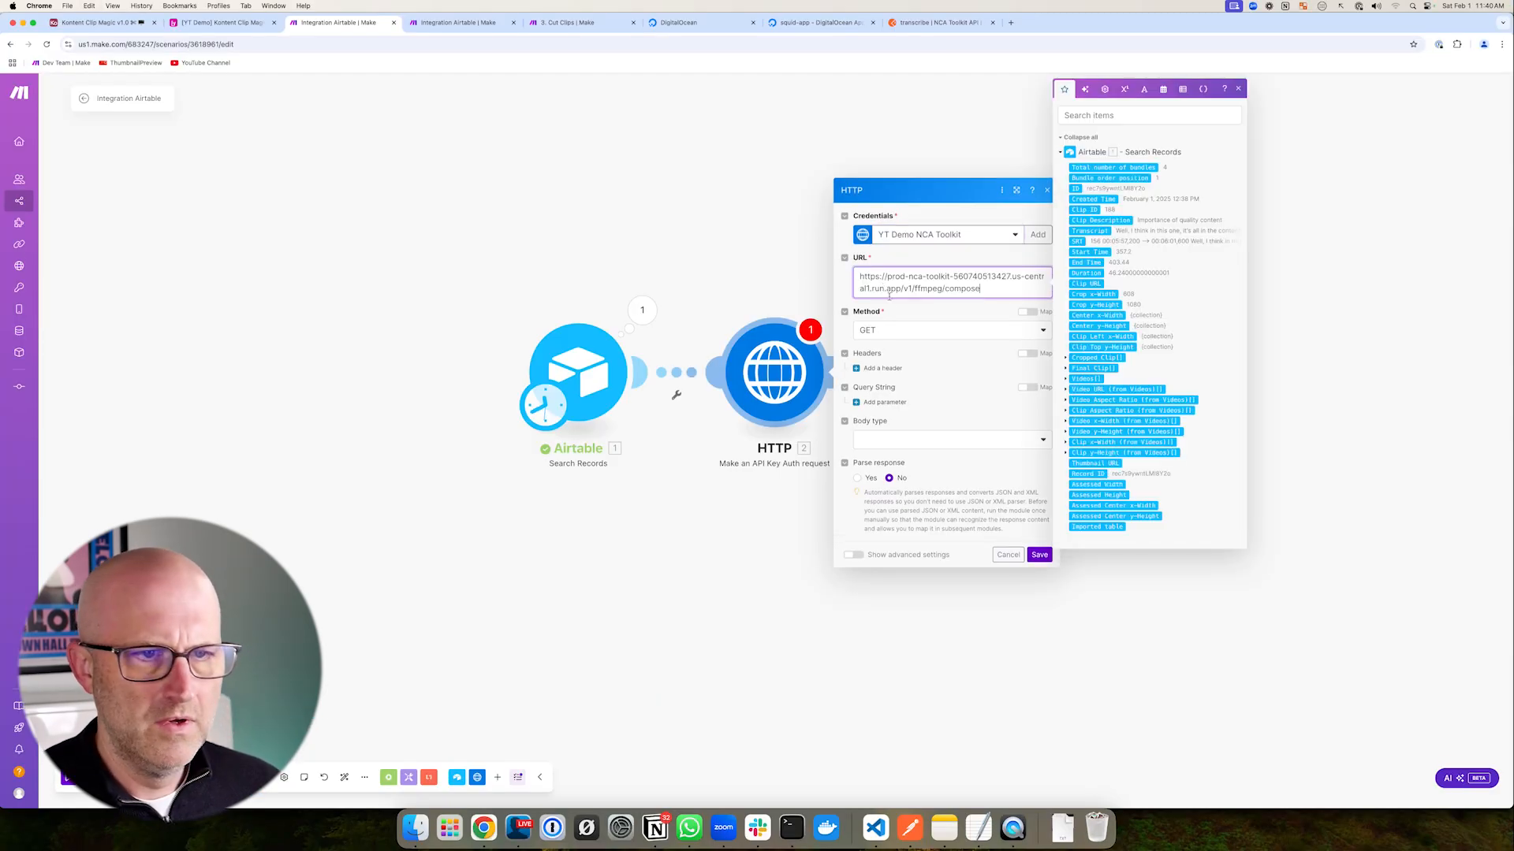
{"action": "left_click_drag", "start_coordinate": [907, 190], "coordinate": [871, 256]}
- Replace the URL's run.app host with the squid-app address from DigitalOcean
{"action": "left_click", "coordinate": [811, 30]}
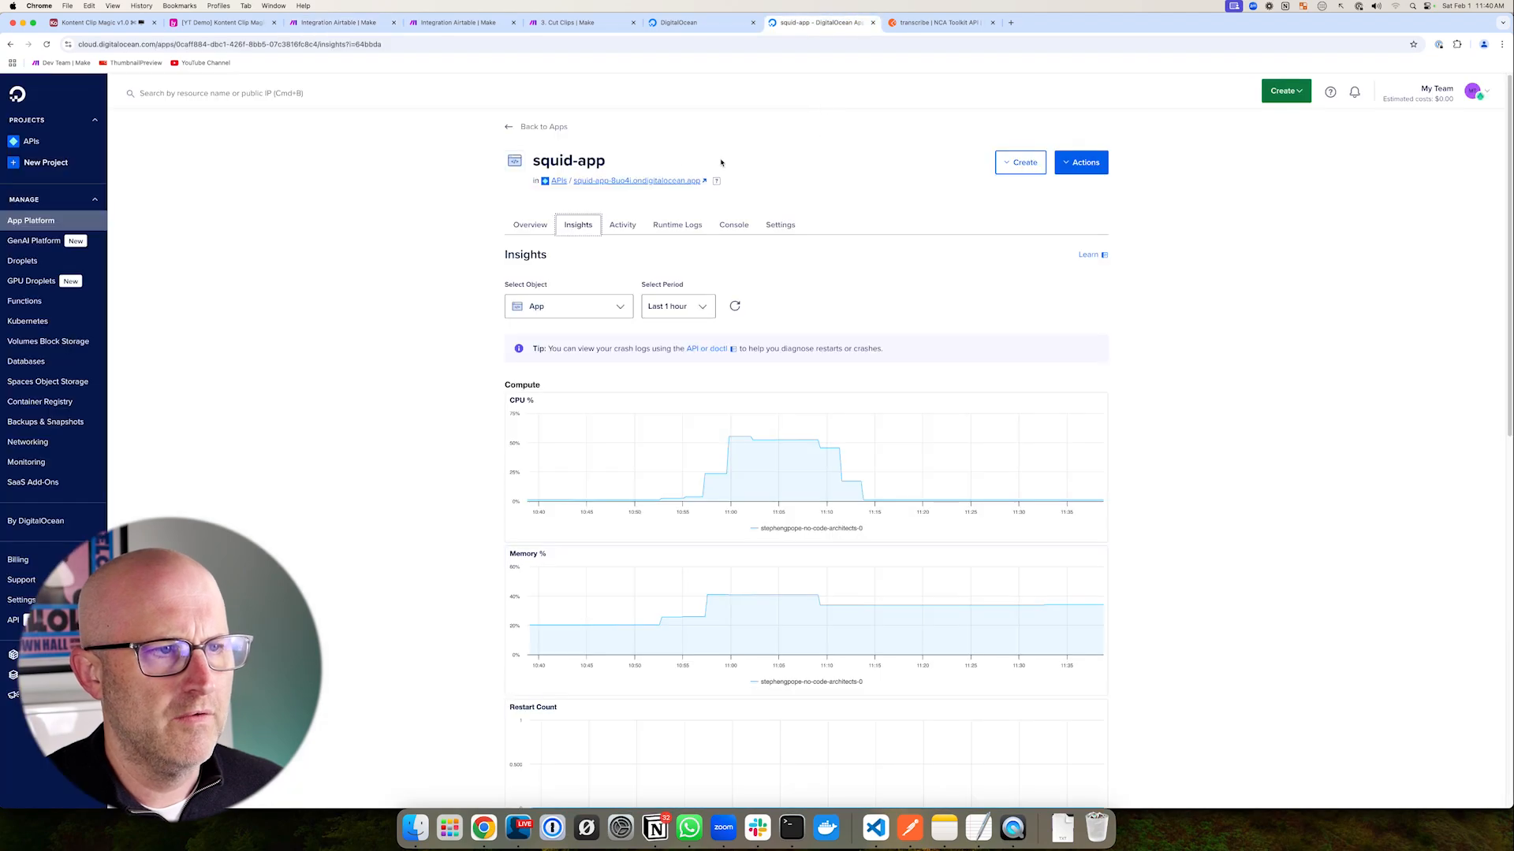
{"action": "right_click", "coordinate": [653, 181]}
{"action": "left_click", "coordinate": [678, 233]}
{"action": "key", "text": "super+3"}
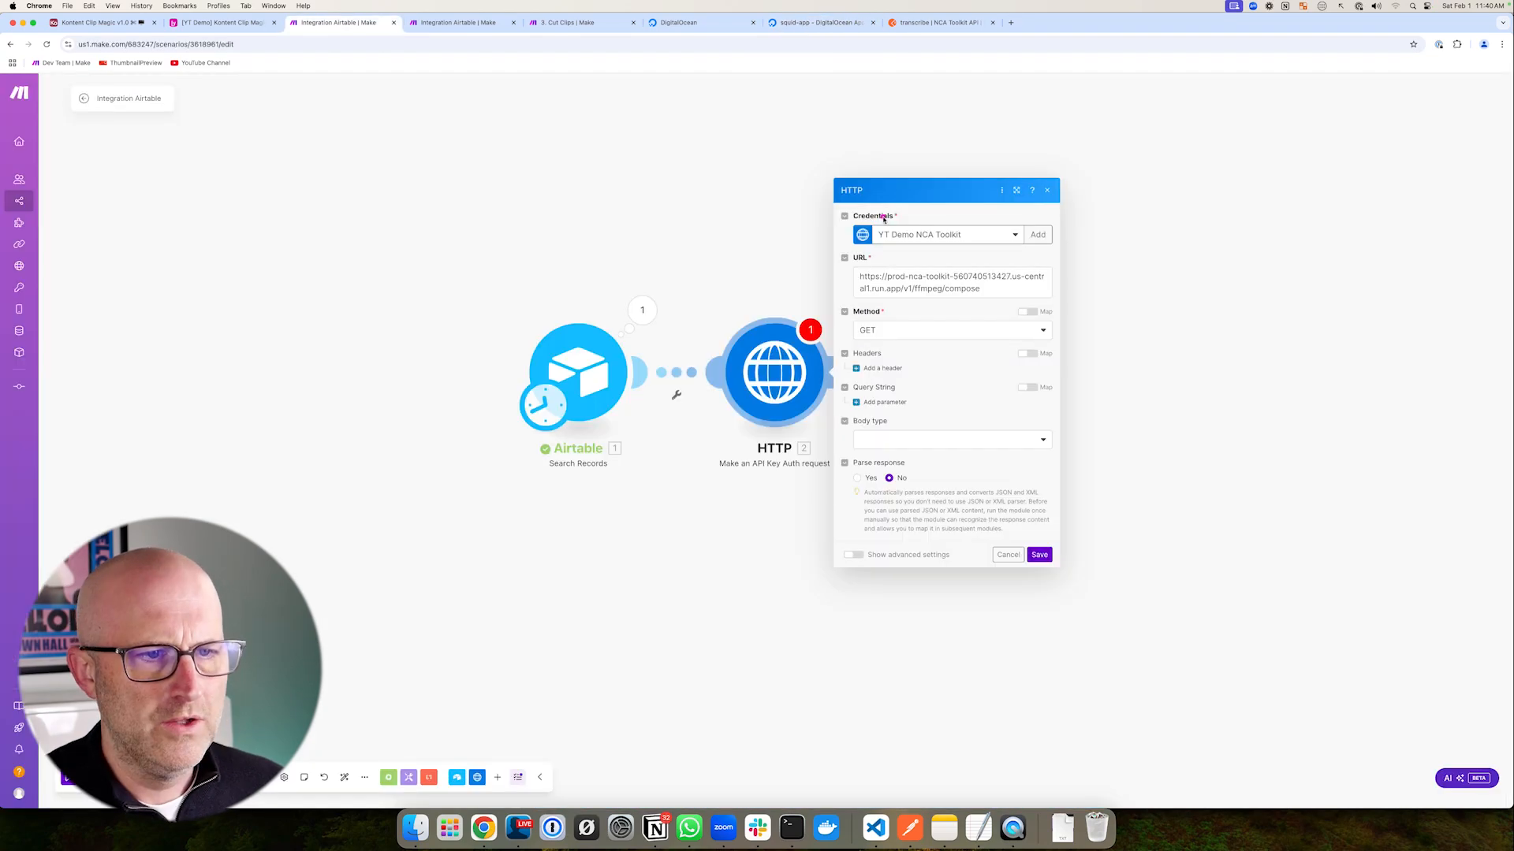
{"action": "left_click_drag", "start_coordinate": [903, 288], "coordinate": [812, 261]}
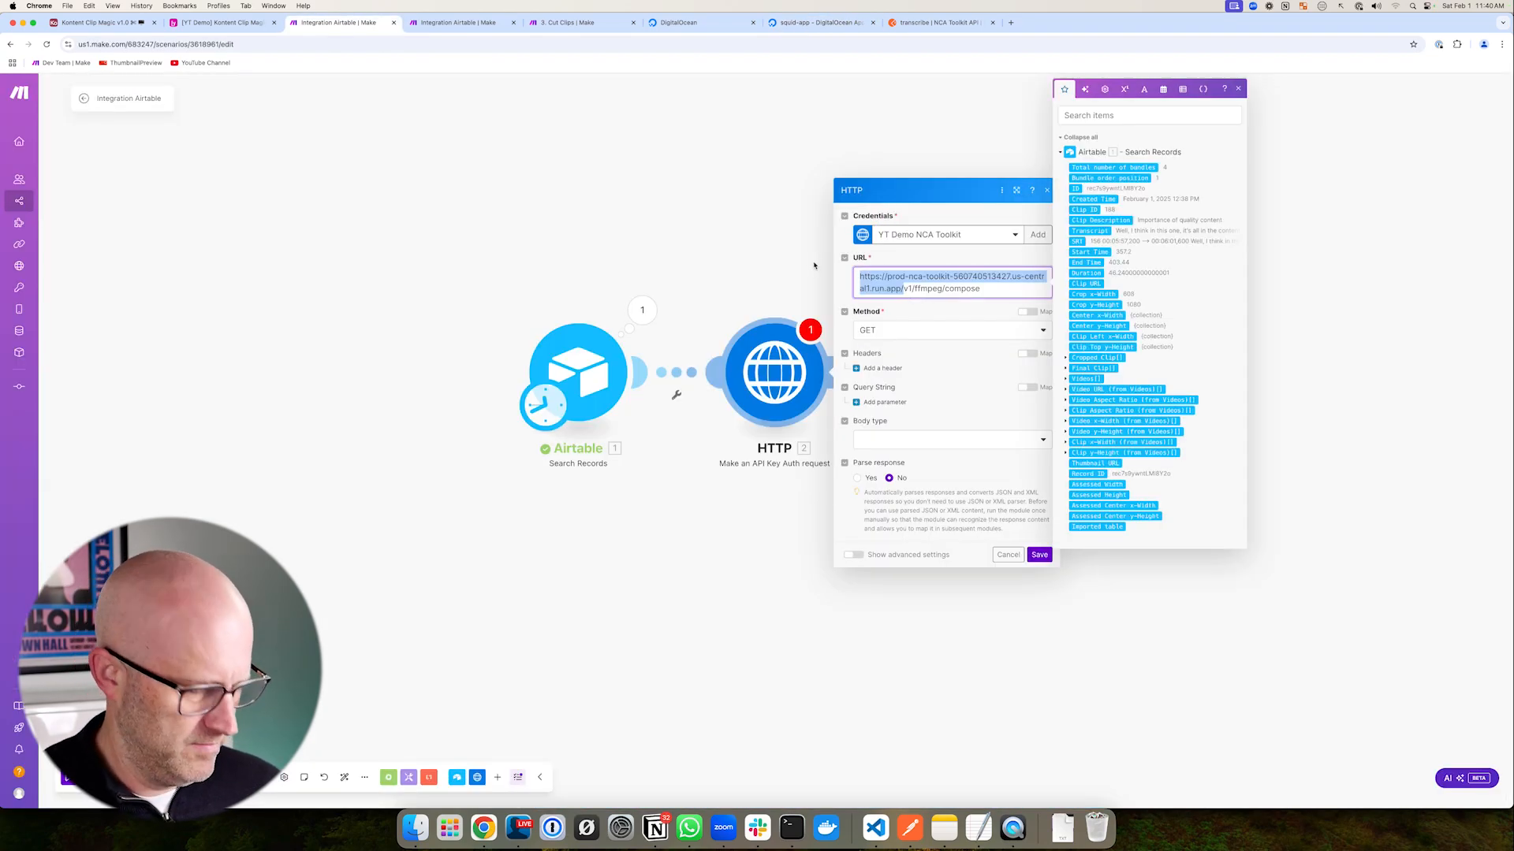
{"action": "key", "text": "super+v"}
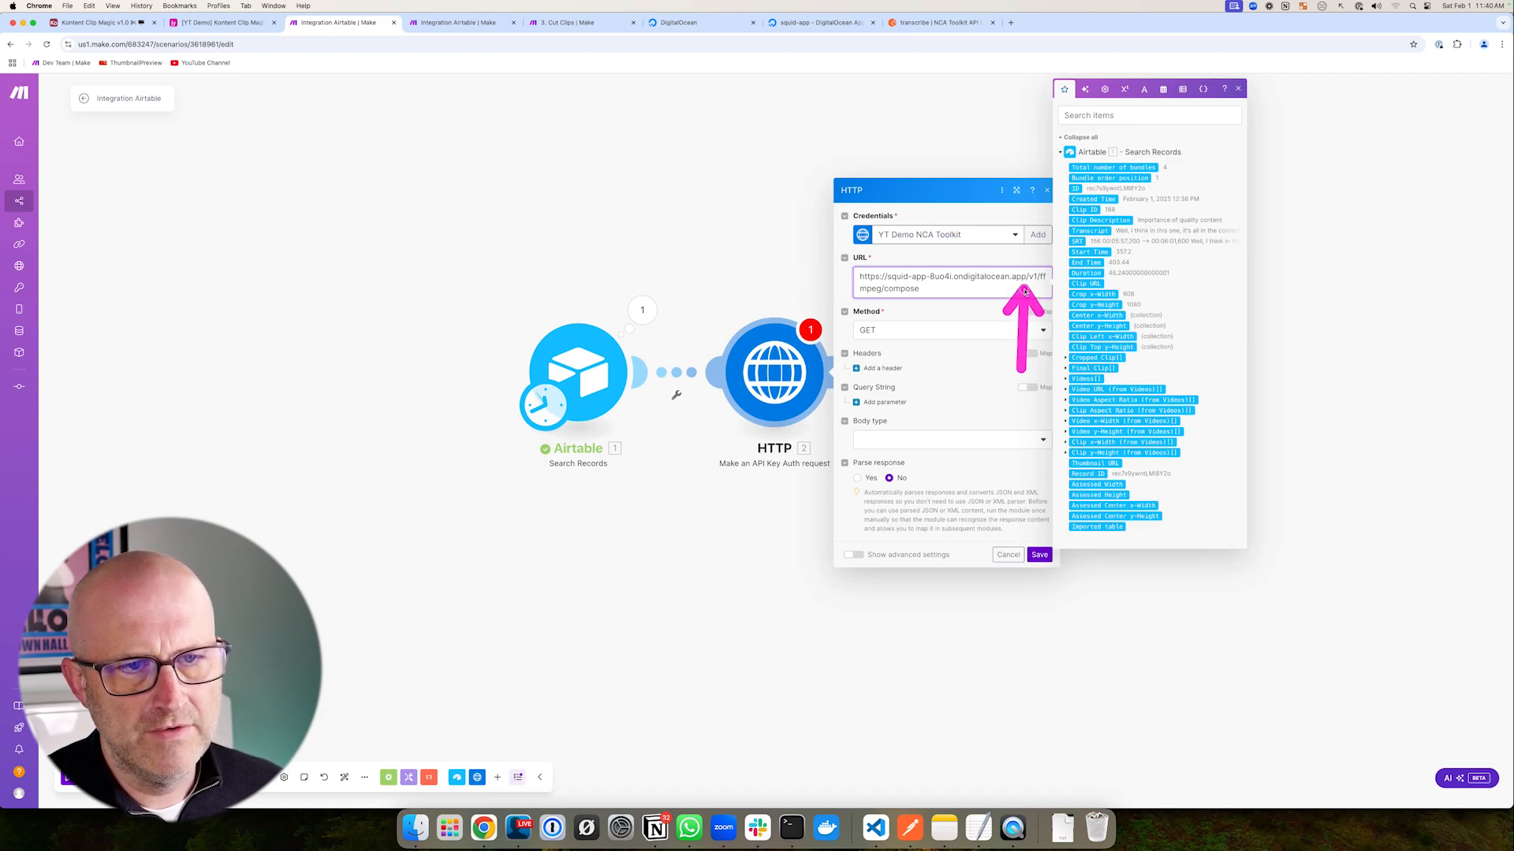
{"action": "left_click_drag", "start_coordinate": [947, 314], "coordinate": [908, 380]}
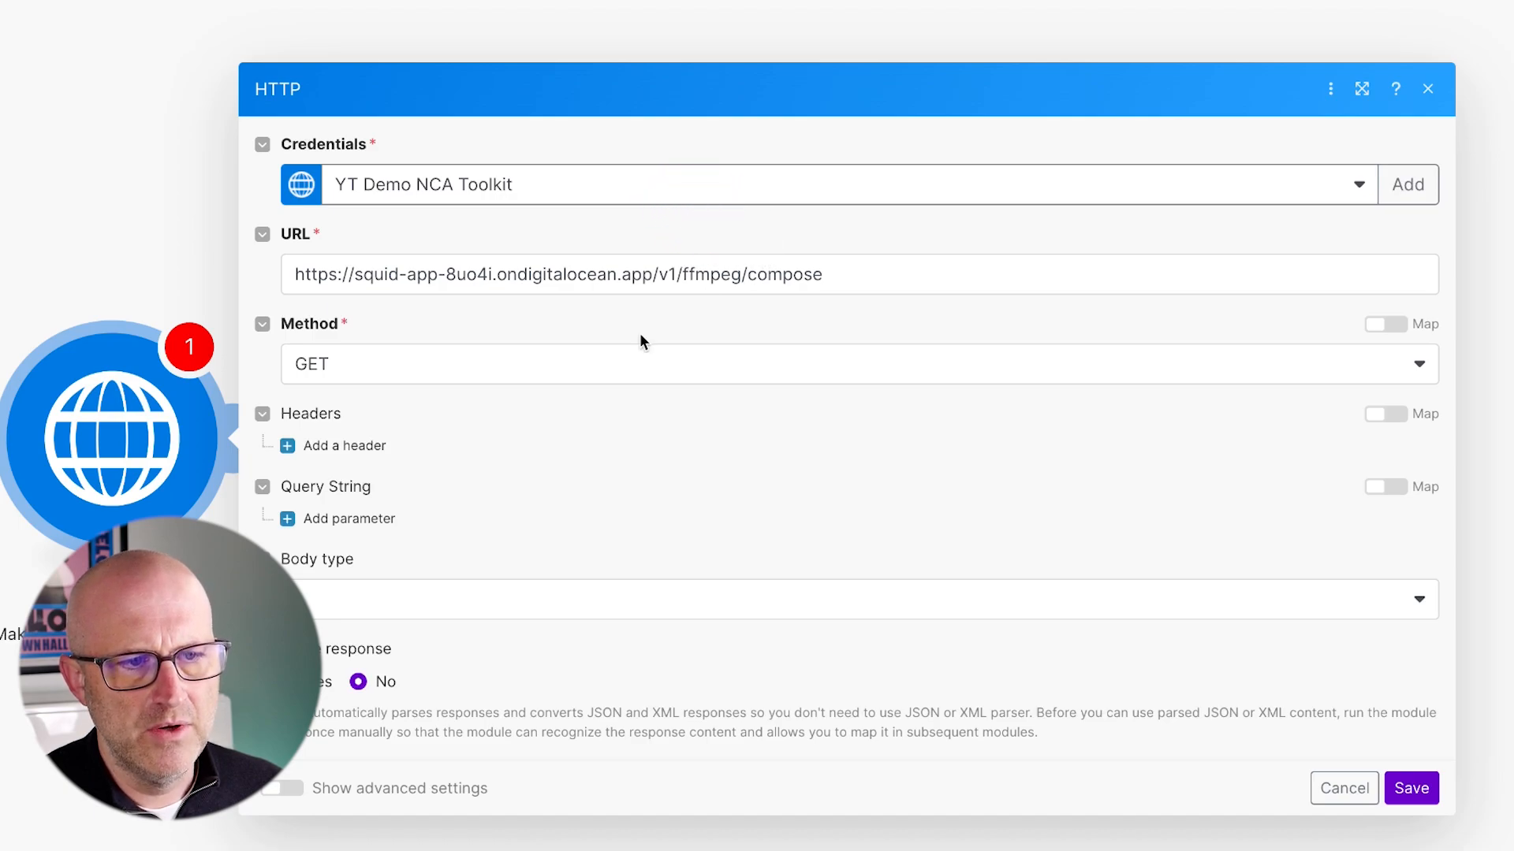
- Set the HTTP request method to POST
{"action": "left_click", "coordinate": [369, 378]}
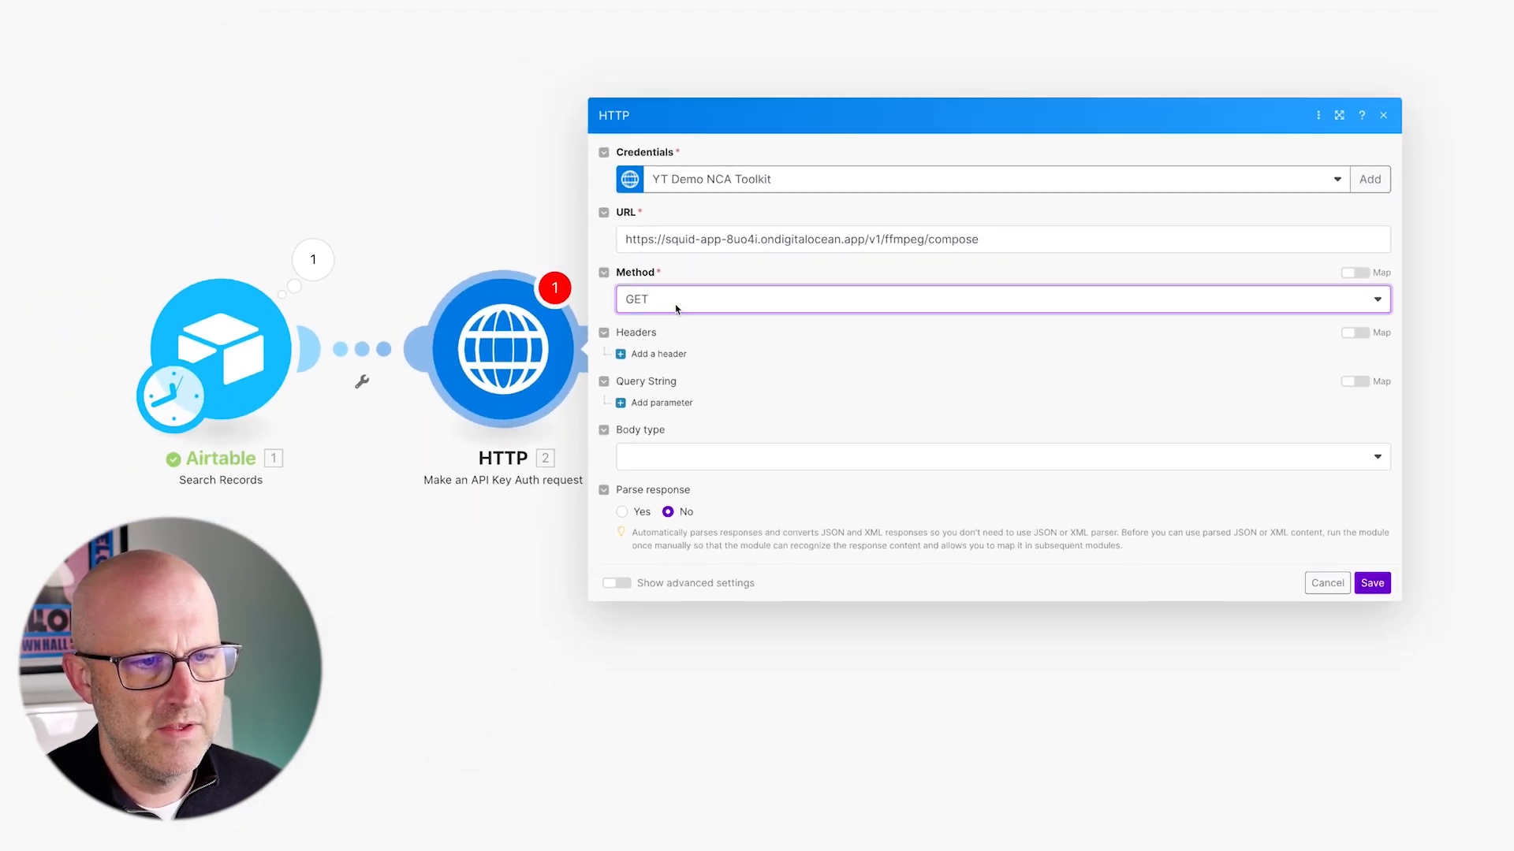
{"action": "left_click", "coordinate": [676, 308]}
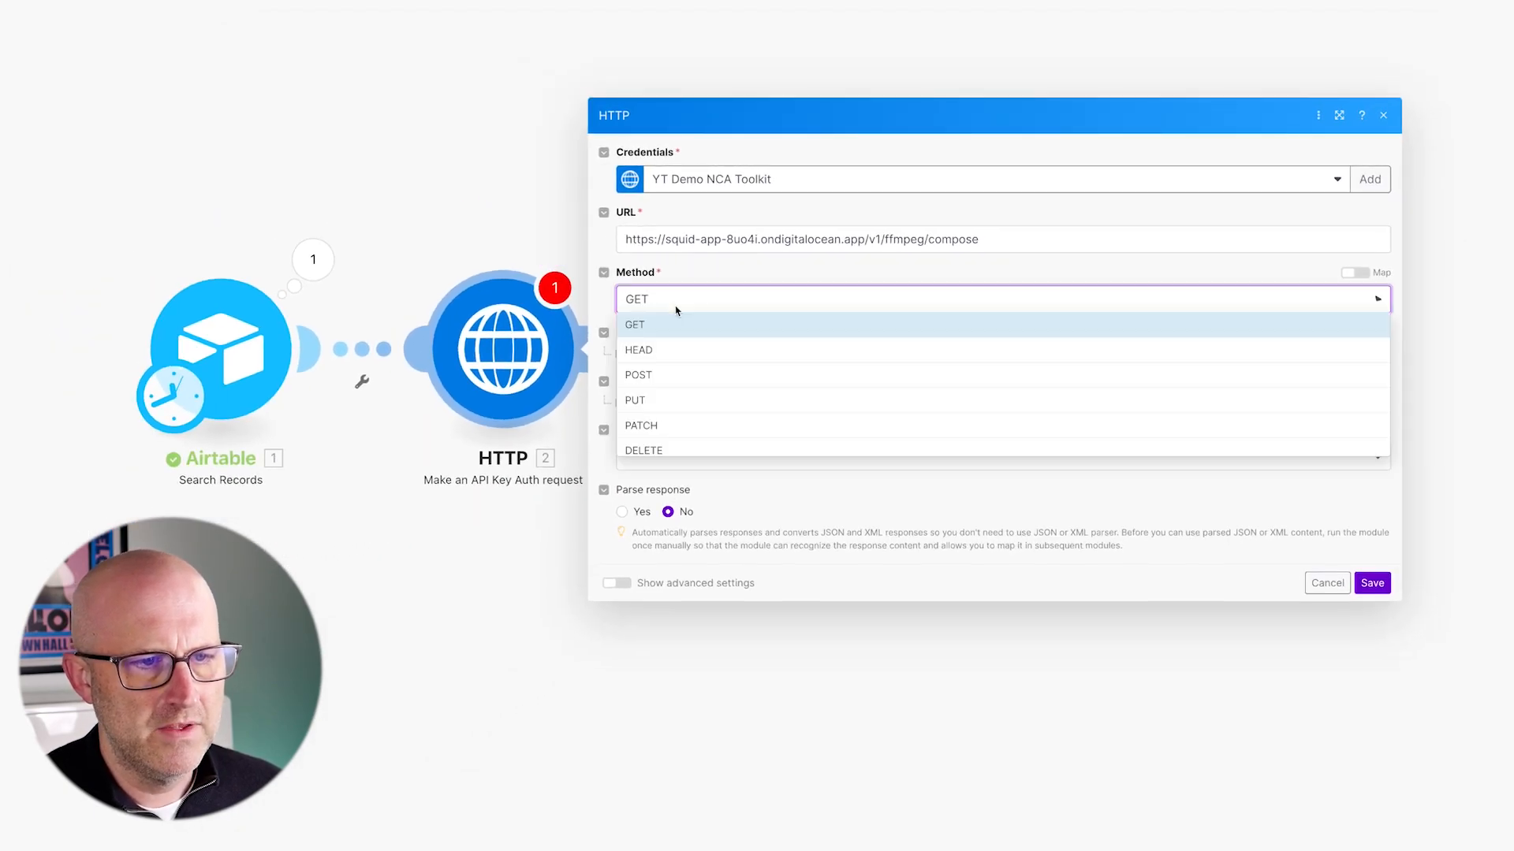
{"action": "left_click", "coordinate": [666, 382]}
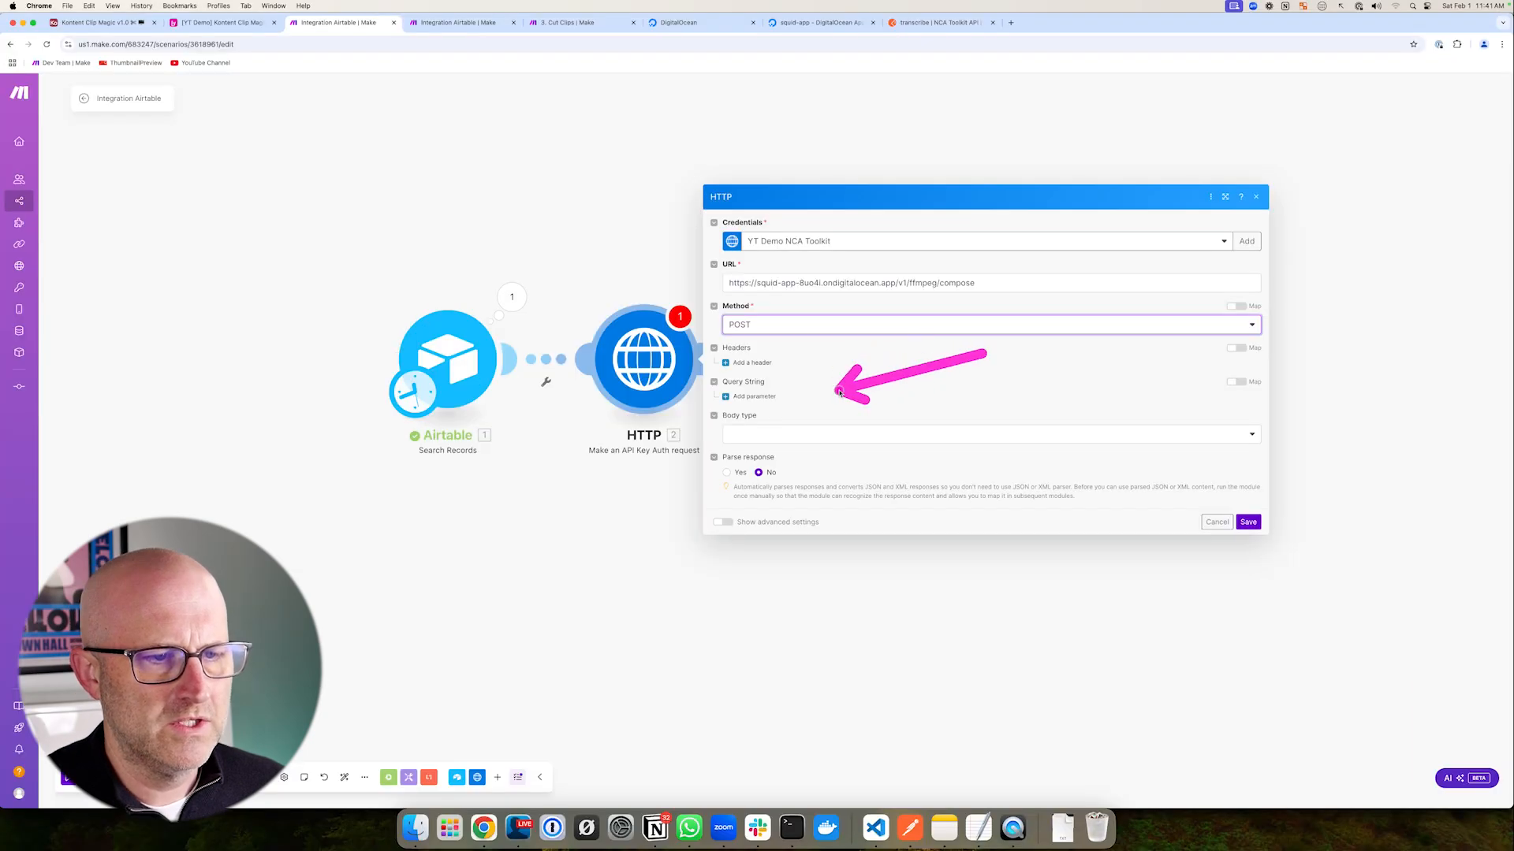
{"action": "left_click", "coordinate": [202, 23]}
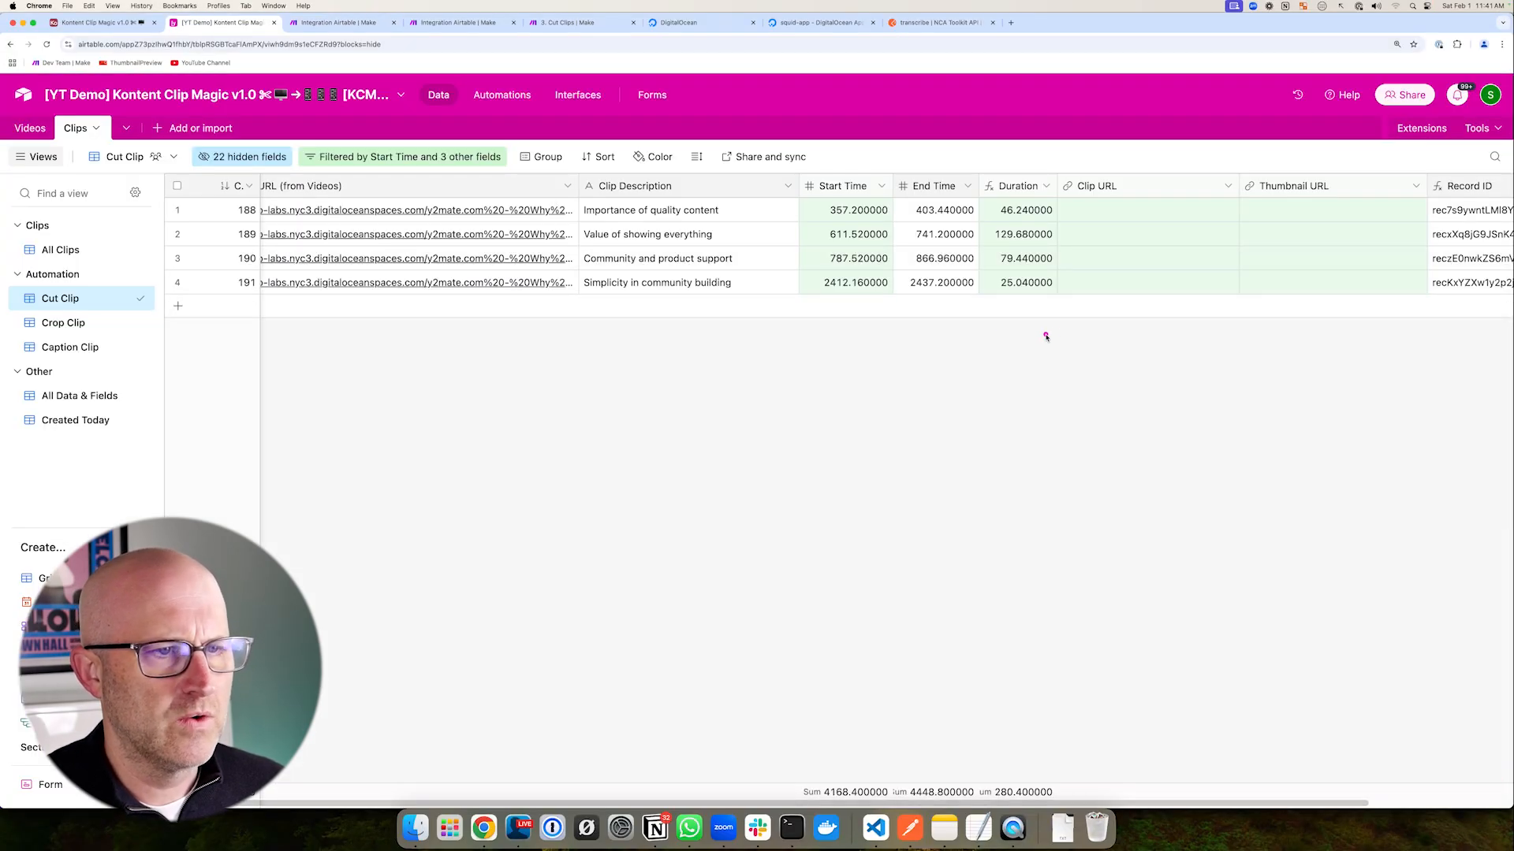
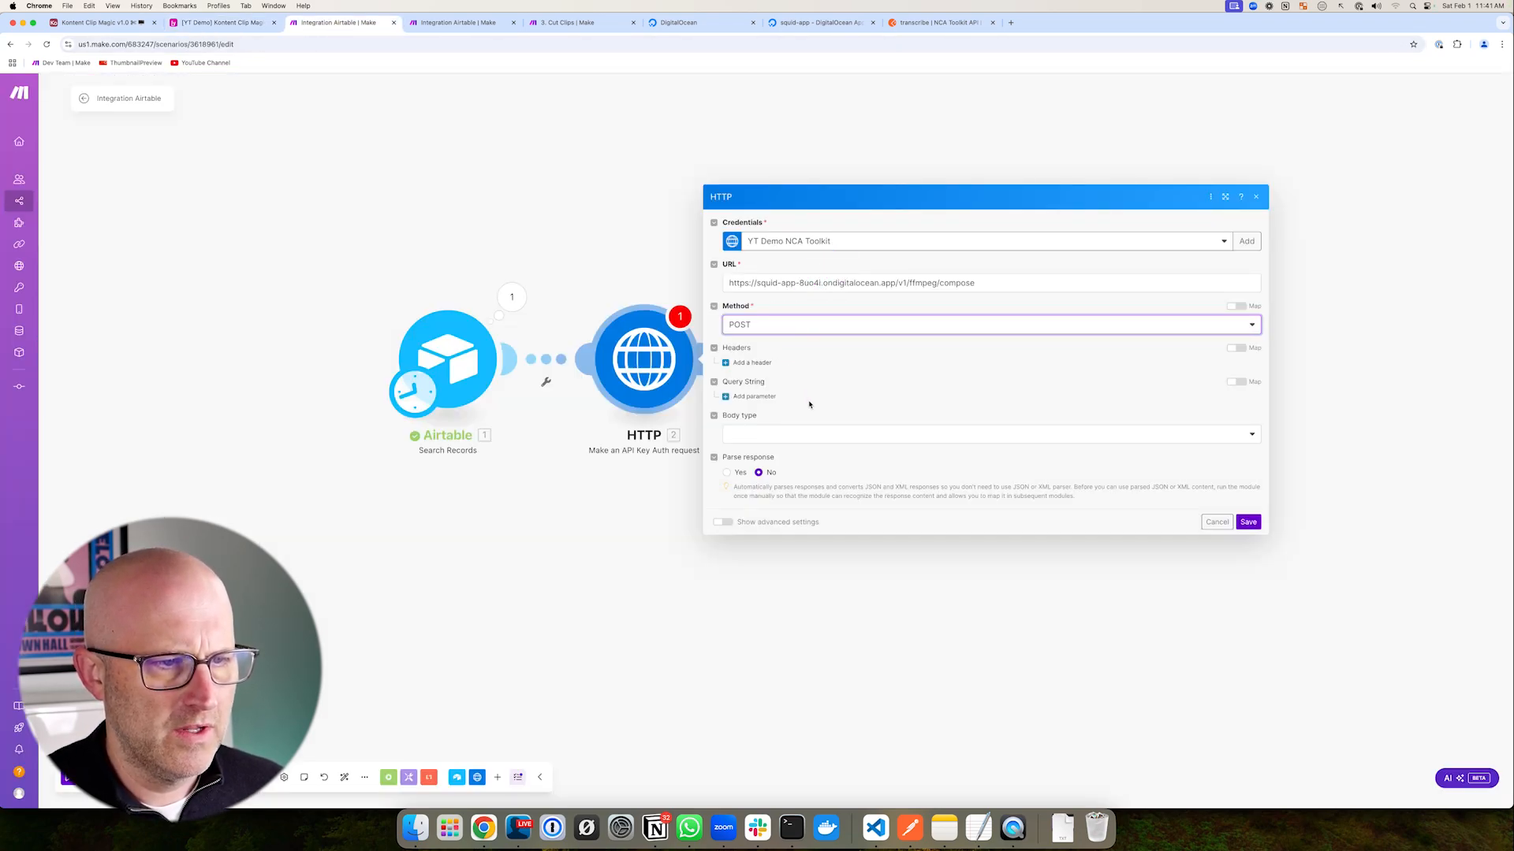
- Set the HTTP request Body type to Raw and Content type to JSON
{"action": "left_click", "coordinate": [788, 434]}
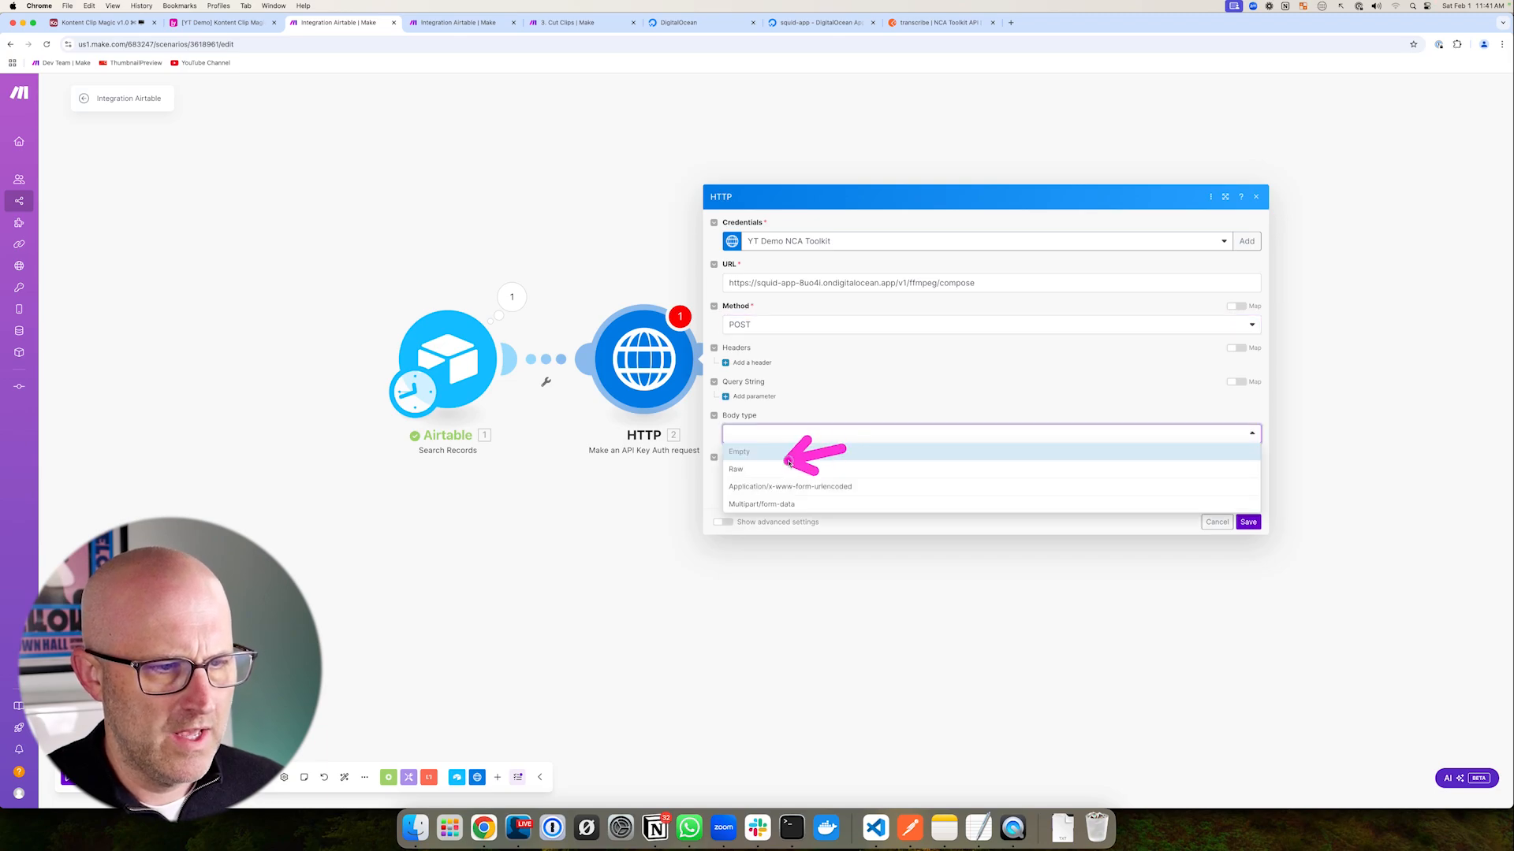
{"action": "left_click", "coordinate": [768, 470]}
{"action": "left_click", "coordinate": [779, 426]}
{"action": "left_click", "coordinate": [773, 477]}
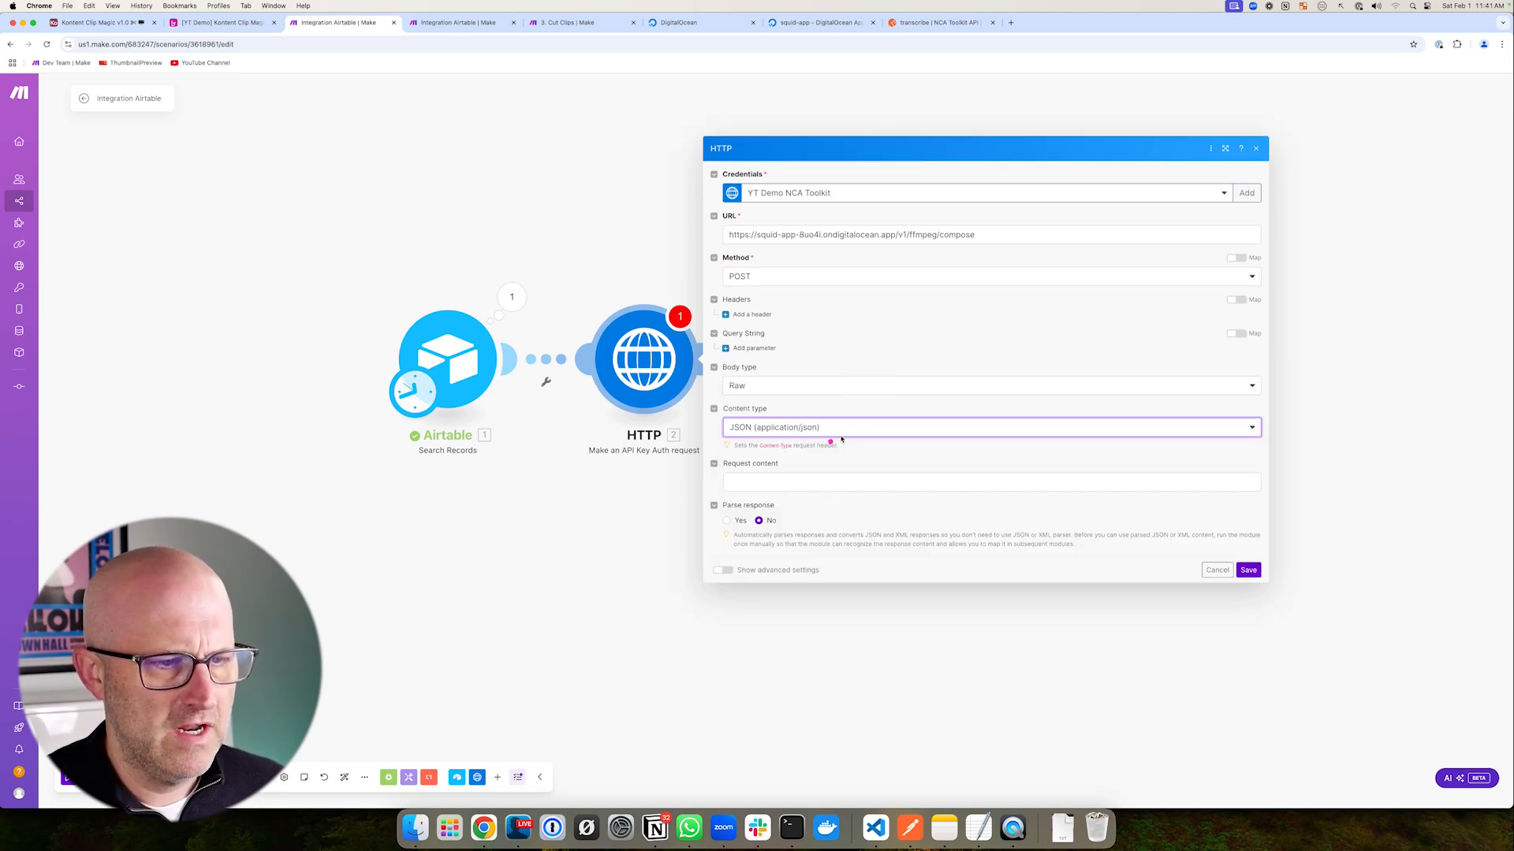
- Paste the compose JSON body from the Cut Clips scenario into Request content
{"action": "left_click", "coordinate": [593, 23]}
{"action": "key", "text": "super+alt+Left"}
{"action": "left_click", "coordinate": [766, 480]}
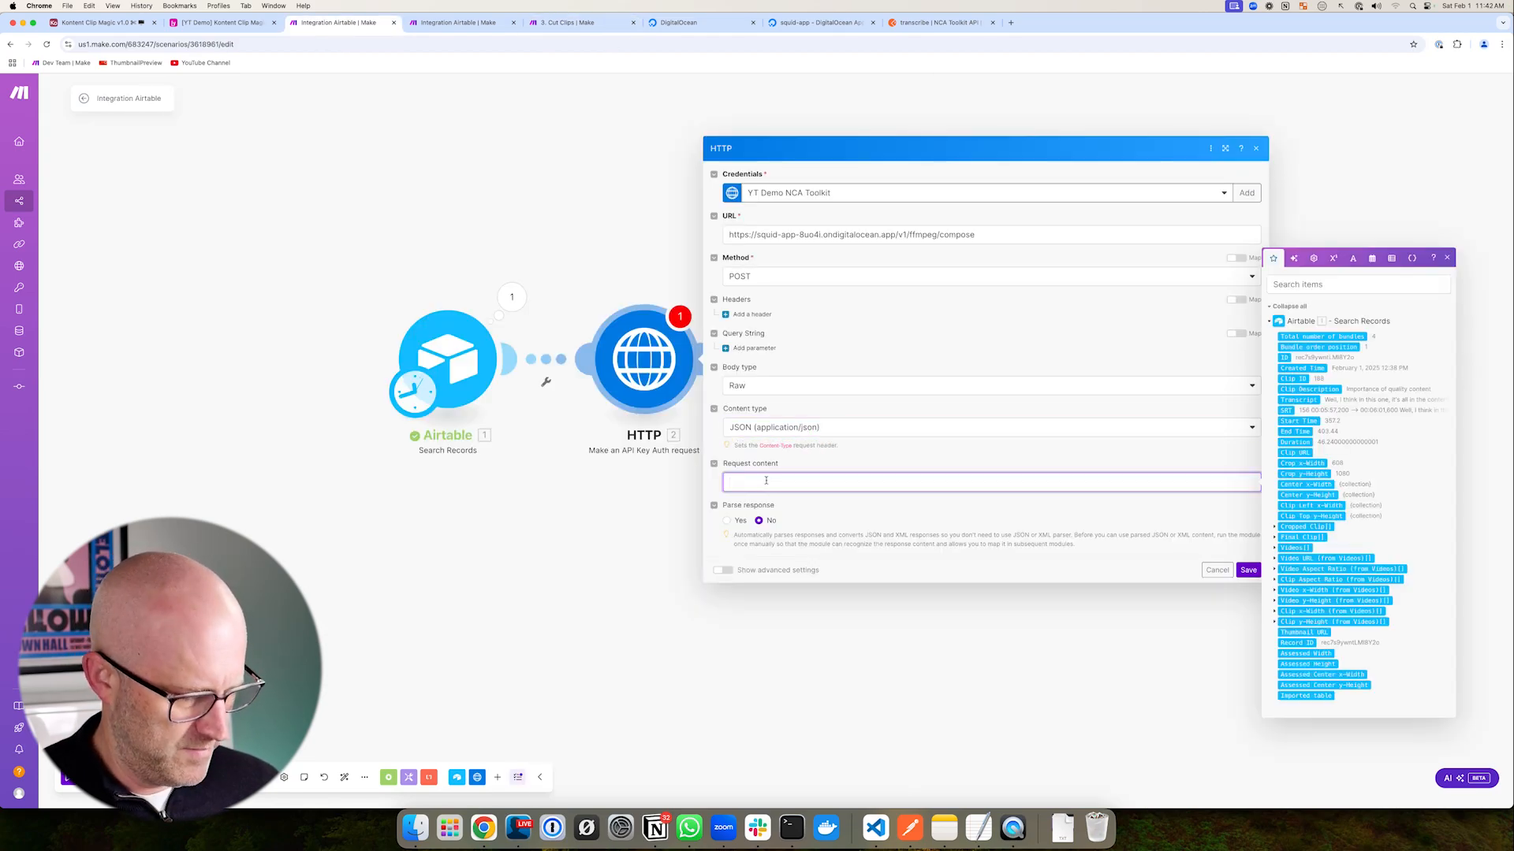
{"action": "key", "text": "super+v"}
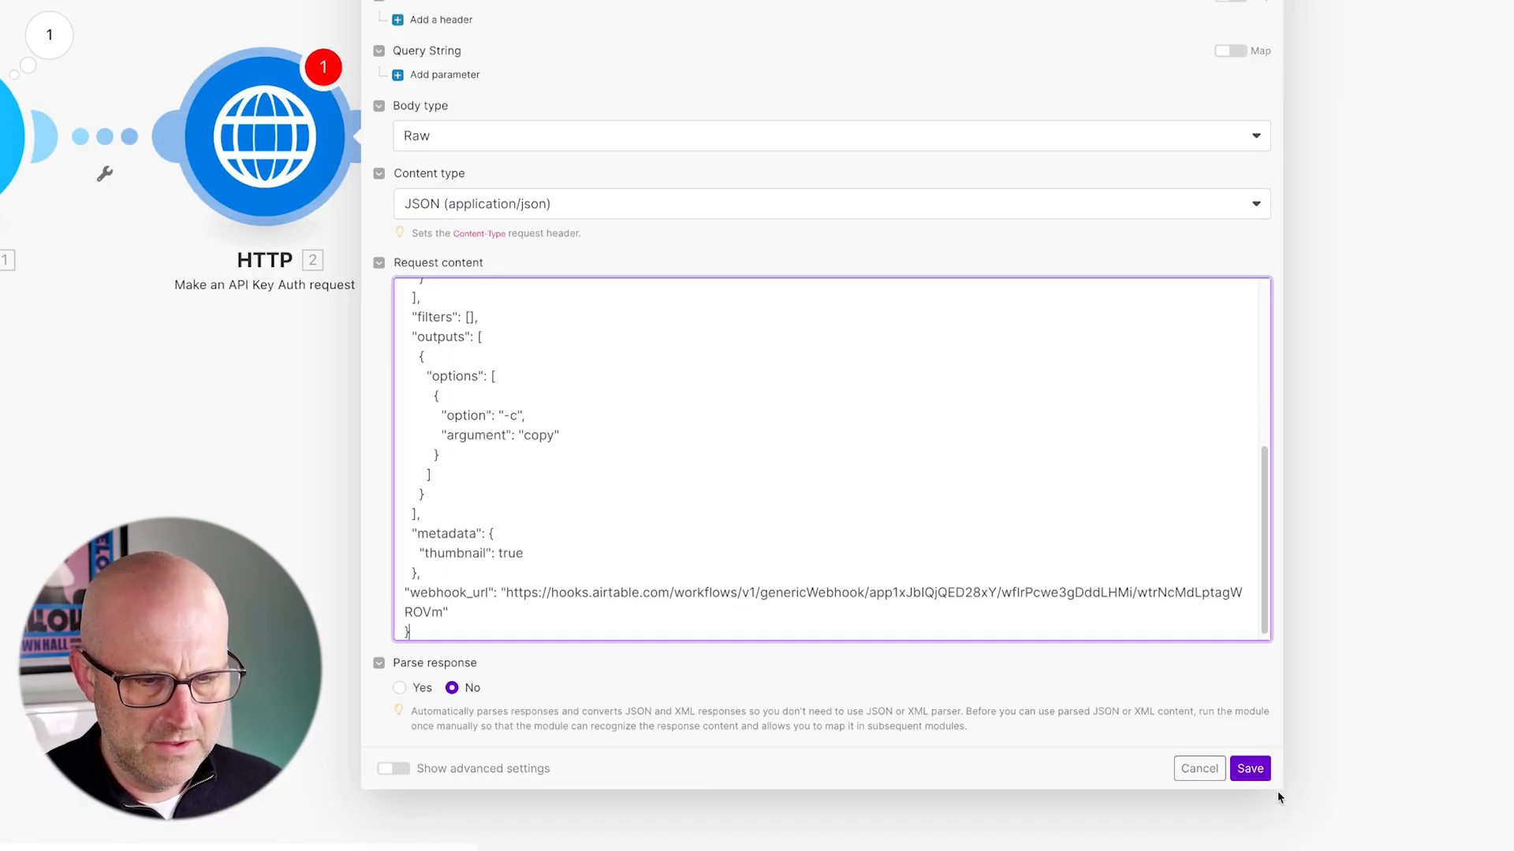
{"action": "left_click_drag", "start_coordinate": [1282, 788], "coordinate": [1513, 788]}
{"action": "scroll", "coordinate": [446, 564], "scroll_direction": "up", "scroll_amount": 2}
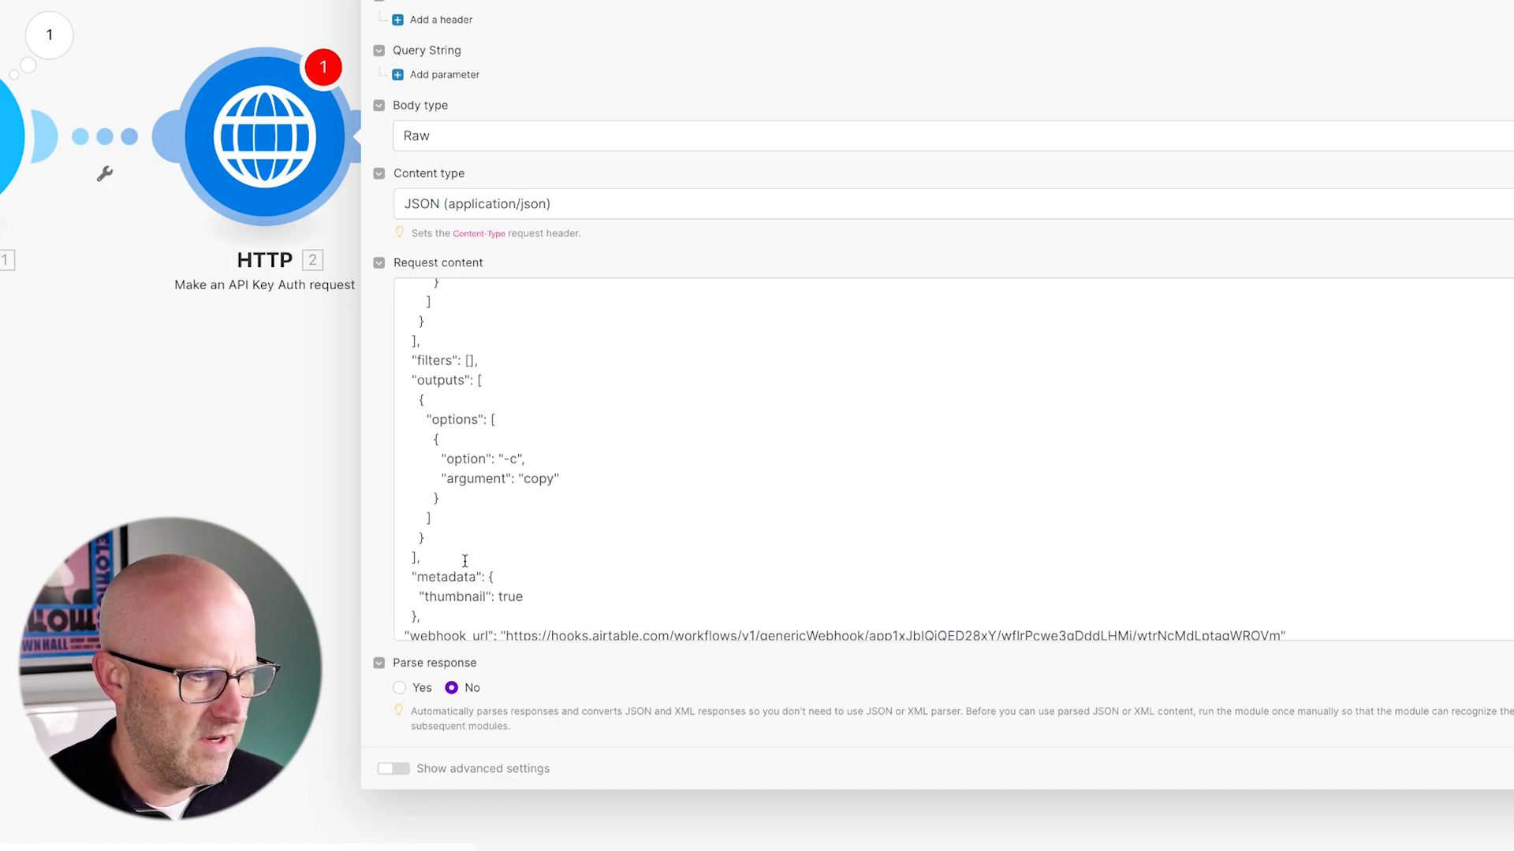
{"action": "scroll", "coordinate": [465, 552], "scroll_direction": "up", "scroll_amount": 10}
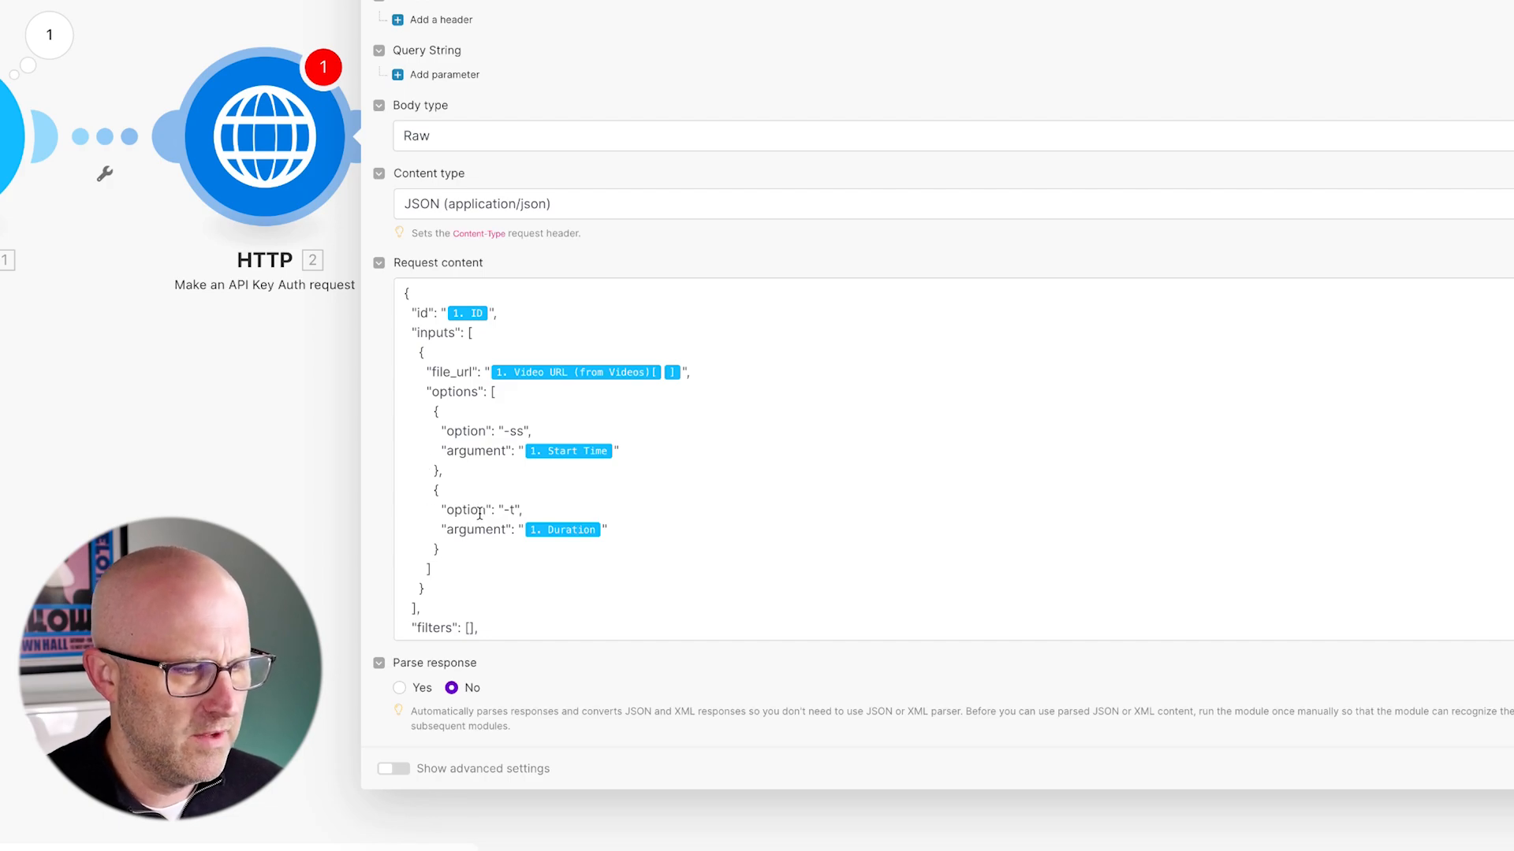
- Delete the old mapped id value and the old webhook URL from the JSON
{"action": "left_click", "coordinate": [492, 306]}
{"action": "key", "text": "BackSpace"}
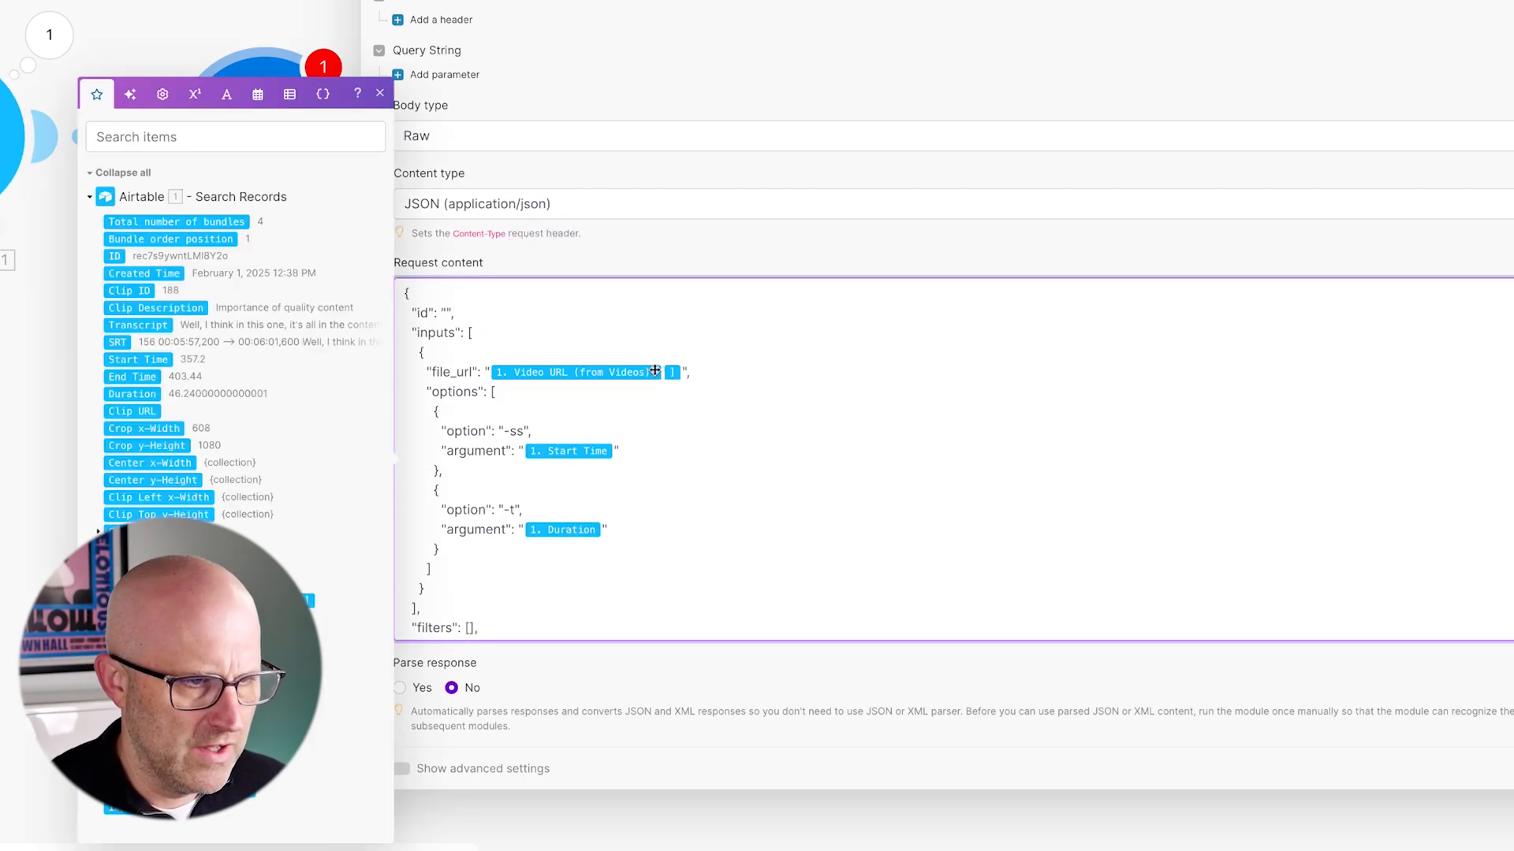
{"action": "scroll", "coordinate": [1277, 601], "scroll_direction": "down", "scroll_amount": 4}
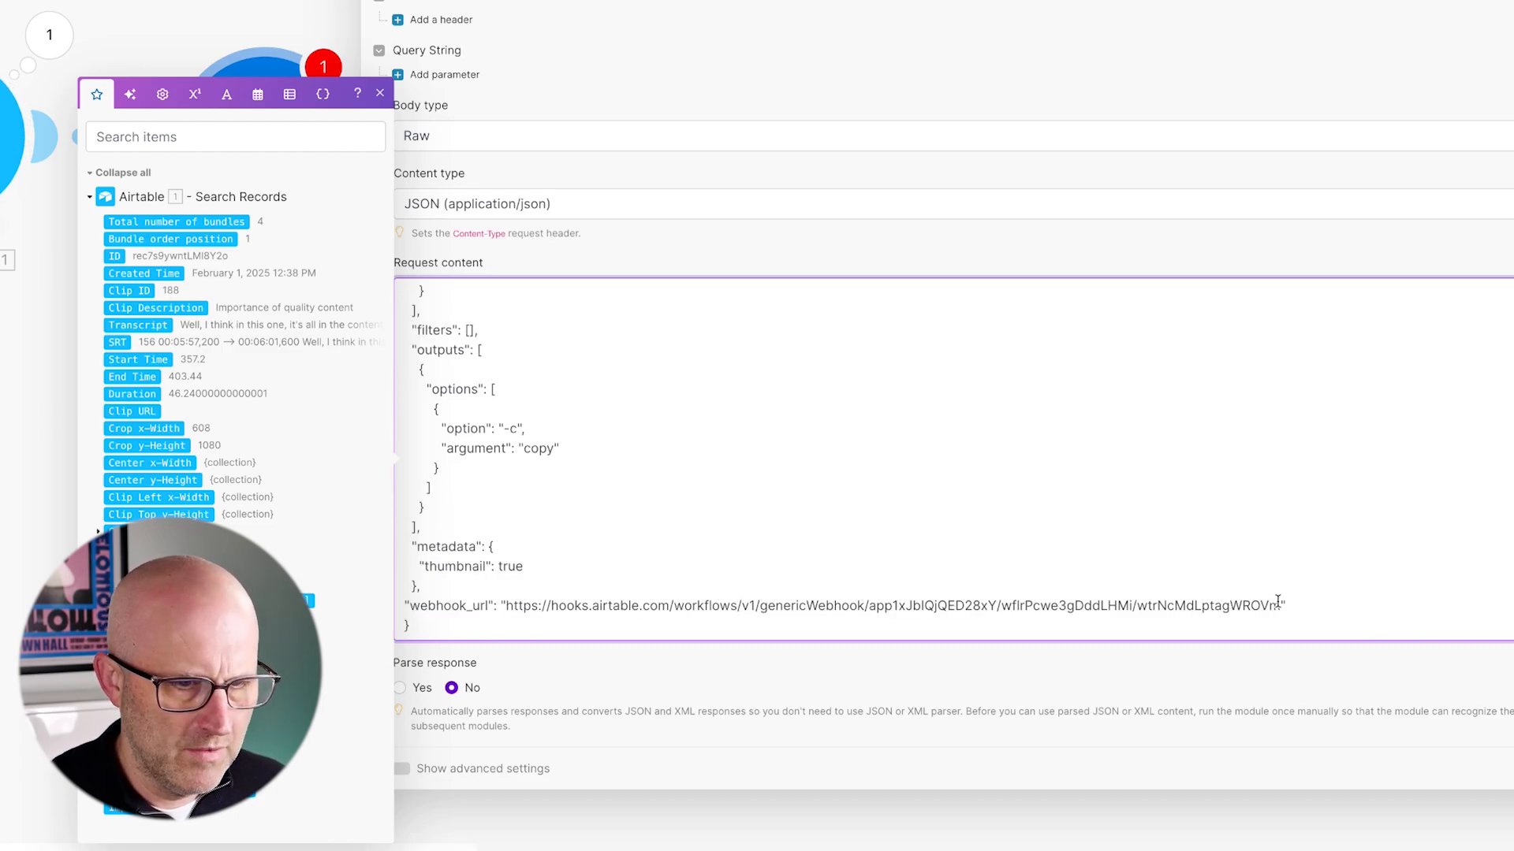
{"action": "left_click_drag", "start_coordinate": [1277, 606], "coordinate": [555, 605]}
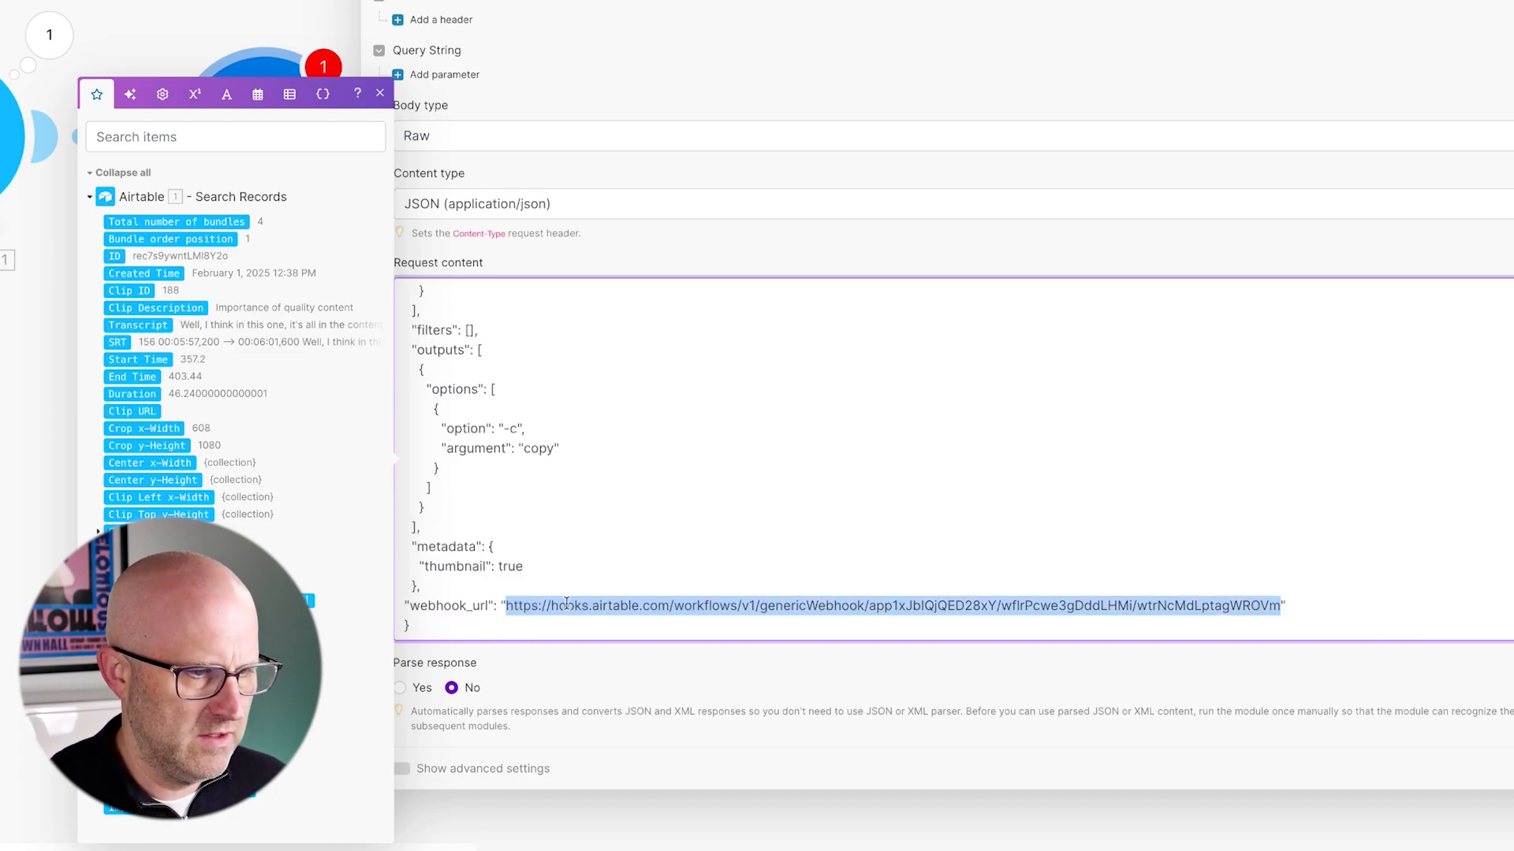
{"action": "scroll", "coordinate": [640, 482], "scroll_direction": "up", "scroll_amount": 5}
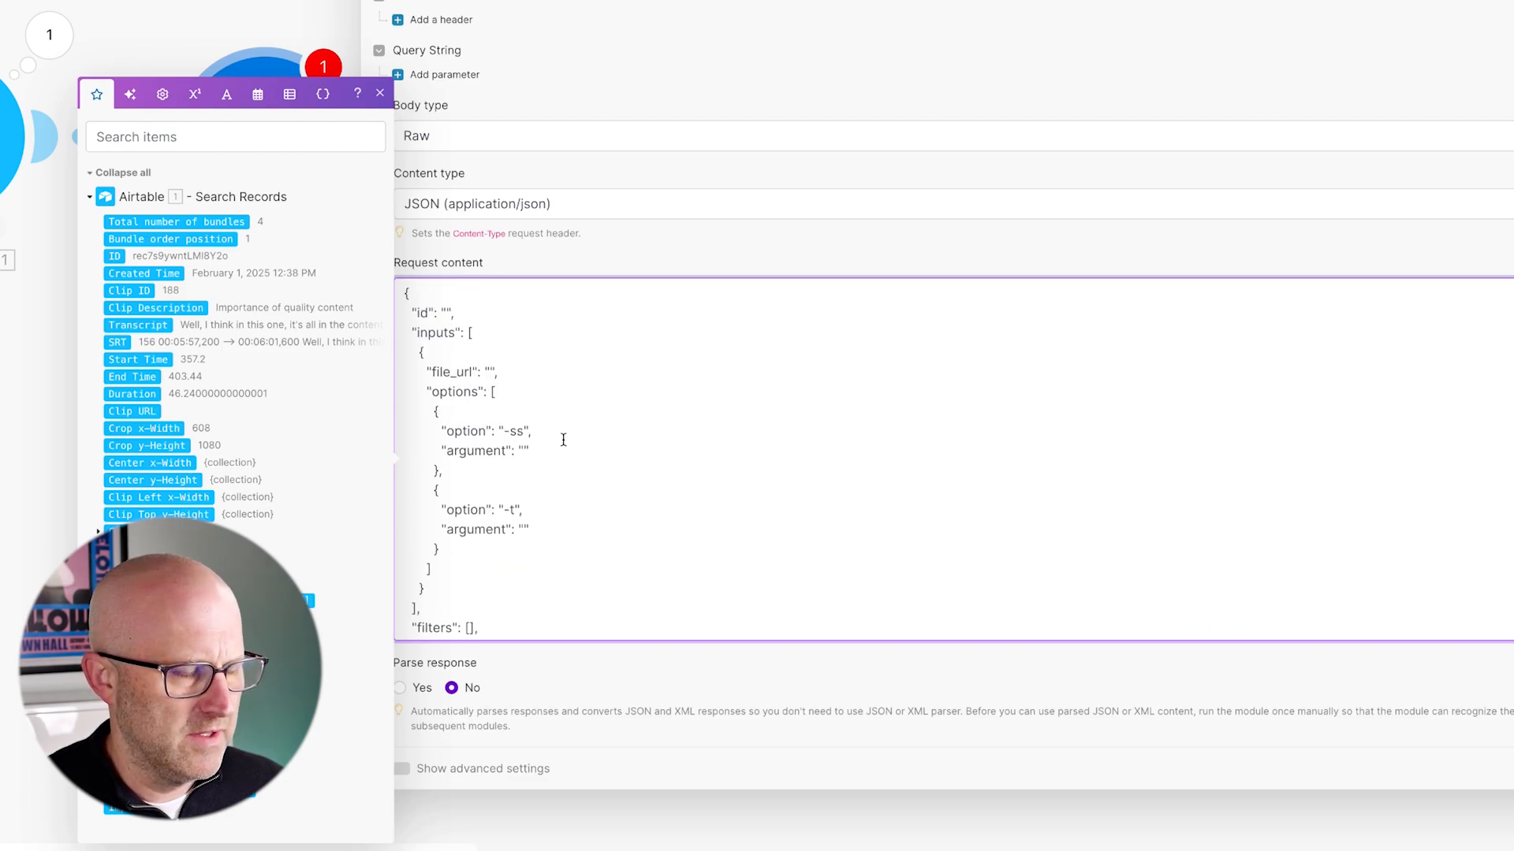
- Map Airtable's ID into id and the first Video URL into file_url
{"action": "scroll", "coordinate": [750, 469], "scroll_direction": "down", "scroll_amount": 4}
{"action": "scroll", "coordinate": [630, 461], "scroll_direction": "up", "scroll_amount": 4}
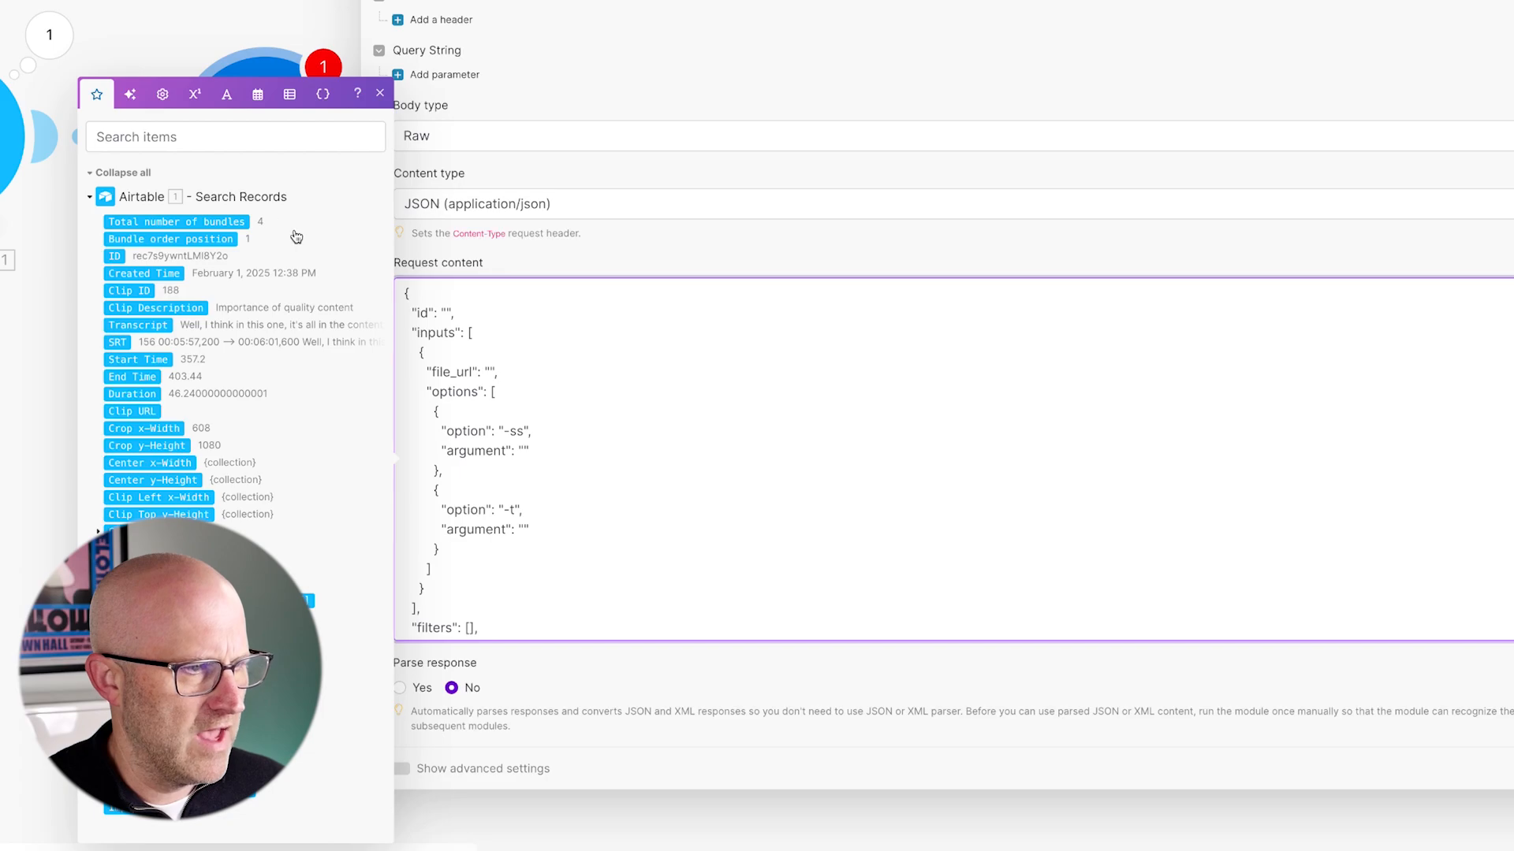
{"action": "left_click_drag", "start_coordinate": [116, 257], "coordinate": [448, 311]}
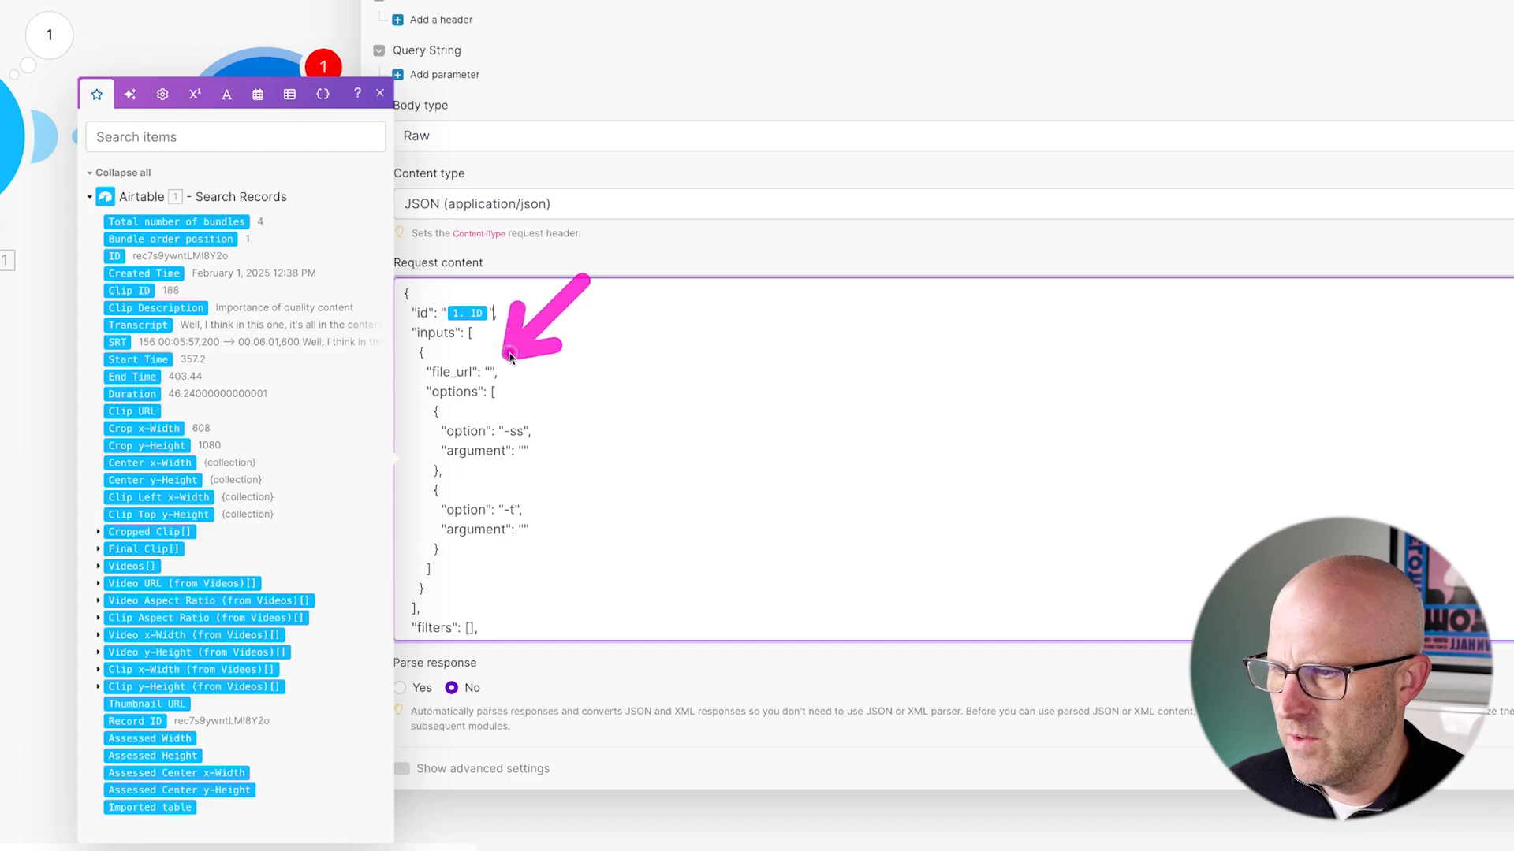
{"action": "left_click", "coordinate": [97, 585]}
{"action": "left_click_drag", "start_coordinate": [129, 591], "coordinate": [495, 382]}
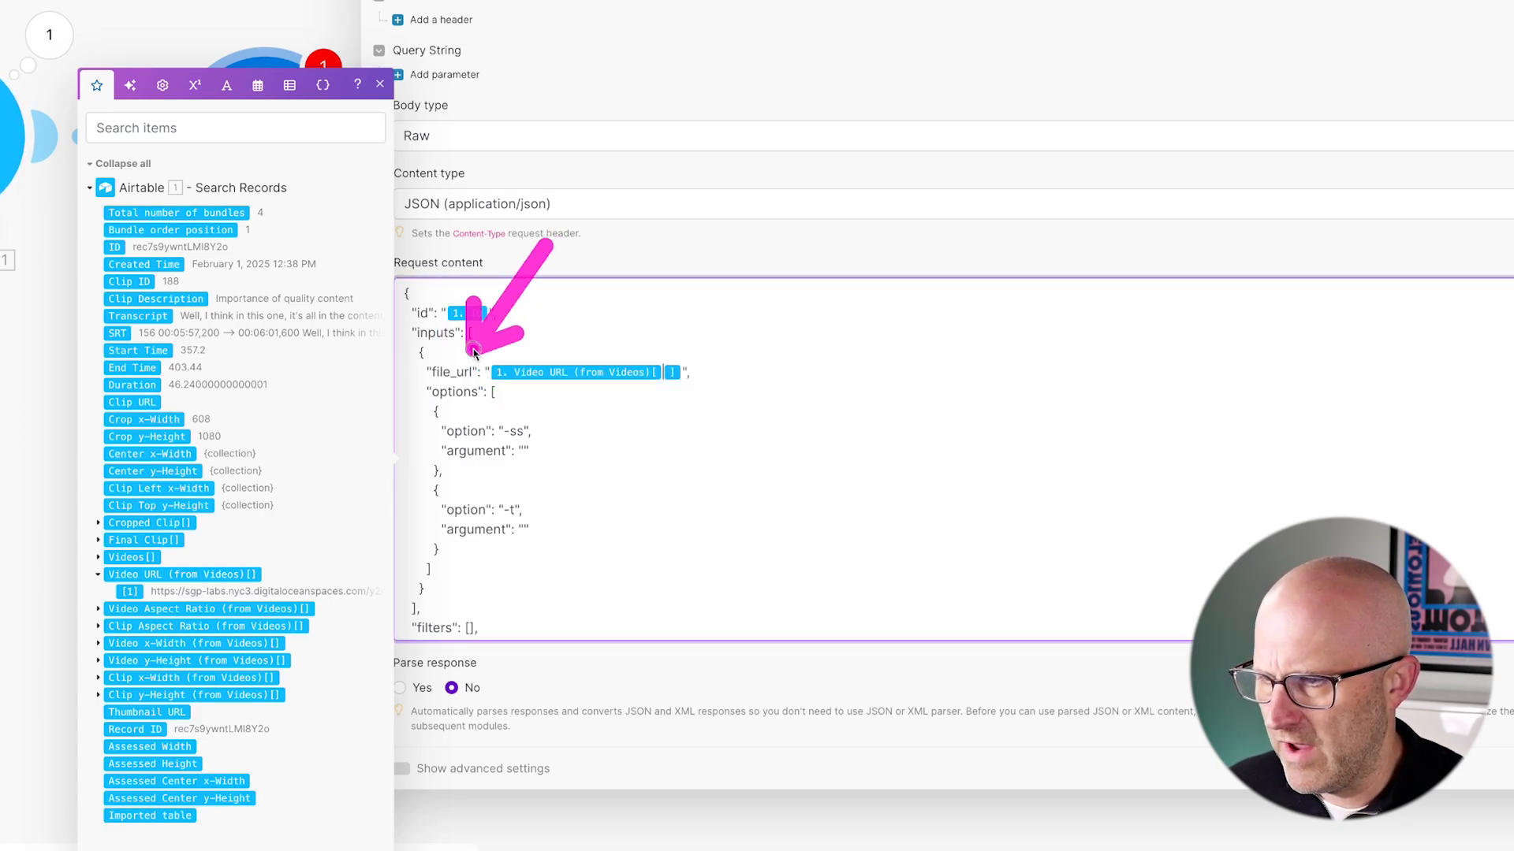
- Map Start Time into the -ss argument and Duration into the -t argument
{"action": "scroll", "coordinate": [733, 379], "scroll_direction": "down", "scroll_amount": 1}
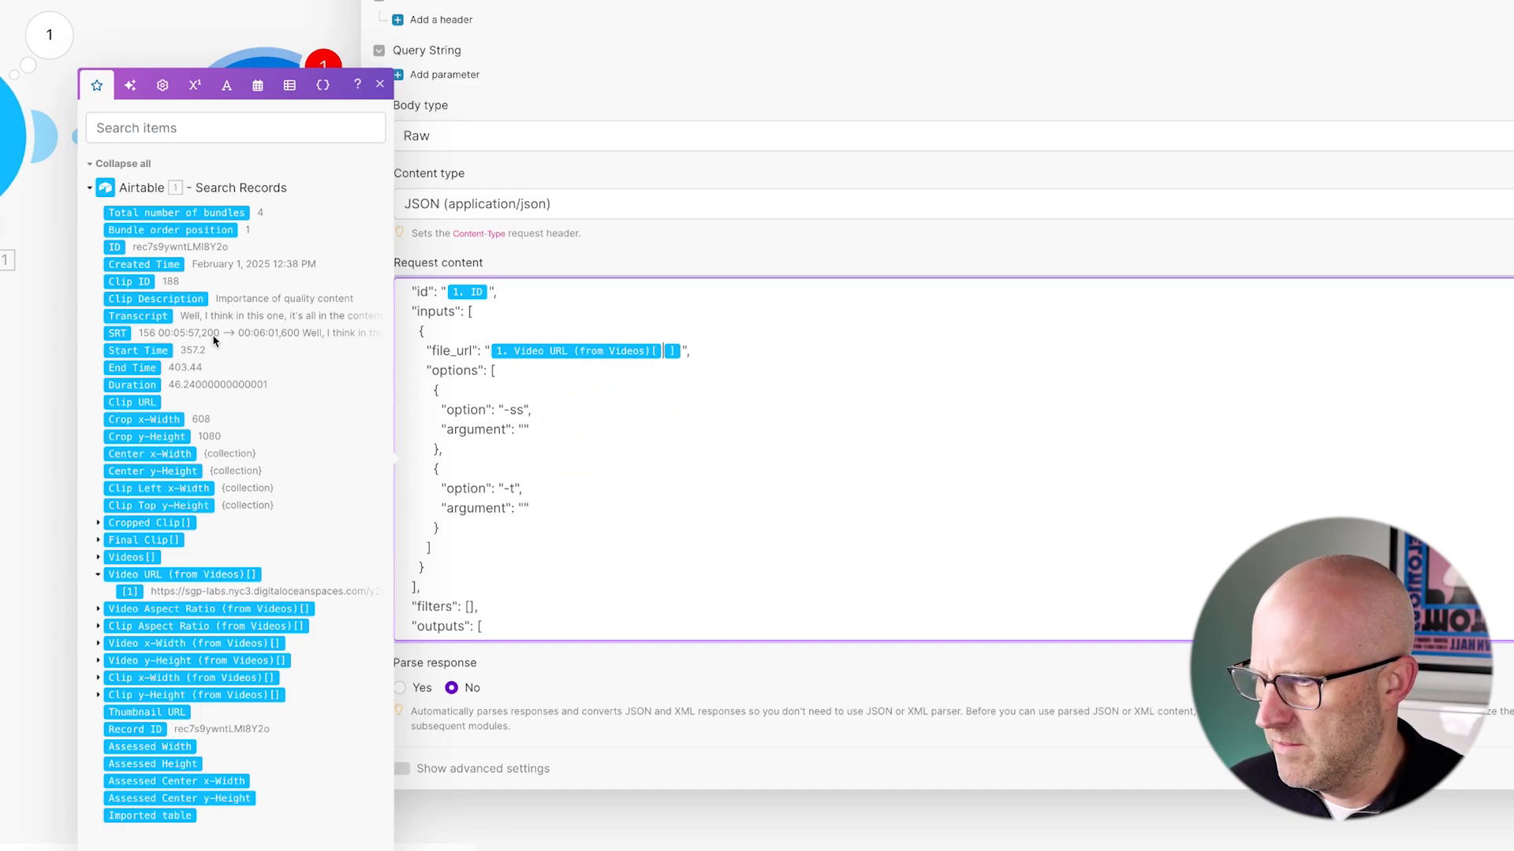
{"action": "left_click_drag", "start_coordinate": [124, 350], "coordinate": [523, 432]}
{"action": "left_click_drag", "start_coordinate": [134, 385], "coordinate": [520, 534]}
{"action": "scroll", "coordinate": [590, 406], "scroll_direction": "down", "scroll_amount": 2}
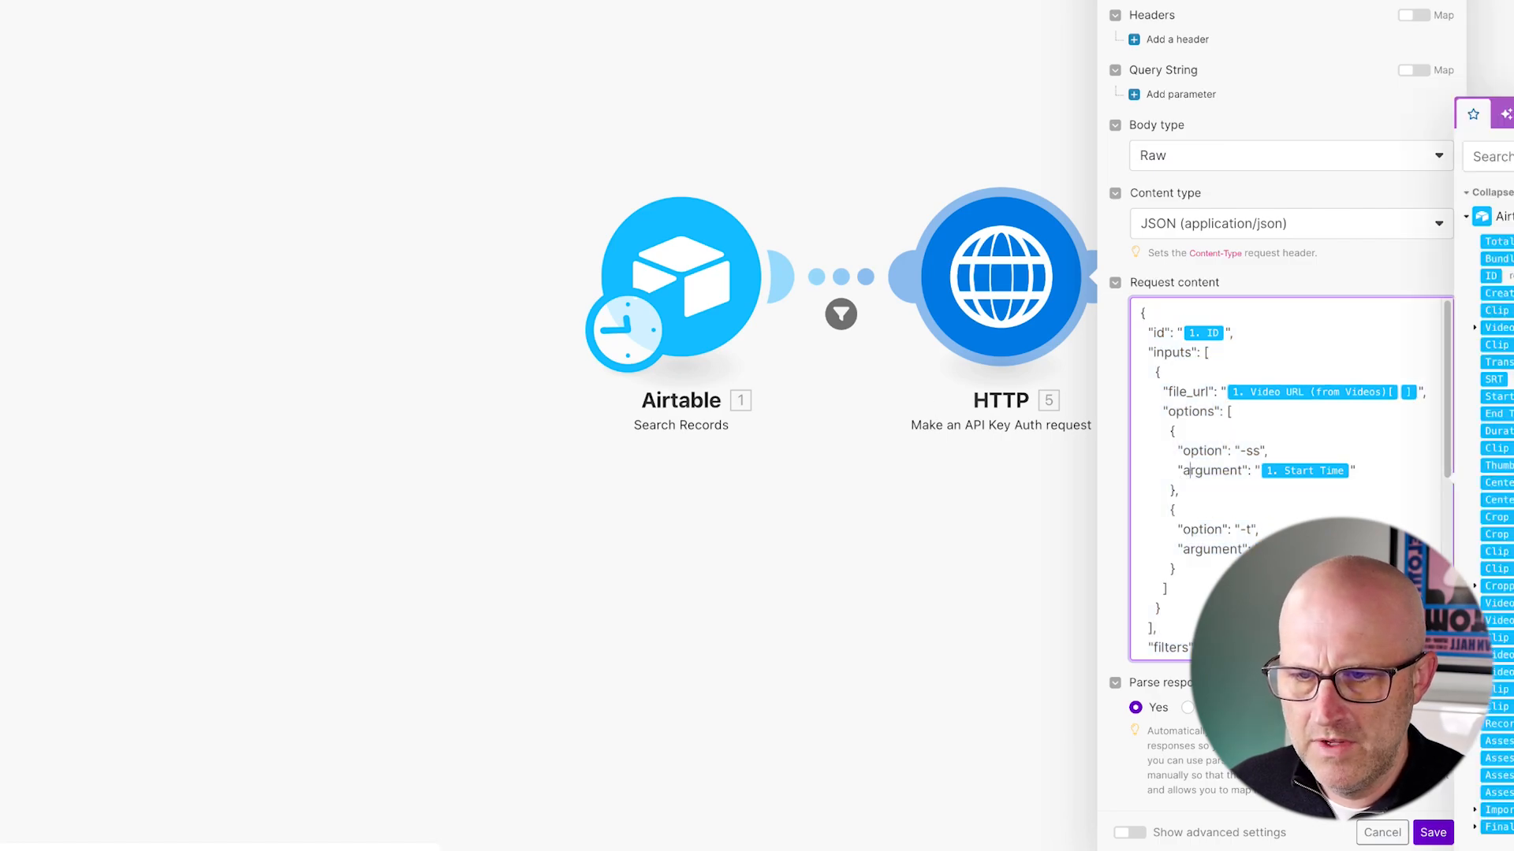
{"action": "left_click_drag", "start_coordinate": [993, 846], "coordinate": [1504, 847]}
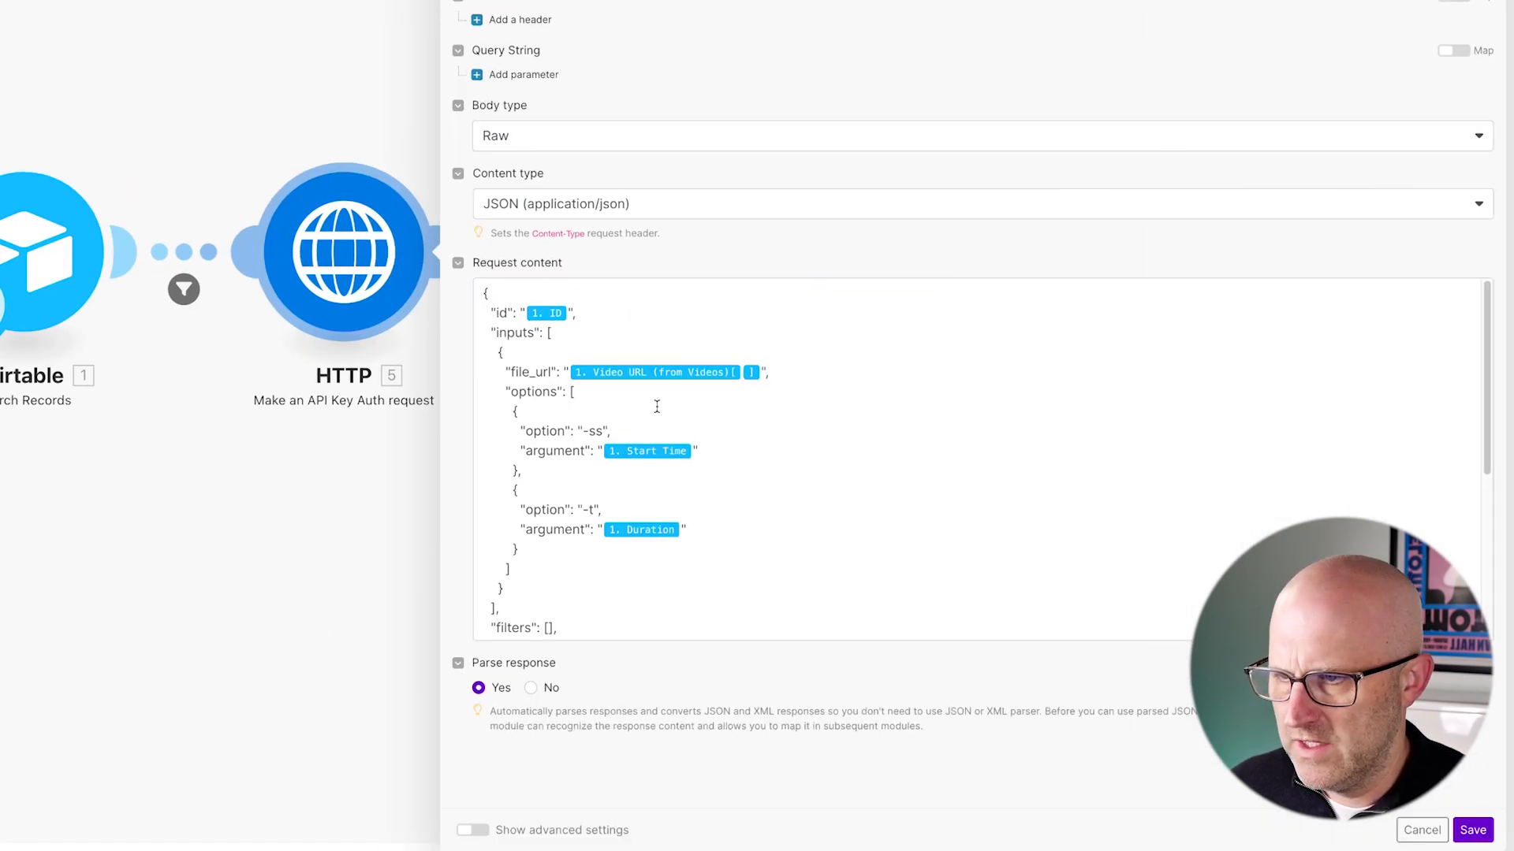
{"action": "scroll", "coordinate": [632, 433], "scroll_direction": "down", "scroll_amount": 2}
{"action": "scroll", "coordinate": [632, 434], "scroll_direction": "down", "scroll_amount": 5}
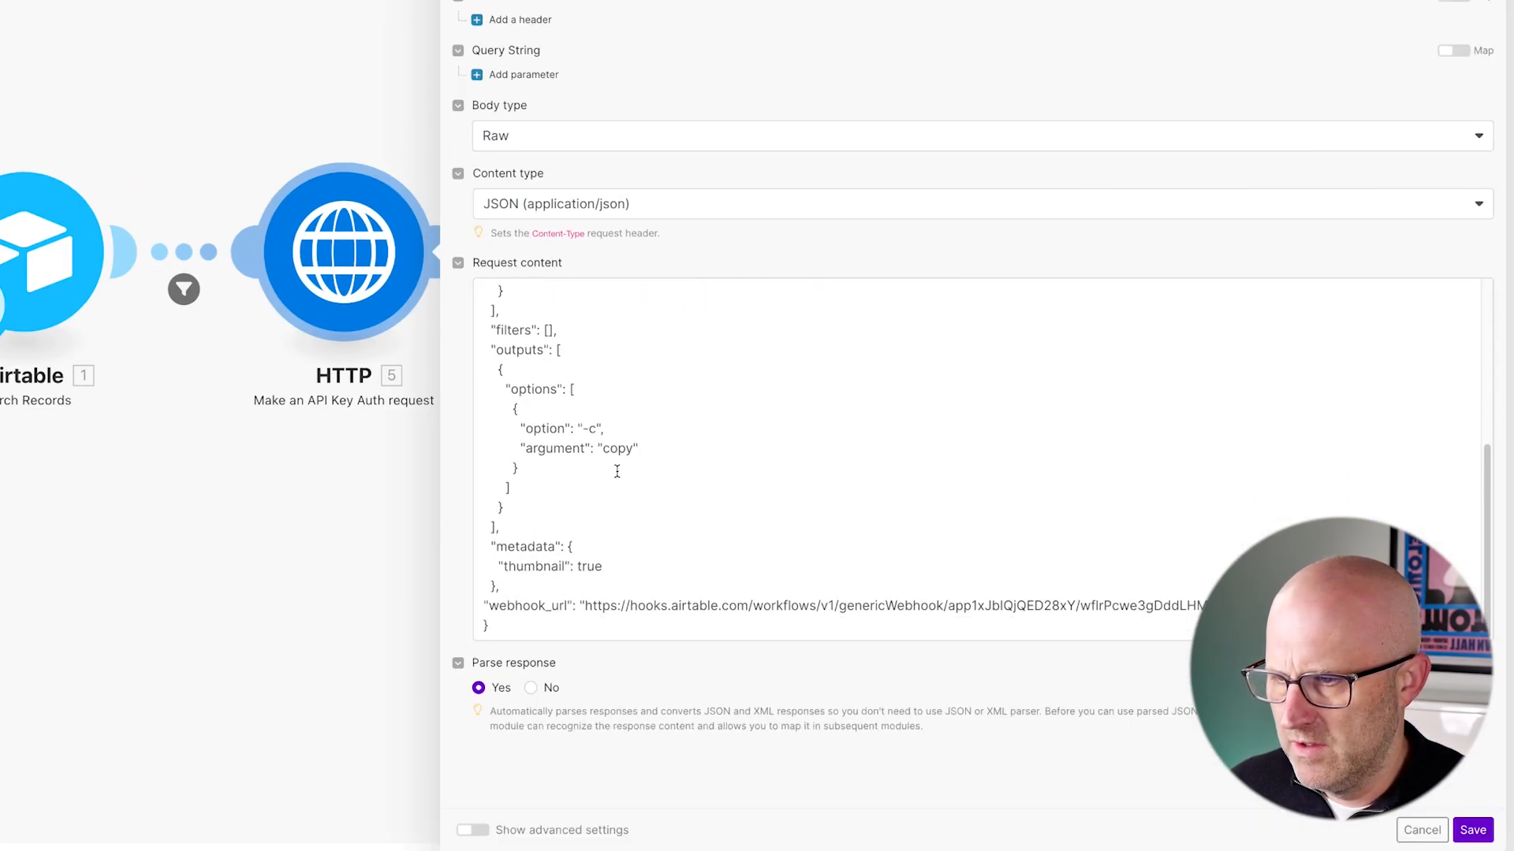
{"action": "left_click", "coordinate": [232, 26]}
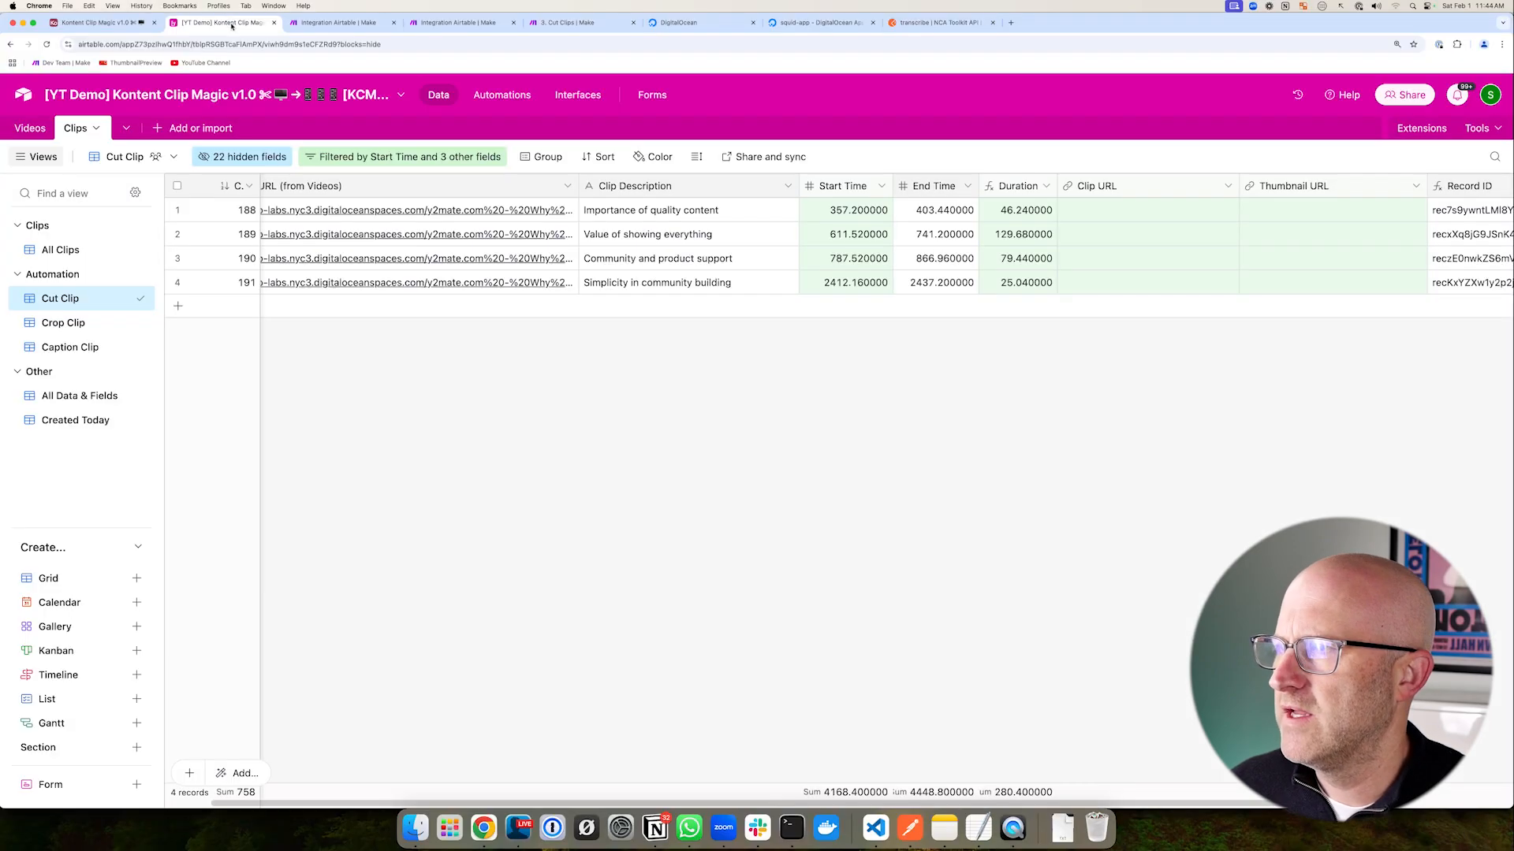
- Copy the webhook URL from the Cut Clips (webhook) automation's When webhook received trigger
{"action": "left_click", "coordinate": [502, 95]}
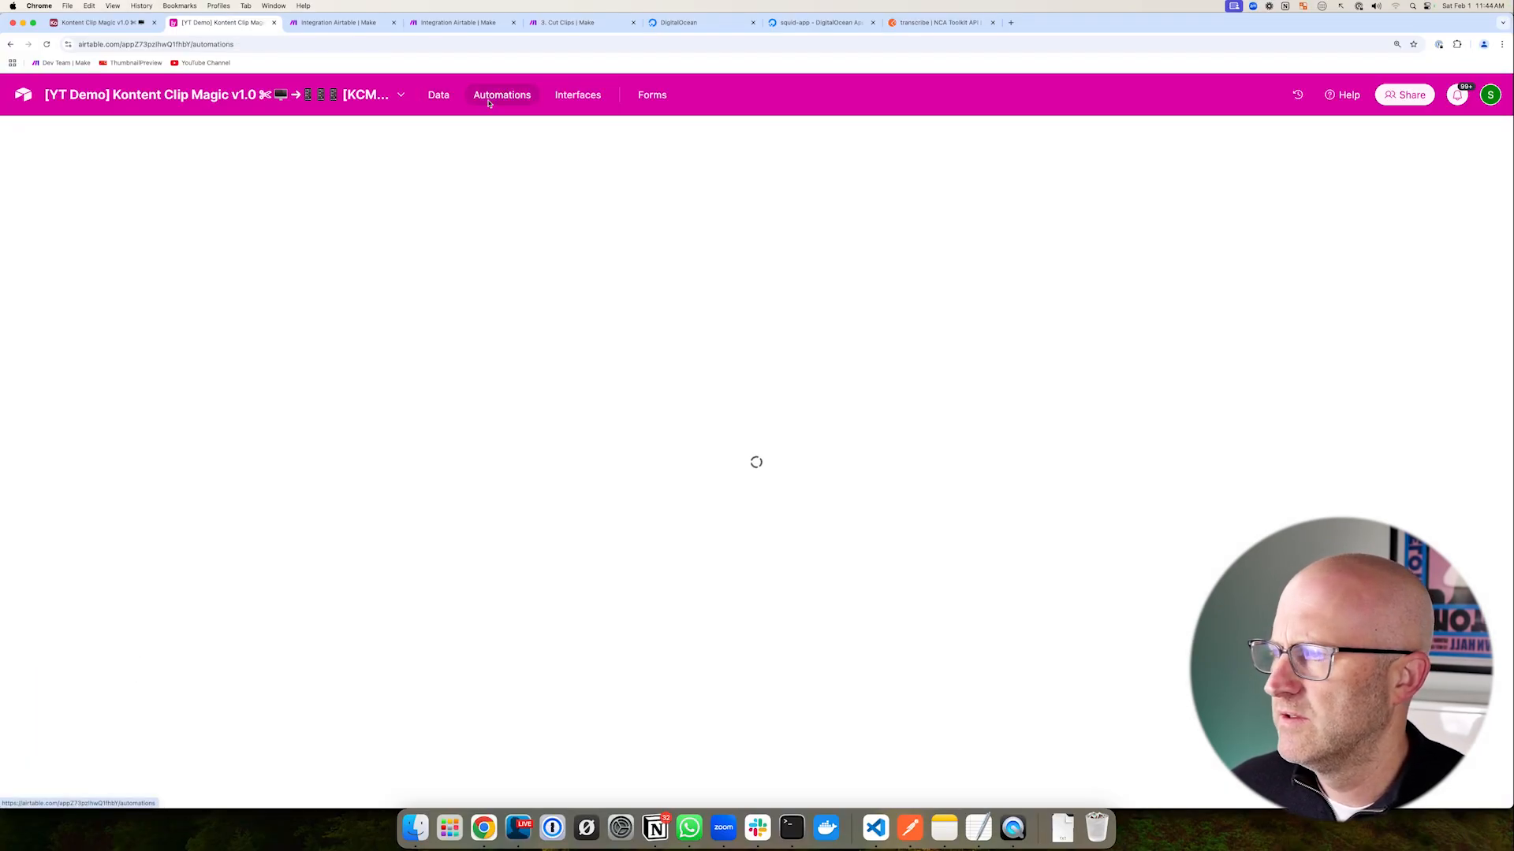
{"action": "left_click", "coordinate": [127, 272]}
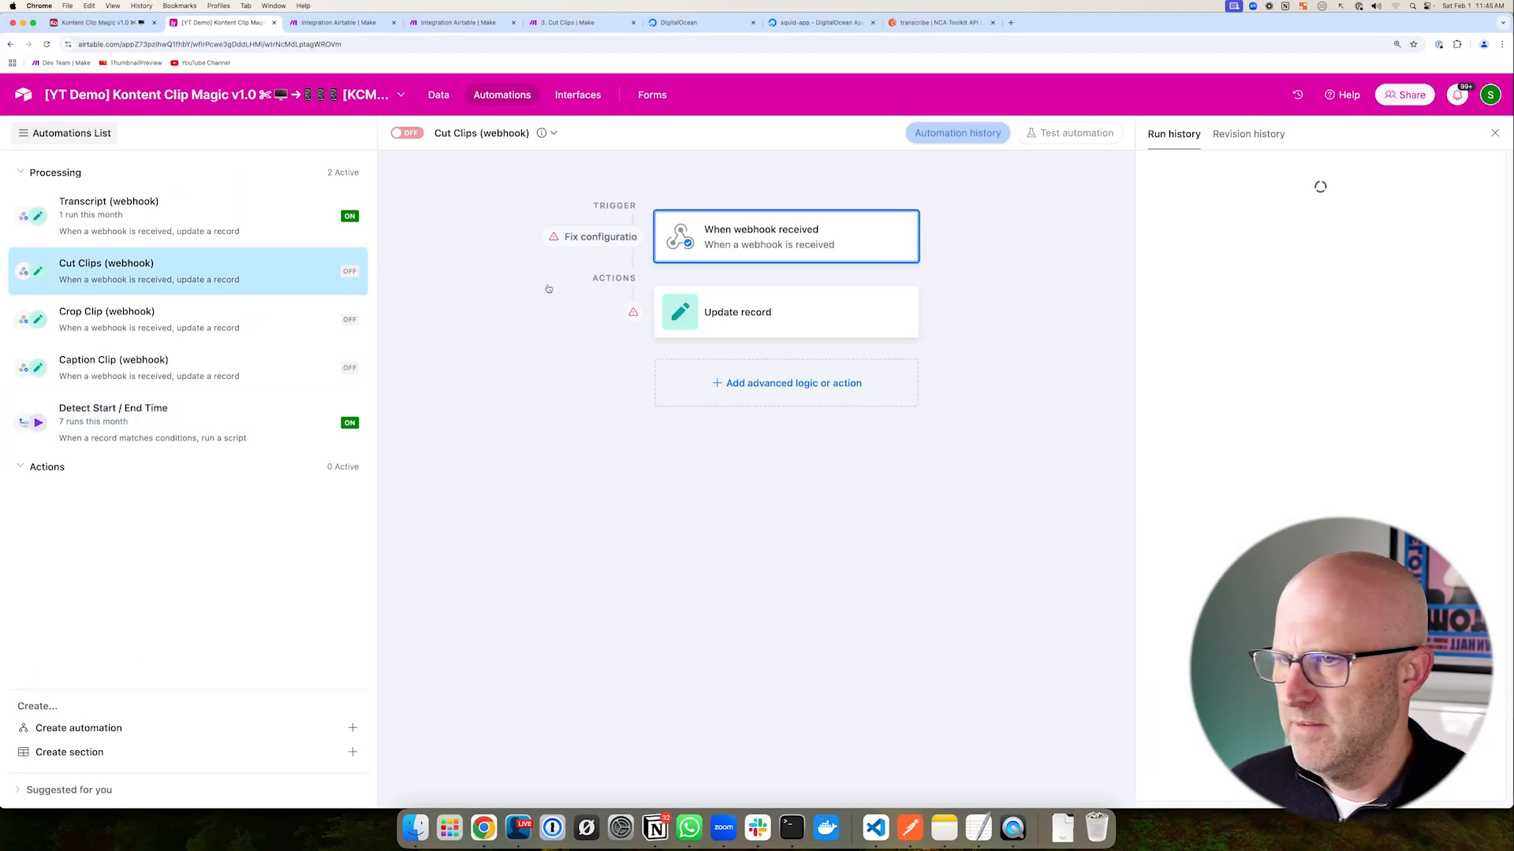
{"action": "left_click", "coordinate": [775, 245]}
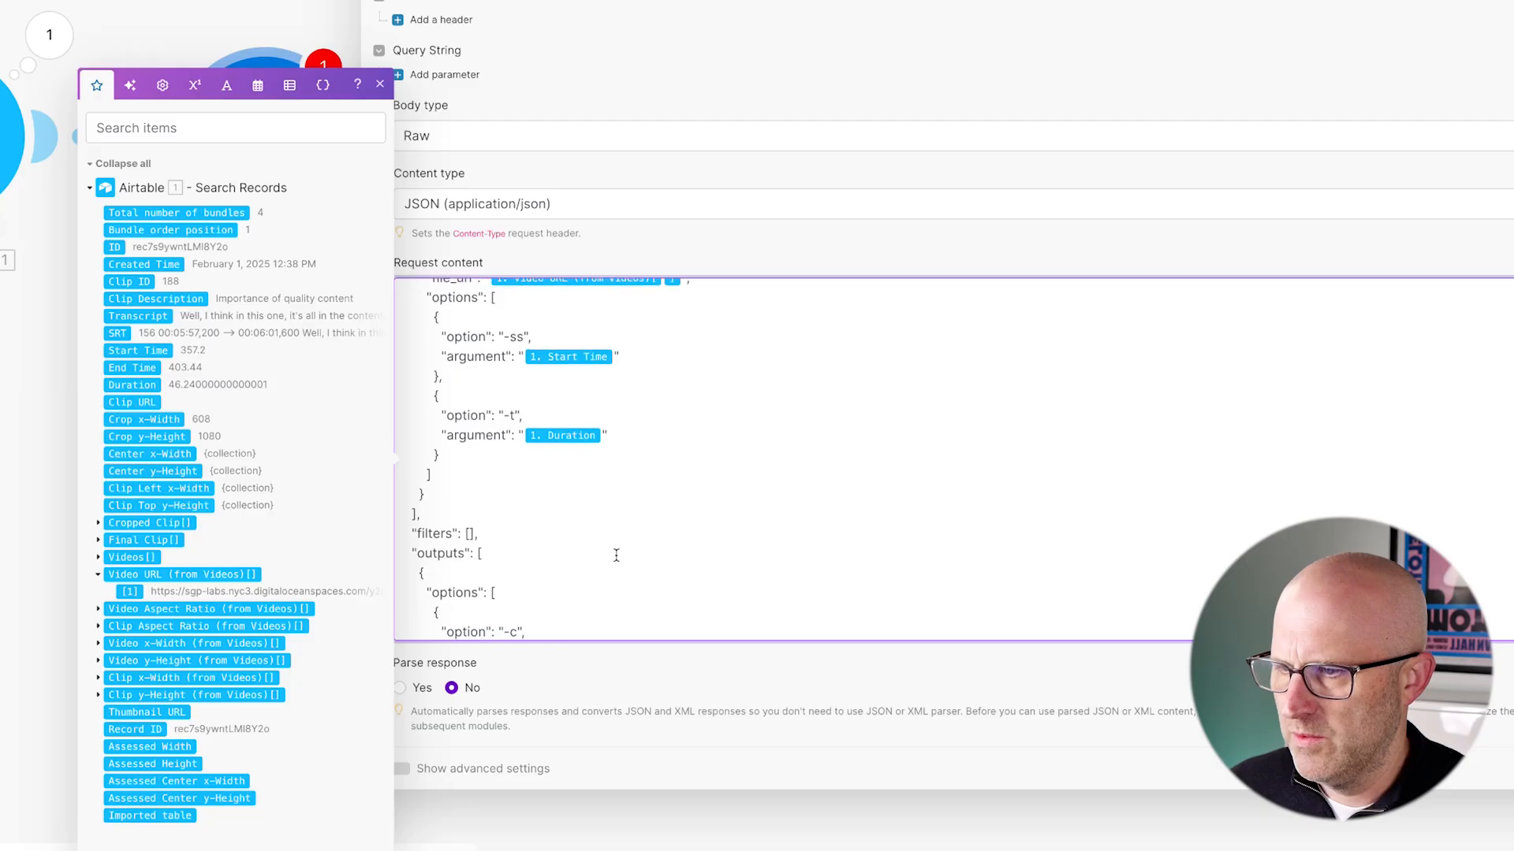
{"action": "scroll", "coordinate": [520, 473], "scroll_direction": "down", "scroll_amount": 5}
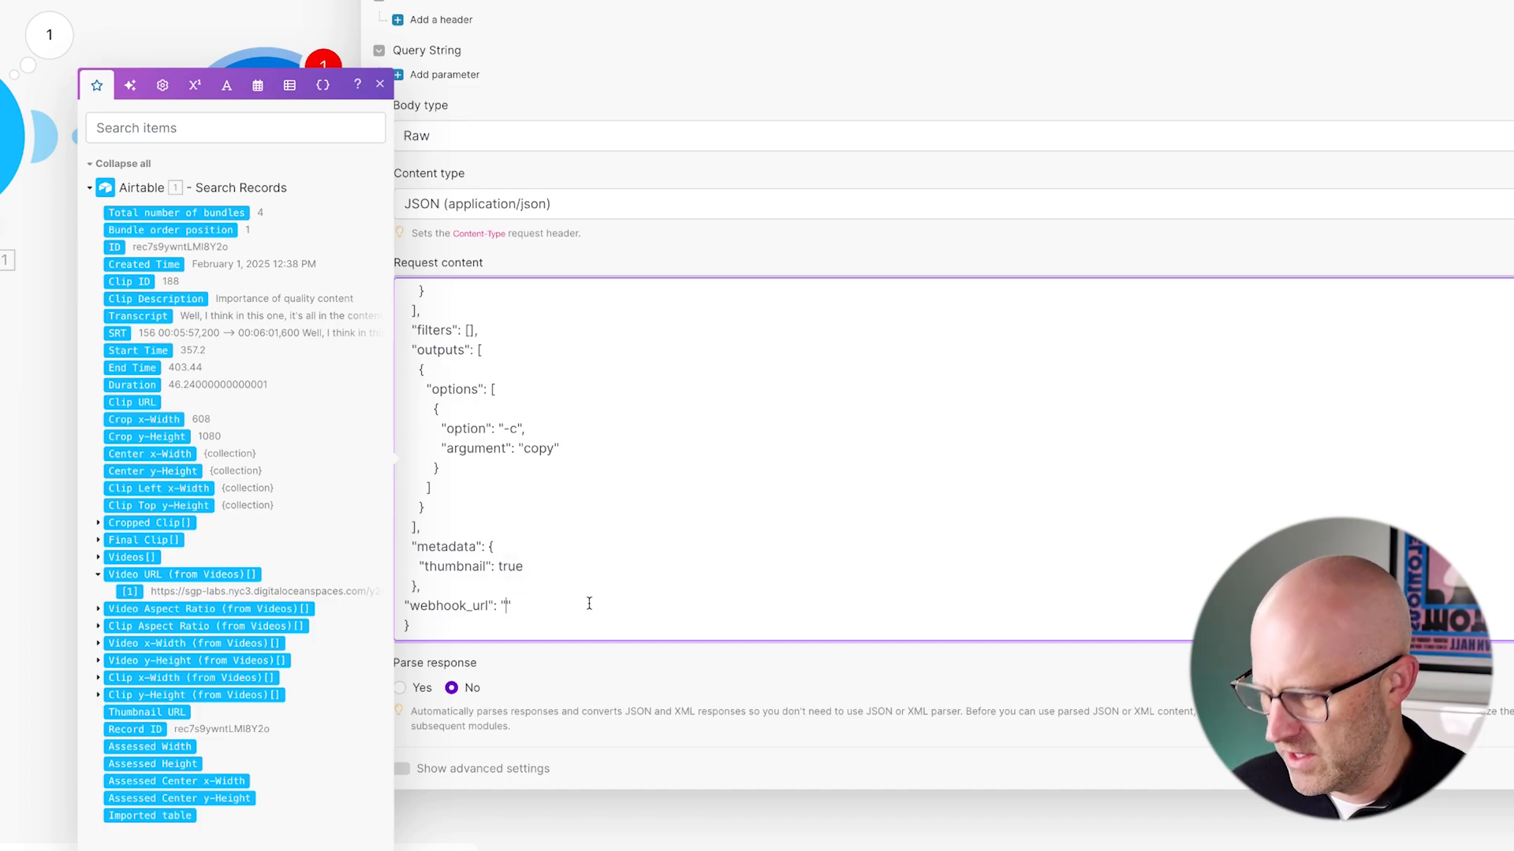
- Close the HTTP module settings and reposition the scenario canvas
{"action": "scroll", "coordinate": [589, 602], "scroll_direction": "up", "scroll_amount": 5}
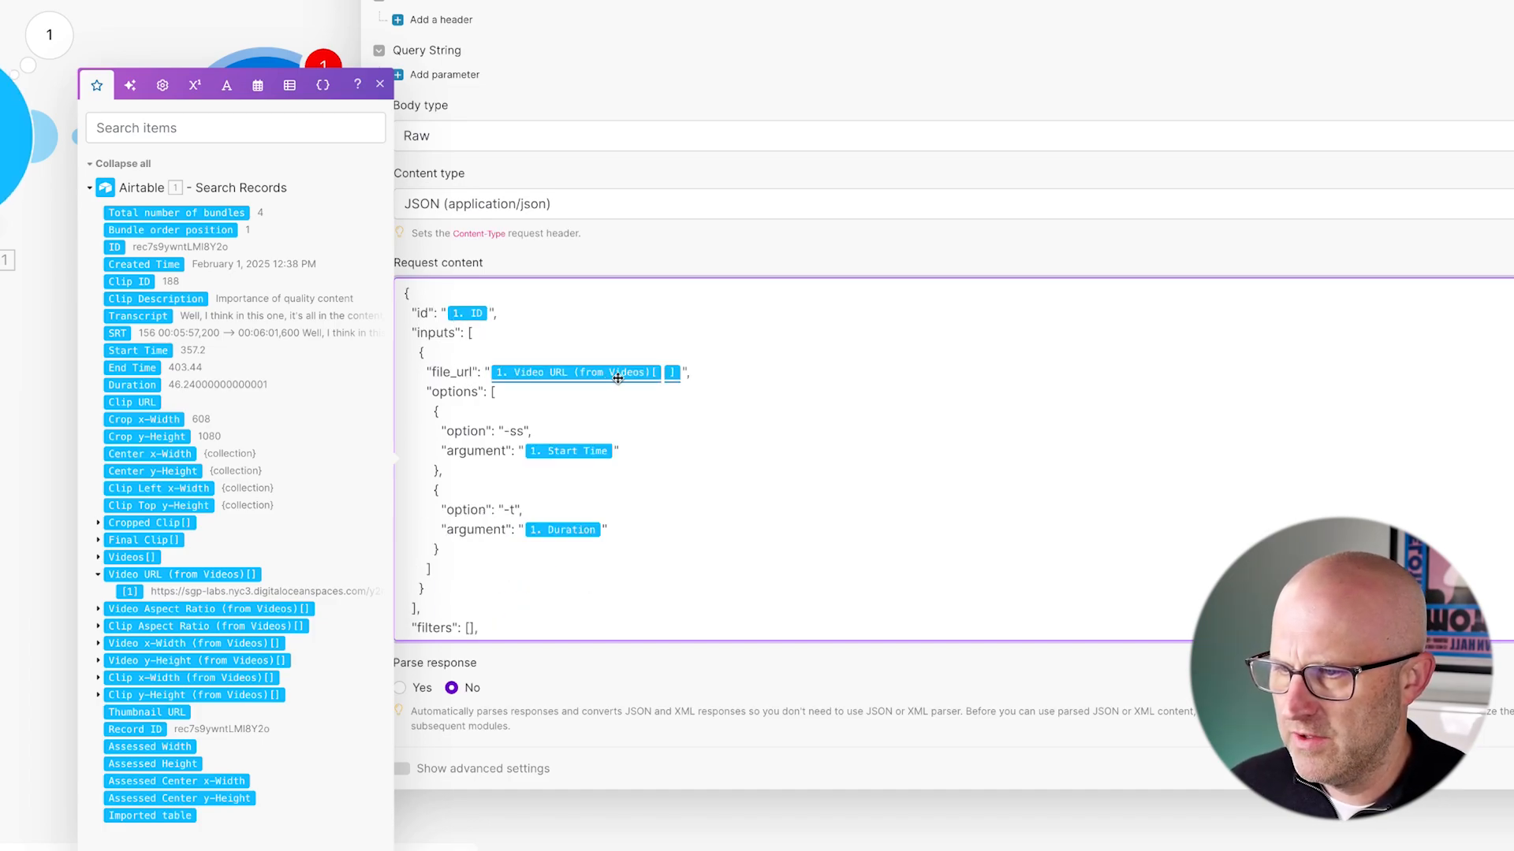
{"action": "scroll", "coordinate": [622, 548], "scroll_direction": "down", "scroll_amount": 5}
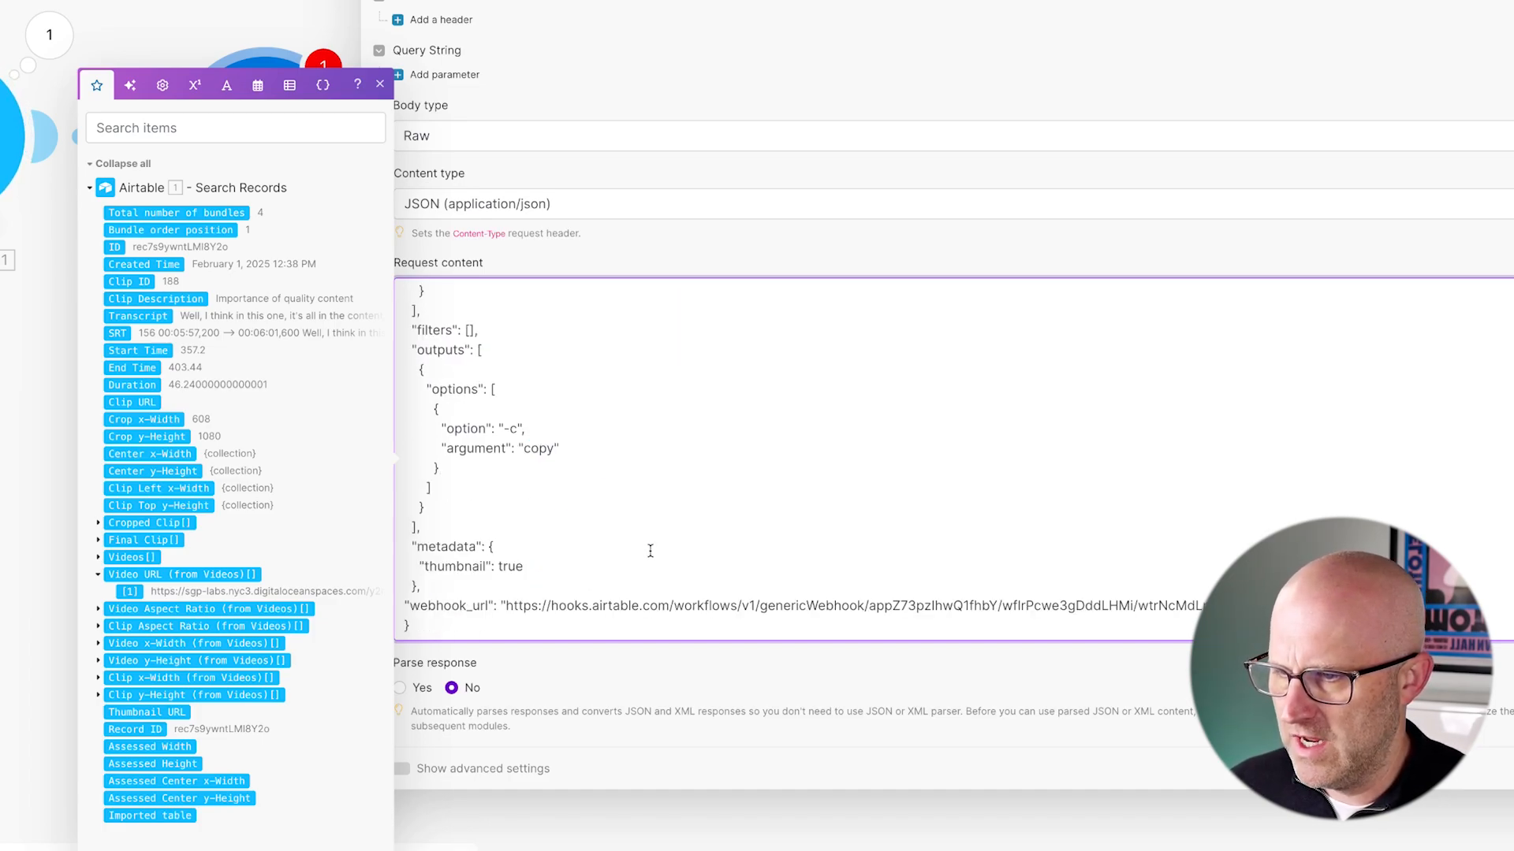
{"action": "left_click", "coordinate": [1423, 730]}
{"action": "left_click_drag", "start_coordinate": [473, 609], "coordinate": [730, 622]}
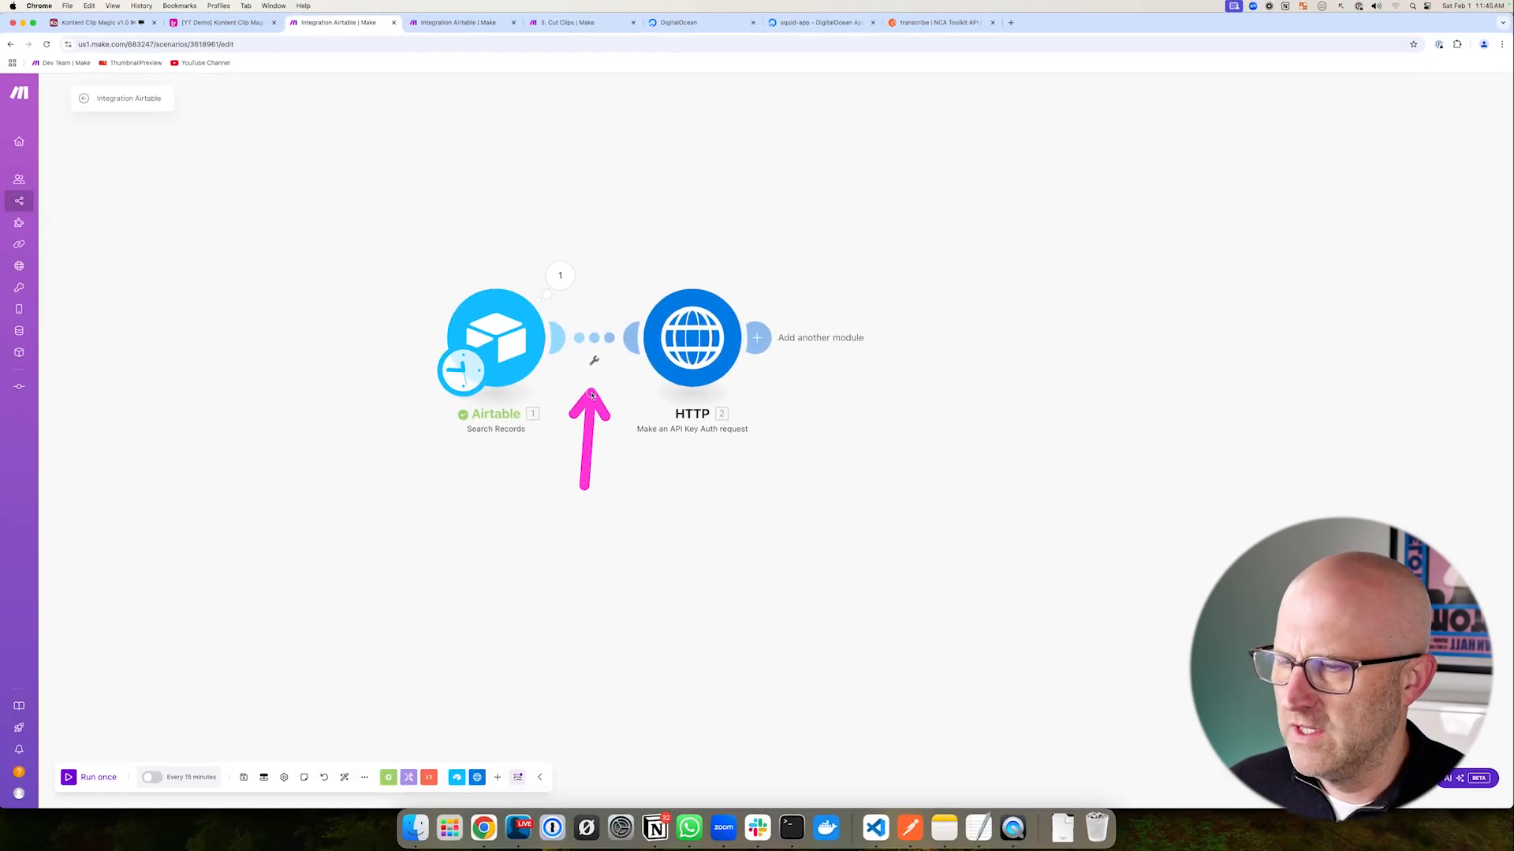
- Add a filter between Airtable and HTTP requiring Total number of bundles greater than 0
{"action": "left_click", "coordinate": [595, 341]}
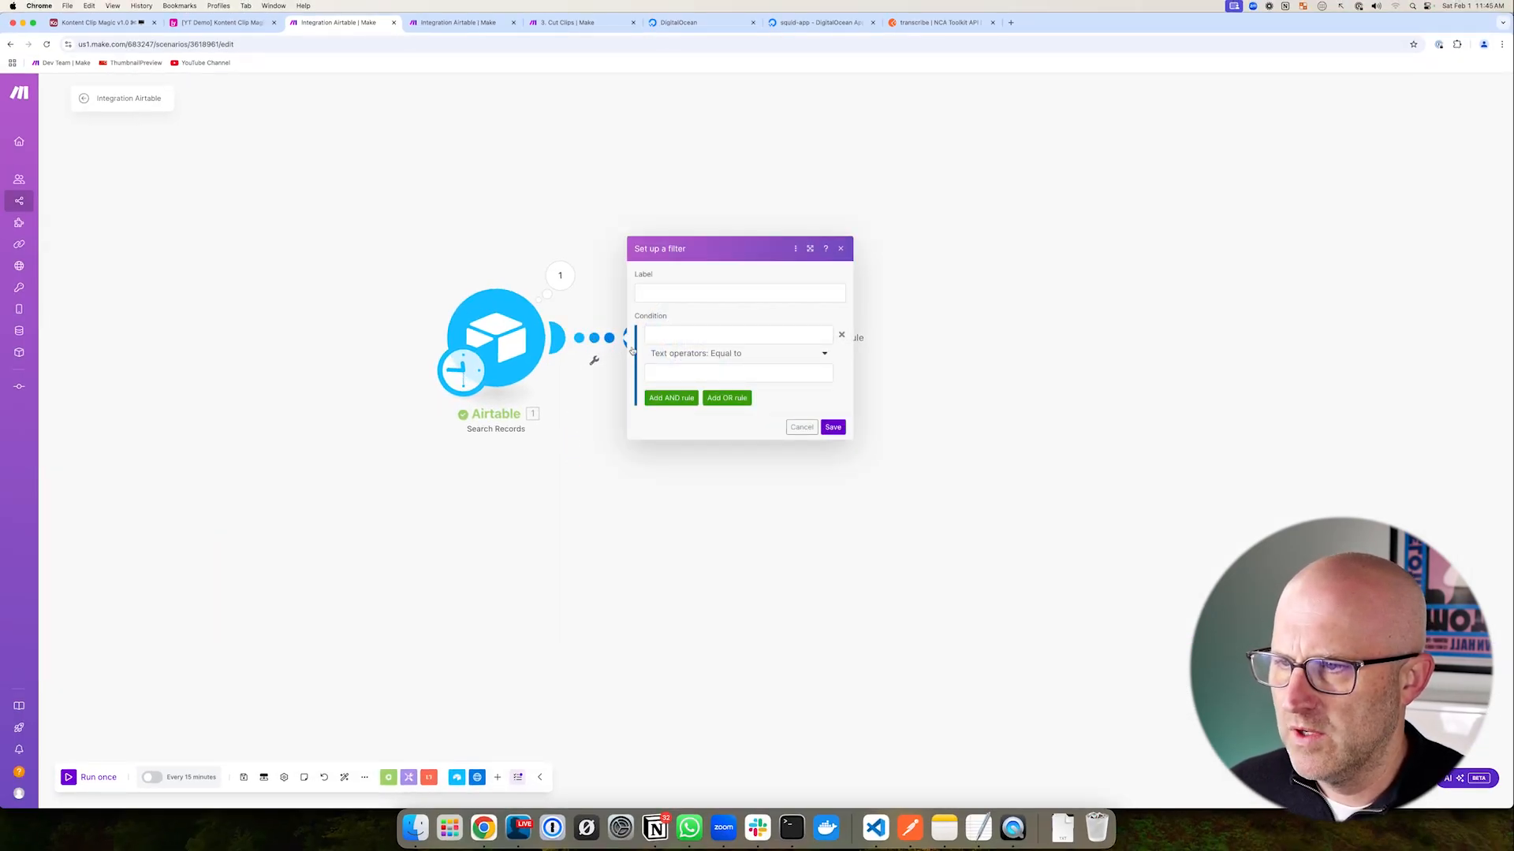
{"action": "left_click", "coordinate": [660, 334]}
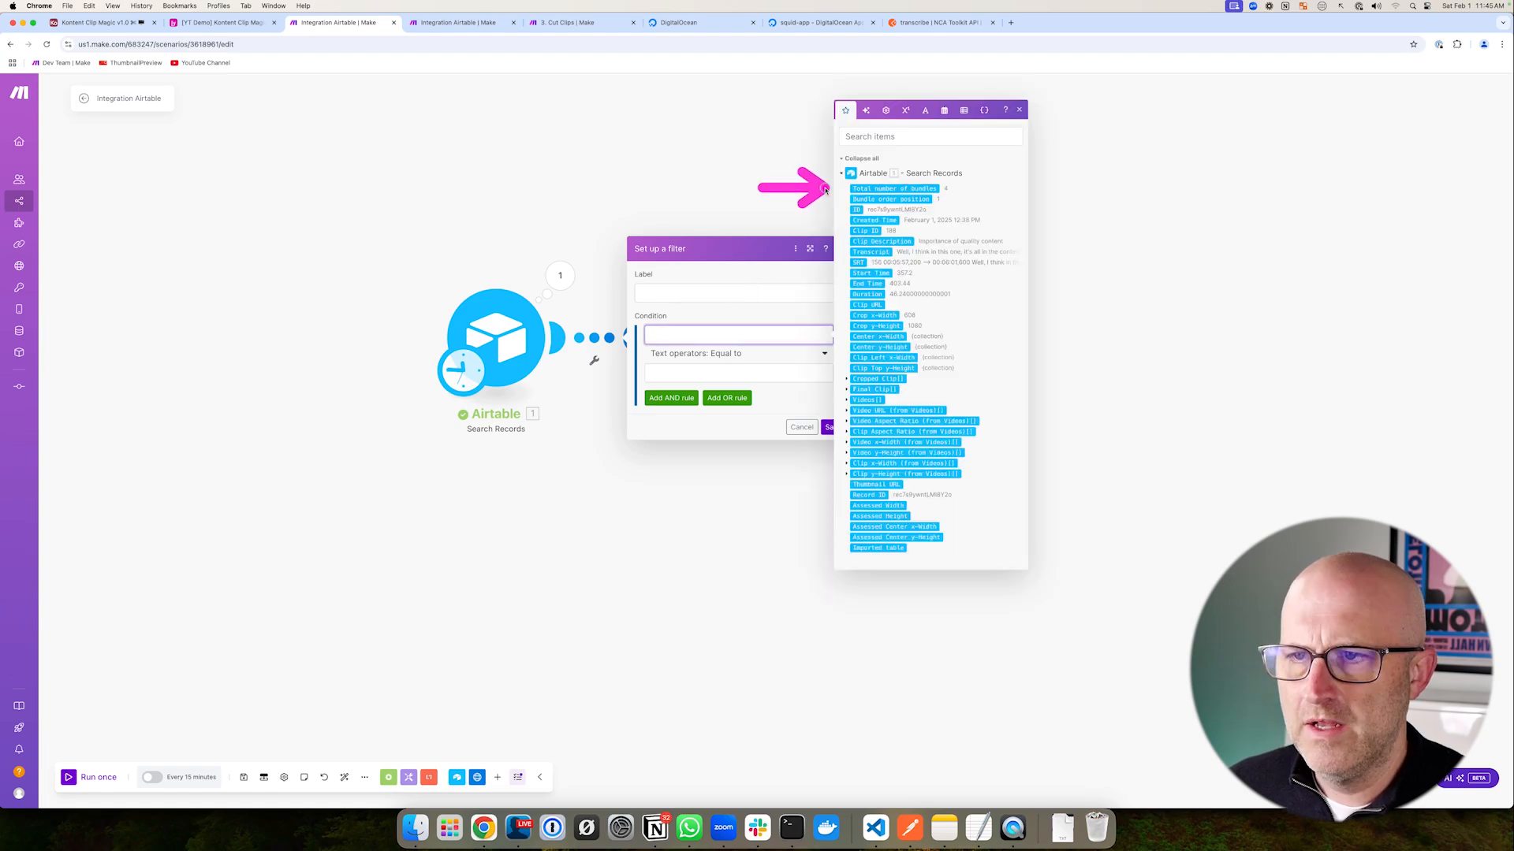
{"action": "left_click", "coordinate": [876, 192]}
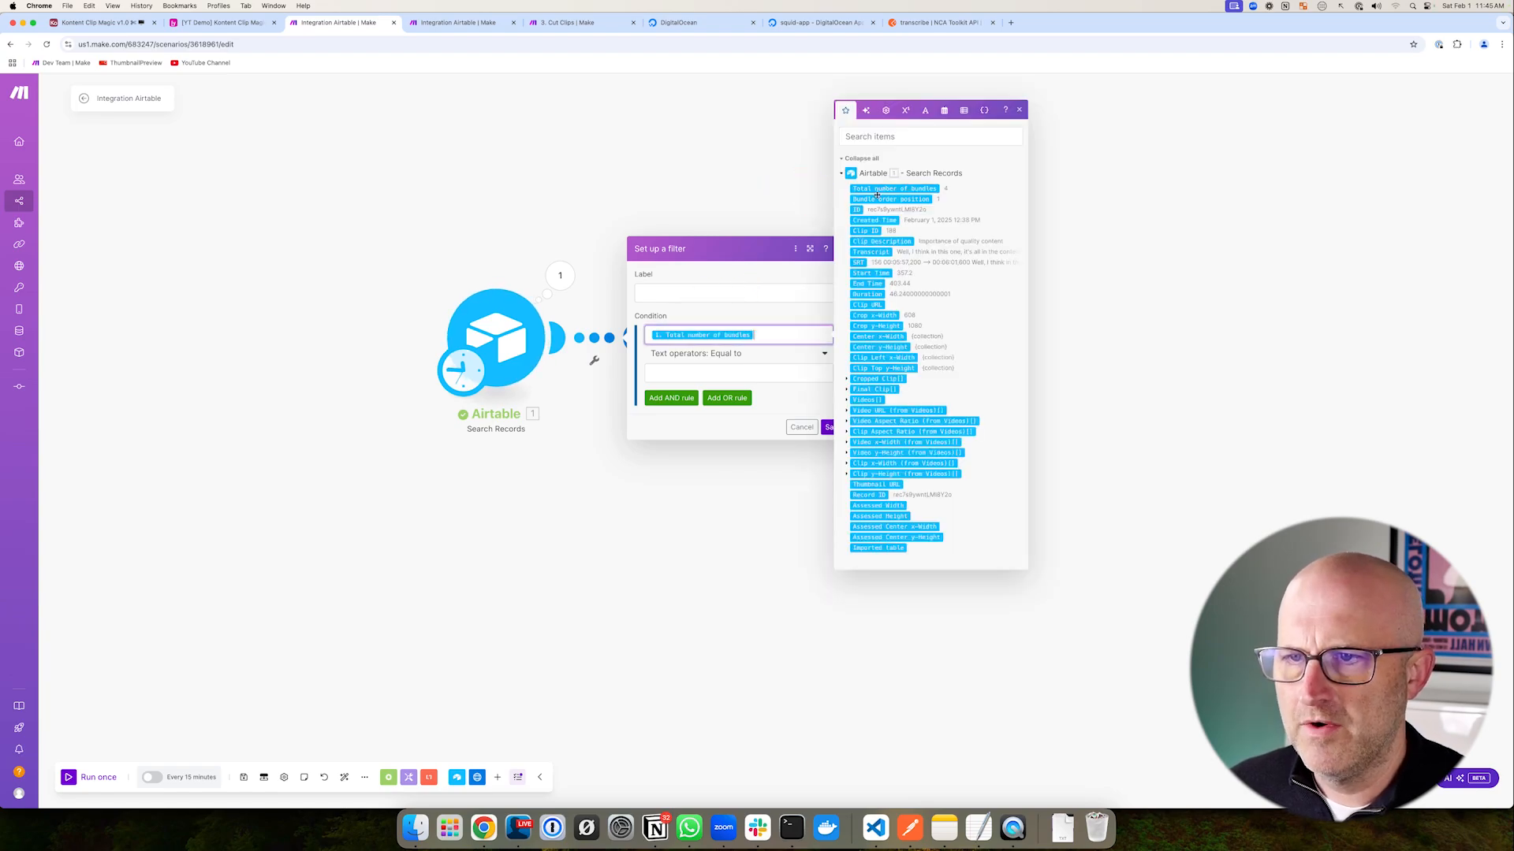
{"action": "left_click", "coordinate": [737, 354]}
{"action": "scroll", "coordinate": [801, 573], "scroll_direction": "down", "scroll_amount": 4}
{"action": "scroll", "coordinate": [801, 574], "scroll_direction": "down", "scroll_amount": 2}
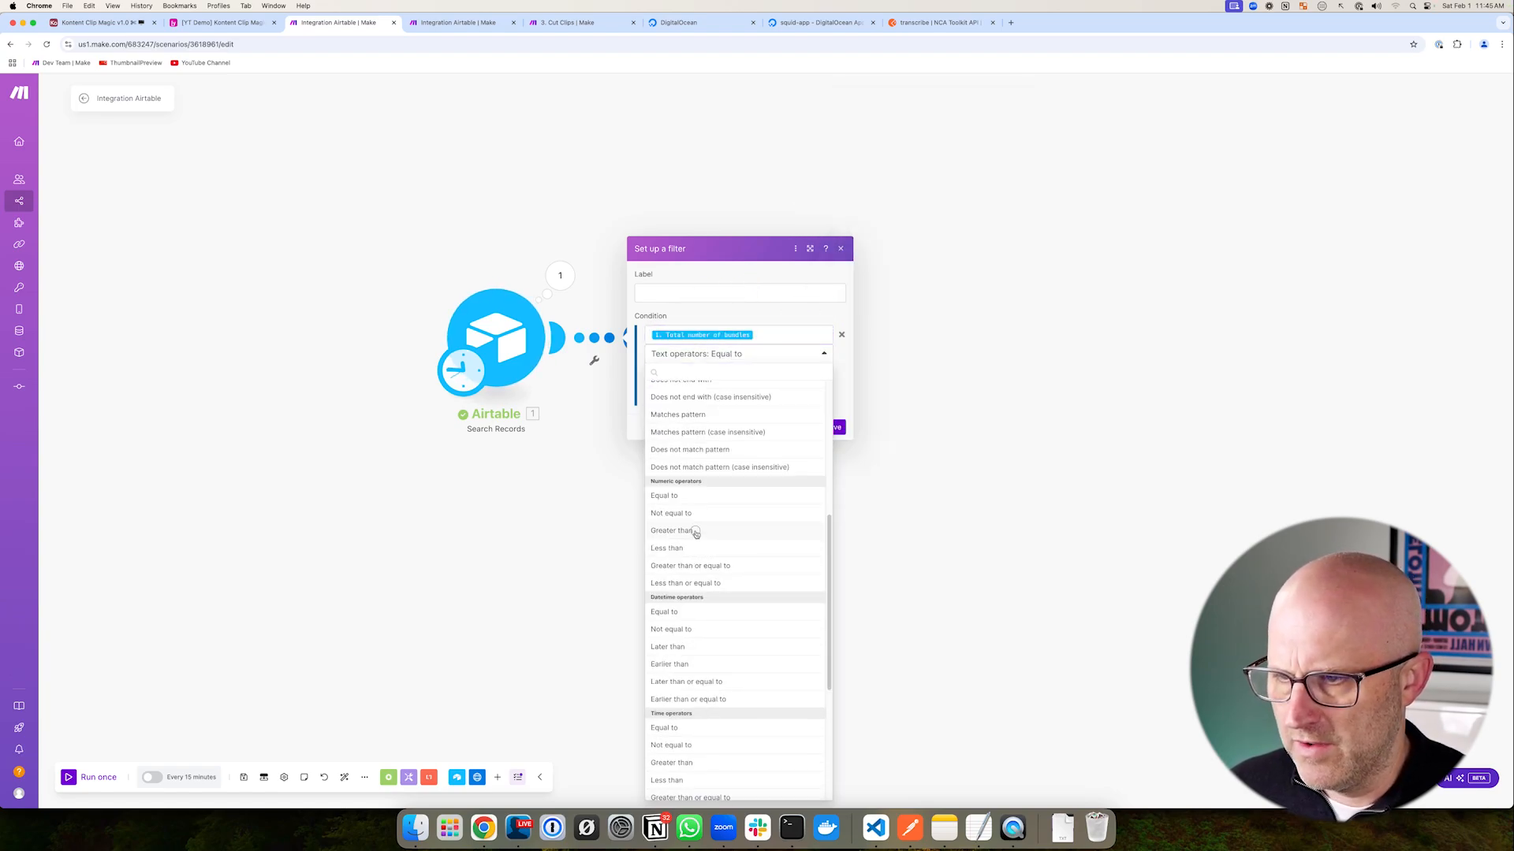
{"action": "left_click", "coordinate": [693, 530]}
{"action": "left_click", "coordinate": [676, 372]}
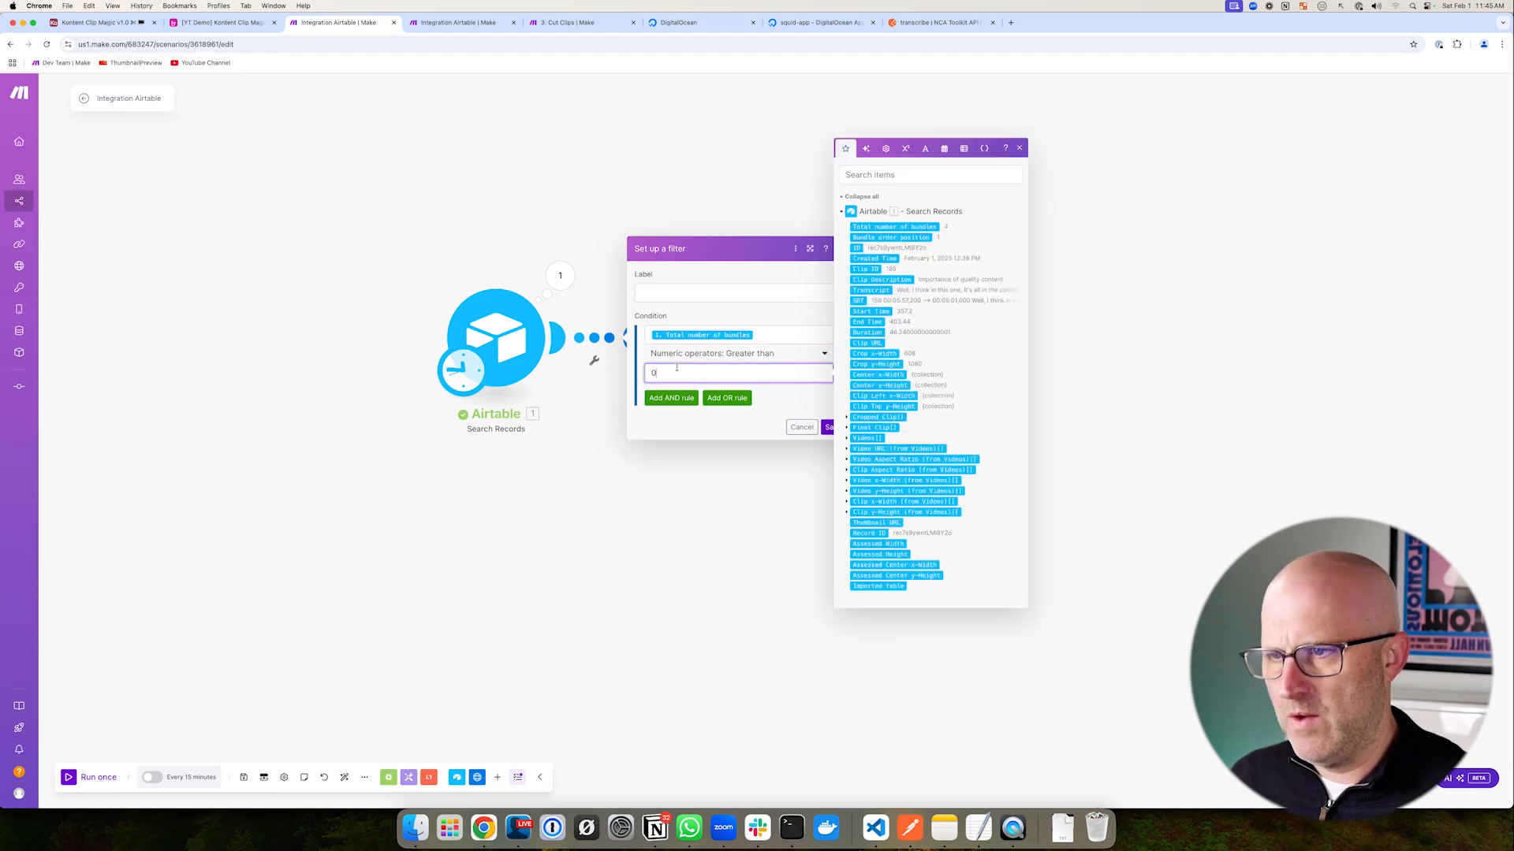
{"action": "left_click", "coordinate": [797, 410]}
{"action": "left_click", "coordinate": [833, 427]}
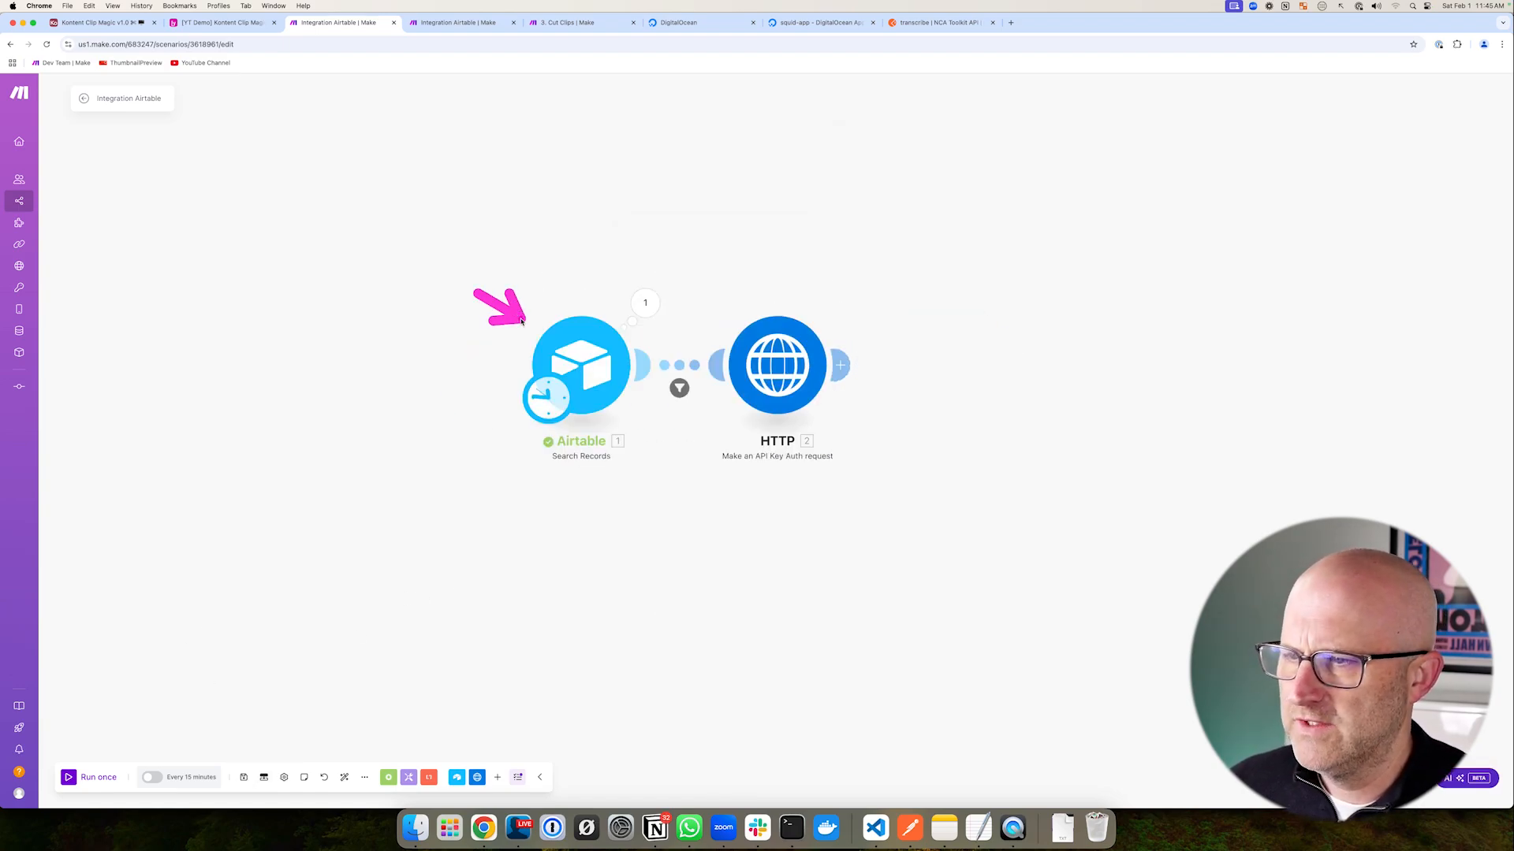
{"action": "left_click", "coordinate": [587, 373]}
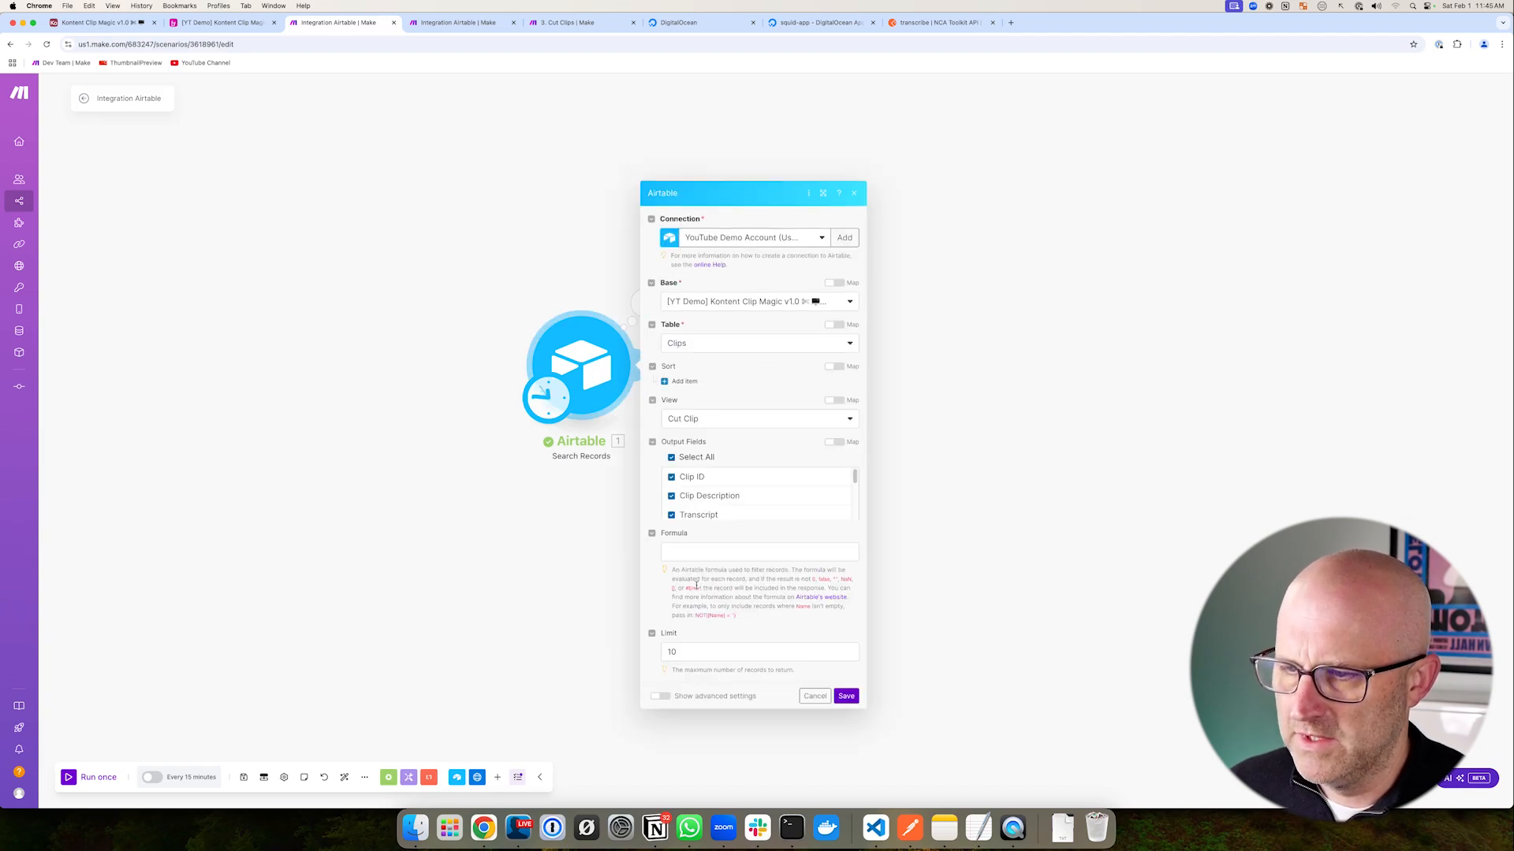
- Save the Airtable search, run the scenario once, and confirm the HTTP request returned status 200
{"action": "left_click", "coordinate": [846, 657]}
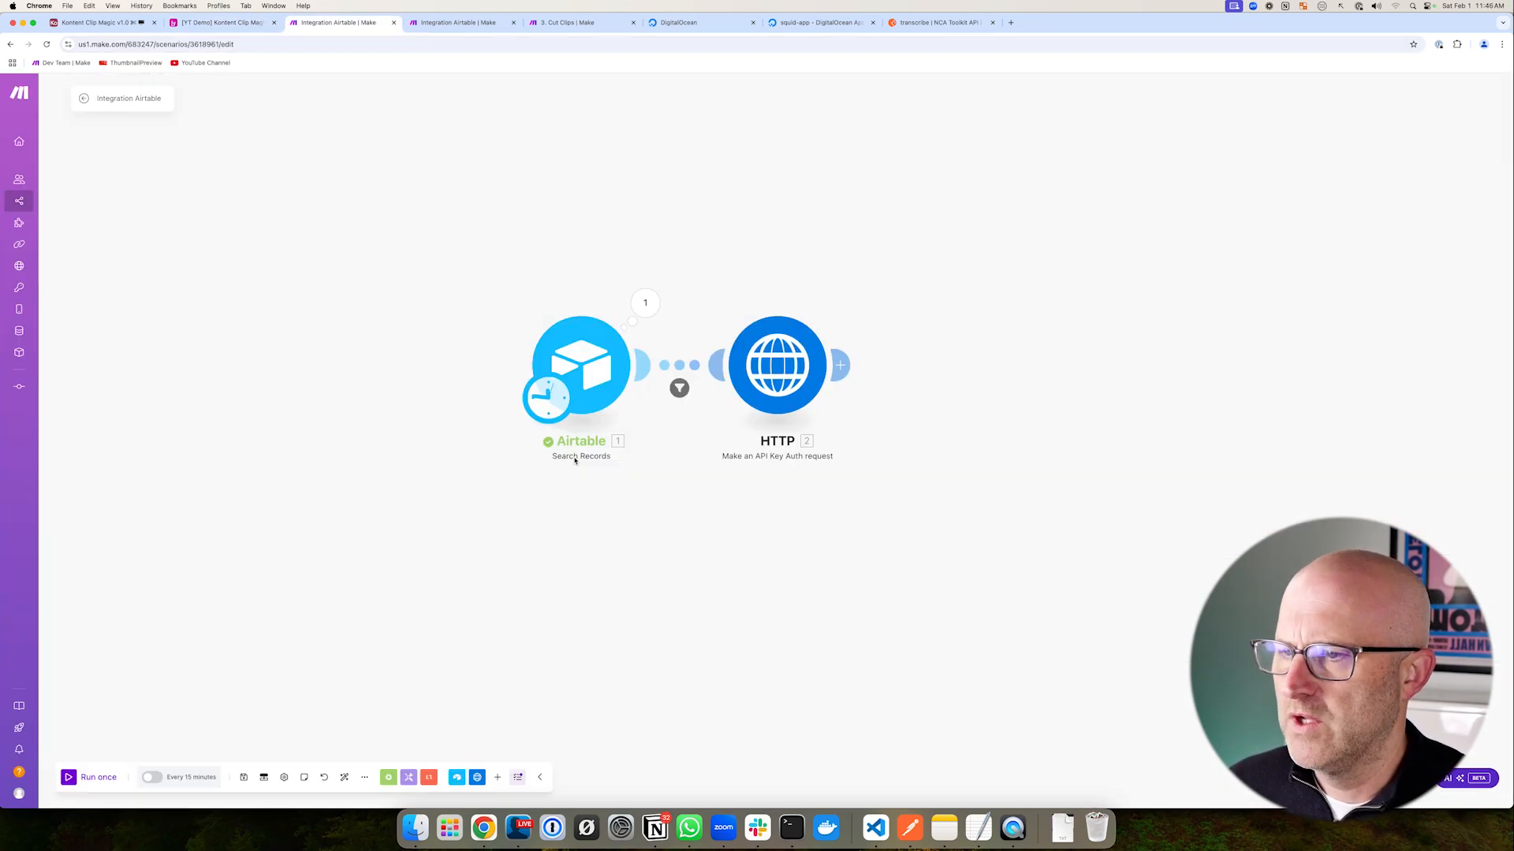
{"action": "left_click", "coordinate": [70, 778]}
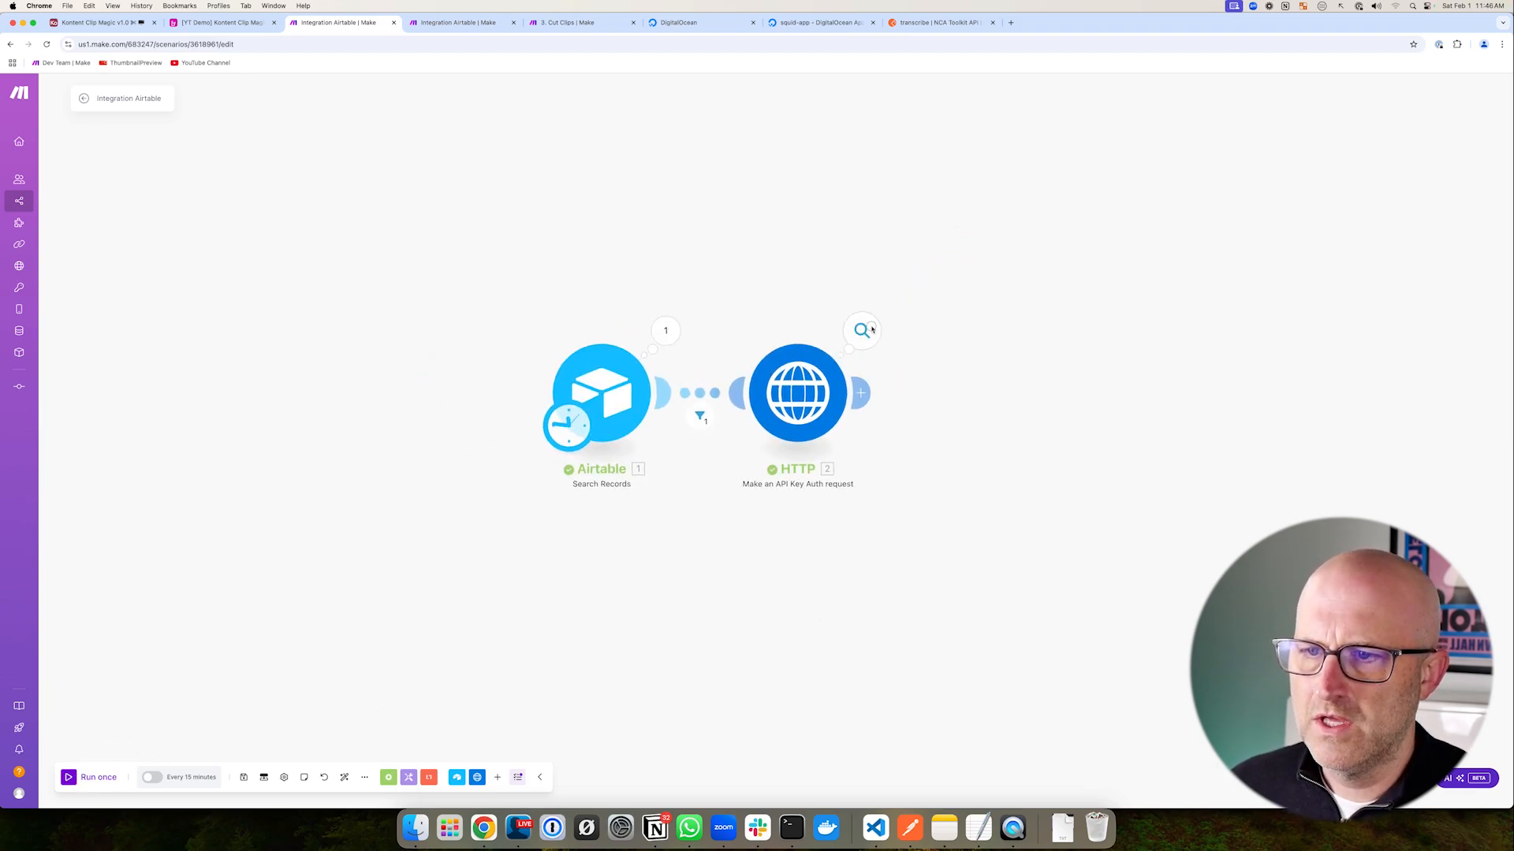
{"action": "left_click", "coordinate": [870, 329]}
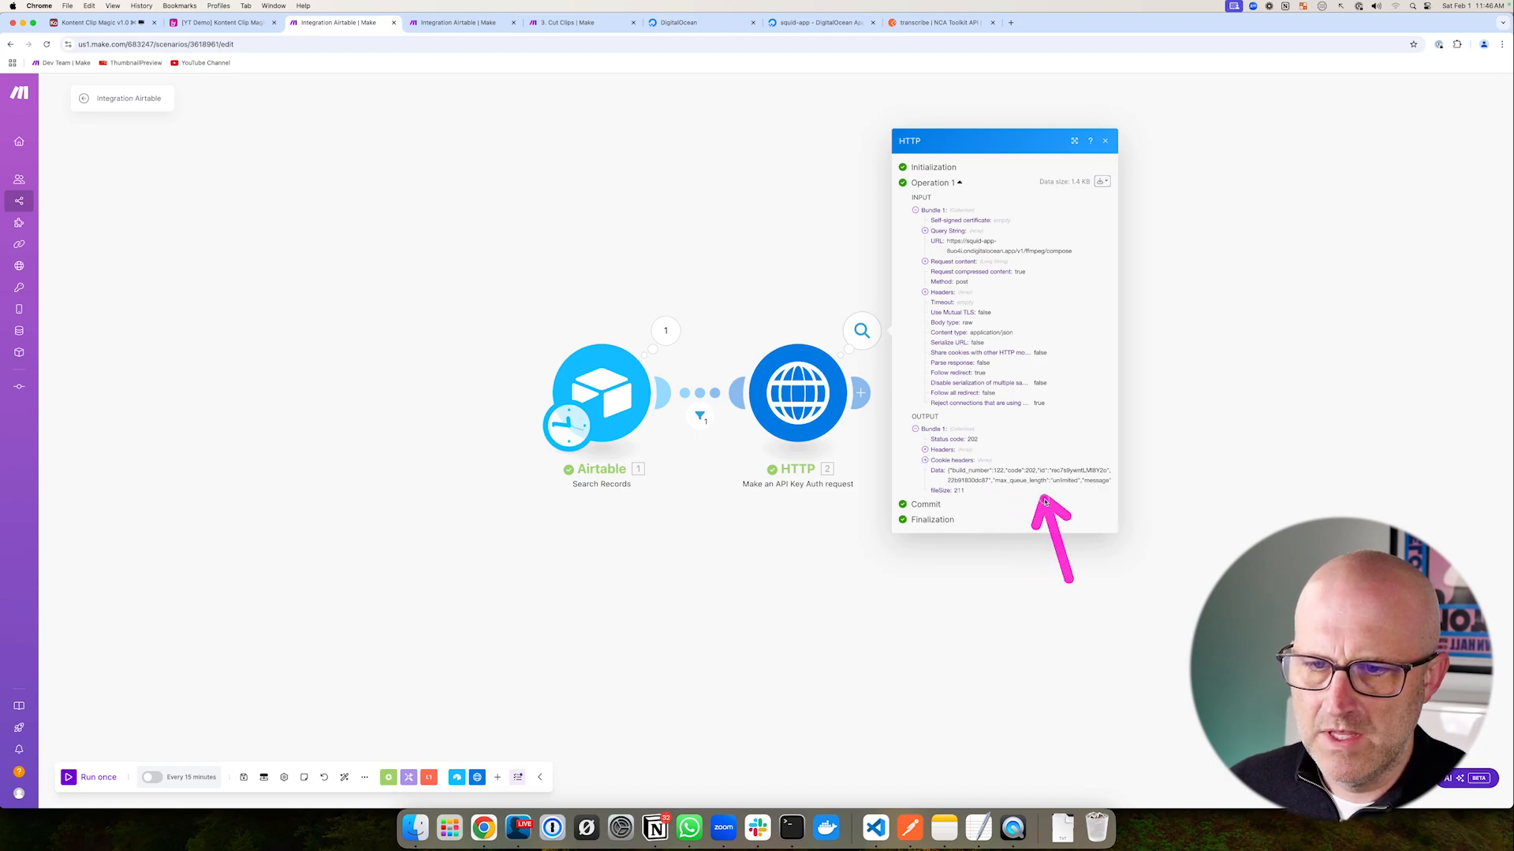
{"action": "left_click", "coordinate": [781, 420]}
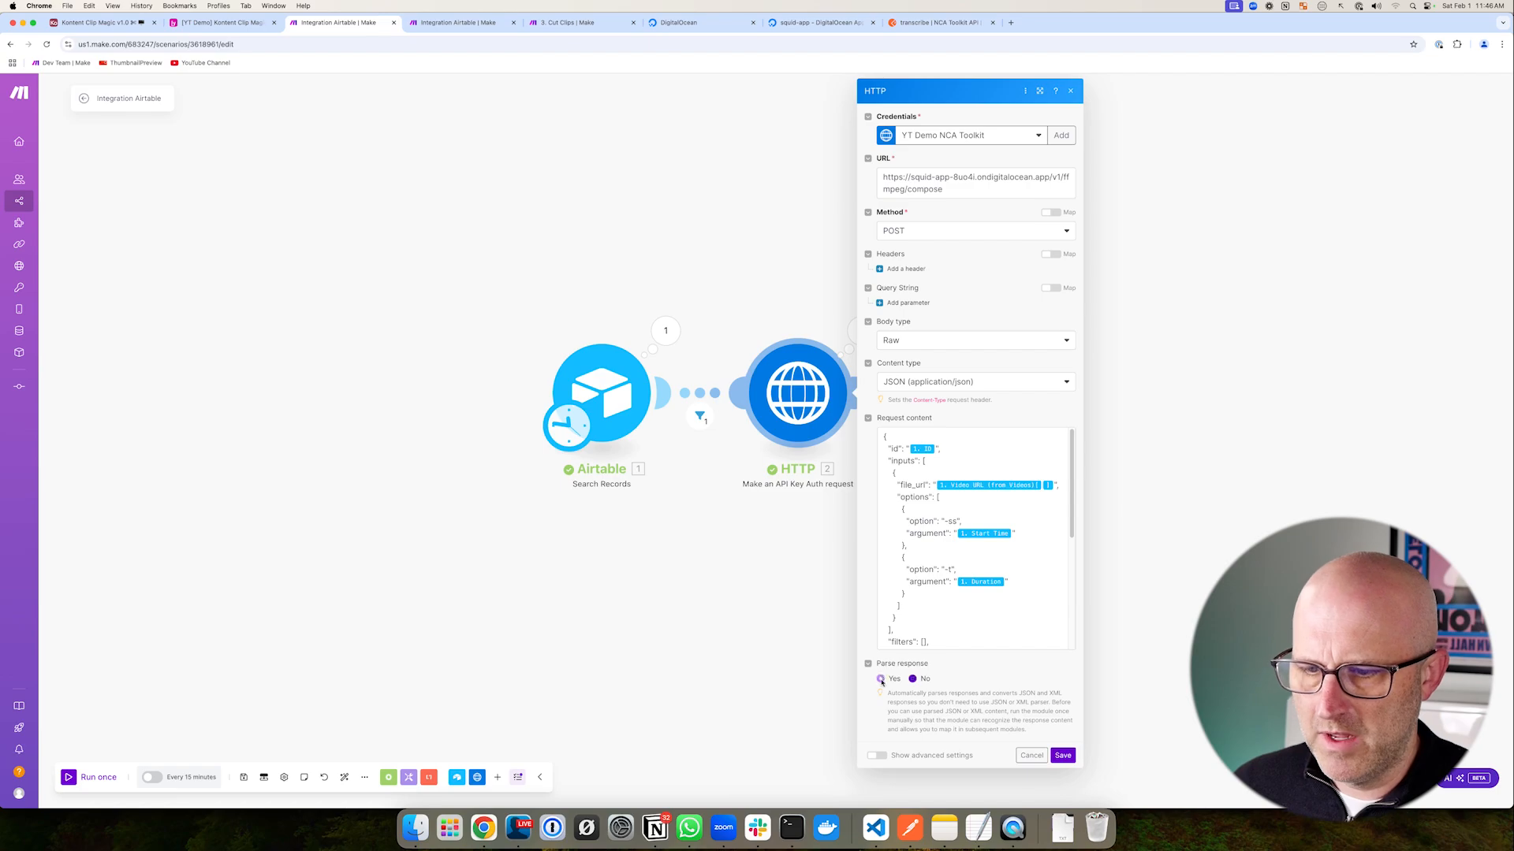
{"action": "left_click", "coordinate": [1063, 755]}
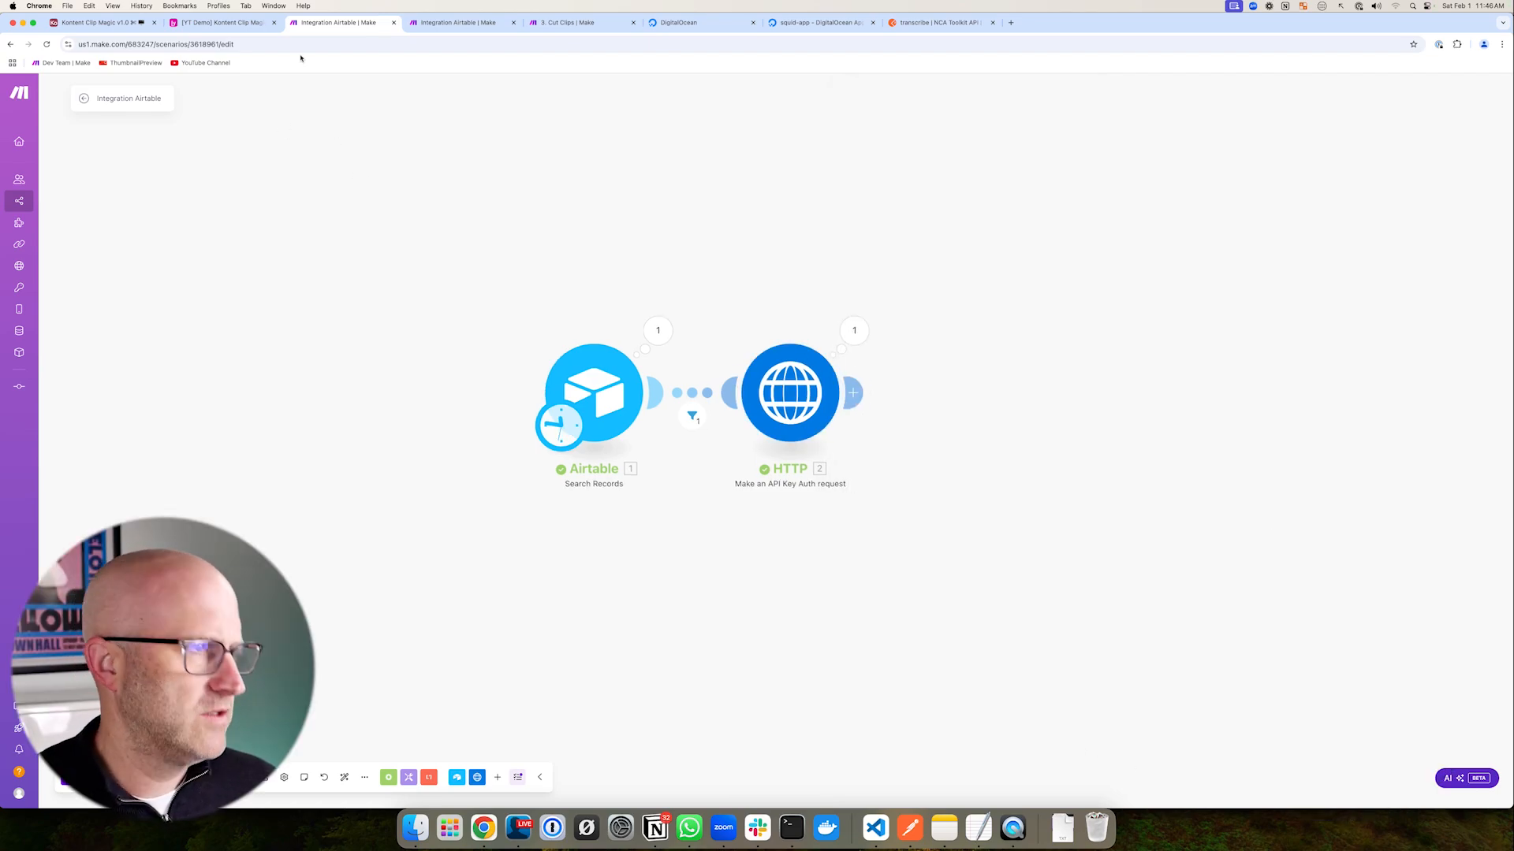
- Review the Cut Clips (webhook) trigger in Airtable, then go to squid-app's DigitalOcean Insights page
{"action": "left_click", "coordinate": [221, 22]}
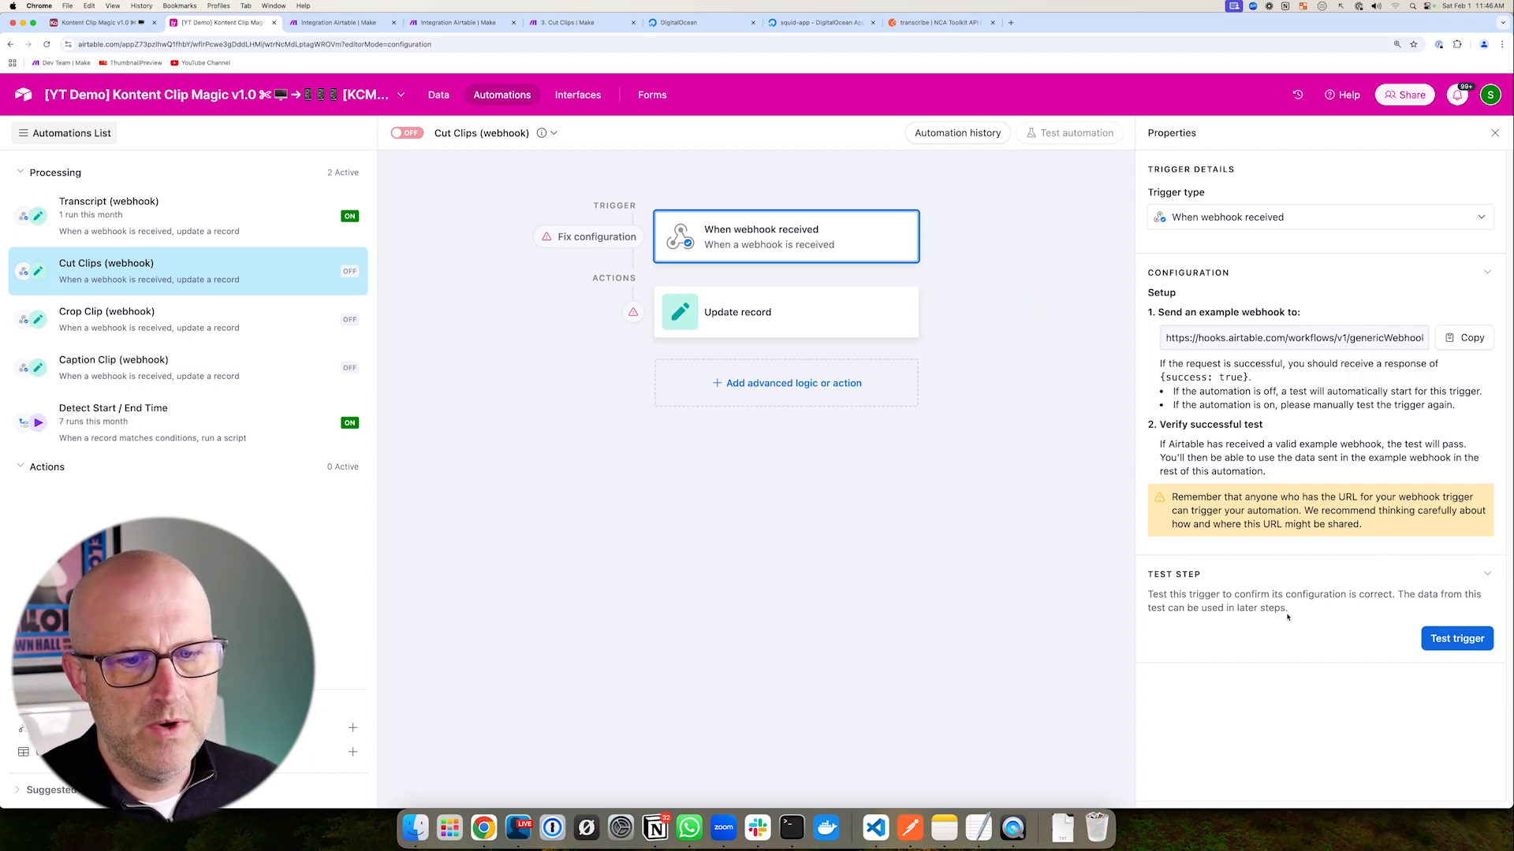
{"action": "mouse_move", "coordinate": [1009, 605]}
{"action": "left_mouse_down"}
{"action": "mouse_move", "coordinate": [1114, 634]}
{"action": "mouse_move", "coordinate": [1121, 571]}
{"action": "mouse_move", "coordinate": [1122, 633]}
{"action": "left_mouse_up"}
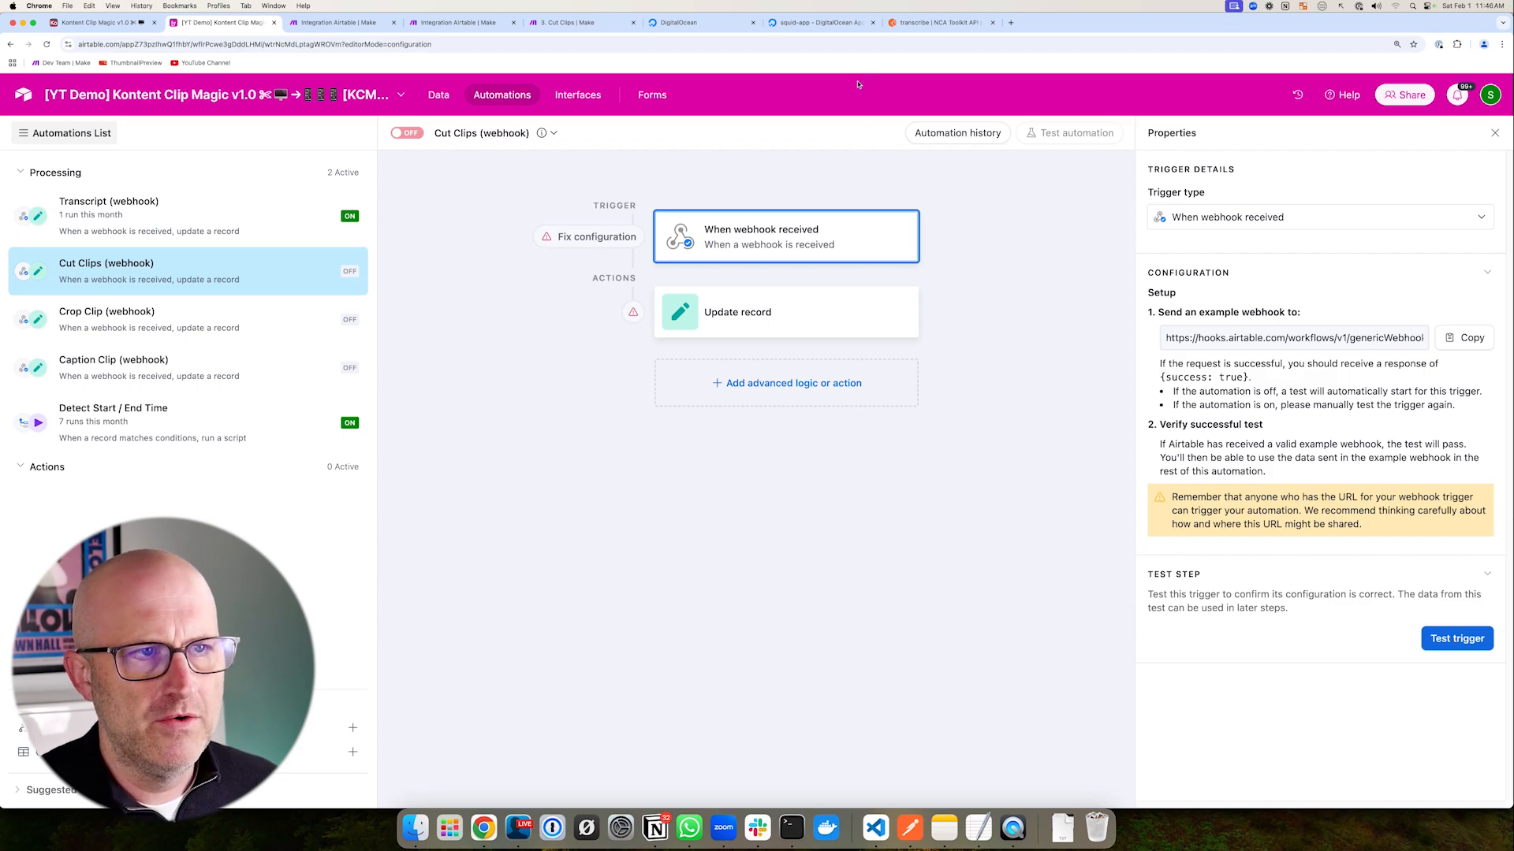
{"action": "left_click", "coordinate": [820, 25]}
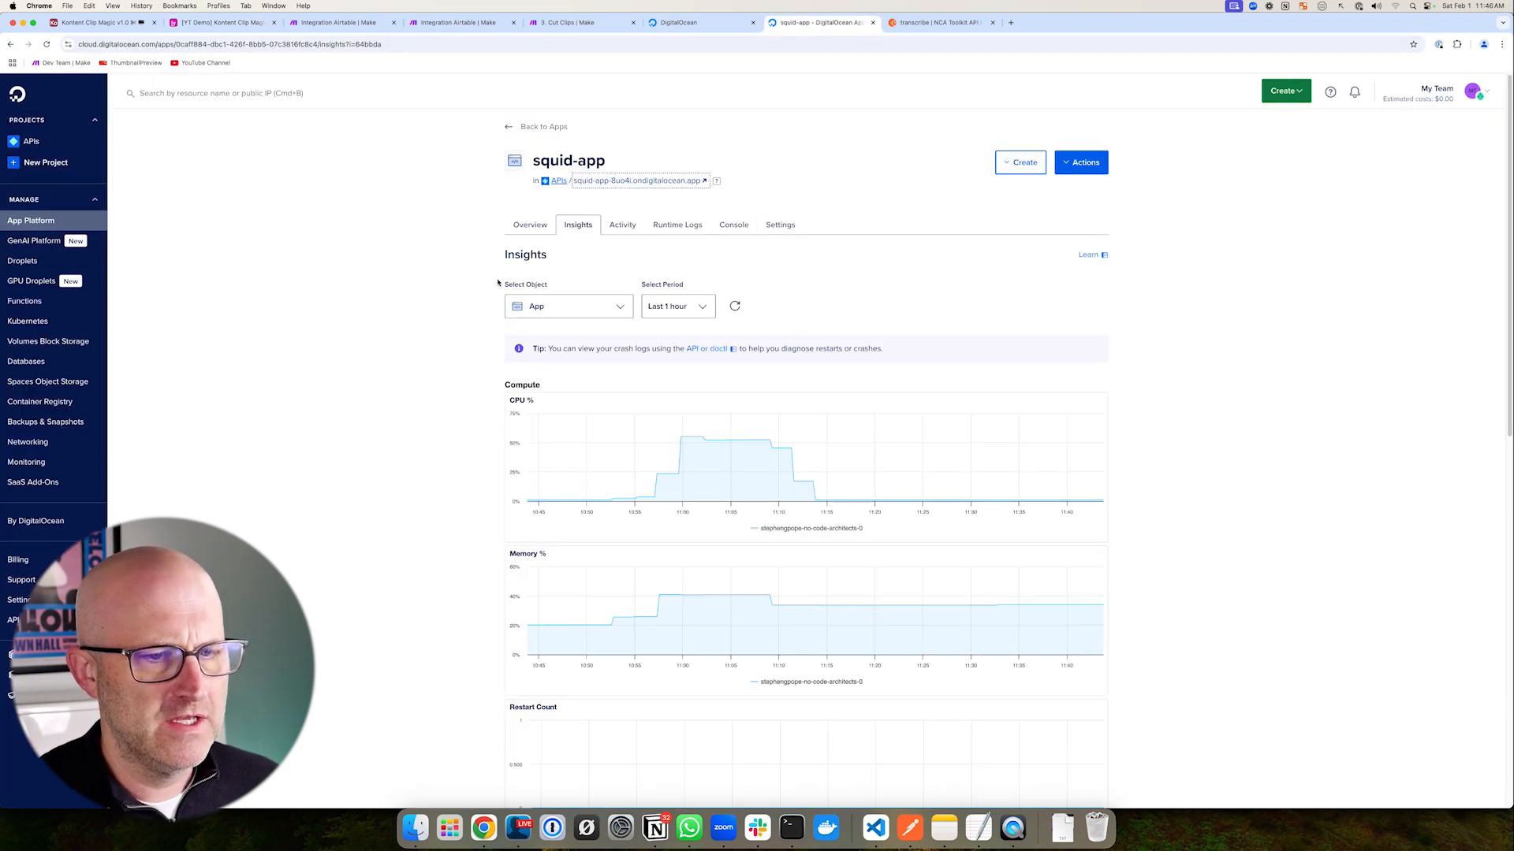
- Check squid-app's Insights and Runtime Logs for the compose job's sent webhook
{"action": "left_click_drag", "start_coordinate": [385, 268], "coordinate": [455, 239]}
{"action": "left_click", "coordinate": [532, 226]}
{"action": "left_click", "coordinate": [580, 227]}
{"action": "left_click_drag", "start_coordinate": [1246, 500], "coordinate": [1116, 474]}
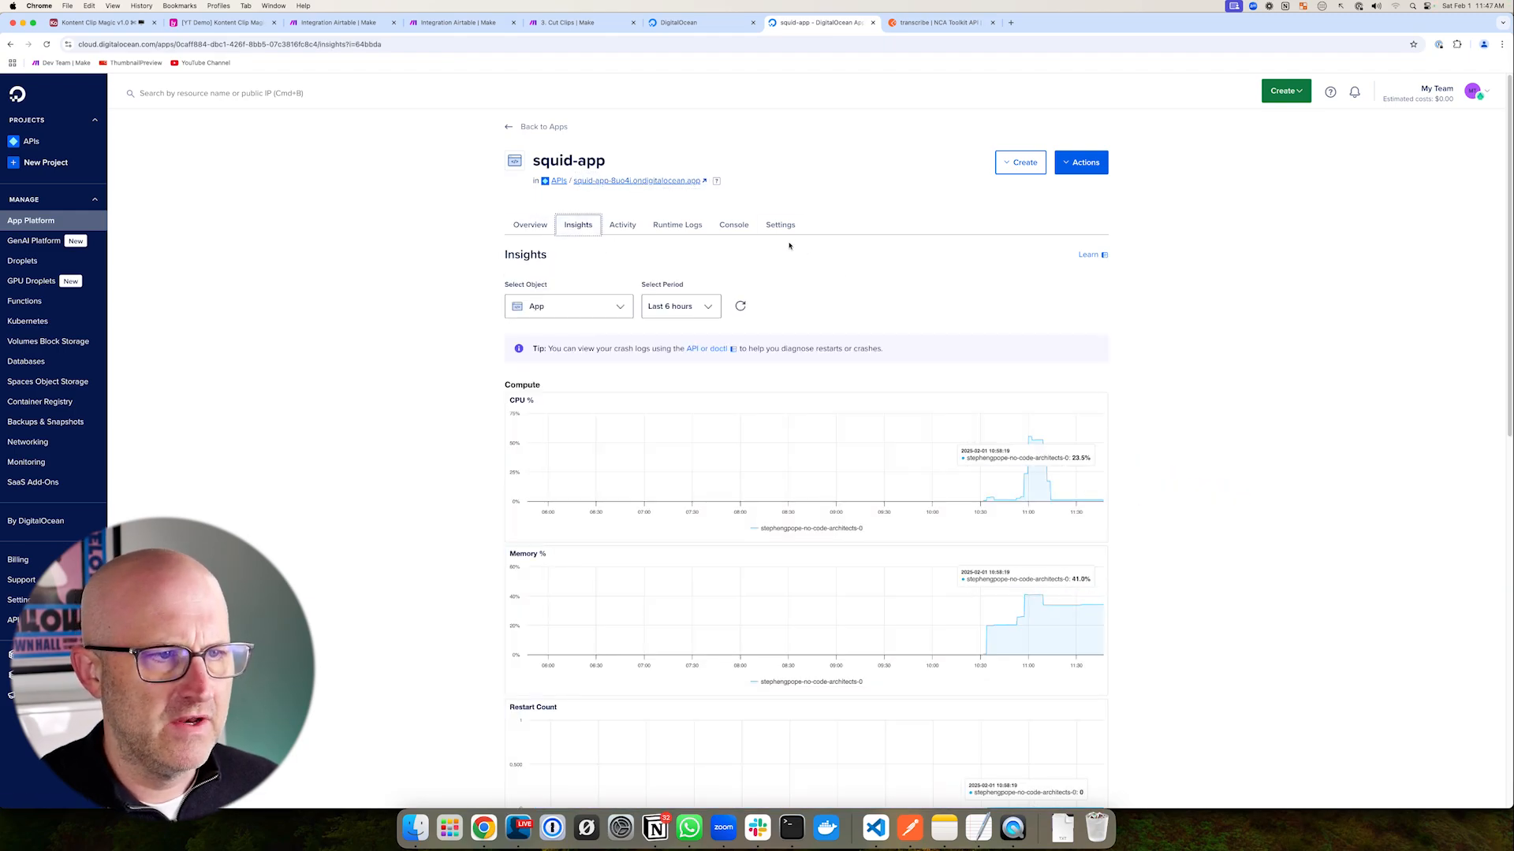
{"action": "left_click", "coordinate": [678, 224]}
{"action": "left_click_drag", "start_coordinate": [709, 509], "coordinate": [823, 569]}
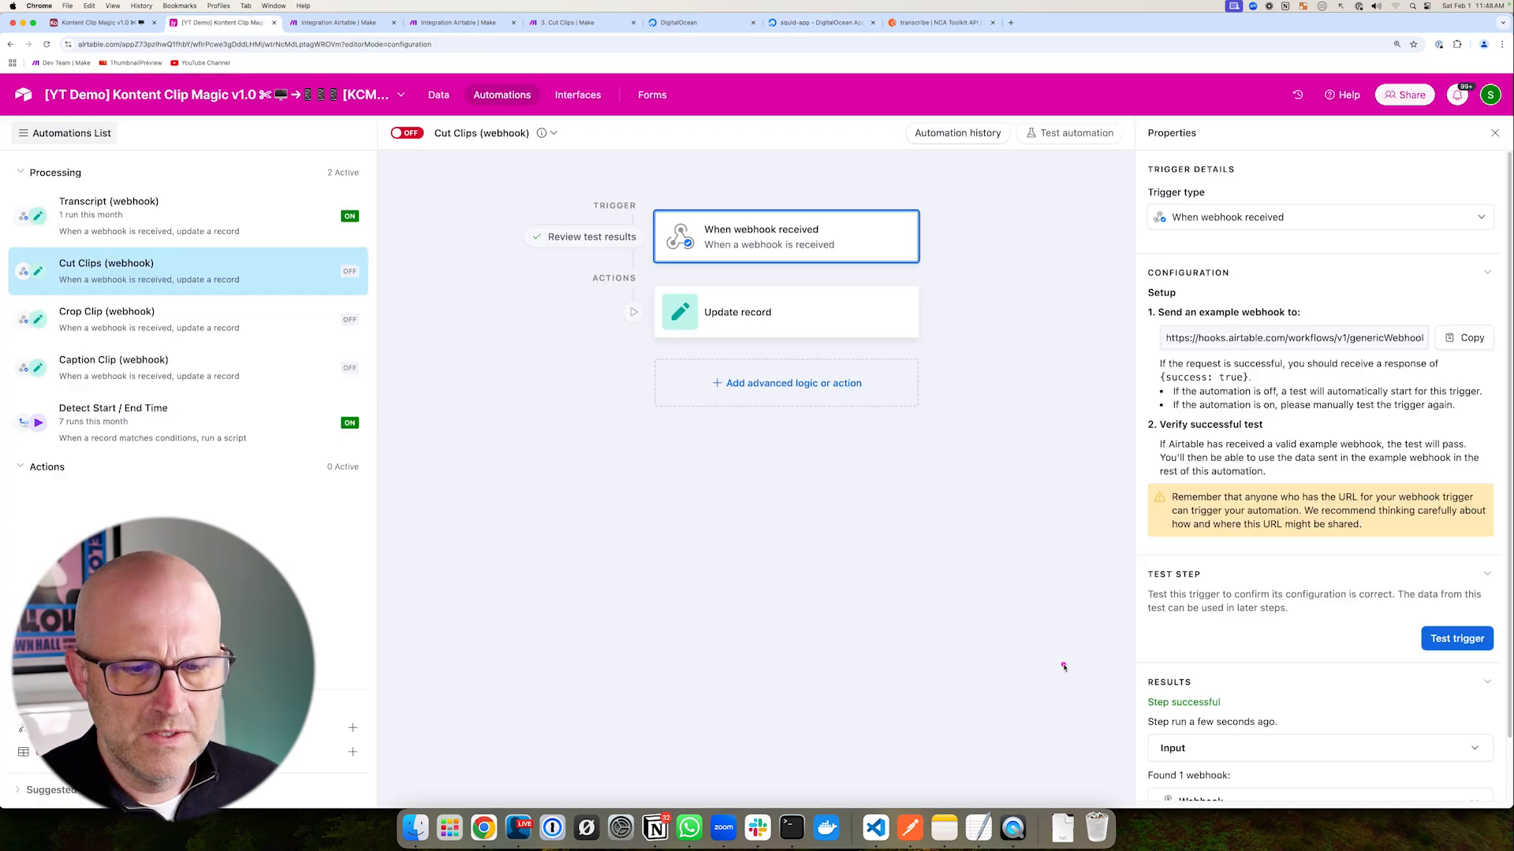
{"action": "left_click_drag", "start_coordinate": [987, 654], "coordinate": [1096, 685]}
{"action": "scroll", "coordinate": [1208, 693], "scroll_direction": "down", "scroll_amount": 1}
- Test the Cut Clips automation, which succeeds with the /v1/ffmpeg/compose payload
{"action": "scroll", "coordinate": [1209, 692], "scroll_direction": "down", "scroll_amount": 5}
{"action": "mouse_move", "coordinate": [1026, 563]}
{"action": "left_mouse_down"}
{"action": "mouse_move", "coordinate": [1119, 563]}
{"action": "mouse_move", "coordinate": [1133, 585]}
{"action": "left_mouse_up"}
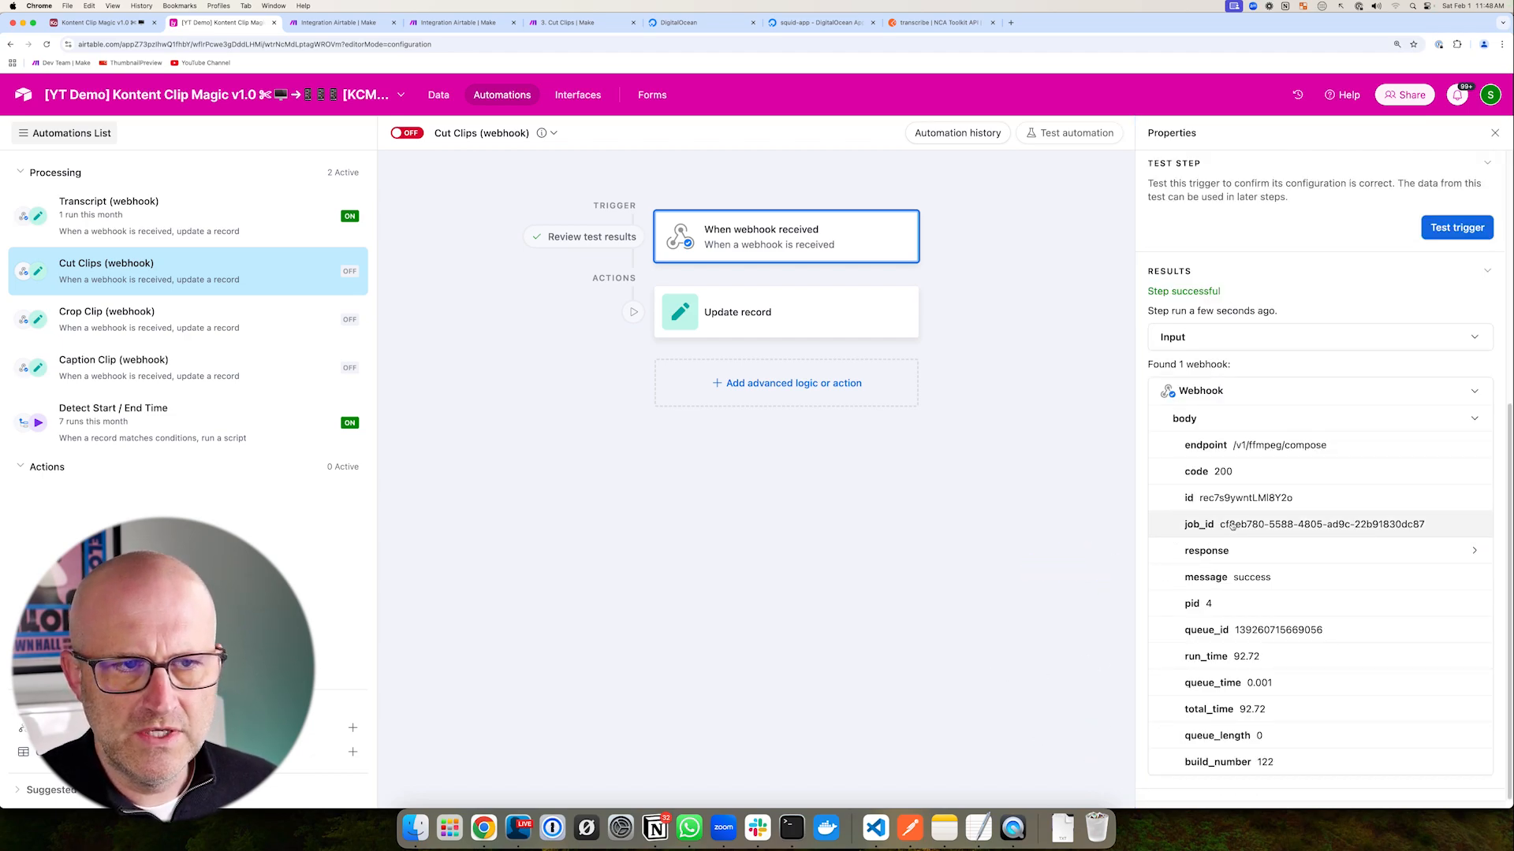
{"action": "mouse_move", "coordinate": [1080, 286]}
{"action": "left_mouse_down"}
{"action": "mouse_move", "coordinate": [1077, 188]}
{"action": "mouse_move", "coordinate": [1136, 217]}
{"action": "left_mouse_up"}
{"action": "left_click", "coordinate": [1062, 134]}
{"action": "left_click", "coordinate": [1256, 214]}
{"action": "left_click_drag", "start_coordinate": [1072, 316], "coordinate": [951, 333]}
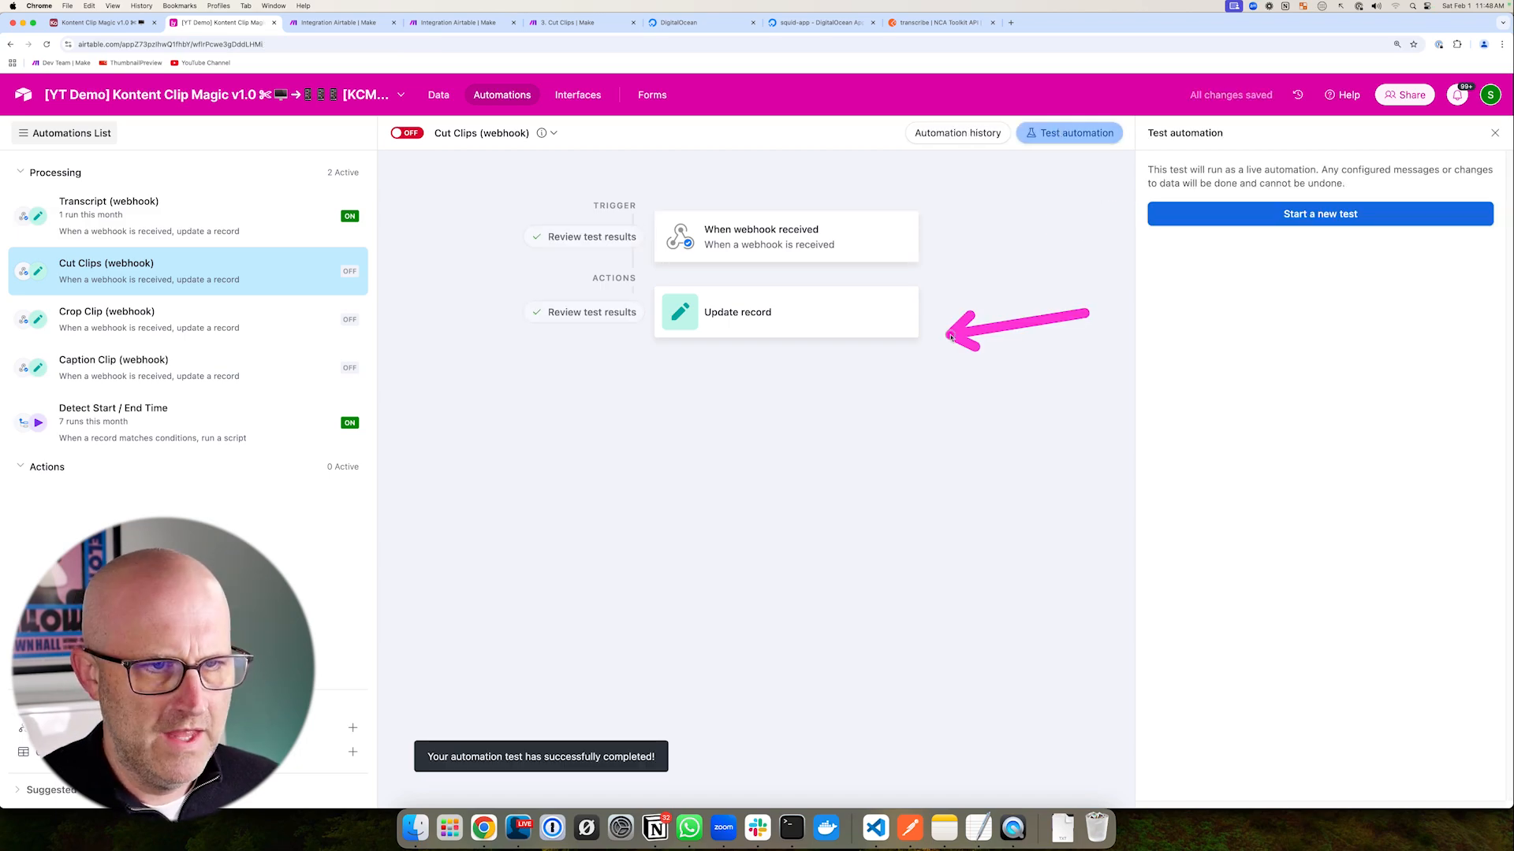
{"action": "left_click_drag", "start_coordinate": [426, 235], "coordinate": [409, 165]}
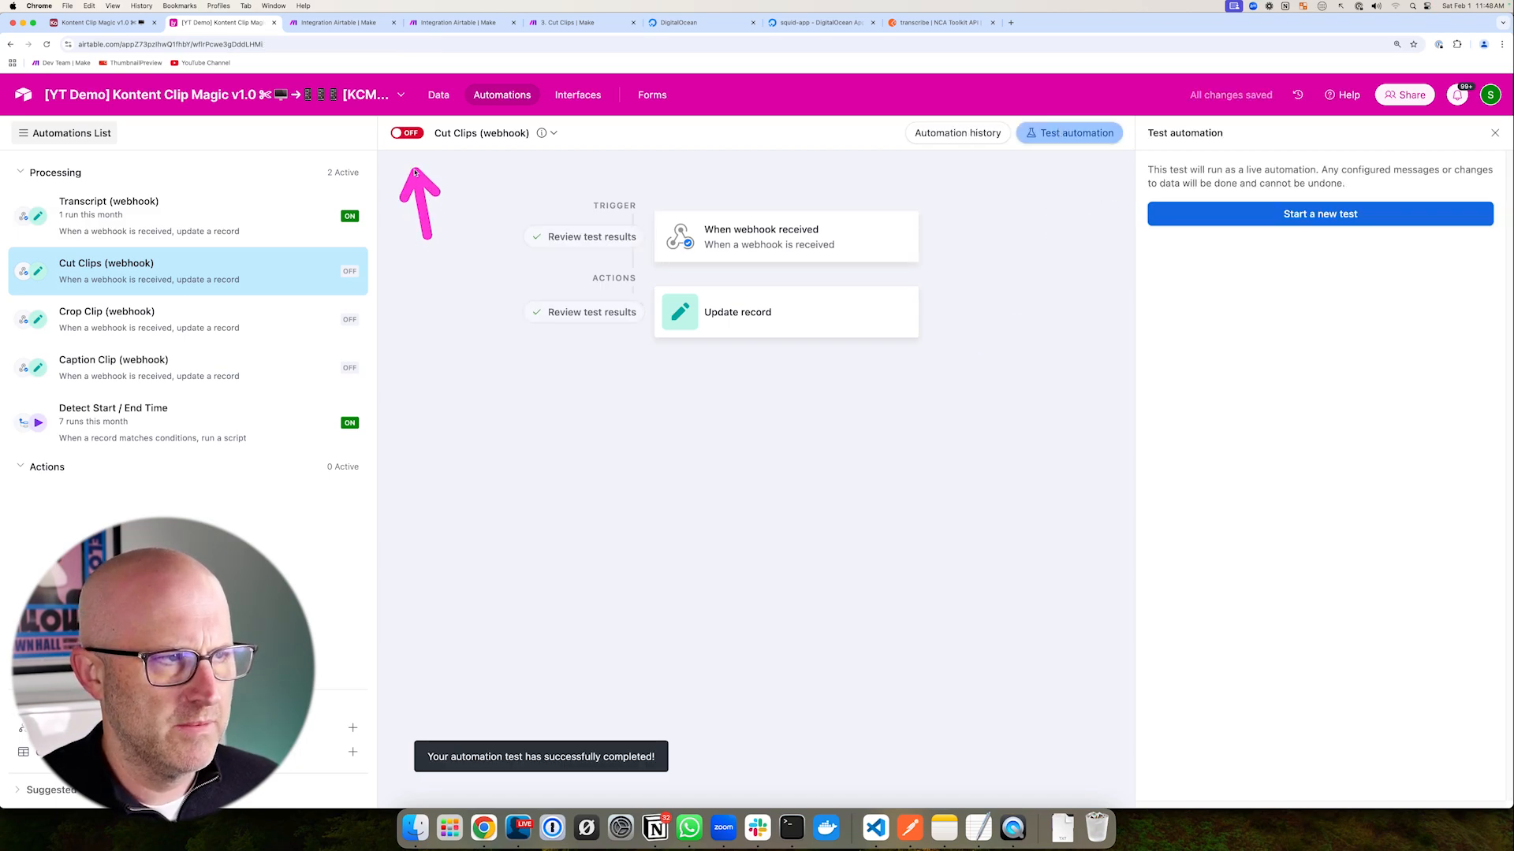
- Switch the automation on and preview record 188's output_0.mp4 Clip URL
{"action": "left_click", "coordinate": [406, 132]}
{"action": "mouse_move", "coordinate": [463, 237]}
{"action": "left_mouse_down"}
{"action": "mouse_move", "coordinate": [436, 140]}
{"action": "mouse_move", "coordinate": [445, 111]}
{"action": "left_mouse_up"}
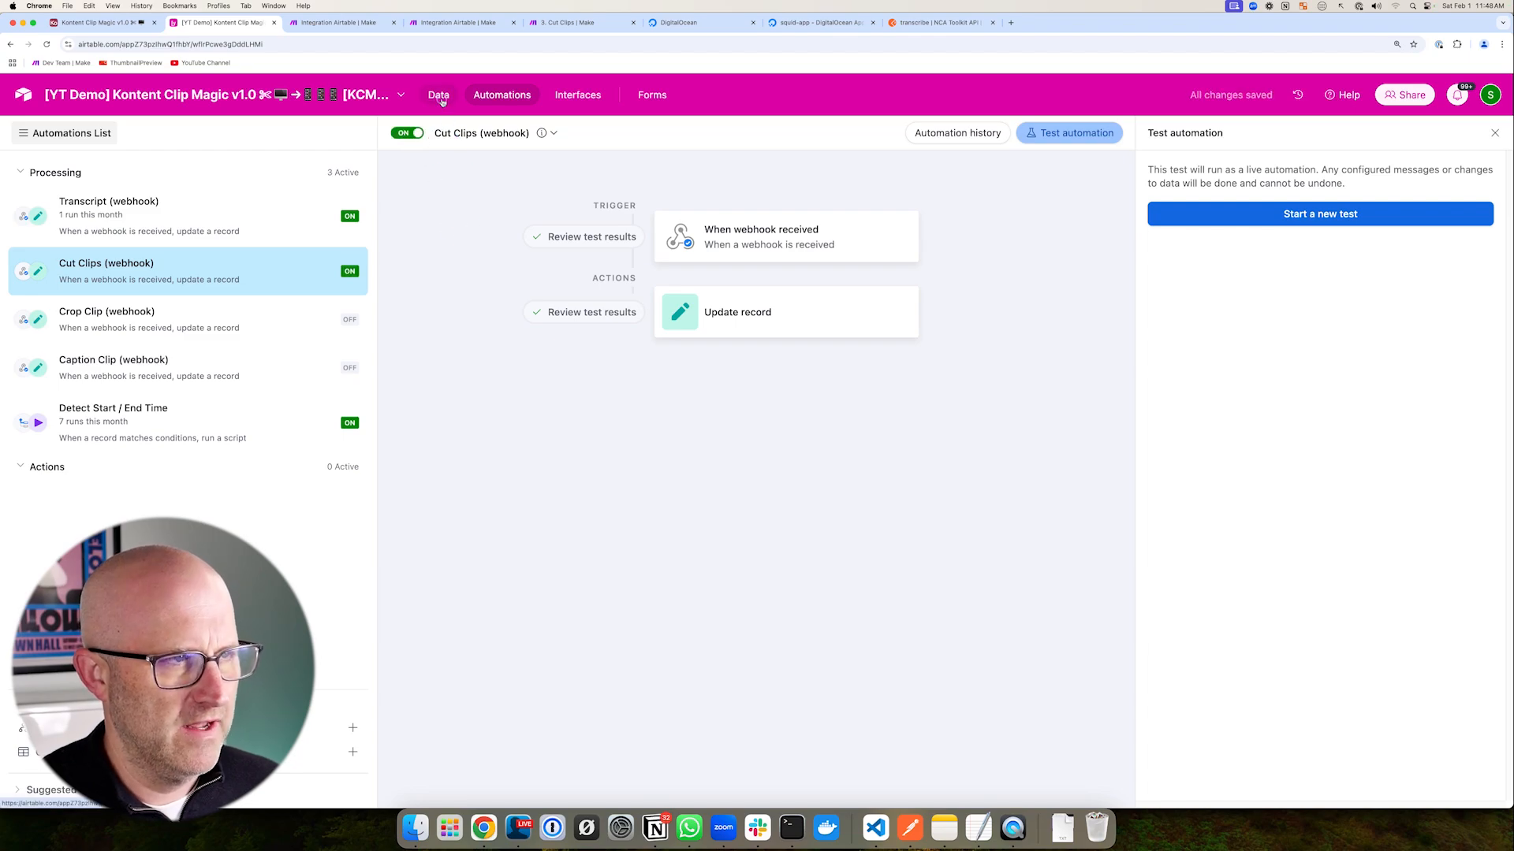
{"action": "left_click", "coordinate": [440, 97]}
{"action": "left_click_drag", "start_coordinate": [237, 323], "coordinate": [71, 256]}
{"action": "left_click_drag", "start_coordinate": [850, 619], "coordinate": [989, 546]}
{"action": "left_click_drag", "start_coordinate": [662, 662], "coordinate": [704, 556]}
{"action": "left_click", "coordinate": [1051, 534]}
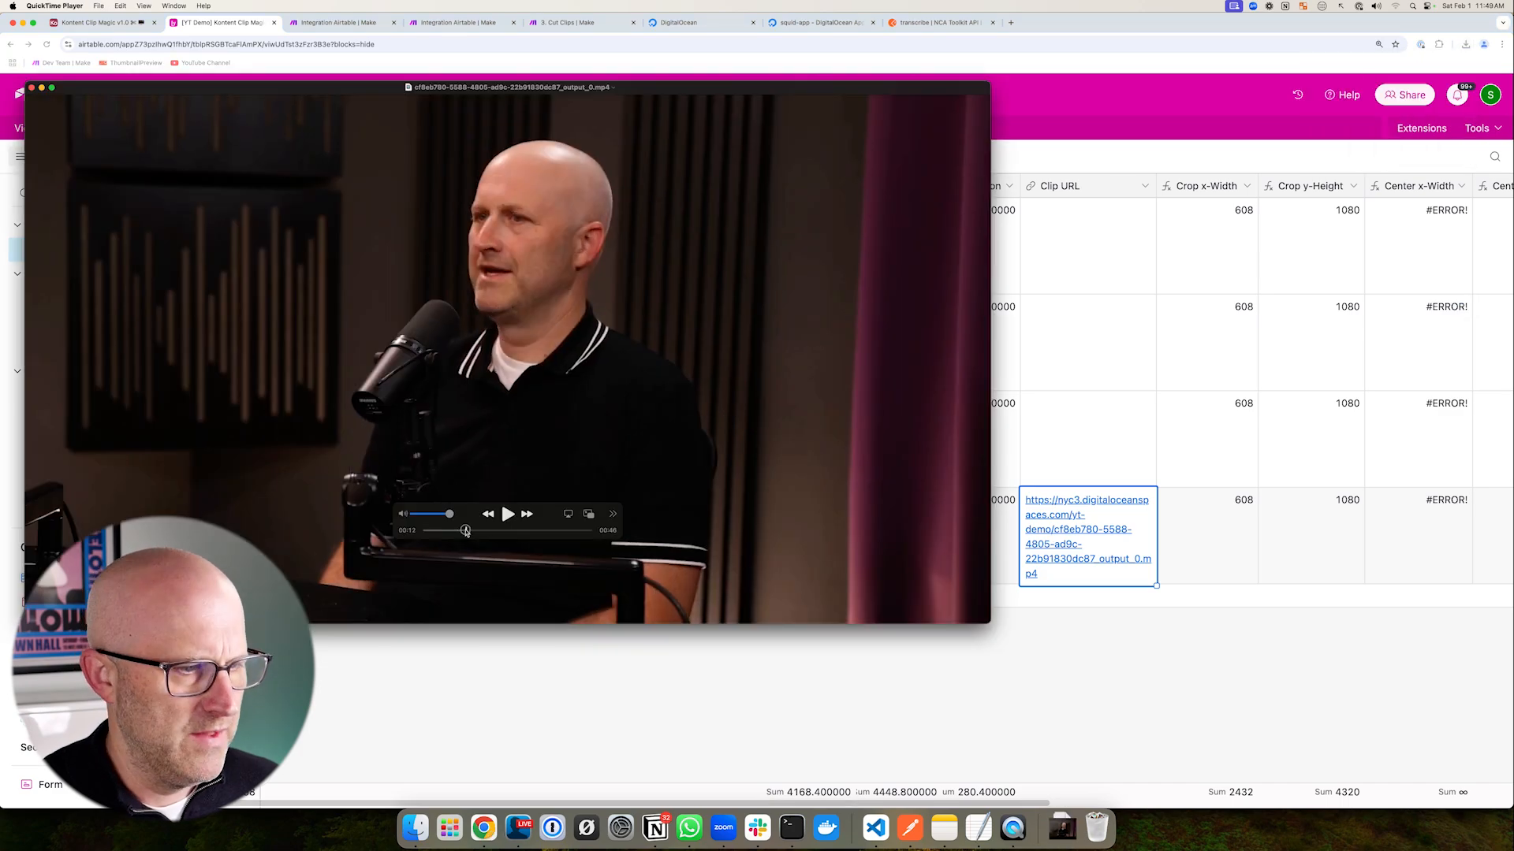
{"action": "left_click_drag", "start_coordinate": [466, 532], "coordinate": [584, 530]}
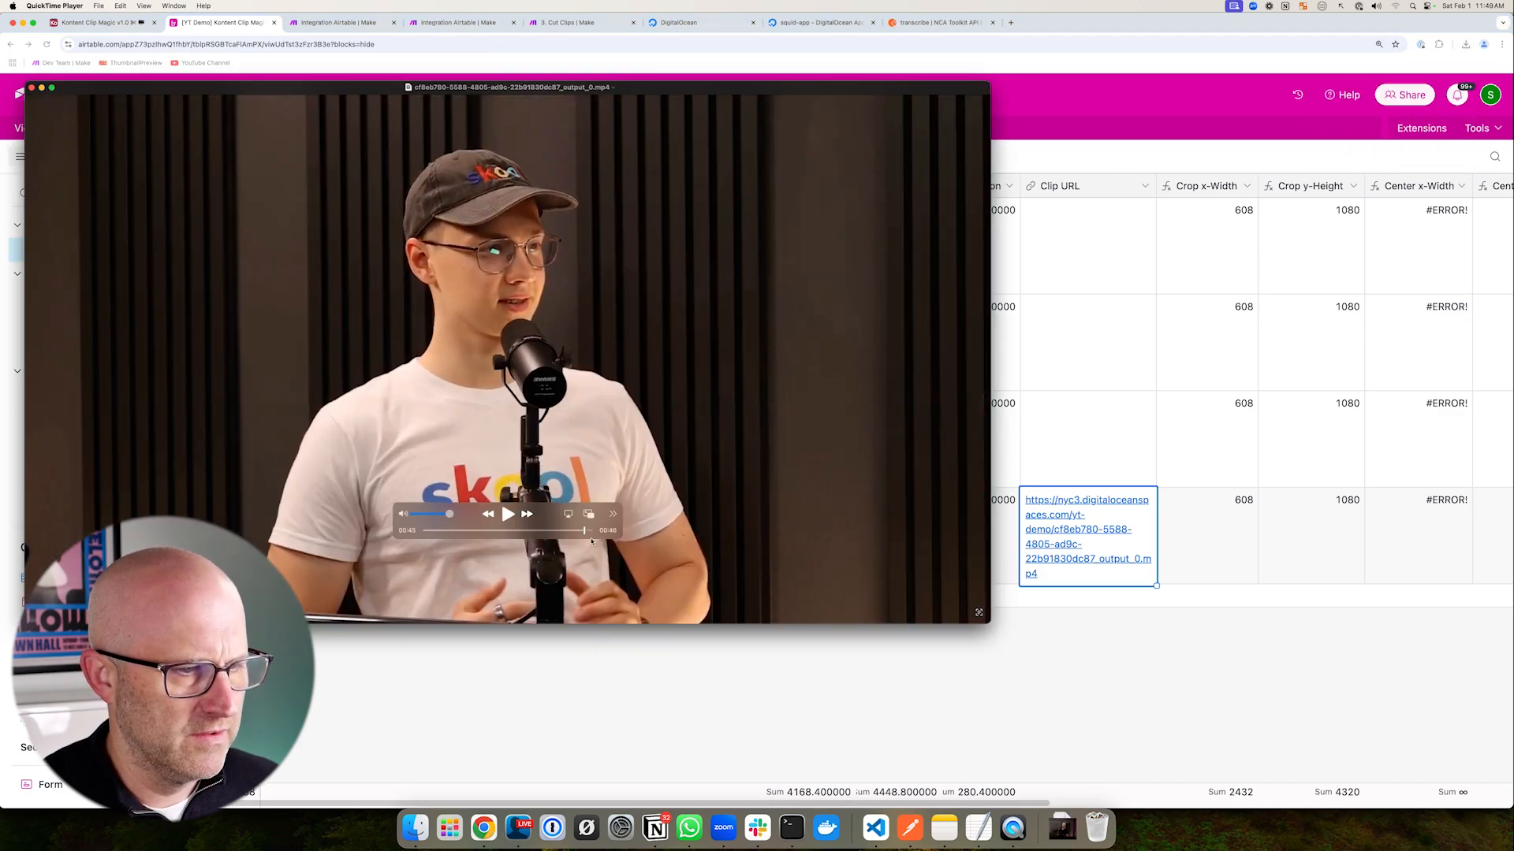
{"action": "left_click_drag", "start_coordinate": [691, 469], "coordinate": [619, 529]}
{"action": "left_click", "coordinate": [31, 87]}
{"action": "left_click_drag", "start_coordinate": [479, 203], "coordinate": [368, 66]}
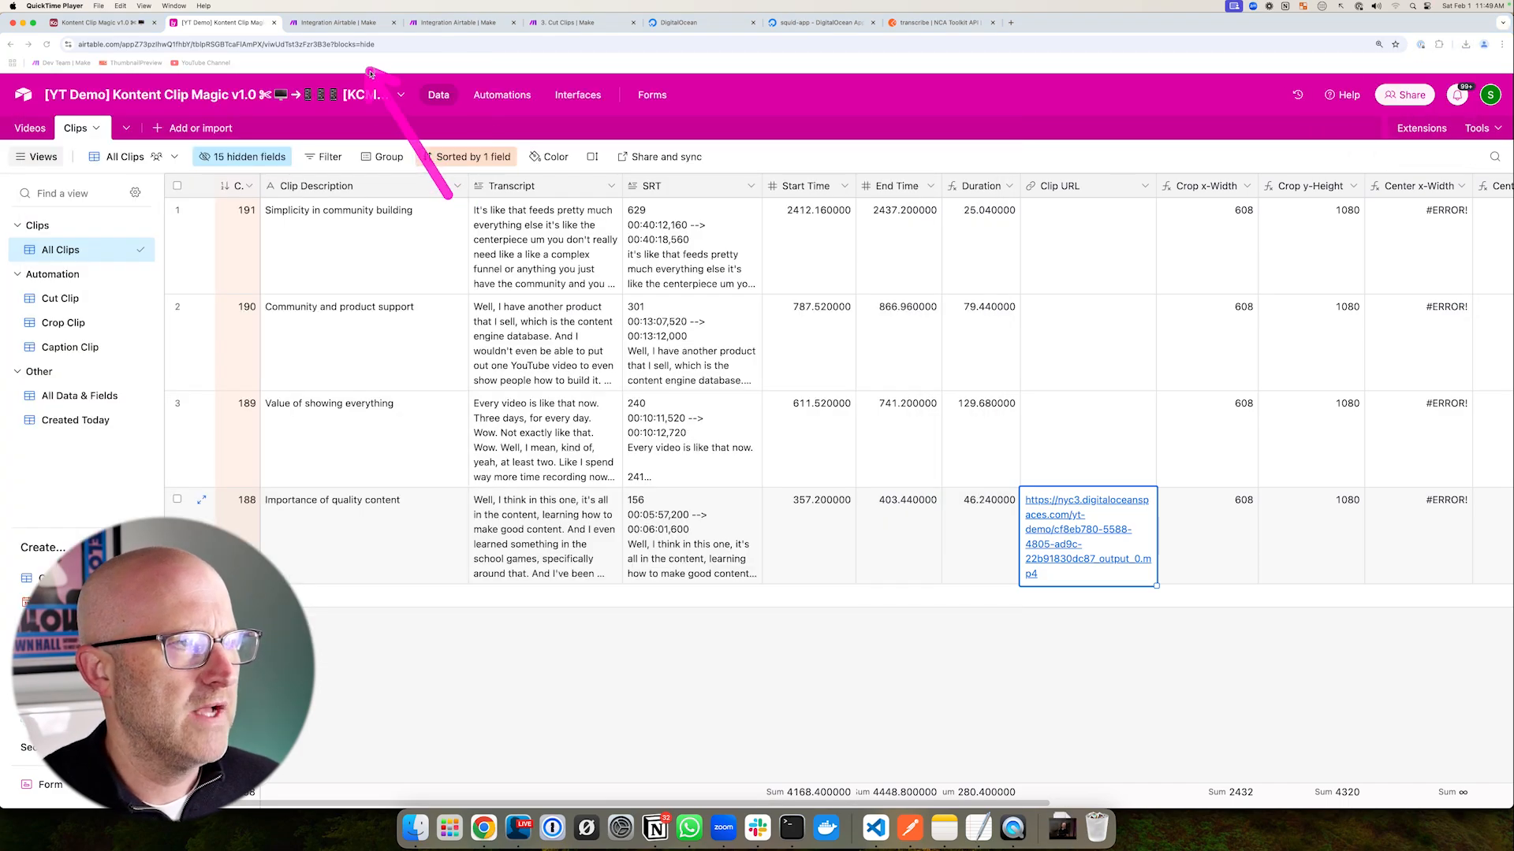
- Set the Airtable Search Records limit to 10, save the scenario, and rerun it
{"action": "left_click", "coordinate": [375, 24]}
{"action": "left_click_drag", "start_coordinate": [399, 314], "coordinate": [581, 347]}
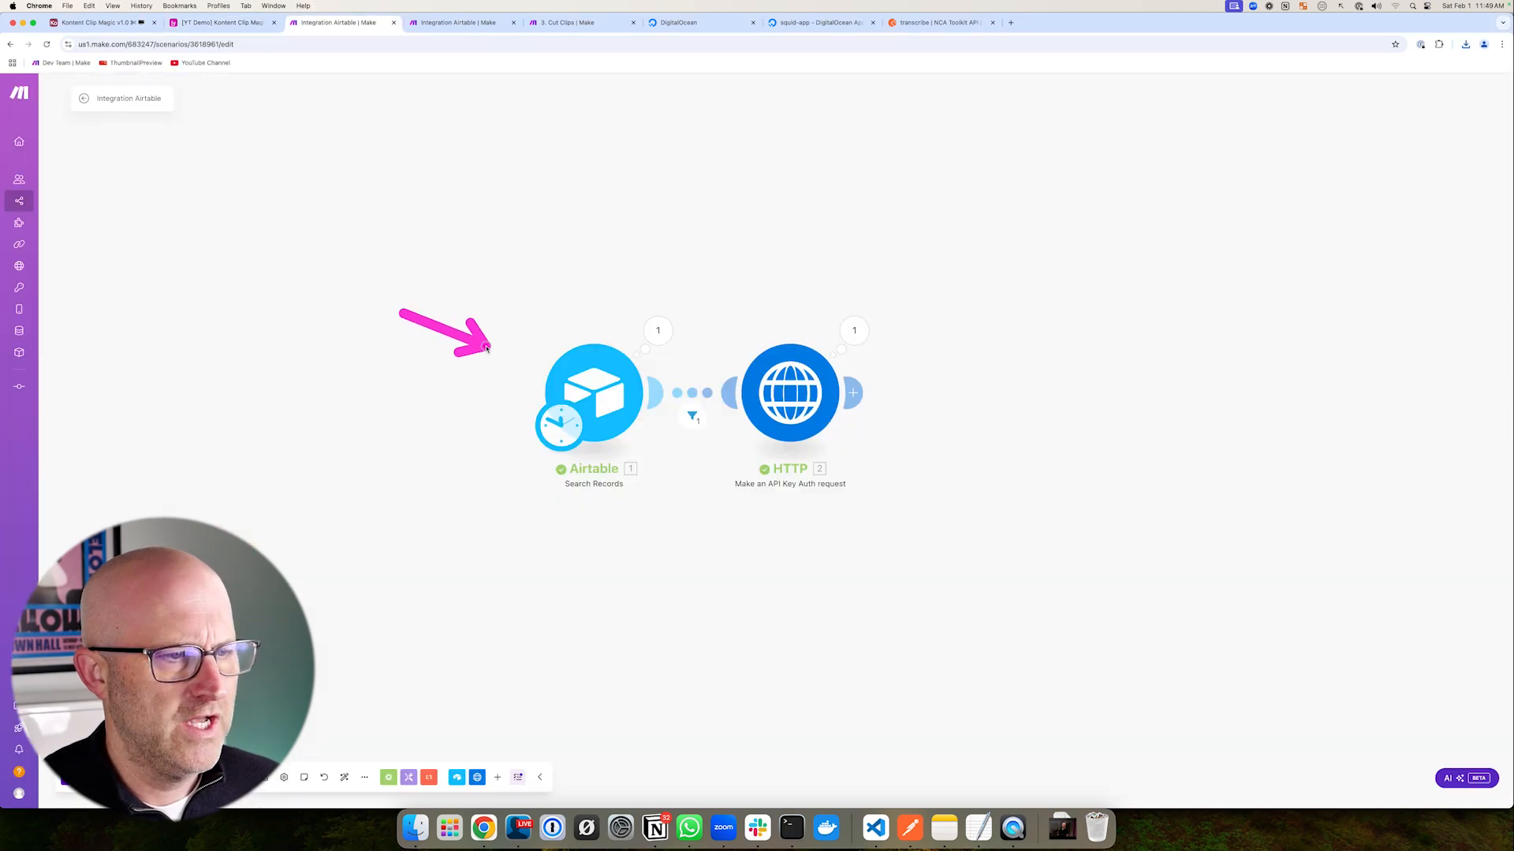
{"action": "left_click", "coordinate": [597, 388]}
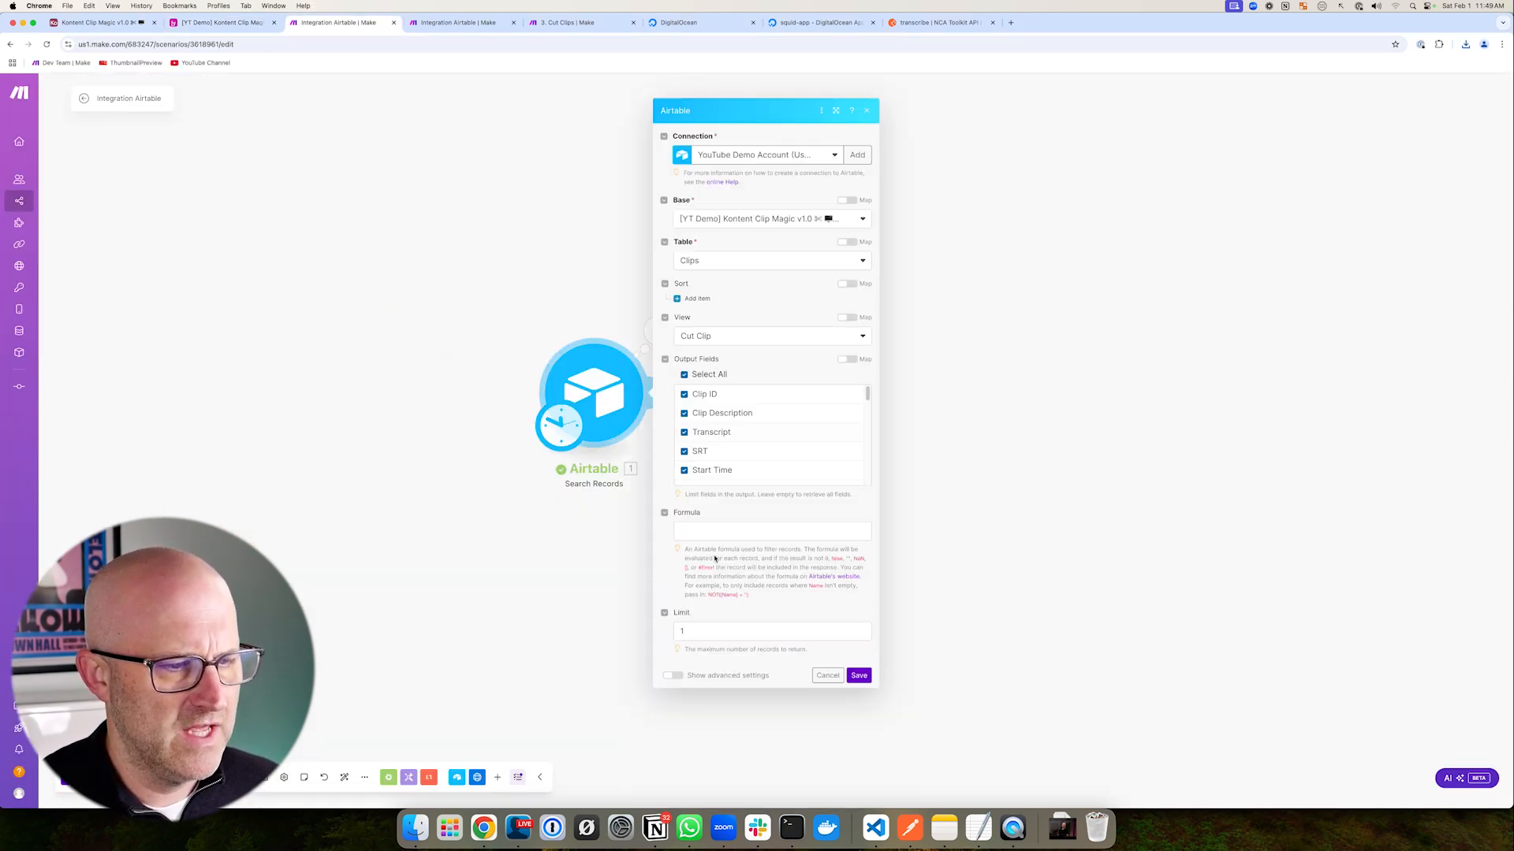
{"action": "left_click", "coordinate": [700, 631]}
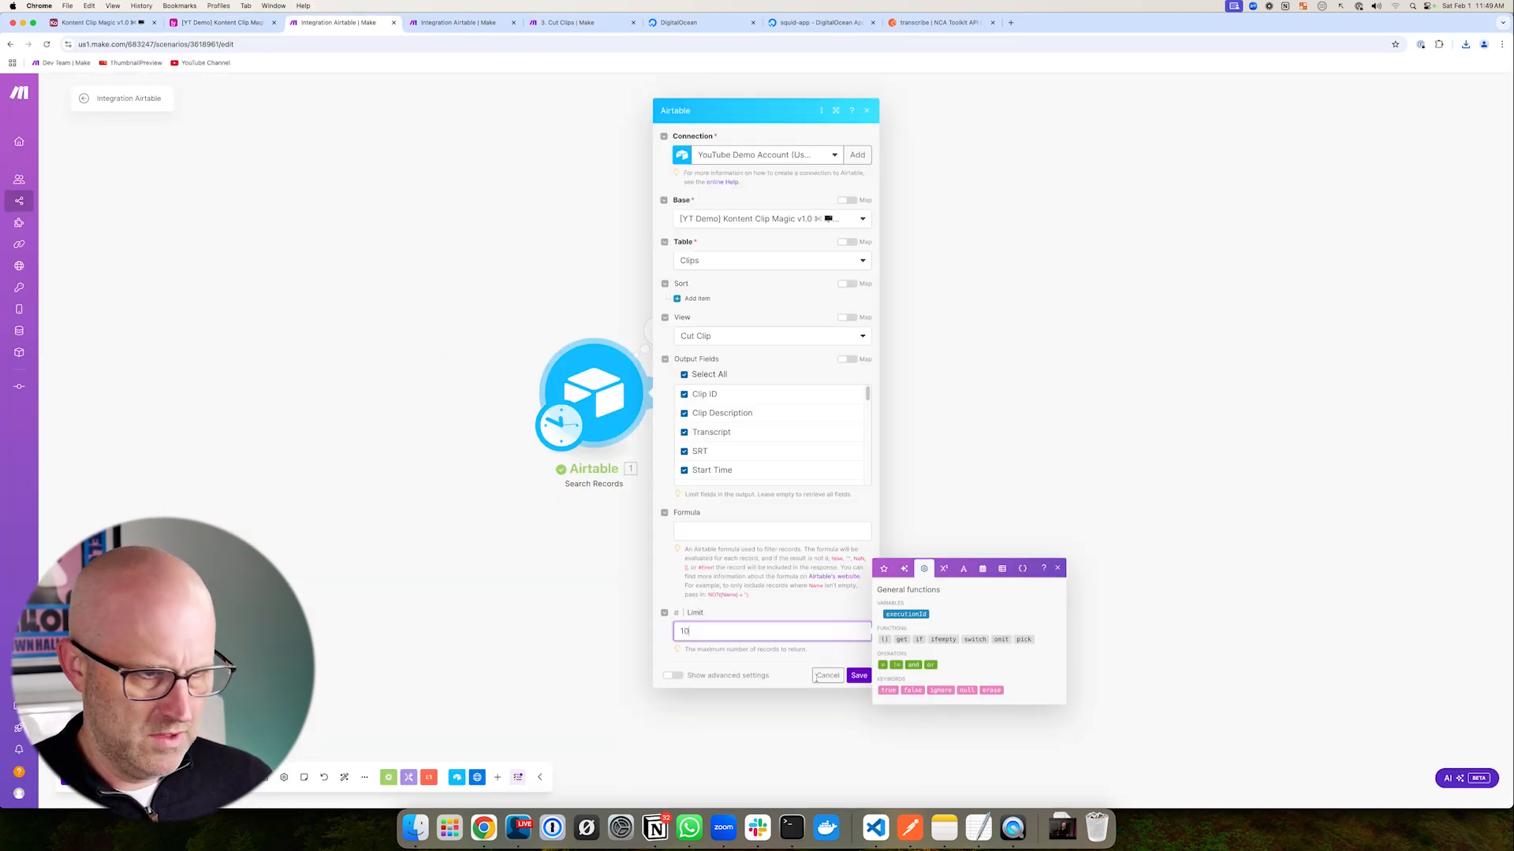
{"action": "left_click", "coordinate": [859, 675]}
{"action": "key", "text": "ctrl+s"}
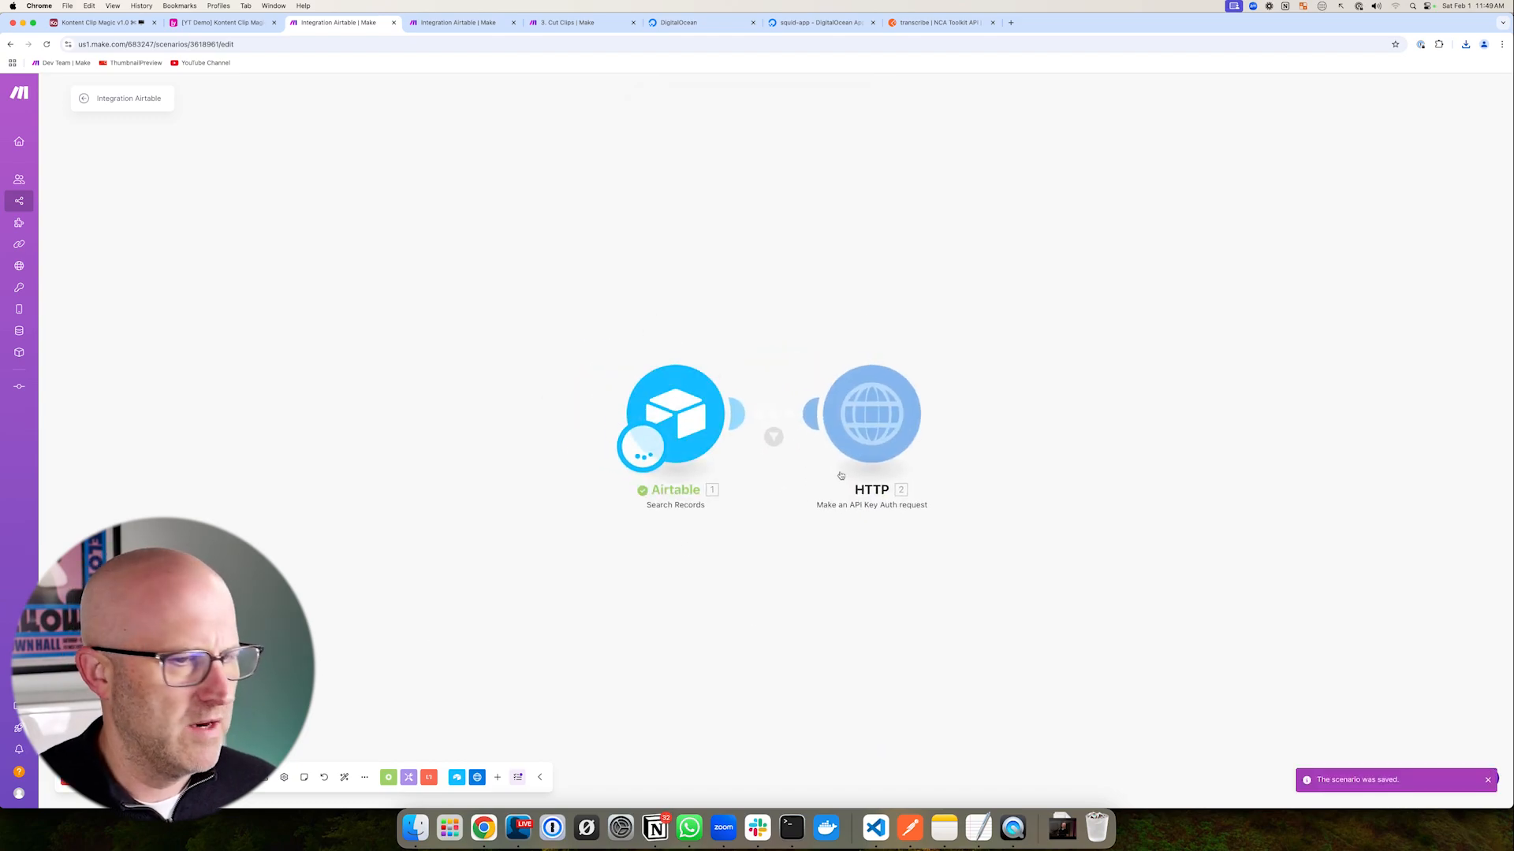
{"action": "left_click_drag", "start_coordinate": [781, 325], "coordinate": [1015, 544]}
{"action": "left_click_drag", "start_coordinate": [1022, 254], "coordinate": [971, 326]}
- Verify clips 188–191 all have cut mp4 Clip URLs, then open the 4. Crop Clips scenario
{"action": "left_click", "coordinate": [252, 24]}
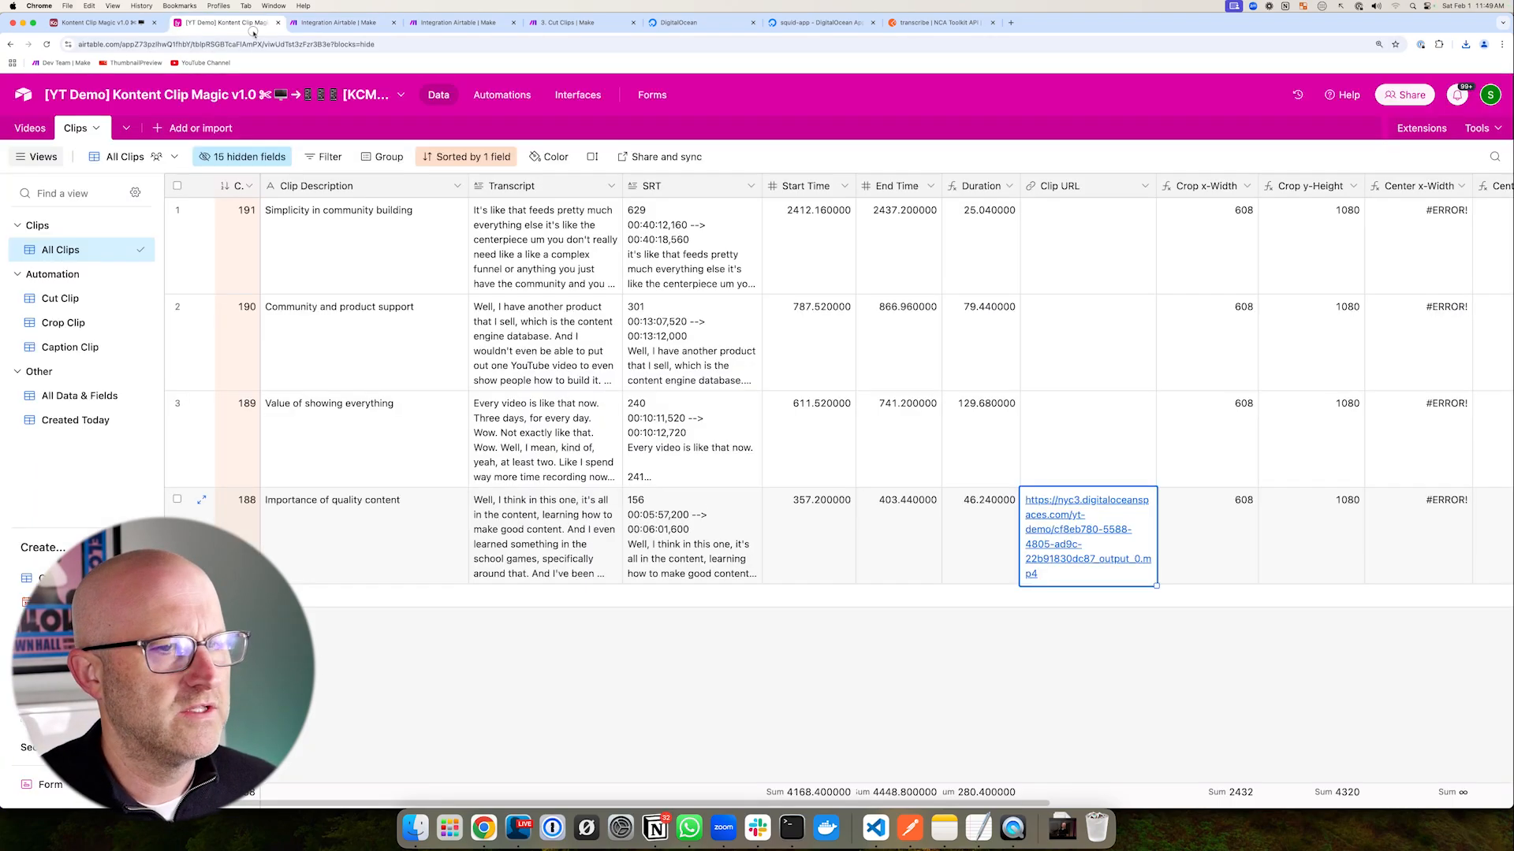
{"action": "left_click_drag", "start_coordinate": [466, 221], "coordinate": [464, 140]}
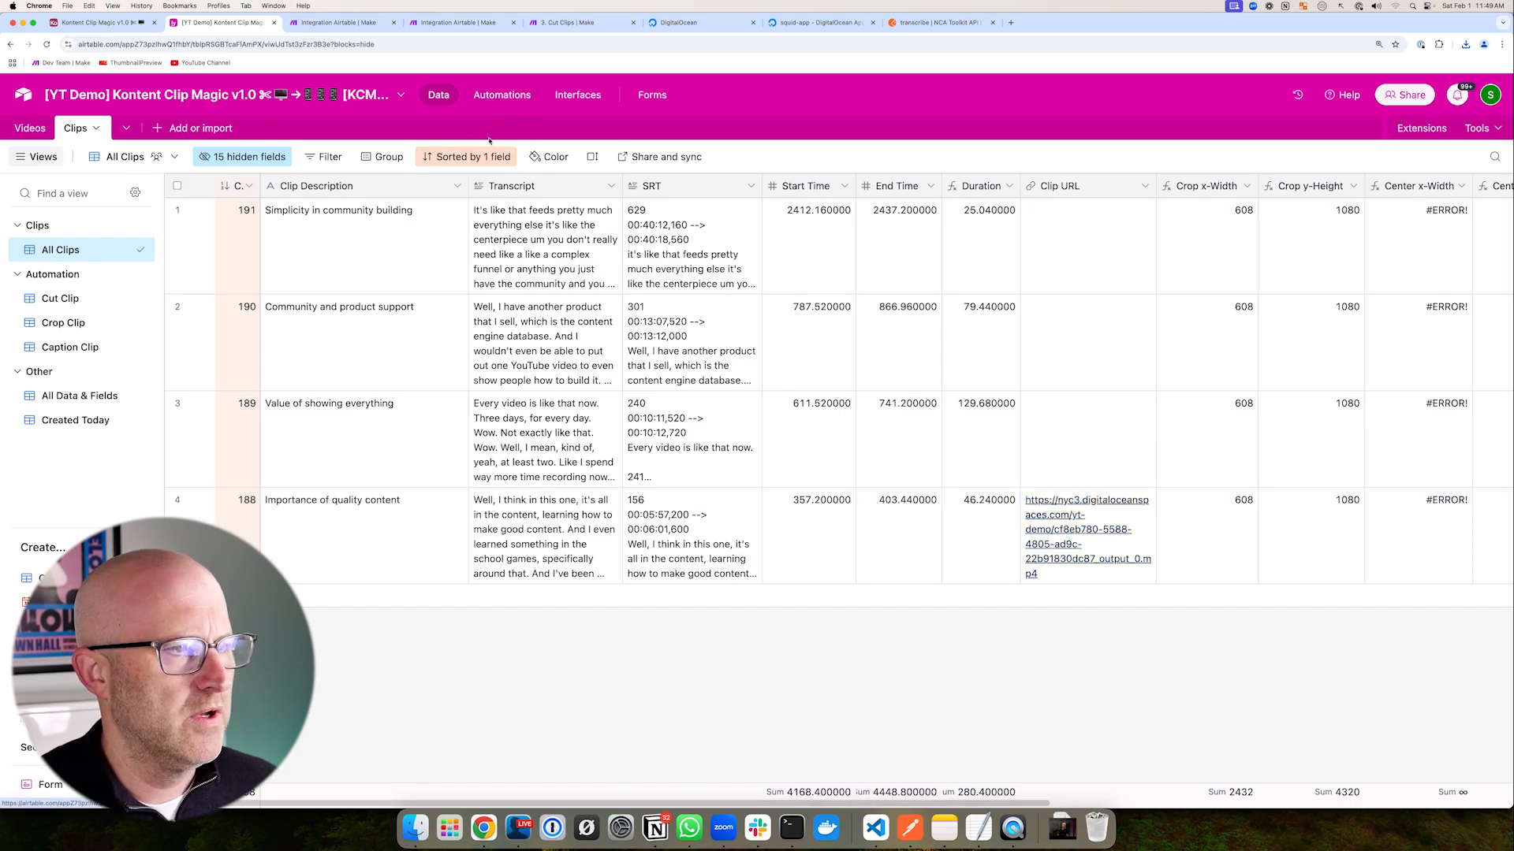
{"action": "left_click", "coordinate": [502, 95]}
{"action": "left_click", "coordinate": [439, 95]}
{"action": "mouse_move", "coordinate": [835, 313]}
{"action": "left_mouse_down"}
{"action": "mouse_move", "coordinate": [943, 261]}
{"action": "mouse_move", "coordinate": [1002, 394]}
{"action": "mouse_move", "coordinate": [1001, 470]}
{"action": "left_mouse_up"}
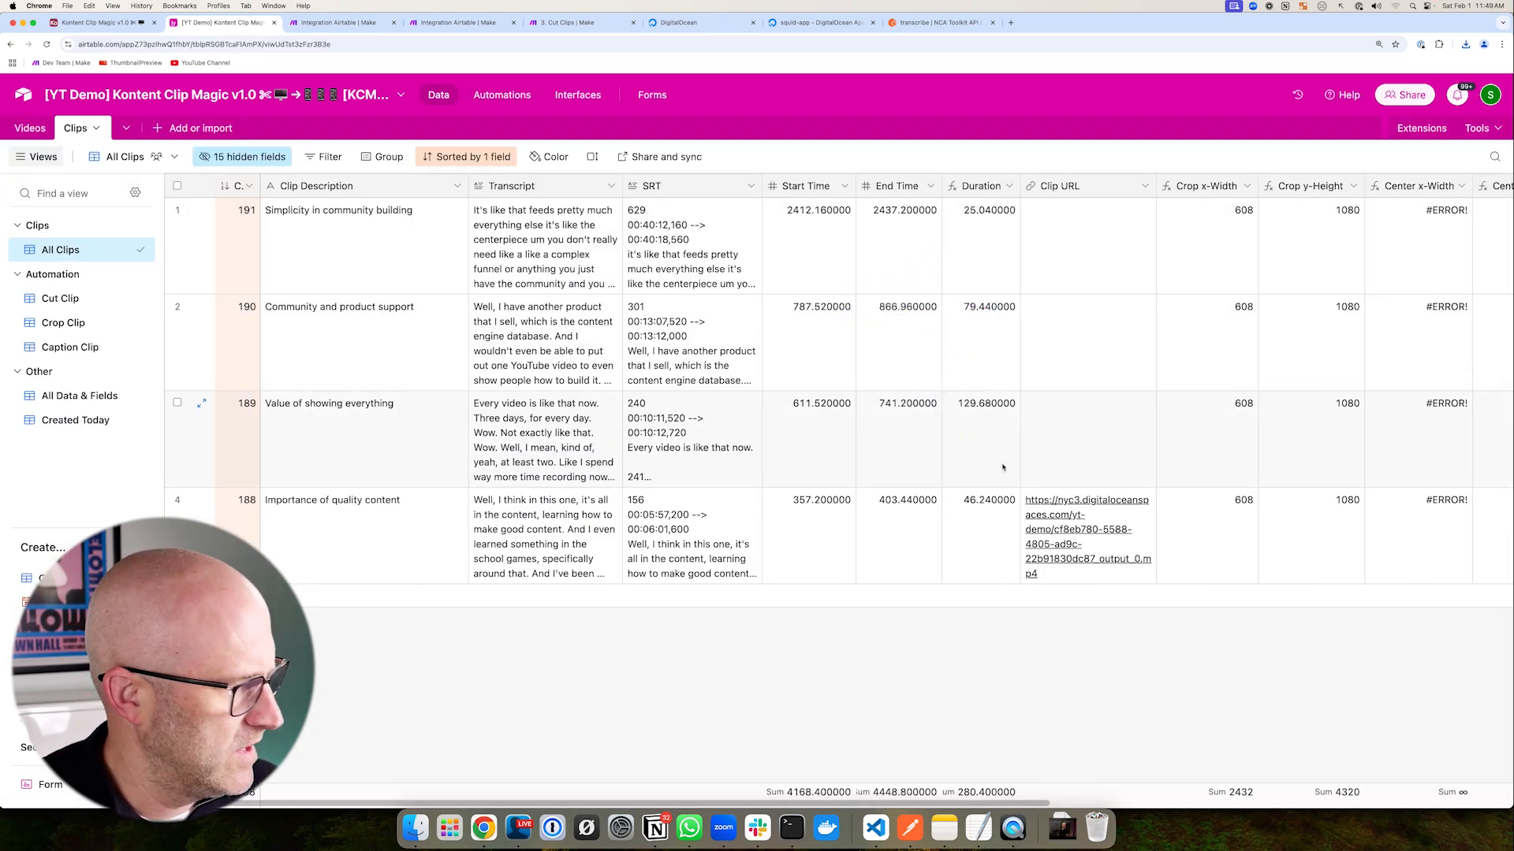
{"action": "left_click_drag", "start_coordinate": [866, 270], "coordinate": [982, 199]}
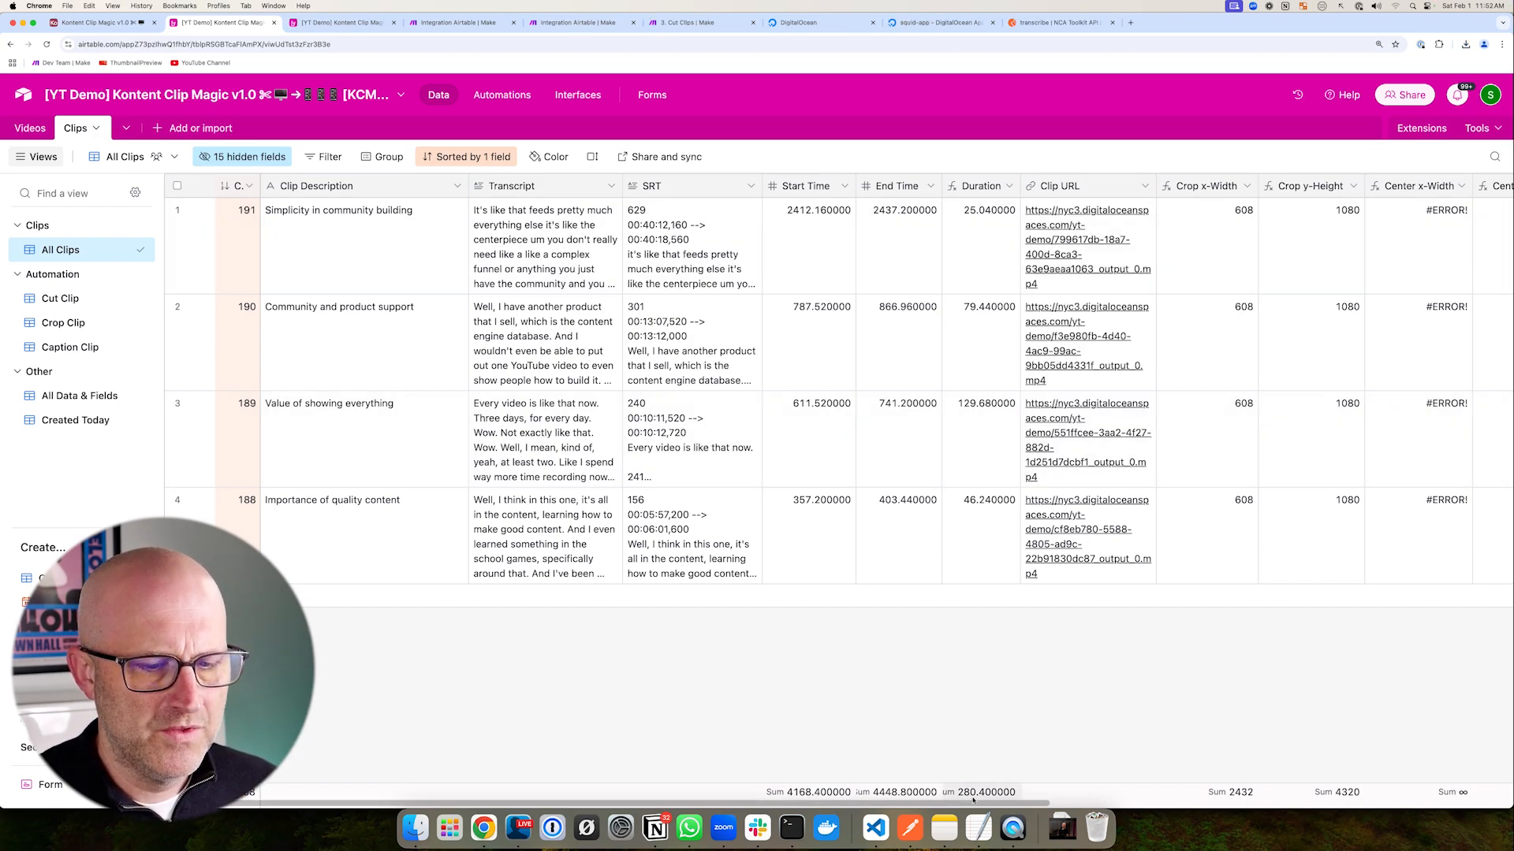
{"action": "left_click_drag", "start_coordinate": [972, 802], "coordinate": [1364, 801]}
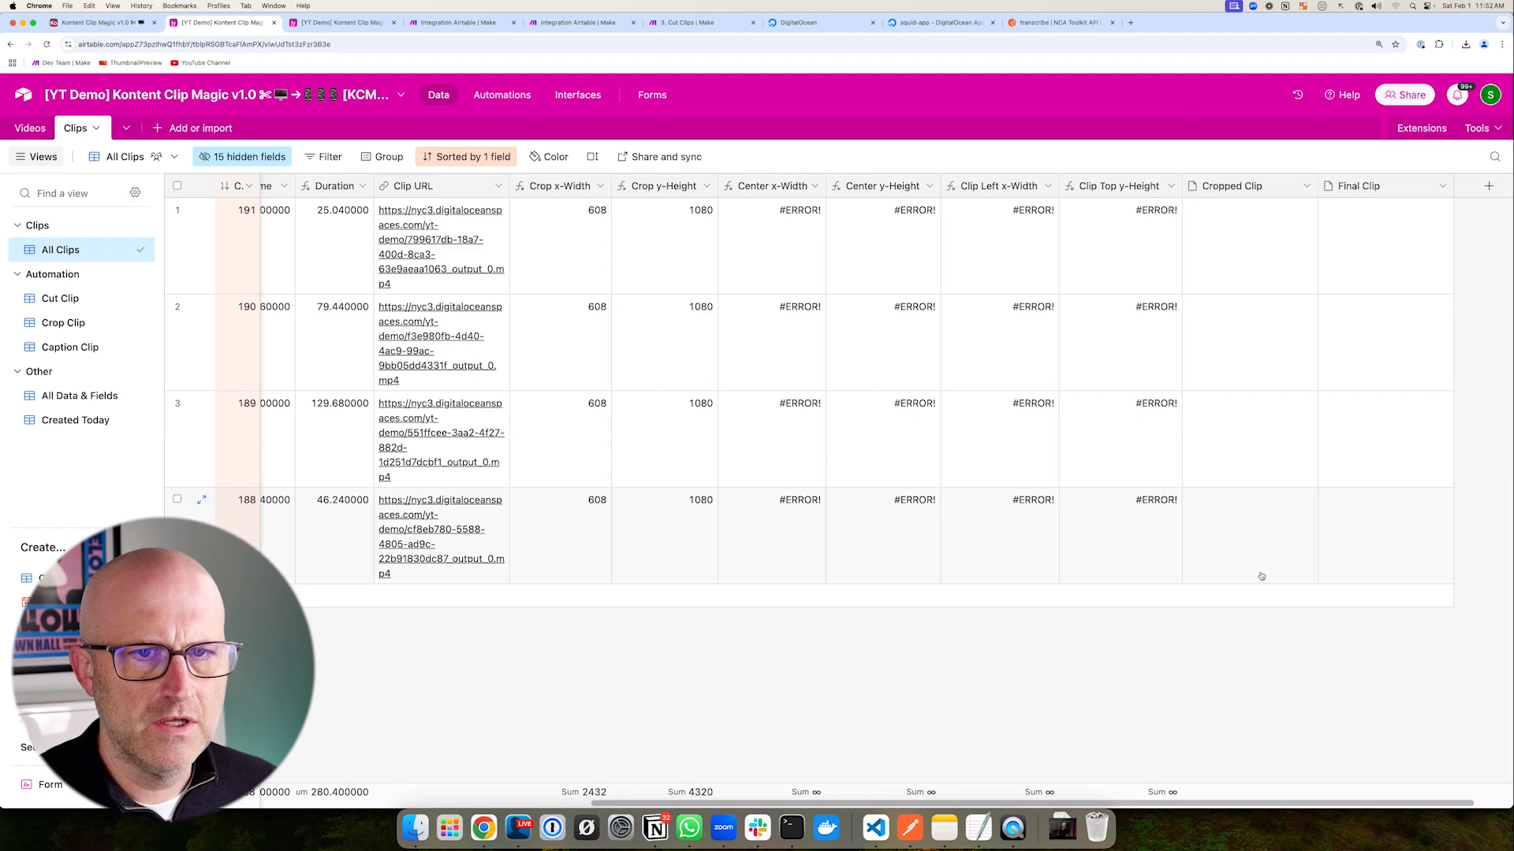
{"action": "left_click_drag", "start_coordinate": [644, 274], "coordinate": [473, 242]}
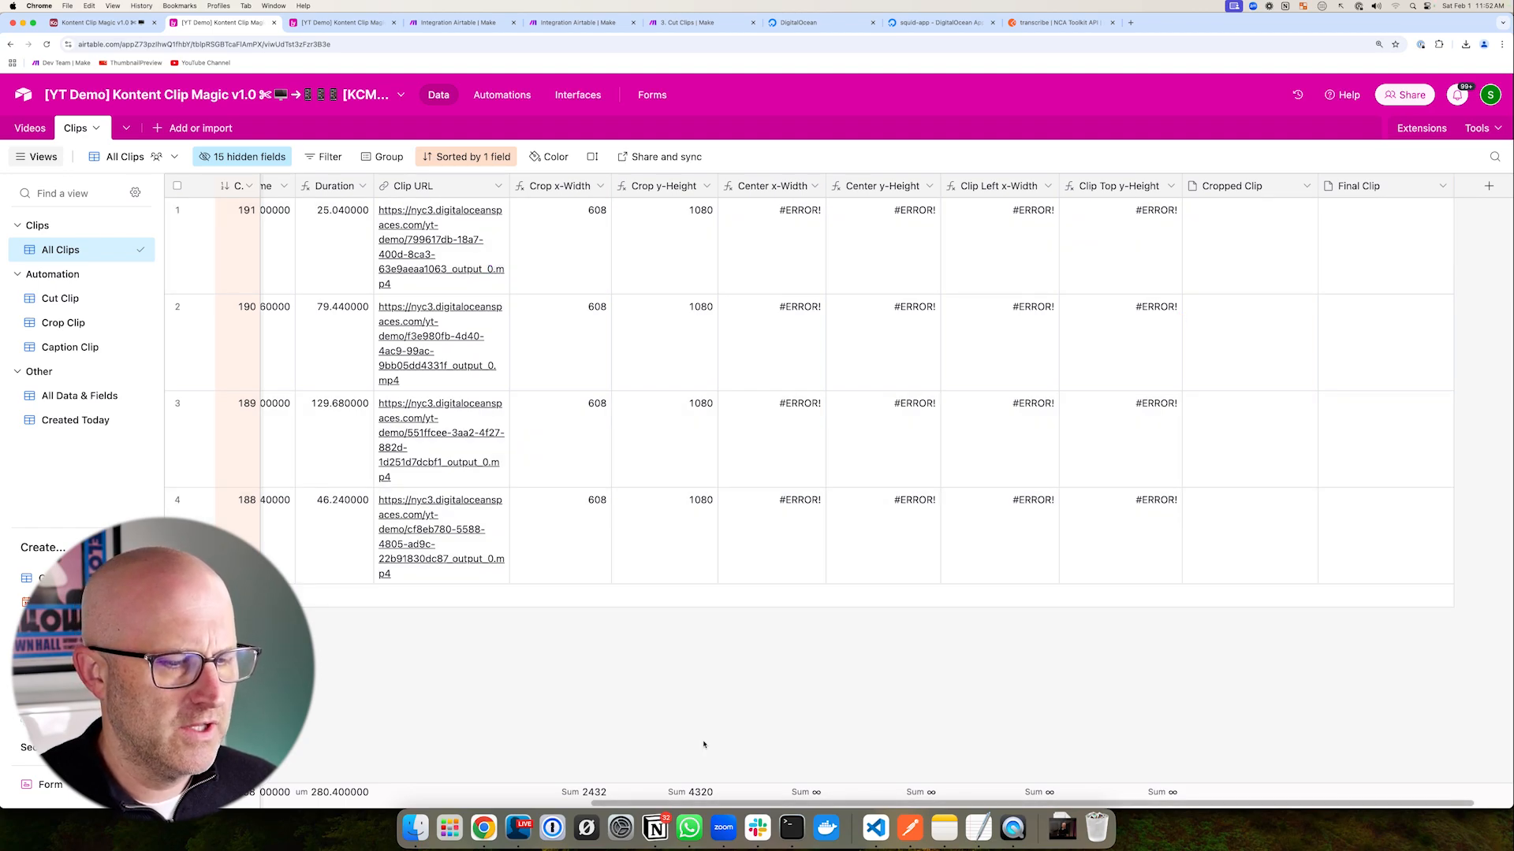
{"action": "left_click", "coordinate": [1012, 828]}
{"action": "mouse_move", "coordinate": [310, 92]}
{"action": "left_mouse_down"}
{"action": "mouse_move", "coordinate": [316, 624]}
{"action": "mouse_move", "coordinate": [603, 623]}
{"action": "mouse_move", "coordinate": [645, 371]}
{"action": "mouse_move", "coordinate": [645, 78]}
{"action": "mouse_move", "coordinate": [544, 82]}
{"action": "left_mouse_up"}
{"action": "mouse_move", "coordinate": [338, 202]}
{"action": "left_mouse_down"}
{"action": "mouse_move", "coordinate": [533, 327]}
{"action": "mouse_move", "coordinate": [777, 327]}
{"action": "left_mouse_up"}
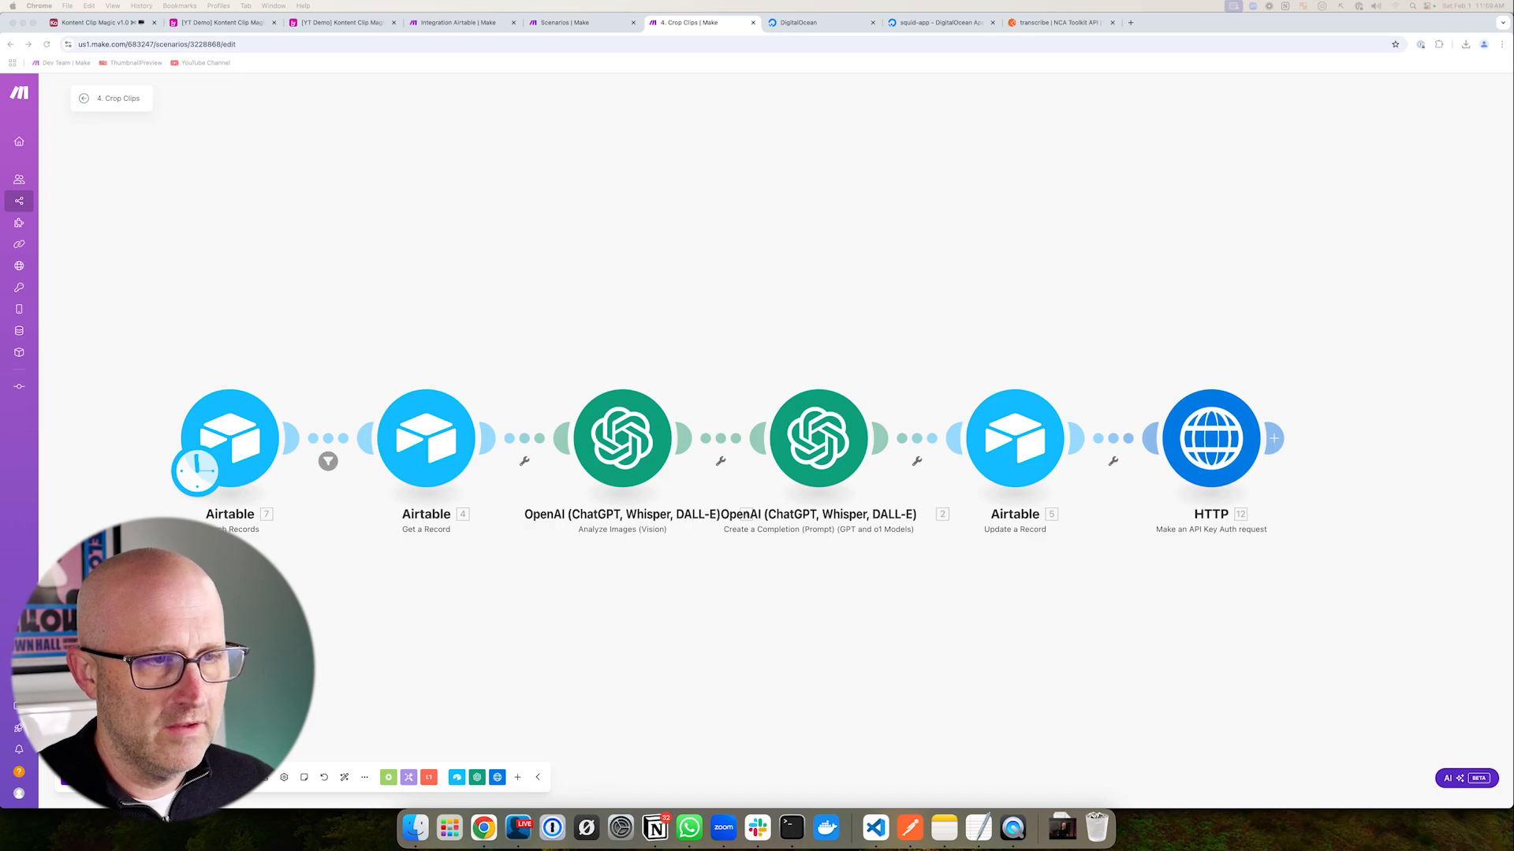
- Sketch the crop layout with the screen pen, adding dividers and arrows to the image-analysis and HTTP modules
{"action": "mouse_move", "coordinate": [577, 118]}
{"action": "left_mouse_down"}
{"action": "mouse_move", "coordinate": [577, 256]}
{"action": "mouse_move", "coordinate": [844, 108]}
{"action": "mouse_move", "coordinate": [940, 244]}
{"action": "mouse_move", "coordinate": [570, 276]}
{"action": "left_mouse_up"}
{"action": "left_click_drag", "start_coordinate": [821, 272], "coordinate": [820, 219]}
{"action": "mouse_move", "coordinate": [815, 128]}
{"action": "left_mouse_down"}
{"action": "mouse_move", "coordinate": [801, 189]}
{"action": "mouse_move", "coordinate": [811, 154]}
{"action": "left_mouse_up"}
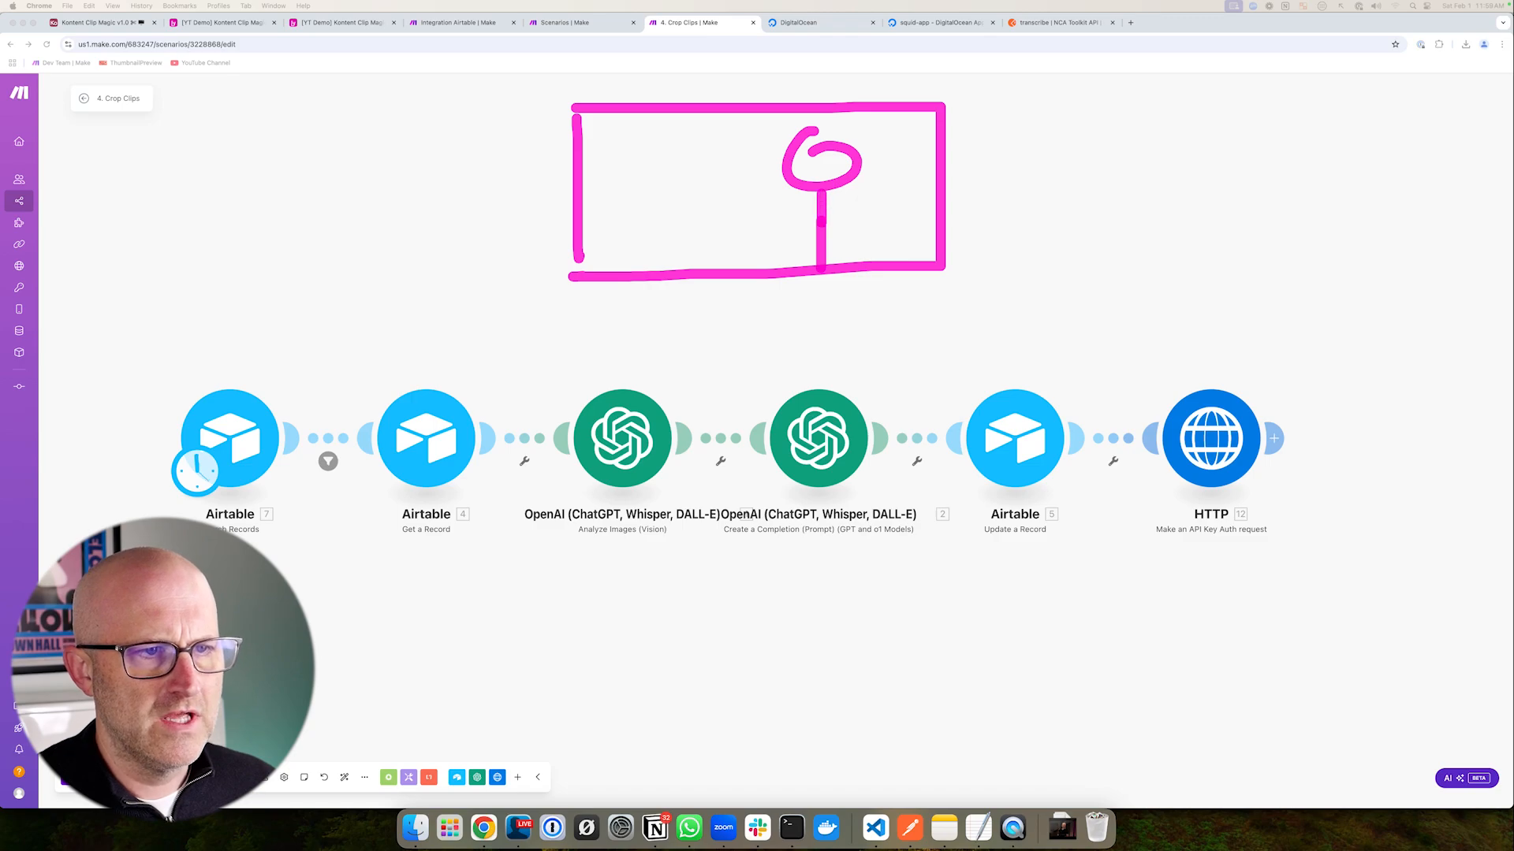
{"action": "left_click_drag", "start_coordinate": [588, 161], "coordinate": [820, 165]}
{"action": "mouse_move", "coordinate": [819, 112]}
{"action": "left_mouse_down"}
{"action": "mouse_move", "coordinate": [820, 168]}
{"action": "mouse_move", "coordinate": [877, 203]}
{"action": "mouse_move", "coordinate": [858, 214]}
{"action": "left_mouse_up"}
{"action": "mouse_move", "coordinate": [889, 181]}
{"action": "left_mouse_down"}
{"action": "mouse_move", "coordinate": [924, 158]}
{"action": "mouse_move", "coordinate": [942, 202]}
{"action": "left_mouse_up"}
{"action": "mouse_move", "coordinate": [566, 361]}
{"action": "left_mouse_down"}
{"action": "mouse_move", "coordinate": [583, 583]}
{"action": "mouse_move", "coordinate": [514, 365]}
{"action": "left_mouse_up"}
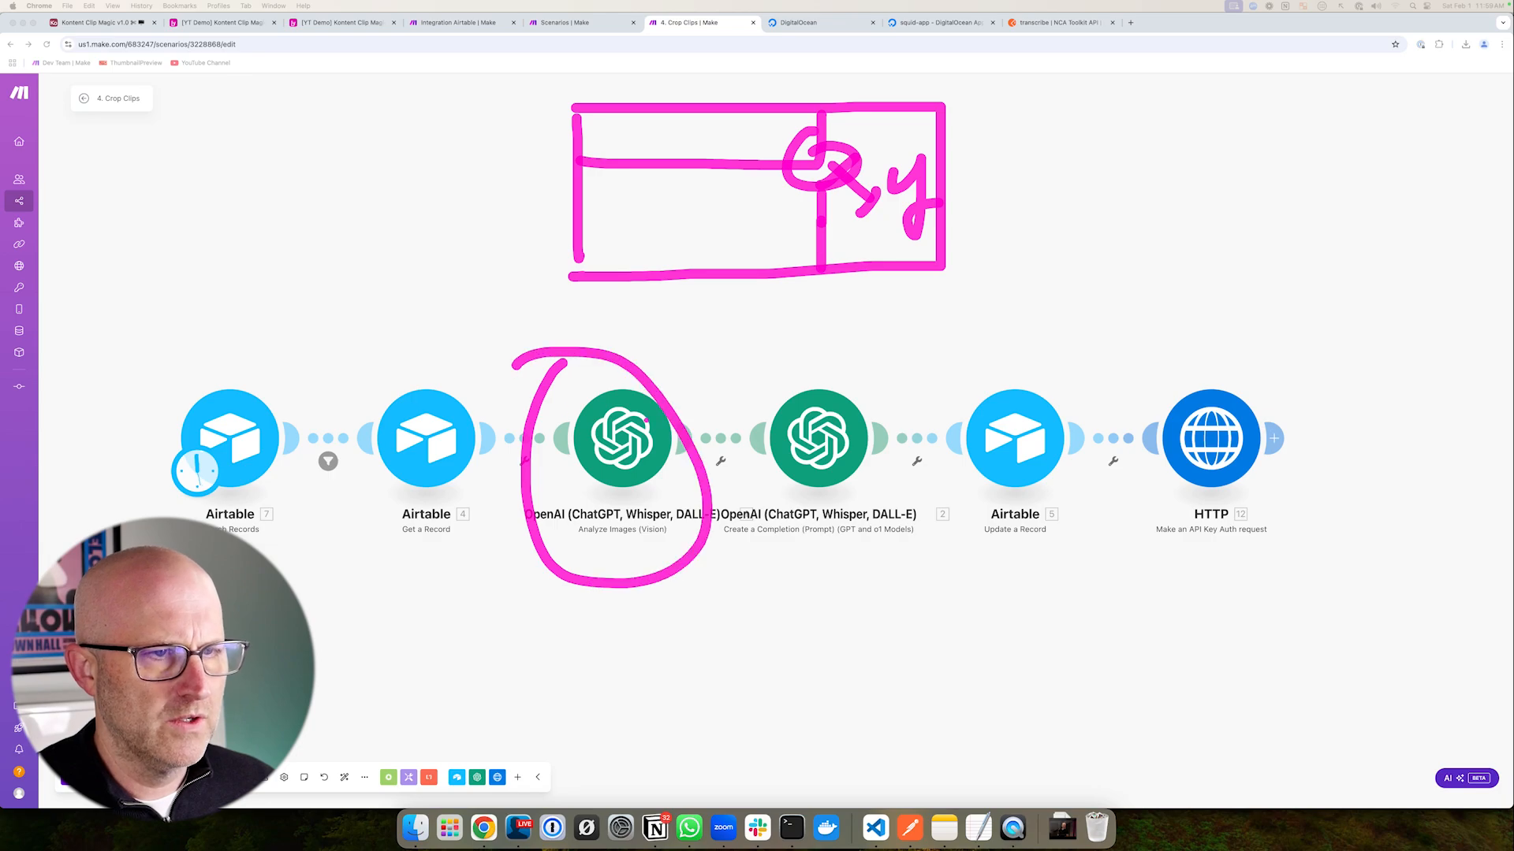
{"action": "mouse_move", "coordinate": [596, 655]}
{"action": "left_mouse_down"}
{"action": "mouse_move", "coordinate": [607, 544]}
{"action": "mouse_move", "coordinate": [623, 557]}
{"action": "left_mouse_up"}
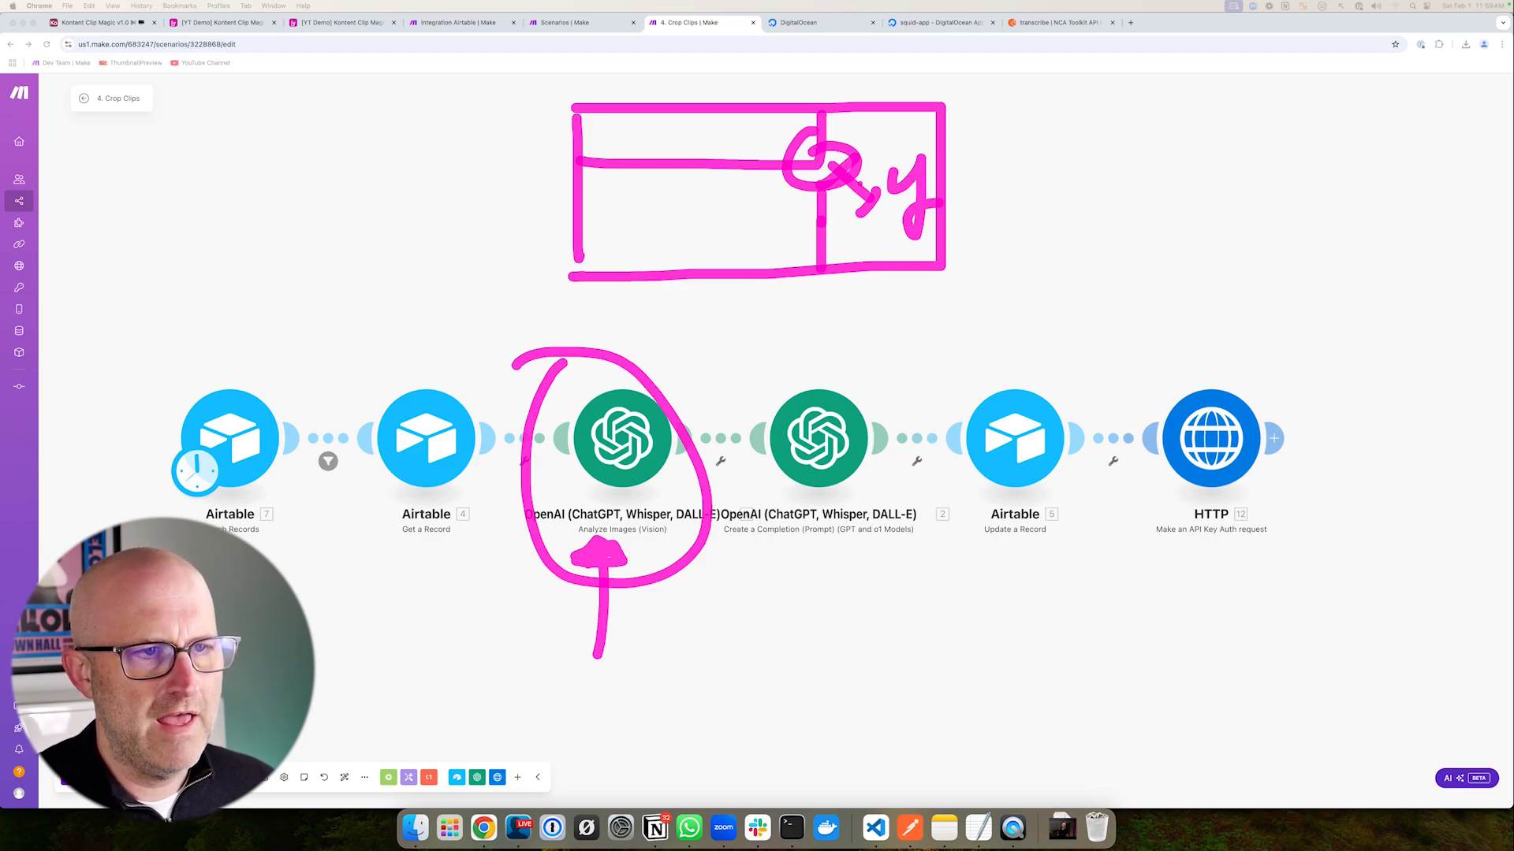
{"action": "left_click_drag", "start_coordinate": [751, 111], "coordinate": [751, 280]}
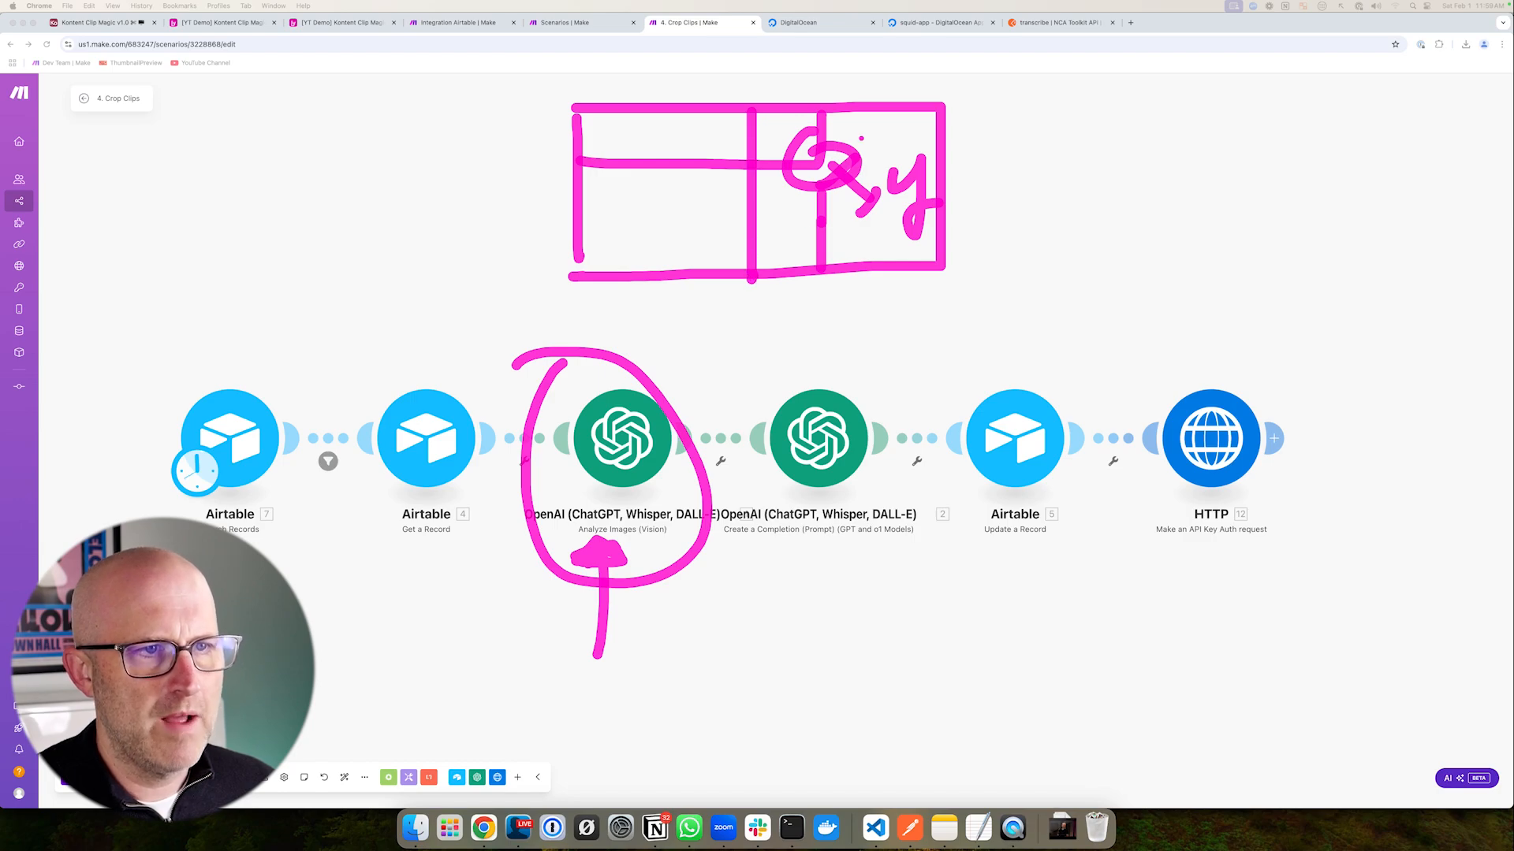
{"action": "left_click_drag", "start_coordinate": [889, 123], "coordinate": [889, 270]}
{"action": "mouse_move", "coordinate": [817, 315]}
{"action": "left_mouse_down"}
{"action": "mouse_move", "coordinate": [714, 345]}
{"action": "mouse_move", "coordinate": [733, 369]}
{"action": "left_mouse_up"}
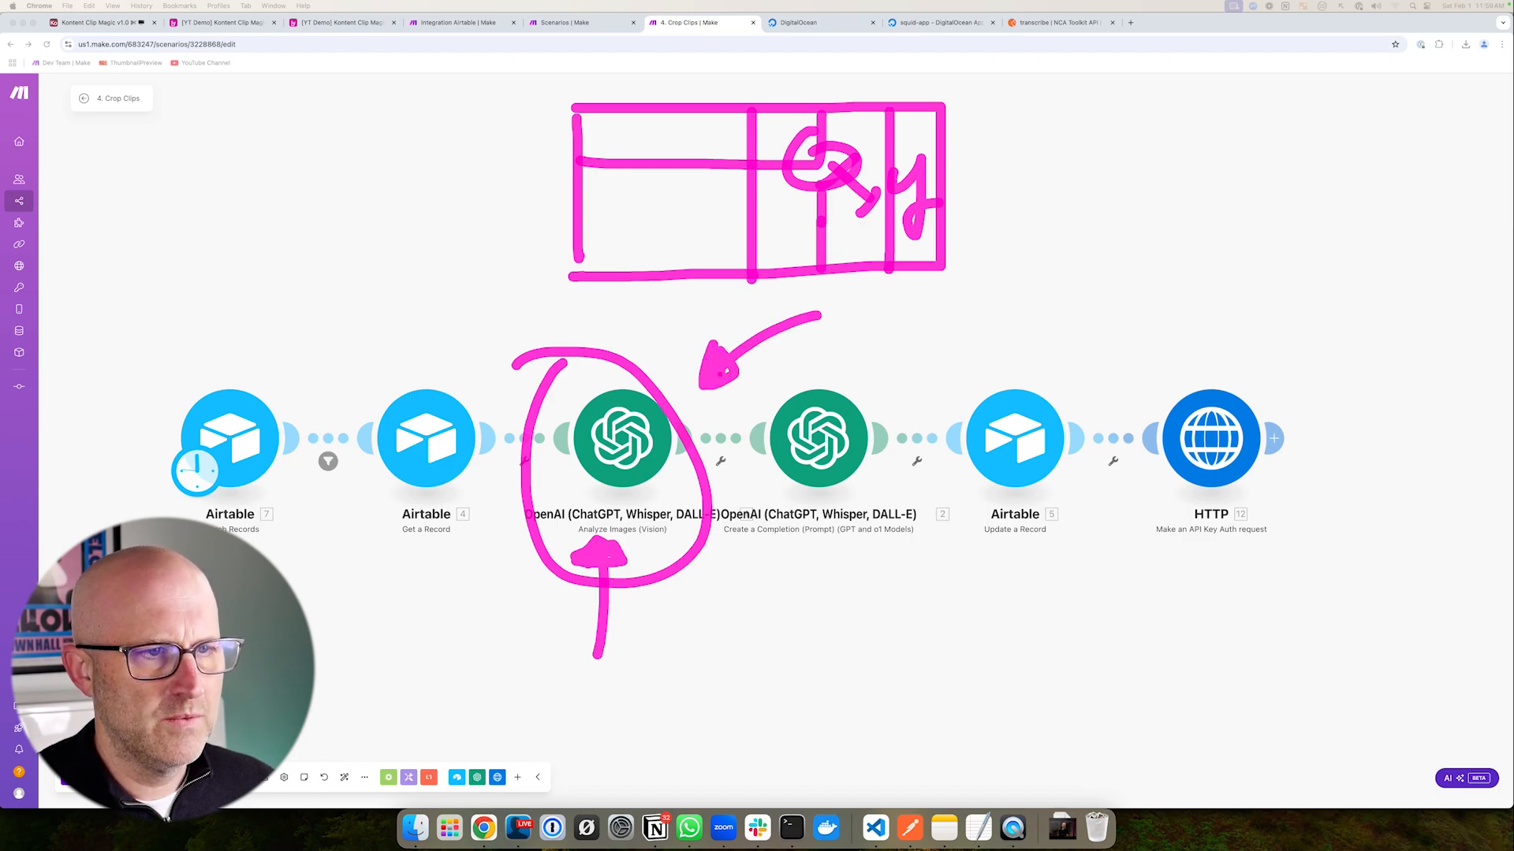
{"action": "mouse_move", "coordinate": [1037, 313]}
{"action": "left_mouse_down"}
{"action": "mouse_move", "coordinate": [1180, 388]}
{"action": "mouse_move", "coordinate": [1135, 386]}
{"action": "left_mouse_up"}
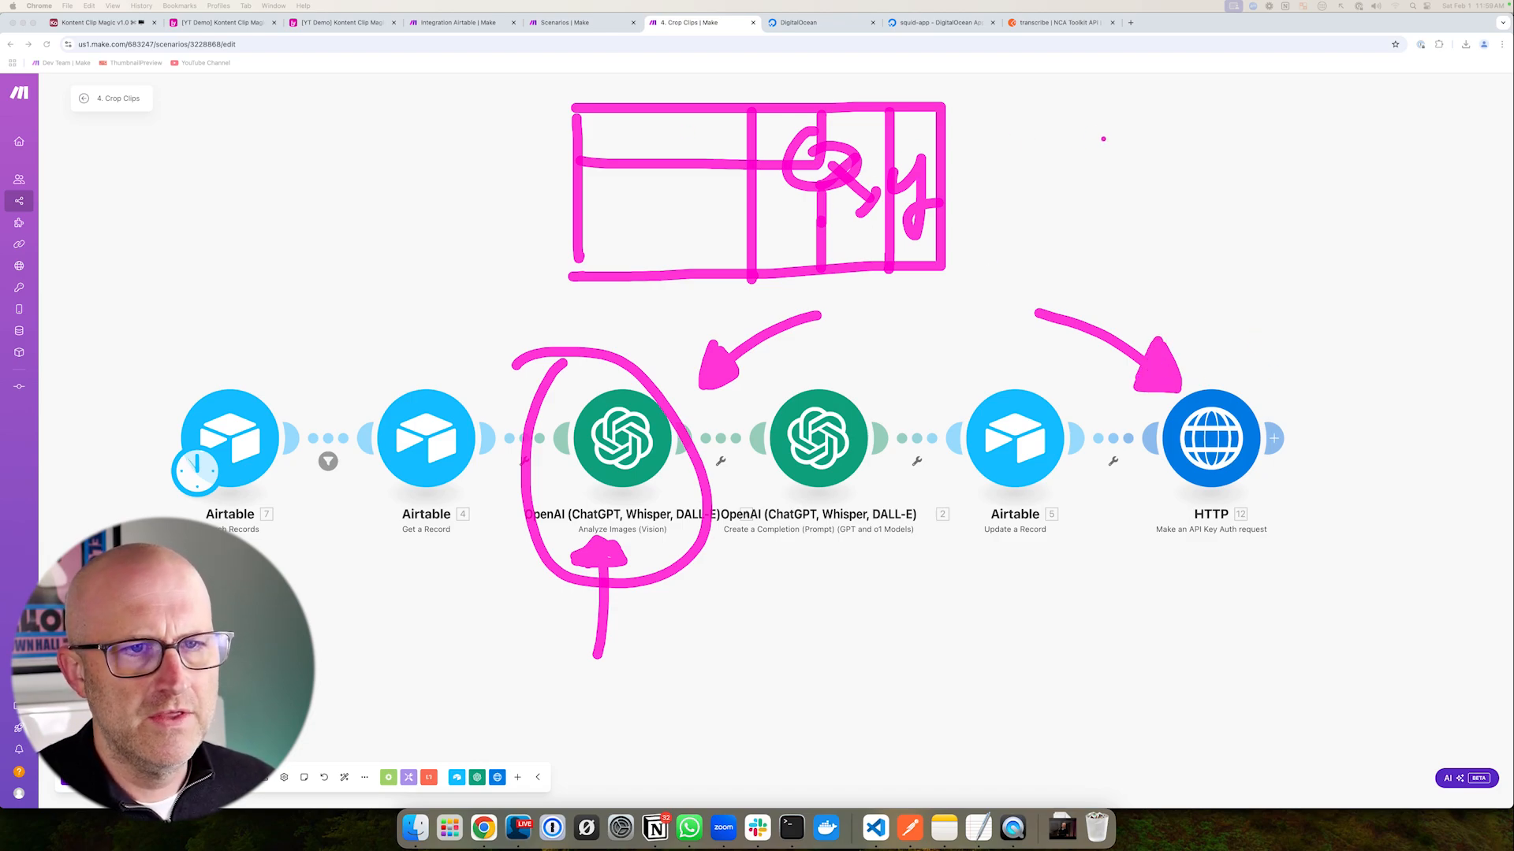
- Label the source frame as 1920x1080 and mark its 1080 height beside the sketch
{"action": "left_click_drag", "start_coordinate": [1095, 99], "coordinate": [1096, 156]}
{"action": "left_click_drag", "start_coordinate": [1143, 106], "coordinate": [1149, 156]}
{"action": "mouse_move", "coordinate": [1157, 114]}
{"action": "left_mouse_down"}
{"action": "mouse_move", "coordinate": [1187, 112]}
{"action": "mouse_move", "coordinate": [1206, 150]}
{"action": "mouse_move", "coordinate": [1224, 120]}
{"action": "mouse_move", "coordinate": [1280, 154]}
{"action": "mouse_move", "coordinate": [1258, 155]}
{"action": "left_mouse_up"}
{"action": "left_click", "coordinate": [1225, 117]}
{"action": "left_click_drag", "start_coordinate": [1304, 102], "coordinate": [1307, 147]}
{"action": "left_click_drag", "start_coordinate": [1340, 109], "coordinate": [1381, 101]}
{"action": "left_click_drag", "start_coordinate": [1423, 100], "coordinate": [1411, 126]}
{"action": "mouse_move", "coordinate": [475, 110]}
{"action": "left_mouse_down"}
{"action": "mouse_move", "coordinate": [544, 109]}
{"action": "mouse_move", "coordinate": [497, 290]}
{"action": "mouse_move", "coordinate": [530, 290]}
{"action": "left_mouse_up"}
{"action": "mouse_move", "coordinate": [323, 158]}
{"action": "left_mouse_down"}
{"action": "mouse_move", "coordinate": [315, 222]}
{"action": "mouse_move", "coordinate": [350, 167]}
{"action": "mouse_move", "coordinate": [408, 165]}
{"action": "left_mouse_up"}
{"action": "left_click_drag", "start_coordinate": [477, 167], "coordinate": [473, 168]}
{"action": "left_click_drag", "start_coordinate": [1299, 201], "coordinate": [1299, 408]}
- Sketch the vertical output frame labelled 1920 high, then clear all the annotations
{"action": "mouse_move", "coordinate": [1295, 199]}
{"action": "left_mouse_down"}
{"action": "mouse_move", "coordinate": [1417, 236]}
{"action": "mouse_move", "coordinate": [1340, 398]}
{"action": "mouse_move", "coordinate": [1305, 406]}
{"action": "left_mouse_up"}
{"action": "left_click", "coordinate": [1185, 220]}
{"action": "mouse_move", "coordinate": [1143, 223]}
{"action": "left_mouse_down"}
{"action": "mouse_move", "coordinate": [1148, 271]}
{"action": "mouse_move", "coordinate": [1180, 271]}
{"action": "left_mouse_up"}
{"action": "left_click_drag", "start_coordinate": [1196, 230], "coordinate": [1229, 263]}
{"action": "left_click_drag", "start_coordinate": [1253, 229], "coordinate": [1252, 233]}
{"action": "mouse_move", "coordinate": [1251, 199]}
{"action": "left_mouse_down"}
{"action": "mouse_move", "coordinate": [1280, 200]}
{"action": "mouse_move", "coordinate": [1263, 409]}
{"action": "left_mouse_up"}
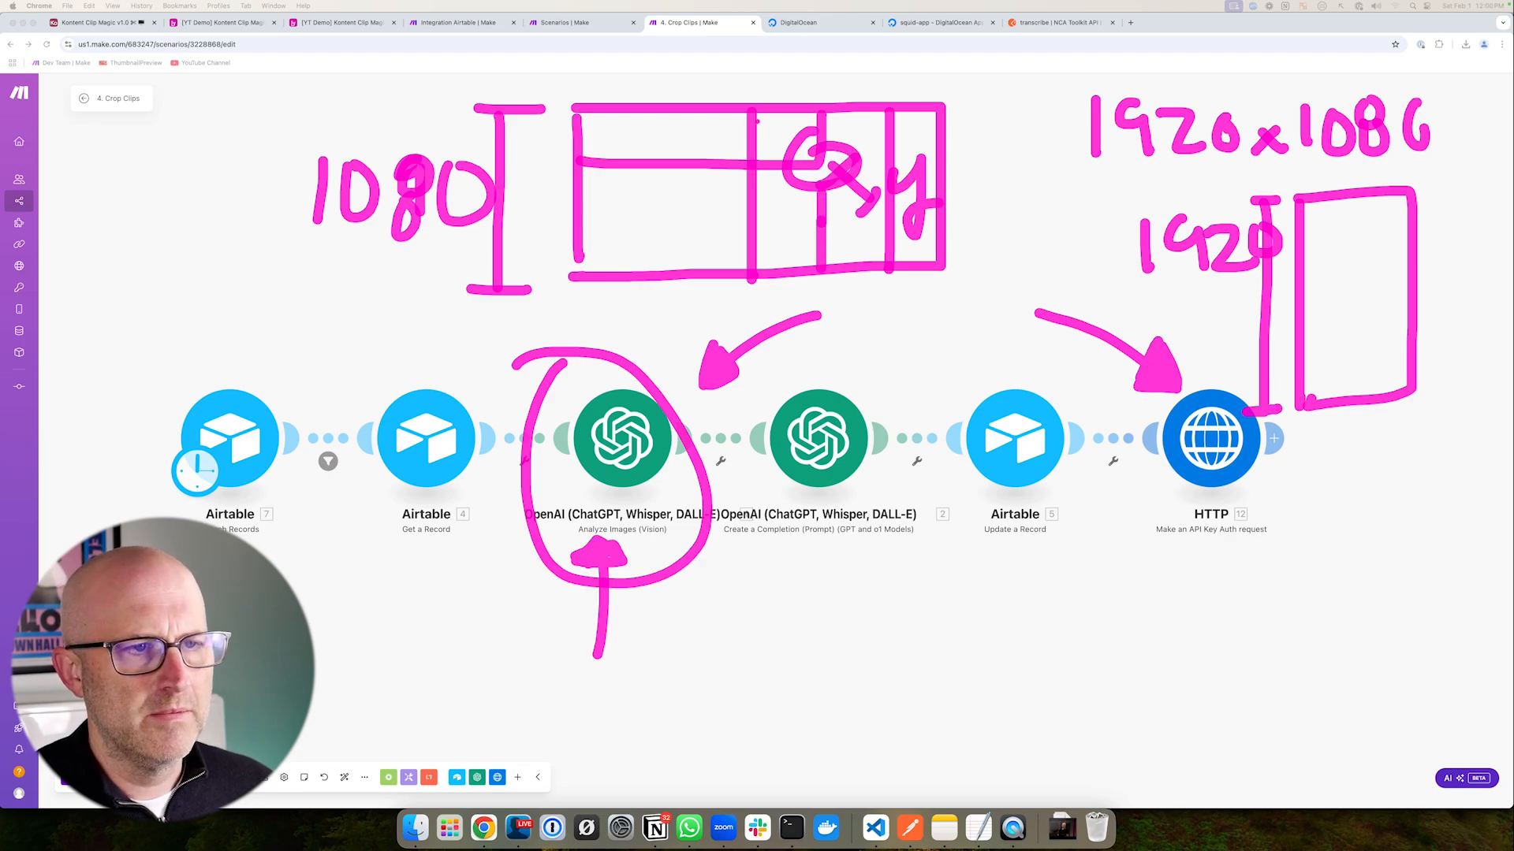
{"action": "mouse_move", "coordinate": [753, 311]}
{"action": "left_mouse_down"}
{"action": "mouse_move", "coordinate": [753, 348]}
{"action": "mouse_move", "coordinate": [977, 349]}
{"action": "mouse_move", "coordinate": [979, 104]}
{"action": "mouse_move", "coordinate": [881, 101]}
{"action": "left_mouse_up"}
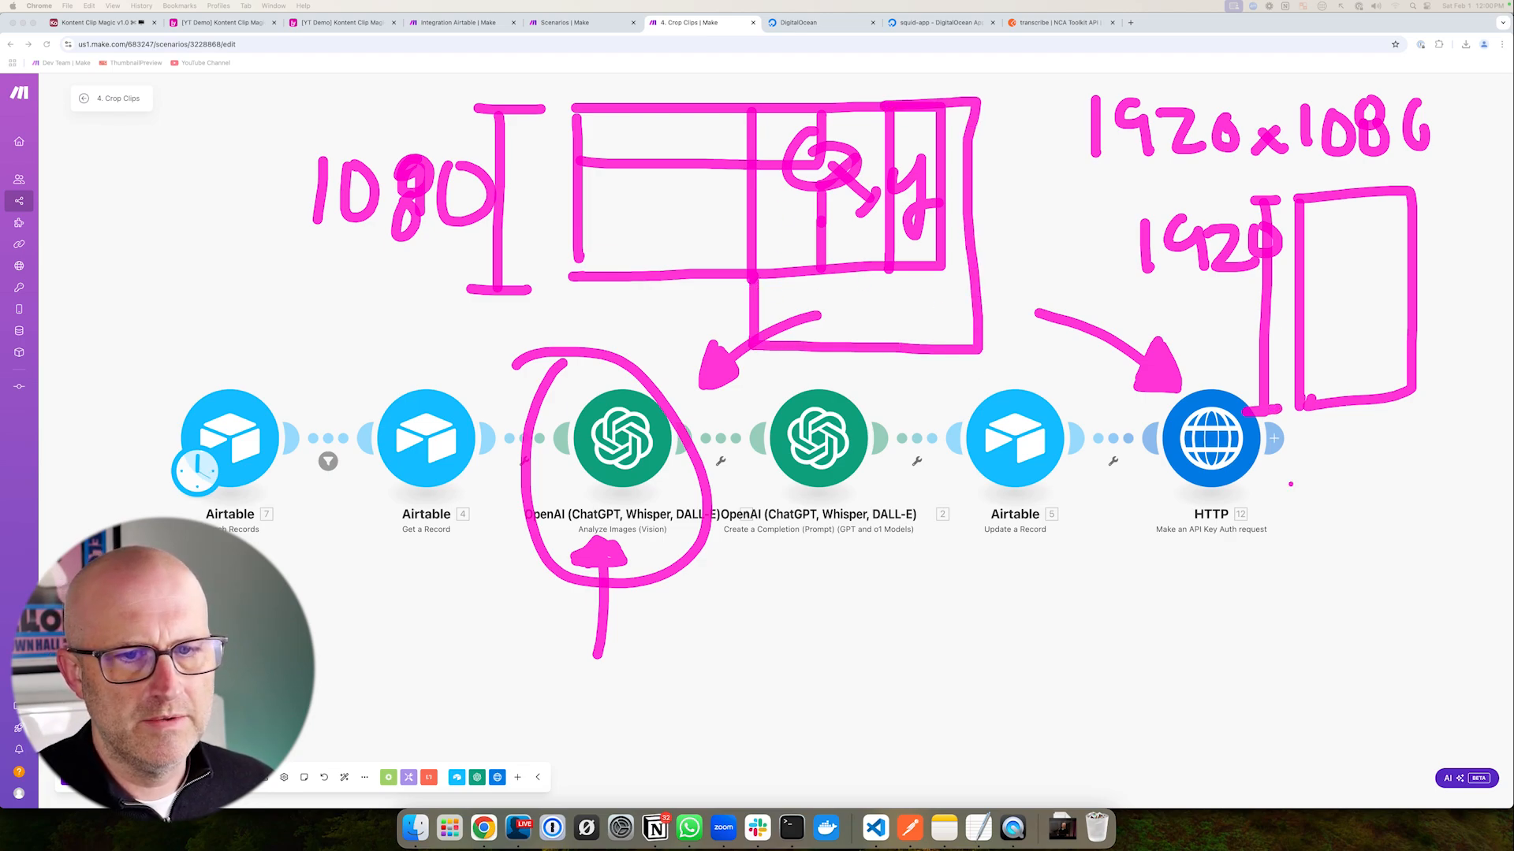
{"action": "mouse_move", "coordinate": [1397, 527]}
{"action": "left_mouse_down"}
{"action": "mouse_move", "coordinate": [1353, 461]}
{"action": "mouse_move", "coordinate": [1373, 465]}
{"action": "left_mouse_up"}
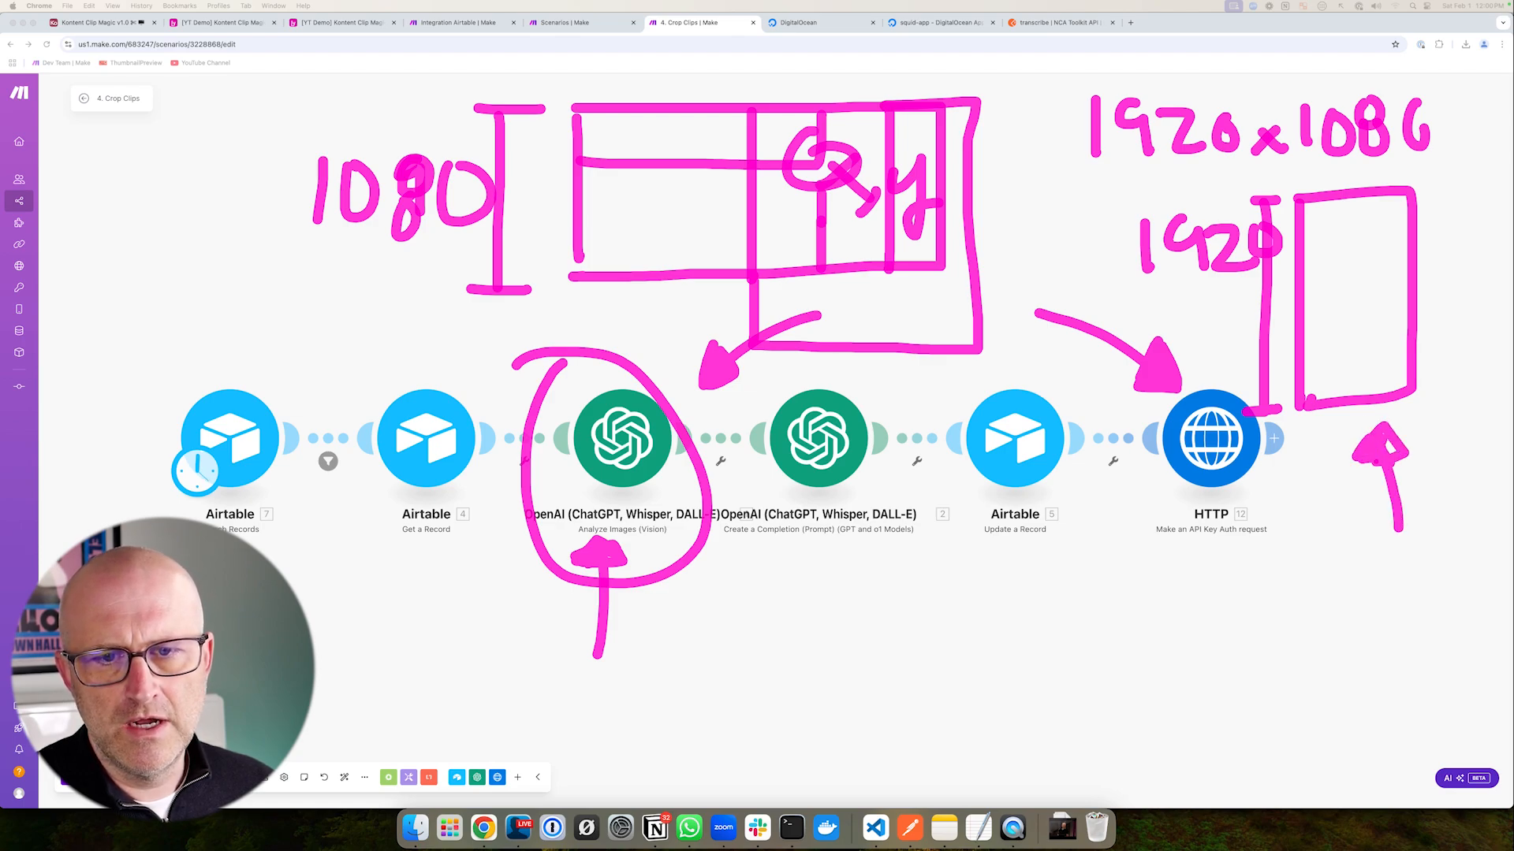
{"action": "key", "text": "Escape"}
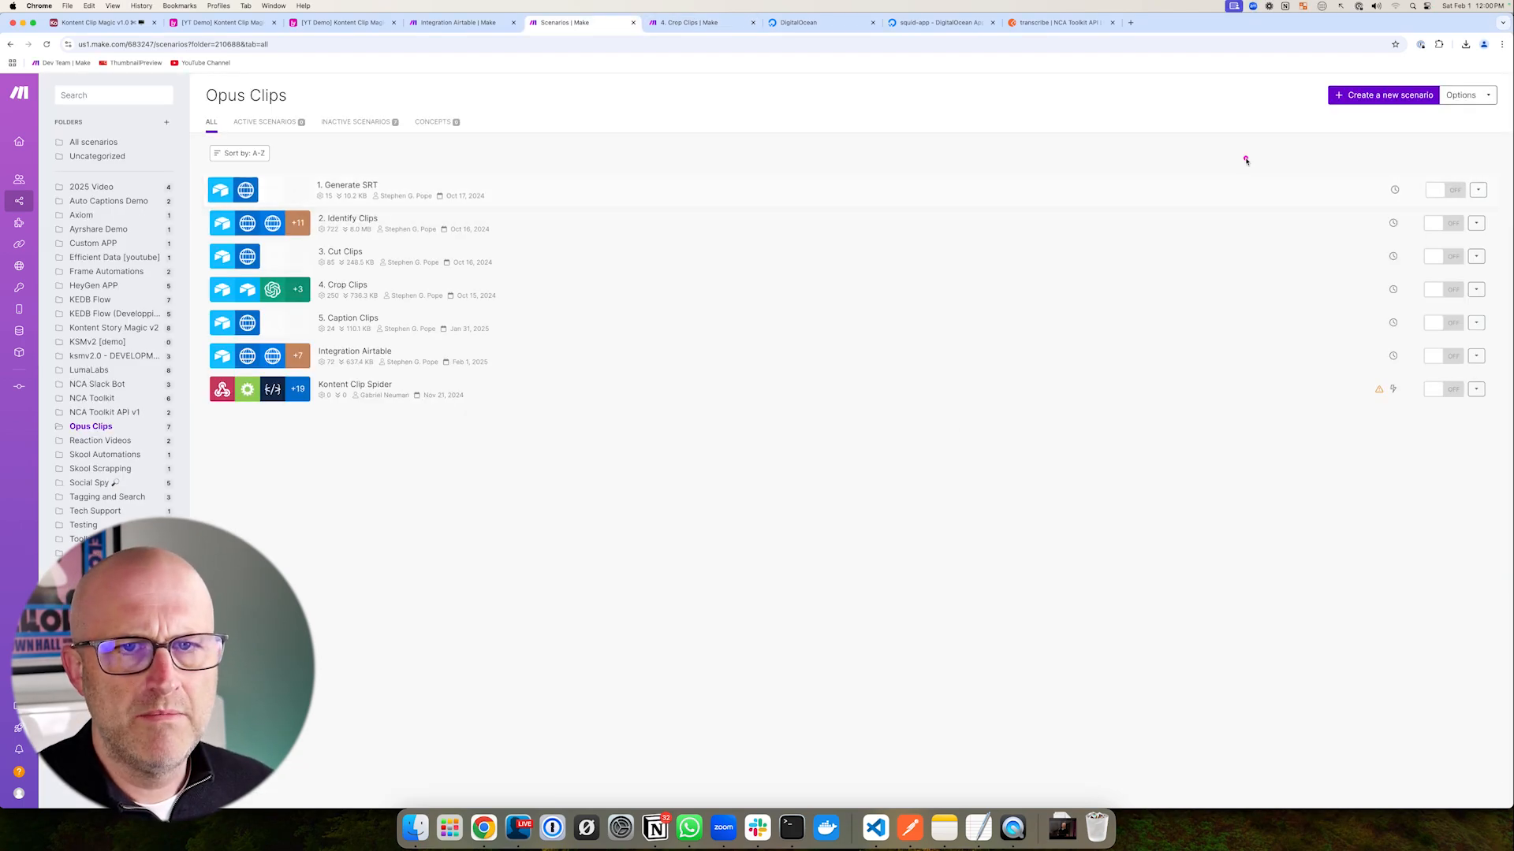
- Start a new scenario, then bring up the Airtable Clips table and its hidden fields list
{"action": "left_click", "coordinate": [1357, 98]}
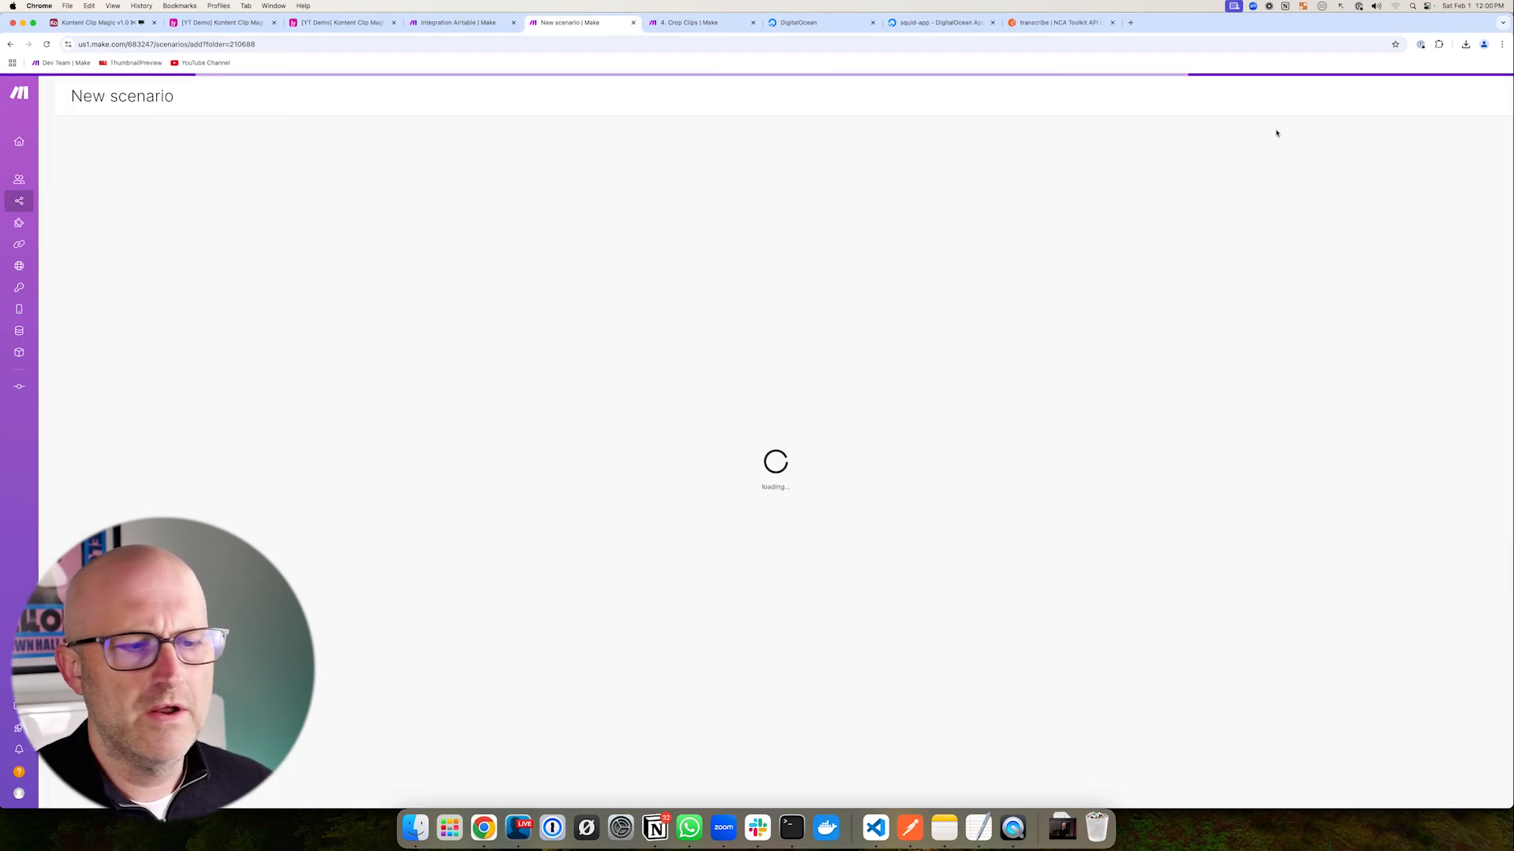
{"action": "left_click", "coordinate": [344, 23]}
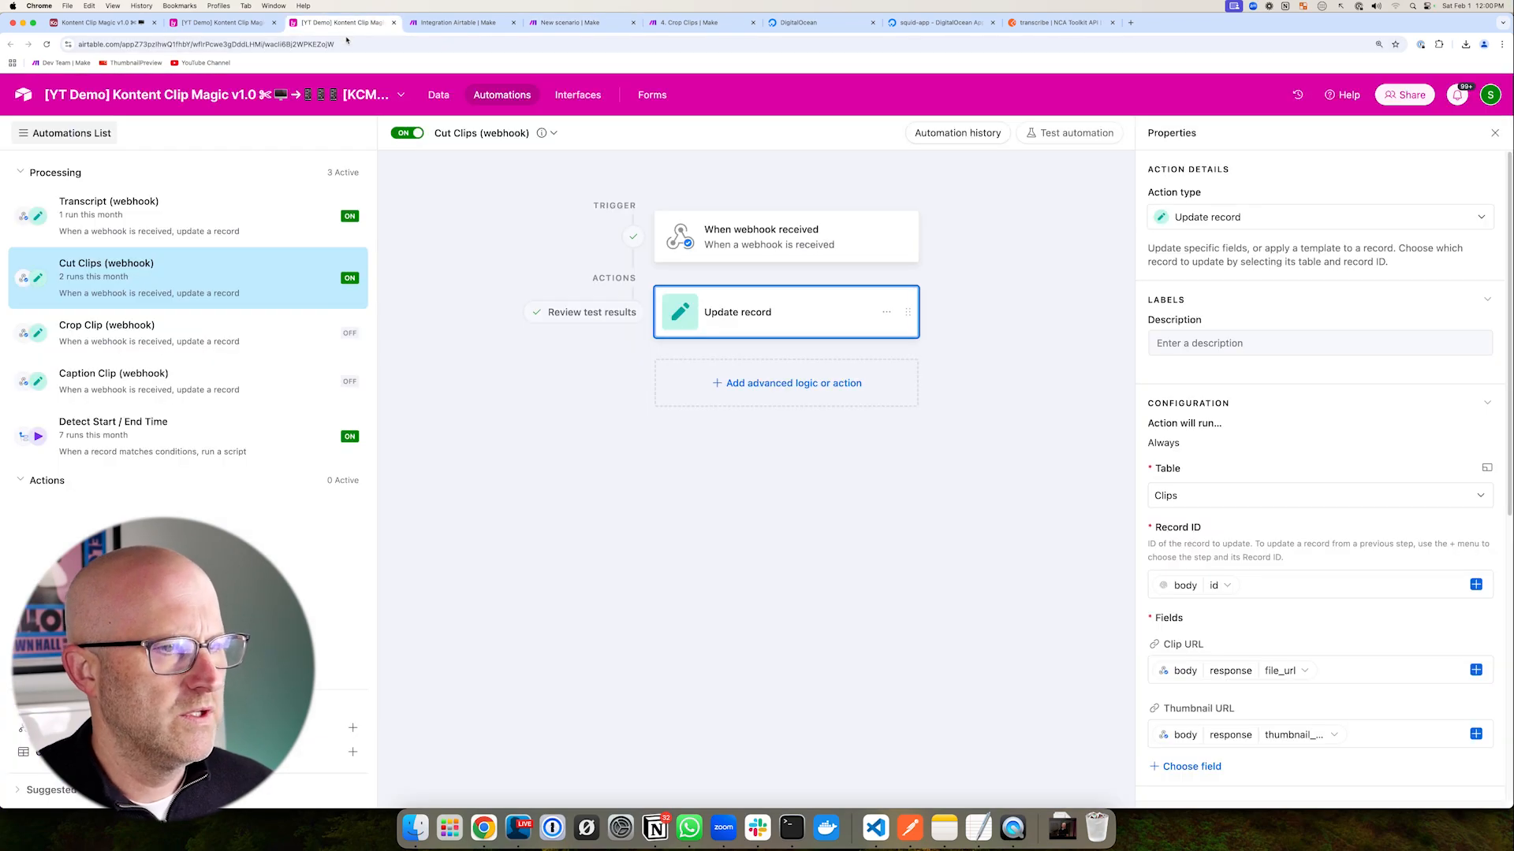
{"action": "left_click", "coordinate": [425, 97]}
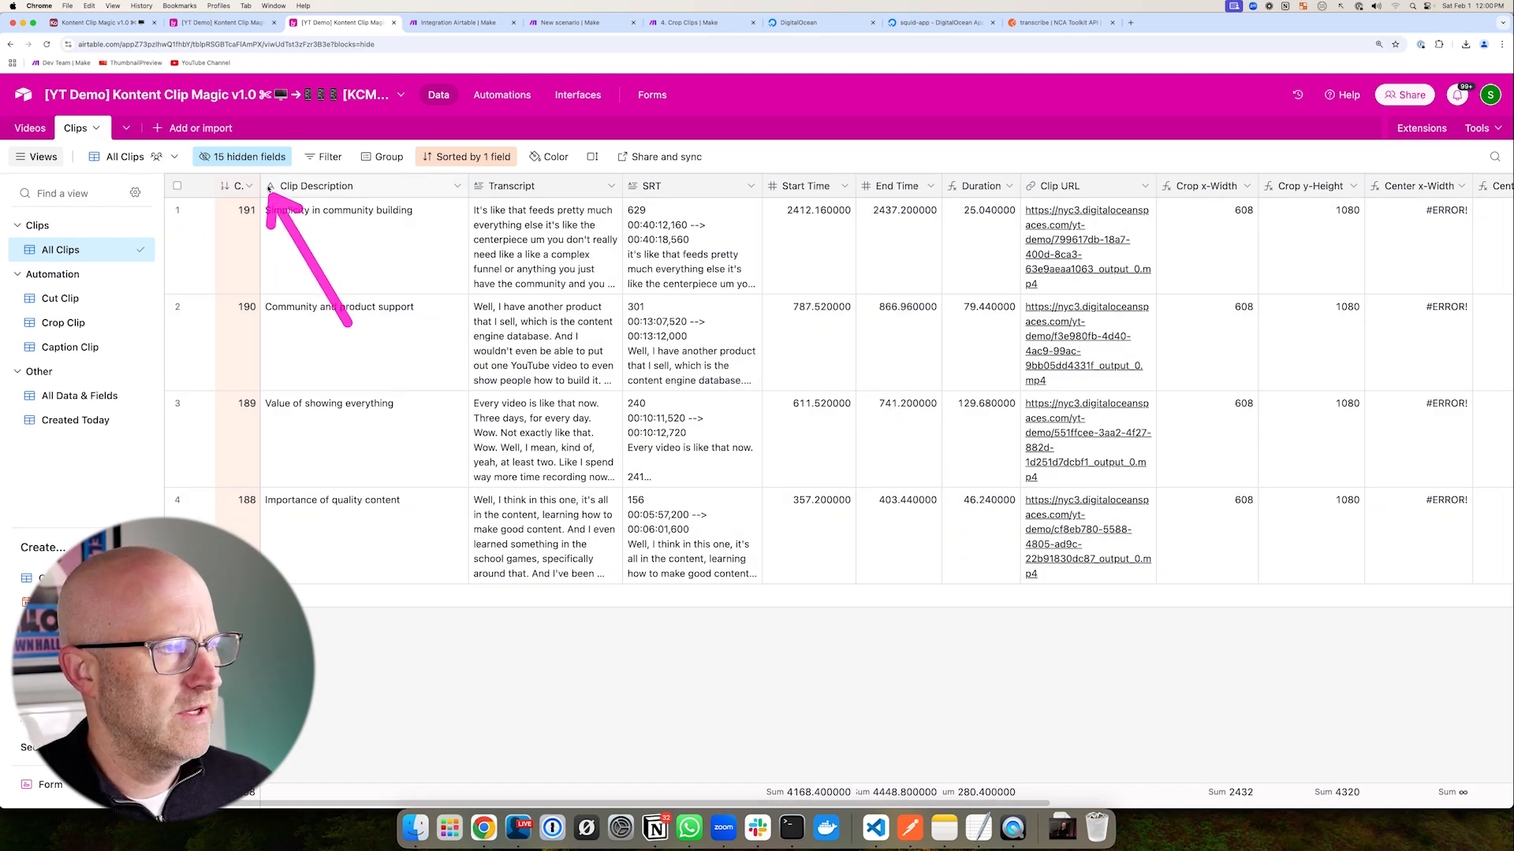
{"action": "left_click", "coordinate": [242, 156]}
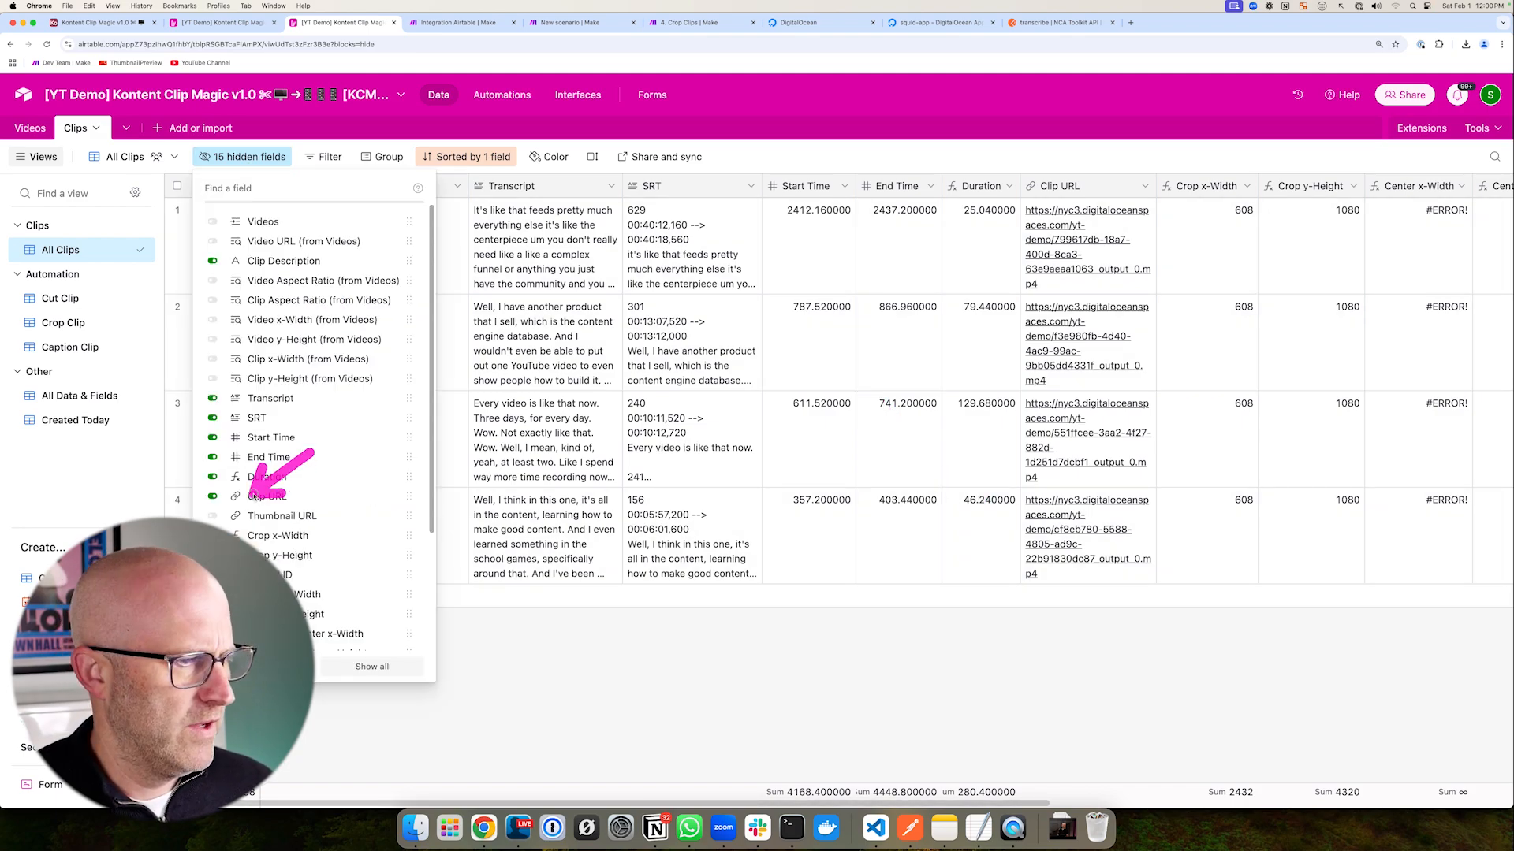
- Unhide the Thumbnail URL field in the Clips grid
{"action": "left_click", "coordinate": [213, 517]}
{"action": "left_click", "coordinate": [694, 694]}
{"action": "left_click_drag", "start_coordinate": [903, 805], "coordinate": [1101, 805]}
{"action": "left_click_drag", "start_coordinate": [659, 386], "coordinate": [786, 285]}
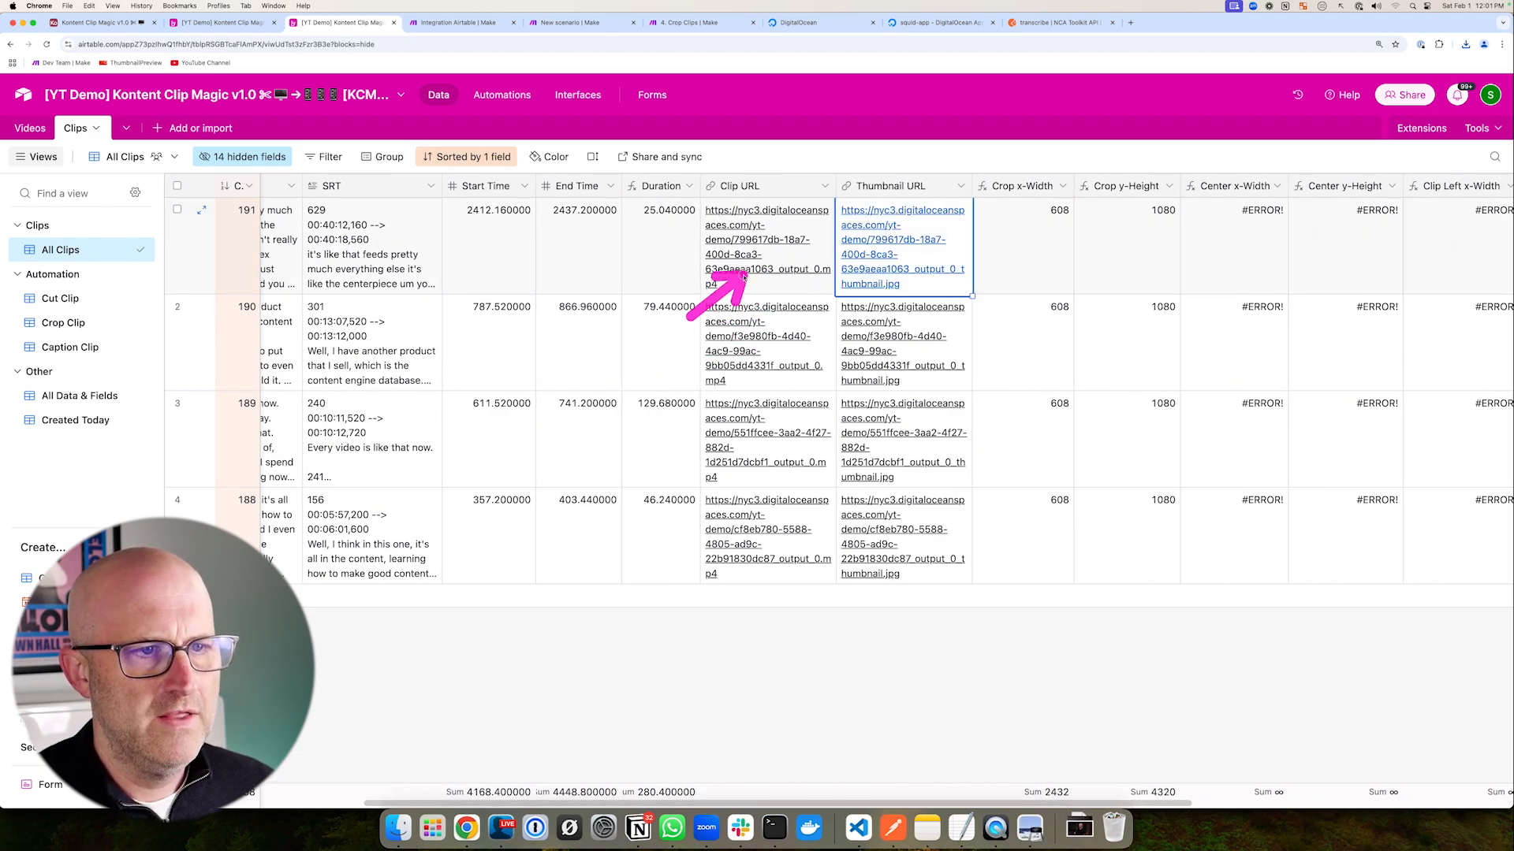
- Open a downloaded thumbnail and mark the crop origin x, y on it
{"action": "left_click", "coordinate": [1465, 45]}
{"action": "left_click", "coordinate": [1391, 91]}
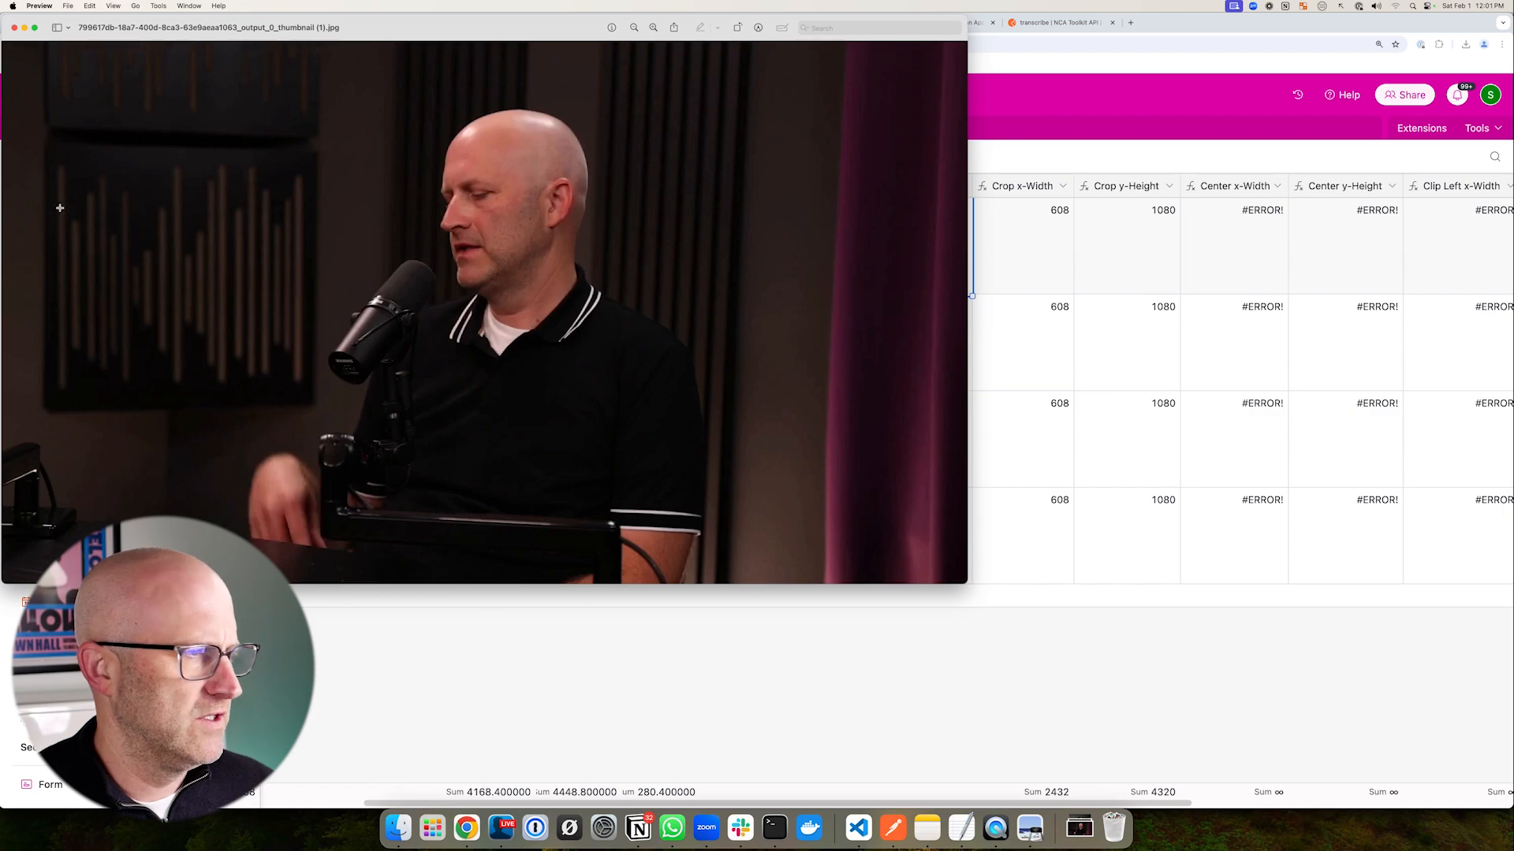
{"action": "mouse_move", "coordinate": [7, 192]}
{"action": "left_mouse_down"}
{"action": "mouse_move", "coordinate": [429, 197]}
{"action": "mouse_move", "coordinate": [516, 98]}
{"action": "mouse_move", "coordinate": [518, 57]}
{"action": "left_mouse_up"}
{"action": "left_click_drag", "start_coordinate": [574, 157], "coordinate": [526, 230]}
{"action": "left_click_drag", "start_coordinate": [528, 189], "coordinate": [593, 240]}
{"action": "left_click_drag", "start_coordinate": [608, 226], "coordinate": [599, 265]}
{"action": "mouse_move", "coordinate": [626, 201]}
{"action": "left_mouse_down"}
{"action": "mouse_move", "coordinate": [676, 307]}
{"action": "mouse_move", "coordinate": [734, 250]}
{"action": "left_mouse_up"}
{"action": "left_click_drag", "start_coordinate": [795, 122], "coordinate": [597, 124]}
{"action": "mouse_move", "coordinate": [597, 124]}
{"action": "left_mouse_down"}
{"action": "mouse_move", "coordinate": [623, 106]}
{"action": "mouse_move", "coordinate": [659, 142]}
{"action": "left_mouse_up"}
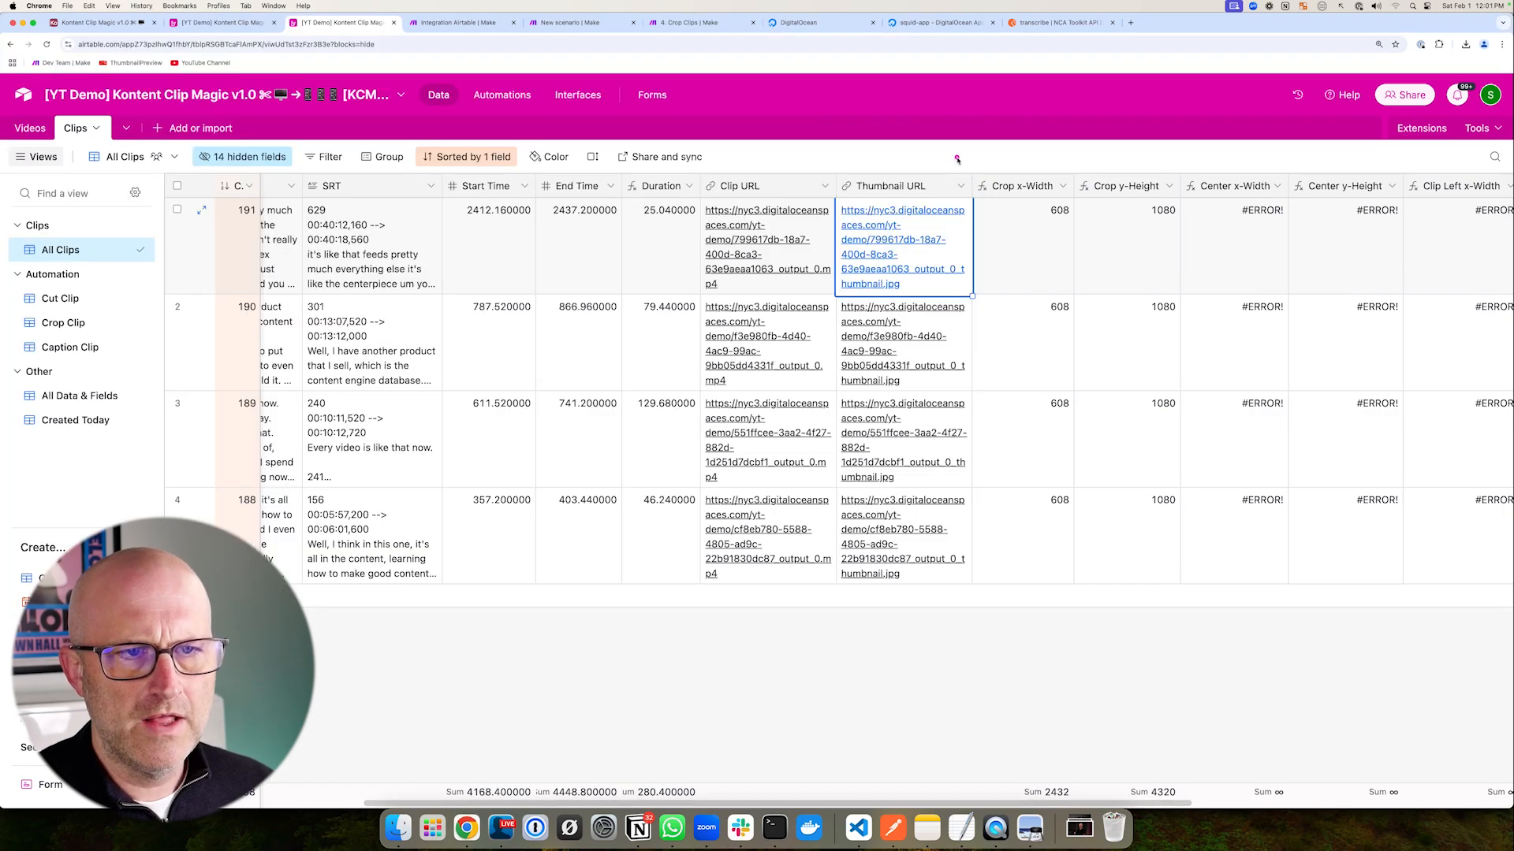
{"action": "mouse_move", "coordinate": [956, 158]}
{"action": "left_mouse_down"}
{"action": "mouse_move", "coordinate": [1435, 531]}
{"action": "mouse_move", "coordinate": [1510, 631]}
{"action": "mouse_move", "coordinate": [1393, 542]}
{"action": "left_mouse_up"}
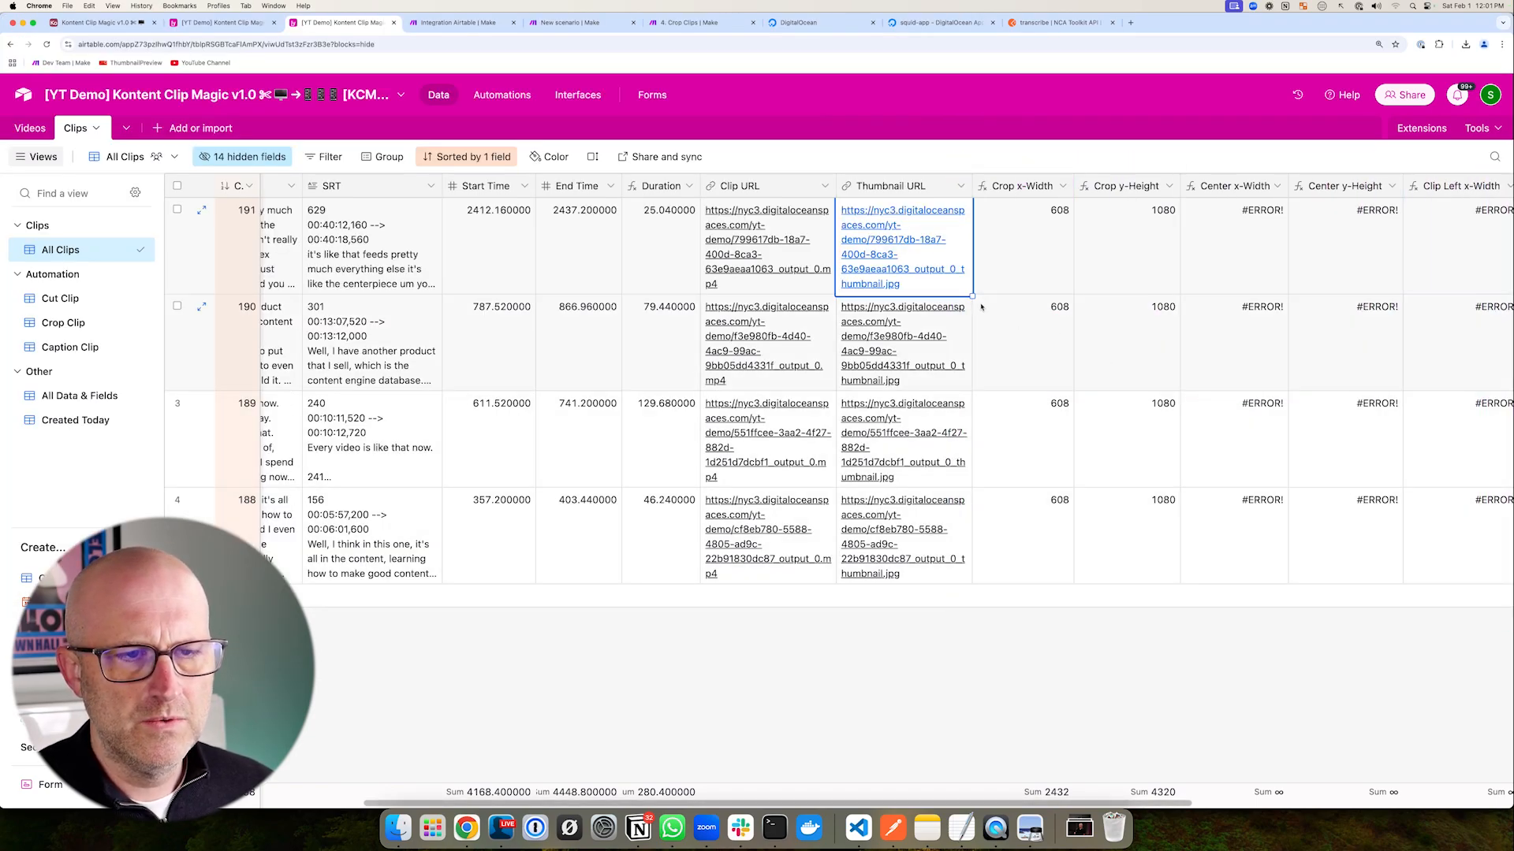
- Sketch a crop frame with x and y offsets over row 4's thumbnail
{"action": "mouse_move", "coordinate": [580, 511]}
{"action": "left_mouse_down"}
{"action": "mouse_move", "coordinate": [584, 731]}
{"action": "mouse_move", "coordinate": [709, 508]}
{"action": "mouse_move", "coordinate": [967, 611]}
{"action": "mouse_move", "coordinate": [569, 735]}
{"action": "left_mouse_up"}
{"action": "left_click_drag", "start_coordinate": [935, 549], "coordinate": [938, 547]}
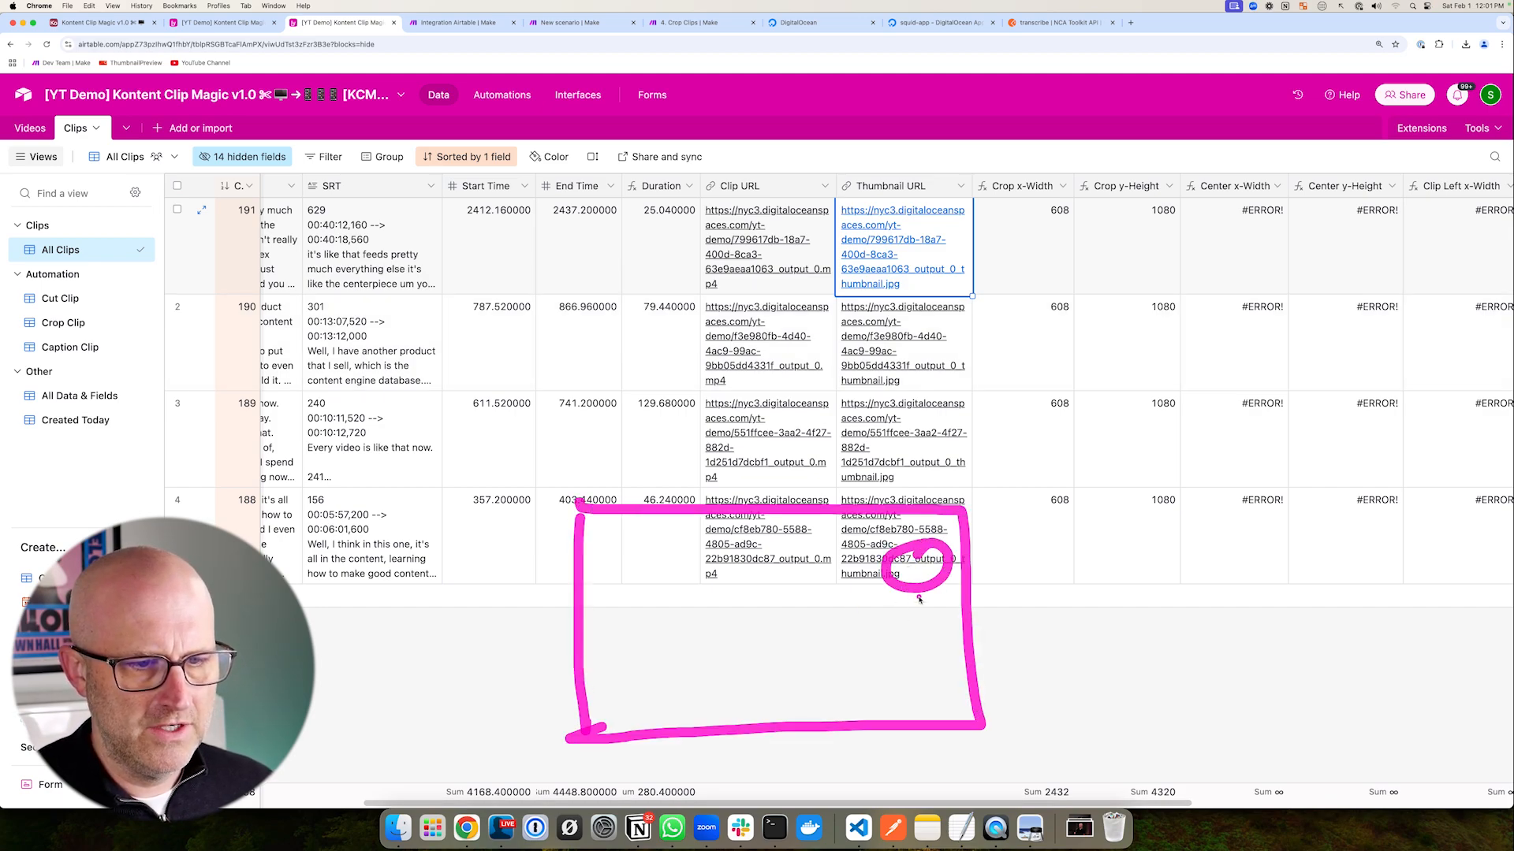
{"action": "left_click_drag", "start_coordinate": [912, 603], "coordinate": [924, 713]}
{"action": "left_click_drag", "start_coordinate": [583, 574], "coordinate": [917, 569]}
{"action": "left_click_drag", "start_coordinate": [921, 544], "coordinate": [962, 599]}
{"action": "left_click_drag", "start_coordinate": [985, 547], "coordinate": [1037, 600]}
{"action": "mouse_move", "coordinate": [981, 507]}
{"action": "left_mouse_down"}
{"action": "mouse_move", "coordinate": [1008, 702]}
{"action": "mouse_move", "coordinate": [977, 729]}
{"action": "left_mouse_up"}
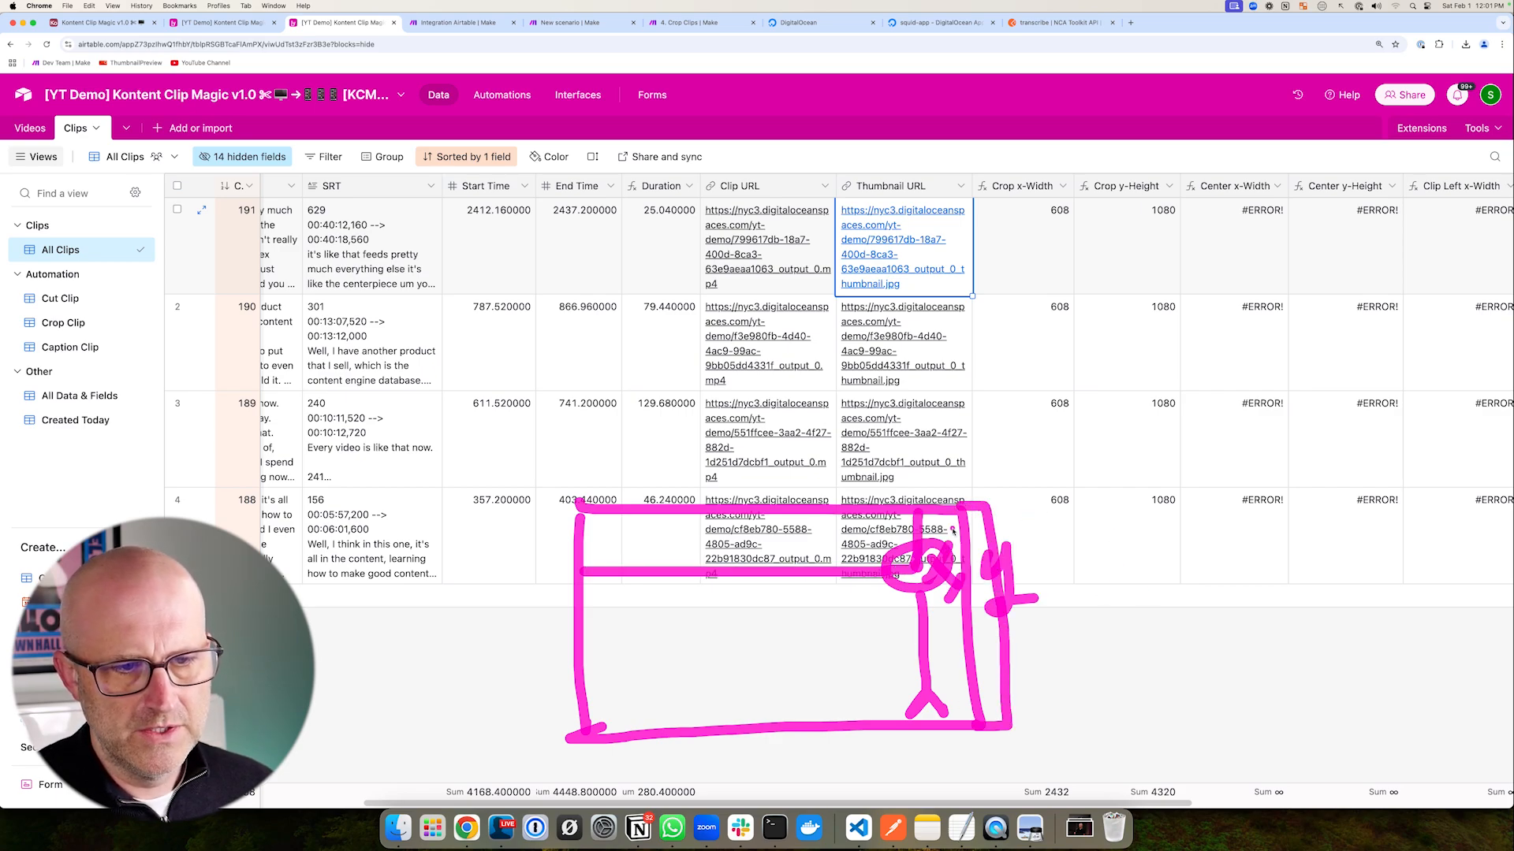
{"action": "left_click_drag", "start_coordinate": [791, 510], "coordinate": [809, 722]}
{"action": "mouse_move", "coordinate": [793, 396]}
{"action": "left_mouse_down"}
{"action": "mouse_move", "coordinate": [893, 498]}
{"action": "mouse_move", "coordinate": [899, 466]}
{"action": "left_mouse_up"}
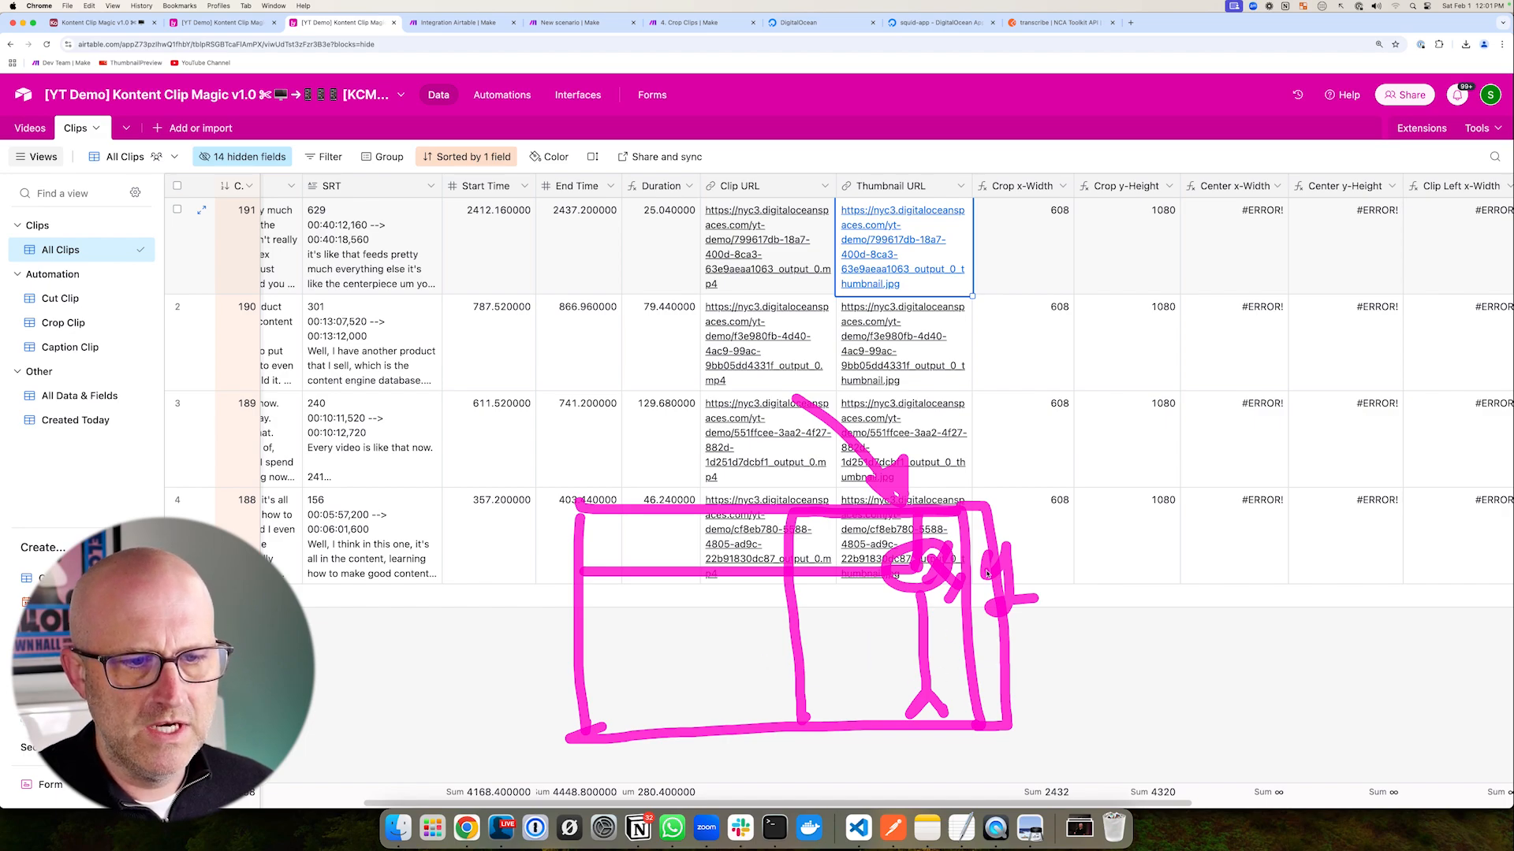
{"action": "mouse_move", "coordinate": [951, 159]}
{"action": "left_mouse_down"}
{"action": "mouse_move", "coordinate": [1342, 453]}
{"action": "mouse_move", "coordinate": [1432, 638]}
{"action": "mouse_move", "coordinate": [1429, 623]}
{"action": "left_mouse_up"}
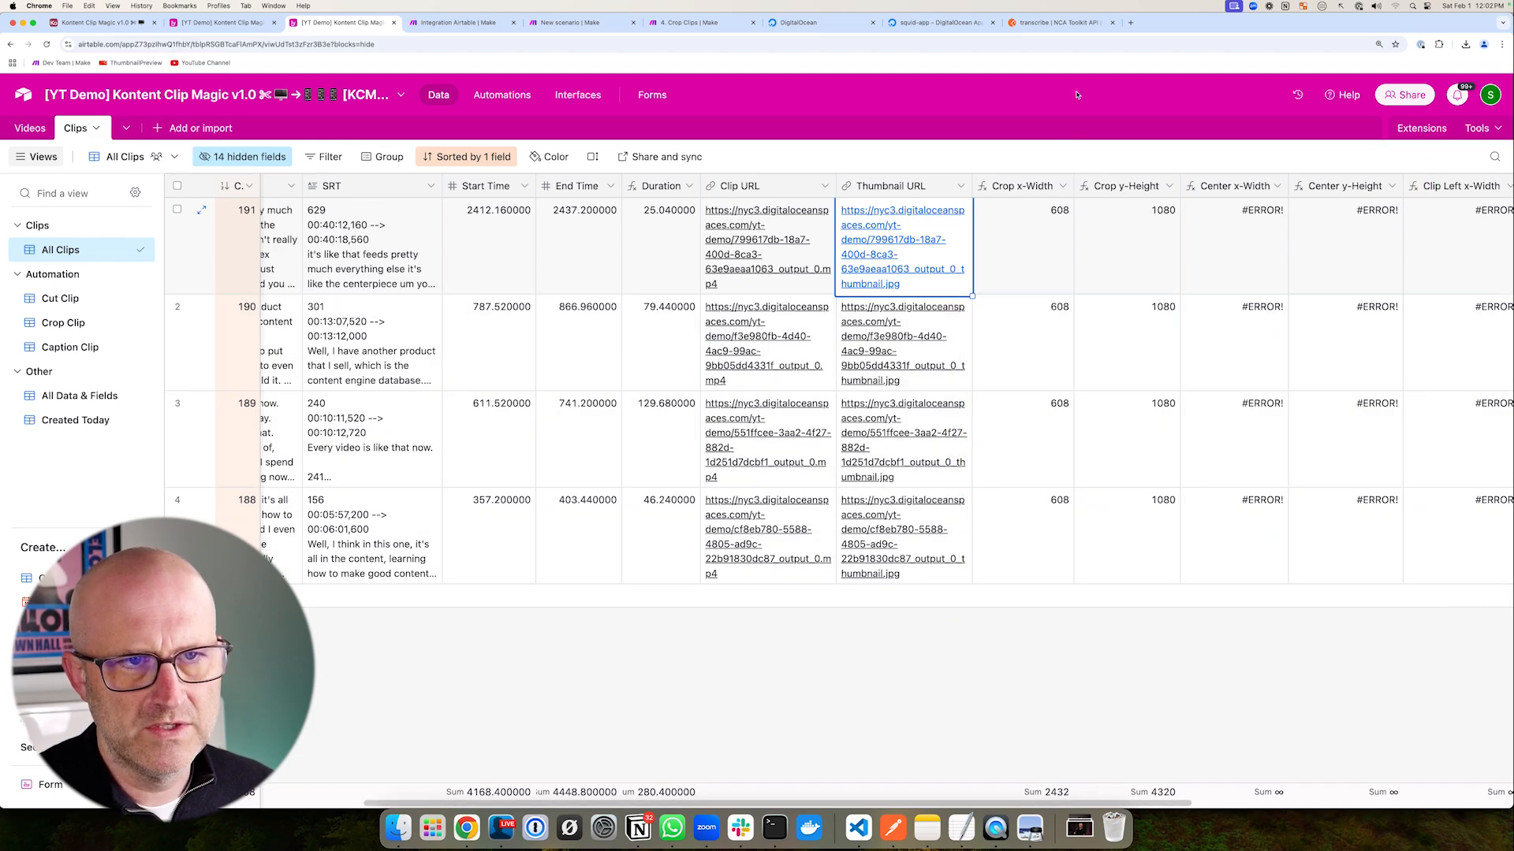
- View the Crop x-Width formula without changing it, then return to the new Make scenario
{"action": "left_click", "coordinate": [1064, 188]}
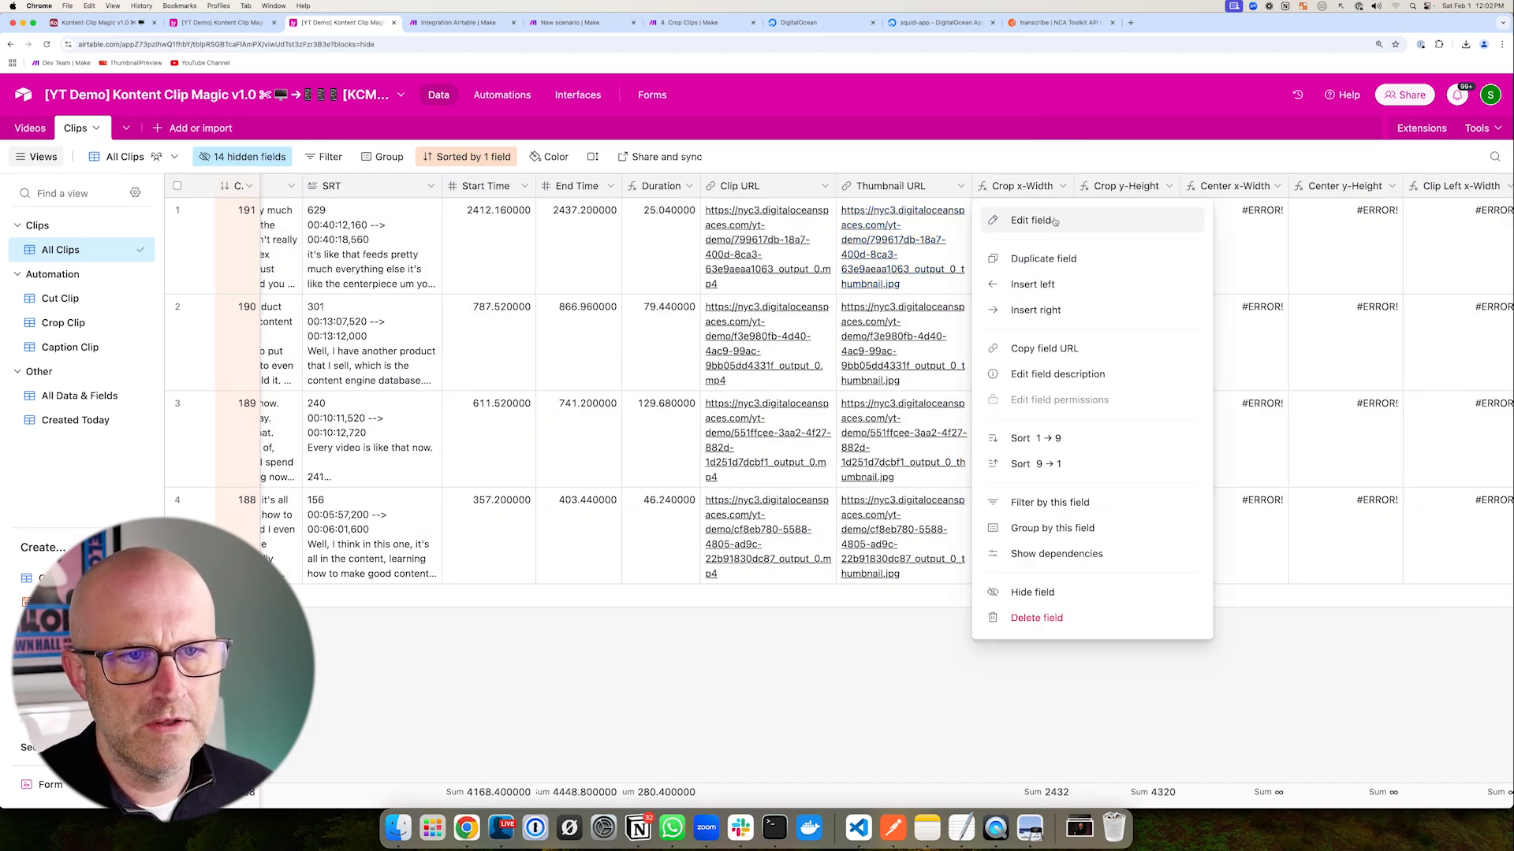
{"action": "left_click", "coordinate": [1054, 221]}
{"action": "left_click_drag", "start_coordinate": [1036, 286], "coordinate": [984, 344]}
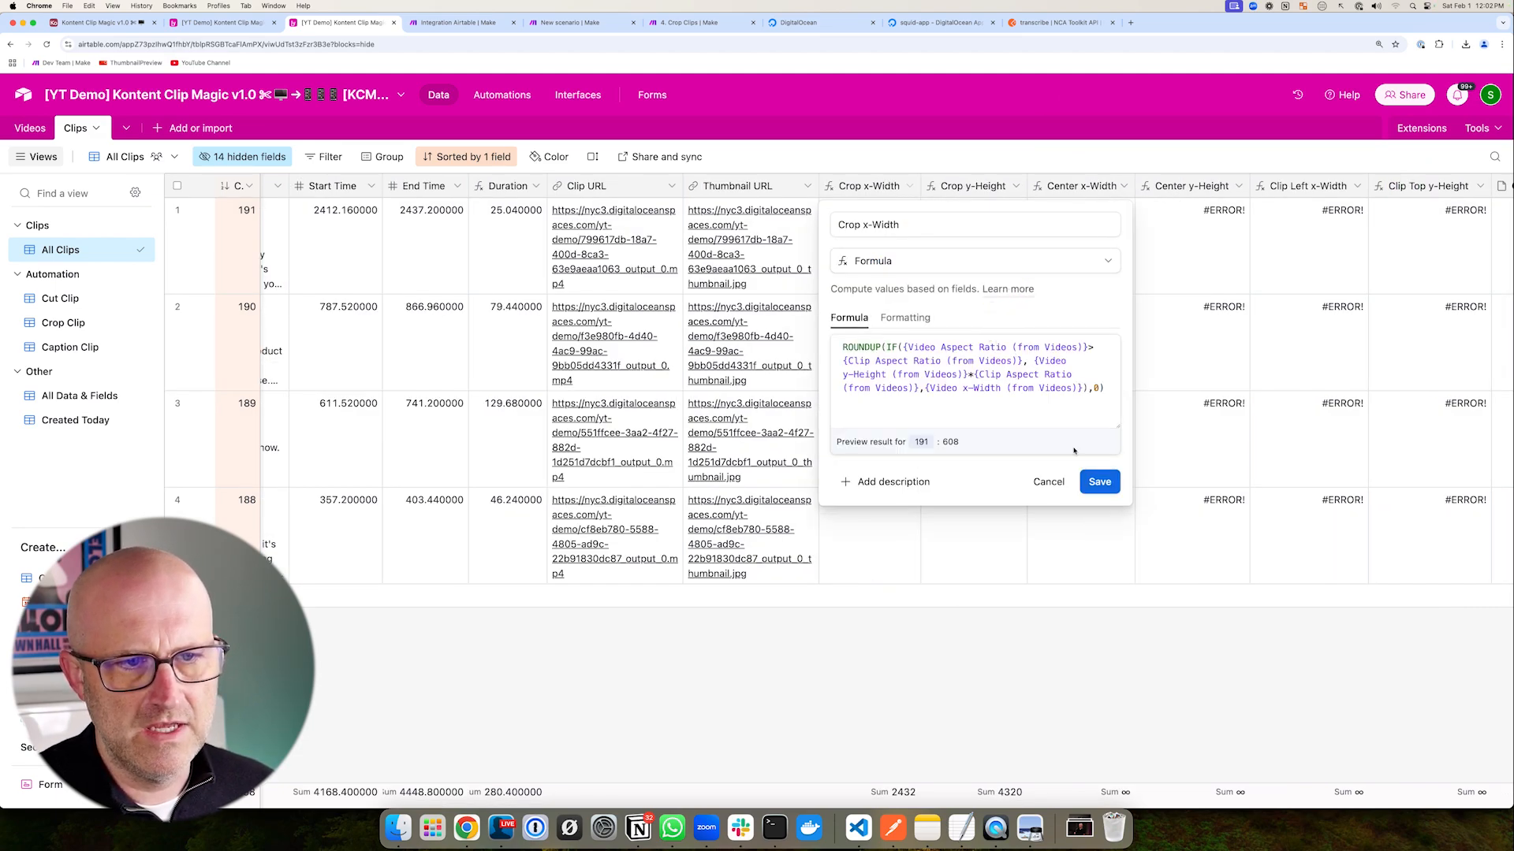
{"action": "left_click", "coordinate": [1059, 484]}
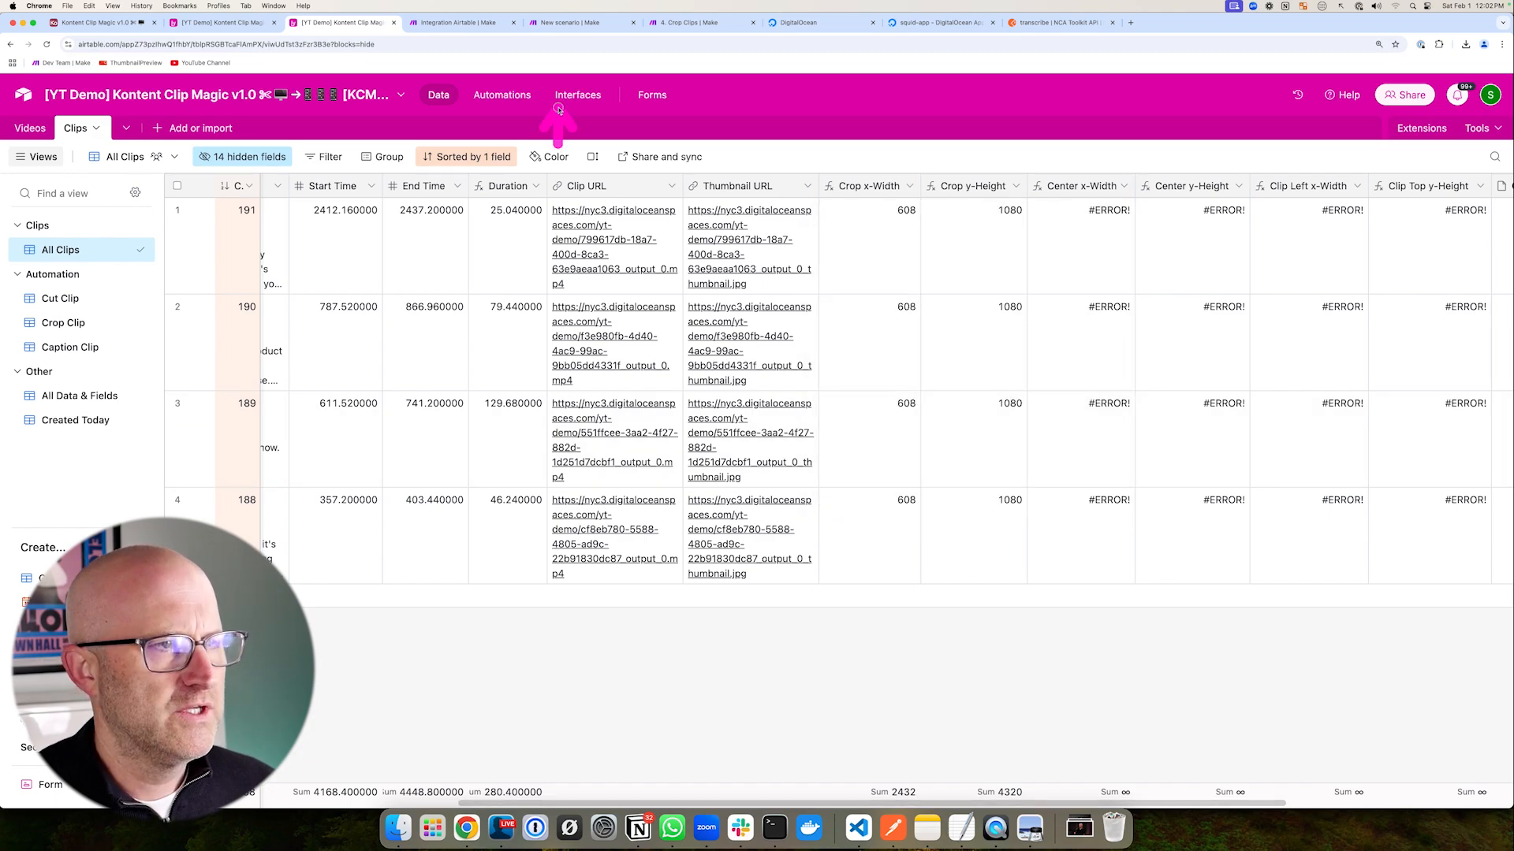
{"action": "left_click", "coordinate": [580, 22]}
{"action": "left_click_drag", "start_coordinate": [969, 228], "coordinate": [906, 319]}
- Choose Airtable for the first module after checking the Crop Clip view in the base
{"action": "left_click", "coordinate": [883, 327]}
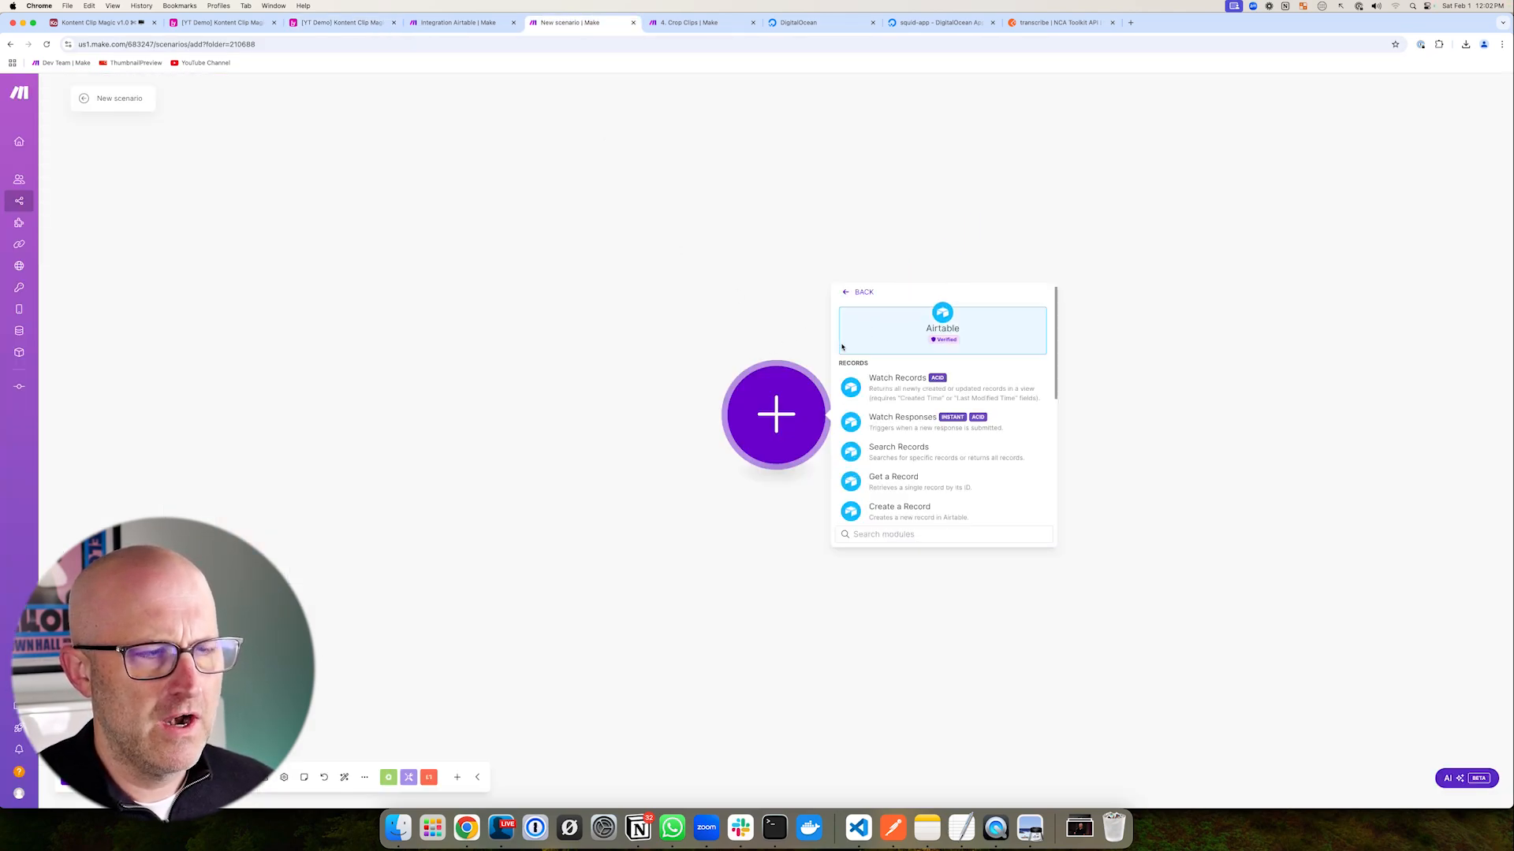
{"action": "left_click", "coordinate": [340, 22]}
{"action": "mouse_move", "coordinate": [215, 383]}
{"action": "left_mouse_down"}
{"action": "mouse_move", "coordinate": [89, 329]}
{"action": "mouse_move", "coordinate": [100, 336]}
{"action": "left_mouse_up"}
{"action": "left_click", "coordinate": [579, 22]}
{"action": "left_click_drag", "start_coordinate": [1006, 412], "coordinate": [961, 426]}
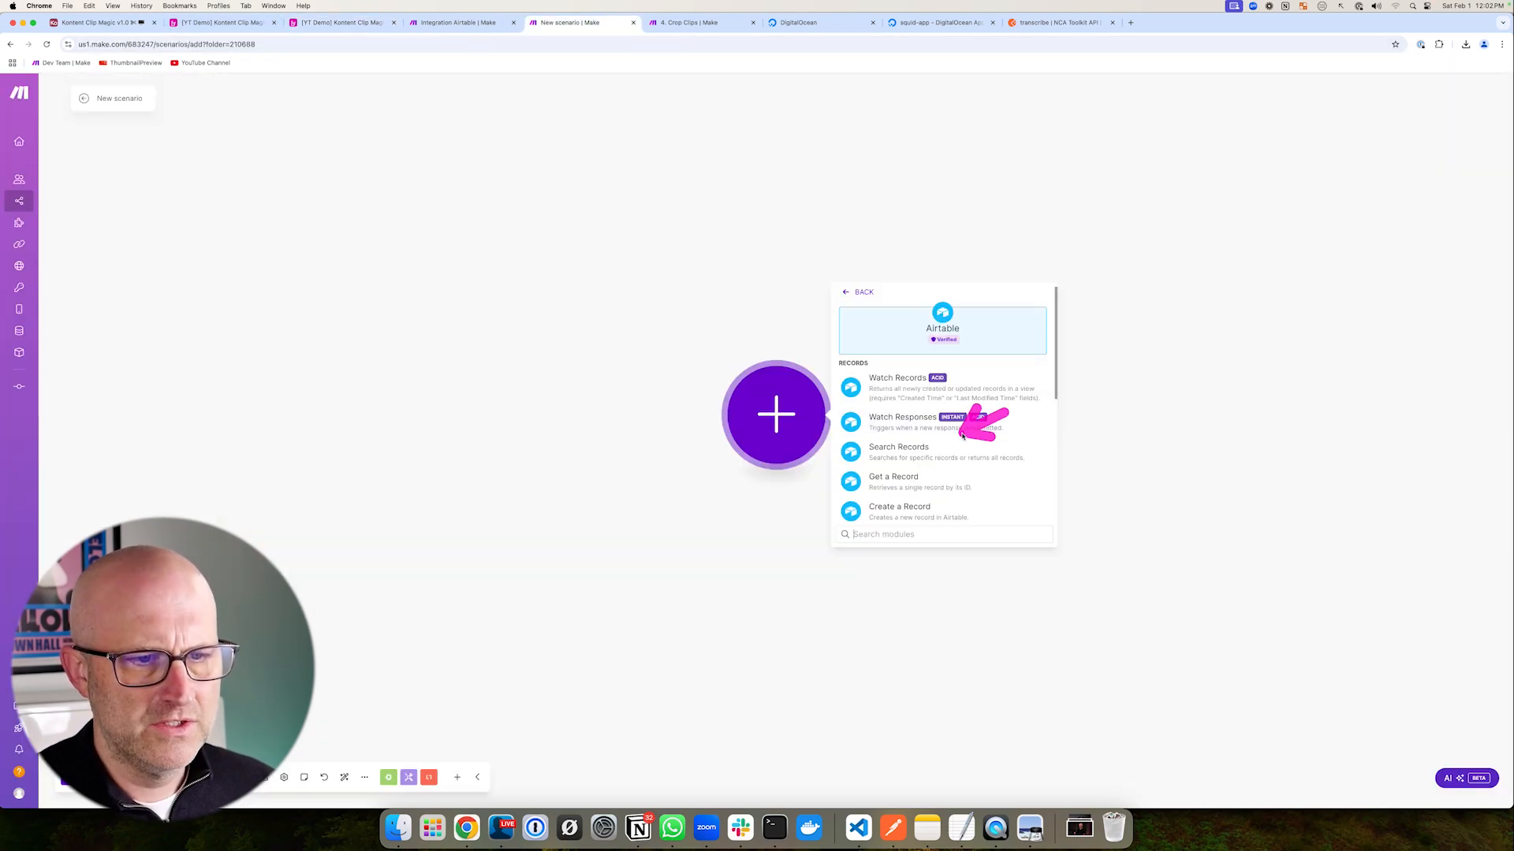
- Set up Airtable Search Records on the Kontent Clip Magic demo base, Clips table, Crop Clip view, and save
{"action": "left_click", "coordinate": [912, 458]}
{"action": "left_click", "coordinate": [912, 393]}
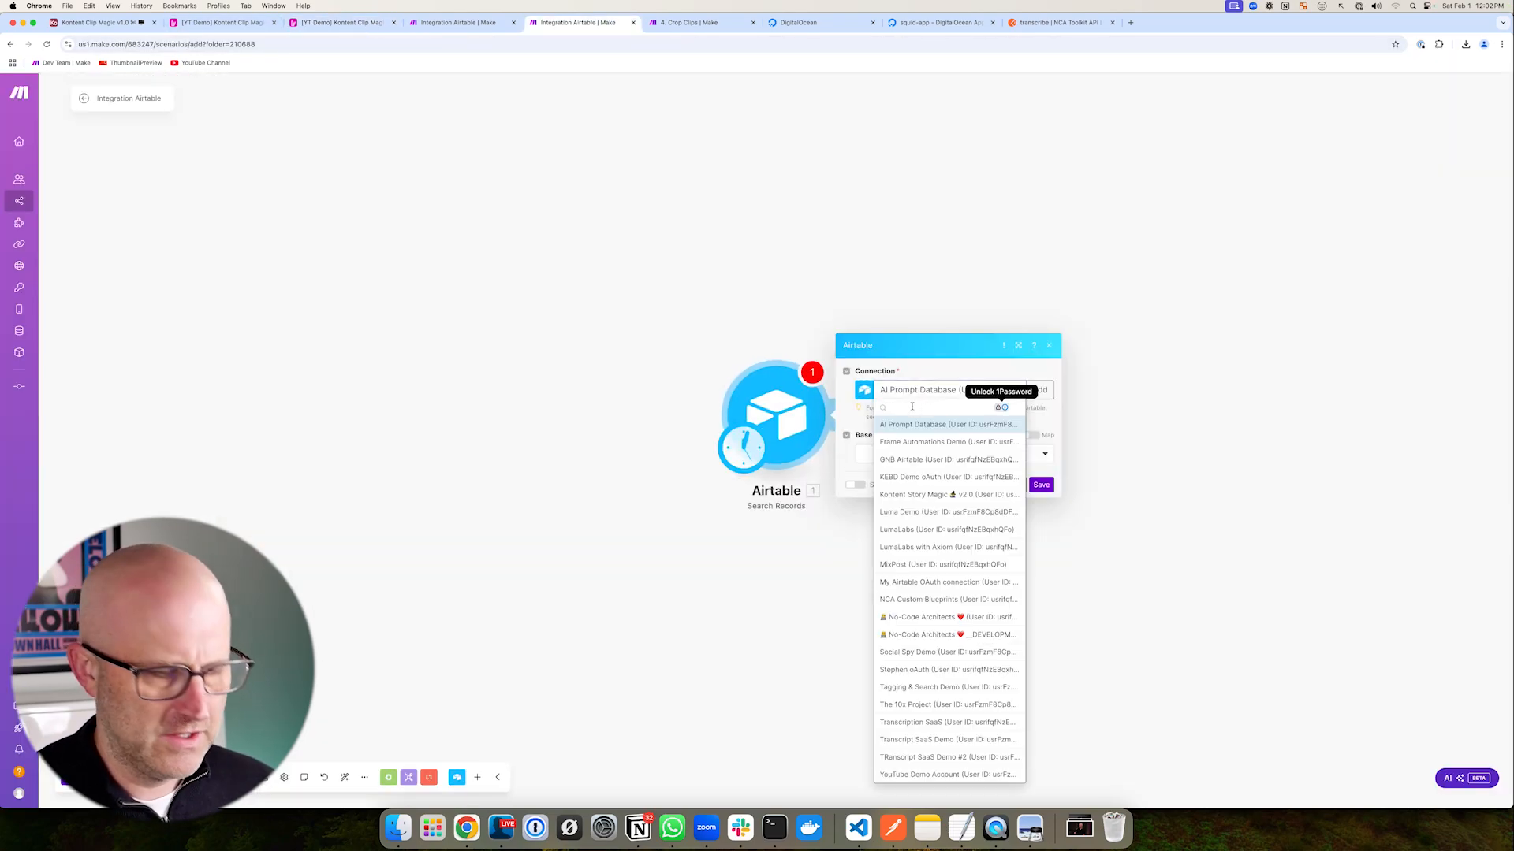
{"action": "type", "text": "you"}
{"action": "left_click", "coordinate": [916, 424]}
{"action": "left_click", "coordinate": [916, 454]}
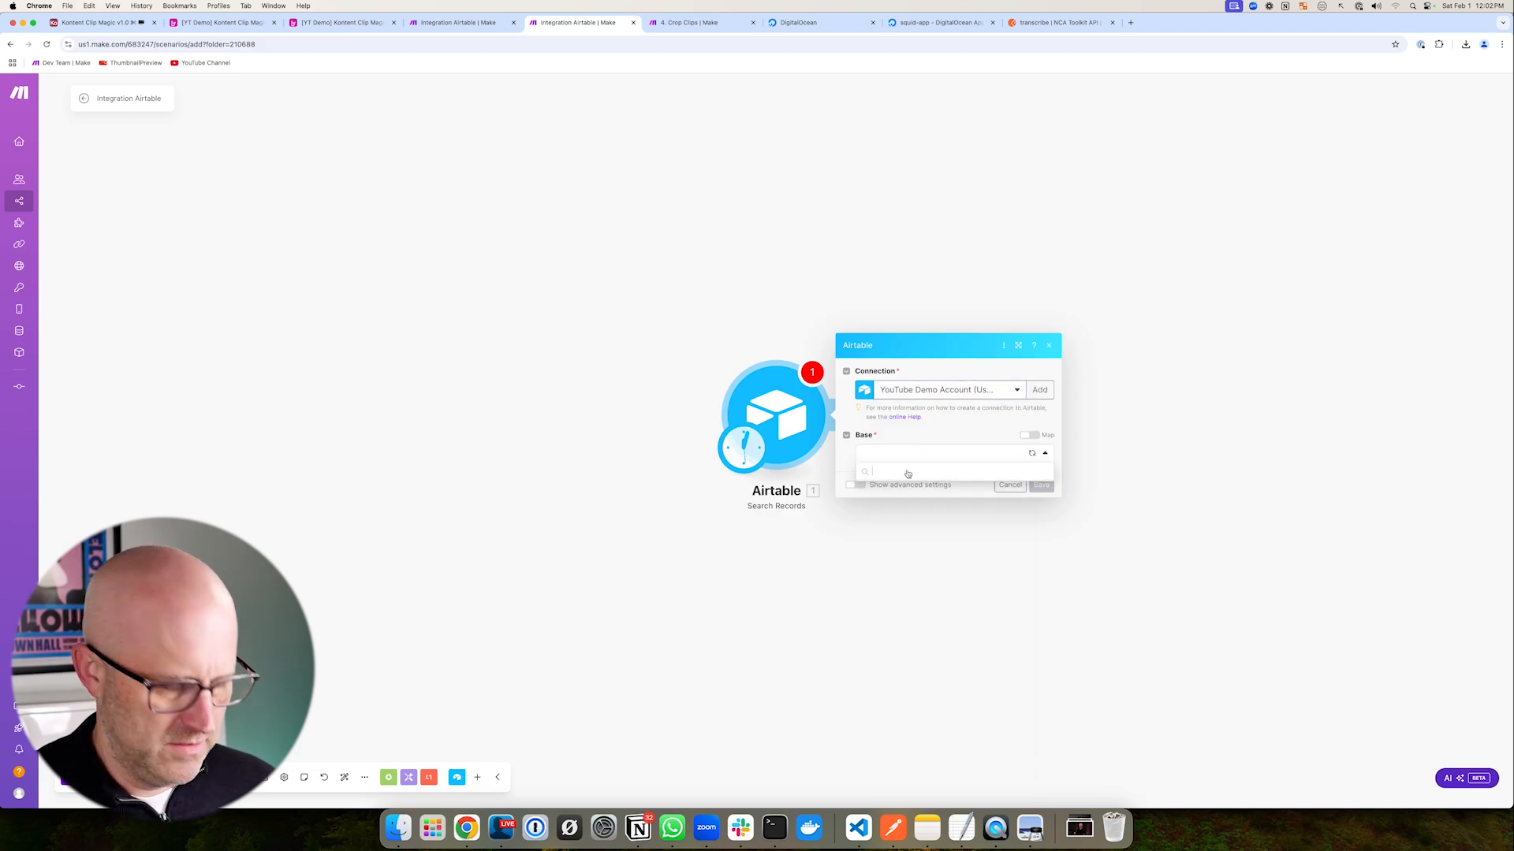
{"action": "type", "text": "yt demo"}
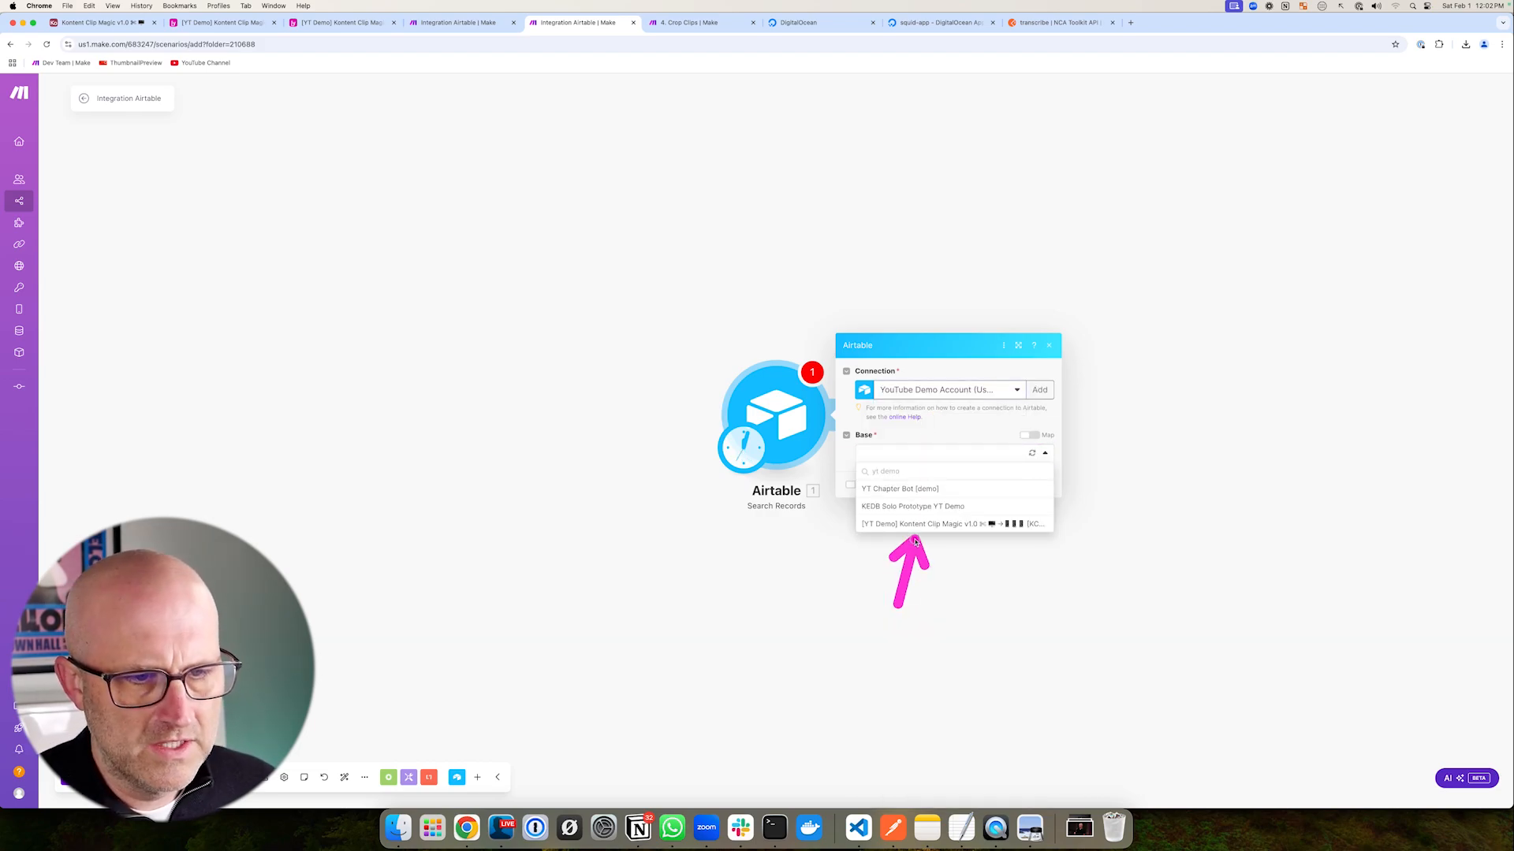
{"action": "left_click", "coordinate": [918, 528]}
{"action": "left_click", "coordinate": [901, 403]}
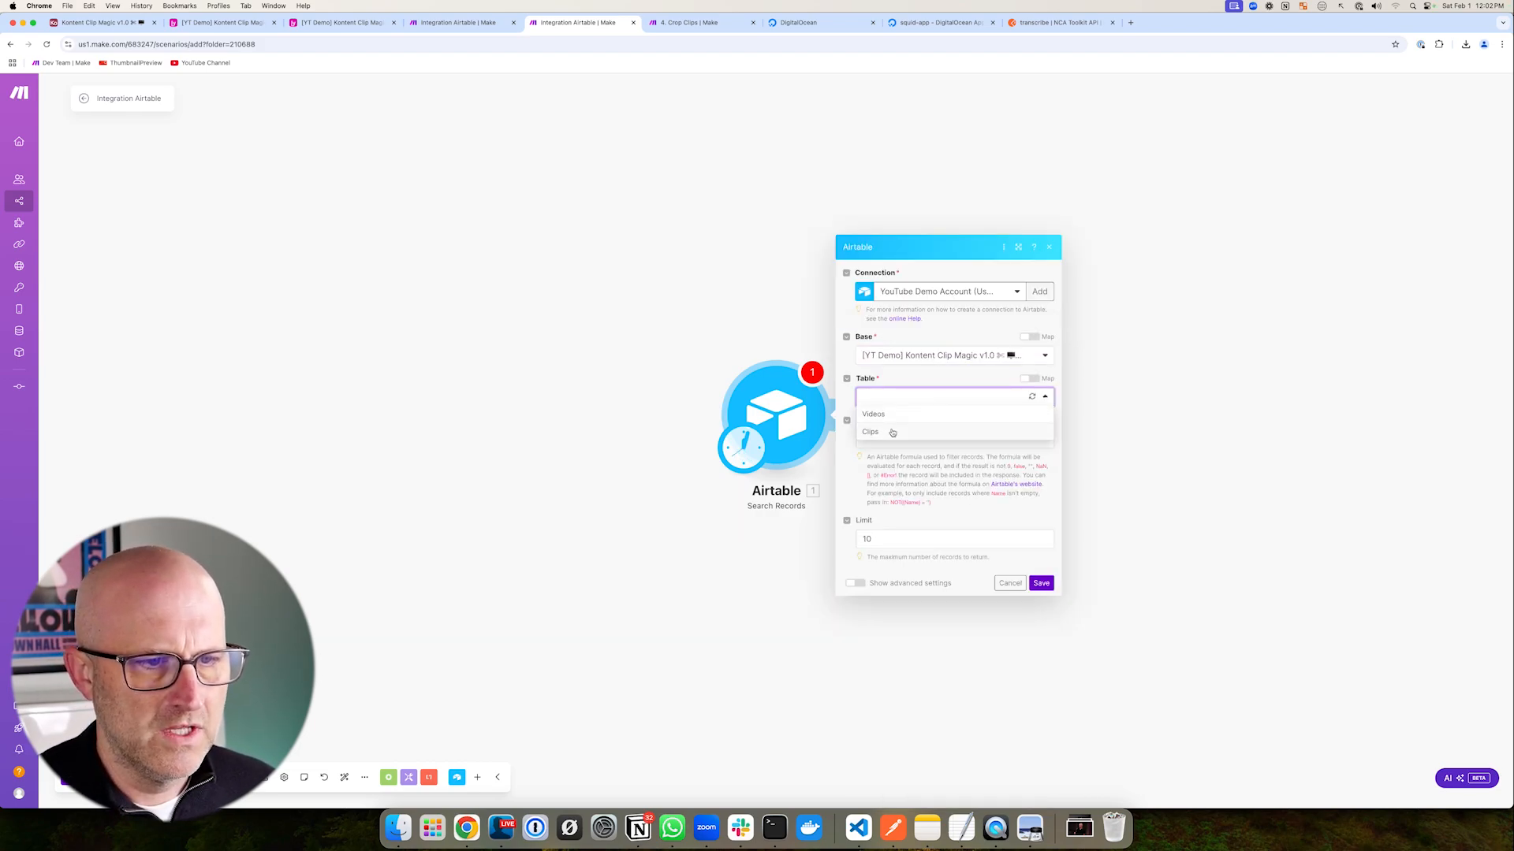
{"action": "left_click", "coordinate": [870, 432]}
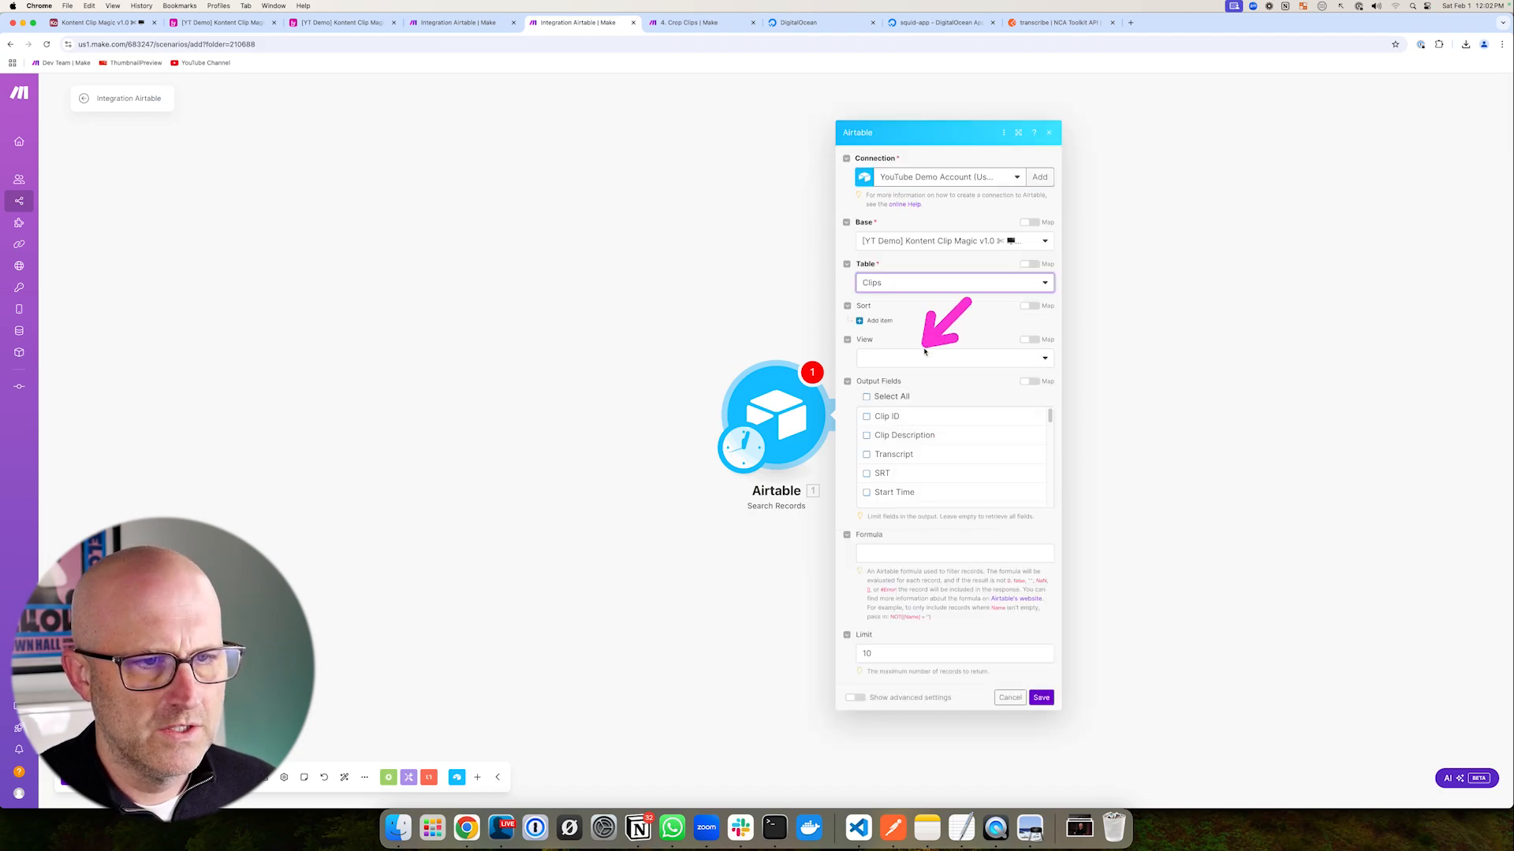
{"action": "left_click", "coordinate": [914, 358]}
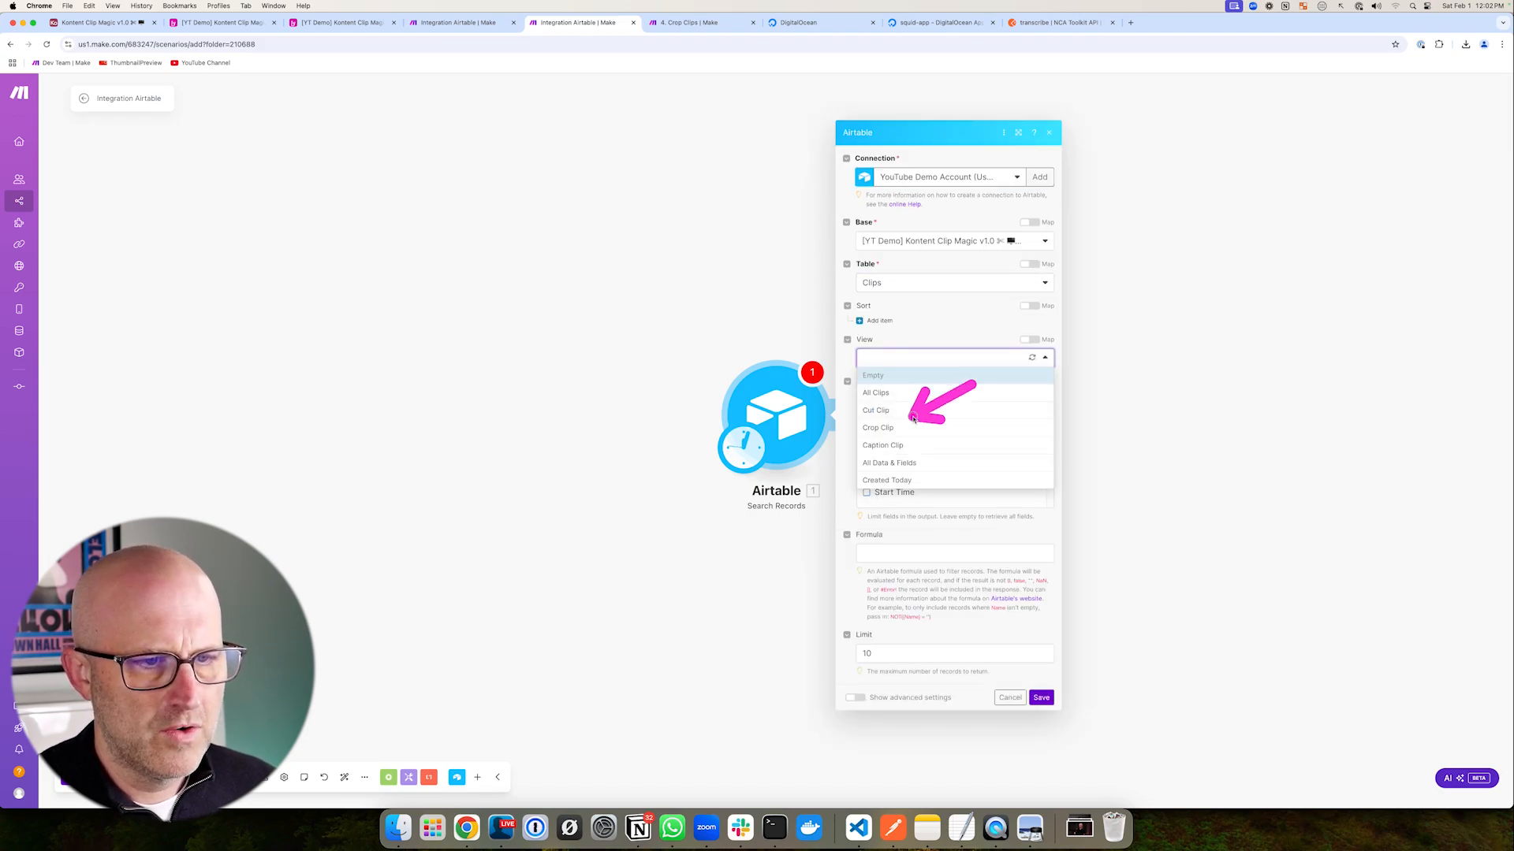
{"action": "left_click", "coordinate": [905, 428]}
{"action": "left_click", "coordinate": [1041, 698]}
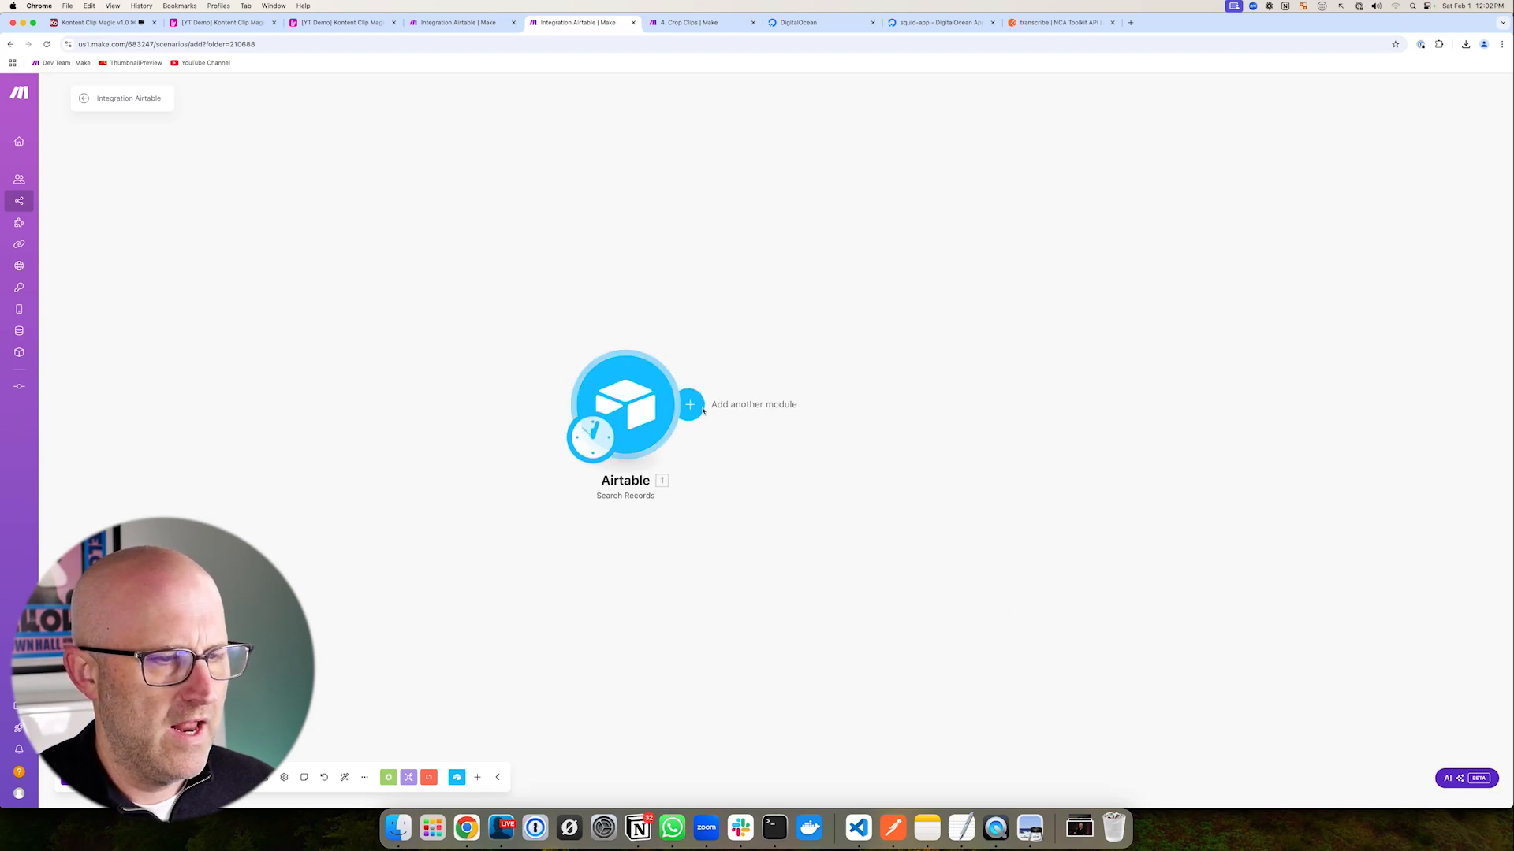
- Add an OpenAI Analyze Images (Vision) module after the Airtable search
{"action": "left_click", "coordinate": [692, 404]}
{"action": "type", "text": "open"}
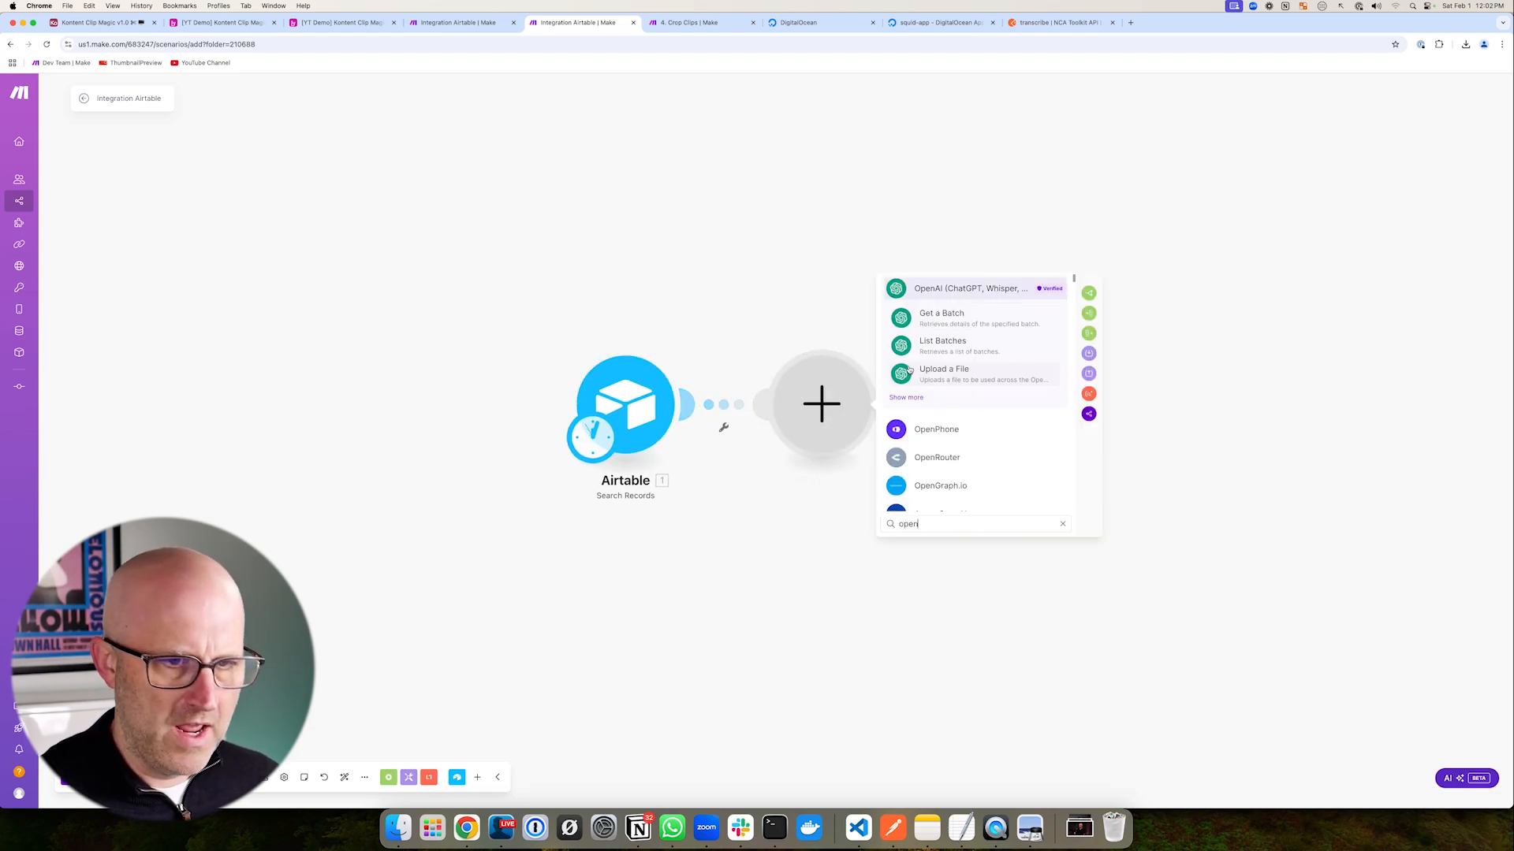
{"action": "left_click", "coordinate": [920, 397]}
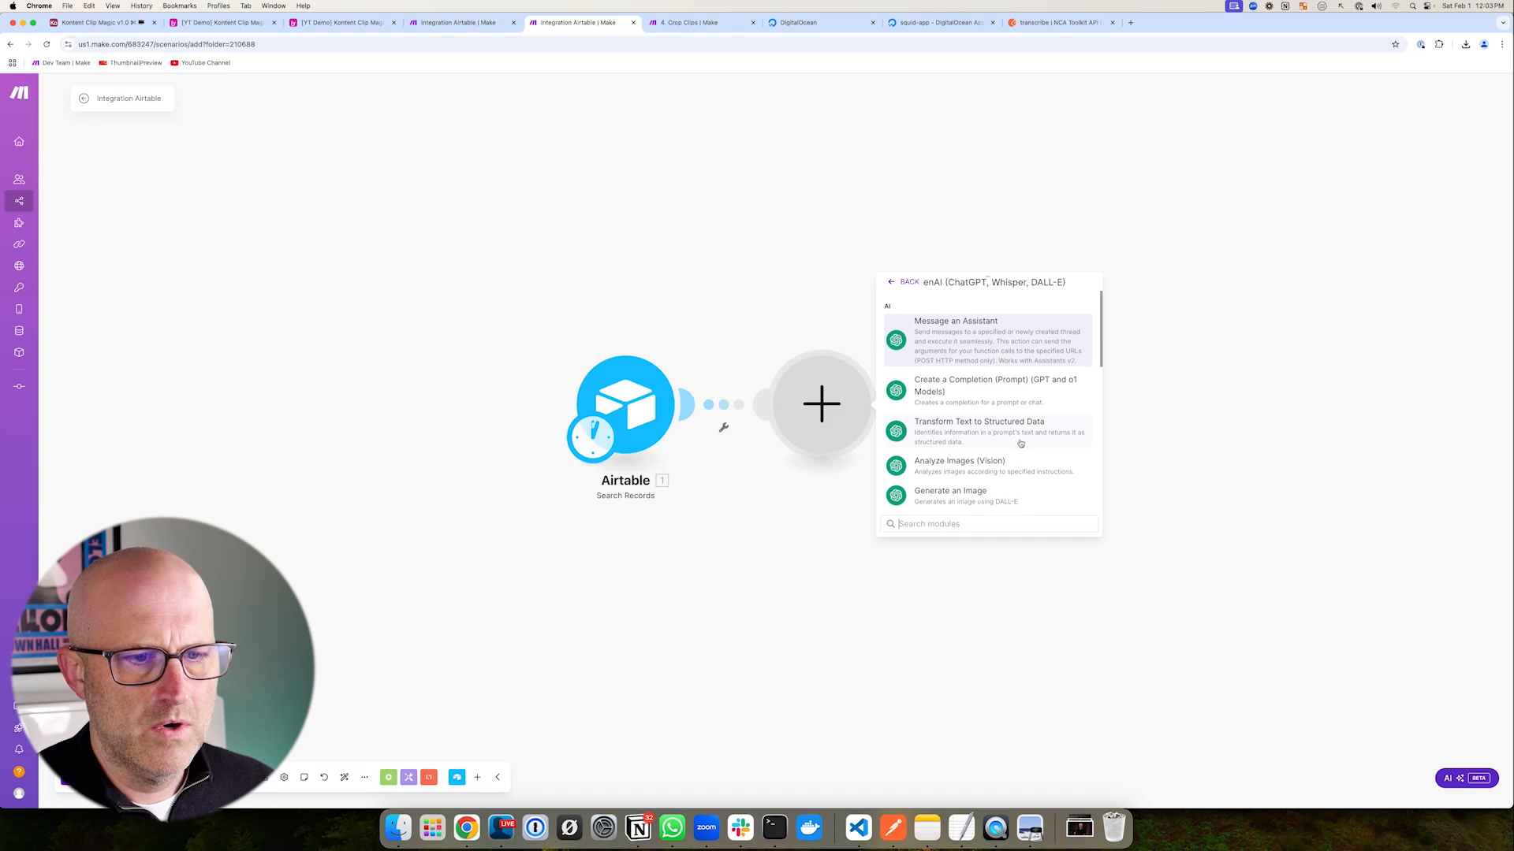
{"action": "scroll", "coordinate": [1025, 445], "scroll_direction": "down", "scroll_amount": 2}
{"action": "left_click", "coordinate": [995, 424]}
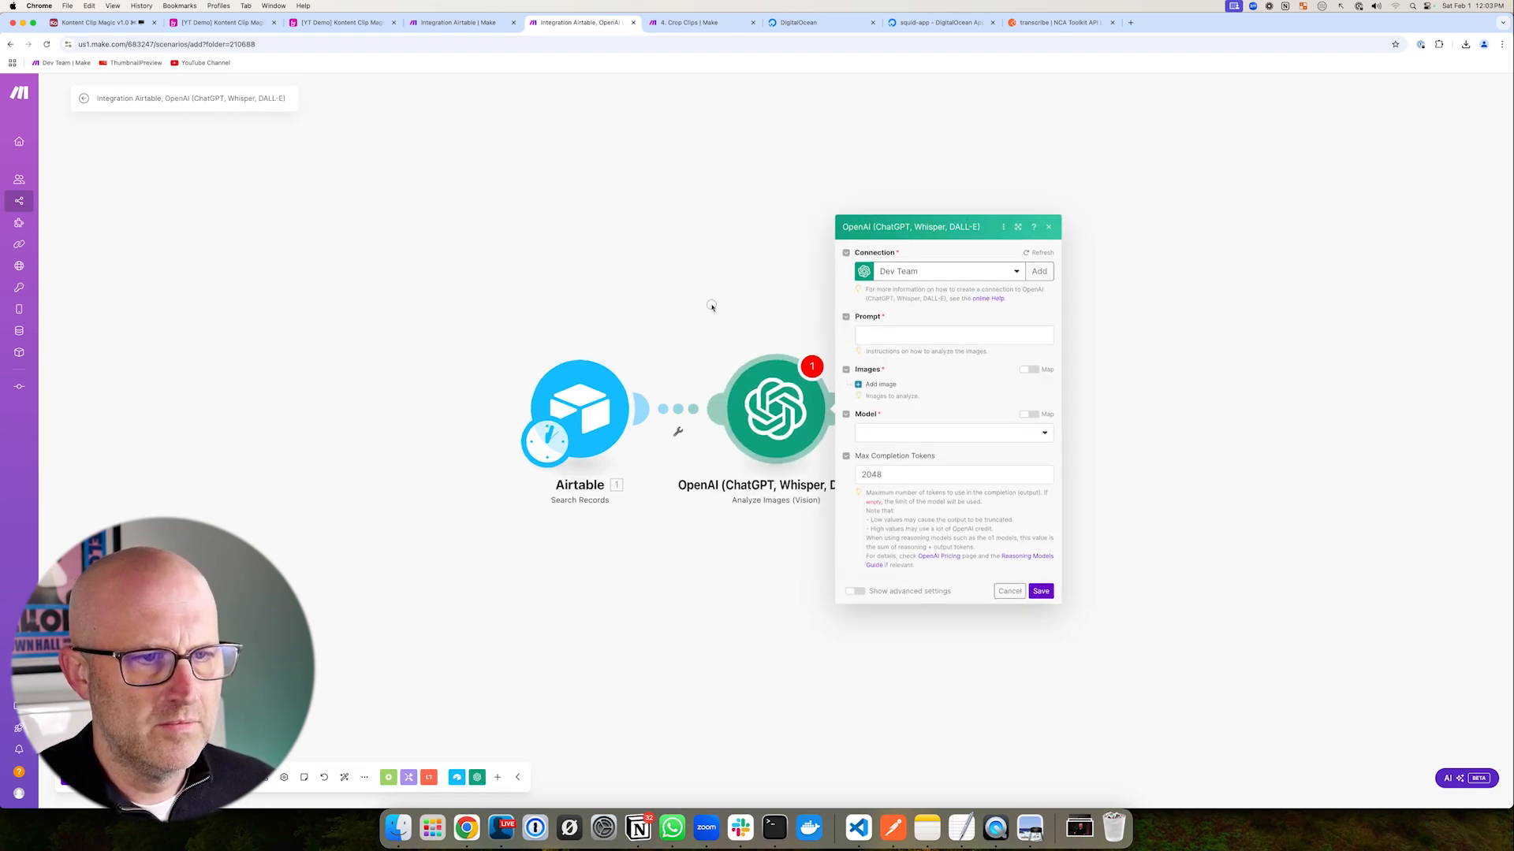
- Copy the Crop Clips scenario's Analyze Images prompt into the new OpenAI module's Prompt
{"action": "key", "text": "ctrl+Tab"}
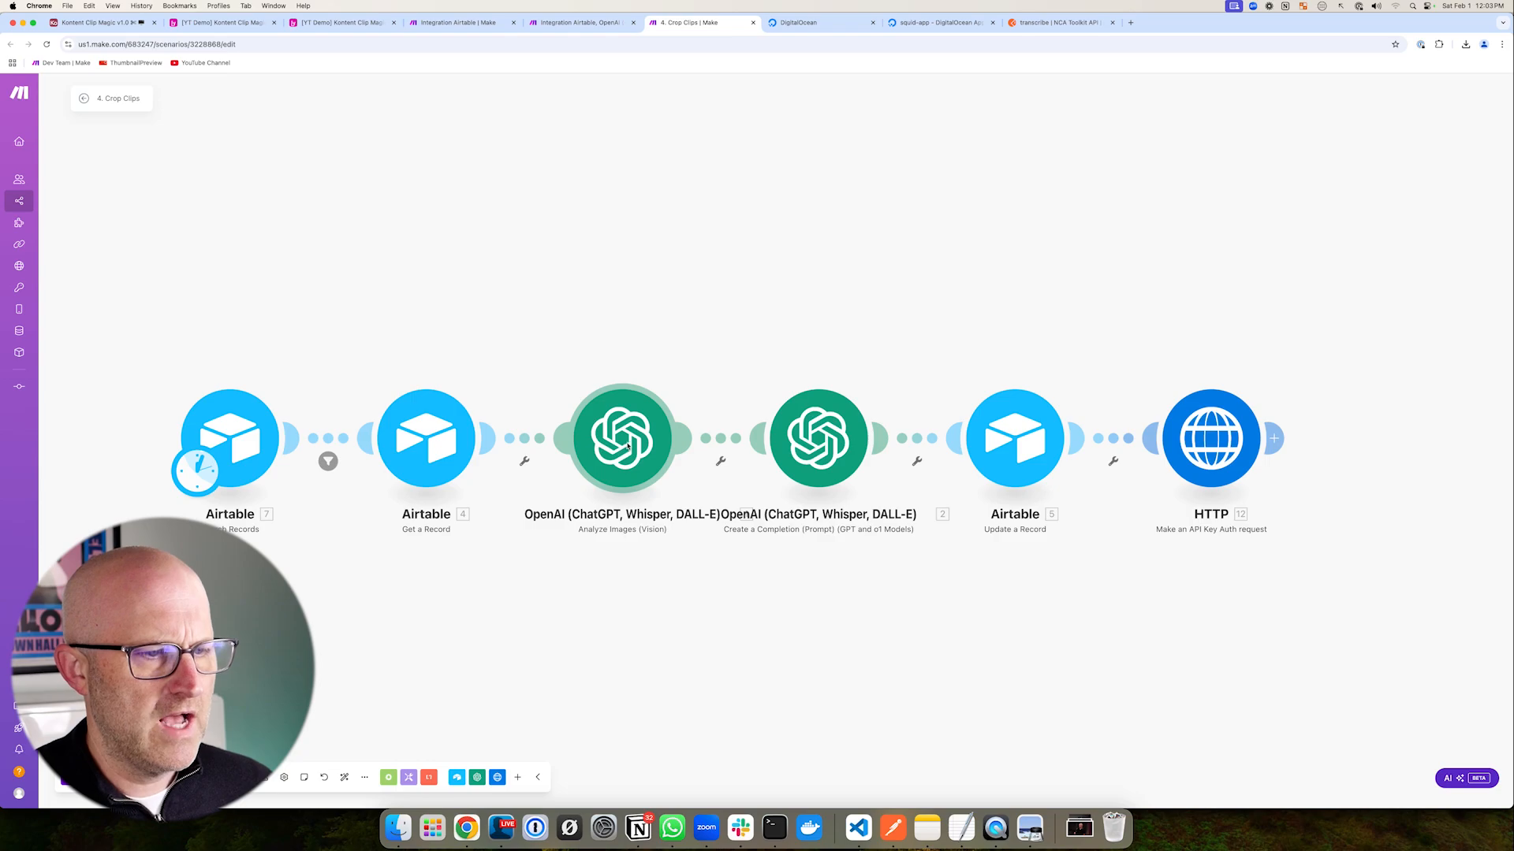
{"action": "left_click", "coordinate": [670, 430]}
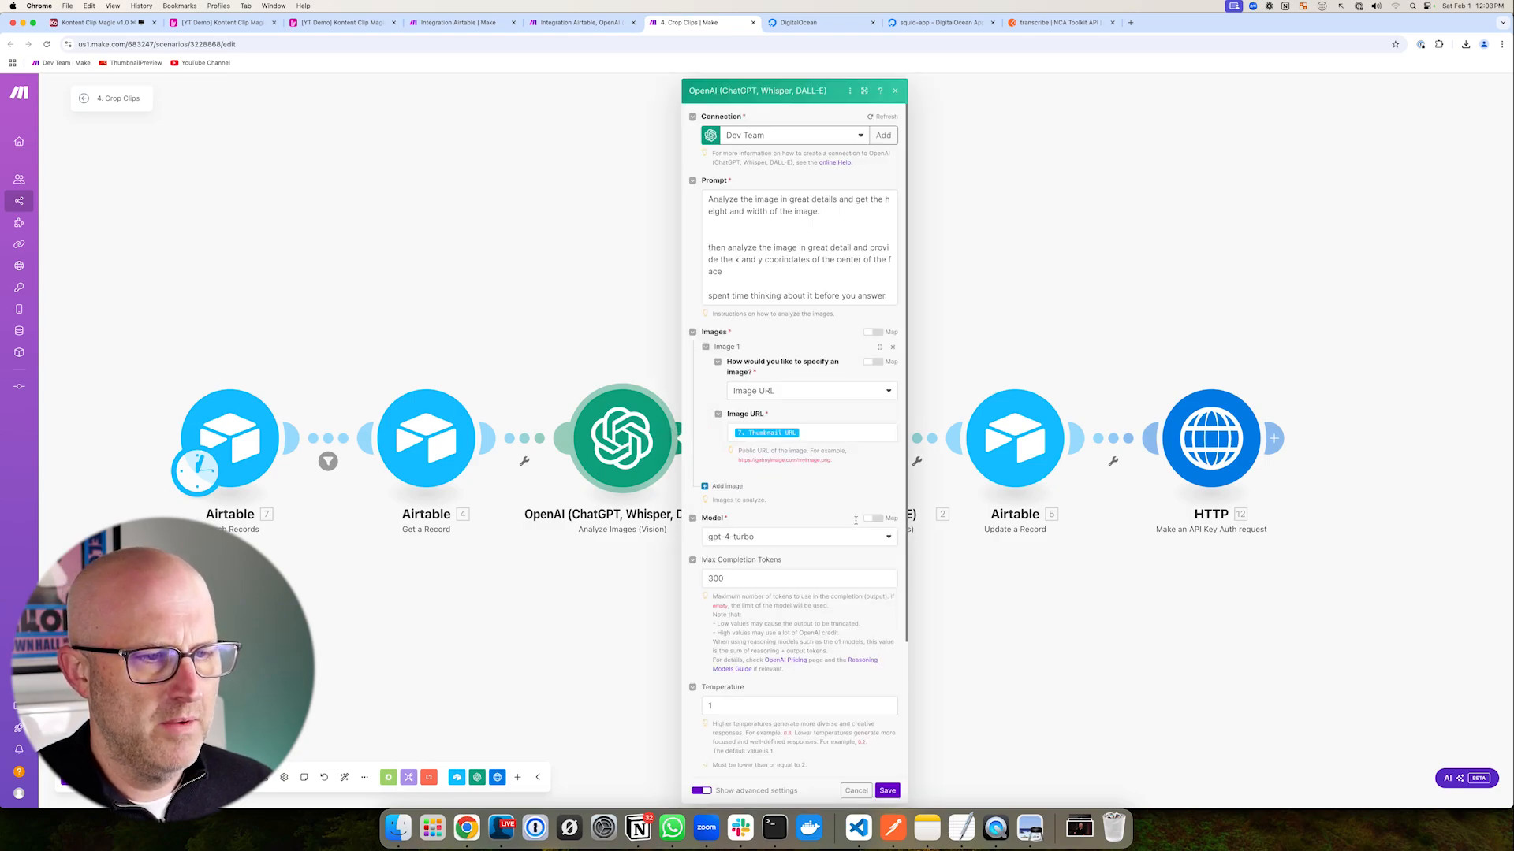
{"action": "left_click", "coordinate": [770, 255]}
{"action": "key", "text": "super+a"}
{"action": "key", "text": "super+c"}
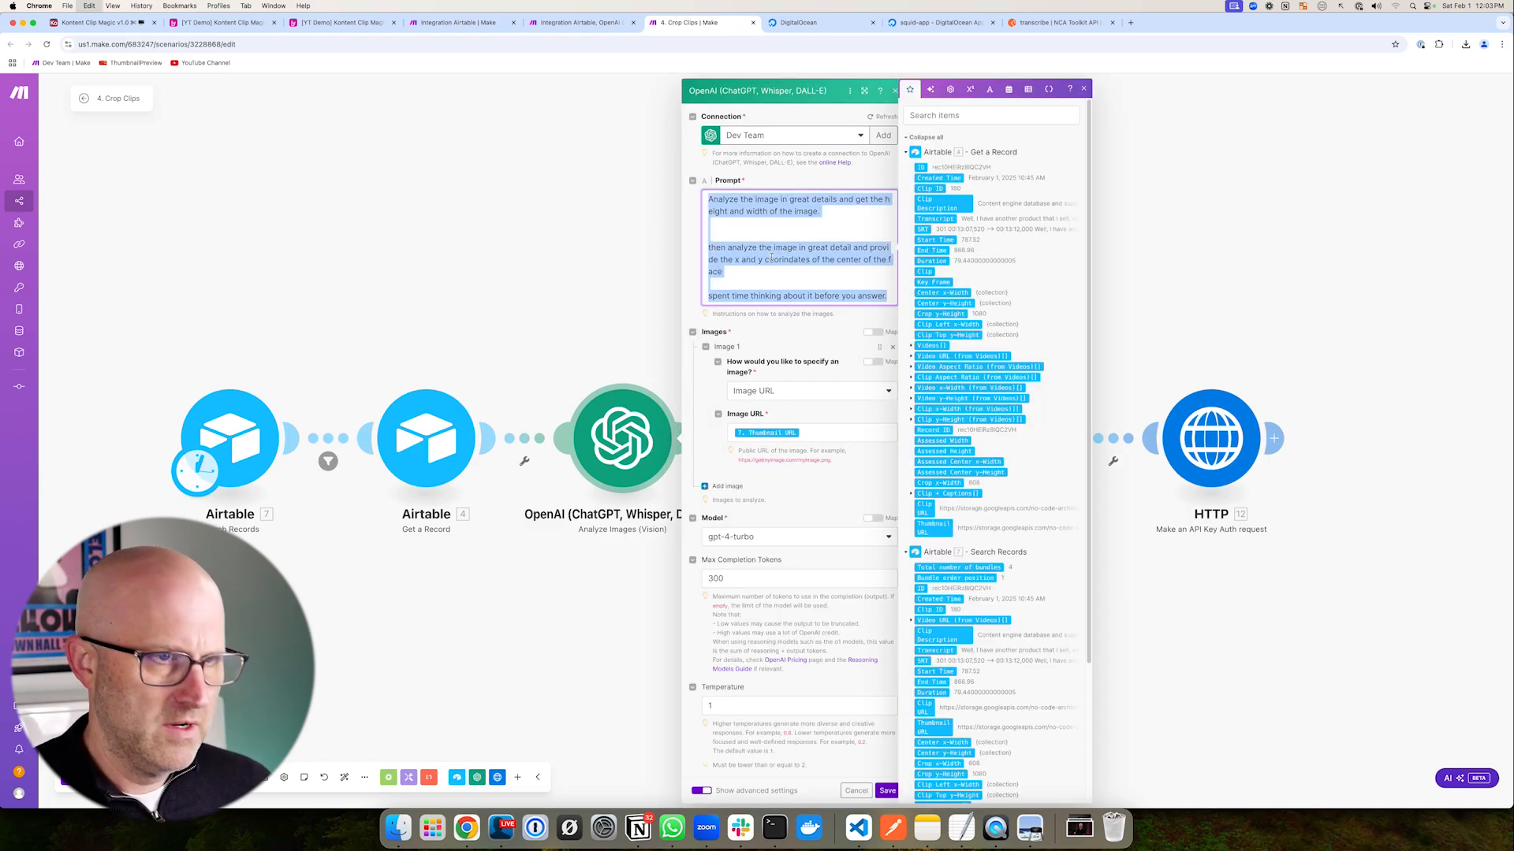
{"action": "left_click", "coordinate": [582, 22]}
{"action": "left_click", "coordinate": [803, 342]}
{"action": "key", "text": "super+v"}
{"action": "mouse_move", "coordinate": [758, 808]}
{"action": "left_mouse_down"}
{"action": "mouse_move", "coordinate": [827, 836]}
{"action": "mouse_move", "coordinate": [1494, 765]}
{"action": "left_mouse_up"}
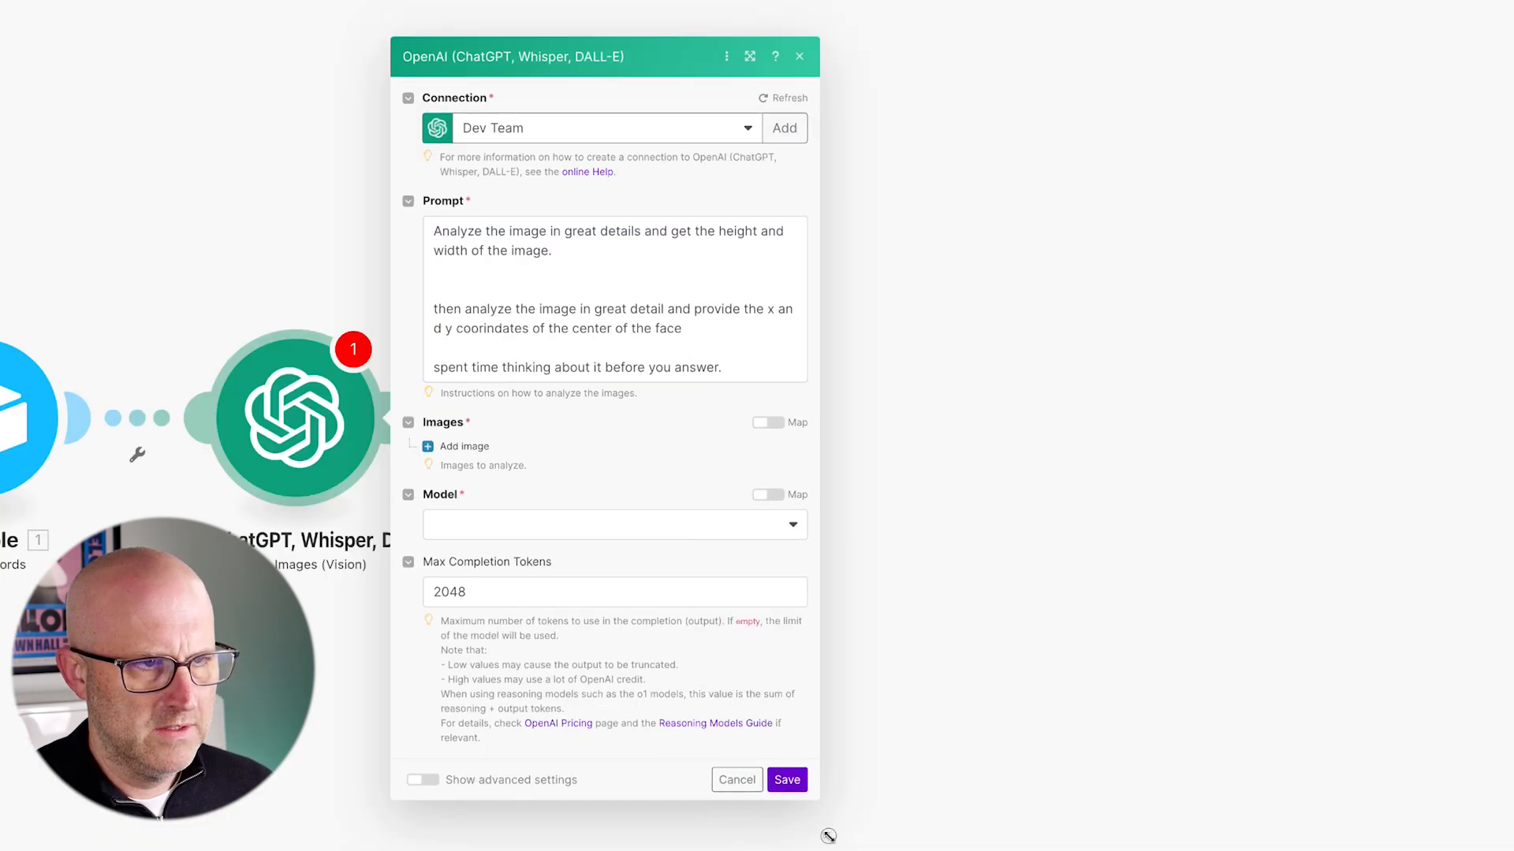
{"action": "mouse_move", "coordinate": [549, 154]}
{"action": "left_mouse_down"}
{"action": "mouse_move", "coordinate": [527, 241]}
{"action": "mouse_move", "coordinate": [612, 242]}
{"action": "left_mouse_up"}
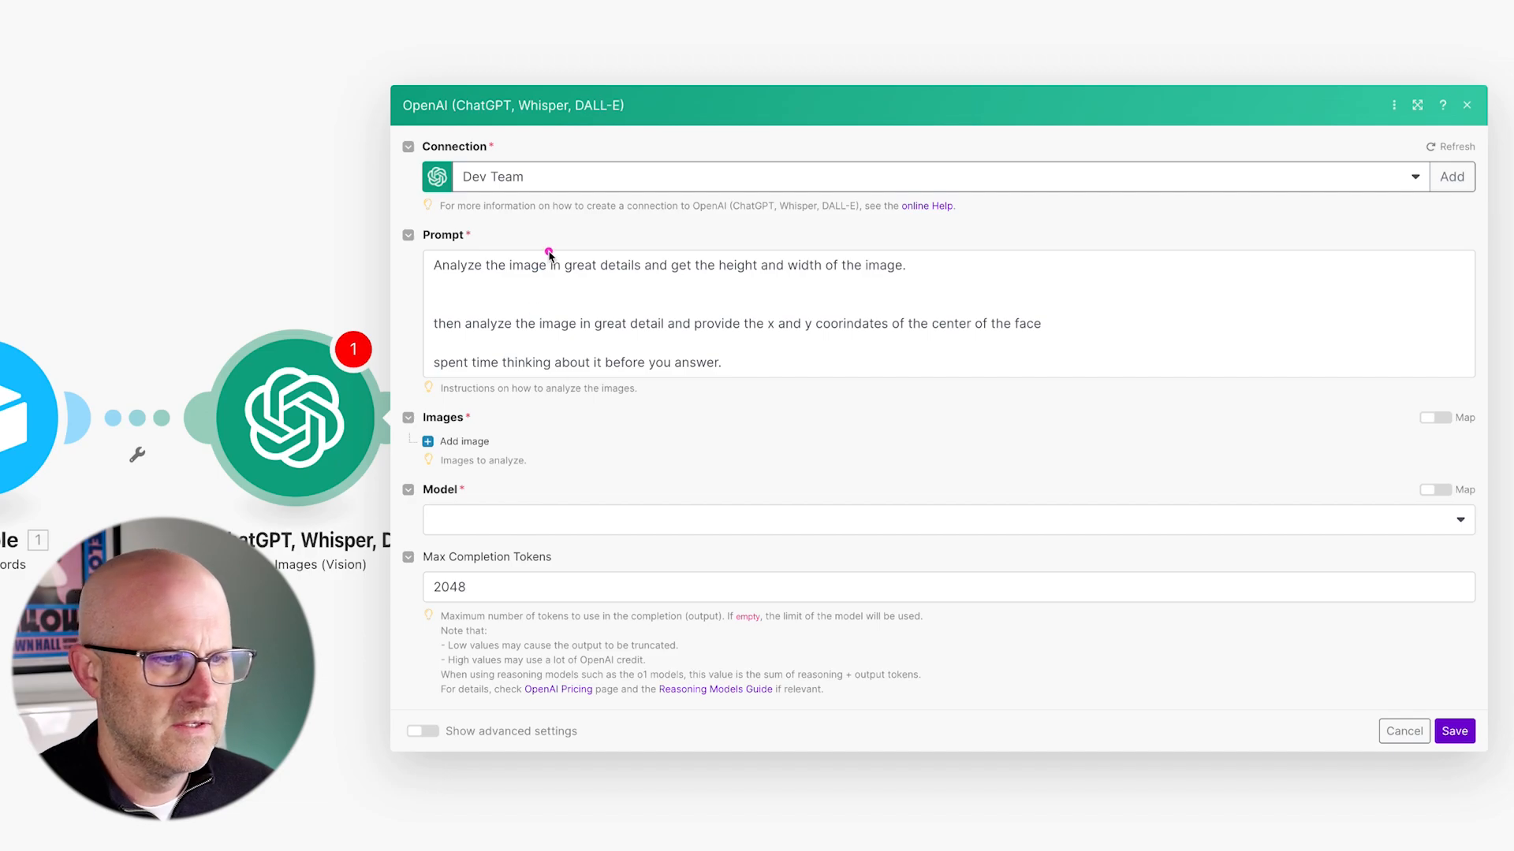
- Correct 'spent' to 'spend' in the OpenAI prompt
{"action": "left_click", "coordinate": [468, 363]}
{"action": "key", "text": "BackSpace"}
{"action": "type", "text": "d"}
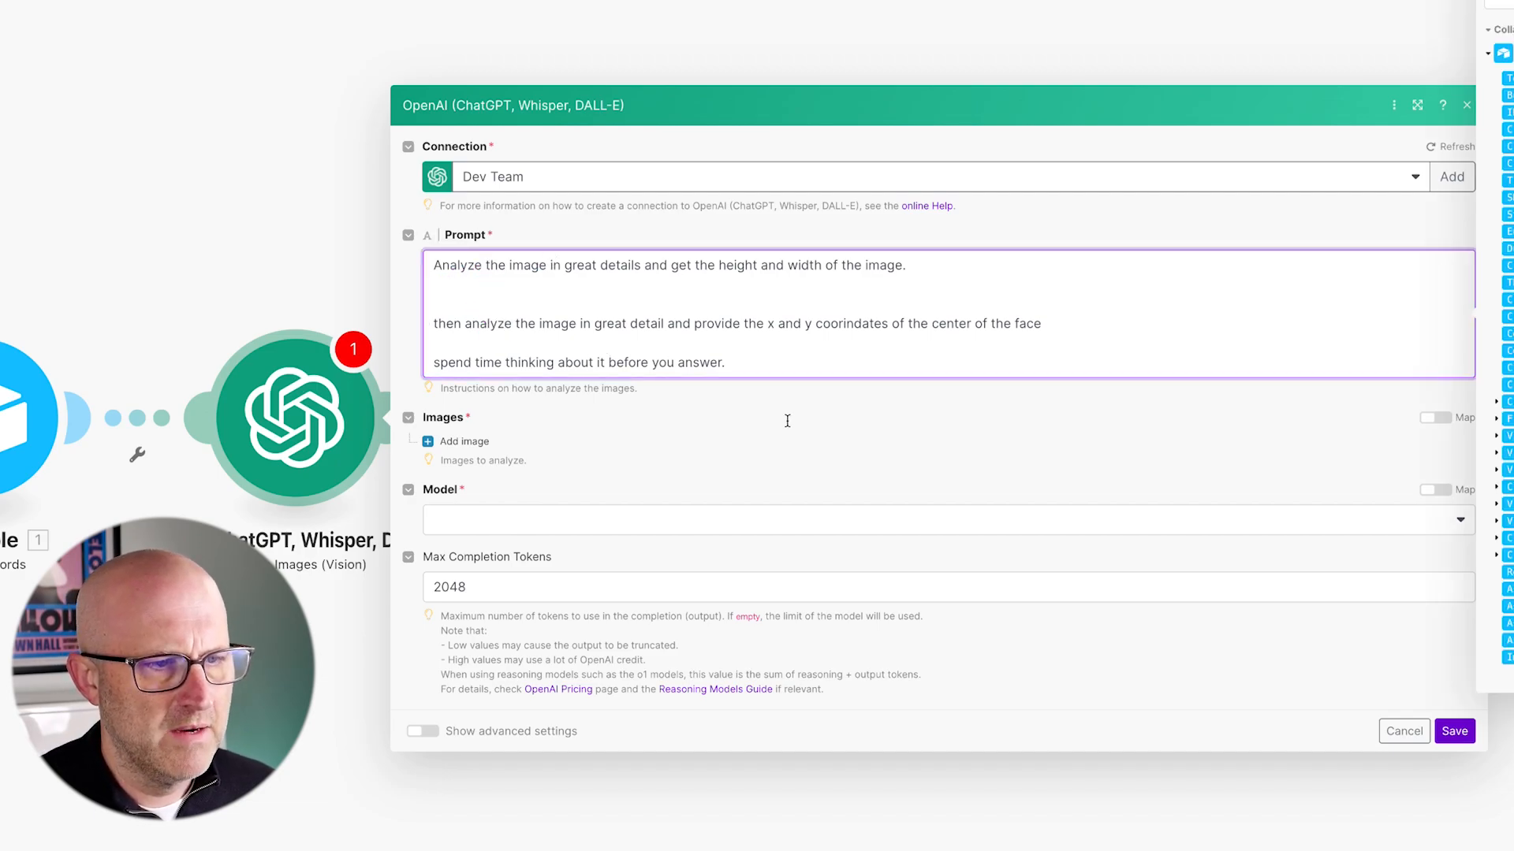
{"action": "left_click", "coordinate": [789, 435]}
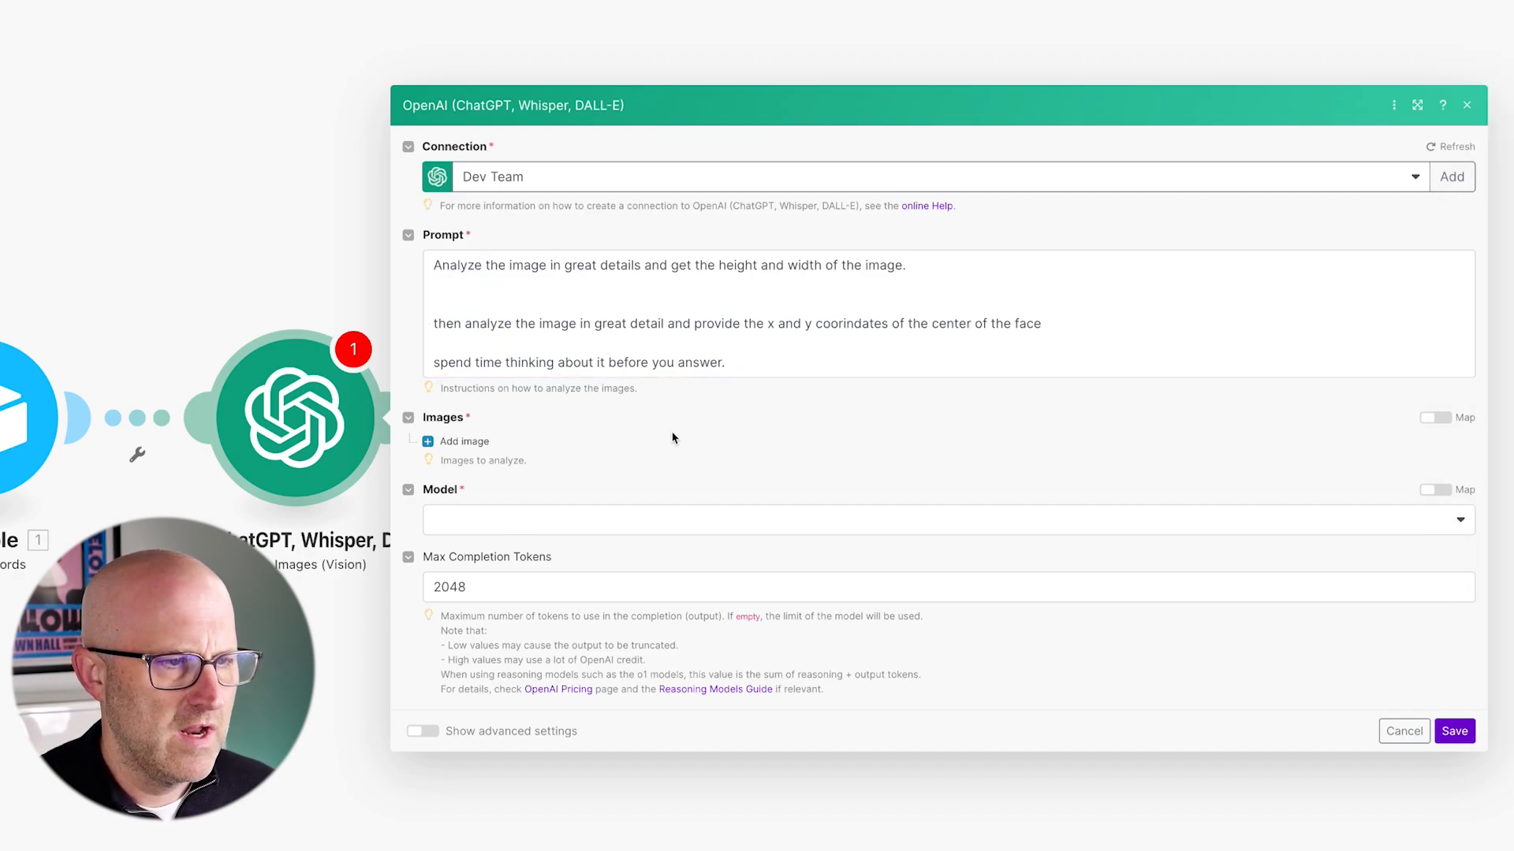
- Add an image mapped to 1. Thumbnail URL and set the model to gpt-4-turbo
{"action": "left_click", "coordinate": [457, 442]}
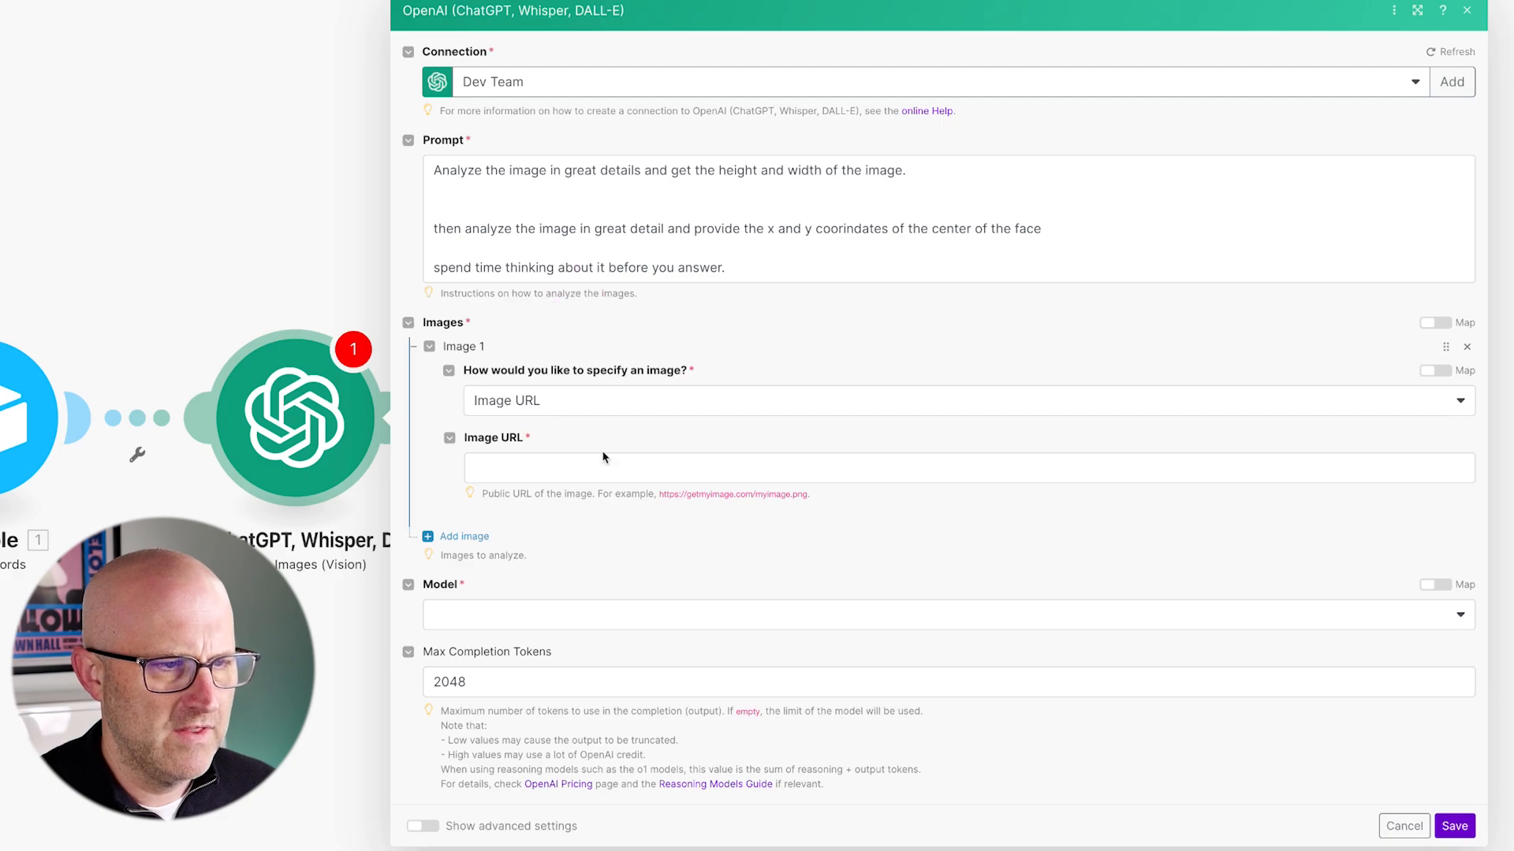
{"action": "left_click", "coordinate": [550, 471]}
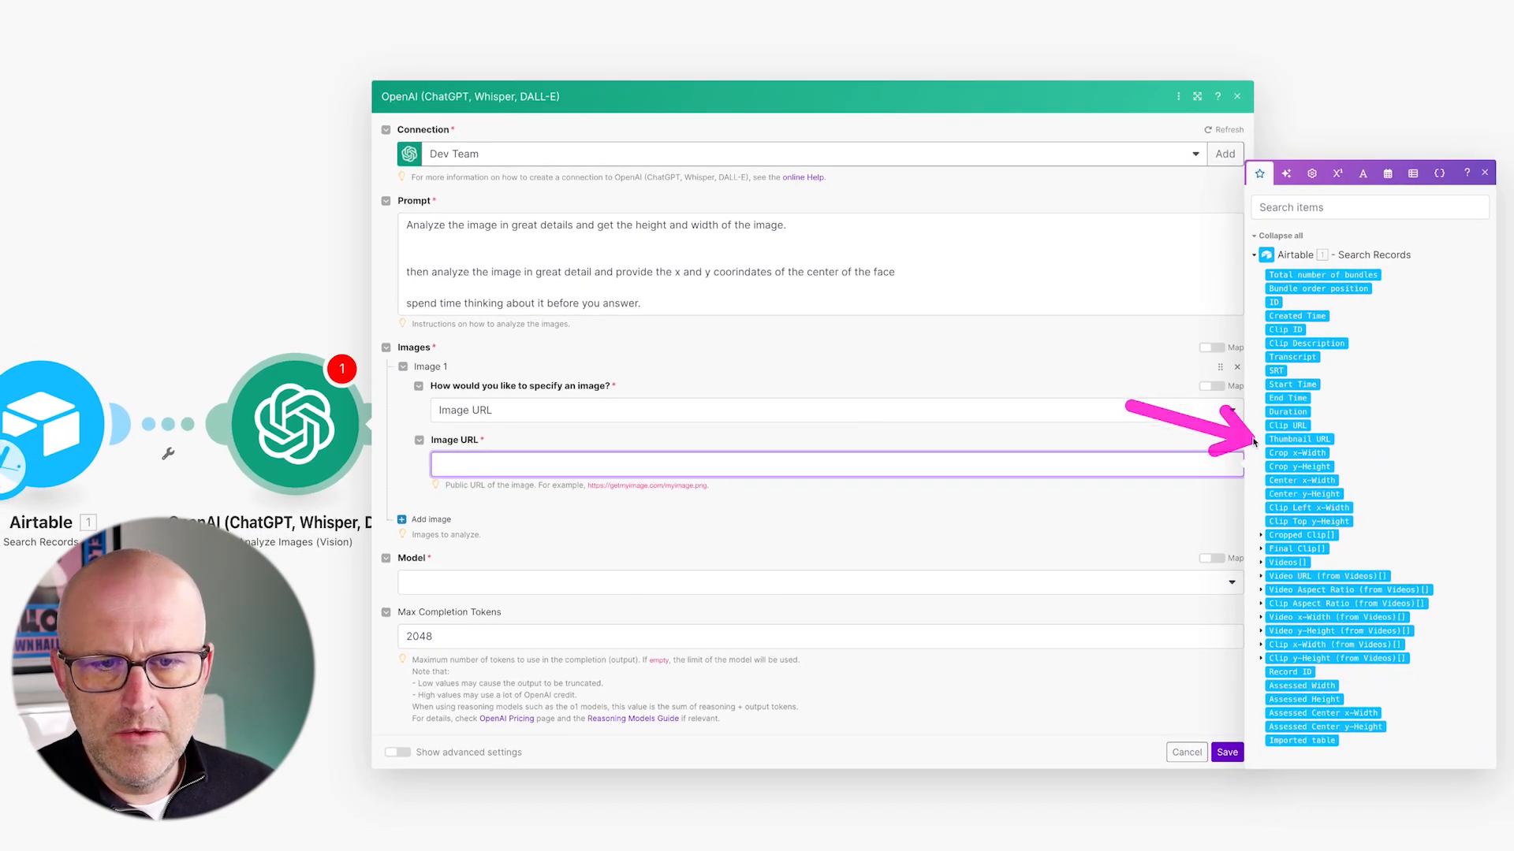
{"action": "left_click", "coordinate": [1288, 439]}
{"action": "left_click", "coordinate": [443, 583]}
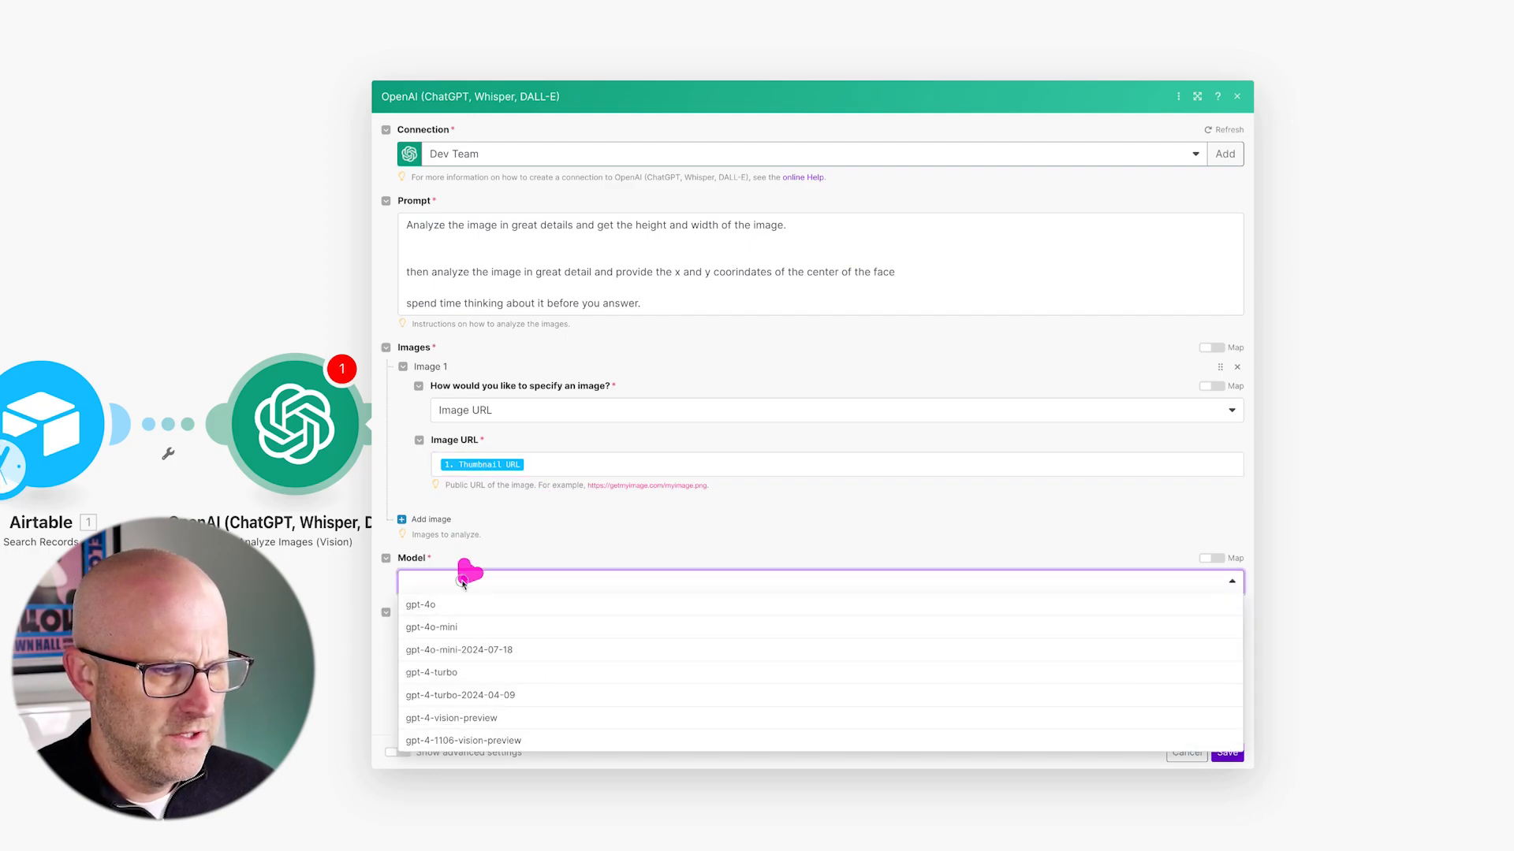
{"action": "left_click", "coordinate": [443, 672]}
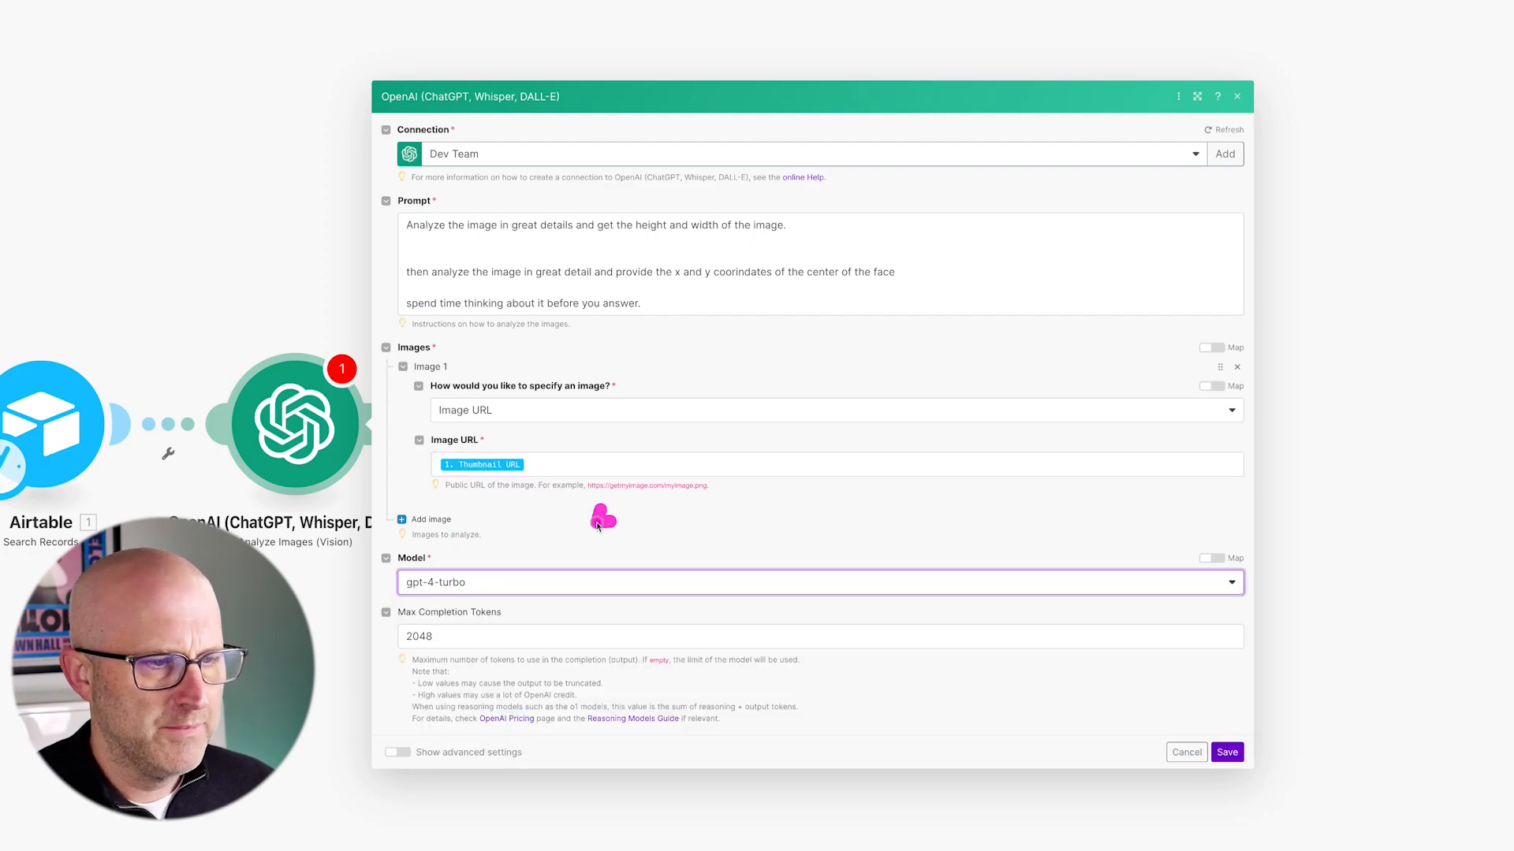
{"action": "left_click", "coordinate": [502, 587]}
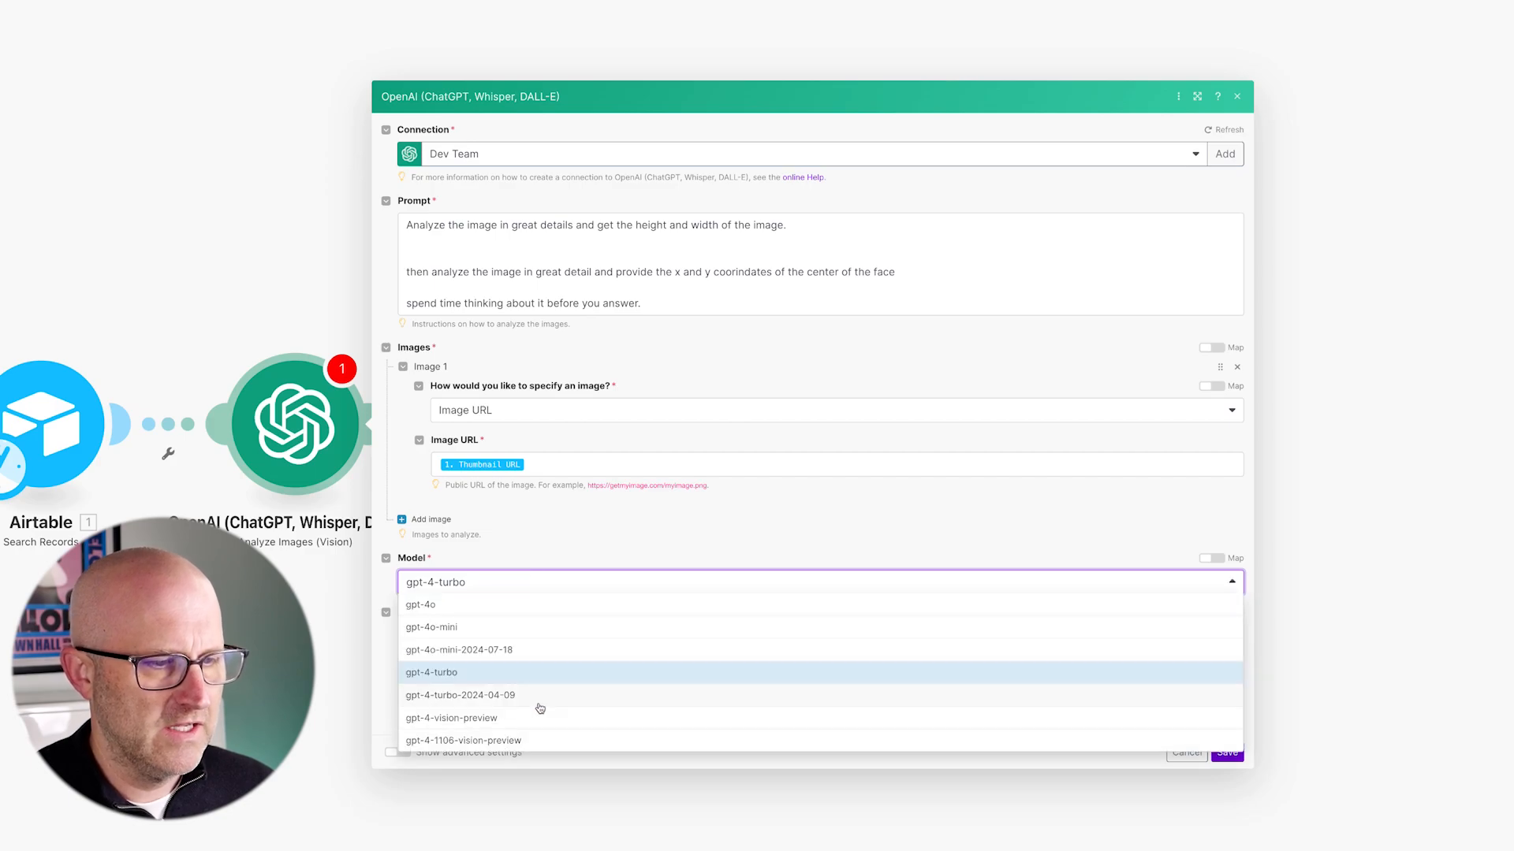
{"action": "left_click", "coordinate": [431, 587]}
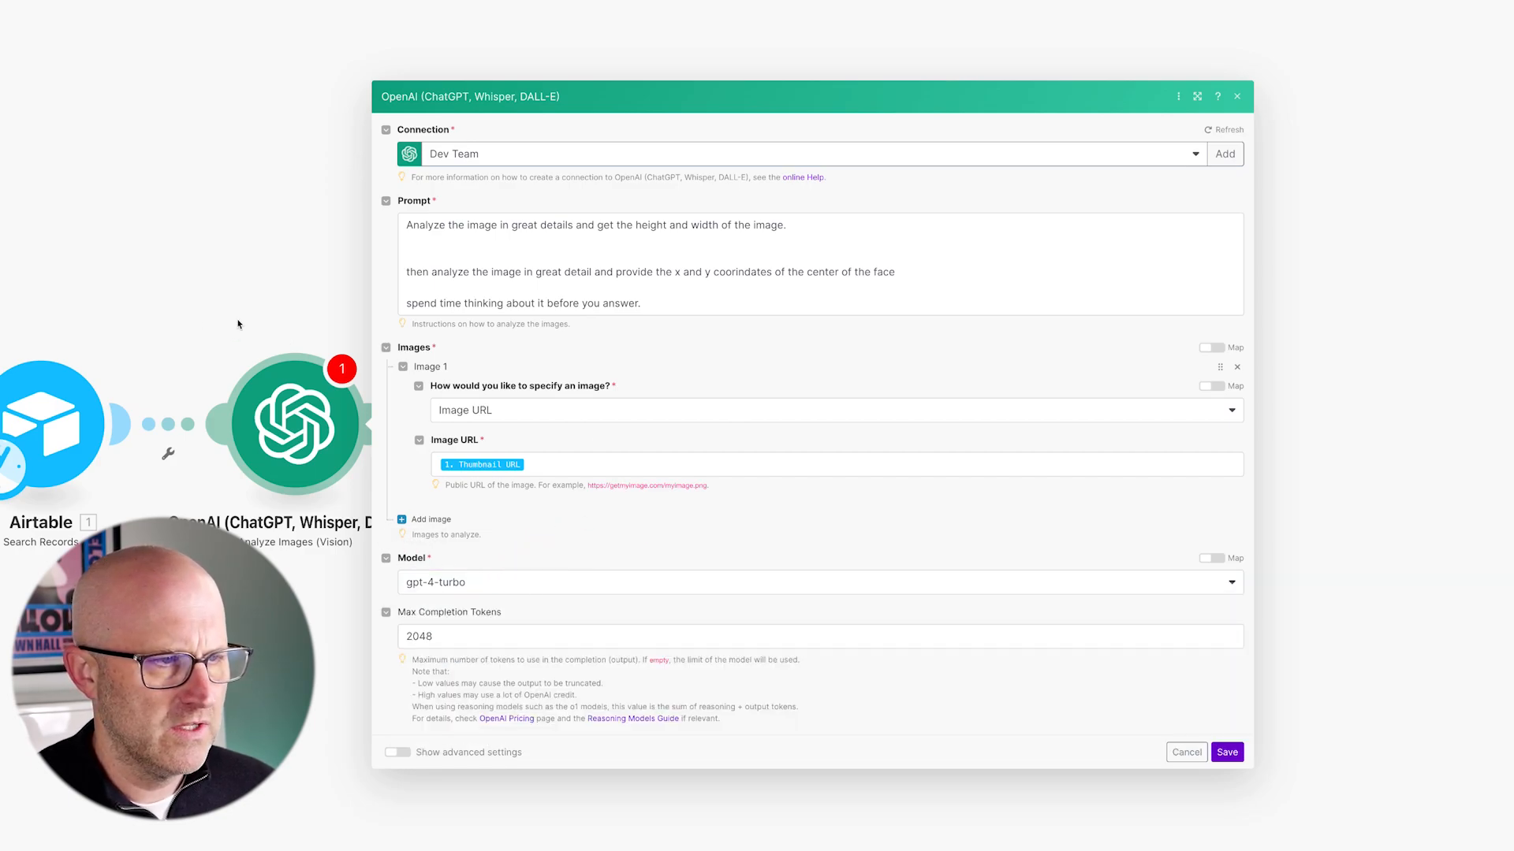
- Review the OpenAI Vision module settings and save them
{"action": "left_click_drag", "start_coordinate": [213, 384], "coordinate": [448, 597]}
{"action": "left_click_drag", "start_coordinate": [215, 205], "coordinate": [266, 329]}
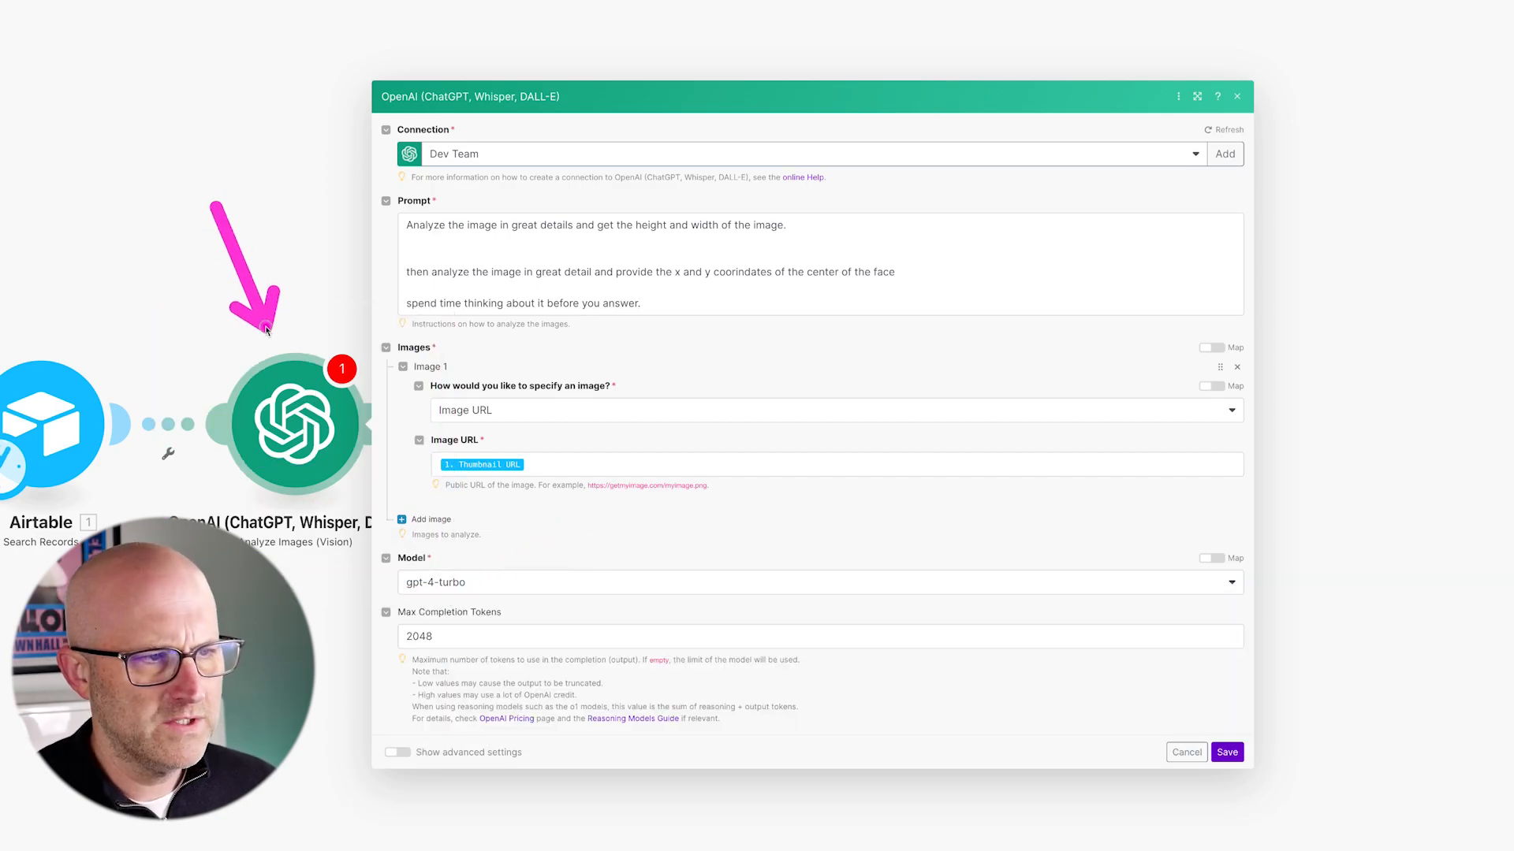
{"action": "mouse_move", "coordinate": [718, 167]}
{"action": "left_mouse_down"}
{"action": "mouse_move", "coordinate": [666, 248]}
{"action": "mouse_move", "coordinate": [824, 252]}
{"action": "left_mouse_up"}
{"action": "mouse_move", "coordinate": [718, 403]}
{"action": "left_mouse_down"}
{"action": "mouse_move", "coordinate": [674, 298]}
{"action": "mouse_move", "coordinate": [827, 304]}
{"action": "mouse_move", "coordinate": [692, 323]}
{"action": "left_mouse_up"}
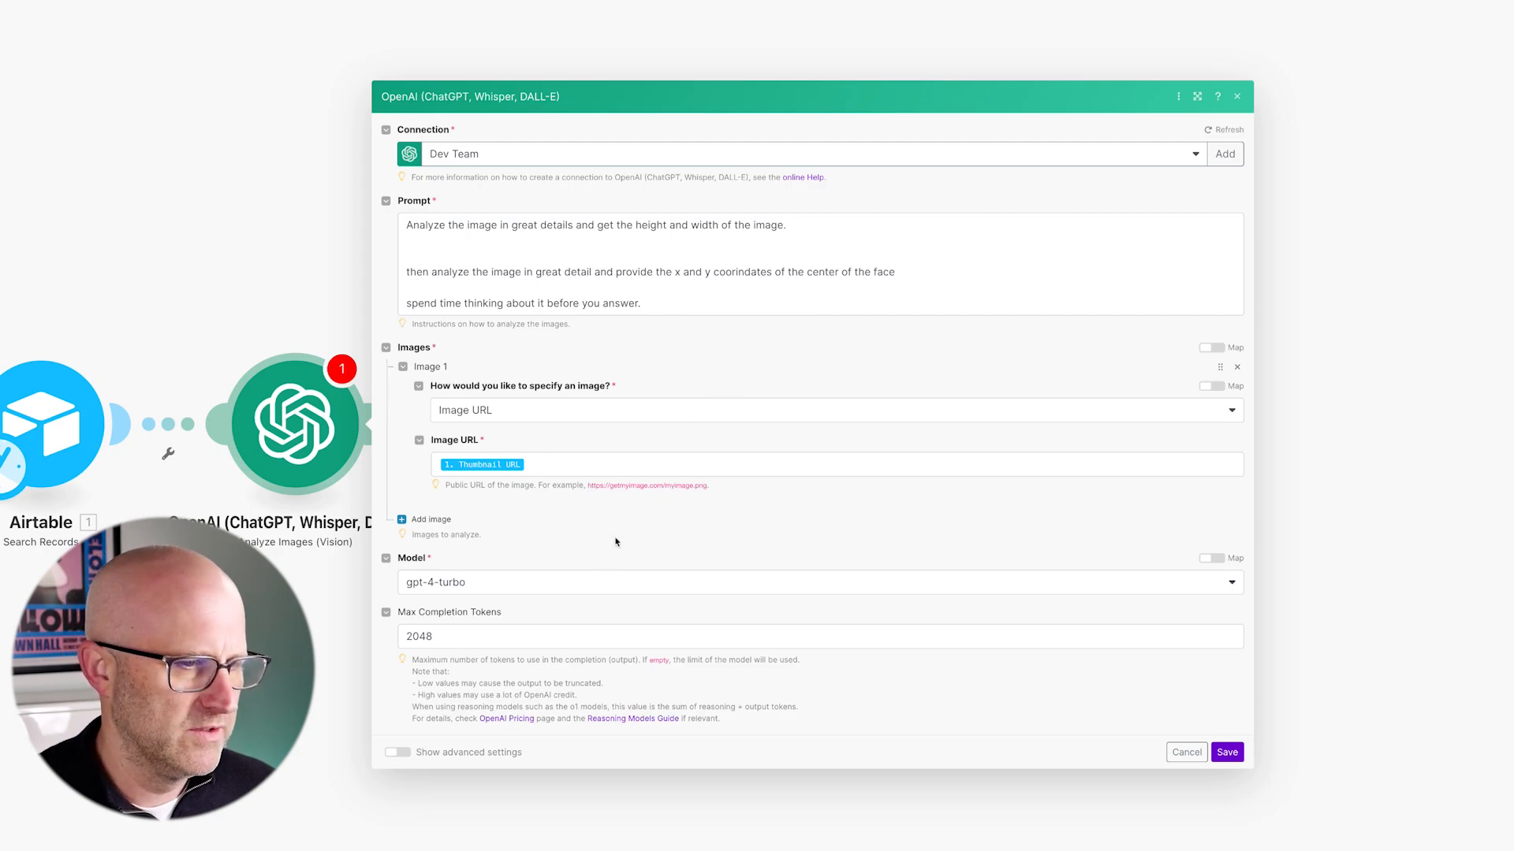
{"action": "left_click", "coordinate": [322, 436]}
{"action": "left_click_drag", "start_coordinate": [161, 305], "coordinate": [497, 558]}
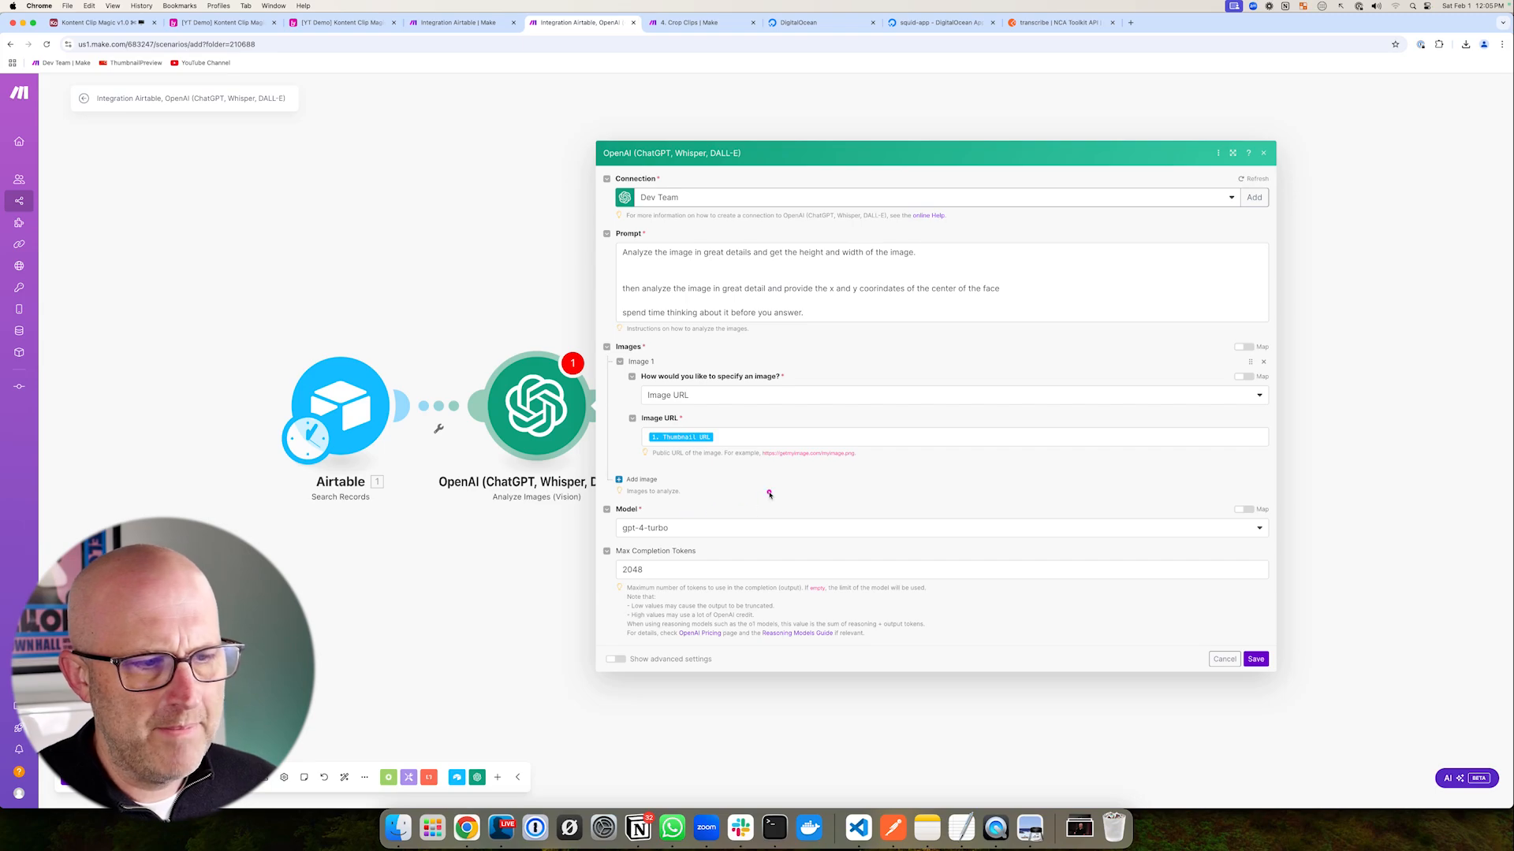
{"action": "left_click_drag", "start_coordinate": [776, 483], "coordinate": [677, 522]}
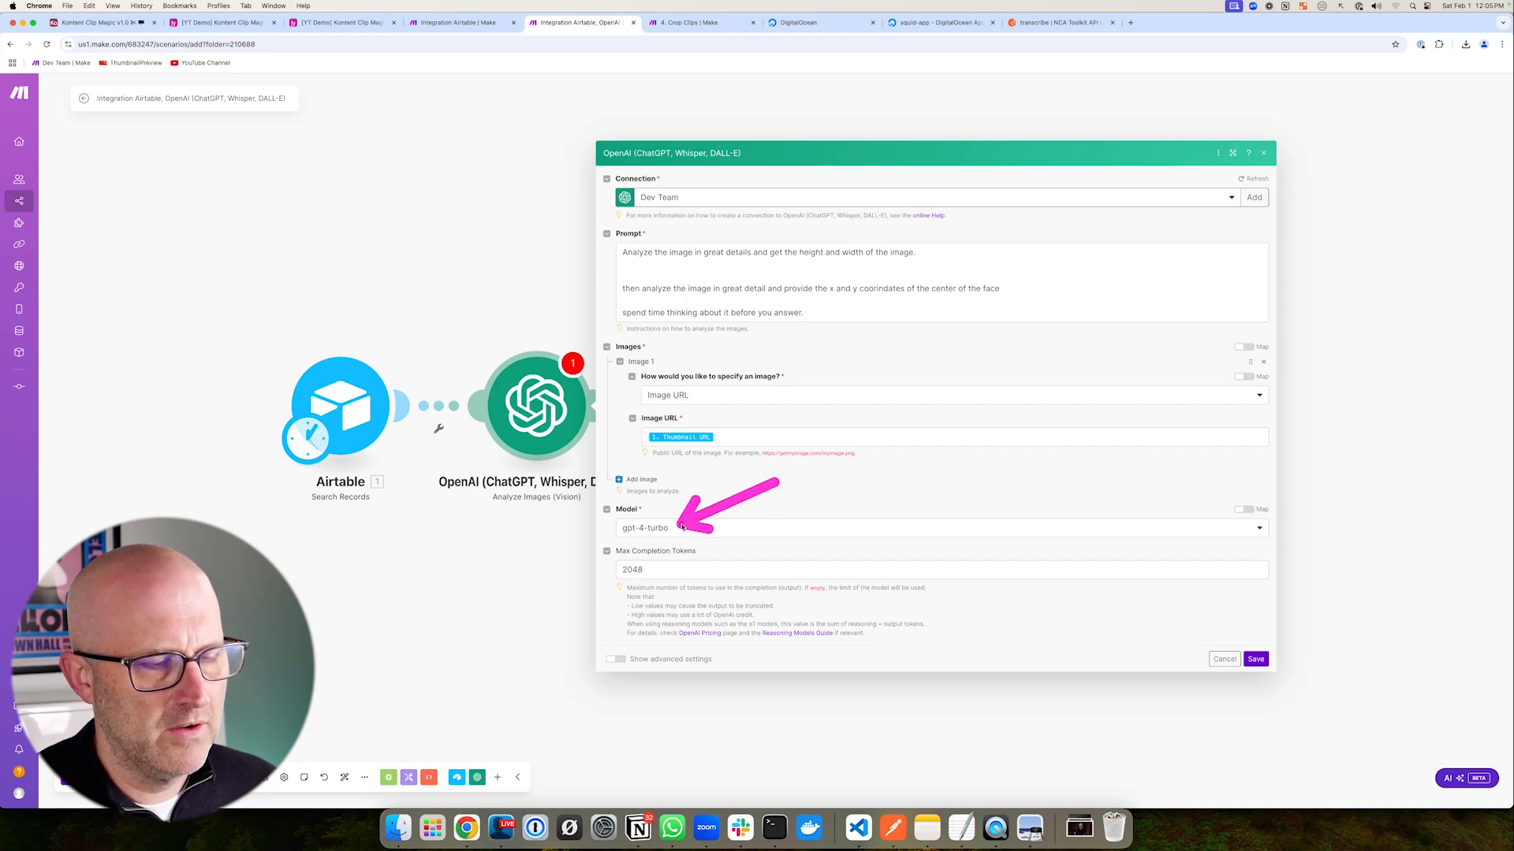
{"action": "mouse_move", "coordinate": [590, 141]}
{"action": "left_mouse_down"}
{"action": "mouse_move", "coordinate": [1209, 659]}
{"action": "mouse_move", "coordinate": [1321, 716]}
{"action": "left_mouse_up"}
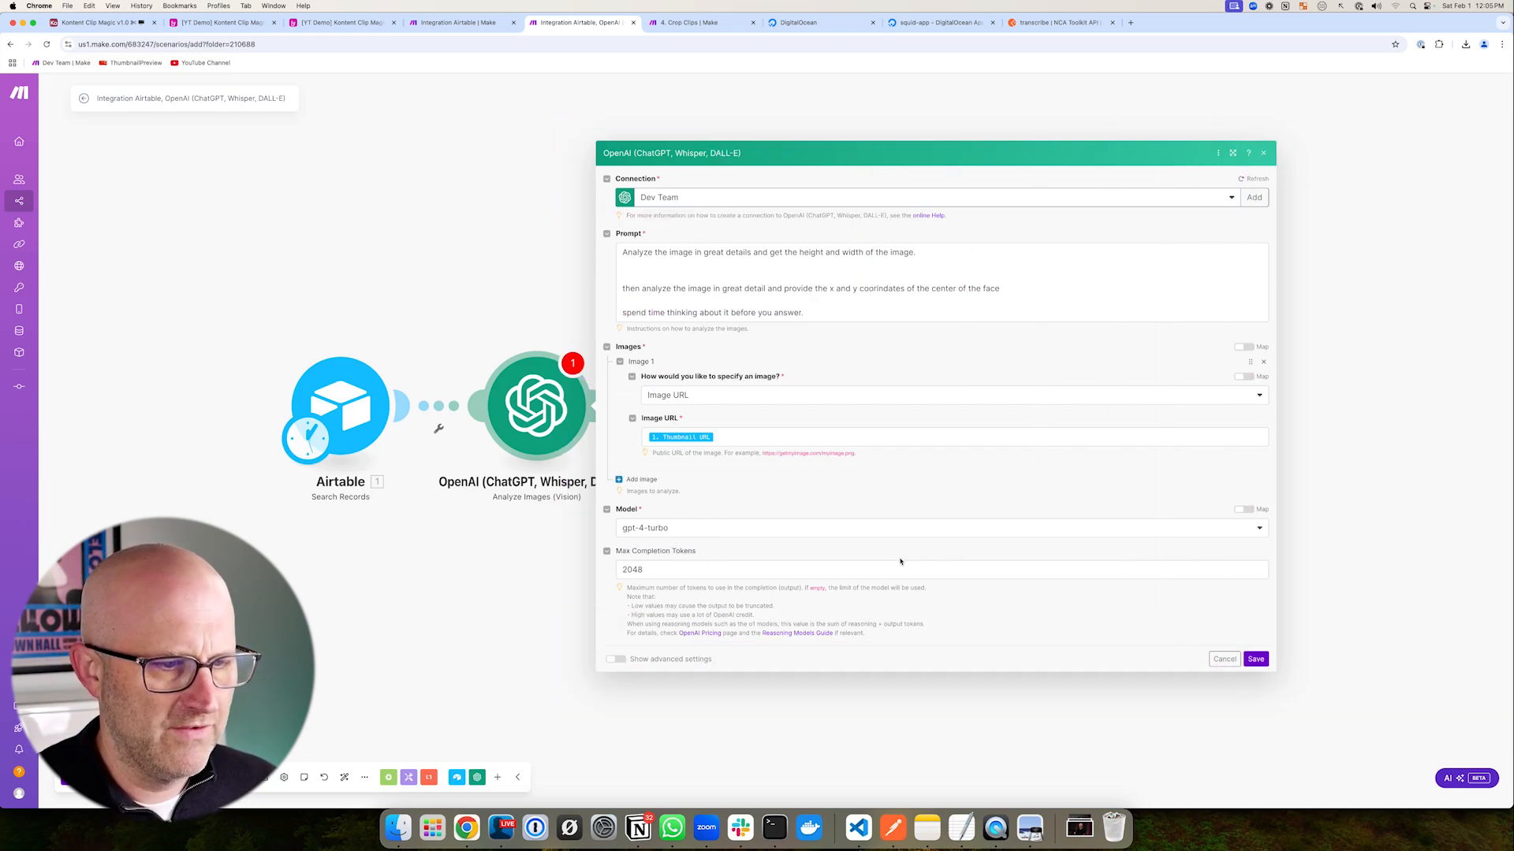
{"action": "left_click", "coordinate": [1256, 659]}
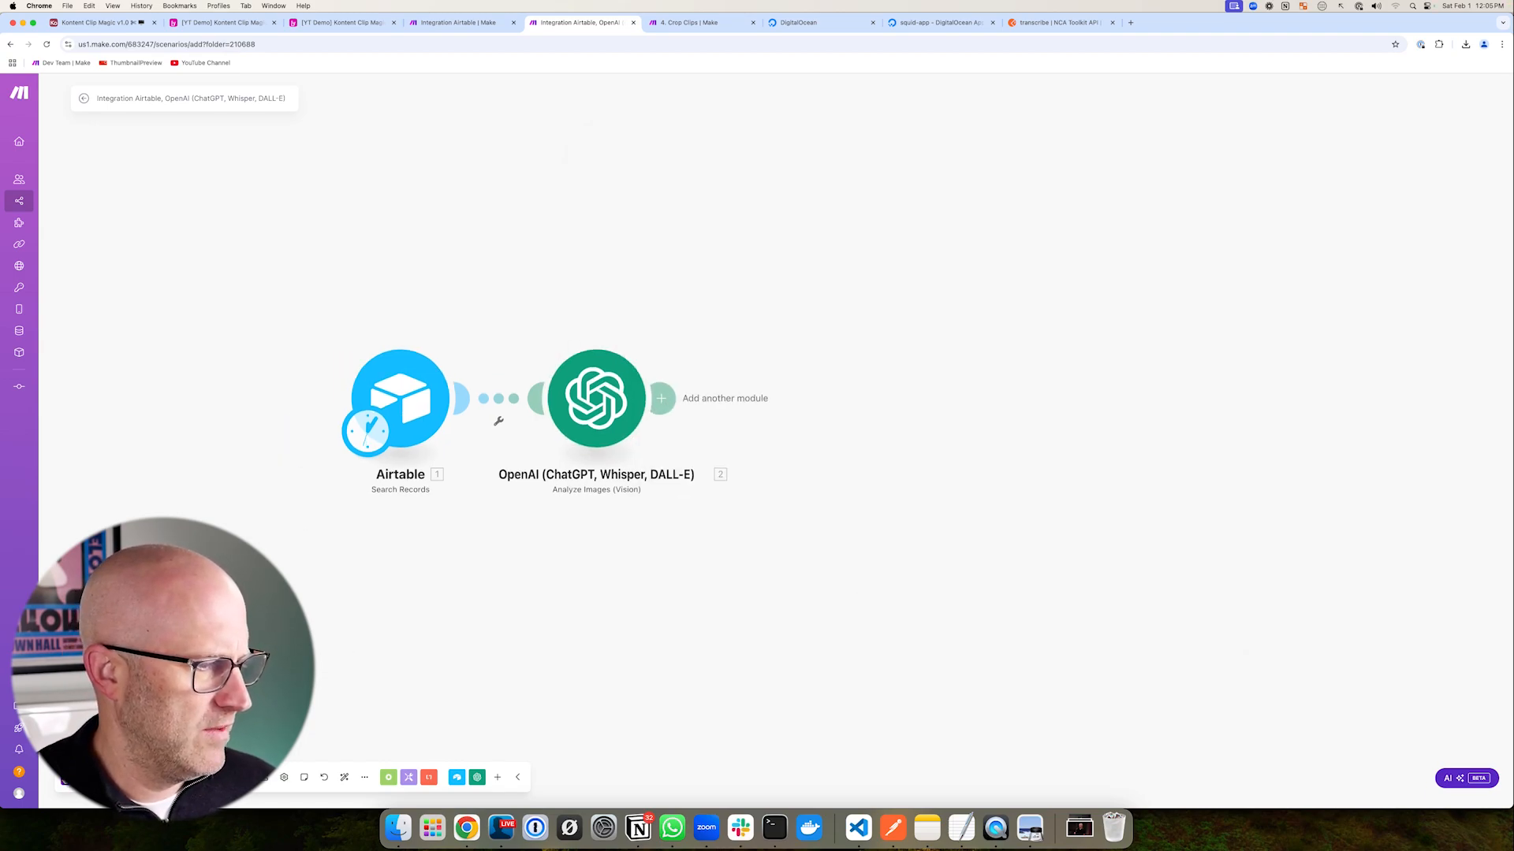
- Run the scenario once and inspect the Airtable records and OpenAI face-centre output
{"action": "left_click", "coordinate": [95, 778]}
{"action": "left_click_drag", "start_coordinate": [627, 299], "coordinate": [714, 343]}
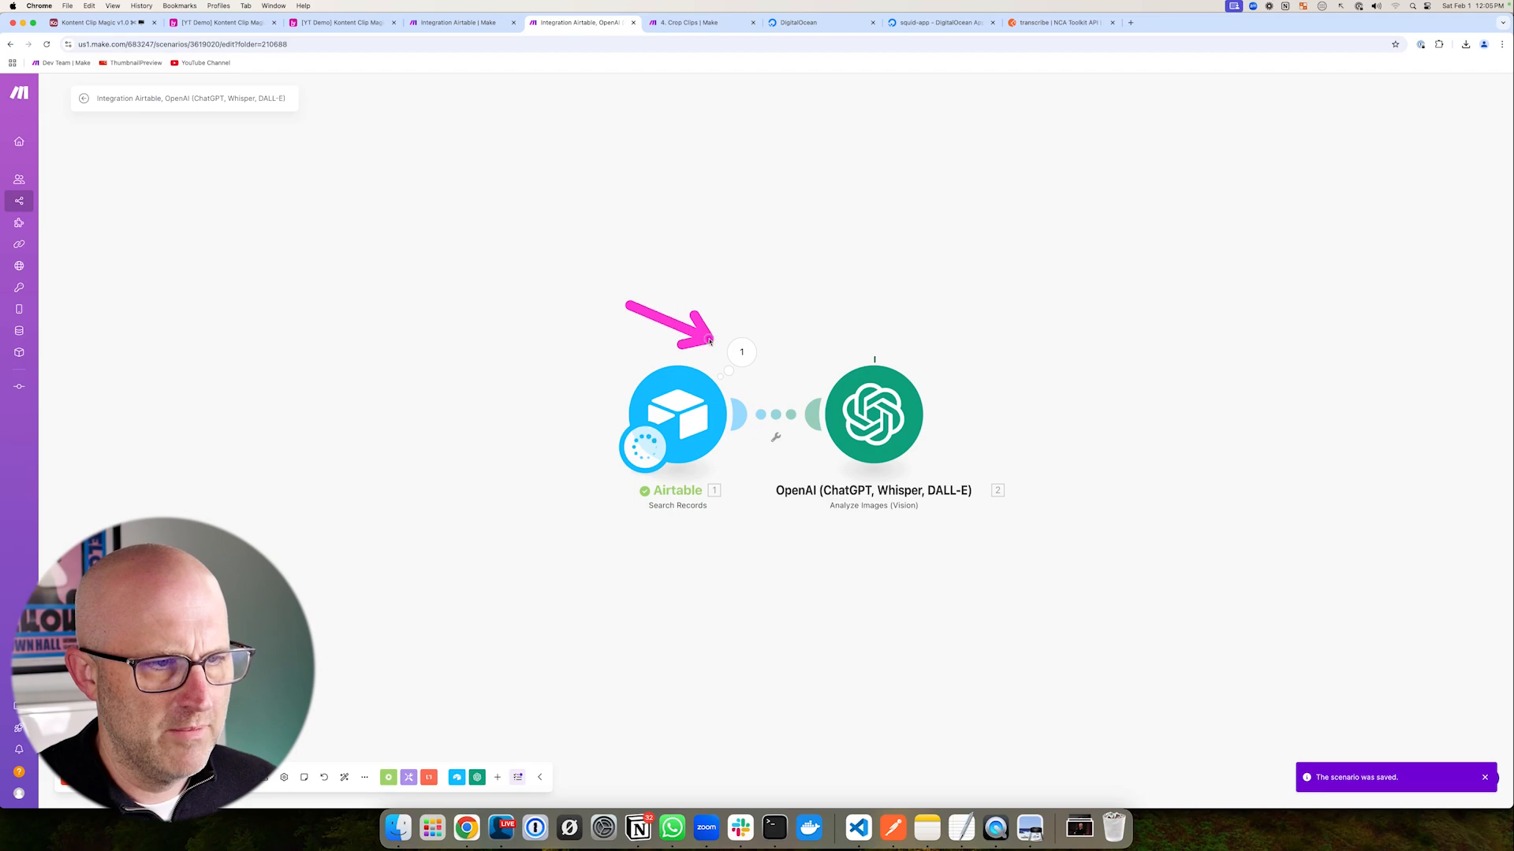
{"action": "left_click", "coordinate": [741, 351]}
{"action": "mouse_move", "coordinate": [609, 291]}
{"action": "left_mouse_down"}
{"action": "mouse_move", "coordinate": [726, 306]}
{"action": "mouse_move", "coordinate": [803, 547]}
{"action": "left_mouse_up"}
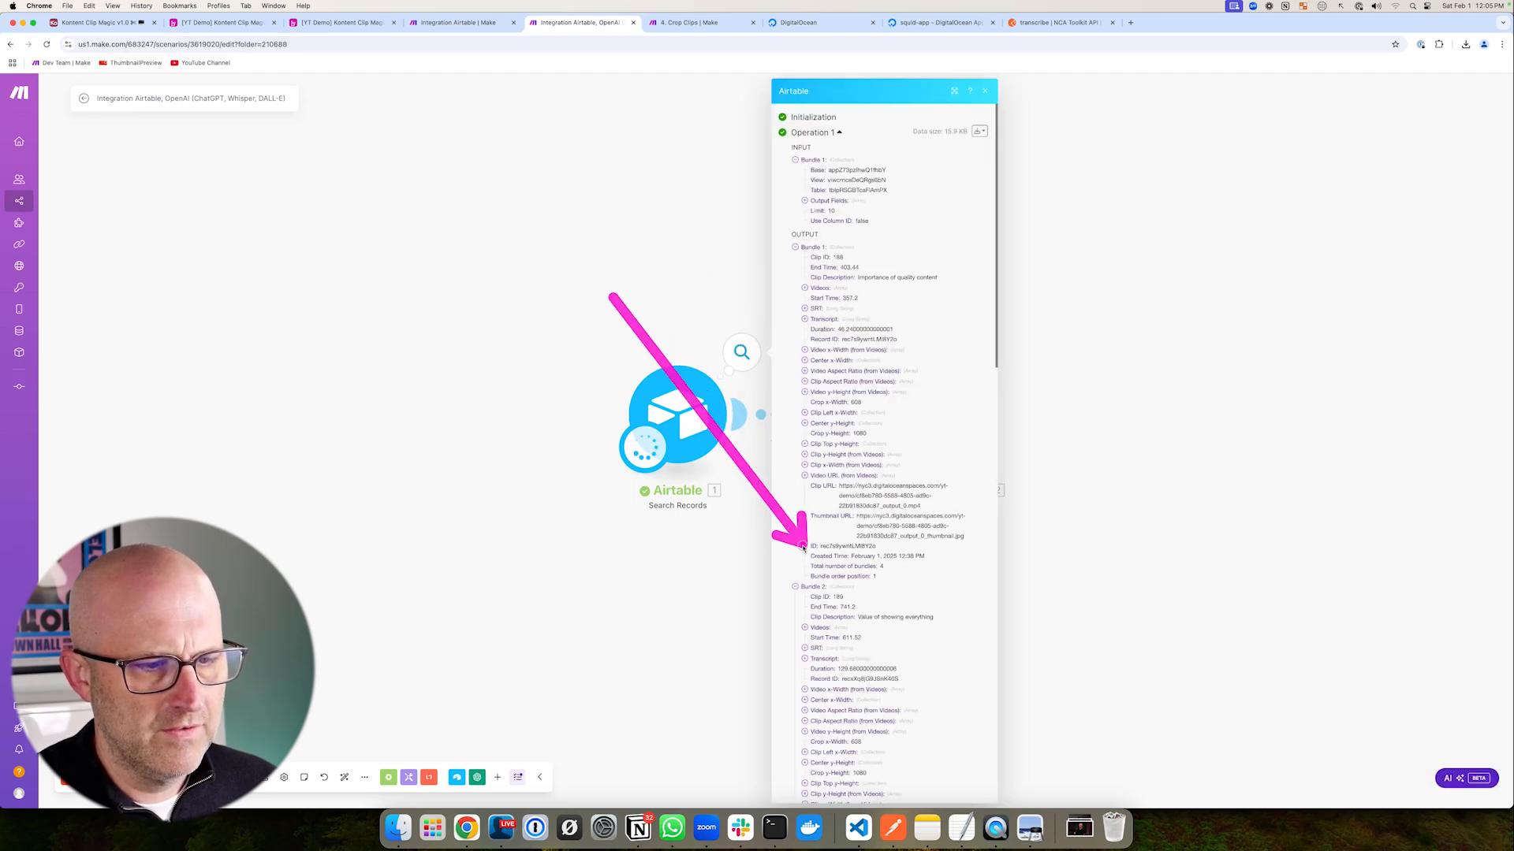
{"action": "left_click", "coordinate": [652, 642]}
{"action": "left_click_drag", "start_coordinate": [898, 254], "coordinate": [840, 335]}
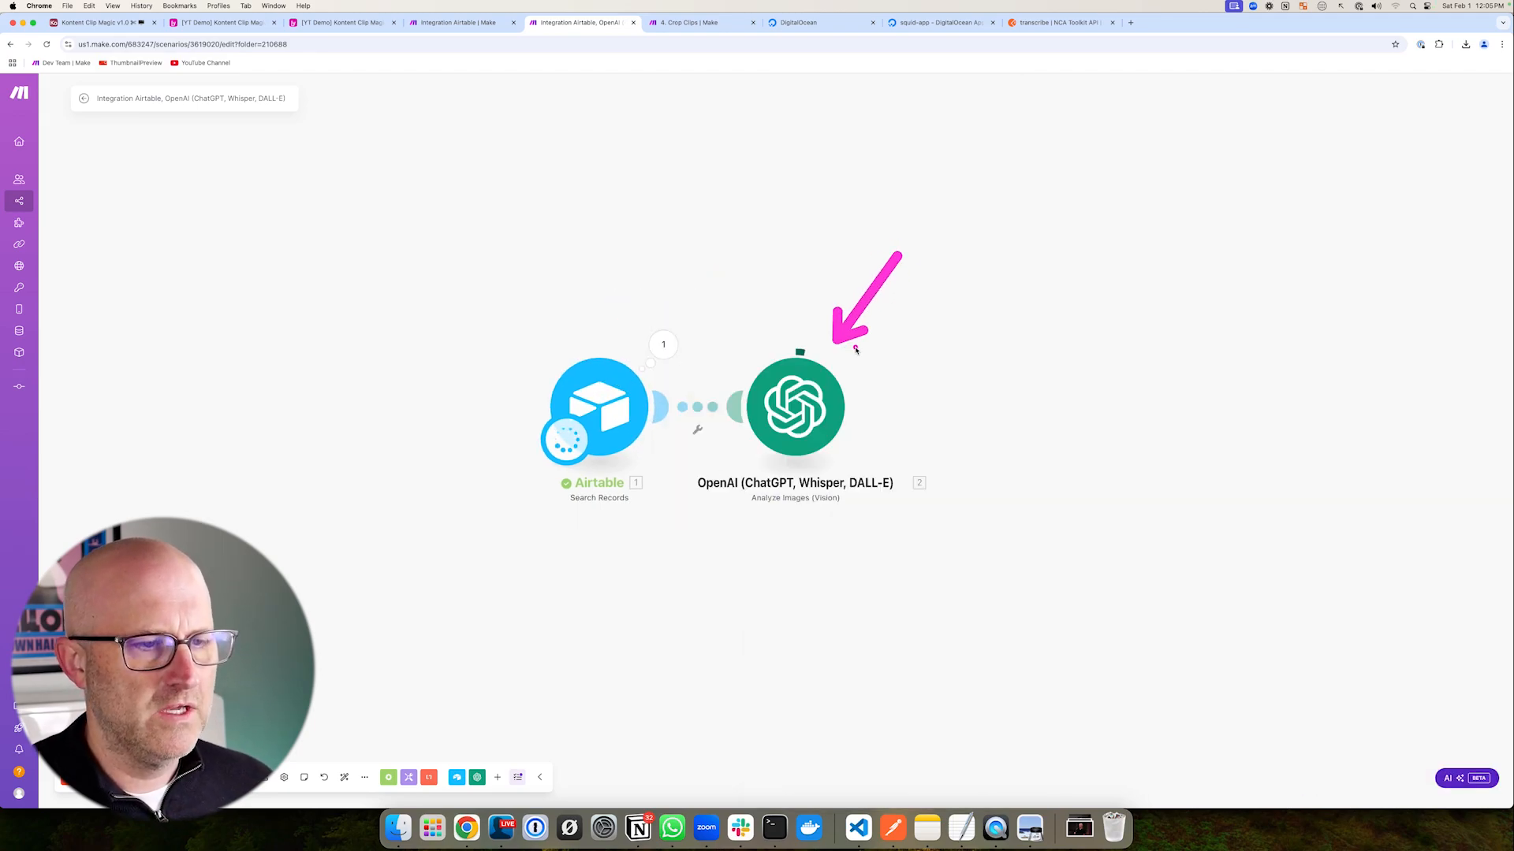
{"action": "left_click", "coordinate": [863, 348]}
{"action": "mouse_move", "coordinate": [991, 207]}
{"action": "left_mouse_down"}
{"action": "mouse_move", "coordinate": [842, 300]}
{"action": "mouse_move", "coordinate": [868, 587]}
{"action": "left_mouse_up"}
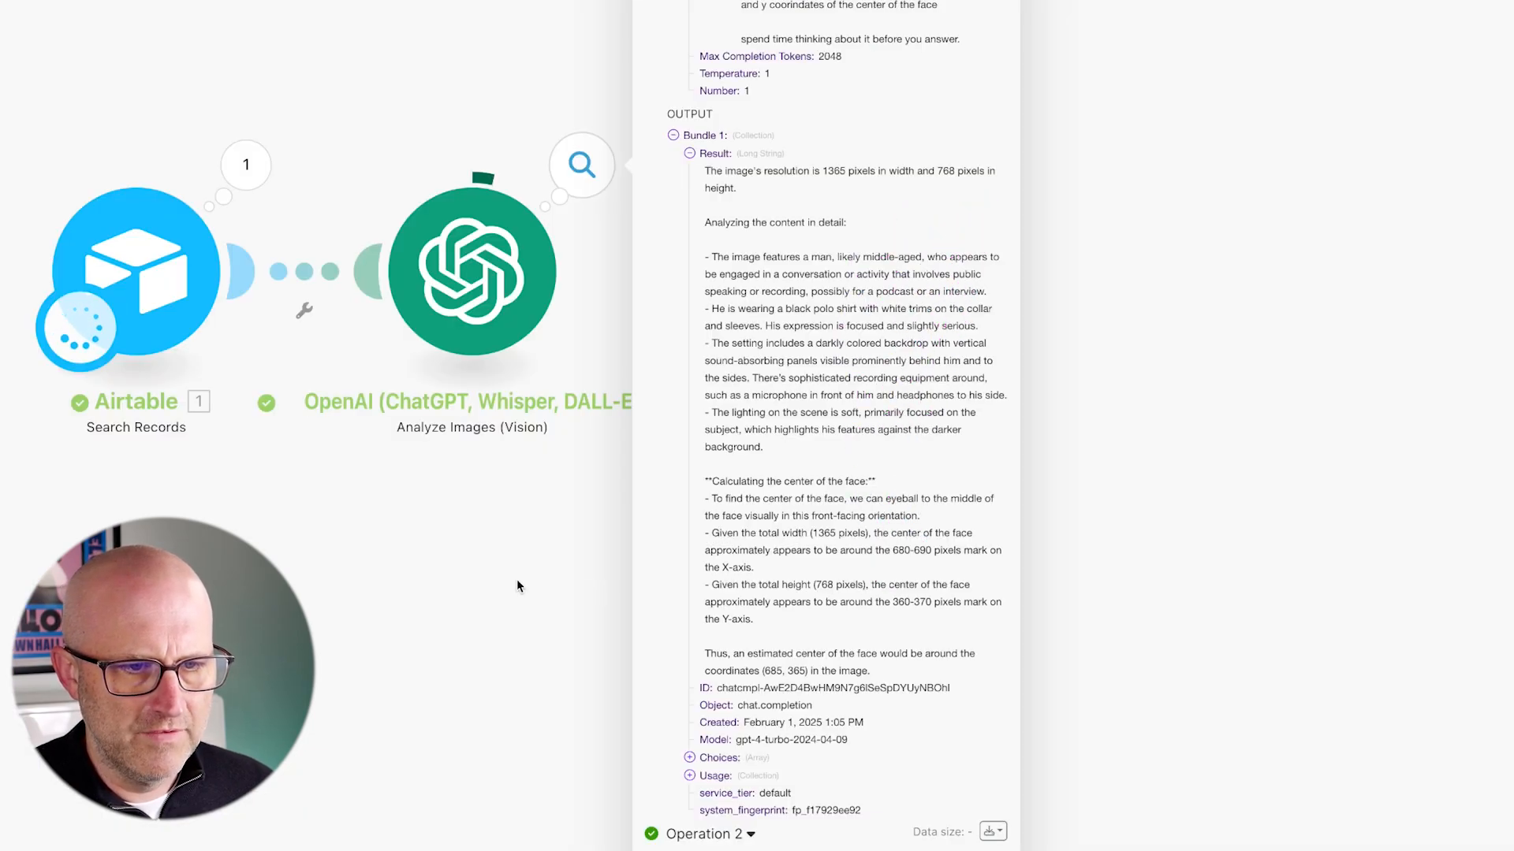
{"action": "left_click_drag", "start_coordinate": [517, 580], "coordinate": [380, 542]}
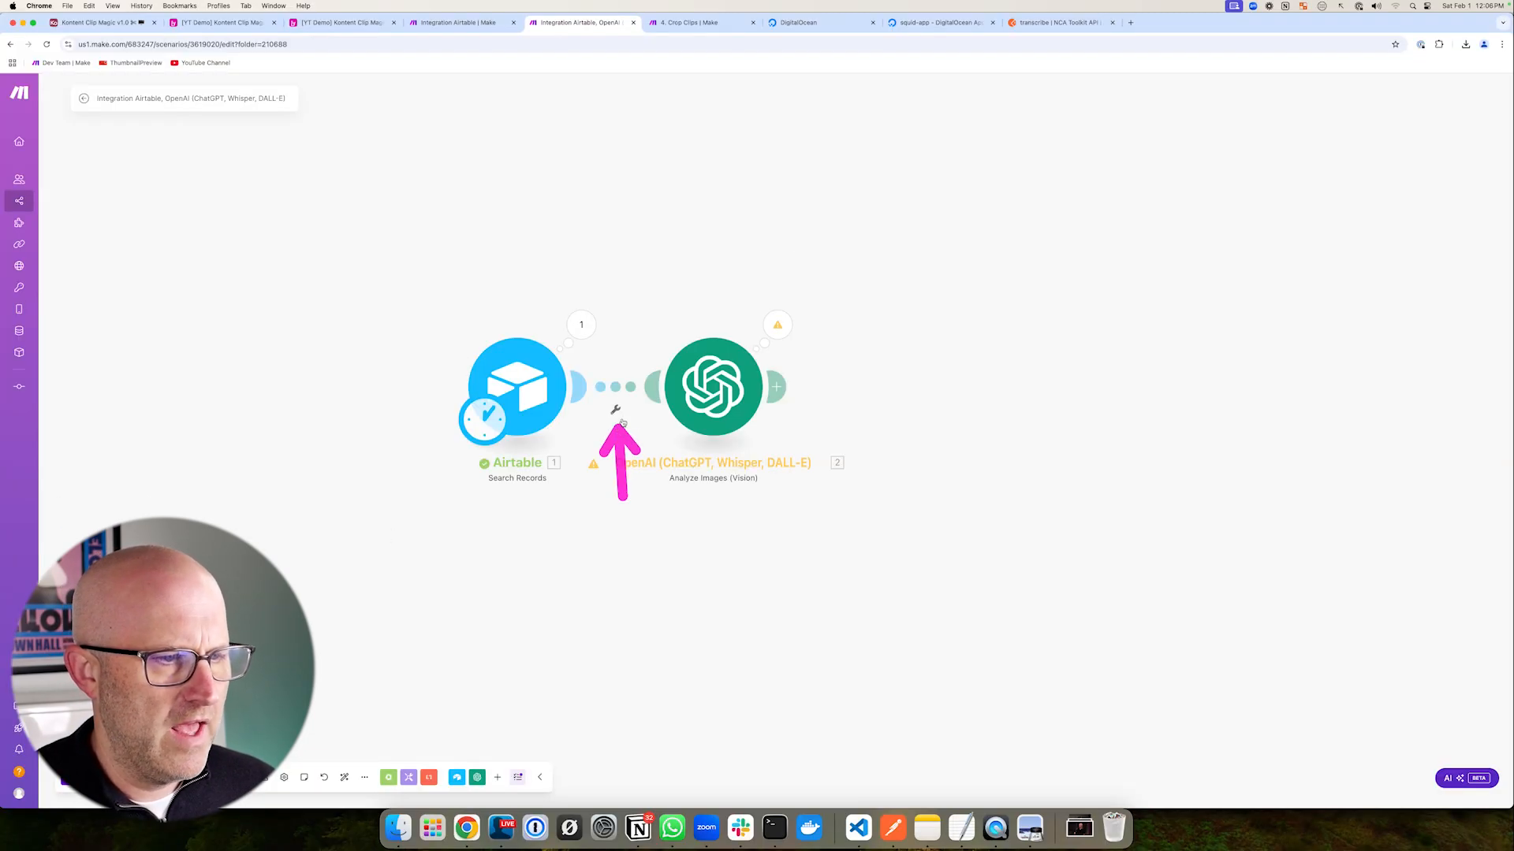
- Add a filter before OpenAI requiring Total number of bundles numerically greater than 0
{"action": "left_click", "coordinate": [163, 236]}
{"action": "left_click", "coordinate": [726, 384]}
{"action": "left_click_drag", "start_coordinate": [781, 227], "coordinate": [851, 234]}
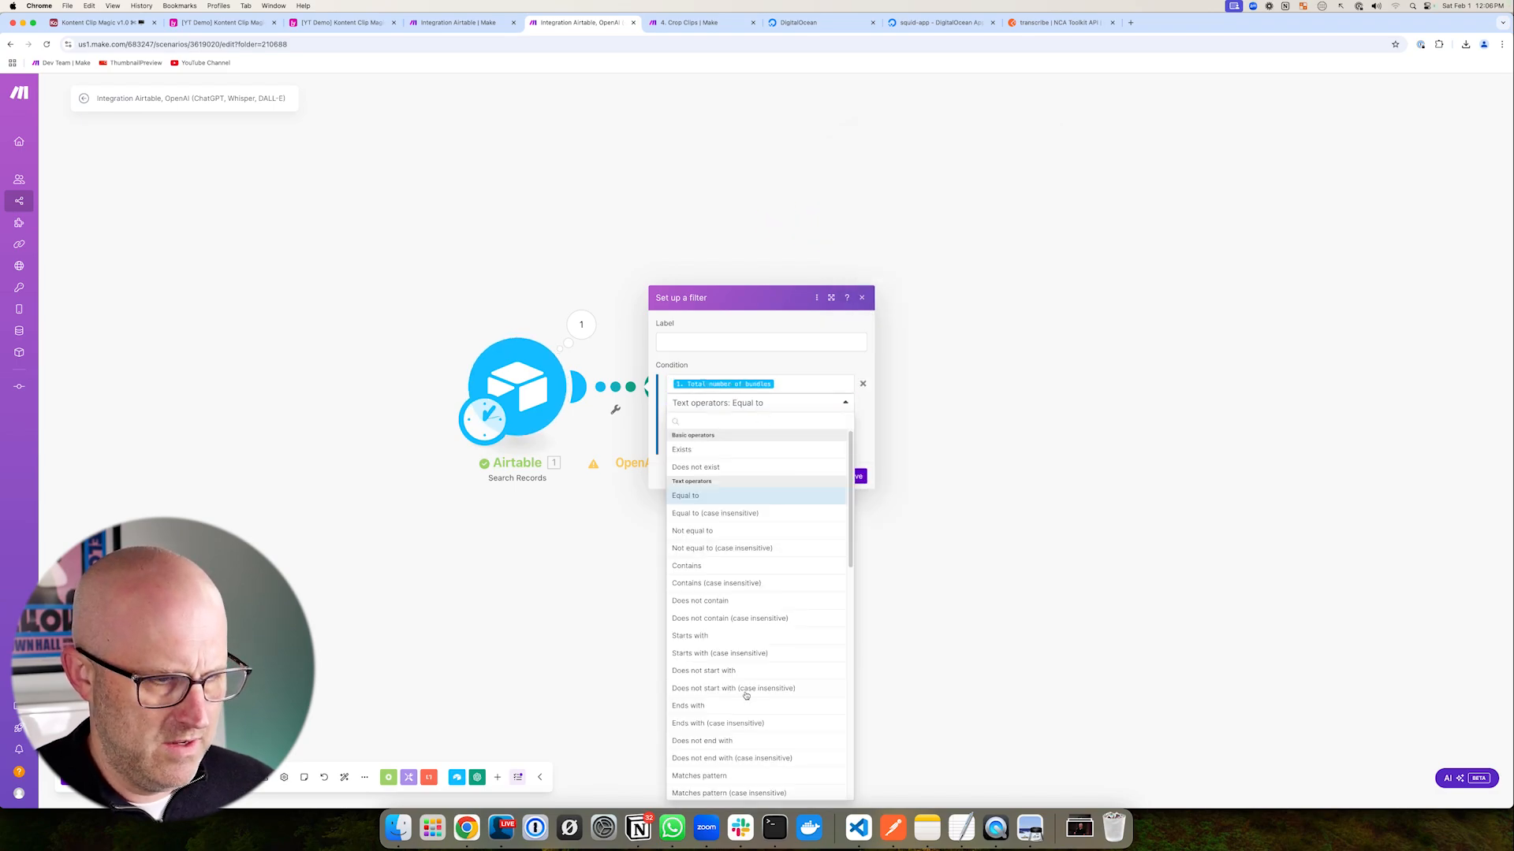
{"action": "scroll", "coordinate": [747, 697], "scroll_direction": "down", "scroll_amount": 5}
{"action": "left_click", "coordinate": [704, 523]}
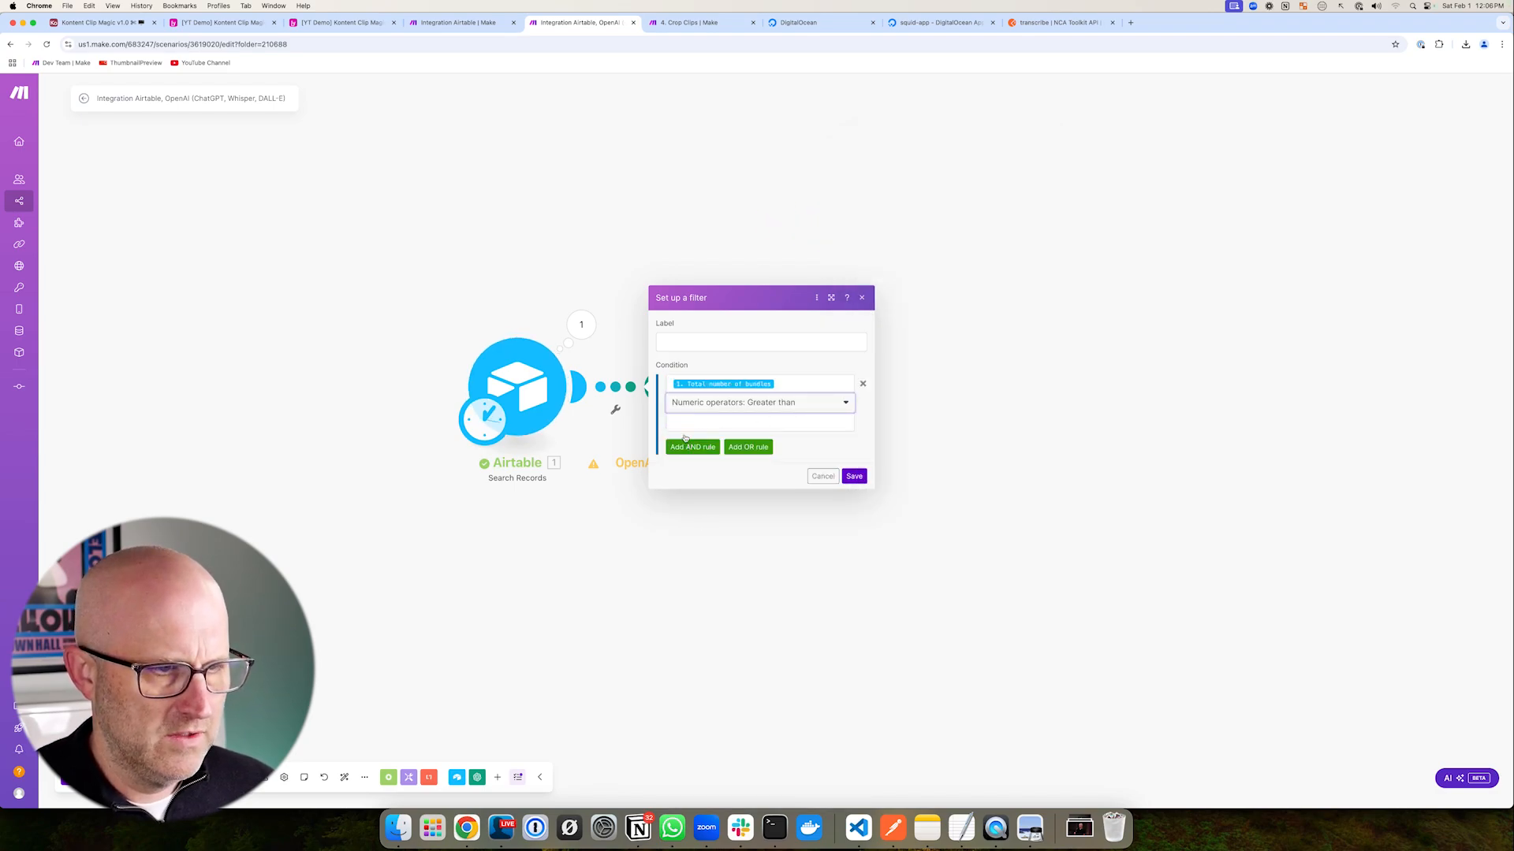
{"action": "left_click", "coordinate": [681, 421]}
{"action": "type", "text": "0"}
{"action": "left_click", "coordinate": [849, 478]}
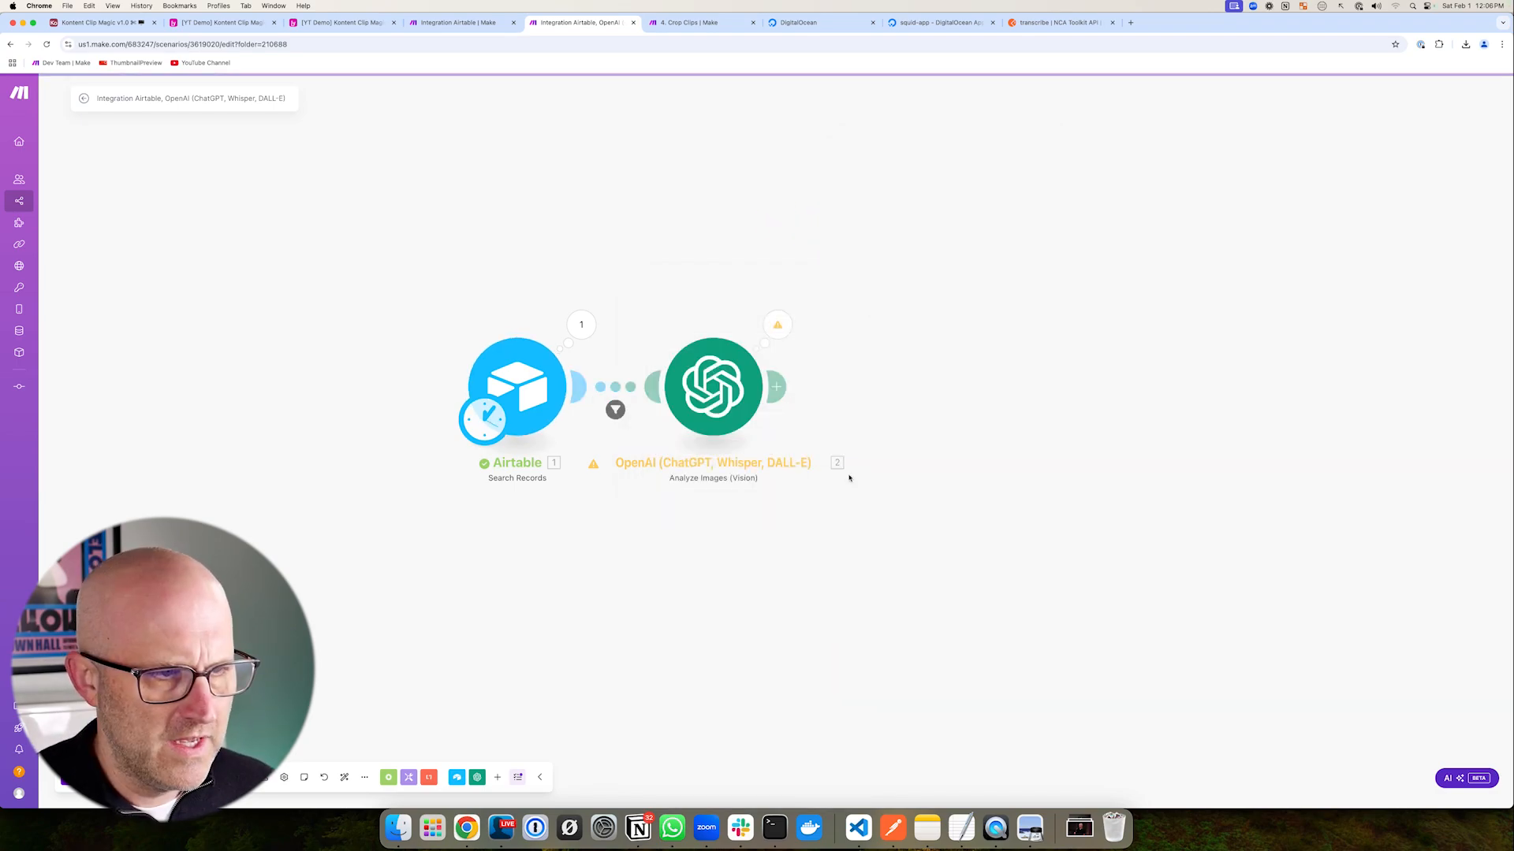
{"action": "left_click_drag", "start_coordinate": [711, 240], "coordinate": [711, 316]}
{"action": "left_click_drag", "start_coordinate": [905, 286], "coordinate": [830, 352]}
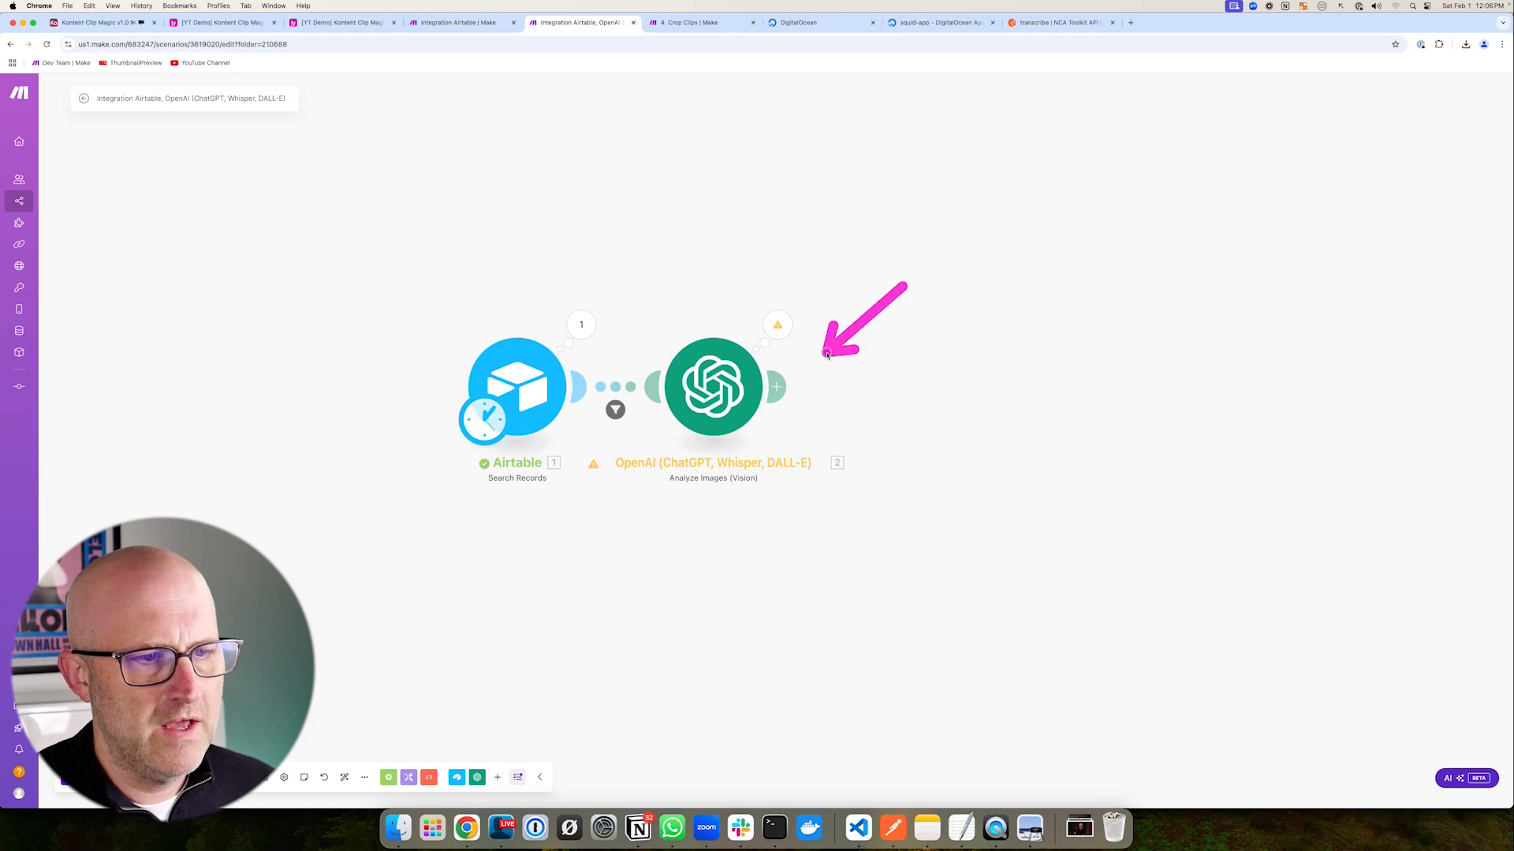
- Copy the prompt from the Crop Clips scenario's existing completion module
{"action": "left_click", "coordinate": [778, 388]}
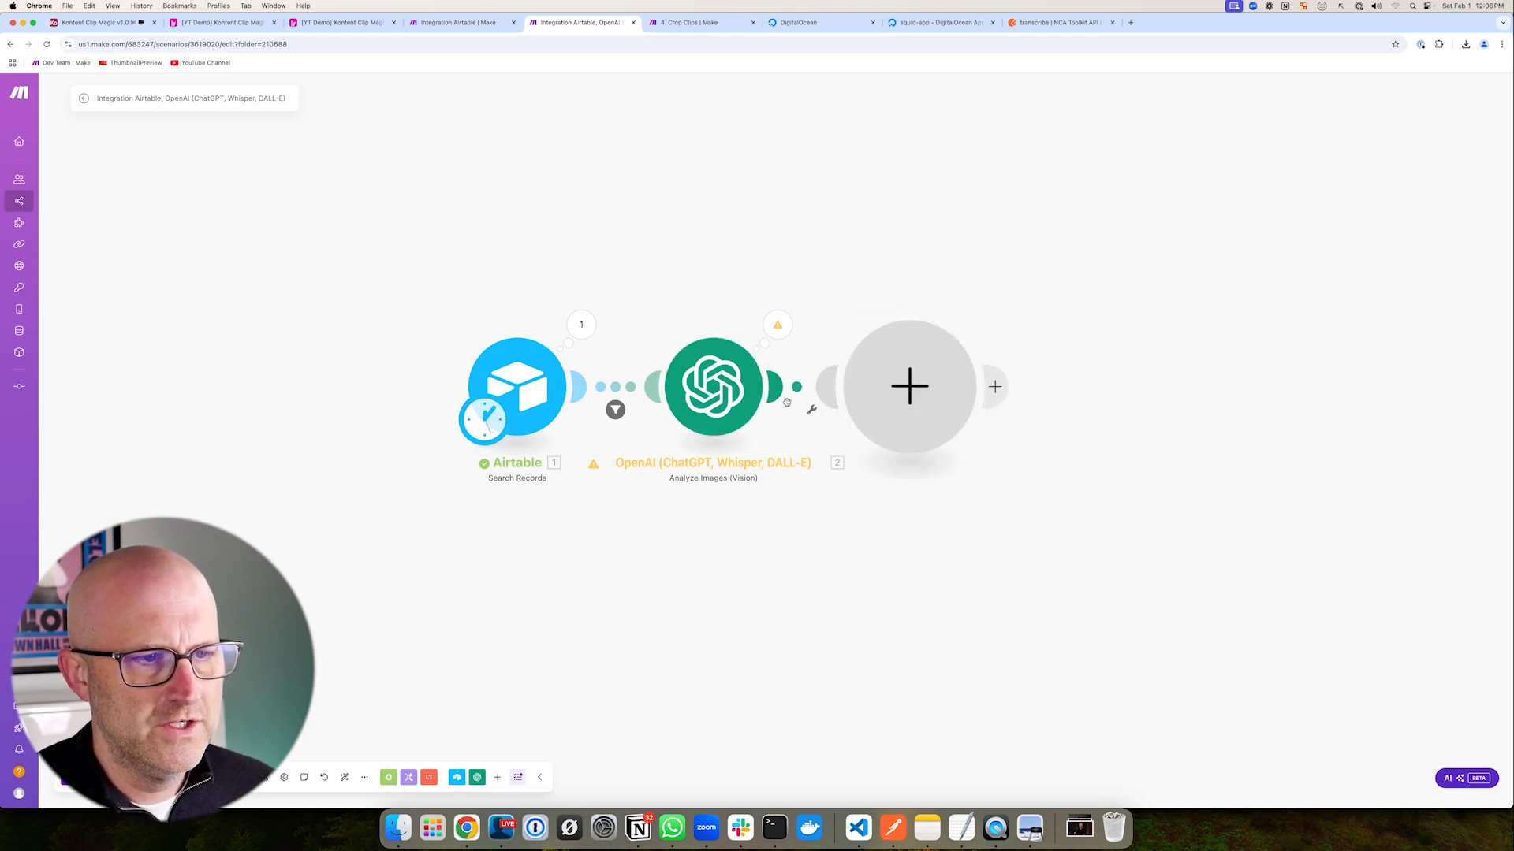
{"action": "left_click_drag", "start_coordinate": [694, 230], "coordinate": [709, 318]}
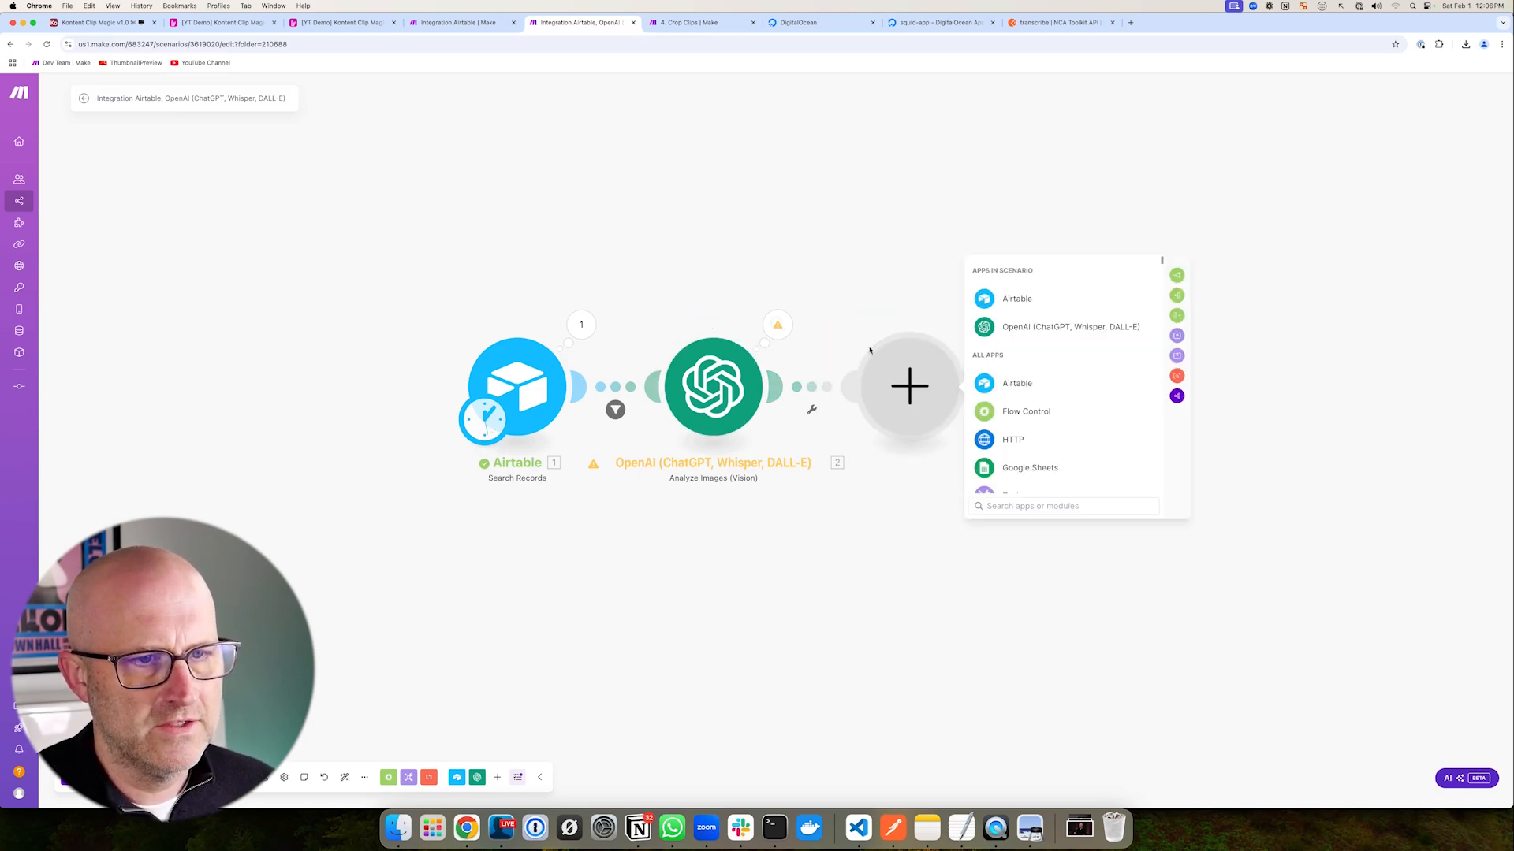
{"action": "left_click_drag", "start_coordinate": [861, 247], "coordinate": [895, 315]}
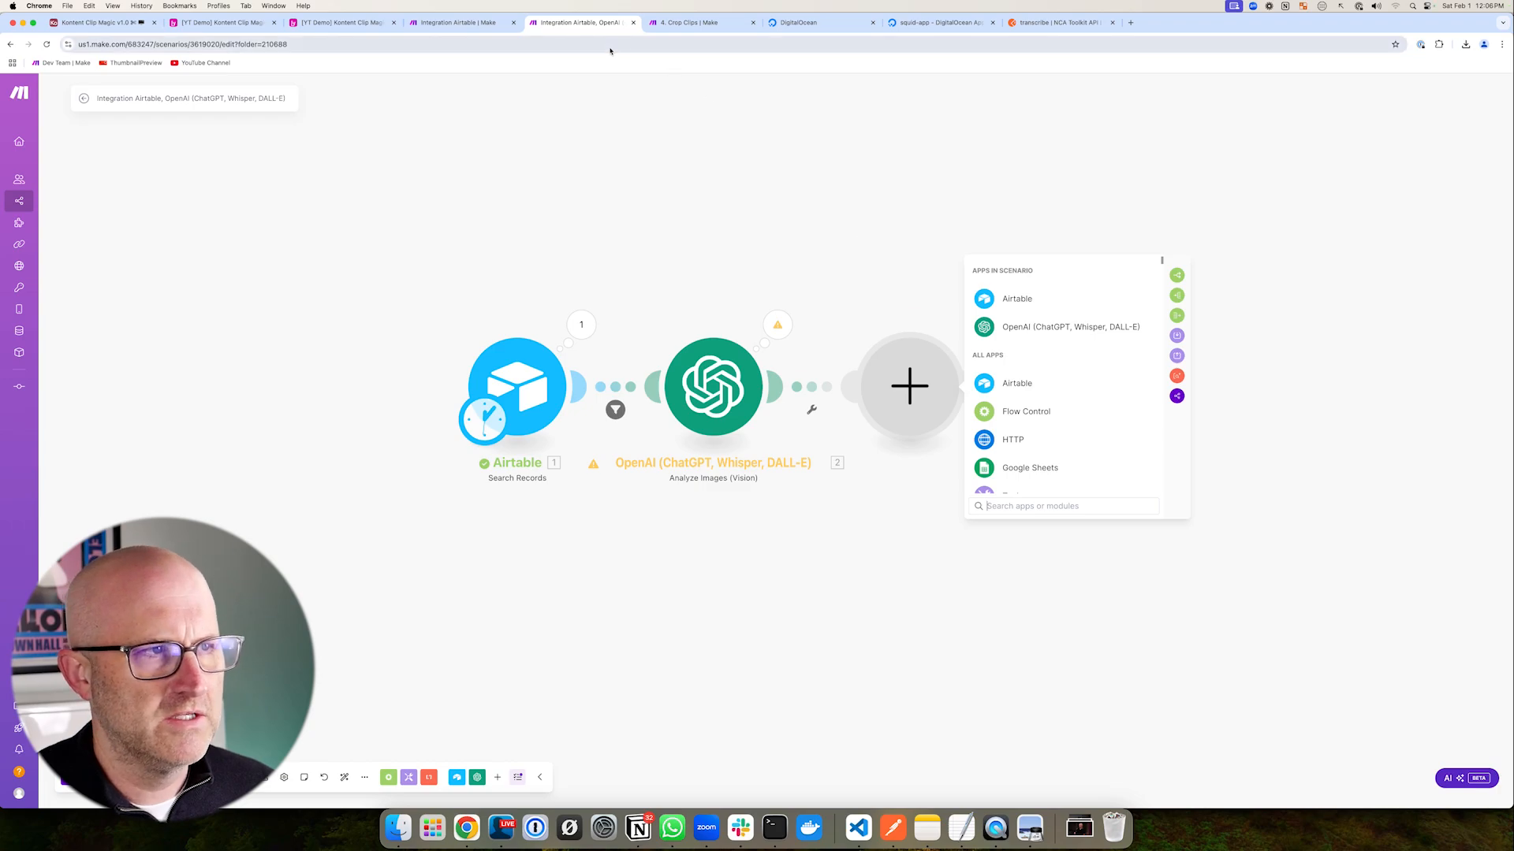
{"action": "left_click", "coordinate": [677, 32]}
{"action": "key", "text": "Escape"}
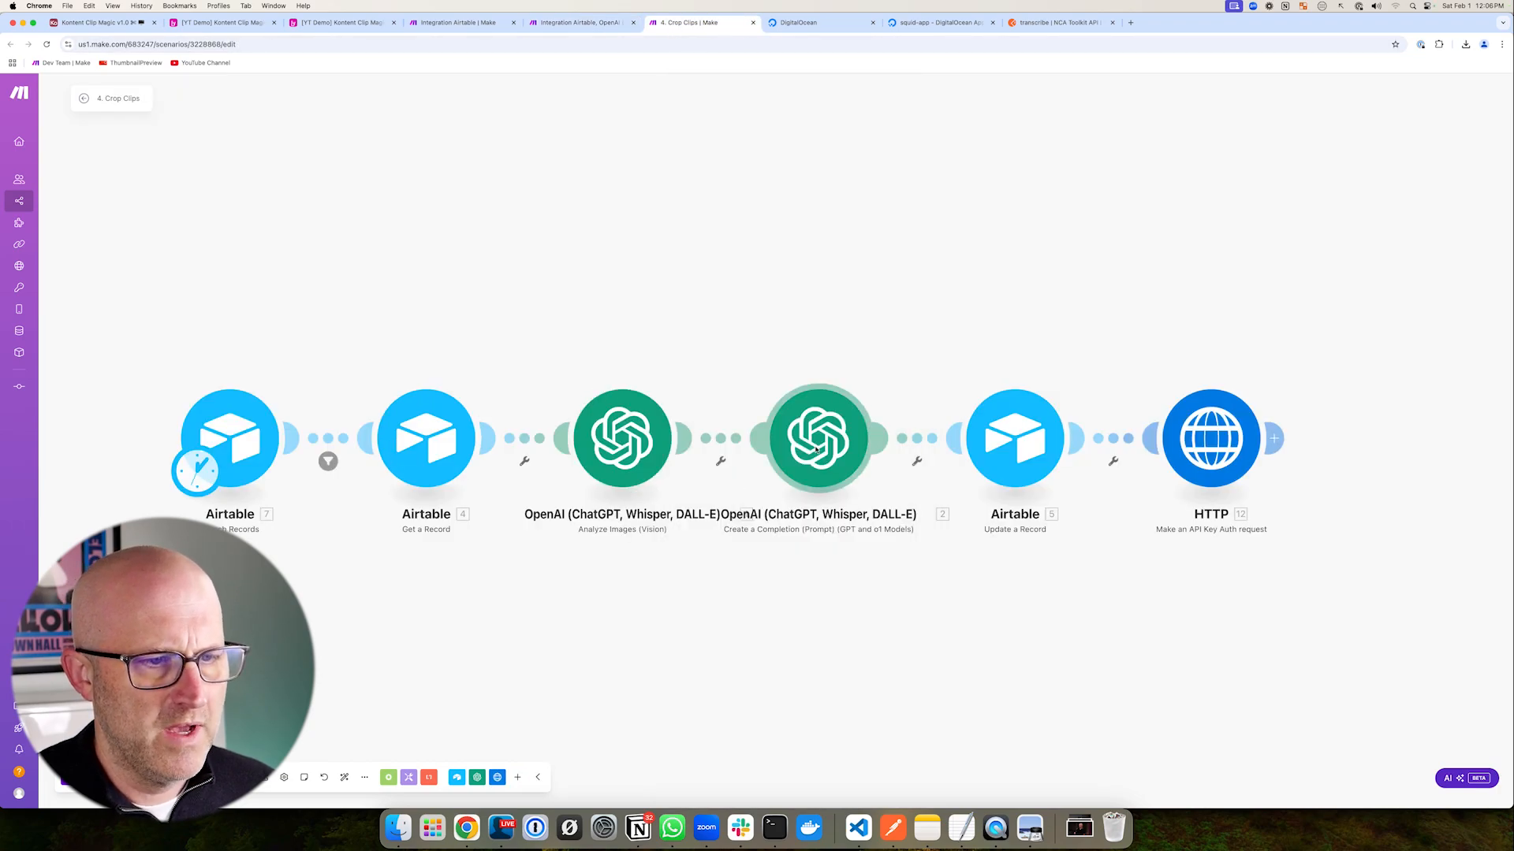
{"action": "left_click", "coordinate": [802, 436]}
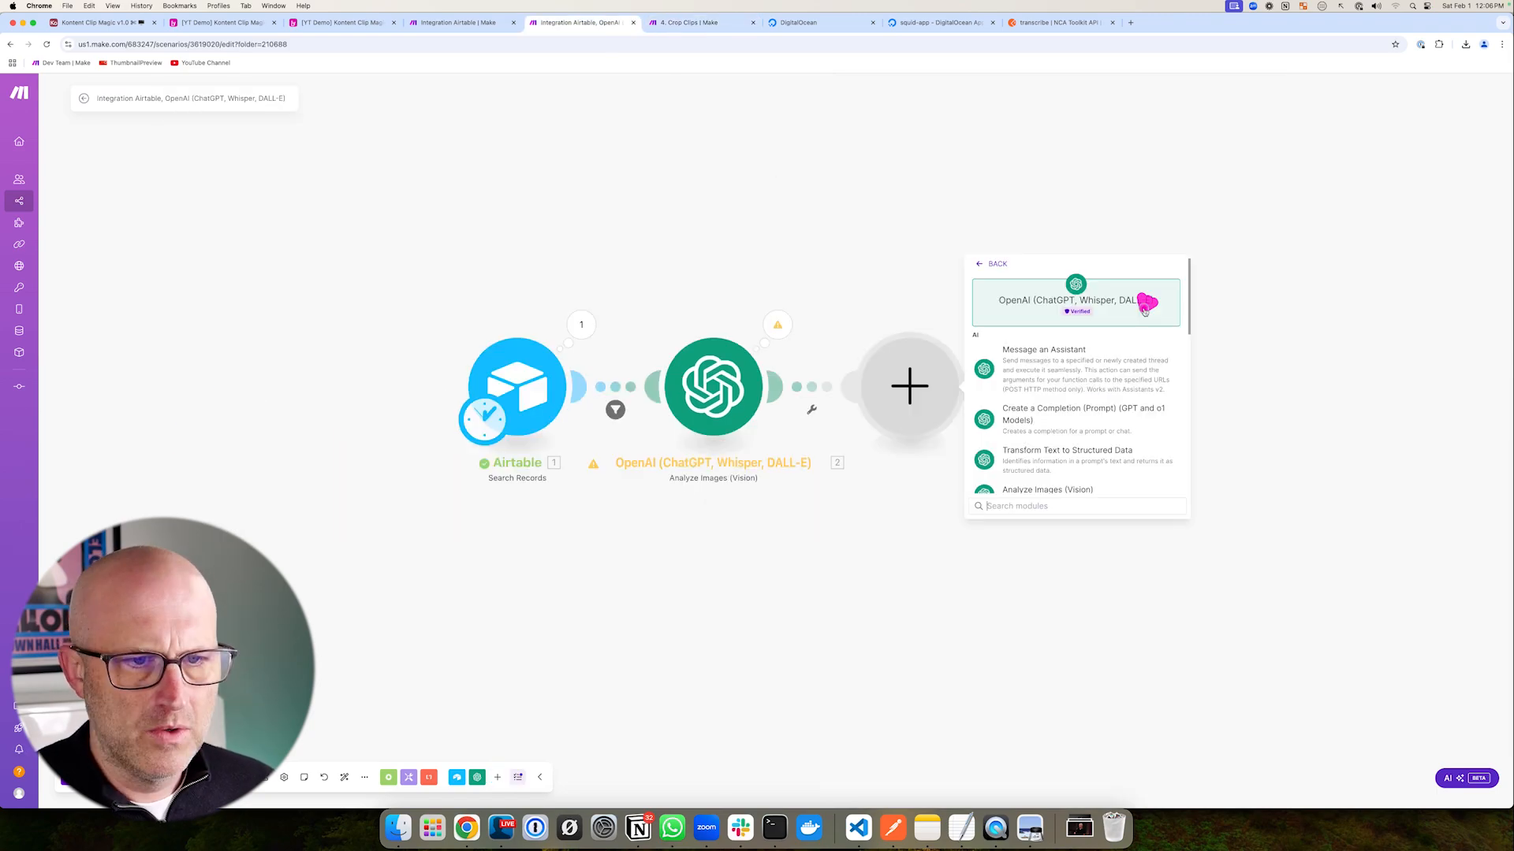
{"action": "left_click_drag", "start_coordinate": [1145, 298], "coordinate": [1030, 401]}
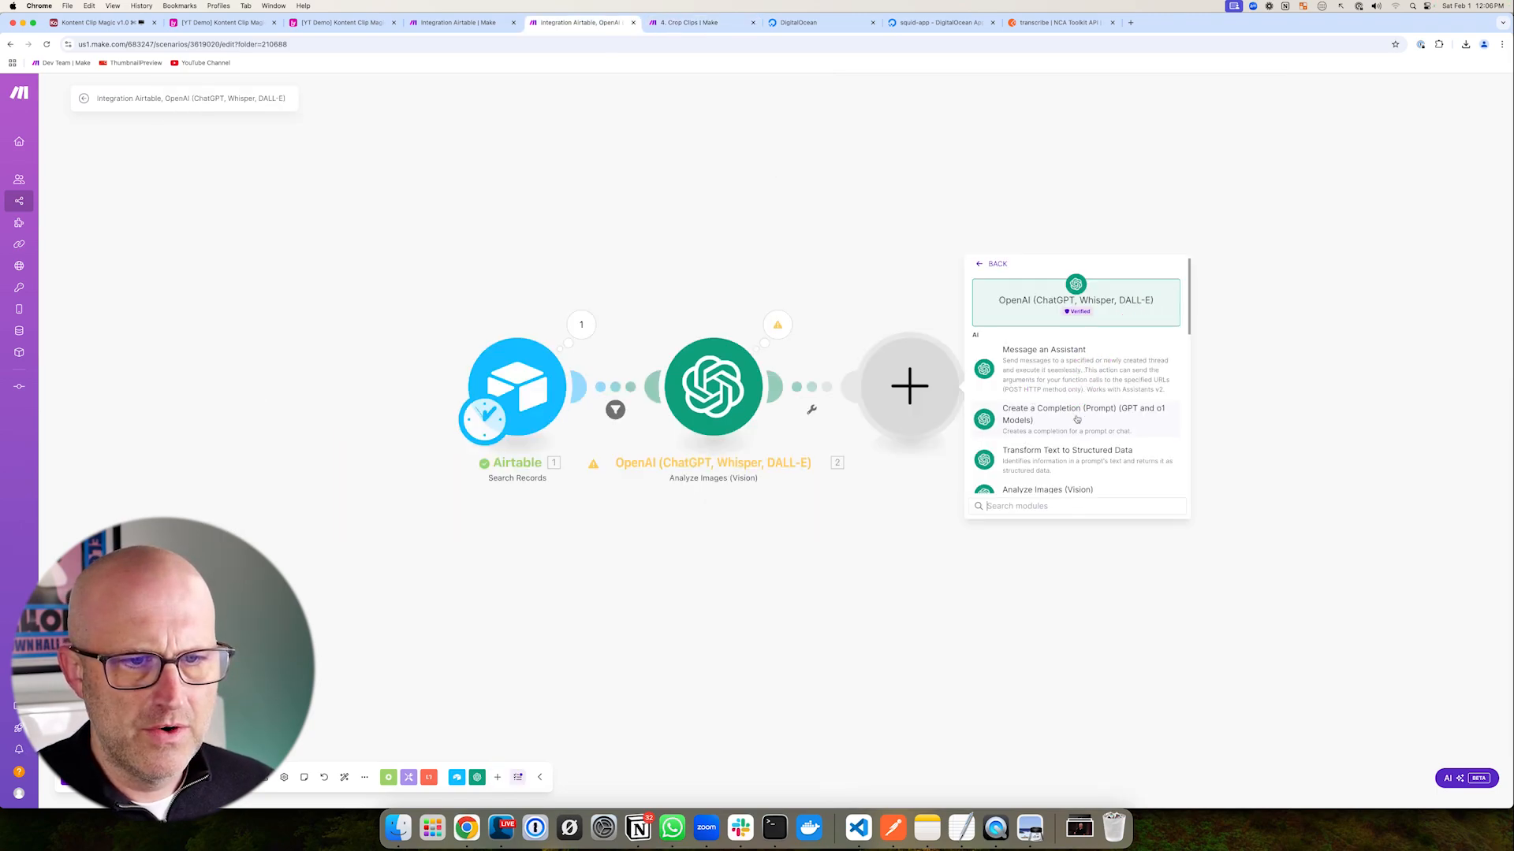
- Add an OpenAI Create a Completion module using the GPT-4o model
{"action": "left_click", "coordinate": [1065, 415]}
{"action": "left_click_drag", "start_coordinate": [1110, 300], "coordinate": [1029, 361]}
{"action": "left_click", "coordinate": [1005, 550]}
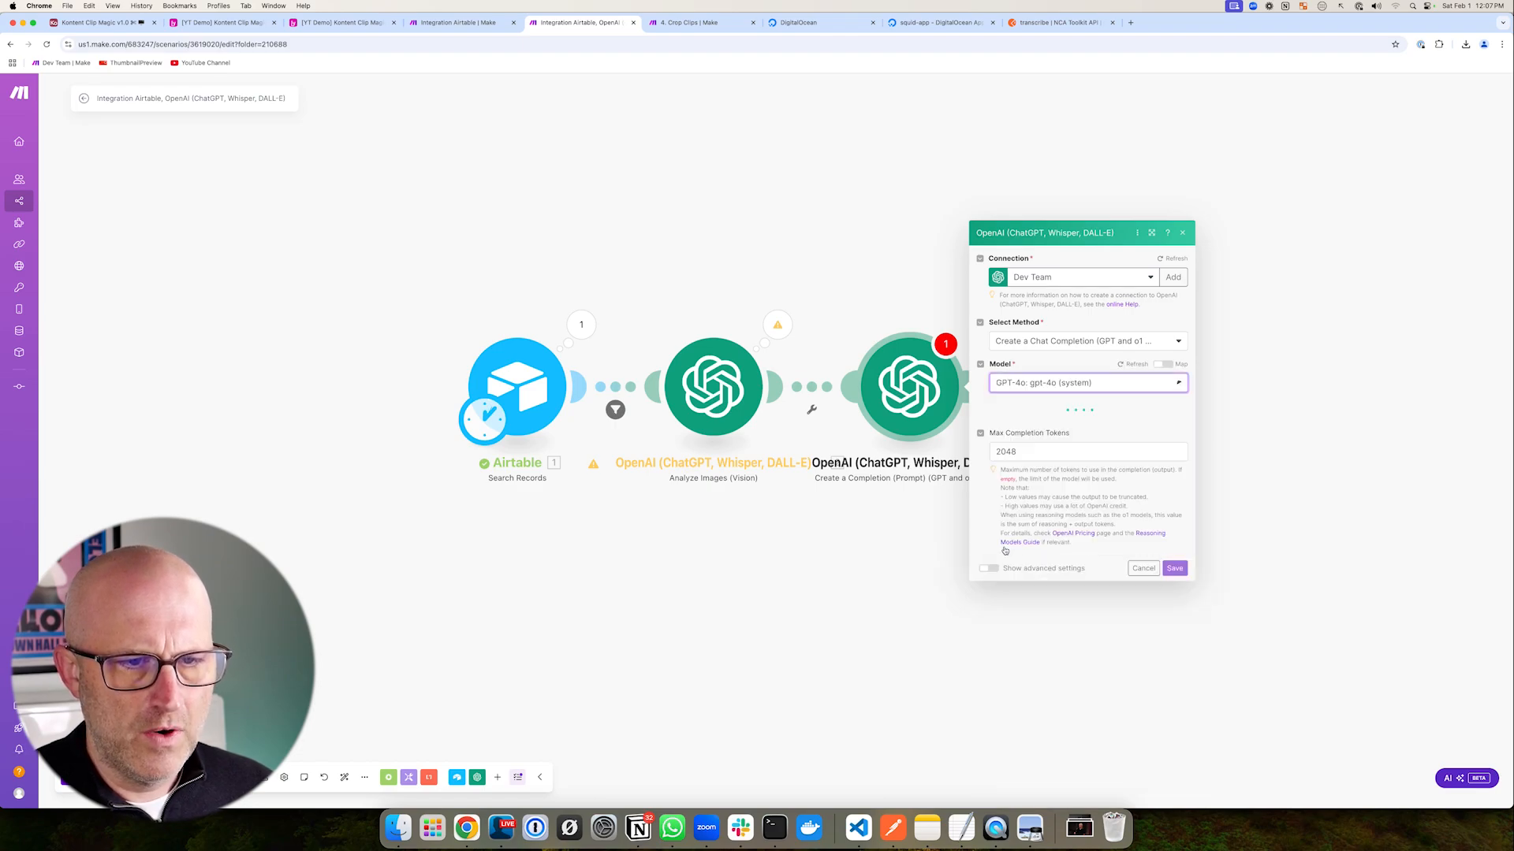
{"action": "left_click_drag", "start_coordinate": [896, 202], "coordinate": [760, 287]}
- Add a User-role message containing the prompt copied from Crop Clips
{"action": "left_click", "coordinate": [678, 312]}
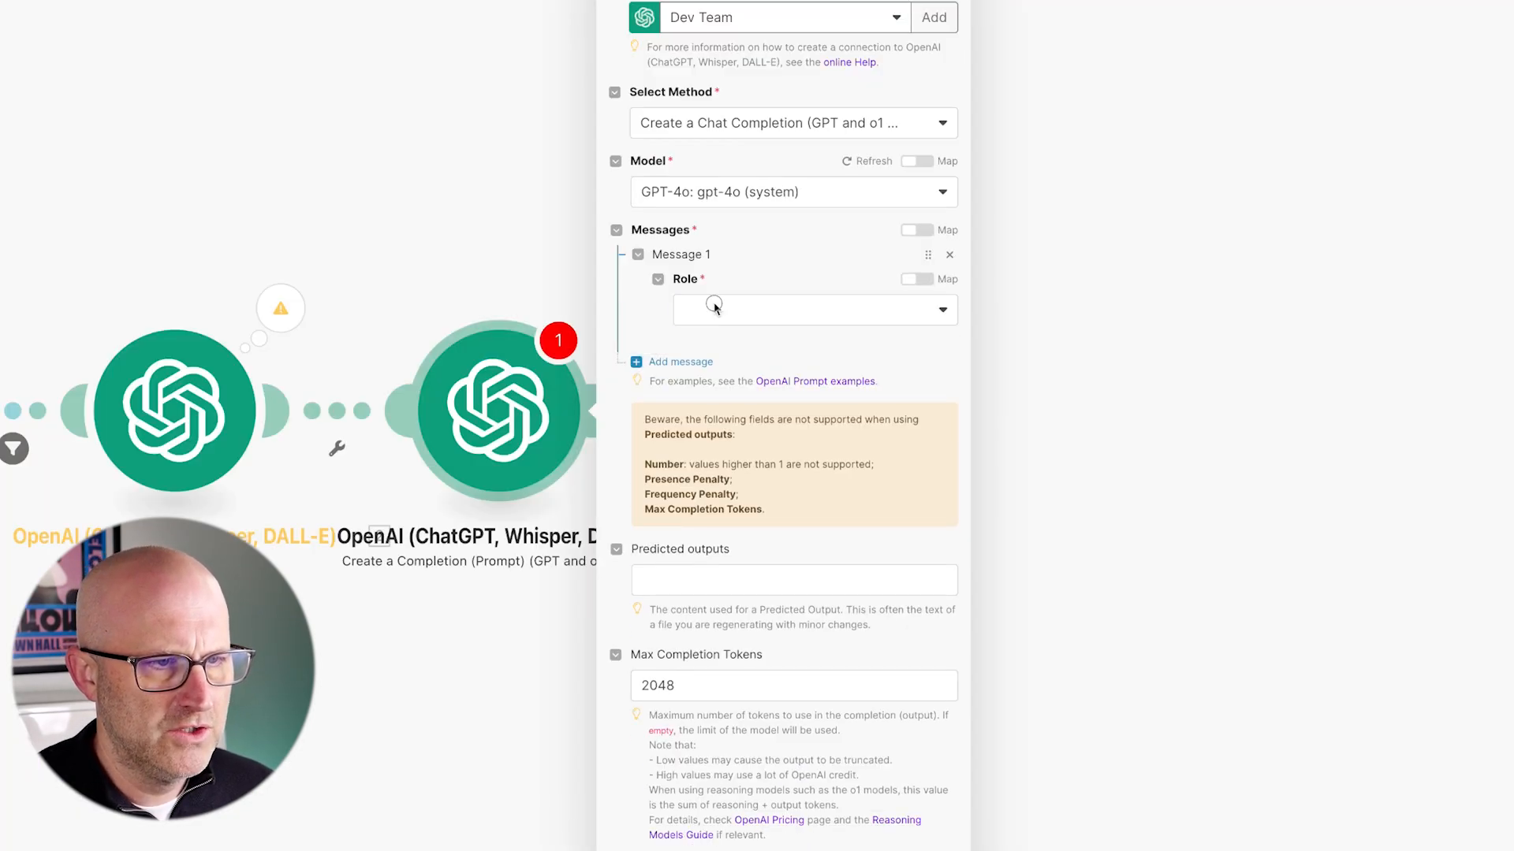
{"action": "left_click", "coordinate": [715, 307]}
{"action": "left_click", "coordinate": [732, 369]}
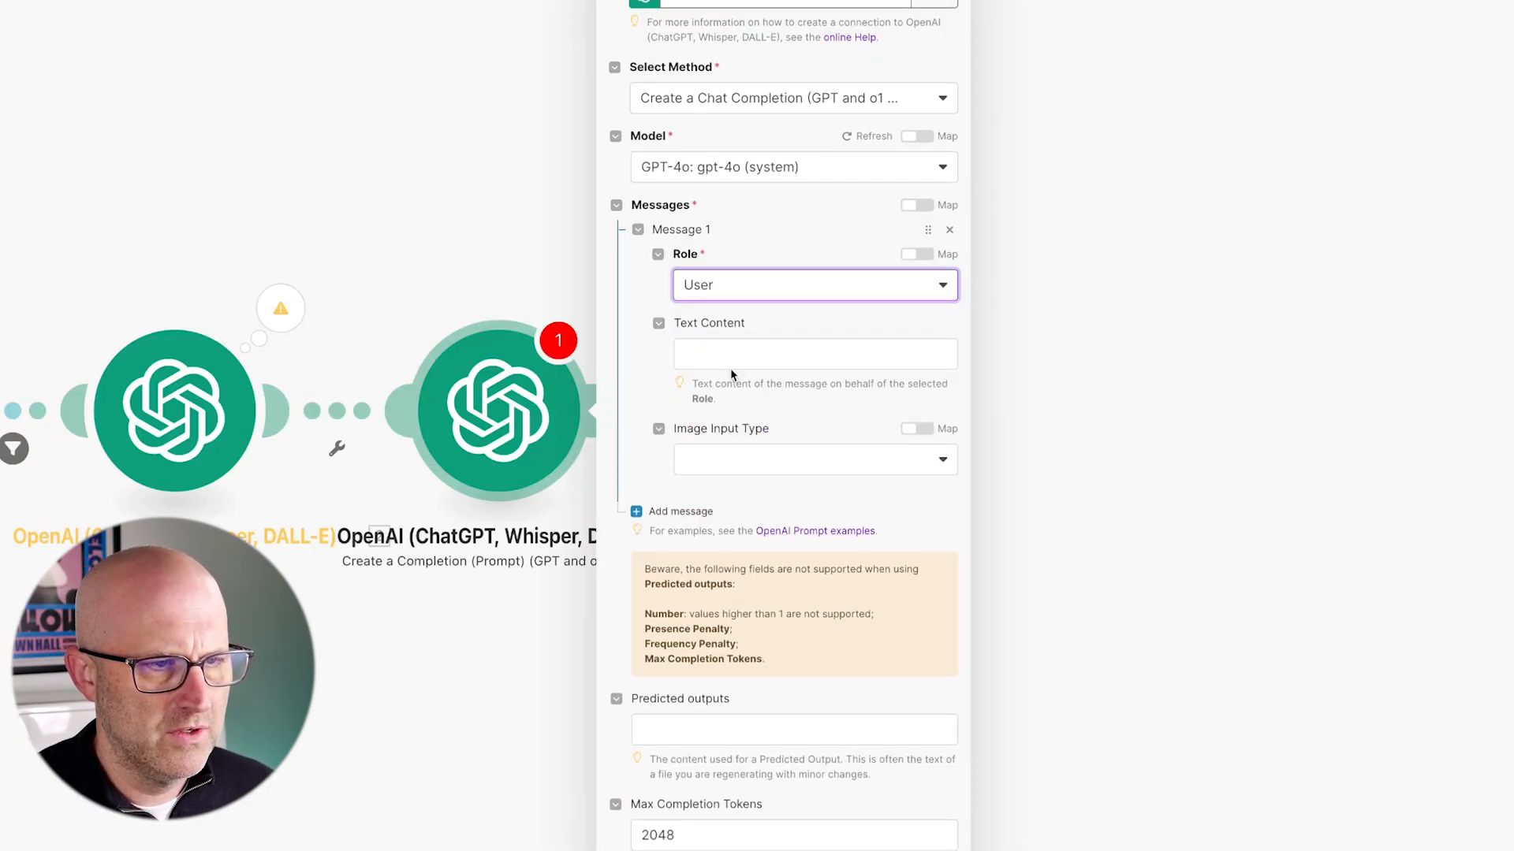
{"action": "left_click", "coordinate": [724, 356]}
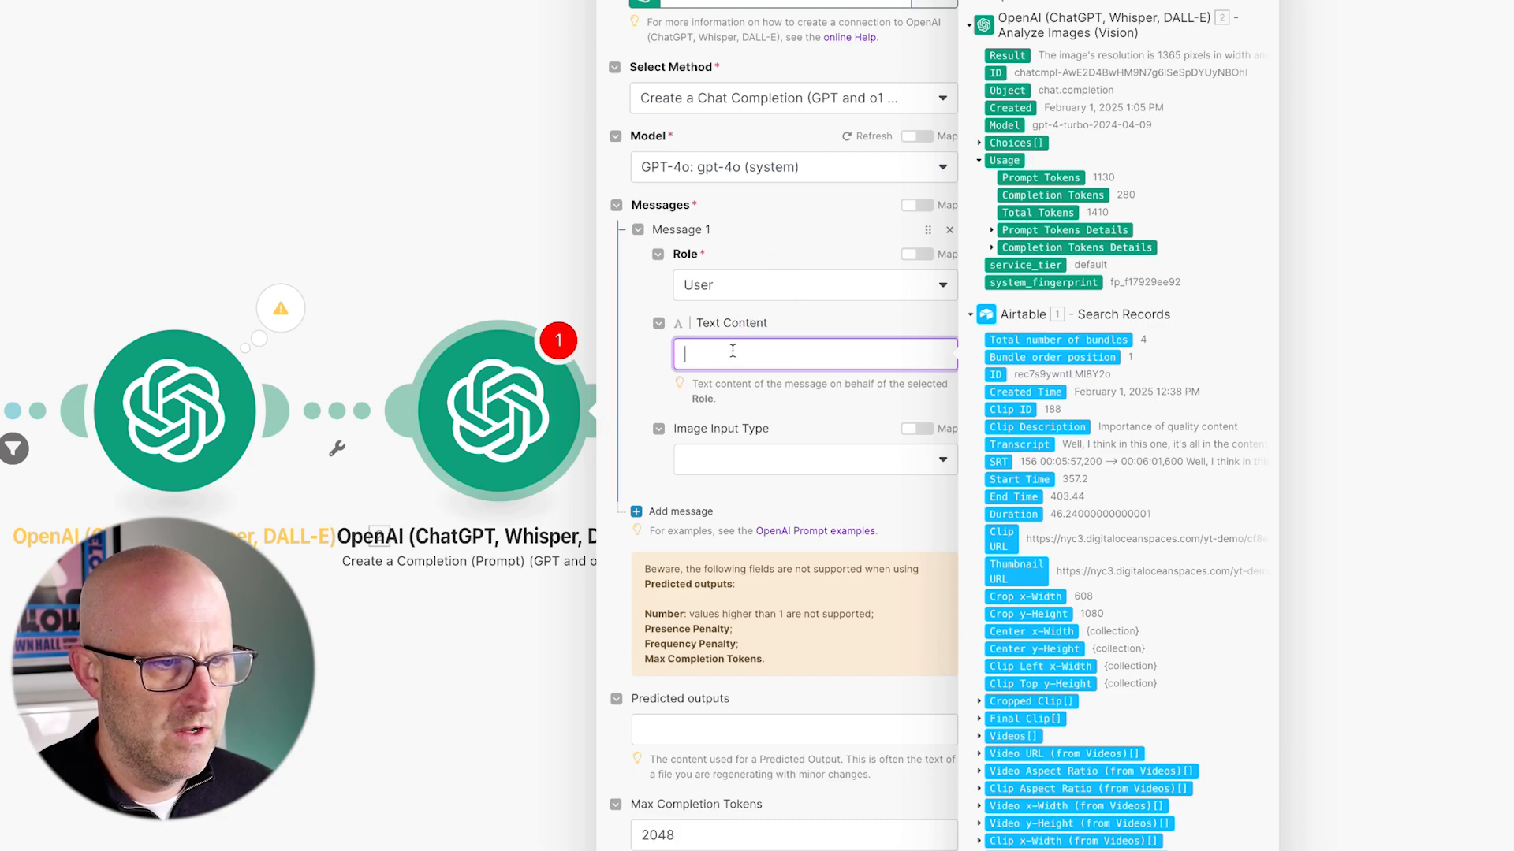
{"action": "type", "text": "{{1.result}}  extract the image demenions and the x and y coordinates from the text above.  provide the dimensions in JSON format {\"width\": \"image_width\", \"height\": \"image_height\", \"x\": \"x_value\", \"y\": \"y_value\"}"}
{"action": "left_click", "coordinate": [749, 418]}
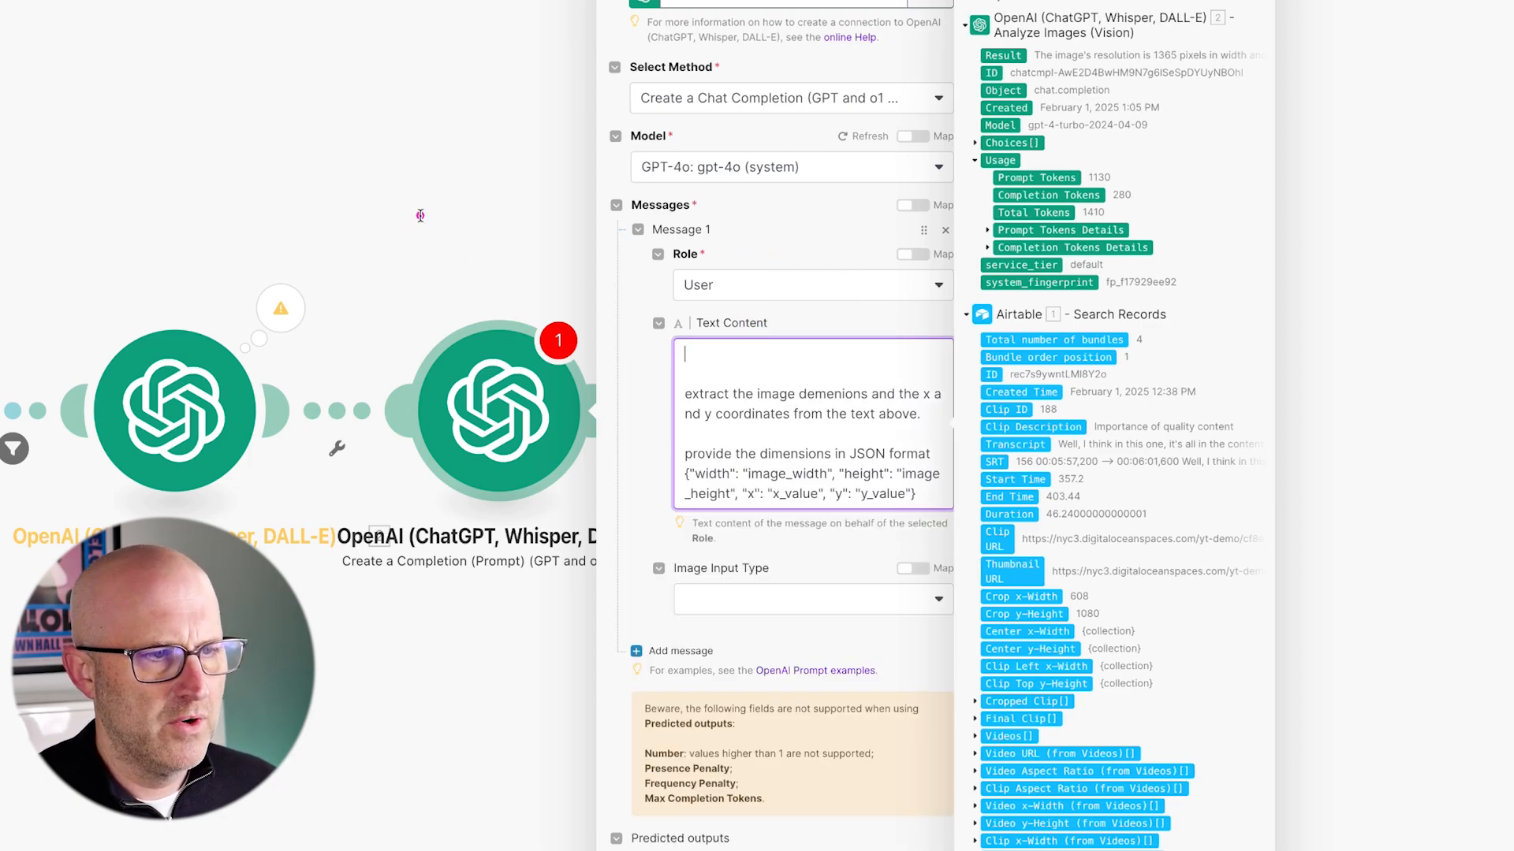
- Map 2. Result into the first line of the pasted prompt
{"action": "left_click_drag", "start_coordinate": [1002, 55], "coordinate": [694, 355]}
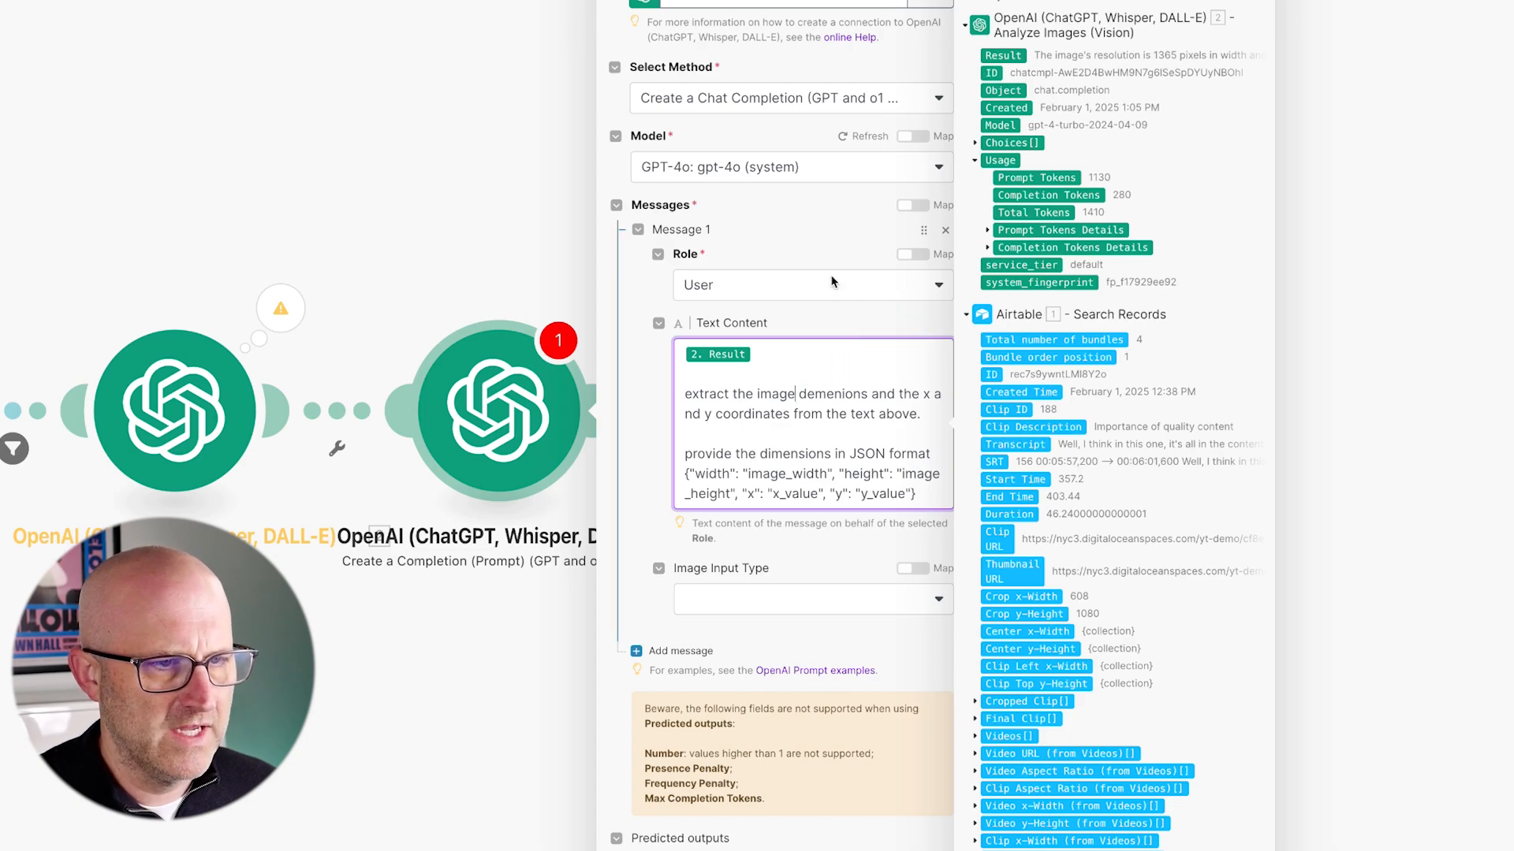
{"action": "mouse_move", "coordinate": [3, 266]}
{"action": "left_mouse_down"}
{"action": "mouse_move", "coordinate": [327, 623]}
{"action": "mouse_move", "coordinate": [350, 598]}
{"action": "left_mouse_up"}
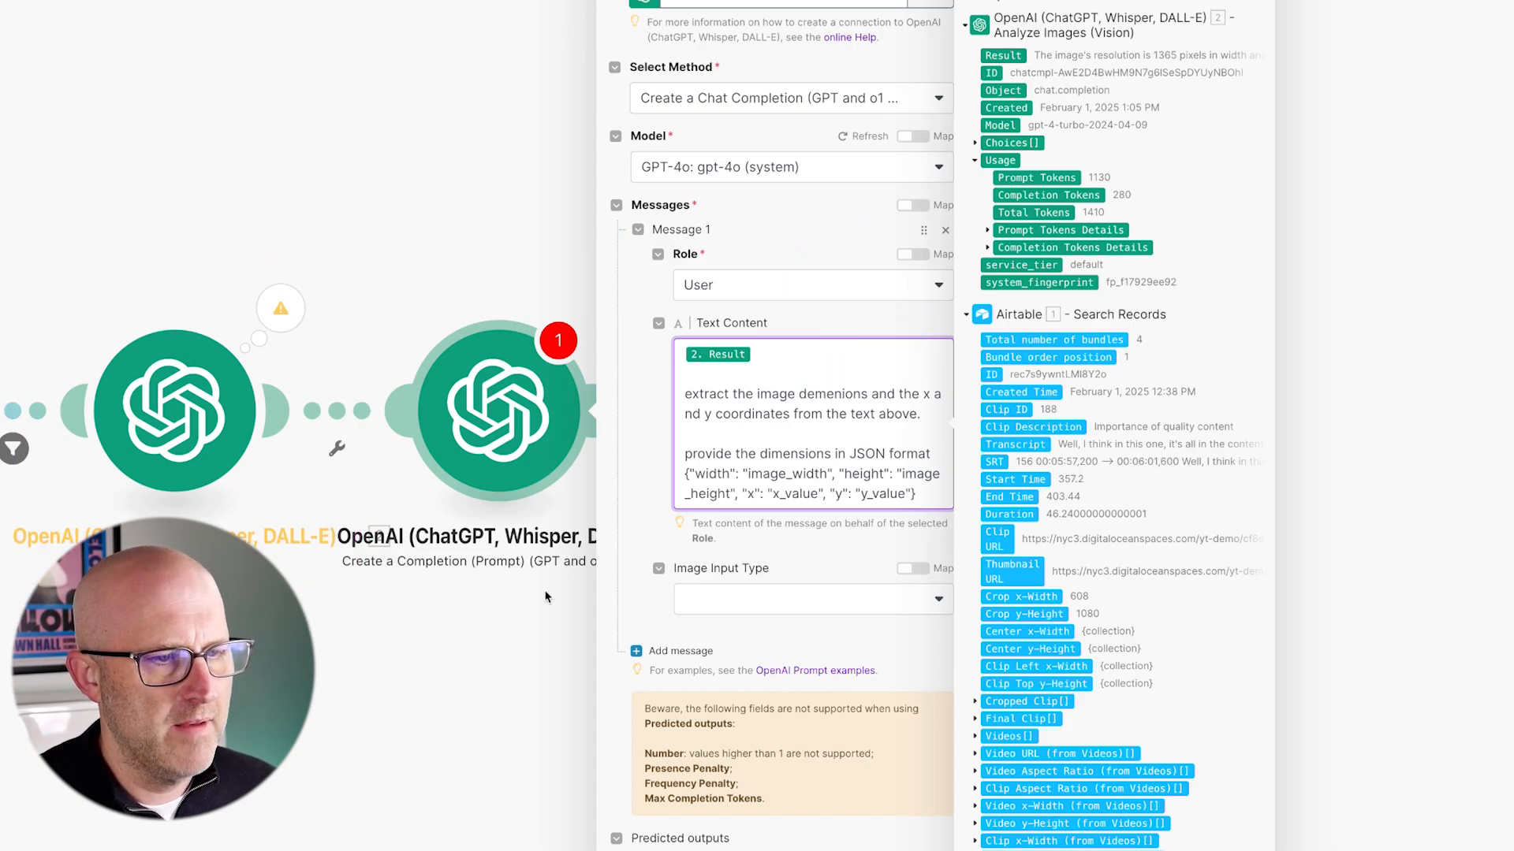
{"action": "scroll", "coordinate": [737, 477], "scroll_direction": "down", "scroll_amount": 1}
{"action": "left_click_drag", "start_coordinate": [790, 271], "coordinate": [846, 339]}
{"action": "mouse_move", "coordinate": [737, 291]}
{"action": "left_mouse_down"}
{"action": "mouse_move", "coordinate": [745, 347]}
{"action": "mouse_move", "coordinate": [858, 365]}
{"action": "mouse_move", "coordinate": [707, 388]}
{"action": "mouse_move", "coordinate": [763, 368]}
{"action": "mouse_move", "coordinate": [854, 387]}
{"action": "left_mouse_up"}
{"action": "left_click", "coordinate": [650, 394]}
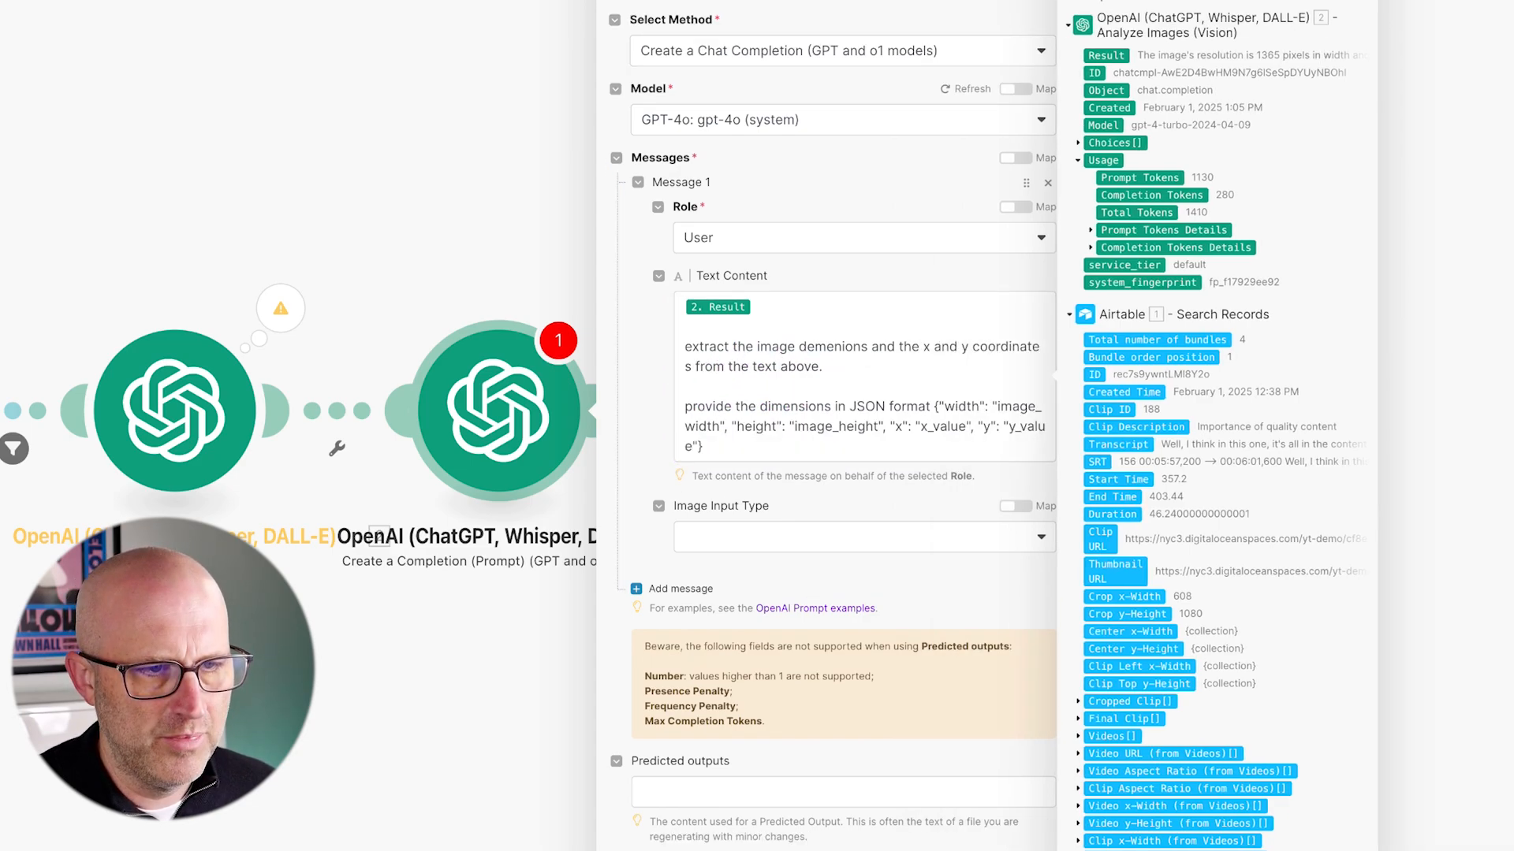
{"action": "mouse_move", "coordinate": [964, 189]}
{"action": "left_mouse_down"}
{"action": "mouse_move", "coordinate": [928, 365]}
{"action": "mouse_move", "coordinate": [1349, 387]}
{"action": "left_mouse_up"}
{"action": "key", "text": "Escape"}
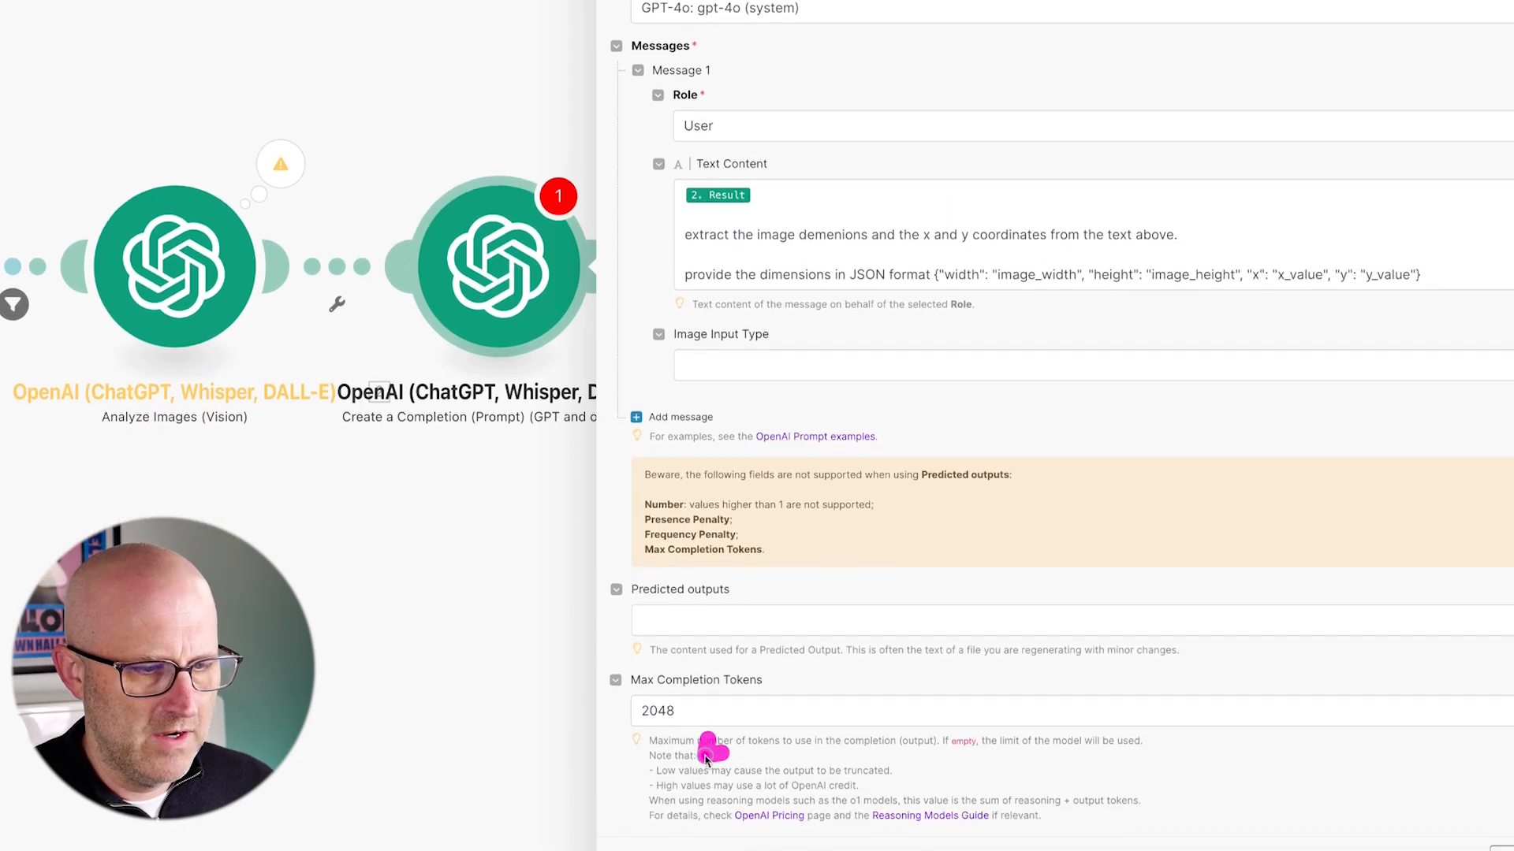
- Set Response Format to JSON Object with Parse JSON enabled
{"action": "left_click", "coordinate": [630, 773]}
{"action": "scroll", "coordinate": [794, 690], "scroll_direction": "down", "scroll_amount": 3}
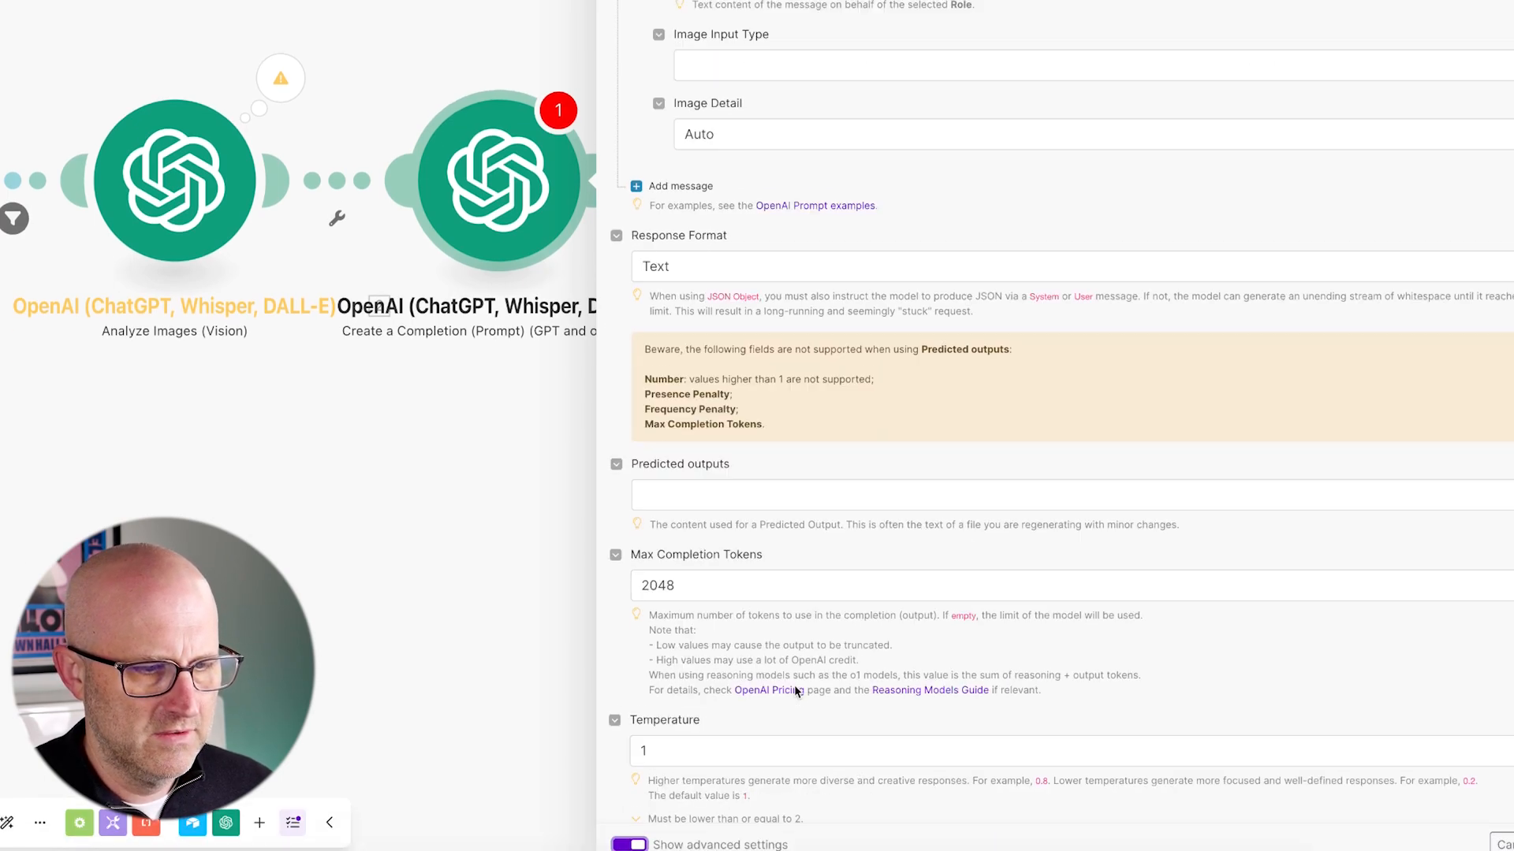
{"action": "left_click", "coordinate": [747, 497]}
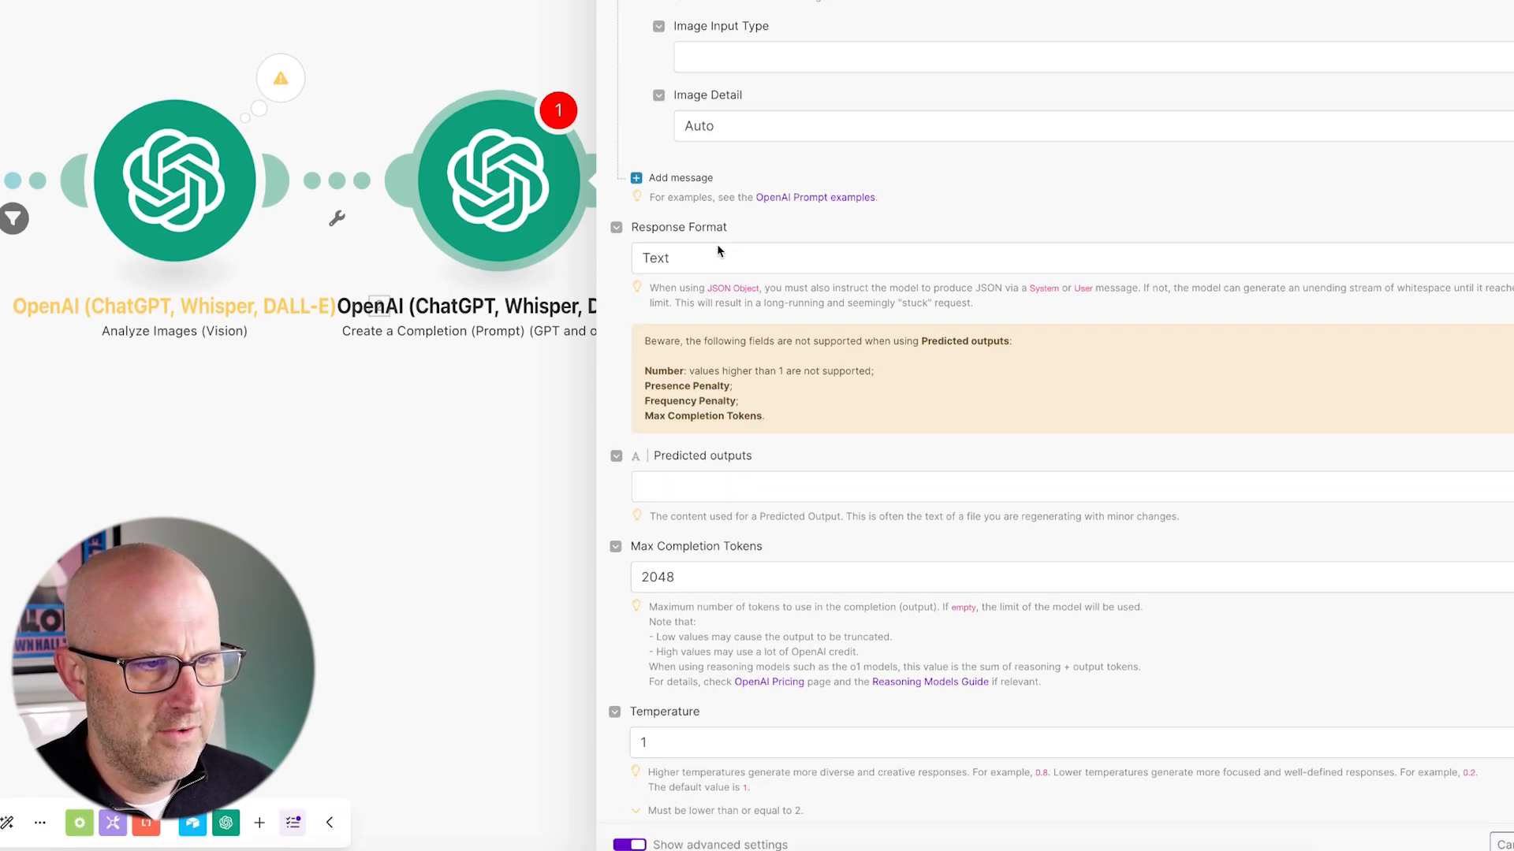
{"action": "left_click", "coordinate": [701, 260]}
{"action": "left_click", "coordinate": [688, 347]}
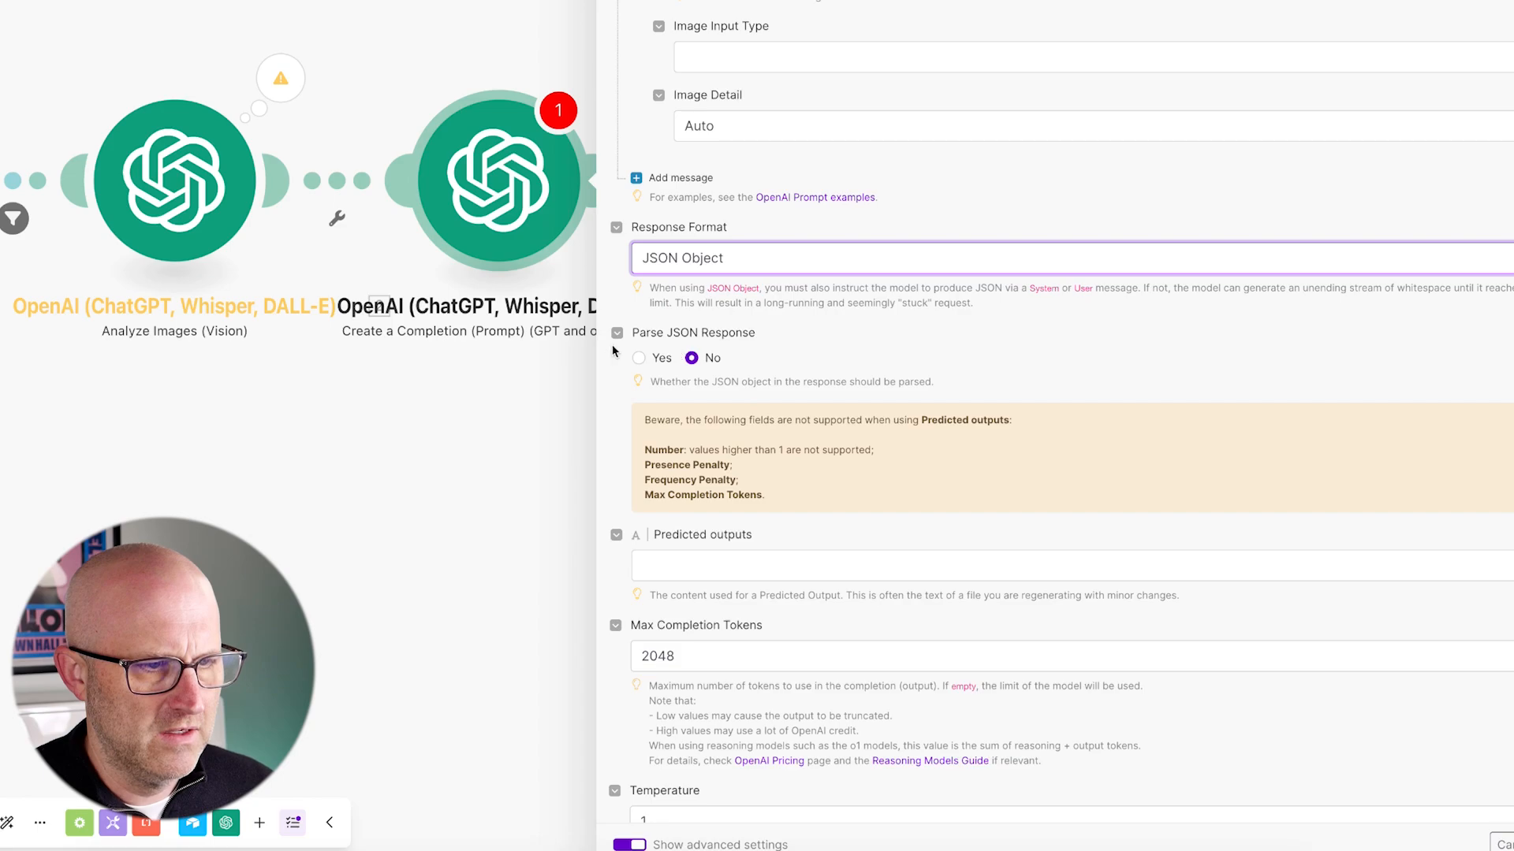
{"action": "left_click", "coordinate": [638, 359]}
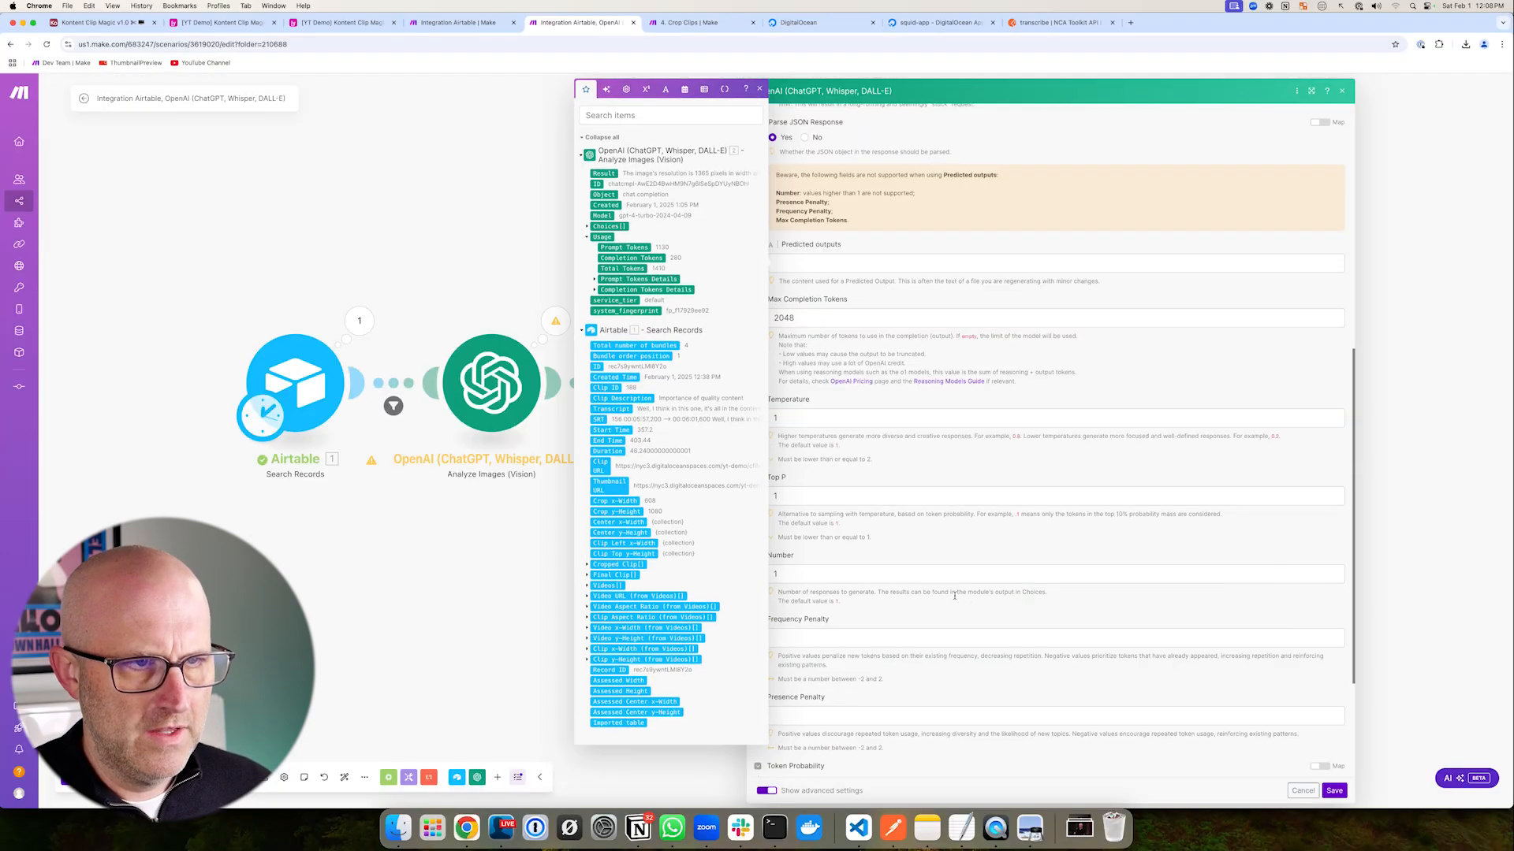
{"action": "scroll", "coordinate": [954, 597], "scroll_direction": "up", "scroll_amount": 6}
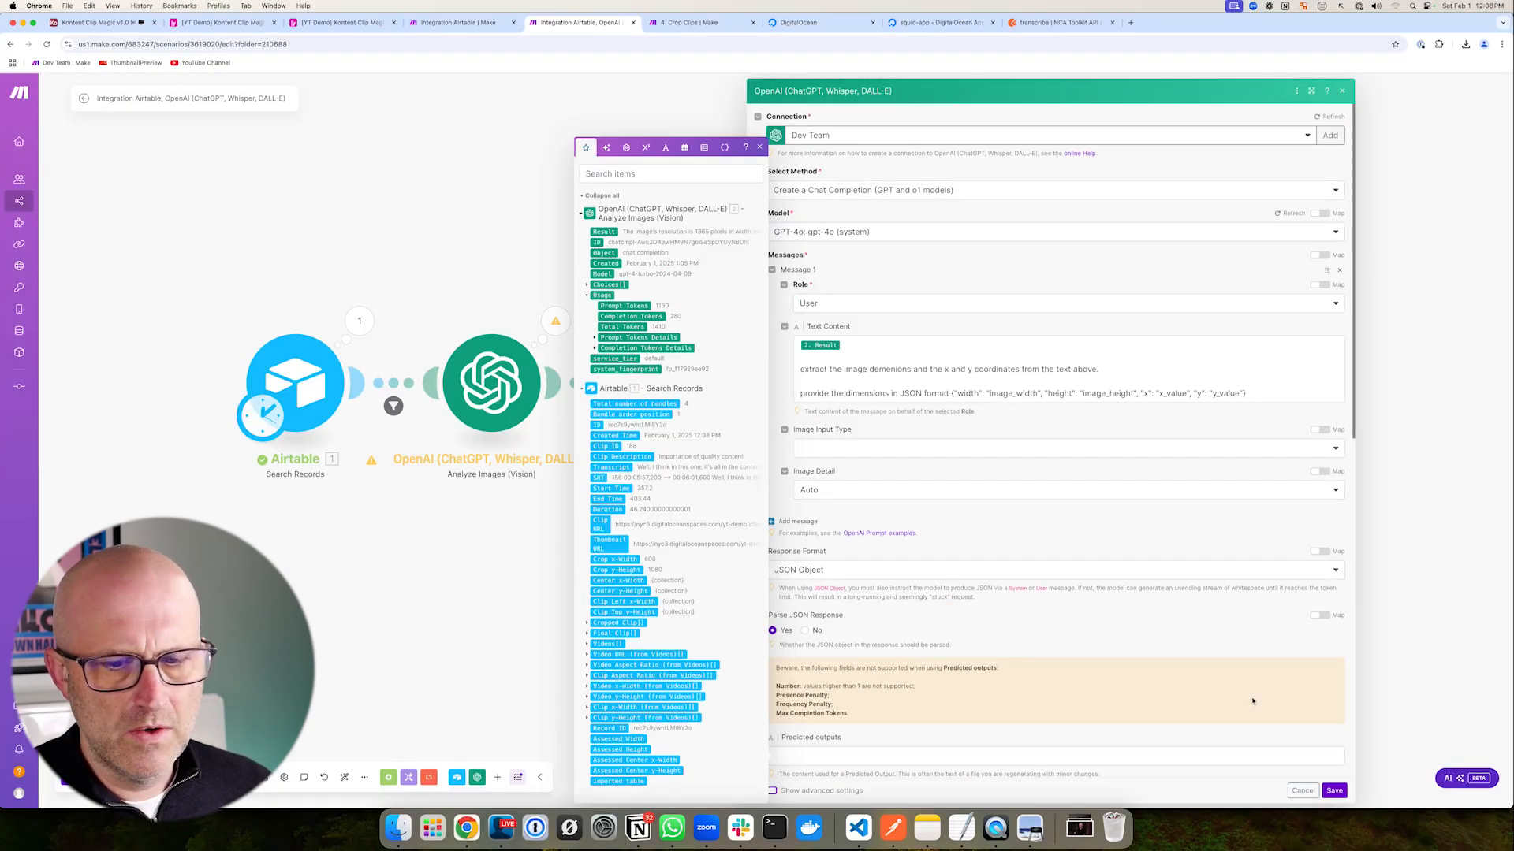
- Save the completion module and run the scenario once
{"action": "left_click", "coordinate": [1333, 790]}
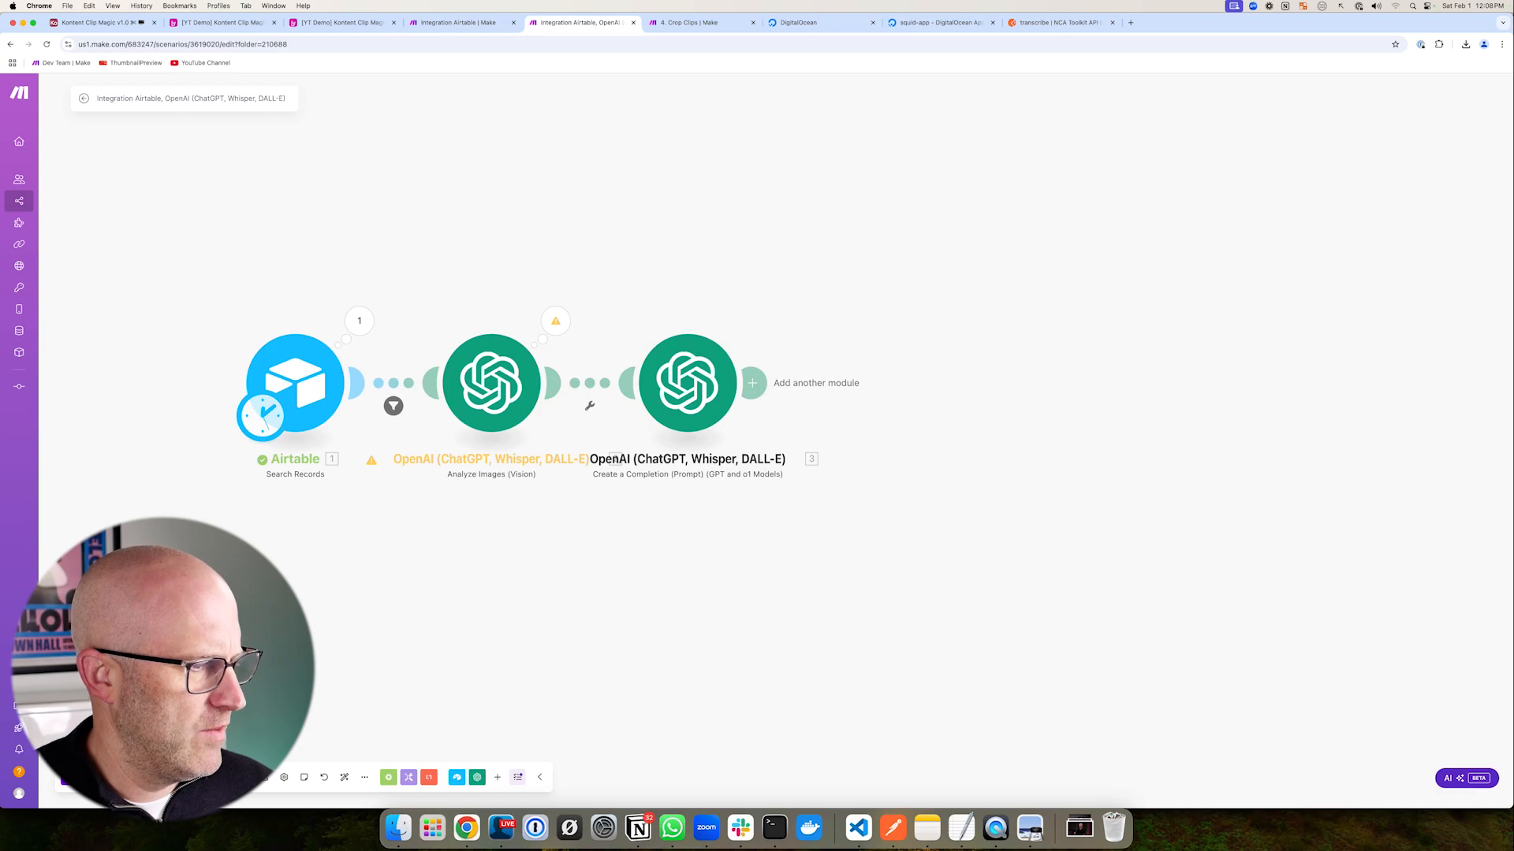
{"action": "left_click", "coordinate": [102, 778]}
{"action": "left_click_drag", "start_coordinate": [993, 212], "coordinate": [978, 332]}
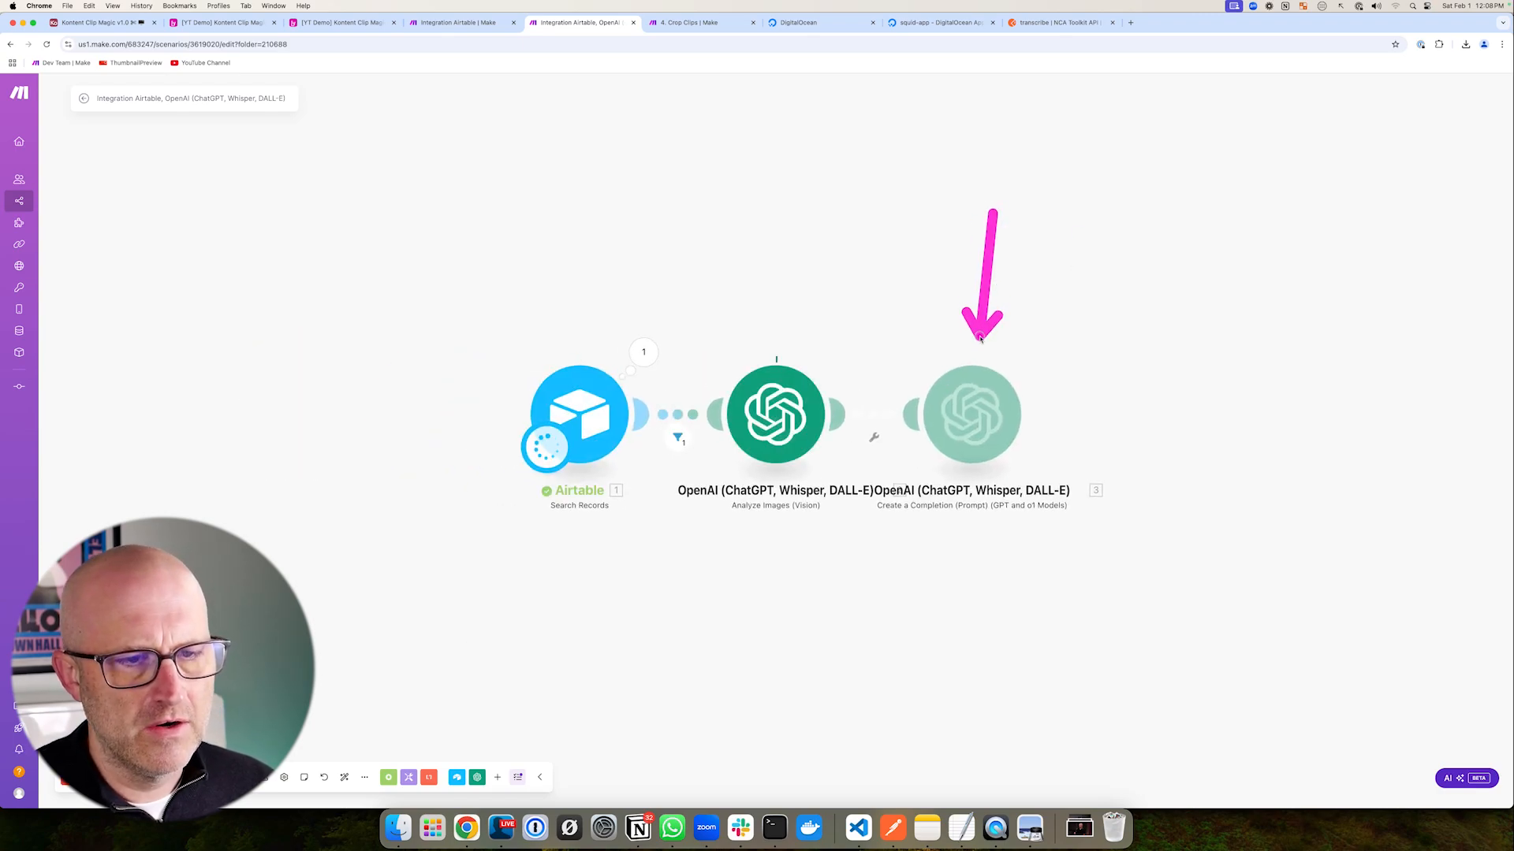
{"action": "left_click_drag", "start_coordinate": [996, 275], "coordinate": [1509, 538]}
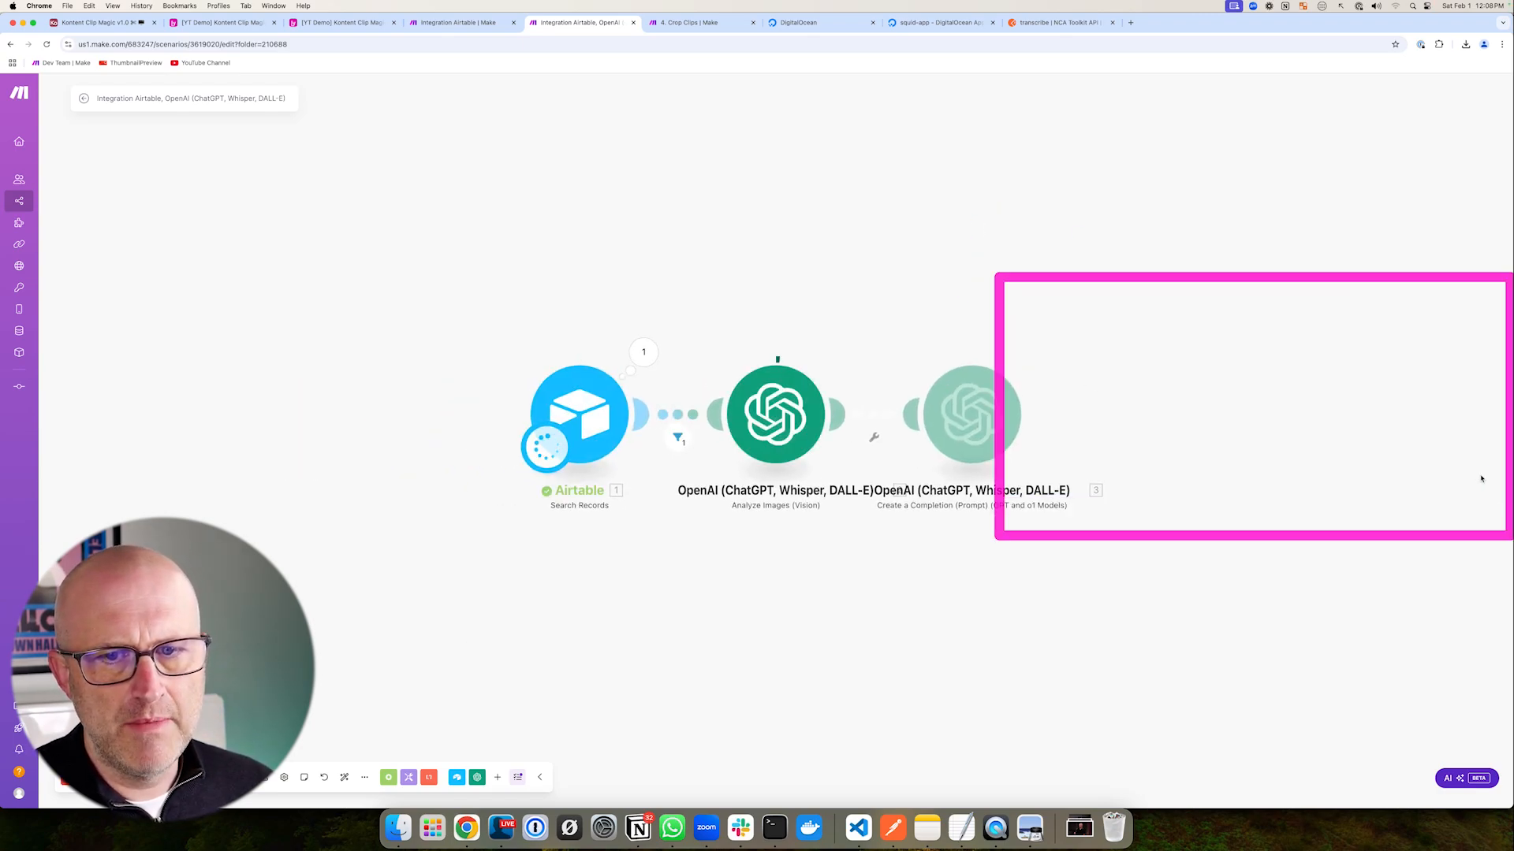
- Inspect the completion's Result: width 1365, height 768, x 675, y 325
{"action": "mouse_move", "coordinate": [946, 278]}
{"action": "left_mouse_down"}
{"action": "mouse_move", "coordinate": [1001, 330]}
{"action": "mouse_move", "coordinate": [906, 356]}
{"action": "left_mouse_up"}
{"action": "left_click", "coordinate": [1035, 353]}
{"action": "left_click", "coordinate": [894, 364]}
{"action": "left_click_drag", "start_coordinate": [1013, 321], "coordinate": [939, 370]}
{"action": "mouse_move", "coordinate": [735, 392]}
{"action": "left_mouse_down"}
{"action": "mouse_move", "coordinate": [762, 349]}
{"action": "mouse_move", "coordinate": [722, 412]}
{"action": "mouse_move", "coordinate": [747, 350]}
{"action": "mouse_move", "coordinate": [719, 408]}
{"action": "left_mouse_up"}
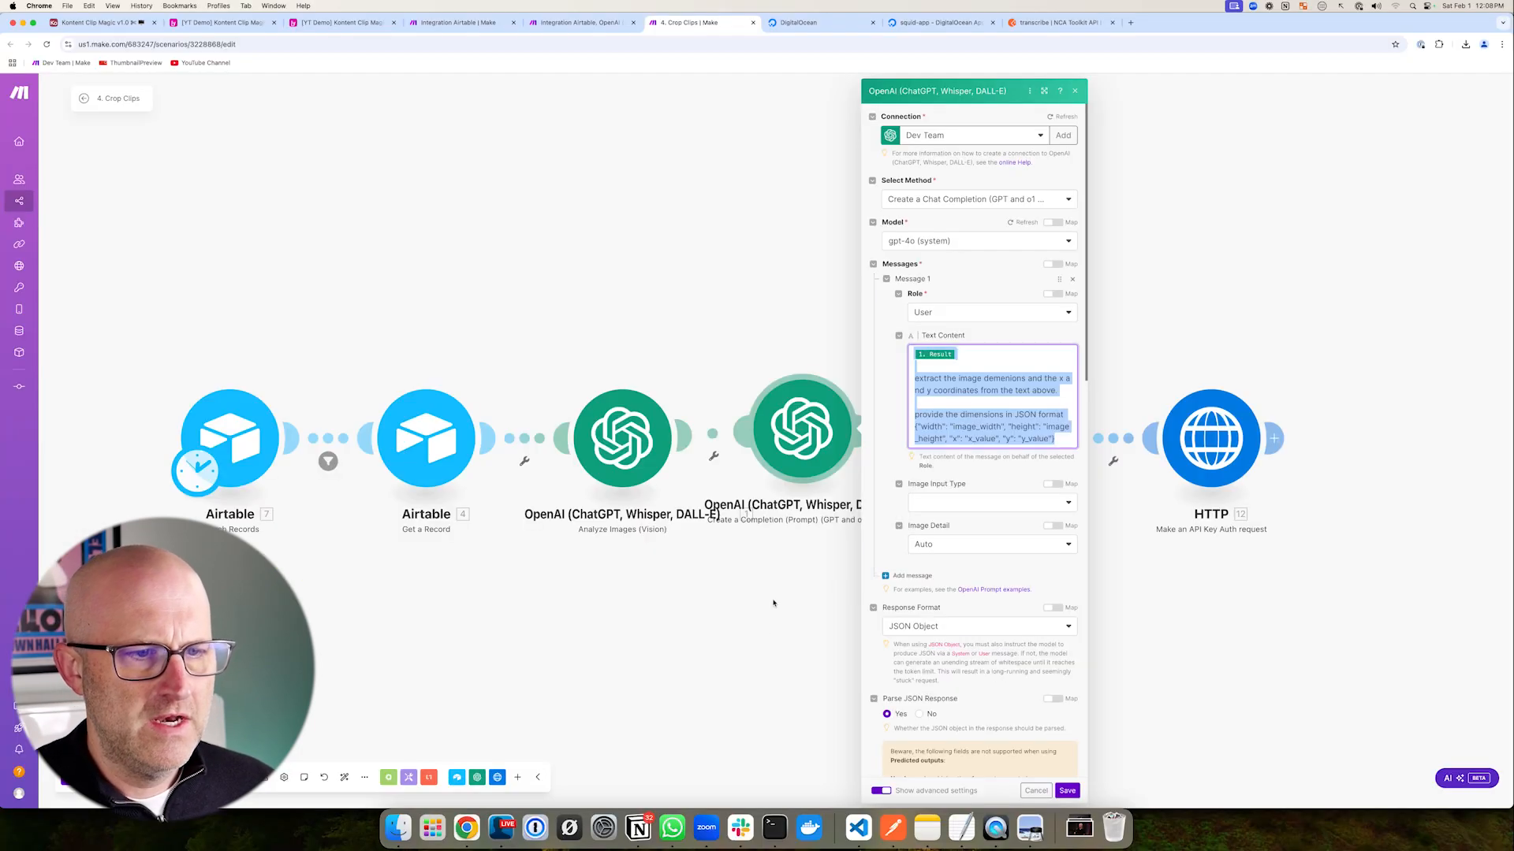
{"action": "left_click", "coordinate": [773, 601]}
{"action": "left_click_drag", "start_coordinate": [895, 256], "coordinate": [918, 360]}
{"action": "left_click_drag", "start_coordinate": [806, 270], "coordinate": [749, 363]}
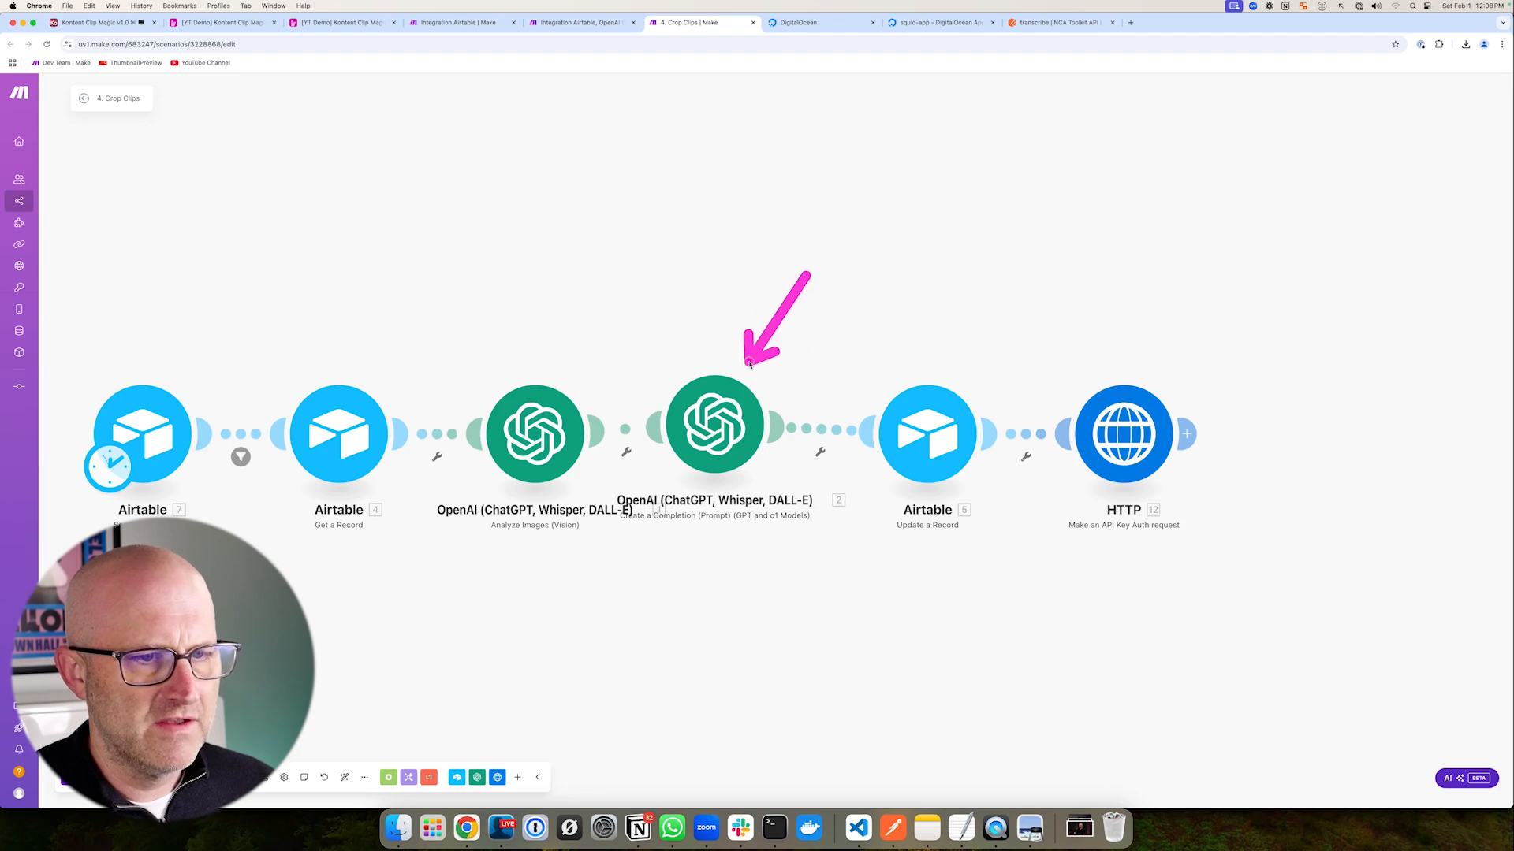
{"action": "left_click_drag", "start_coordinate": [832, 341], "coordinate": [832, 343]}
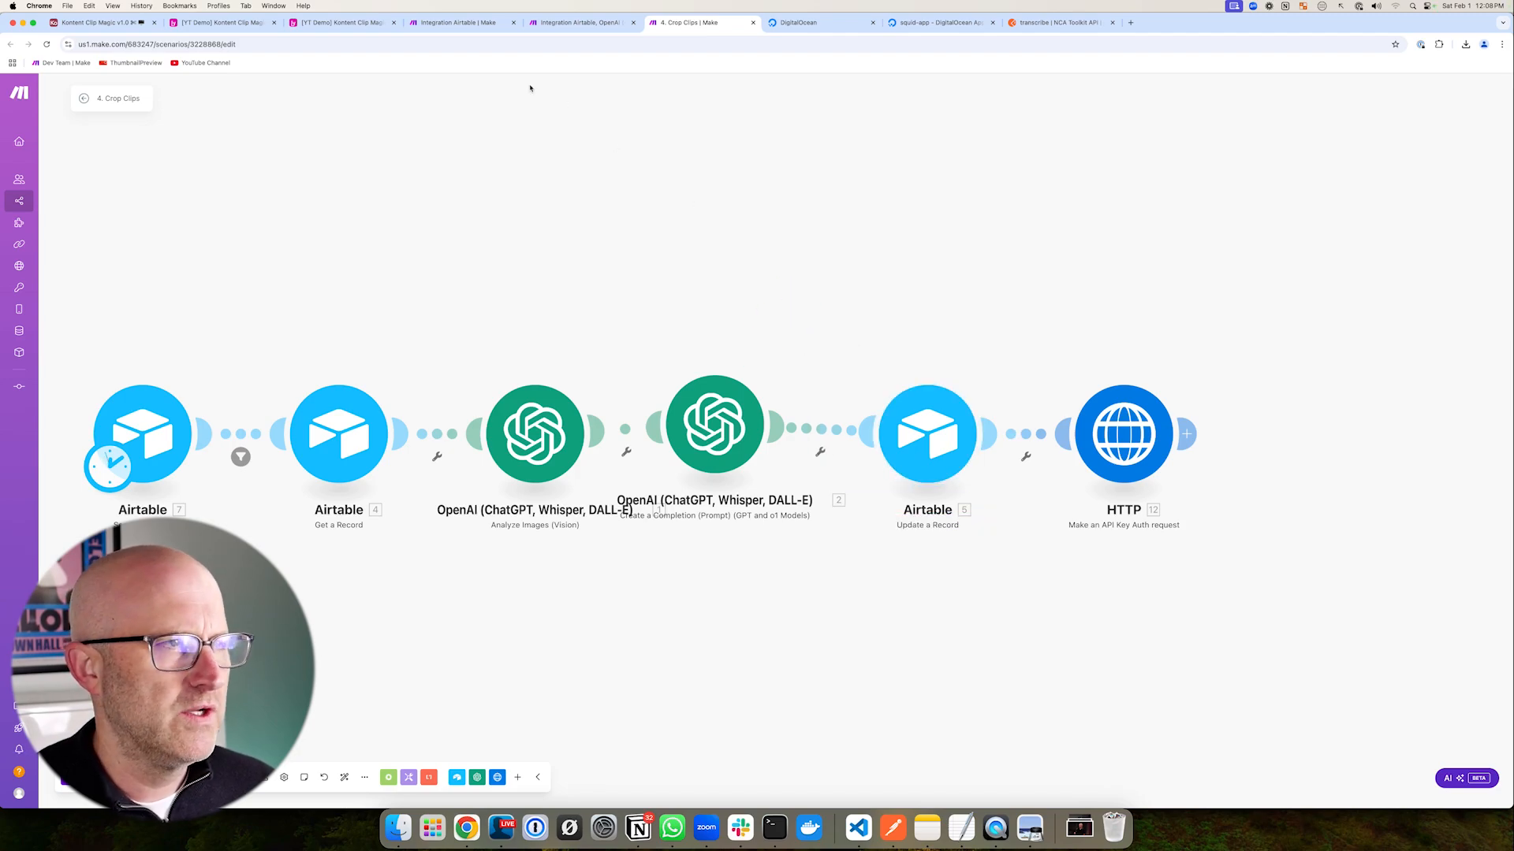
- Compare the result against the Crop Clips scenario and the Airtable Clips table
{"action": "left_click", "coordinate": [339, 23]}
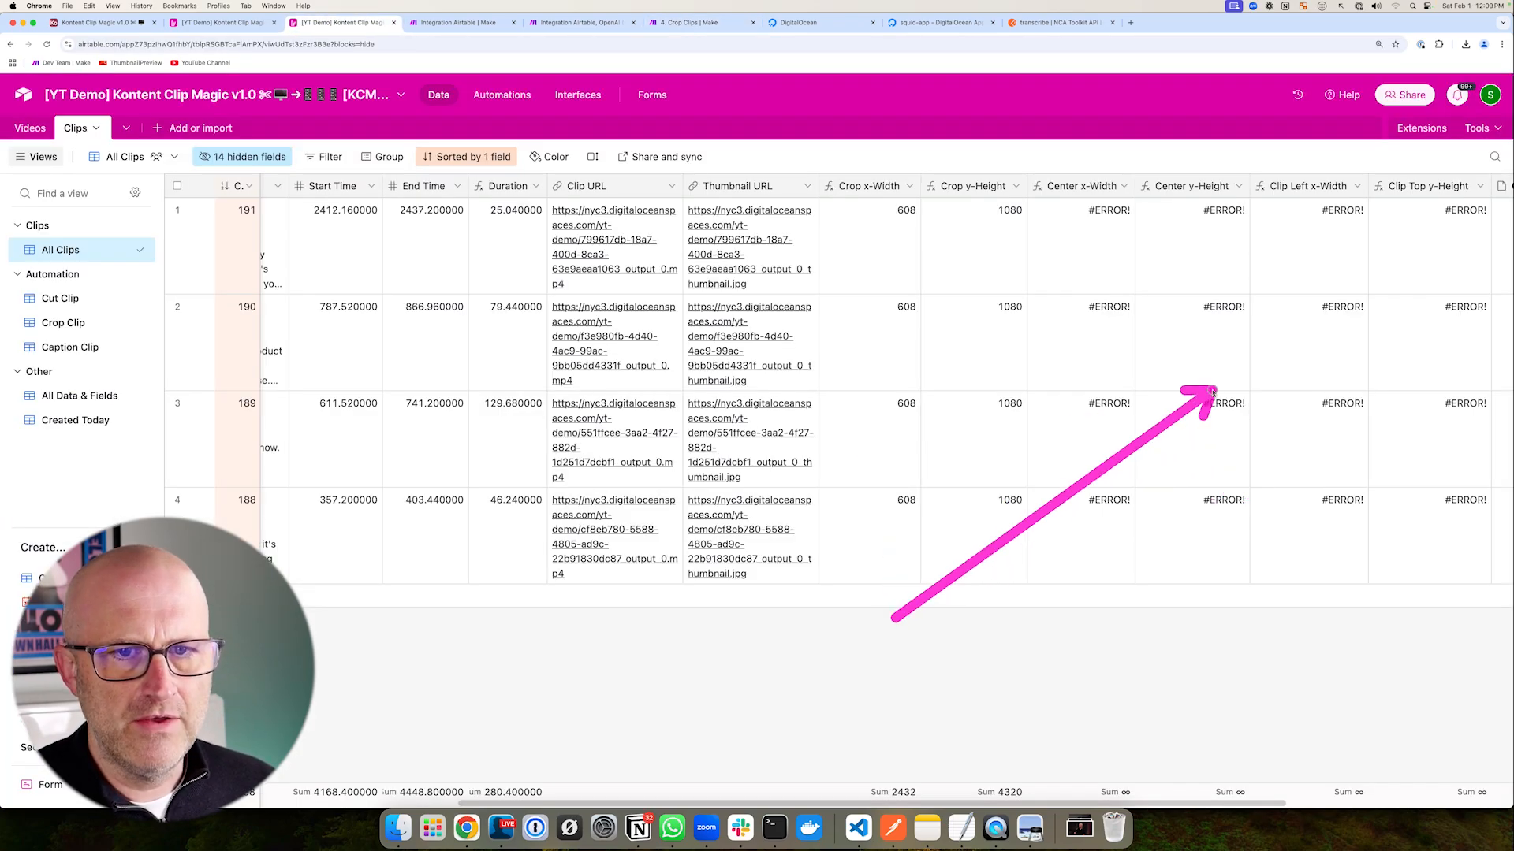
{"action": "left_click", "coordinate": [685, 24]}
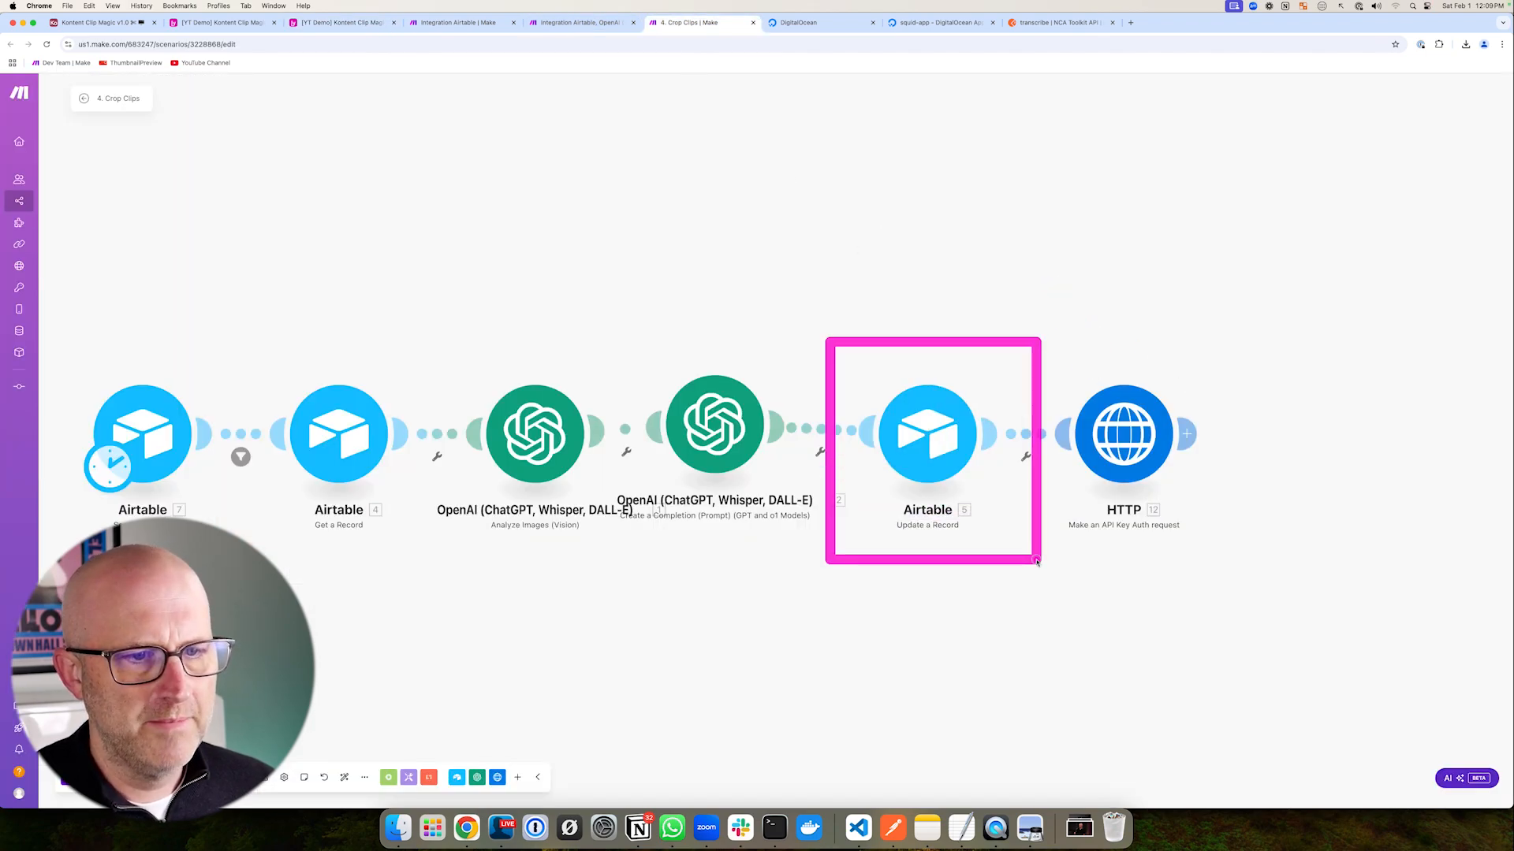
{"action": "left_click", "coordinate": [339, 22]}
{"action": "left_click_drag", "start_coordinate": [1019, 225], "coordinate": [1054, 227]}
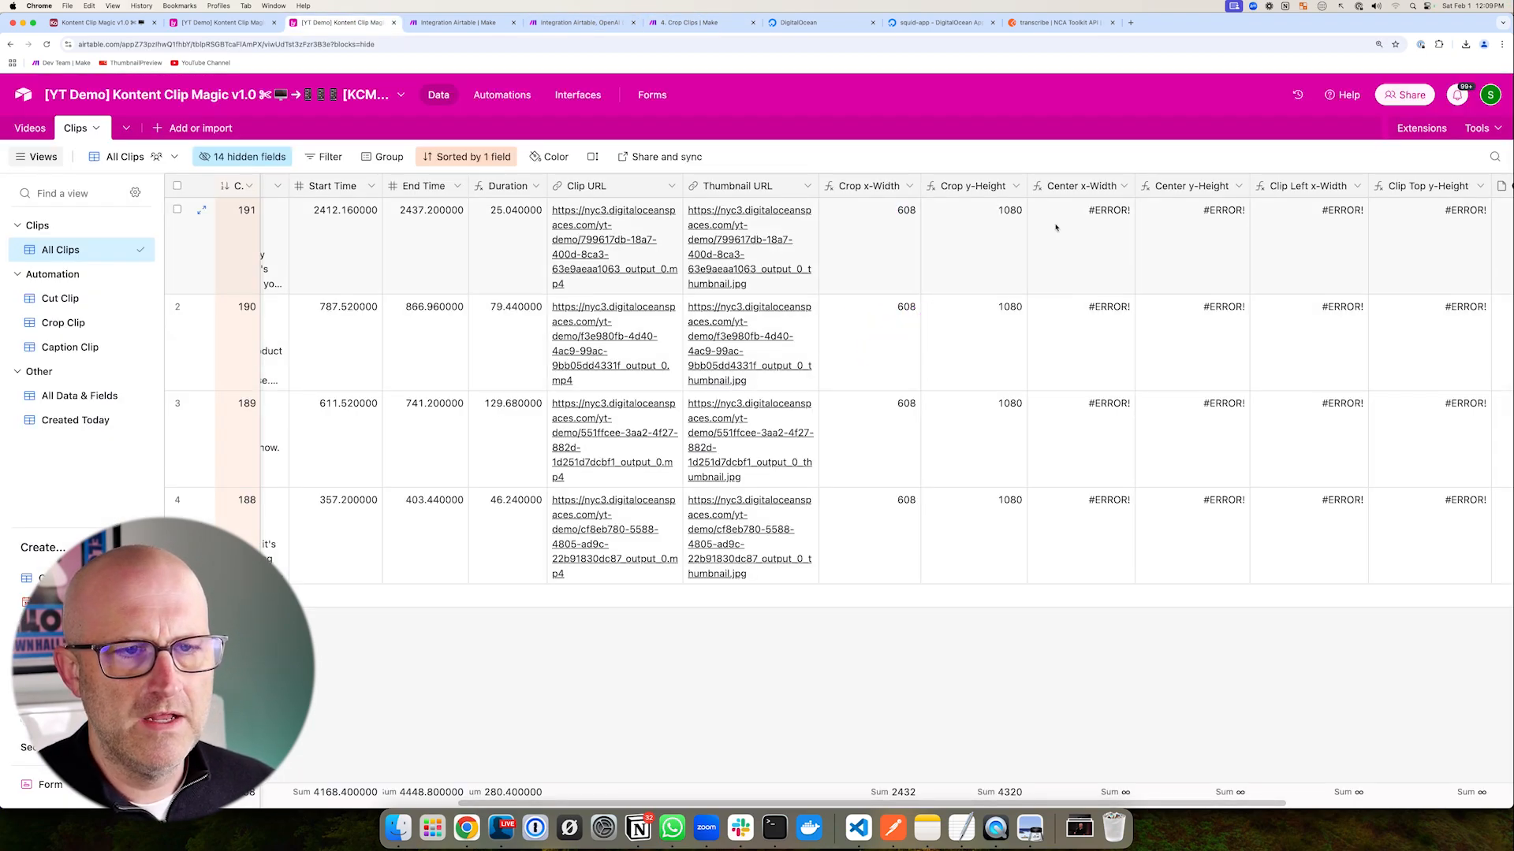
{"action": "left_click", "coordinate": [688, 23]}
{"action": "left_click_drag", "start_coordinate": [874, 283], "coordinate": [910, 364]}
{"action": "mouse_move", "coordinate": [1033, 345]}
{"action": "left_mouse_down"}
{"action": "mouse_move", "coordinate": [1114, 420]}
{"action": "mouse_move", "coordinate": [1212, 552]}
{"action": "left_mouse_up"}
{"action": "left_click_drag", "start_coordinate": [921, 287], "coordinate": [920, 359]}
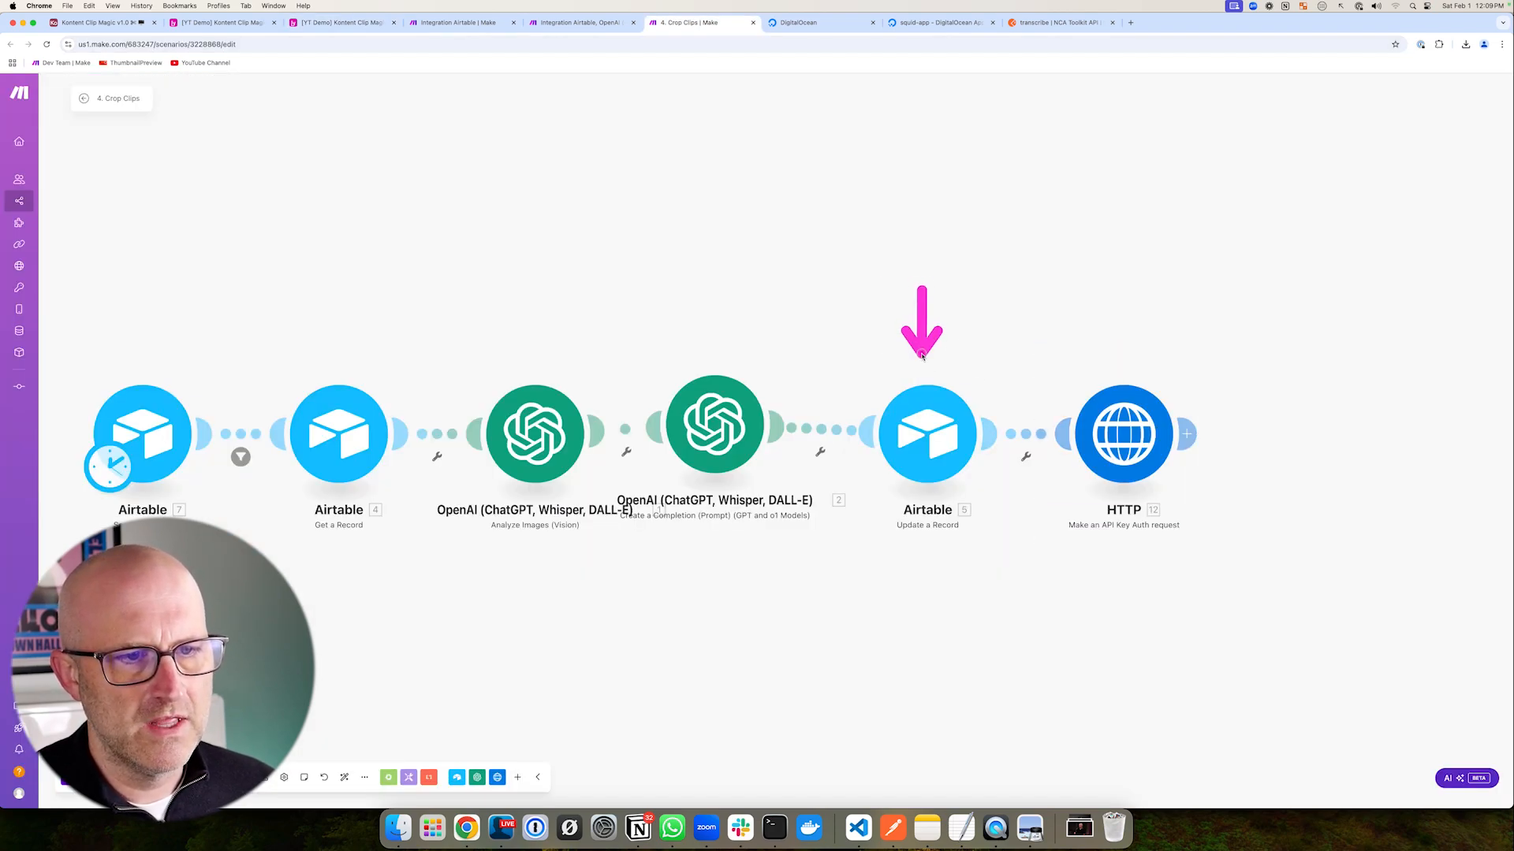
{"action": "left_click", "coordinate": [339, 22]}
{"action": "left_click_drag", "start_coordinate": [764, 160], "coordinate": [1045, 227]}
{"action": "mouse_move", "coordinate": [1010, 157]}
{"action": "left_mouse_down"}
{"action": "mouse_move", "coordinate": [1173, 365]}
{"action": "mouse_move", "coordinate": [1477, 621]}
{"action": "left_mouse_up"}
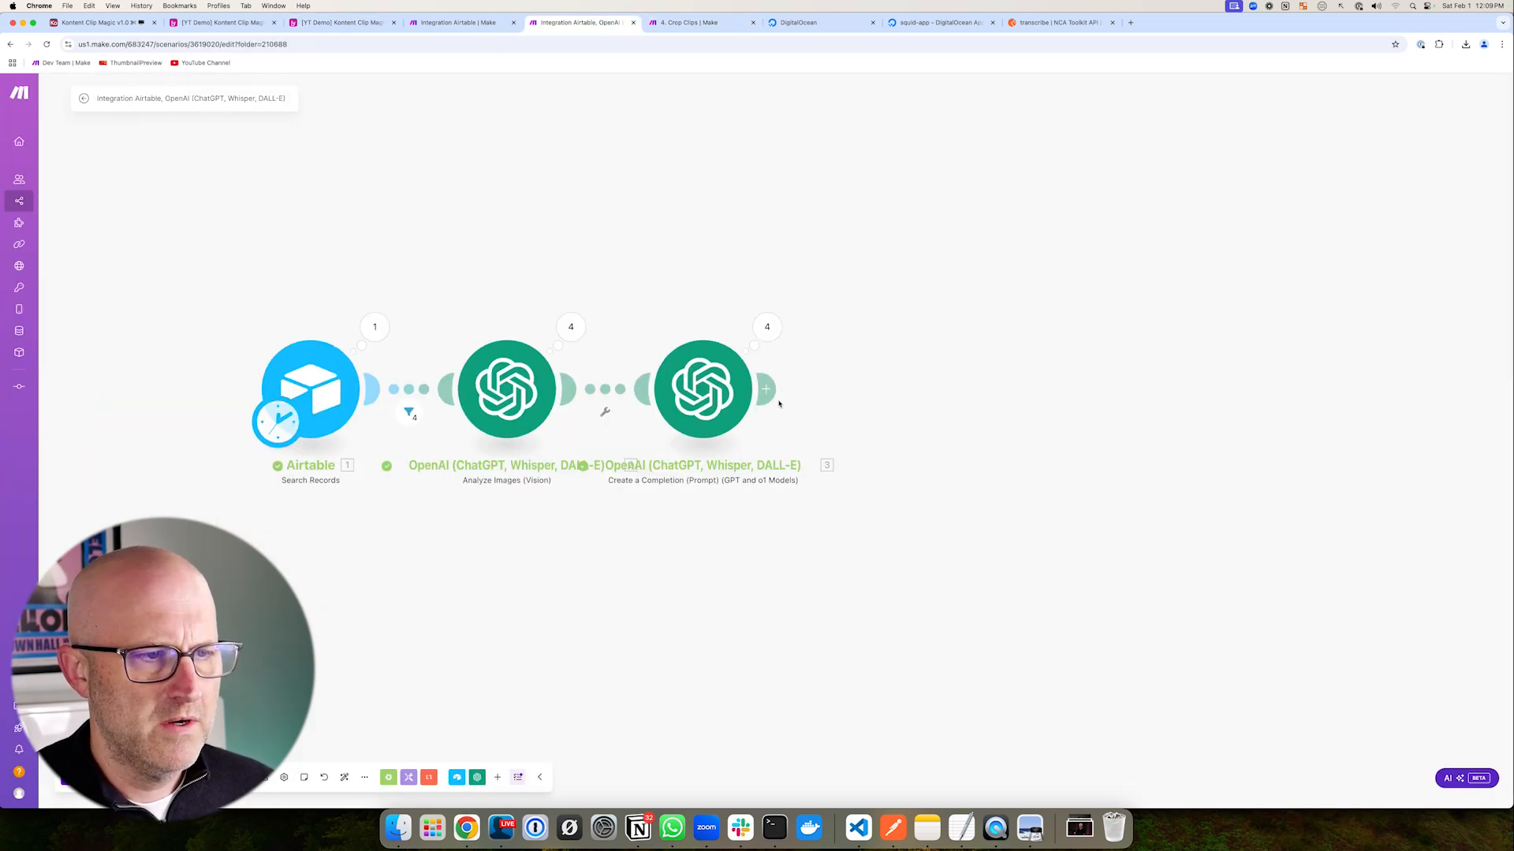
{"action": "left_click_drag", "start_coordinate": [1092, 339], "coordinate": [1051, 369]}
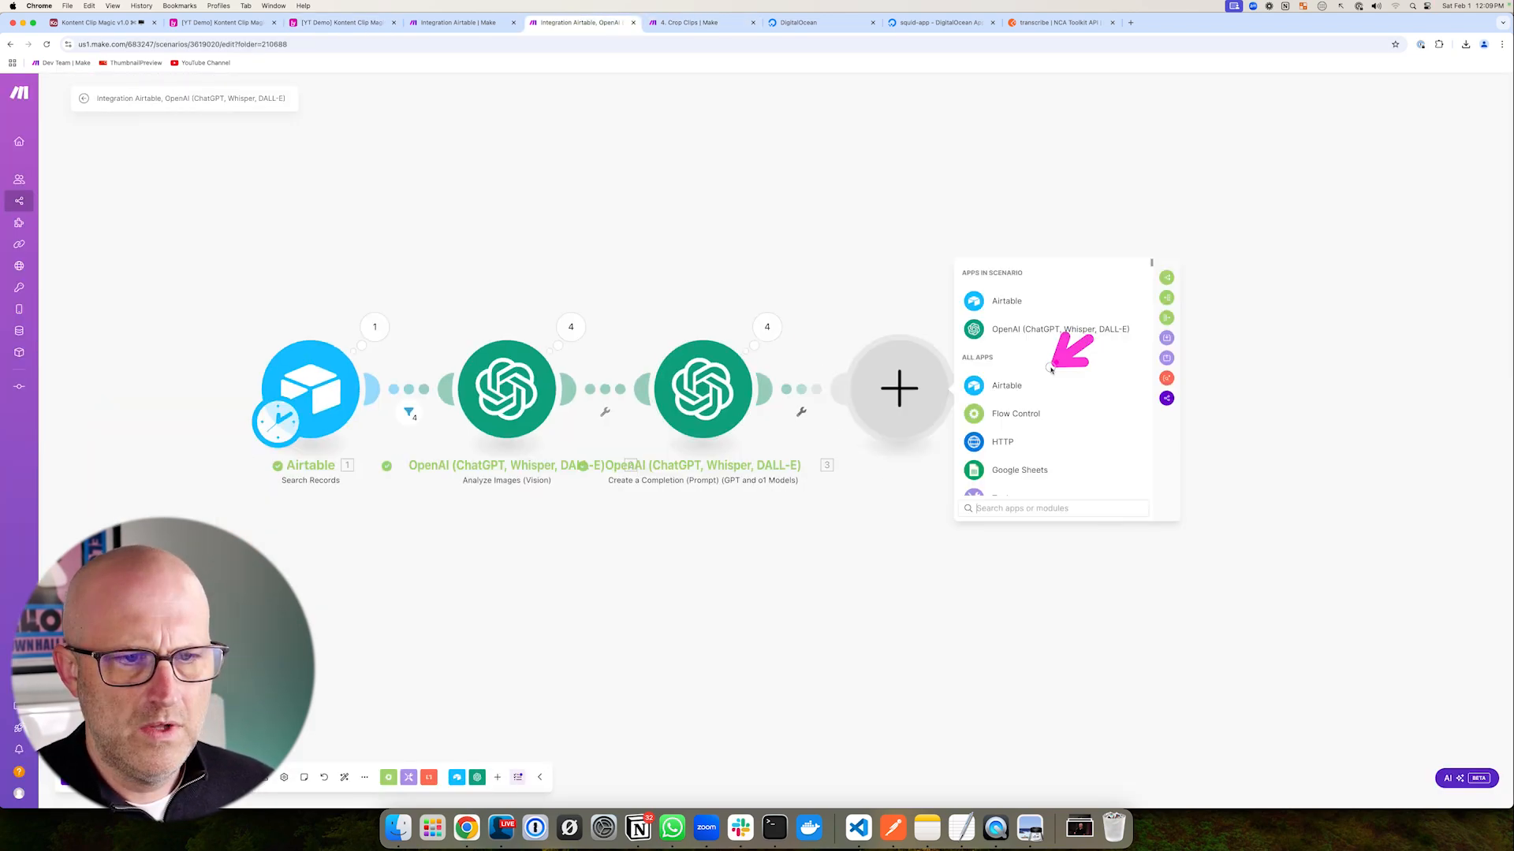
- Add an Airtable Update a Record step on the [YT Demo] Kontent Clip Magic base's Clips table
{"action": "left_click", "coordinate": [1007, 385]}
{"action": "left_click", "coordinate": [1042, 443]}
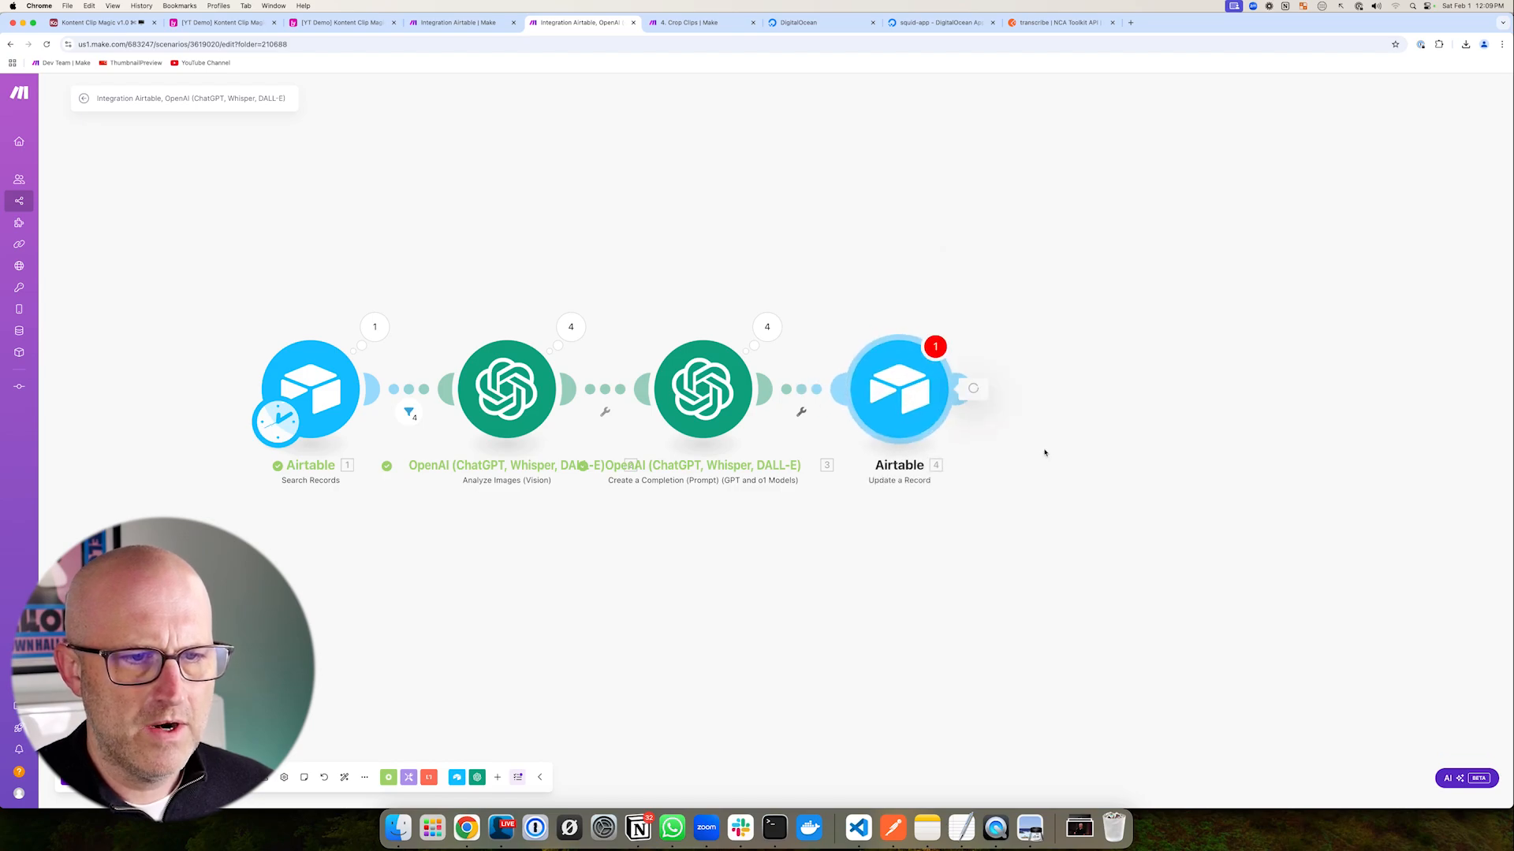
{"action": "left_click_drag", "start_coordinate": [1104, 230], "coordinate": [1047, 271]}
{"action": "left_click", "coordinate": [1019, 371]}
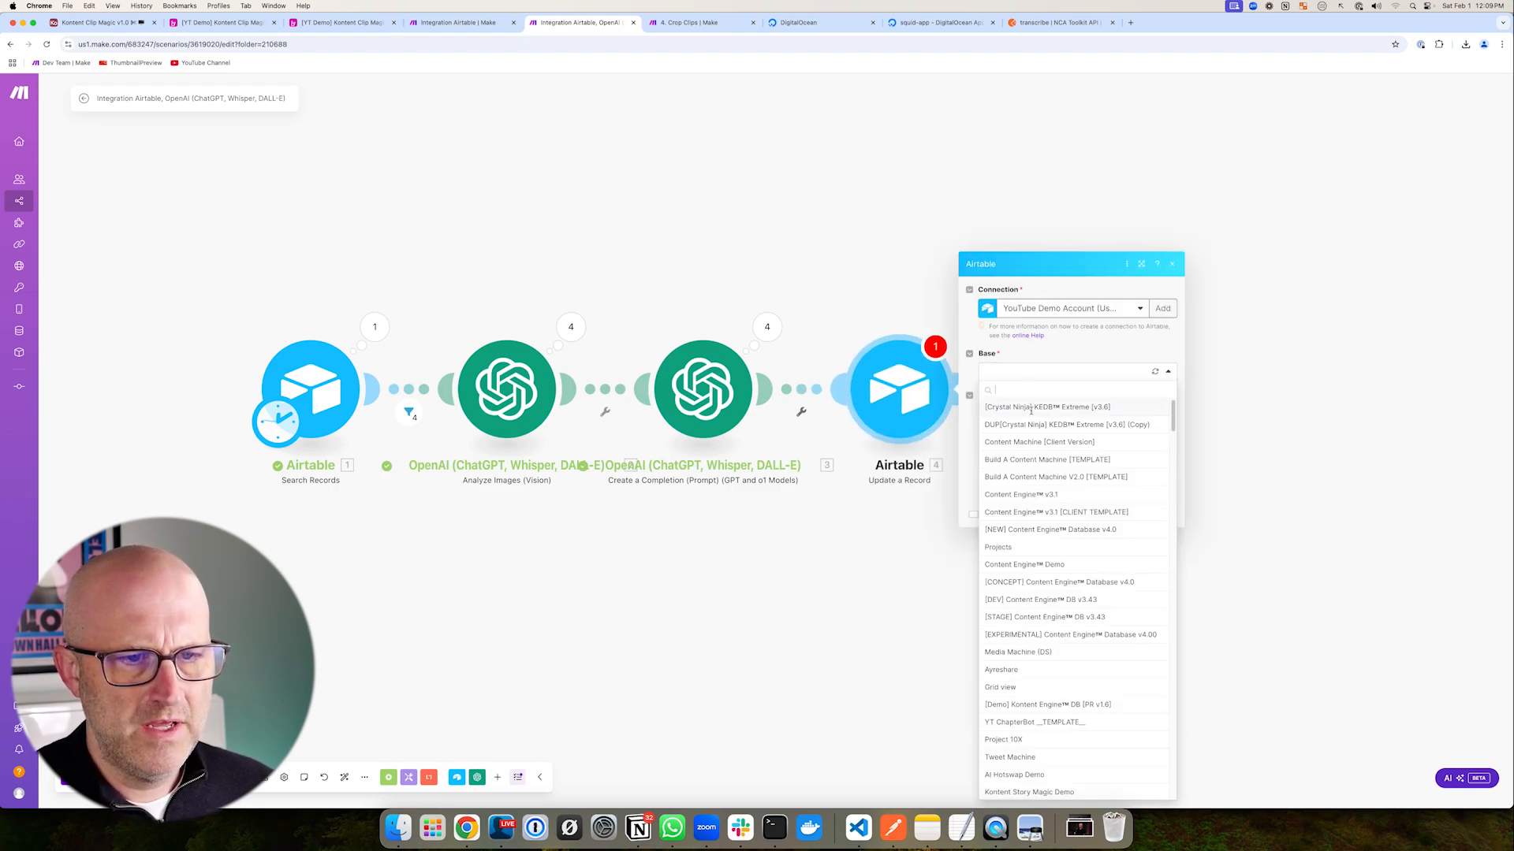
{"action": "type", "text": "yt demo"}
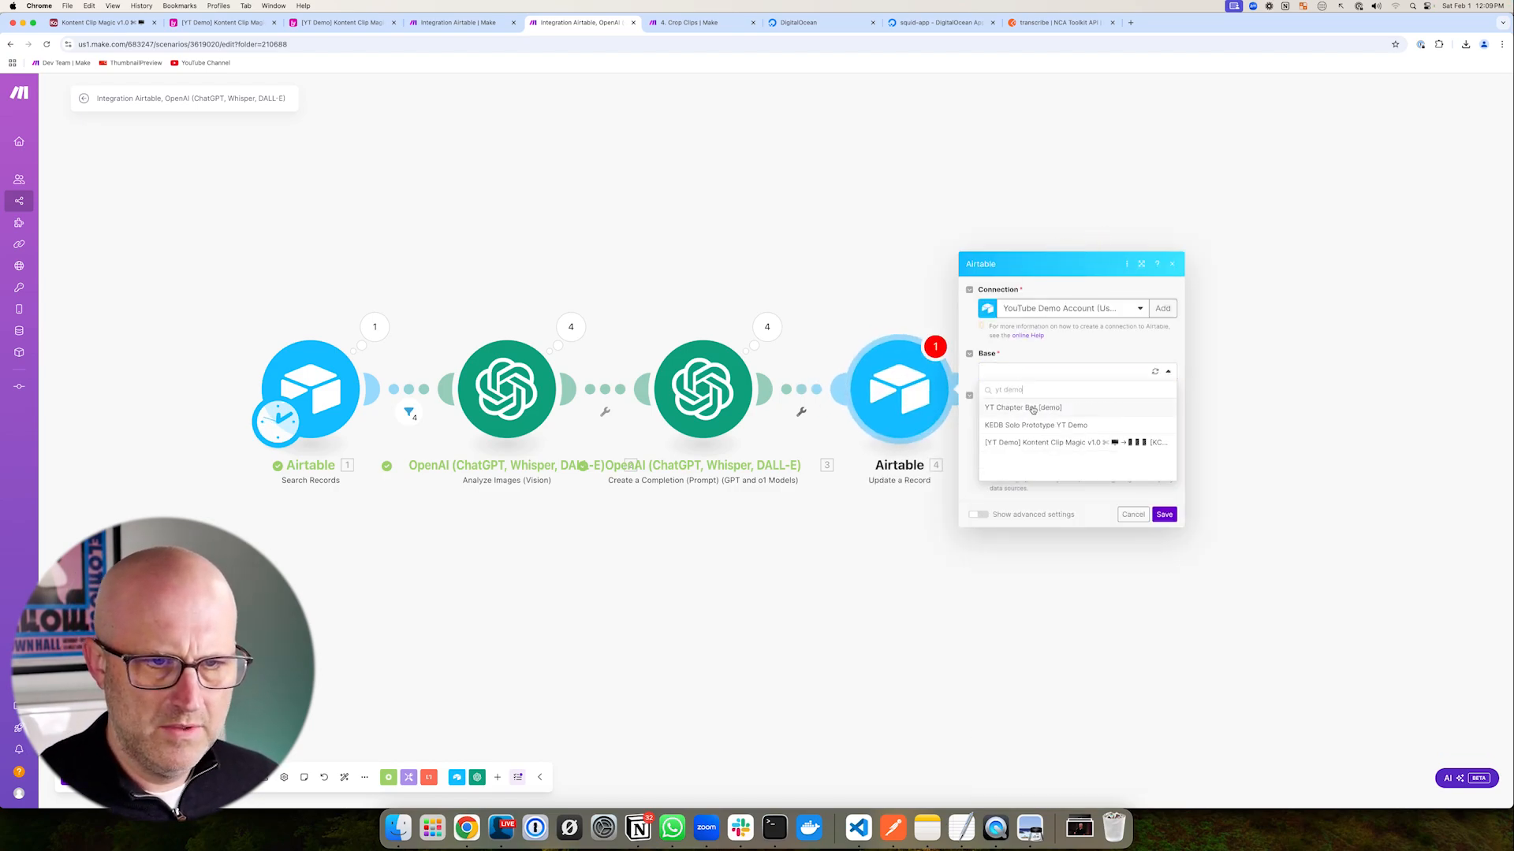
{"action": "left_click", "coordinate": [1055, 446]}
{"action": "left_click", "coordinate": [1010, 396]}
{"action": "left_click", "coordinate": [1013, 427]}
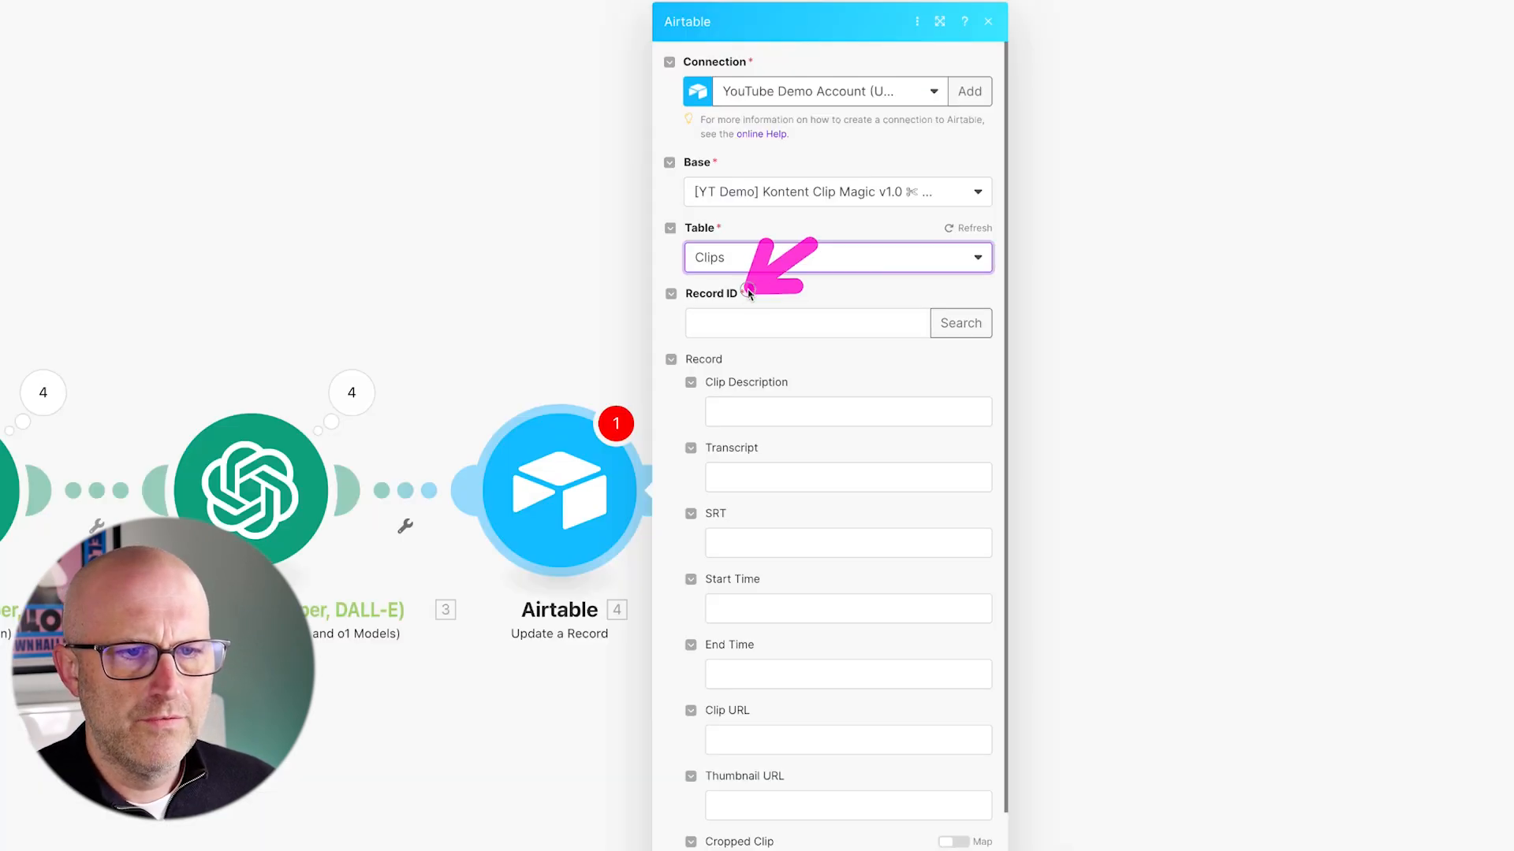
- Map the searched record's ID to Record ID and the completion's width and height to Assessed Width/Height
{"action": "left_click", "coordinate": [1012, 280]}
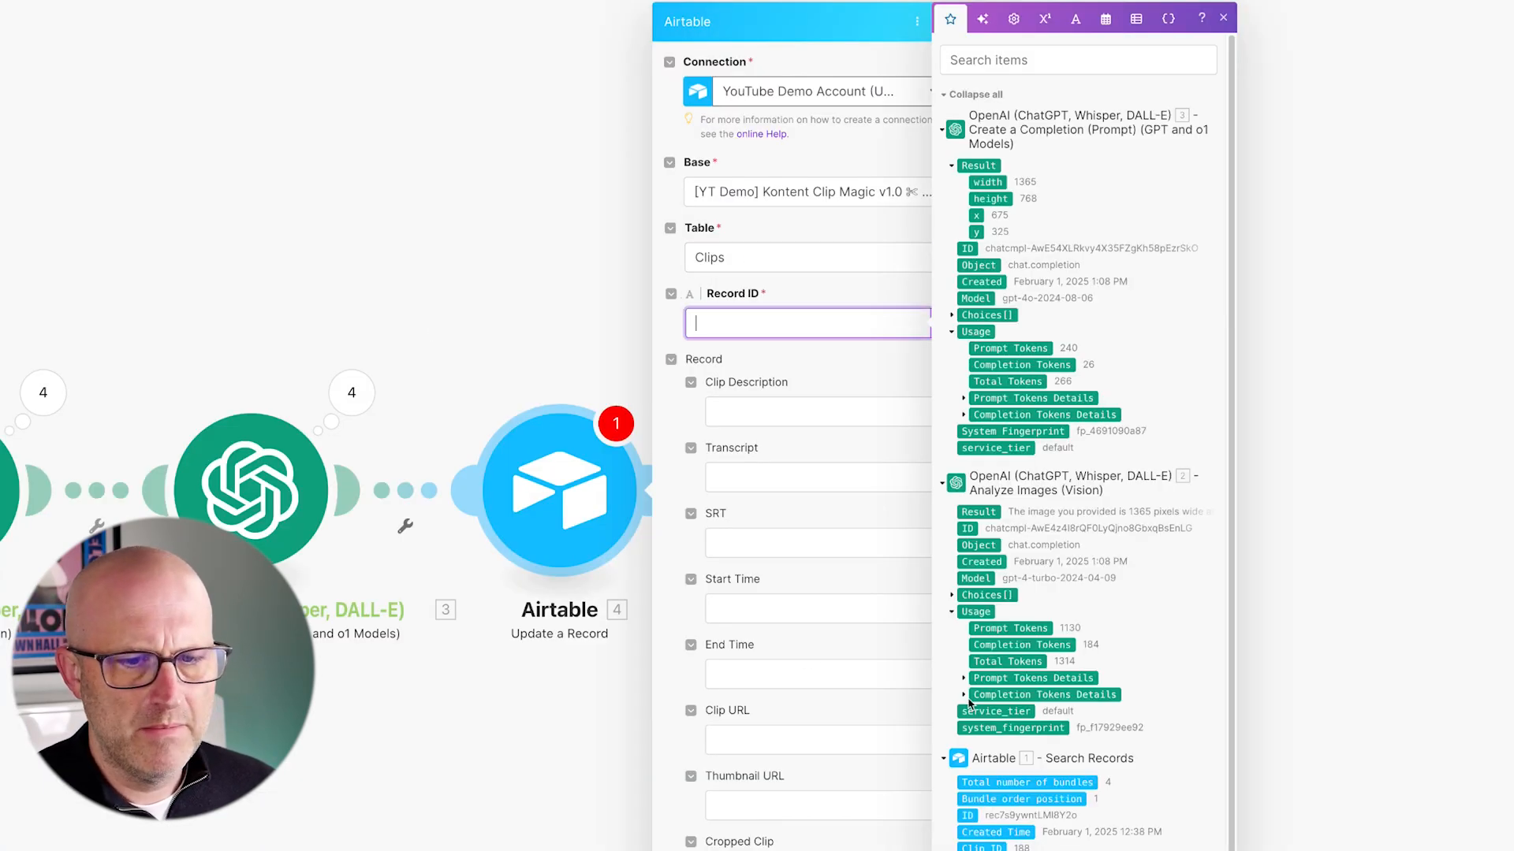
{"action": "left_click", "coordinate": [966, 828]}
{"action": "scroll", "coordinate": [806, 615], "scroll_direction": "down", "scroll_amount": 5}
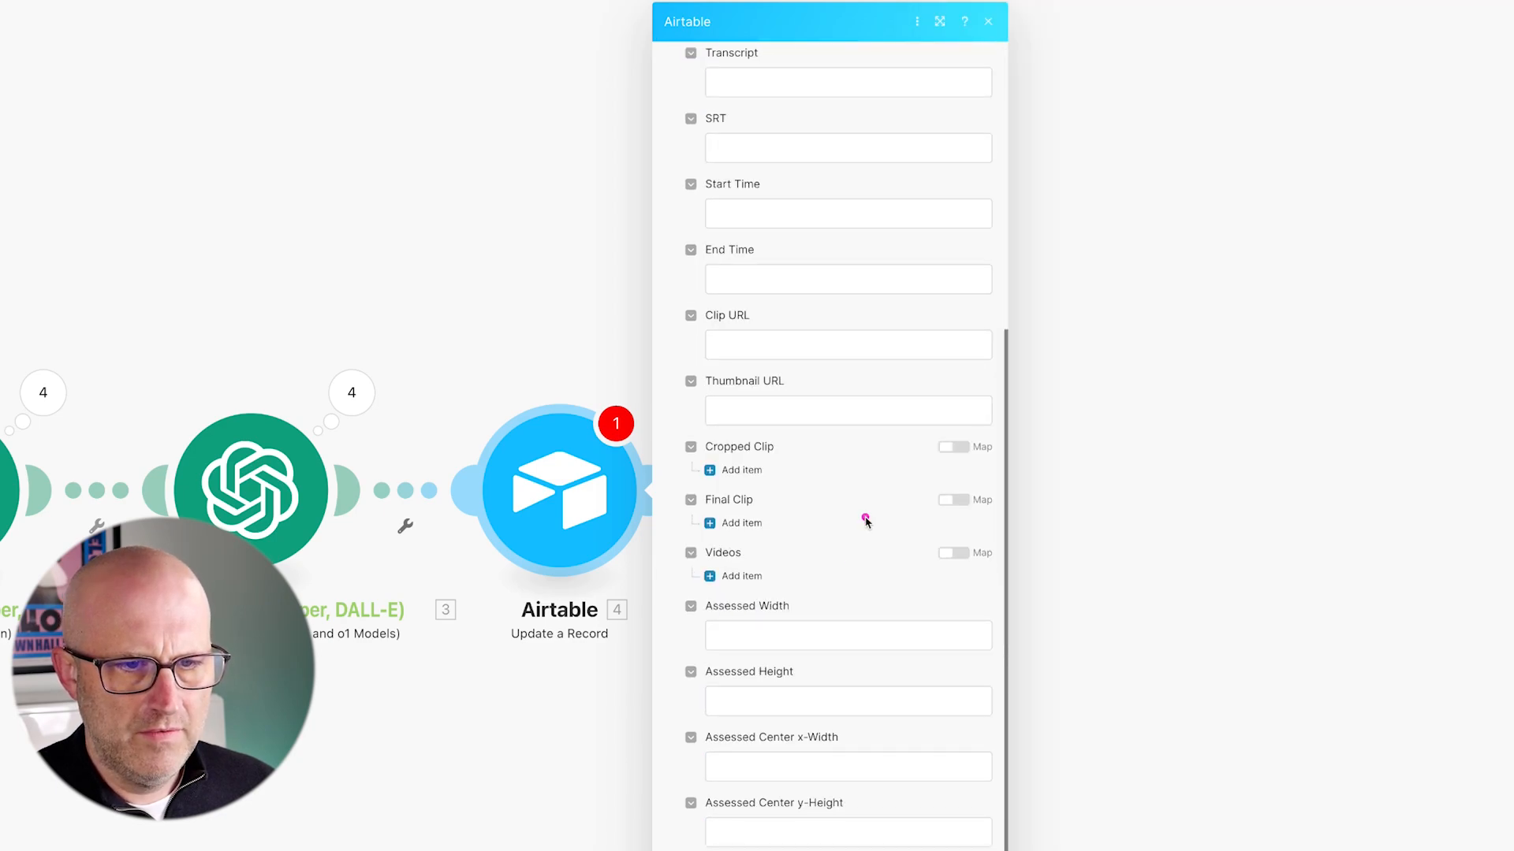
{"action": "left_click", "coordinate": [812, 635]}
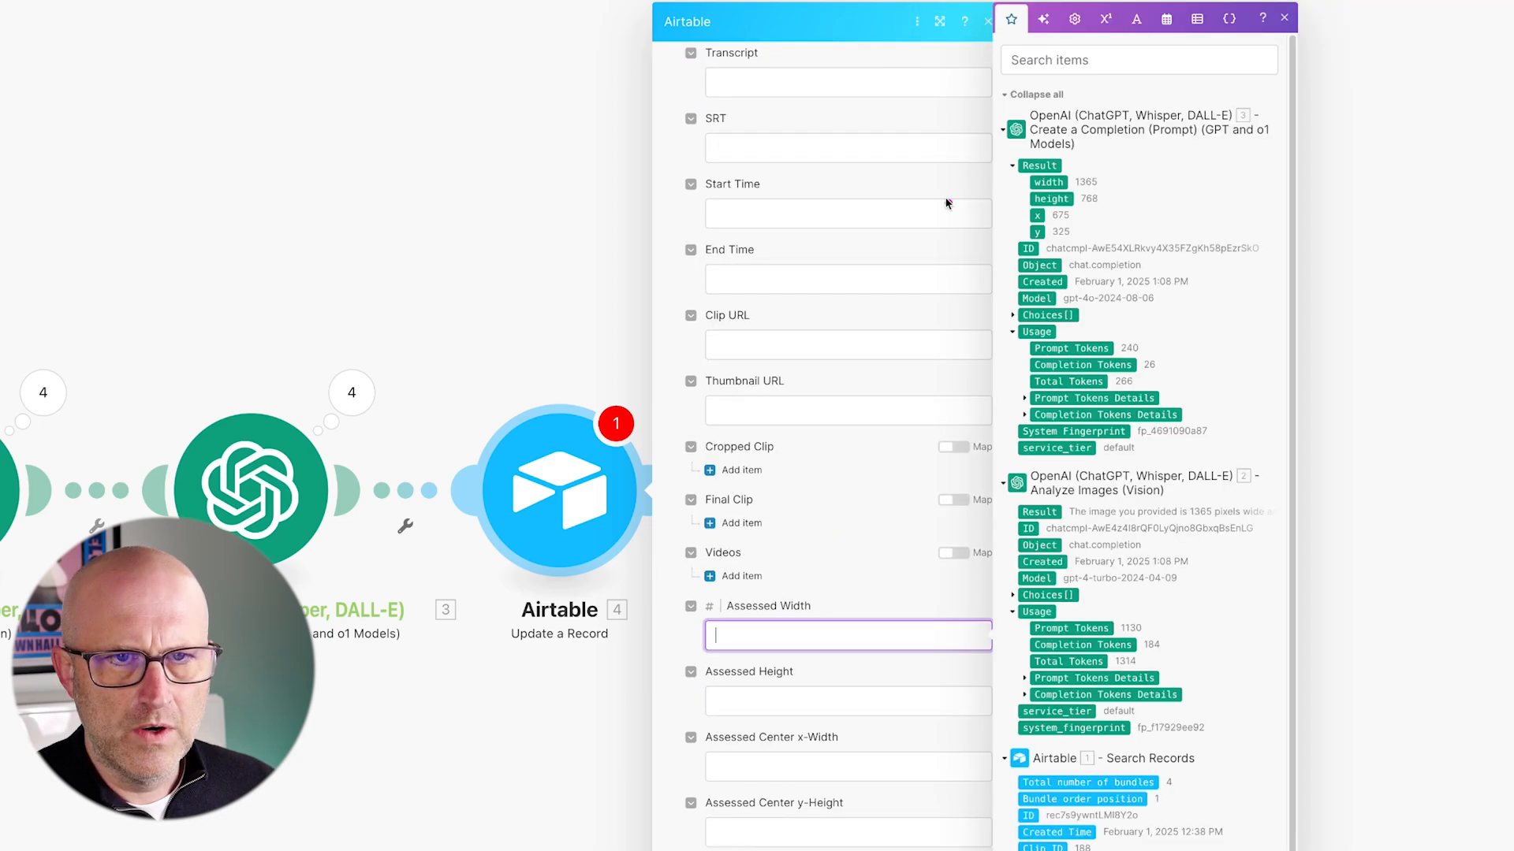
{"action": "left_click", "coordinate": [1048, 182]}
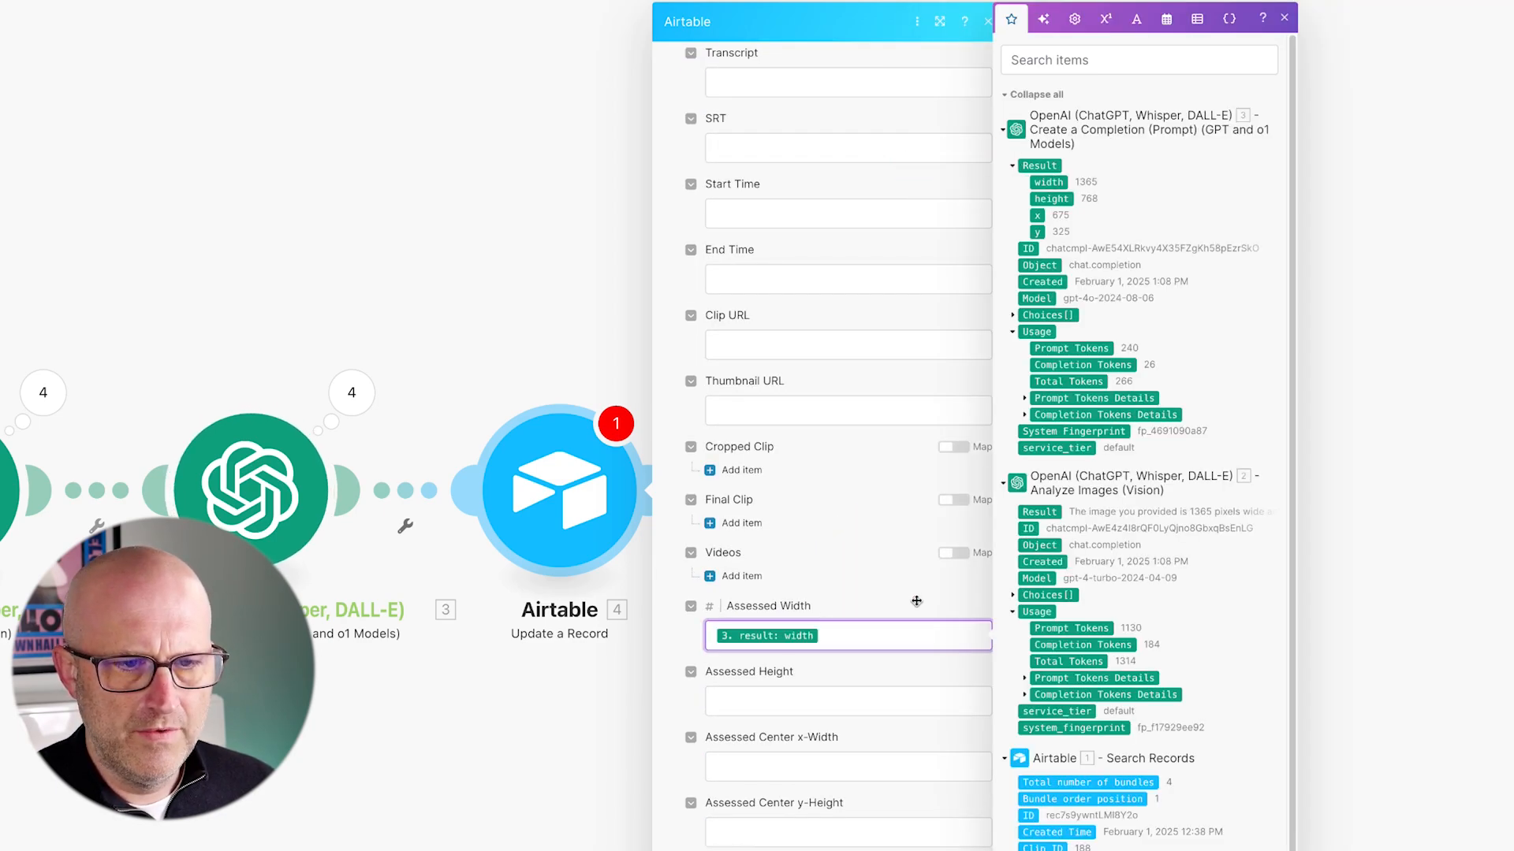
{"action": "left_click", "coordinate": [745, 707]}
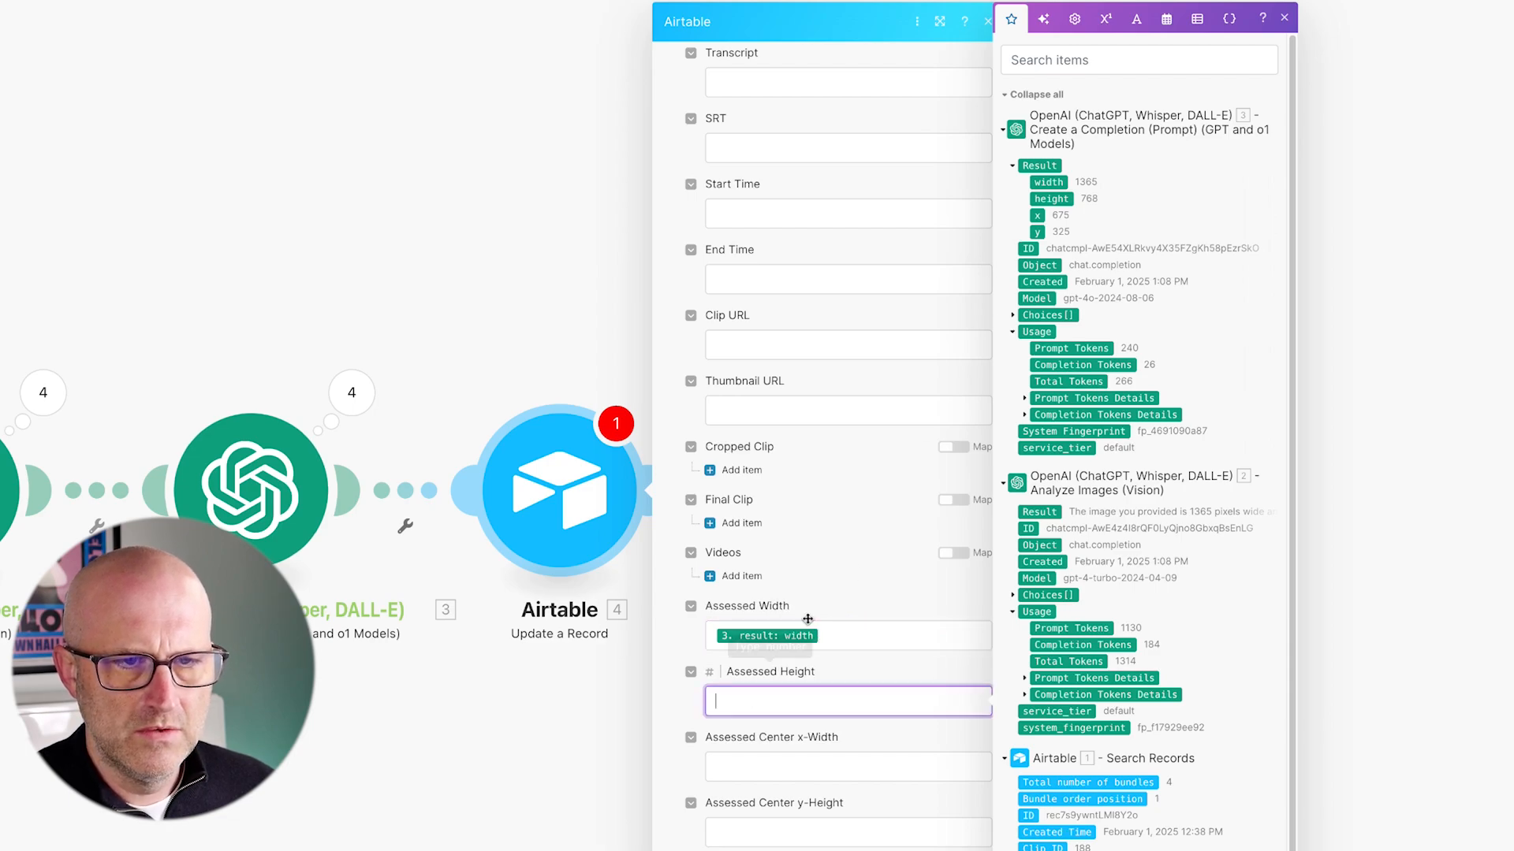
{"action": "left_click", "coordinate": [1045, 200]}
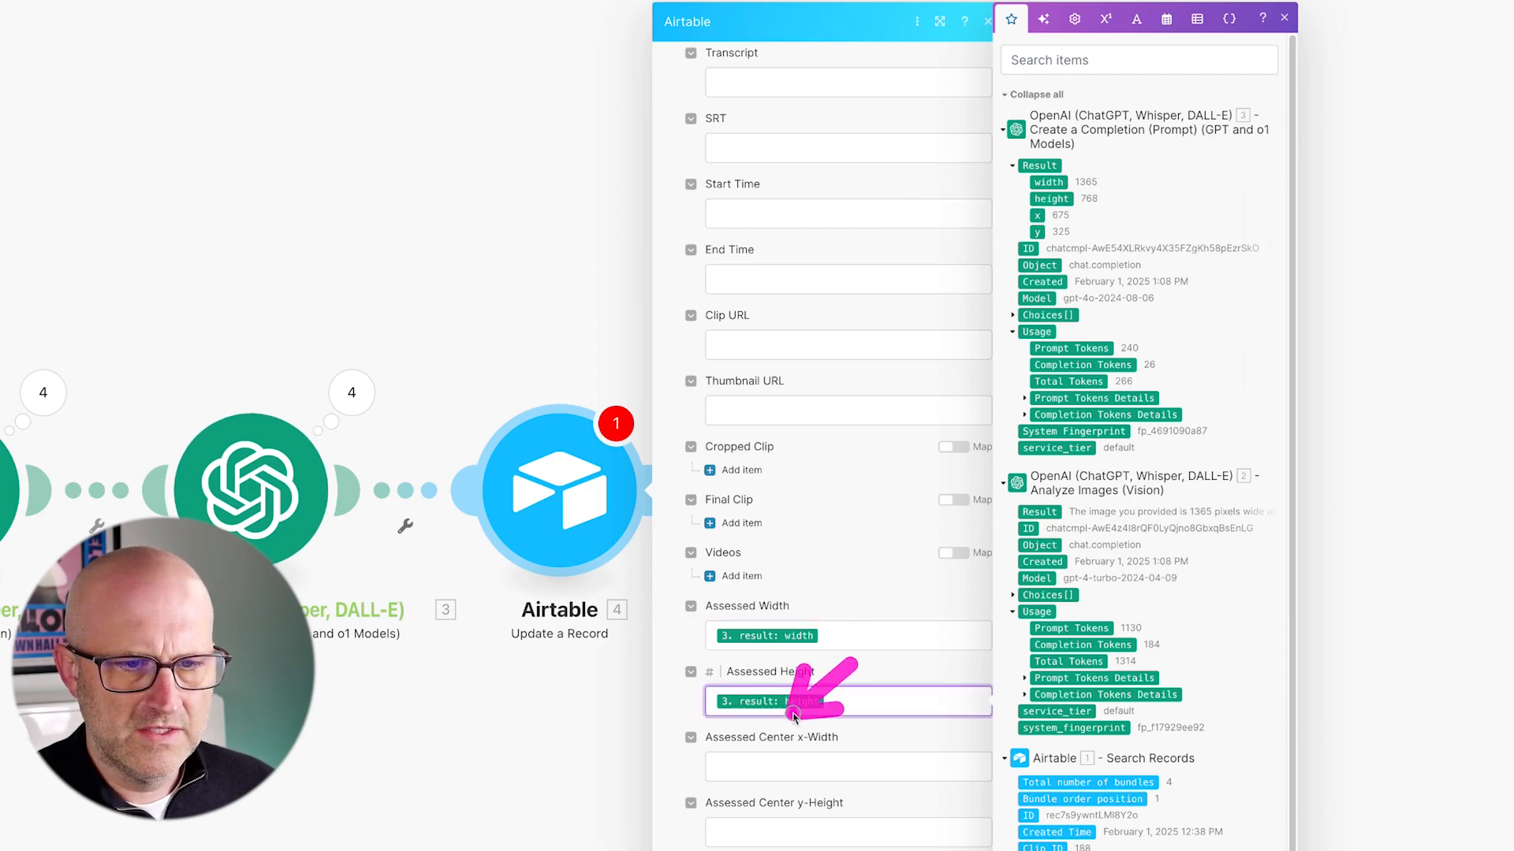
- Map the completion's x and y into the Assessed Center fields and close the settings
{"action": "left_click", "coordinate": [782, 761]}
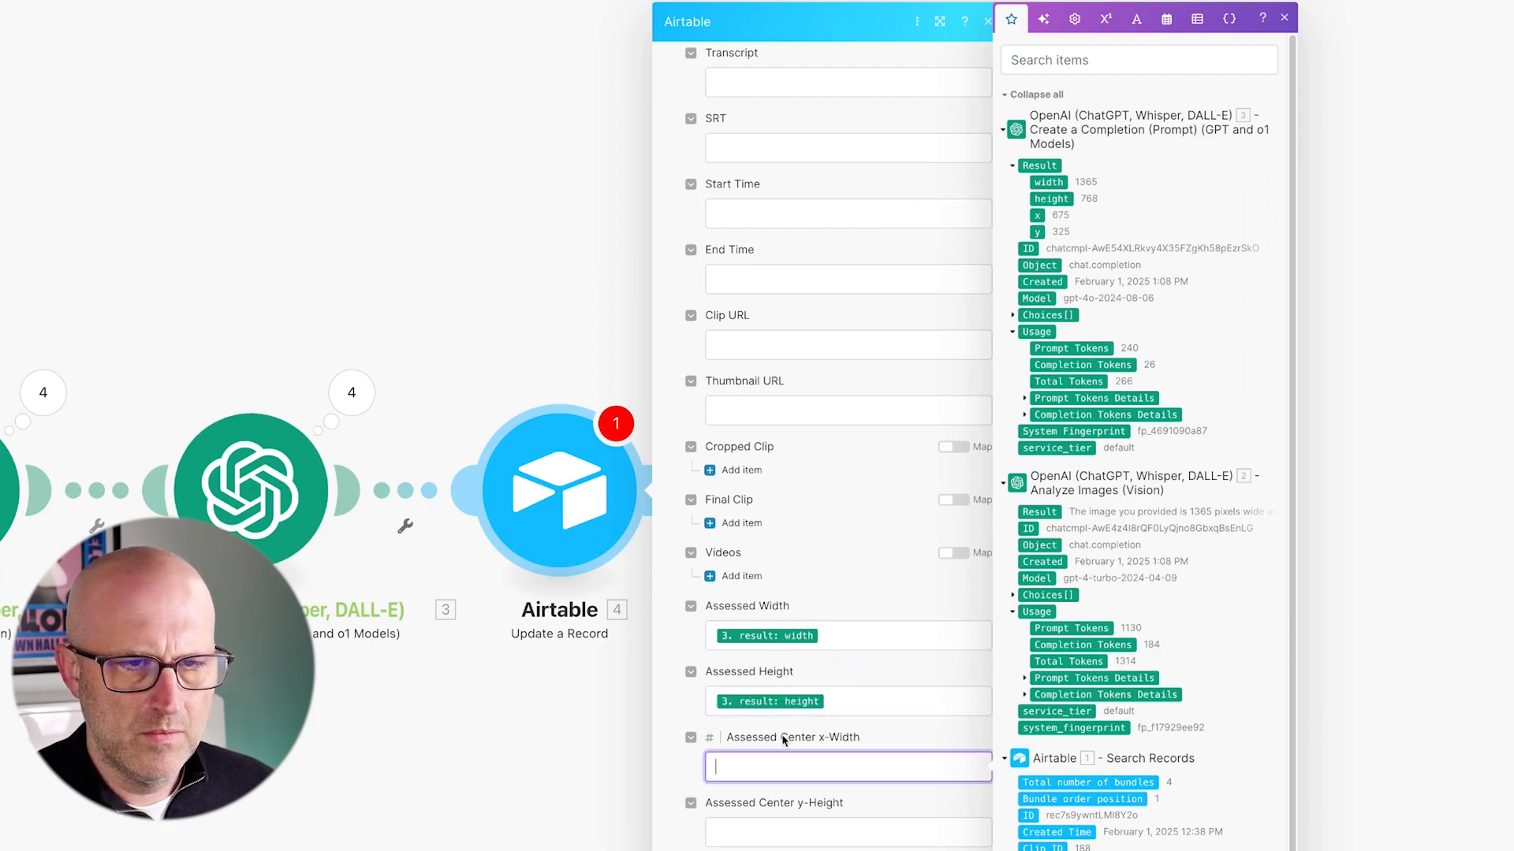
{"action": "left_click", "coordinate": [1036, 216]}
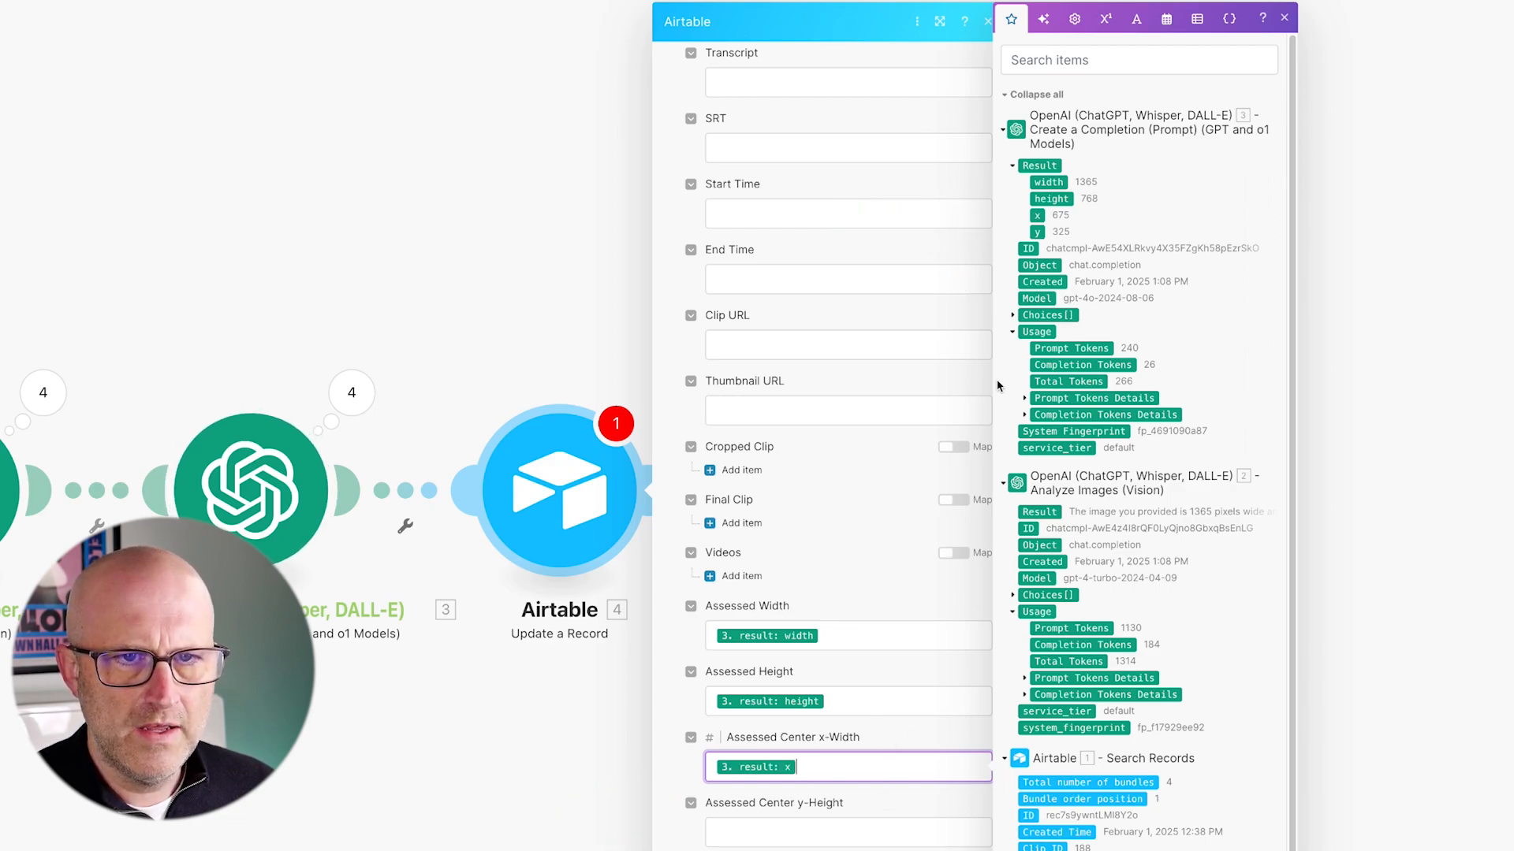
{"action": "left_click_drag", "start_coordinate": [937, 263], "coordinate": [1025, 228]}
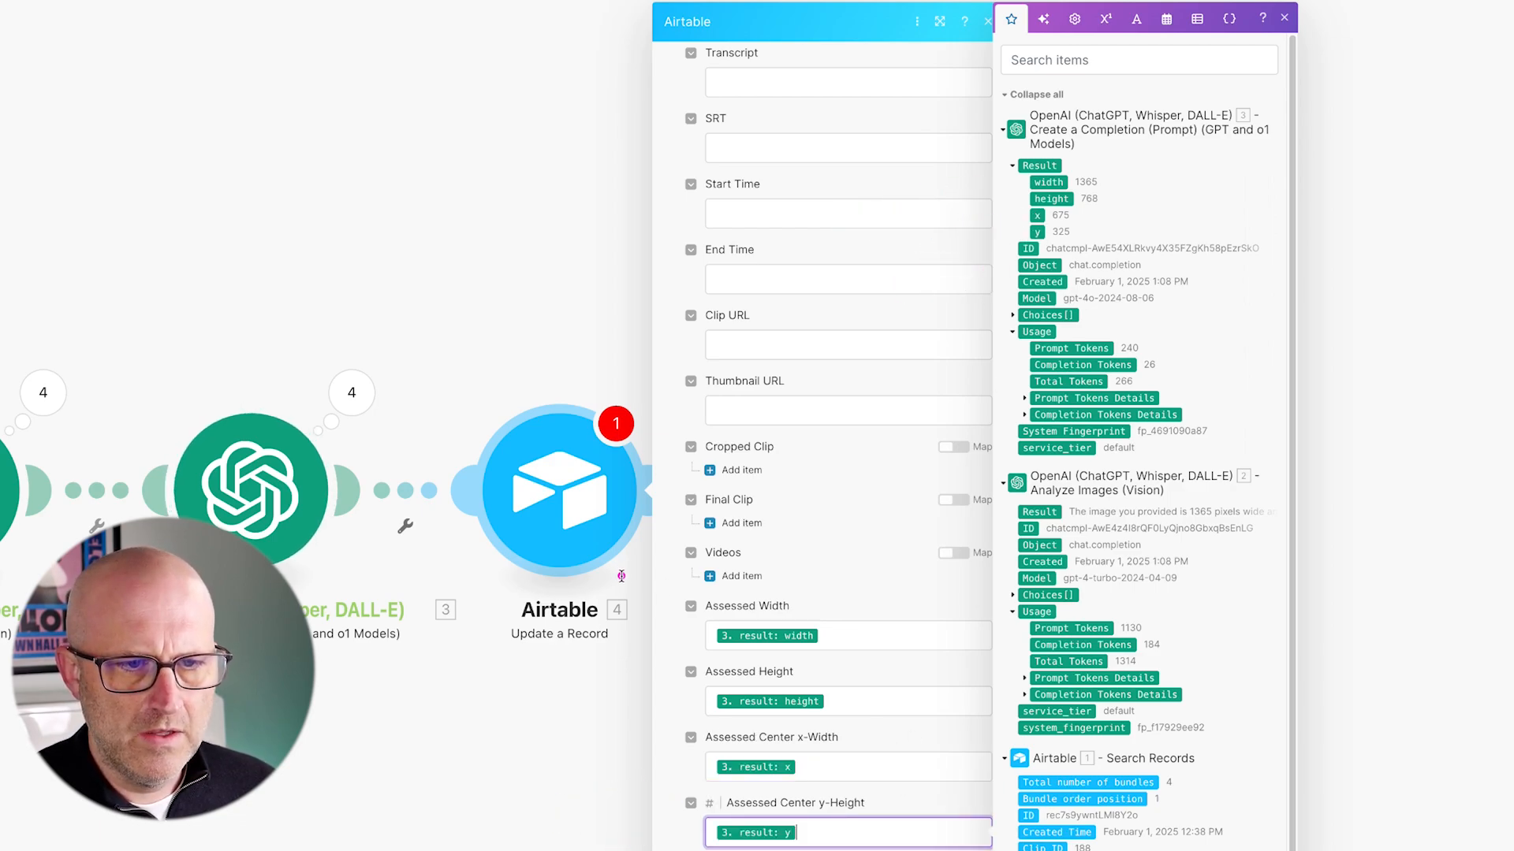
{"action": "left_click_drag", "start_coordinate": [621, 577], "coordinate": [940, 756]}
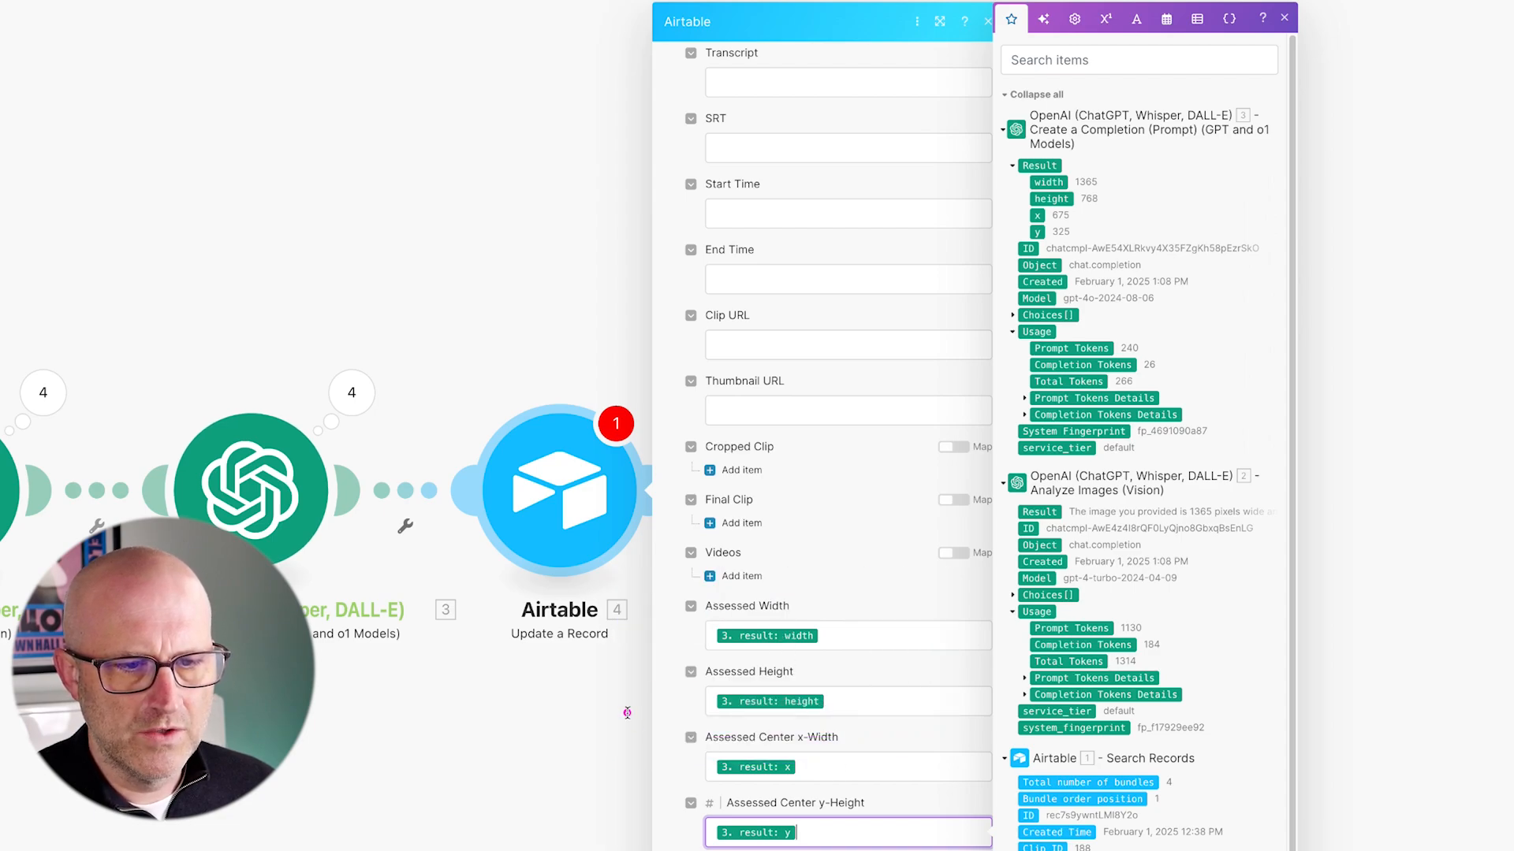
{"action": "left_click_drag", "start_coordinate": [627, 707], "coordinate": [794, 836]}
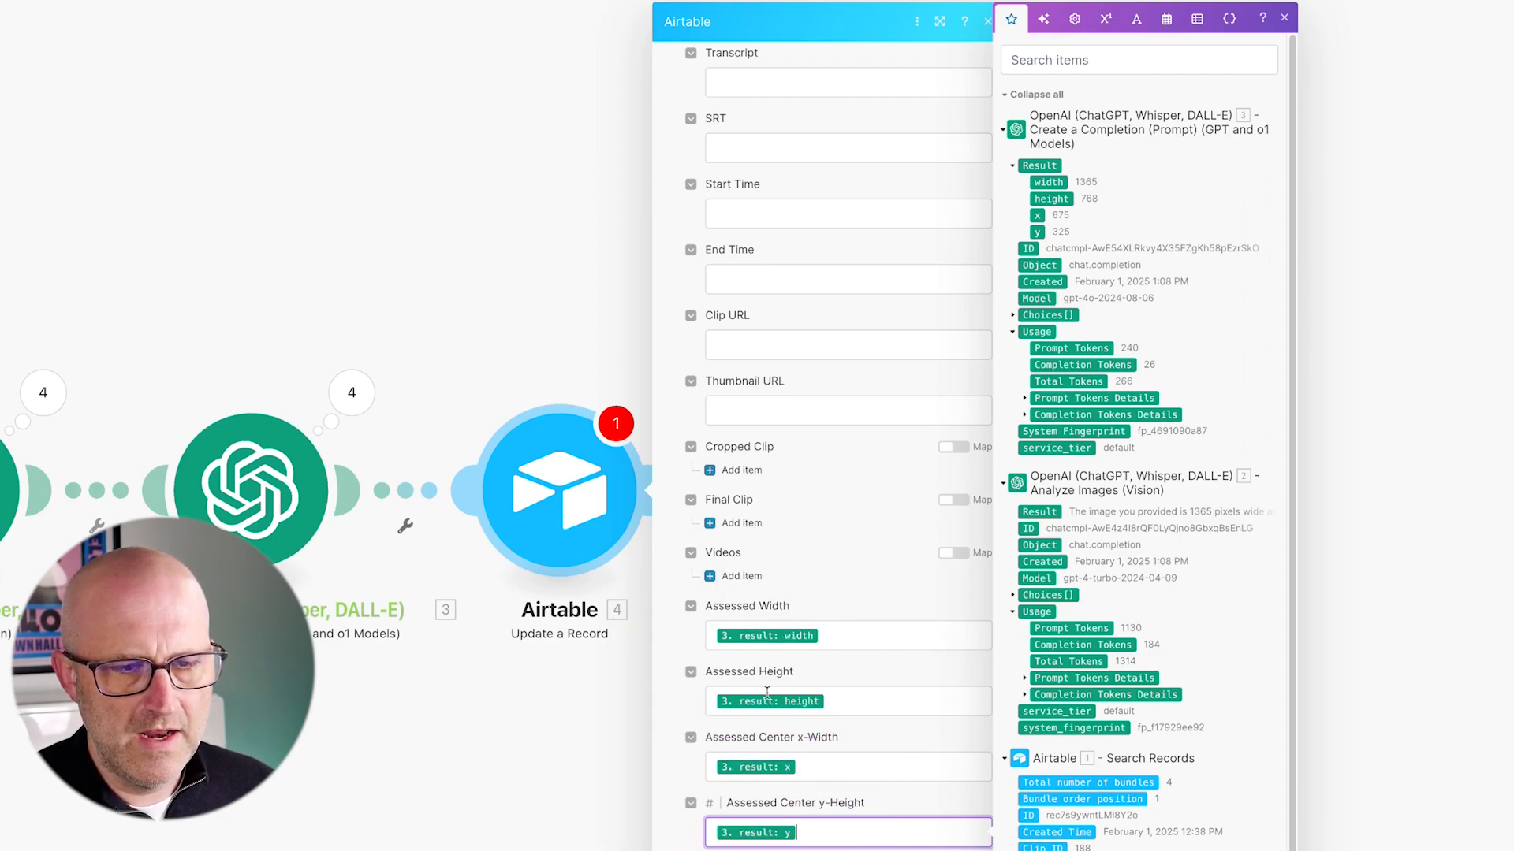
{"action": "mouse_move", "coordinate": [618, 572]}
{"action": "left_mouse_down"}
{"action": "mouse_move", "coordinate": [830, 790]}
{"action": "mouse_move", "coordinate": [912, 848]}
{"action": "left_mouse_up"}
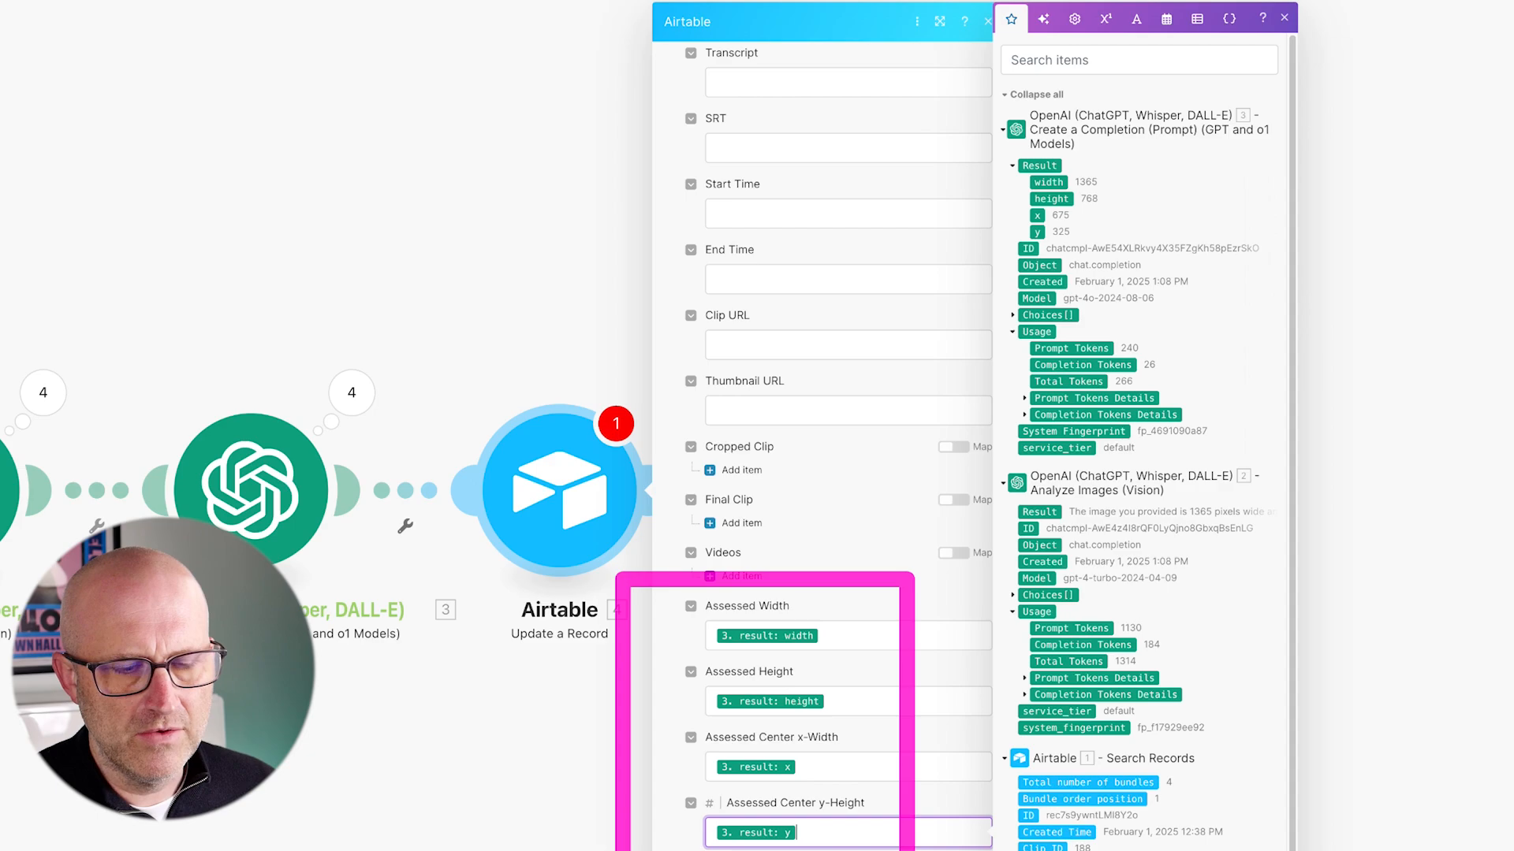
{"action": "left_click", "coordinate": [1225, 790]}
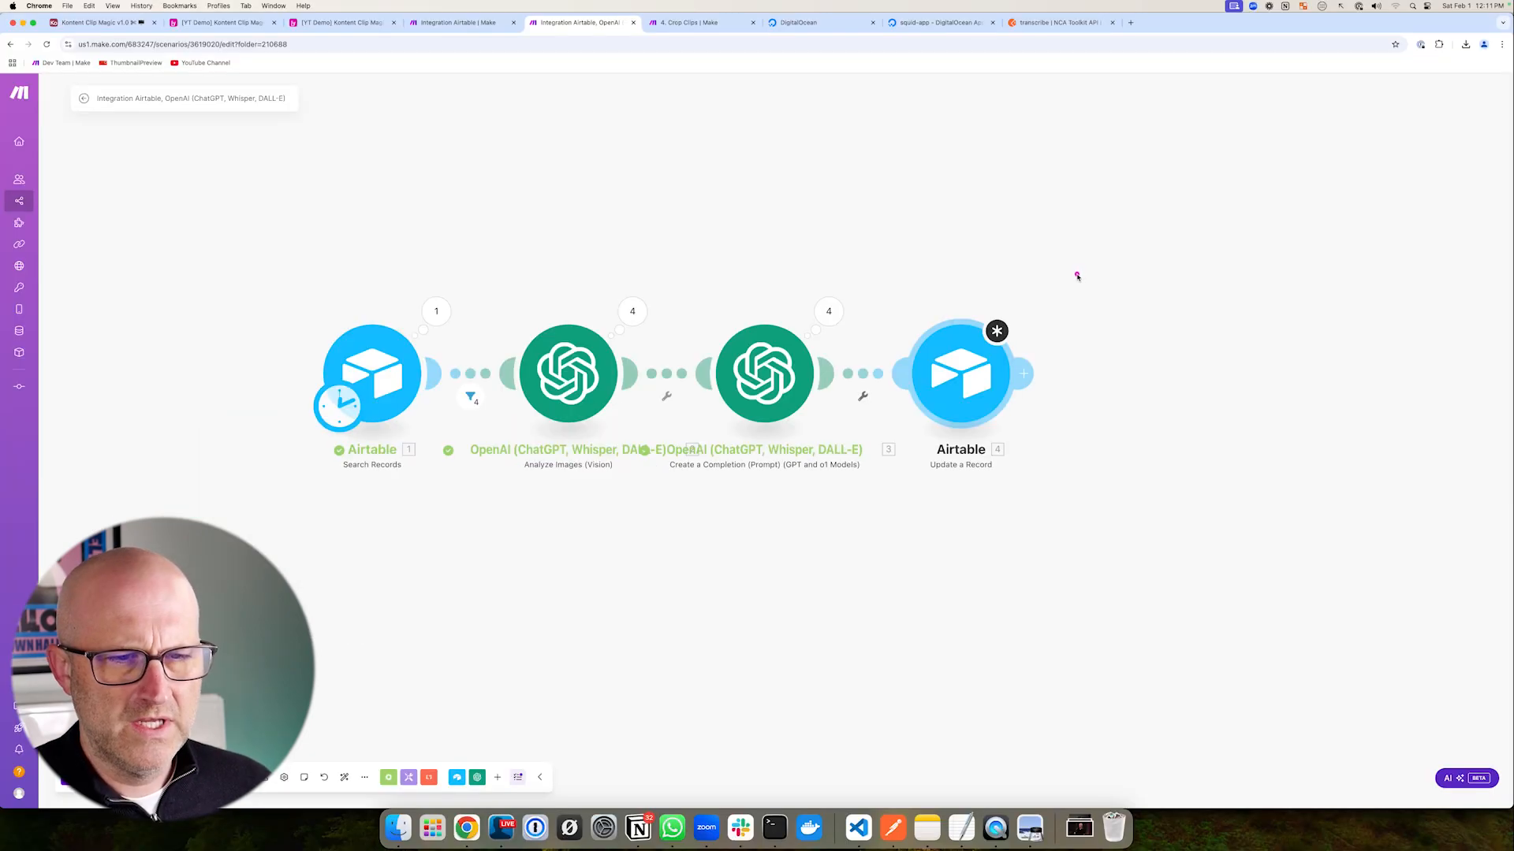
- Reopen and save the Update a Record settings
{"action": "left_click", "coordinate": [607, 480]}
{"action": "left_click_drag", "start_coordinate": [1320, 676], "coordinate": [1239, 784]}
{"action": "left_click", "coordinate": [1226, 791]}
{"action": "left_click_drag", "start_coordinate": [897, 248], "coordinate": [910, 321]}
- Review the Crop and Center columns in the Airtable Clips table, then return to the Integration scenario
{"action": "left_click", "coordinate": [317, 23]}
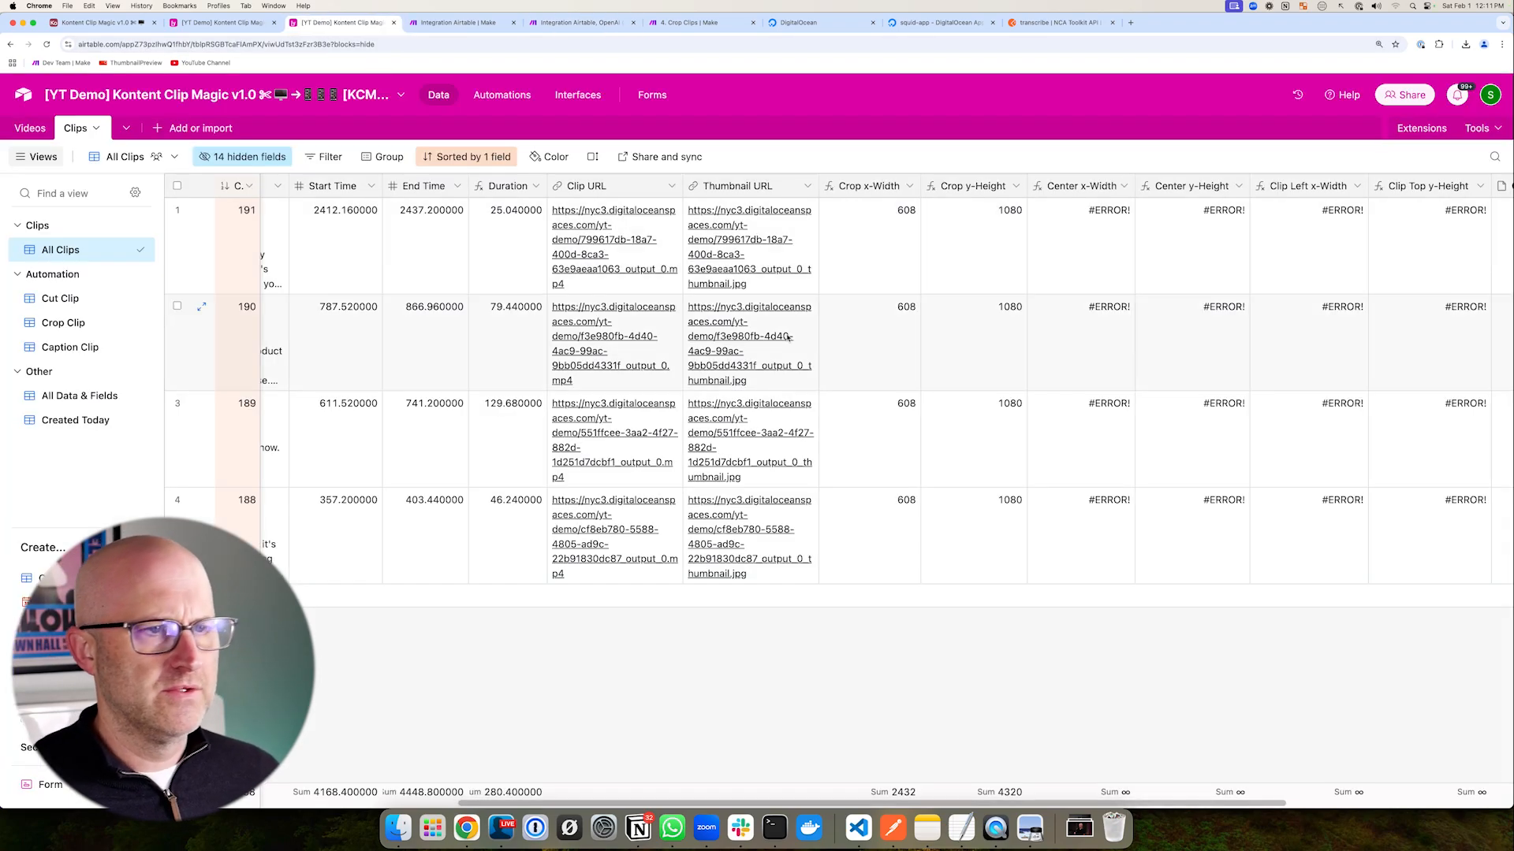
{"action": "mouse_move", "coordinate": [1009, 156]}
{"action": "left_mouse_down"}
{"action": "mouse_move", "coordinate": [1121, 222]}
{"action": "mouse_move", "coordinate": [1507, 565]}
{"action": "left_mouse_up"}
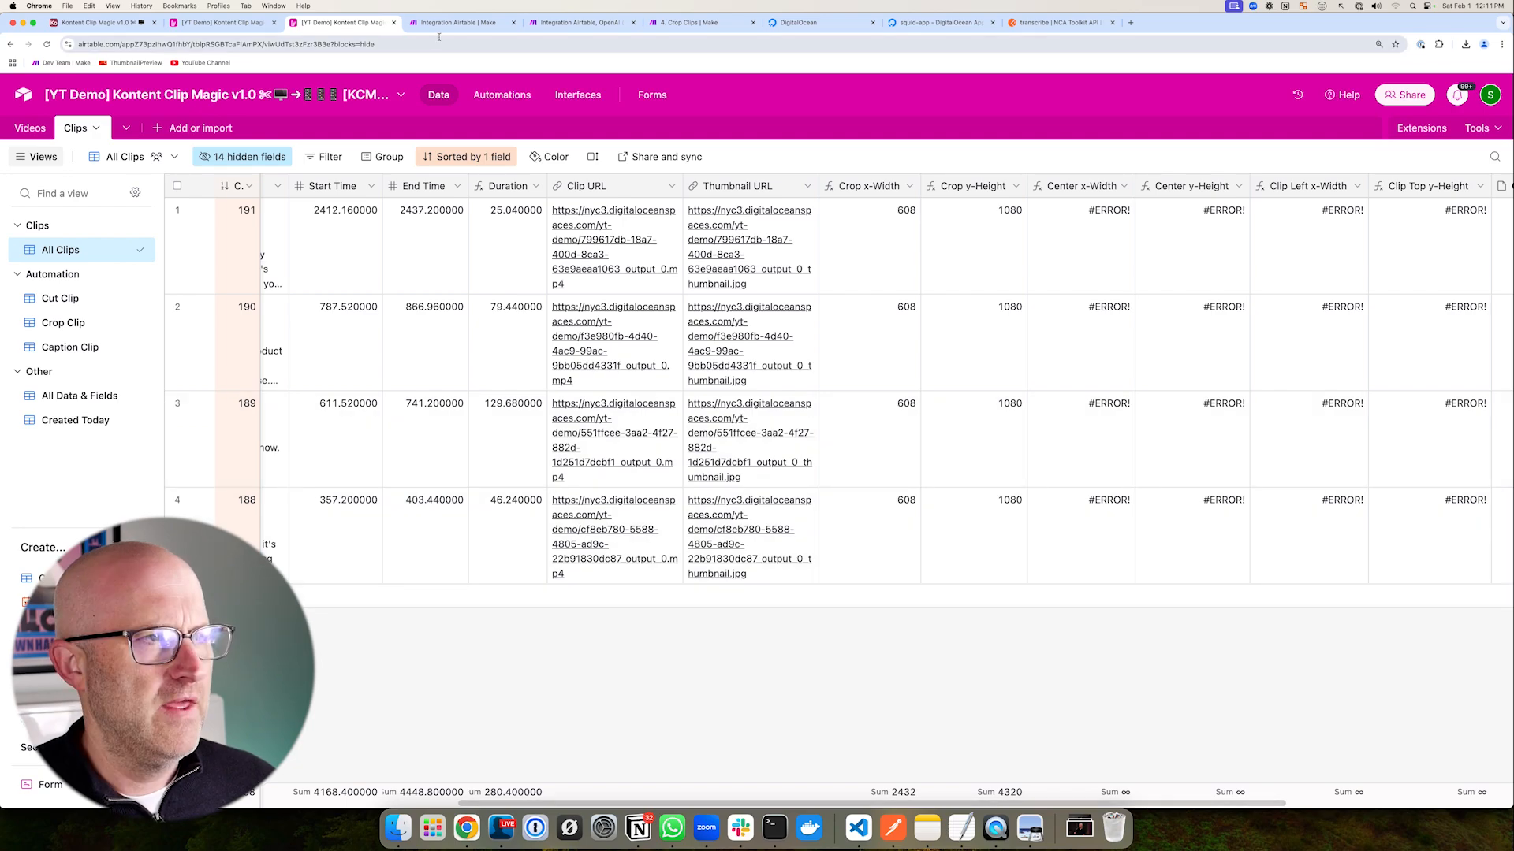
{"action": "left_click", "coordinate": [554, 23]}
{"action": "mouse_move", "coordinate": [1170, 321]}
{"action": "left_mouse_down"}
{"action": "mouse_move", "coordinate": [1032, 370]}
{"action": "mouse_move", "coordinate": [1151, 313]}
{"action": "mouse_move", "coordinate": [1214, 471]}
{"action": "mouse_move", "coordinate": [1061, 469]}
{"action": "mouse_move", "coordinate": [1218, 473]}
{"action": "left_mouse_up"}
{"action": "left_click_drag", "start_coordinate": [1088, 284], "coordinate": [1006, 364]}
{"action": "left_click", "coordinate": [987, 402]}
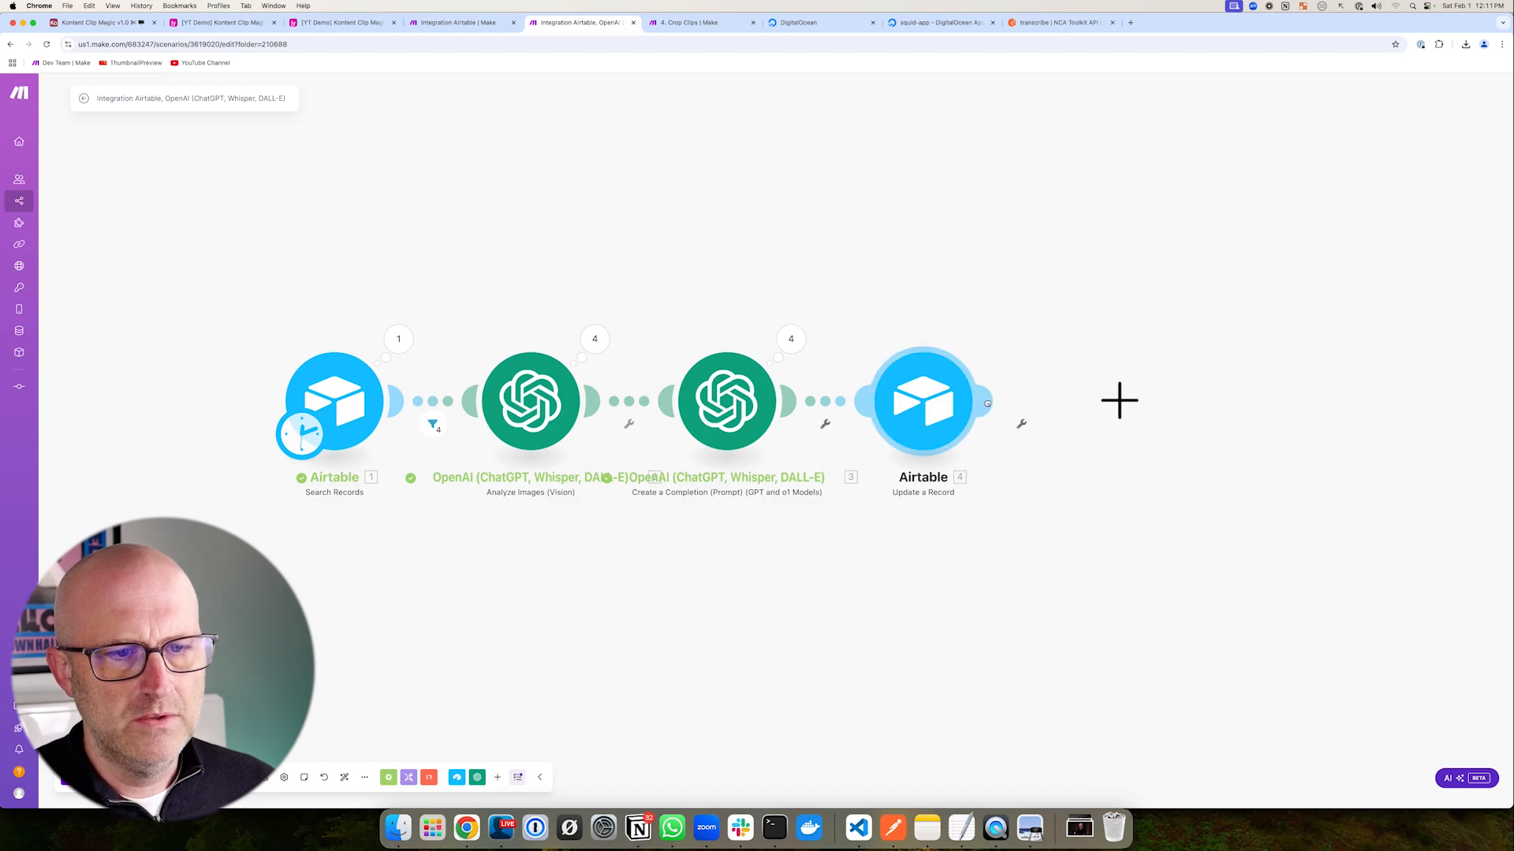
- Add an HTTP Make an API Key Auth request using the YT Demo NCA Toolkit credentials
{"action": "left_click", "coordinate": [957, 460]}
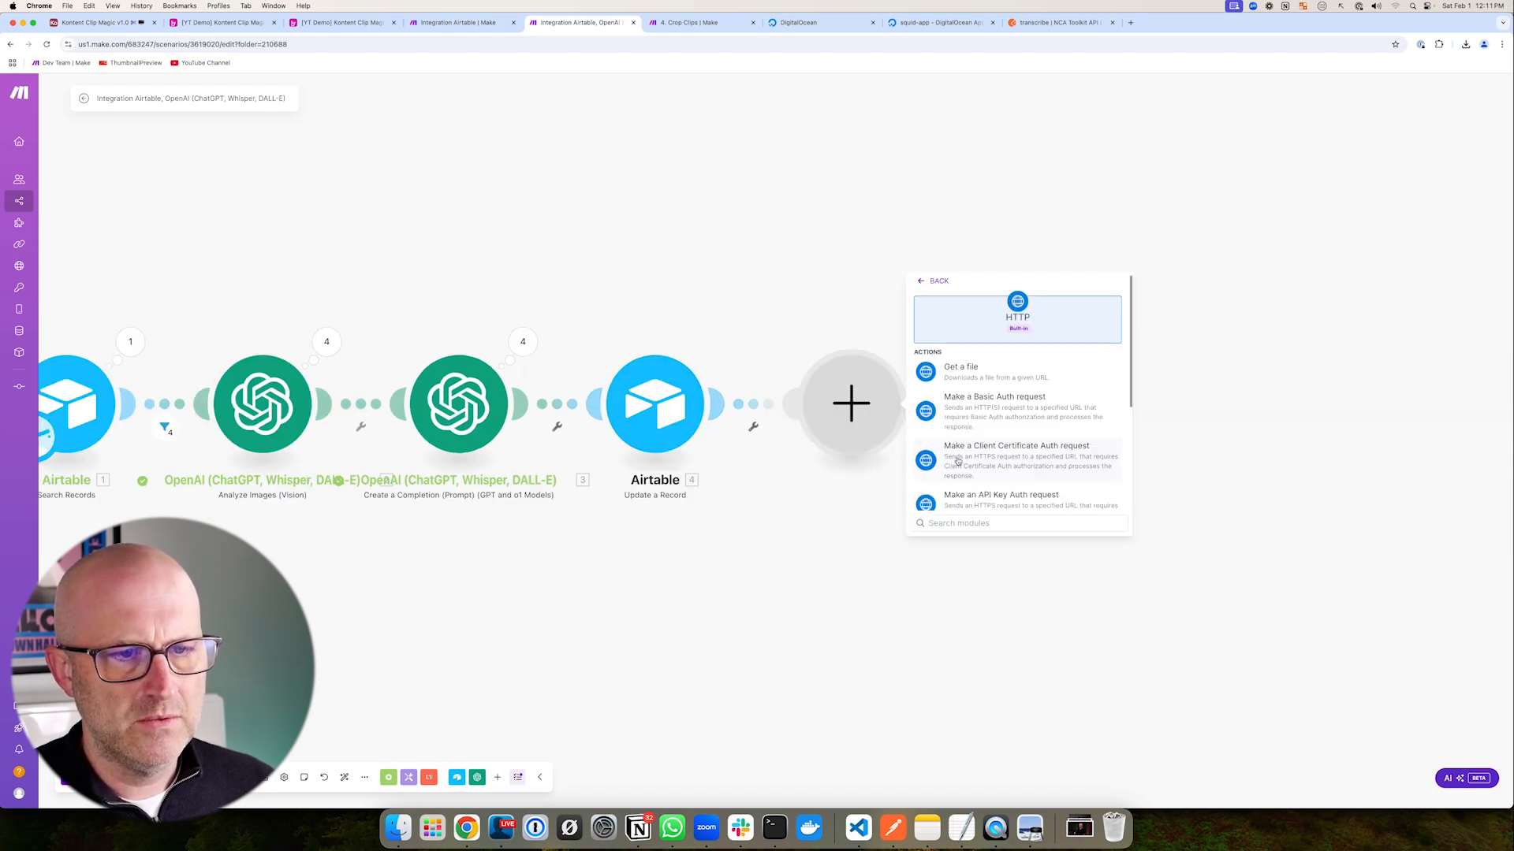
{"action": "left_click_drag", "start_coordinate": [1064, 385], "coordinate": [1000, 490]}
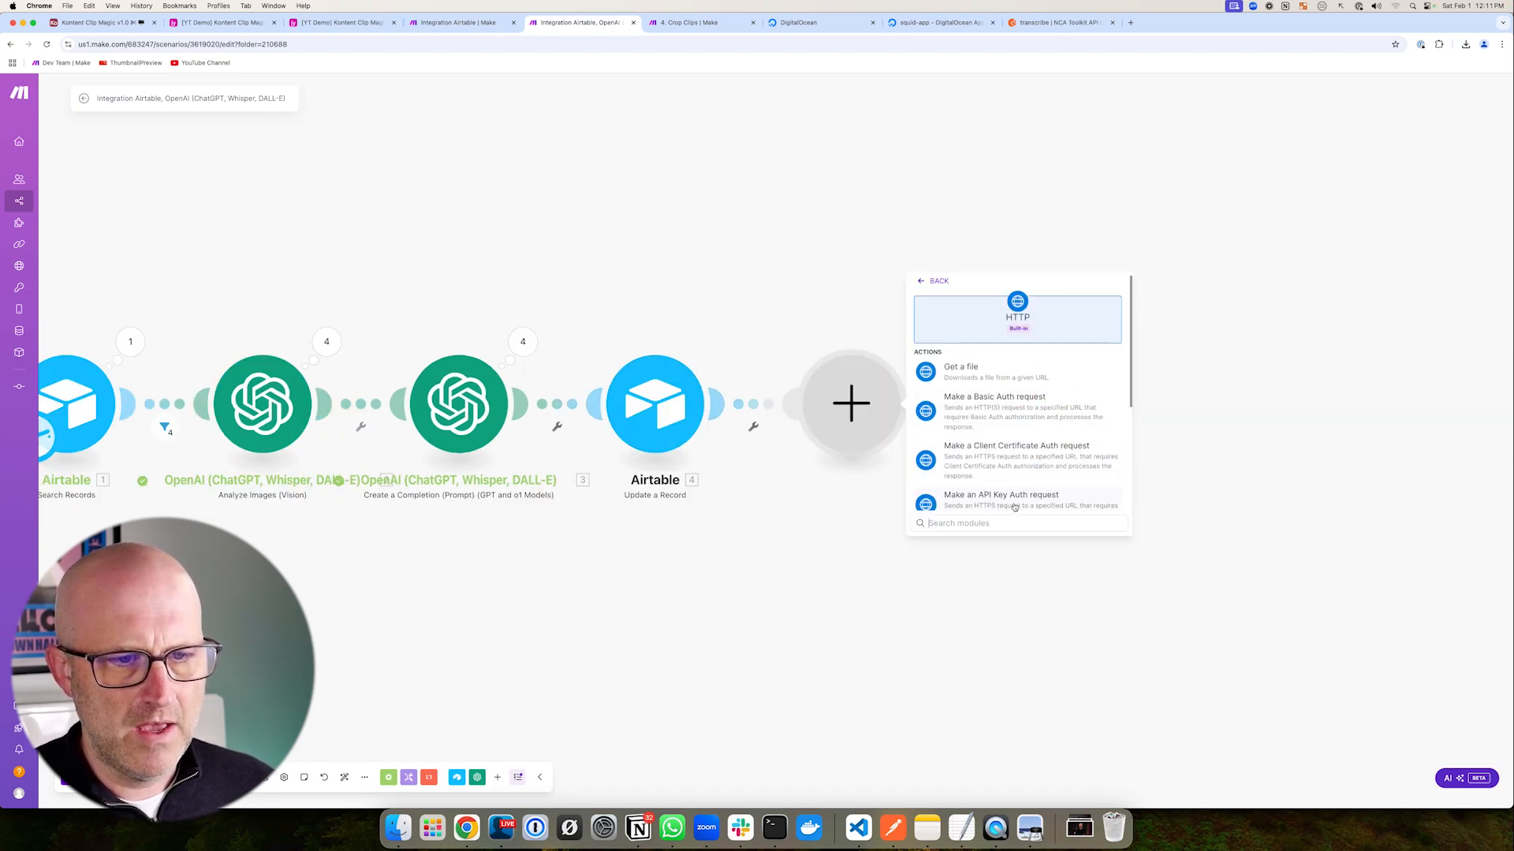
{"action": "left_click", "coordinate": [1020, 501]}
{"action": "left_click", "coordinate": [1000, 273]}
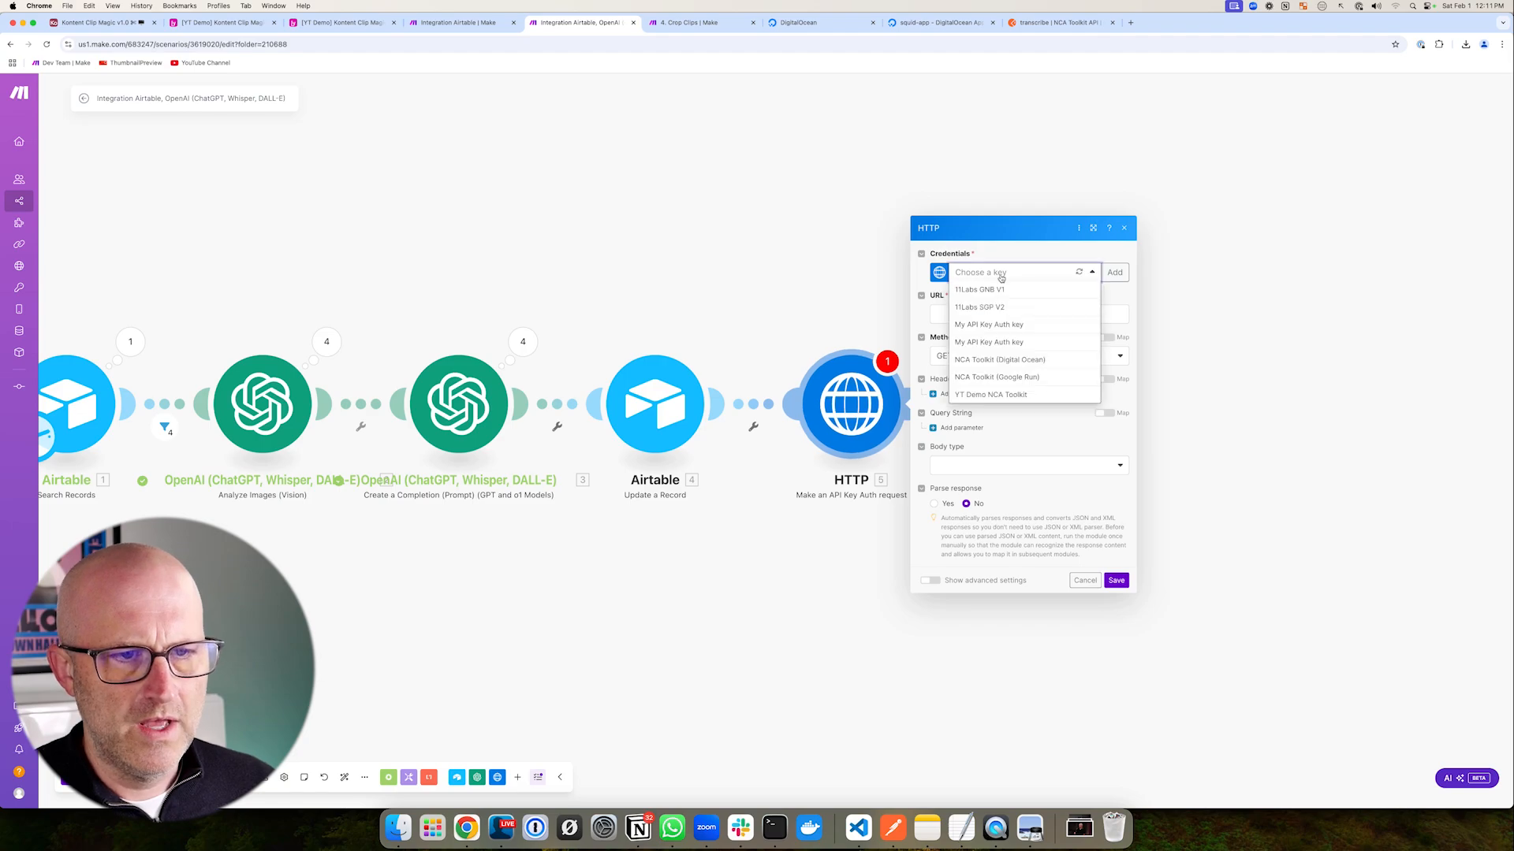
{"action": "left_click", "coordinate": [1014, 398]}
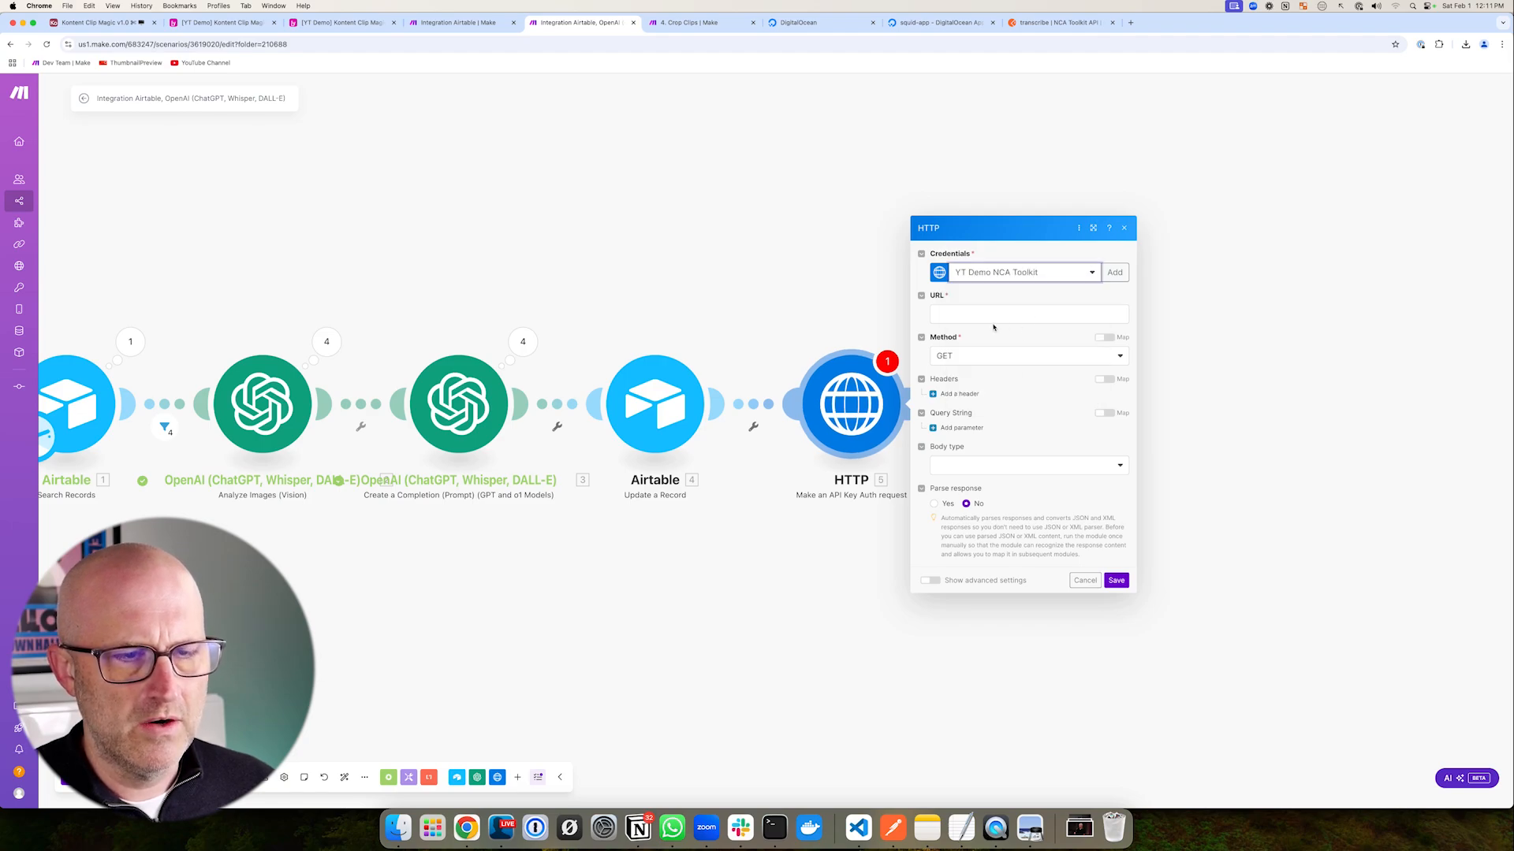
{"action": "left_click_drag", "start_coordinate": [1013, 239], "coordinate": [955, 298]}
- Set the URL to Crop Clips' /v1/ffmpeg/compose endpoint with the DigitalOcean app's host
{"action": "left_click", "coordinate": [697, 23]}
{"action": "left_click_drag", "start_coordinate": [1041, 200], "coordinate": [1153, 200]}
{"action": "left_click", "coordinate": [1338, 199]}
{"action": "right_click", "coordinate": [1214, 182]}
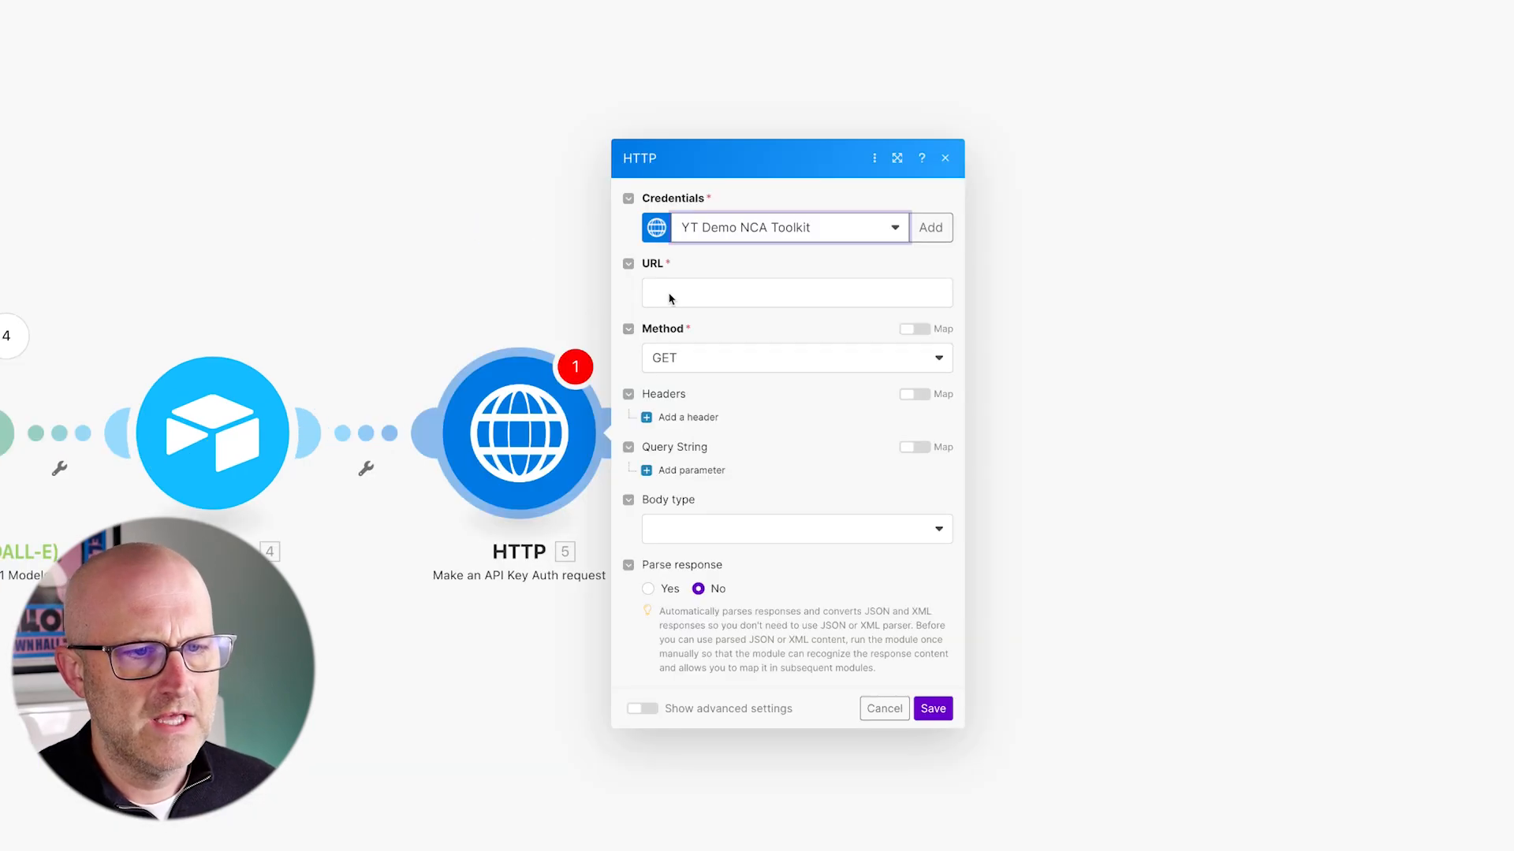
{"action": "left_click", "coordinate": [668, 298]}
{"action": "type", "text": "https://prod-nca-toolkit-560740513427.us-central1.run.app/v1/ffmpeg/compose"}
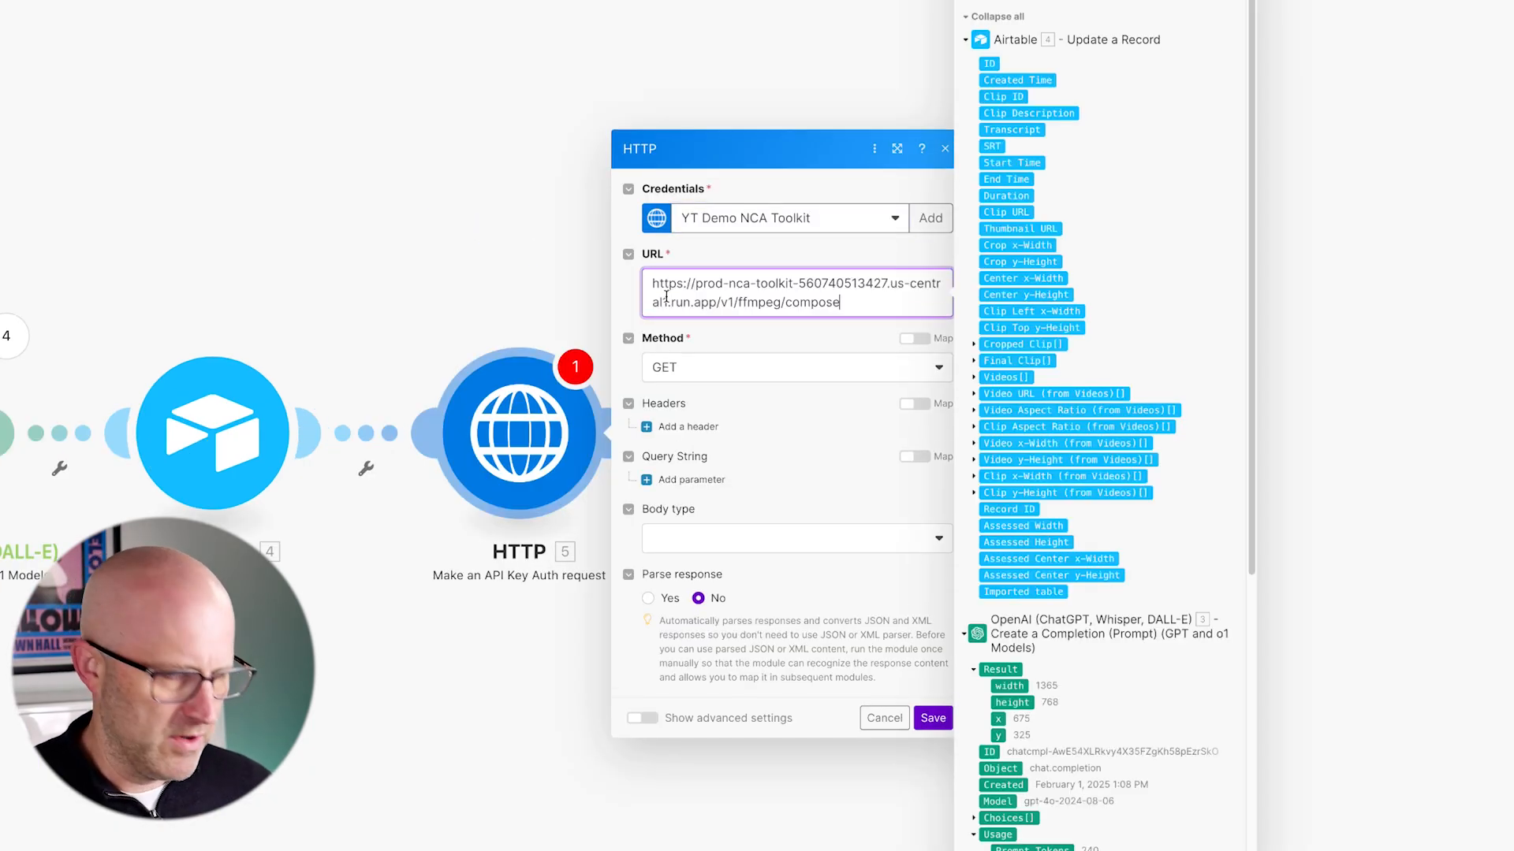
{"action": "mouse_move", "coordinate": [749, 154]}
{"action": "left_mouse_down"}
{"action": "mouse_move", "coordinate": [666, 268]}
{"action": "mouse_move", "coordinate": [714, 280]}
{"action": "left_mouse_up"}
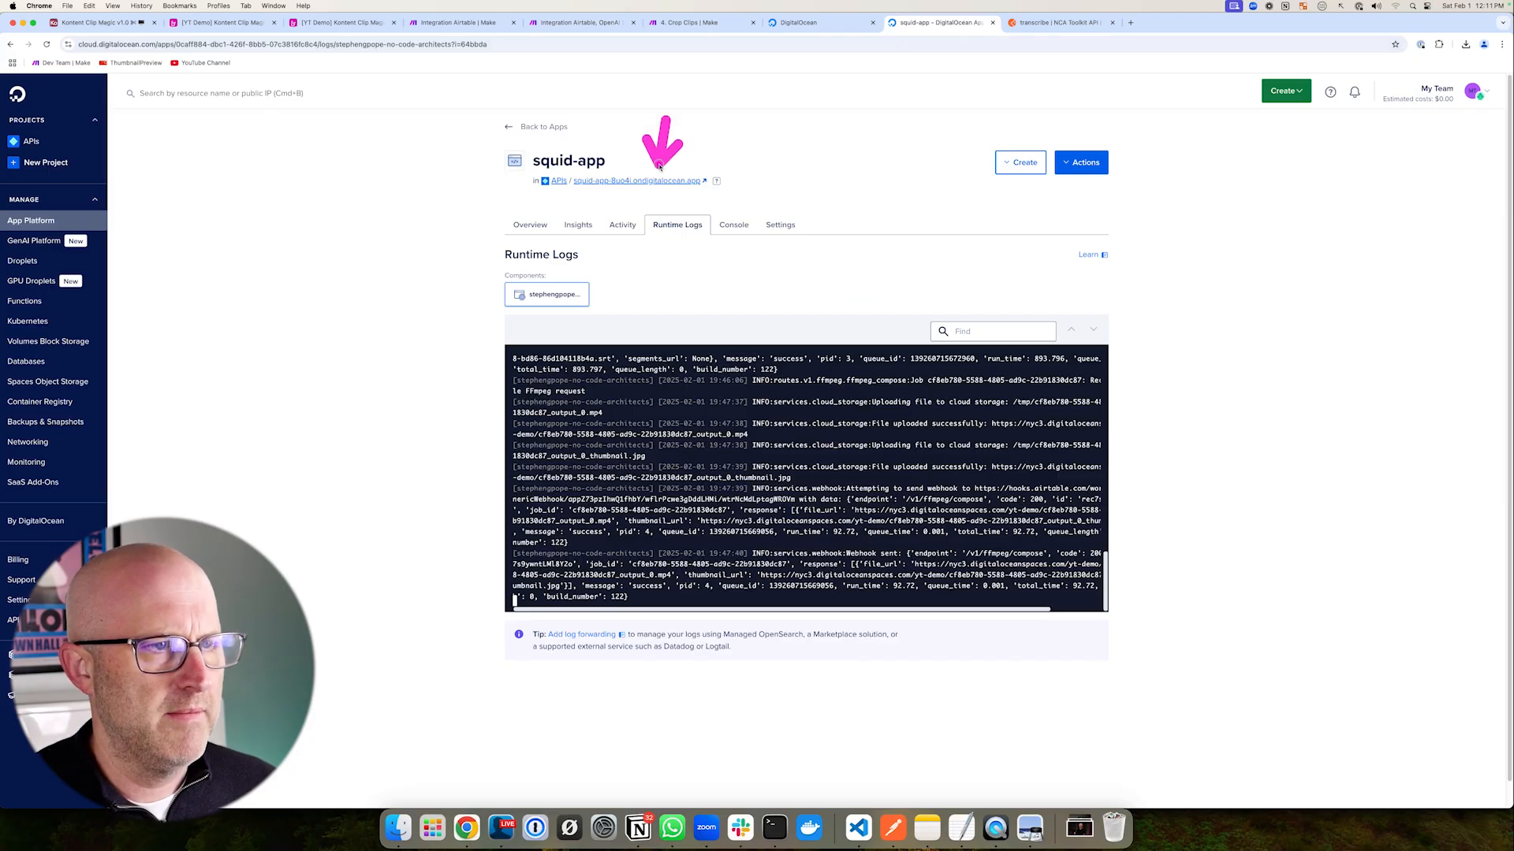
{"action": "right_click", "coordinate": [656, 180]}
{"action": "left_click", "coordinate": [693, 227]}
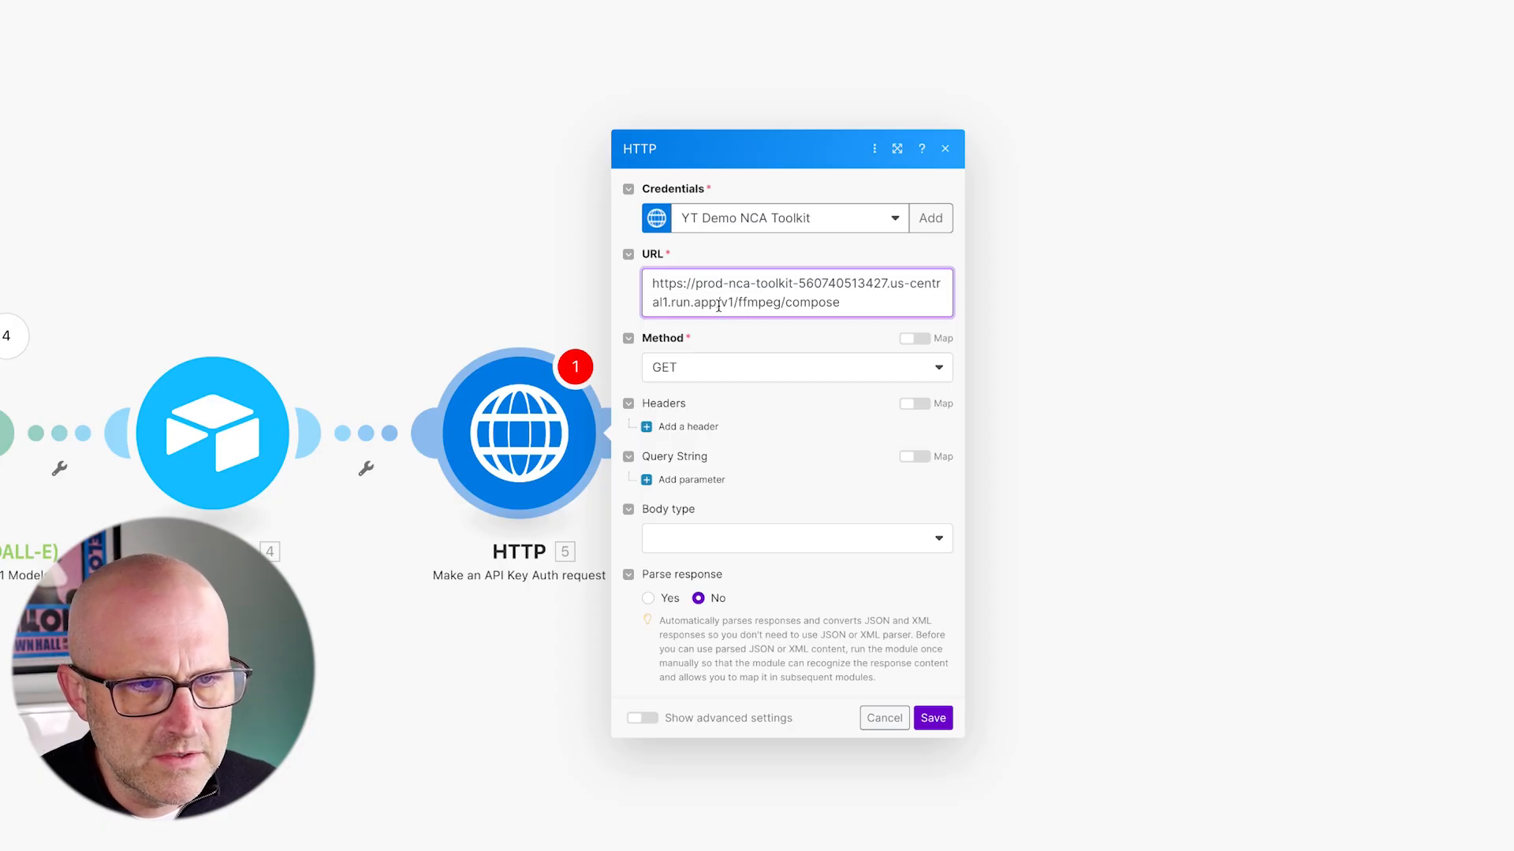
{"action": "left_click_drag", "start_coordinate": [718, 305], "coordinate": [592, 271]}
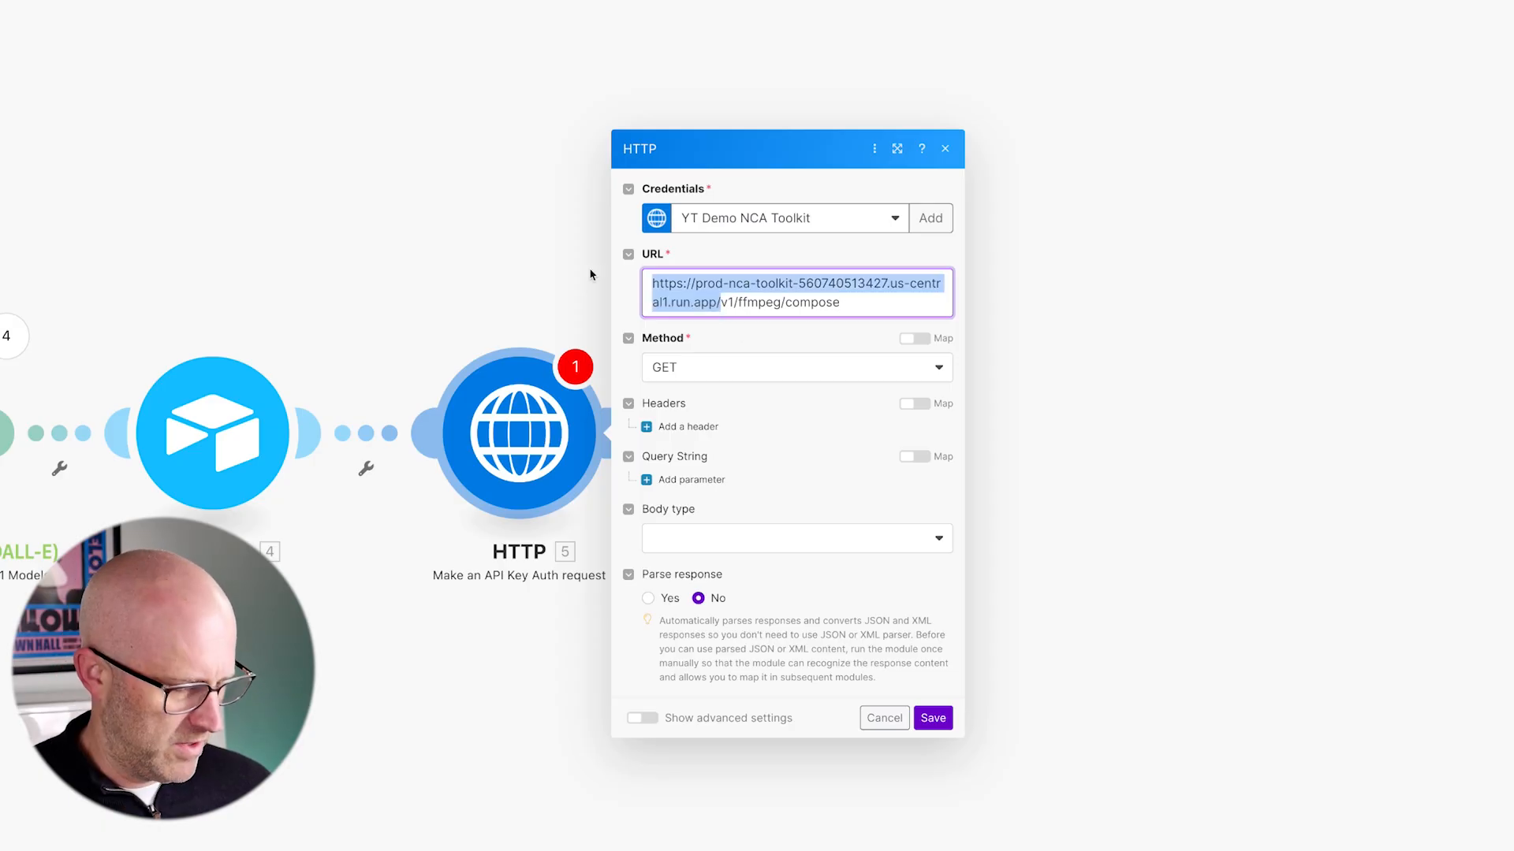
{"action": "key", "text": "ctrl+v"}
- Widen the HTTP module settings window
{"action": "left_click_drag", "start_coordinate": [704, 403], "coordinate": [659, 288]}
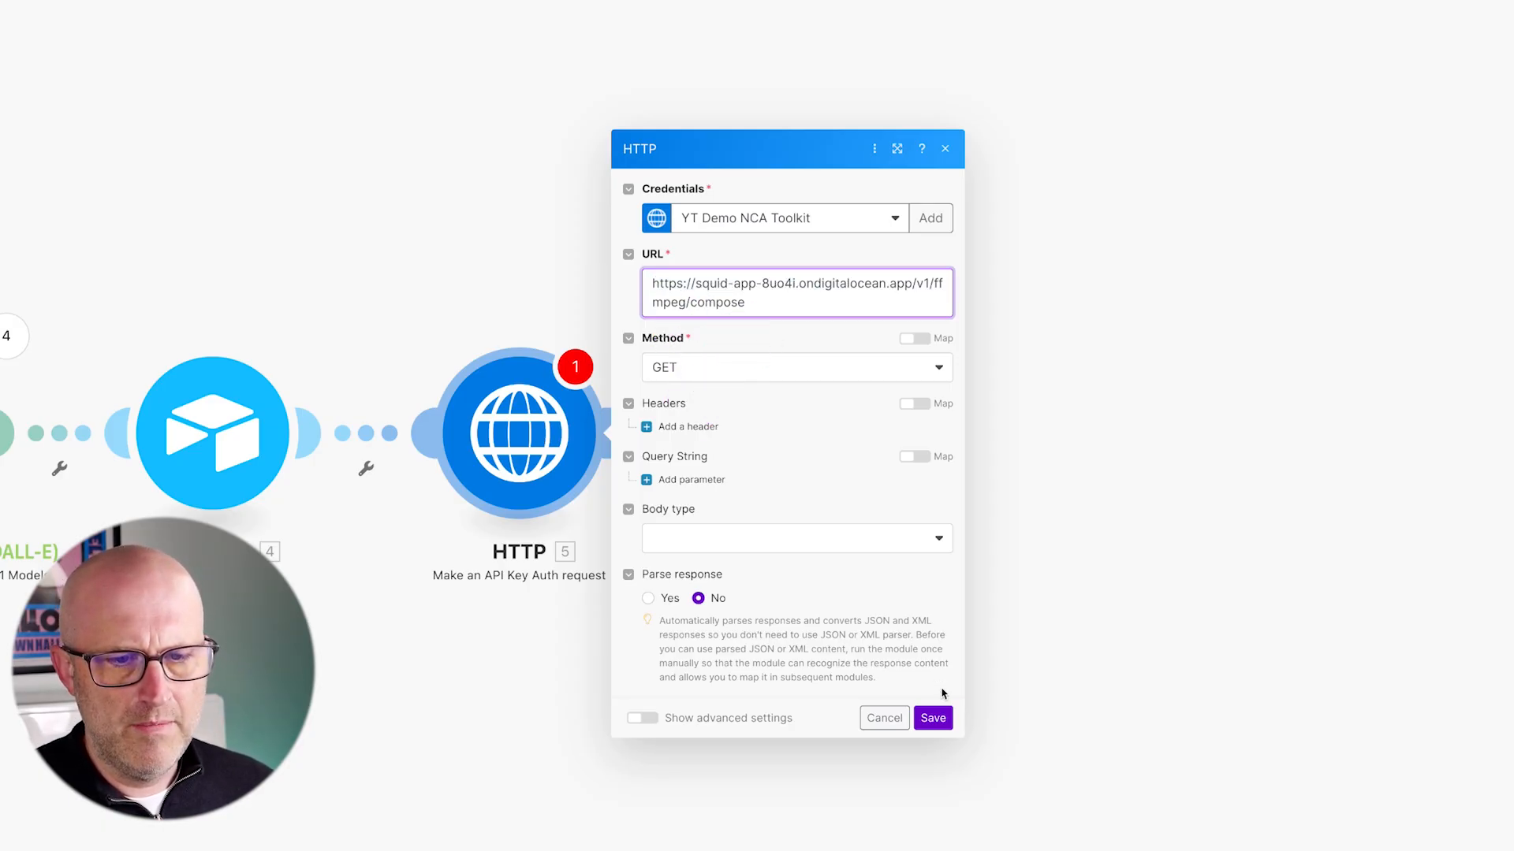
{"action": "left_click_drag", "start_coordinate": [962, 724], "coordinate": [1381, 733]}
{"action": "mouse_move", "coordinate": [942, 477]}
{"action": "left_mouse_down"}
{"action": "mouse_move", "coordinate": [795, 337]}
{"action": "mouse_move", "coordinate": [800, 321]}
{"action": "mouse_move", "coordinate": [900, 343]}
{"action": "mouse_move", "coordinate": [1007, 339]}
{"action": "left_mouse_up"}
{"action": "left_click_drag", "start_coordinate": [592, 269], "coordinate": [1060, 345]}
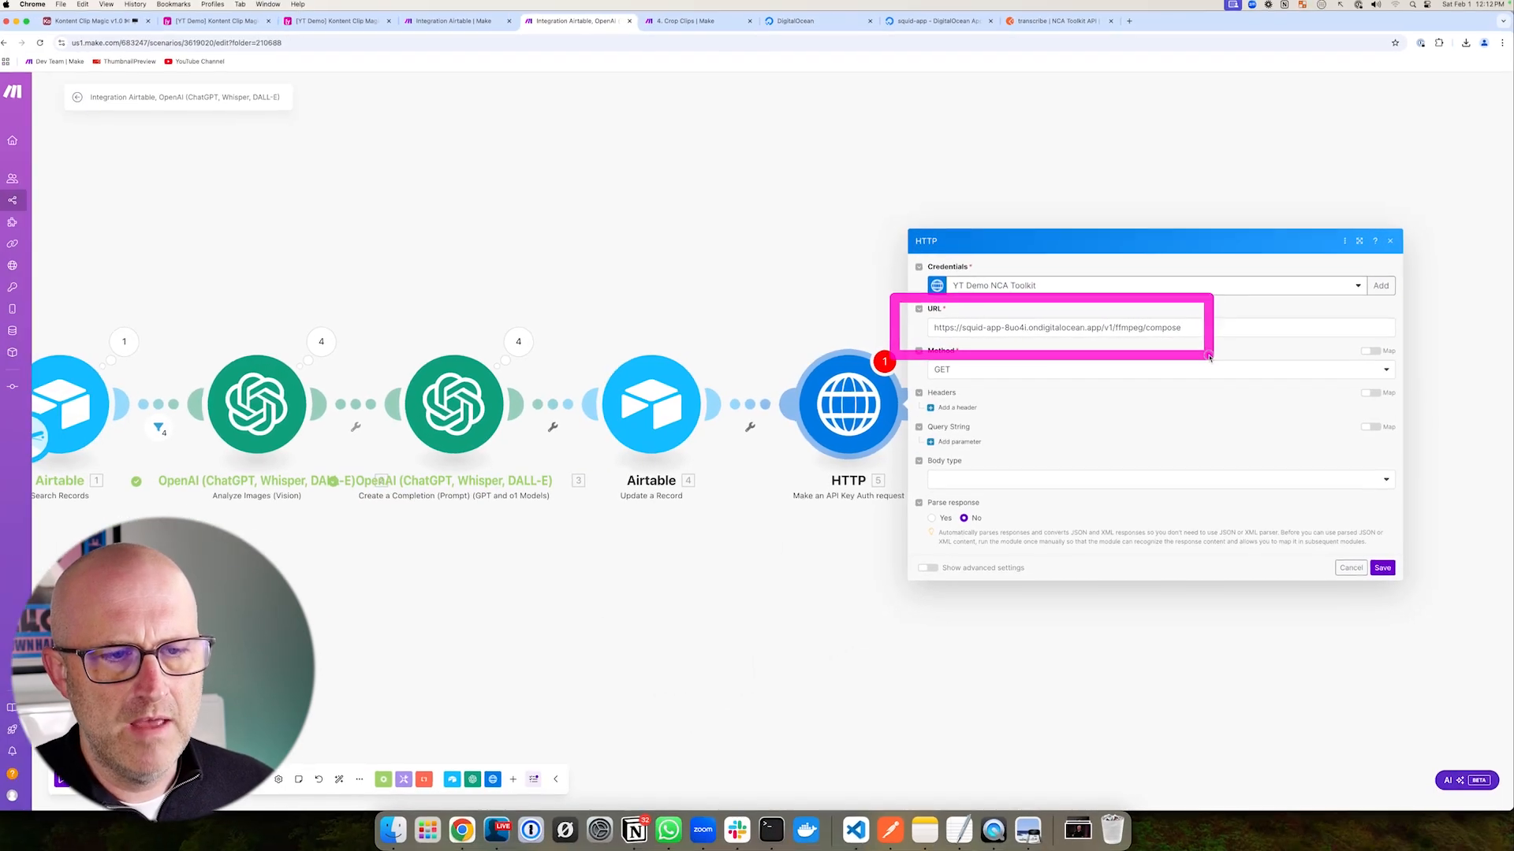
{"action": "left_click_drag", "start_coordinate": [477, 172], "coordinate": [478, 362]}
{"action": "mouse_move", "coordinate": [477, 189]}
{"action": "left_mouse_down"}
{"action": "mouse_move", "coordinate": [867, 172]}
{"action": "mouse_move", "coordinate": [531, 356]}
{"action": "left_mouse_up"}
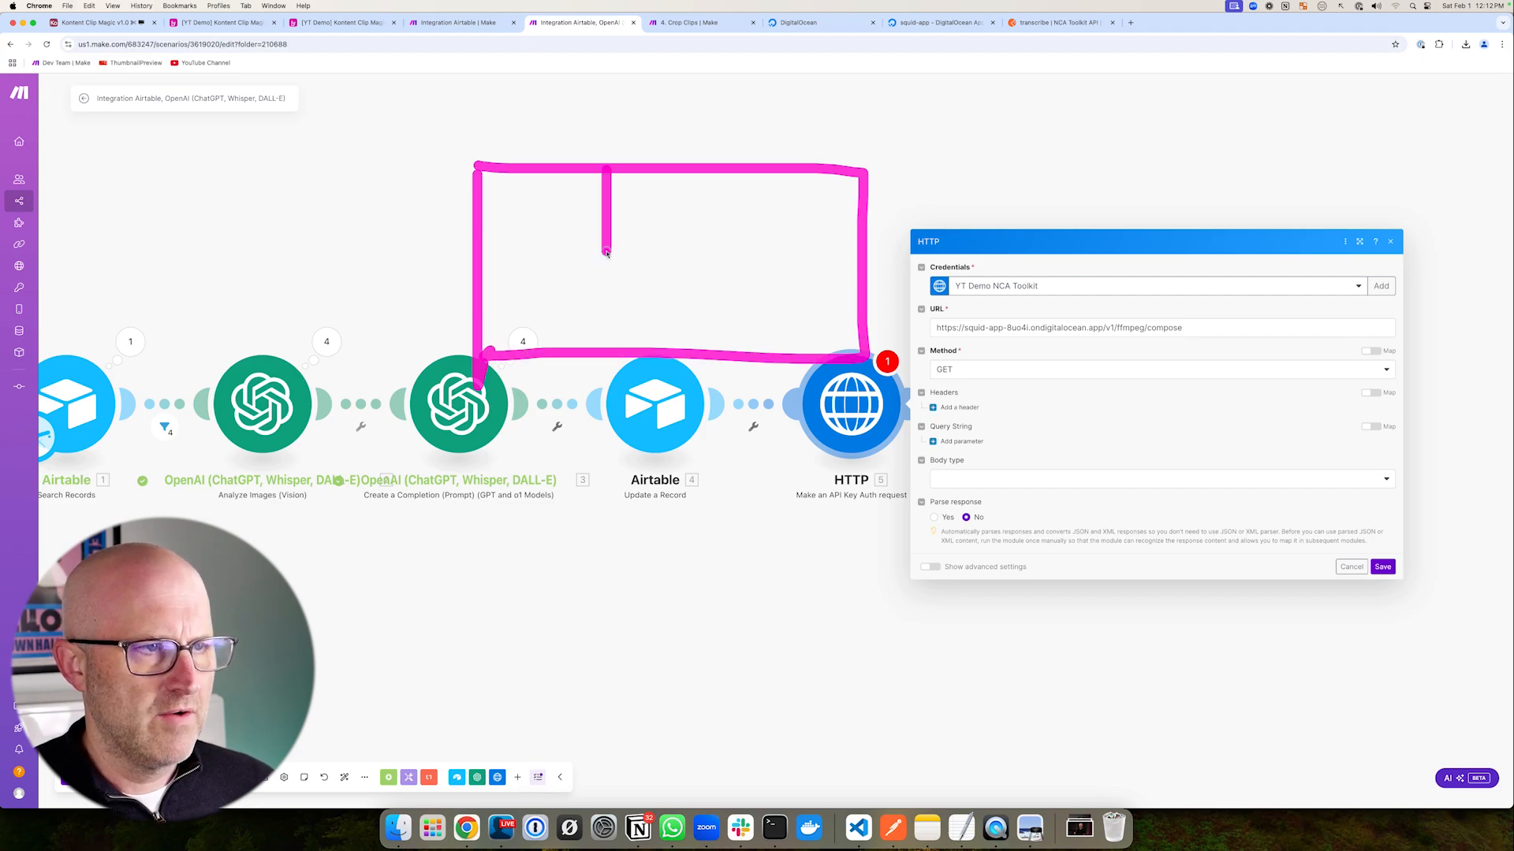
{"action": "left_click_drag", "start_coordinate": [746, 171], "coordinate": [747, 344]}
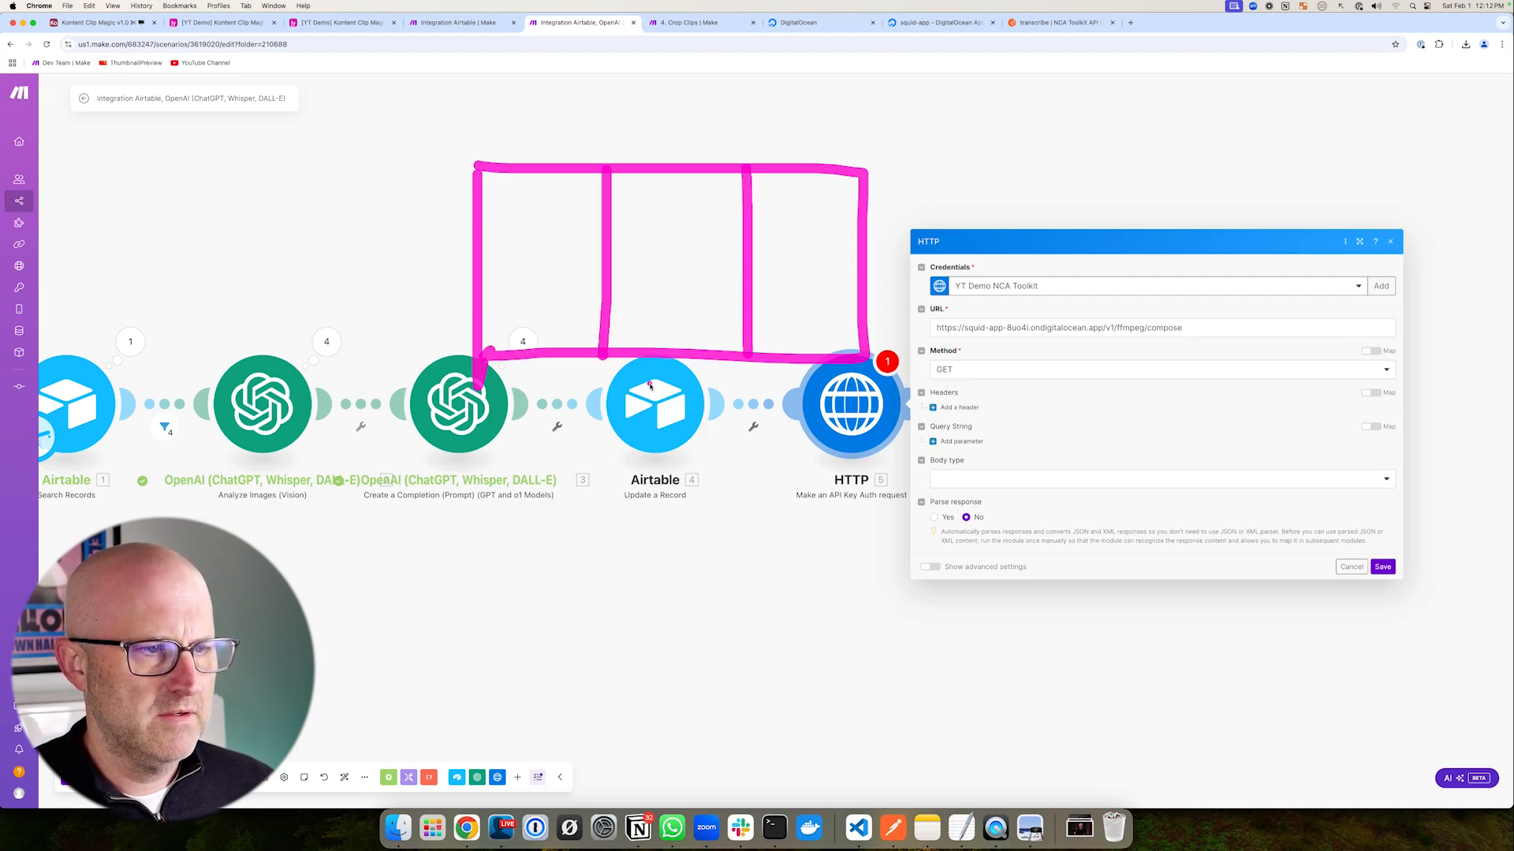
{"action": "mouse_move", "coordinate": [844, 173]}
{"action": "left_mouse_down"}
{"action": "mouse_move", "coordinate": [834, 457]}
{"action": "mouse_move", "coordinate": [607, 470]}
{"action": "mouse_move", "coordinate": [605, 418]}
{"action": "left_mouse_up"}
{"action": "left_click_drag", "start_coordinate": [751, 361], "coordinate": [778, 452]}
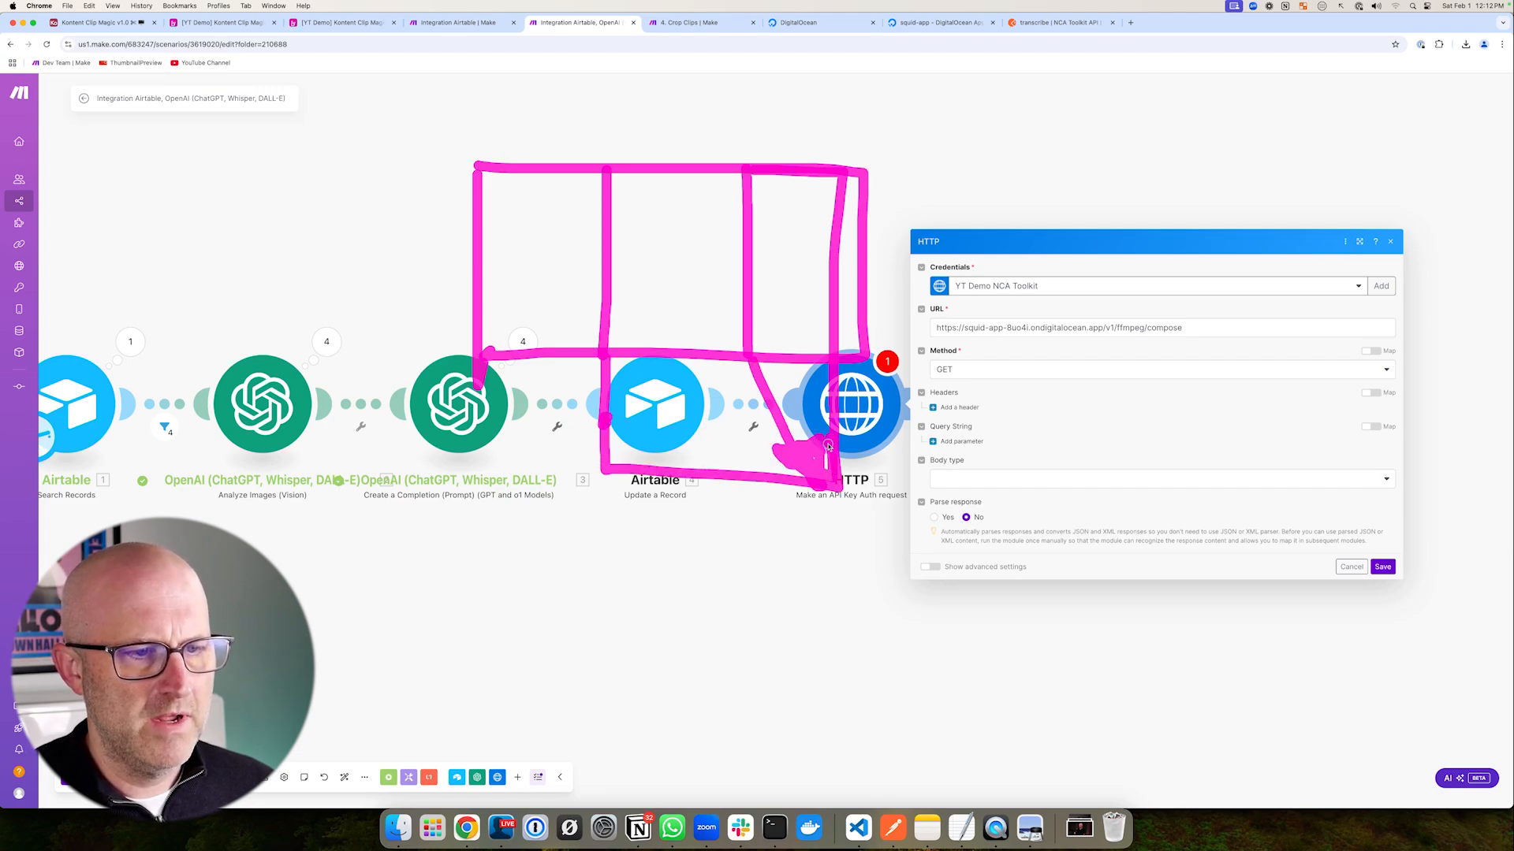
{"action": "left_click_drag", "start_coordinate": [1293, 253], "coordinate": [1199, 324]}
{"action": "key", "text": "Escape"}
{"action": "left_click_drag", "start_coordinate": [840, 369], "coordinate": [897, 368]}
{"action": "key", "text": "Escape"}
- Set Method to POST, Body type to Raw and Content type to JSON (application/json)
{"action": "left_click", "coordinate": [957, 370]}
{"action": "left_click", "coordinate": [974, 421]}
{"action": "mouse_move", "coordinate": [923, 324]}
{"action": "left_mouse_down"}
{"action": "mouse_move", "coordinate": [801, 343]}
{"action": "mouse_move", "coordinate": [802, 382]}
{"action": "left_mouse_up"}
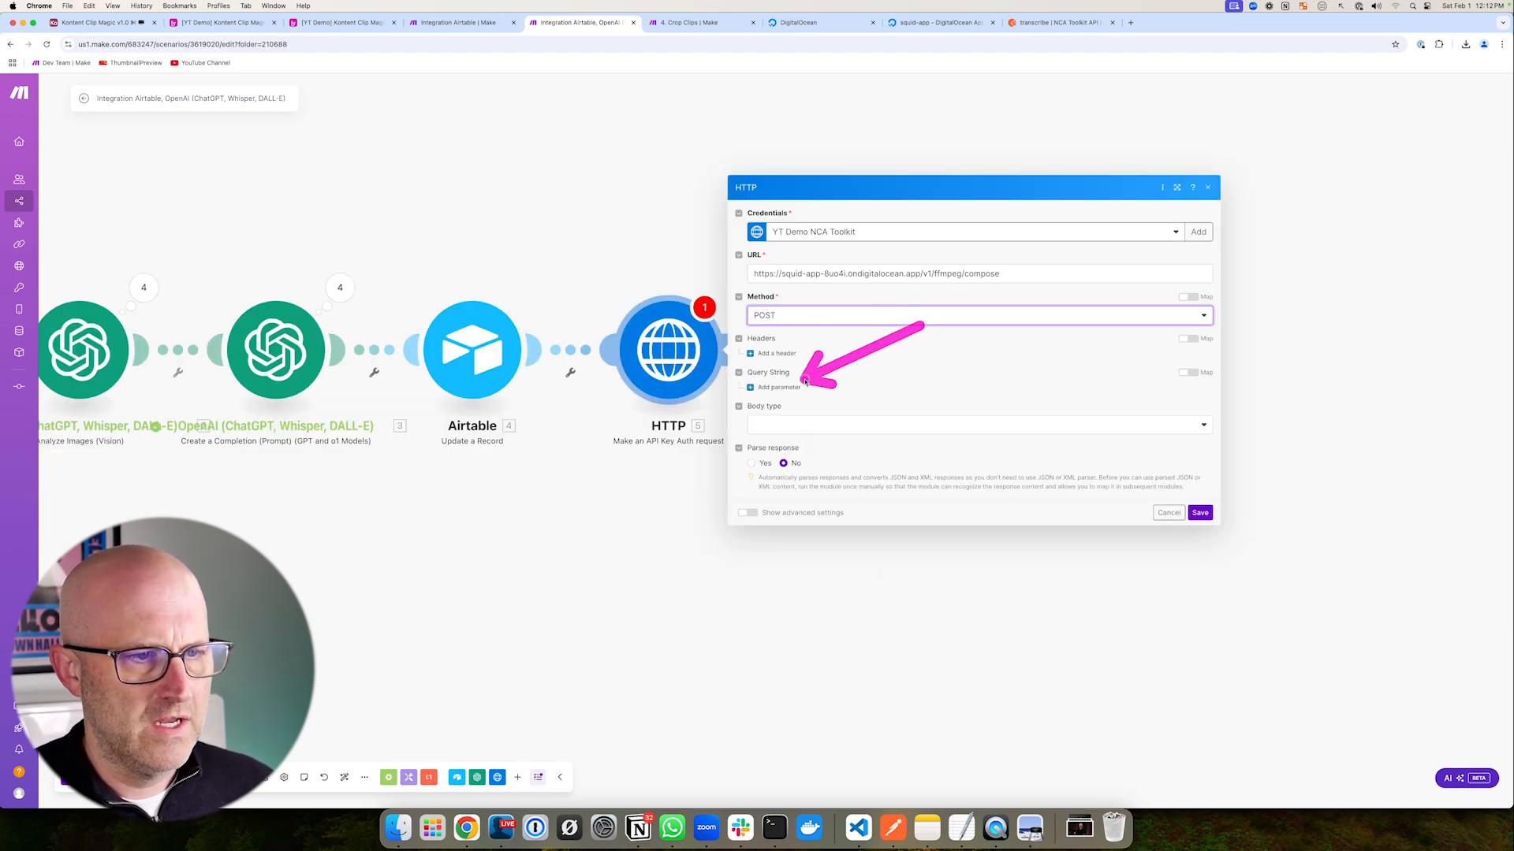
{"action": "key", "text": "Escape"}
{"action": "mouse_move", "coordinate": [905, 342]}
{"action": "left_mouse_down"}
{"action": "mouse_move", "coordinate": [818, 401]}
{"action": "mouse_move", "coordinate": [795, 445]}
{"action": "left_mouse_up"}
{"action": "key", "text": "Escape"}
{"action": "left_click", "coordinate": [836, 424]}
{"action": "key", "text": "Escape"}
{"action": "left_click", "coordinate": [794, 461]}
{"action": "left_click_drag", "start_coordinate": [867, 324], "coordinate": [821, 370]}
{"action": "key", "text": "Escape"}
{"action": "left_click", "coordinate": [801, 417]}
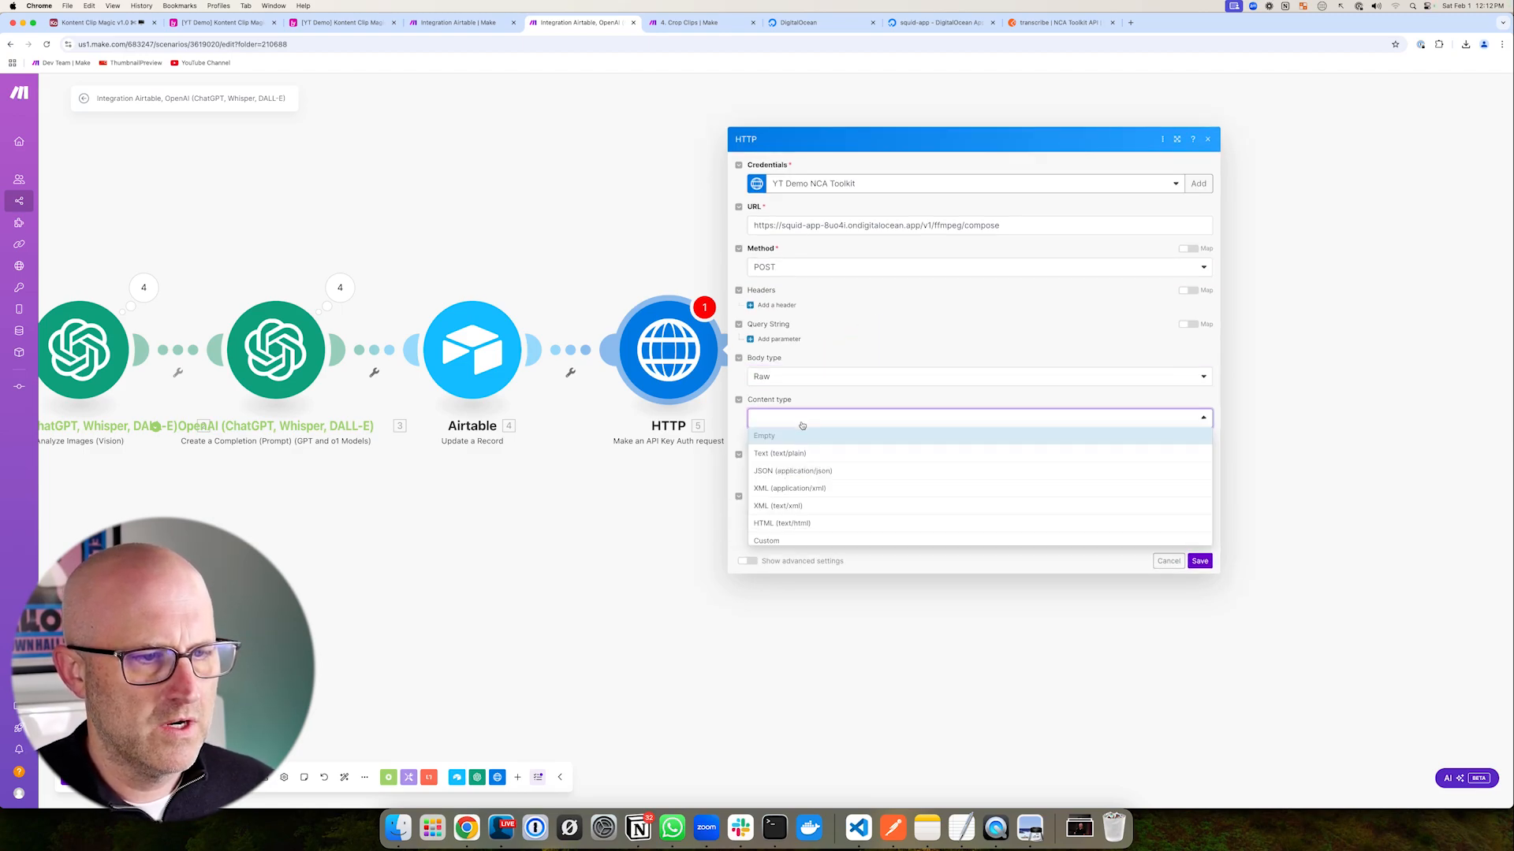
{"action": "left_click", "coordinate": [829, 470]}
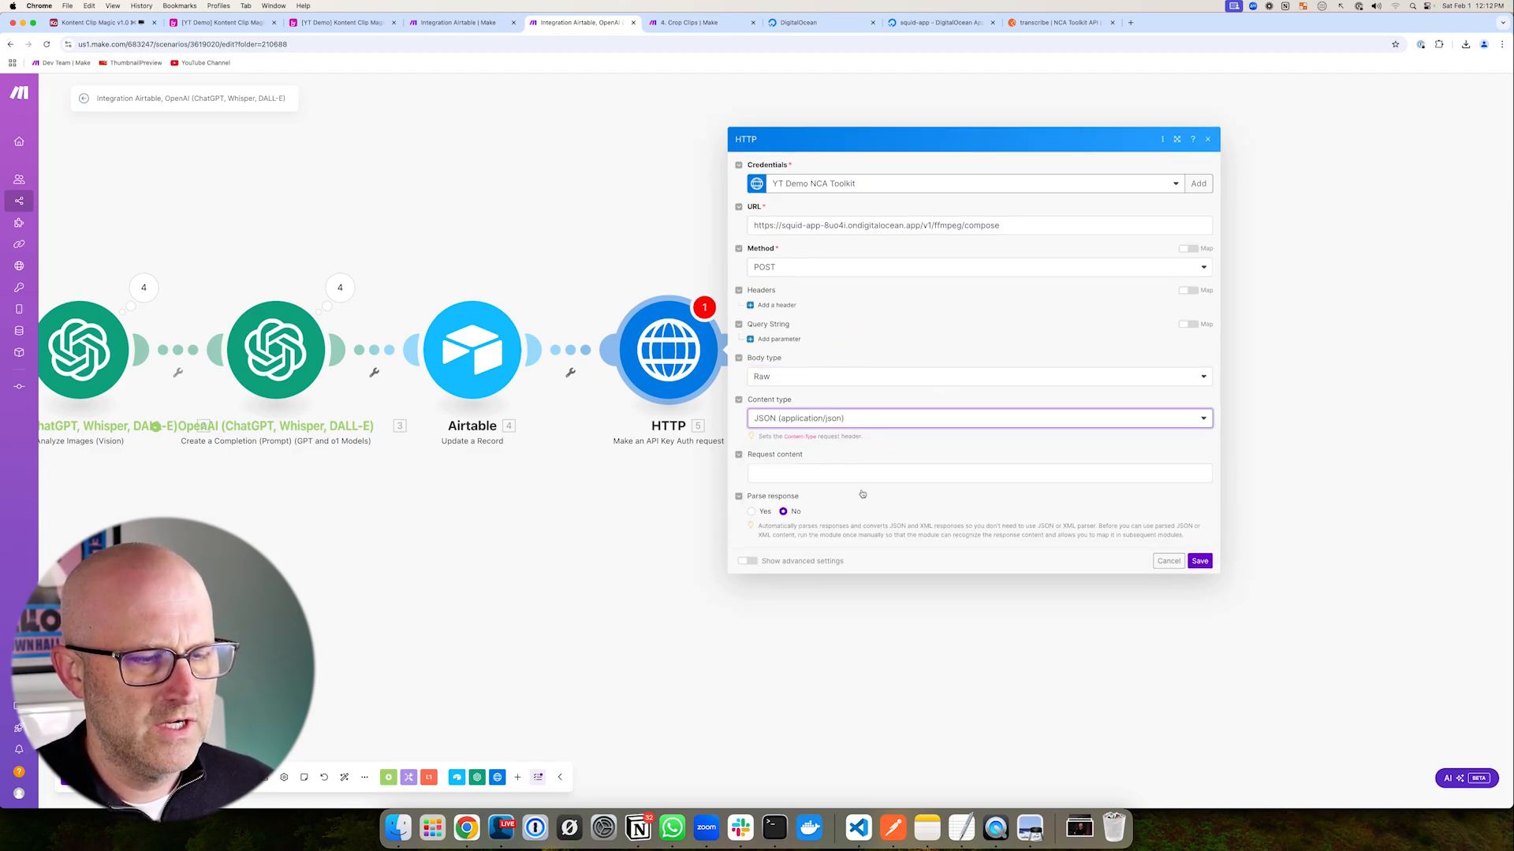
{"action": "left_click_drag", "start_coordinate": [858, 373], "coordinate": [797, 432]}
- Go to the Crop Clips scenario's request content to copy its JSON
{"action": "key", "text": "Escape"}
{"action": "key", "text": "ctrl+Tab"}
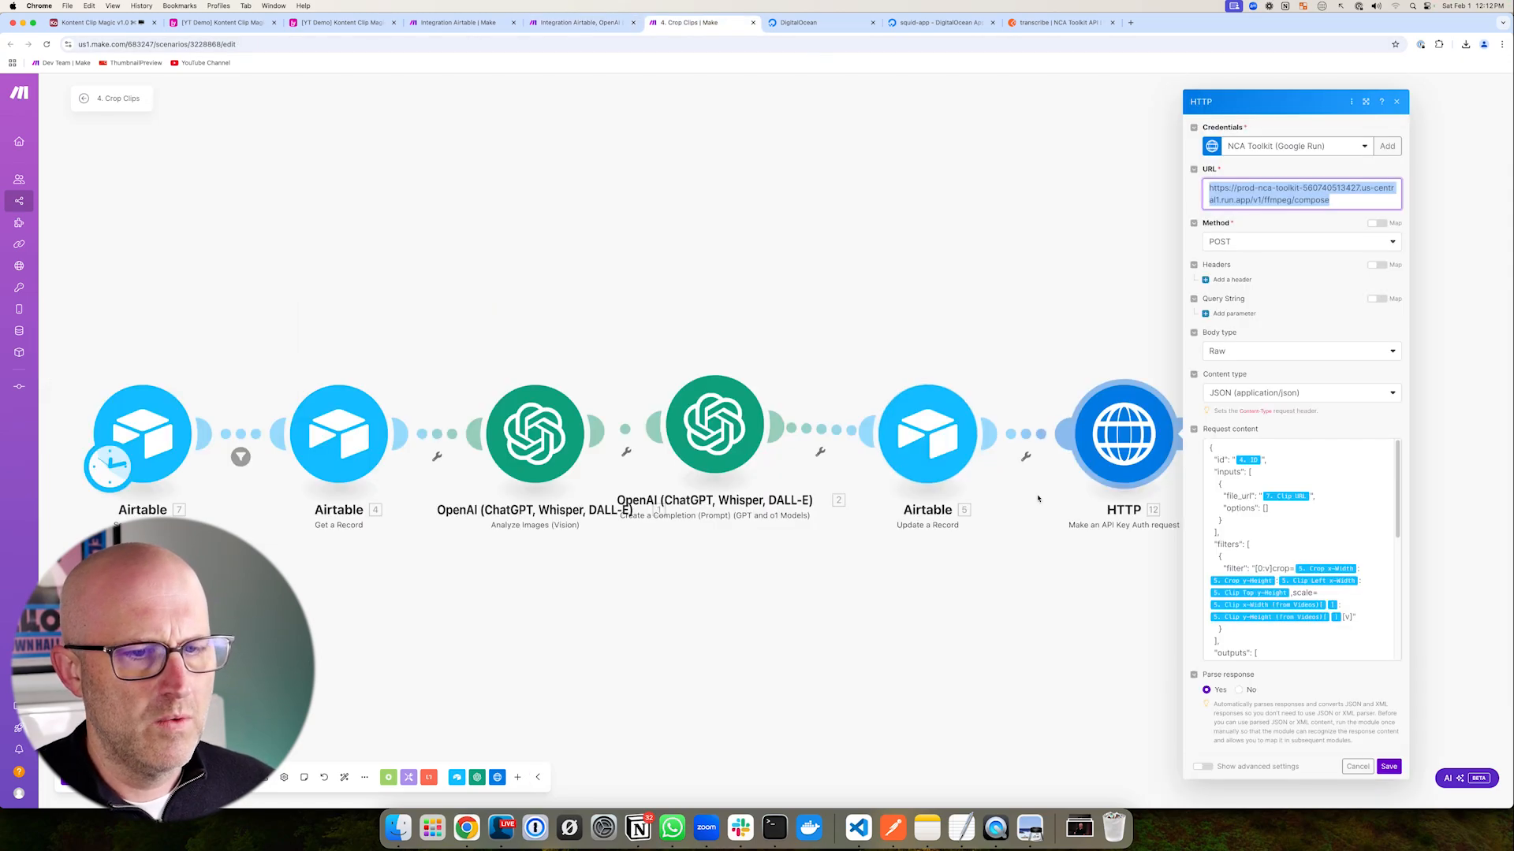
{"action": "left_click", "coordinate": [981, 505]}
- Paste the compose JSON body into Request content and set Parse response to Yes
{"action": "key", "text": "ctrl+a"}
{"action": "key", "text": "ctrl+shift+Tab"}
{"action": "left_click", "coordinate": [764, 479]}
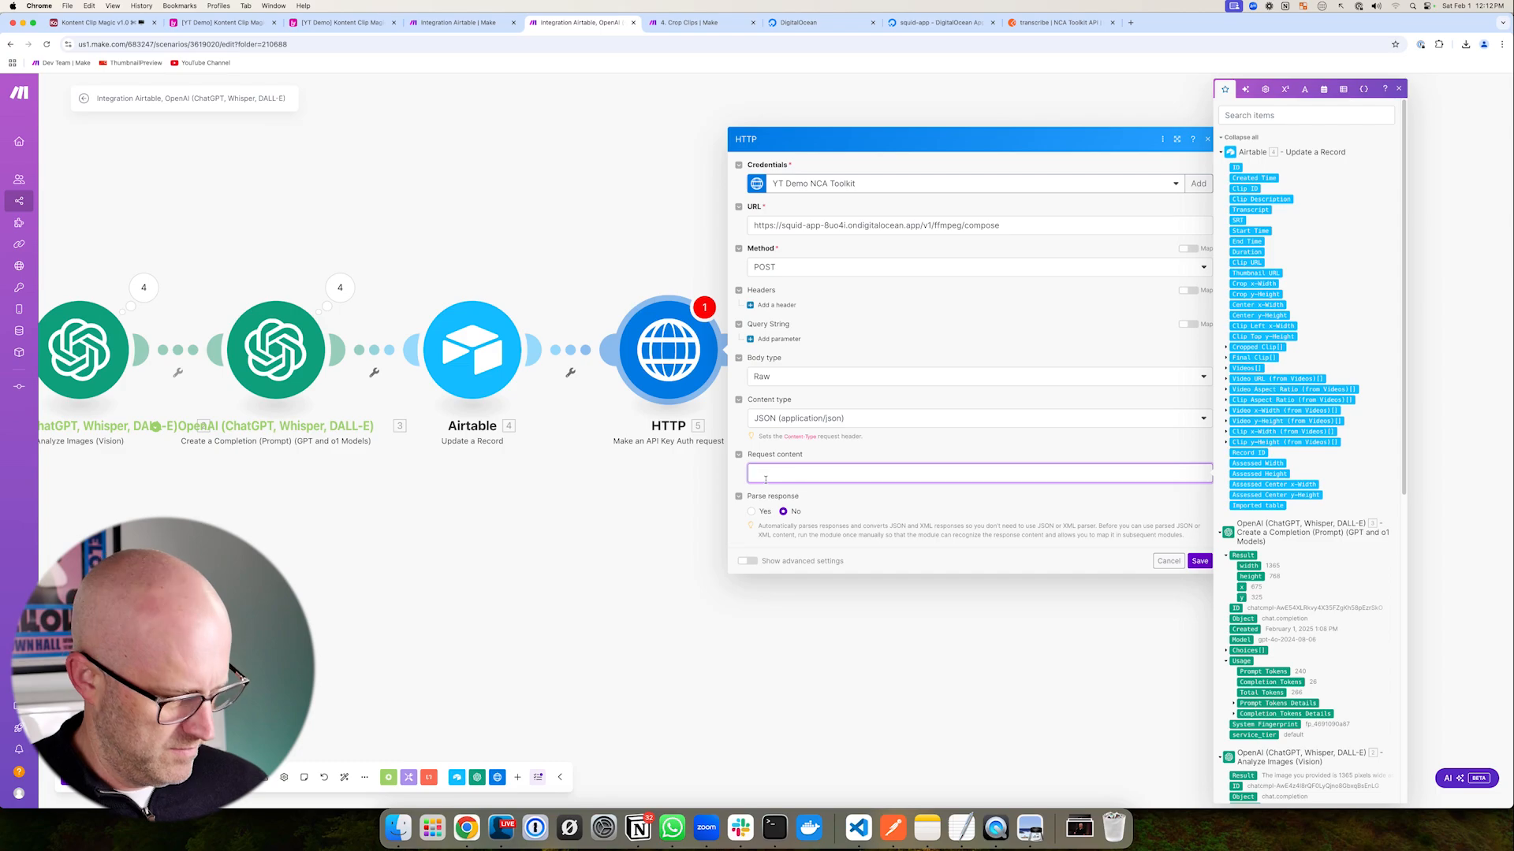
{"action": "key", "text": "super+v"}
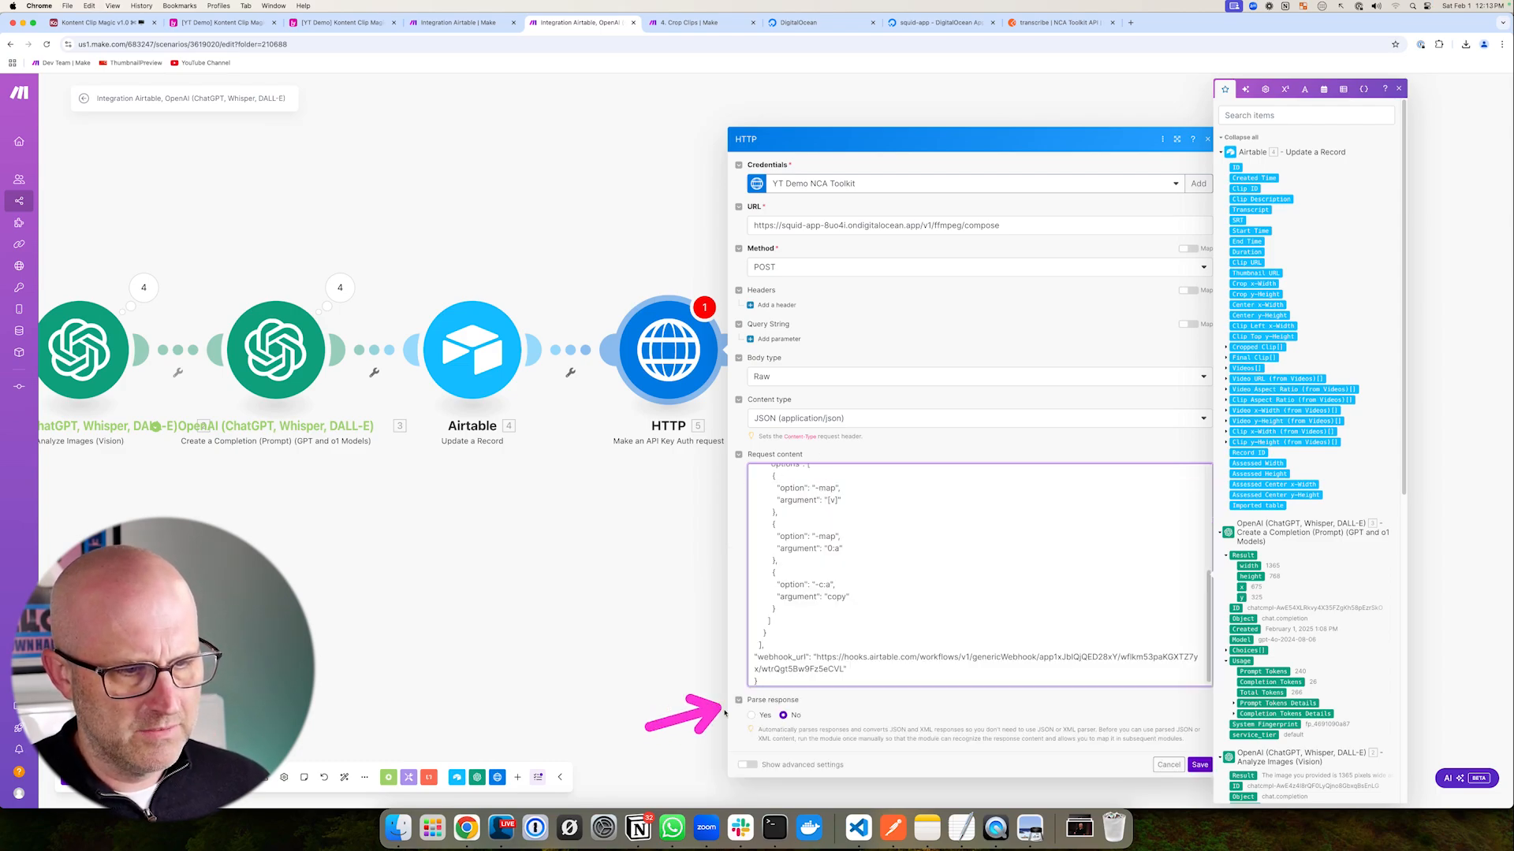
{"action": "left_click", "coordinate": [751, 715]}
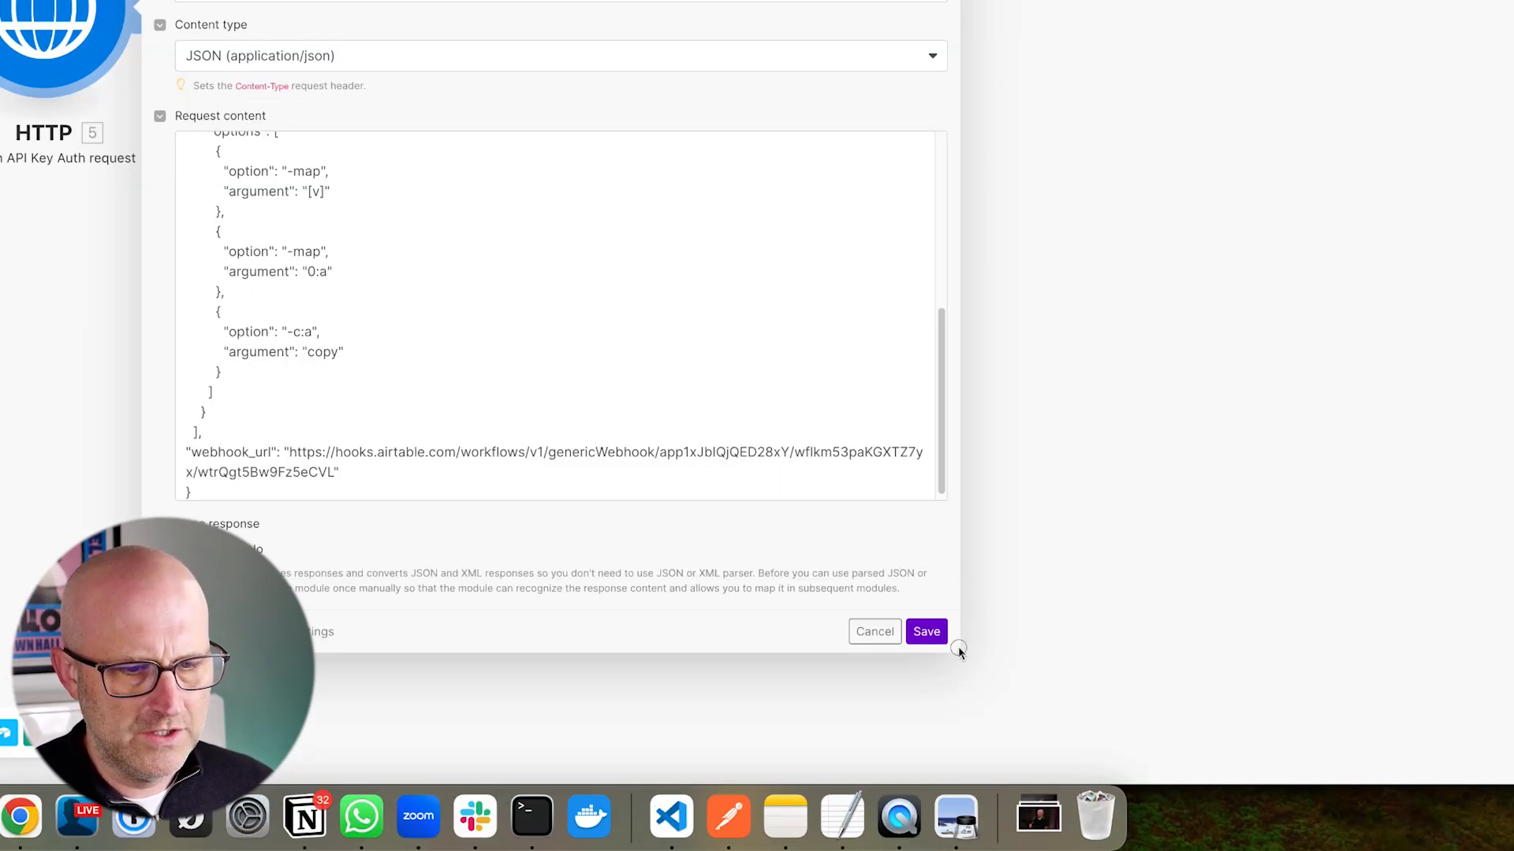
{"action": "left_click_drag", "start_coordinate": [958, 648], "coordinate": [1498, 655]}
{"action": "scroll", "coordinate": [575, 342], "scroll_direction": "up", "scroll_amount": 8}
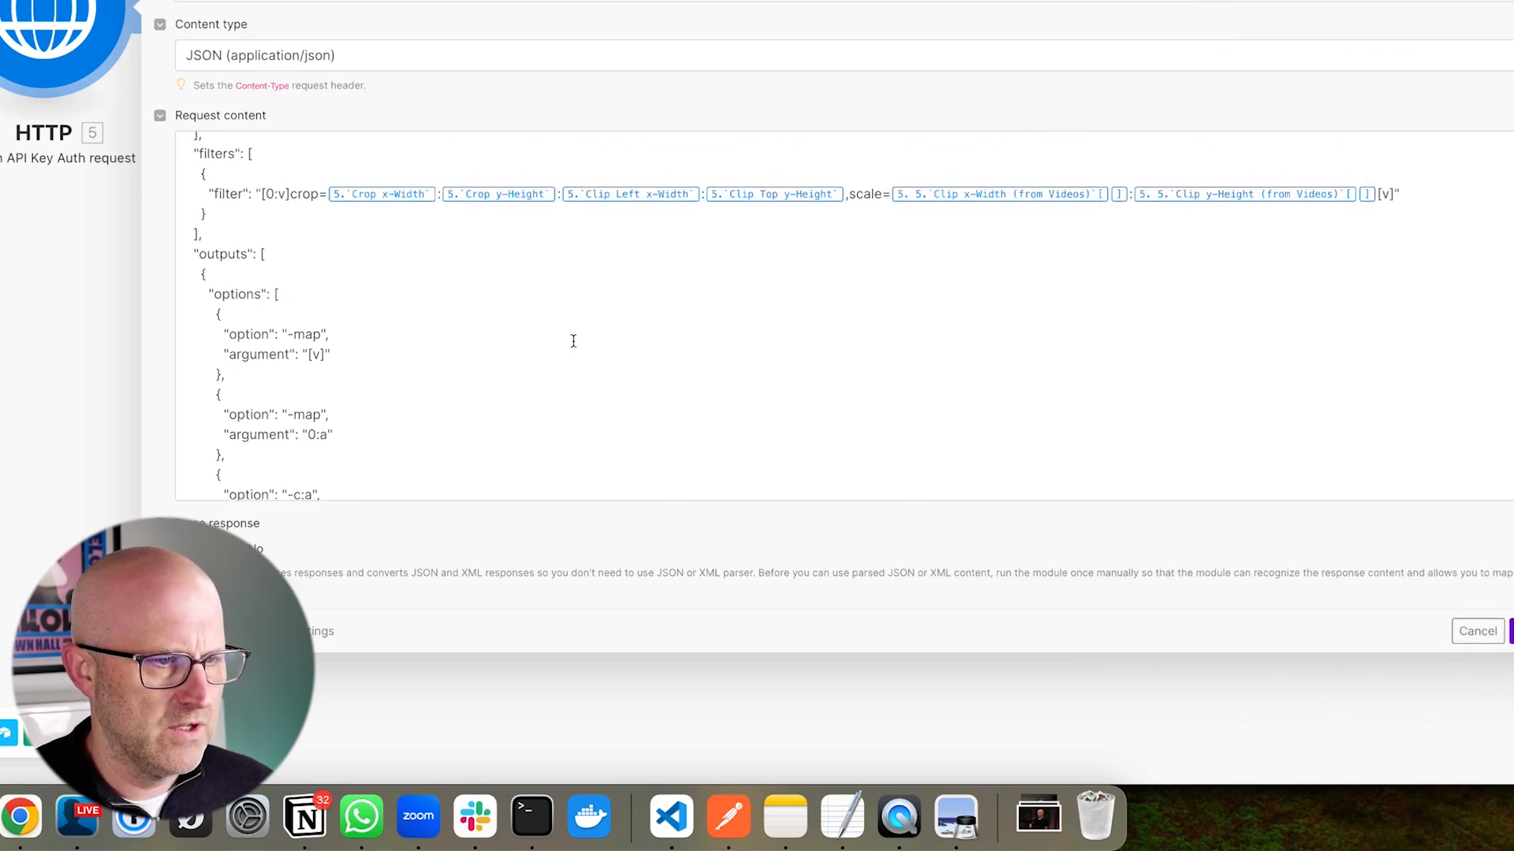
- Remove the mapped pills from the id, file_url, crop and scale values
{"action": "left_click", "coordinate": [273, 167]}
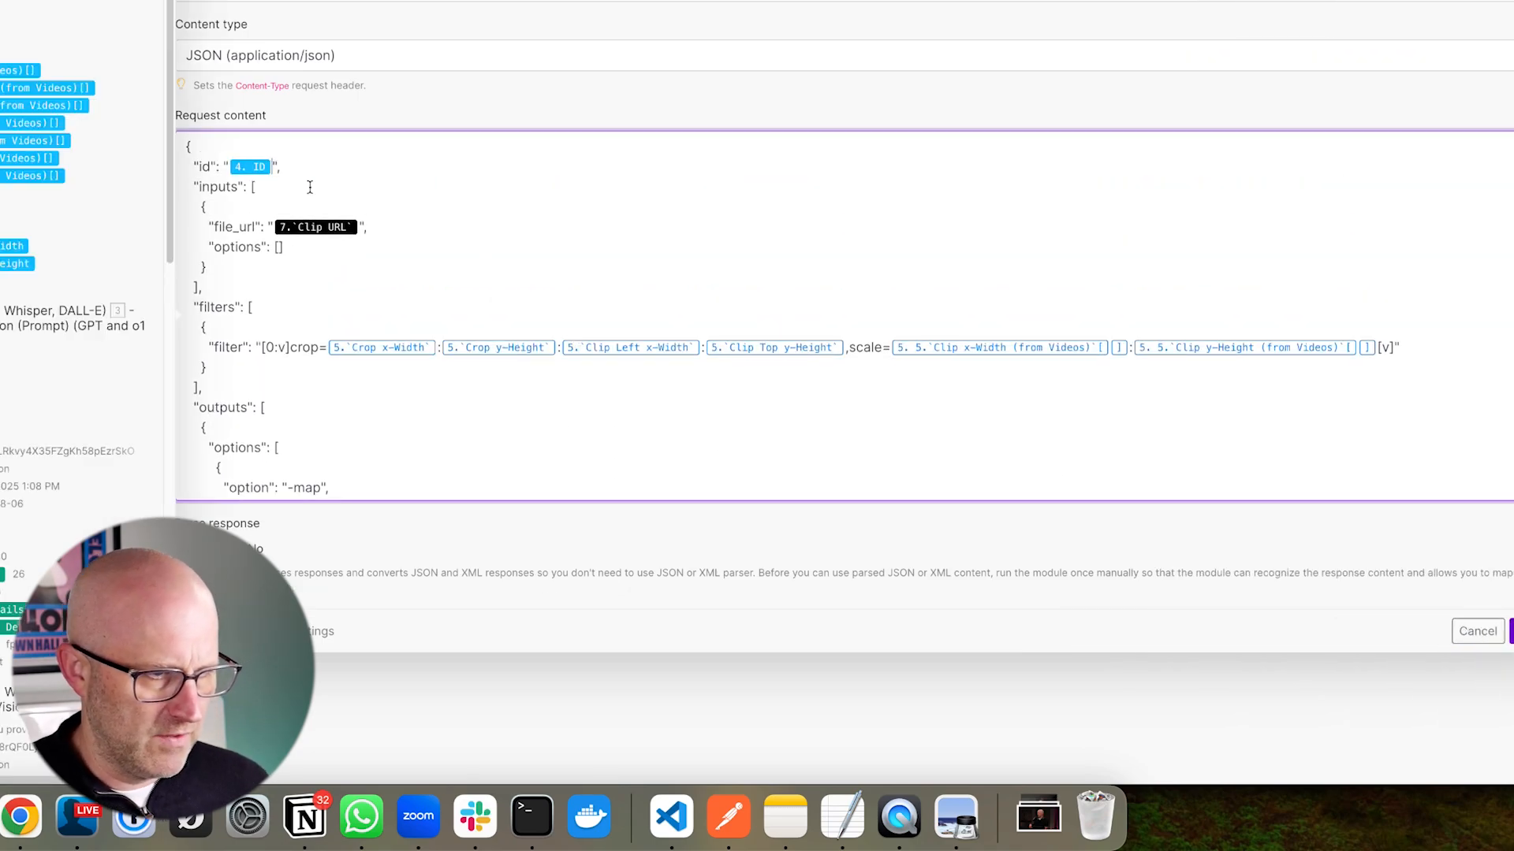
{"action": "key", "text": "BackSpace"}
{"action": "key", "text": "BackSpace"}
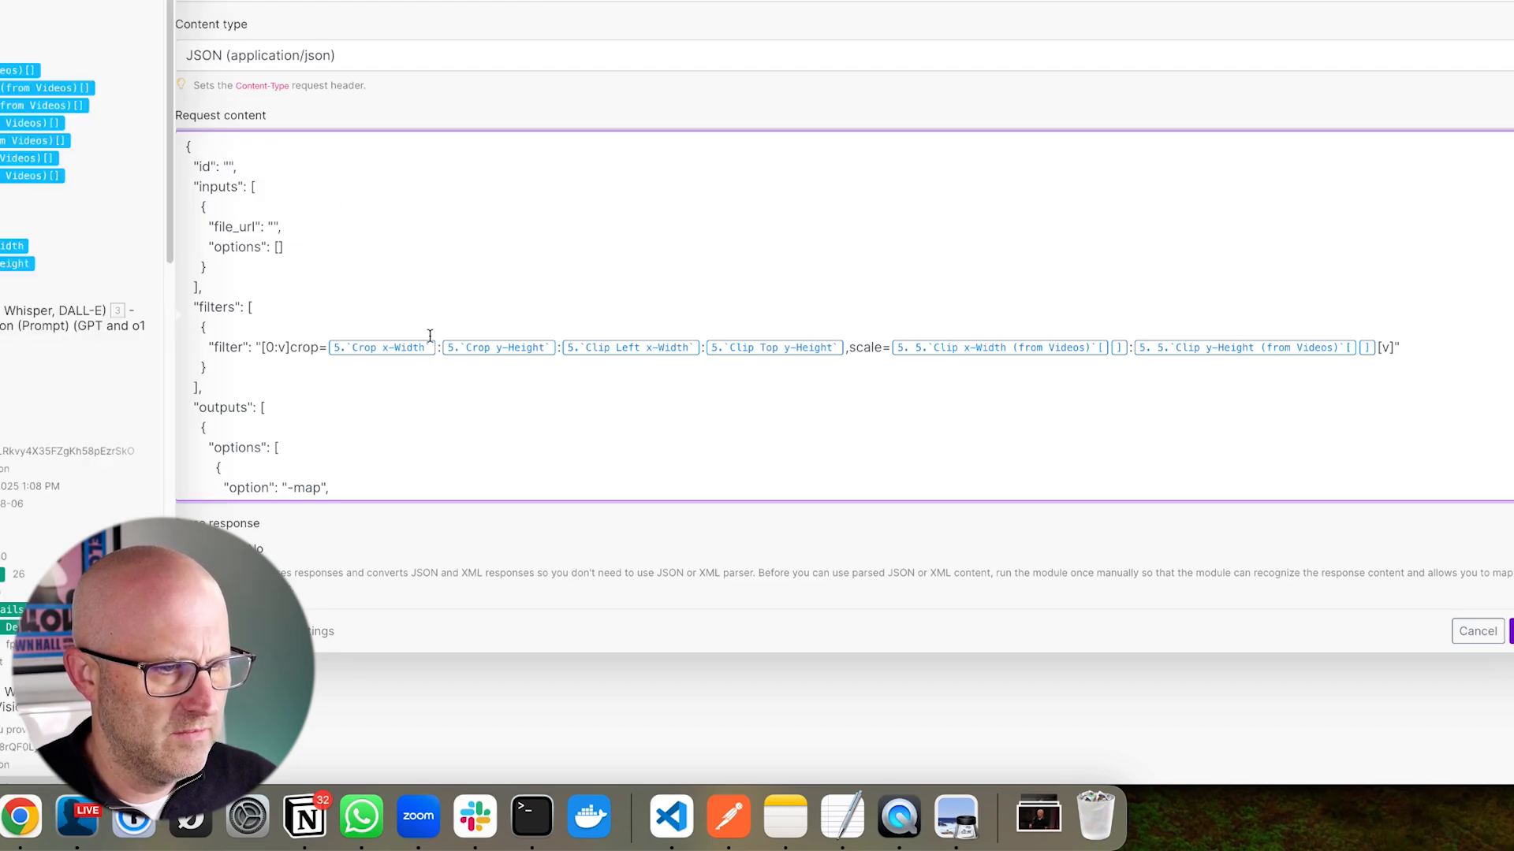
{"action": "key", "text": "BackSpace"}
{"action": "key", "text": "BackSpace"}
{"action": "key", "text": "BackSpace"}
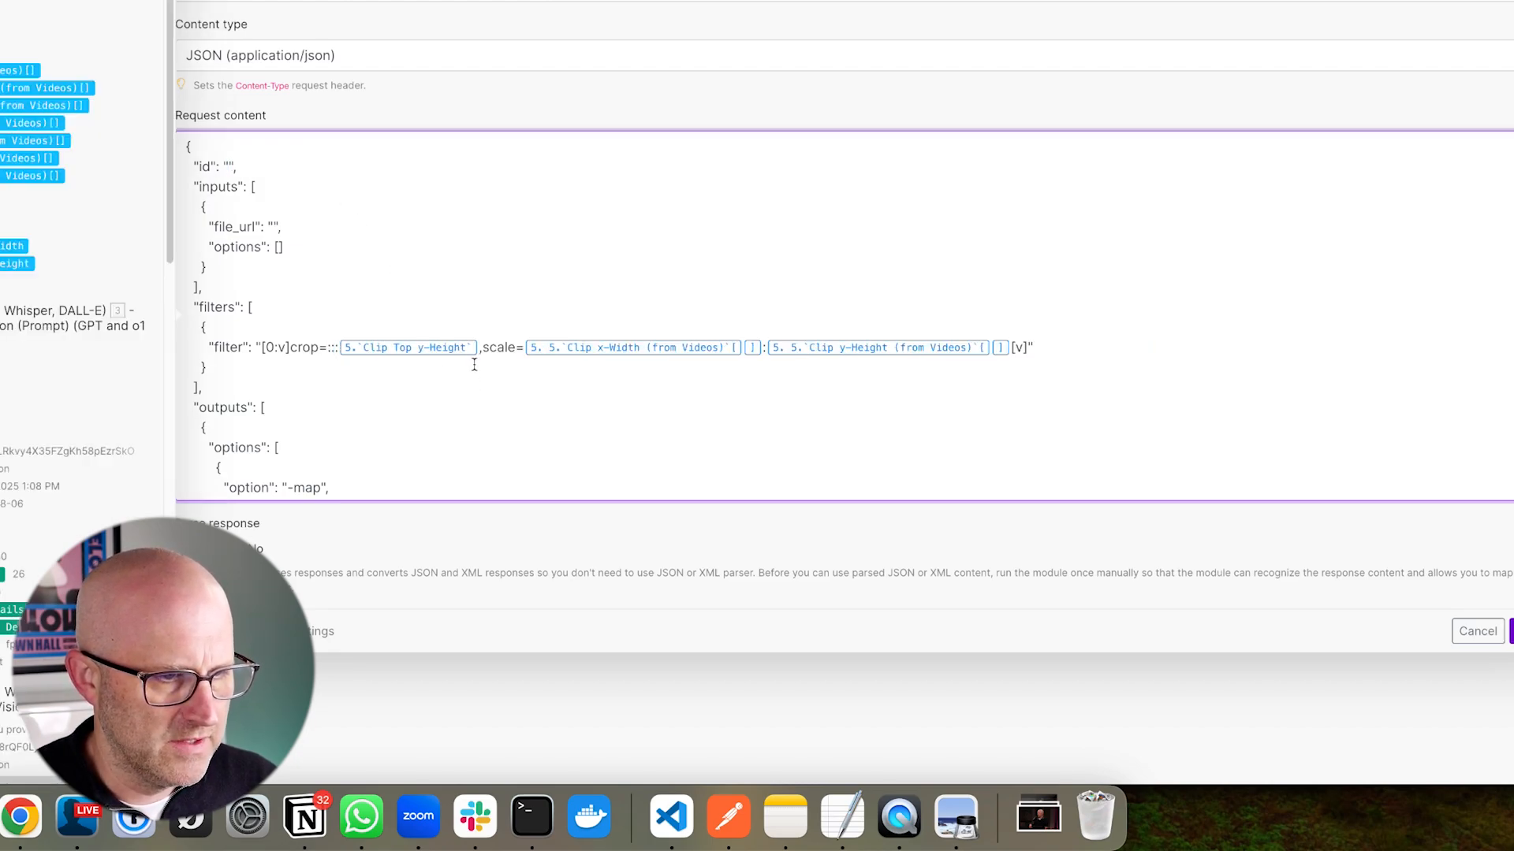
{"action": "key", "text": "BackSpace"}
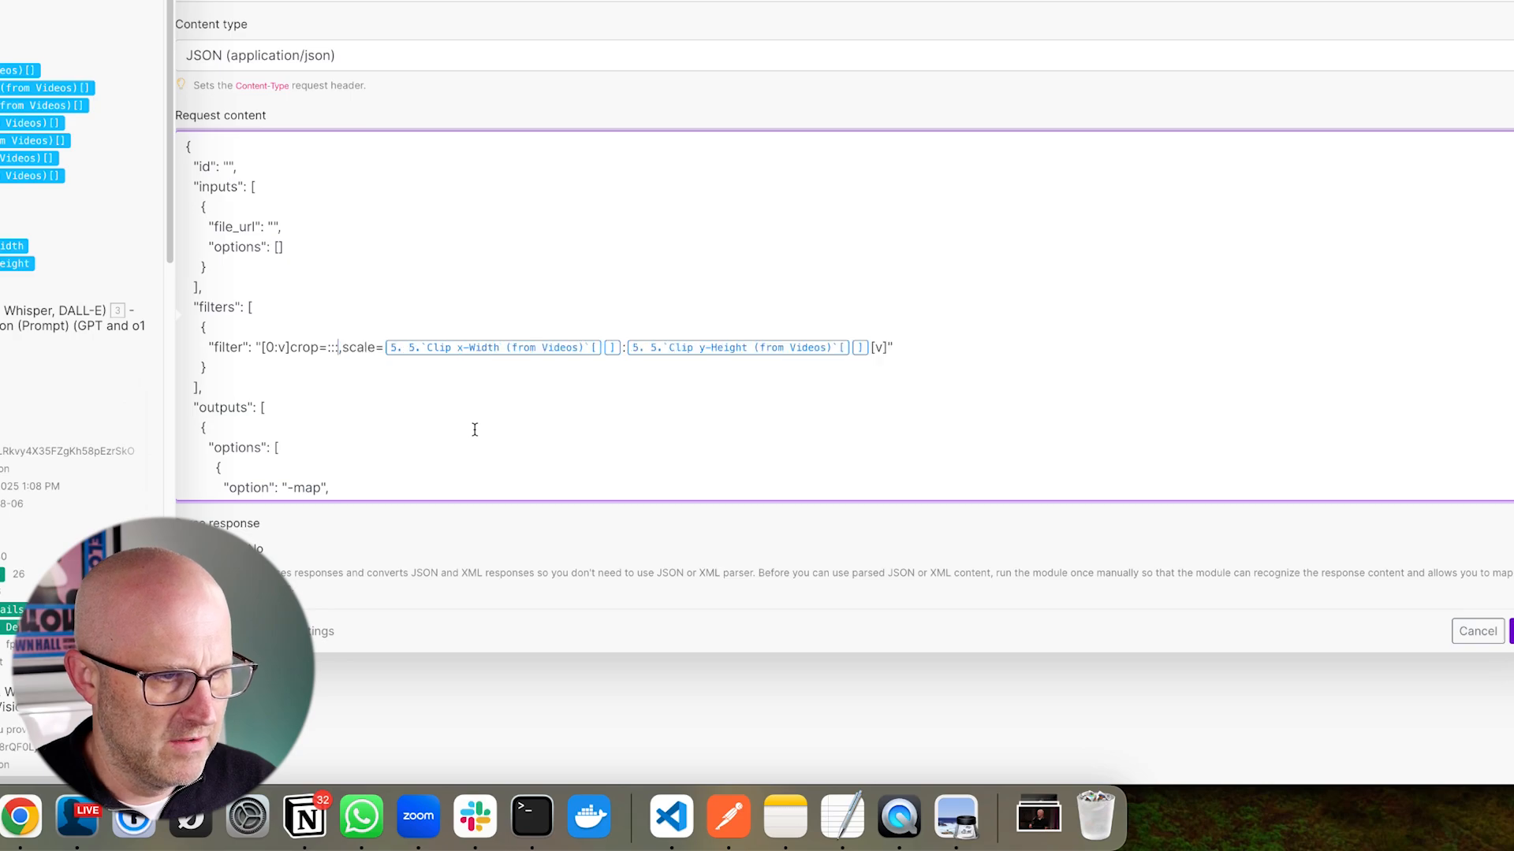
{"action": "key", "text": "BackSpace"}
{"action": "key", "text": "BackSpace"}
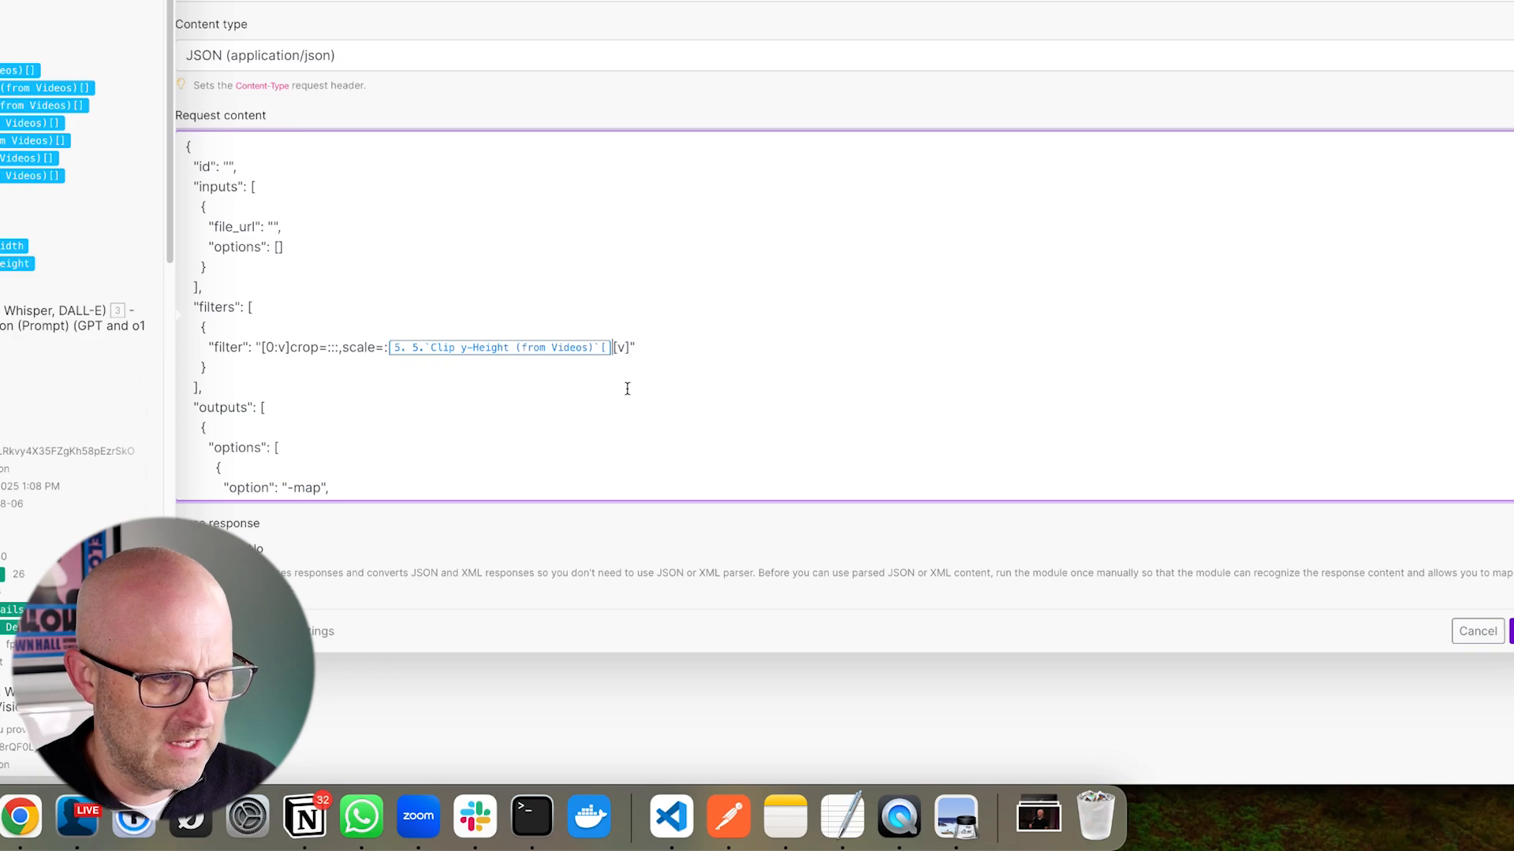
{"action": "key", "text": "BackSpace"}
- Delete the old Airtable webhook URL from the webhook_url value
{"action": "scroll", "coordinate": [452, 290], "scroll_direction": "down", "scroll_amount": 3}
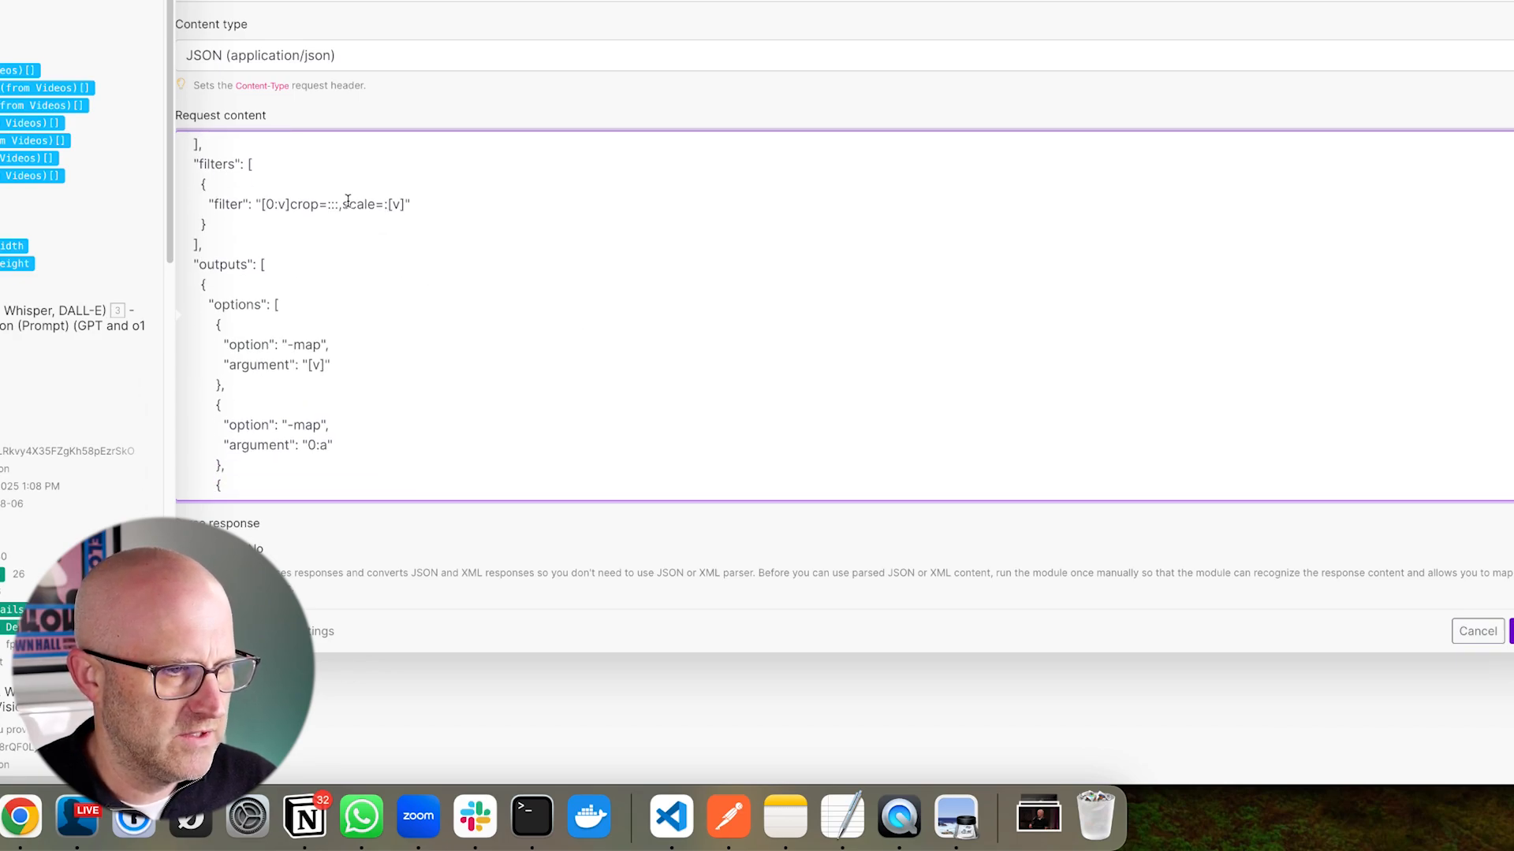
{"action": "scroll", "coordinate": [357, 400], "scroll_direction": "down", "scroll_amount": 3}
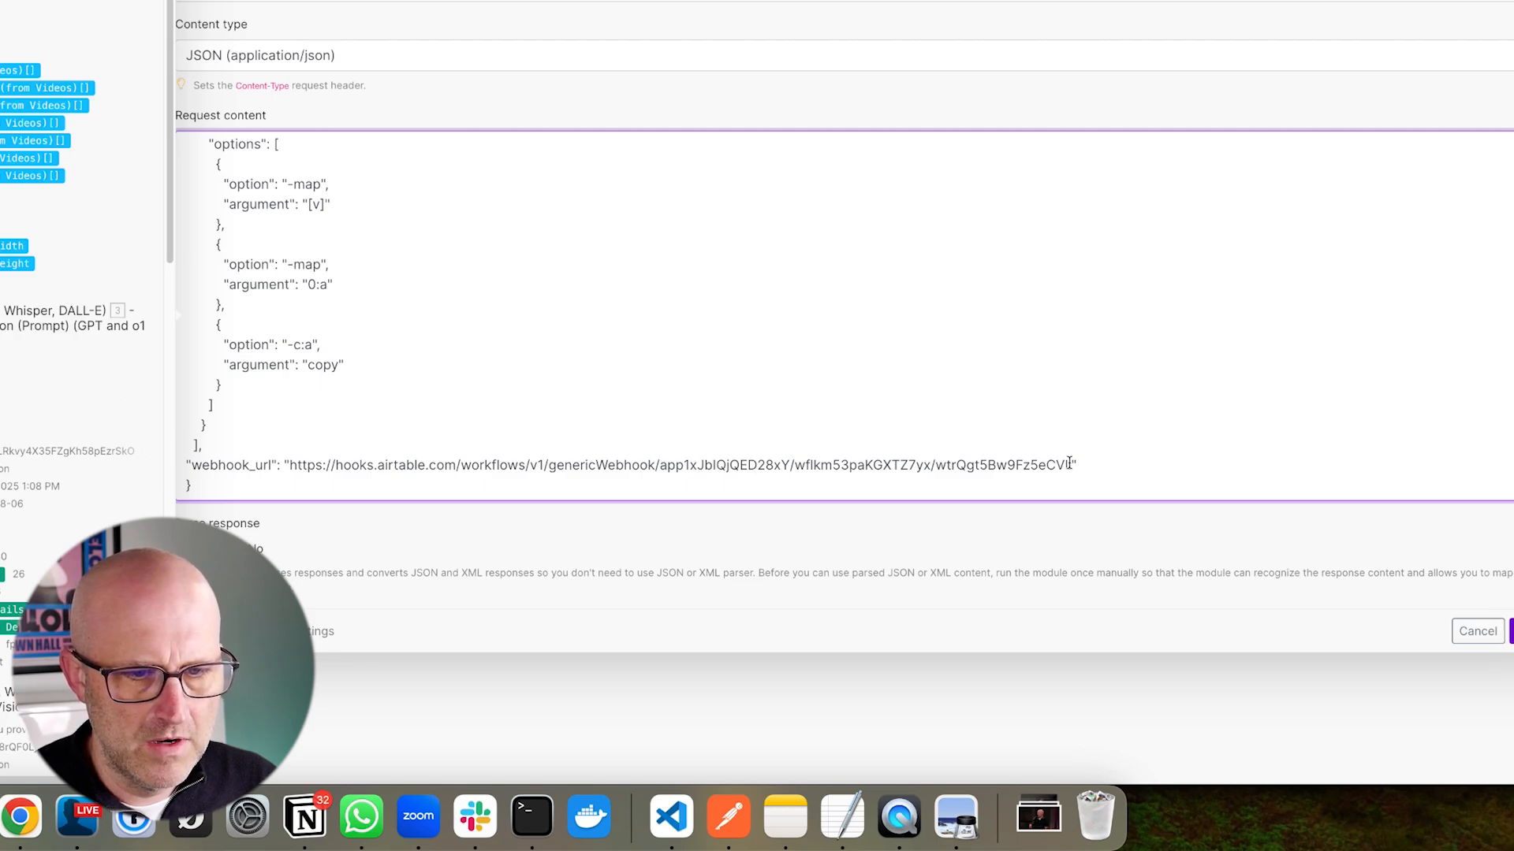
{"action": "left_click_drag", "start_coordinate": [1072, 466], "coordinate": [307, 466]}
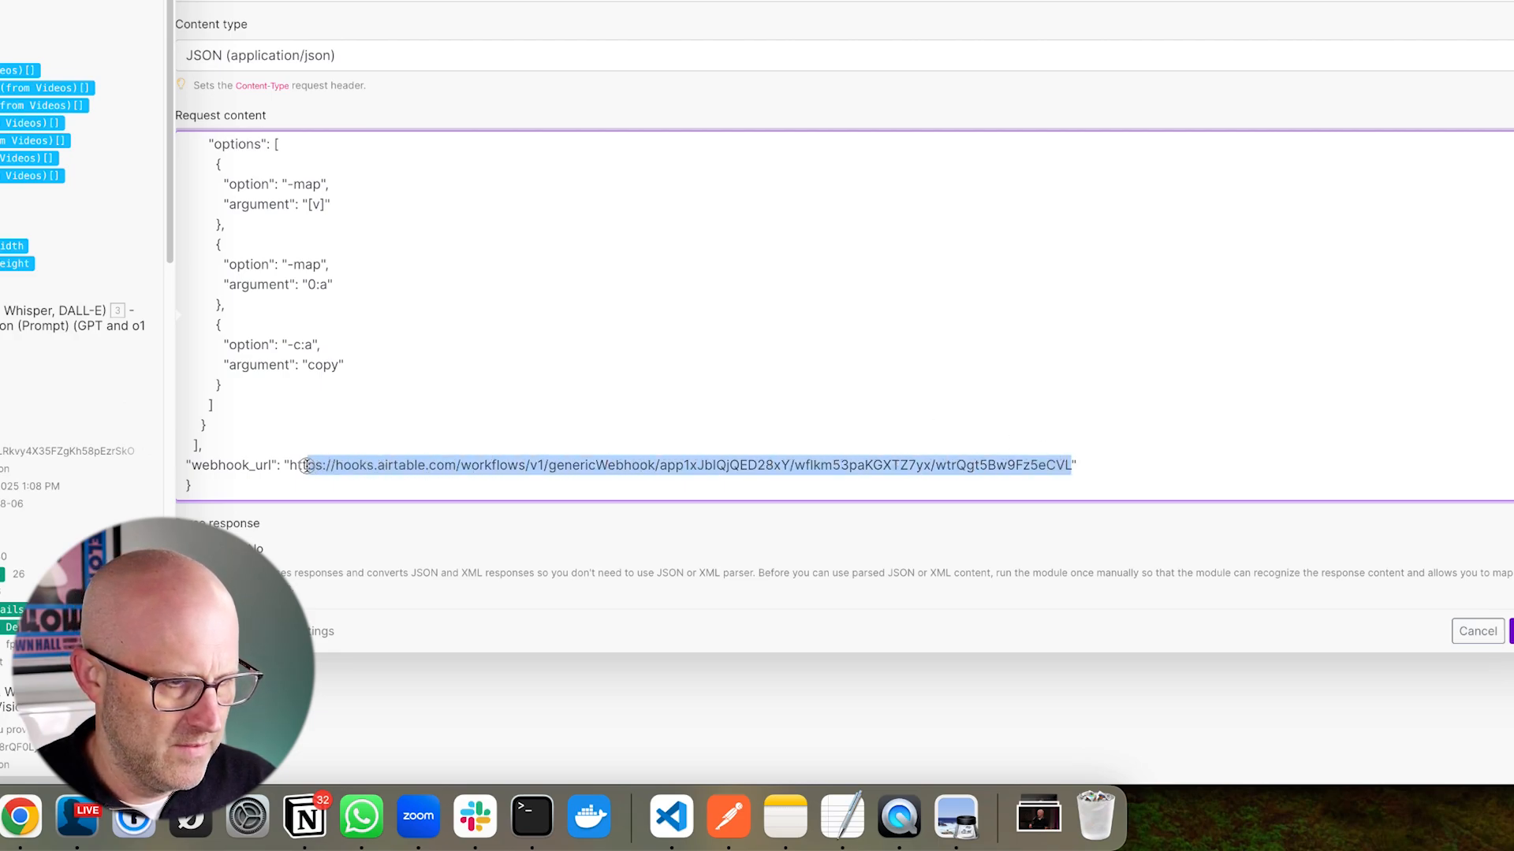
{"action": "key", "text": "BackSpace"}
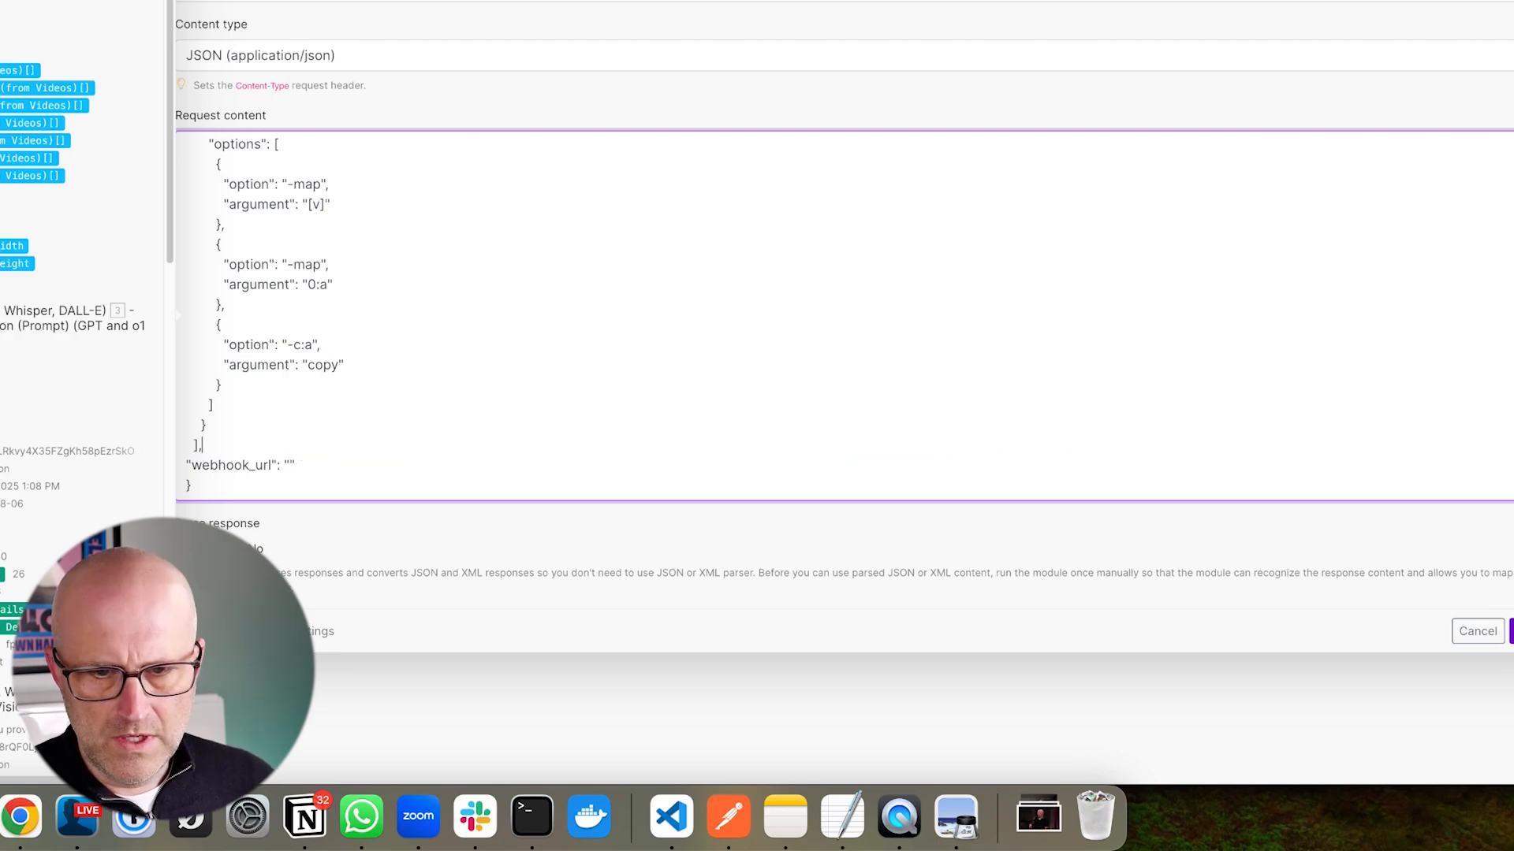
{"action": "left_click", "coordinate": [339, 526]}
{"action": "scroll", "coordinate": [332, 286], "scroll_direction": "up", "scroll_amount": 5}
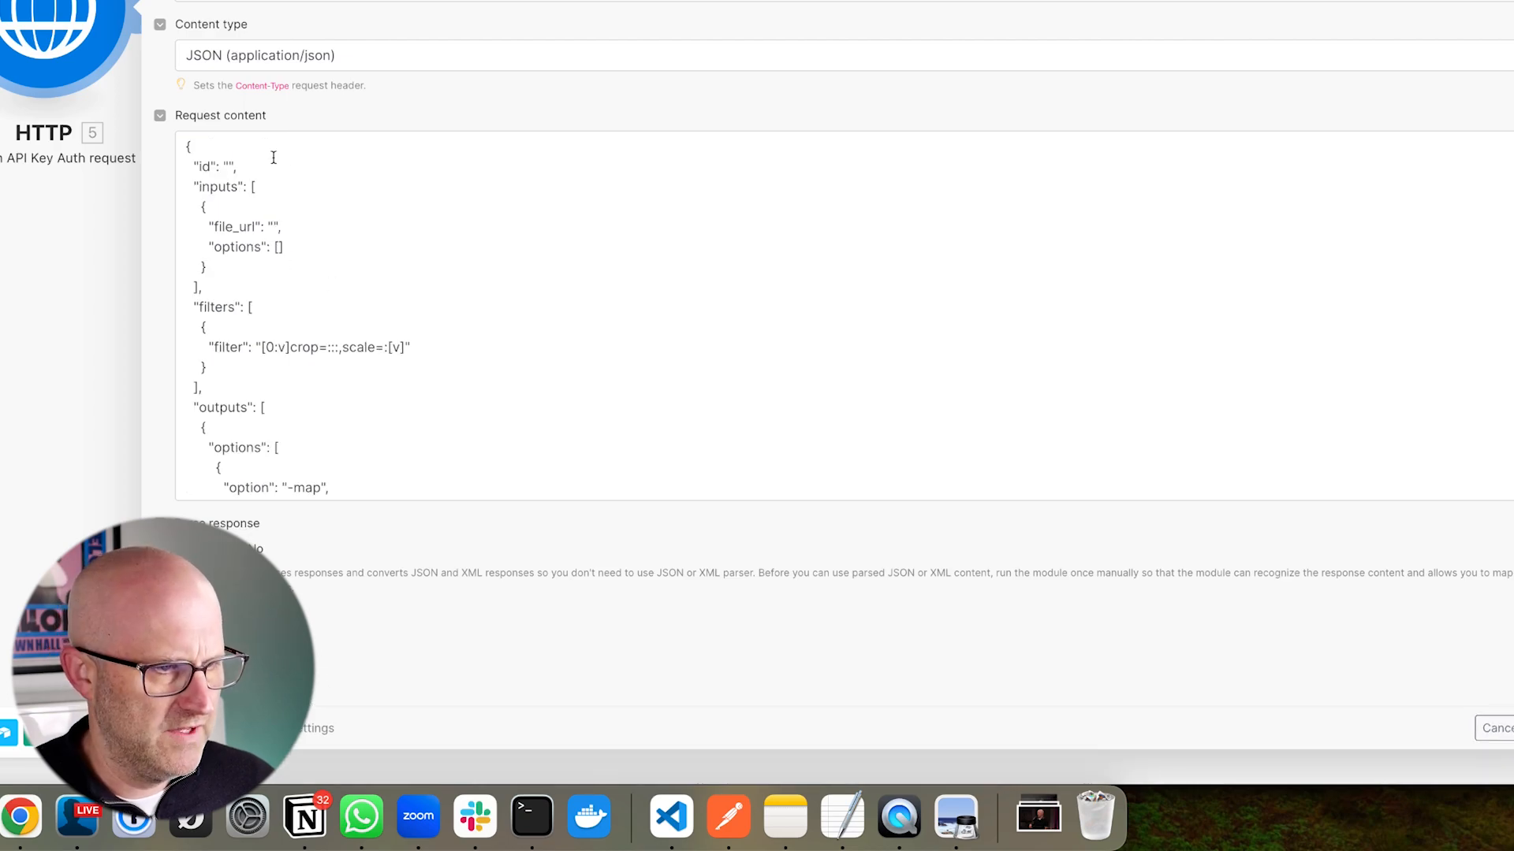
{"action": "scroll", "coordinate": [337, 195], "scroll_direction": "down", "scroll_amount": 2}
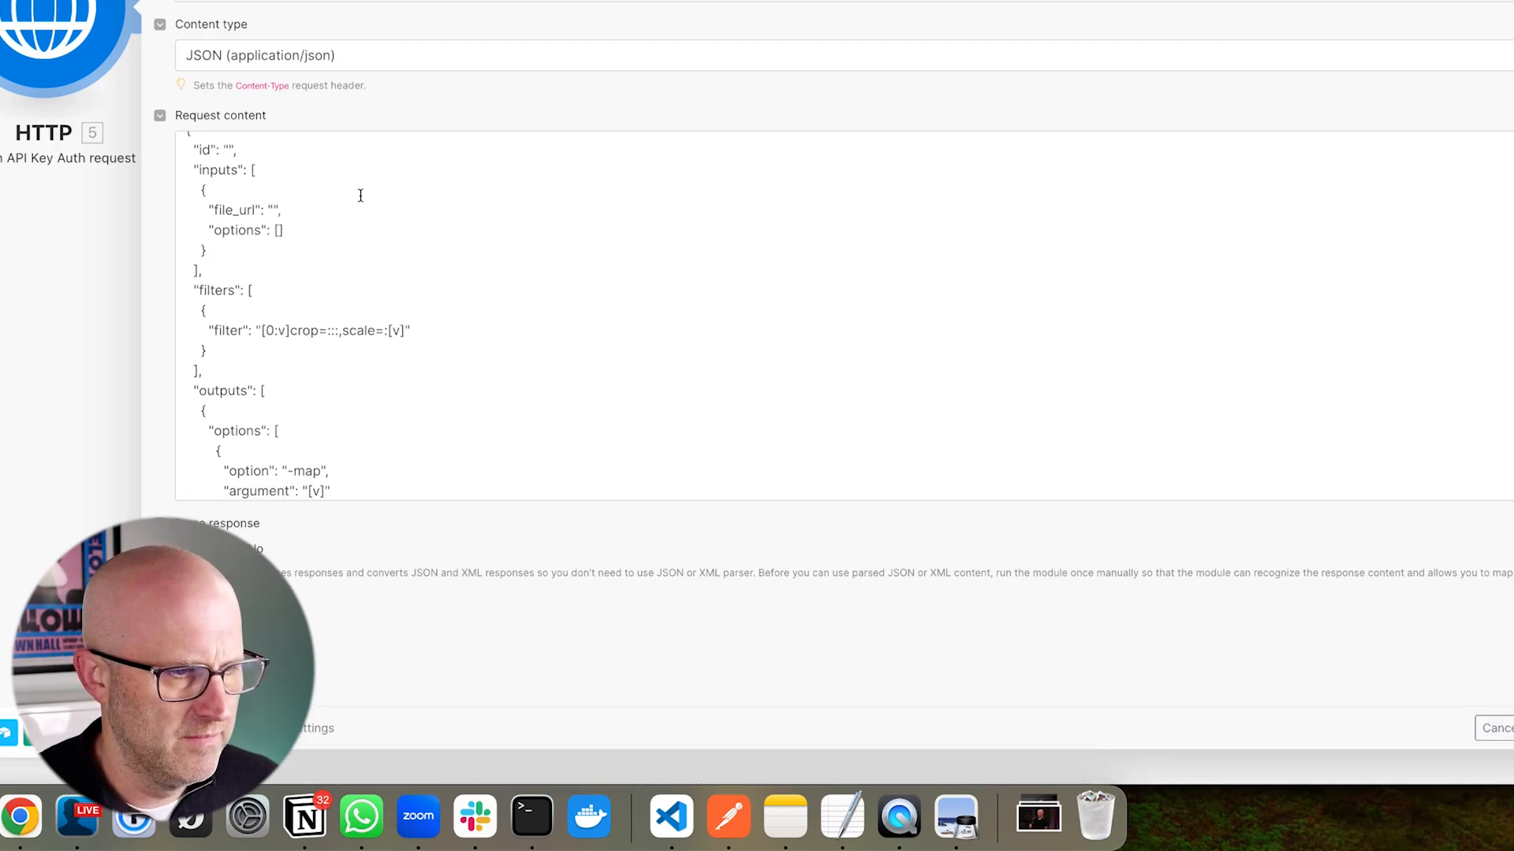
{"action": "scroll", "coordinate": [361, 195], "scroll_direction": "down", "scroll_amount": 6}
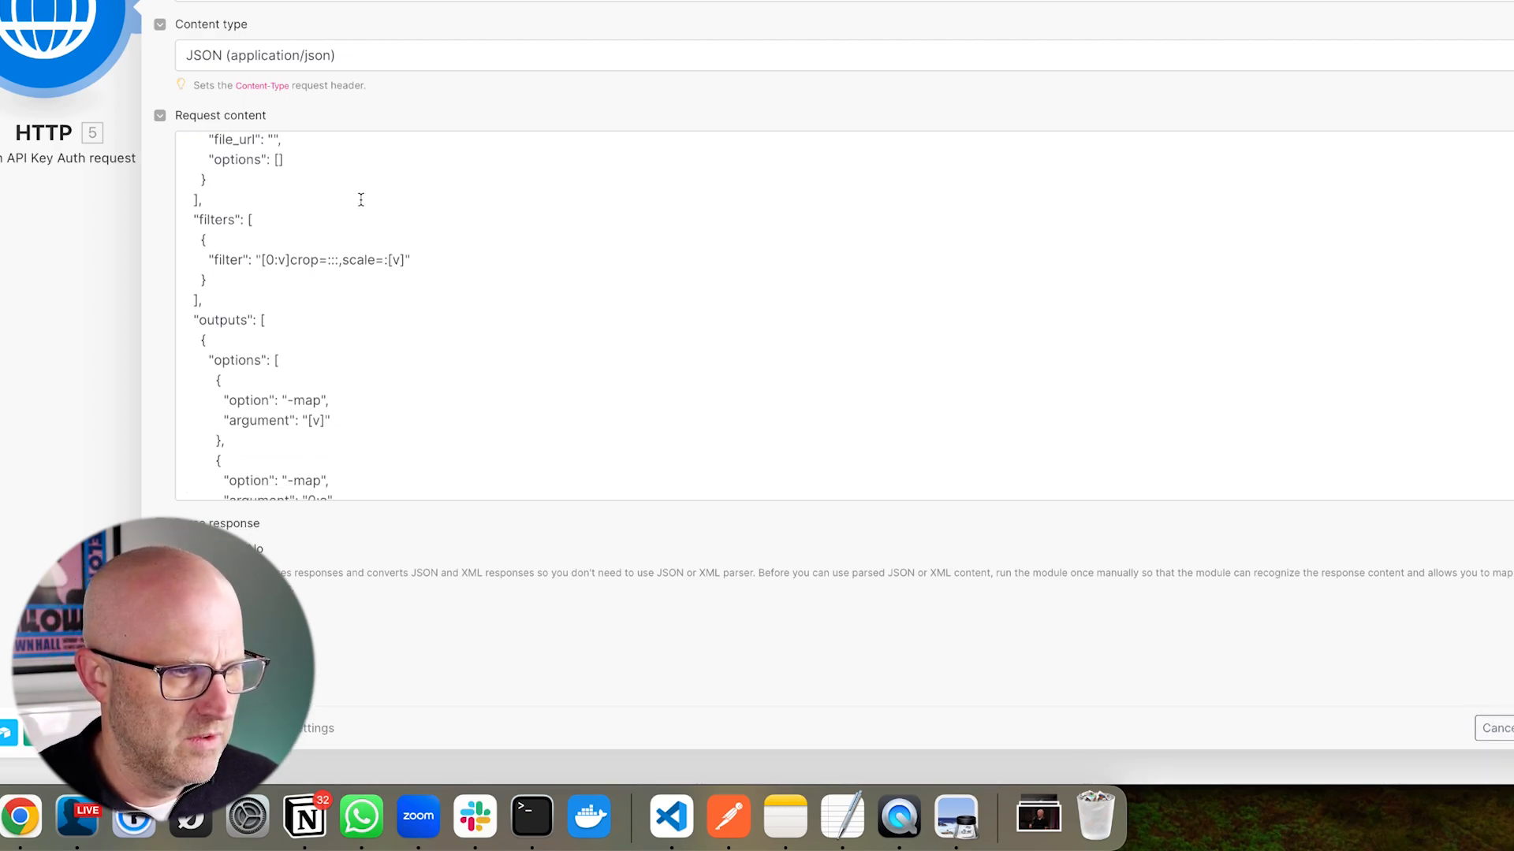
{"action": "scroll", "coordinate": [370, 260], "scroll_direction": "down", "scroll_amount": 2}
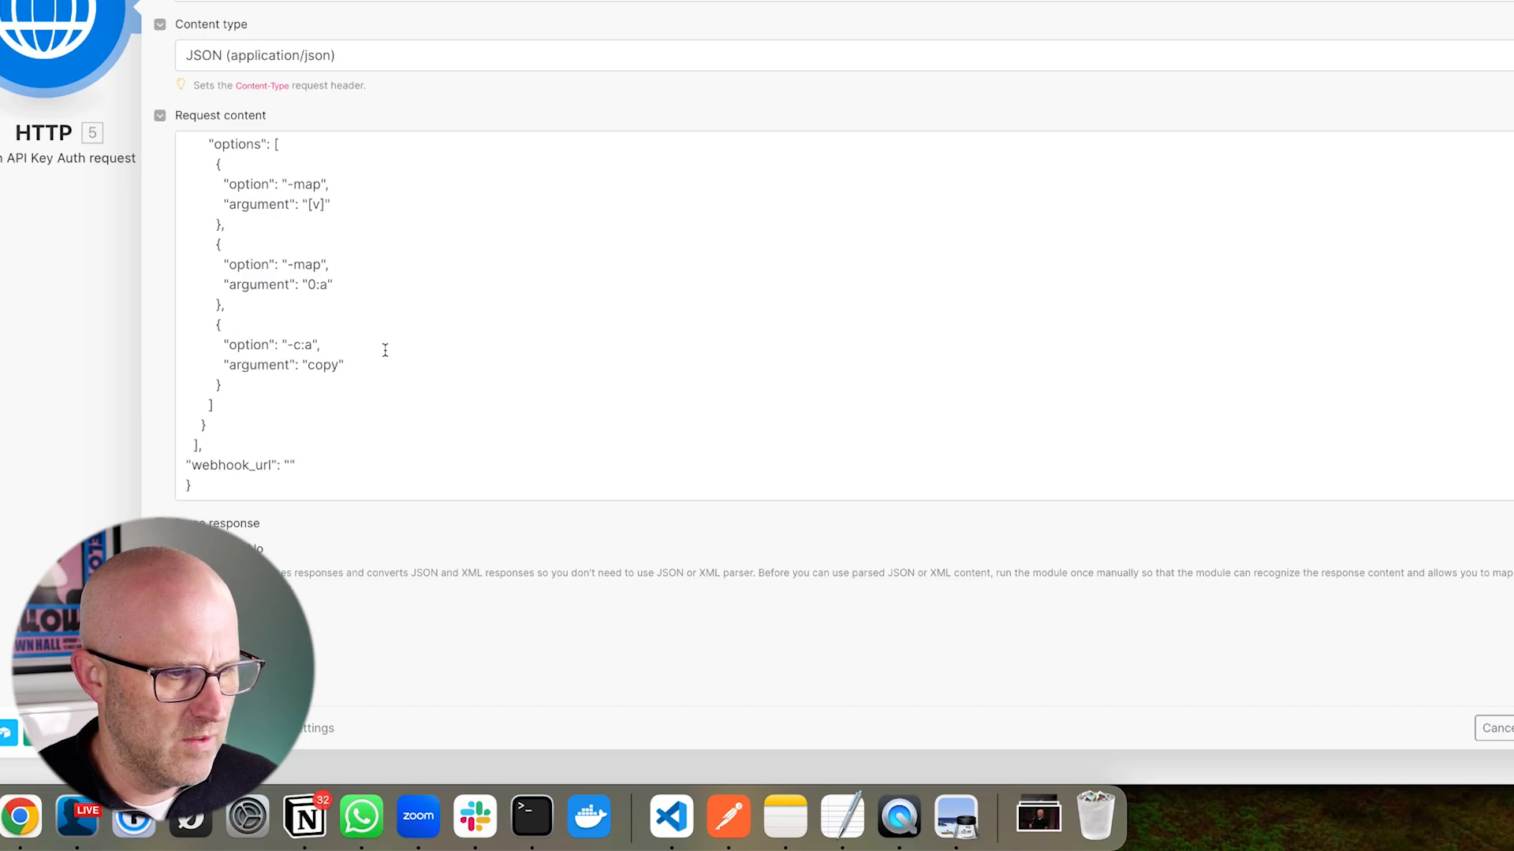
{"action": "scroll", "coordinate": [418, 399], "scroll_direction": "up", "scroll_amount": 10}
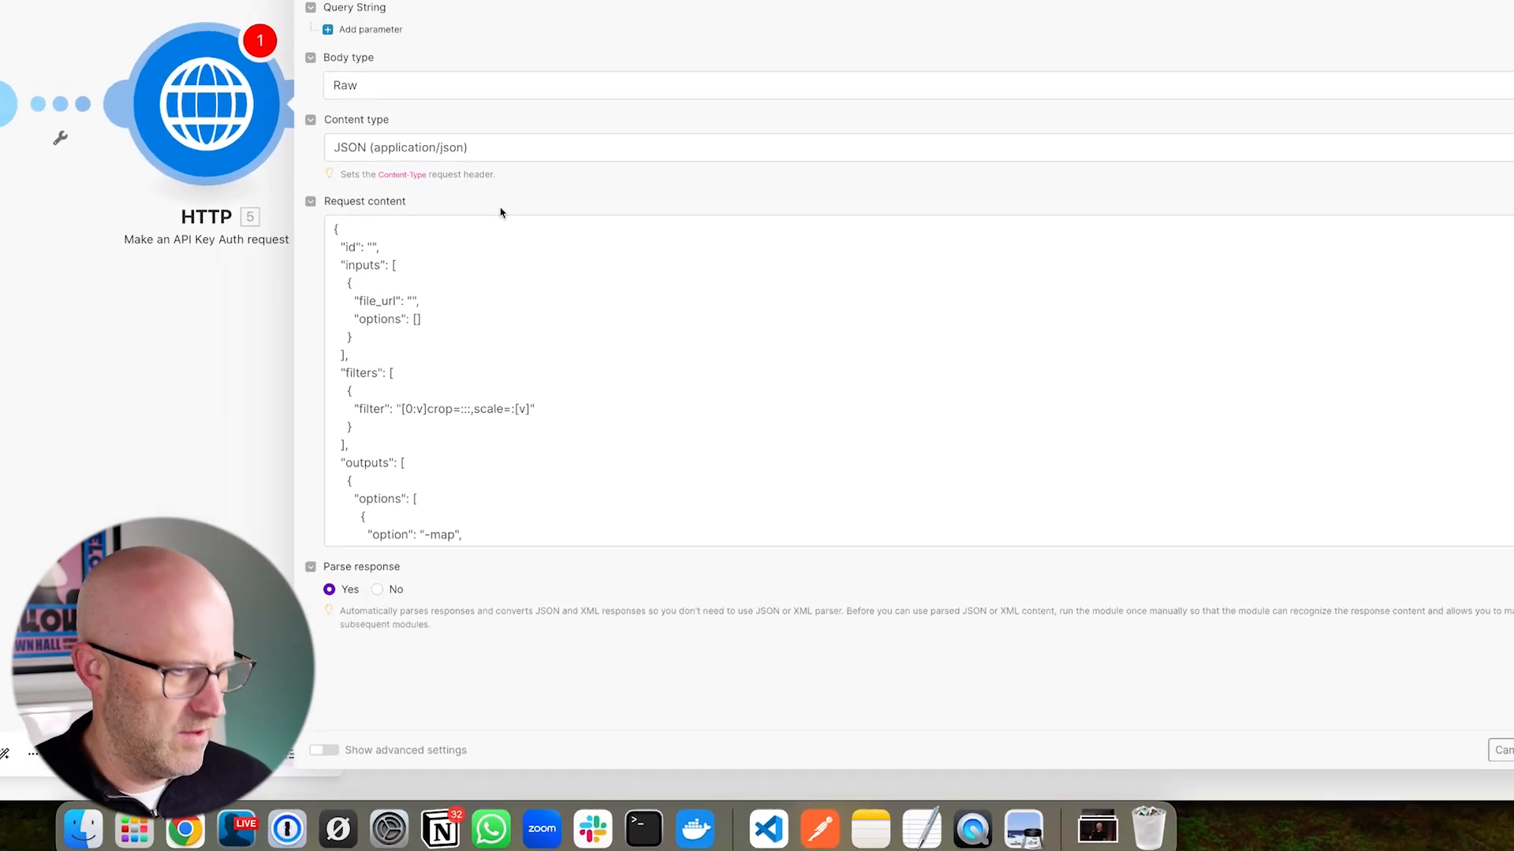
- Map Airtable's ID into id and the Clip URL into file_url
{"action": "left_click_drag", "start_coordinate": [542, 299], "coordinate": [515, 310]}
{"action": "left_click_drag", "start_coordinate": [329, 372], "coordinate": [434, 332]}
{"action": "left_click", "coordinate": [510, 324]}
{"action": "scroll", "coordinate": [396, 524], "scroll_direction": "down", "scroll_amount": 5}
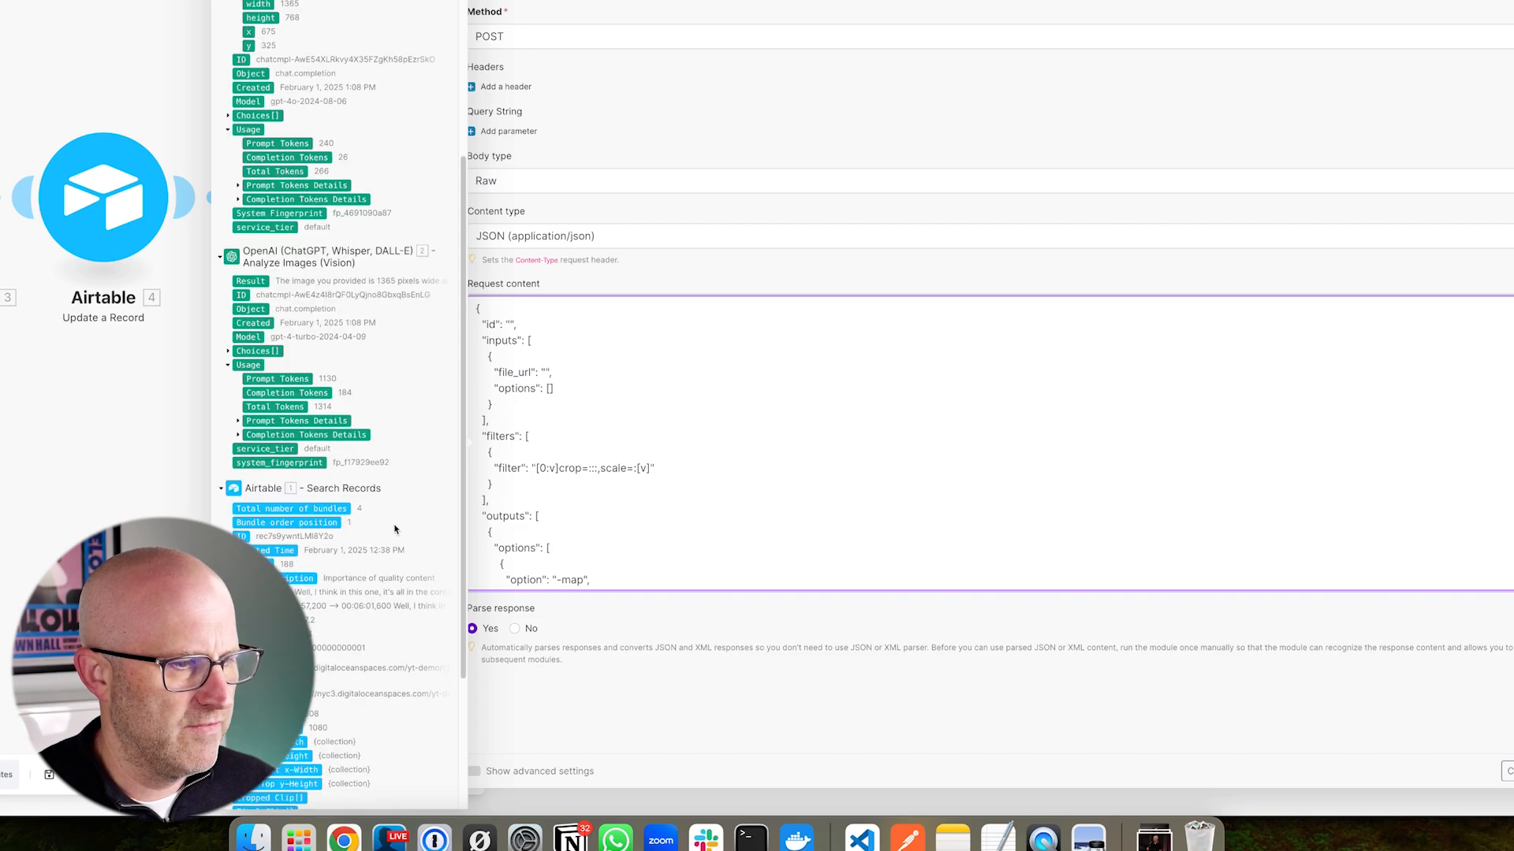
{"action": "left_click_drag", "start_coordinate": [57, 310], "coordinate": [223, 311]}
{"action": "left_click_drag", "start_coordinate": [509, 198], "coordinate": [511, 316]}
{"action": "left_click_drag", "start_coordinate": [242, 309], "coordinate": [513, 324]}
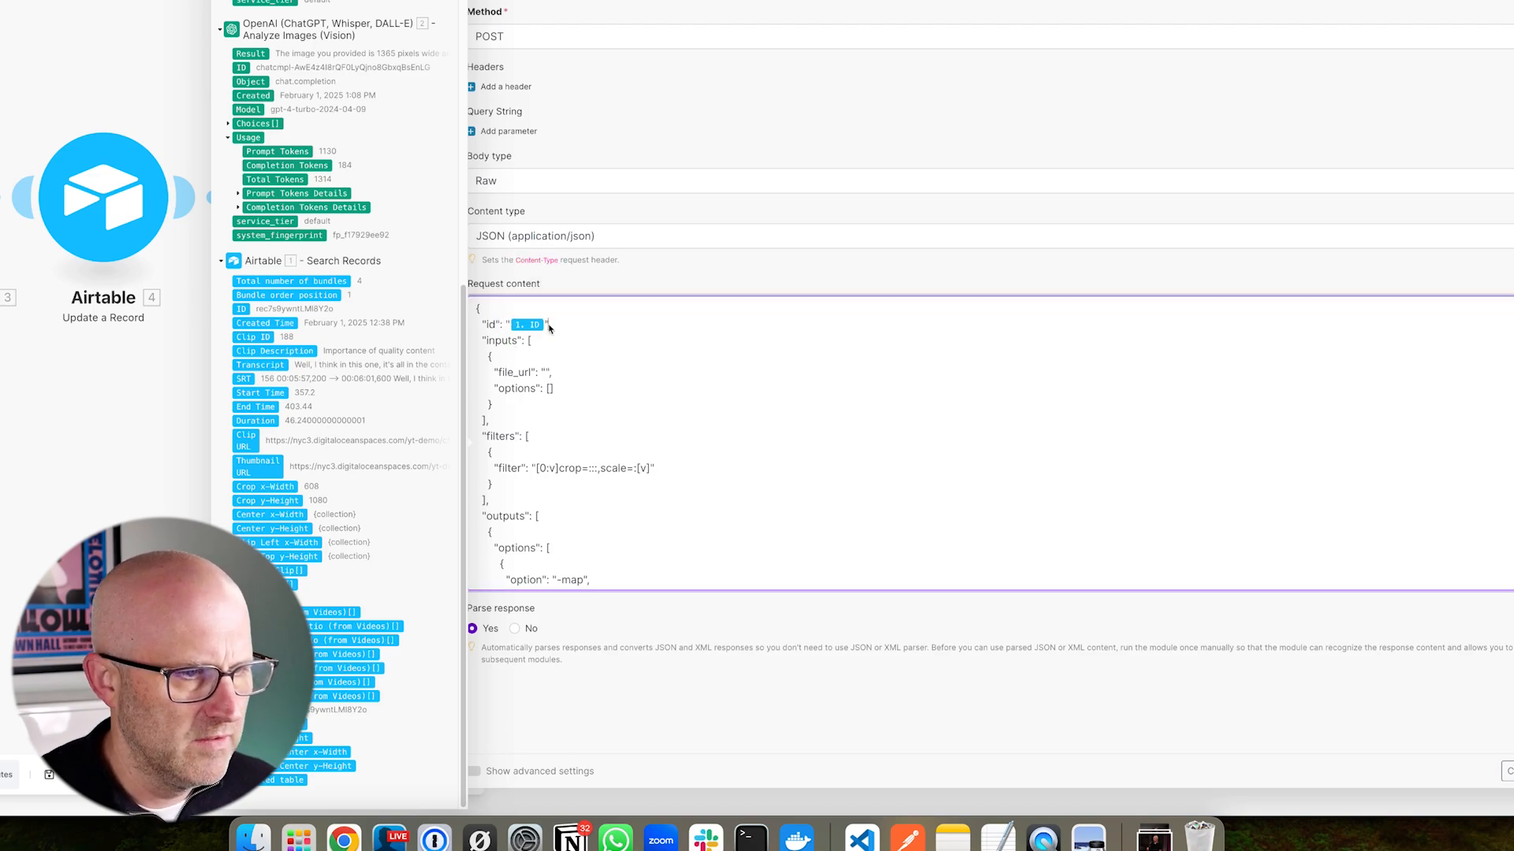
{"action": "left_click_drag", "start_coordinate": [554, 277], "coordinate": [507, 352]}
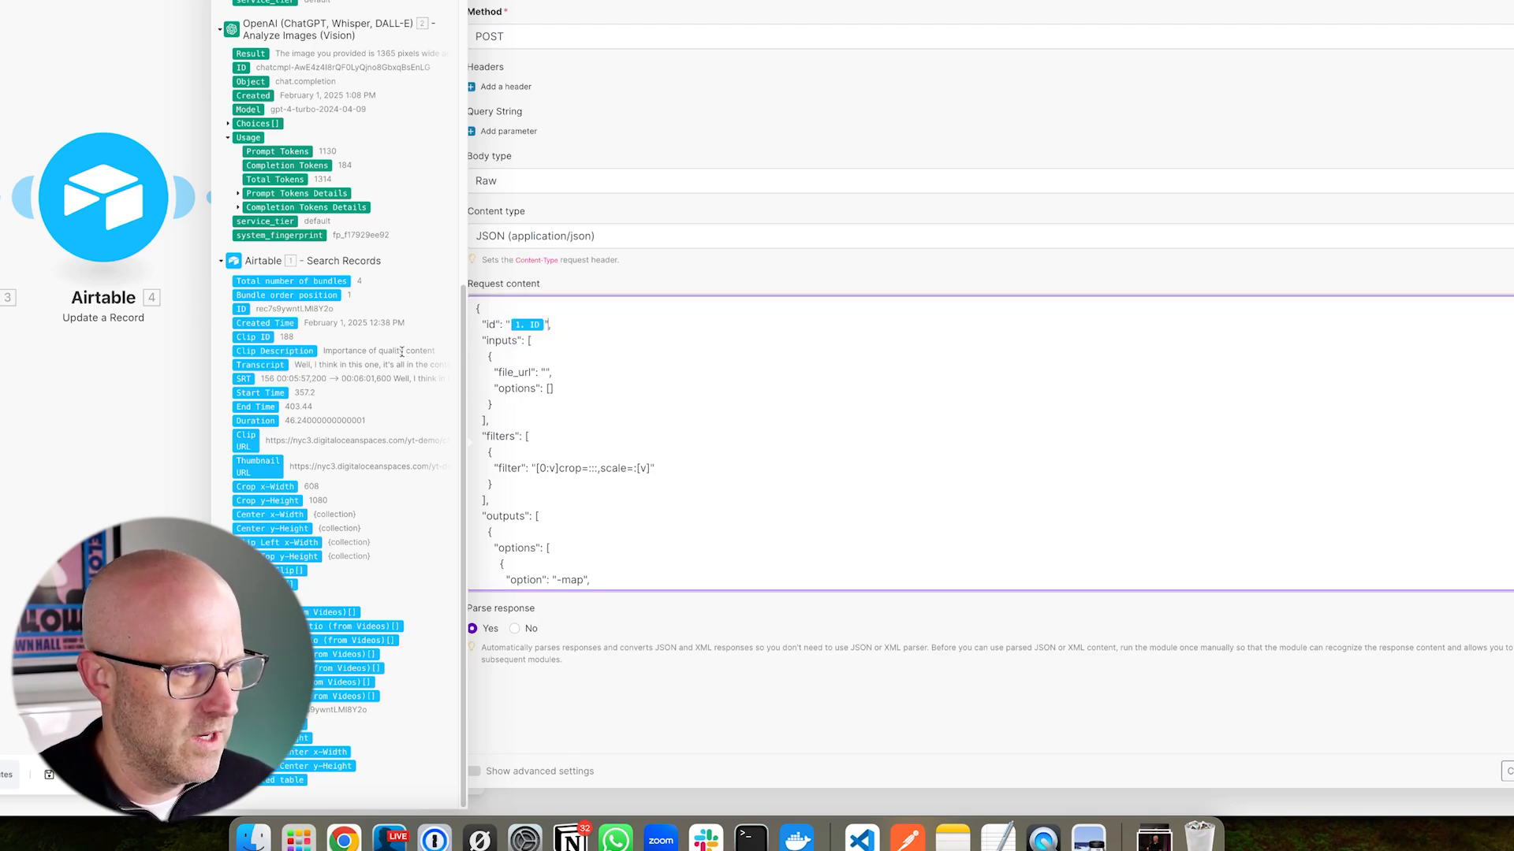
{"action": "left_click_drag", "start_coordinate": [118, 430], "coordinate": [200, 446]}
{"action": "left_click_drag", "start_coordinate": [106, 431], "coordinate": [210, 442]}
{"action": "left_click_drag", "start_coordinate": [244, 442], "coordinate": [542, 375]}
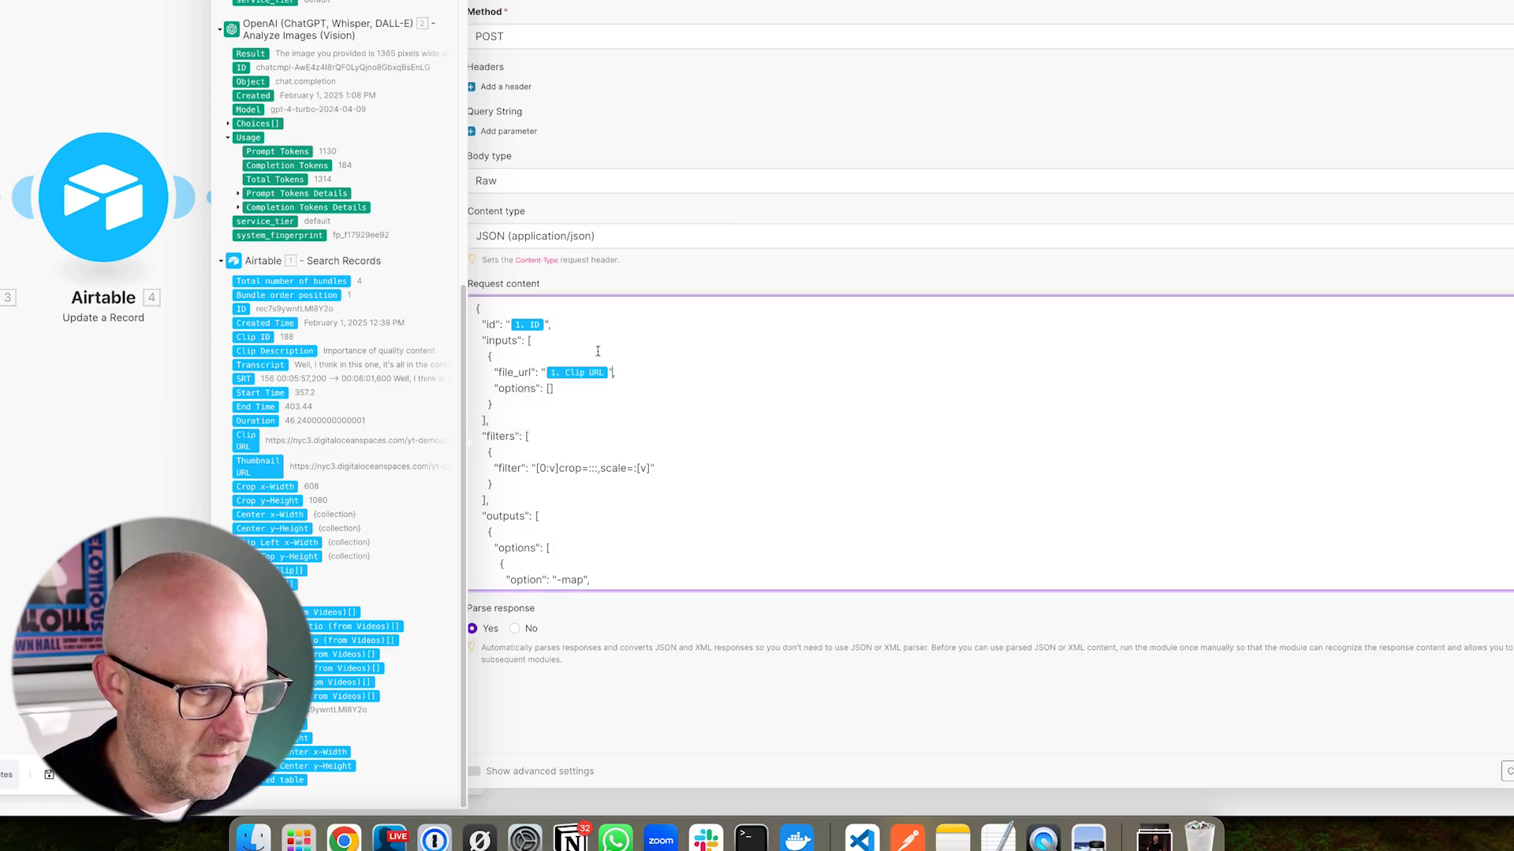
{"action": "scroll", "coordinate": [576, 331], "scroll_direction": "down", "scroll_amount": 2}
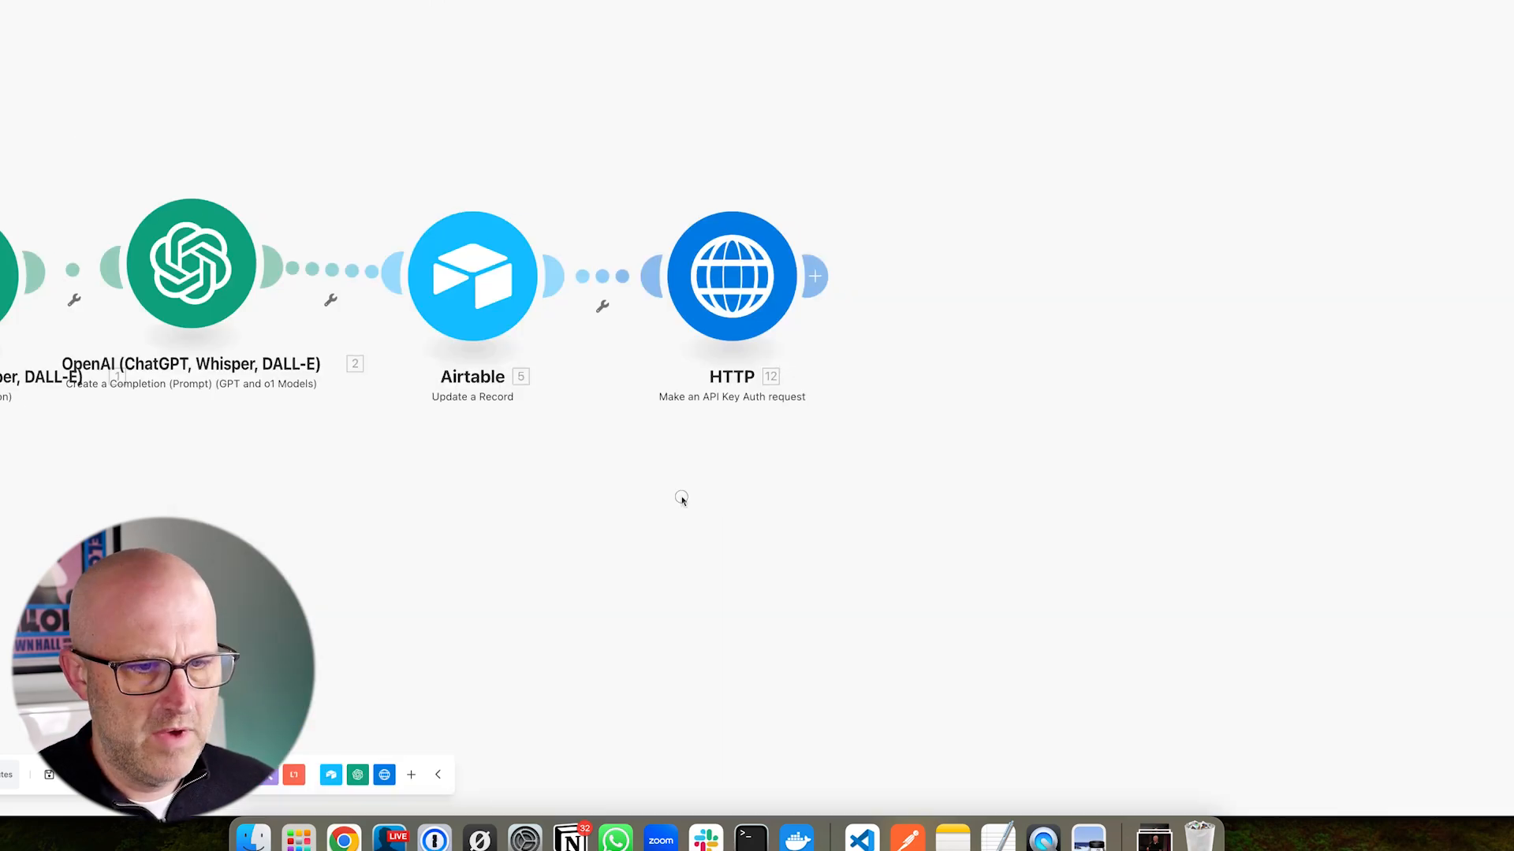
- Insert Crop x-Width and Crop y-Height pills after crop= in the filter string
{"action": "left_click", "coordinate": [730, 274]}
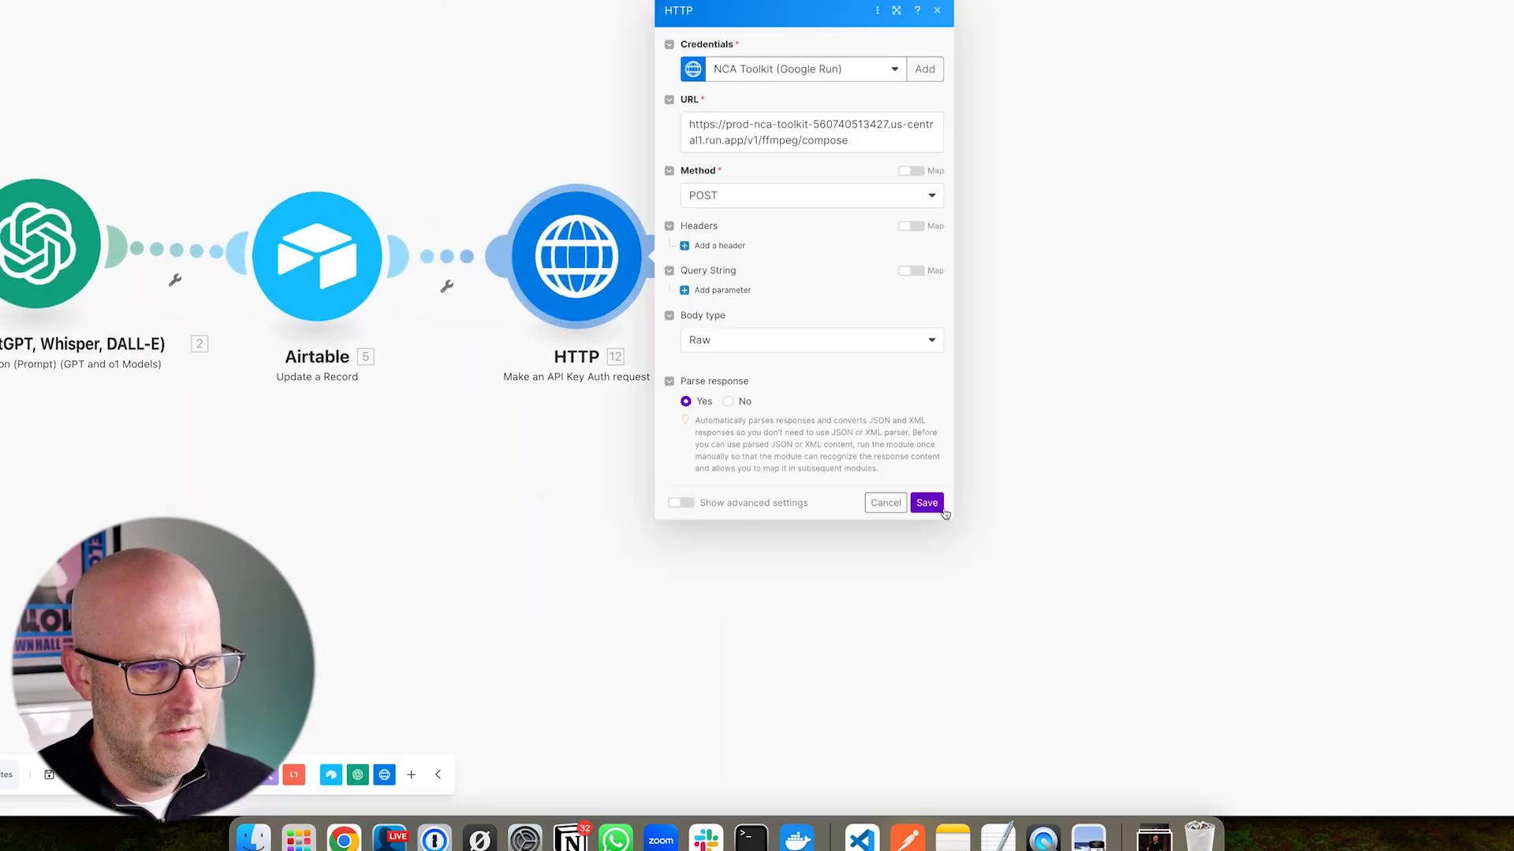
{"action": "left_click_drag", "start_coordinate": [953, 759], "coordinate": [1513, 592]}
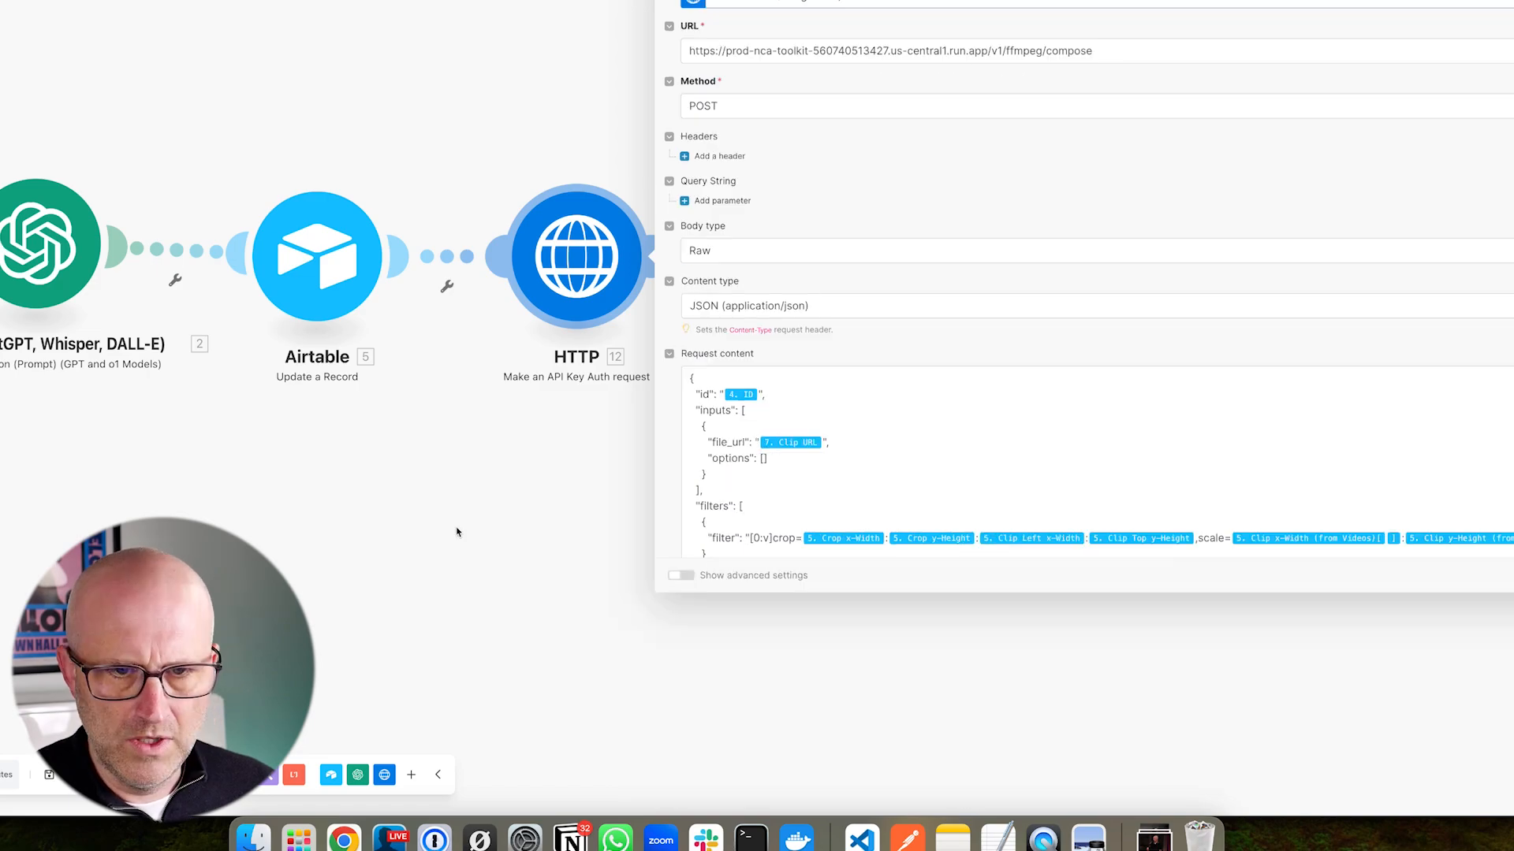
{"action": "left_click_drag", "start_coordinate": [316, 503], "coordinate": [0, 394]}
{"action": "left_click_drag", "start_coordinate": [1242, 524], "coordinate": [1315, 780]}
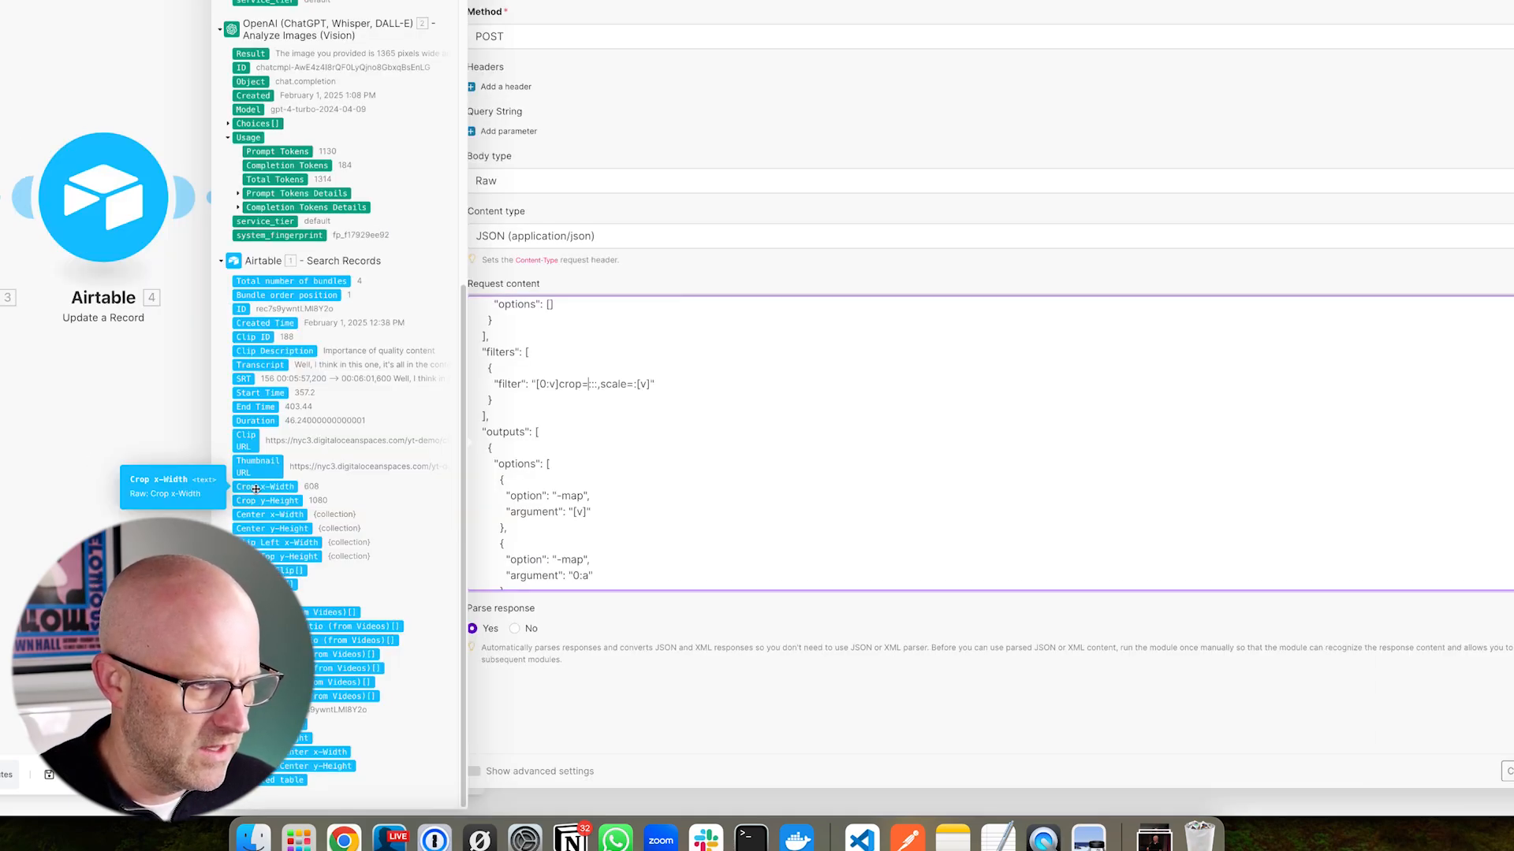
{"action": "left_click", "coordinate": [256, 488]}
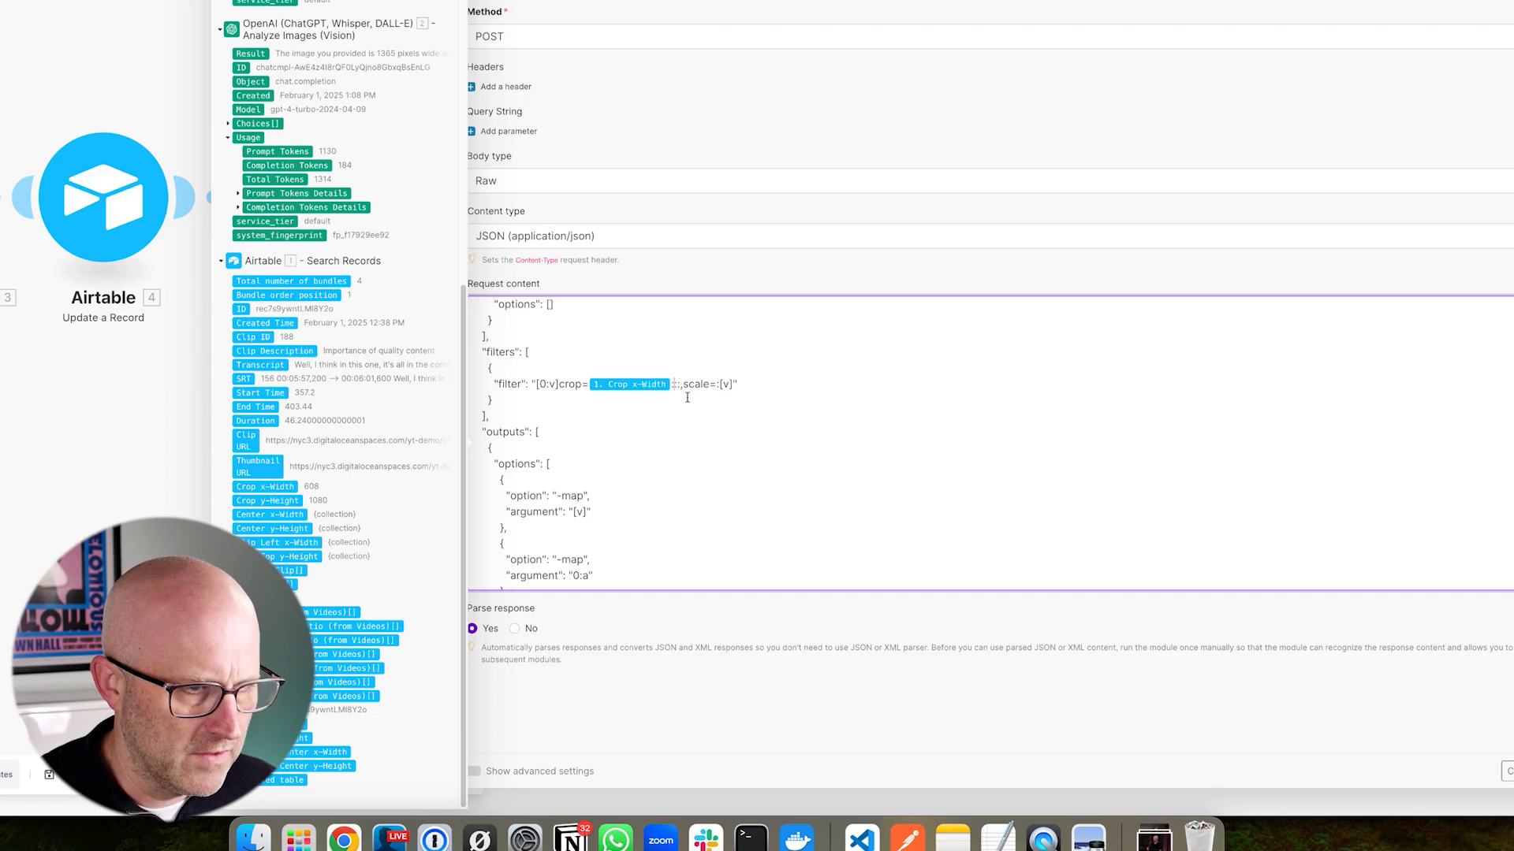
{"action": "left_click", "coordinate": [263, 502]}
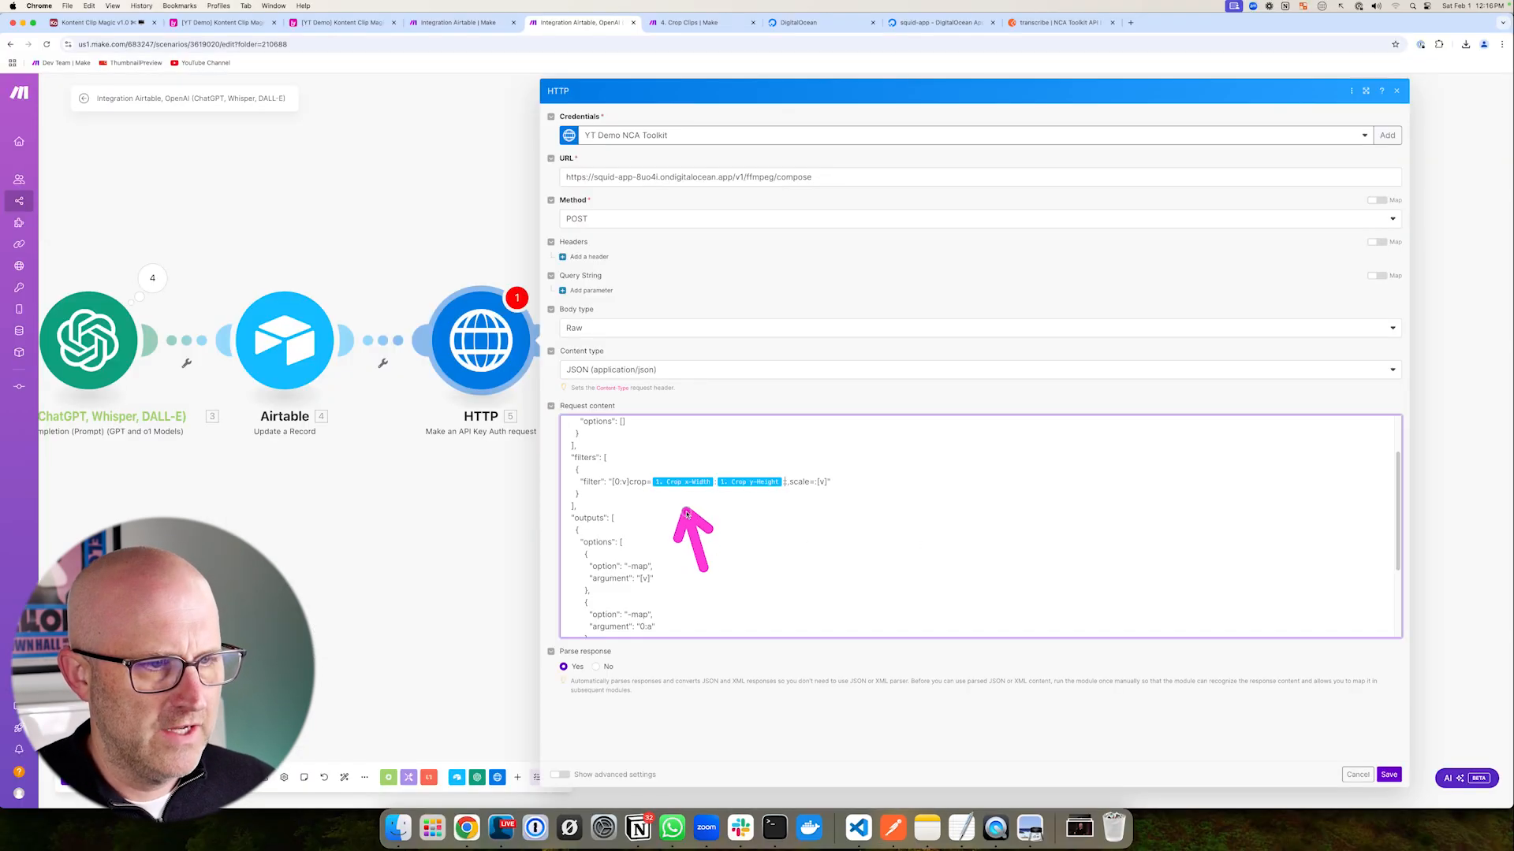
{"action": "left_click_drag", "start_coordinate": [351, 526], "coordinate": [763, 522]}
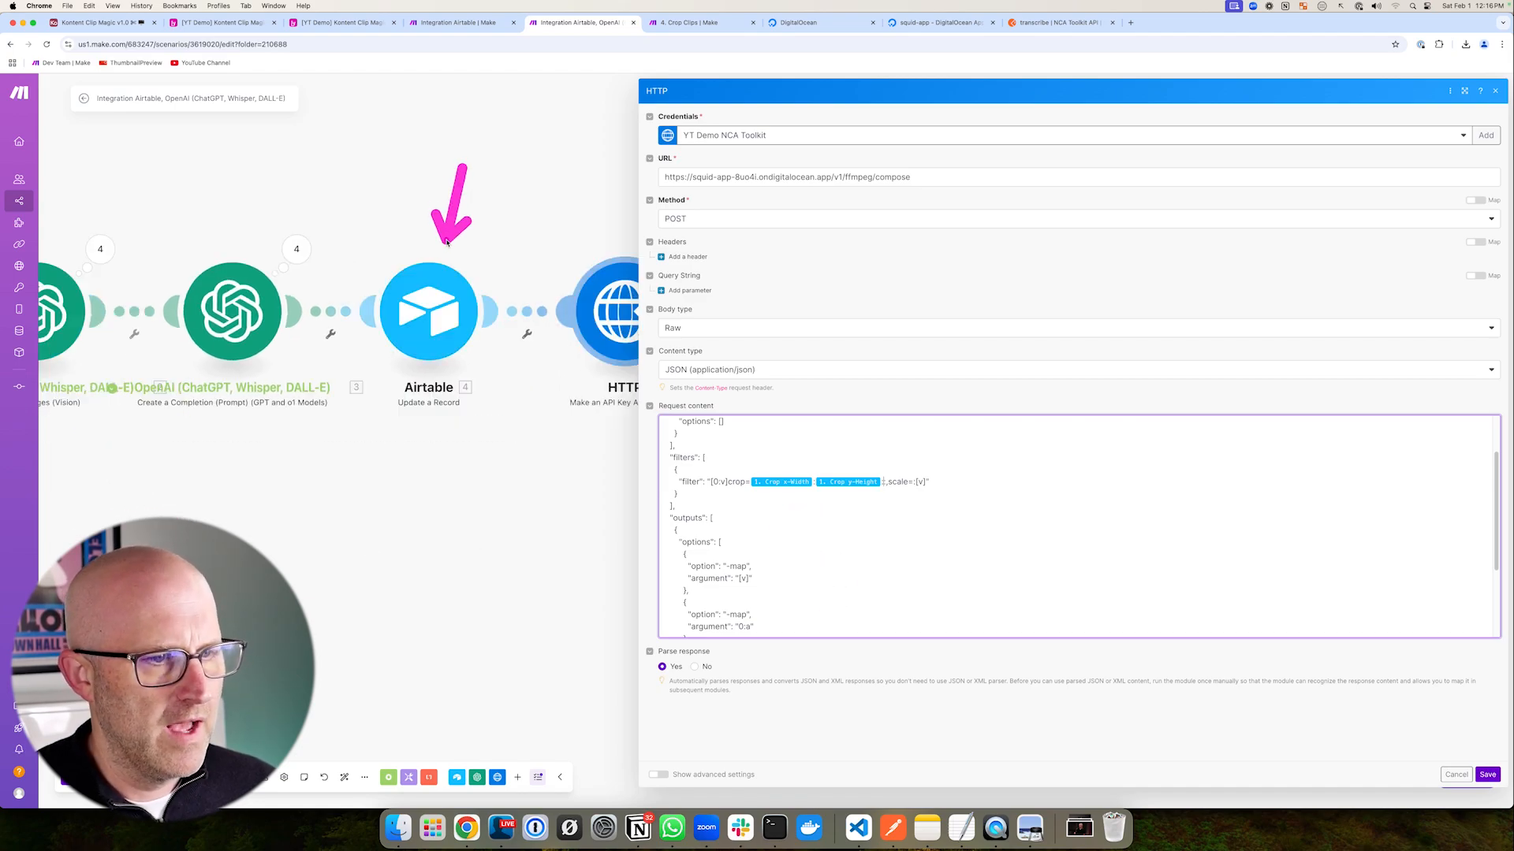
{"action": "scroll", "coordinate": [907, 568], "scroll_direction": "up", "scroll_amount": 2}
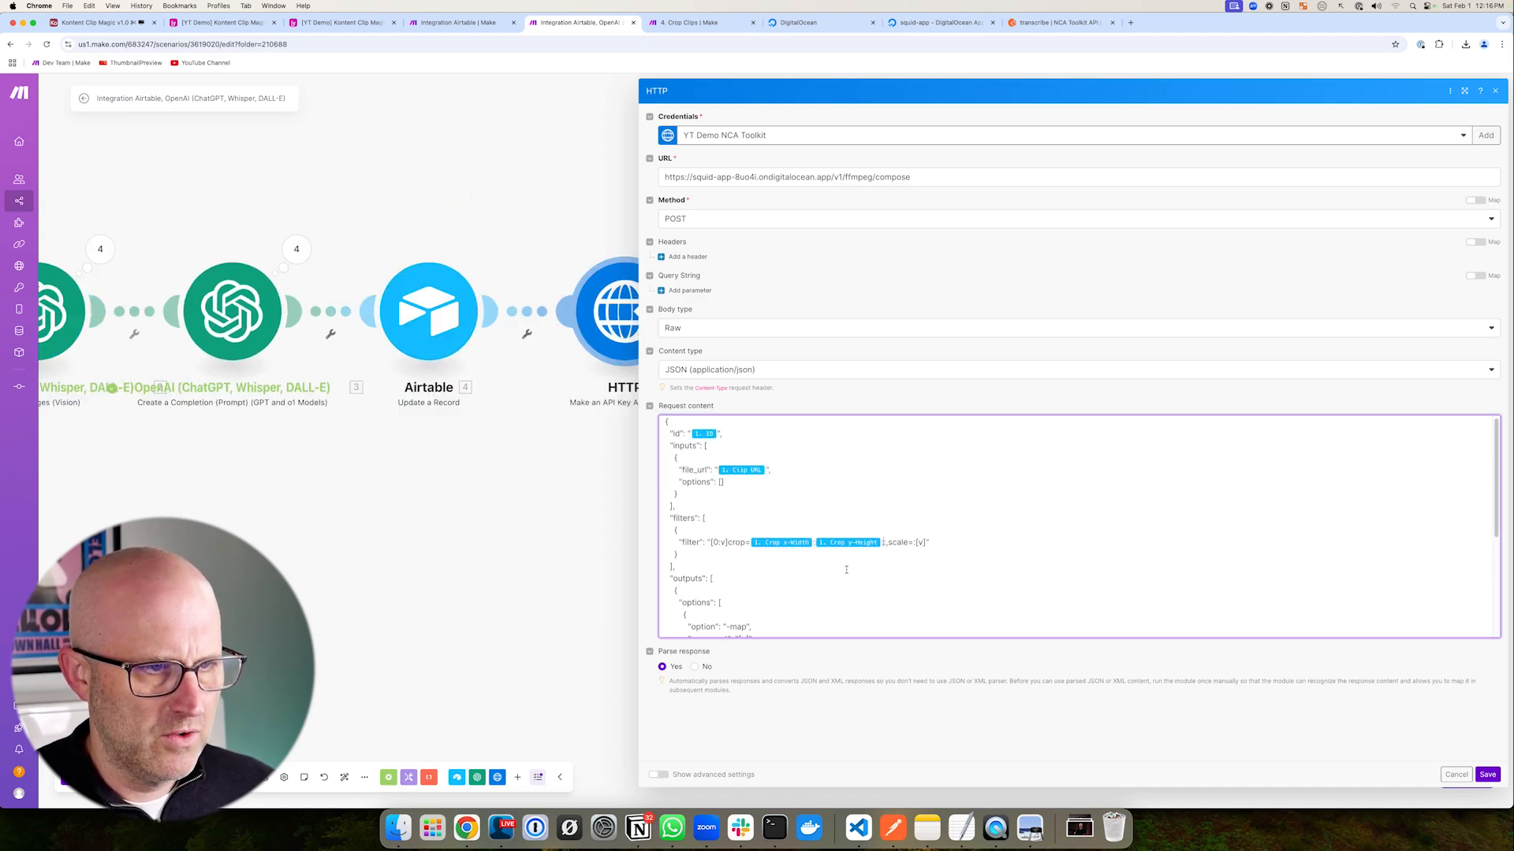
- Remap file_url to Clip URL and crop to Crop x-Width, Crop y-Height, Clip Left x-Width, Clip Top y-Height
{"action": "left_click", "coordinate": [761, 475]}
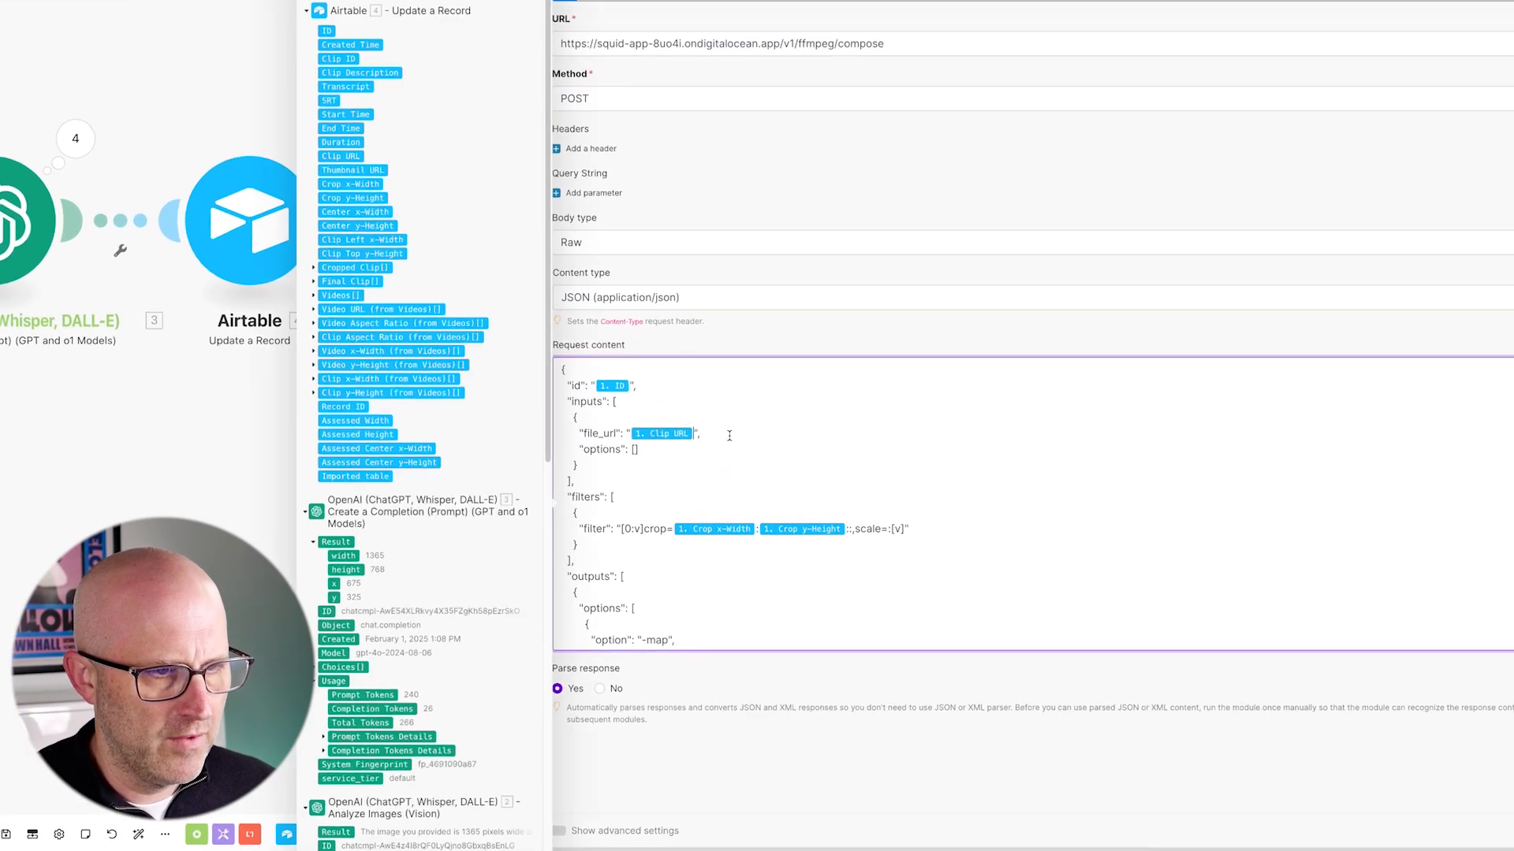
{"action": "key", "text": "BackSpace"}
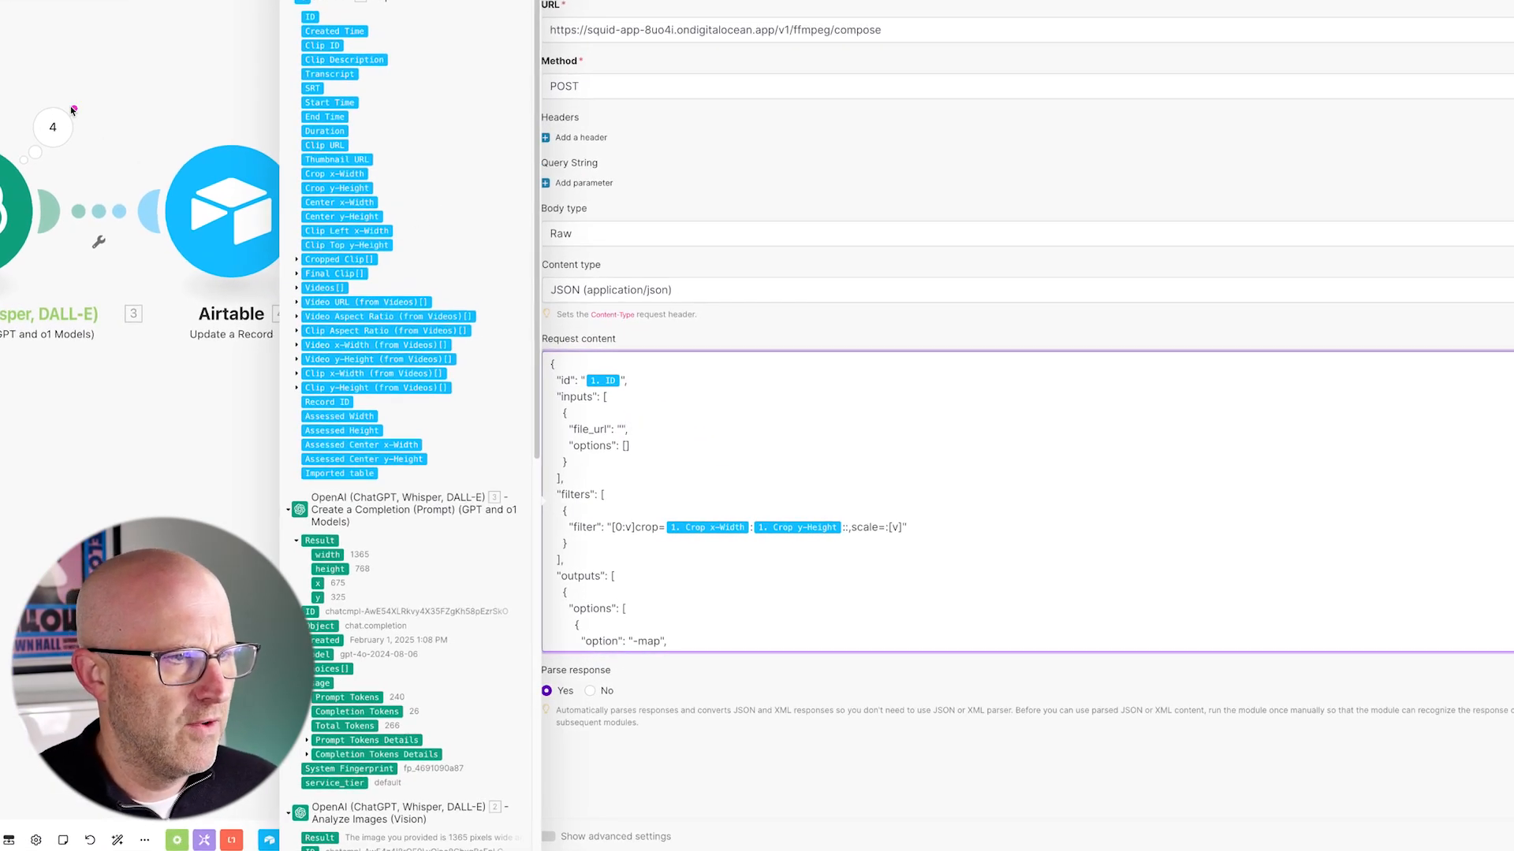
{"action": "left_click_drag", "start_coordinate": [323, 145], "coordinate": [726, 394]}
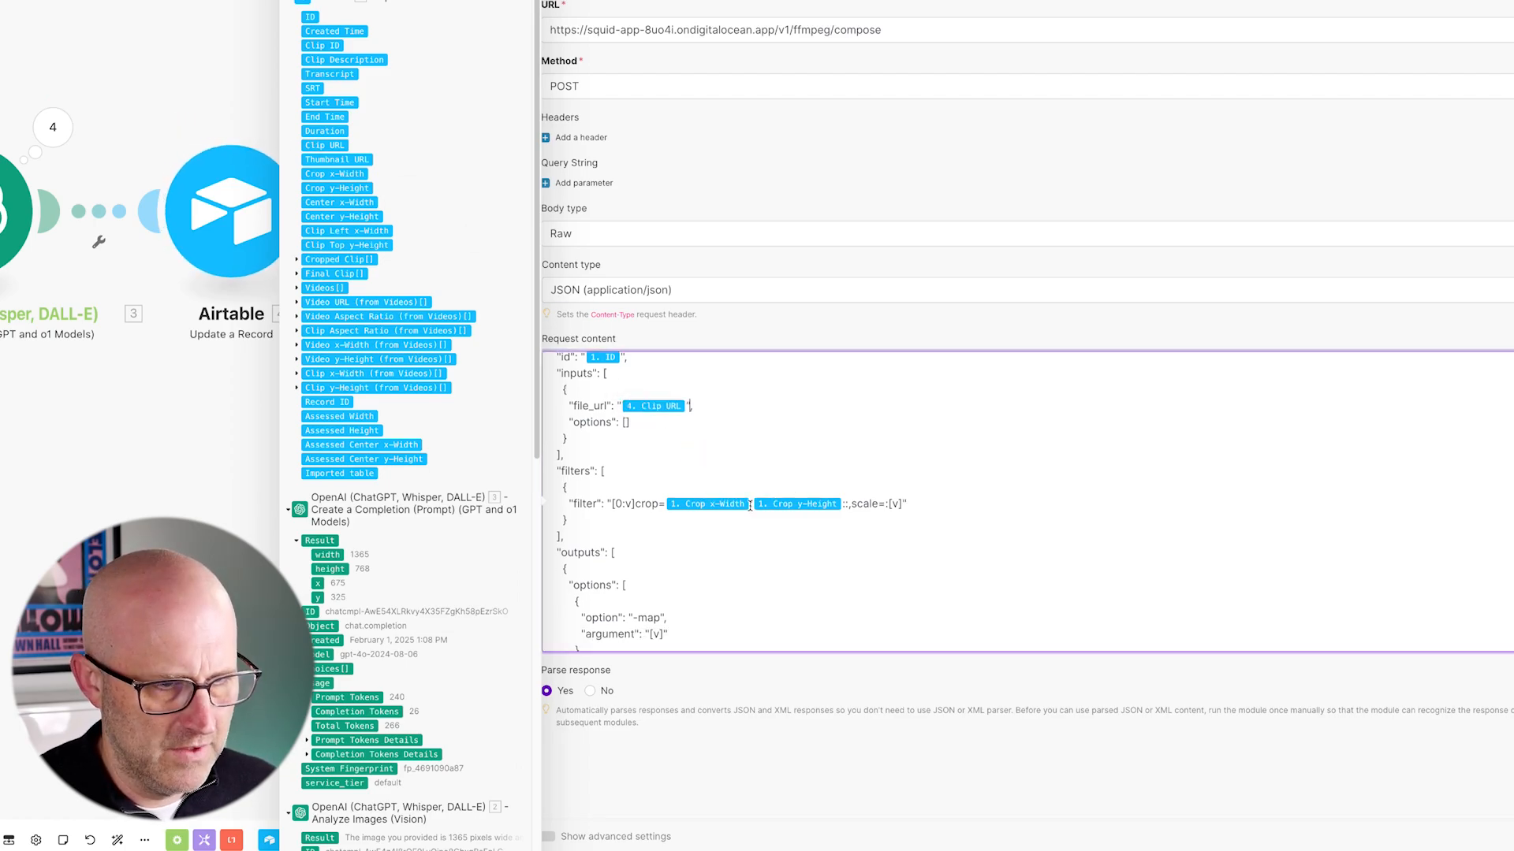
{"action": "key", "text": "BackSpace"}
{"action": "key", "text": "BackSpace"}
{"action": "key", "text": "BackSpace"}
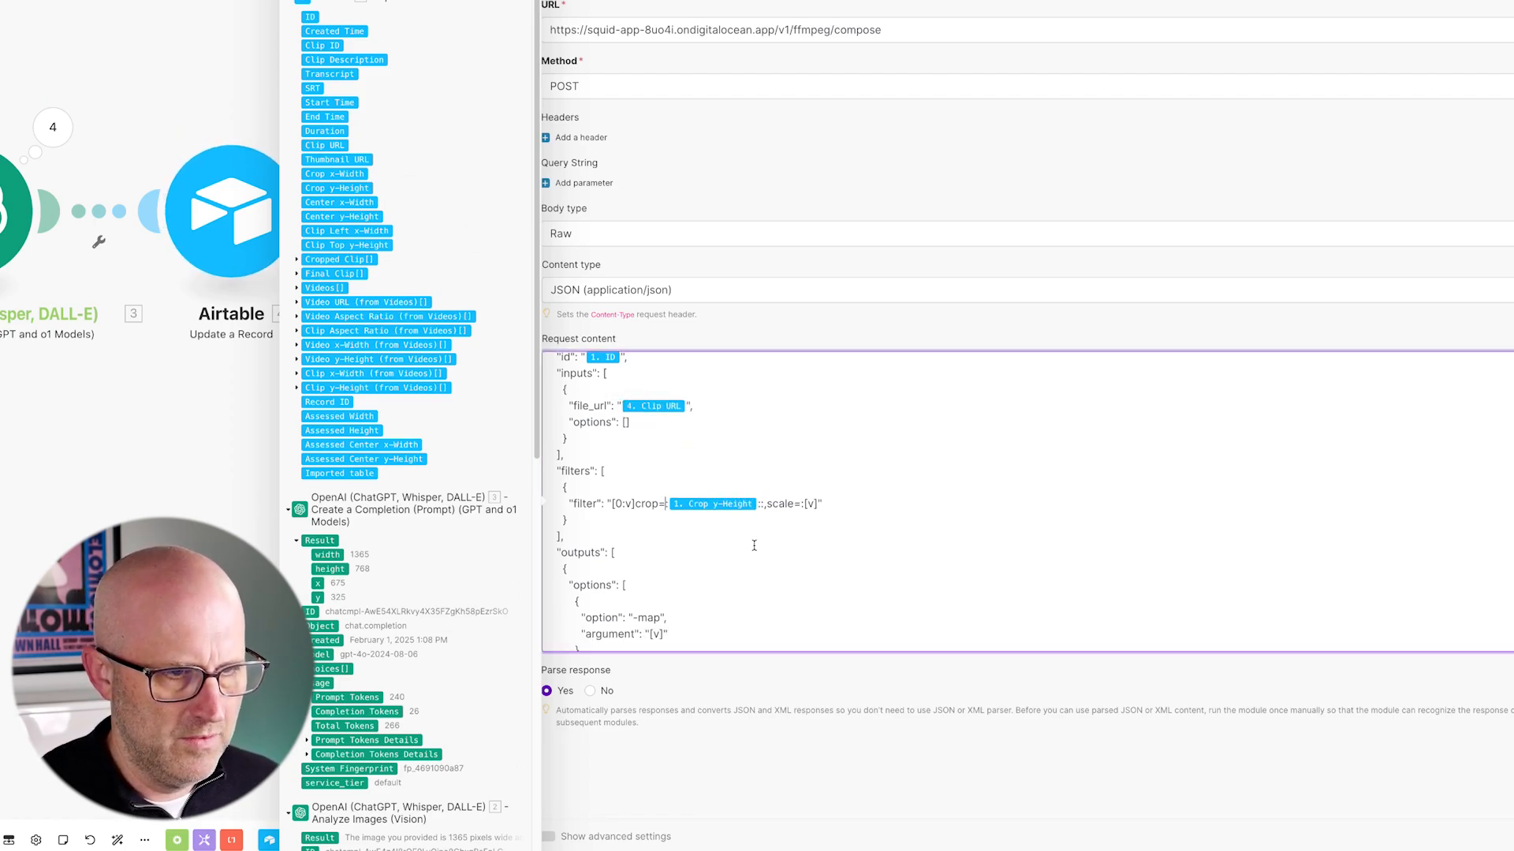
{"action": "left_click", "coordinate": [664, 504]}
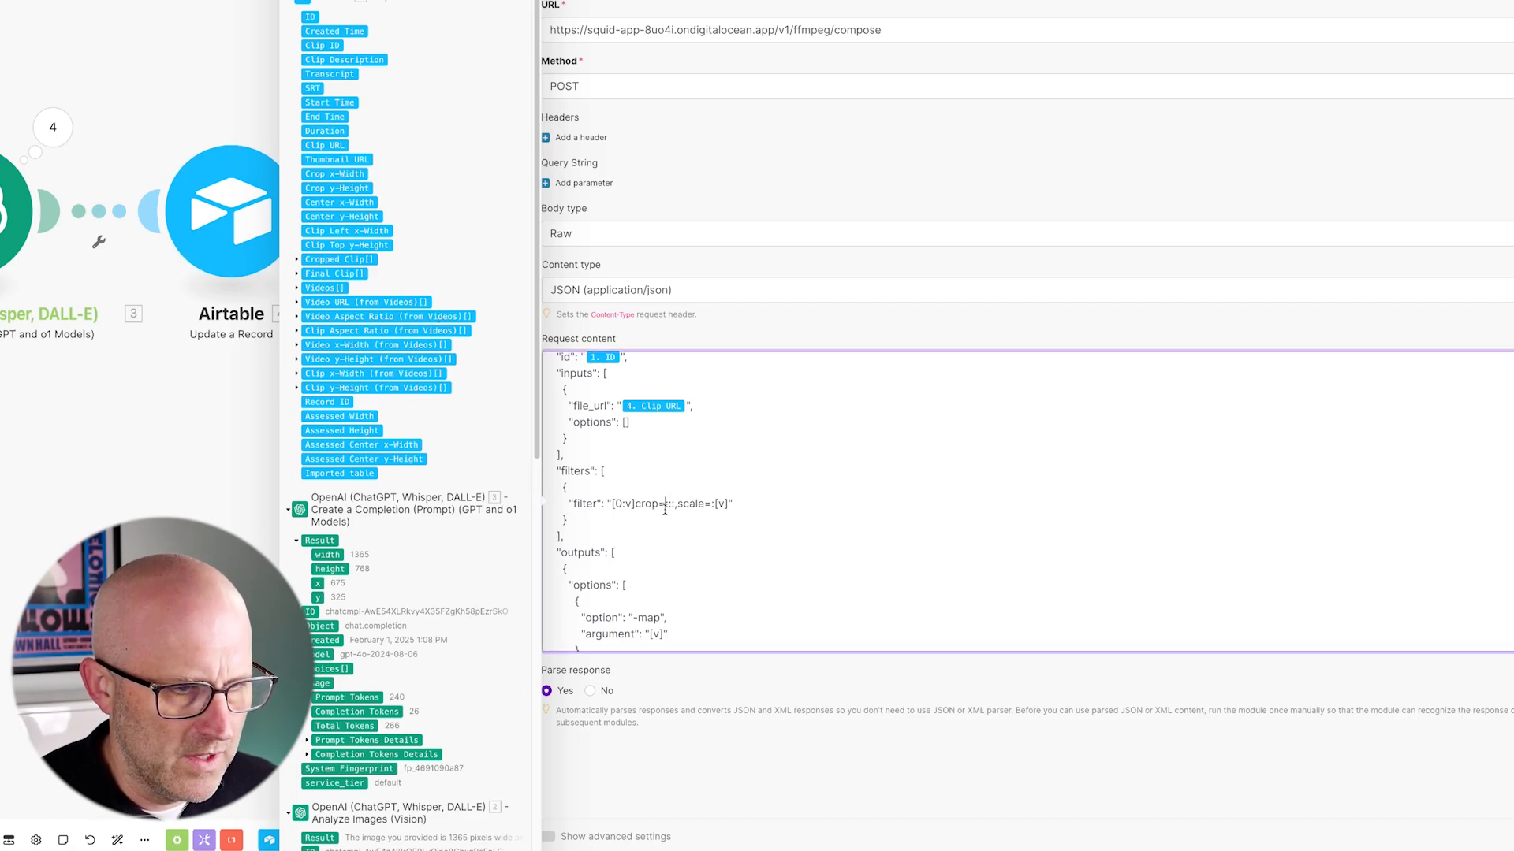
{"action": "left_click", "coordinate": [335, 175]}
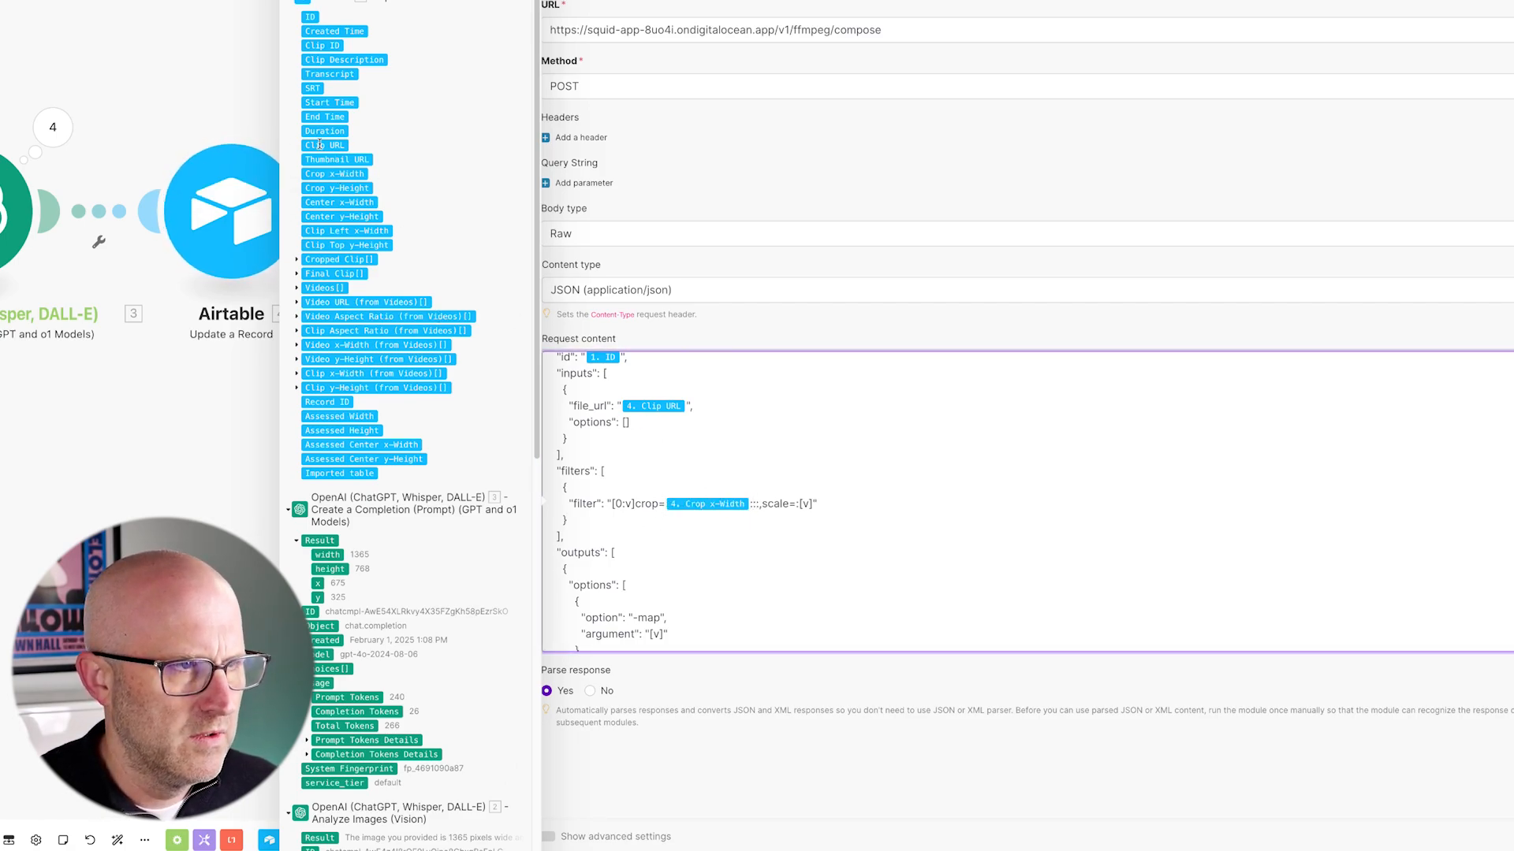
{"action": "left_click", "coordinate": [337, 189]}
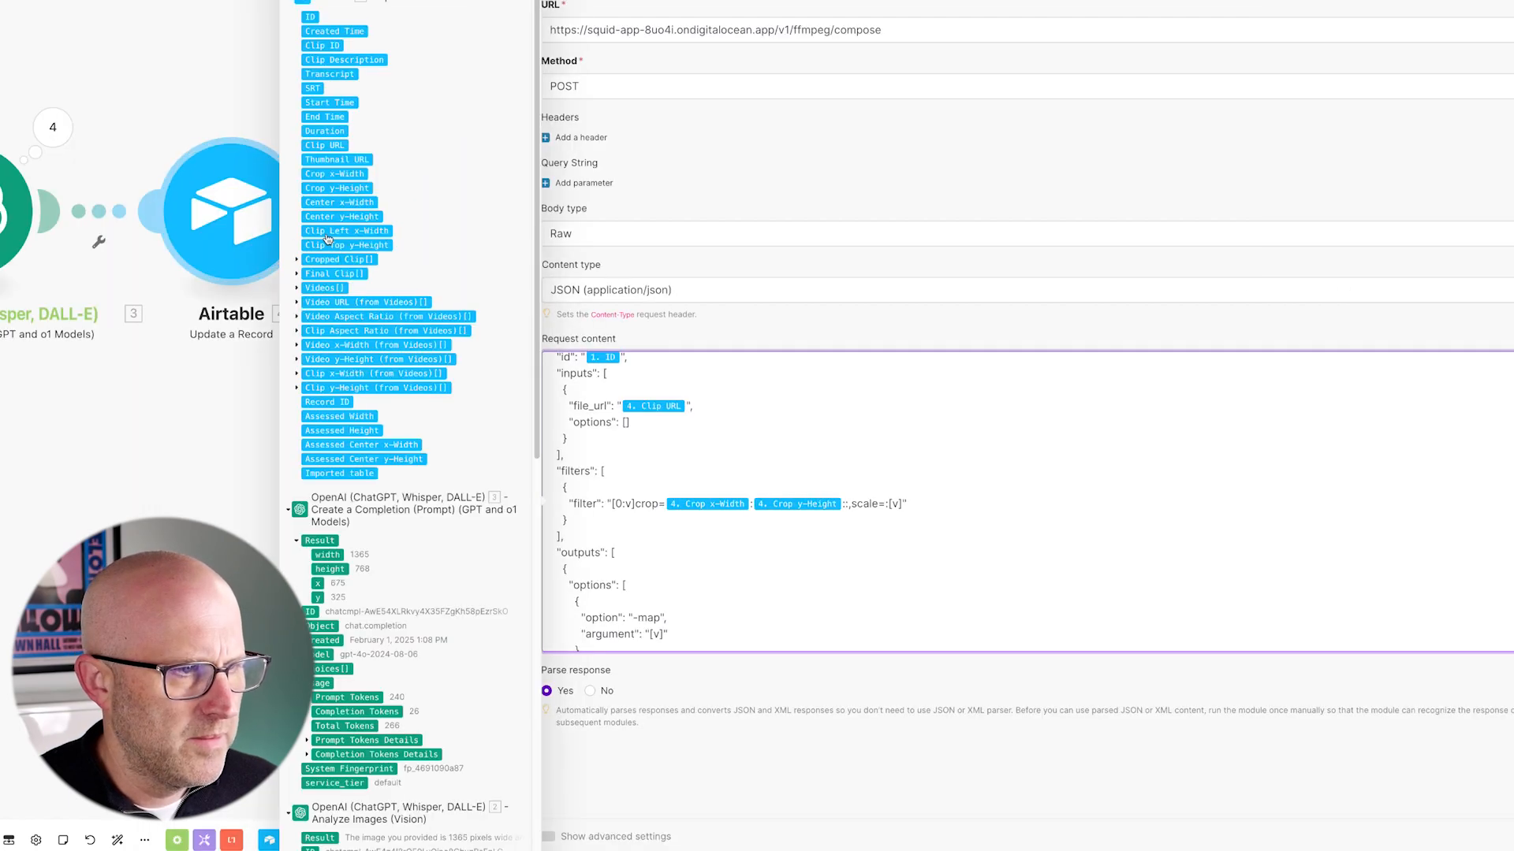
{"action": "left_click", "coordinate": [334, 237]}
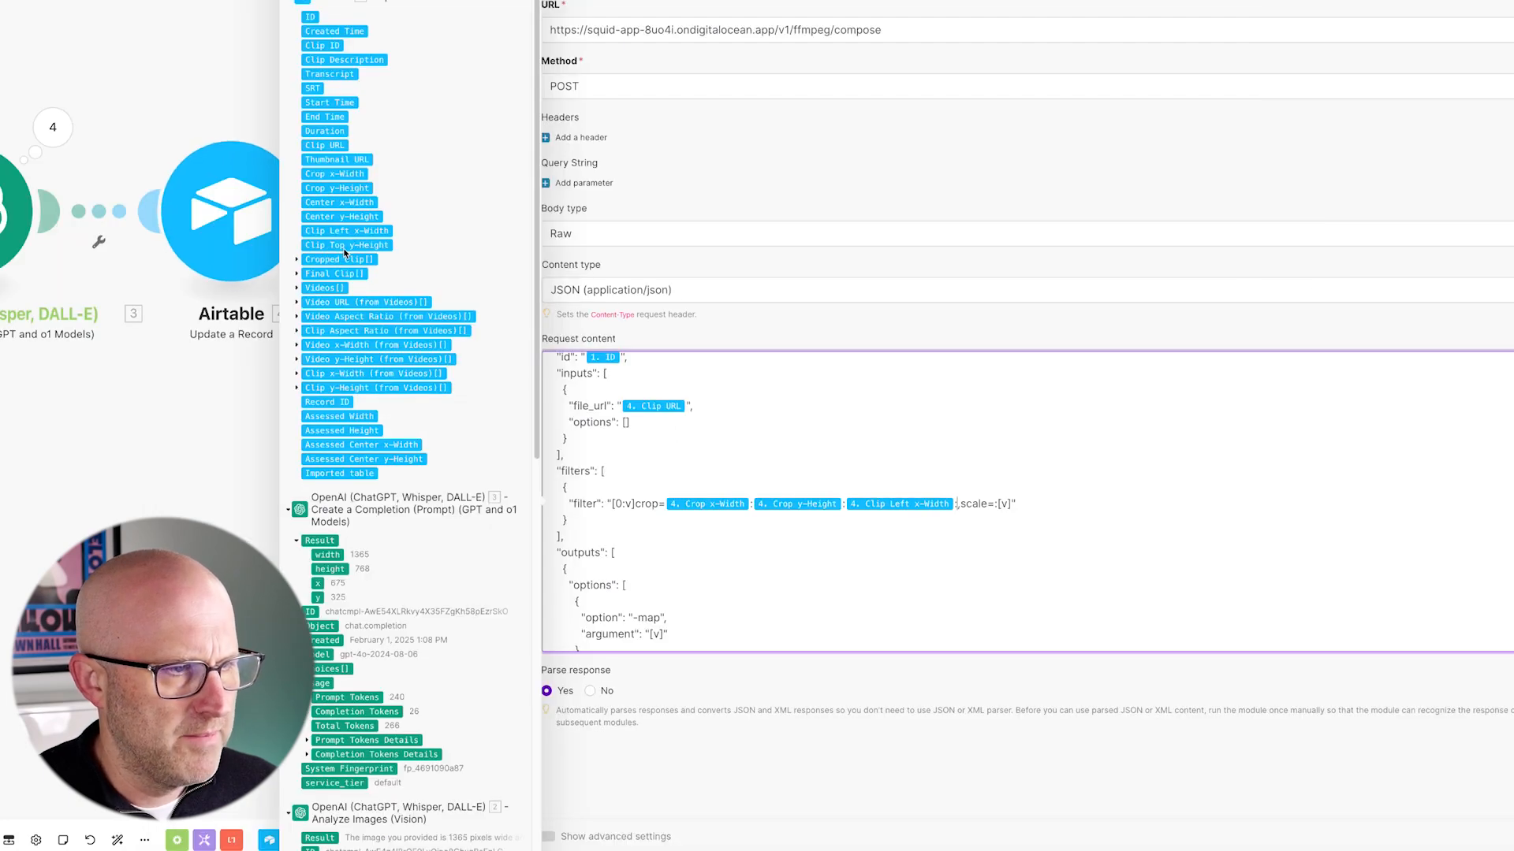
{"action": "left_click", "coordinate": [344, 247]}
- Set scale= to the first Clip x-Width and Clip y-Height items from Videos
{"action": "left_click", "coordinate": [1178, 558]}
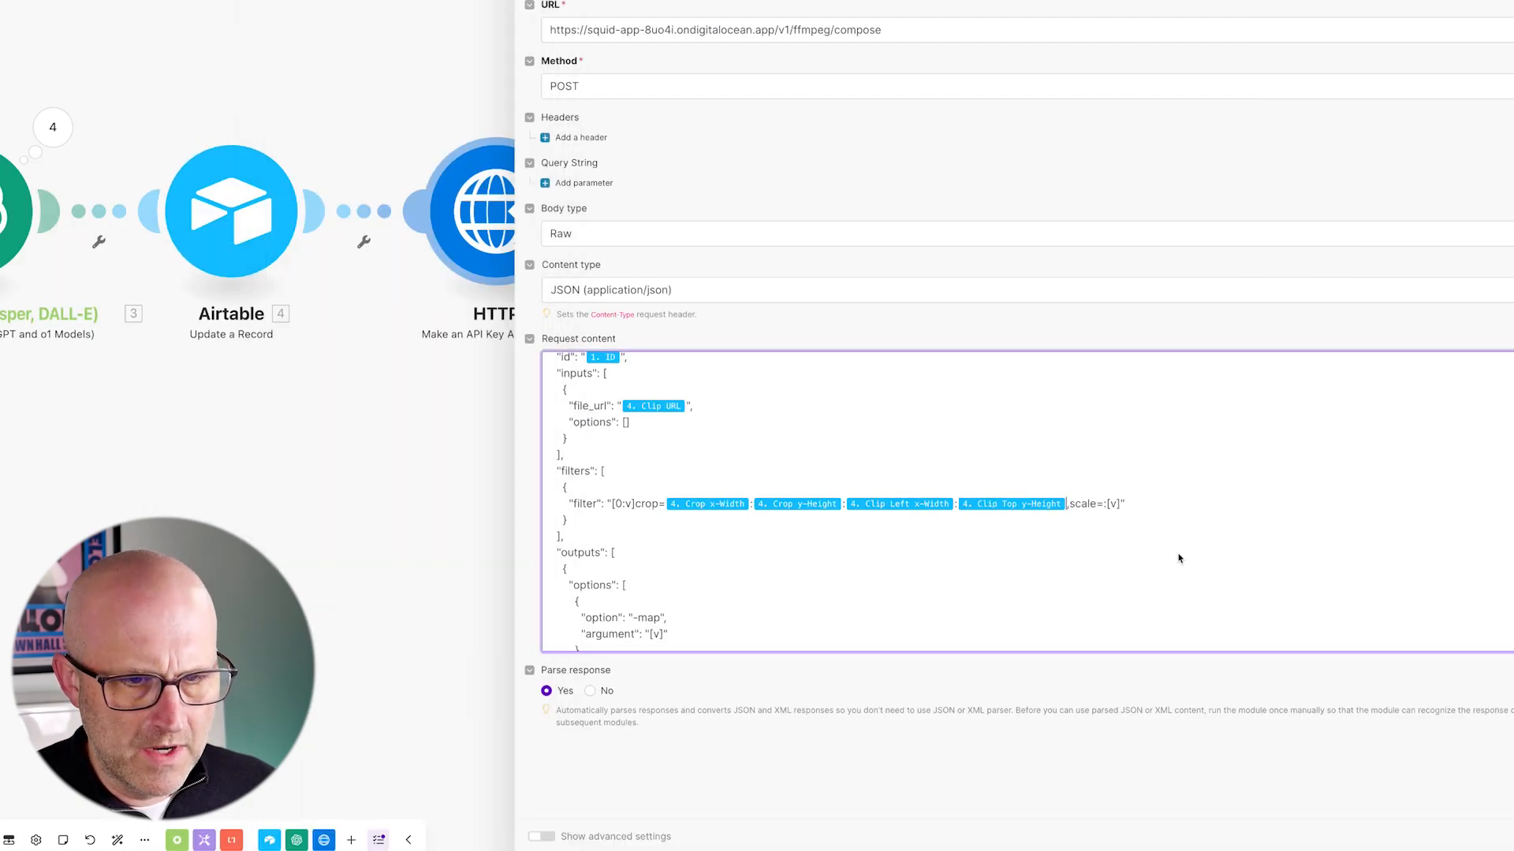
{"action": "left_click", "coordinate": [1102, 504]}
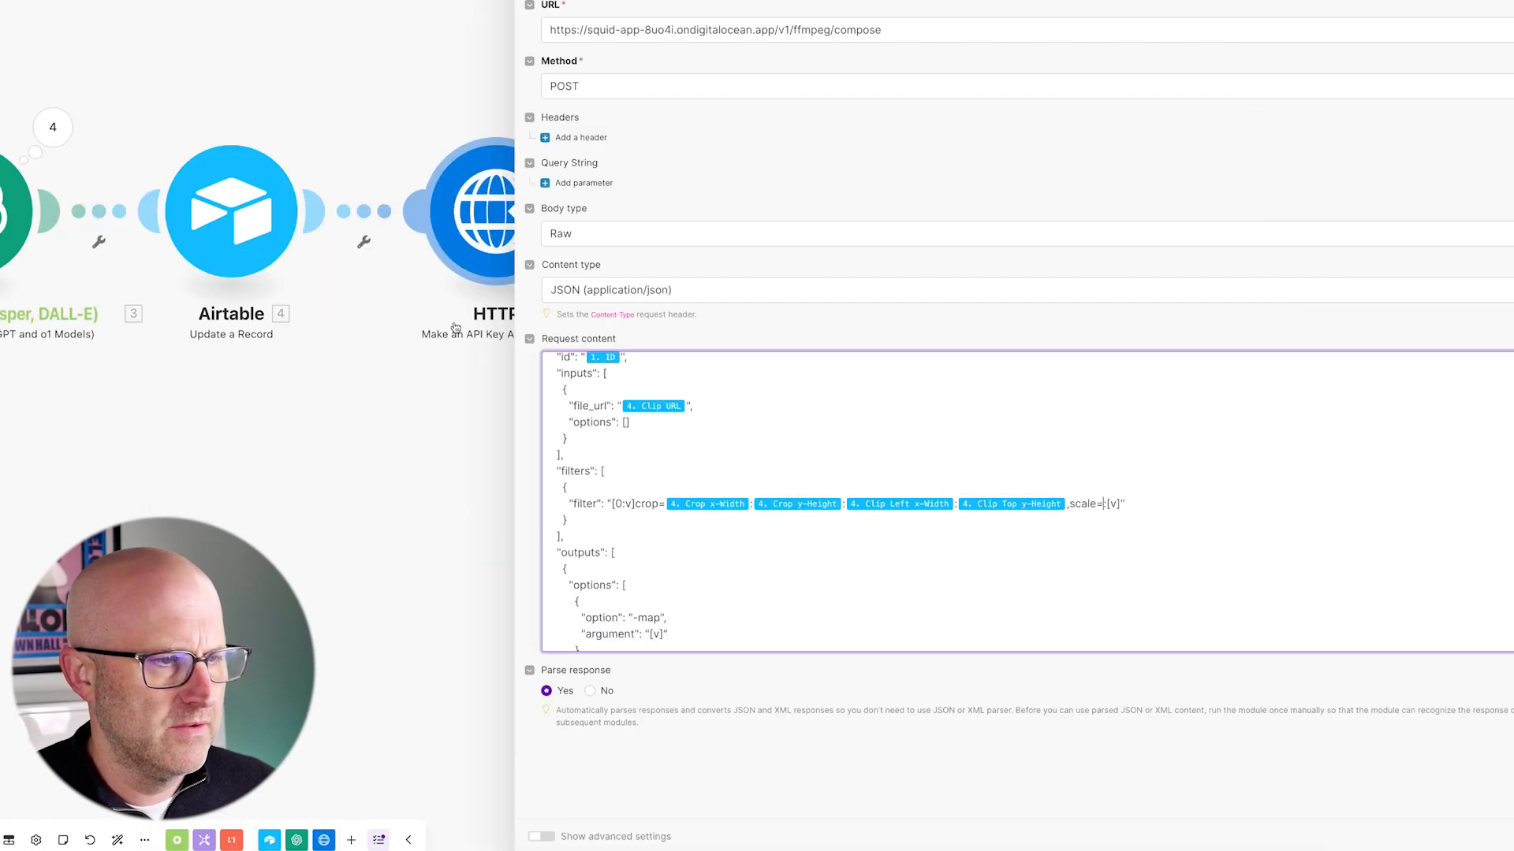
{"action": "left_click", "coordinate": [1085, 504]}
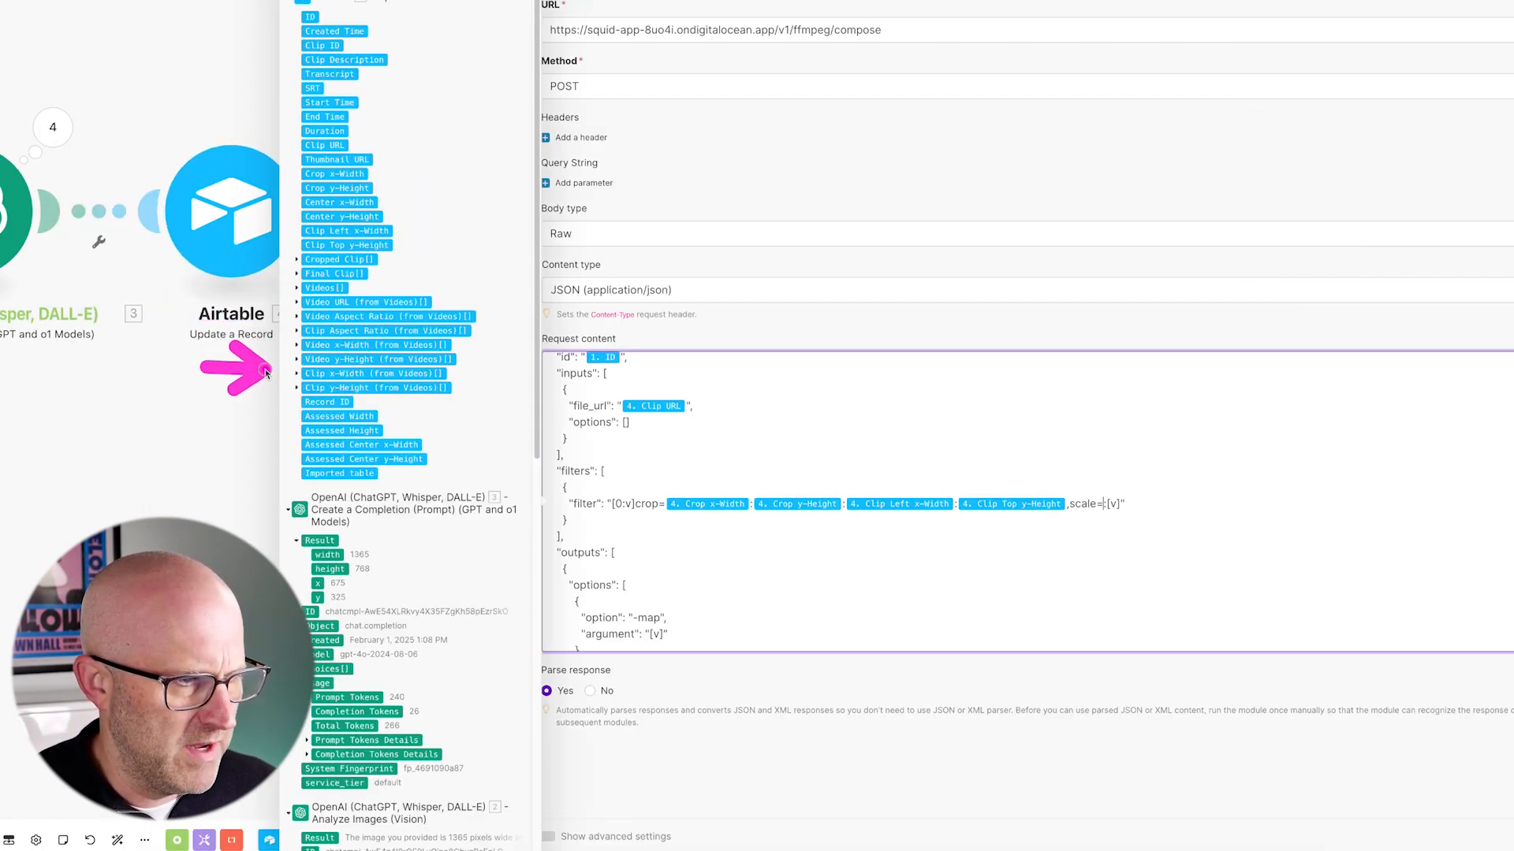
{"action": "left_click", "coordinate": [297, 377]}
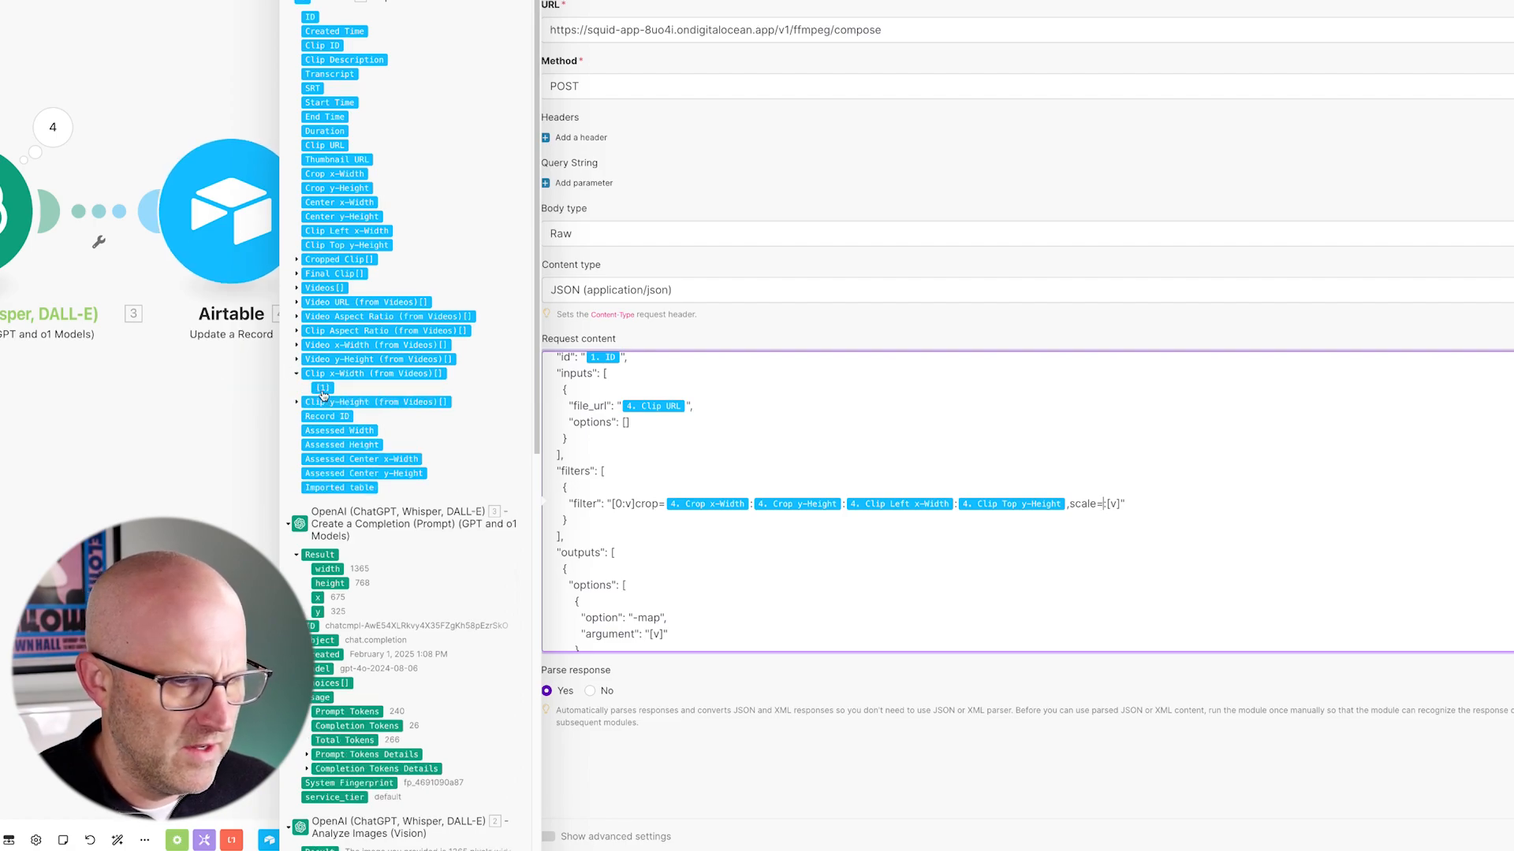
{"action": "left_click", "coordinate": [323, 387]}
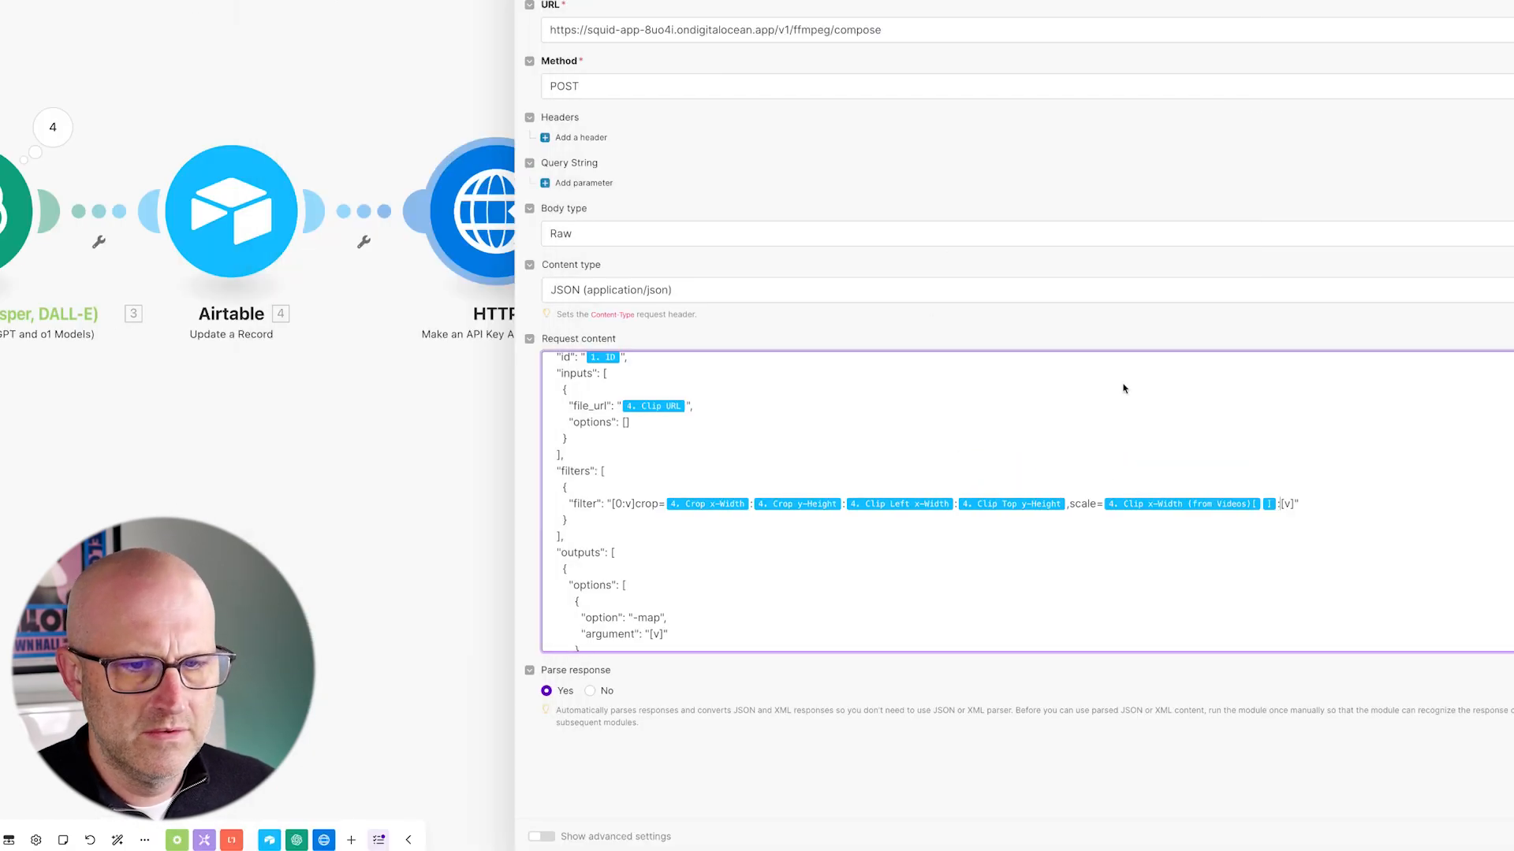
{"action": "left_click", "coordinate": [1125, 389]}
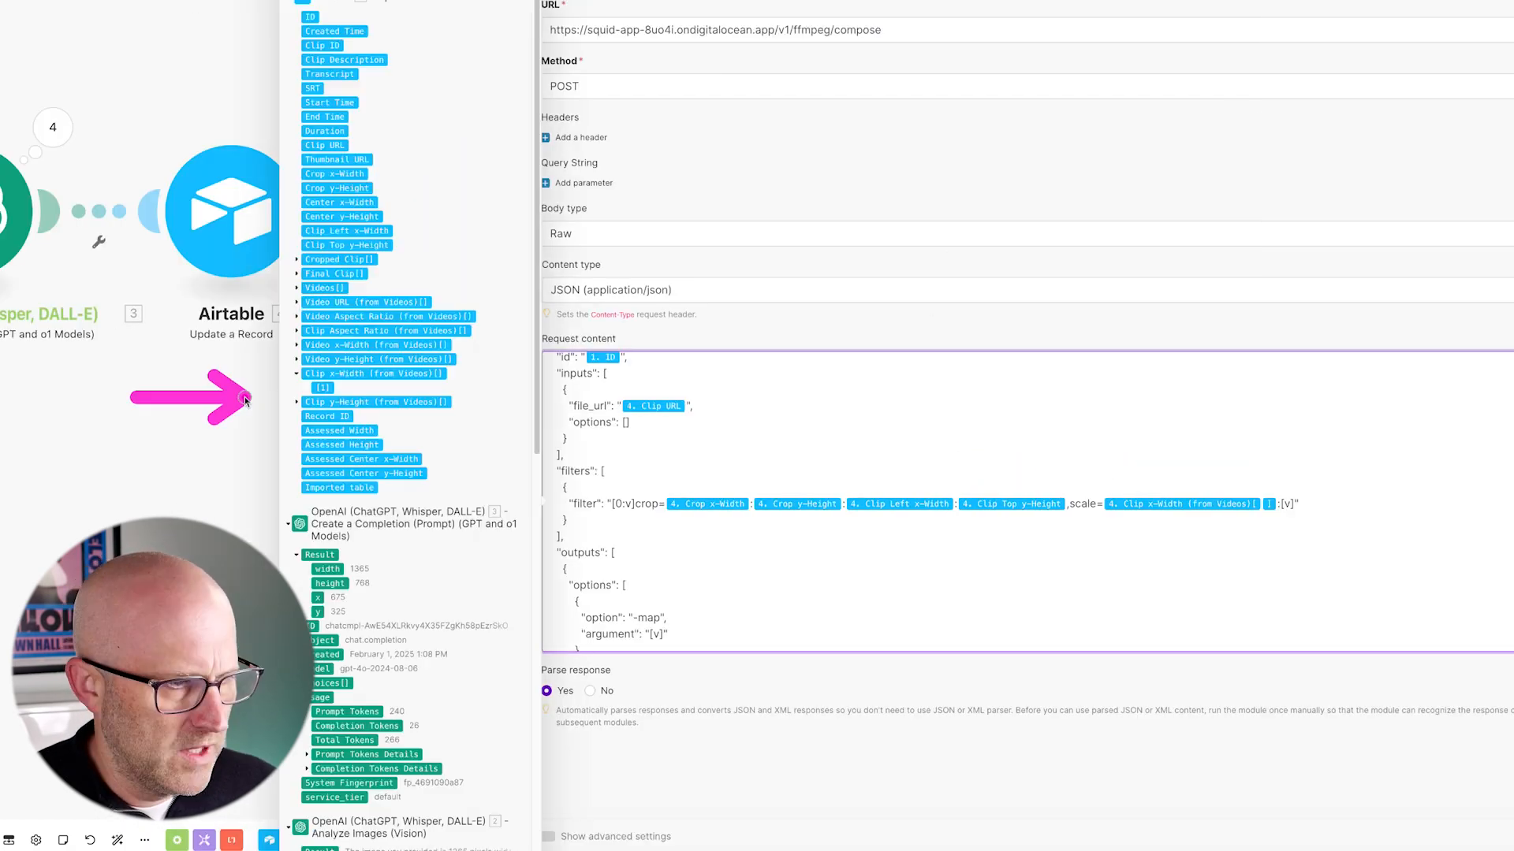
{"action": "left_click", "coordinate": [297, 403]}
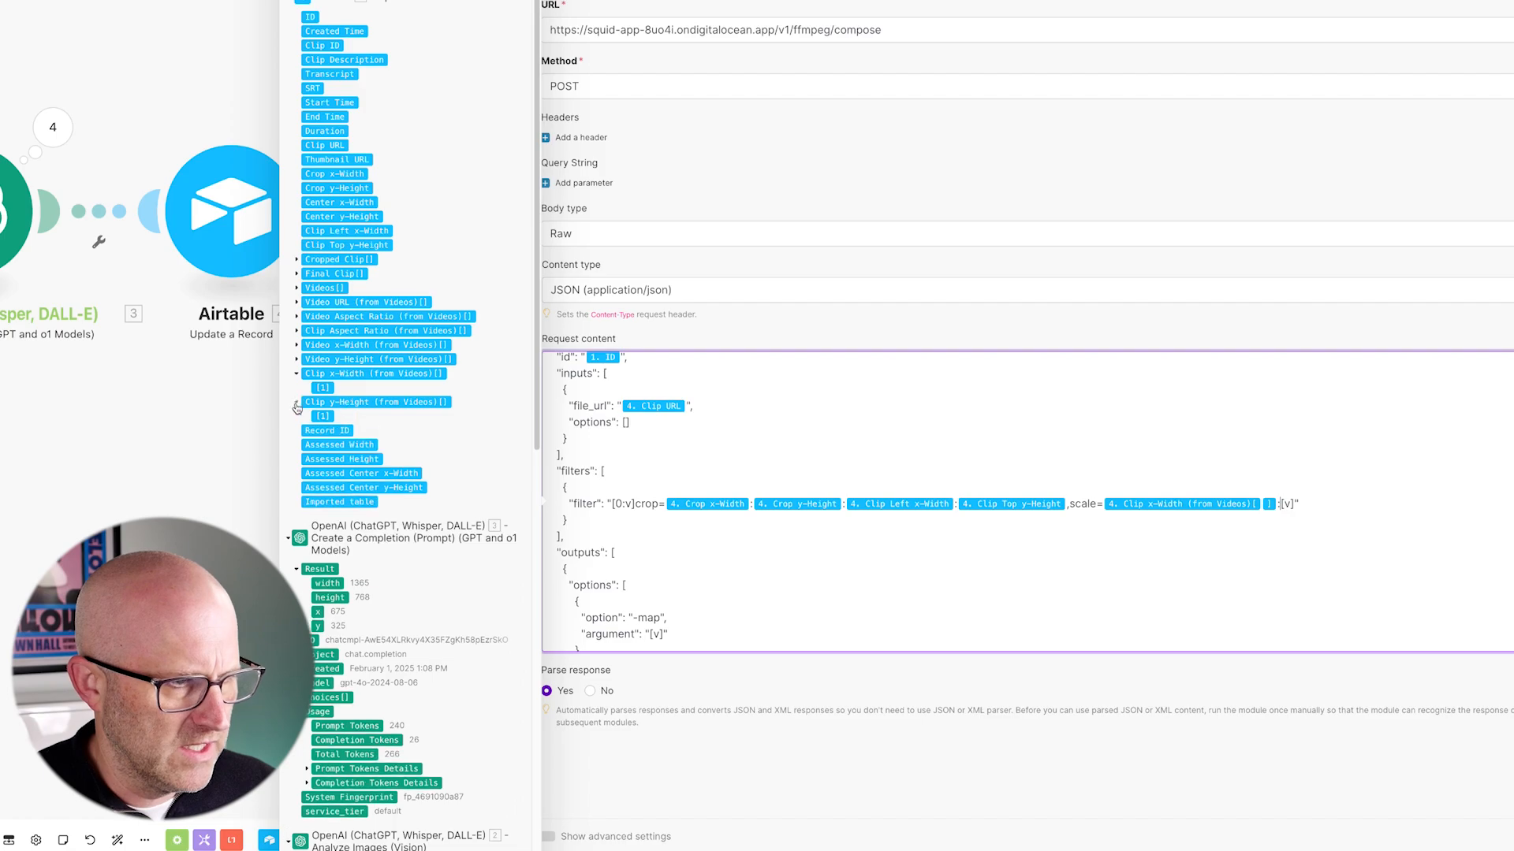
{"action": "left_click", "coordinate": [322, 417]}
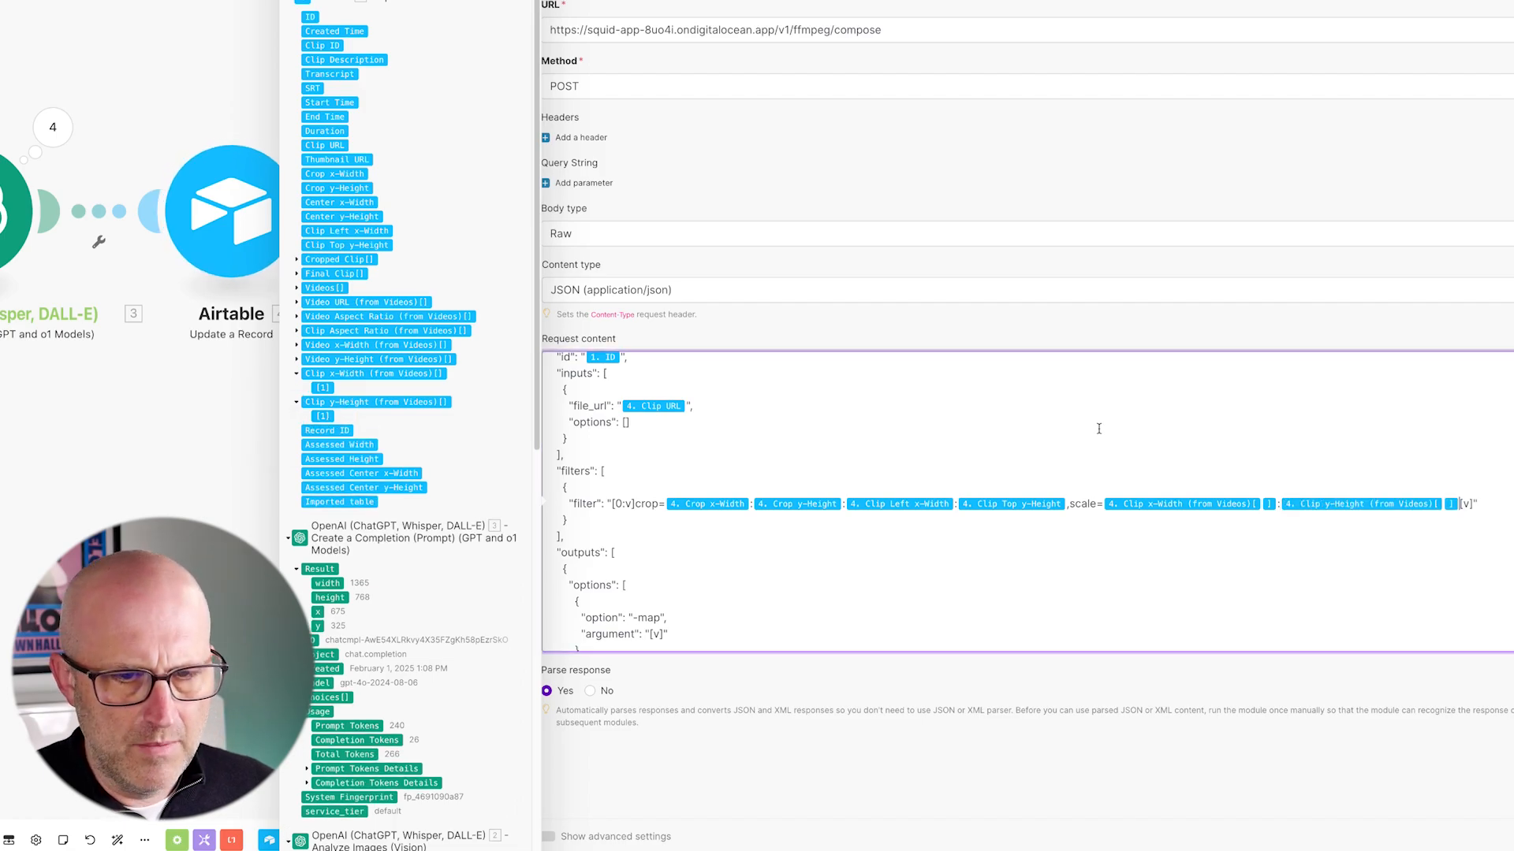
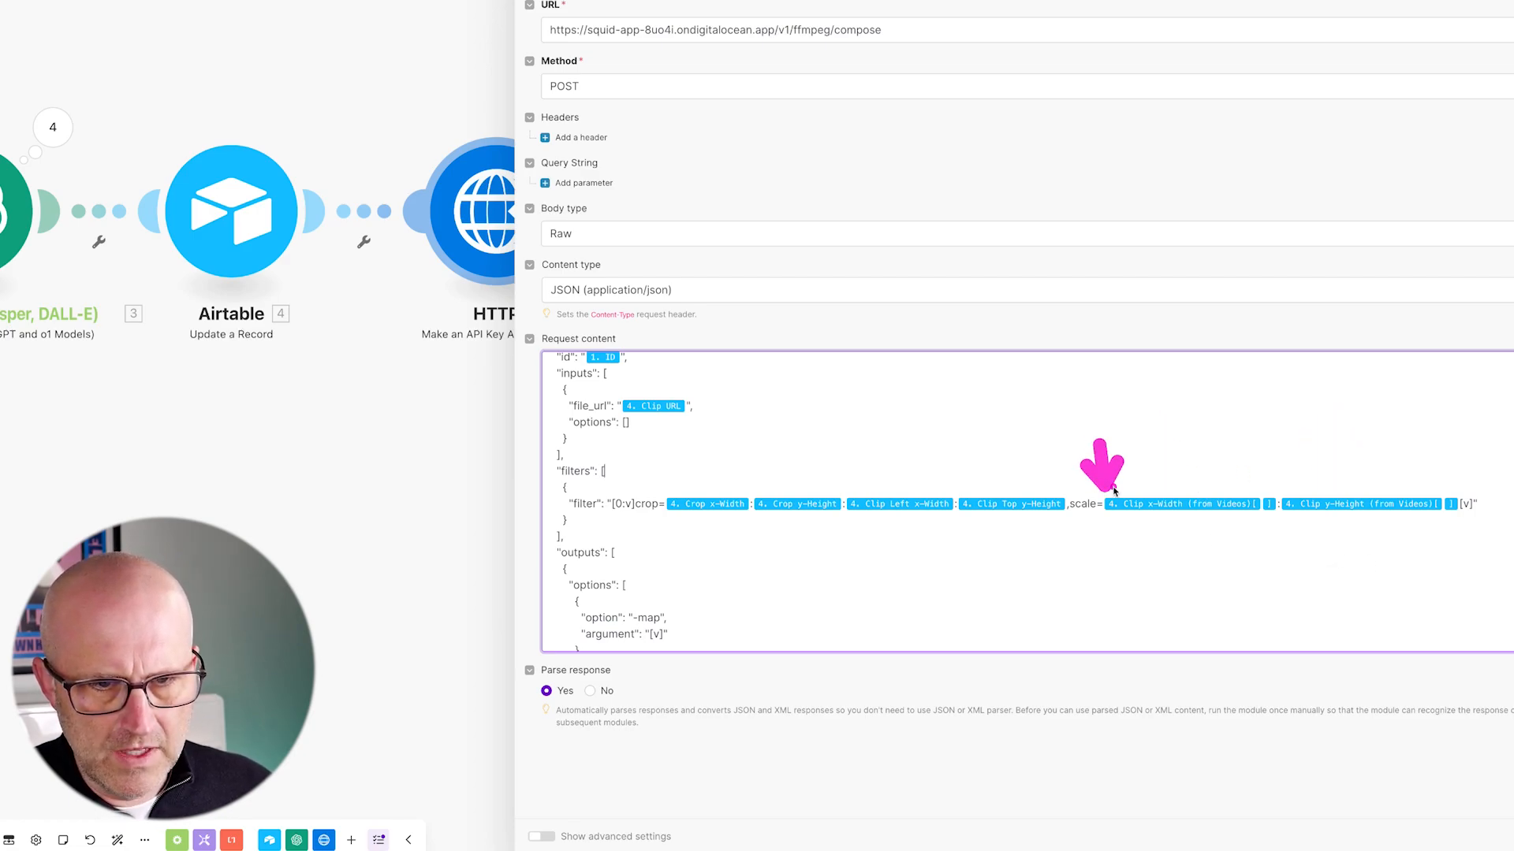
- Switch to the Kontent Clip Magic base in Airtable and bring up its automations list
{"action": "left_click", "coordinate": [1280, 437]}
{"action": "scroll", "coordinate": [781, 551], "scroll_direction": "down", "scroll_amount": 5}
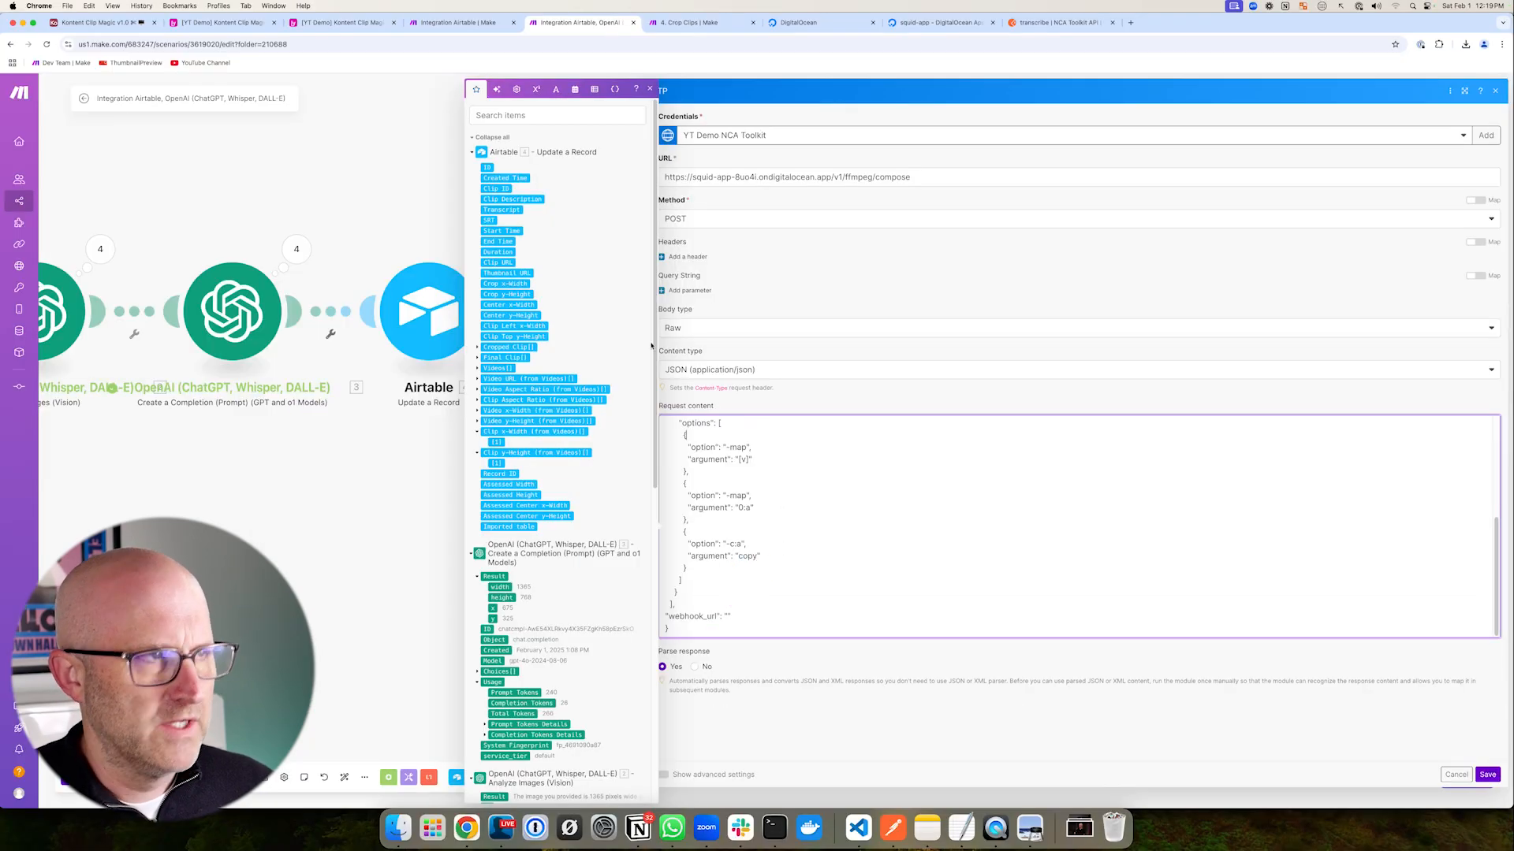
{"action": "left_click", "coordinate": [337, 28]}
{"action": "left_click", "coordinate": [501, 96]}
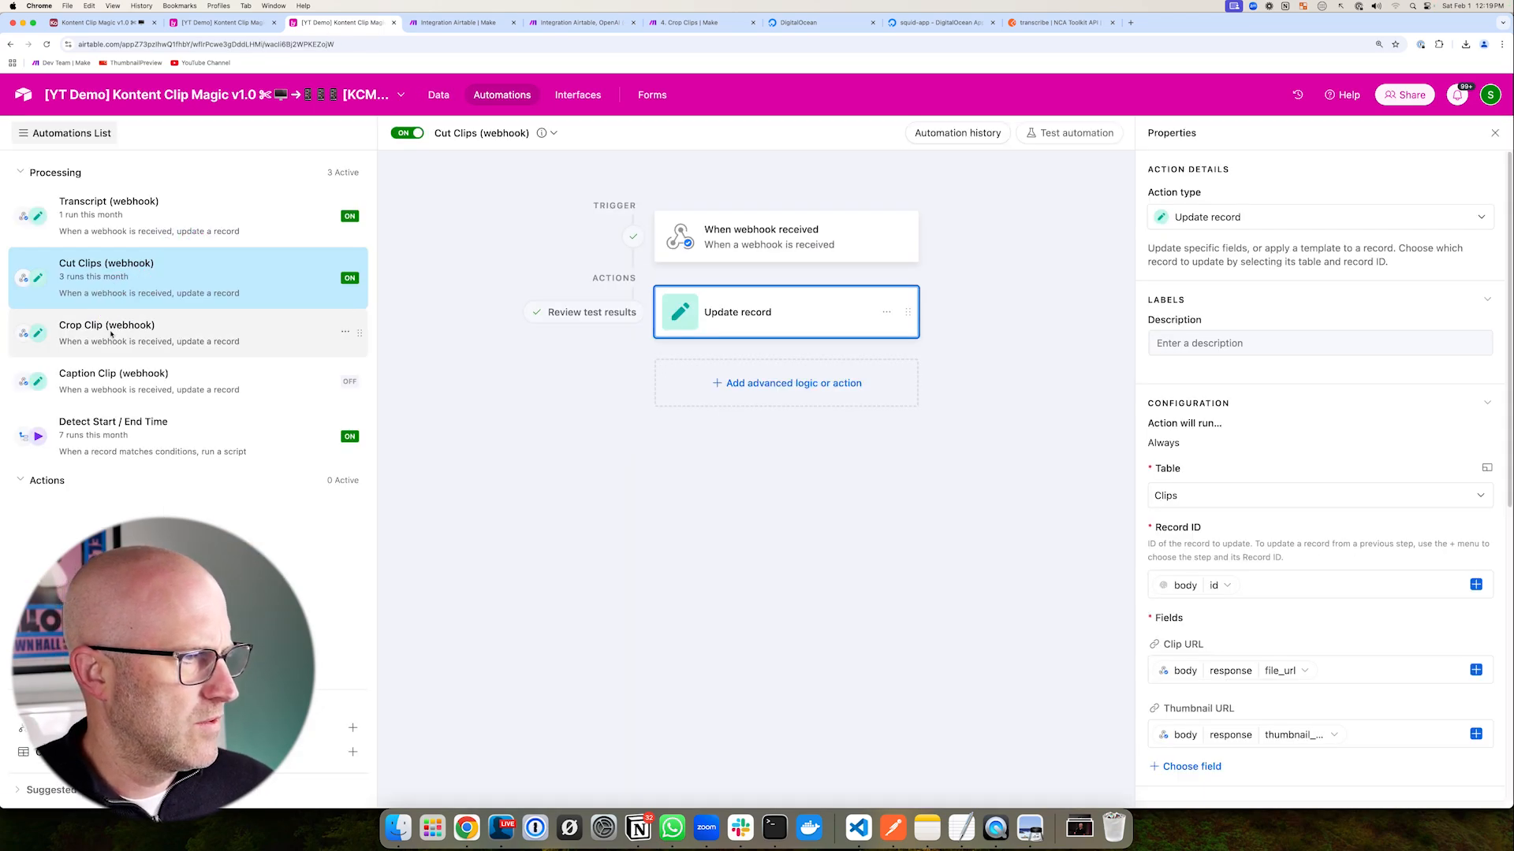
- Copy the Crop Clip (webhook) trigger URL into the request body's webhook_url field
{"action": "left_click", "coordinate": [104, 333]}
{"action": "left_click", "coordinate": [765, 245]}
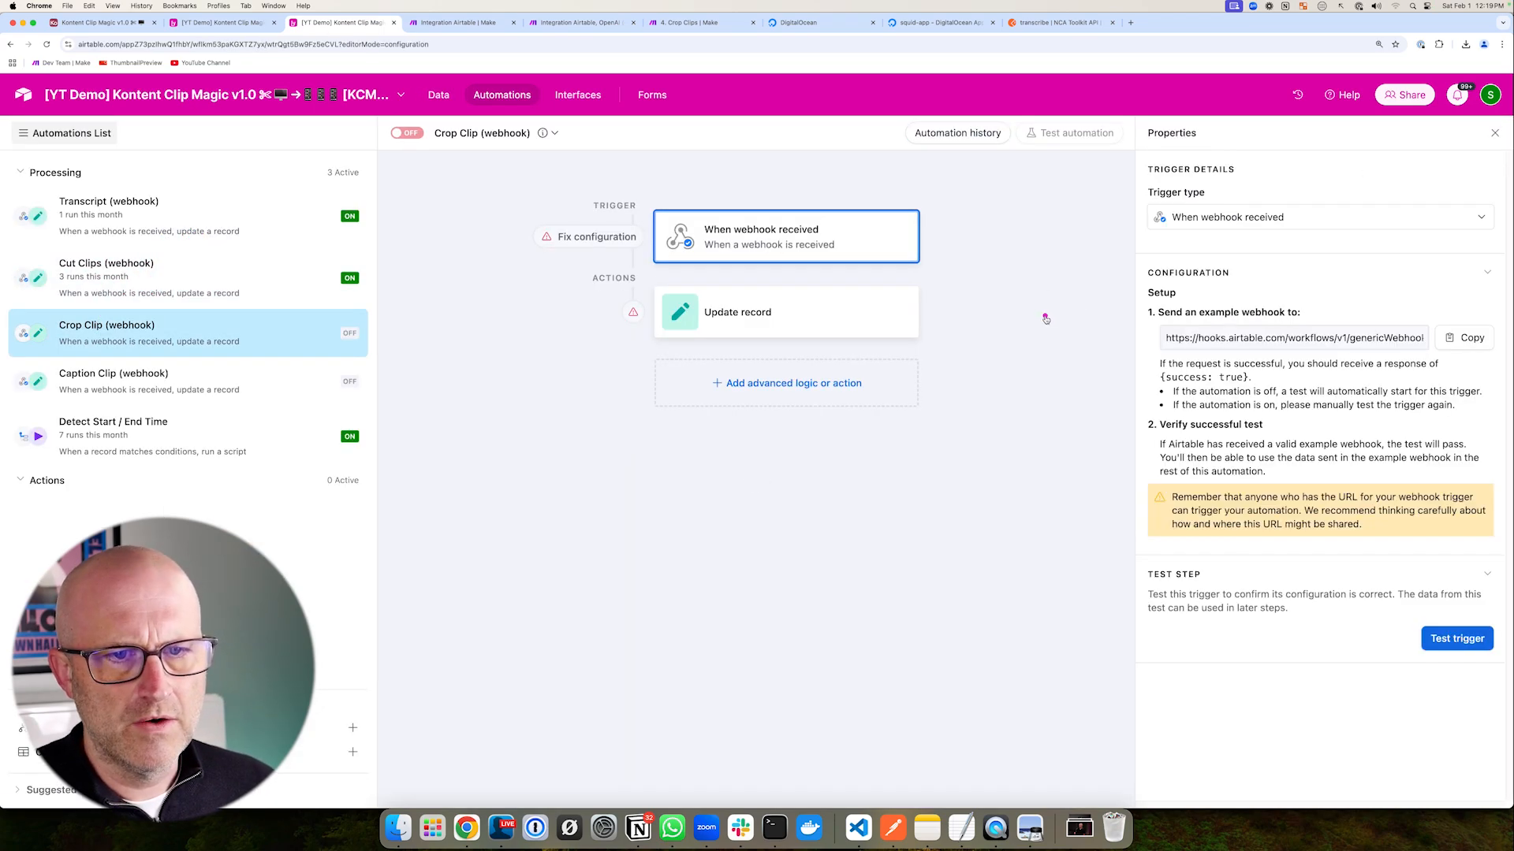
{"action": "left_click", "coordinate": [1465, 338]}
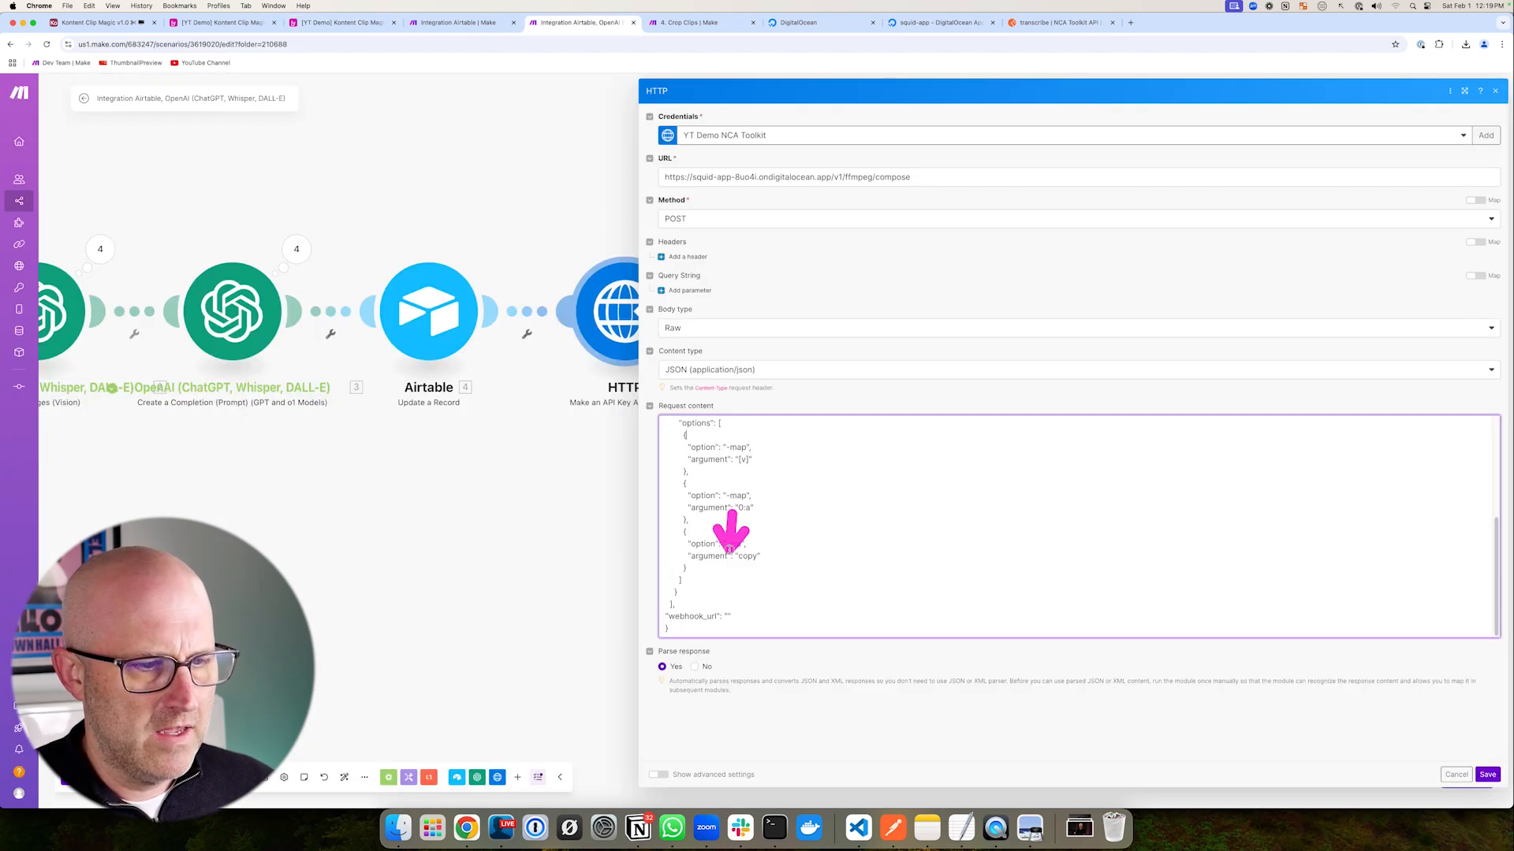
{"action": "left_click", "coordinate": [727, 617]}
{"action": "key", "text": "super+v"}
{"action": "left_click", "coordinate": [931, 698]}
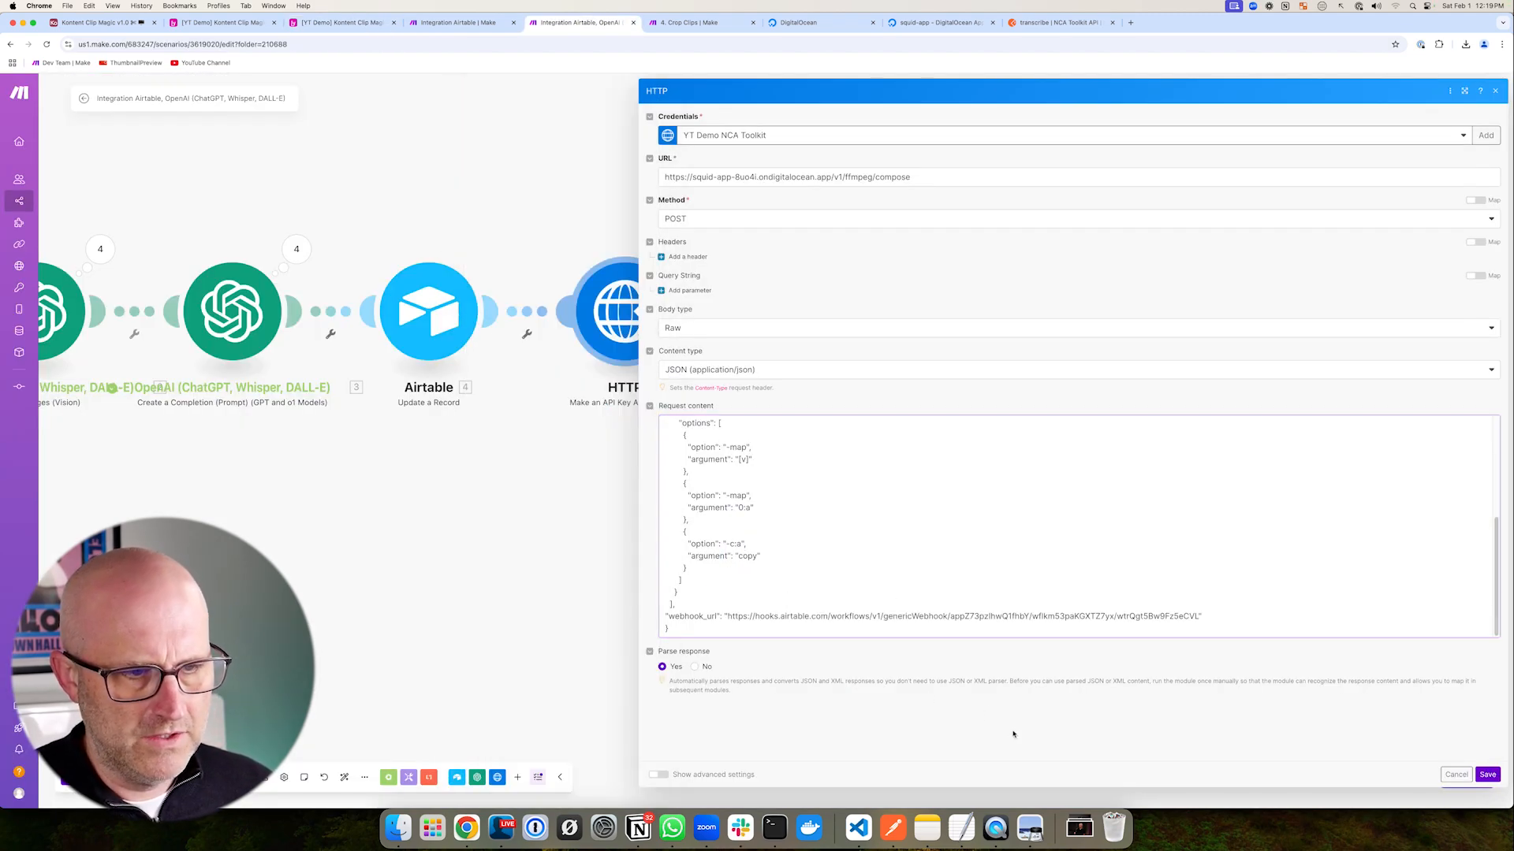
- Look over the updated HTTP request content and save the module
{"action": "scroll", "coordinate": [867, 552], "scroll_direction": "up", "scroll_amount": 10}
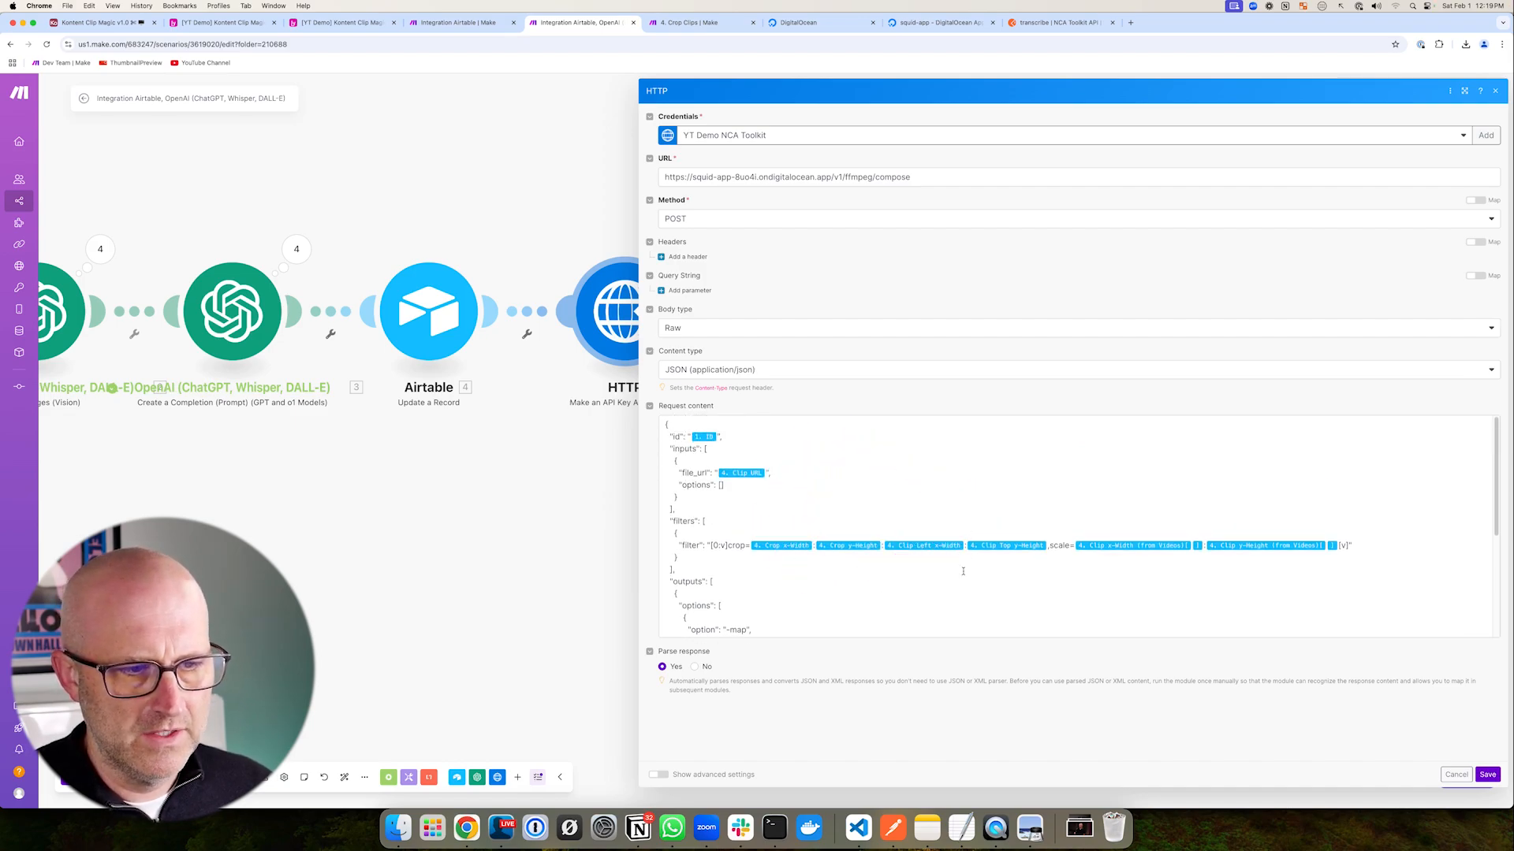
{"action": "scroll", "coordinate": [867, 552], "scroll_direction": "down", "scroll_amount": 3}
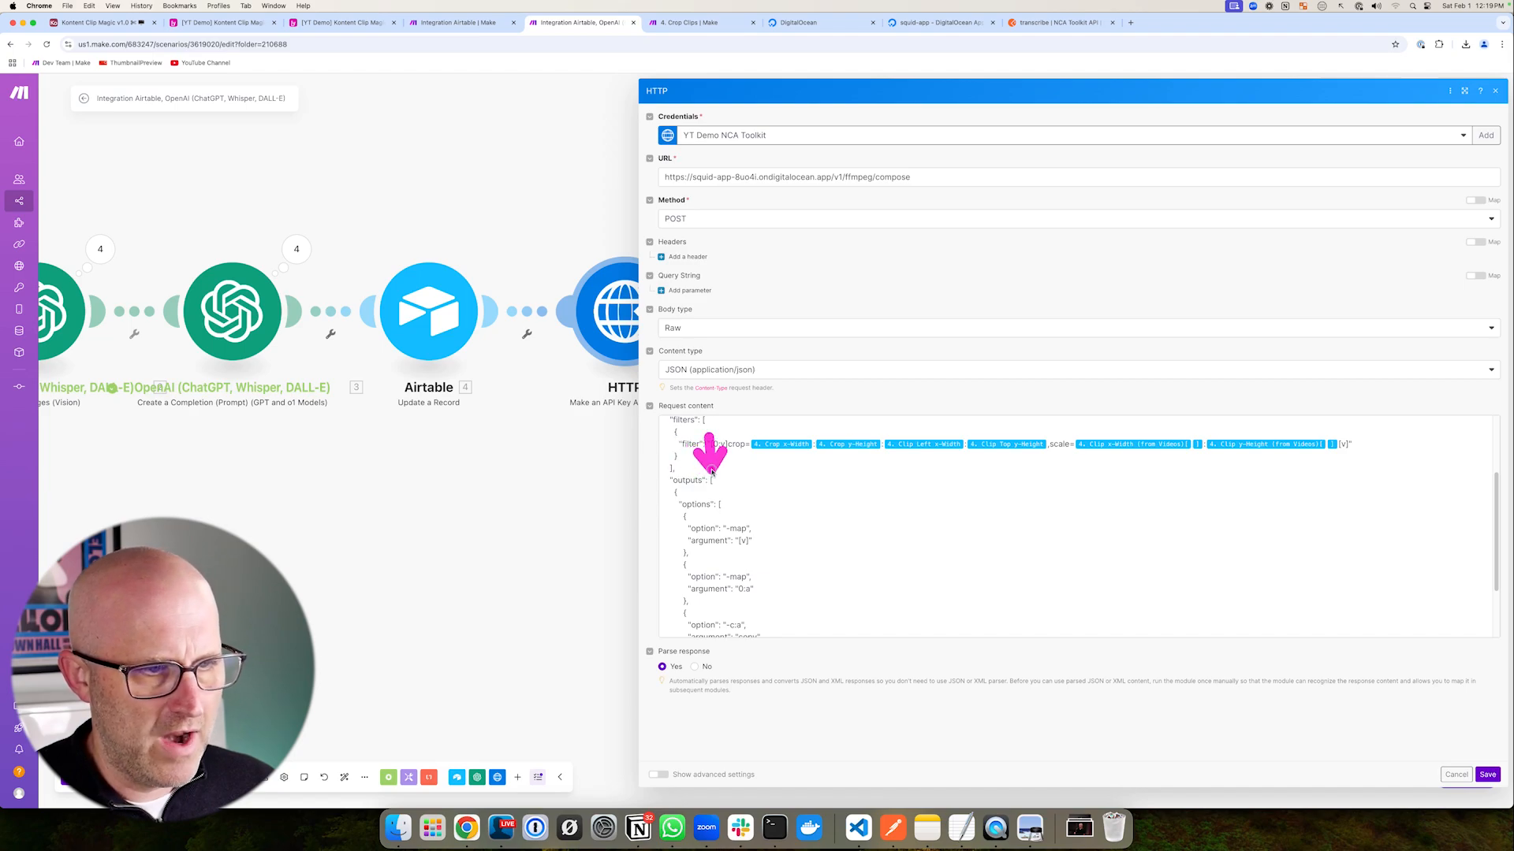
{"action": "scroll", "coordinate": [710, 479], "scroll_direction": "up", "scroll_amount": 3}
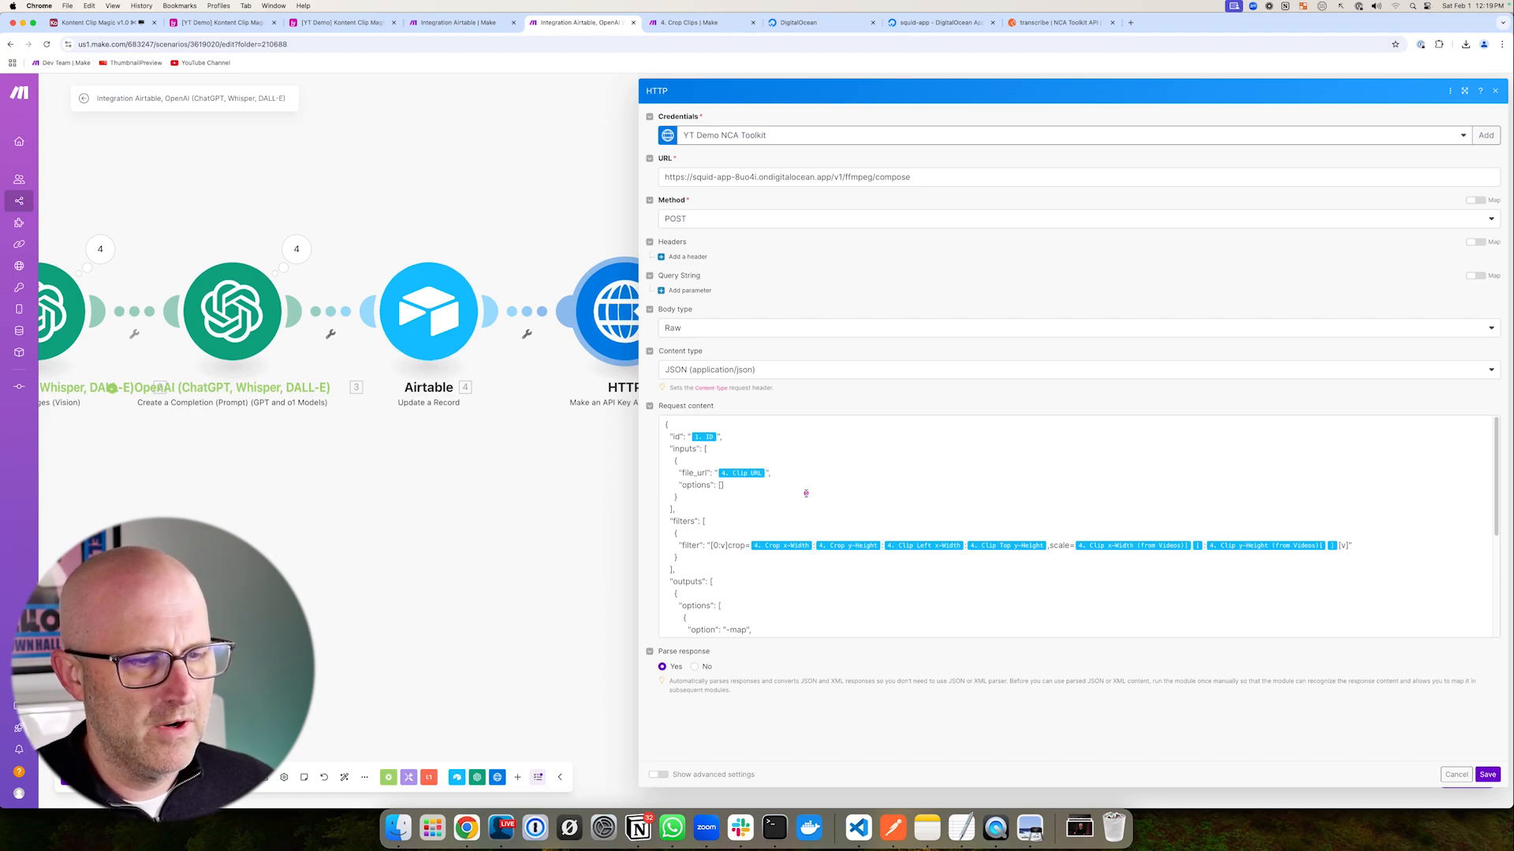
{"action": "mouse_move", "coordinate": [923, 437]}
{"action": "left_mouse_down"}
{"action": "mouse_move", "coordinate": [772, 436]}
{"action": "mouse_move", "coordinate": [785, 479]}
{"action": "mouse_move", "coordinate": [727, 548]}
{"action": "mouse_move", "coordinate": [739, 575]}
{"action": "left_mouse_up"}
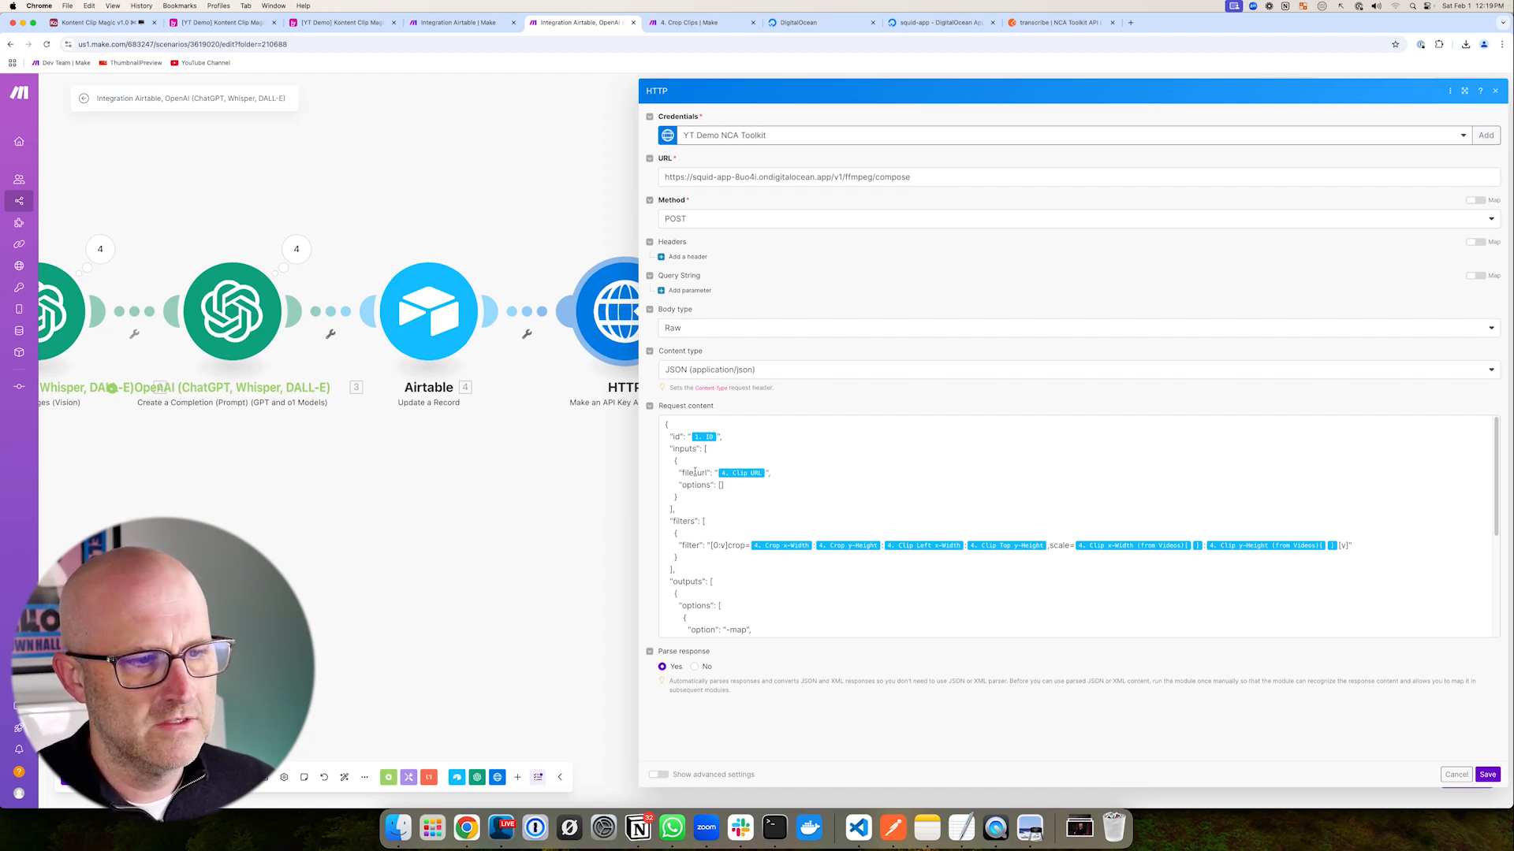
{"action": "mouse_move", "coordinate": [576, 466]}
{"action": "left_mouse_down"}
{"action": "mouse_move", "coordinate": [659, 428]}
{"action": "mouse_move", "coordinate": [667, 606]}
{"action": "left_mouse_up"}
{"action": "scroll", "coordinate": [733, 579], "scroll_direction": "down", "scroll_amount": 5}
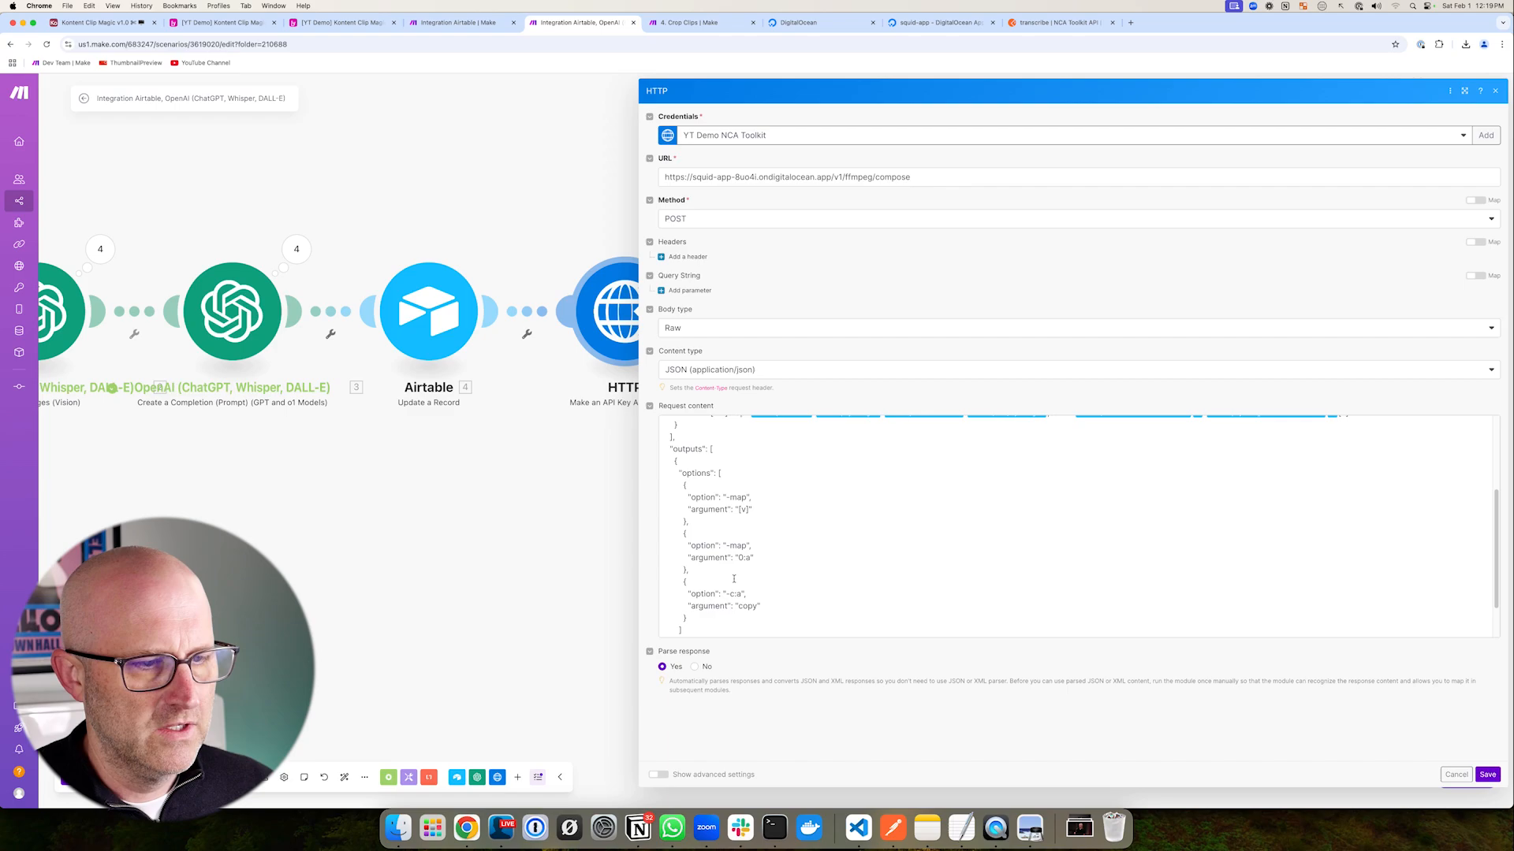
{"action": "left_click_drag", "start_coordinate": [548, 637], "coordinate": [380, 617]}
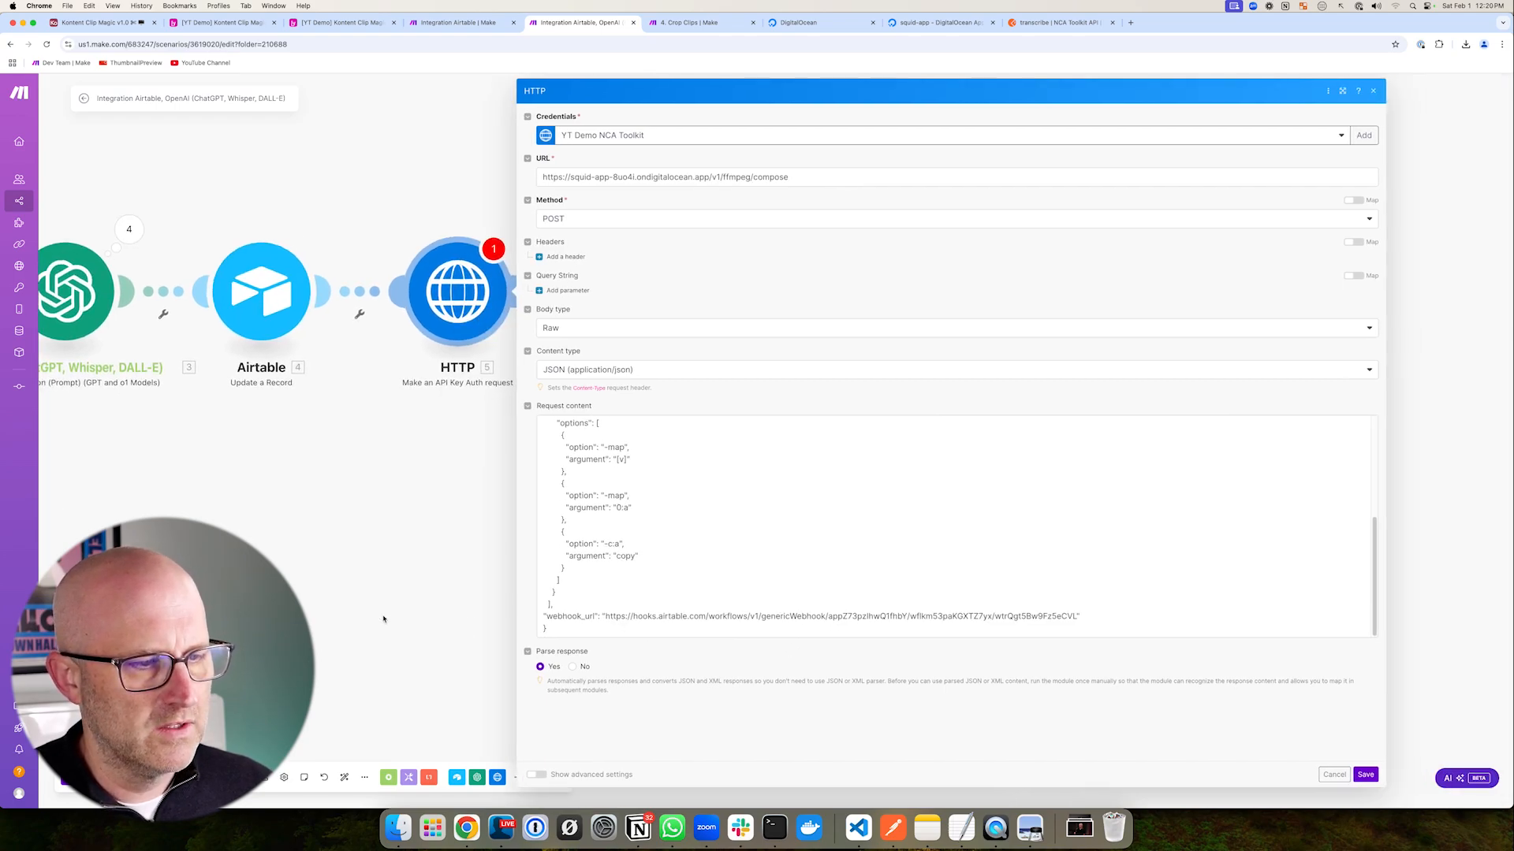
{"action": "mouse_move", "coordinate": [734, 483]}
{"action": "left_mouse_down"}
{"action": "mouse_move", "coordinate": [651, 498]}
{"action": "mouse_move", "coordinate": [628, 524]}
{"action": "left_mouse_up"}
{"action": "scroll", "coordinate": [709, 552], "scroll_direction": "up", "scroll_amount": 5}
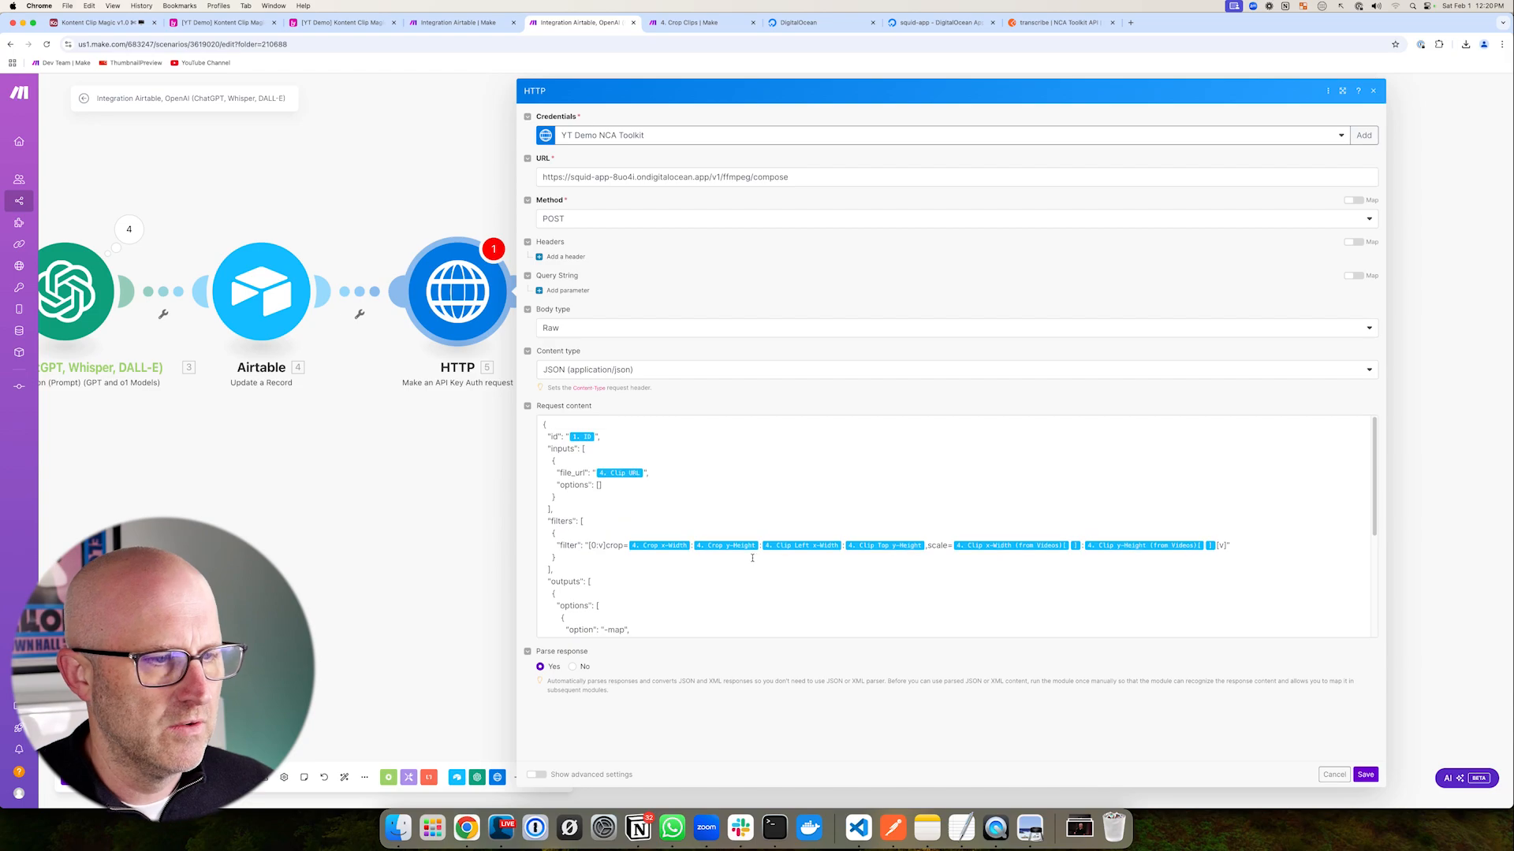
{"action": "scroll", "coordinate": [679, 546], "scroll_direction": "down", "scroll_amount": 5}
{"action": "left_click_drag", "start_coordinate": [1369, 695], "coordinate": [1366, 755]}
{"action": "left_click", "coordinate": [1366, 776]}
{"action": "left_click_drag", "start_coordinate": [135, 195], "coordinate": [180, 230]}
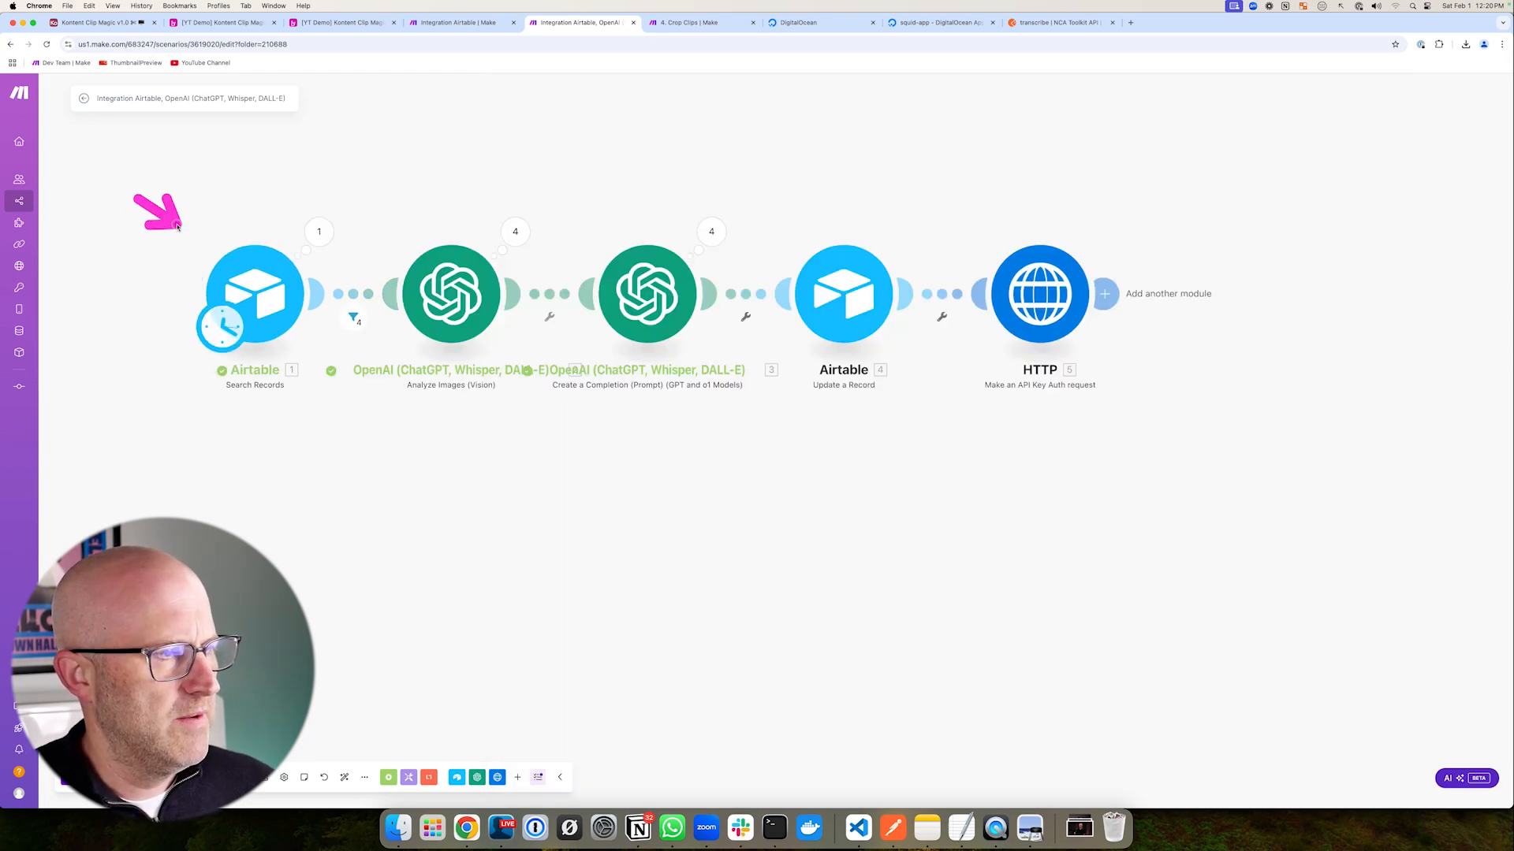
- Set the Search Records limit to 1 and save the module
{"action": "left_click", "coordinate": [253, 291]}
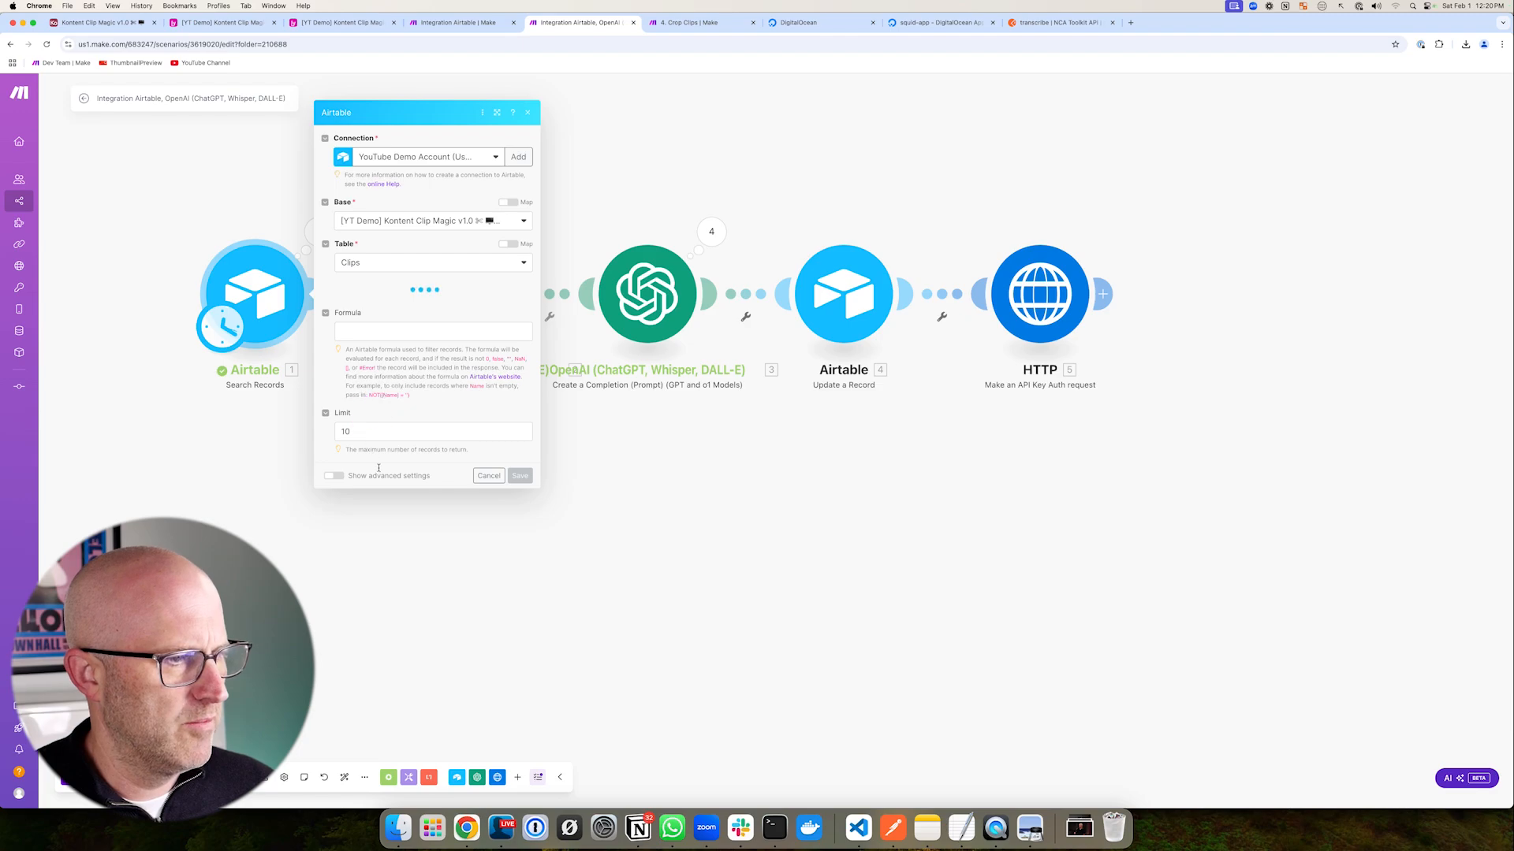
{"action": "left_click", "coordinate": [363, 616]}
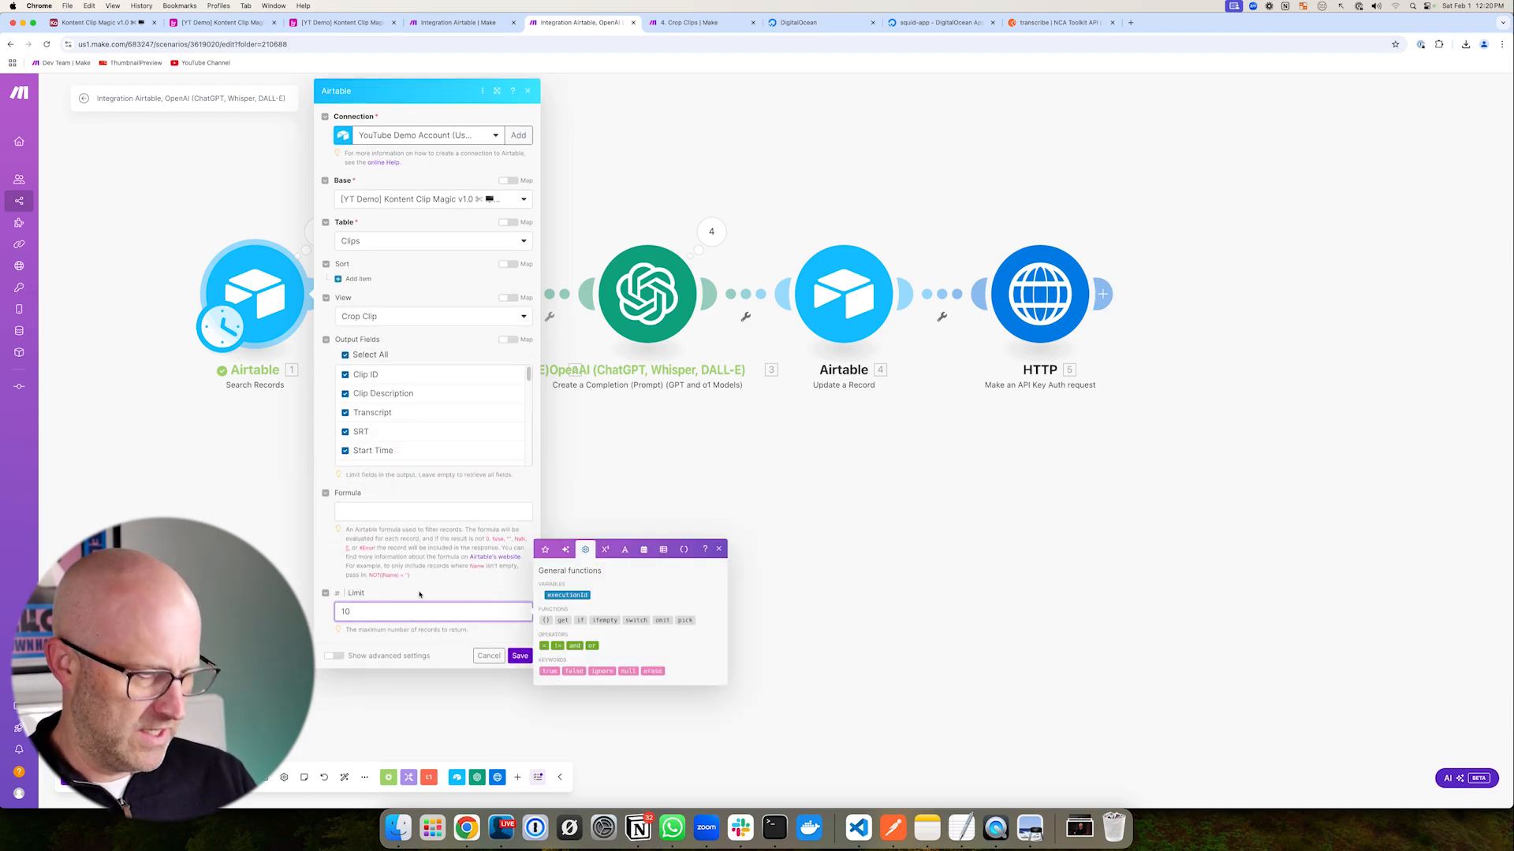
{"action": "type", "text": "1"}
{"action": "left_click", "coordinate": [520, 656]}
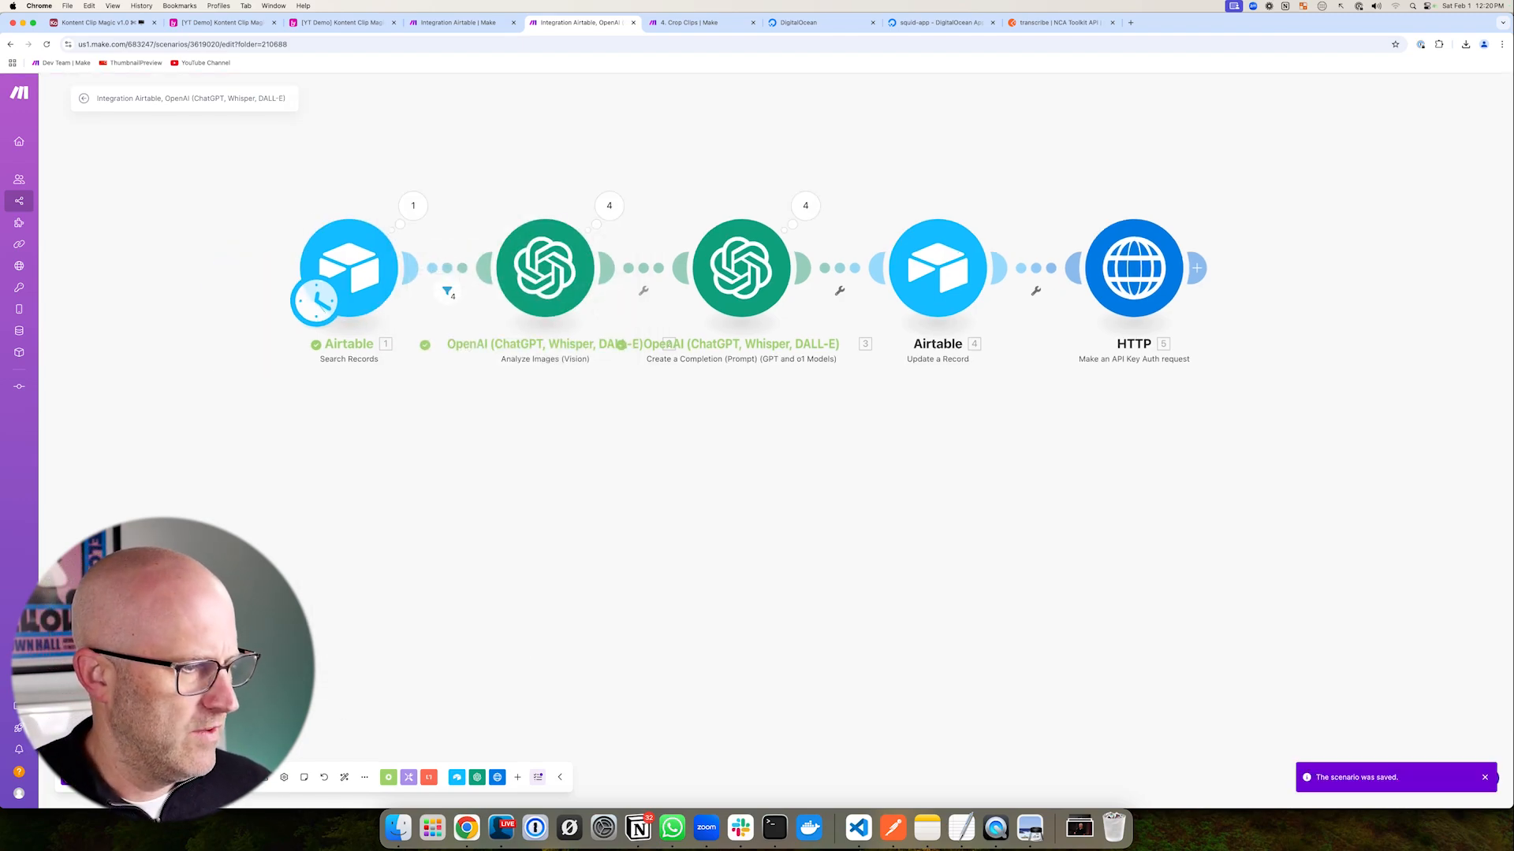
- Inspect the HTTP module's 202 processing response, then return to the Airtable automation
{"action": "left_click_drag", "start_coordinate": [694, 313], "coordinate": [870, 511]}
{"action": "mouse_move", "coordinate": [1076, 286]}
{"action": "left_mouse_down"}
{"action": "mouse_move", "coordinate": [1115, 362]}
{"action": "mouse_move", "coordinate": [1283, 557]}
{"action": "left_mouse_up"}
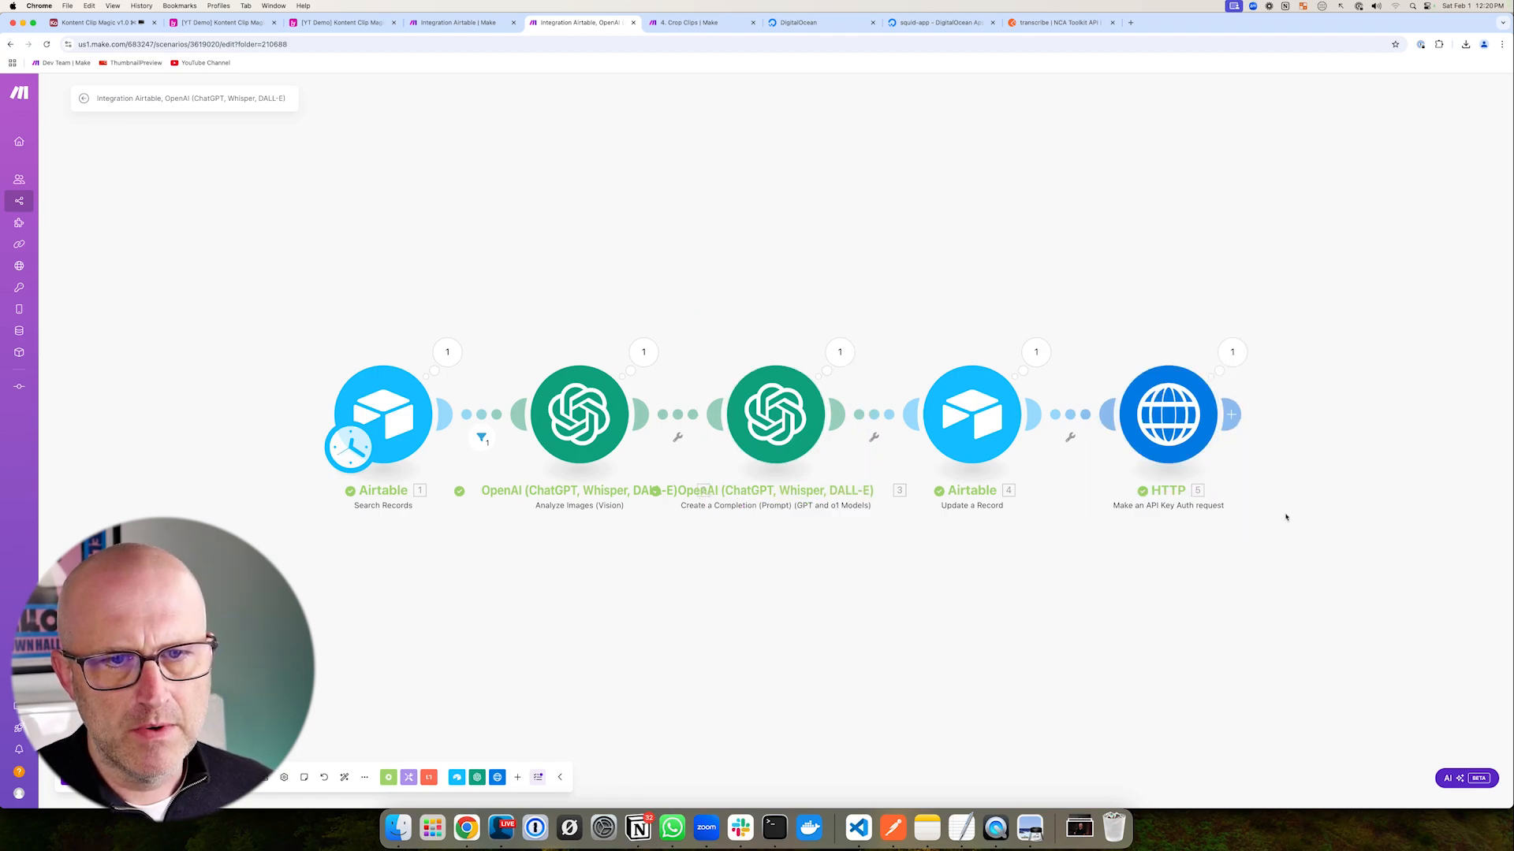
{"action": "left_click", "coordinate": [1230, 349]}
{"action": "left_click_drag", "start_coordinate": [1419, 418], "coordinate": [1369, 463]}
{"action": "left_click", "coordinate": [1296, 497]}
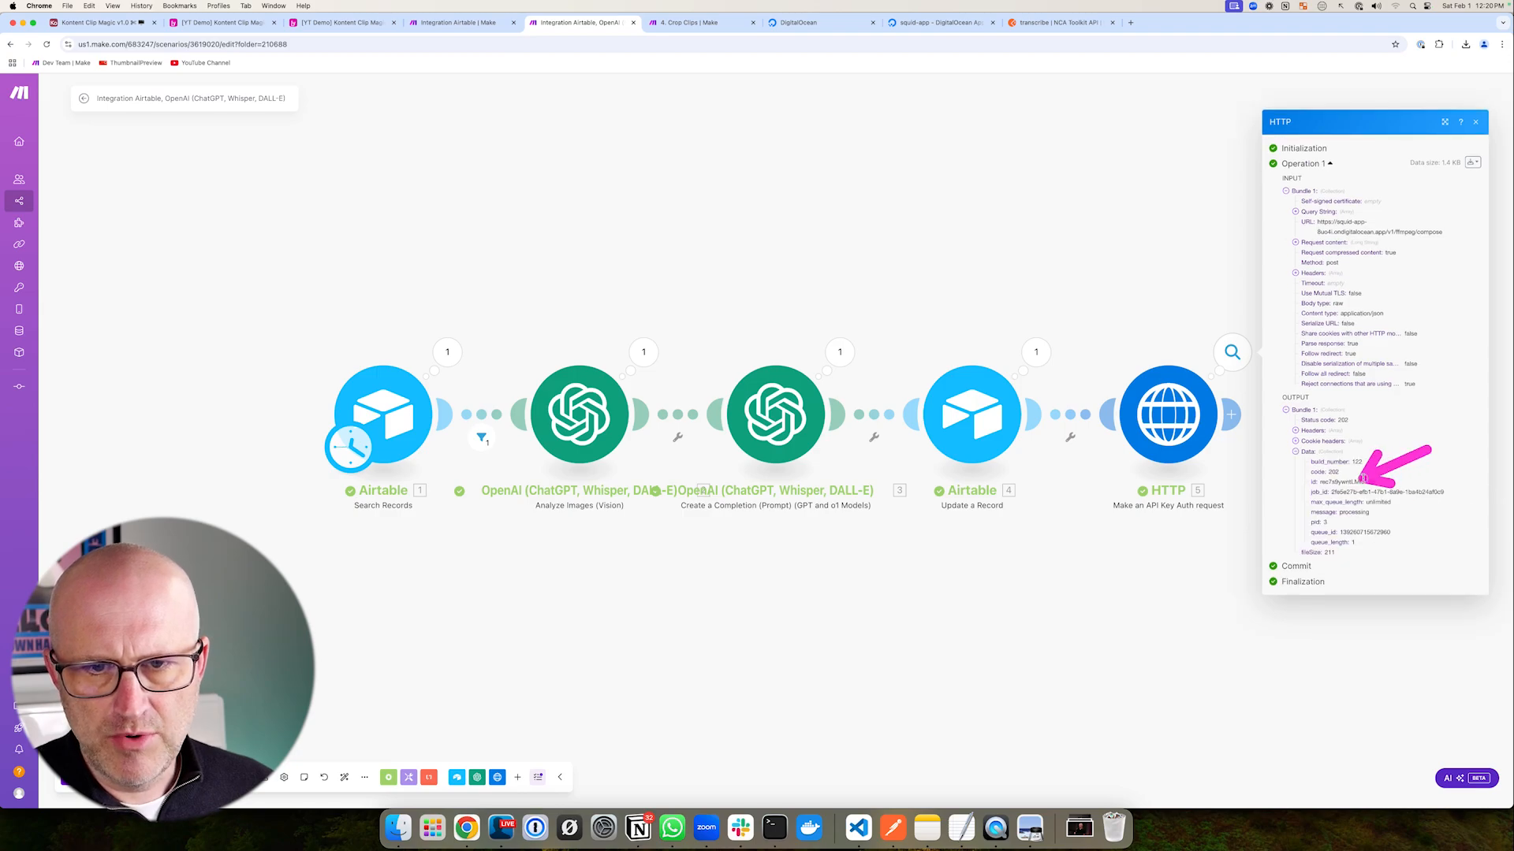
{"action": "left_click", "coordinate": [340, 22]}
{"action": "left_click_drag", "start_coordinate": [999, 532], "coordinate": [1141, 580]}
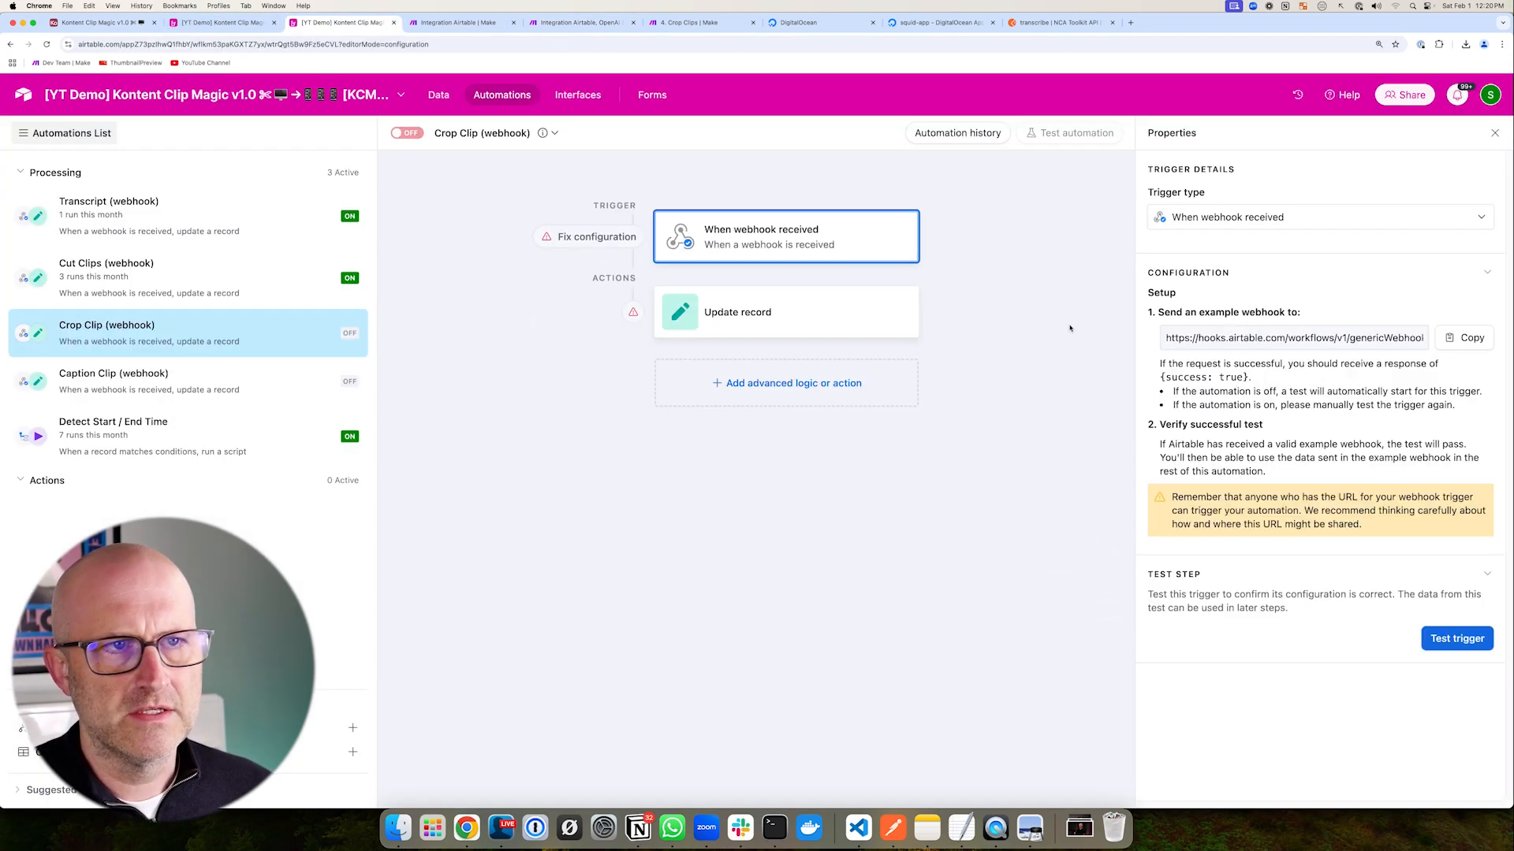
- Check the toolkit server's runtime logs and the webhook body the Crop Clip trigger received
{"action": "left_click", "coordinate": [942, 23]}
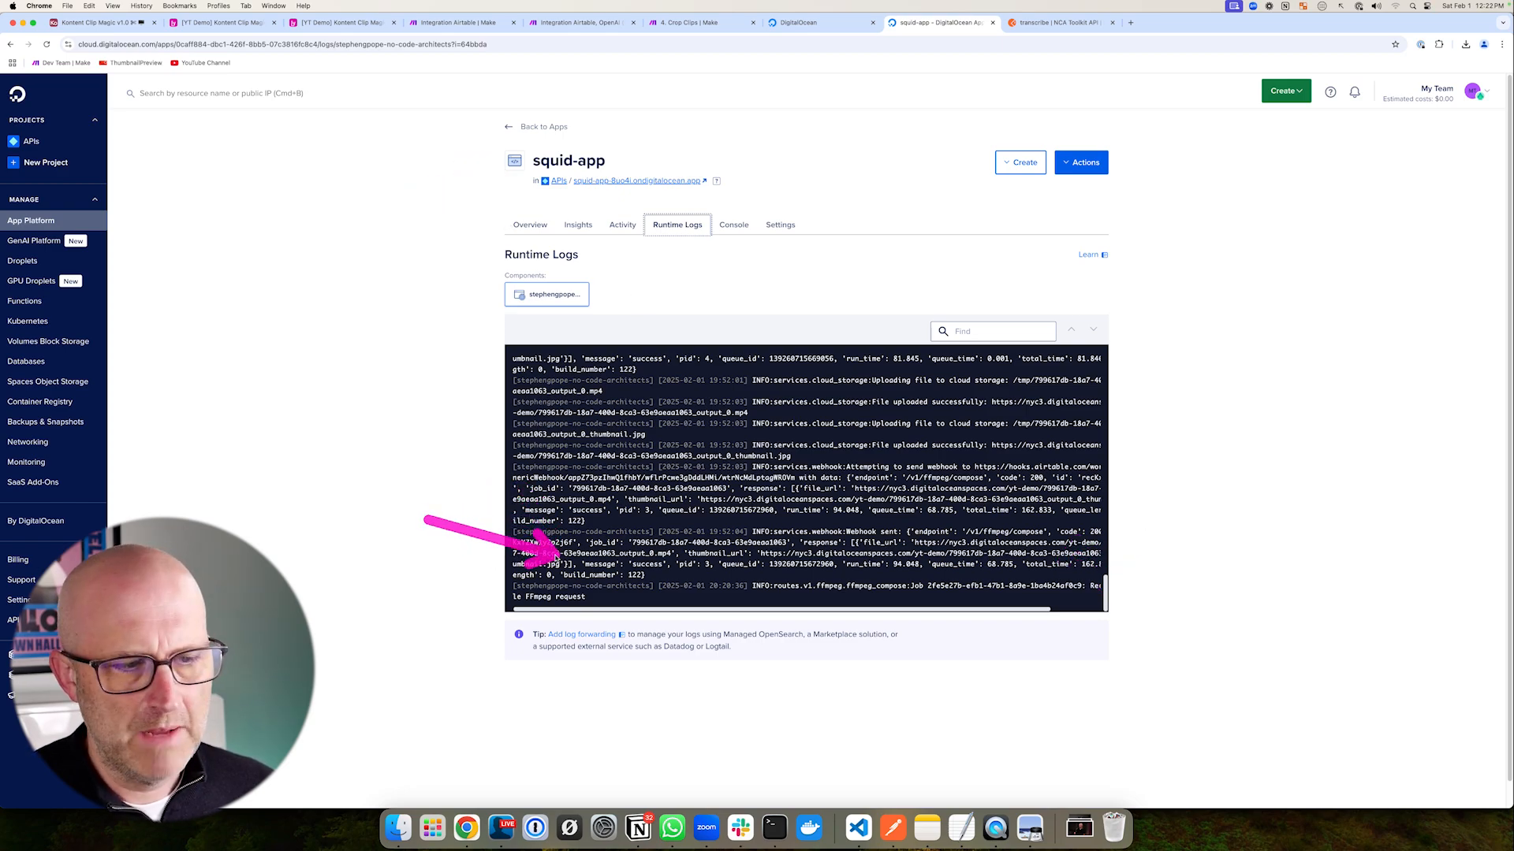
{"action": "left_click", "coordinate": [331, 22]}
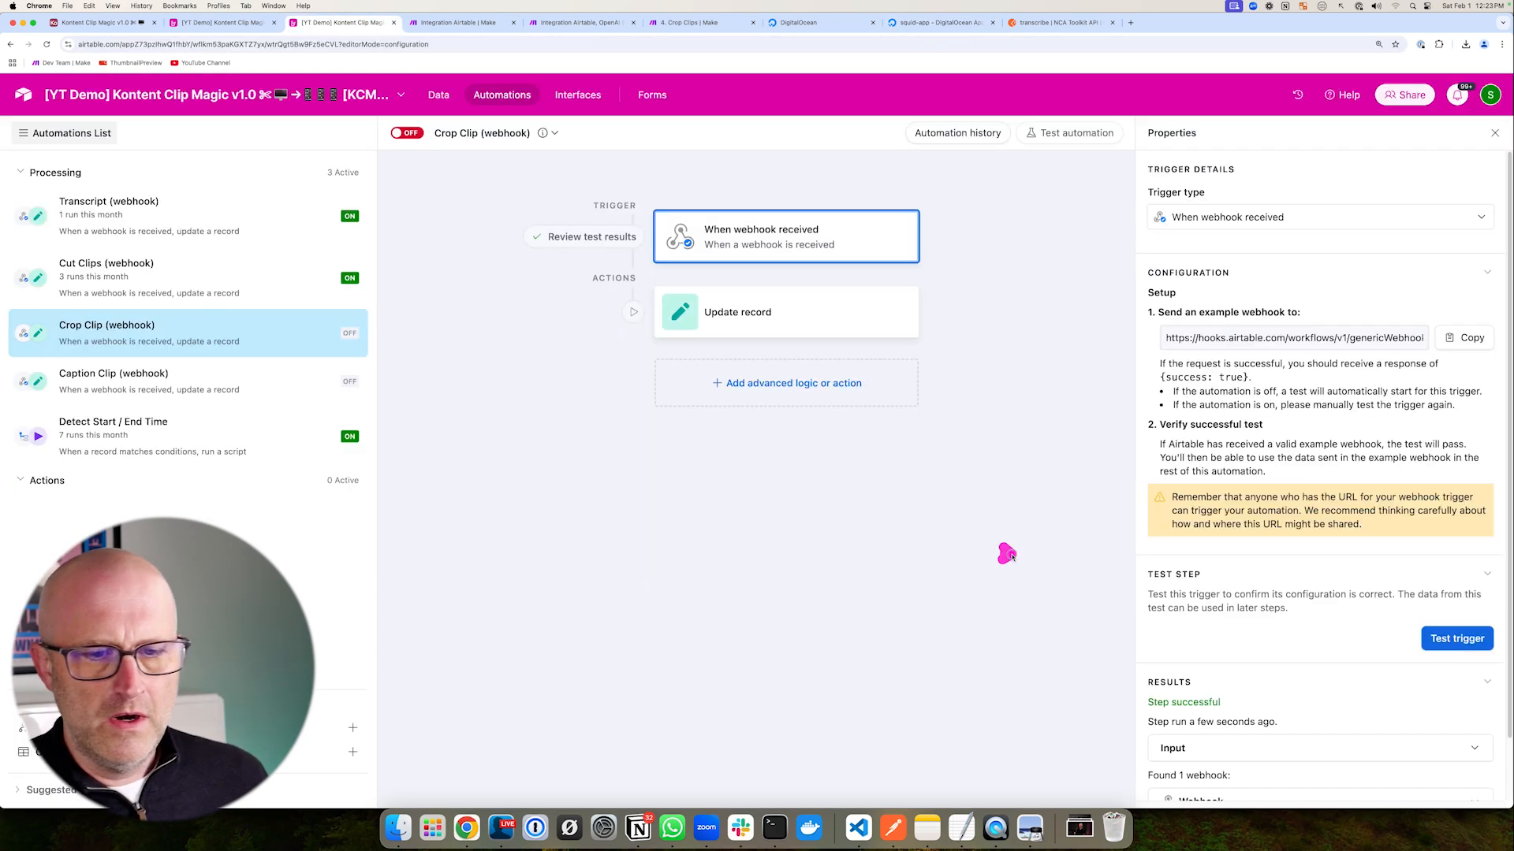
{"action": "scroll", "coordinate": [1189, 674], "scroll_direction": "down", "scroll_amount": 2}
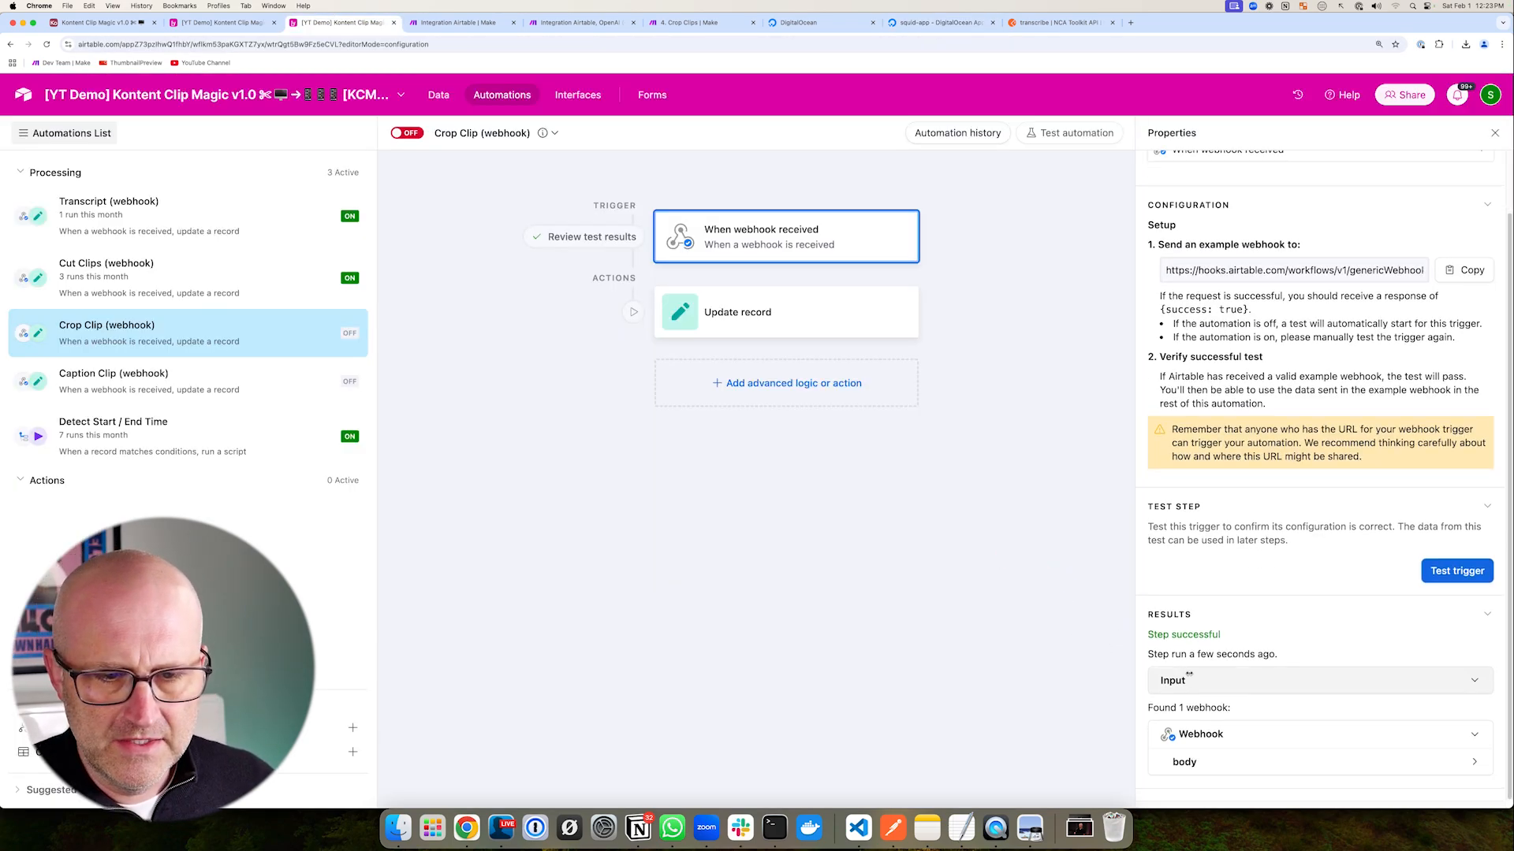
{"action": "left_click", "coordinate": [1184, 761]}
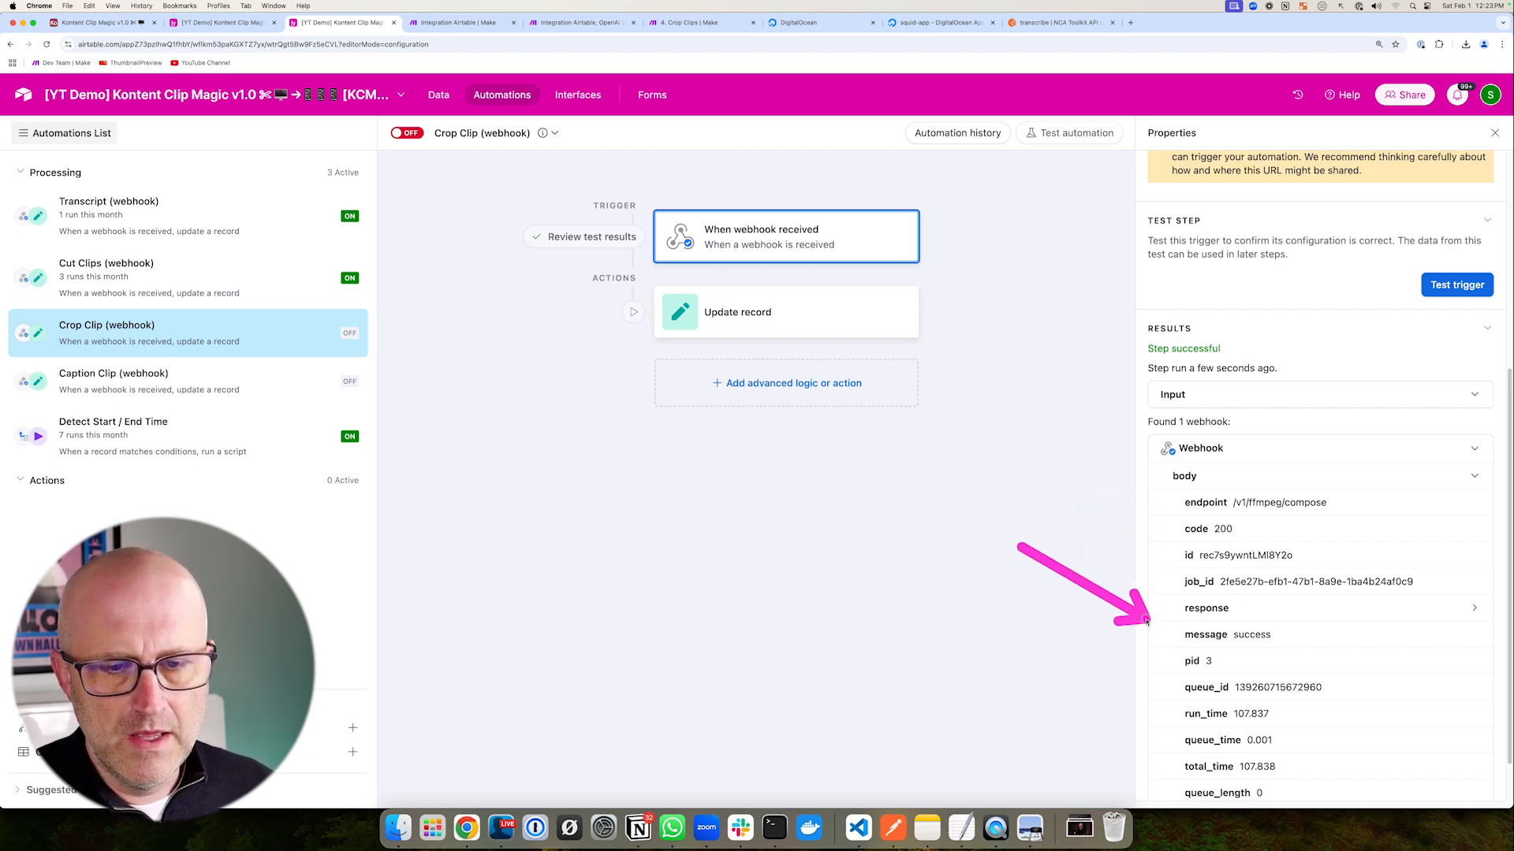
{"action": "scroll", "coordinate": [1151, 634], "scroll_direction": "down", "scroll_amount": 2}
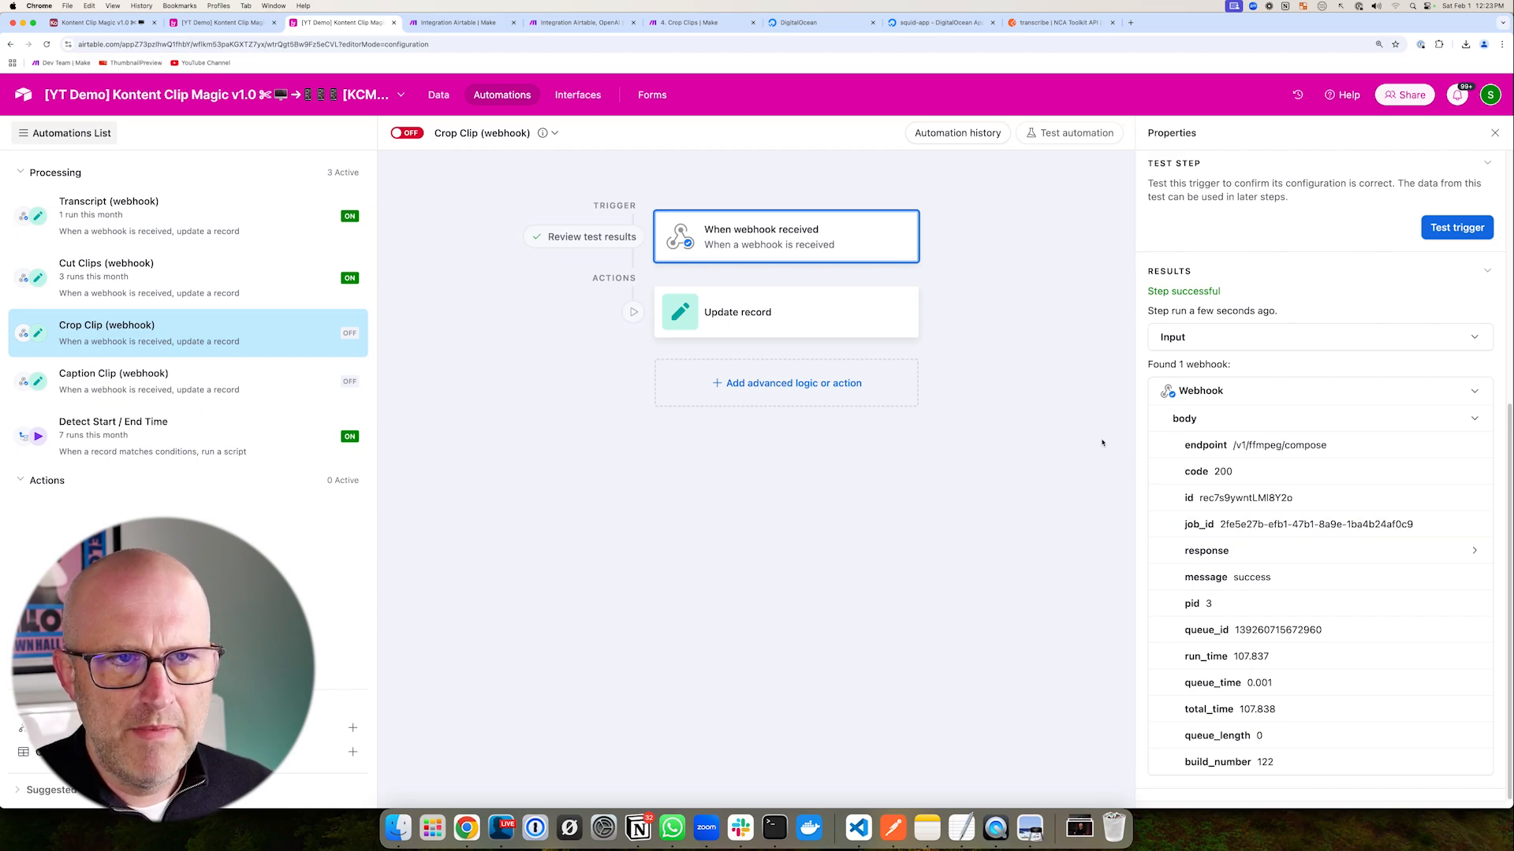
- Test the Crop Clip automation, switch it on, and return to Make
{"action": "left_click", "coordinate": [1068, 134]}
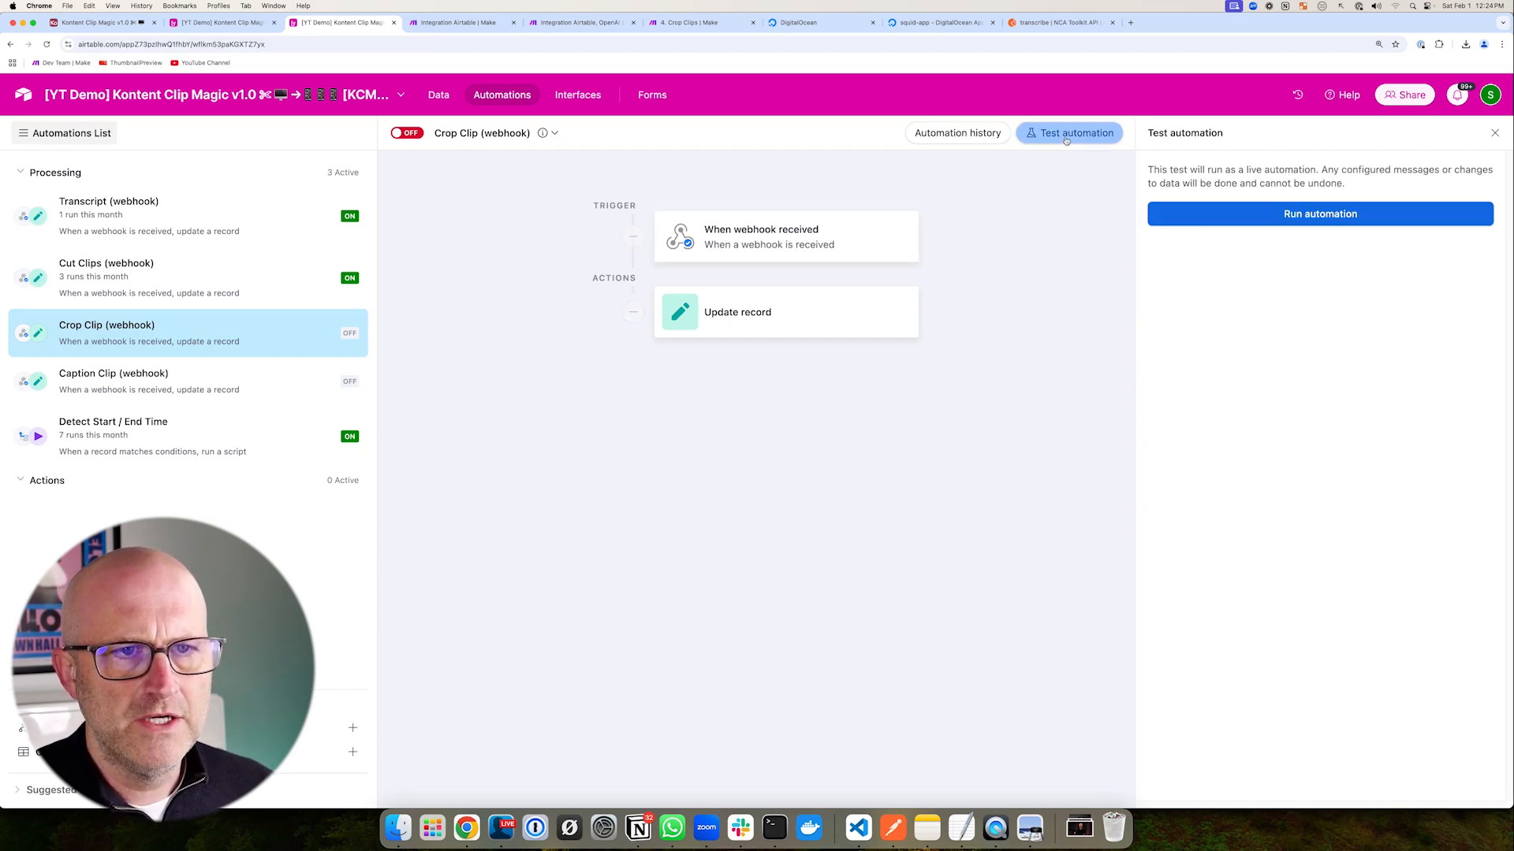
{"action": "left_click", "coordinate": [1230, 214]}
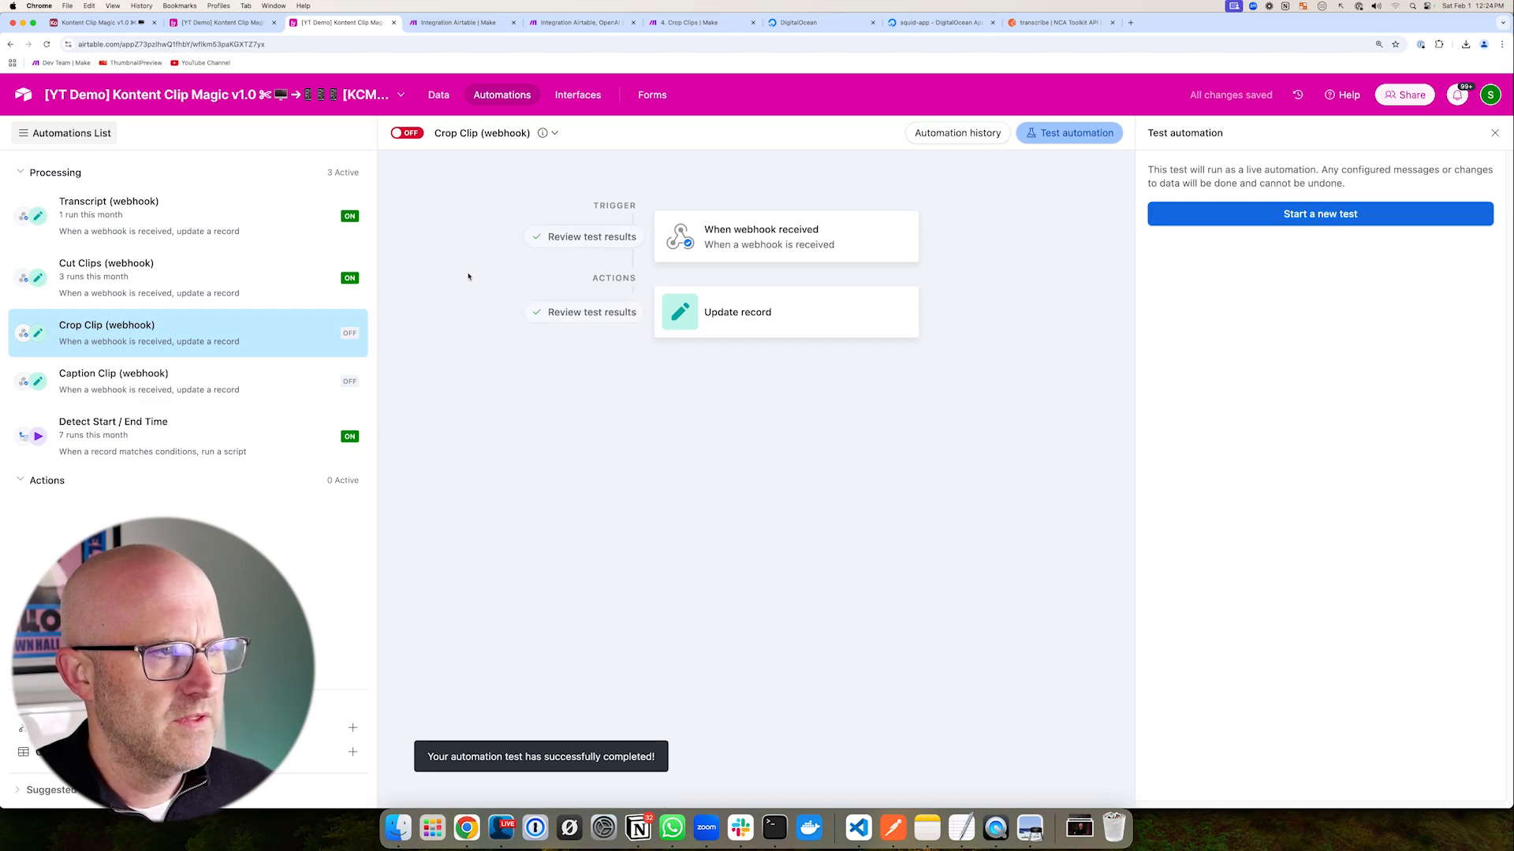
{"action": "left_click", "coordinate": [402, 134]}
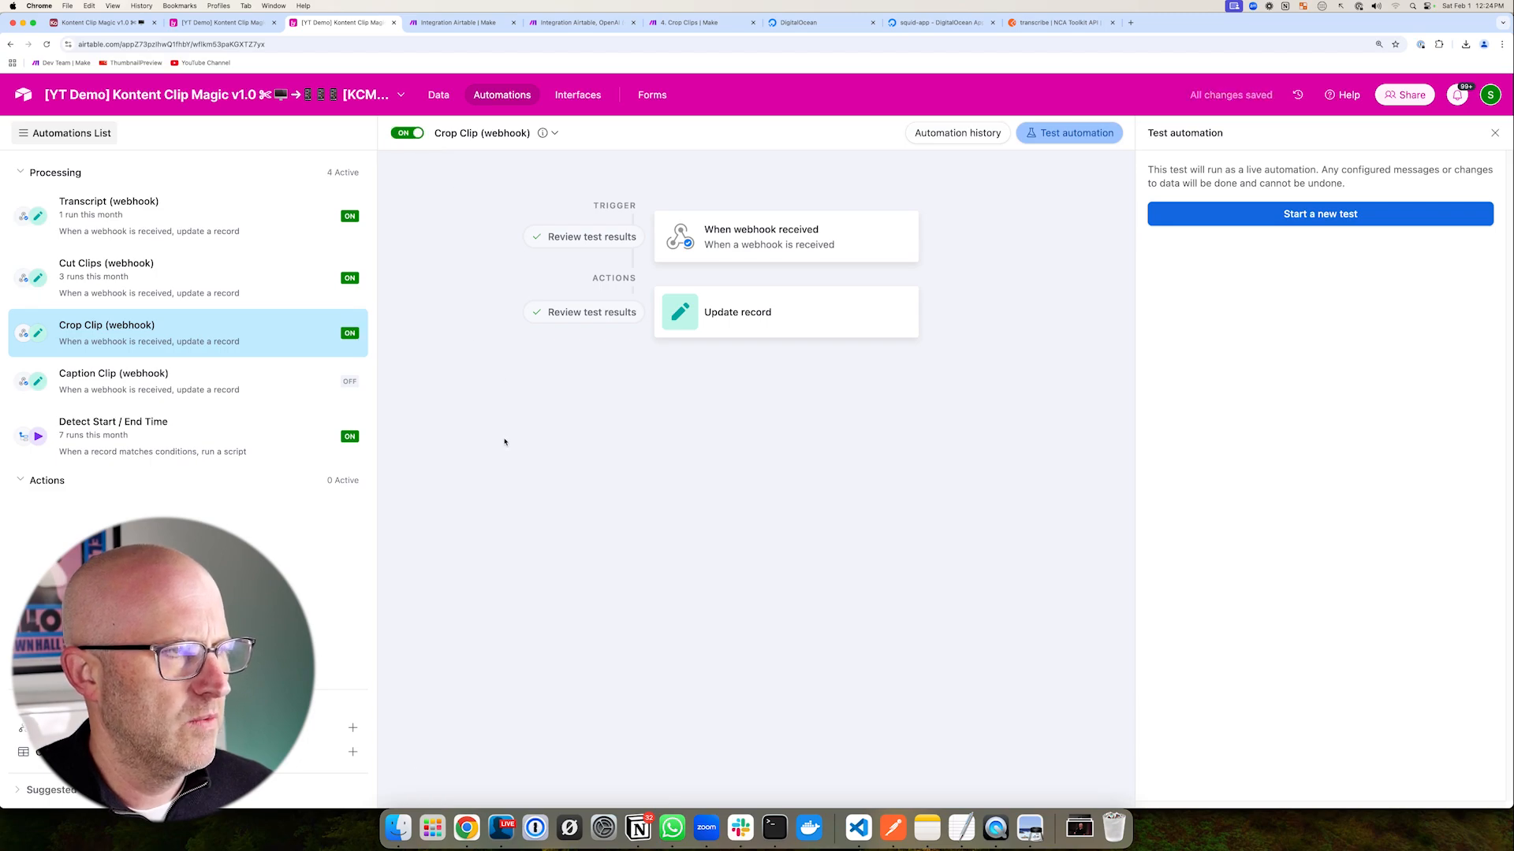
{"action": "left_click", "coordinate": [581, 22]}
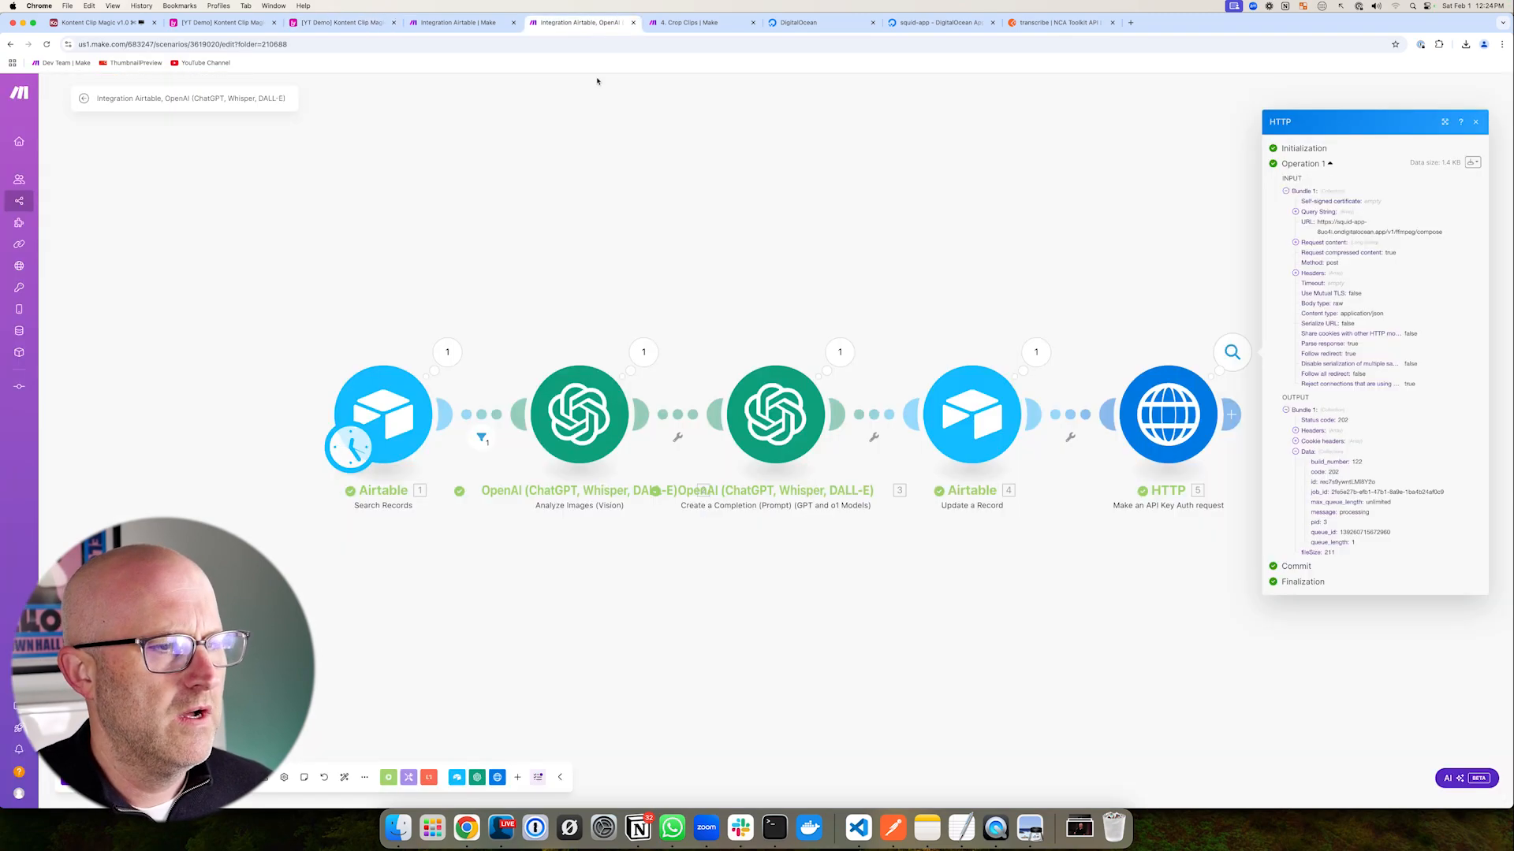
- Raise the Search Records limit to 10 and save the module
{"action": "left_click", "coordinate": [367, 381]}
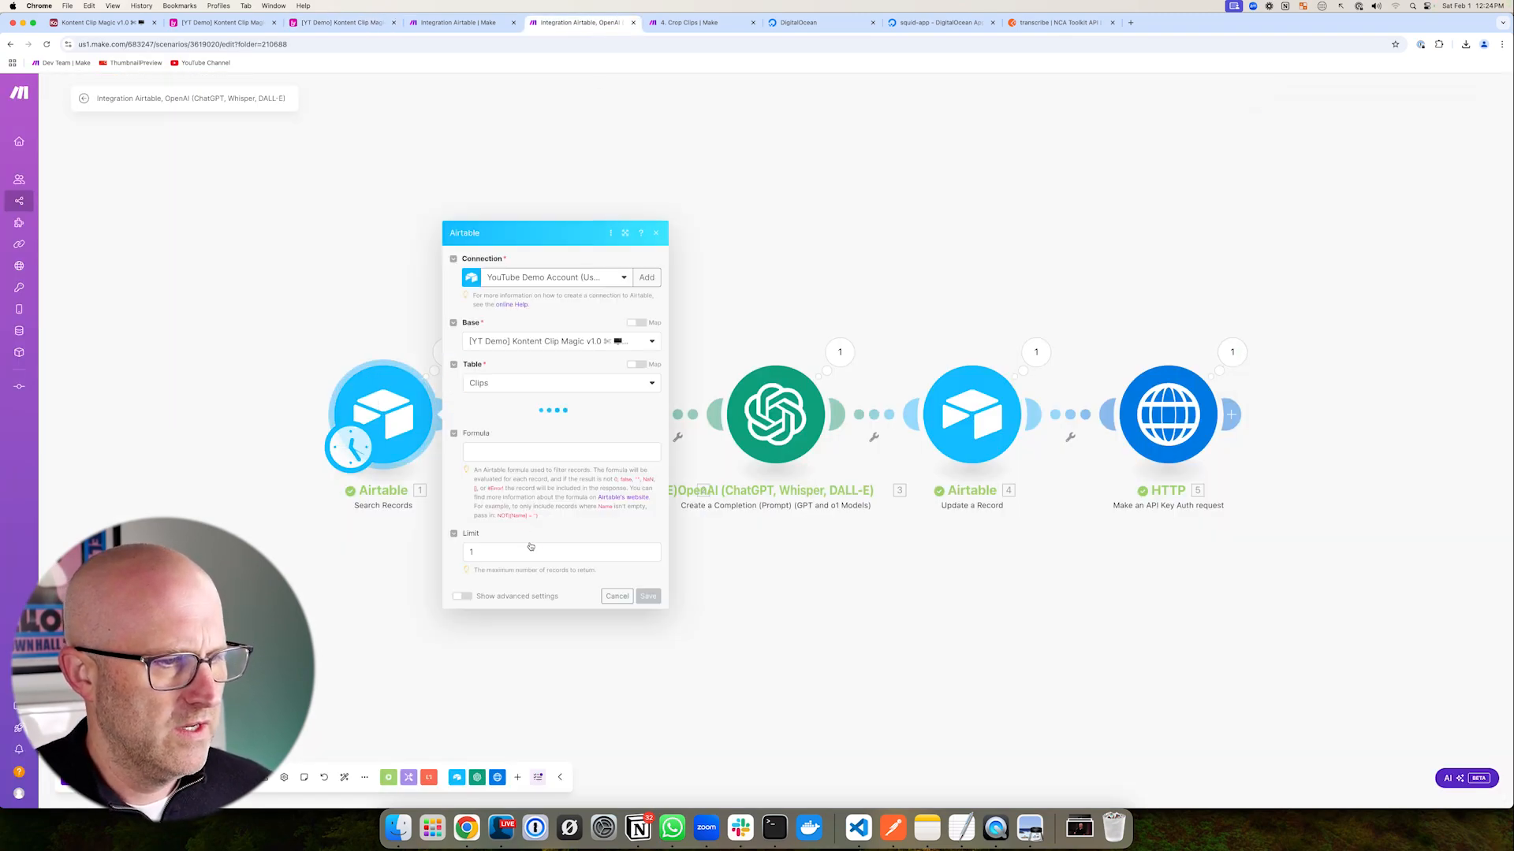
{"action": "left_click", "coordinate": [495, 646]}
{"action": "type", "text": "0"}
{"action": "left_click", "coordinate": [648, 697]}
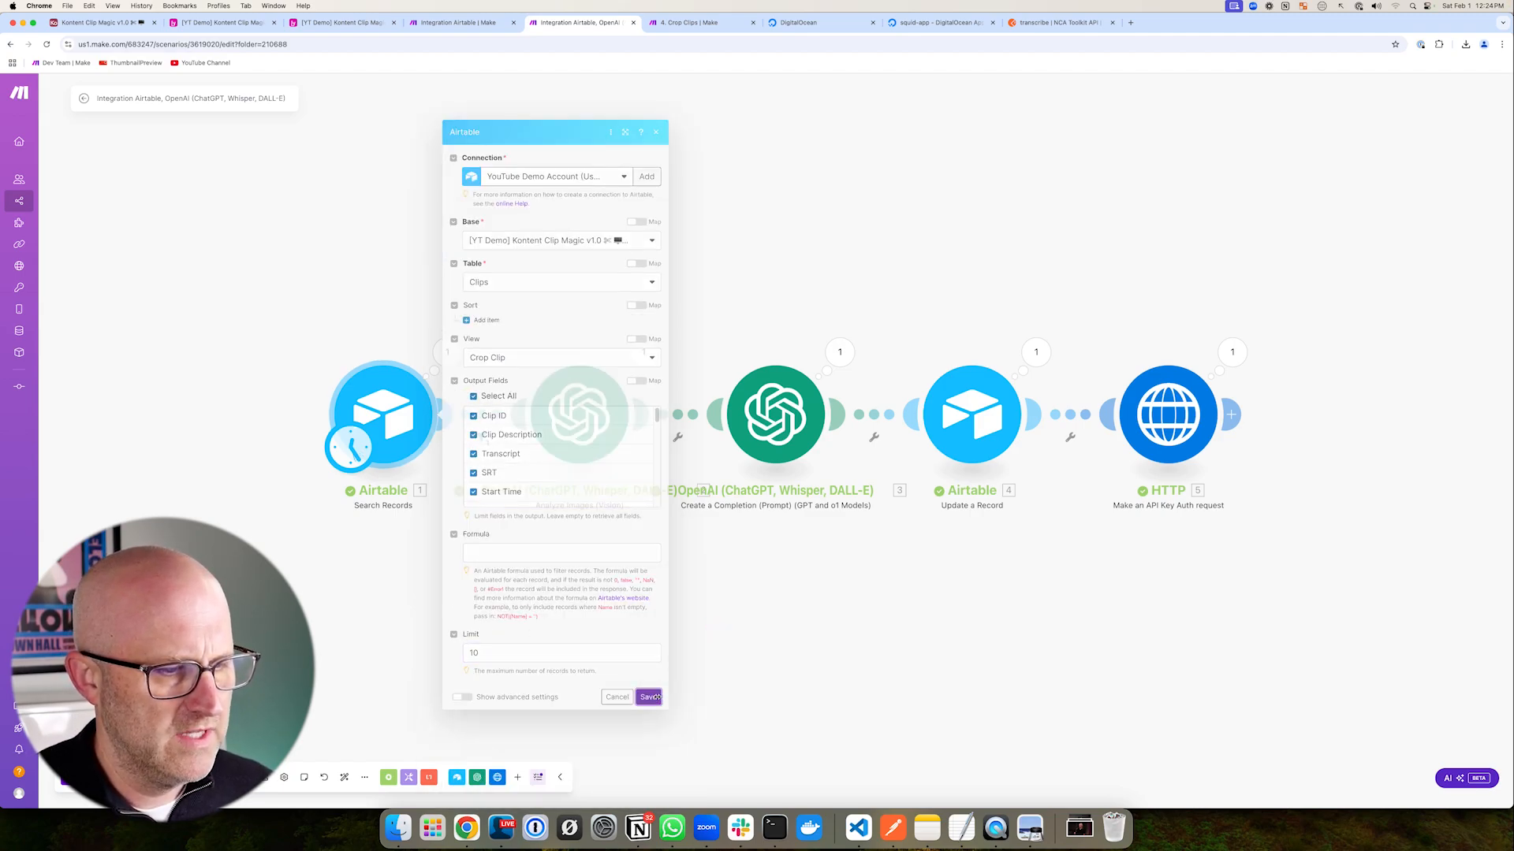
- Save and run the scenario, then show the Airtable base's Clips table
{"action": "left_click", "coordinate": [264, 777]}
{"action": "left_click", "coordinate": [344, 777]}
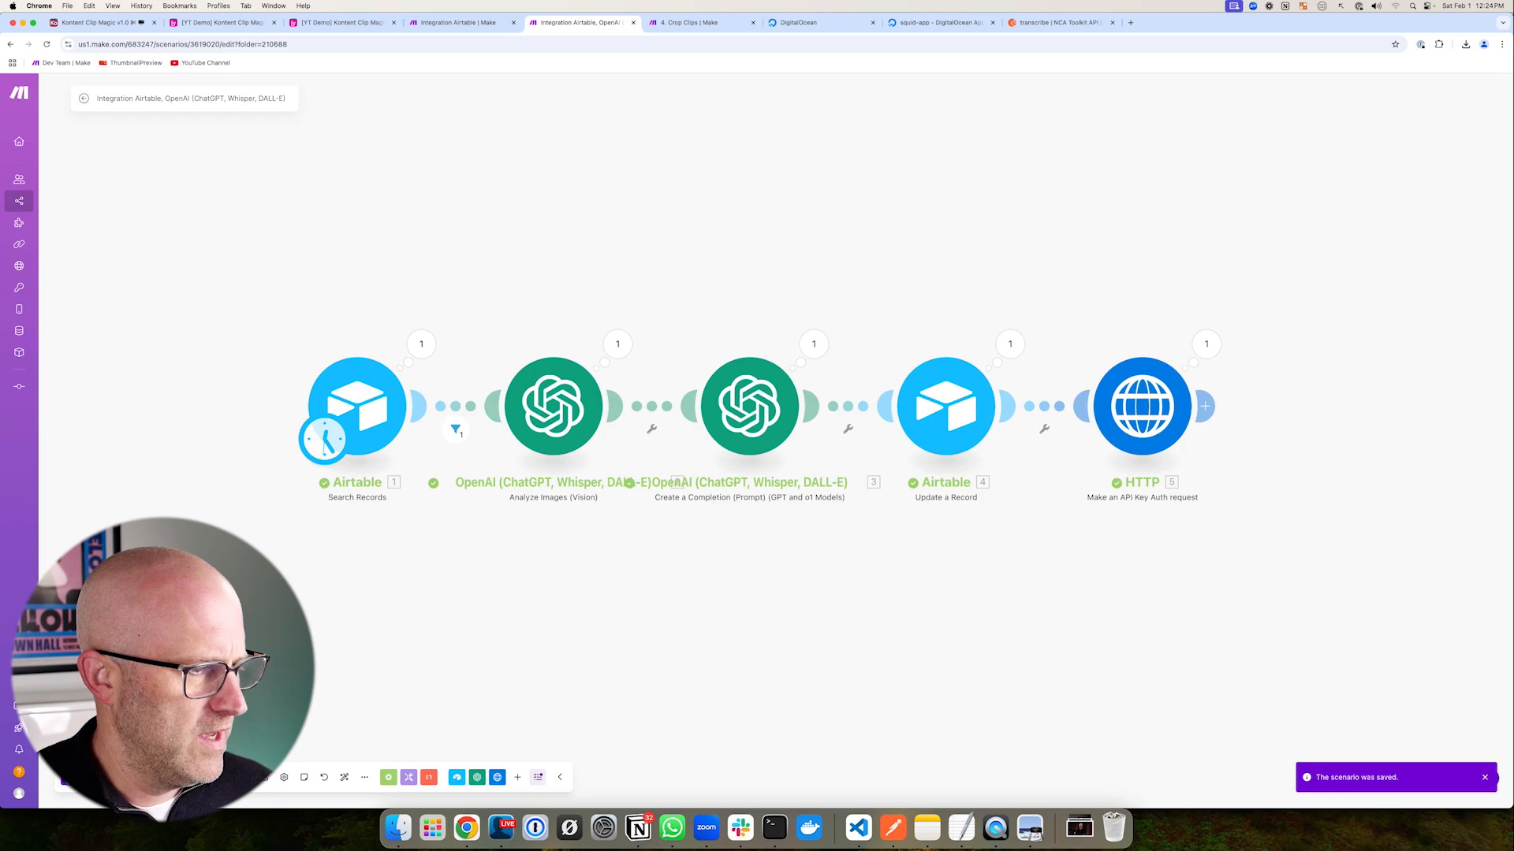
{"action": "left_click", "coordinate": [103, 777]}
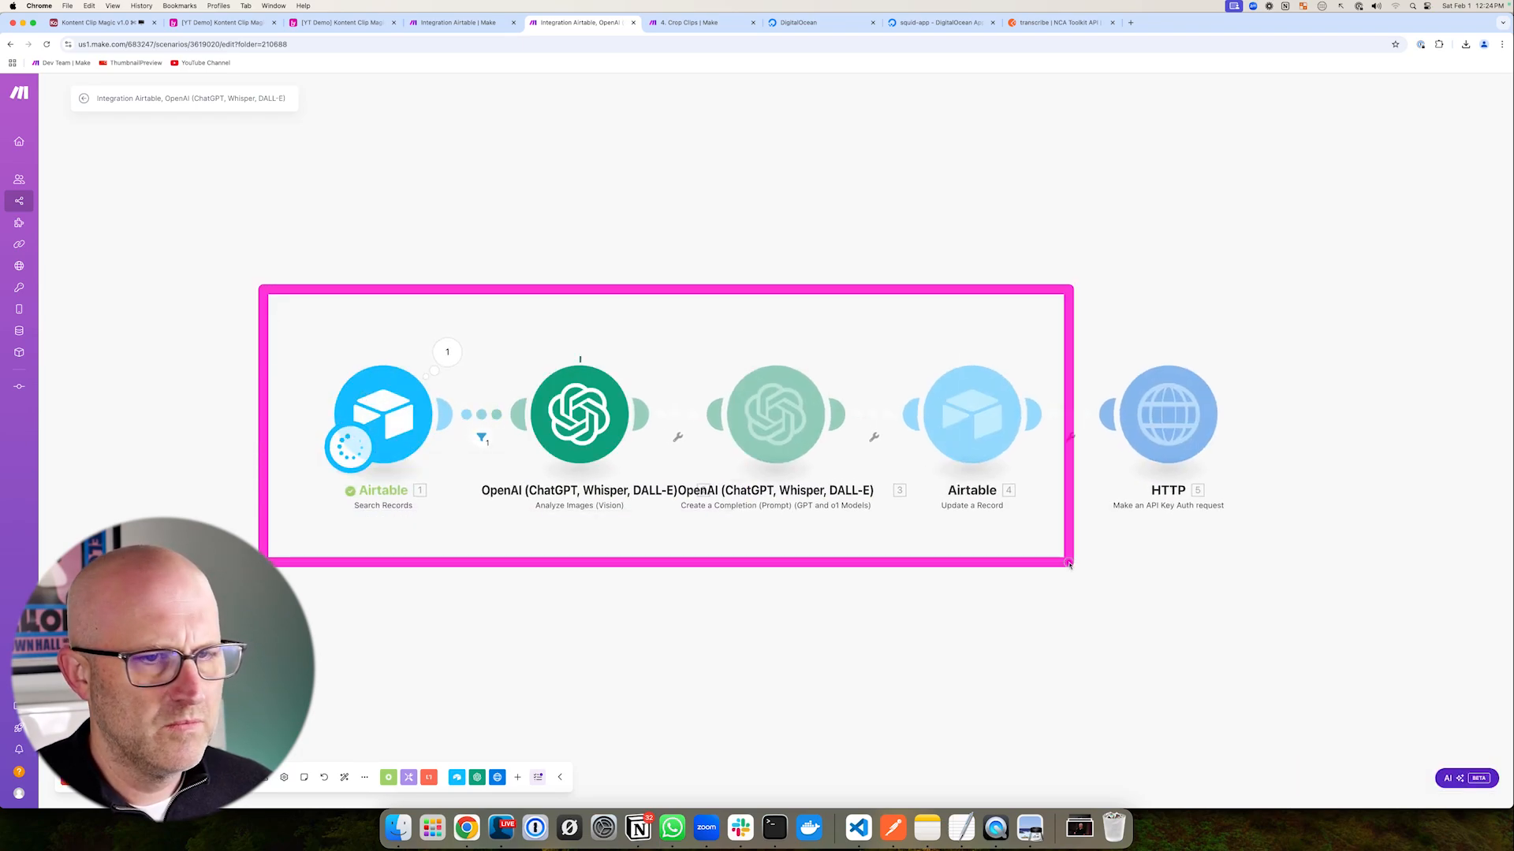
{"action": "left_click", "coordinate": [329, 25]}
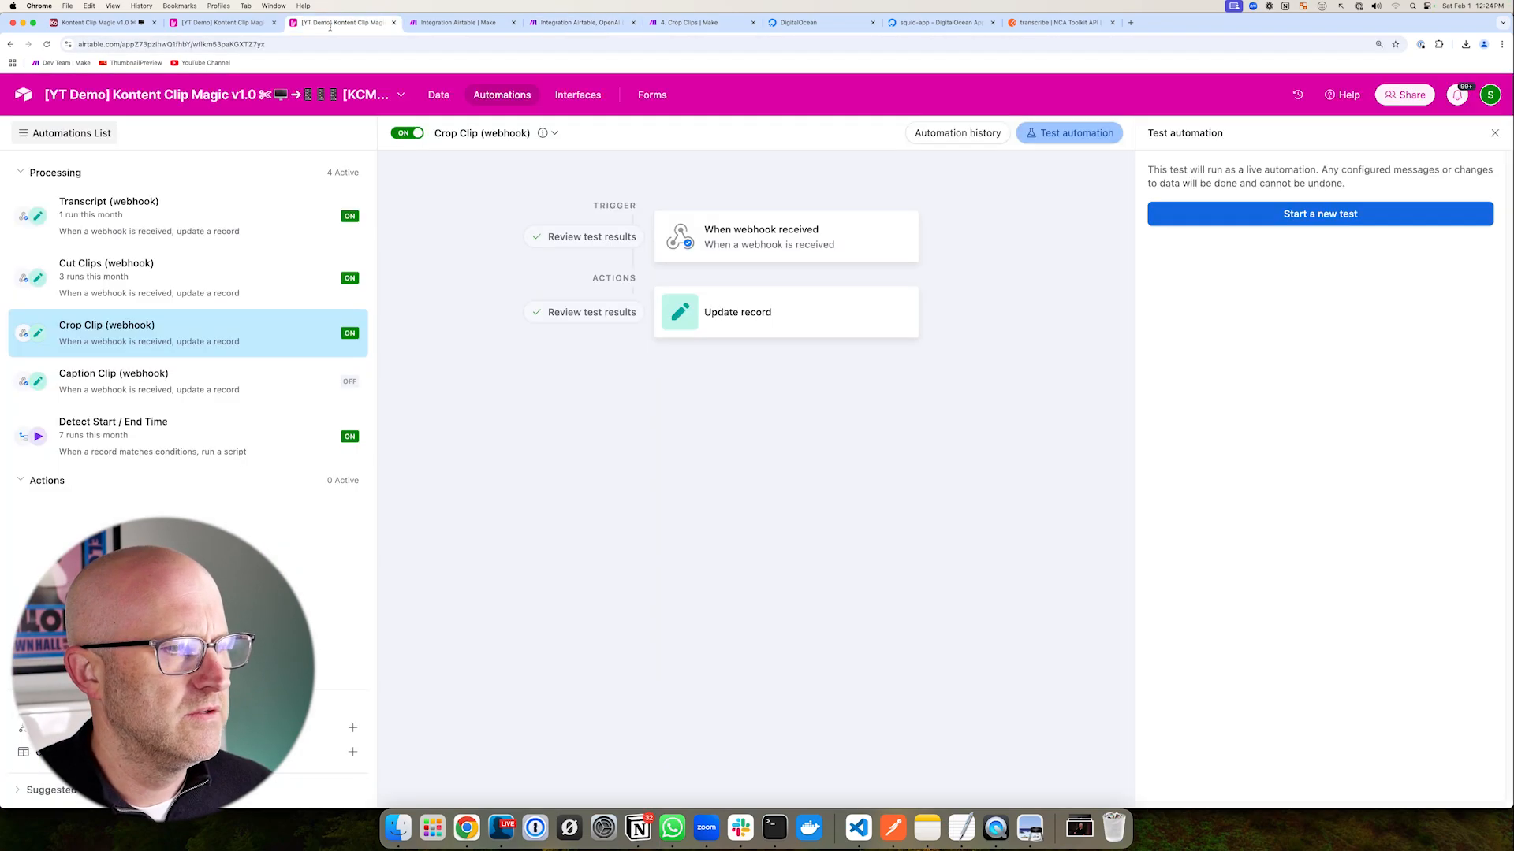
{"action": "left_click", "coordinate": [437, 97]}
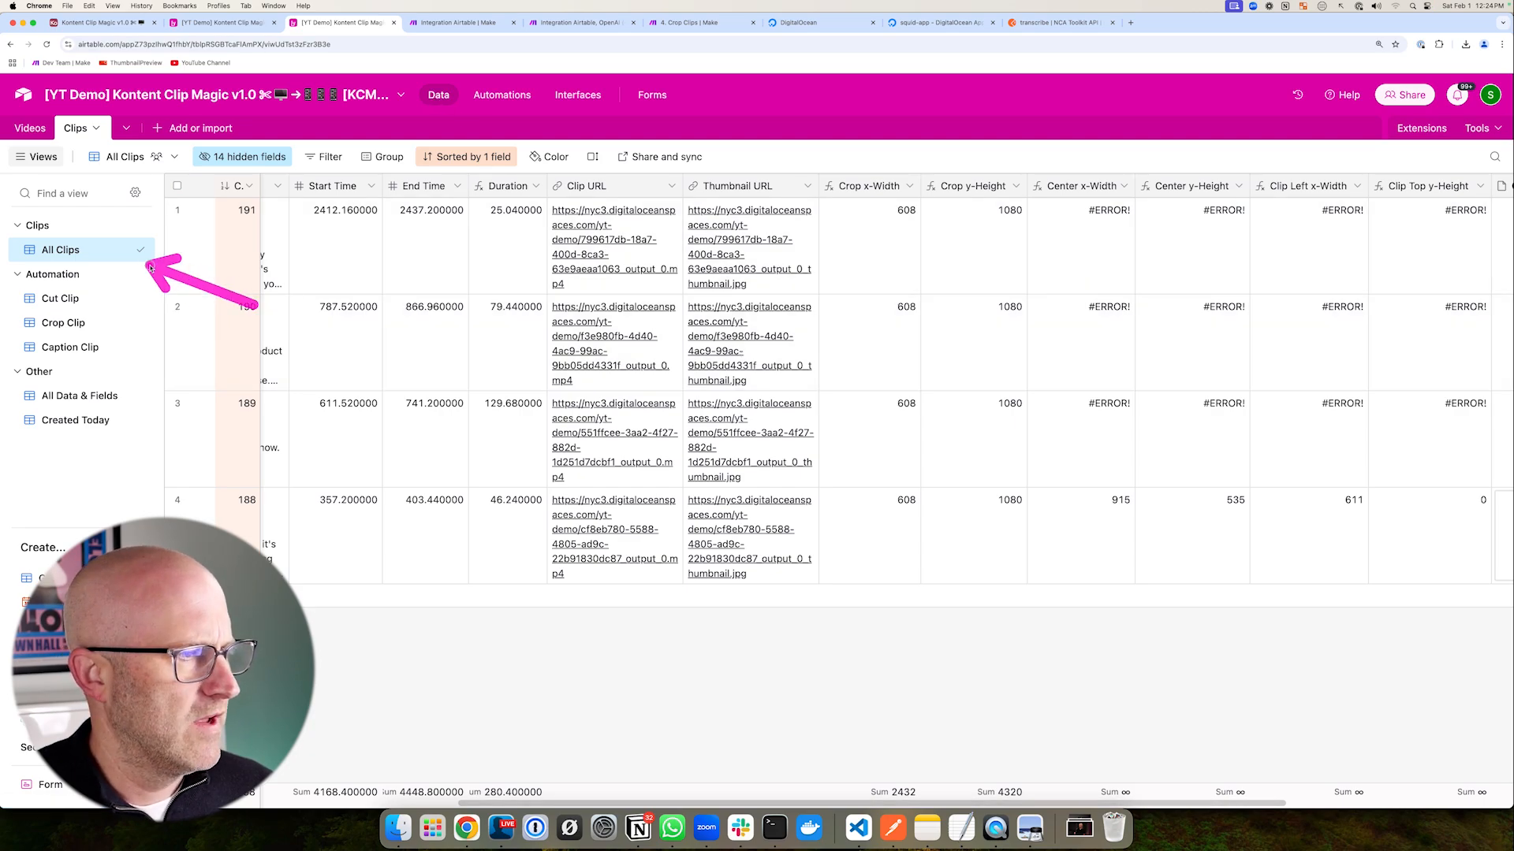
- Preview row 188's Cropped Clip video
{"action": "left_click_drag", "start_coordinate": [817, 804], "coordinate": [1012, 804]}
{"action": "left_click_drag", "start_coordinate": [981, 471], "coordinate": [1190, 627]}
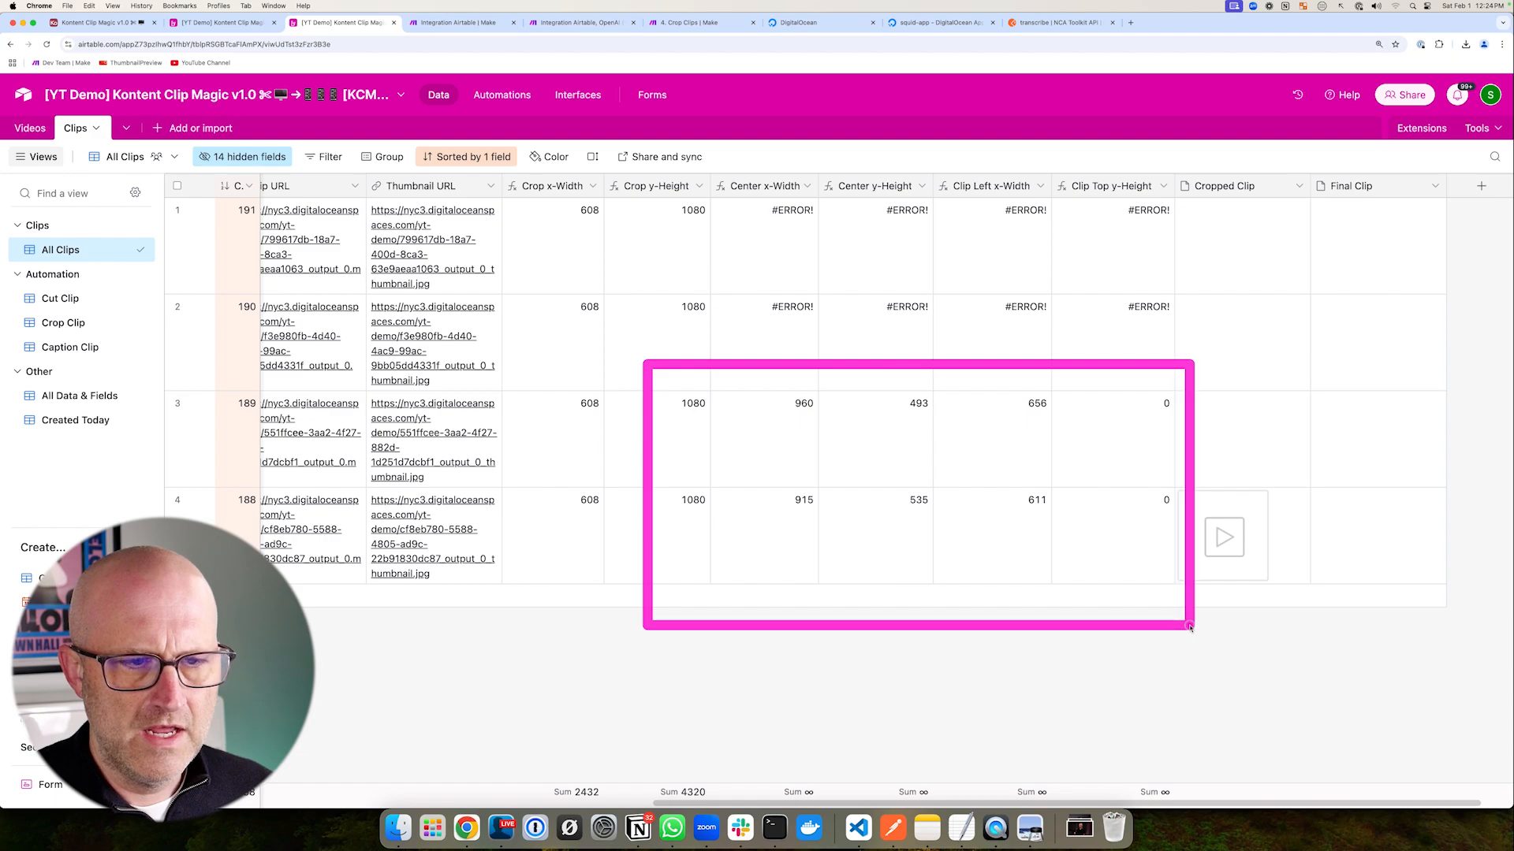
{"action": "mouse_move", "coordinate": [495, 379]}
{"action": "left_mouse_down"}
{"action": "mouse_move", "coordinate": [755, 508]}
{"action": "mouse_move", "coordinate": [1140, 569]}
{"action": "left_mouse_up"}
{"action": "left_click_drag", "start_coordinate": [1056, 635], "coordinate": [1164, 566]}
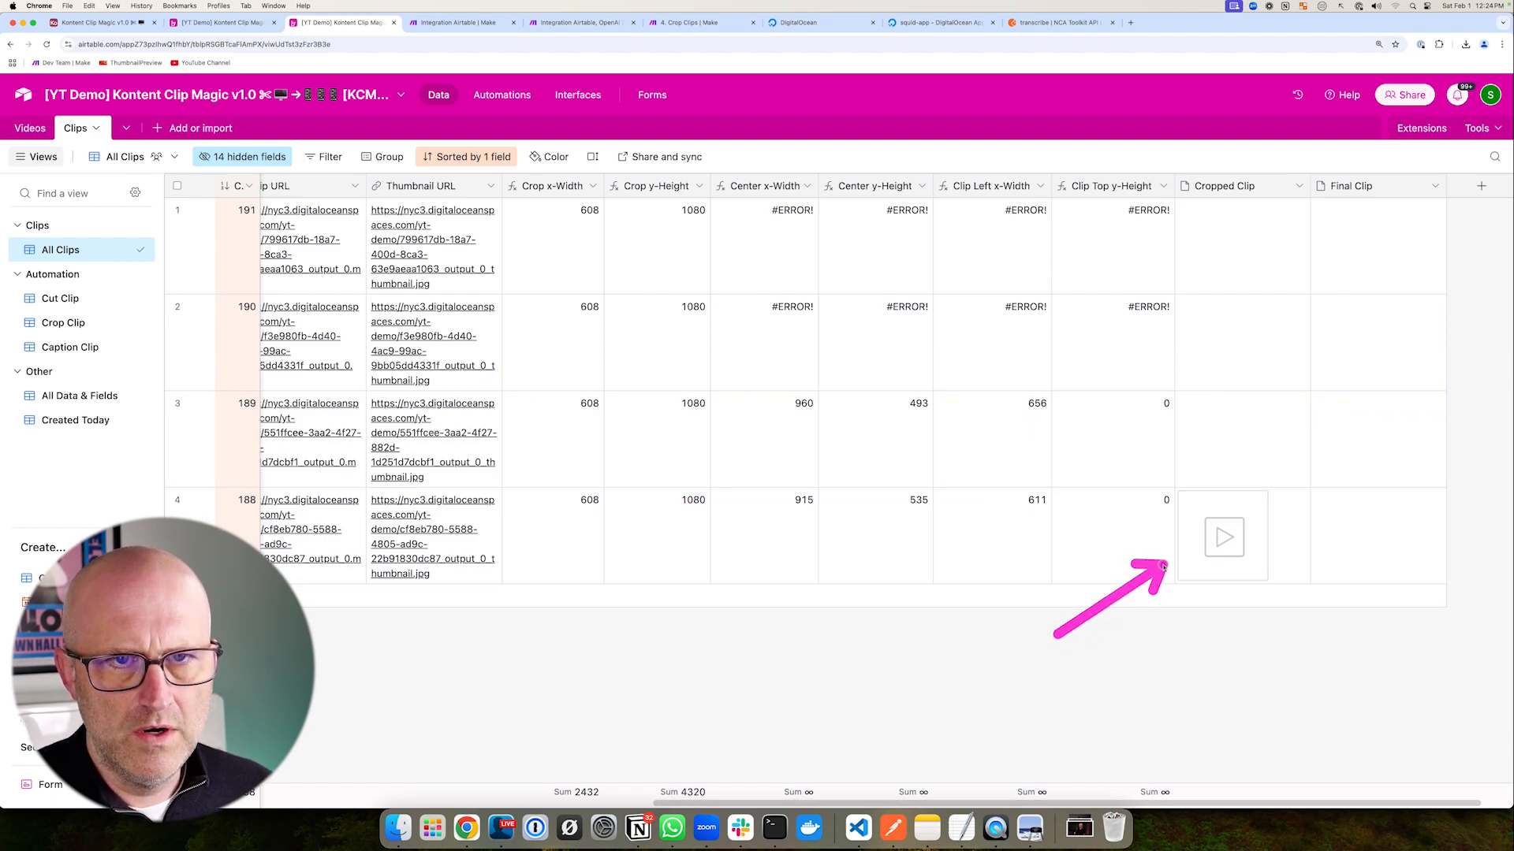
{"action": "left_click", "coordinate": [1202, 546]}
{"action": "mouse_move", "coordinate": [378, 373]}
{"action": "left_mouse_down"}
{"action": "mouse_move", "coordinate": [507, 349]}
{"action": "mouse_move", "coordinate": [608, 236]}
{"action": "mouse_move", "coordinate": [541, 323]}
{"action": "mouse_move", "coordinate": [559, 323]}
{"action": "left_mouse_up"}
{"action": "mouse_move", "coordinate": [505, 509]}
{"action": "left_mouse_down"}
{"action": "mouse_move", "coordinate": [676, 641]}
{"action": "mouse_move", "coordinate": [800, 711]}
{"action": "mouse_move", "coordinate": [776, 699]}
{"action": "left_mouse_up"}
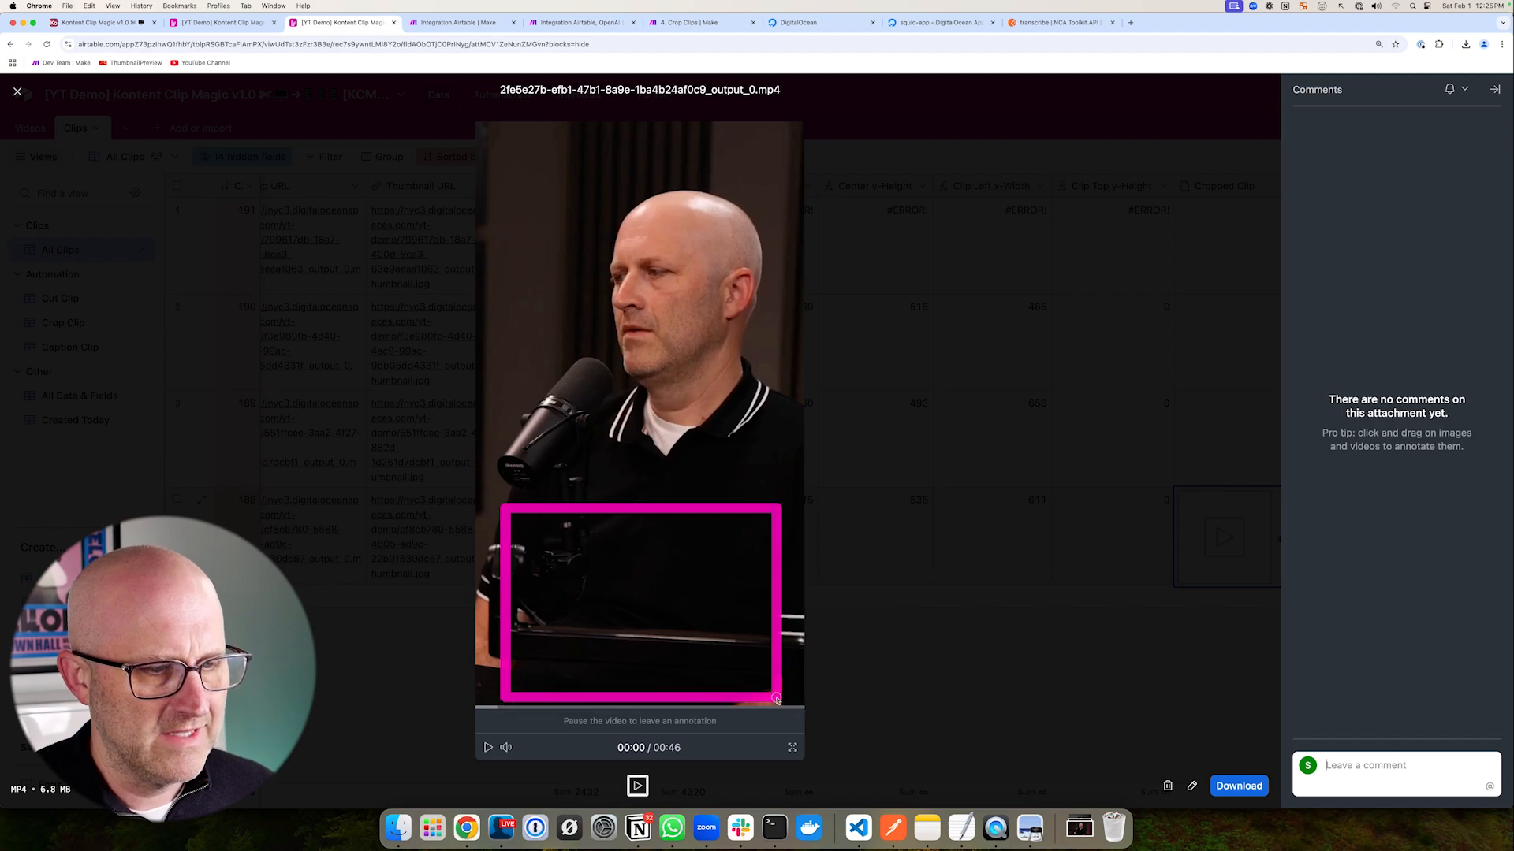
{"action": "key", "text": "Escape"}
- Check the DigitalOcean runtime logs for the crop jobs
{"action": "left_click_drag", "start_coordinate": [1135, 516], "coordinate": [1318, 153]}
{"action": "mouse_move", "coordinate": [1206, 321]}
{"action": "left_mouse_down"}
{"action": "mouse_move", "coordinate": [1326, 229]}
{"action": "mouse_move", "coordinate": [1346, 537]}
{"action": "left_mouse_up"}
{"action": "mouse_move", "coordinate": [837, 544]}
{"action": "left_mouse_down"}
{"action": "mouse_move", "coordinate": [925, 509]}
{"action": "mouse_move", "coordinate": [942, 525]}
{"action": "left_mouse_up"}
{"action": "left_click_drag", "start_coordinate": [859, 551], "coordinate": [887, 527]}
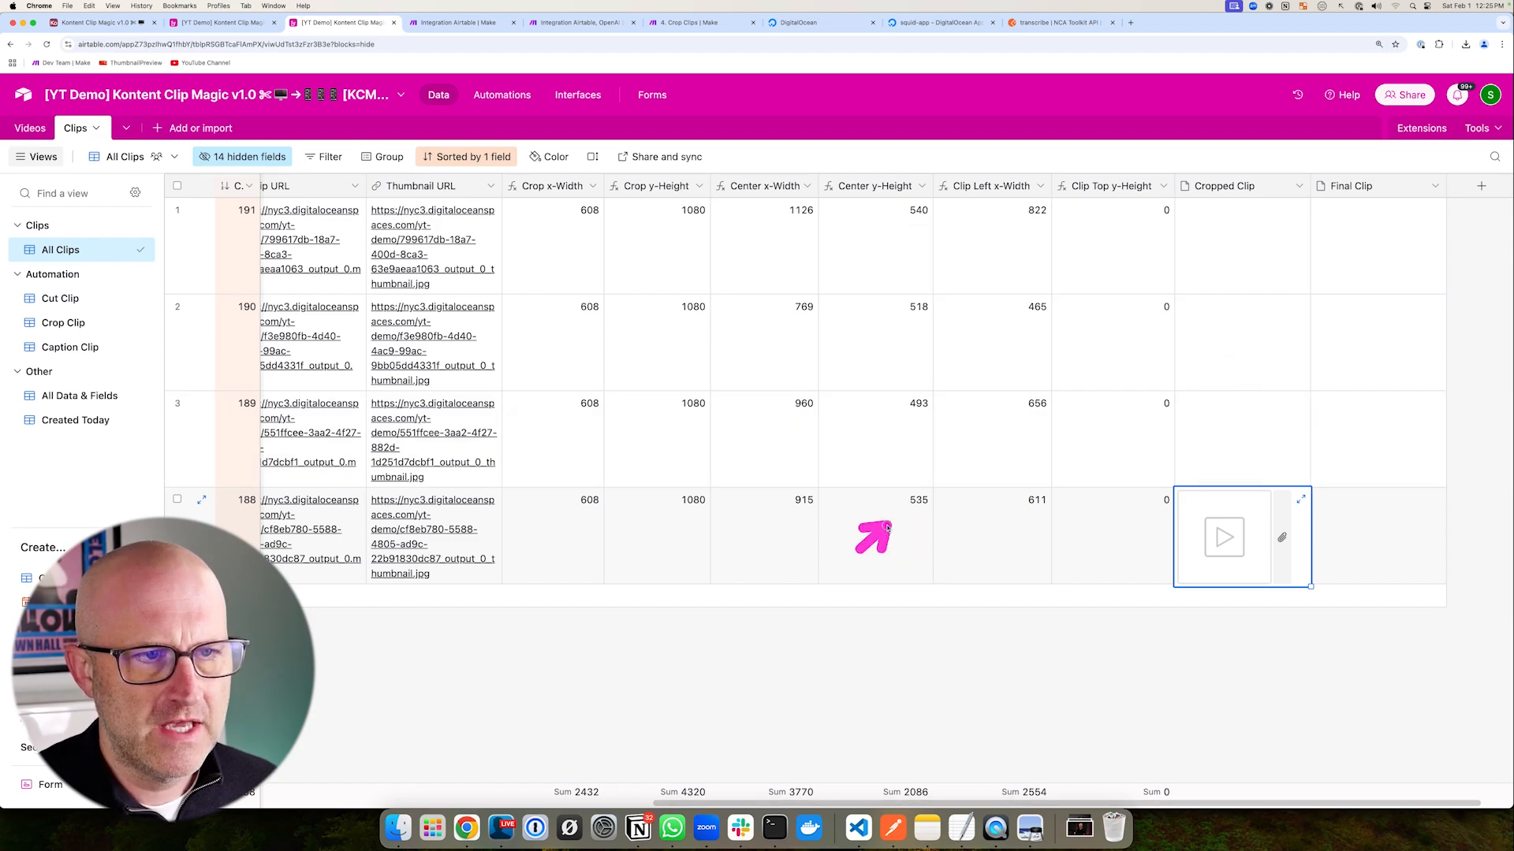
{"action": "left_click_drag", "start_coordinate": [800, 273], "coordinate": [867, 213]}
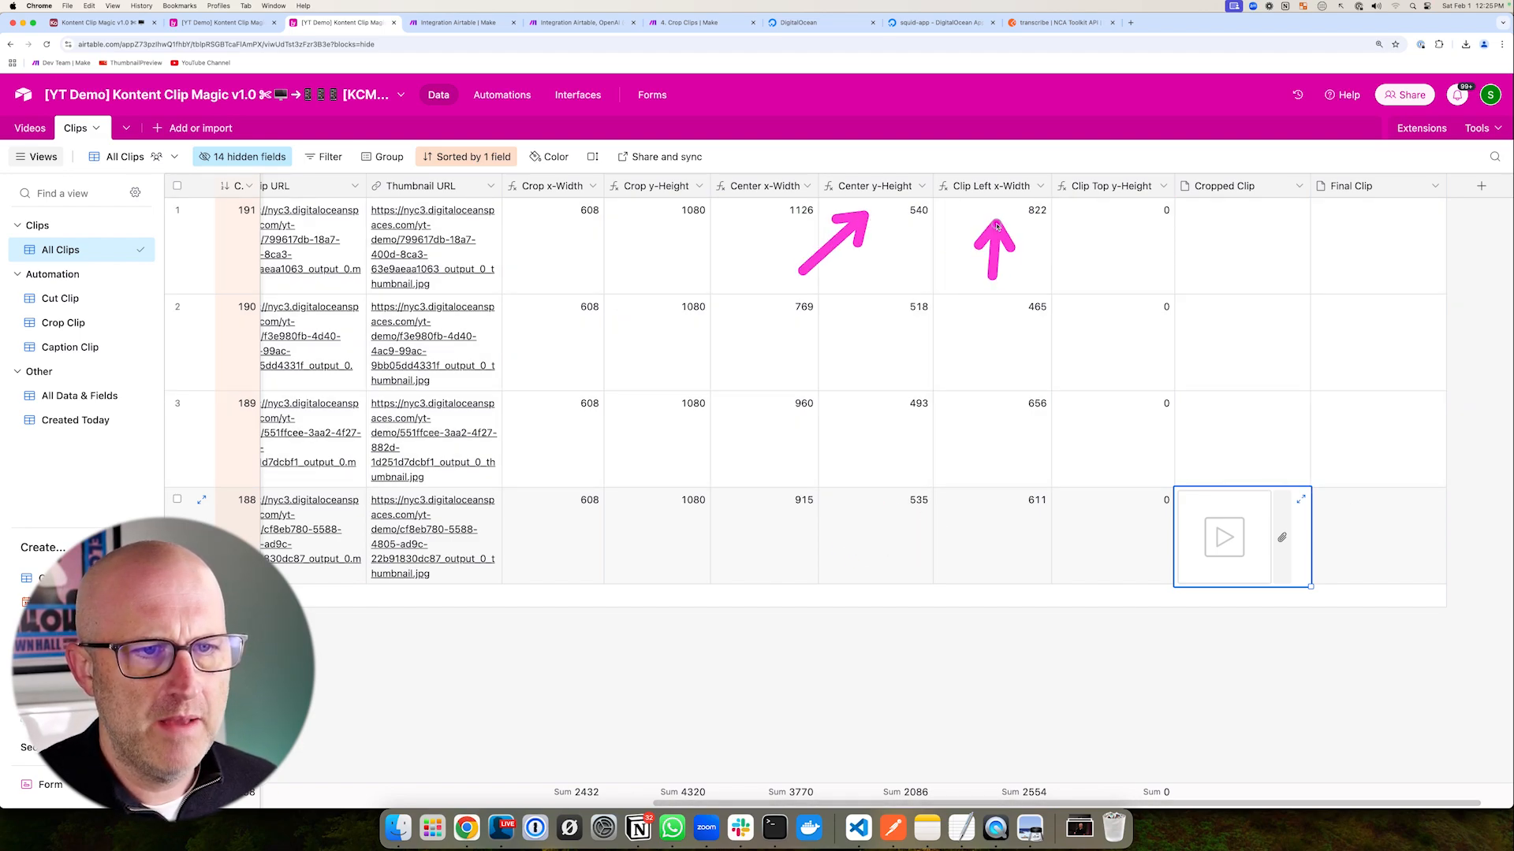
{"action": "mouse_move", "coordinate": [861, 566]}
{"action": "left_mouse_down"}
{"action": "mouse_move", "coordinate": [930, 465]}
{"action": "mouse_move", "coordinate": [921, 250]}
{"action": "left_mouse_up"}
{"action": "left_click_drag", "start_coordinate": [907, 380], "coordinate": [1129, 363]}
{"action": "mouse_move", "coordinate": [1156, 160]}
{"action": "left_mouse_down"}
{"action": "mouse_move", "coordinate": [1281, 374]}
{"action": "mouse_move", "coordinate": [1339, 543]}
{"action": "left_mouse_up"}
{"action": "mouse_move", "coordinate": [964, 323]}
{"action": "left_mouse_down"}
{"action": "mouse_move", "coordinate": [1147, 249]}
{"action": "mouse_move", "coordinate": [1145, 430]}
{"action": "left_mouse_up"}
{"action": "mouse_move", "coordinate": [1142, 153]}
{"action": "left_mouse_down"}
{"action": "mouse_move", "coordinate": [1199, 253]}
{"action": "mouse_move", "coordinate": [1328, 628]}
{"action": "left_mouse_up"}
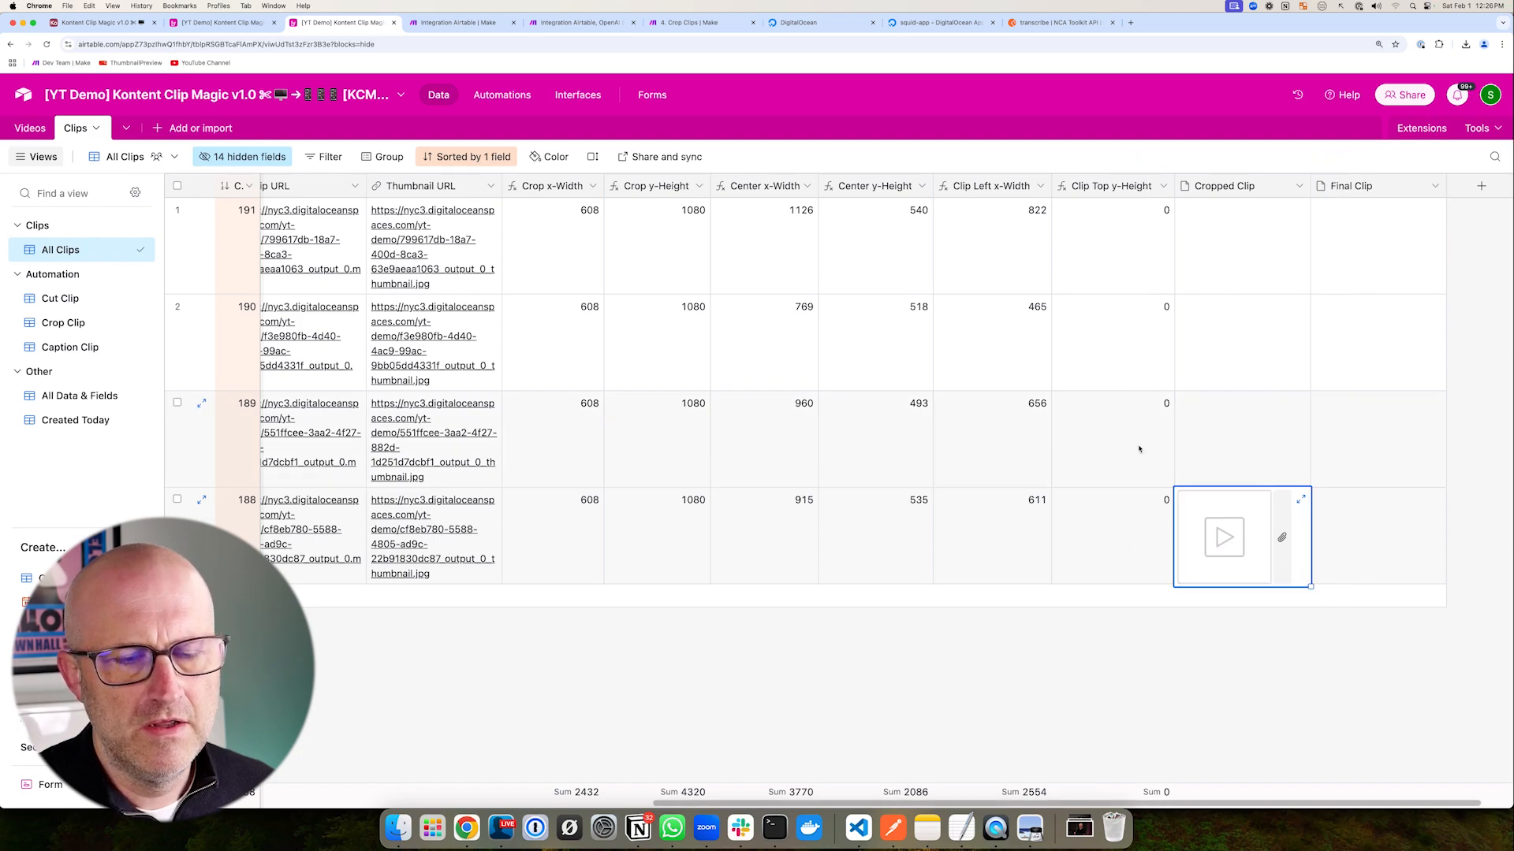
{"action": "mouse_move", "coordinate": [968, 341]}
{"action": "left_mouse_down"}
{"action": "mouse_move", "coordinate": [1123, 267]}
{"action": "mouse_move", "coordinate": [1141, 514]}
{"action": "left_mouse_up"}
{"action": "mouse_move", "coordinate": [1149, 154]}
{"action": "left_mouse_down"}
{"action": "mouse_move", "coordinate": [1206, 253]}
{"action": "mouse_move", "coordinate": [1338, 631]}
{"action": "left_mouse_up"}
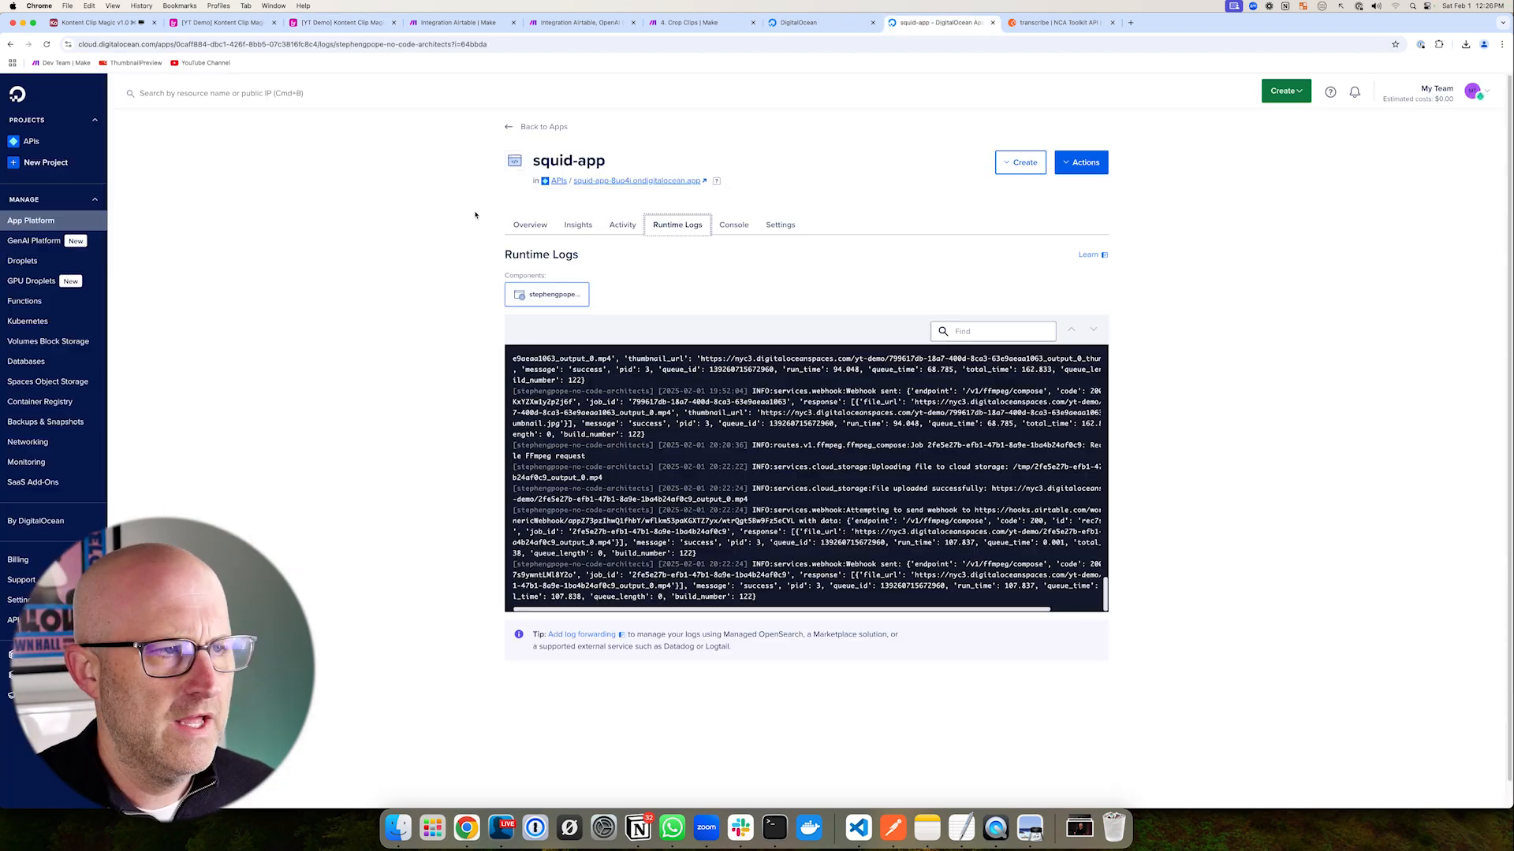
{"action": "left_click_drag", "start_coordinate": [355, 237], "coordinate": [486, 175]}
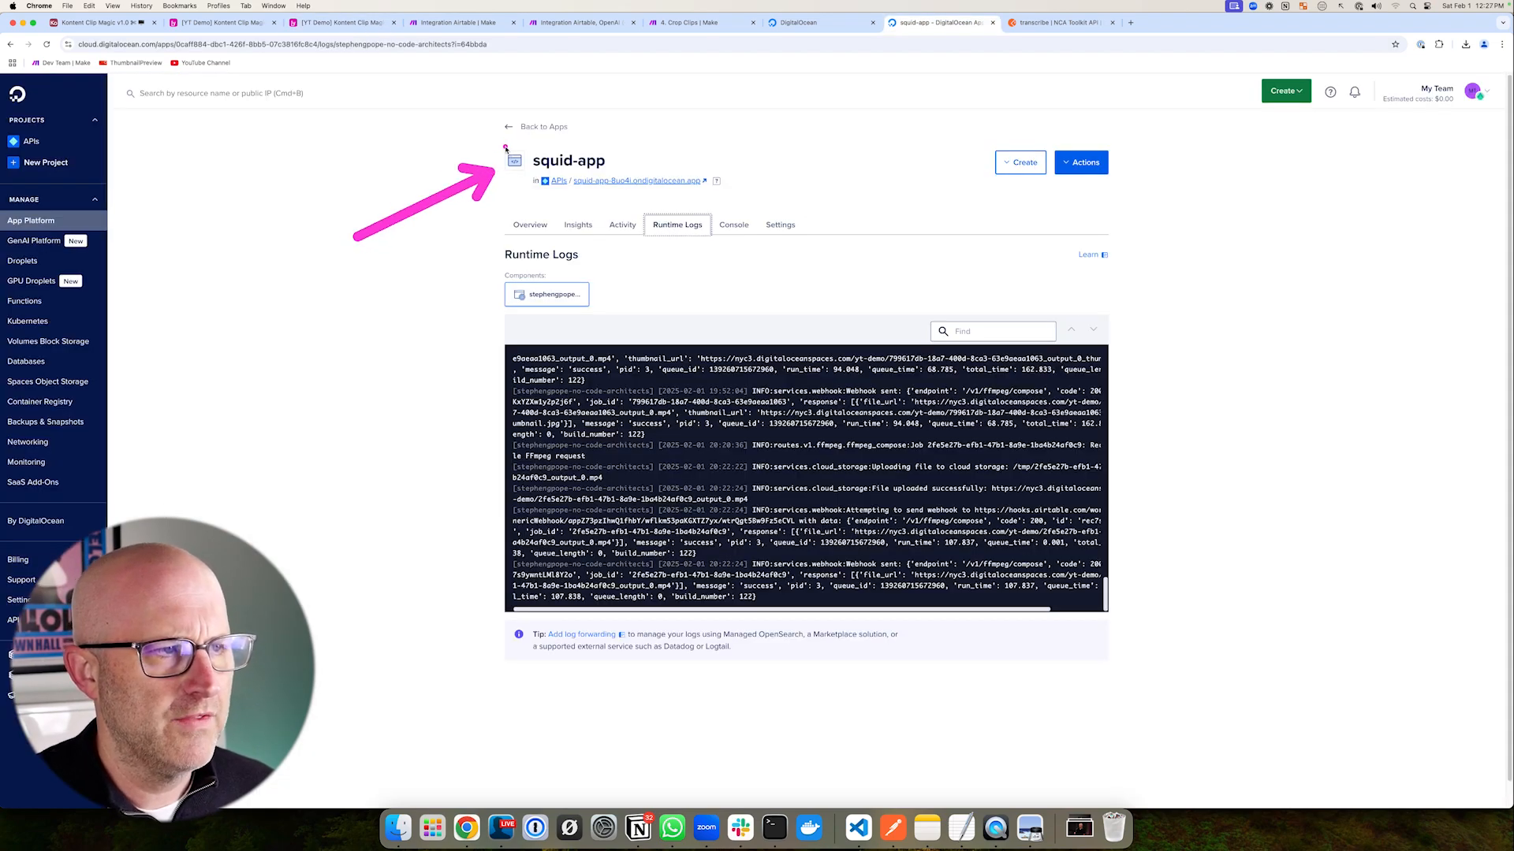
{"action": "mouse_move", "coordinate": [467, 95]}
{"action": "left_mouse_down"}
{"action": "mouse_move", "coordinate": [617, 194]}
{"action": "mouse_move", "coordinate": [859, 288]}
{"action": "mouse_move", "coordinate": [859, 269]}
{"action": "left_mouse_up"}
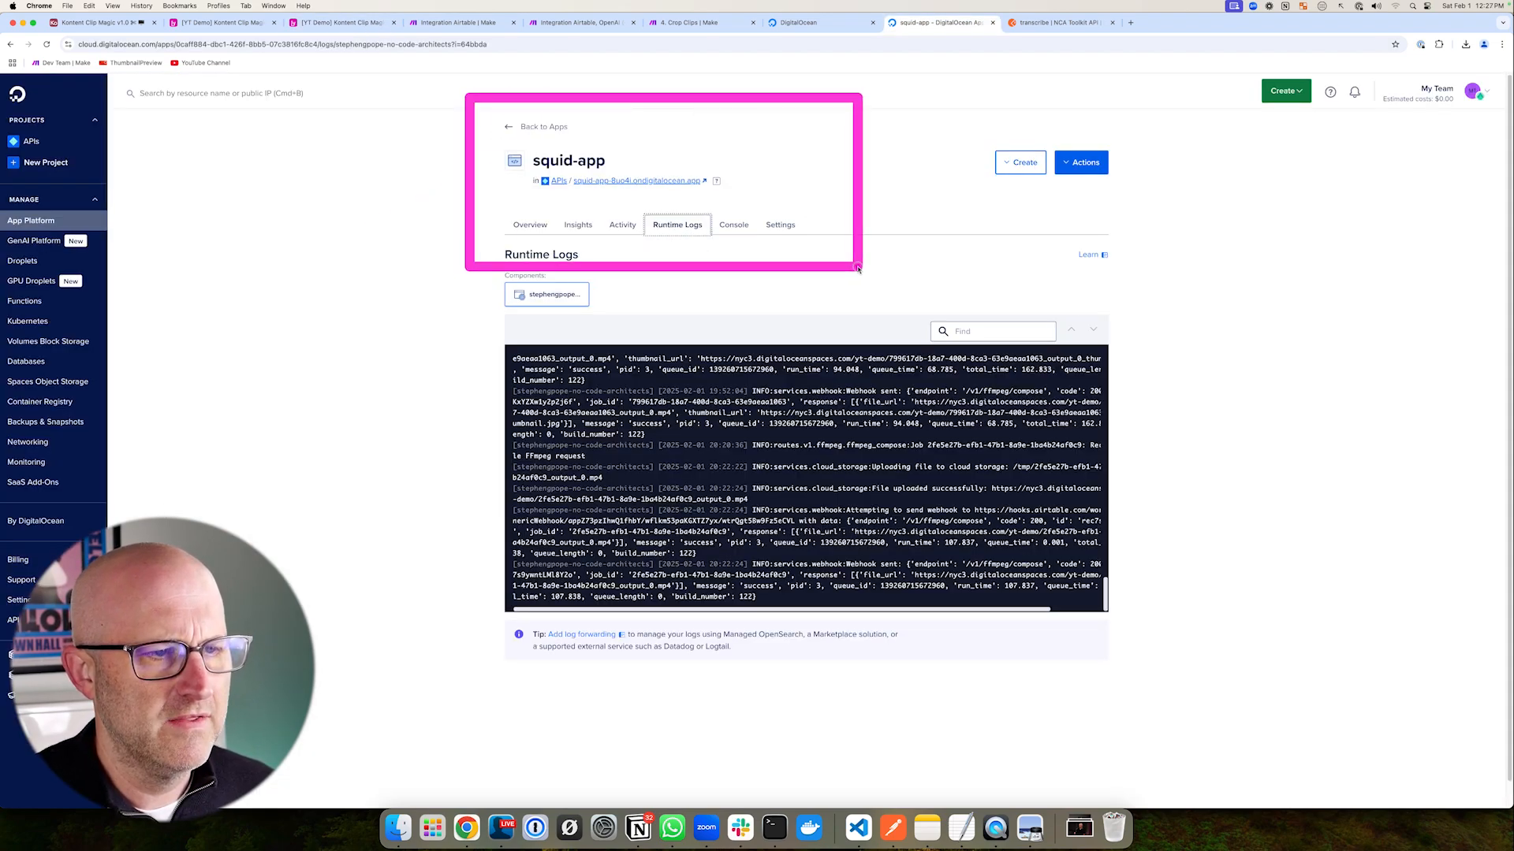
{"action": "mouse_move", "coordinate": [723, 73]}
{"action": "left_mouse_down"}
{"action": "mouse_move", "coordinate": [597, 111]}
{"action": "mouse_move", "coordinate": [668, 146]}
{"action": "left_mouse_up"}
{"action": "mouse_move", "coordinate": [471, 105]}
{"action": "left_mouse_down"}
{"action": "mouse_move", "coordinate": [753, 262]}
{"action": "mouse_move", "coordinate": [848, 279]}
{"action": "left_mouse_up"}
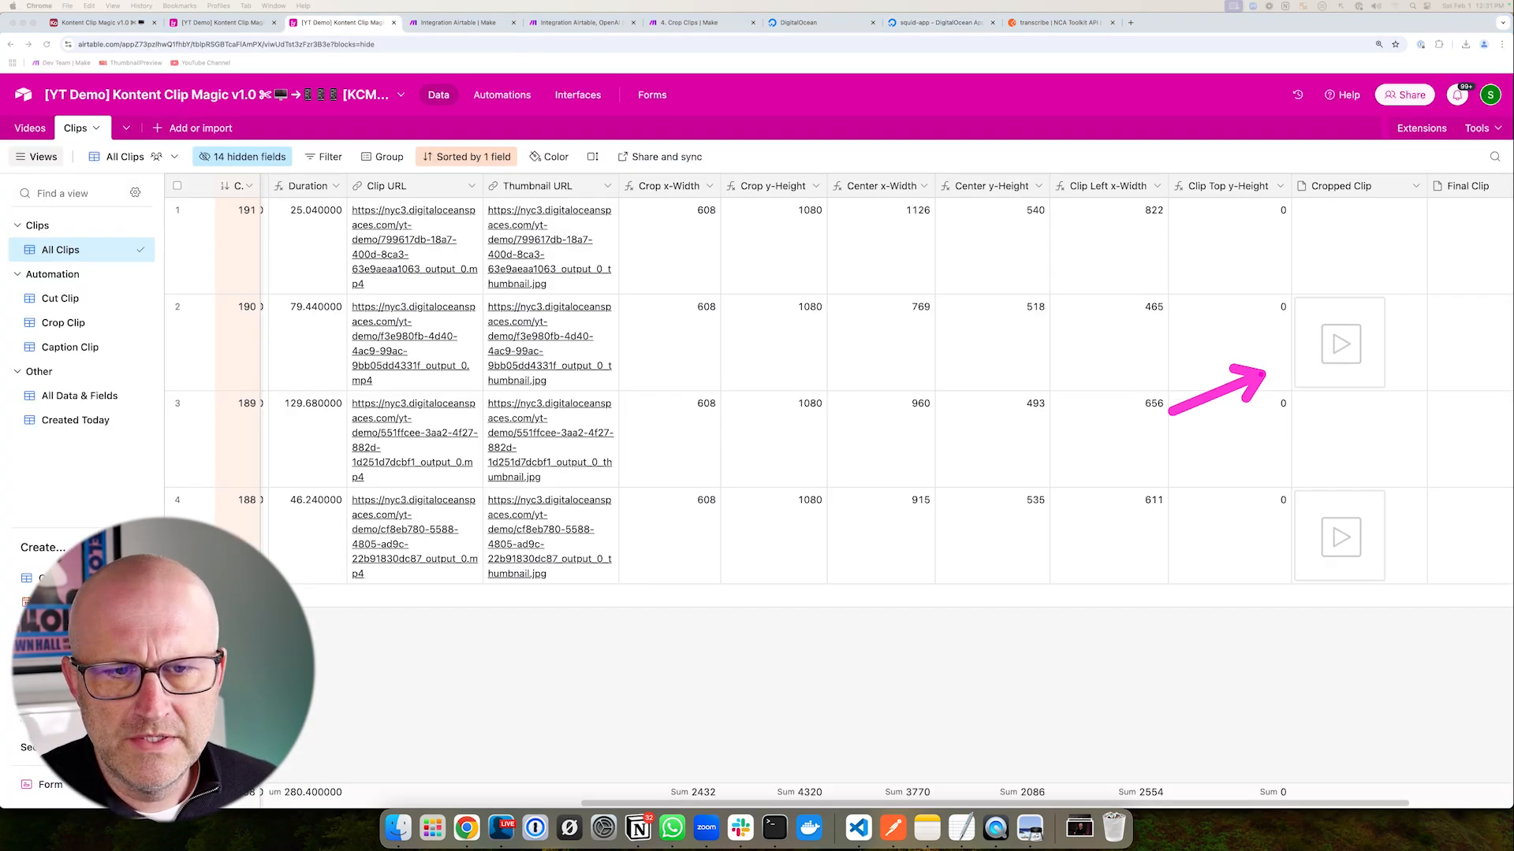
{"action": "left_click_drag", "start_coordinate": [1266, 371], "coordinate": [1276, 359]}
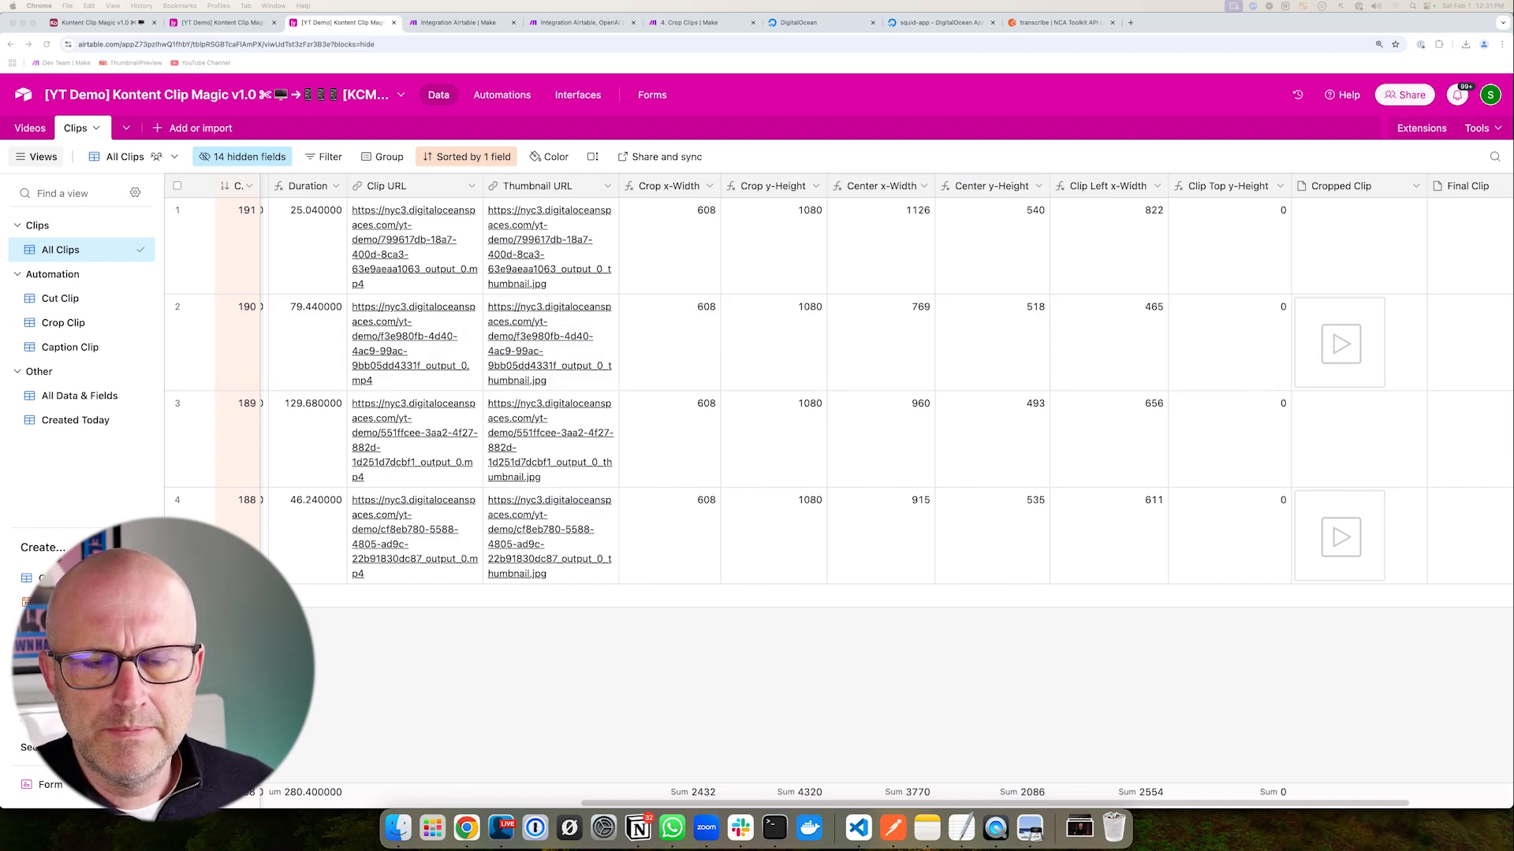
{"action": "mouse_move", "coordinate": [1298, 199]}
{"action": "left_mouse_down"}
{"action": "mouse_move", "coordinate": [1443, 540]}
{"action": "mouse_move", "coordinate": [1442, 616]}
{"action": "left_mouse_up"}
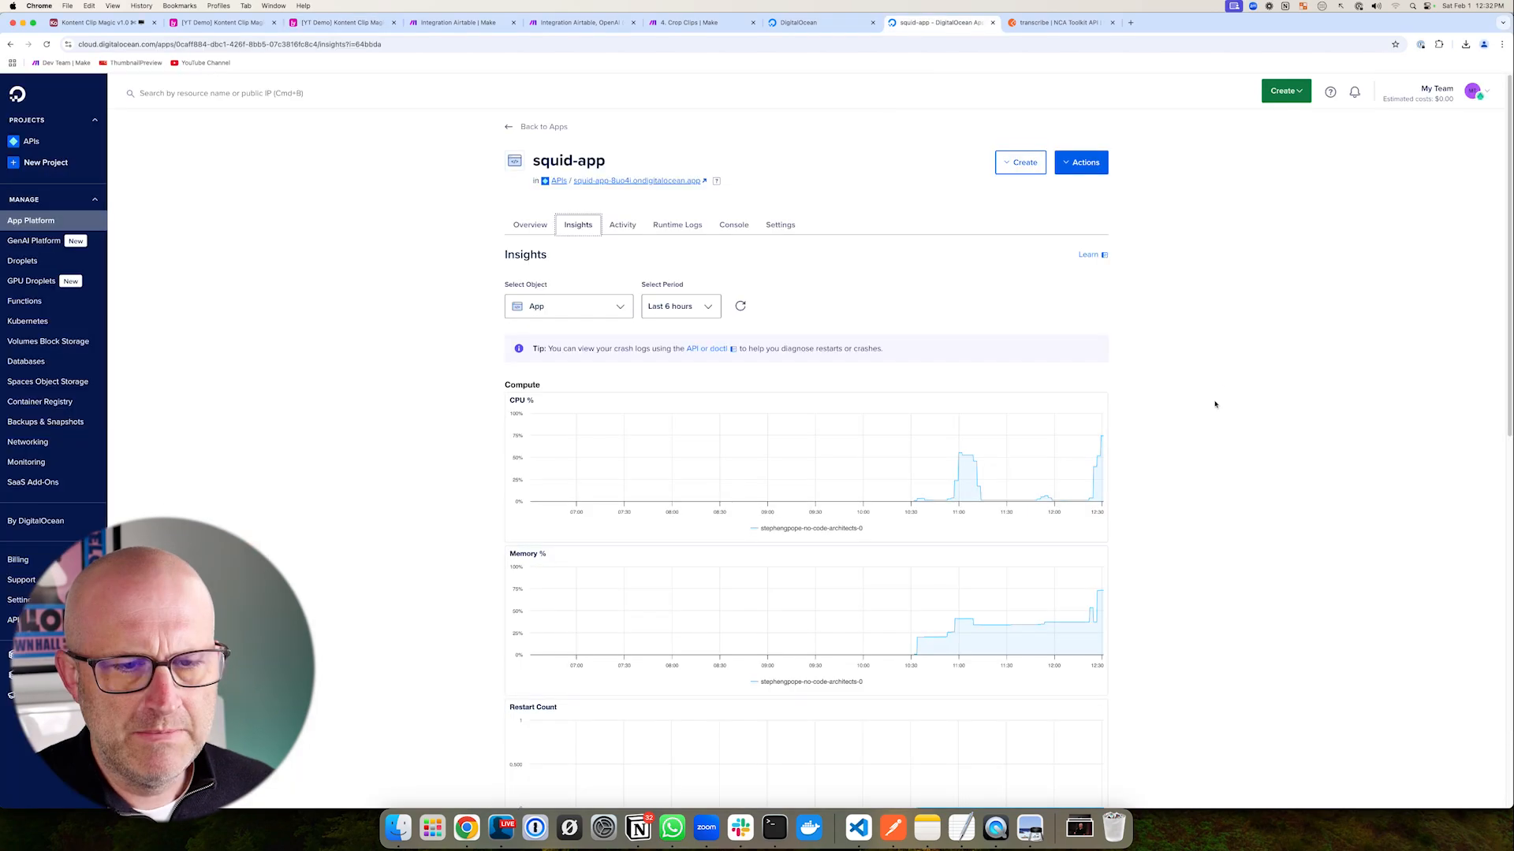
{"action": "mouse_move", "coordinate": [1228, 388]}
{"action": "left_mouse_down"}
{"action": "mouse_move", "coordinate": [1126, 449]}
{"action": "mouse_move", "coordinate": [1119, 498]}
{"action": "left_mouse_up"}
{"action": "mouse_move", "coordinate": [479, 367]}
{"action": "left_mouse_down"}
{"action": "mouse_move", "coordinate": [669, 442]}
{"action": "mouse_move", "coordinate": [1132, 541]}
{"action": "left_mouse_up"}
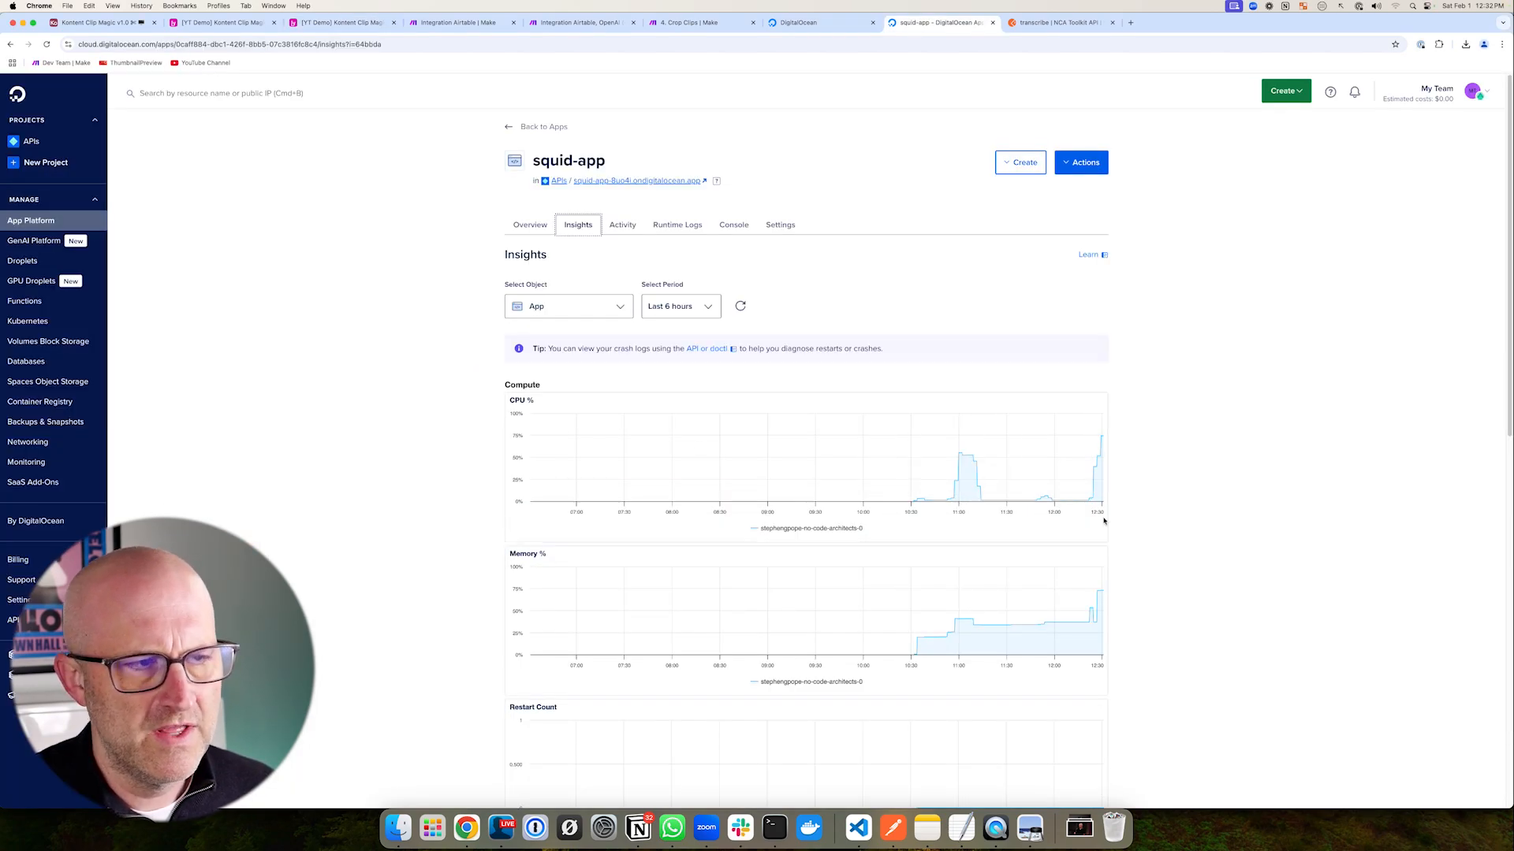
- Back in the Clips table, review the Cropped Clip videos in rows 190, 189 and 188
{"action": "left_click", "coordinate": [344, 22]}
{"action": "left_click_drag", "start_coordinate": [1156, 241], "coordinate": [1267, 402]}
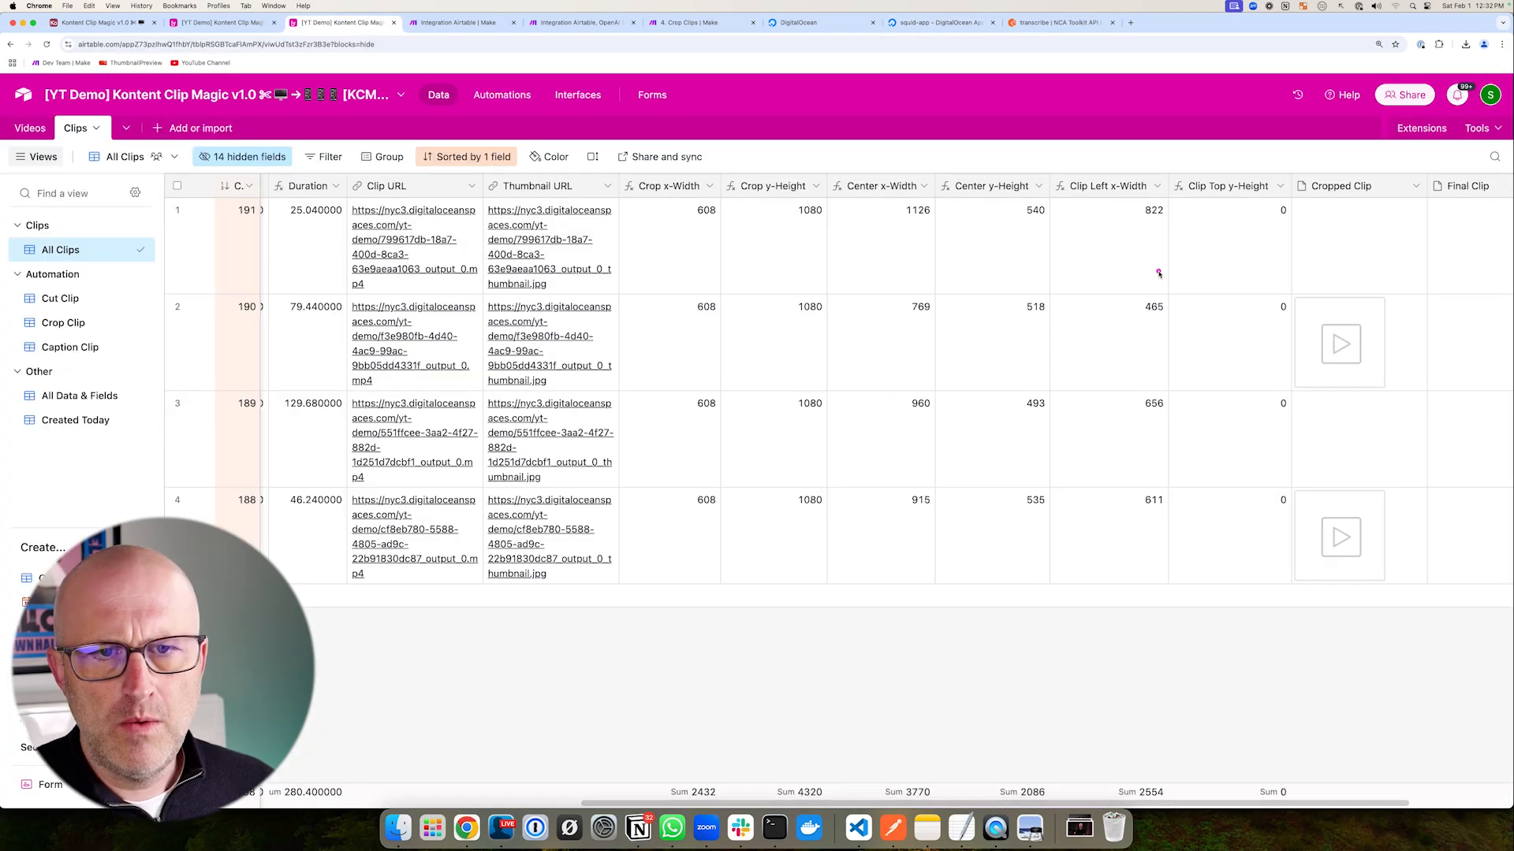
{"action": "left_click_drag", "start_coordinate": [1144, 801], "coordinate": [1246, 801]}
{"action": "left_click_drag", "start_coordinate": [1116, 256], "coordinate": [1274, 245]}
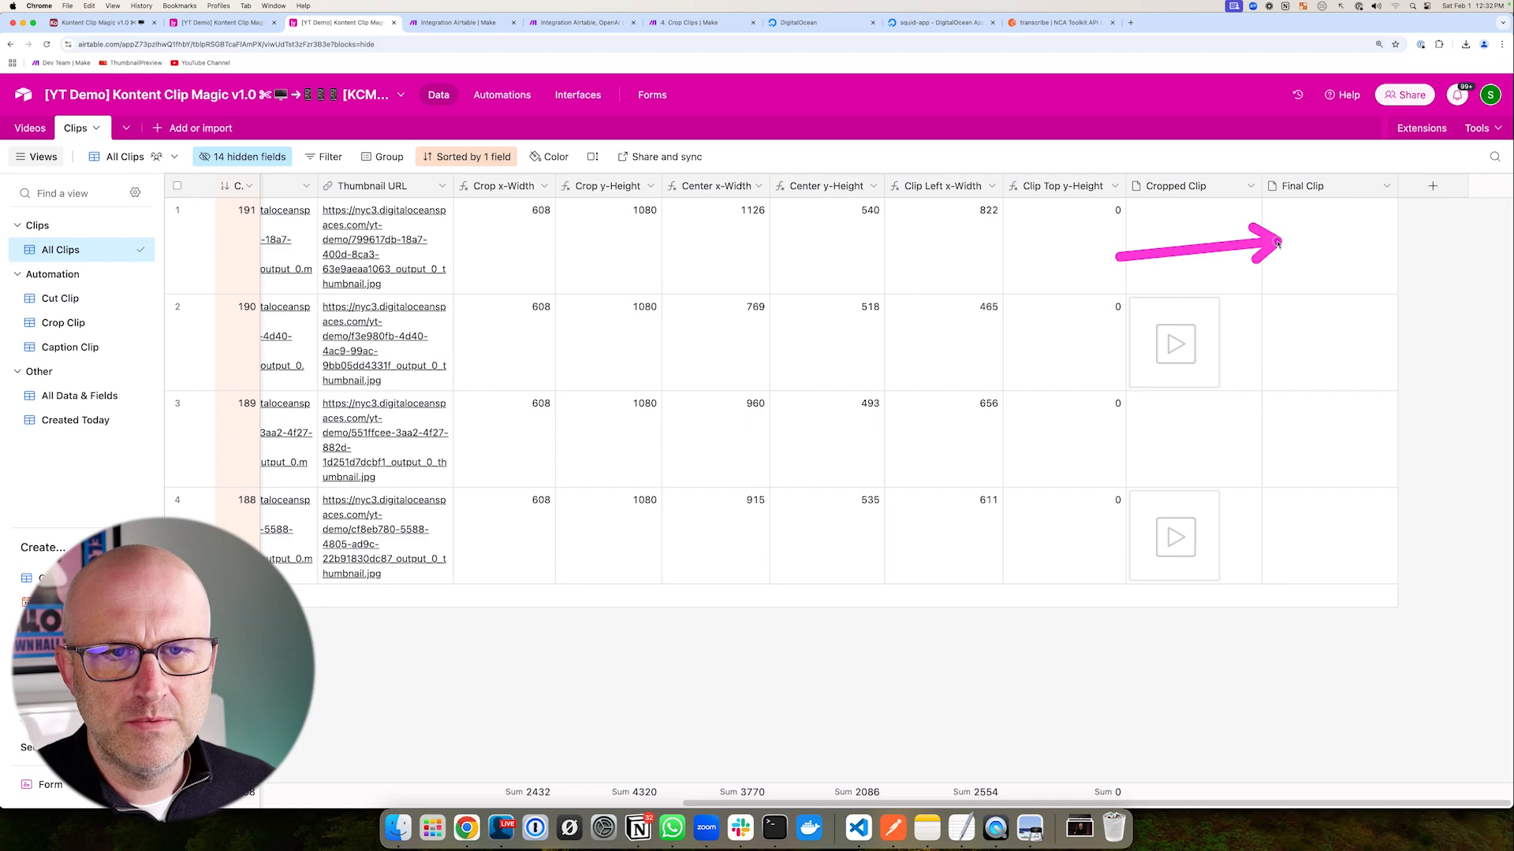
{"action": "mouse_move", "coordinate": [1118, 255]}
{"action": "left_mouse_down"}
{"action": "mouse_move", "coordinate": [1271, 429]}
{"action": "mouse_move", "coordinate": [1266, 355]}
{"action": "mouse_move", "coordinate": [1281, 543]}
{"action": "left_mouse_up"}
{"action": "mouse_move", "coordinate": [1000, 359]}
{"action": "left_mouse_down"}
{"action": "mouse_move", "coordinate": [1141, 347]}
{"action": "mouse_move", "coordinate": [1164, 516]}
{"action": "left_mouse_up"}
{"action": "left_click_drag", "start_coordinate": [240, 263], "coordinate": [122, 335]}
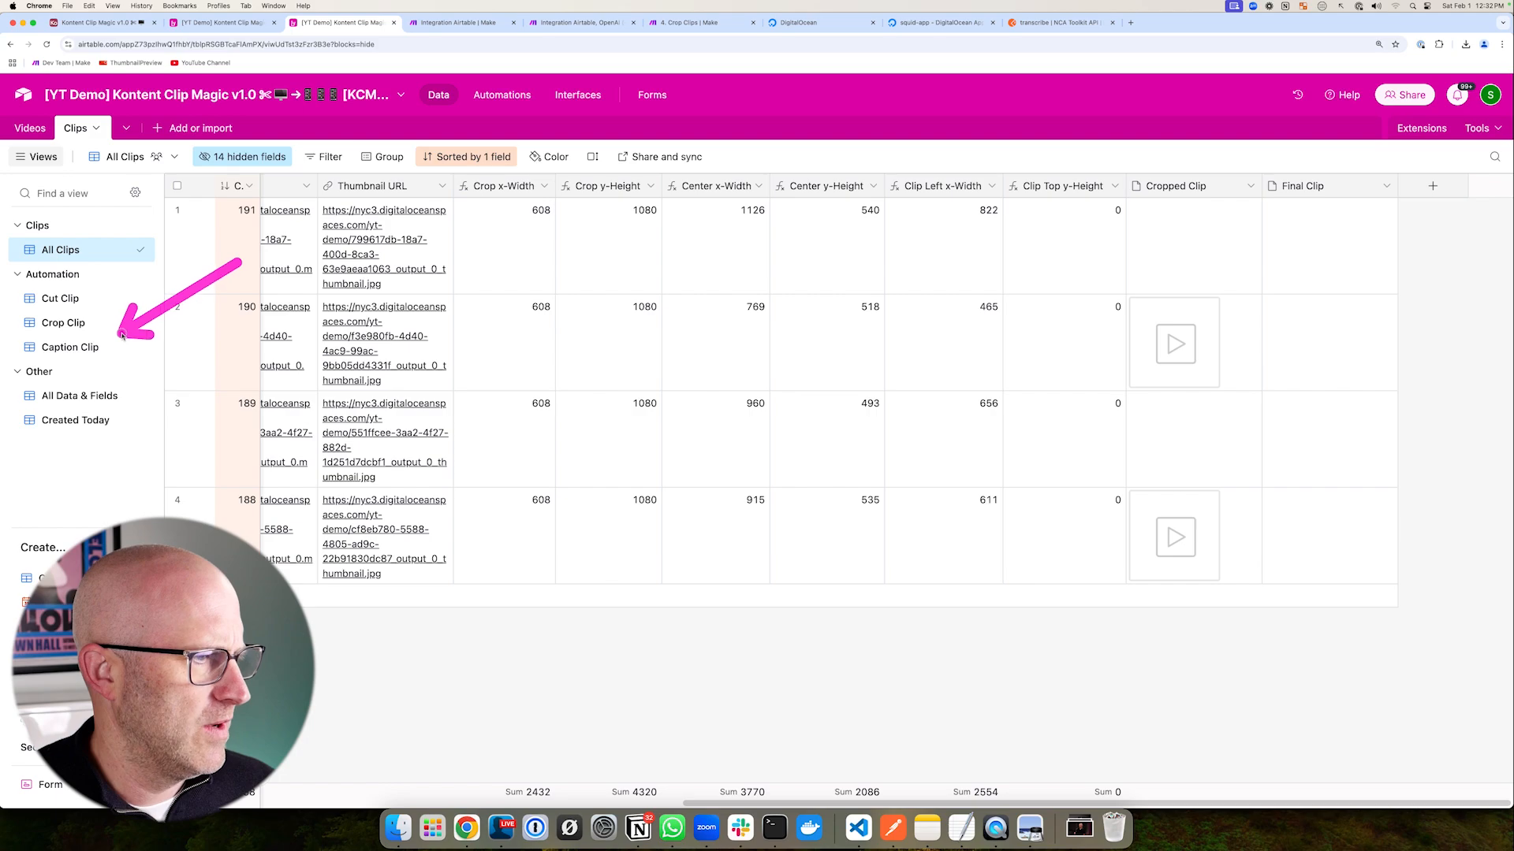
- Peek at the Caption Clip view, return to All Clips, and create a new Make scenario
{"action": "left_click", "coordinate": [71, 346]}
{"action": "left_click_drag", "start_coordinate": [588, 364], "coordinate": [454, 223]}
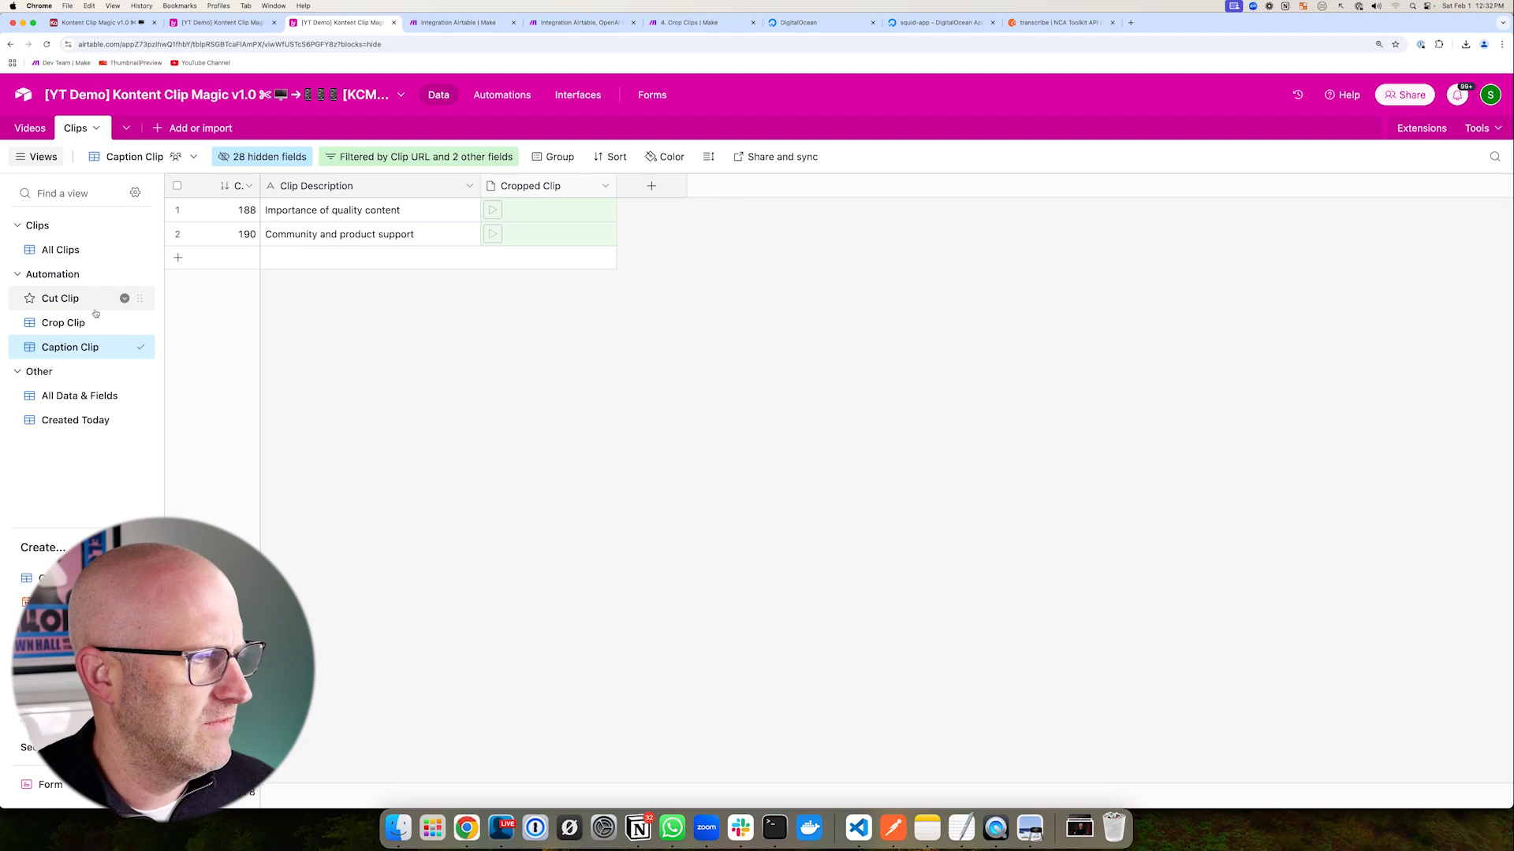
{"action": "left_click", "coordinate": [78, 253]}
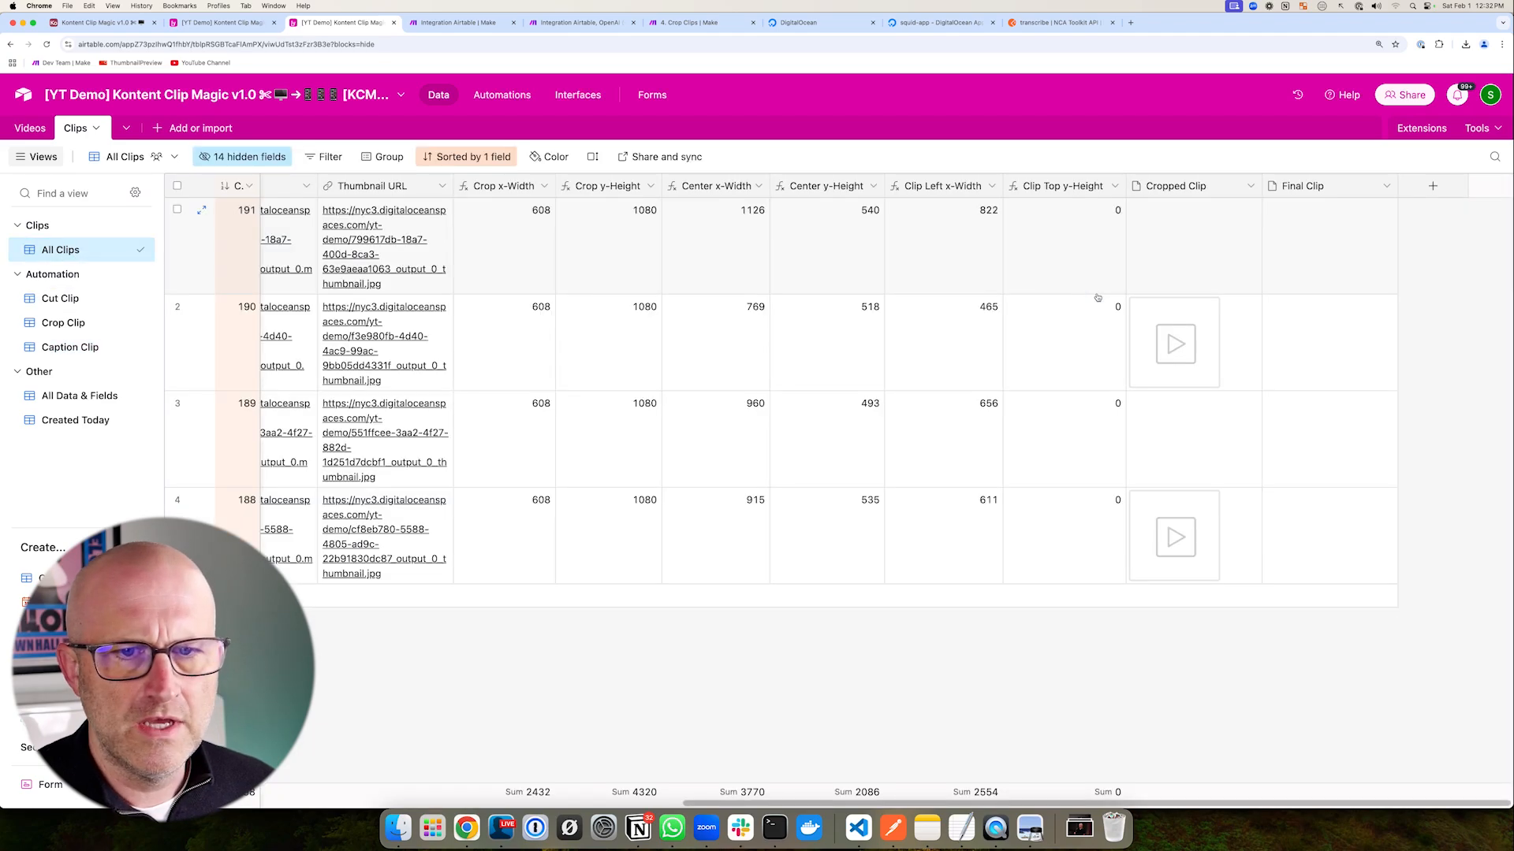
{"action": "mouse_move", "coordinate": [996, 273]}
{"action": "left_mouse_down"}
{"action": "mouse_move", "coordinate": [1113, 242]}
{"action": "mouse_move", "coordinate": [1121, 429]}
{"action": "left_mouse_up"}
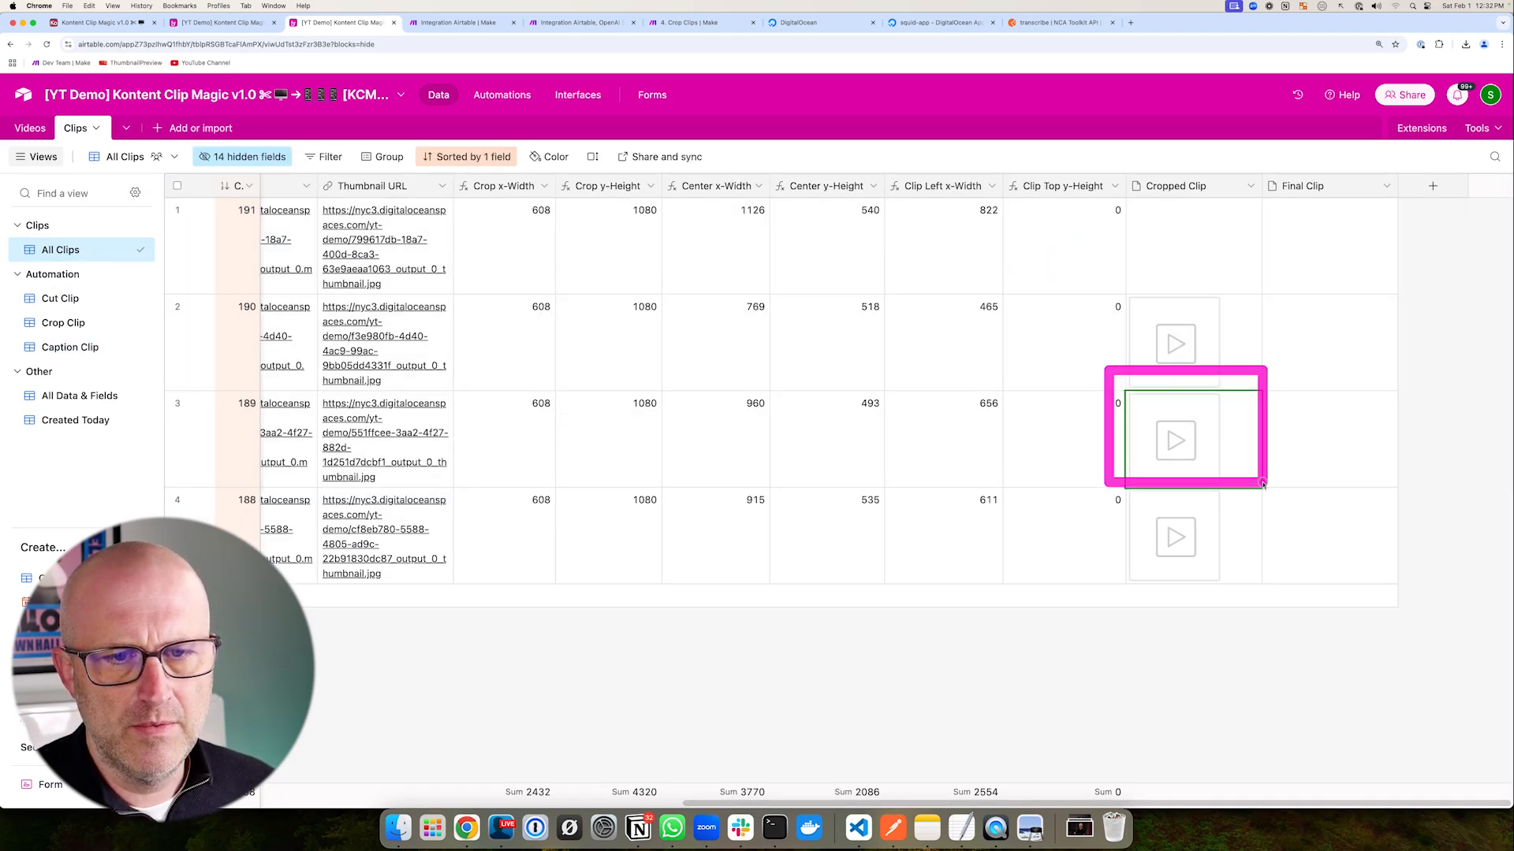
{"action": "key", "text": "ctrl+Tab"}
{"action": "left_click", "coordinate": [1431, 98]}
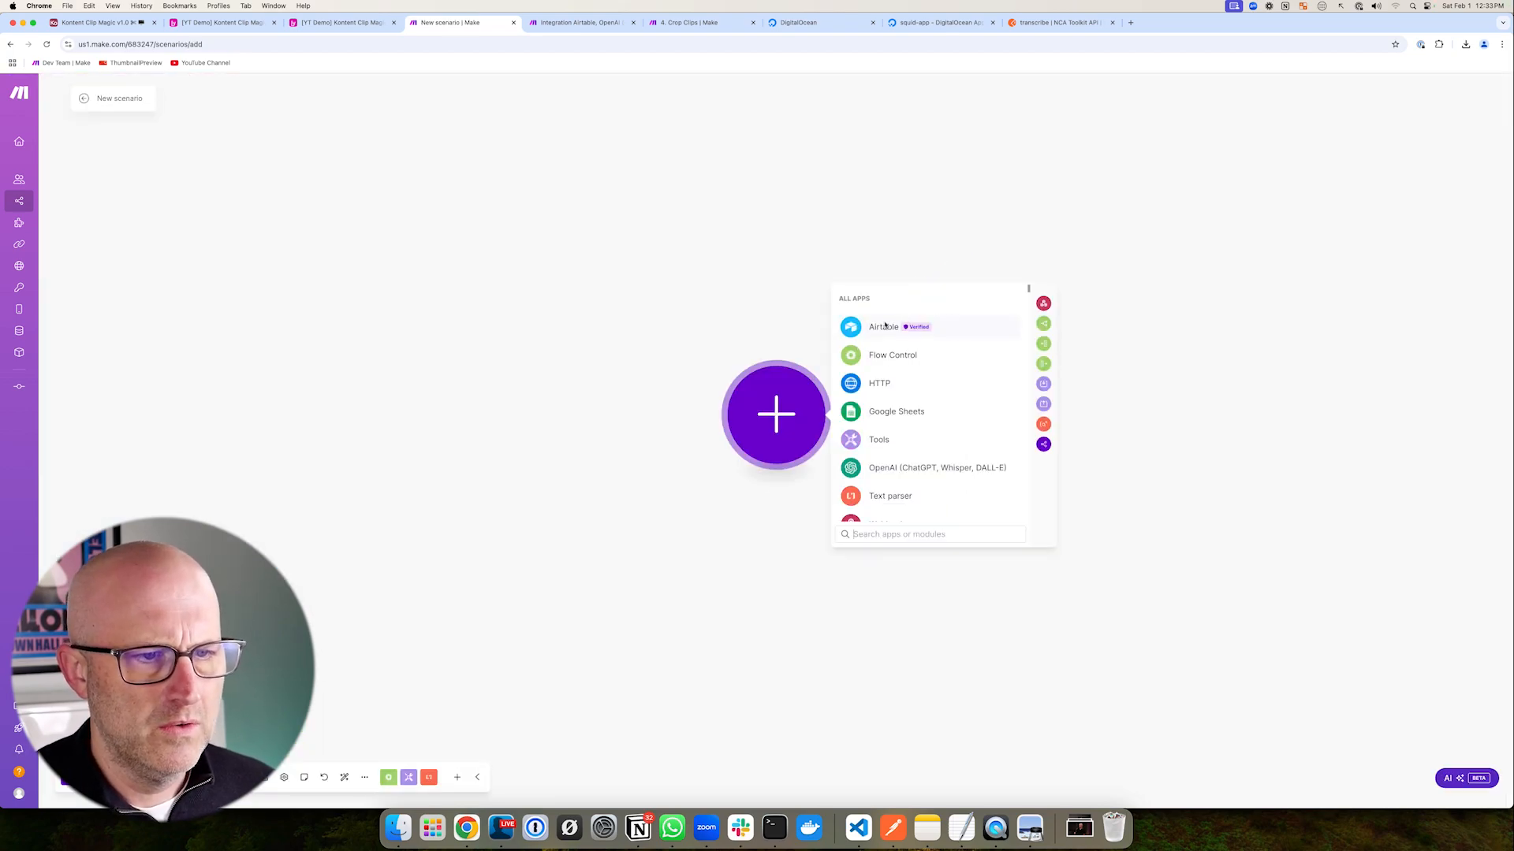
- Add an Airtable Search Records module, checking the Caption Clip view in Airtable
{"action": "left_click", "coordinate": [883, 330]}
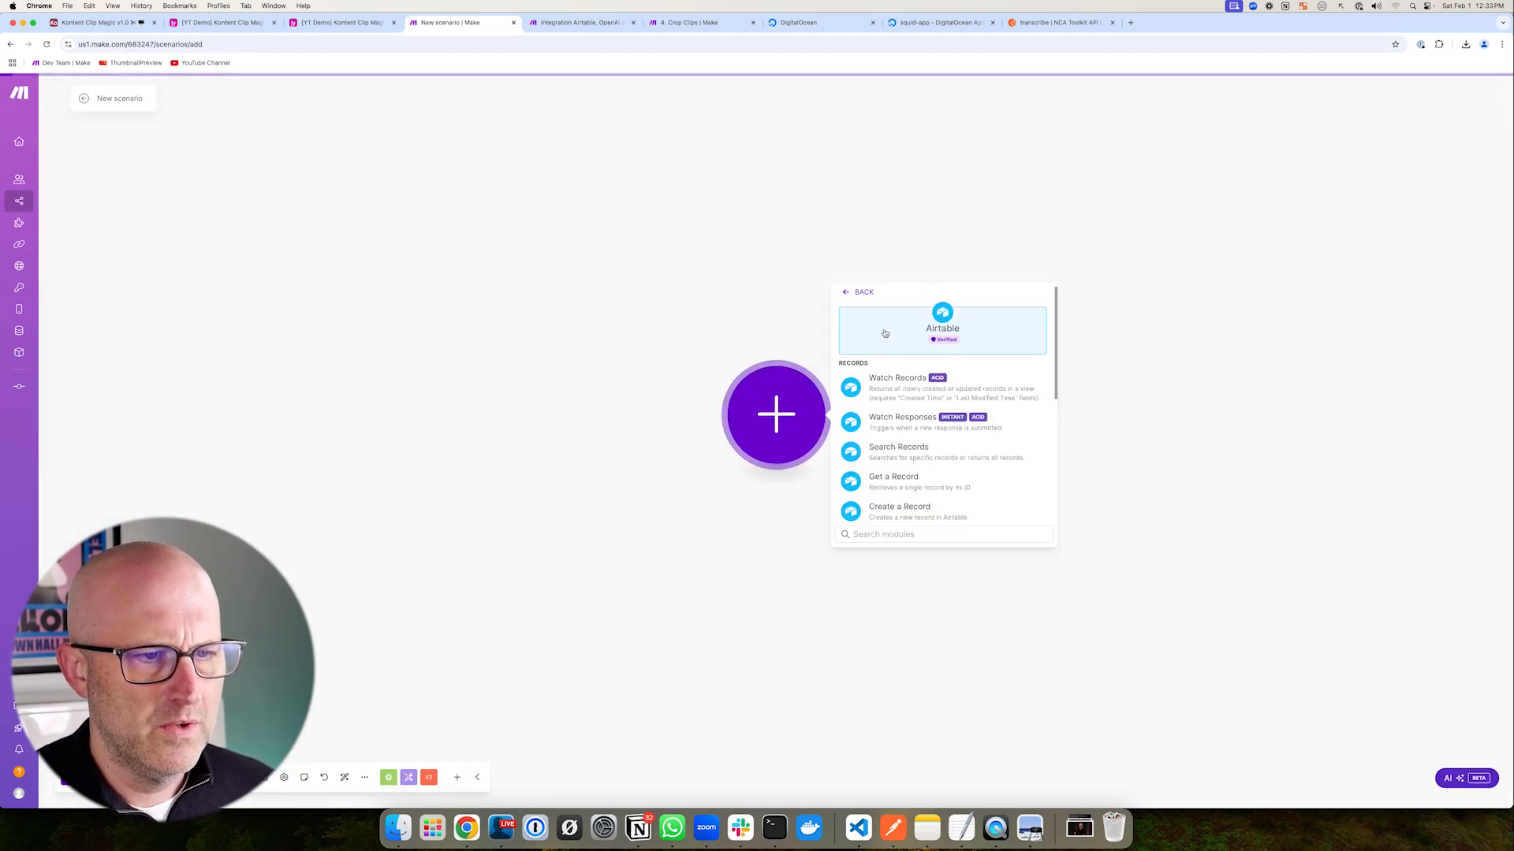
{"action": "left_click", "coordinate": [895, 451]}
{"action": "key", "text": "ctrl+shift+Tab"}
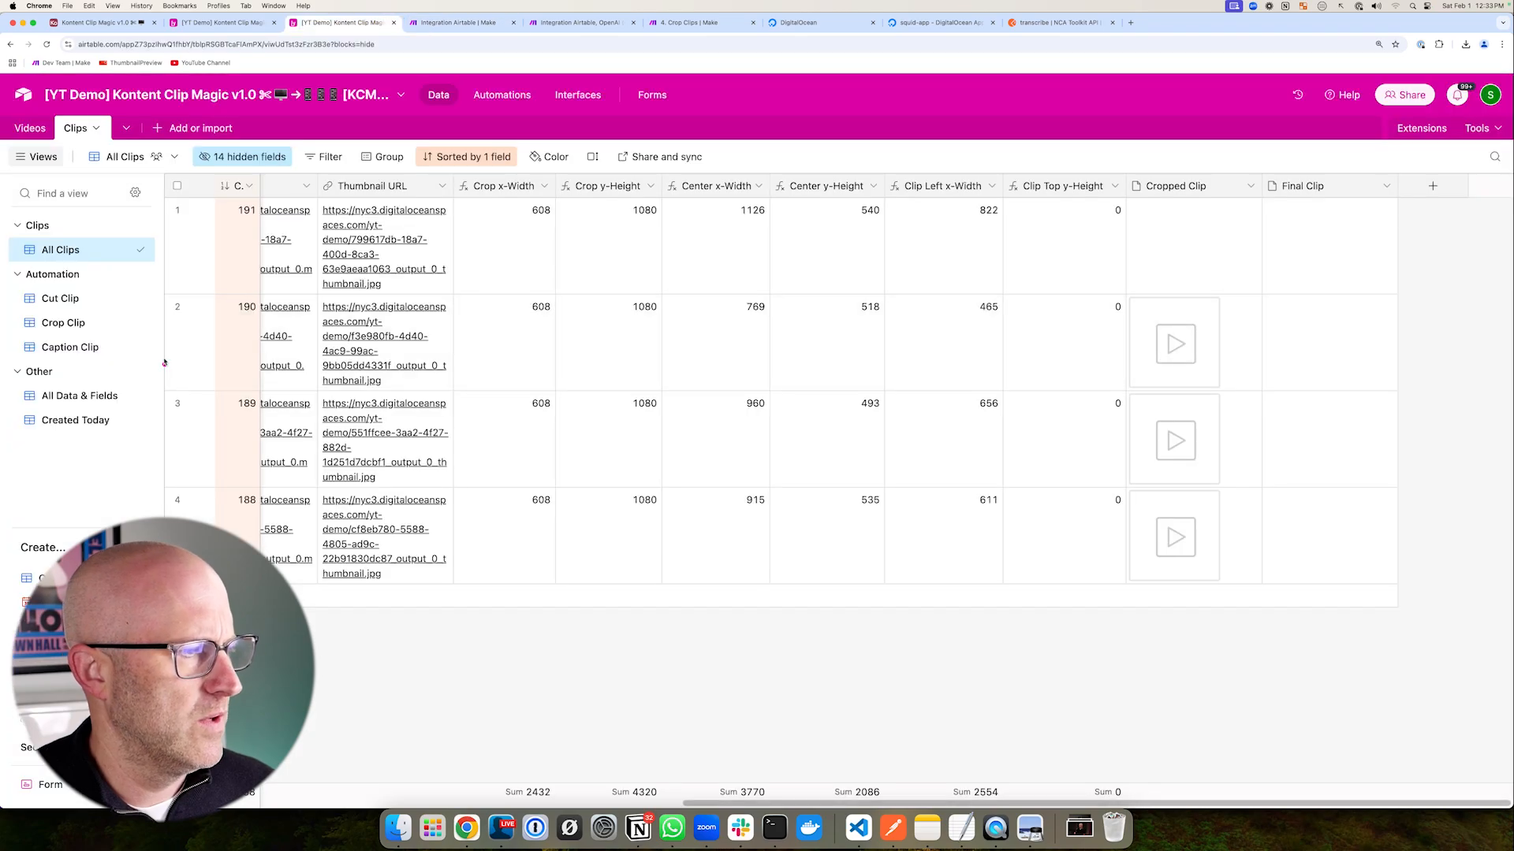
{"action": "left_click", "coordinate": [79, 348]}
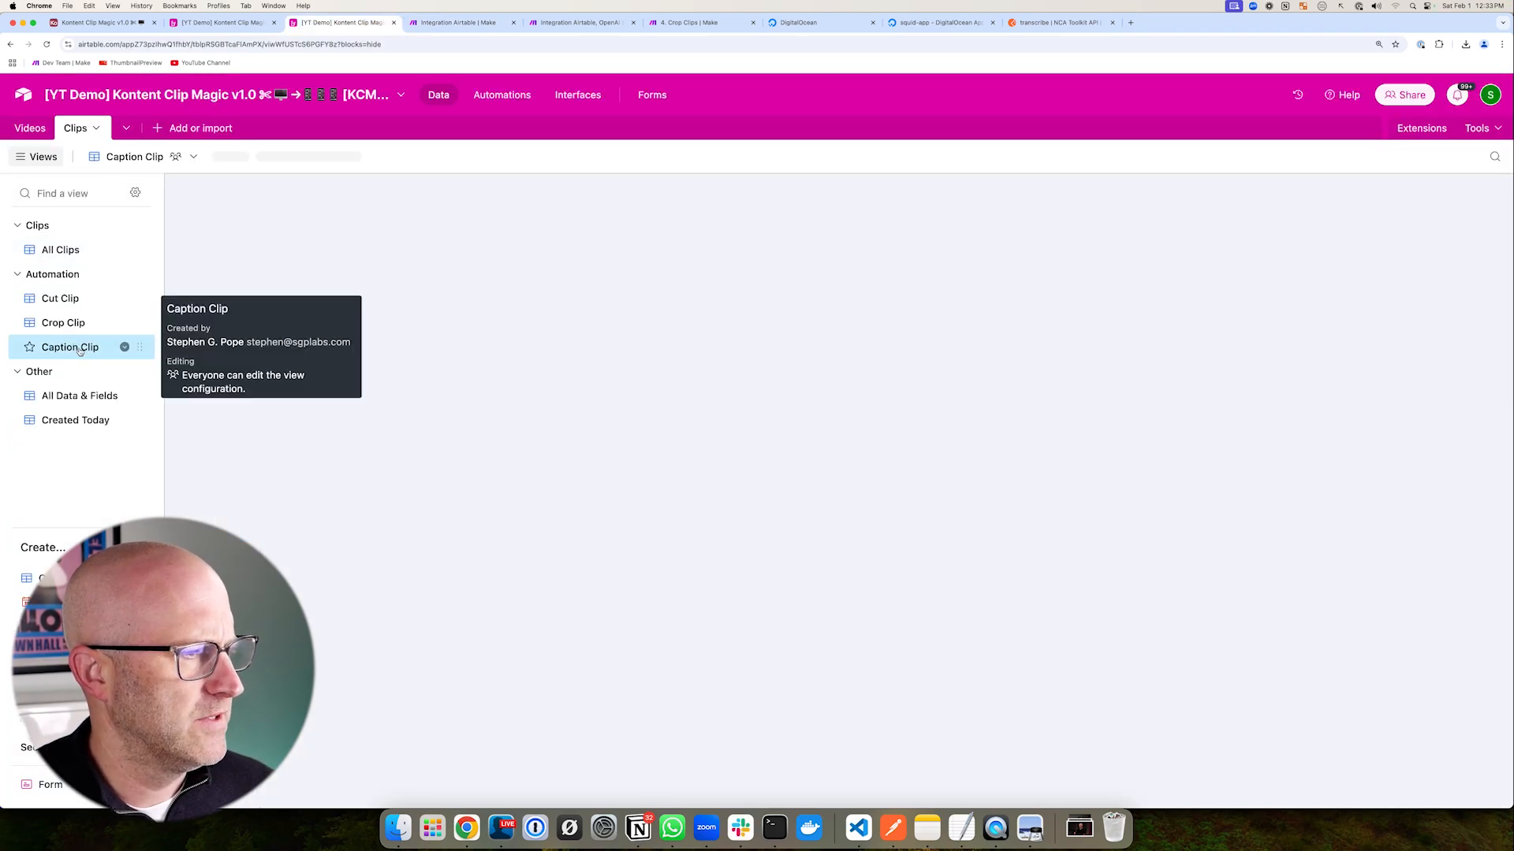
{"action": "key", "text": "ctrl+Tab"}
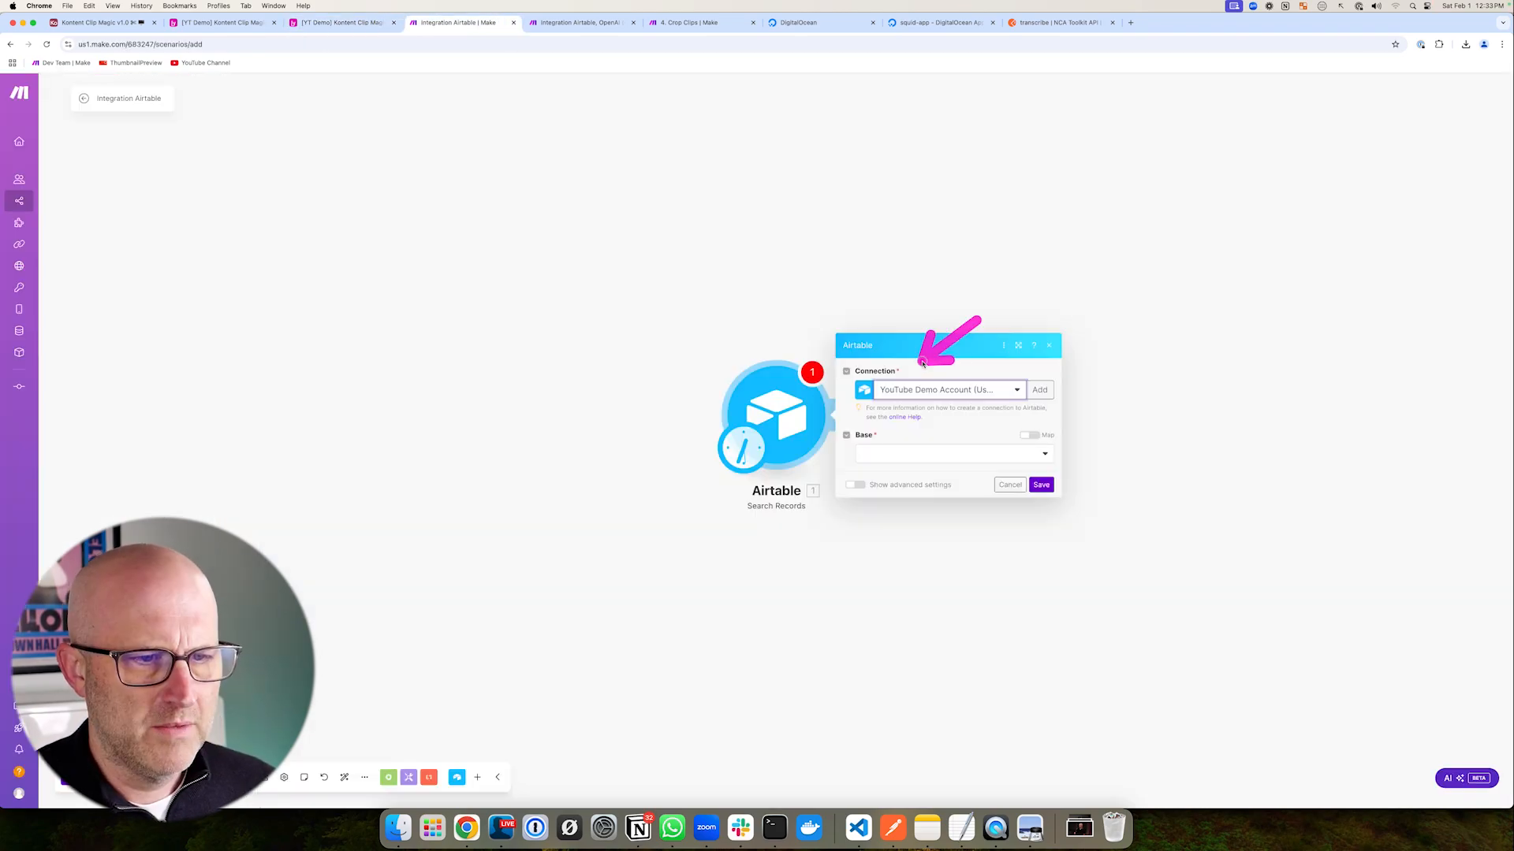
- Point it at the [YT Demo] Kontent Clip Magic v1.0 base, Clips table, Caption Clip view, limit 1, and save
{"action": "left_click", "coordinate": [905, 453]}
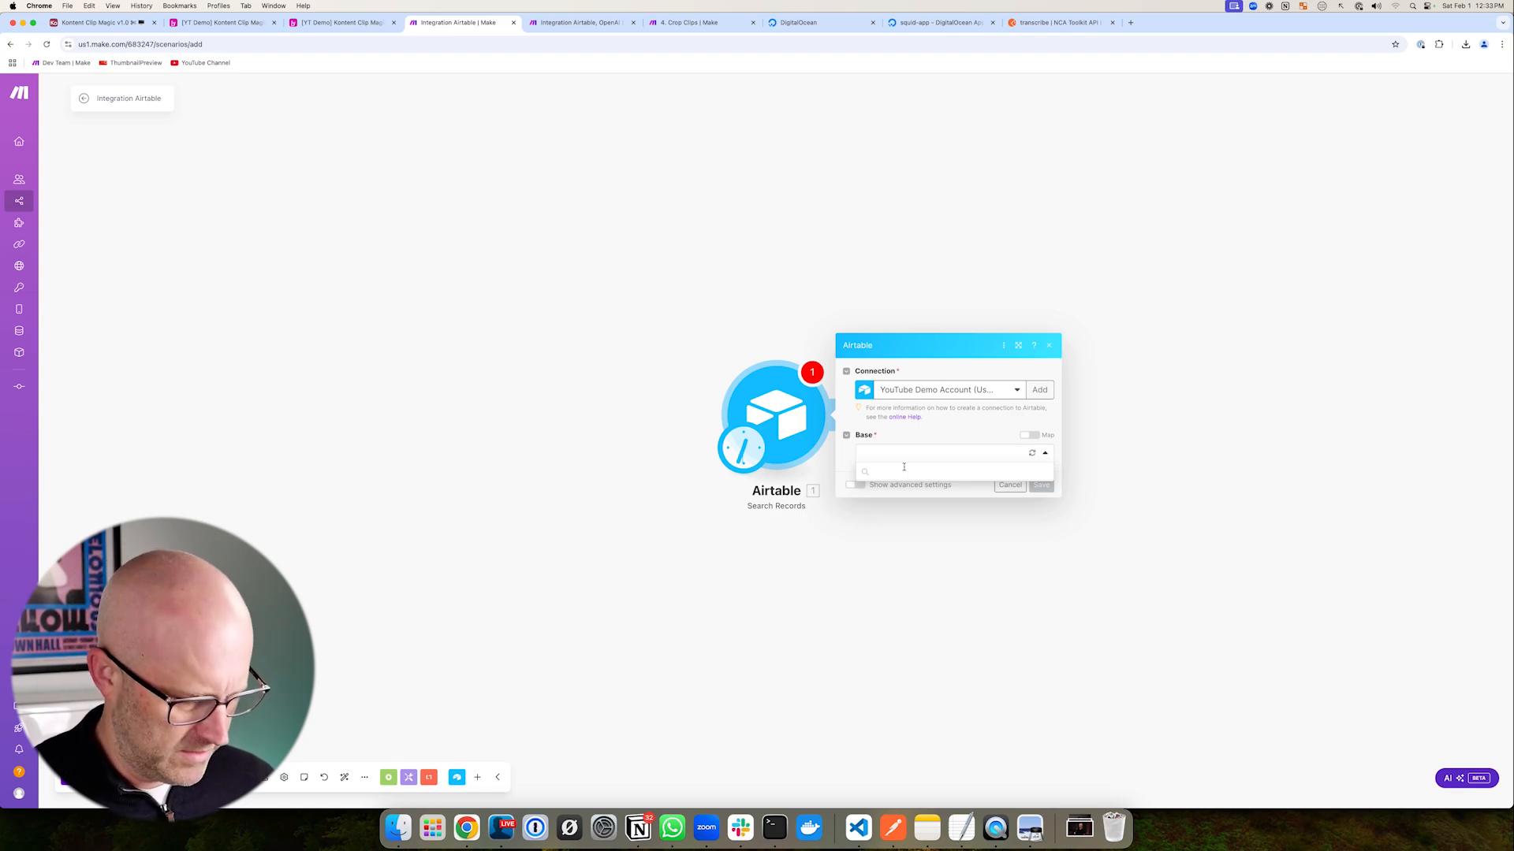
{"action": "type", "text": "yt demo"}
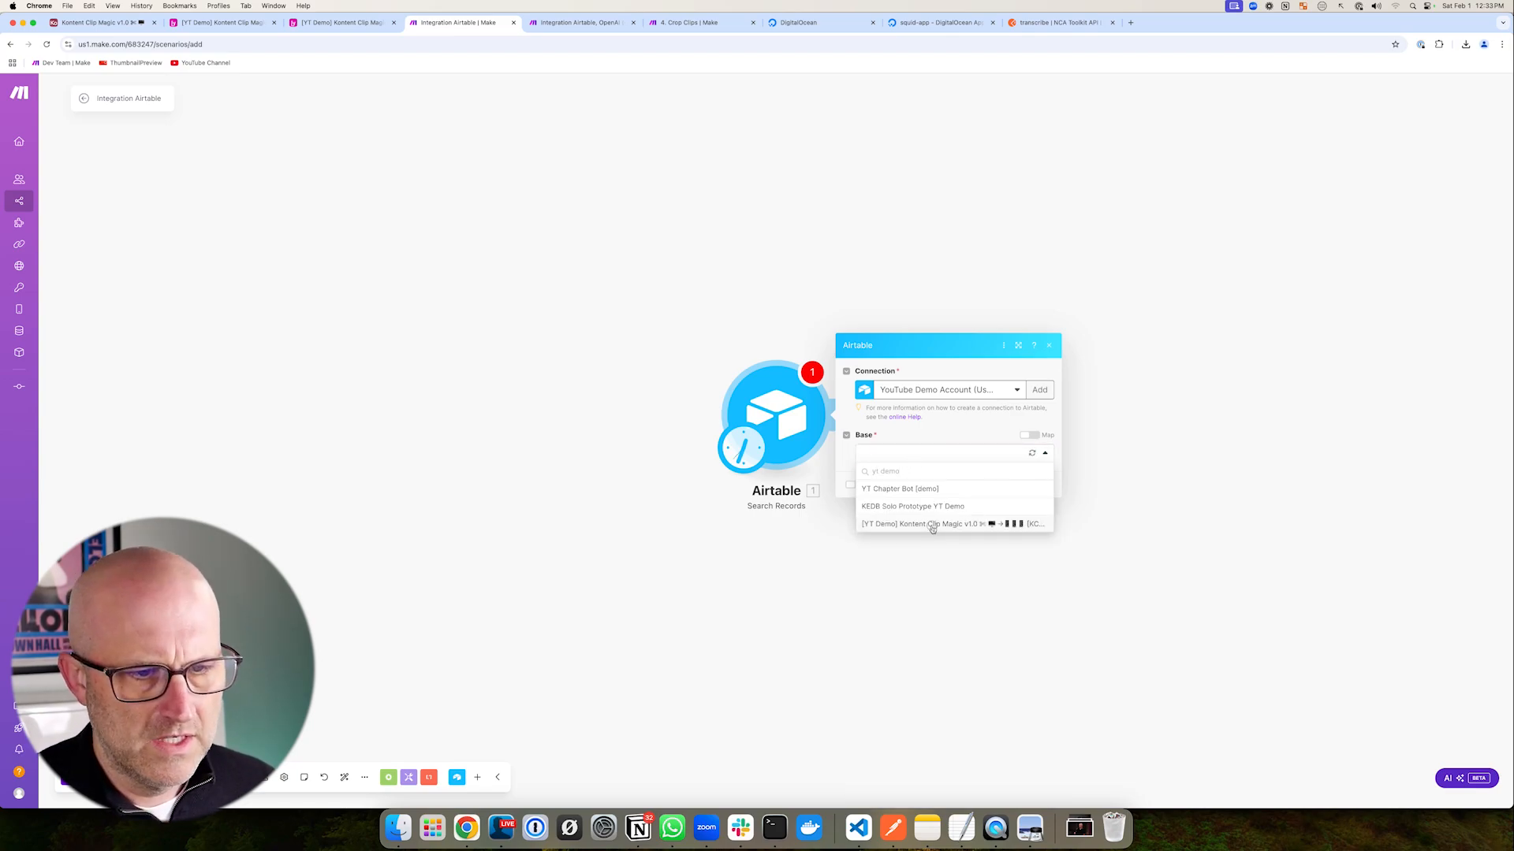
{"action": "left_click", "coordinate": [928, 515]}
{"action": "left_click", "coordinate": [888, 400]}
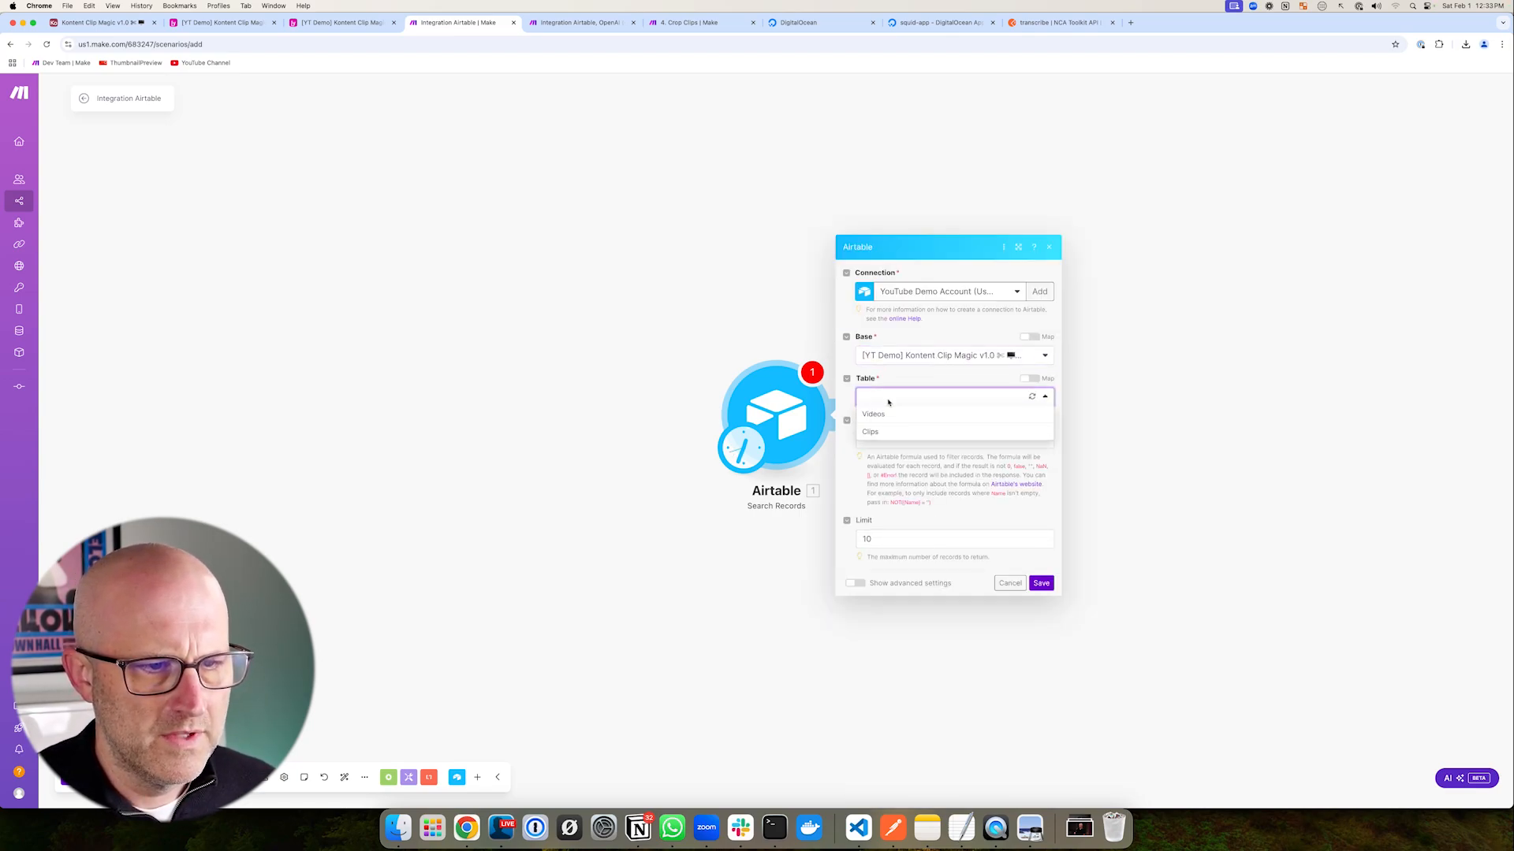
{"action": "left_click", "coordinate": [889, 432]}
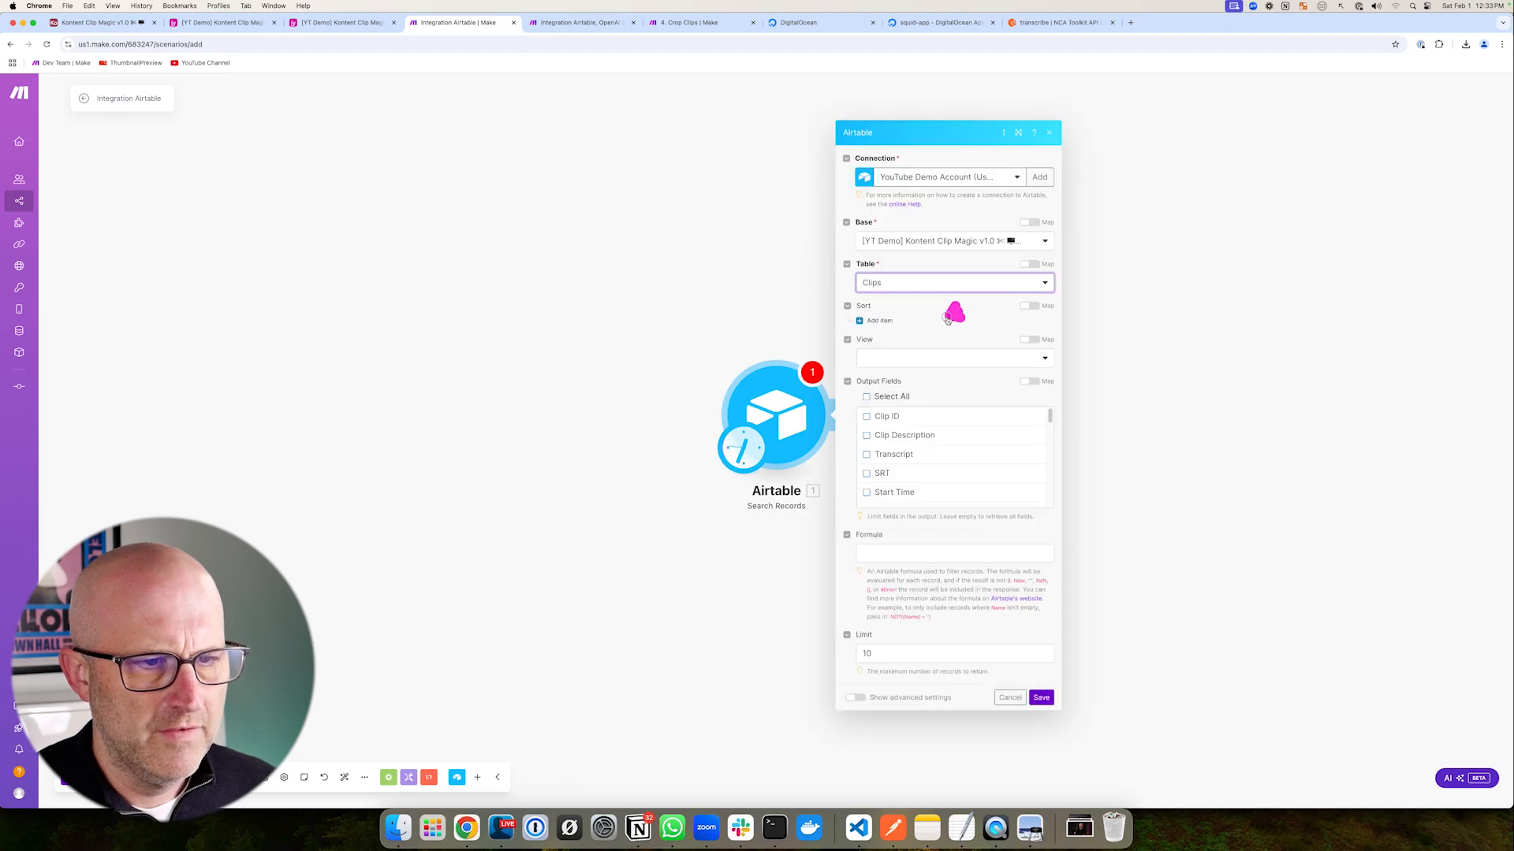
{"action": "left_click", "coordinate": [916, 360]}
{"action": "left_click", "coordinate": [904, 450]}
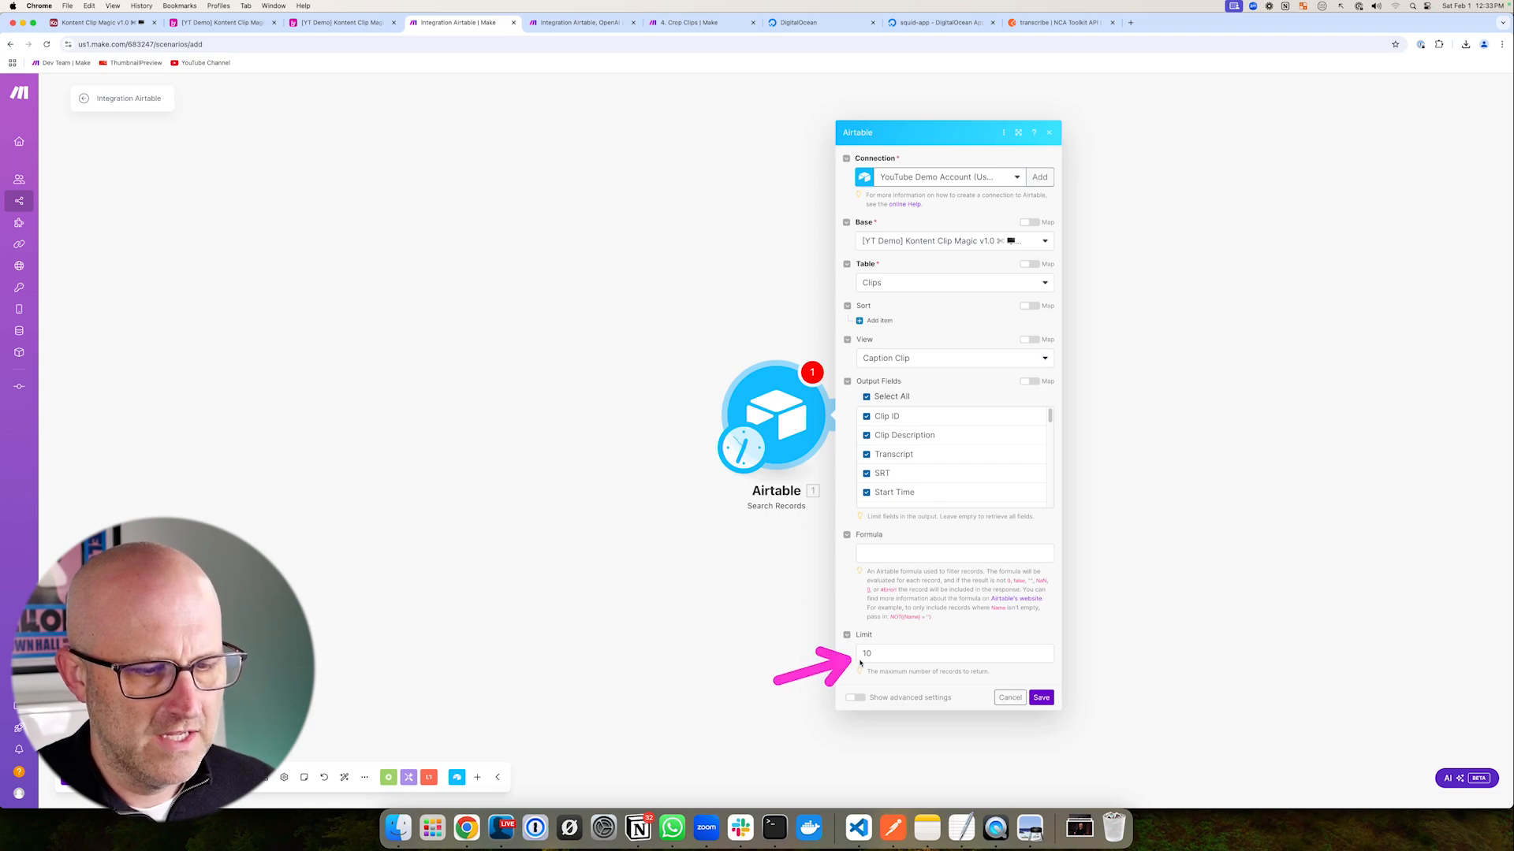
{"action": "left_click", "coordinate": [888, 654]}
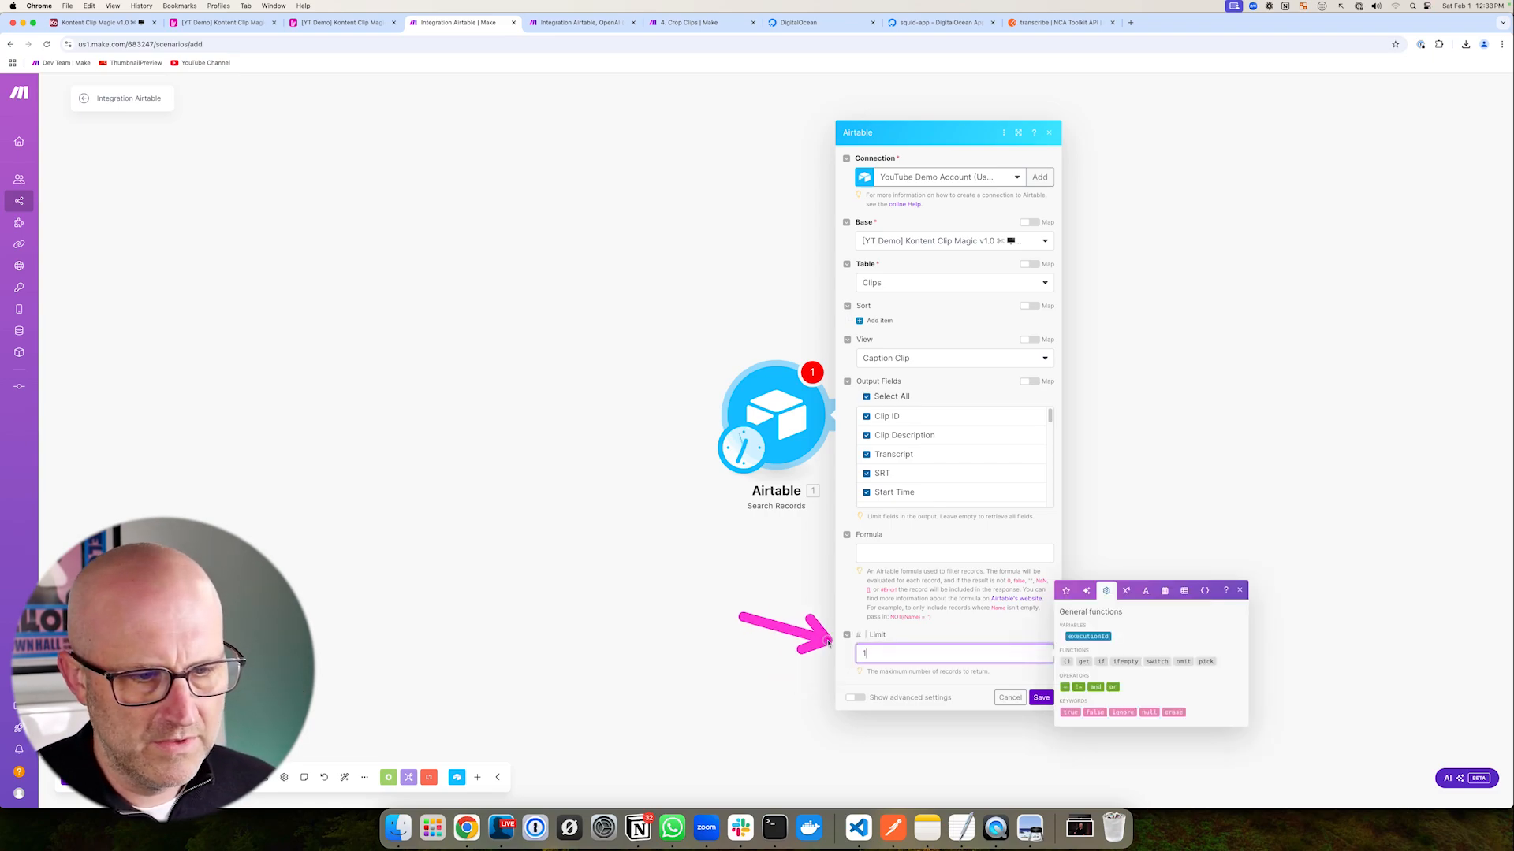
{"action": "left_click", "coordinate": [1016, 663]}
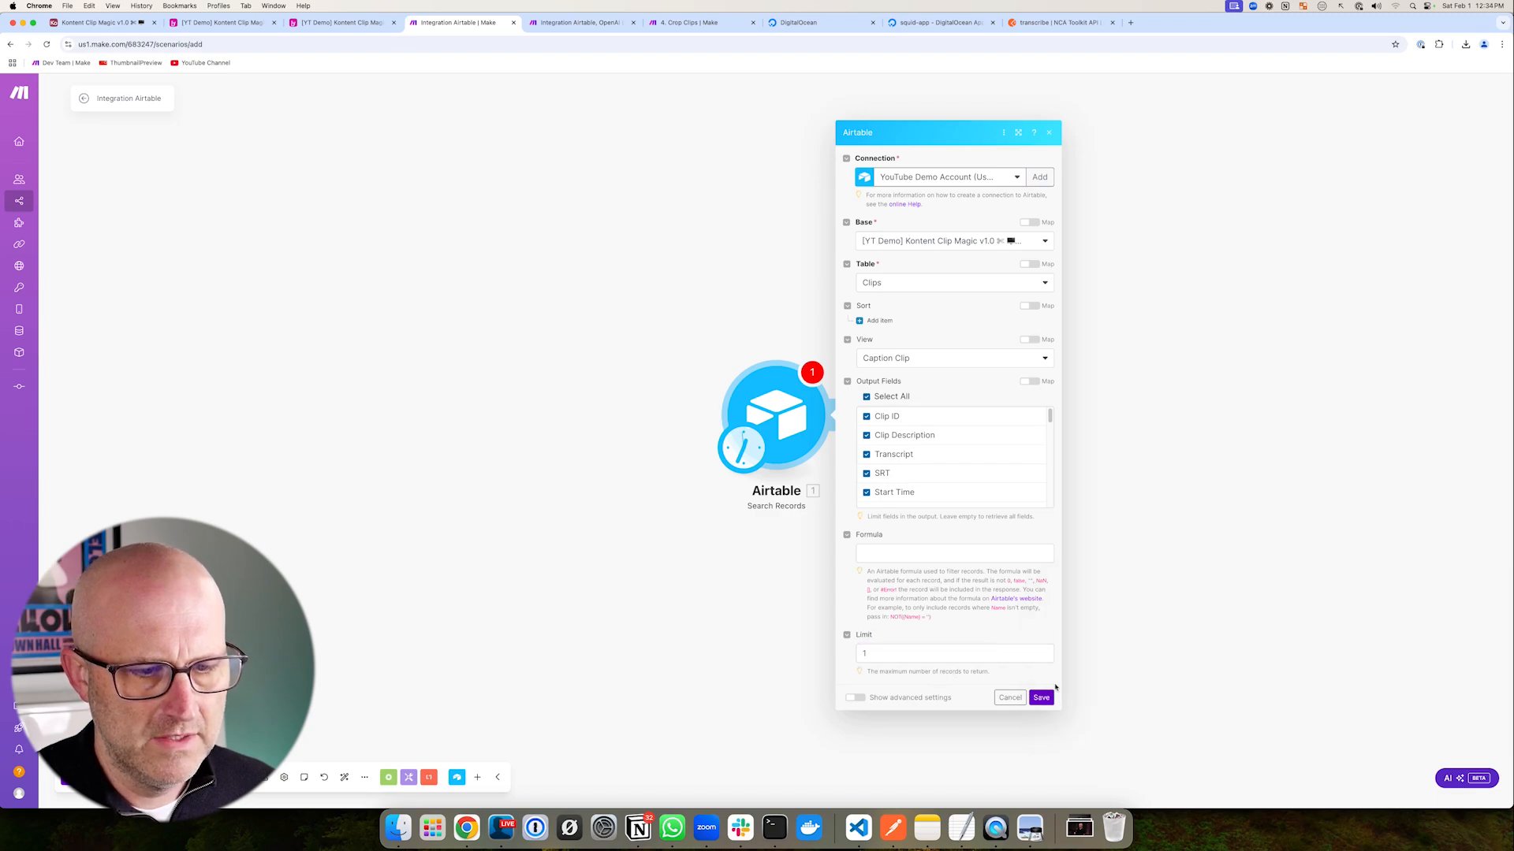
{"action": "left_click", "coordinate": [1042, 698]}
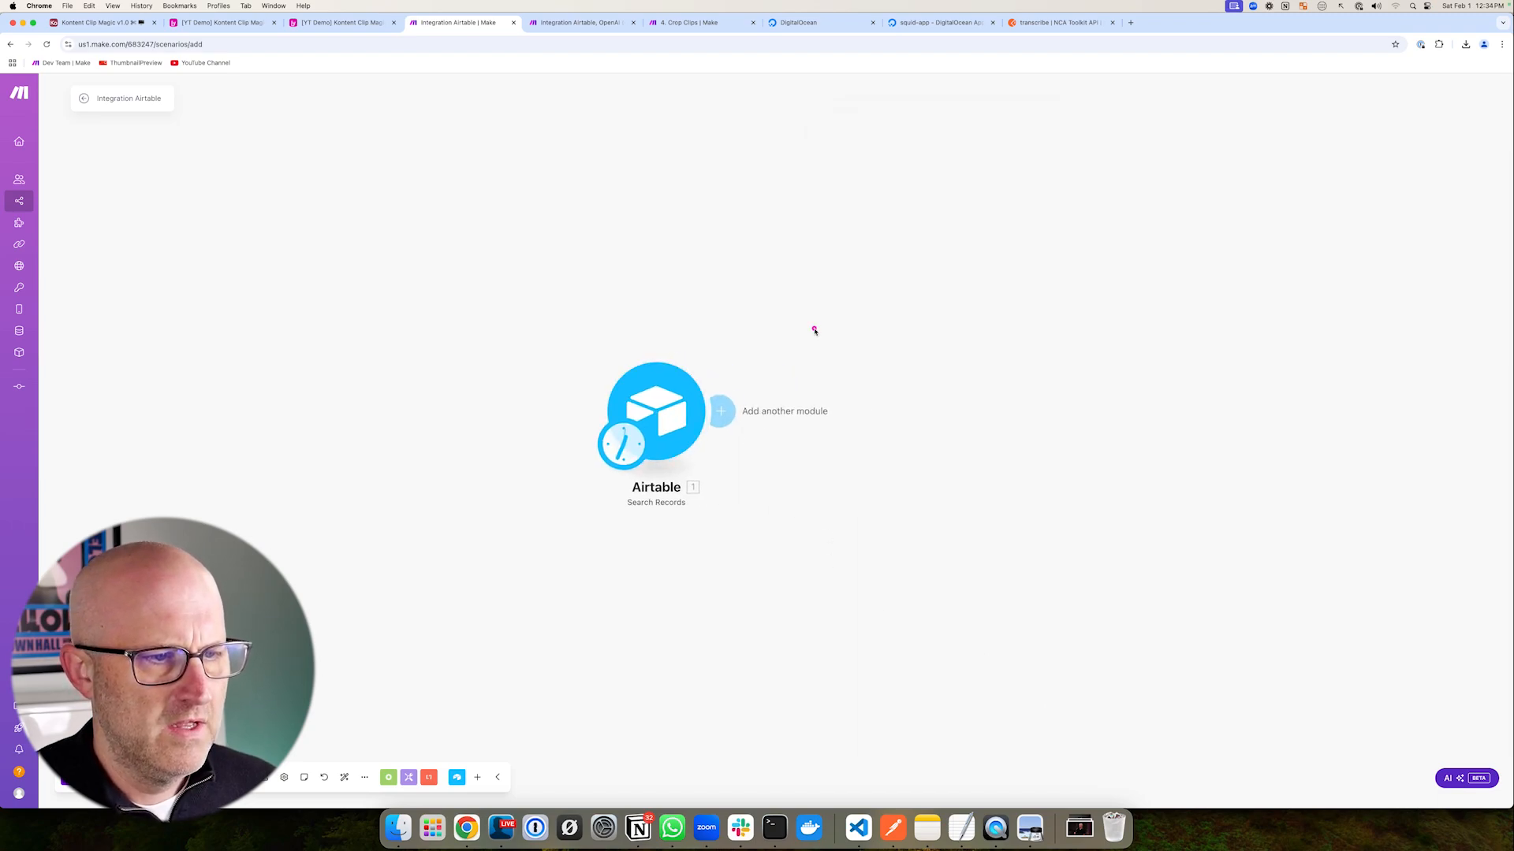
- Add an HTTP API Key Auth request module using the YT Demo NCA Toolkit key
{"action": "left_click", "coordinate": [732, 413]}
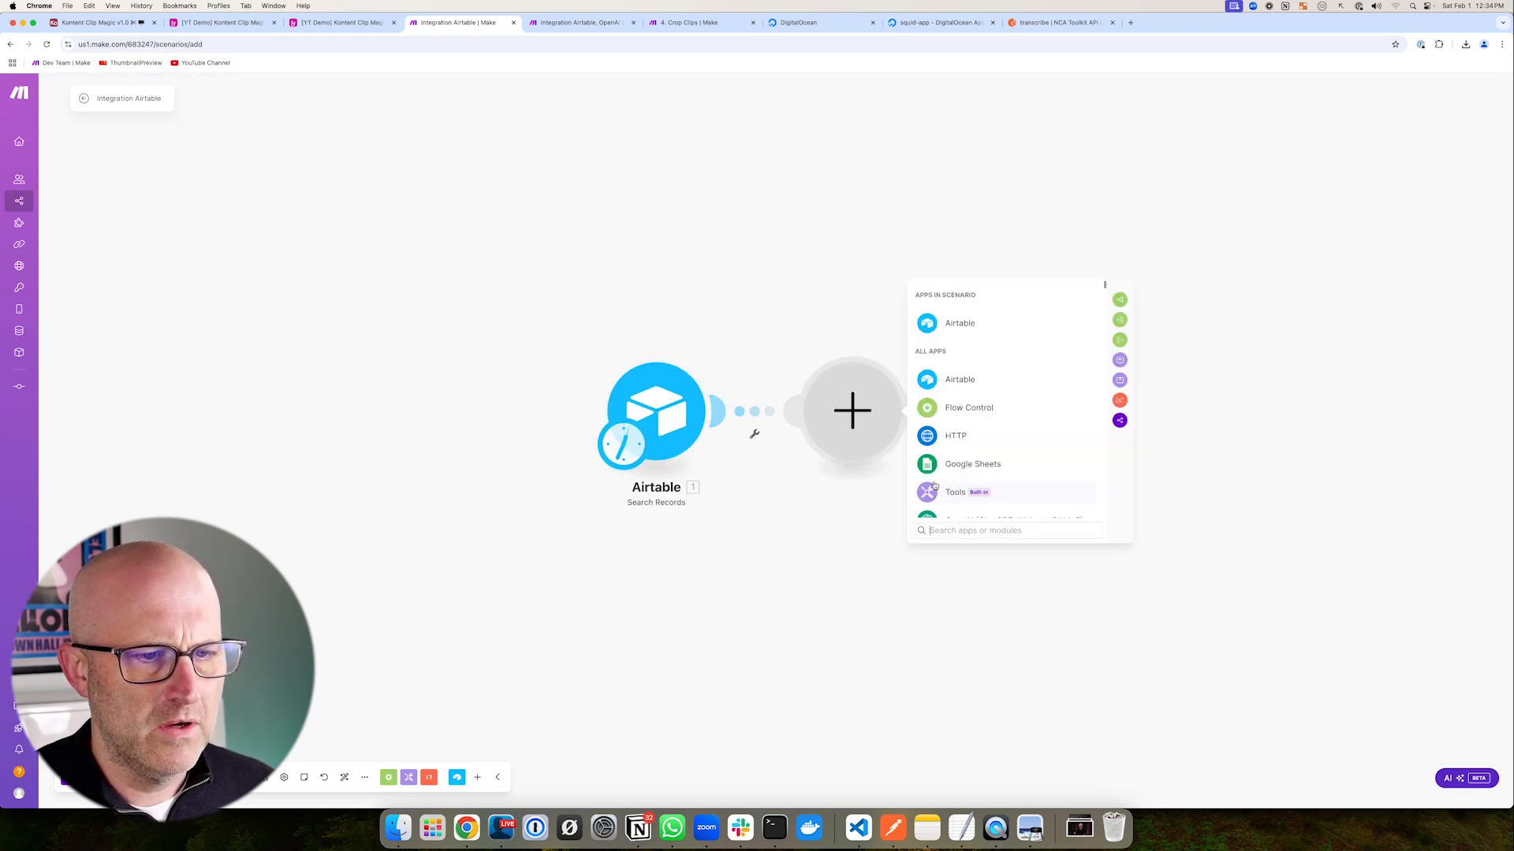
{"action": "left_click", "coordinate": [946, 441]}
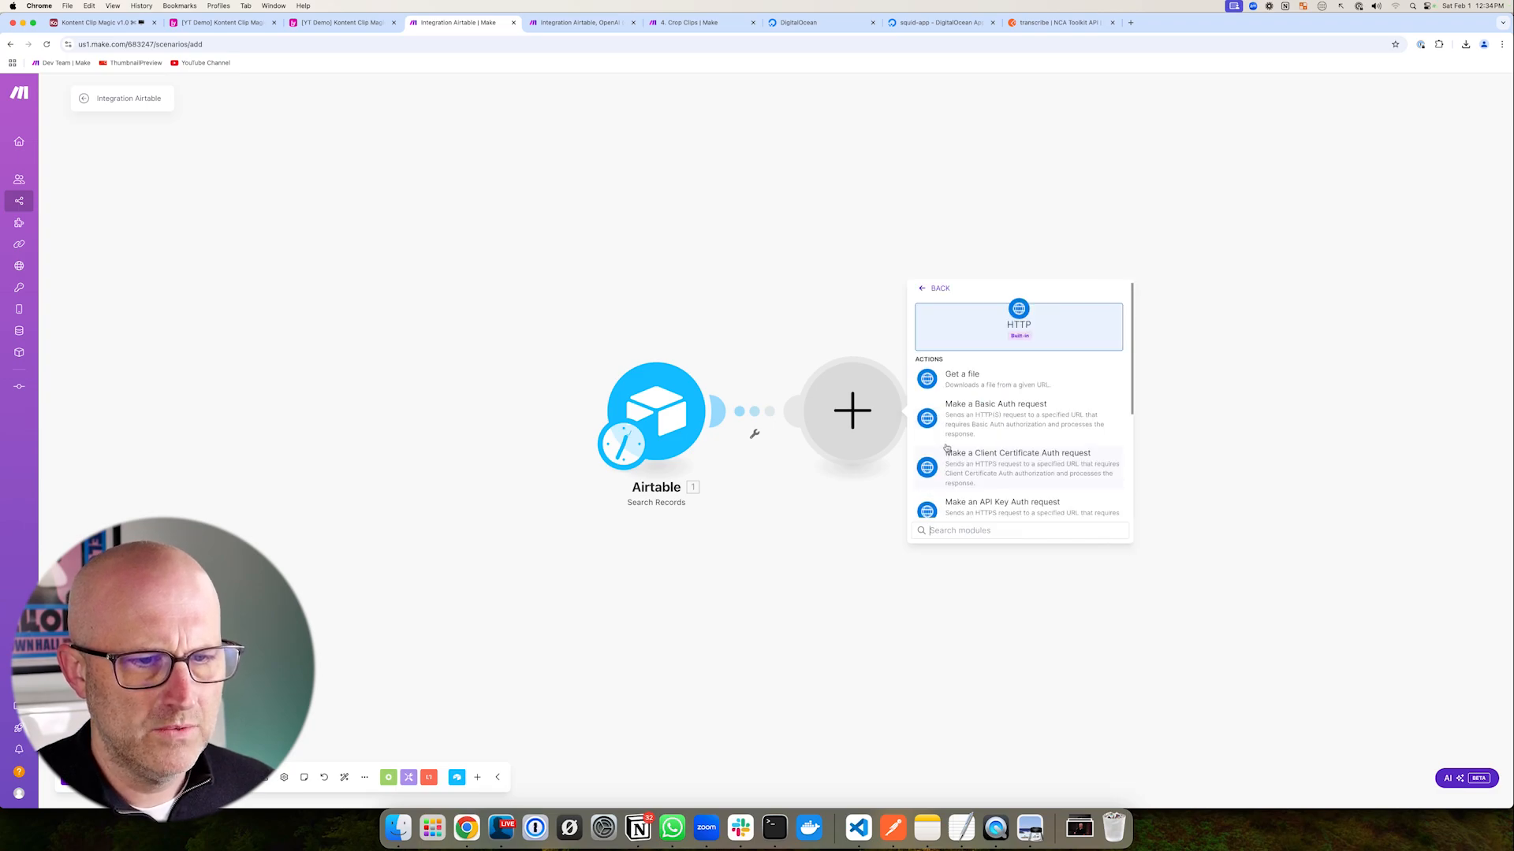
{"action": "left_click", "coordinate": [1036, 451]}
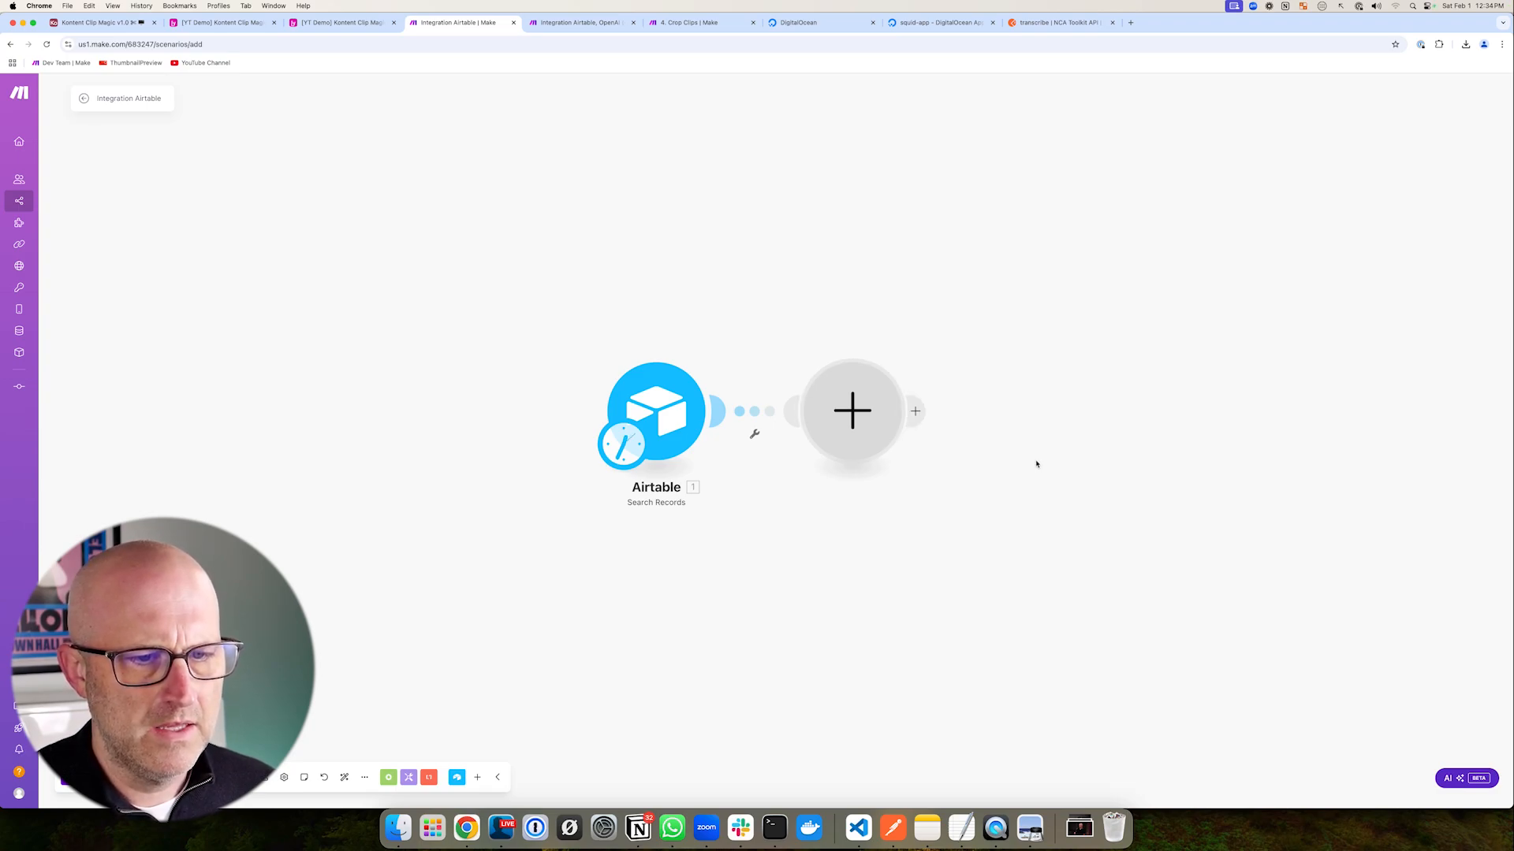
{"action": "left_click", "coordinate": [1003, 281]}
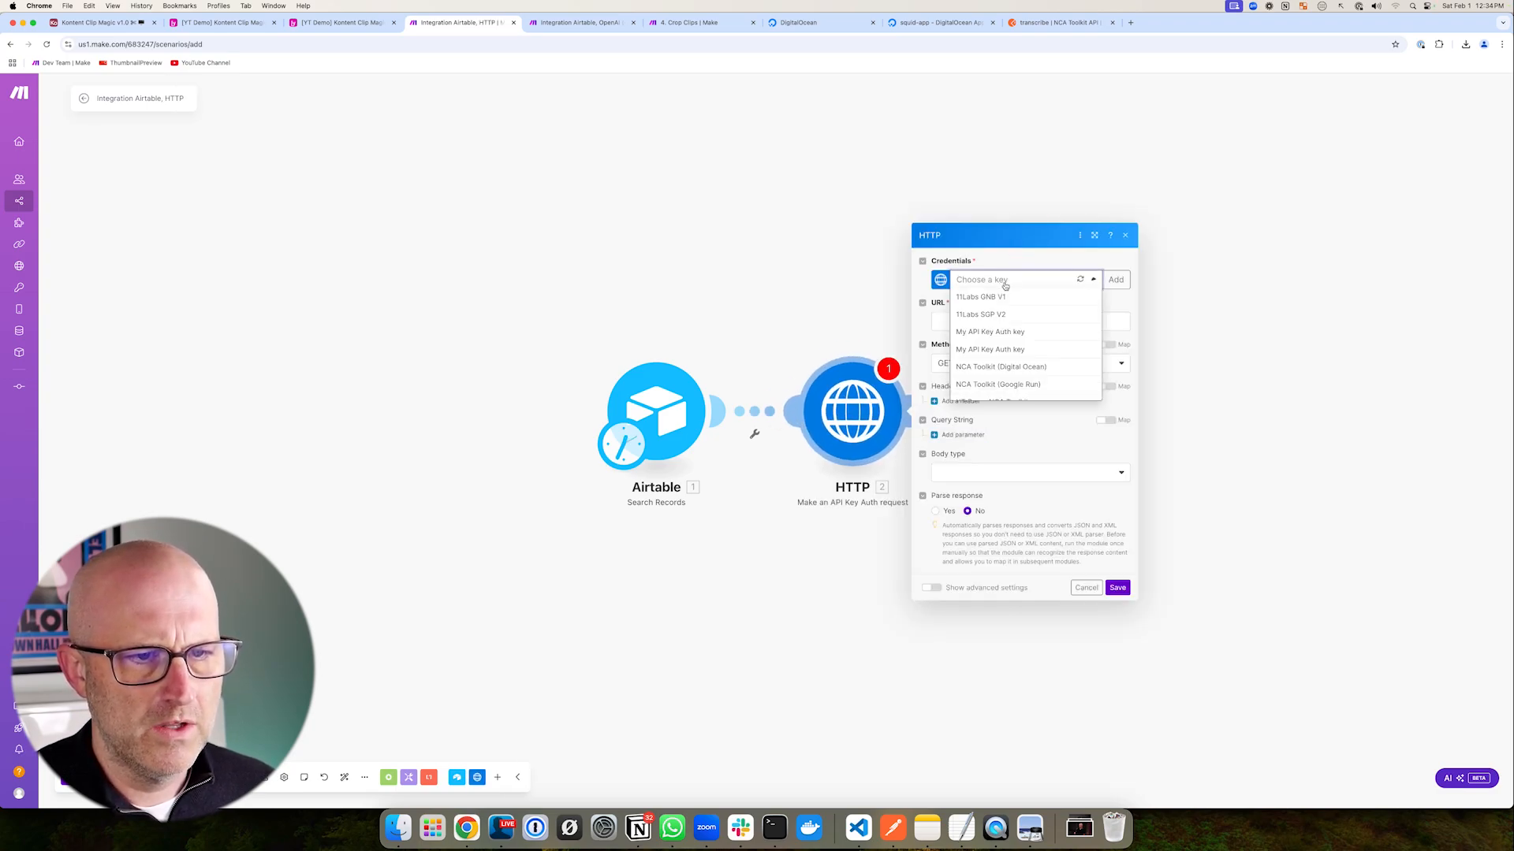
{"action": "left_click", "coordinate": [1000, 403]}
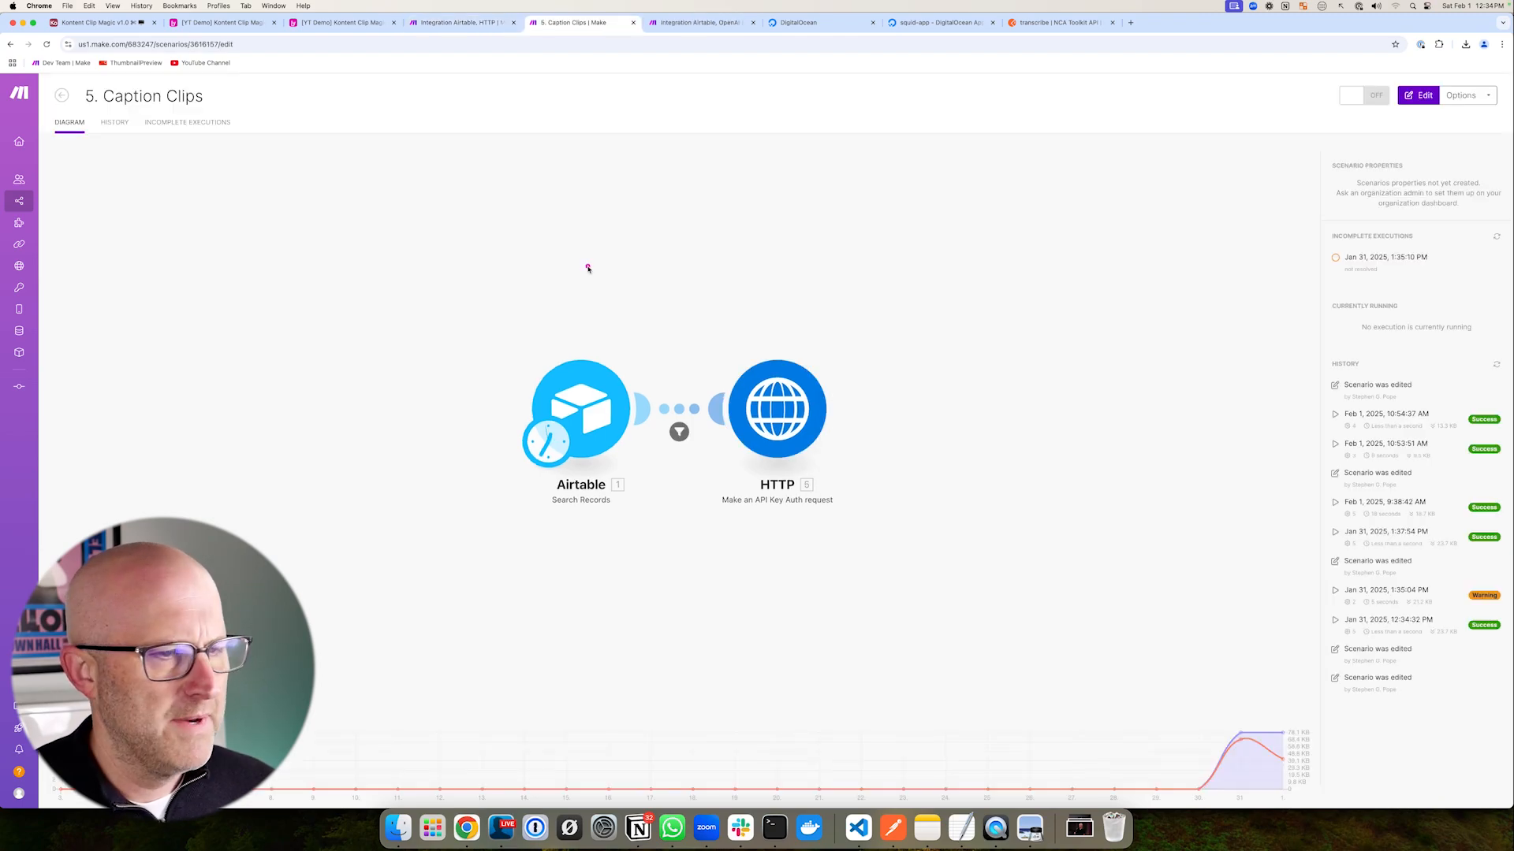
- Set its URL to the /v1/video/caption endpoint on the DigitalOcean app host
{"action": "left_click_drag", "start_coordinate": [587, 268], "coordinate": [707, 354]}
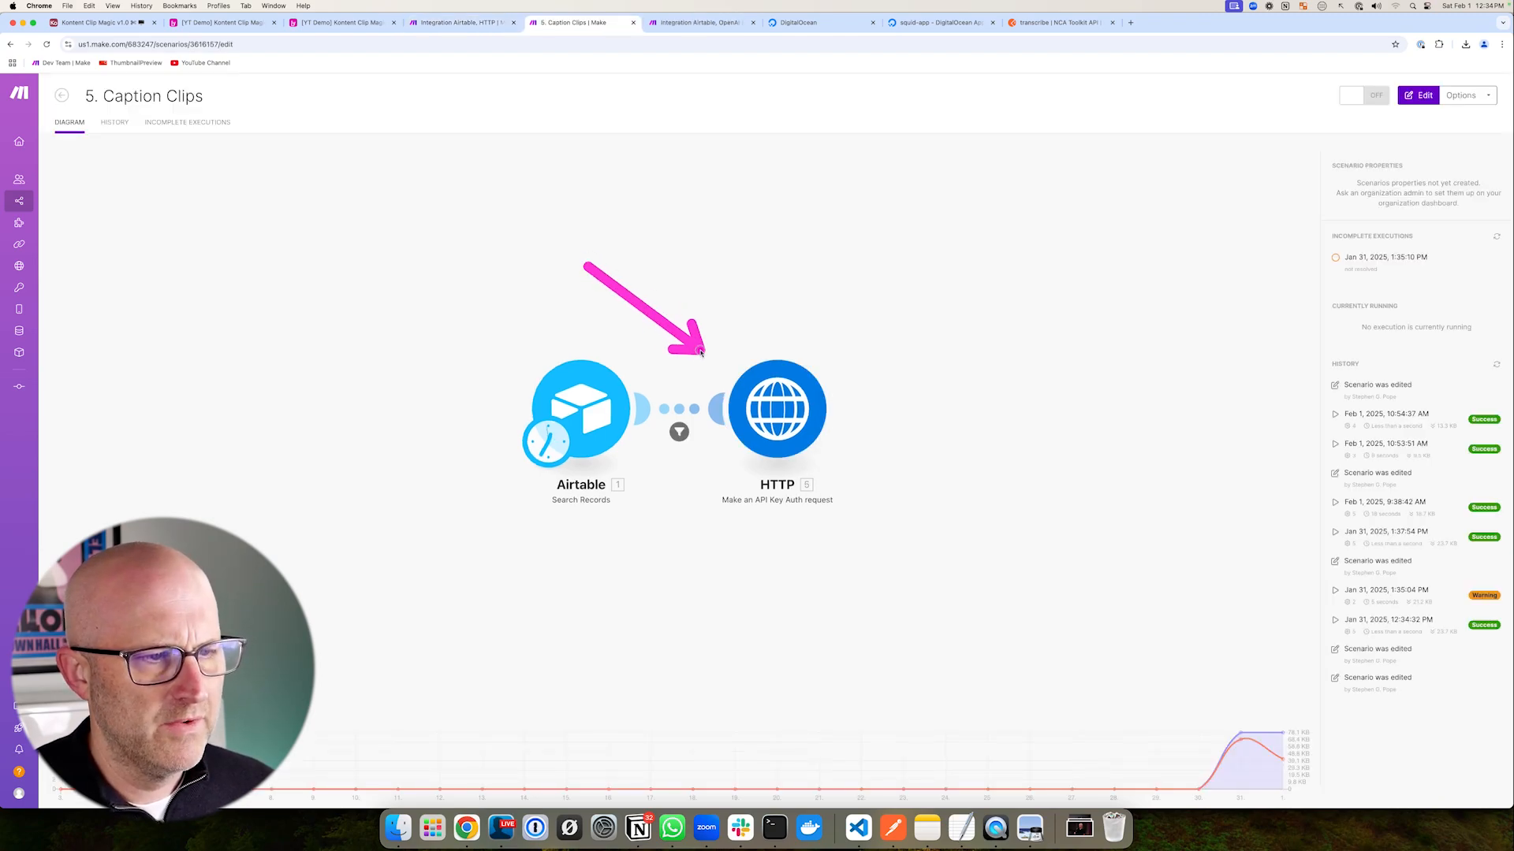
{"action": "left_click", "coordinate": [794, 411]}
{"action": "left_click", "coordinate": [864, 413]}
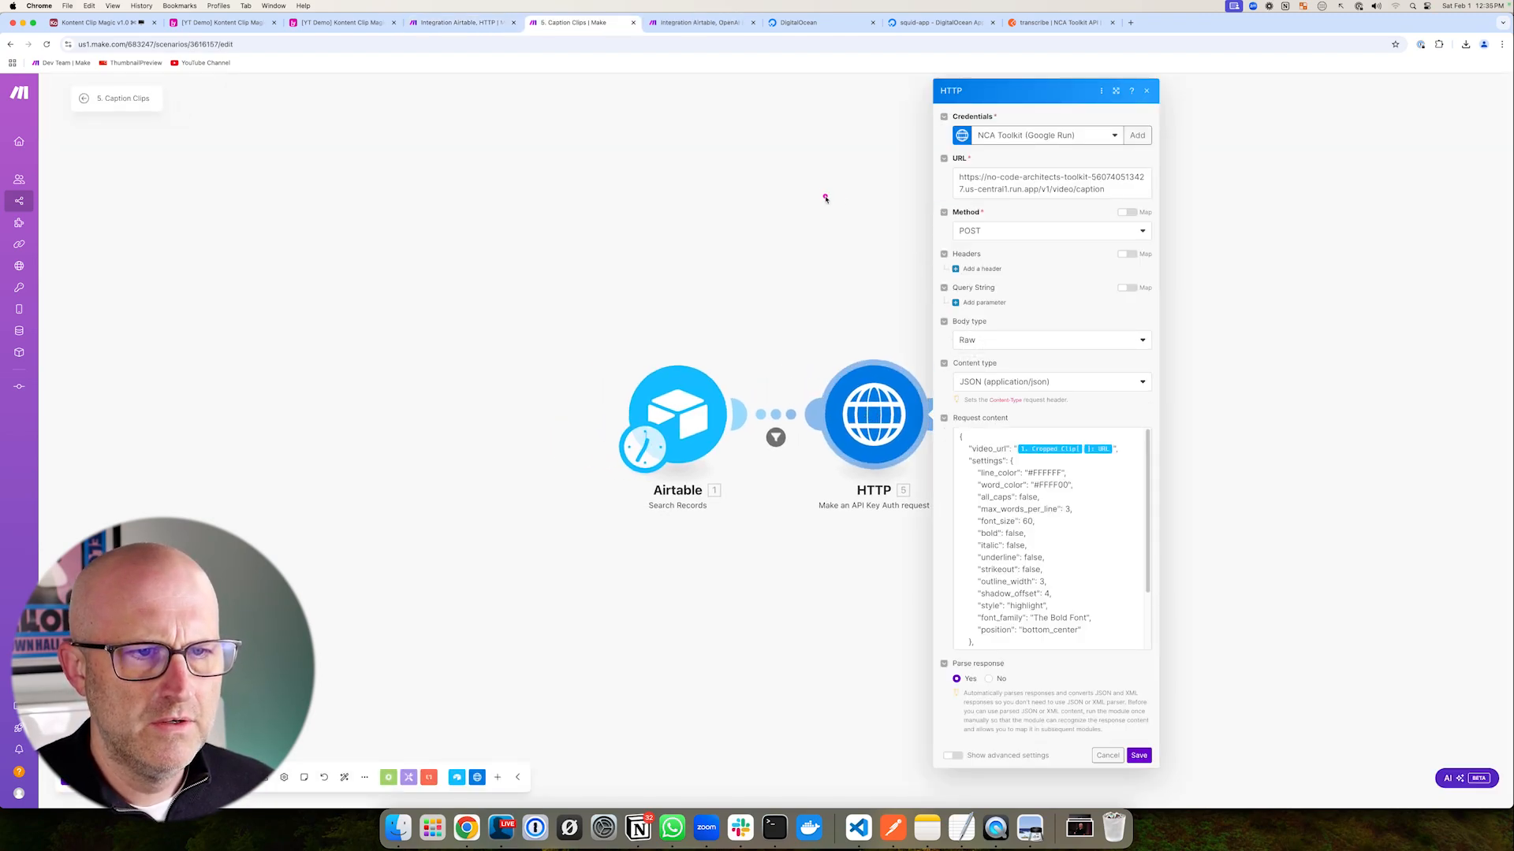
{"action": "left_click_drag", "start_coordinate": [1120, 189], "coordinate": [957, 176]}
{"action": "key", "text": "super+c"}
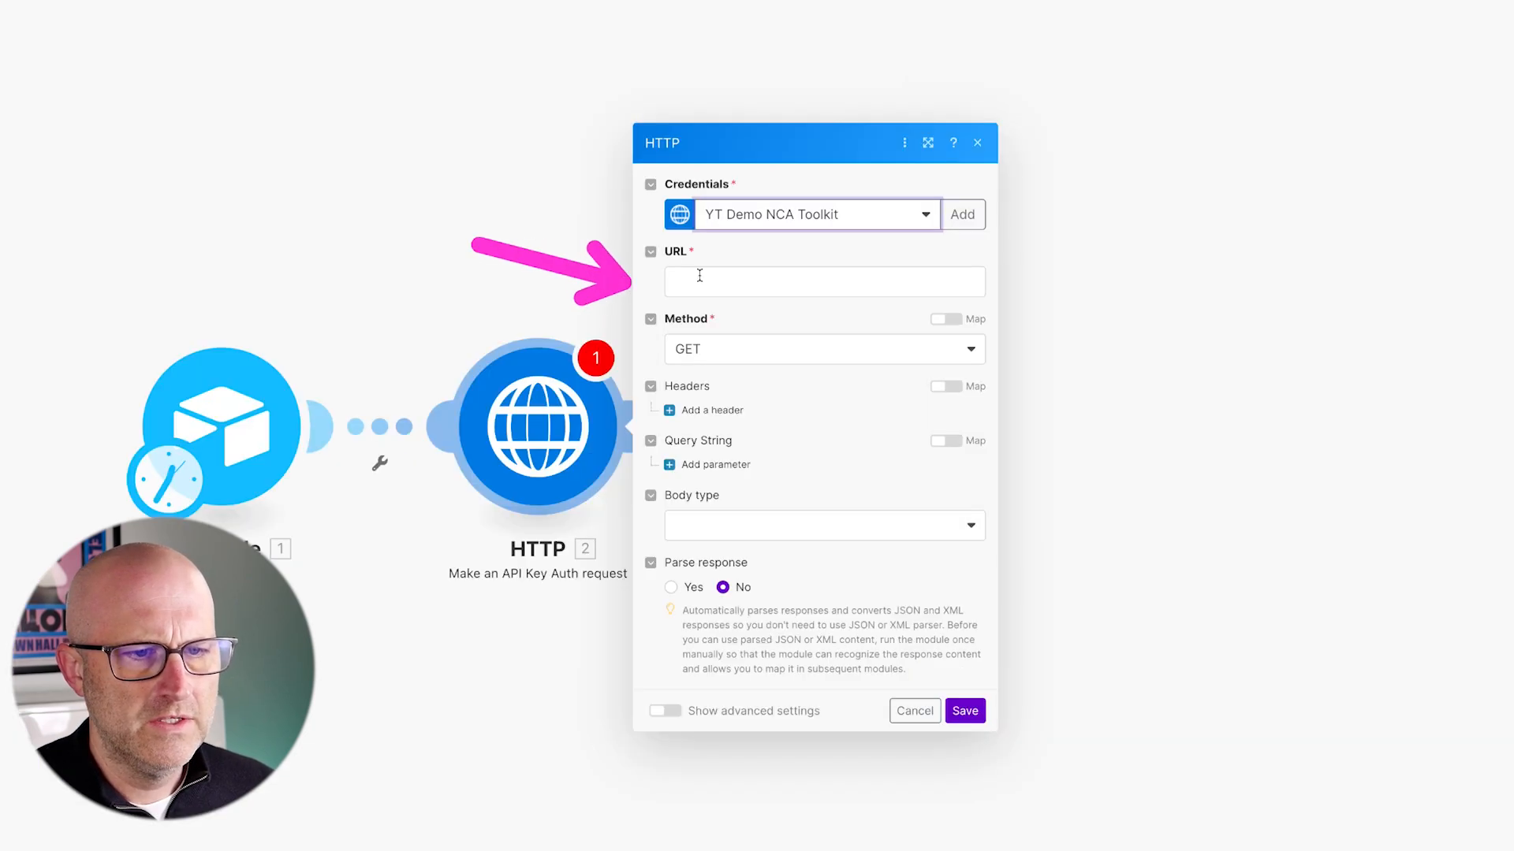
{"action": "right_click", "coordinate": [699, 276]}
{"action": "left_click", "coordinate": [731, 390]}
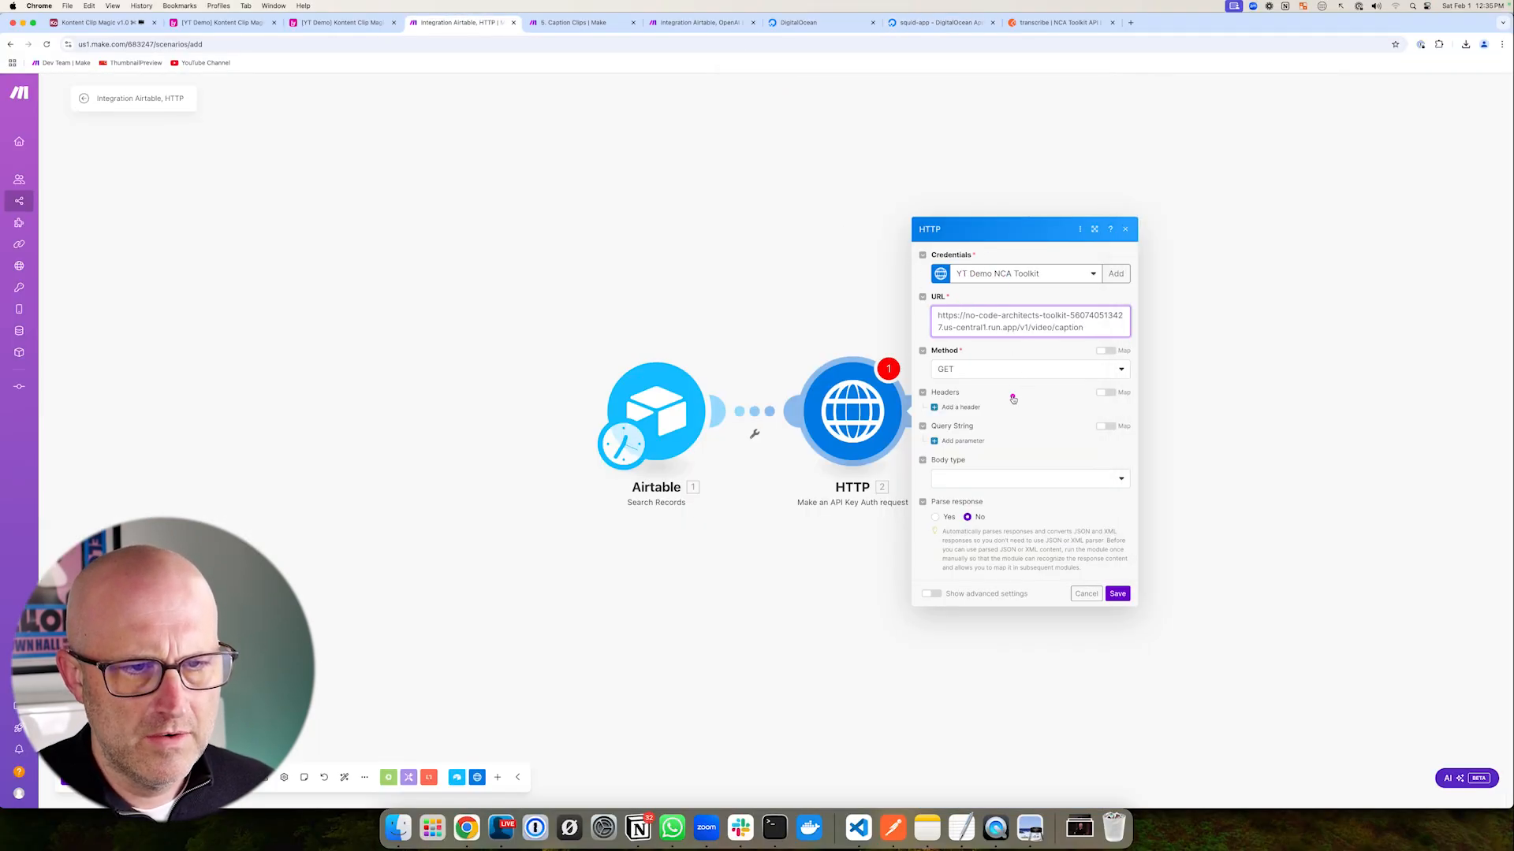
{"action": "left_click_drag", "start_coordinate": [1018, 327], "coordinate": [912, 302]}
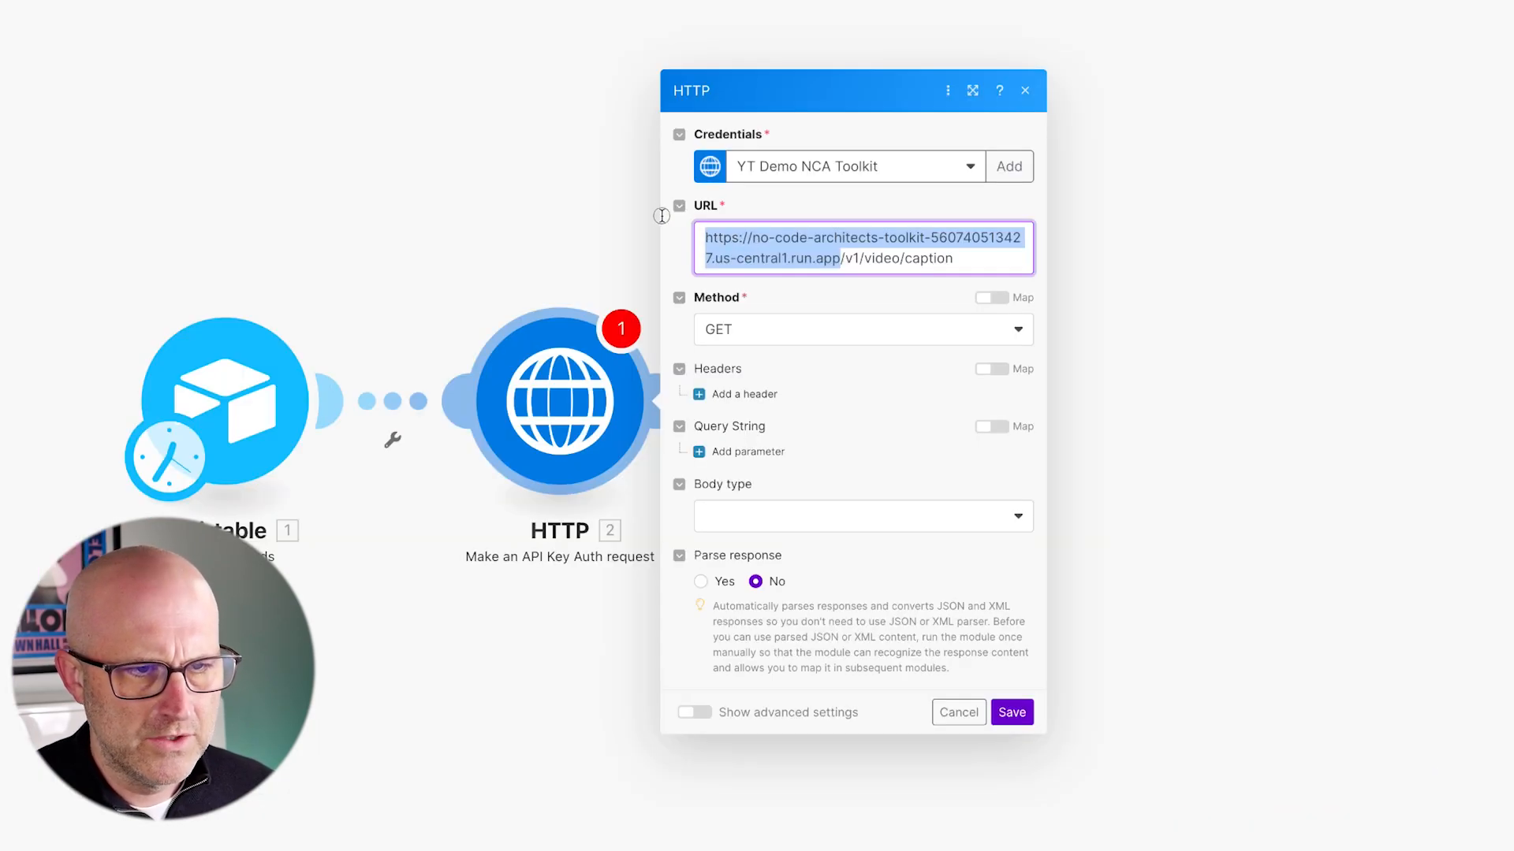
{"action": "type", "text": "https://squid-app-8uo4i.ondigitalocean.app"}
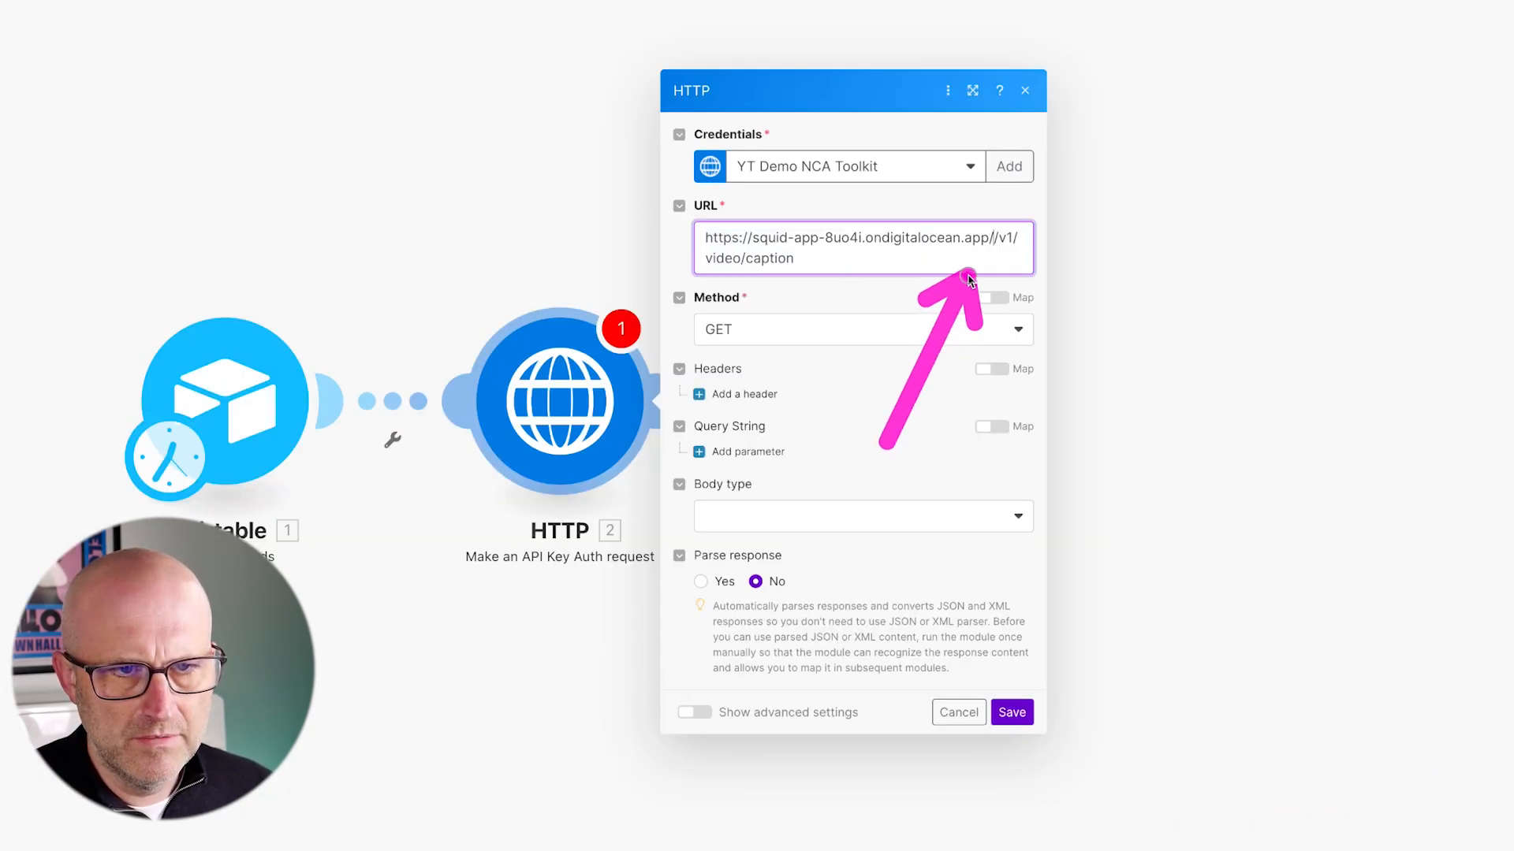
{"action": "left_click_drag", "start_coordinate": [1045, 733], "coordinate": [1513, 734]}
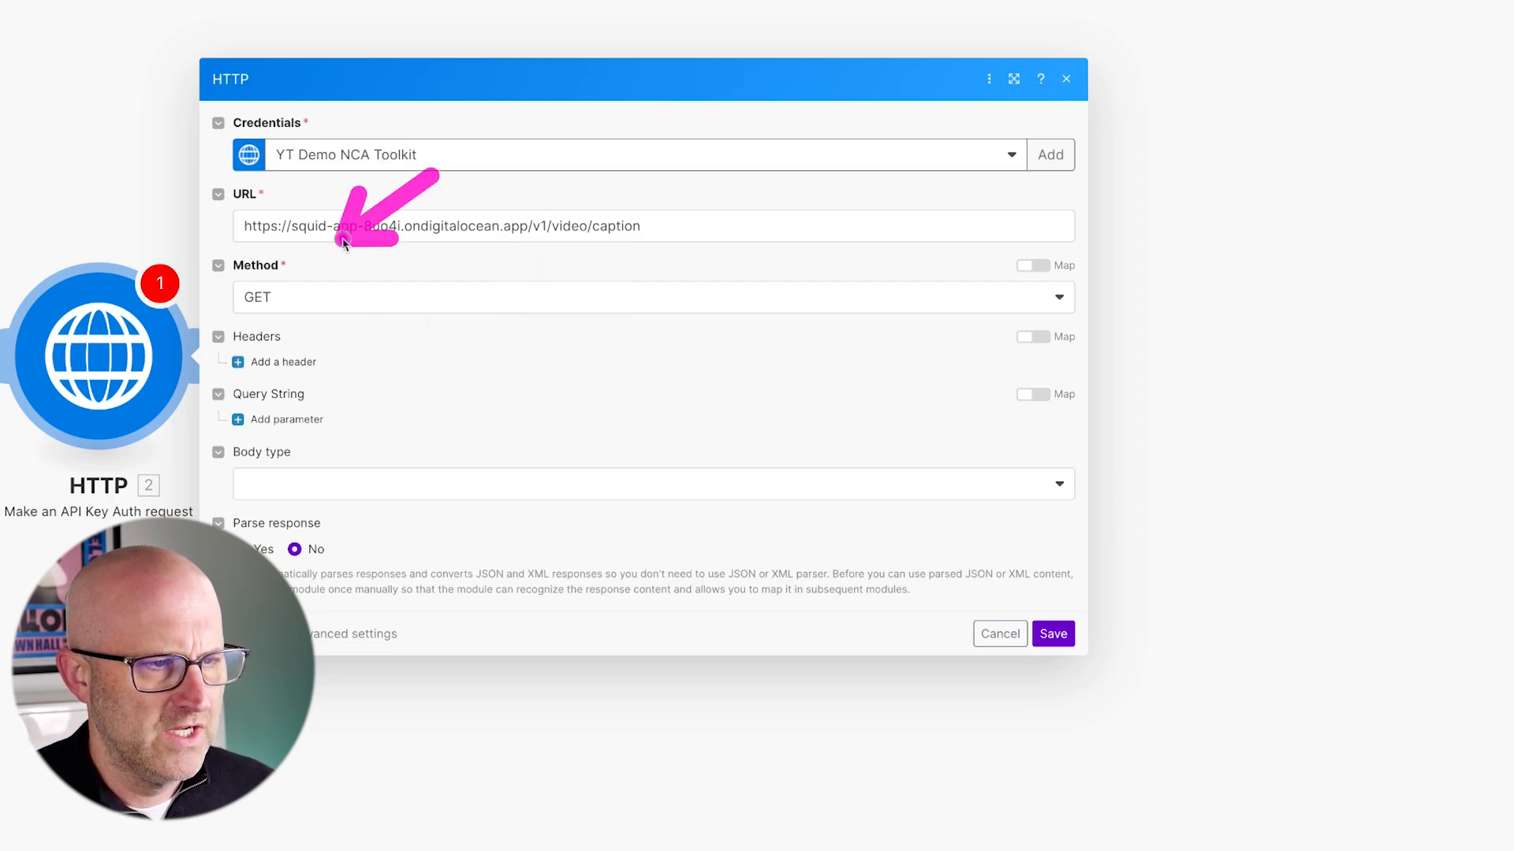
- Set the HTTP request to POST with a Raw JSON (application/json) body and Parse response enabled
{"action": "left_click", "coordinate": [285, 309]}
{"action": "left_click", "coordinate": [272, 387]}
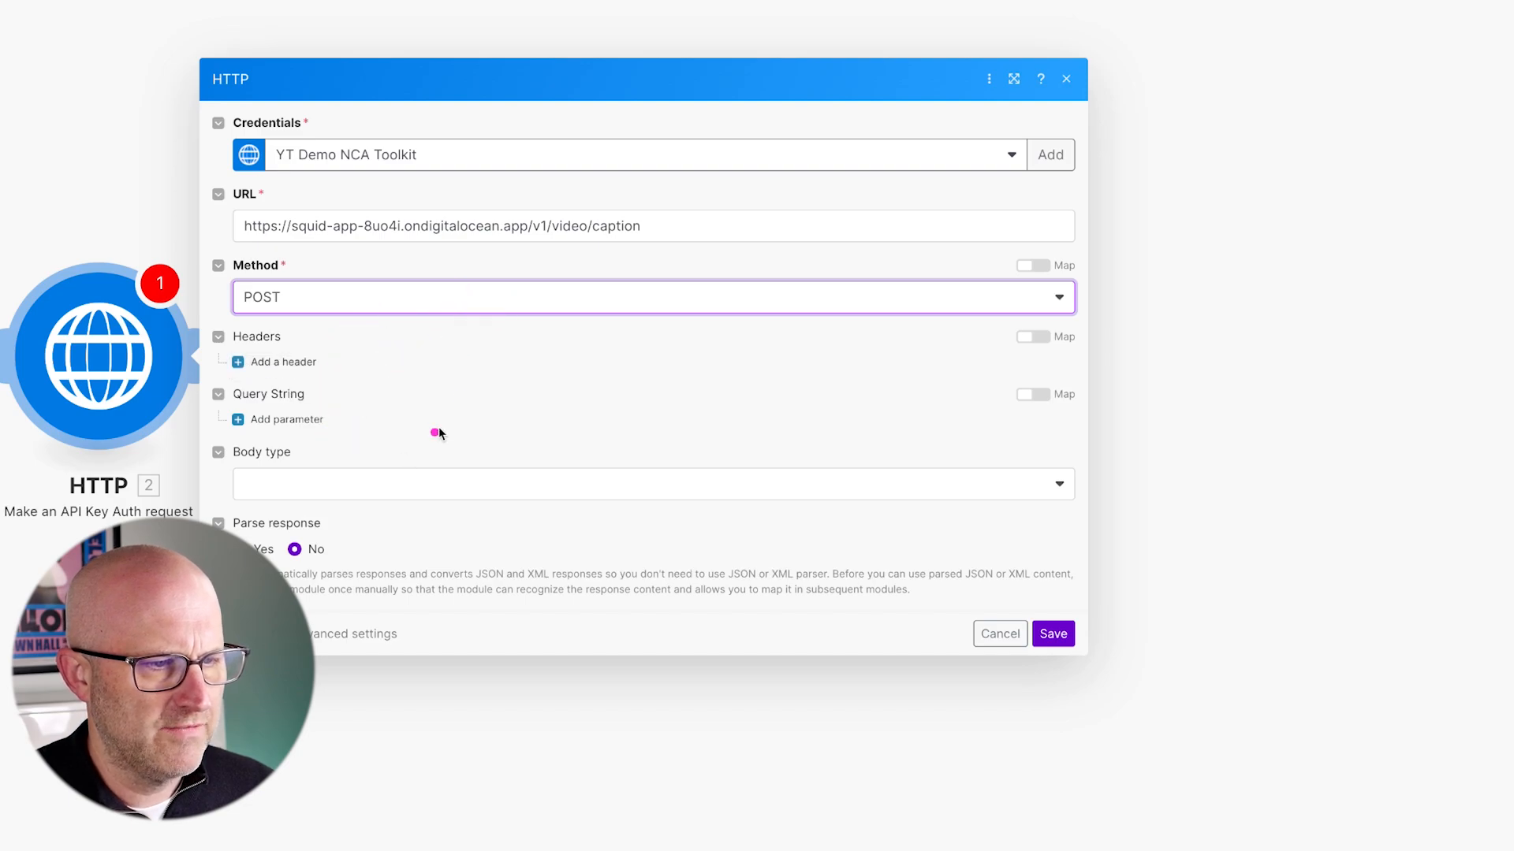
{"action": "left_click", "coordinate": [414, 484]}
{"action": "left_click", "coordinate": [497, 379]}
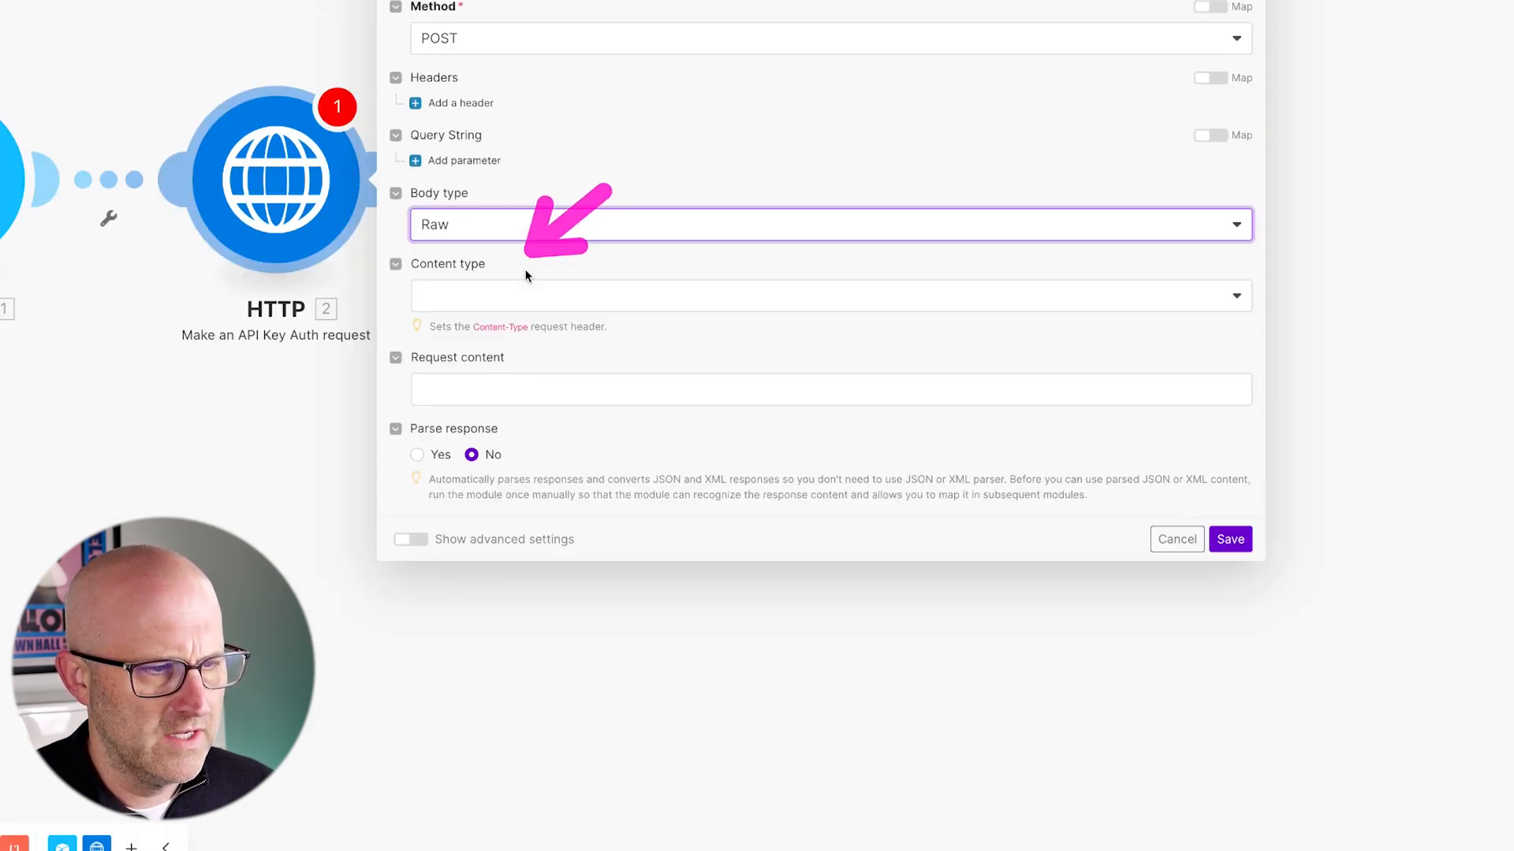
{"action": "left_click", "coordinate": [520, 297]}
{"action": "left_click", "coordinate": [525, 390]}
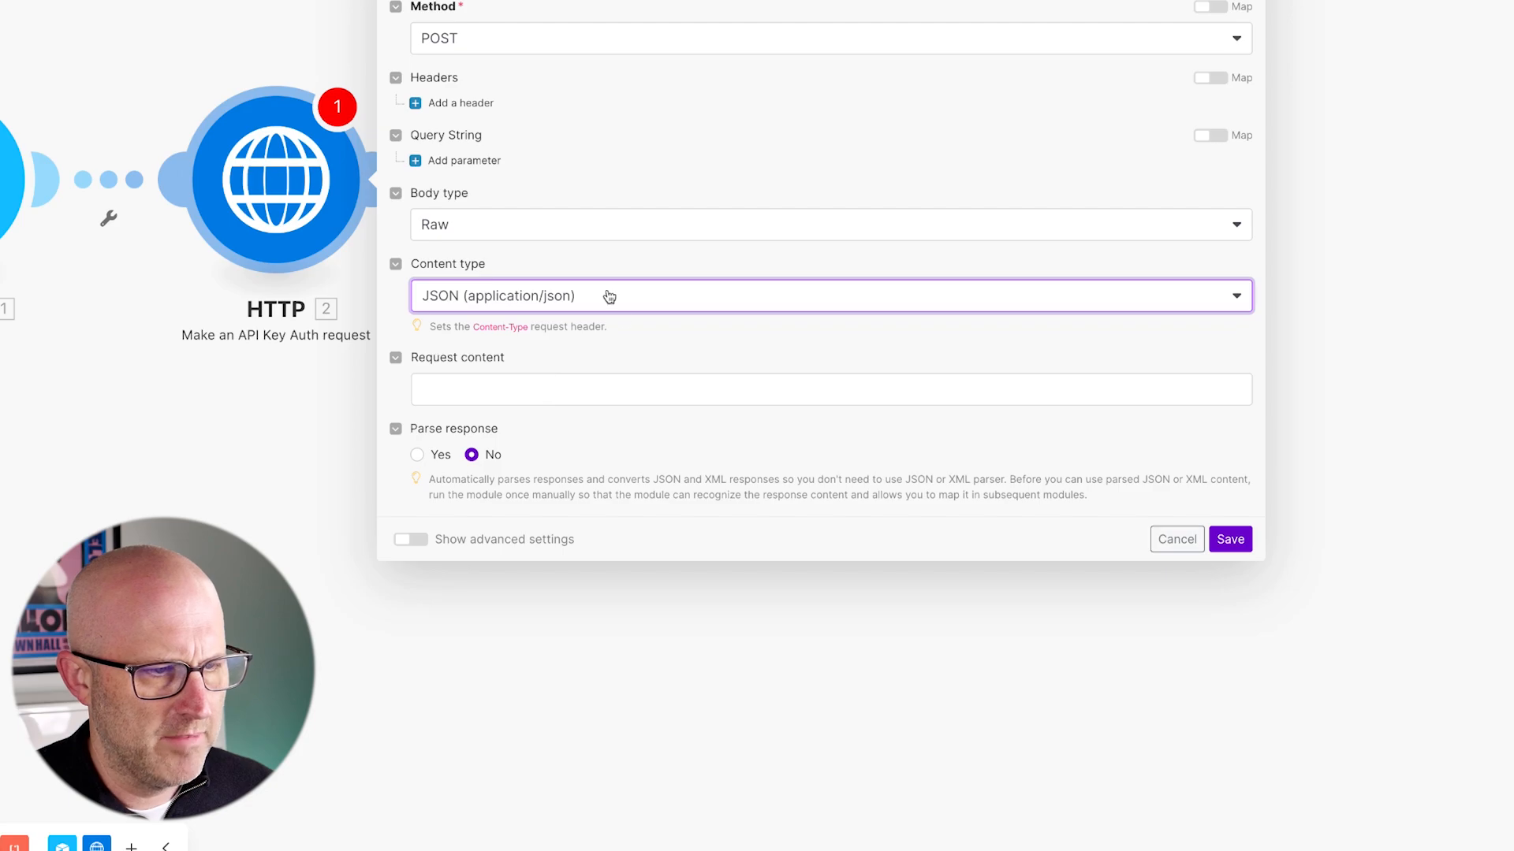
{"action": "left_click", "coordinate": [418, 455]}
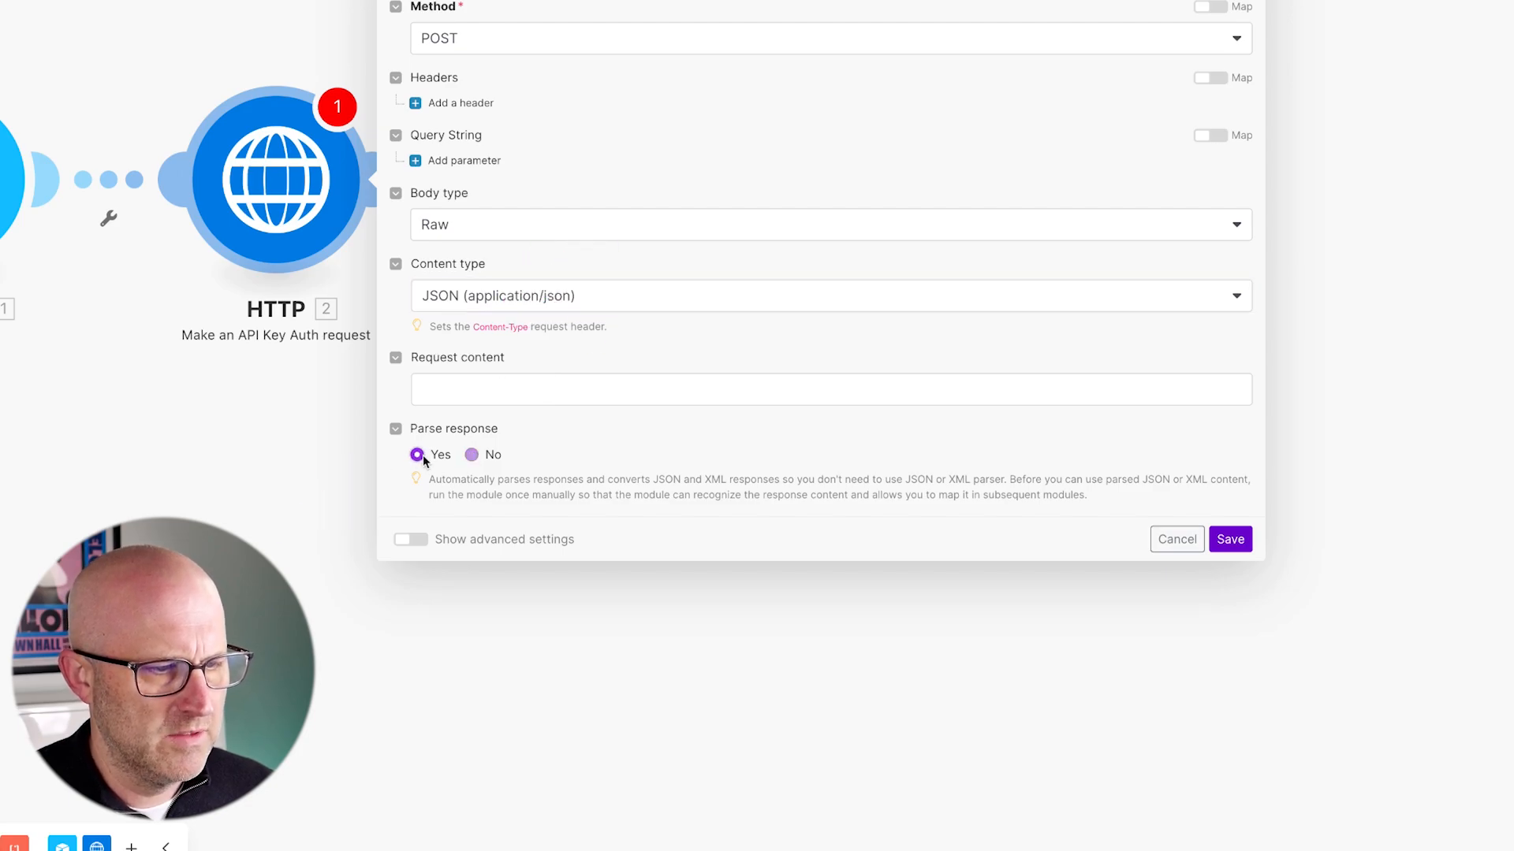
- Replace the request content with the pasted JSON caption request body
{"action": "left_click", "coordinate": [483, 392]}
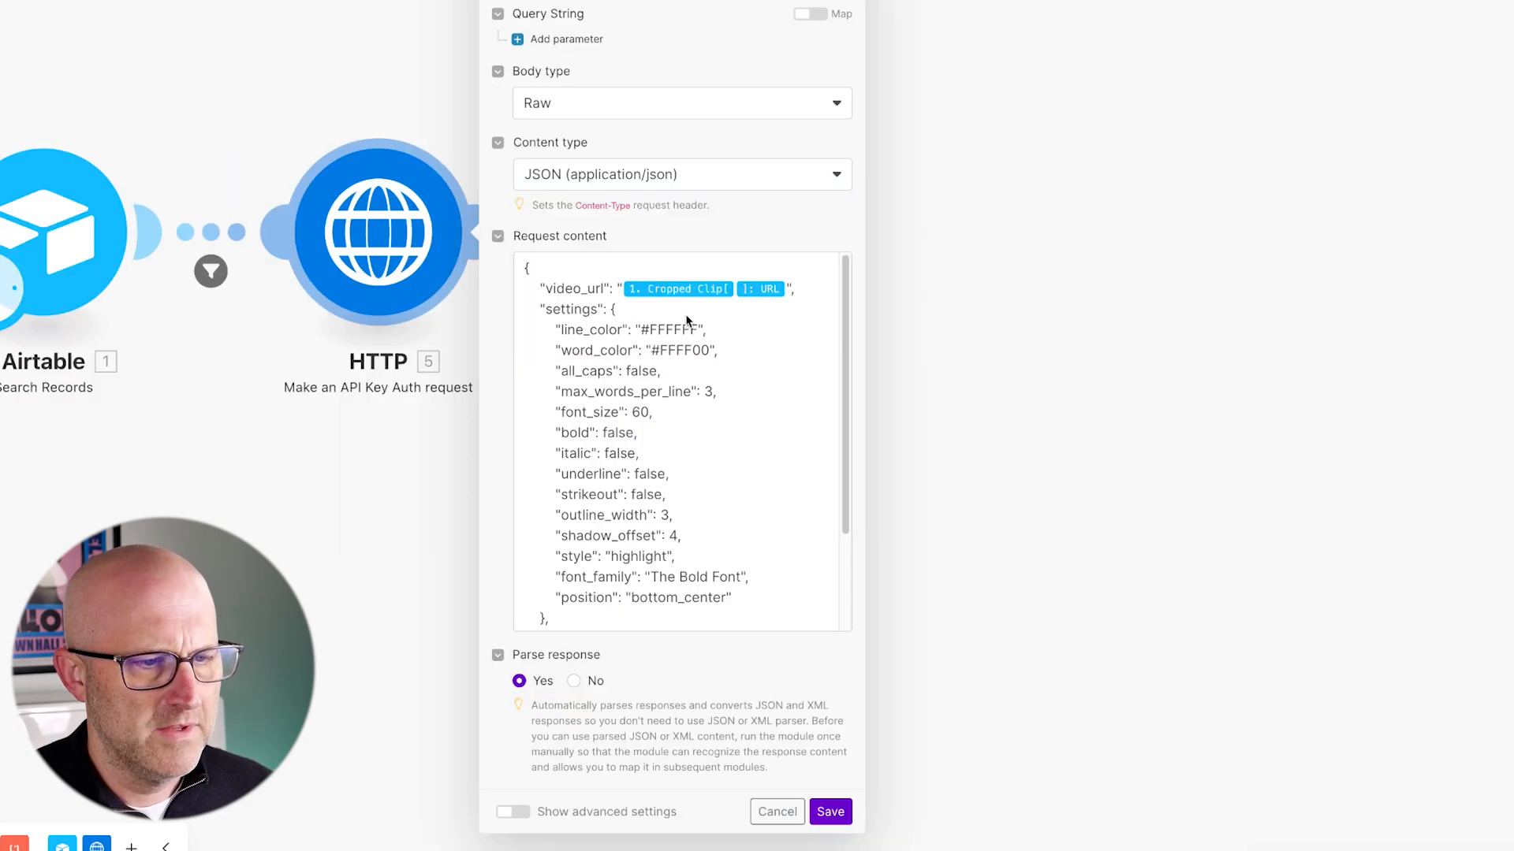
{"action": "scroll", "coordinate": [683, 338], "scroll_direction": "down", "scroll_amount": 3}
{"action": "scroll", "coordinate": [683, 354], "scroll_direction": "up", "scroll_amount": 3}
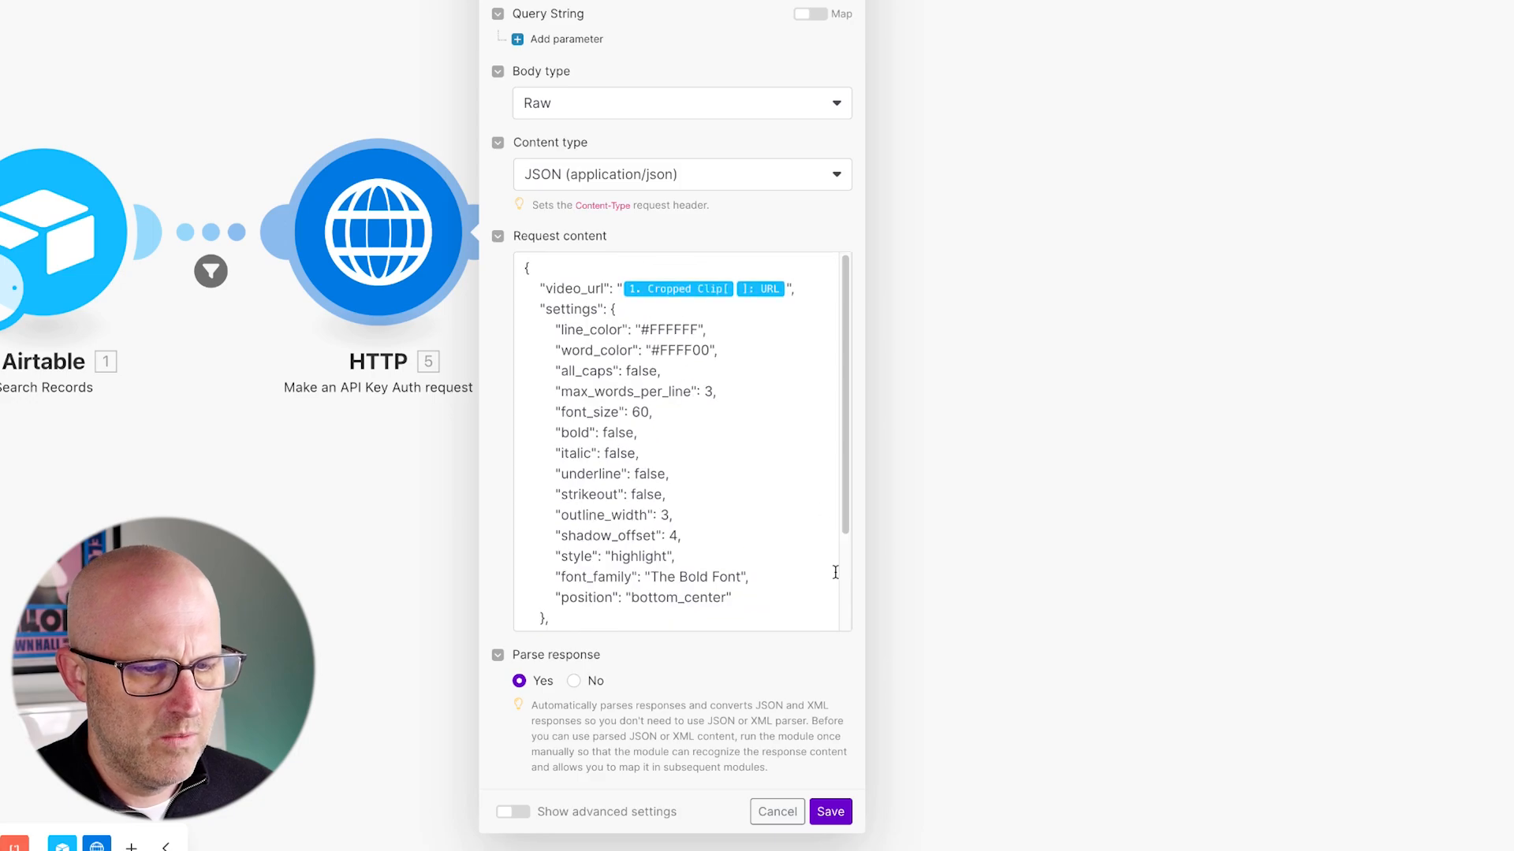
{"action": "left_click_drag", "start_coordinate": [860, 830], "coordinate": [895, 830]}
{"action": "left_click", "coordinate": [724, 568]}
{"action": "key", "text": "ctrl+a"}
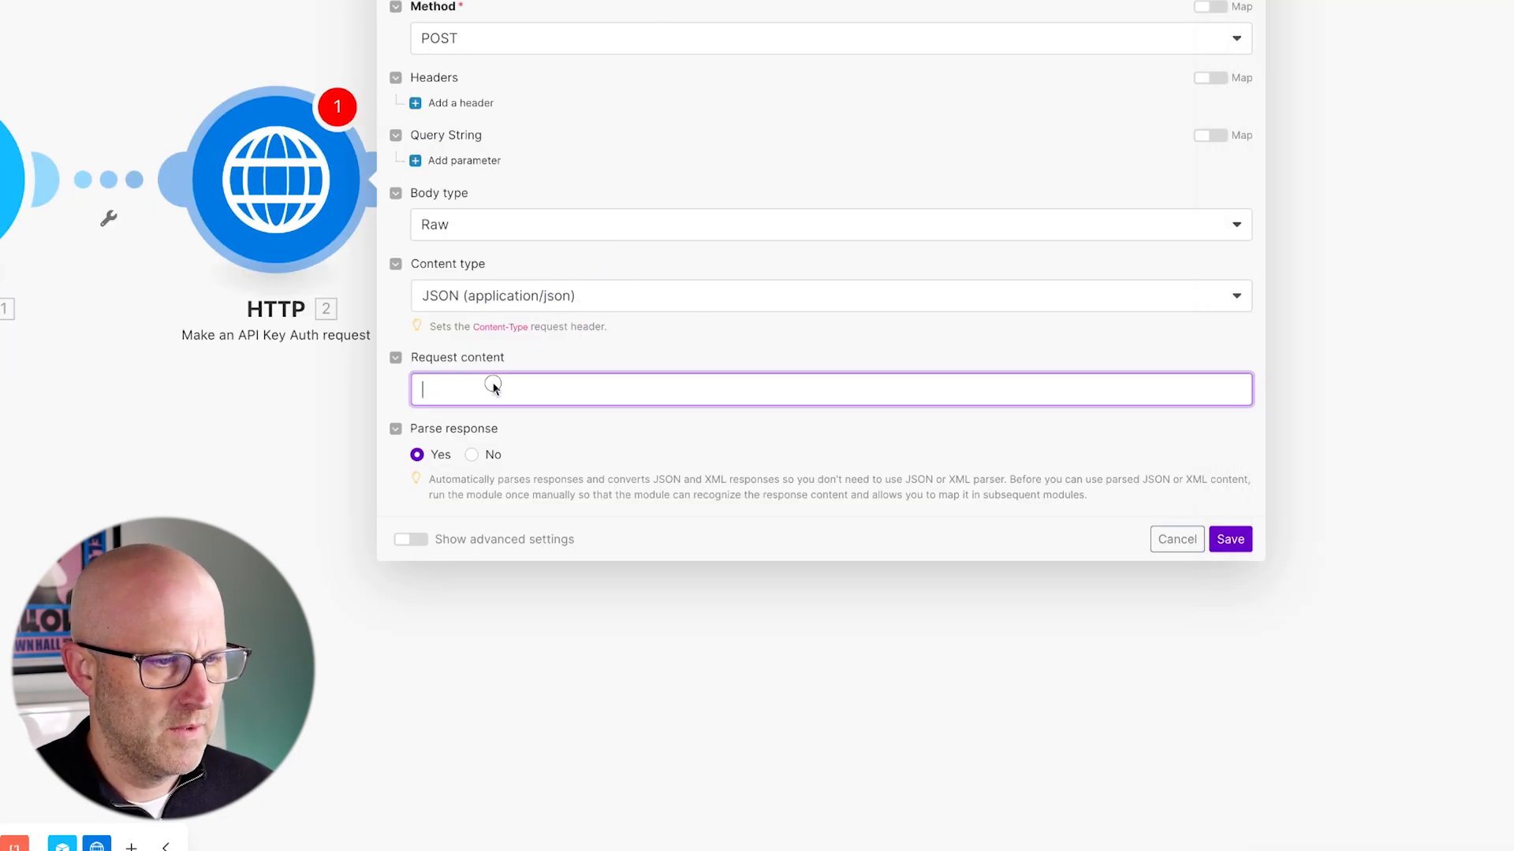
{"action": "key", "text": "ctrl+v"}
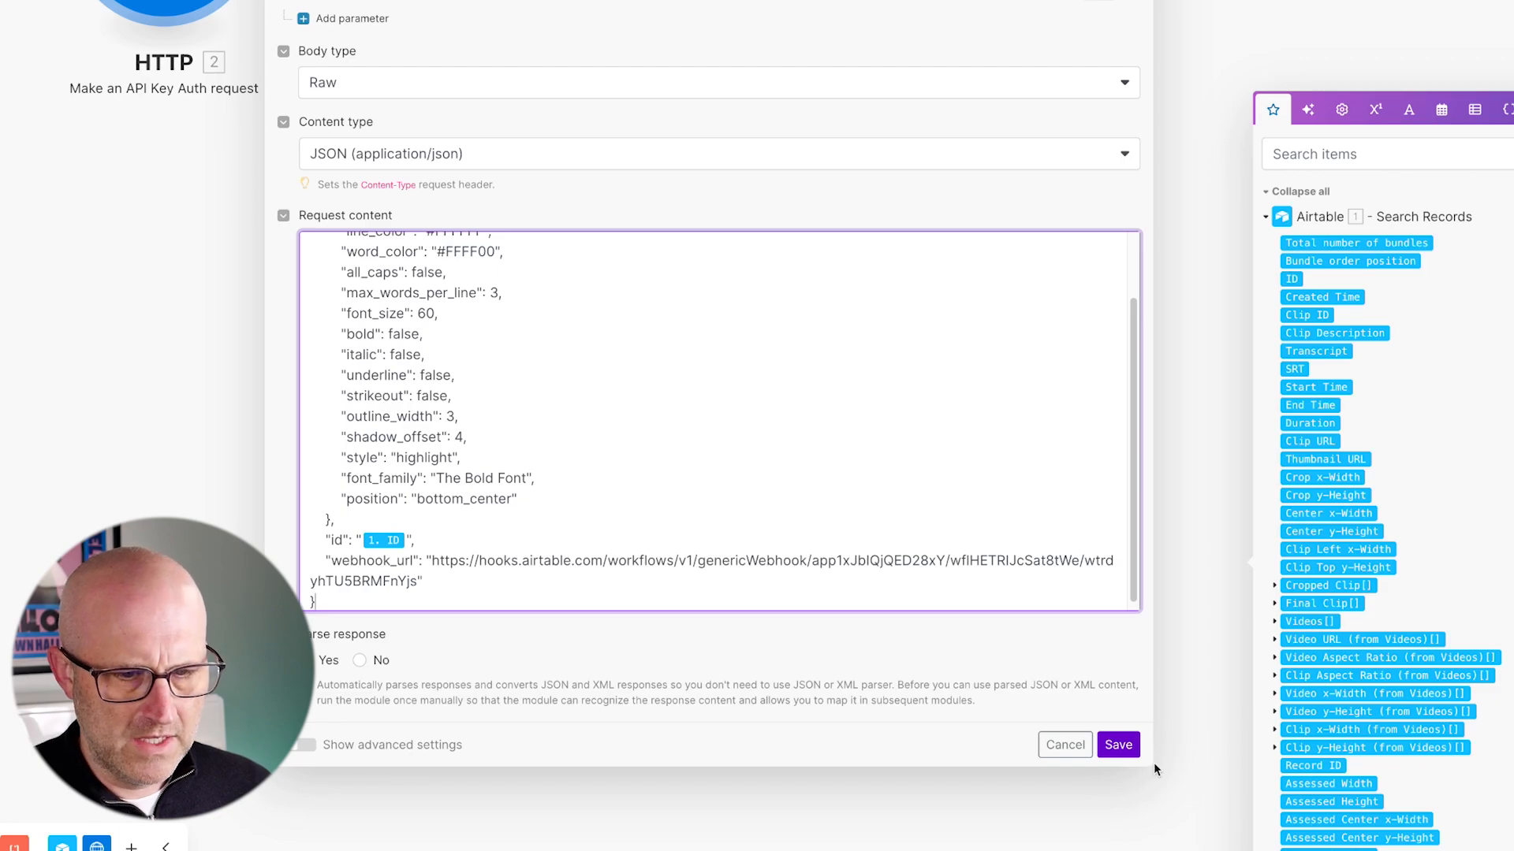
{"action": "left_click", "coordinate": [1159, 776]}
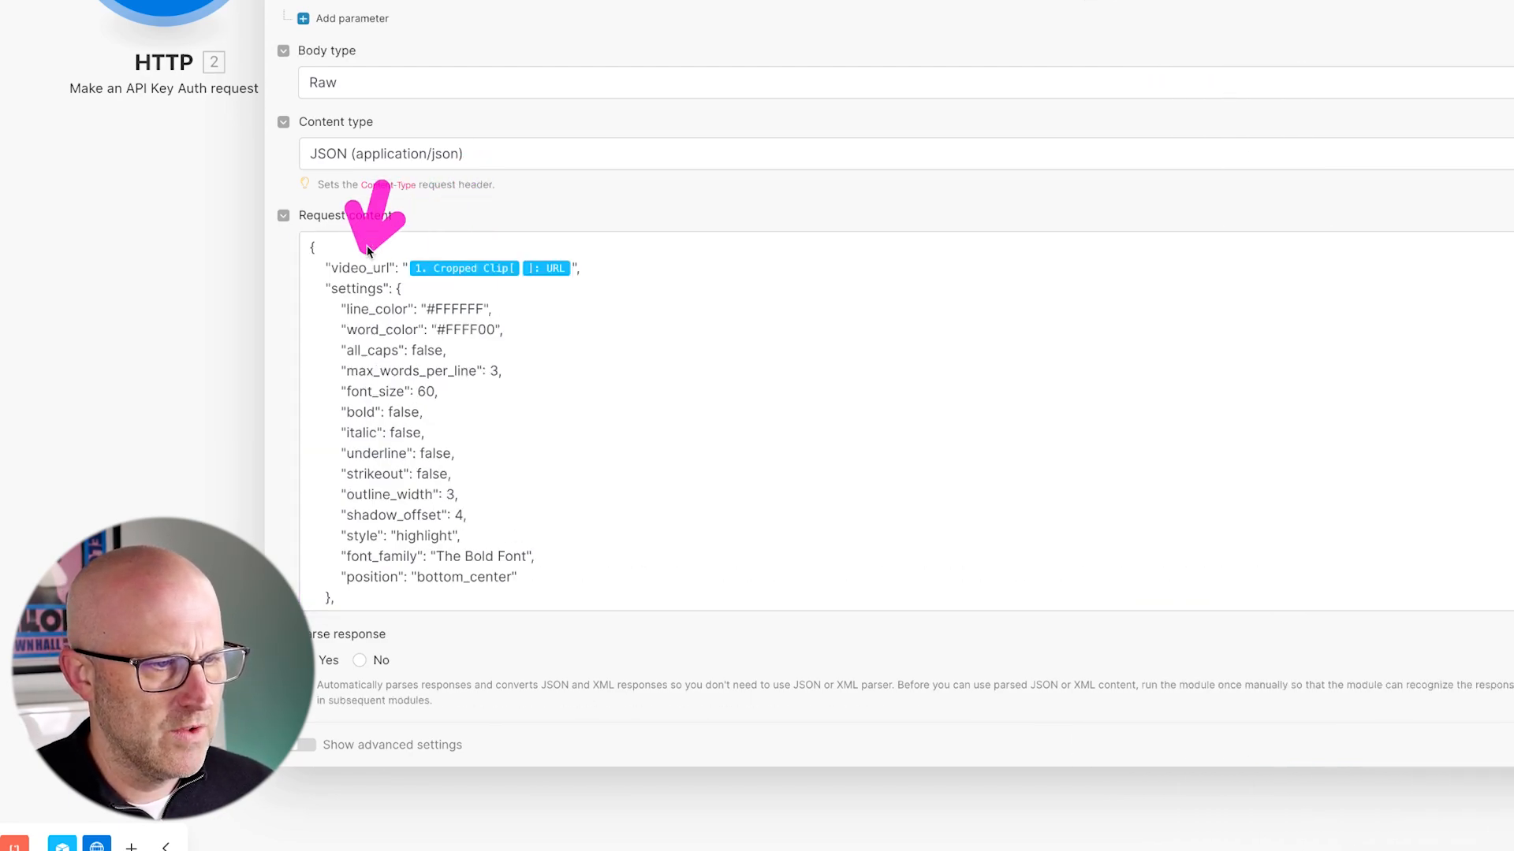
- Clear the webhook_url value in the request body
{"action": "mouse_move", "coordinate": [740, 315]}
{"action": "left_mouse_down"}
{"action": "mouse_move", "coordinate": [507, 338]}
{"action": "mouse_move", "coordinate": [488, 463]}
{"action": "mouse_move", "coordinate": [381, 400]}
{"action": "mouse_move", "coordinate": [389, 433]}
{"action": "mouse_move", "coordinate": [499, 494]}
{"action": "mouse_move", "coordinate": [437, 409]}
{"action": "mouse_move", "coordinate": [504, 485]}
{"action": "left_mouse_up"}
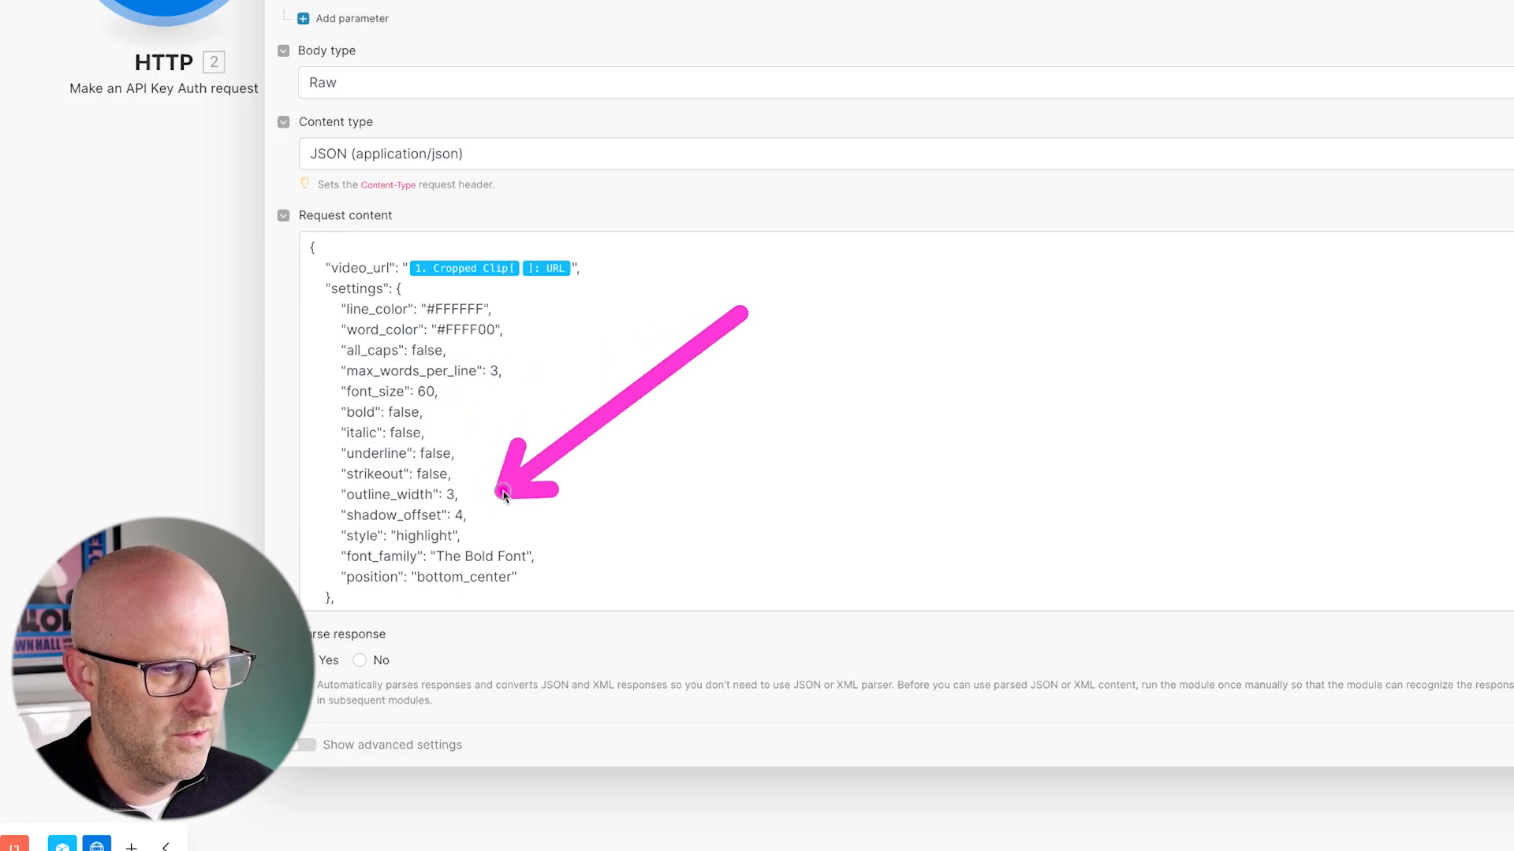
{"action": "left_click_drag", "start_coordinate": [608, 407], "coordinate": [522, 510]}
{"action": "scroll", "coordinate": [540, 492], "scroll_direction": "down", "scroll_amount": 1}
{"action": "left_click_drag", "start_coordinate": [618, 411], "coordinate": [511, 536]}
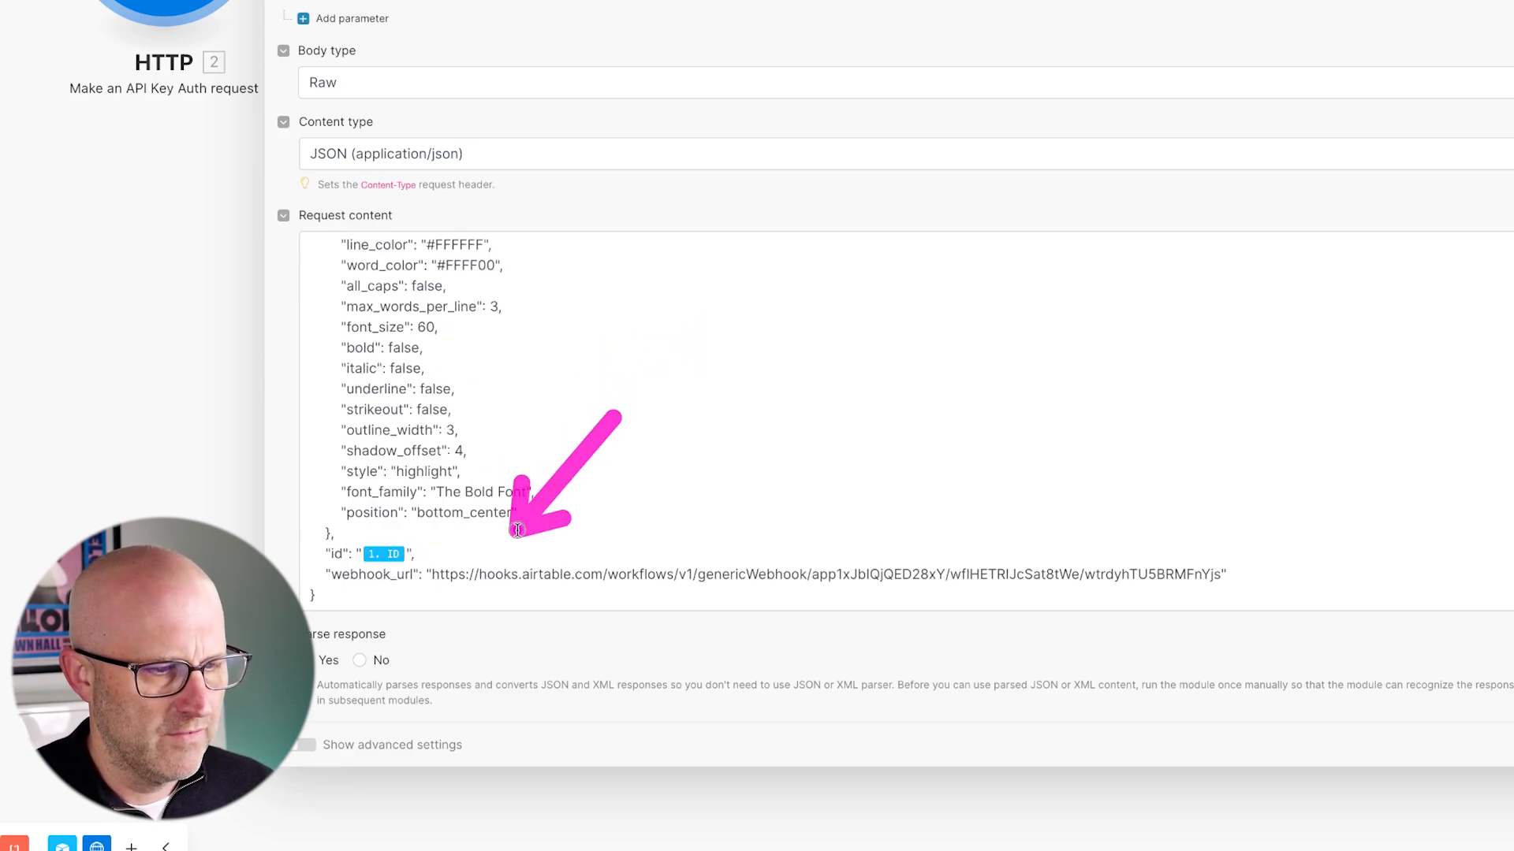
{"action": "left_click_drag", "start_coordinate": [433, 574], "coordinate": [1180, 574]}
{"action": "key", "text": "BackSpace"}
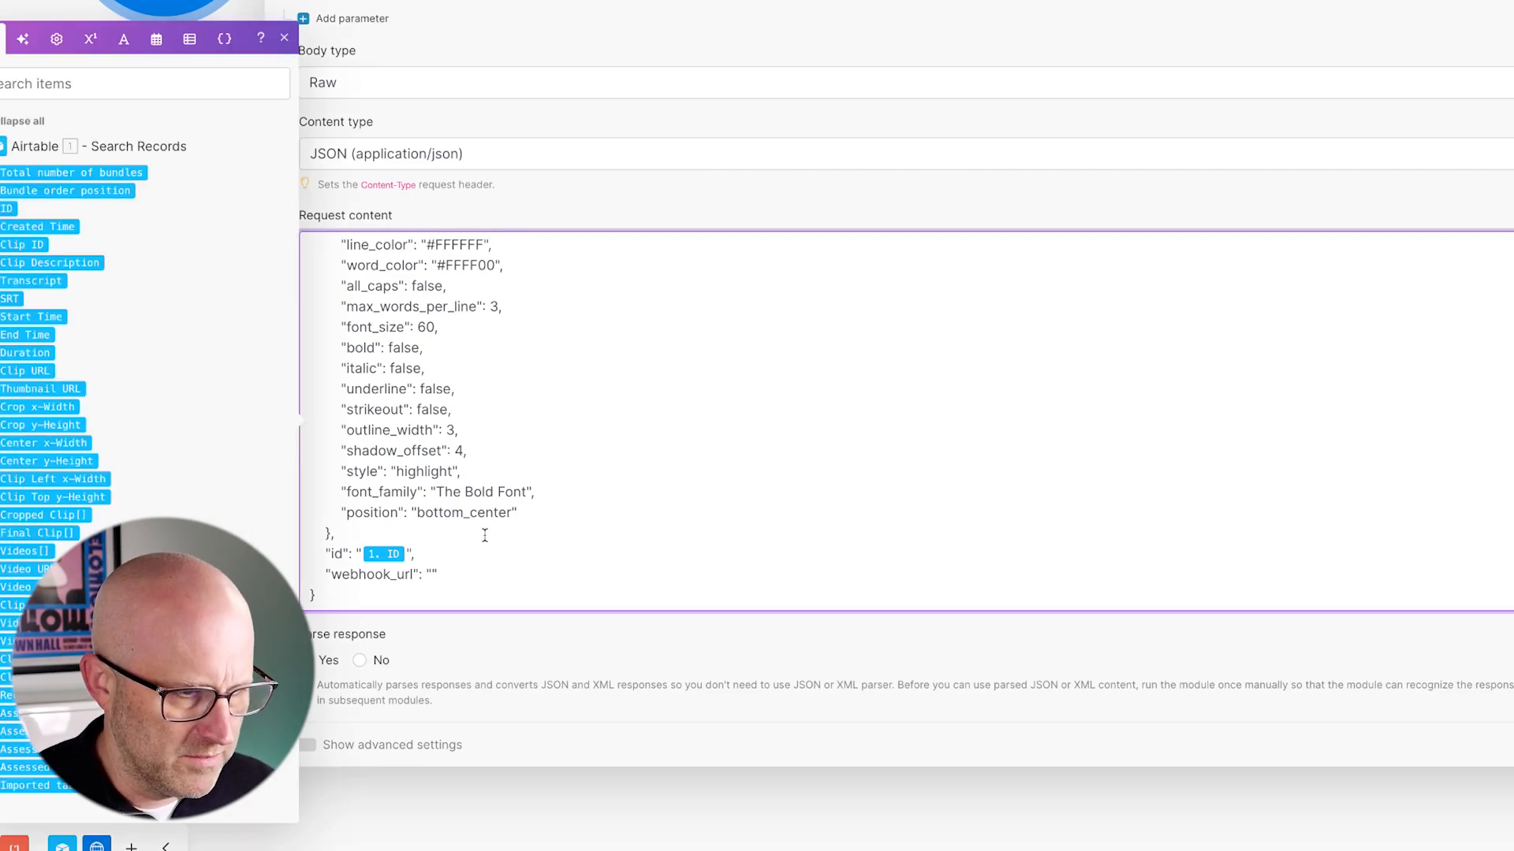
{"action": "scroll", "coordinate": [505, 518], "scroll_direction": "up", "scroll_amount": 1}
- Replace the old video_url mapping with the Cropped Clip URL
{"action": "left_click", "coordinate": [568, 277]}
{"action": "key", "text": "BackSpace"}
{"action": "key", "text": "BackSpace"}
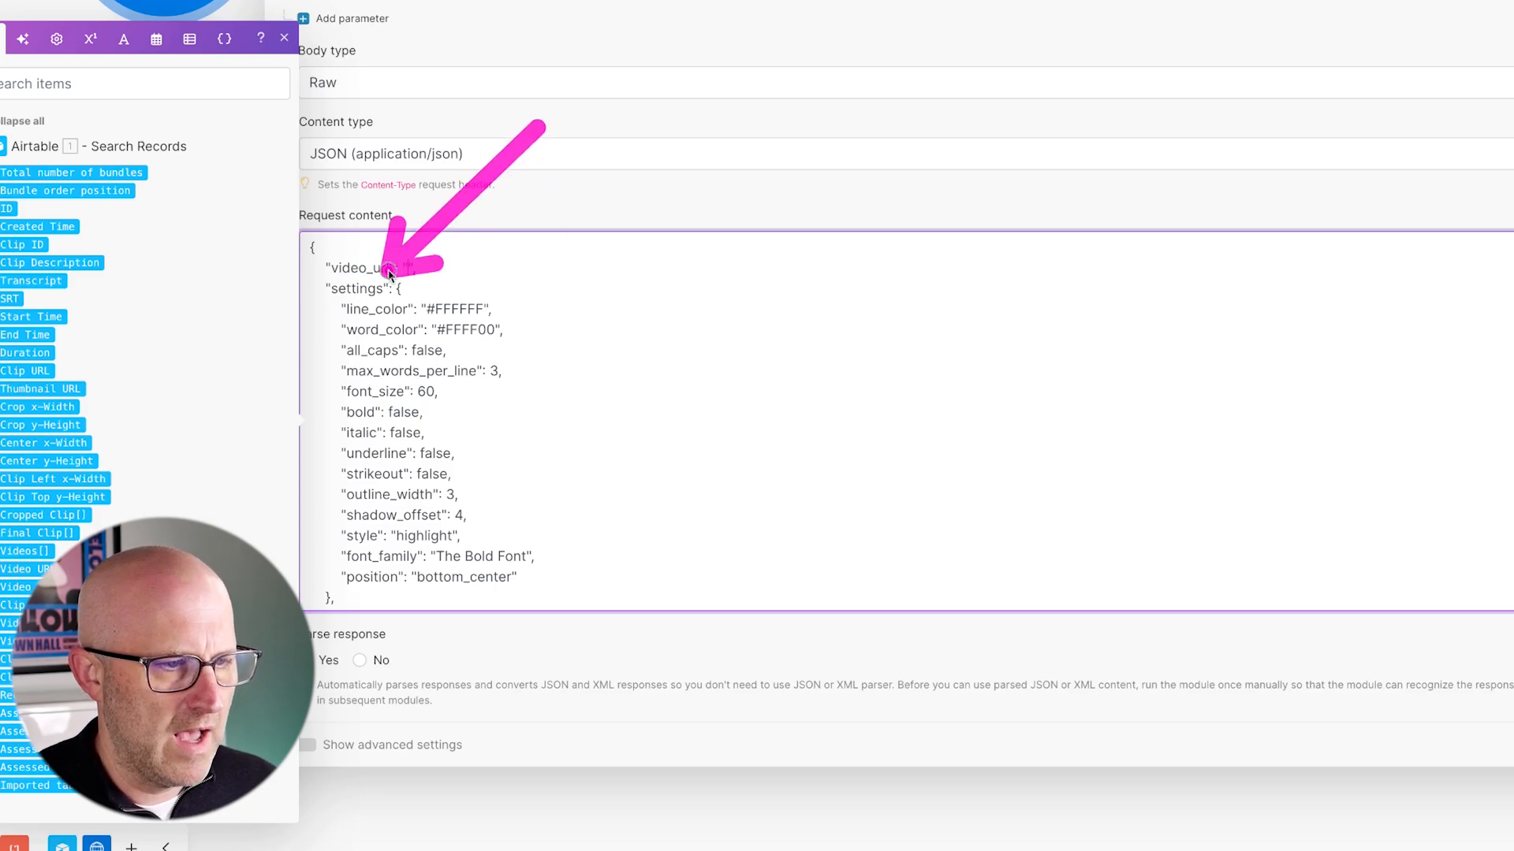
{"action": "scroll", "coordinate": [608, 507], "scroll_direction": "down", "scroll_amount": 1}
{"action": "scroll", "coordinate": [540, 541], "scroll_direction": "up", "scroll_amount": 1}
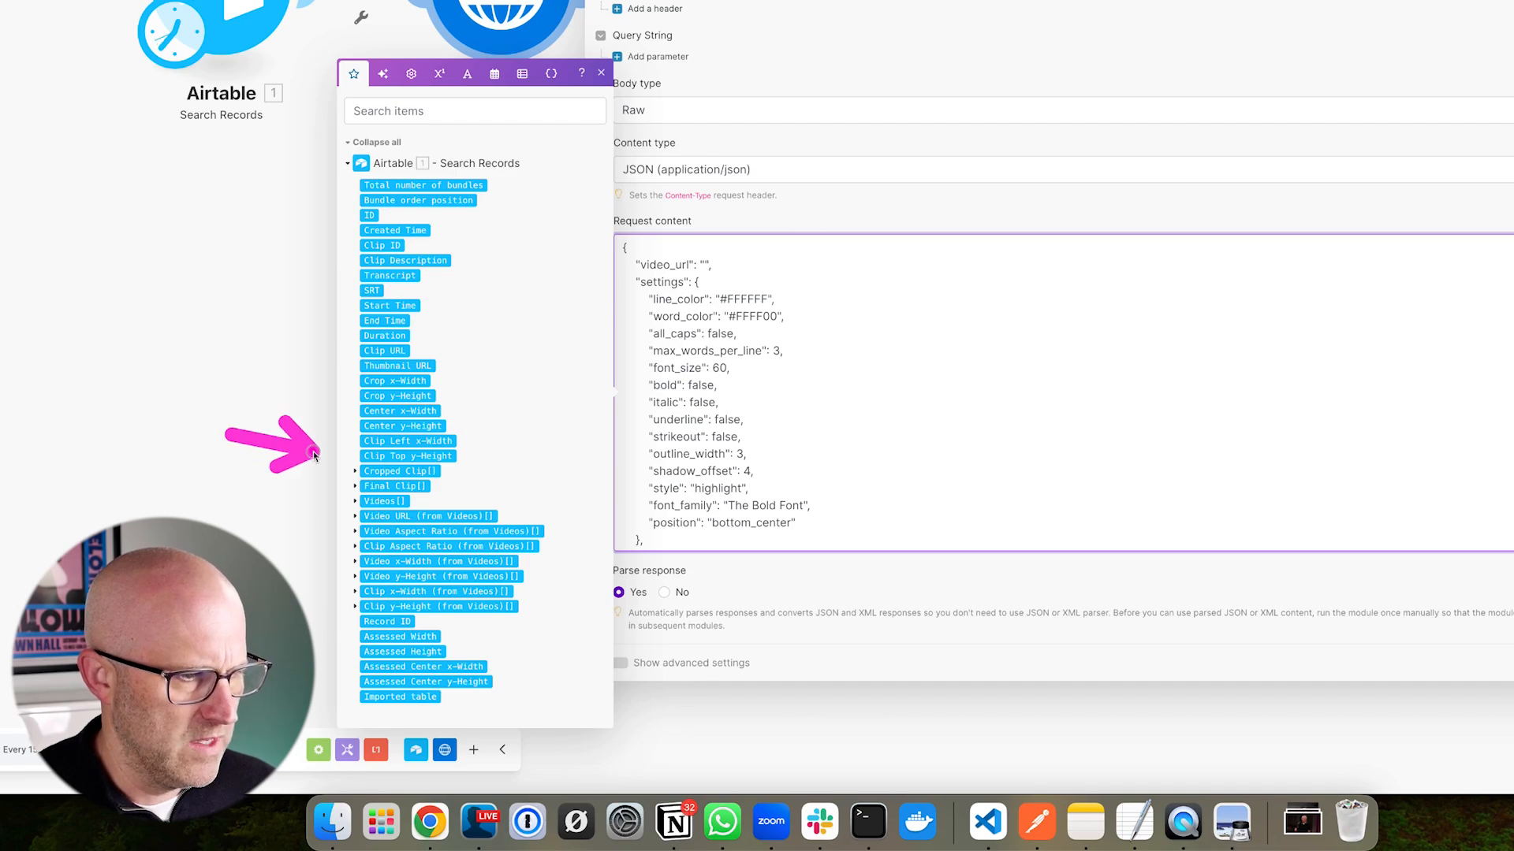
{"action": "left_click", "coordinate": [354, 471]}
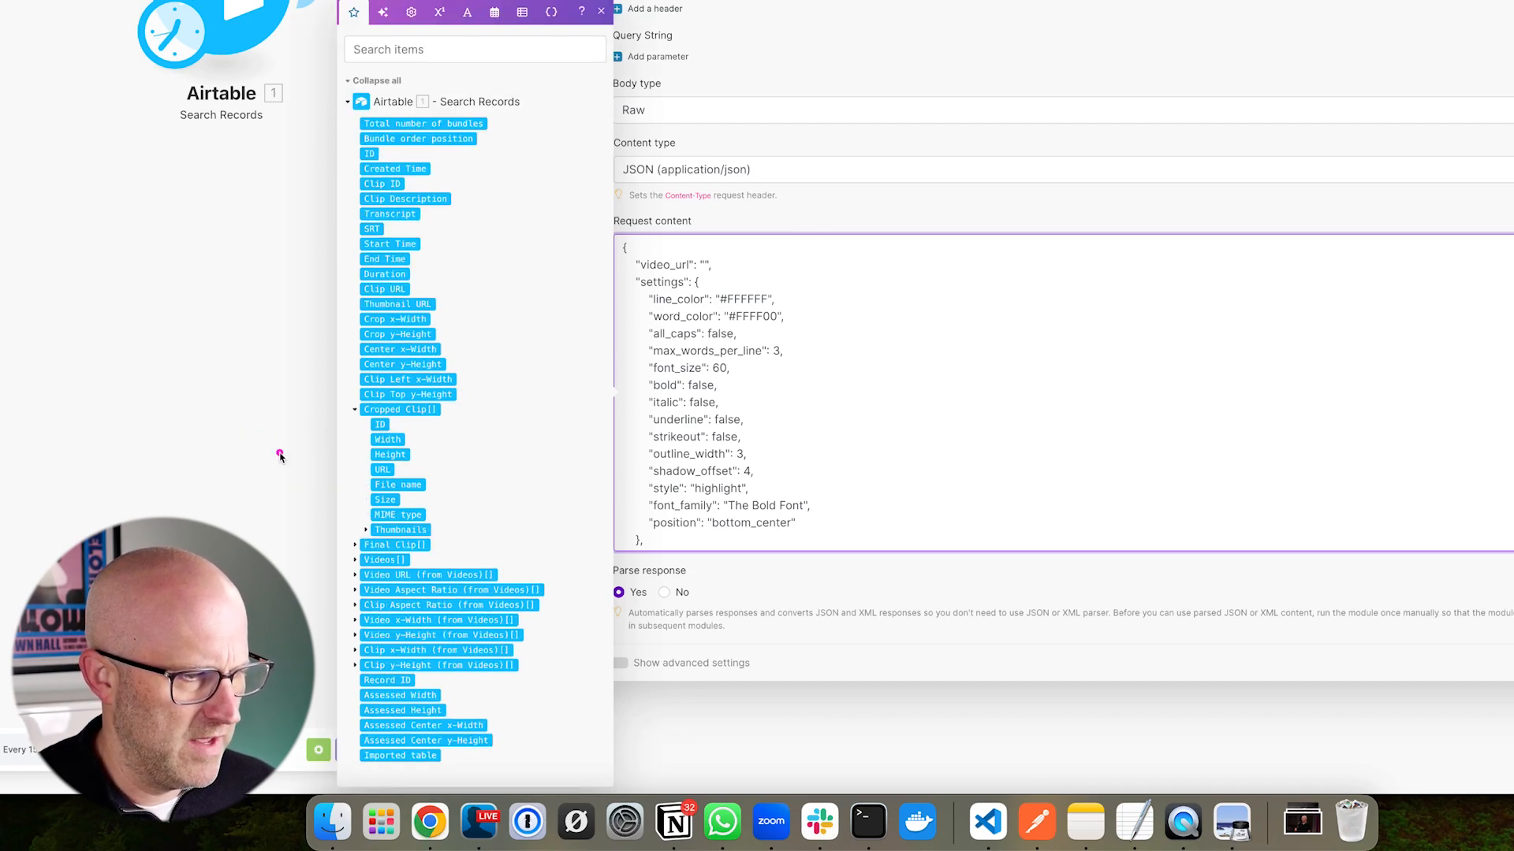
{"action": "left_click_drag", "start_coordinate": [383, 470], "coordinate": [667, 337]}
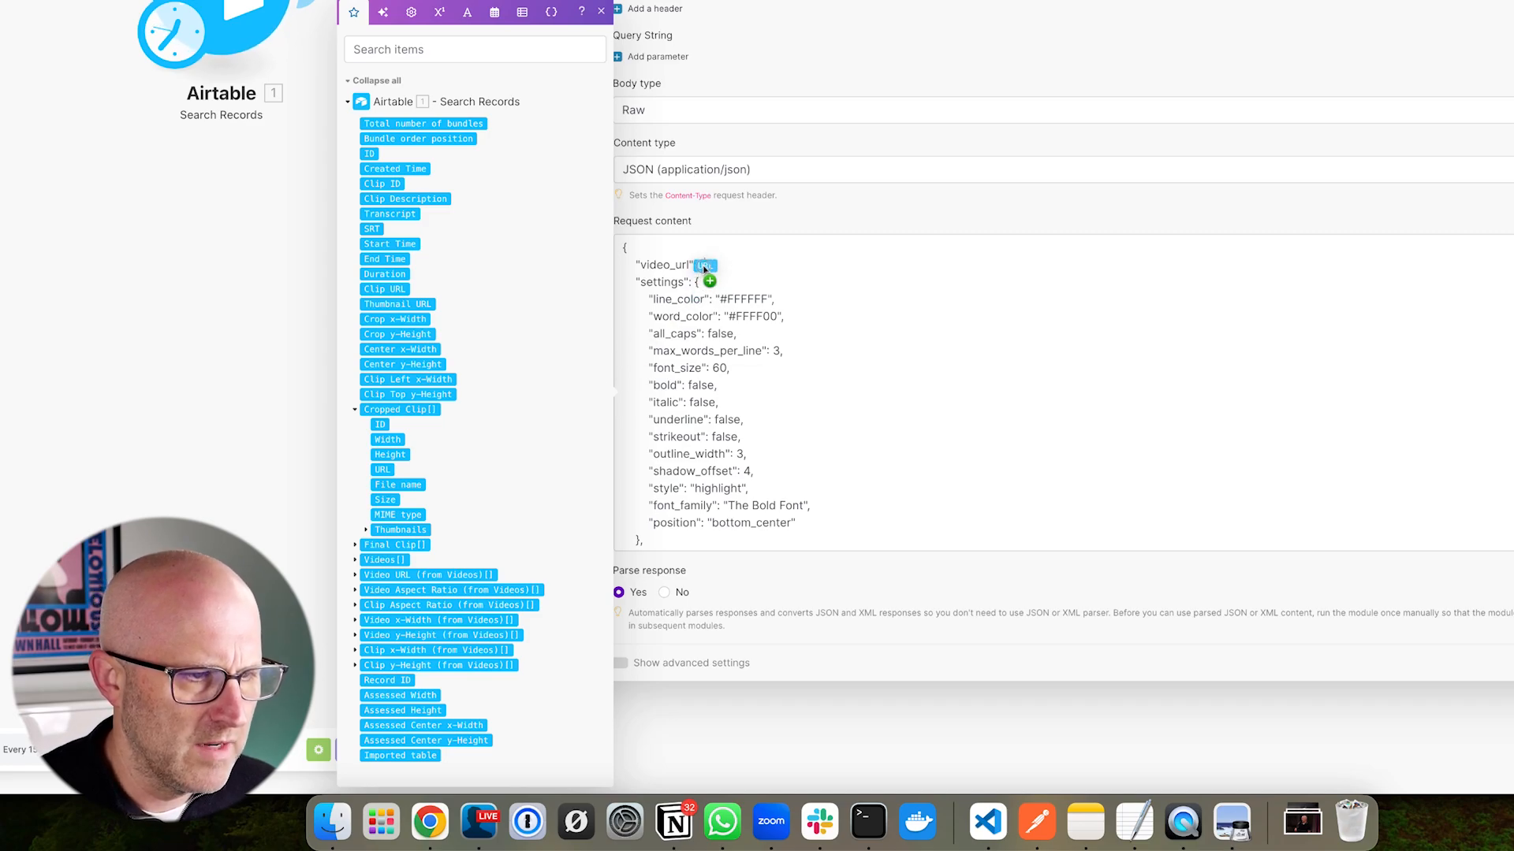
{"action": "left_click_drag", "start_coordinate": [704, 268], "coordinate": [704, 268]}
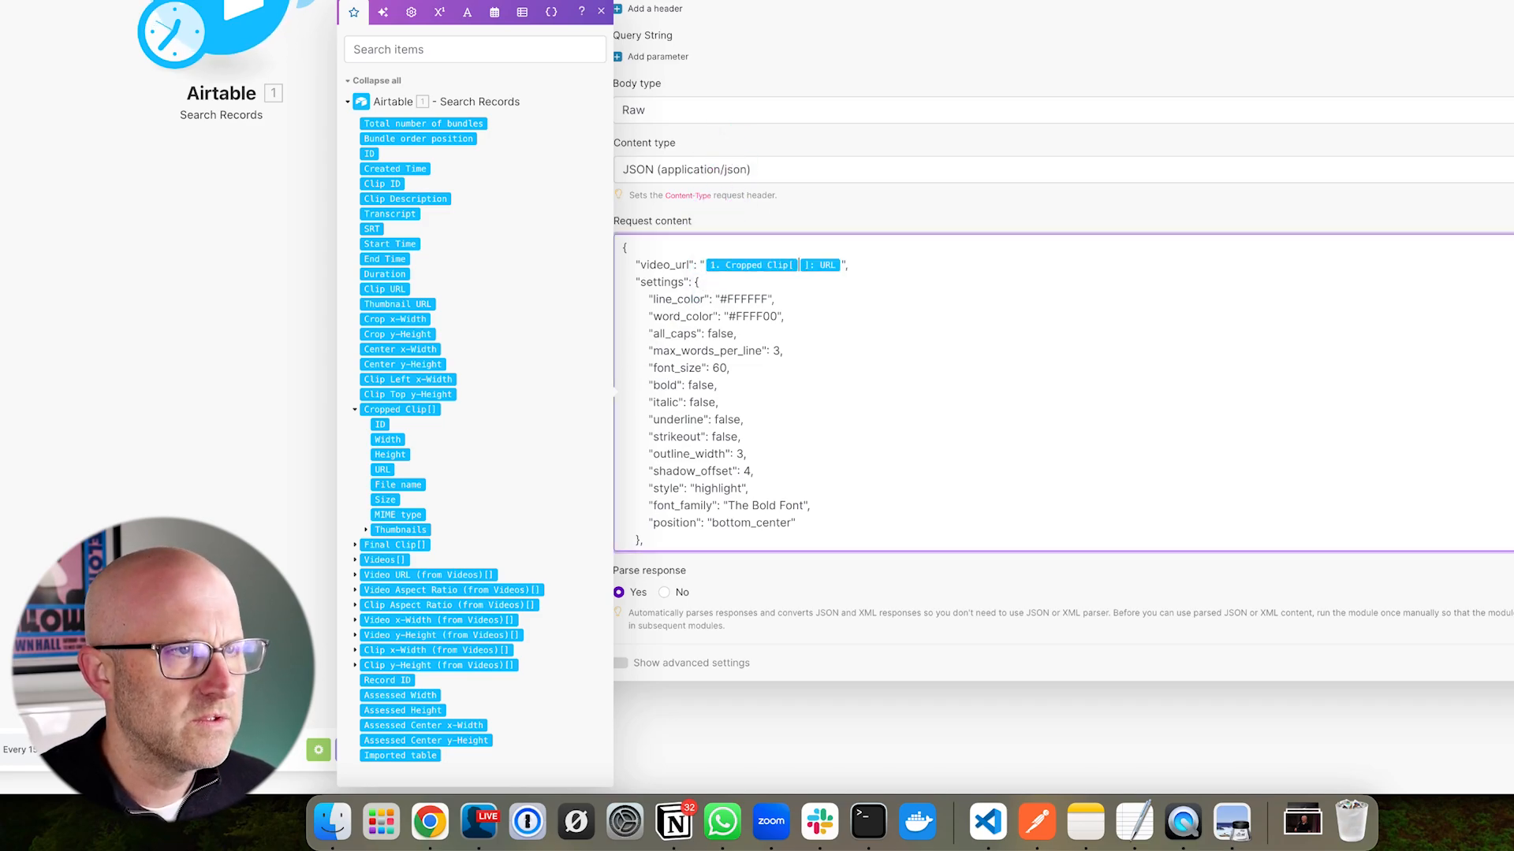
- Map the record ID into the id value and bring up Airtable's Caption Clip view
{"action": "scroll", "coordinate": [826, 371], "scroll_direction": "down", "scroll_amount": 1}
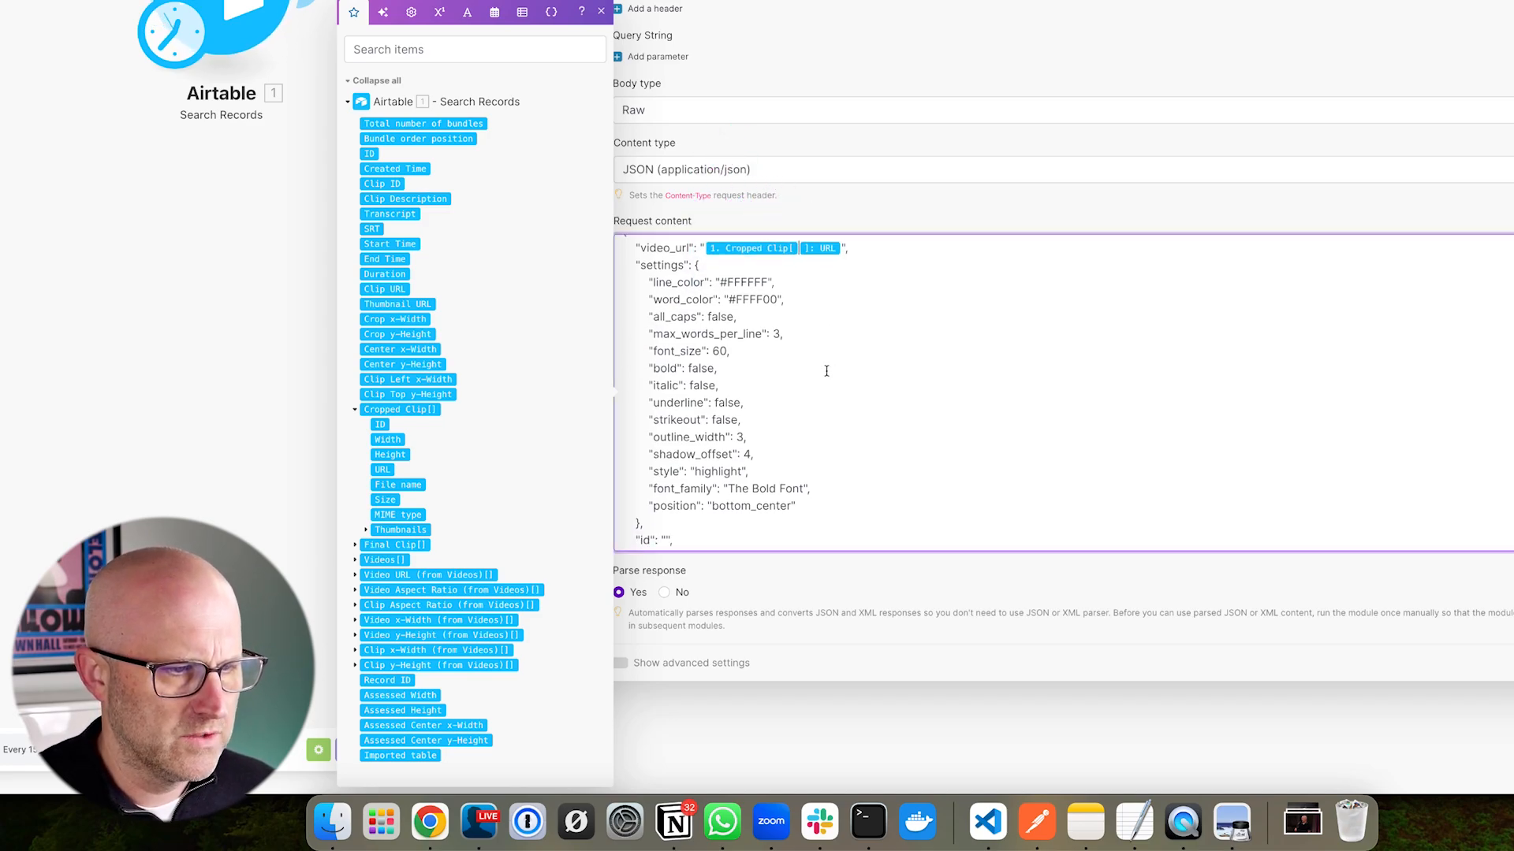
{"action": "scroll", "coordinate": [836, 403], "scroll_direction": "down", "scroll_amount": 2}
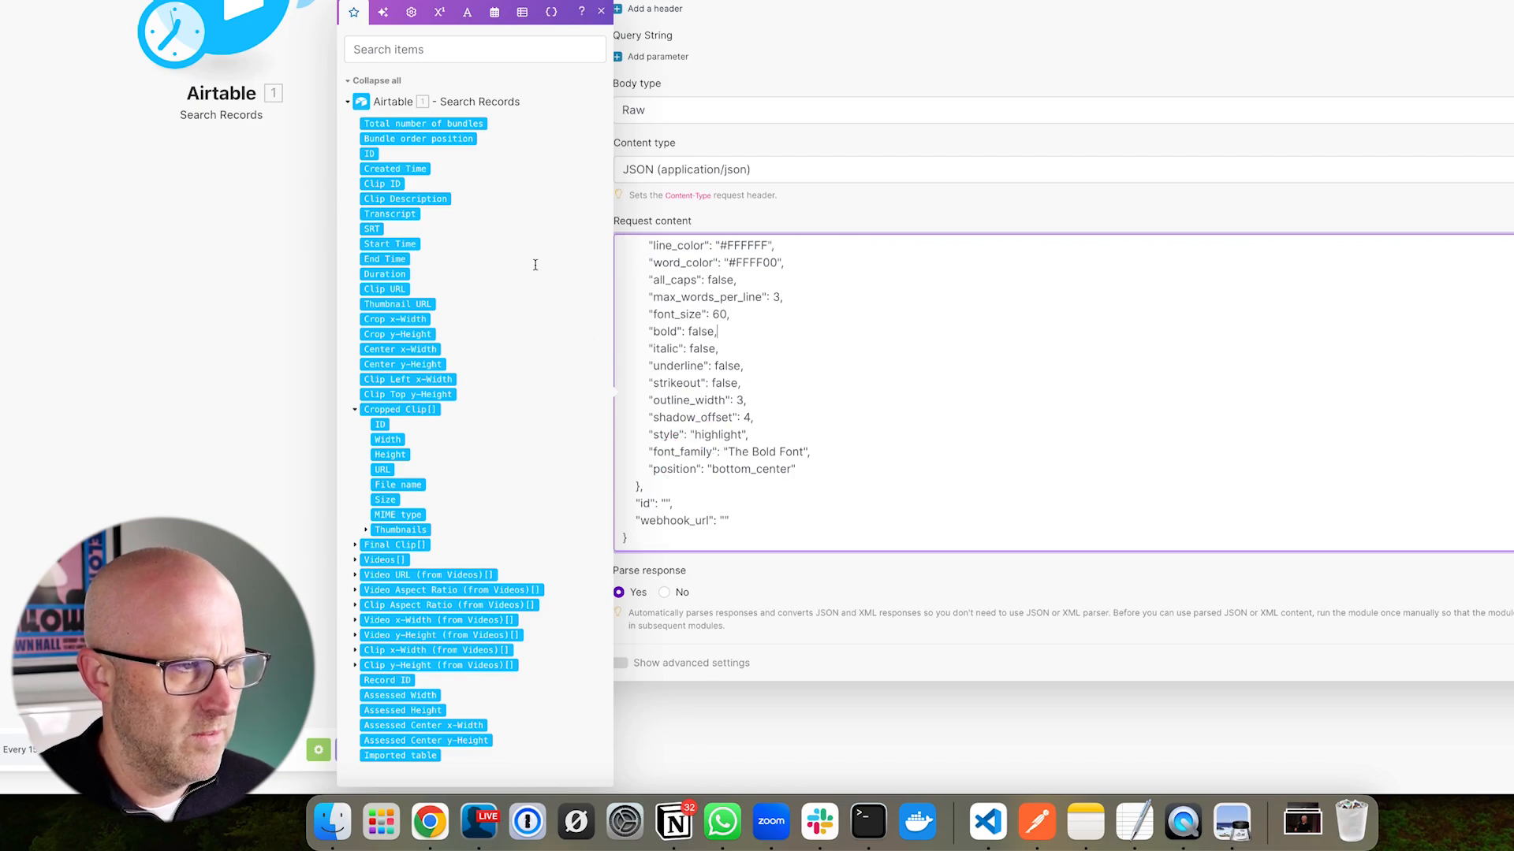
{"action": "left_click_drag", "start_coordinate": [372, 155], "coordinate": [676, 503]}
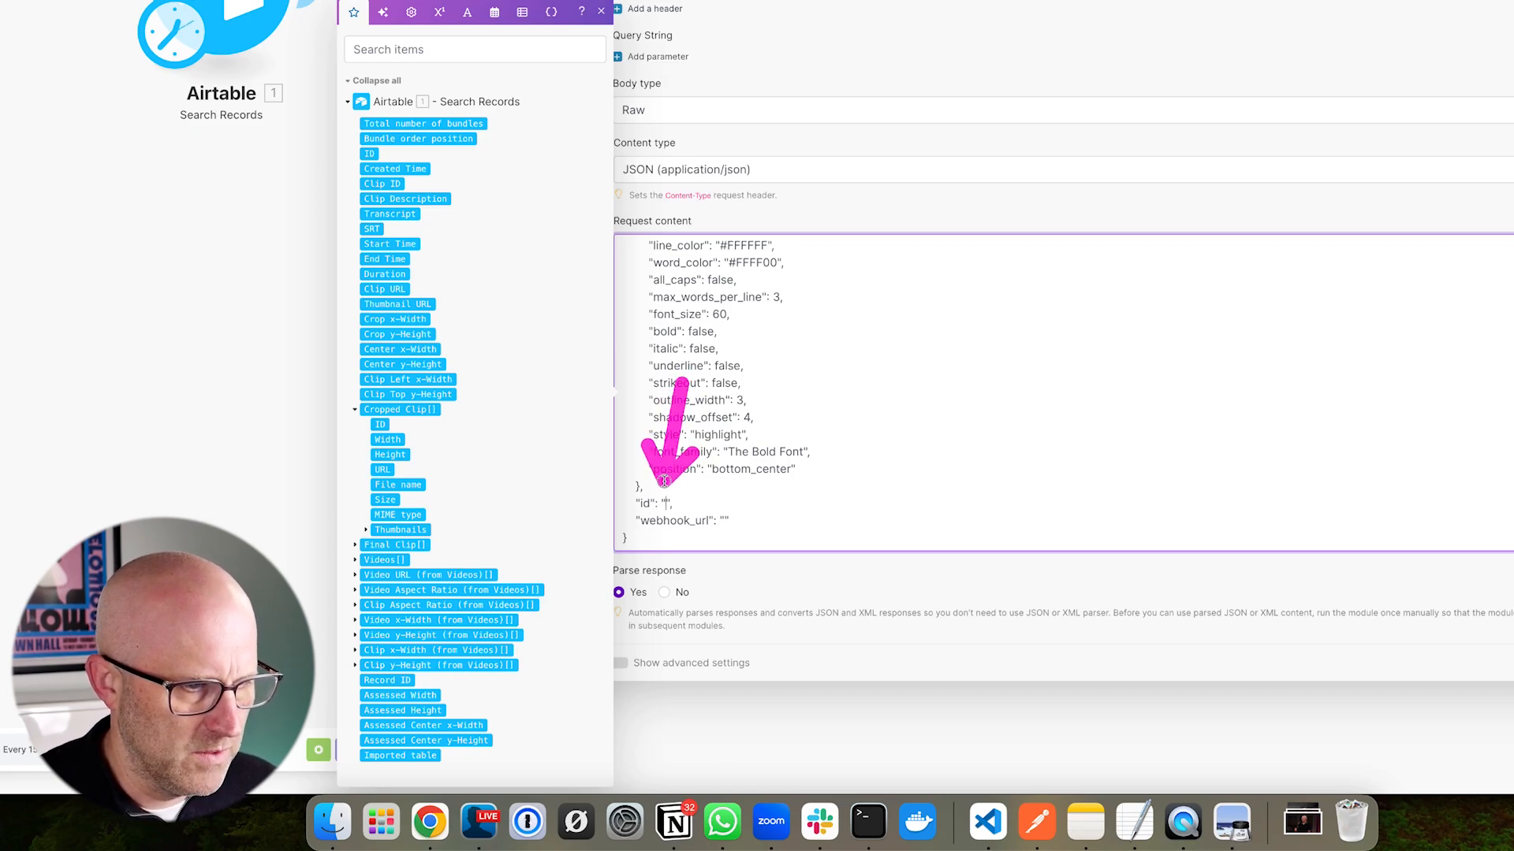
{"action": "left_click", "coordinate": [368, 153]}
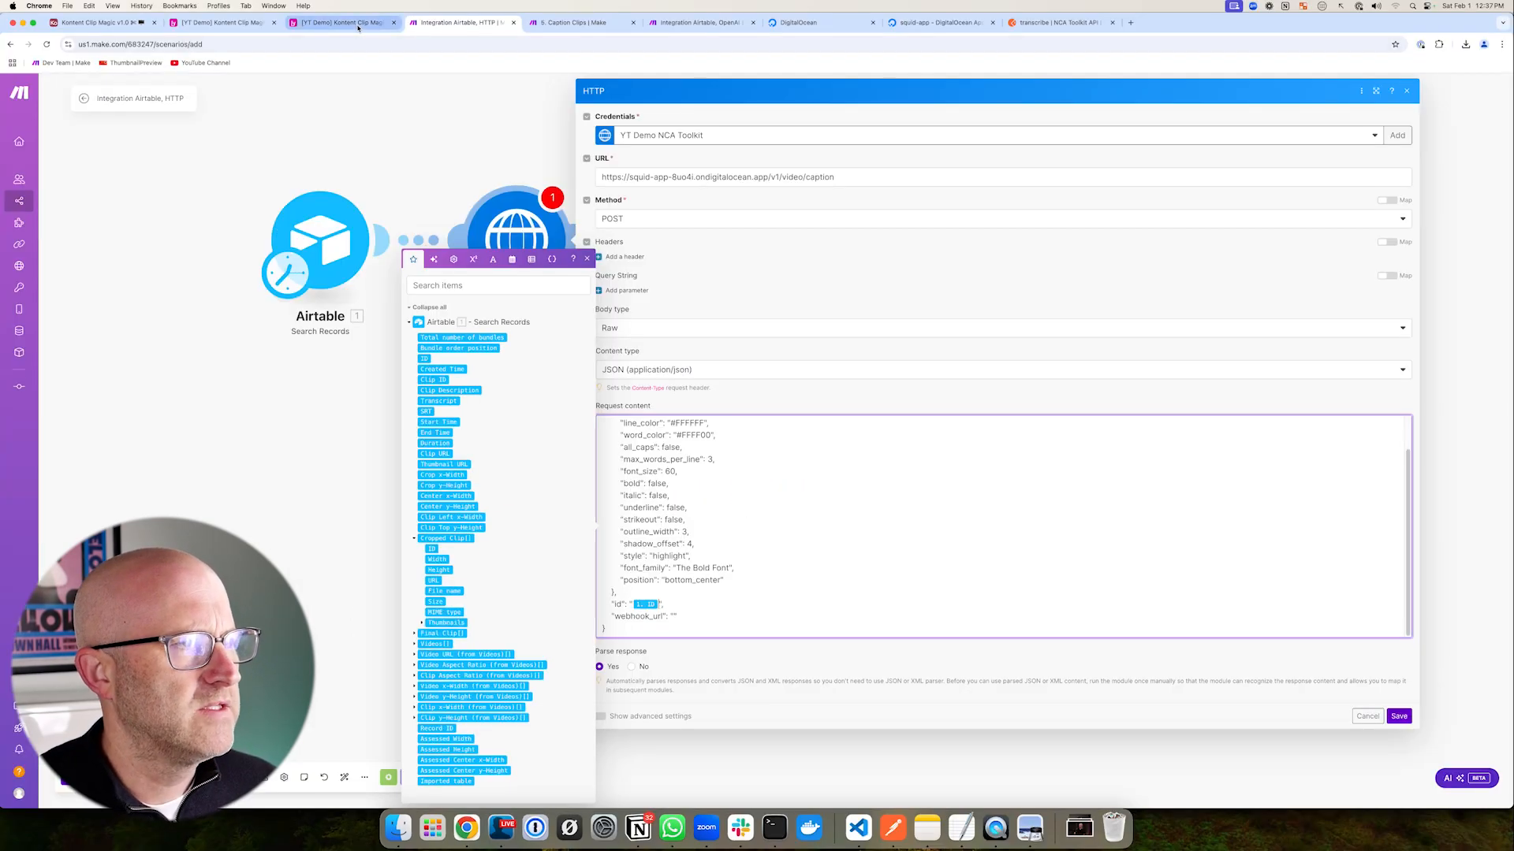
{"action": "left_click", "coordinate": [357, 24]}
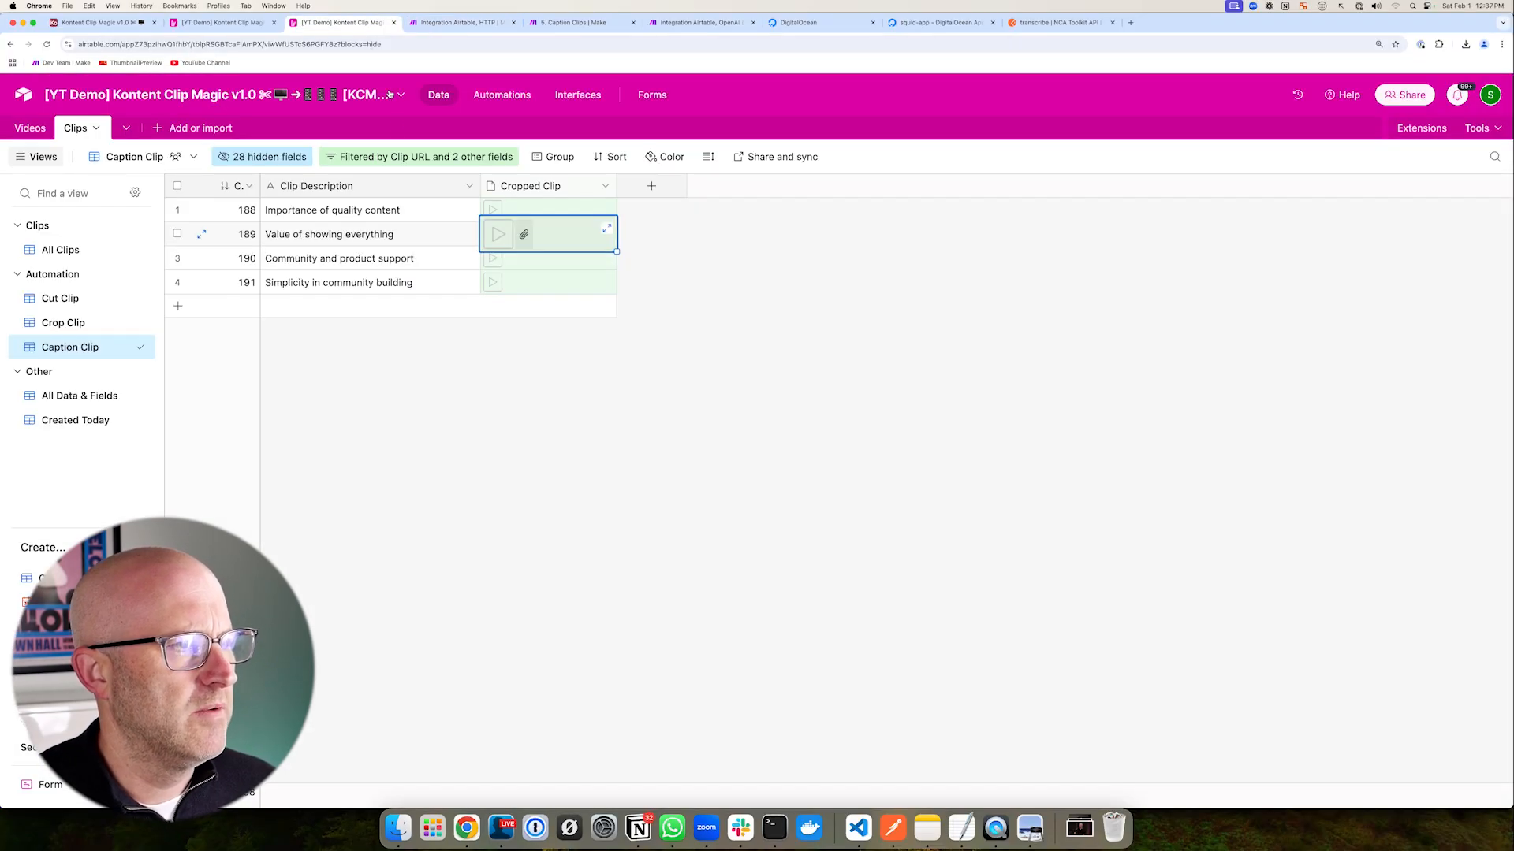
- Review the trigger configuration of Airtable's Caption Clip (webhook) automation
{"action": "left_click", "coordinate": [502, 96]}
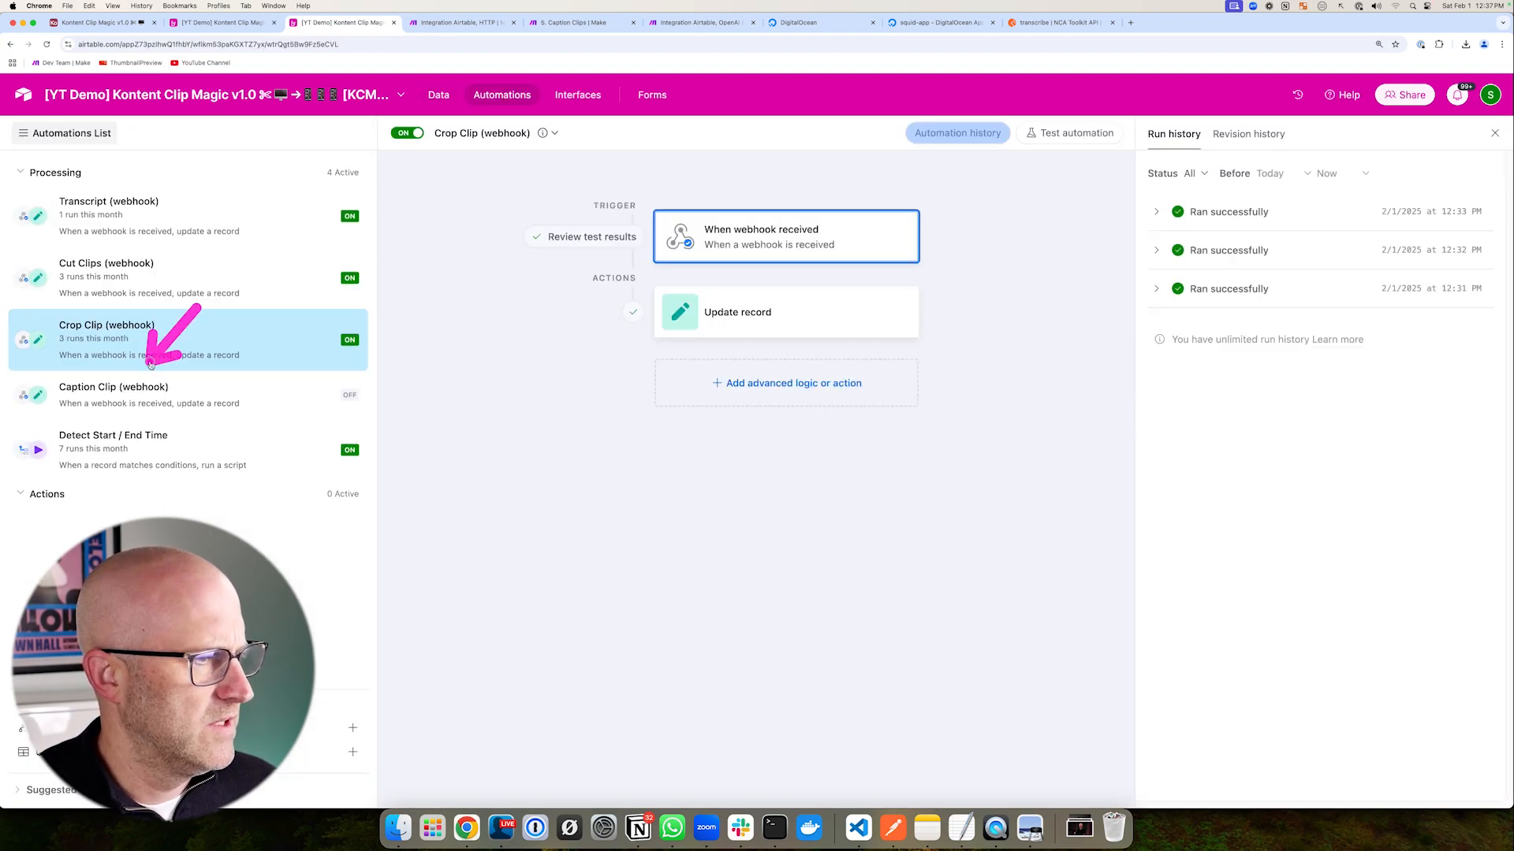
{"action": "left_click", "coordinate": [175, 397]}
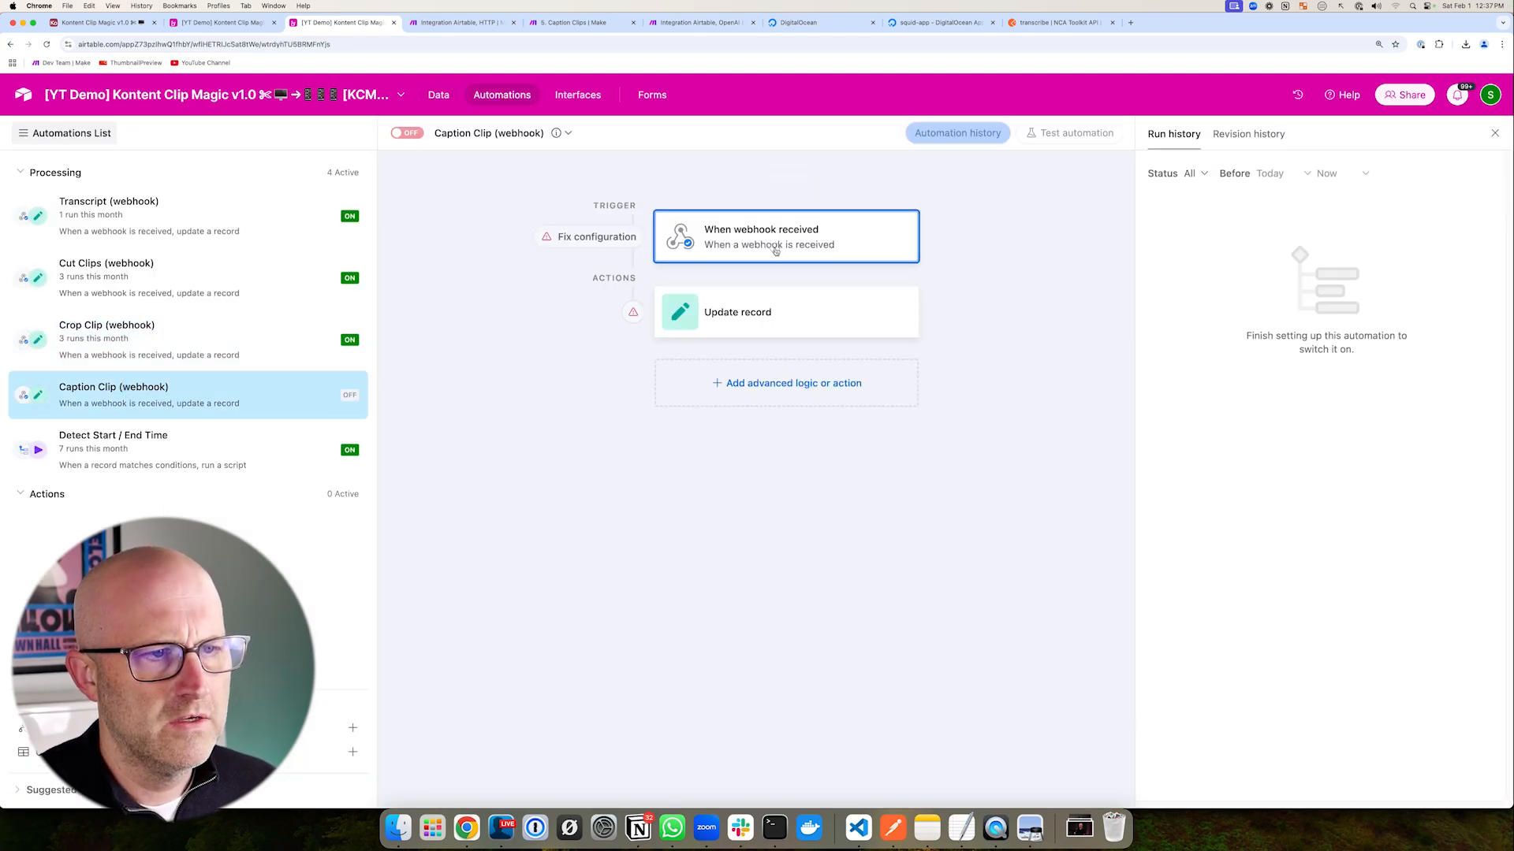
{"action": "left_click", "coordinate": [775, 251]}
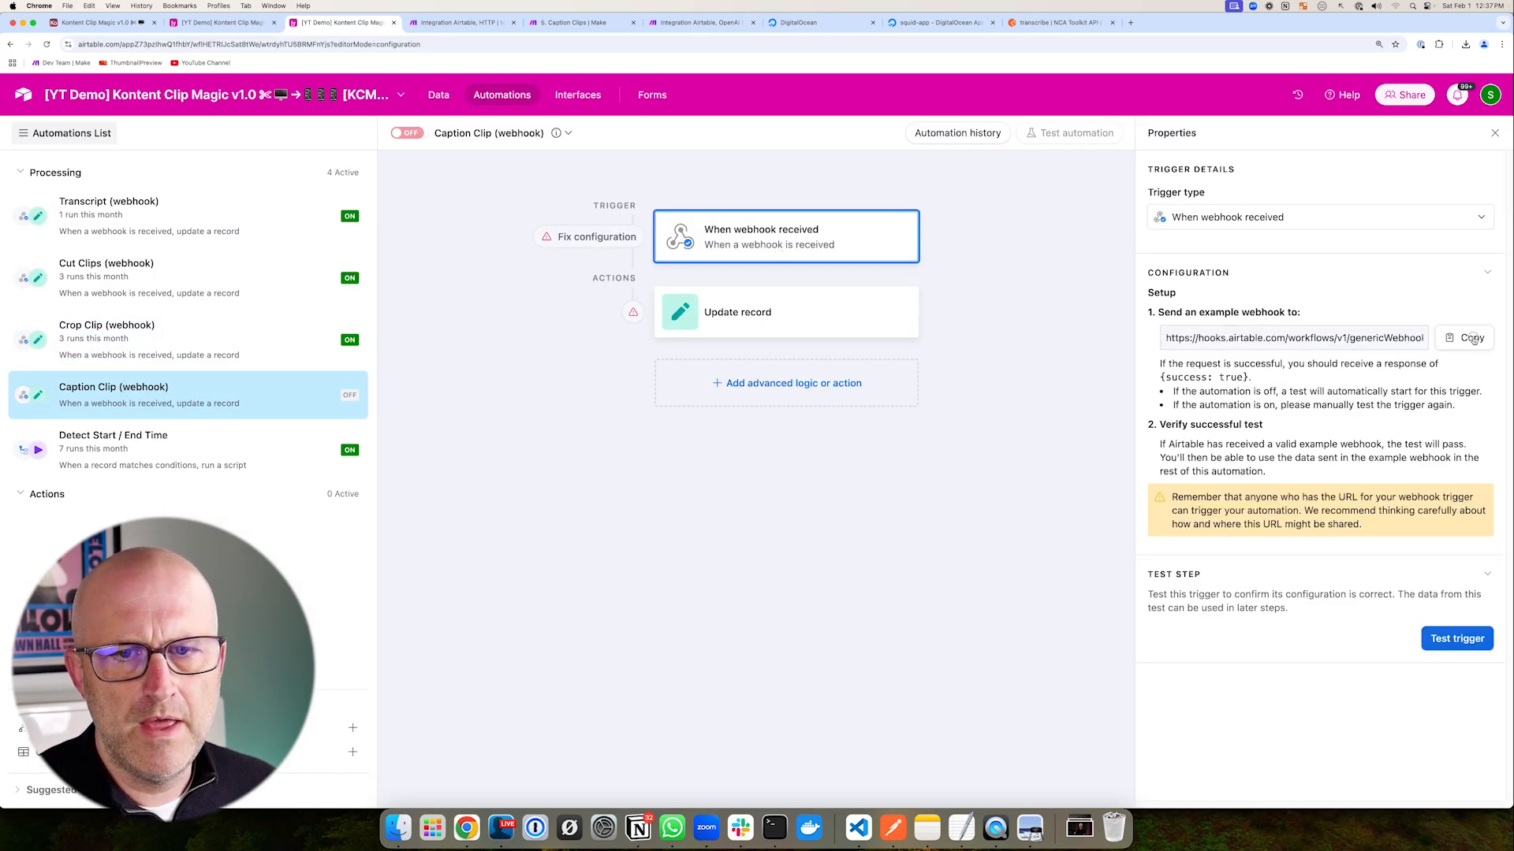
- Save the HTTP module settings in the Make scenario
{"action": "left_click", "coordinate": [461, 22]}
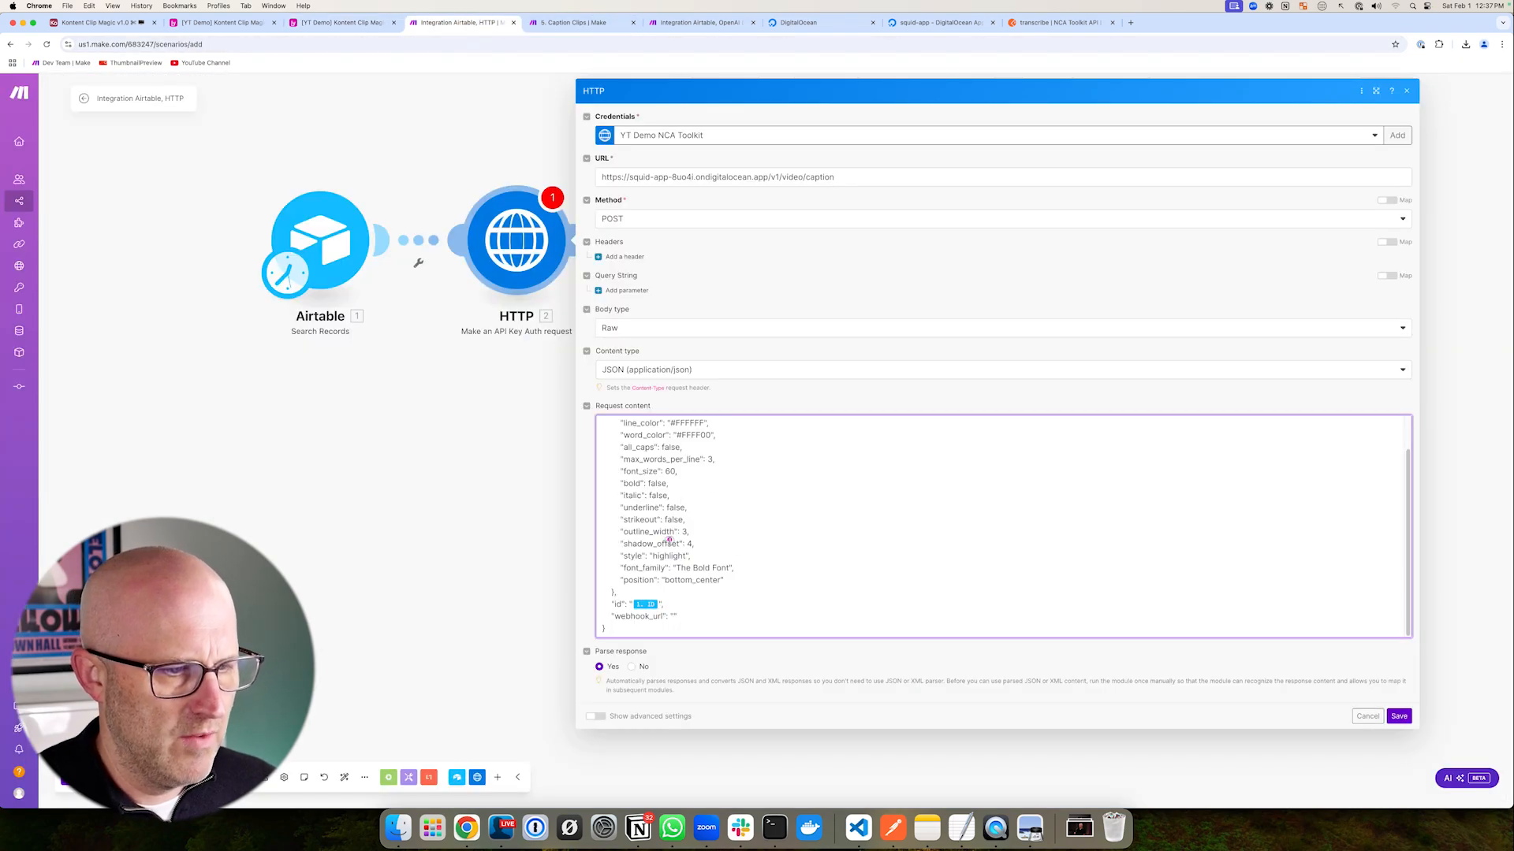
{"action": "left_click", "coordinate": [674, 614]}
{"action": "scroll", "coordinate": [732, 572], "scroll_direction": "up", "scroll_amount": 1}
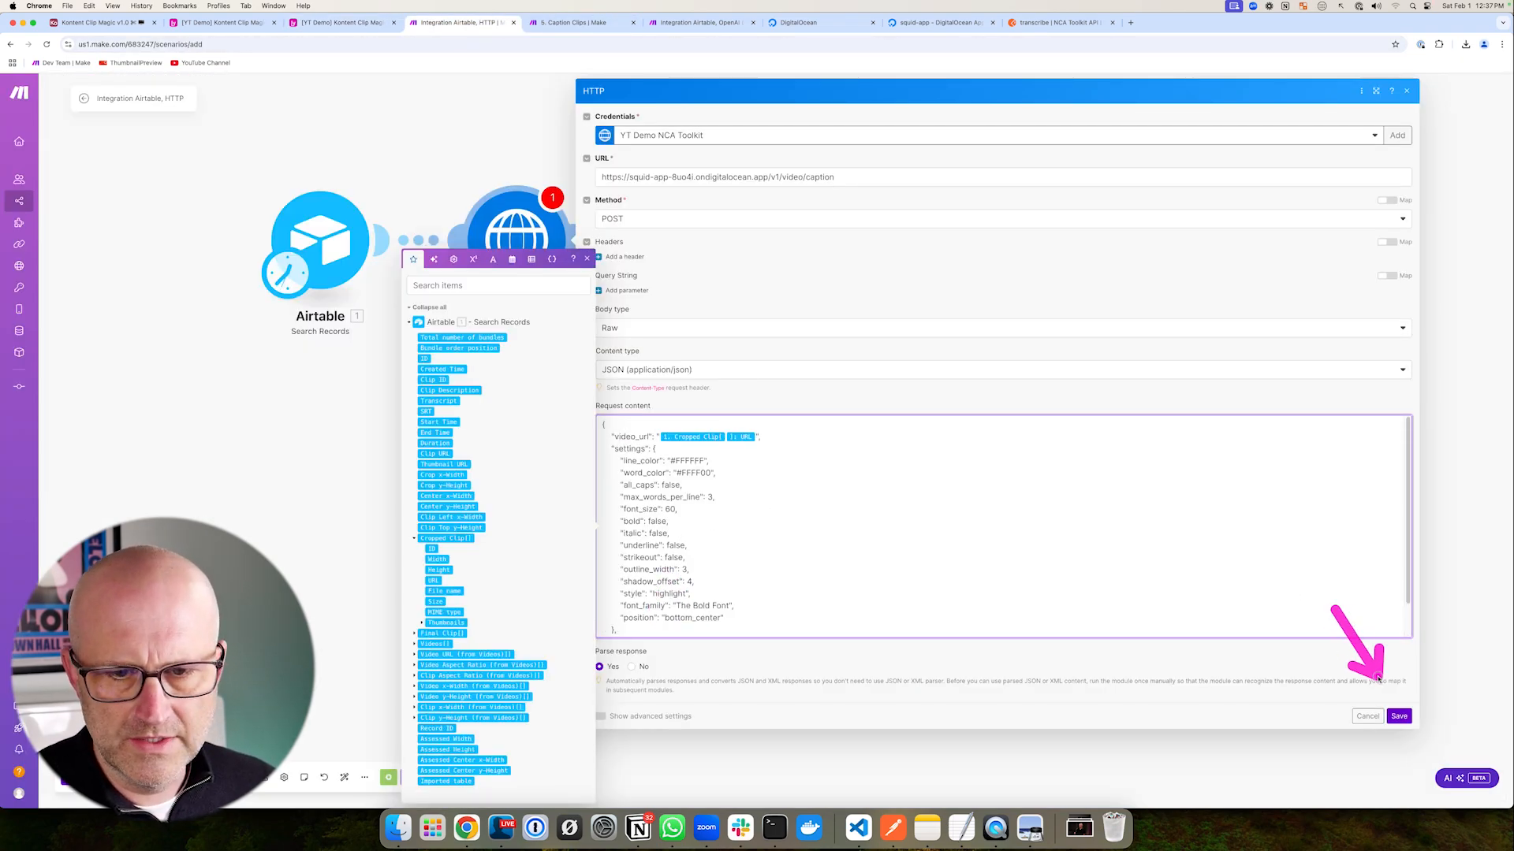
{"action": "left_click", "coordinate": [1400, 716]}
- Check the Airtable search module and Clips table, then view the HTTP module's run results
{"action": "left_click_drag", "start_coordinate": [423, 531], "coordinate": [686, 617]}
{"action": "left_click", "coordinate": [585, 331]}
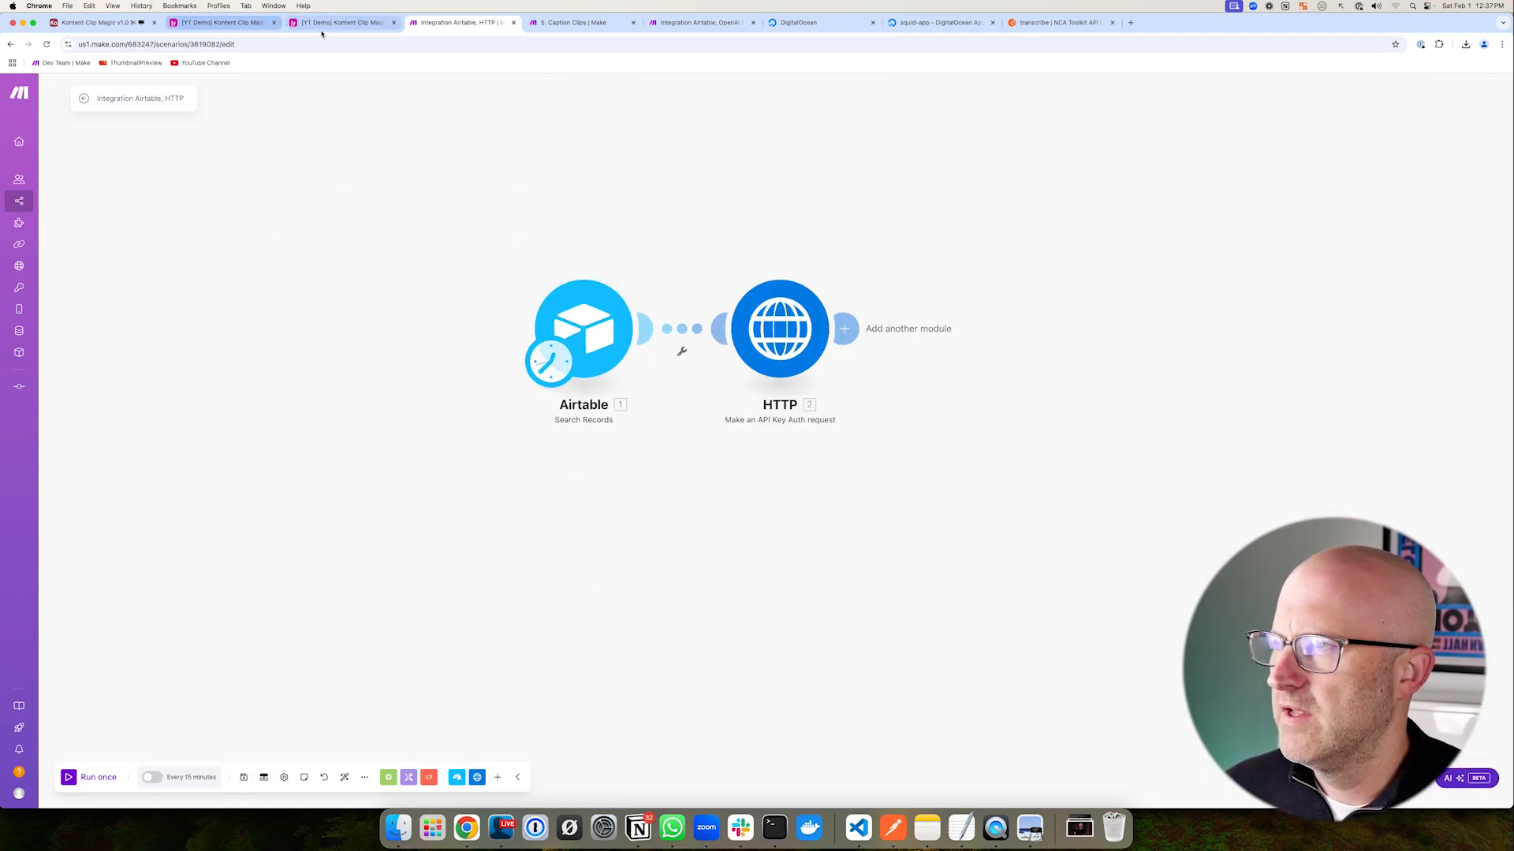
{"action": "left_click", "coordinate": [331, 22]}
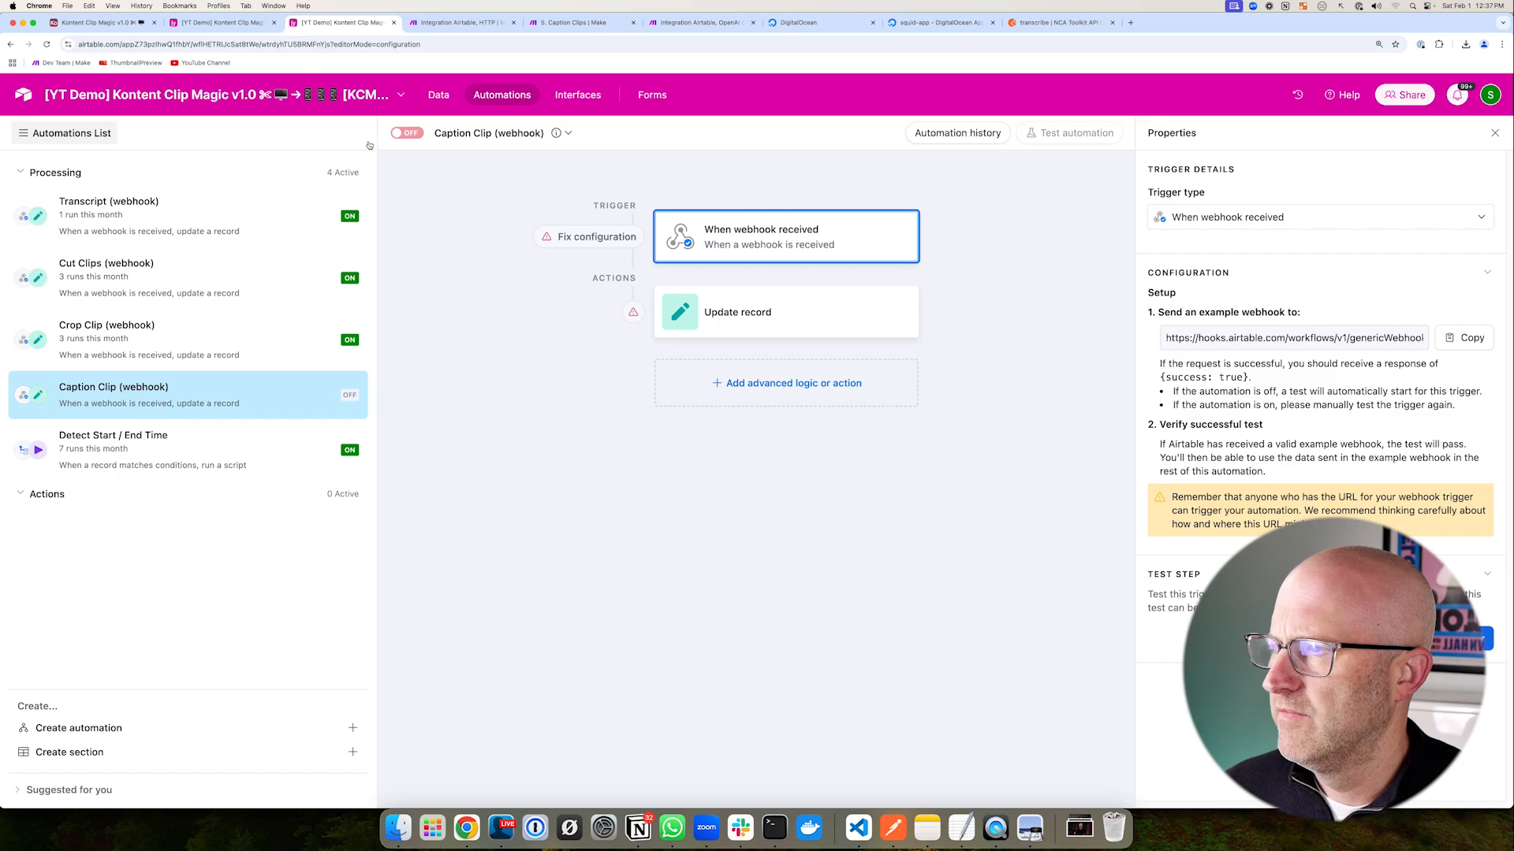
{"action": "left_click", "coordinate": [431, 96]}
{"action": "left_click_drag", "start_coordinate": [707, 275], "coordinate": [591, 302]}
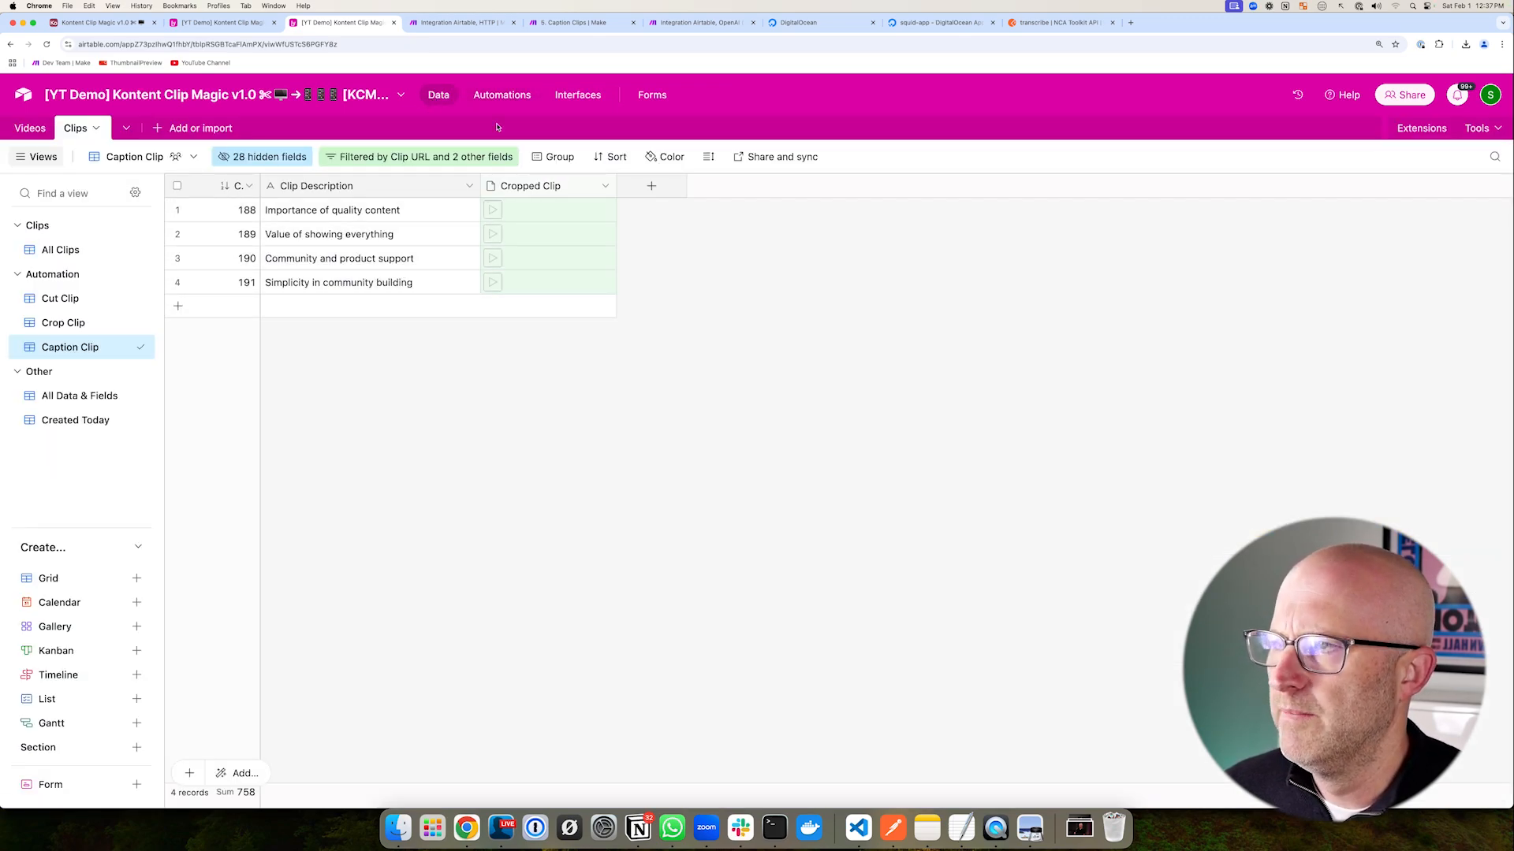
{"action": "key", "text": "ctrl+Tab"}
{"action": "left_click", "coordinate": [92, 778]}
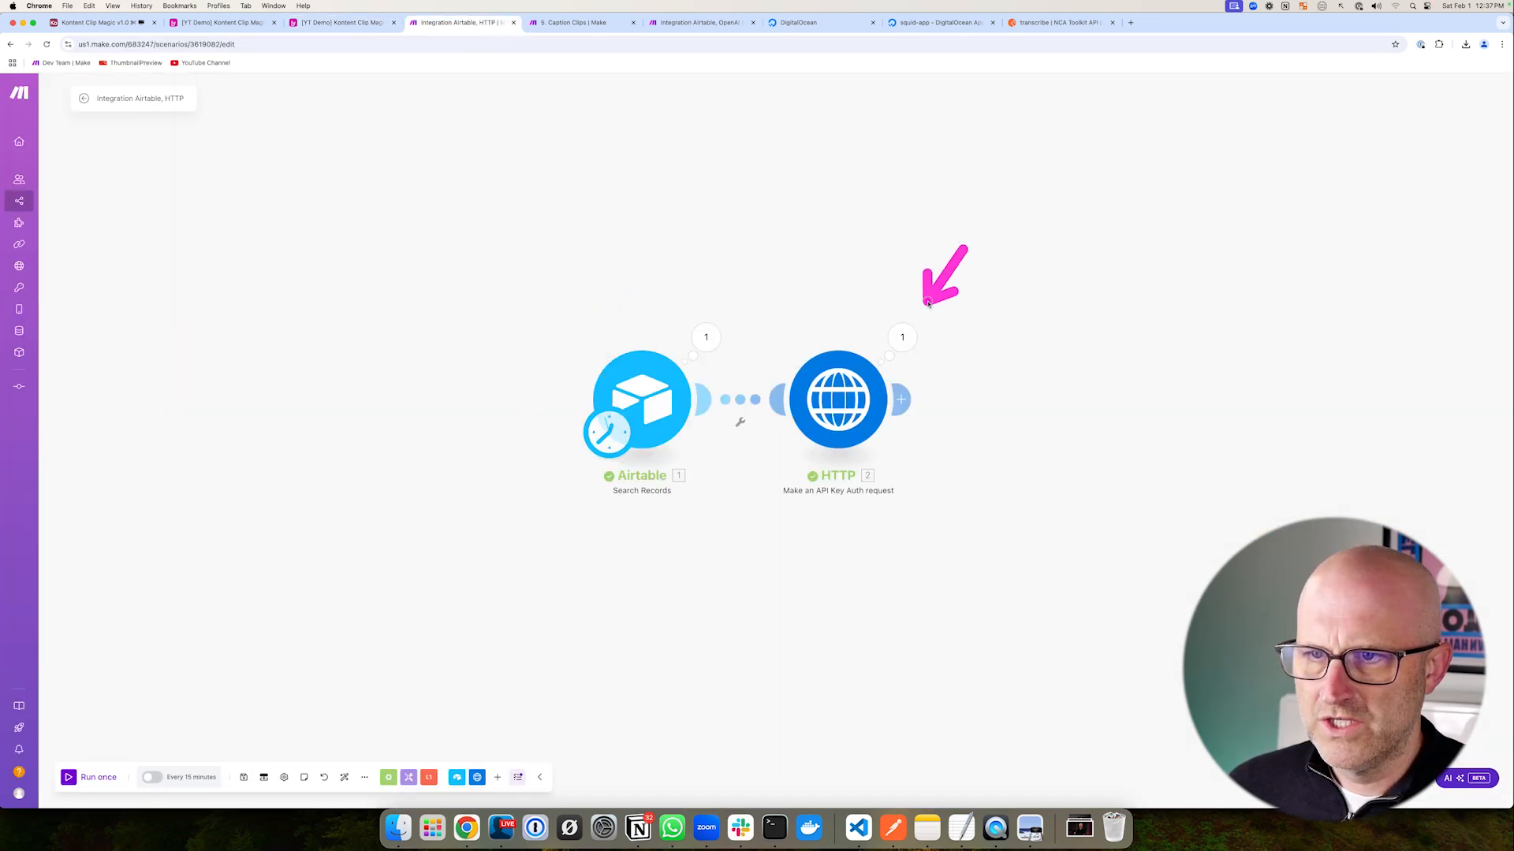
- Confirm the HTTP response shows the caption job queued with code 202, then reopen Airtable's automation
{"action": "left_click", "coordinate": [899, 339]}
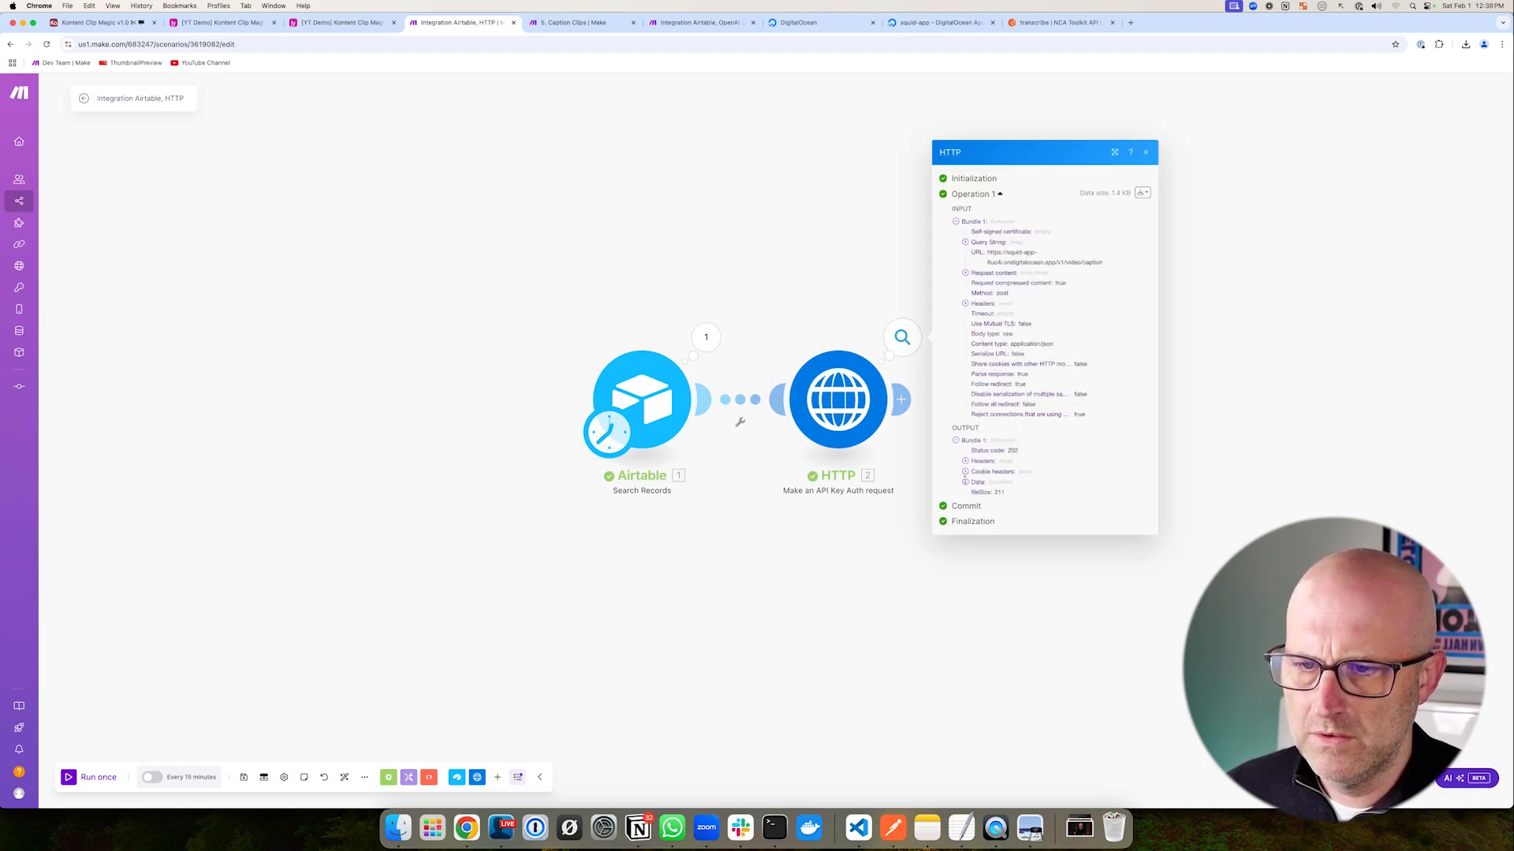
{"action": "left_click", "coordinate": [965, 482]}
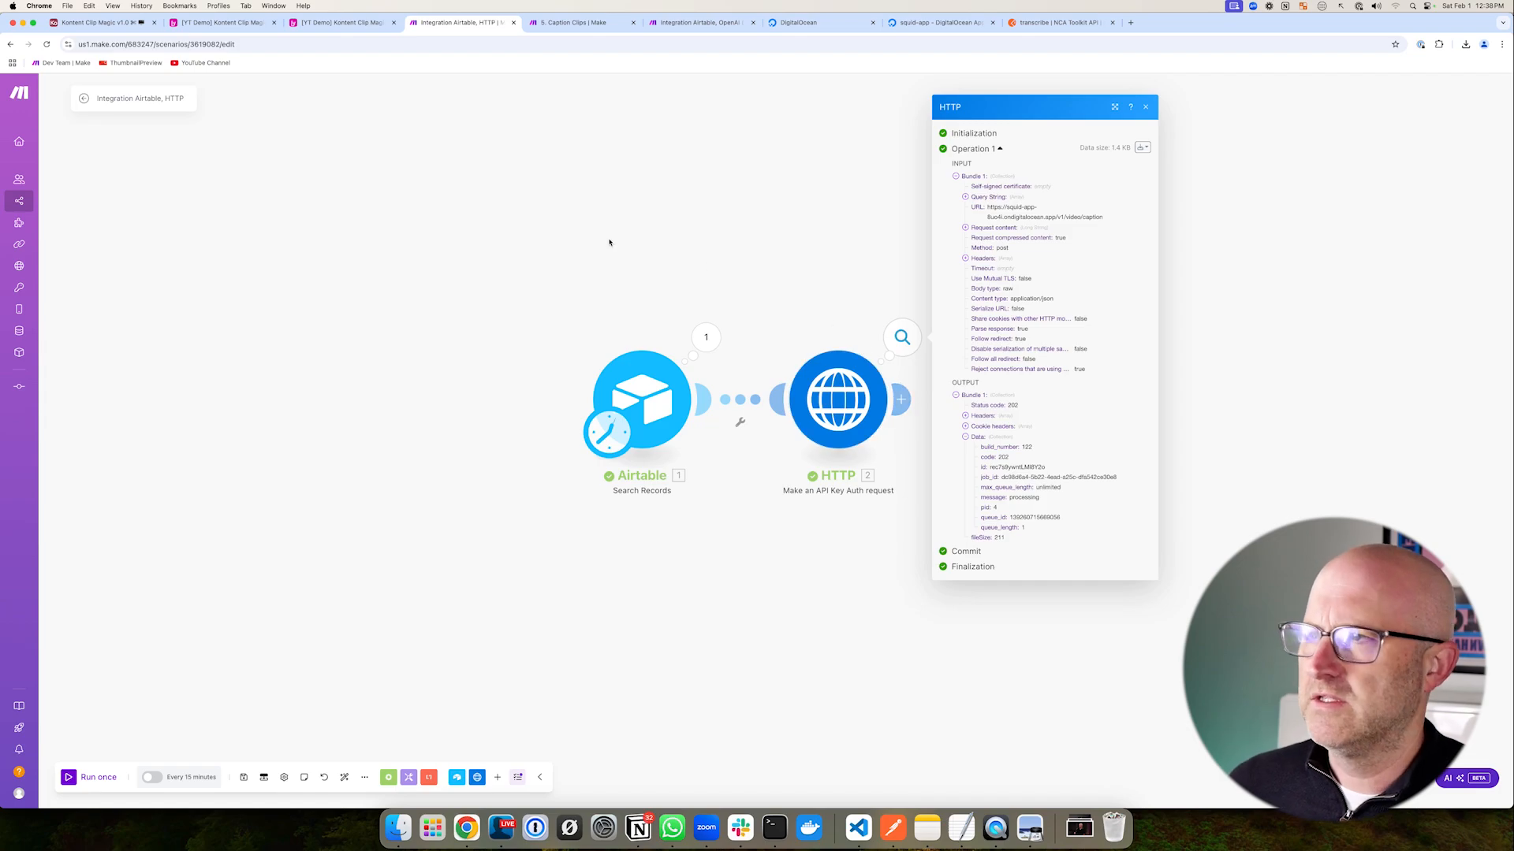
{"action": "left_click", "coordinate": [356, 19]}
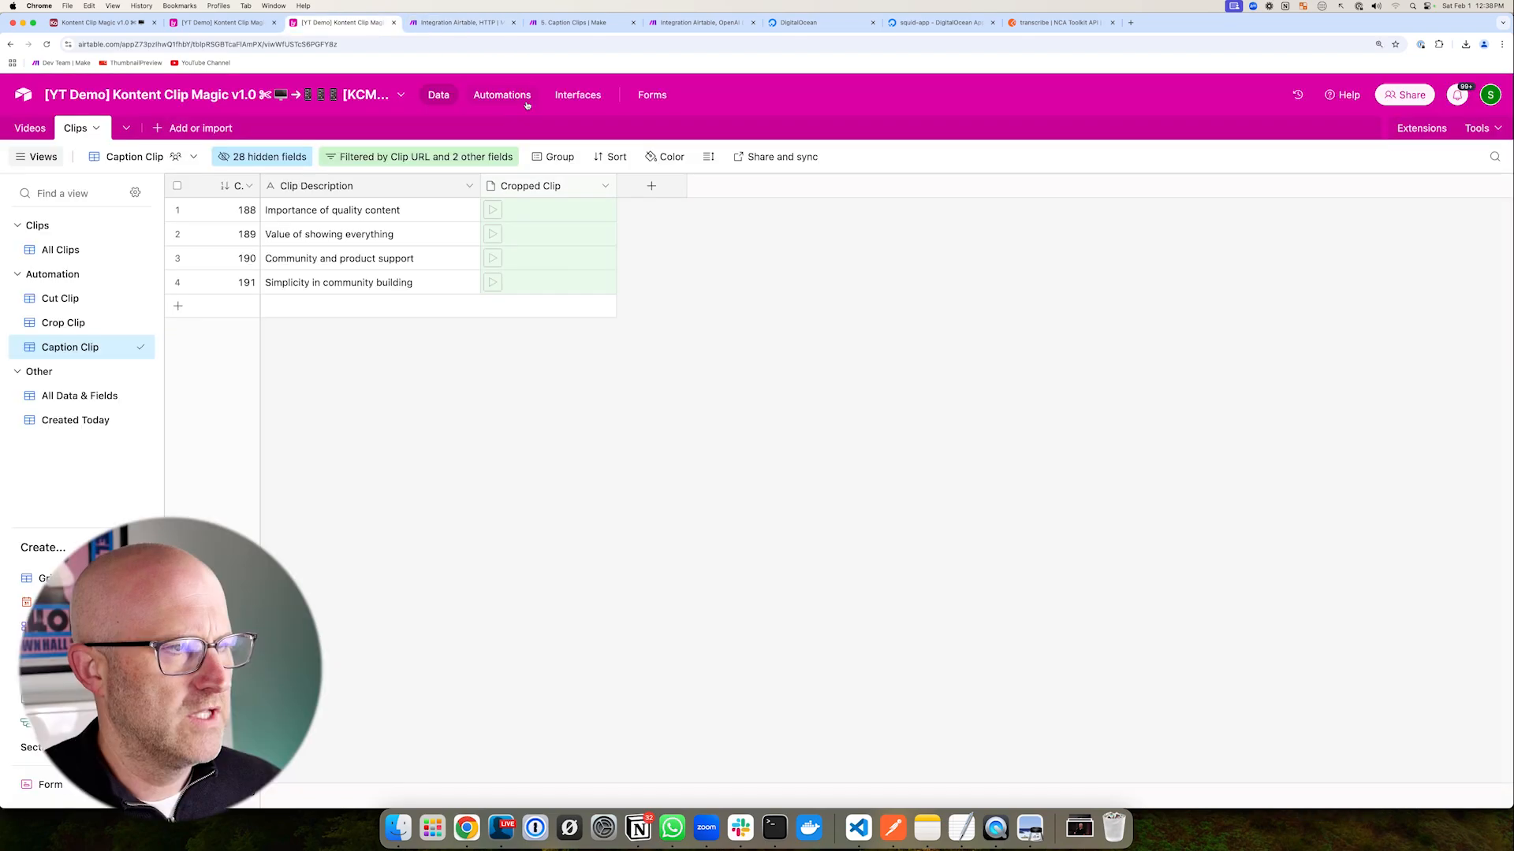
{"action": "left_click", "coordinate": [502, 95]}
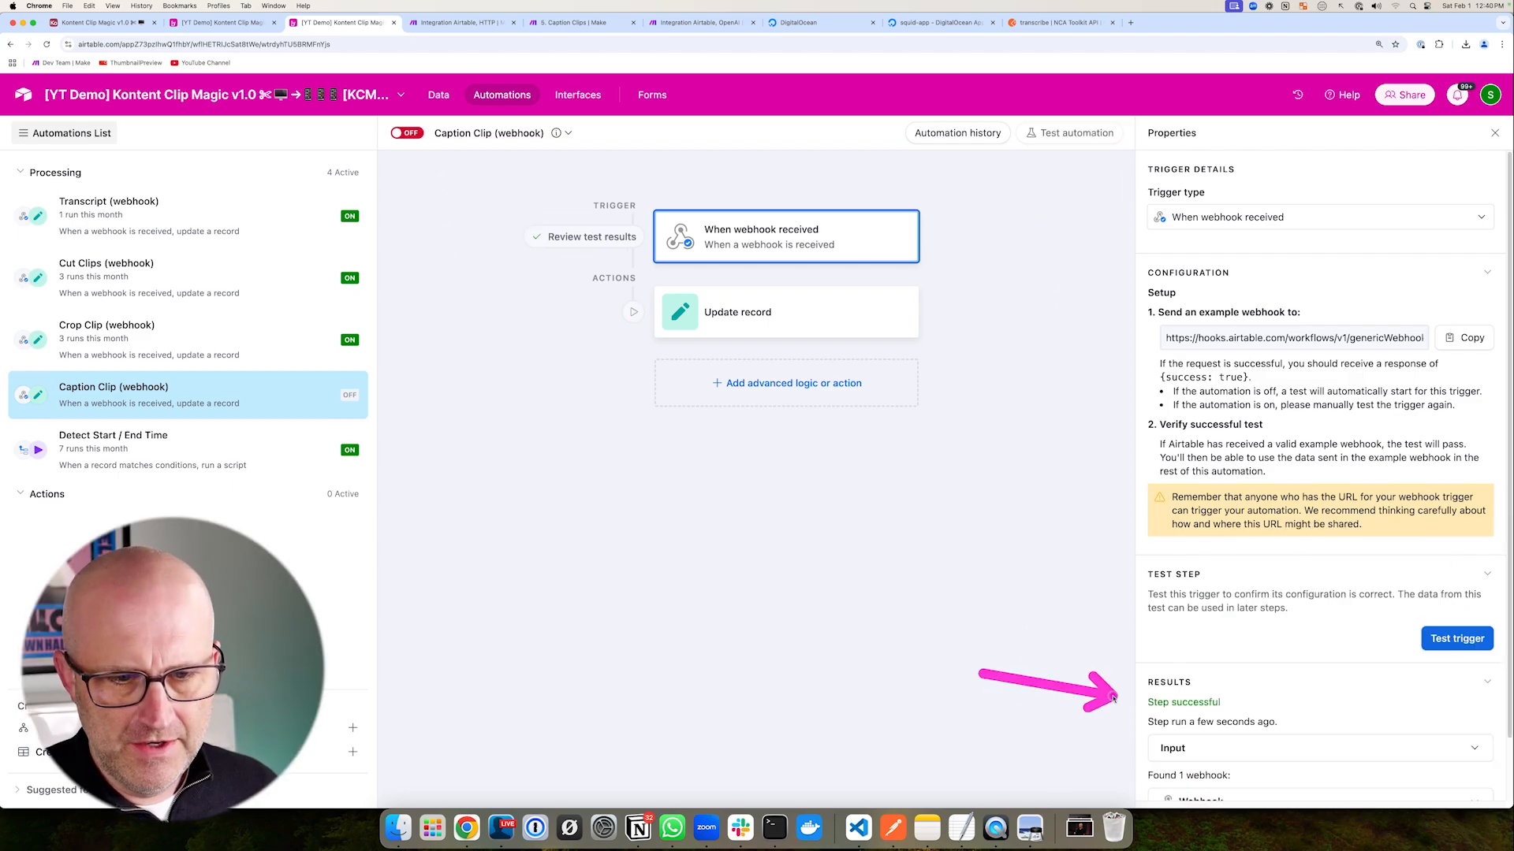
- Run the Caption Clip (webhook) automation test after checking the webhook body fields
{"action": "scroll", "coordinate": [1148, 683], "scroll_direction": "down", "scroll_amount": 2}
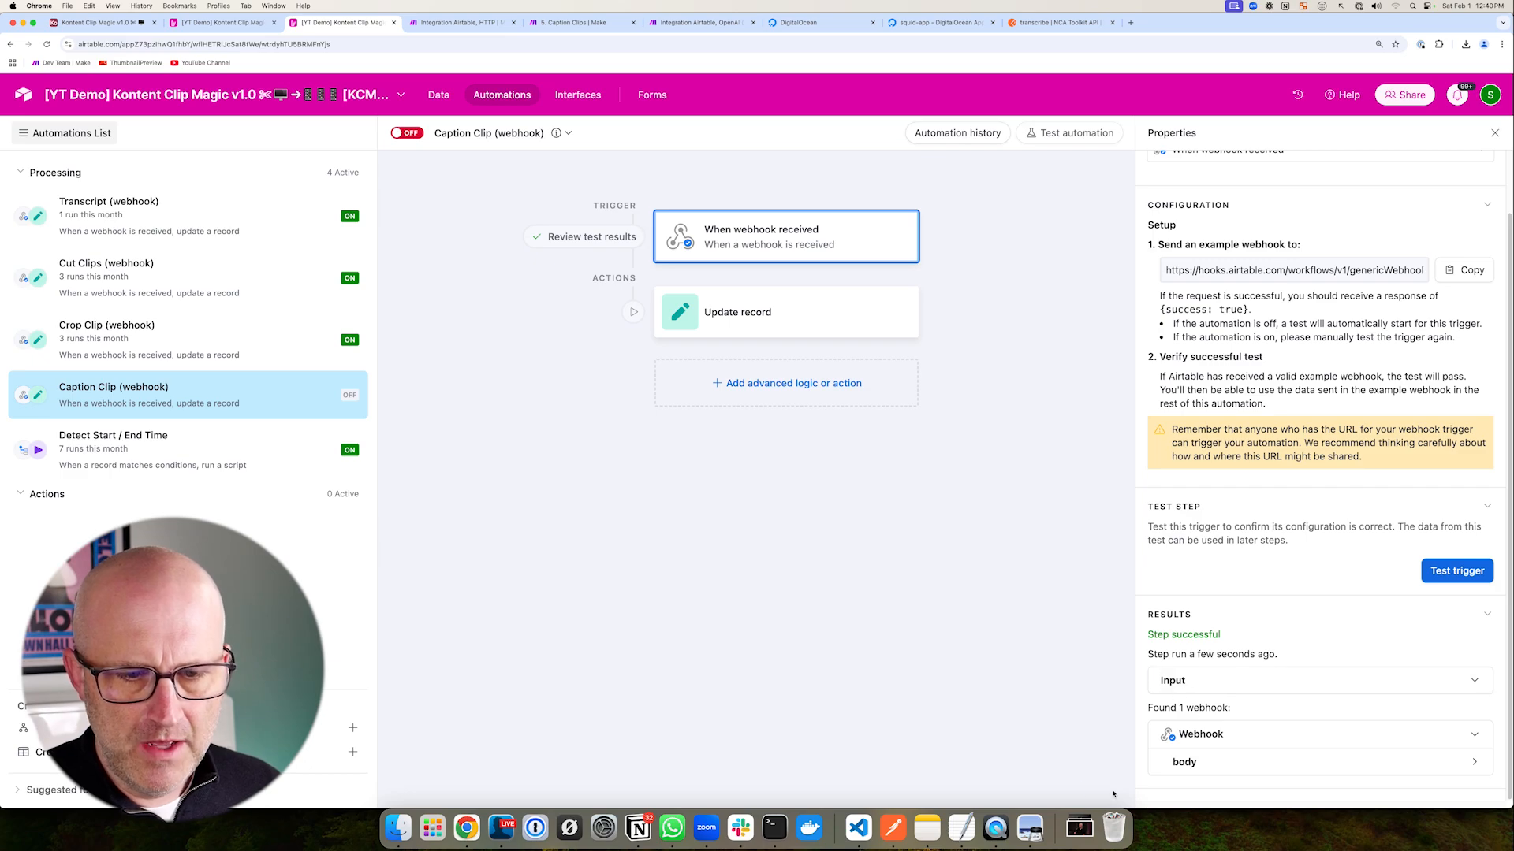
{"action": "left_click", "coordinate": [1218, 767]}
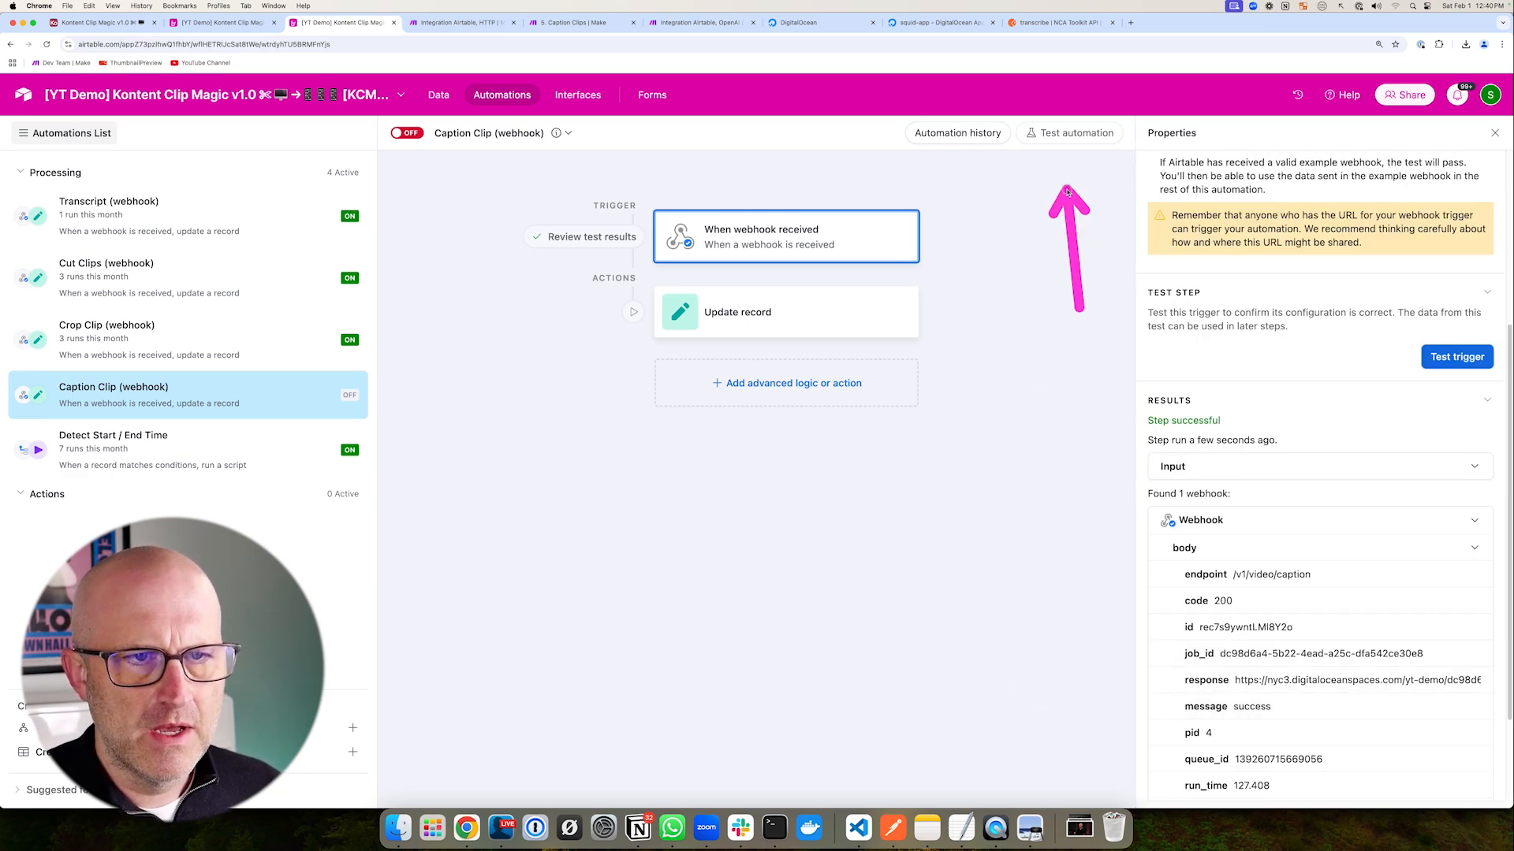
{"action": "left_click", "coordinate": [1070, 134]}
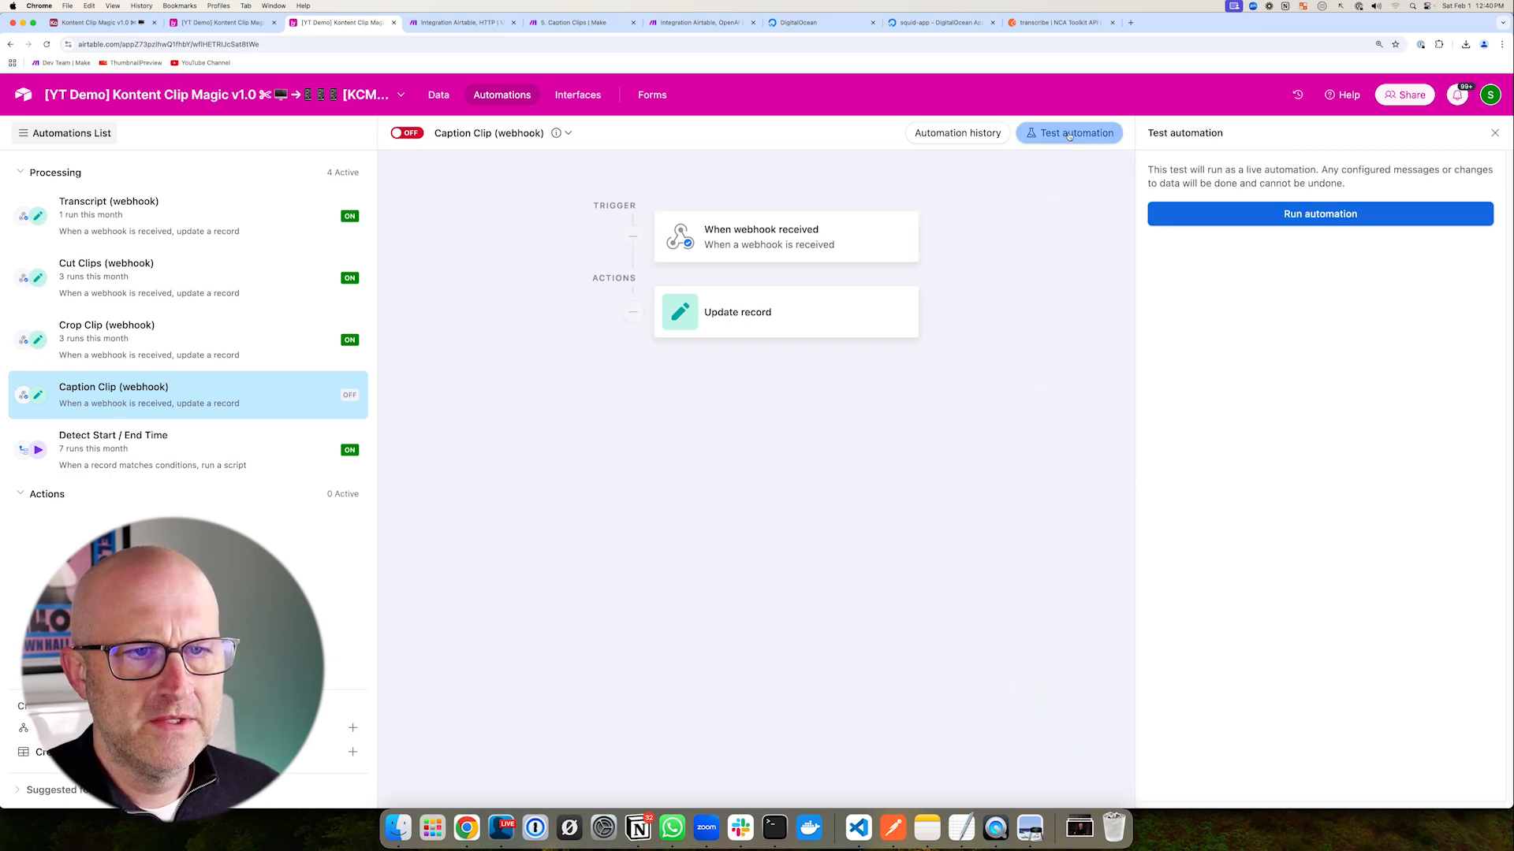
{"action": "left_click", "coordinate": [1261, 216]}
- Preview the captioned Final Clip stored in row 188 of the Clips table
{"action": "left_click_drag", "start_coordinate": [444, 278], "coordinate": [563, 317]}
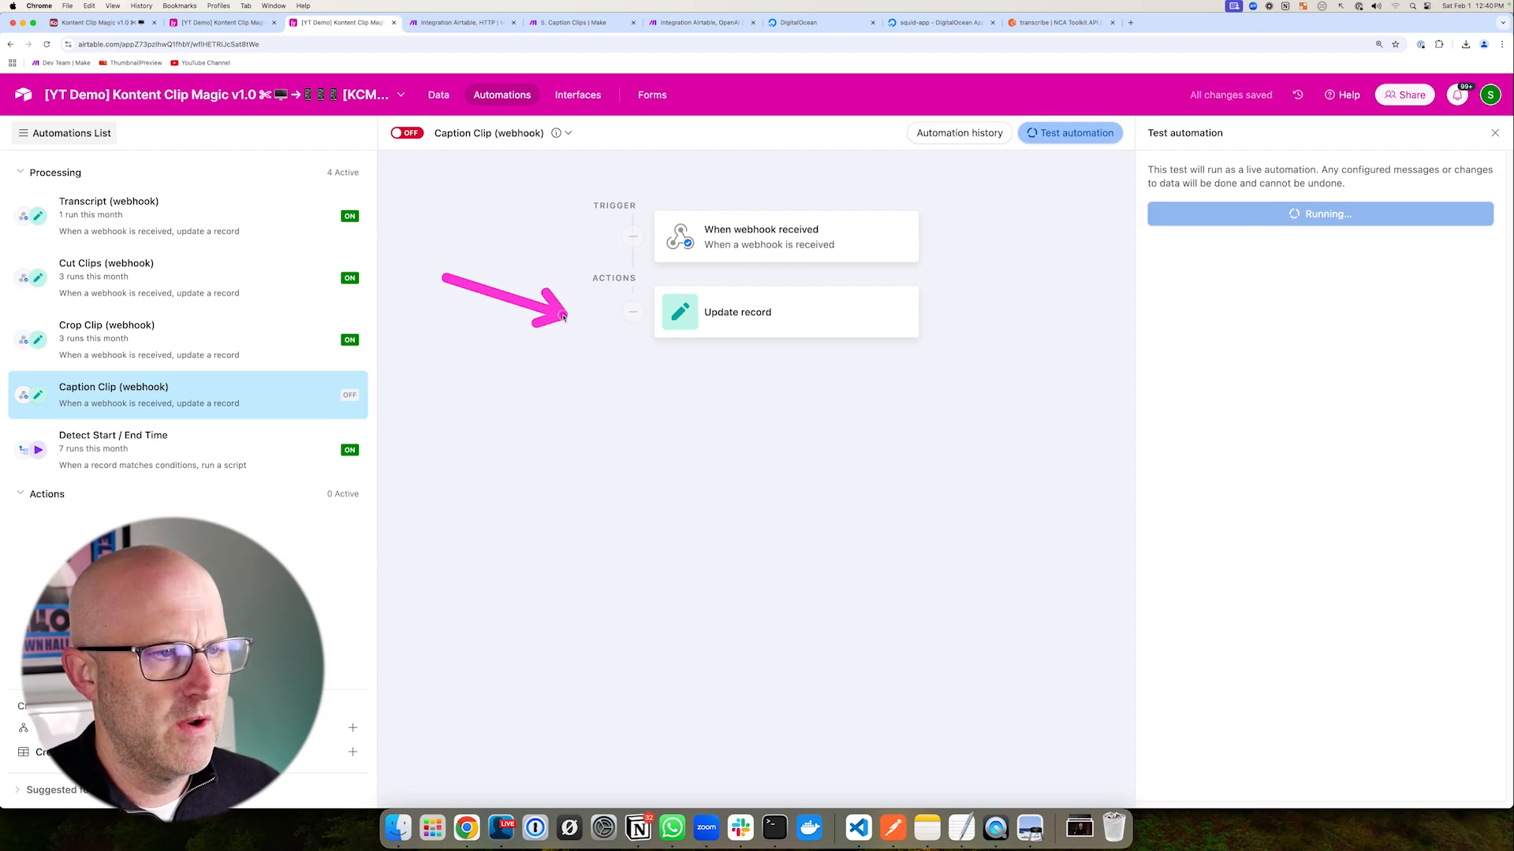
{"action": "left_click", "coordinate": [233, 23]}
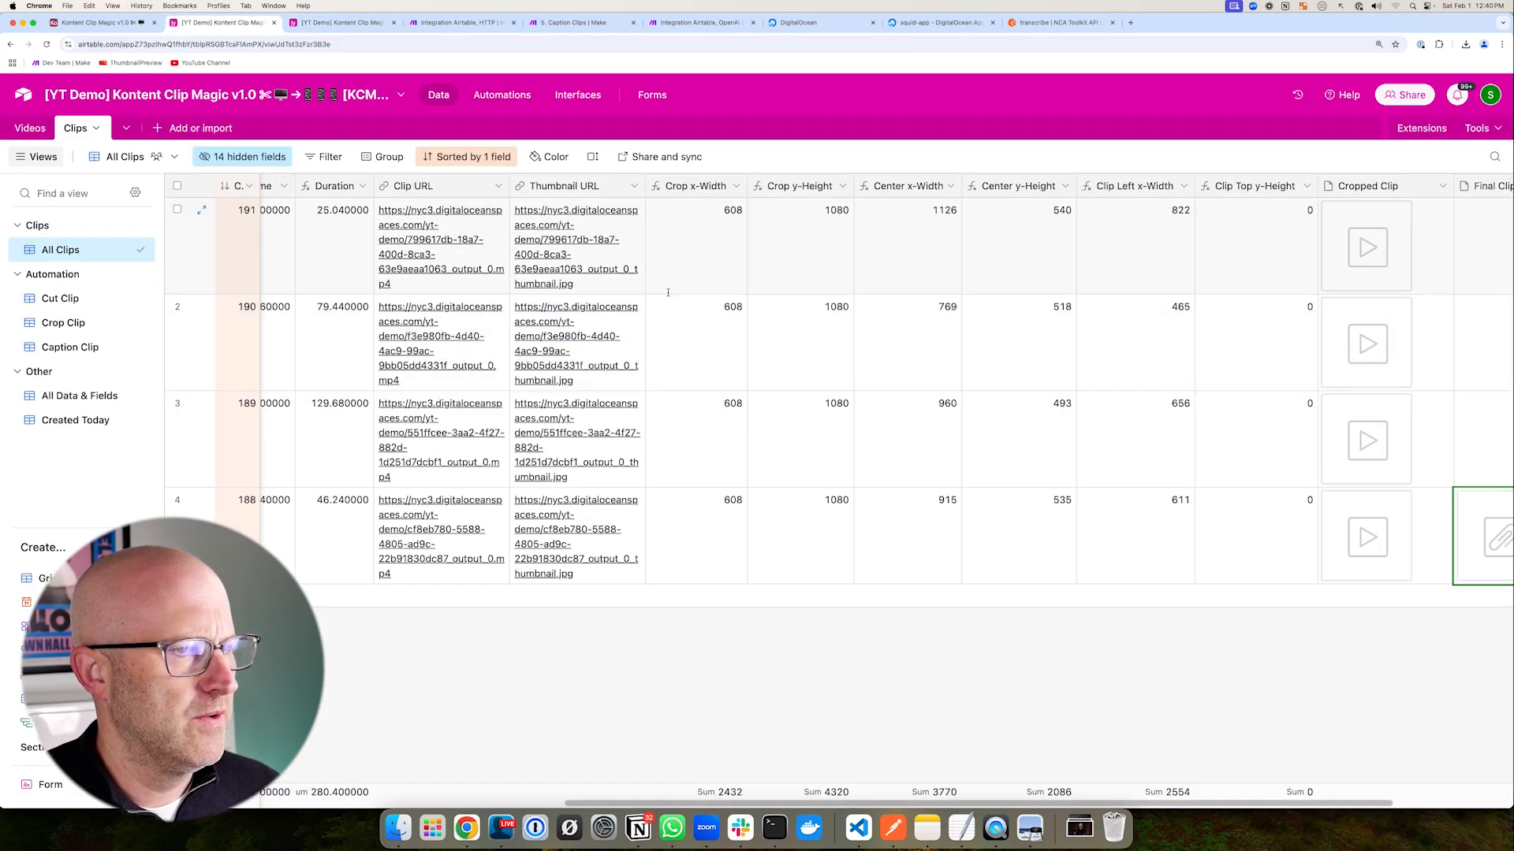
{"action": "scroll", "coordinate": [1157, 432], "scroll_direction": "right", "scroll_amount": 5}
{"action": "left_click_drag", "start_coordinate": [1145, 627], "coordinate": [1281, 537]}
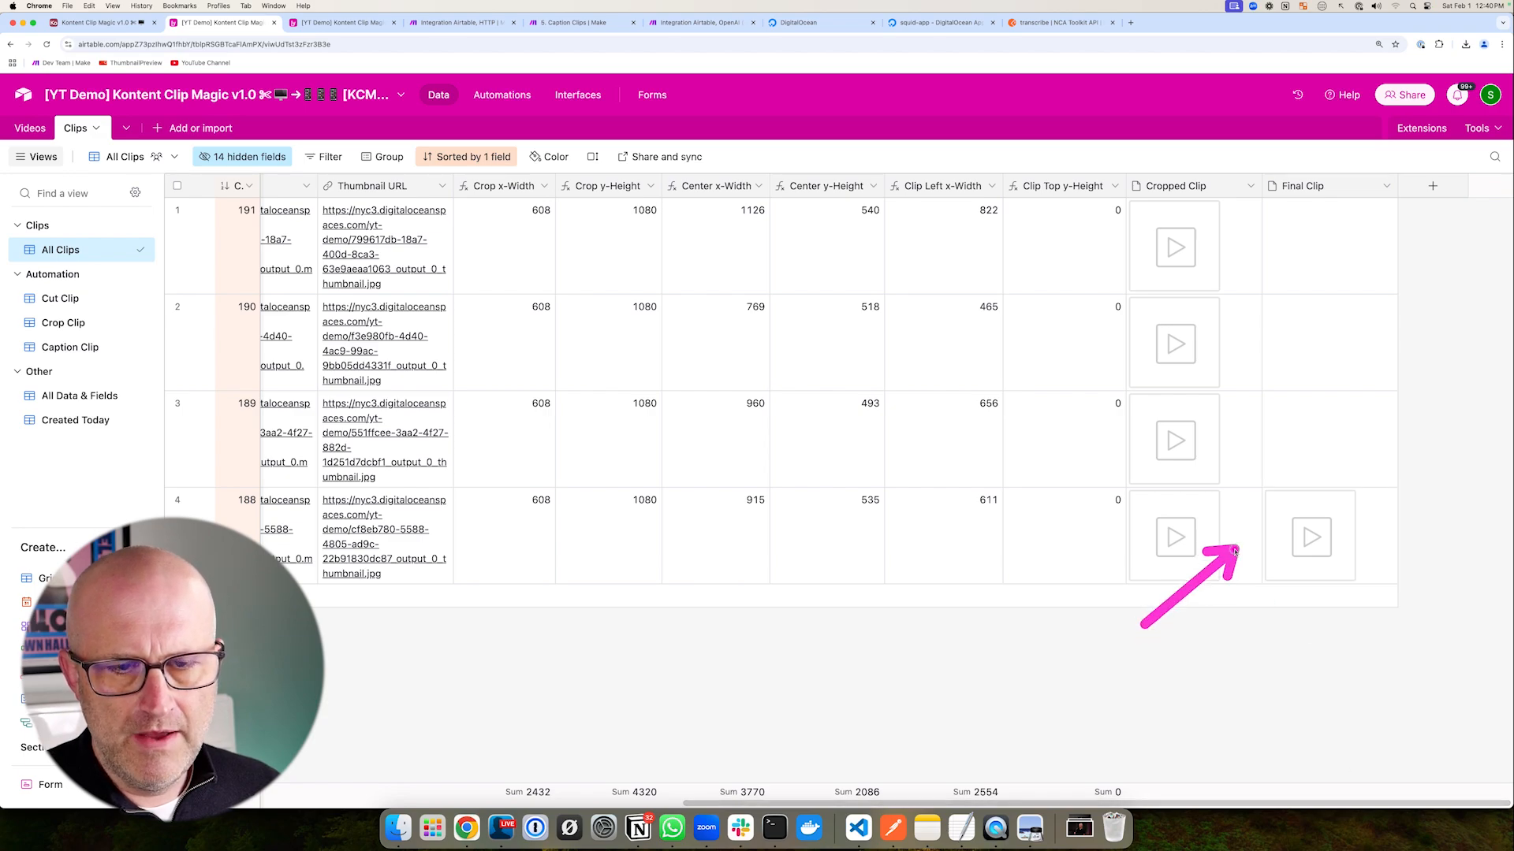
{"action": "left_click", "coordinate": [1315, 548]}
{"action": "left_click", "coordinate": [1315, 544]}
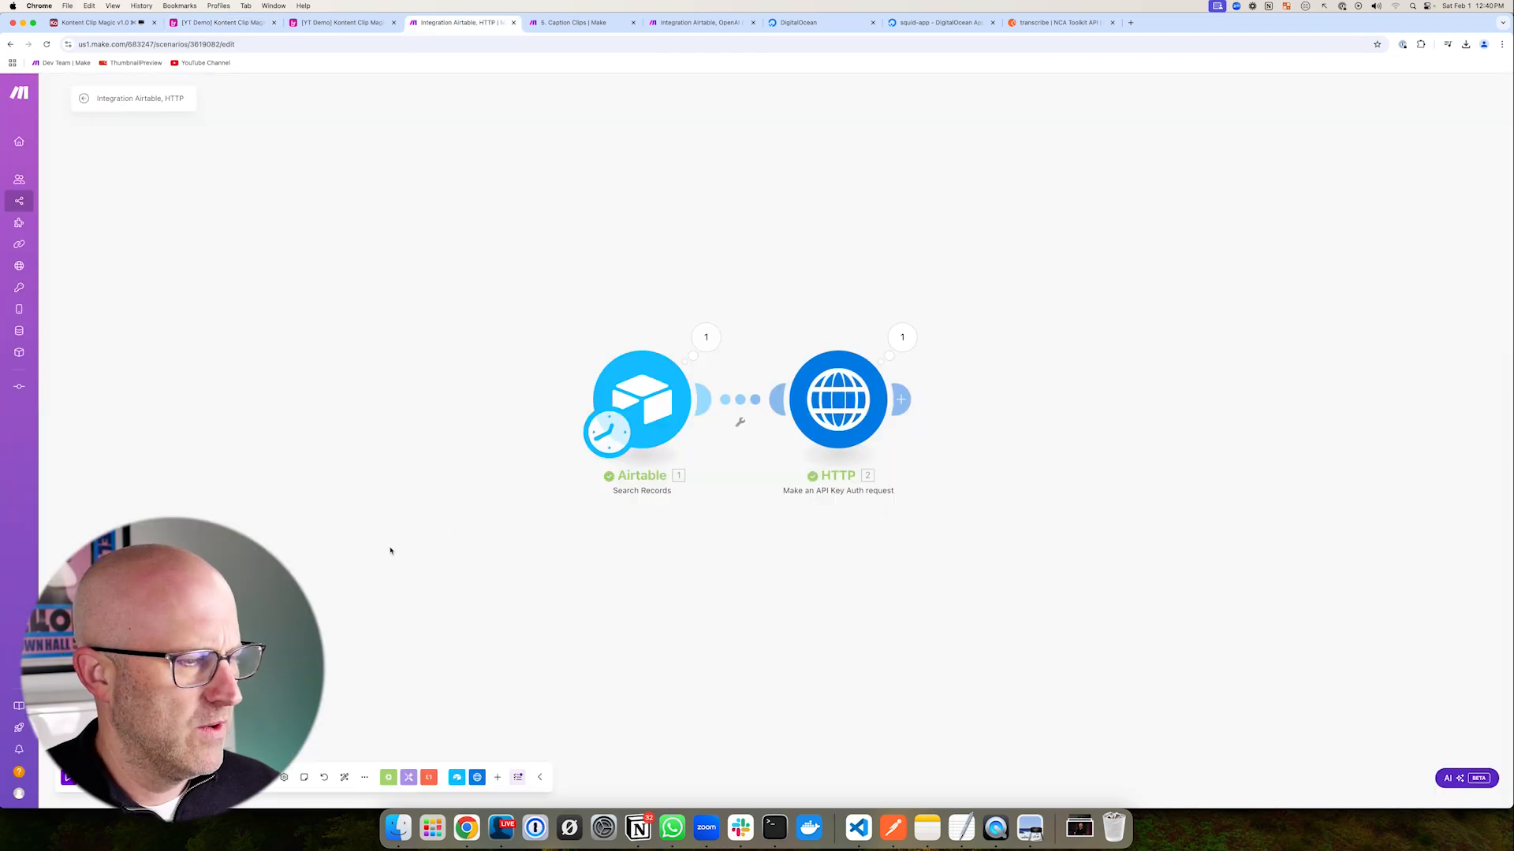
{"action": "left_click_drag", "start_coordinate": [390, 550], "coordinate": [365, 579]}
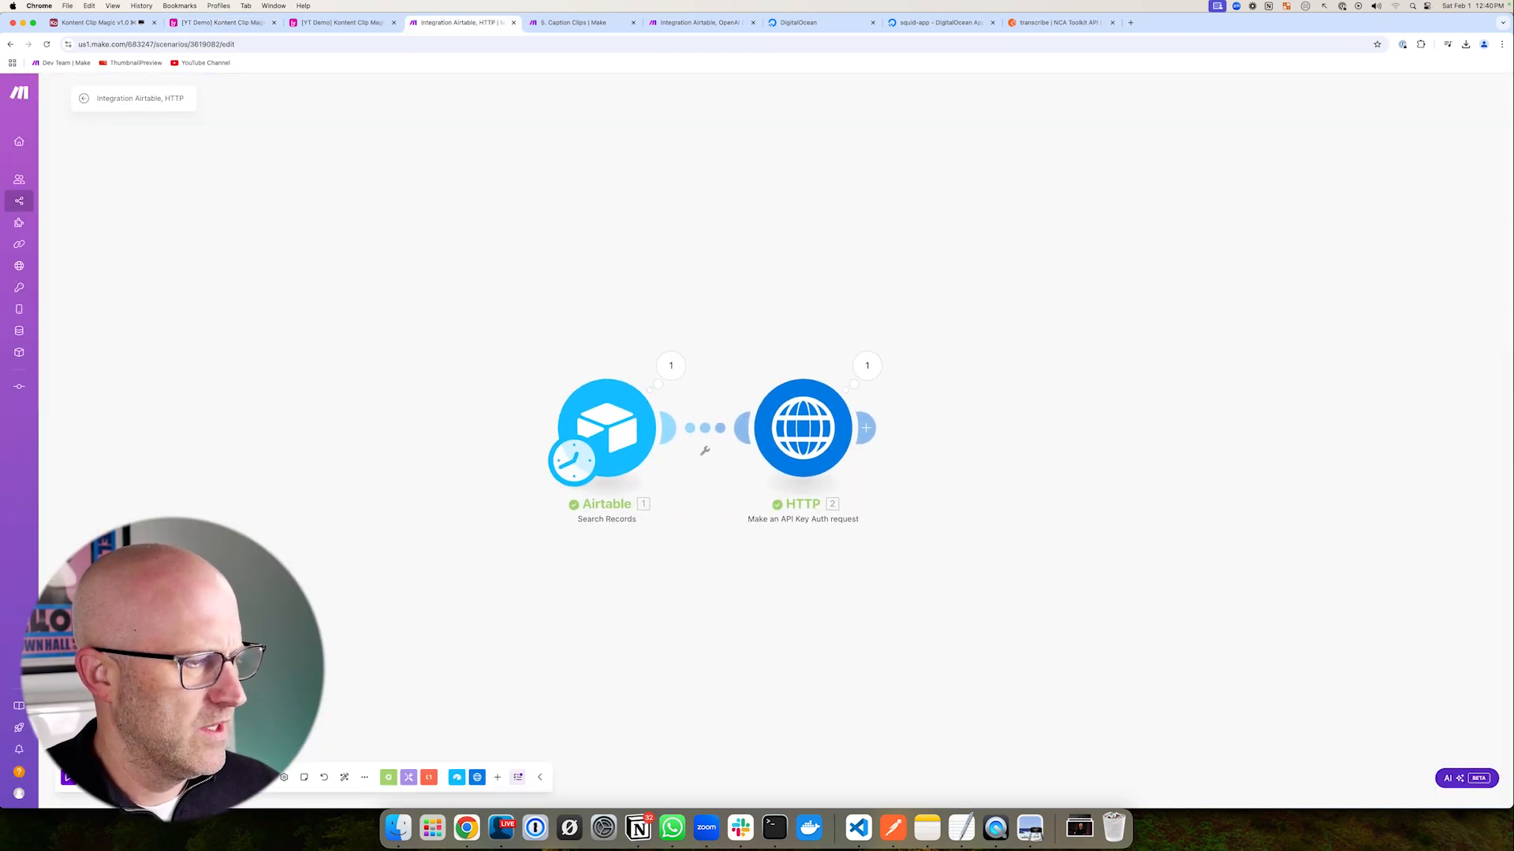
- Rerun the scenario and set the Airtable search Limit to 10
{"action": "left_click", "coordinate": [97, 778]}
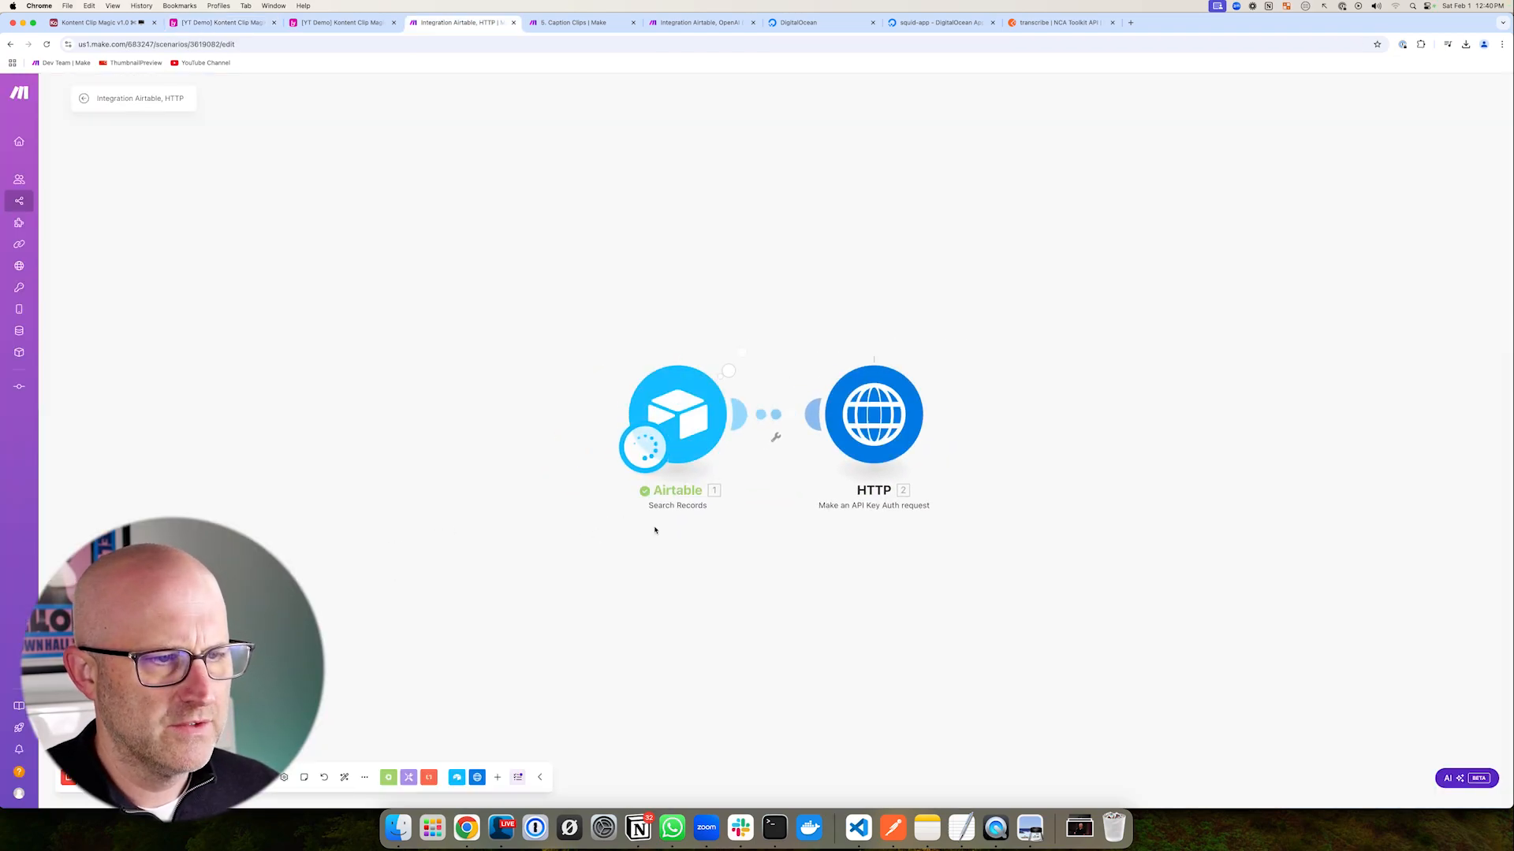
{"action": "left_click", "coordinate": [686, 400]}
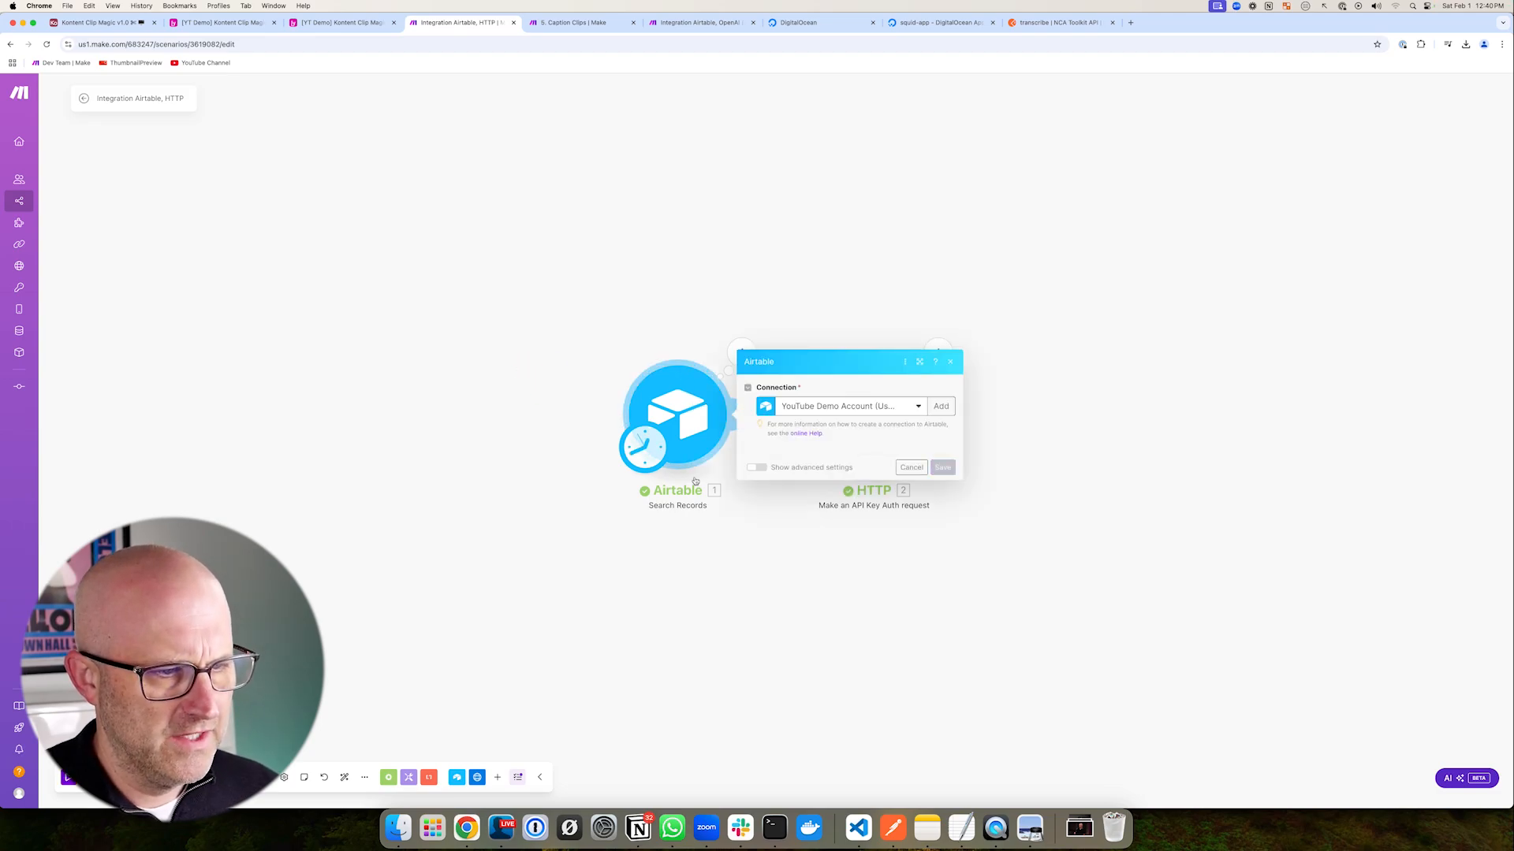
{"action": "left_click", "coordinate": [815, 550]}
{"action": "type", "text": "0"}
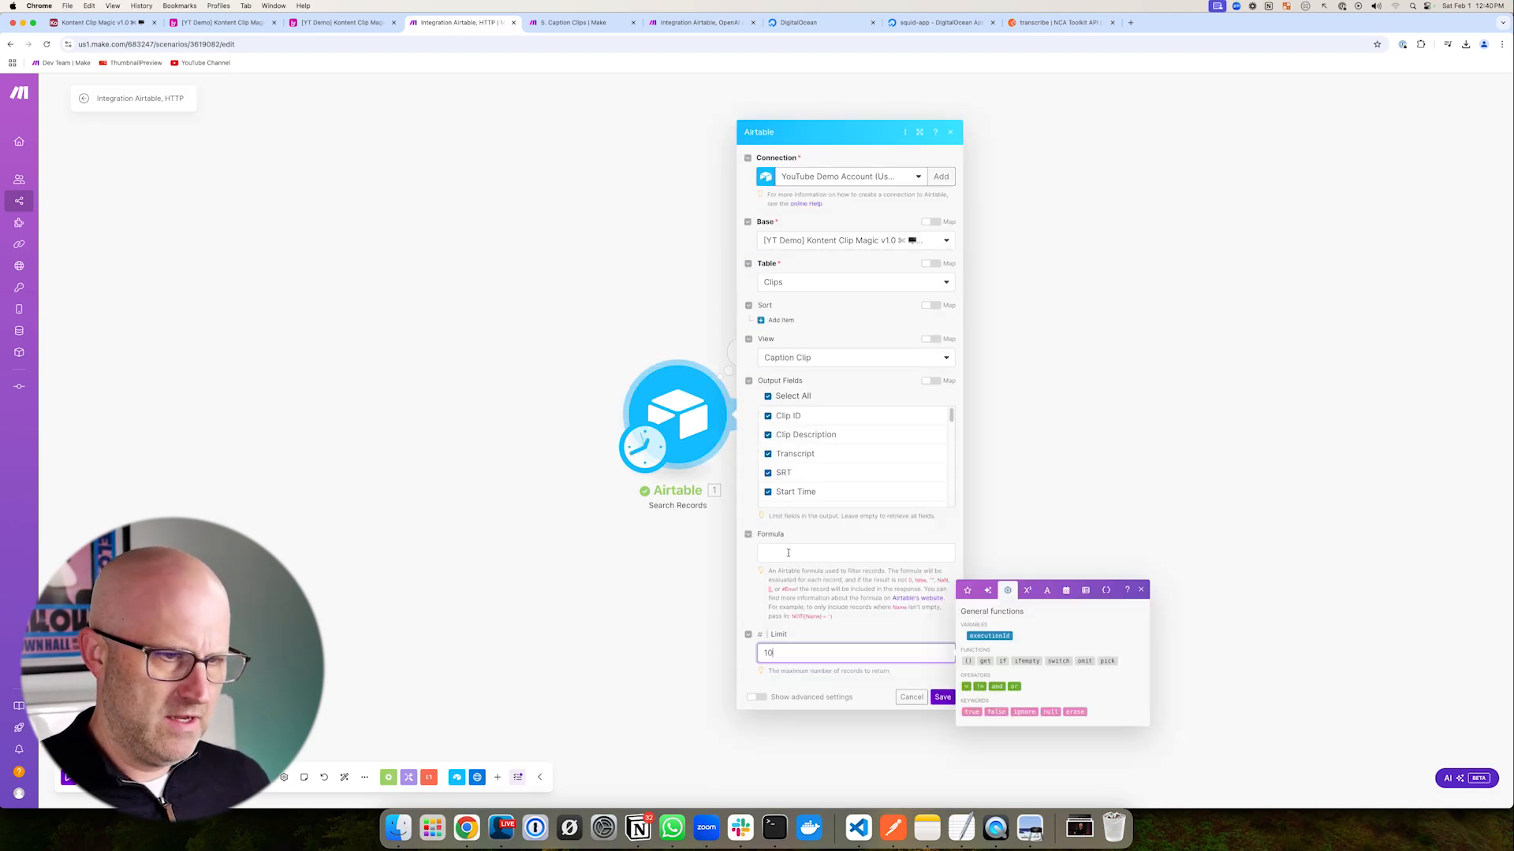
{"action": "left_click", "coordinate": [942, 697]}
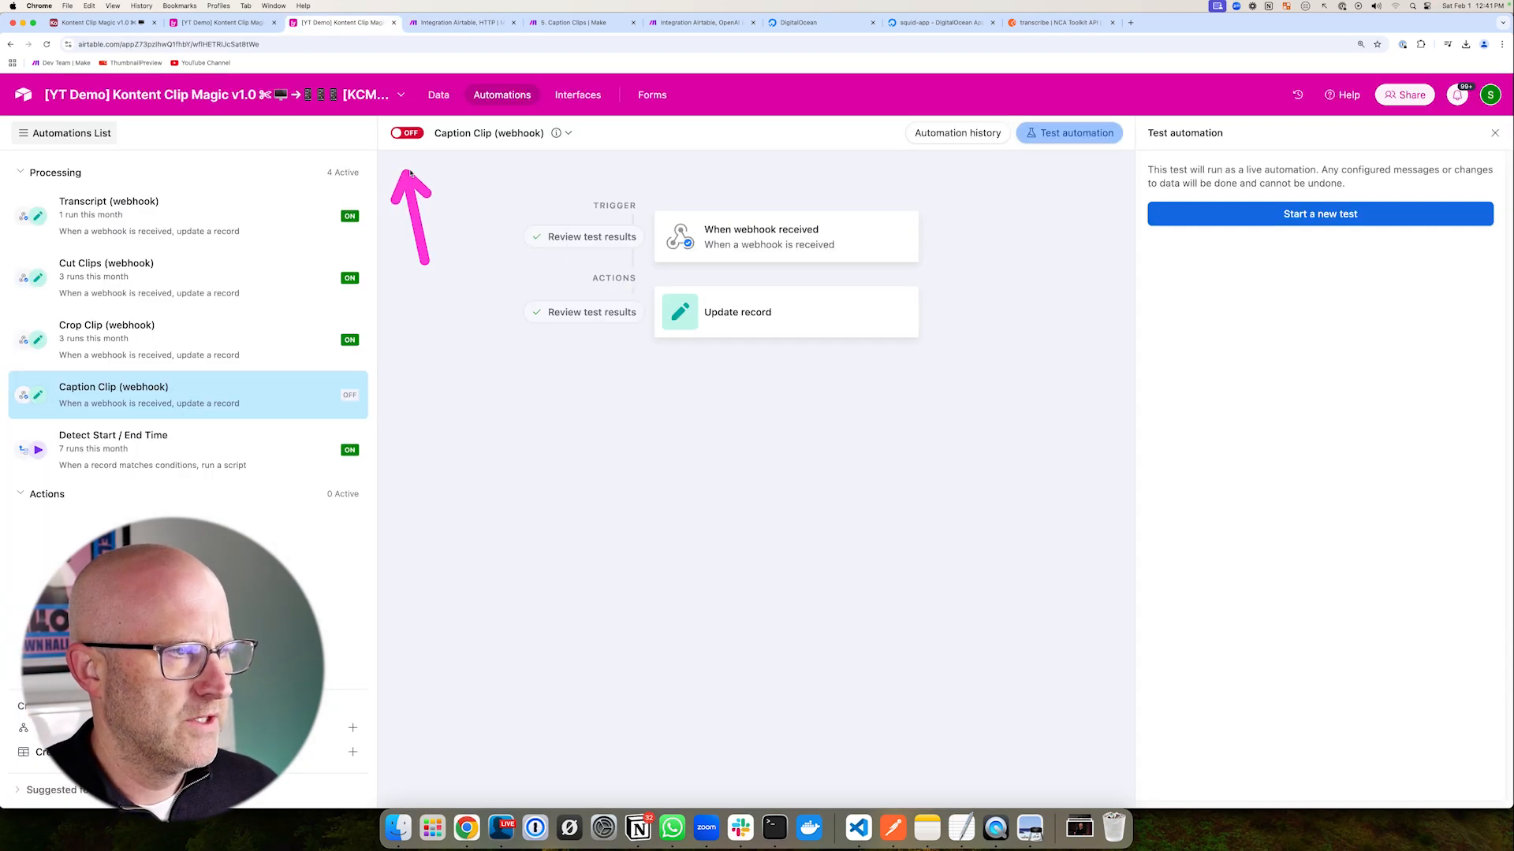
- Switch the Caption Clip automation on and start a blueprint import in Make
{"action": "left_click", "coordinate": [409, 134]}
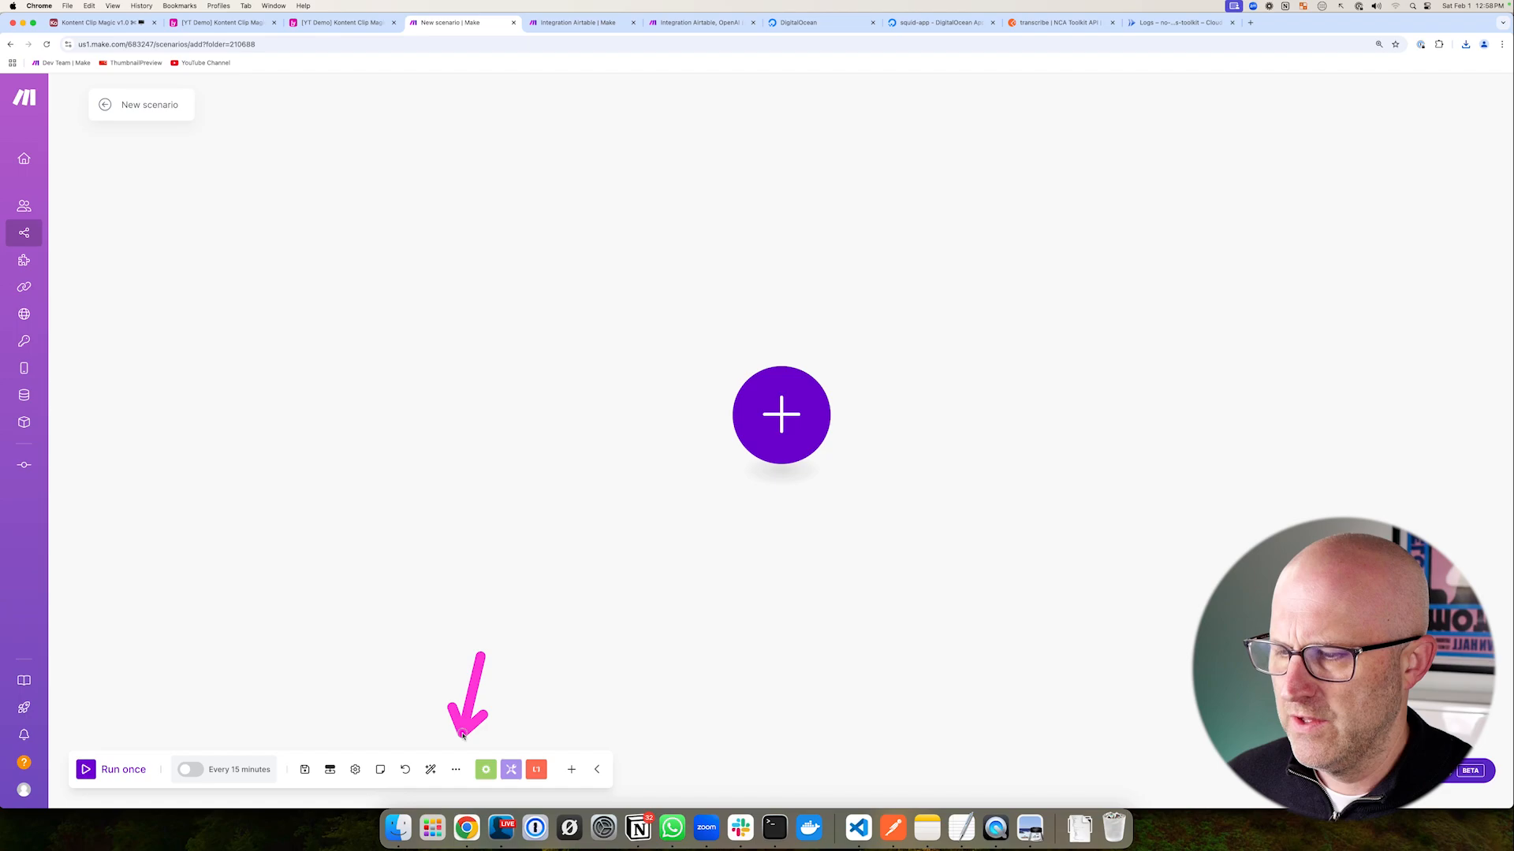
{"action": "left_click", "coordinate": [456, 769]}
{"action": "left_click", "coordinate": [417, 741]}
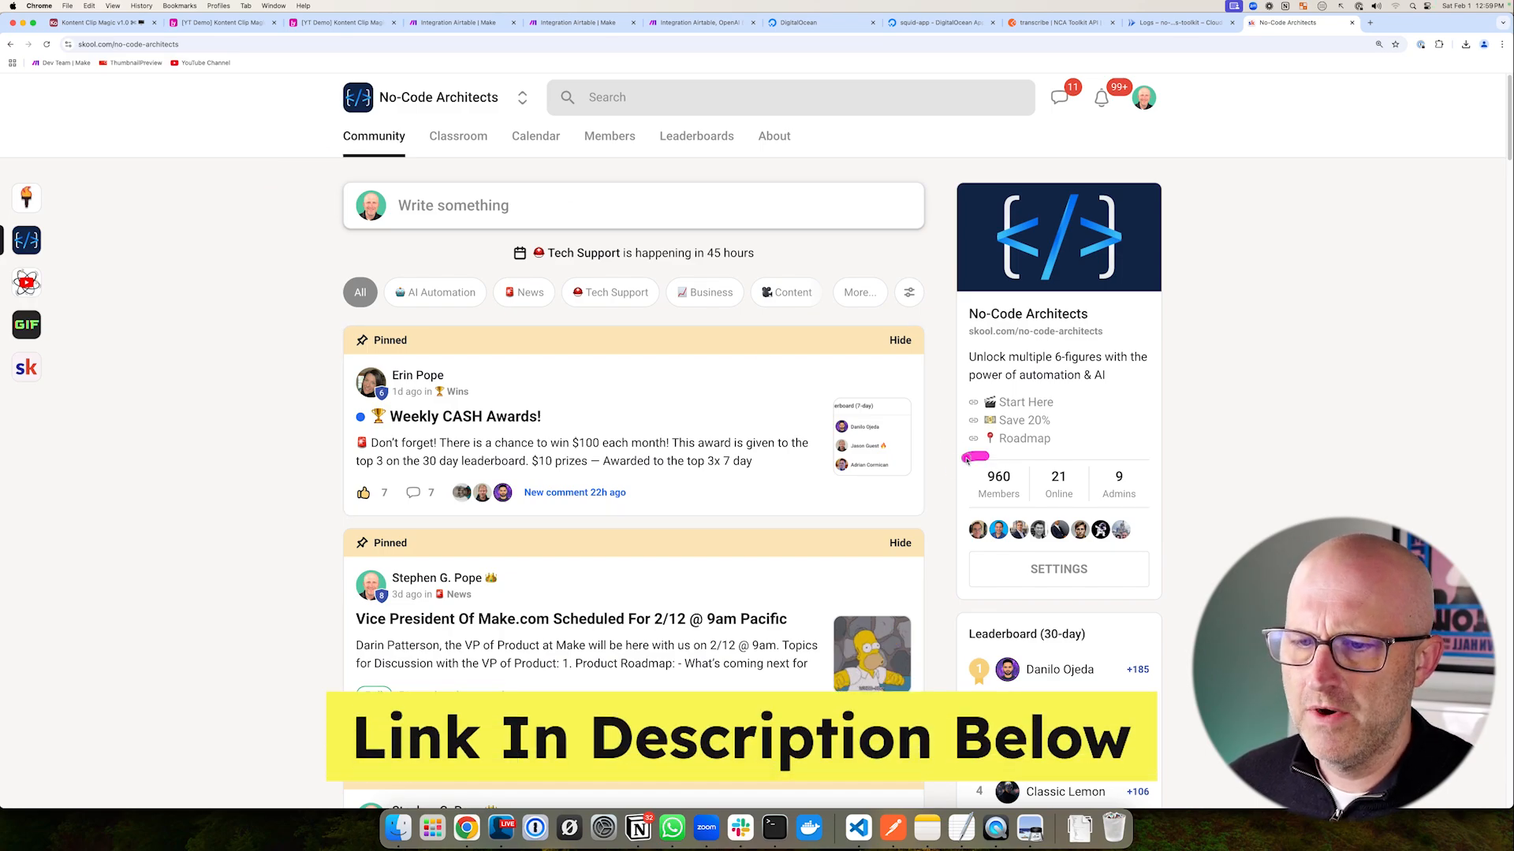
- View the No-Code Architects community's event calendar in Skool
{"action": "left_click_drag", "start_coordinate": [966, 459], "coordinate": [1019, 466]}
{"action": "left_click_drag", "start_coordinate": [533, 264], "coordinate": [659, 317]}
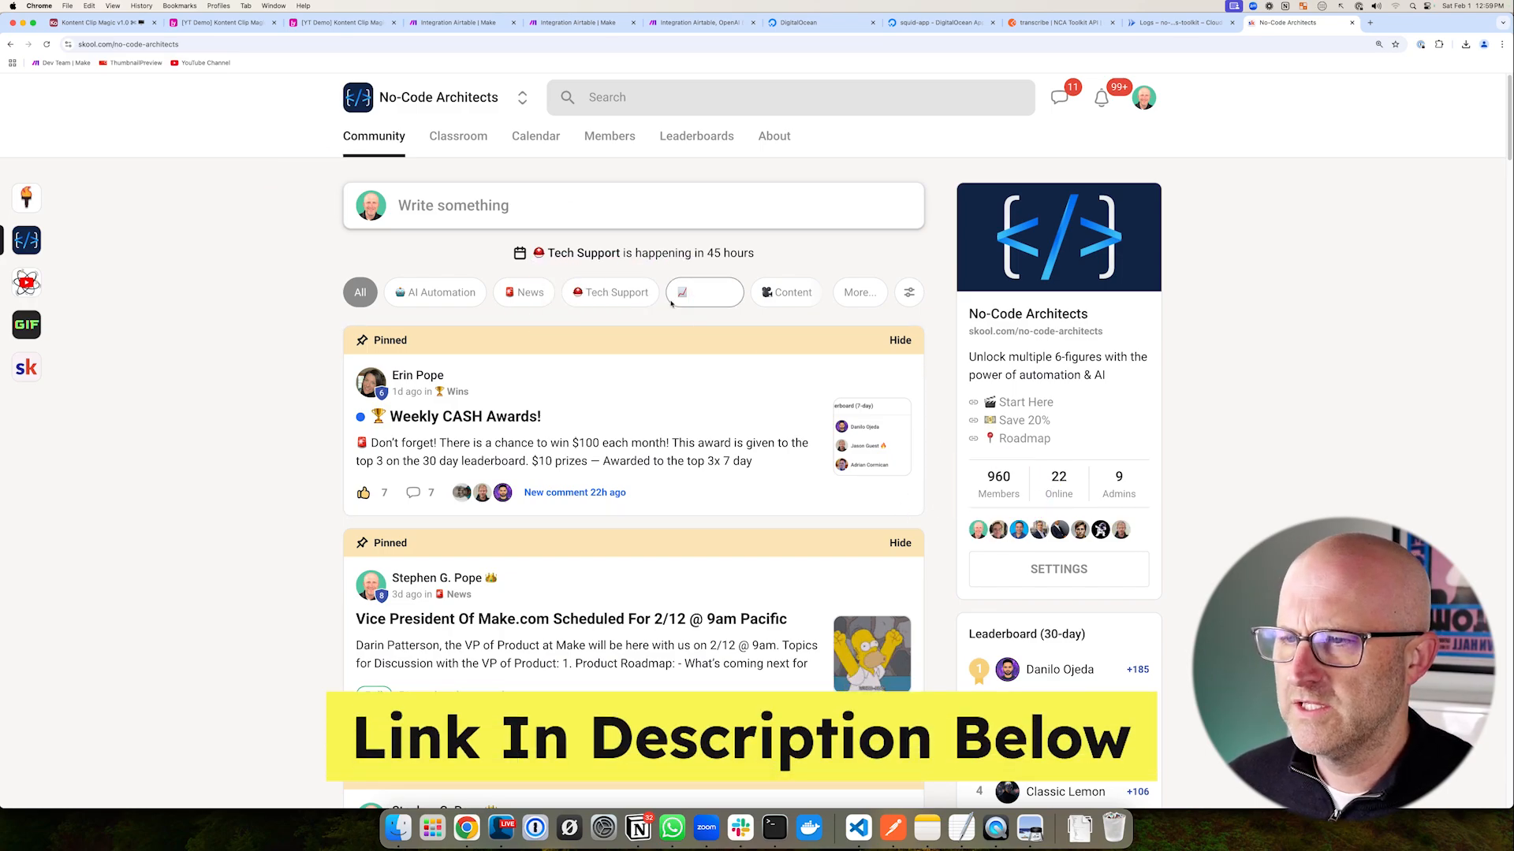
{"action": "left_click", "coordinate": [537, 137]}
{"action": "left_click_drag", "start_coordinate": [471, 339], "coordinate": [510, 371]}
{"action": "mouse_move", "coordinate": [585, 325]}
{"action": "left_mouse_down"}
{"action": "mouse_move", "coordinate": [627, 376]}
{"action": "mouse_move", "coordinate": [743, 394]}
{"action": "left_mouse_up"}
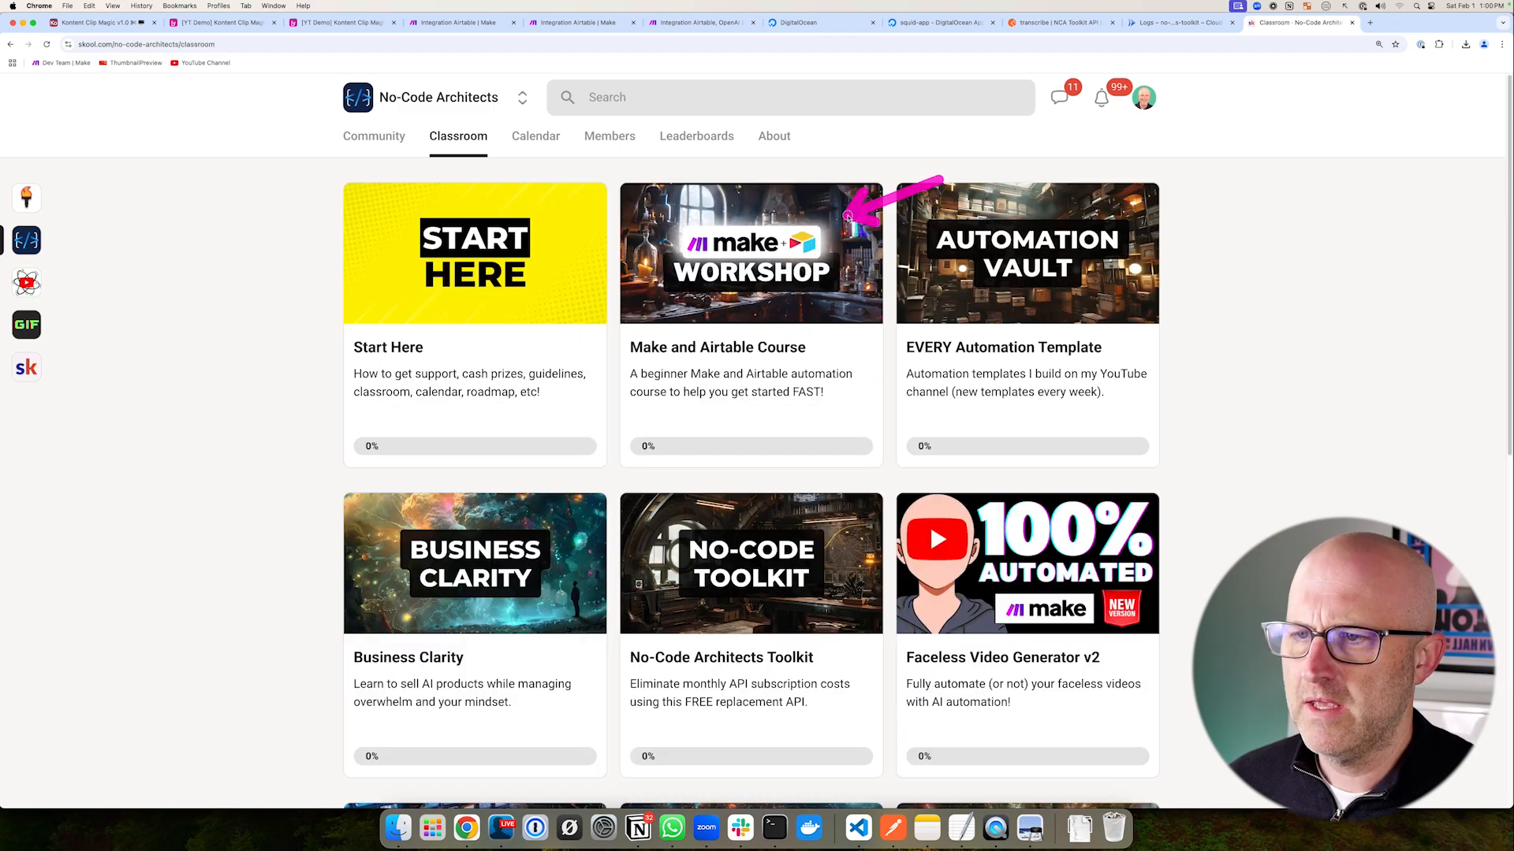
{"action": "left_click_drag", "start_coordinate": [326, 475], "coordinate": [603, 772]}
{"action": "left_click_drag", "start_coordinate": [1236, 436], "coordinate": [1168, 370]}
- Browse the EVERY Automation Template course in the Skool classroom
{"action": "left_click", "coordinate": [1047, 316]}
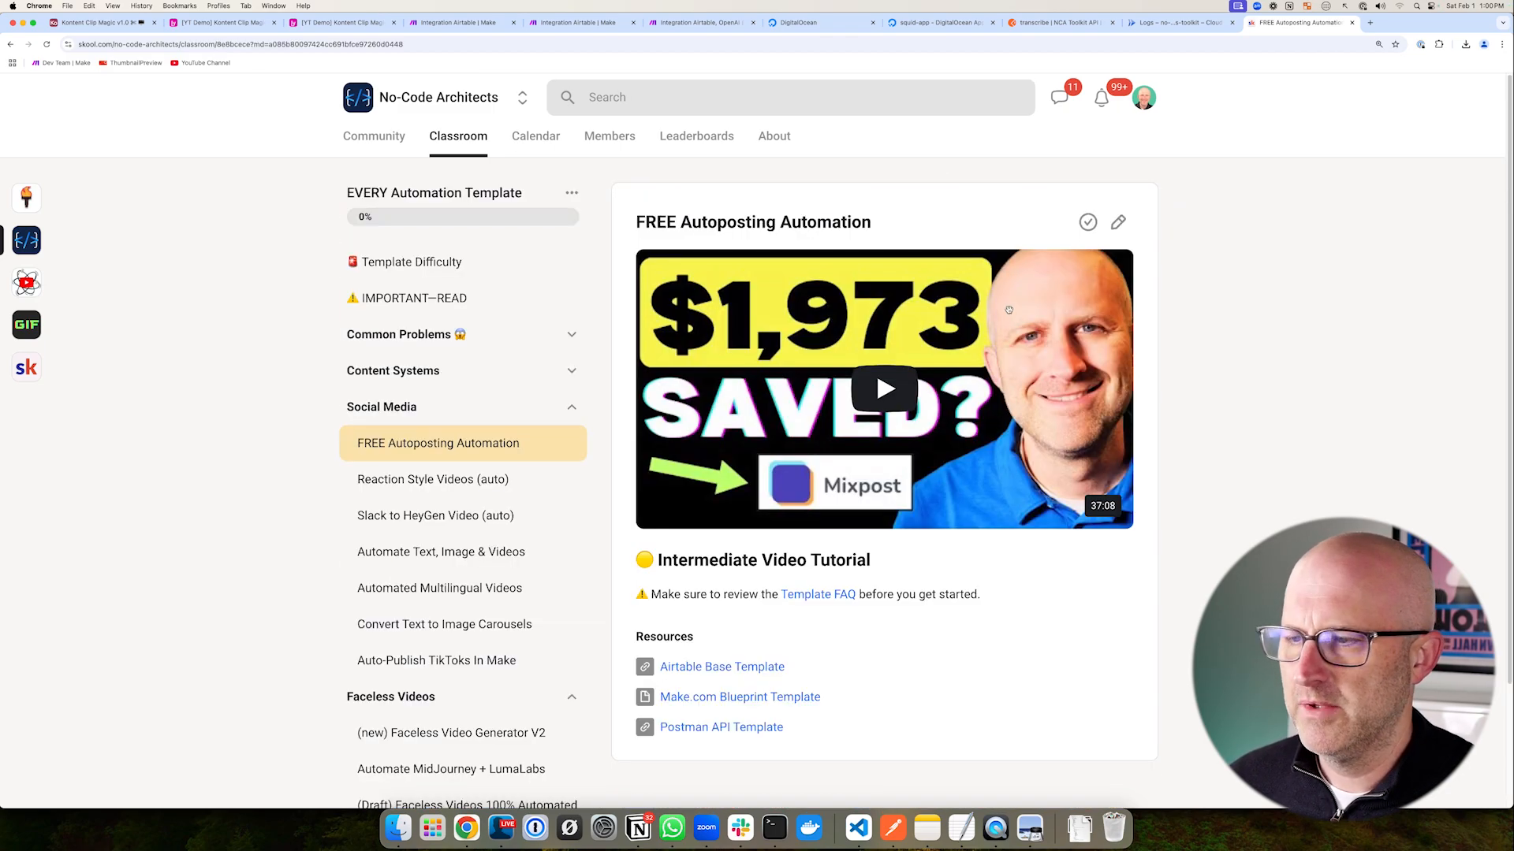
{"action": "left_click_drag", "start_coordinate": [353, 408], "coordinate": [271, 517]}
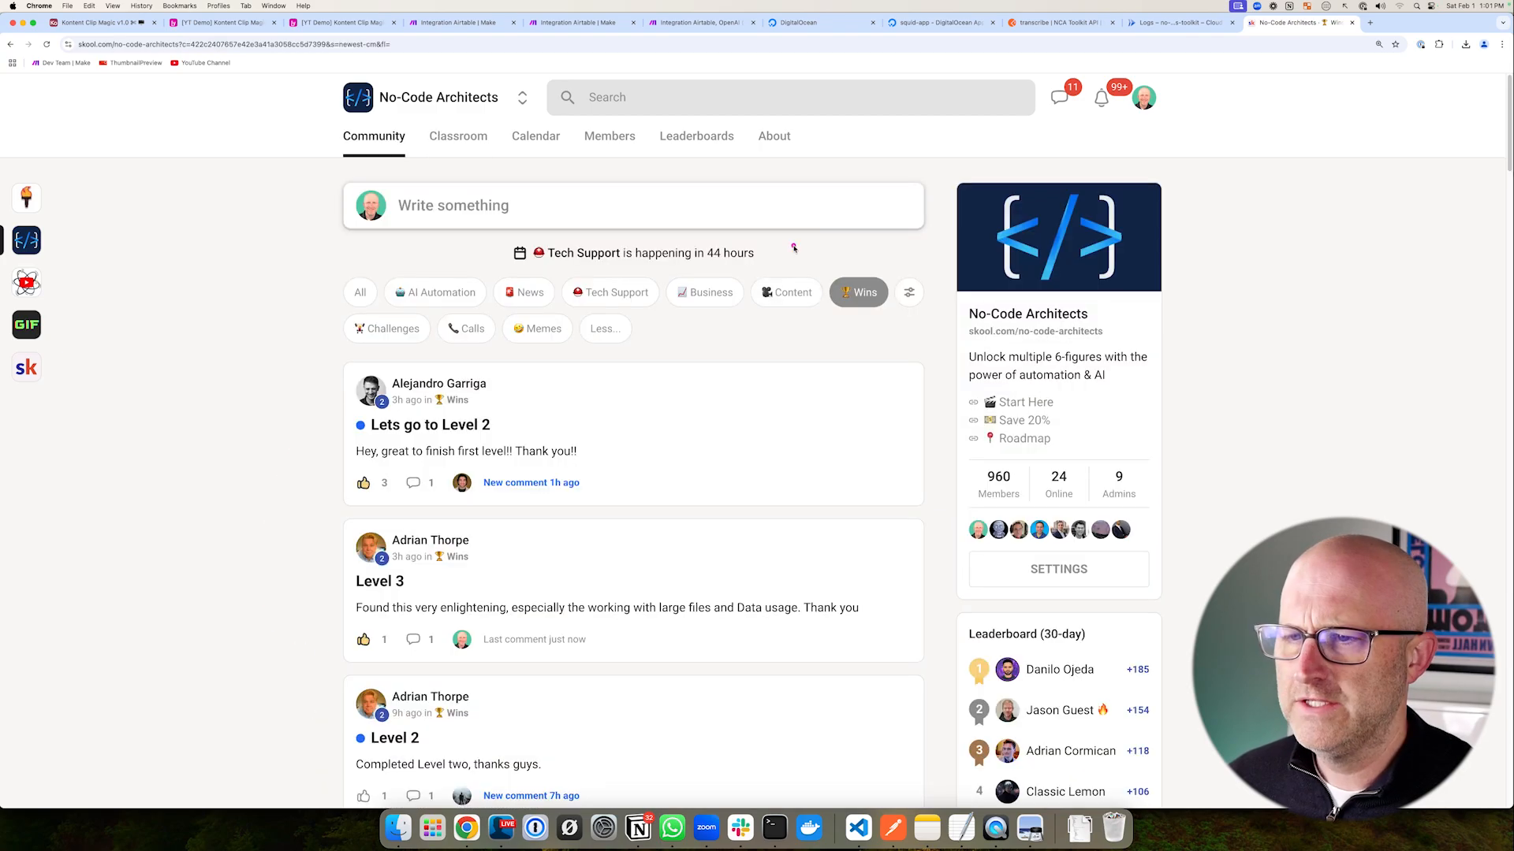
{"action": "left_click_drag", "start_coordinate": [791, 243], "coordinate": [902, 342]}
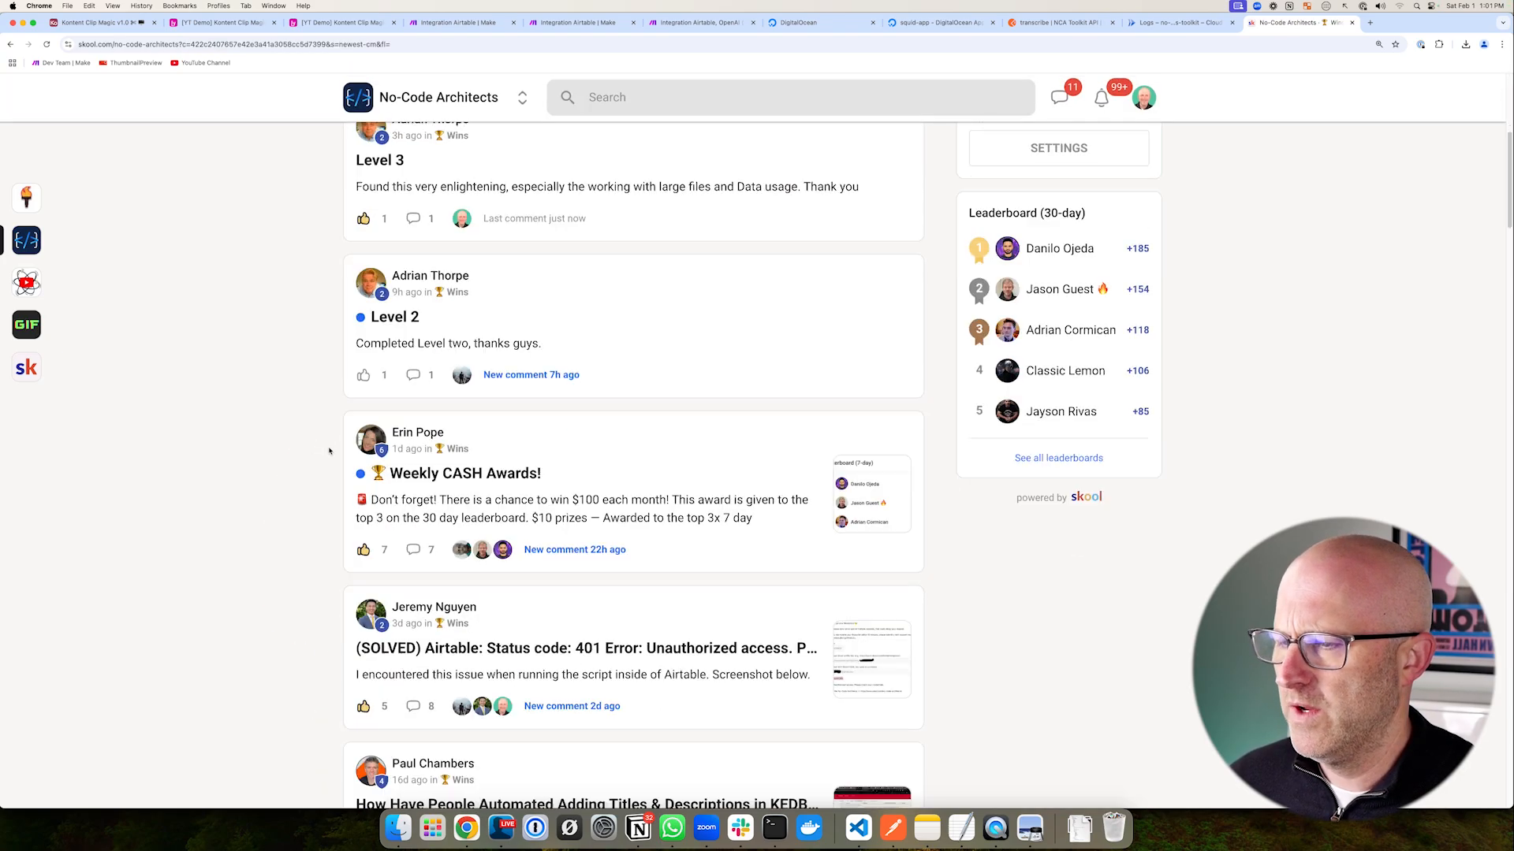
{"action": "scroll", "coordinate": [330, 451], "scroll_direction": "down", "scroll_amount": 10}
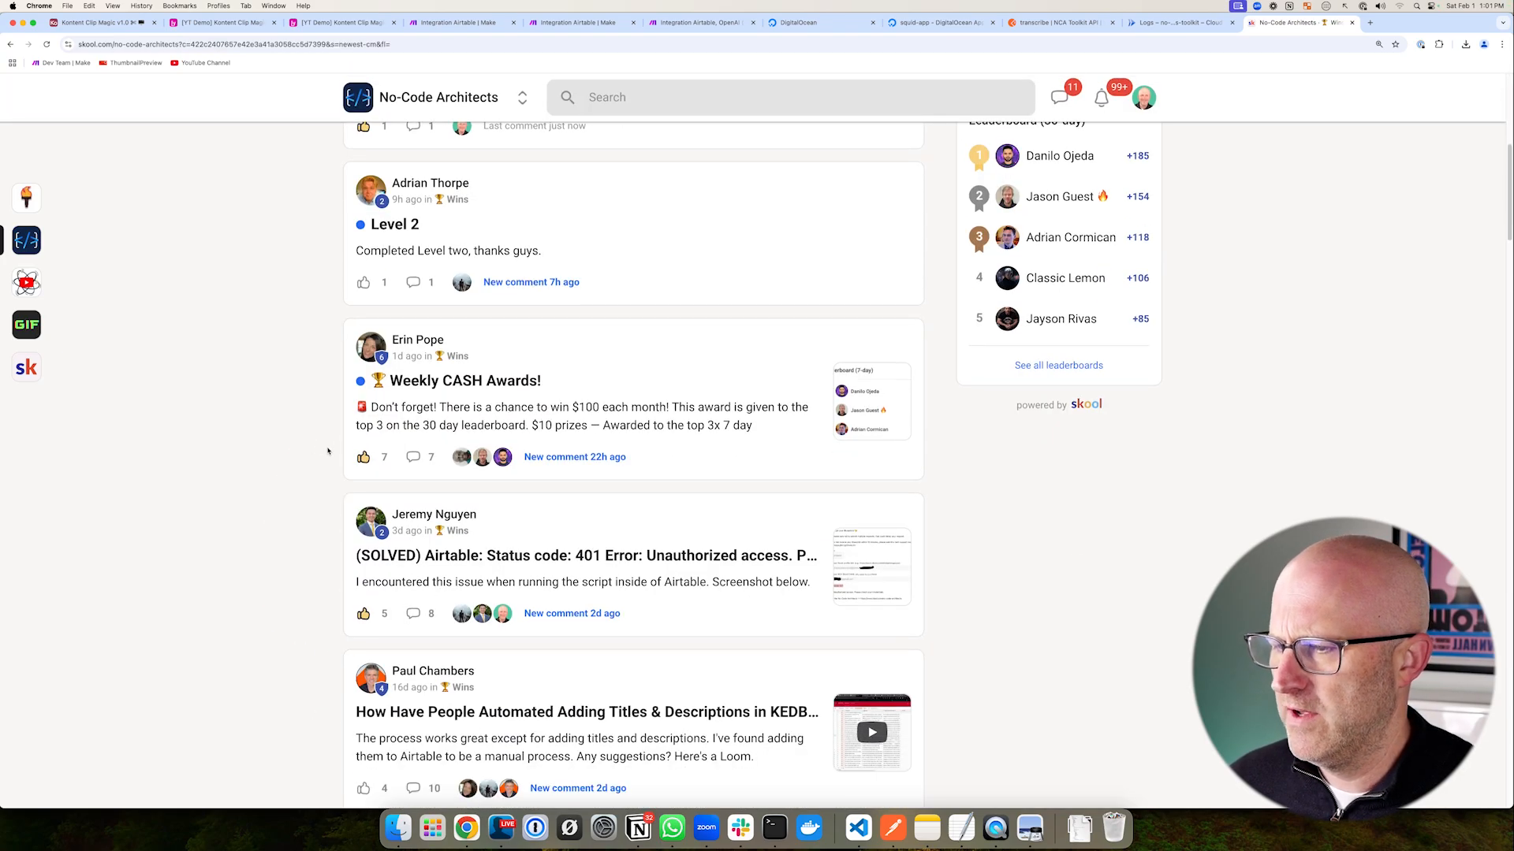
{"action": "scroll", "coordinate": [408, 438], "scroll_direction": "down", "scroll_amount": 7}
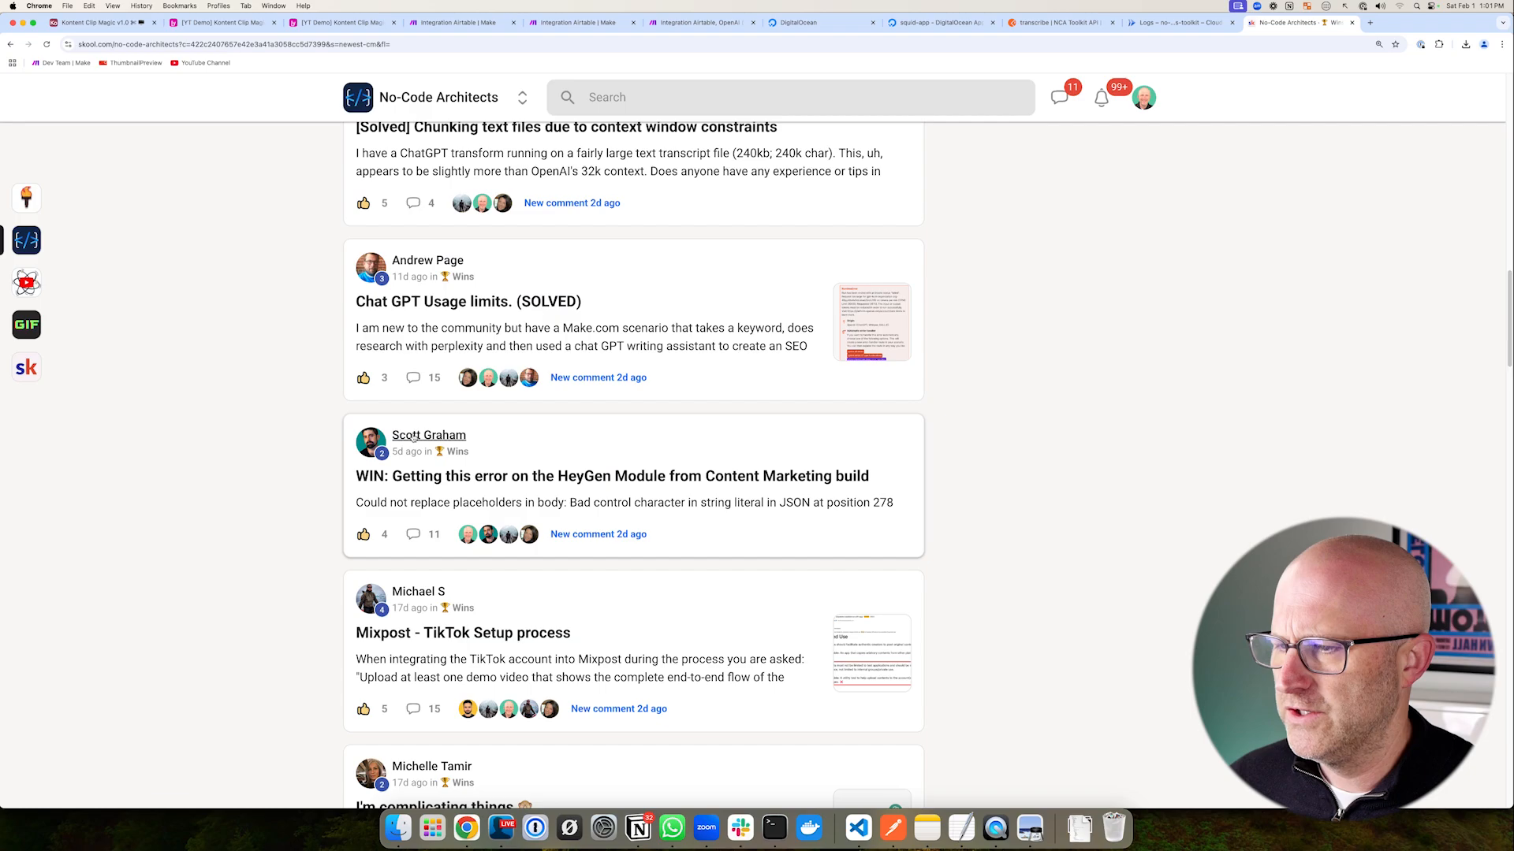
{"action": "scroll", "coordinate": [418, 445], "scroll_direction": "down", "scroll_amount": 10}
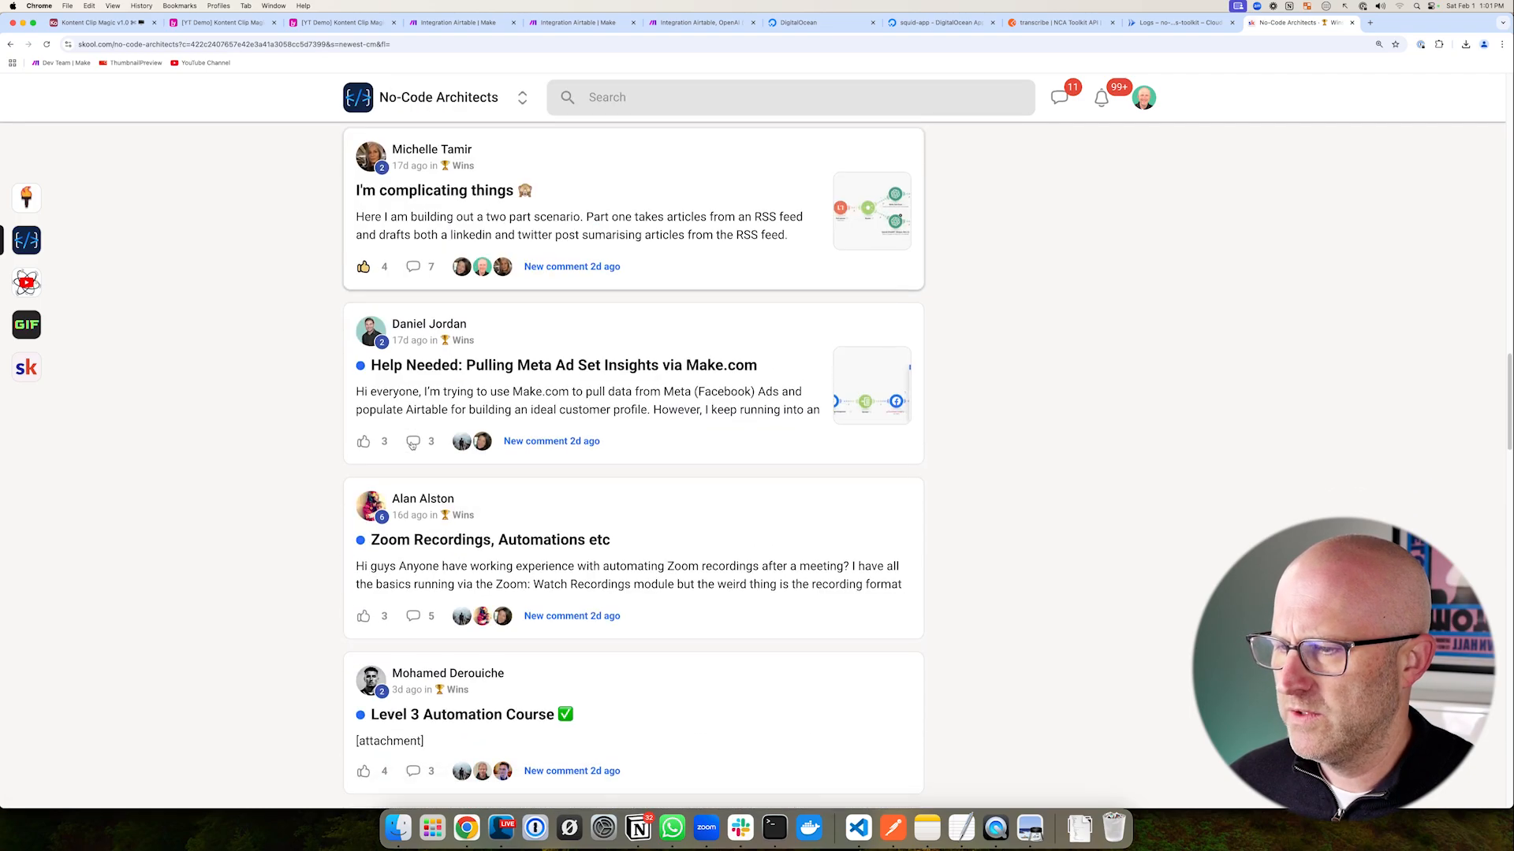